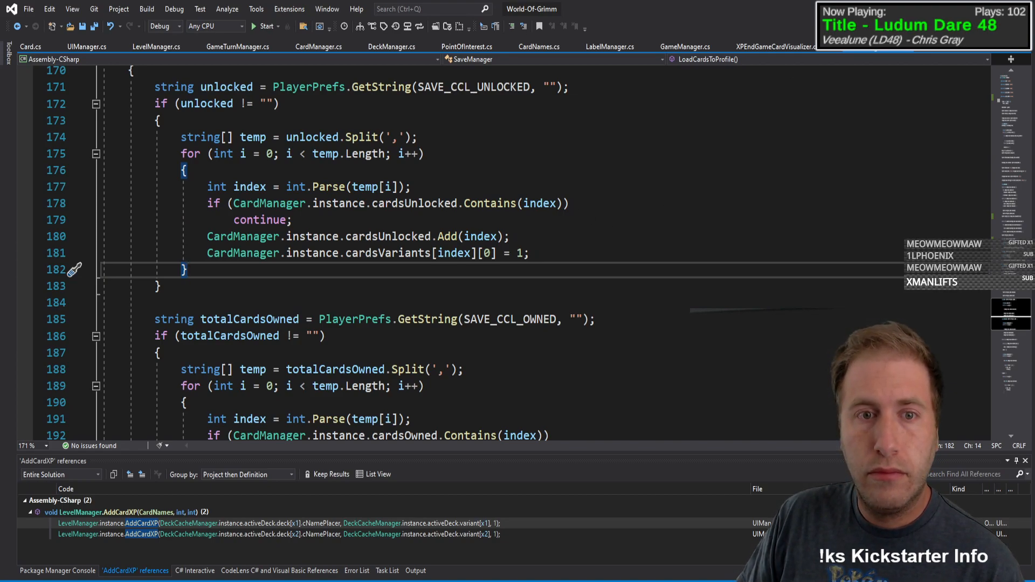
# Step: Switch to Unity, rerun the game in Play mode and delete its save from the game settings
pyautogui.hotkey('alt', 'Tab')
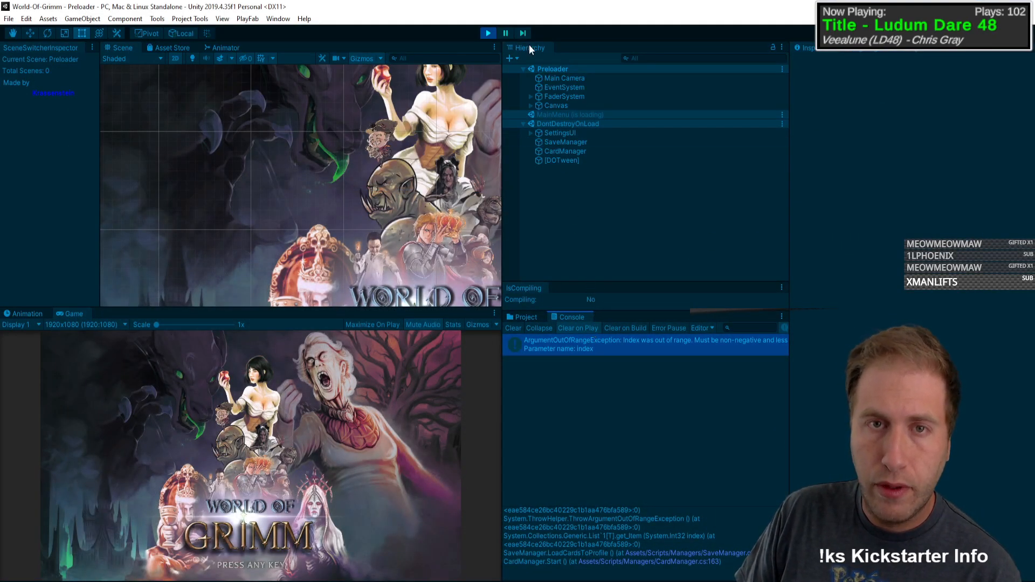
pyautogui.click(488, 33)
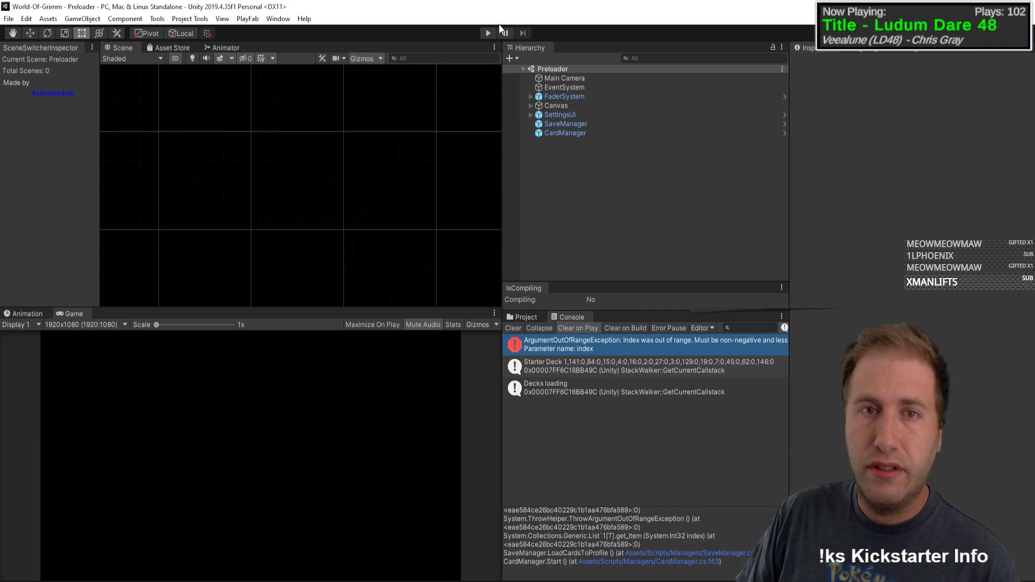
pyautogui.click(488, 33)
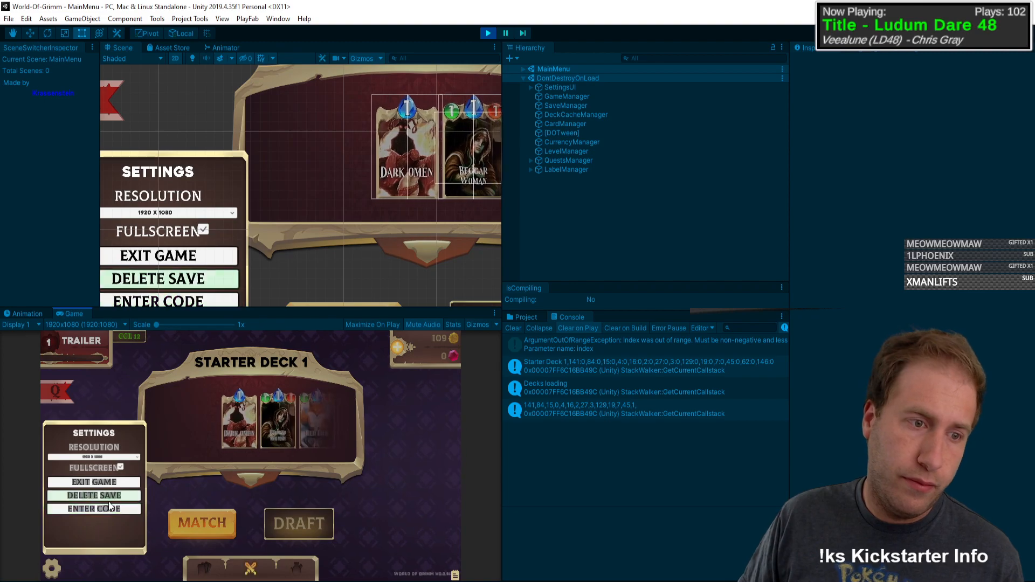
pyautogui.click(108, 498)
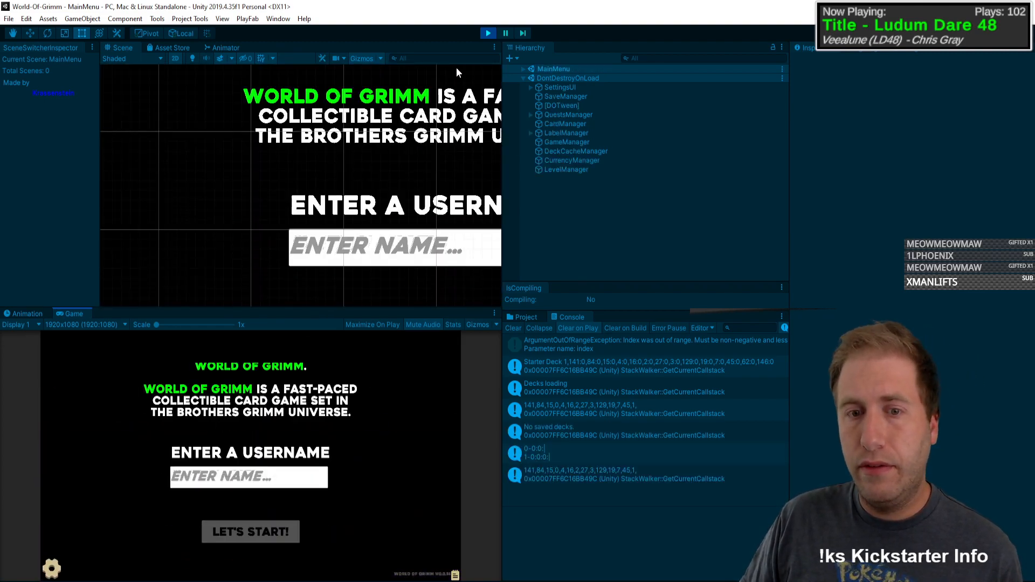
# Step: Restart the game in Play mode and create a new profile with the username SDFGH
pyautogui.click(487, 33)
pyautogui.click(487, 32)
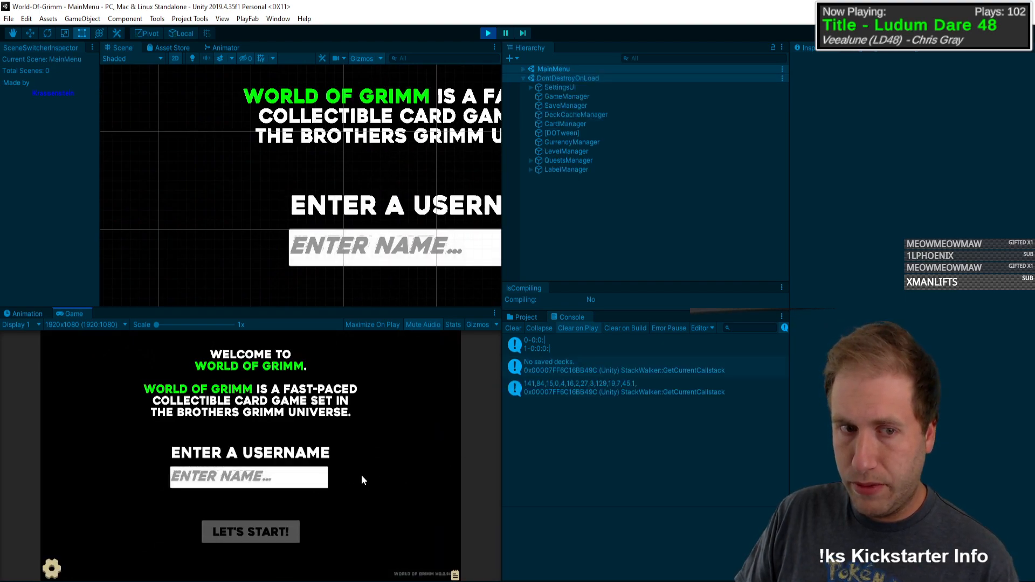
pyautogui.write('SDFGH')
pyautogui.click(251, 532)
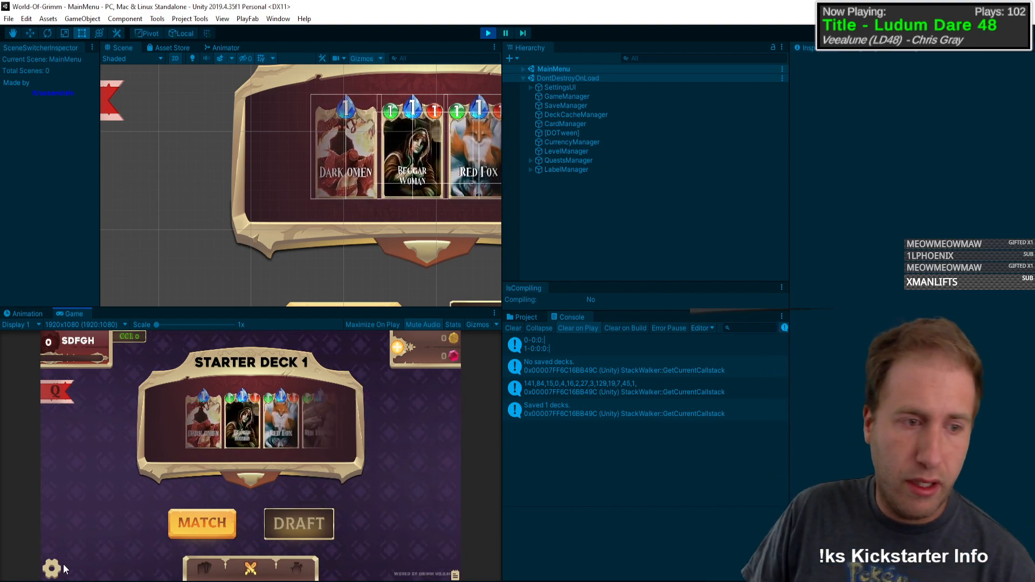
# Step: Redeem the code unlockthecards through the game's settings
pyautogui.click(61, 562)
pyautogui.click(106, 510)
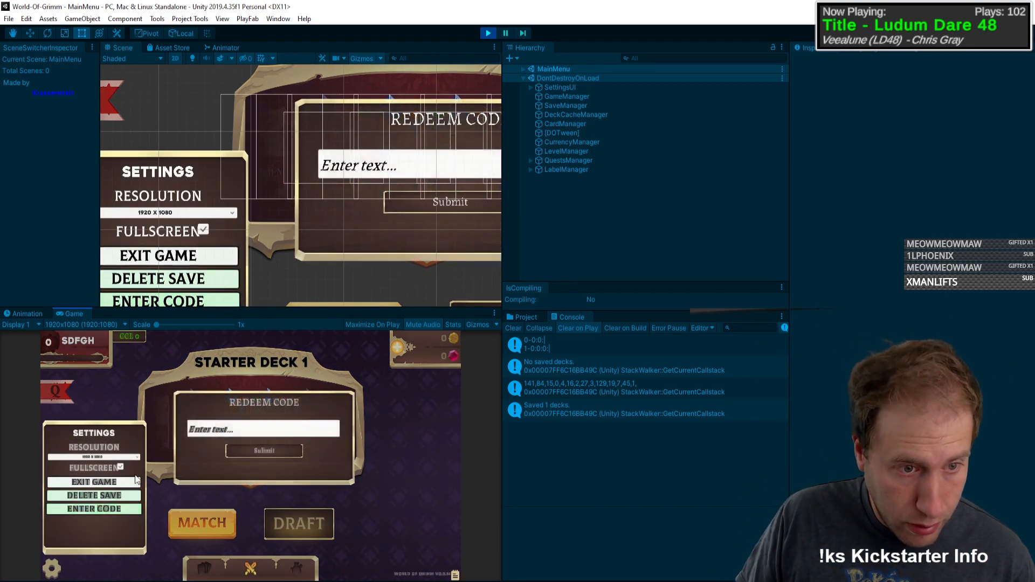
pyautogui.click(218, 426)
pyautogui.write('unlockthwe')
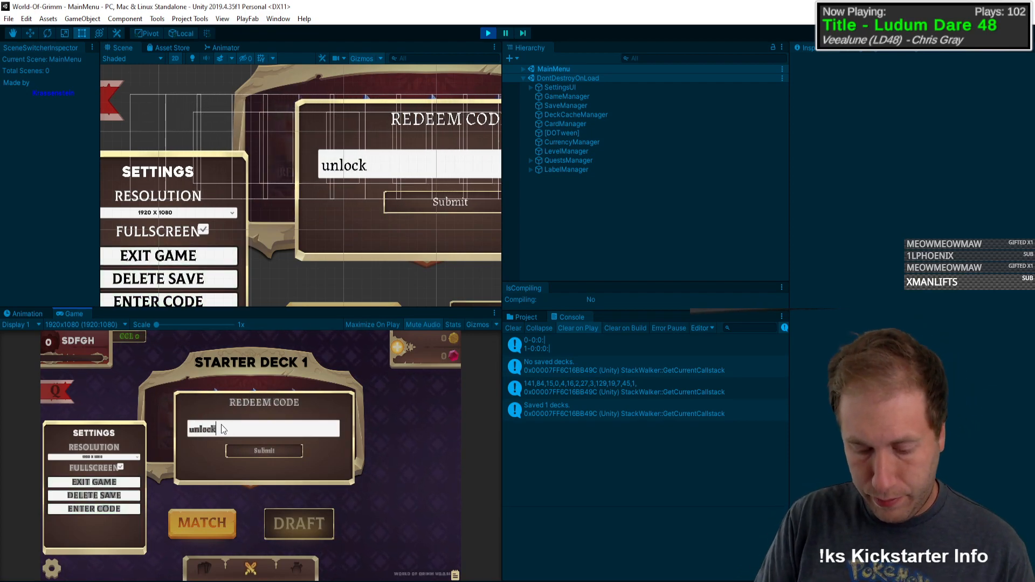
pyautogui.press('BackSpace')
pyautogui.press('BackSpace')
pyautogui.press('BackSpace')
pyautogui.press('BackSpace')
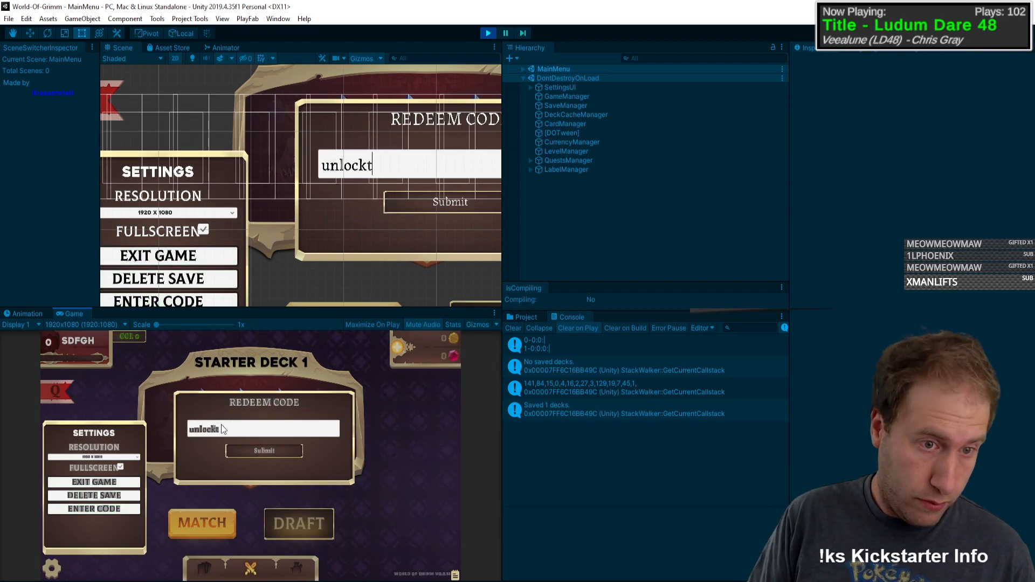
pyautogui.write('thecards')
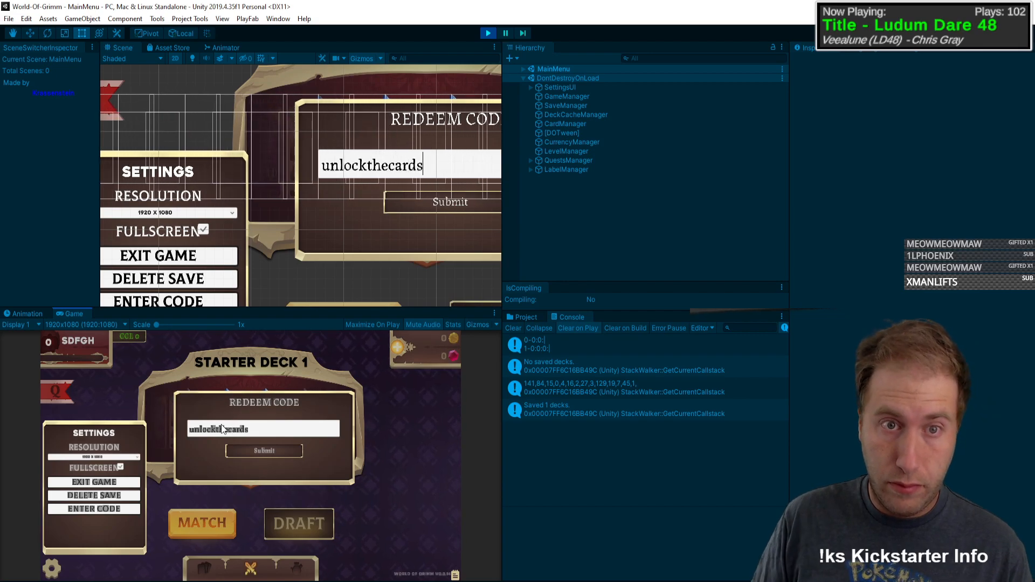
pyautogui.click(265, 451)
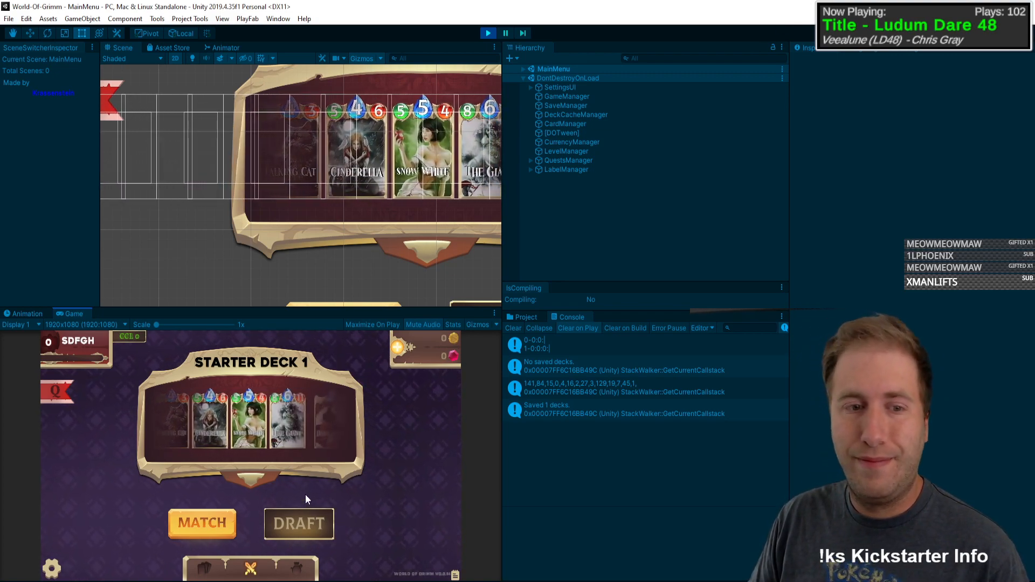
# Step: Open the game's card collection and place it in a maximized Game view beside the Card Art Database spreadsheet
pyautogui.click(218, 569)
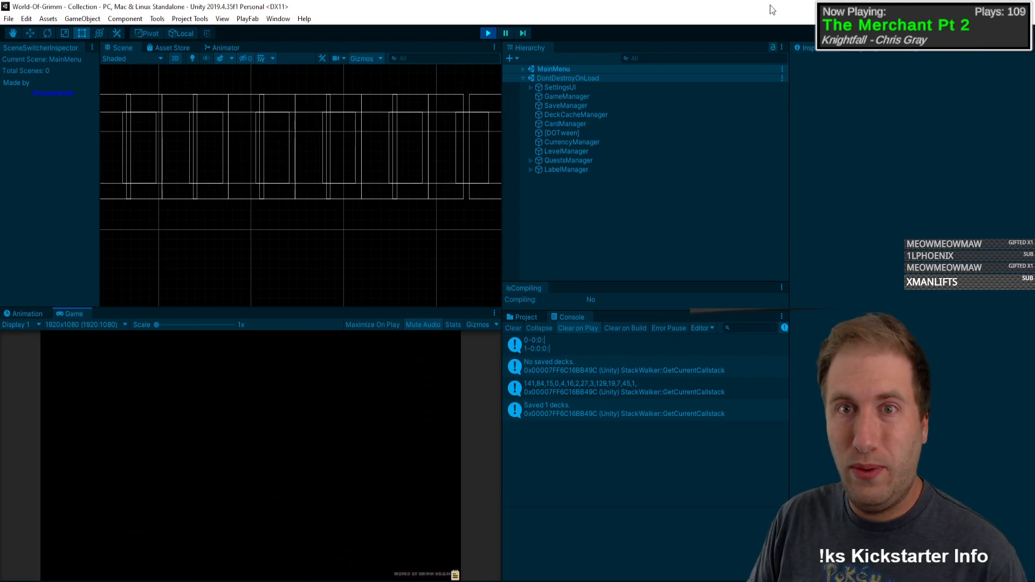
pyautogui.moveTo(772, 10); pyautogui.dragTo(1, 151)
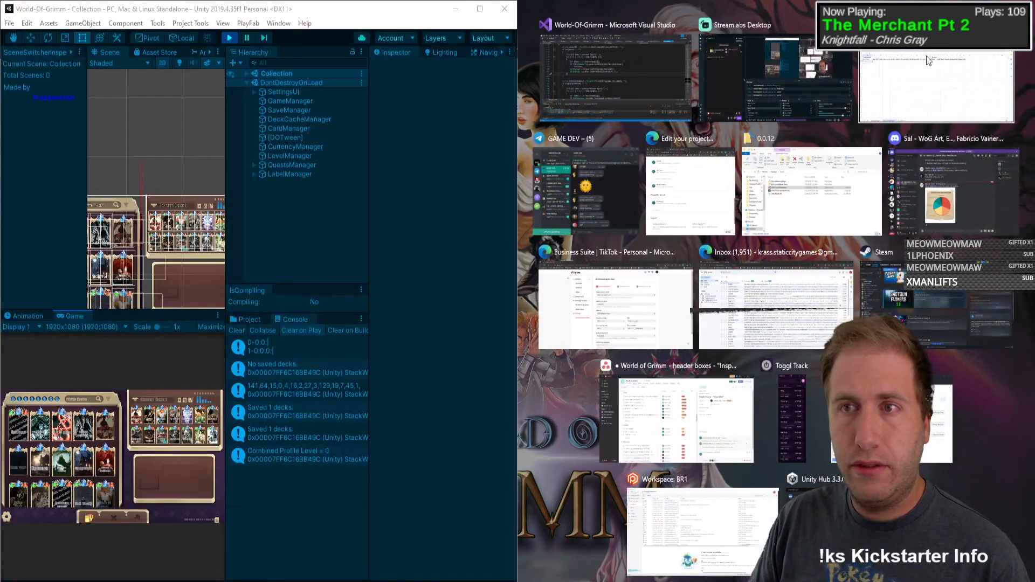
pyautogui.click(724, 143)
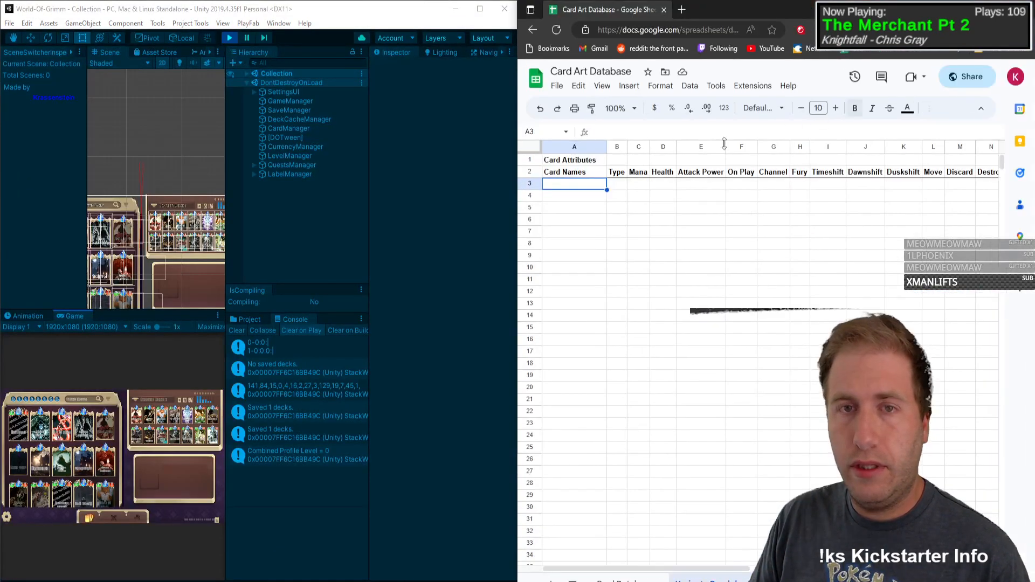
pyautogui.click(219, 320)
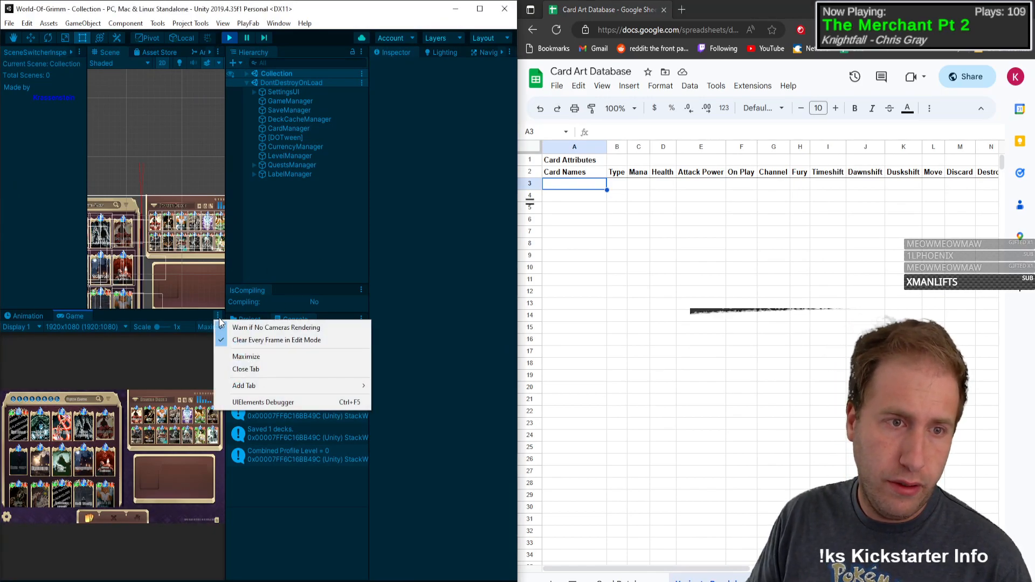
pyautogui.click(244, 356)
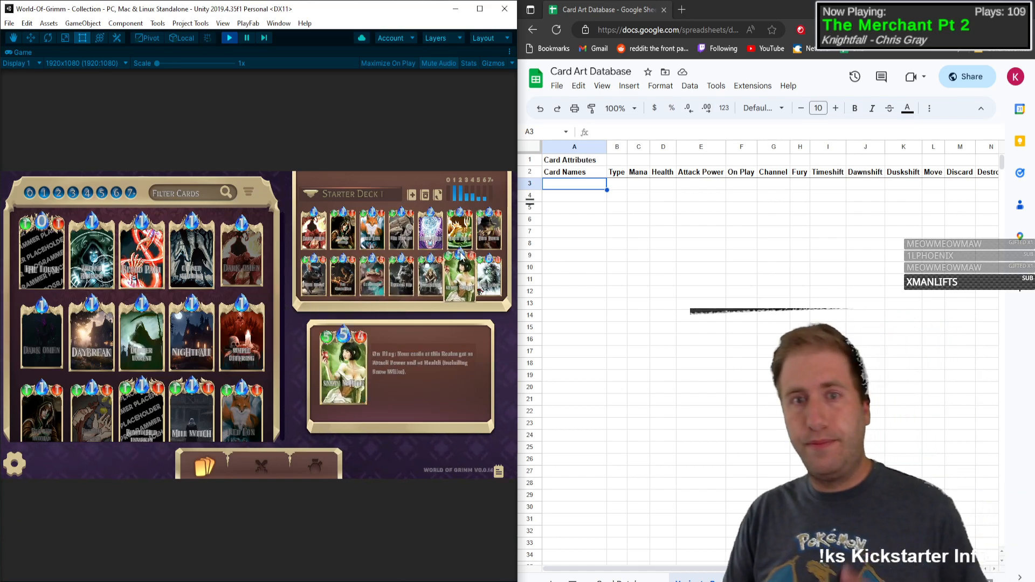
# Step: Enter The Louse as the first card in row 3, with Type 0, Mana 1 and Health 1
pyautogui.click(569, 183)
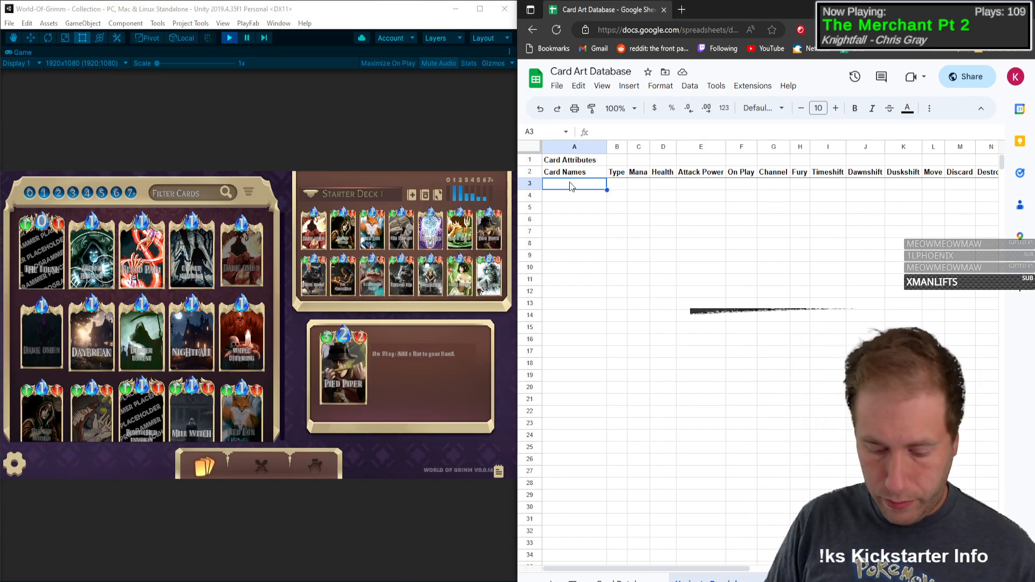
pyautogui.write('The Louse')
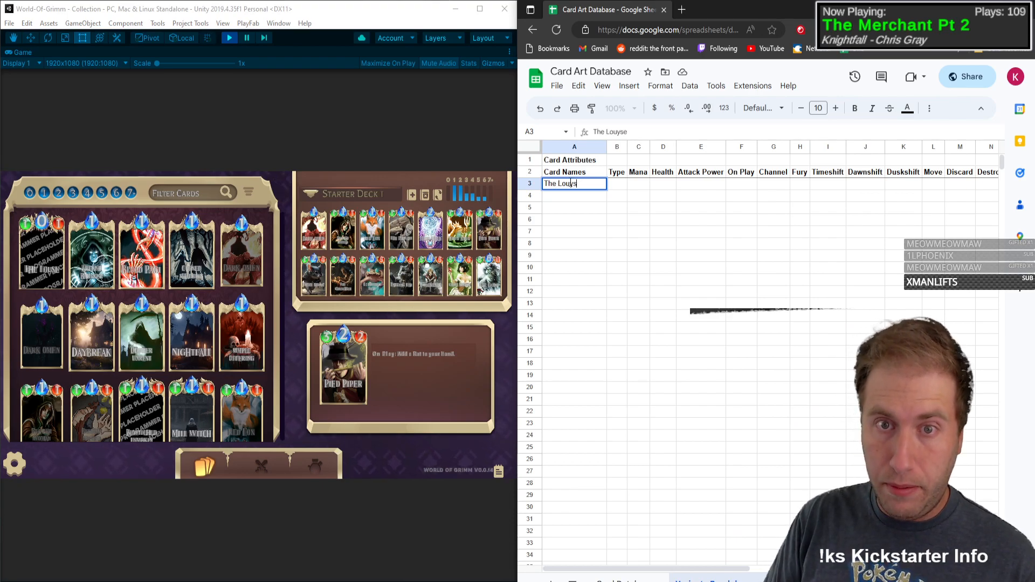
pyautogui.press('Tab')
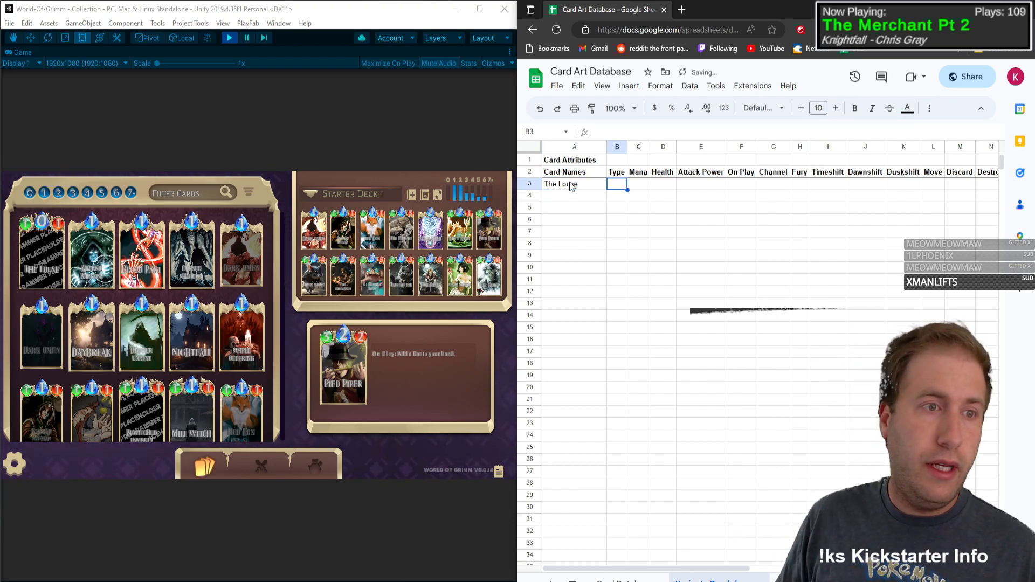
pyautogui.write('0')
pyautogui.press('Tab')
pyautogui.write('1')
pyautogui.press('Tab')
pyautogui.write('1')
pyautogui.press('Tab')
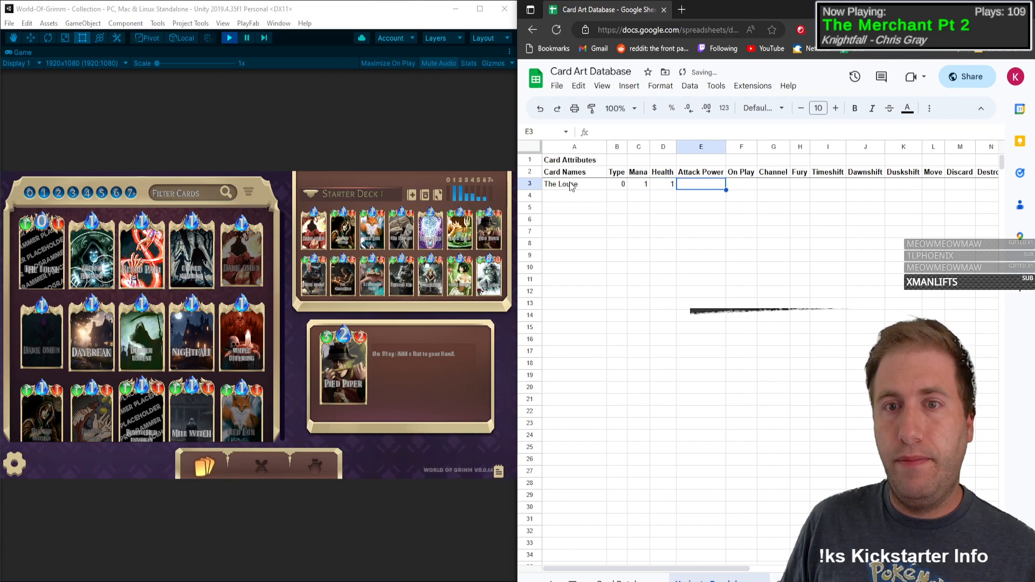
# Step: Set The Louse's Attack Power to 1, Type to C and Mana to 0, and mark Channel with X
pyautogui.press('Left')
pyautogui.press('Left')
pyautogui.press('Left')
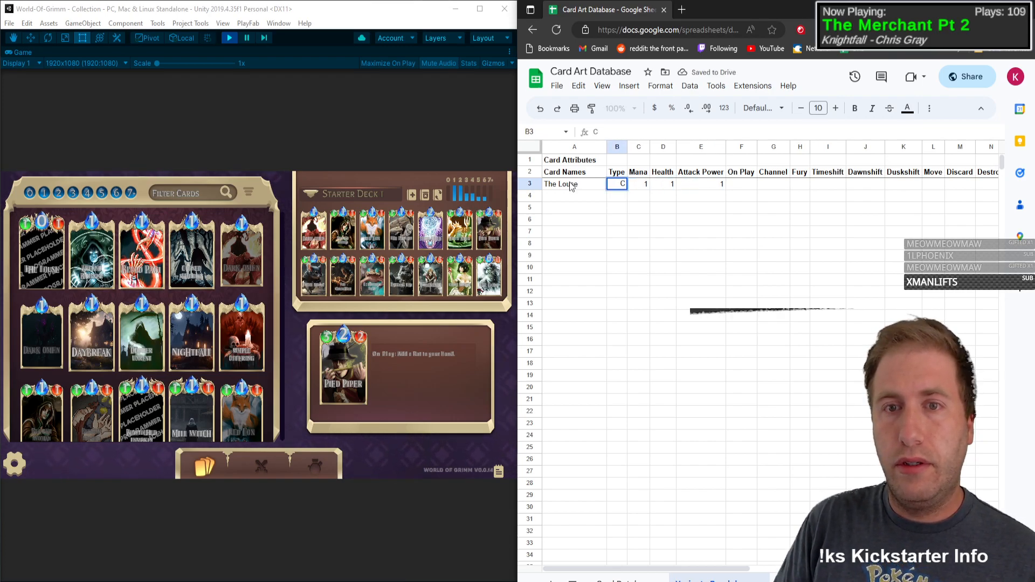
pyautogui.press('Tab')
pyautogui.write('0')
pyautogui.press('Tab')
pyautogui.press('Tab')
pyautogui.press('Tab')
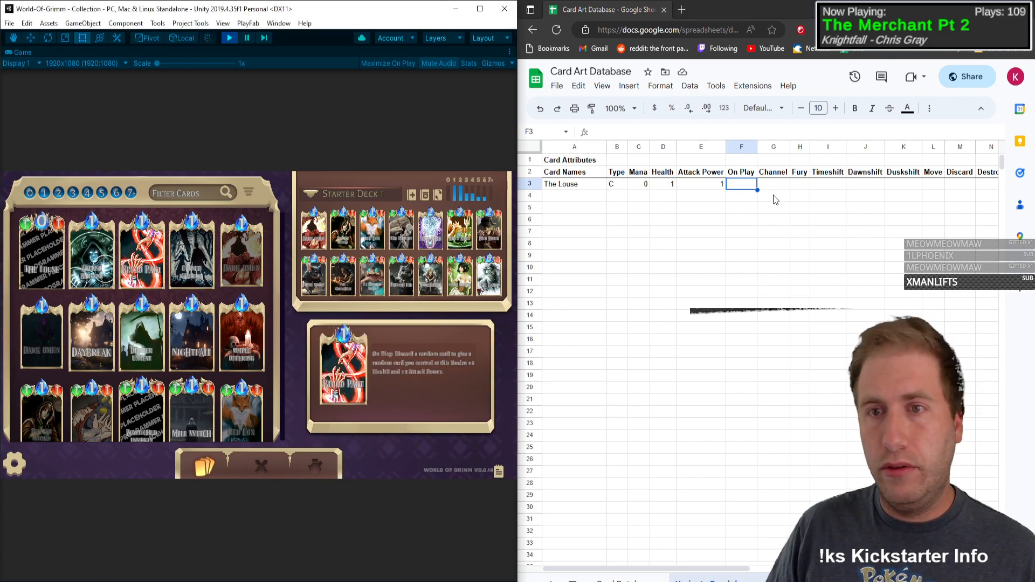
pyautogui.press('Tab')
pyautogui.write('X')
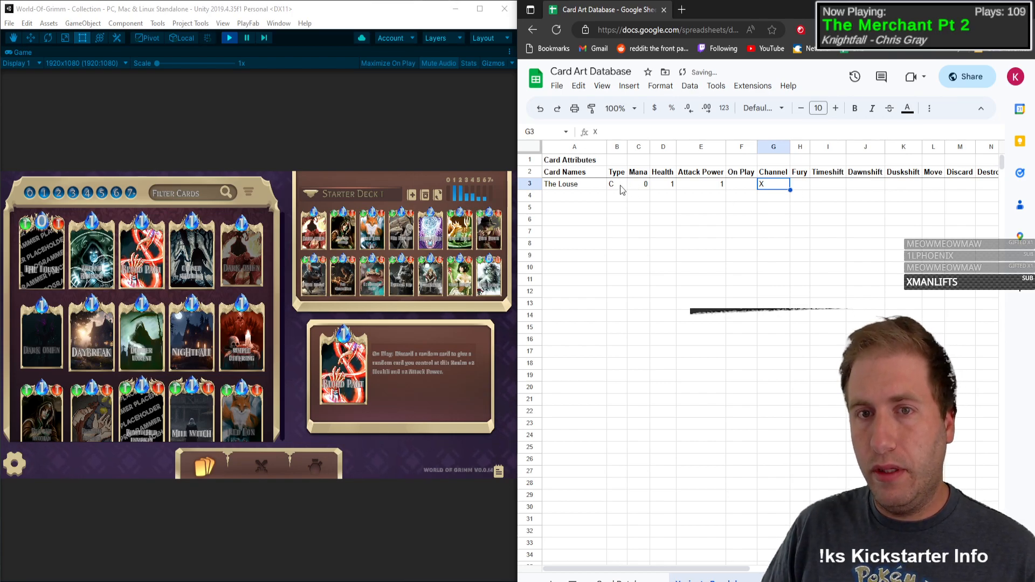
# Step: Center the contents of columns B through V and return to the first cell of row 4
pyautogui.moveTo(622, 190); pyautogui.dragTo(855, 190)
pyautogui.moveTo(618, 142); pyautogui.dragTo(701, 147)
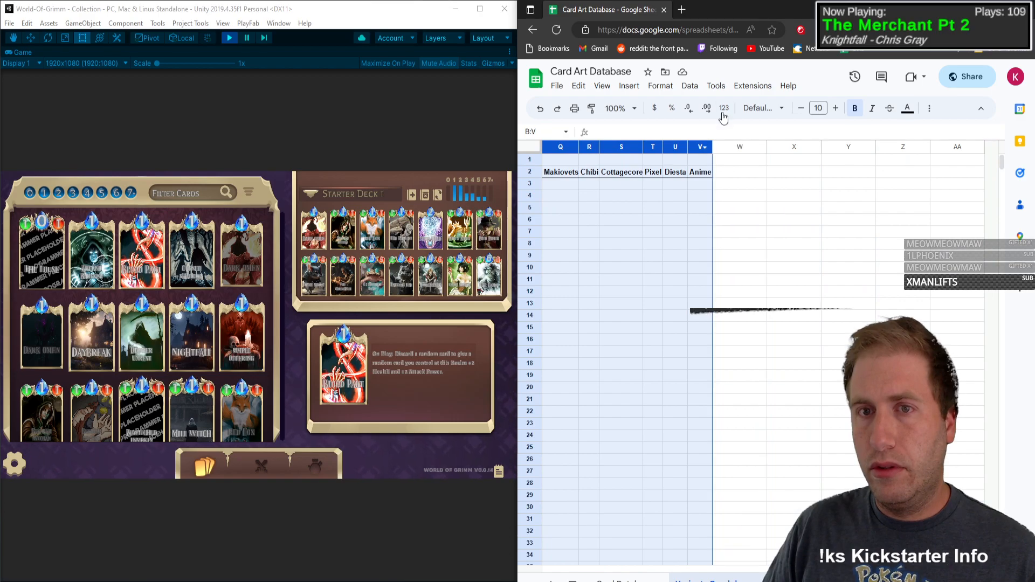
pyautogui.click(930, 108)
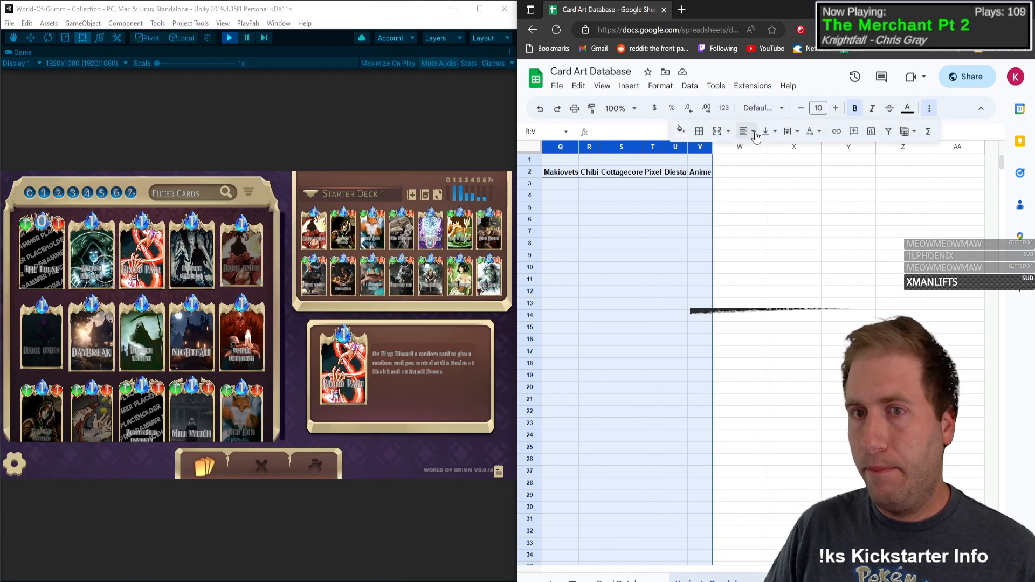
pyautogui.click(748, 132)
pyautogui.click(763, 157)
pyautogui.click(640, 198)
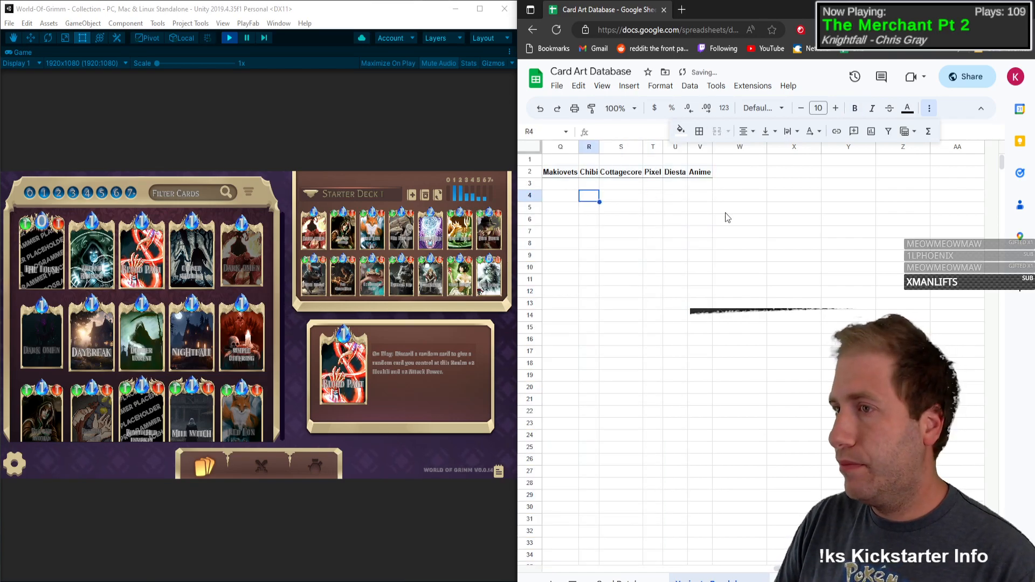
pyautogui.press('Home')
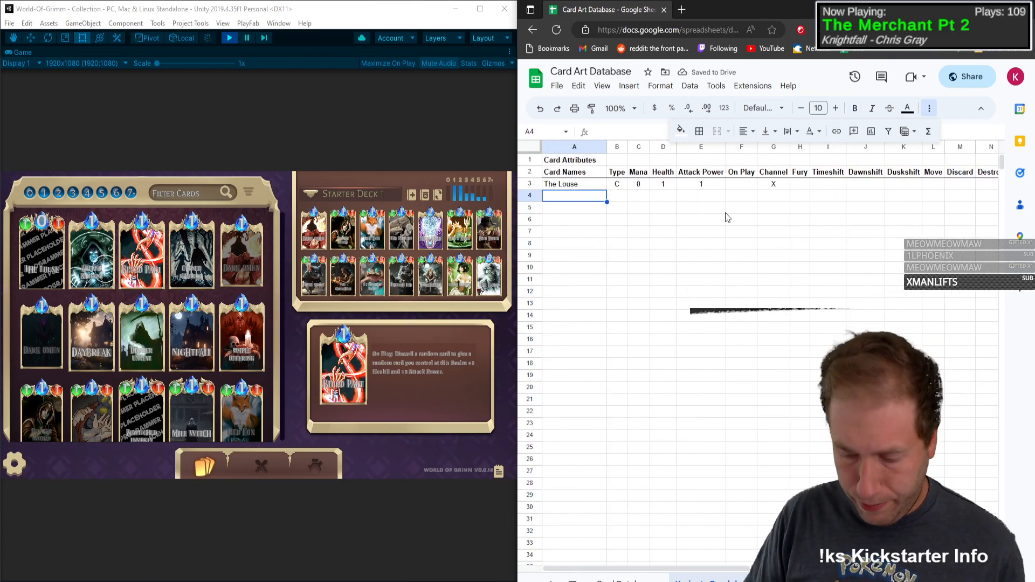
# Step: Enlarge the spreadsheet page in the browser by two zoom levels
pyautogui.press('Return')
pyautogui.hotkey('ctrl', '+')
pyautogui.hotkey('ctrl', '+')
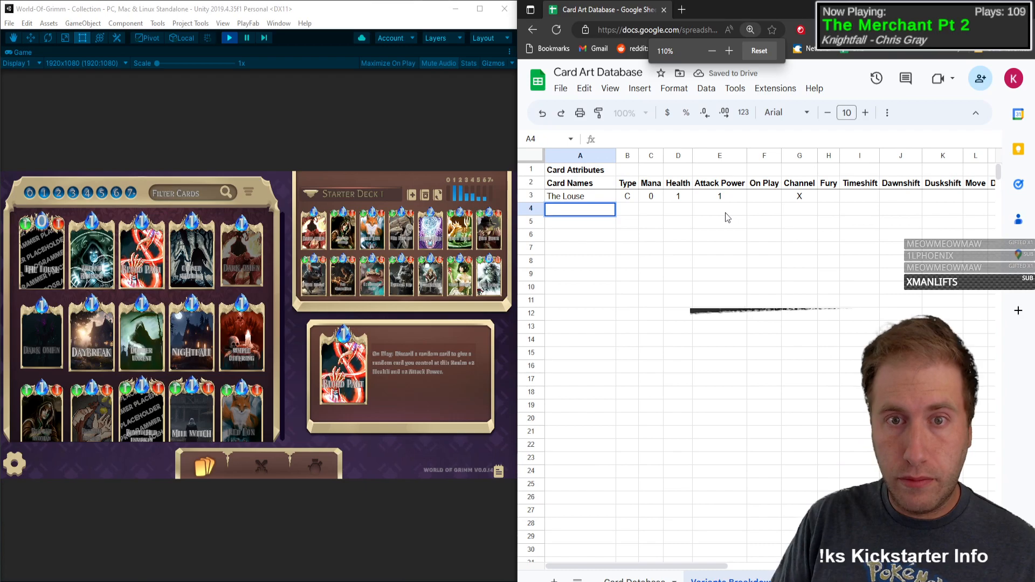
pyautogui.click(751, 247)
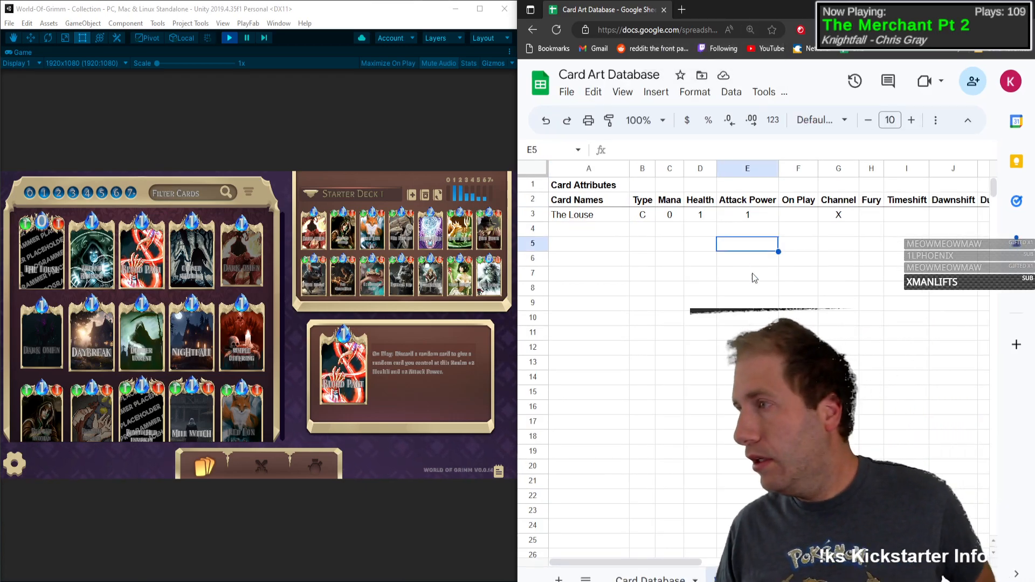
pyautogui.click(749, 289)
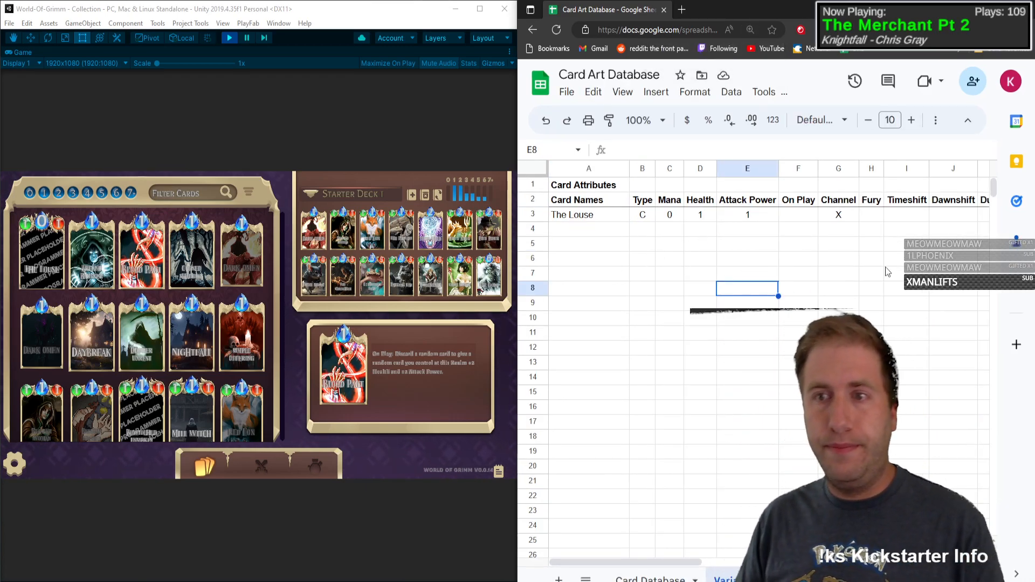
pyautogui.click(898, 246)
pyautogui.click(803, 259)
pyautogui.click(604, 217)
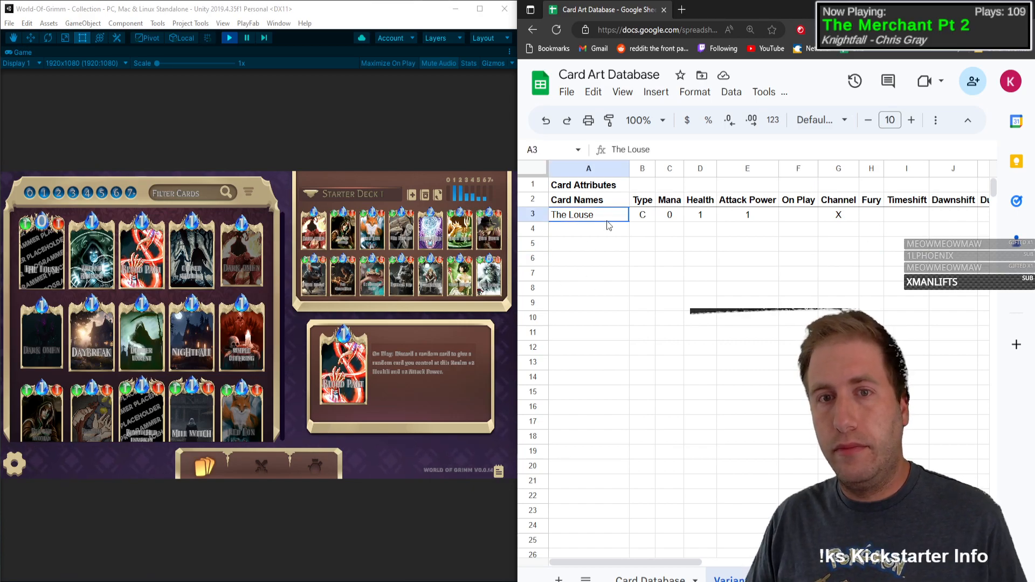
pyautogui.click(585, 245)
pyautogui.click(623, 234)
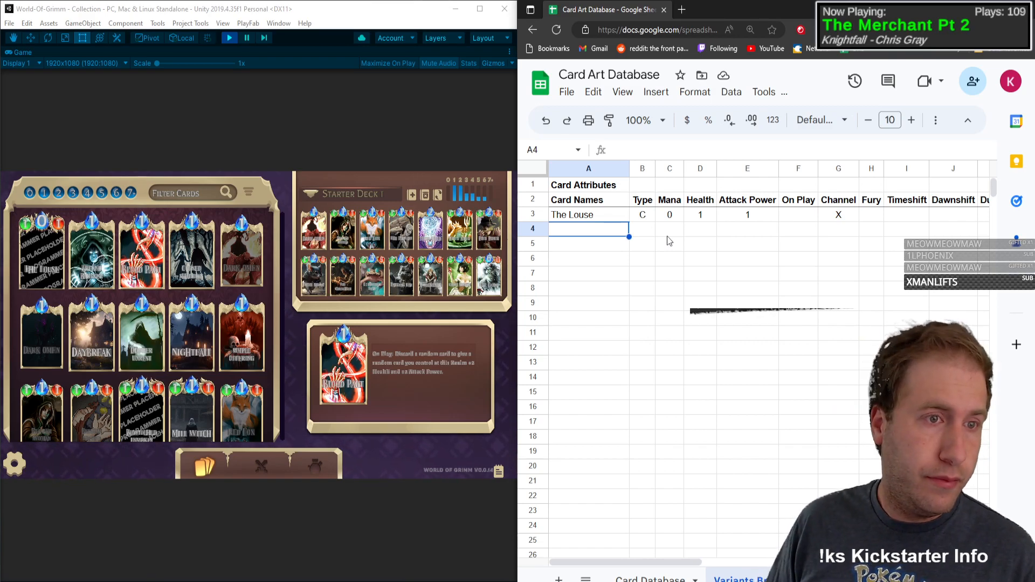
# Step: Check the Arcane Barrier card in the game collection and enter Arcane Barrier as the card name in row 4
pyautogui.click(155, 118)
pyautogui.moveTo(91, 252)
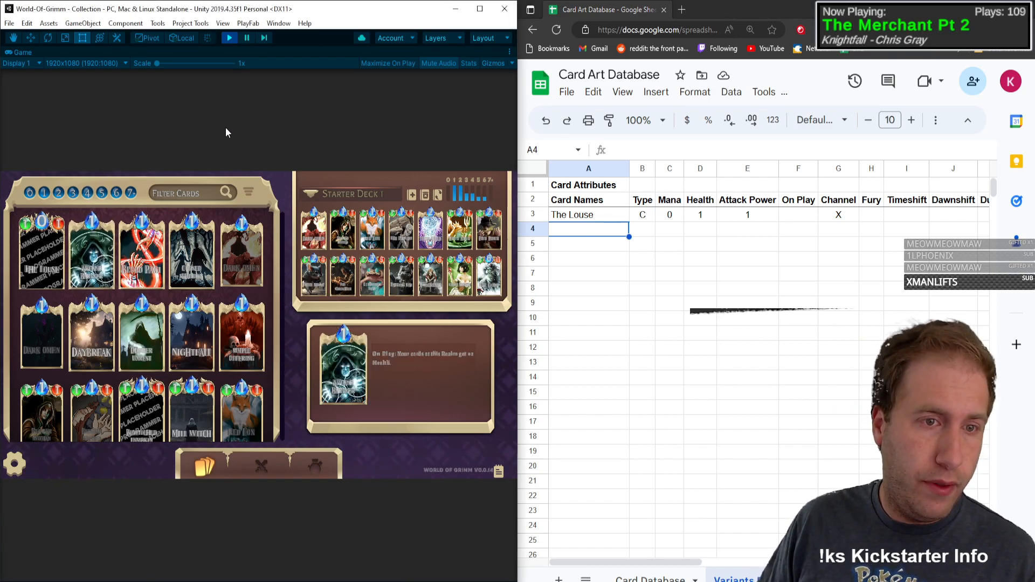
pyautogui.click(595, 233)
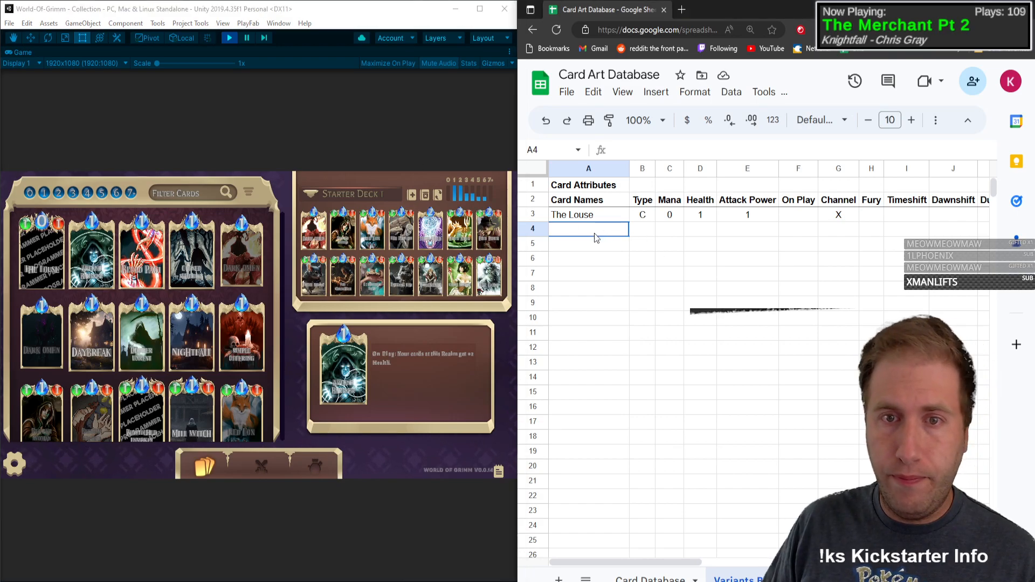
pyautogui.write('ARCA')
pyautogui.press('BackSpace')
pyautogui.press('BackSpace')
pyautogui.press('BackSpace')
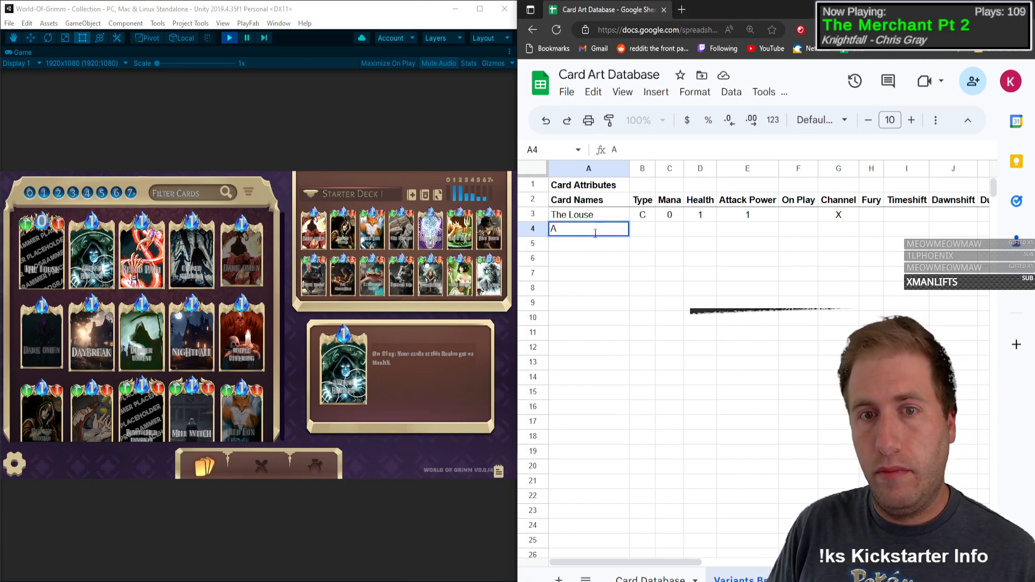
pyautogui.write('rcane Barrier')
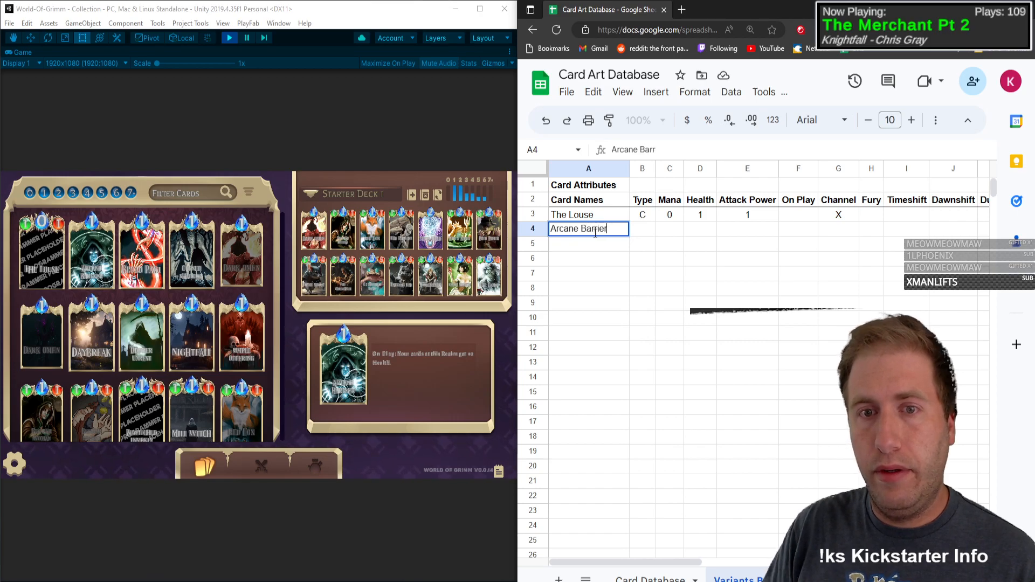
pyautogui.press('Return')
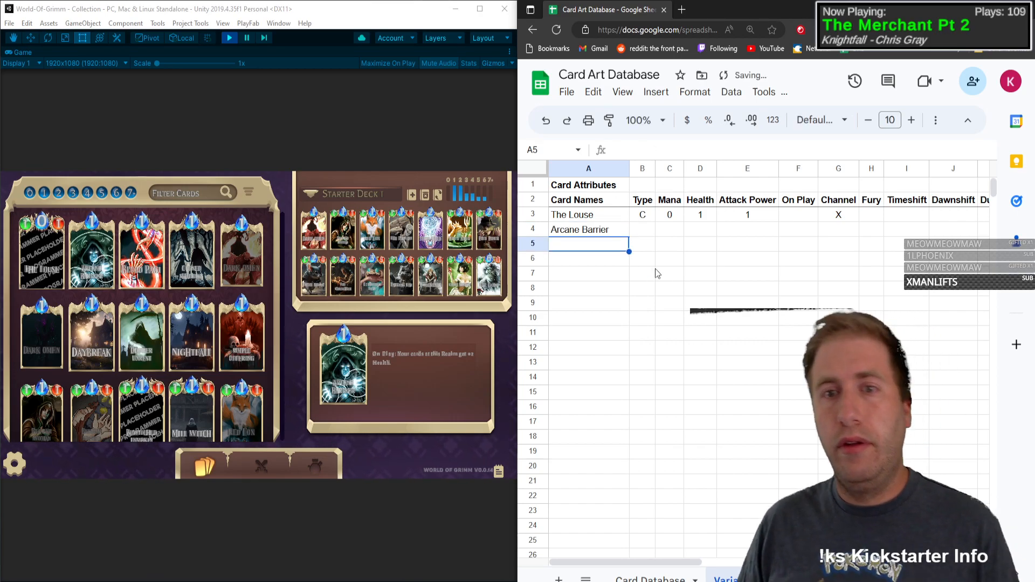
# Step: Set Arcane Barrier's Type to S and its Mana to 1
pyautogui.click(661, 239)
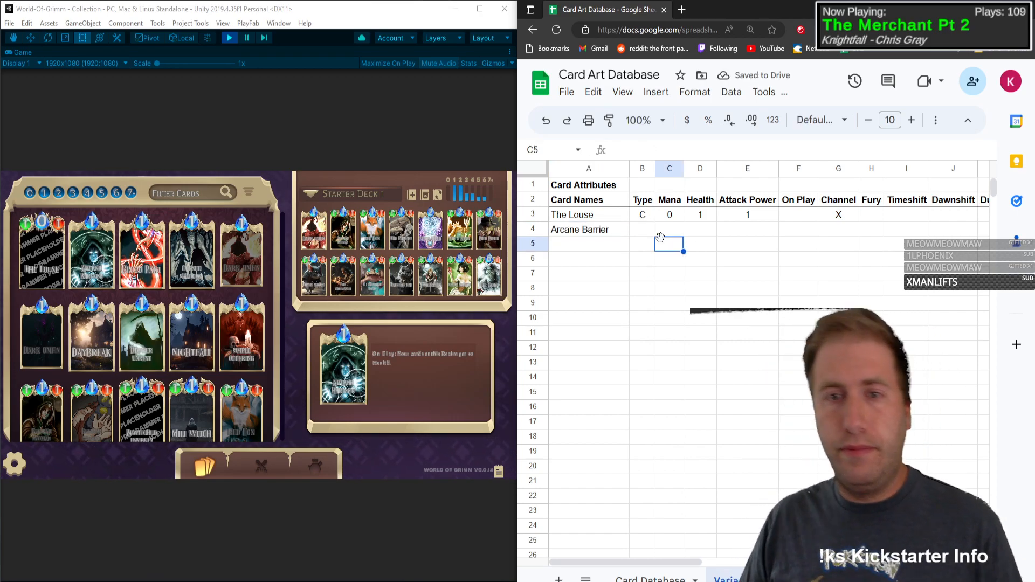
pyautogui.press('Up')
pyautogui.press('Left')
pyautogui.write('S')
pyautogui.press('Tab')
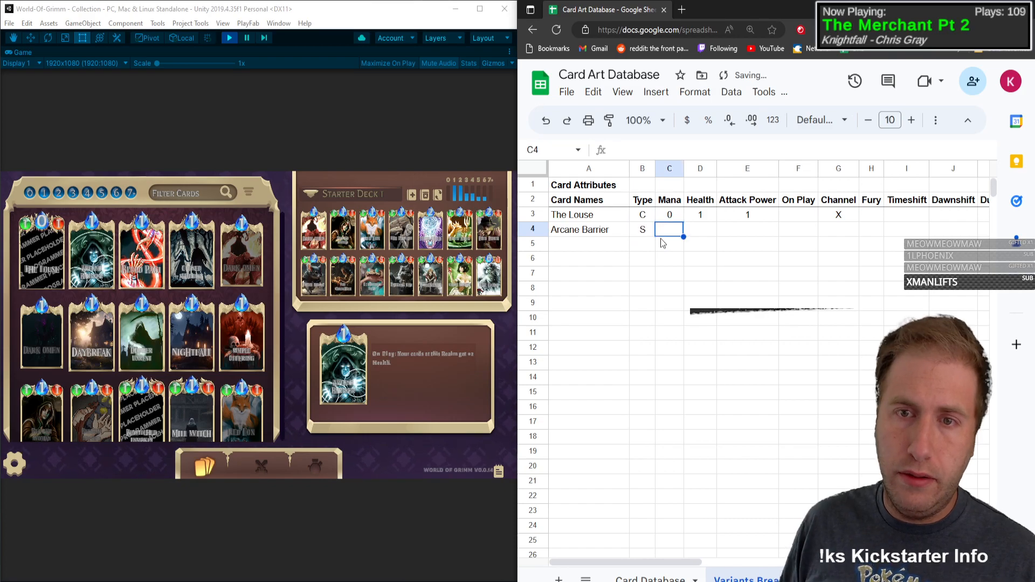
pyautogui.write('0')
pyautogui.press('BackSpace')
pyautogui.write('1')
pyautogui.press('Tab')
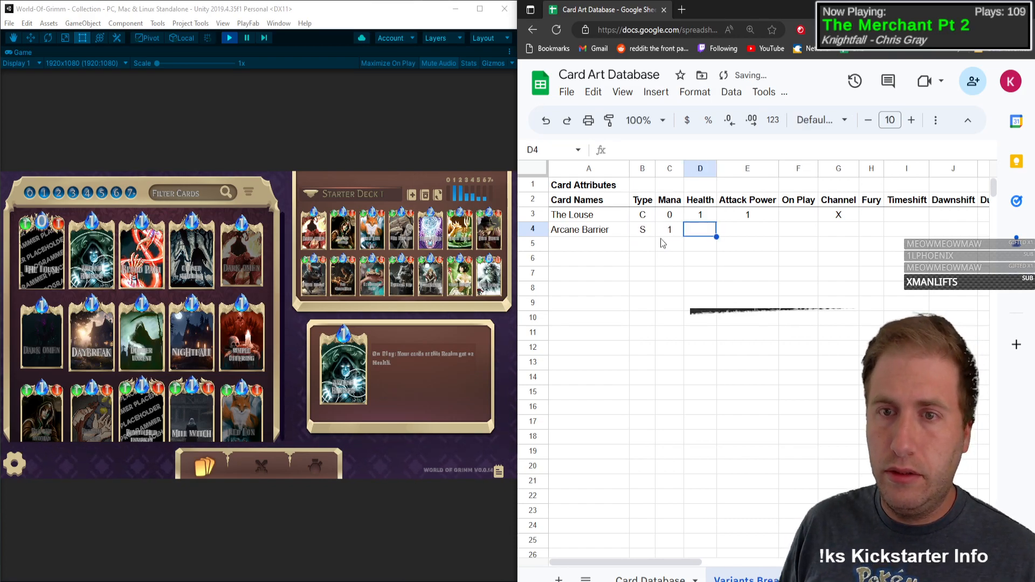
# Step: Mark On Play with a capital X for Arcane Barrier
pyautogui.press('Tab')
pyautogui.press('Tab')
pyautogui.press('Tab')
pyautogui.hotkey('shift', 'Tab')
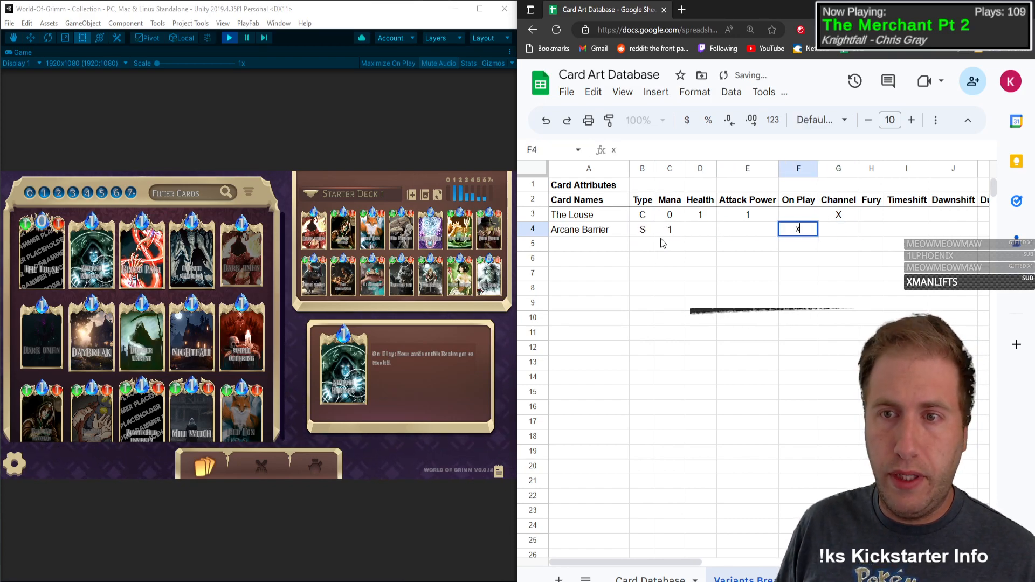
pyautogui.hotkey('shift', 'Tab')
pyautogui.press('Down')
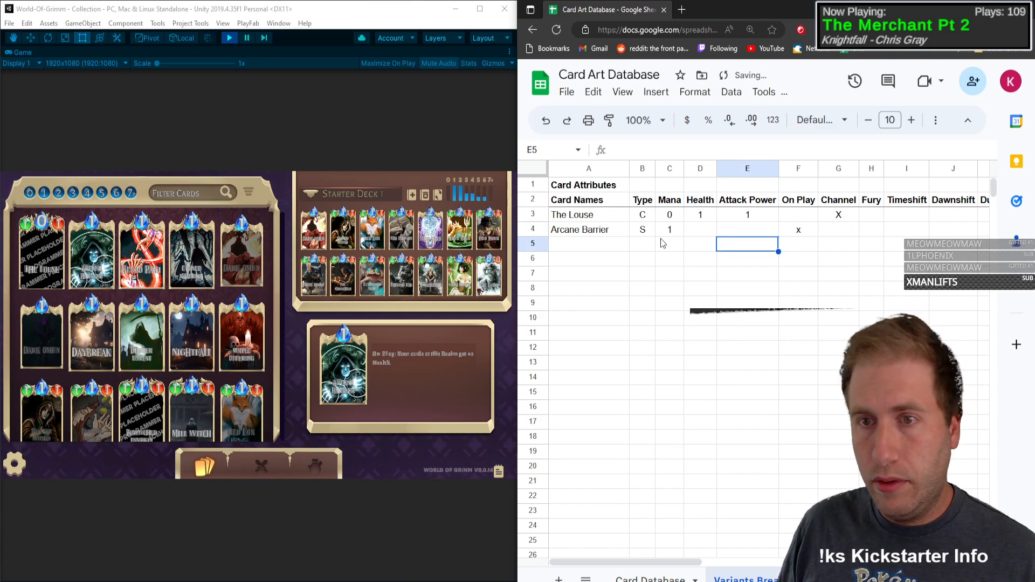
pyautogui.press('Up')
pyautogui.press('Right')
pyautogui.press('Return')
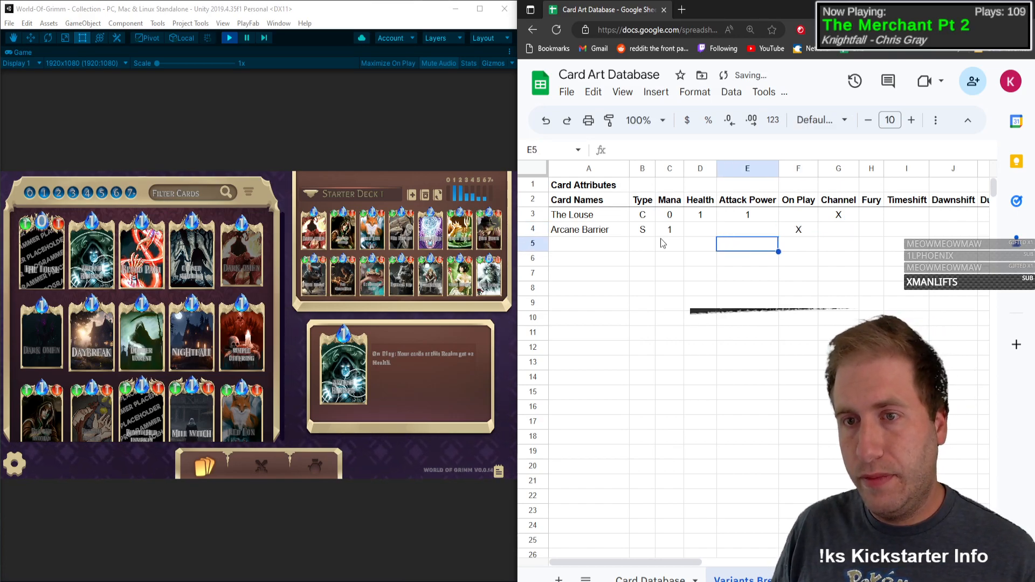
# Step: Enter Blood Pact as the card in row 5, with Type S and Mana 1
pyautogui.press('Left')
pyautogui.press('Left')
pyautogui.press('Left')
pyautogui.press('Left')
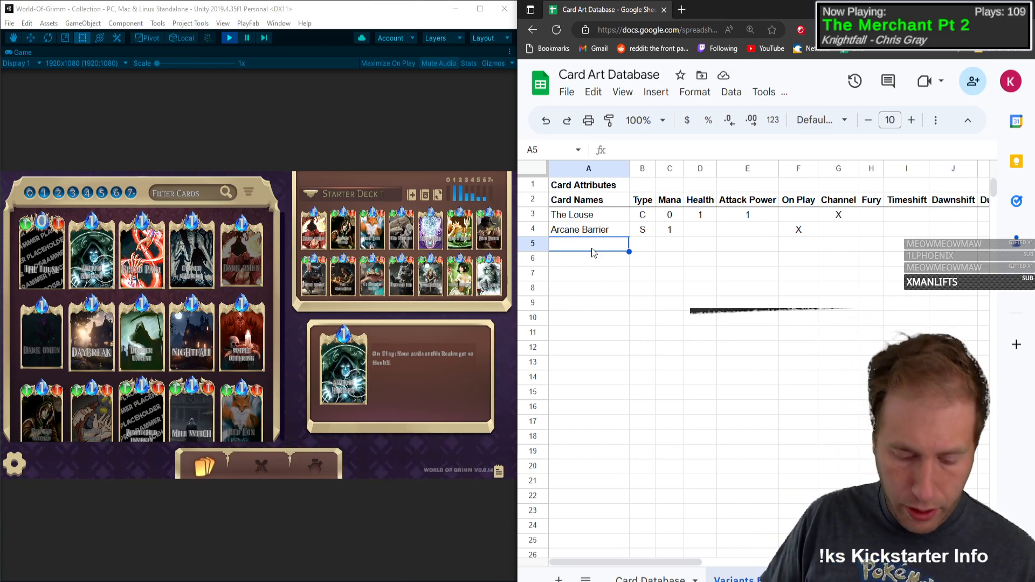
pyautogui.write('Blood Pact')
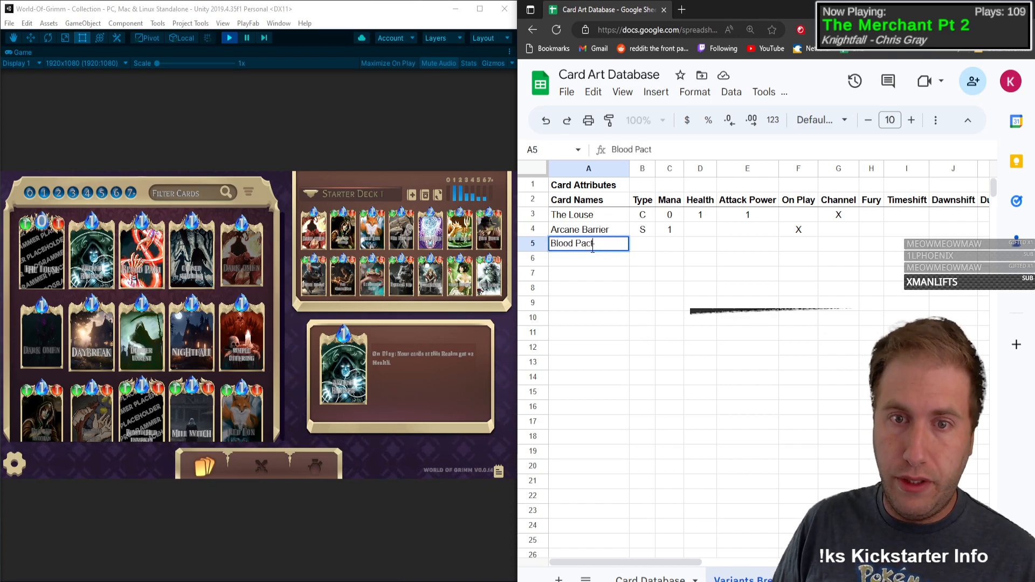
pyautogui.press('Tab')
pyautogui.write('S')
pyautogui.press('Tab')
pyautogui.write('1')
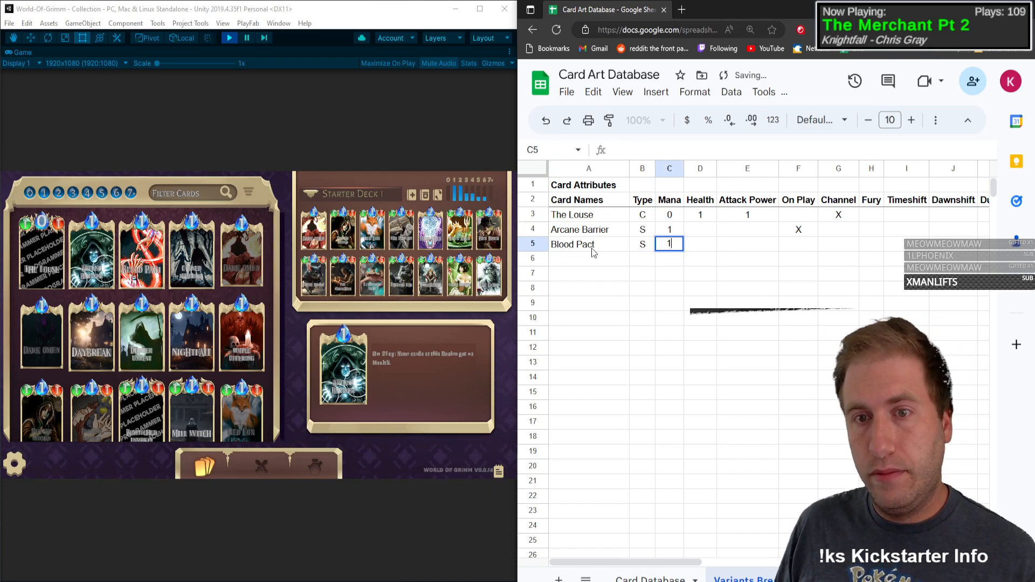
pyautogui.press('Tab')
# Step: Fill the Health and Attack Power cells of Arcane Barrier and Blood Pact with X
pyautogui.press('Up')
pyautogui.write('X')
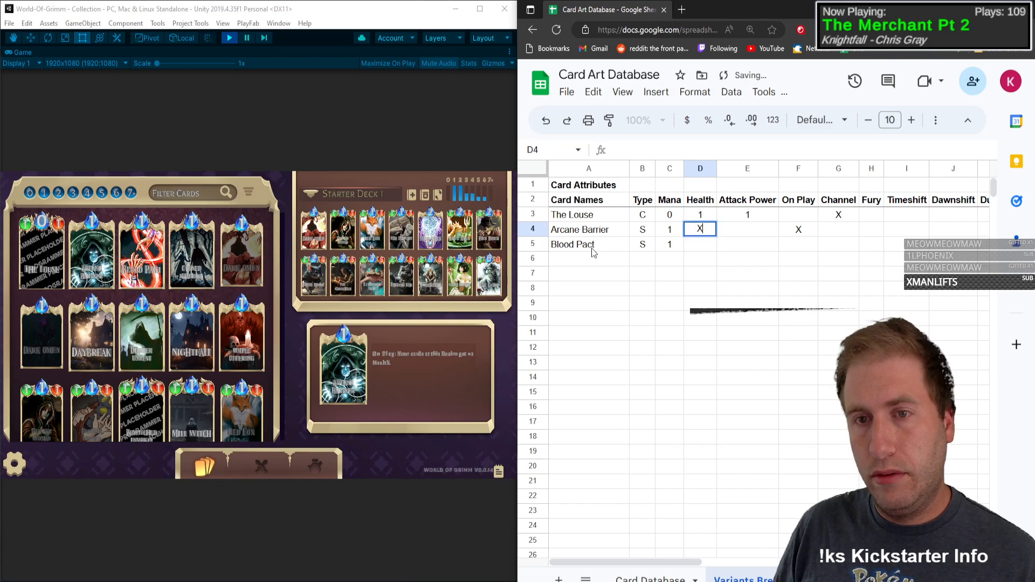
pyautogui.press('Tab')
pyautogui.write('X')
pyautogui.press('Down')
pyautogui.write('X')
pyautogui.press('Left')
pyautogui.write('X')
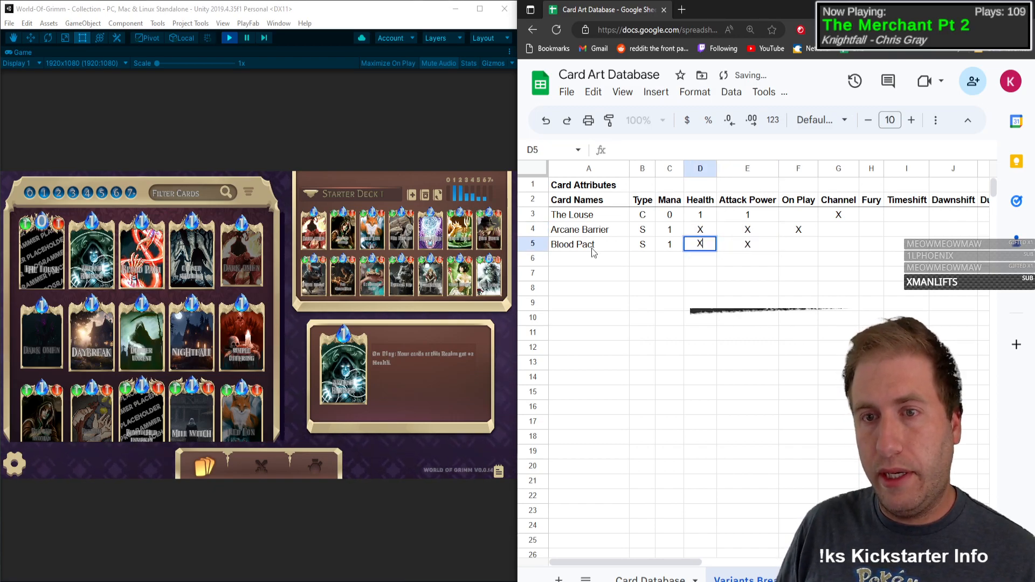
# Step: Mark On Play with X for Blood Pact
pyautogui.press('Tab')
pyautogui.press('Tab')
pyautogui.press('Tab')
pyautogui.press('Left')
pyautogui.write('X')
# Step: Replace the Health and Attack Power entries of Arcane Barrier and Blood Pact with a dash (-)
pyautogui.press('Left')
pyautogui.press('Left')
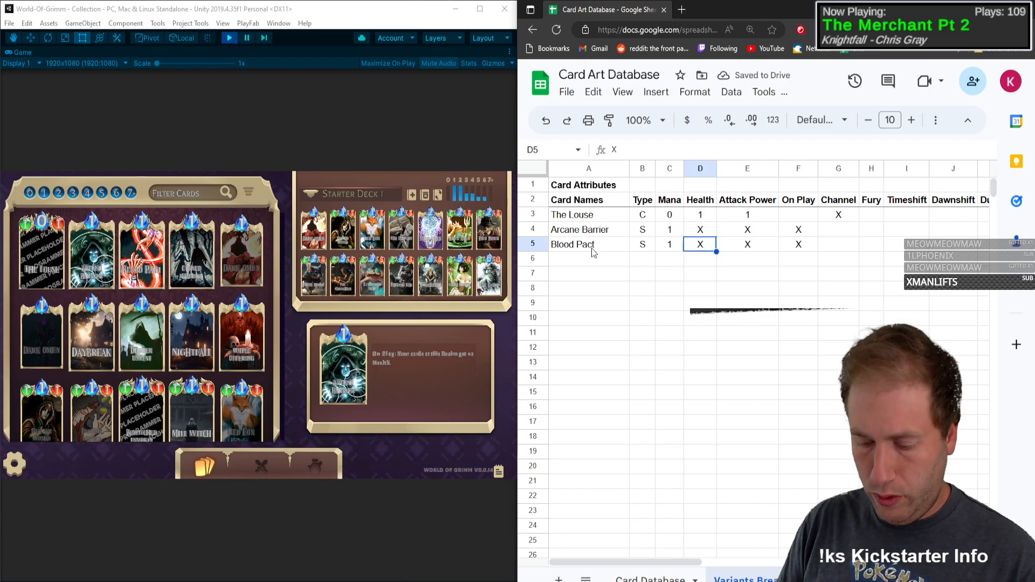
pyautogui.write('-')
pyautogui.press('Up')
pyautogui.write('-')
pyautogui.press('Tab')
pyautogui.write('-')
pyautogui.press('Down')
pyautogui.write('-')
pyautogui.press('Return')
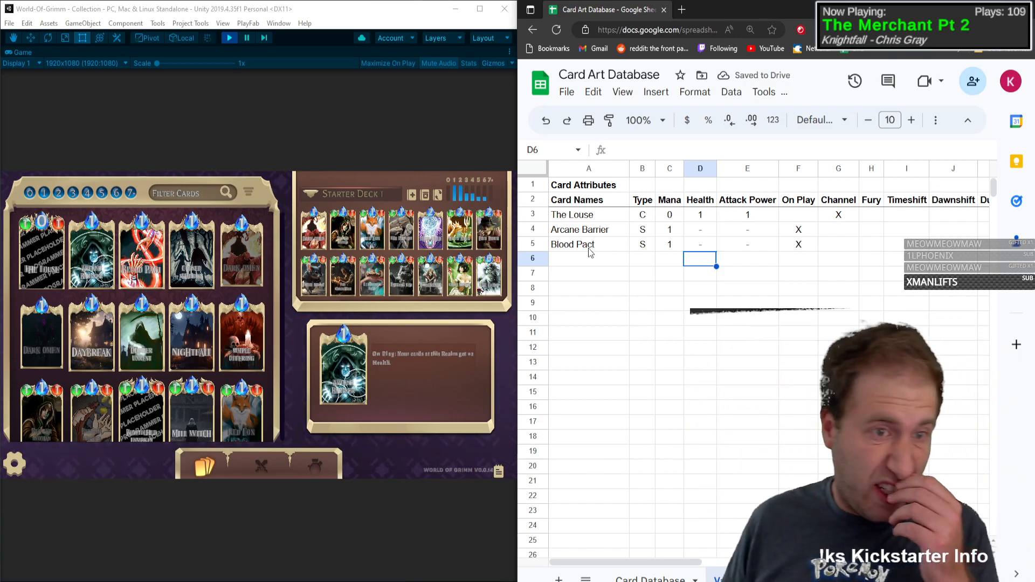
# Step: Reread the Blood Pact card and compare its effect with the remaining attribute columns across row 5
pyautogui.click(196, 167)
pyautogui.moveTo(147, 241)
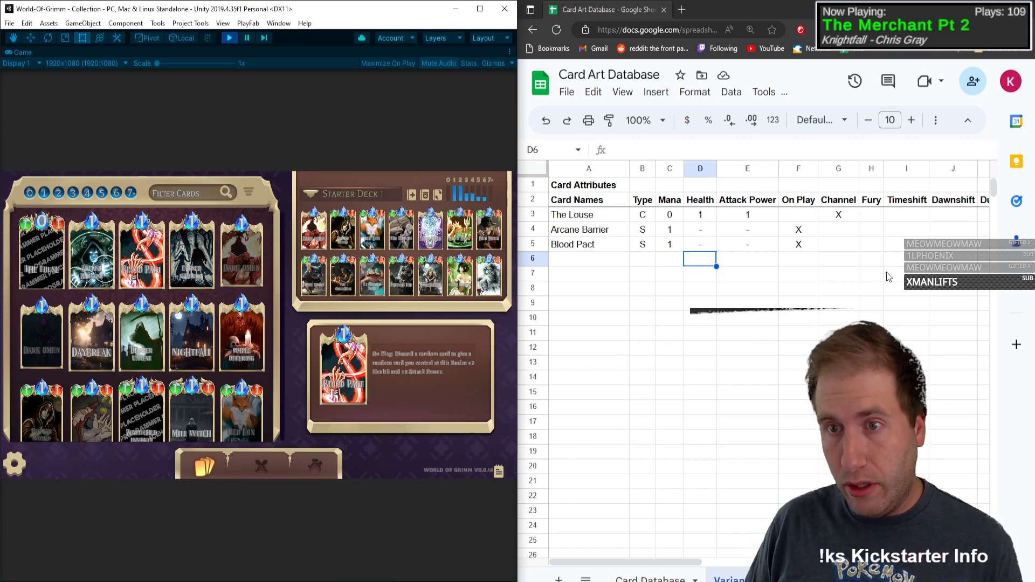
pyautogui.click(955, 240)
pyautogui.press('Right')
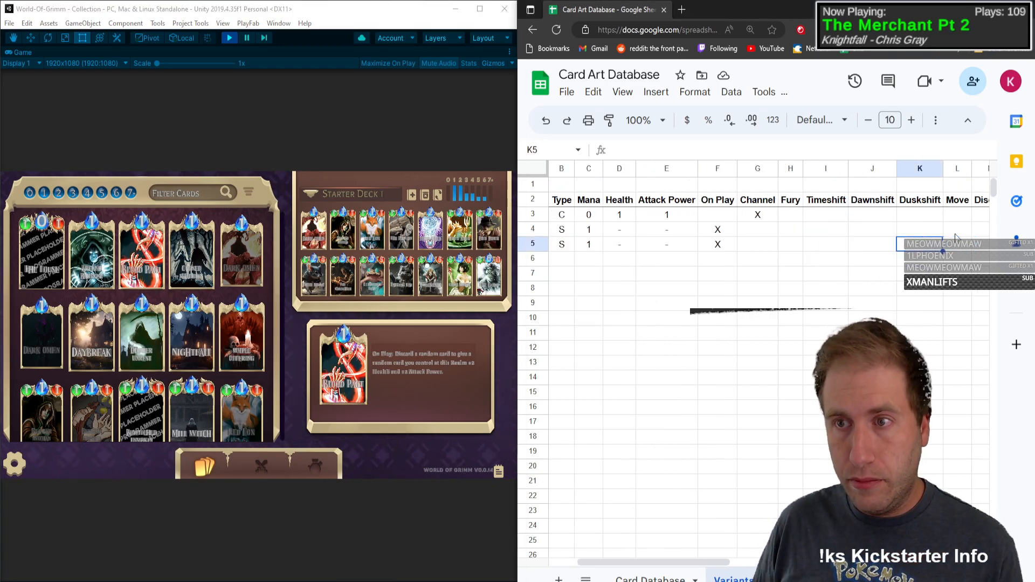
pyautogui.press('Right')
pyautogui.press('Right')
pyautogui.press('Left')
pyautogui.press('Left')
pyautogui.press('Left')
pyautogui.press('Left')
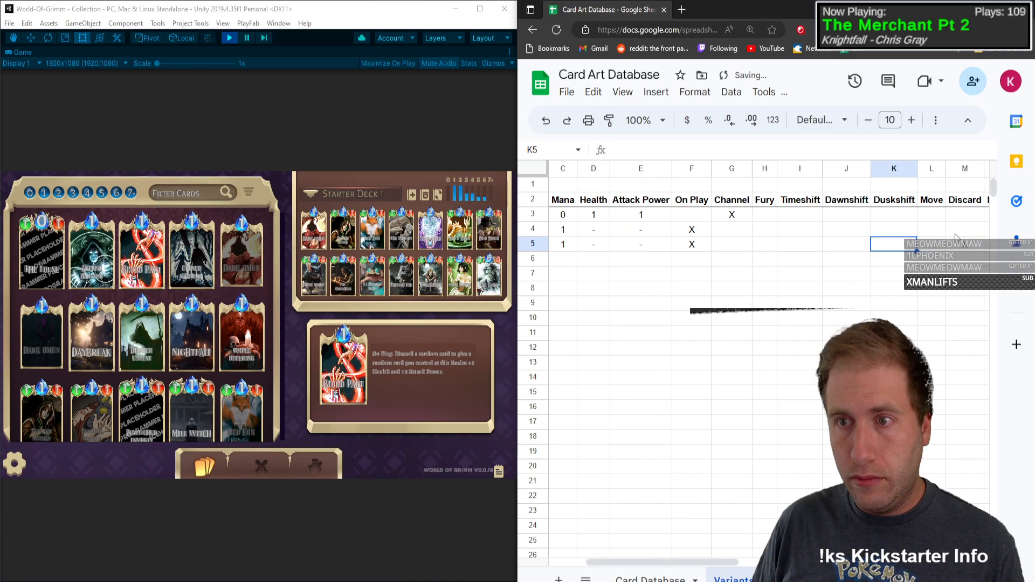
pyautogui.press('Left')
pyautogui.press('Left')
pyautogui.press('Left')
pyautogui.press('Left')
pyautogui.press('Left')
pyautogui.press('Left')
pyautogui.press('Left')
pyautogui.press('Left')
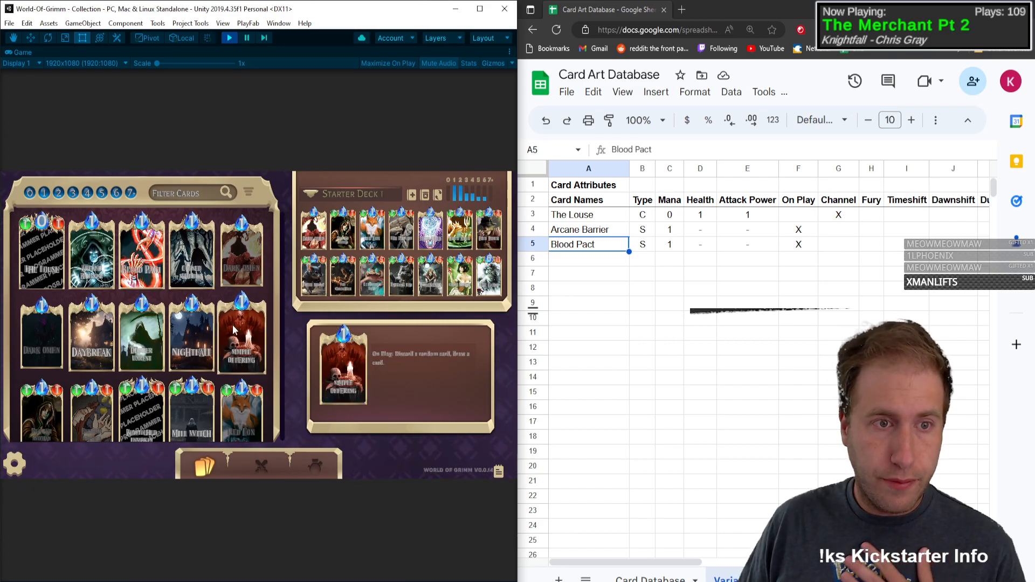
# Step: Open the detail view of the Cursed Shadows card in the game collection
pyautogui.moveTo(198, 284)
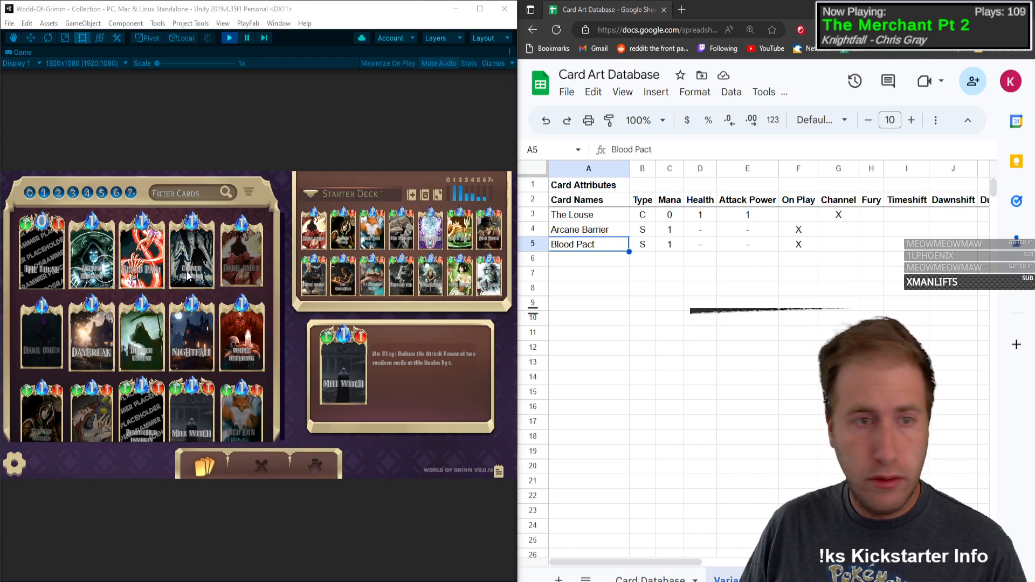
pyautogui.click(216, 171)
pyautogui.moveTo(195, 253)
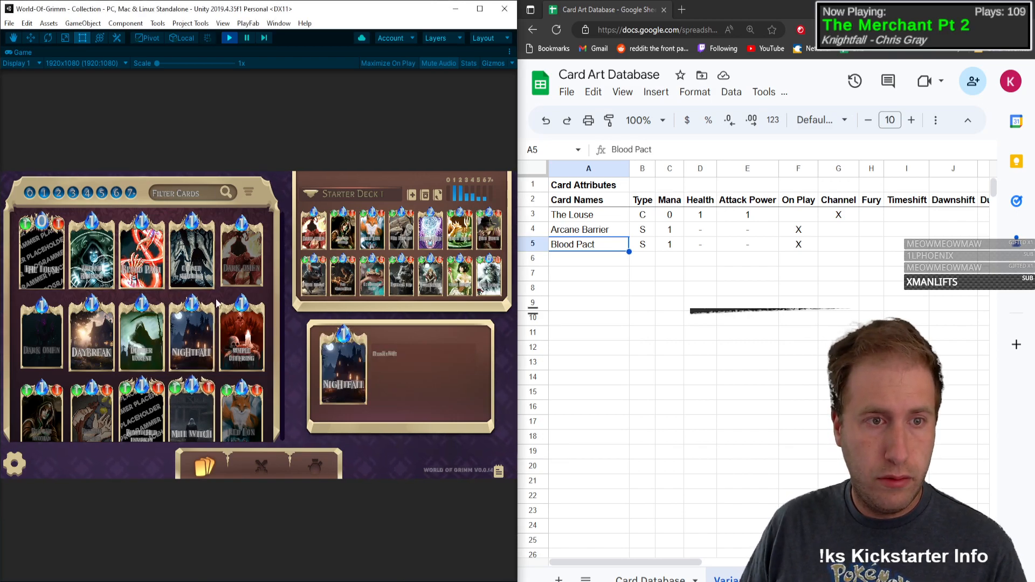
pyautogui.click(209, 258)
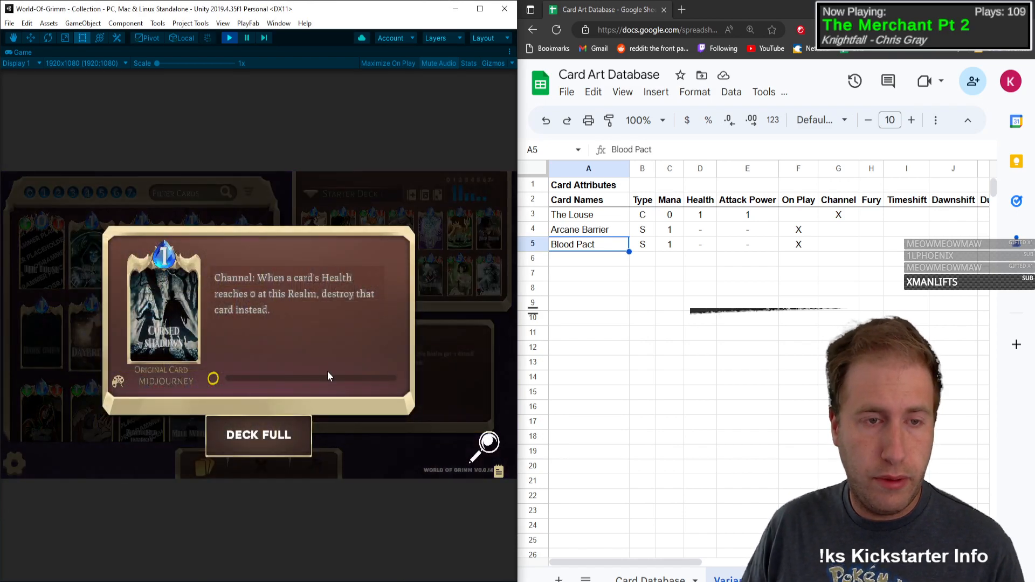
# Step: Enter Cursed Shadows as the card in row 6, with Type S and Mana 1
pyautogui.click(577, 260)
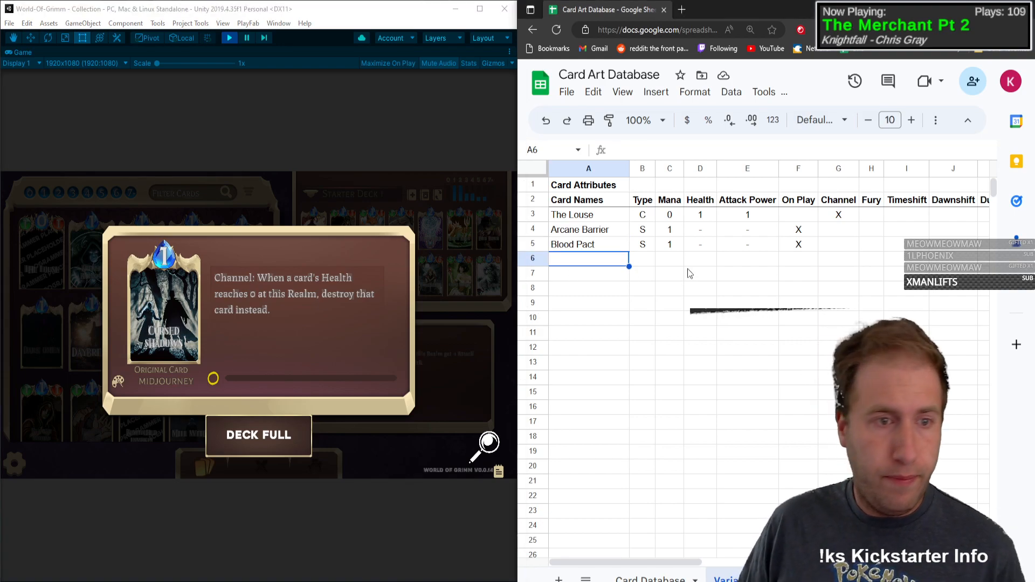
pyautogui.write('Curs')
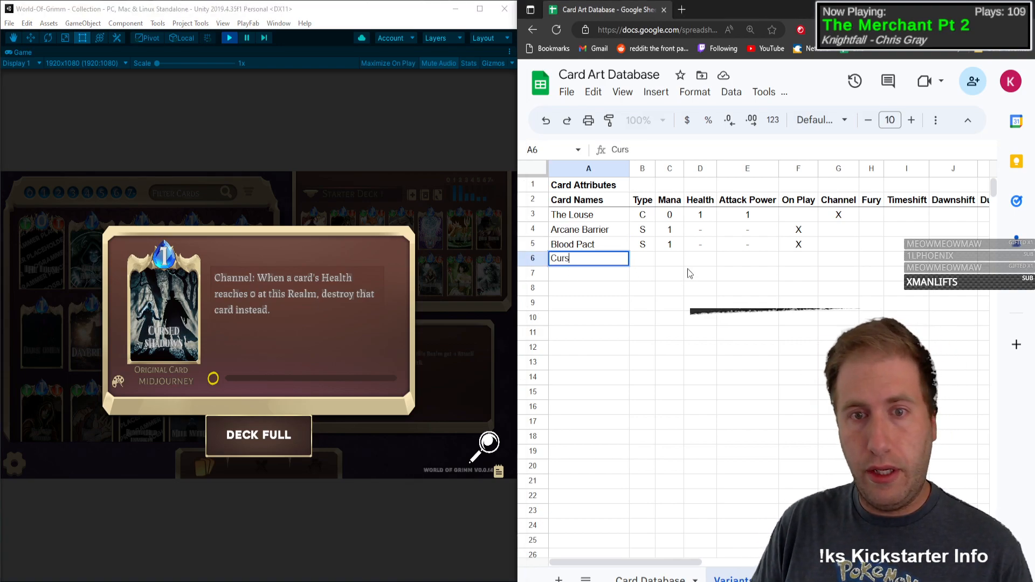
pyautogui.write('ed Shadows')
pyautogui.press('Tab')
pyautogui.write('S')
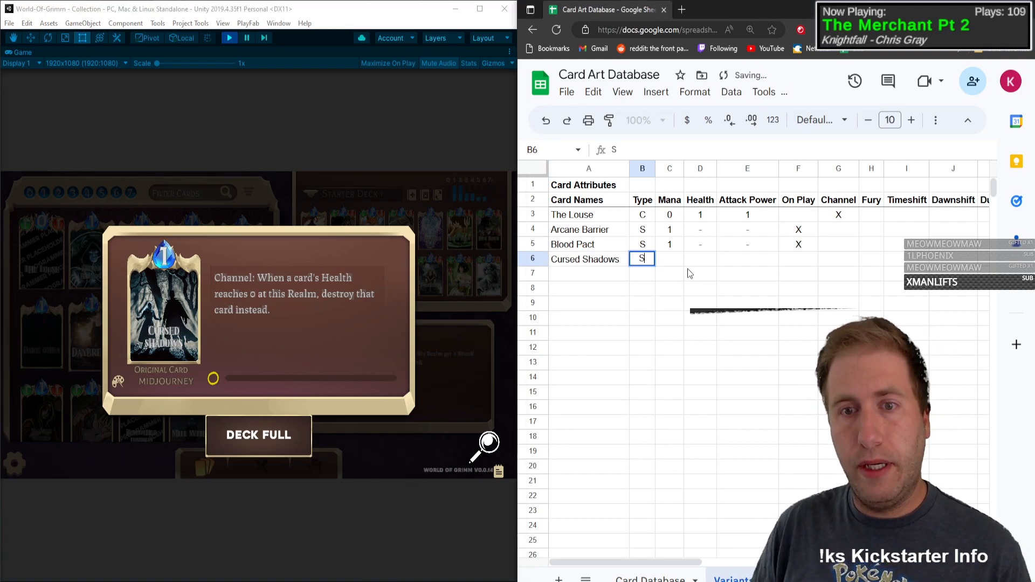
pyautogui.press('Tab')
pyautogui.write('1')
pyautogui.press('Tab')
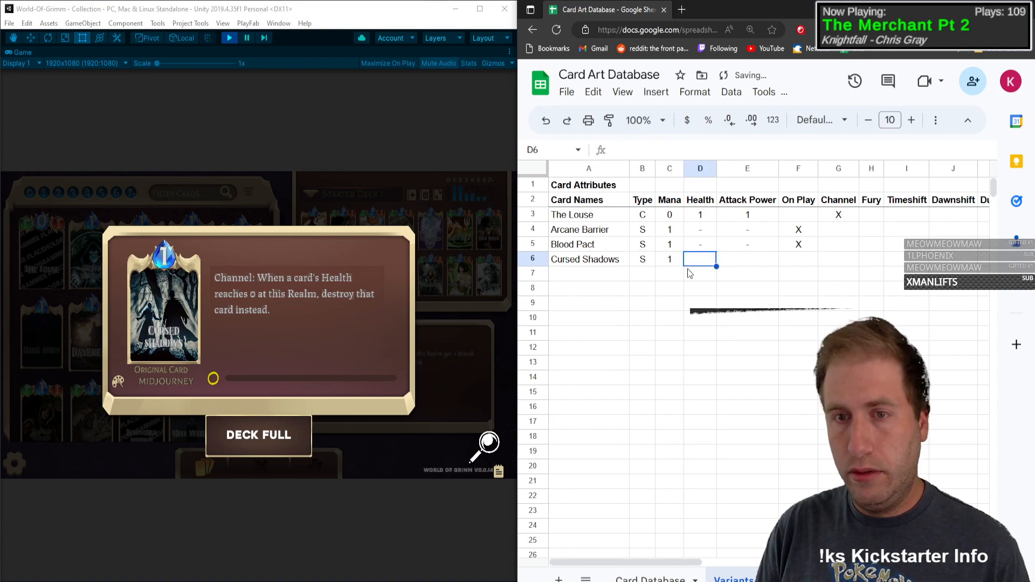
# Step: Enter a dash (-) for Cursed Shadows' Health and Attack Power, mark Channel with X, and return to its name cell
pyautogui.write('-')
pyautogui.press('Tab')
pyautogui.write('-')
pyautogui.press('Tab')
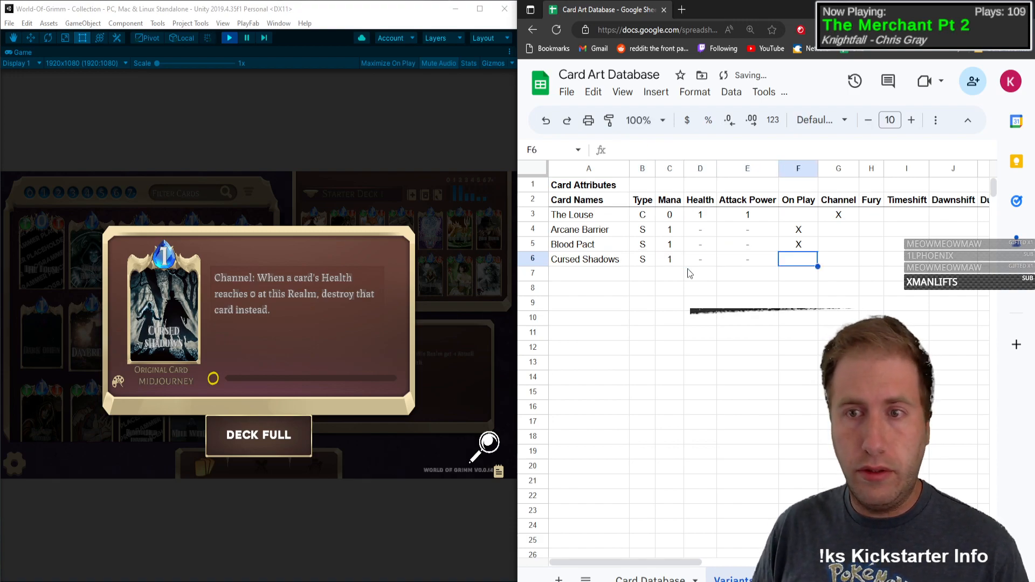
pyautogui.press('Tab')
pyautogui.write('X')
pyautogui.press('Tab')
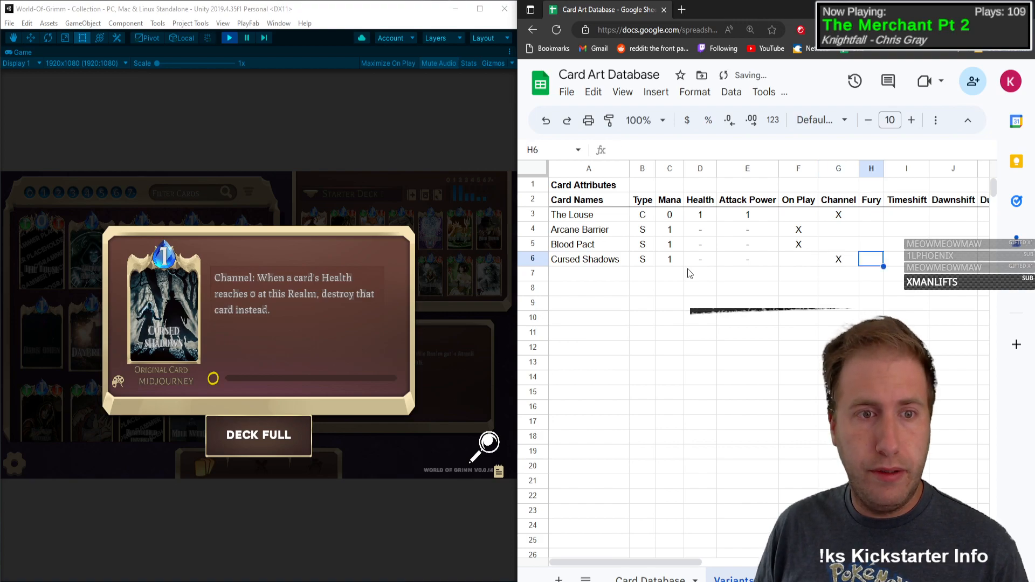
pyautogui.press('Right')
pyautogui.press('Right')
pyautogui.press('Right')
pyautogui.press('Right')
pyautogui.press('Right')
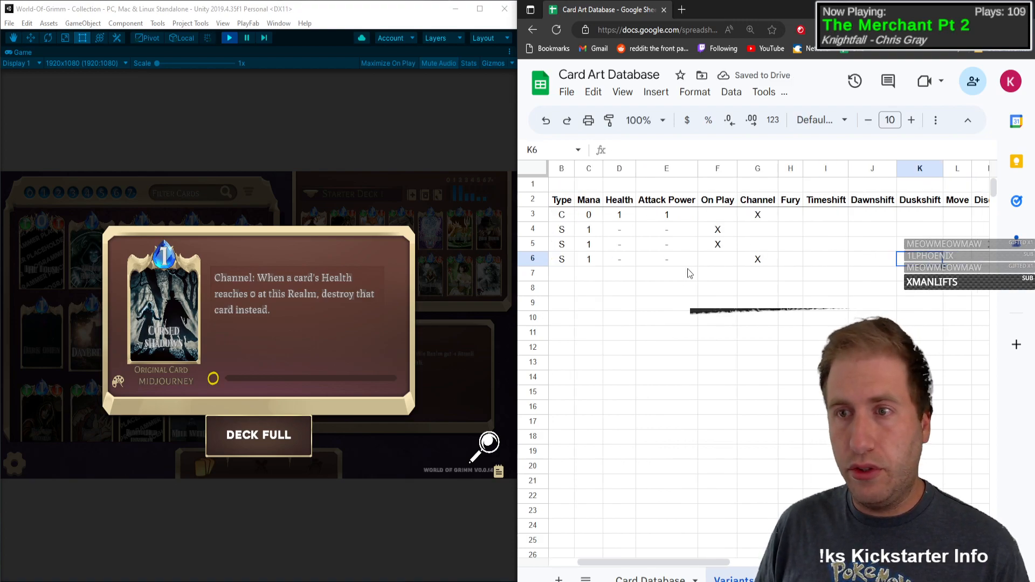
pyautogui.press('Left')
pyautogui.press('Left')
pyautogui.press('Left')
pyautogui.press('Left')
pyautogui.press('Left')
pyautogui.press('Left')
pyautogui.press('Left')
pyautogui.press('Left')
pyautogui.press('Left')
pyautogui.press('Left')
pyautogui.press('Left')
pyautogui.press('Left')
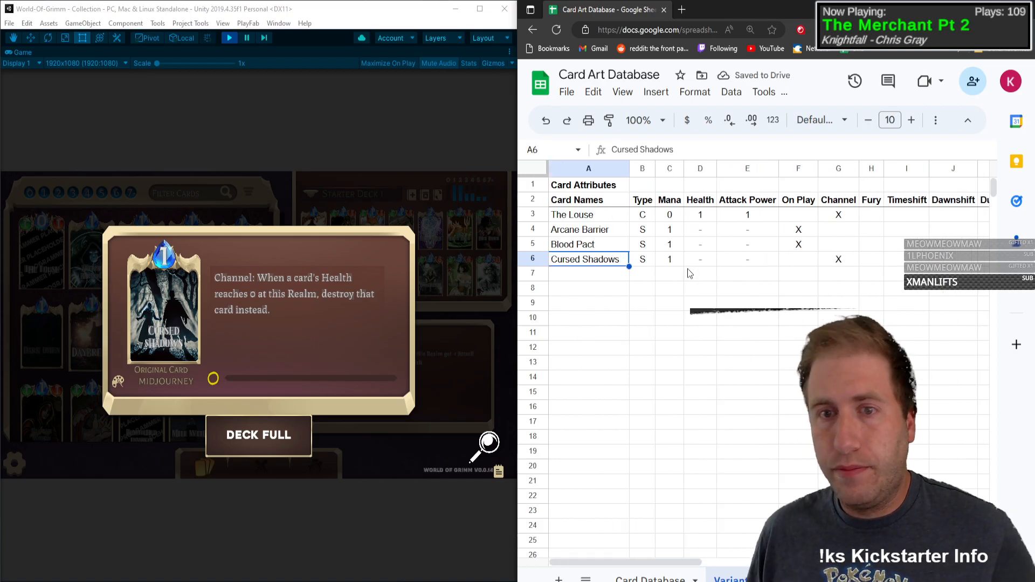
# Step: Open the Dark Omen card's details in the game collection and enter it in row 7 with Type S and Mana 1
pyautogui.click(153, 308)
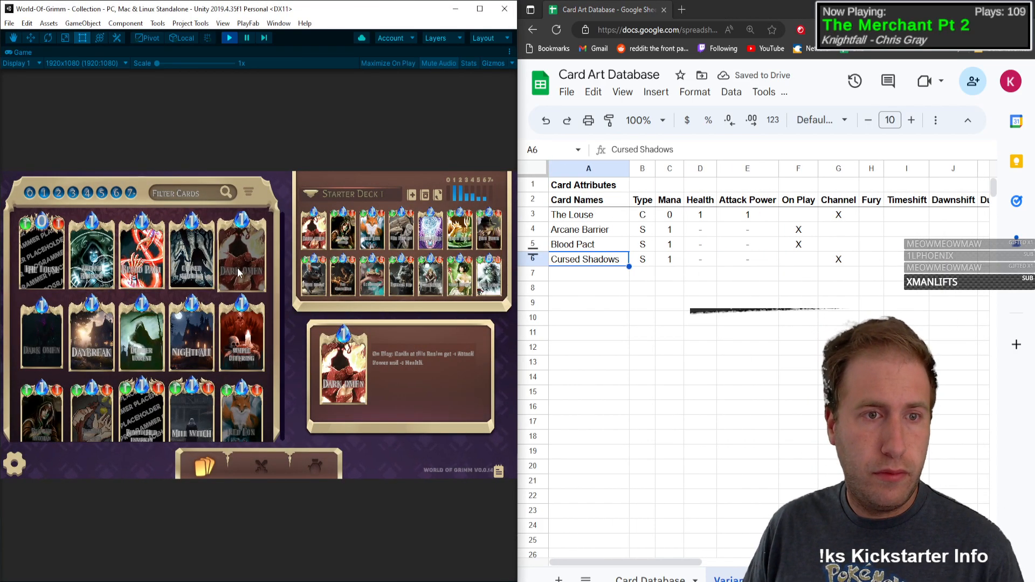
pyautogui.click(254, 260)
pyautogui.click(601, 277)
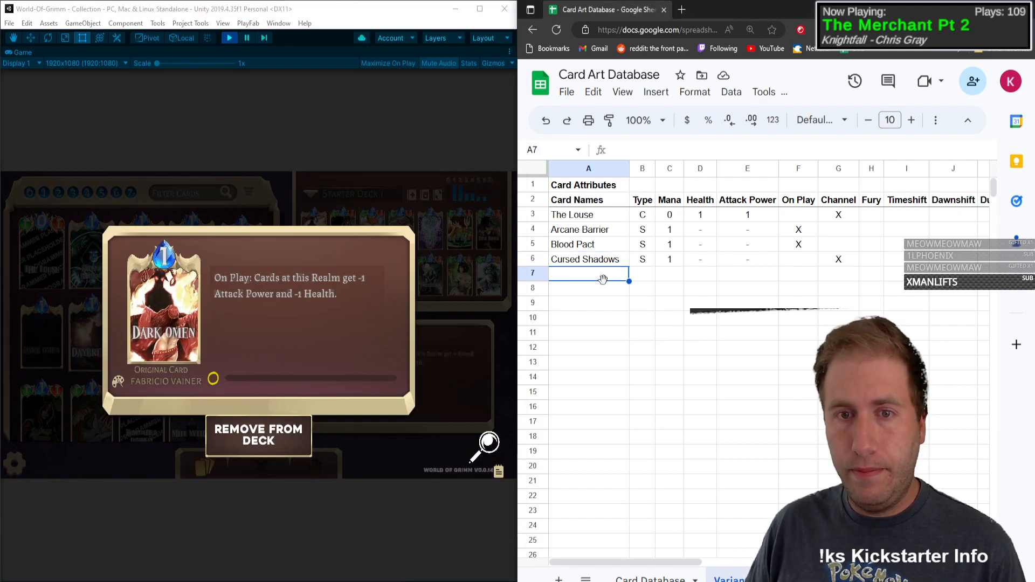
pyautogui.write('Dark Omen')
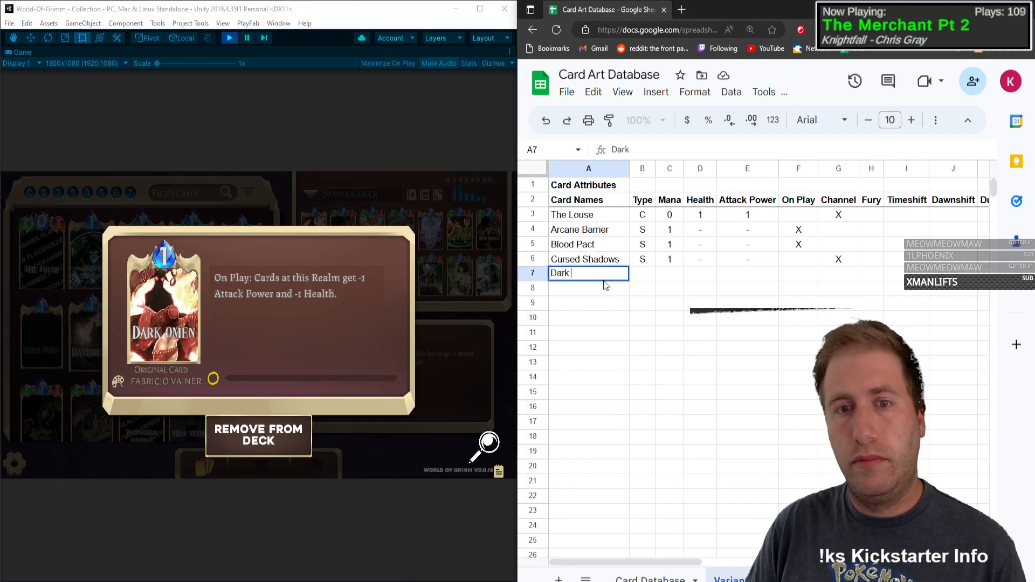
pyautogui.press('Tab')
pyautogui.write('S')
pyautogui.press('Tab')
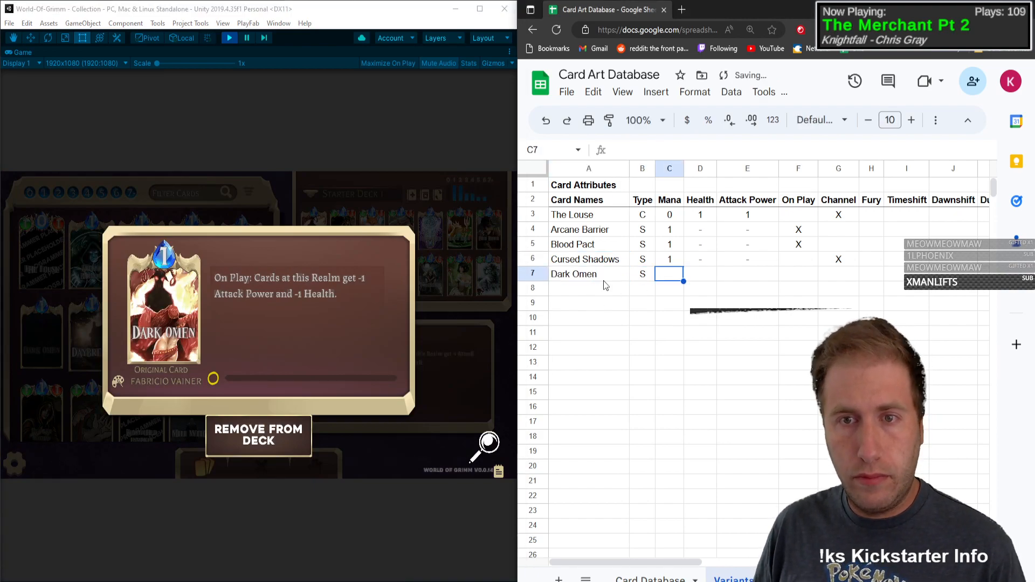
pyautogui.write('1')
pyautogui.press('Tab')
# Step: Enter a dash (-) for Dark Omen's Health and Attack Power and mark On Play with X
pyautogui.write('-')
pyautogui.press('Tab')
pyautogui.write('-')
pyautogui.press('Tab')
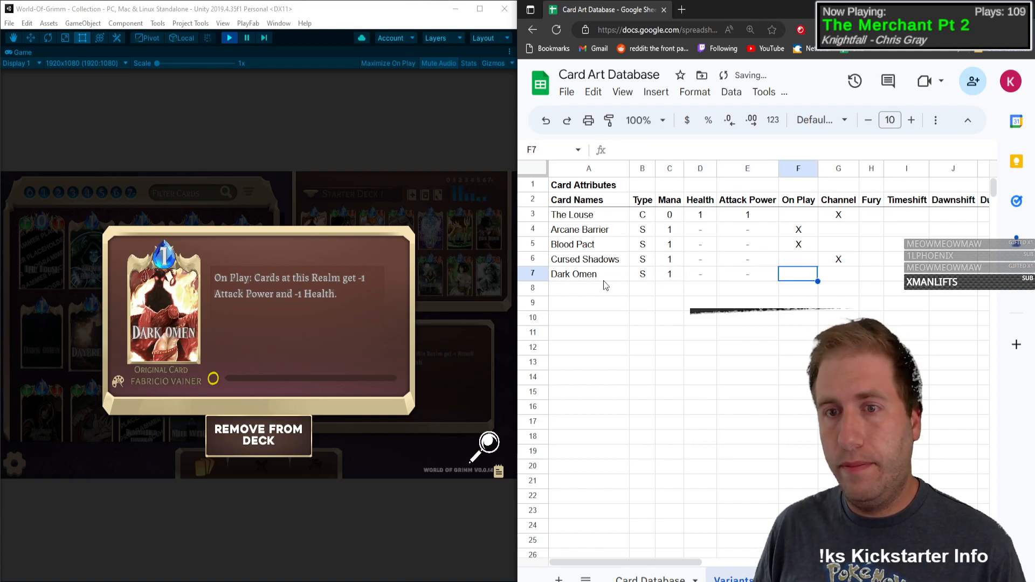
pyautogui.write('X')
pyautogui.hotkey('shift', 'Tab')
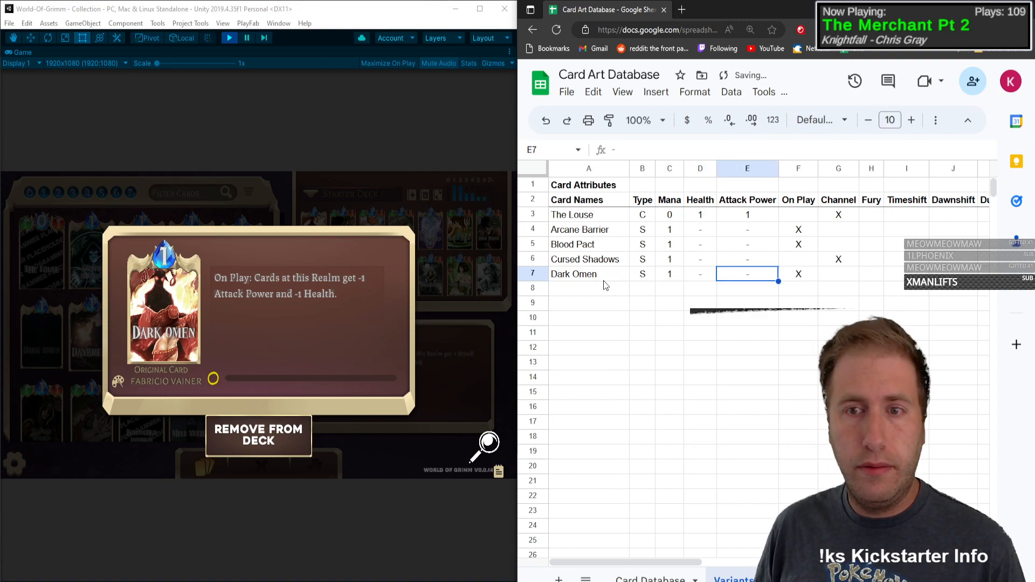
# Step: Close the Dark Omen details and preview the Daybreak card in the game collection
pyautogui.click(212, 273)
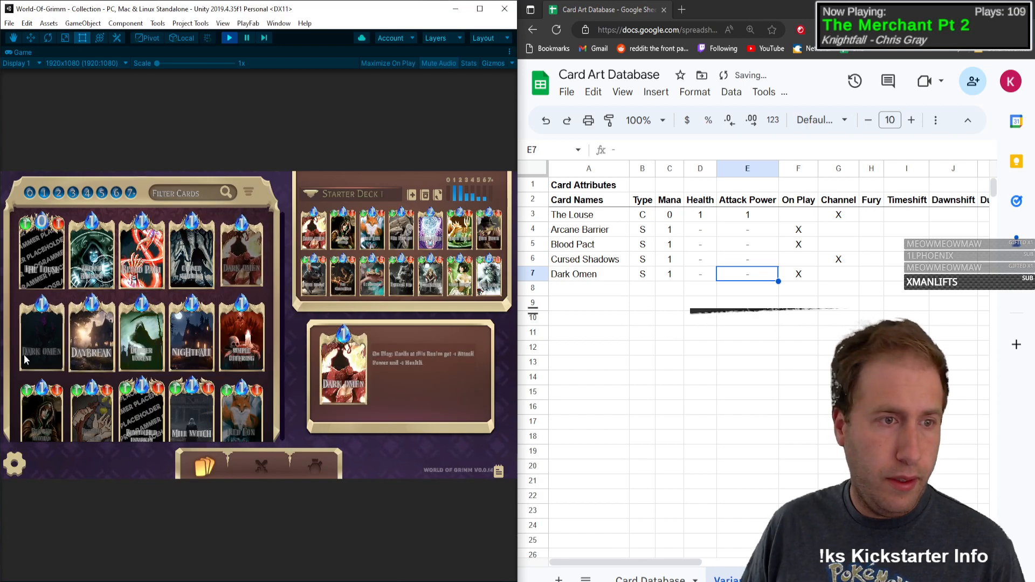
pyautogui.click(38, 344)
pyautogui.click(498, 326)
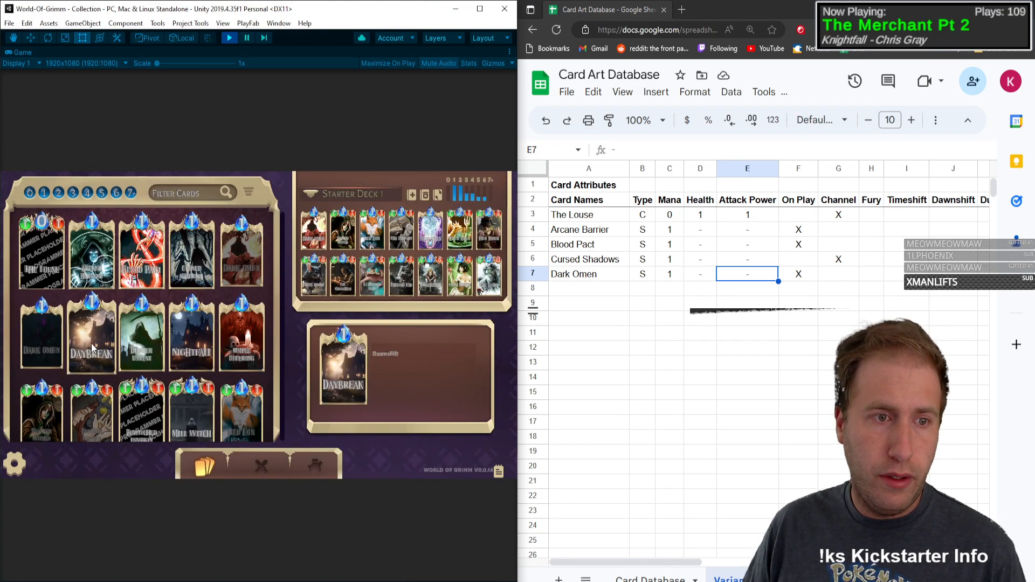
# Step: Enter Daybreak as the card in row 8, with Type S and Mana 1
pyautogui.click(571, 300)
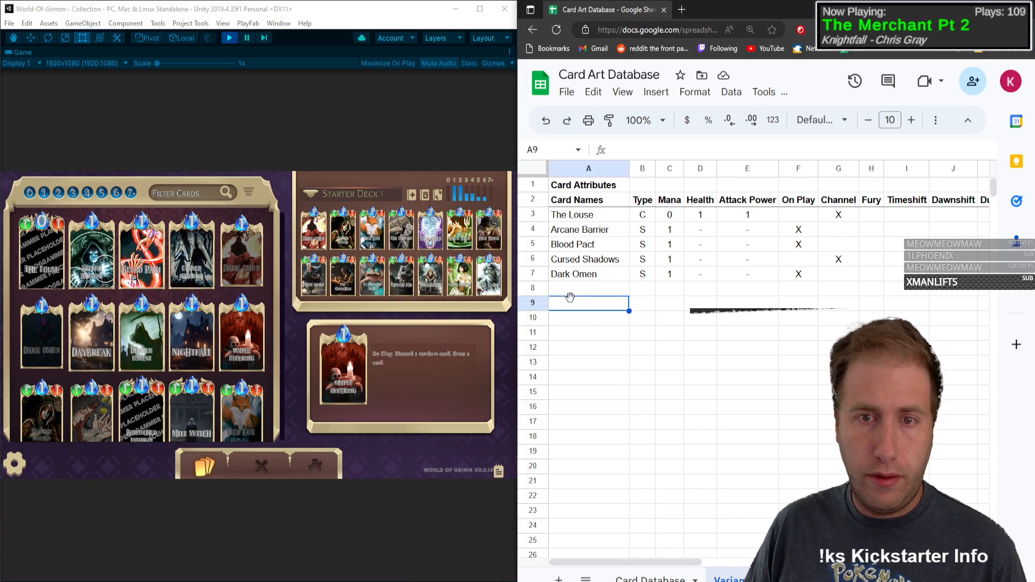
pyautogui.press('Up')
pyautogui.write('Dar')
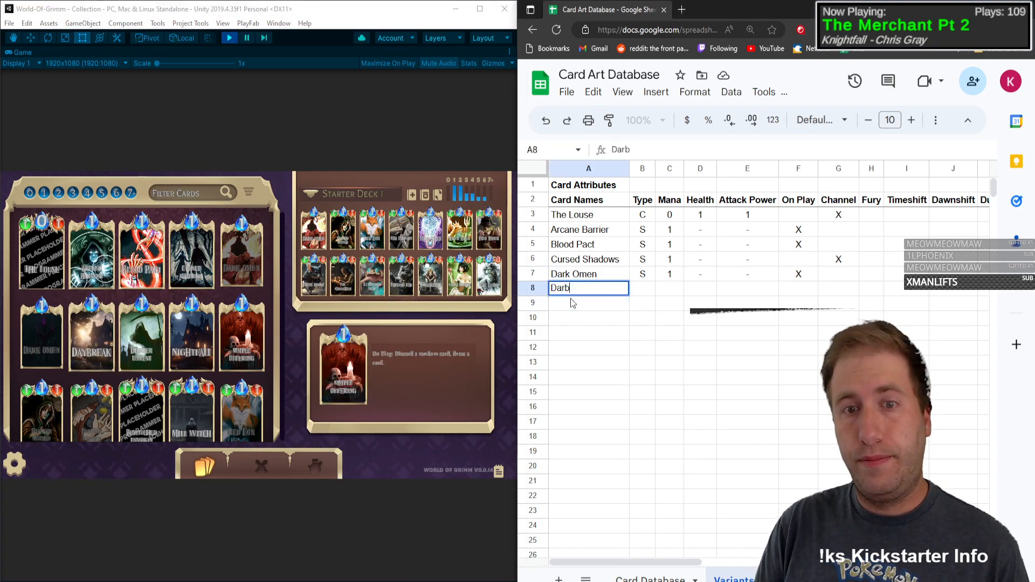
pyautogui.write('ybreak')
pyautogui.press('Tab')
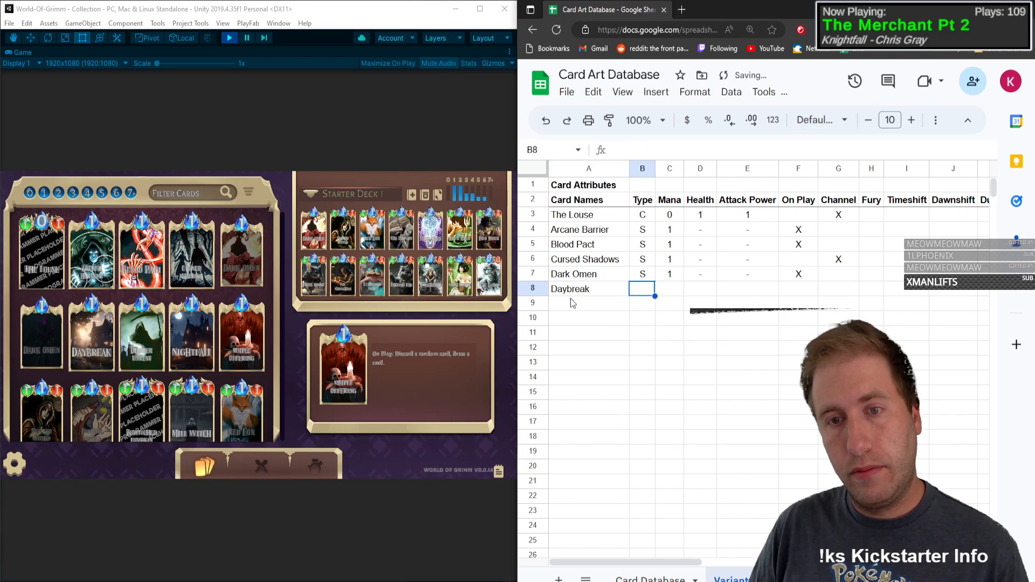
pyautogui.write('S')
pyautogui.press('Tab')
pyautogui.write('1')
pyautogui.press('Tab')
# Step: Enter a dash (-) for Daybreak's Health and Attack Power, mark On Play and Dawnshift with X, and return to its name cell
pyautogui.write('-')
pyautogui.press('Tab')
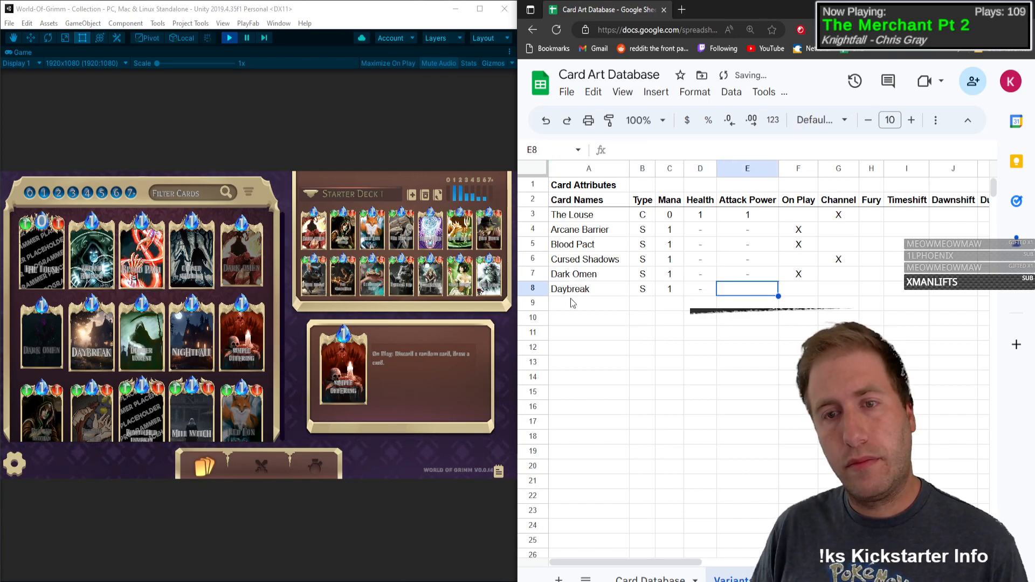
pyautogui.write('-')
pyautogui.press('Tab')
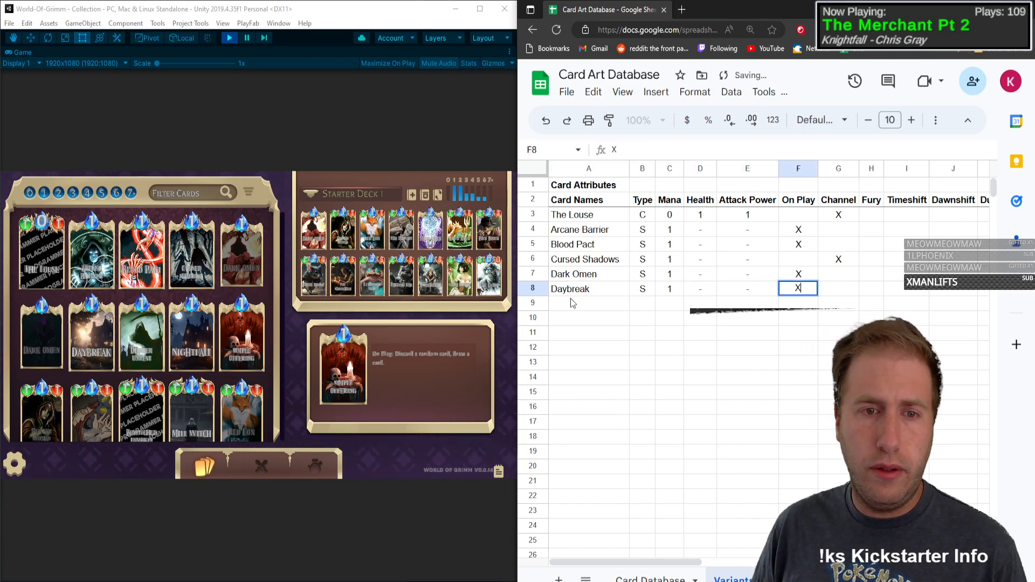
pyautogui.write('X')
pyautogui.press('Tab')
pyautogui.press('Tab')
pyautogui.press('Tab')
pyautogui.press('Tab')
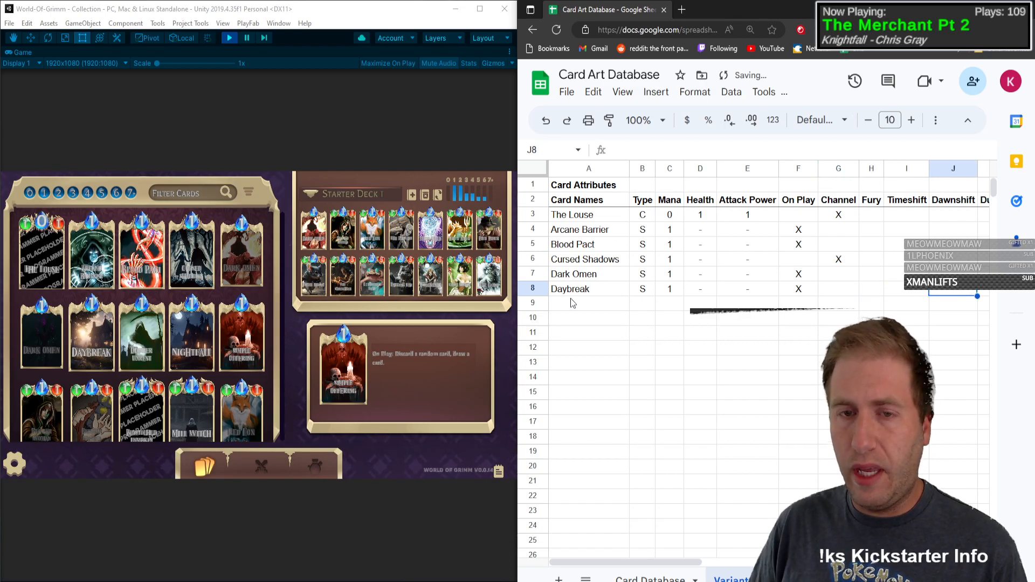
pyautogui.write('X')
pyautogui.press('Left')
pyautogui.press('Left')
pyautogui.press('Left')
pyautogui.press('Left')
pyautogui.press('Left')
pyautogui.press('Left')
pyautogui.press('Left')
pyautogui.press('Left')
pyautogui.press('Left')
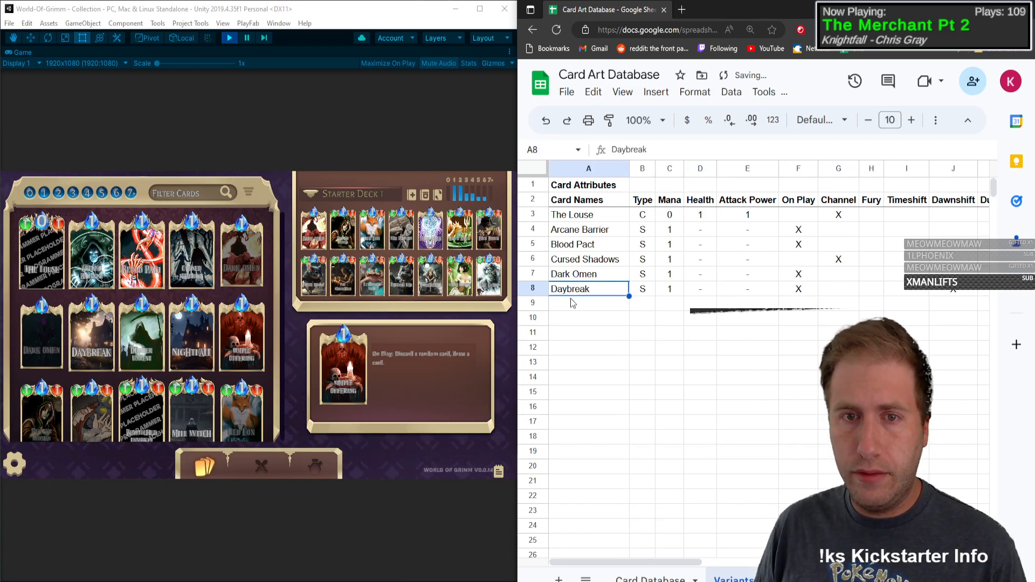
# Step: Switch to the Card Database sheet, enlarge its window to full screen and look over the card list
pyautogui.click(134, 347)
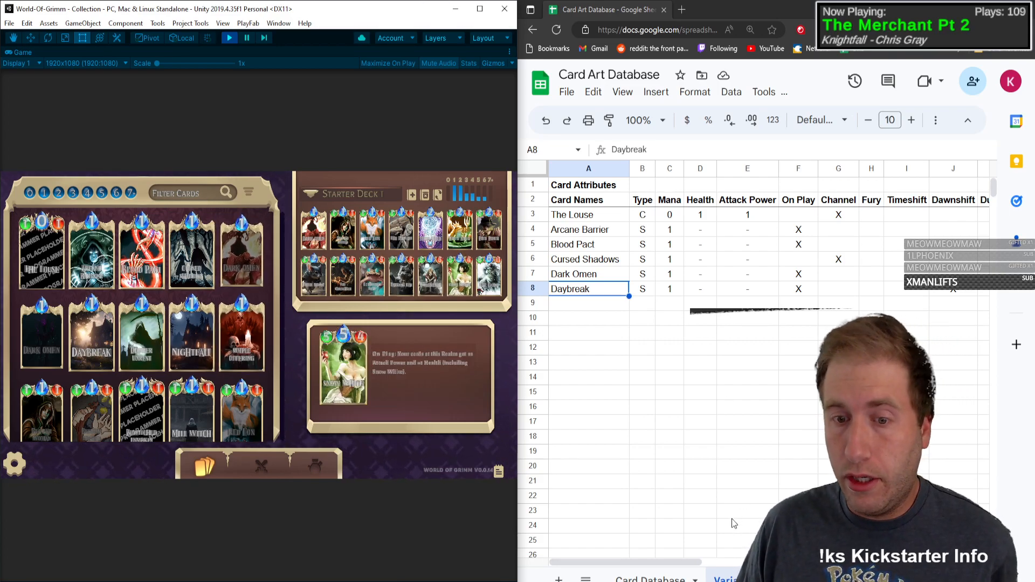
pyautogui.click(650, 579)
pyautogui.moveTo(755, 9); pyautogui.dragTo(669, 0)
pyautogui.scroll(-3, 684, 274)
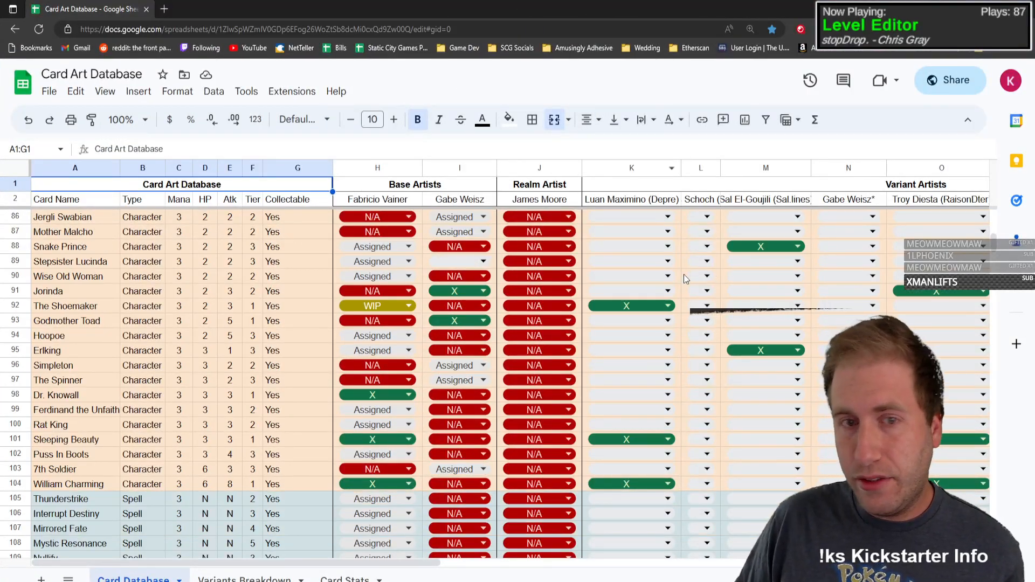
pyautogui.scroll(8, 539, 259)
pyautogui.scroll(20, 400, 249)
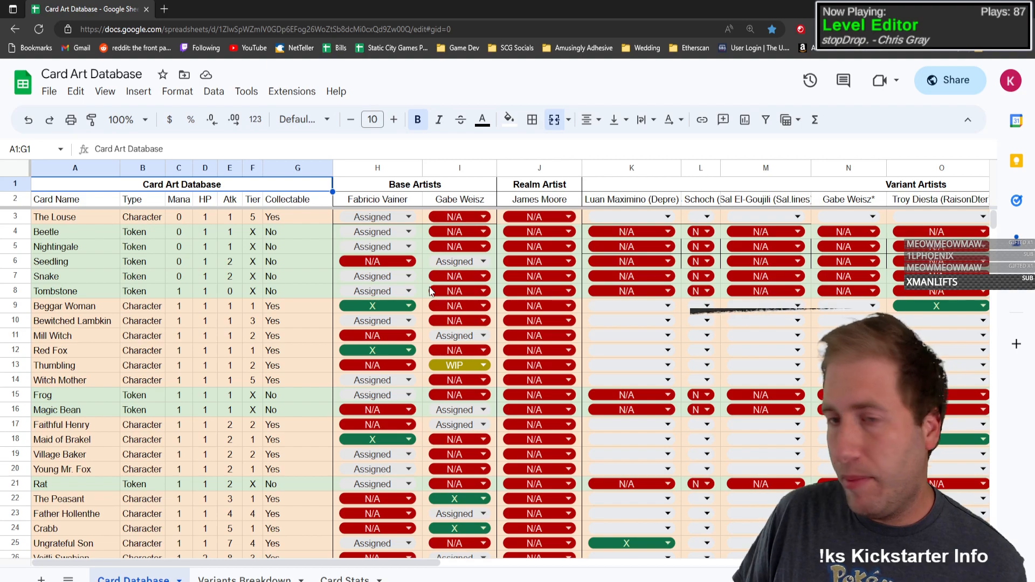
# Step: Review the Base Artists status columns from the low-mana cards through the Realm cards, ending back at The Louse
pyautogui.scroll(-3, 432, 292)
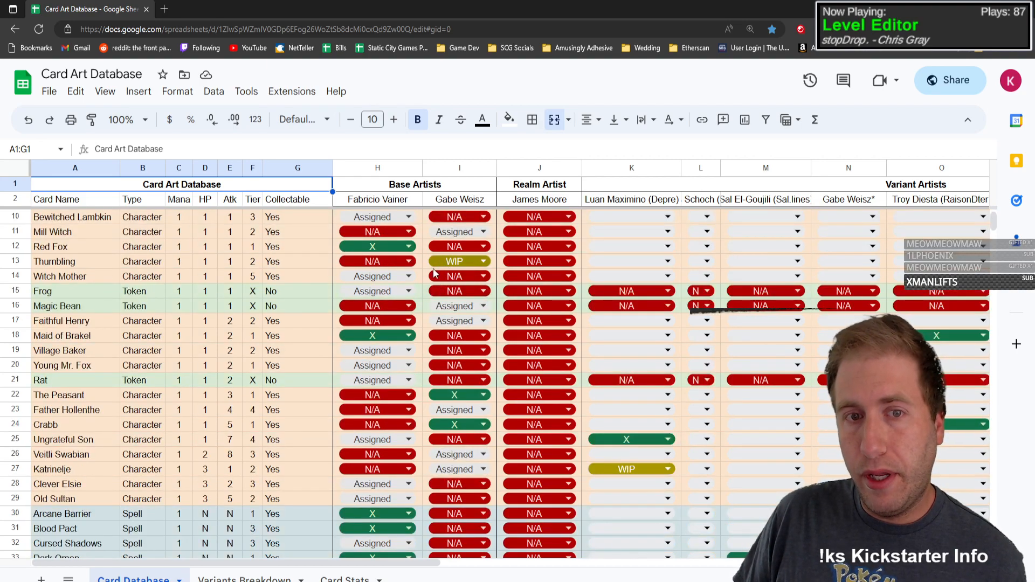
pyautogui.scroll(-12, 434, 272)
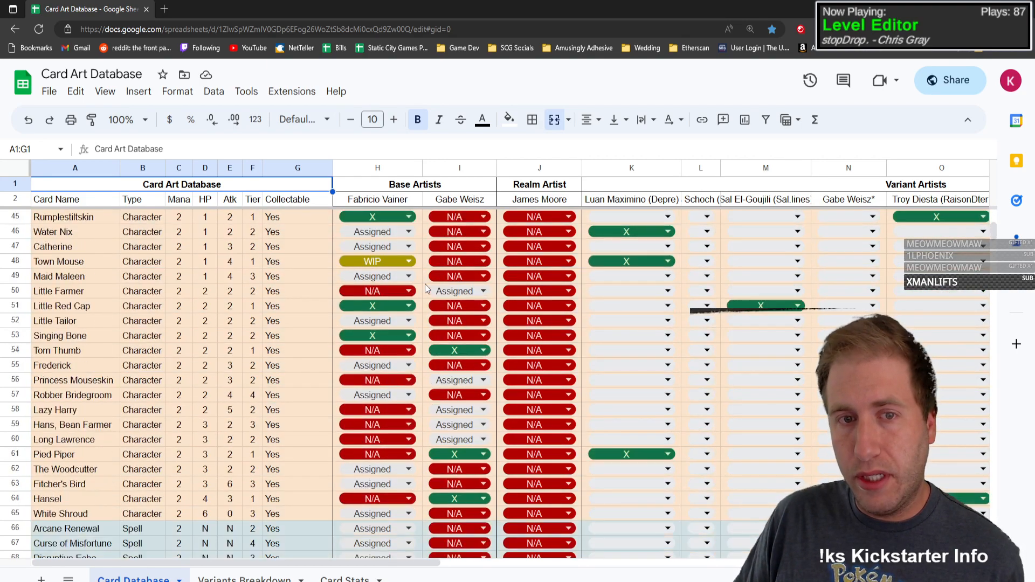
pyautogui.scroll(-13, 429, 297)
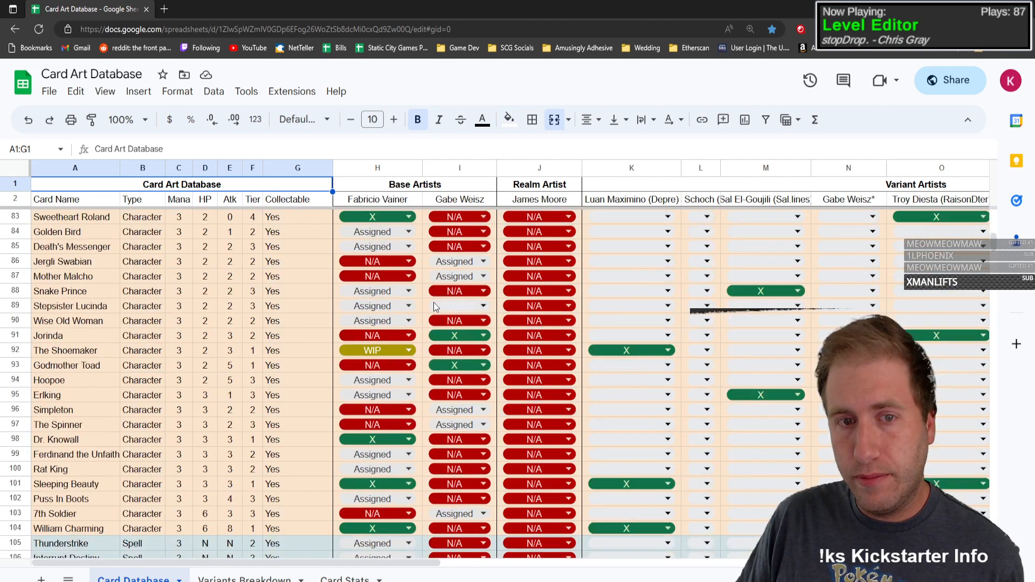
pyautogui.scroll(-13, 436, 306)
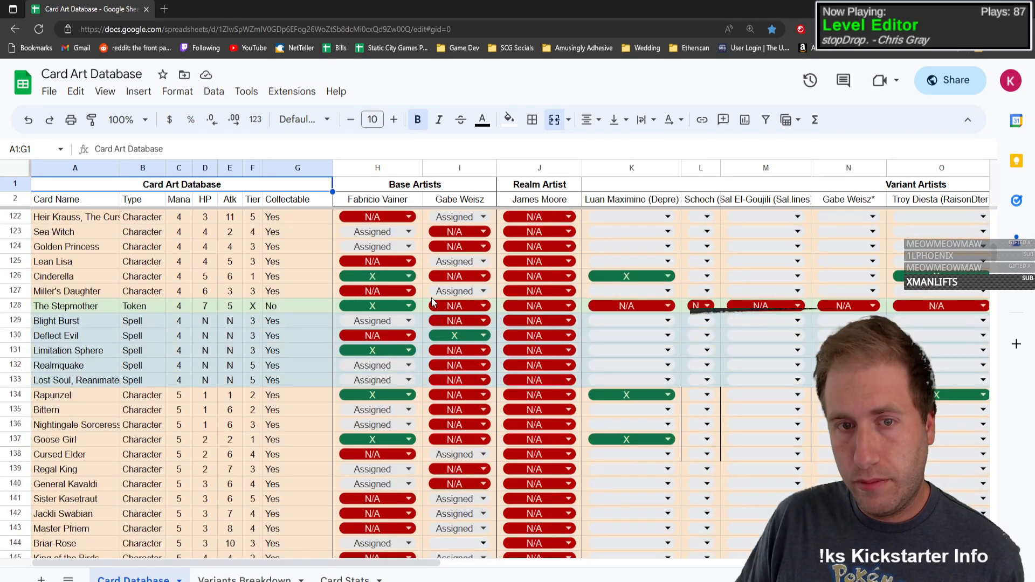
pyautogui.scroll(-12, 435, 306)
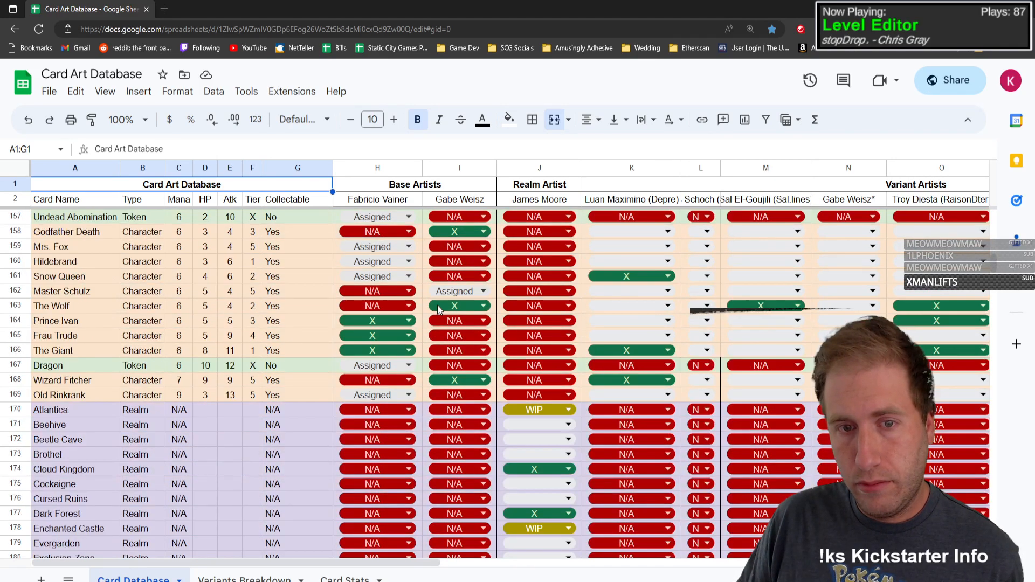
pyautogui.scroll(-2, 440, 313)
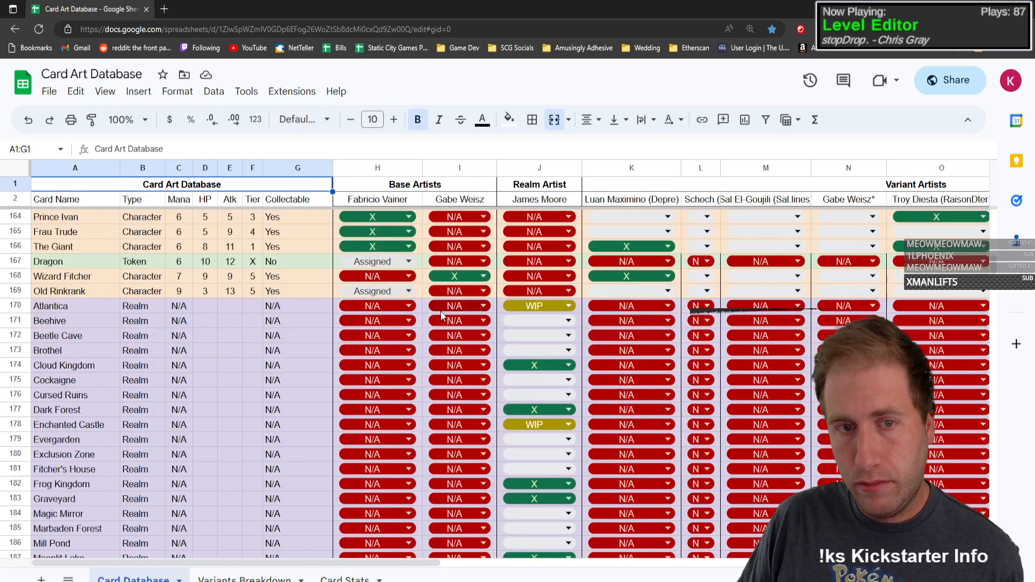
pyautogui.click(425, 186)
pyautogui.scroll(-5, 416, 261)
pyautogui.scroll(20, 404, 270)
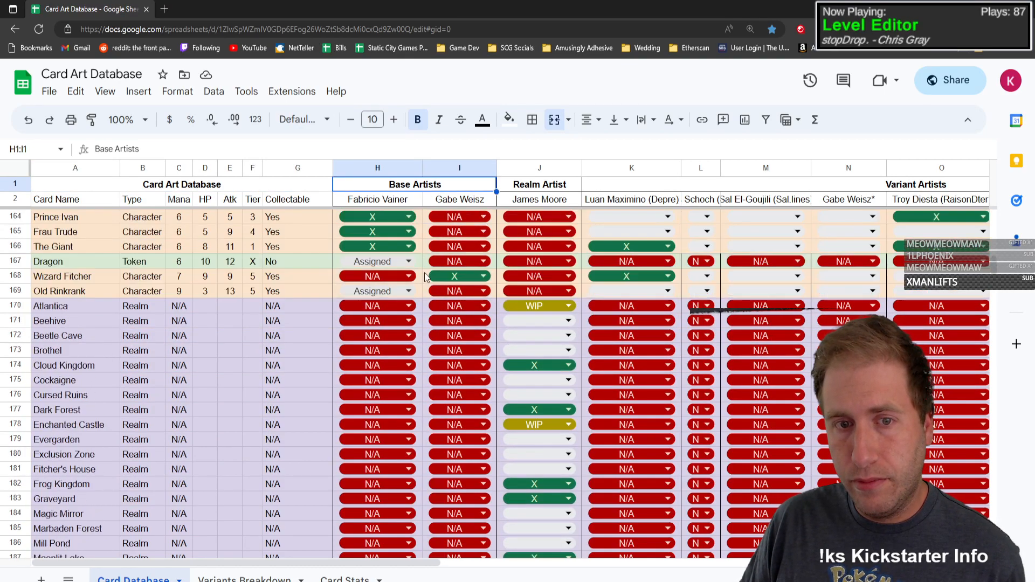
pyautogui.scroll(20, 392, 286)
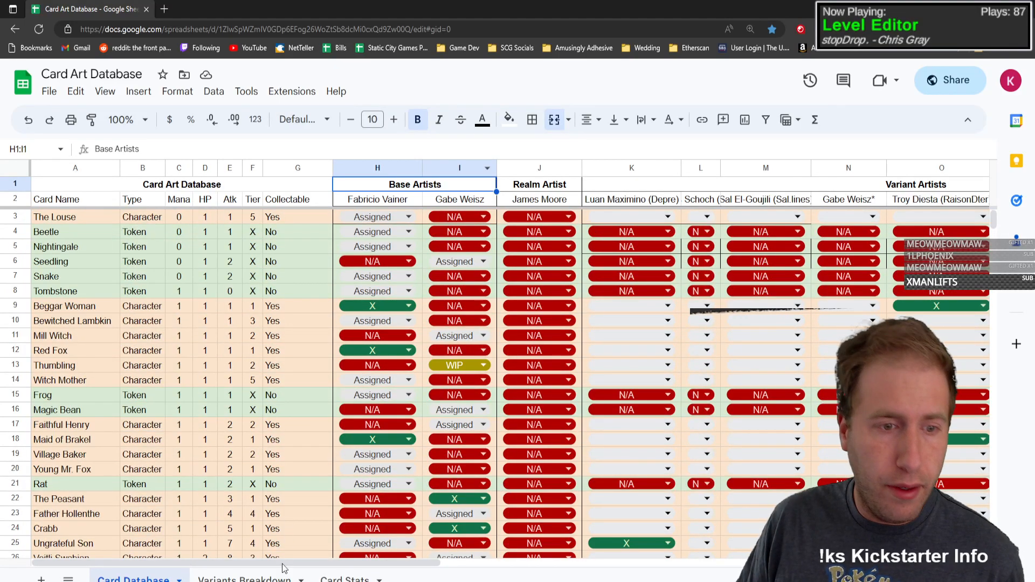
# Step: Inspect the Base Art Created formula on the Card Stats sheet and return to the Card Database sheet
pyautogui.click(343, 580)
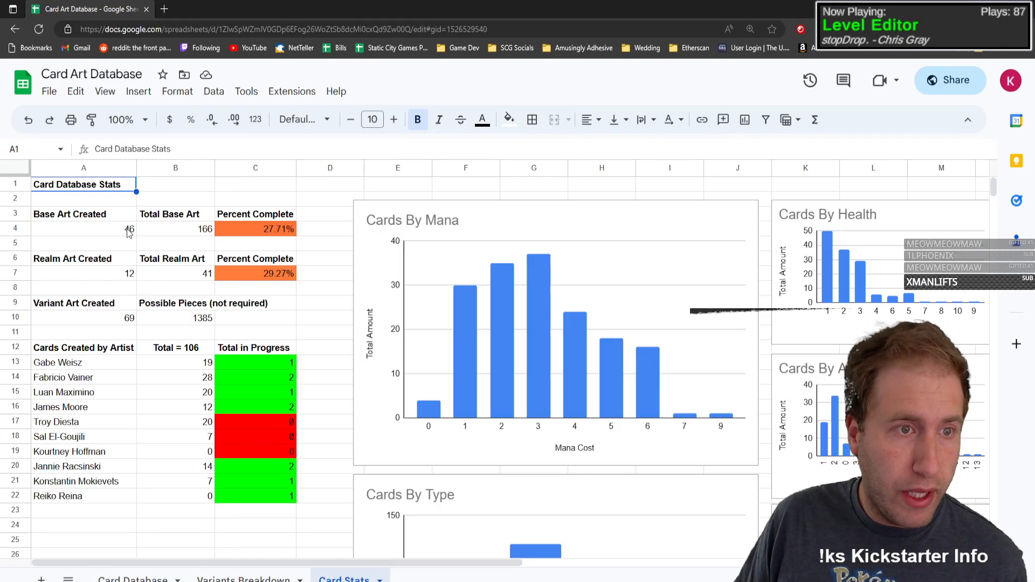
pyautogui.click(121, 233)
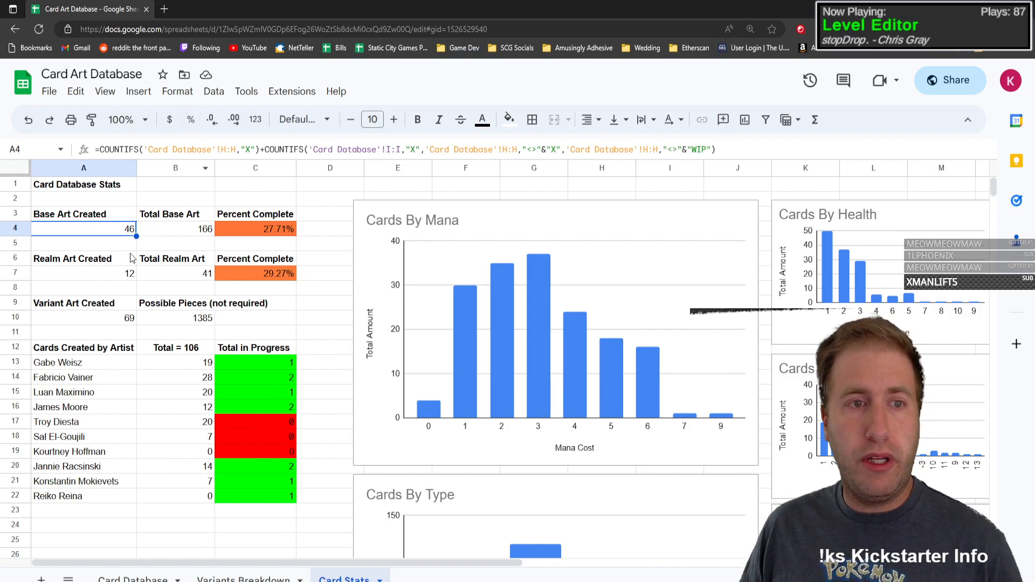
pyautogui.click(150, 578)
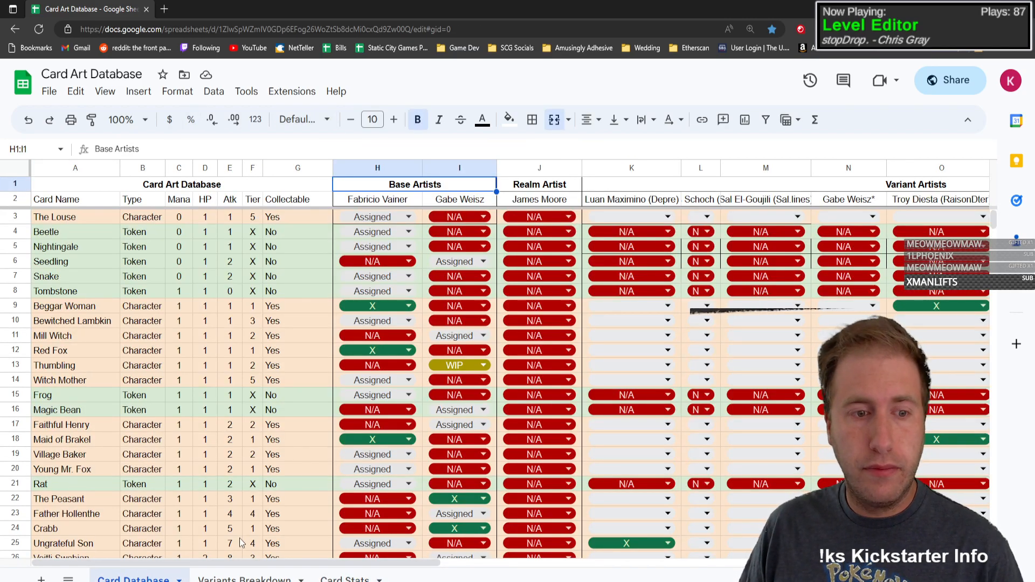
# Step: Return to the Variants Breakdown sheet and fit the spreadsheet window beside the game window
pyautogui.click(243, 579)
pyautogui.moveTo(518, 9); pyautogui.dragTo(738, 9)
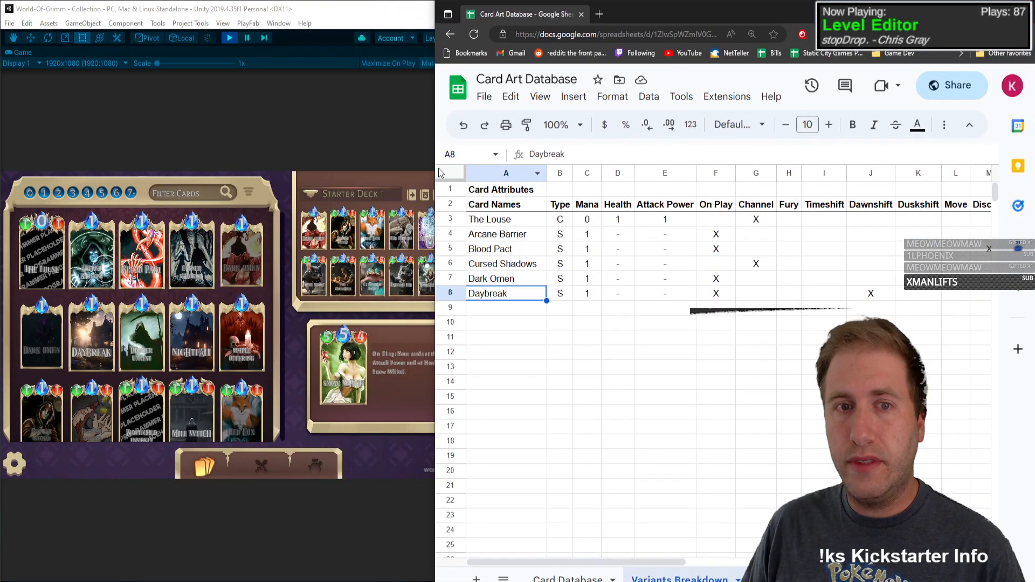
pyautogui.click(433, 149)
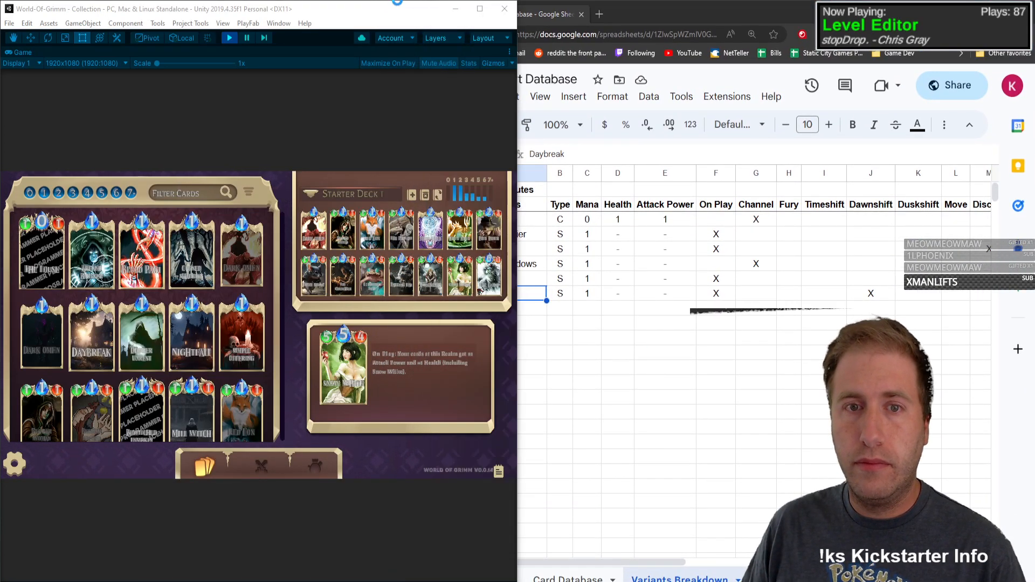
pyautogui.click(654, 15)
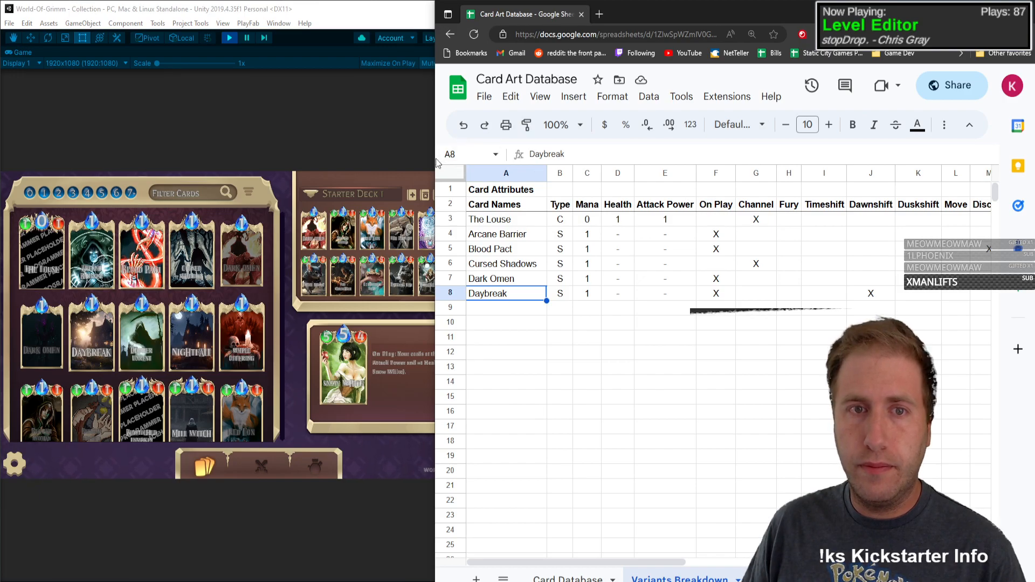
pyautogui.moveTo(435, 162); pyautogui.dragTo(515, 162)
# Step: Enter Deliver Unrest as the card in row 9, with Type S and Mana 1
pyautogui.click(600, 319)
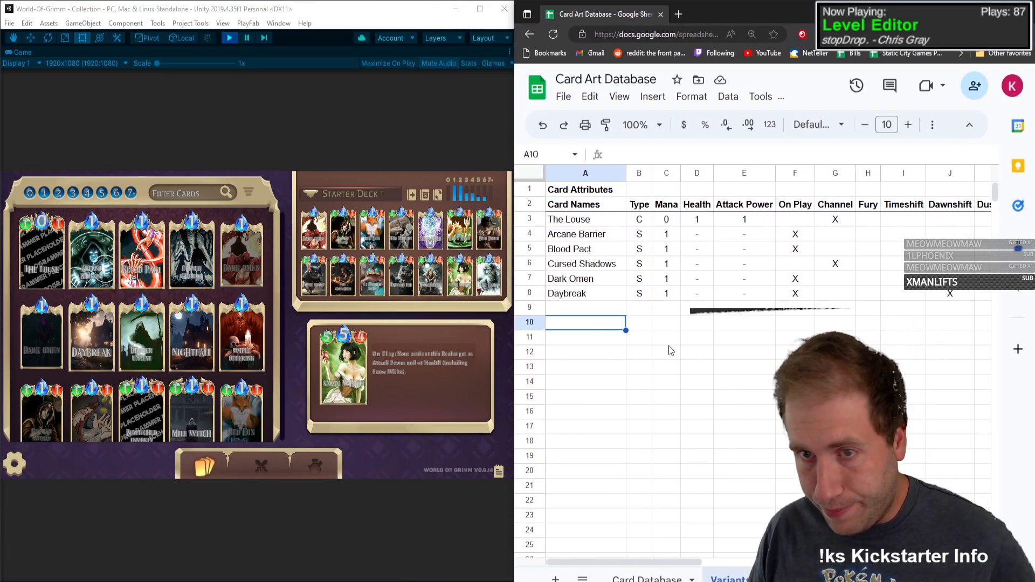
pyautogui.press('Up')
pyautogui.write('Deliver UY')
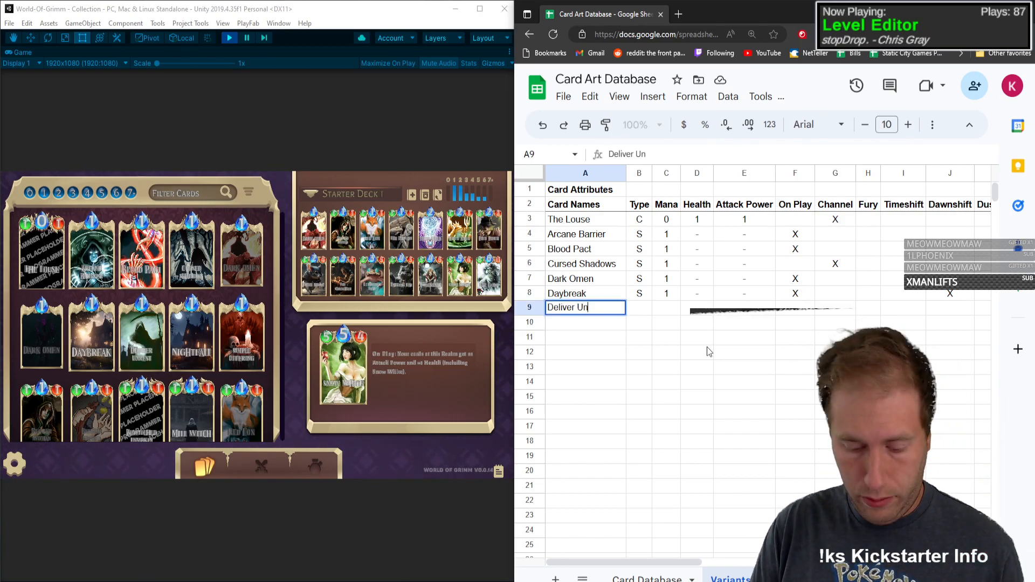
pyautogui.press('BackSpace')
pyautogui.write('nrest')
pyautogui.press('Tab')
pyautogui.write('S')
pyautogui.press('Tab')
pyautogui.write('1')
# Step: Enter dashes for Deliver Unrest's Health and Attack Power and mark its On Play attribute with an X
pyautogui.press('Tab')
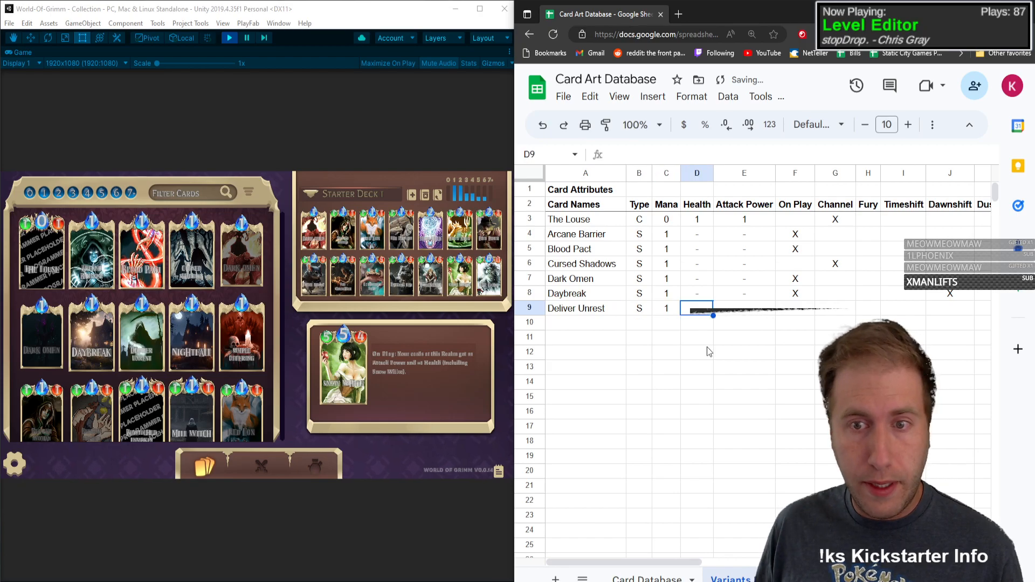
pyautogui.write('-')
pyautogui.press('Tab')
pyautogui.write('-')
pyautogui.press('Left')
pyautogui.press('Right')
pyautogui.press('Tab')
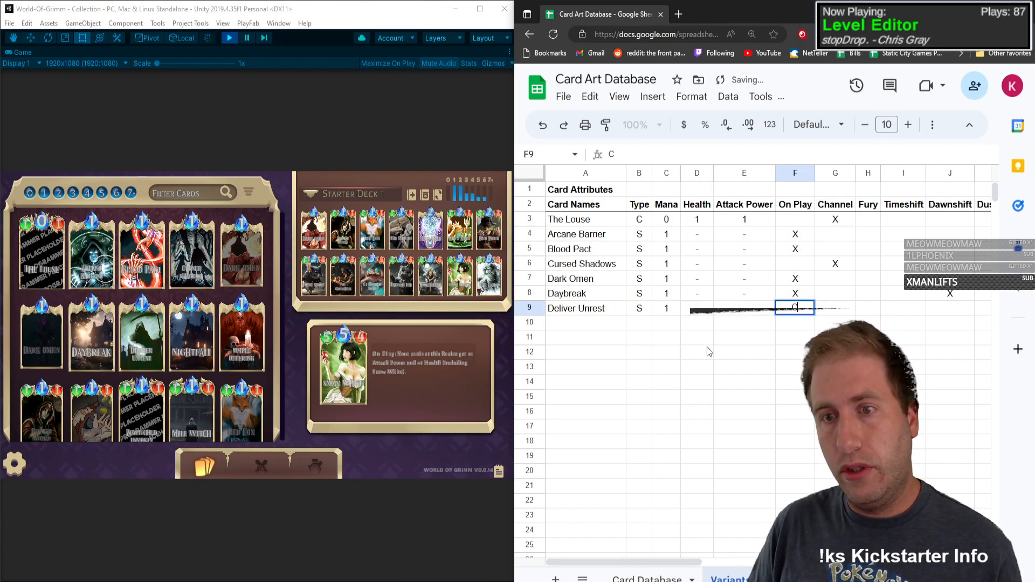
pyautogui.write('X')
pyautogui.press('Return')
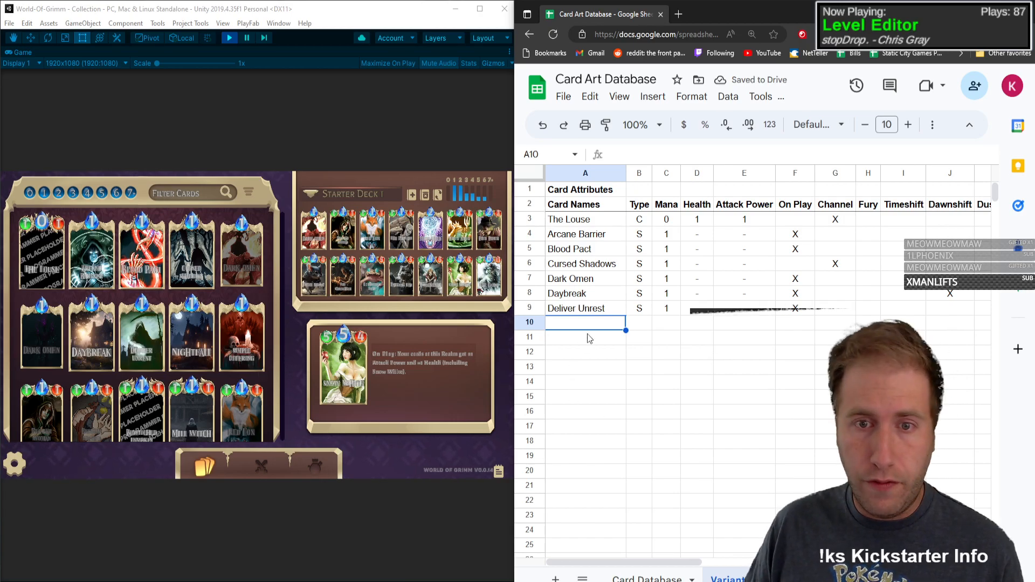
# Step: Enter Nightfall as the card in row 10, with Type S, Mana 1, and dashes for Health and Attack Power
pyautogui.write('MNi')
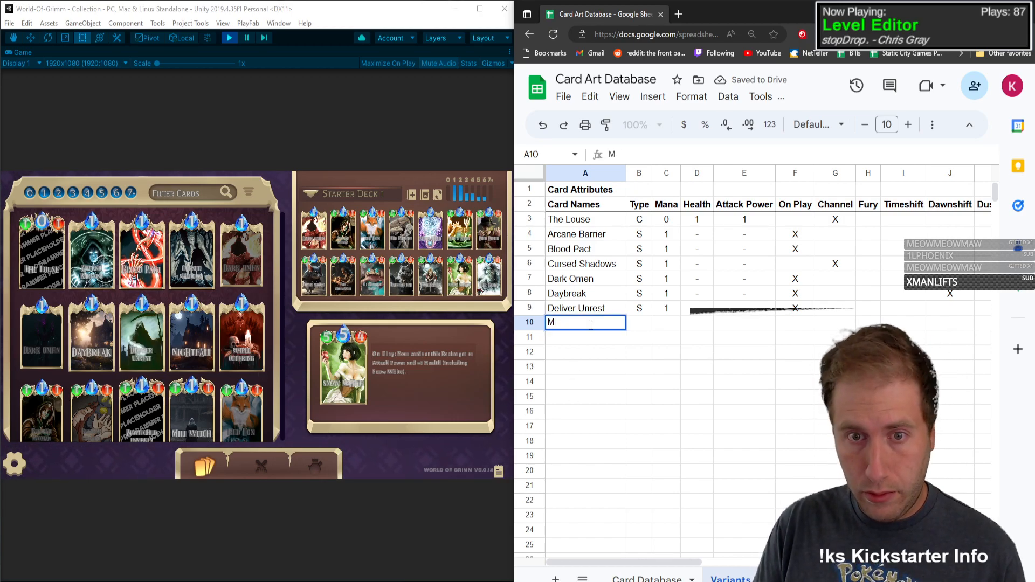
pyautogui.press('BackSpace')
pyautogui.write('Nightfall')
pyautogui.press('Tab')
pyautogui.write('S')
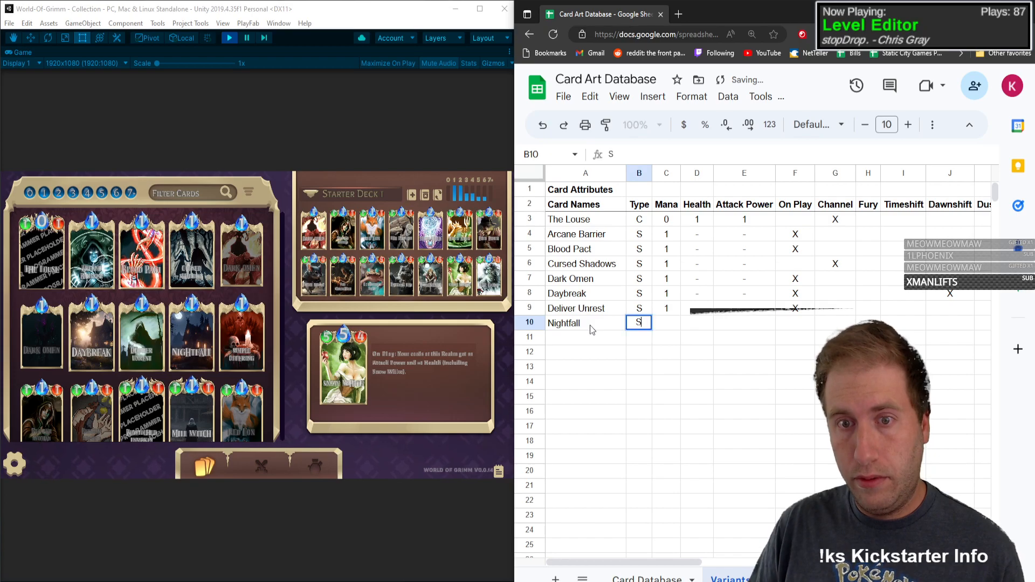
pyautogui.press('Tab')
pyautogui.write('1')
pyautogui.press('Tab')
pyautogui.write('-')
pyautogui.press('Tab')
pyautogui.write('-')
pyautogui.press('Tab')
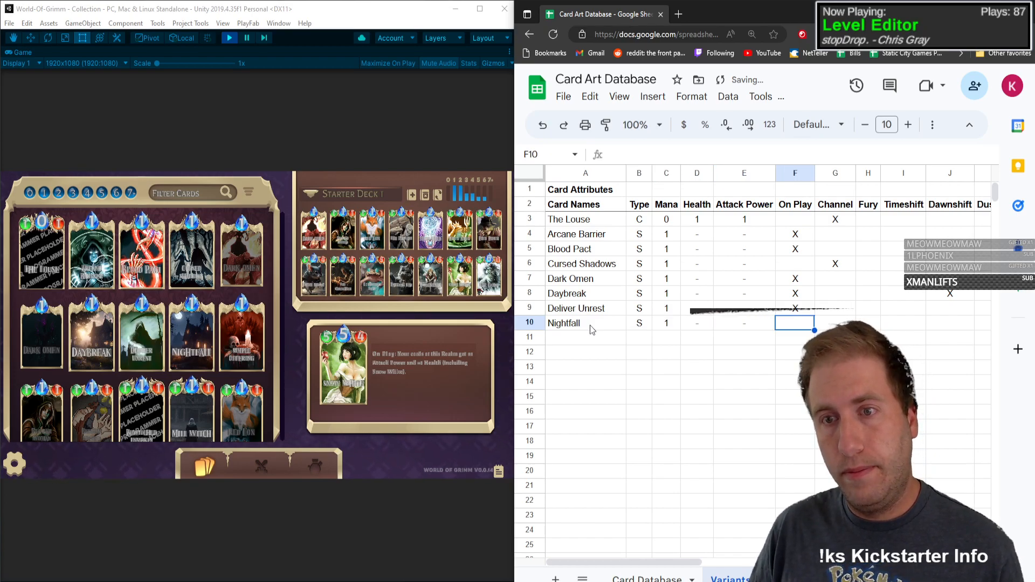
# Step: Mark the On Play and Duskshift attributes of Nightfall with an X
pyautogui.write('X')
pyautogui.press('Tab')
pyautogui.press('Tab')
pyautogui.press('Tab')
pyautogui.press('Tab')
pyautogui.press('Tab')
pyautogui.write('X')
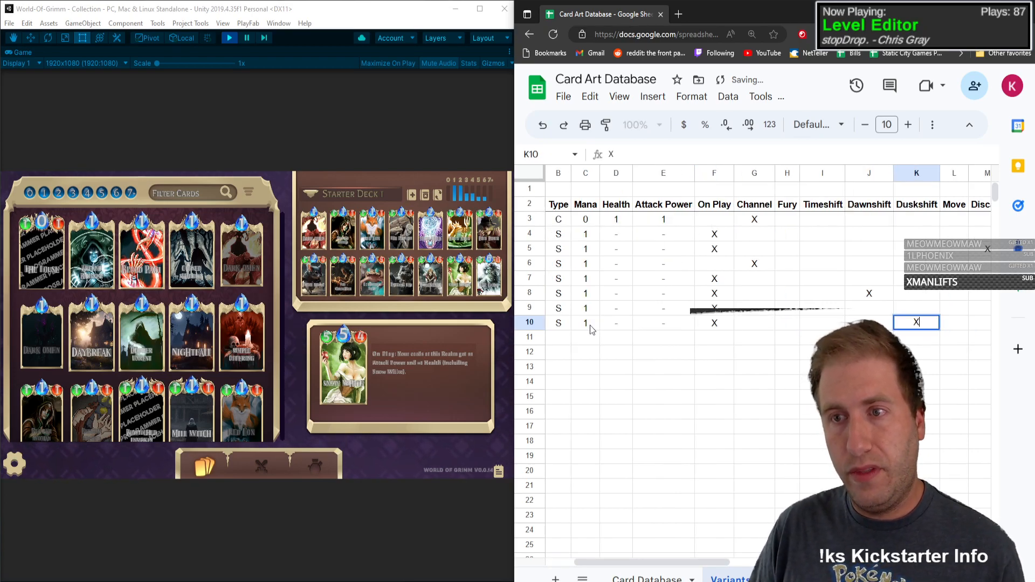
pyautogui.press('Return')
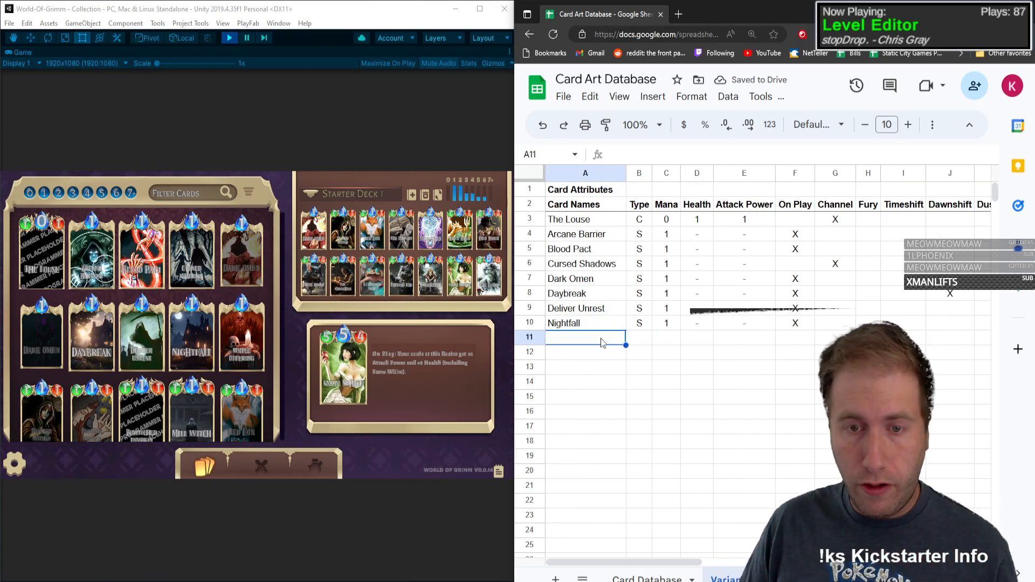
# Step: Enter Simple Offering as the card in row 11, with Type S and Mana 1
pyautogui.write('Simepl')
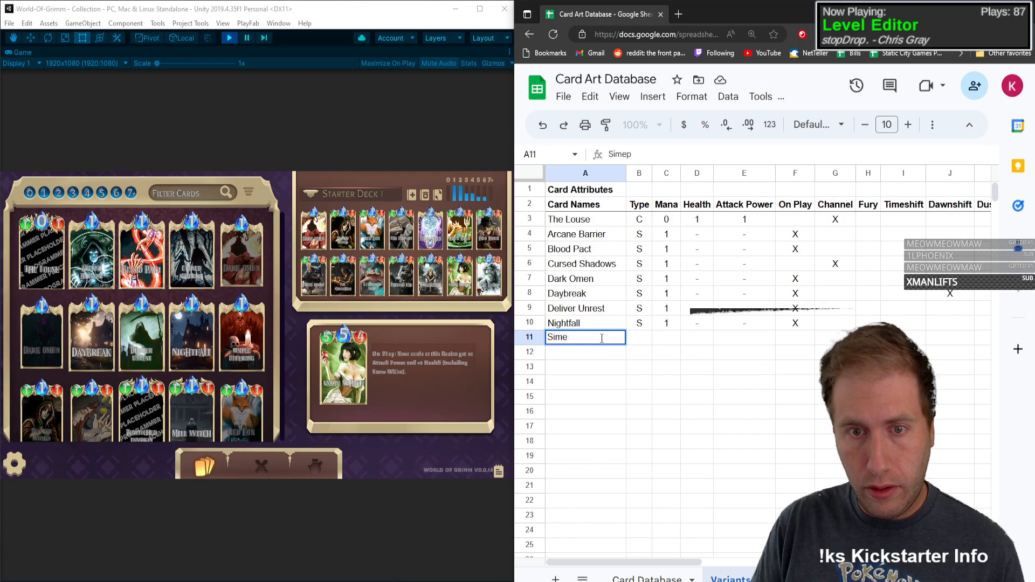
pyautogui.press('BackSpace')
pyautogui.write('ple Offering')
pyautogui.press('Tab')
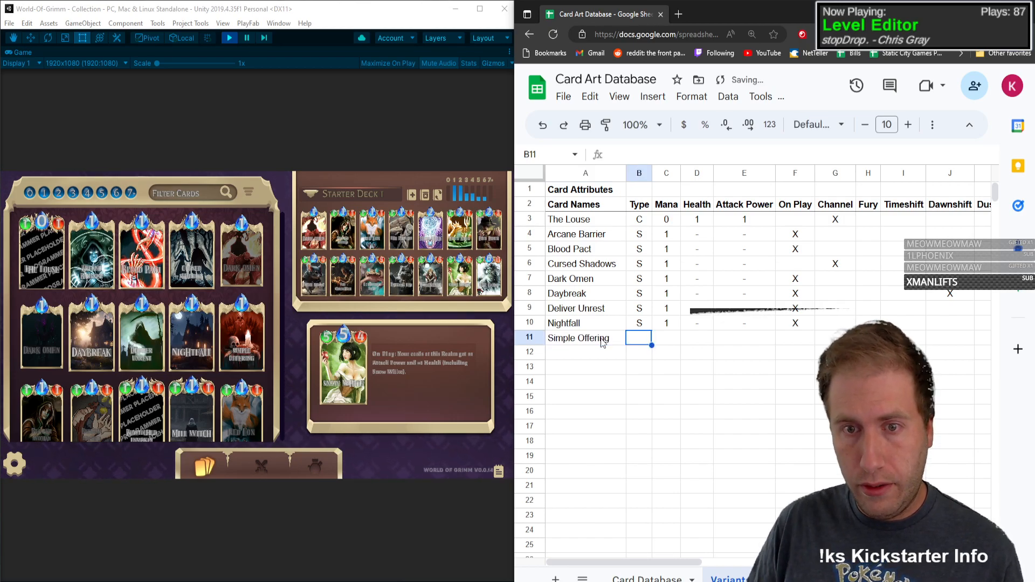
pyautogui.write('S')
pyautogui.press('Tab')
pyautogui.write('1')
# Step: Enter a single dash for both Health and Attack Power of Simple Offering
pyautogui.press('Tab')
pyautogui.write('-+')
pyautogui.press('Tab')
pyautogui.write('-')
pyautogui.press('Tab')
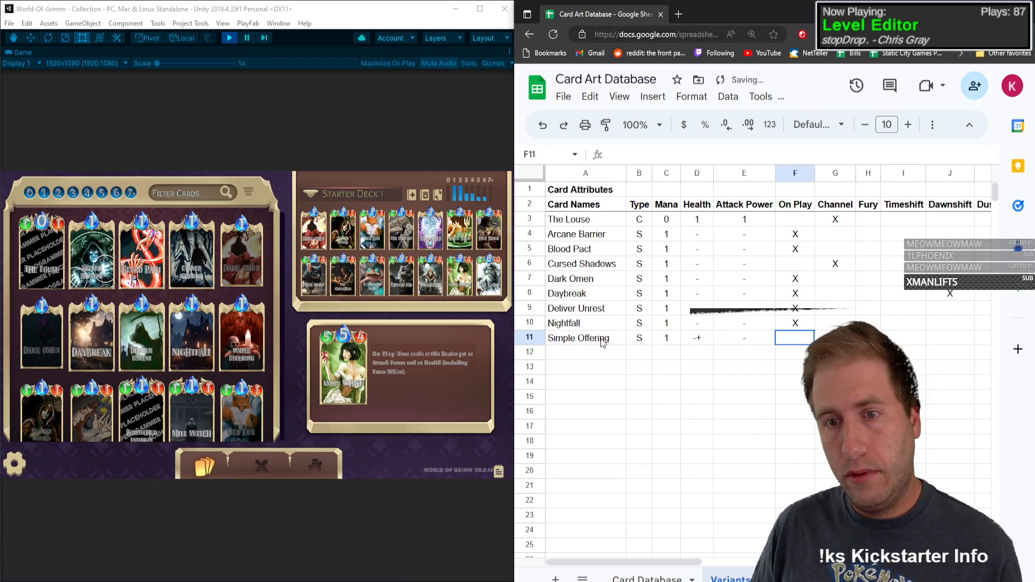
pyautogui.hotkey('shift', 'Tab')
pyautogui.hotkey('shift', 'Tab')
pyautogui.write('-')
pyautogui.press('Tab')
# Step: Mark the On Play and Discard attributes of Simple Offering with an X
pyautogui.press('Tab')
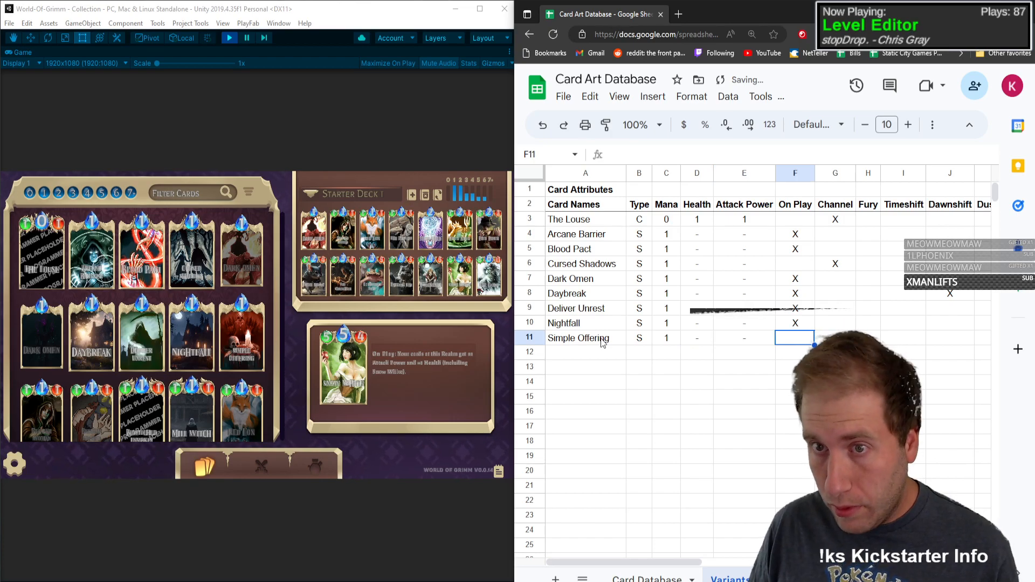
pyautogui.write('X')
pyautogui.press('Tab')
pyautogui.press('Tab')
pyautogui.press('Tab')
pyautogui.press('Tab')
pyautogui.press('Tab')
pyautogui.press('Tab')
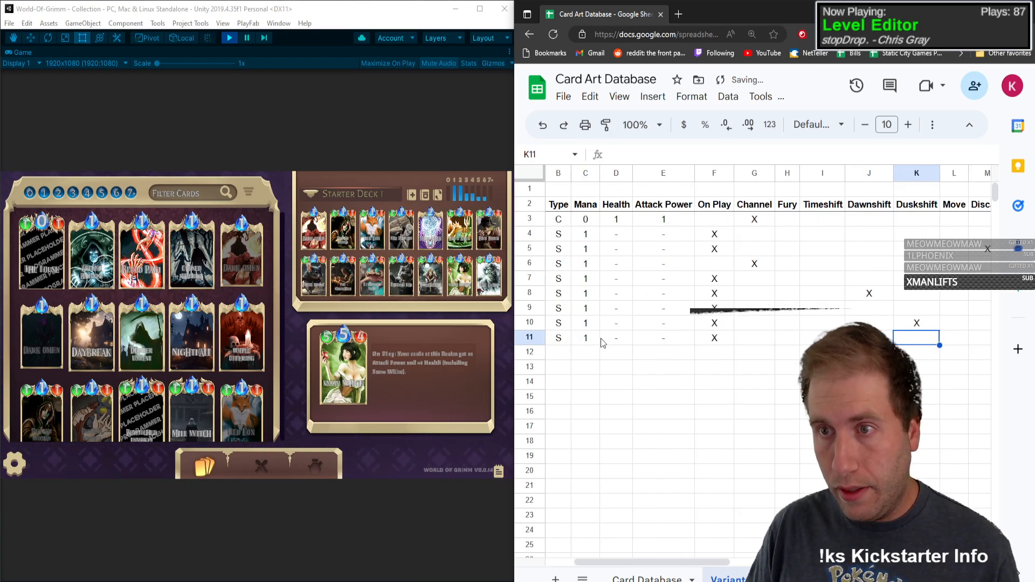
pyautogui.press('Tab')
pyautogui.press('Tab')
pyautogui.press('Tab')
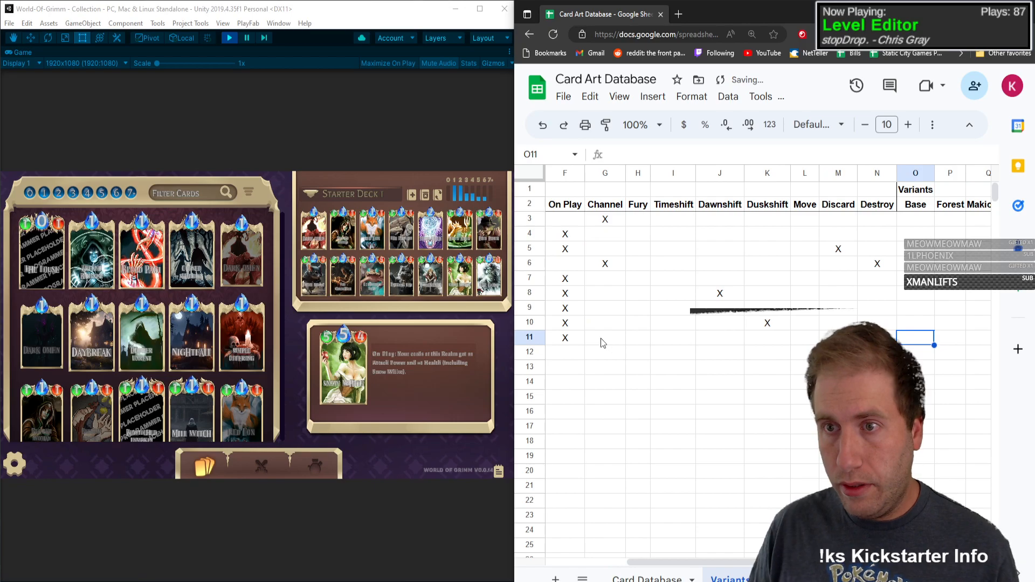
# Step: Insert a new column between the Destroy and Base columns and give it the header Draw in row 2
pyautogui.rightClick(915, 338)
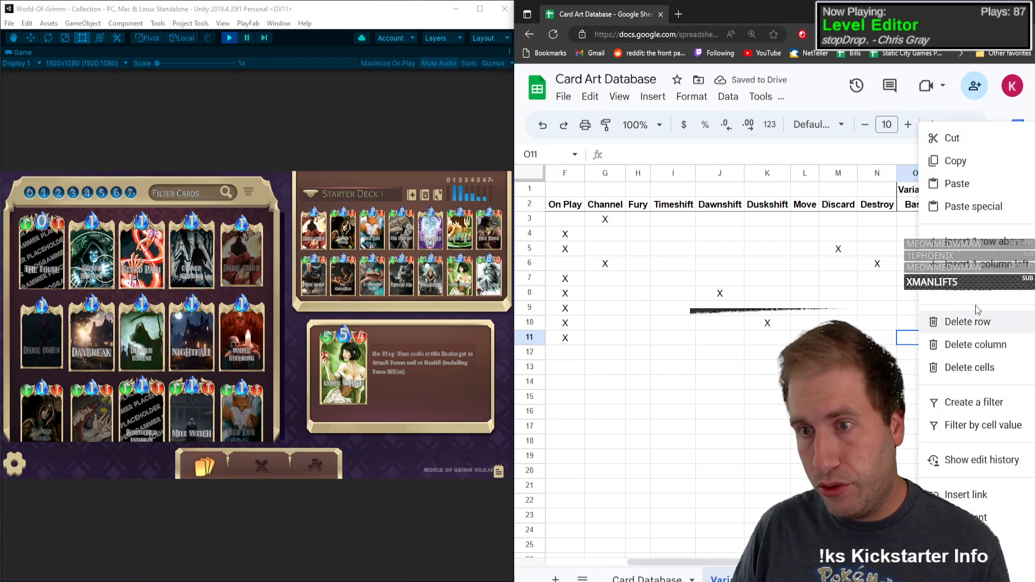
pyautogui.click(981, 242)
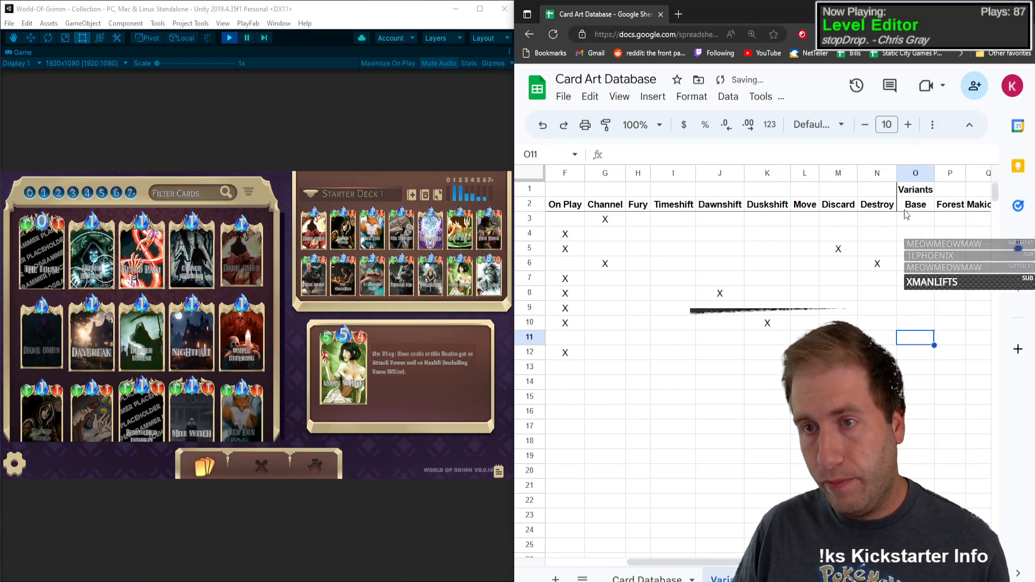
pyautogui.rightClick(915, 174)
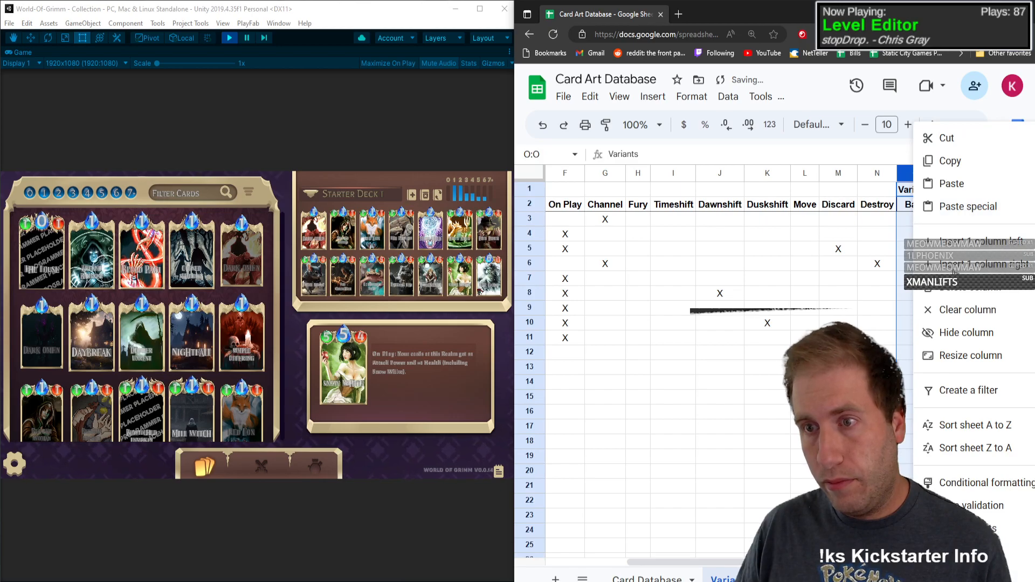
pyautogui.click(957, 241)
pyautogui.click(902, 208)
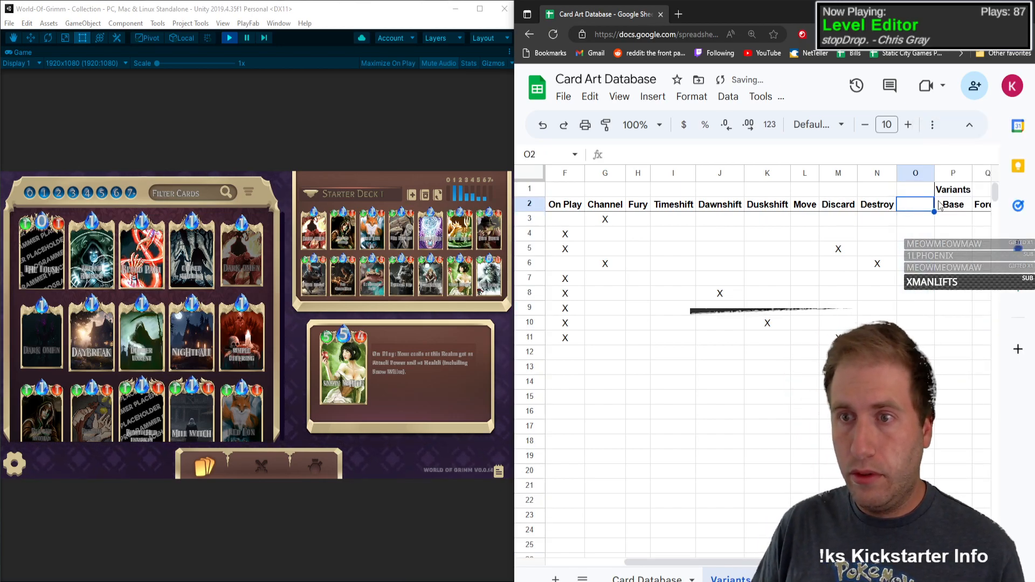
pyautogui.write('Draw')
pyautogui.press('Return')
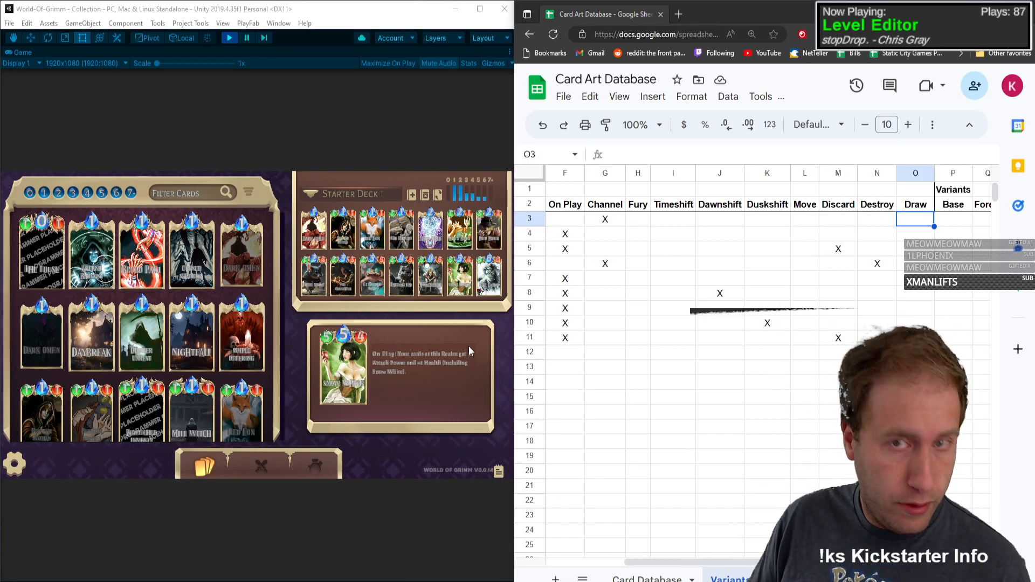
# Step: Open the World of Grimm Kickstarter project in a new browser tab and show its campaign preview in a maximized window
pyautogui.click(678, 14)
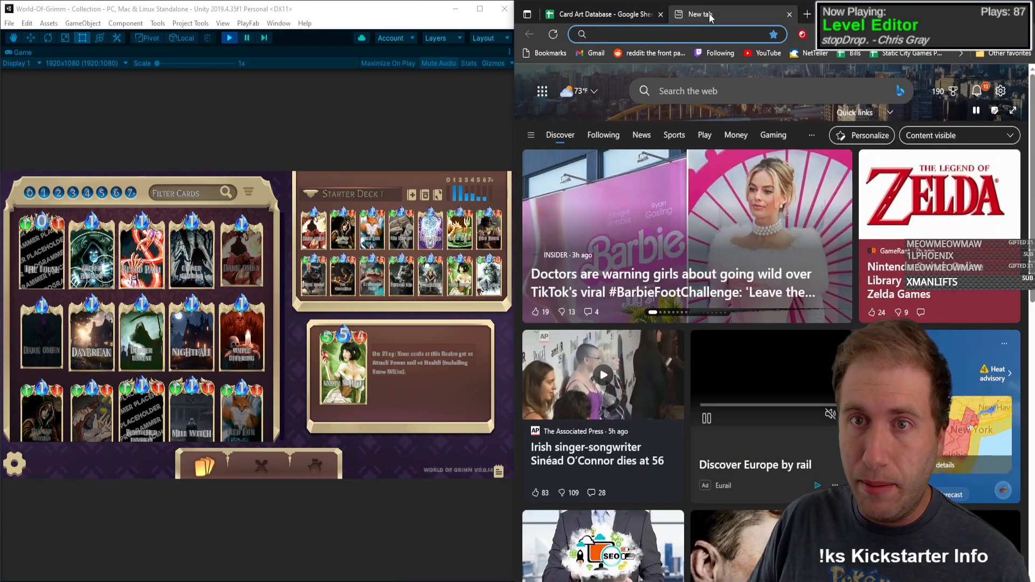
pyautogui.write('k')
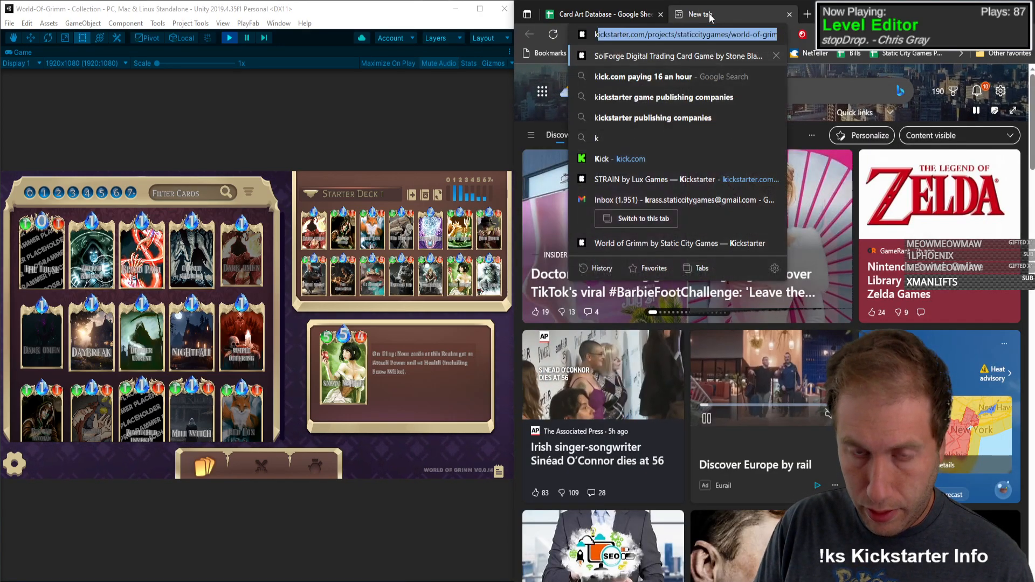
pyautogui.write('icks')
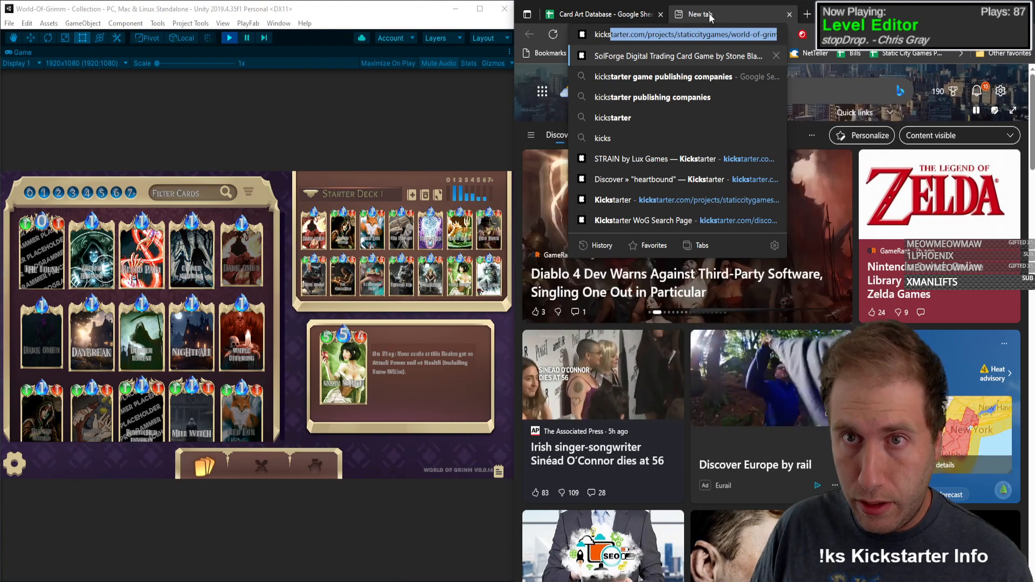
pyautogui.press('Return')
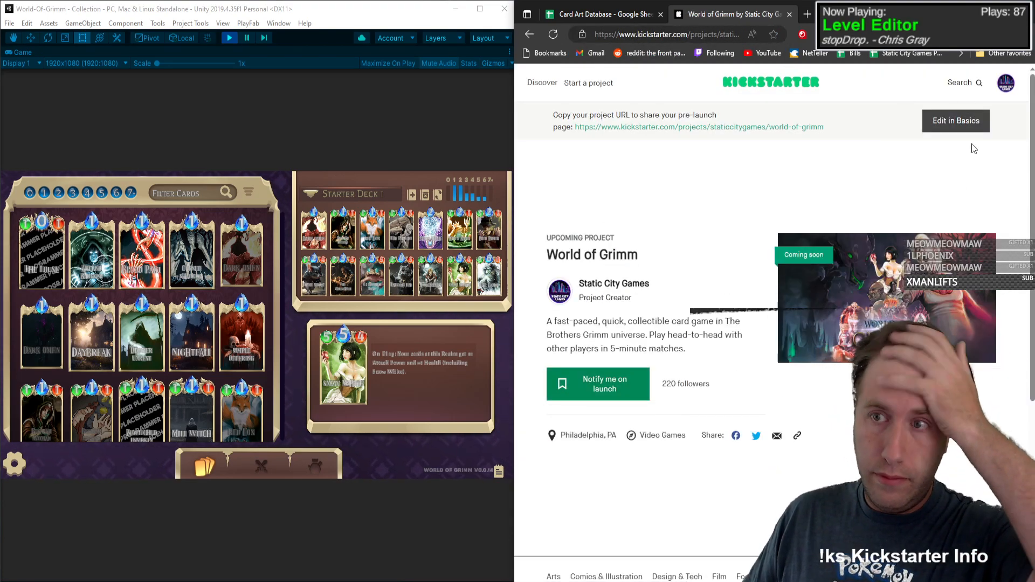
pyautogui.click(952, 121)
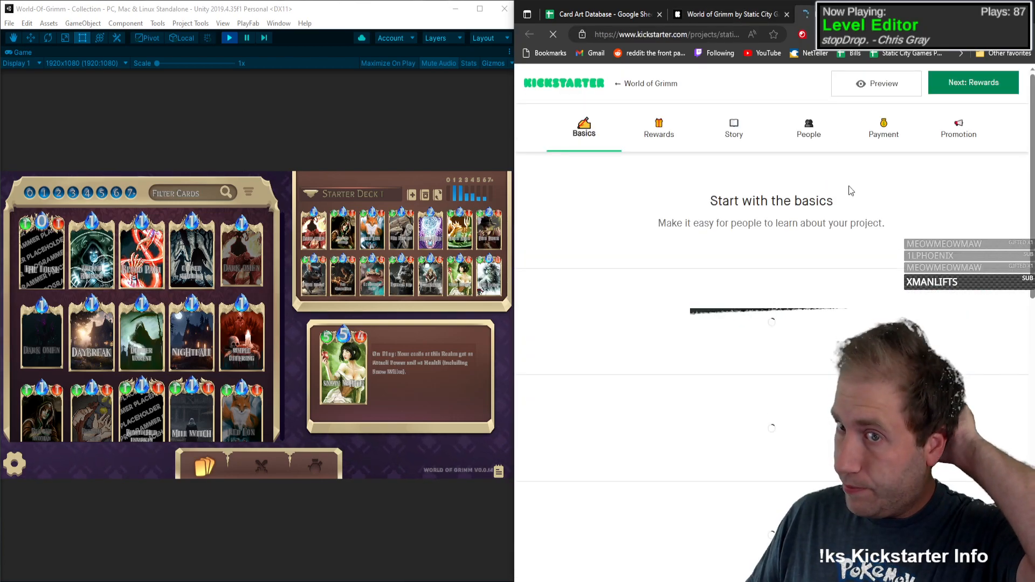
pyautogui.click(877, 84)
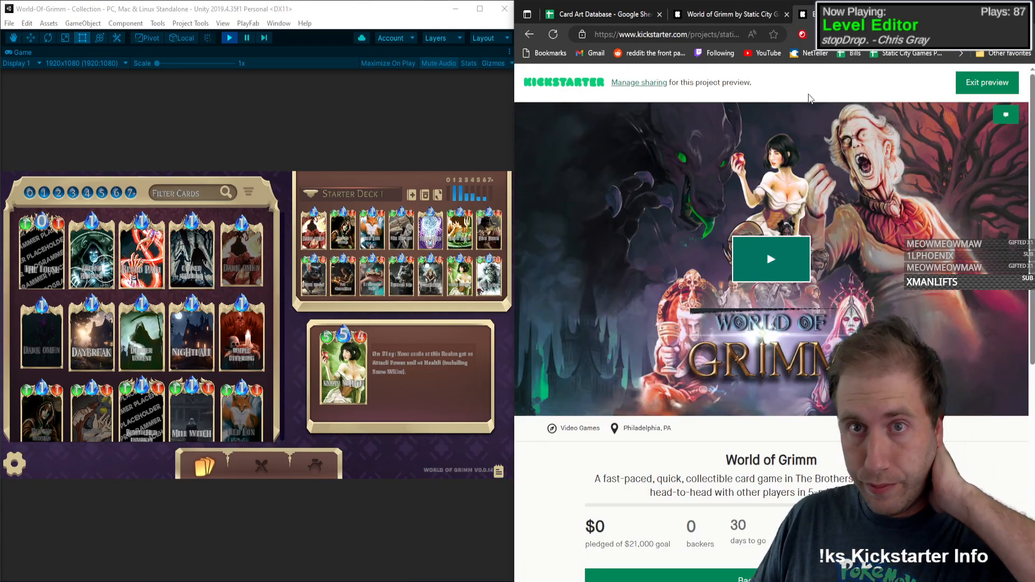
pyautogui.press('super+Up')
# Step: Examine the Meet the Team section of the campaign preview, going through each member's role and country, and return to the project page
pyautogui.scroll(-20, 218, 345)
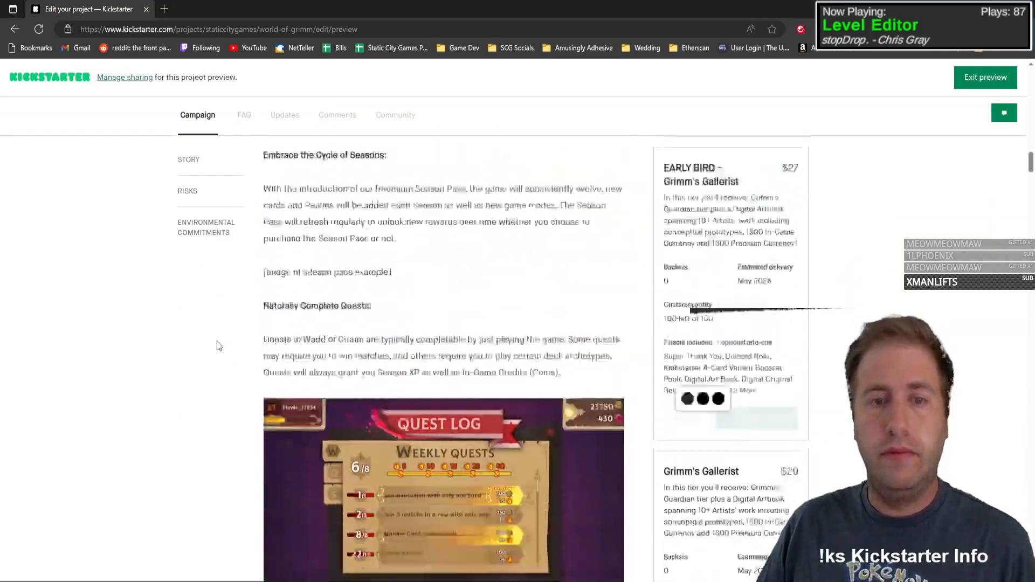
pyautogui.scroll(-20, 218, 345)
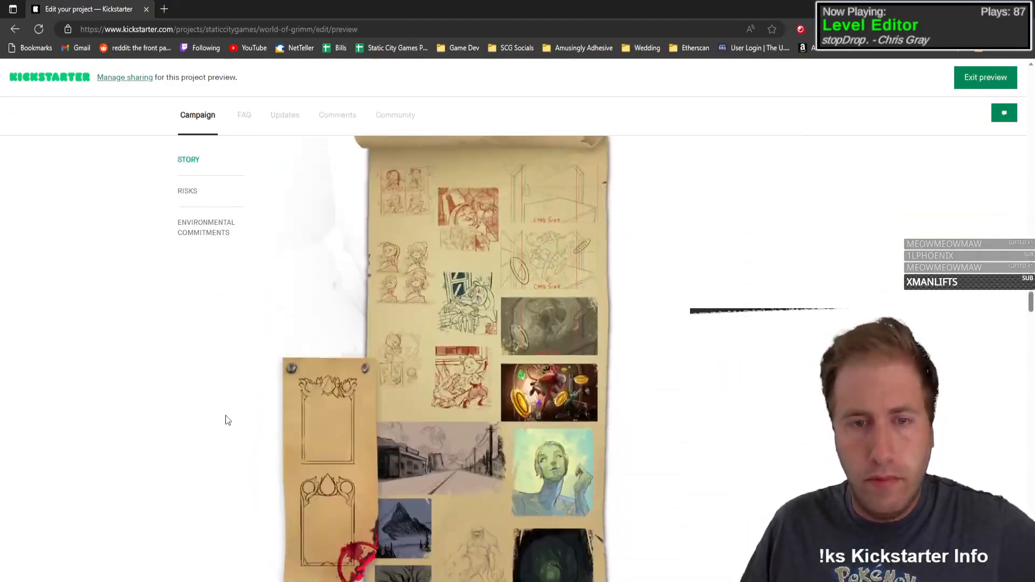
pyautogui.scroll(-20, 225, 415)
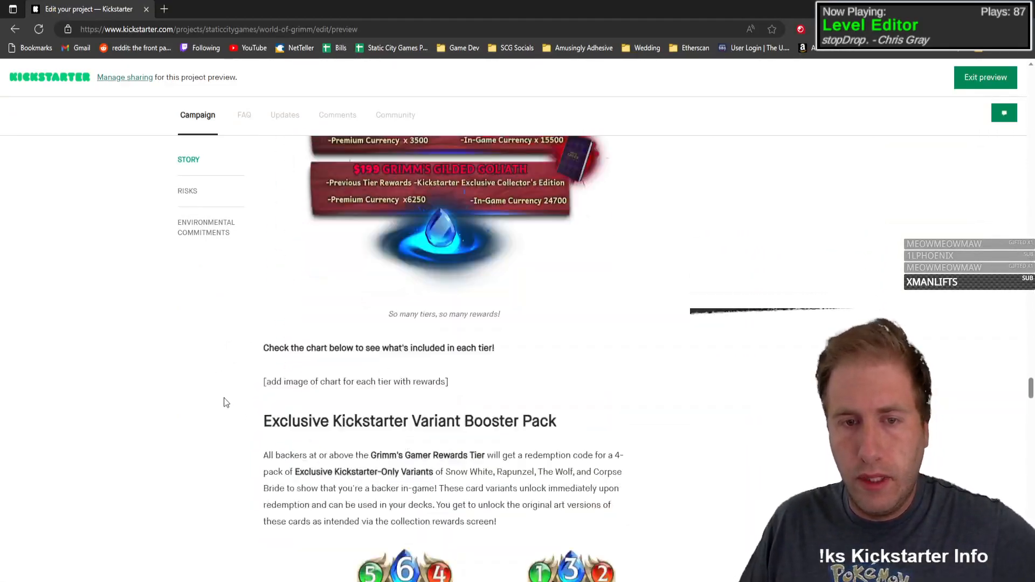
pyautogui.scroll(-20, 226, 403)
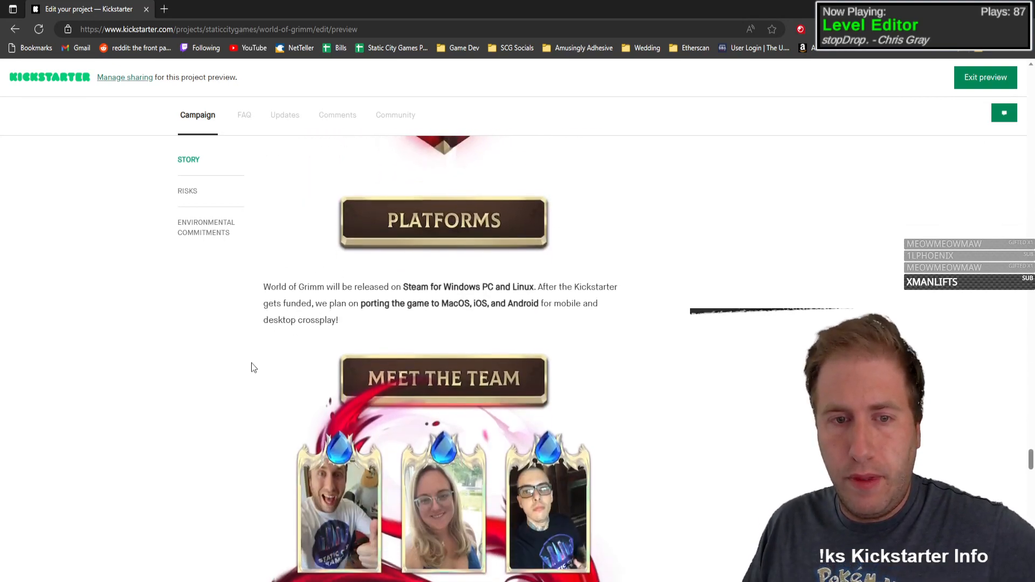
pyautogui.scroll(-5, 254, 356)
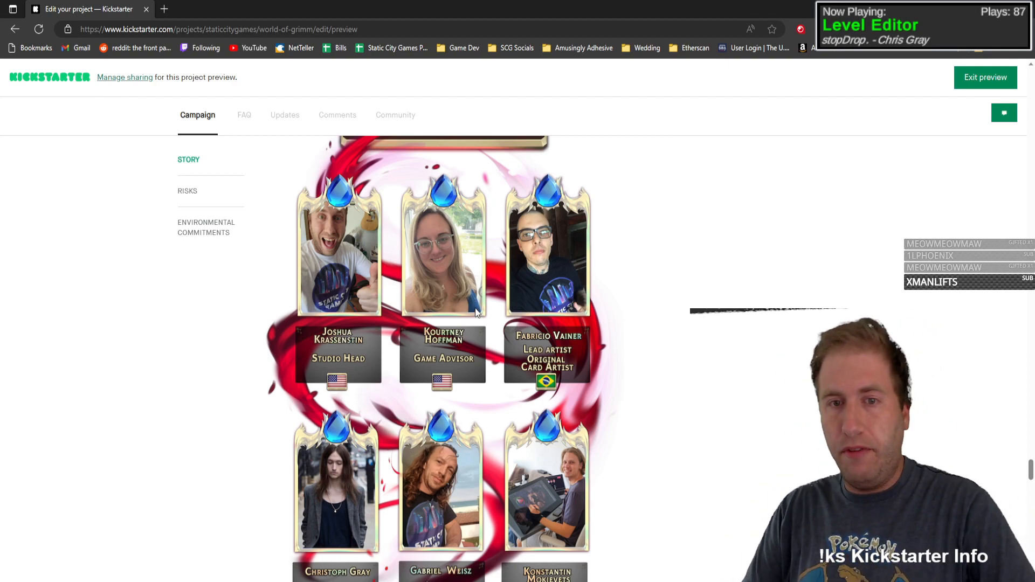
pyautogui.scroll(-2, 474, 308)
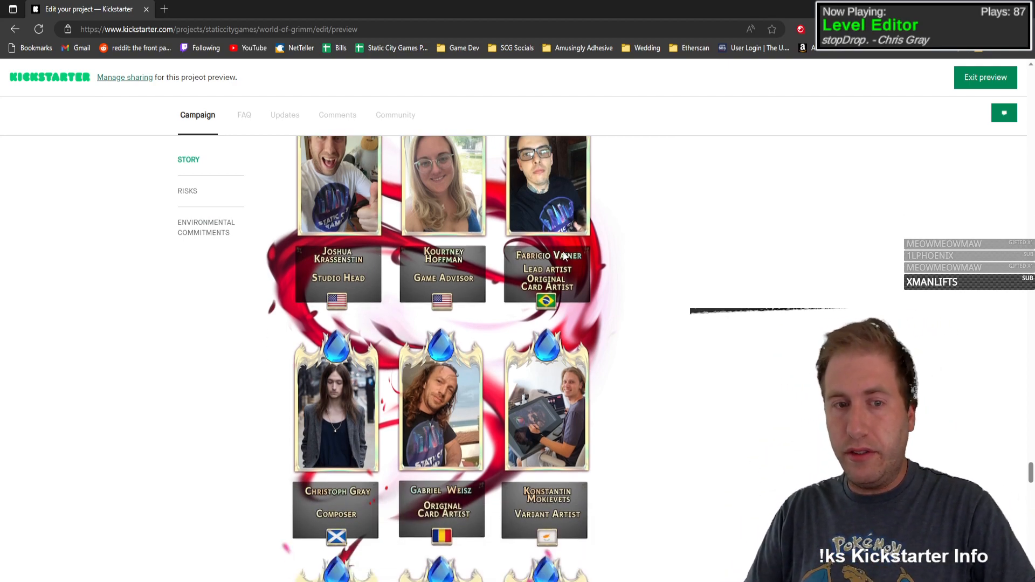
pyautogui.scroll(-3, 565, 255)
pyautogui.scroll(-1, 351, 203)
pyautogui.scroll(1, 341, 253)
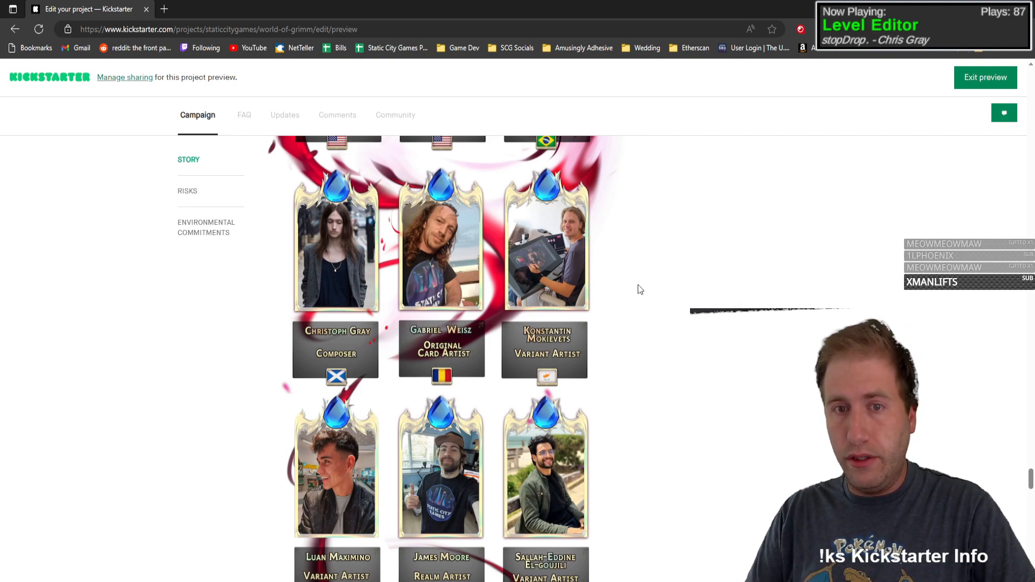
pyautogui.scroll(-3, 571, 261)
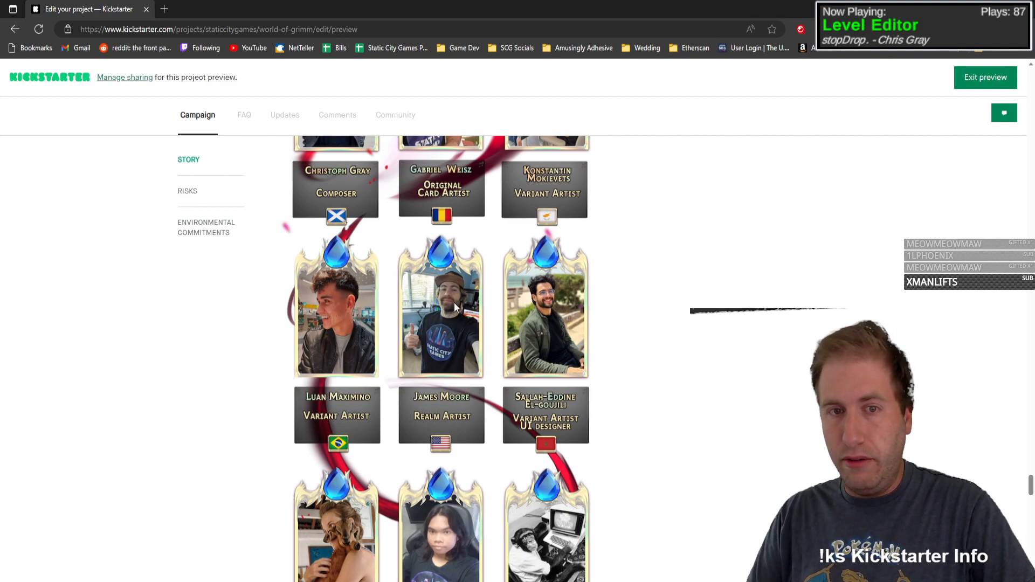
pyautogui.scroll(-2, 436, 307)
pyautogui.scroll(-1, 433, 334)
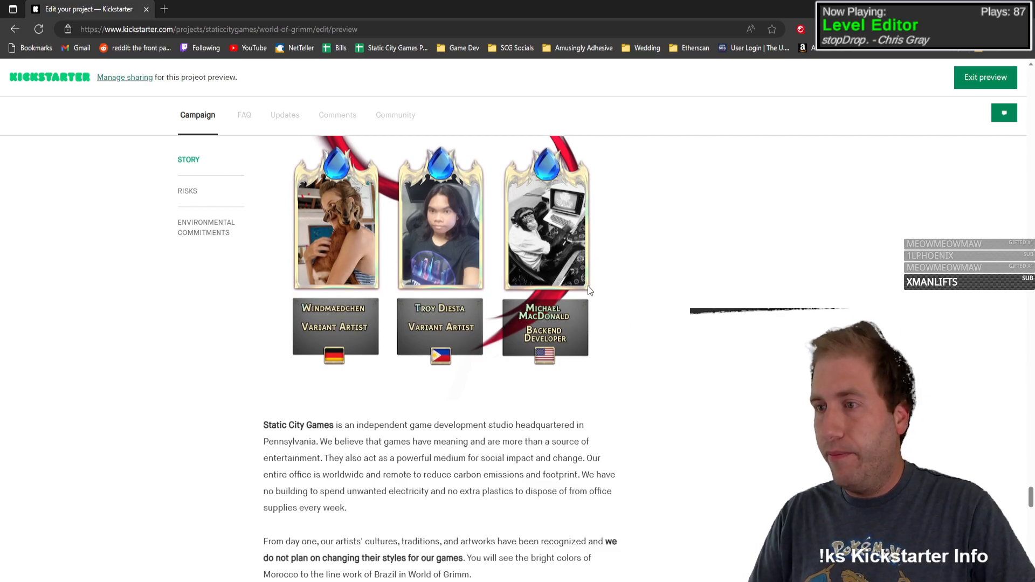
pyautogui.scroll(8, 555, 292)
pyautogui.scroll(5, 555, 293)
pyautogui.scroll(-5, 554, 291)
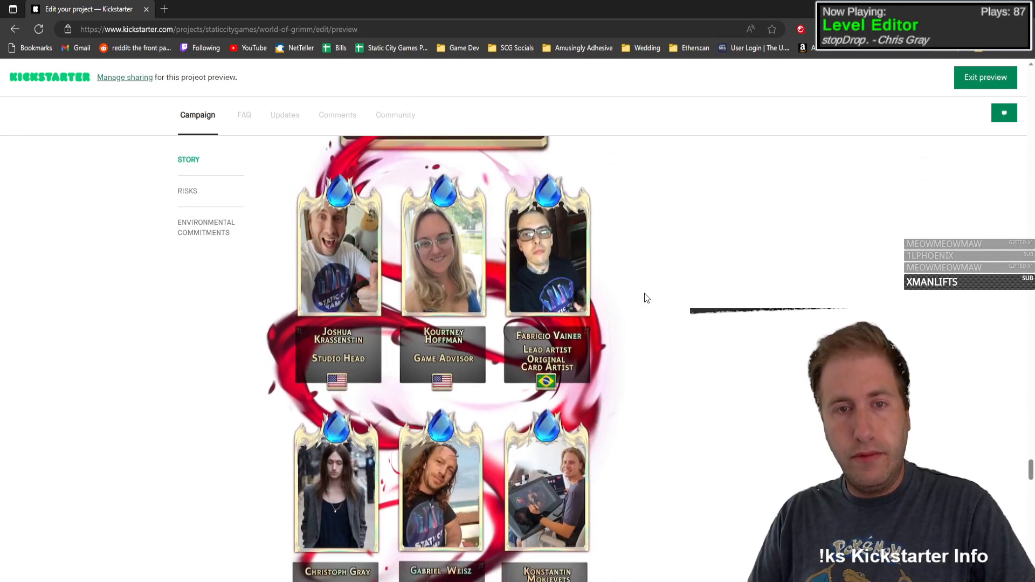
pyautogui.scroll(-8, 653, 295)
pyautogui.scroll(-2, 671, 286)
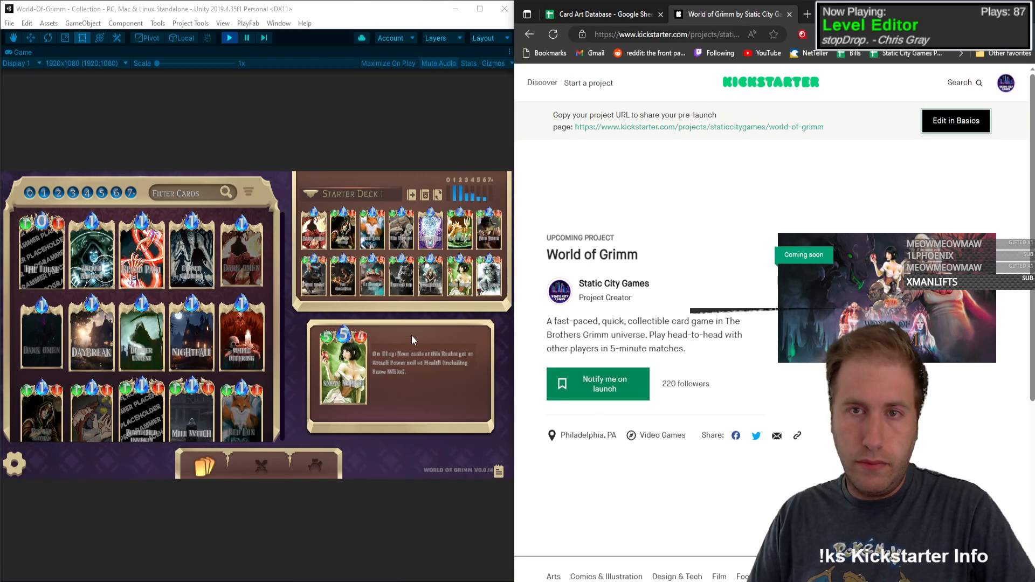
# Step: Return to the Card Art Database spreadsheet and freeze the columns up to column A so the card names stay fixed
pyautogui.click(399, 4)
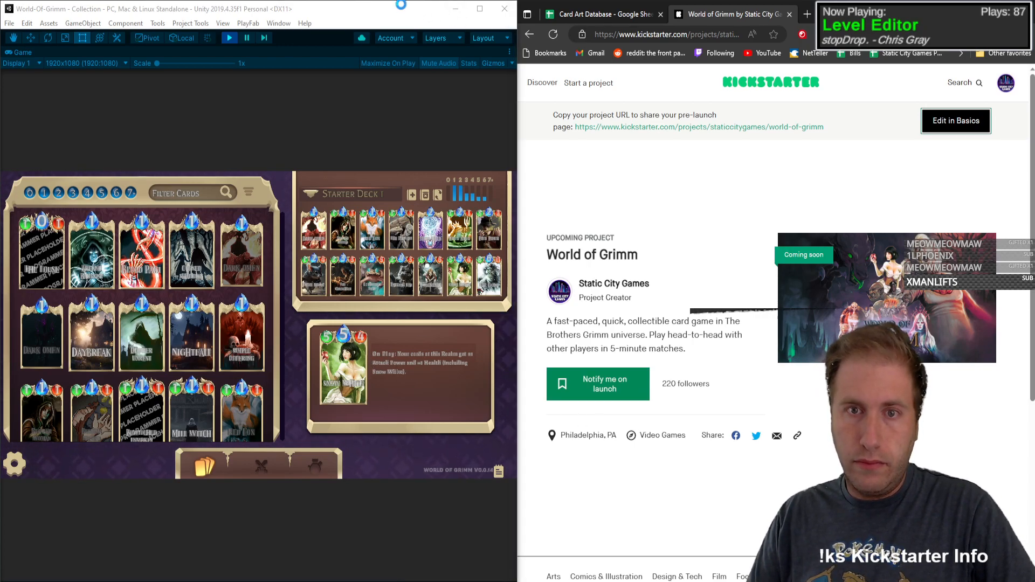
pyautogui.click(597, 19)
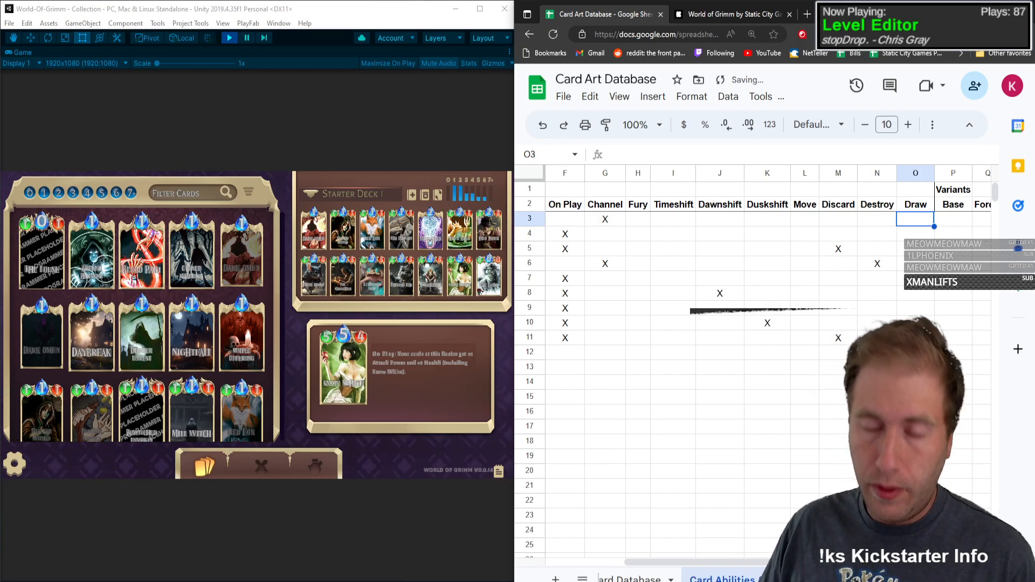
pyautogui.click(916, 337)
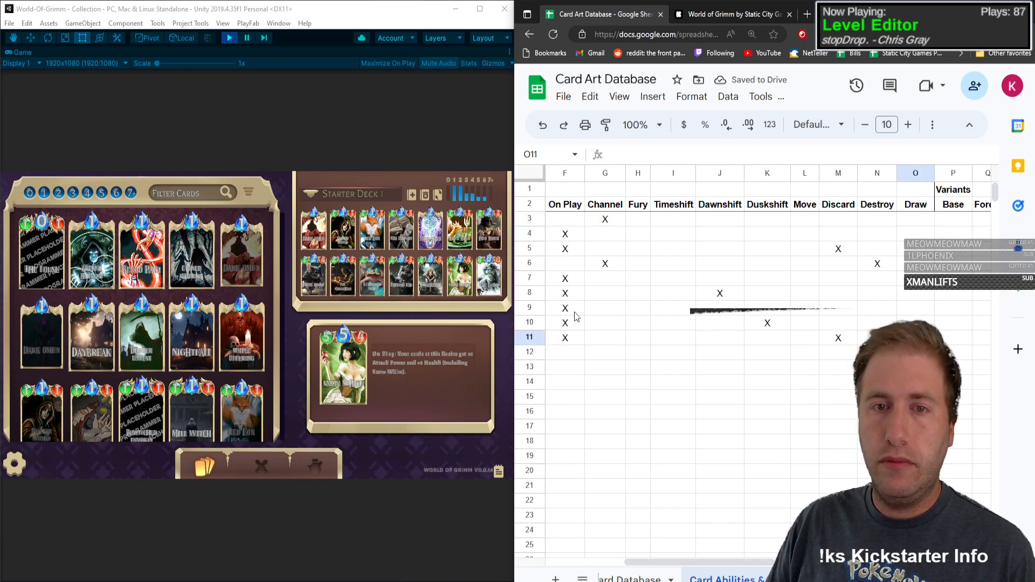
pyautogui.moveTo(702, 563); pyautogui.dragTo(588, 566)
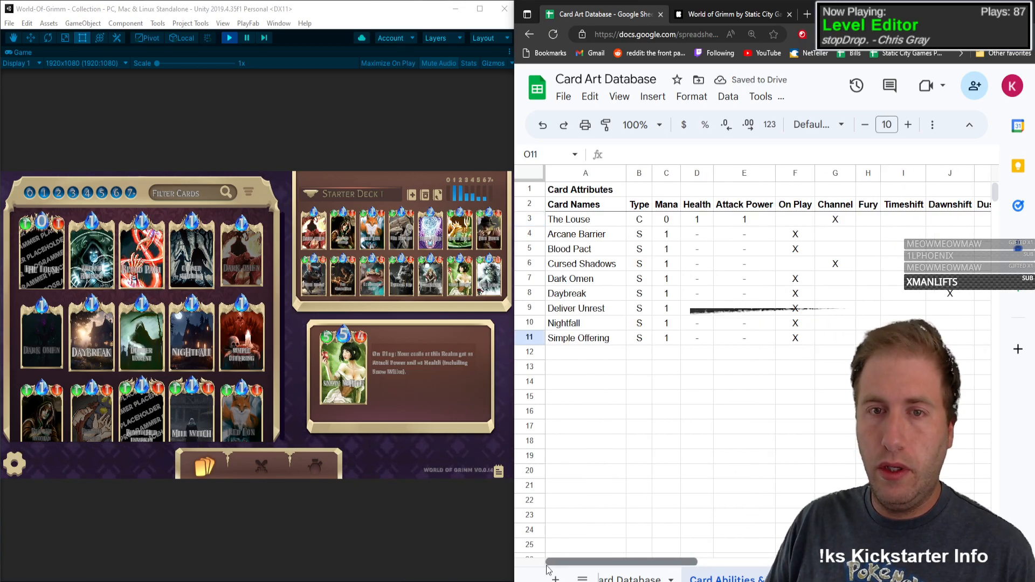
pyautogui.click(586, 173)
pyautogui.click(653, 97)
pyautogui.click(620, 98)
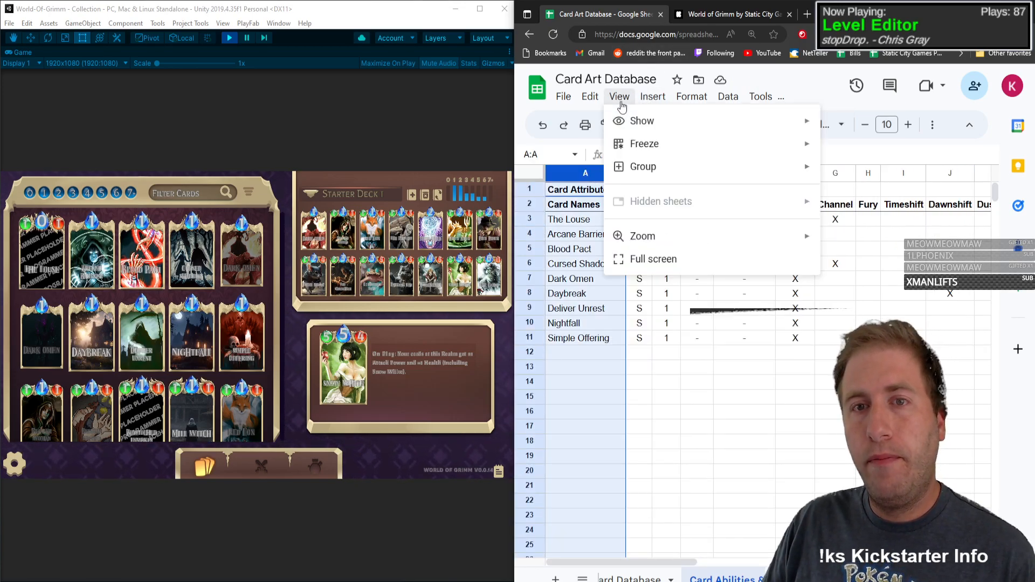
pyautogui.moveTo(642, 143)
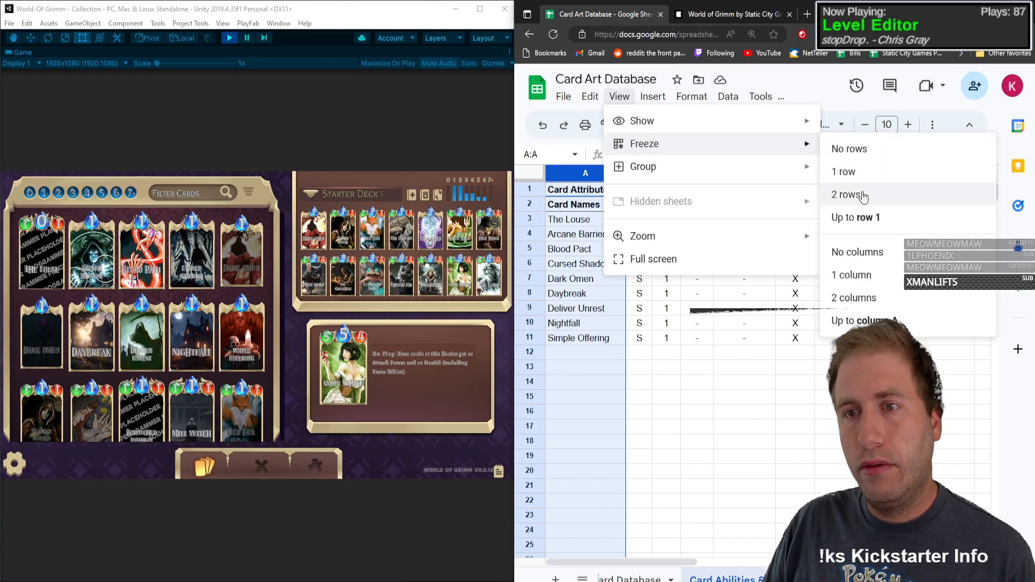
pyautogui.click(858, 320)
pyautogui.click(774, 381)
pyautogui.click(798, 294)
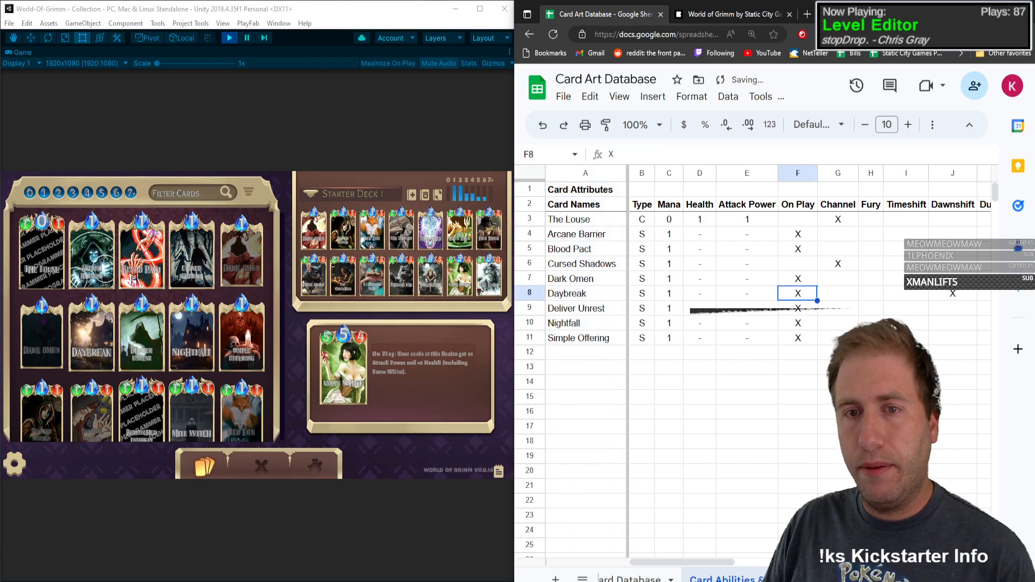
# Step: Check the cards against the Draw column and mark the Draw attribute of Simple Offering with an X
pyautogui.click(906, 352)
pyautogui.press('Right')
pyautogui.press('Right')
pyautogui.press('Right')
pyautogui.press('Right')
pyautogui.press('Right')
pyautogui.press('Right')
pyautogui.press('Right')
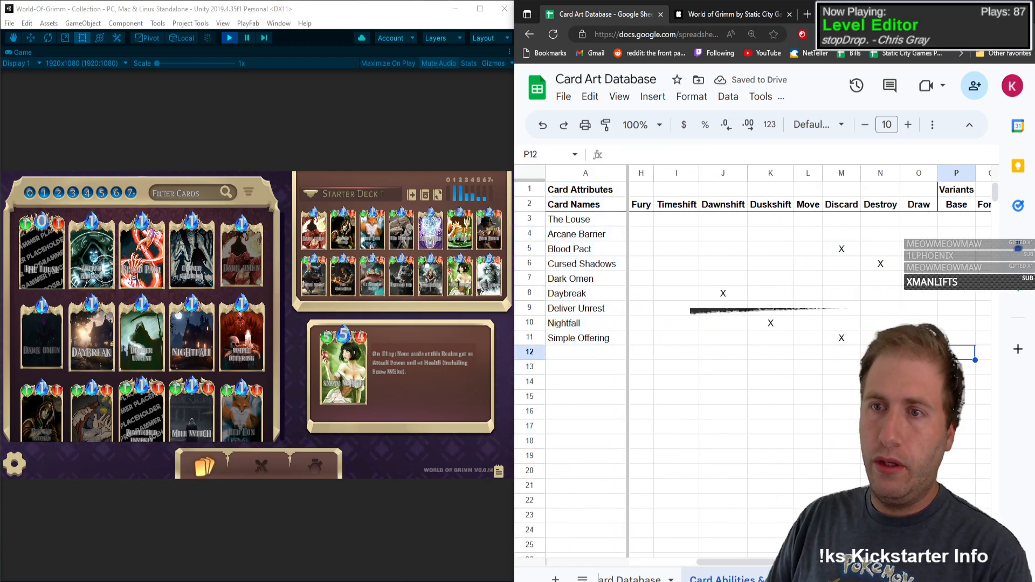
pyautogui.click(943, 342)
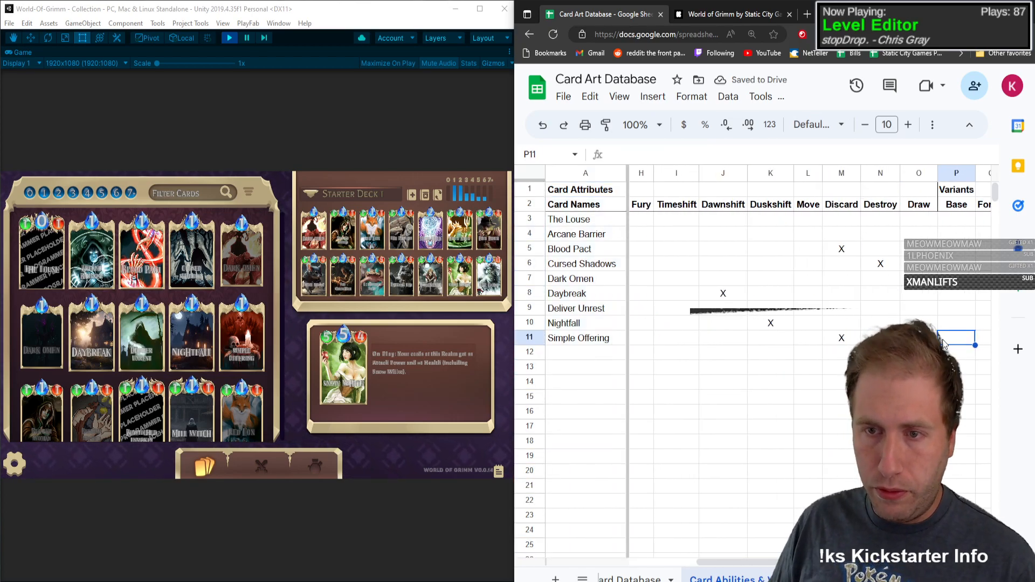
pyautogui.press('Left')
pyautogui.press('Left')
pyautogui.press('Up')
pyautogui.press('Up')
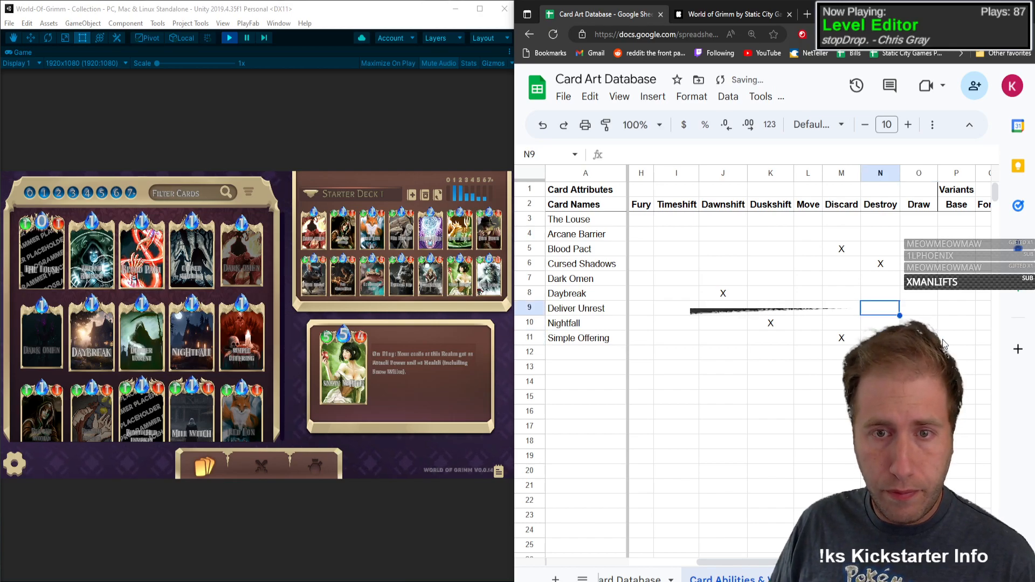
pyautogui.press('Right')
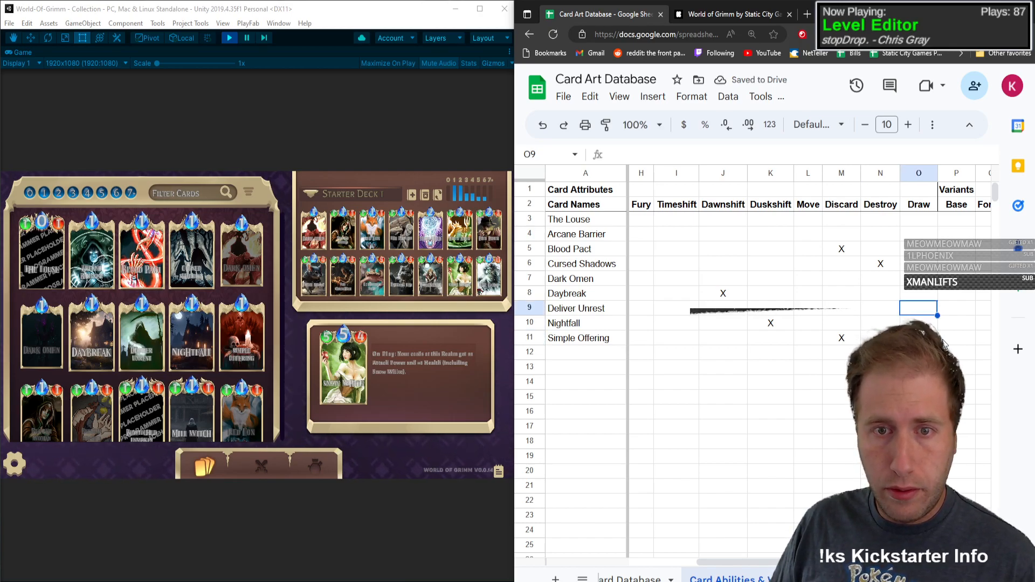
pyautogui.press('Up')
pyautogui.press('Up')
pyautogui.press('Up')
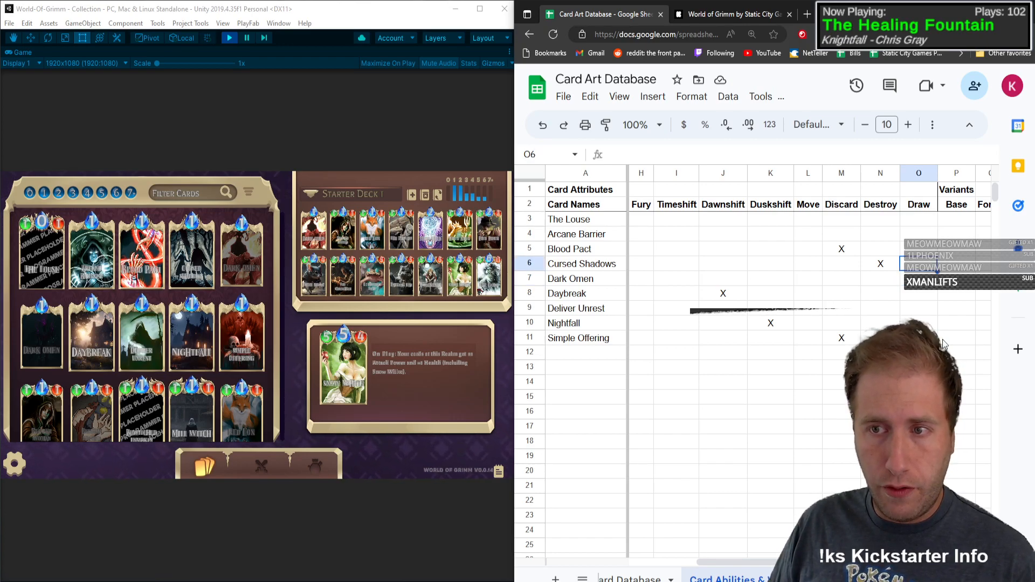
pyautogui.press('Up')
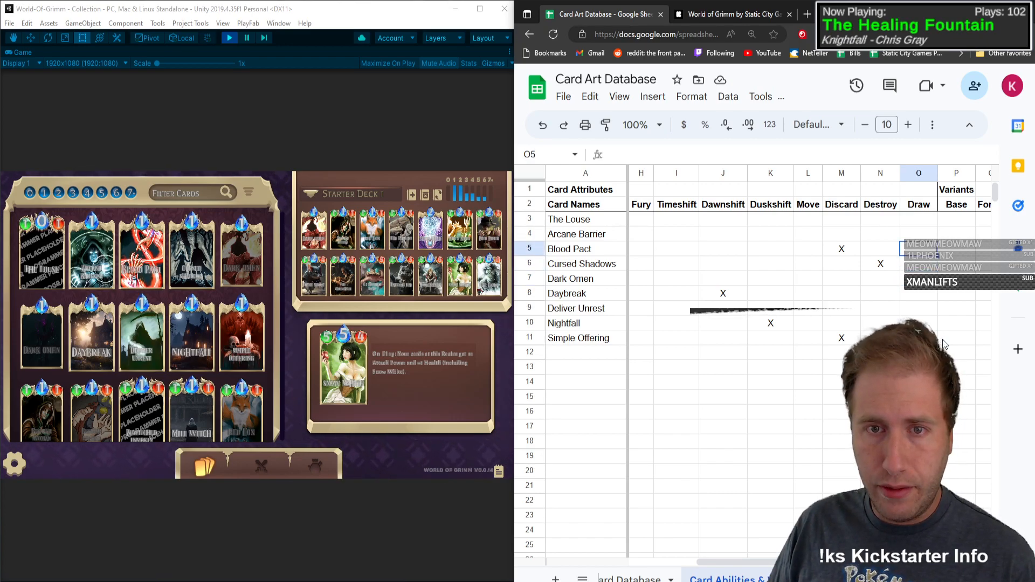
pyautogui.press('Up')
pyautogui.press('Up')
pyautogui.press('Down')
pyautogui.press('Down')
pyautogui.press('Down')
pyautogui.press('Down')
pyautogui.press('Down')
pyautogui.press('Down')
pyautogui.press('Down')
pyautogui.press('Down')
pyautogui.press('Down')
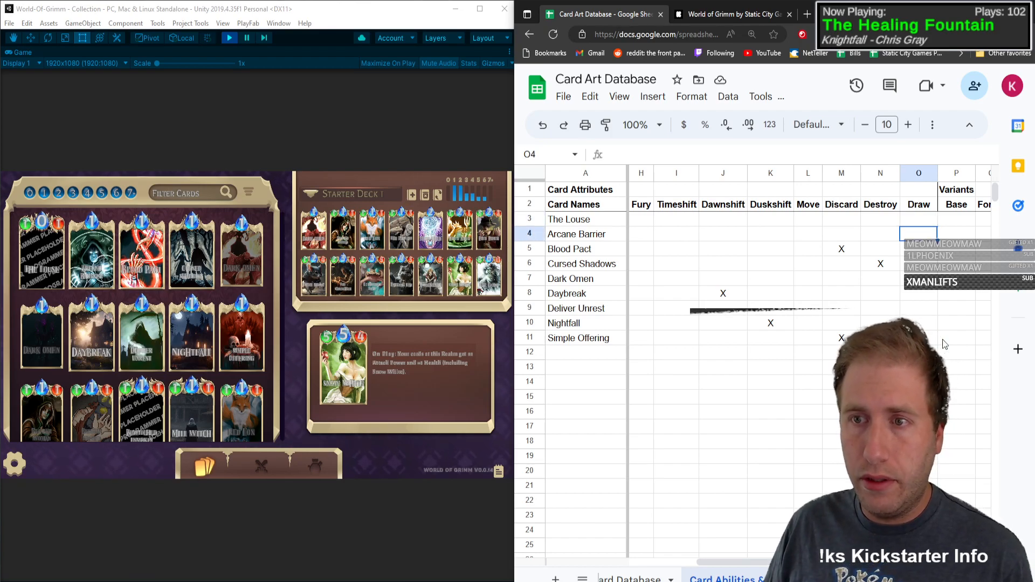
pyautogui.press('Up')
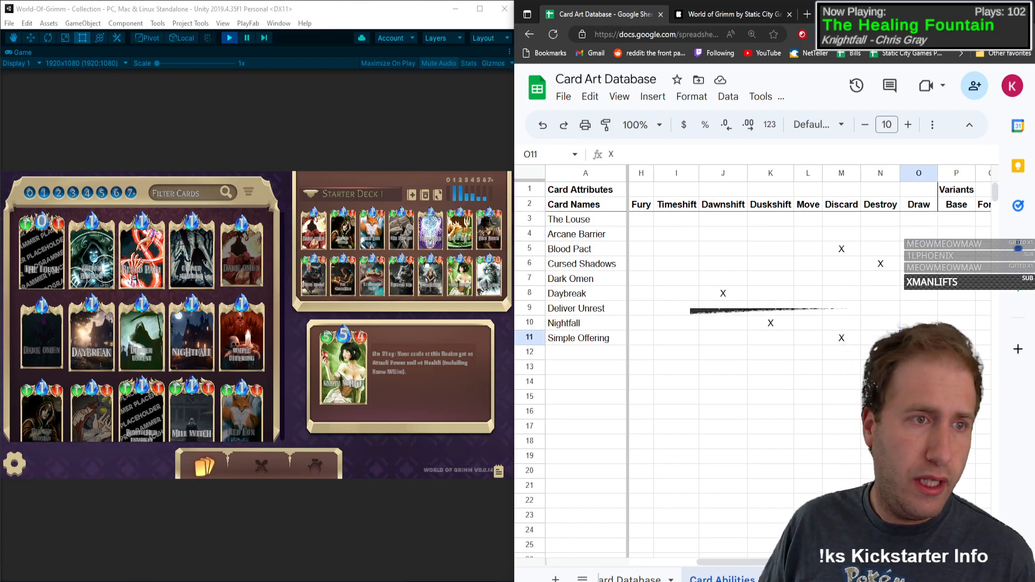
# Step: View the ability text of The Louse in the game's card collection, and close its detail view
pyautogui.click(98, 137)
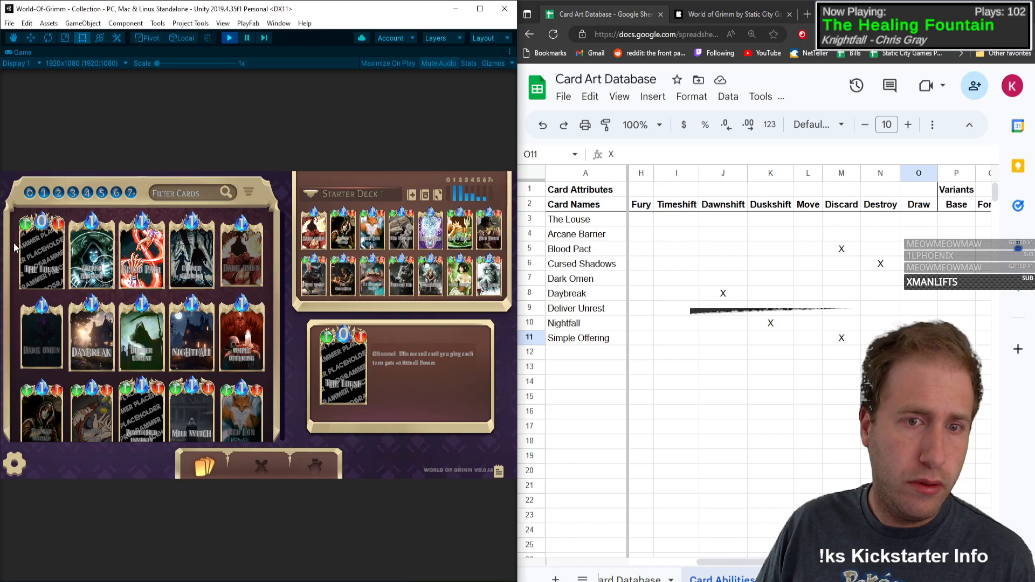
pyautogui.click(60, 277)
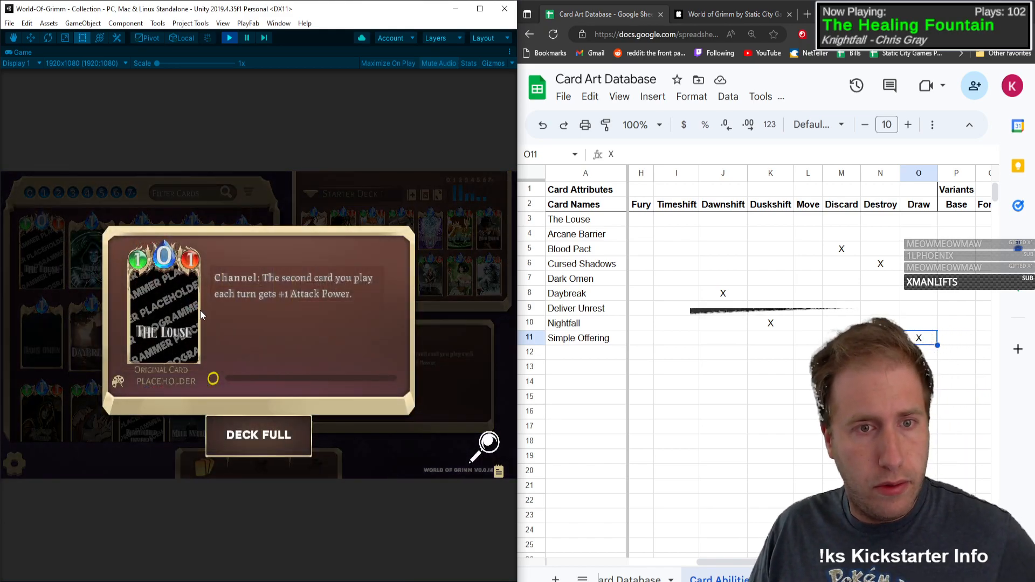
pyautogui.click(195, 322)
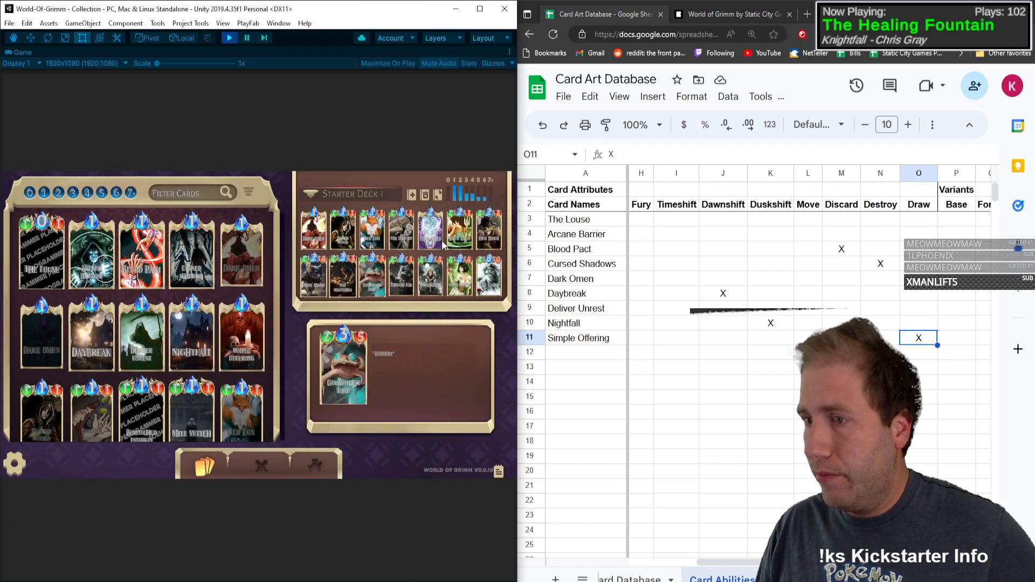
# Step: Find the next card in the game's collection and enter Beggar Woman as the card name in row 12
pyautogui.click(733, 335)
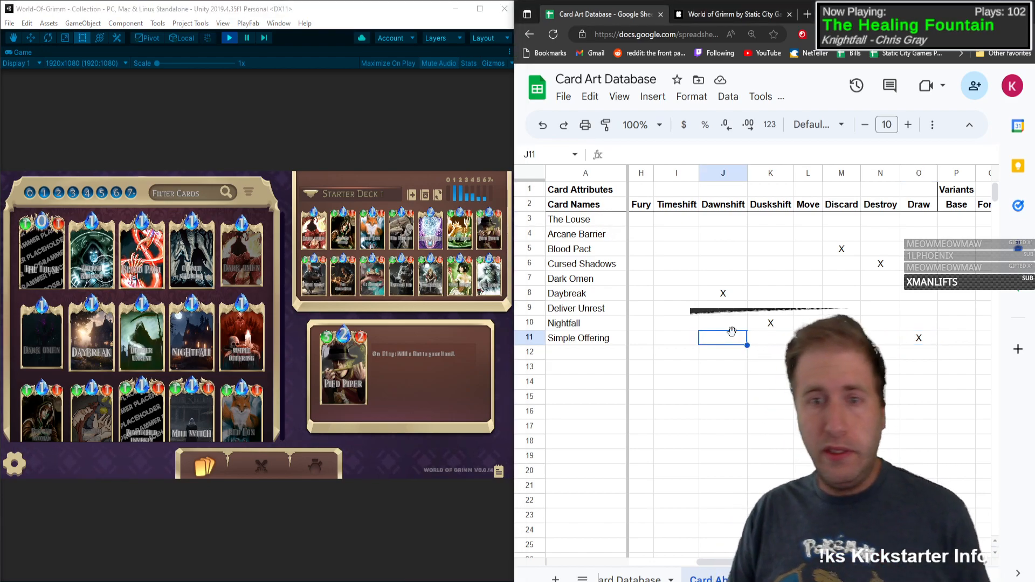
pyautogui.press('Left')
pyautogui.press('Left')
pyautogui.press('Left')
pyautogui.press('Left')
pyautogui.press('Left')
pyautogui.press('Left')
pyautogui.press('Left')
pyautogui.press('Left')
pyautogui.press('Left')
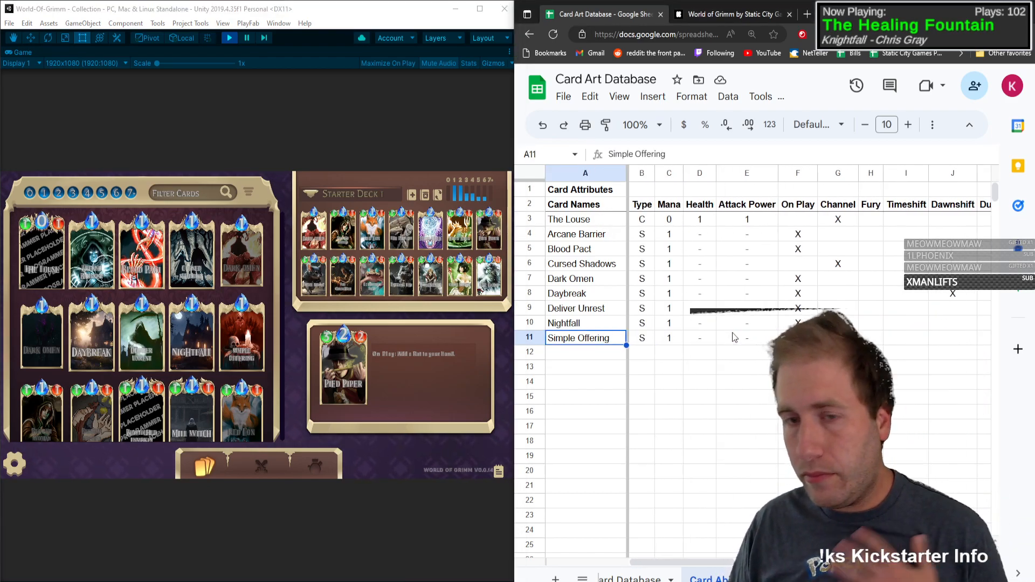
pyautogui.press('Down')
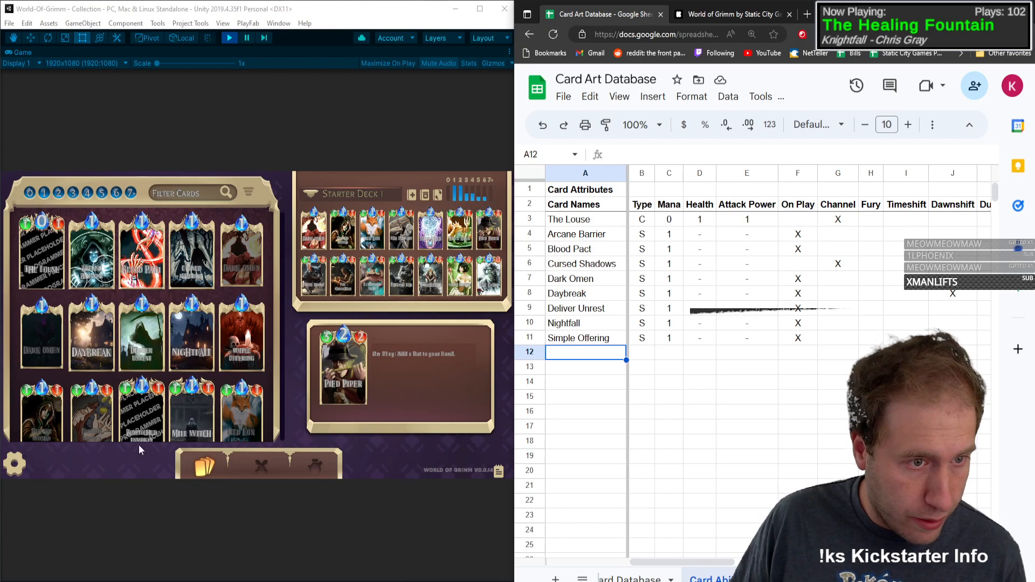
pyautogui.click(273, 172)
pyautogui.scroll(-3, 270, 293)
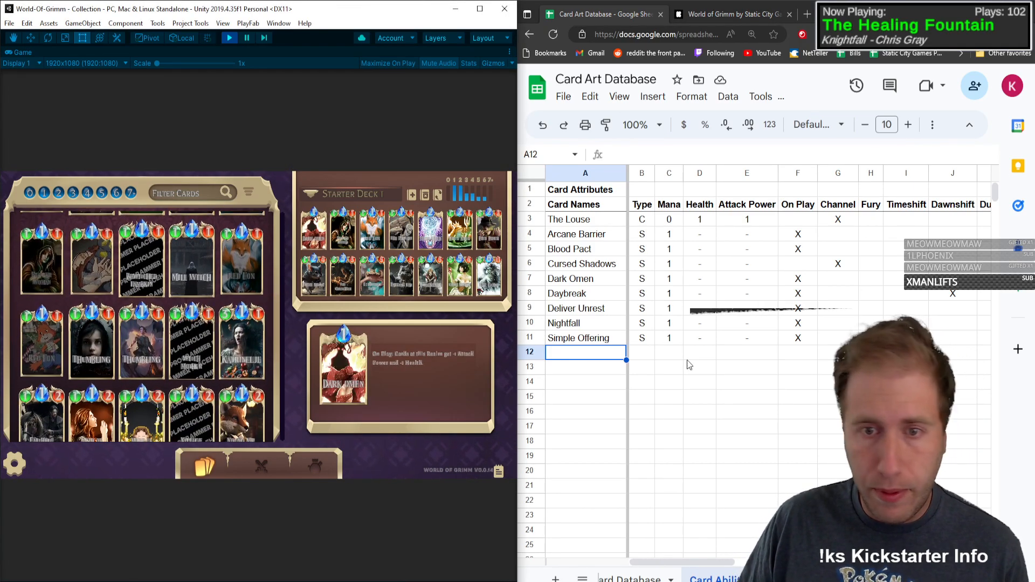
pyautogui.click(593, 352)
pyautogui.write('Beggar Woman')
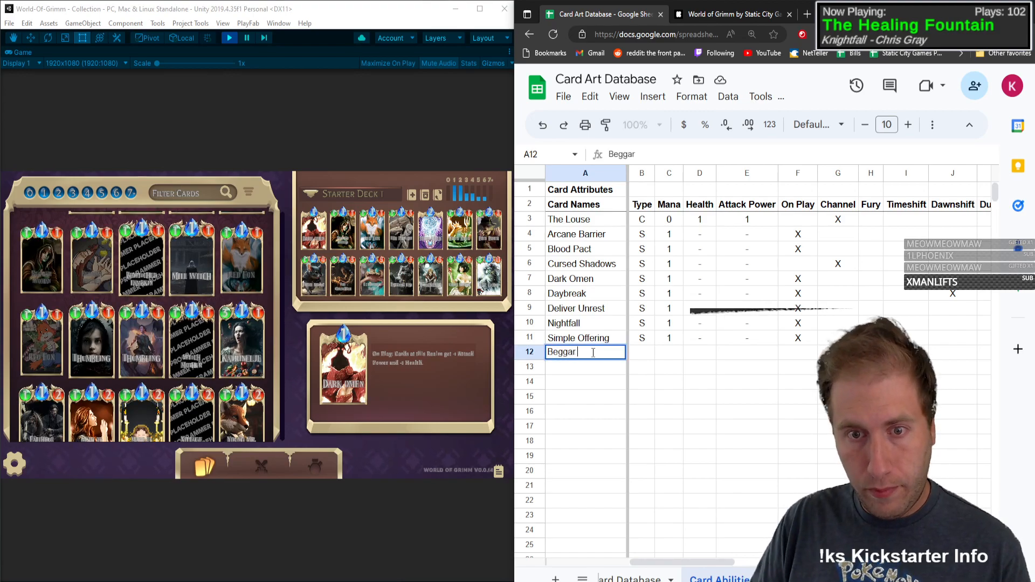
# Step: Set Beggar Woman's type to C, mana to 1, health to 1 and attack power to 1
pyautogui.press('Tab')
pyautogui.write('S')
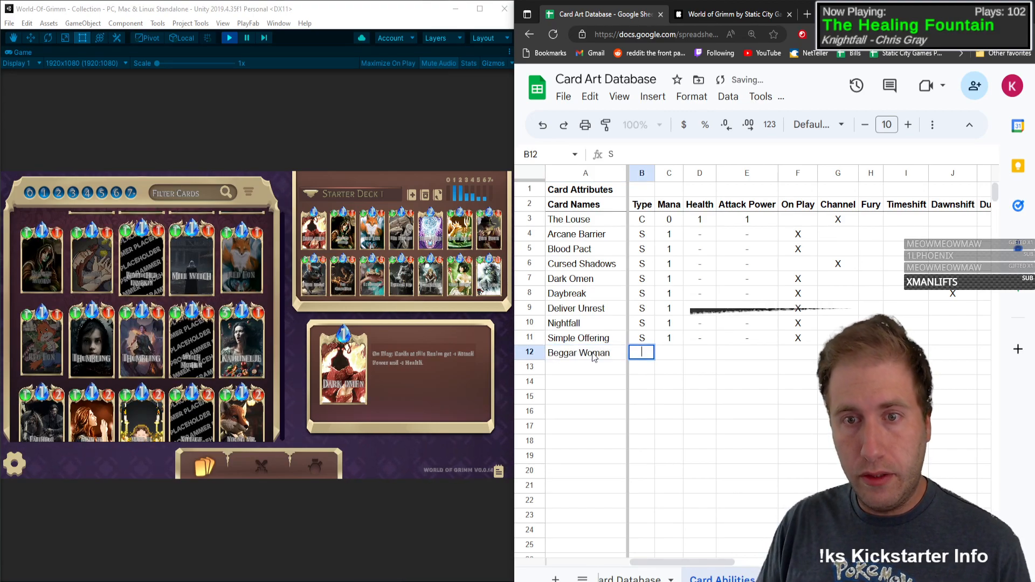
pyautogui.write('C')
pyautogui.press('Tab')
pyautogui.write('1')
pyautogui.press('Tab')
pyautogui.write('1')
# Step: Mark the On Play and Draw attributes of Beggar Woman with an X
pyautogui.press('Tab')
pyautogui.write('1')
pyautogui.press('Tab')
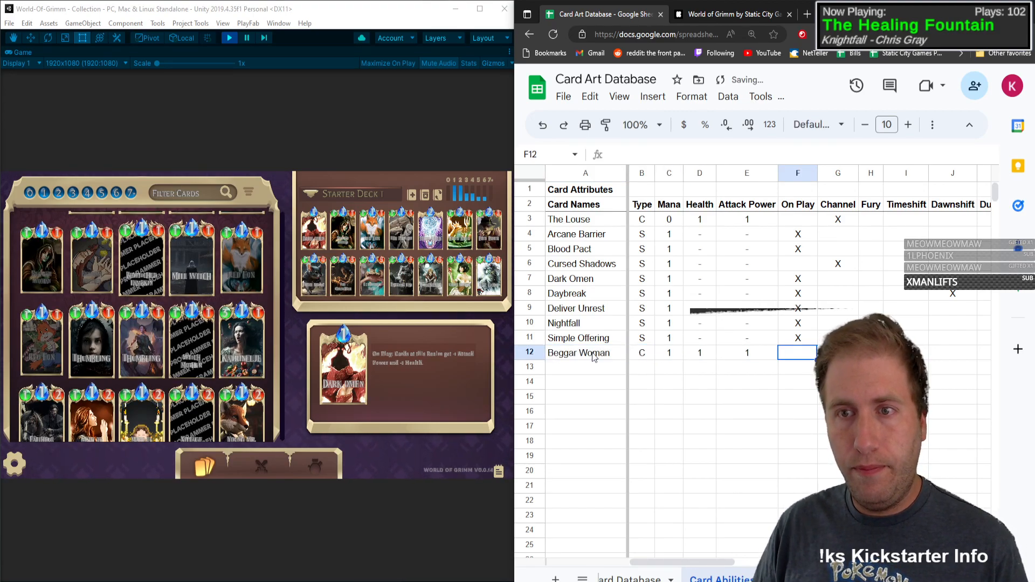
pyautogui.write('X')
pyautogui.press('Tab')
pyautogui.press('Tab')
pyautogui.press('Tab')
pyautogui.press('Tab')
pyautogui.press('Tab')
pyautogui.press('Tab')
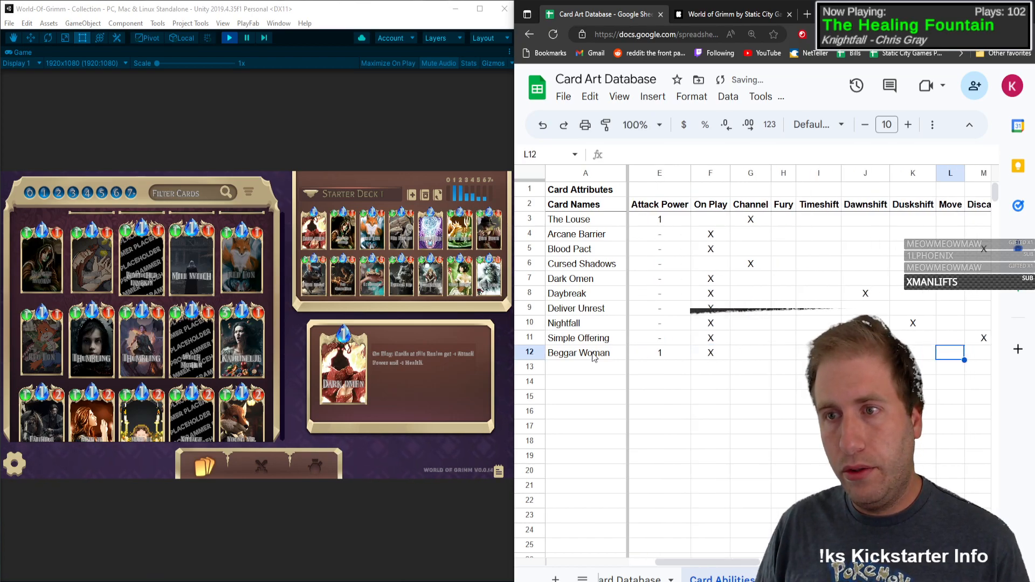
pyautogui.press('Tab')
pyautogui.press('Tab')
pyautogui.press('Tab')
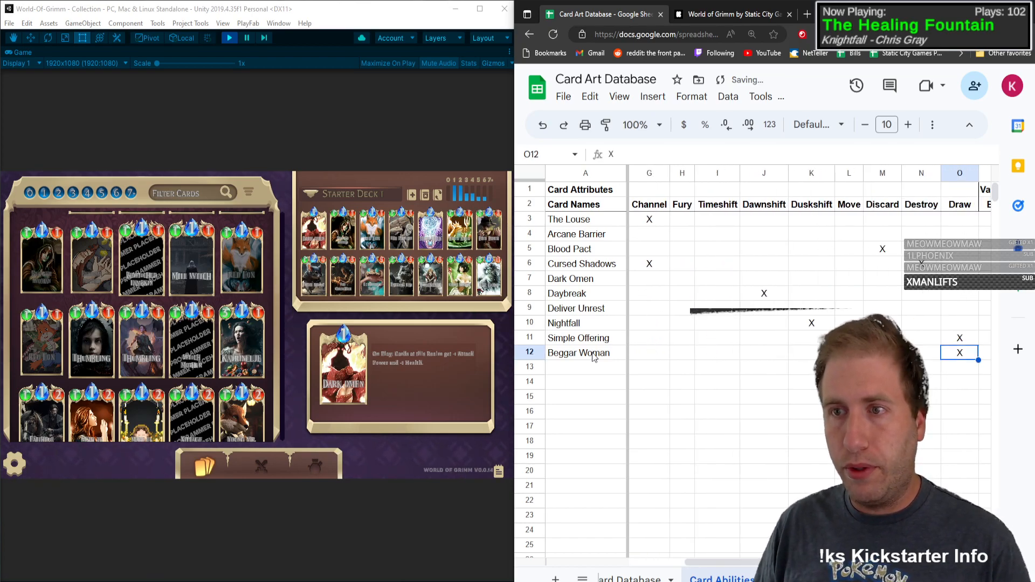
pyautogui.press('Tab')
pyautogui.click(593, 356)
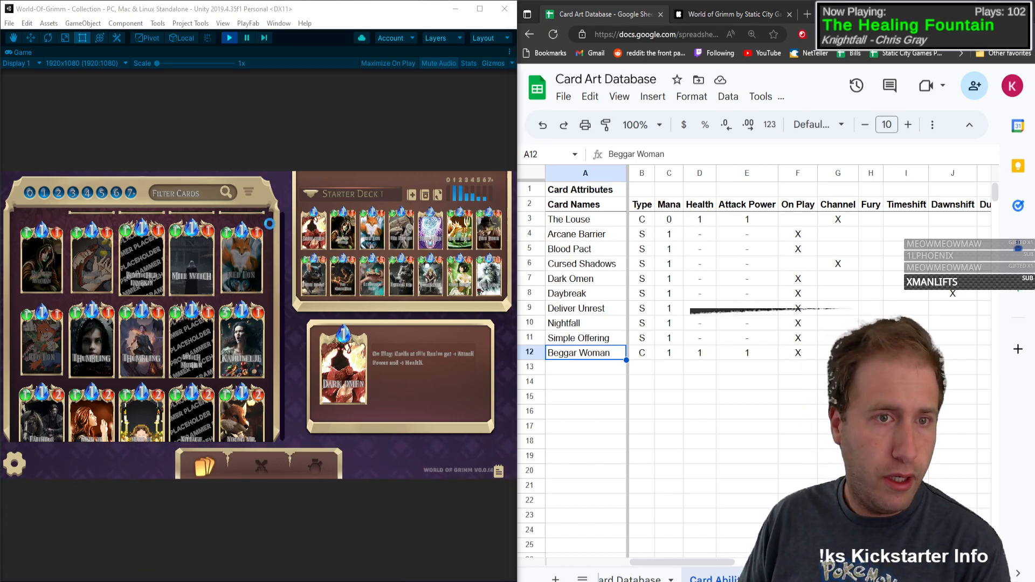
# Step: Bring the start of the game's card collection into view and select The Louse's cell in the Base variant column
pyautogui.scroll(5, 278, 312)
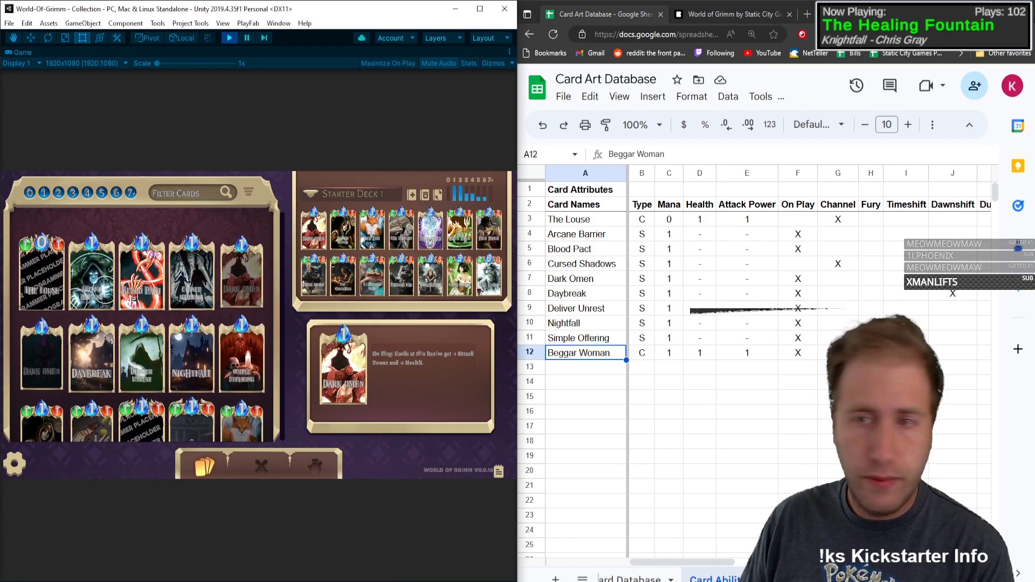
pyautogui.click(947, 249)
pyautogui.press('Up')
pyautogui.press('Up')
pyautogui.press('Right')
pyautogui.press('Right')
pyautogui.press('Right')
pyautogui.press('Right')
pyautogui.press('Right')
pyautogui.press('Right')
pyautogui.press('Right')
pyautogui.press('Right')
pyautogui.press('Right')
pyautogui.press('Right')
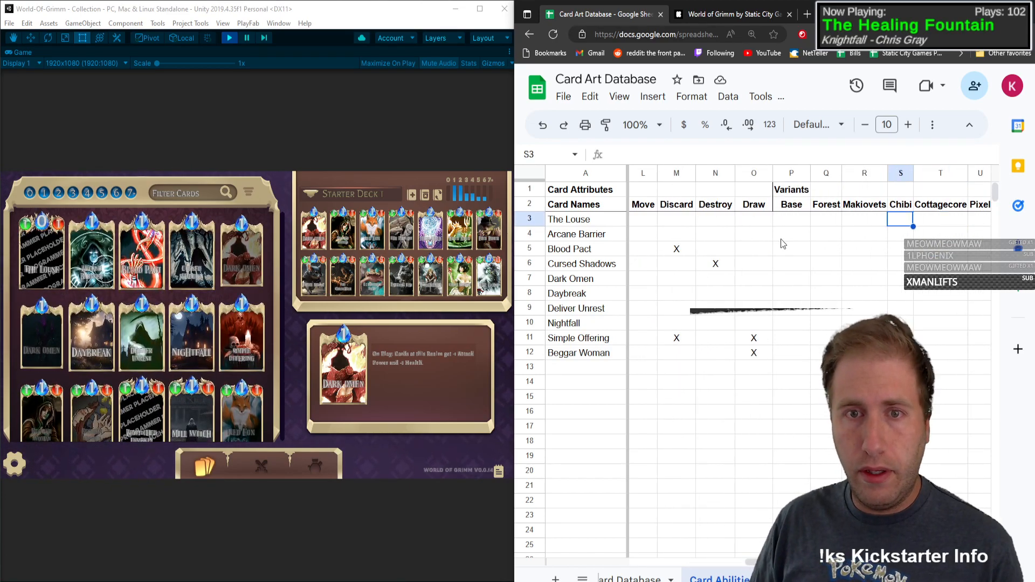
pyautogui.press('Left')
pyautogui.press('Left')
pyautogui.press('Left')
pyautogui.press('Left')
pyautogui.write('X')
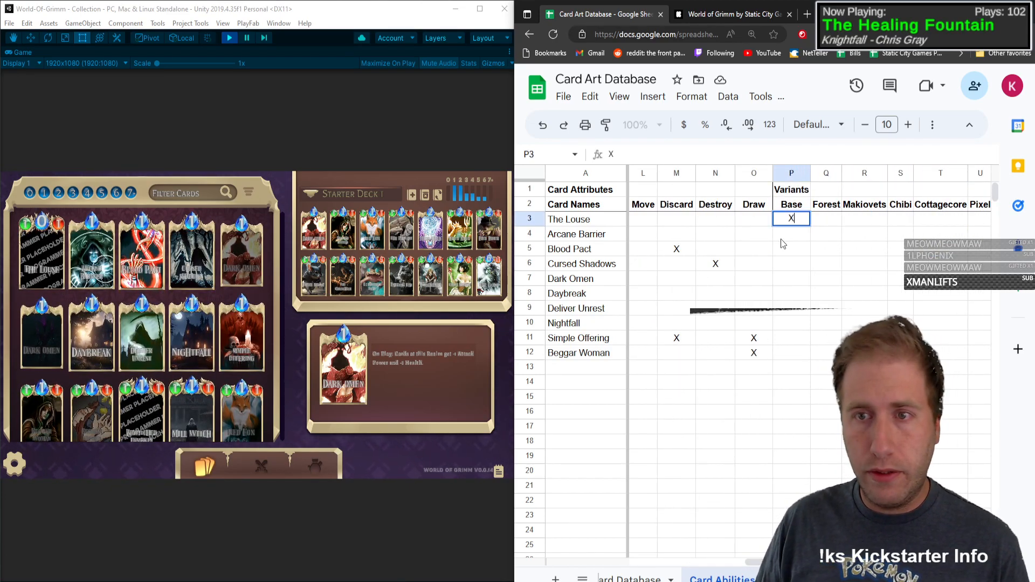
pyautogui.press('Return')
pyautogui.hotkey('ctrl', 'z')
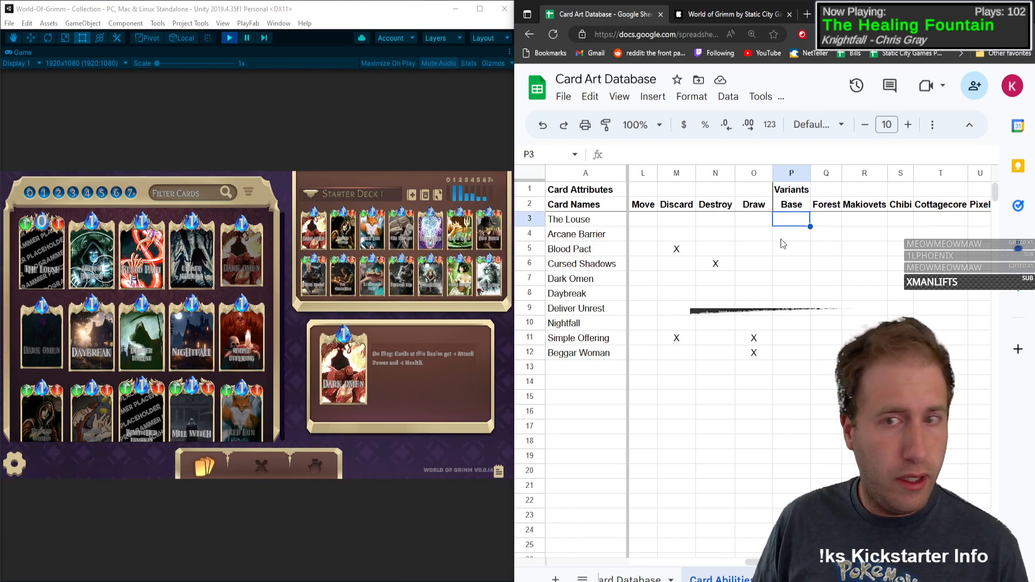
# Step: Mark the Base variant of Arcane Barrier, Blood Pact, Dark Omen and Deliver Unrest with an X, skipping Cursed Shadows and Daybreak
pyautogui.press('Down')
pyautogui.write('X')
pyautogui.press('Return')
pyautogui.write('X')
pyautogui.press('Return')
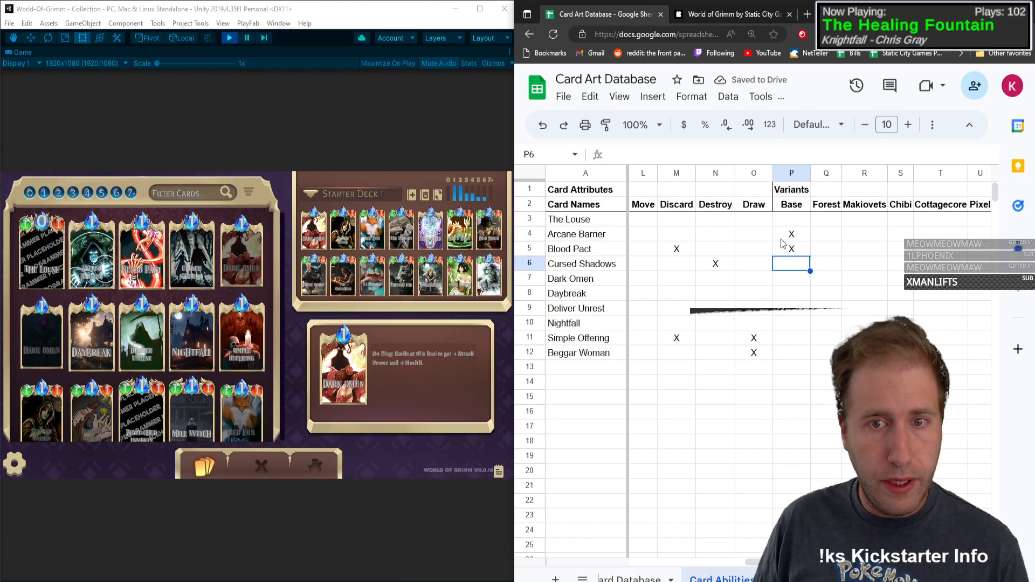
pyautogui.press('Down')
pyautogui.write('X')
pyautogui.press('Return')
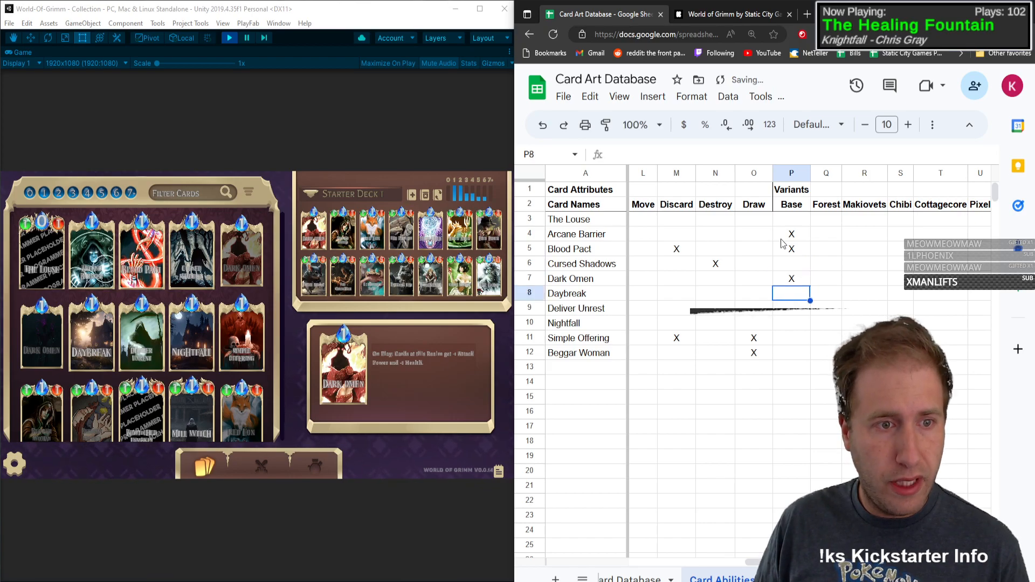
pyautogui.press('Down')
pyautogui.write('X')
pyautogui.press('Return')
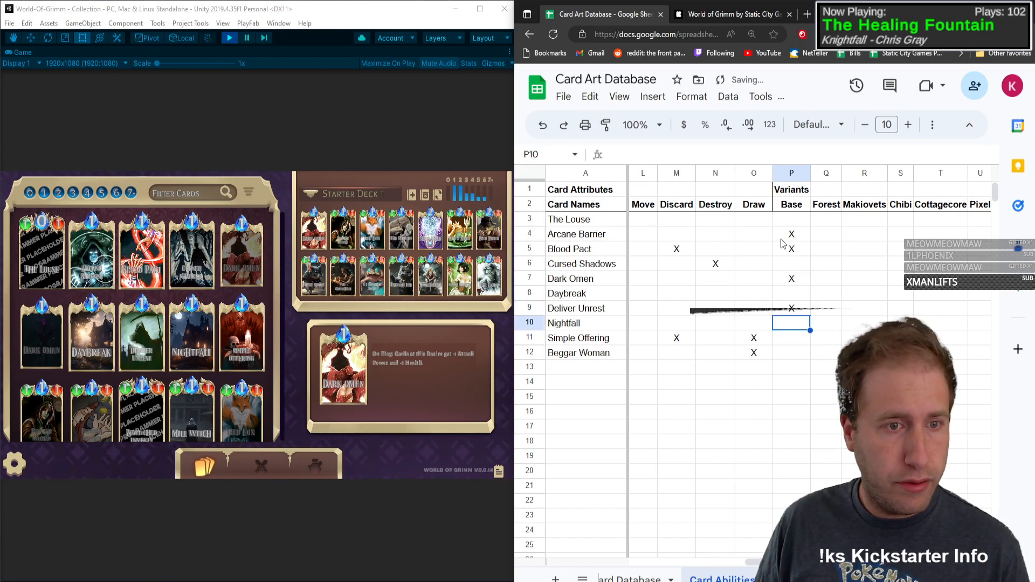
# Step: Mark the Base variant of Simple Offering and Beggar Woman with an X, skipping Nightfall
pyautogui.press('Down')
pyautogui.write('X')
pyautogui.press('Return')
pyautogui.write('X')
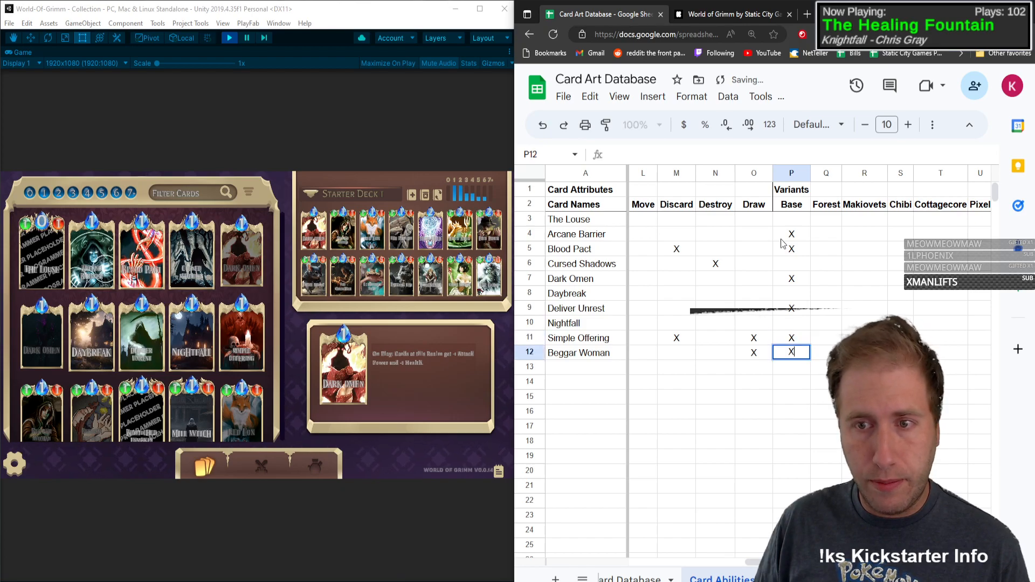
# Step: Mark the Forest variant of Dark Omen with an X
pyautogui.press('Up')
pyautogui.press('Up')
pyautogui.press('Right')
pyautogui.press('Up')
pyautogui.press('Up')
pyautogui.press('Up')
pyautogui.press('Up')
pyautogui.press('Up')
pyautogui.press('Up')
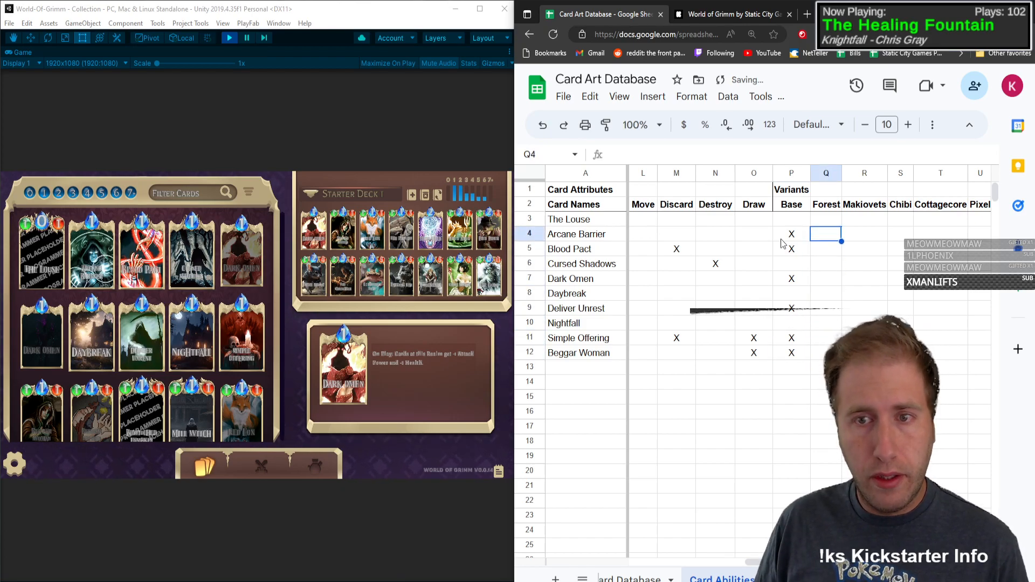
pyautogui.press('Down')
pyautogui.press('Down')
pyautogui.press('Down')
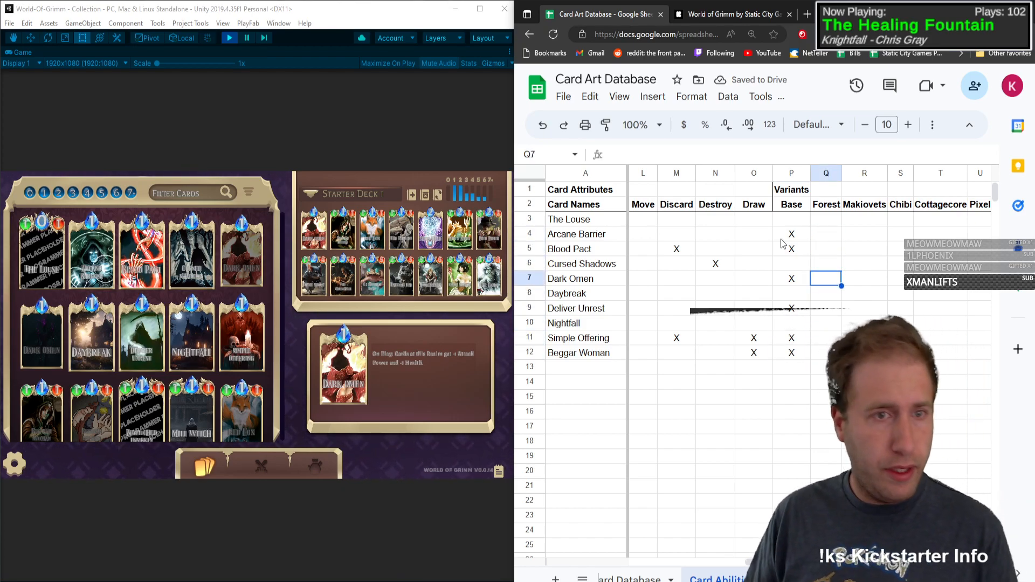
pyautogui.write('X')
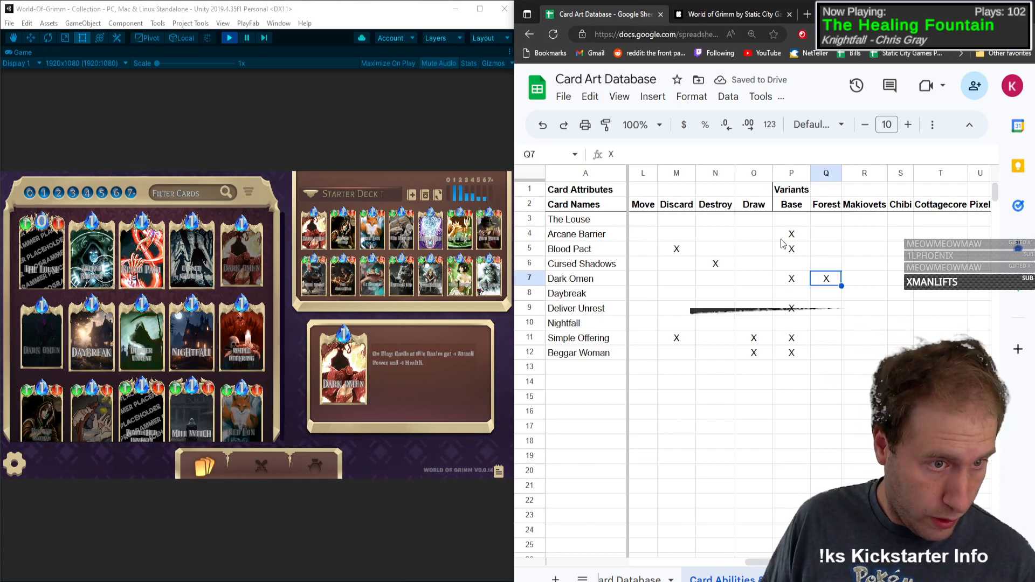
# Step: Mark the Pixel variant of Beggar Woman with an X
pyautogui.press('Down')
pyautogui.press('Down')
pyautogui.press('Down')
pyautogui.press('Down')
pyautogui.press('Down')
pyautogui.press('Right')
pyautogui.press('Right')
pyautogui.press('Right')
pyautogui.press('Right')
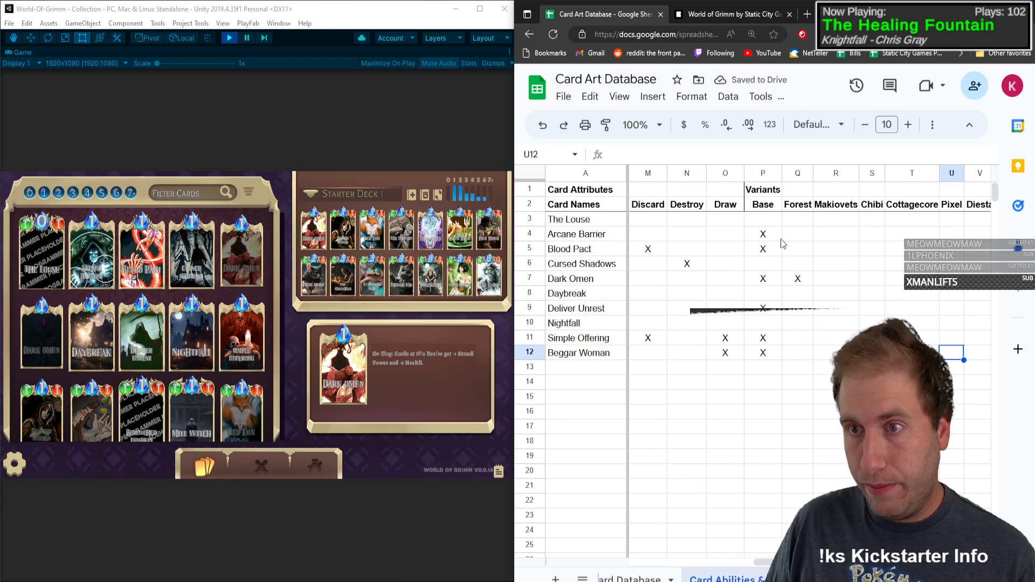
pyautogui.write('X')
pyautogui.press('Left')
pyautogui.press('Left')
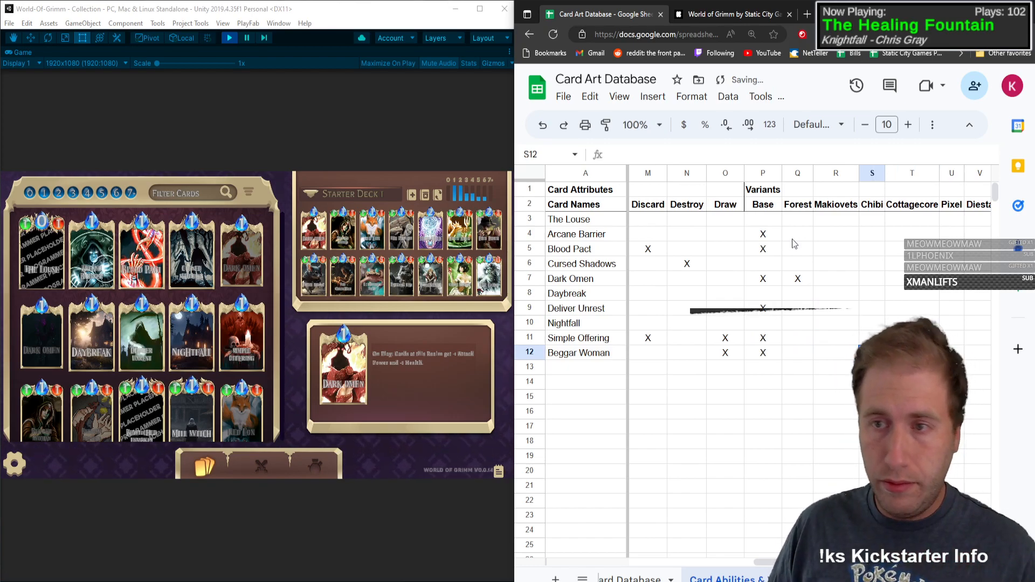
# Step: Find the card following Beggar Woman in the game's collection and enter Bewitched Lambkin as the next card name
pyautogui.press('Left')
pyautogui.press('Left')
pyautogui.press('Left')
pyautogui.press('Left')
pyautogui.press('Left')
pyautogui.press('Left')
pyautogui.press('Left')
pyautogui.press('Left')
pyautogui.press('Left')
pyautogui.press('Left')
pyautogui.press('Left')
pyautogui.press('Left')
pyautogui.press('Left')
pyautogui.press('Left')
pyautogui.press('Left')
pyautogui.press('Left')
pyautogui.press('Left')
pyautogui.press('Left')
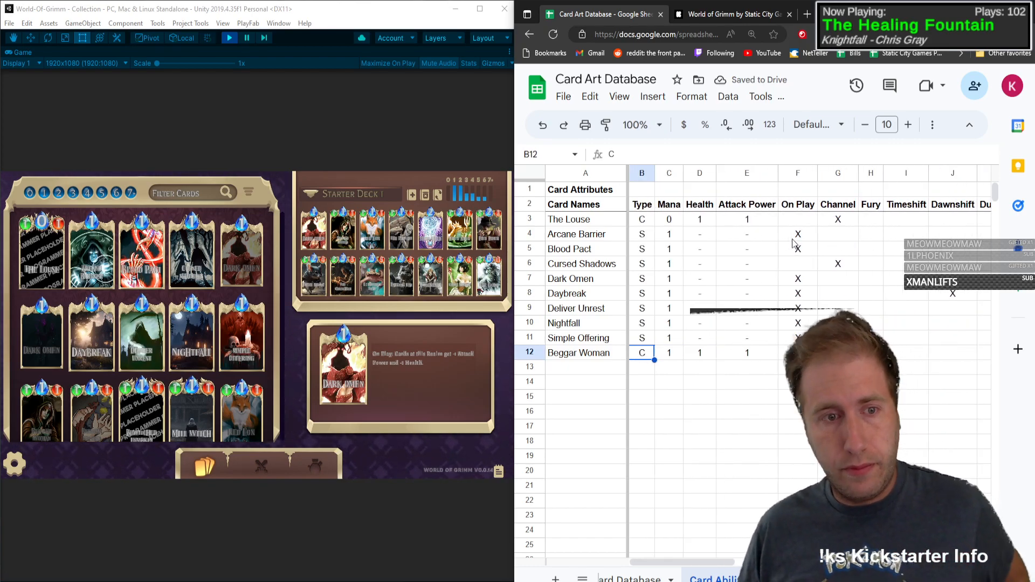
pyautogui.click(270, 332)
pyautogui.scroll(-3, 270, 332)
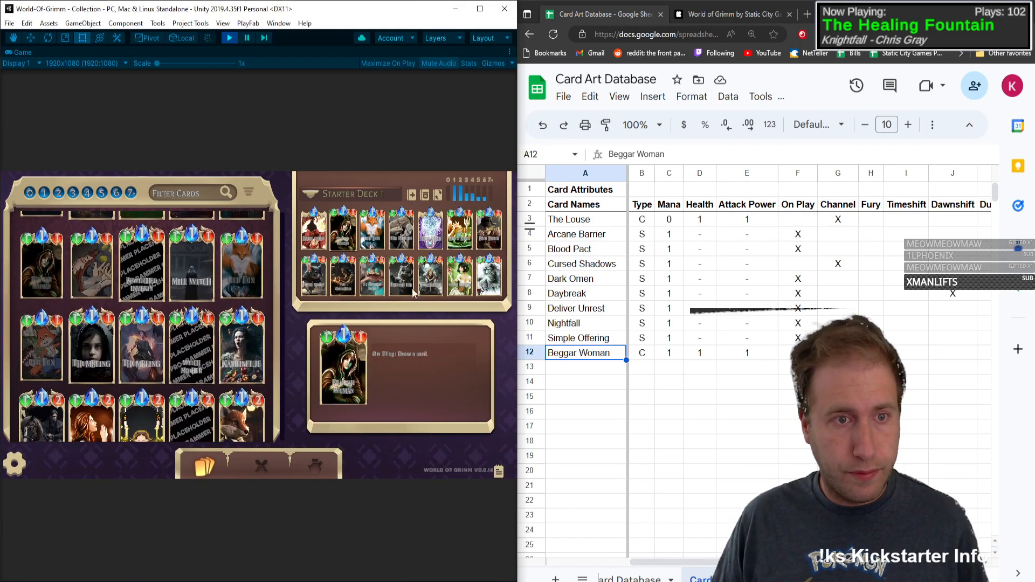
pyautogui.click(597, 372)
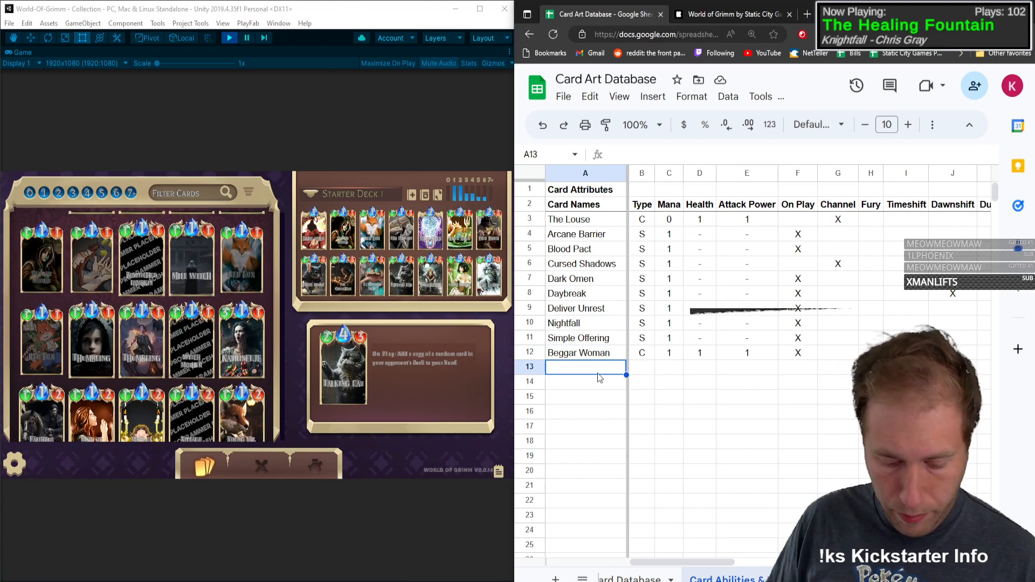
pyautogui.write('Bewitched L')
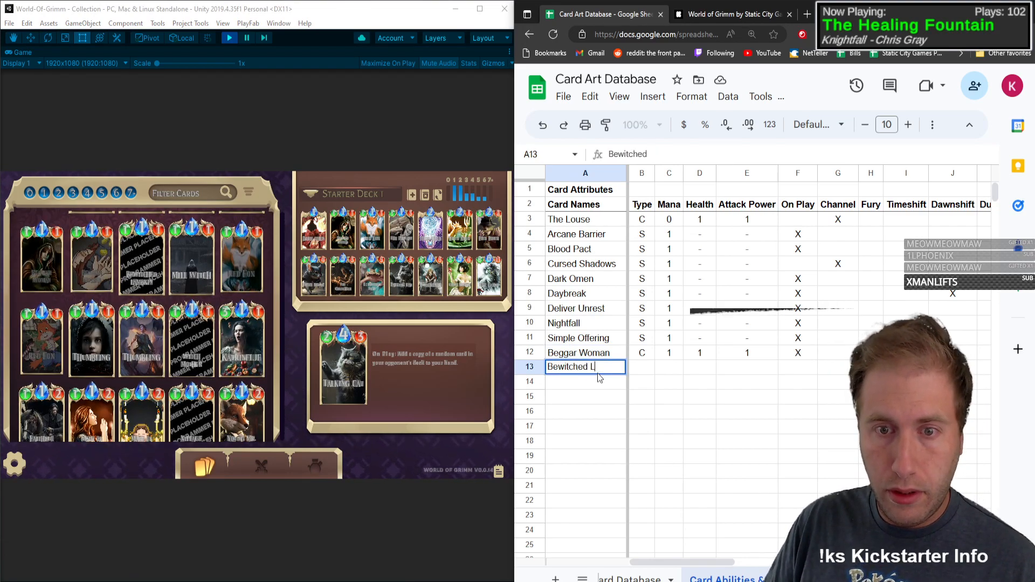
pyautogui.write('ambkin')
pyautogui.press('Tab')
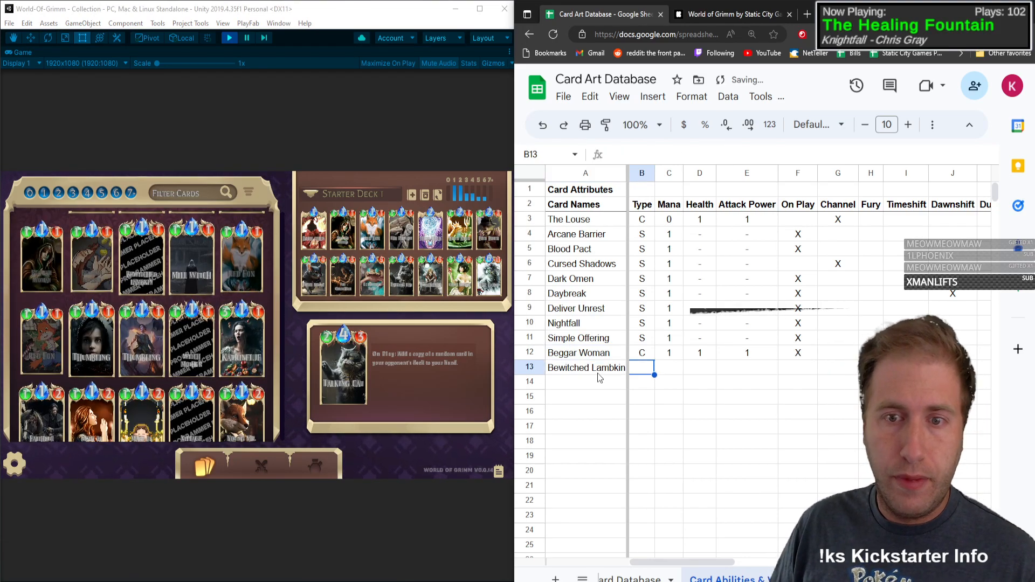
# Step: Set Bewitched Lambkin's type to C, mana to 1, health to 1 and attack power to 1
pyautogui.write('C')
pyautogui.press('Tab')
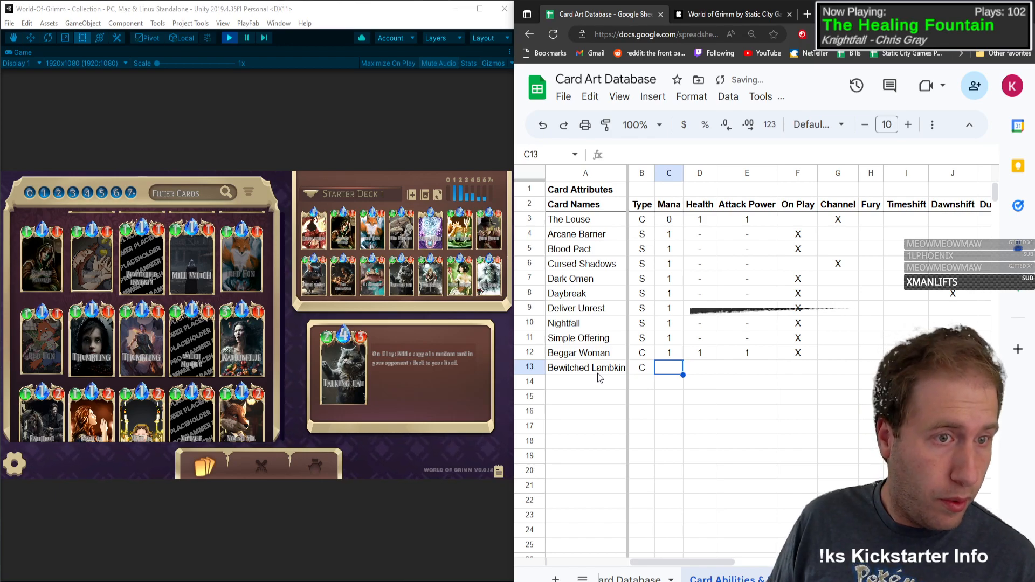
pyautogui.write('1')
pyautogui.press('Tab')
pyautogui.write('1')
pyautogui.press('Tab')
pyautogui.write('1')
pyautogui.press('Tab')
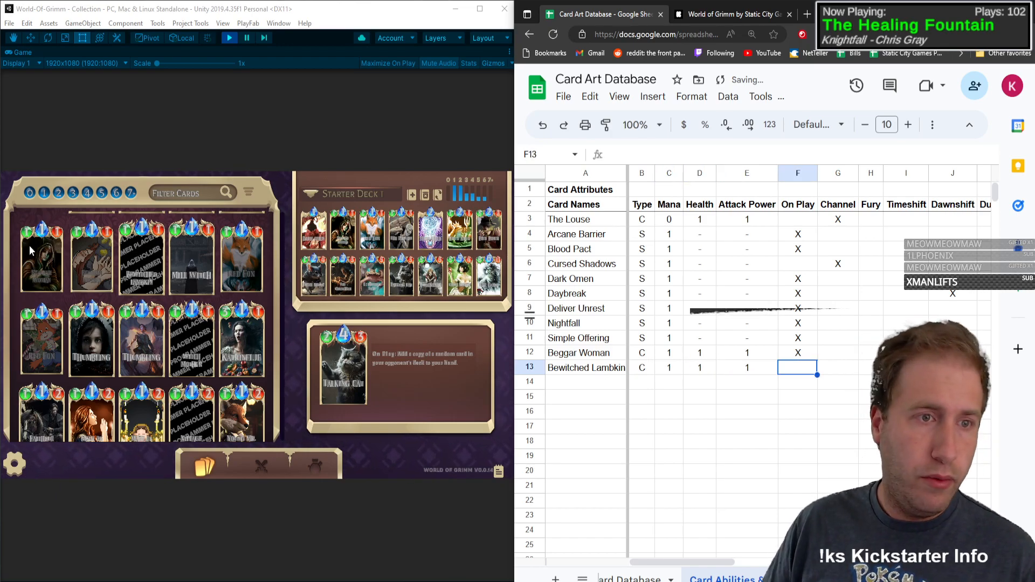
# Step: Open Bewitched Lambkin's card details in the game and add a Persistent attribute column before Base, fitted to its heading
pyautogui.click(166, 141)
pyautogui.click(141, 234)
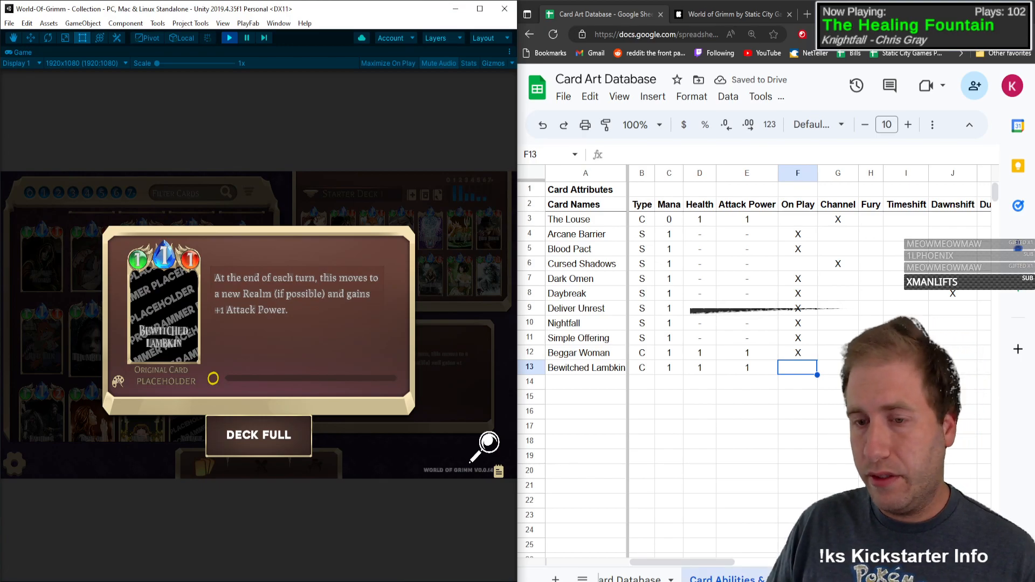
pyautogui.moveTo(685, 563); pyautogui.dragTo(794, 563)
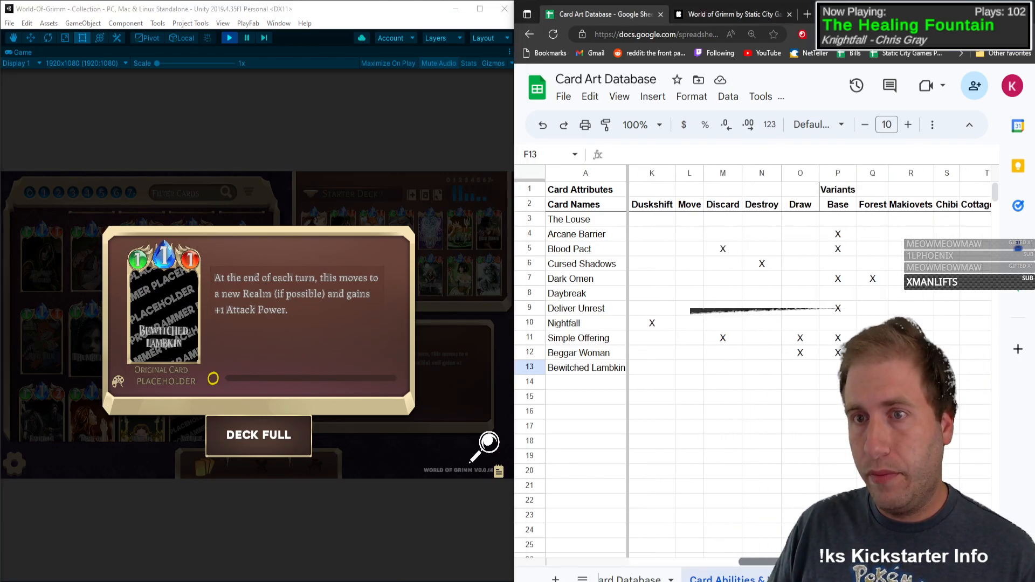
pyautogui.click(838, 173)
pyautogui.rightClick(838, 174)
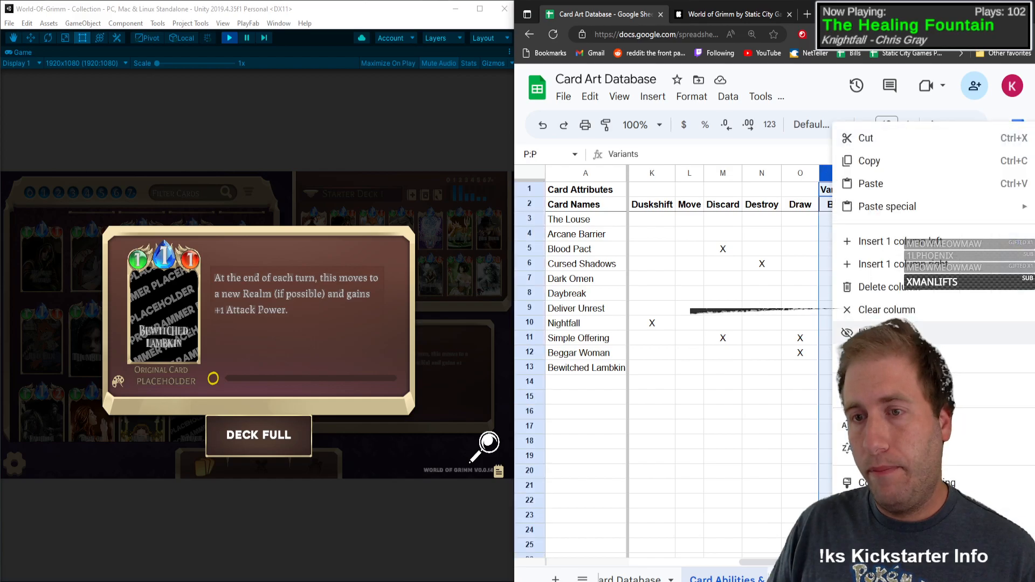
pyautogui.click(898, 241)
pyautogui.click(854, 206)
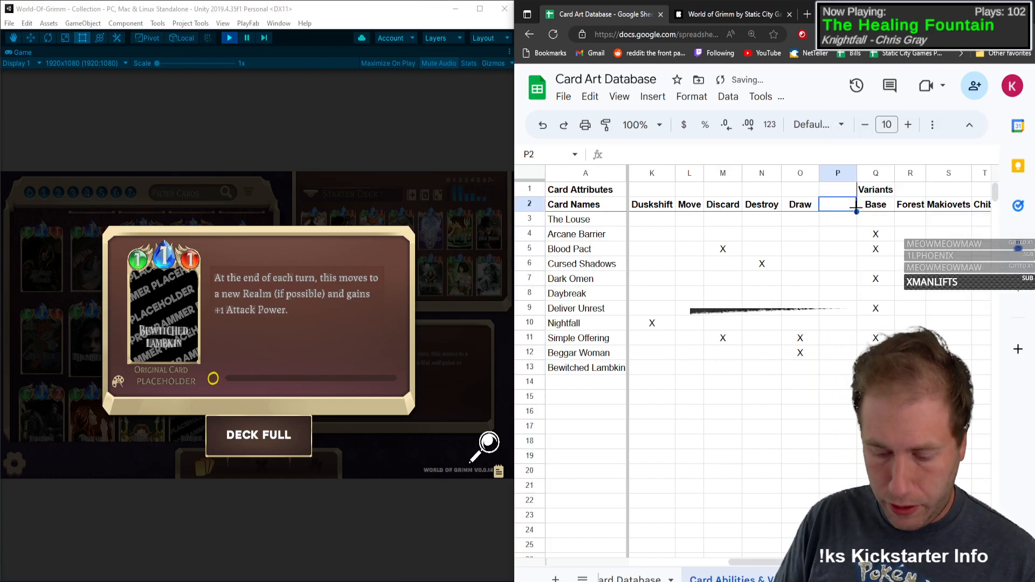
pyautogui.write('Persistent')
pyautogui.press('Return')
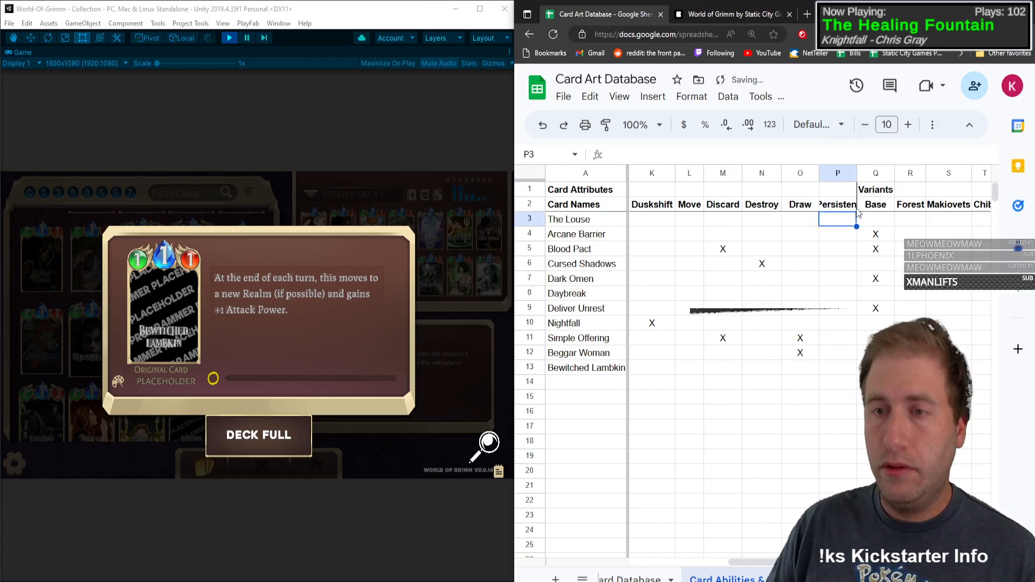
pyautogui.doubleClick(857, 173)
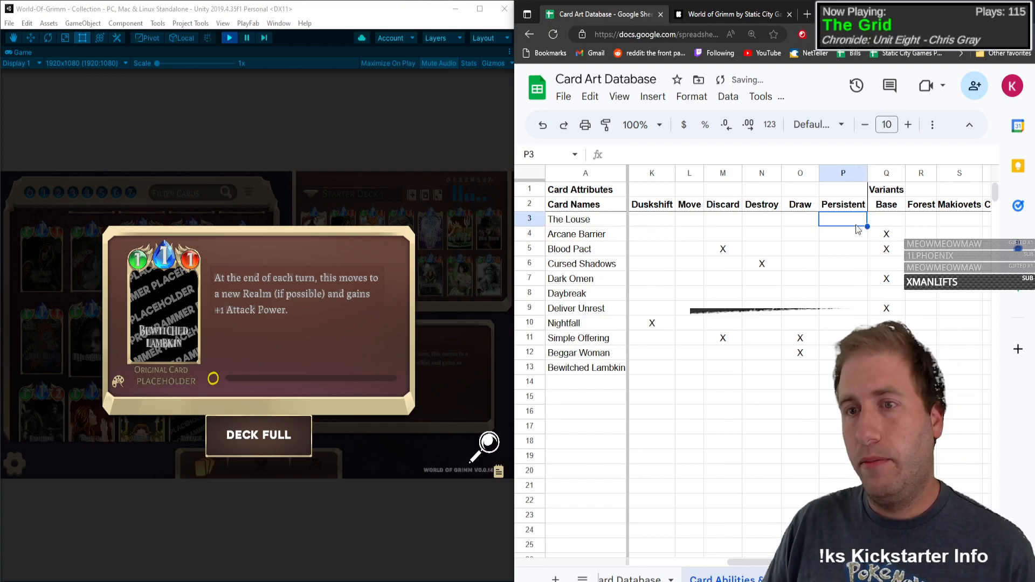
# Step: Mark the Persistent attribute of Bewitched Lambkin with an X
pyautogui.click(833, 367)
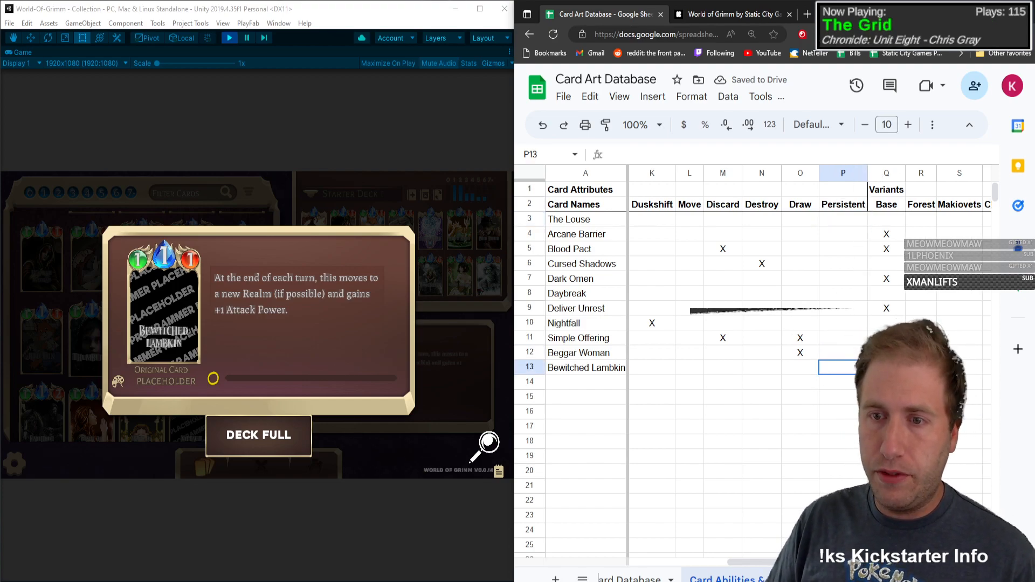
pyautogui.write('X')
pyautogui.press('Left')
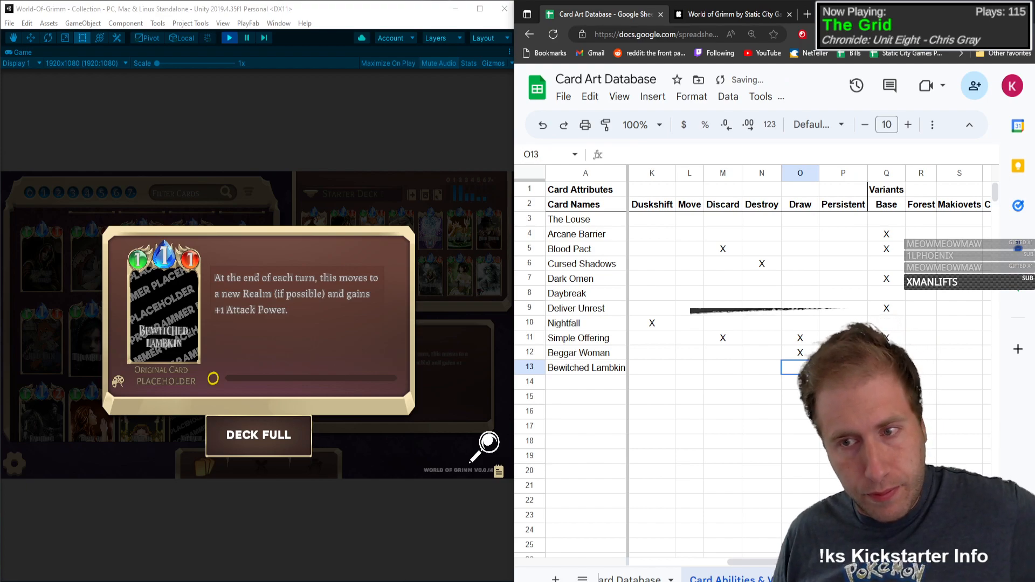
# Step: Review the remaining attribute columns in Bewitched Lambkin's row against its card text
pyautogui.press('Left')
pyautogui.press('Left')
pyautogui.press('Left')
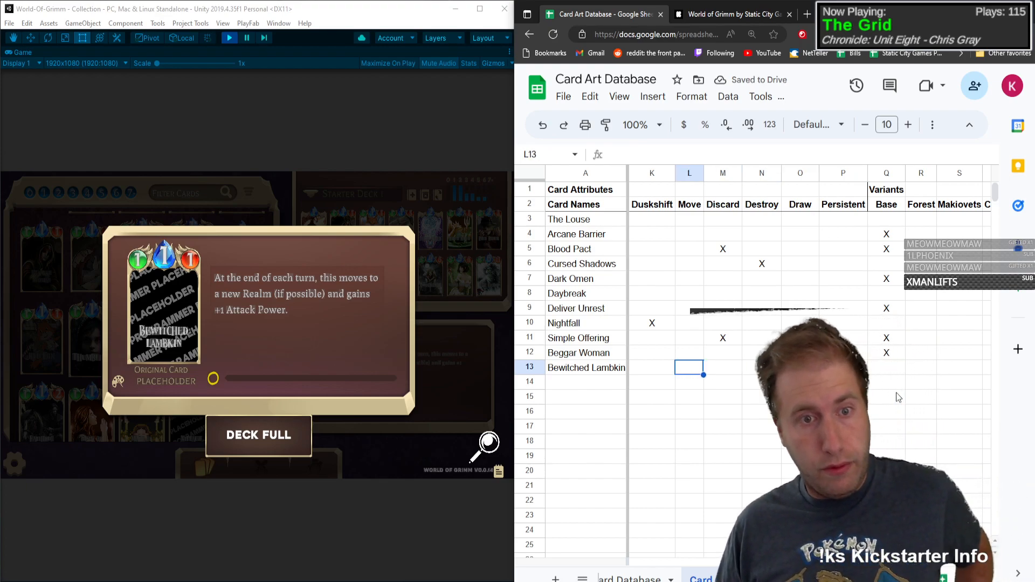
pyautogui.press('Left')
pyautogui.press('Left')
pyautogui.press('Left')
pyautogui.press('Left')
pyautogui.press('Left')
pyautogui.press('Left')
pyautogui.press('Left')
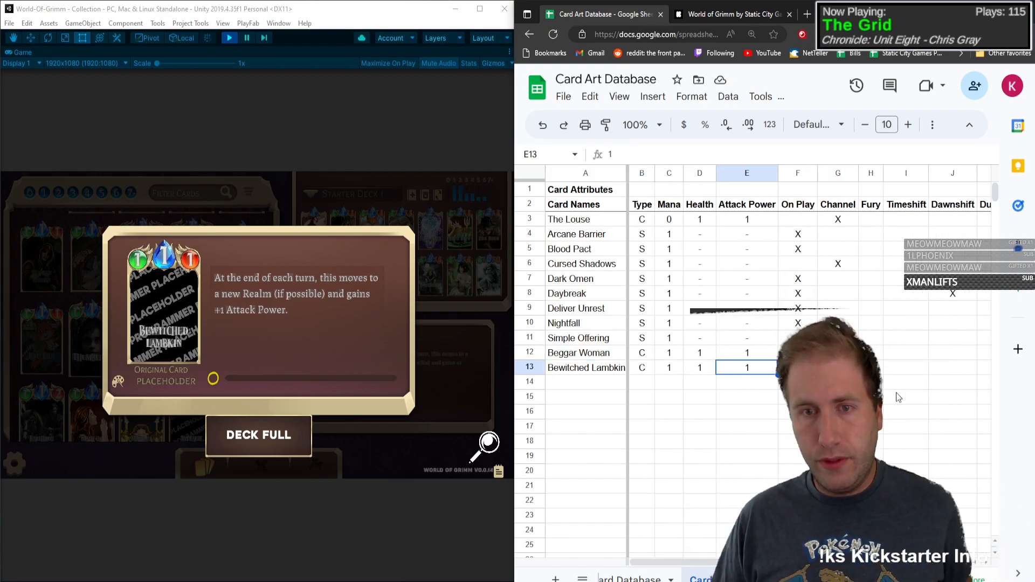
pyautogui.press('Right')
pyautogui.press('Right')
pyautogui.press('Left')
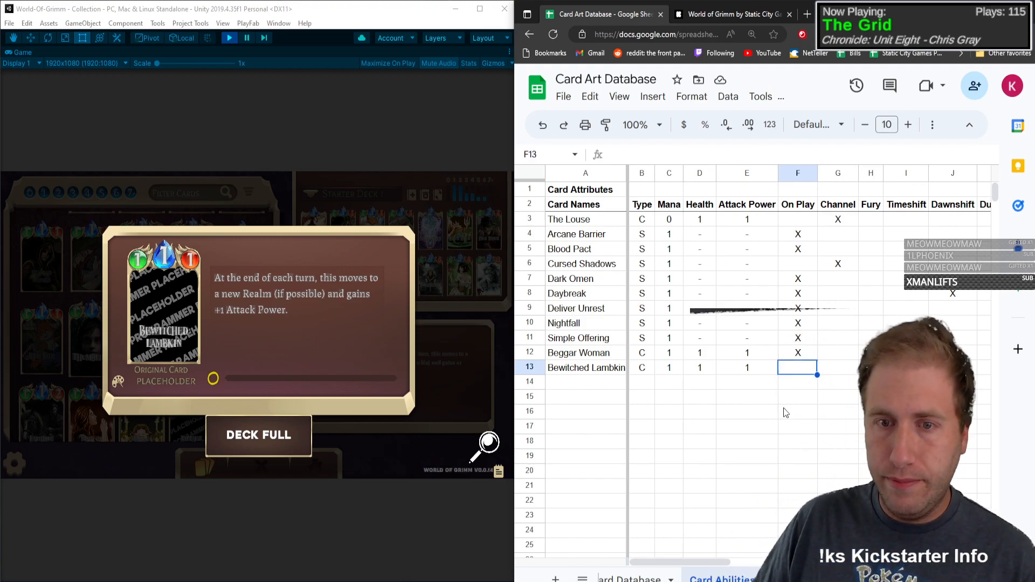
# Step: Set the text wrapping of the Attack Power heading to Wrap
pyautogui.click(758, 204)
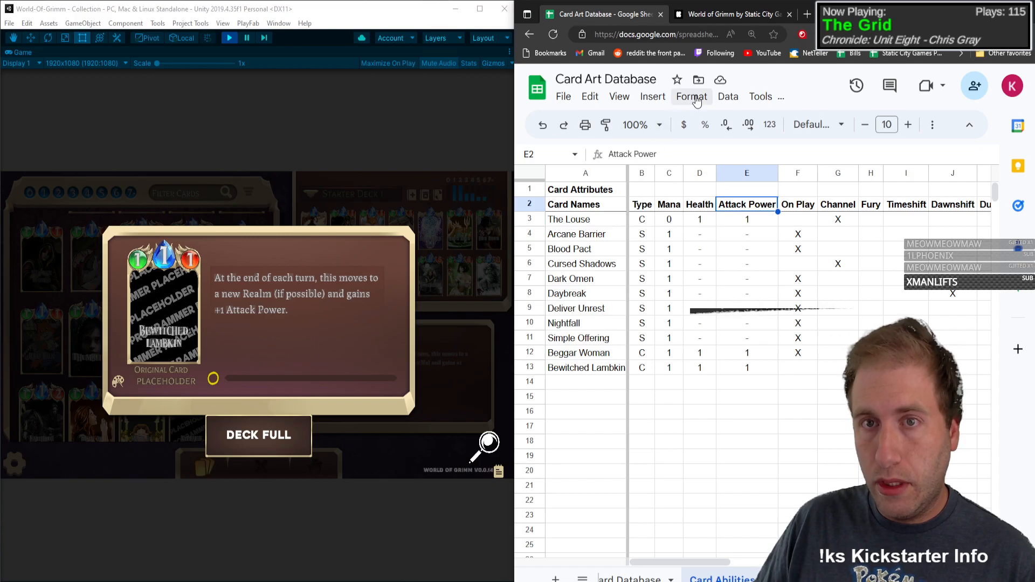
pyautogui.click(729, 97)
pyautogui.moveTo(760, 101)
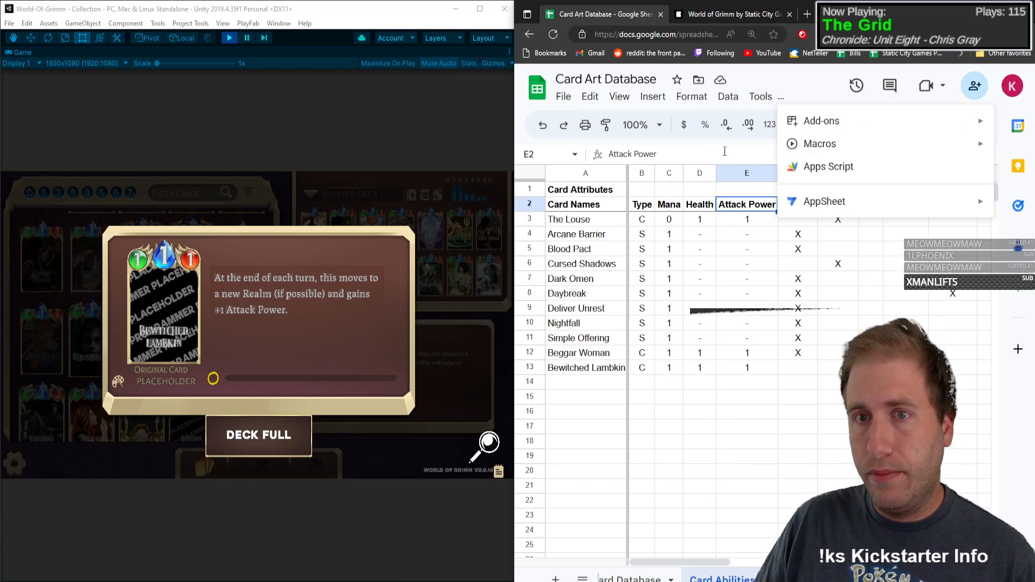
pyautogui.click(725, 152)
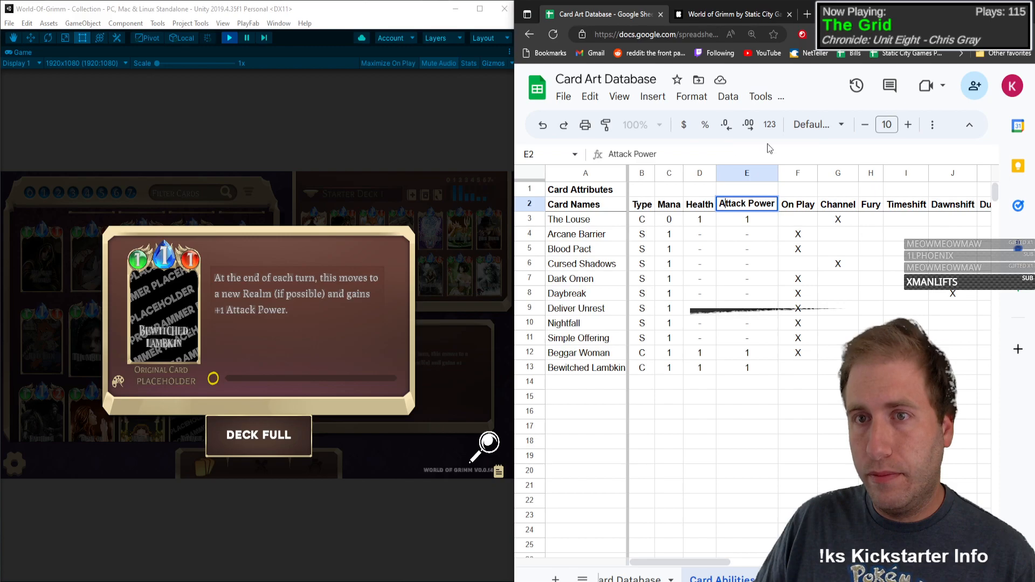
pyautogui.click(933, 125)
pyautogui.click(799, 155)
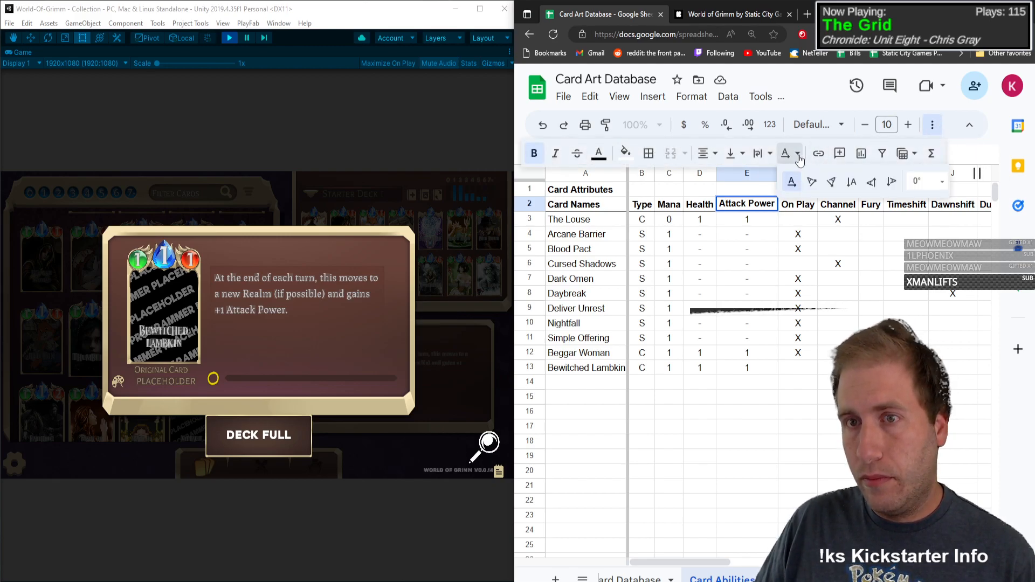
pyautogui.click(799, 158)
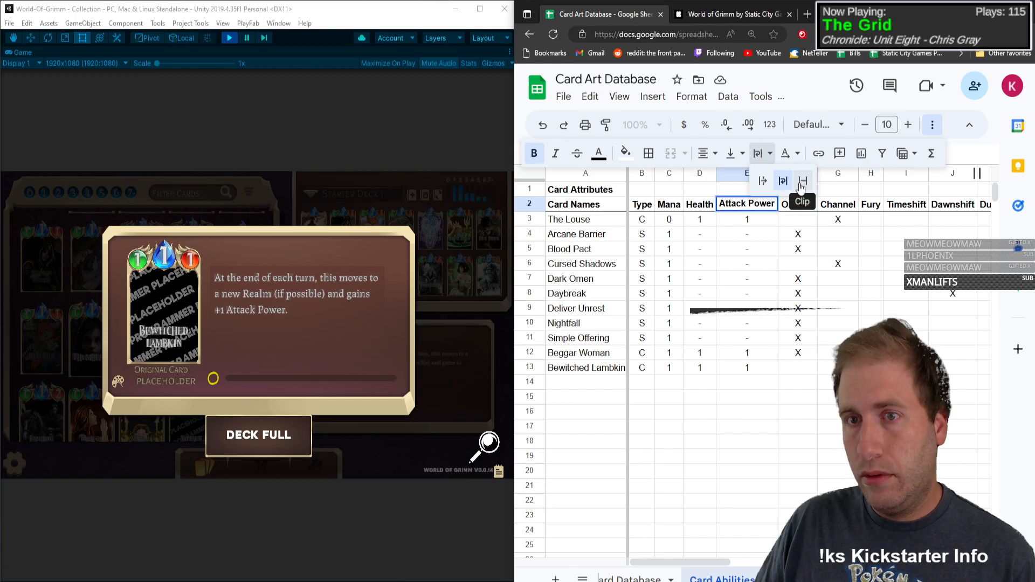
pyautogui.click(762, 182)
pyautogui.click(771, 160)
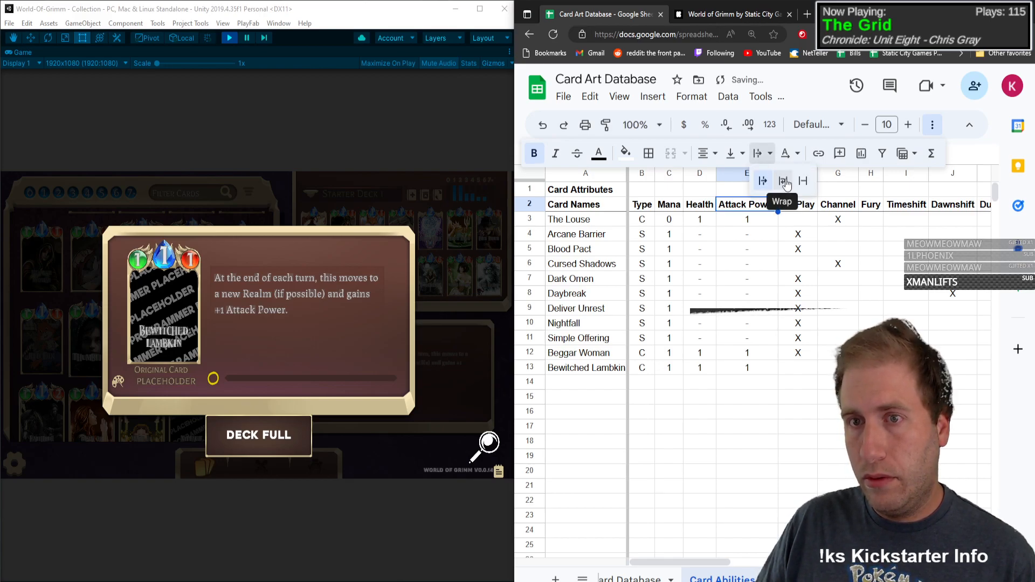
pyautogui.click(785, 182)
# Step: Narrow the Attack Power column so that its heading breaks onto two lines
pyautogui.moveTo(777, 174); pyautogui.dragTo(753, 174)
pyautogui.click(804, 278)
pyautogui.click(803, 411)
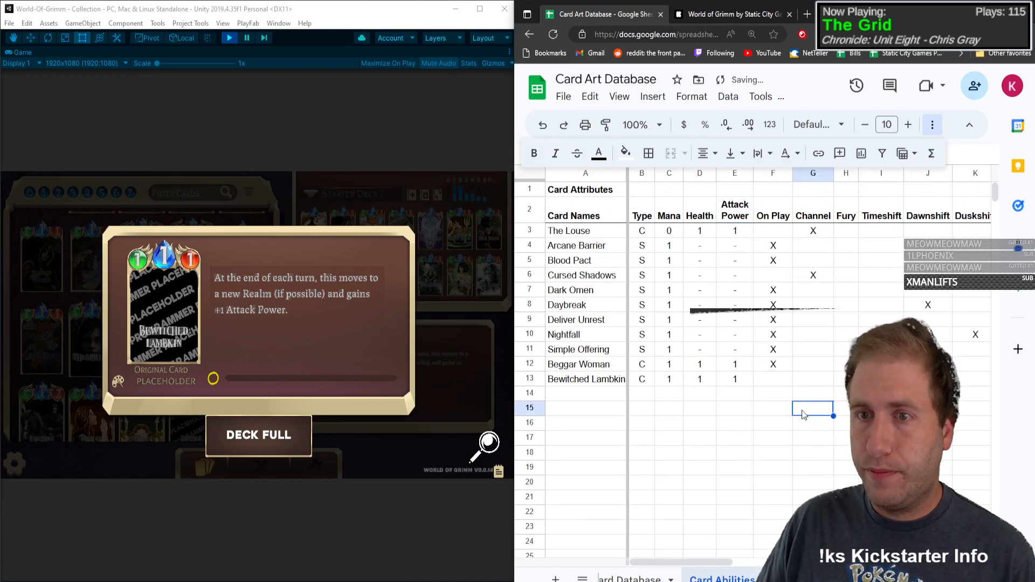
pyautogui.click(892, 322)
pyautogui.click(928, 394)
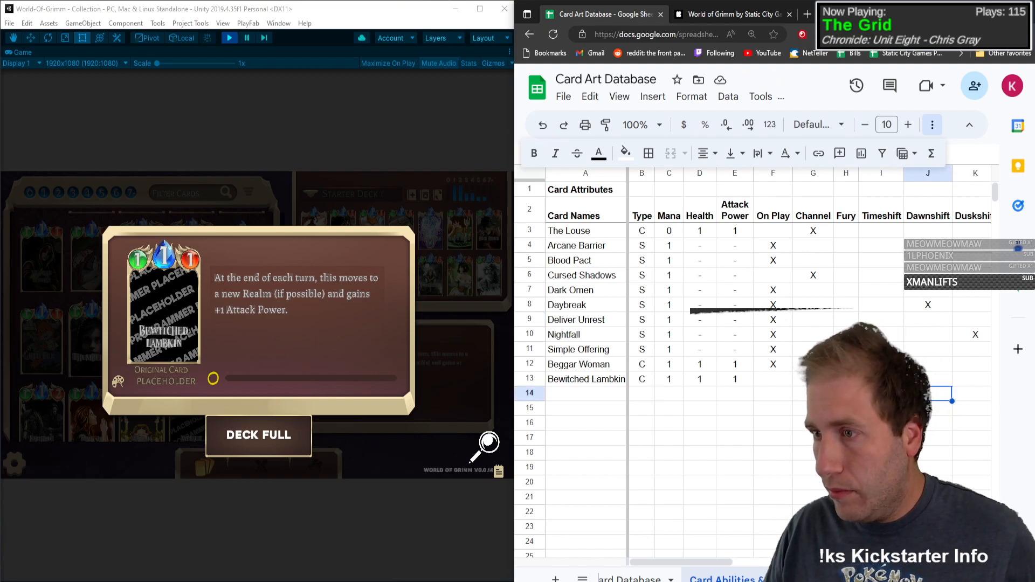
# Step: Close the Bewitched Lambkin card view and add Mill Witch as the next name in the Card Names column
pyautogui.click(701, 378)
pyautogui.scroll(-1, 674, 372)
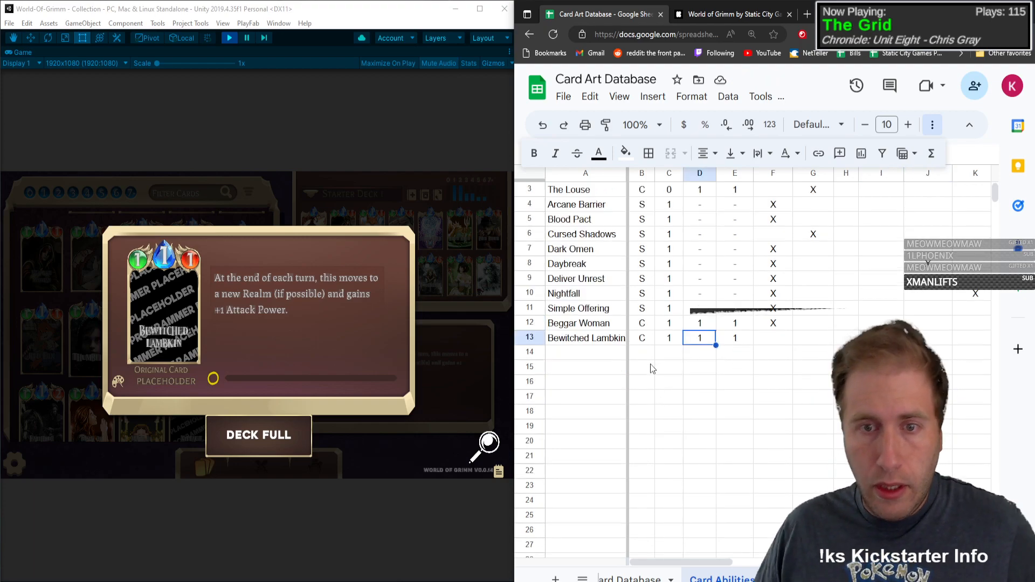
pyautogui.click(230, 319)
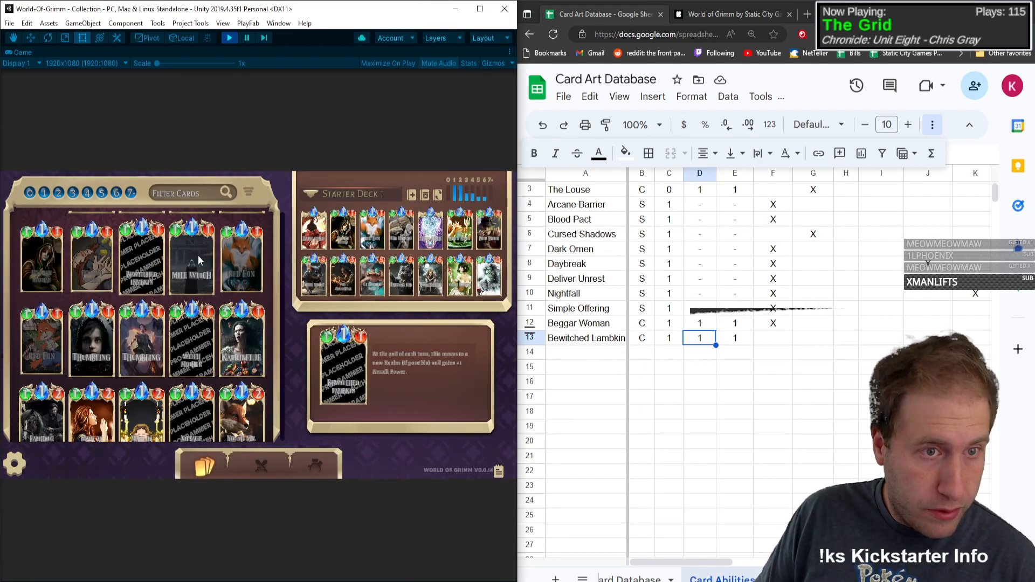
pyautogui.click(597, 355)
pyautogui.write('Mill ?Witch')
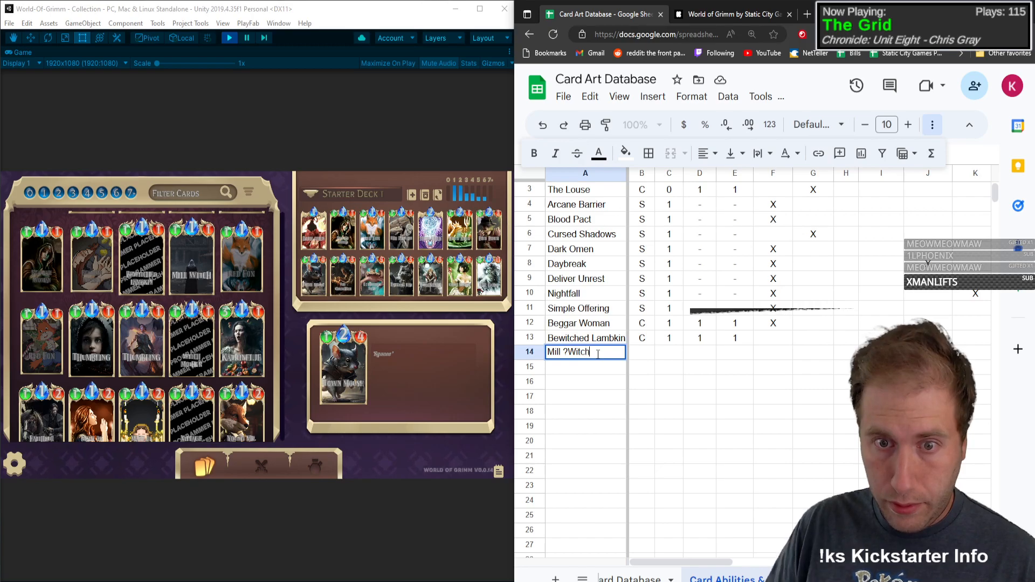
pyautogui.press('Tab')
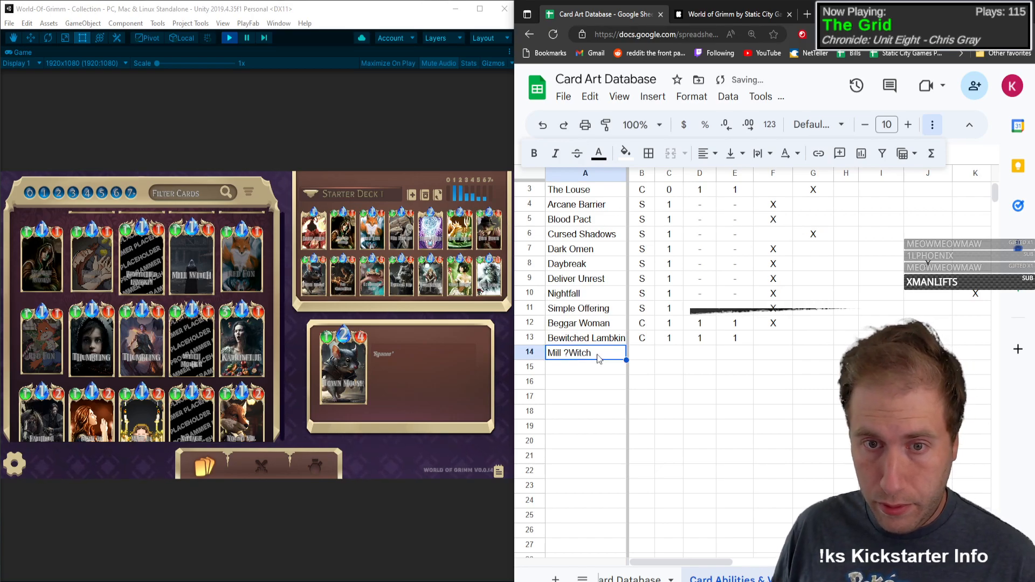
pyautogui.write('Mill Witch')
pyautogui.press('Tab')
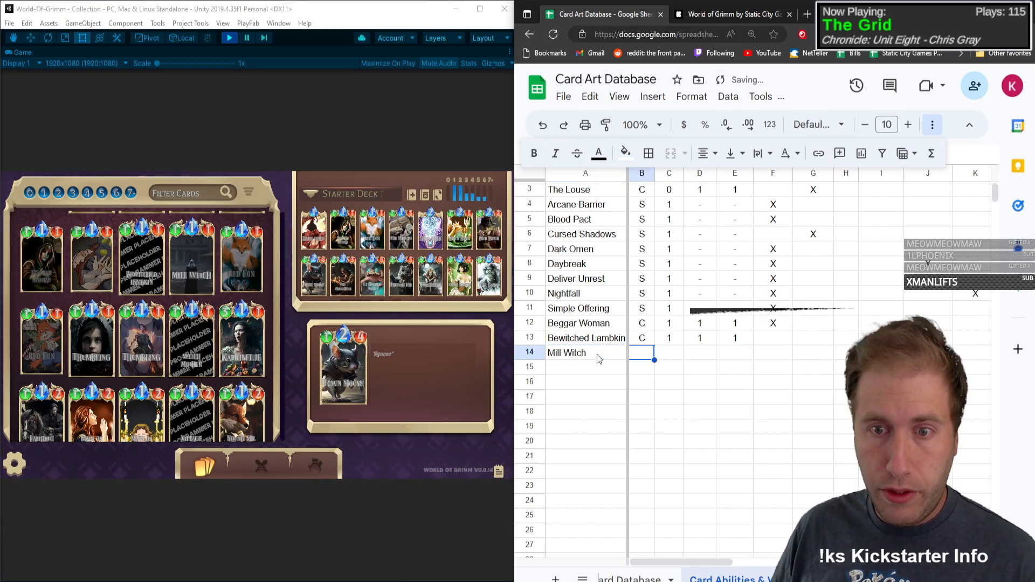
# Step: Fill in Mill Witch's row with type C, mana 1, health 1, attack power 1 and an X for On Play
pyautogui.write('C')
pyautogui.press('Tab')
pyautogui.write('1')
pyautogui.press('Tab')
pyautogui.write('1')
pyautogui.press('Tab')
pyautogui.write('1')
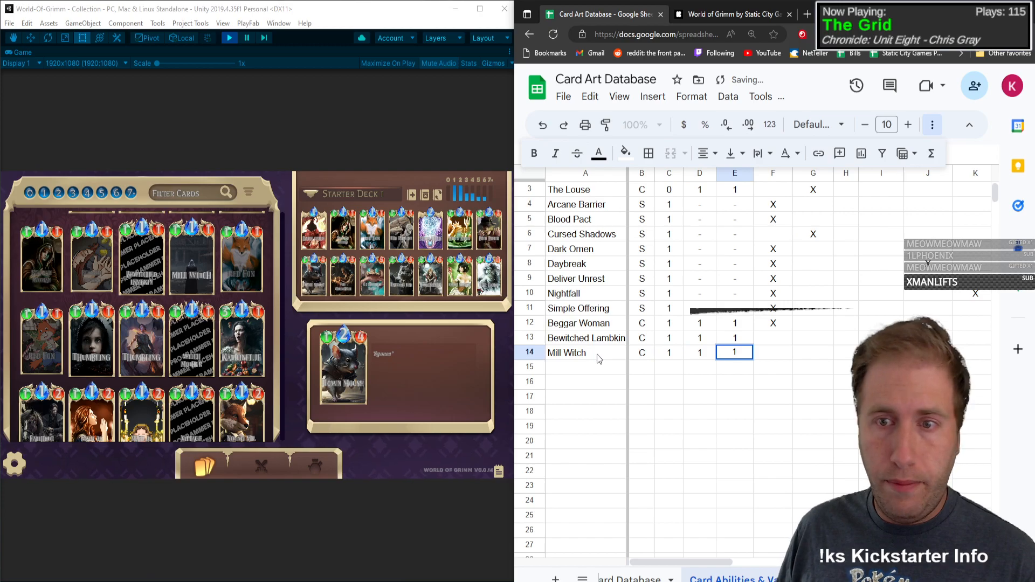
pyautogui.press('Tab')
pyautogui.write('X')
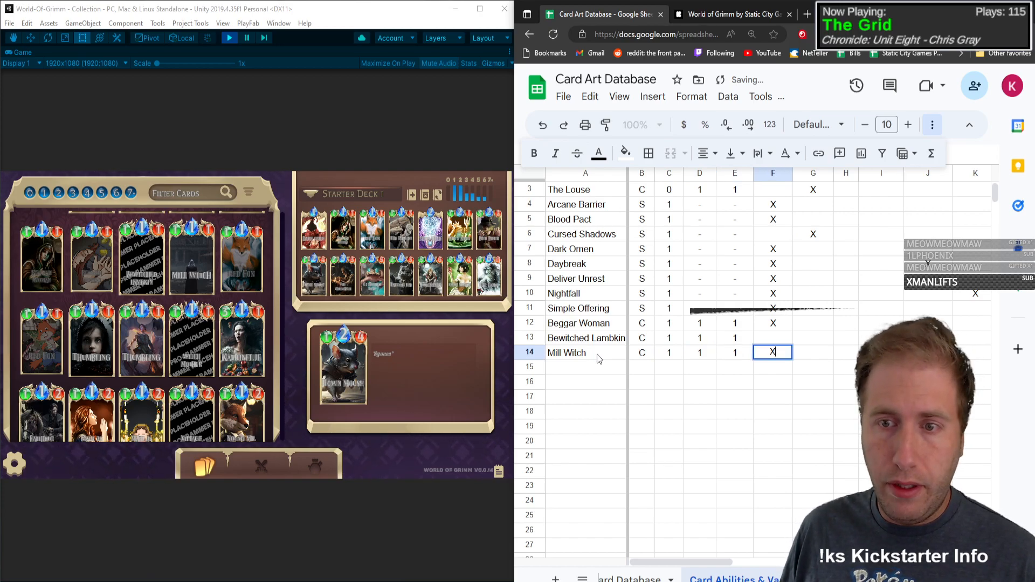
pyautogui.press('Tab')
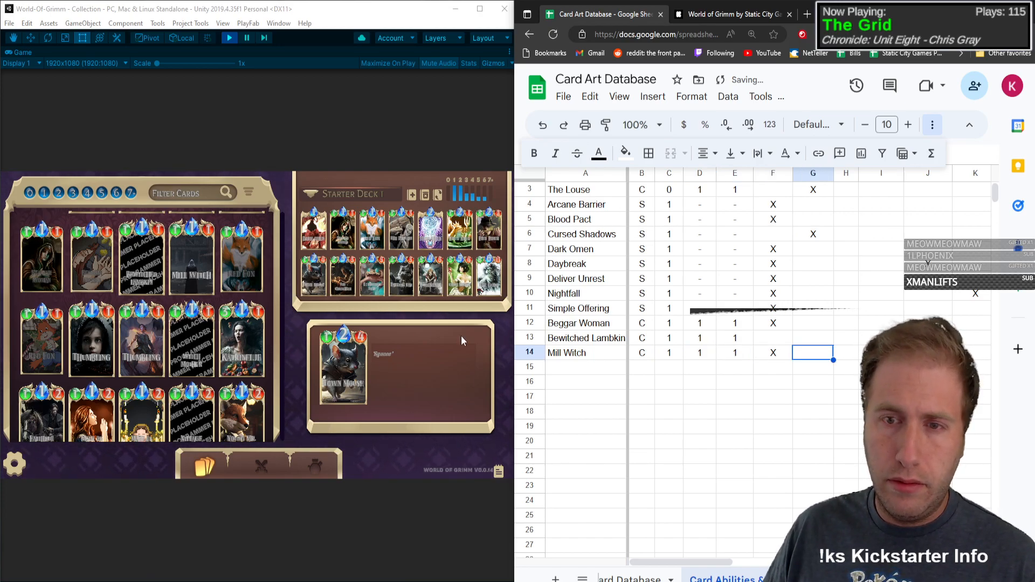
# Step: Freeze the sheet's heading rows up to row 2
pyautogui.scroll(2, 738, 367)
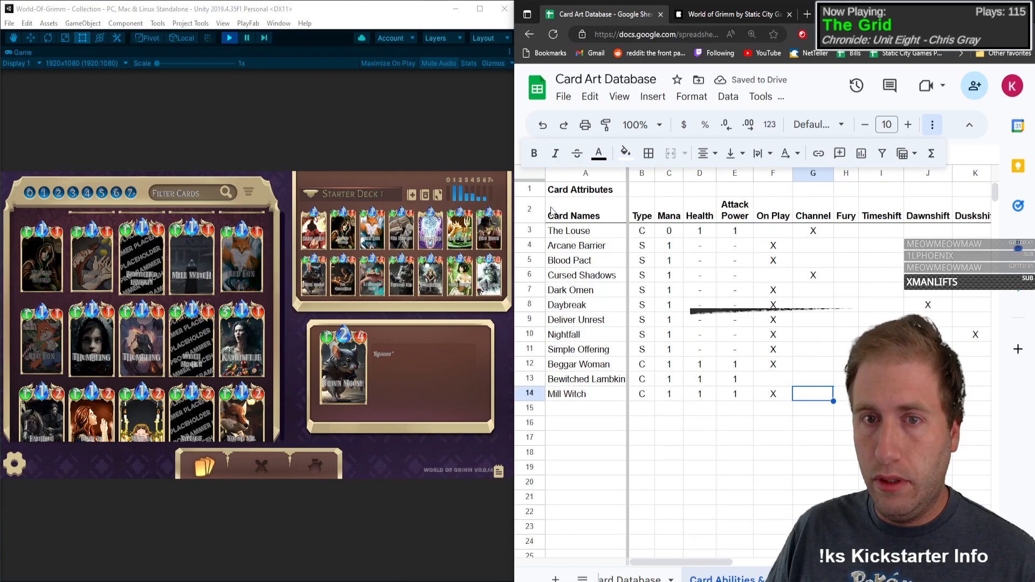
pyautogui.click(530, 210)
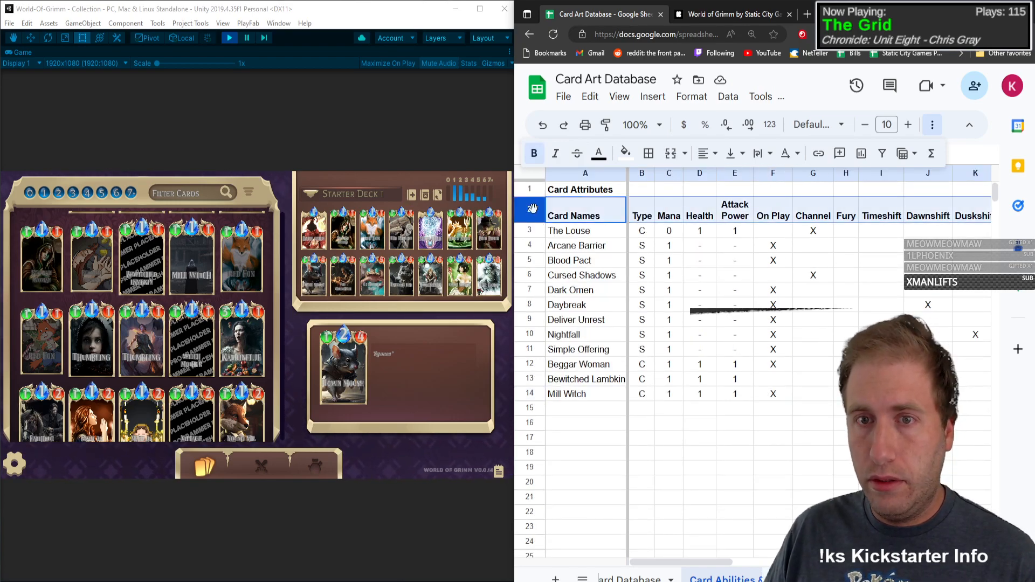
pyautogui.click(667, 100)
pyautogui.moveTo(619, 98)
pyautogui.moveTo(705, 143)
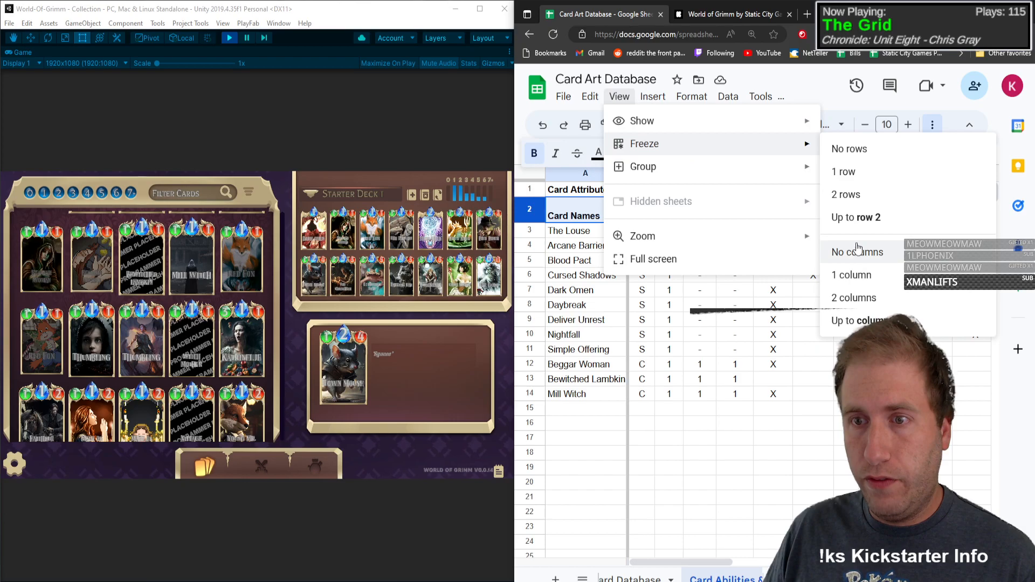
pyautogui.click(857, 218)
pyautogui.click(804, 337)
pyautogui.scroll(-3, 782, 342)
pyautogui.scroll(3, 771, 340)
pyautogui.click(774, 367)
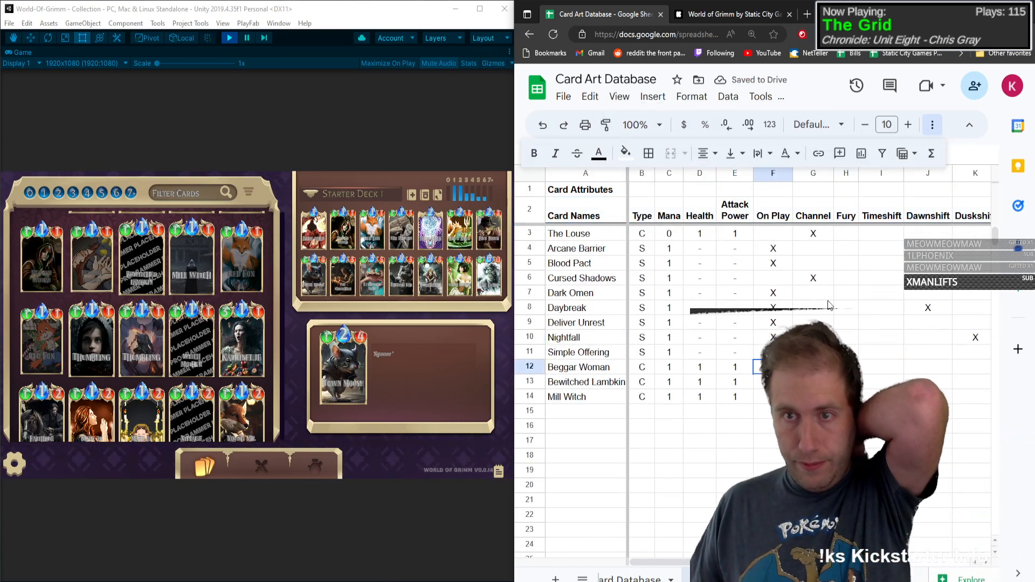
# Step: Widen the Fury column
pyautogui.moveTo(860, 174); pyautogui.dragTo(876, 173)
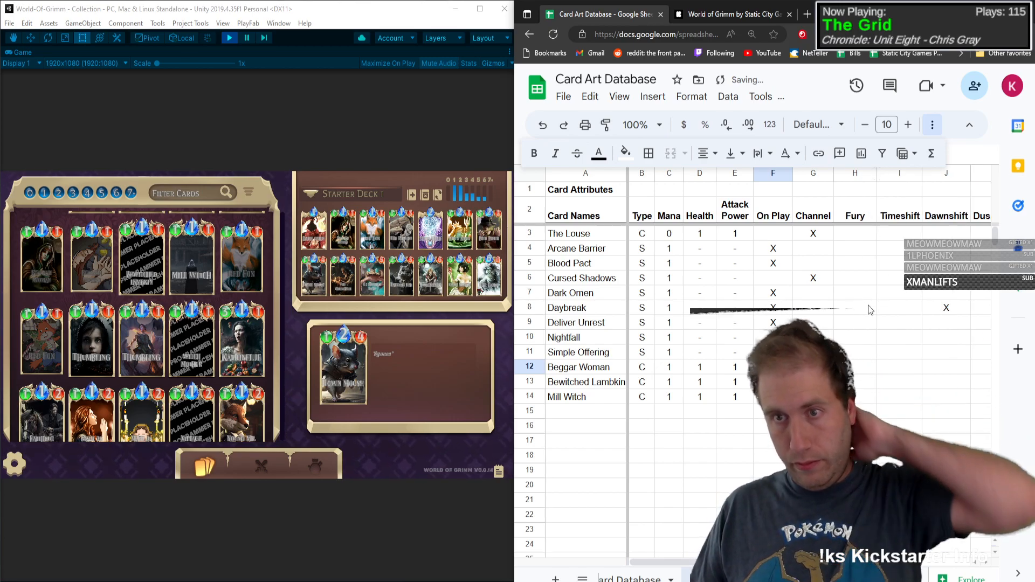
pyautogui.moveTo(866, 322); pyautogui.dragTo(867, 293)
pyautogui.click(859, 352)
pyautogui.click(848, 427)
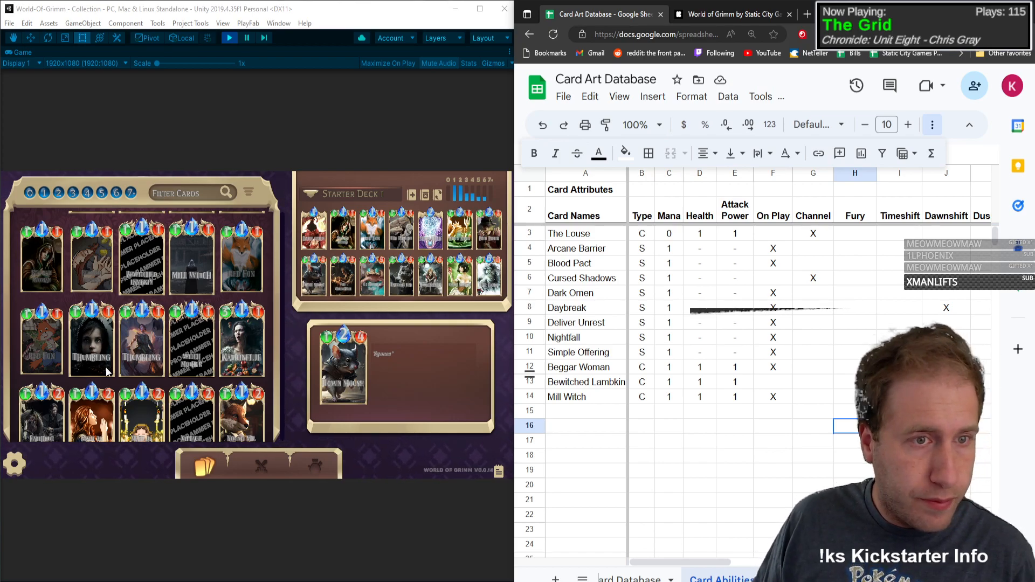
# Step: Add Red Fox below Mill Witch with type C, mana 1, health 1 and attack power 1
pyautogui.click(600, 412)
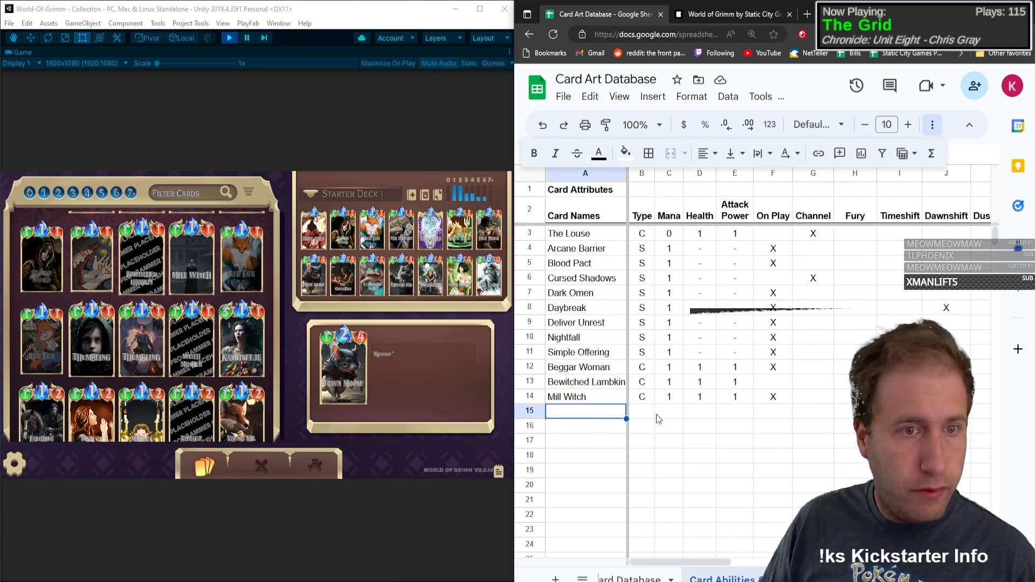
pyautogui.write('Red F')
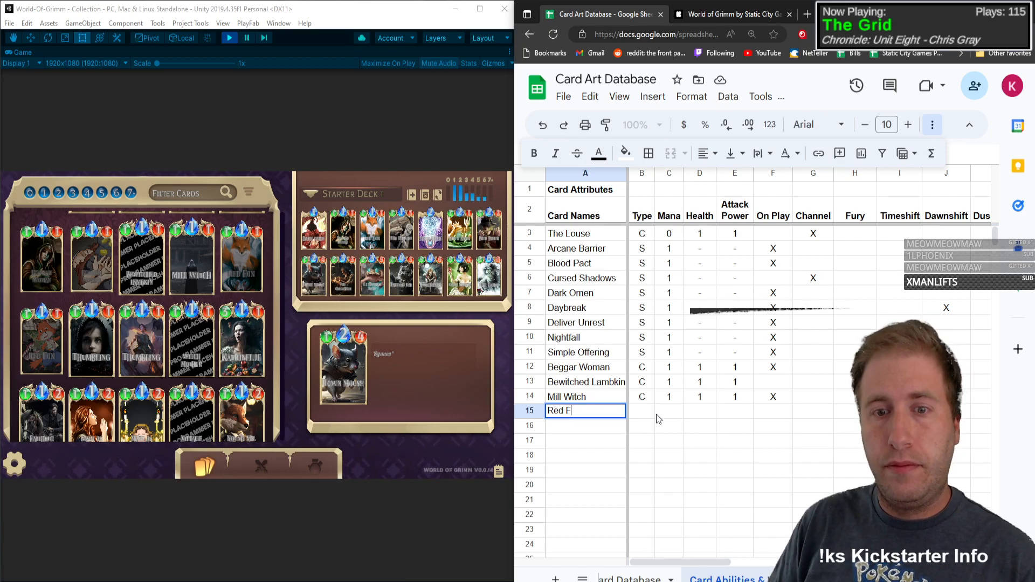
pyautogui.write('ox')
pyautogui.press('Tab')
pyautogui.write('C')
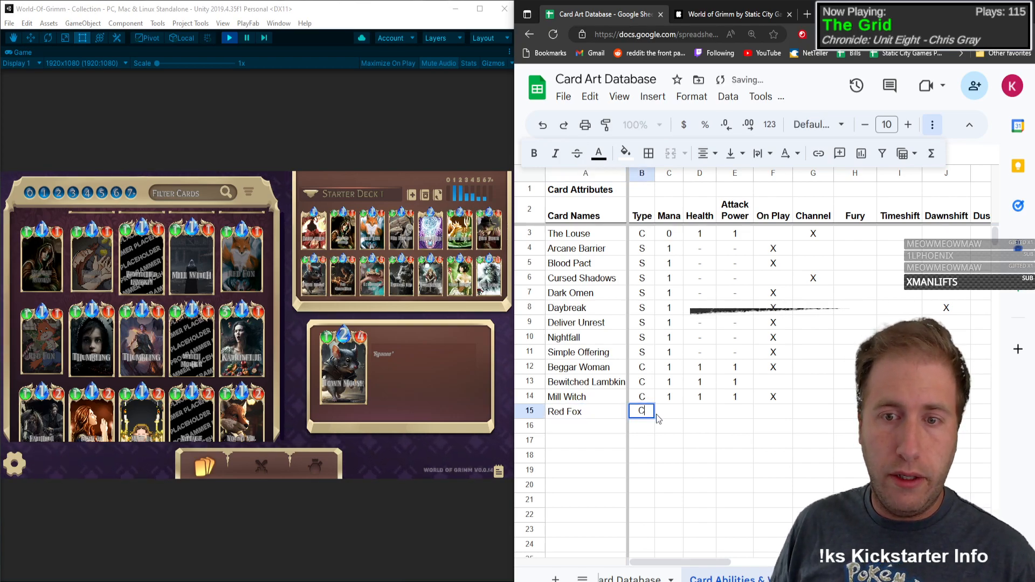
pyautogui.press('Tab')
pyautogui.write('1')
pyautogui.press('Tab')
pyautogui.write('1')
pyautogui.press('Tab')
pyautogui.write('1')
# Step: Mark Red Fox's Persistent attribute and its Base and Cottagecore variants with an X
pyautogui.press('Tab')
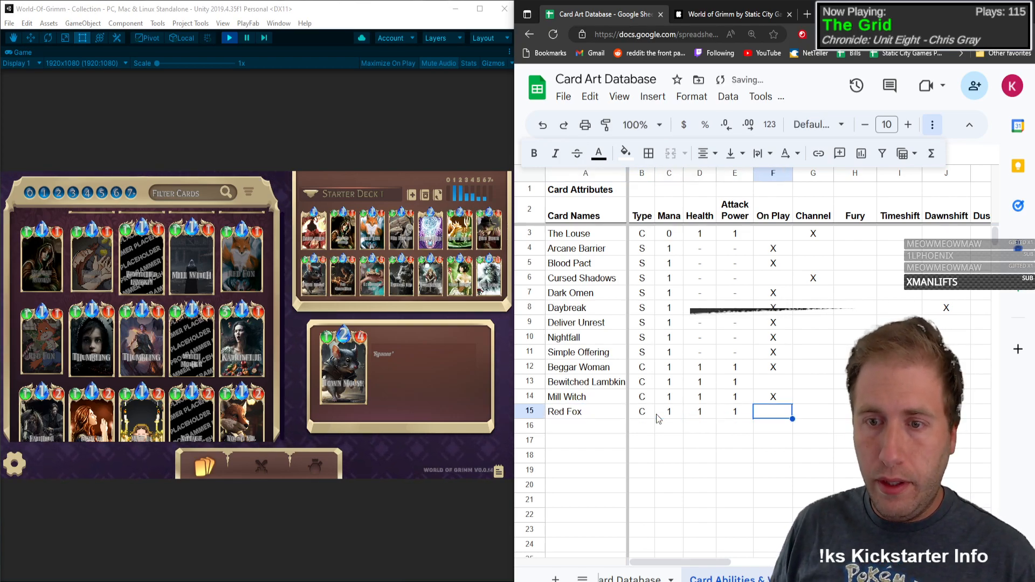
pyautogui.press('Tab')
pyautogui.press('Tab')
pyautogui.press('Tab')
pyautogui.press('Tab')
pyautogui.press('Tab')
pyautogui.press('Tab')
pyautogui.press('Tab')
pyautogui.press('Tab')
pyautogui.press('Tab')
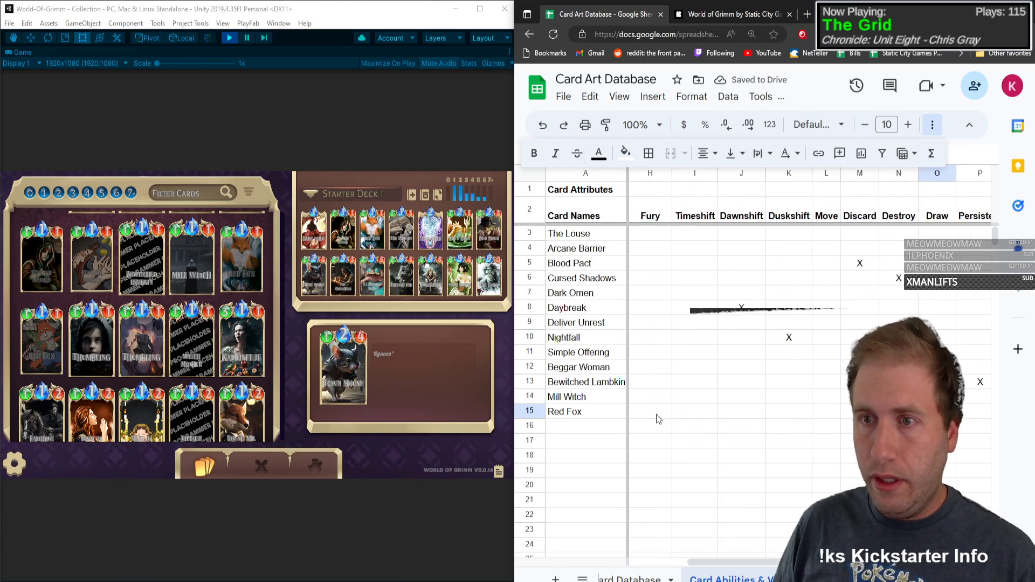
pyautogui.press('Tab')
pyautogui.press('Tab')
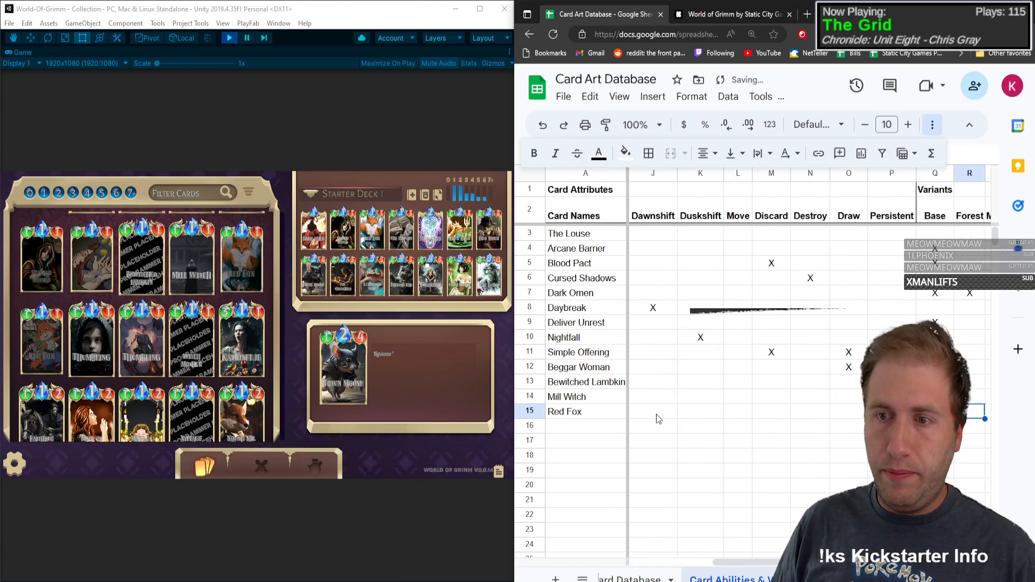
pyautogui.press('Left')
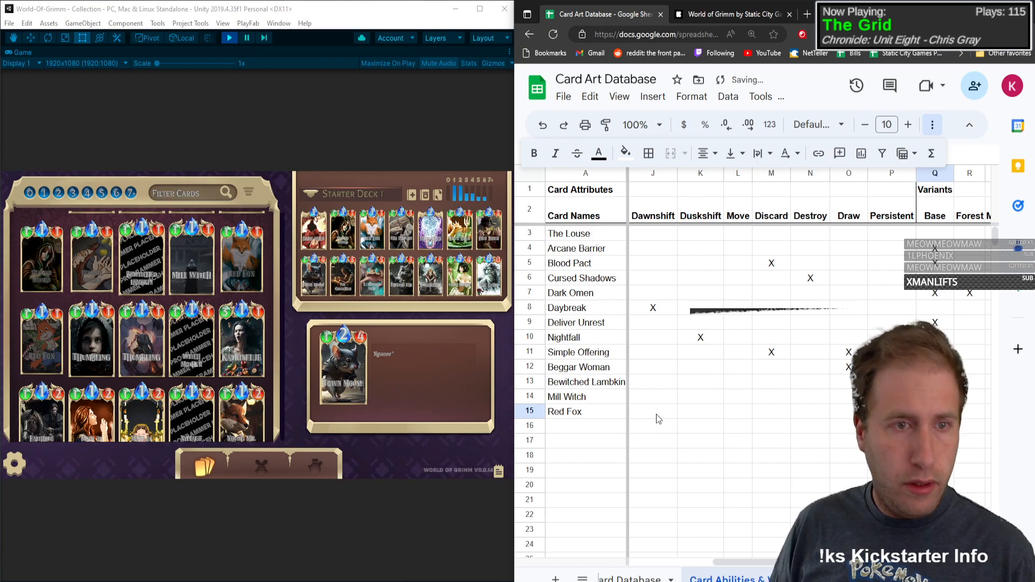
pyautogui.press('Tab')
pyautogui.press('Tab')
pyautogui.press('Tab')
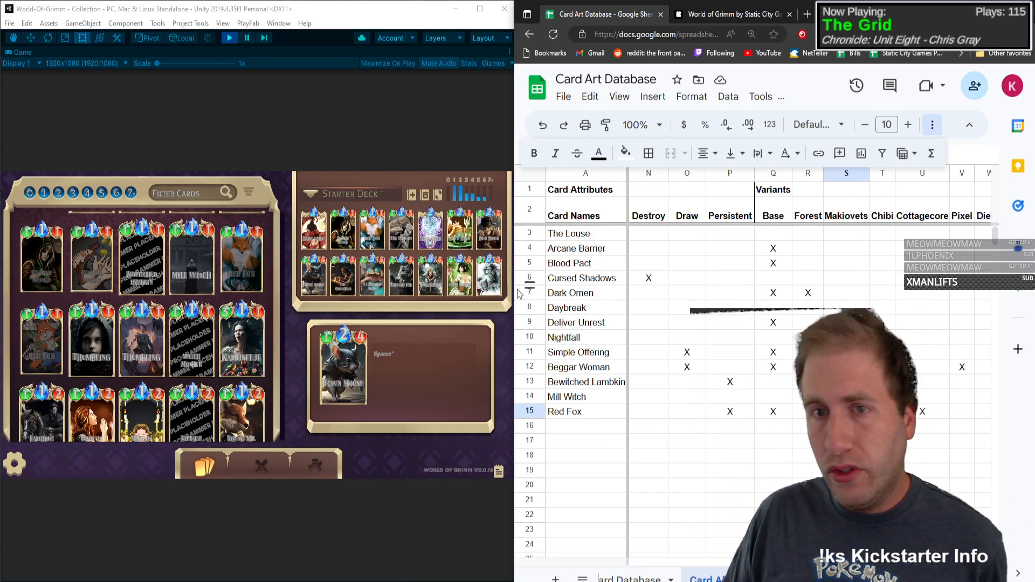
pyautogui.click(604, 413)
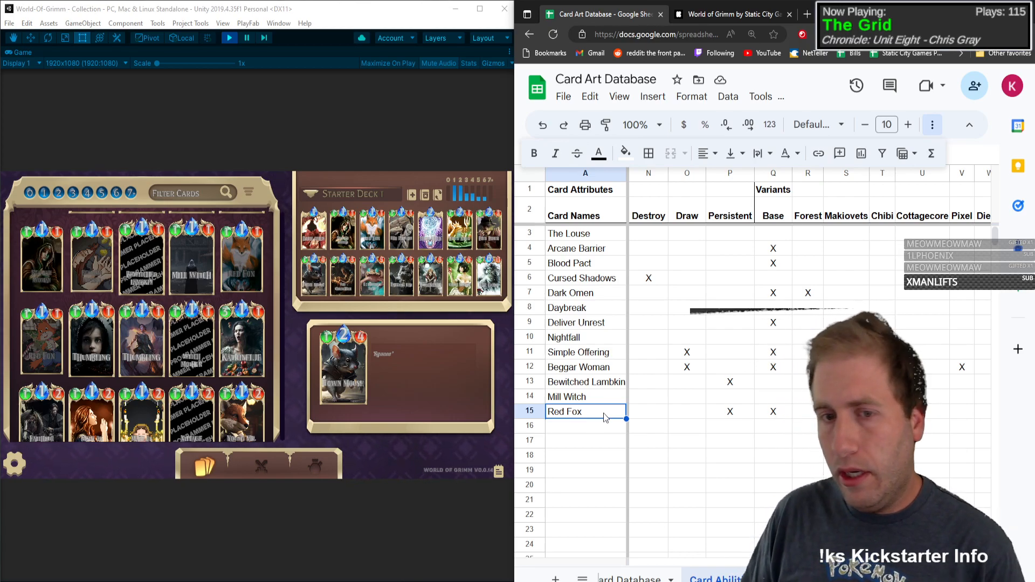
pyautogui.press('Down')
pyautogui.press('Up')
pyautogui.press('Right')
pyautogui.press('Left')
pyautogui.press('Down')
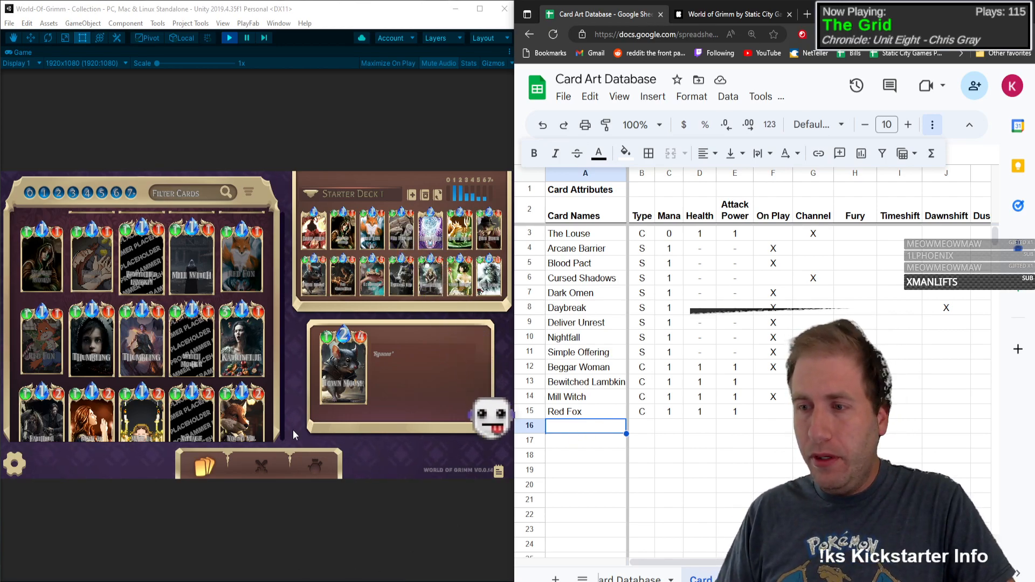
# Step: Examine the keyword attribute and art variant columns across the recorded cards, then return to the first empty card name cell
pyautogui.hscroll(5, 809, 324)
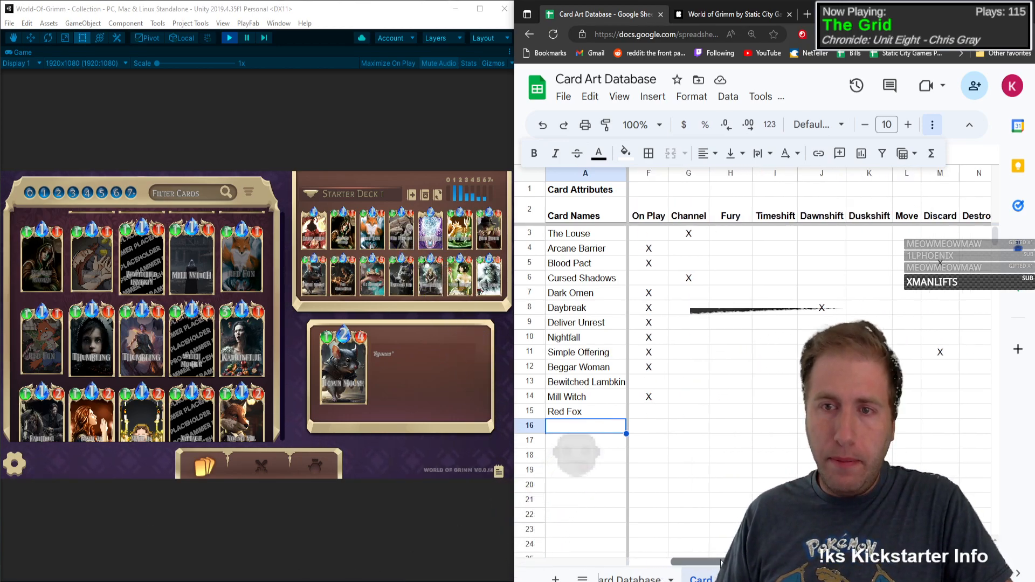
pyautogui.hscroll(3, 809, 324)
pyautogui.hscroll(-10, 809, 324)
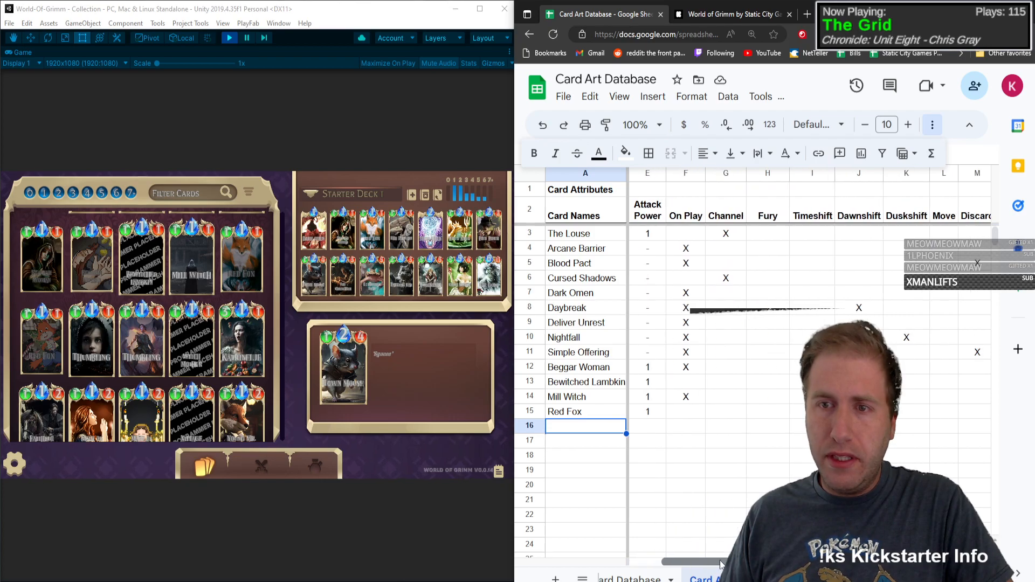
pyautogui.hscroll(8, 809, 323)
pyautogui.hscroll(-4, 809, 323)
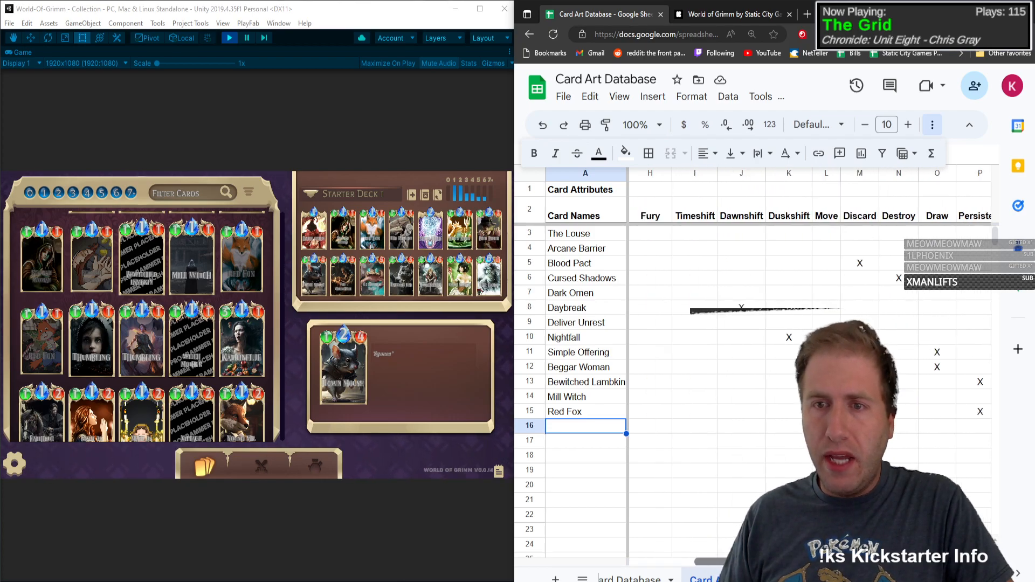
pyautogui.moveTo(864, 249); pyautogui.dragTo(864, 382)
pyautogui.click(906, 426)
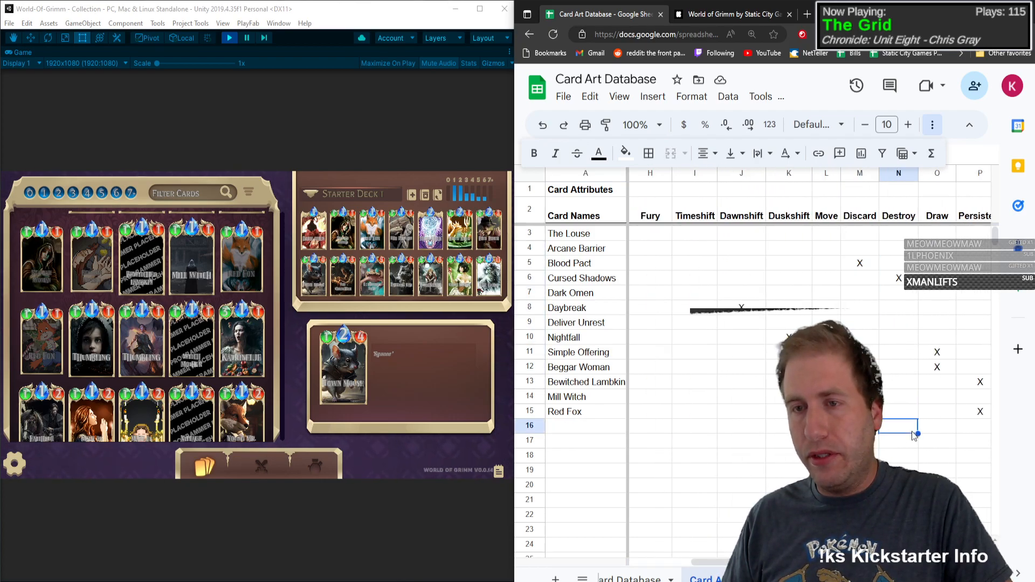
pyautogui.moveTo(939, 264); pyautogui.dragTo(937, 432)
pyautogui.click(906, 470)
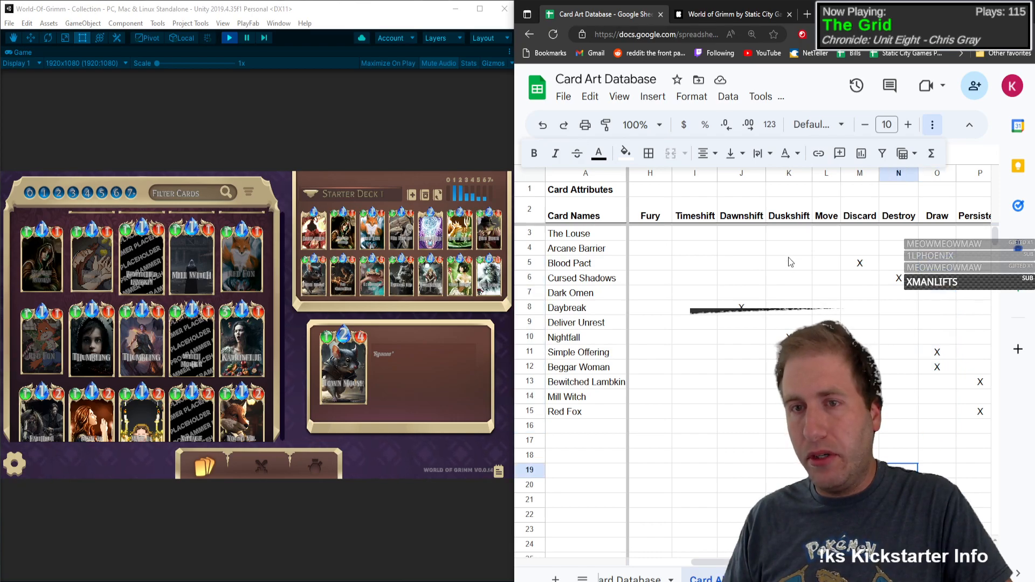
pyautogui.moveTo(791, 263); pyautogui.dragTo(788, 441)
pyautogui.moveTo(742, 235); pyautogui.dragTo(748, 427)
pyautogui.click(826, 456)
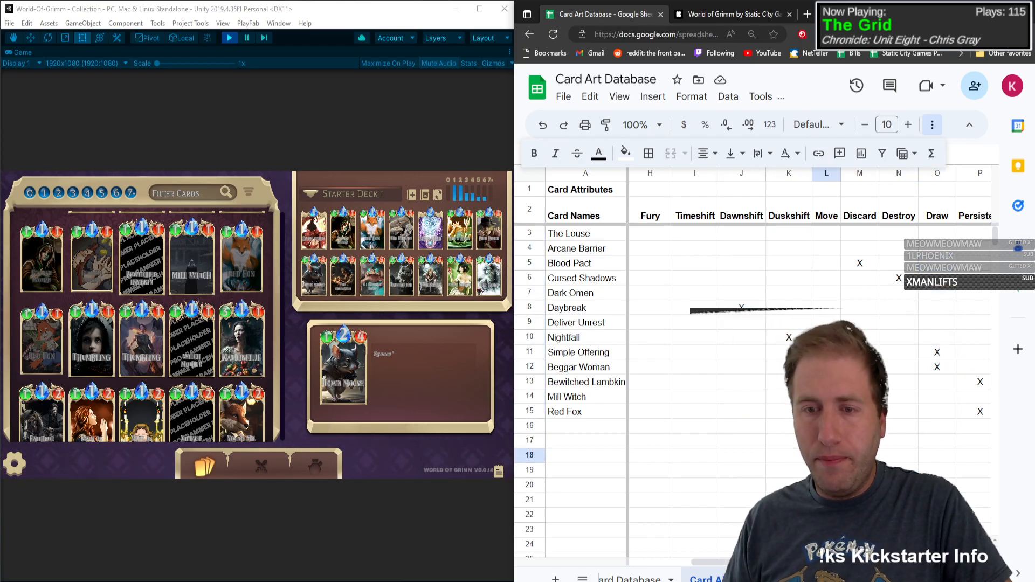
pyautogui.hscroll(1, 755, 324)
pyautogui.hscroll(-5, 755, 324)
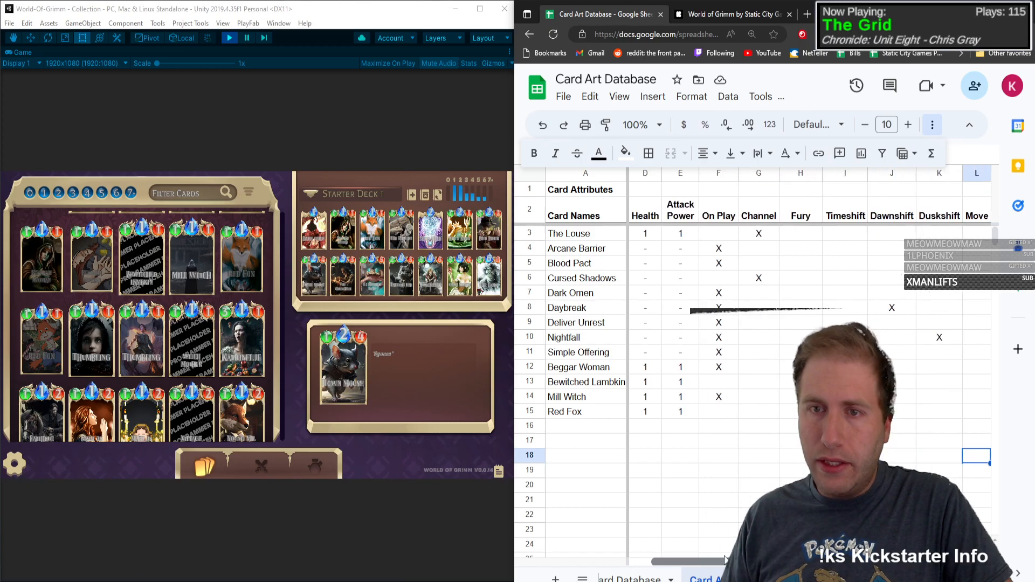
pyautogui.moveTo(800, 248); pyautogui.dragTo(776, 441)
pyautogui.click(793, 485)
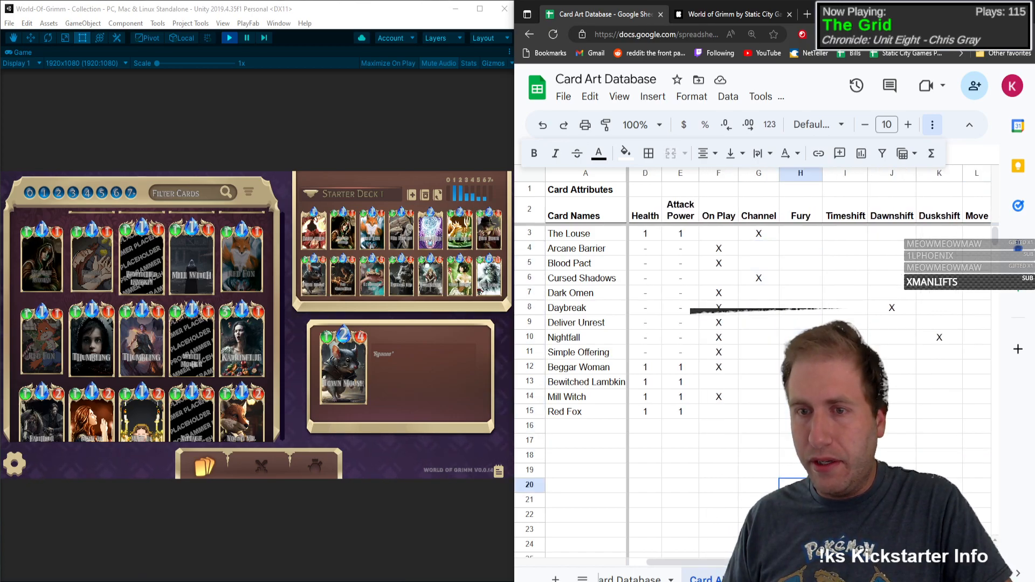
pyautogui.hscroll(12, 755, 324)
pyautogui.hscroll(-5, 755, 323)
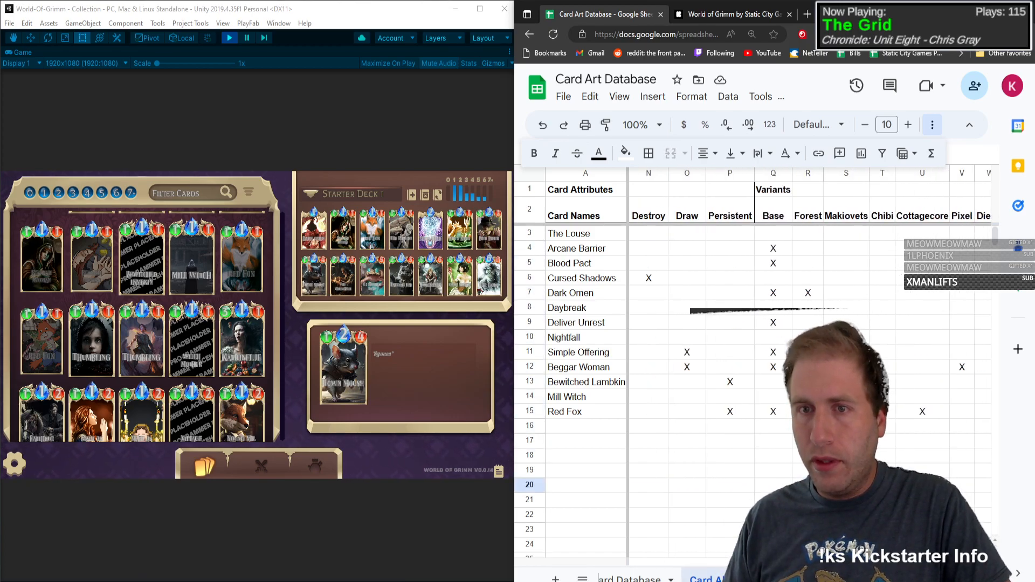
pyautogui.hscroll(-8, 755, 324)
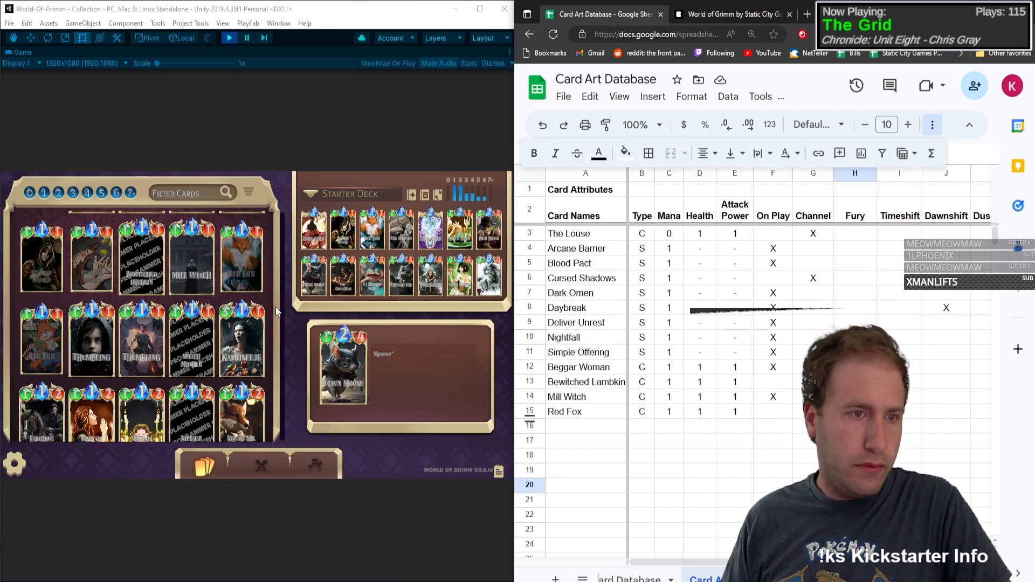
pyautogui.click(593, 426)
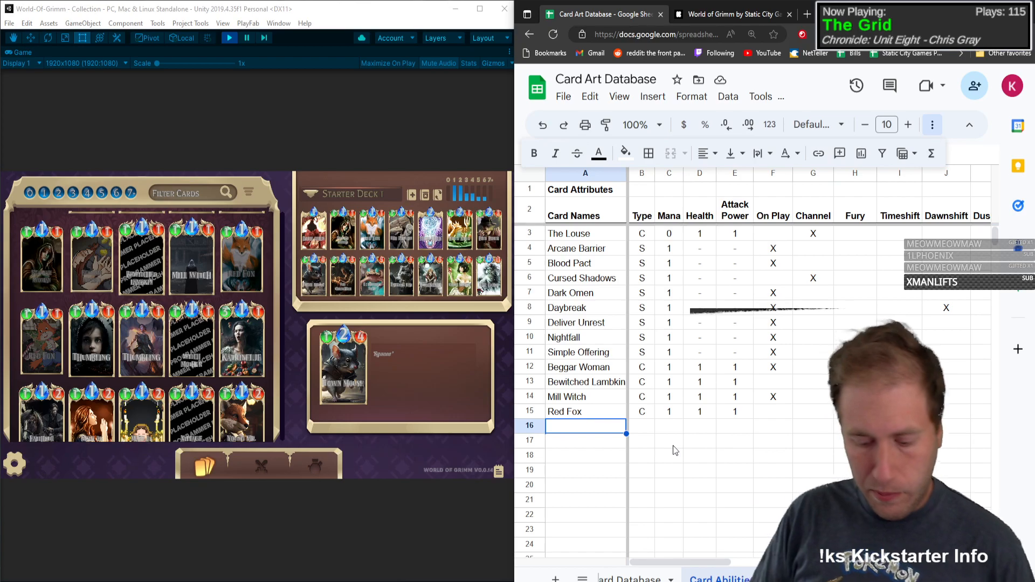
# Step: Add Thumbling below Red Fox with type C, mana 1, health 1 and attack power 1
pyautogui.write('Thumbling')
pyautogui.press('Tab')
pyautogui.write('C')
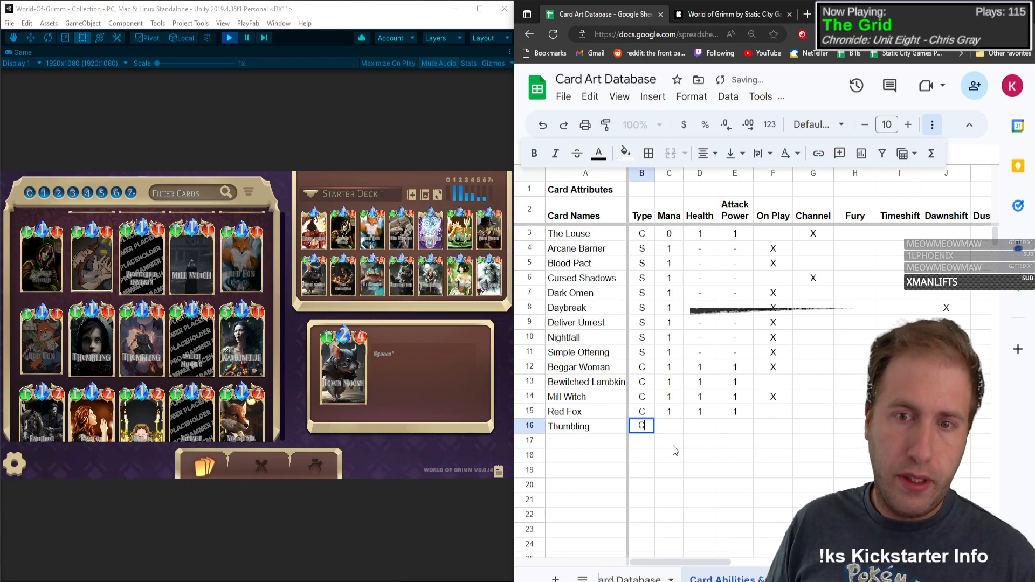
pyautogui.press('Tab')
pyautogui.write('1')
pyautogui.press('Tab')
pyautogui.write('1')
pyautogui.press('Tab')
pyautogui.write('1')
# Step: Mark Thumbling's On Play attribute and its Base variant with an X
pyautogui.press('Tab')
pyautogui.write('X')
pyautogui.press('Tab')
pyautogui.press('Tab')
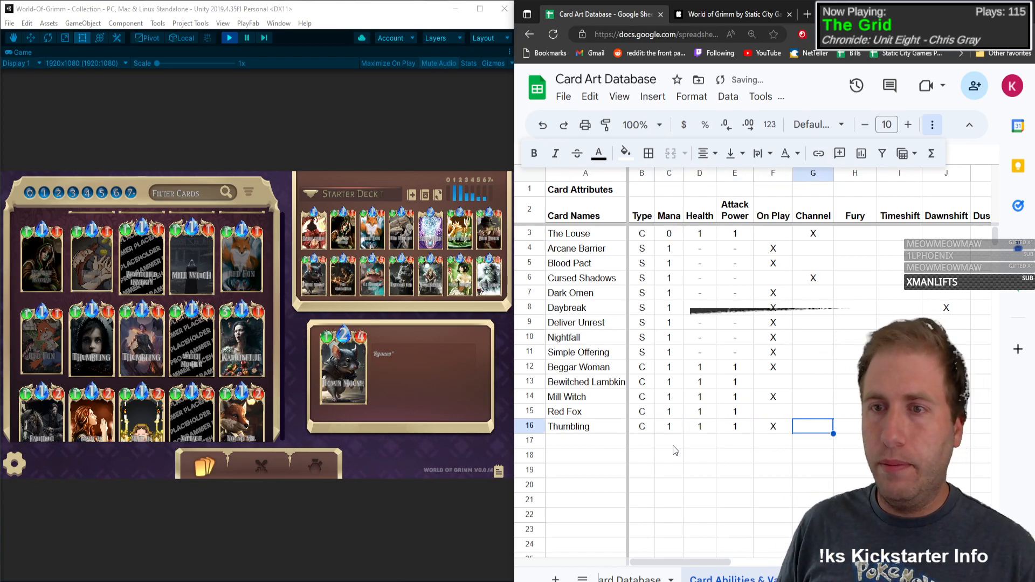
pyautogui.press('Tab')
pyautogui.press('Tab')
pyautogui.press('Tab')
pyautogui.press('Tab')
pyautogui.press('Tab')
pyautogui.press('Tab')
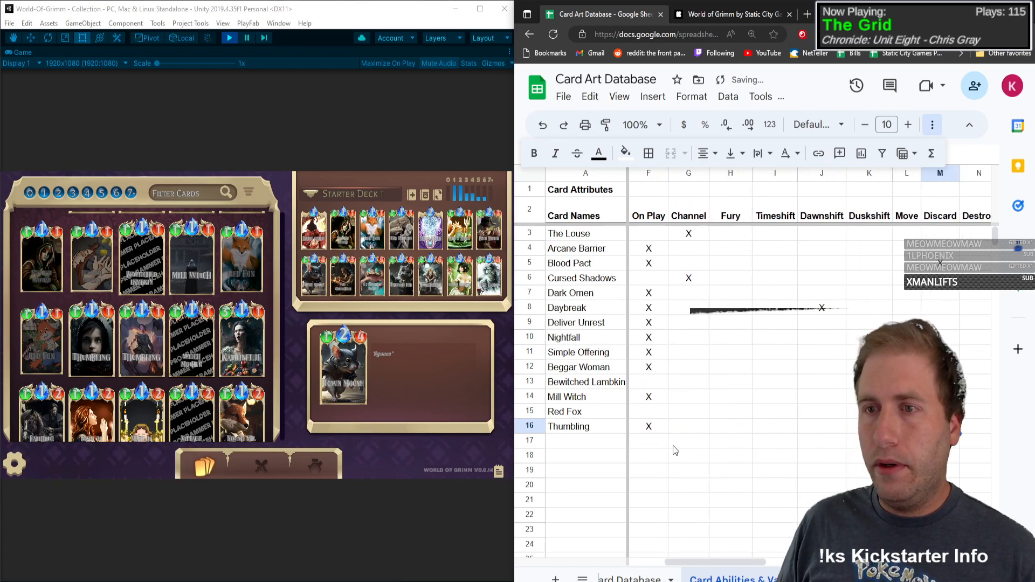
pyautogui.press('Tab')
pyautogui.press('Tab')
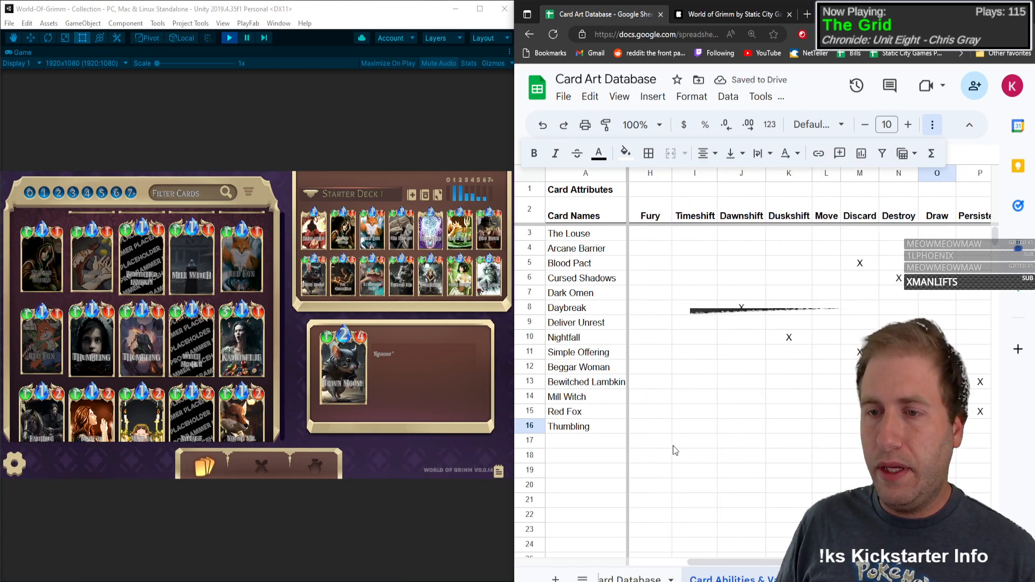
pyautogui.press('Tab')
pyautogui.write('x')
pyautogui.press('Tab')
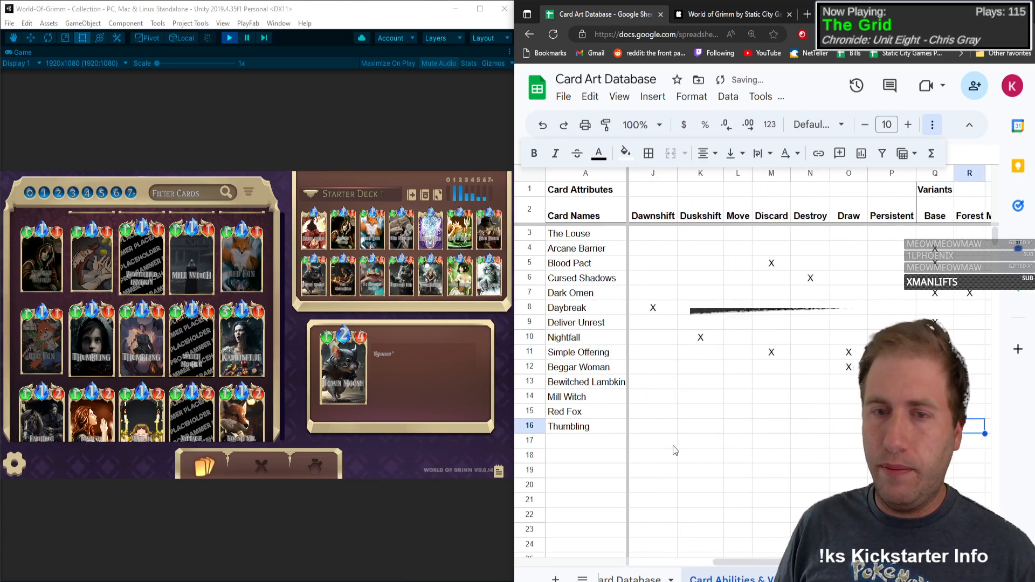
# Step: Review Thumbling's keyword attribute and art variant columns, then go to the first empty card name cell
pyautogui.press('Tab')
pyautogui.press('Tab')
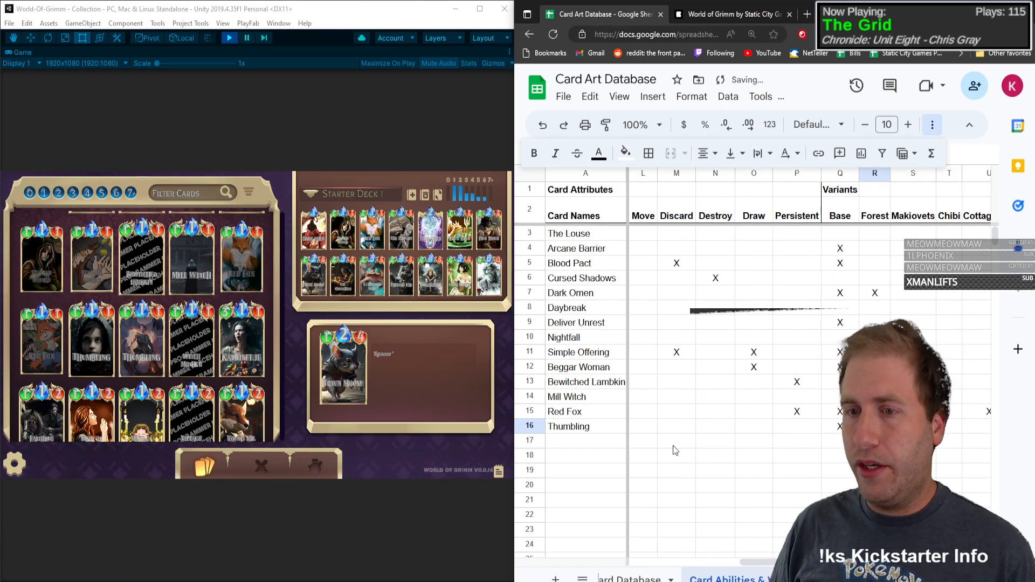
pyautogui.hotkey('shift', 'Tab')
pyautogui.hotkey('shift', 'Tab')
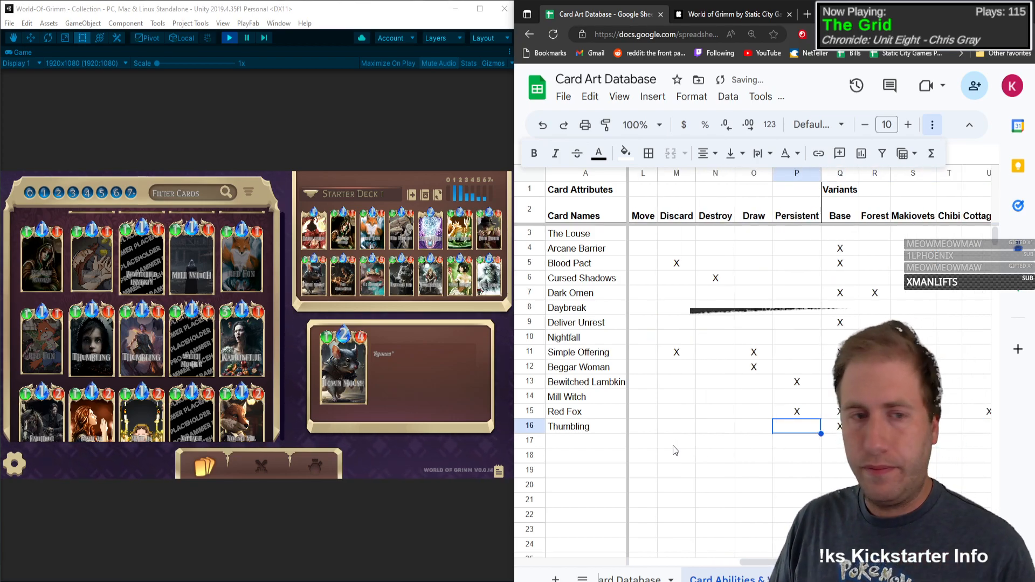
pyautogui.hotkey('shift', 'Tab')
pyautogui.press('Home')
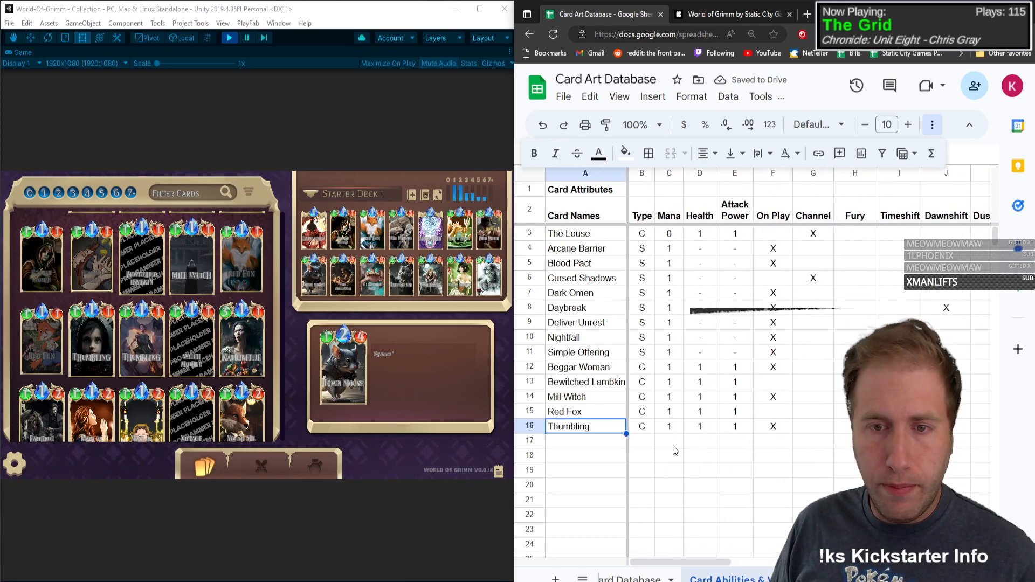
pyautogui.press('Tab')
pyautogui.press('Tab')
pyautogui.press('Tab')
pyautogui.press('Tab')
pyautogui.press('Tab')
pyautogui.press('Tab')
pyautogui.press('Tab')
pyautogui.press('Tab')
pyautogui.press('Tab')
pyautogui.press('Tab')
pyautogui.press('Tab')
pyautogui.press('Tab')
pyautogui.press('Tab')
pyautogui.press('Tab')
pyautogui.press('Tab')
pyautogui.press('Tab')
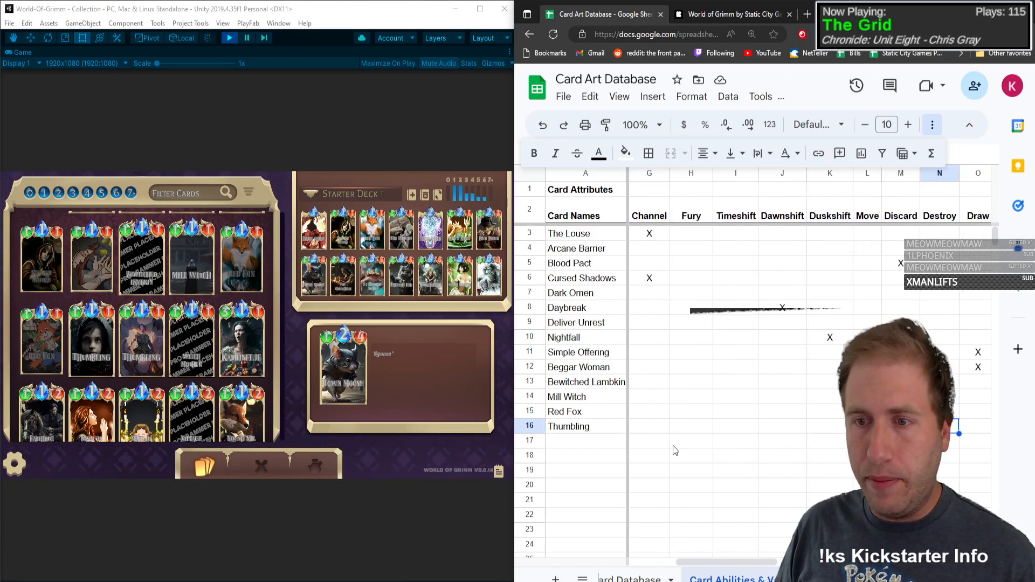
pyautogui.hotkey('shift', 'Tab')
pyautogui.hotkey('shift', 'Tab')
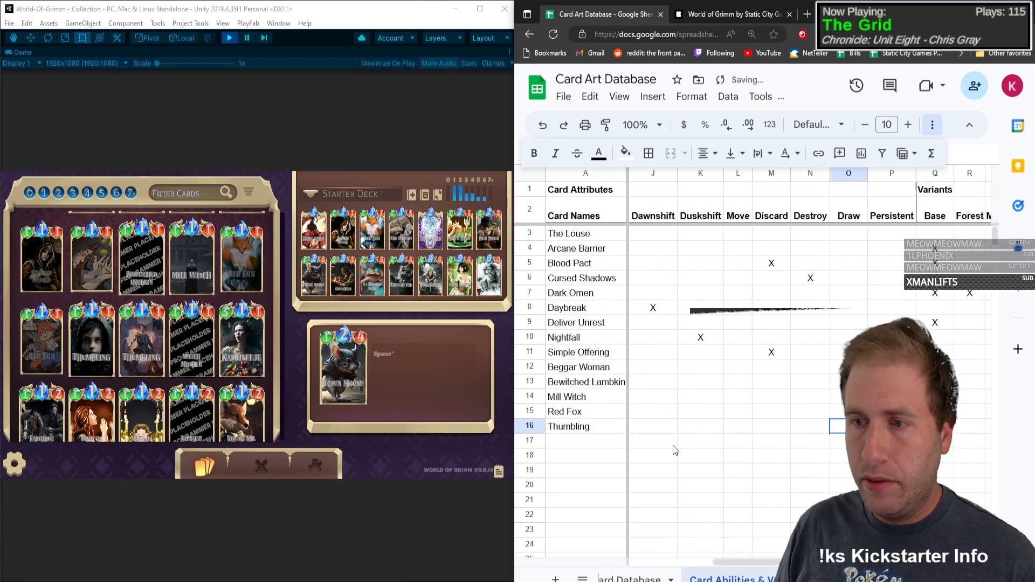
pyautogui.press('Home')
pyautogui.press('Return')
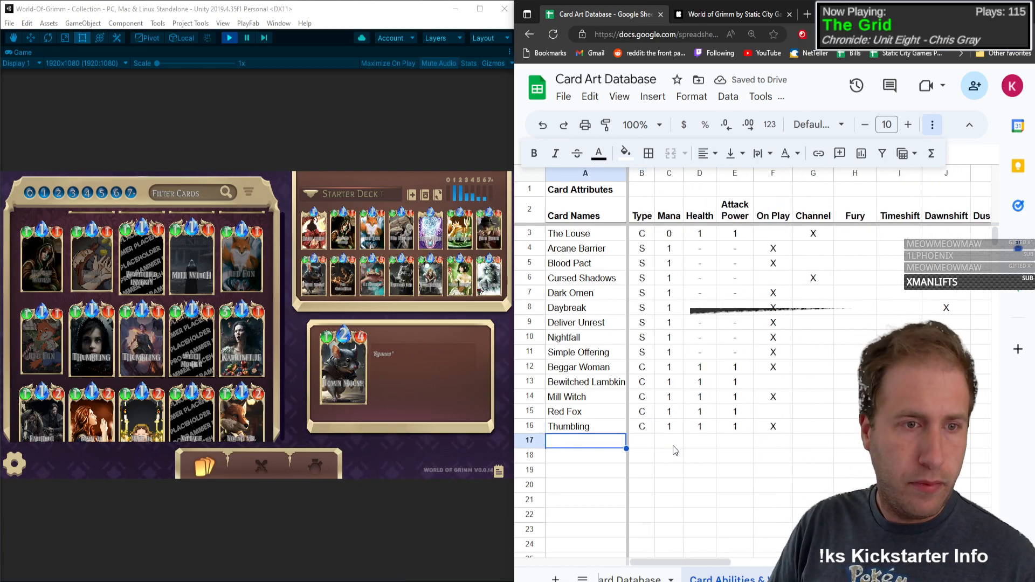
# Step: Add Witch Mother below Thumbling with type C, mana 1, health 1 and attack power 1
pyautogui.write('Witch Mother')
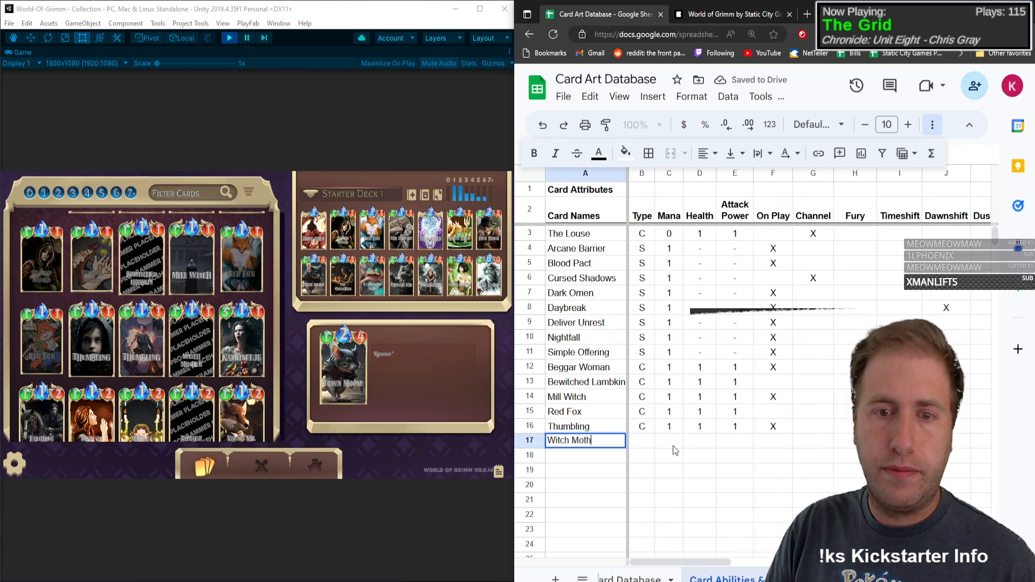
pyautogui.press('Tab')
pyautogui.write('C')
pyautogui.press('Tab')
pyautogui.write('1')
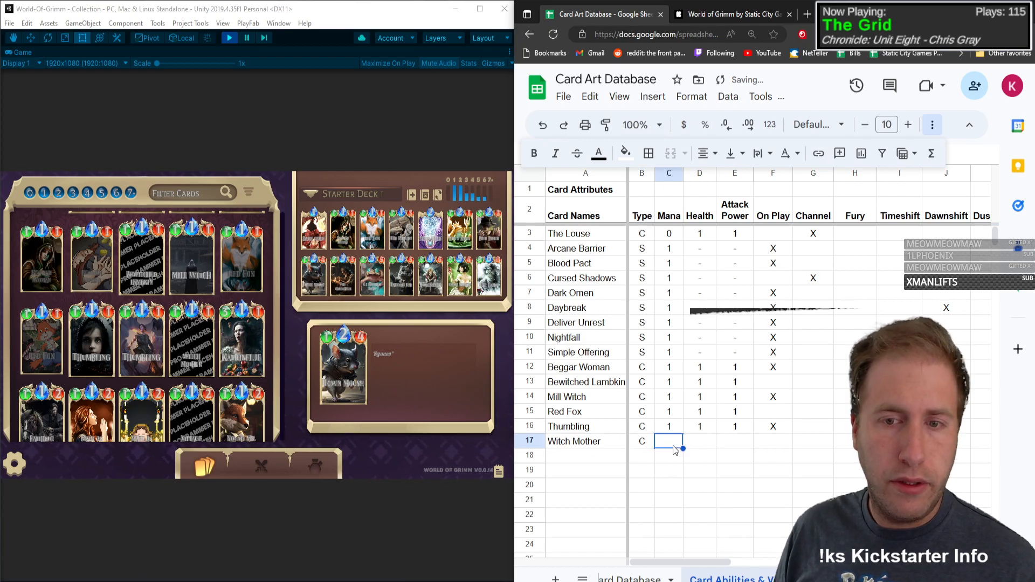
pyautogui.press('Tab')
pyautogui.write('1')
pyautogui.press('Tab')
pyautogui.write('1')
pyautogui.press('Tab')
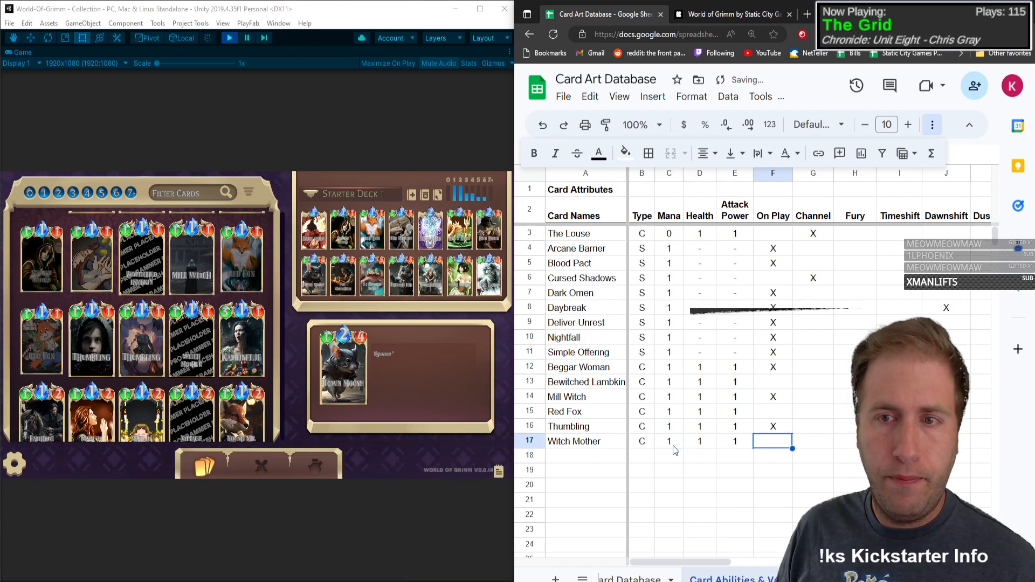
# Step: Try marking Witch Mother's On Play attribute with an X
pyautogui.hotkey('shift', 'Tab')
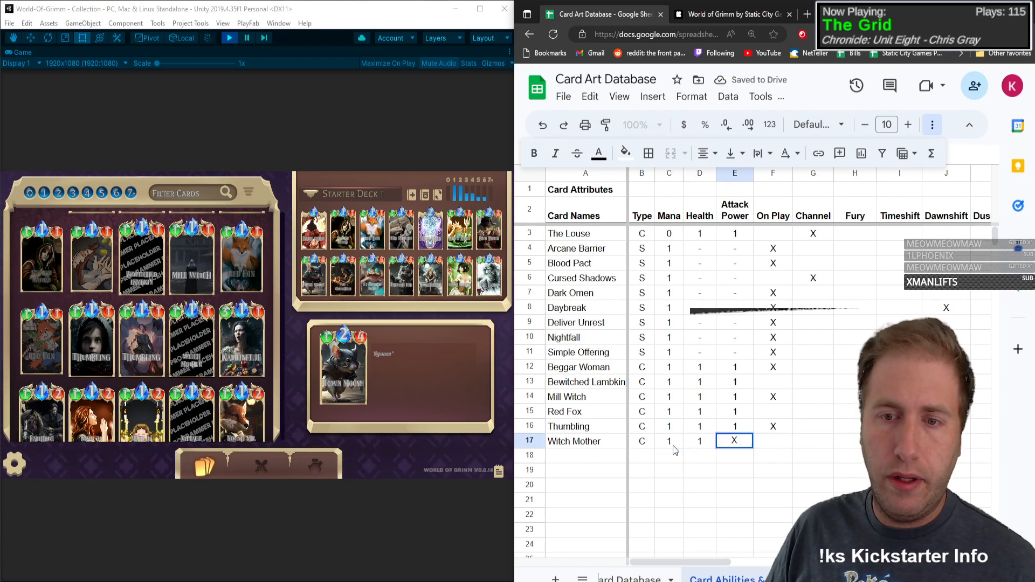
pyautogui.press('Tab')
pyautogui.write('X')
pyautogui.click(71, 501)
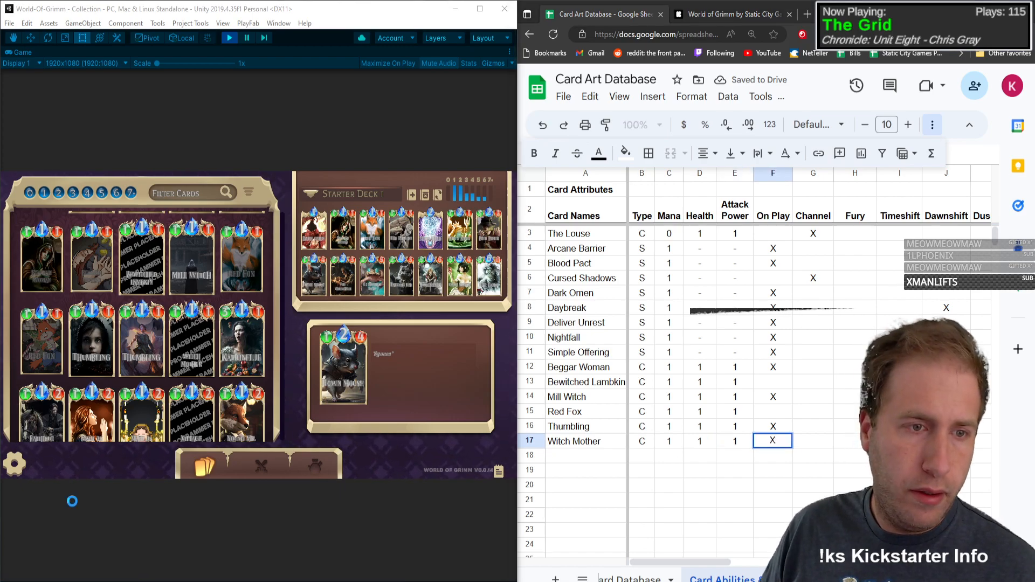
pyautogui.click(777, 443)
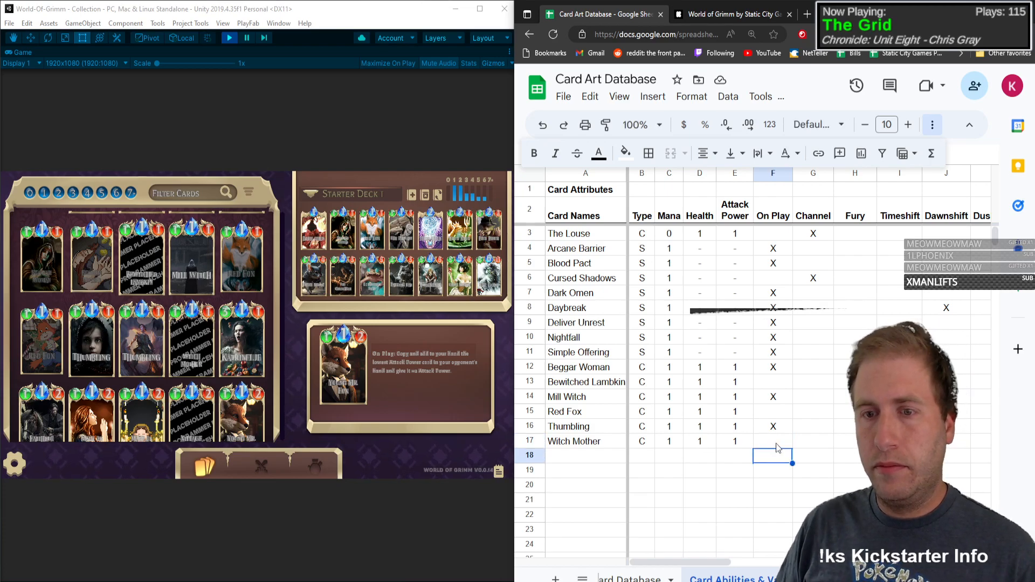
# Step: Go through Witch Mother's keyword attribute columns up to the Base variant, then return to its name
pyautogui.press('Tab')
pyautogui.press('Tab')
pyautogui.press('Tab')
pyautogui.press('Tab')
pyautogui.press('Tab')
pyautogui.press('Tab')
pyautogui.press('Tab')
pyautogui.press('Tab')
pyautogui.hscroll(3, 775, 443)
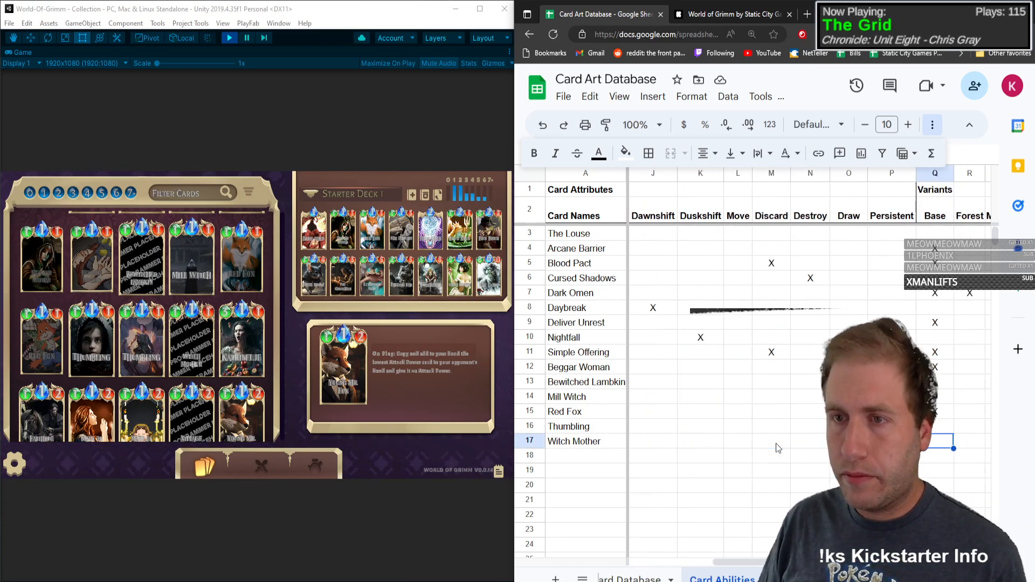
pyautogui.click(775, 443)
pyautogui.press('Home')
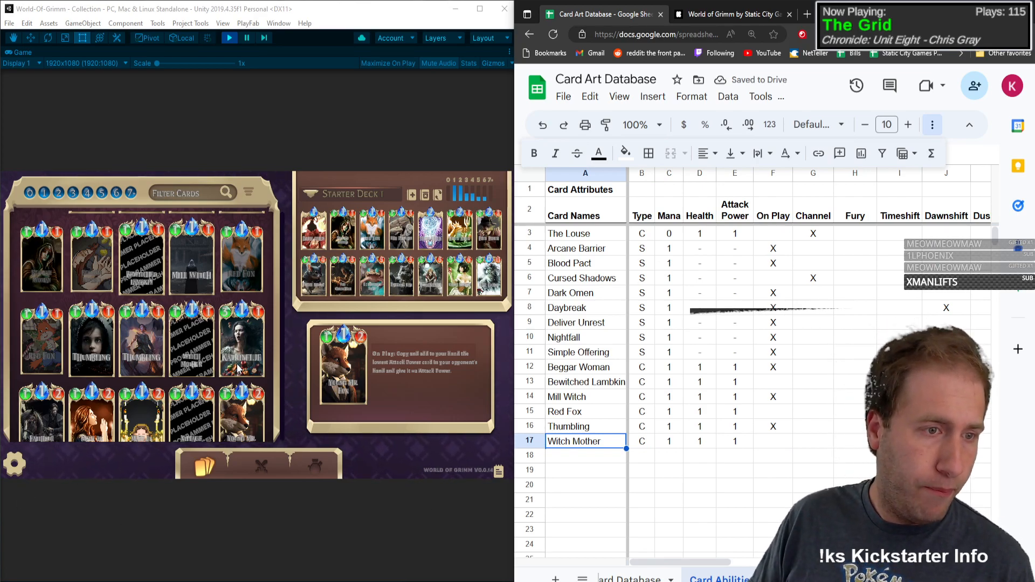
# Step: Add Katrinelje below Witch Mother with type C, mana 1, health 3 and attack power 1
pyautogui.click(598, 473)
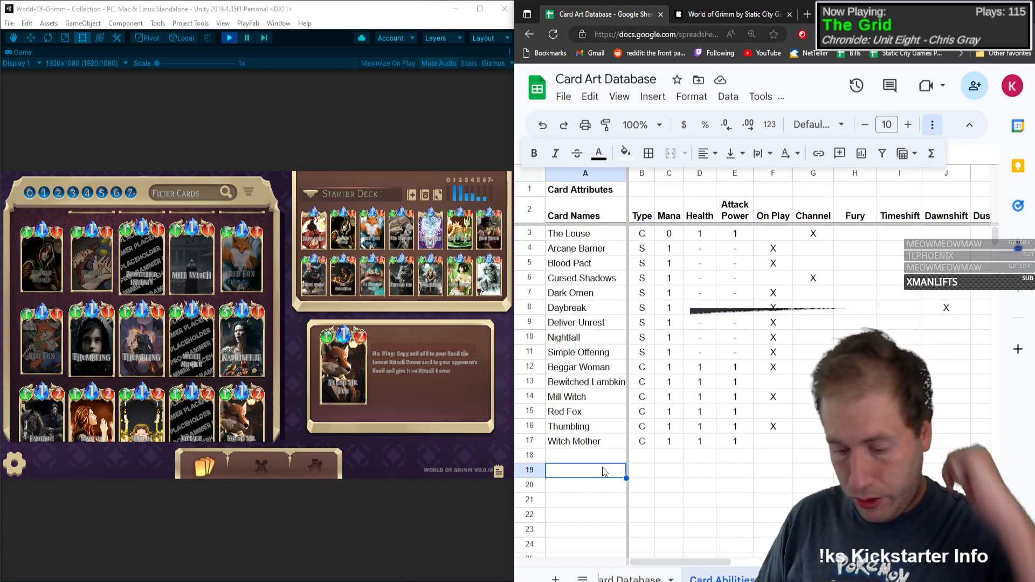
pyautogui.press('Up')
pyautogui.write('Katrine')
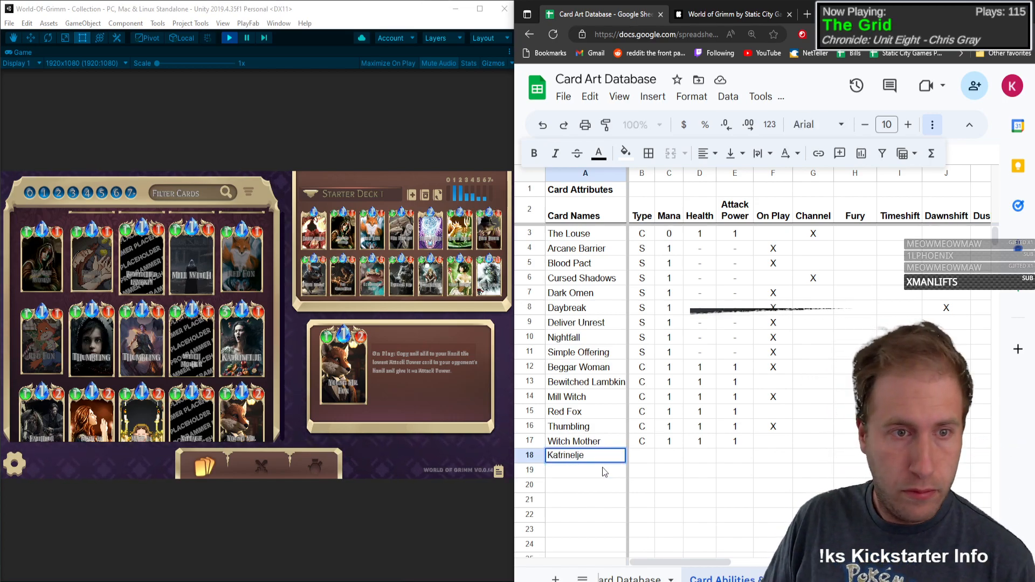
pyautogui.press('Tab')
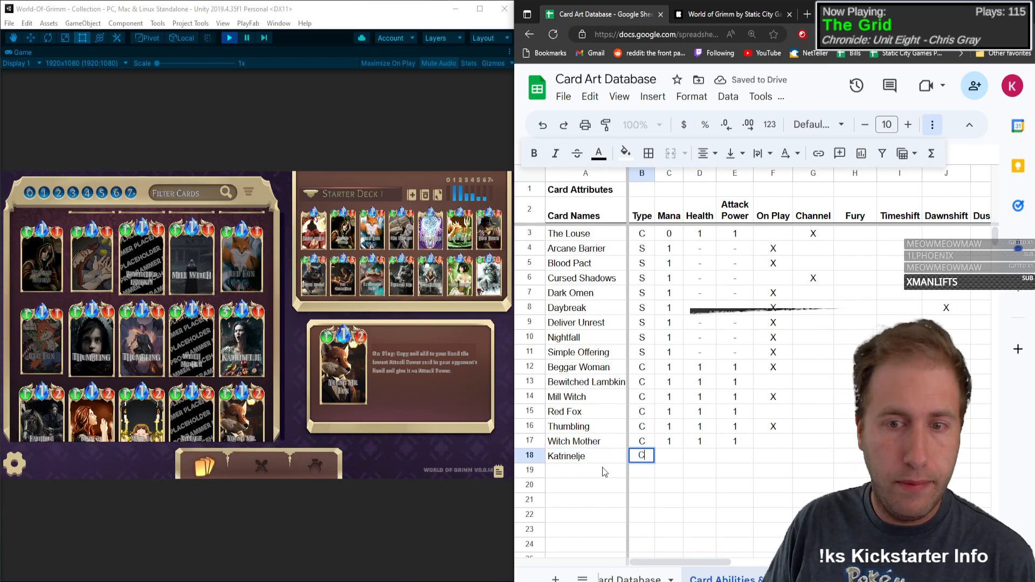
pyautogui.press('Tab')
pyautogui.write('1')
pyautogui.press('Tab')
pyautogui.write('3')
pyautogui.press('Tab')
pyautogui.write('1')
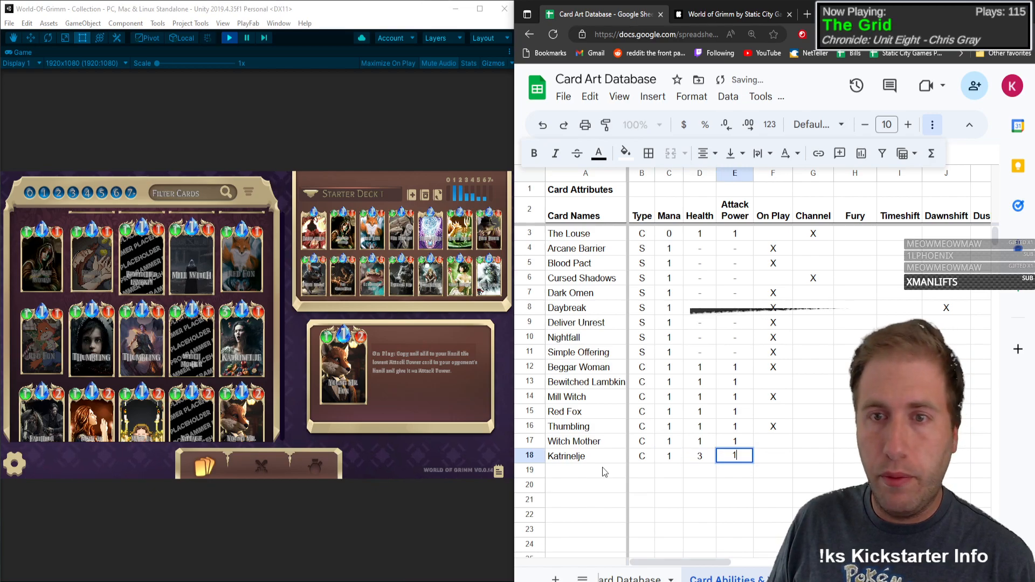
pyautogui.press('Tab')
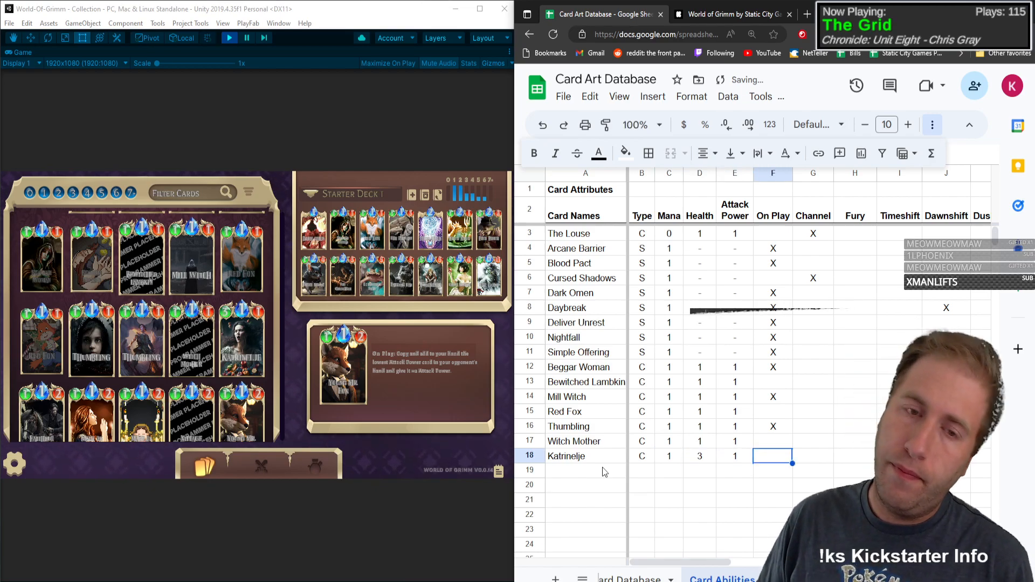
# Step: Mark Katrinelje's On Play attribute with an X and check its remaining attribute columns up to the Base variant
pyautogui.write('X')
pyautogui.press('Tab')
pyautogui.press('Tab')
pyautogui.press('Tab')
pyautogui.press('Tab')
pyautogui.press('Tab')
pyautogui.press('Tab')
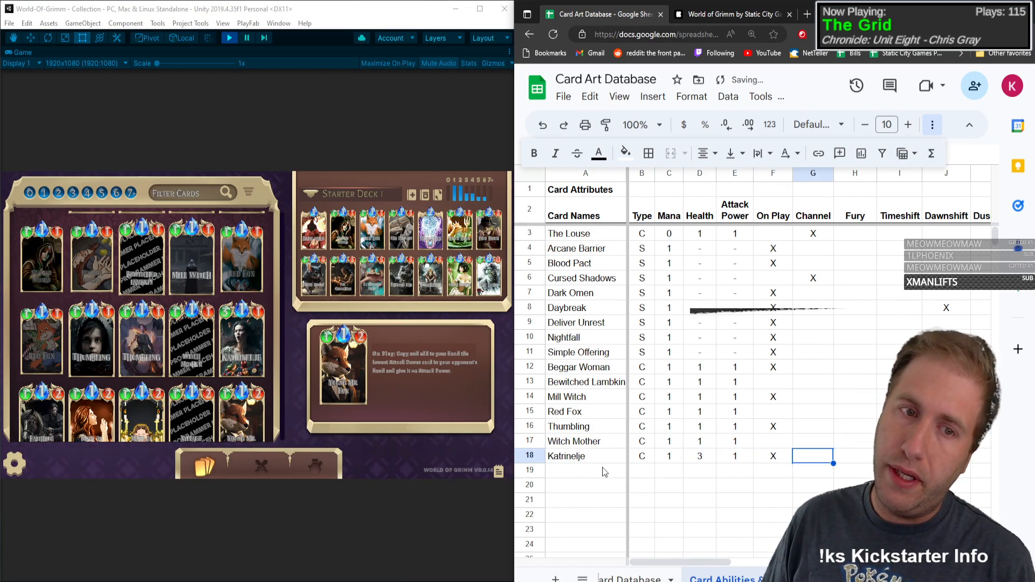
pyautogui.press('Tab')
pyautogui.press('Tab')
pyautogui.press('Tab')
pyautogui.press('Tab')
pyautogui.press('Tab')
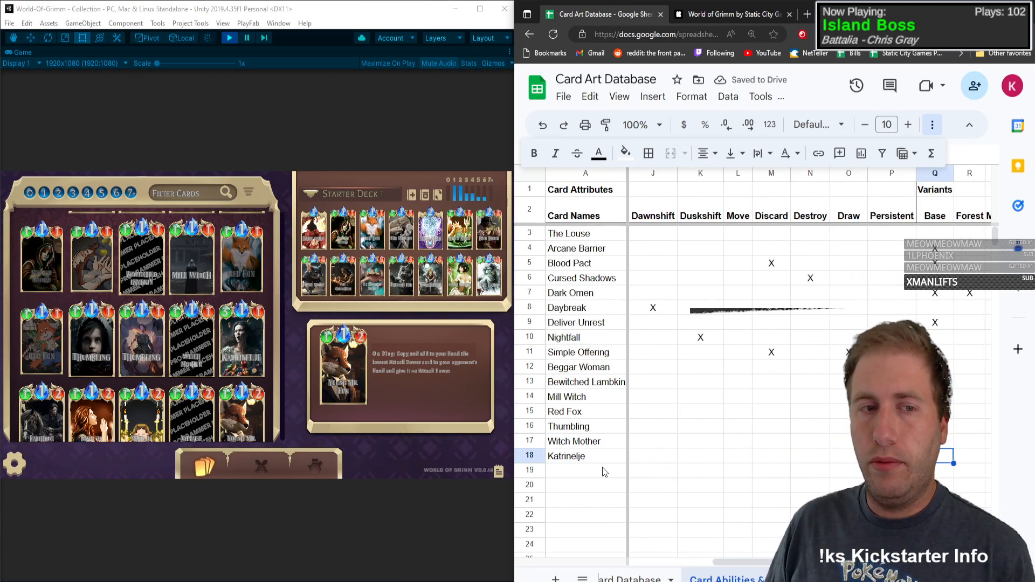
pyautogui.hotkey('shift', 'Tab')
pyautogui.hotkey('shift', 'Tab')
pyautogui.hotkey('shift', 'Tab')
pyautogui.hotkey('shift', 'Tab')
pyautogui.hotkey('shift', 'Tab')
pyautogui.hotkey('shift', 'Tab')
pyautogui.hotkey('shift', 'Tab')
pyautogui.hotkey('shift', 'Tab')
pyautogui.hotkey('shift', 'Tab')
pyautogui.hotkey('shift', 'Tab')
pyautogui.hotkey('shift', 'Tab')
pyautogui.hotkey('shift', 'Tab')
pyautogui.hotkey('shift', 'Tab')
pyautogui.hotkey('shift', 'Tab')
pyautogui.hotkey('shift', 'Tab')
pyautogui.hotkey('shift', 'Tab')
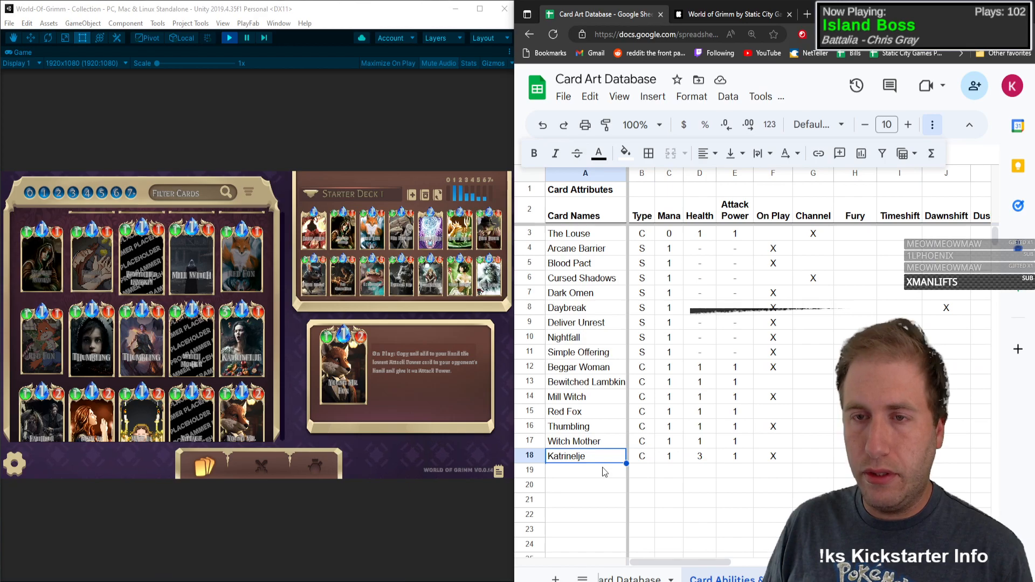
# Step: Bring up the following cards in the game's collection and add the card name Faithful Henry below Katrinelje
pyautogui.click(605, 472)
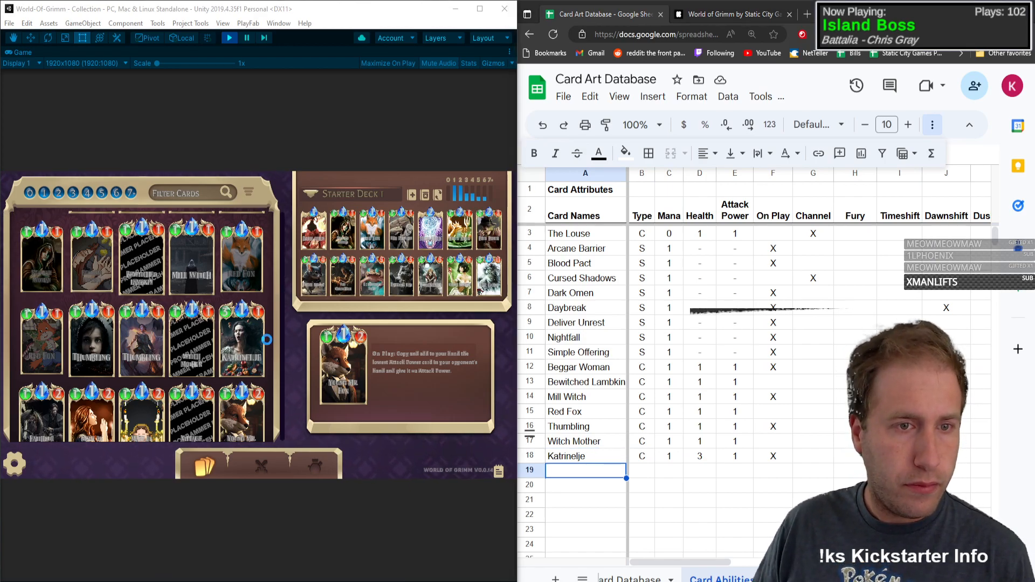
pyautogui.click(229, 334)
pyautogui.click(225, 337)
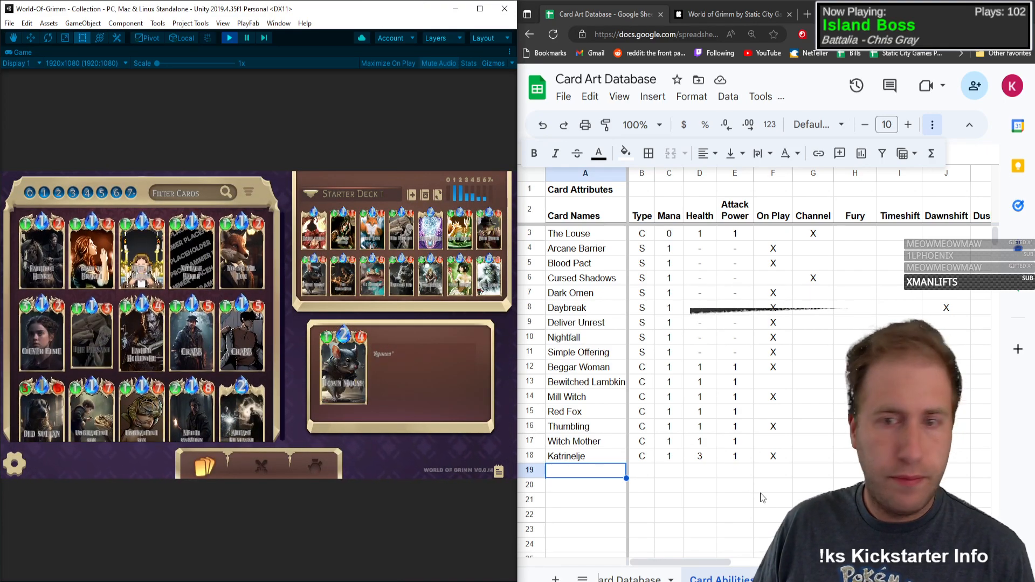
pyautogui.click(586, 474)
pyautogui.write('Faithful')
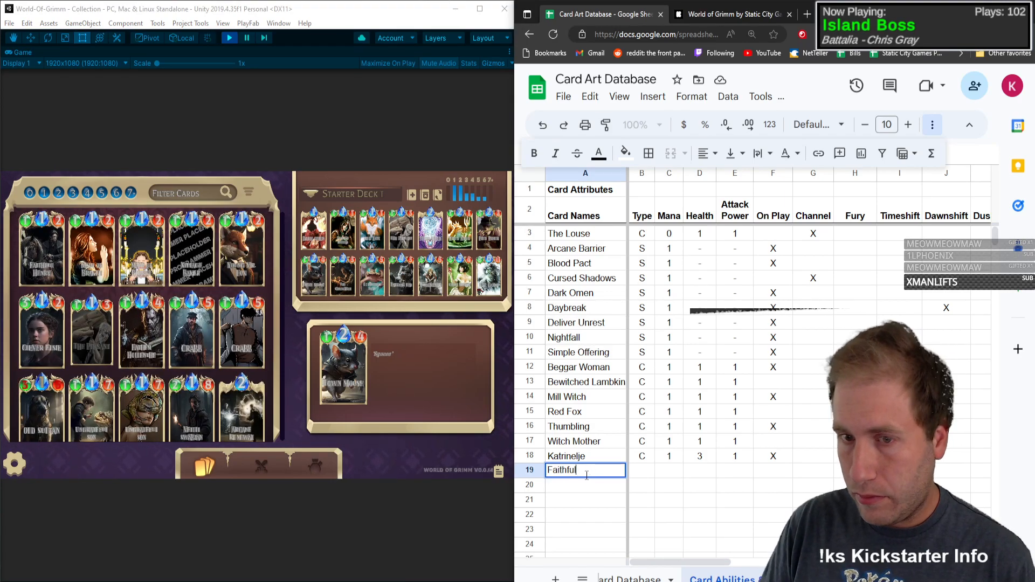
pyautogui.write(' Henry')
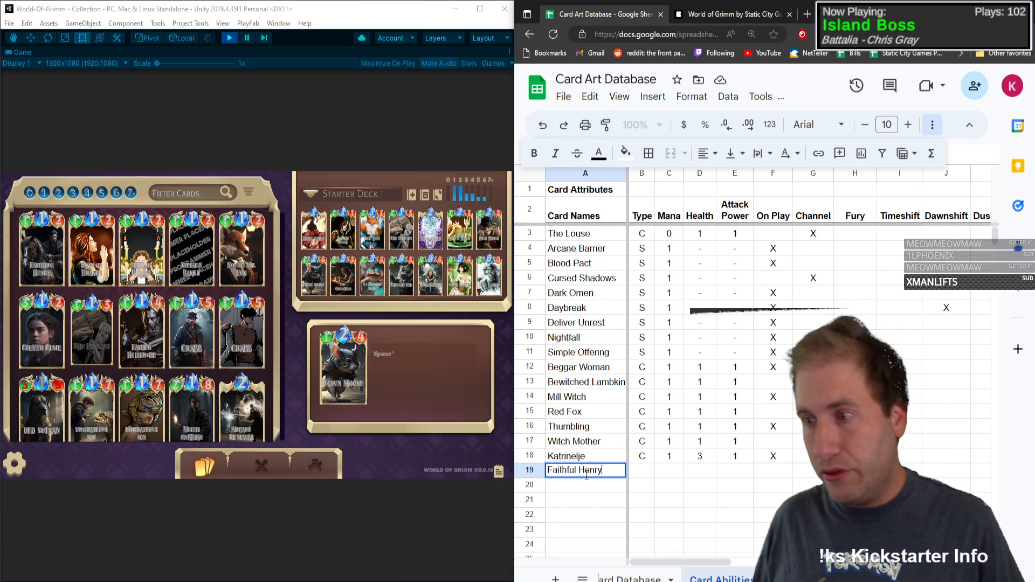
pyautogui.click(644, 471)
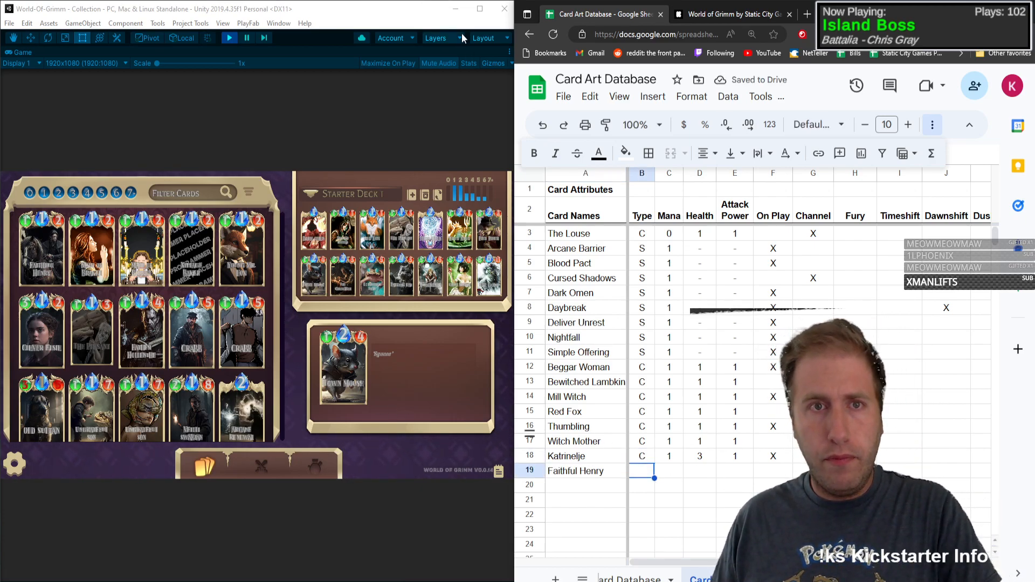
# Step: Switch to Unity, restore the editor layout from the maximized Game view and show the project's card sprite files
pyautogui.click(496, 39)
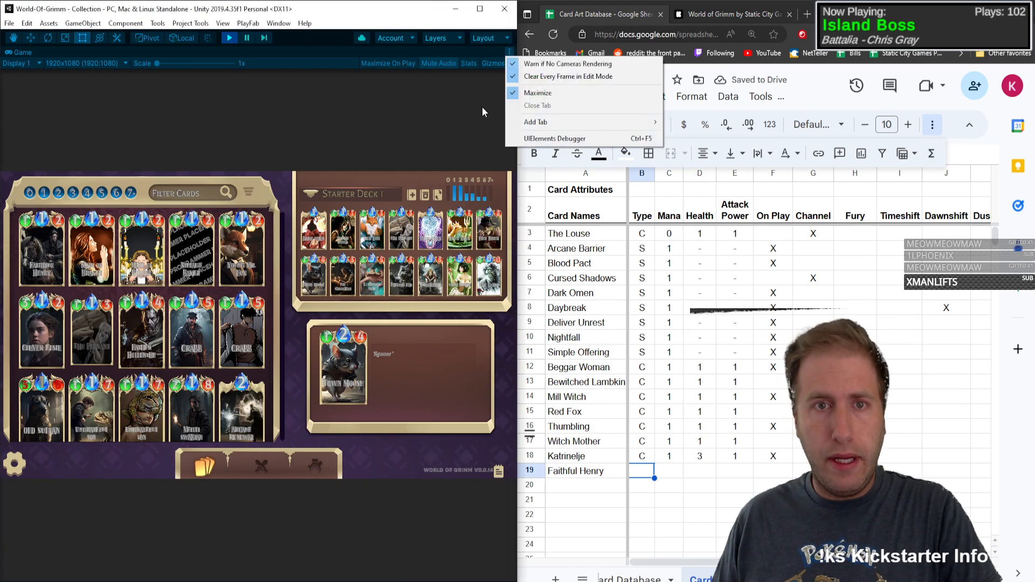
pyautogui.click(526, 93)
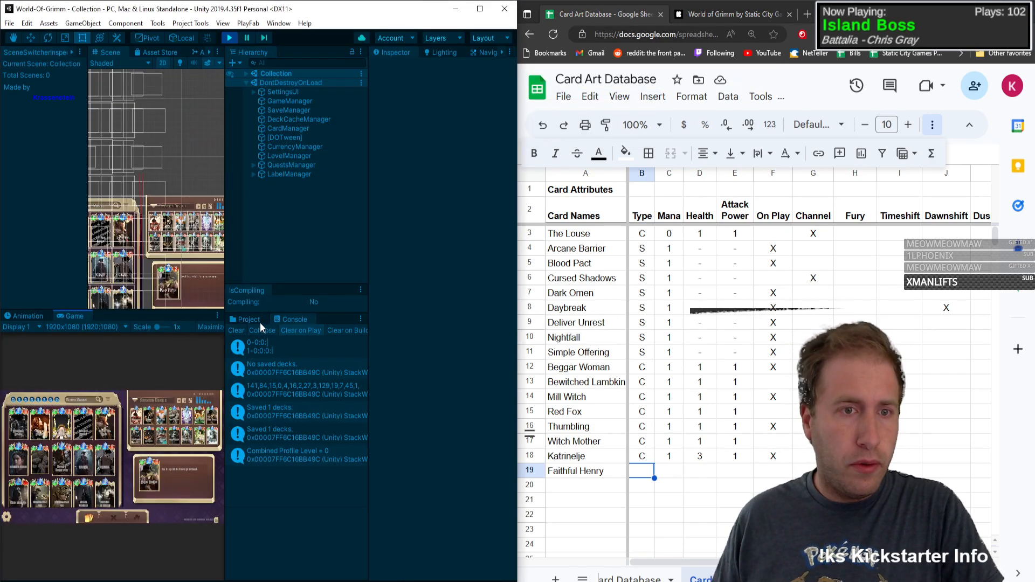
pyautogui.click(249, 320)
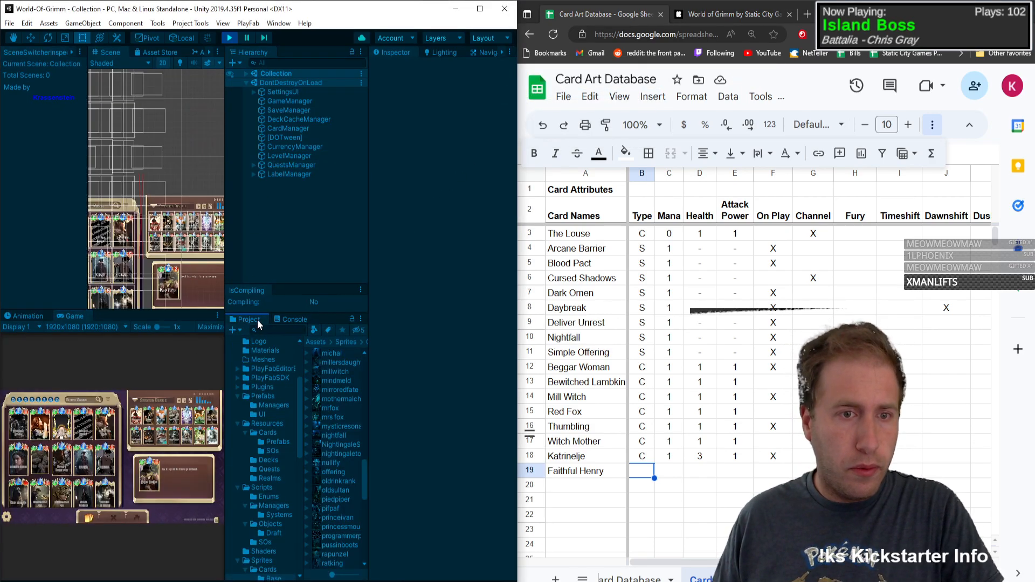
# Step: Inspect the AI_IvanZoo deck asset and open the Ungrateful Son card data from its element list
pyautogui.click(339, 480)
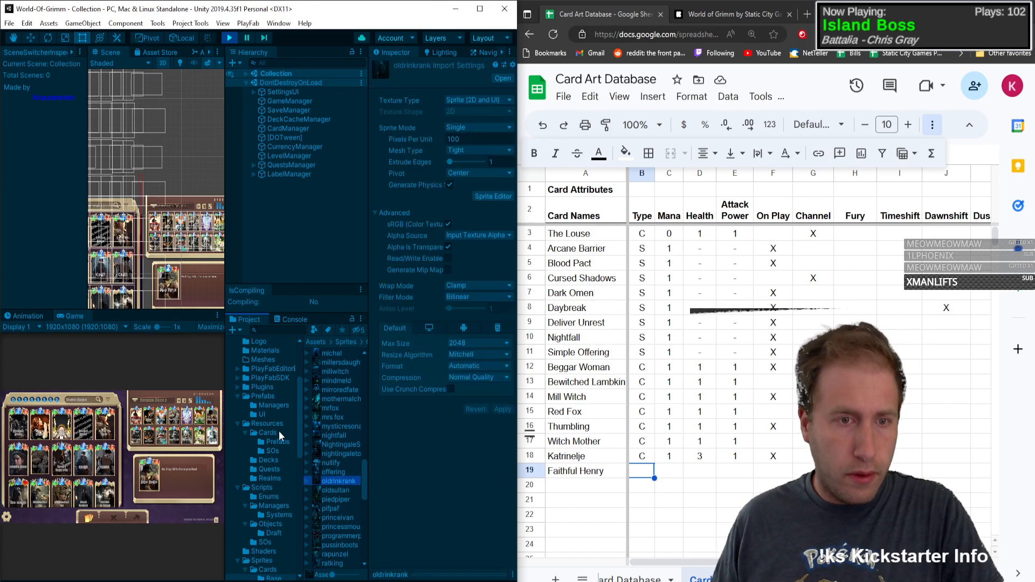
pyautogui.click(272, 459)
pyautogui.click(339, 371)
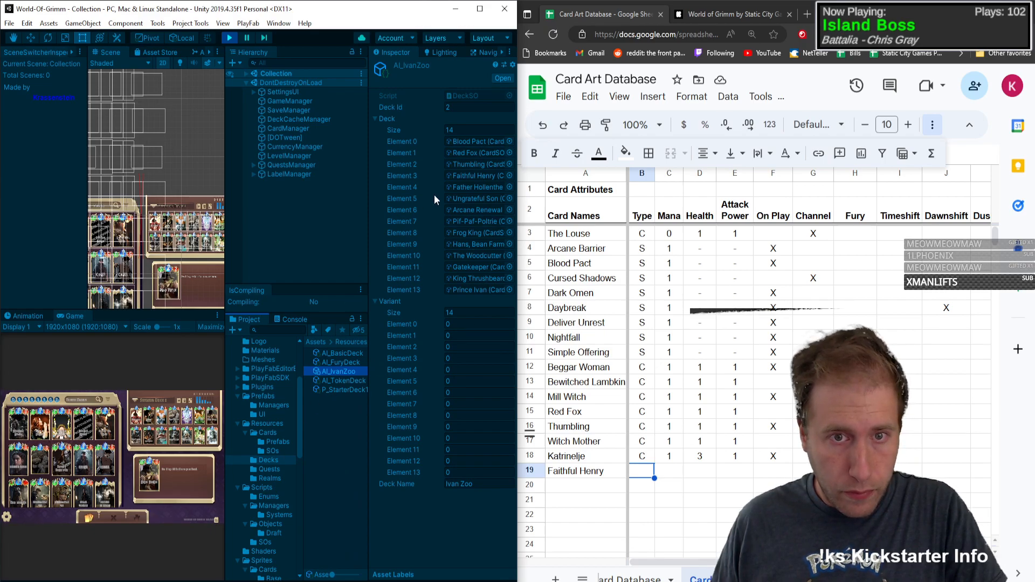
pyautogui.doubleClick(476, 199)
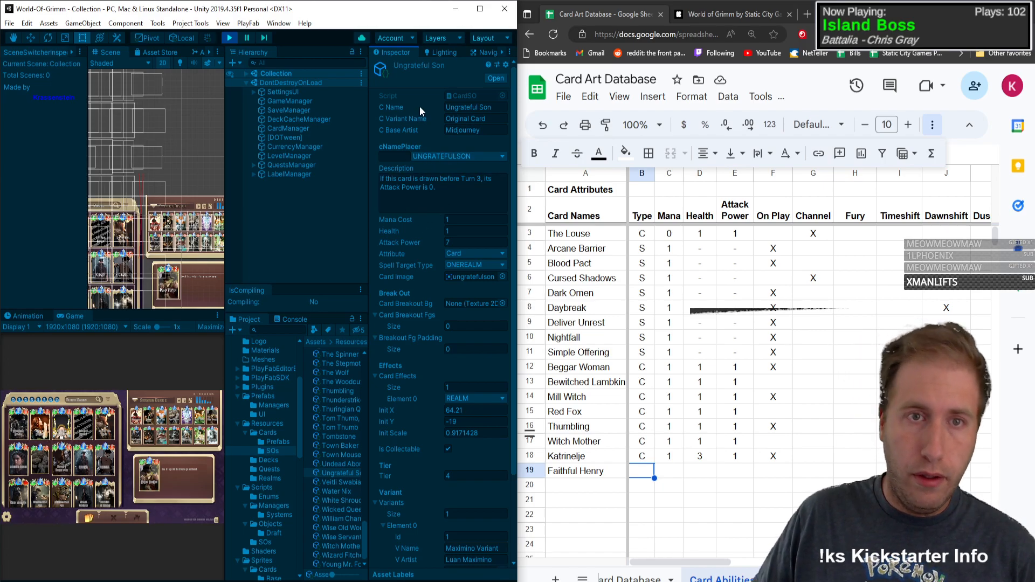
# Step: Examine the effect types available for Ungrateful Son's card effect and return to the spreadsheet without choosing another
pyautogui.scroll(-3, 409, 187)
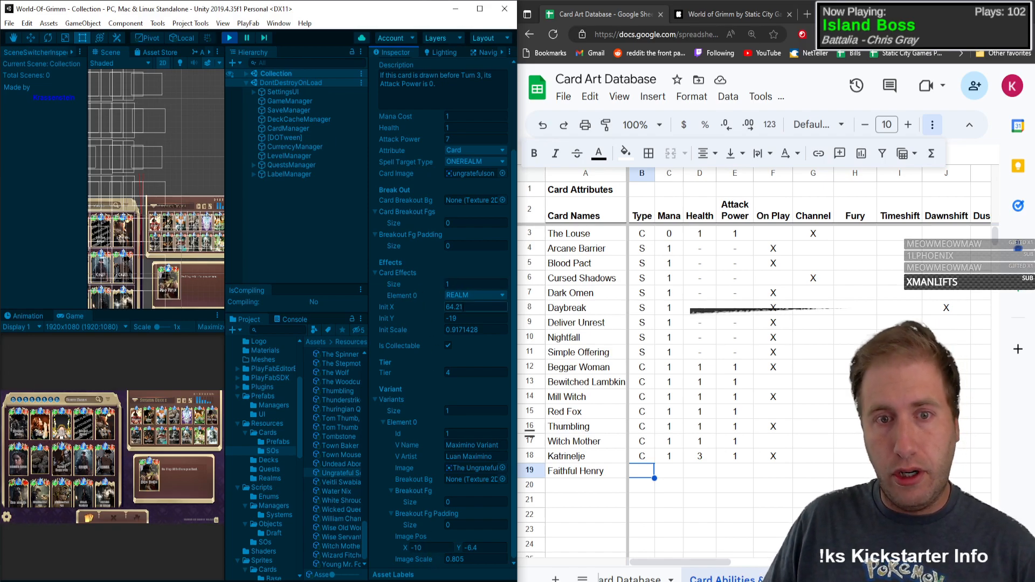
pyautogui.click(468, 296)
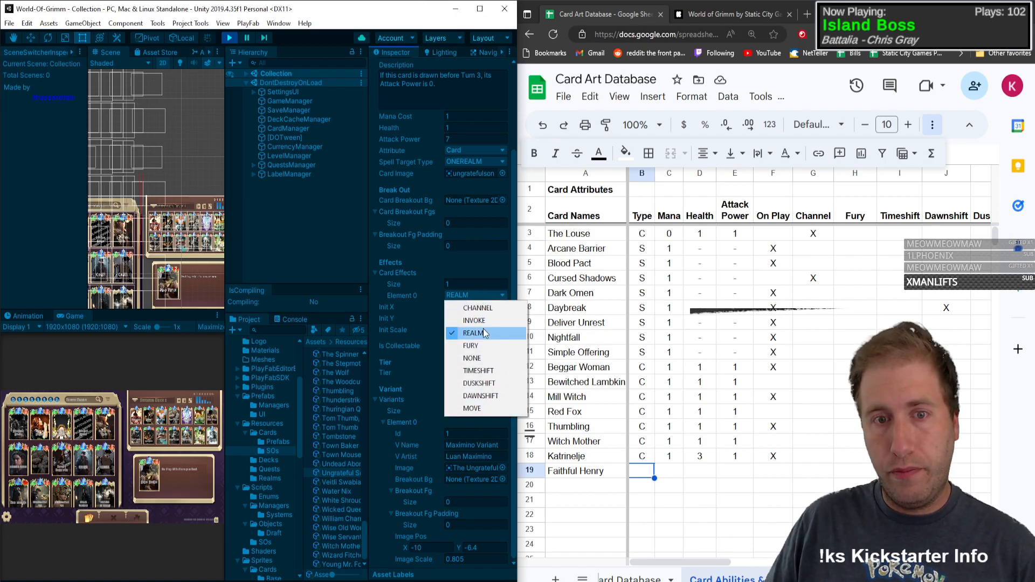
pyautogui.click(724, 477)
pyautogui.click(648, 473)
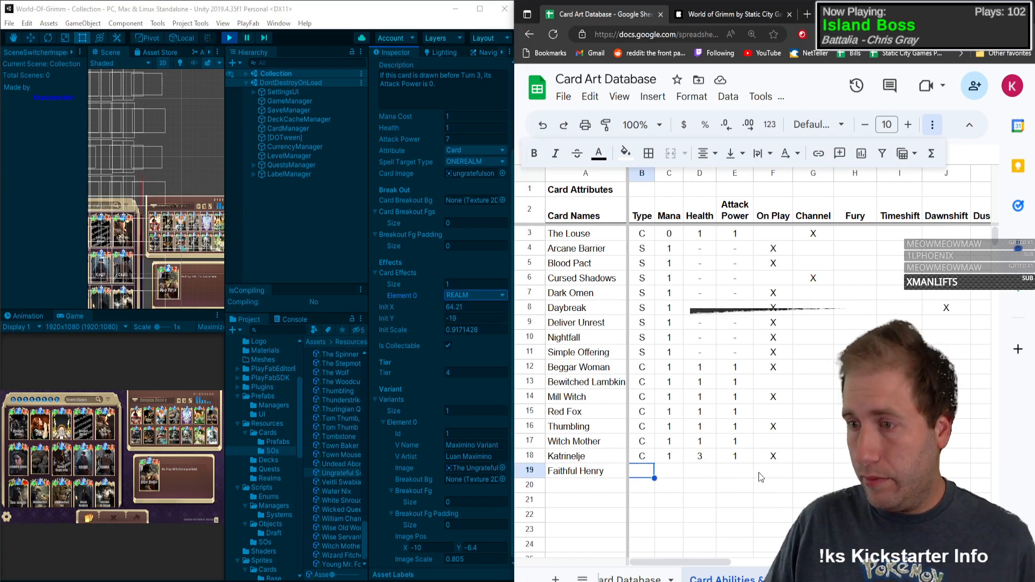
# Step: Maximize Unity's Game view to show the card collection and select Faithful Henry's Type cell in the spreadsheet
pyautogui.click(217, 316)
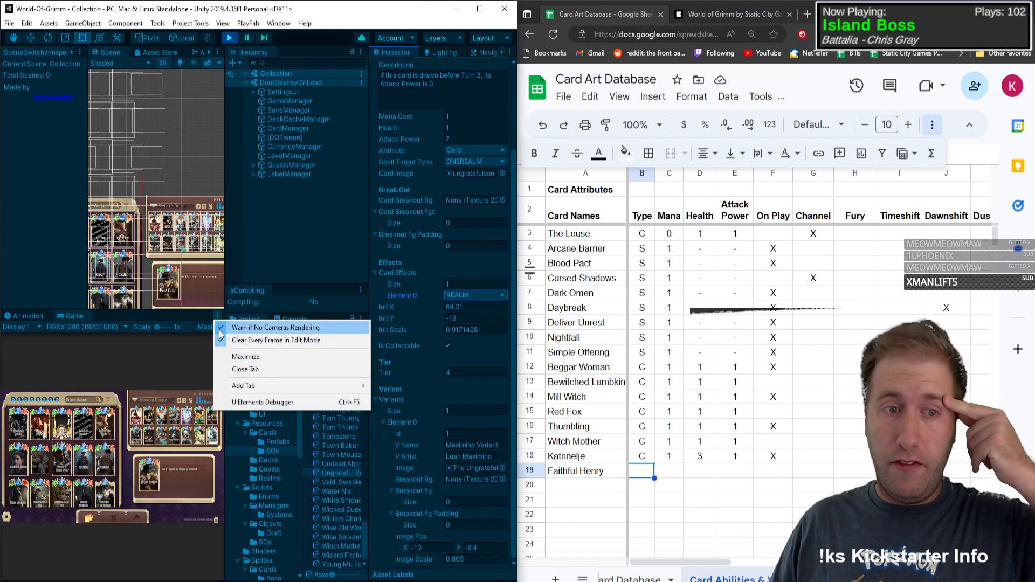
pyautogui.click(245, 356)
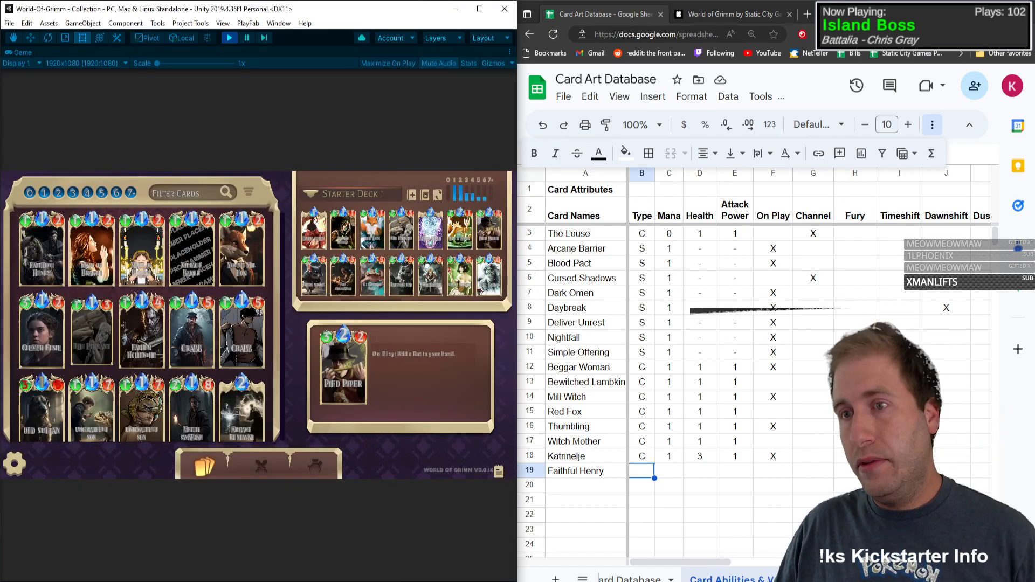
pyautogui.click(636, 475)
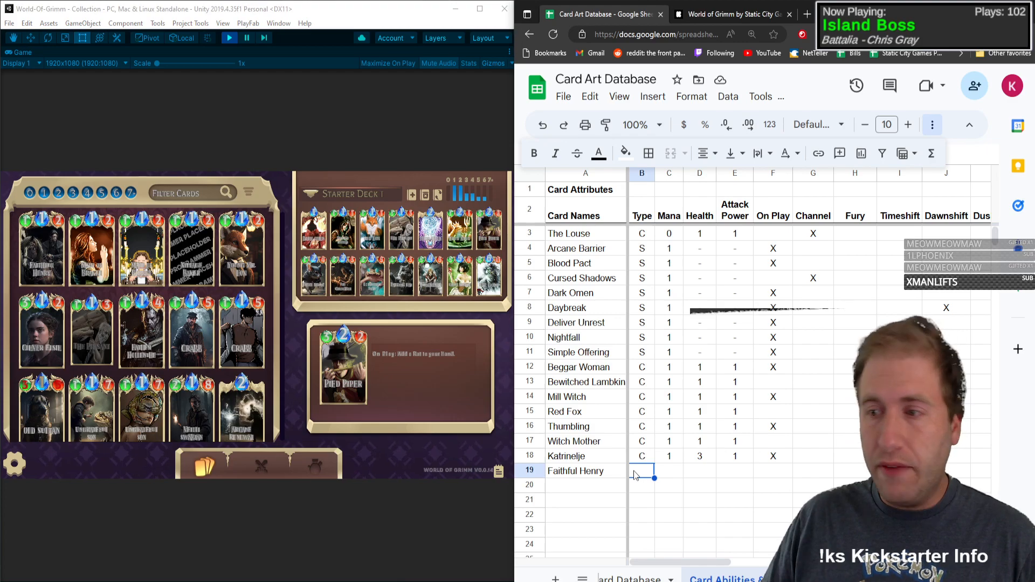
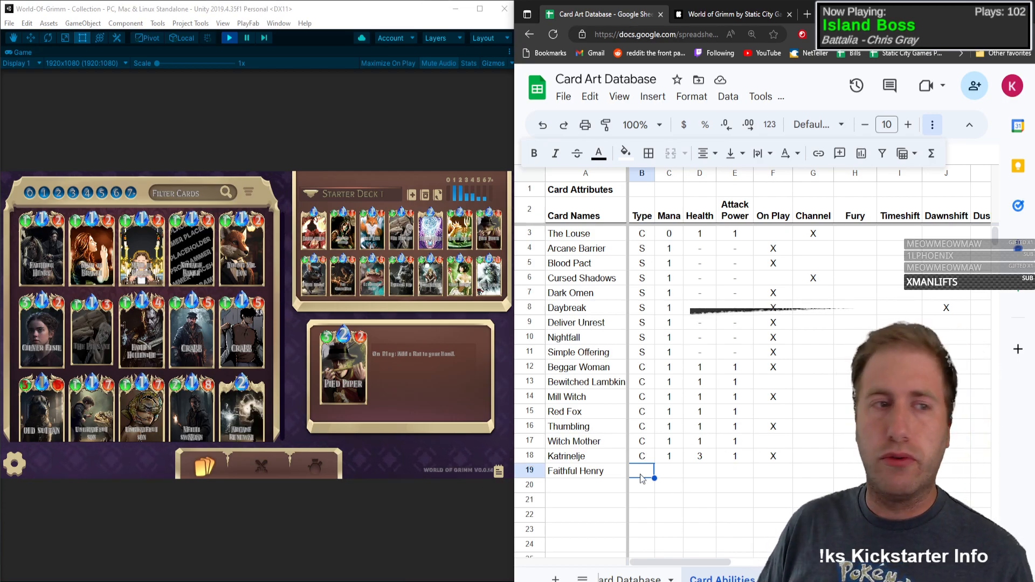
# Step: Fill in Faithful Henry's row with Type C, Mana 1, Health 1 and Attack Power 2
pyautogui.write('C')
pyautogui.press('Tab')
pyautogui.write('1')
pyautogui.press('Tab')
pyautogui.write('1')
pyautogui.press('Tab')
pyautogui.write('2')
pyautogui.press('Tab')
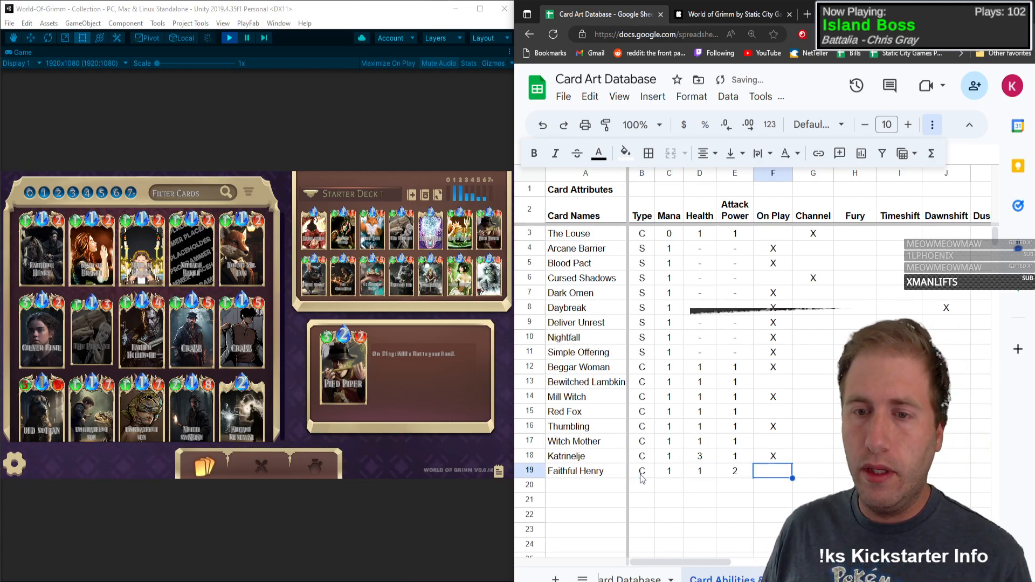
# Step: Mark Faithful Henry as Persistent with an X and return to the card's name cell
pyautogui.press('Right')
pyautogui.press('Right')
pyautogui.press('Right')
pyautogui.press('Right')
pyautogui.press('Right')
pyautogui.press('Right')
pyautogui.press('Right')
pyautogui.press('Right')
pyautogui.press('Right')
pyautogui.press('Right')
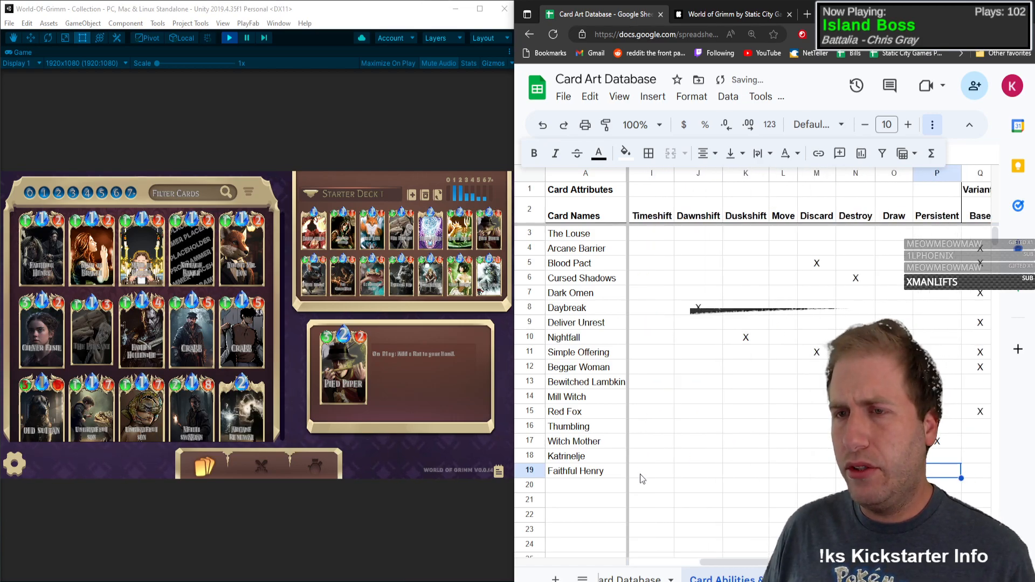
pyautogui.write('X')
pyautogui.press('Left')
pyautogui.press('Left')
pyautogui.press('Left')
pyautogui.press('Left')
pyautogui.press('Left')
pyautogui.press('Left')
pyautogui.press('Left')
pyautogui.press('Left')
pyautogui.press('Left')
pyautogui.press('Left')
pyautogui.press('Left')
pyautogui.press('Left')
pyautogui.press('Left')
pyautogui.press('Left')
pyautogui.press('Left')
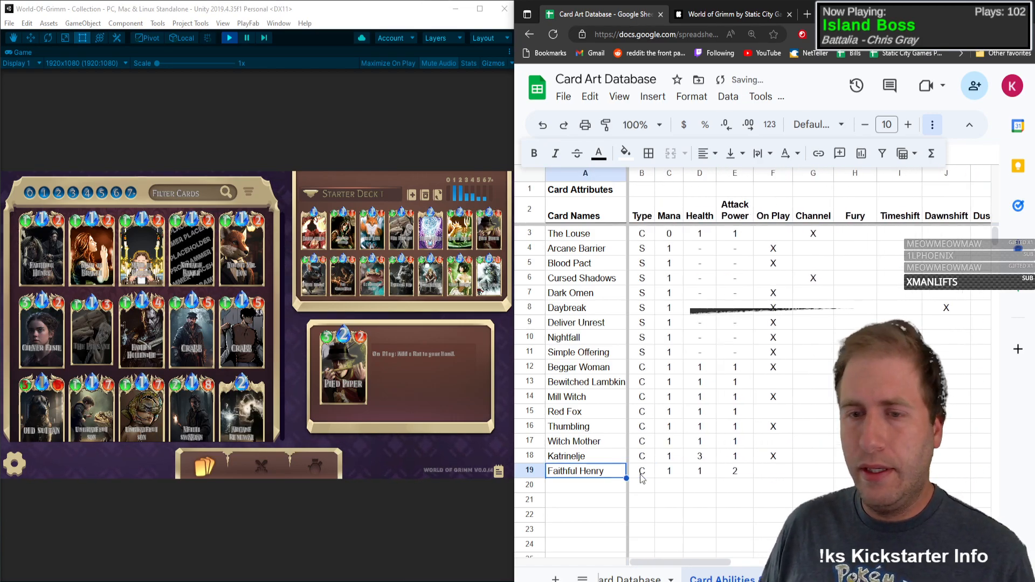
# Step: Add Maid of Brakel in the next row with Type C, Mana 1, Health 1, Attack Power 2 and an X under On Play
pyautogui.press('Down')
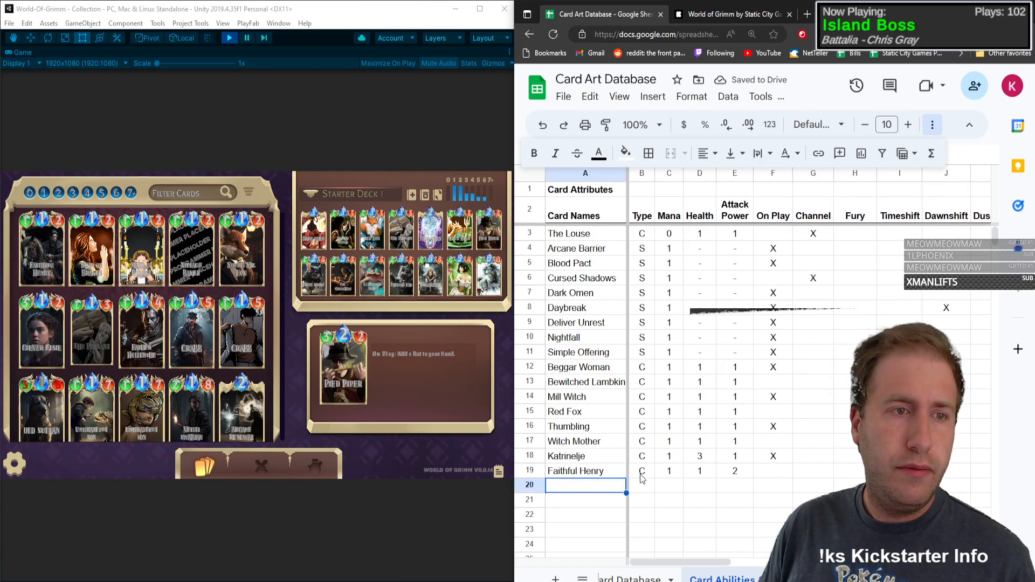
pyautogui.write('Maid of Bra')
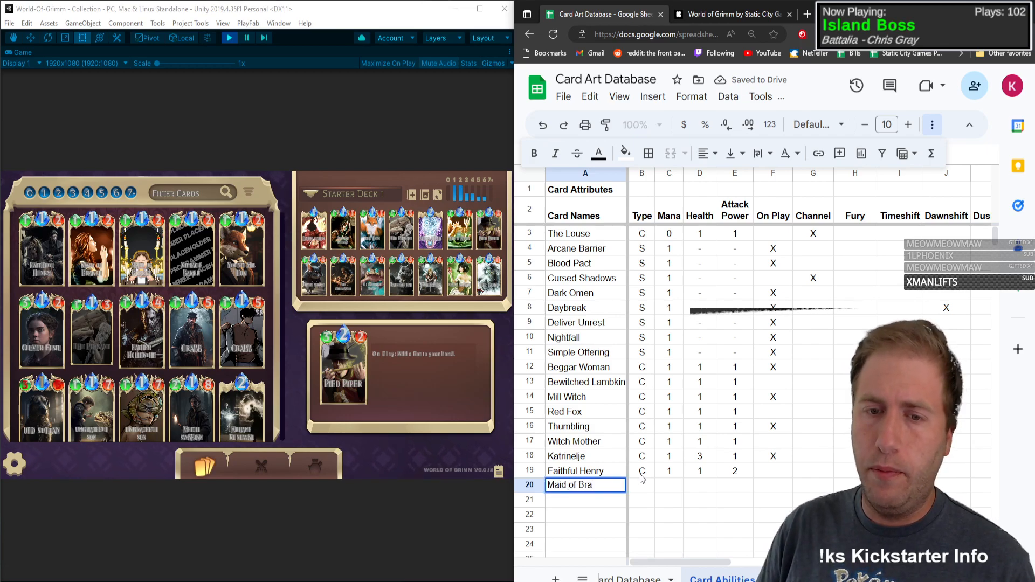
pyautogui.write('kel')
pyautogui.press('Tab')
pyautogui.write('C')
pyautogui.press('Tab')
pyautogui.write('1')
pyautogui.press('Tab')
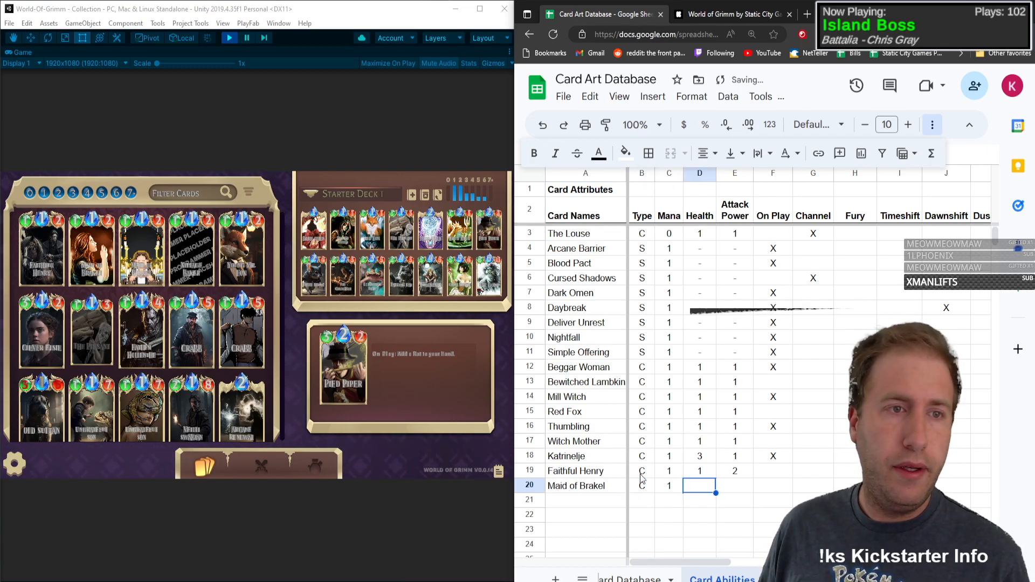
pyautogui.write('1')
pyautogui.press('Tab')
pyautogui.write('2')
pyautogui.press('Tab')
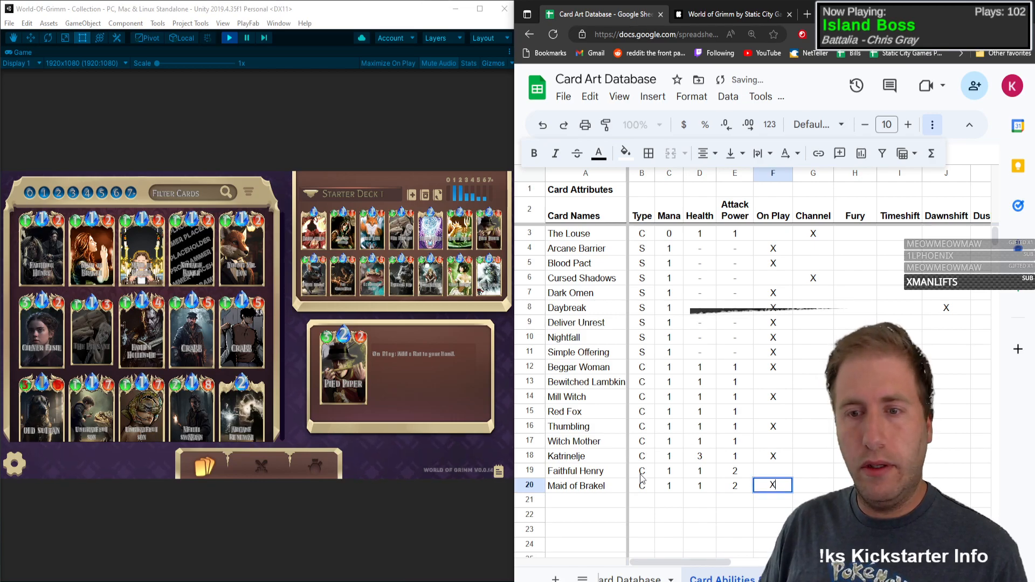
pyautogui.write('X')
# Step: Check Maid of Brakel's ability in the card collection and mark the card's Base and Pixel variants with an X
pyautogui.press('Tab')
pyautogui.press('Tab')
pyautogui.press('Tab')
pyautogui.press('Tab')
pyautogui.press('Tab')
pyautogui.press('Tab')
pyautogui.press('Tab')
pyautogui.press('Tab')
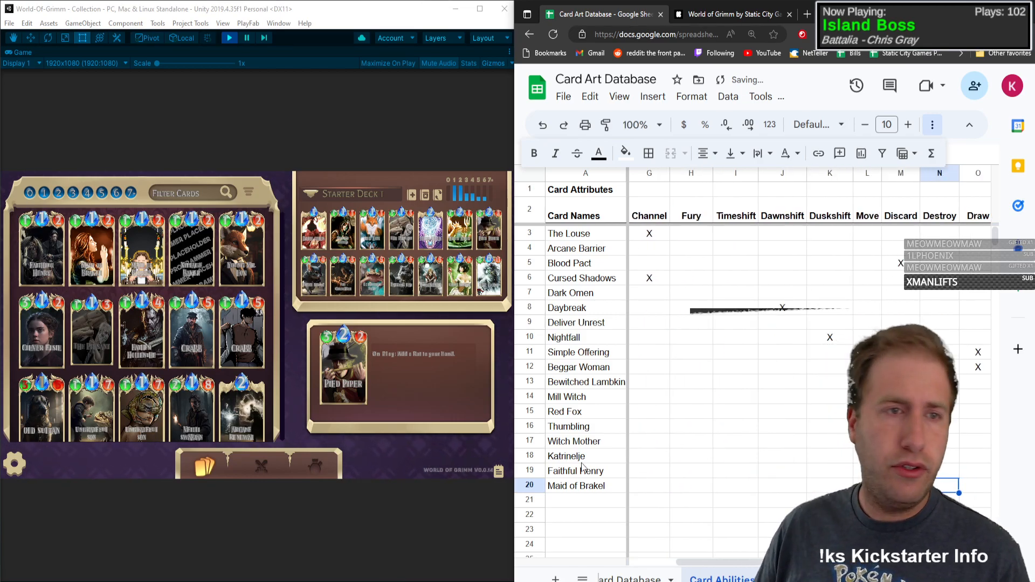
pyautogui.click(76, 260)
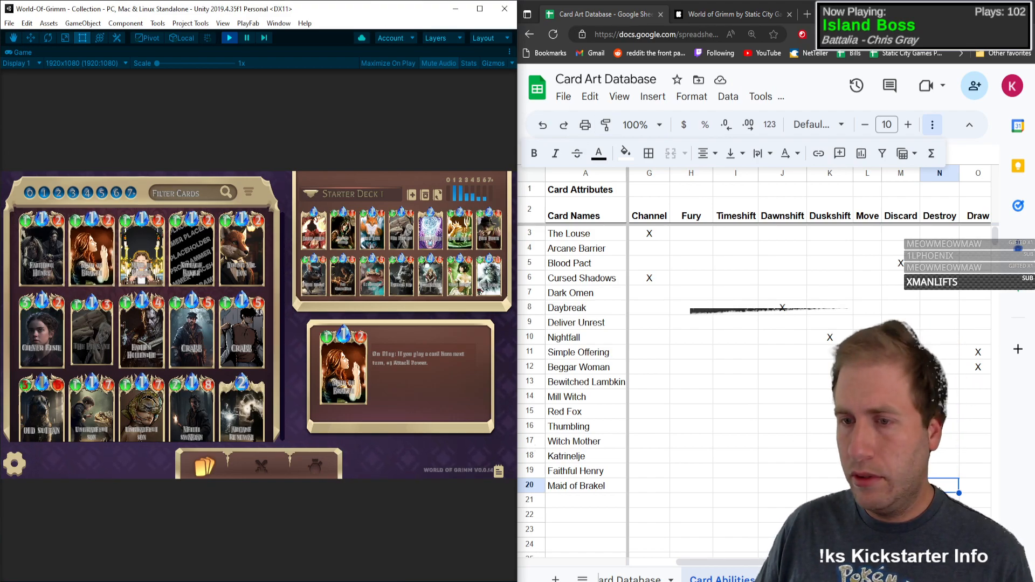
pyautogui.click(940, 489)
pyautogui.press('Right')
pyautogui.press('Right')
pyautogui.press('Right')
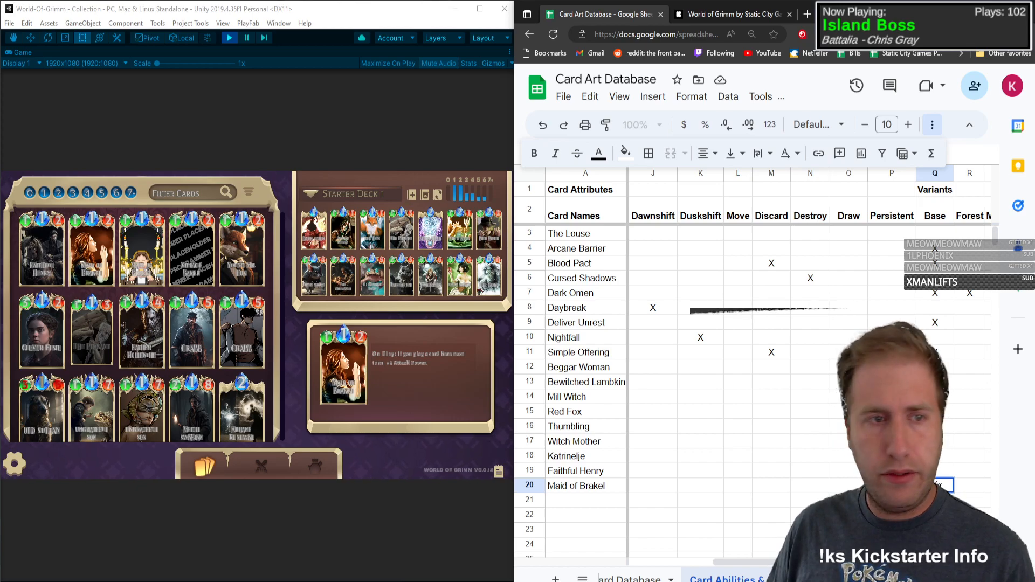
pyautogui.press('Right')
pyautogui.press('Right')
pyautogui.press('Right')
pyautogui.press('Right')
pyautogui.press('Right')
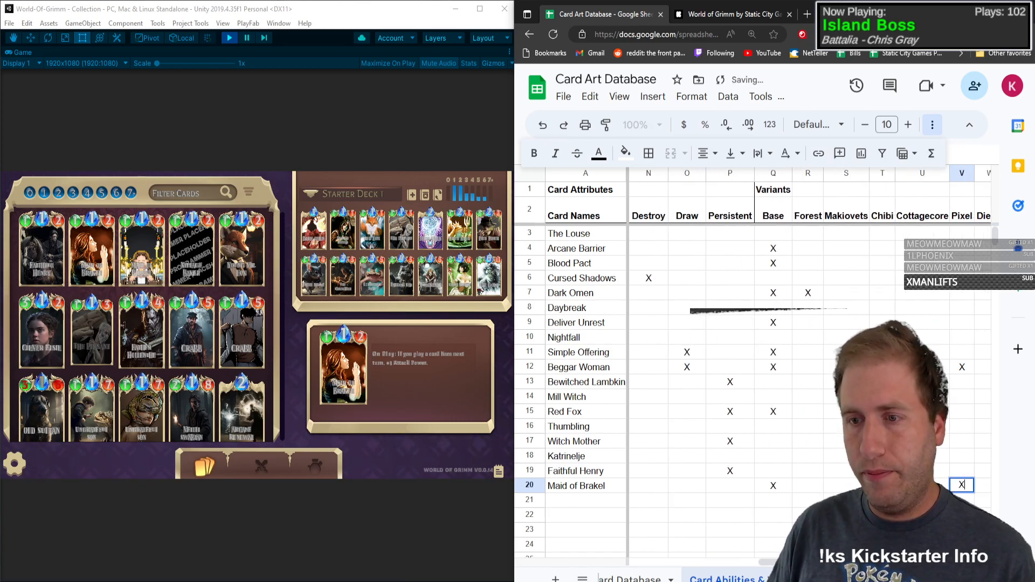
pyautogui.write('X')
# Step: Enter Village Baker as the card name in the row below Maid of Brakel
pyautogui.press('Left')
pyautogui.press('Left')
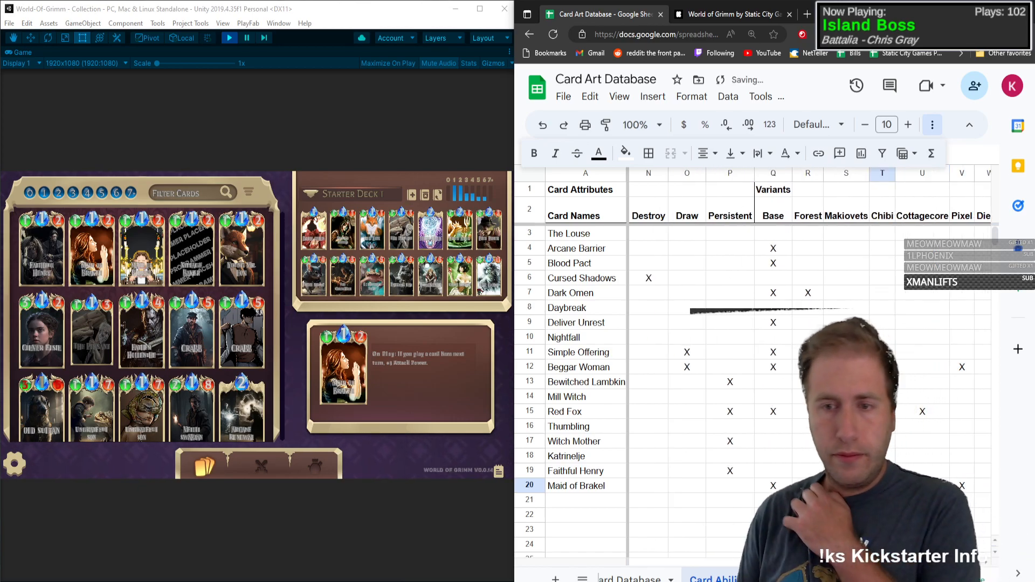
pyautogui.press('Left')
pyautogui.press('Left')
pyautogui.press('Left')
pyautogui.press('Left')
pyautogui.press('Left')
pyautogui.press('Left')
pyautogui.press('Left')
pyautogui.press('Left')
pyautogui.press('Left')
pyautogui.press('Left')
pyautogui.press('Left')
pyautogui.press('Left')
pyautogui.press('Left')
pyautogui.press('Left')
pyautogui.press('Left')
pyautogui.press('Left')
pyautogui.press('Left')
pyautogui.press('Left')
pyautogui.press('Left')
pyautogui.press('Down')
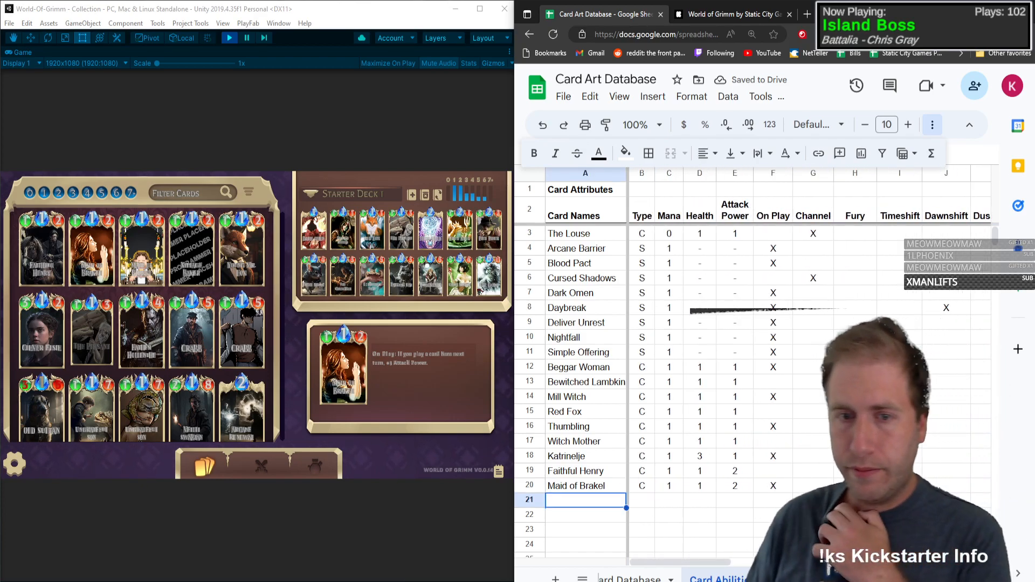
pyautogui.write('Vi')
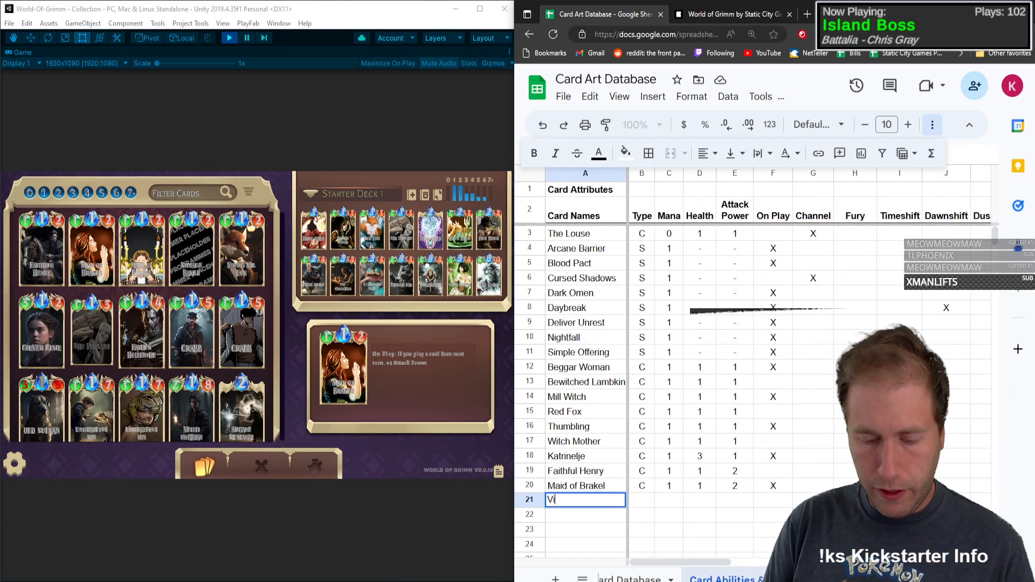
pyautogui.write('llage Baker')
pyautogui.press('Tab')
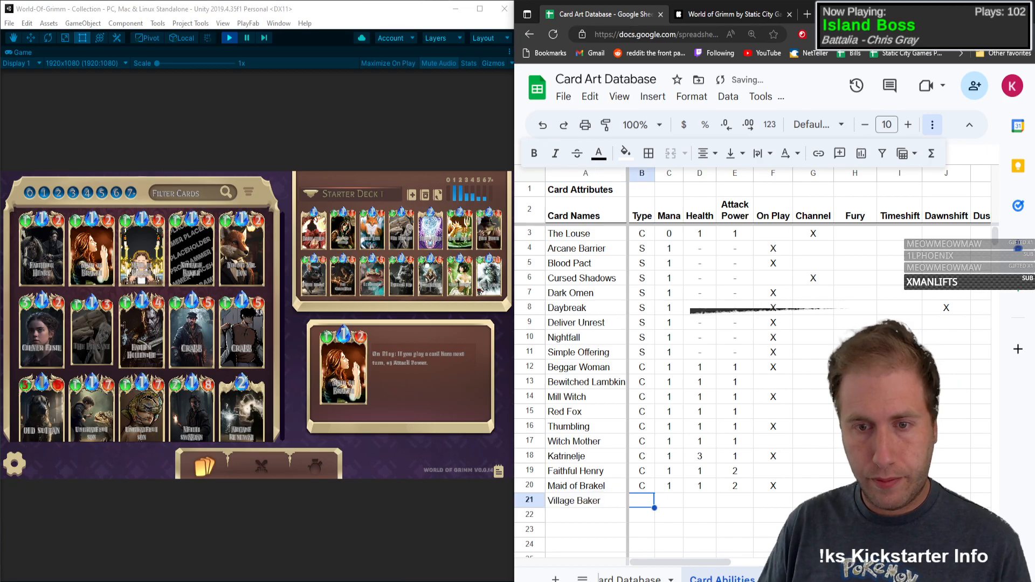
# Step: Fill in Village Baker's row with Type C, Mana 1, Health 1 and Attack Power 2
pyautogui.write('C')
pyautogui.press('Tab')
pyautogui.write('1')
pyautogui.press('Tab')
pyautogui.write('1')
pyautogui.press('Tab')
pyautogui.write('2')
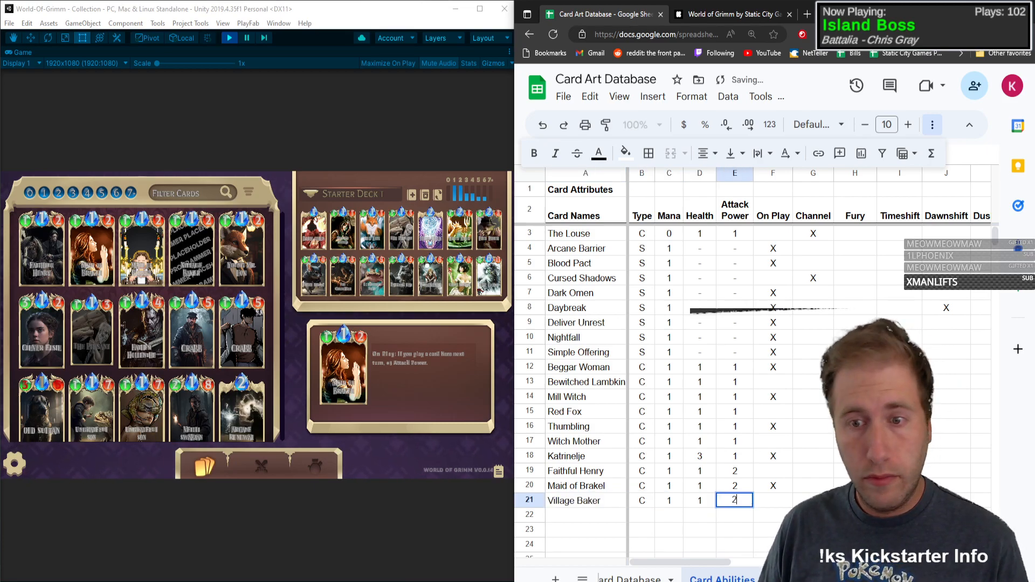
pyautogui.press('Tab')
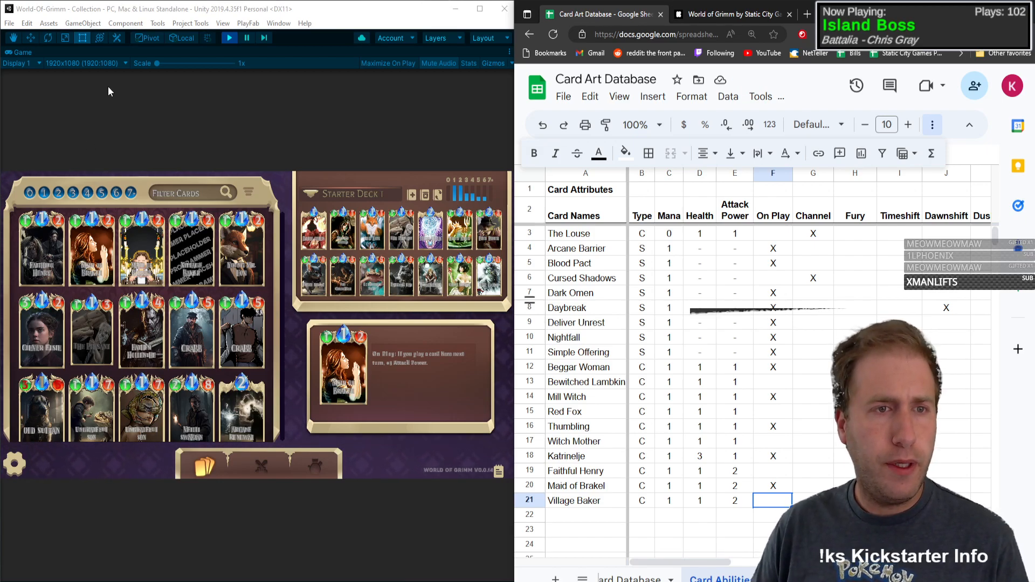
# Step: Check Village Baker's ability in the card collection and mark the card as Persistent with an X
pyautogui.click(152, 102)
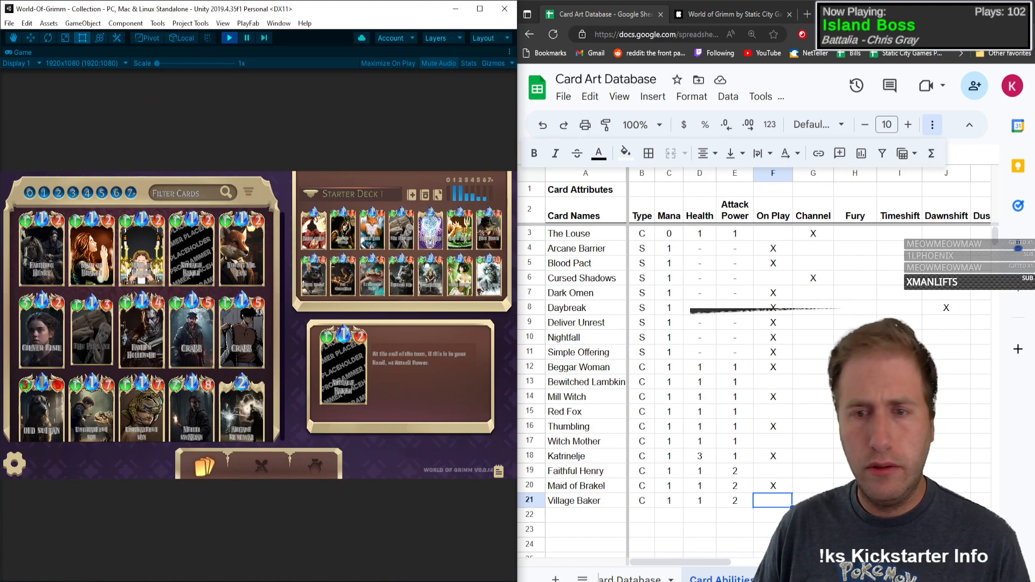
pyautogui.click(799, 501)
pyautogui.press('Right')
pyautogui.press('Right')
pyautogui.press('Right')
pyautogui.press('Right')
pyautogui.press('Right')
pyautogui.press('Right')
pyautogui.press('Right')
pyautogui.press('Right')
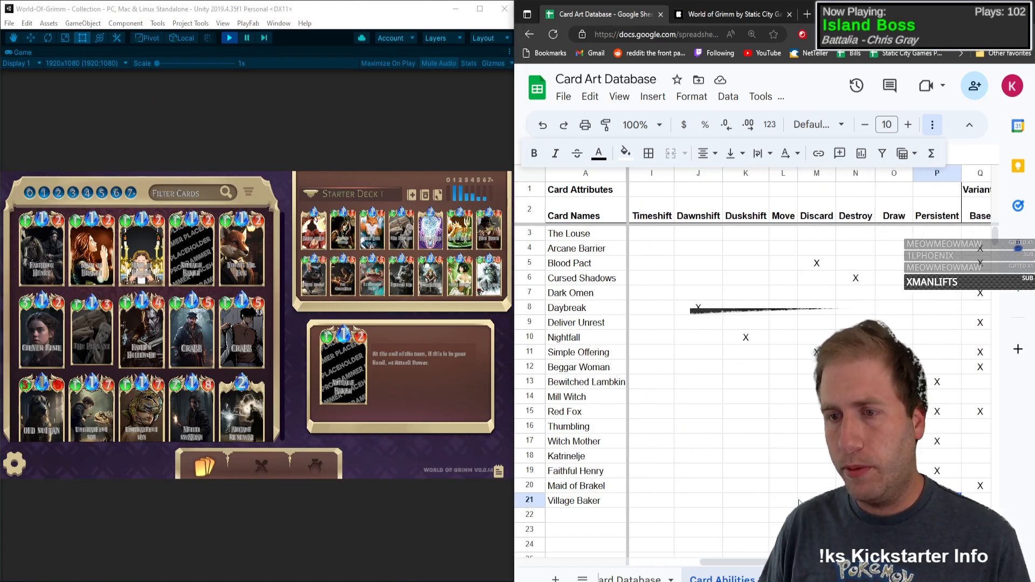
pyautogui.press('Home')
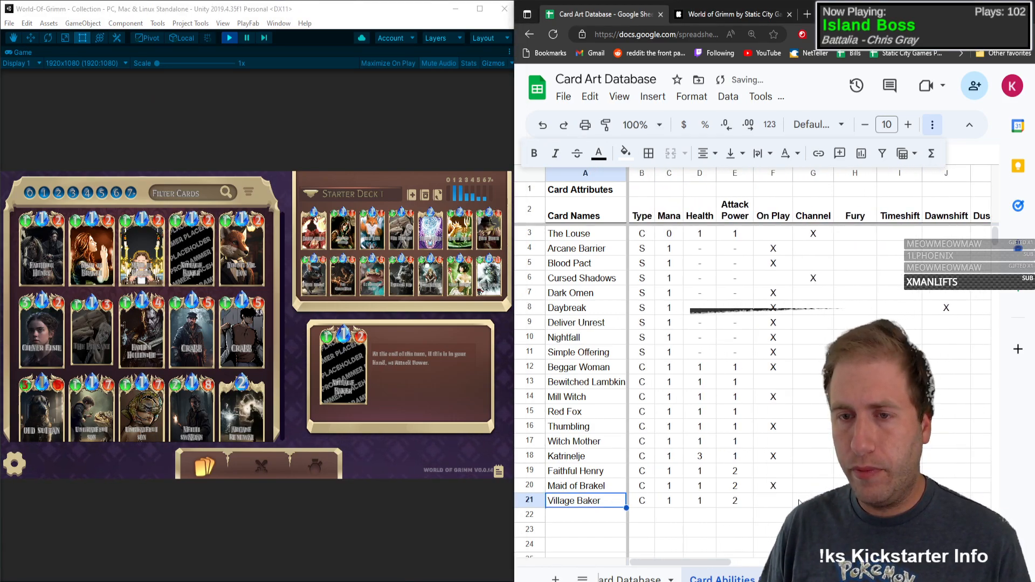
# Step: Add Young Mr. Fox in the next row with Type C, Mana 1, Health 1 and Attack Power 2
pyautogui.press('Down')
pyautogui.write('Yo')
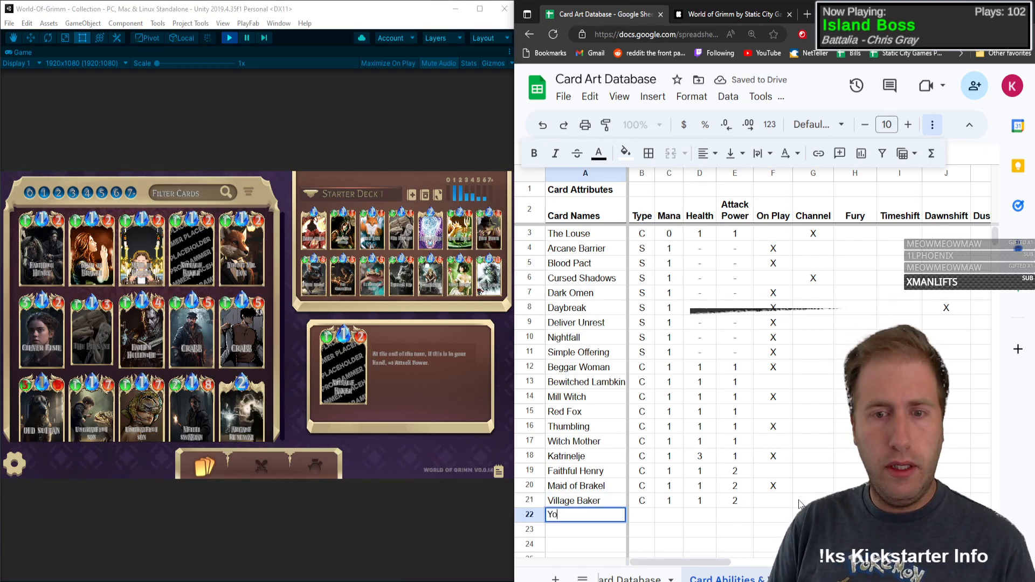
pyautogui.write('ung Mr')
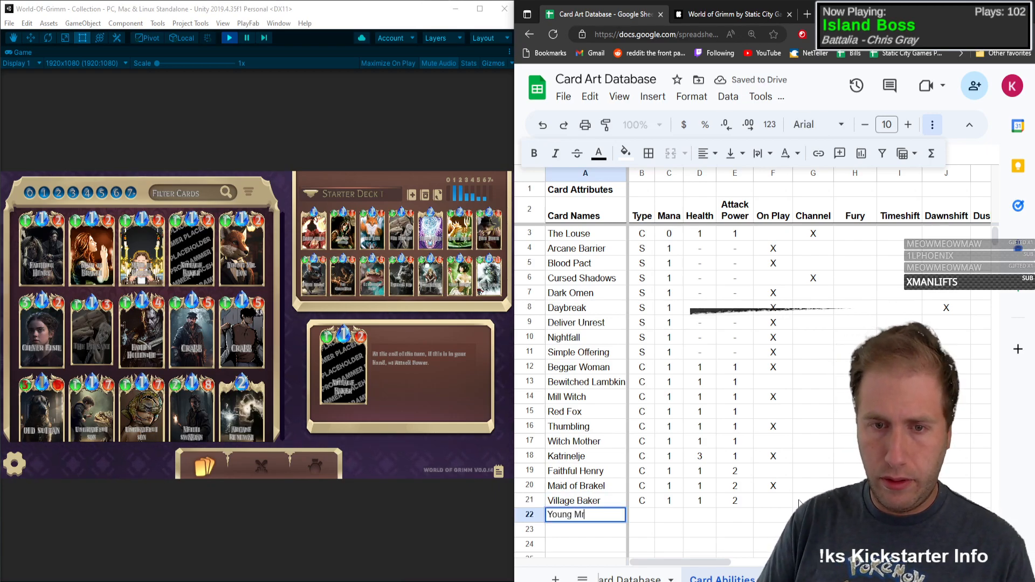
pyautogui.write('. Fox')
pyautogui.press('Tab')
pyautogui.write('C')
pyautogui.press('Tab')
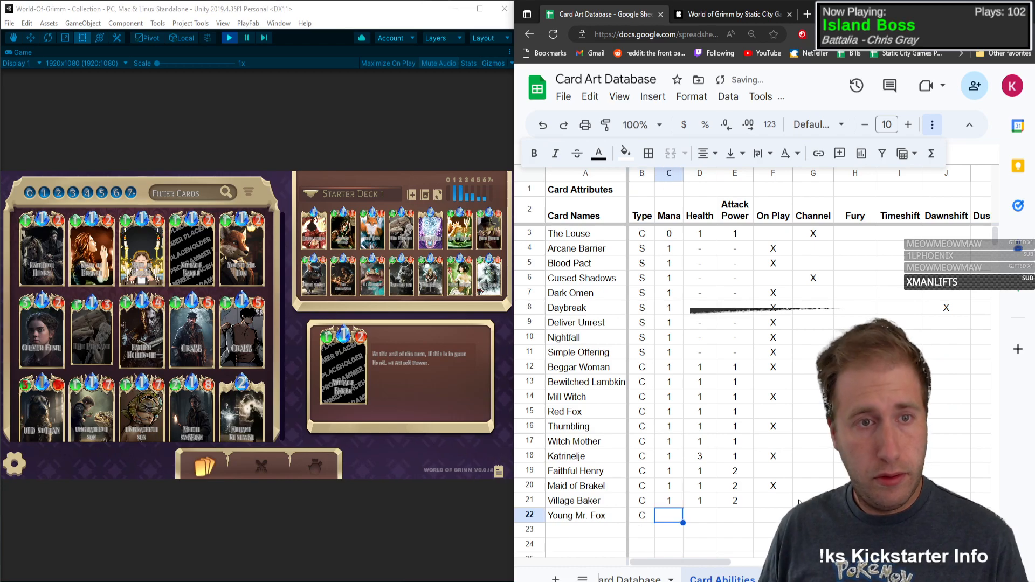
pyautogui.write('1')
pyautogui.press('Tab')
pyautogui.write('1')
pyautogui.press('Tab')
pyautogui.write('2')
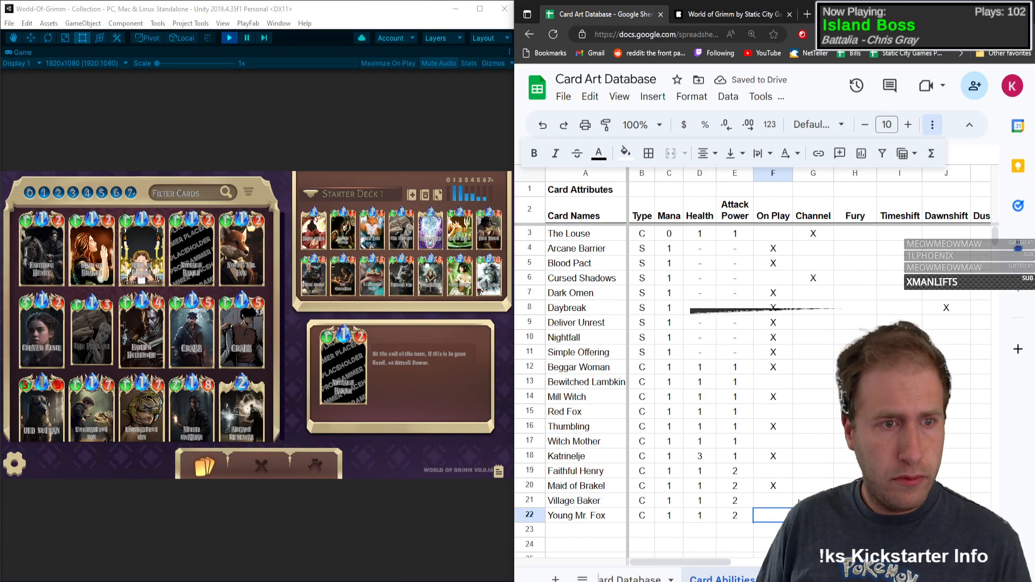
# Step: Open Young Mr. Fox's card details in the collection to read its ability and mark the card's On Play attribute with an X
pyautogui.click(265, 274)
pyautogui.scroll(1, 275, 324)
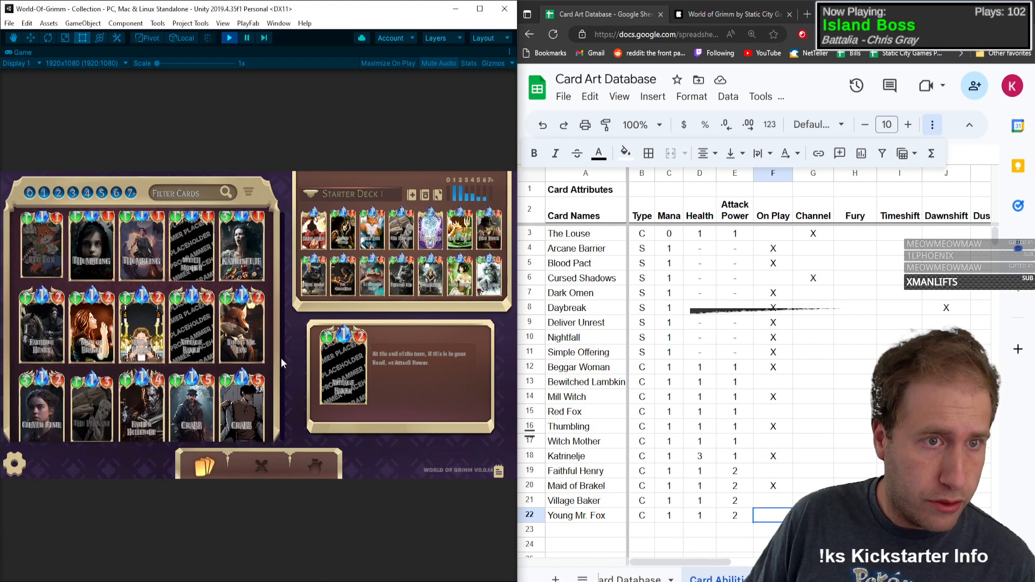
pyautogui.scroll(1, 282, 367)
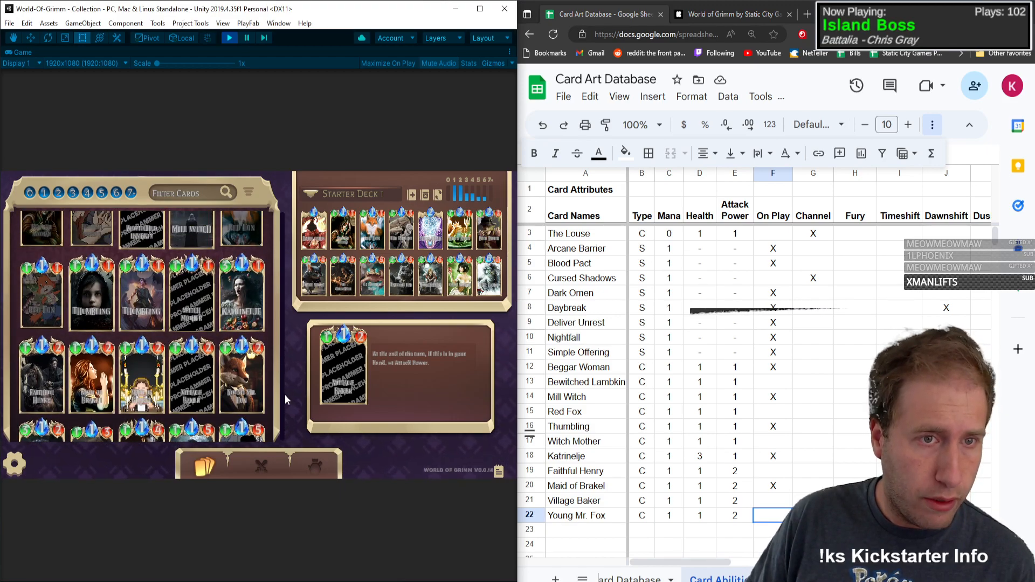
pyautogui.moveTo(239, 300)
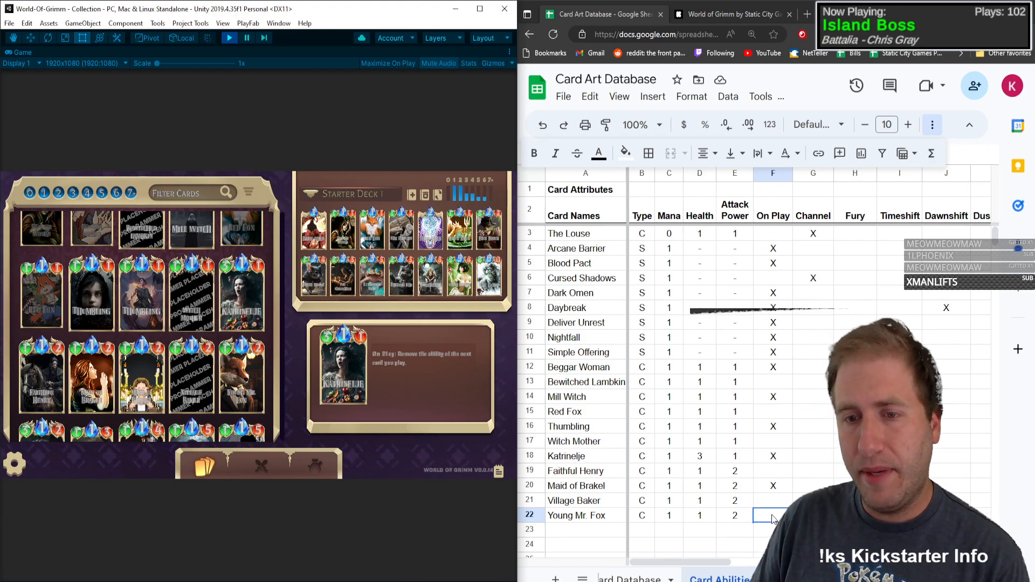
pyautogui.scroll(-2, 271, 351)
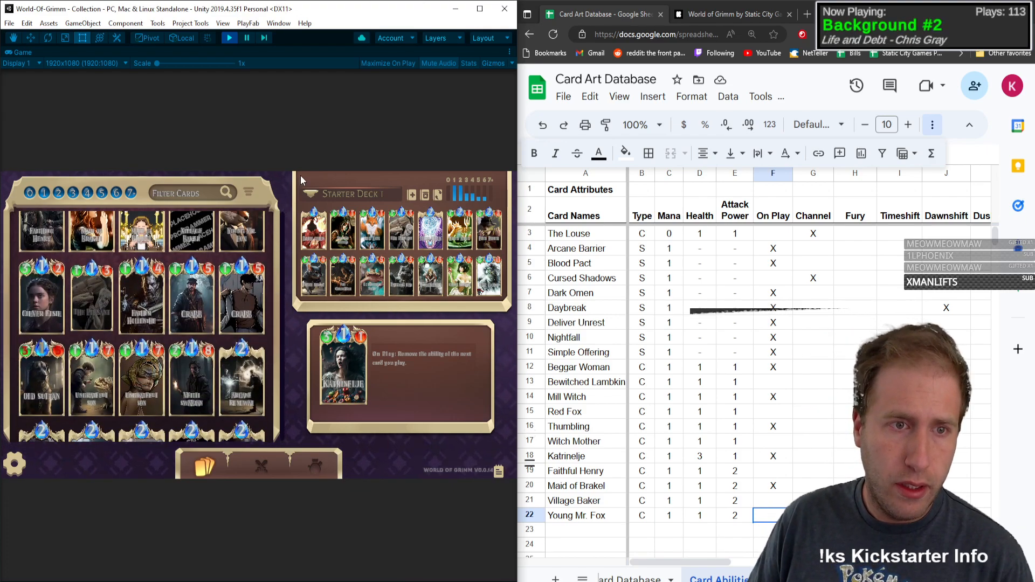
pyautogui.click(779, 521)
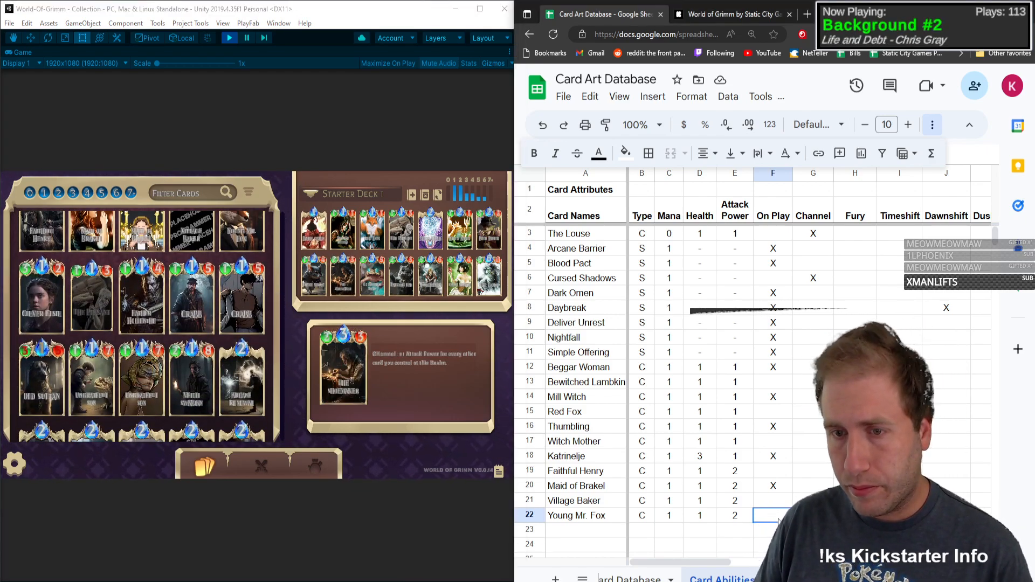
pyautogui.click(271, 270)
pyautogui.click(257, 228)
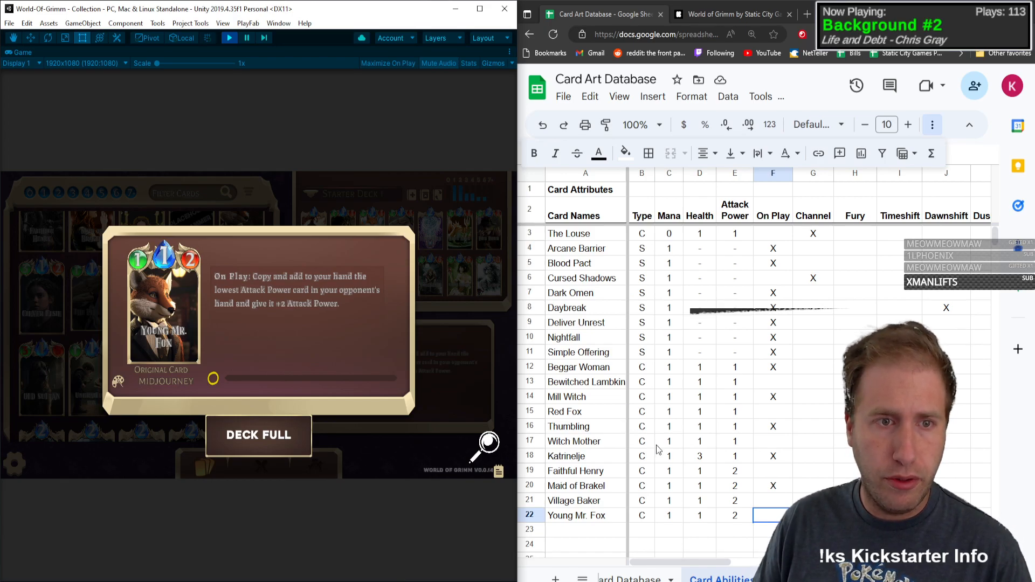
pyautogui.click(780, 517)
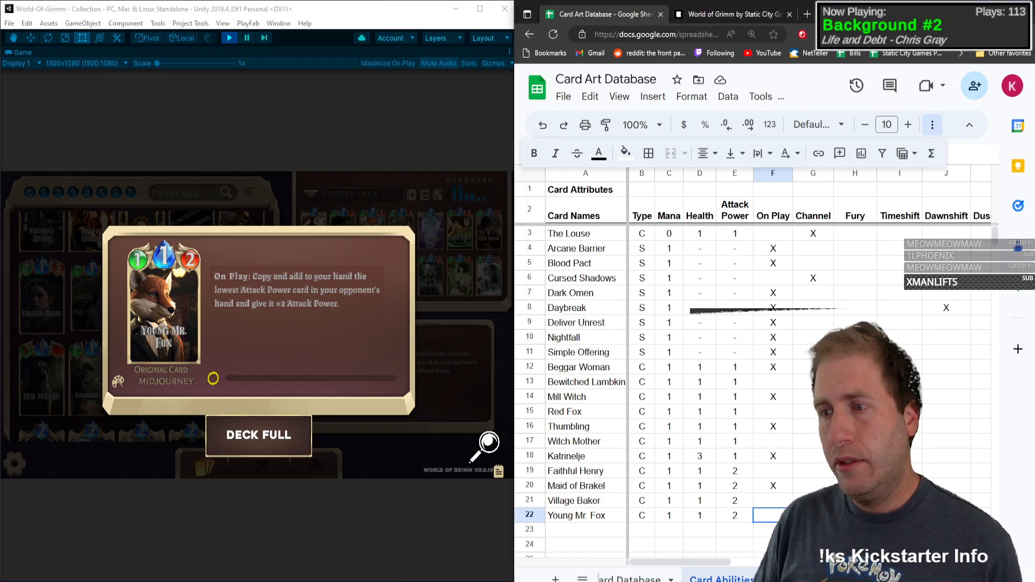
pyautogui.press('Tab')
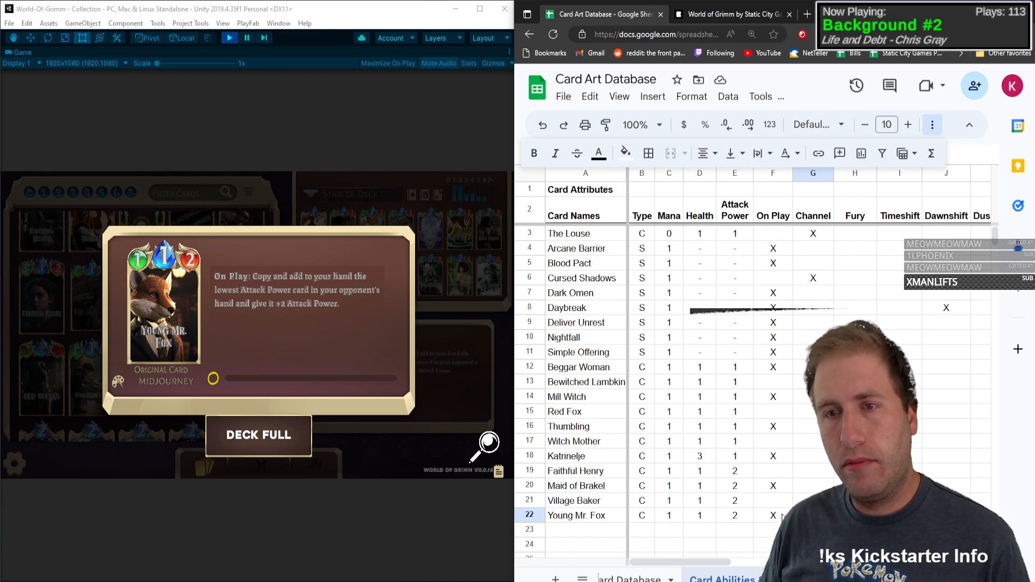
# Step: Insert a new attribute column between Draw and Persistent and title it Add
pyautogui.press('Right')
pyautogui.press('Right')
pyautogui.press('Right')
pyautogui.press('Right')
pyautogui.press('Right')
pyautogui.press('Right')
pyautogui.press('Right')
pyautogui.press('Right')
pyautogui.press('Right')
pyautogui.press('Right')
pyautogui.press('Right')
pyautogui.press('Right')
pyautogui.press('Right')
pyautogui.press('Right')
pyautogui.press('Left')
pyautogui.press('Left')
pyautogui.press('Left')
pyautogui.press('Left')
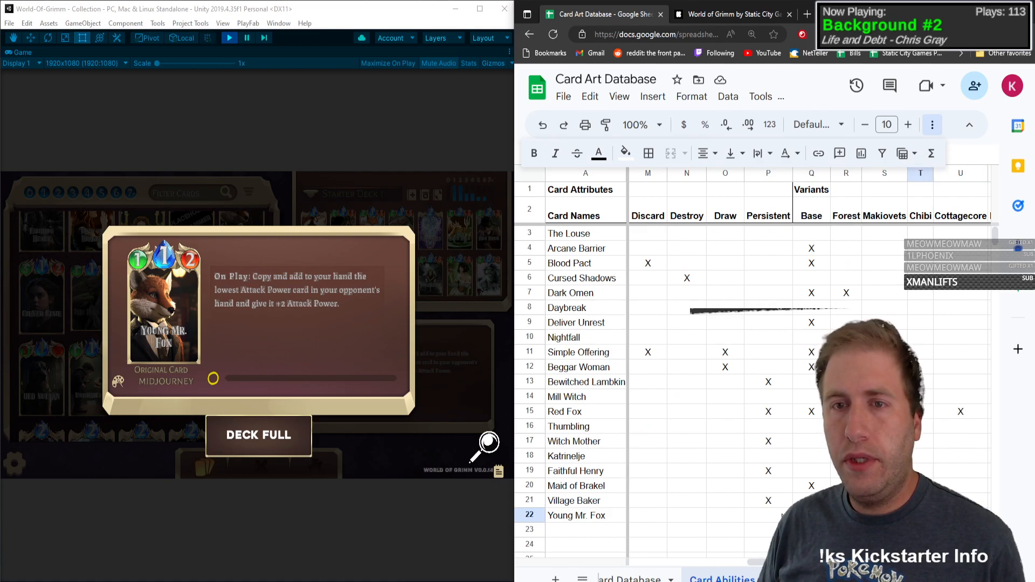
pyautogui.rightClick(769, 176)
pyautogui.click(825, 241)
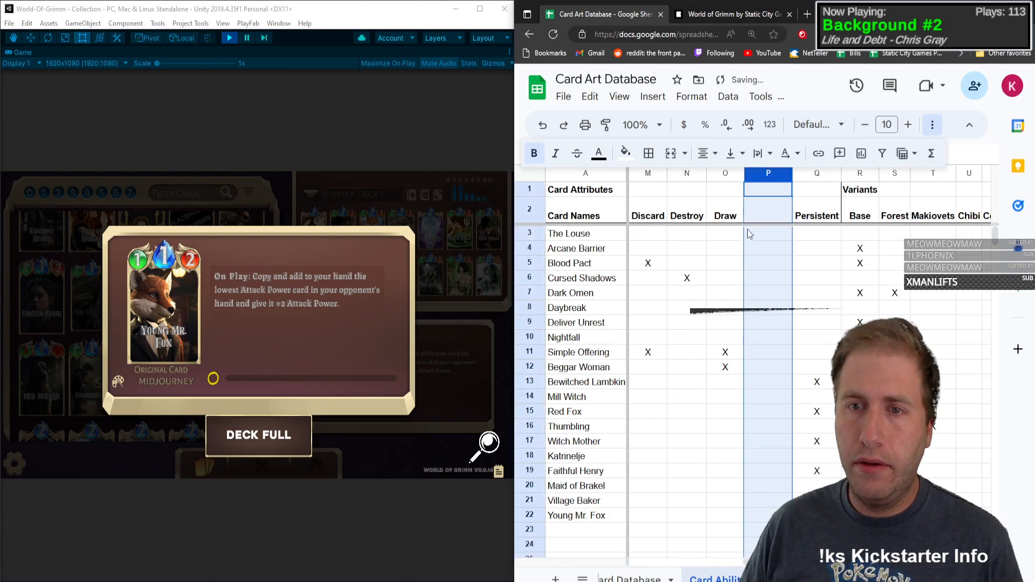
pyautogui.click(770, 216)
pyautogui.write('Add')
pyautogui.press('Return')
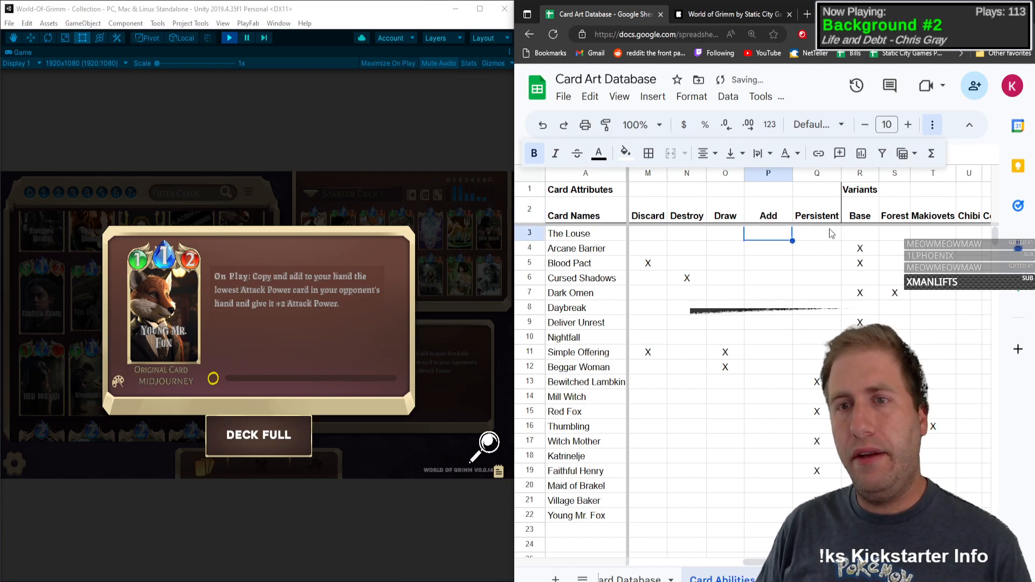
# Step: Mark Young Mr. Fox's Add attribute with an X and slightly narrow the Add column
pyautogui.click(770, 397)
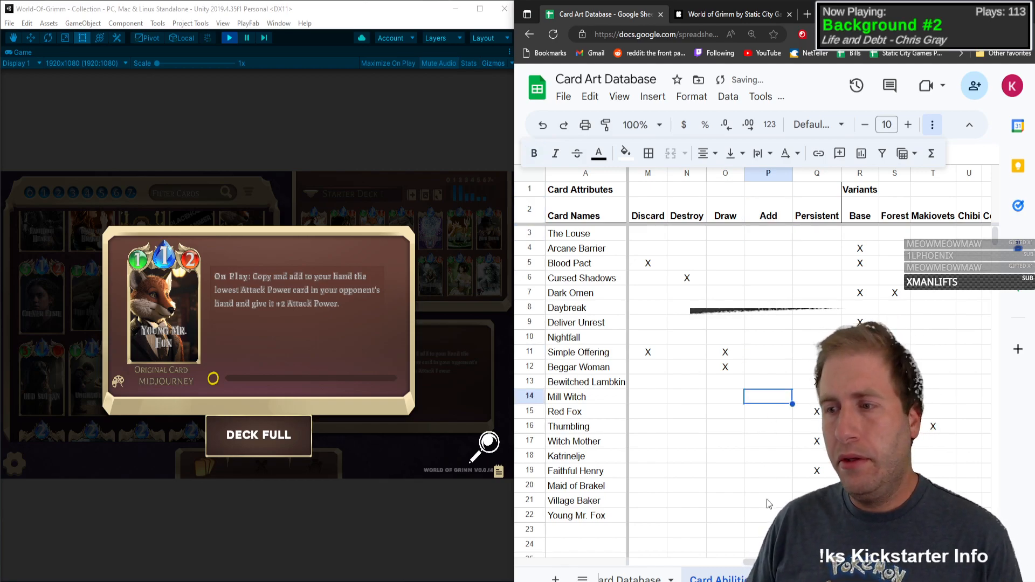
pyautogui.click(778, 516)
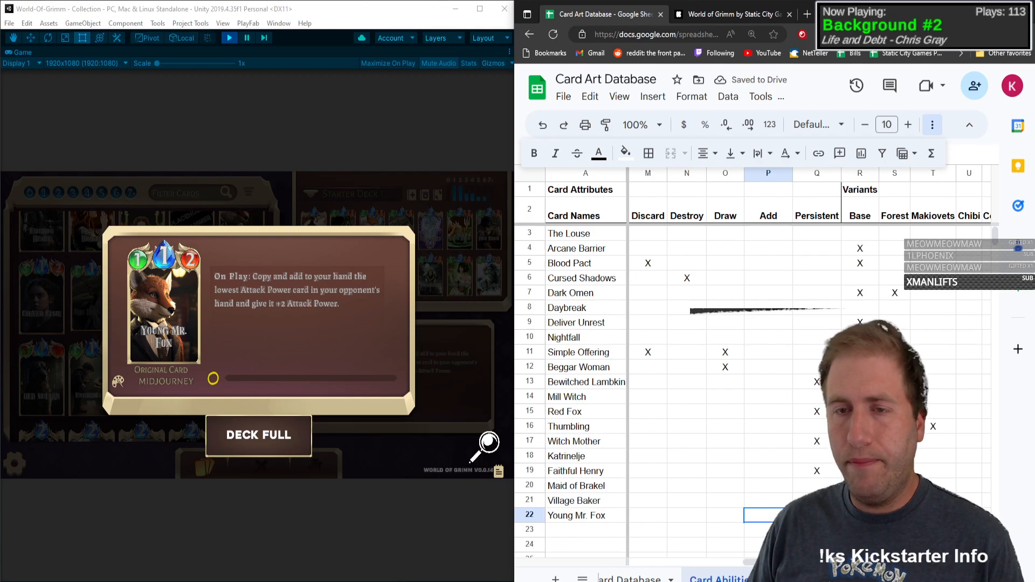
pyautogui.press('Left')
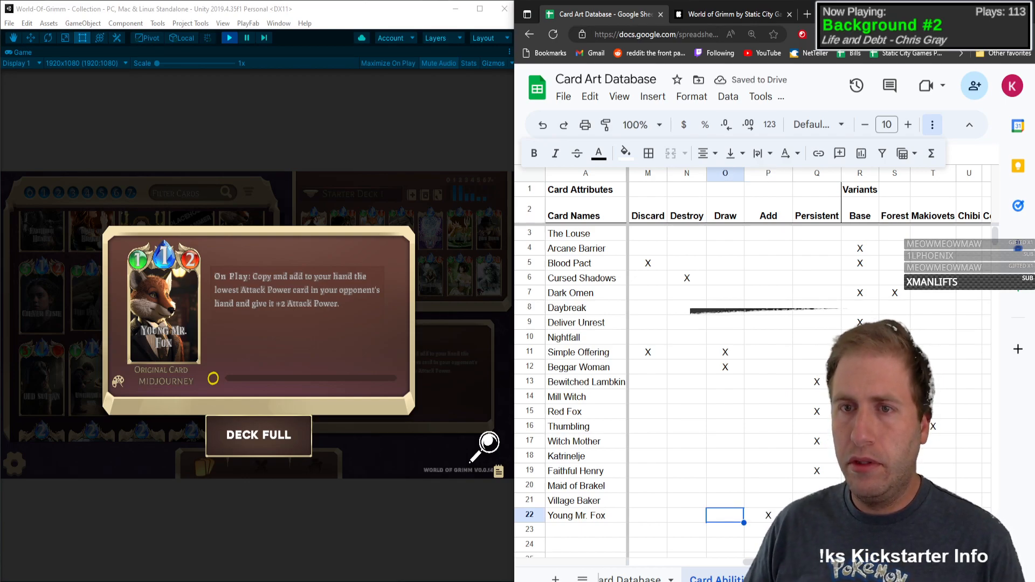
pyautogui.moveTo(791, 173); pyautogui.dragTo(781, 178)
pyautogui.click(760, 411)
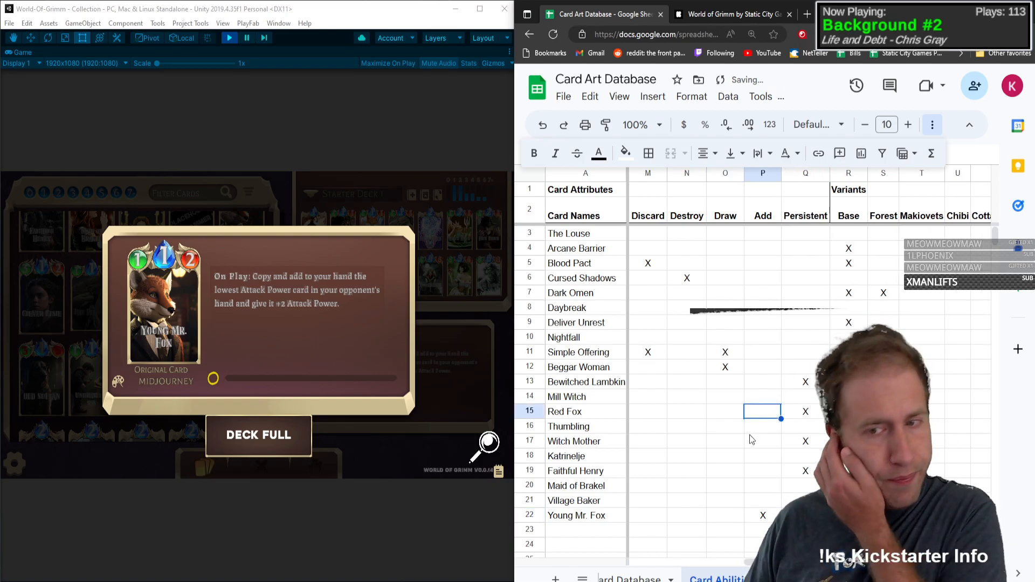
# Step: Close Young Mr. Fox's card details to return to the card collection
pyautogui.scroll(-3, 706, 394)
pyautogui.scroll(2, 724, 393)
pyautogui.click(698, 473)
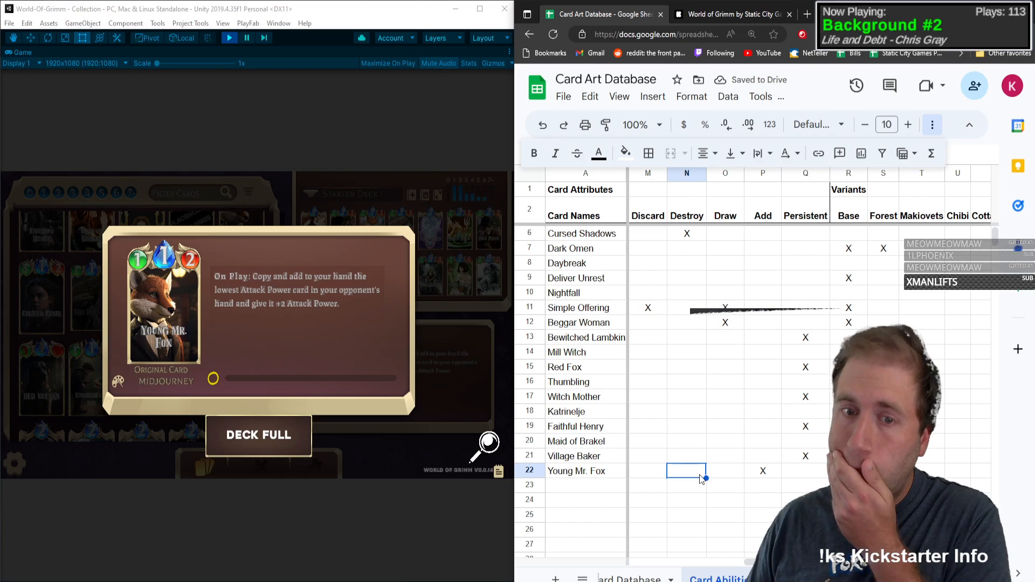
pyautogui.click(607, 487)
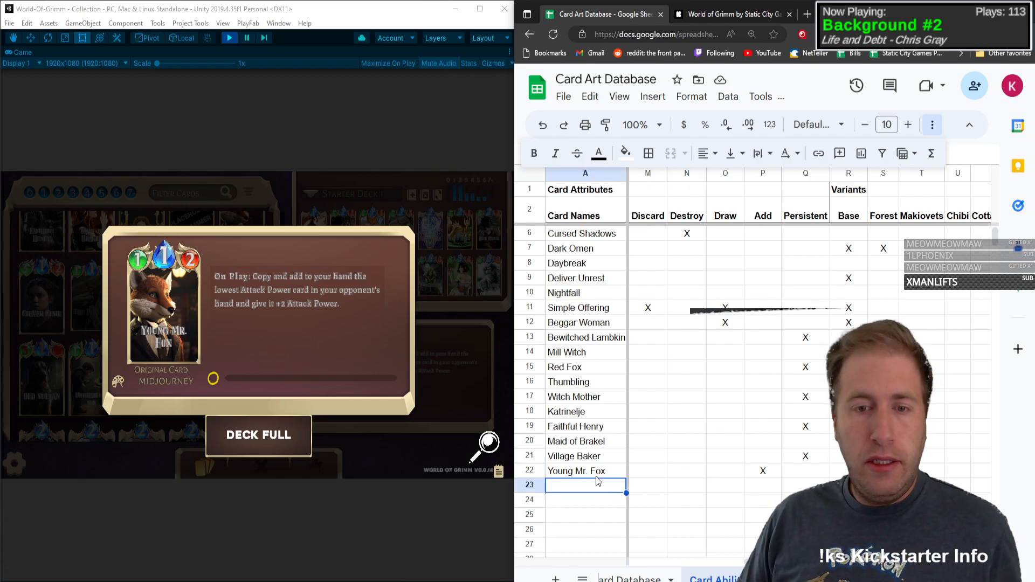
pyautogui.press('Up')
pyautogui.click(150, 329)
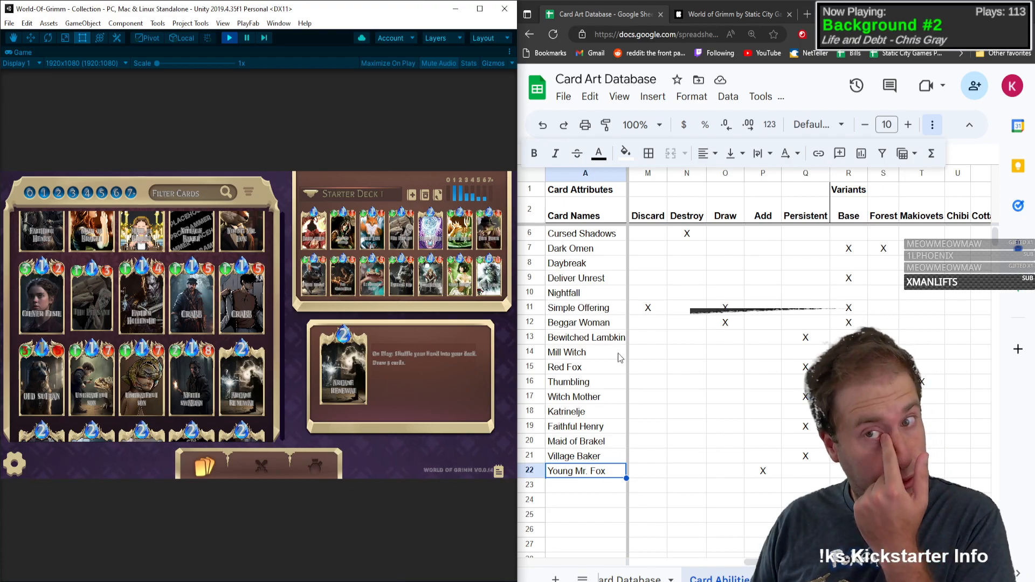
# Step: Insert a new attribute column between Add and Persistent, title it Hurt and narrow it
pyautogui.scroll(1, 618, 354)
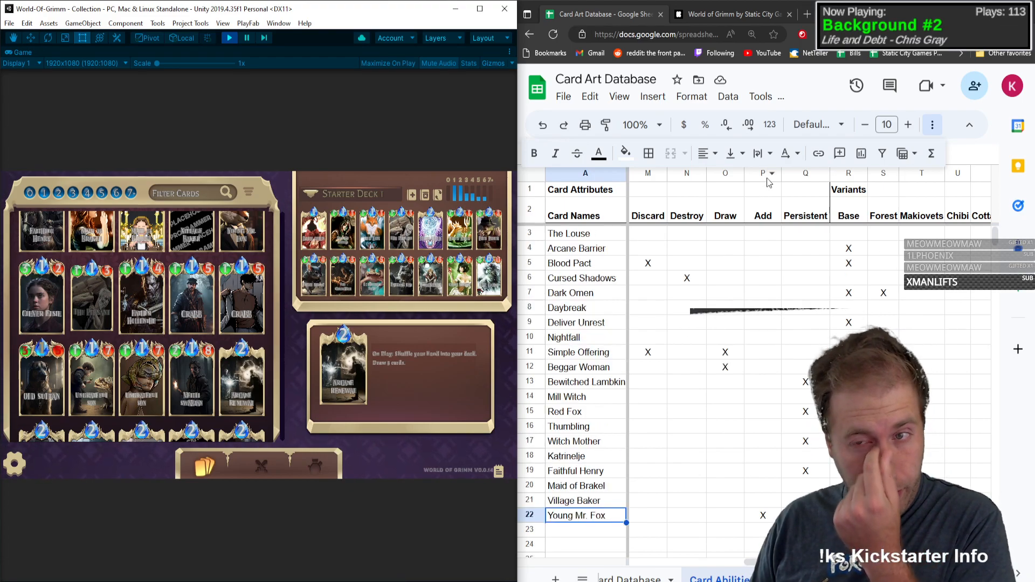
pyautogui.rightClick(794, 173)
pyautogui.click(835, 246)
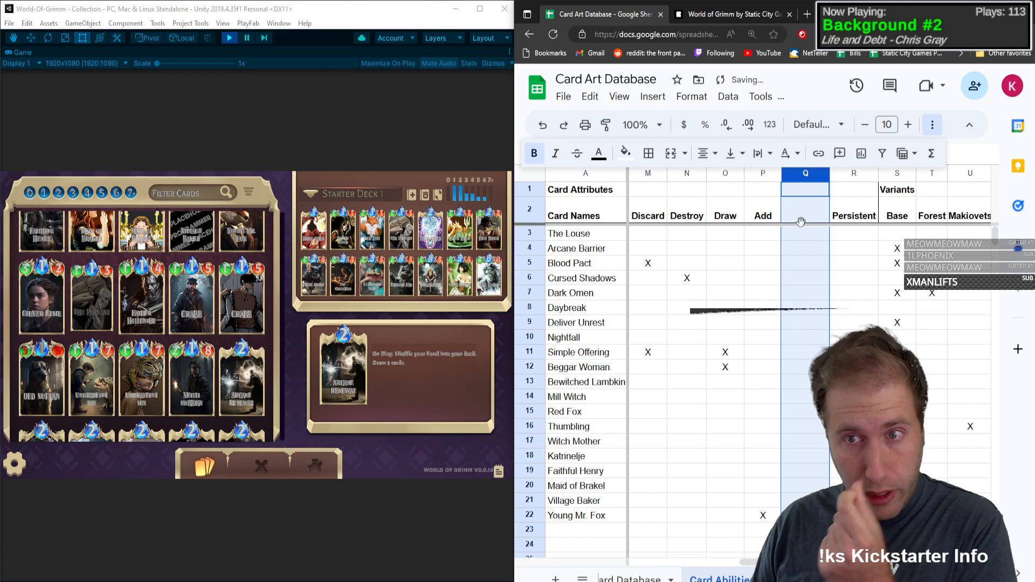
pyautogui.click(814, 216)
pyautogui.write('Hurt')
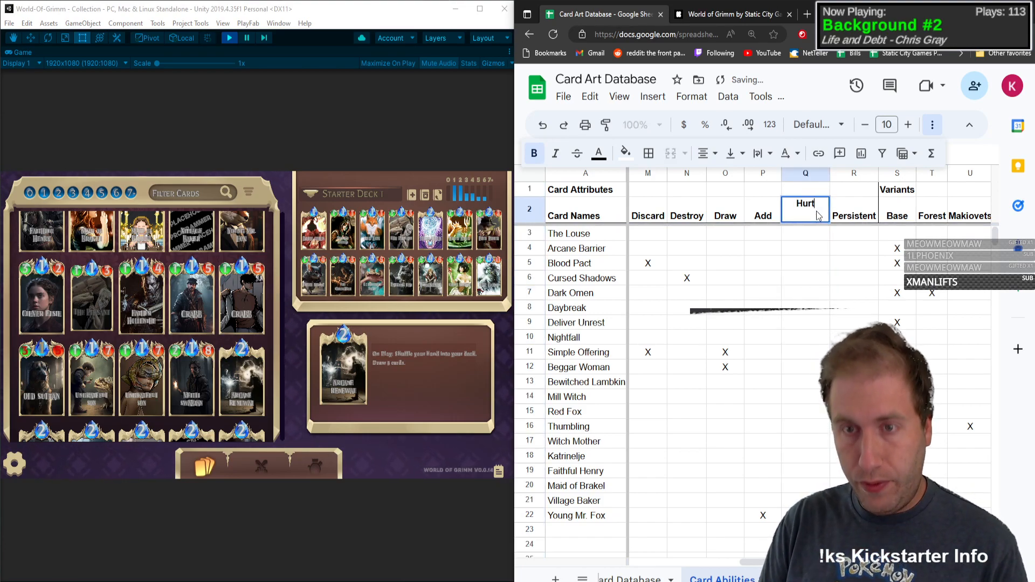
pyautogui.press('Return')
pyautogui.moveTo(830, 172); pyautogui.dragTo(817, 172)
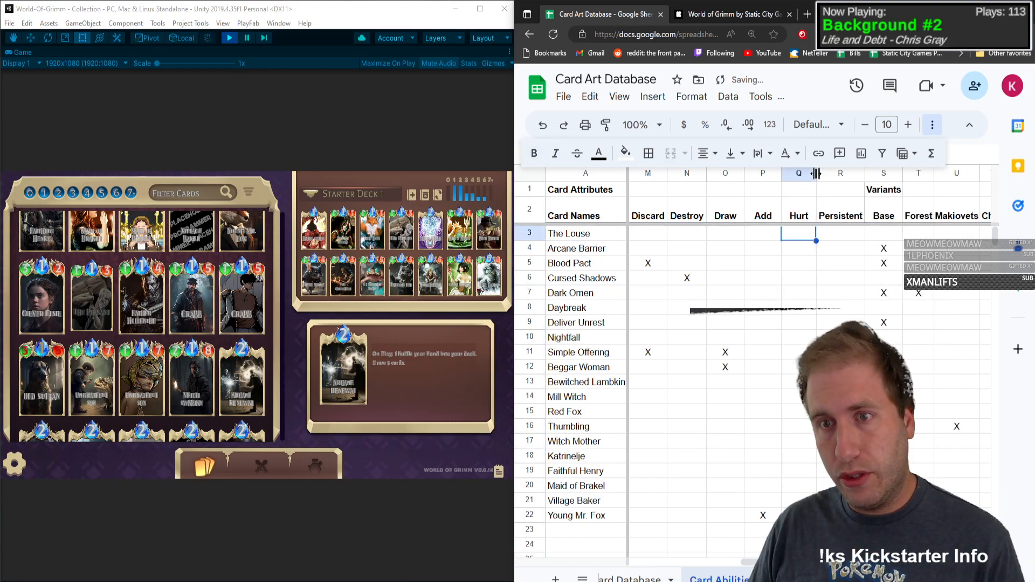
# Step: Mark Dark Omen's Hurt attribute with an X
pyautogui.click(787, 260)
pyautogui.press('Down')
pyautogui.press('Down')
pyautogui.press('Down')
pyautogui.press('Down')
pyautogui.press('Down')
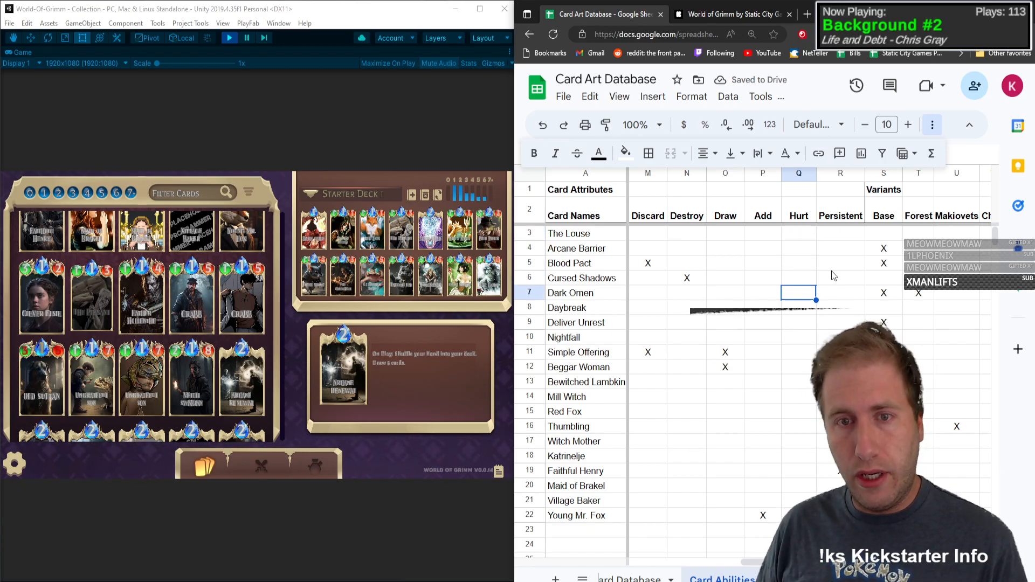
pyautogui.press('Up')
pyautogui.press('Up')
pyautogui.press('Up')
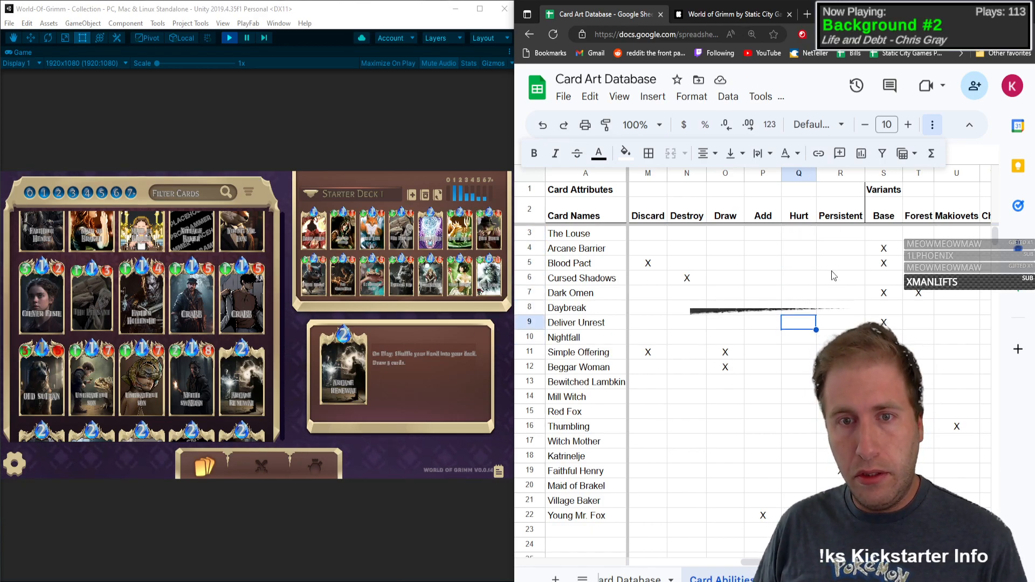
pyautogui.write('X')
pyautogui.press('Return')
# Step: Mark Mill Witch's Hurt attribute with an X and review the remaining cards down to Young Mr. Fox
pyautogui.press('Down')
pyautogui.press('Down')
pyautogui.press('Down')
pyautogui.press('Down')
pyautogui.press('Down')
pyautogui.press('Down')
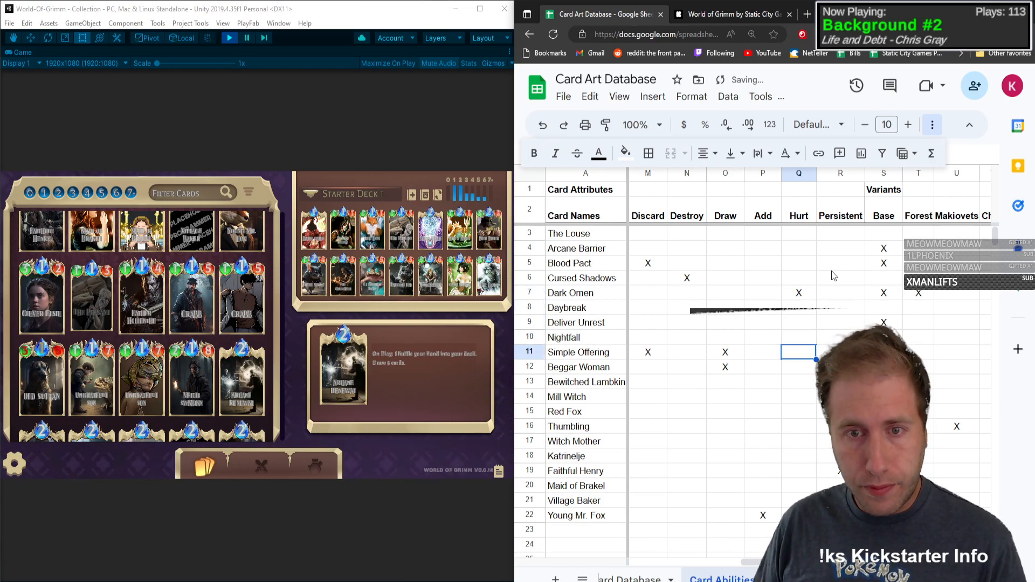
pyautogui.write('X')
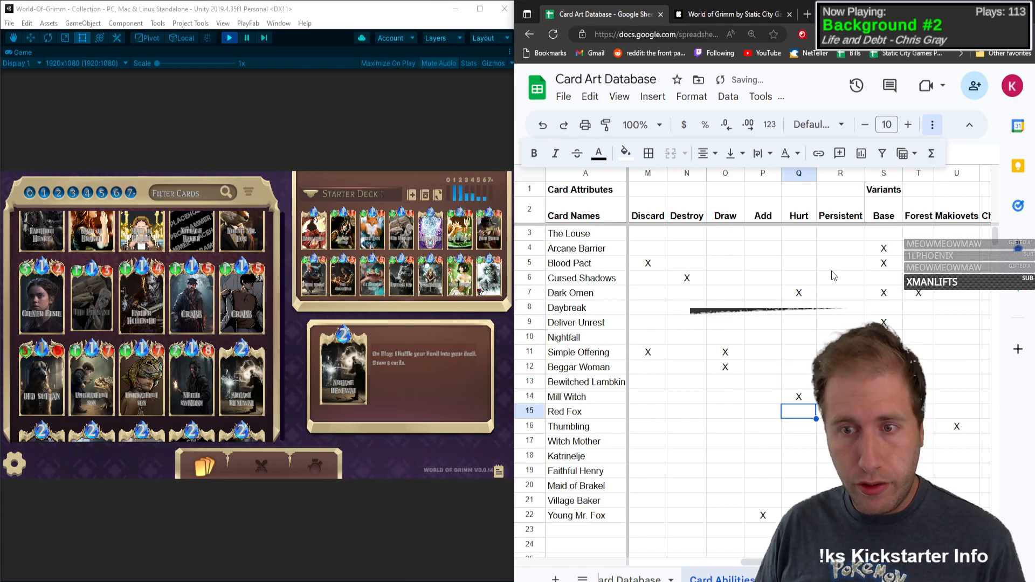
pyautogui.press('Return')
pyautogui.press('Down')
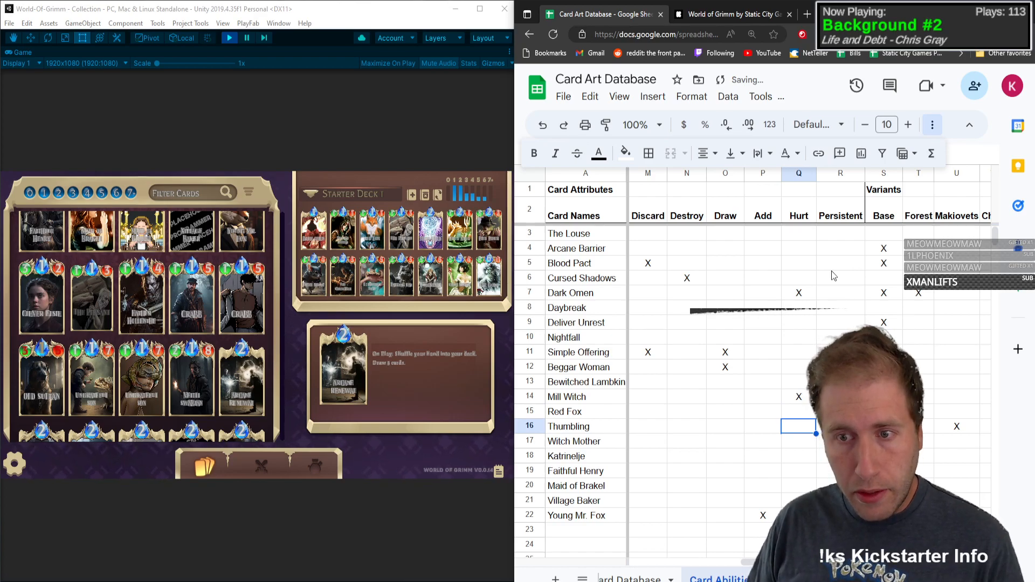
pyautogui.press('Down')
pyautogui.press('Down')
pyautogui.press('Down')
pyautogui.press('Down')
pyautogui.press('Down')
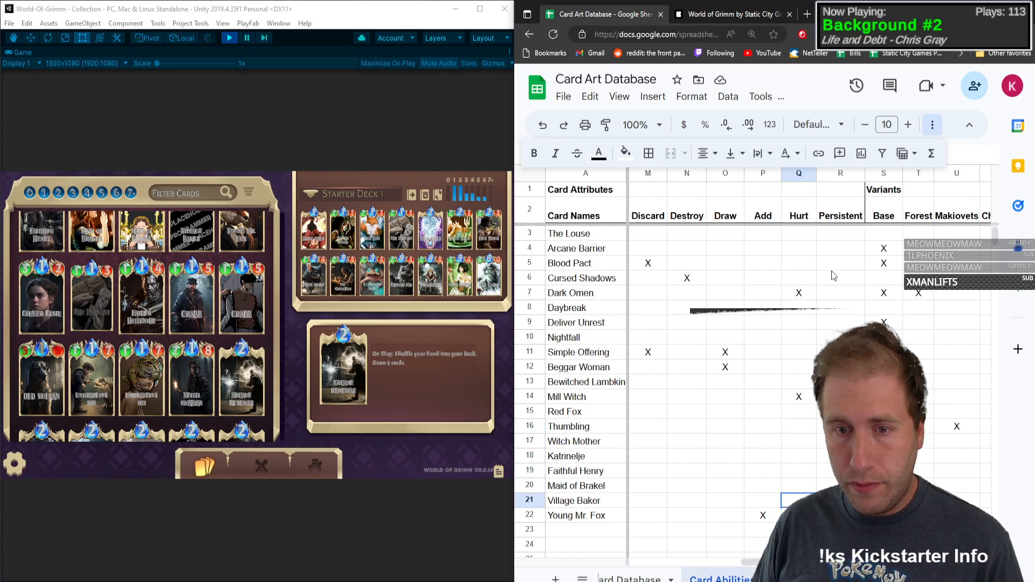
pyautogui.press('Down')
pyautogui.press('Down')
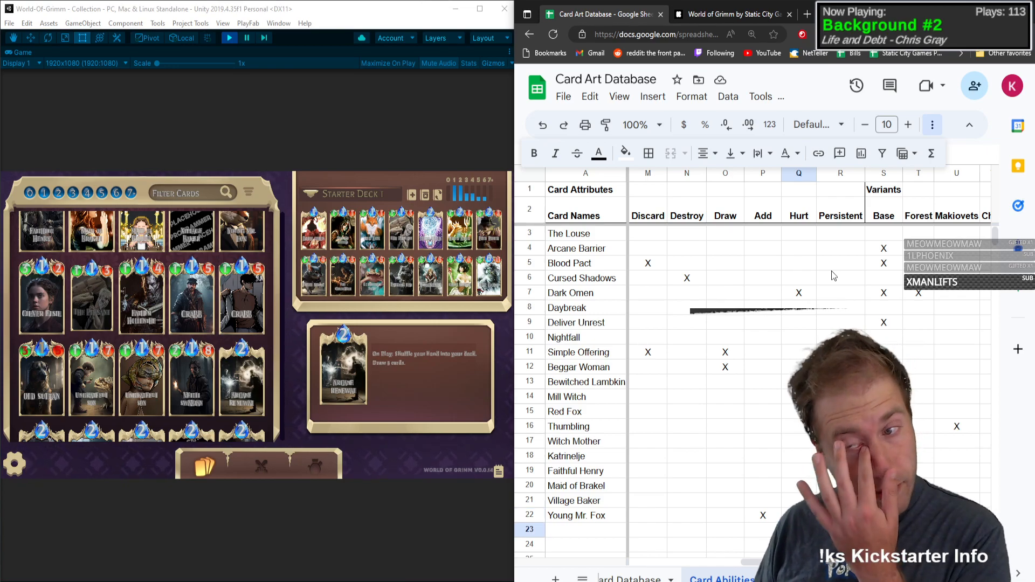
# Step: Add Clever Elsie in the next row with Type C, Mana 1, Health 3 and Attack Power 2
pyautogui.press('Home')
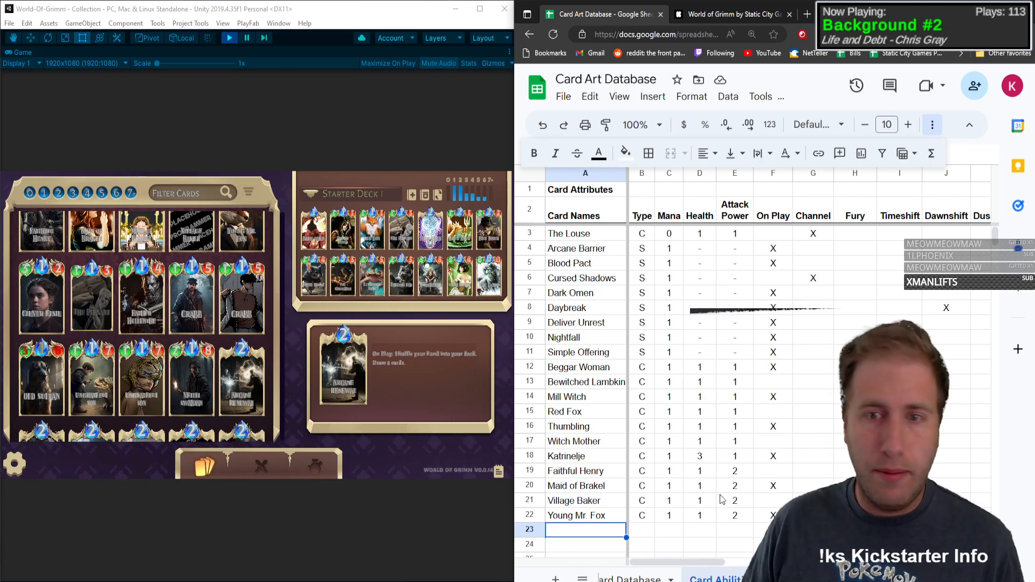
pyautogui.scroll(-5, 735, 408)
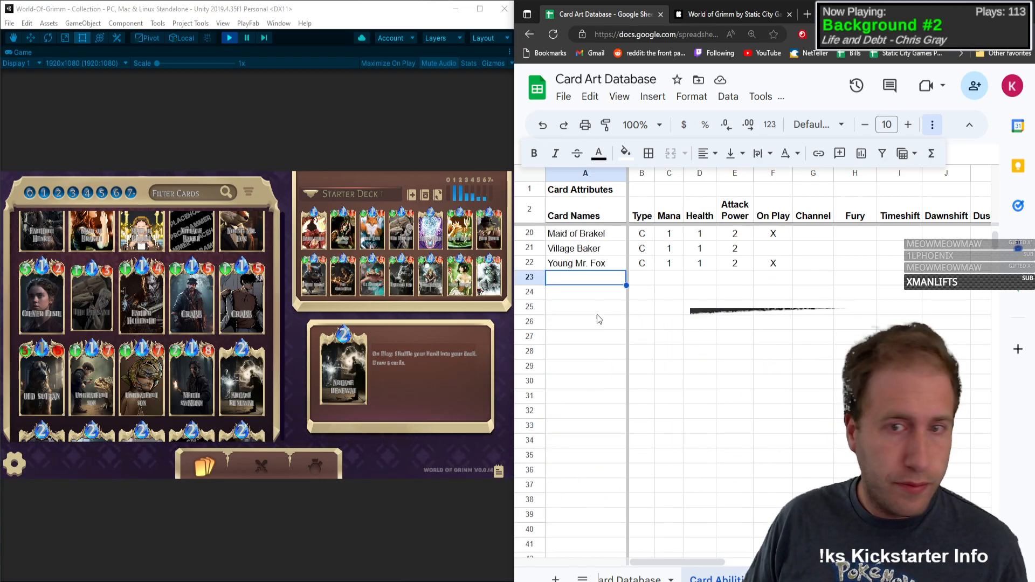
pyautogui.write('Clever ')
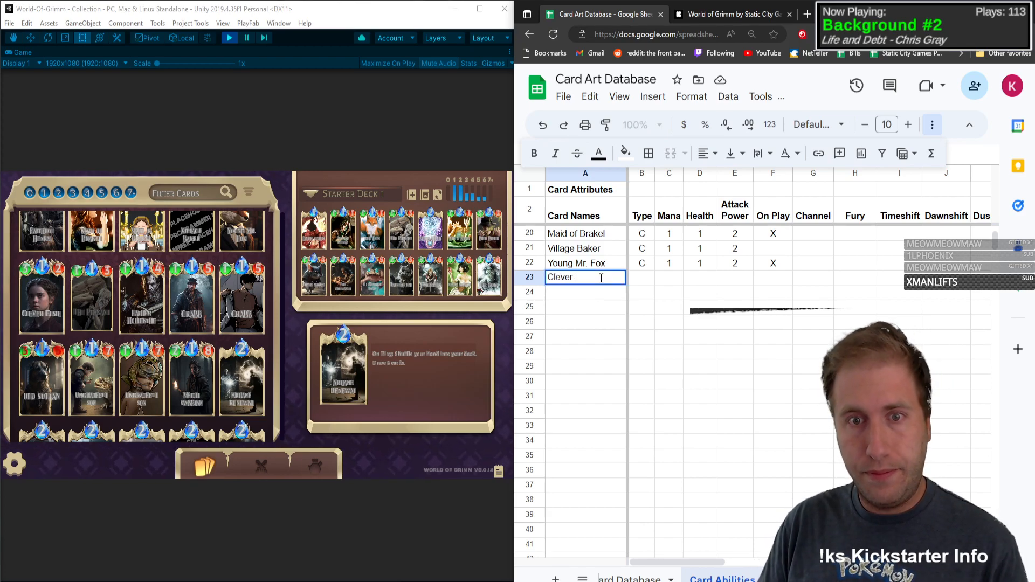
pyautogui.write('Elsie')
pyautogui.press('Tab')
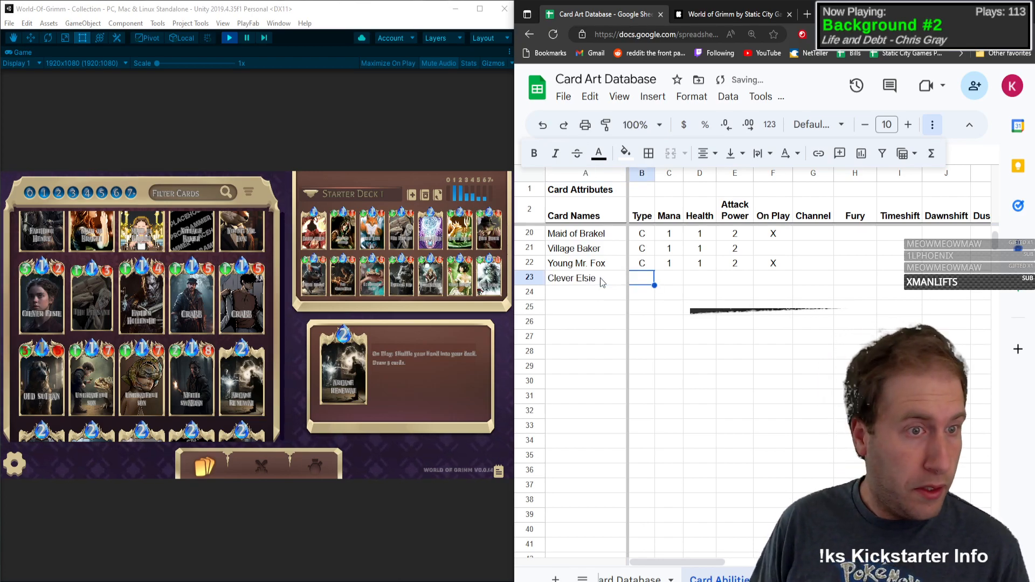
pyautogui.write('C')
pyautogui.press('Tab')
pyautogui.write('1')
pyautogui.press('Tab')
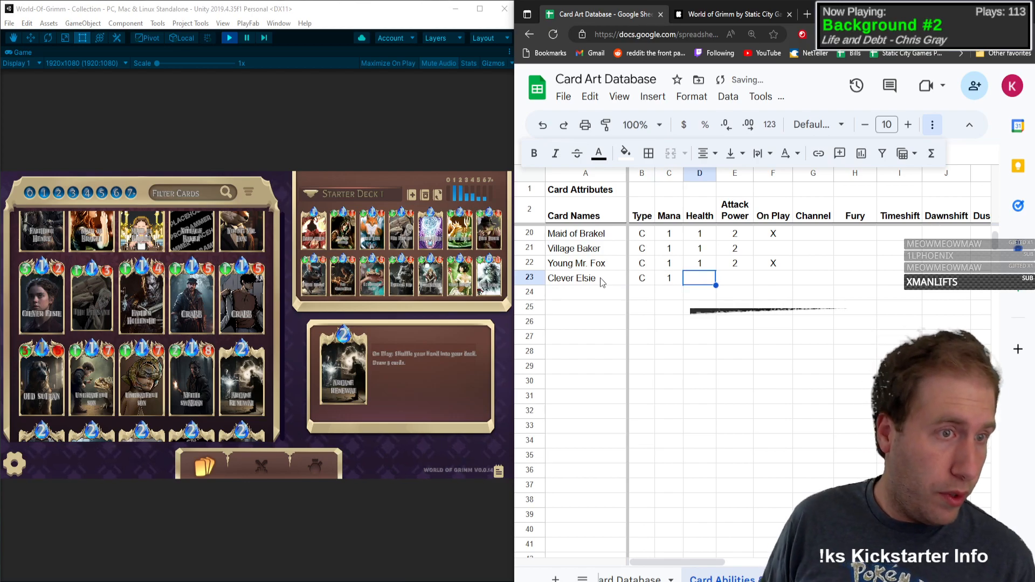
pyautogui.write('3')
pyautogui.press('Tab')
pyautogui.write('2')
pyautogui.press('Tab')
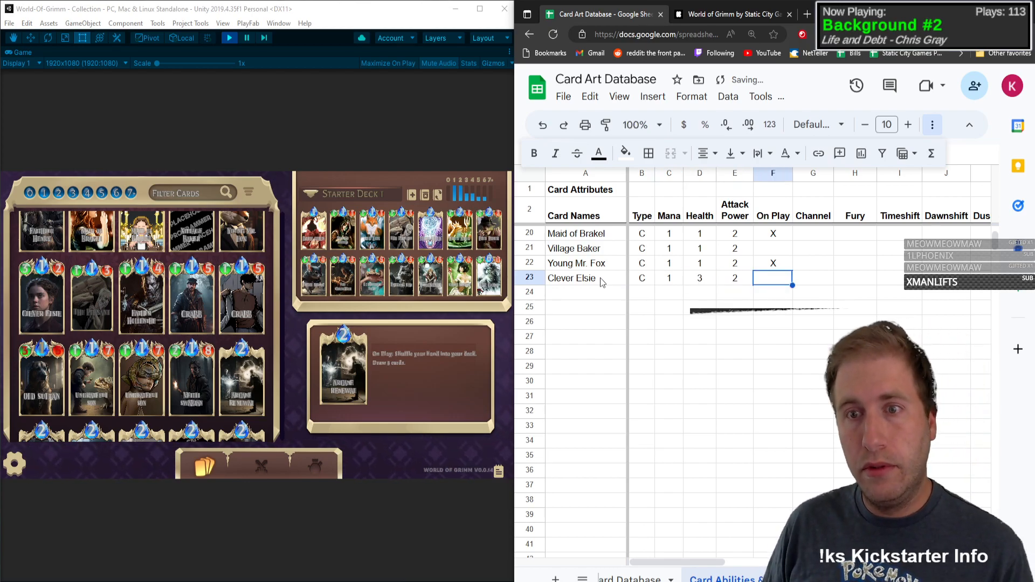
# Step: Check Clever Elsie's ability in the card collection and mark the card's Fury and Timeshift attributes with an X
pyautogui.click(29, 298)
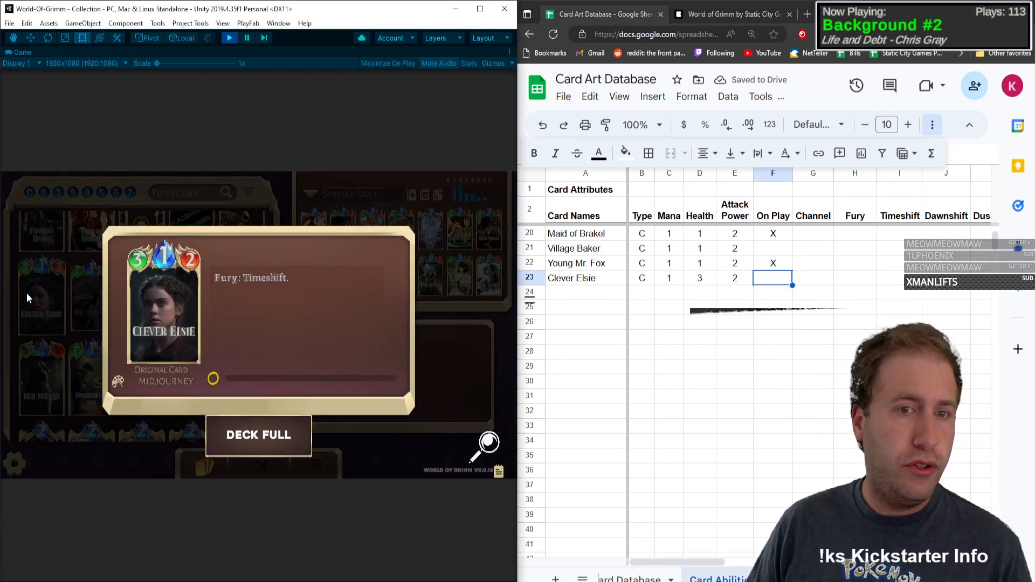
pyautogui.press('Tab')
pyautogui.press('Tab')
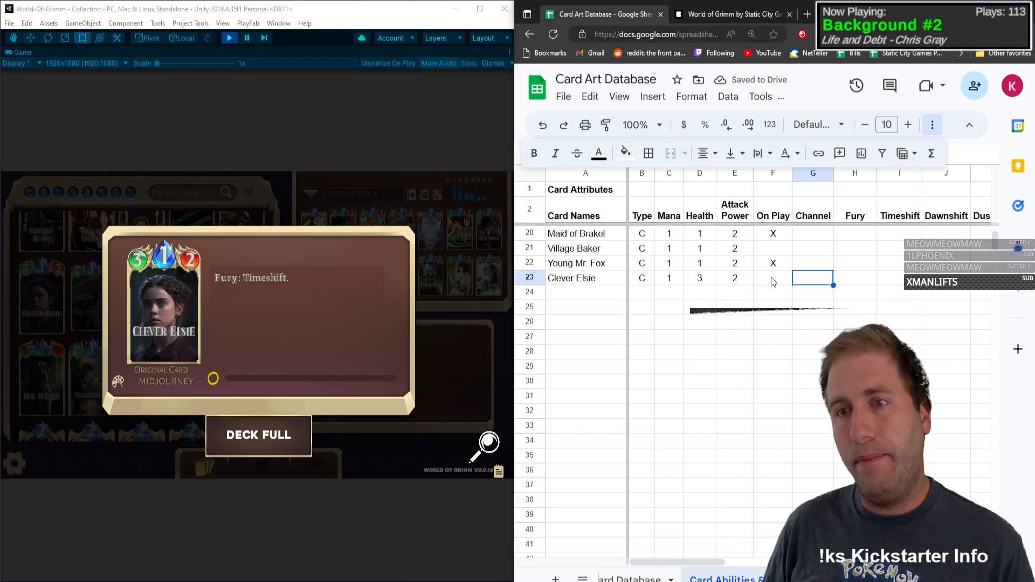
pyautogui.write('X')
pyautogui.press('Tab')
pyautogui.write('X')
pyautogui.press('Tab')
pyautogui.hotkey('shift', 'Tab')
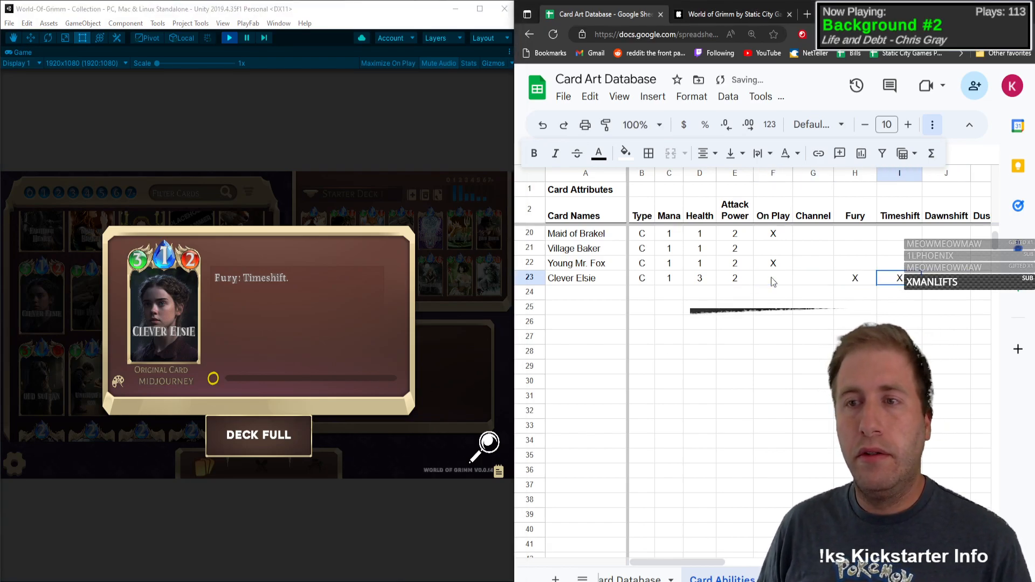
pyautogui.press('Down')
pyautogui.press('Left')
pyautogui.press('Left')
pyautogui.press('Left')
pyautogui.press('Left')
pyautogui.press('Left')
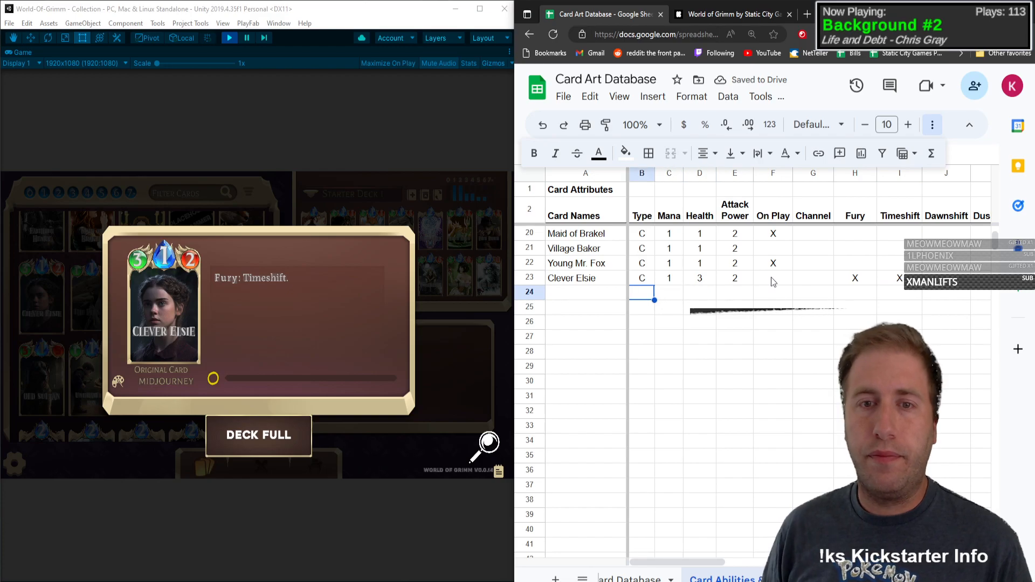
pyautogui.click(129, 324)
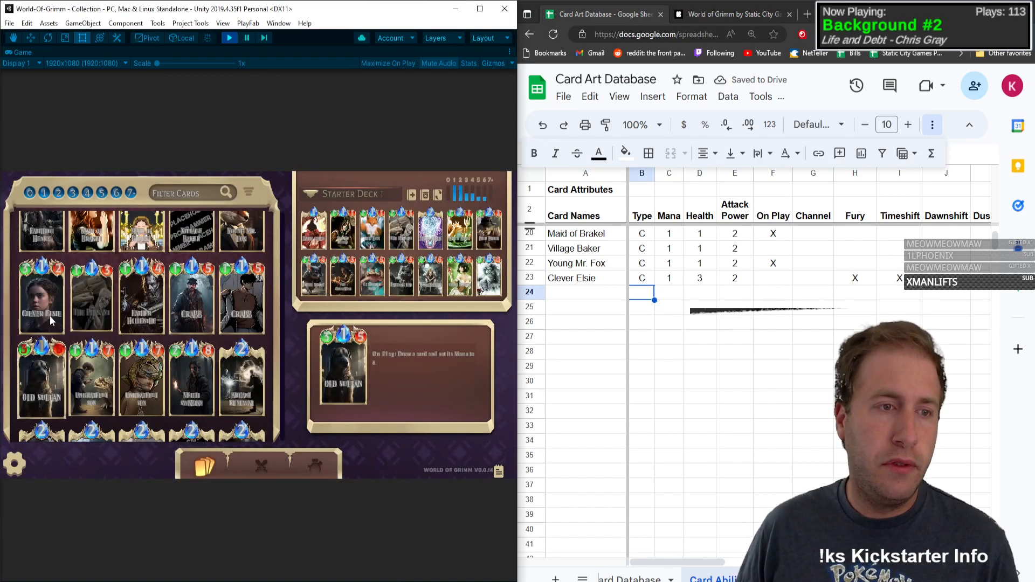
# Step: Add The Peasant in the next row with Type C and fill in its mana and stats
pyautogui.click(605, 296)
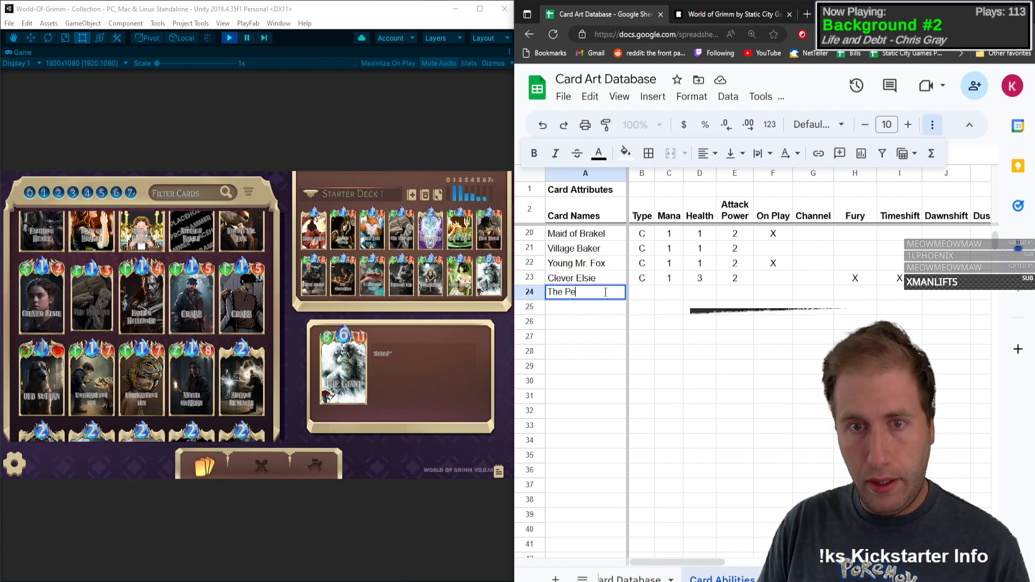
pyautogui.write('The Peasant')
pyautogui.press('Tab')
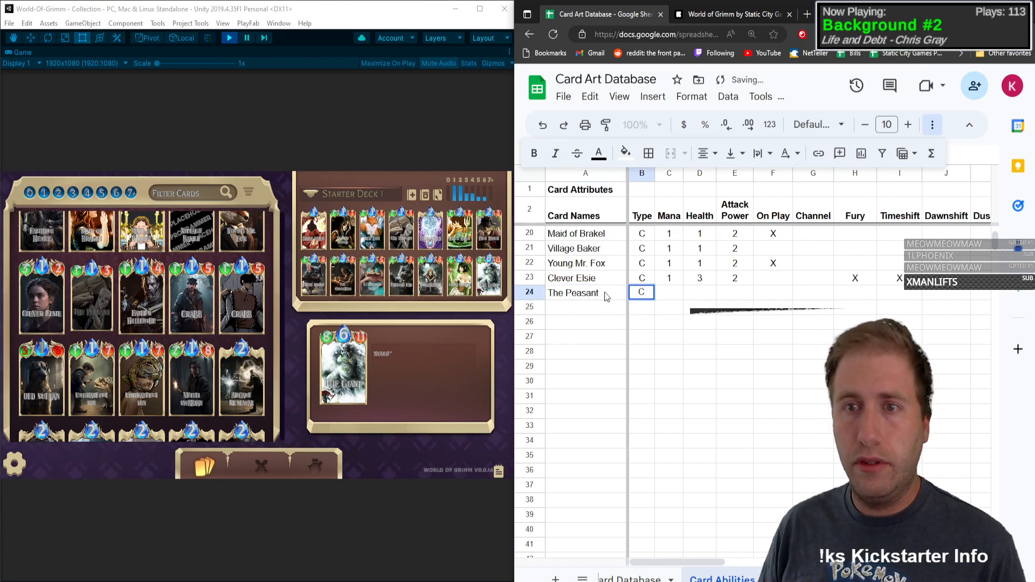
pyautogui.press('Tab')
pyautogui.press('Tab')
pyautogui.press('Tab')
pyautogui.press('Tab')
pyautogui.press('Tab')
pyautogui.press('Tab')
pyautogui.press('Tab')
pyautogui.press('Tab')
pyautogui.press('Tab')
pyautogui.press('Tab')
pyautogui.press('Tab')
pyautogui.press('Tab')
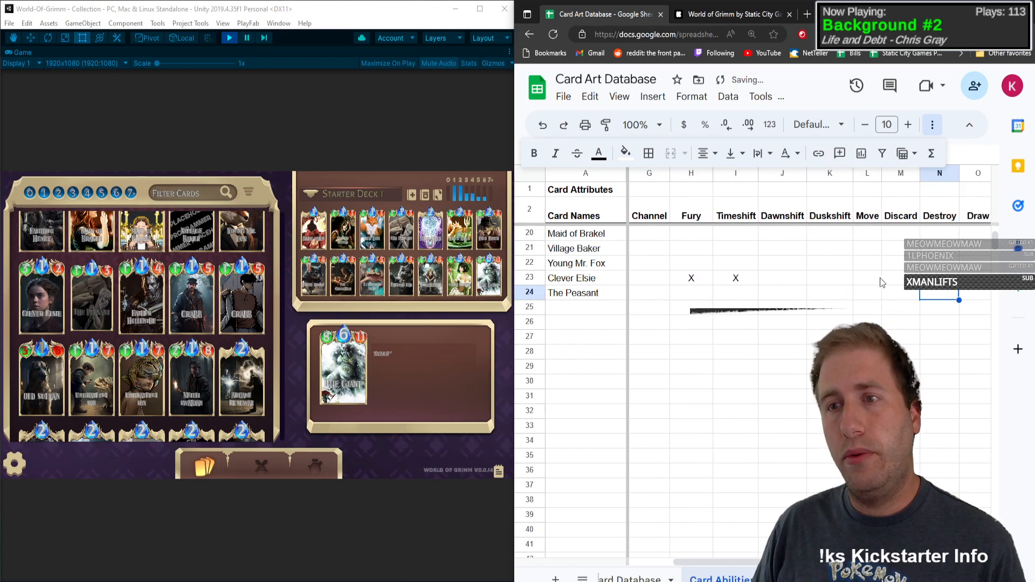
# Step: Insert a column between Persistent and the Base variant column and head it No Ability
pyautogui.press('Tab')
pyautogui.press('Tab')
pyautogui.press('Tab')
pyautogui.press('Tab')
pyautogui.press('Tab')
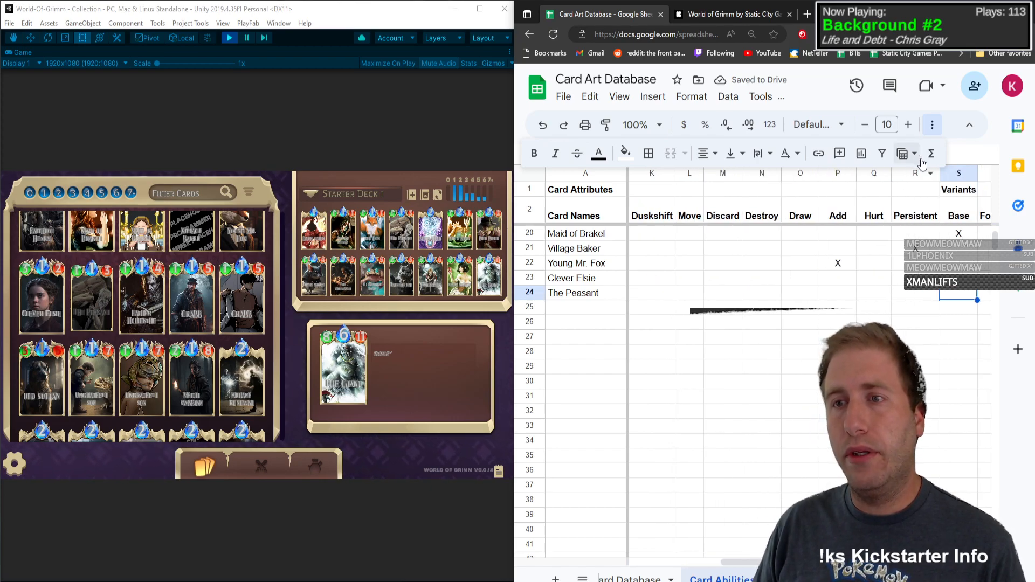
pyautogui.rightClick(952, 174)
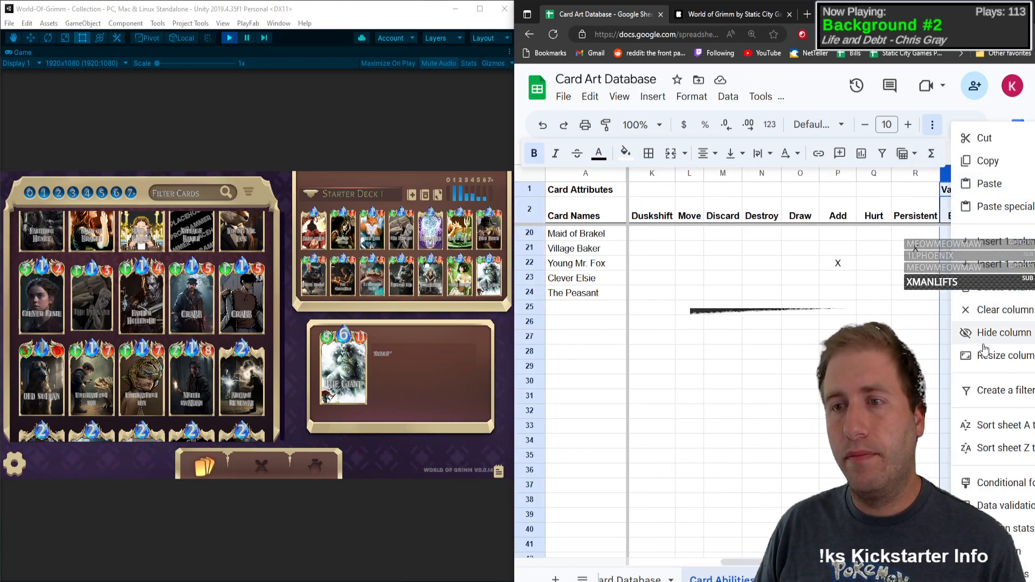
pyautogui.click(996, 243)
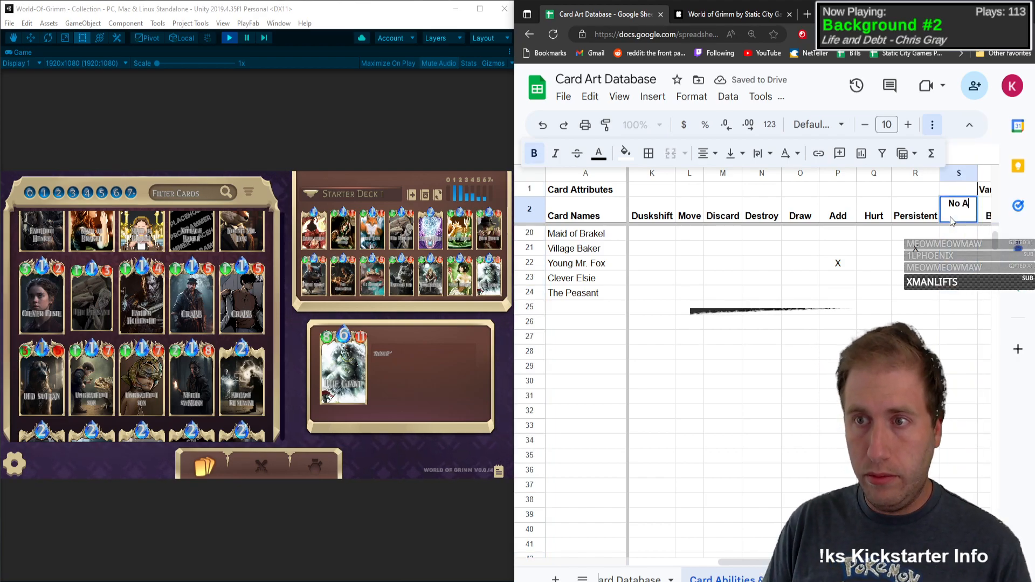
pyautogui.press('Return')
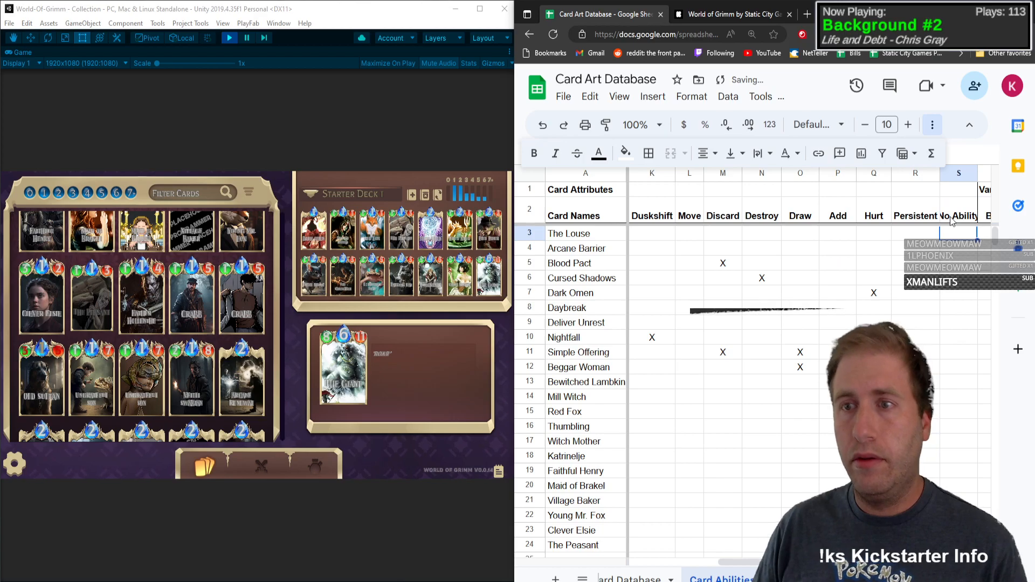
# Step: Widen the No Ability column slightly and set its header text to wrap
pyautogui.click(958, 218)
pyautogui.click(708, 154)
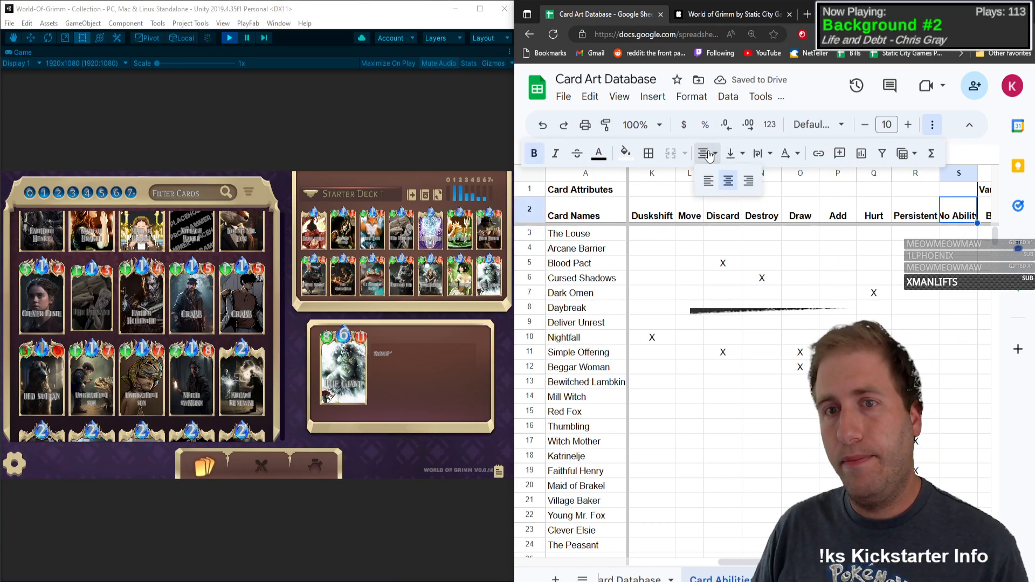
pyautogui.click(764, 160)
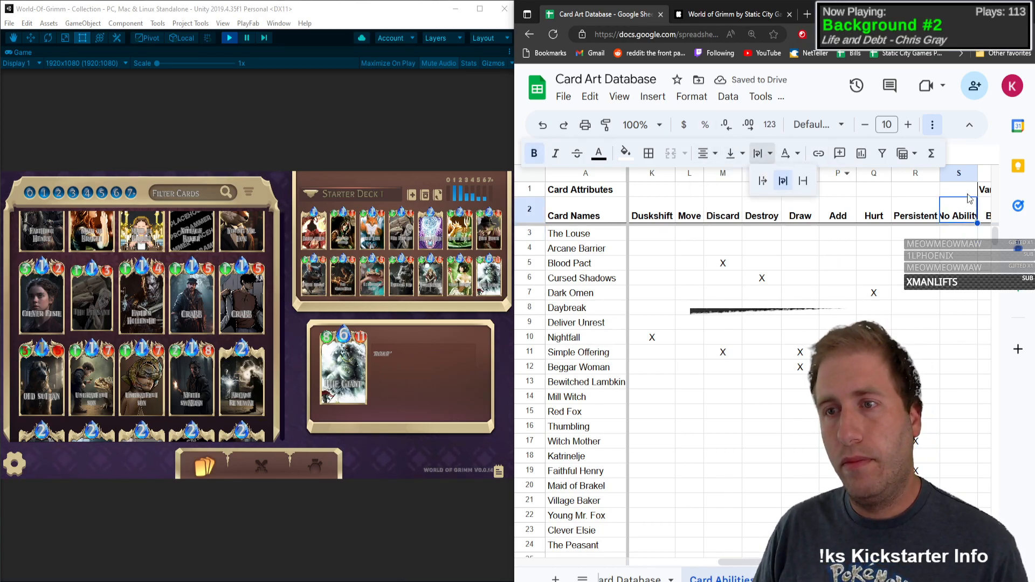
pyautogui.moveTo(977, 174)
pyautogui.mouseDown()
pyautogui.moveTo(966, 175)
pyautogui.moveTo(980, 174)
pyautogui.mouseUp()
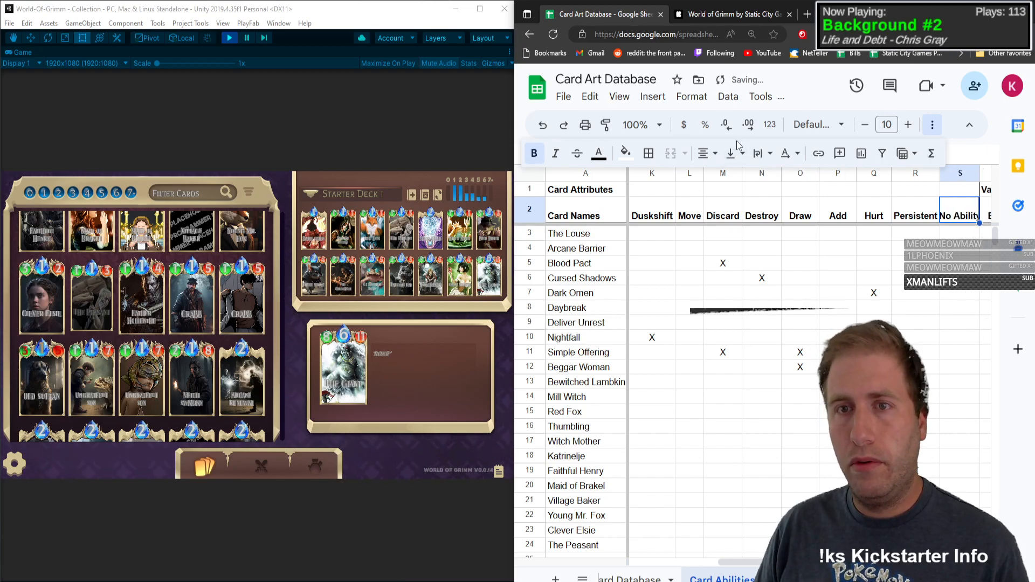
pyautogui.click(761, 158)
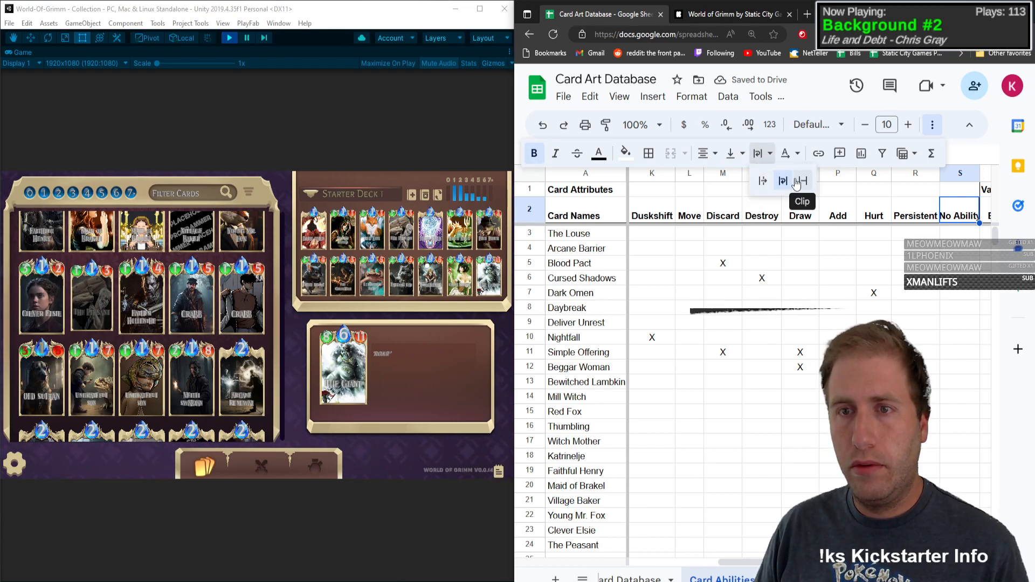
pyautogui.click(803, 180)
pyautogui.click(766, 158)
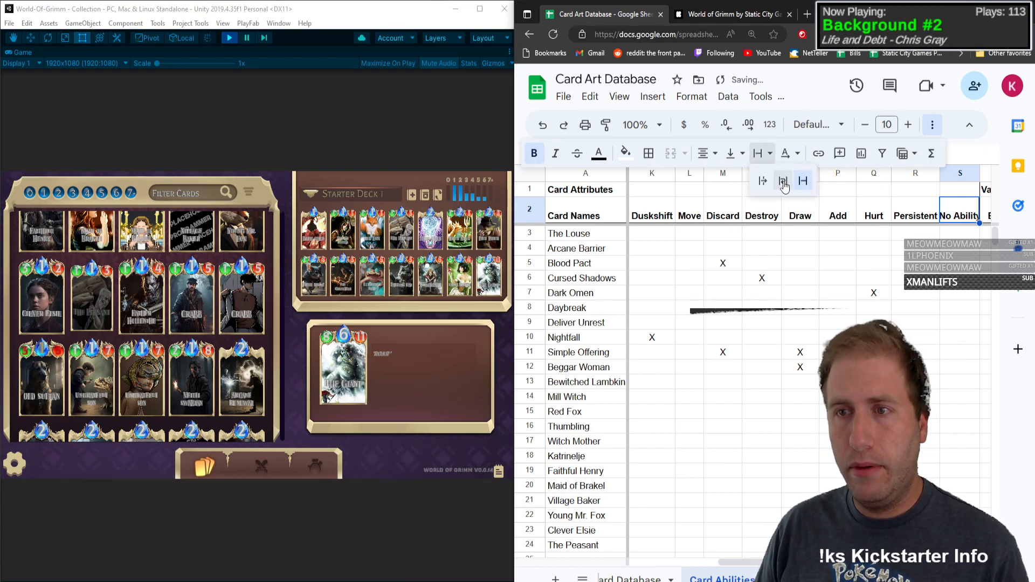
pyautogui.click(783, 182)
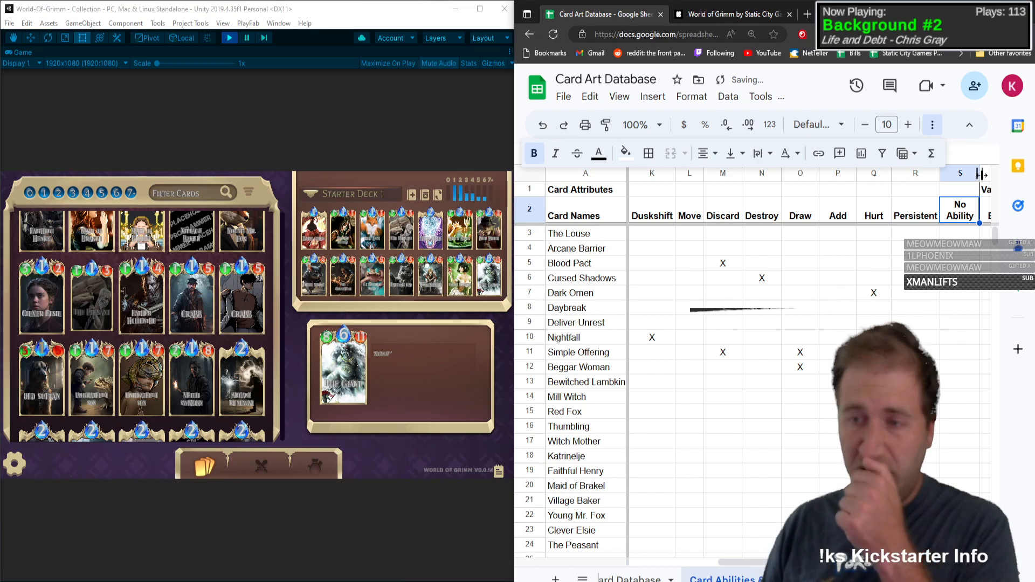
# Step: Mark The Peasant's No Ability attribute with an X
pyautogui.click(915, 309)
pyautogui.click(879, 426)
pyautogui.scroll(-2, 885, 426)
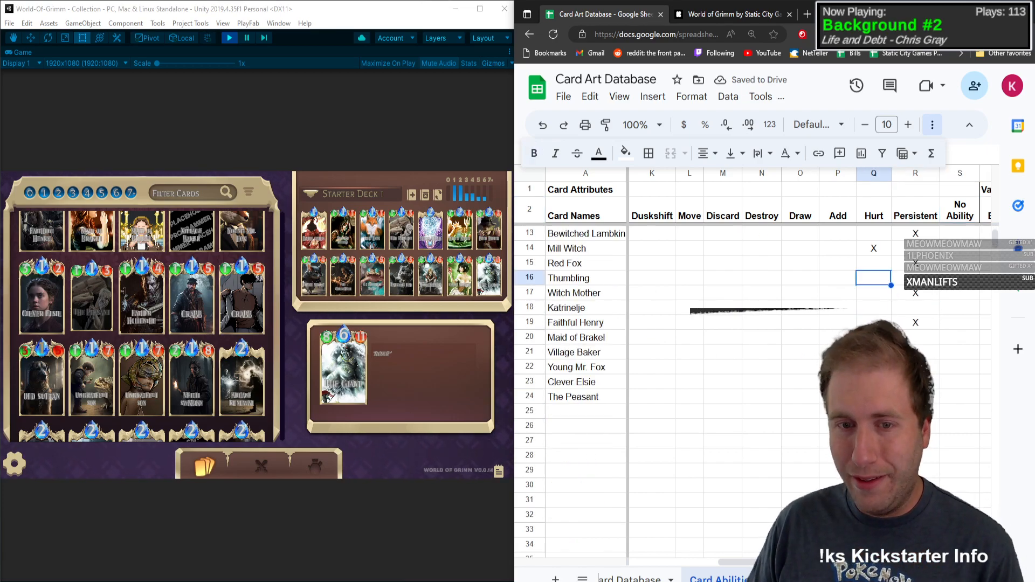
pyautogui.click(949, 399)
pyautogui.write('X')
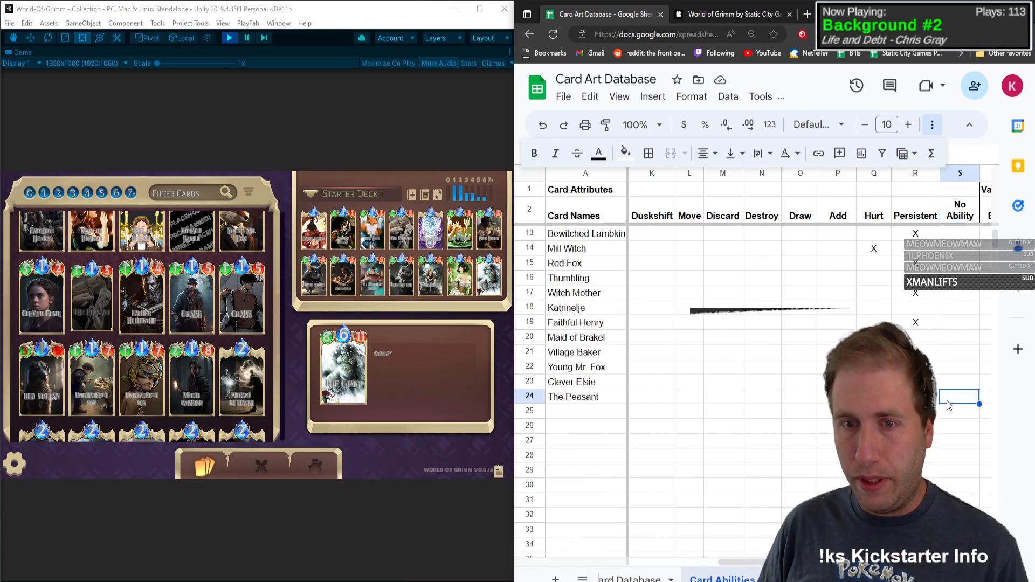
pyautogui.press('Return')
# Step: Fill in The Peasant's row with Mana 1, Health 1 and Attack Power 3
pyautogui.press('Up')
pyautogui.press('Left')
pyautogui.press('Left')
pyautogui.press('Left')
pyautogui.press('Left')
pyautogui.press('Left')
pyautogui.press('Left')
pyautogui.press('Left')
pyautogui.press('Left')
pyautogui.press('Left')
pyautogui.press('Left')
pyautogui.press('Left')
pyautogui.press('Left')
pyautogui.press('Left')
pyautogui.press('Left')
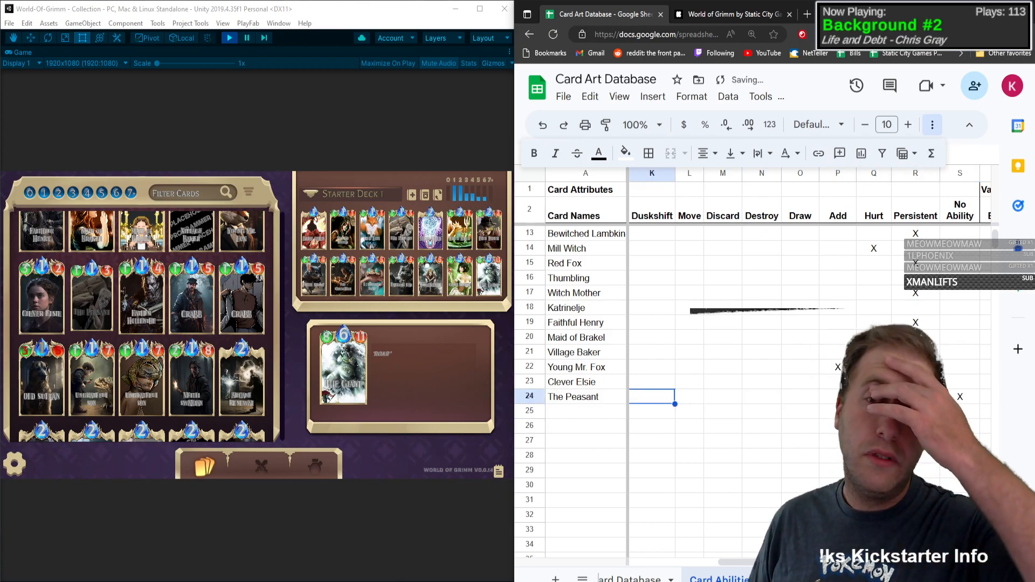
pyautogui.press('Left')
pyautogui.press('Left')
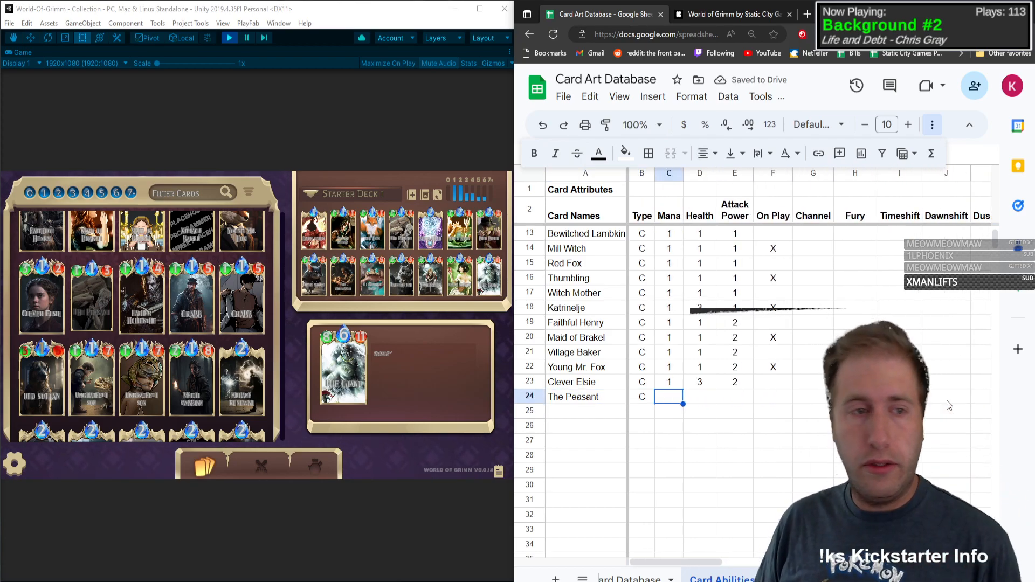
pyautogui.write('1')
pyautogui.press('Tab')
pyautogui.write('1')
pyautogui.press('Tab')
pyautogui.write('3')
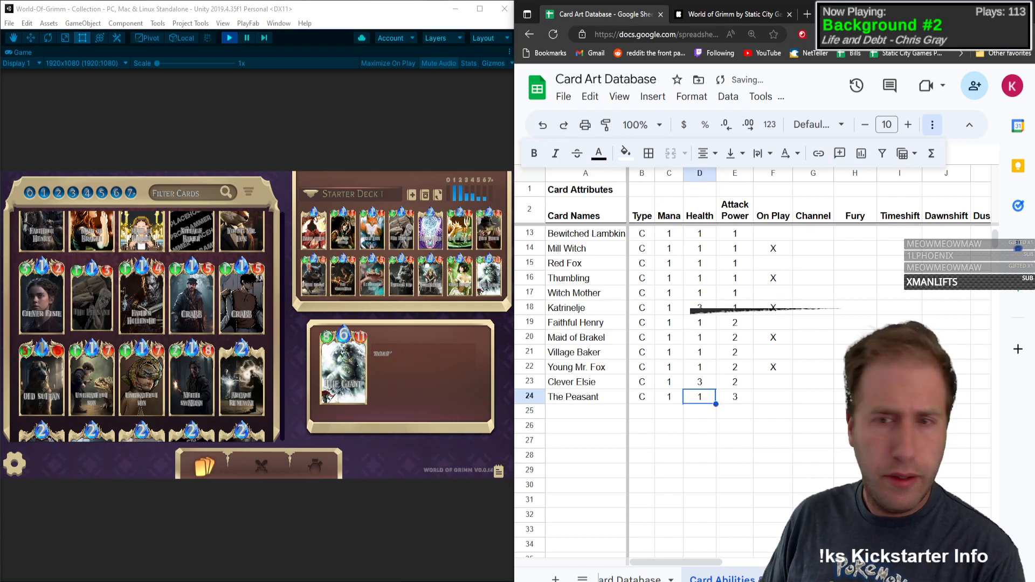
pyautogui.press('Return')
# Step: Add Father Hollenthe as the next card name and open that card's details in the card collection
pyautogui.press('Left')
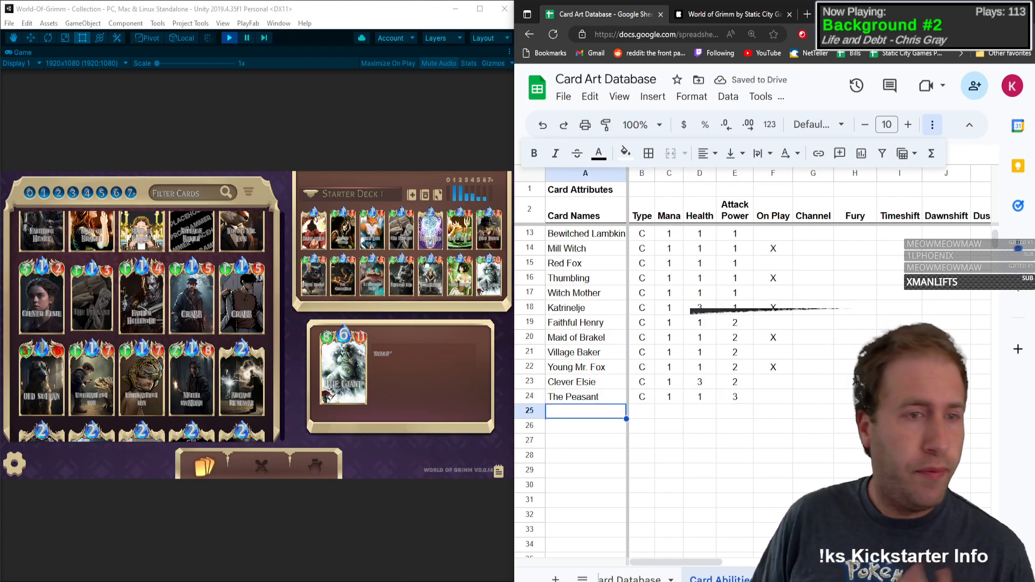
pyautogui.write('Father ')
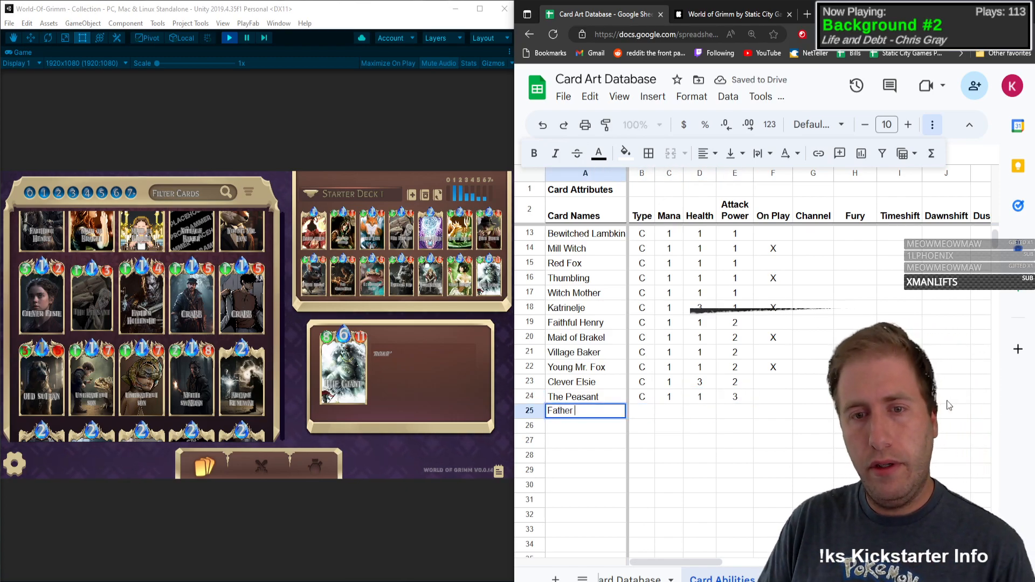
pyautogui.write('Hollenthe')
pyautogui.press('Tab')
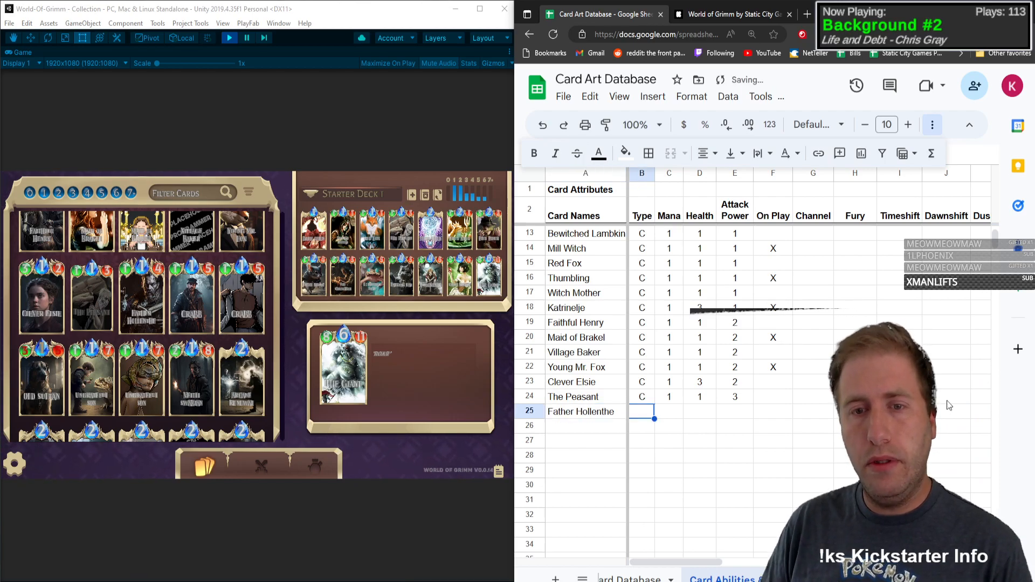
pyautogui.click(155, 331)
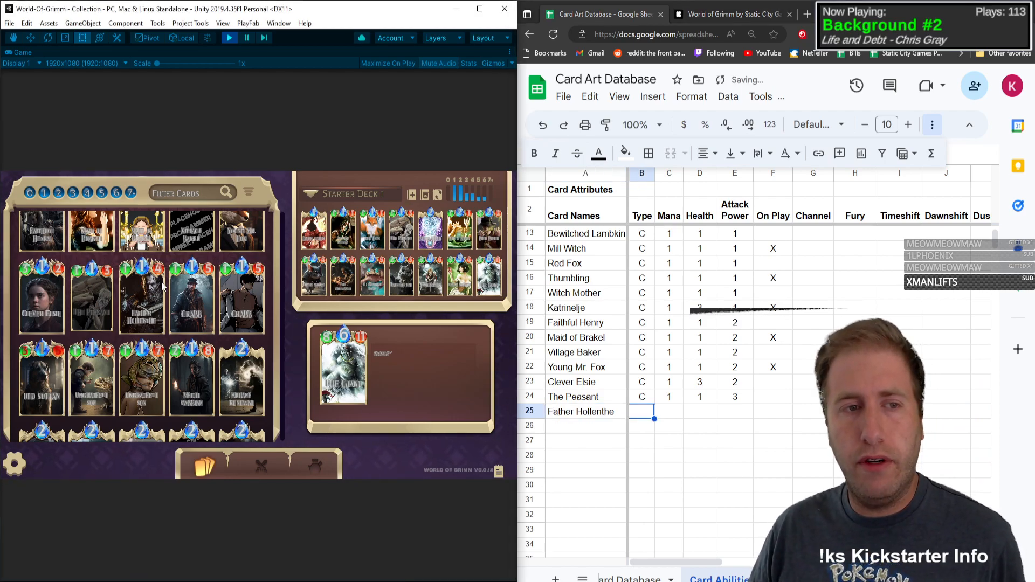
pyautogui.click(134, 270)
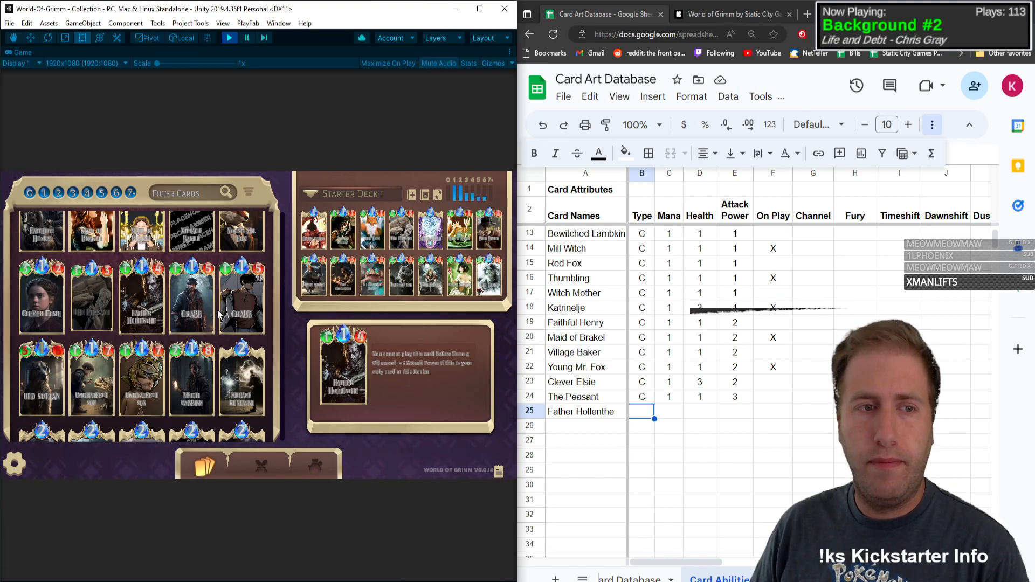
pyautogui.click(192, 311)
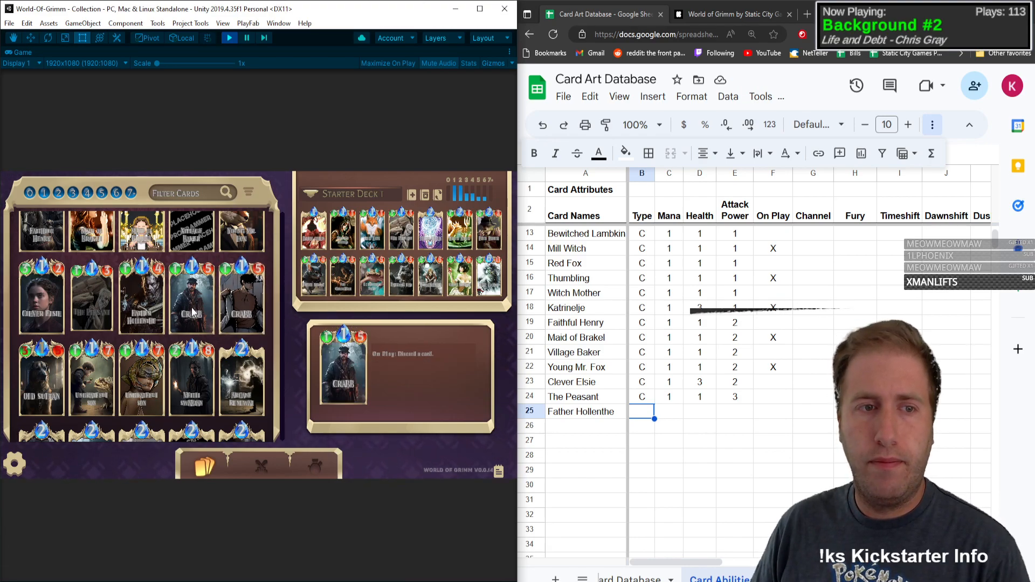
pyautogui.click(123, 328)
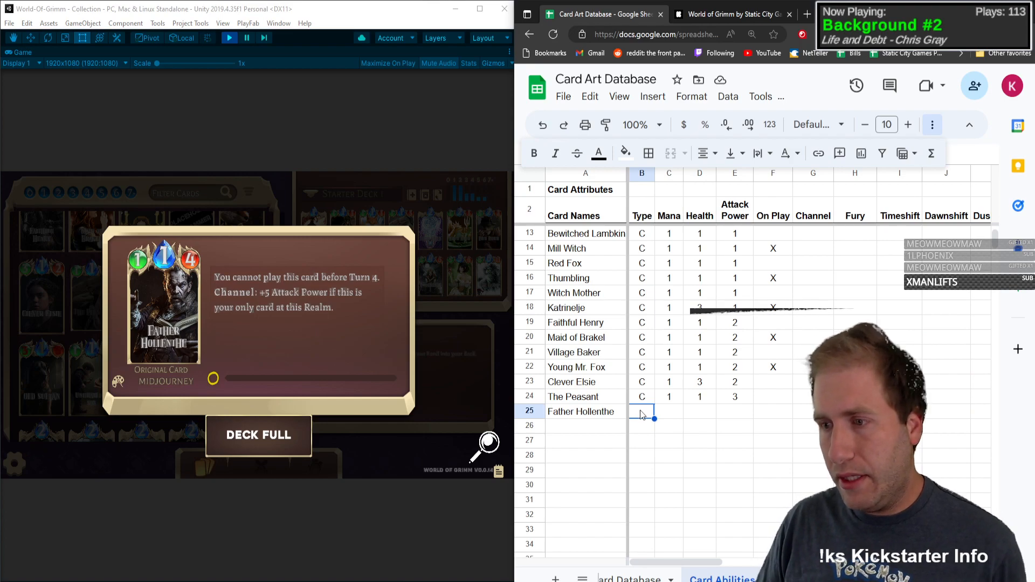
# Step: Fill in Father Hollenthe's row with Type C, Mana 1, Health 1 and Attack Power 4
pyautogui.write('C')
pyautogui.press('Tab')
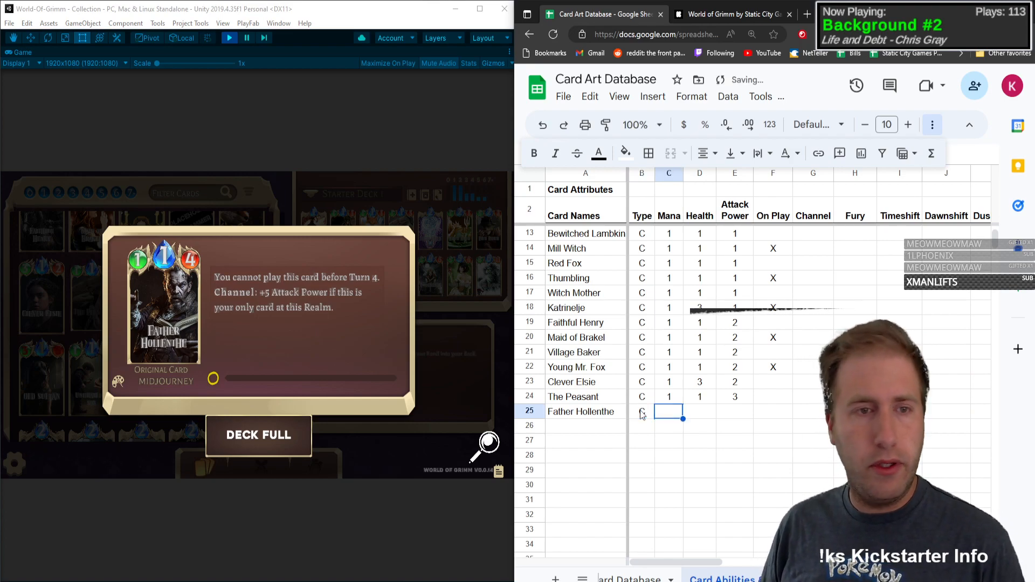
pyautogui.write('1')
pyautogui.press('Tab')
pyautogui.write('1')
pyautogui.press('Tab')
pyautogui.write('4')
pyautogui.press('Tab')
pyautogui.press('Tab')
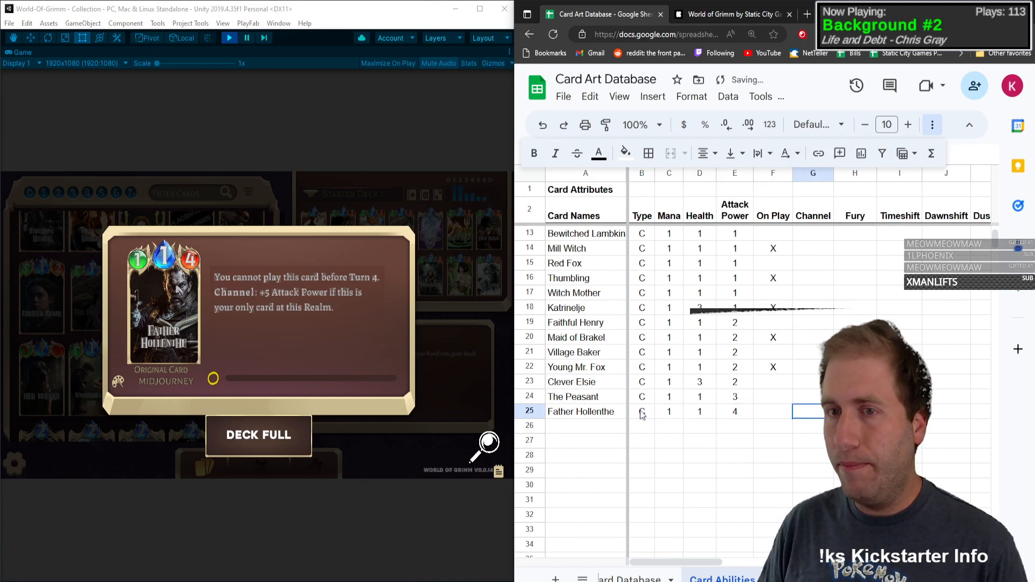
# Step: Mark Father Hollenthe's Channel and Persistent attributes with an X
pyautogui.write('X')
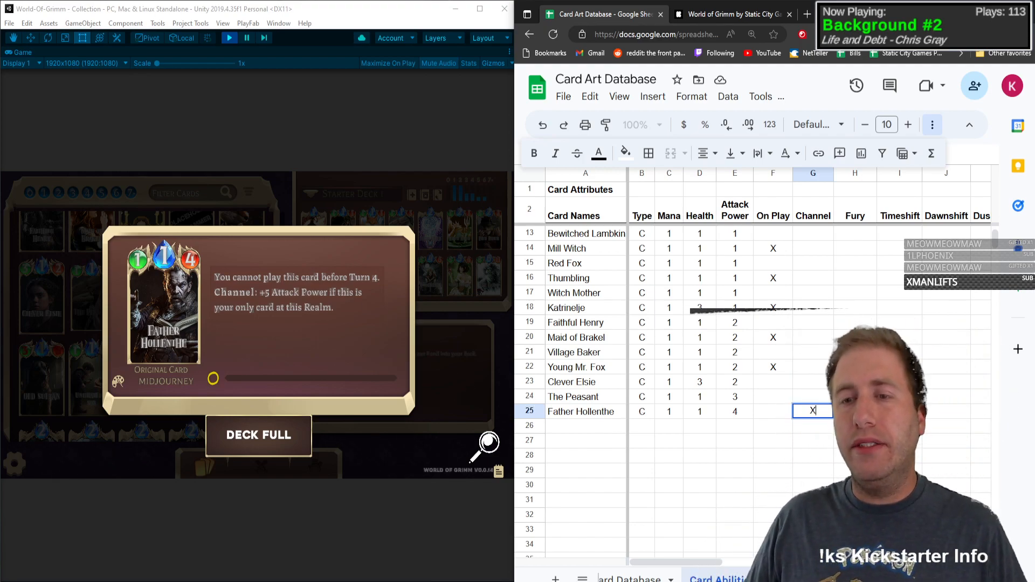
pyautogui.press('Tab')
pyautogui.click(808, 416)
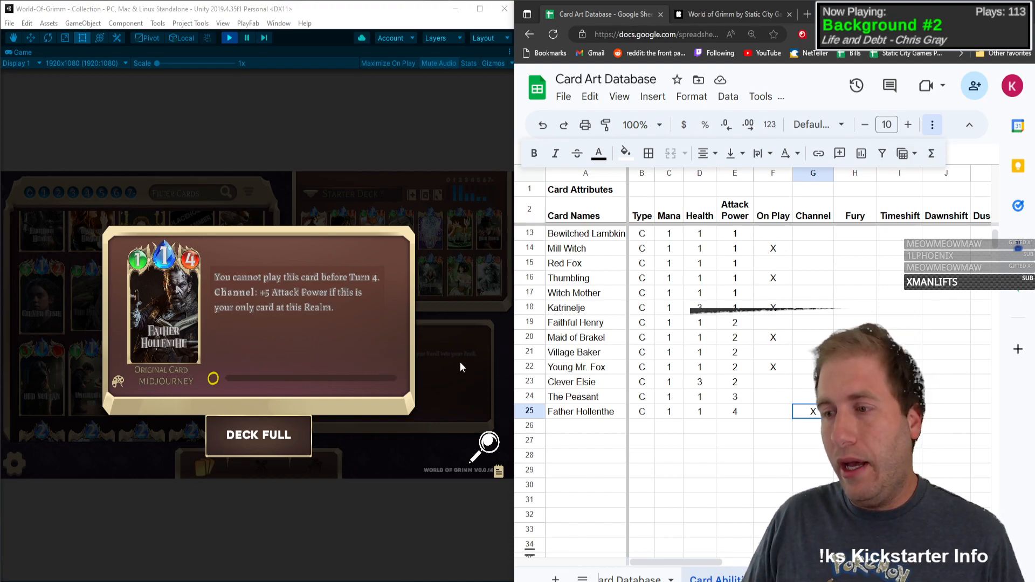
pyautogui.press('Right')
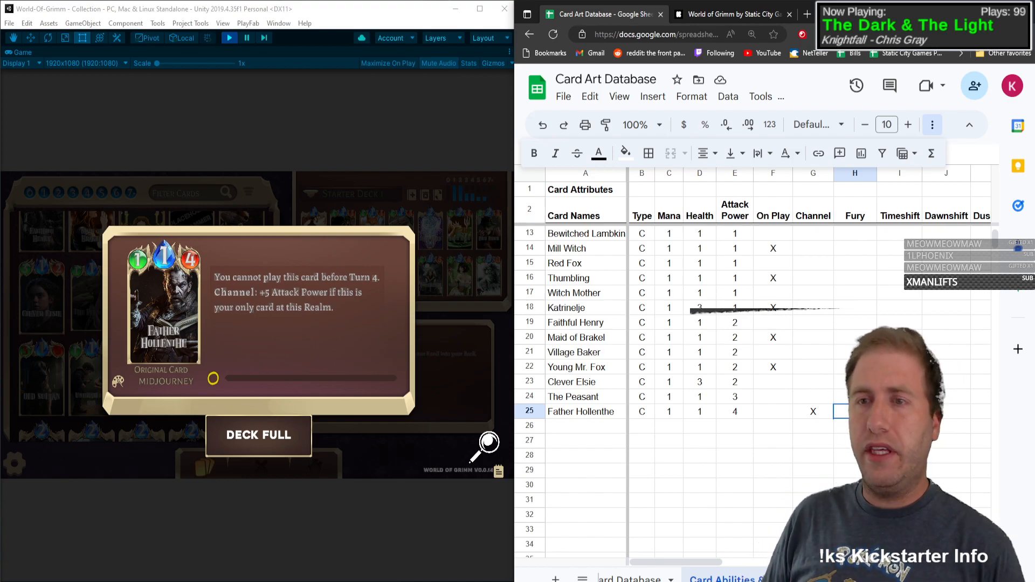
pyautogui.press('Right')
pyautogui.press('Right')
pyautogui.press('Right')
pyautogui.press('Right')
pyautogui.press('Right')
pyautogui.press('Right')
pyautogui.press('Right')
pyautogui.press('Right')
pyautogui.press('Right')
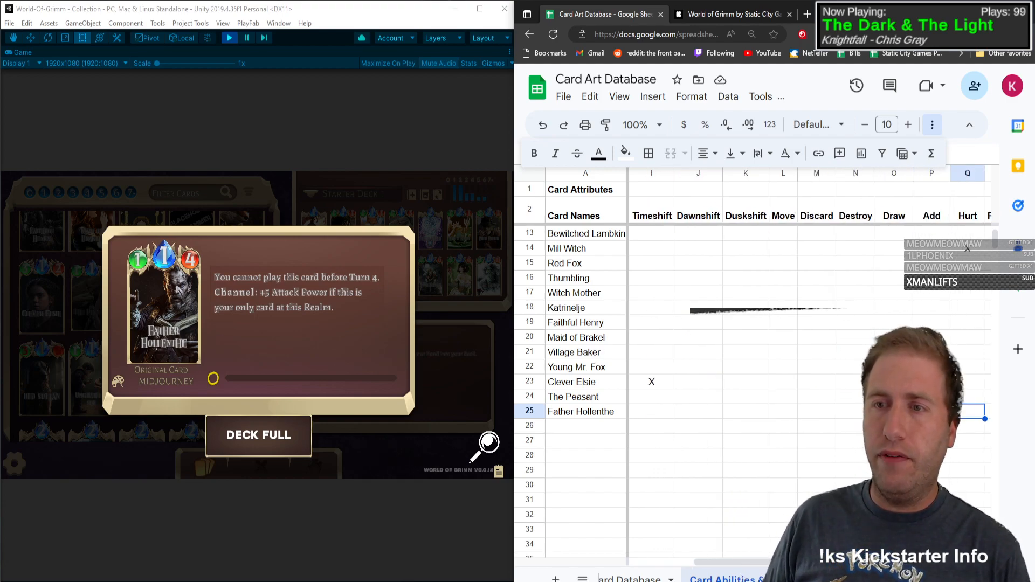
pyautogui.press('Right')
pyautogui.press('Left')
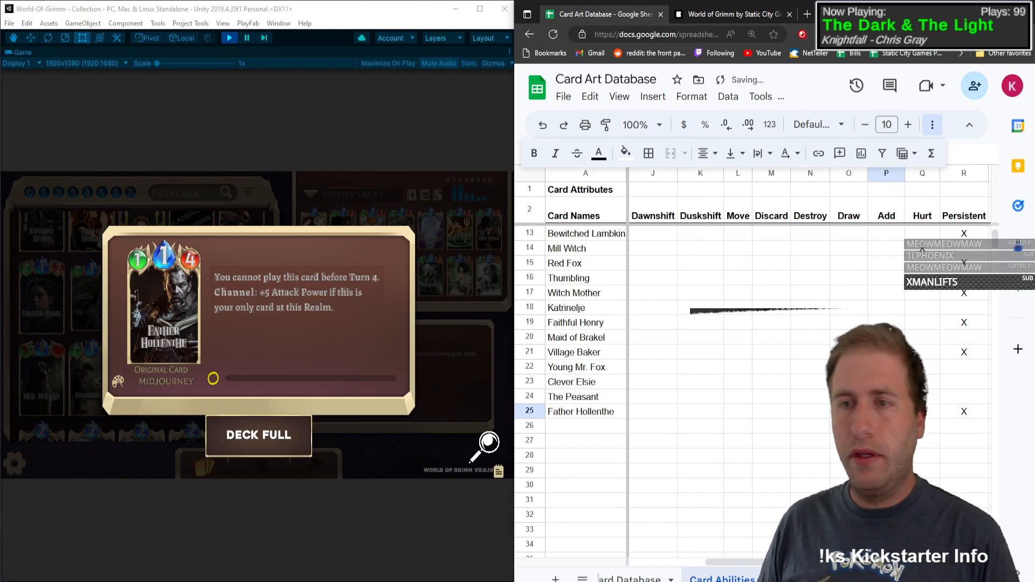
# Step: Insert a column between Add and Hurt and head it Buff
pyautogui.press('Left')
pyautogui.press('Left')
pyautogui.press('Left')
pyautogui.press('Left')
pyautogui.press('Left')
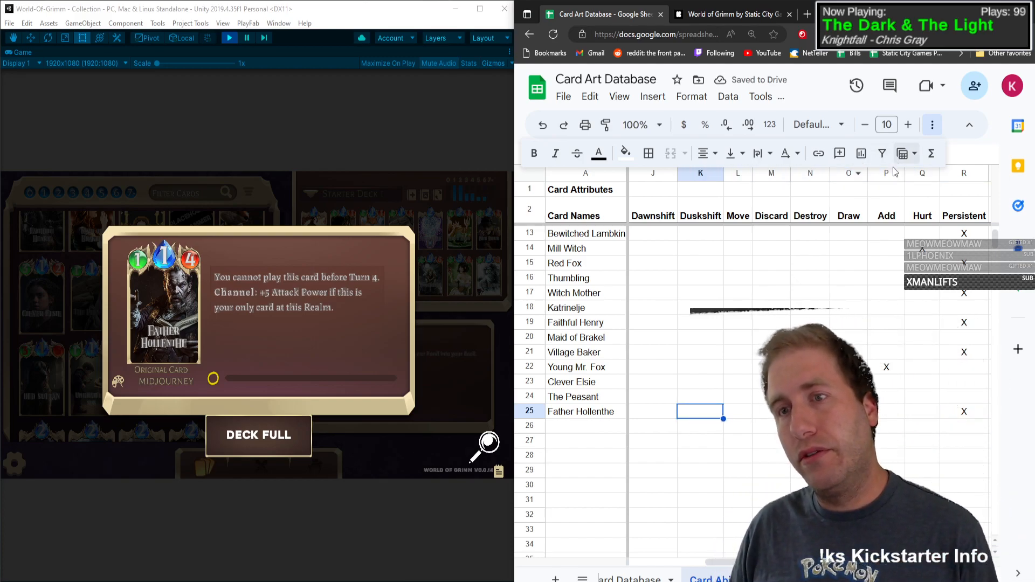
pyautogui.click(926, 178)
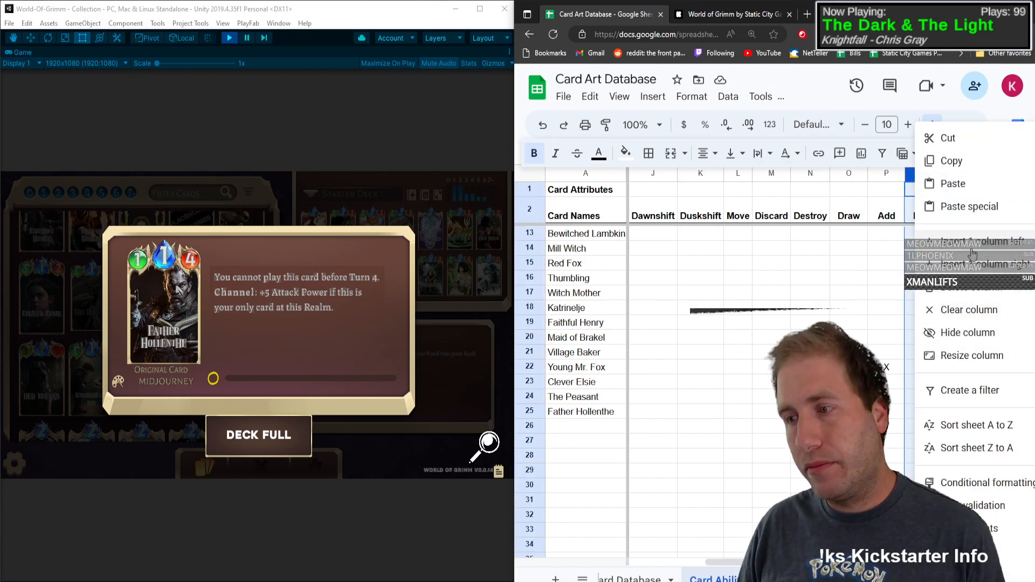
pyautogui.click(973, 252)
pyautogui.click(924, 215)
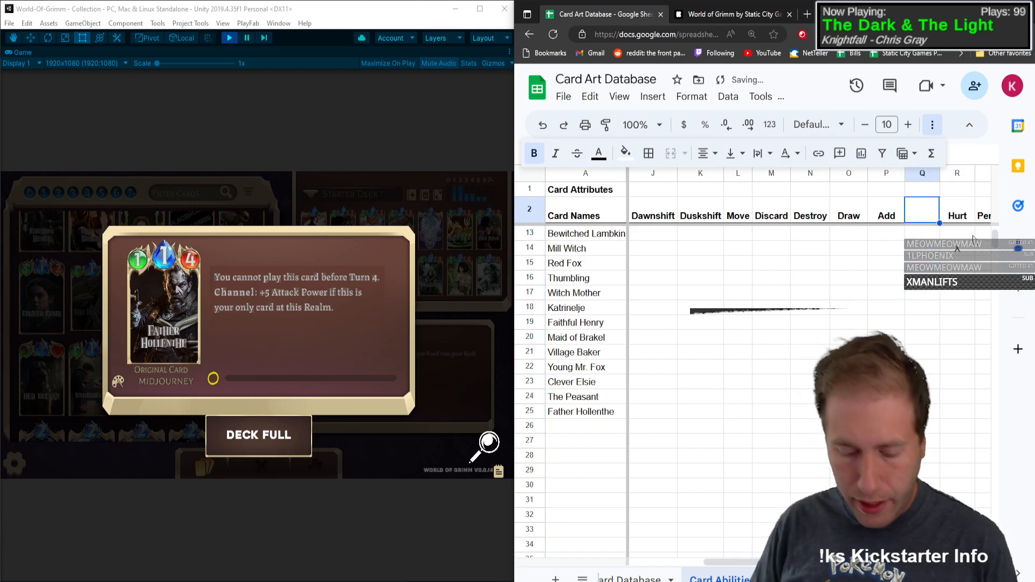
pyautogui.press('Return')
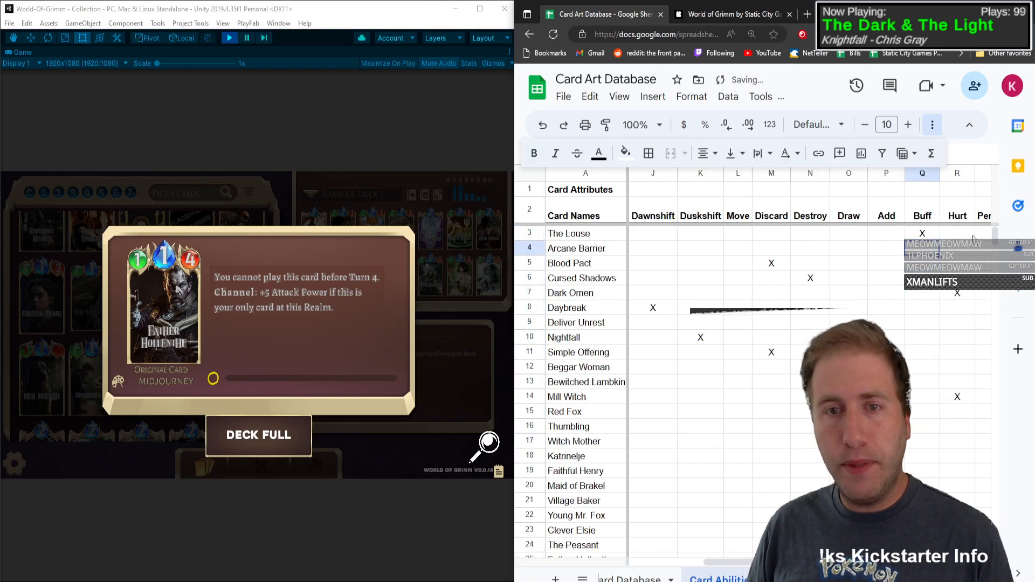
# Step: Mark the Buff attribute with an X for Arcane Barrier and Blood Pact
pyautogui.press('Down')
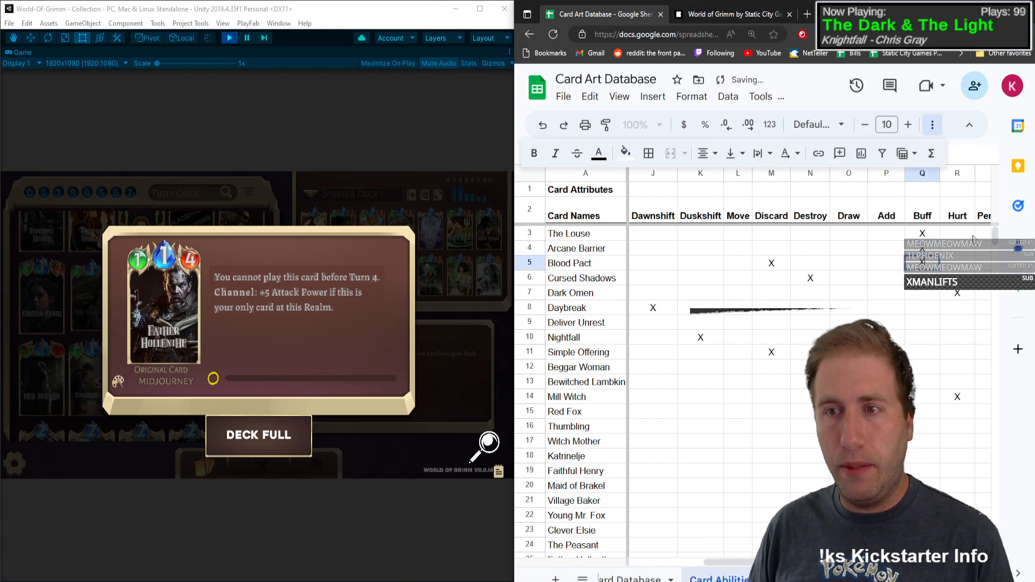
pyautogui.press('Down')
pyautogui.press('Down')
pyautogui.press('Down')
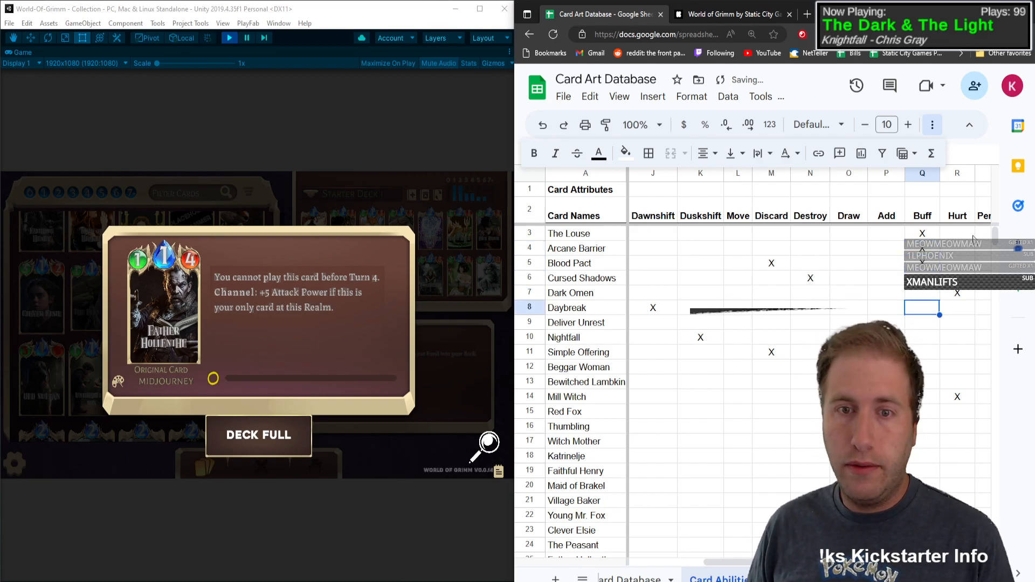
pyautogui.press('Down')
pyautogui.press('Down')
pyautogui.press('Down')
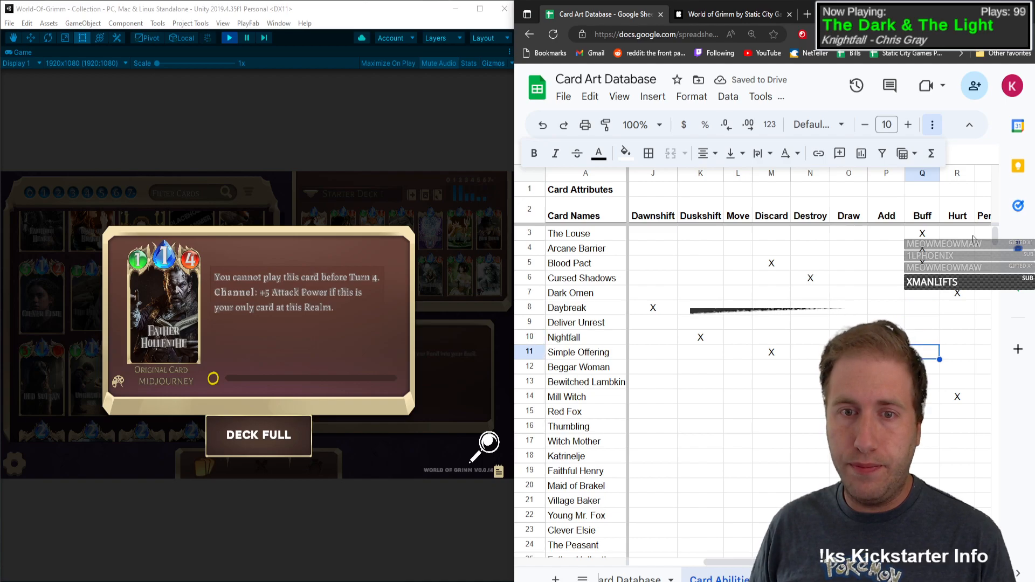
pyautogui.press('Down')
pyautogui.press('Down')
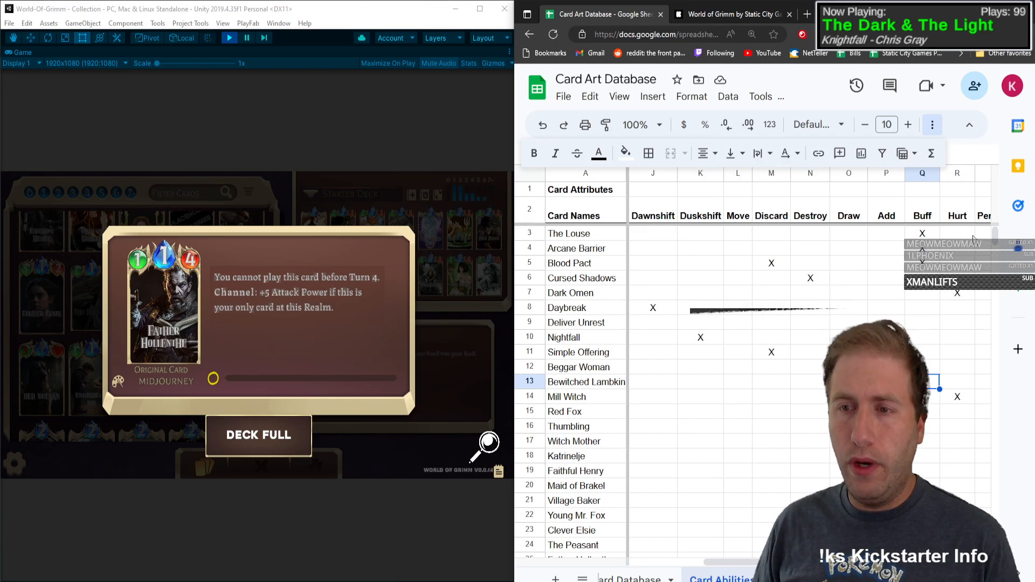
# Step: Mark Bewitched Lambkin's Move attribute with an X
pyautogui.press('Right')
pyautogui.press('Right')
pyautogui.press('Right')
pyautogui.press('Right')
pyautogui.press('Right')
pyautogui.press('Right')
pyautogui.press('Left')
pyautogui.press('Left')
pyautogui.press('Left')
pyautogui.press('Left')
pyautogui.press('Left')
pyautogui.press('Left')
pyautogui.press('Left')
pyautogui.press('Left')
pyautogui.press('Left')
pyautogui.press('Left')
pyautogui.press('Left')
pyautogui.press('Left')
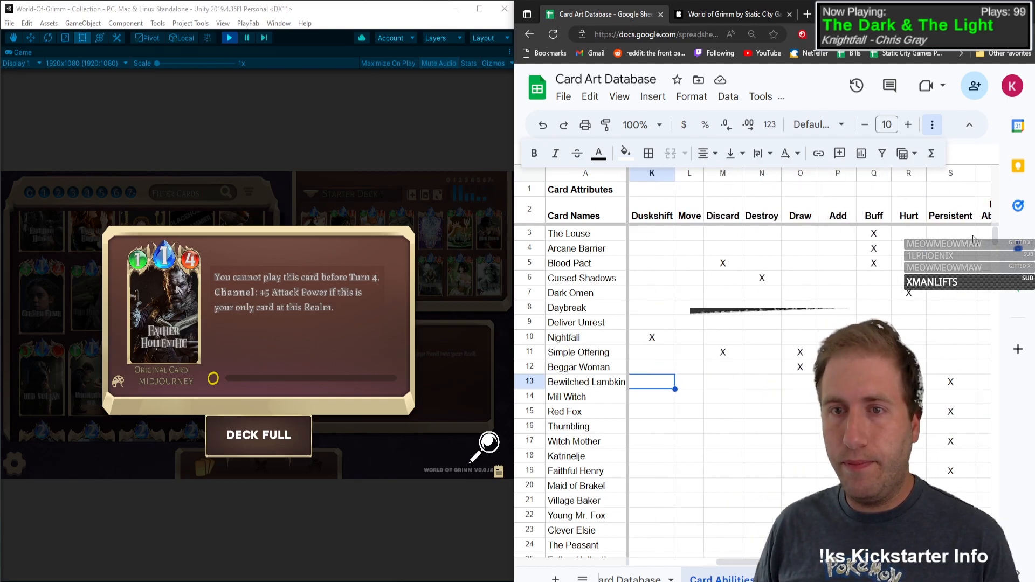
pyautogui.press('Right')
pyautogui.write('X')
pyautogui.press('Right')
pyautogui.press('Right')
pyautogui.press('Right')
pyautogui.press('Right')
pyautogui.press('Right')
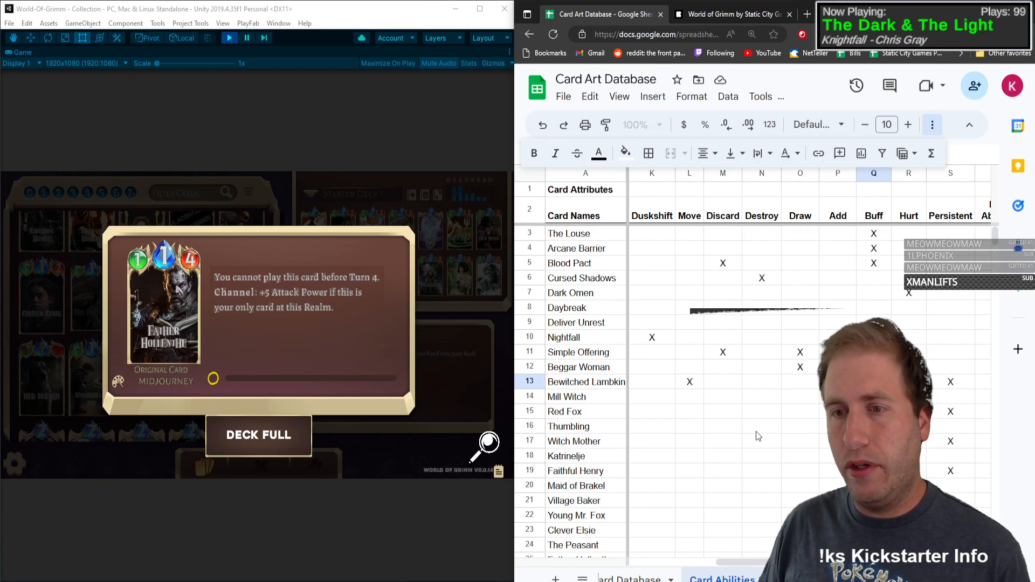
# Step: Mark Thumbling's Hurt attribute and Witch Mother's Buff attribute with an X
pyautogui.press('Return')
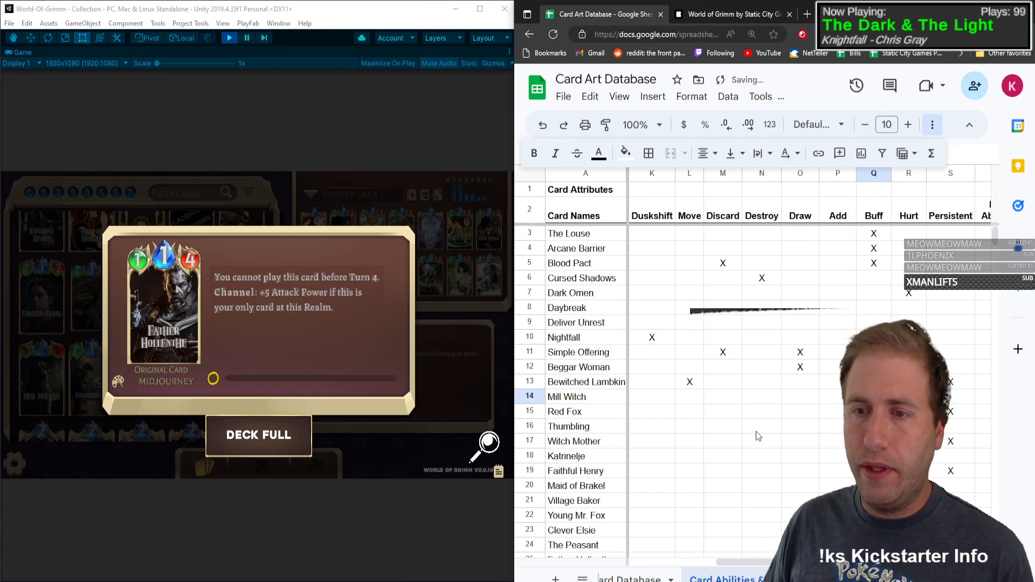
pyautogui.press('Return')
pyautogui.press('Return')
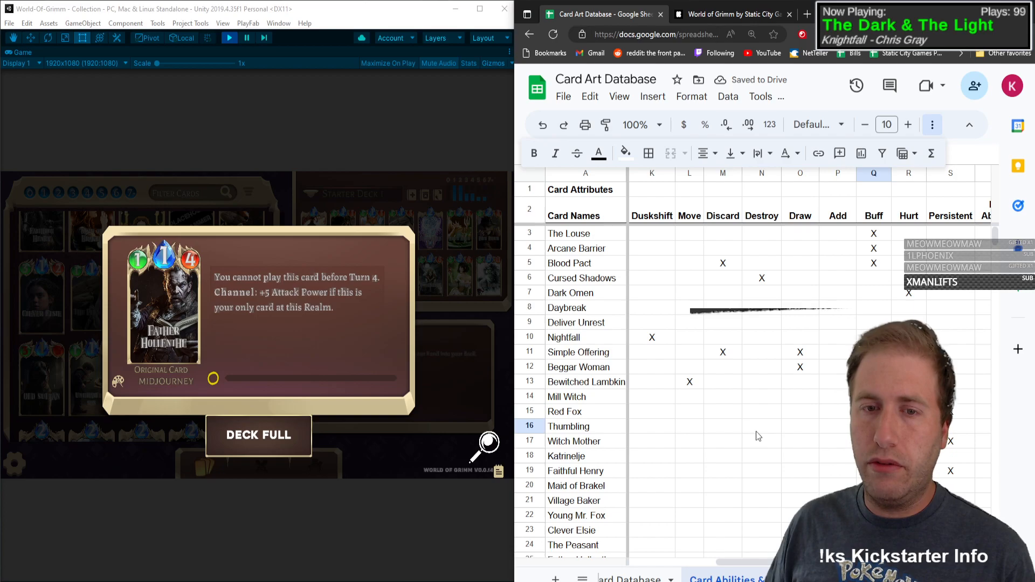
pyautogui.press('Right')
pyautogui.write('X')
pyautogui.press('Return')
pyautogui.press('Left')
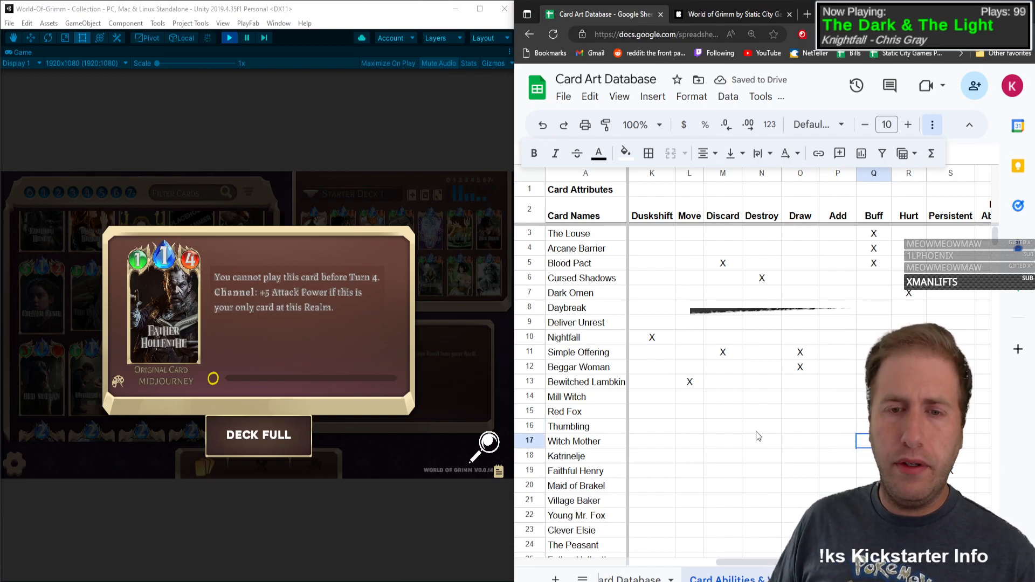
pyautogui.write('X')
pyautogui.press('Return')
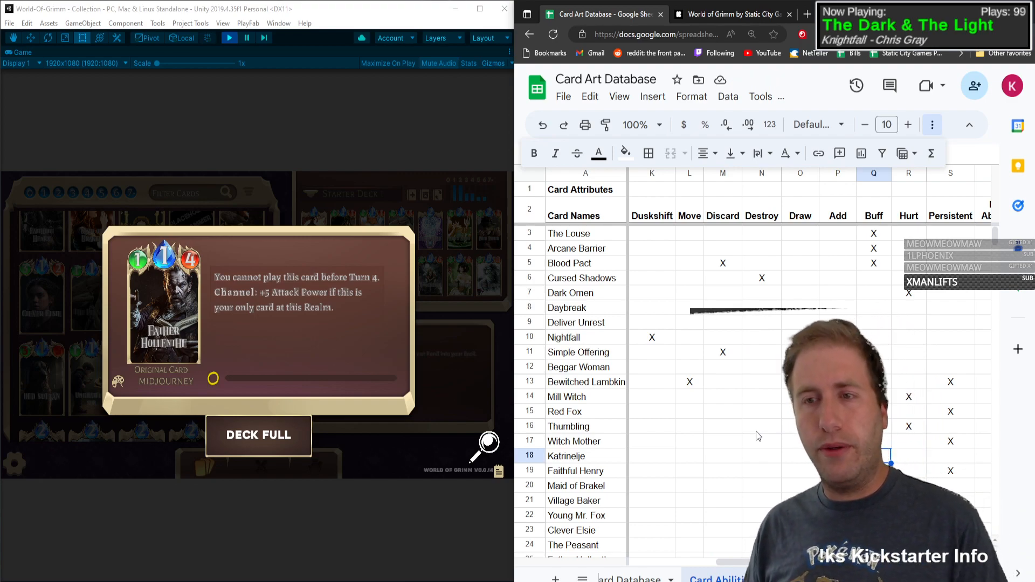
# Step: Mark the Buff attribute with an X for Maid of Brakel, Village Baker, Young Mr. Fox and Father Hollenthe
pyautogui.press('Down')
pyautogui.press('Down')
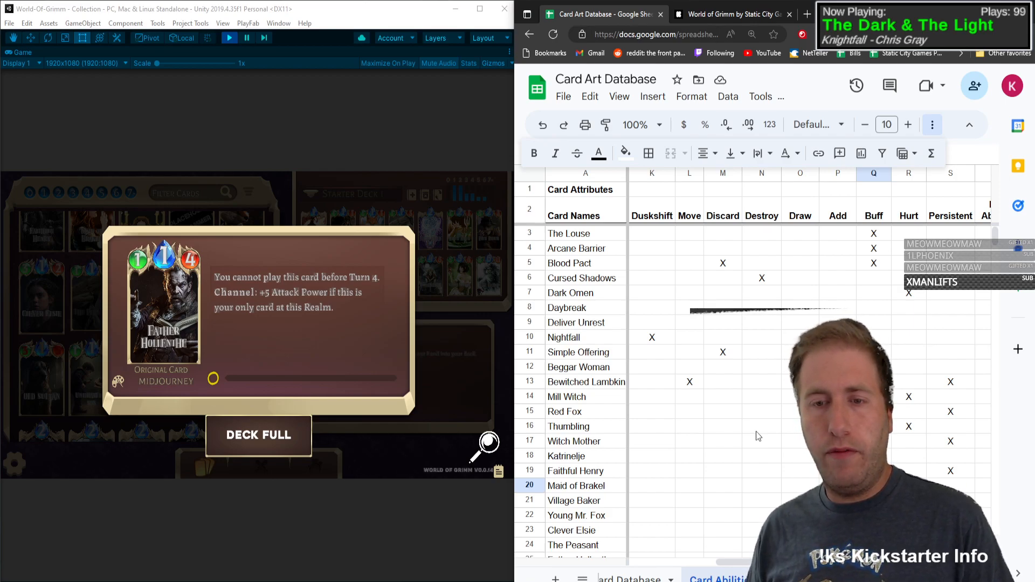
pyautogui.write('X')
pyautogui.press('Return')
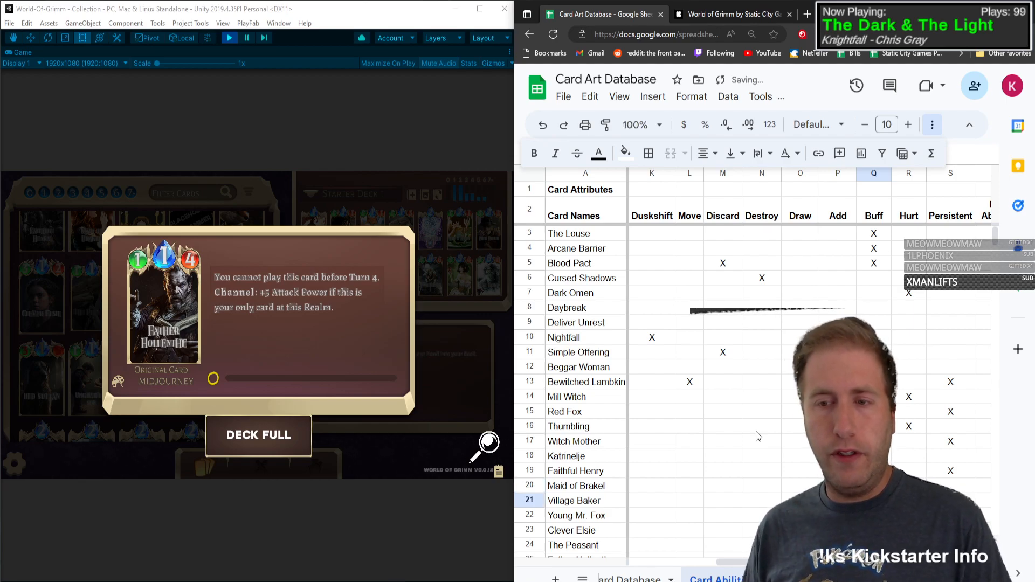
pyautogui.write('X')
pyautogui.press('Return')
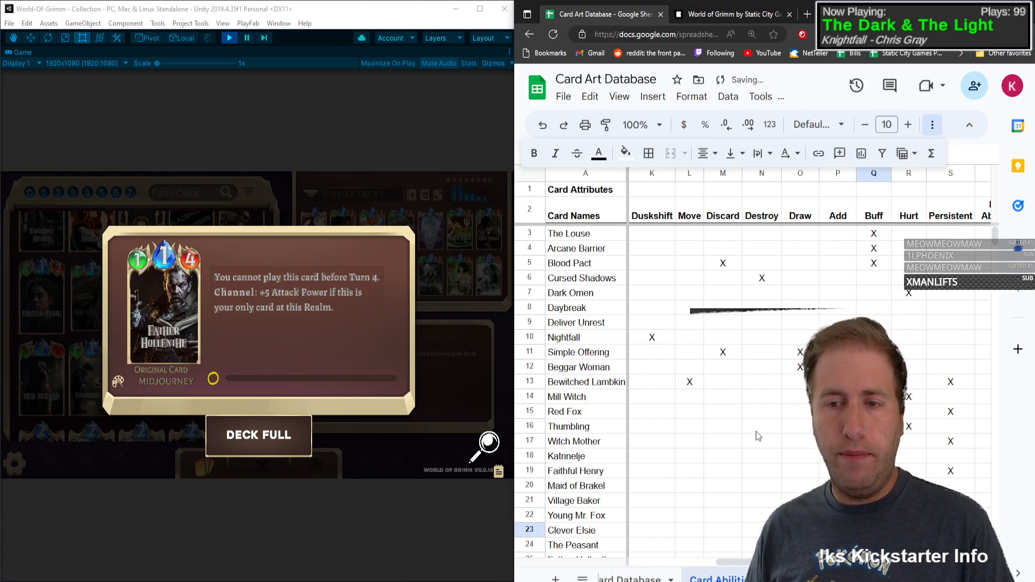
pyautogui.write('X')
pyautogui.press('Return')
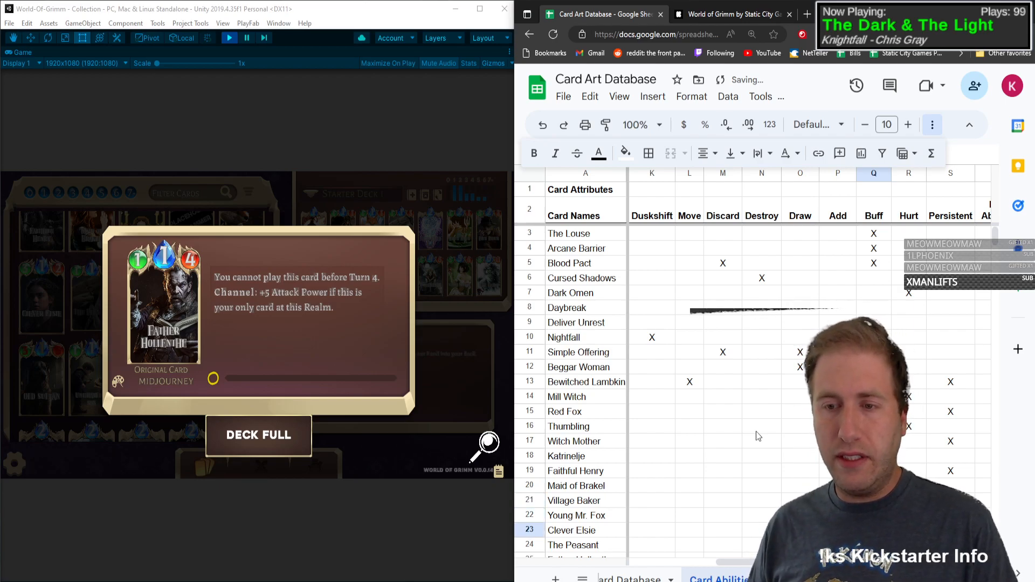
pyautogui.press('Return')
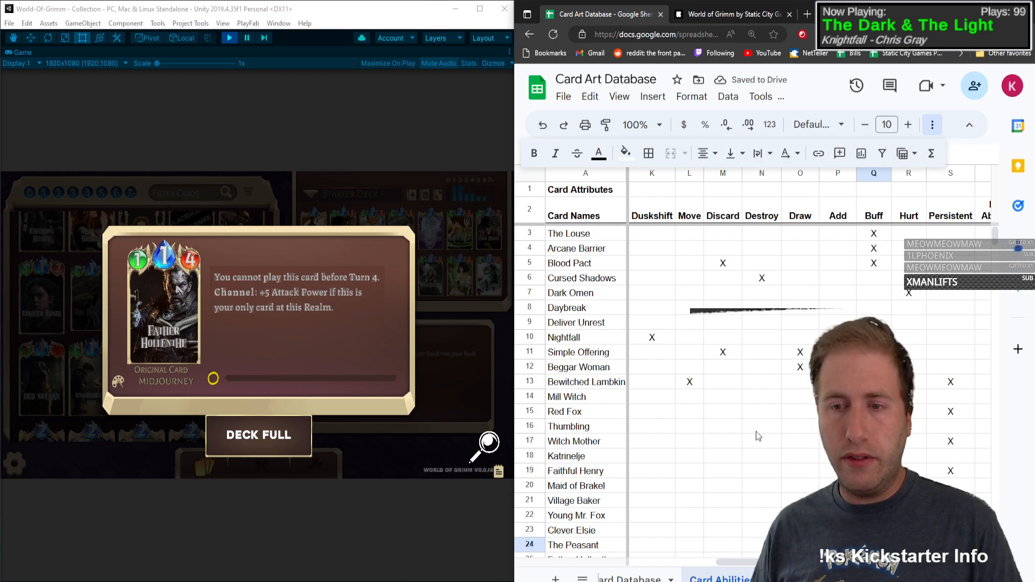
pyautogui.press('Return')
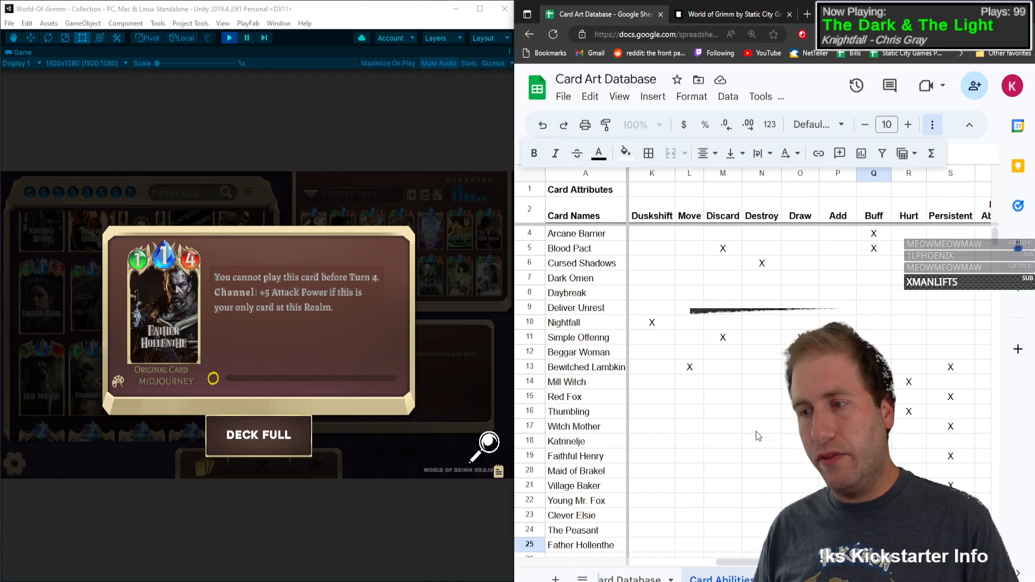
pyautogui.press('Return')
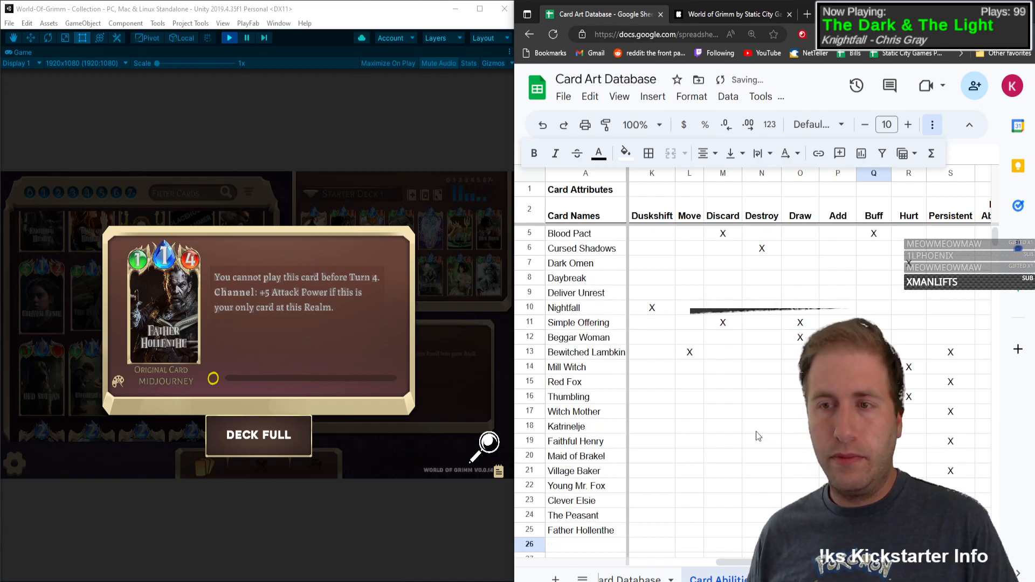
# Step: Close Father Hollenthe's card details and add Crabb as the next card name in the spreadsheet
pyautogui.click(267, 361)
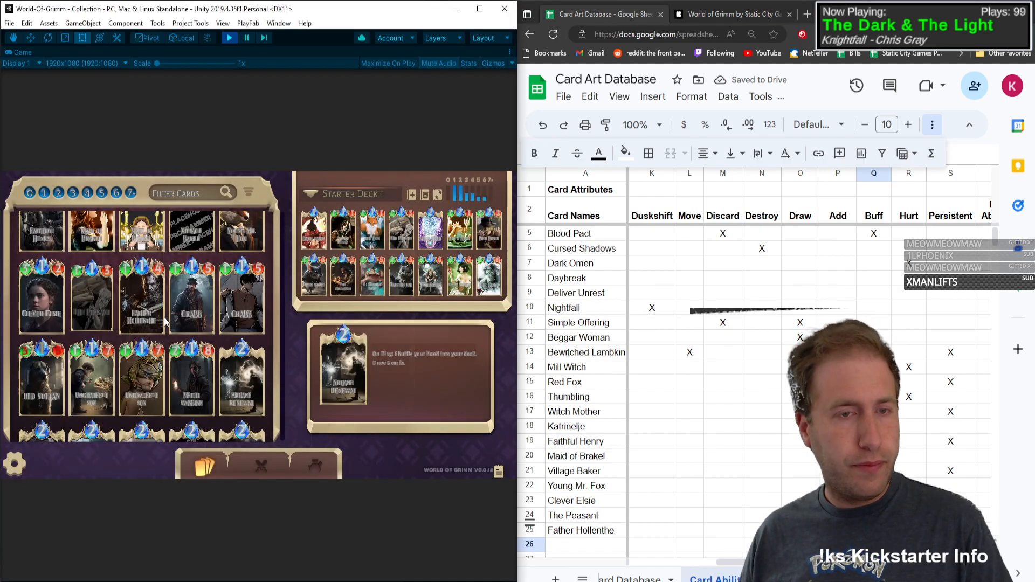
pyautogui.scroll(-7, 702, 374)
pyautogui.scroll(4, 698, 377)
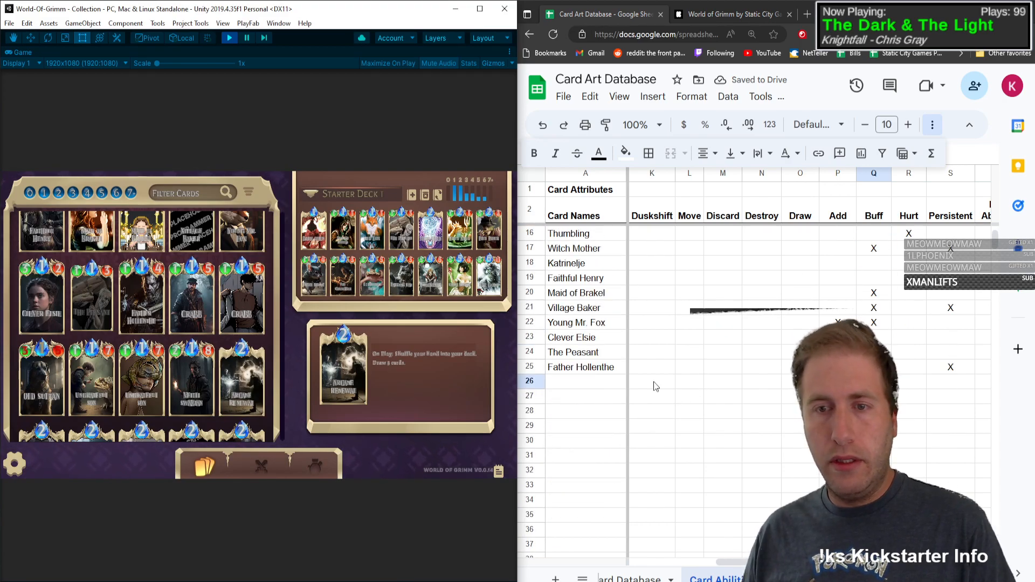
pyautogui.click(581, 384)
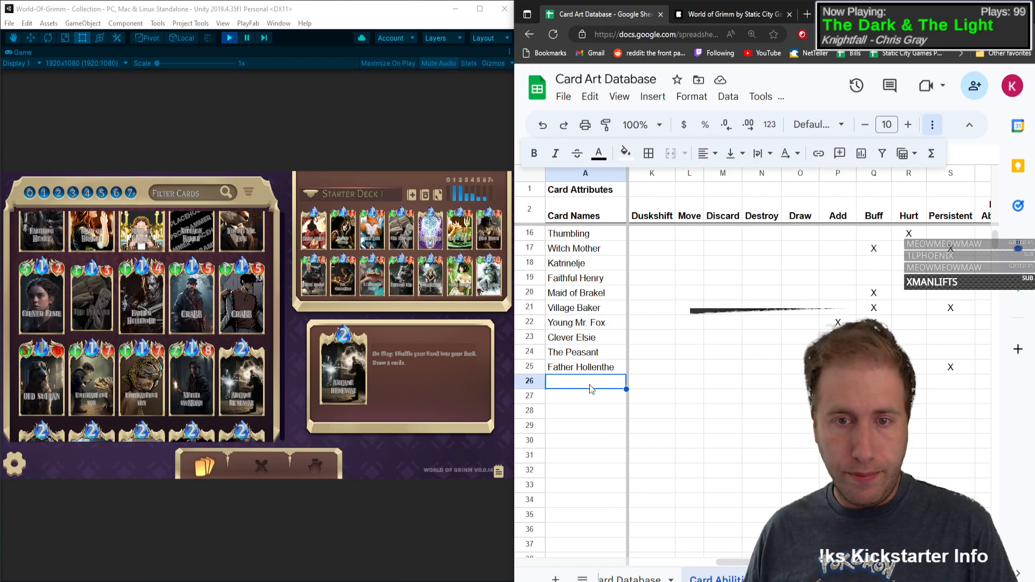
pyautogui.write('Crabb')
pyautogui.press('Tab')
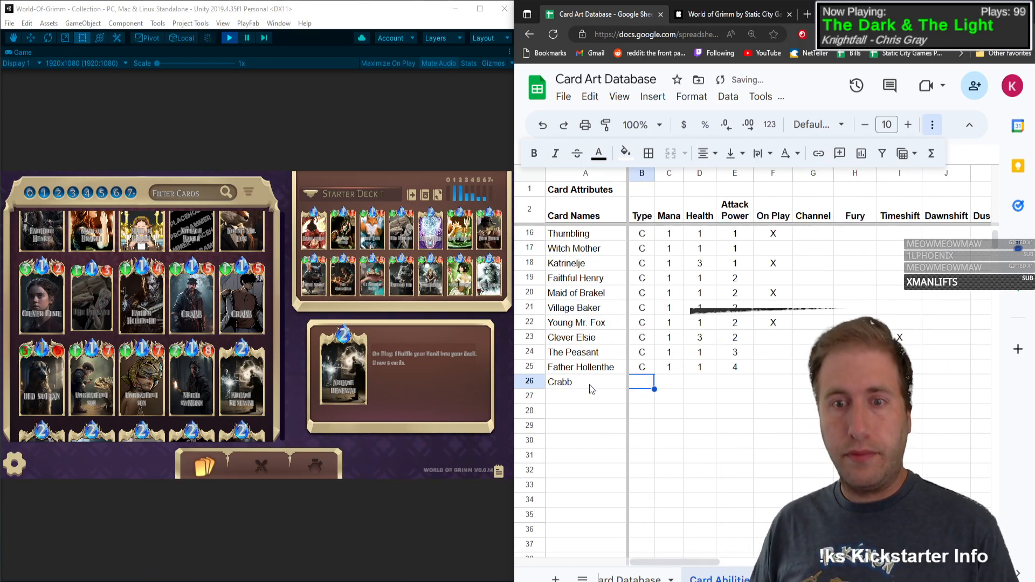
# Step: Fill in Crabb's row with Type C, Mana 1, Health 1 and Attack Power 5
pyautogui.write('C')
pyautogui.press('Tab')
pyautogui.write('1')
pyautogui.press('Tab')
pyautogui.write('1')
# Step: Mark Crabb's On Play and Discard attributes with an X
pyautogui.press('Tab')
pyautogui.write('5')
pyautogui.press('Tab')
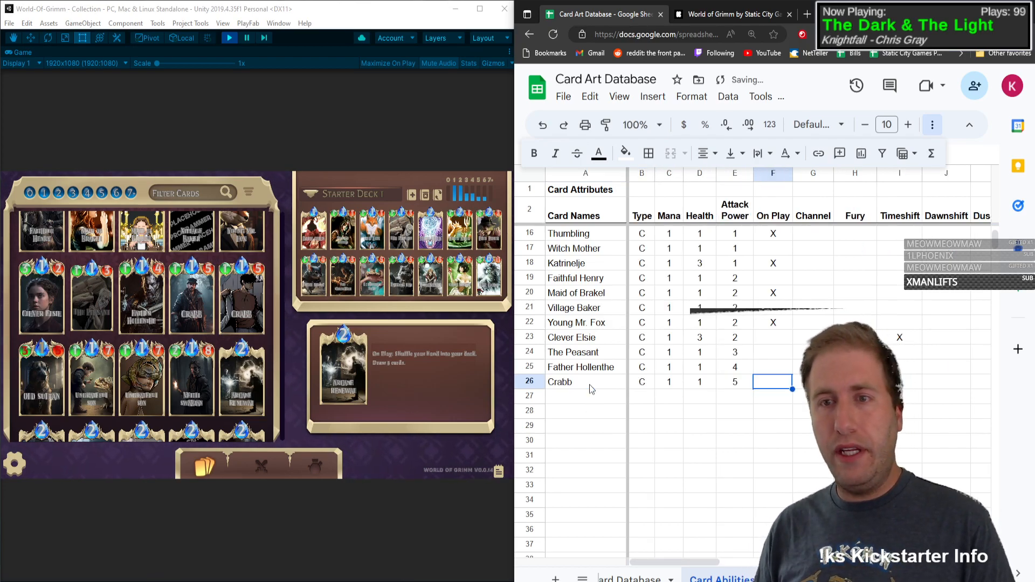
pyautogui.write('X')
pyautogui.press('Tab')
pyautogui.press('Tab')
pyautogui.press('Tab')
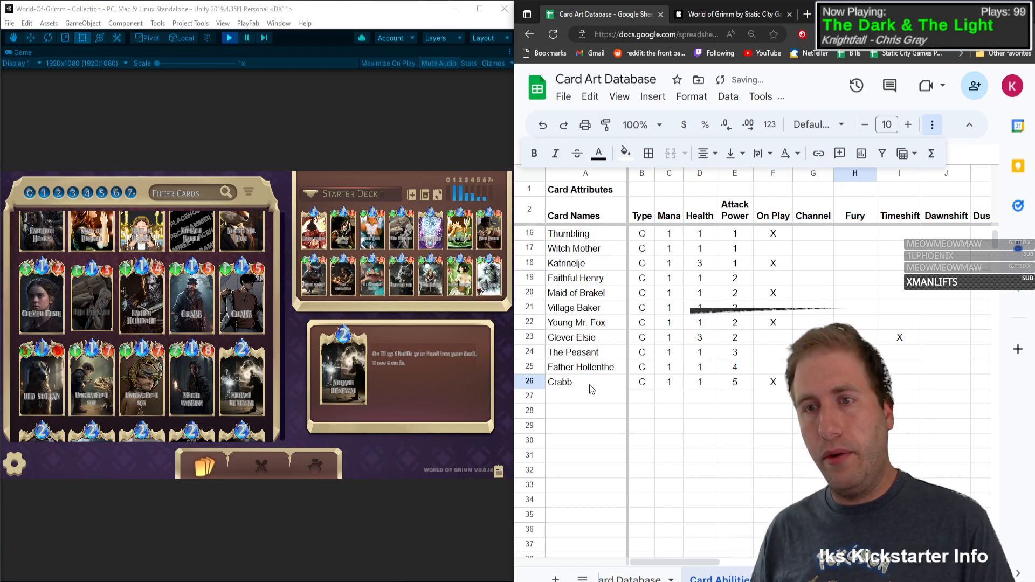
pyautogui.press('Tab')
pyautogui.press('Tab')
pyautogui.press('Tab')
pyautogui.press('Tab')
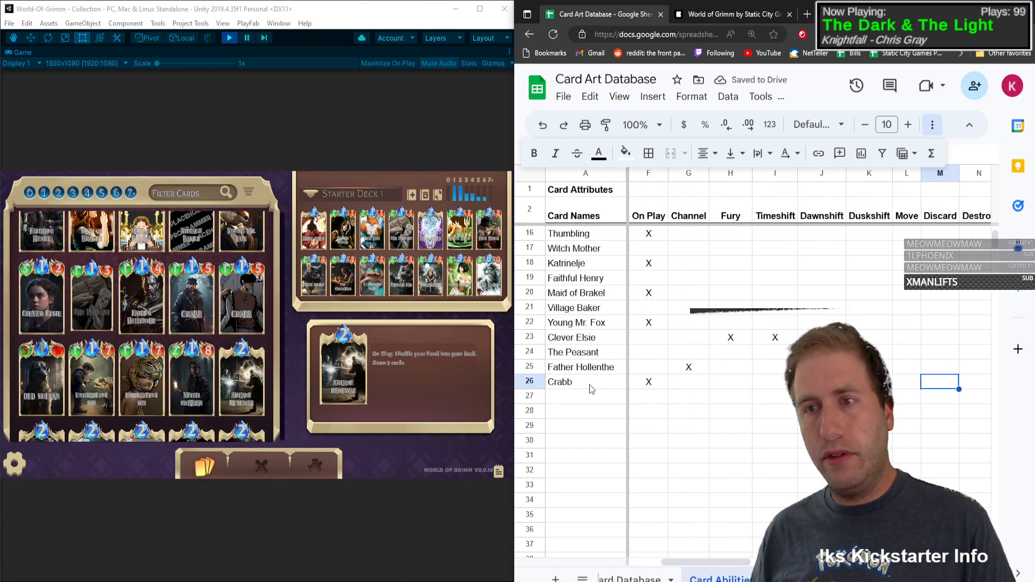
pyautogui.write('X')
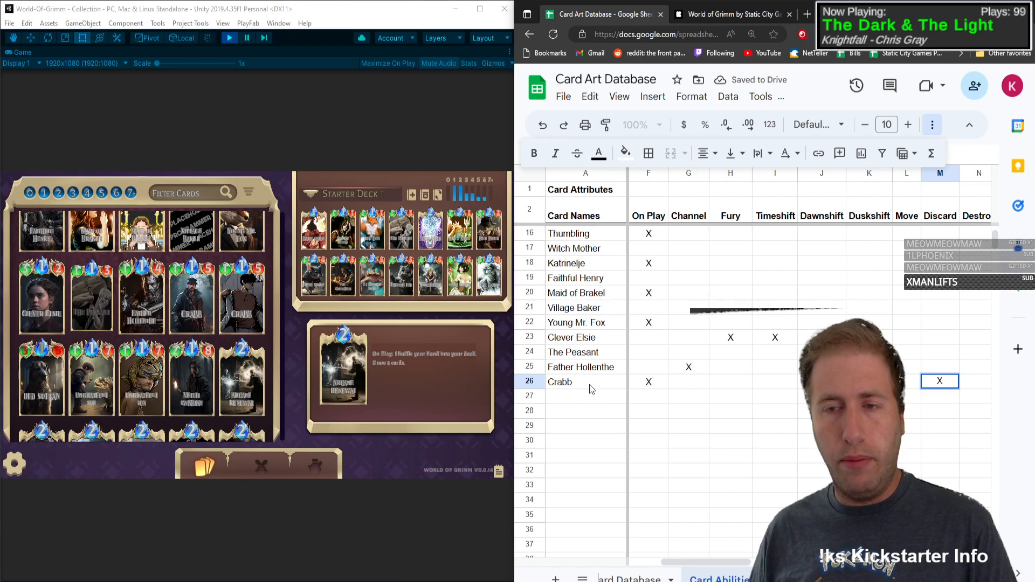
pyautogui.press('Tab')
pyautogui.press('Tab')
pyautogui.press('Tab')
pyautogui.press('Tab')
pyautogui.press('Tab')
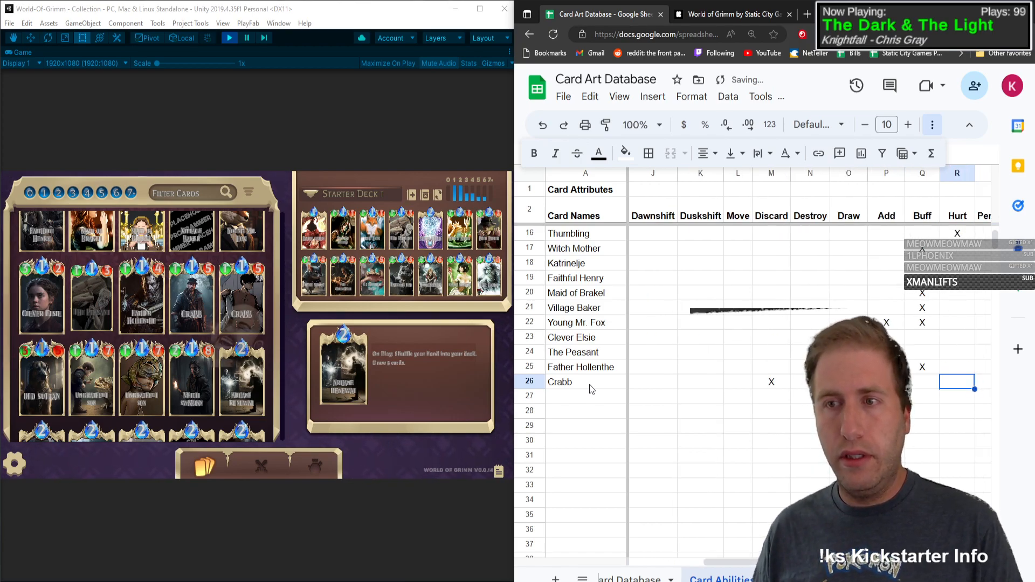
# Step: Mark The Peasant's Base variant with an X
pyautogui.press('Home')
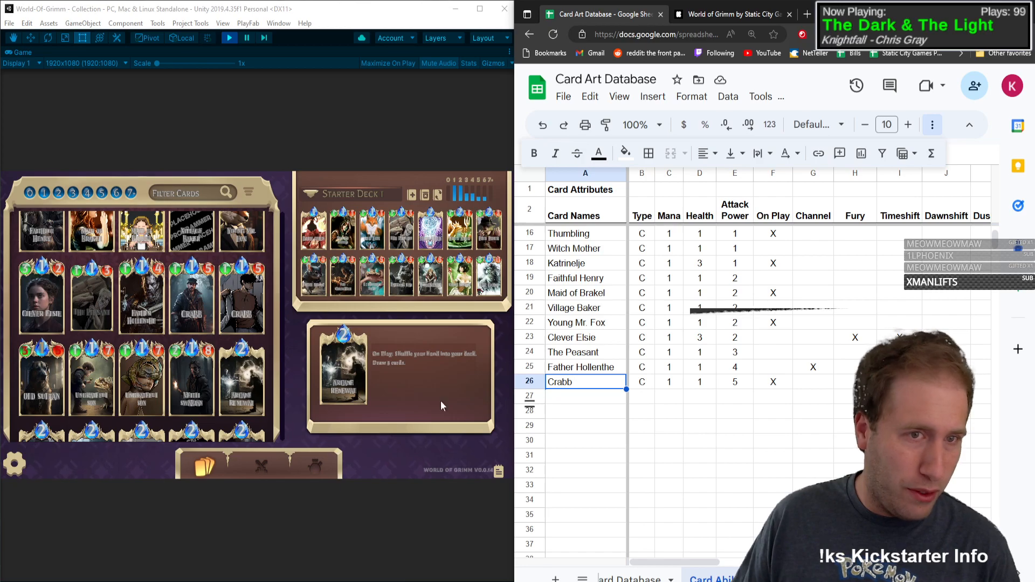
pyautogui.click(899, 396)
pyautogui.press('Up')
pyautogui.press('Right')
pyautogui.press('Right')
pyautogui.press('Right')
pyautogui.press('Right')
pyautogui.press('Right')
pyautogui.press('Right')
pyautogui.press('Right')
pyautogui.press('Right')
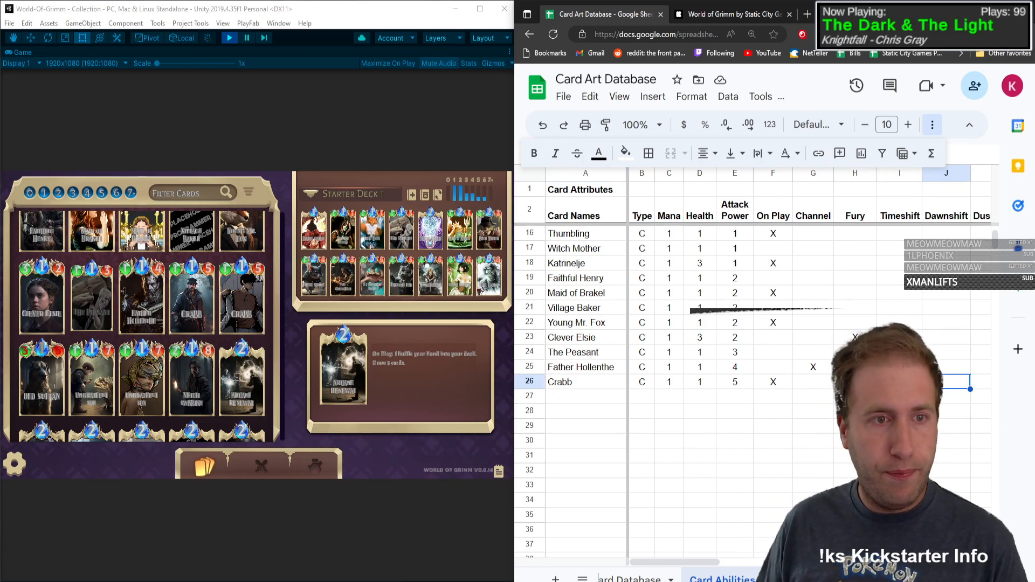
pyautogui.press('Right')
pyautogui.press('Right')
pyautogui.press('Right')
pyautogui.press('Right')
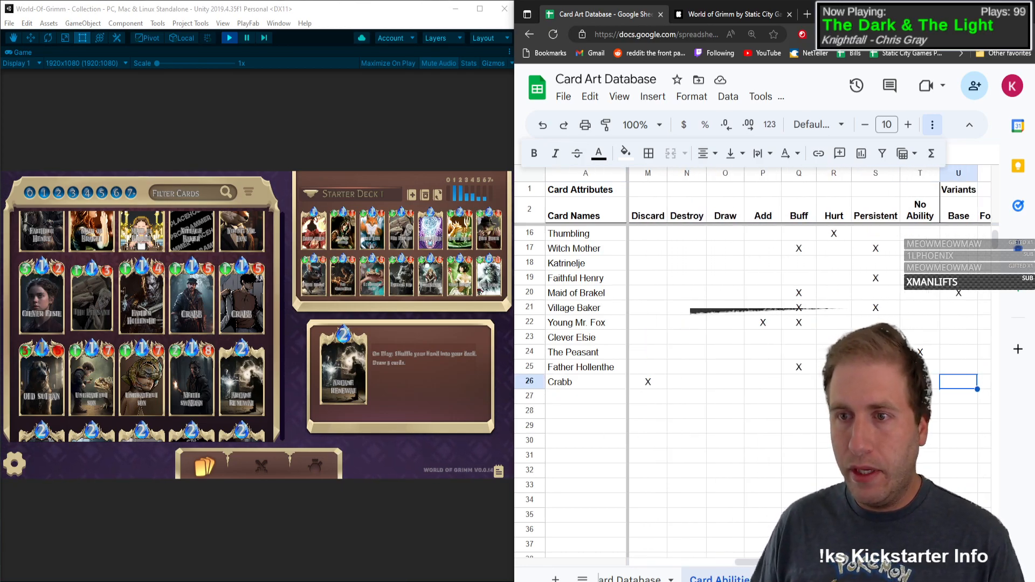
pyautogui.press('Right')
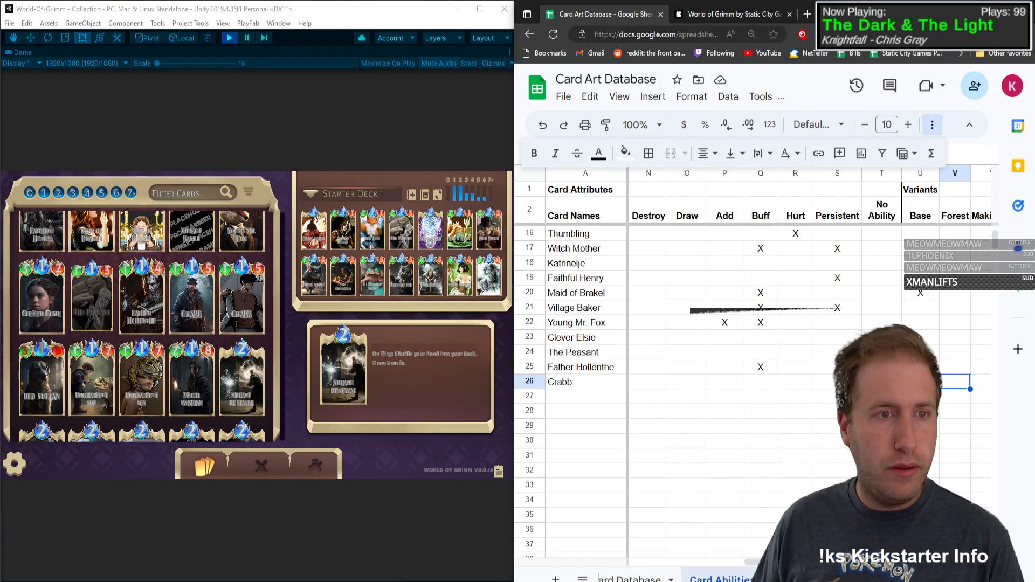
pyautogui.press('Left')
pyautogui.press('Left')
pyautogui.press('Right')
pyautogui.press('Up')
pyautogui.press('Up')
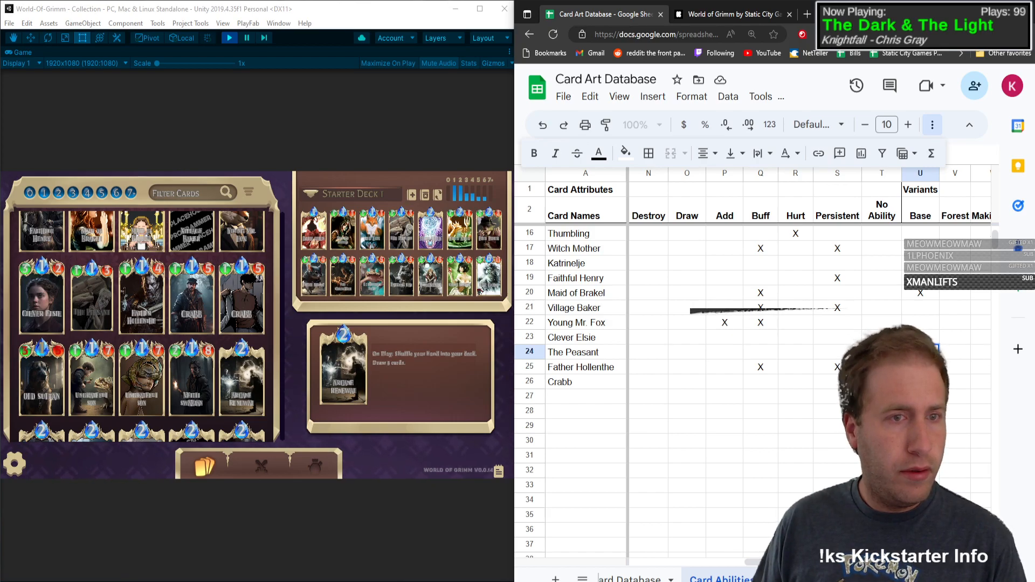
pyautogui.write('X')
pyautogui.press('Down')
pyautogui.press('Down')
pyautogui.press('Up')
pyautogui.press('Down')
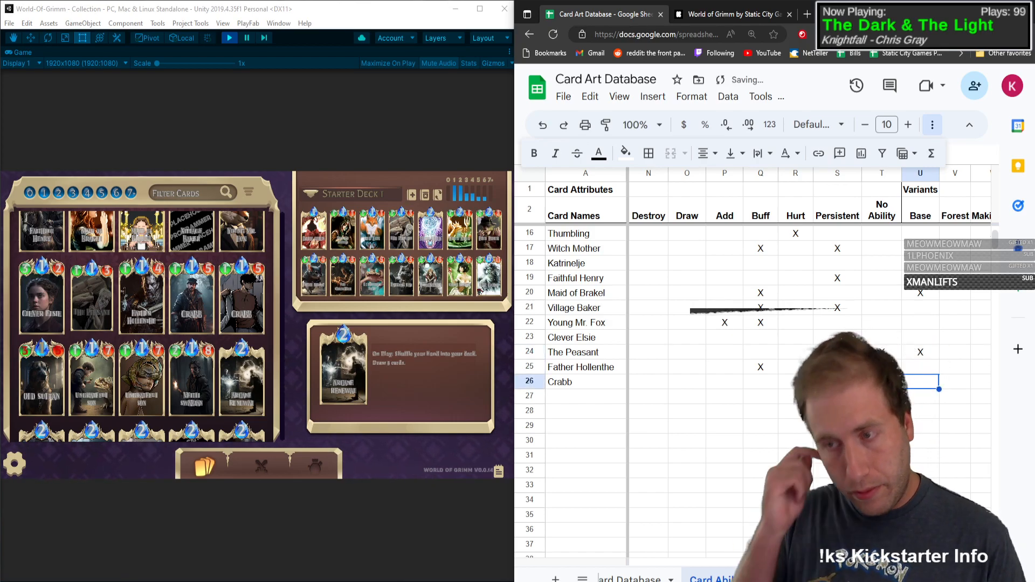
# Step: Open the second Crabb card's details in the card collection and enlarge its artwork to identify the variant
pyautogui.press('Right')
pyautogui.press('Right')
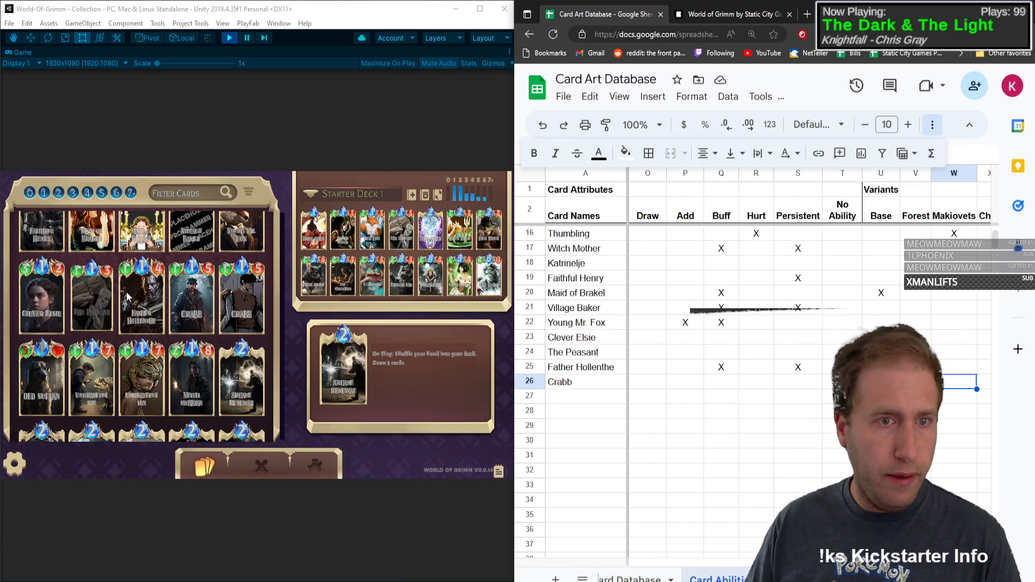
pyautogui.click(251, 305)
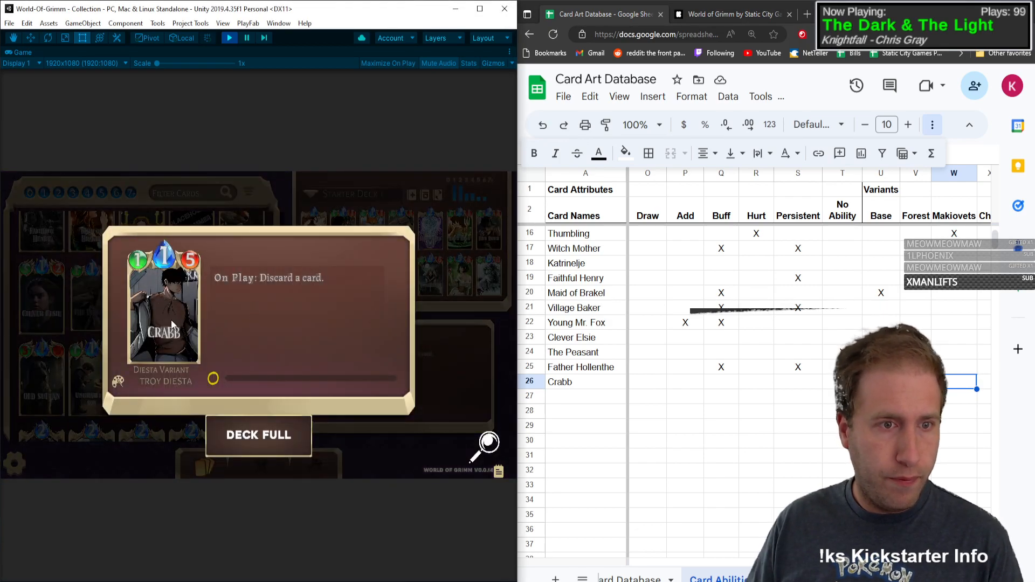
pyautogui.click(487, 448)
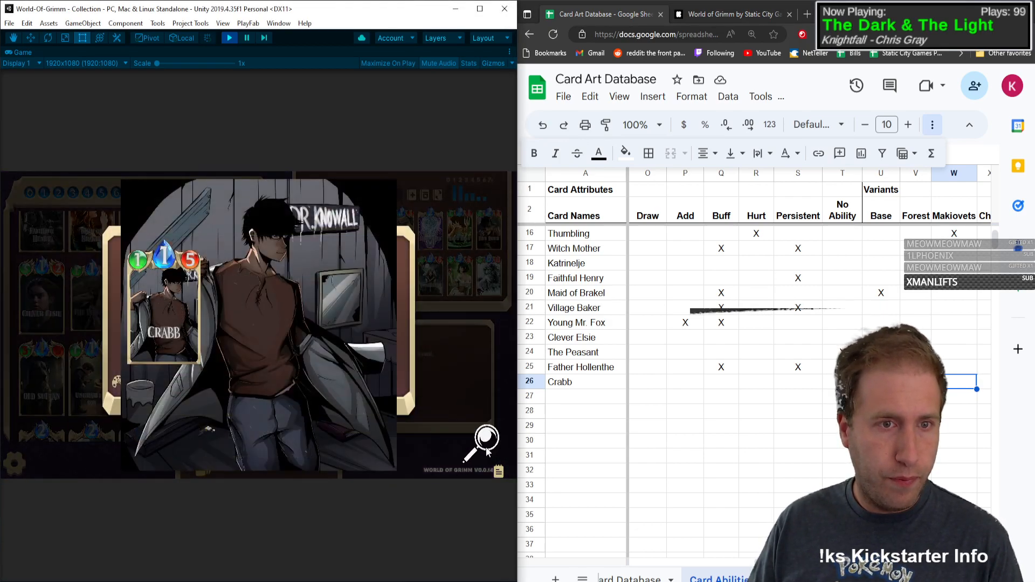
# Step: Close the enlarged card artwork and mark the Diesta variant in Crabb's row with an X
pyautogui.click(487, 447)
pyautogui.click(486, 441)
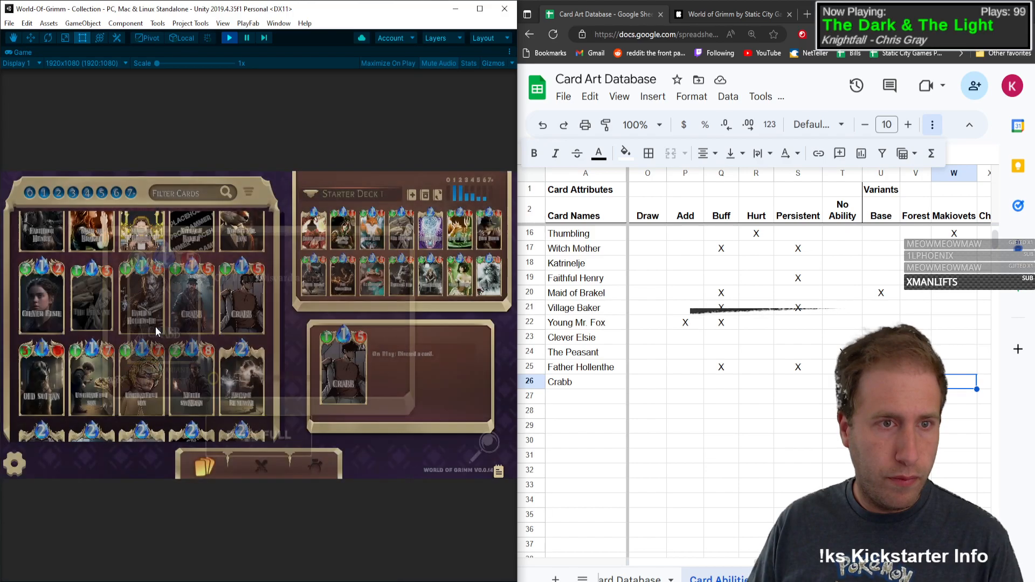
pyautogui.click(953, 385)
pyautogui.press('Right')
pyautogui.press('Right')
pyautogui.press('Right')
pyautogui.press('Right')
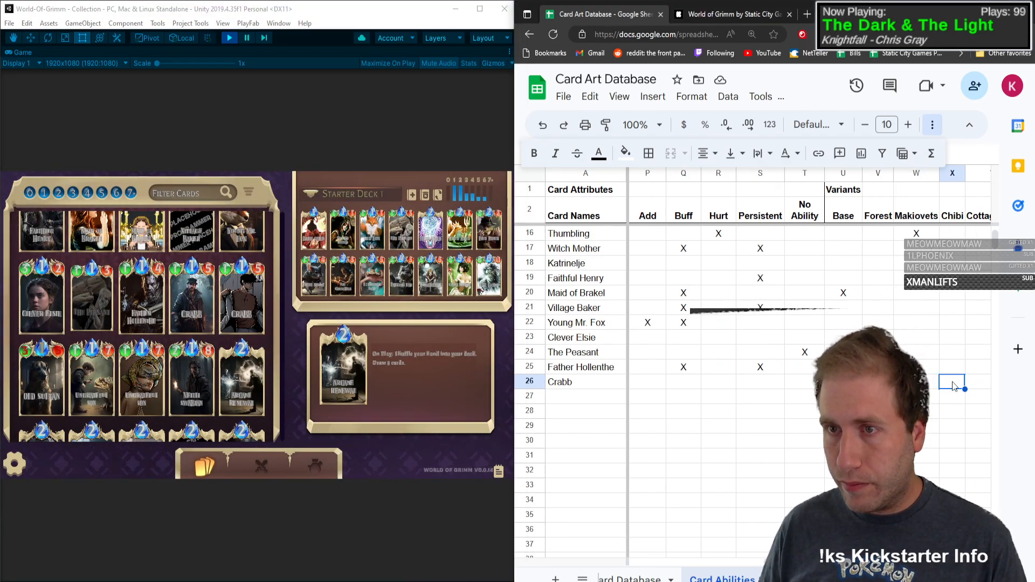
pyautogui.press('Left')
pyautogui.press('Left')
pyautogui.press('Left')
pyautogui.press('Left')
pyautogui.press('Left')
pyautogui.press('Left')
pyautogui.press('Left')
pyautogui.press('Left')
pyautogui.press('Left')
pyautogui.press('Left')
pyautogui.press('Left')
pyautogui.press('Left')
pyautogui.press('Left')
pyautogui.press('Left')
pyautogui.press('Left')
pyautogui.press('Left')
pyautogui.press('Left')
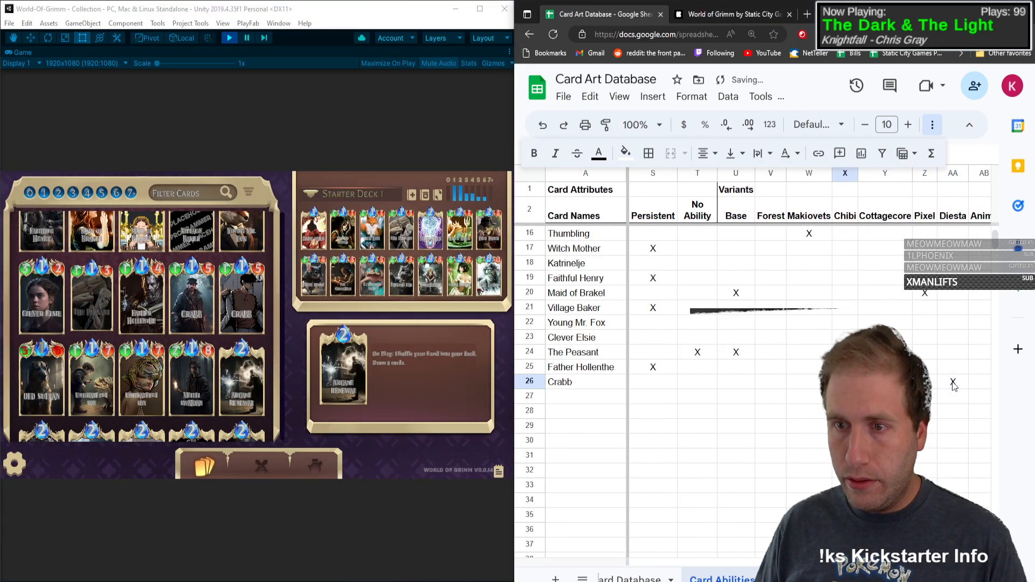
pyautogui.press('Left')
pyautogui.press('Left')
pyautogui.press('Left')
pyautogui.press('Left')
pyautogui.press('Left')
pyautogui.press('Left')
pyautogui.press('Left')
pyautogui.press('Left')
pyautogui.press('Left')
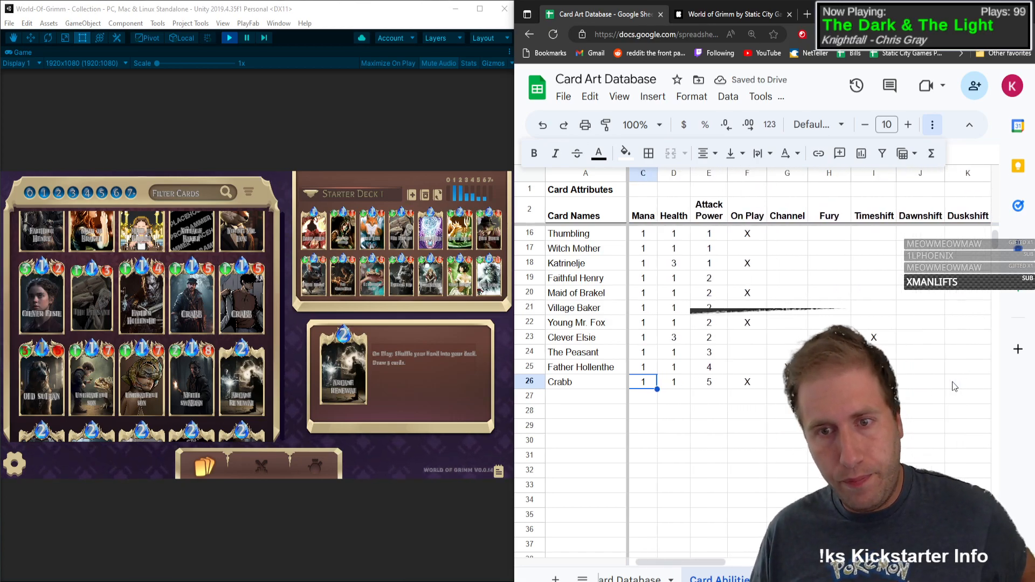
pyautogui.press('Right')
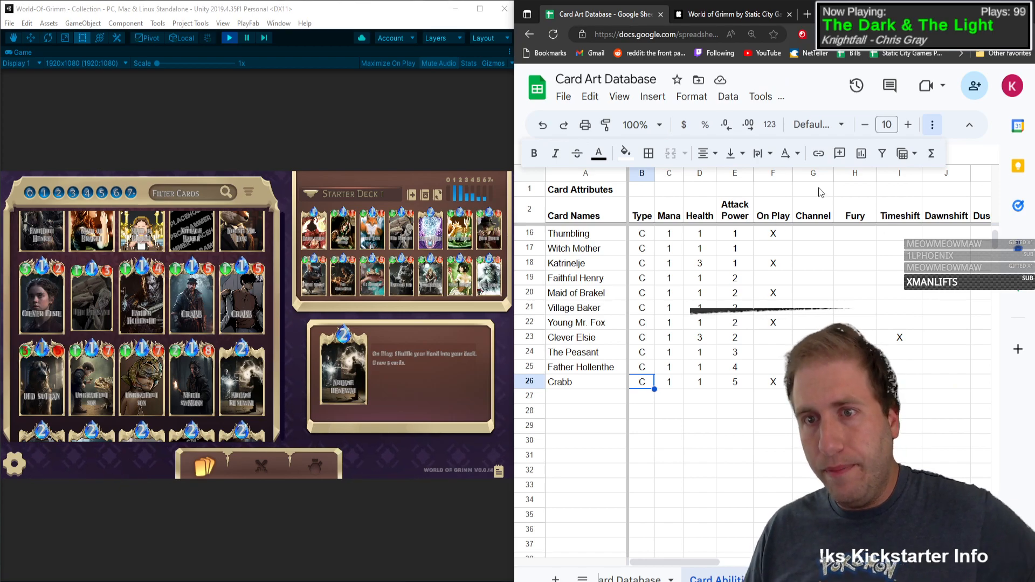
# Step: Try to total the On Play column by entering =sum(F3:F2000) in cell F1 above its header
pyautogui.click(785, 193)
pyautogui.write('=')
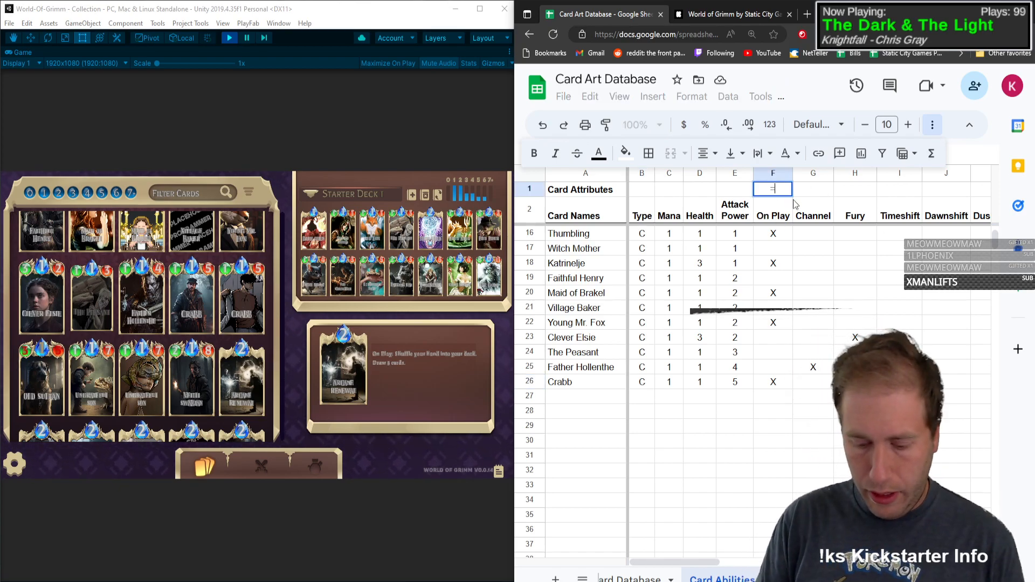
pyautogui.write('sum(f:f')
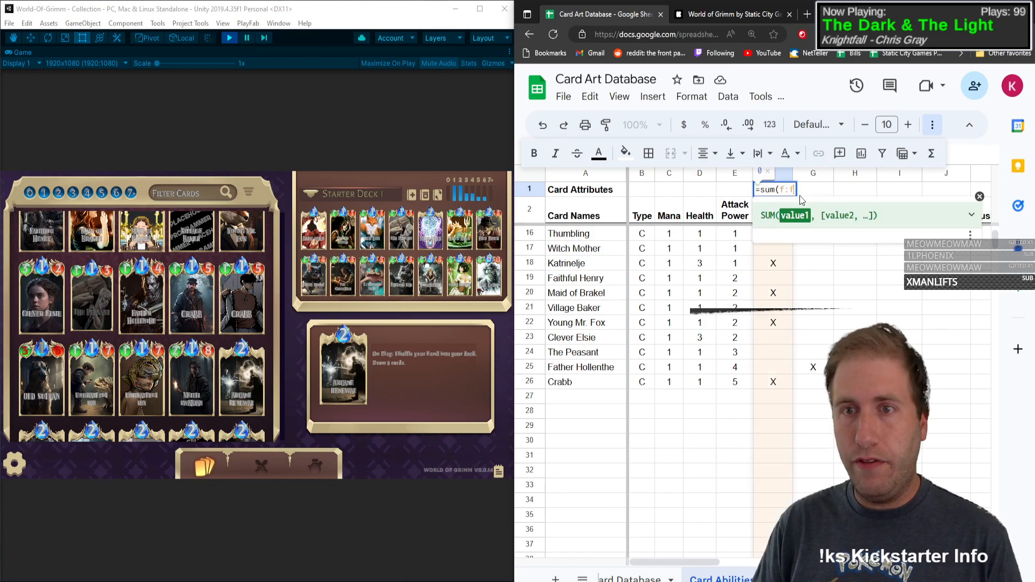
pyautogui.press('Return')
pyautogui.press('Up')
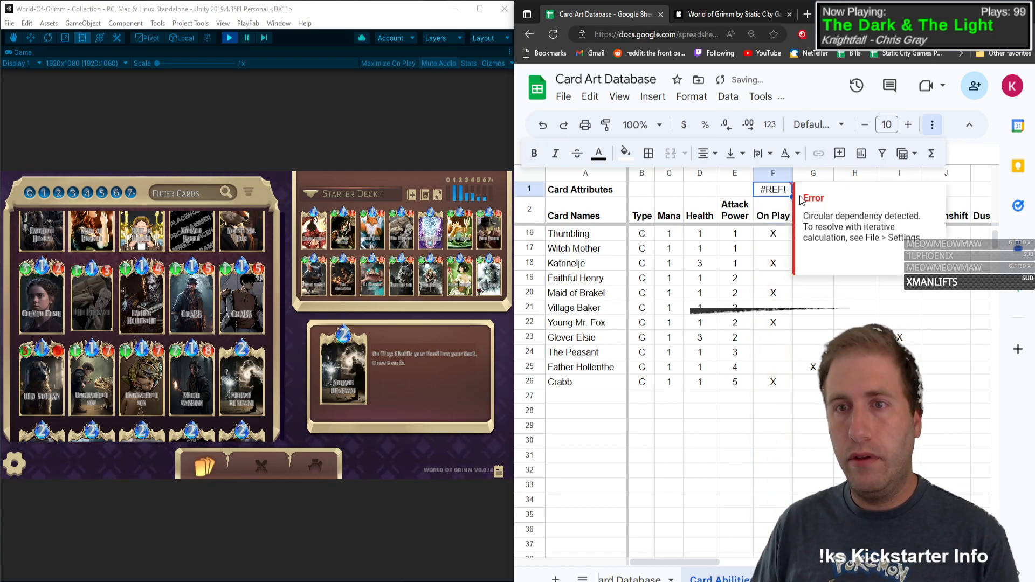
pyautogui.press('Return')
pyautogui.press('Left')
pyautogui.press('Left')
pyautogui.press('Left')
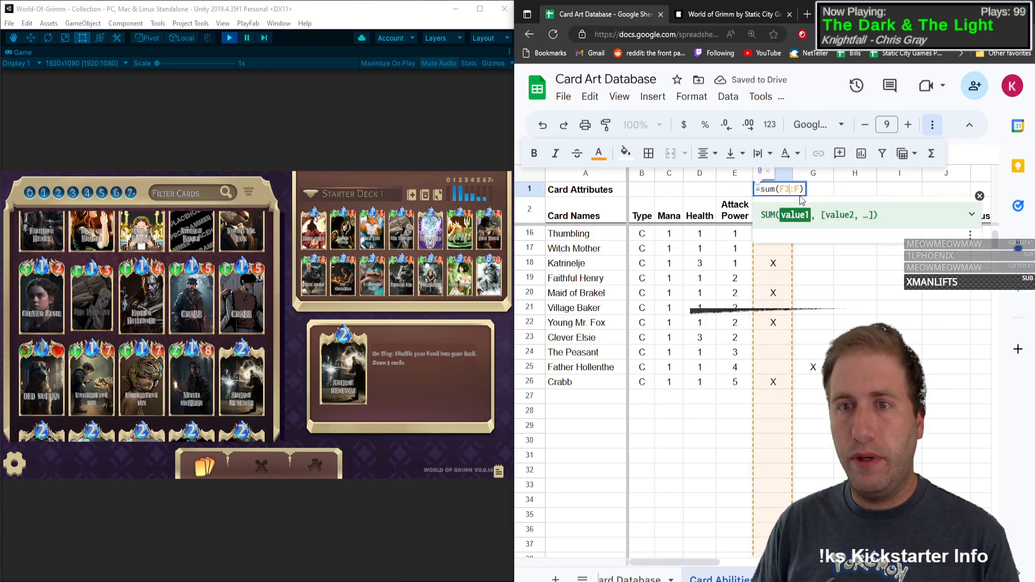
pyautogui.write('3')
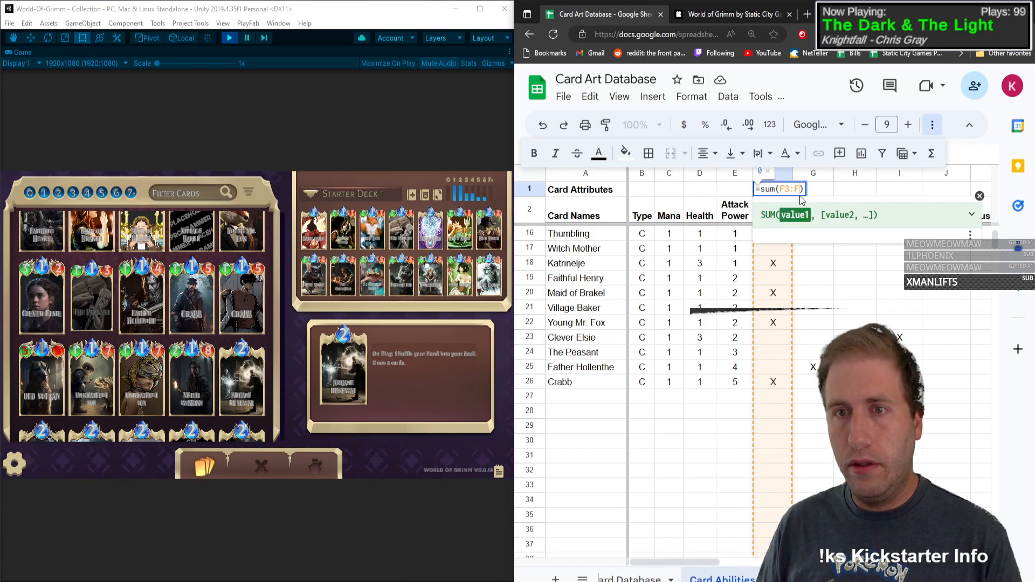
pyautogui.press('Return')
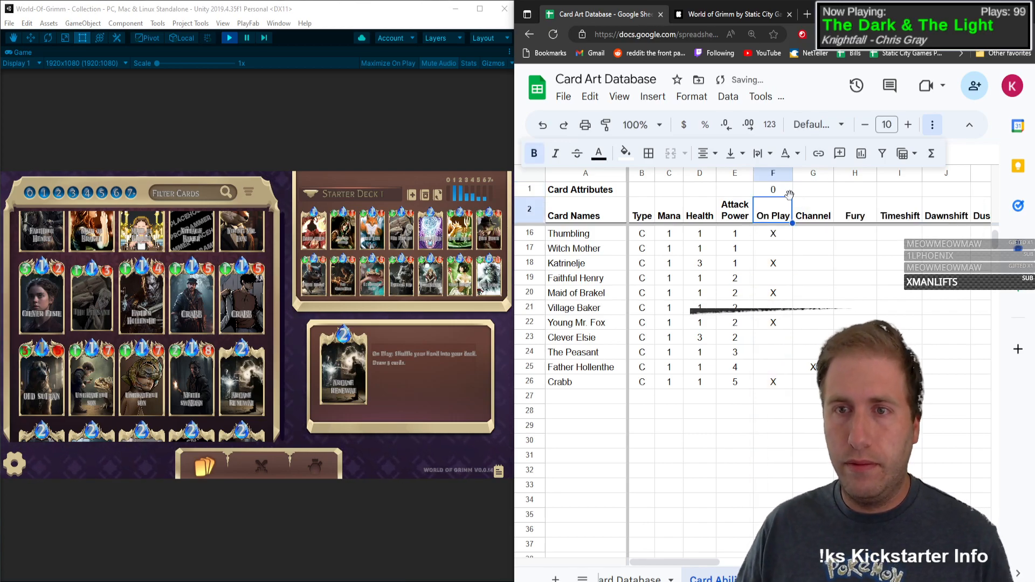
# Step: Try alternative function names such as "in" and "sumof" in place of sum in F1's formula
pyautogui.click(787, 196)
pyautogui.doubleClick(785, 193)
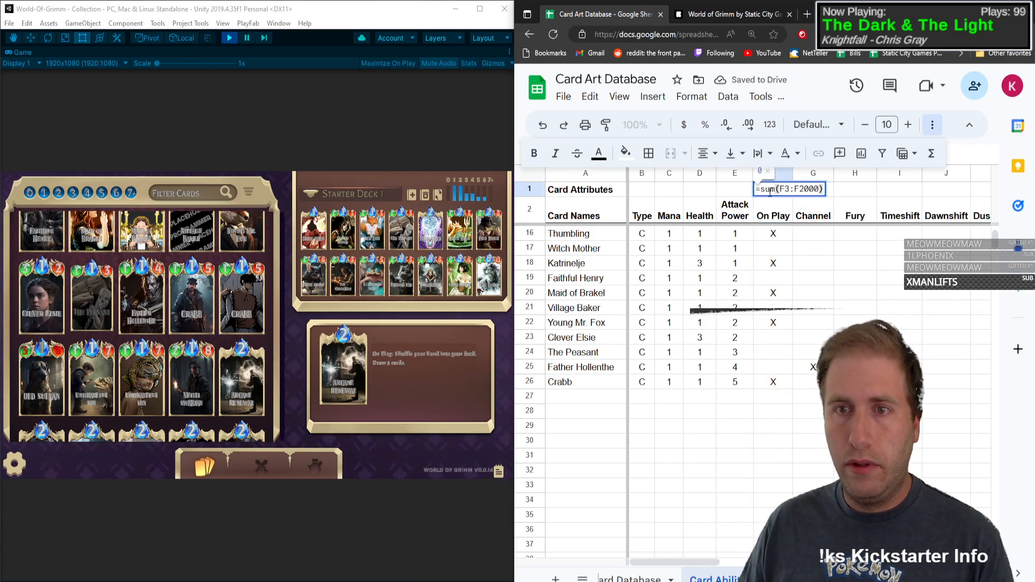
pyautogui.doubleClick(770, 190)
pyautogui.write('in')
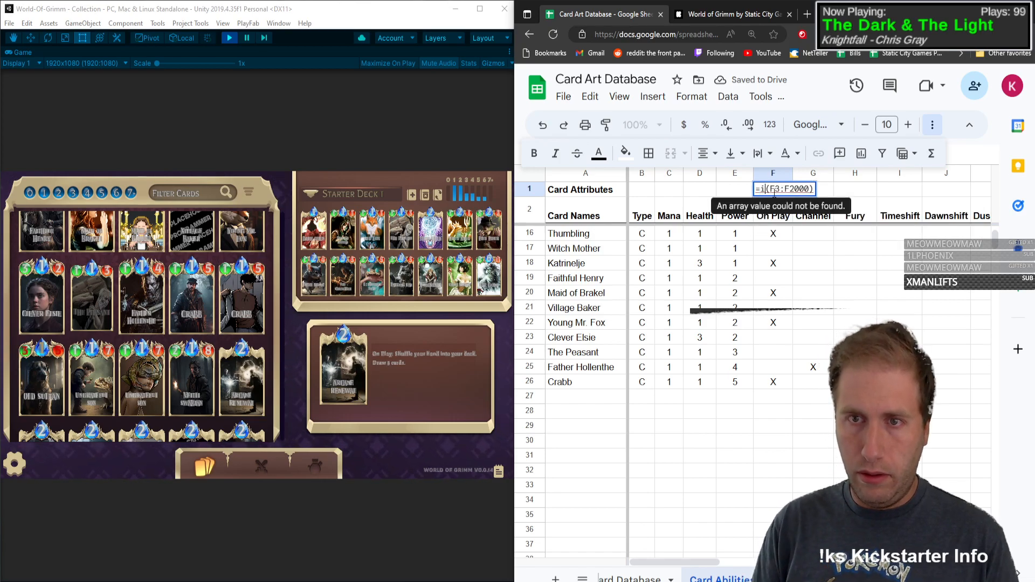
pyautogui.press('Down')
pyautogui.press('Down')
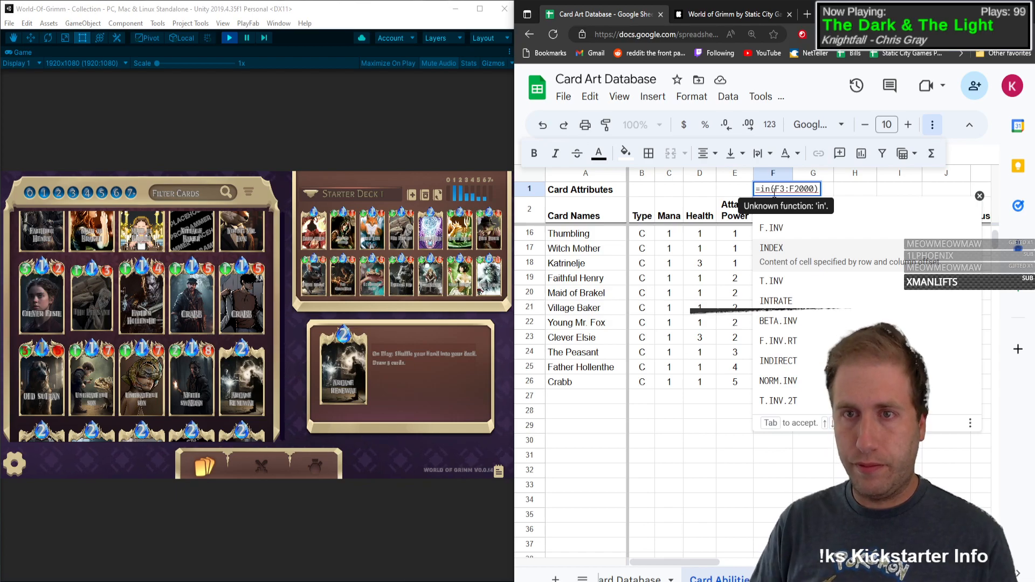
pyautogui.press('BackSpace')
pyautogui.press('BackSpace')
pyautogui.write('sumof')
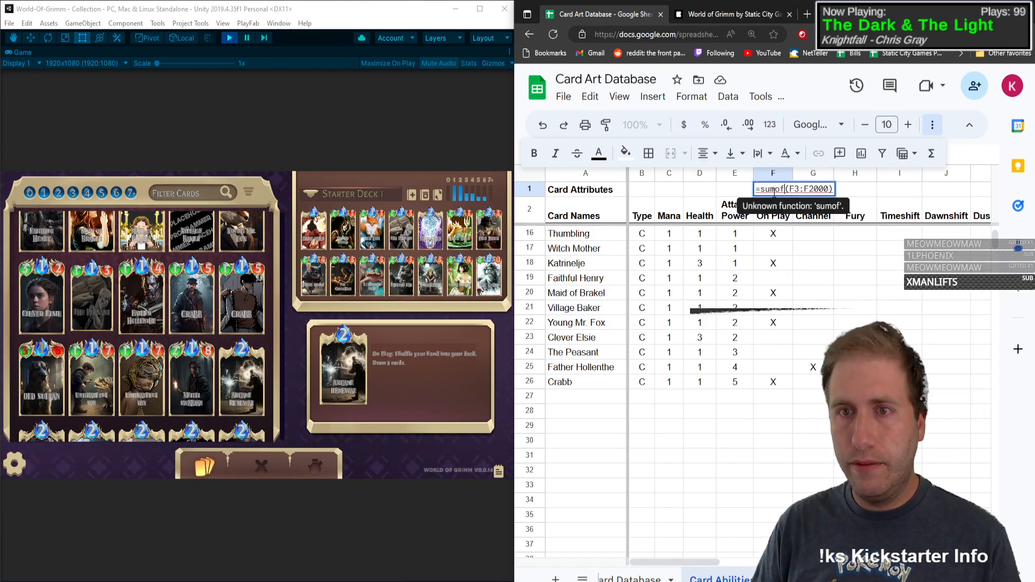
pyautogui.press('BackSpace')
pyautogui.press('BackSpace')
pyautogui.click(775, 193)
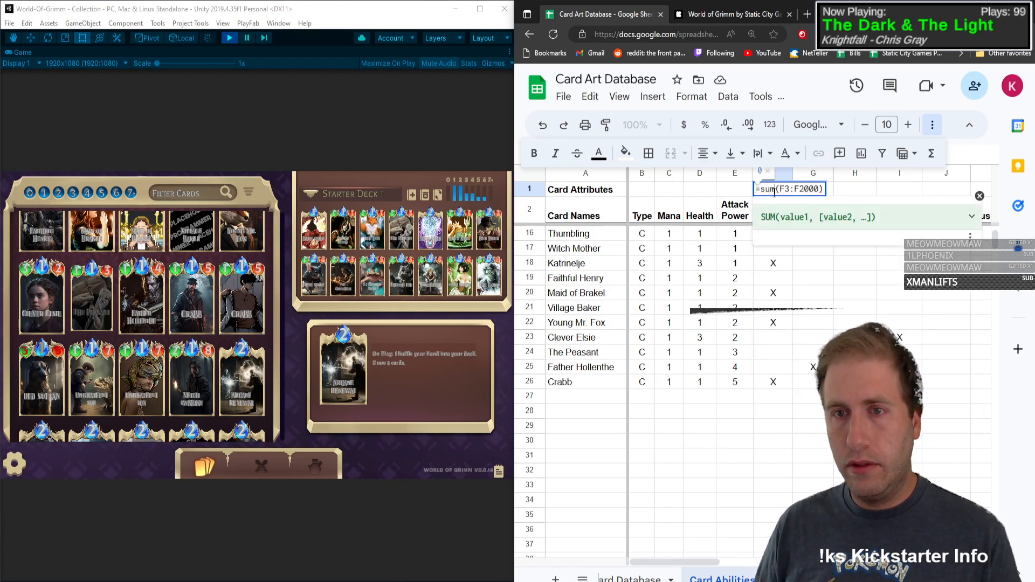
pyautogui.press('Home')
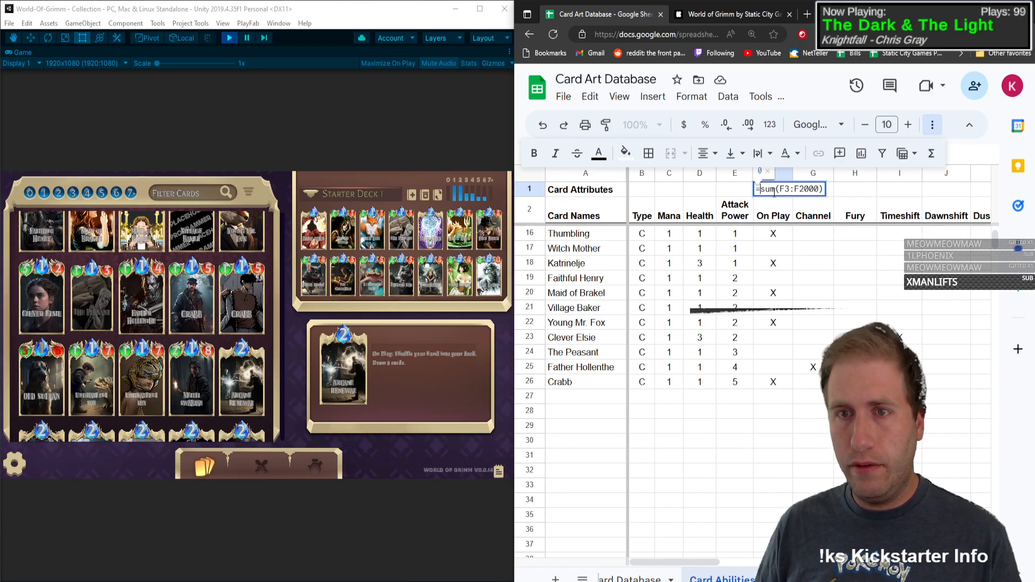
pyautogui.click(775, 191)
pyautogui.press('BackSpace')
pyautogui.press('BackSpace')
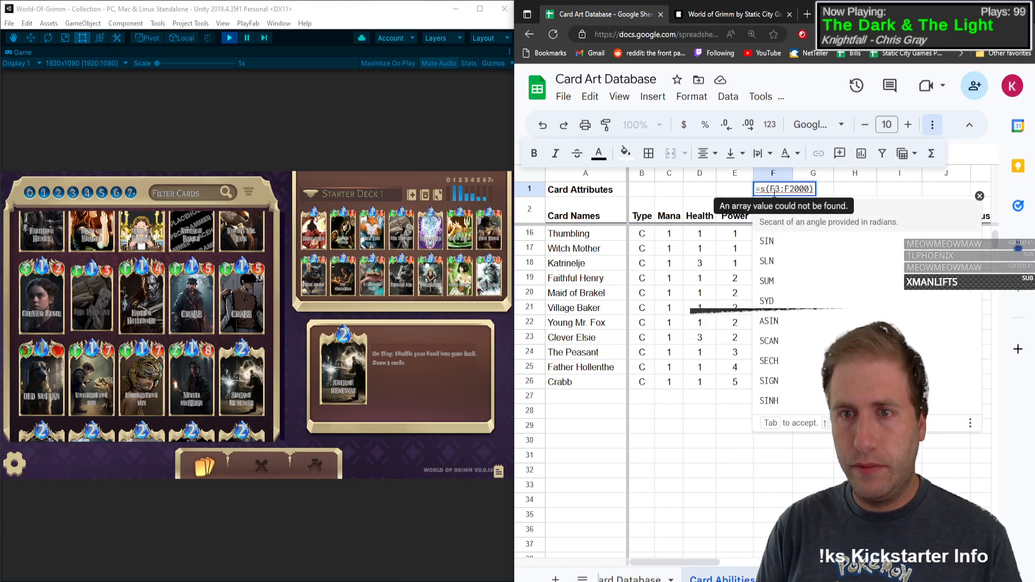
pyautogui.write('um')
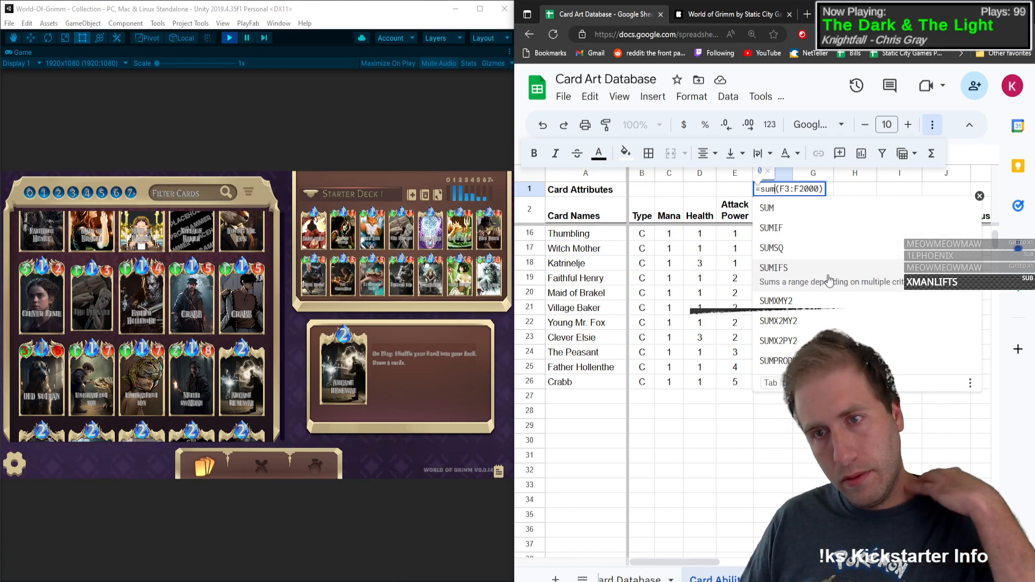
# Step: Leave the formula edit and clear the sum formula from cell F1
pyautogui.click(780, 189)
pyautogui.moveTo(854, 191); pyautogui.dragTo(773, 194)
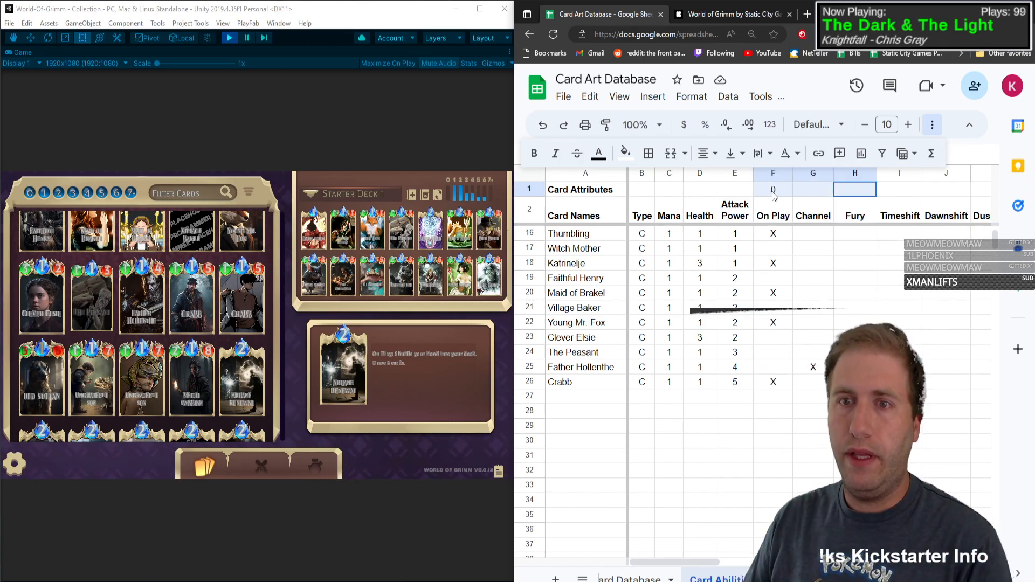
pyautogui.click(789, 219)
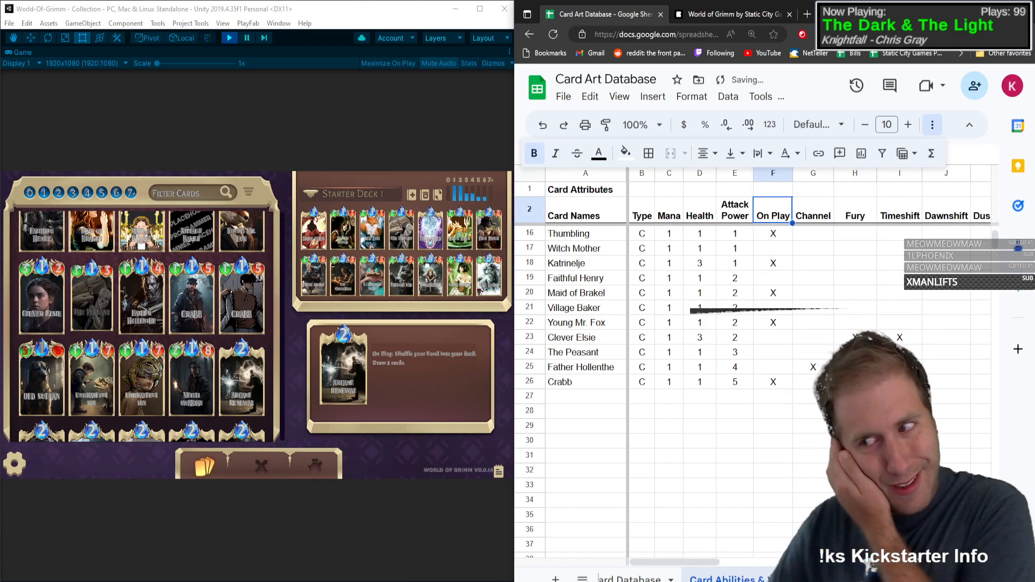
pyautogui.click(790, 192)
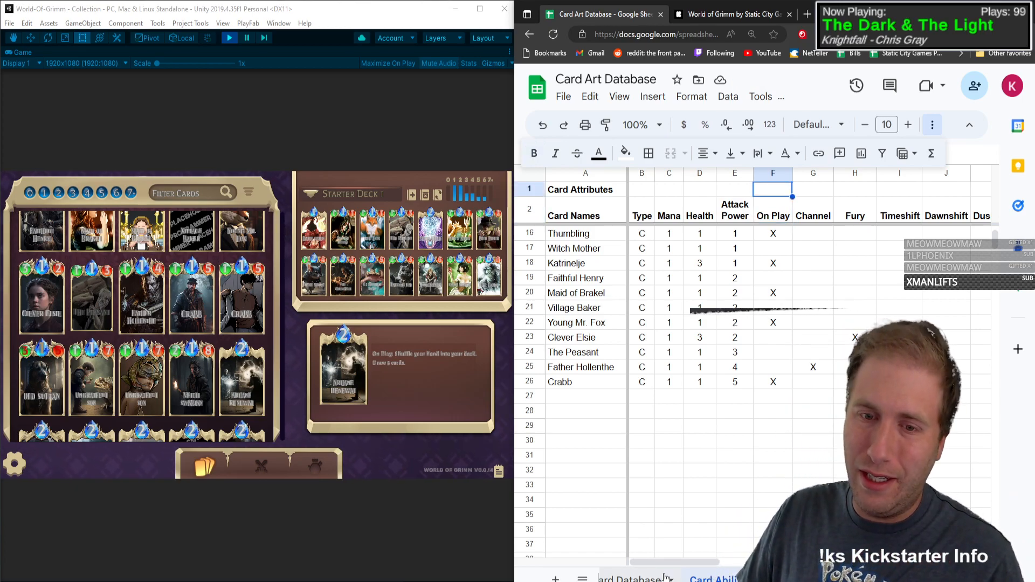
# Step: Open the Card Database Stats sheet and copy =COUNTIFS('Card Database'!H:H,"X") from the Base Art Created formula
pyautogui.click(977, 579)
pyautogui.click(885, 579)
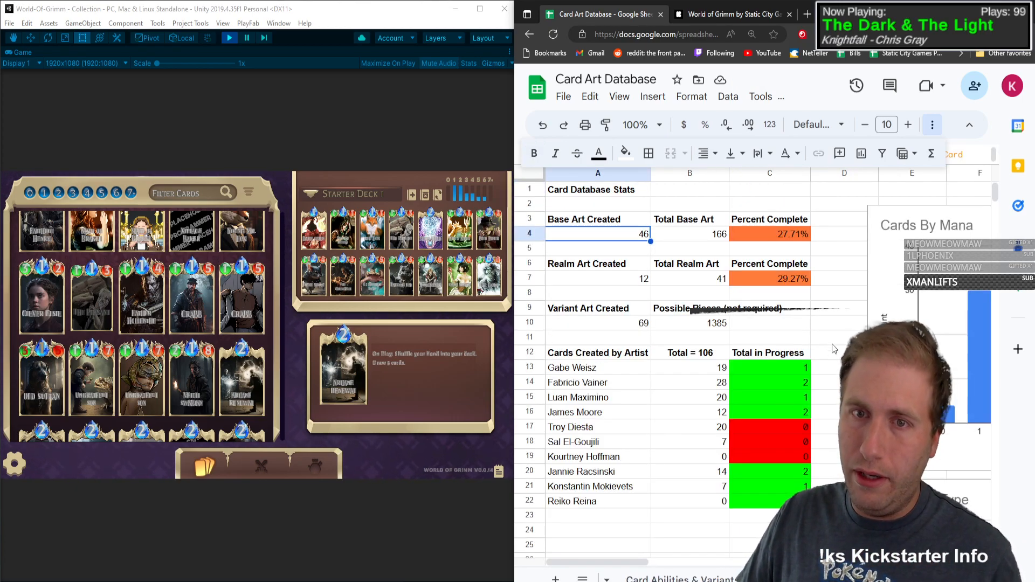
pyautogui.click(689, 233)
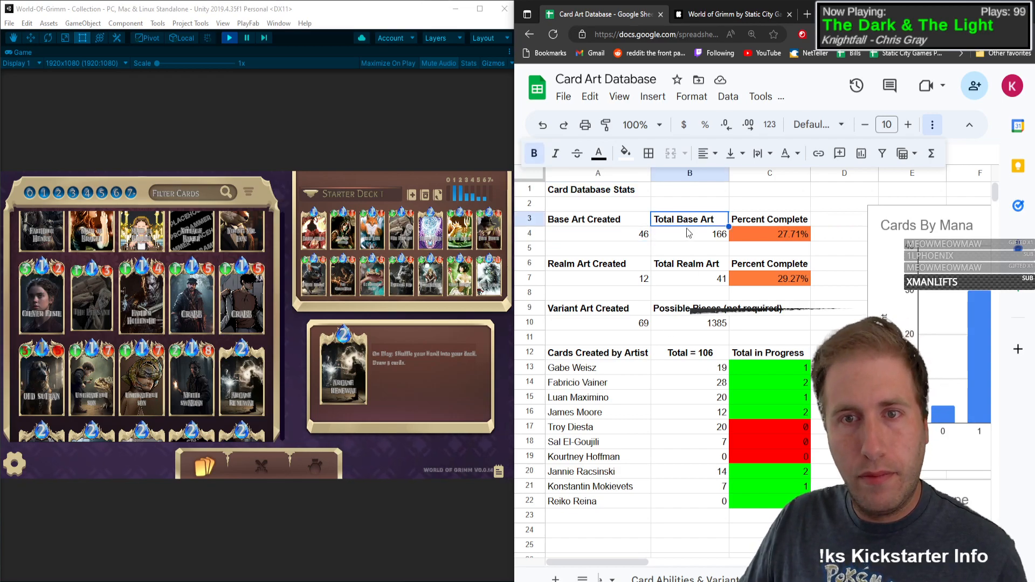
pyautogui.click(642, 236)
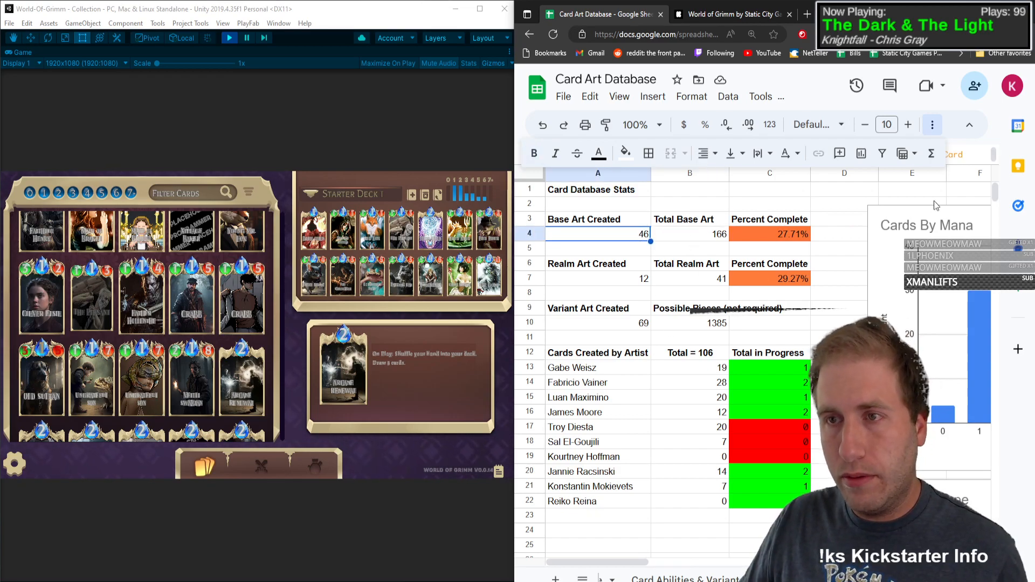
pyautogui.doubleClick(626, 237)
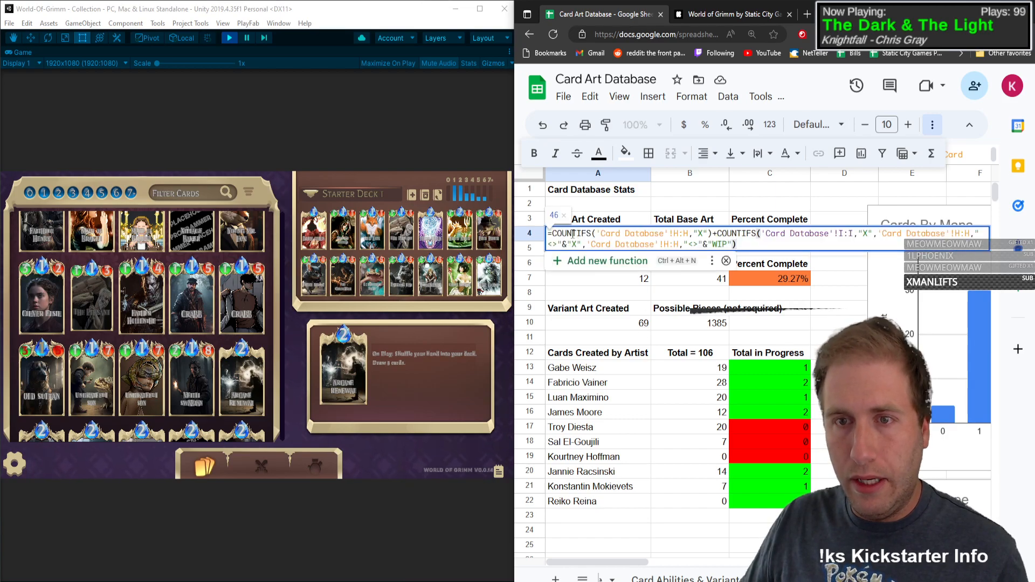
pyautogui.click(690, 382)
pyautogui.click(610, 237)
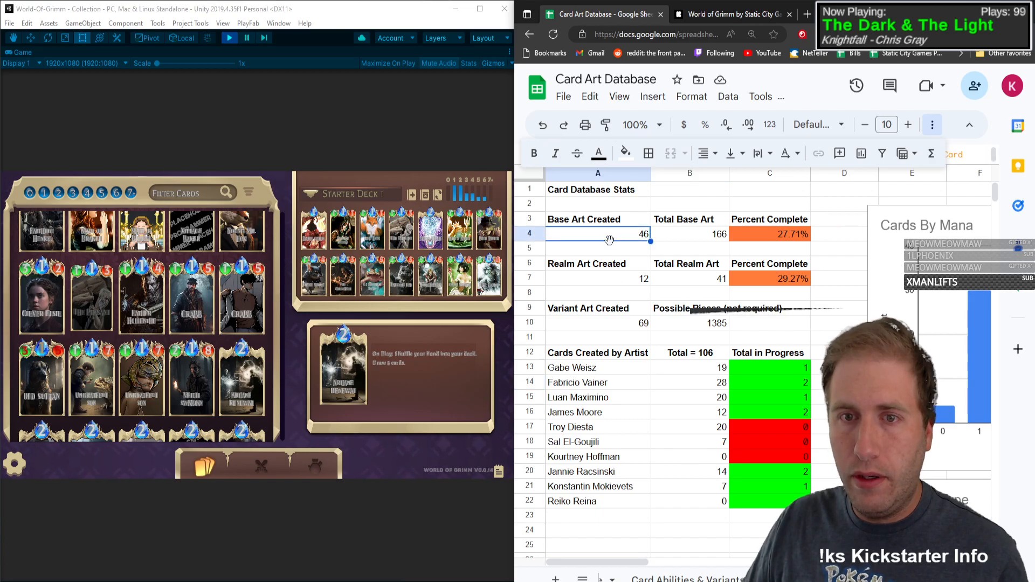
pyautogui.doubleClick(622, 238)
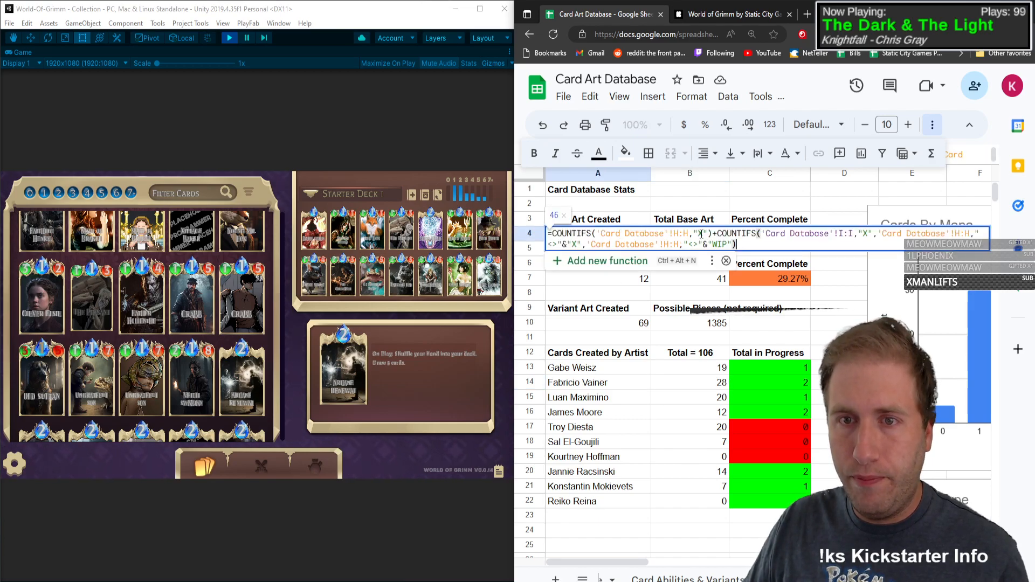
pyautogui.moveTo(713, 233); pyautogui.dragTo(565, 232)
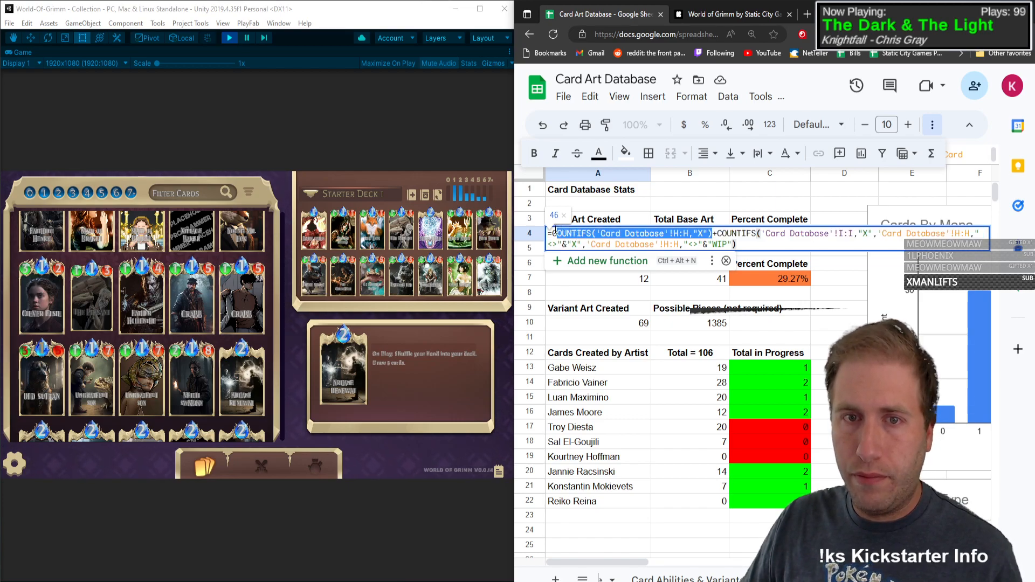
pyautogui.click(621, 344)
# Step: Paste the copied COUNTIFS formula into cell F1 of the Card Abilities & Variants sheet
pyautogui.click(720, 577)
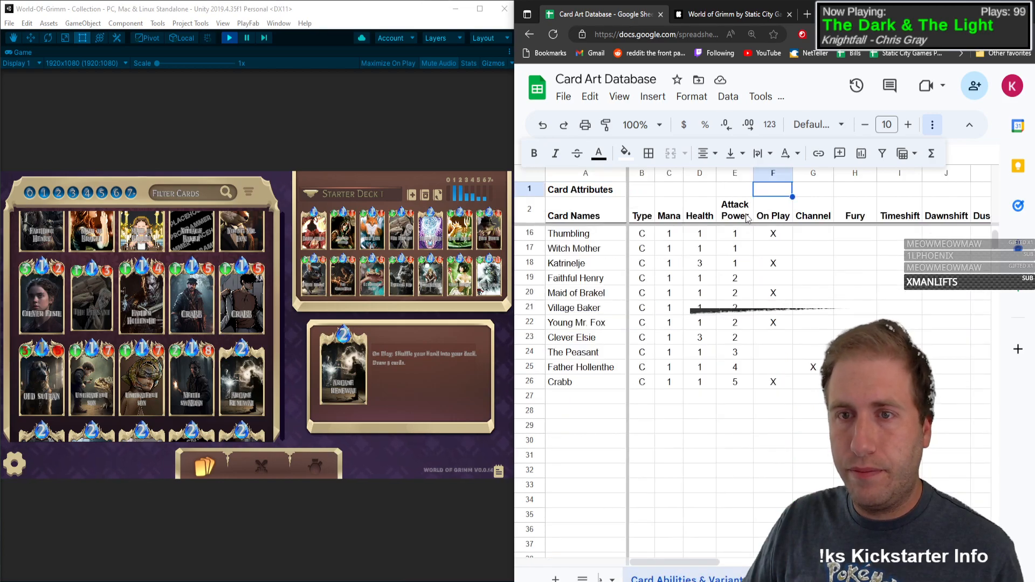
pyautogui.doubleClick(771, 189)
pyautogui.click(888, 190)
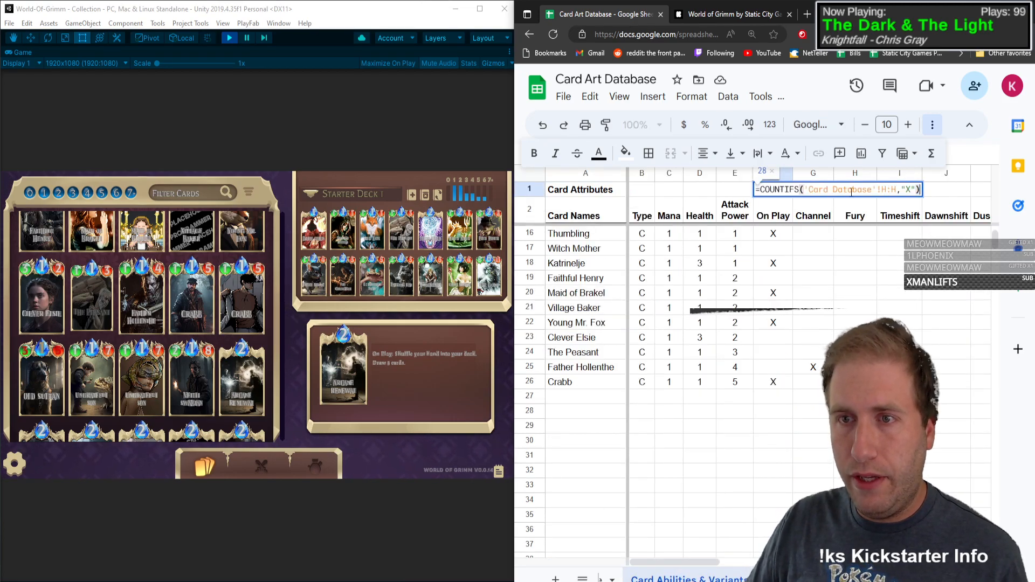
# Step: Remove the 'Card Database' sheet name from F1's formula and change its range to F:F, giving =COUNTIFS(!F:F,"X")
pyautogui.doubleClick(821, 190)
pyautogui.press('Left')
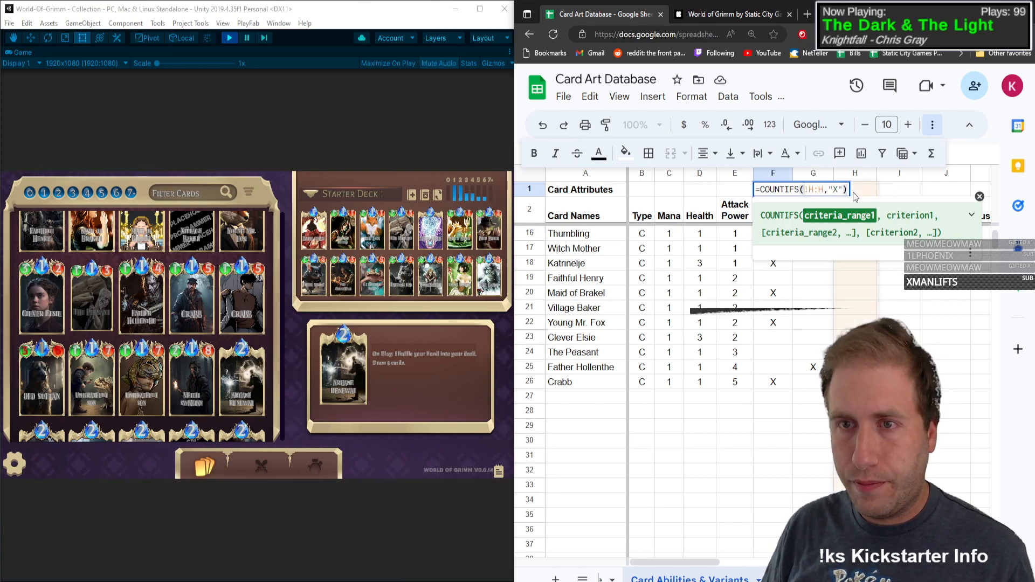
pyautogui.press('Right')
pyautogui.press('Delete')
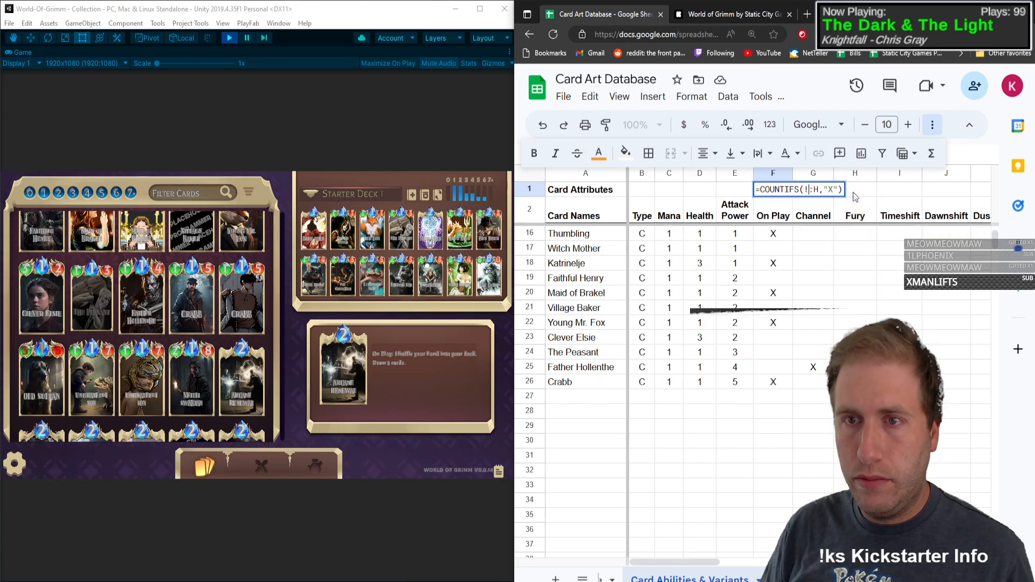
pyautogui.write('F')
pyautogui.press('Right')
pyautogui.press('Delete')
pyautogui.write('F')
pyautogui.press('Return')
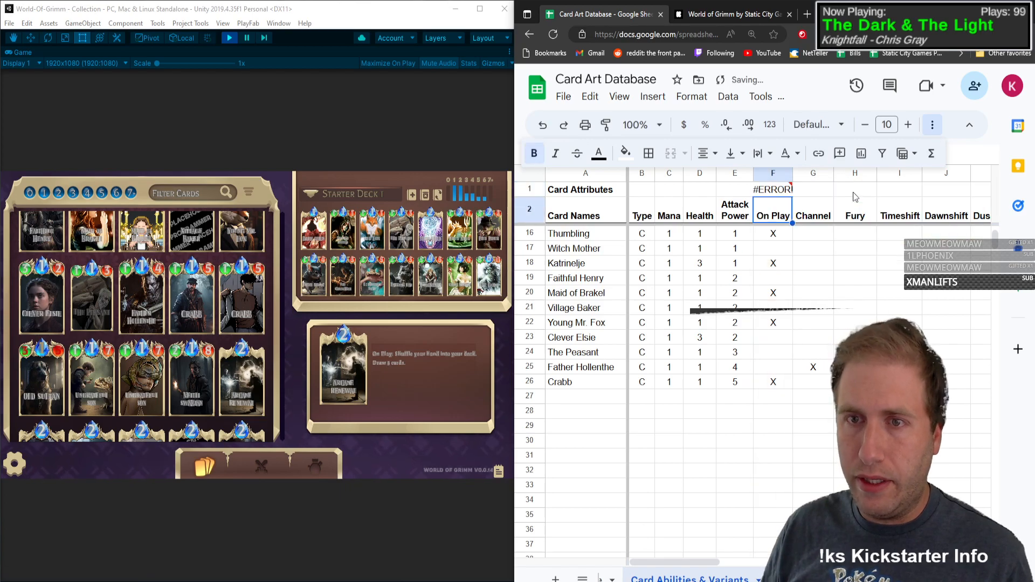
# Step: Change the function in F1's formula from COUNTIFS to COUNTIF
pyautogui.press('Up')
pyautogui.press('Return')
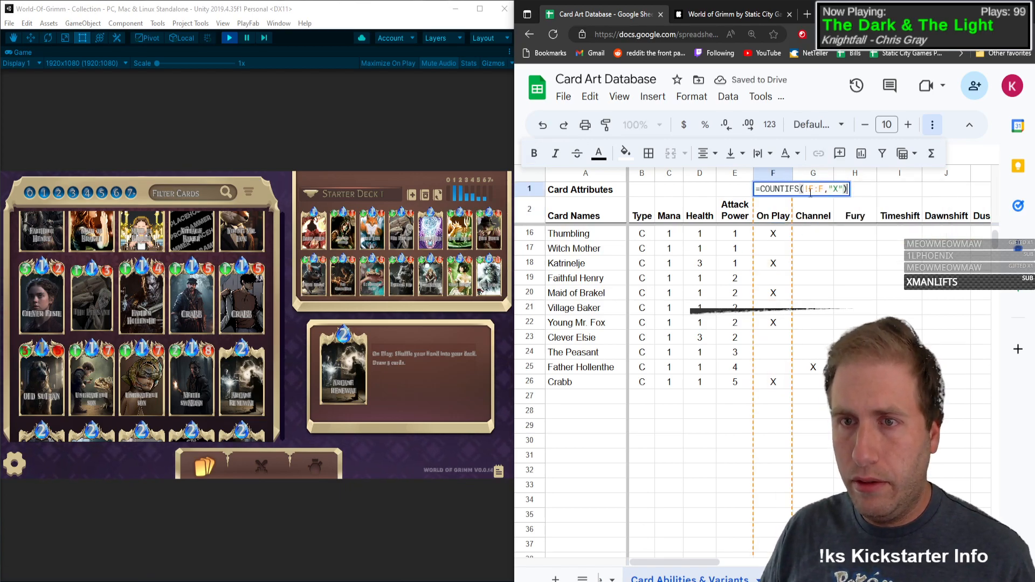
pyautogui.click(799, 189)
pyautogui.press('BackSpace')
pyautogui.click(817, 190)
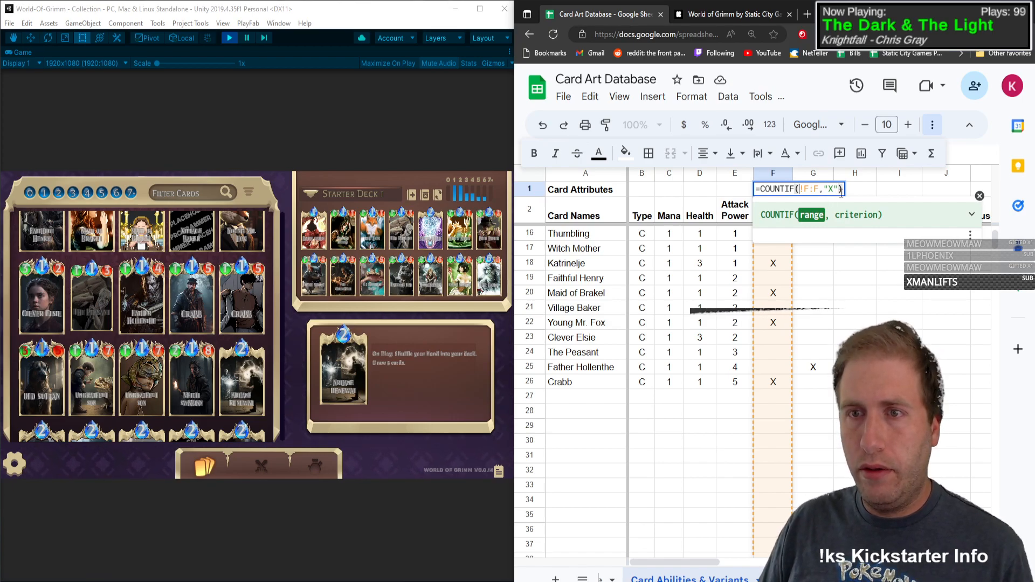
pyautogui.click(843, 190)
pyautogui.press('Return')
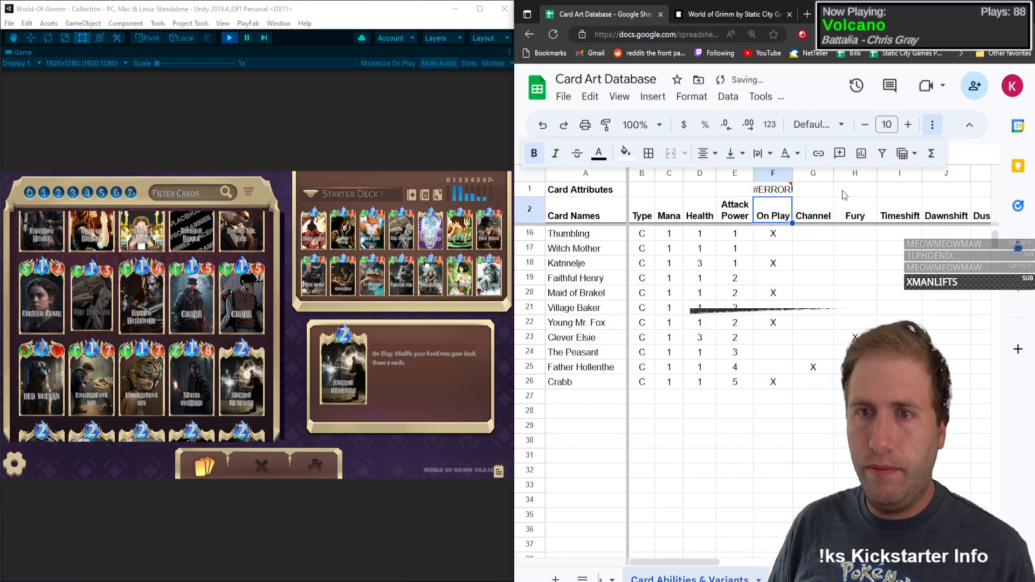
# Step: Limit the range in F1's COUNTIF formula to rows 3 through 1000 of column F (f3:F1000)
pyautogui.press('Up')
pyautogui.press('Return')
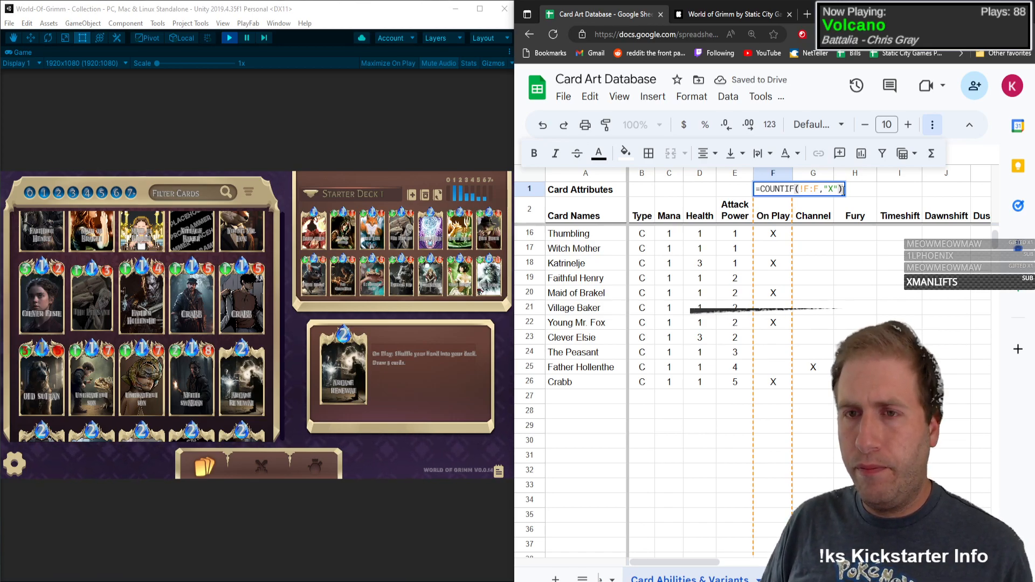
pyautogui.press('Left')
pyautogui.press('Left')
pyautogui.press('Left')
pyautogui.press('Left')
pyautogui.press('Left')
pyautogui.press('Left')
pyautogui.press('Left')
pyautogui.press('Left')
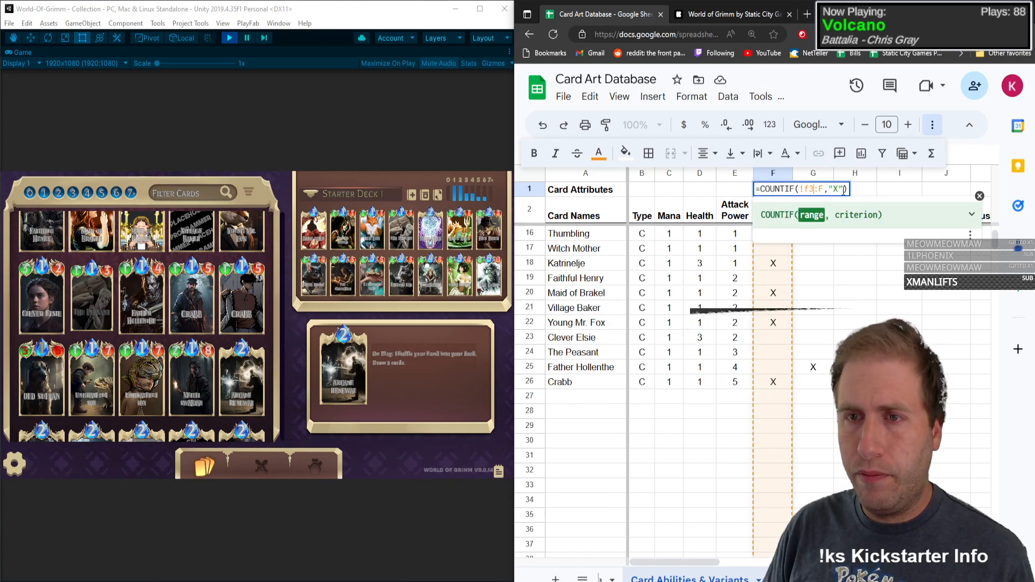
pyautogui.press('Return')
pyautogui.press('Up')
pyautogui.press('Return')
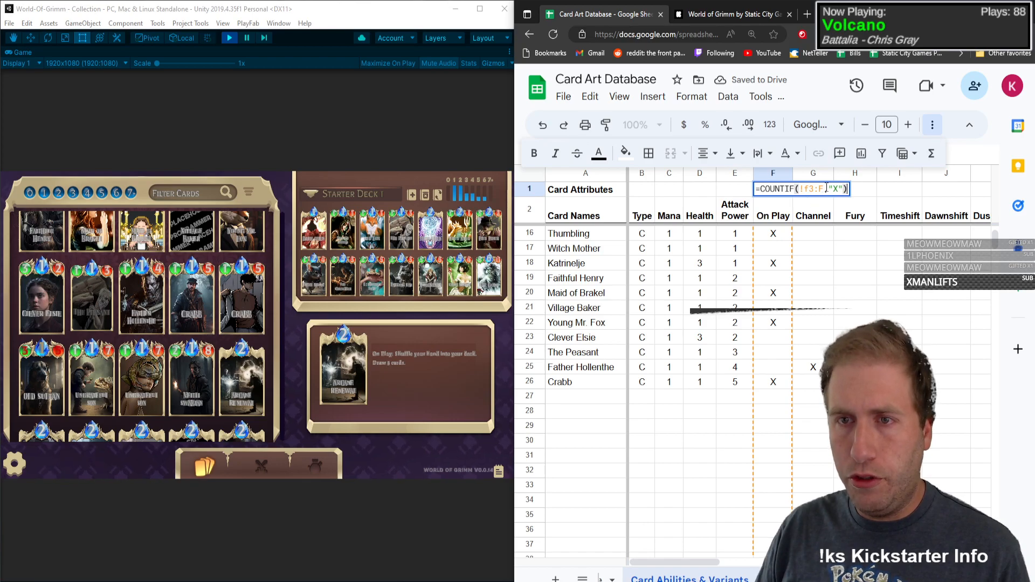
pyautogui.click(826, 189)
pyautogui.press('Return')
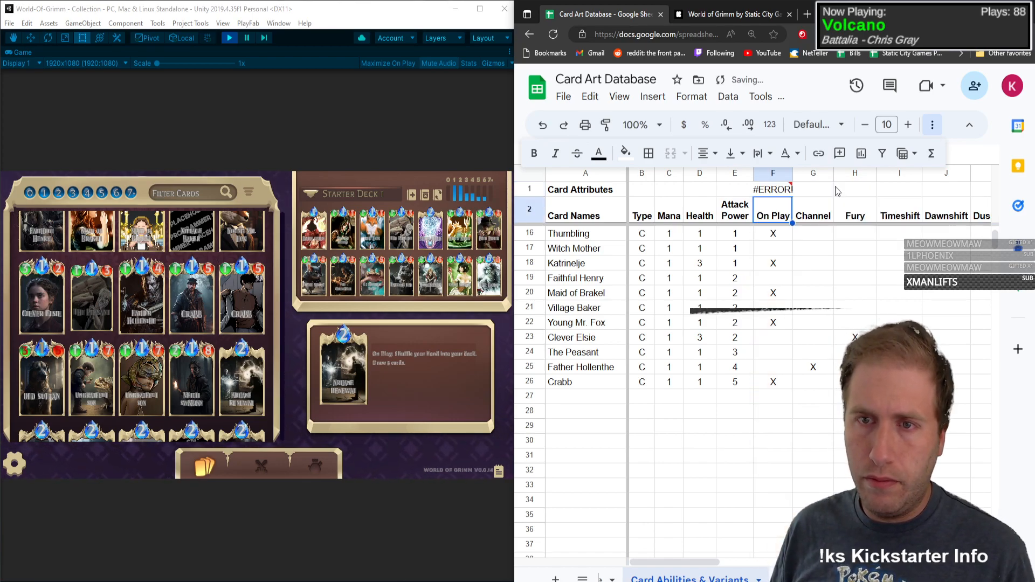
# Step: Remove the stray exclamation mark before the range in F1's COUNTIF formula
pyautogui.click(767, 192)
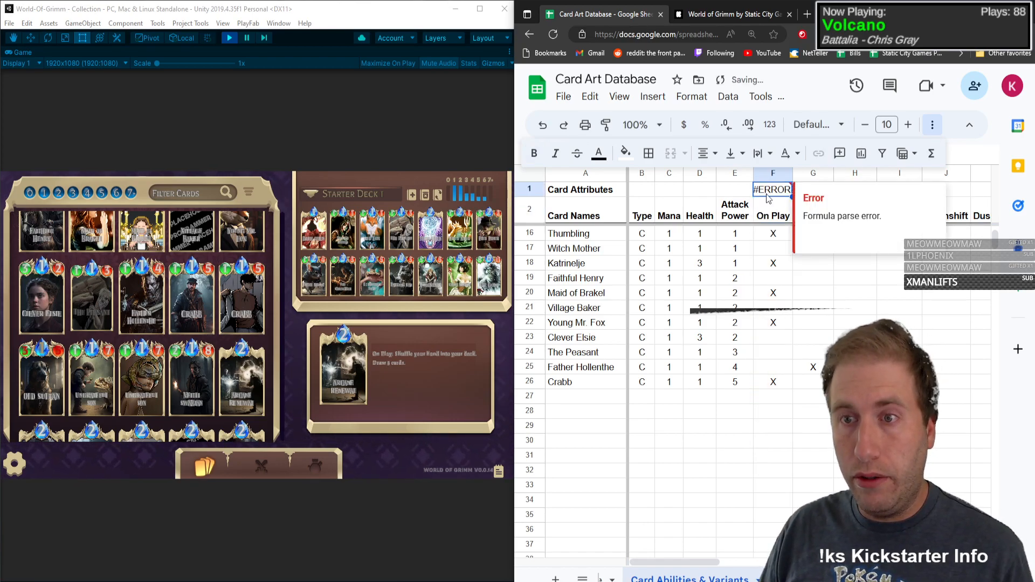
pyautogui.doubleClick(775, 196)
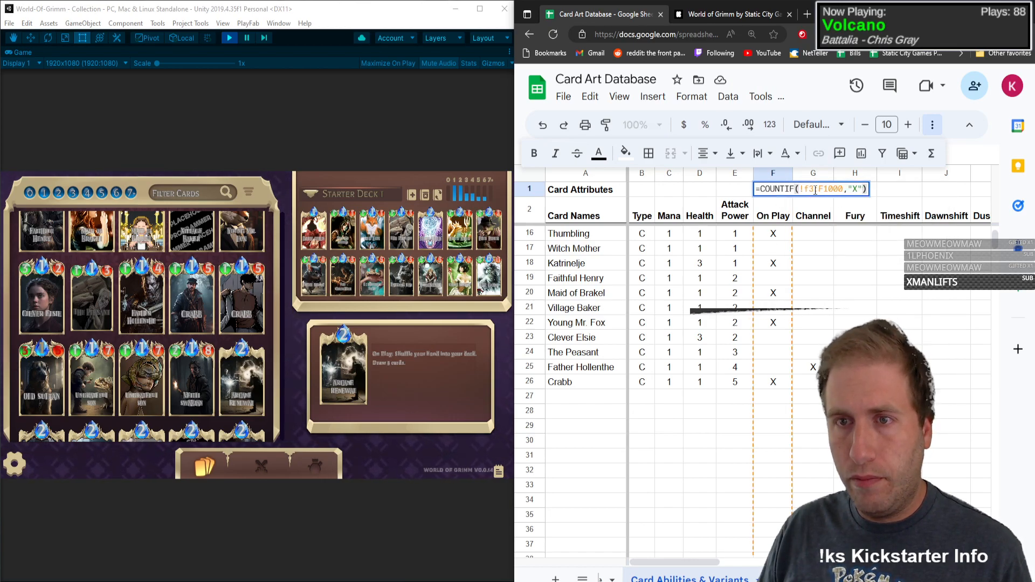
pyautogui.click(806, 189)
pyautogui.press('Return')
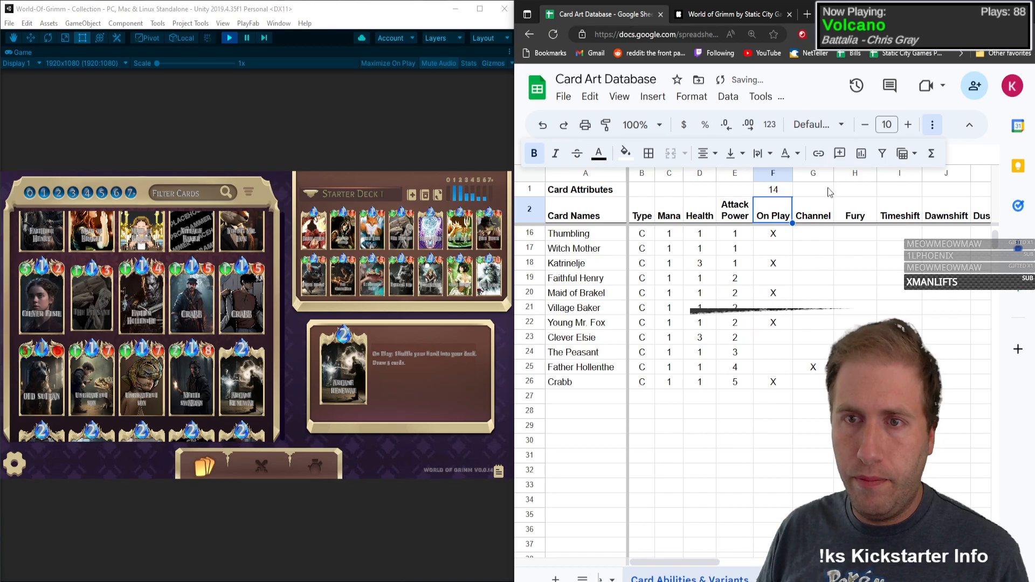
# Step: Fill the COUNTIF formula from F1 across row 1 to M1, covering the Channel through Discard columns
pyautogui.click(773, 174)
pyautogui.click(776, 194)
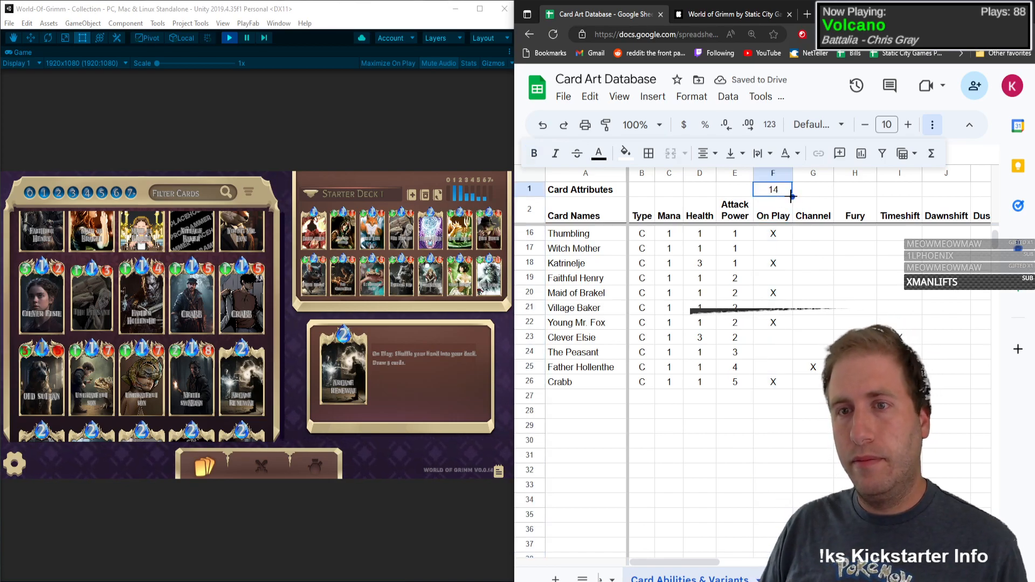
pyautogui.moveTo(936, 193); pyautogui.dragTo(939, 193)
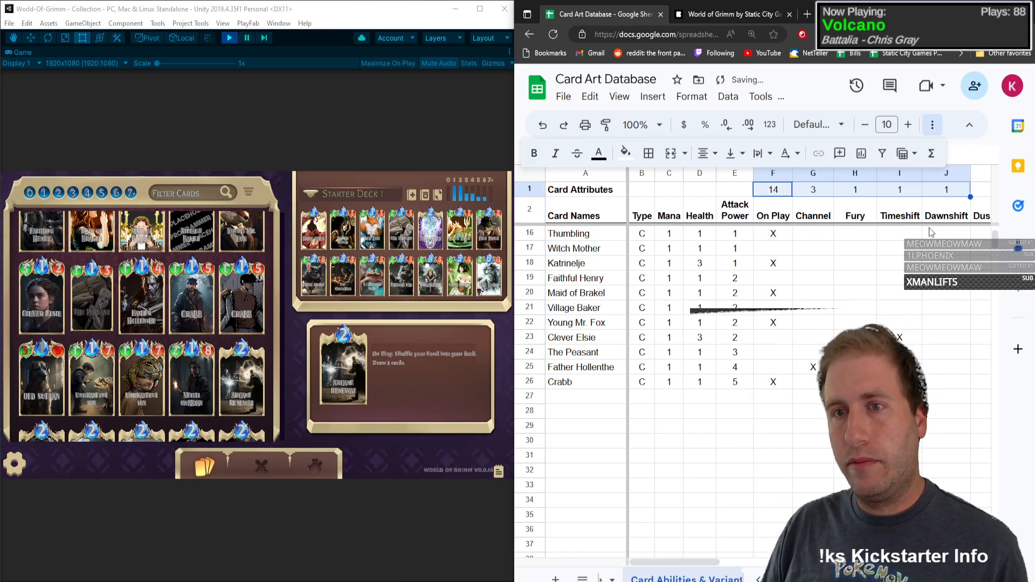
pyautogui.click(949, 193)
pyautogui.press('Right')
pyautogui.press('Right')
pyautogui.press('Right')
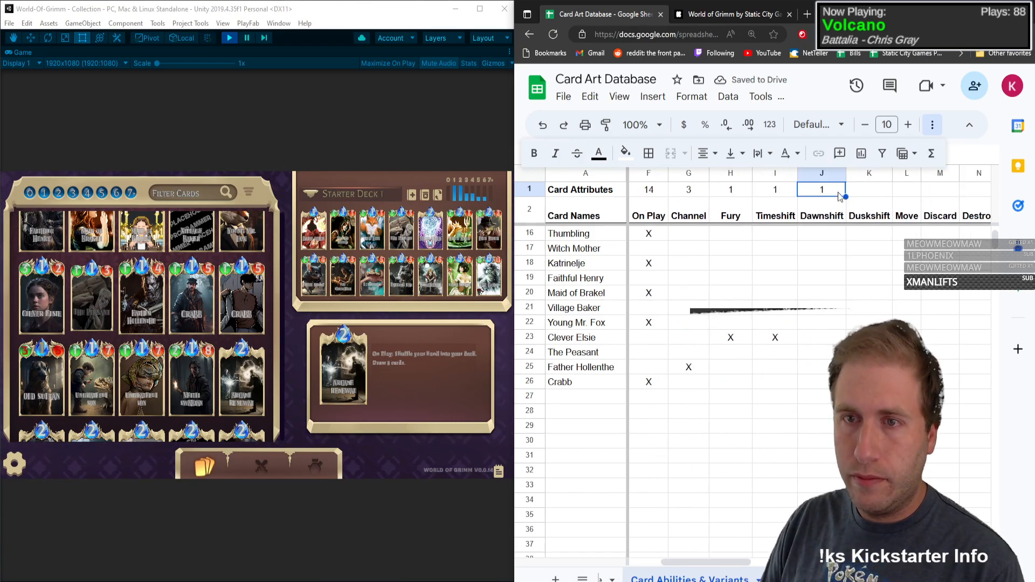
pyautogui.moveTo(944, 197); pyautogui.dragTo(953, 198)
# Step: Extend the COUNTIF formula from M1 across row 1 to S1, covering the Destroy through Persistent columns
pyautogui.press('Right')
pyautogui.press('Right')
pyautogui.press('Right')
pyautogui.press('Right')
pyautogui.press('Right')
pyautogui.press('Right')
pyautogui.press('Right')
pyautogui.press('Right')
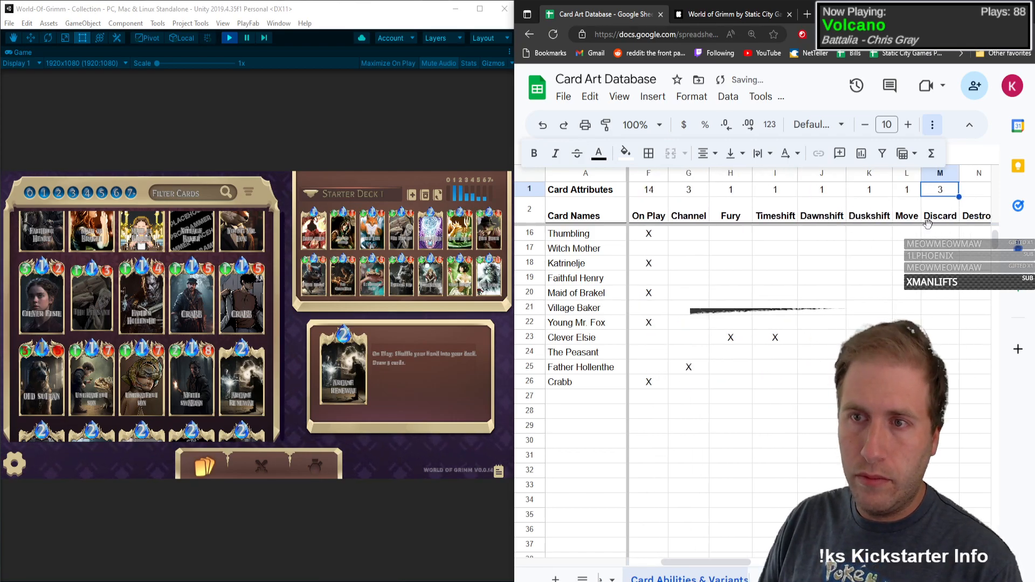
pyautogui.click(782, 196)
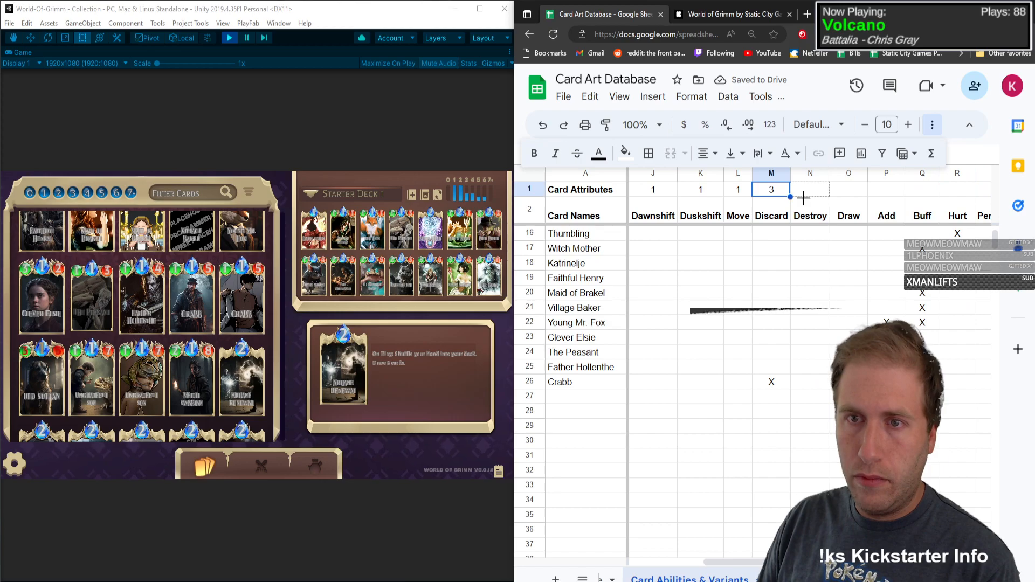
pyautogui.moveTo(977, 205); pyautogui.dragTo(977, 205)
# Step: Extend the COUNTIF formula from S1 to T1 for the No Ability column, undoing a mistaken fill into S2
pyautogui.press('Right')
pyautogui.press('Right')
pyautogui.press('Right')
pyautogui.press('Right')
pyautogui.press('Right')
pyautogui.press('Right')
pyautogui.press('Right')
pyautogui.press('Right')
pyautogui.press('Right')
pyautogui.press('Right')
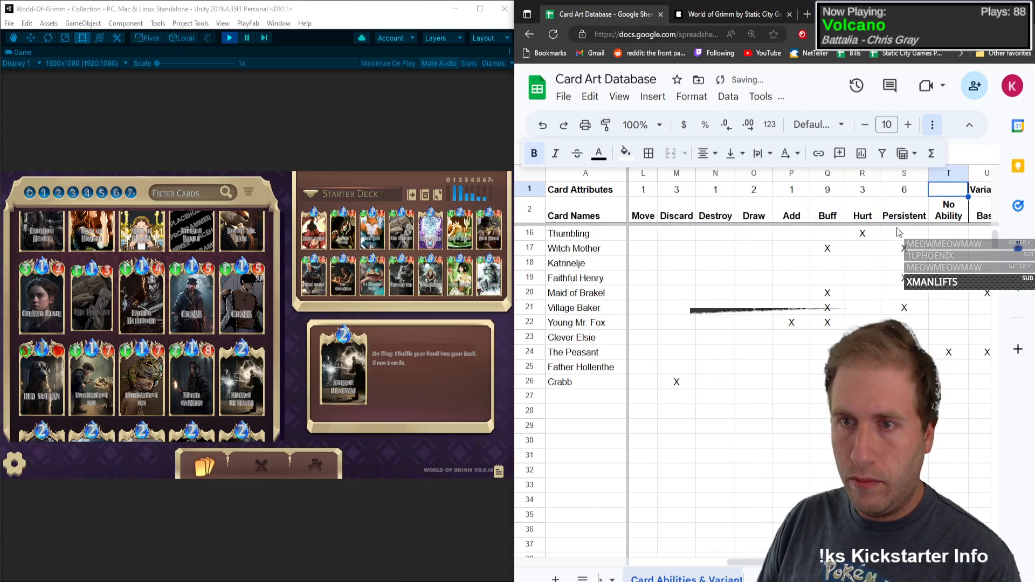
pyautogui.click(814, 193)
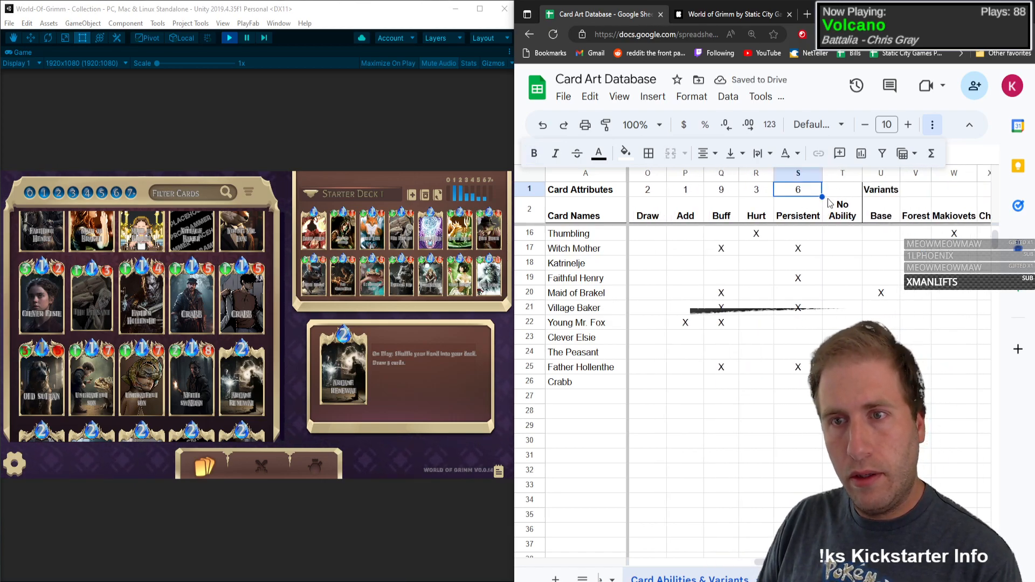
pyautogui.moveTo(823, 197); pyautogui.dragTo(841, 204)
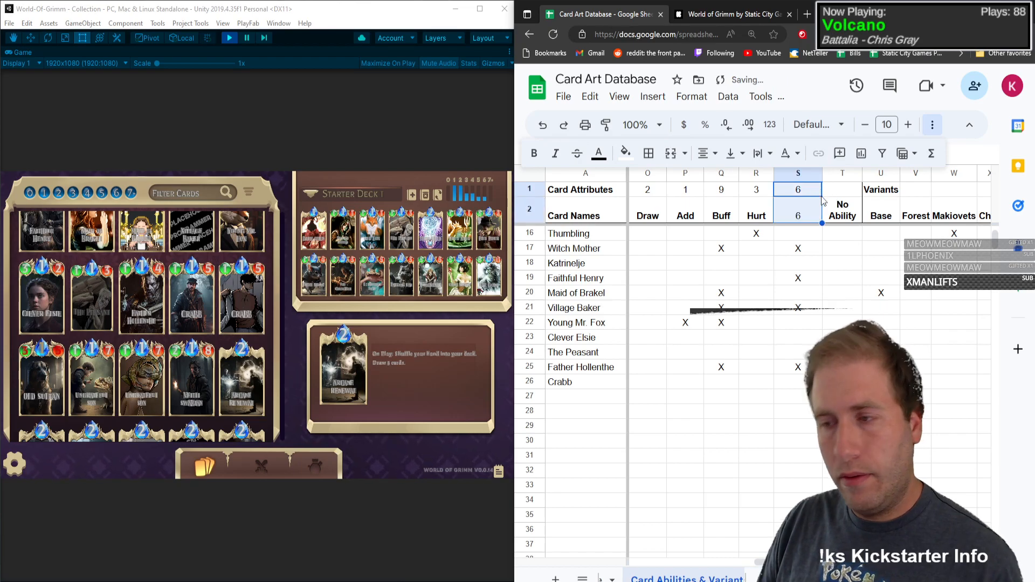
pyautogui.hotkey('ctrl', 'z')
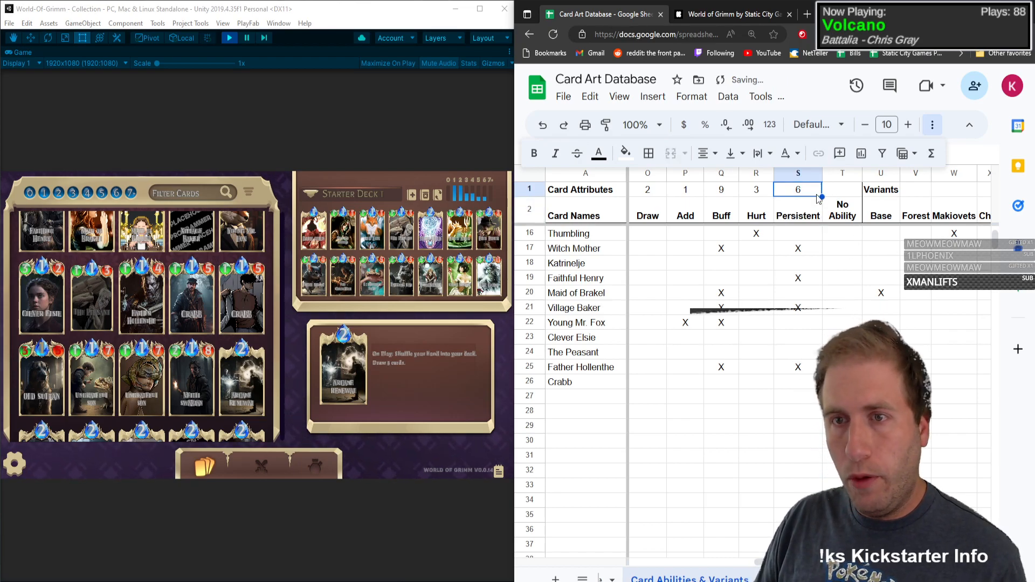
pyautogui.moveTo(822, 197); pyautogui.dragTo(848, 199)
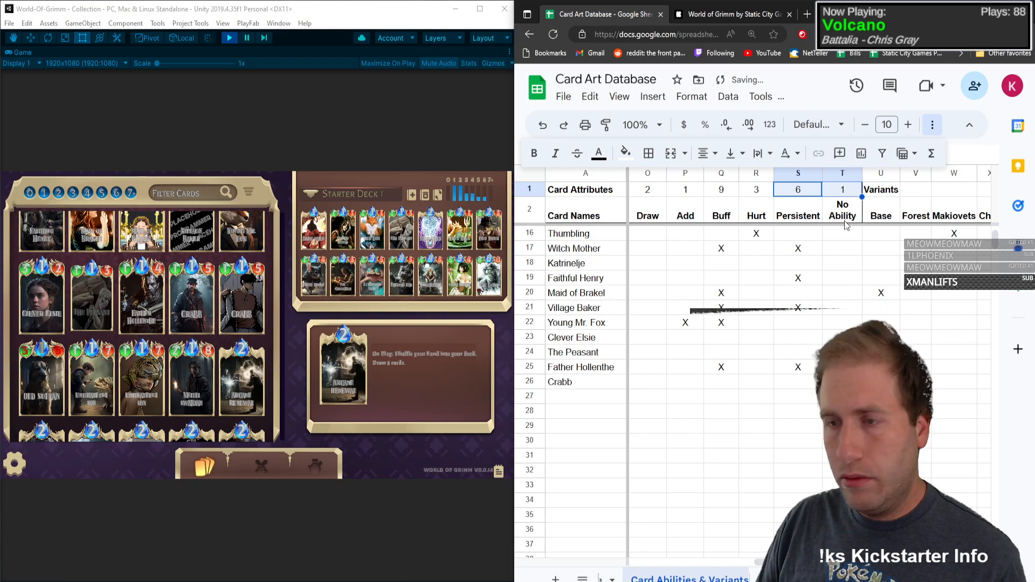
# Step: Fill the COUNTIF formula from T1 across the variant columns to AB1, overwriting the Variants label in U1
pyautogui.click(848, 191)
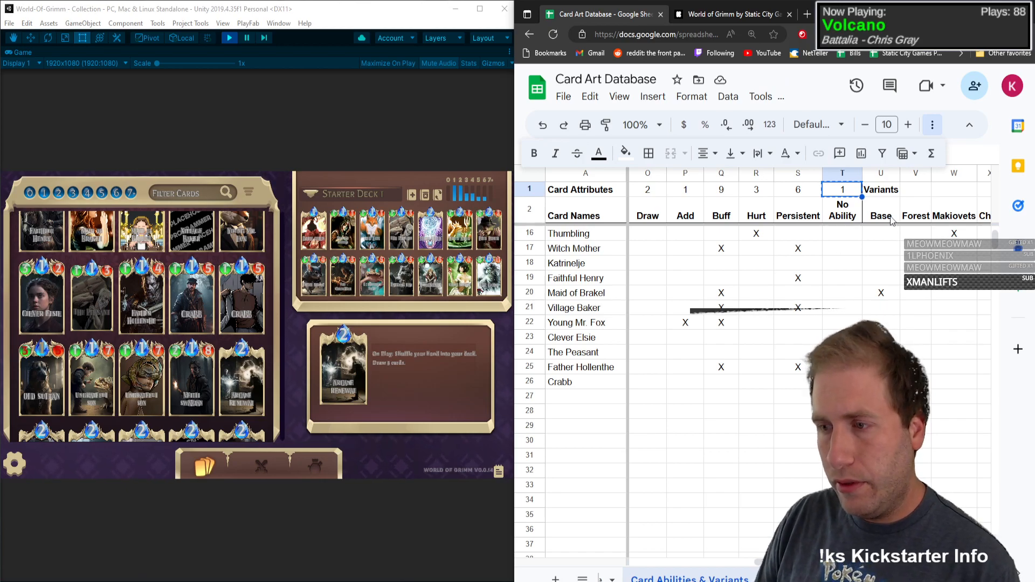
pyautogui.press('Right')
pyautogui.press('Right')
pyautogui.press('Right')
pyautogui.press('Right')
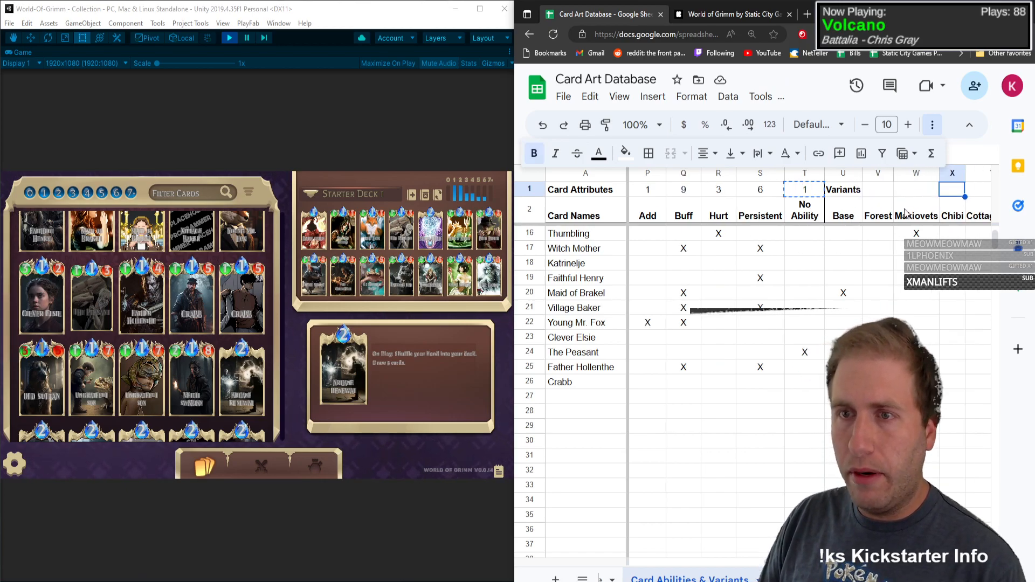
pyautogui.click(786, 193)
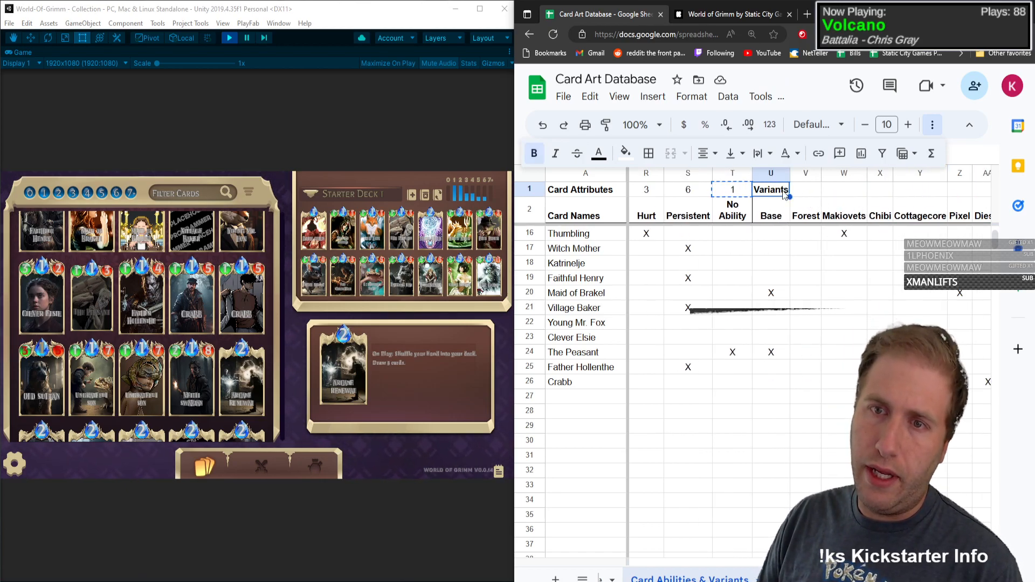
pyautogui.click(745, 193)
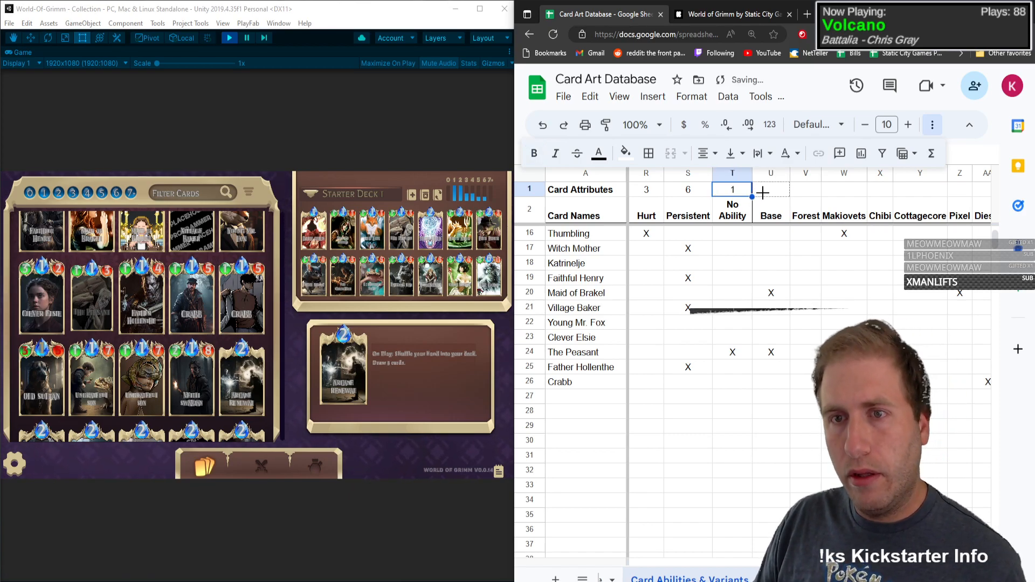
pyautogui.moveTo(922, 193); pyautogui.dragTo(708, 205)
pyautogui.click(700, 280)
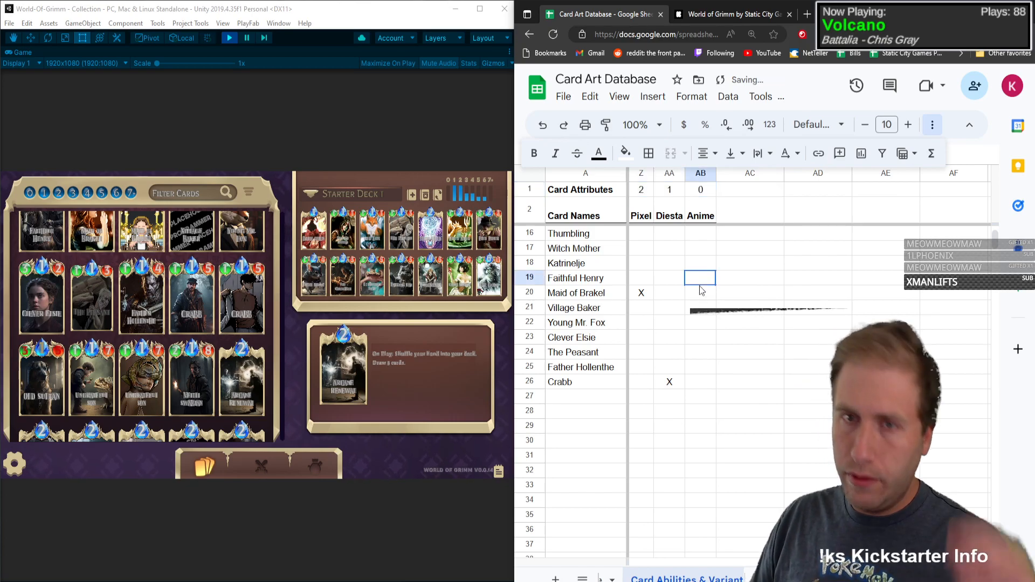
# Step: Review the row 1 counts across the attribute and variant columns
pyautogui.click(669, 249)
pyautogui.press('Left')
pyautogui.press('Left')
pyautogui.press('Left')
pyautogui.press('Left')
pyautogui.press('Left')
pyautogui.press('Left')
pyautogui.press('Left')
pyautogui.press('Left')
pyautogui.press('Left')
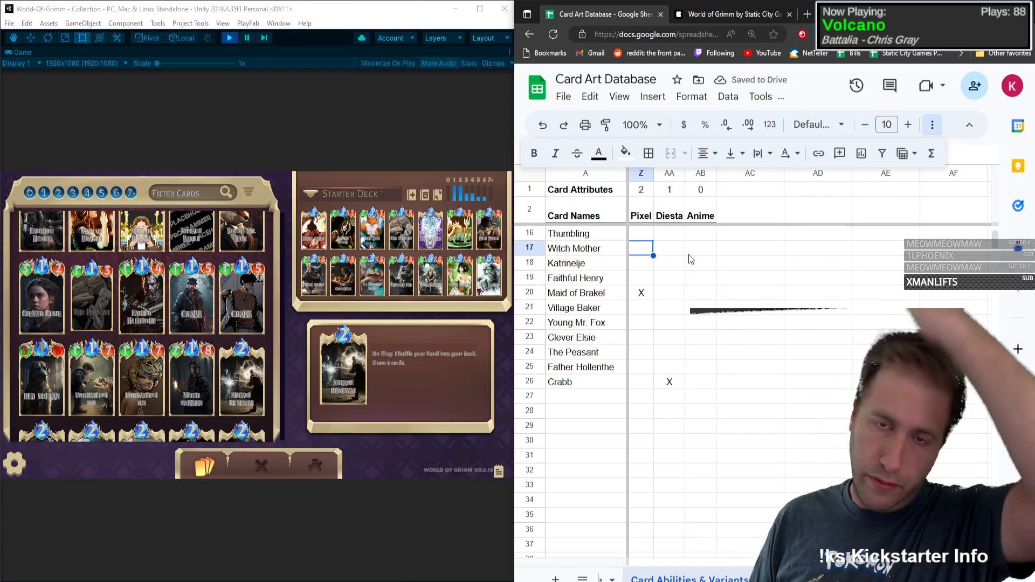
pyautogui.press('Left')
pyautogui.press('Left')
pyautogui.press('Left')
pyautogui.press('Left')
pyautogui.press('Left')
pyautogui.press('Left')
pyautogui.press('Left')
pyautogui.press('Left')
pyautogui.press('Left')
pyautogui.press('Left')
pyautogui.press('Left')
pyautogui.press('Left')
pyautogui.press('Left')
pyautogui.press('Left')
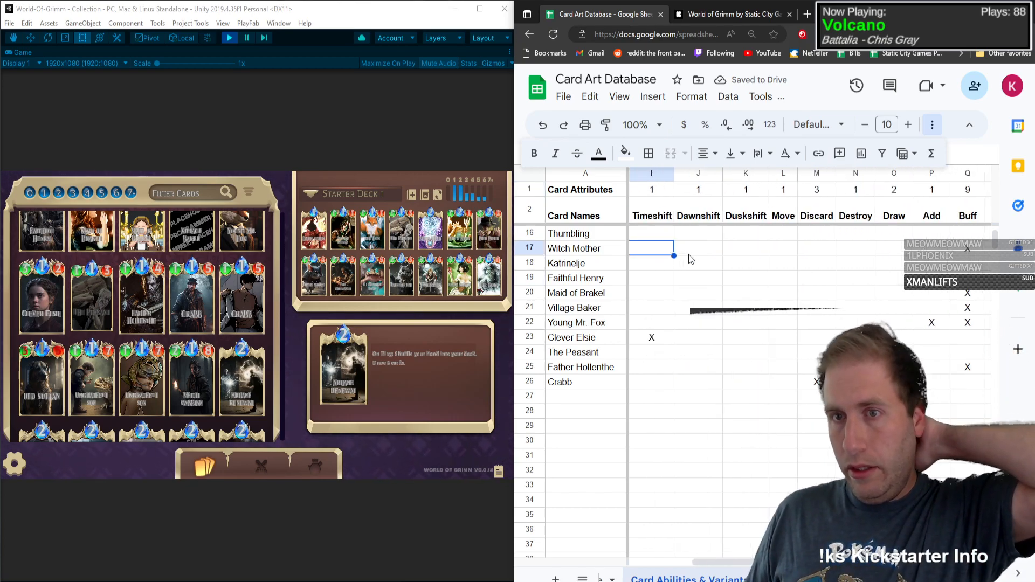
pyautogui.press('Right')
pyautogui.press('Right')
pyautogui.press('Right')
pyautogui.press('Right')
pyautogui.press('Right')
pyautogui.press('Right')
pyautogui.press('Right')
pyautogui.press('Right')
pyautogui.press('Right')
pyautogui.press('Right')
pyautogui.press('Right')
pyautogui.press('Right')
pyautogui.press('Right')
pyautogui.press('Right')
pyautogui.press('Right')
pyautogui.press('Right')
pyautogui.press('Right')
pyautogui.press('Right')
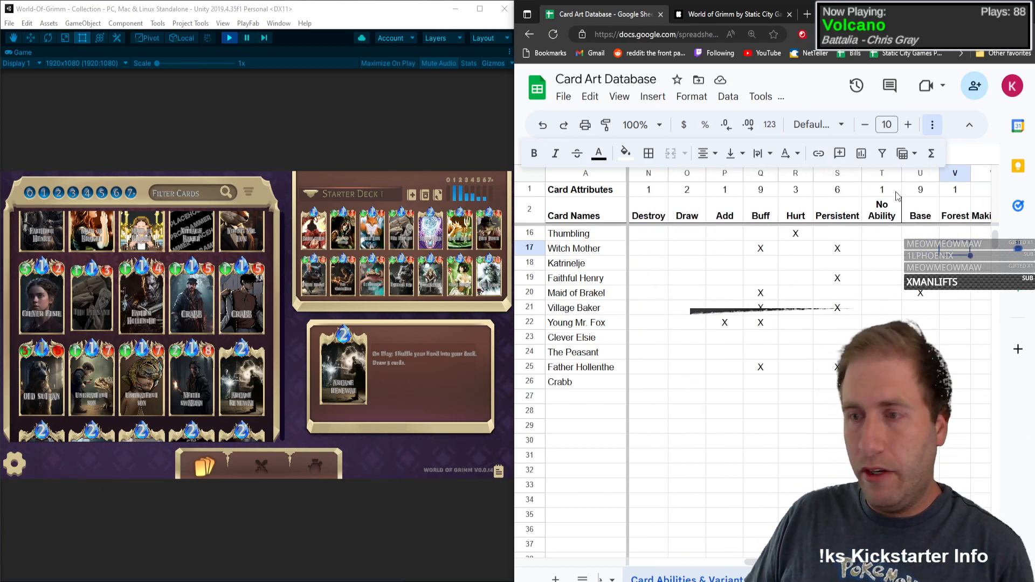
# Step: Add a left border to cell U1 above the Base heading to separate the variant counts from the attribute counts
pyautogui.click(934, 194)
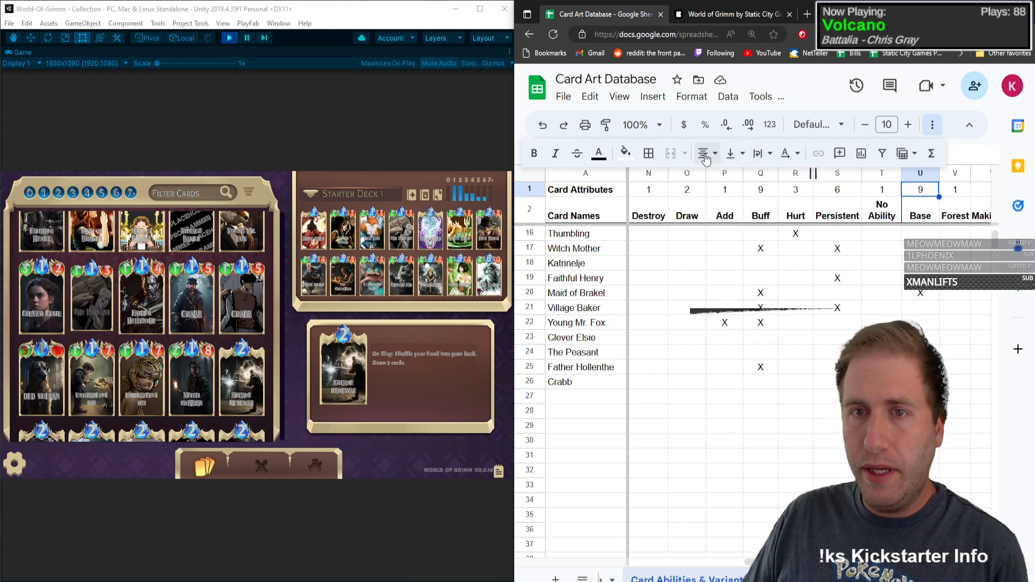
pyautogui.click(934, 128)
pyautogui.click(935, 133)
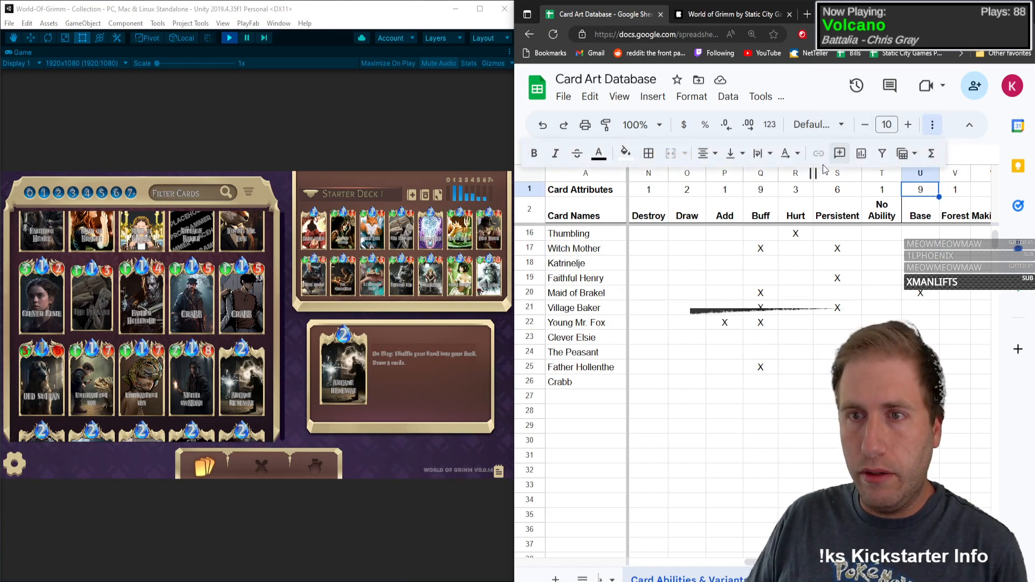
pyautogui.click(650, 156)
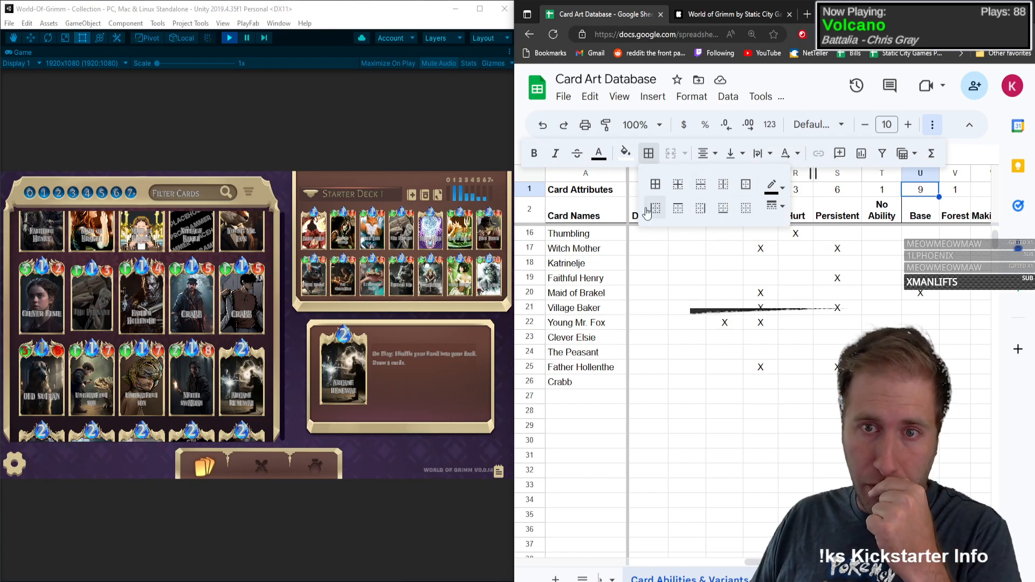
pyautogui.click(839, 251)
pyautogui.click(790, 323)
pyautogui.click(736, 321)
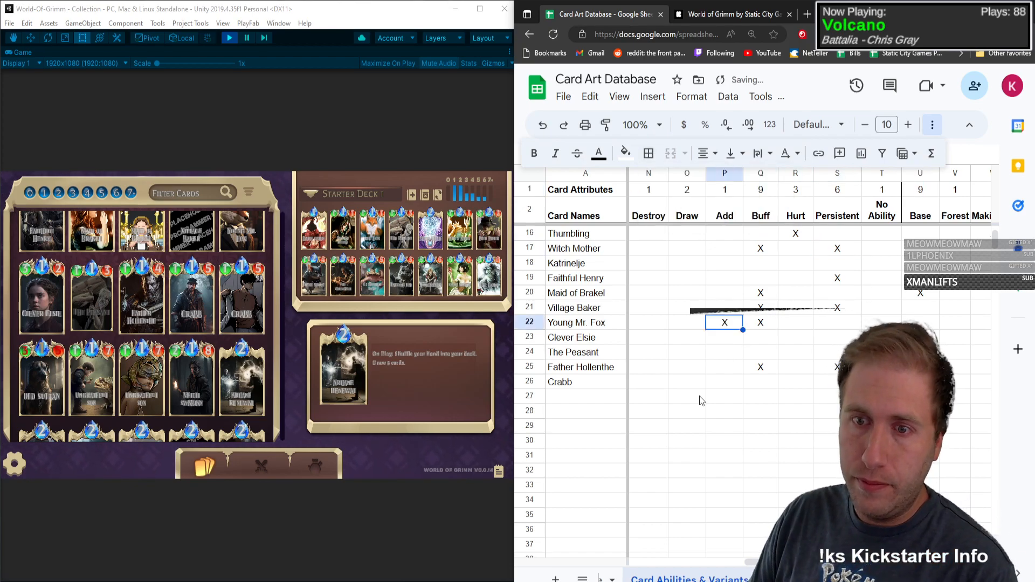
# Step: Add the card Old Sultan in row 27 with type C and mana 1
pyautogui.click(700, 396)
pyautogui.press('Home')
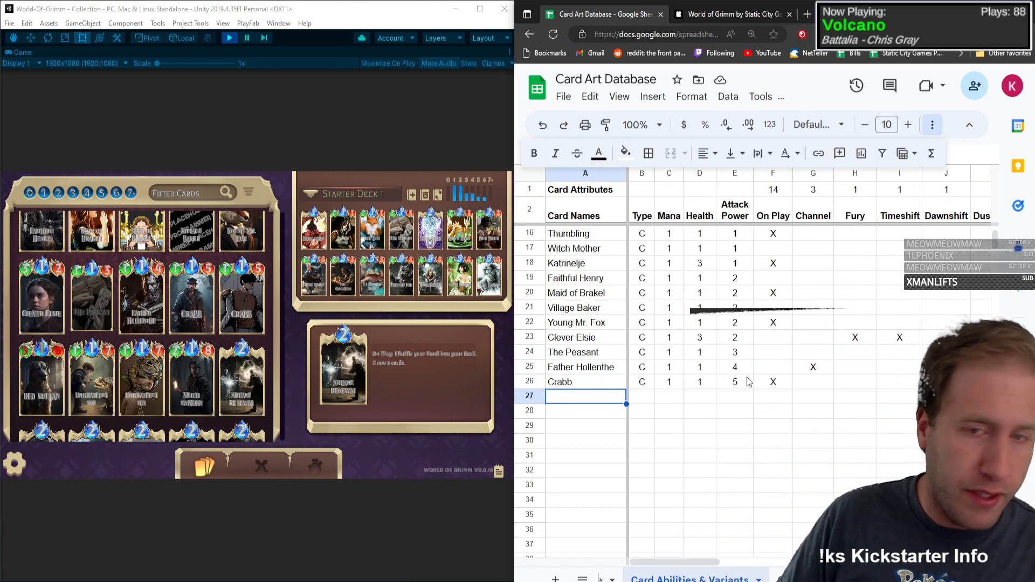
pyautogui.write('Old ')
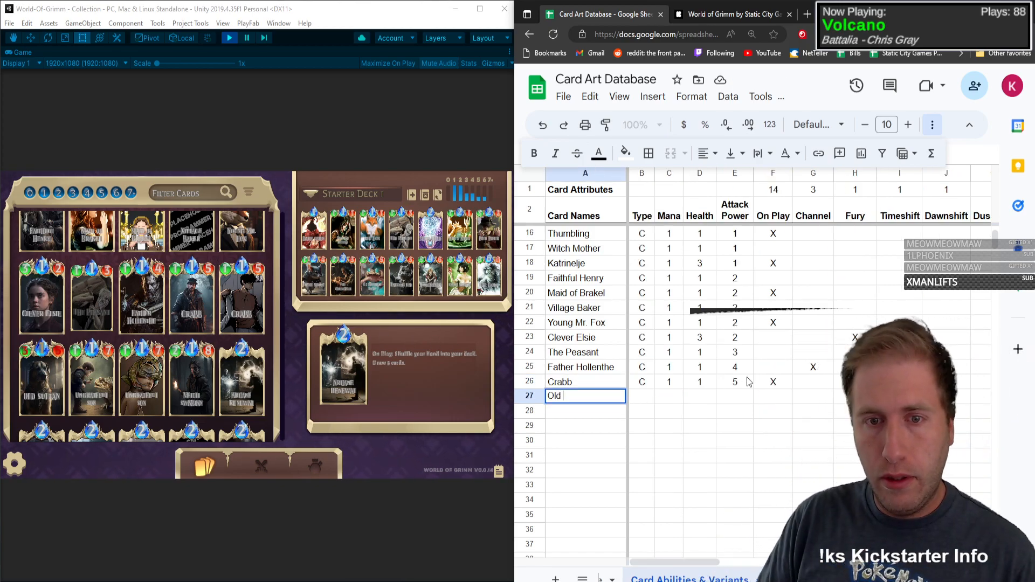
pyautogui.write('Sultan')
pyautogui.press('Tab')
pyautogui.write('C')
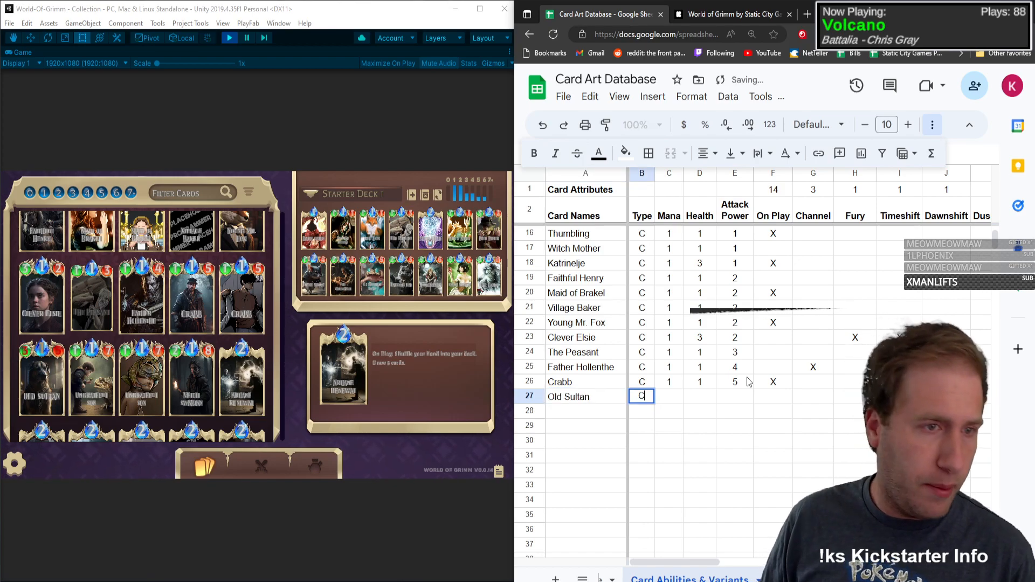
pyautogui.press('Tab')
pyautogui.write('1')
pyautogui.press('Tab')
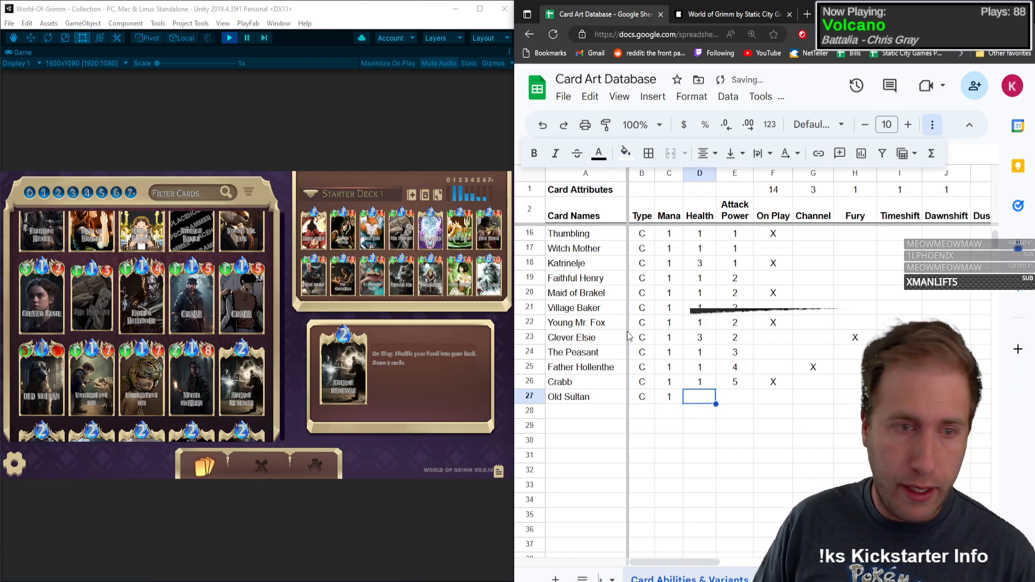
# Step: Check the Old Sultan card in the game, then enter health 3 and attack power 5 and mark On Play with X
pyautogui.click(35, 370)
pyautogui.click(41, 364)
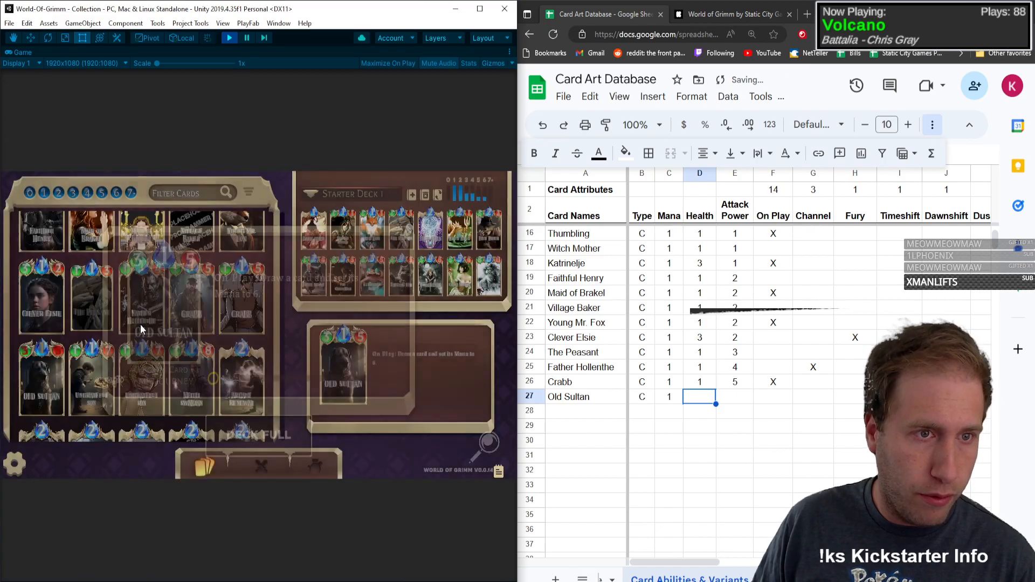
pyautogui.click(634, 438)
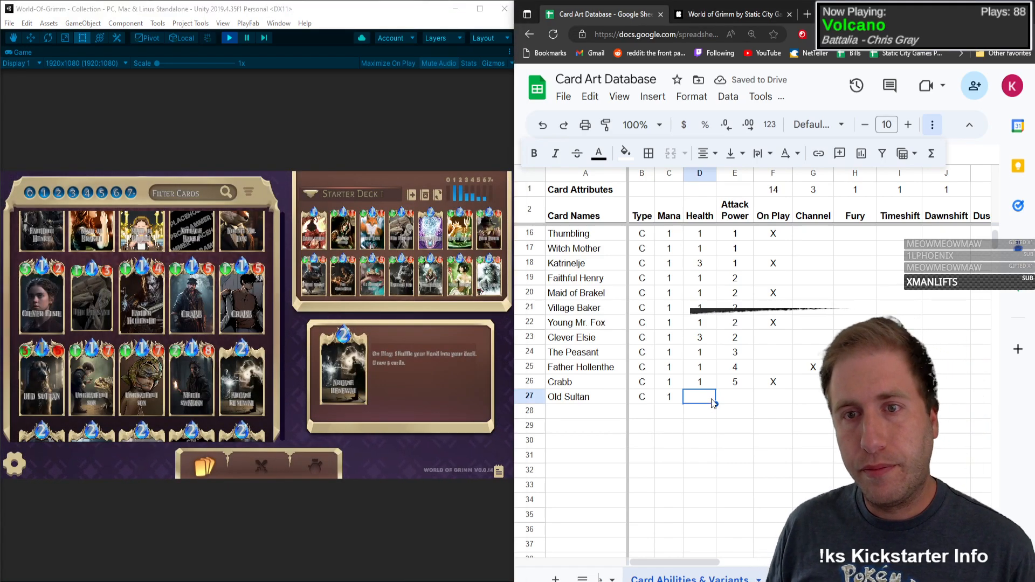
pyautogui.write('3')
pyautogui.press('Tab')
pyautogui.write('5')
pyautogui.press('Tab')
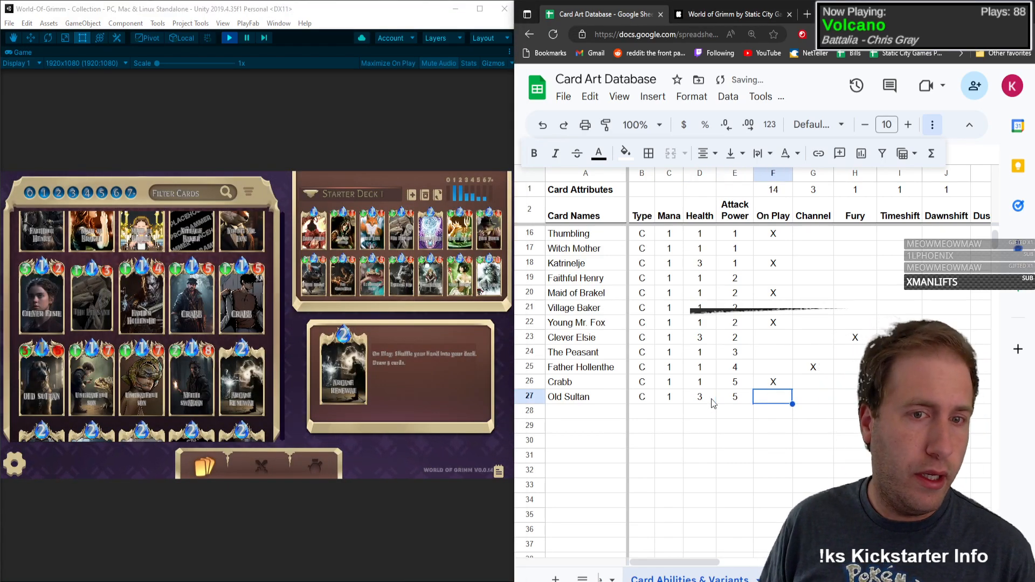
pyautogui.write('X')
pyautogui.press('Tab')
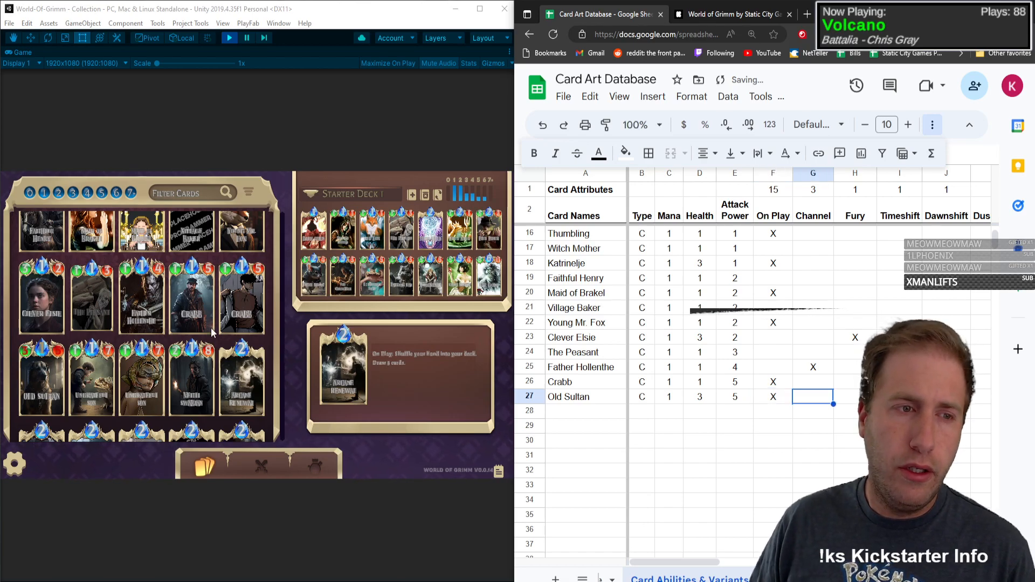
# Step: Mark the Draw and Hurt columns with X for Old Sultan
pyautogui.press('Tab')
pyautogui.press('Tab')
pyautogui.press('Tab')
pyautogui.press('Tab')
pyautogui.press('Tab')
pyautogui.press('Tab')
pyautogui.press('Tab')
pyautogui.press('Tab')
pyautogui.press('Tab')
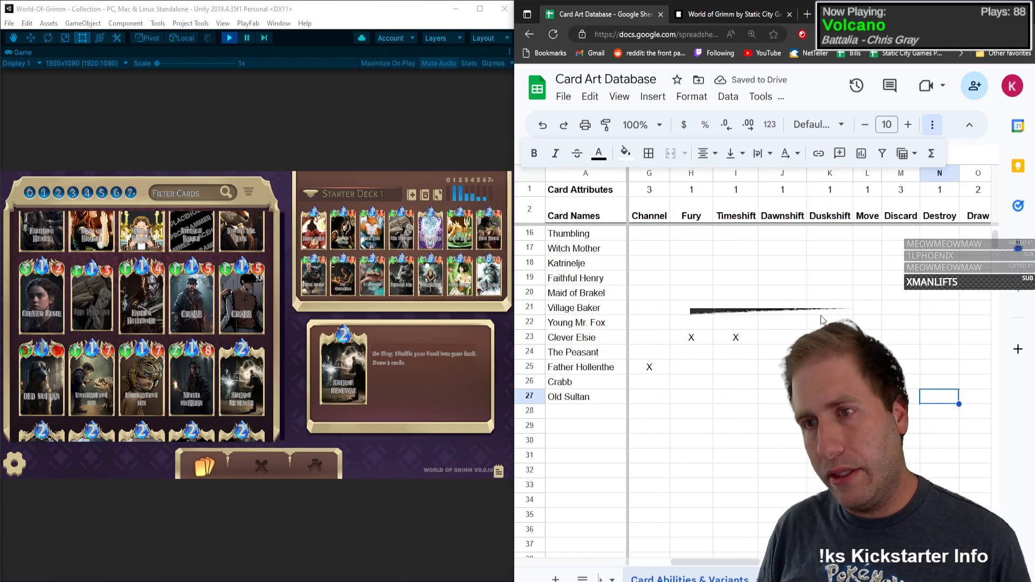
pyautogui.press('Right')
pyautogui.press('Left')
pyautogui.press('Left')
pyautogui.write('X')
pyautogui.press('Right')
pyautogui.press('Right')
pyautogui.press('Right')
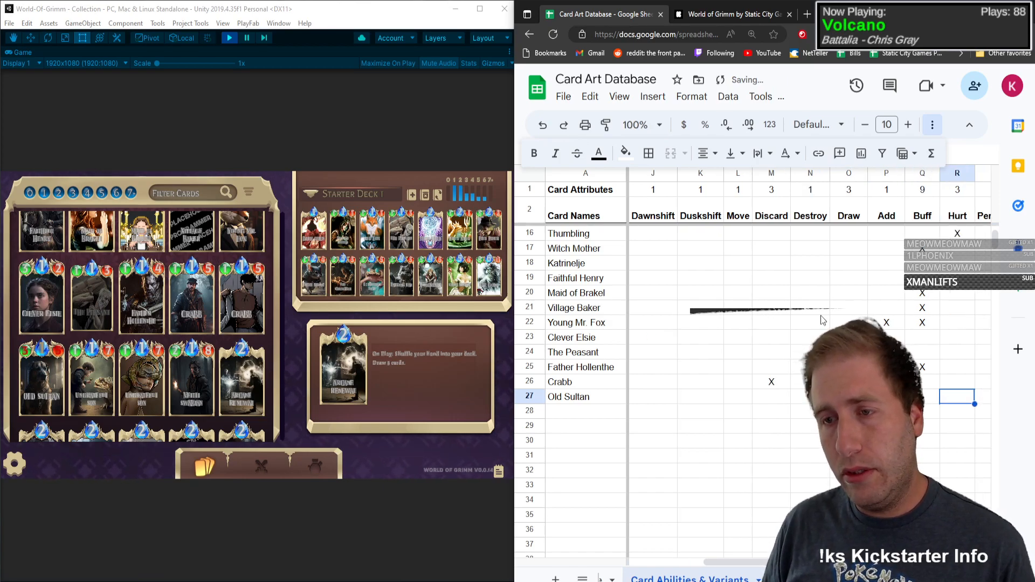
pyautogui.write('X')
pyautogui.press('Left')
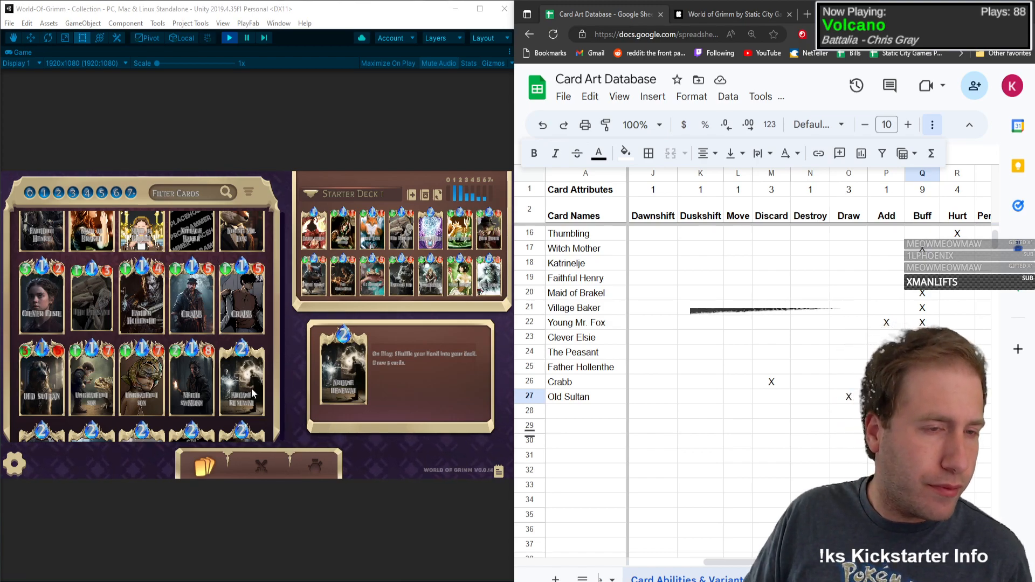
# Step: Enter the card name Ungrateful Son in cell A28 below Old Sultan
pyautogui.click(738, 411)
pyautogui.click(611, 413)
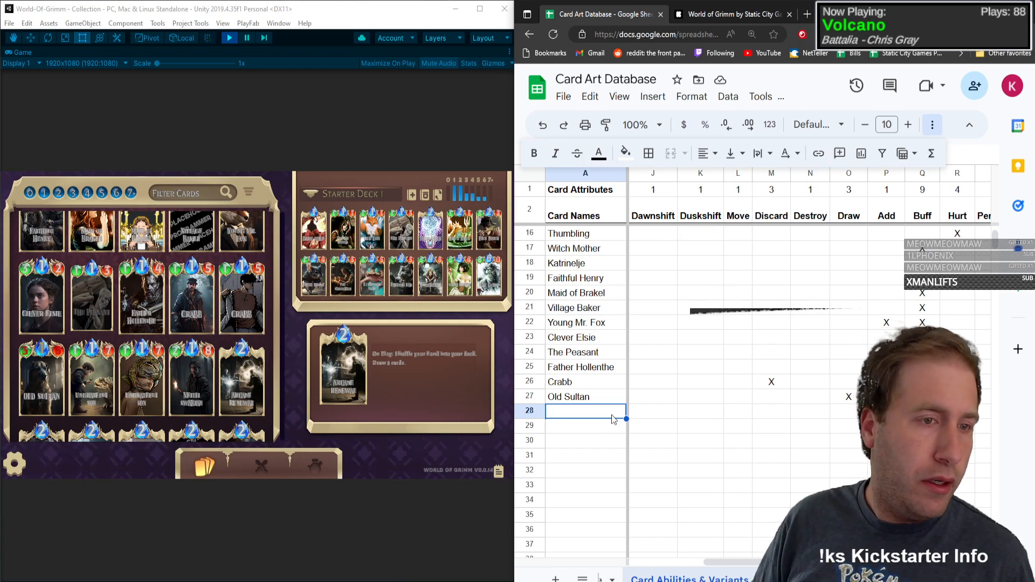
pyautogui.write('Y')
pyautogui.press('BackSpace')
pyautogui.write('U')
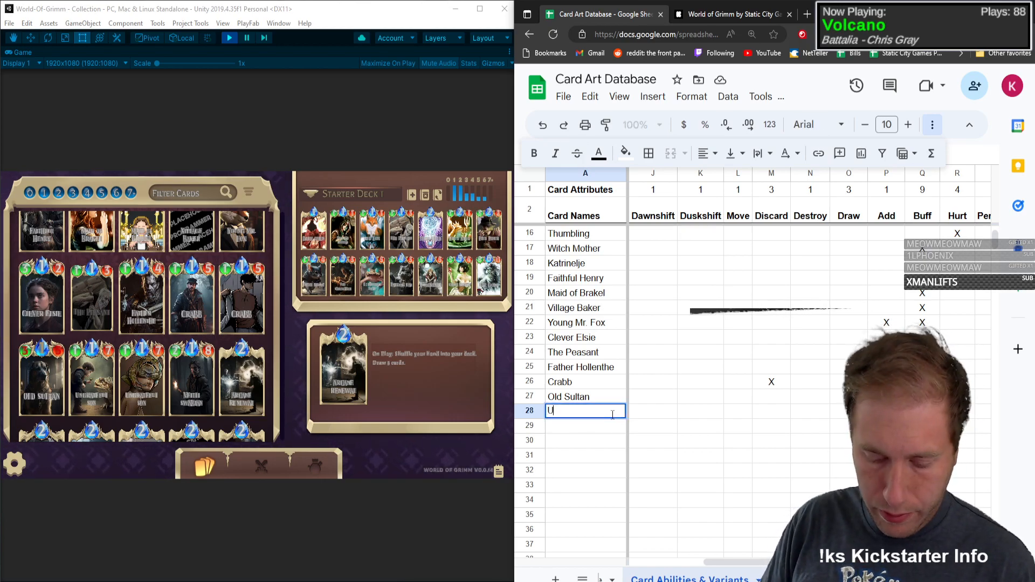
pyautogui.write('ngrateful Son')
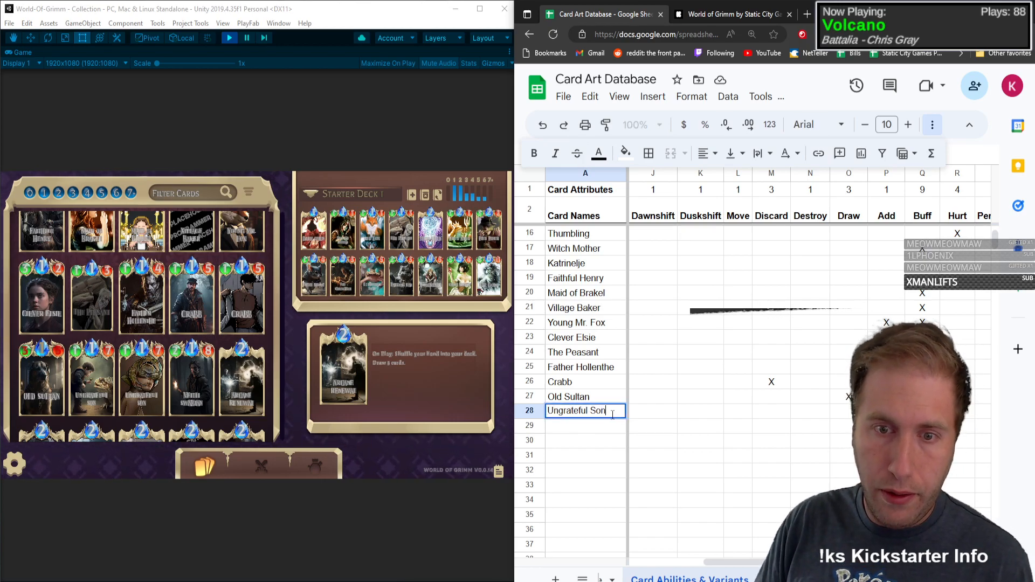
# Step: Enter type C, mana 1, health 1 and attack power 7 for Ungrateful Son
pyautogui.press('Tab')
pyautogui.write('C')
pyautogui.press('Tab')
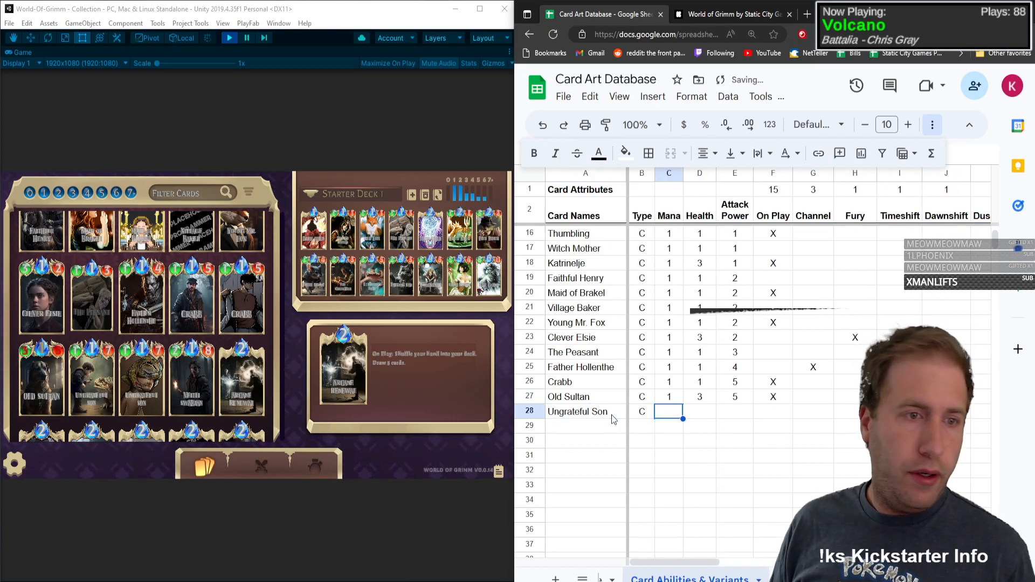
pyautogui.write('1')
pyautogui.press('Tab')
pyautogui.write('1')
pyautogui.press('Tab')
pyautogui.write('7')
pyautogui.press('Tab')
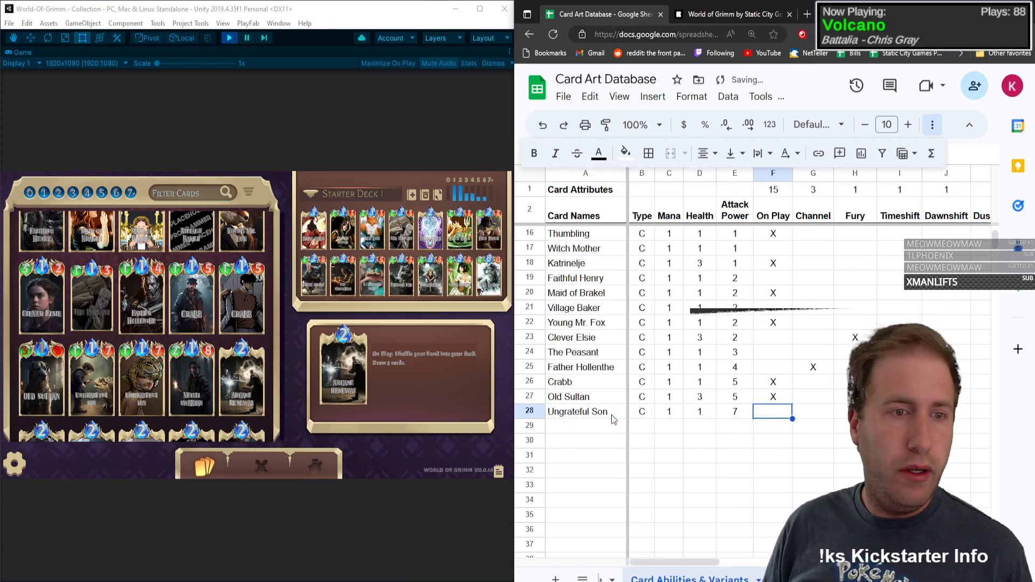
pyautogui.write('X')
pyautogui.press('Tab')
pyautogui.click(75, 478)
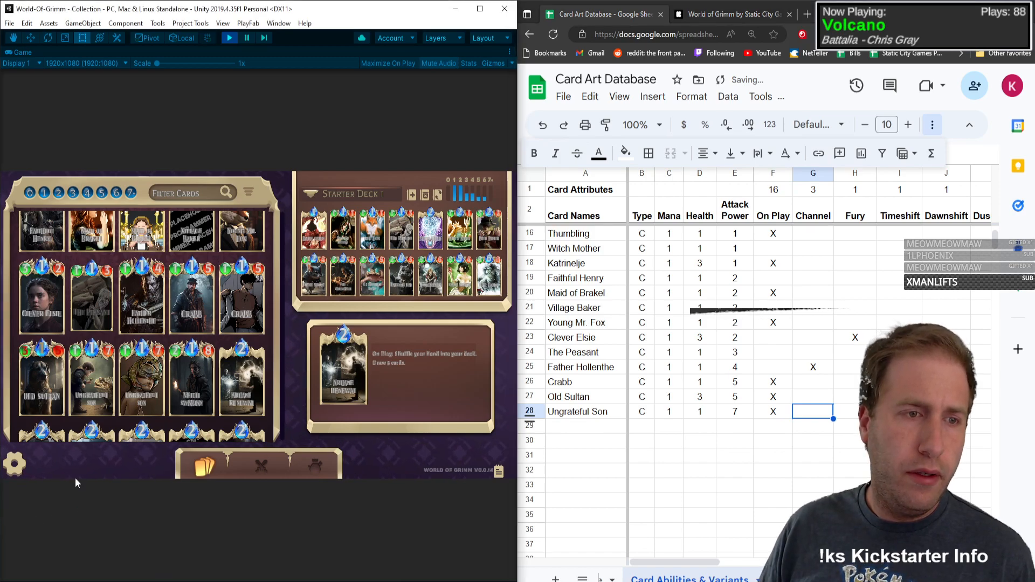
pyautogui.click(816, 412)
pyautogui.press('Left')
pyautogui.press('Delete')
# Step: Mark the Draw column with X for Ungrateful Son
pyautogui.press('Right')
pyautogui.press('Right')
pyautogui.press('Right')
pyautogui.press('Right')
pyautogui.press('Right')
pyautogui.press('Right')
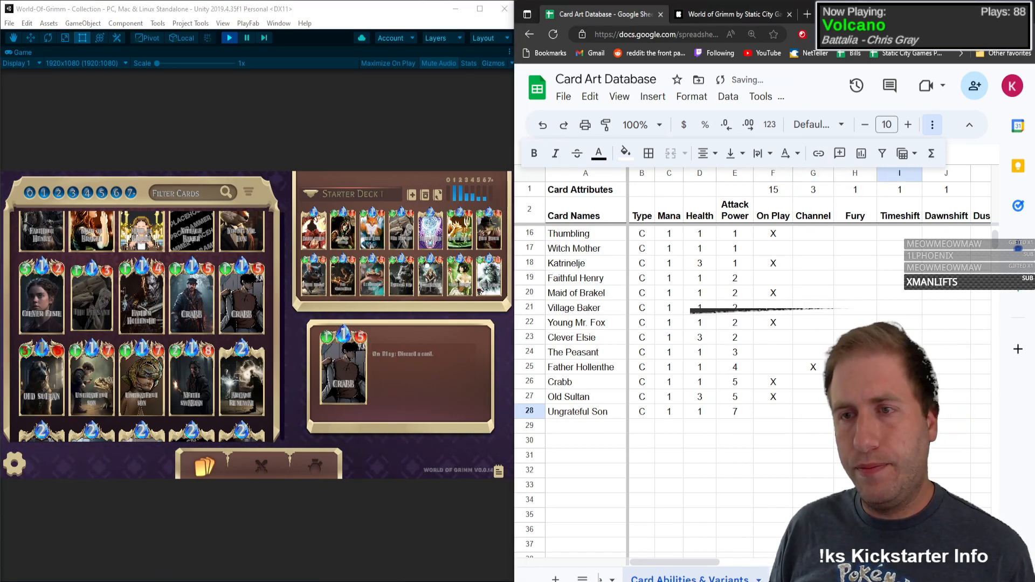
pyautogui.press('Right')
pyautogui.press('Right')
pyautogui.press('Right')
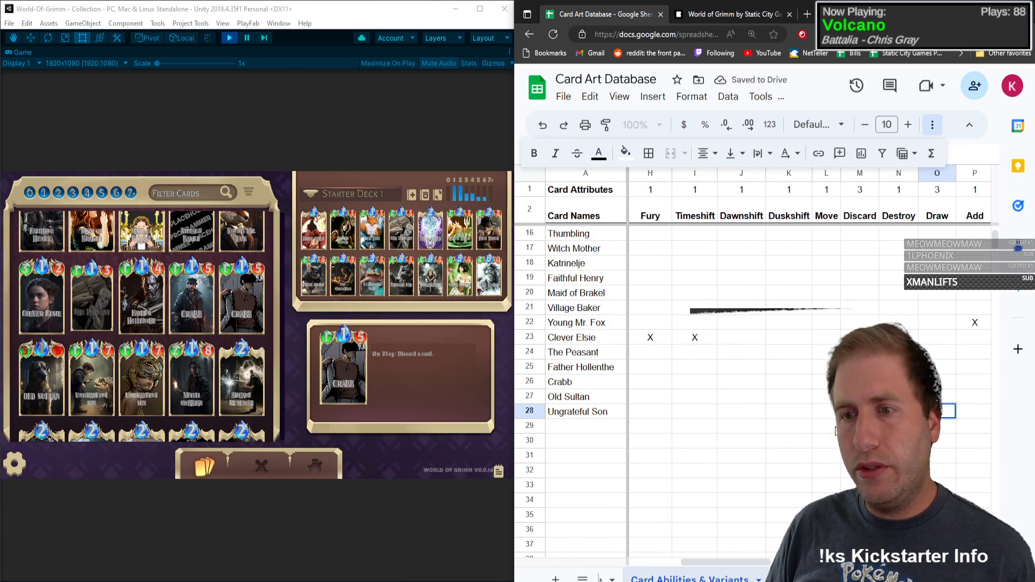
pyautogui.write('X')
pyautogui.press('Right')
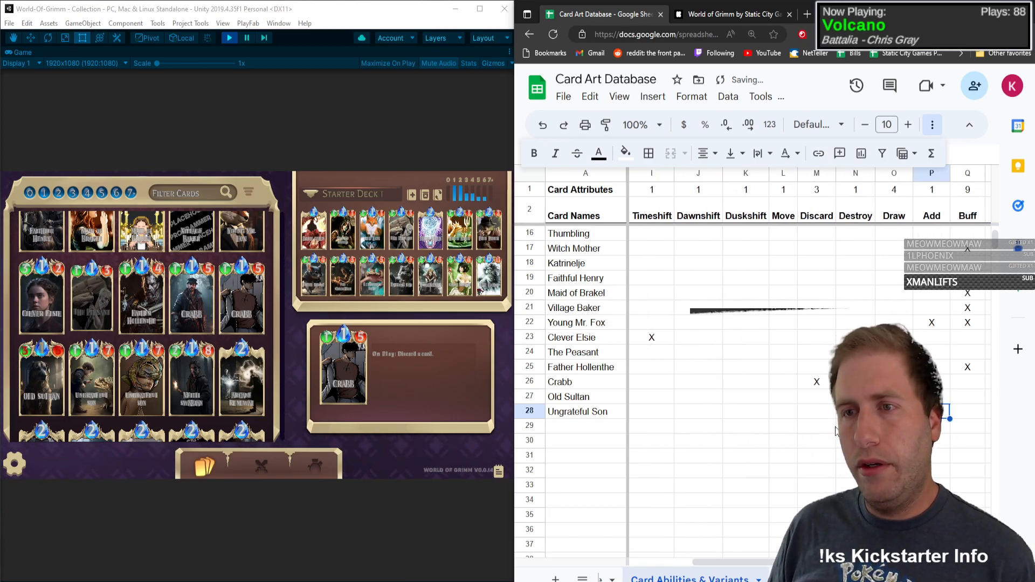
# Step: Keep the Hurt cell empty and mark the Persistent column with X for Ungrateful Son
pyautogui.press('Right')
pyautogui.press('Right')
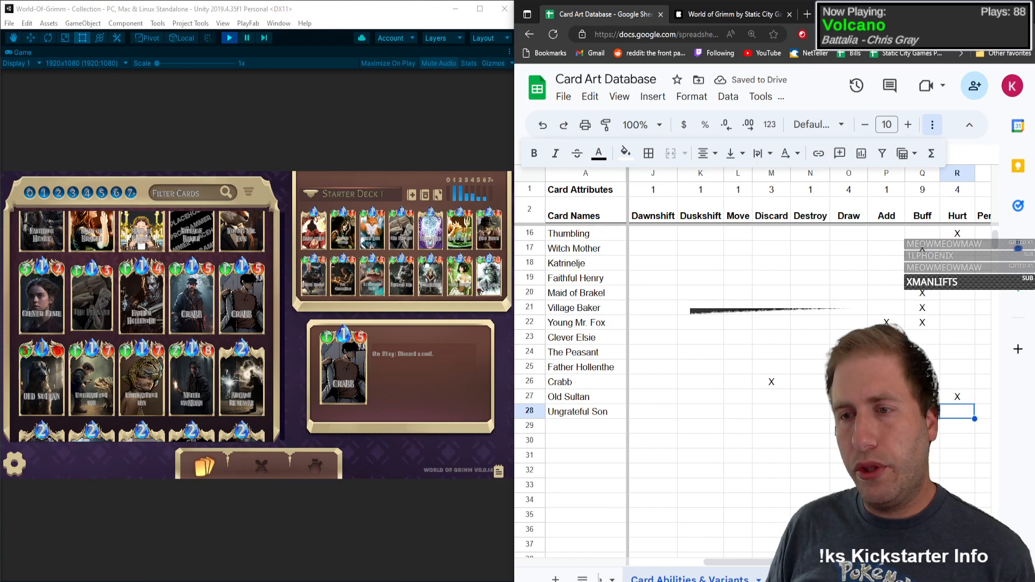
pyautogui.press('Right')
pyautogui.press('Left')
pyautogui.press('Delete')
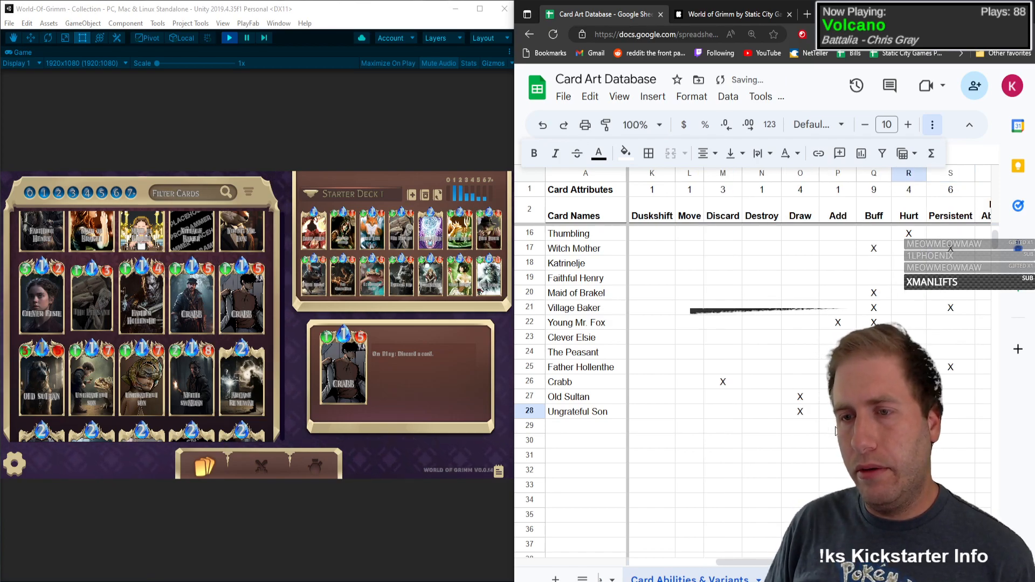
pyautogui.press('Left')
pyautogui.press('Left')
pyautogui.press('Left')
pyautogui.press('Right')
pyautogui.press('Right')
pyautogui.press('Right')
pyautogui.press('Right')
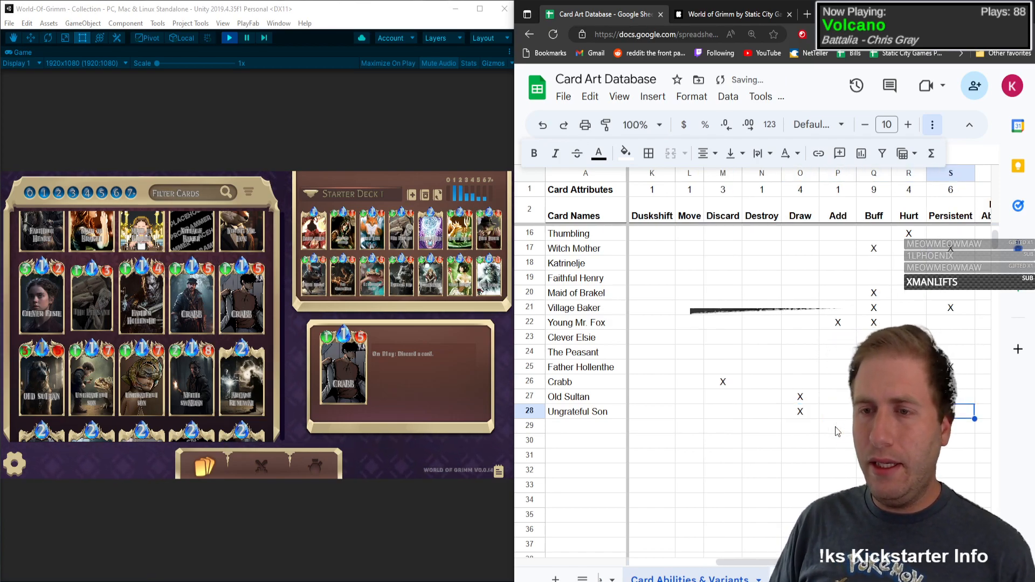
pyautogui.write('X')
pyautogui.press('Left')
# Step: Go to the Base cell of the Ungrateful Son row and open that card's details in the game
pyautogui.press('Right')
pyautogui.press('Right')
pyautogui.press('Right')
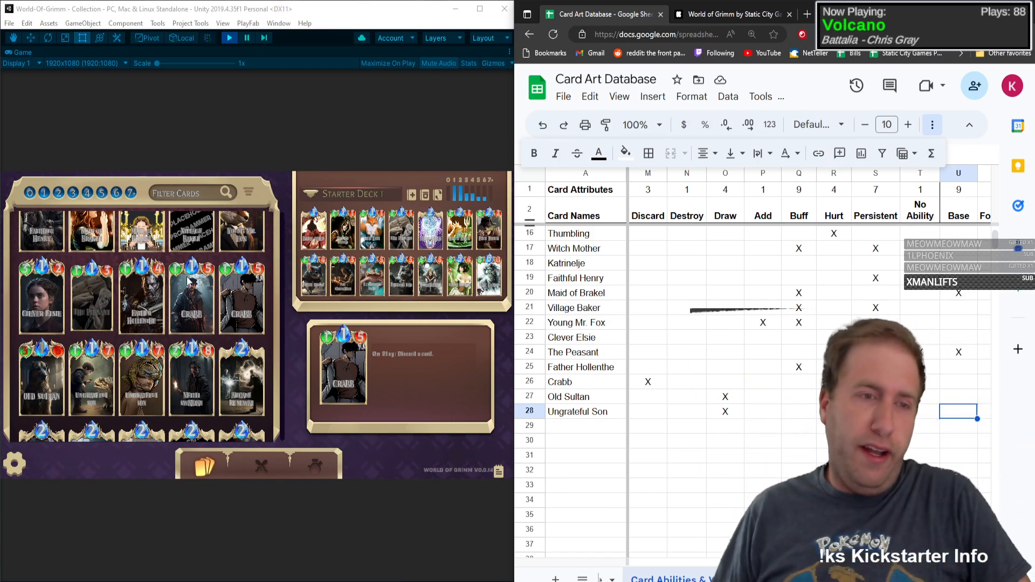
pyautogui.click(93, 380)
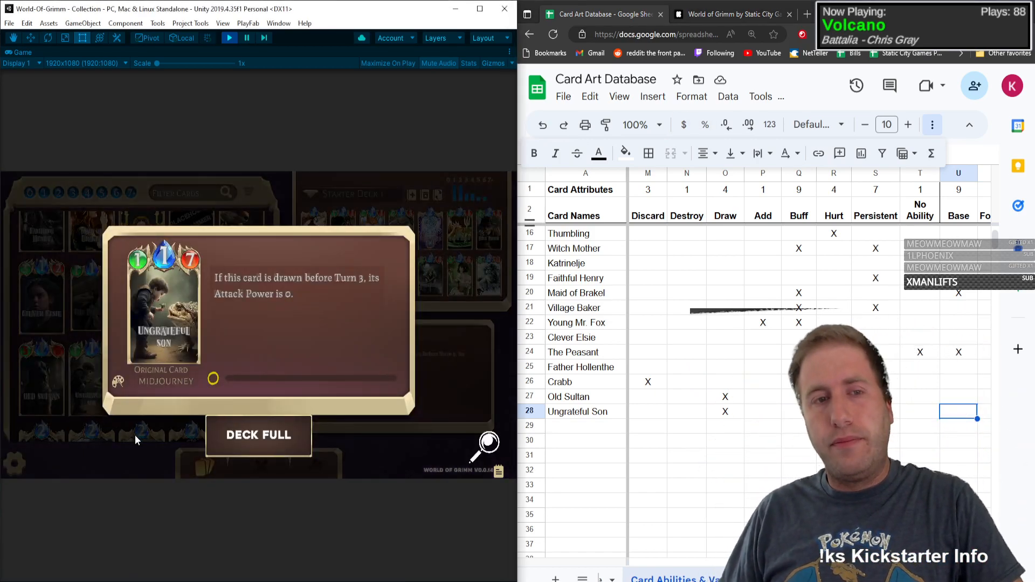
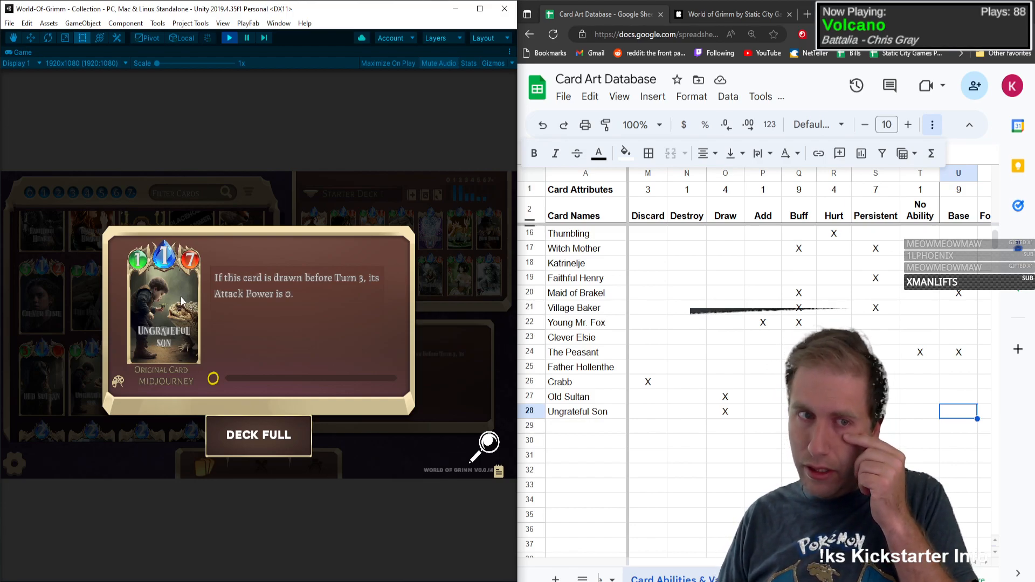
# Step: Close the card details in the game and clear the Draw mark from the Ungrateful Son row
pyautogui.click(178, 295)
pyautogui.click(734, 414)
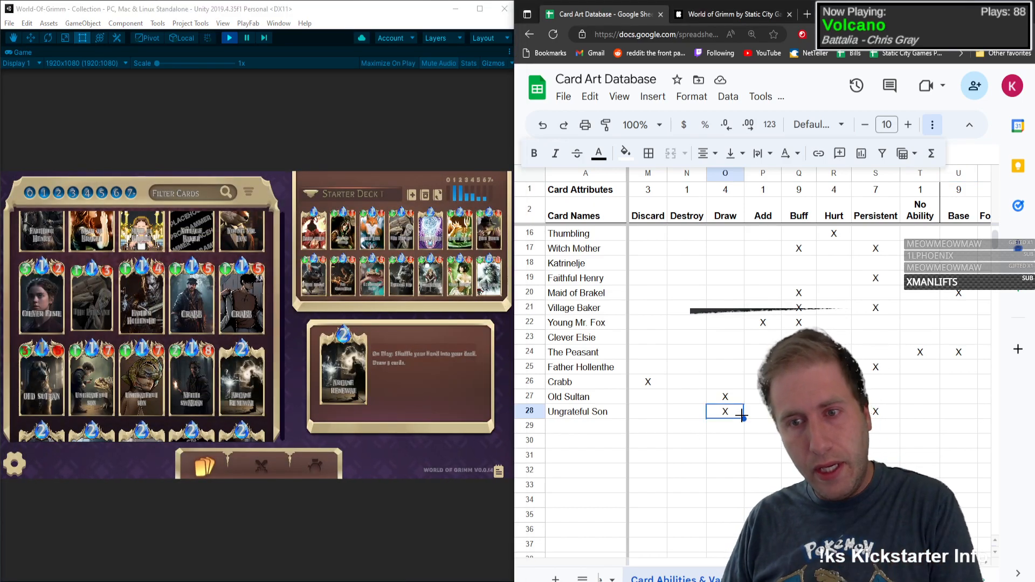
pyautogui.press('Delete')
# Step: Insert a blank column between the Forest and Makiovets variant columns
pyautogui.click(879, 413)
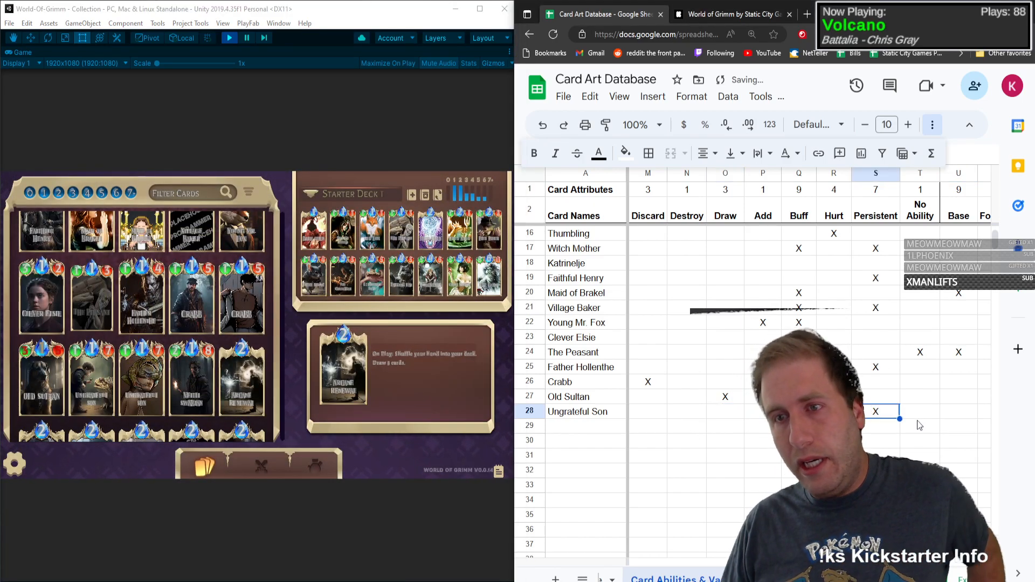
pyautogui.press('Right')
pyautogui.press('Right')
pyautogui.press('Right')
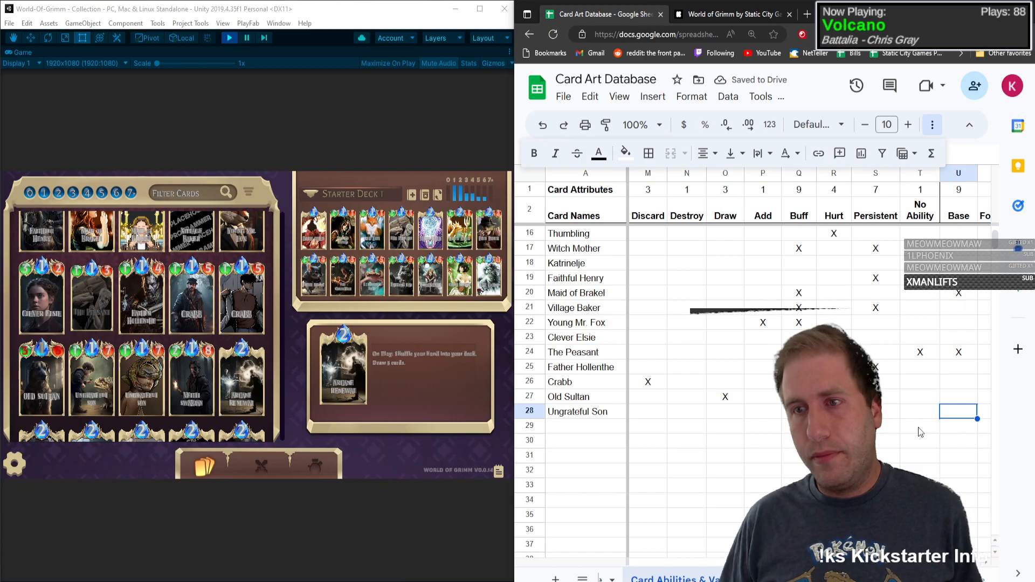
pyautogui.press('Right')
pyautogui.press('Right')
pyautogui.press('Right')
pyautogui.press('Right')
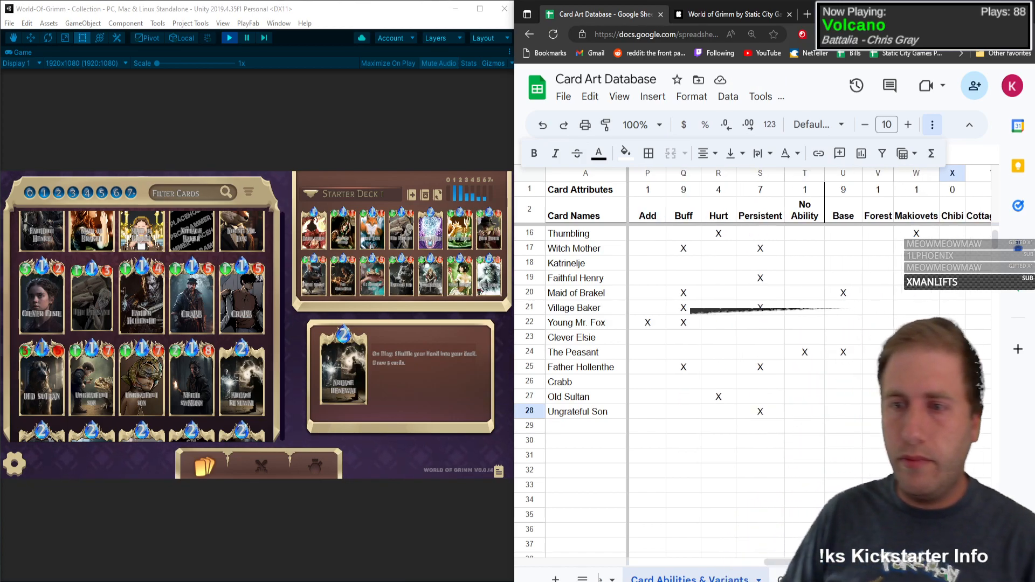
pyautogui.press('Right')
pyautogui.press('Right')
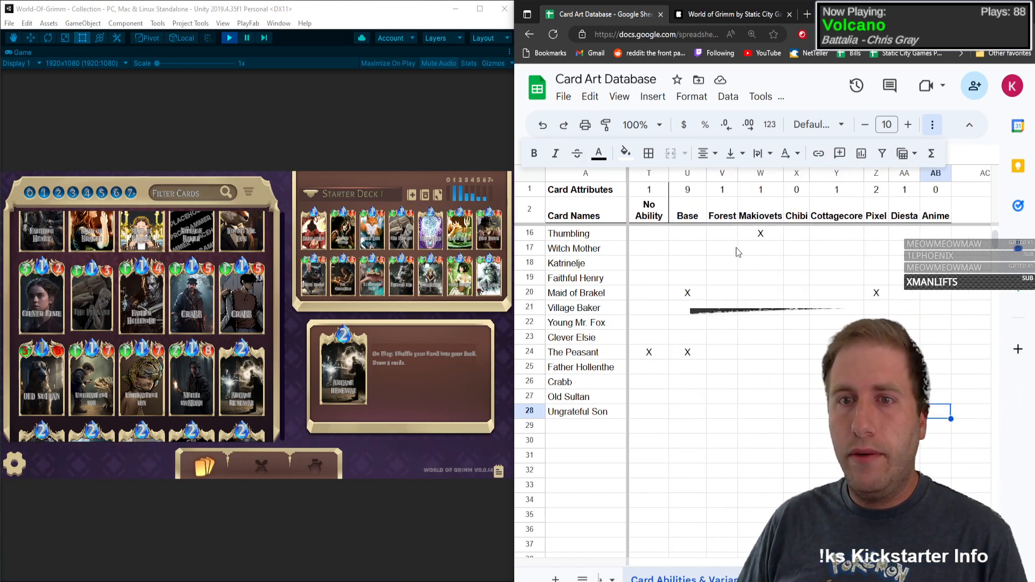
pyautogui.rightClick(770, 174)
pyautogui.click(782, 241)
pyautogui.click(769, 195)
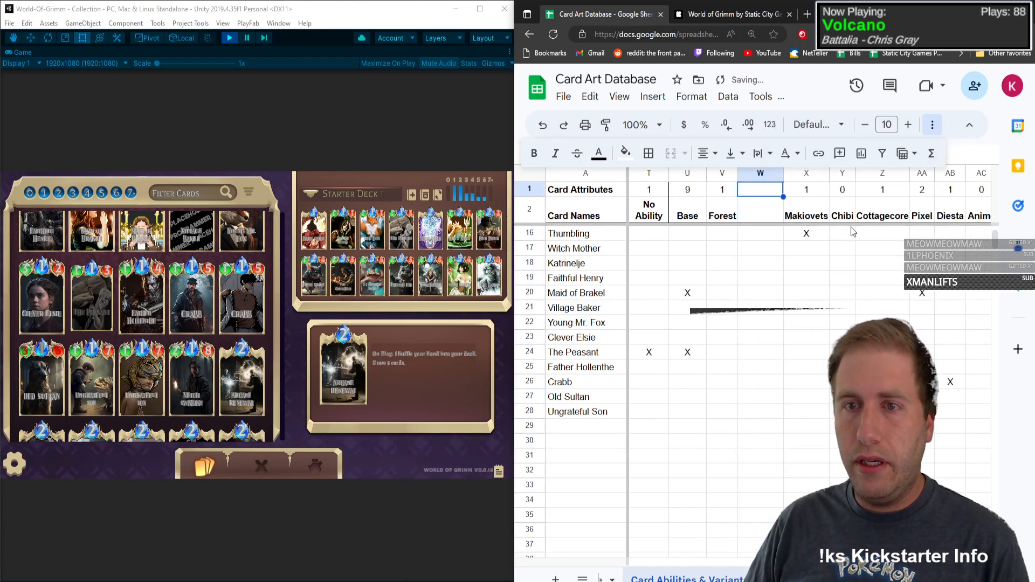
# Step: Copy the Makiovets count formula into row 1 of the blank column and enter Maximino as its header
pyautogui.press('Down')
pyautogui.press('Right')
pyautogui.hotkey('ctrl', 'c')
pyautogui.press('Up')
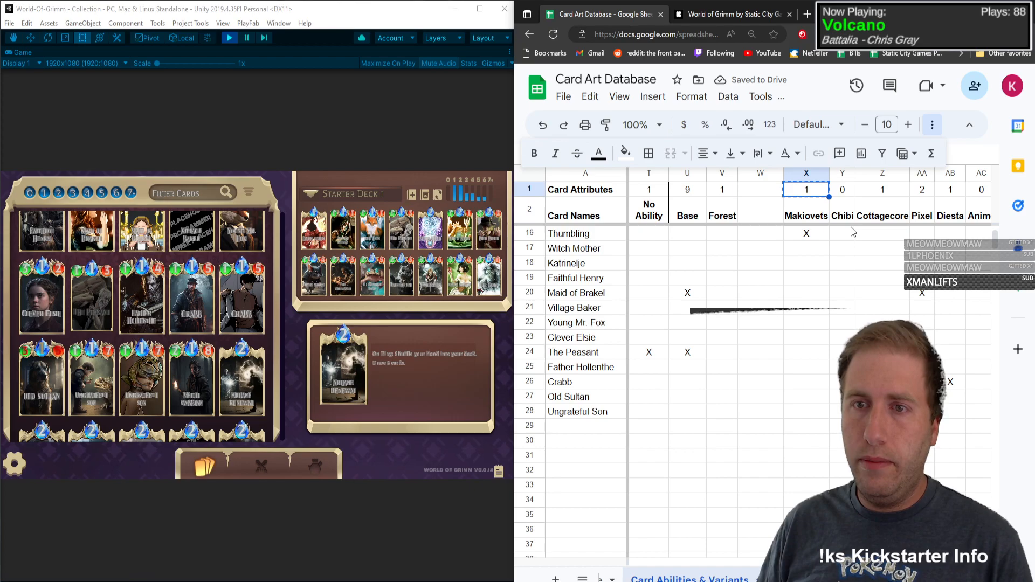
pyautogui.hotkey('ctrl', 'c')
pyautogui.press('Left')
pyautogui.hotkey('ctrl', 'v')
pyautogui.press('Down')
pyautogui.write('Maximino')
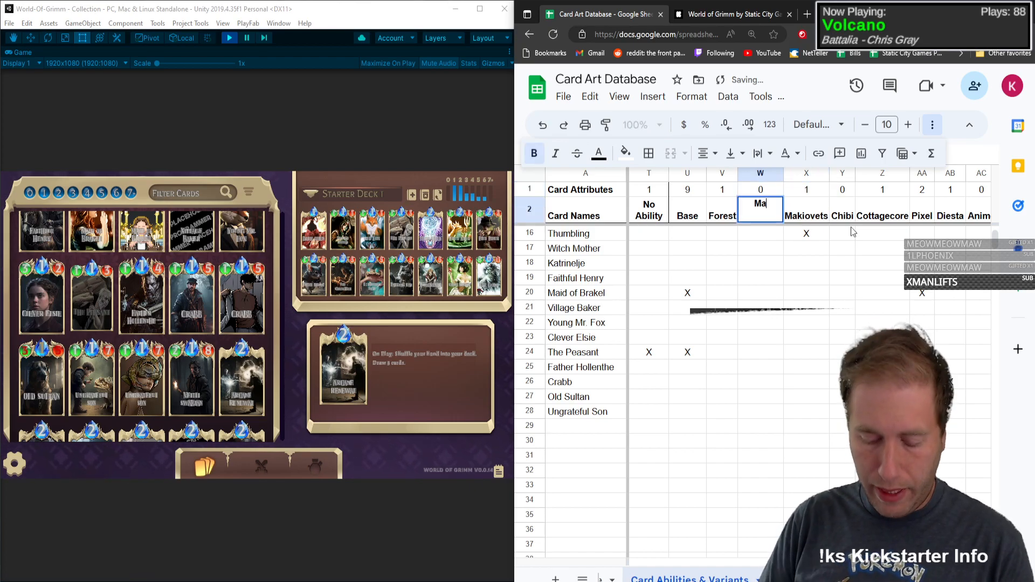
pyautogui.press('Tab')
# Step: Mark the Maximino column with X for Ungrateful Son
pyautogui.press('Left')
pyautogui.press('Down')
pyautogui.press('Down')
pyautogui.press('Down')
pyautogui.press('Down')
pyautogui.press('Down')
pyautogui.press('Down')
pyautogui.press('Down')
pyautogui.press('Down')
pyautogui.press('Down')
pyautogui.press('Down')
pyautogui.press('Down')
pyautogui.press('Down')
pyautogui.press('Down')
pyautogui.press('Down')
pyautogui.press('Down')
pyautogui.press('Down')
pyautogui.press('Down')
pyautogui.press('Down')
pyautogui.press('Down')
pyautogui.press('Down')
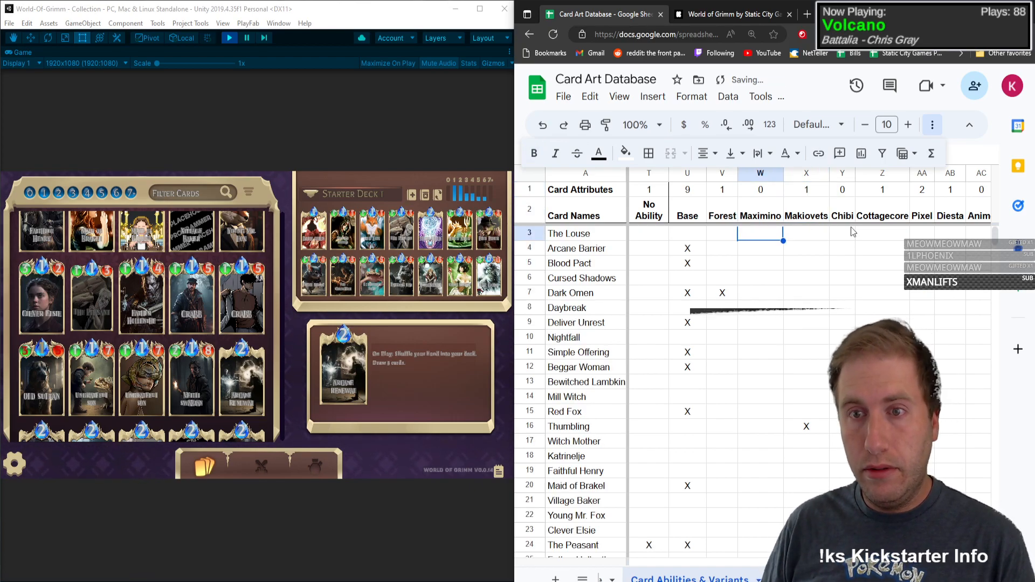
pyautogui.press('Down')
pyautogui.press('Down')
pyautogui.press('Down')
pyautogui.press('Down')
pyautogui.press('Down')
pyautogui.press('Down')
pyautogui.press('Down')
pyautogui.press('Down')
pyautogui.press('Down')
pyautogui.press('Down')
pyautogui.press('Down')
pyautogui.press('Down')
pyautogui.press('Down')
pyautogui.press('Down')
pyautogui.press('Down')
pyautogui.press('Down')
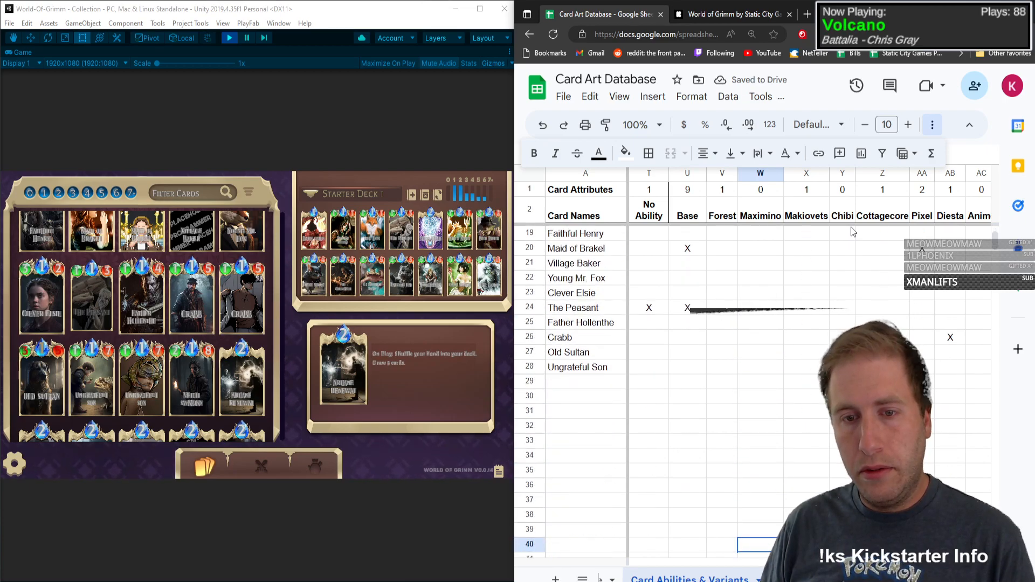
pyautogui.press('Up')
pyautogui.press('Up')
pyautogui.press('Up')
pyautogui.press('Up')
pyautogui.press('Up')
pyautogui.press('Up')
pyautogui.press('Up')
pyautogui.press('Up')
pyautogui.press('Up')
pyautogui.press('Up')
pyautogui.press('Up')
pyautogui.press('Up')
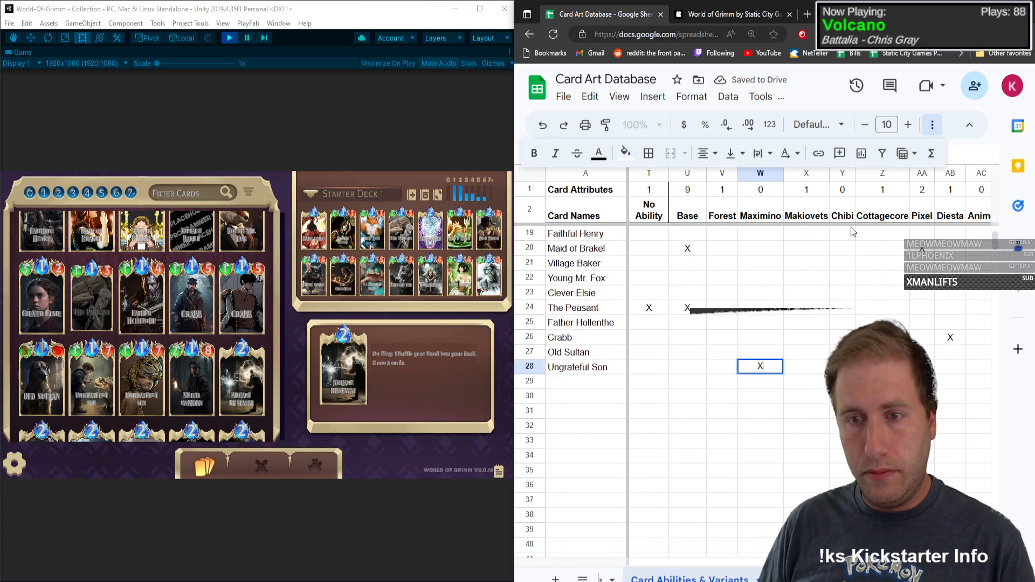
pyautogui.write('X')
pyautogui.press('Tab')
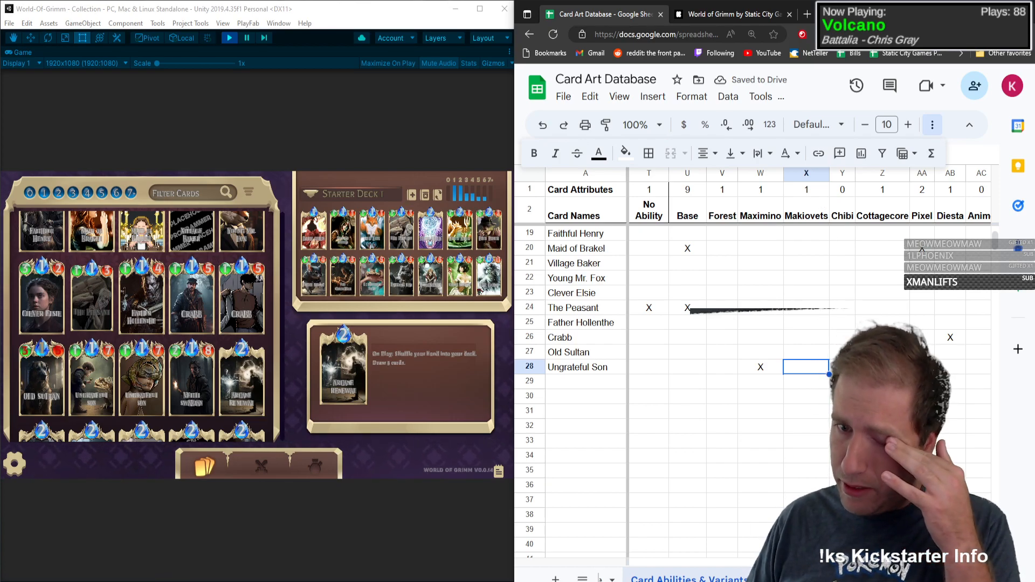
# Step: Add the variant headers Demonized, Steampunk and Cyberpunk in row 2 after the Anime column
pyautogui.hscroll(3, 809, 366)
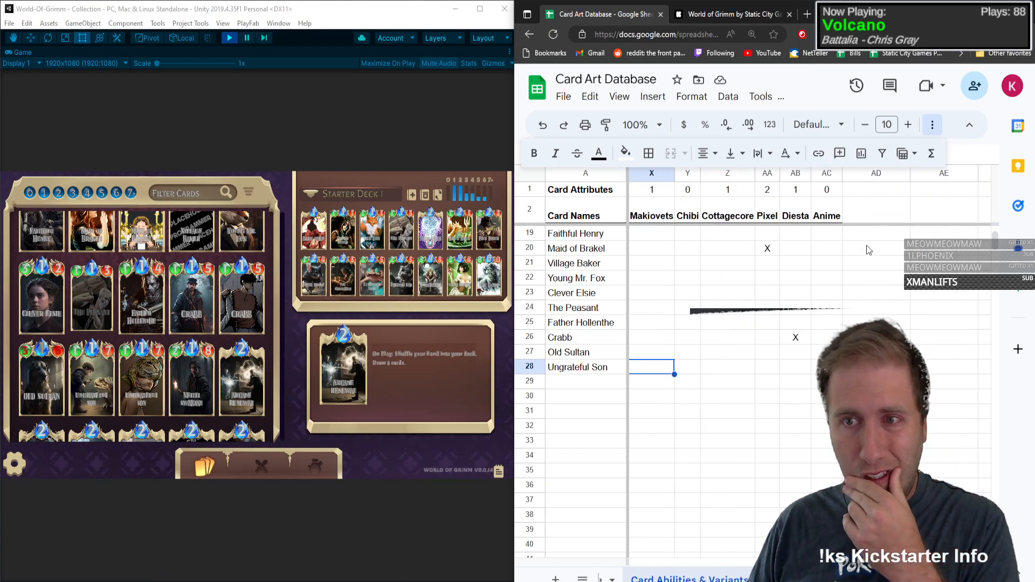
pyautogui.click(877, 210)
pyautogui.write('Demonized')
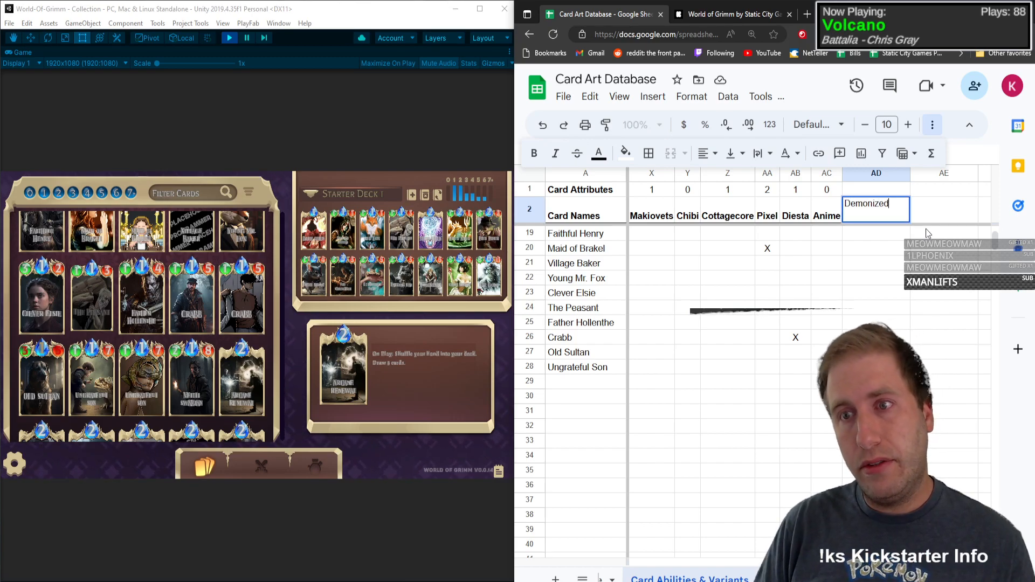
pyautogui.press('Tab')
pyautogui.write('Stea')
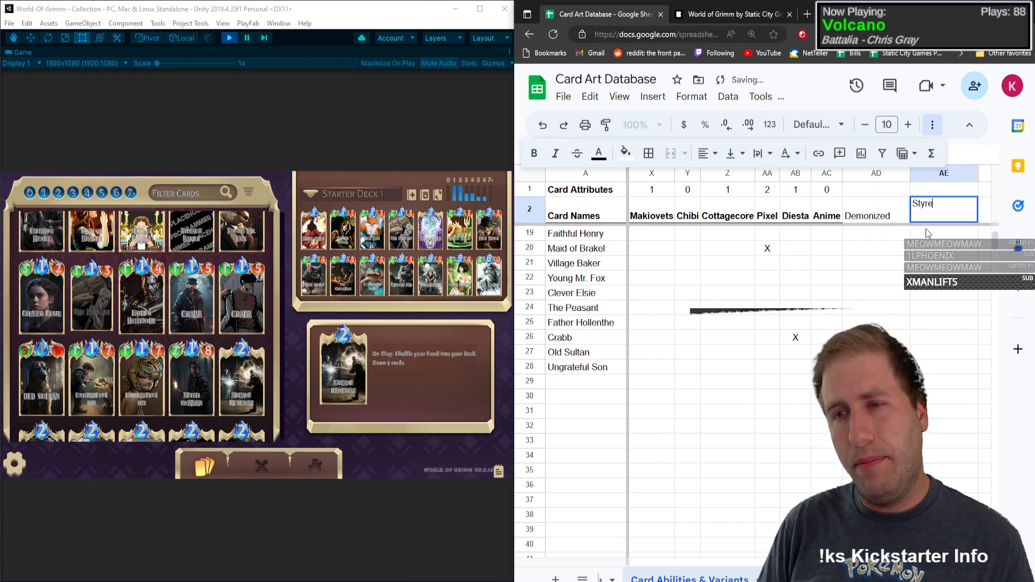
pyautogui.write('mpunk')
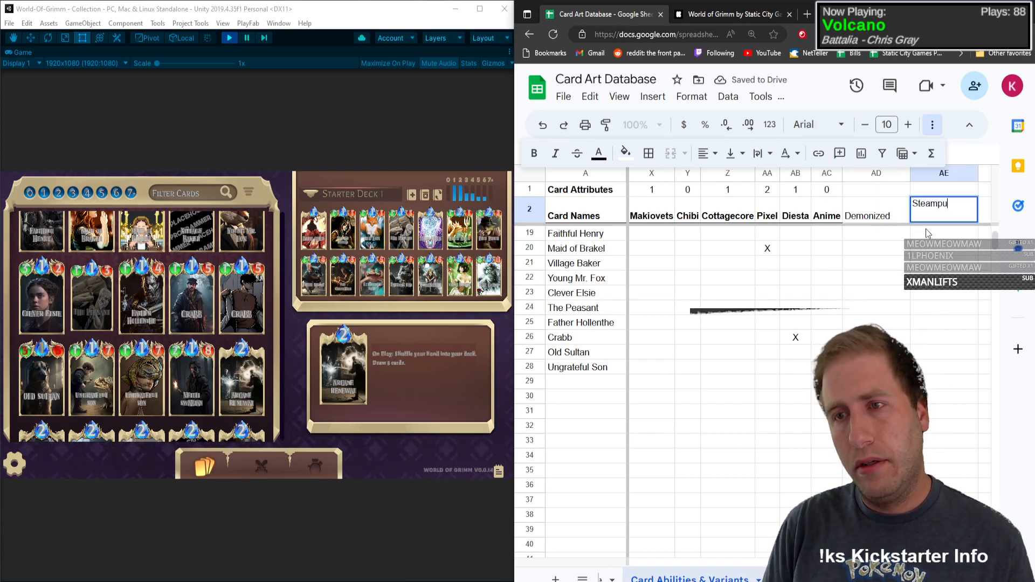
pyautogui.press('Tab')
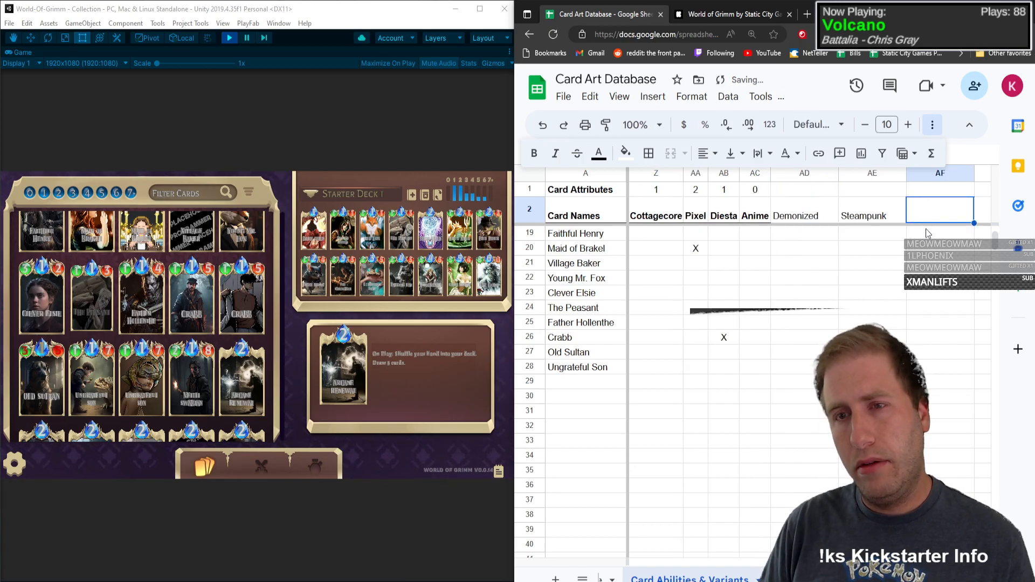
pyautogui.write('Cyberpunk')
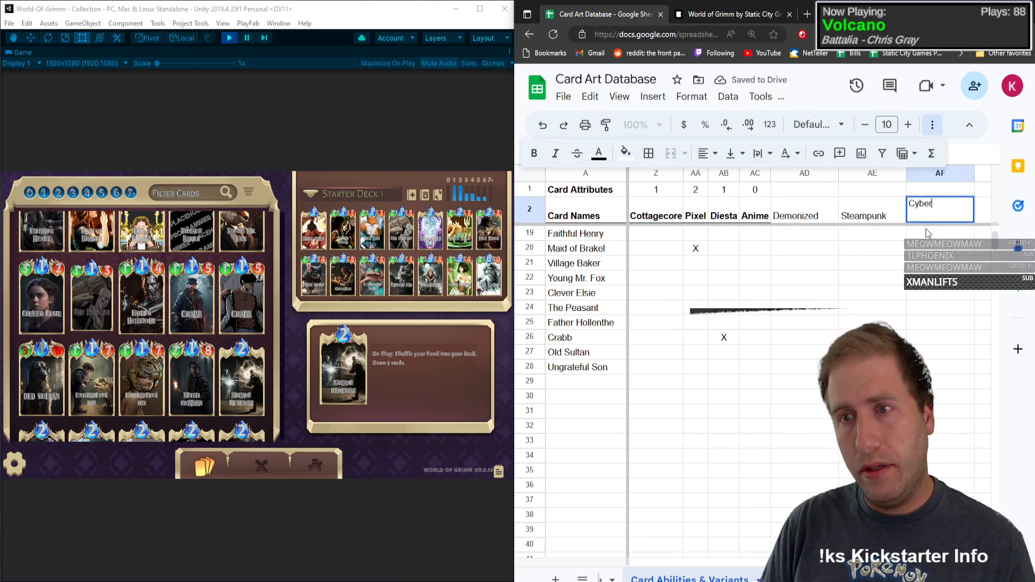
pyautogui.press('Return')
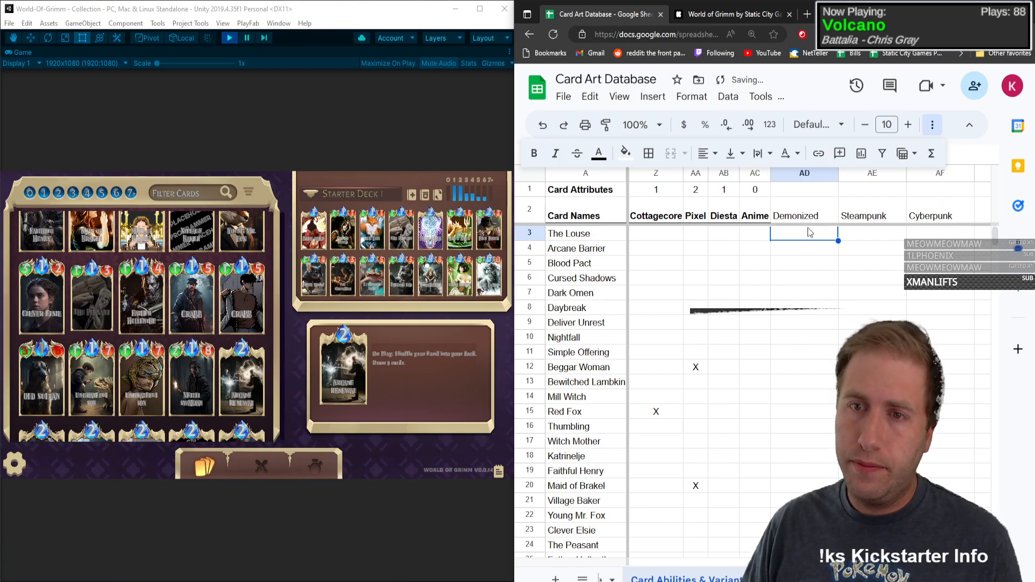
# Step: Format the Demonized, Steampunk and Cyberpunk headers as centred bold text with a bottom border
pyautogui.moveTo(803, 215); pyautogui.dragTo(928, 219)
pyautogui.click(703, 156)
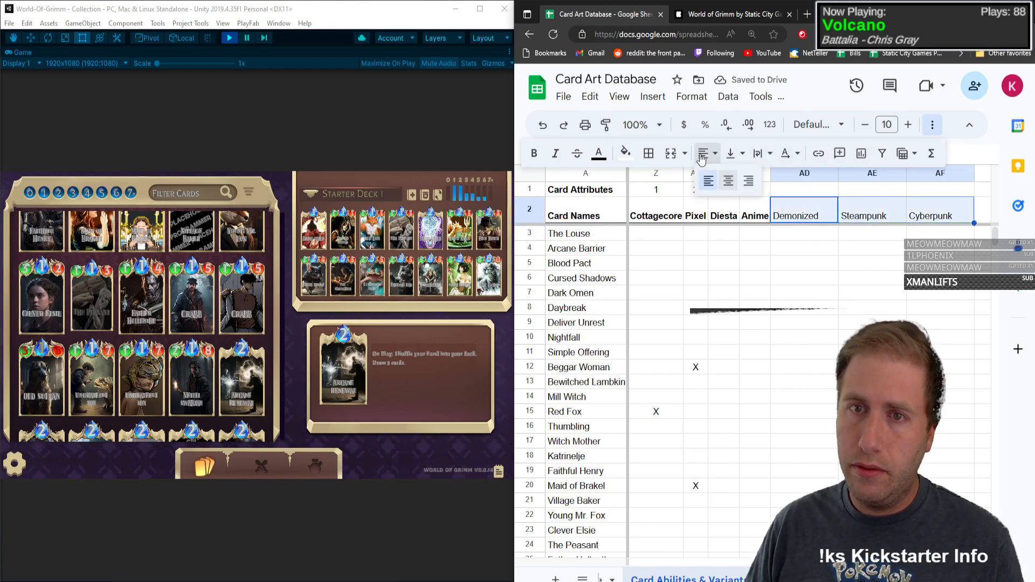
pyautogui.click(729, 180)
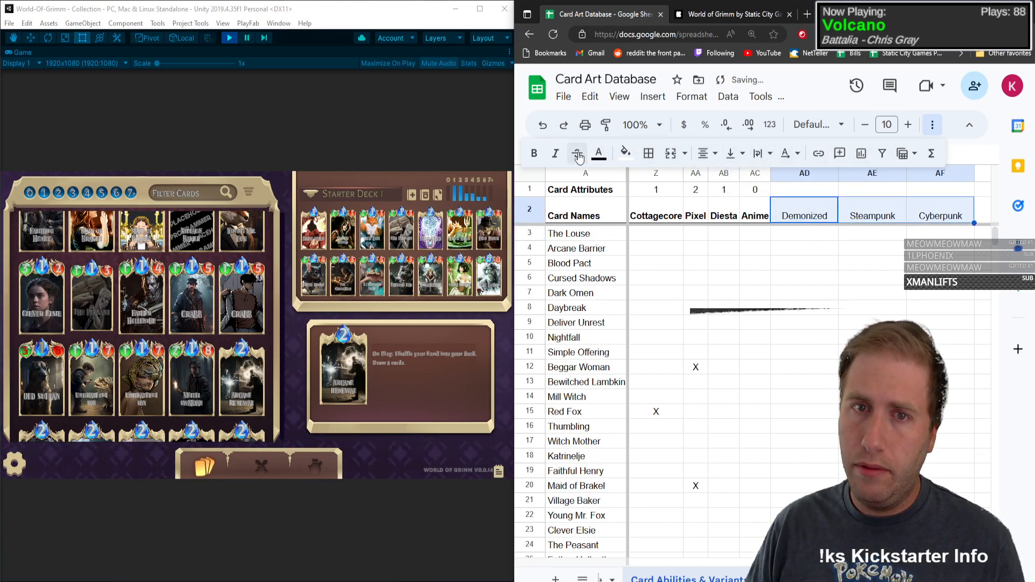
pyautogui.click(831, 259)
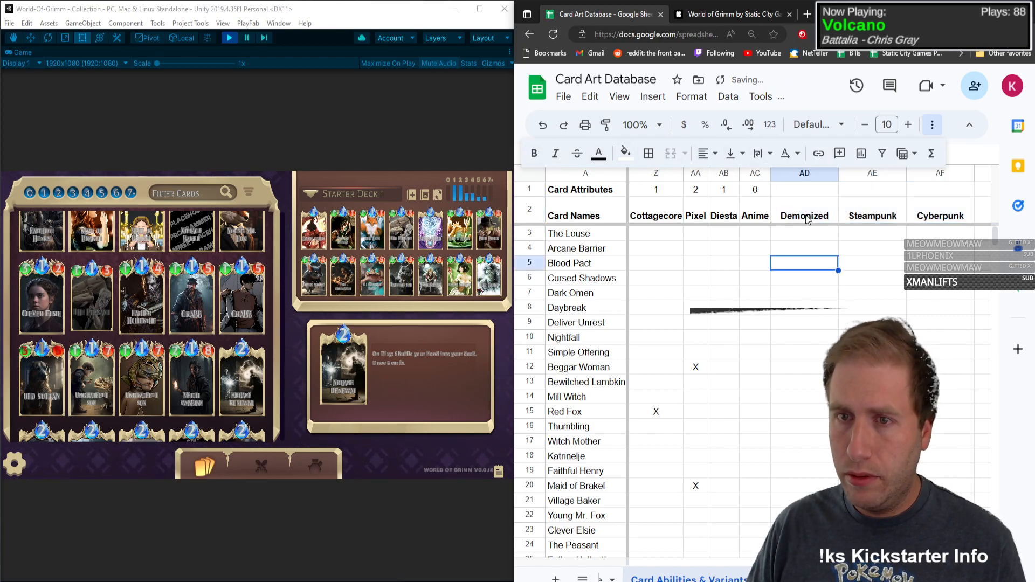
pyautogui.moveTo(803, 214); pyautogui.dragTo(929, 219)
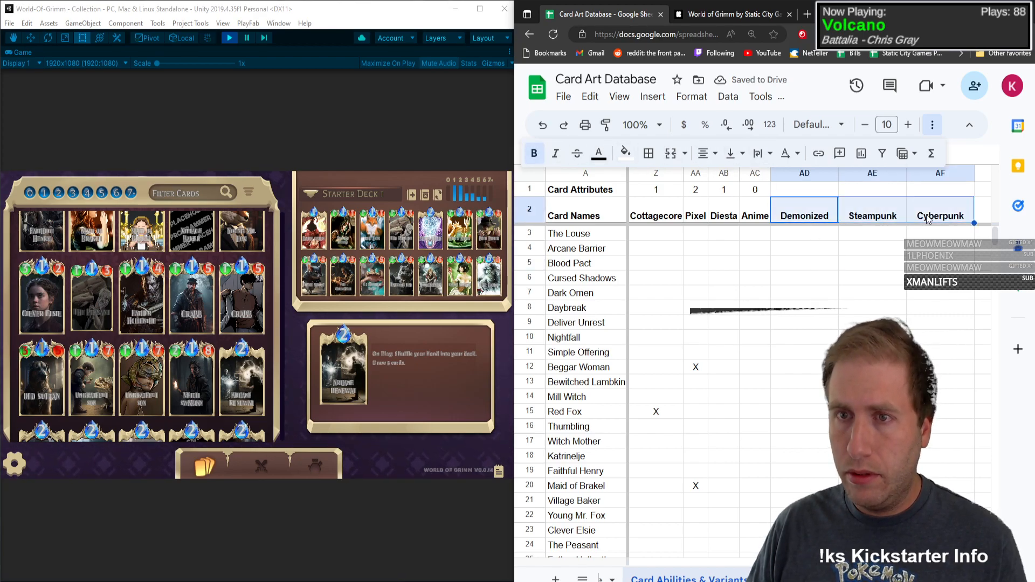
pyautogui.click(649, 154)
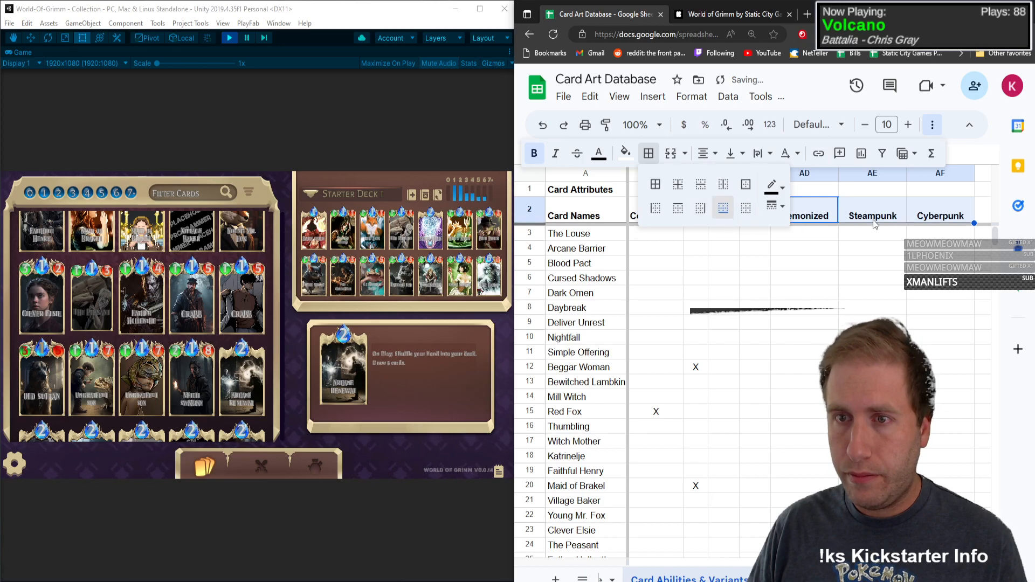
# Step: Extend the Anime count formula across Demonized, Steampunk and Cyberpunk, and narrow those columns to fit their headers
pyautogui.click(758, 191)
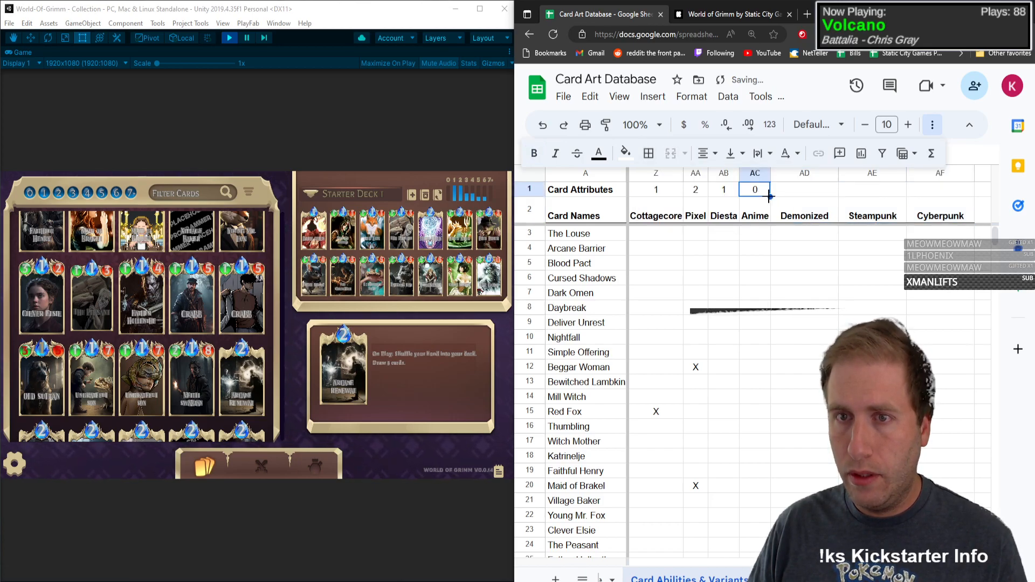
pyautogui.moveTo(936, 194); pyautogui.dragTo(936, 194)
pyautogui.click(818, 335)
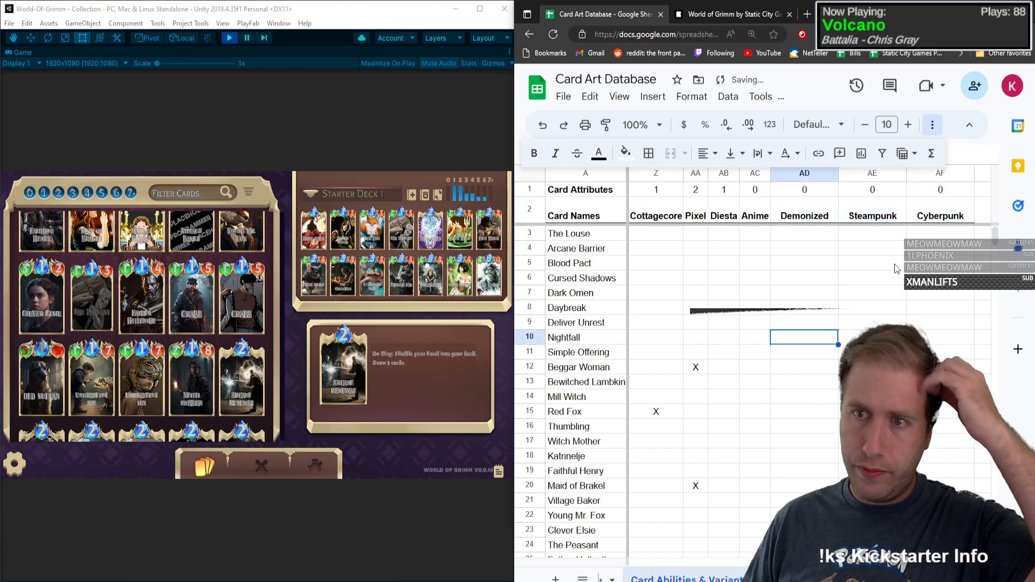
pyautogui.moveTo(838, 173); pyautogui.dragTo(824, 174)
pyautogui.moveTo(895, 173); pyautogui.dragTo(879, 173)
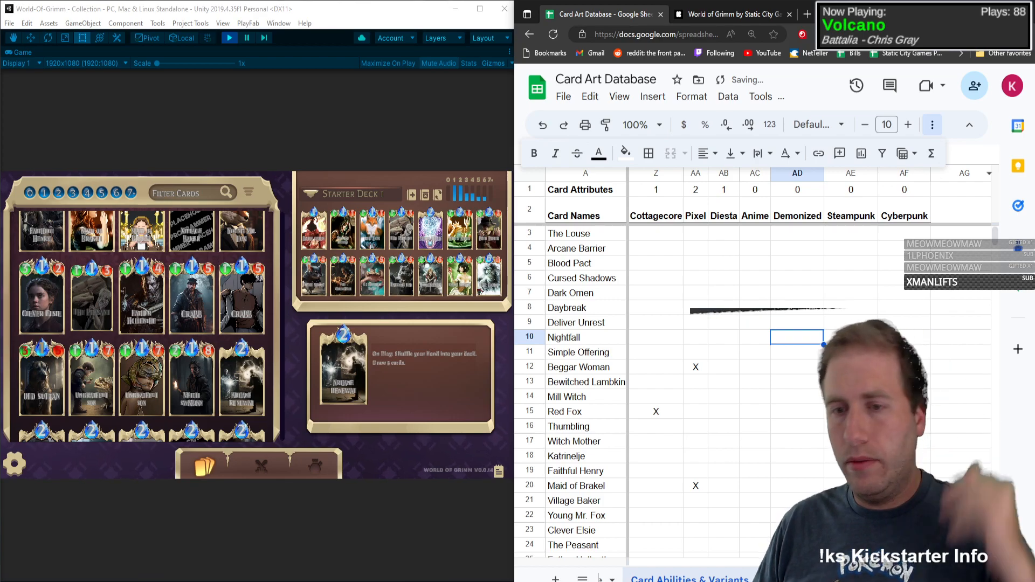
# Step: Enter the card name Veitli Swabian in the first empty row, below Ungrateful Son
pyautogui.click(905, 556)
pyautogui.hscroll(-10, 728, 443)
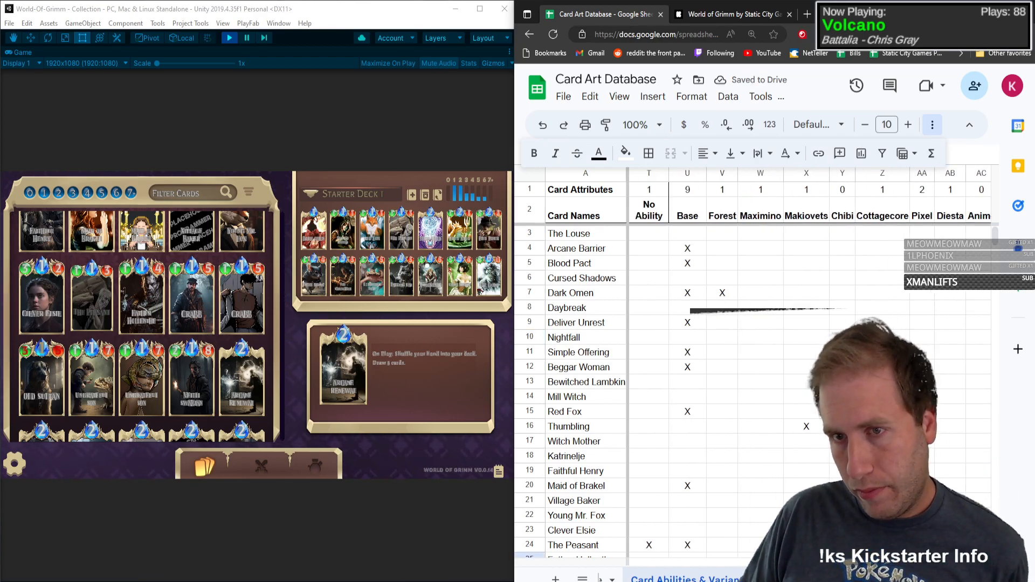
pyautogui.scroll(-5, 728, 443)
pyautogui.scroll(-2, 728, 444)
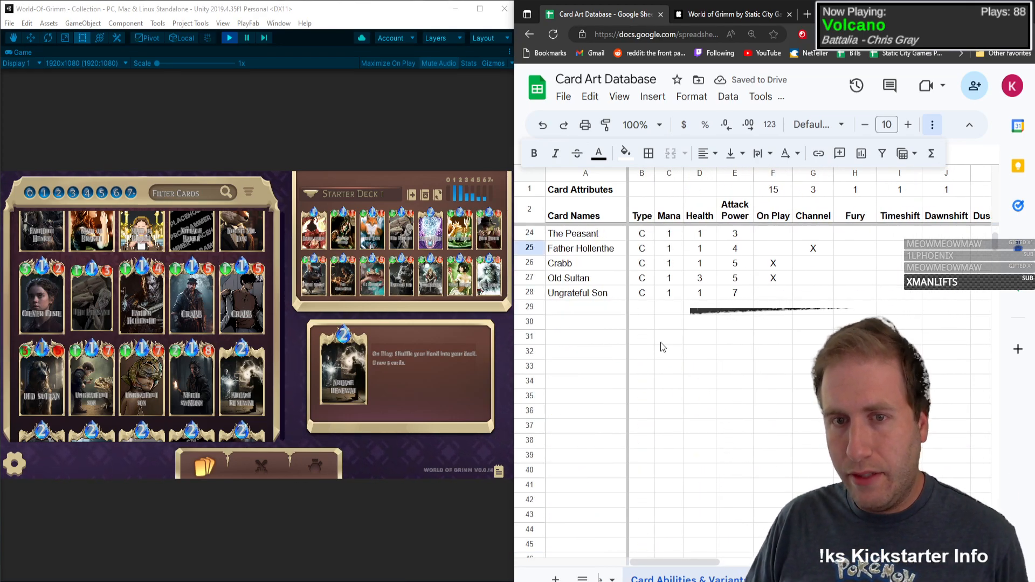
pyautogui.click(605, 311)
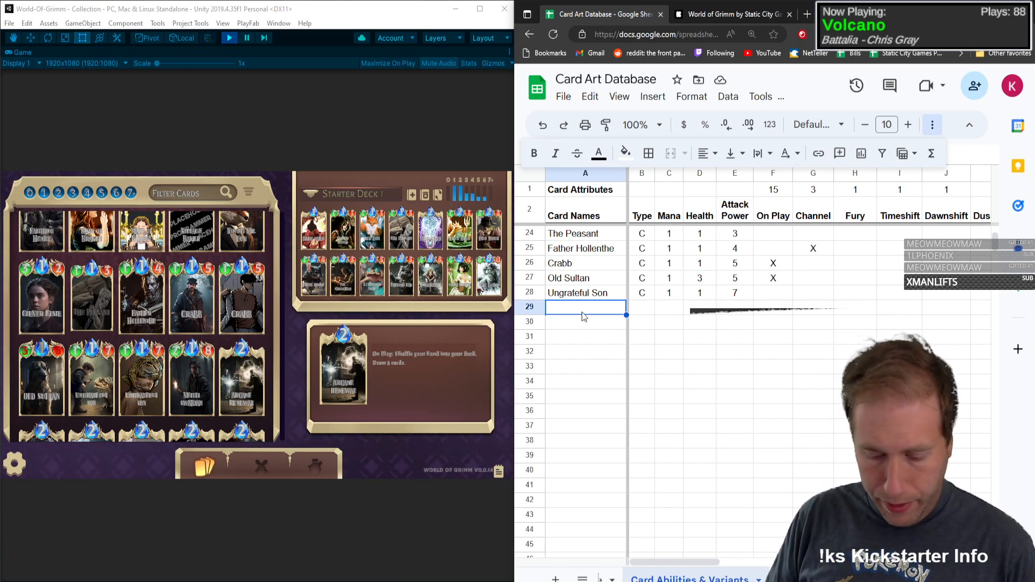
pyautogui.write('Veitli Swab')
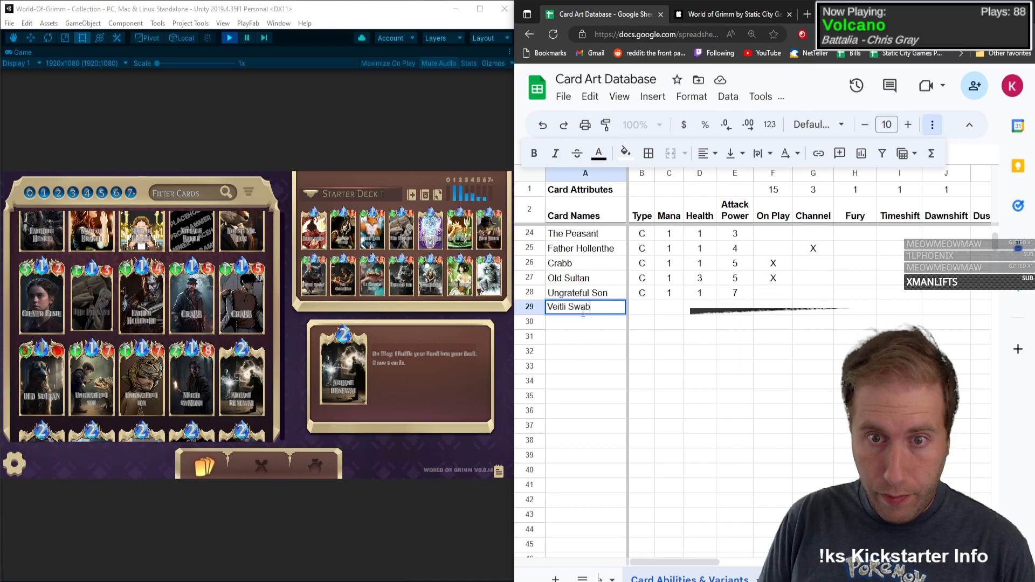
pyautogui.write('ian')
pyautogui.press('Tab')
# Step: Enter type C, mana 1, health 2 and attack power 8 for Veitli Swabian
pyautogui.write('C')
pyautogui.press('Tab')
pyautogui.write('1')
pyautogui.press('Tab')
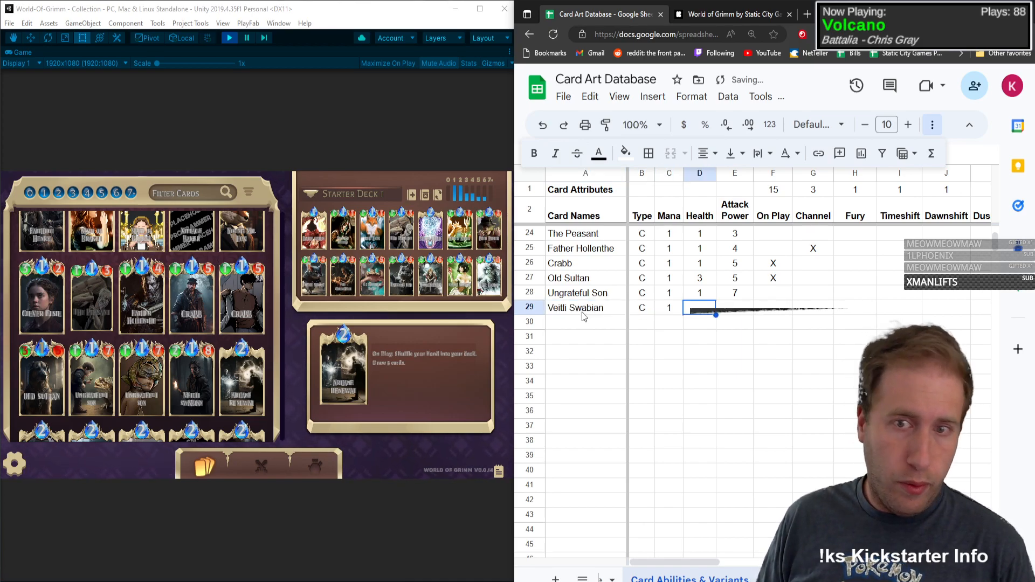
pyautogui.write('2')
pyautogui.press('Tab')
pyautogui.write('8')
pyautogui.press('Tab')
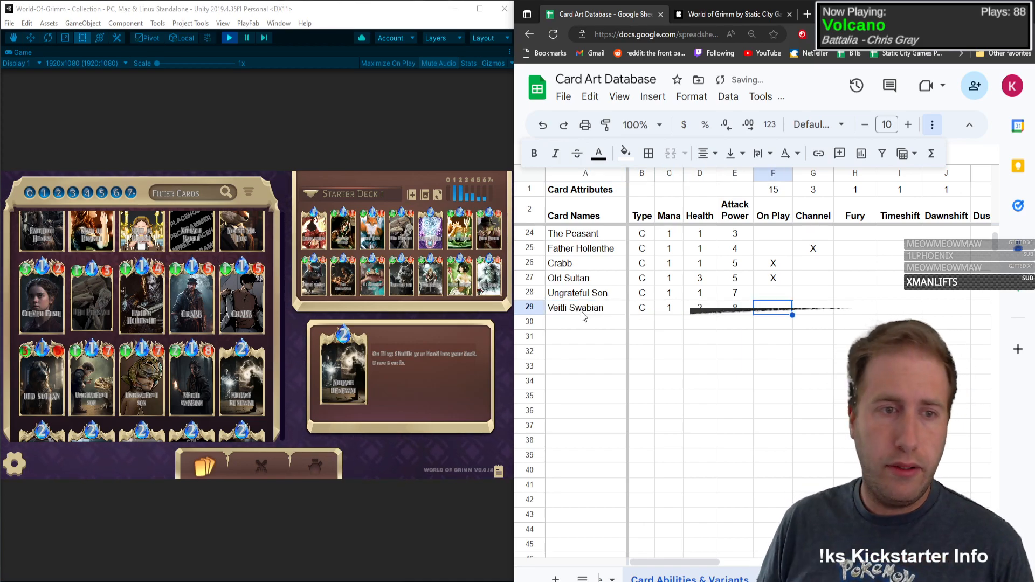
# Step: Open the Veitli Swabian card details in the game and mark its Channel column with X
pyautogui.click(202, 368)
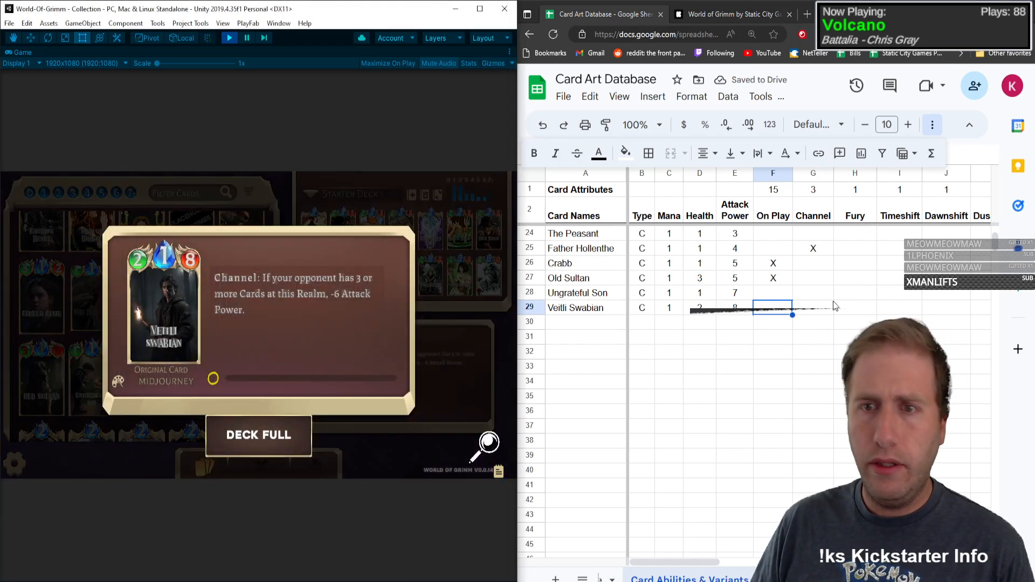
pyautogui.press('Tab')
pyautogui.write('X')
pyautogui.press('Tab')
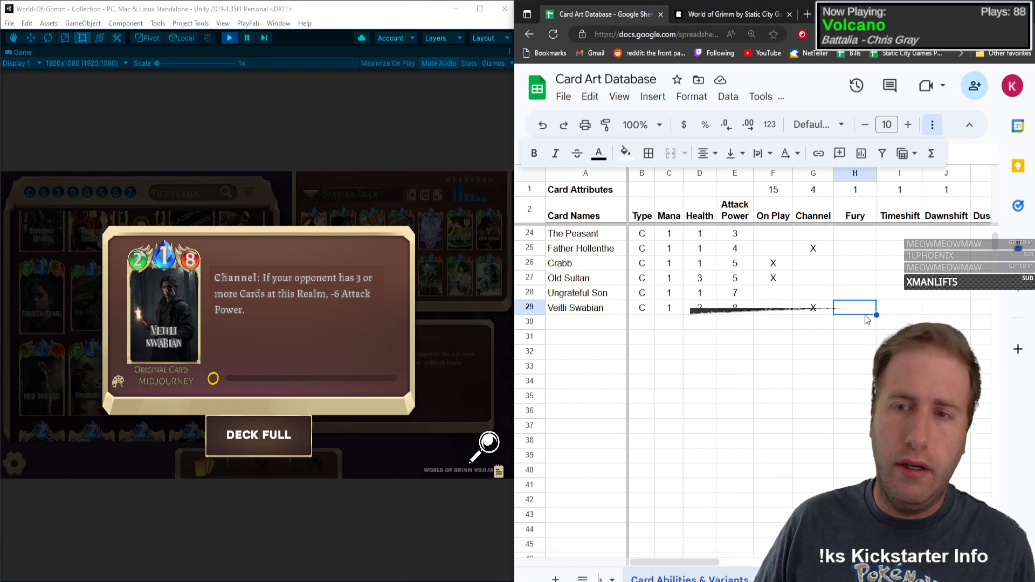
# Step: Mark the Hurt column with X for Veitli Swabian
pyautogui.press('Right')
pyautogui.press('Right')
pyautogui.press('Right')
pyautogui.press('Right')
pyautogui.press('Right')
pyautogui.press('Right')
pyautogui.press('Right')
pyautogui.press('Right')
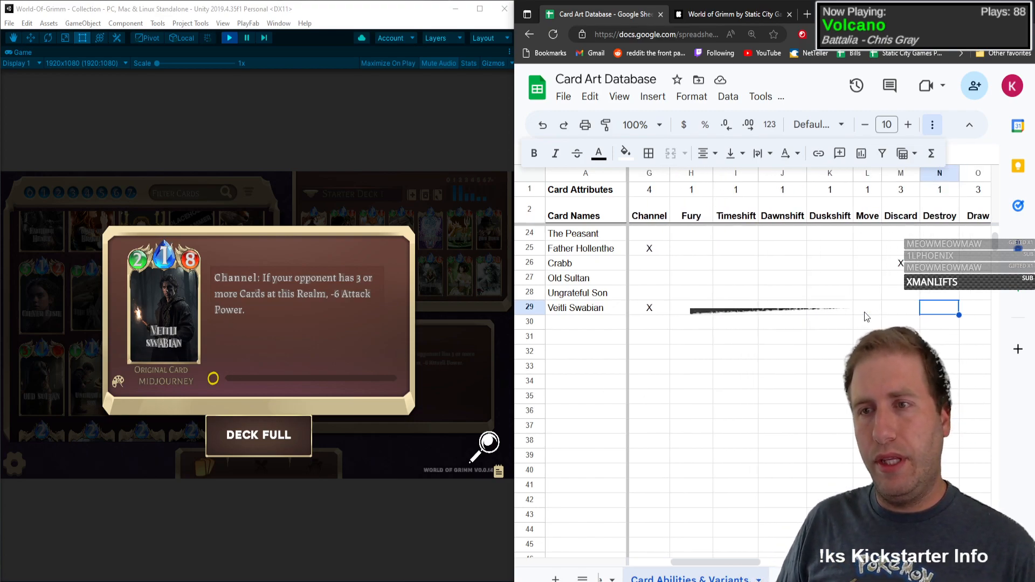
pyautogui.press('Right')
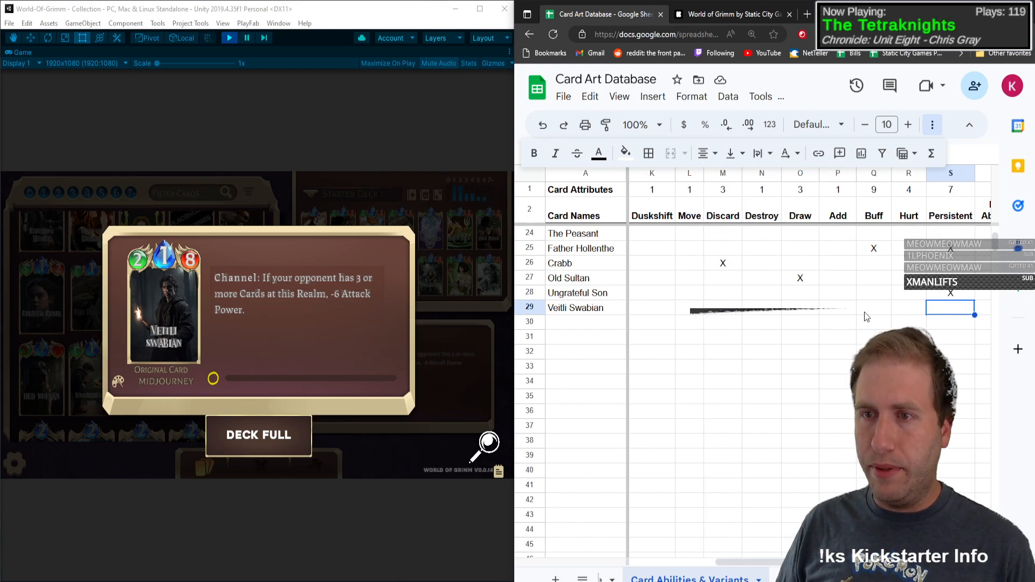
pyautogui.write('X')
pyautogui.press('Left')
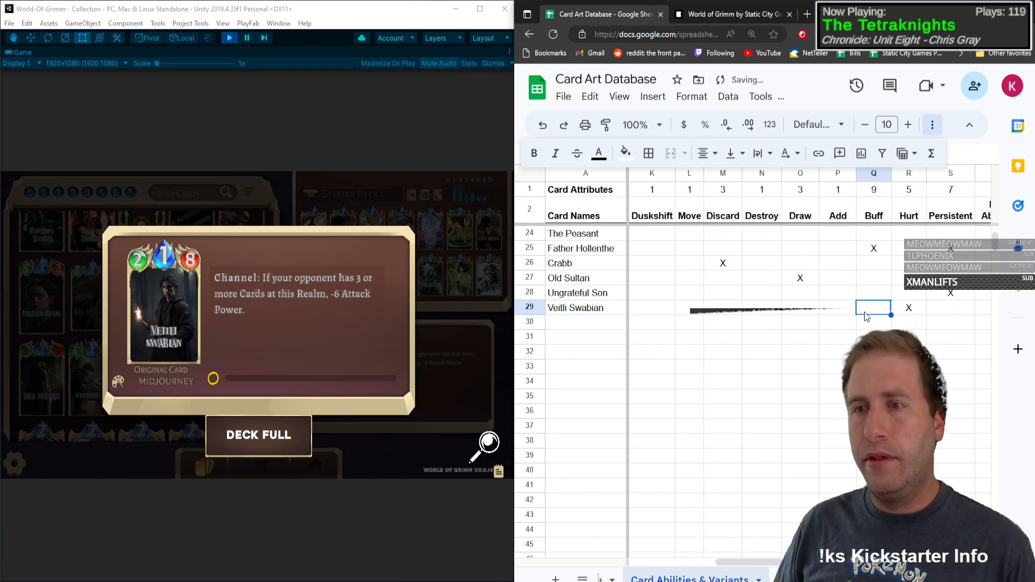
# Step: Enter Arcane Renewal in the next empty row with type S, mana 2, dashes for health and attack power, and X for On Play
pyautogui.click(220, 309)
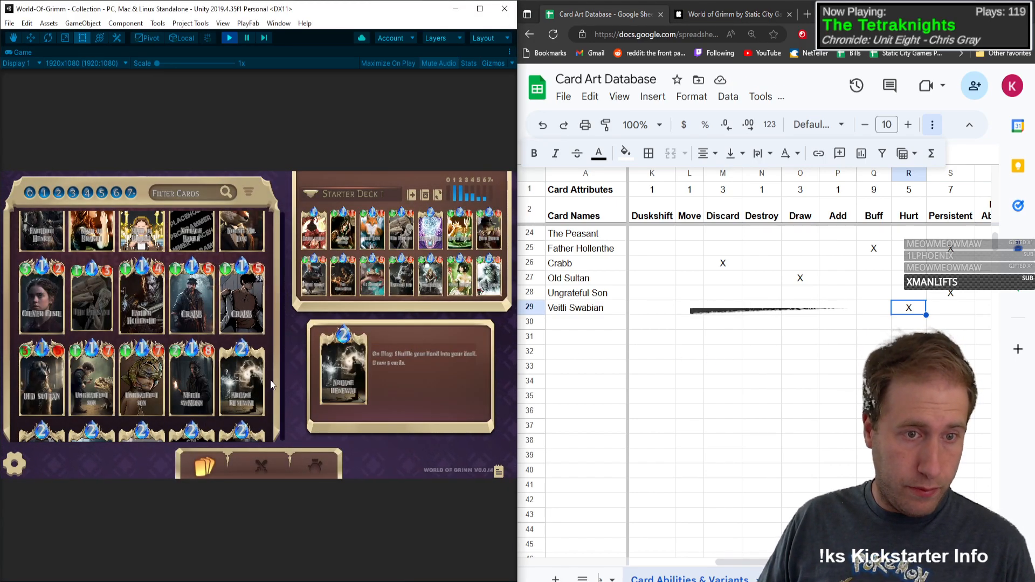
pyautogui.scroll(-3, 268, 302)
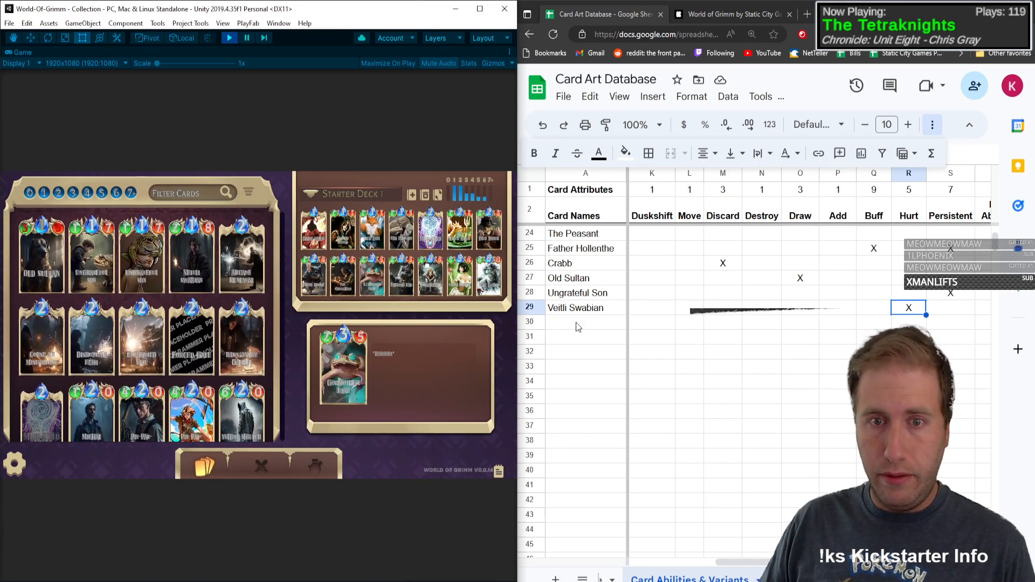
pyautogui.click(578, 327)
pyautogui.write('Arcane Renewal')
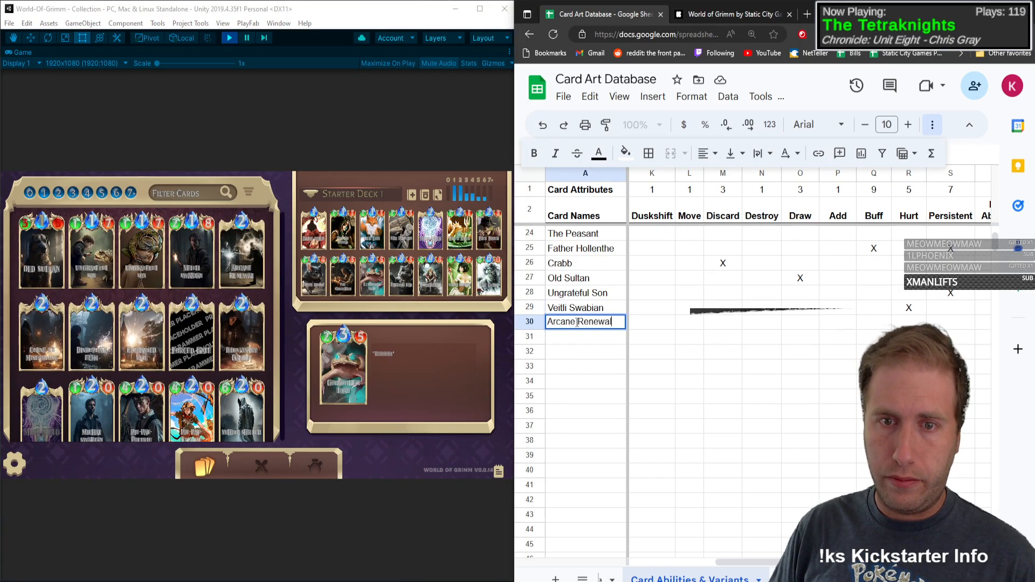
pyautogui.press('Tab')
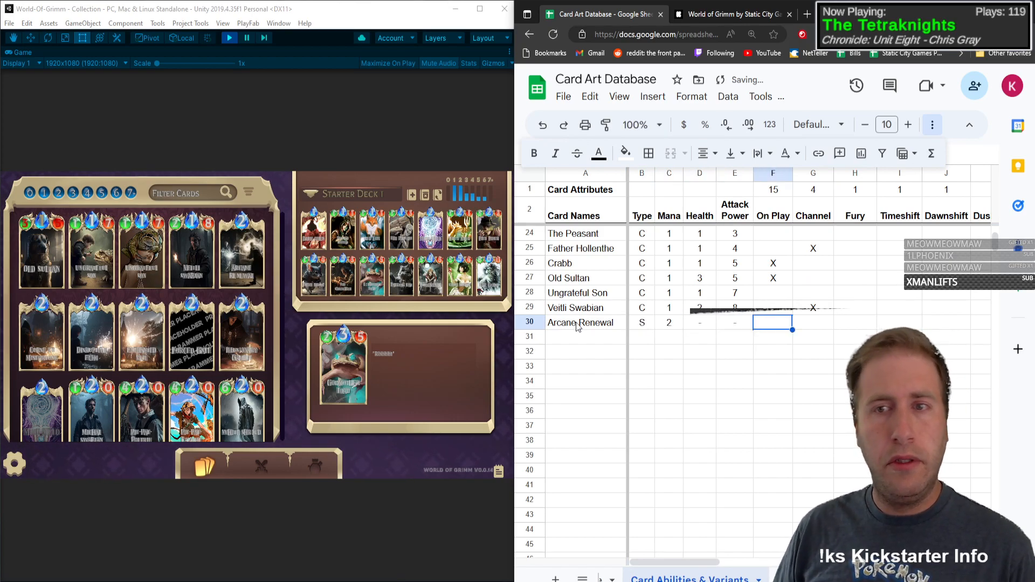
# Step: Mark the Draw column with X for Arcane Renewal
pyautogui.click(229, 270)
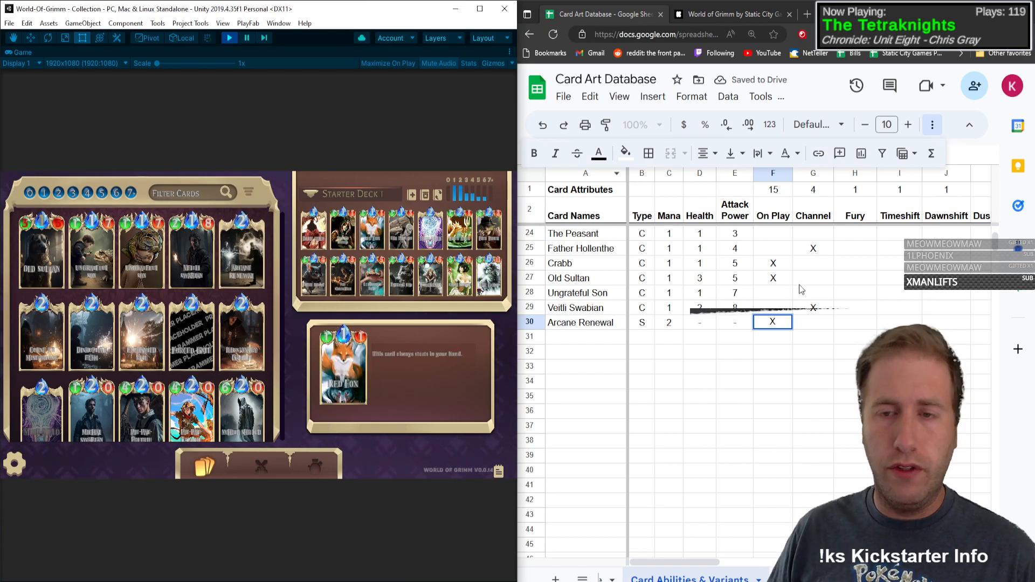
pyautogui.click(817, 326)
pyautogui.press('Tab')
pyautogui.press('Tab')
pyautogui.press('Tab')
pyautogui.press('Tab')
pyautogui.press('Tab')
pyautogui.press('Tab')
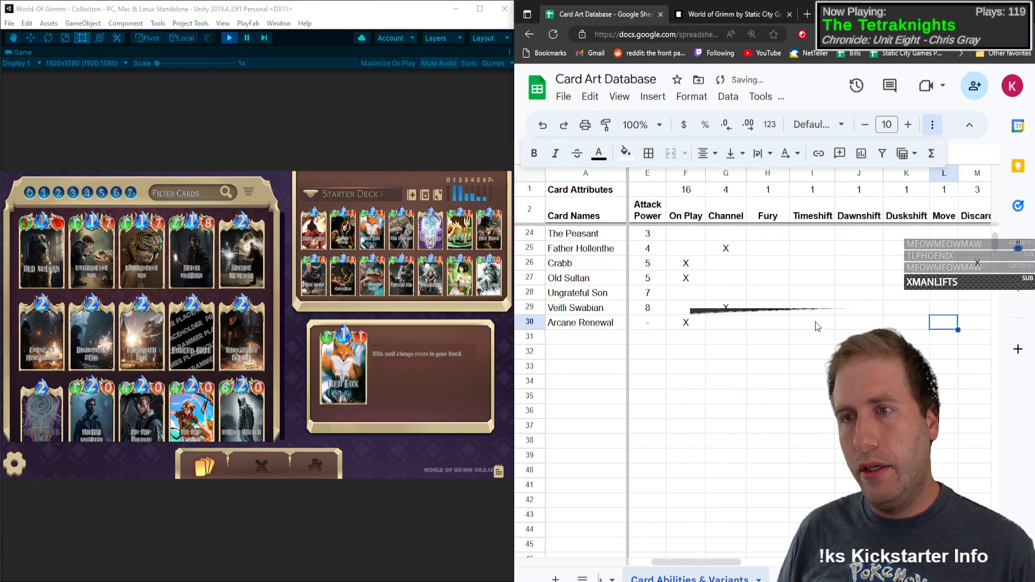
pyautogui.press('Tab')
pyautogui.press('Tab')
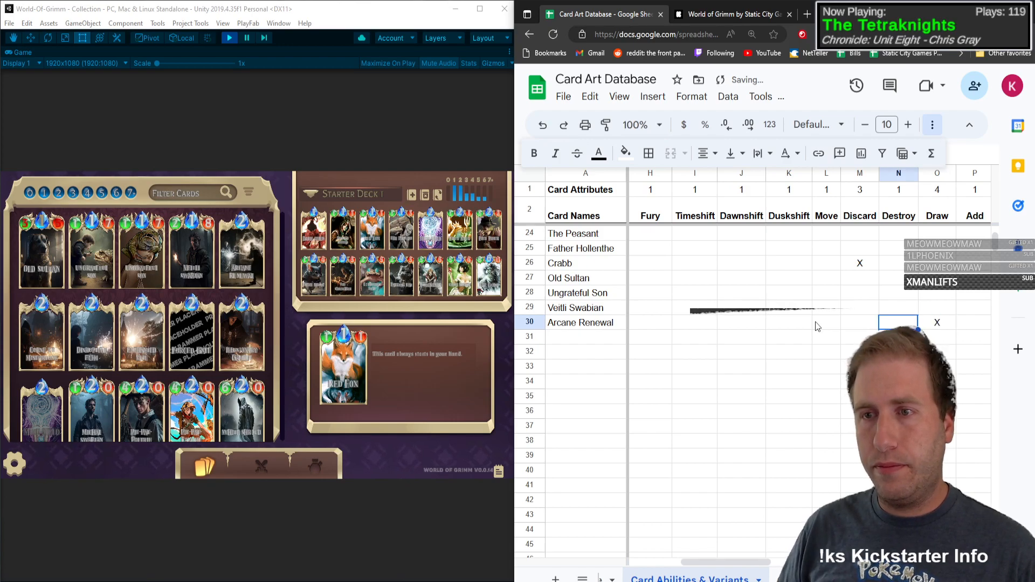
# Step: Enter Curse of Misfortune in the row below with type S, mana 2 and dashes for health and attack power
pyautogui.press('Left')
pyautogui.press('Left')
pyautogui.press('Left')
pyautogui.press('Left')
pyautogui.press('Left')
pyautogui.press('Left')
pyautogui.press('Left')
pyautogui.press('Left')
pyautogui.press('Left')
pyautogui.press('Left')
pyautogui.press('Left')
pyautogui.press('Left')
pyautogui.press('Left')
pyautogui.press('Down')
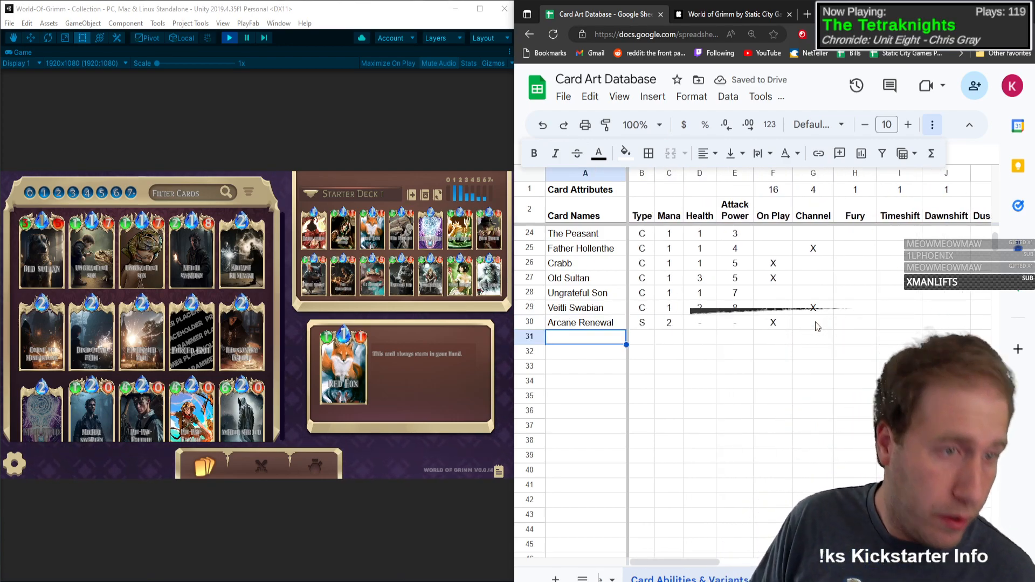
pyautogui.write('Curse of Misfortune')
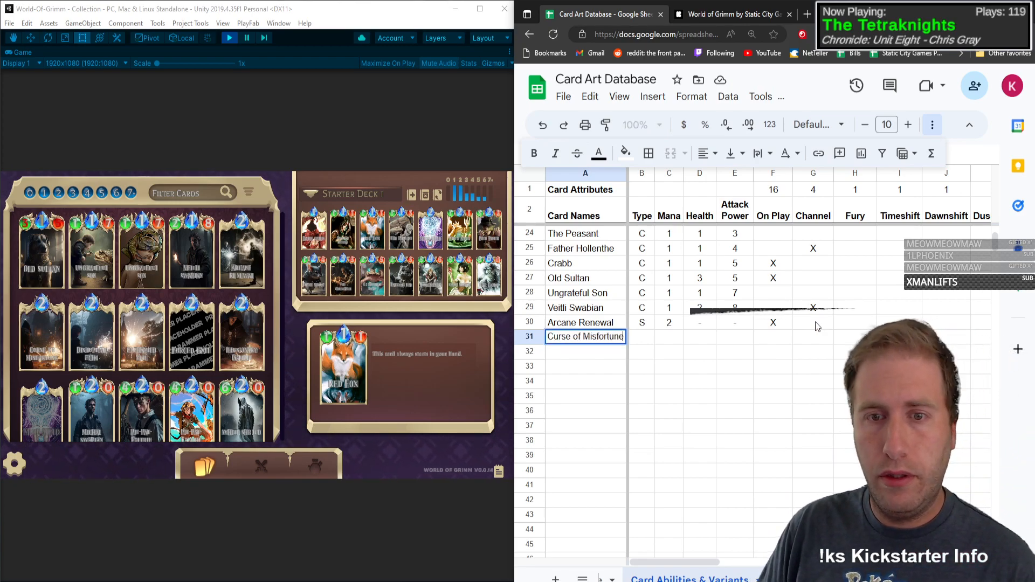
pyautogui.press('Tab')
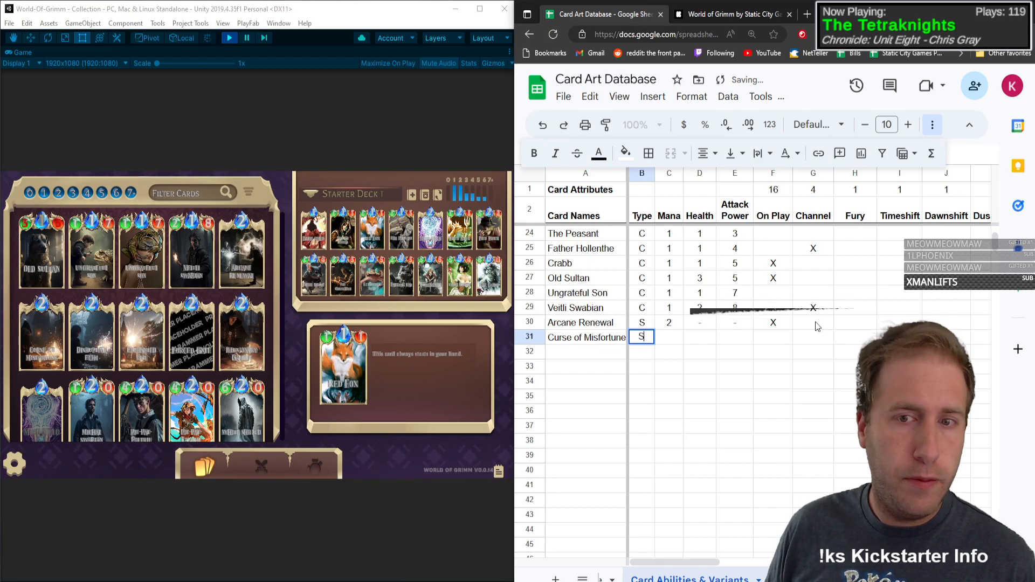
pyautogui.write('-')
pyautogui.press('Tab')
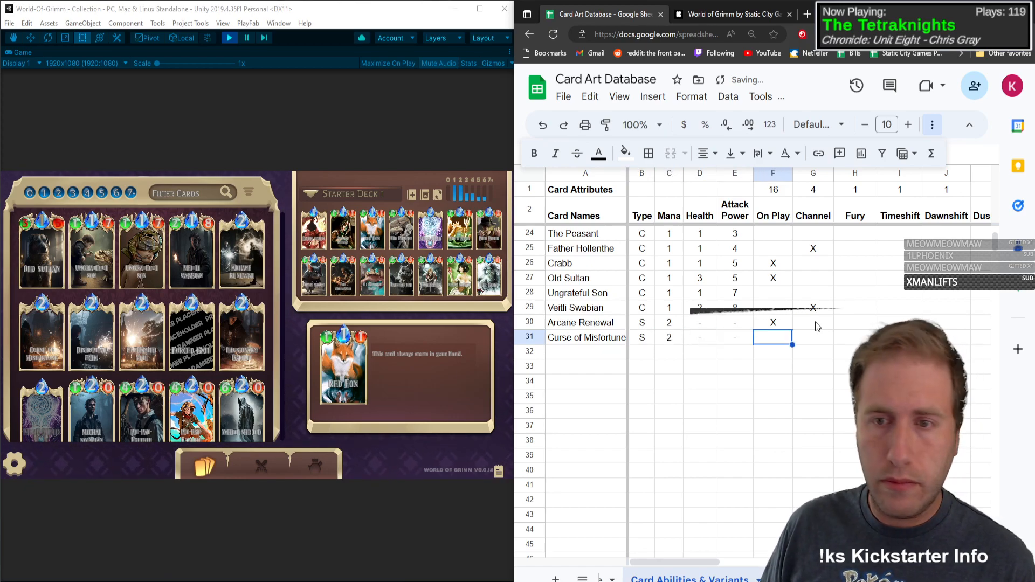
# Step: Open the Curse of Misfortune card details in the game and mark its On Play and Discard columns with X
pyautogui.click(61, 338)
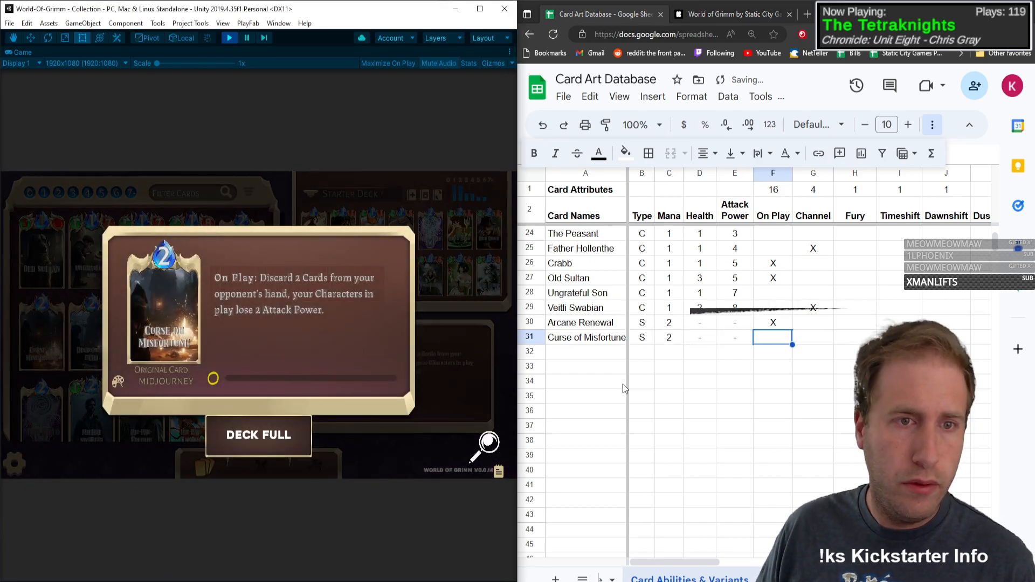
pyautogui.write('X')
pyautogui.press('Tab')
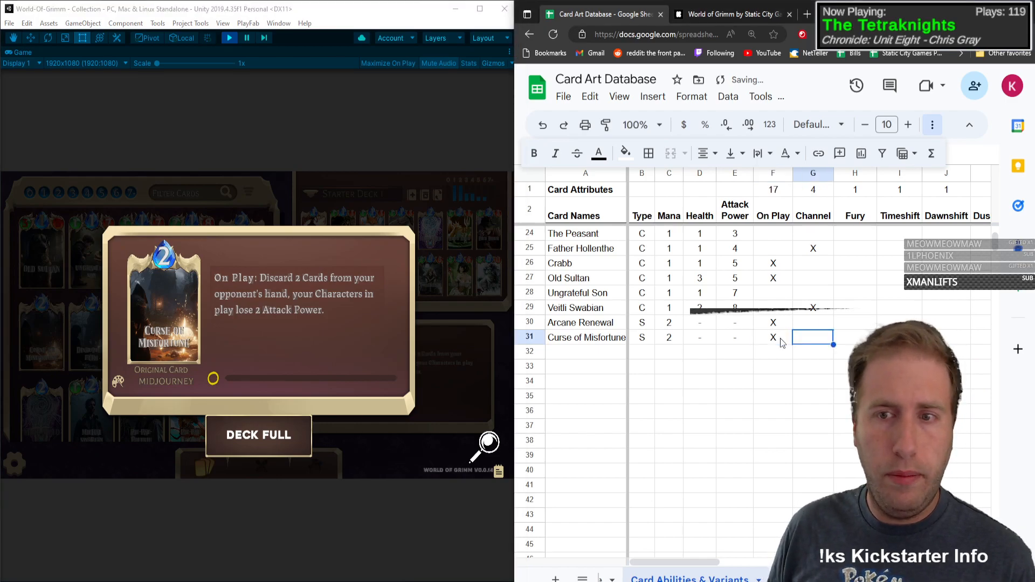
pyautogui.press('Tab')
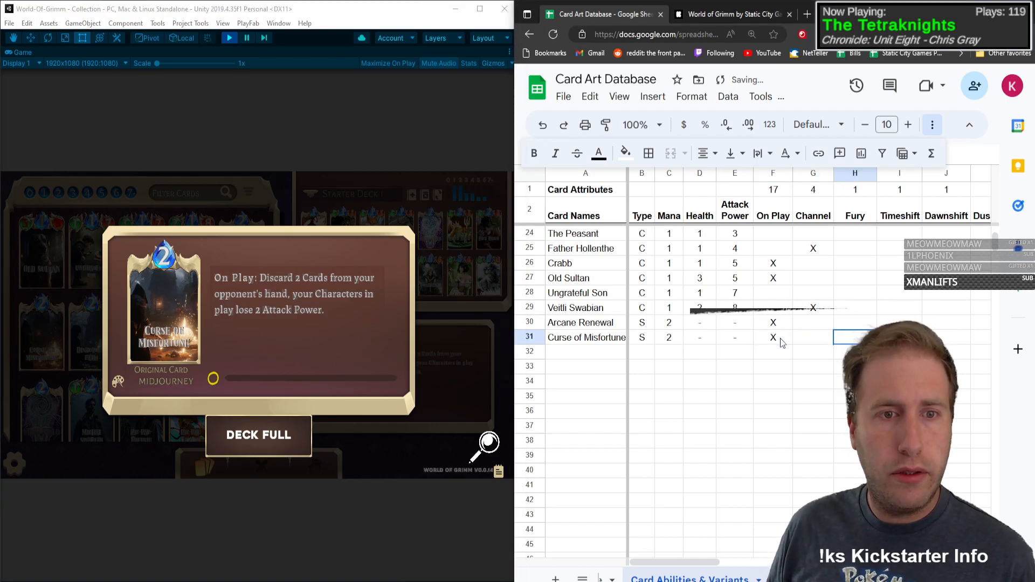
pyautogui.press('Right')
pyautogui.press('Right')
pyautogui.press('Right')
pyautogui.press('Right')
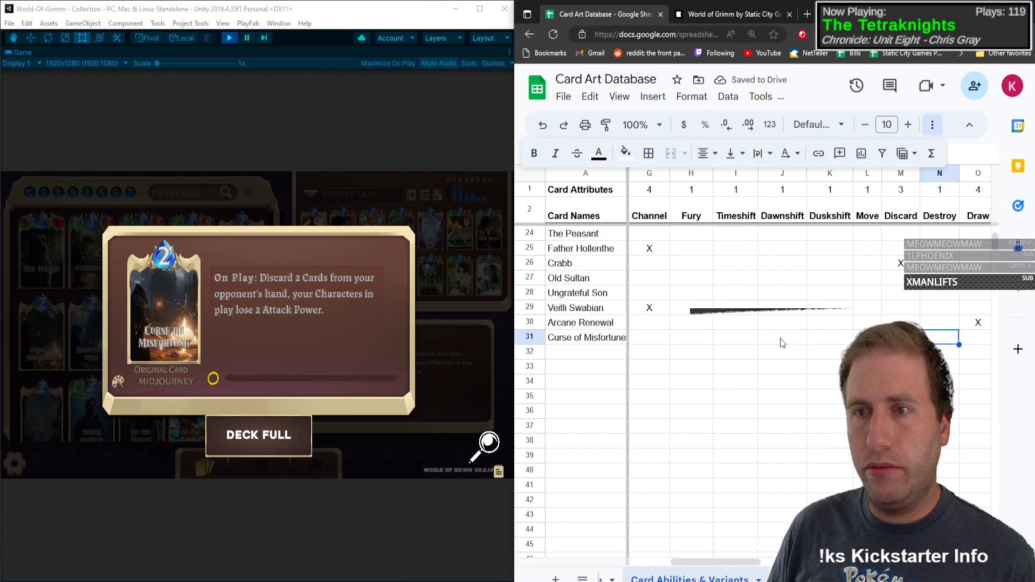
pyautogui.press('Left')
pyautogui.write('X')
# Step: Mark the Hurt column with X for Curse of Misfortune
pyautogui.press('Right')
pyautogui.press('Right')
pyautogui.press('Right')
pyautogui.press('Right')
pyautogui.press('Right')
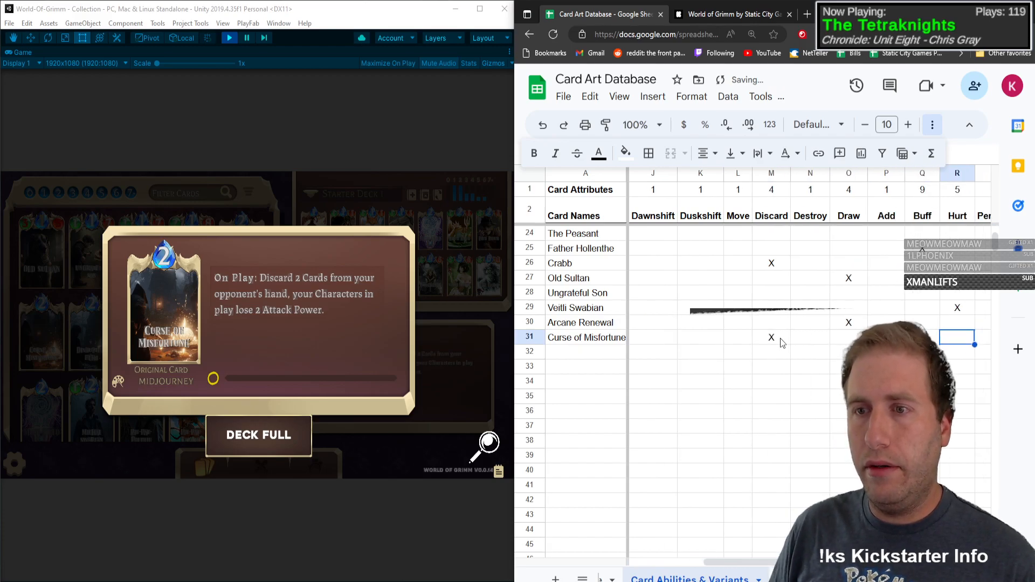
pyautogui.write('X')
pyautogui.press('Left')
pyautogui.press('Right')
pyautogui.press('Right')
pyautogui.press('Right')
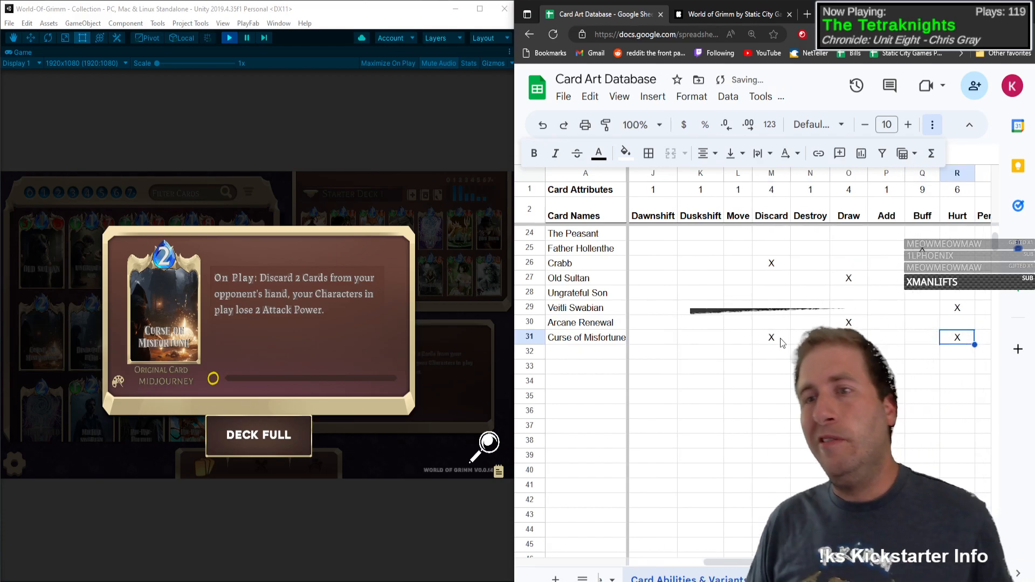
pyautogui.press('Left')
pyautogui.press('Left')
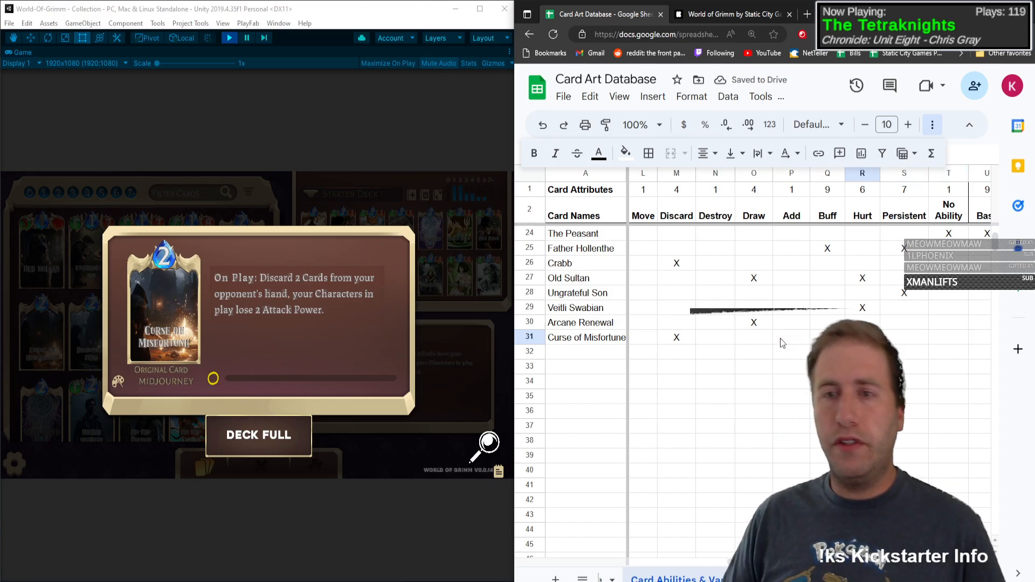
pyautogui.write('X')
# Step: Insert a new column between Buff and Hurt with the header Nerf
pyautogui.rightClick(856, 180)
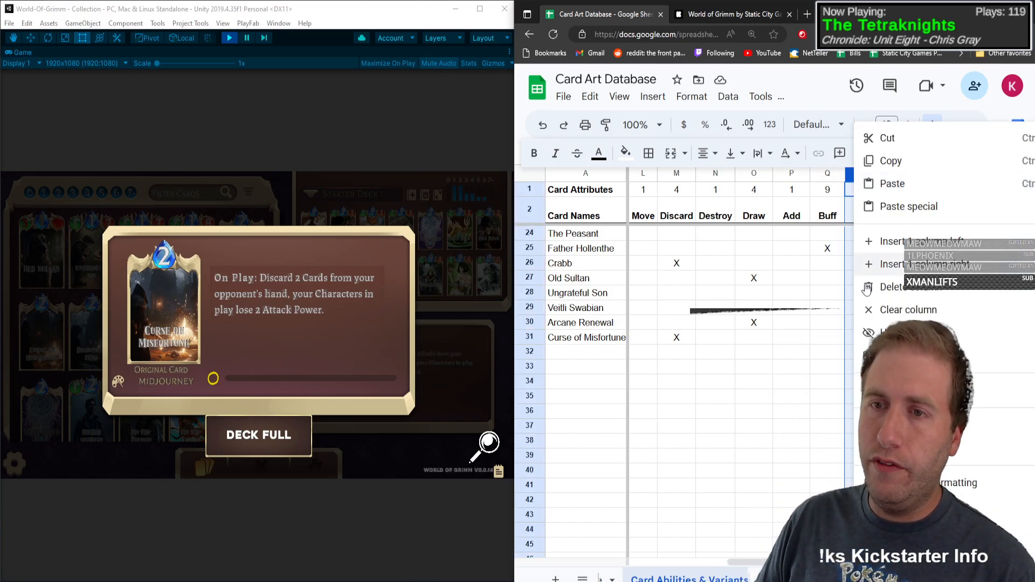
pyautogui.click(884, 241)
pyautogui.click(869, 216)
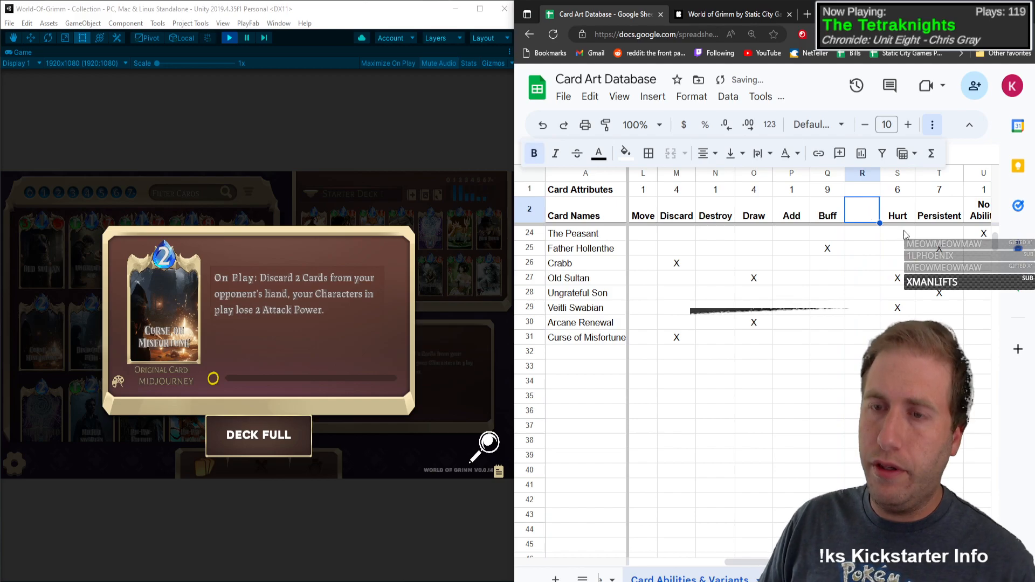
pyautogui.write('Nerf')
# Step: Extend the Hurt column's count formula to the Nerf column
pyautogui.press('Up')
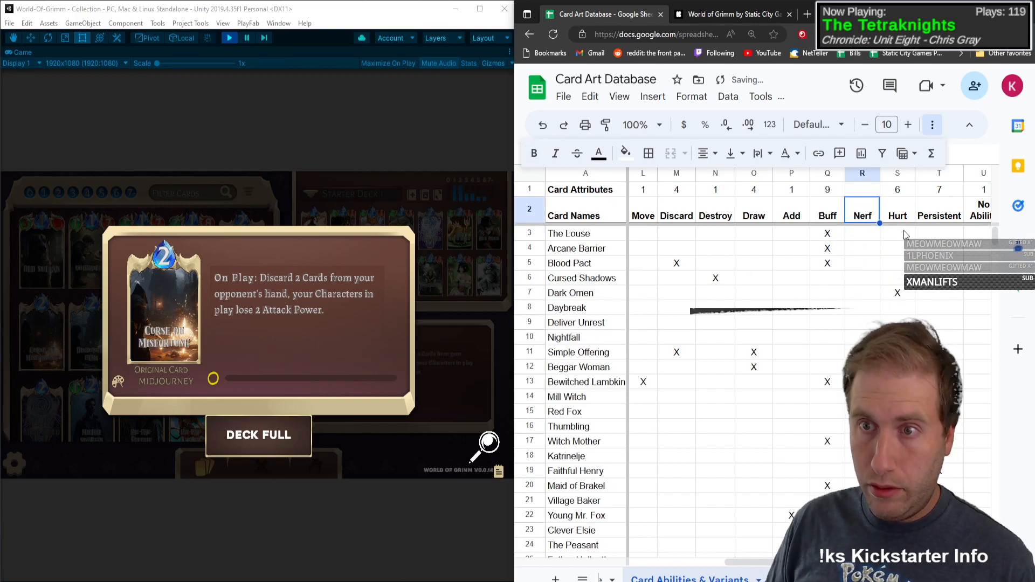
pyautogui.click(901, 192)
pyautogui.moveTo(877, 194); pyautogui.dragTo(877, 195)
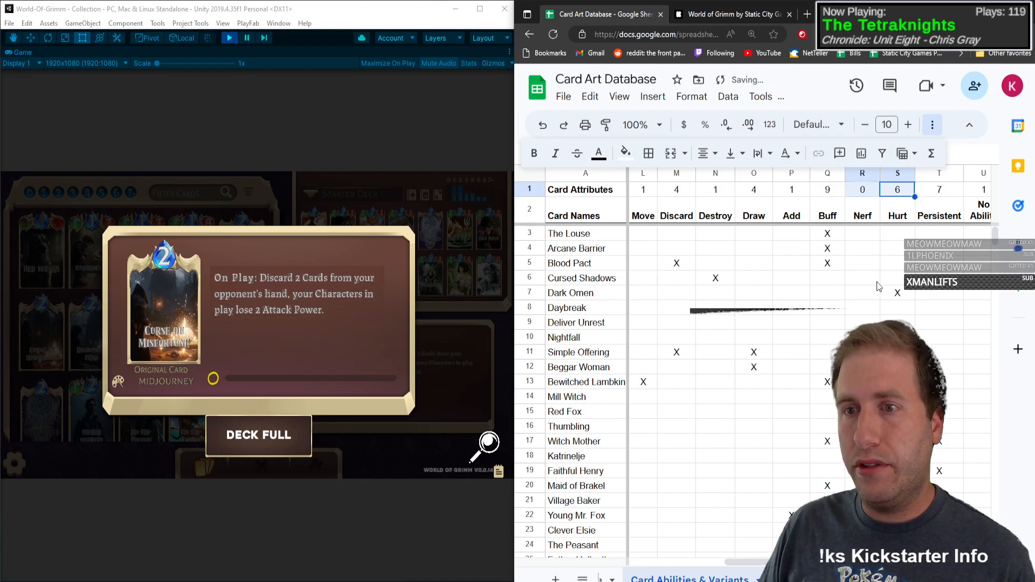
# Step: Mark the Nerf column with X for Dark Omen
pyautogui.click(868, 294)
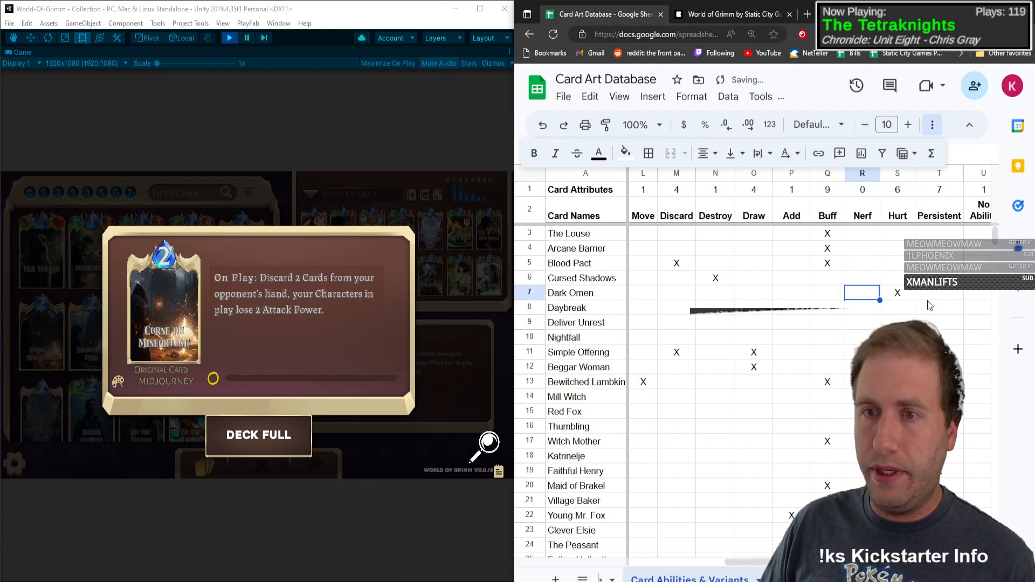
pyautogui.write('X')
pyautogui.press('Return')
# Step: Mark Mill Witch as Nerf with X and clear its Hurt mark
pyautogui.press('Down')
pyautogui.press('Down')
pyautogui.press('Down')
pyautogui.press('Down')
pyautogui.press('Down')
pyautogui.press('Down')
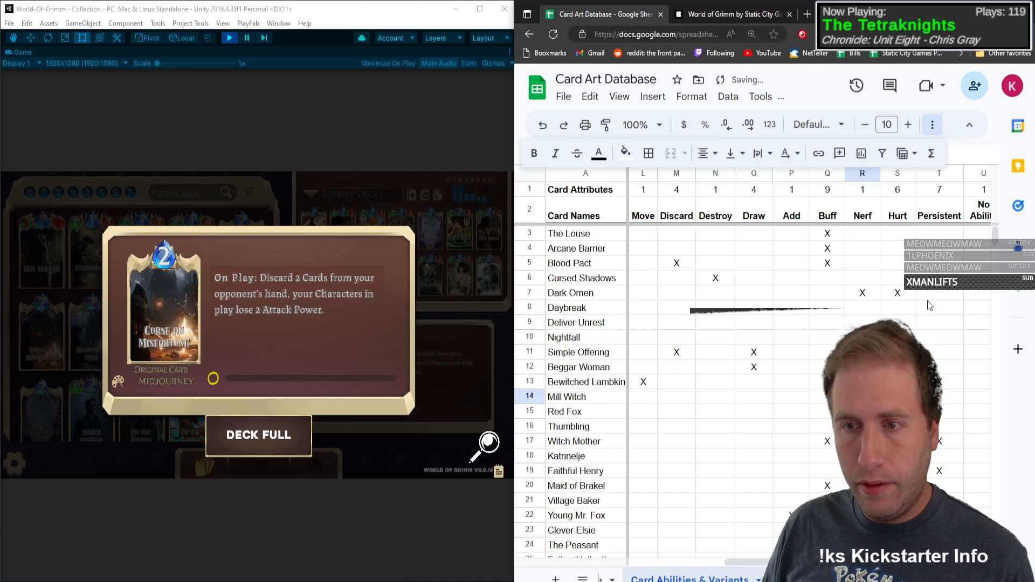
pyautogui.write('X')
pyautogui.press('Right')
pyautogui.press('Delete')
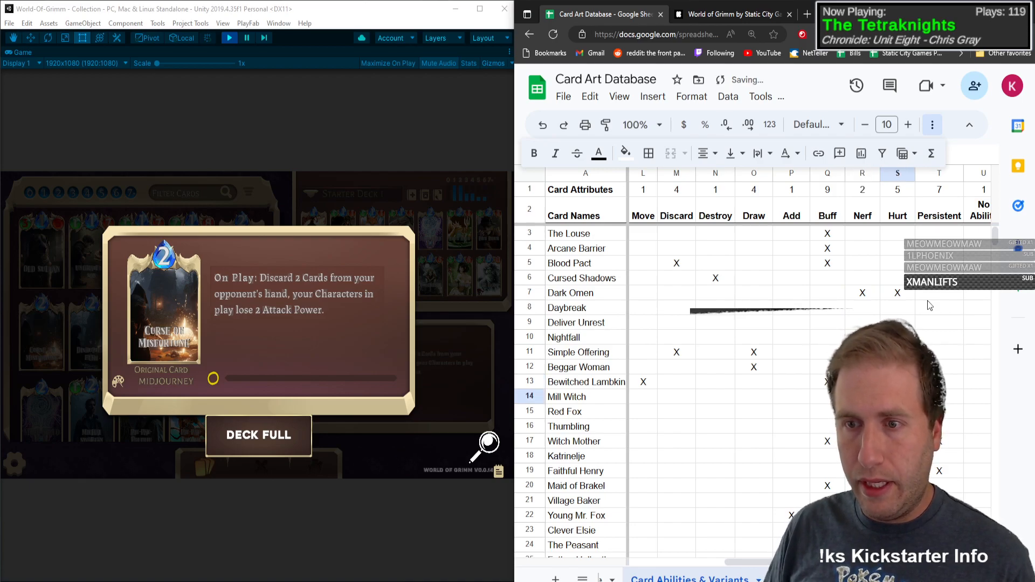
# Step: Mark Thumbling as Nerf with X and clear its Hurt mark
pyautogui.press('Down')
pyautogui.press('Down')
pyautogui.press('Left')
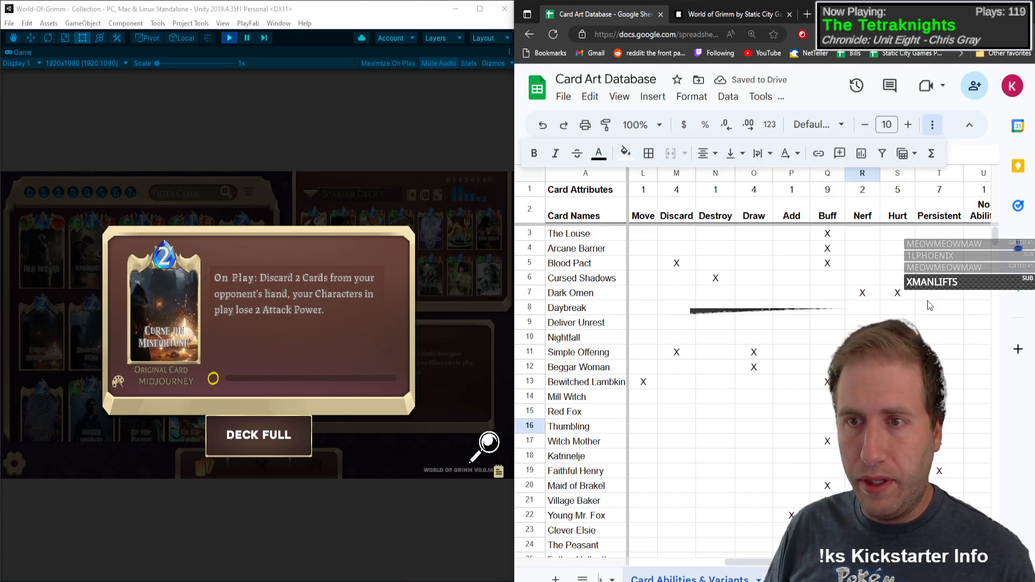
pyautogui.write('X')
pyautogui.press('Right')
pyautogui.press('Delete')
# Step: Mark Old Sultan as Nerf with X and clear its Hurt mark
pyautogui.press('Down')
pyautogui.press('Left')
pyautogui.press('Down')
pyautogui.press('Down')
pyautogui.press('Down')
pyautogui.press('Down')
pyautogui.press('Down')
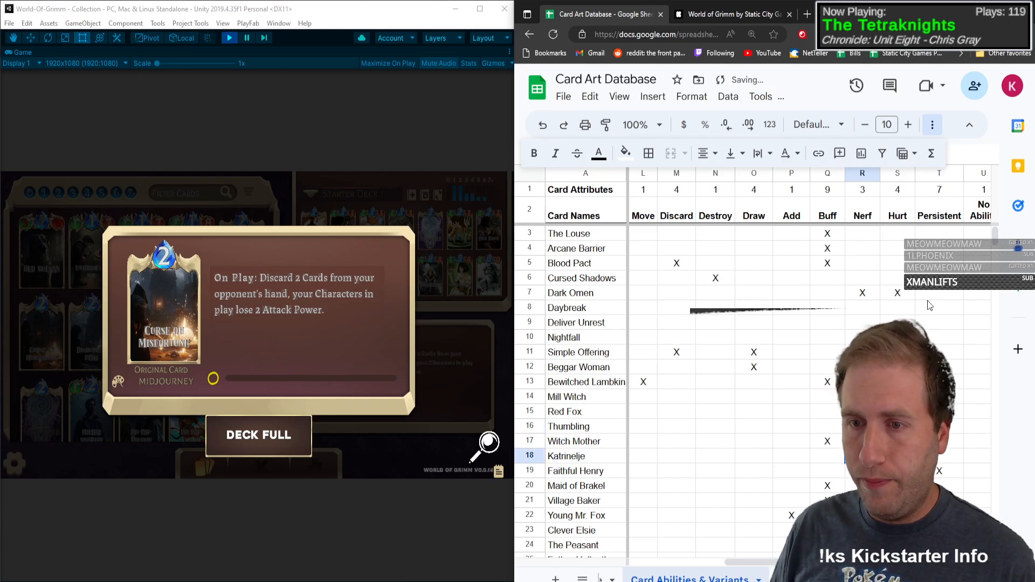
pyautogui.press('Down')
pyautogui.press('Down')
pyautogui.press('Down')
pyautogui.press('Down')
pyautogui.press('Down')
pyautogui.press('Down')
pyautogui.press('Down')
pyautogui.press('Down')
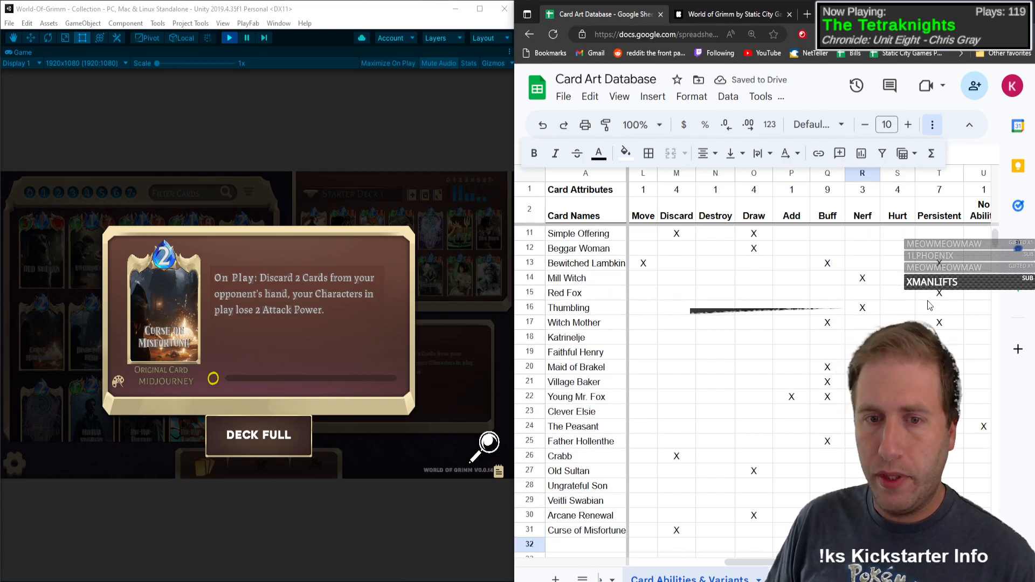
pyautogui.press('Up')
pyautogui.press('Up')
pyautogui.press('Up')
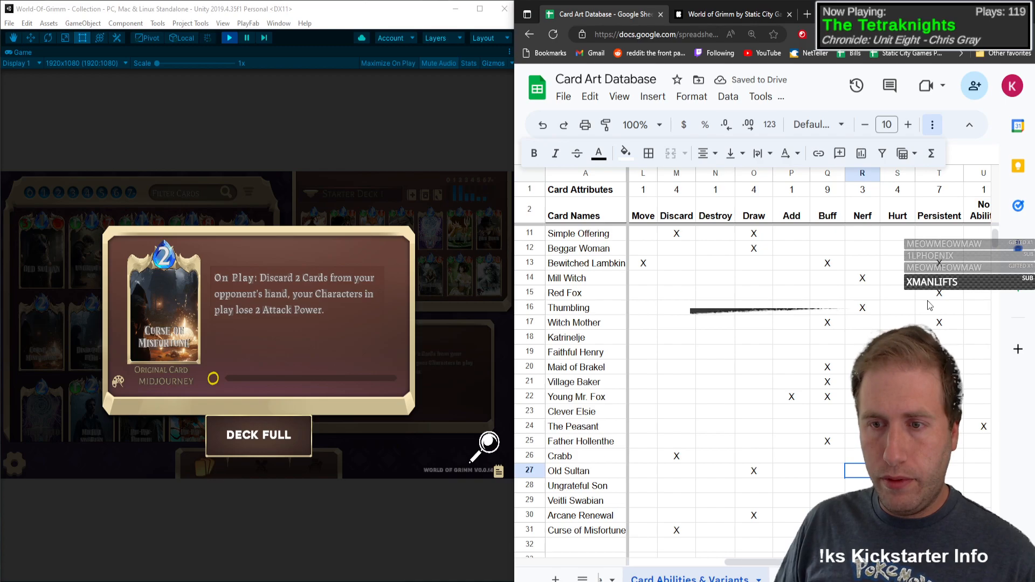
pyautogui.write('X')
pyautogui.press('Right')
pyautogui.press('Delete')
# Step: Mark Veitli Swabian and Curse of Misfortune as Nerf with X and clear their Hurt marks
pyautogui.press('Down')
pyautogui.press('Left')
pyautogui.press('Down')
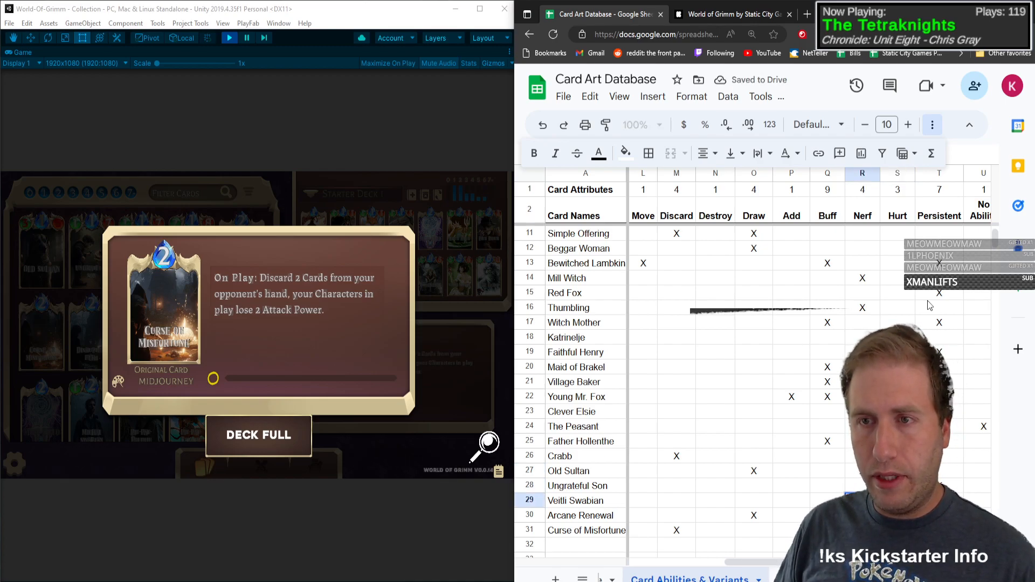
pyautogui.write('X')
pyautogui.press('Right')
pyautogui.press('Delete')
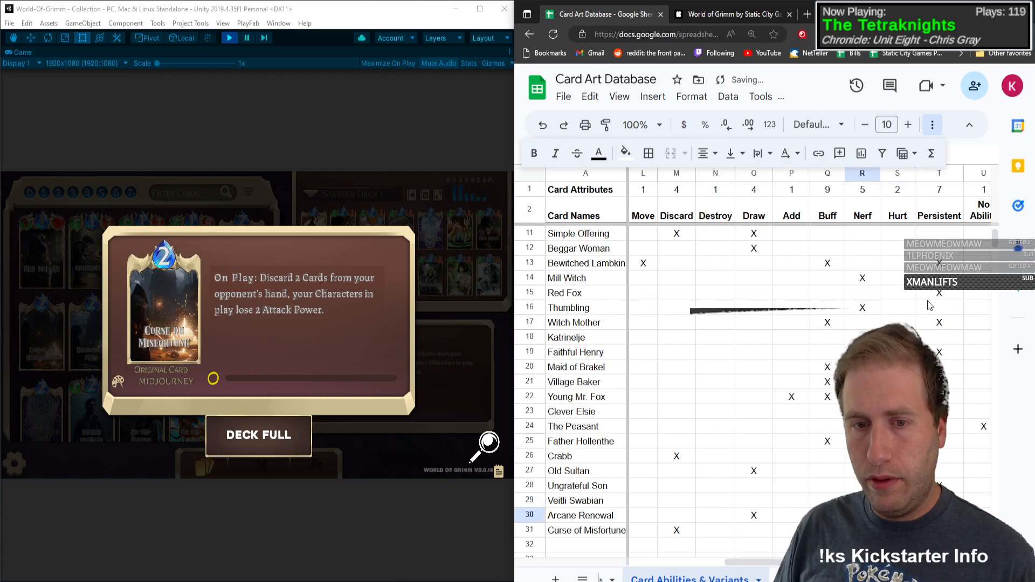
pyautogui.write('X')
pyautogui.press('Right')
pyautogui.press('Delete')
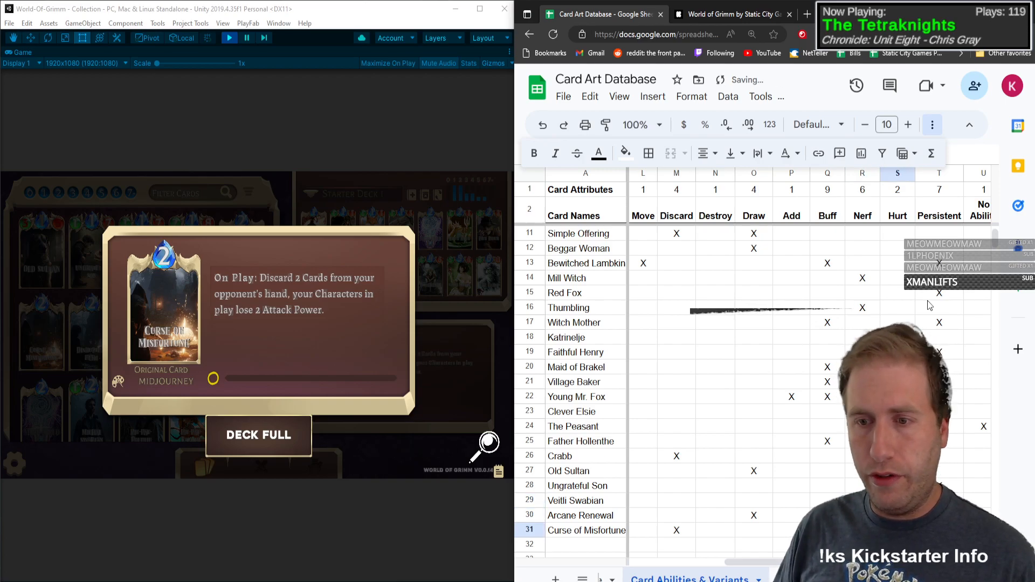
# Step: Bring up the Disruptive Echo card in the game and add its name in the first empty Card Names row
pyautogui.scroll(3, 895, 302)
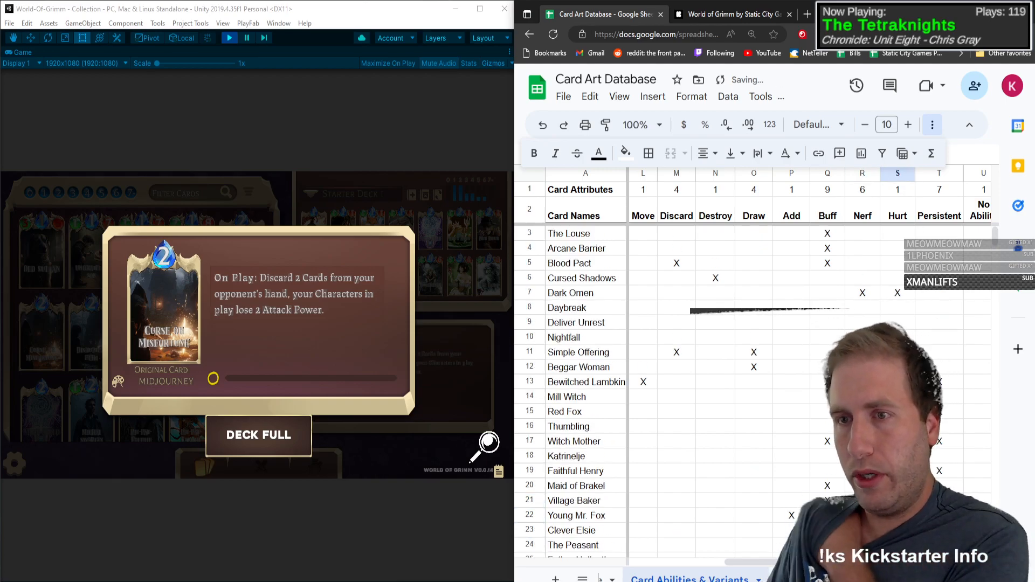
pyautogui.scroll(-5, 870, 296)
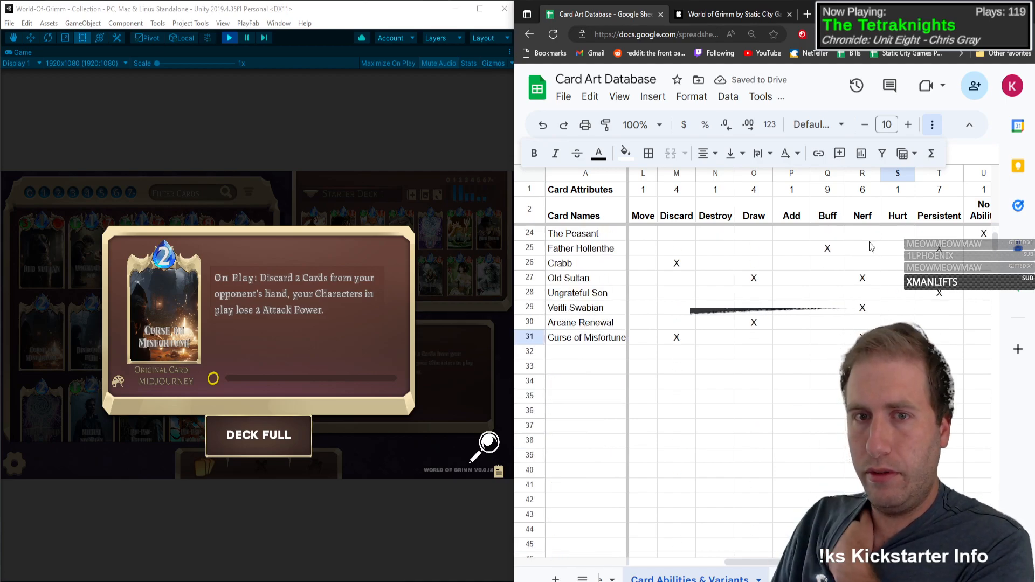
pyautogui.click(603, 349)
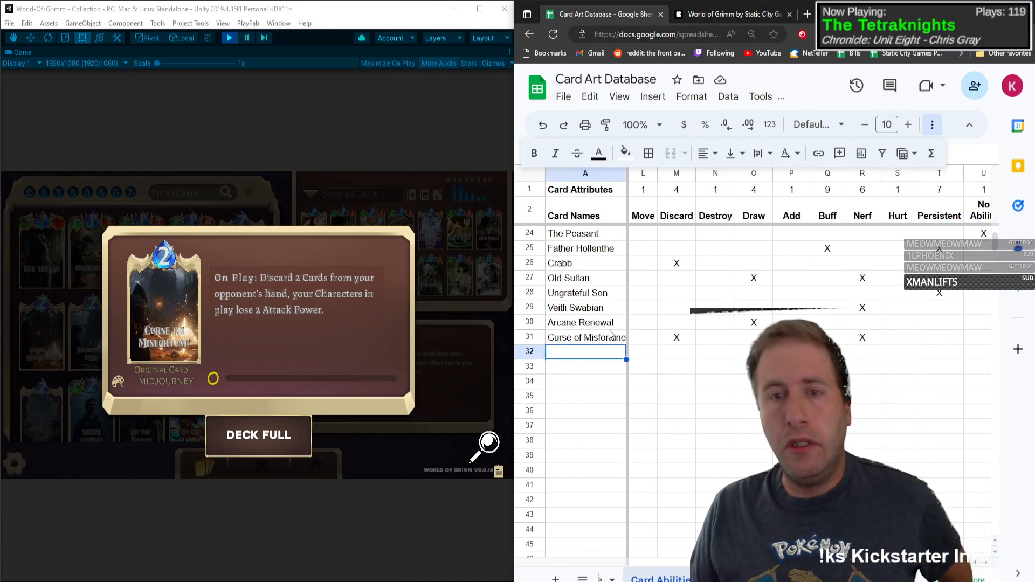
pyautogui.click(194, 315)
pyautogui.click(110, 332)
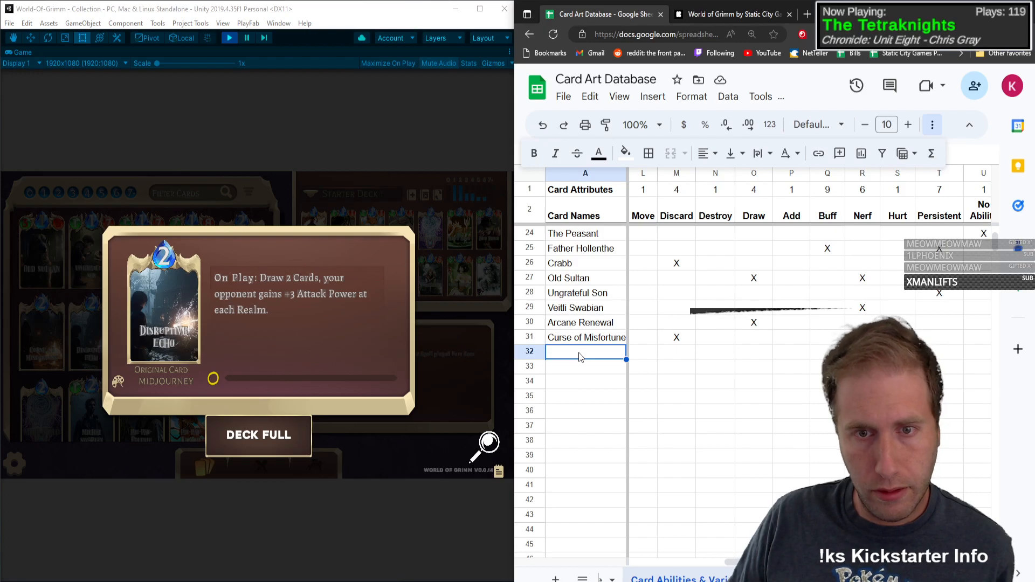
pyautogui.write('Di')
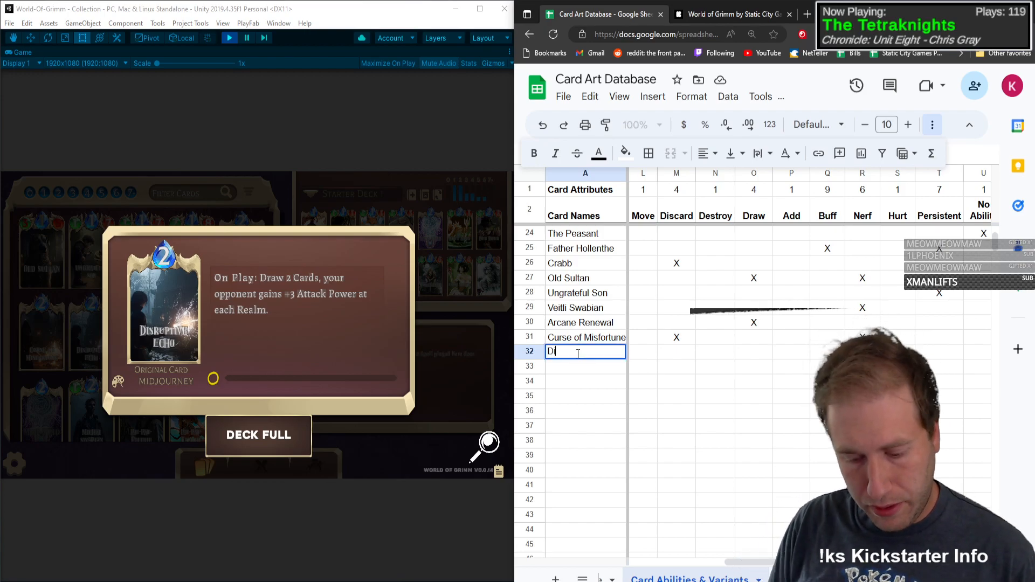
pyautogui.write('sruptive Echo')
pyautogui.press('Tab')
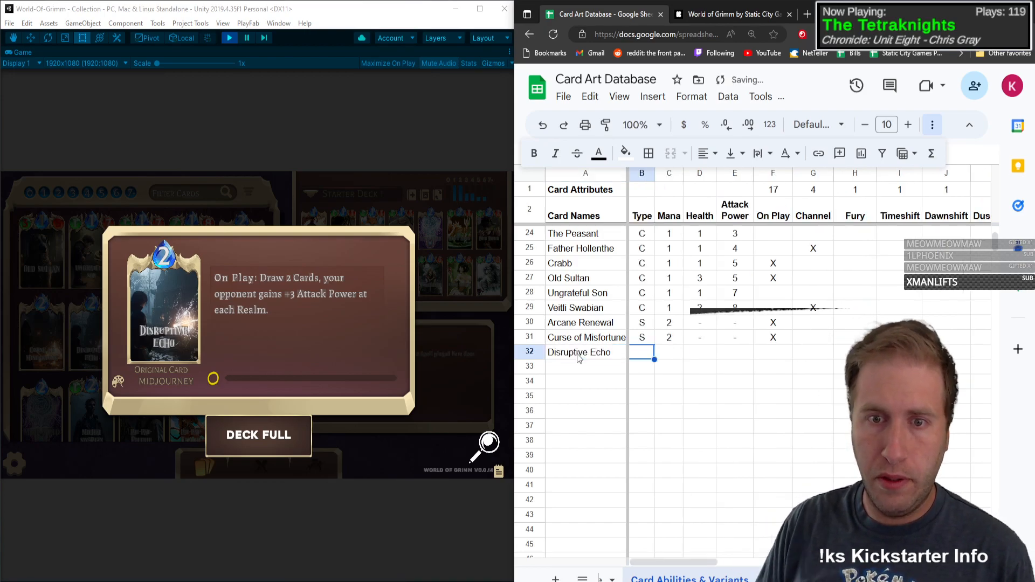
# Step: Record Disruptive Echo as Type S with Mana 2 and dashes for Health and Attack Power
pyautogui.write('S')
pyautogui.press('Tab')
pyautogui.write('2')
pyautogui.press('Tab')
pyautogui.write('-')
# Step: Mark Disruptive Echo with X under On Play and Draw
pyautogui.press('Tab')
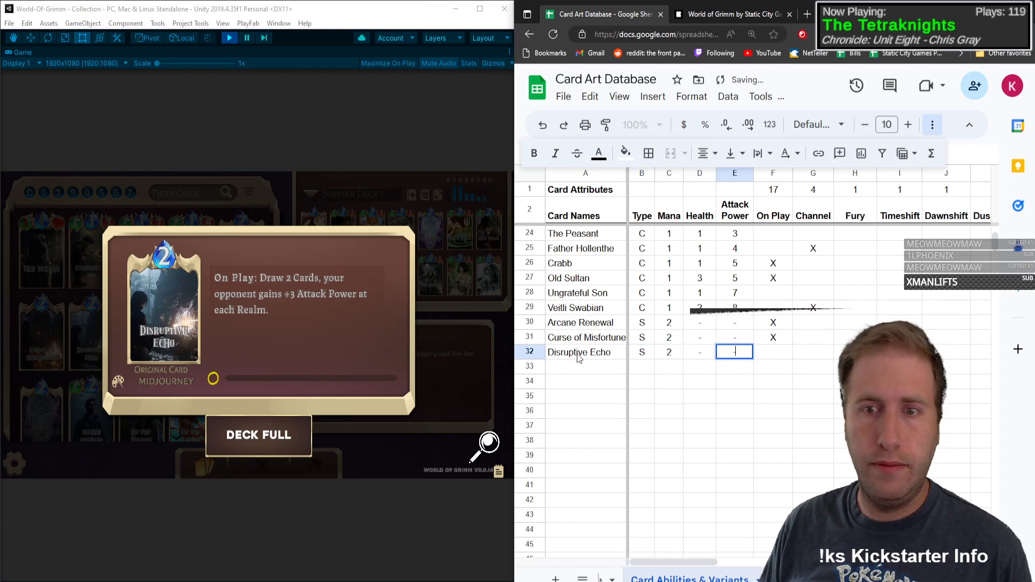
pyautogui.write('-')
pyautogui.press('Tab')
pyautogui.press('Tab')
pyautogui.press('Tab')
pyautogui.press('Tab')
pyautogui.press('Tab')
pyautogui.press('Tab')
pyautogui.press('Tab')
pyautogui.press('Tab')
pyautogui.press('Tab')
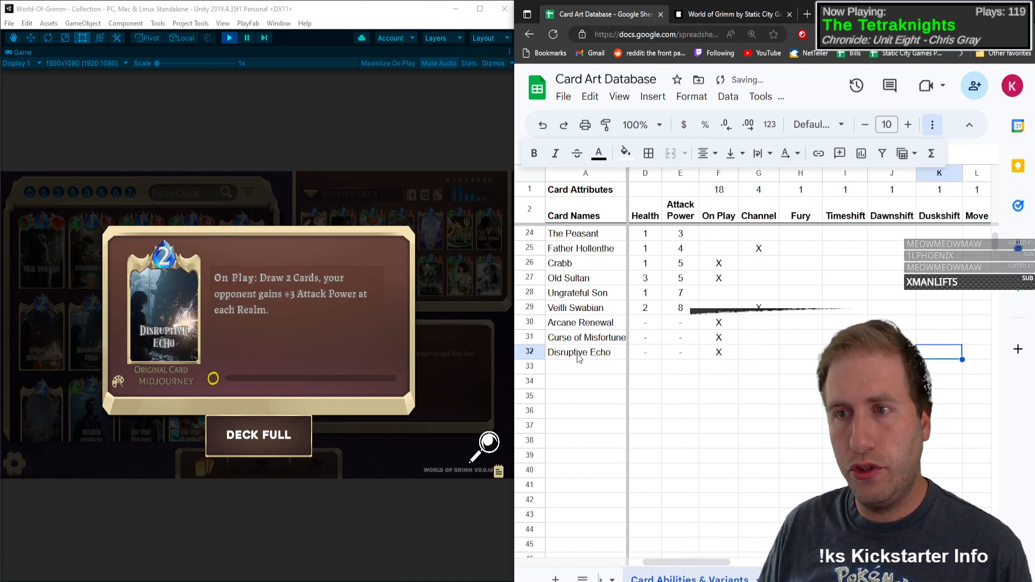
pyautogui.press('Tab')
pyautogui.press('Tab')
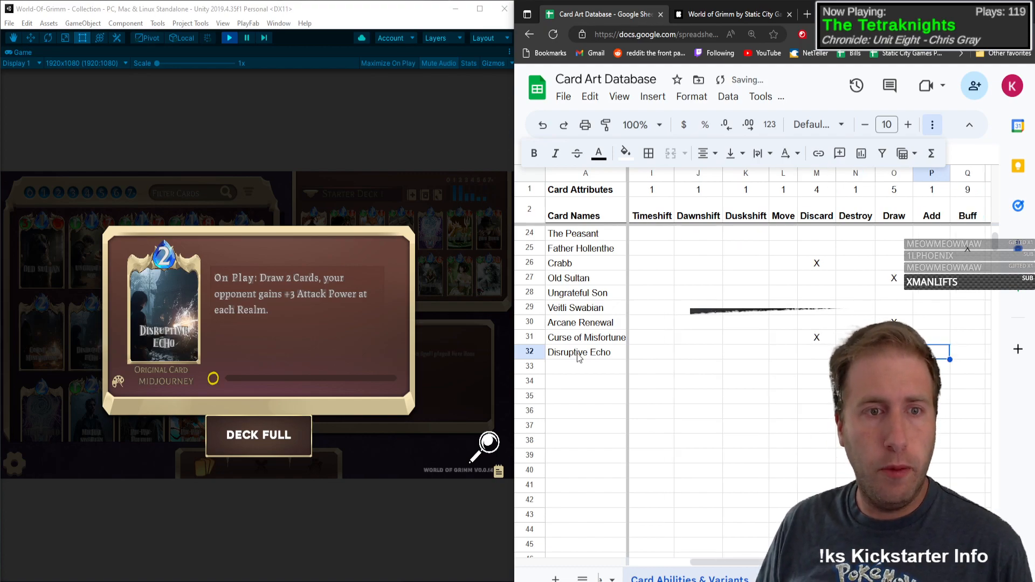
pyautogui.press('Tab')
pyautogui.press('Tab')
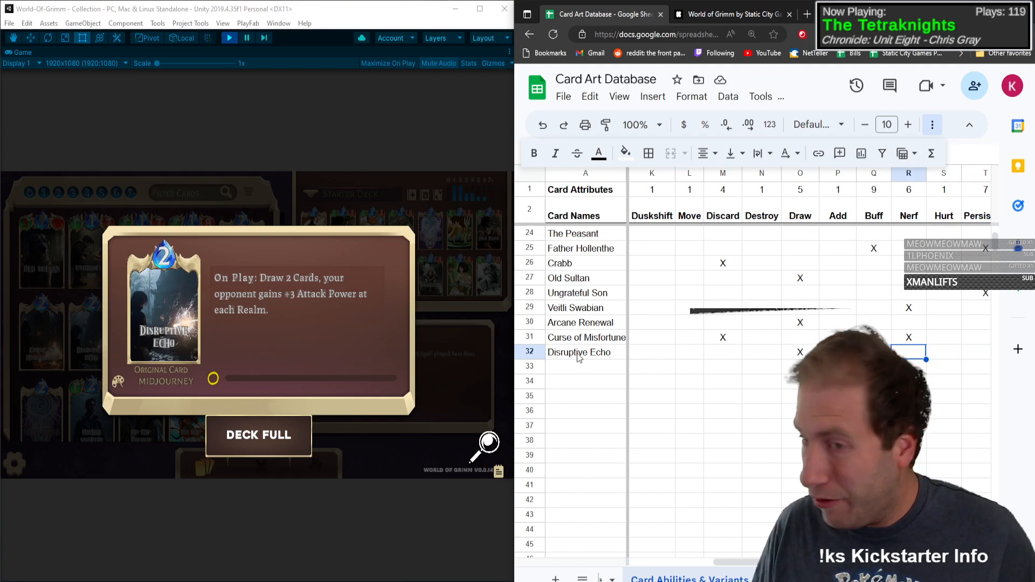
# Step: Insert a new column between Nerf and Hurt and title it Opp Gain
pyautogui.press('Tab')
pyautogui.press('Tab')
pyautogui.press('Tab')
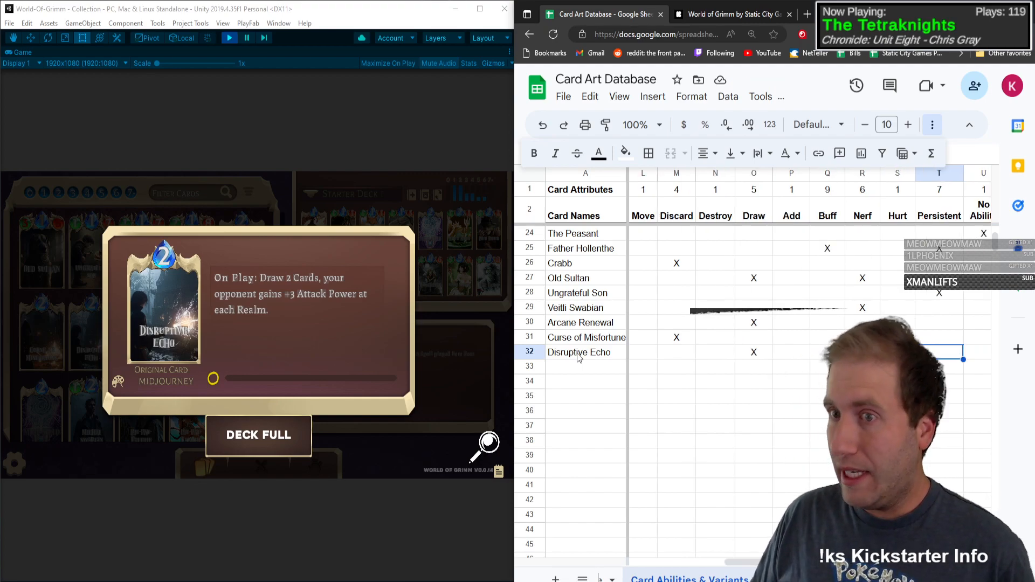
pyautogui.hotkey('shift', 'Tab')
pyautogui.hotkey('shift', 'Tab')
pyautogui.hotkey('shift', 'Tab')
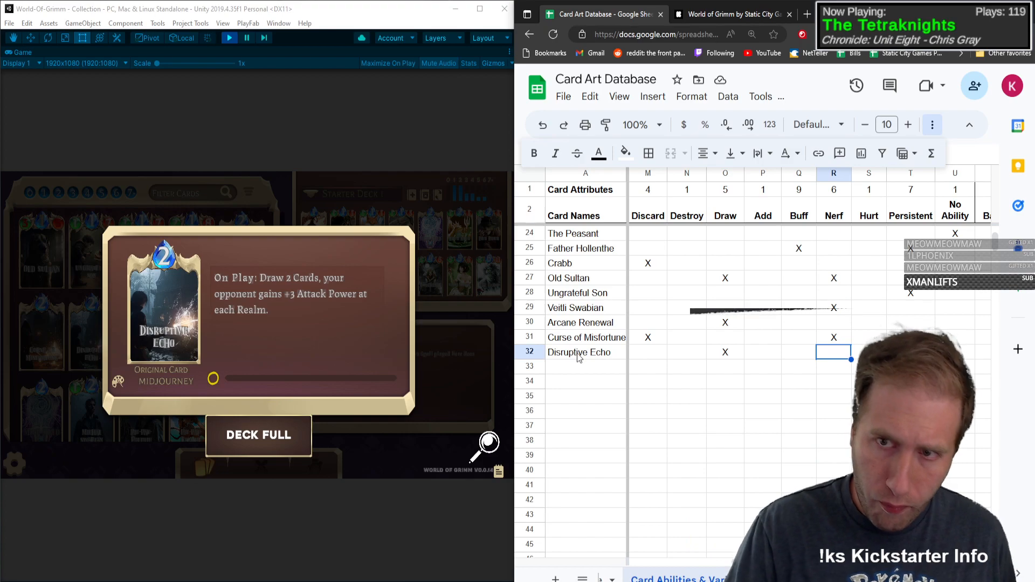
pyautogui.click(869, 179)
pyautogui.click(895, 241)
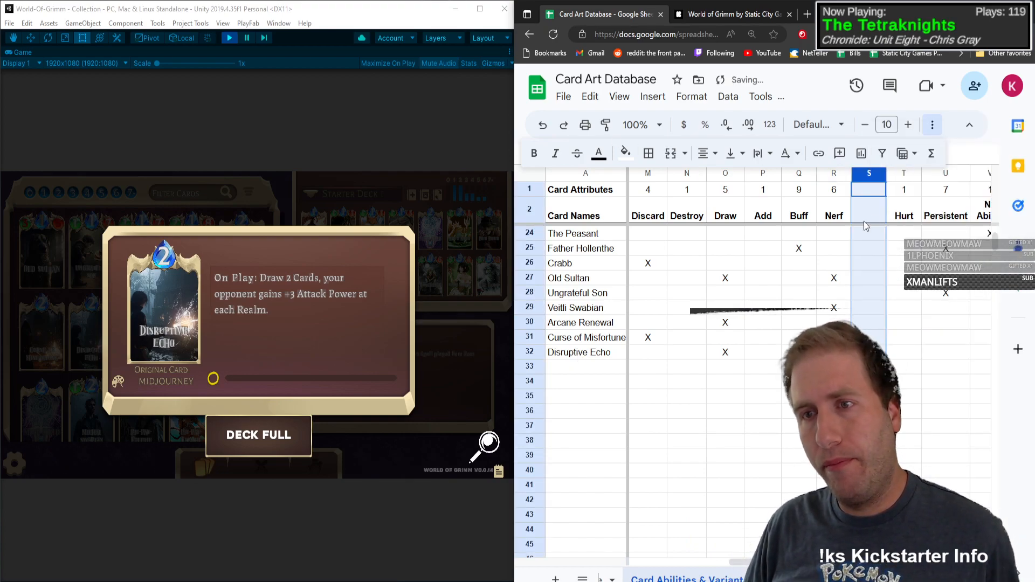
pyautogui.click(865, 218)
pyautogui.write('Opp Gains')
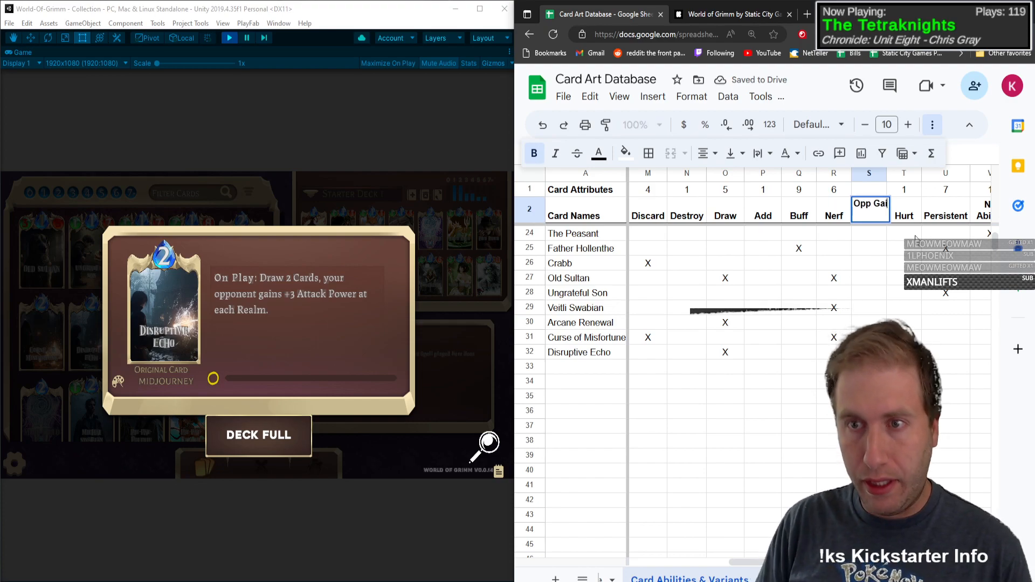
pyautogui.press('Return')
pyautogui.press('Up')
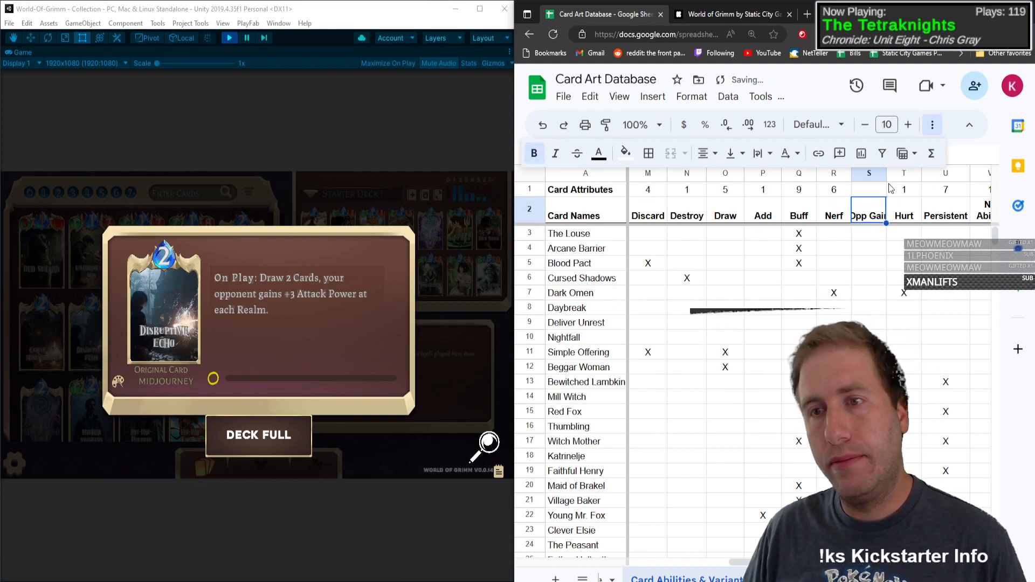
# Step: Wrap the Opp Gain header text, adjust the column's width and add its attribute count in row 1
pyautogui.moveTo(886, 173); pyautogui.dragTo(880, 173)
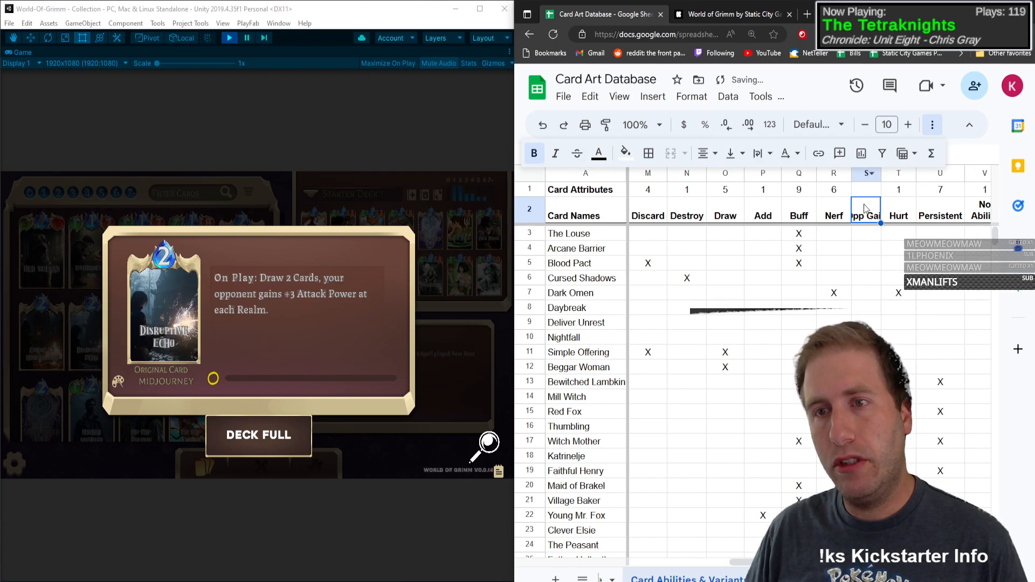
pyautogui.click(758, 153)
pyautogui.click(787, 188)
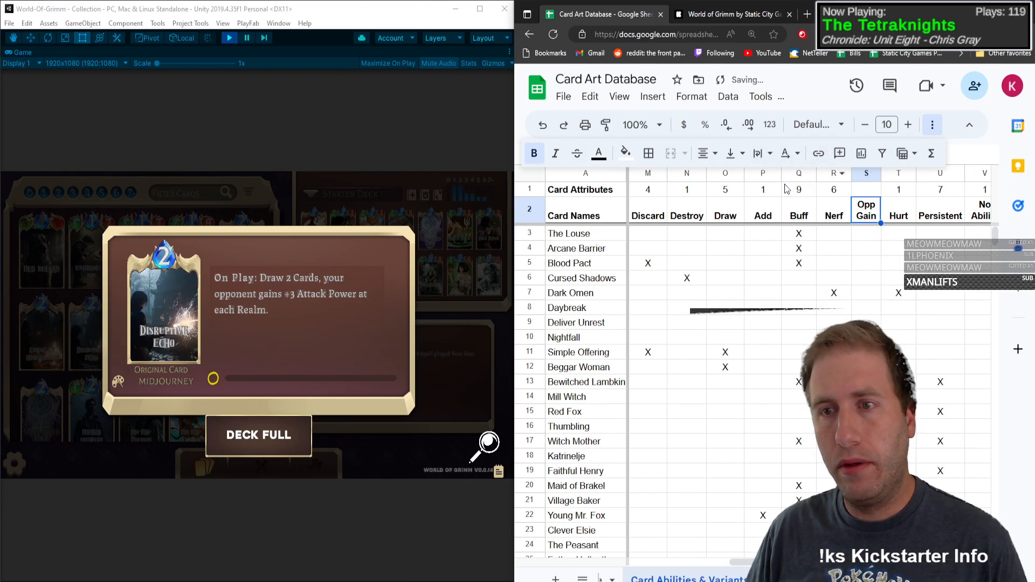
pyautogui.moveTo(882, 173); pyautogui.dragTo(869, 194)
pyautogui.click(882, 192)
pyautogui.click(905, 192)
# Step: Mark Disruptive Echo with X under Opp Gain
pyautogui.scroll(-9, 946, 248)
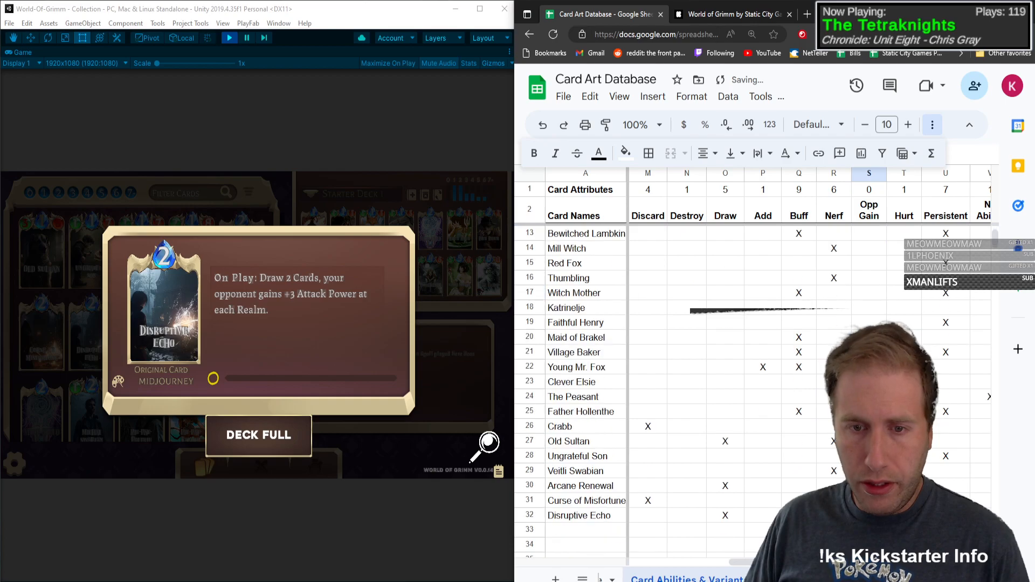
pyautogui.scroll(6, 946, 248)
pyautogui.click(870, 486)
pyautogui.click(870, 501)
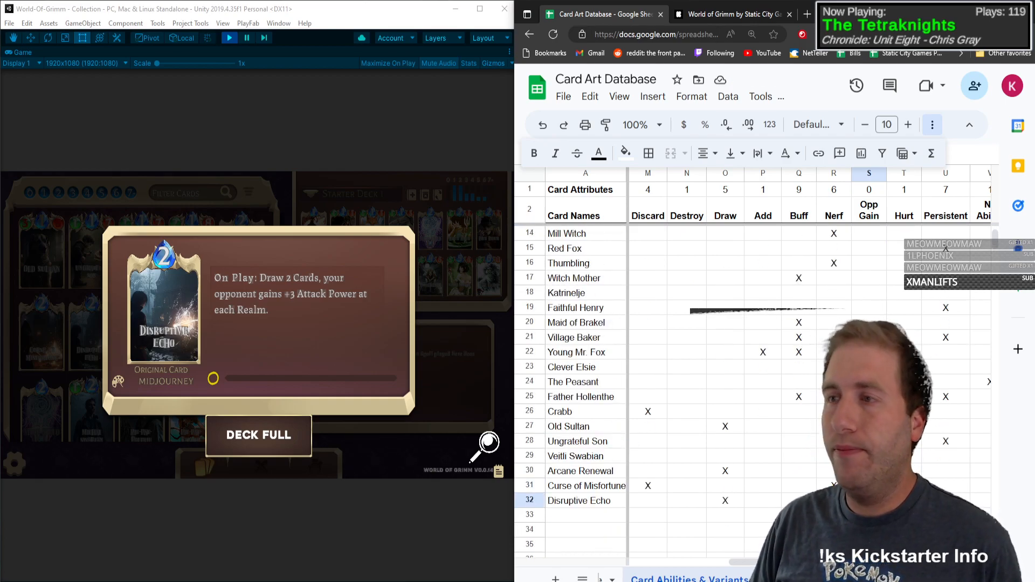
pyautogui.write('X')
# Step: Close the card view and check the previously recorded cards row by row for any that belong under Opp Gain
pyautogui.press('Up')
pyautogui.press('Up')
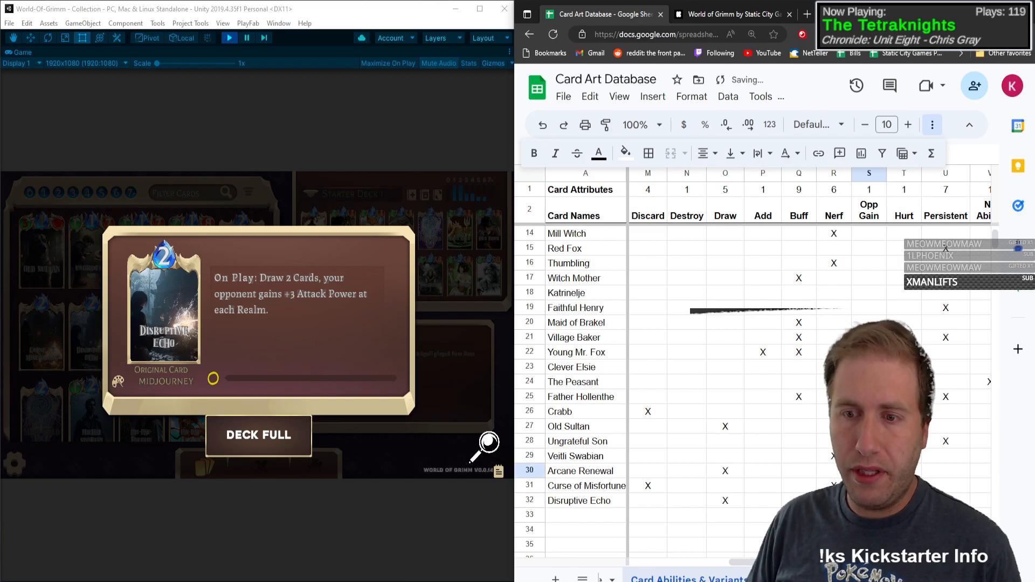
pyautogui.press('Down')
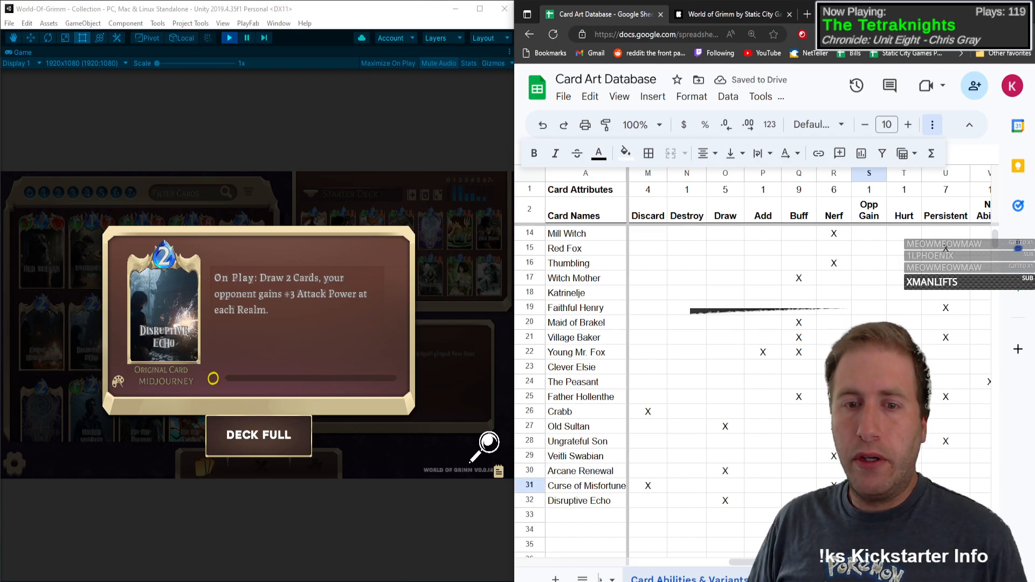
pyautogui.click(154, 330)
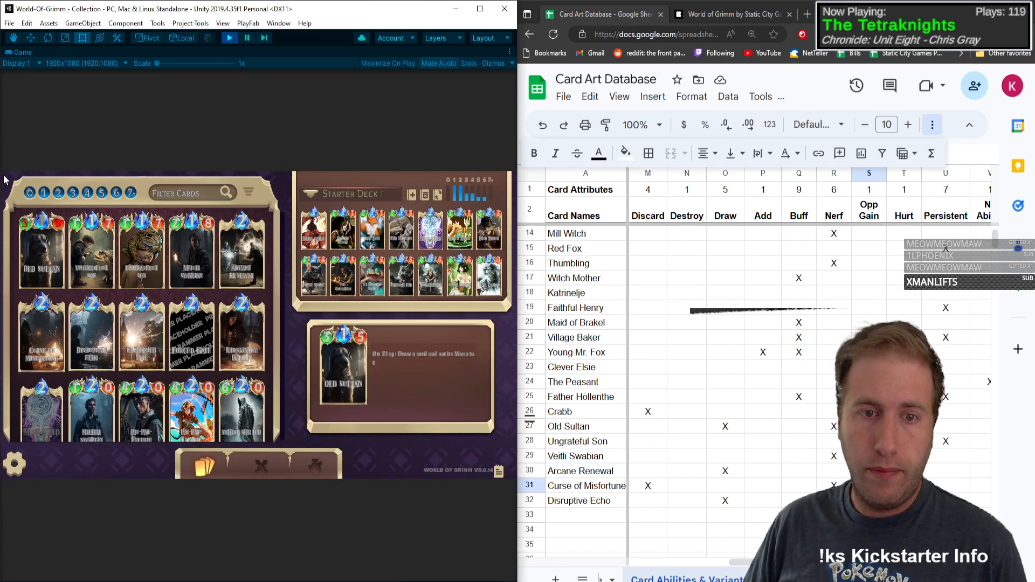
pyautogui.click(869, 472)
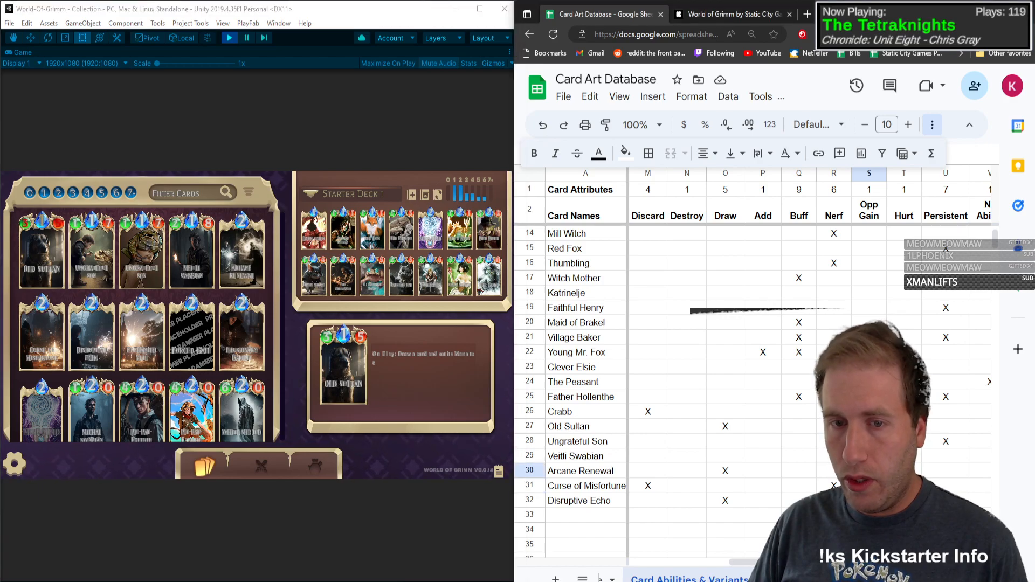
pyautogui.press('Up')
pyautogui.press('Up')
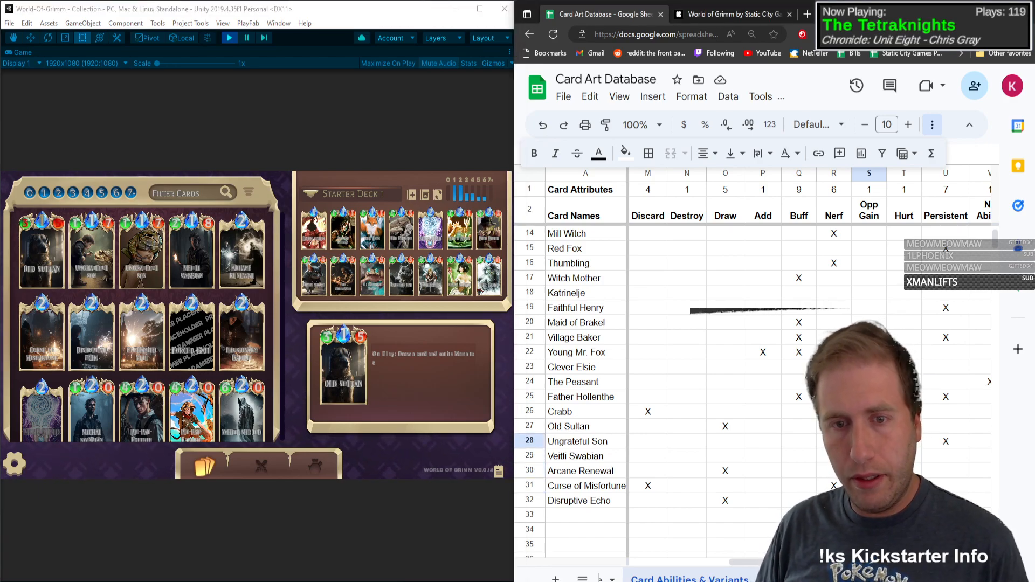
pyautogui.press('Up')
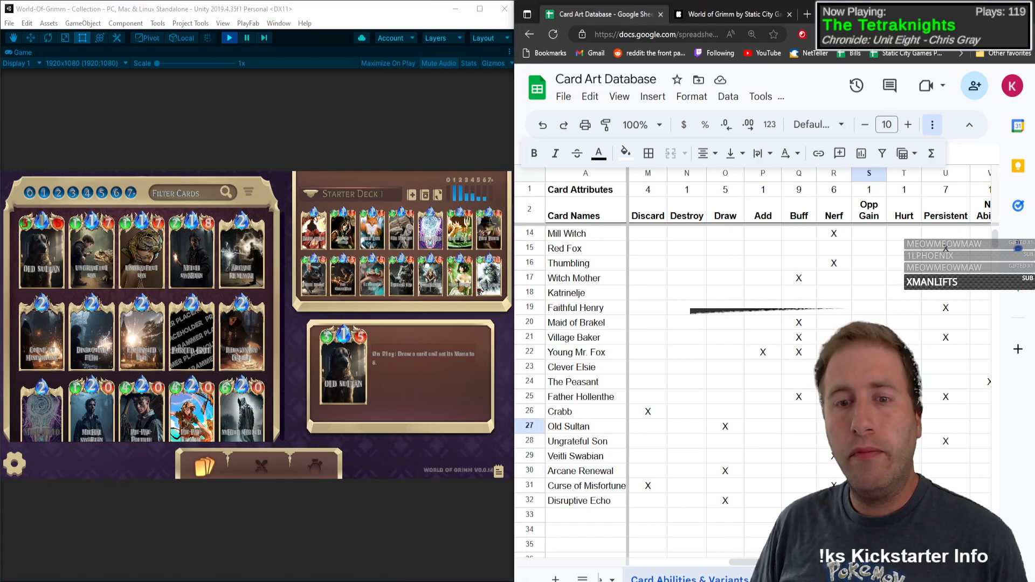
pyautogui.press('Up')
pyautogui.press('Up')
pyautogui.press('Up')
pyautogui.press('Up')
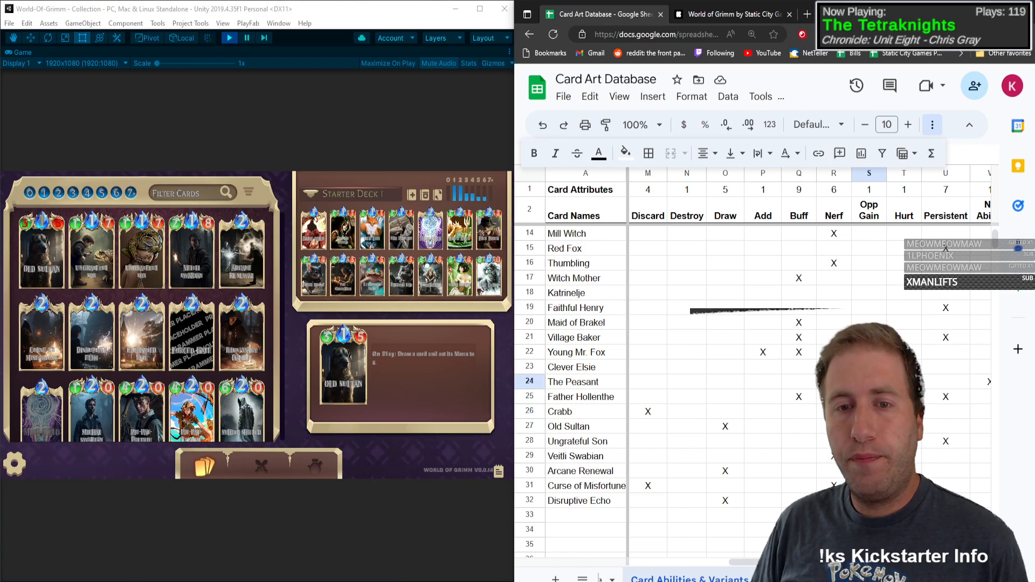
pyautogui.press('Up')
pyautogui.press('Up')
pyautogui.press('Up')
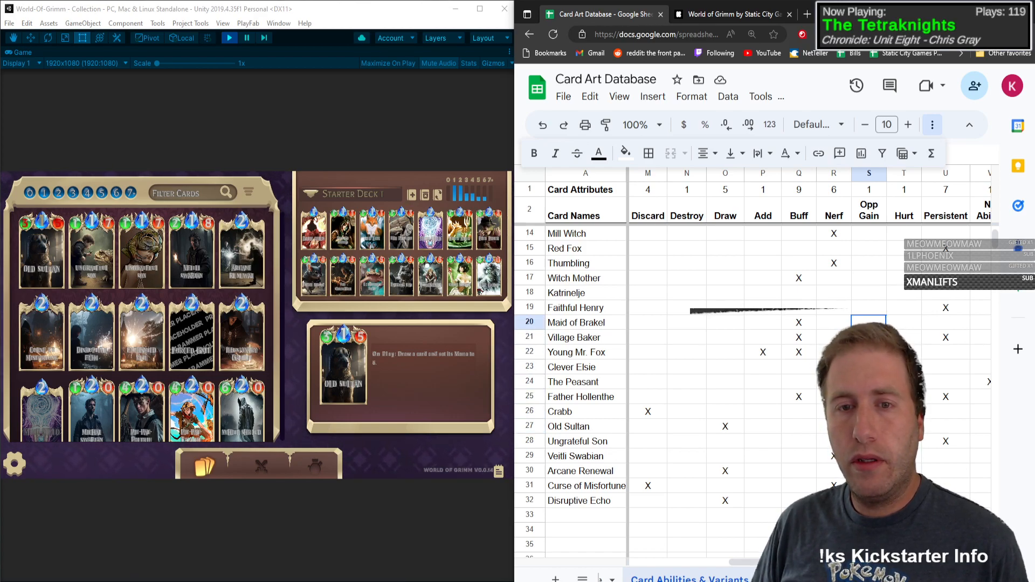
pyautogui.press('Up')
pyautogui.press('Up')
pyautogui.press('Up')
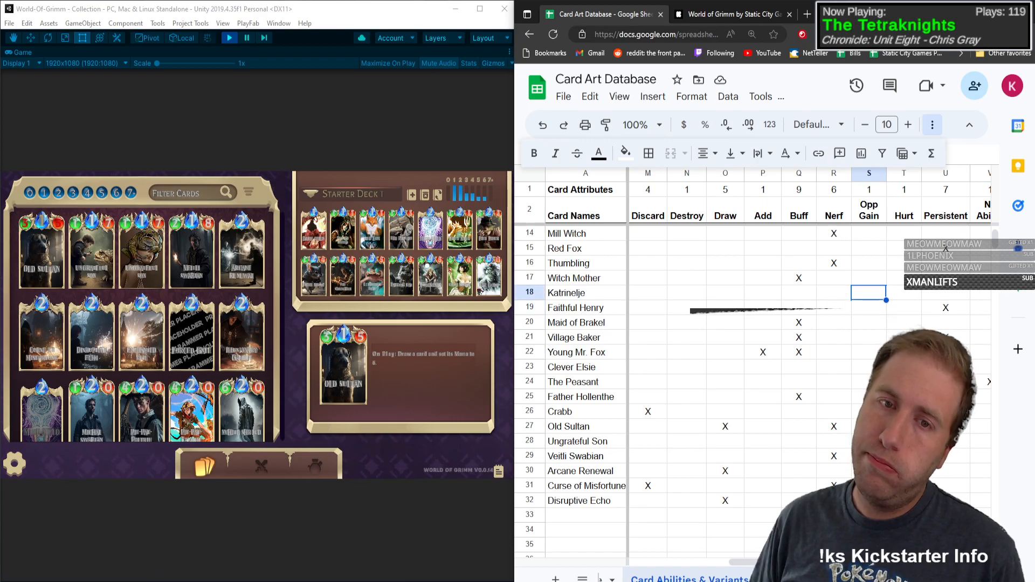
pyautogui.press('Up')
pyautogui.press('Up')
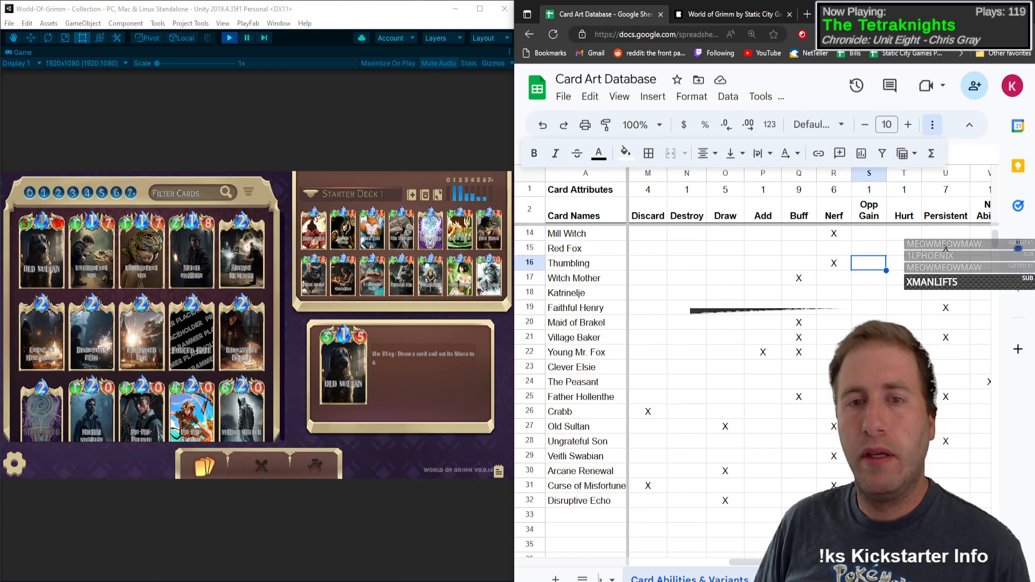
pyautogui.press('Up')
pyautogui.press('Up')
pyautogui.press('Up')
pyautogui.press('Up')
pyautogui.press('Up')
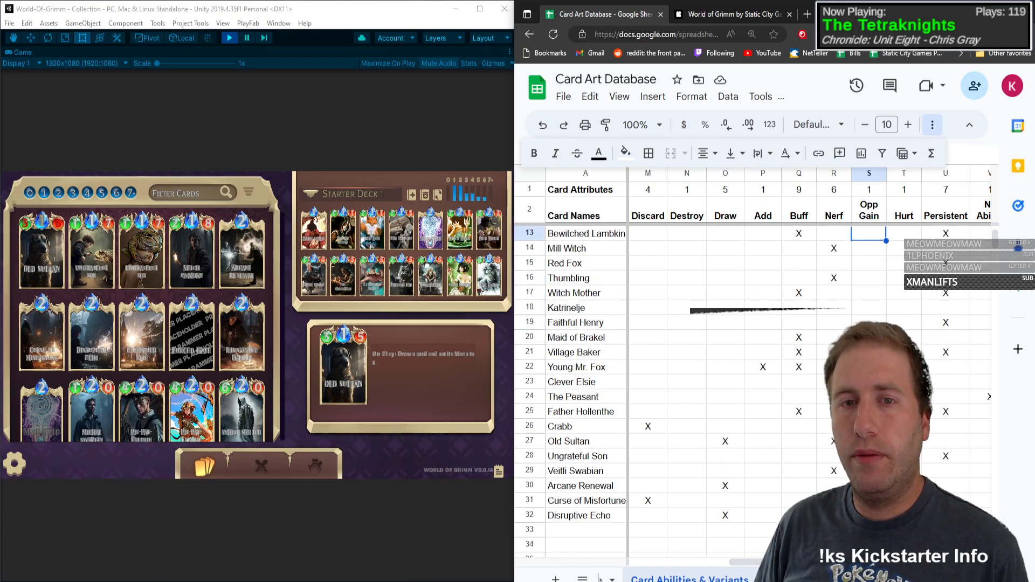
pyautogui.press('Up')
pyautogui.press('Up')
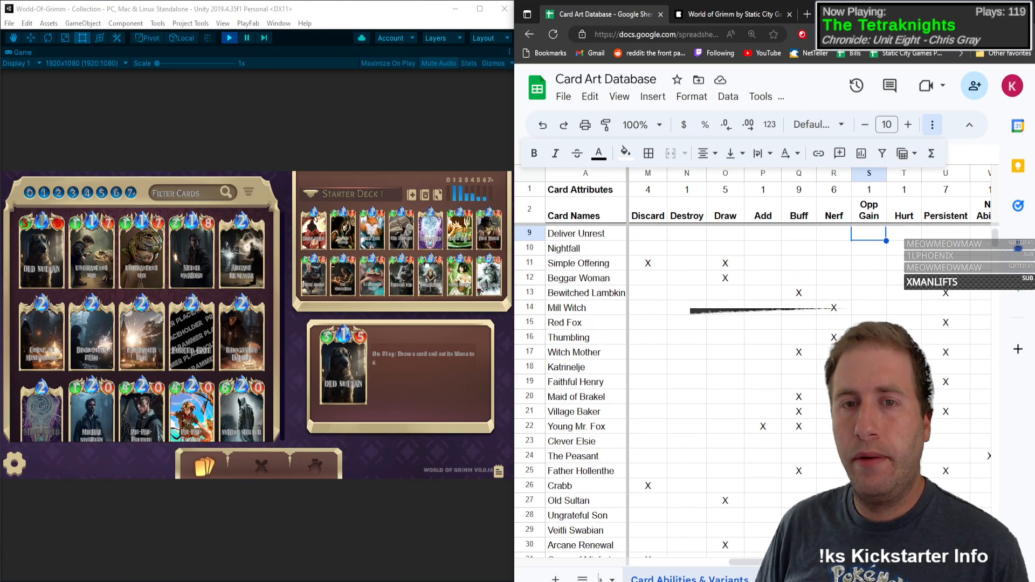
pyautogui.press('Up')
pyautogui.press('Up')
pyautogui.press('Up')
pyautogui.press('Up')
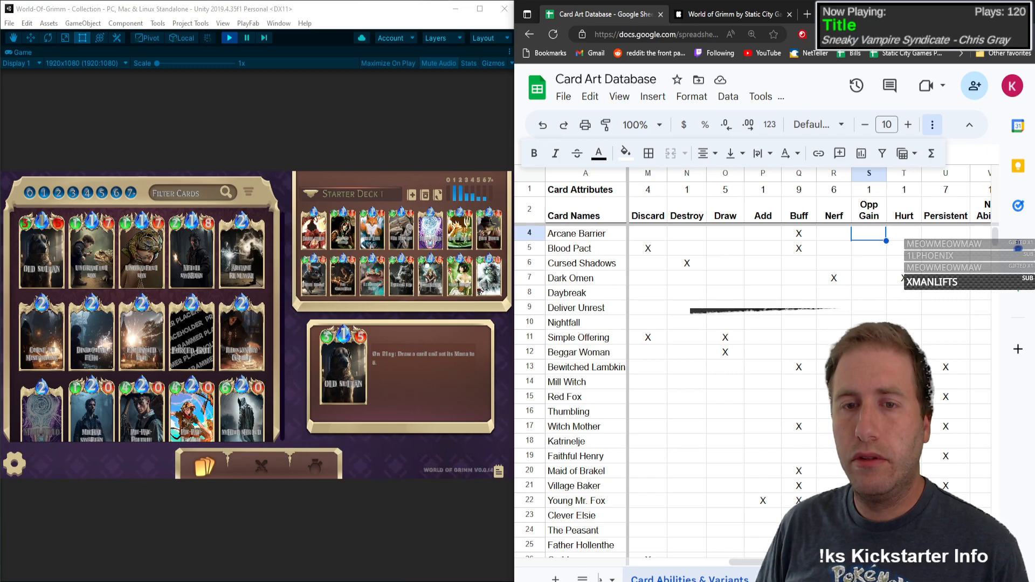
pyautogui.press('Up')
pyautogui.press('Up')
pyautogui.press('Up')
pyautogui.press('Down')
pyautogui.press('Down')
pyautogui.press('Down')
pyautogui.press('Down')
pyautogui.press('Down')
pyautogui.press('Down')
pyautogui.press('Down')
pyautogui.press('Down')
pyautogui.press('Down')
pyautogui.press('Down')
pyautogui.press('Down')
pyautogui.press('Down')
pyautogui.press('Down')
pyautogui.press('Down')
pyautogui.press('Down')
pyautogui.press('Down')
pyautogui.press('Down')
pyautogui.press('Down')
pyautogui.press('Down')
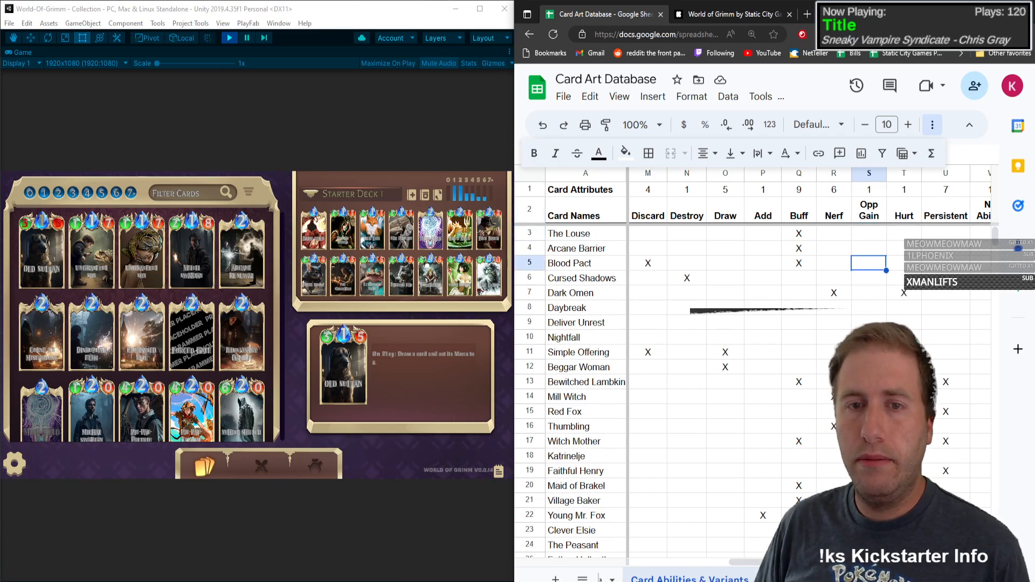
pyautogui.press('Down')
pyautogui.press('Down')
pyautogui.press('Down')
pyautogui.press('Down')
pyautogui.press('Down')
pyautogui.press('Down')
pyautogui.press('Down')
pyautogui.press('Down')
pyautogui.press('Down')
pyautogui.press('Down')
pyautogui.press('Down')
pyautogui.press('Down')
pyautogui.press('Down')
pyautogui.press('Down')
pyautogui.press('Down')
pyautogui.press('Down')
pyautogui.press('Down')
pyautogui.press('Down')
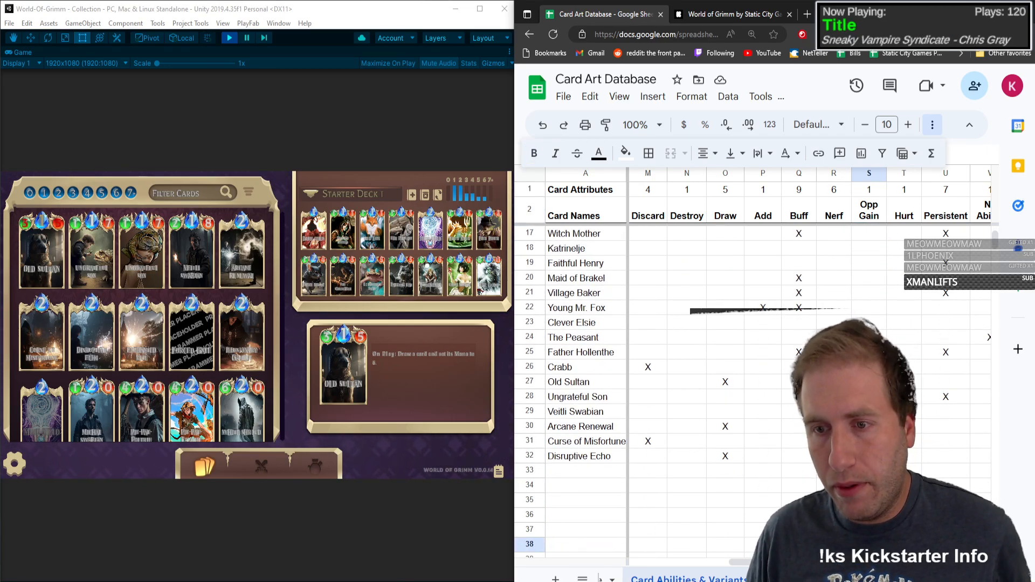
# Step: Find the Enchanted Veil card in the game's collection and open its detail view
pyautogui.click(579, 471)
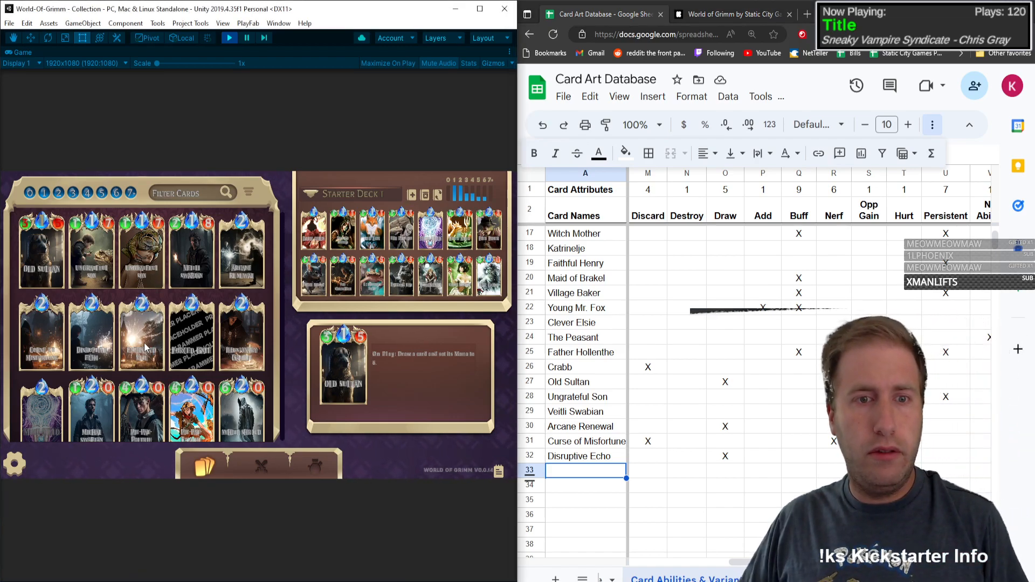
pyautogui.click(241, 337)
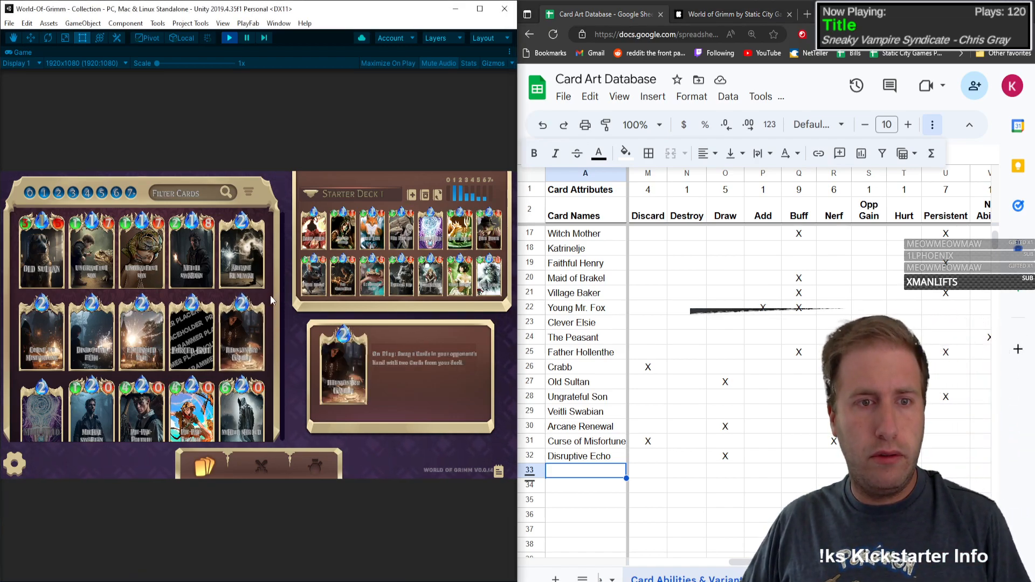
pyautogui.scroll(-2, 184, 253)
pyautogui.scroll(-1, 185, 253)
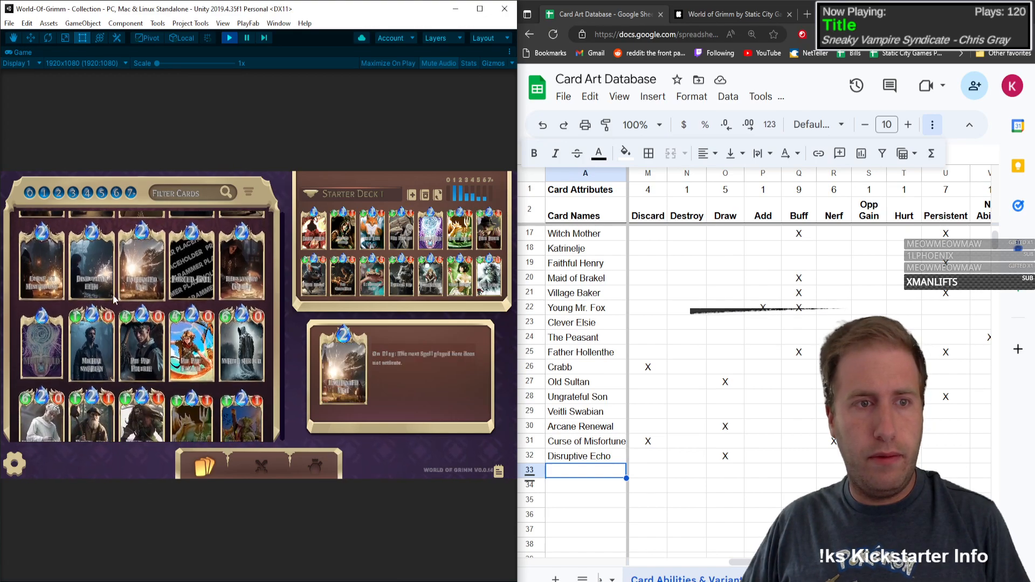
pyautogui.click(125, 246)
pyautogui.click(142, 269)
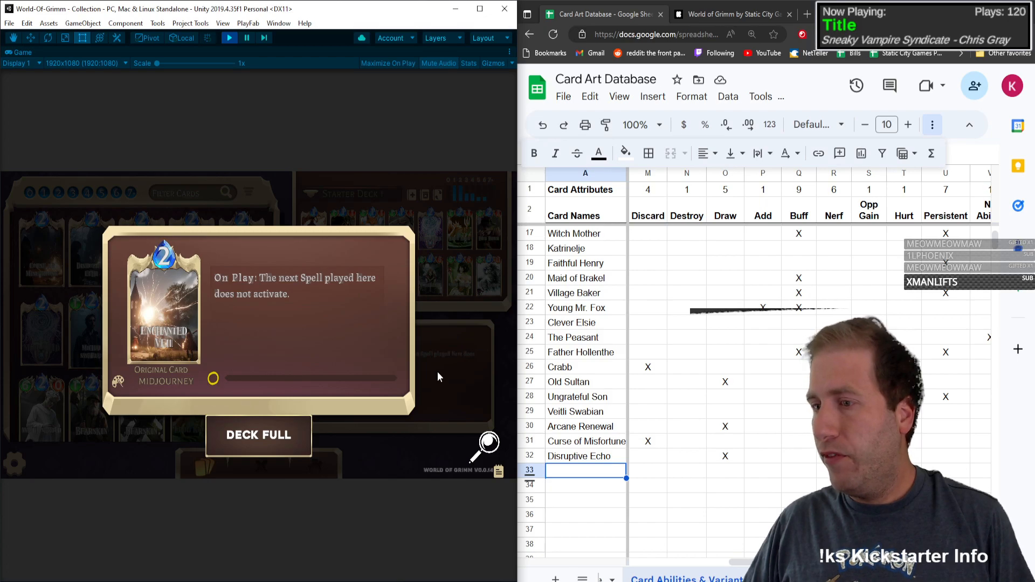
# Step: Add Enchanted Veil as the next card in row 33 with type S
pyautogui.click(568, 470)
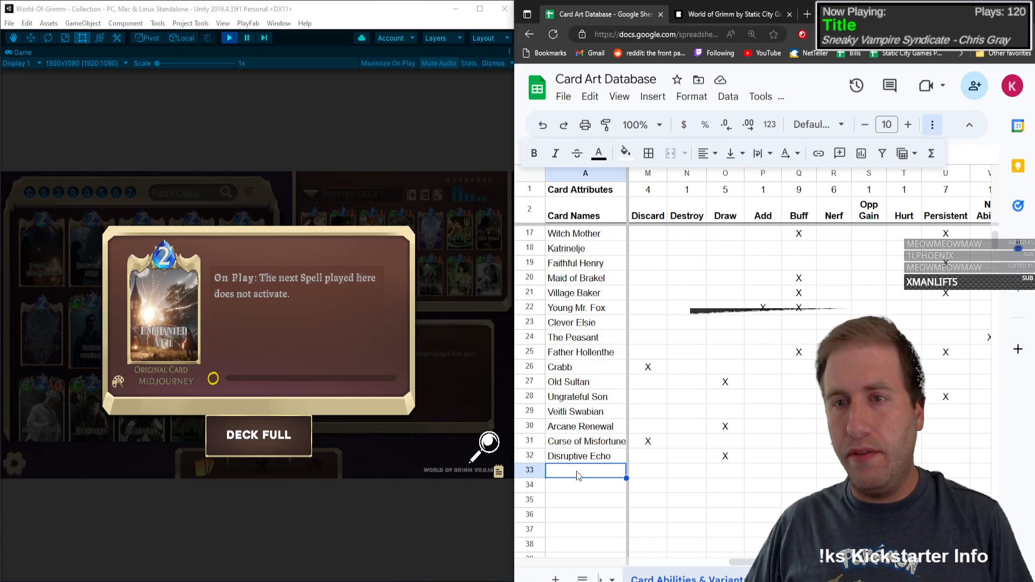
pyautogui.click(882, 217)
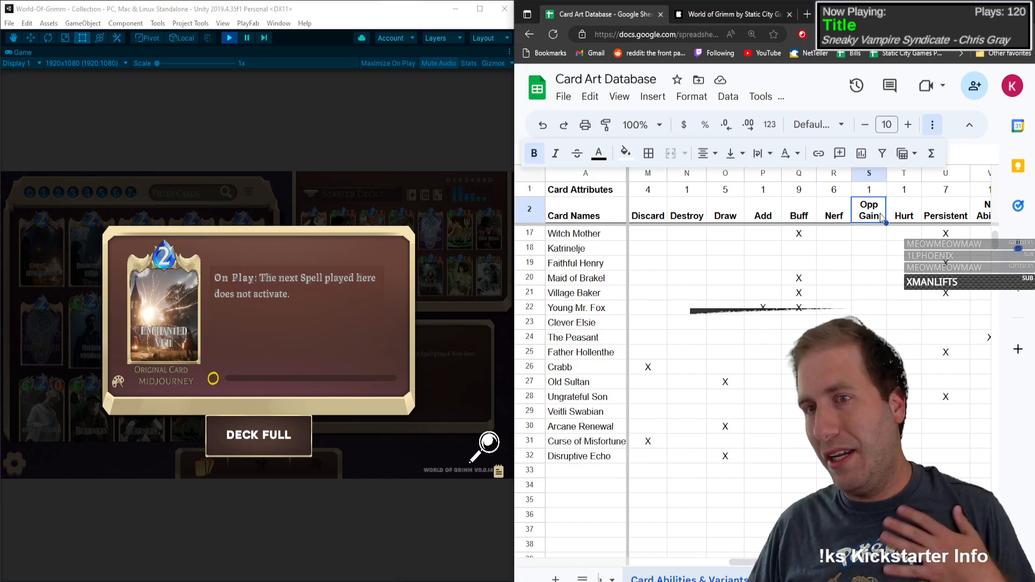
pyautogui.click(831, 216)
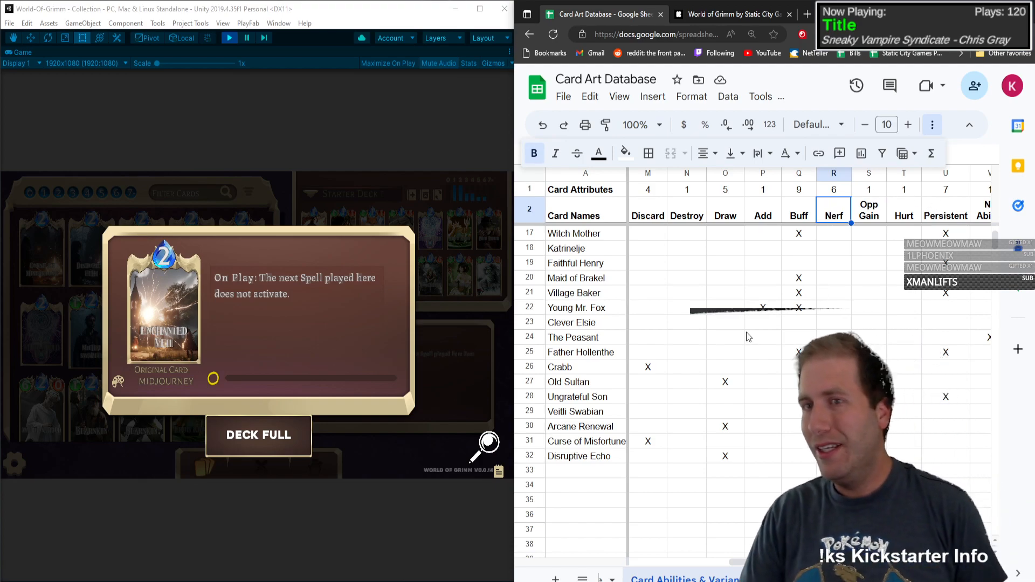
pyautogui.click(551, 470)
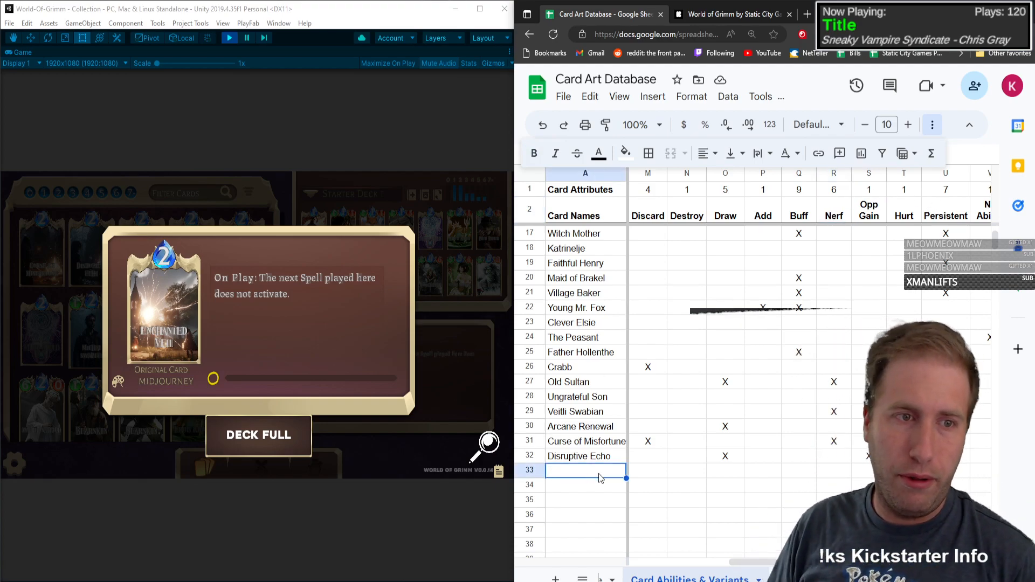
pyautogui.write('eNC')
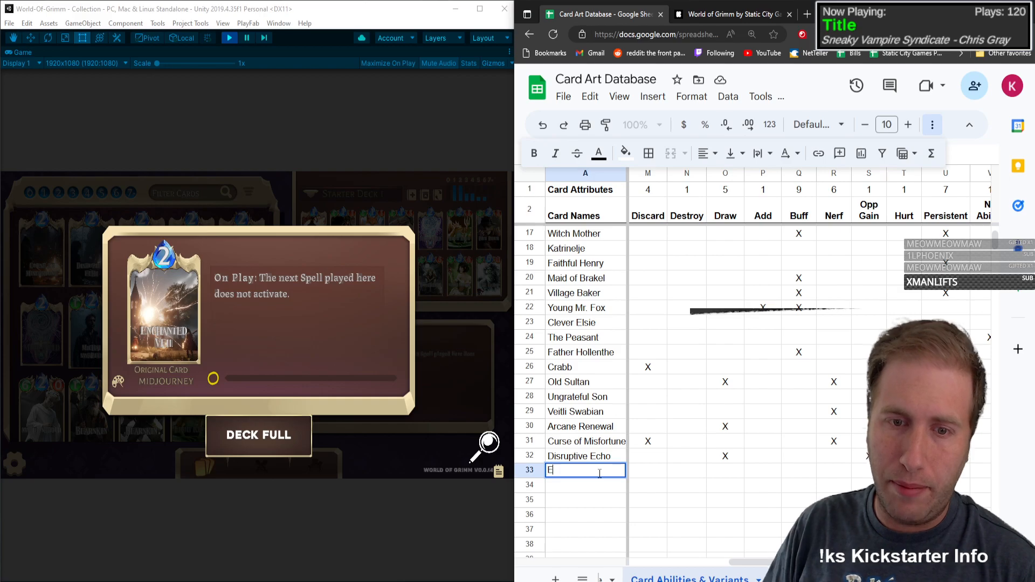
pyautogui.write('nchanted')
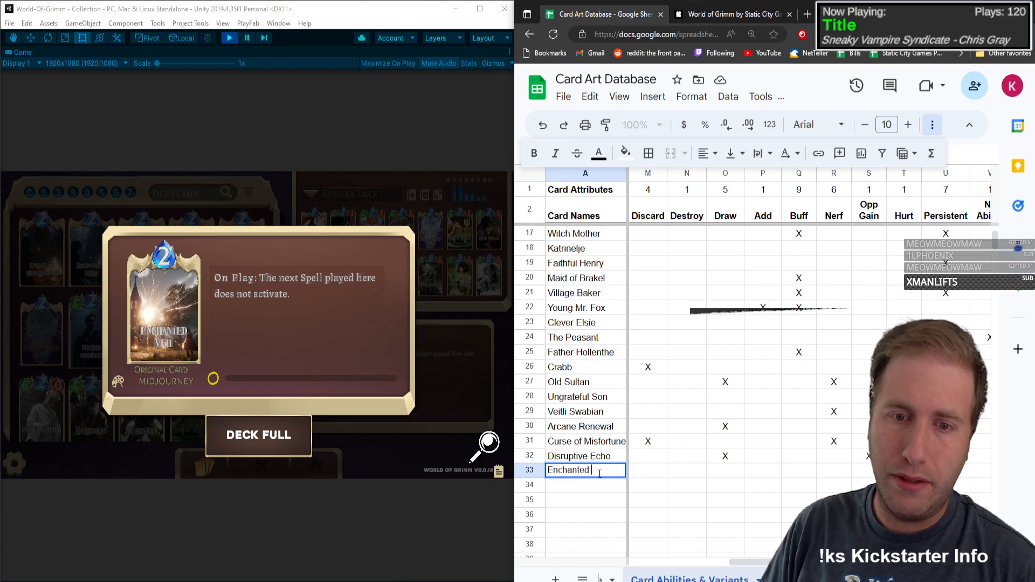
pyautogui.write(' Veil')
pyautogui.press('Tab')
pyautogui.write('S')
pyautogui.press('Tab')
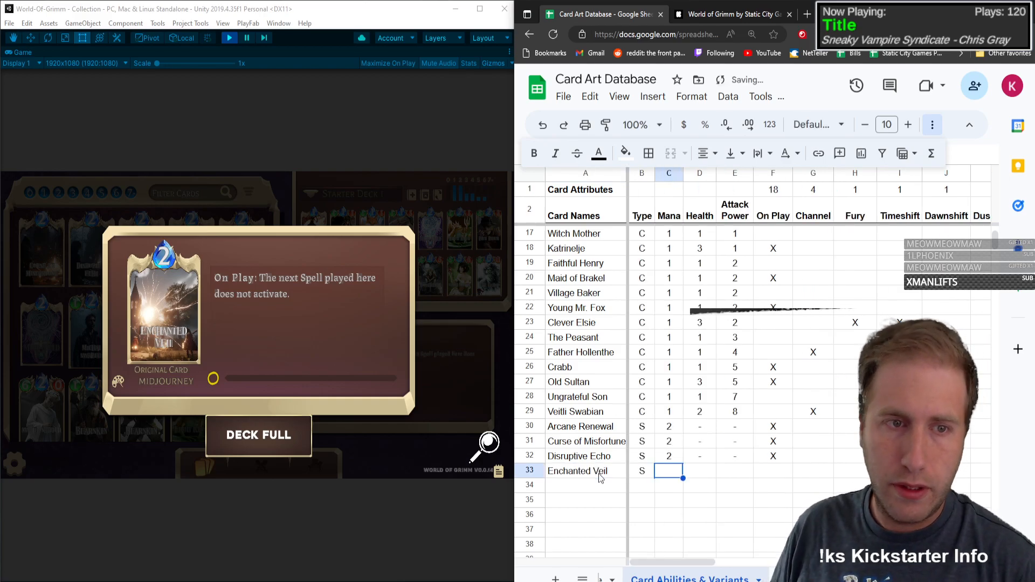
# Step: Enter mana 2 for Enchanted Veil, dashes for Health and Attack Power, and X under On Play
pyautogui.write('2')
pyautogui.press('Tab')
pyautogui.write('-')
pyautogui.press('Tab')
pyautogui.write('-')
pyautogui.press('Tab')
pyautogui.write('X')
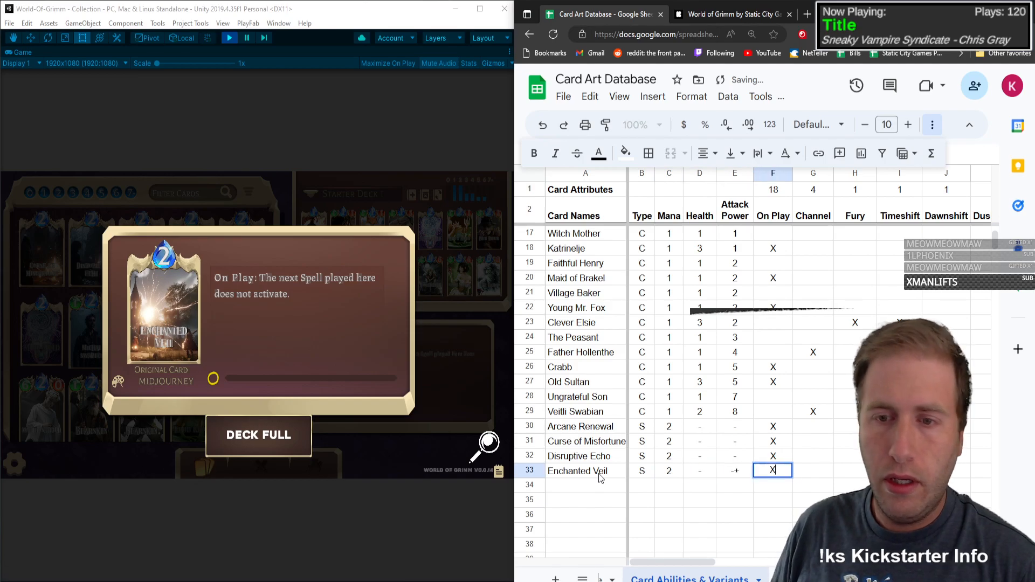
pyautogui.press('Return')
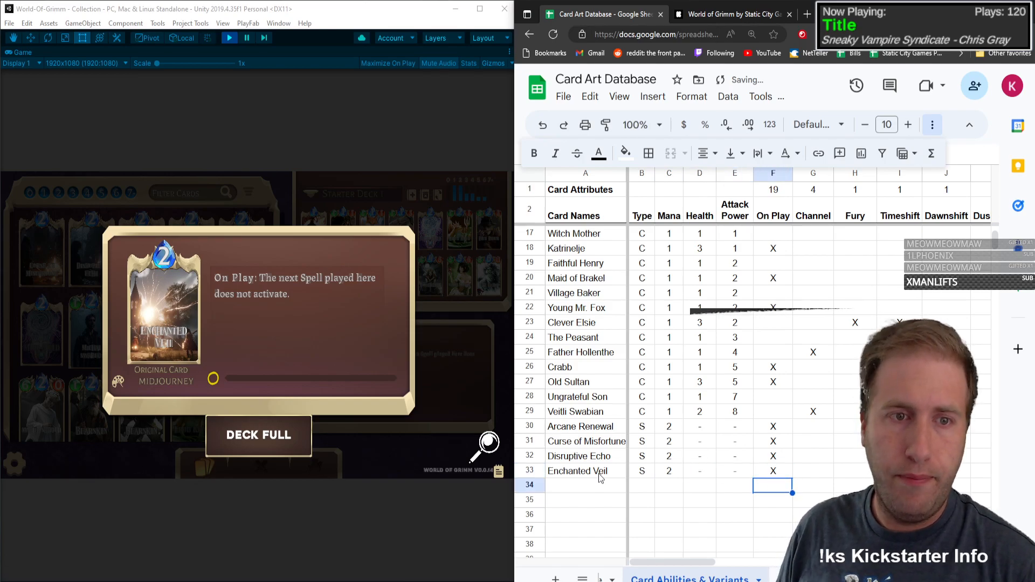
# Step: Insert a new attribute column between Persistent and No Ability
pyautogui.press('Up')
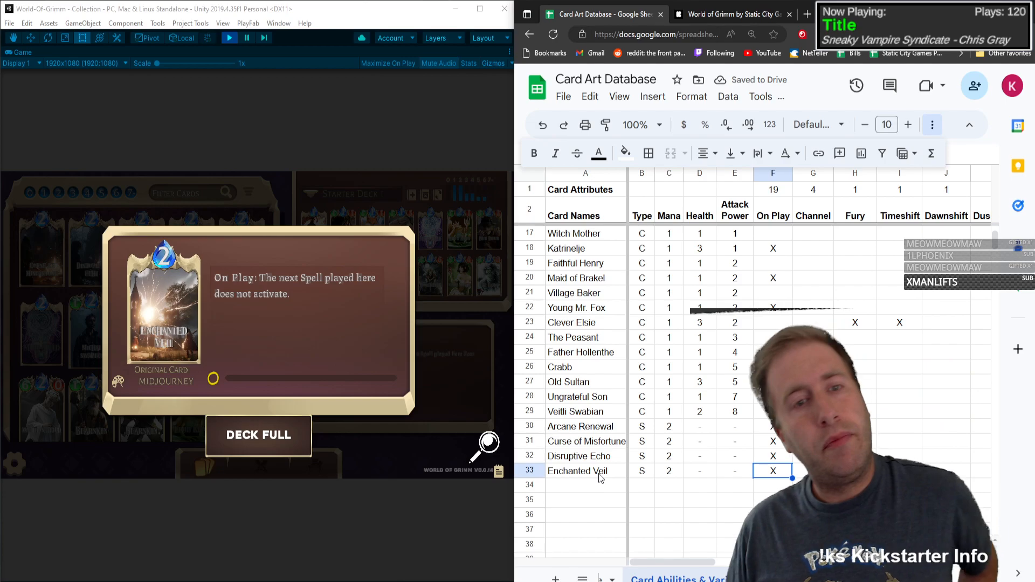
pyautogui.press('Right')
pyautogui.press('Right')
pyautogui.press('Right')
pyautogui.press('Right')
pyautogui.press('Right')
pyautogui.press('Right')
pyautogui.press('Right')
pyautogui.press('Right')
pyautogui.press('Right')
pyautogui.press('Right')
pyautogui.press('Right')
pyautogui.press('Right')
pyautogui.press('Right')
pyautogui.press('Right')
pyautogui.press('Right')
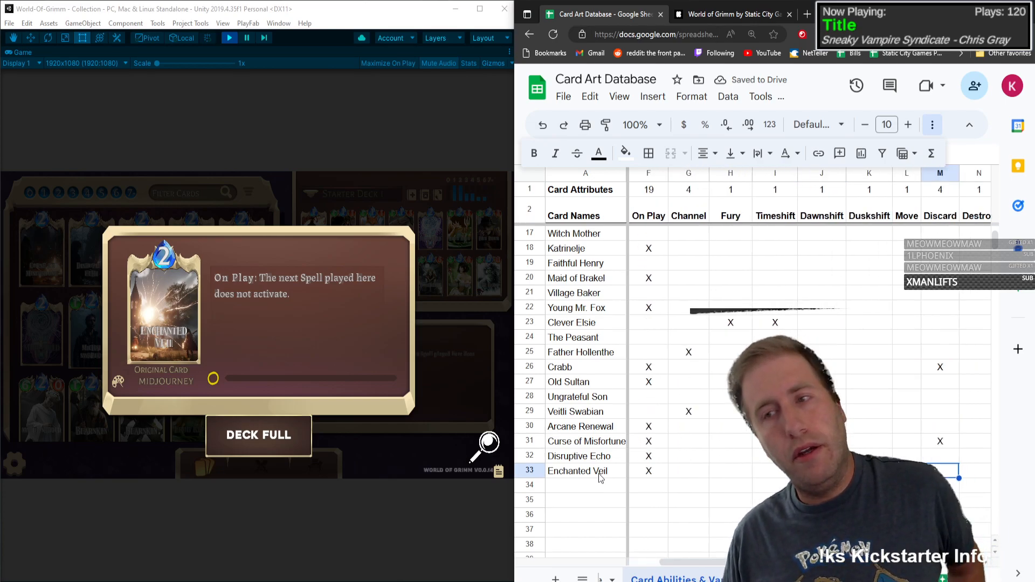
pyautogui.press('Right')
pyautogui.press('Right')
pyautogui.press('Right')
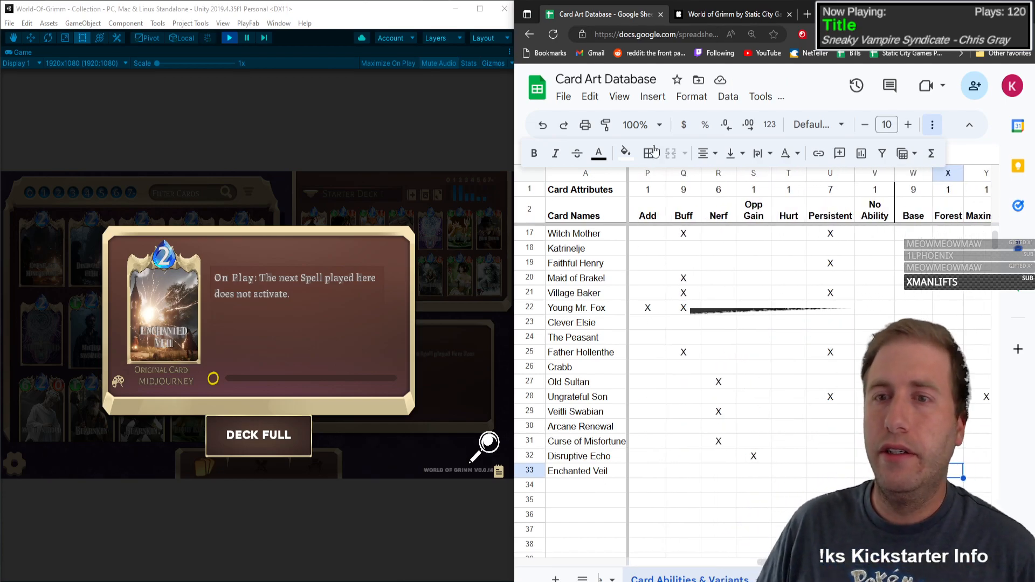
pyautogui.click(868, 175)
pyautogui.rightClick(868, 175)
pyautogui.click(911, 310)
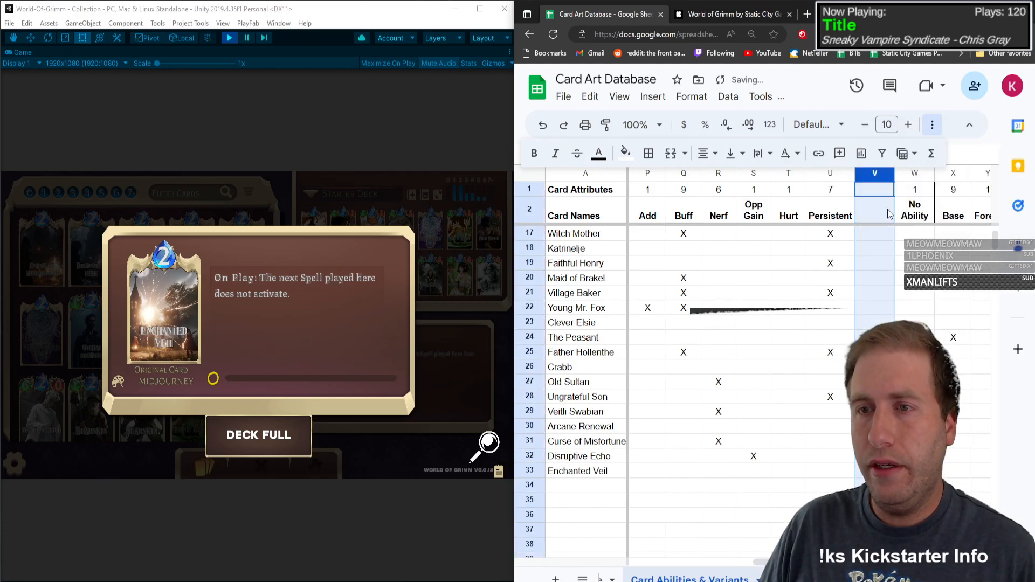
# Step: Title the new column Ignore and copy Persistent's attribute count formula into its row 1 cell
pyautogui.click(888, 213)
pyautogui.write('Null')
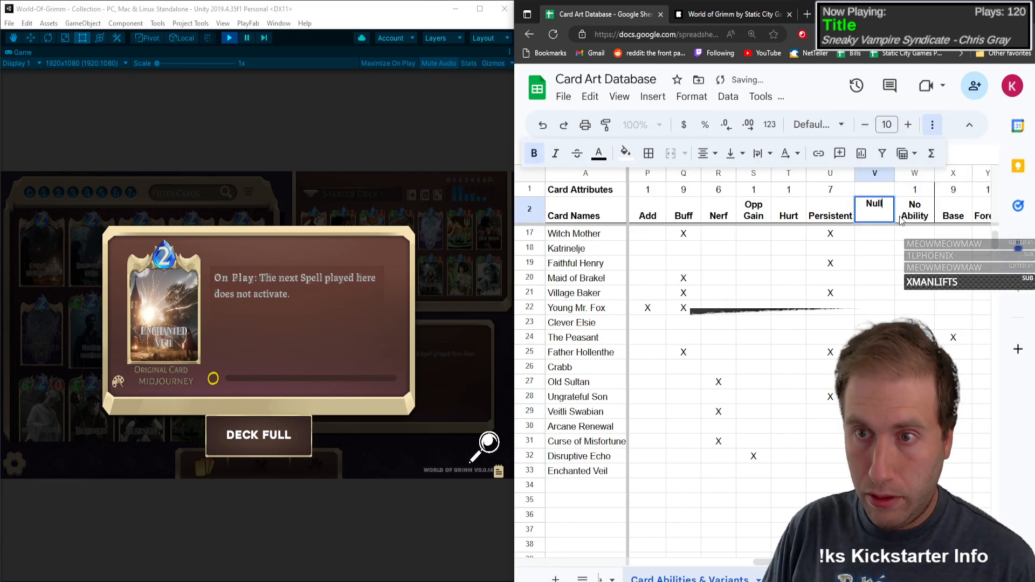
pyautogui.press('BackSpace')
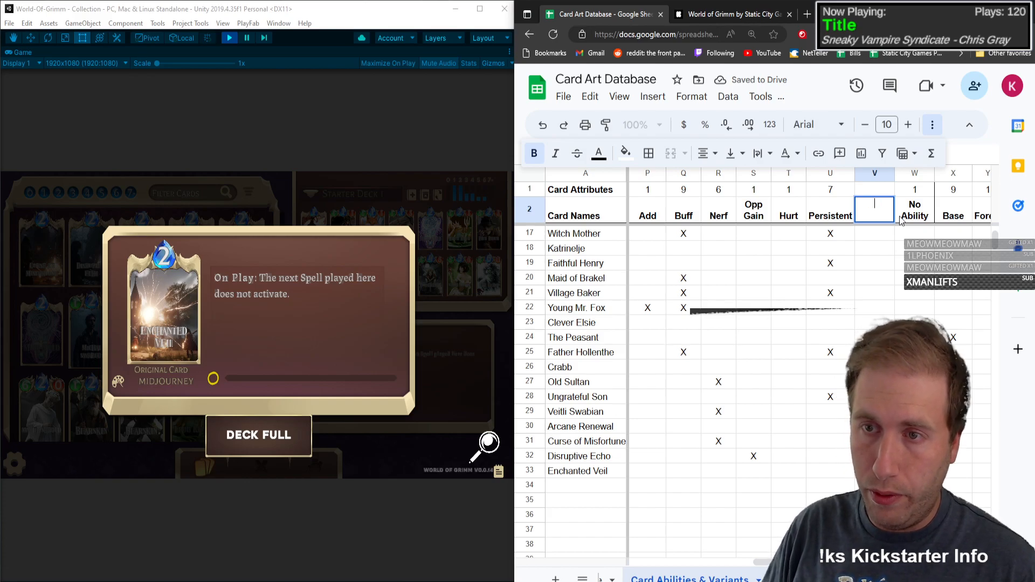
pyautogui.write('Ignore')
pyautogui.press('Up')
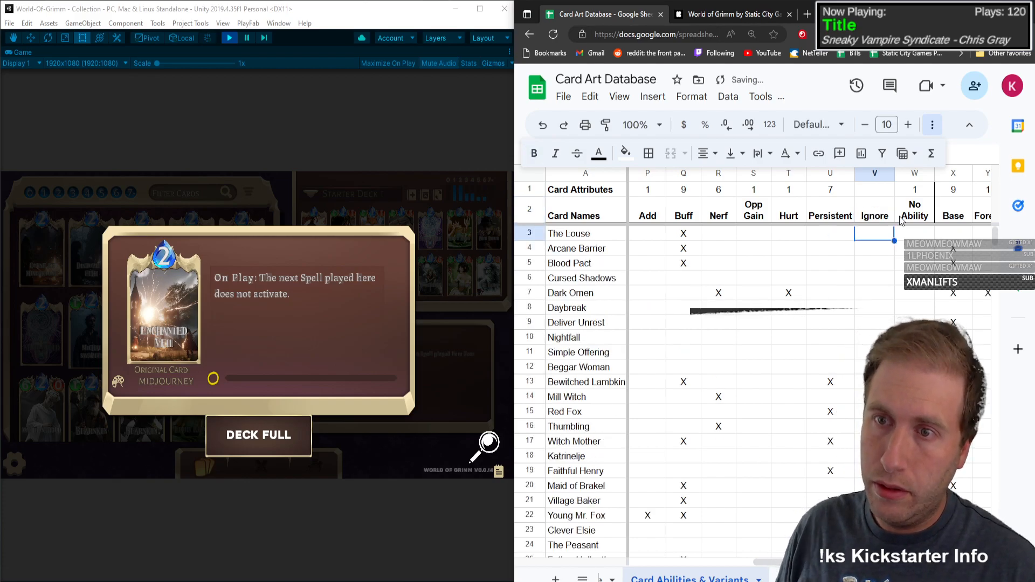
pyautogui.press('Left')
pyautogui.hotkey('ctrl', 'c')
pyautogui.press('Right')
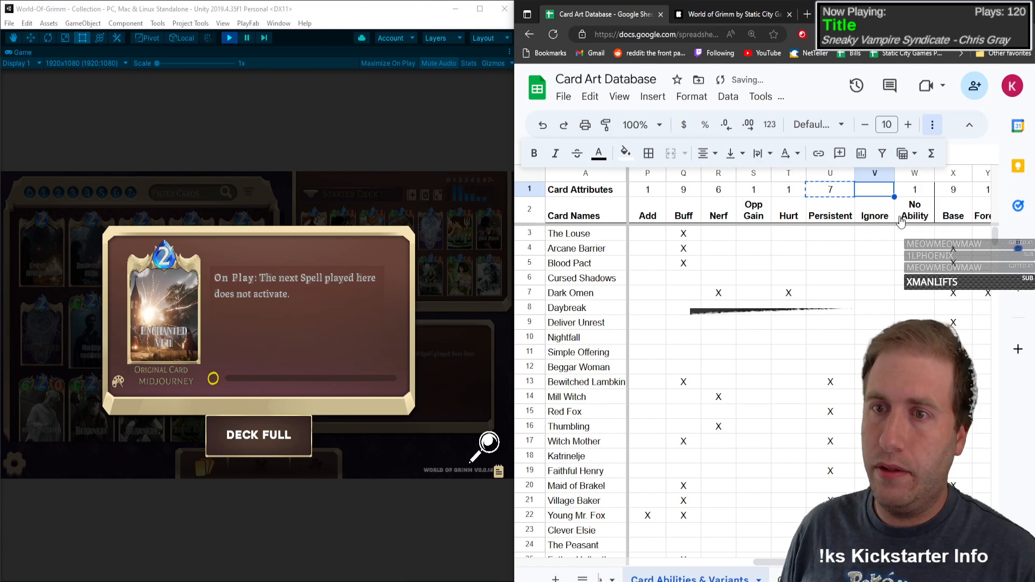
pyautogui.hotkey('ctrl', 'v')
# Step: Go through the recorded cards under Ignore and mark Katrinelje with X
pyautogui.press('Down')
pyautogui.press('Down')
pyautogui.press('Down')
pyautogui.press('Down')
pyautogui.press('Down')
pyautogui.press('Down')
pyautogui.press('Down')
pyautogui.press('Down')
pyautogui.press('Down')
pyautogui.press('Down')
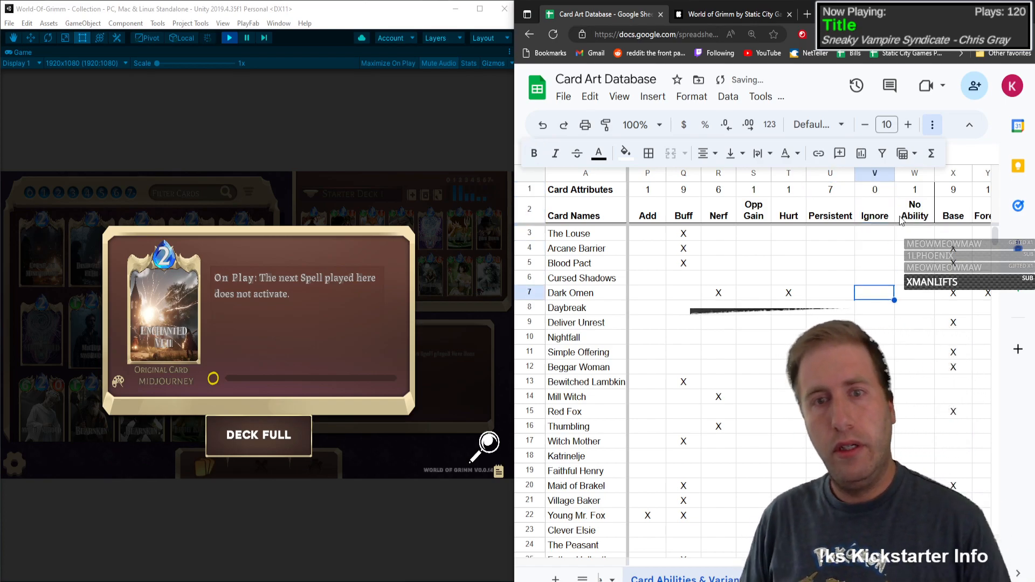
# Step: Check the remaining cards under Ignore and mark Enchanted Veil with X
pyautogui.press('Down')
pyautogui.press('Down')
pyautogui.press('Down')
pyautogui.press('Down')
pyautogui.press('Down')
pyautogui.press('Down')
pyautogui.press('Down')
pyautogui.press('Down')
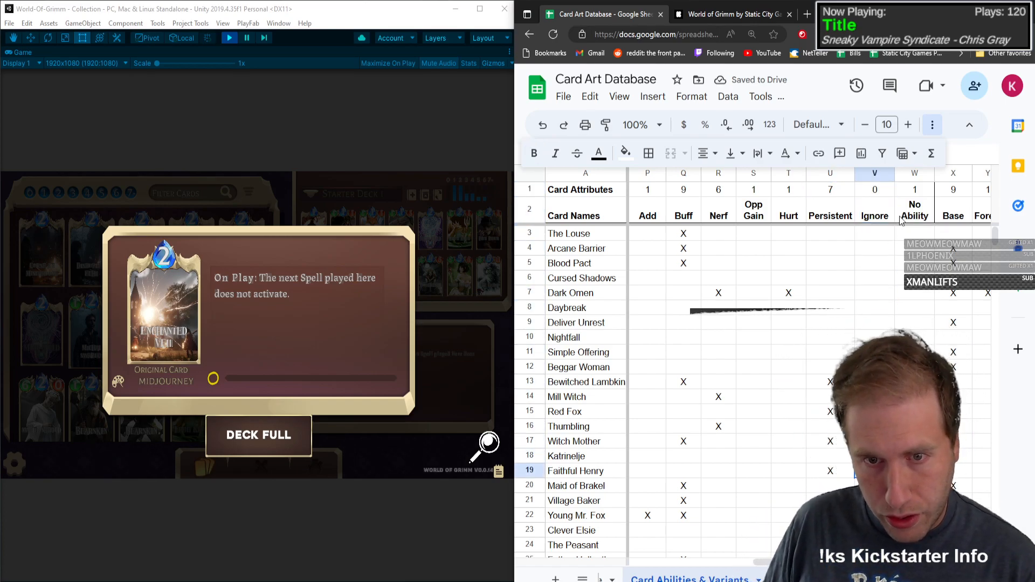
pyautogui.press('Up')
pyautogui.write('X')
pyautogui.press('Return')
pyautogui.press('Down')
pyautogui.press('Down')
pyautogui.press('Down')
pyautogui.press('Down')
pyautogui.press('Down')
pyautogui.press('Down')
pyautogui.press('Down')
pyautogui.press('Down')
pyautogui.press('Down')
pyautogui.press('Down')
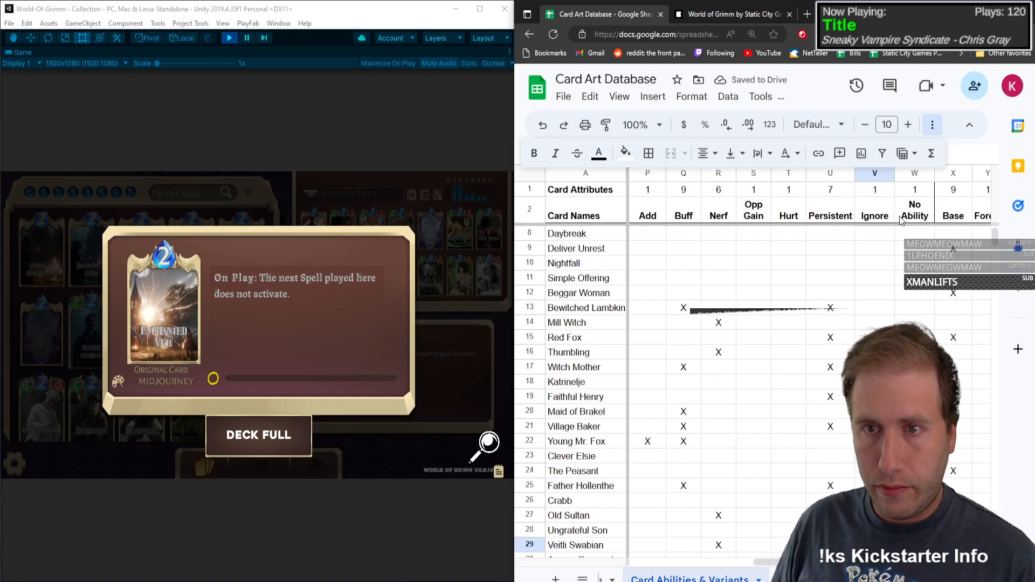
pyautogui.press('Down')
pyautogui.press('Down')
pyautogui.press('Down')
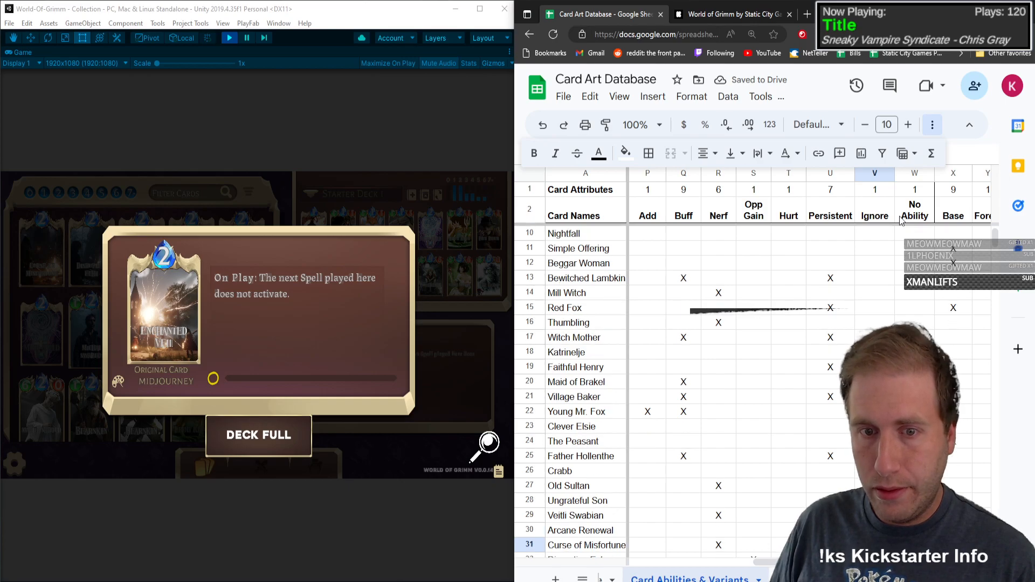
pyautogui.press('Down')
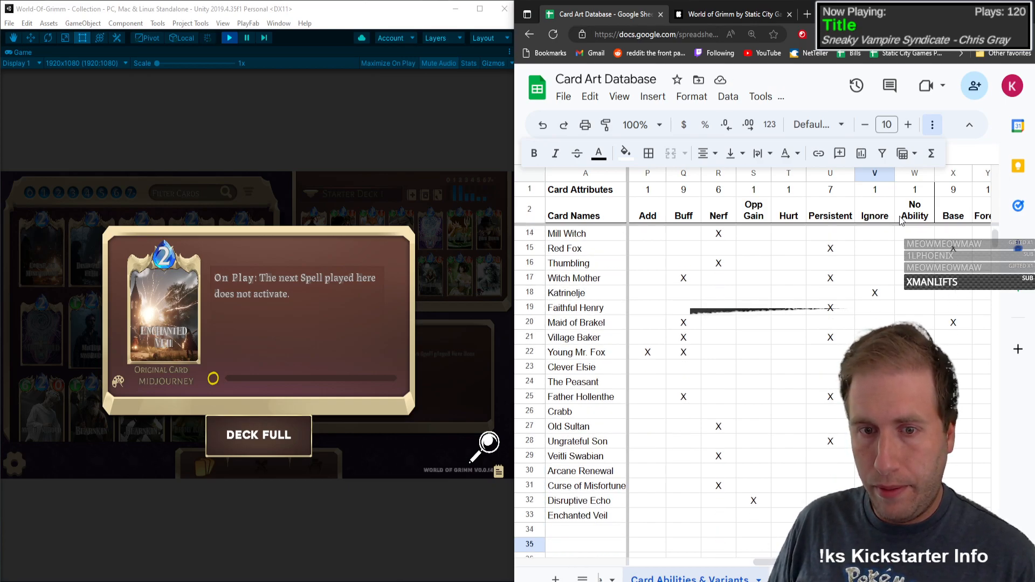
pyautogui.write('X')
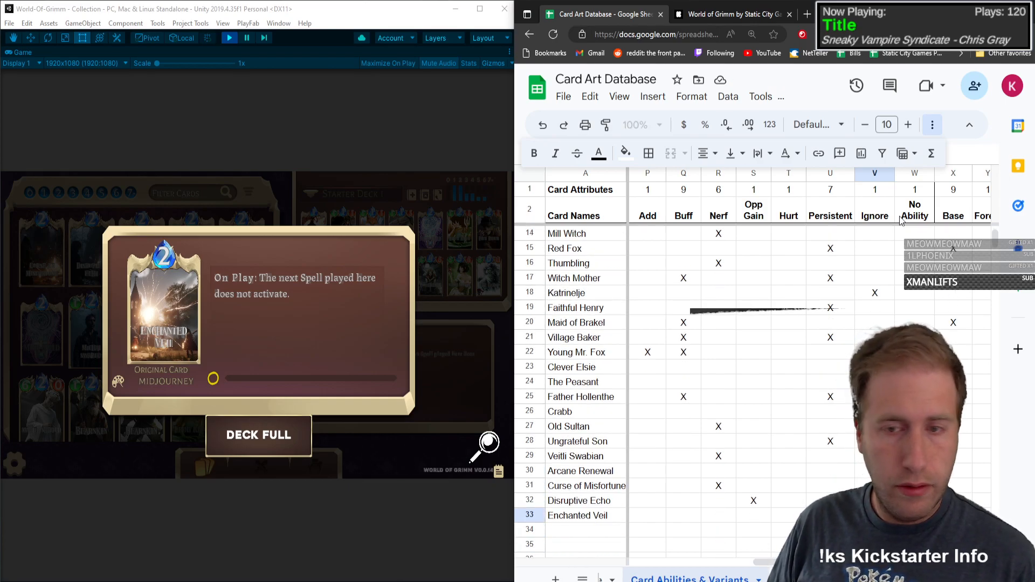
pyautogui.press('Return')
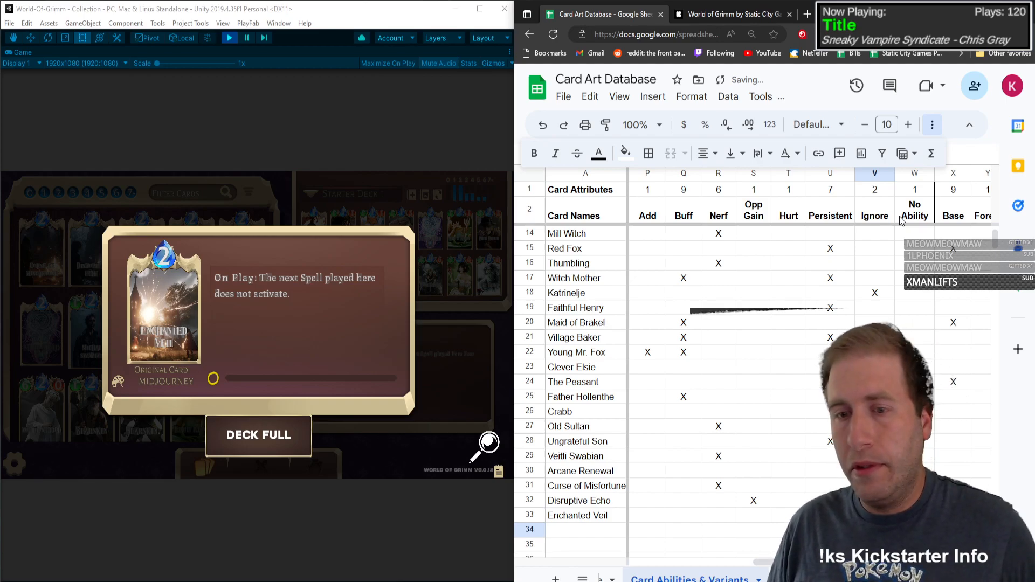
# Step: Return to the first columns of row 34 and open the Forced Gale card's detail view in the game's collection
pyautogui.press('Left')
pyautogui.press('Left')
pyautogui.press('Left')
pyautogui.press('Left')
pyautogui.press('Left')
pyautogui.press('Left')
pyautogui.press('Left')
pyautogui.press('Left')
pyautogui.press('Left')
pyautogui.press('Left')
pyautogui.press('Left')
pyautogui.press('Left')
pyautogui.press('Left')
pyautogui.press('Left')
pyautogui.press('Left')
pyautogui.press('Left')
pyautogui.press('Left')
pyautogui.press('Left')
pyautogui.press('Left')
pyautogui.press('Left')
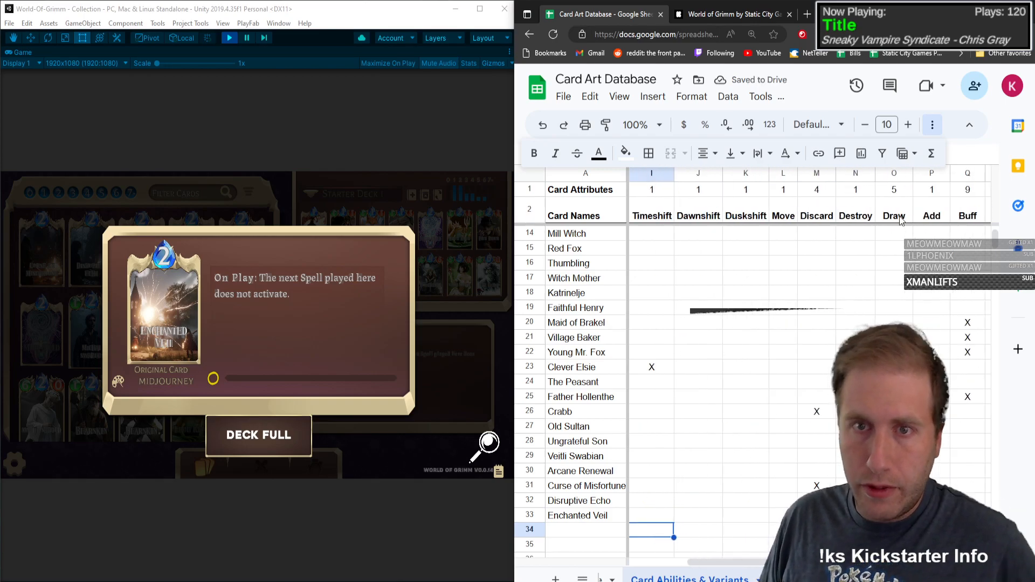
pyautogui.press('Right')
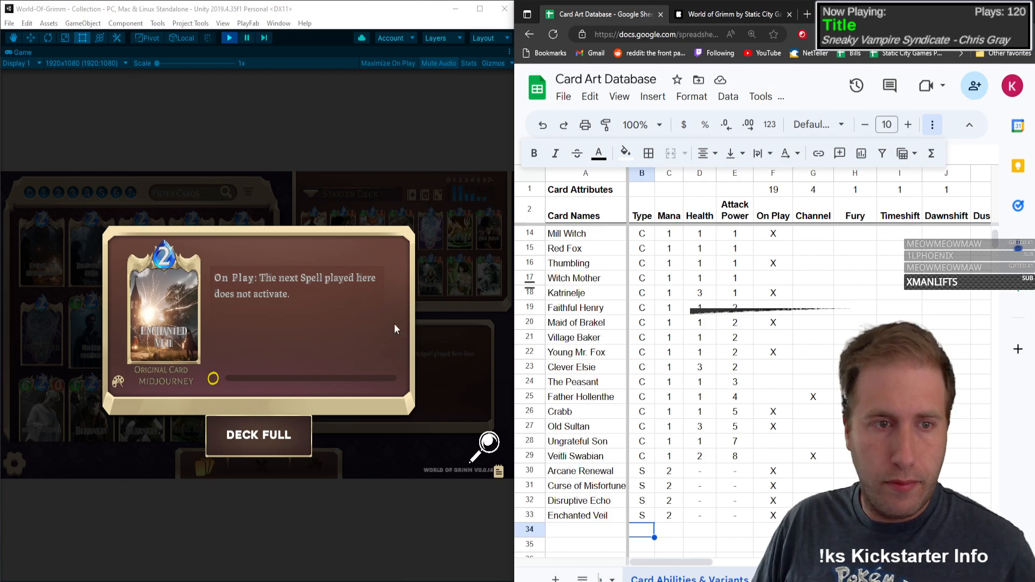
pyautogui.click(198, 352)
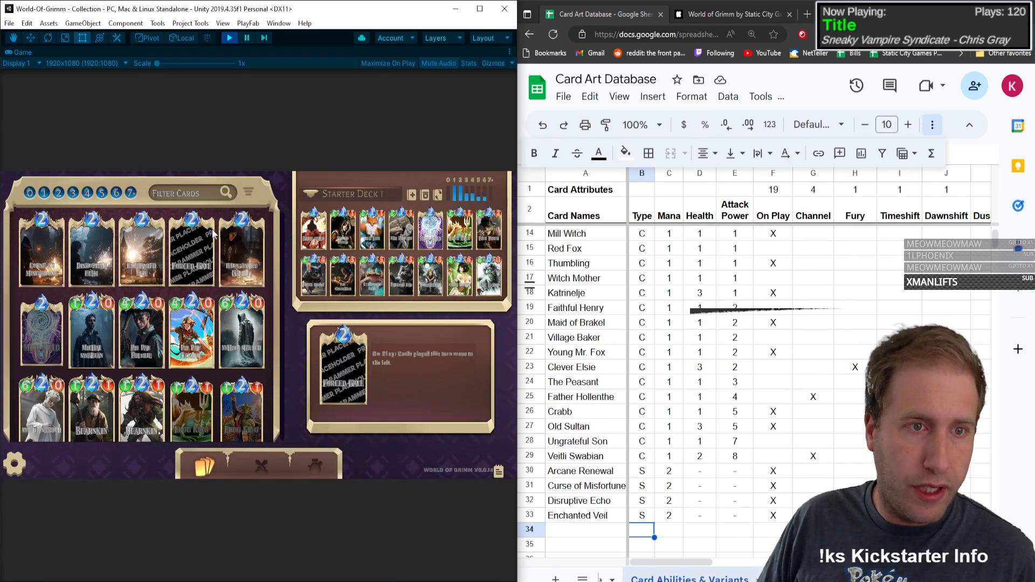
pyautogui.click(173, 216)
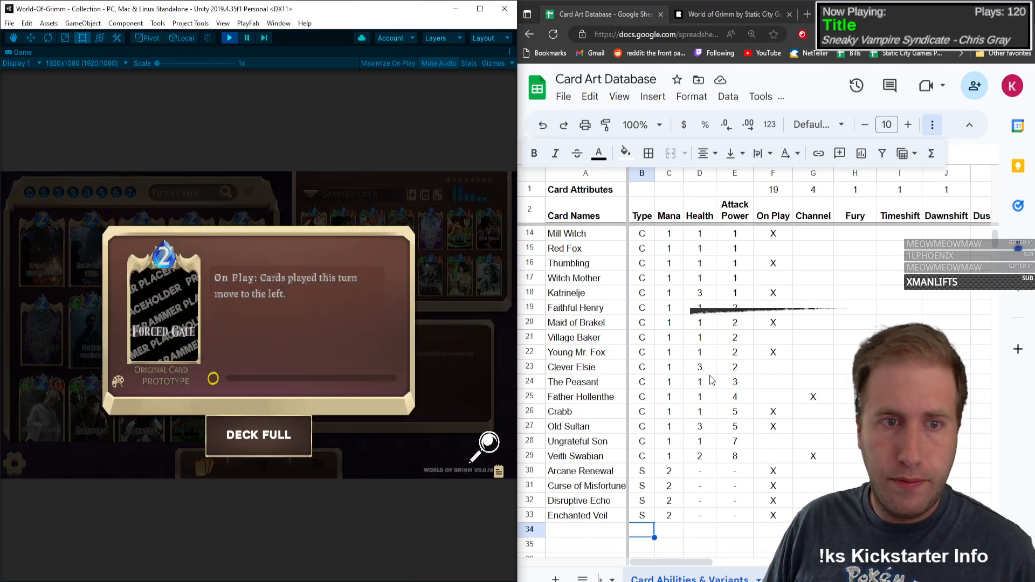
# Step: Add Forced Gale in row 34 with type S, mana 2, and dashes for Health and Attack Power
pyautogui.click(602, 530)
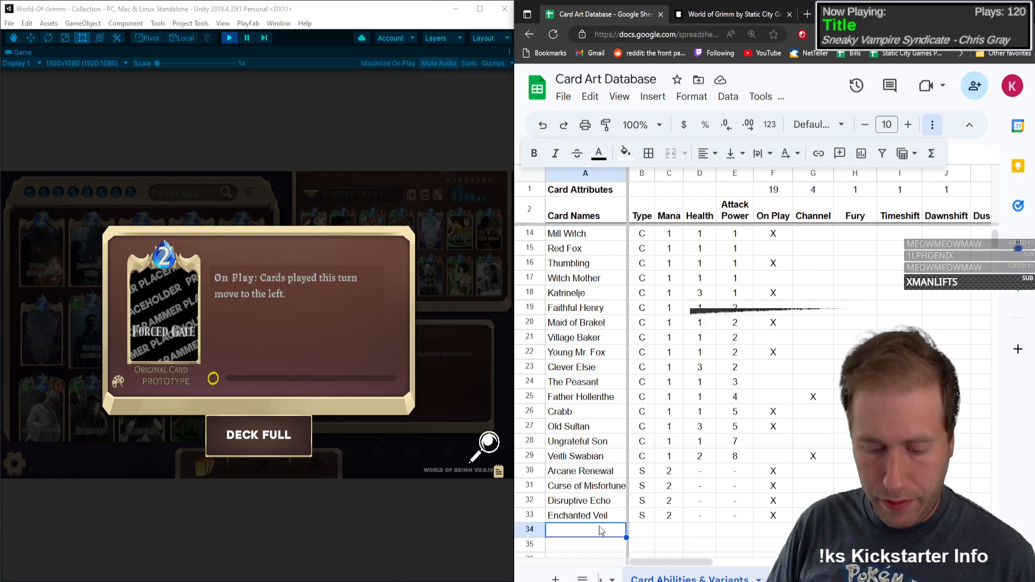
pyautogui.write('Forced Gale')
pyautogui.press('Tab')
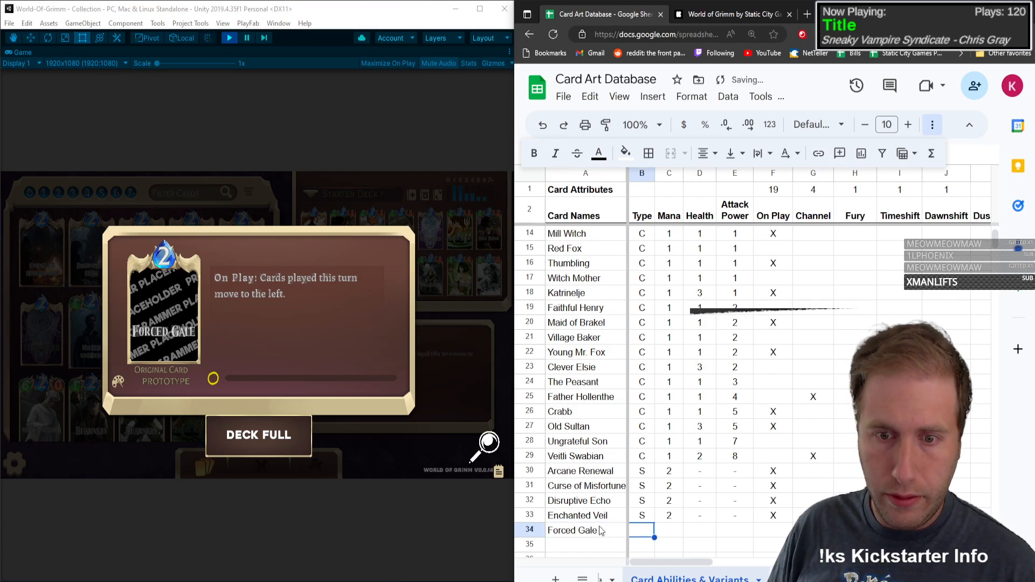
pyautogui.write('S')
pyautogui.press('Tab')
pyautogui.write('2')
pyautogui.press('Tab')
pyautogui.write('-')
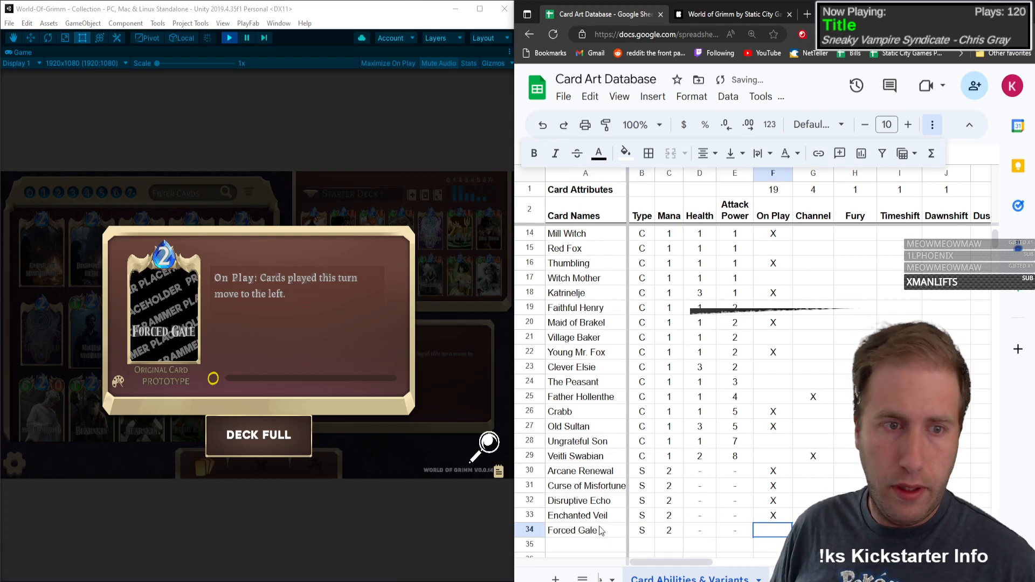
pyautogui.write('\t-\tX')
# Step: Mark Forced Gale in row 34 with X under On Play and Move, and return to its name cell
pyautogui.press('Tab')
pyautogui.press('Tab')
pyautogui.press('Tab')
pyautogui.press('Tab')
pyautogui.press('Tab')
pyautogui.press('Tab')
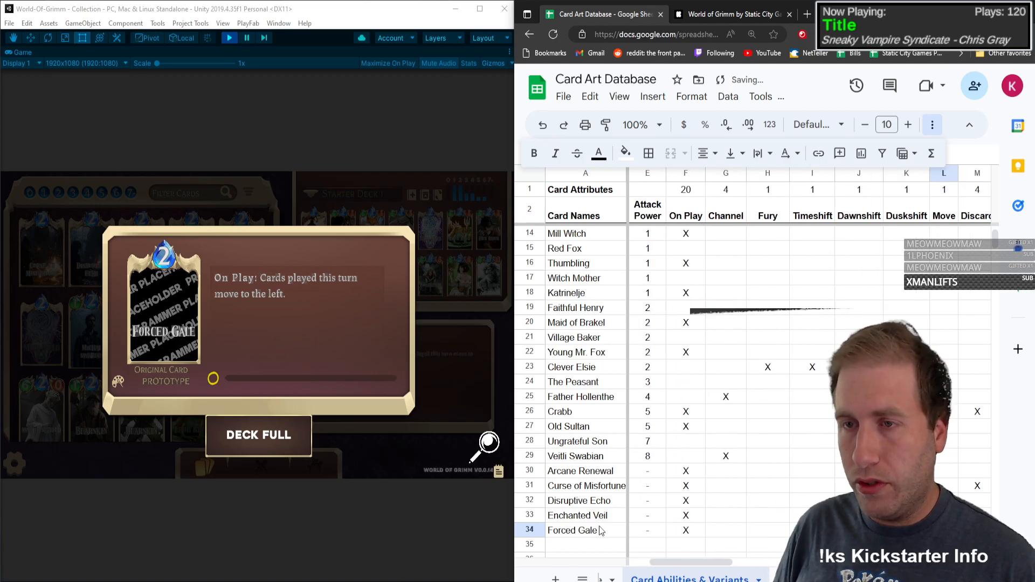
pyautogui.write('X')
pyautogui.press('Left')
pyautogui.press('Left')
pyautogui.press('Left')
pyautogui.press('Left')
pyautogui.press('Left')
pyautogui.press('Left')
pyautogui.press('Left')
pyautogui.press('Left')
pyautogui.press('Left')
pyautogui.press('Left')
pyautogui.press('Left')
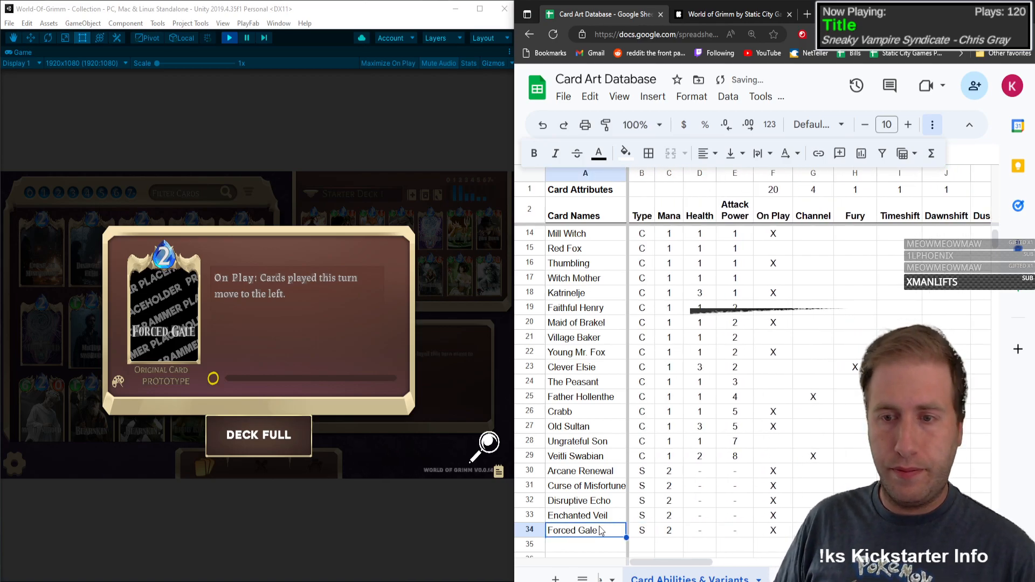
# Step: Open Illusionary Gambit's detail view in the game's collection and enter the card's name in row 35
pyautogui.click(161, 439)
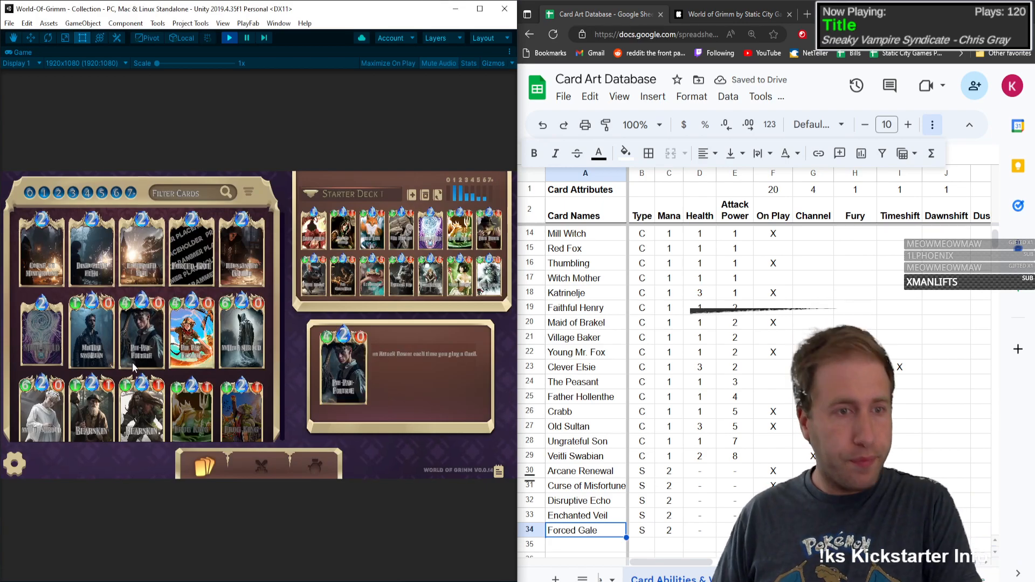
pyautogui.click(242, 251)
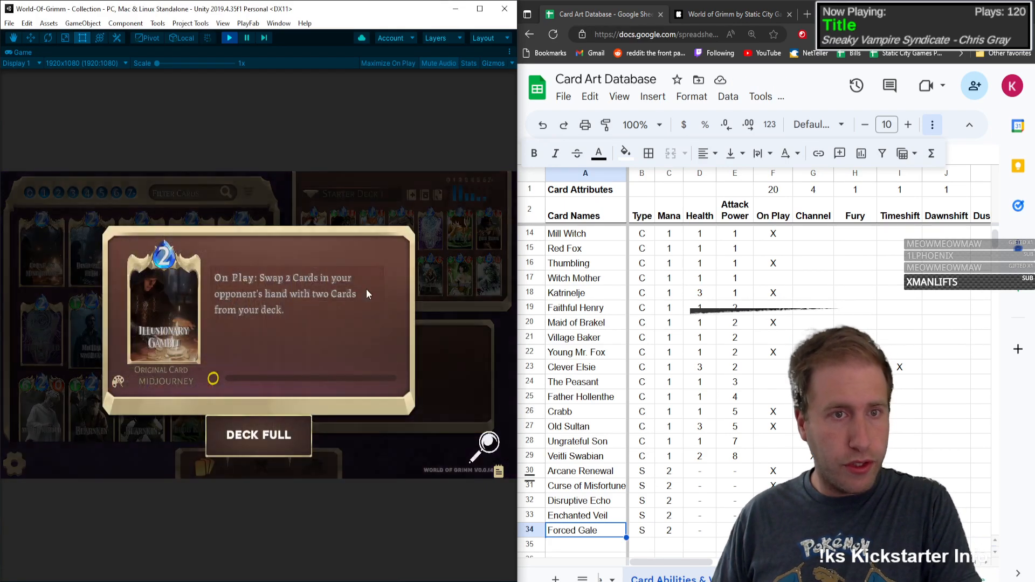
pyautogui.scroll(-4, 611, 531)
pyautogui.click(581, 396)
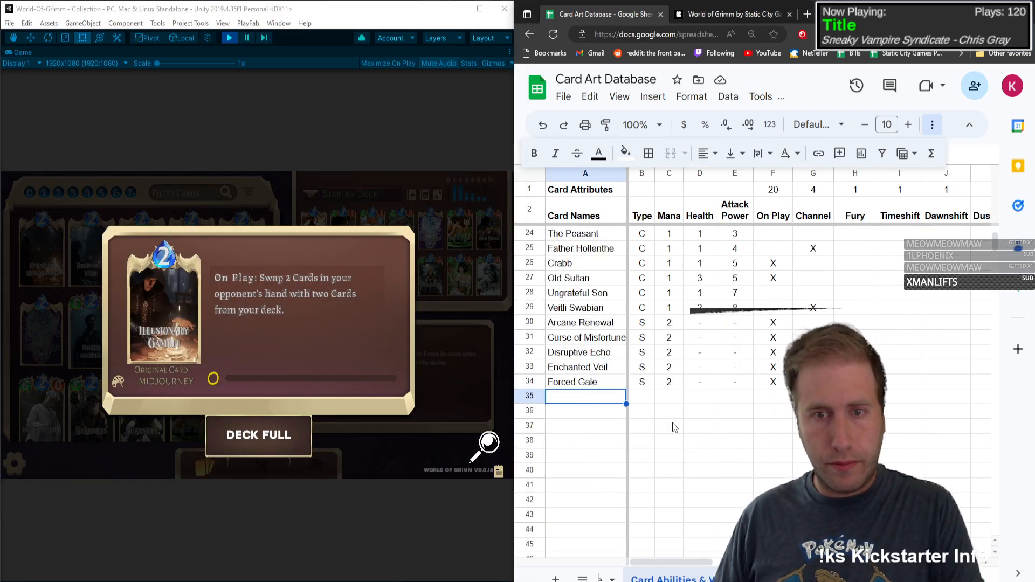
pyautogui.write('Illus')
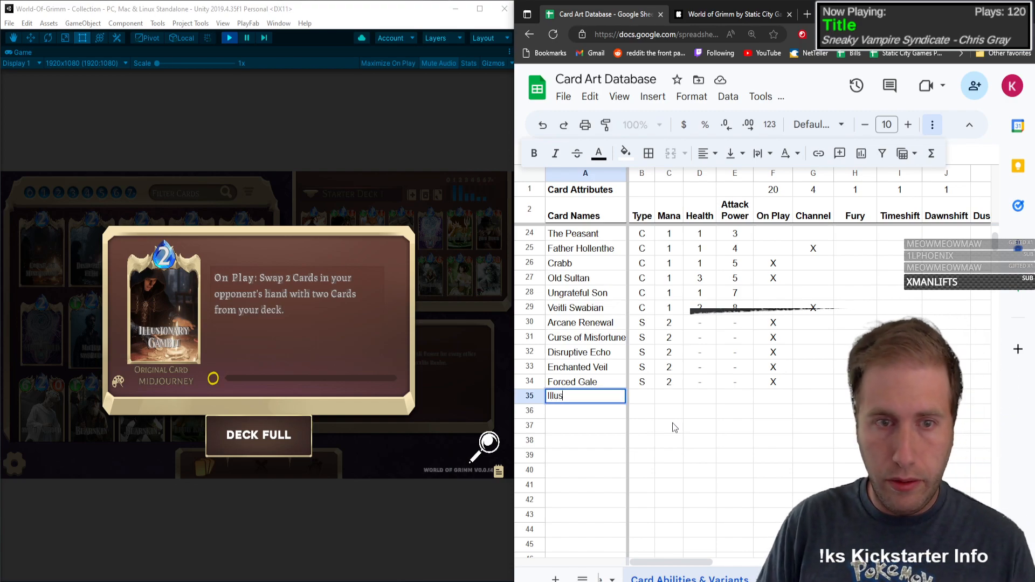
pyautogui.write('ionary Gambit')
pyautogui.press('Tab')
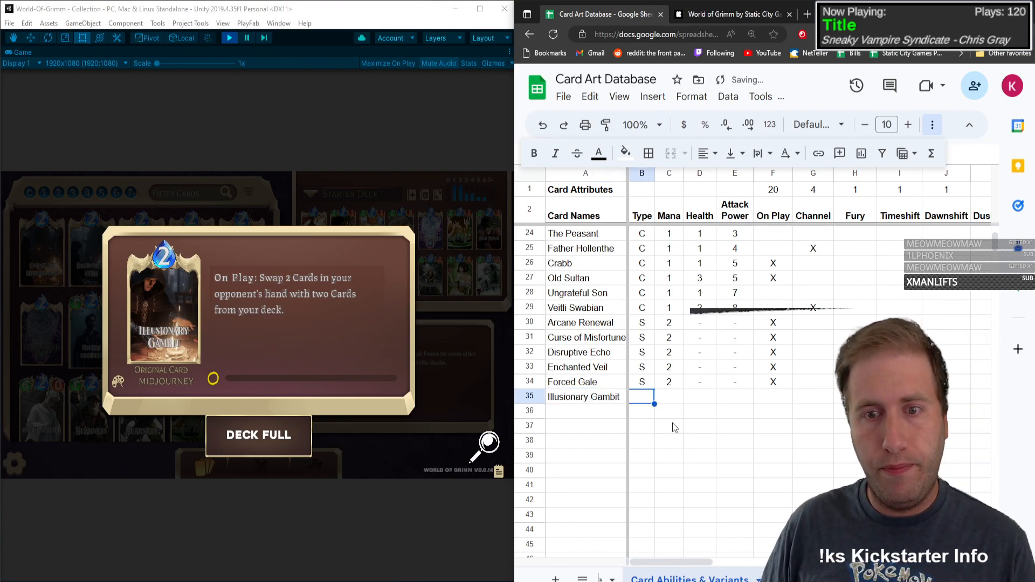
# Step: Fill in Illusionary Gambit's type as S, mana as 2, and dashes for Health and Attack Power
pyautogui.write('S')
pyautogui.press('Tab')
pyautogui.write('2')
pyautogui.press('Tab')
pyautogui.write('-')
pyautogui.press('Tab')
pyautogui.write('-')
pyautogui.press('Tab')
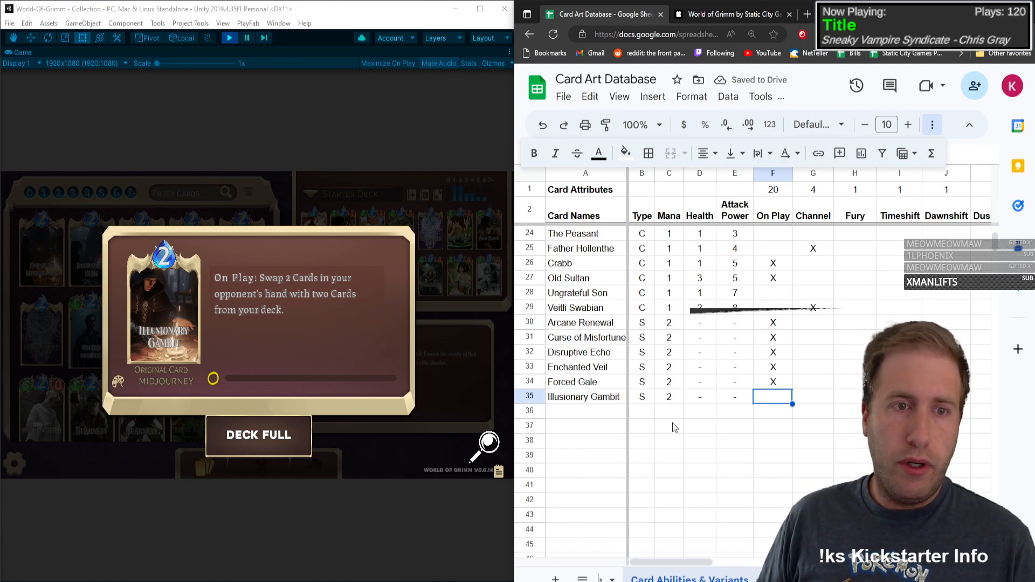
# Step: Mark Illusionary Gambit with X under On Play and check the attribute columns through No Ability for a fitting effect
pyautogui.press('Right')
pyautogui.press('Right')
pyautogui.press('Right')
pyautogui.press('Right')
pyautogui.press('Right')
pyautogui.press('Right')
pyautogui.press('Right')
pyautogui.press('Right')
pyautogui.press('Right')
pyautogui.press('Right')
pyautogui.press('Right')
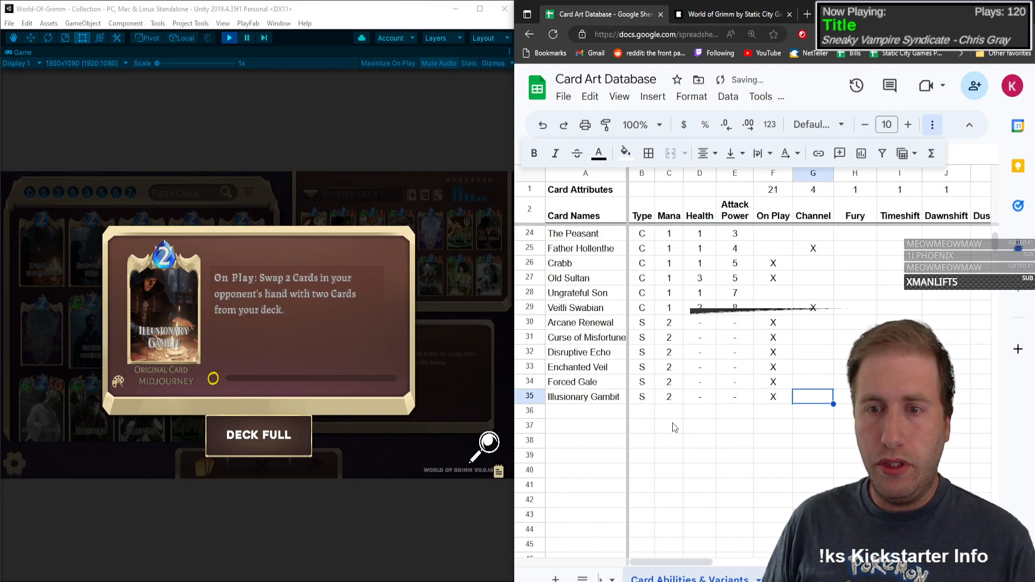
pyautogui.press('Right')
pyautogui.press('Right')
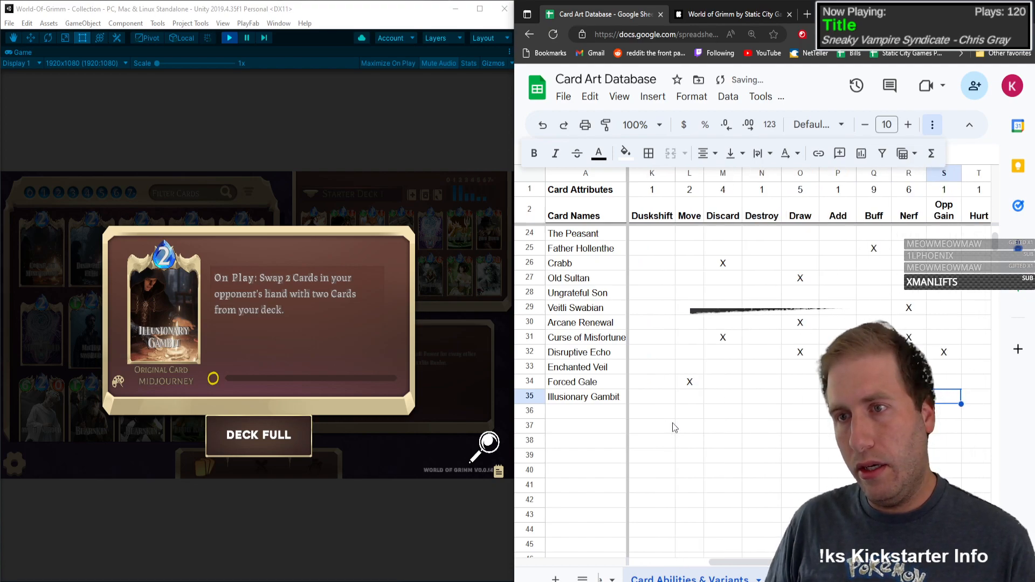
pyautogui.press('Right')
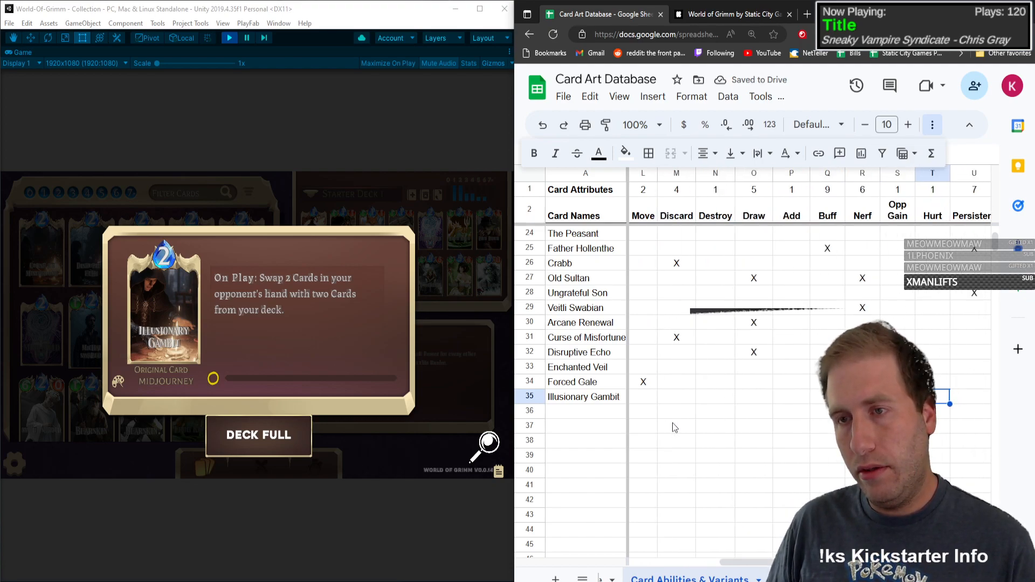
pyautogui.press('Right')
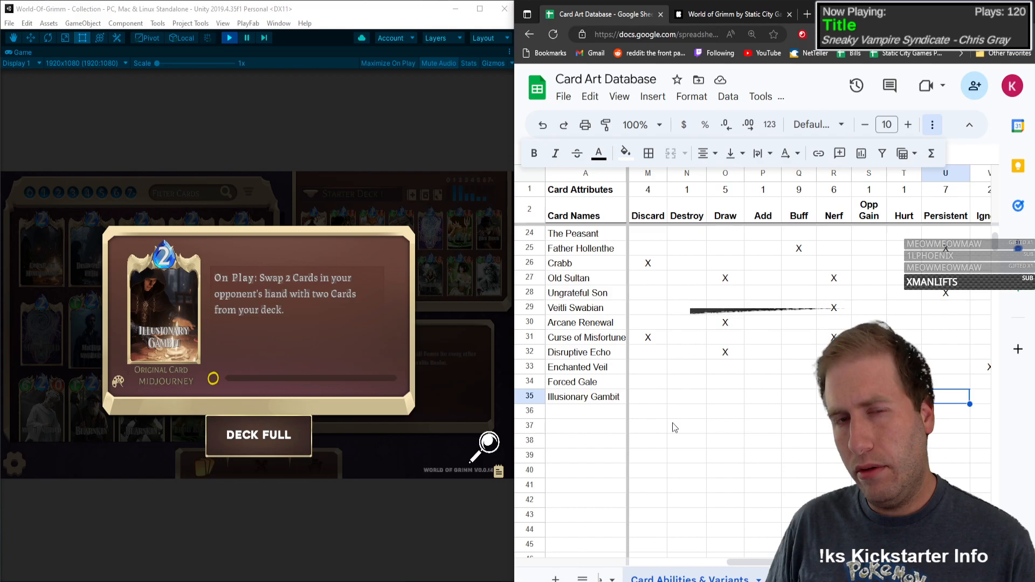
pyautogui.press('Right')
pyautogui.press('Right')
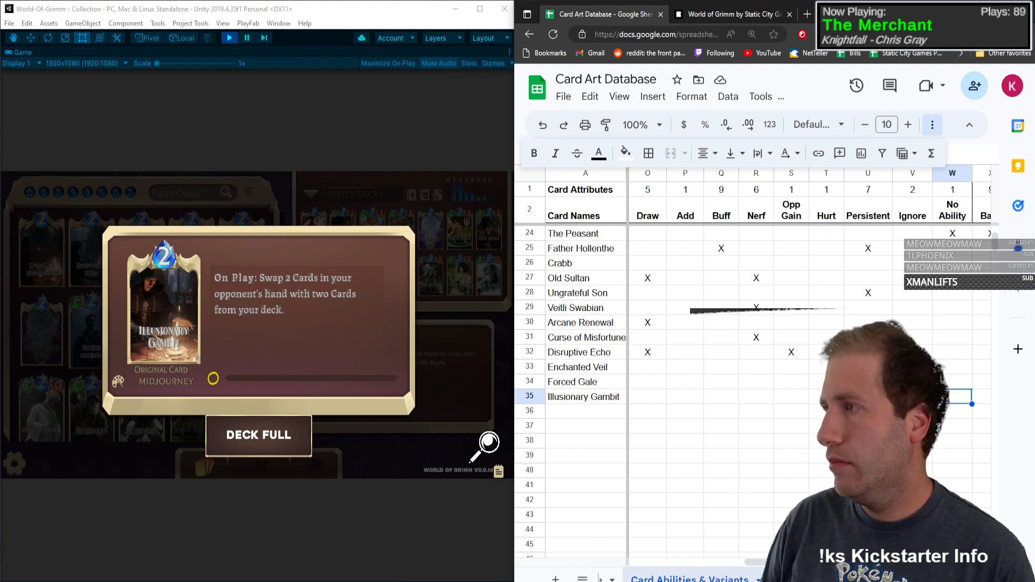
pyautogui.click(823, 396)
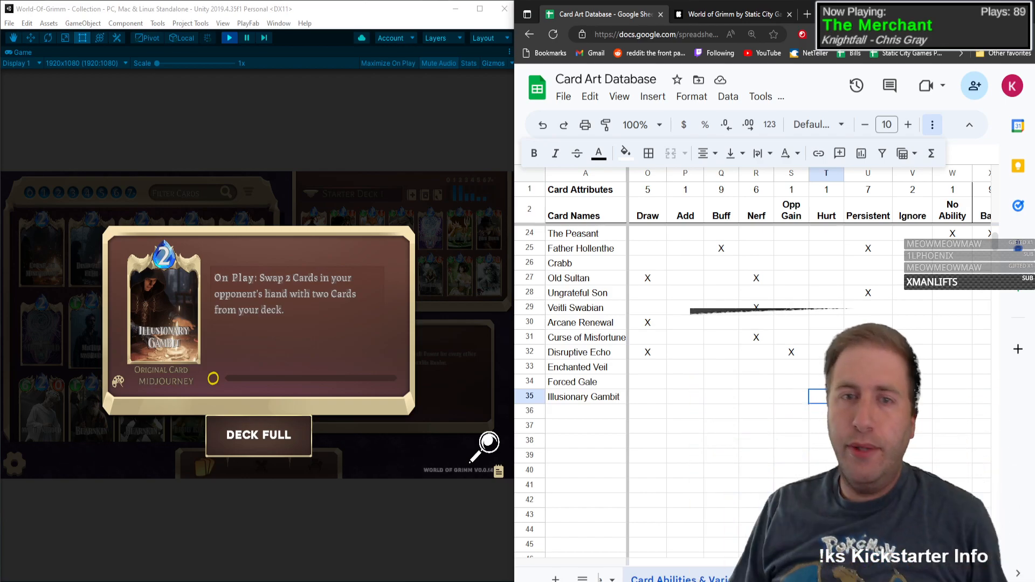
# Step: Insert a column between Draw and Add, and copy Add's row 1 count formula into it
pyautogui.rightClick(679, 177)
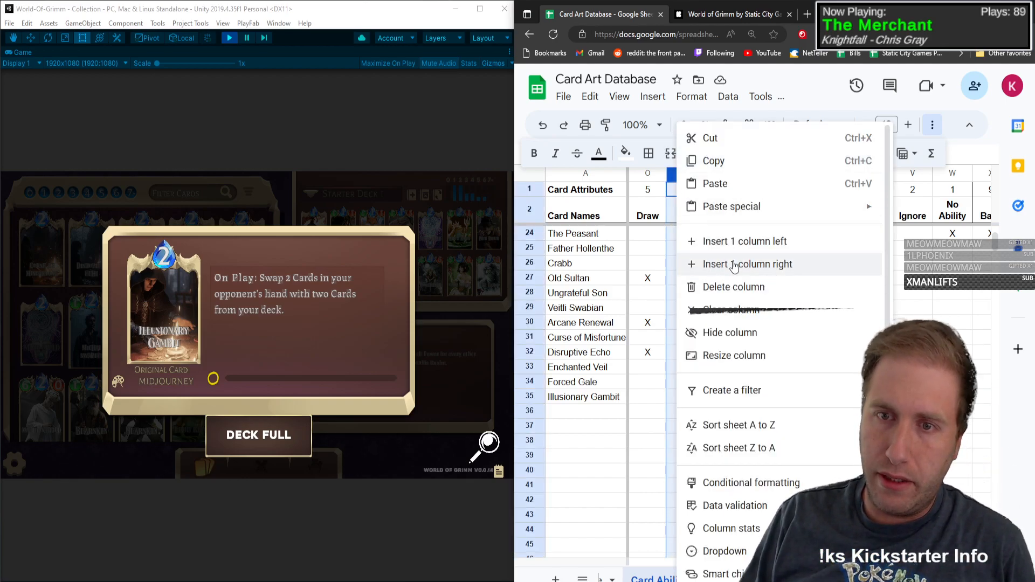
pyautogui.click(711, 240)
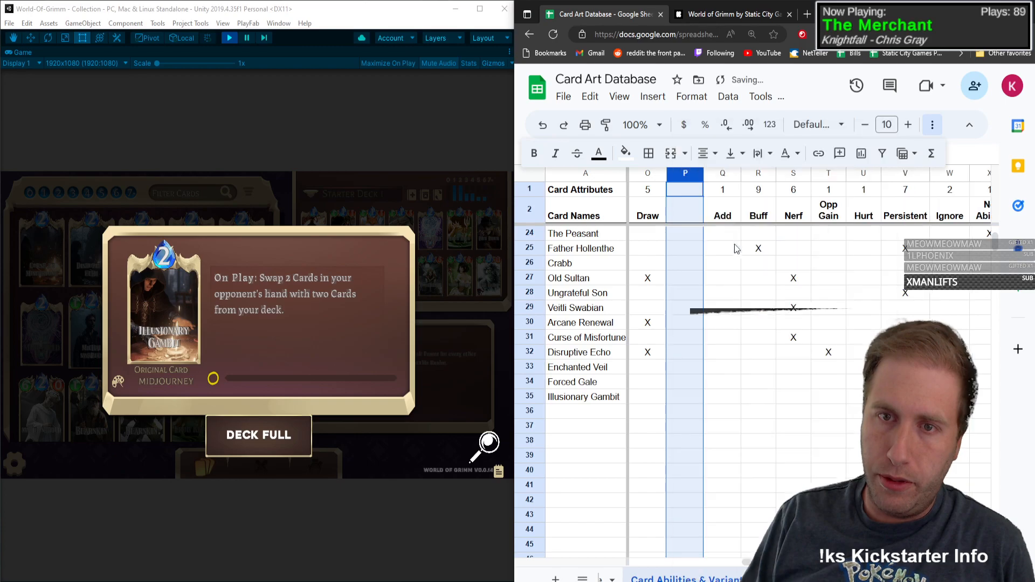
pyautogui.click(718, 204)
pyautogui.press('Up')
pyautogui.hotkey('ctrl', 'c')
pyautogui.press('Left')
pyautogui.hotkey('ctrl', 'v')
pyautogui.press('Down')
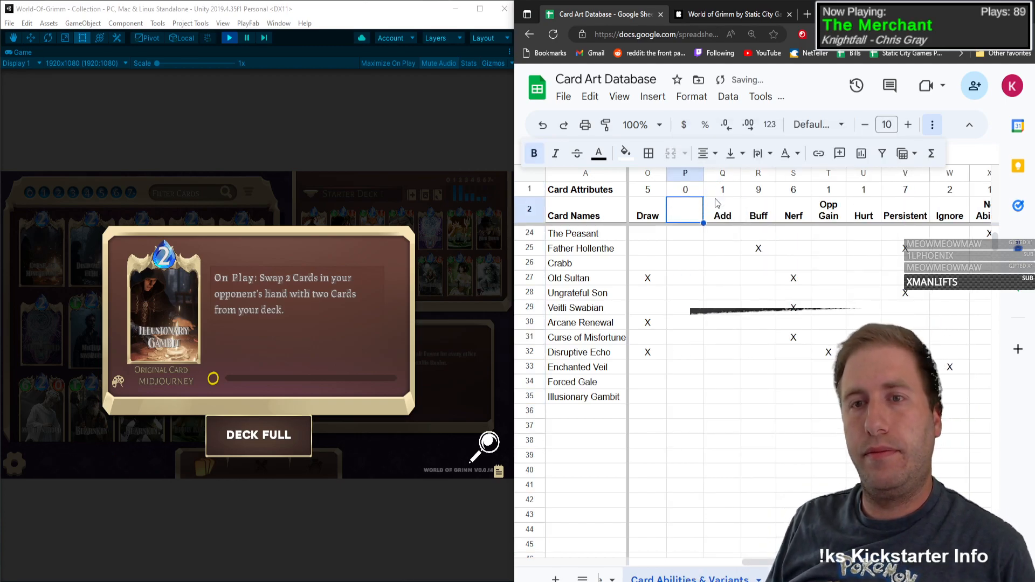
# Step: Title the new column Opp Draw and wrap the header text within its cell
pyautogui.write('Opp Dr')
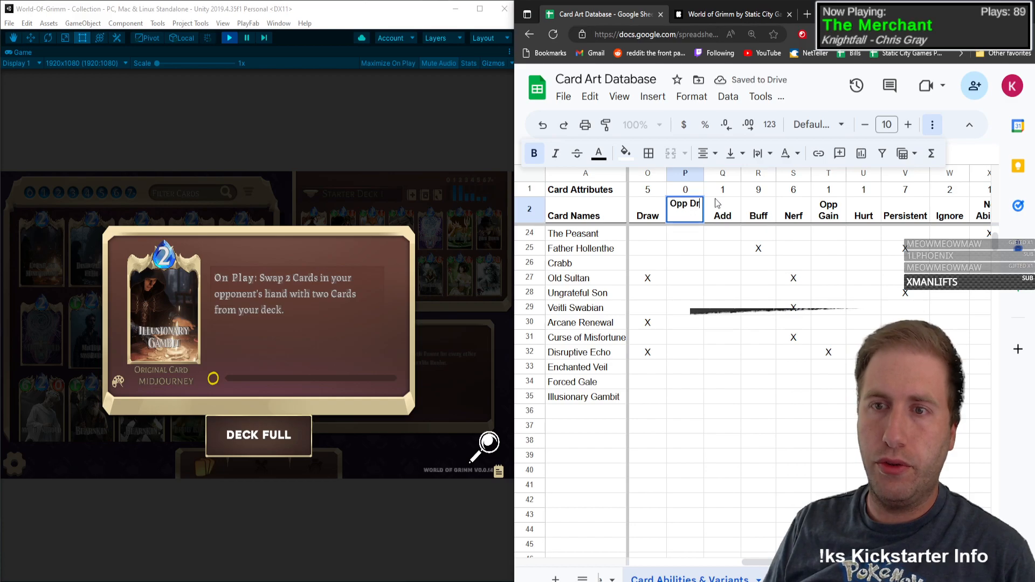
pyautogui.write('aw')
pyautogui.press('Return')
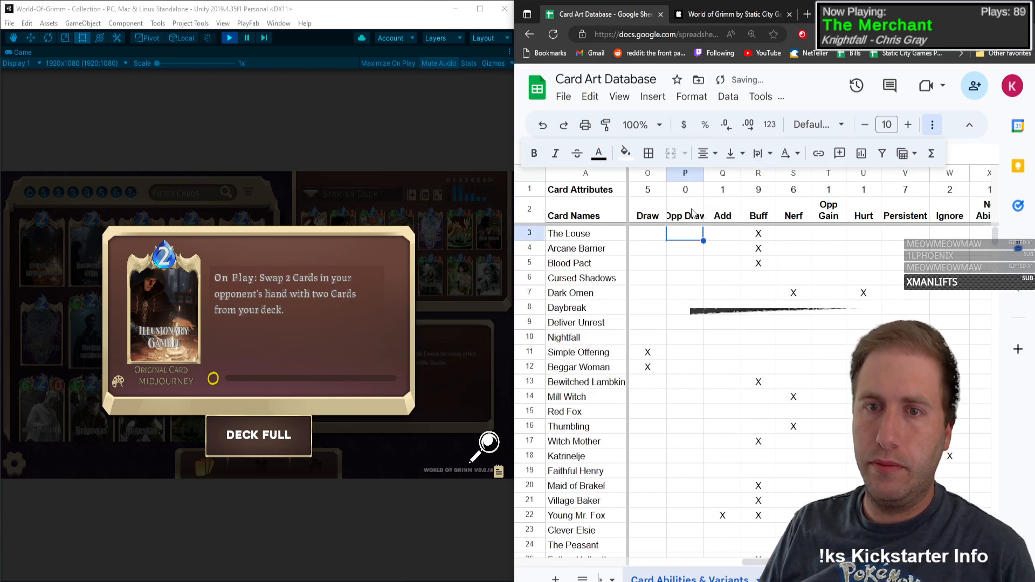
pyautogui.click(695, 201)
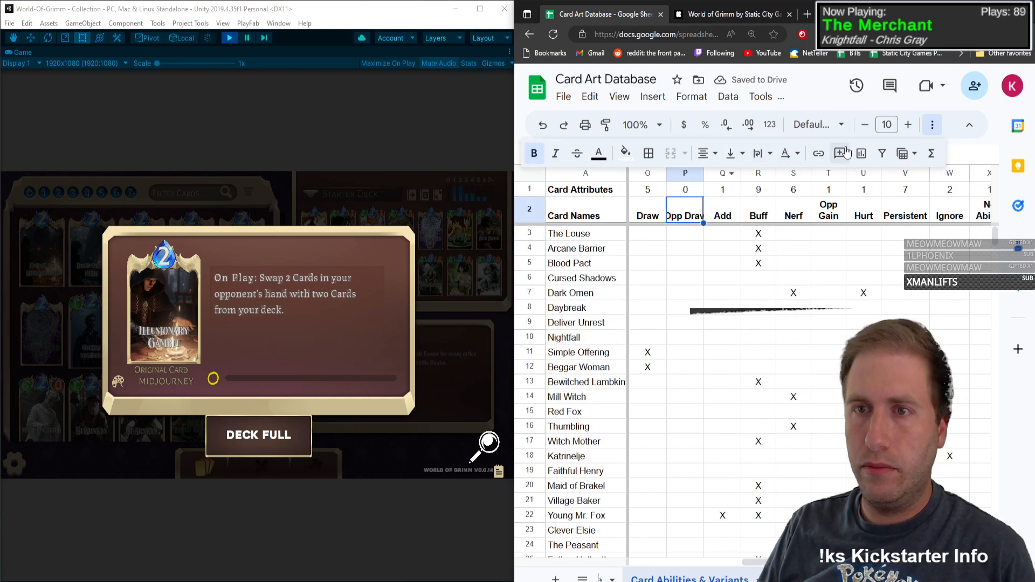
pyautogui.click(774, 159)
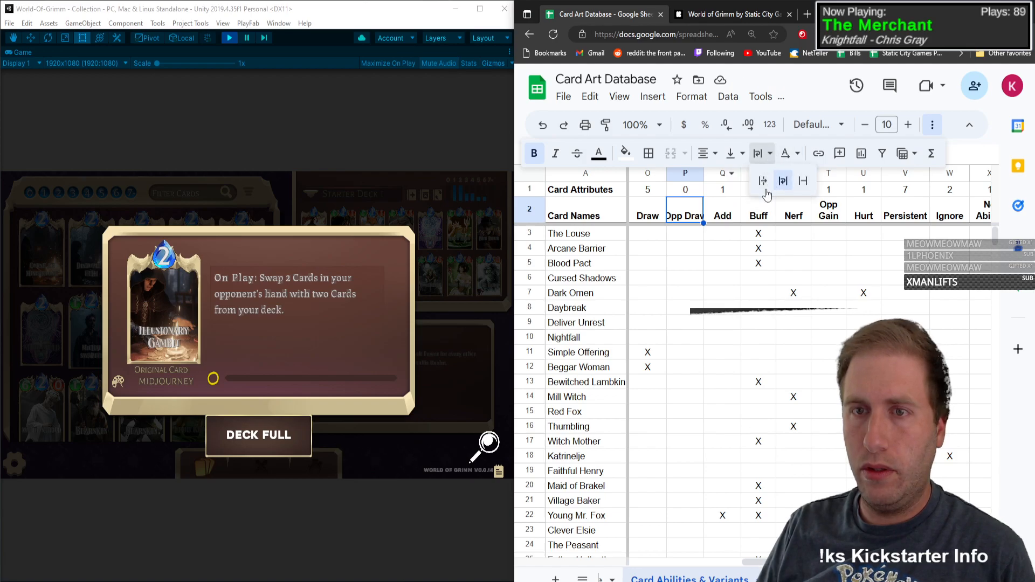
pyautogui.click(783, 181)
pyautogui.click(719, 235)
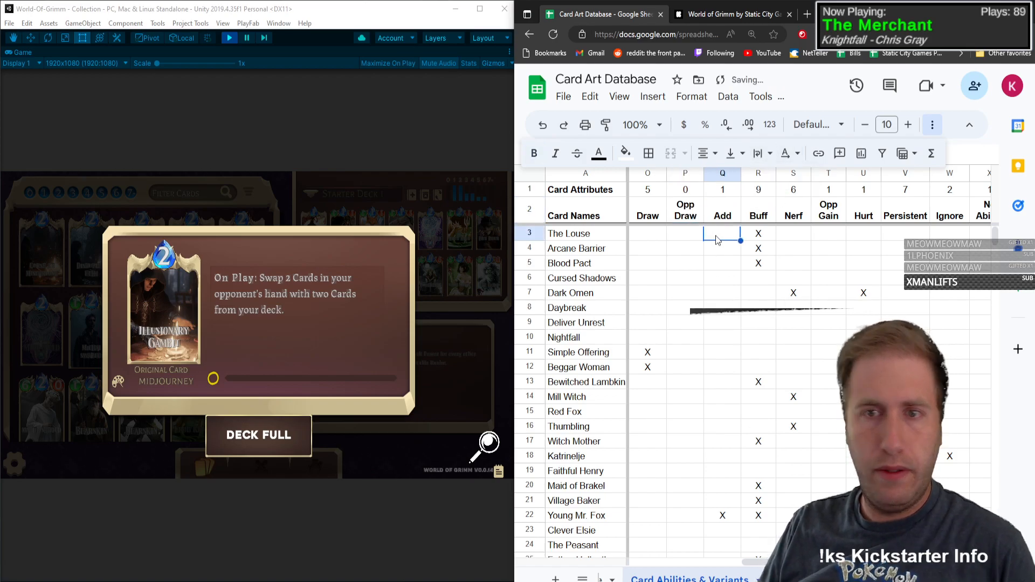
# Step: Mark Illusionary Gambit in row 35 with X under Opp Draw
pyautogui.click(732, 299)
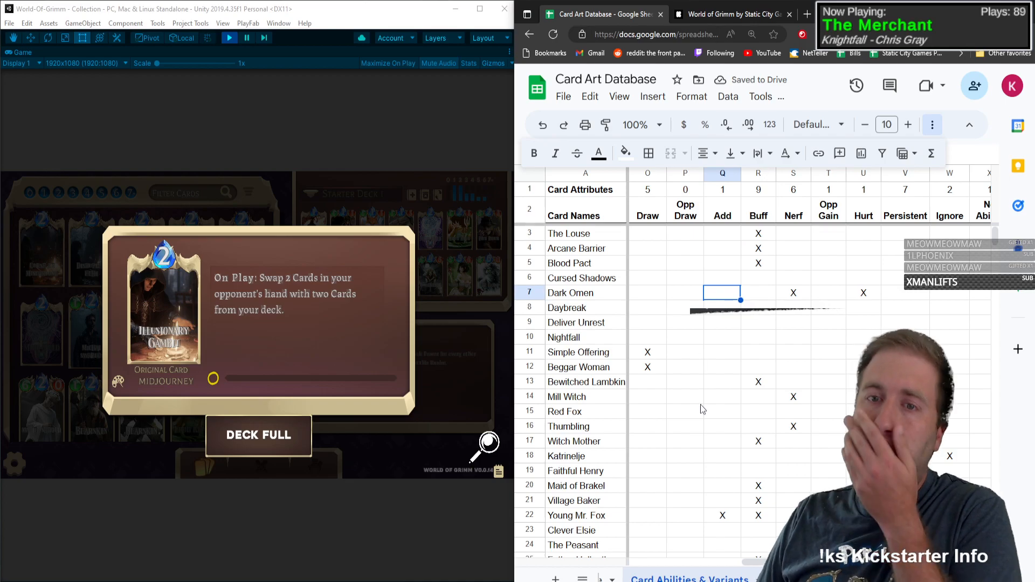
pyautogui.scroll(-5, 715, 504)
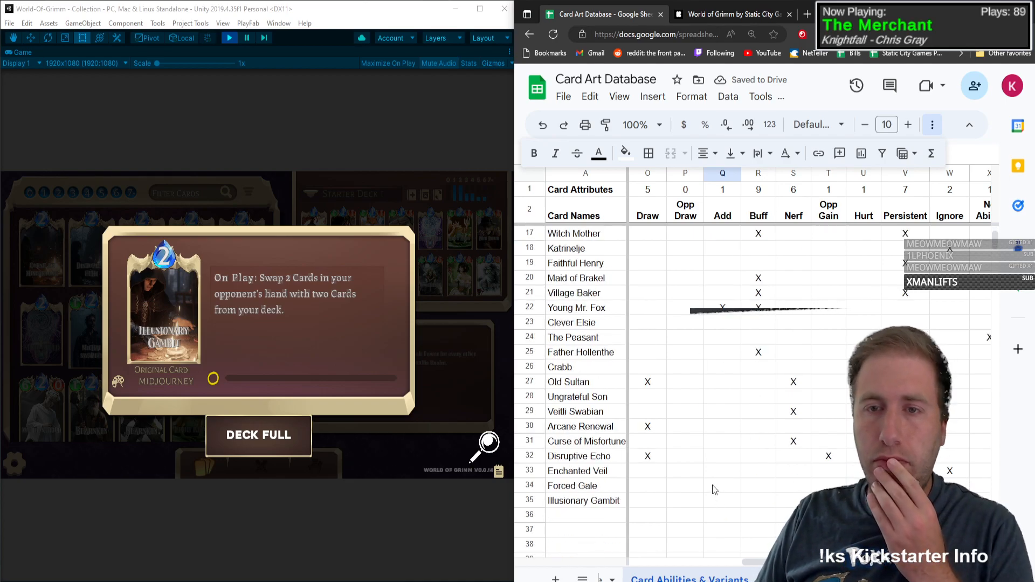
pyautogui.click(680, 473)
pyautogui.click(701, 500)
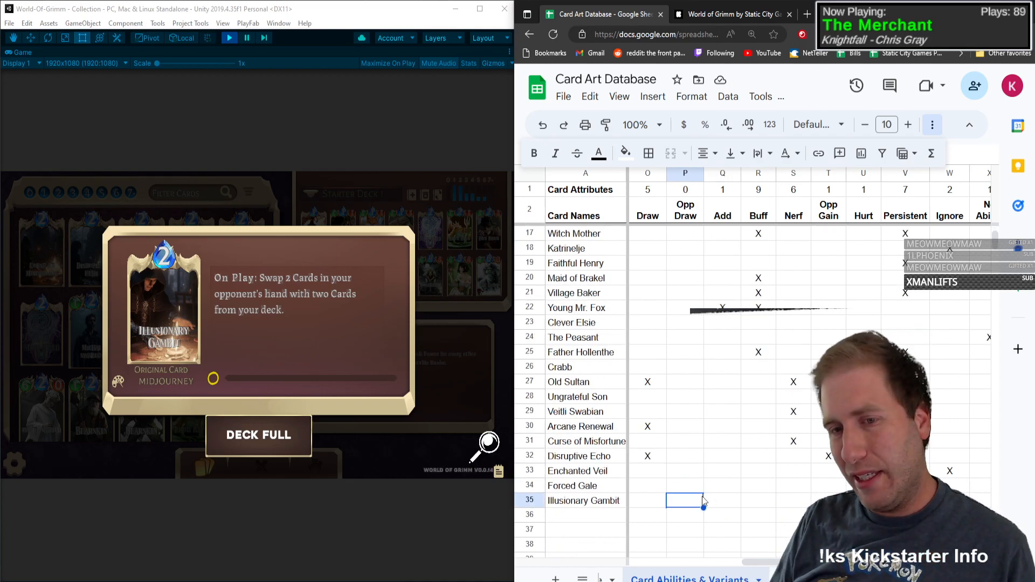
pyautogui.write('X')
pyautogui.press('Tab')
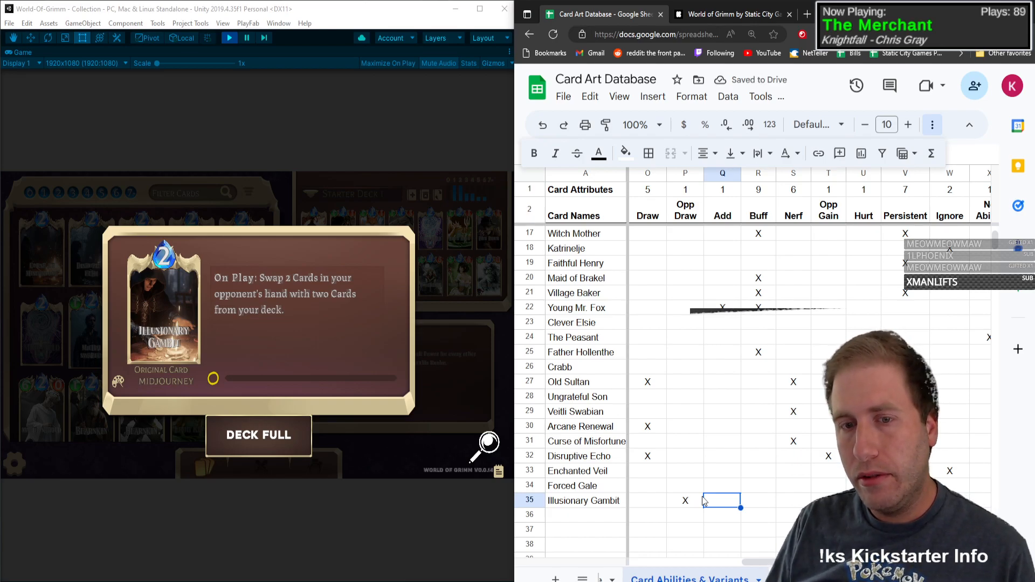
# Step: Close Illusionary Gambit's detail view, preview Curse of Misfortune's ability text in the collection, and select the name cell in row 36
pyautogui.press('Left')
pyautogui.press('Left')
pyautogui.press('Left')
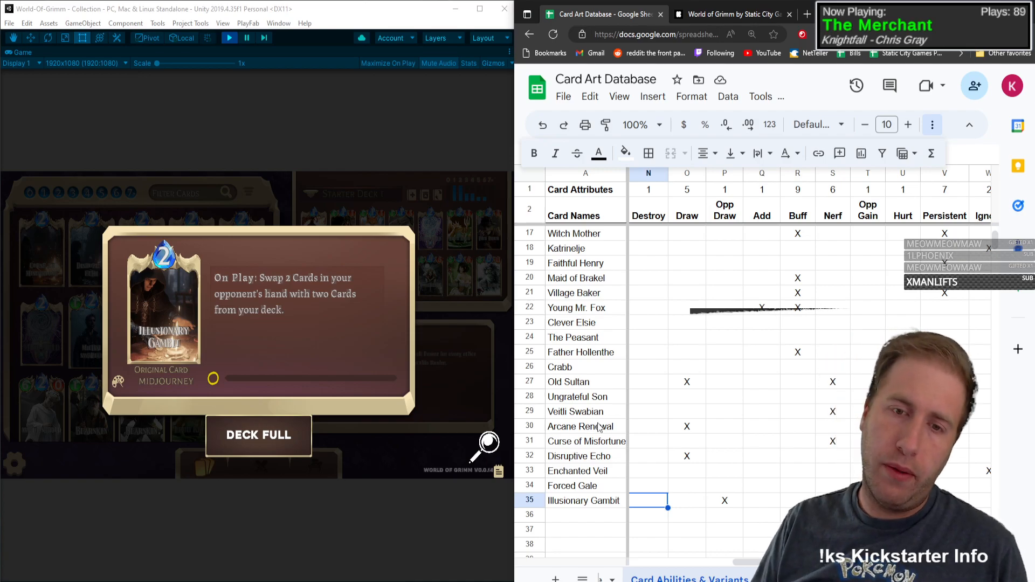
pyautogui.click(600, 445)
pyautogui.click(288, 309)
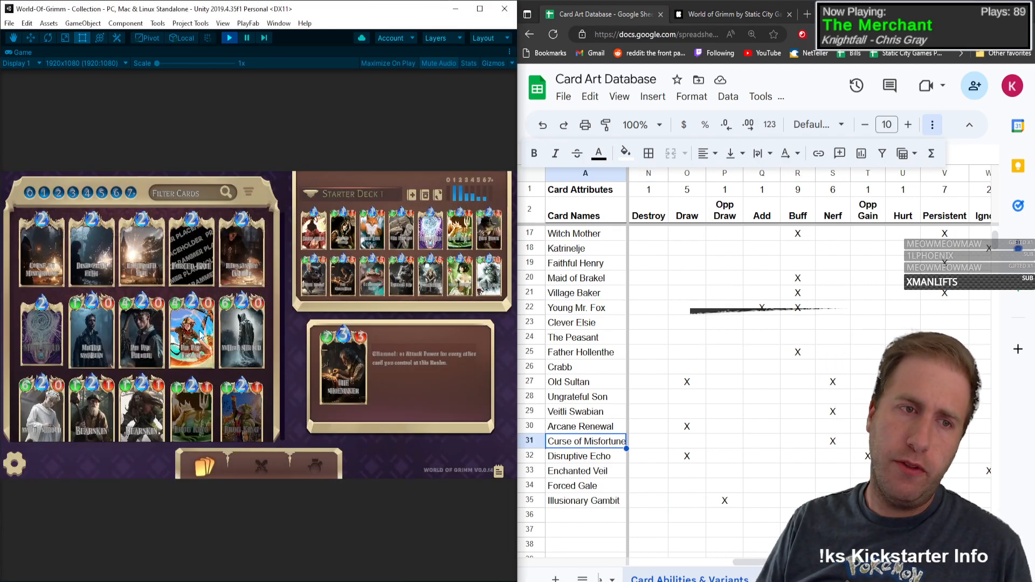
pyautogui.moveTo(28, 259)
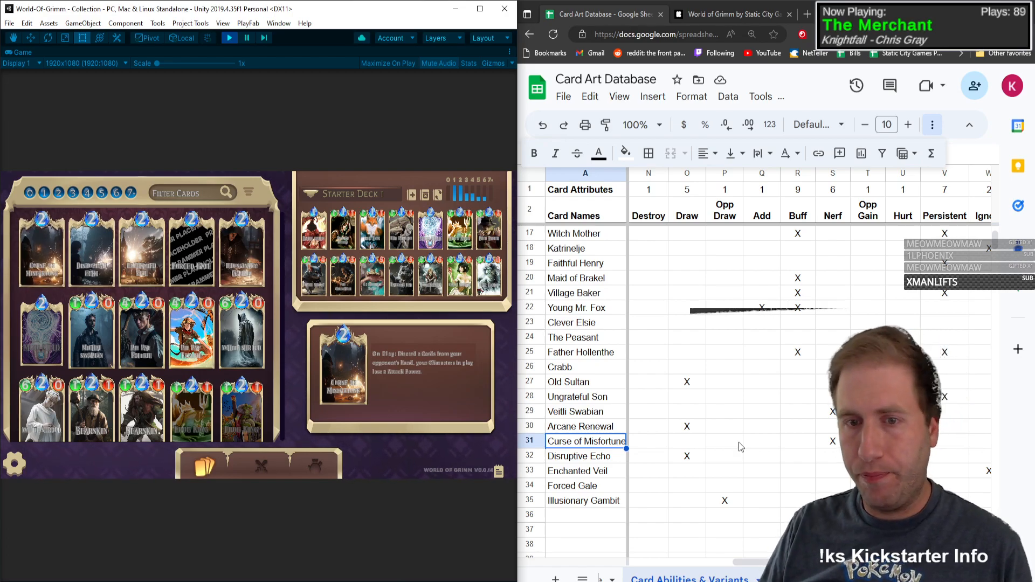
pyautogui.click(595, 516)
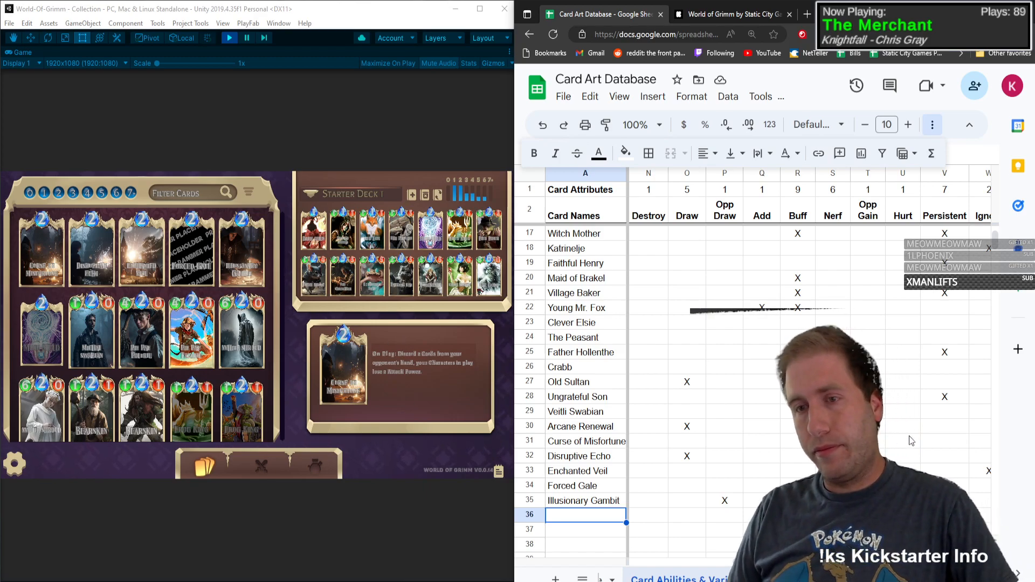
# Step: Review the Opp Gain column against the recorded spell cards and locate Curse of Misfortune's row
pyautogui.click(869, 471)
pyautogui.click(869, 217)
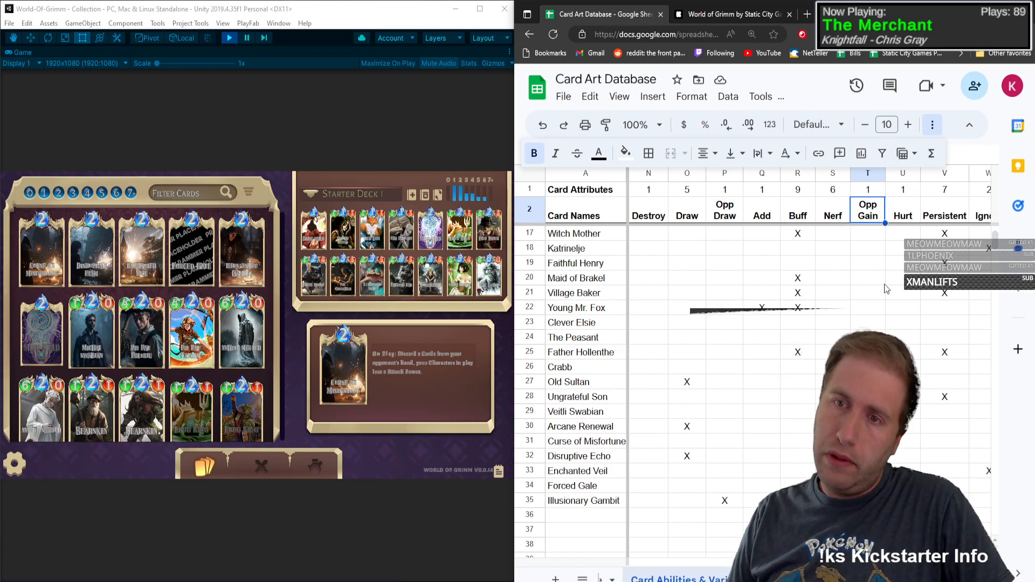
pyautogui.click(868, 486)
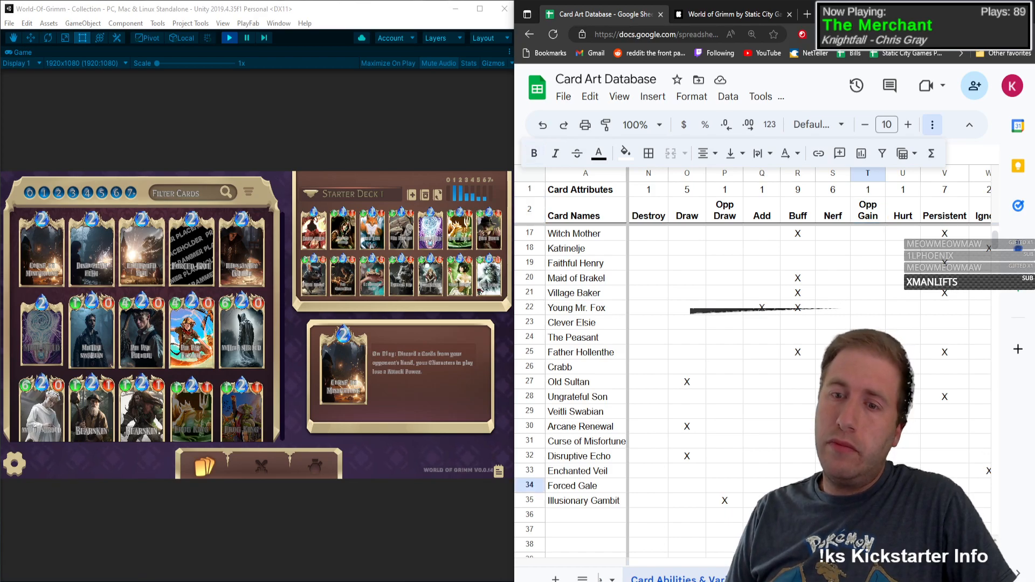
pyautogui.press('Down')
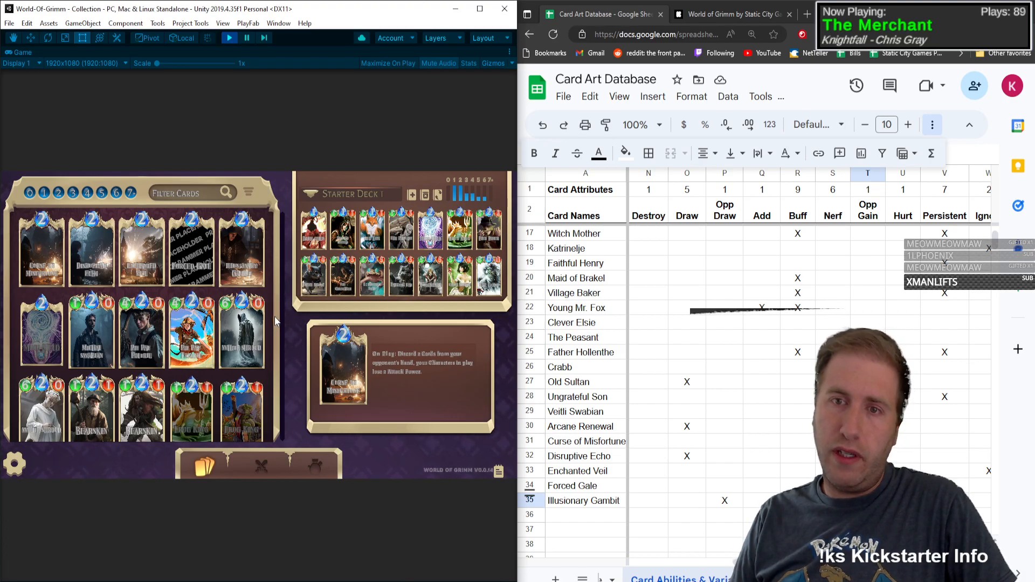
pyautogui.click(868, 219)
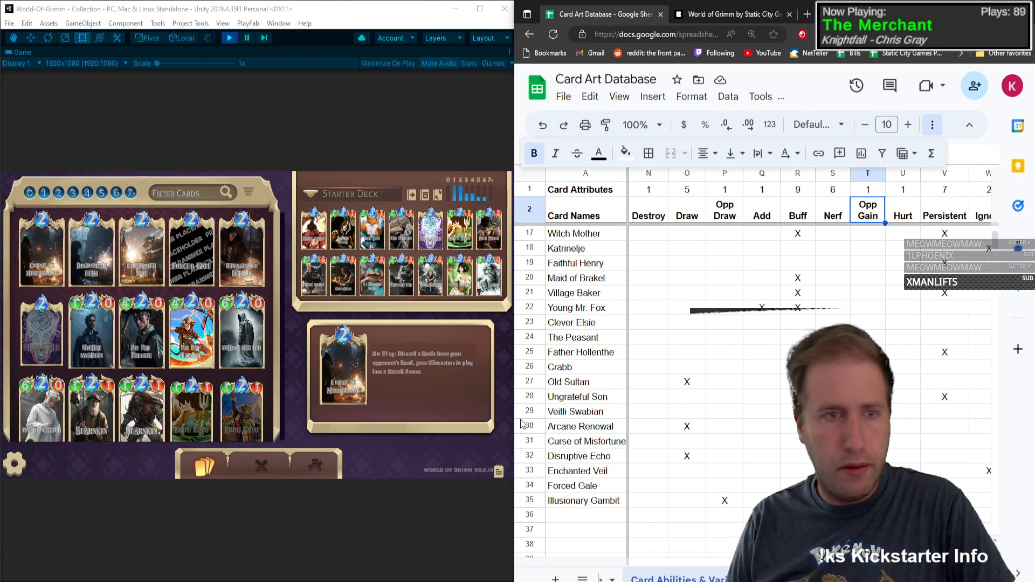
pyautogui.click(587, 427)
pyautogui.click(597, 442)
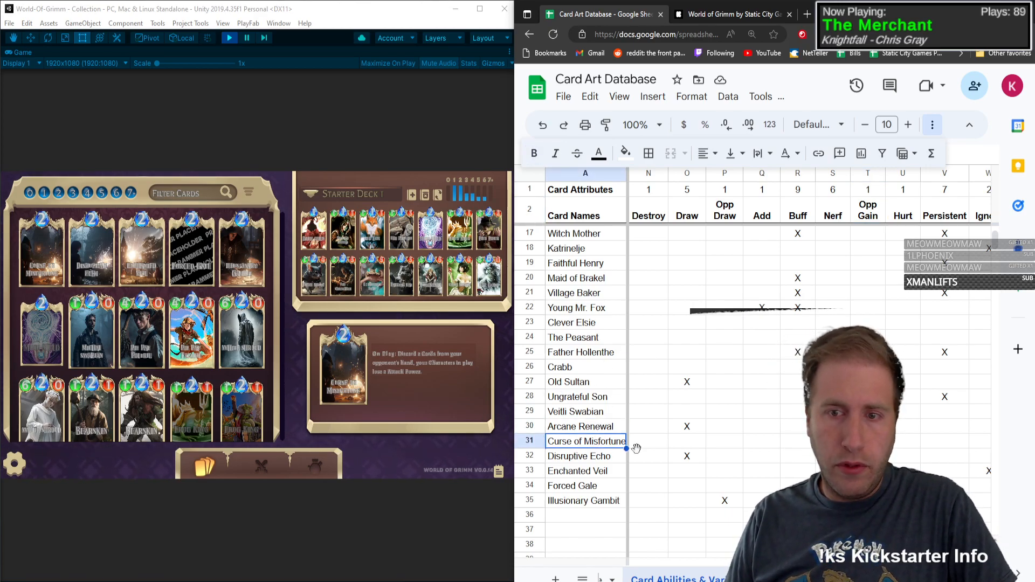
# Step: Check Curse of Misfortune's Opp Gain cell in row 31 and preview Disruptive Echo's ability text in the collection
pyautogui.click(868, 442)
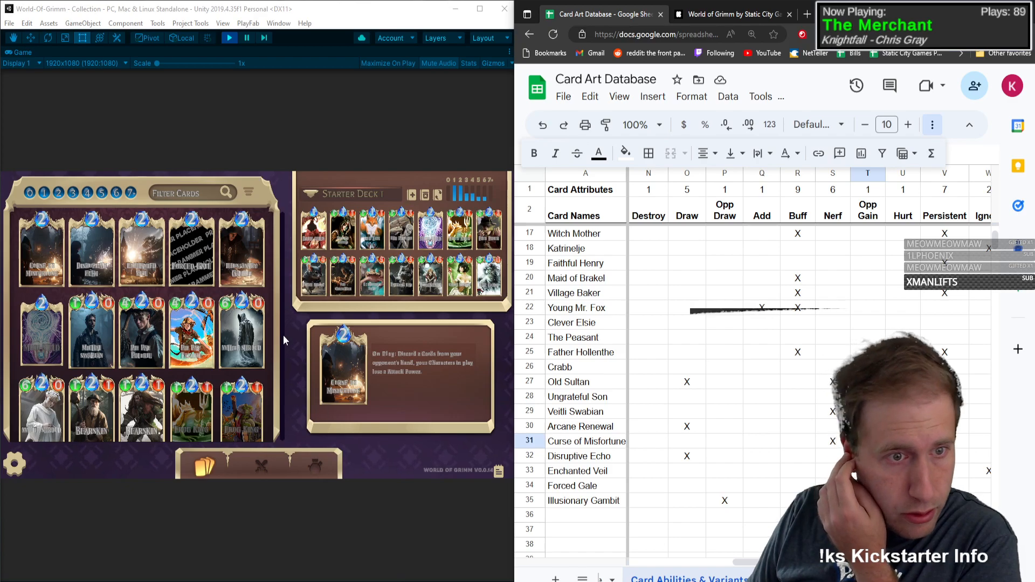
pyautogui.click(274, 274)
pyautogui.moveTo(90, 261)
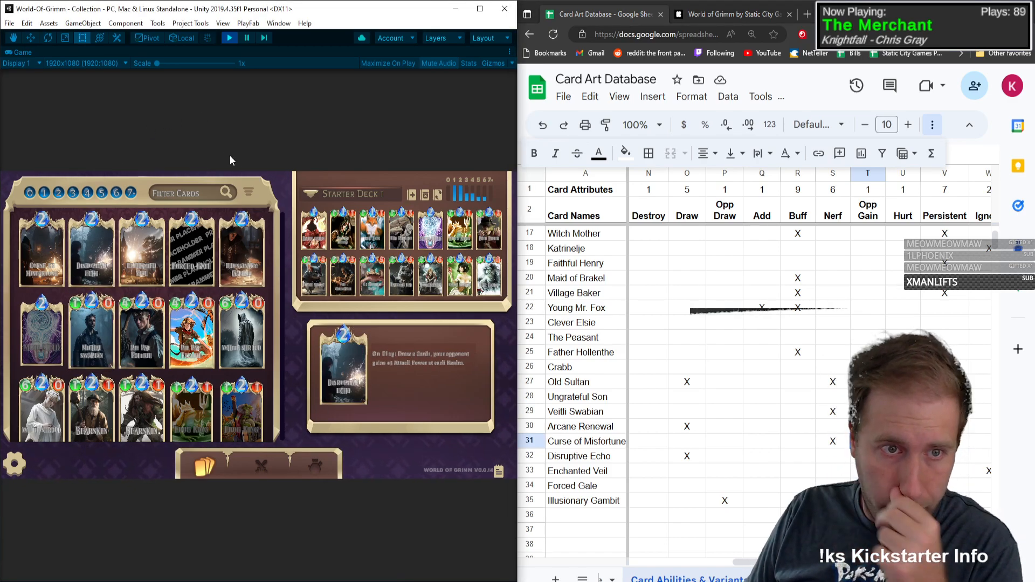
pyautogui.moveTo(251, 254)
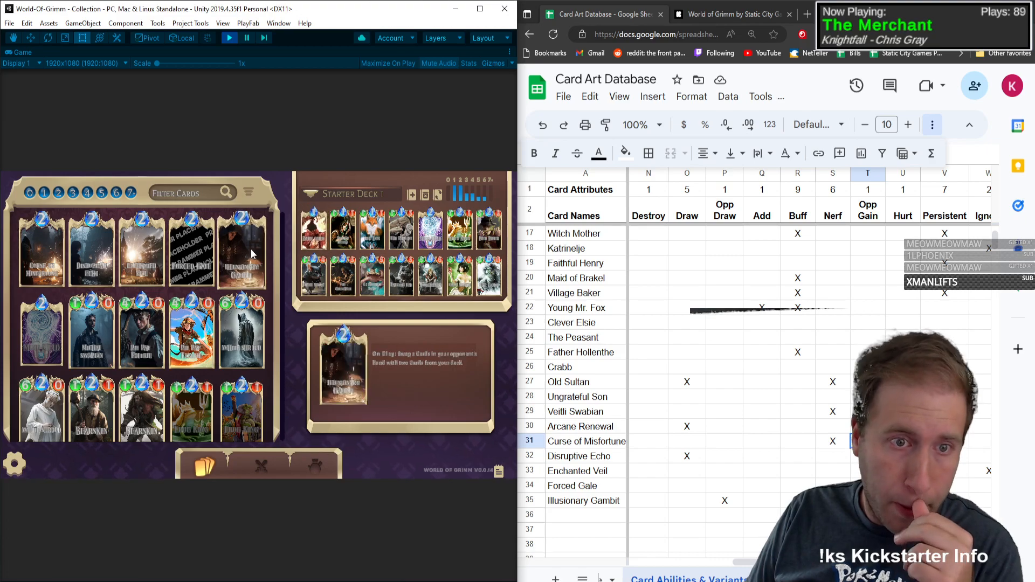
# Step: Open Mind Meld's card details and enter Mind Meld as the card name in row 36
pyautogui.click(49, 340)
pyautogui.click(585, 518)
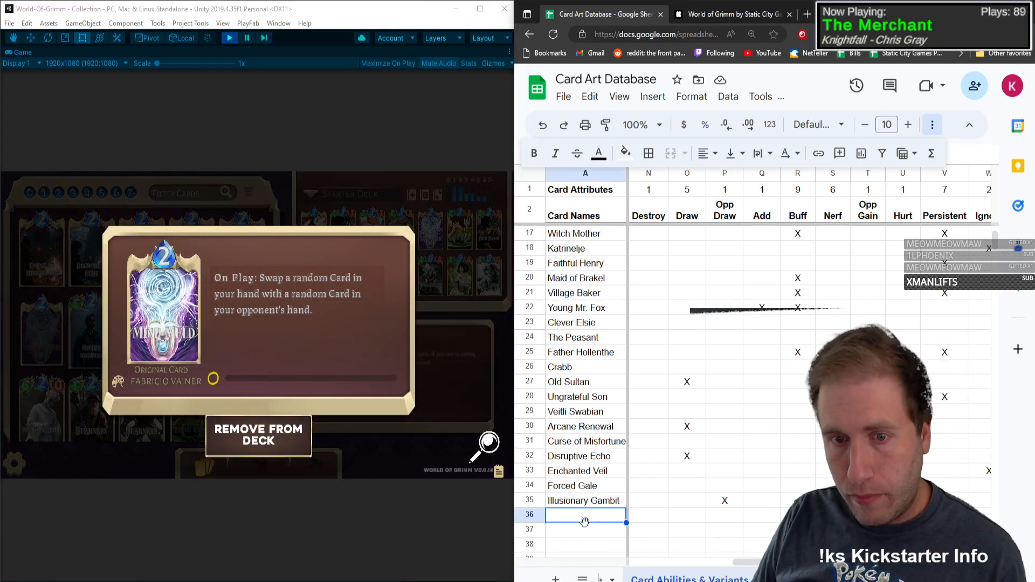
pyautogui.write('Mind Meld')
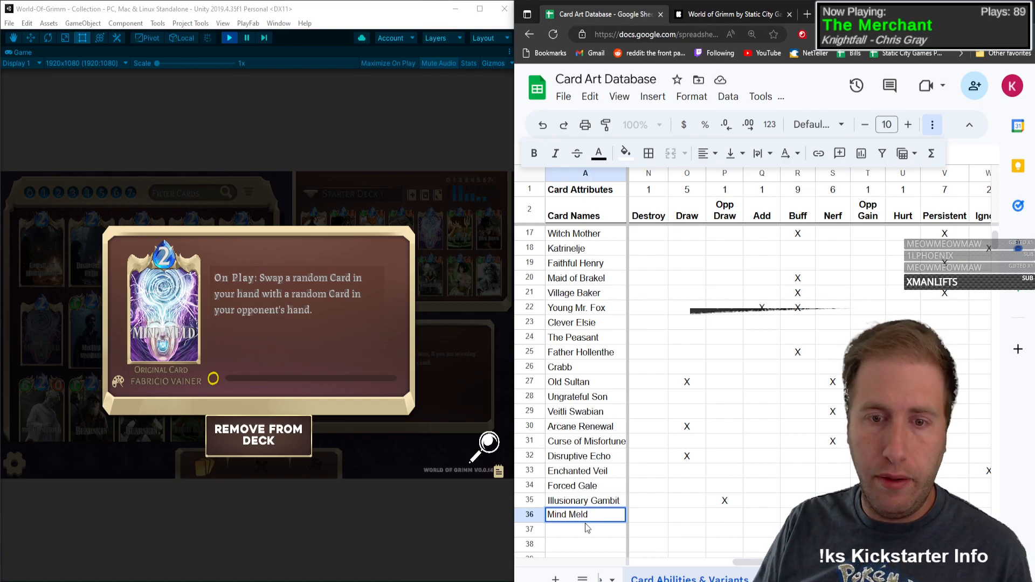
pyautogui.press('Tab')
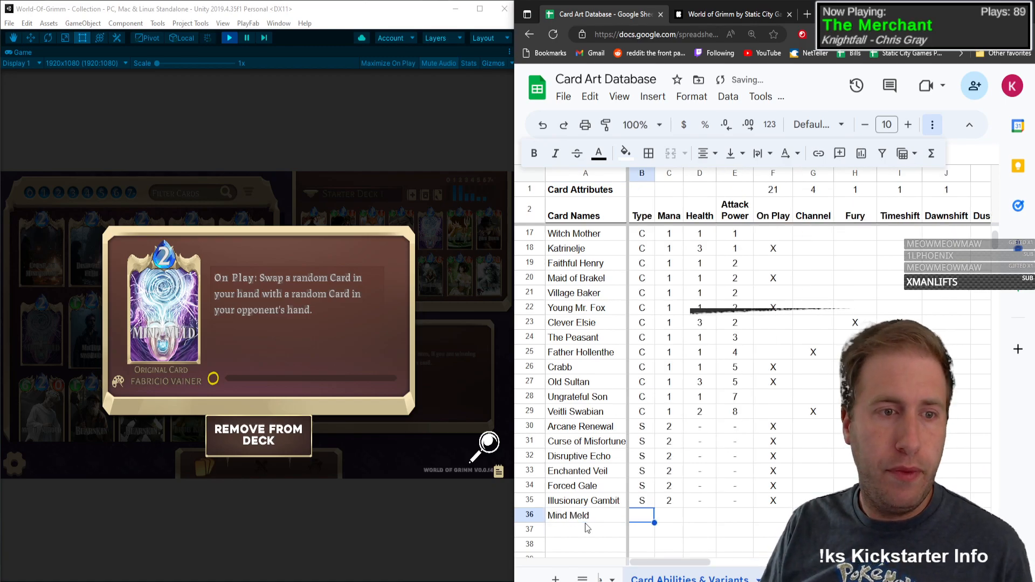
# Step: Record Mind Meld as type S with mana 2, dashes for Health and Attack Power, and X under On Play
pyautogui.write('S')
pyautogui.press('Tab')
pyautogui.write('2')
pyautogui.press('Tab')
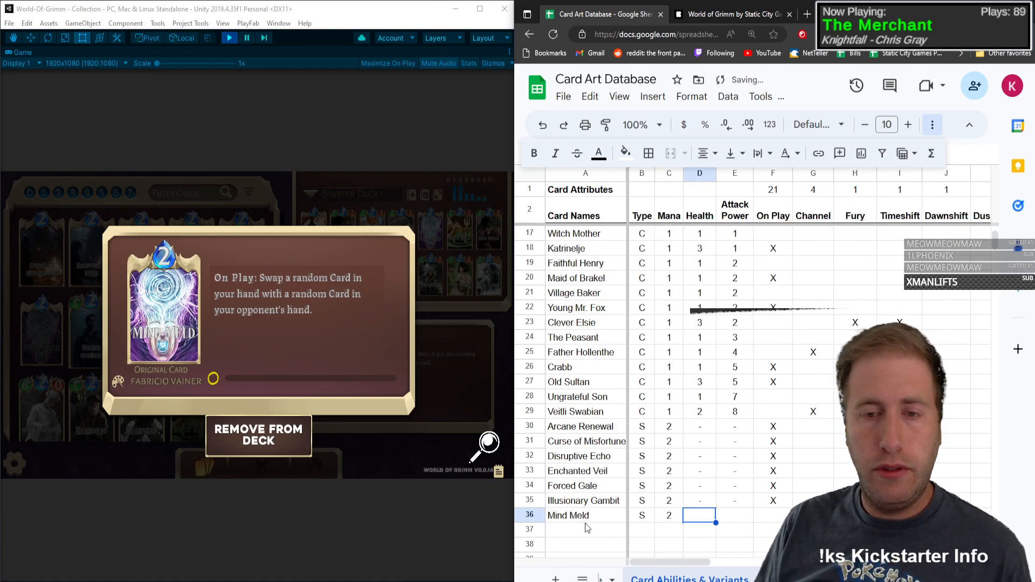
pyautogui.write('-')
pyautogui.press('Tab')
pyautogui.write('-')
pyautogui.press('Tab')
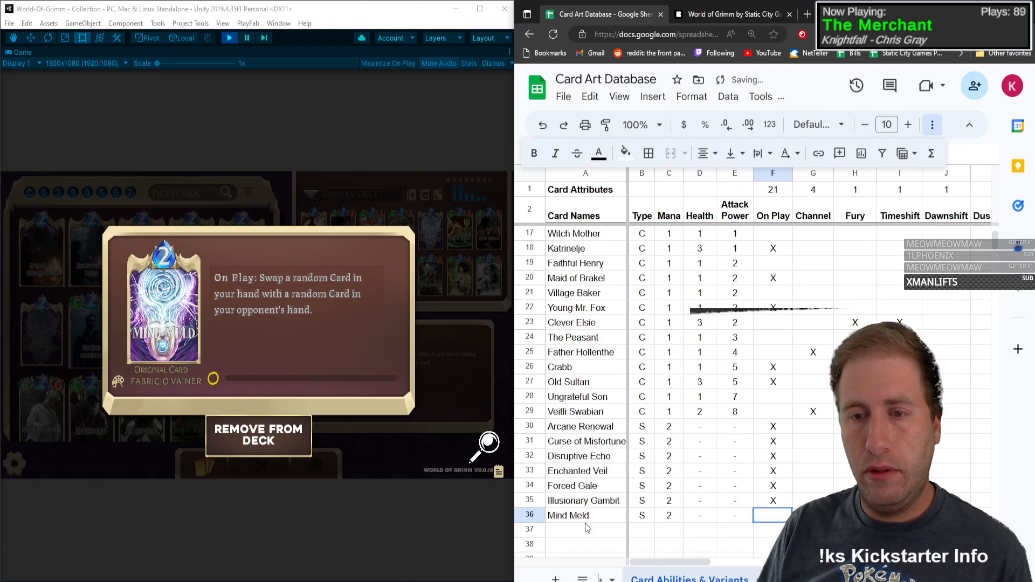
pyautogui.write('X')
# Step: Mark Mind Meld with X under both Draw and Opp Draw in row 36
pyautogui.press('Tab')
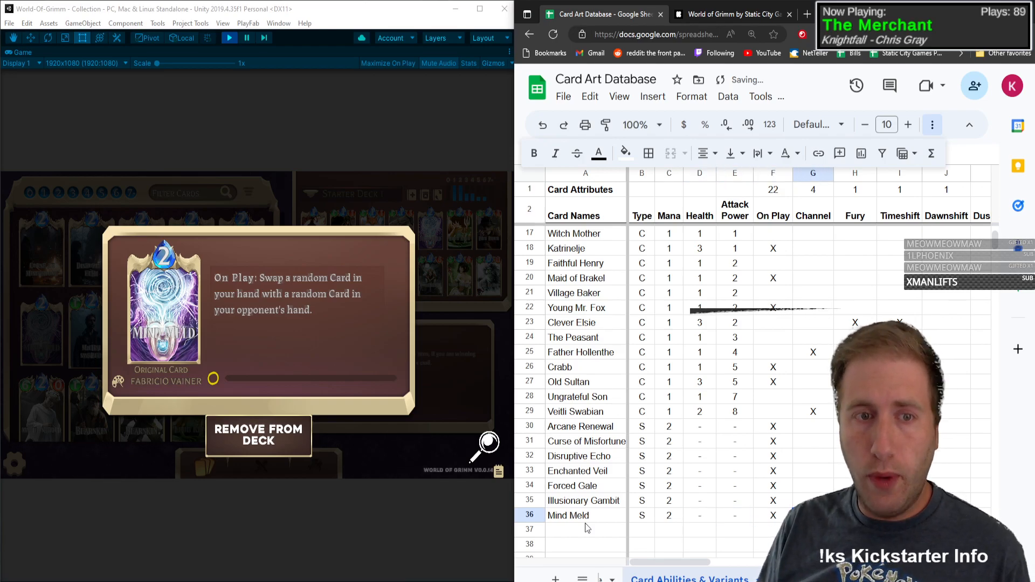
pyautogui.press('Tab')
pyautogui.press('Tab')
pyautogui.press('Tab')
pyautogui.press('Tab')
pyautogui.press('Tab')
pyautogui.press('Tab')
pyautogui.press('Tab')
pyautogui.press('Tab')
pyautogui.press('Tab')
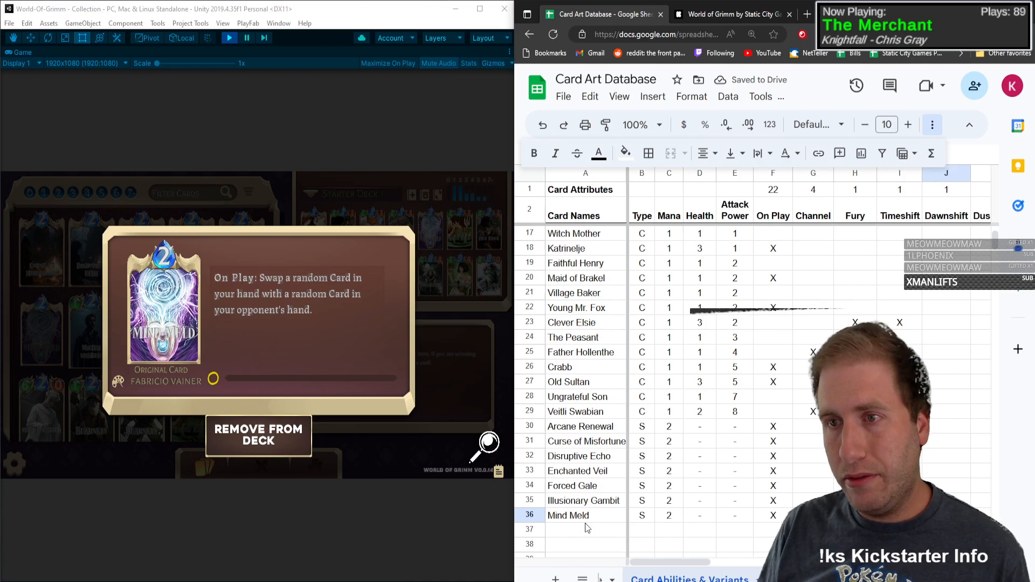
pyautogui.press('Right')
pyautogui.press('Left')
pyautogui.press('Left')
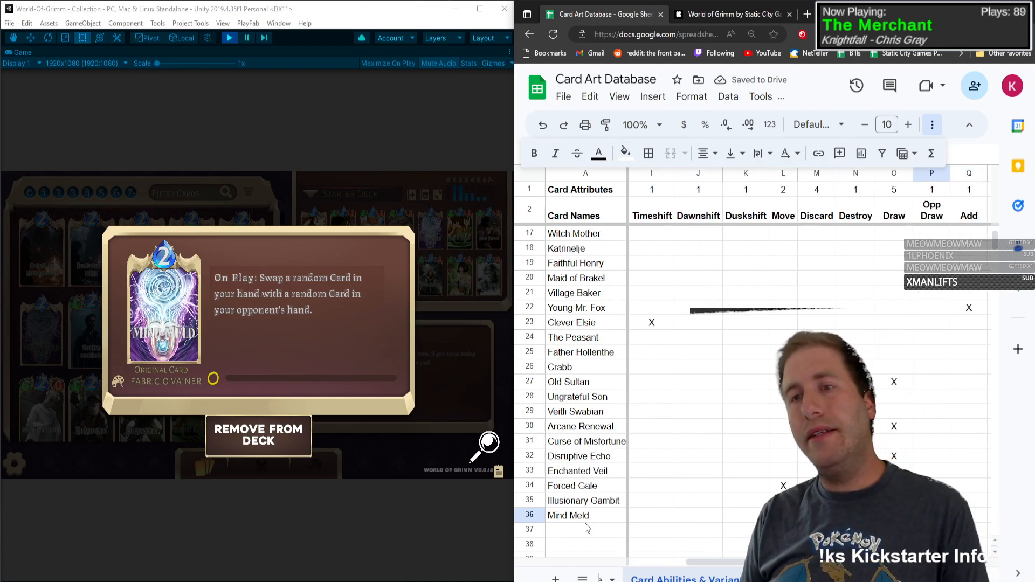
pyautogui.write('X')
pyautogui.press('Right')
pyautogui.write('X')
pyautogui.press('Right')
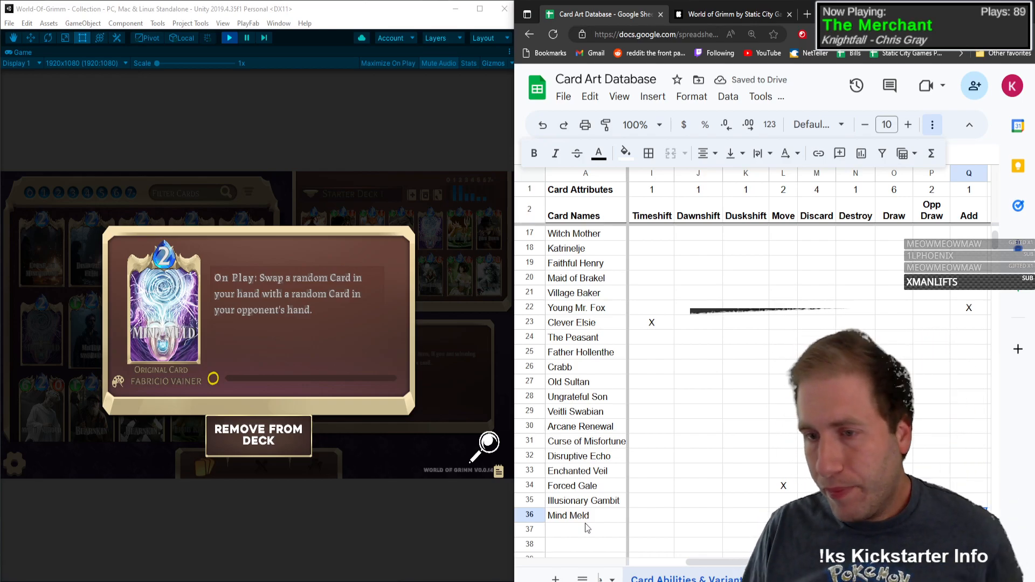
# Step: Mark Mind Meld's Base art variant with X in row 36
pyautogui.press('Right')
pyautogui.press('Right')
pyautogui.press('Right')
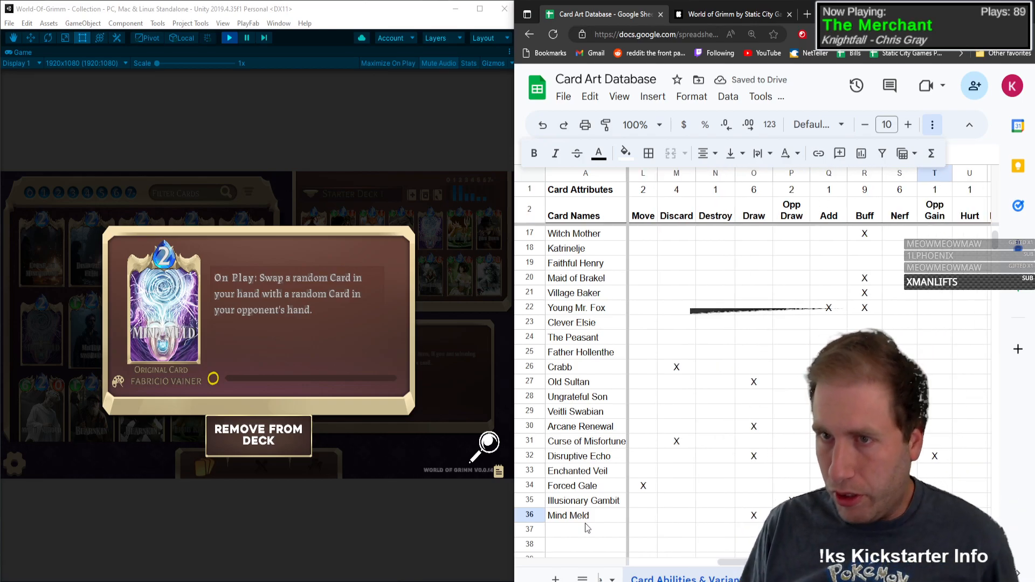
pyautogui.press('Right')
pyautogui.press('Right')
pyautogui.press('Right')
pyautogui.press('Right')
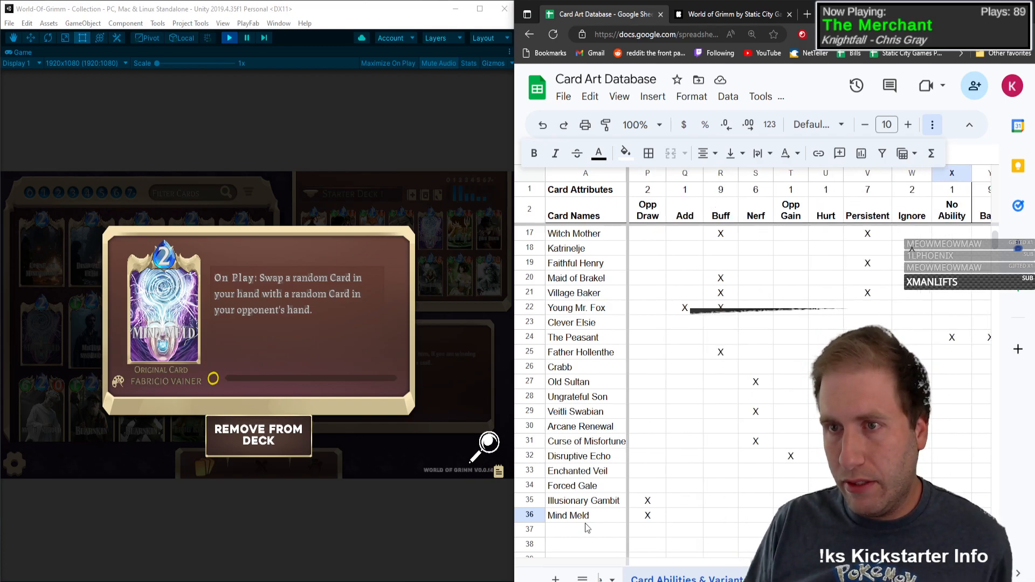
pyautogui.press('Right')
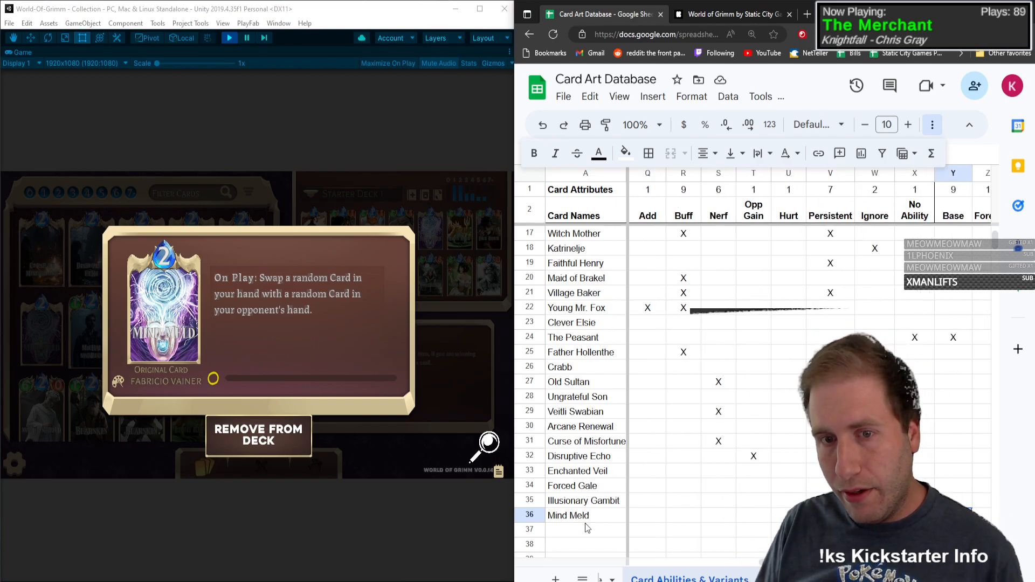
pyautogui.write('X')
pyautogui.press('Left')
pyautogui.press('Right')
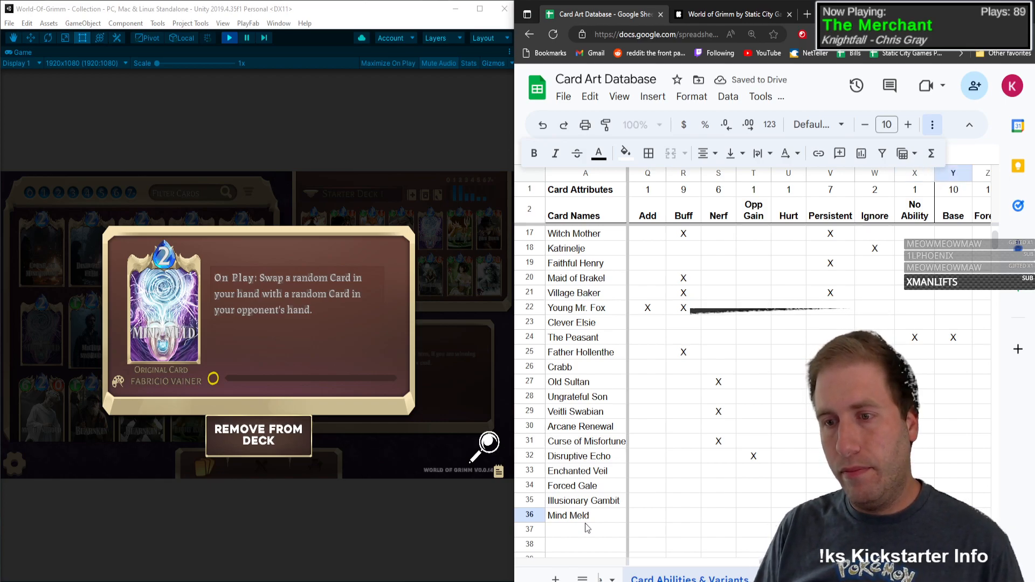
# Step: Look back across Mind Meld's row to its Type cell and close the card's detail view
pyautogui.press('Left')
pyautogui.press('Left')
pyautogui.press('Left')
pyautogui.press('Left')
pyautogui.press('Left')
pyautogui.press('Left')
pyautogui.press('Left')
pyautogui.press('Left')
pyautogui.press('Left')
pyautogui.press('Left')
pyautogui.press('Left')
pyautogui.press('Left')
pyautogui.press('Left')
pyautogui.press('Left')
pyautogui.press('Left')
pyautogui.press('Left')
pyautogui.press('Left')
pyautogui.press('Left')
pyautogui.press('Left')
pyautogui.press('Left')
pyautogui.press('Left')
pyautogui.press('Left')
pyautogui.press('Left')
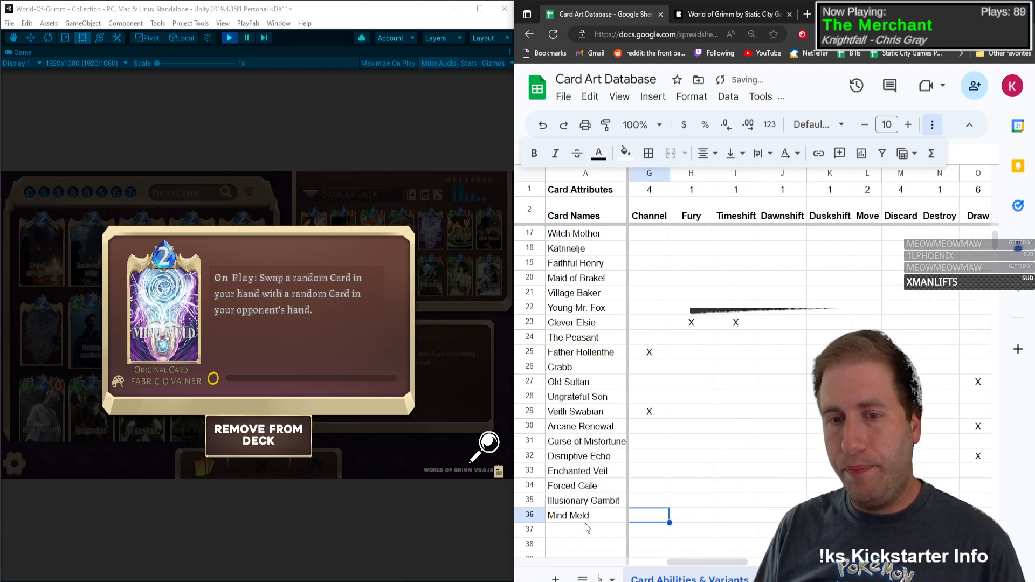
pyautogui.press('Right')
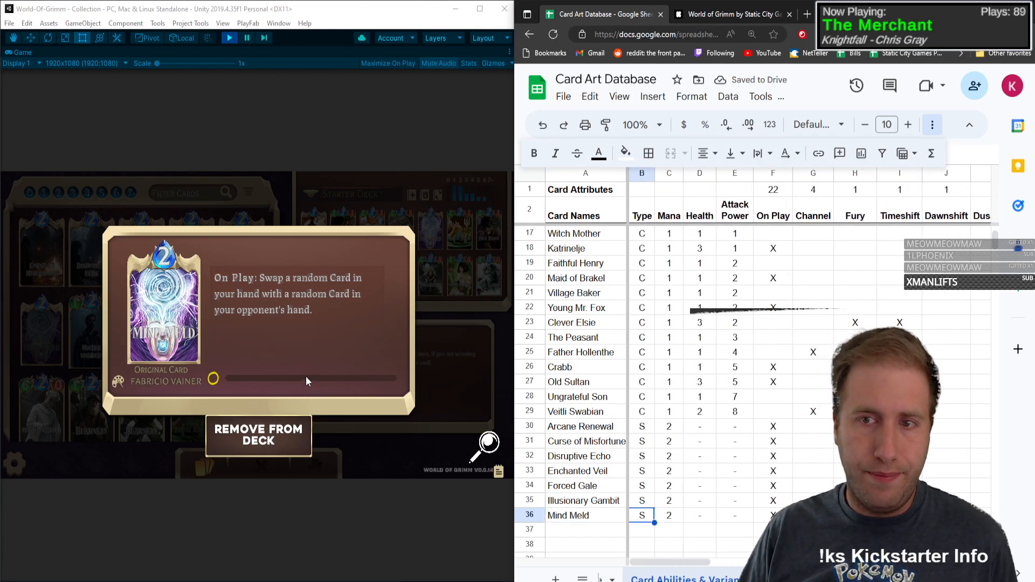
pyautogui.click(189, 333)
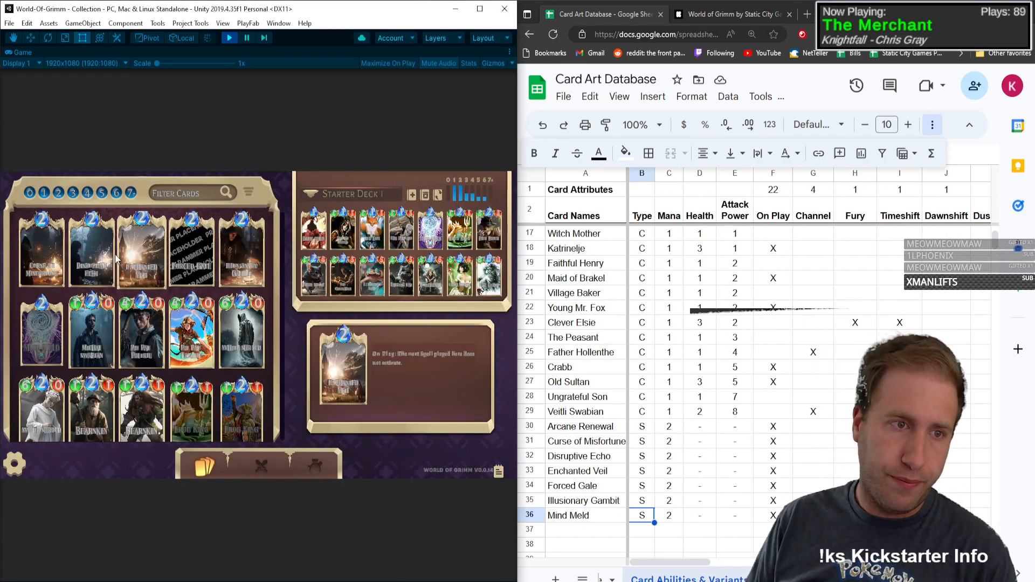
# Step: Open Michal Swabian's card details and enter Michal Swabian as the card name in row 37
pyautogui.click(88, 335)
pyautogui.click(613, 531)
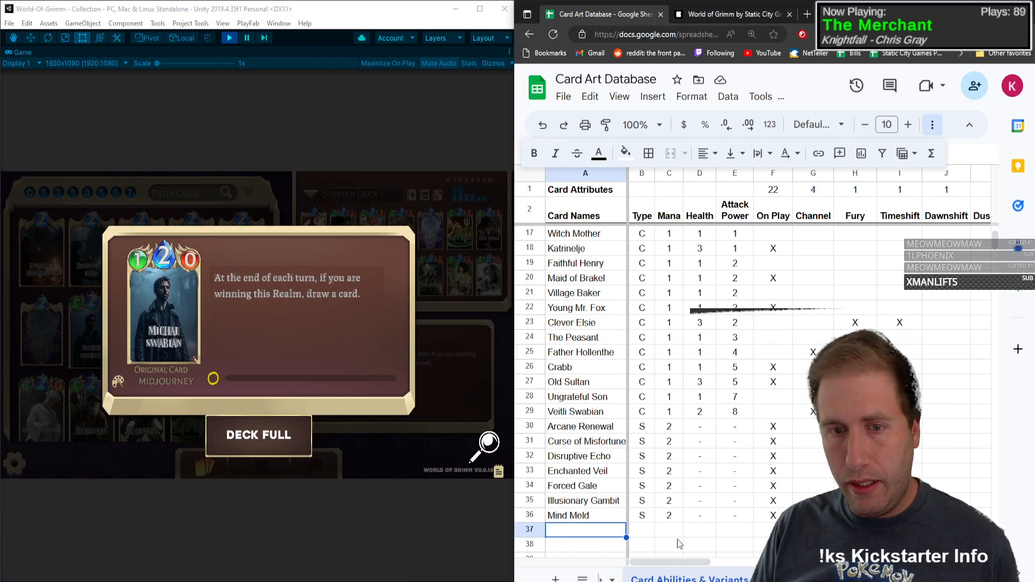
pyautogui.write('Michal Swabian')
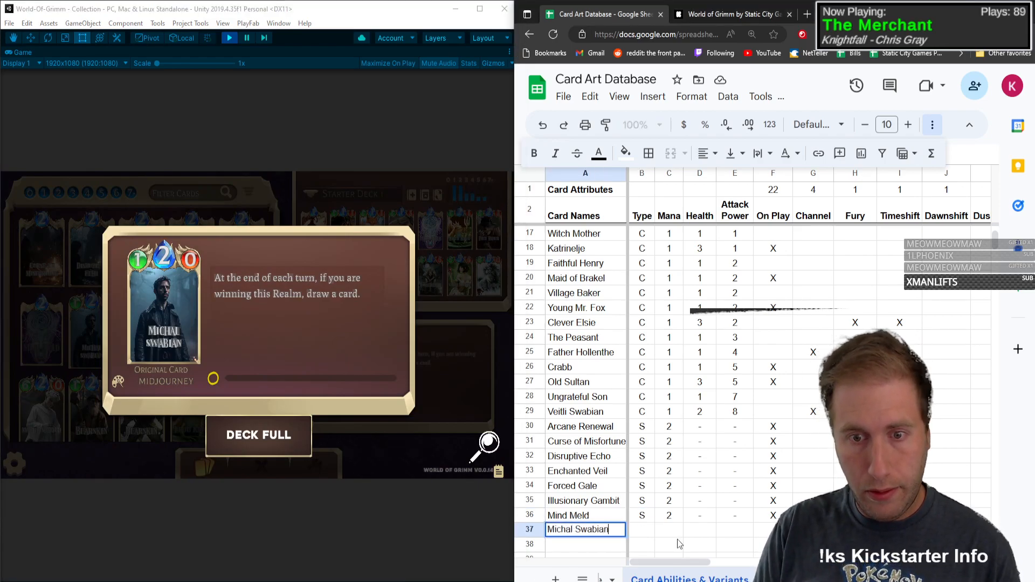
pyautogui.press('Tab')
# Step: Record Michal Swabian as type C with mana 2, health 1 and attack power 0
pyautogui.write('C')
pyautogui.press('Tab')
pyautogui.write('2')
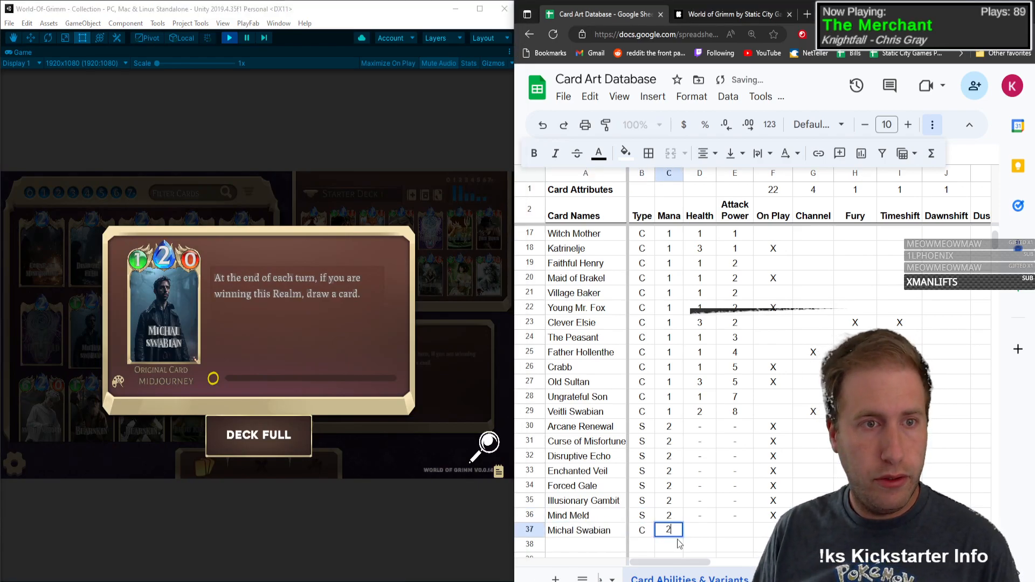
pyautogui.press('Tab')
pyautogui.write('1')
pyautogui.press('Tab')
pyautogui.write('0')
pyautogui.press('Tab')
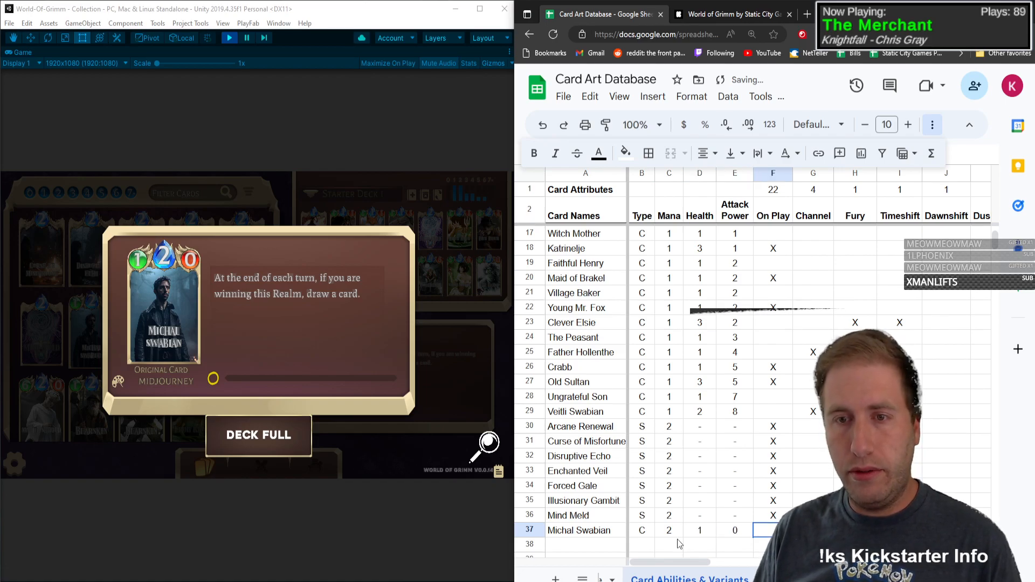
# Step: Mark Michal Swabian with X under Draw in row 37
pyautogui.press('Tab')
pyautogui.press('Tab')
pyautogui.press('Tab')
pyautogui.press('Tab')
pyautogui.press('Tab')
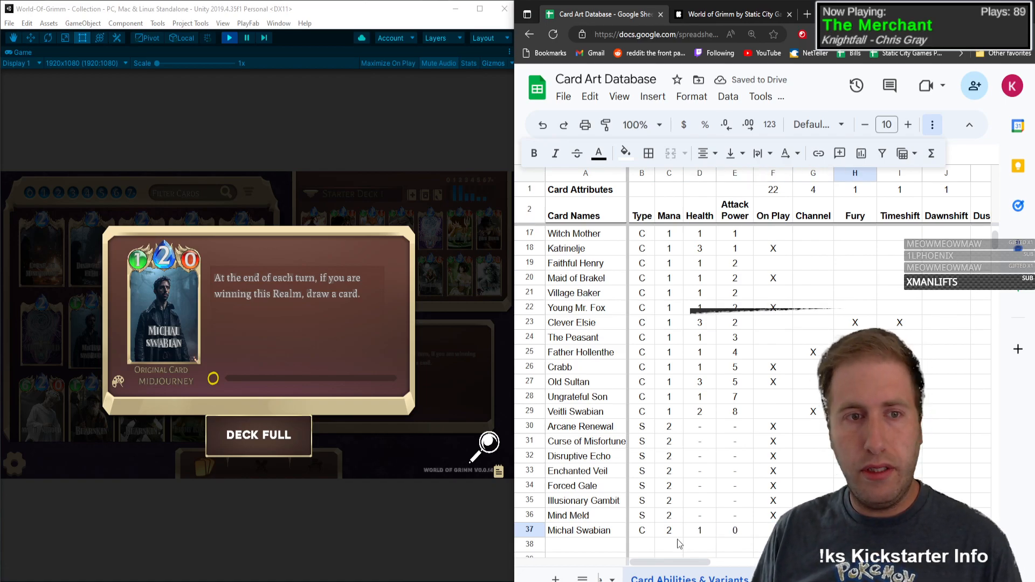
pyautogui.press('Tab')
pyautogui.press('Tab')
pyautogui.press('Tab')
pyautogui.press('Tab')
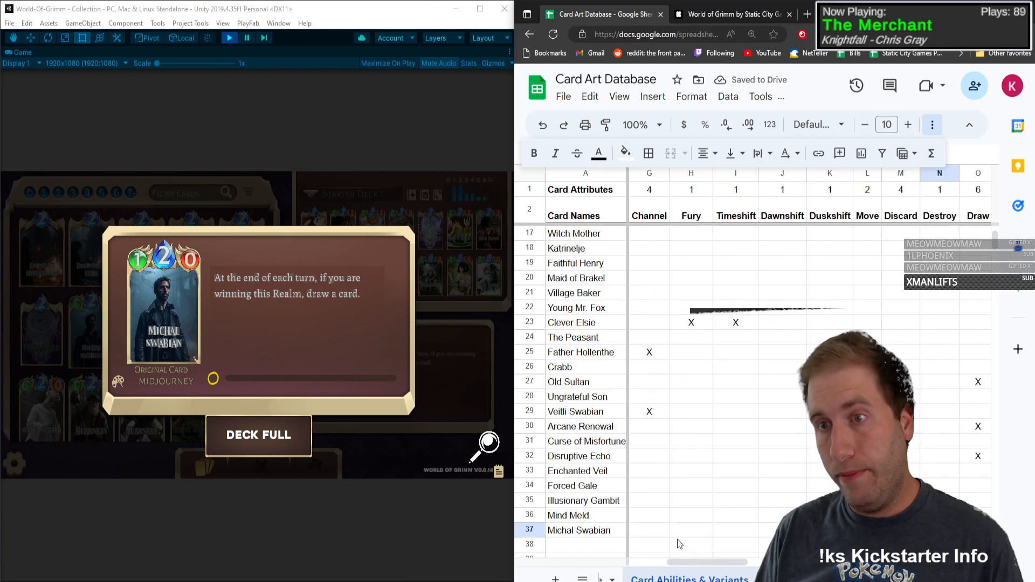
pyautogui.write('X')
pyautogui.press('Tab')
pyautogui.press('Tab')
pyautogui.press('Tab')
pyautogui.press('Tab')
pyautogui.press('Tab')
pyautogui.press('Tab')
pyautogui.press('Tab')
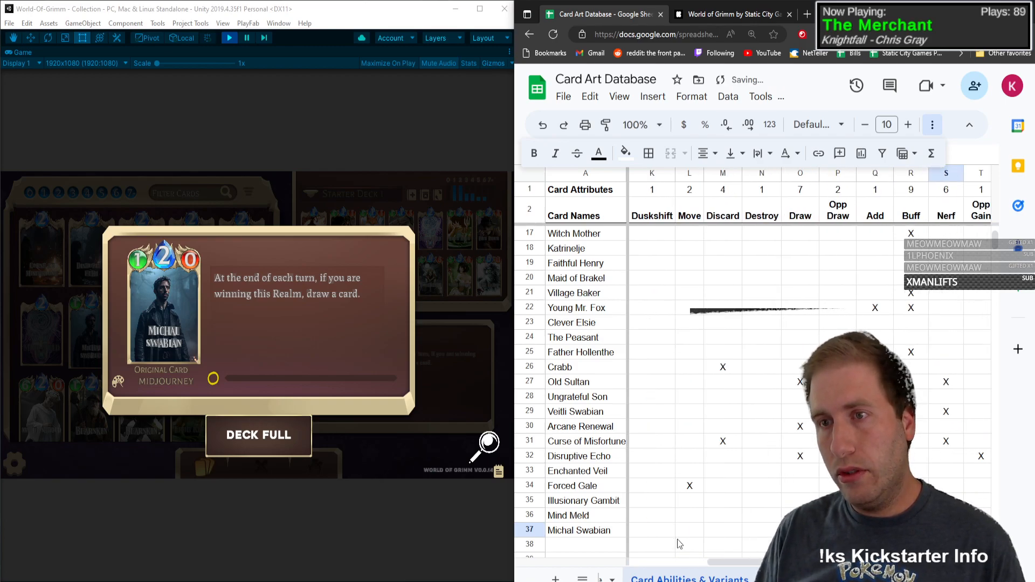
pyautogui.write('X')
pyautogui.press('Tab')
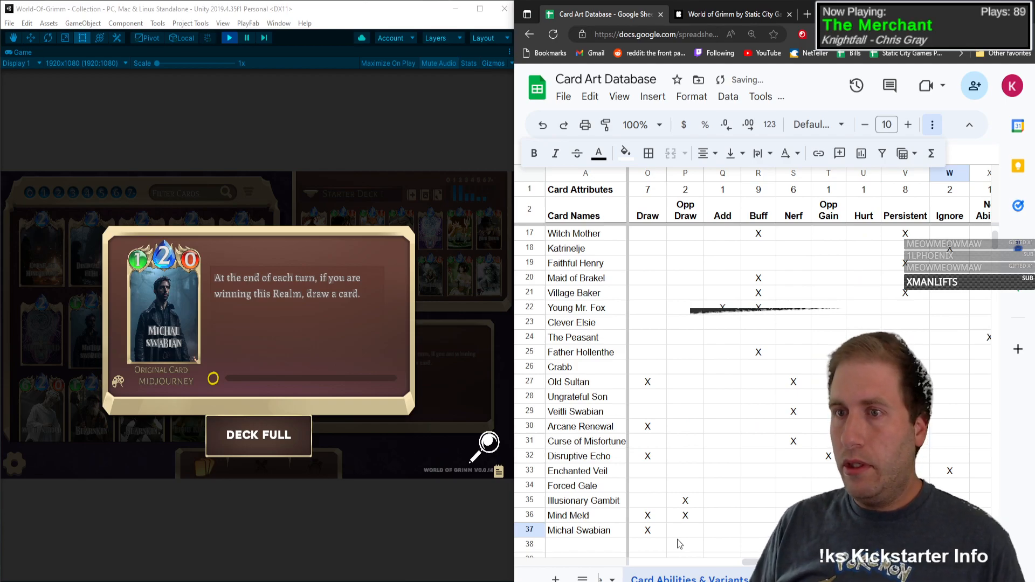
# Step: Open Pif-Paf-Poltrie's card details and add the card in row 38 as type C, mana 2, health 4, attack power 0
pyautogui.click(108, 351)
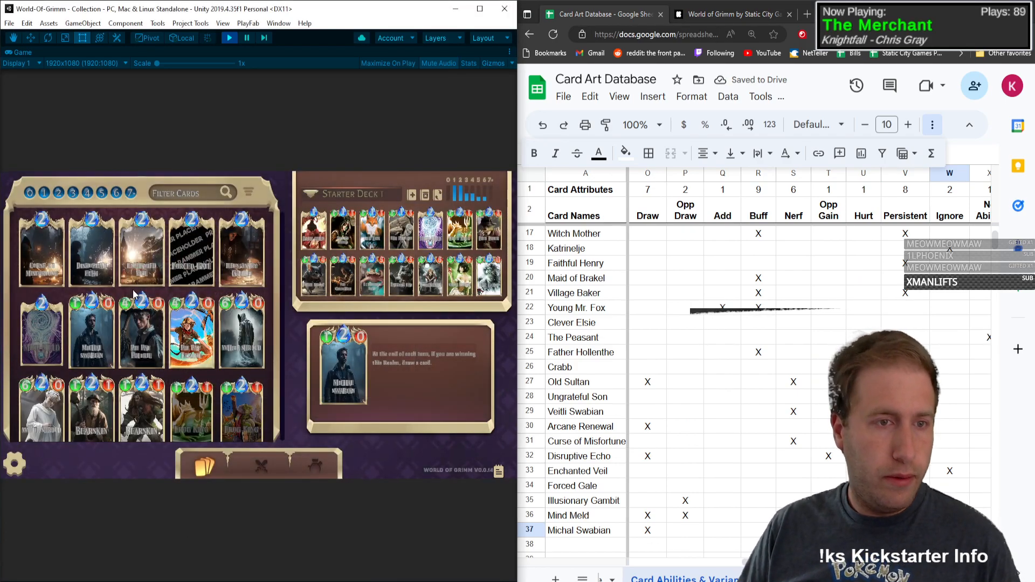
pyautogui.moveTo(156, 356)
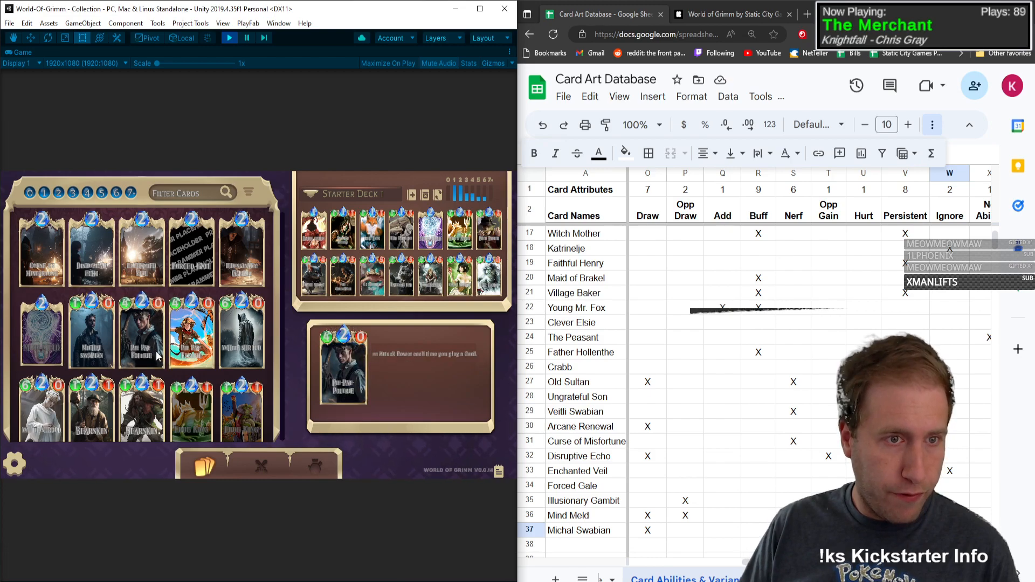
pyautogui.click(123, 315)
pyautogui.click(580, 532)
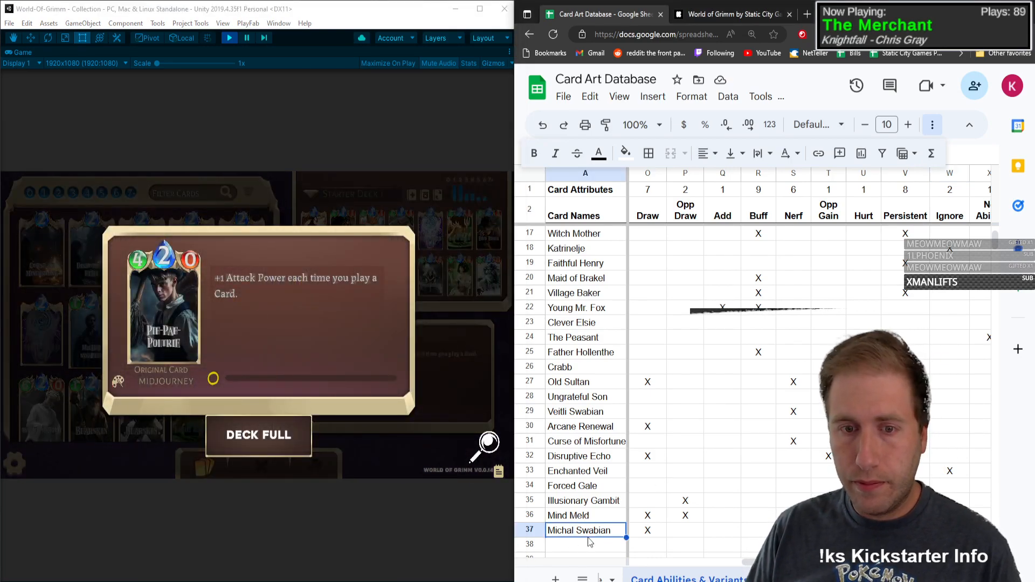
pyautogui.click(593, 544)
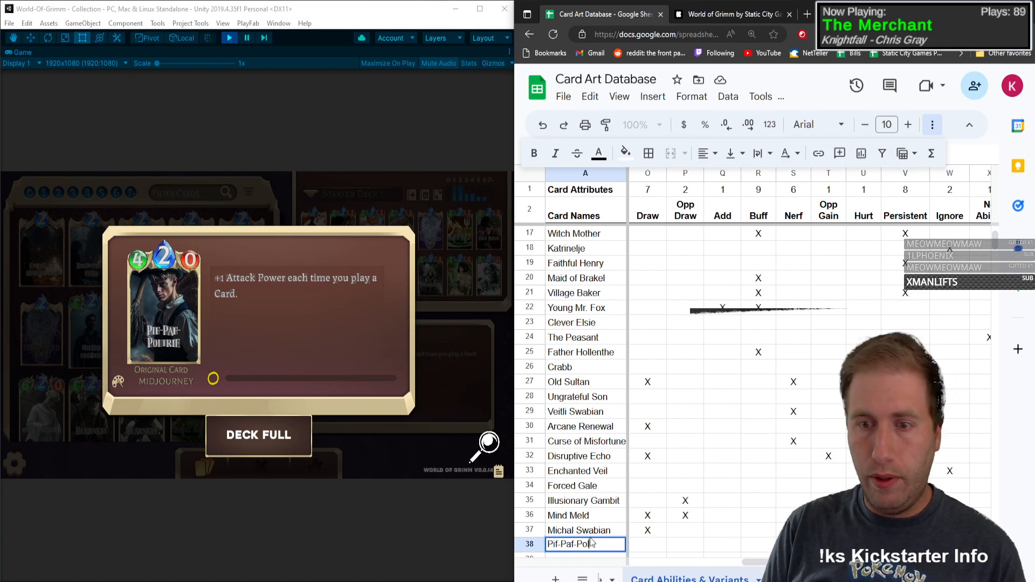
pyautogui.press('Tab')
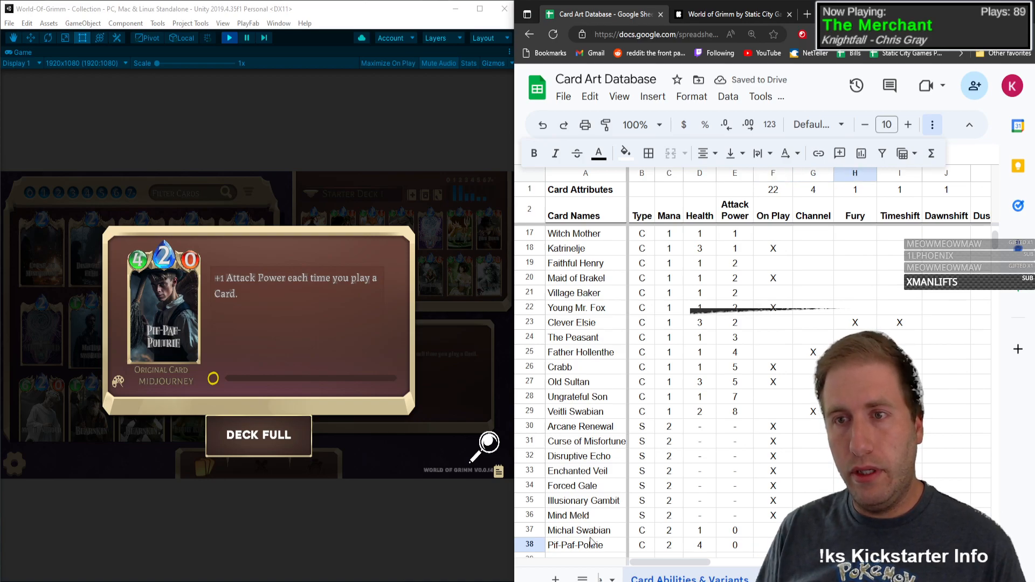
# Step: Mark Pif-Paf-Poltrie with X under Buff and Persistent in row 38
pyautogui.press('Tab')
pyautogui.press('Tab')
pyautogui.press('Tab')
pyautogui.press('Tab')
pyautogui.press('Tab')
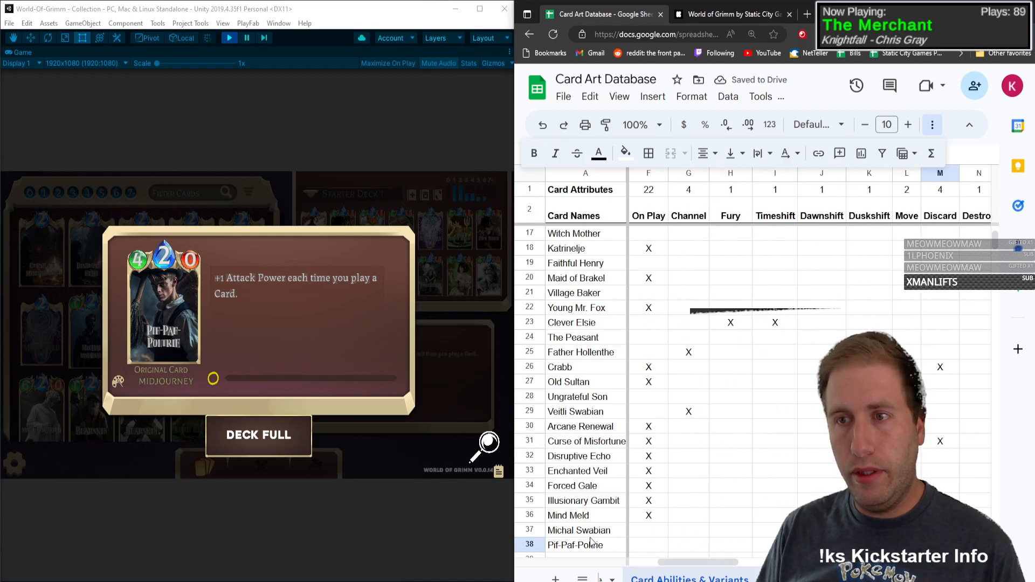
pyautogui.press('Tab')
pyautogui.press('Tab')
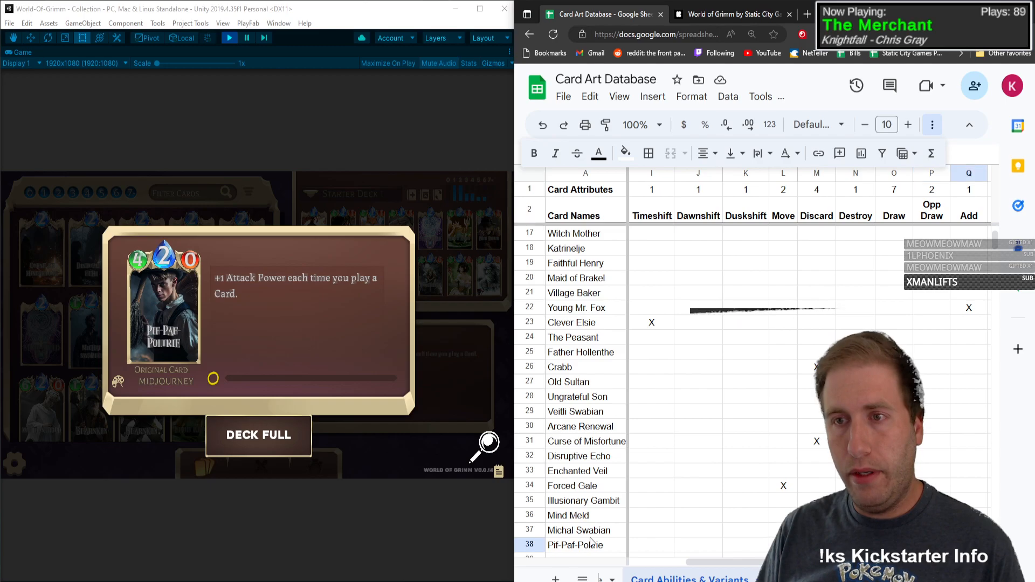
pyautogui.press('Tab')
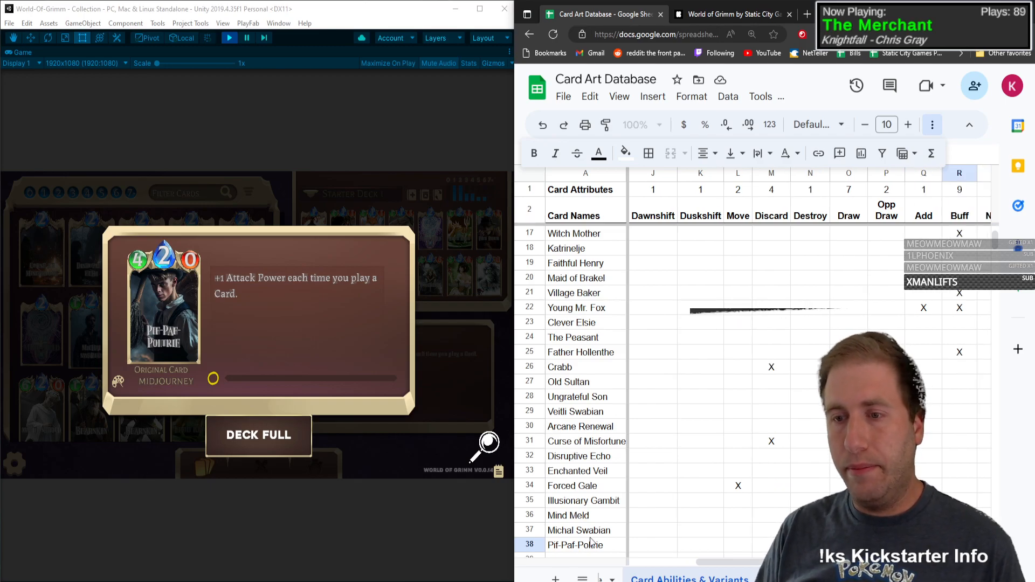
pyautogui.press('Tab')
pyautogui.press('Tab')
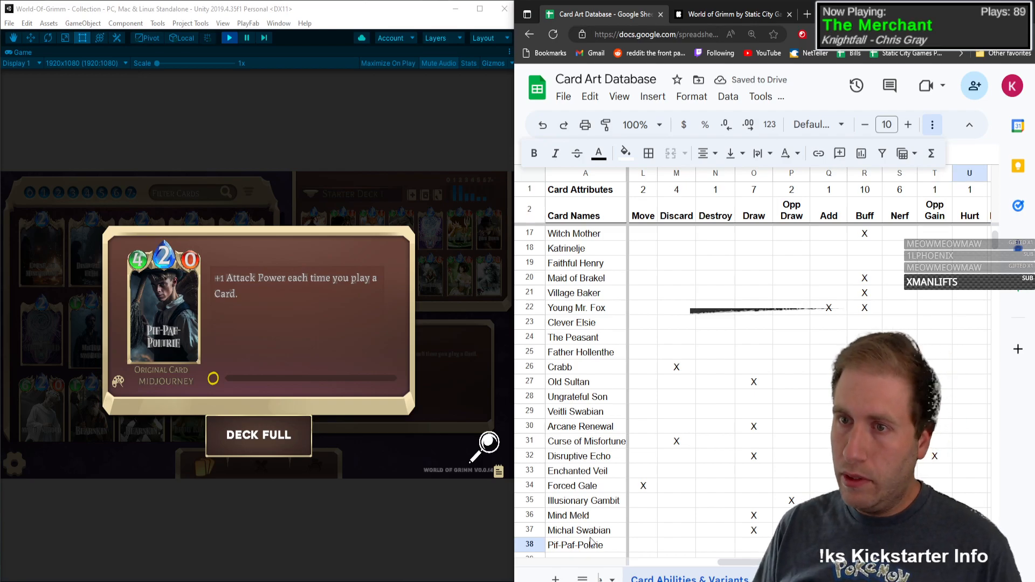
pyautogui.press('Tab')
pyautogui.write('X')
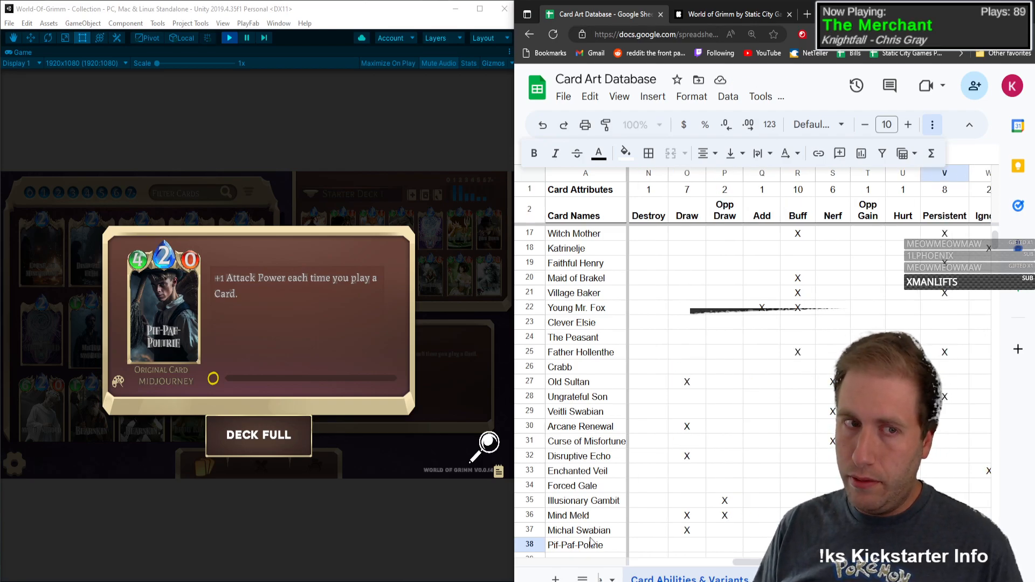
# Step: Open the details of Pif-Paf-Poltrie's Steampunk variant and view its enlarged artwork
pyautogui.click(197, 397)
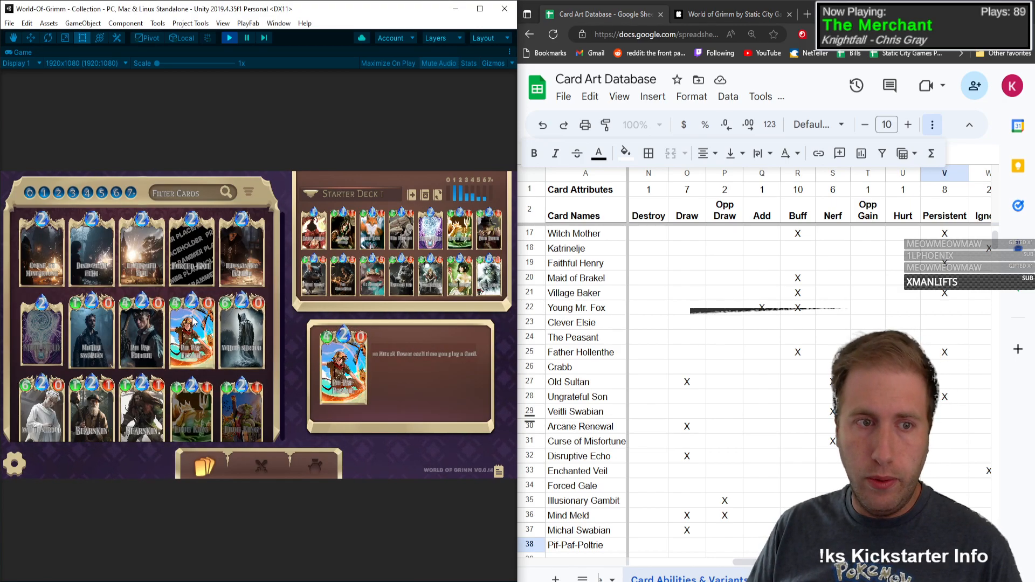
pyautogui.click(208, 361)
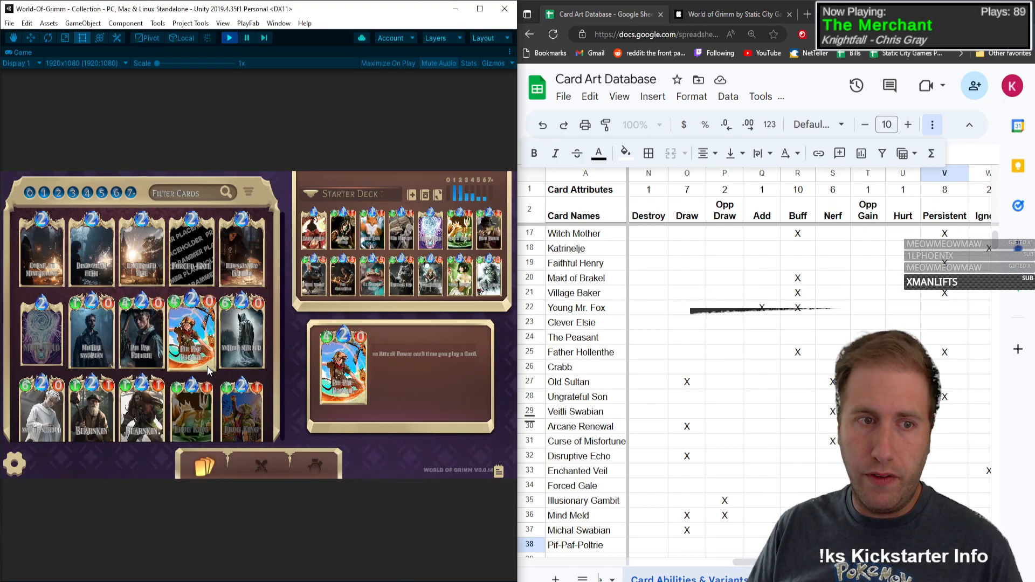
pyautogui.click(483, 452)
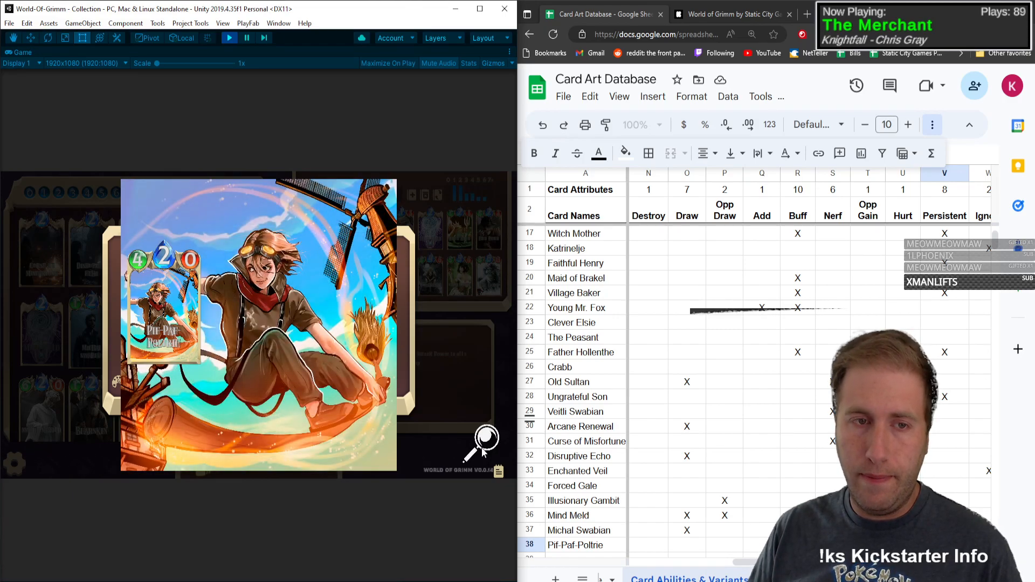
pyautogui.click(483, 452)
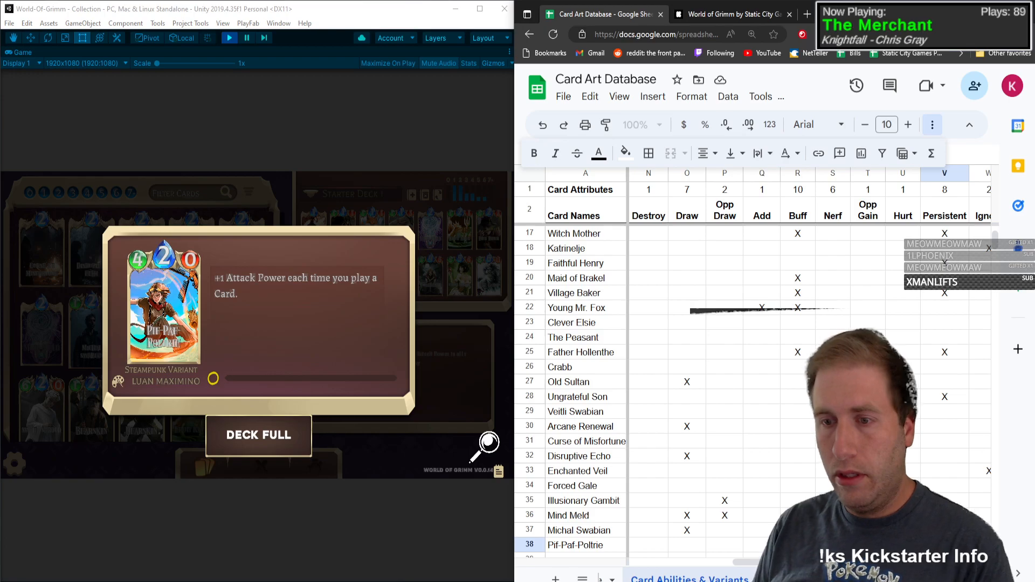
# Step: Mark Pif-Paf-Poltrie with X under Steampunk in row 38
pyautogui.press('Up')
pyautogui.press('Down')
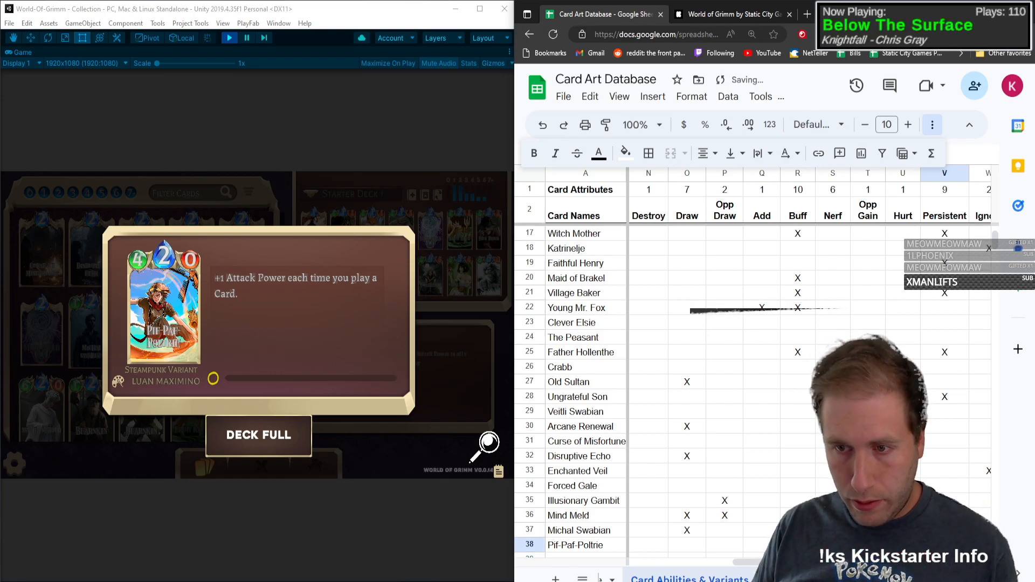
pyautogui.scroll(-5, 944, 336)
pyautogui.scroll(3, 944, 337)
pyautogui.press('Right')
pyautogui.press('Right')
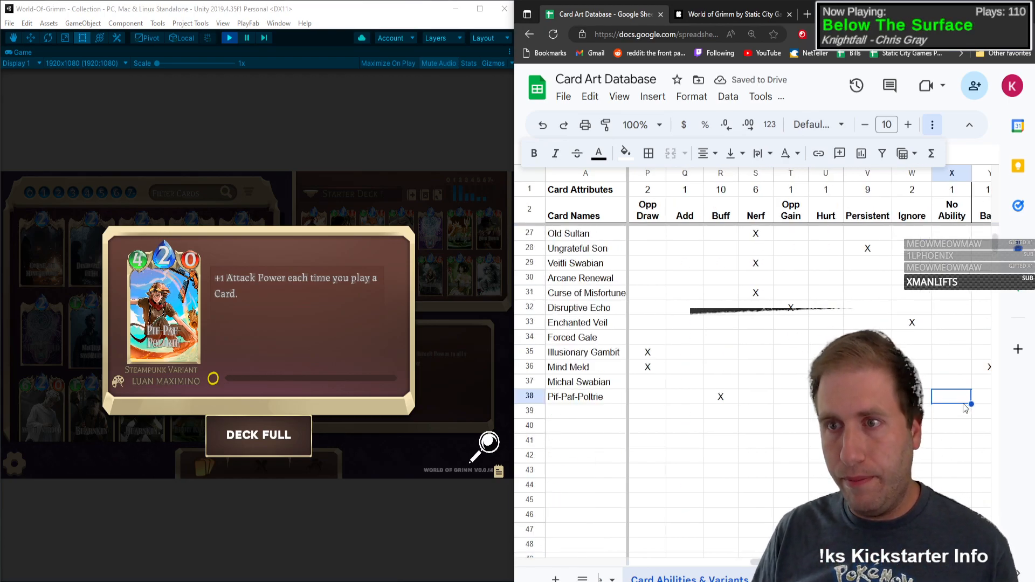
pyautogui.press('Right')
pyautogui.press('Right')
pyautogui.press('Right')
pyautogui.press('Right')
pyautogui.press('Right')
pyautogui.press('Right')
pyautogui.press('Right')
pyautogui.press('Right')
pyautogui.press('Right')
pyautogui.press('Right')
pyautogui.press('Right')
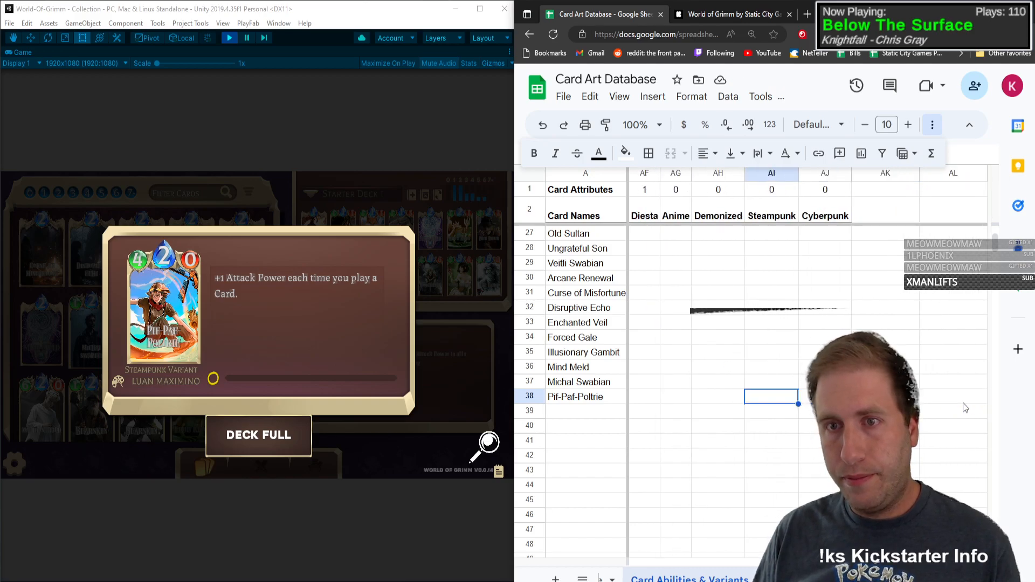
pyautogui.write('X')
pyautogui.press('Left')
pyautogui.press('Right')
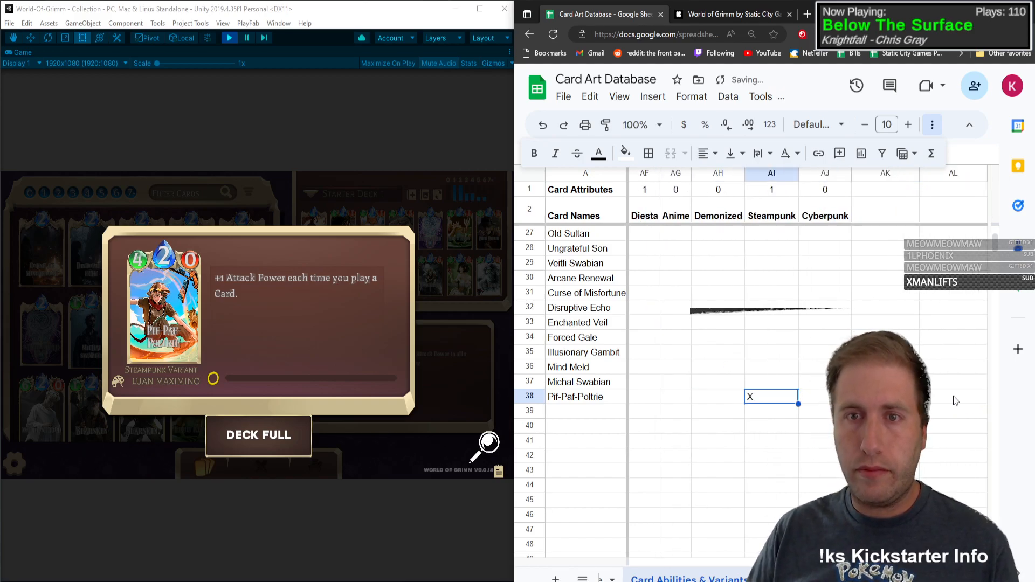
# Step: Center-align the Demonized, Steampunk and Cyberpunk columns (AH to AJ)
pyautogui.moveTo(718, 173); pyautogui.dragTo(812, 179)
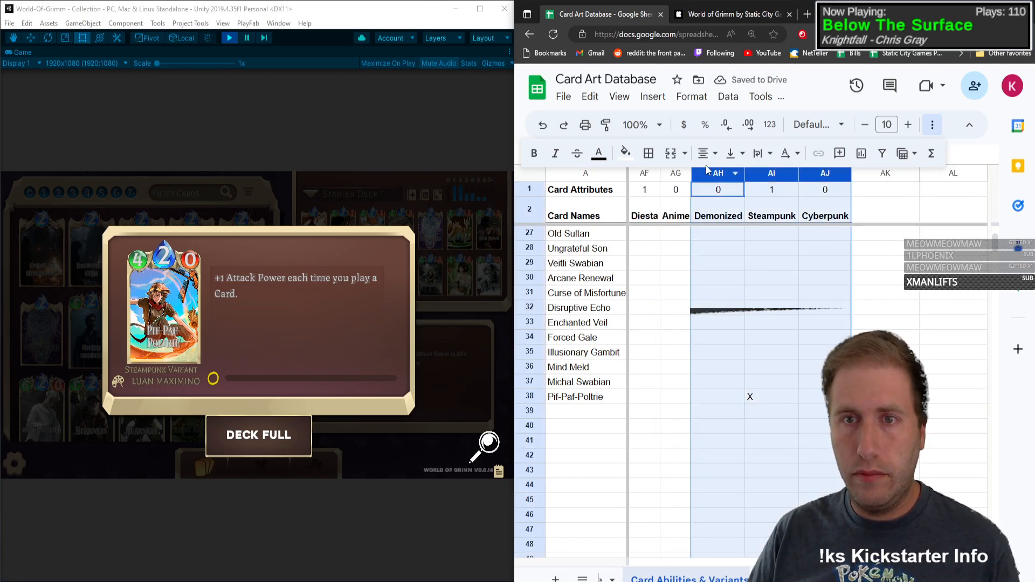
pyautogui.click(706, 158)
pyautogui.click(727, 180)
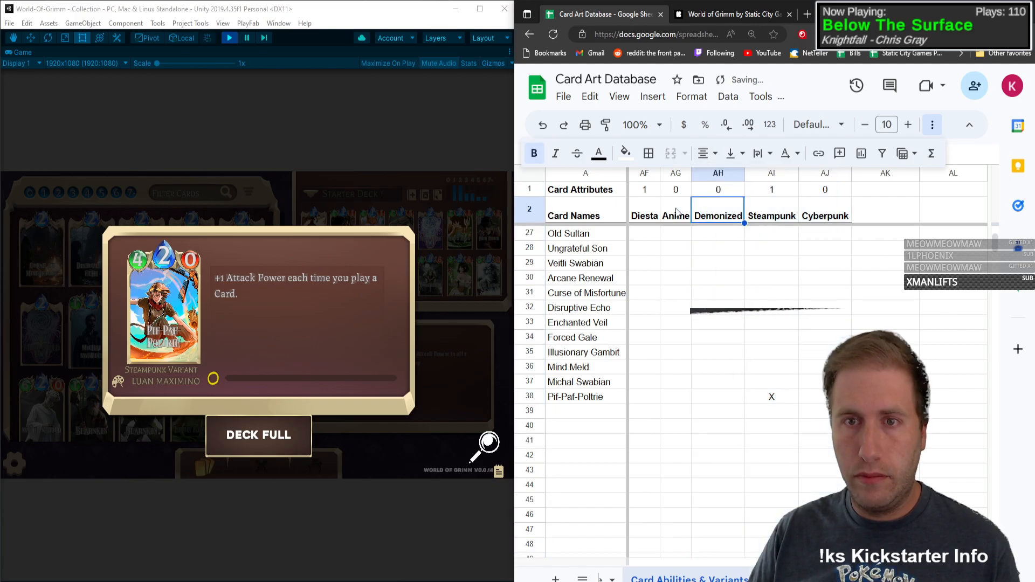
# Step: Close the open card details and enter White Shroud as the card name in row 39
pyautogui.click(684, 398)
pyautogui.press('Left')
pyautogui.press('Left')
pyautogui.press('Left')
pyautogui.press('Left')
pyautogui.press('Left')
pyautogui.press('Left')
pyautogui.press('Left')
pyautogui.press('Left')
pyautogui.press('Left')
pyautogui.press('Left')
pyautogui.press('Left')
pyautogui.press('Left')
pyautogui.press('Left')
pyautogui.press('Left')
pyautogui.press('Left')
pyautogui.press('Left')
pyautogui.press('Left')
pyautogui.press('Left')
pyautogui.press('Left')
pyautogui.press('Left')
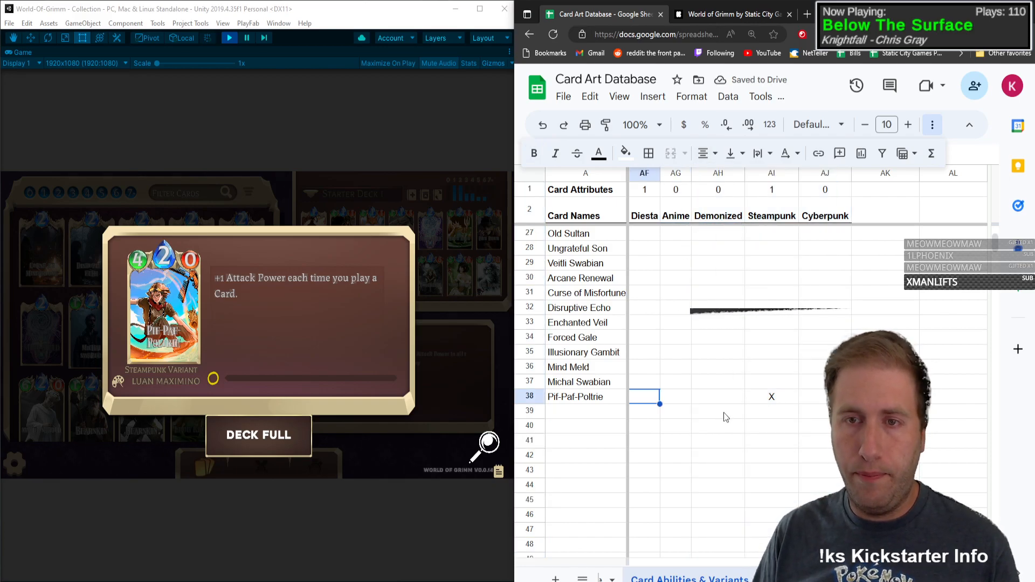
pyautogui.press('Left')
pyautogui.press('Left')
pyautogui.press('Left')
pyautogui.press('Left')
pyautogui.press('Left')
pyautogui.press('Left')
pyautogui.press('Left')
pyautogui.press('Left')
pyautogui.press('Left')
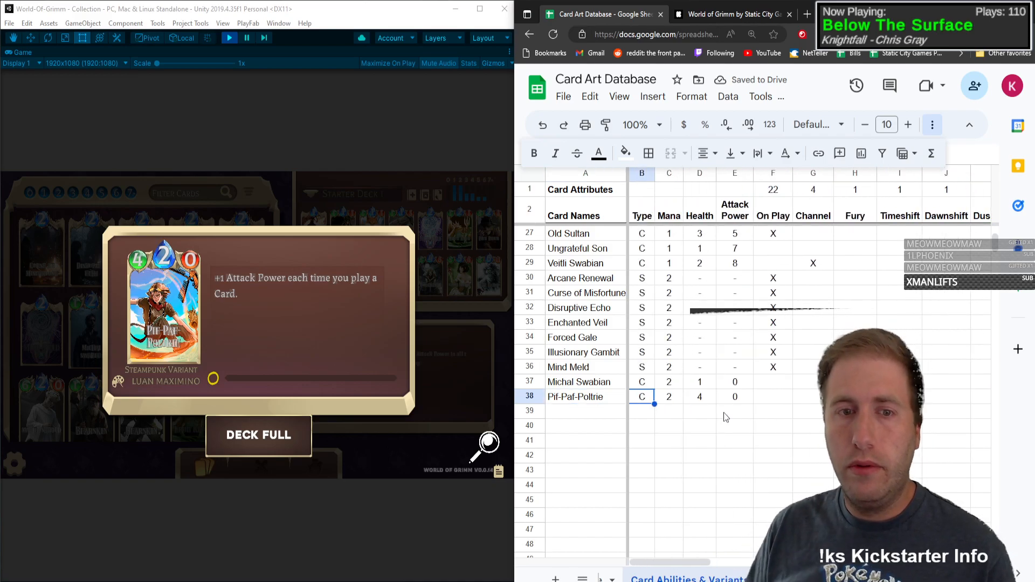
pyautogui.press('Down')
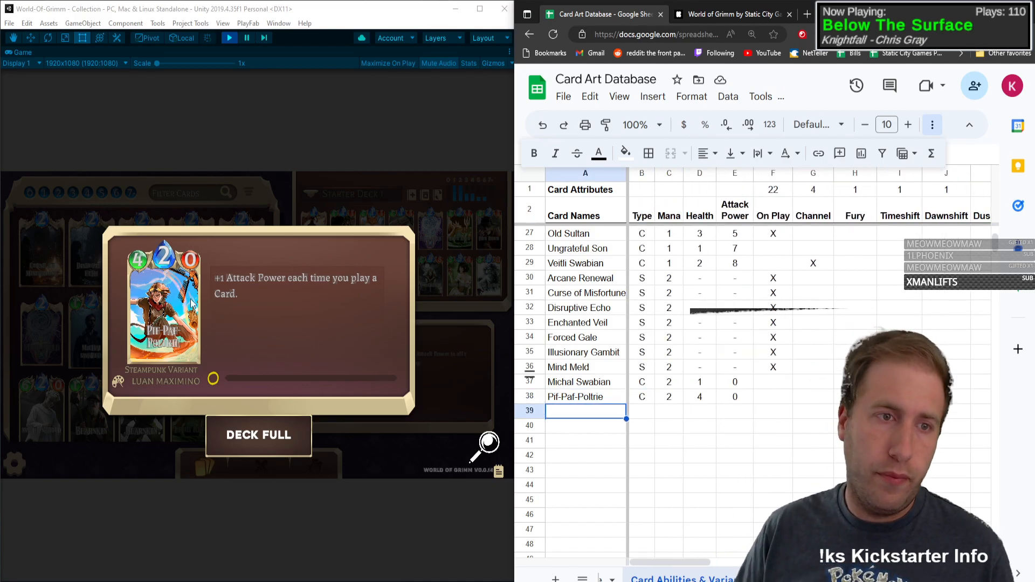
pyautogui.click(170, 297)
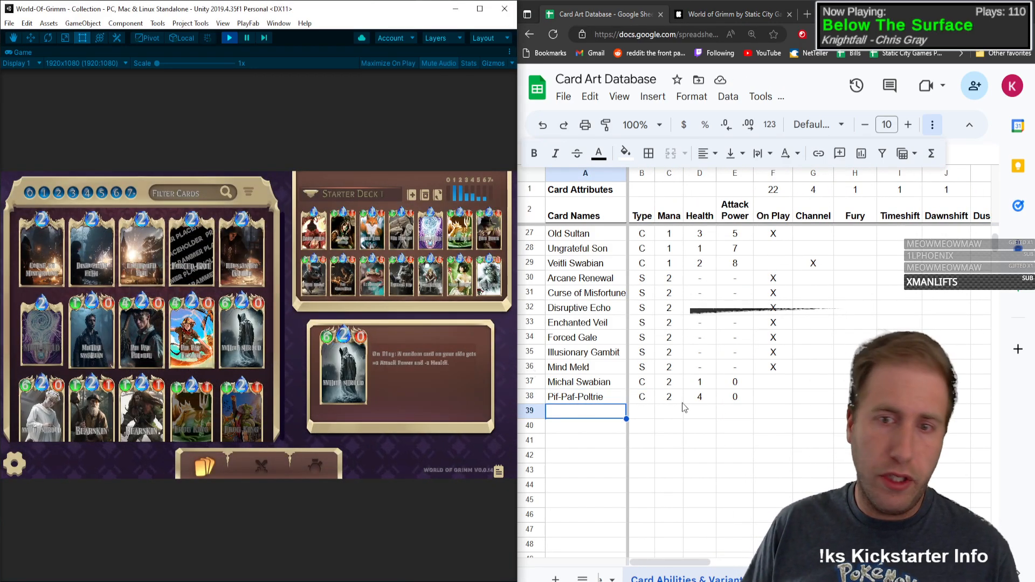
pyautogui.click(588, 418)
pyautogui.write('White Sg')
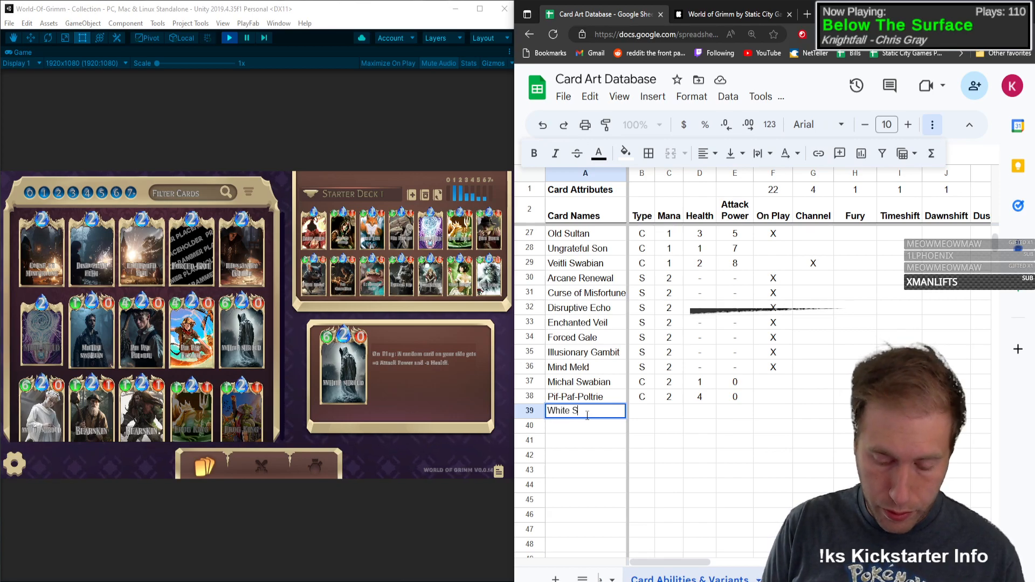
# Step: Record White Shroud as type C with mana 2, health 6 and attack power 0
pyautogui.press('Tab')
pyautogui.write('C')
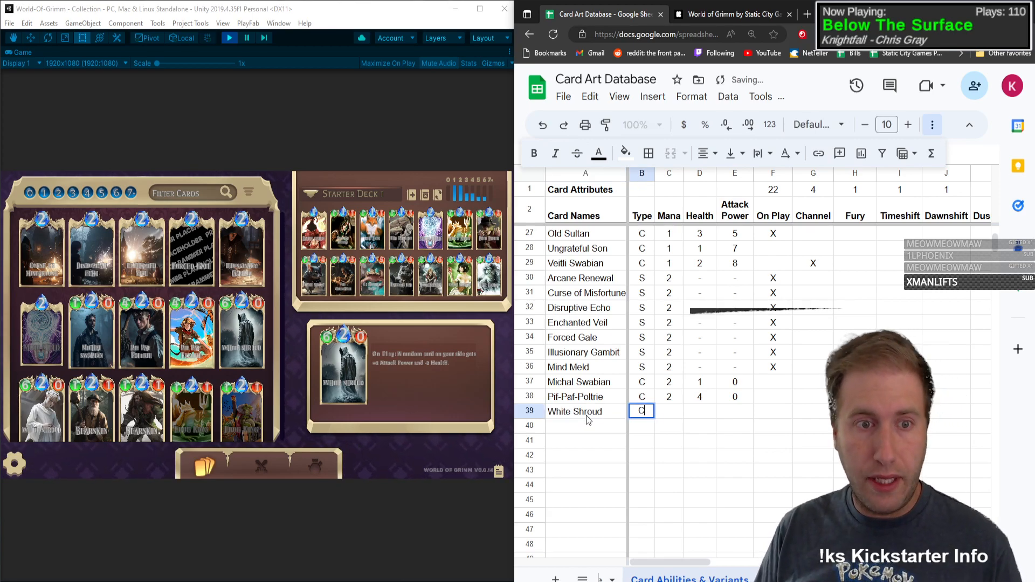
pyautogui.press('Tab')
pyautogui.write('2')
pyautogui.press('Tab')
pyautogui.write('6')
pyautogui.press('Tab')
pyautogui.write('0')
pyautogui.press('Tab')
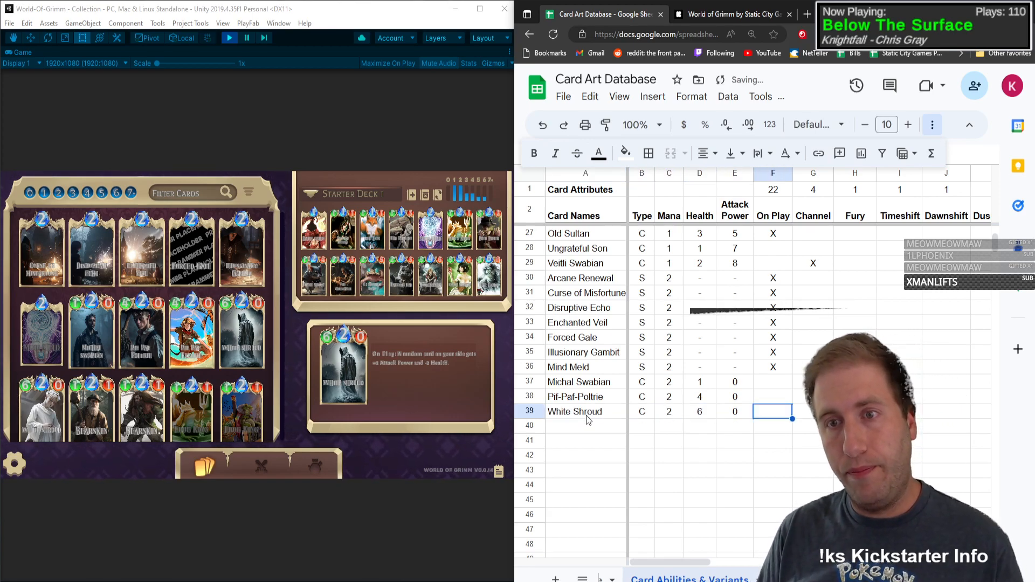
# Step: Open White Shroud's card details and mark the card with X under On Play and Buff in row 39
pyautogui.click(250, 318)
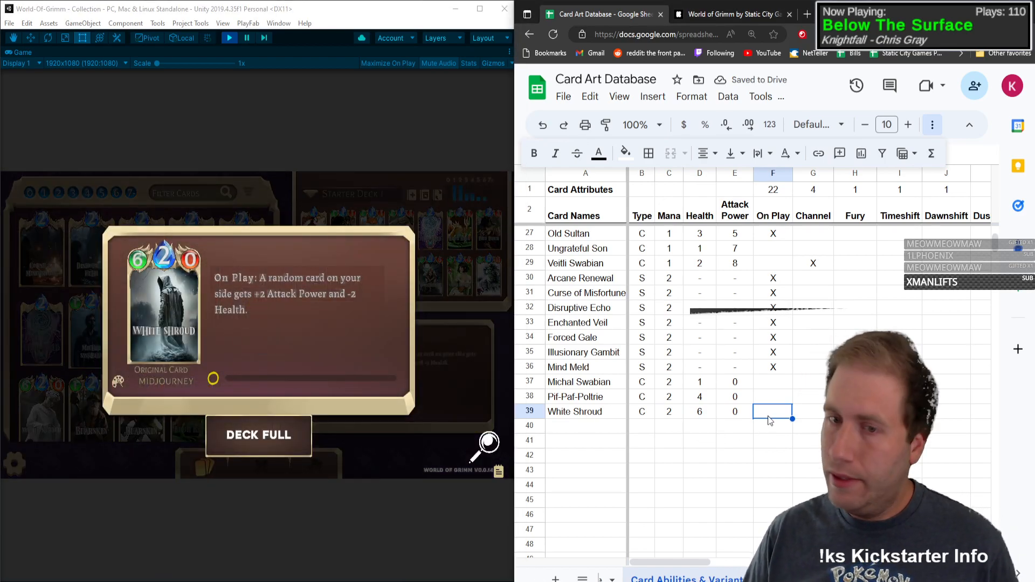
pyautogui.write('X')
pyautogui.press('Tab')
pyautogui.press('Tab')
pyautogui.press('Tab')
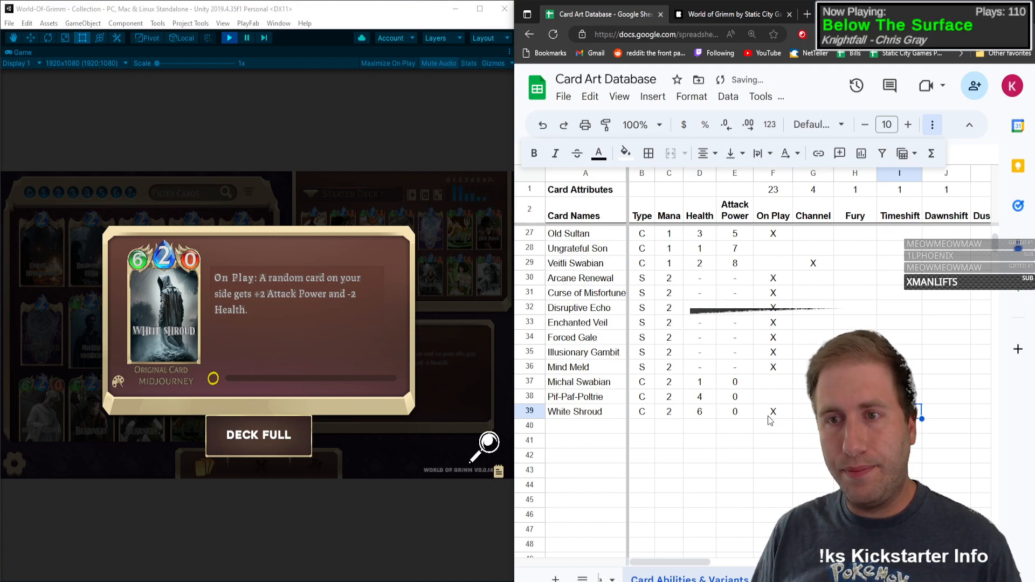
pyautogui.press('Tab')
pyautogui.press('Tab')
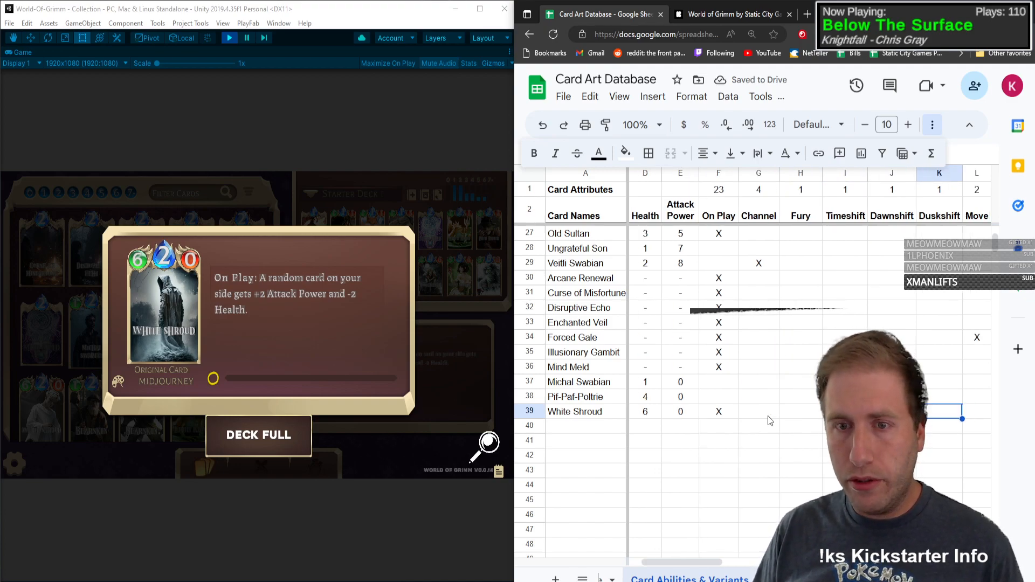
pyautogui.press('Tab')
pyautogui.press('Tab')
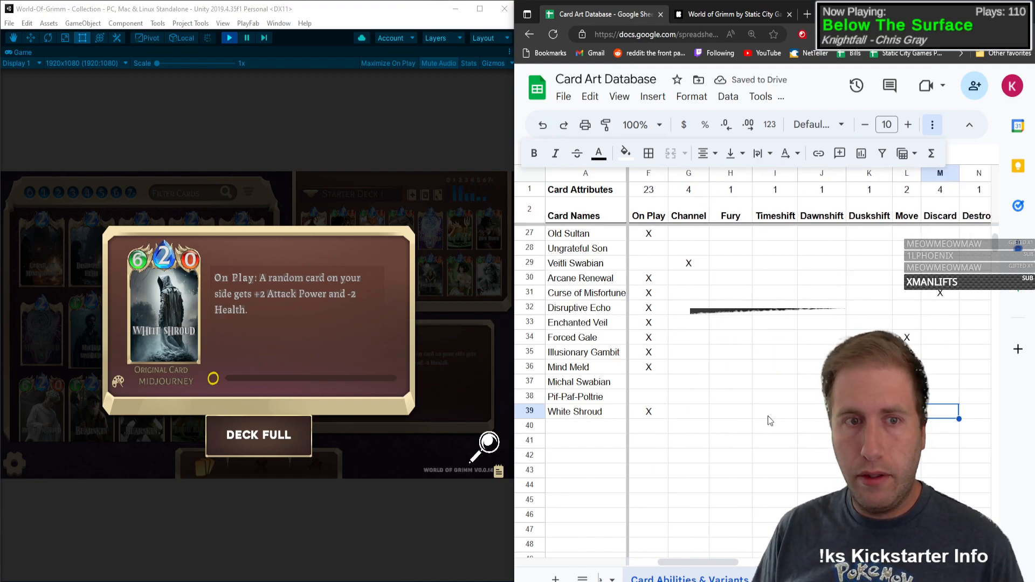
pyautogui.press('Tab')
pyautogui.press('Tab')
pyautogui.press('Tab')
pyautogui.press('Tab')
pyautogui.press('Tab')
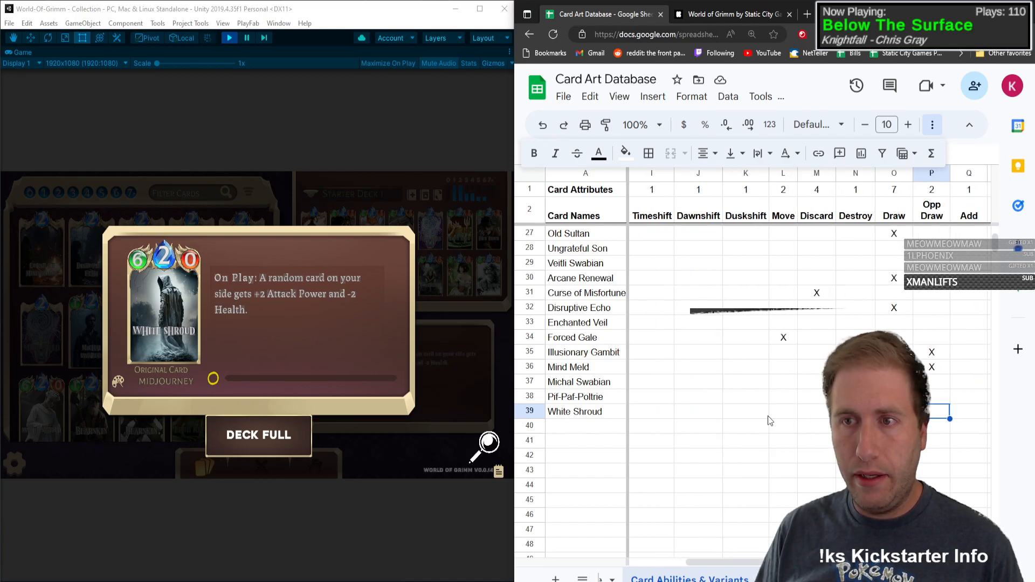
pyautogui.write('X')
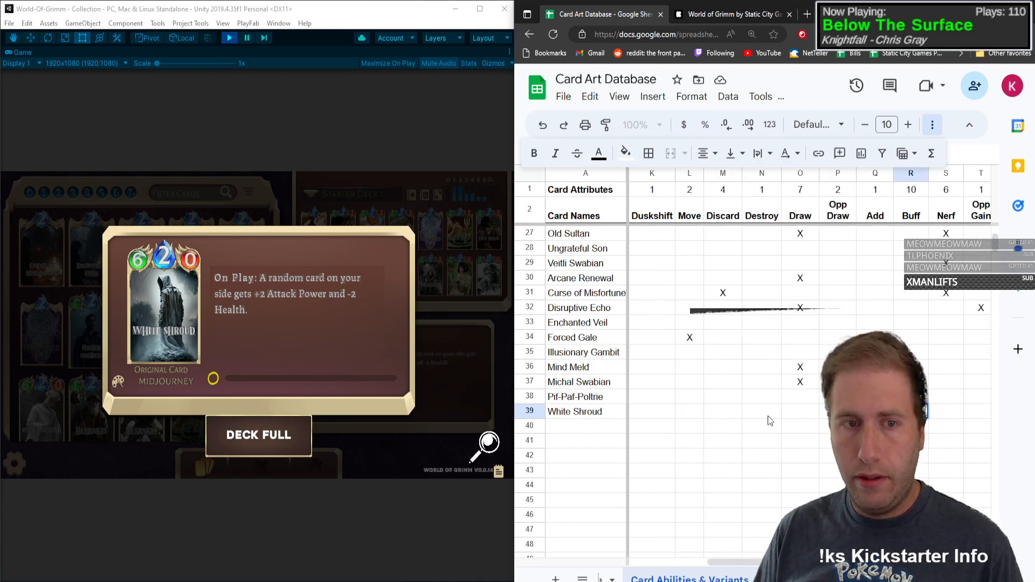
pyautogui.press('Tab')
pyautogui.write('X')
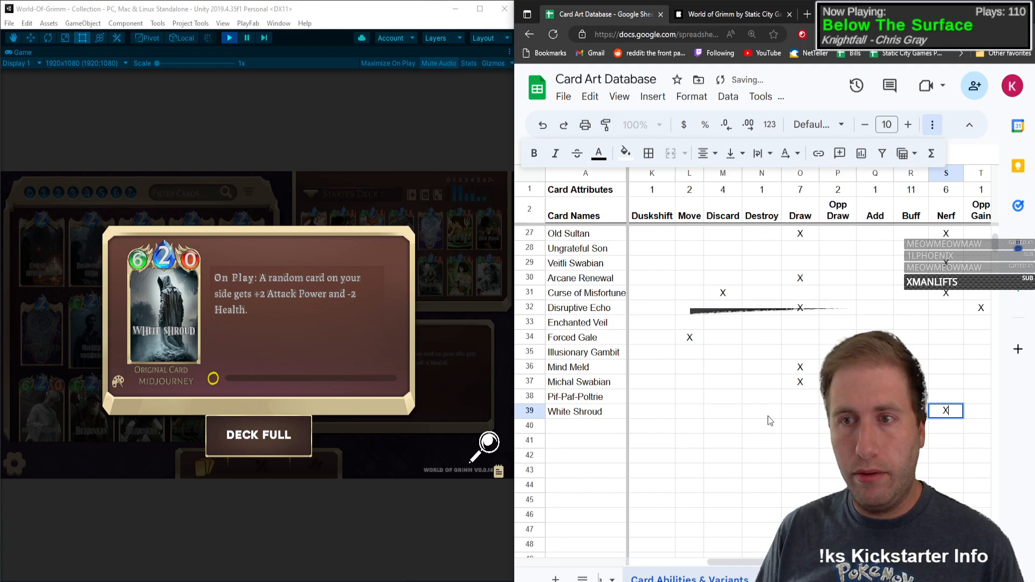
pyautogui.press('Tab')
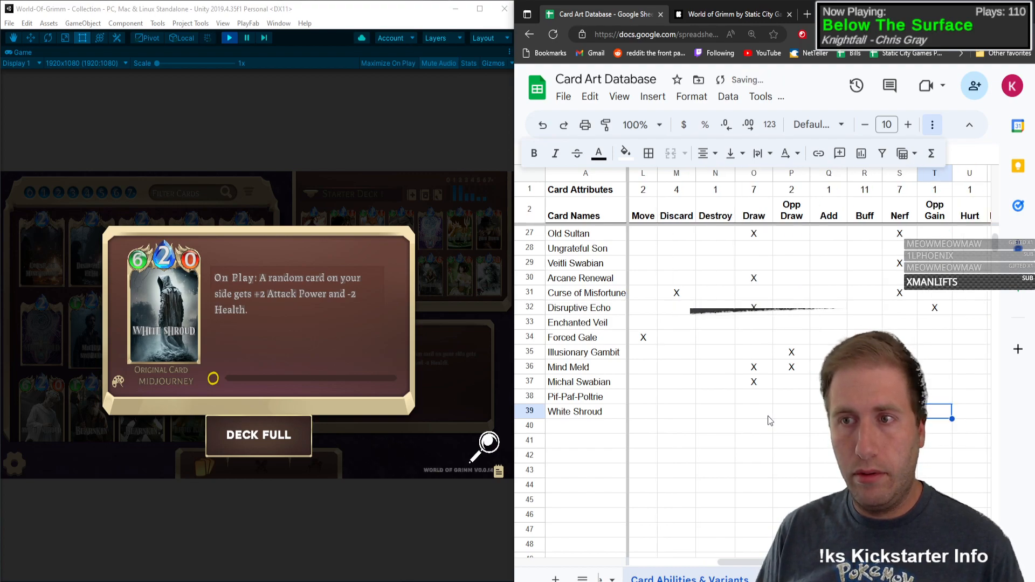
pyautogui.press('Tab')
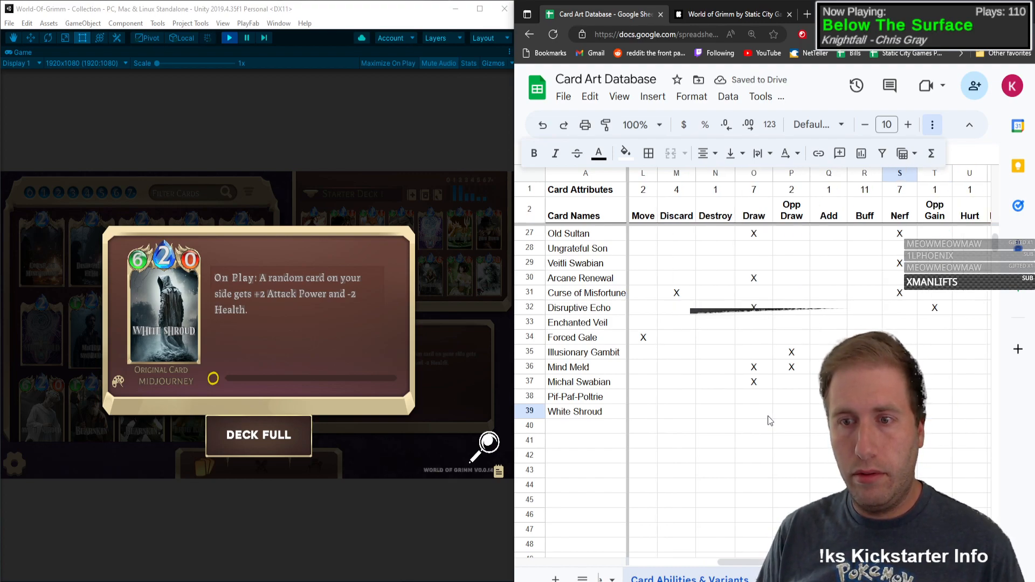
# Step: Mark White Shroud with X under Hurt and in the artist variant column AB in row 39
pyautogui.write('X')
pyautogui.press('Tab')
pyautogui.press('Tab')
pyautogui.press('Tab')
pyautogui.press('Tab')
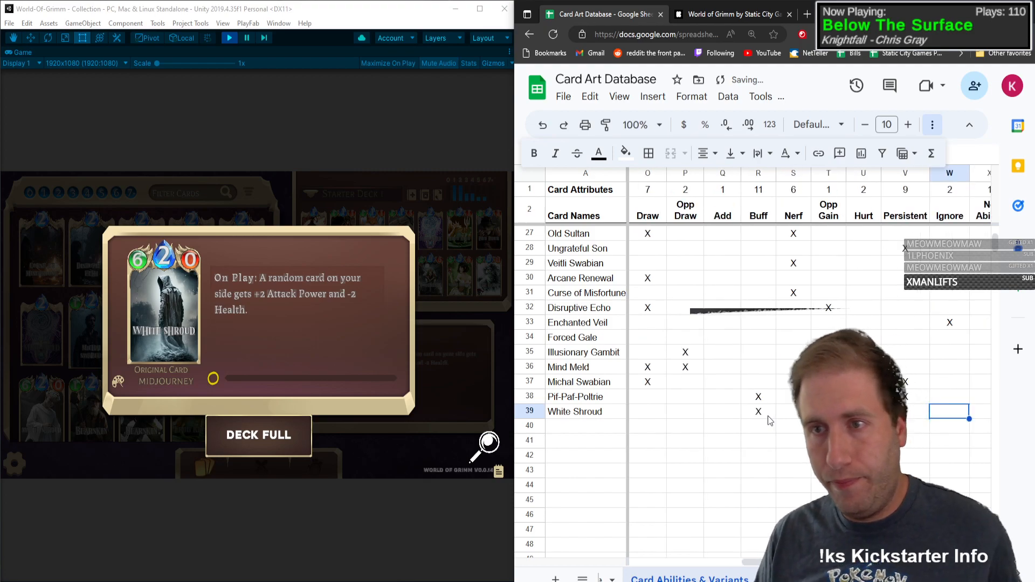
pyautogui.press('Tab')
pyautogui.press('Tab')
pyautogui.press('Tab')
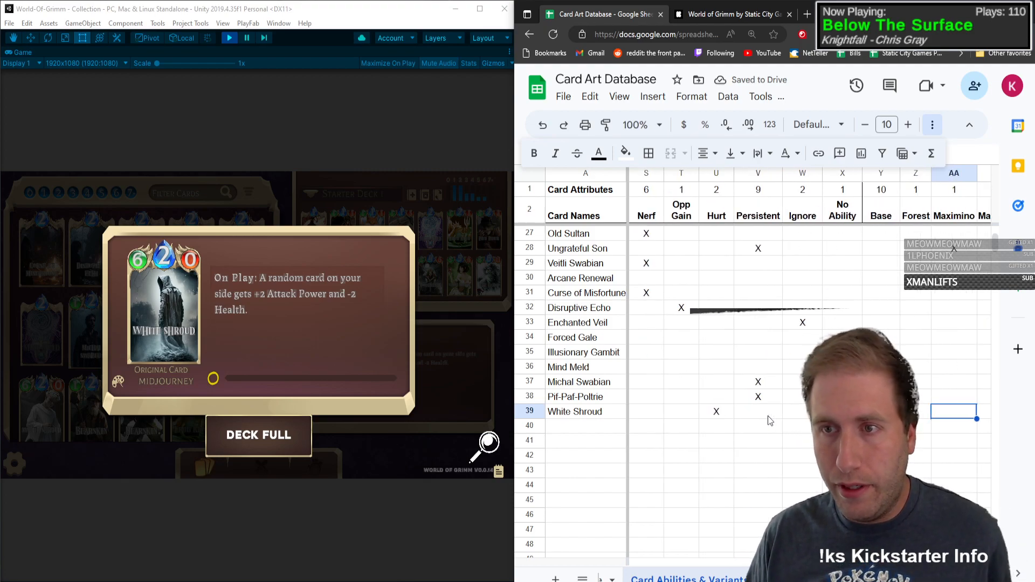
pyautogui.write('X')
pyautogui.press('Left')
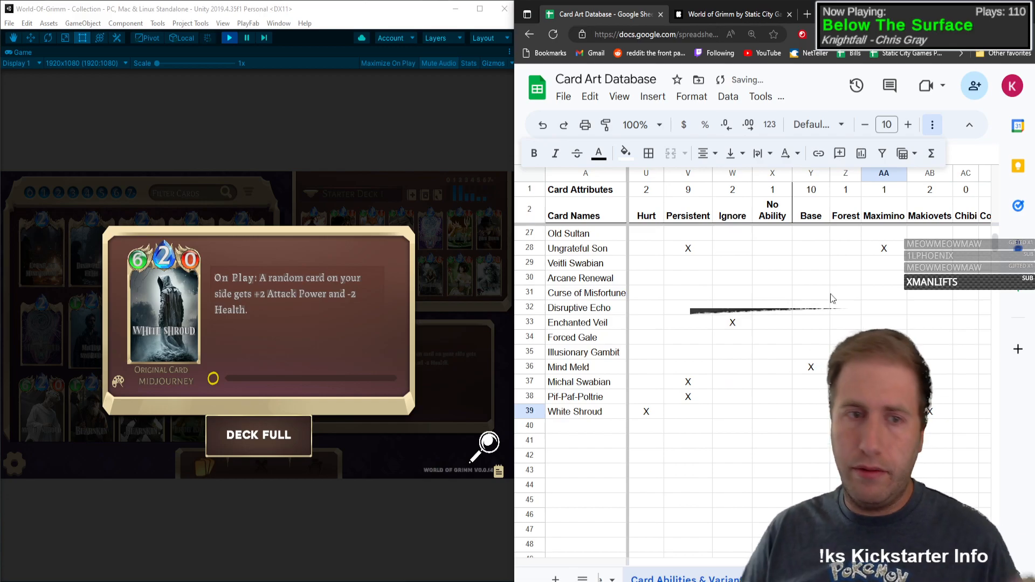
# Step: Close White Shroud's original card details and open those of its artist variant
pyautogui.click(144, 431)
pyautogui.click(57, 426)
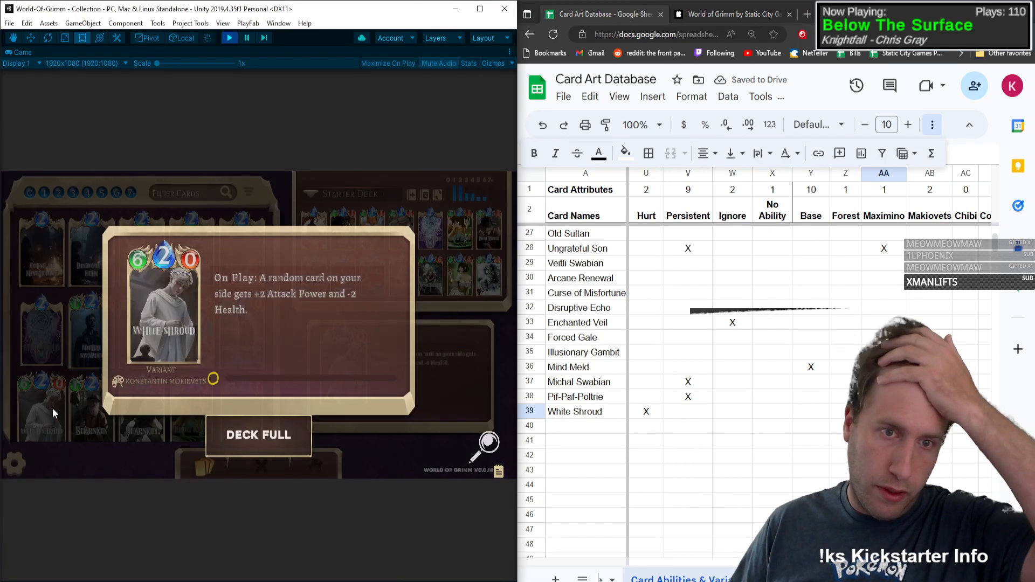
# Step: View the artwork of White Shroud's artist variant at full size and close the card's details
pyautogui.click(483, 451)
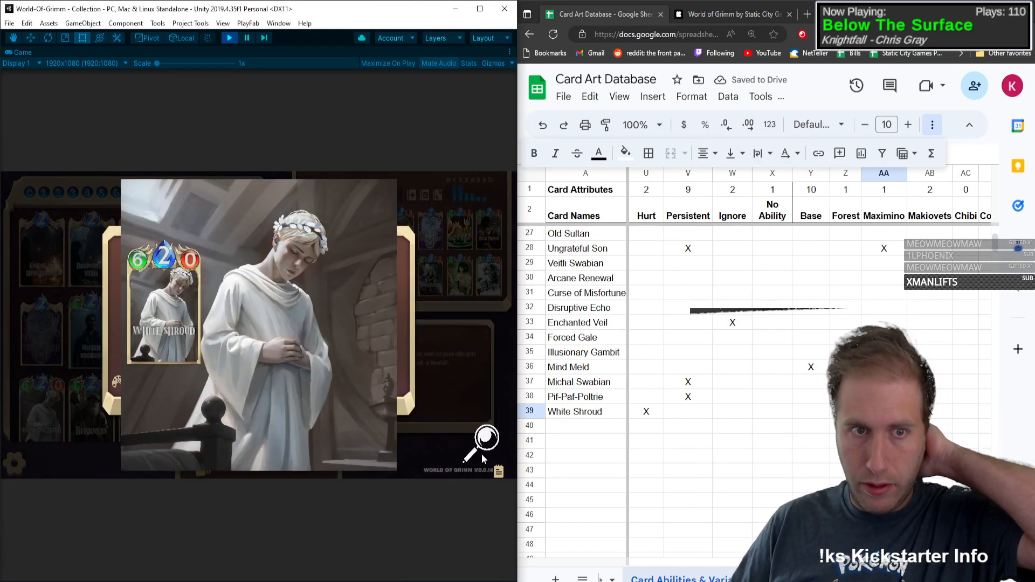
pyautogui.click(483, 458)
pyautogui.click(356, 440)
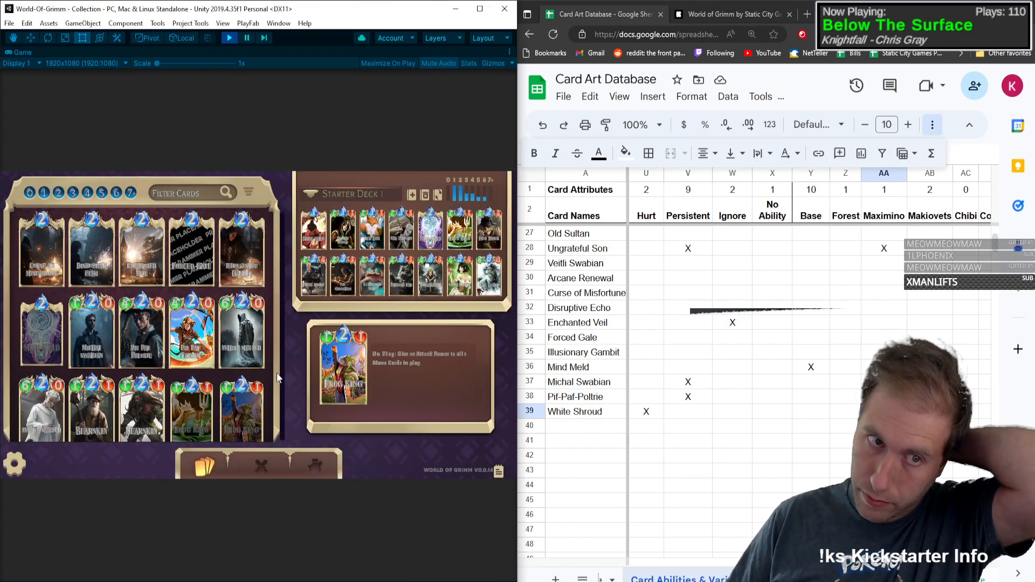
# Step: Enter Bearskin as the next card name in row 40
pyautogui.moveTo(272, 356); pyautogui.dragTo(286, 235)
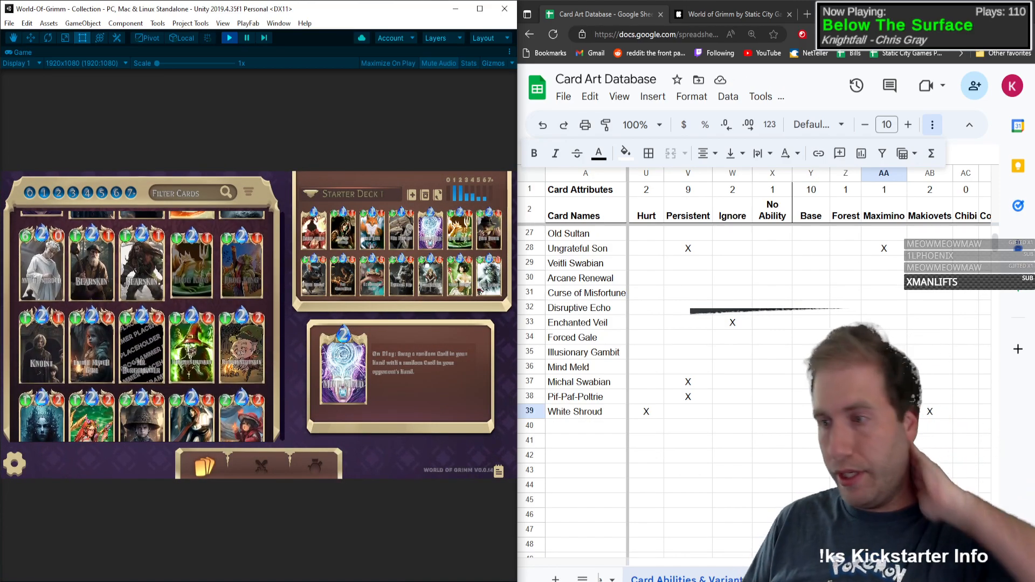
pyautogui.click(553, 430)
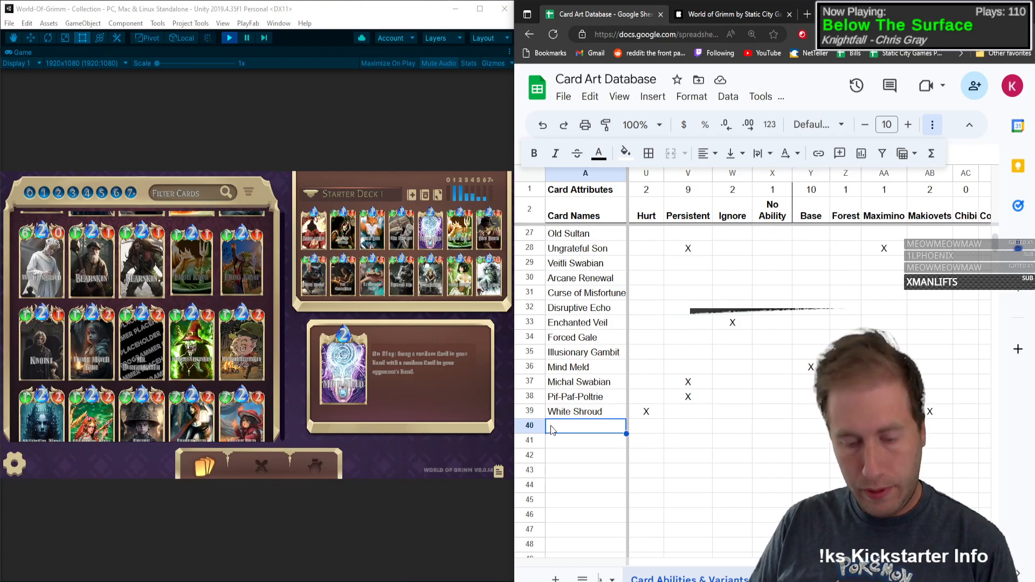
pyautogui.write('Bearsk')
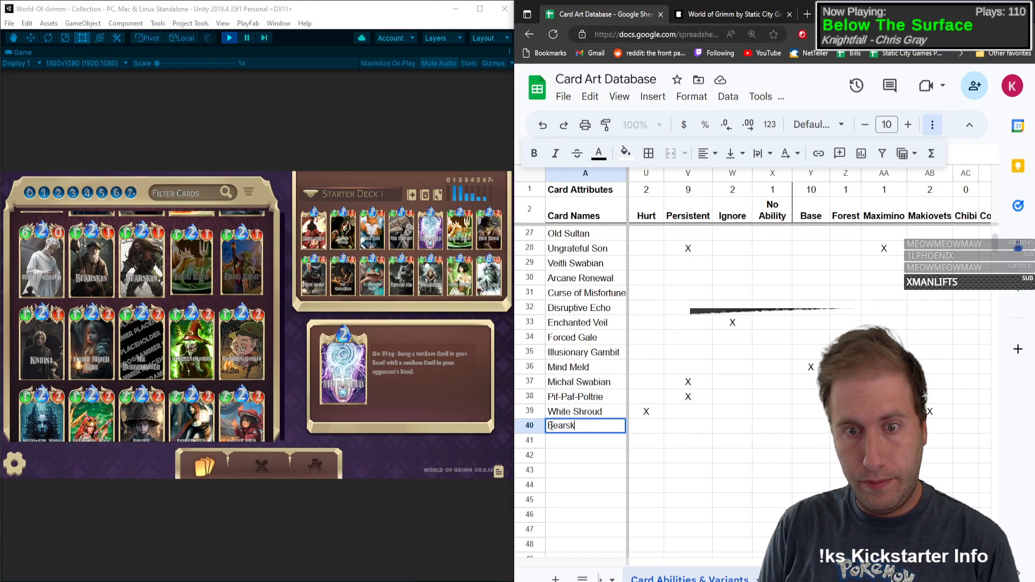
pyautogui.write('in')
pyautogui.press('Tab')
# Step: Record Bearskin as type C with mana 2, health 1 and attack power 1
pyautogui.write('C')
pyautogui.press('Tab')
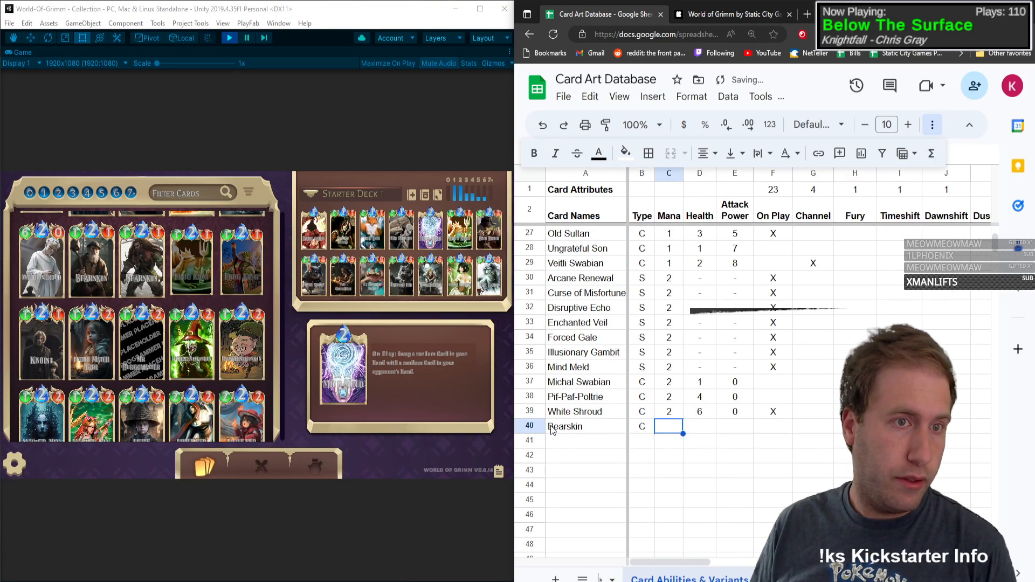
pyautogui.write('2')
pyautogui.press('Tab')
pyautogui.write('1')
pyautogui.press('Tab')
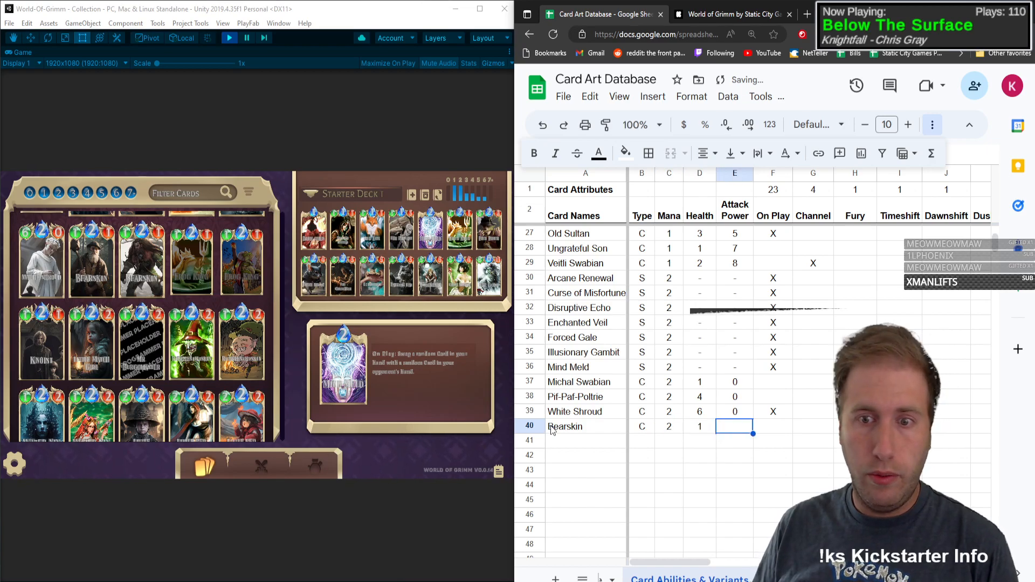
pyautogui.write('1')
pyautogui.press('Tab')
# Step: Open Bearskin's original card details and mark the card with X under On Play and Dawnshift in row 40
pyautogui.write('X')
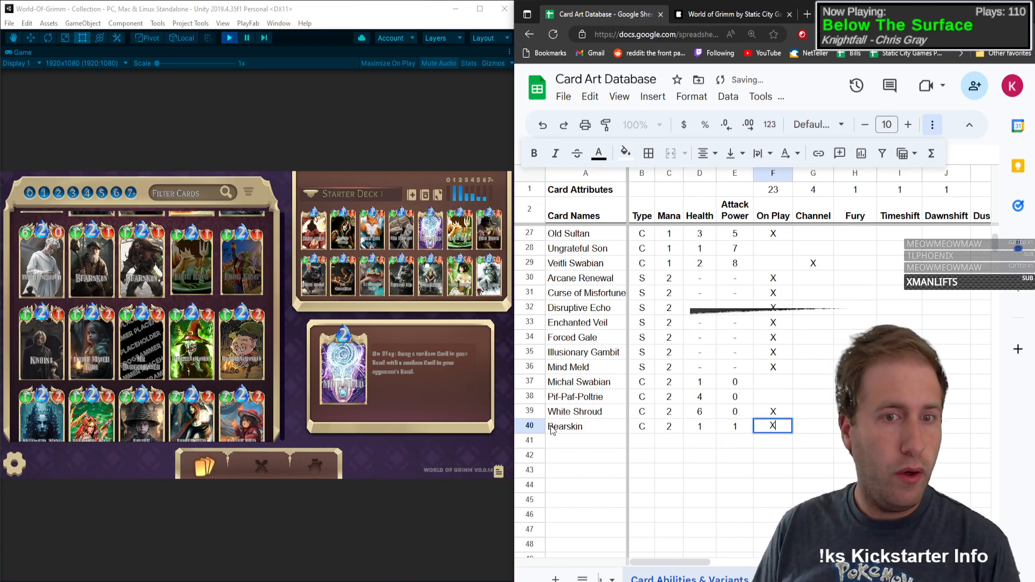
pyautogui.click(92, 264)
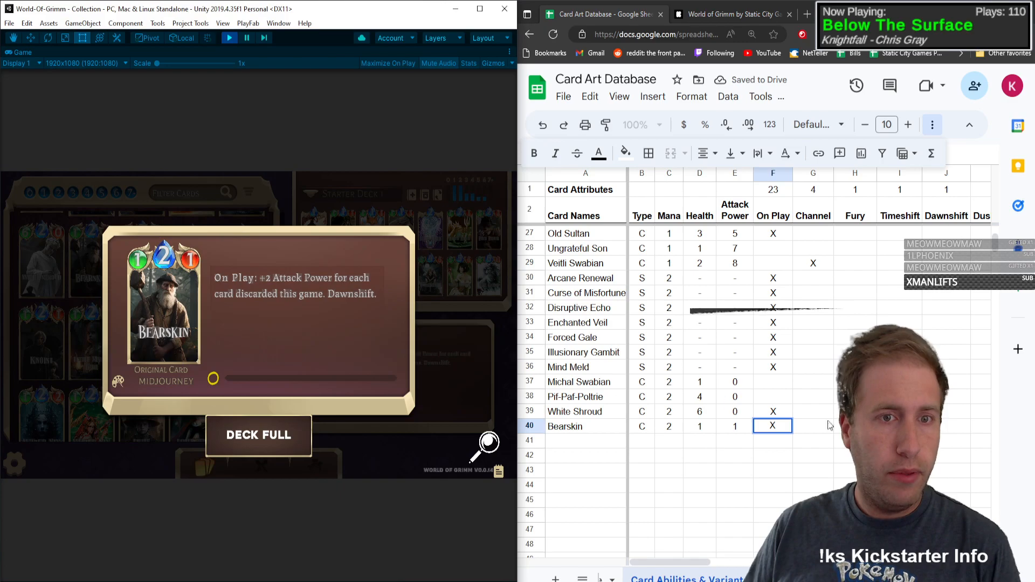
pyautogui.click(814, 426)
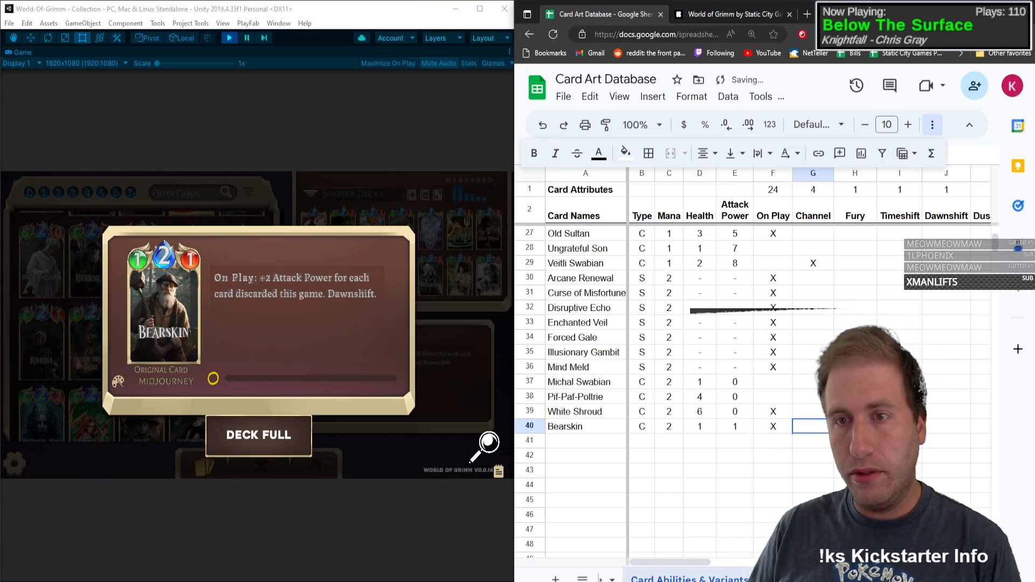
pyautogui.press('Right')
pyautogui.press('Right')
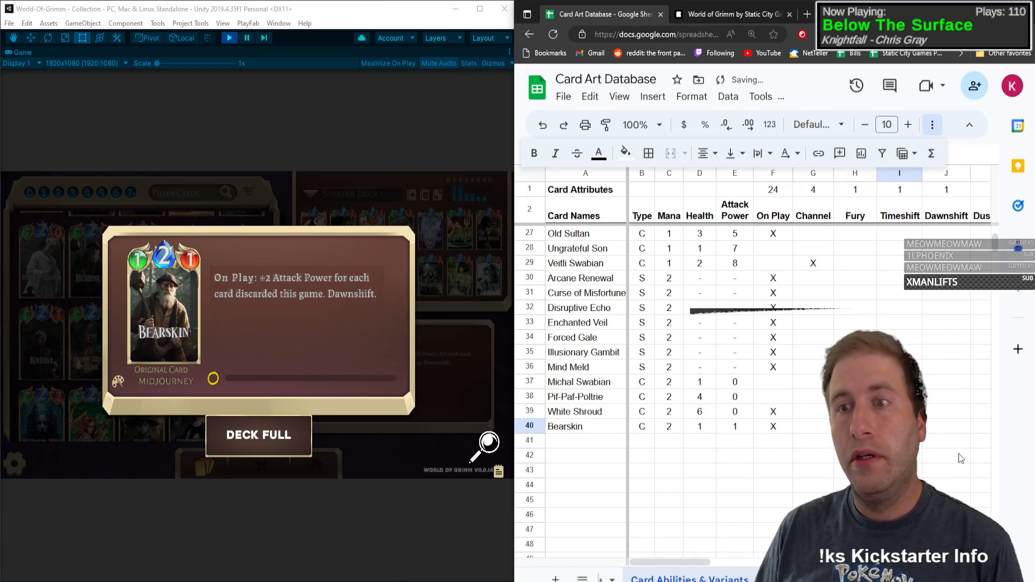
pyautogui.press('Right')
pyautogui.write('X')
pyautogui.press('Right')
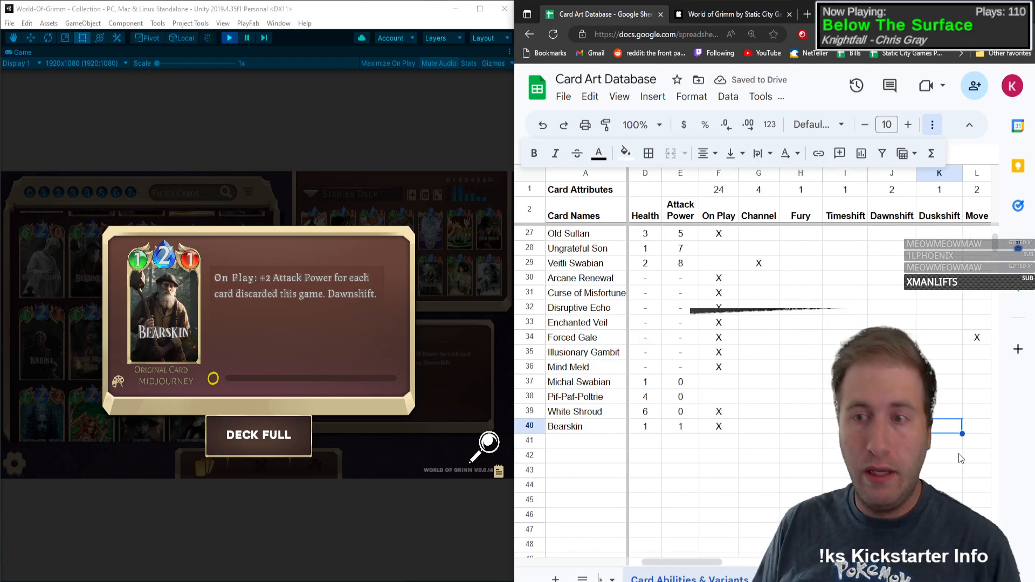
# Step: Mark Bearskin with X under Discard in row 40
pyautogui.press('Right')
pyautogui.press('Right')
pyautogui.write('X')
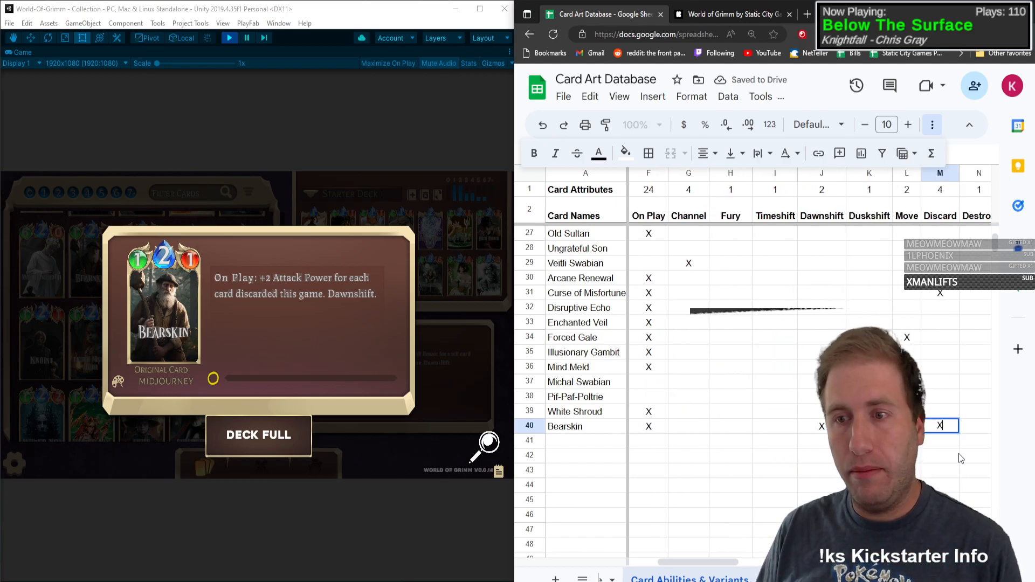
pyautogui.press('Left')
pyautogui.press('Right')
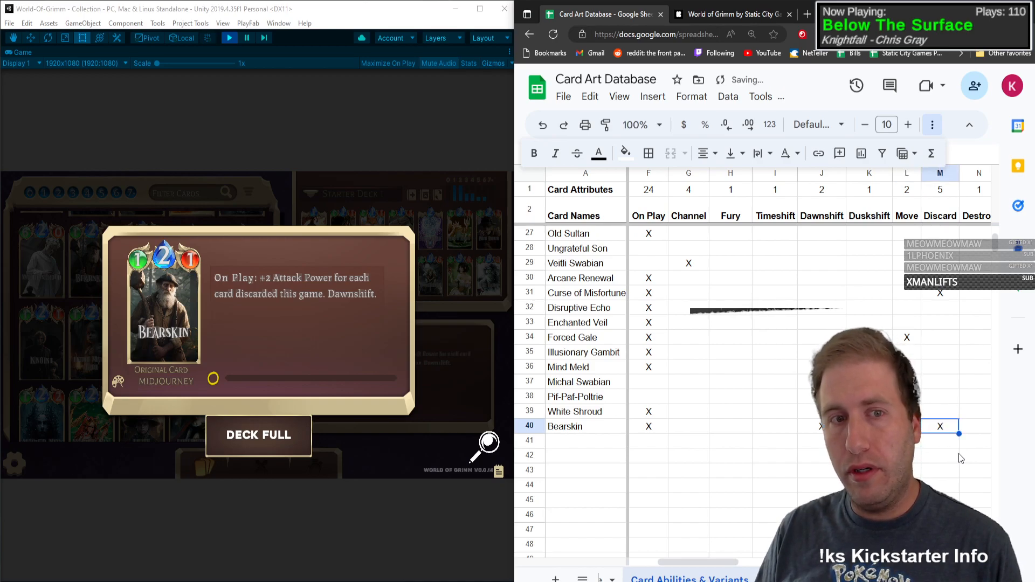
# Step: Mark Bearskin with X under Buff in row 40
pyautogui.press('Right')
pyautogui.press('Right')
pyautogui.press('Right')
pyautogui.press('Right')
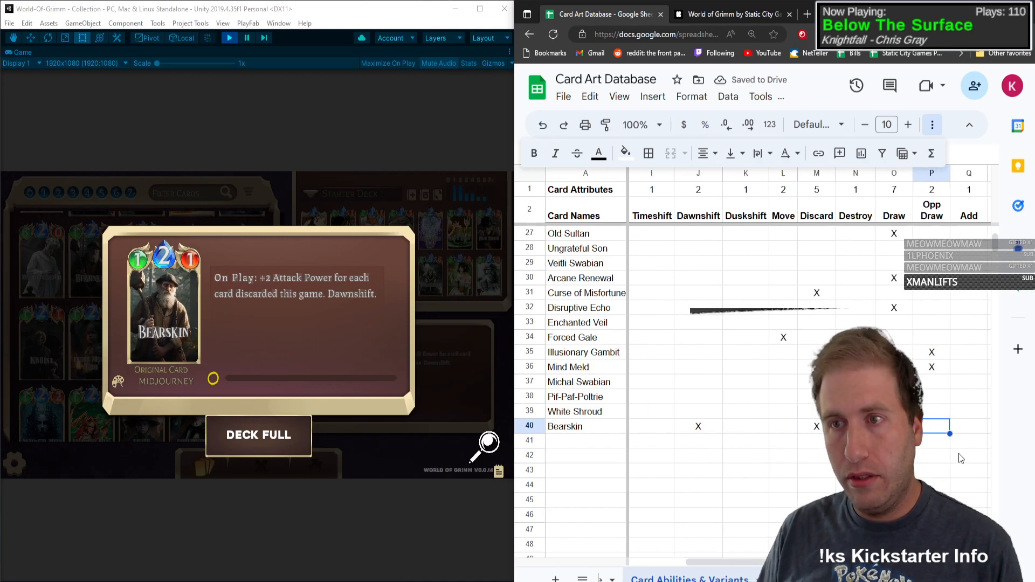
pyautogui.press('Right')
pyautogui.press('Right')
pyautogui.press('Left')
pyautogui.write('X')
pyautogui.press('Left')
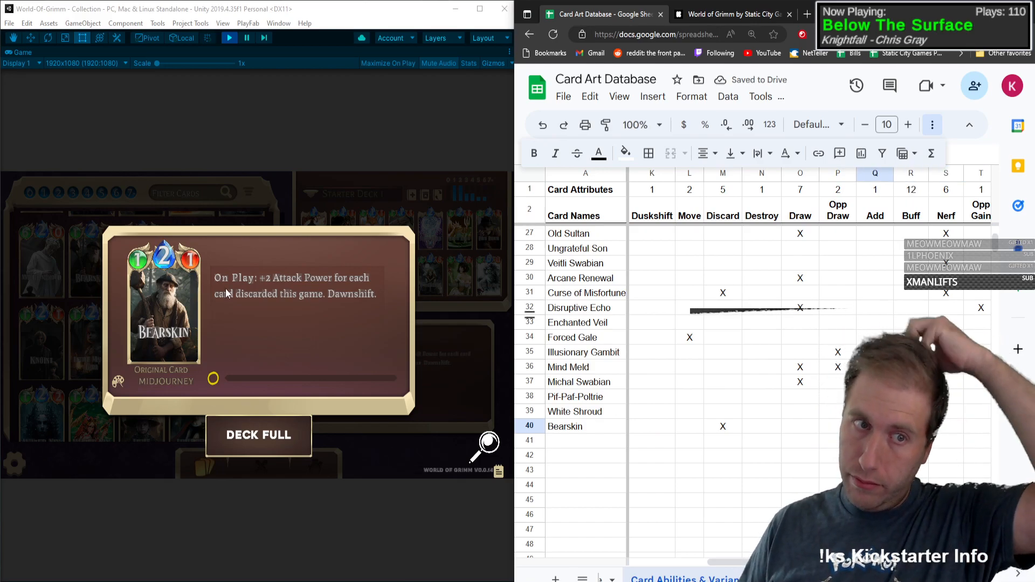
# Step: Close Bearskin's card details and mark the card with X in the artist variant column AB
pyautogui.click(180, 301)
pyautogui.click(179, 297)
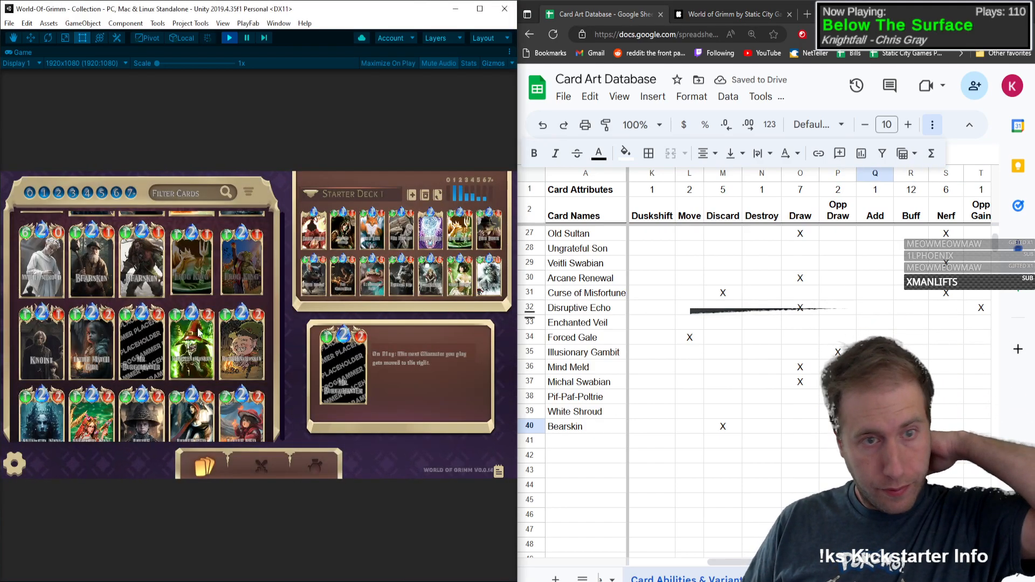
pyautogui.click(948, 430)
pyautogui.press('Right')
pyautogui.press('Right')
pyautogui.press('Right')
pyautogui.press('Right')
pyautogui.press('Right')
pyautogui.press('Right')
pyautogui.press('Right')
pyautogui.press('Right')
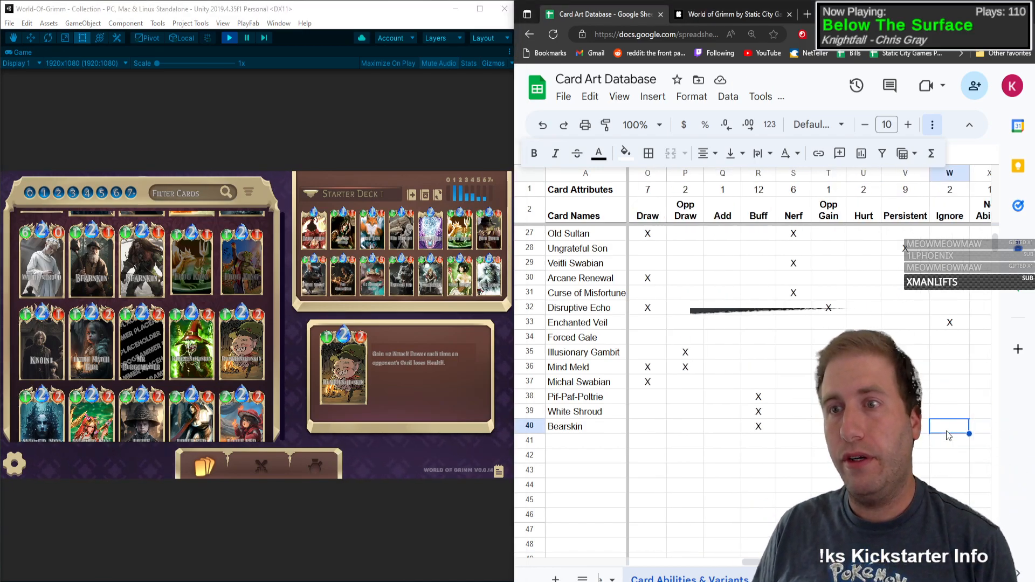
pyautogui.press('Right')
pyautogui.press('Right')
pyautogui.press('Left')
pyautogui.write('X')
# Step: Enter Frog King as the next card name in row 41
pyautogui.press('Left')
pyautogui.press('Left')
pyautogui.press('Left')
pyautogui.press('Left')
pyautogui.press('Left')
pyautogui.press('Left')
pyautogui.press('Left')
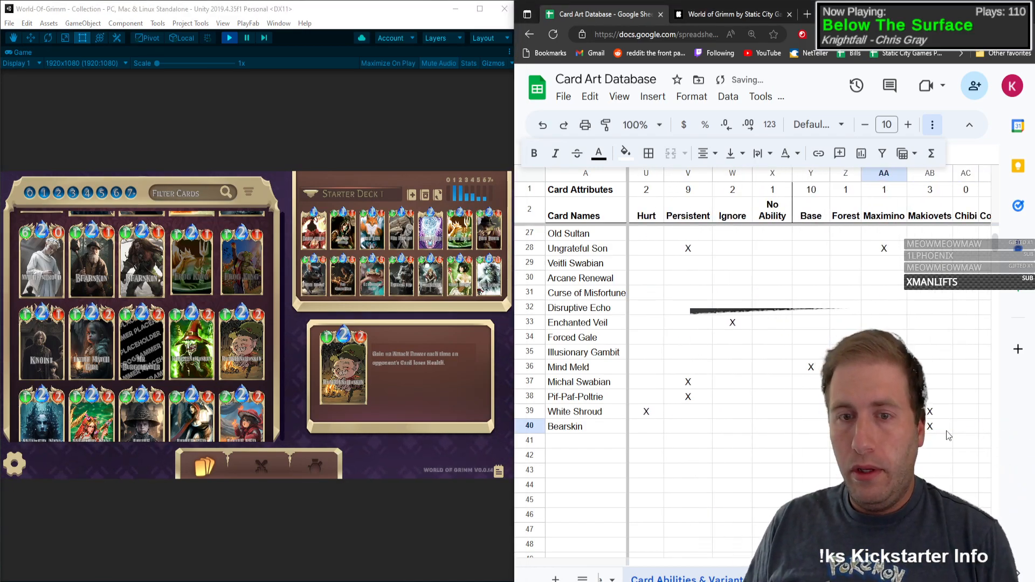
pyautogui.press('Left')
pyautogui.press('Left')
pyautogui.press('Left')
pyautogui.press('Left')
pyautogui.press('Left')
pyautogui.press('Left')
pyautogui.press('Left')
pyautogui.press('Left')
pyautogui.press('Left')
pyautogui.press('Left')
pyautogui.press('Left')
pyautogui.press('Left')
pyautogui.press('Left')
pyautogui.press('Left')
pyautogui.press('Left')
pyautogui.press('Left')
pyautogui.press('Left')
pyautogui.press('Left')
pyautogui.press('Left')
pyautogui.press('Left')
pyautogui.press('Down')
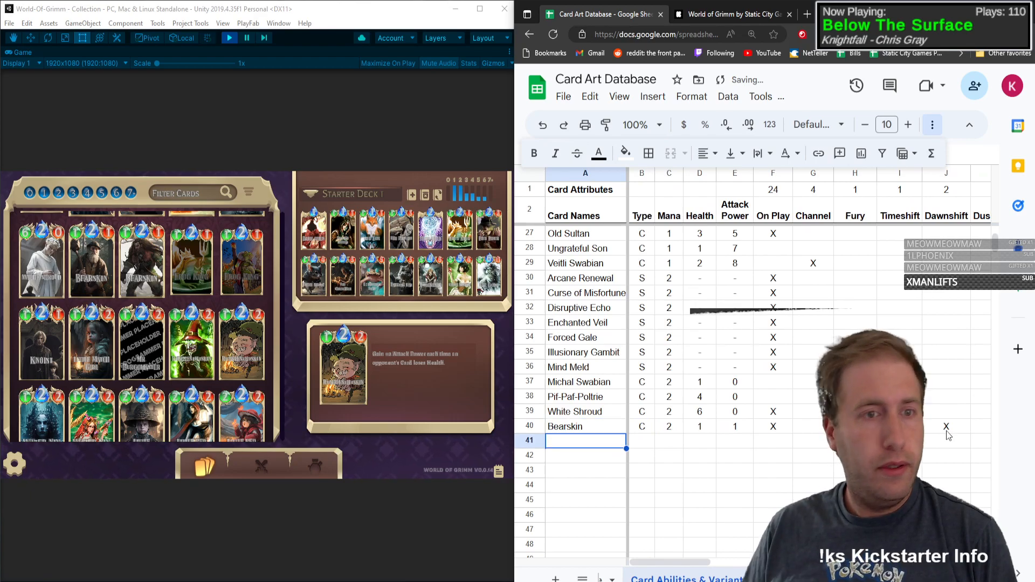
pyautogui.write('Fr')
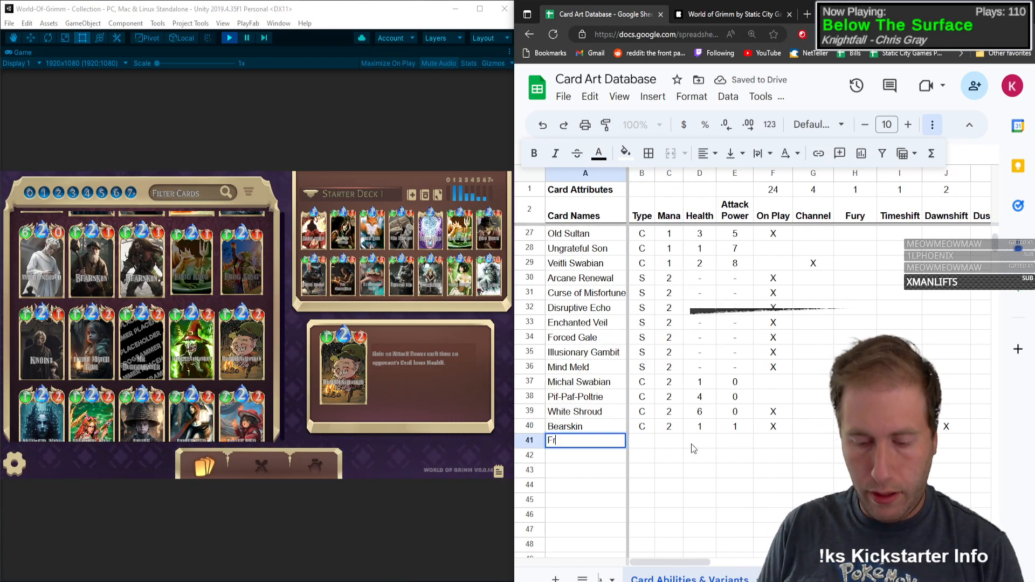
pyautogui.write('og King')
pyautogui.press('Tab')
# Step: Record Frog King as type C with mana 2, health 1 and attack power 1
pyautogui.write('C')
pyautogui.press('Tab')
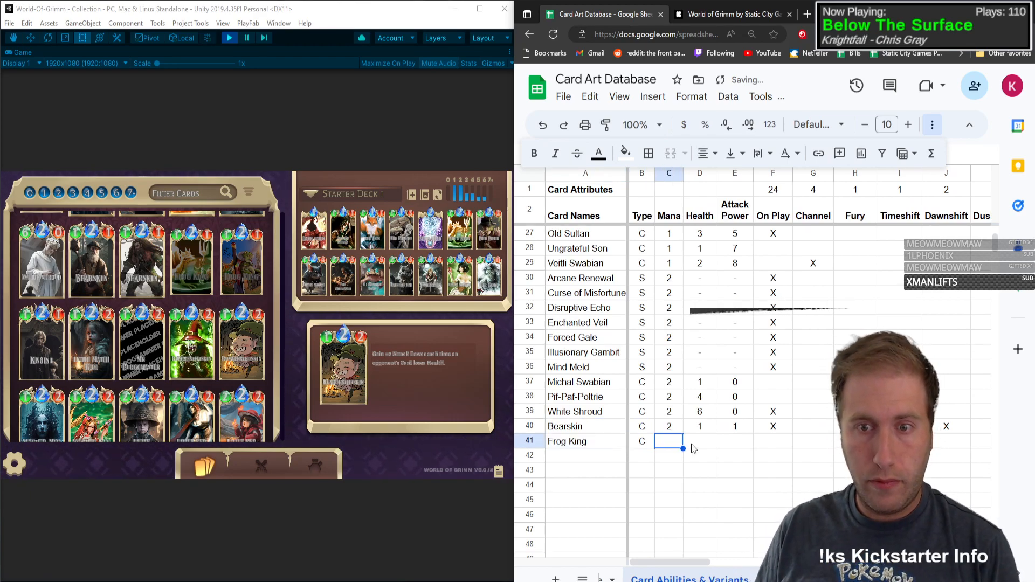
pyautogui.write('2')
pyautogui.press('Tab')
pyautogui.write('1\t1')
pyautogui.press('Tab')
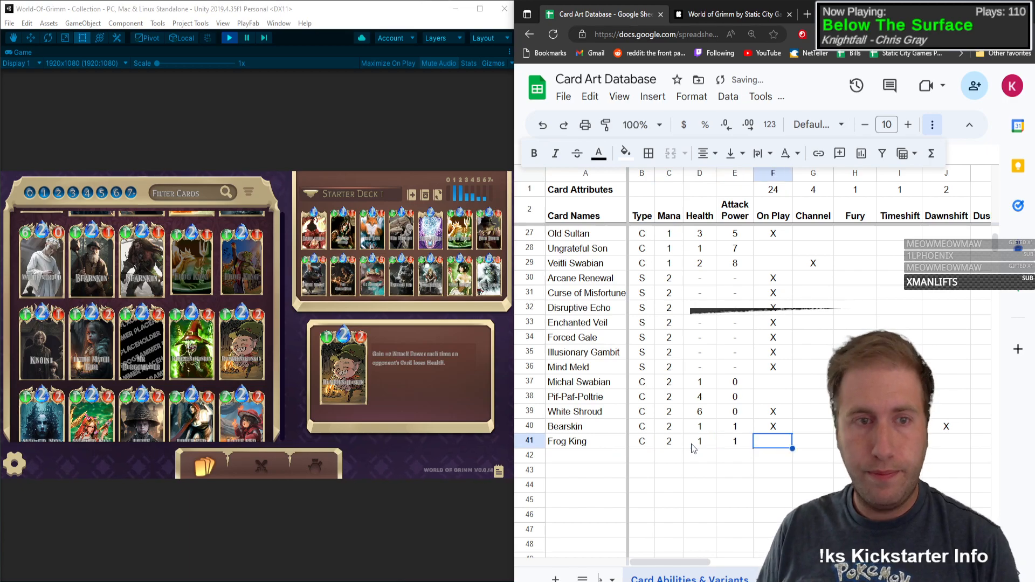
# Step: Open Frog King's original card details and mark the card with X under On Play in row 41
pyautogui.click(190, 286)
pyautogui.click(186, 249)
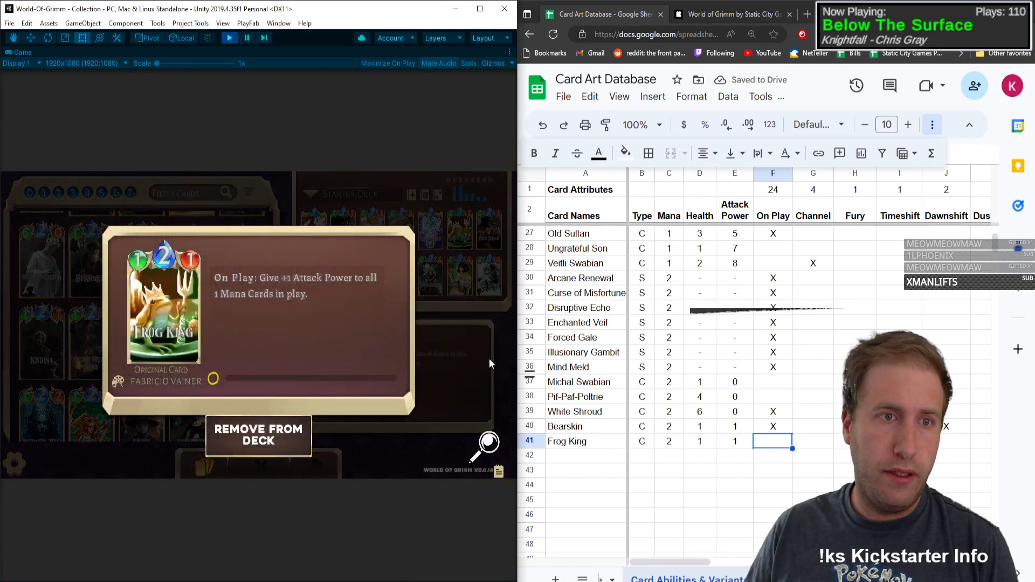
pyautogui.click(769, 447)
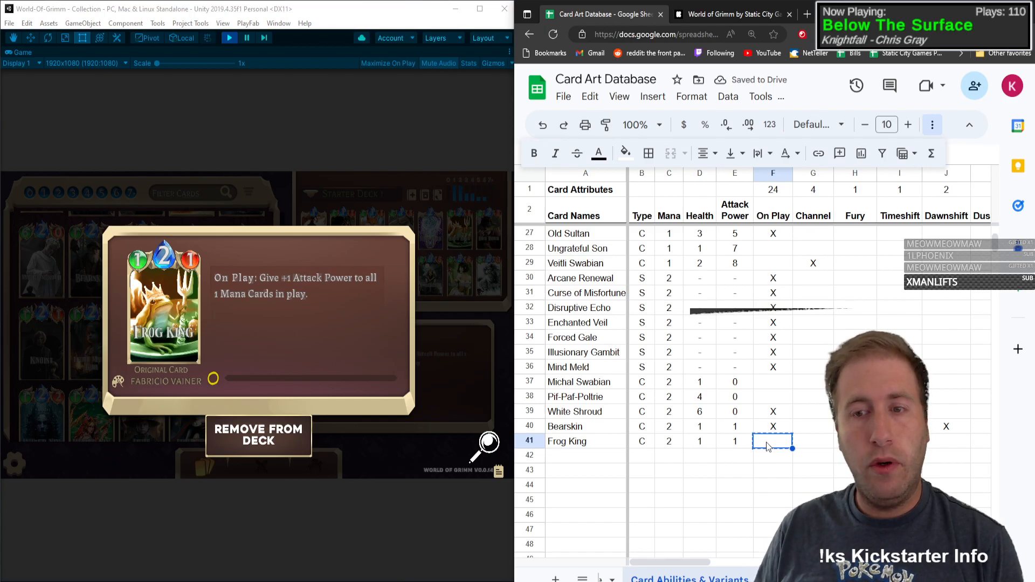
pyautogui.hotkey('ctrl', 'c')
pyautogui.write('X')
pyautogui.press('Tab')
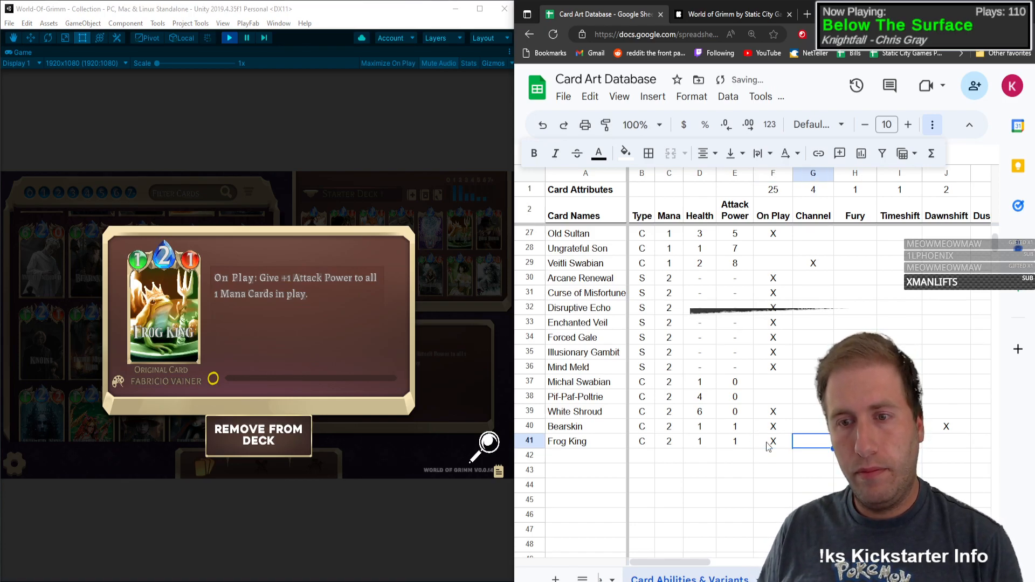
# Step: Mark Frog King with X under Buff and Opp Gain in row 41
pyautogui.press('Tab')
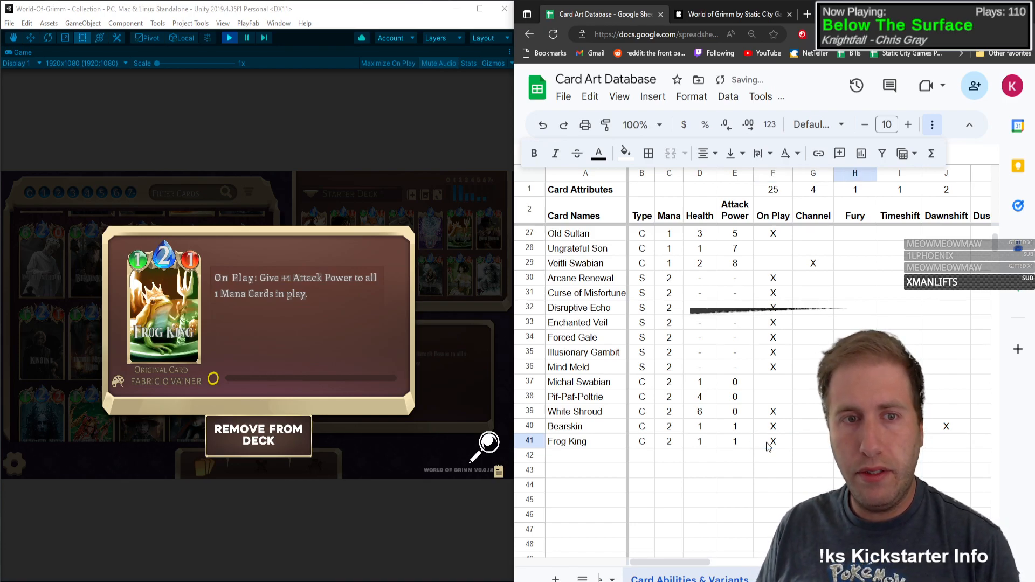
pyautogui.press('Tab')
pyautogui.press('Tab')
pyautogui.press('Tab')
pyautogui.press('Tab')
pyautogui.press('Tab')
pyautogui.press('Tab')
pyautogui.press('Tab')
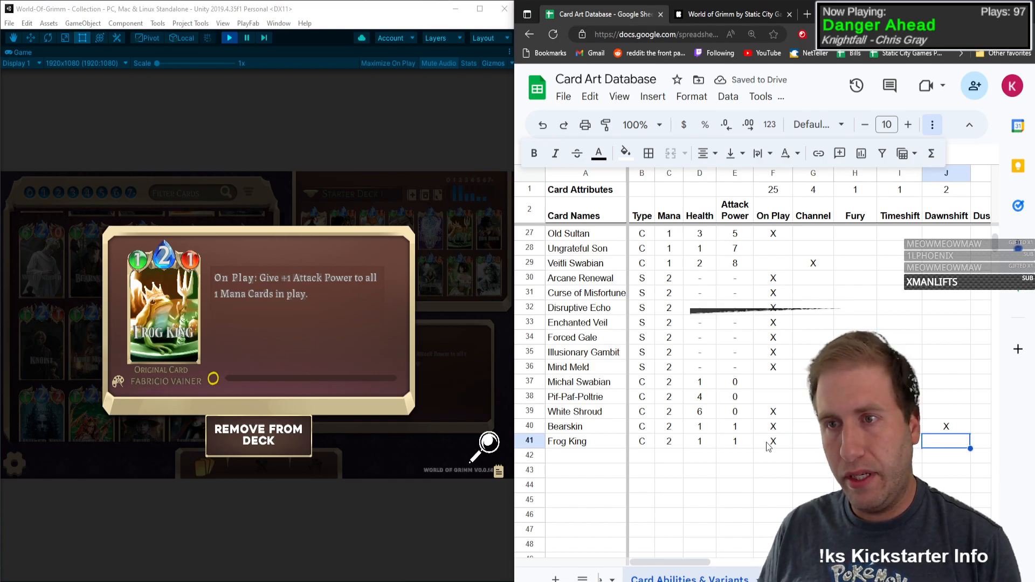
pyautogui.press('Tab')
pyautogui.press('Tab')
pyautogui.press('Tab')
pyautogui.press('Tab')
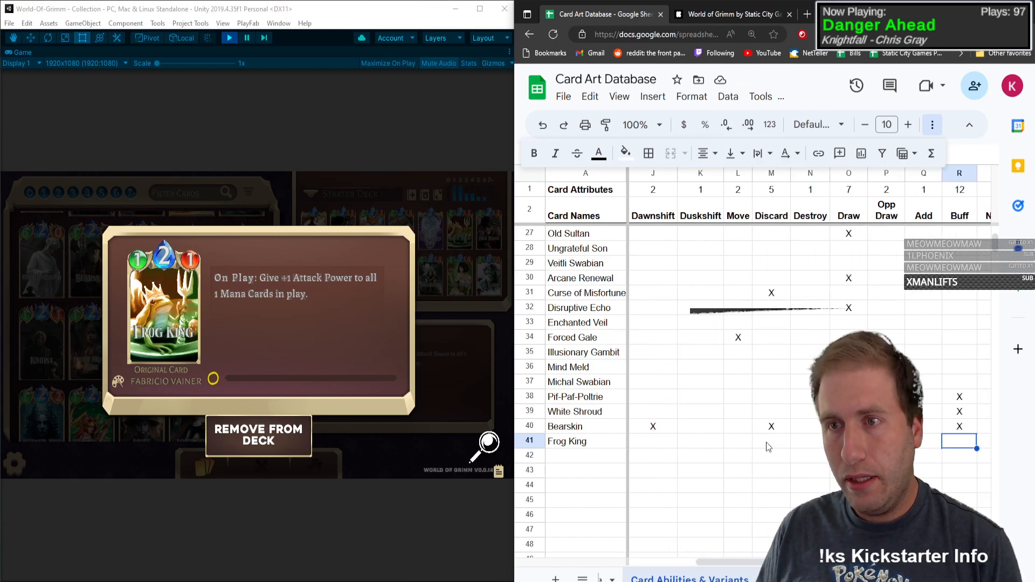
pyautogui.press('Tab')
pyautogui.write('X')
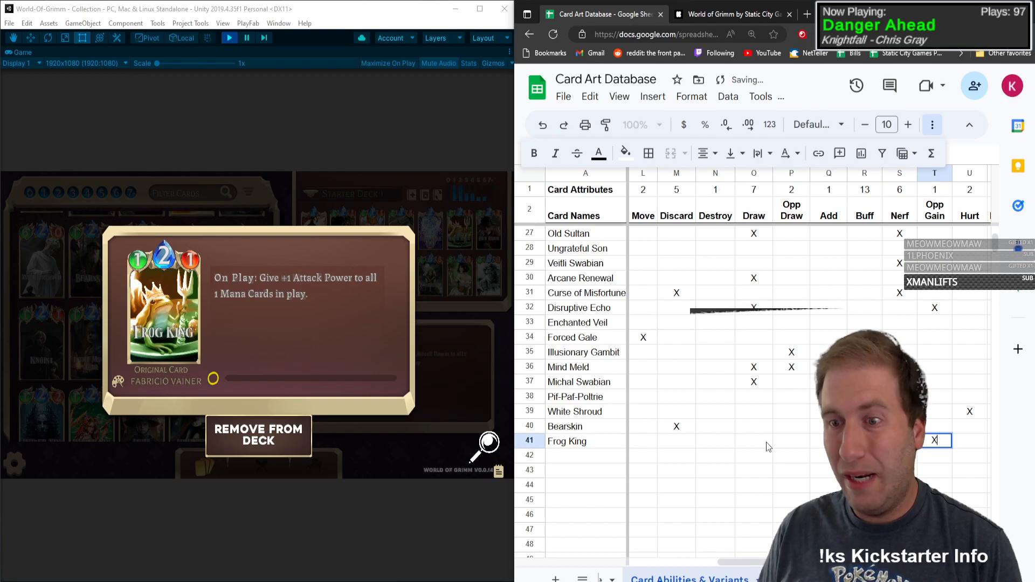
pyautogui.press('Tab')
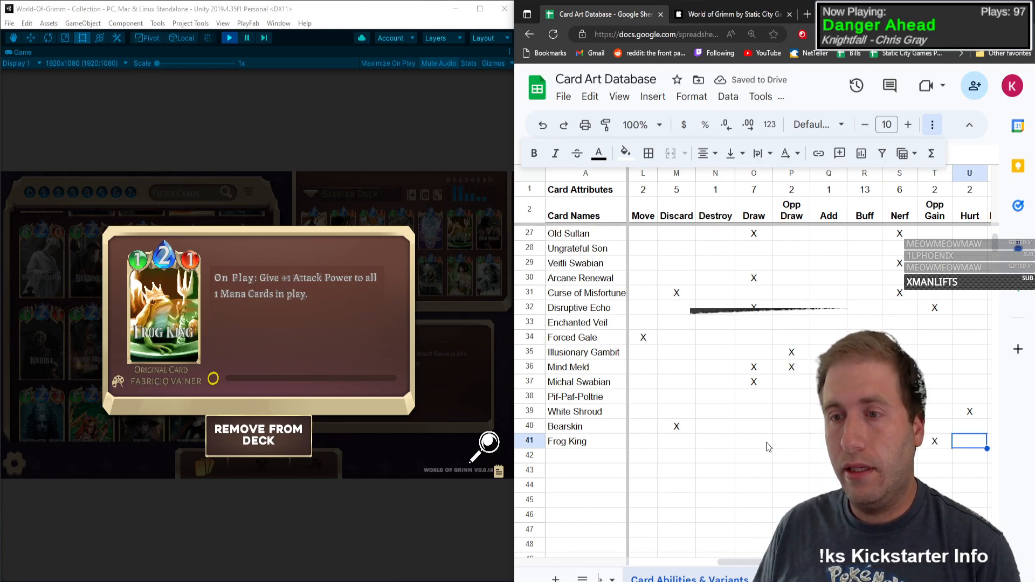
# Step: Mark Frog King with X under Base and in the artist variant column AA in row 41
pyautogui.press('Tab')
pyautogui.press('Tab')
pyautogui.press('Tab')
pyautogui.press('Tab')
pyautogui.write('X')
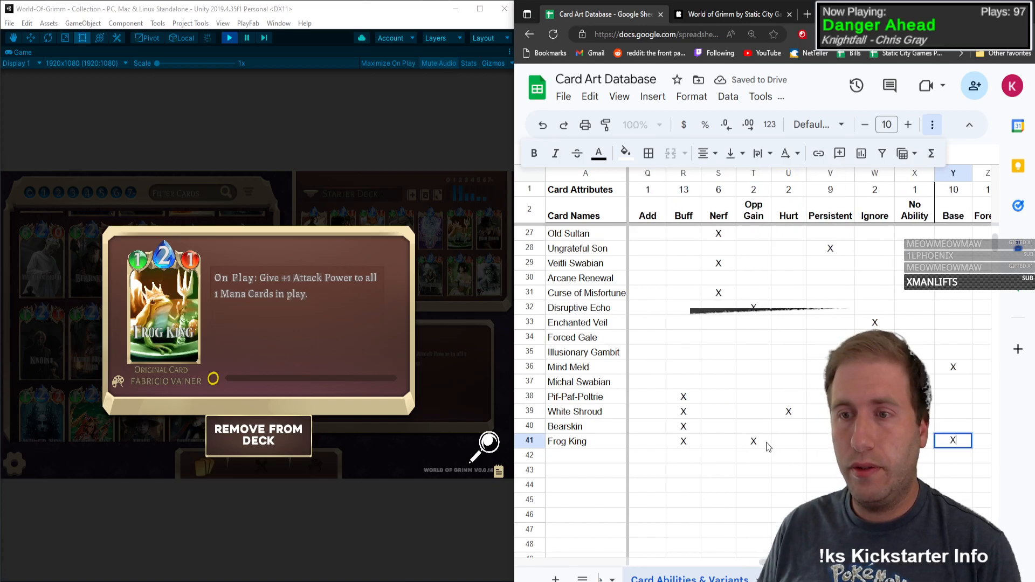
pyautogui.press('Tab')
pyautogui.press('Tab')
pyautogui.press('Left')
# Step: Close Frog King's card details and enter Knoist as the next card name in row 42
pyautogui.press('Down')
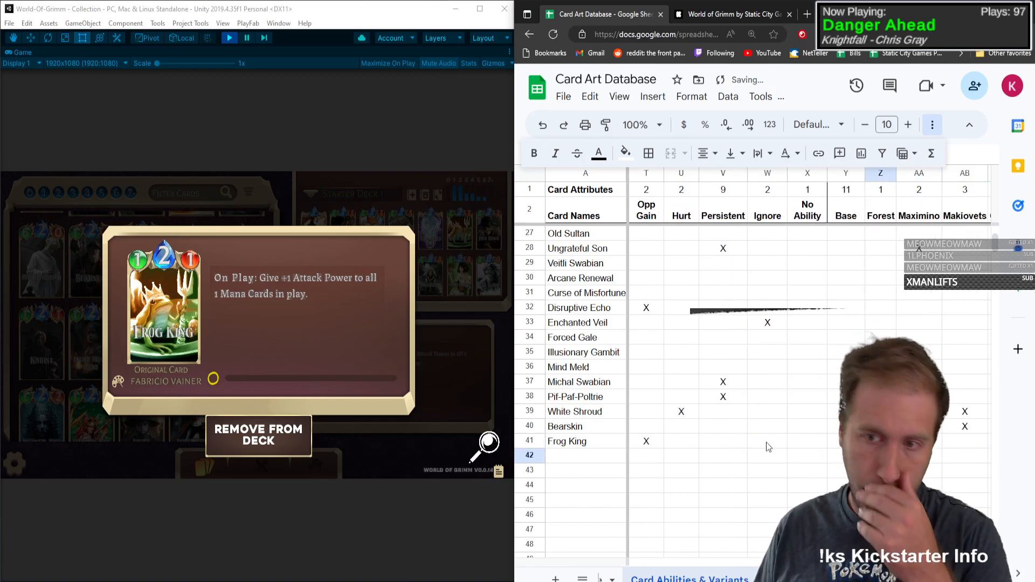
pyautogui.press('Left')
pyautogui.press('Left')
pyautogui.press('Left')
pyautogui.press('Left')
pyautogui.press('Left')
pyautogui.press('Left')
pyautogui.press('Left')
pyautogui.press('Left')
pyautogui.press('Left')
pyautogui.press('Left')
pyautogui.press('Left')
pyautogui.press('Left')
pyautogui.press('Left')
pyautogui.press('Left')
pyautogui.press('Left')
pyautogui.press('Left')
pyautogui.press('Left')
pyautogui.press('Left')
pyautogui.press('Left')
pyautogui.press('Left')
pyautogui.press('Left')
pyautogui.press('Left')
pyautogui.press('Left')
pyautogui.press('Left')
pyautogui.press('Left')
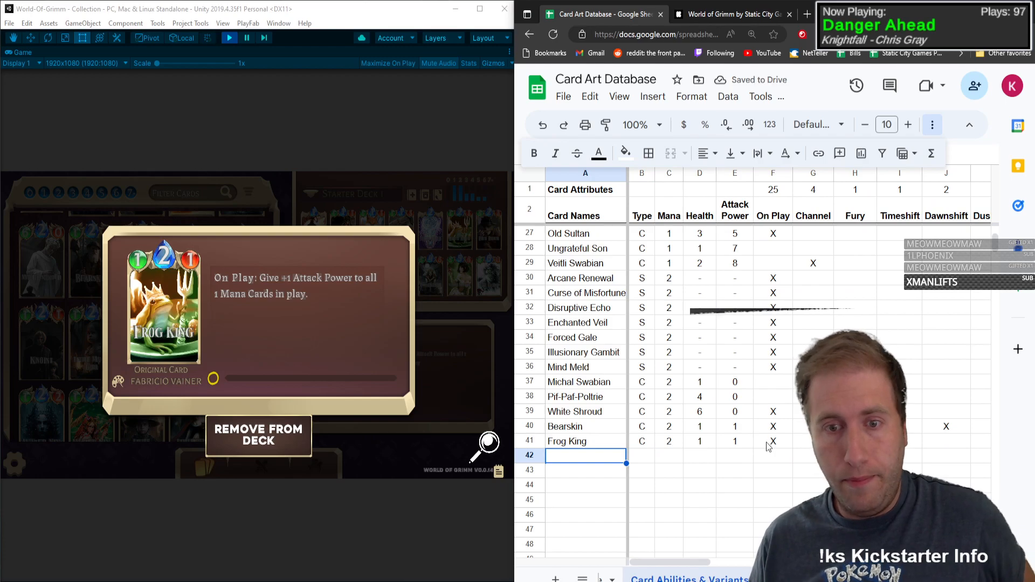
pyautogui.click(203, 312)
pyautogui.click(242, 345)
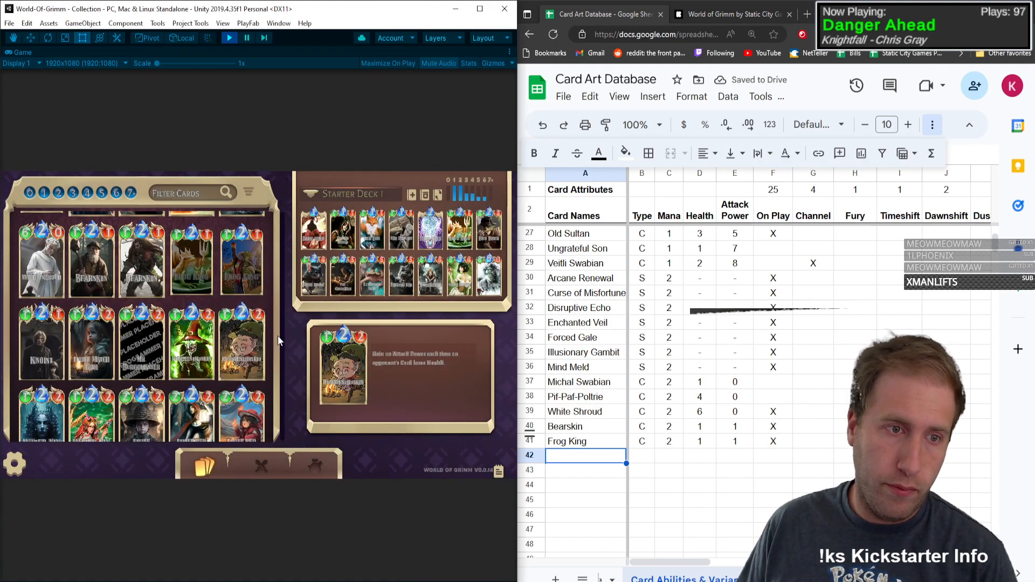
pyautogui.moveTo(279, 295); pyautogui.dragTo(309, 209)
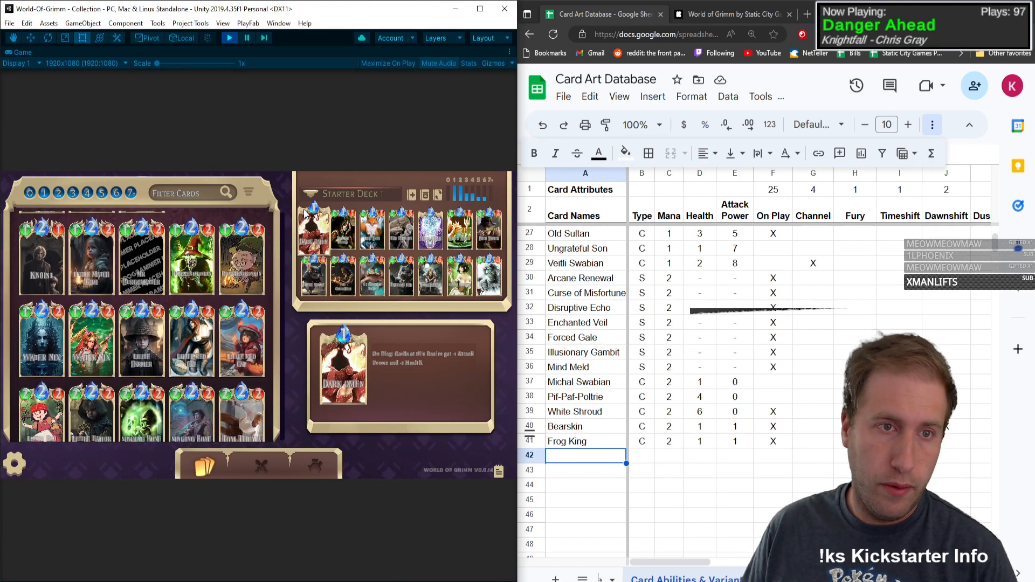
pyautogui.click(594, 456)
pyautogui.write('Knoi')
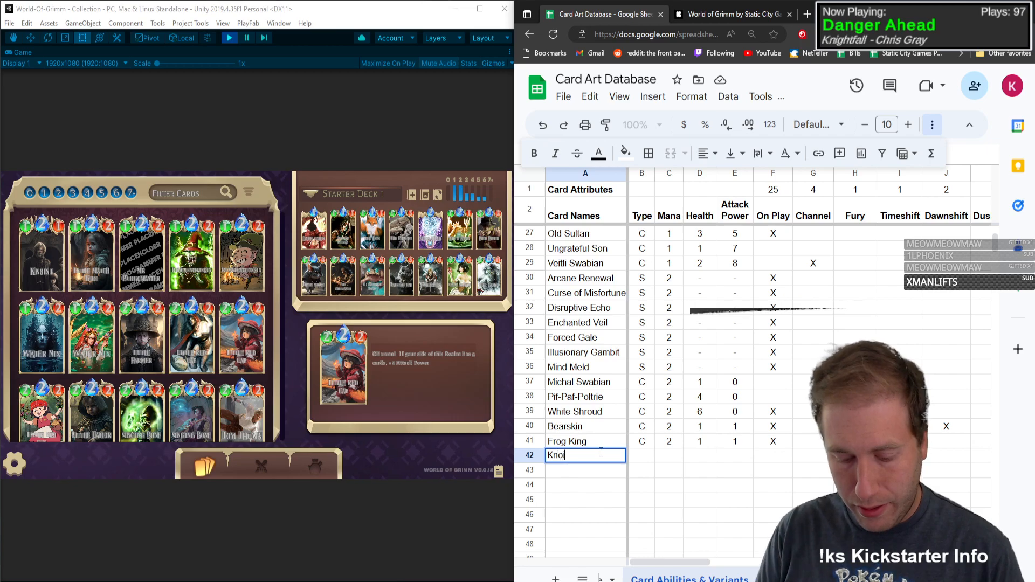
pyautogui.write('st')
pyautogui.press('Tab')
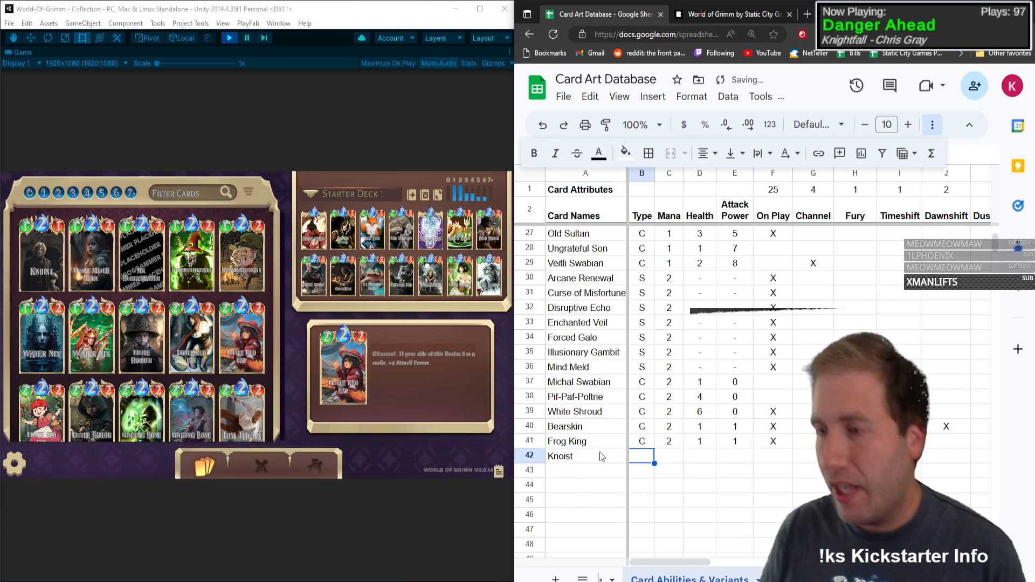
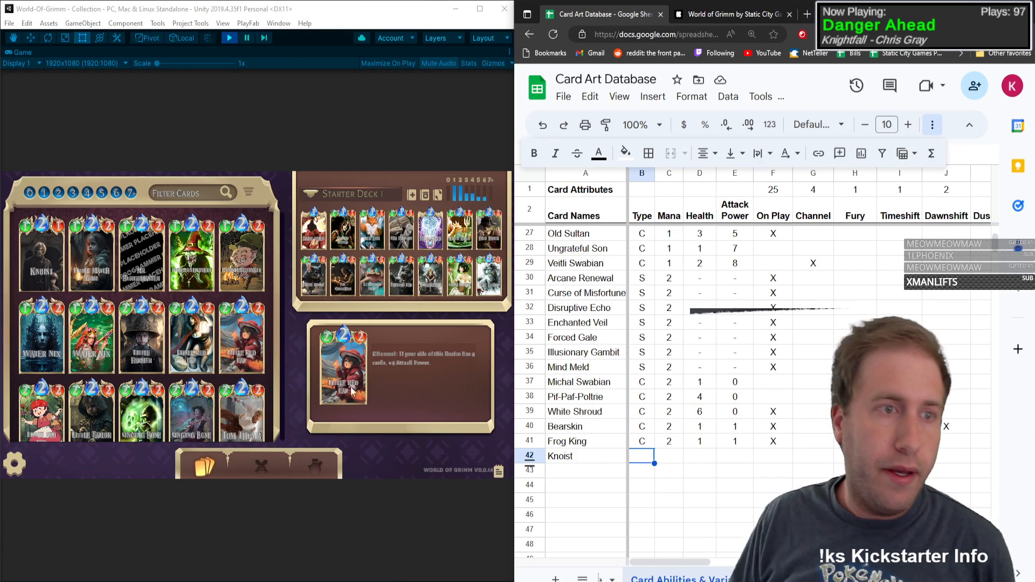
# Step: Open Knoist's card details and enter type C, mana 2, health 1 and attack power 1 in row 42
pyautogui.click(36, 240)
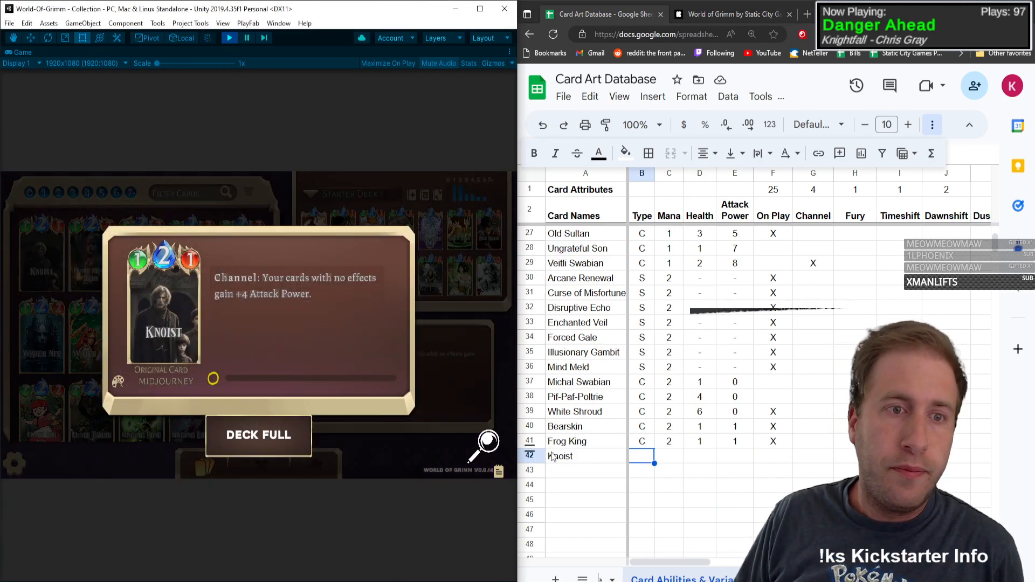
pyautogui.click(649, 463)
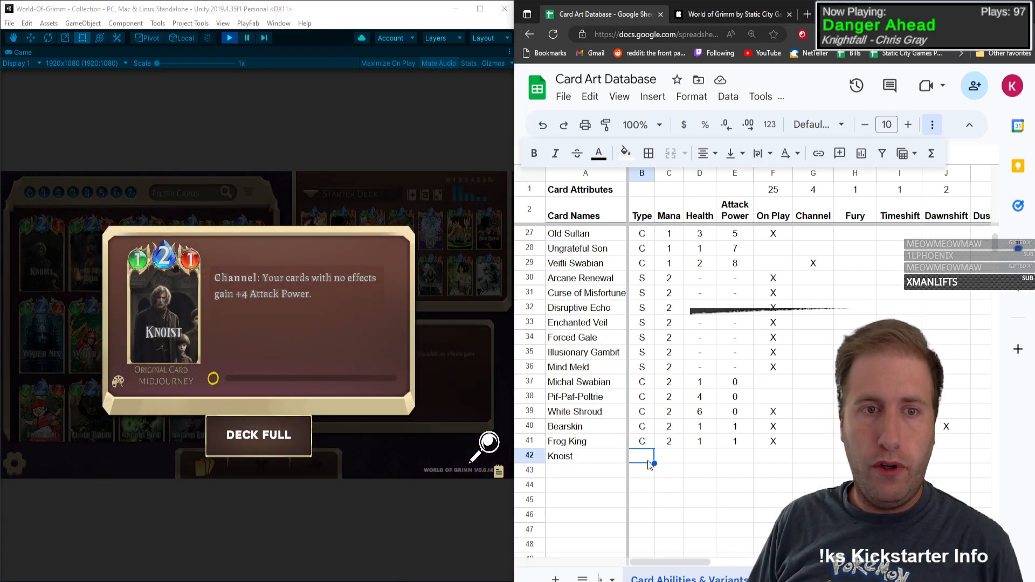
pyautogui.press('Tab')
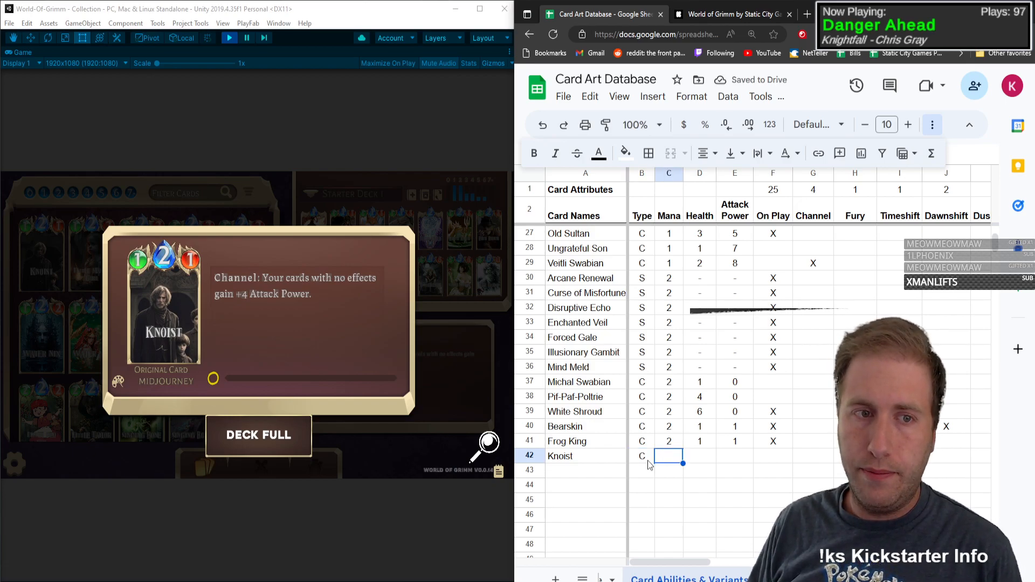
pyautogui.write('2')
pyautogui.press('Tab')
pyautogui.write('1')
pyautogui.press('Tab')
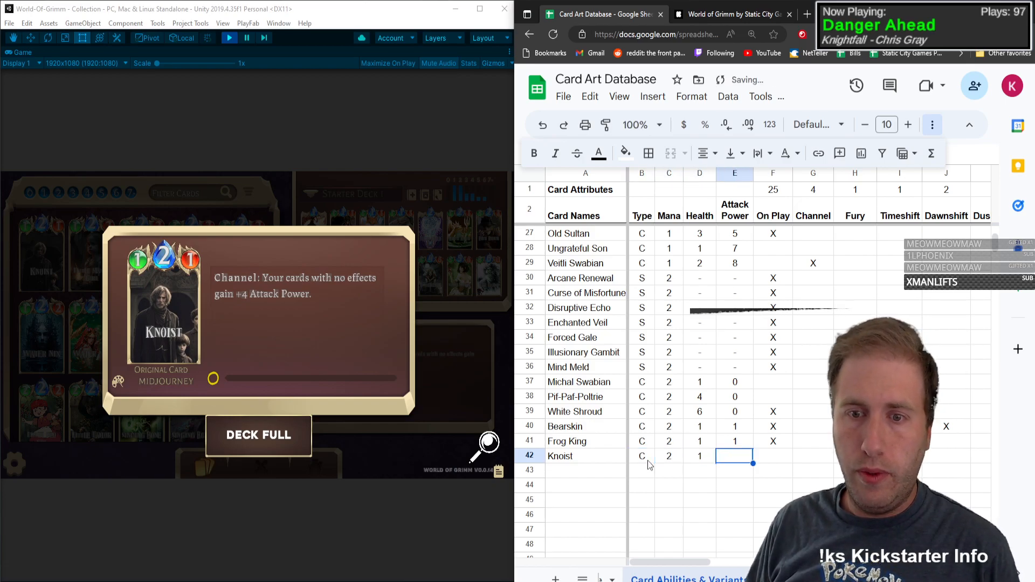
pyautogui.write('1')
pyautogui.press('Tab')
# Step: Leave On Play empty for Knoist and mark the card with X under Channel in row 42
pyautogui.write('X')
pyautogui.press('BackSpace')
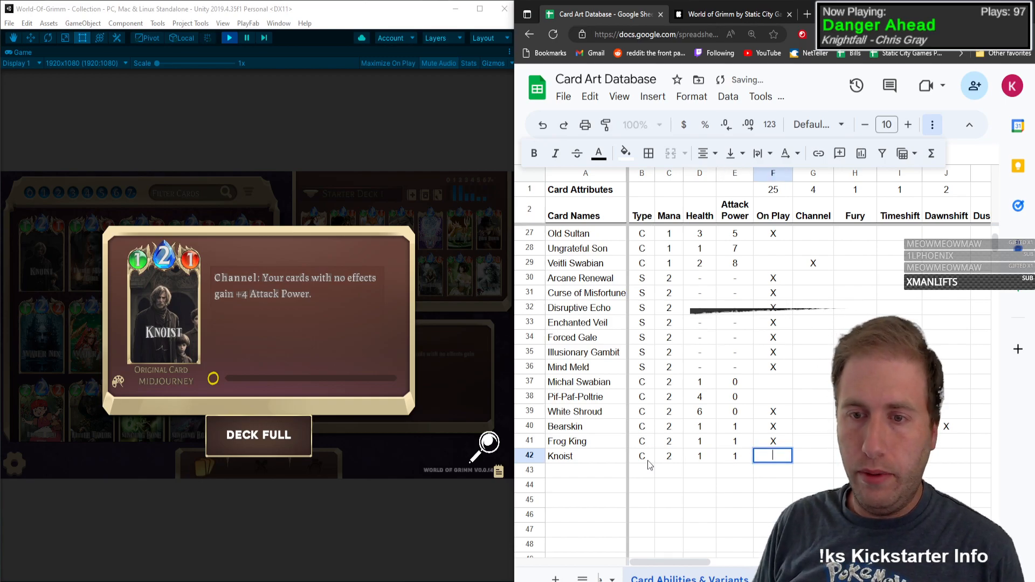
pyautogui.press('Tab')
pyautogui.press('Right')
pyautogui.press('Right')
pyautogui.press('Right')
pyautogui.press('Right')
pyautogui.press('Right')
pyautogui.press('Right')
pyautogui.press('Right')
pyautogui.press('Right')
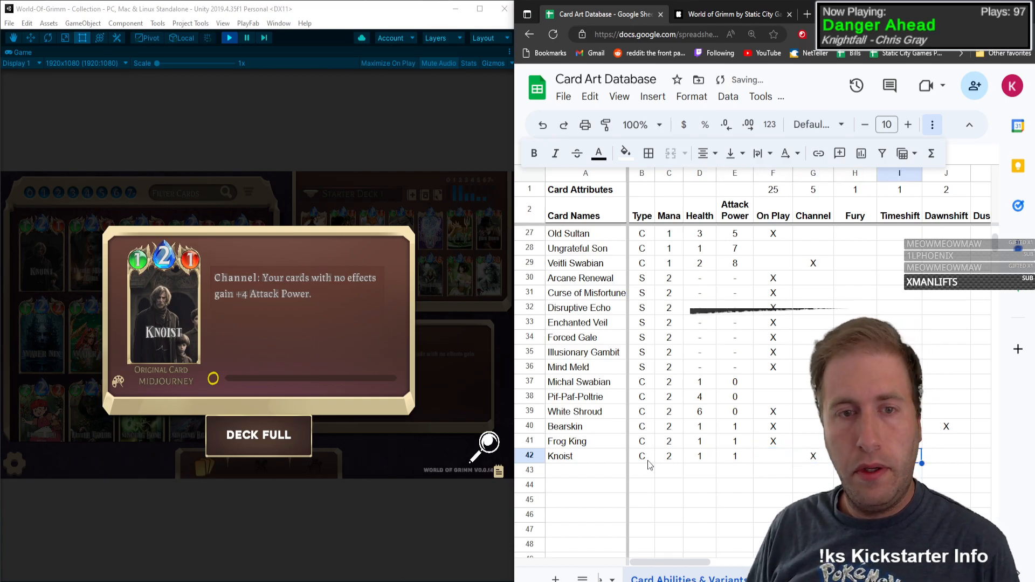
# Step: Mark Knoist with X under Buff and No Ability in row 42
pyautogui.press('Right')
pyautogui.press('Right')
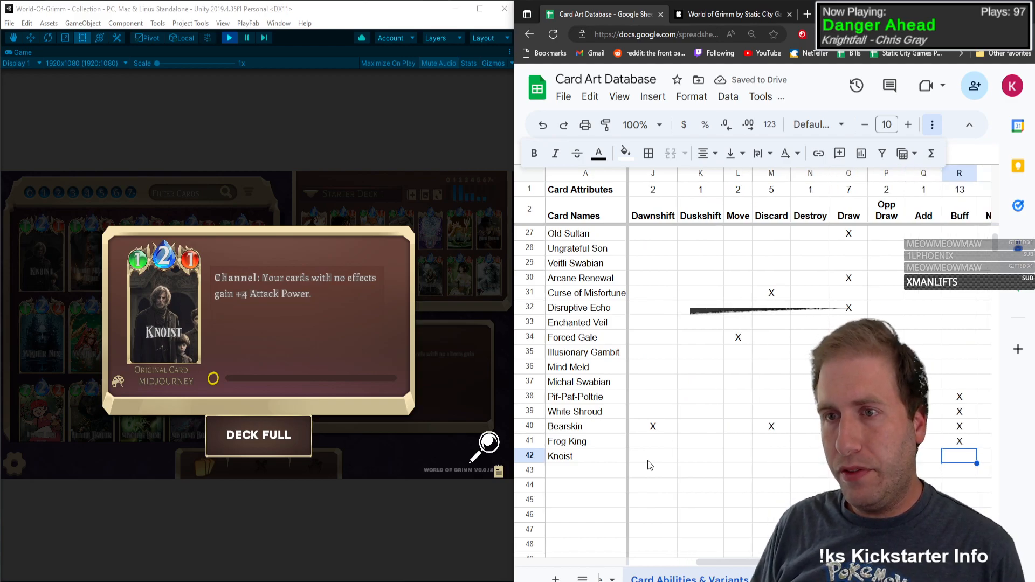
pyautogui.write('X')
pyautogui.press('Right')
pyautogui.press('Right')
pyautogui.press('Right')
pyautogui.press('Right')
pyautogui.press('Right')
pyautogui.press('Right')
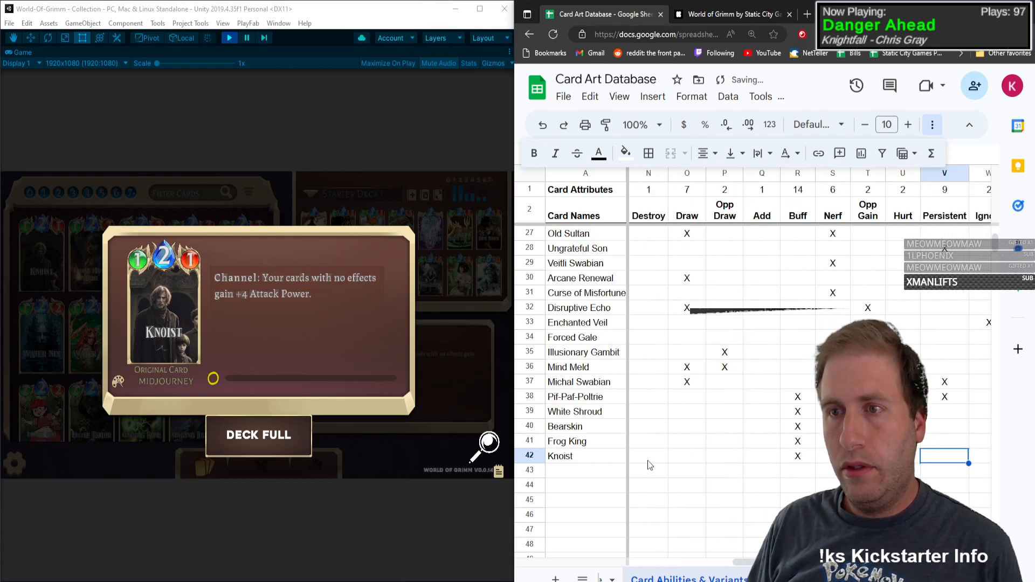
pyautogui.press('Left')
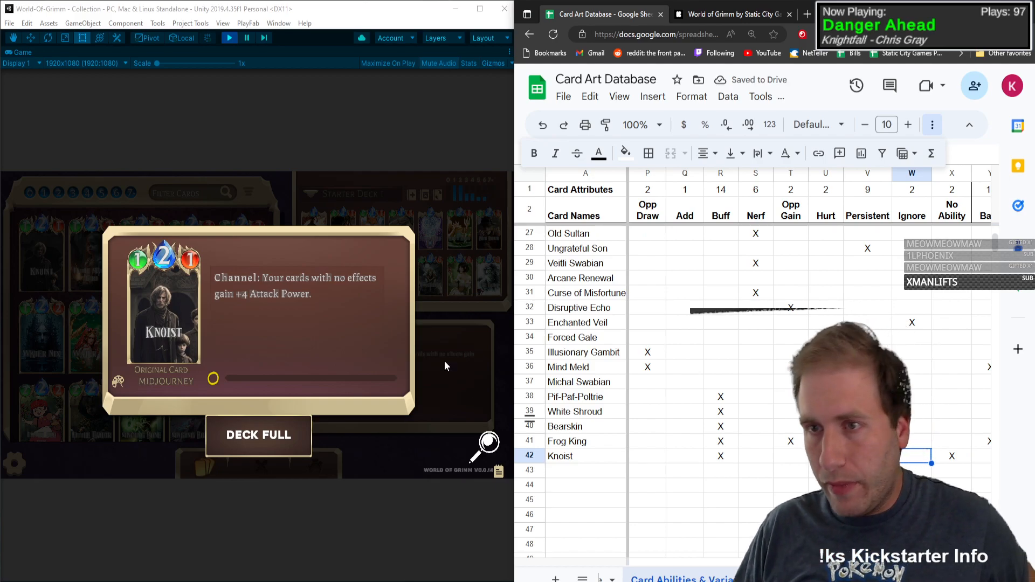
# Step: Close Knoist's card details and enter Little Match Girl as the next card name in row 43
pyautogui.click(159, 292)
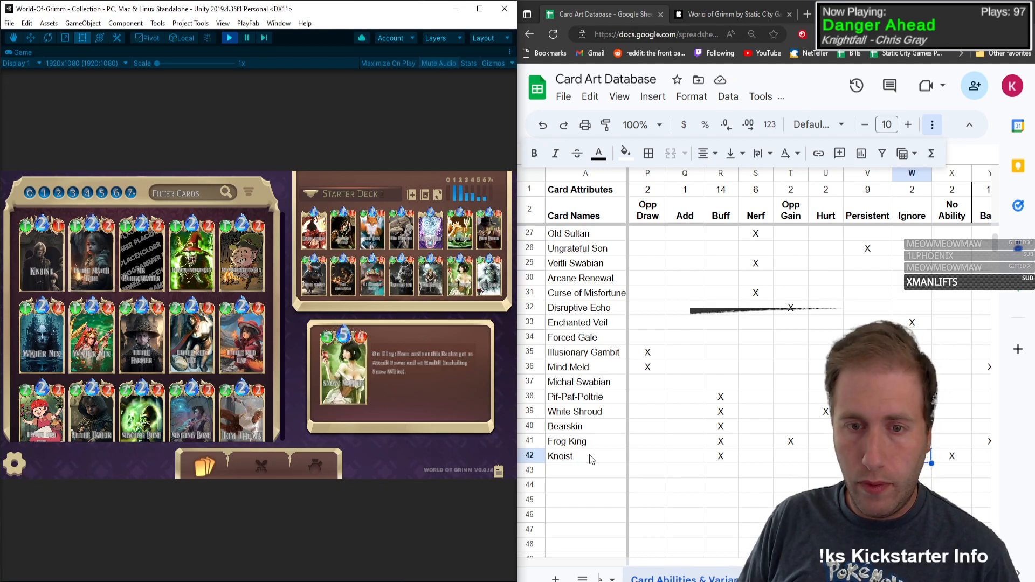
pyautogui.click(577, 473)
pyautogui.write('Little Match G')
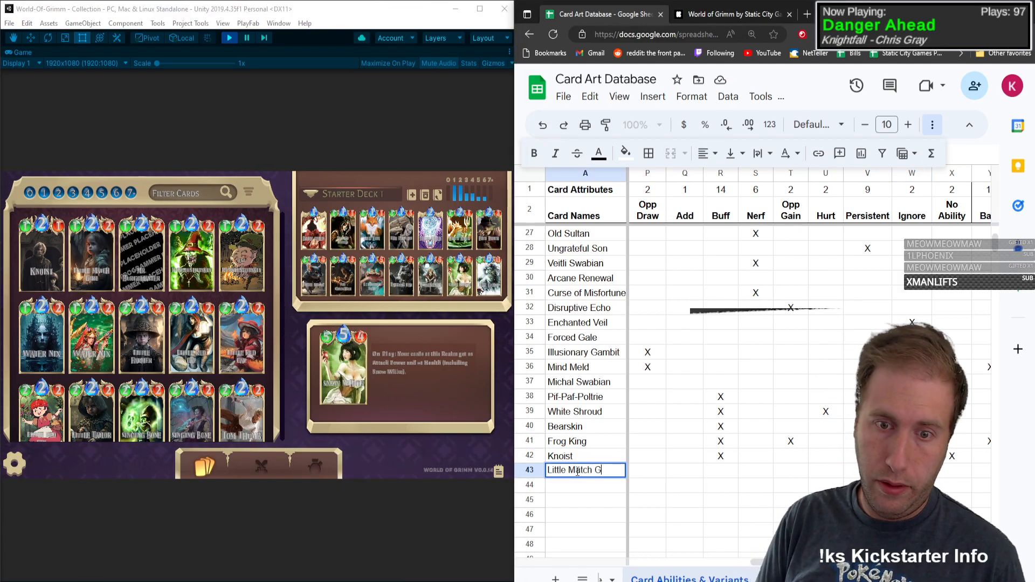
pyautogui.write('irl')
pyautogui.press('Tab')
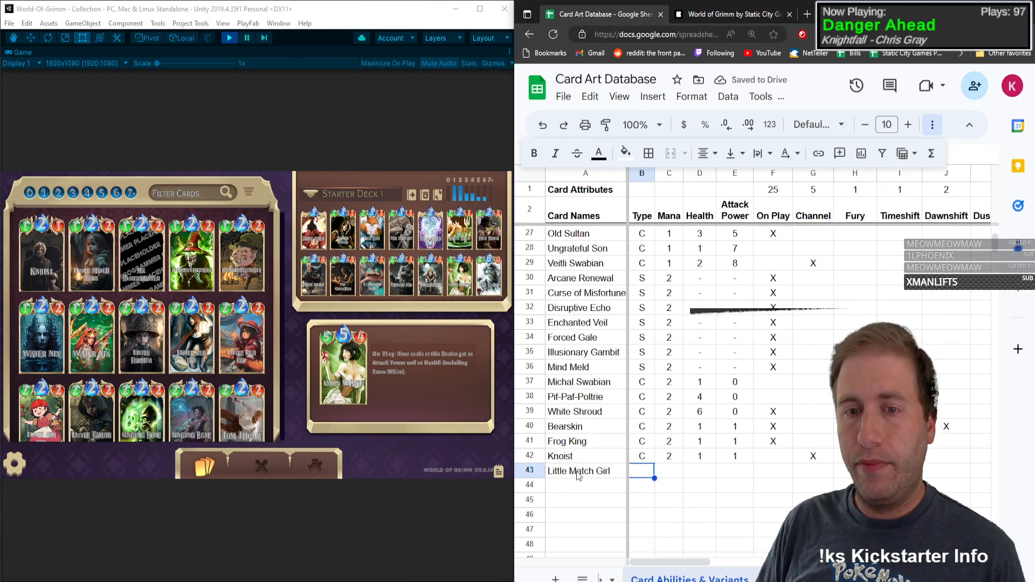
# Step: Enter type C, mana 2, health 1 and attack power 2 for Little Match Girl in row 43
pyautogui.write('C')
pyautogui.press('Tab')
pyautogui.write('2')
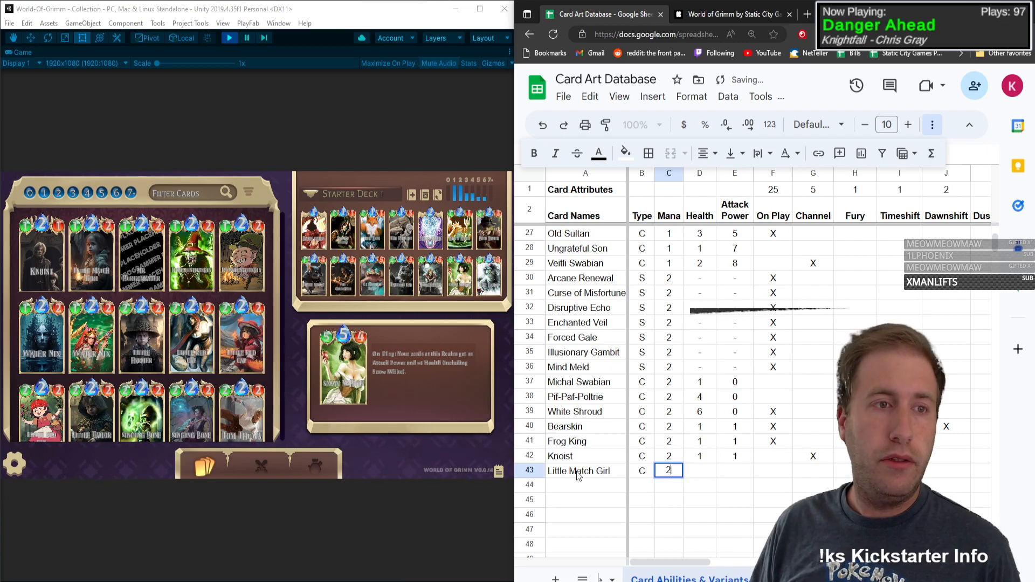
pyautogui.press('Tab')
pyautogui.write('1')
pyautogui.press('Tab')
pyautogui.write('2')
pyautogui.press('Tab')
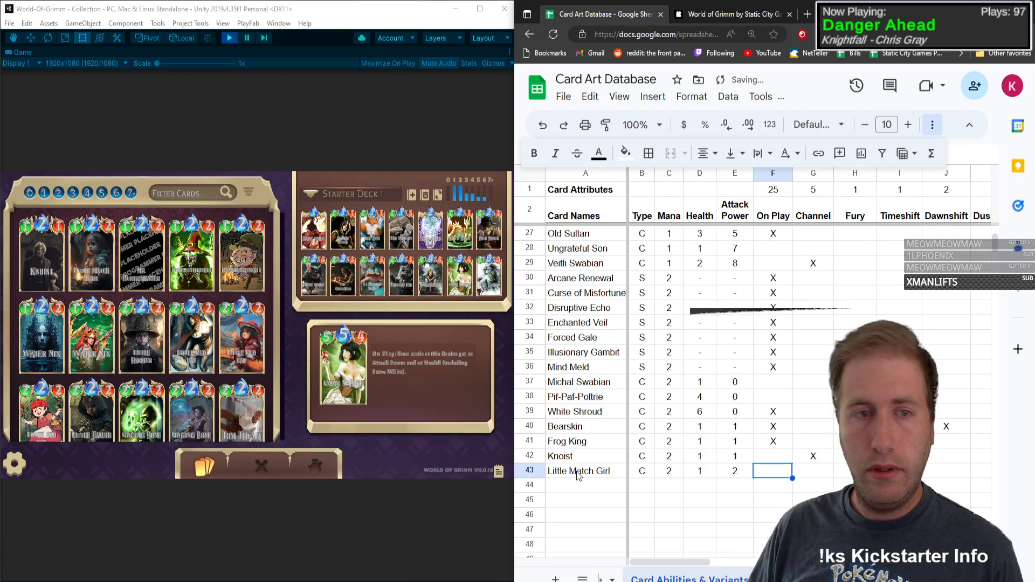
# Step: Open Little Match Girl's card details and mark the card with X under On Play in row 43
pyautogui.click(92, 251)
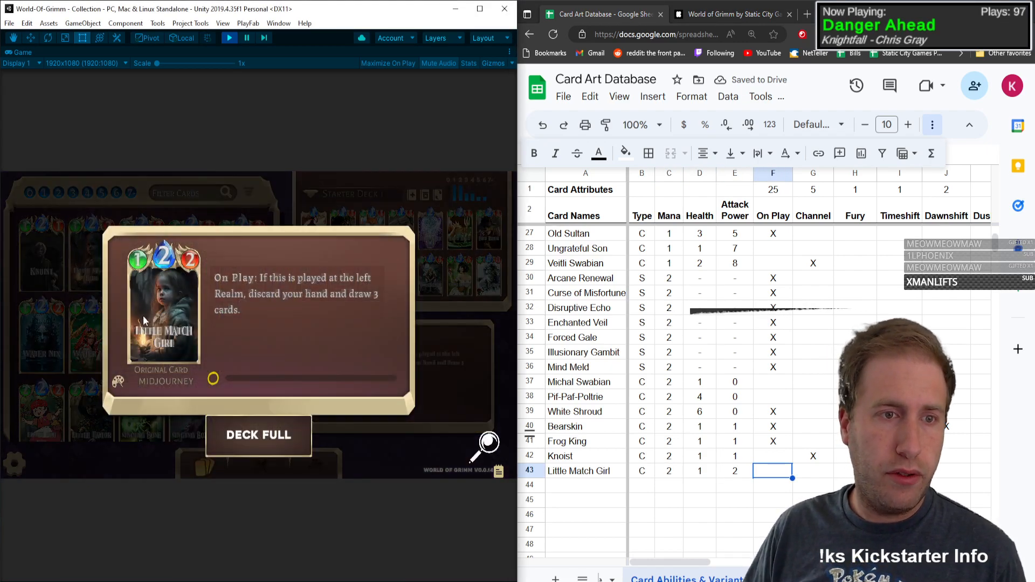
pyautogui.click(777, 473)
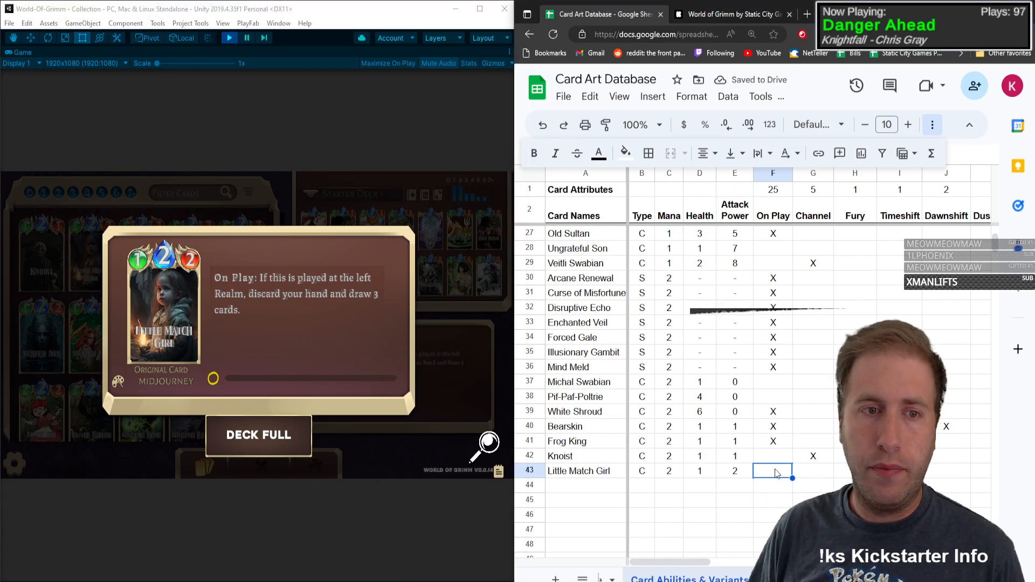
pyautogui.write('X')
pyautogui.press('Tab')
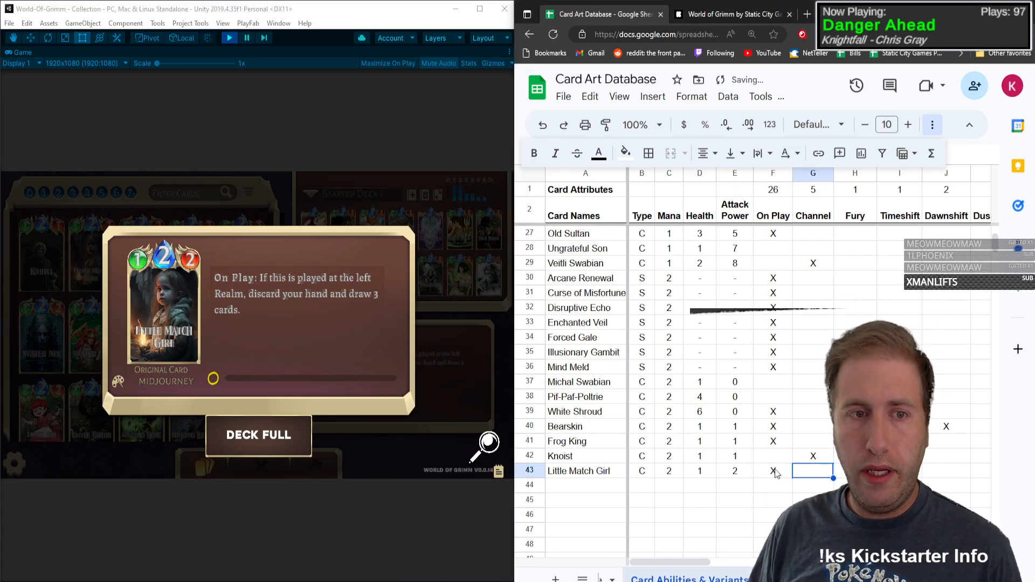
# Step: Mark Little Match Girl with X under Discard and Draw in row 43
pyautogui.press('Tab')
pyautogui.press('Tab')
pyautogui.press('Tab')
pyautogui.press('Tab')
pyautogui.press('Tab')
pyautogui.press('Tab')
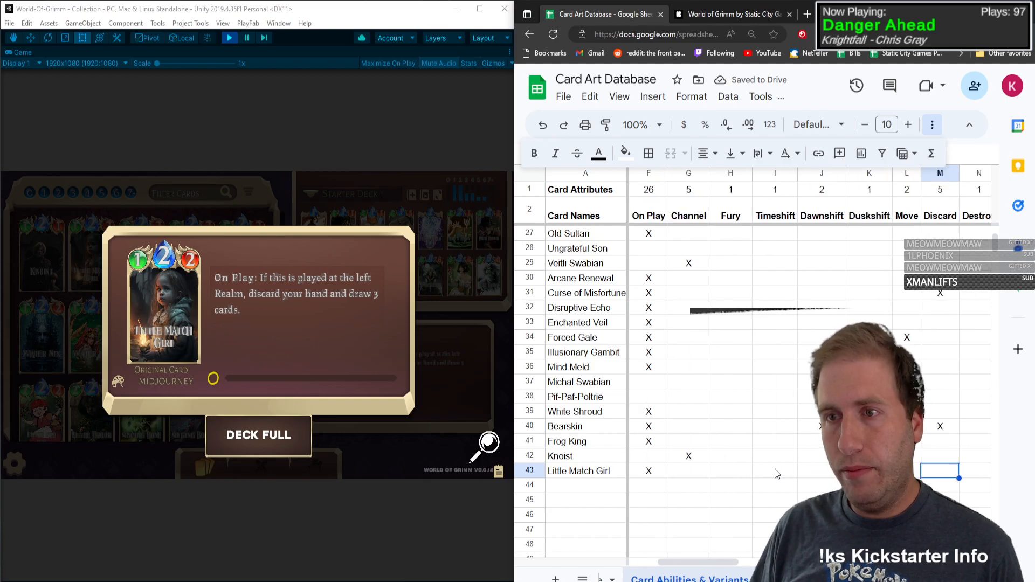
pyautogui.write('X')
pyautogui.press('Tab')
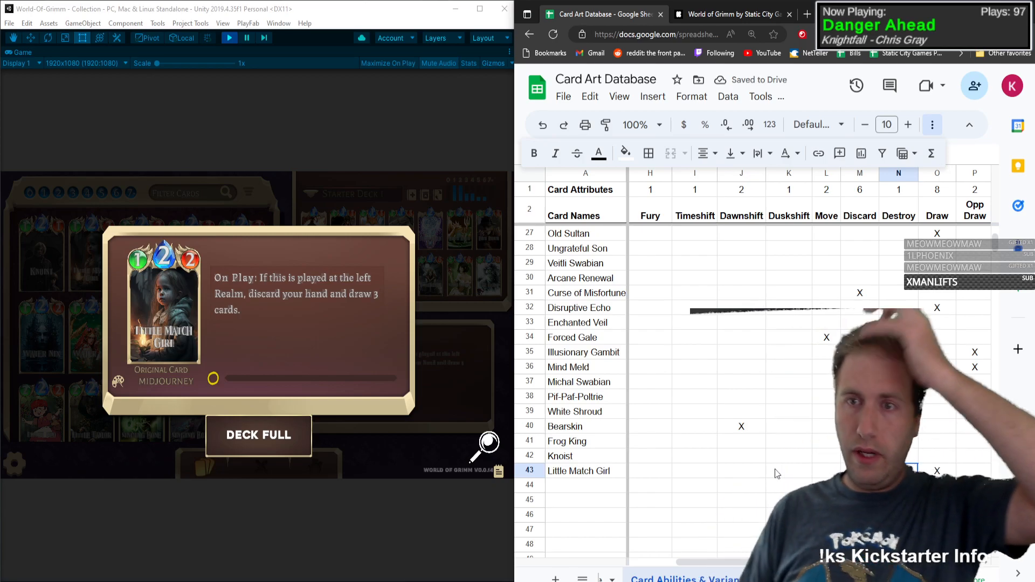
pyautogui.press('Left')
pyautogui.press('Left')
pyautogui.press('Left')
pyautogui.press('Left')
pyautogui.press('Left')
pyautogui.press('Left')
pyautogui.press('Left')
pyautogui.press('Left')
pyautogui.press('Left')
pyautogui.press('Left')
pyautogui.press('Left')
pyautogui.press('Left')
pyautogui.press('Left')
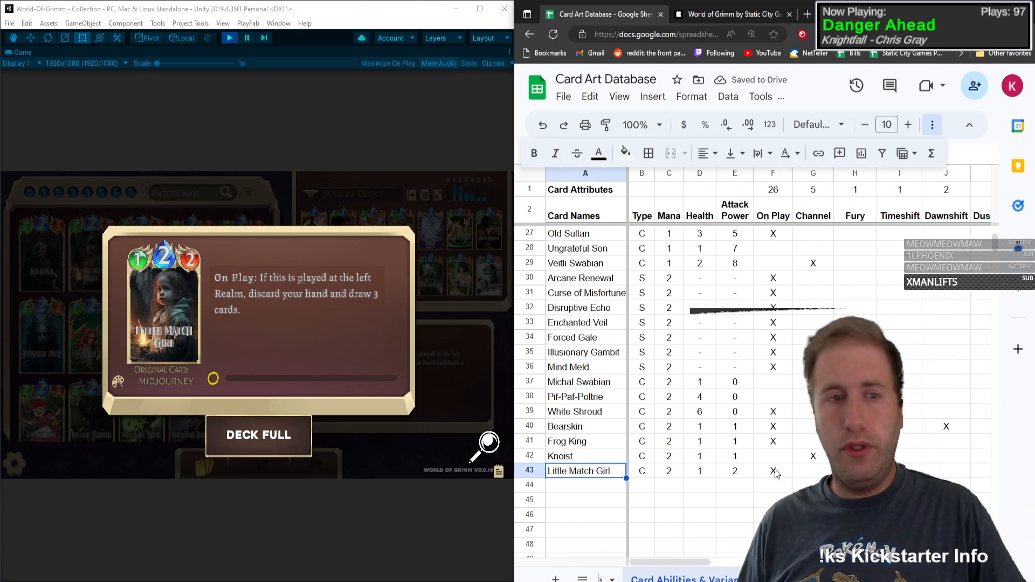
# Step: Switch to Mr. Burgomaster's card details and enter Mr. Burgomaster as the card name in row 44
pyautogui.click(265, 326)
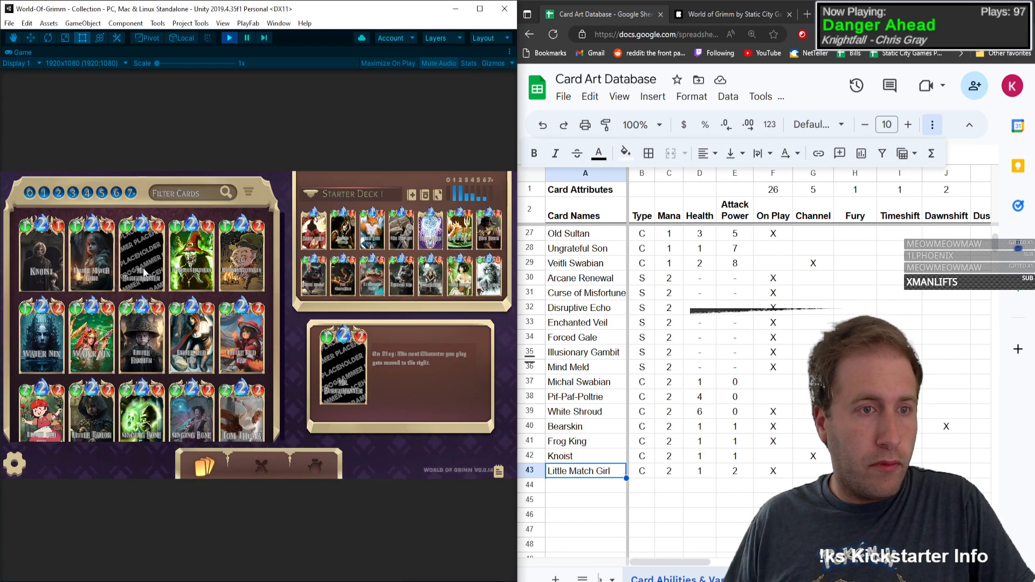
pyautogui.click(124, 251)
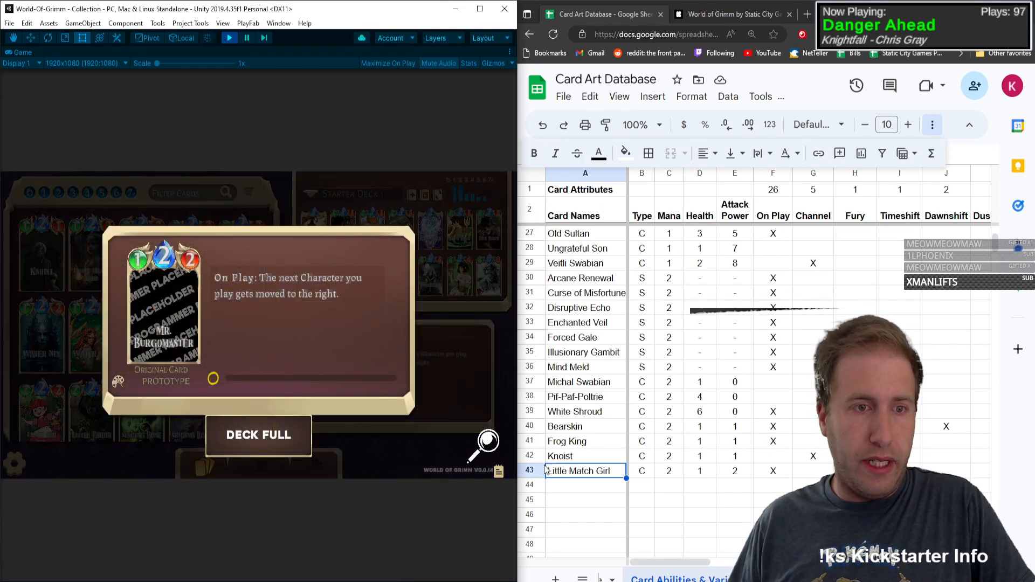
pyautogui.click(602, 493)
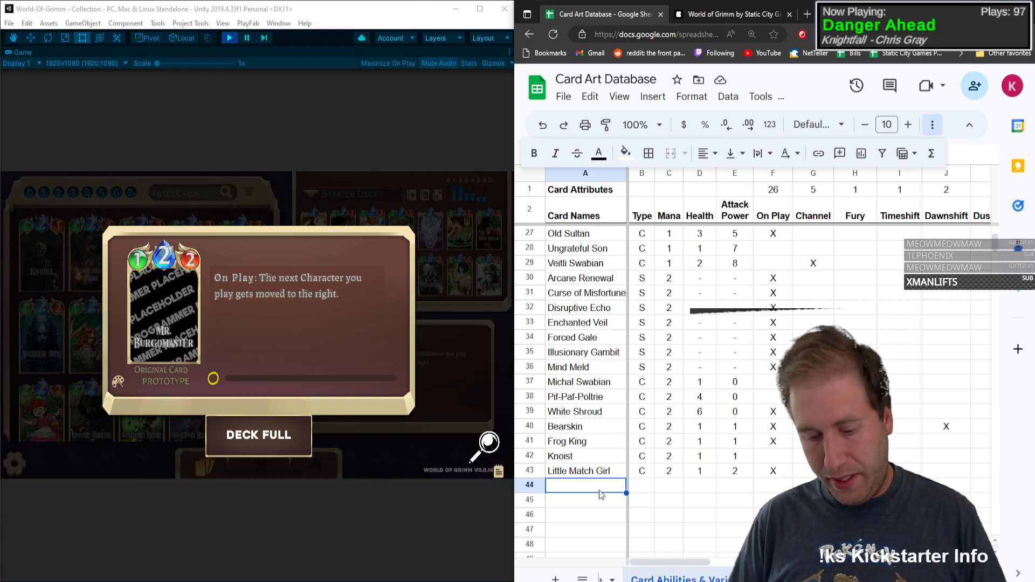
pyautogui.write('Mr. Burgomas')
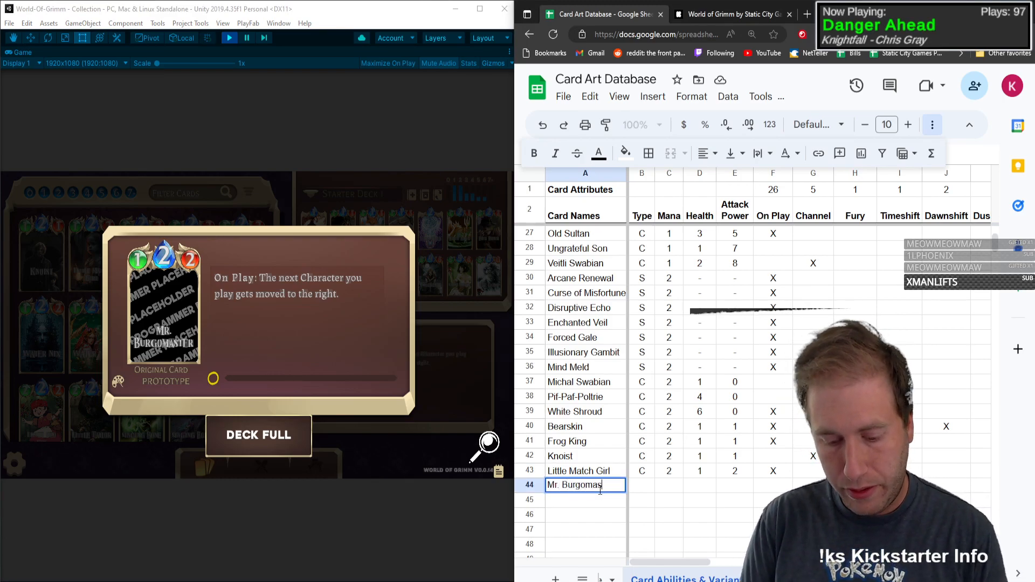
pyautogui.write('ter')
# Step: Enter type C, mana 2, health 1 and attack power 2 for Mr. Burgomaster in row 44
pyautogui.press('Tab')
pyautogui.write('C')
pyautogui.press('Tab')
pyautogui.write('2')
pyautogui.press('Tab')
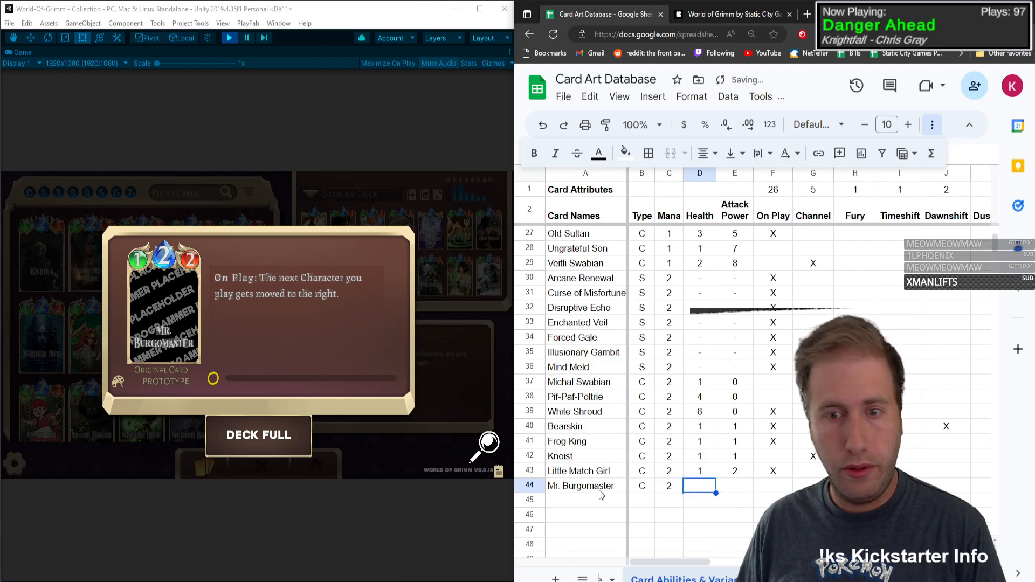
pyautogui.write('1\t2')
pyautogui.press('Tab')
pyautogui.press('Tab')
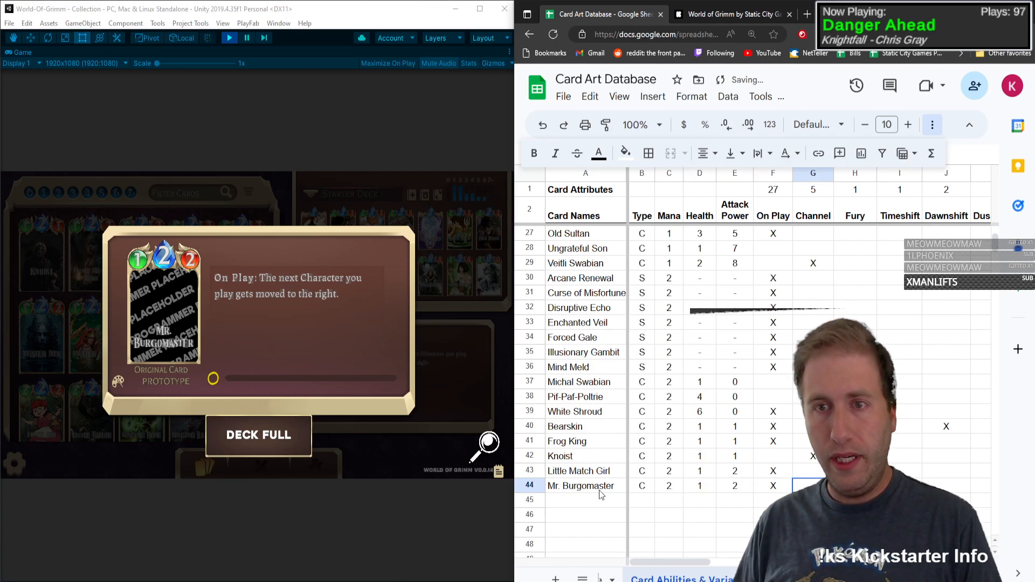
# Step: Mark Mr. Burgomaster with X under On Play and Move in row 44
pyautogui.press('Right')
pyautogui.press('Right')
pyautogui.press('Right')
pyautogui.press('Right')
pyautogui.press('Right')
pyautogui.press('Right')
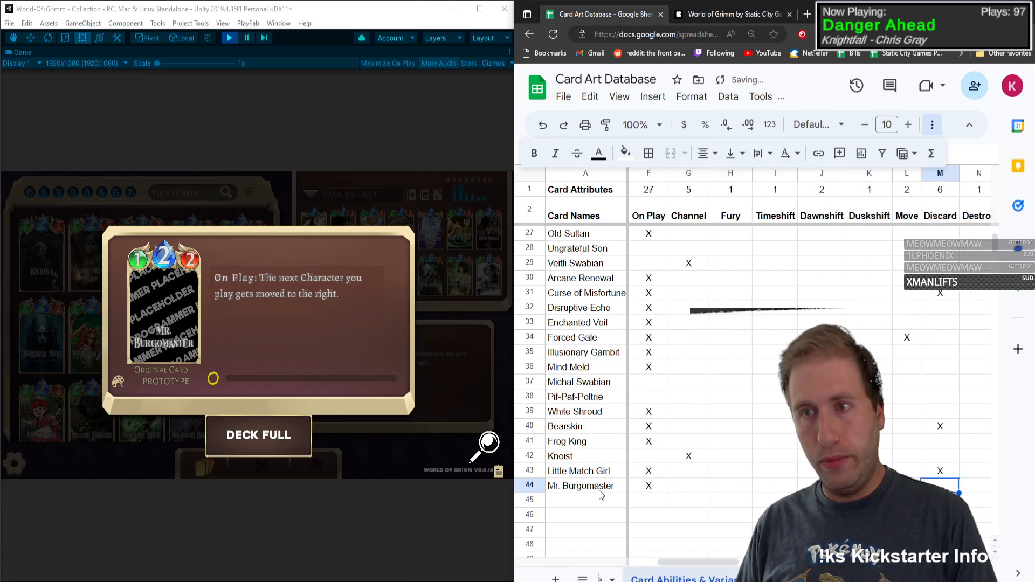
pyautogui.press('Left')
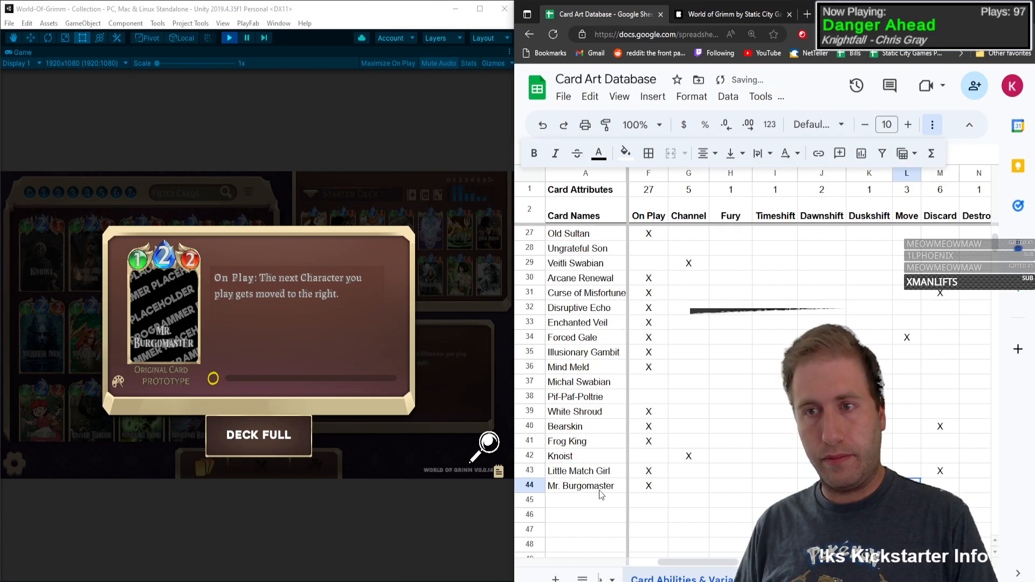
pyautogui.press('Home')
pyautogui.press('Down')
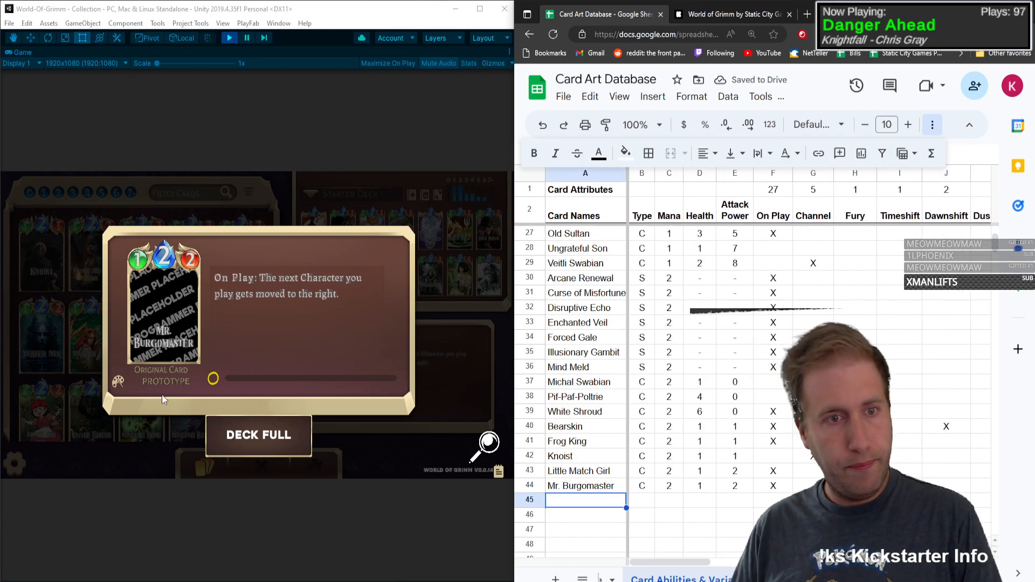
# Step: Switch to Rumplestiltskin's card details and enter Rumplestiltskin as the card name in row 45
pyautogui.click(193, 315)
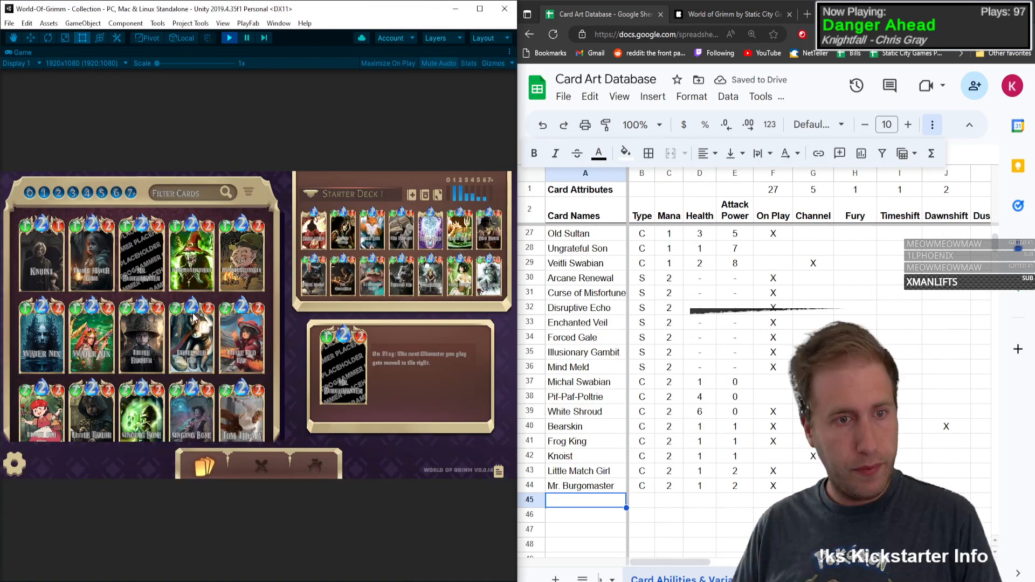
pyautogui.click(182, 241)
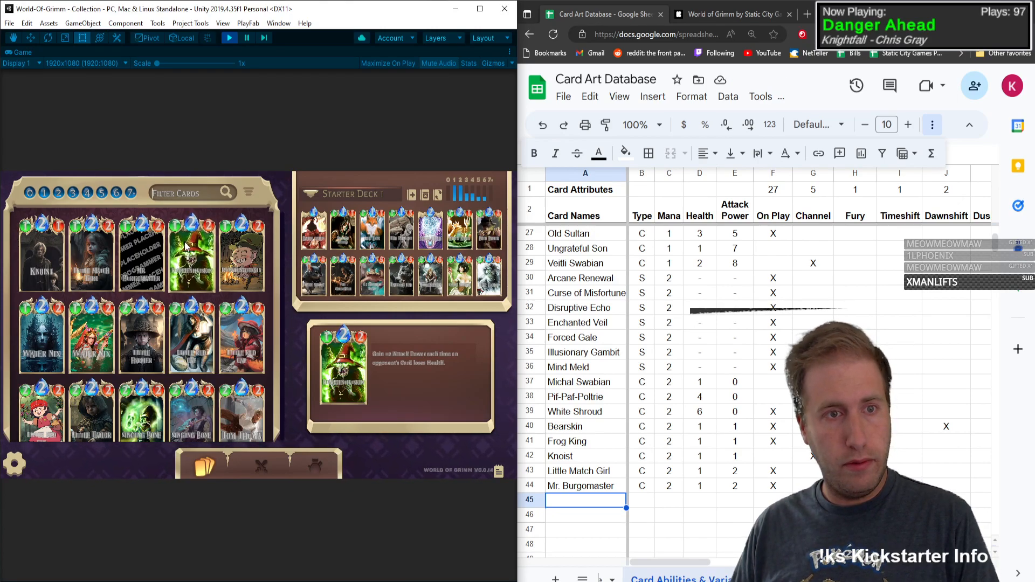
pyautogui.click(184, 241)
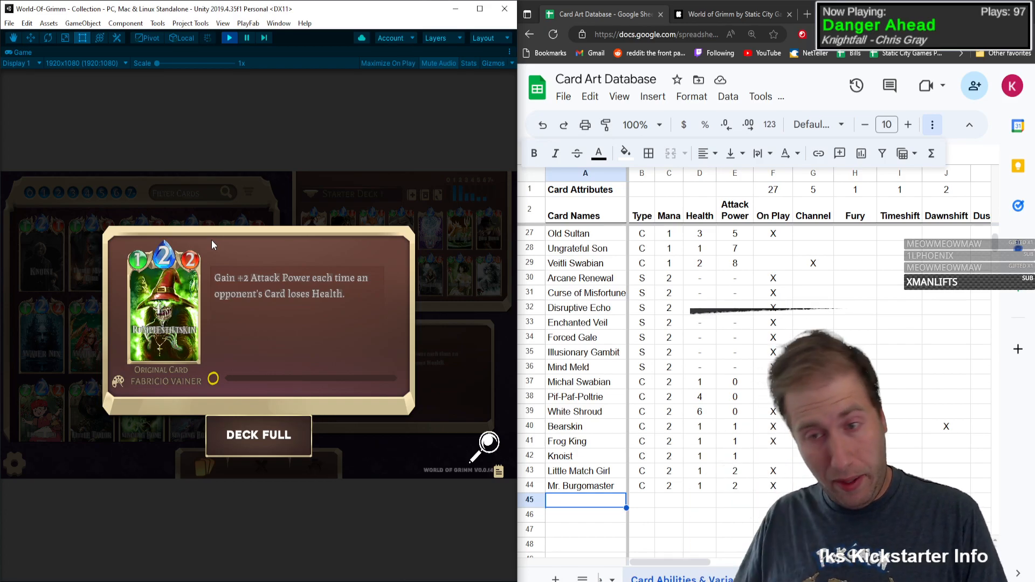
pyautogui.click(552, 507)
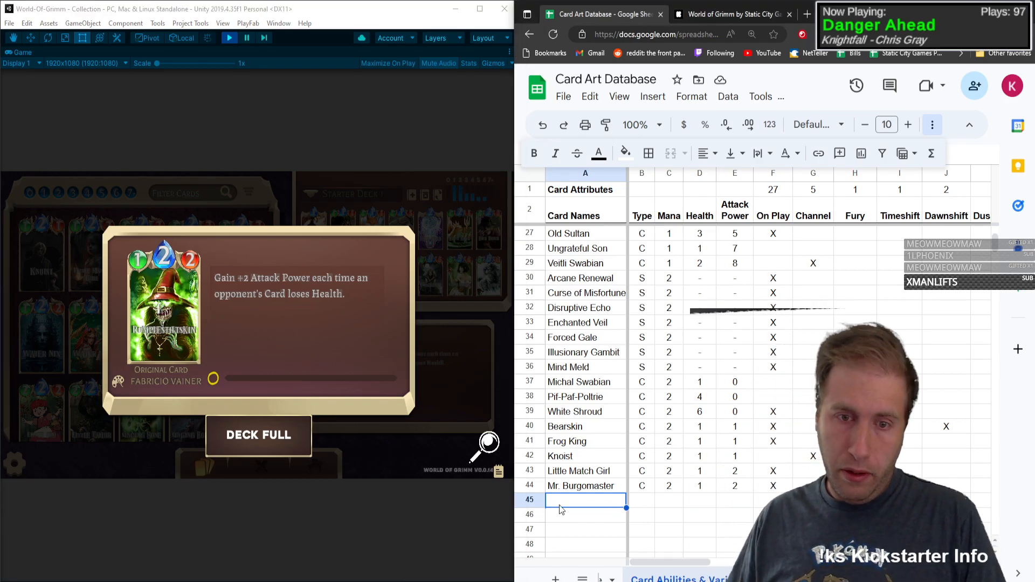
pyautogui.write('Rumplest')
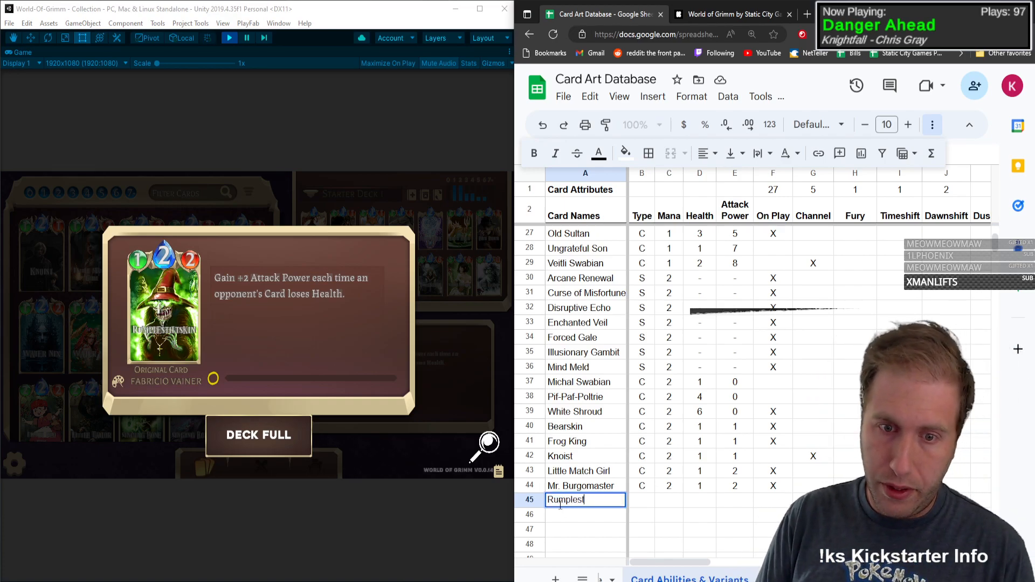
pyautogui.write('iltskin')
pyautogui.press('Tab')
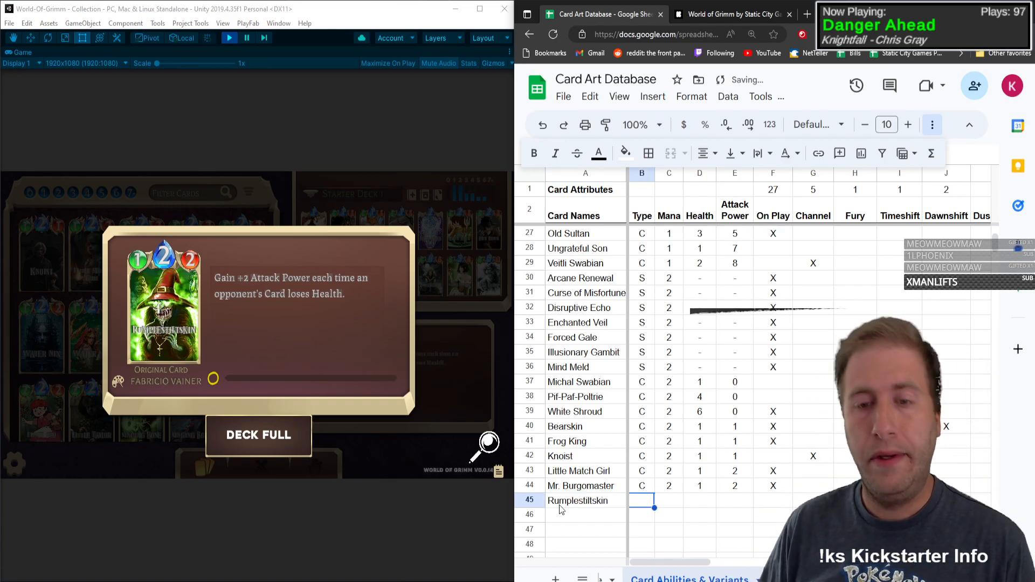
# Step: Enter type C, mana 2, health 1 and attack power 2 for Rumplestiltskin in row 45
pyautogui.write('C')
pyautogui.press('Tab')
pyautogui.write('2')
pyautogui.press('Tab')
pyautogui.write('1')
pyautogui.press('Tab')
pyautogui.write('2')
# Step: Mark Rumplestiltskin with X under Buff in row 45
pyautogui.press('Tab')
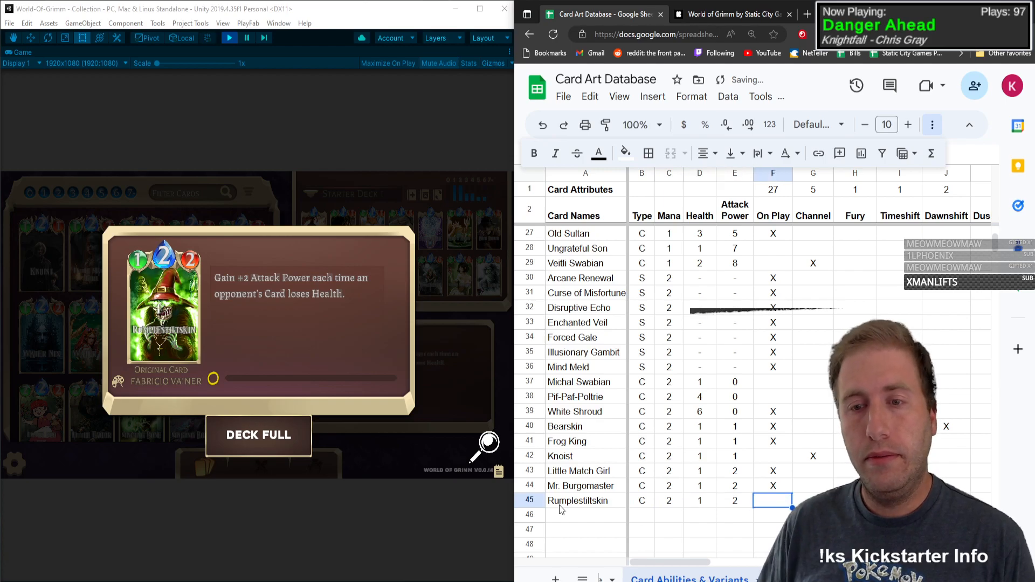
pyautogui.press('Tab')
pyautogui.press('Tab')
pyautogui.press('Tab')
pyautogui.press('Tab')
pyautogui.press('Tab')
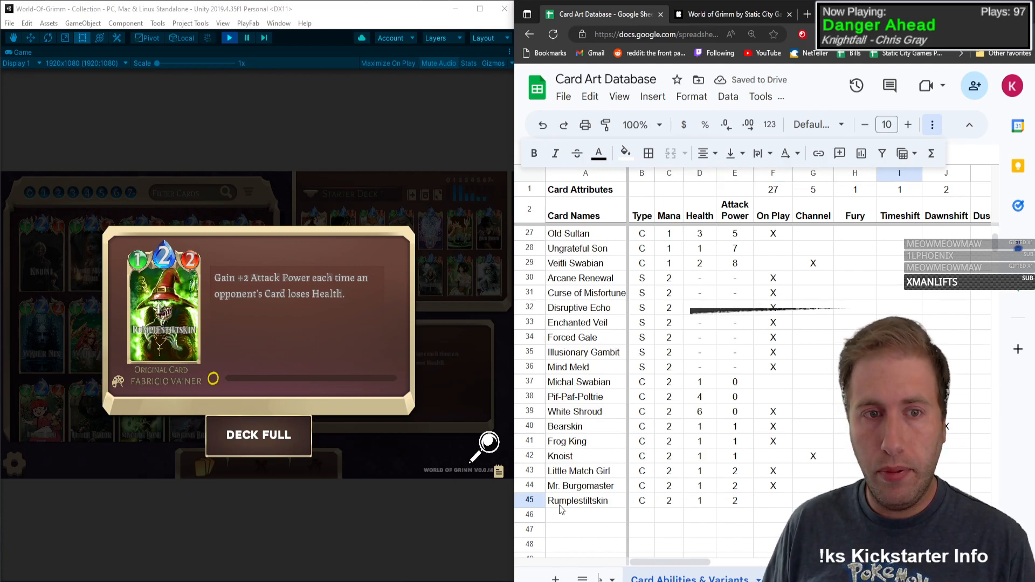
pyautogui.press('Tab')
pyautogui.press('Tab')
pyautogui.press('Tab')
pyautogui.press('Tab')
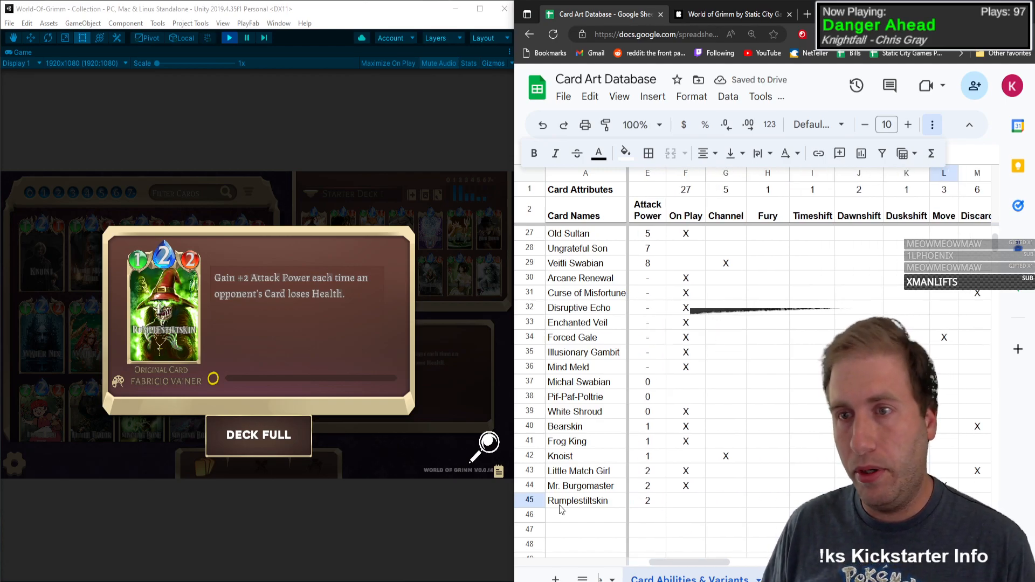
# Step: Mark Rumplestiltskin with X under Persistent and under the Base art variant in row 45
pyautogui.press('Tab')
pyautogui.press('Tab')
pyautogui.press('Tab')
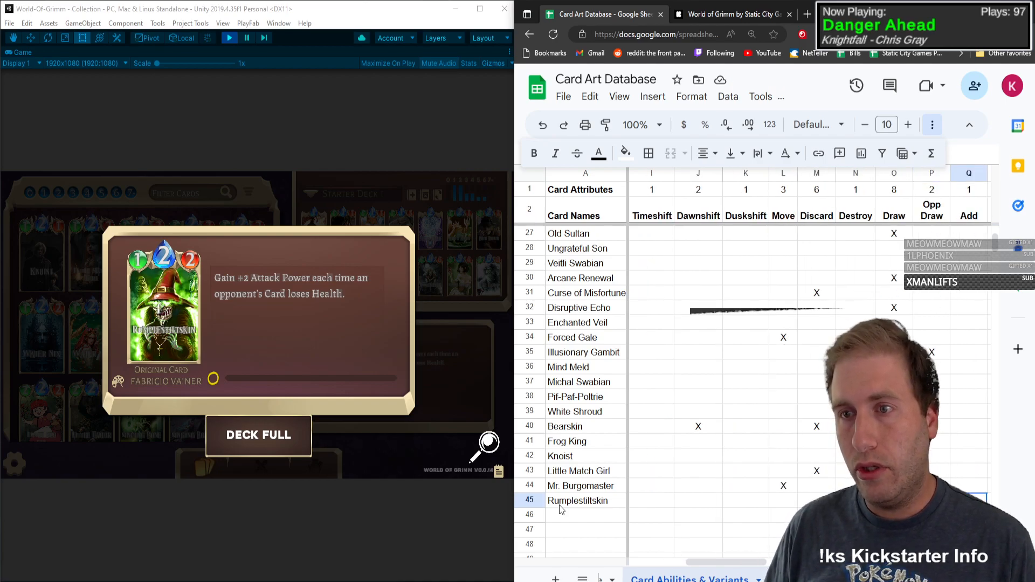
pyautogui.write('X')
pyautogui.press('Tab')
pyautogui.press('Tab')
pyautogui.press('Tab')
pyautogui.press('Tab')
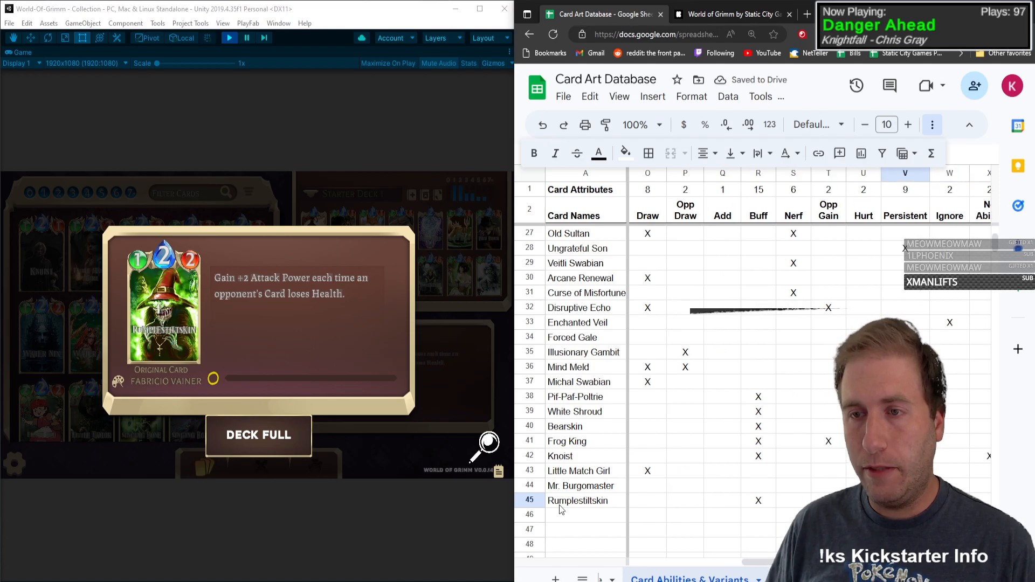
pyautogui.write('X')
pyautogui.press('Tab')
pyautogui.press('Tab')
pyautogui.press('Tab')
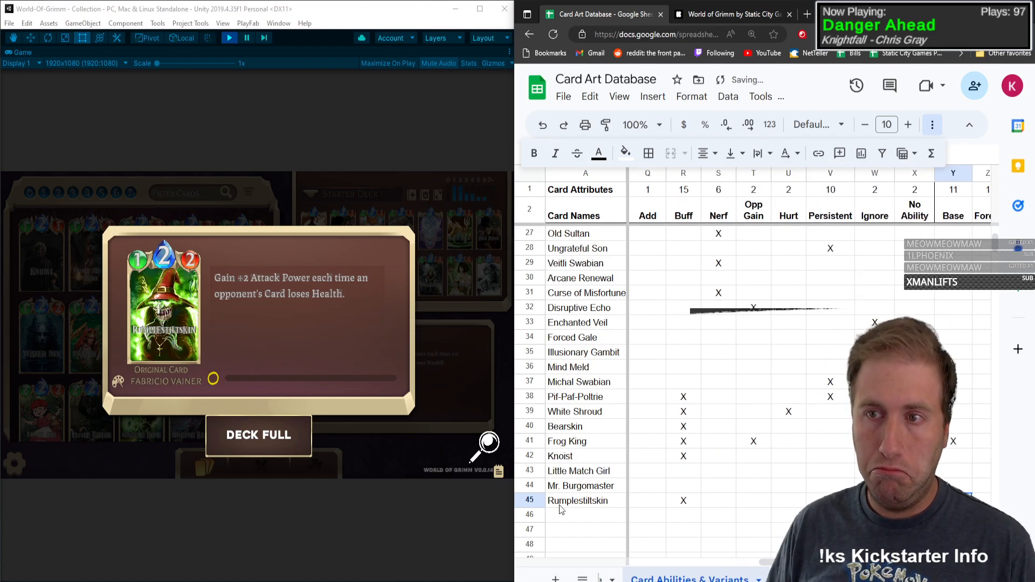
pyautogui.write('X')
pyautogui.press('Tab')
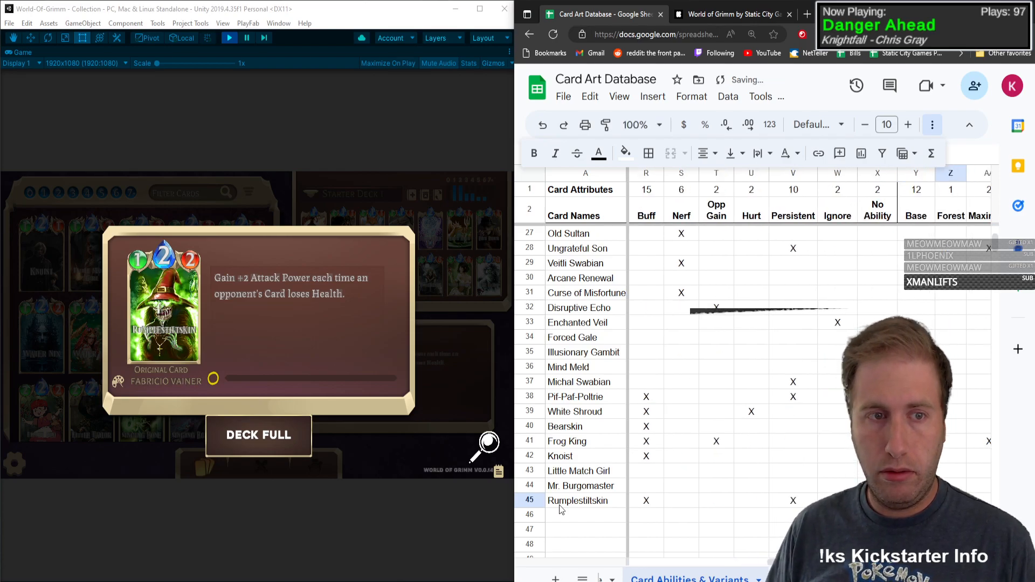
# Step: Return to the card collection and mark Rumplestiltskin with X under the Chibi art variant in row 45
pyautogui.click(83, 291)
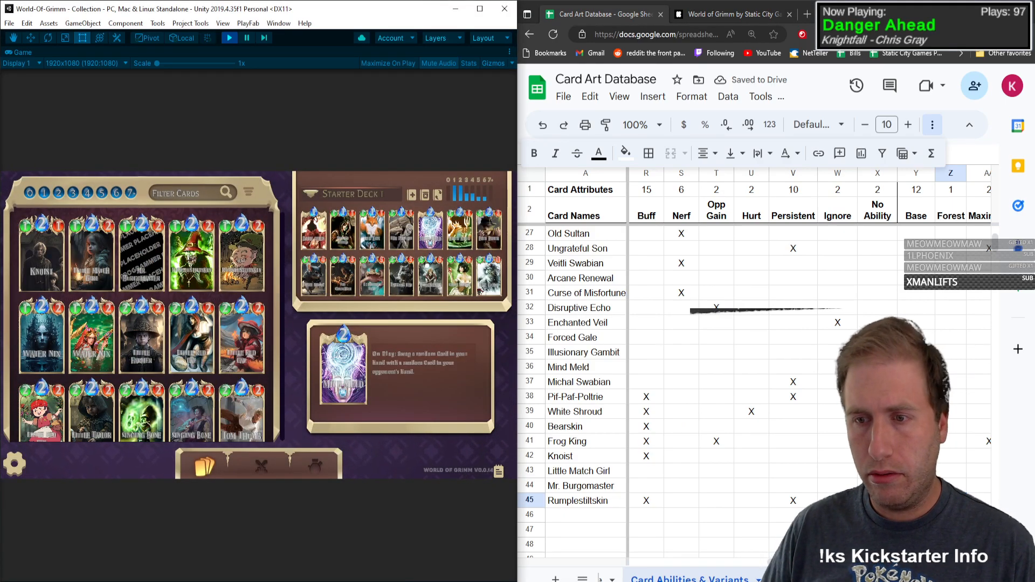
pyautogui.press('Right')
pyautogui.press('Right')
pyautogui.press('Right')
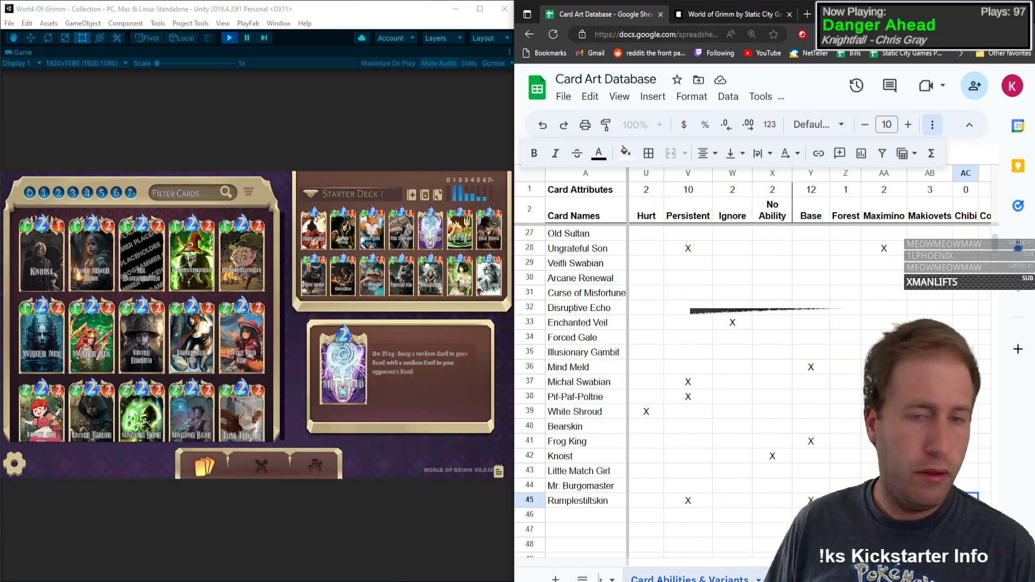
# Step: Enter Water Nix as the card name in row 46
pyautogui.press('Home')
pyautogui.press('Down')
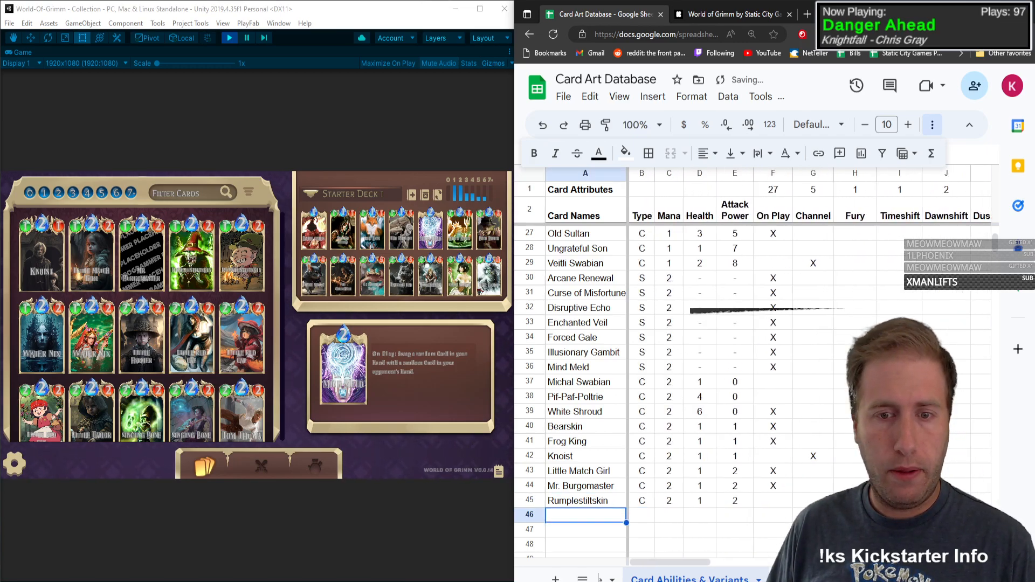
pyautogui.write('Water Nix')
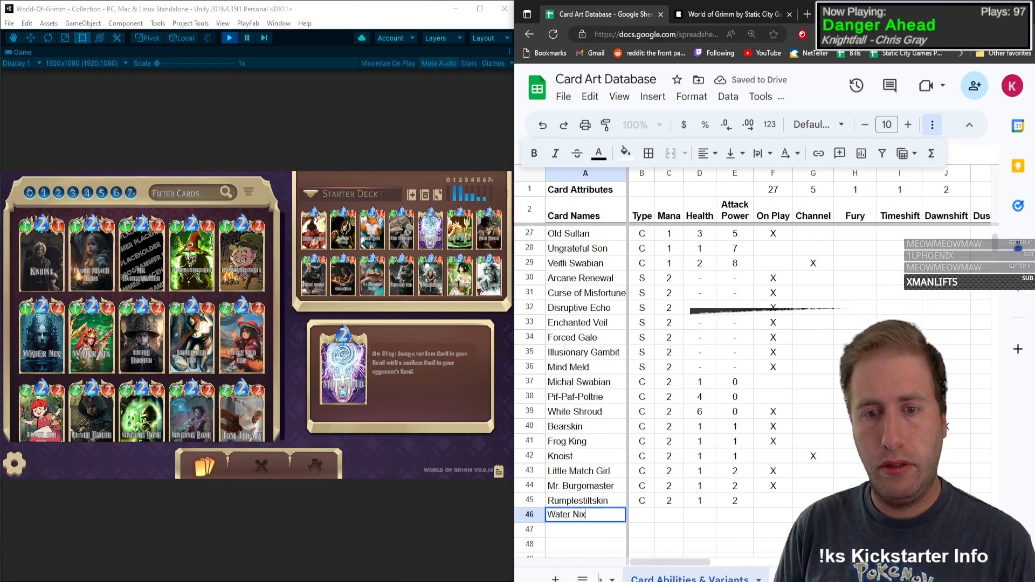
# Step: Enter type C, mana 2, health 1 and attack power 2 for Water Nix in row 46
pyautogui.press('Tab')
pyautogui.write('C')
pyautogui.press('Tab')
pyautogui.write('2')
pyautogui.press('Tab')
pyautogui.write('12')
pyautogui.press('Tab')
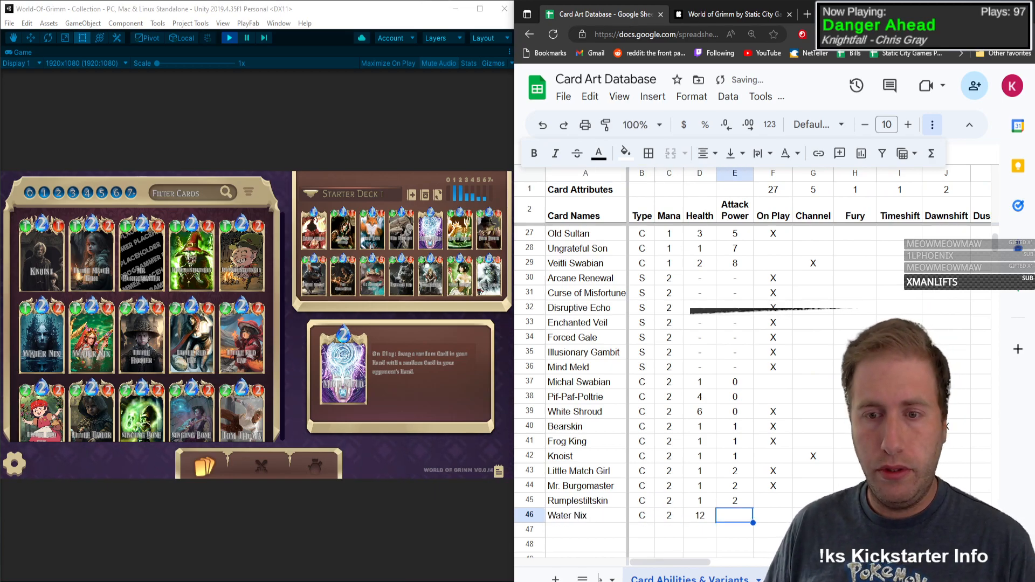
pyautogui.hotkey('shift', 'Tab')
pyautogui.write('1')
pyautogui.press('Tab')
pyautogui.write('2')
pyautogui.press('Tab')
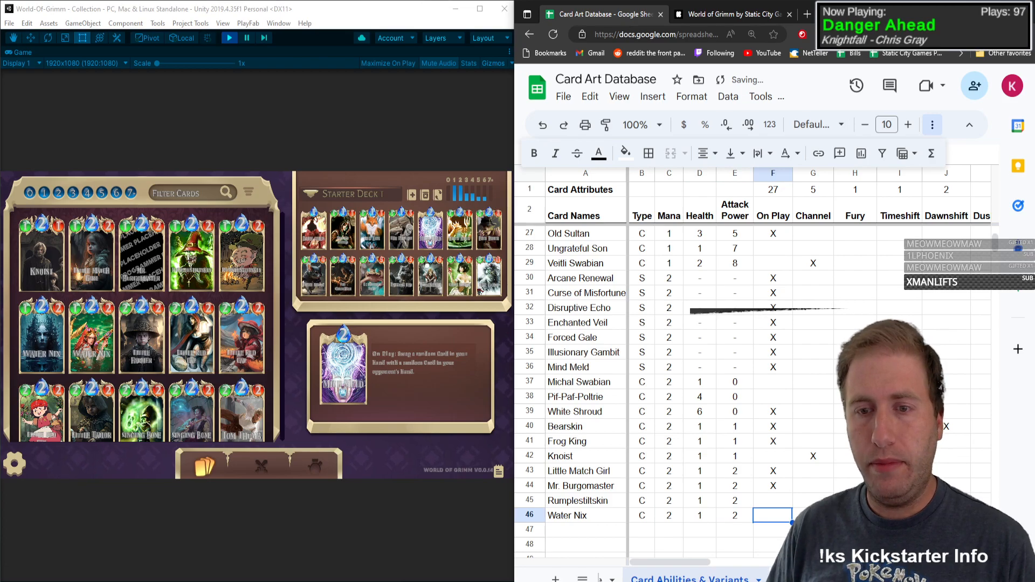
# Step: Mark Water Nix with X under On Play in row 46 and open its card details
pyautogui.write('X')
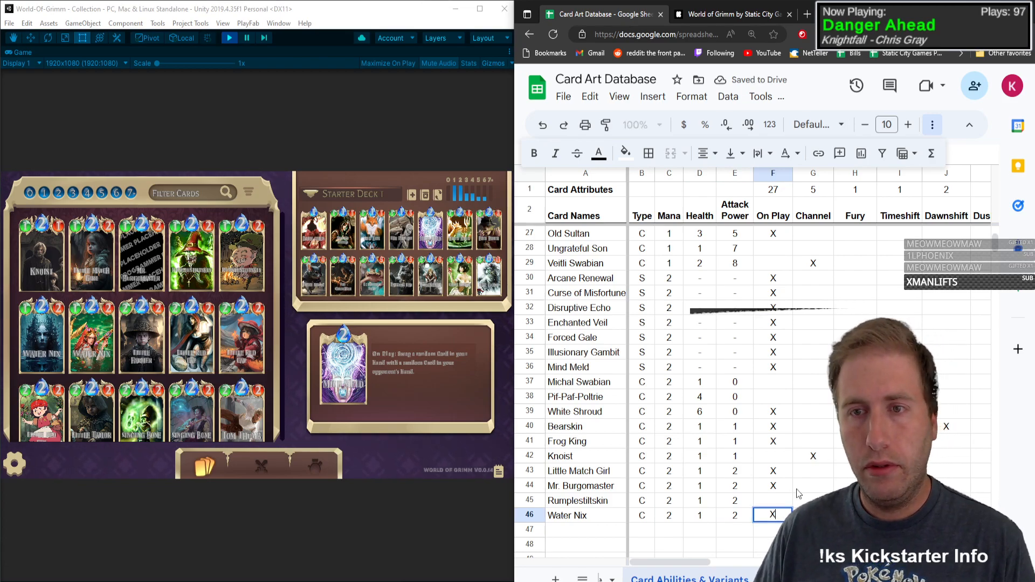
pyautogui.click(46, 351)
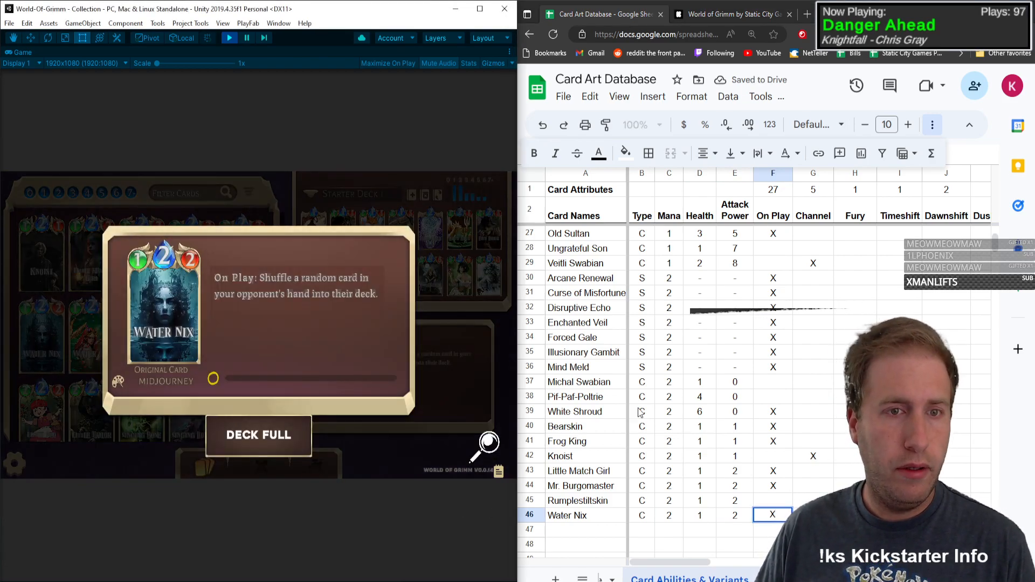
pyautogui.click(814, 515)
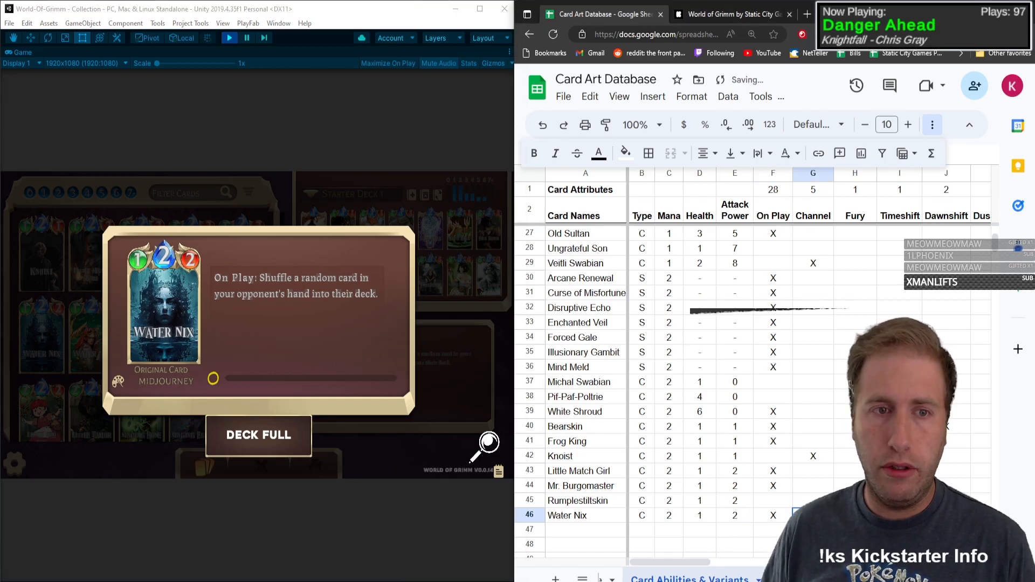
# Step: Mark Water Nix with X under Hurt in row 46
pyautogui.press('Tab')
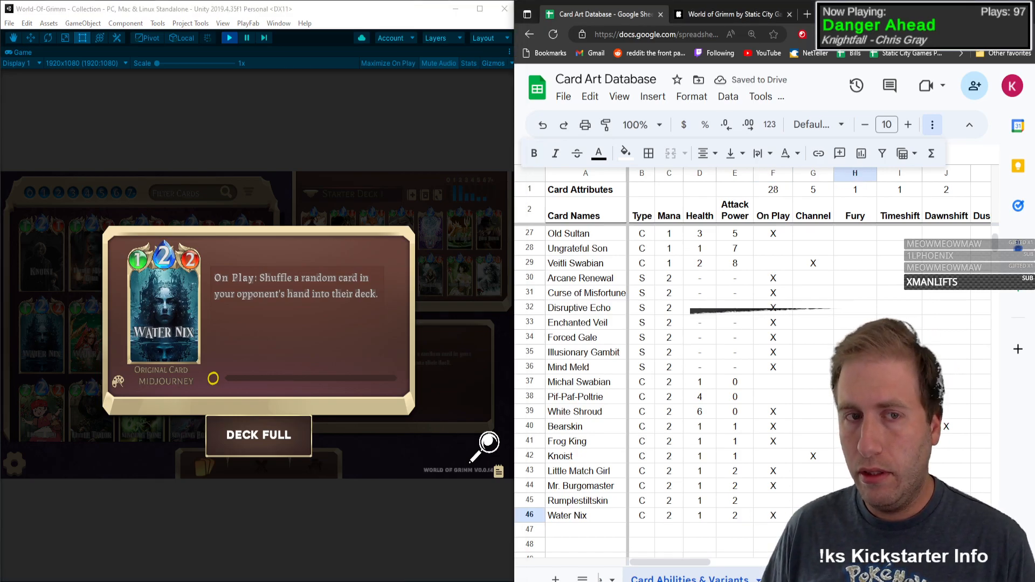
pyautogui.press('Tab')
pyautogui.press('Tab')
pyautogui.press('Tab')
pyautogui.press('Tab')
pyautogui.press('Tab')
pyautogui.press('Tab')
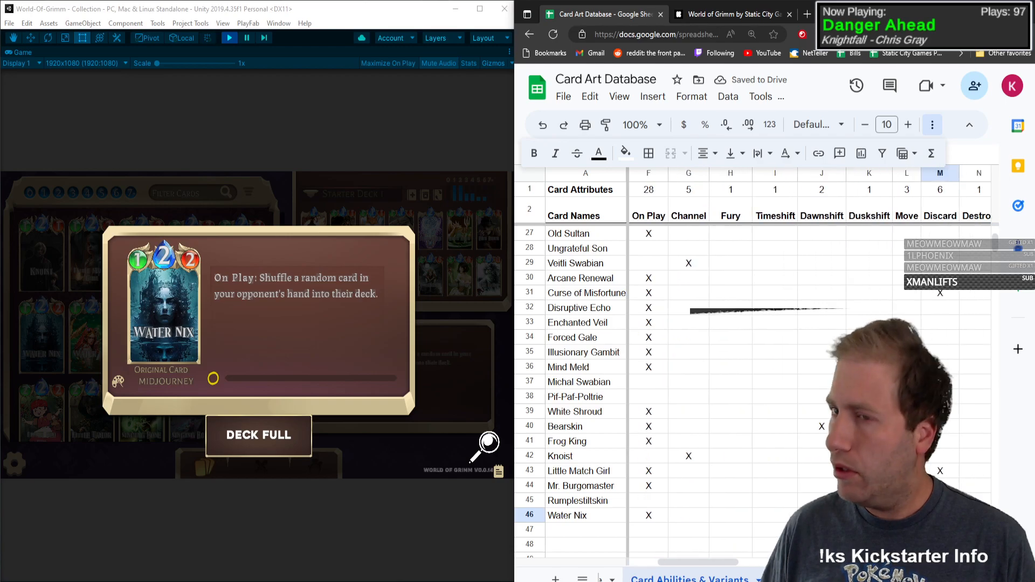
pyautogui.press('Tab')
pyautogui.press('Tab')
pyautogui.press('Tab')
pyautogui.press('Tab')
pyautogui.press('Tab')
pyautogui.press('Tab')
pyautogui.press('Tab')
pyautogui.press('Tab')
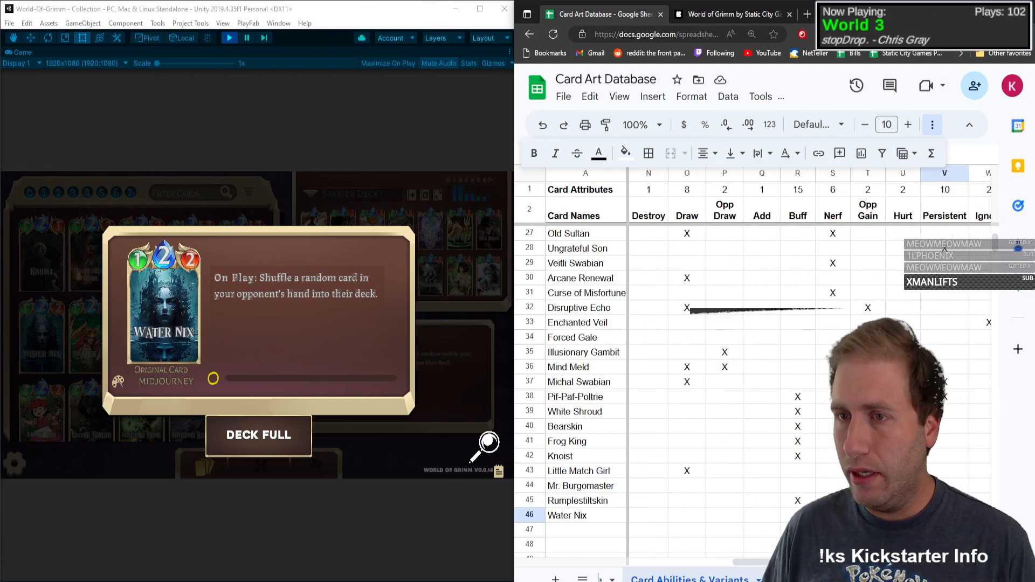
pyautogui.press('Right')
pyautogui.press('Left')
pyautogui.press('Left')
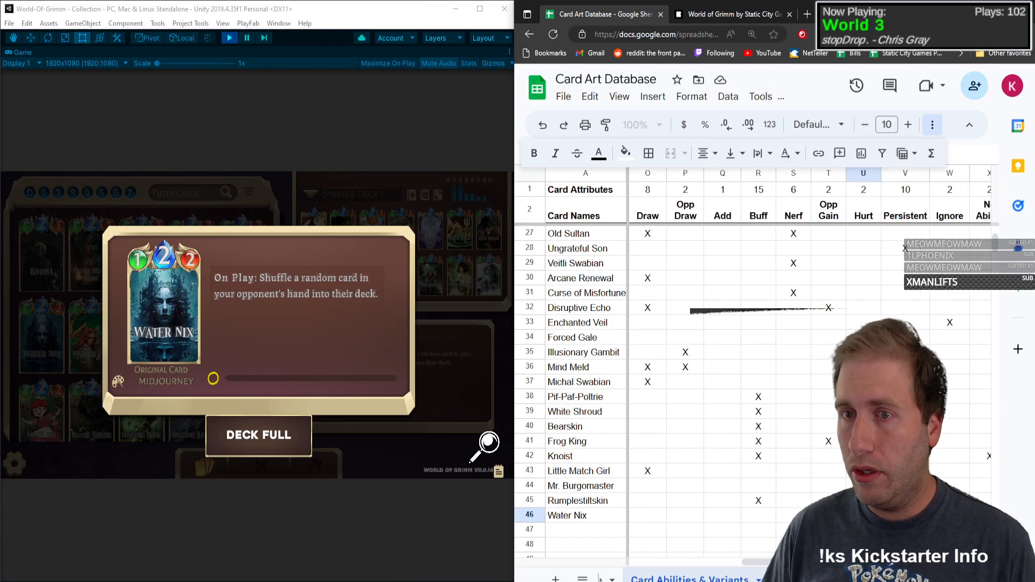
pyautogui.write('X')
pyautogui.press('Tab')
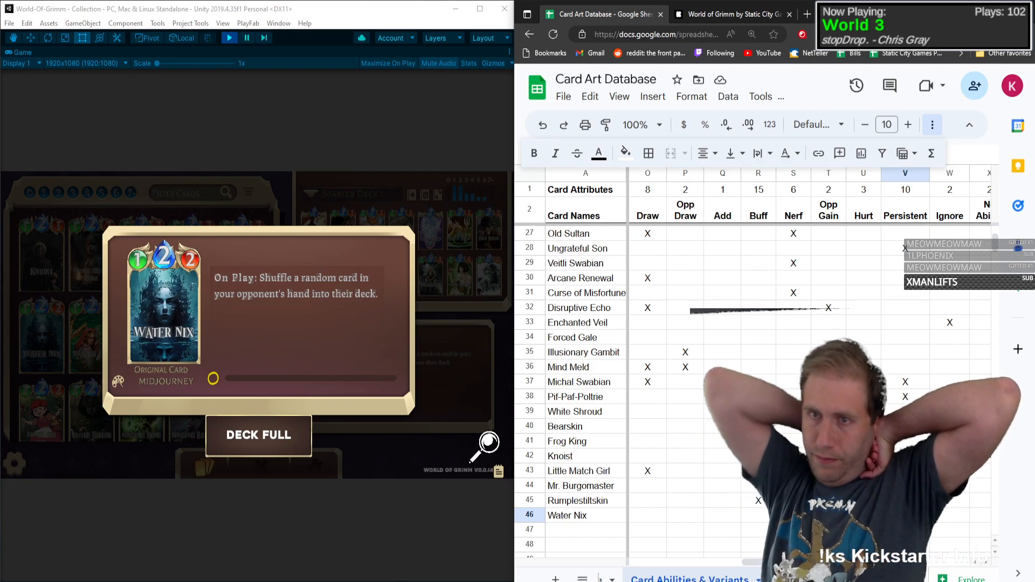
# Step: Close Water Nix's card details and go through its art variant columns as far as Steampunk in row 46
pyautogui.press('Right')
pyautogui.press('Right')
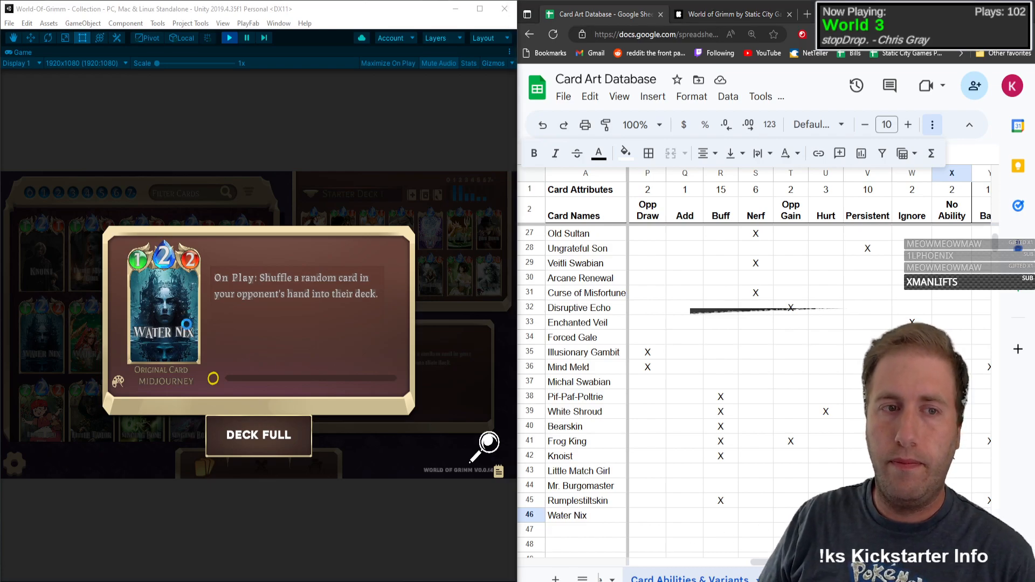
pyautogui.click(399, 455)
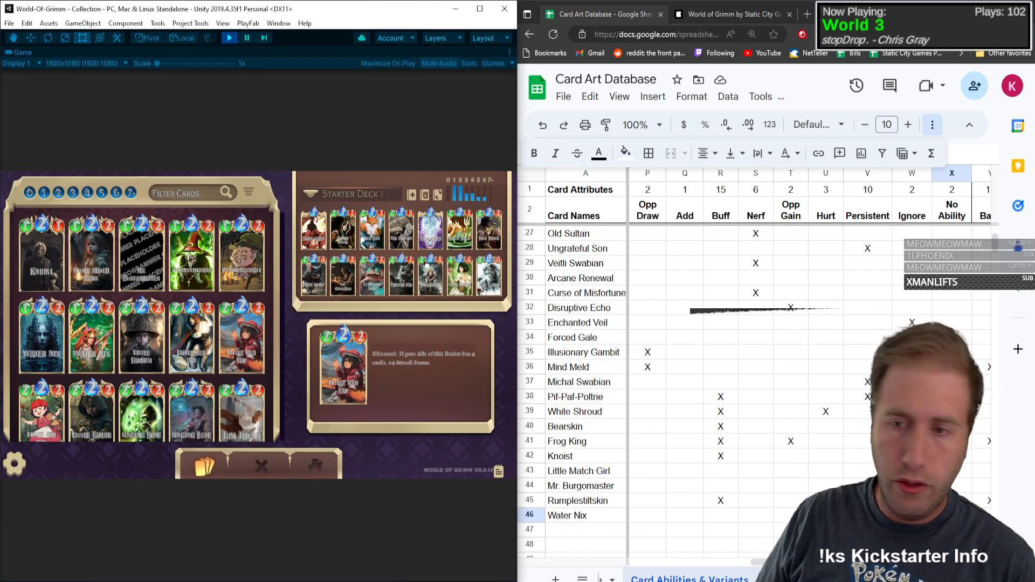
pyautogui.click(952, 516)
pyautogui.press('Right')
pyautogui.press('Right')
pyautogui.press('Right')
pyautogui.press('Right')
pyautogui.press('Right')
pyautogui.press('Right')
pyautogui.press('Right')
pyautogui.press('Right')
pyautogui.press('Right')
pyautogui.press('Right')
pyautogui.press('Right')
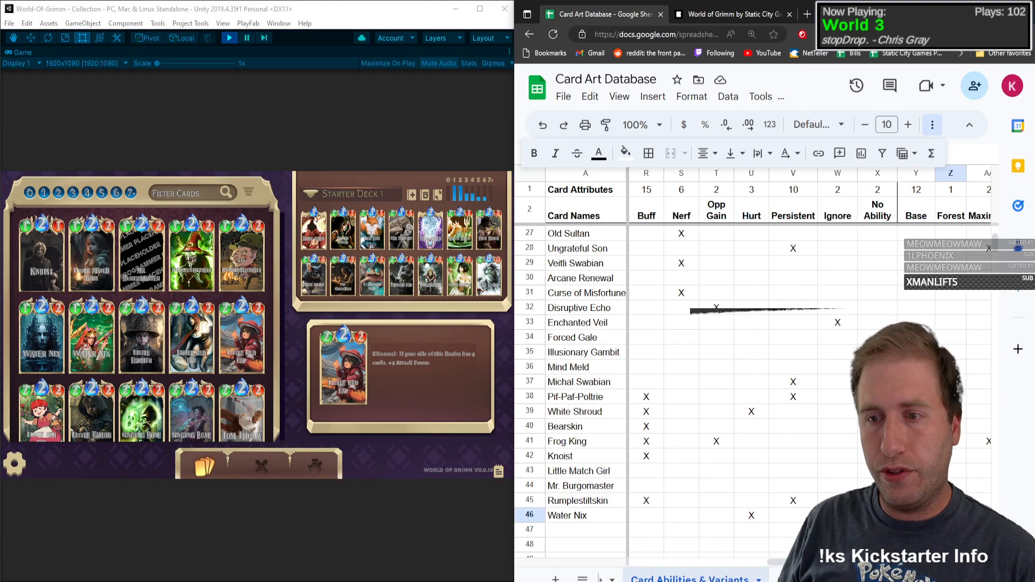
pyautogui.press('Right')
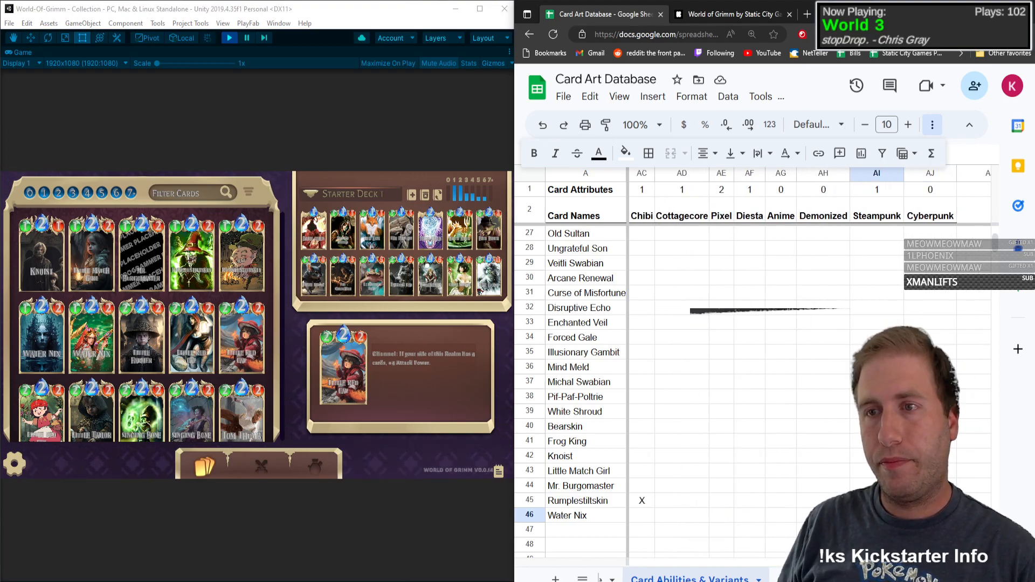
# Step: Enter Little Farmer as the card name in row 47
pyautogui.press('Left')
pyautogui.press('Left')
pyautogui.press('Left')
pyautogui.press('Left')
pyautogui.press('Left')
pyautogui.press('Left')
pyautogui.press('Left')
pyautogui.press('Left')
pyautogui.press('Left')
pyautogui.press('Left')
pyautogui.press('Left')
pyautogui.press('Left')
pyautogui.press('Left')
pyautogui.press('Left')
pyautogui.press('Left')
pyautogui.press('Left')
pyautogui.press('Left')
pyautogui.press('Left')
pyautogui.press('Left')
pyautogui.press('Left')
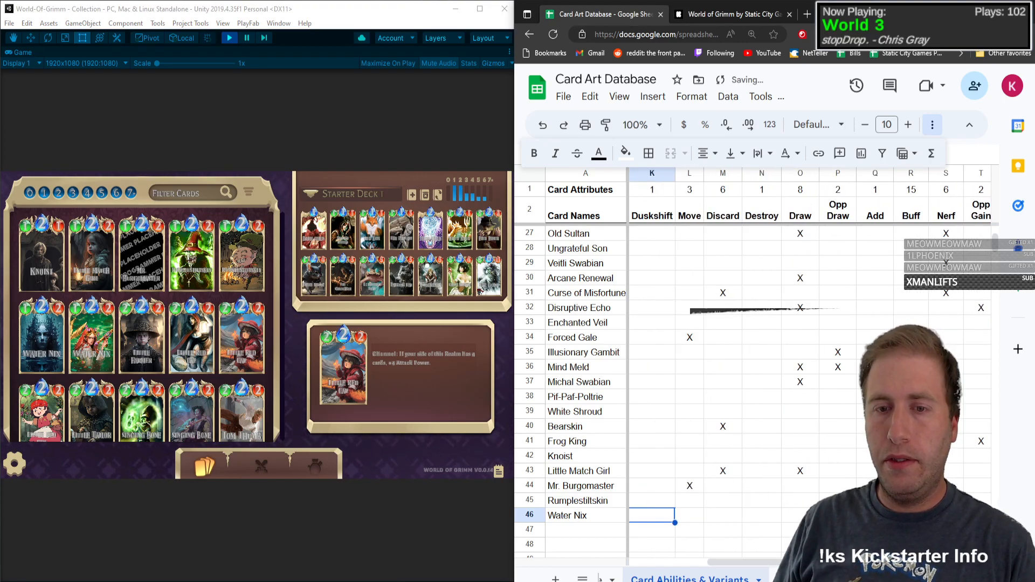
pyautogui.press('Left')
pyautogui.press('Left')
pyautogui.press('Left')
pyautogui.press('Left')
pyautogui.press('Left')
pyautogui.press('Left')
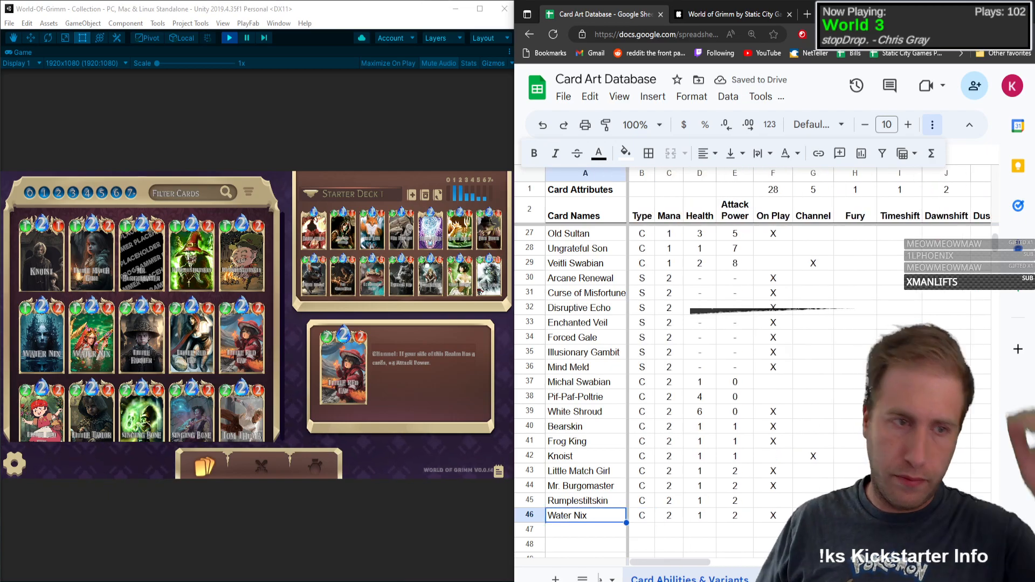
pyautogui.click(604, 536)
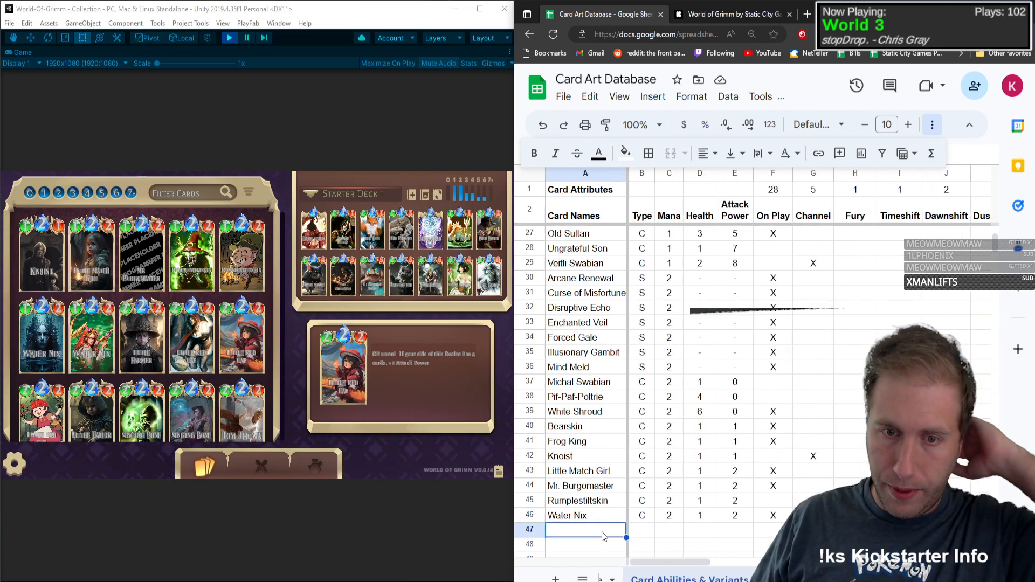
pyautogui.write('Little Far')
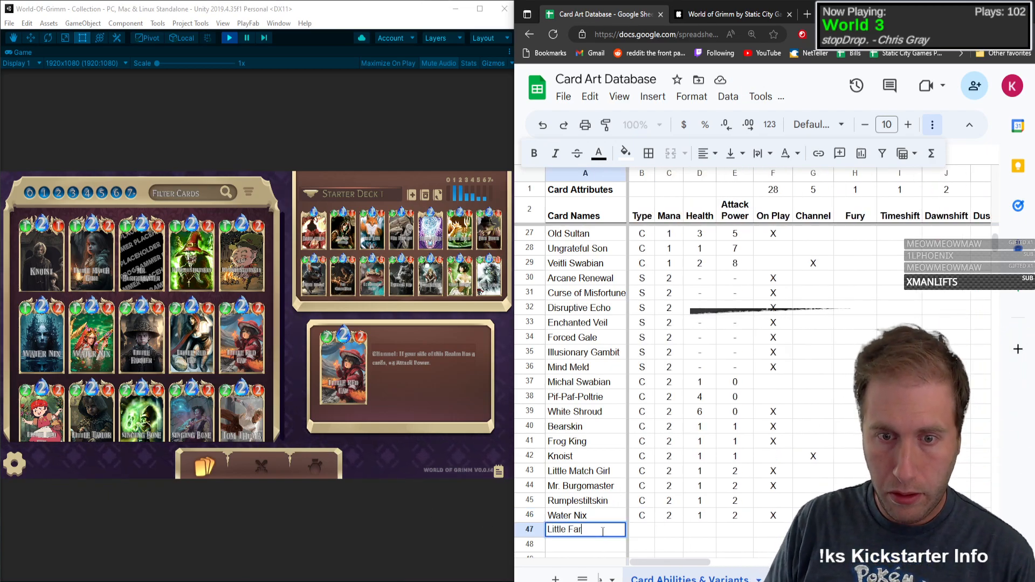
pyautogui.write('mer')
# Step: Enter type C, mana 2, health 2 and attack power 2 for Little Farmer in row 47
pyautogui.press('Tab')
pyautogui.write('C')
pyautogui.press('Tab')
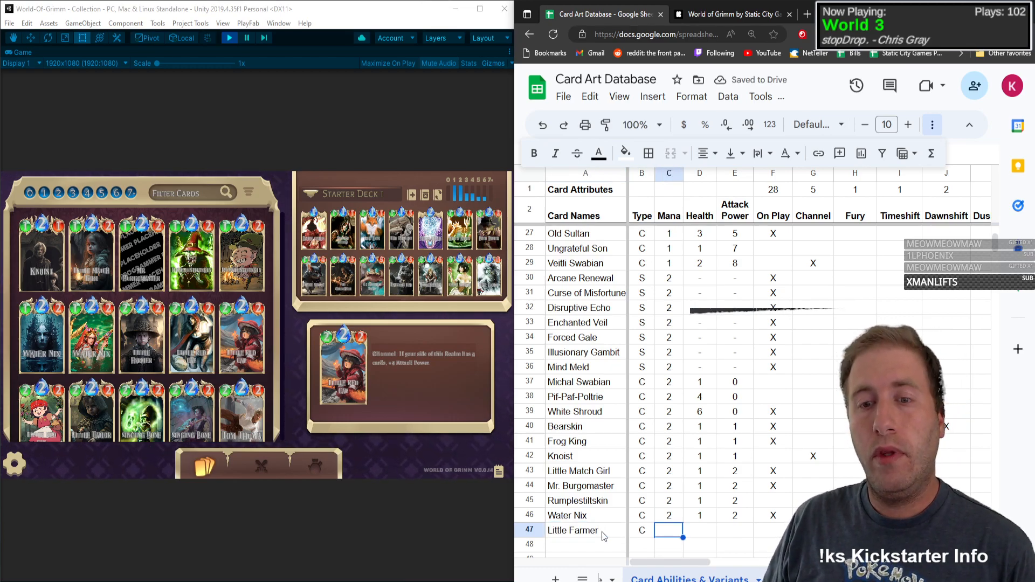
pyautogui.write('2')
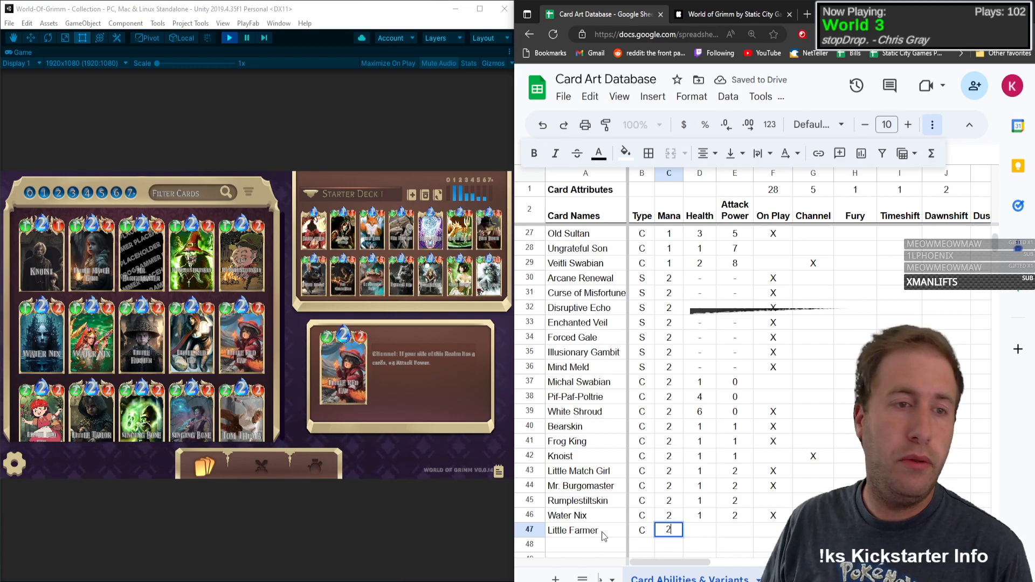
pyautogui.press('Tab')
pyautogui.write('2')
pyautogui.press('Tab')
pyautogui.write('2')
pyautogui.press('Tab')
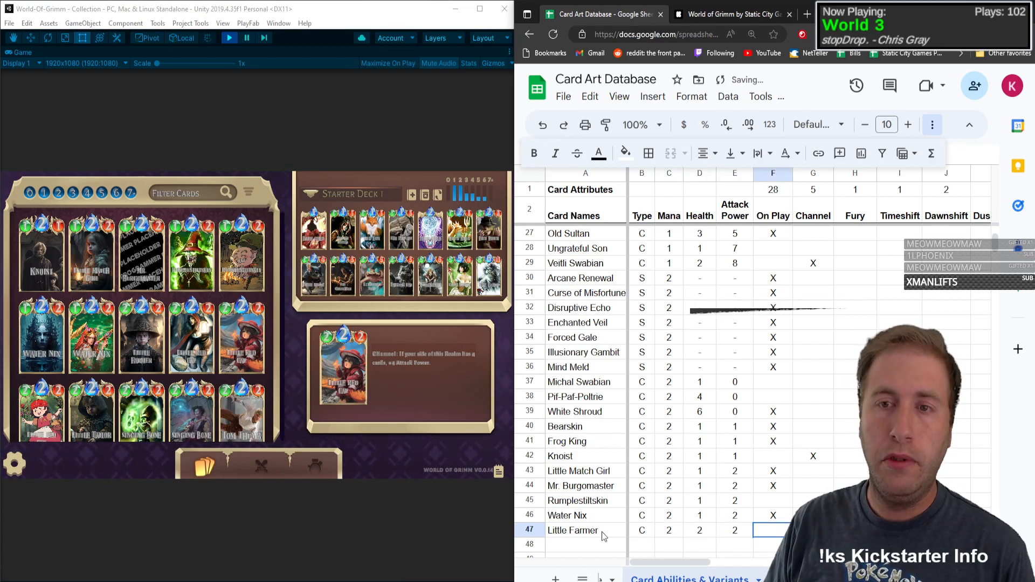
# Step: Open Little Farmer's card details and mark the card with X under Fury in row 47
pyautogui.write('X')
pyautogui.press('Escape')
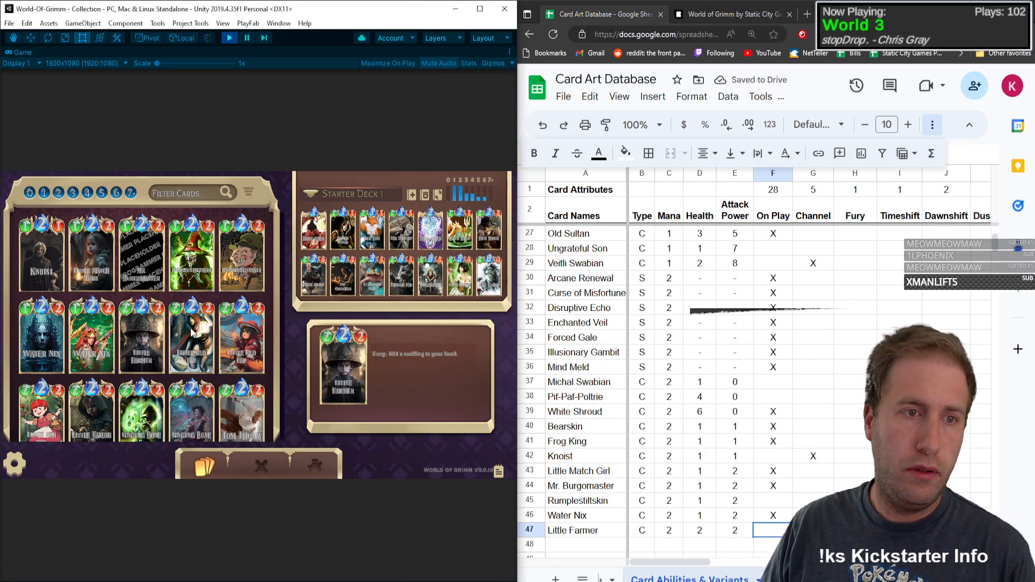
pyautogui.click(120, 318)
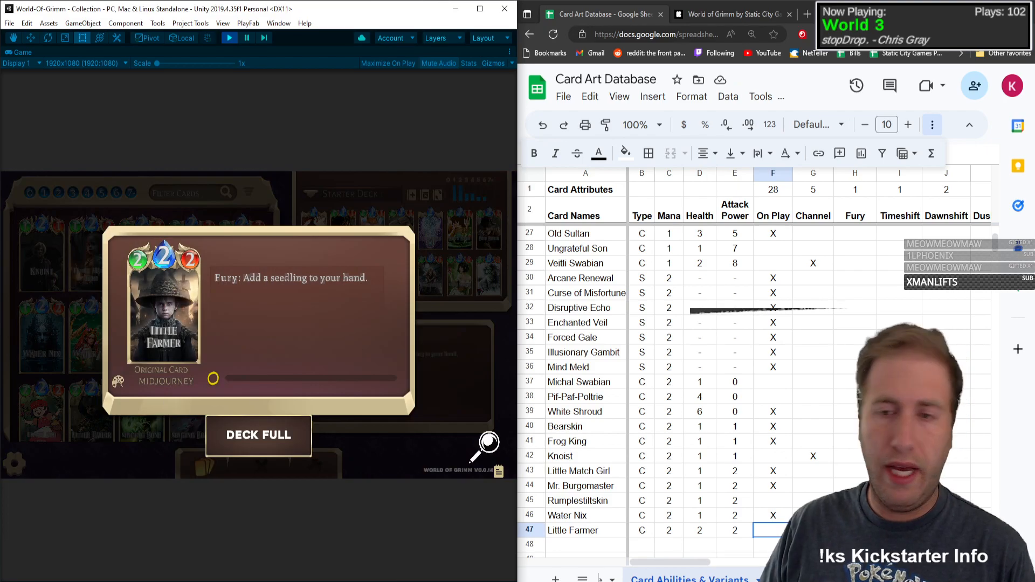
pyautogui.click(782, 533)
pyautogui.press('Right')
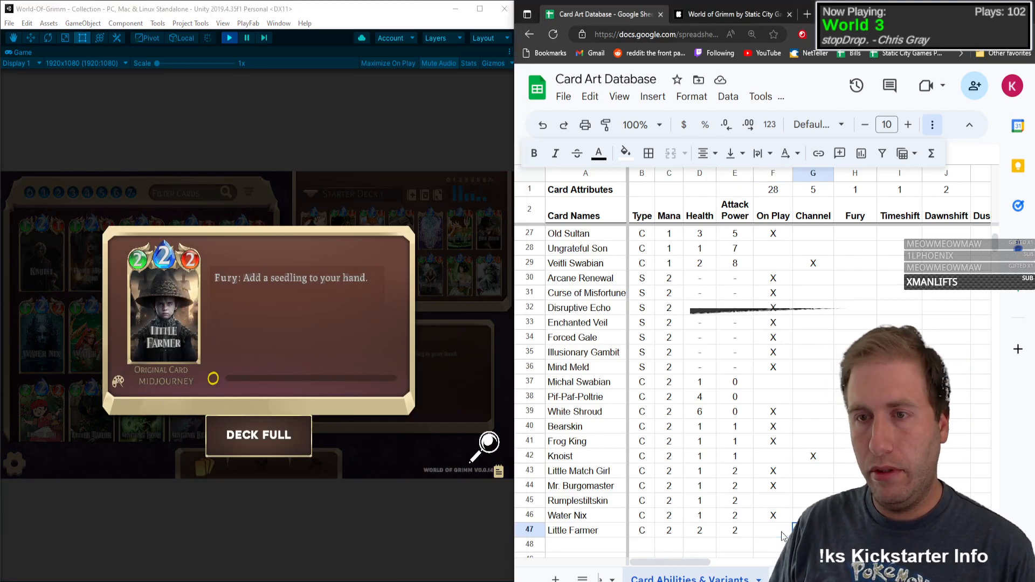
pyautogui.press('Right')
pyautogui.write('X')
pyautogui.press('Tab')
# Step: Mark Little Farmer with X under Add in row 47
pyautogui.press('Right')
pyautogui.press('Right')
pyautogui.press('Right')
pyautogui.press('Right')
pyautogui.press('Right')
pyautogui.press('Right')
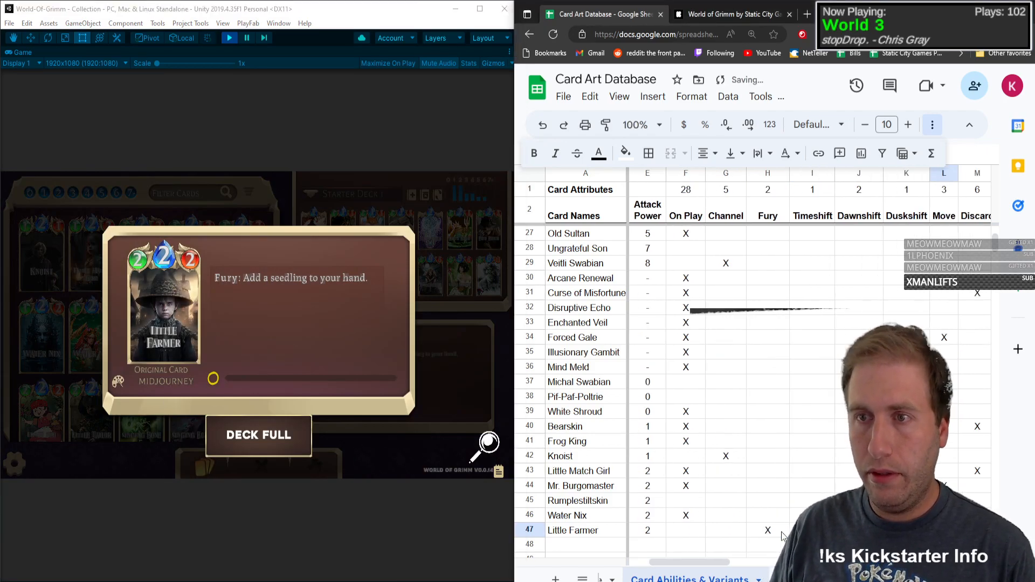
pyautogui.press('Right')
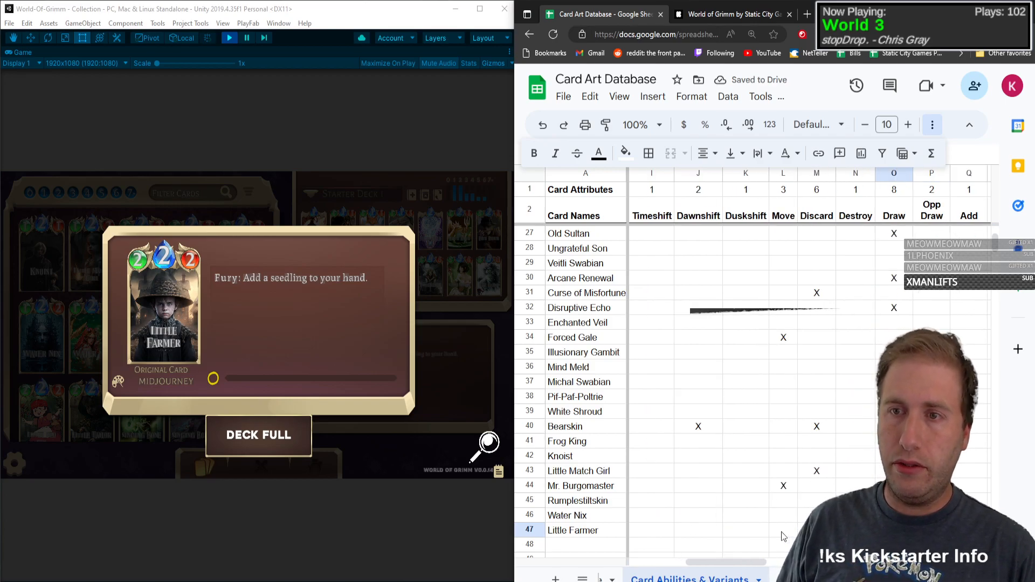
pyautogui.press('Right')
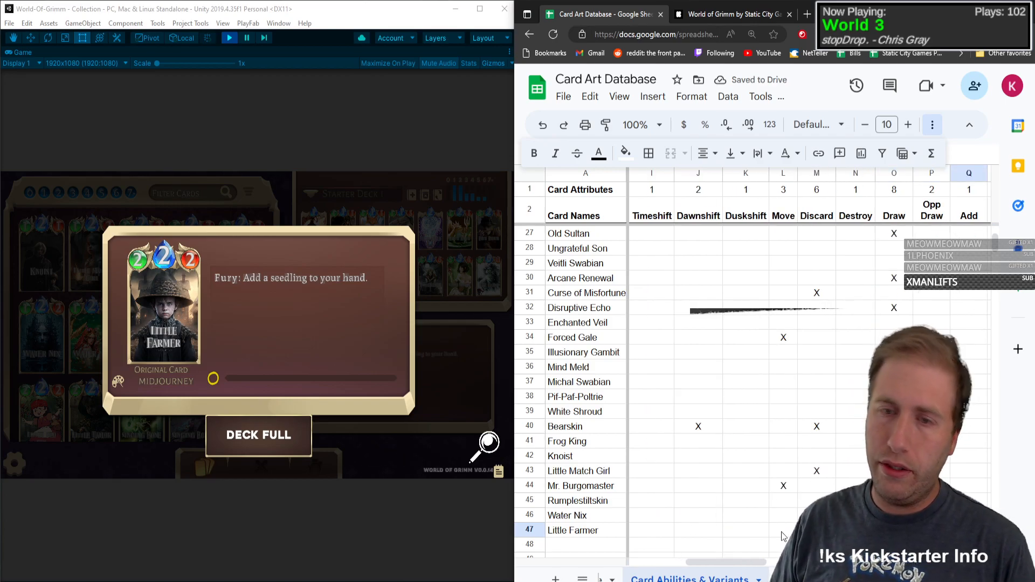
pyautogui.write('x')
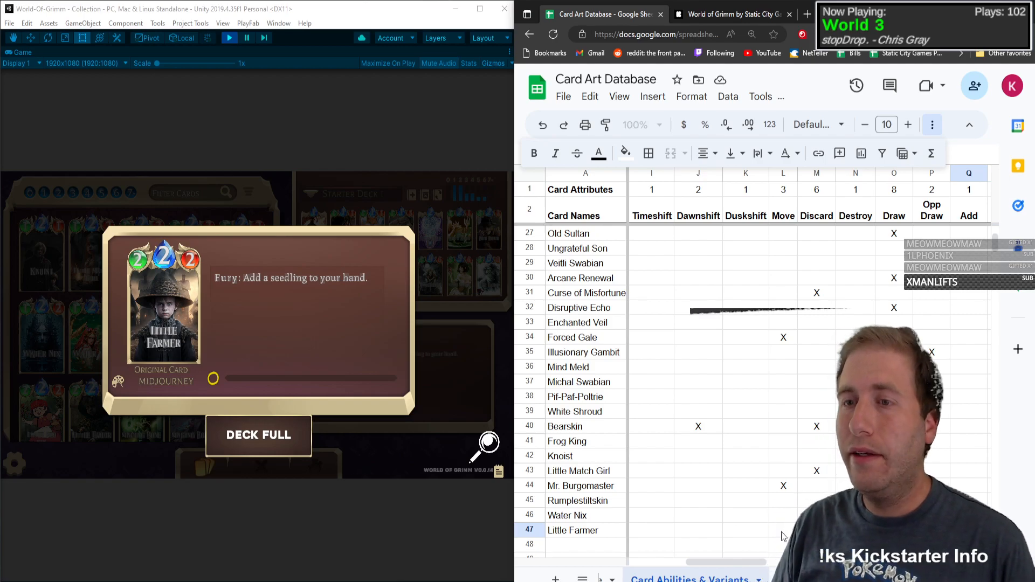
# Step: Go through Little Farmer's remaining attribute columns past Add, and return to the card name in row 47
pyautogui.press('Right')
pyautogui.press('Right')
pyautogui.press('Right')
pyautogui.press('Right')
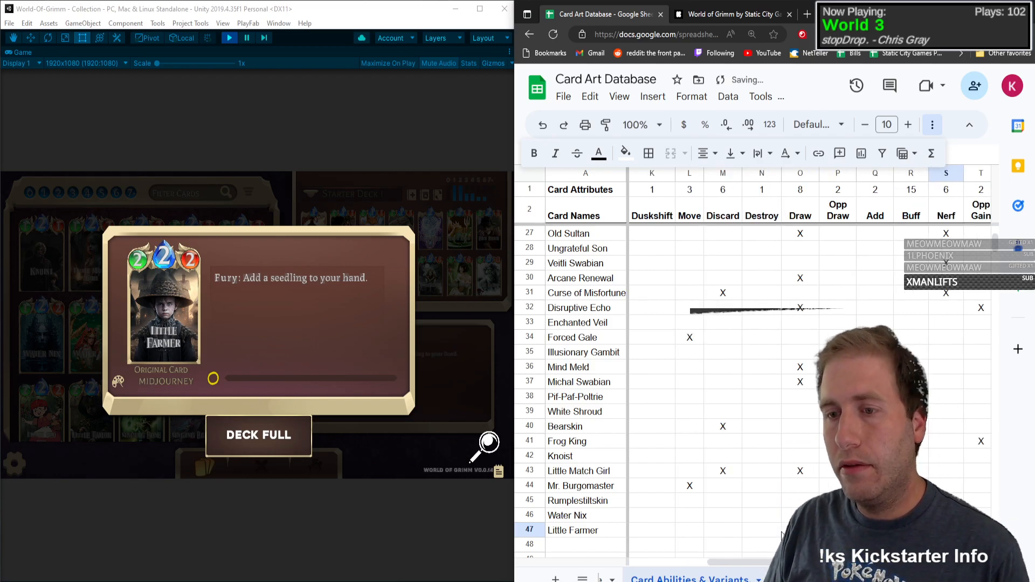
pyautogui.press('Right')
pyautogui.press('Right')
pyautogui.press('Left')
pyautogui.press('Left')
pyautogui.press('Left')
pyautogui.press('Left')
pyautogui.press('Left')
pyautogui.press('Left')
pyautogui.press('Left')
pyautogui.press('Left')
pyautogui.press('Left')
pyautogui.press('Left')
pyautogui.press('Left')
pyautogui.press('Left')
pyautogui.press('Left')
pyautogui.press('Left')
pyautogui.press('Left')
pyautogui.press('Left')
pyautogui.press('Left')
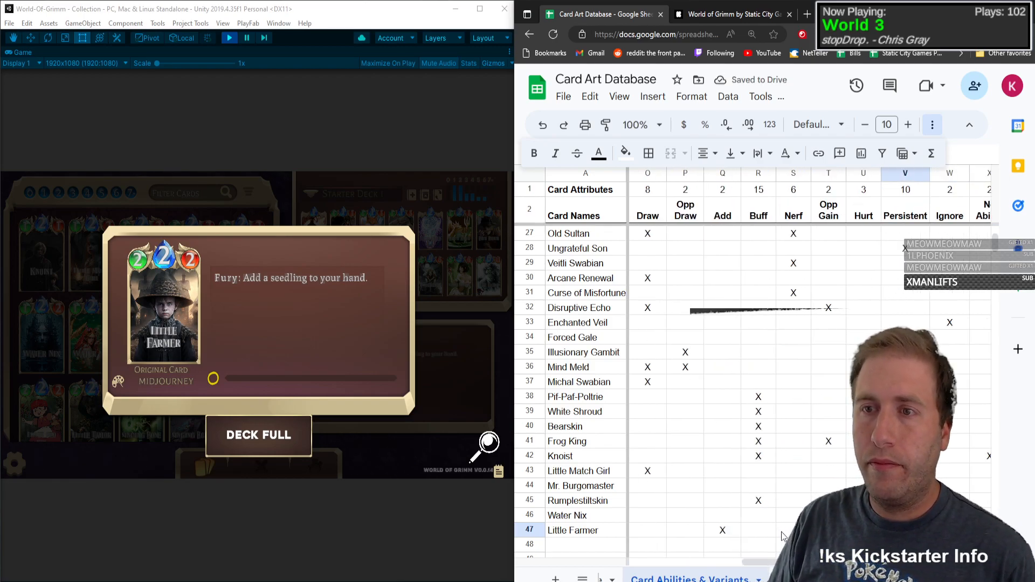
pyautogui.press('Left')
pyautogui.press('Left')
pyautogui.press('Left')
pyautogui.press('Left')
pyautogui.press('Left')
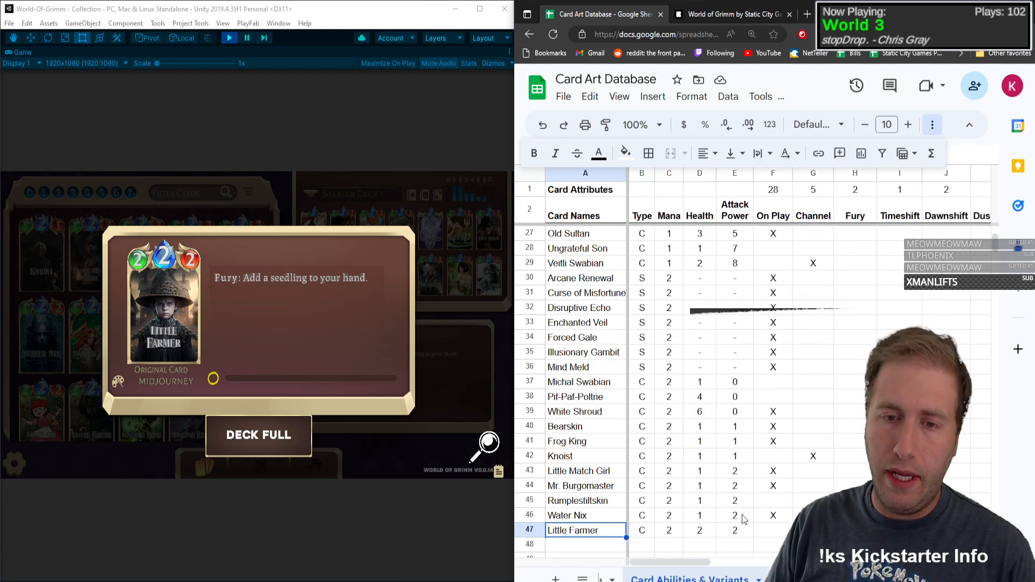
# Step: Enter Seedling as the card name and T as its type in row 48
pyautogui.scroll(-2, 597, 454)
pyautogui.press('Down')
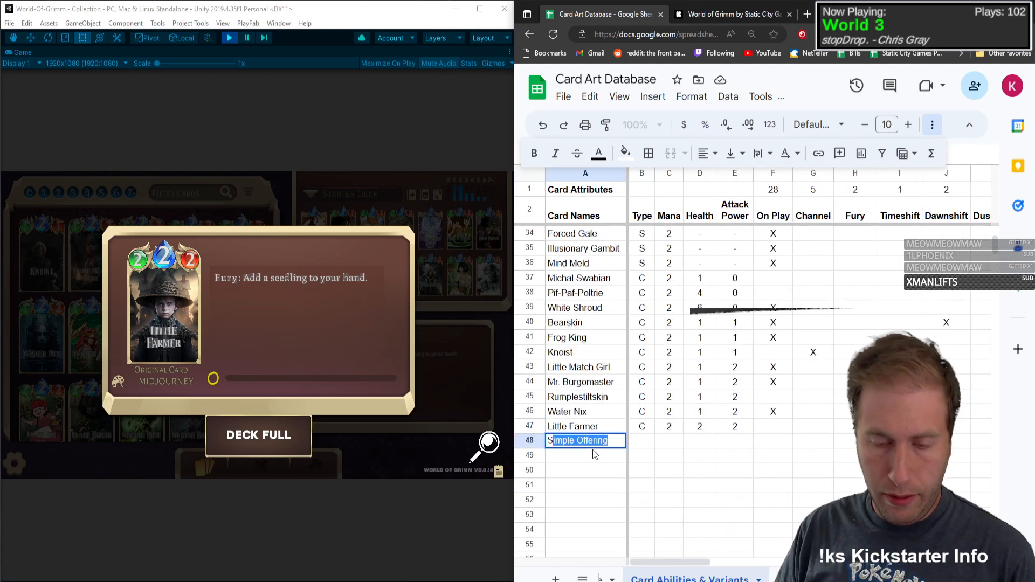
pyautogui.write('Seedling')
pyautogui.press('Tab')
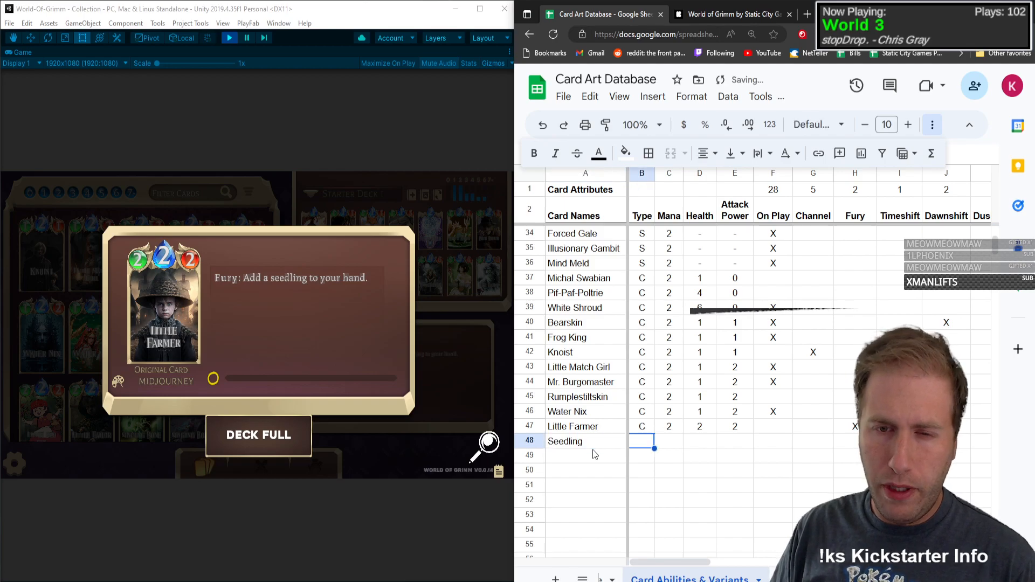
pyautogui.write('Type')
pyautogui.press('Tab')
pyautogui.press('Left')
pyautogui.write('T`')
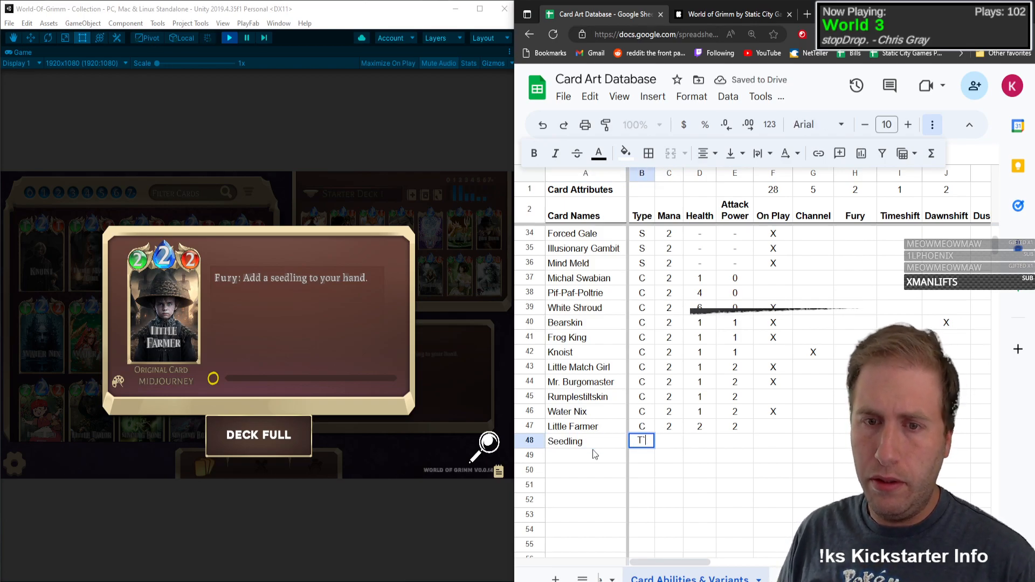
pyautogui.press('Tab')
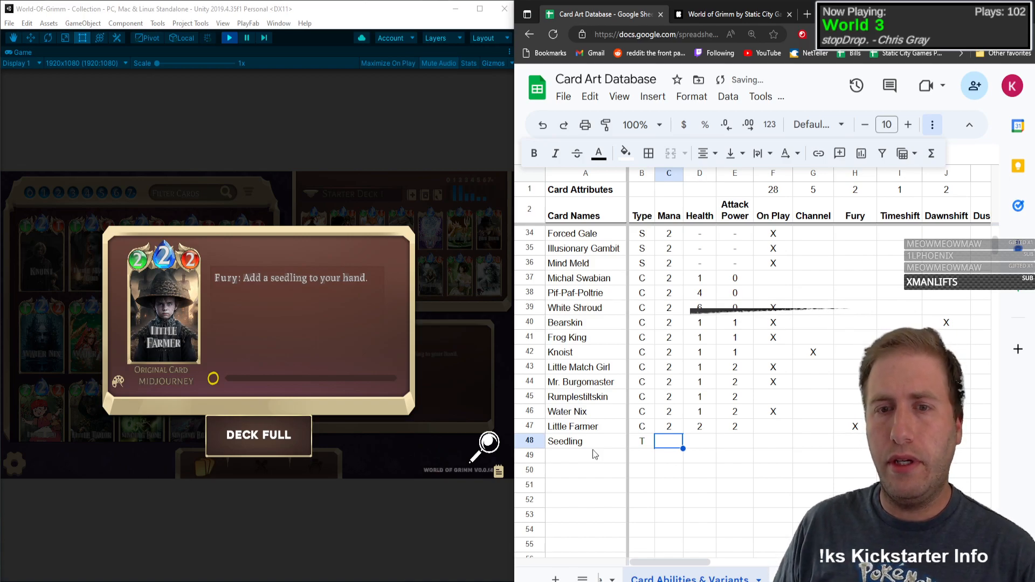
# Step: Enter mana 0, health 1 and attack power 2 for Seedling in row 48
pyautogui.write('0')
pyautogui.press('Tab')
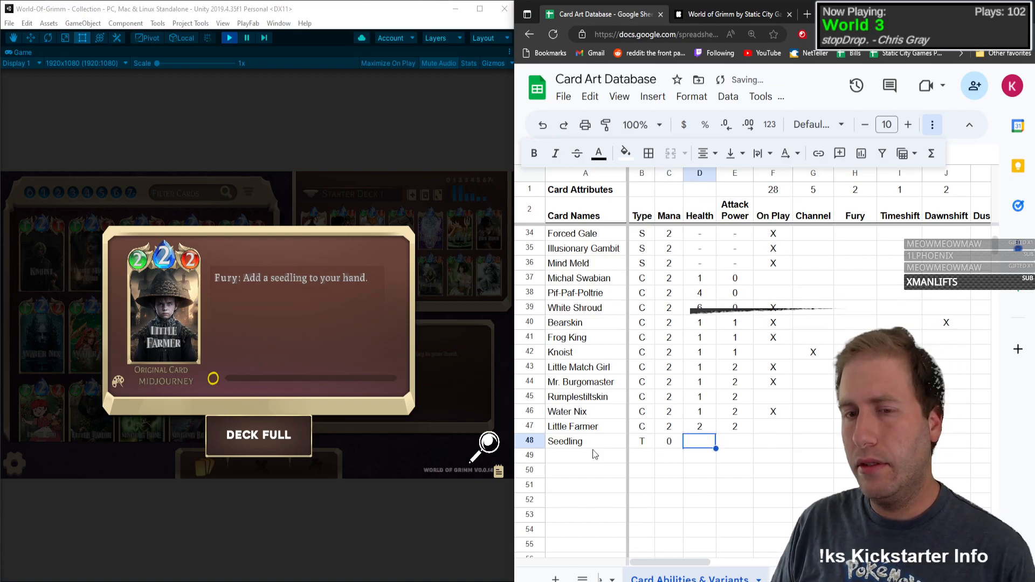
pyautogui.write('1')
pyautogui.press('Tab')
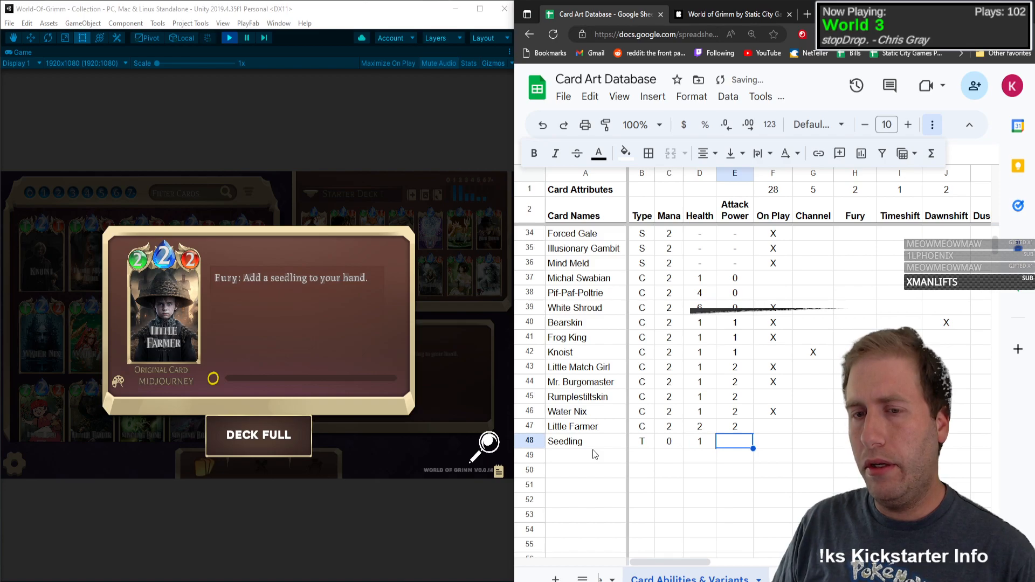
pyautogui.write('1')
pyautogui.press('Tab')
pyautogui.hotkey('shift', 'Tab')
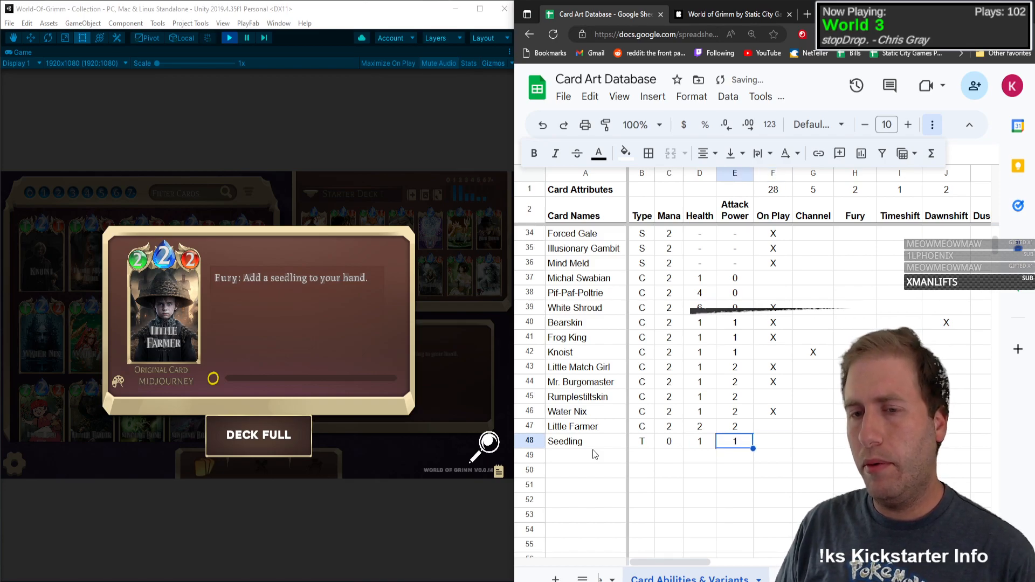
pyautogui.write('2')
pyautogui.press('Tab')
pyautogui.press('Tab')
pyautogui.press('Tab')
pyautogui.press('Tab')
pyautogui.press('Tab')
pyautogui.press('Tab')
pyautogui.press('Tab')
pyautogui.press('Tab')
pyautogui.press('Tab')
pyautogui.press('Tab')
pyautogui.press('Tab')
pyautogui.press('Tab')
pyautogui.press('Tab')
pyautogui.press('Tab')
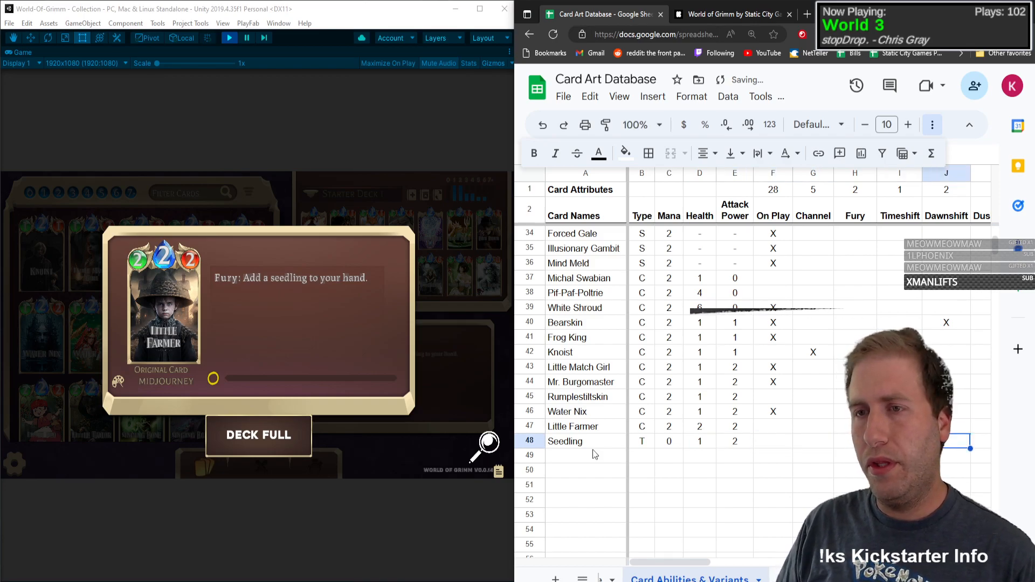
# Step: Mark Seedling with X under No Ability in row 48 and return to its card name
pyautogui.press('Right')
pyautogui.press('Right')
pyautogui.press('Right')
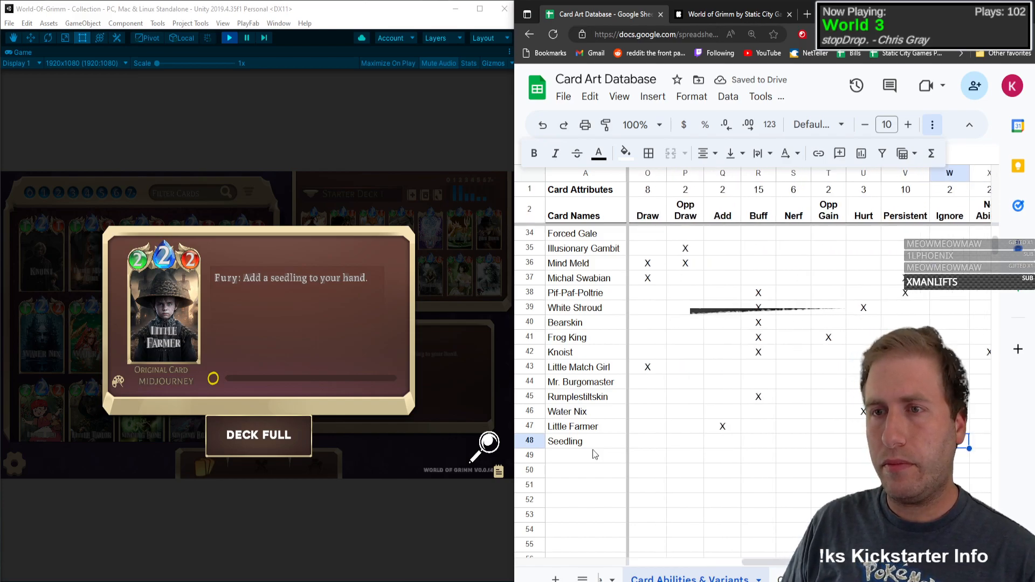
pyautogui.press('Left')
pyautogui.press('Left')
pyautogui.press('Left')
pyautogui.press('Left')
pyautogui.press('Left')
pyautogui.press('Left')
pyautogui.press('Left')
pyautogui.press('Left')
pyautogui.press('Left')
pyautogui.press('Left')
pyautogui.press('Left')
pyautogui.press('Left')
pyautogui.press('Left')
pyautogui.press('Left')
pyautogui.press('Left')
pyautogui.press('Left')
pyautogui.press('Left')
pyautogui.press('Left')
pyautogui.press('Left')
pyautogui.press('Left')
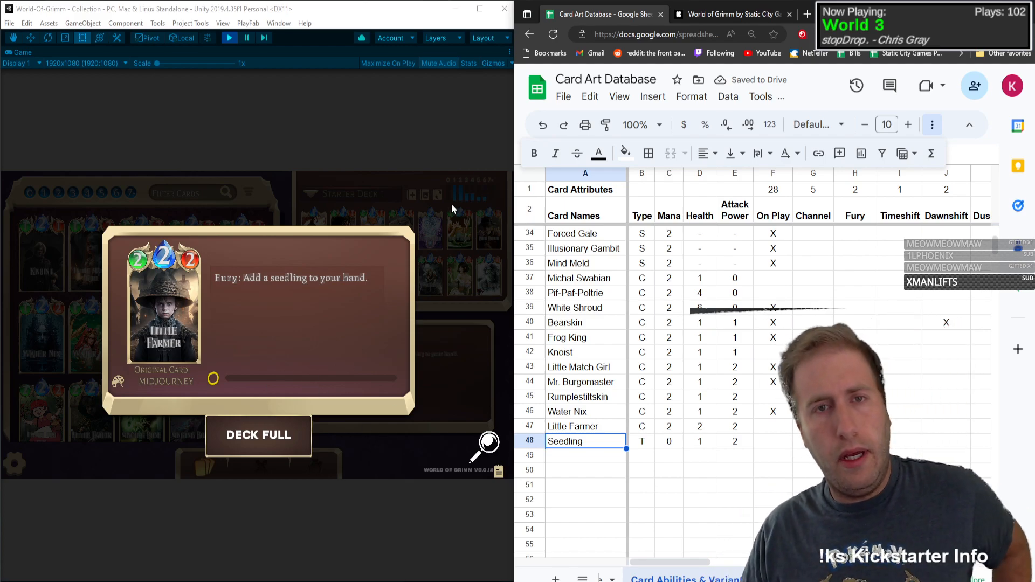
# Step: Switch to Unity, restore the Game view from maximized, and inspect the Seedling card asset in the SOs folder
pyautogui.click(509, 50)
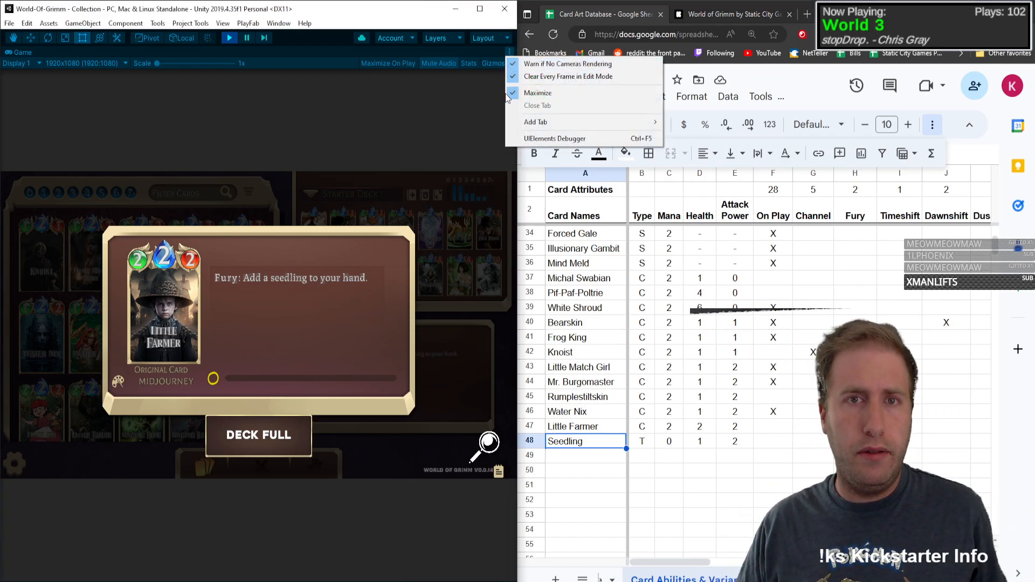
pyautogui.click(511, 93)
pyautogui.scroll(10, 333, 473)
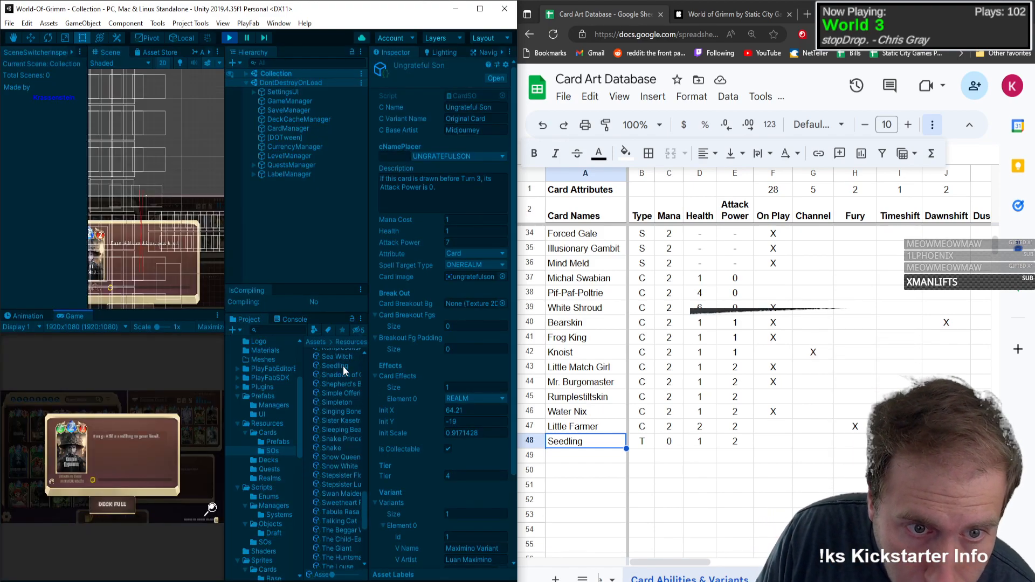
pyautogui.click(343, 367)
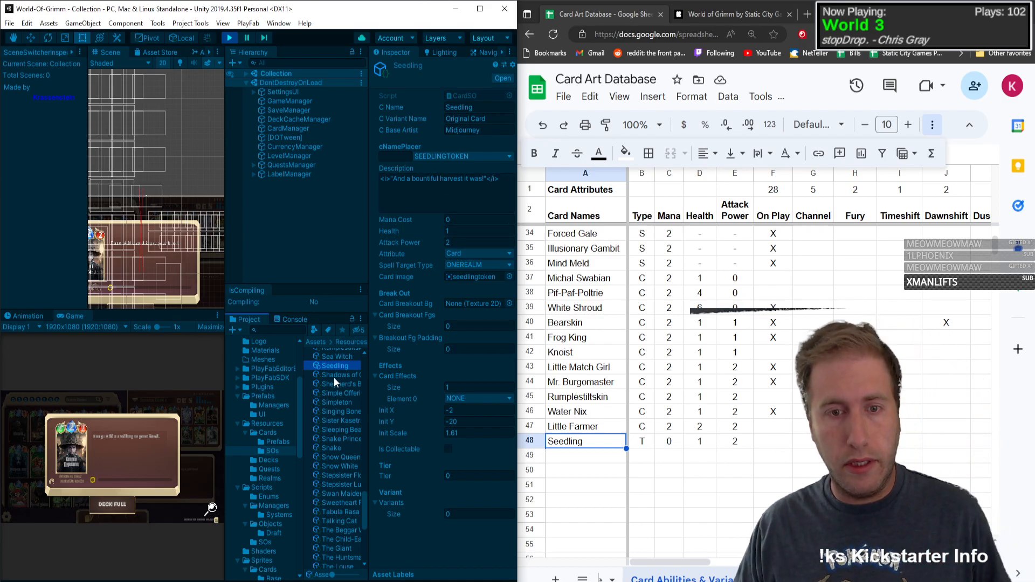
# Step: Maximize the Game view again and close Little Farmer's card details
pyautogui.click(218, 316)
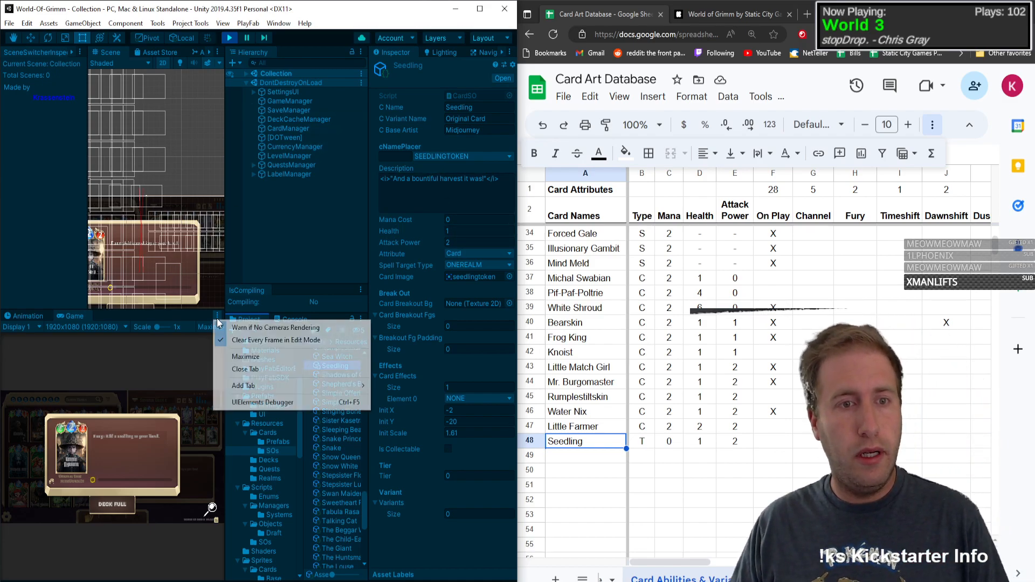
pyautogui.click(241, 350)
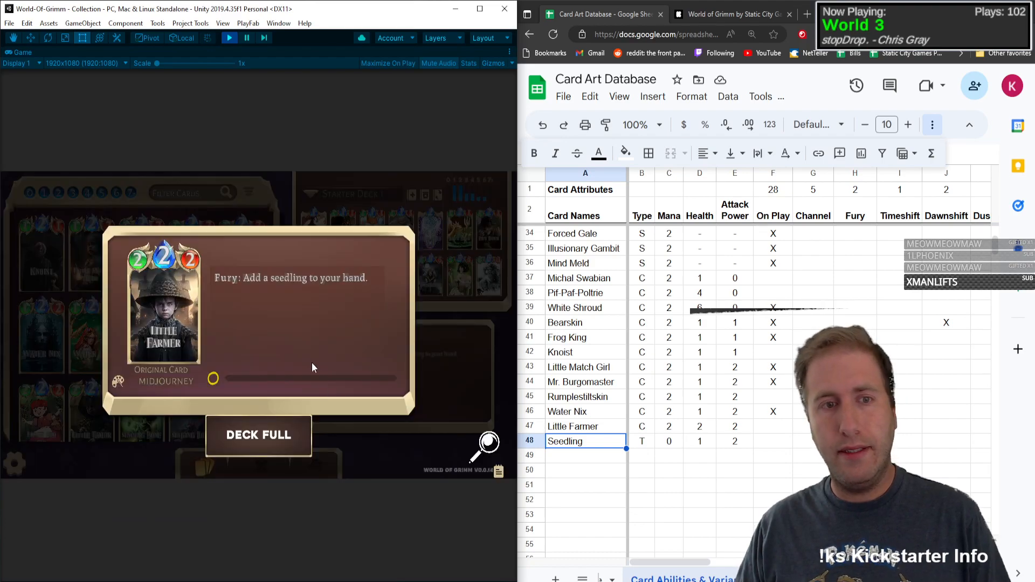
pyautogui.click(158, 333)
# Step: Switch back to the spreadsheet and enter Little Red Cap as the card name in row 49
pyautogui.click(606, 457)
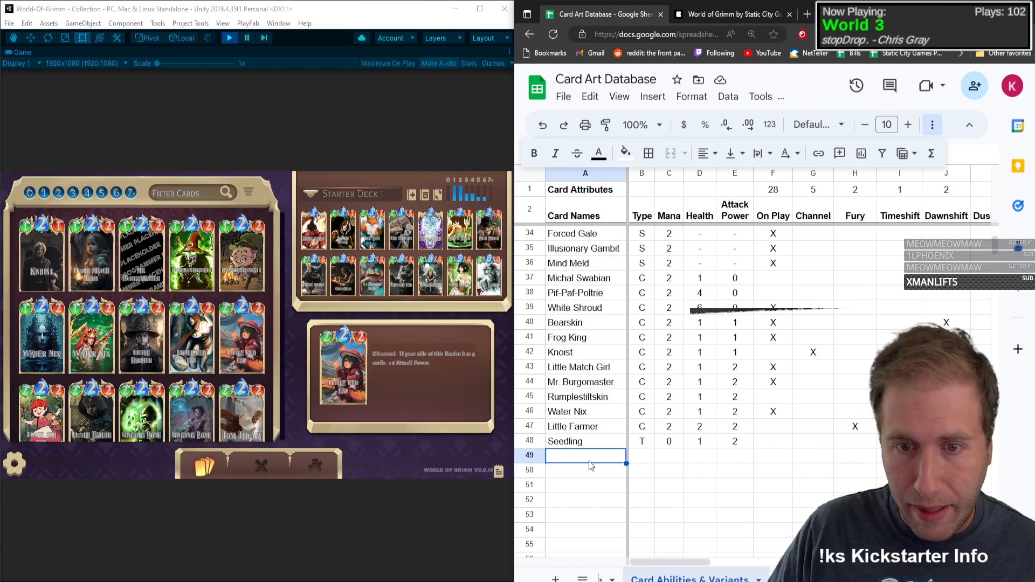
pyautogui.write('Little Re')
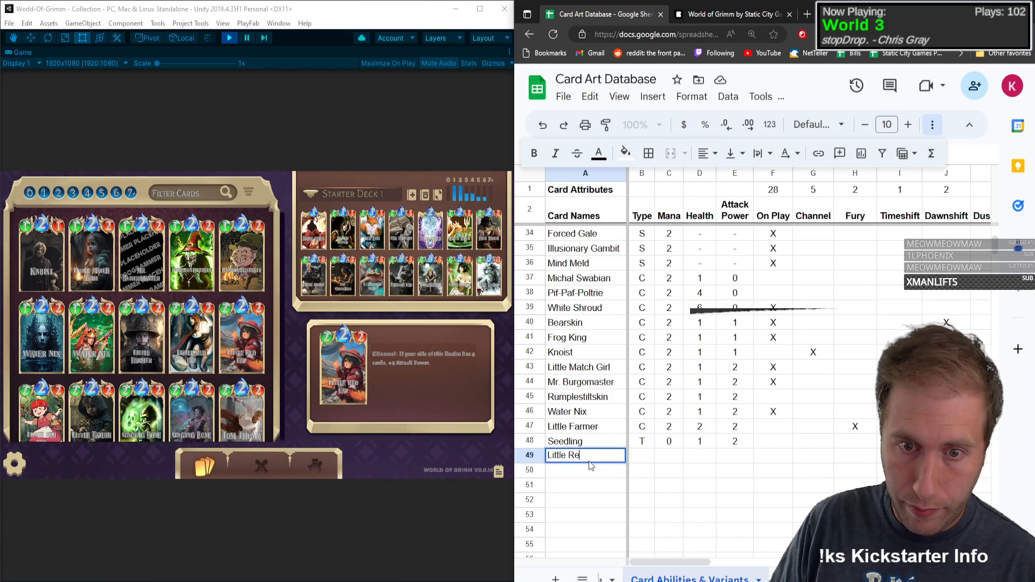
pyautogui.write('d Cap')
pyautogui.press('Tab')
# Step: Enter type C, mana 2, health 2 and attack power 2 for Little Red Cap in row 49
pyautogui.write('C')
pyautogui.press('Tab')
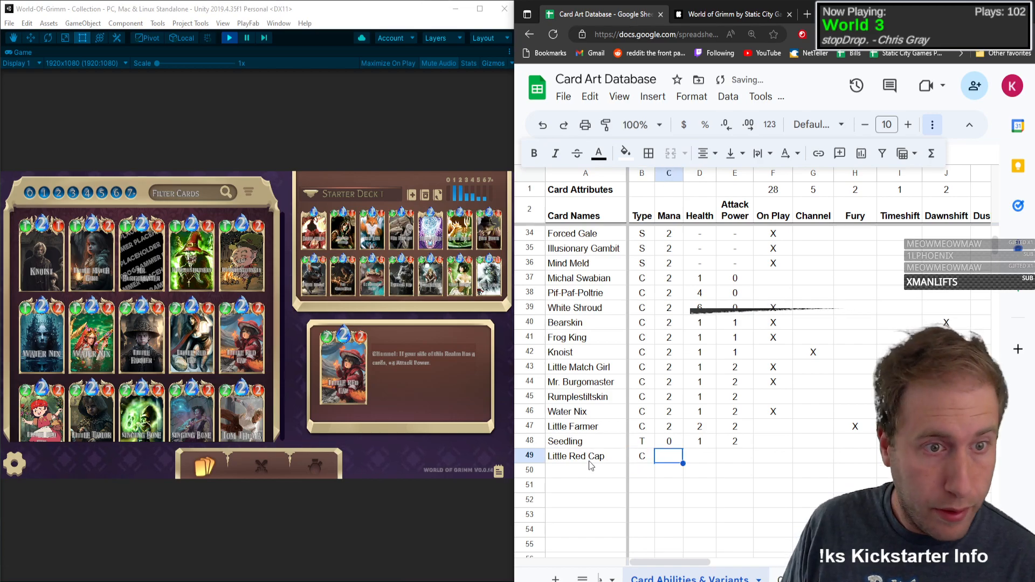
pyautogui.write('2')
pyautogui.press('Tab')
pyautogui.write('2')
pyautogui.press('Tab')
pyautogui.write('2')
pyautogui.press('Tab')
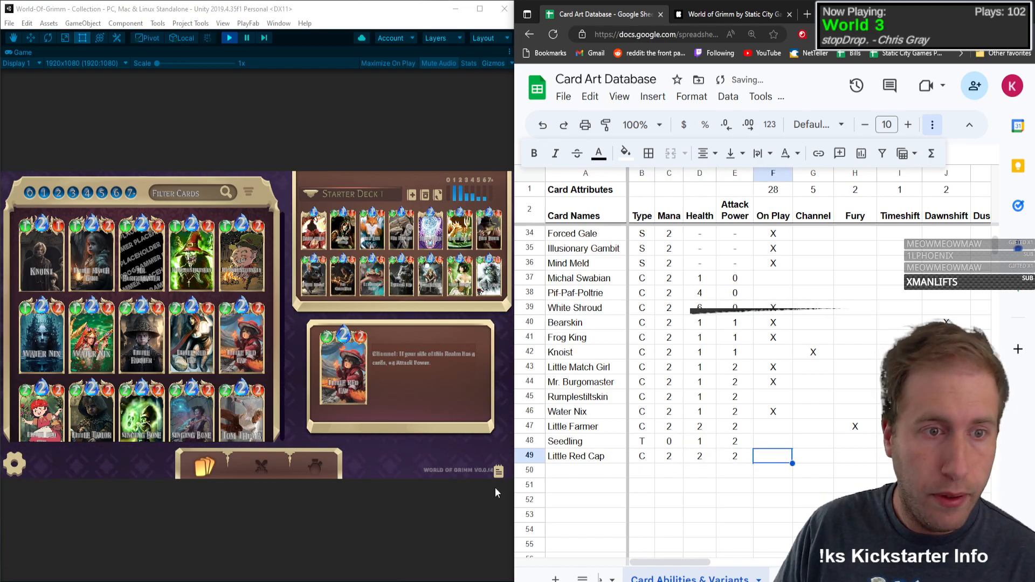
# Step: Open Little Red Cap's card details and mark the card with X under Channel in row 49
pyautogui.click(166, 345)
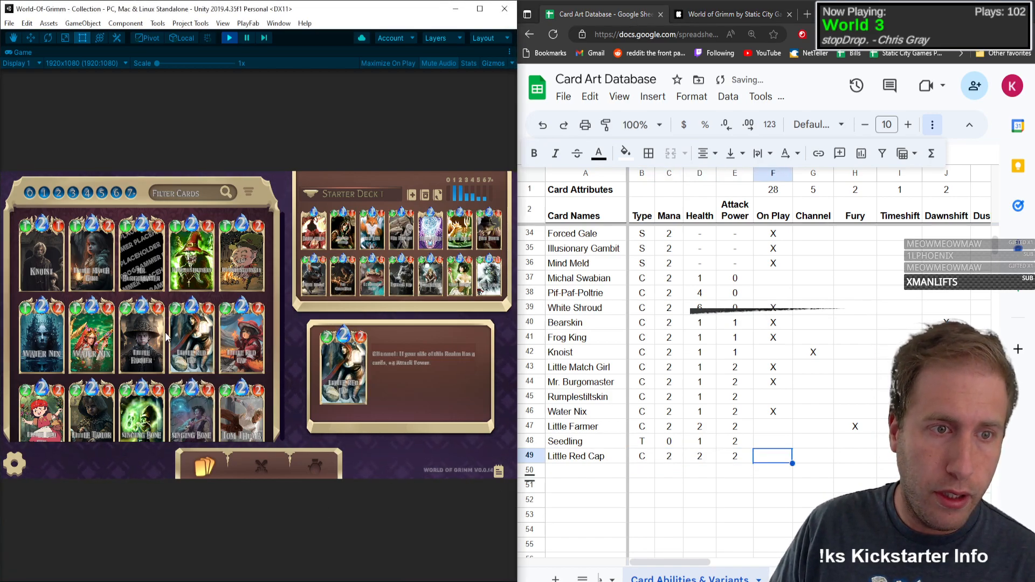
pyautogui.click(171, 370)
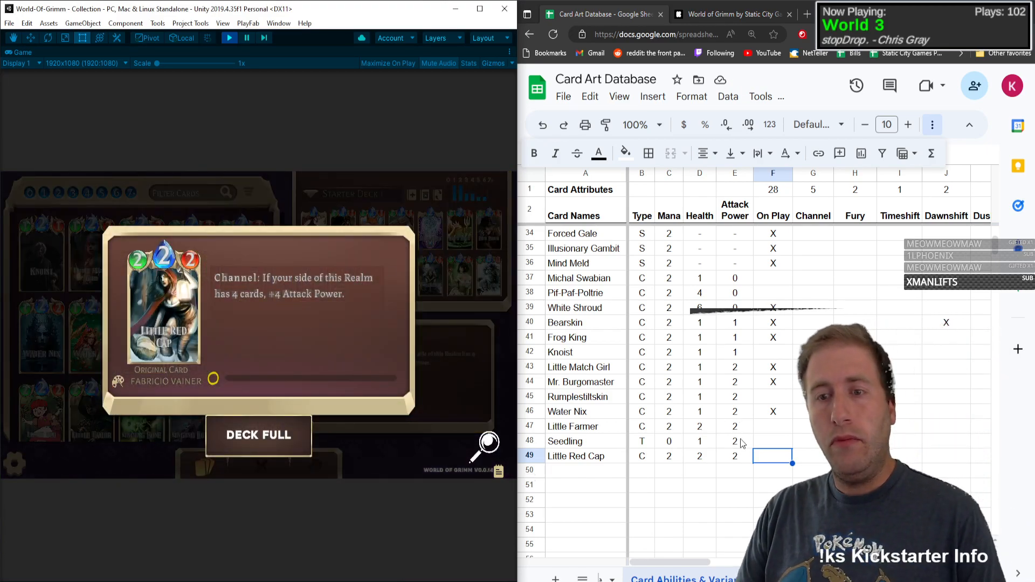
pyautogui.click(771, 456)
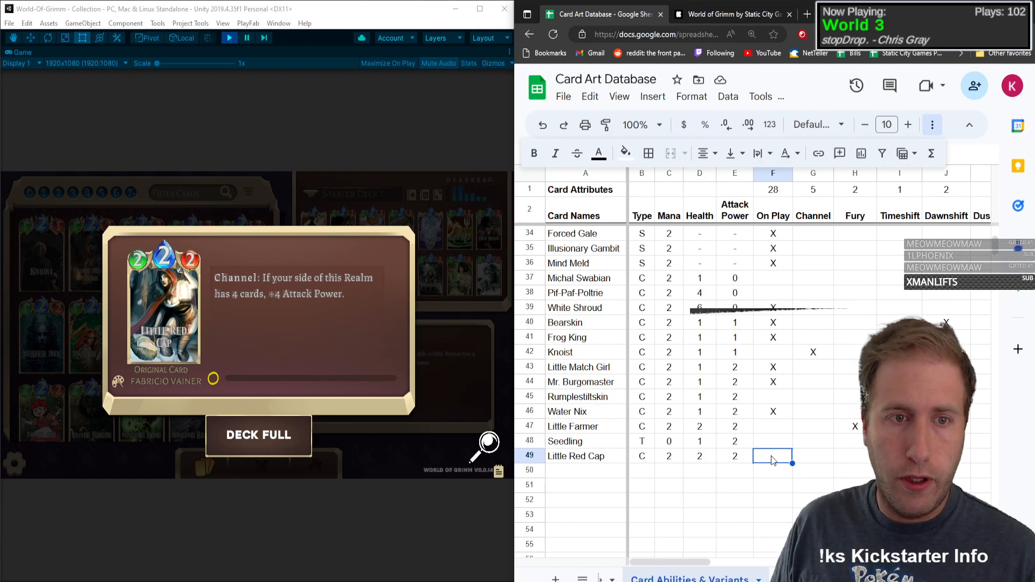
pyautogui.press('Right')
# Step: Mark Little Red Cap with X under Buff in row 49 and move on to No Ability
pyautogui.press('Right')
pyautogui.press('Right')
pyautogui.press('Right')
pyautogui.press('Right')
pyautogui.press('Right')
pyautogui.press('Right')
pyautogui.press('Right')
pyautogui.press('Right')
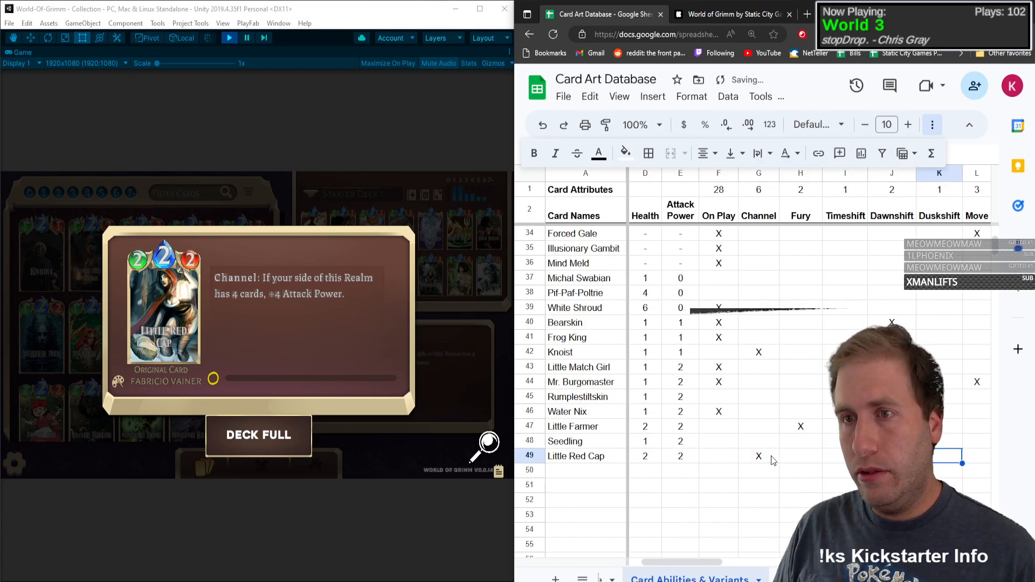
pyautogui.press('Right')
pyautogui.press('Right')
pyautogui.press('Right')
pyautogui.press('Right')
pyautogui.press('Right')
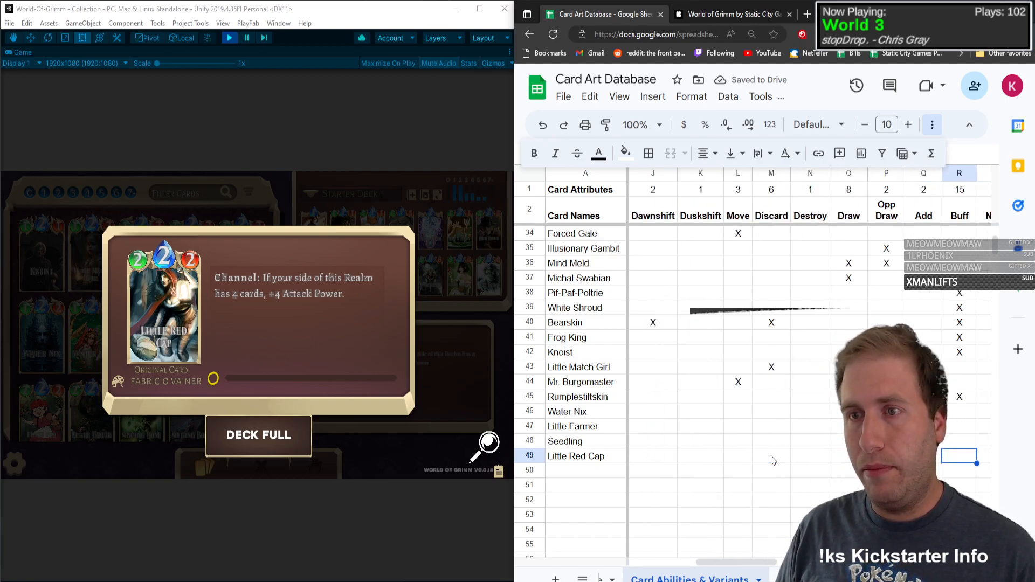
# Step: Mark Little Red Cap with X under Base in row 49 and close its card details
pyautogui.press('Right')
pyautogui.press('Right')
pyautogui.press('Right')
pyautogui.press('Right')
pyautogui.press('Right')
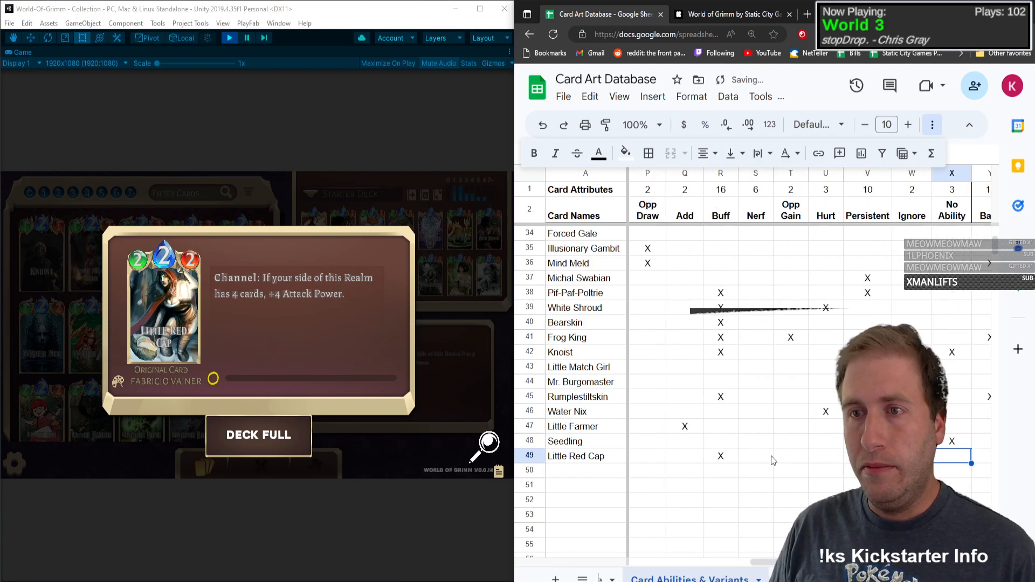
pyautogui.press('Right')
pyautogui.press('Right')
pyautogui.press('Right')
pyautogui.press('Right')
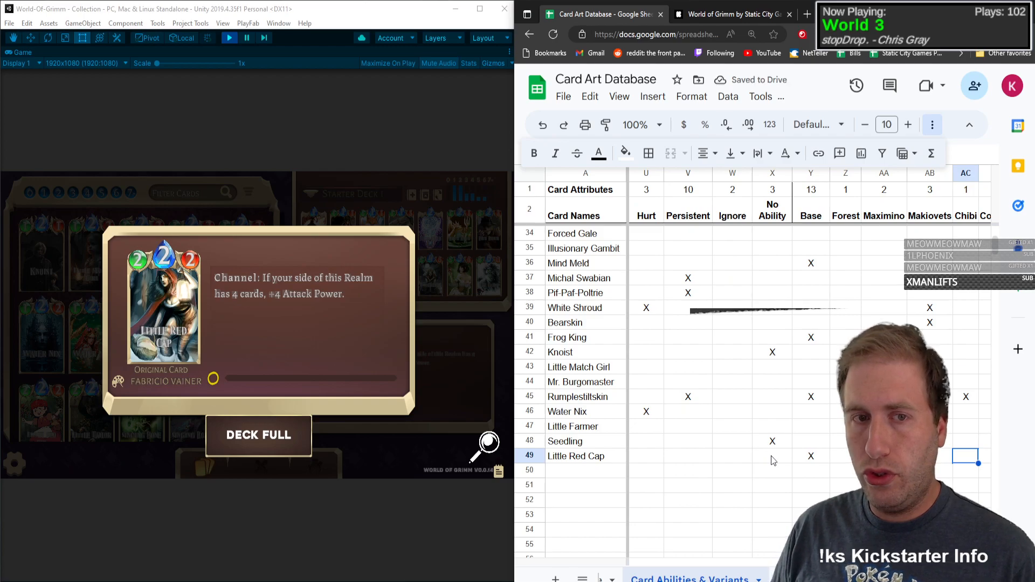
pyautogui.click(92, 327)
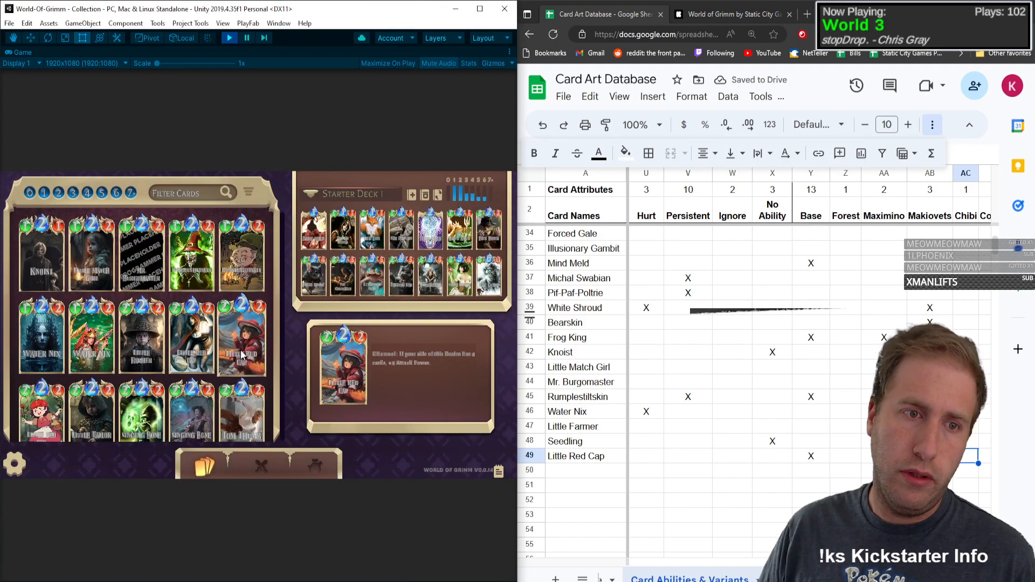
# Step: Mark Little Red Cap's art variants with X under Forest and Cottagecore in row 49
pyautogui.click(845, 454)
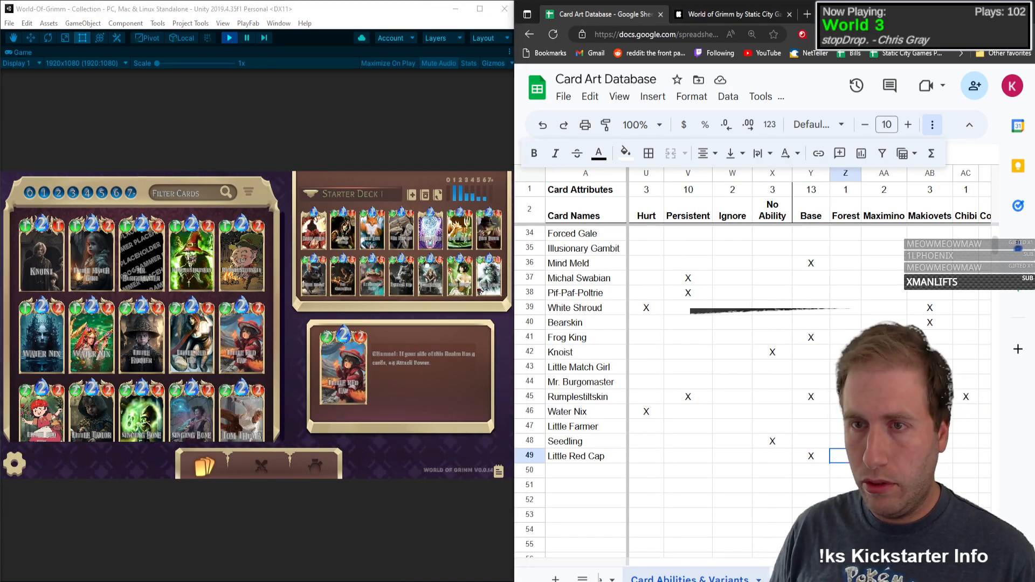
pyautogui.press('Right')
pyautogui.press('Left')
pyautogui.write('X')
pyautogui.press('Right')
pyautogui.press('Right')
pyautogui.press('Right')
pyautogui.press('Right')
pyautogui.press('Right')
pyautogui.press('Right')
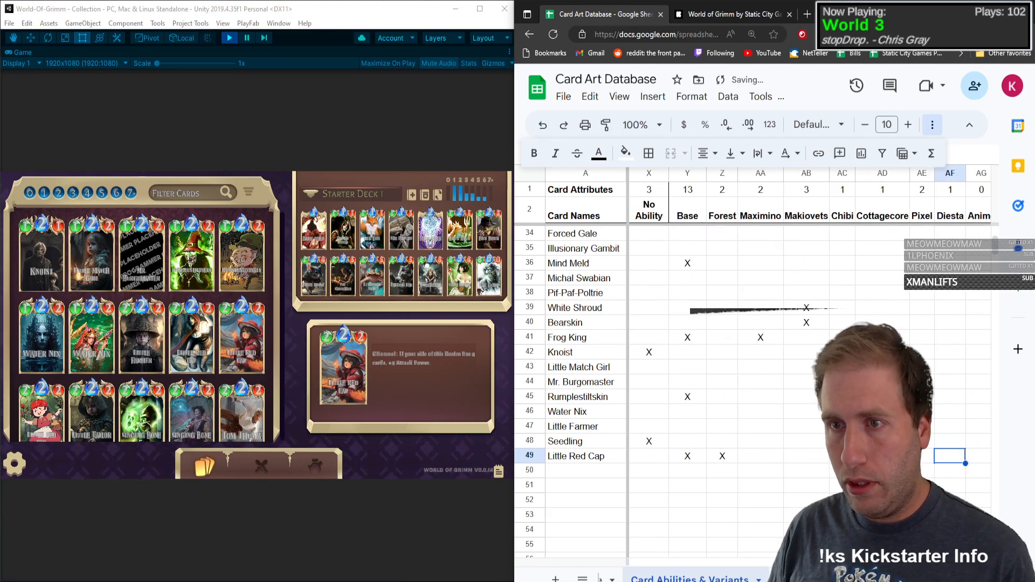
# Step: Review Little Red Cap's marks across the ability and variant columns in row 49
pyautogui.press('Left')
pyautogui.press('Left')
pyautogui.press('Left')
pyautogui.press('Left')
pyautogui.press('Left')
pyautogui.press('Left')
pyautogui.press('Left')
pyautogui.press('Left')
pyautogui.press('Left')
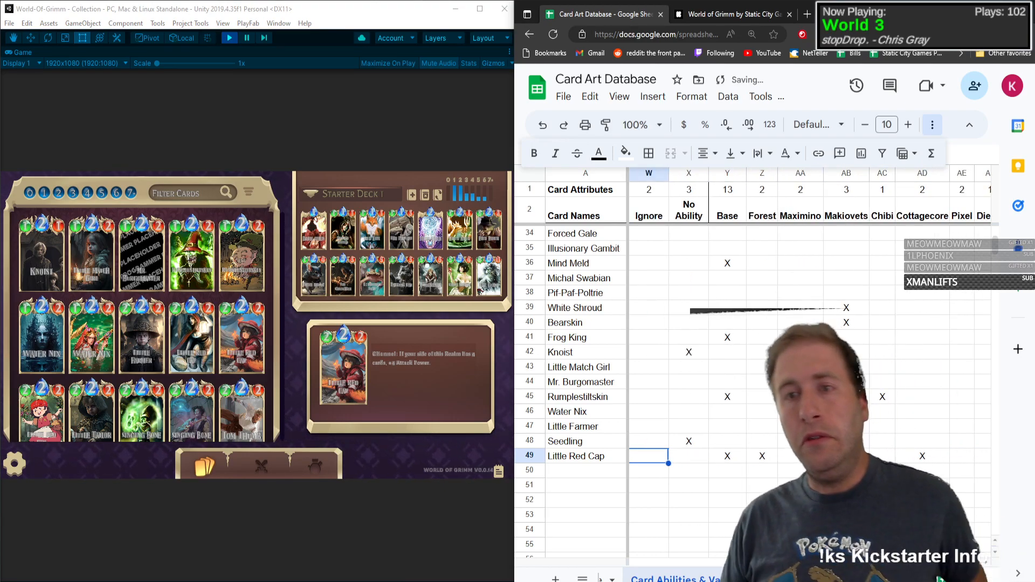
pyautogui.press('Left')
pyautogui.press('Left')
pyautogui.press('Left')
pyautogui.press('Left')
pyautogui.press('Left')
pyautogui.press('Left')
pyautogui.press('Left')
pyautogui.press('Left')
pyautogui.press('Left')
pyautogui.press('Left')
pyautogui.press('Left')
pyautogui.press('Left')
pyautogui.press('Left')
pyautogui.press('Left')
pyautogui.press('Left')
pyautogui.press('Left')
pyautogui.press('Left')
pyautogui.press('Left')
pyautogui.press('Left')
pyautogui.press('Left')
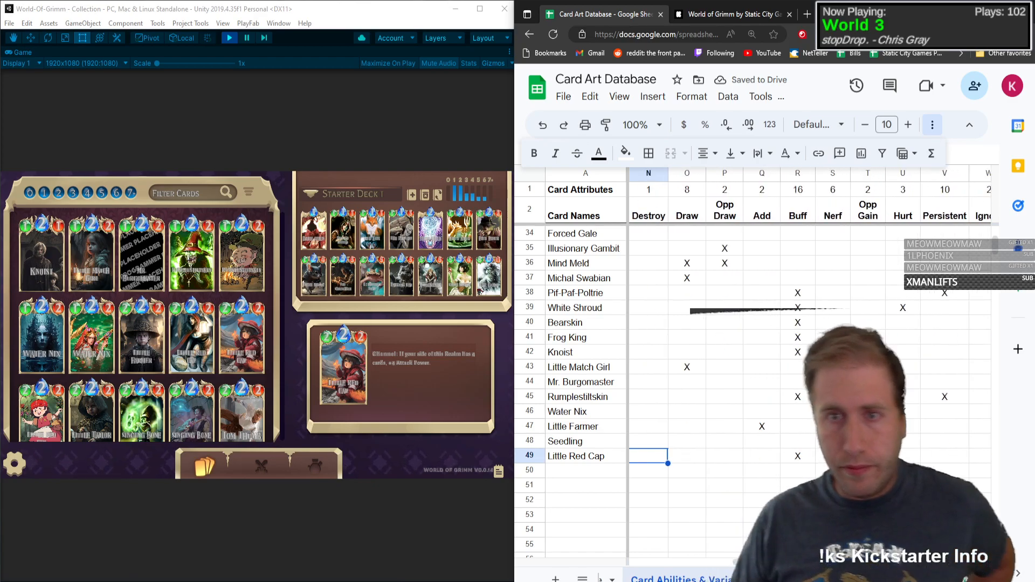
pyautogui.press('Right')
pyautogui.press('Right')
pyautogui.press('Right')
pyautogui.press('Right')
pyautogui.press('Right')
pyautogui.press('Right')
pyautogui.press('Right')
pyautogui.press('Right')
pyautogui.press('Right')
pyautogui.press('Right')
pyautogui.press('Right')
pyautogui.press('Right')
pyautogui.press('Right')
pyautogui.press('Right')
pyautogui.press('Right')
pyautogui.press('Right')
pyautogui.press('Right')
pyautogui.press('Right')
pyautogui.press('Right')
pyautogui.press('Right')
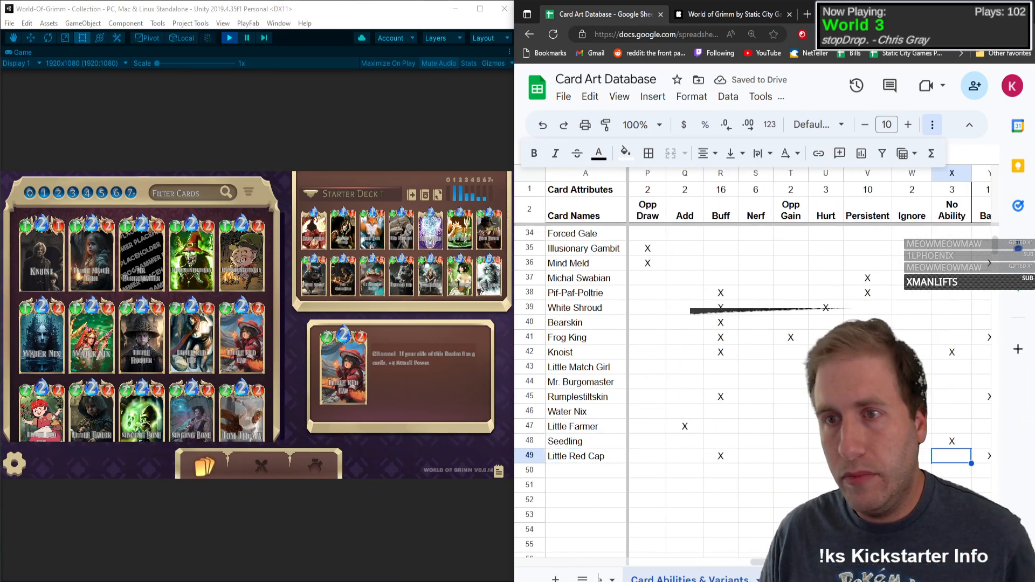
pyautogui.press('Left')
pyautogui.press('Left')
pyautogui.press('Left')
pyautogui.press('Left')
pyautogui.press('Left')
pyautogui.press('Left')
pyautogui.press('Left')
pyautogui.press('Left')
pyautogui.press('Left')
pyautogui.press('Left')
pyautogui.press('Left')
pyautogui.press('Left')
pyautogui.press('Left')
pyautogui.press('Left')
pyautogui.press('Left')
pyautogui.press('Left')
pyautogui.press('Left')
pyautogui.press('Left')
pyautogui.press('Left')
pyautogui.press('Left')
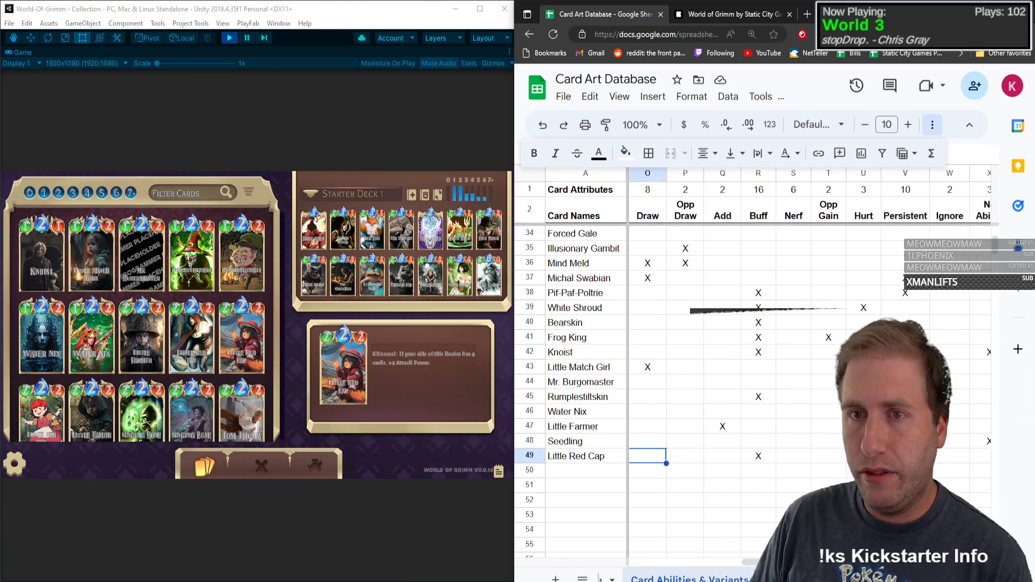
# Step: Open the Little Tailor card details in the collection and enter Little Tailor as the card name in row 50
pyautogui.press('Down')
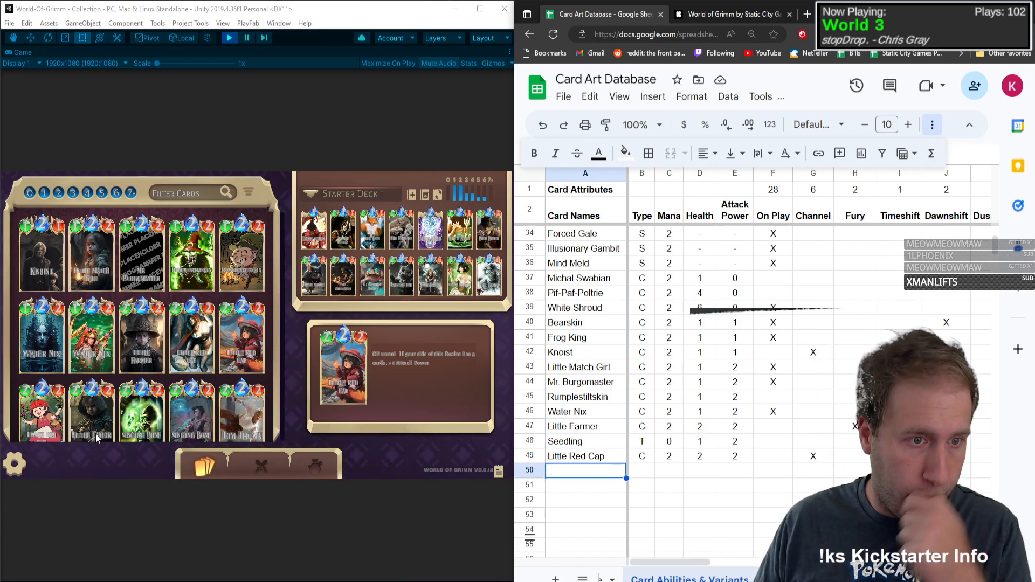
pyautogui.scroll(-3, 271, 364)
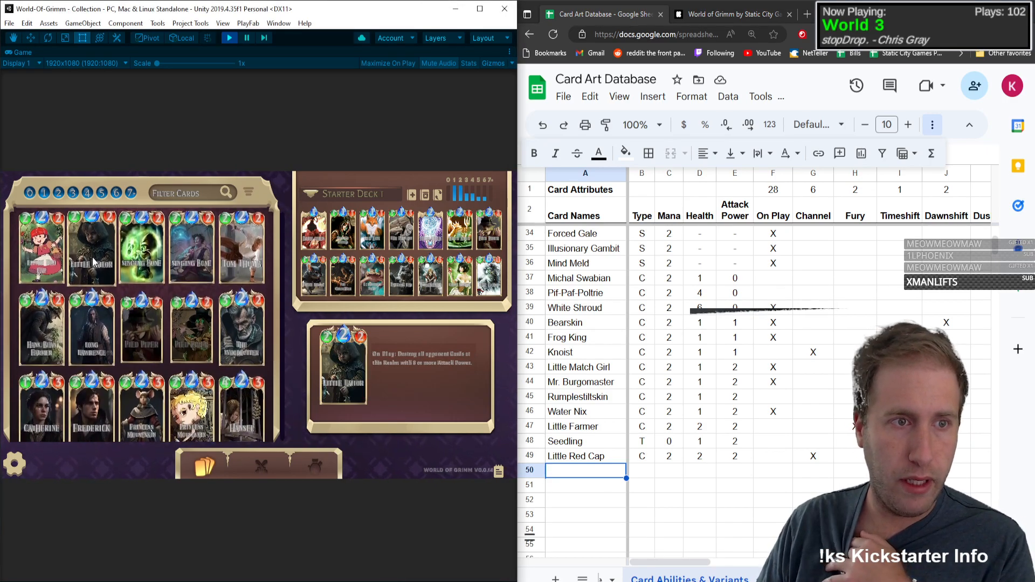
pyautogui.click(81, 280)
pyautogui.click(601, 471)
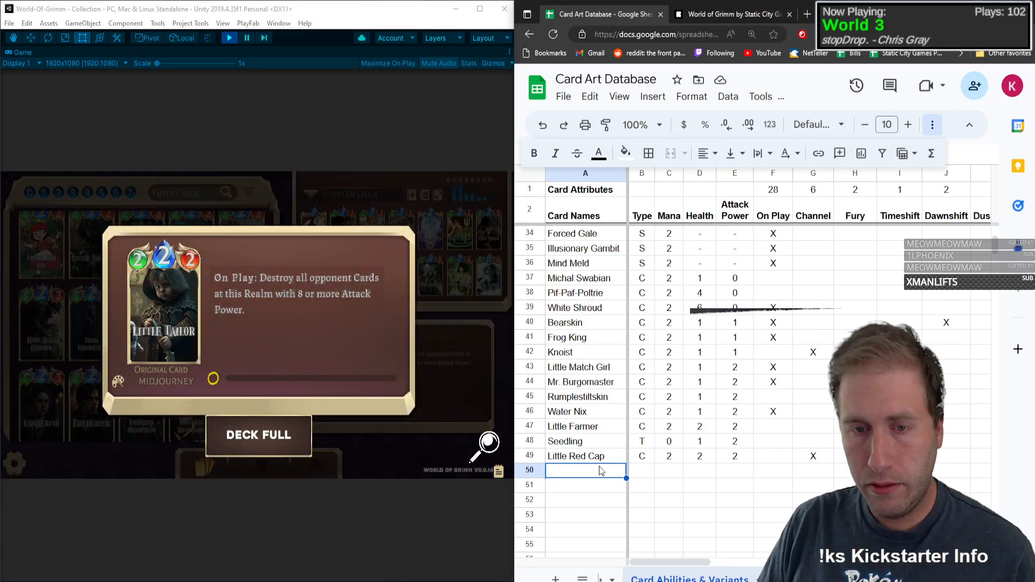
pyautogui.write('Little Tailor')
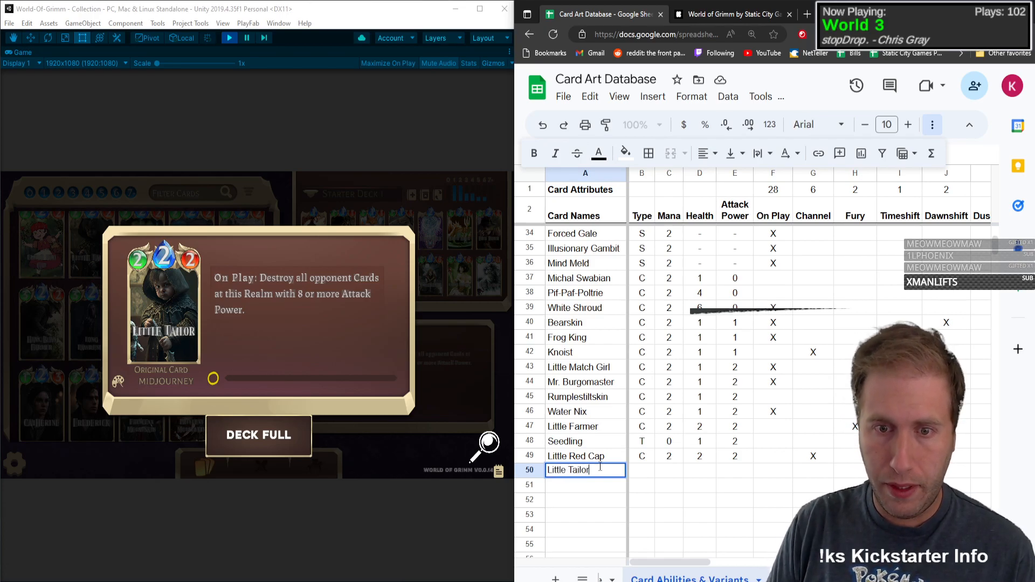
pyautogui.press('Tab')
# Step: Enter type C, mana 2, health 2 and attack power 2 for Little Tailor in row 50
pyautogui.write('C')
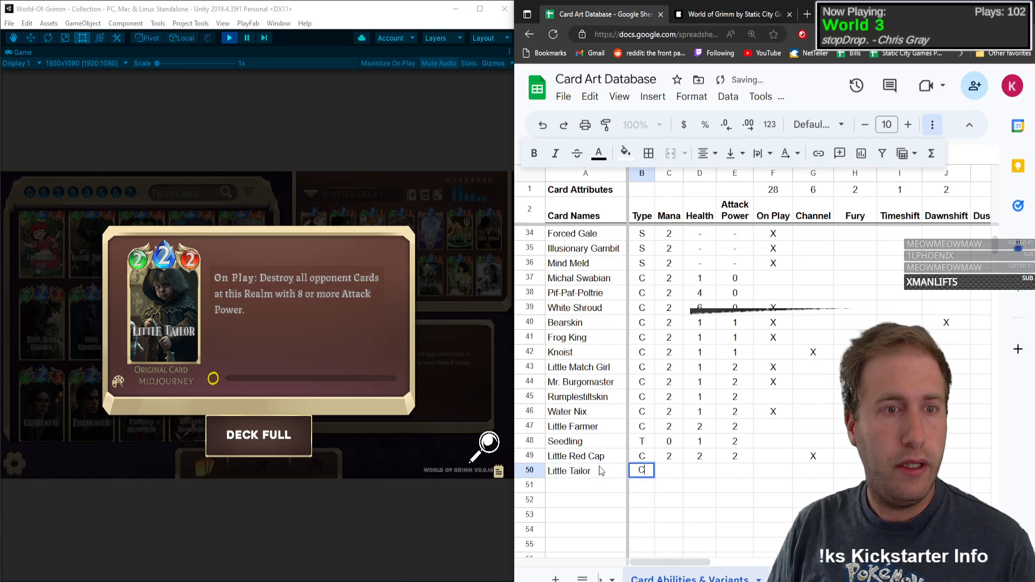
pyautogui.press('Tab')
pyautogui.write('2')
pyautogui.press('Tab')
pyautogui.write('2')
pyautogui.press('Tab')
pyautogui.write('2')
pyautogui.press('Tab')
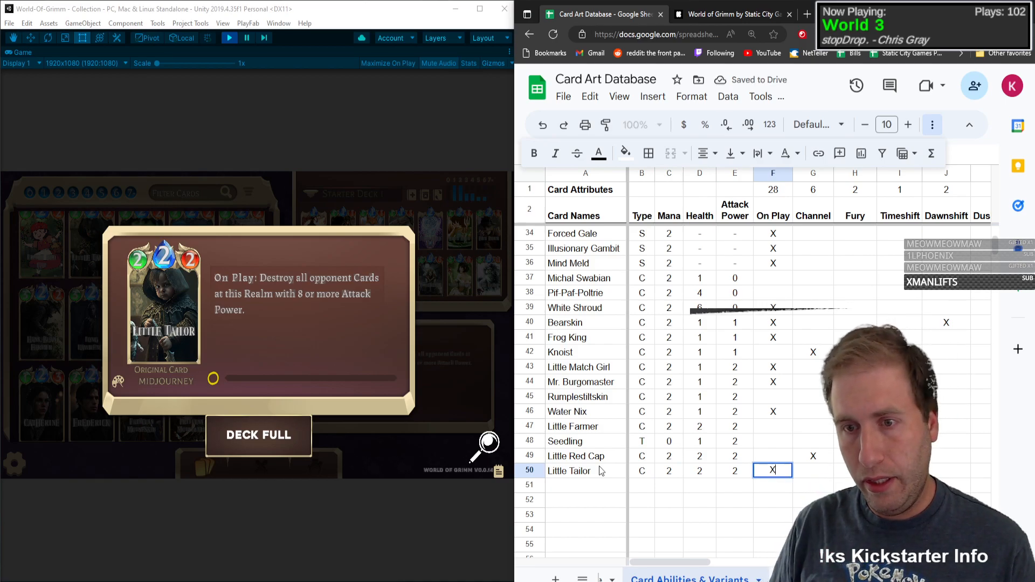
# Step: Mark Little Tailor with X under On Play and Destroy in row 50, and close its card details
pyautogui.write('X')
pyautogui.press('Tab')
pyautogui.press('Tab')
pyautogui.press('Tab')
pyautogui.press('Tab')
pyautogui.press('Tab')
pyautogui.press('Tab')
pyautogui.press('Tab')
pyautogui.press('Tab')
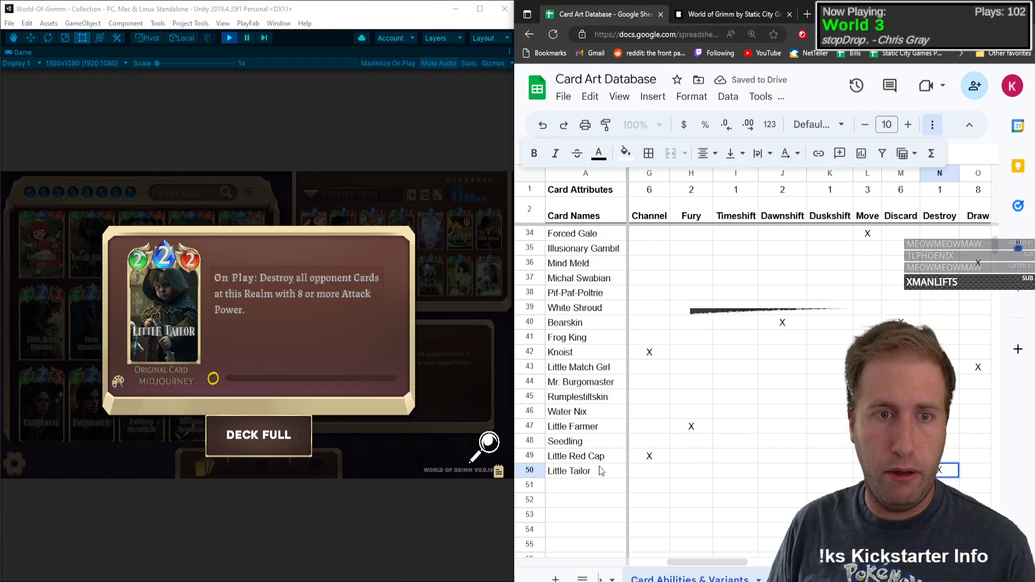
pyautogui.press('Tab')
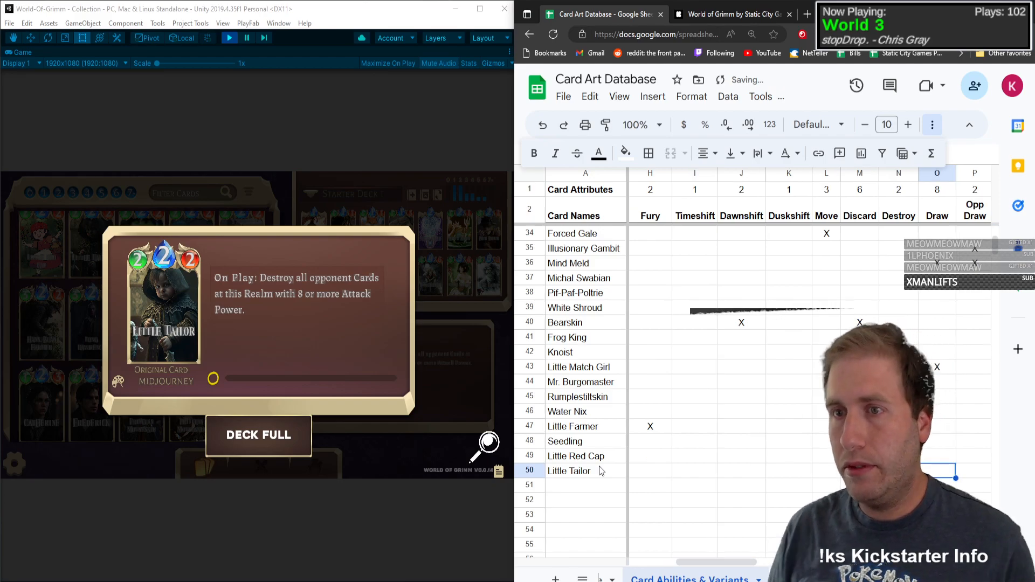
pyautogui.click(149, 309)
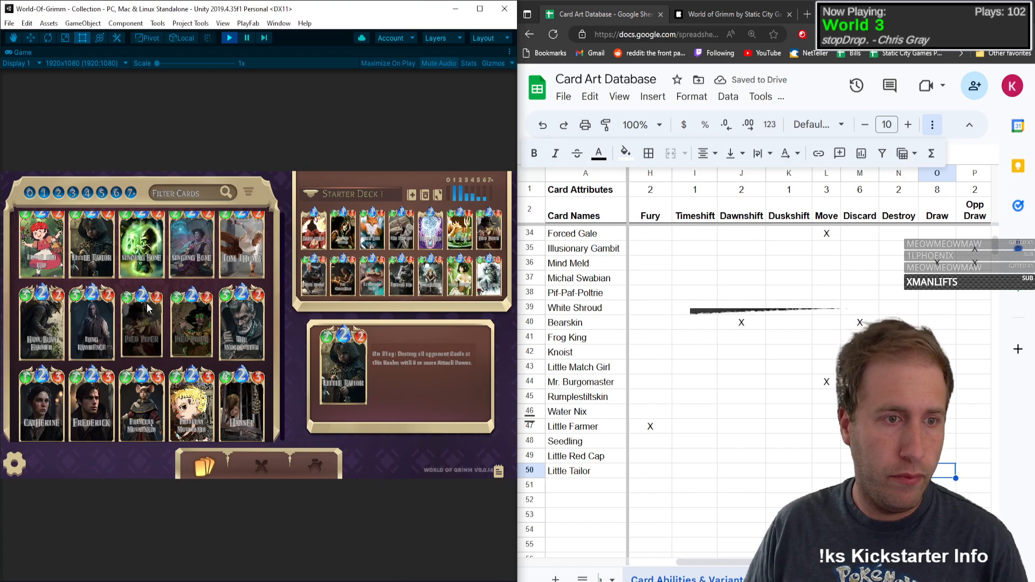
# Step: Open the Singing Bone card details in the collection and enter Singing Bone as the card name in row 51
pyautogui.moveTo(98, 309)
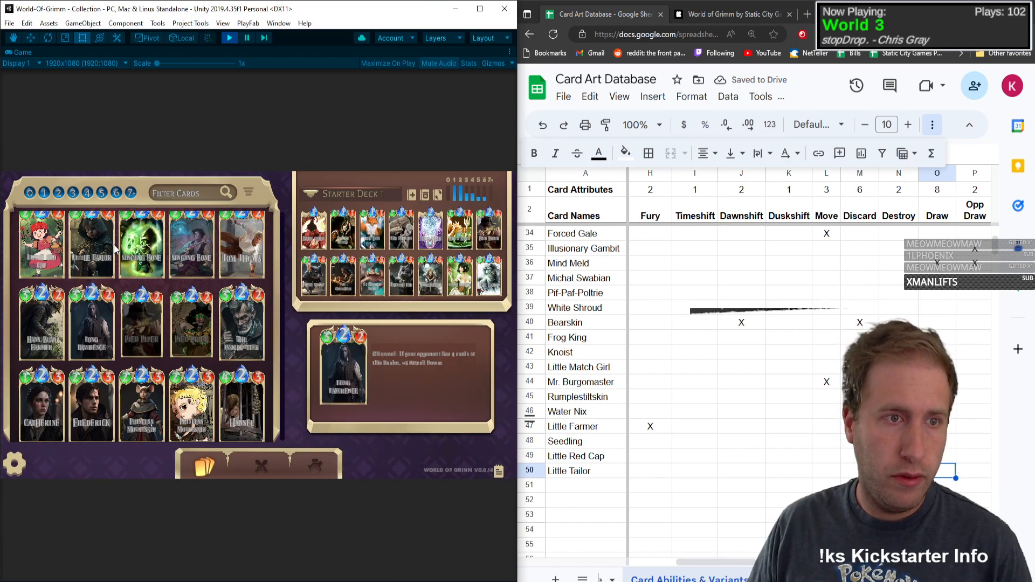
pyautogui.click(141, 246)
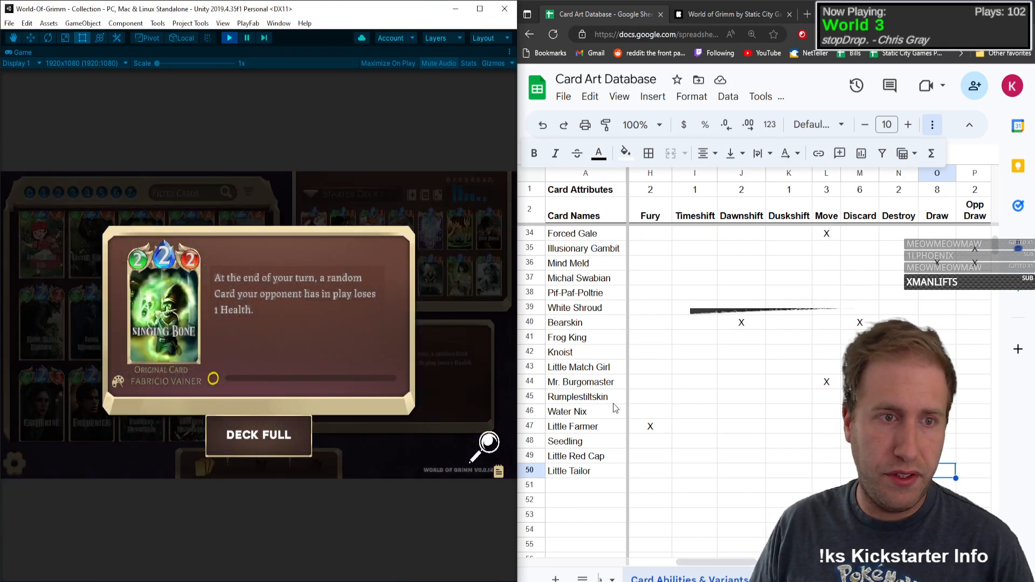
pyautogui.click(576, 483)
pyautogui.write('Singi')
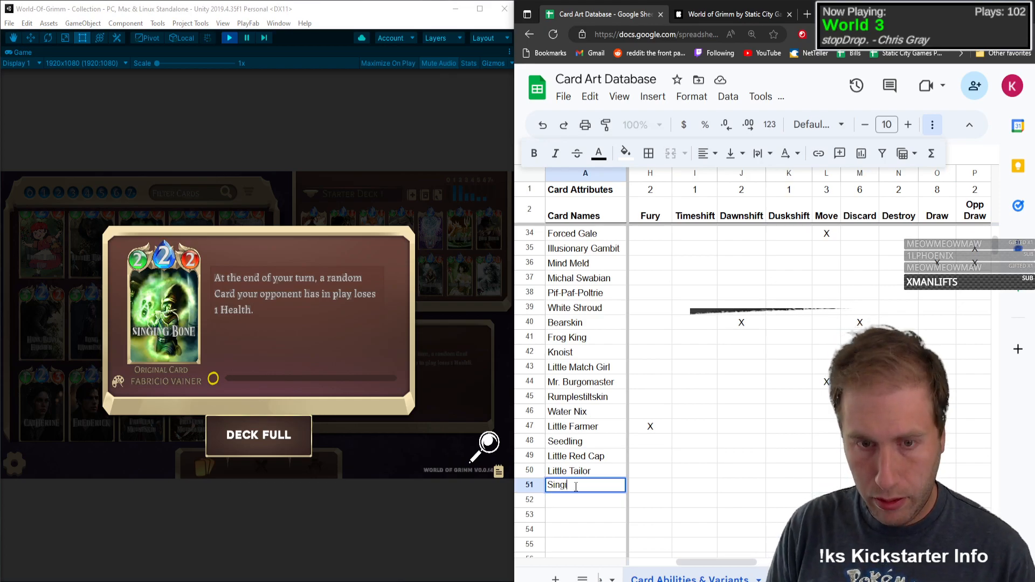
pyautogui.write('ng Bone')
pyautogui.press('Tab')
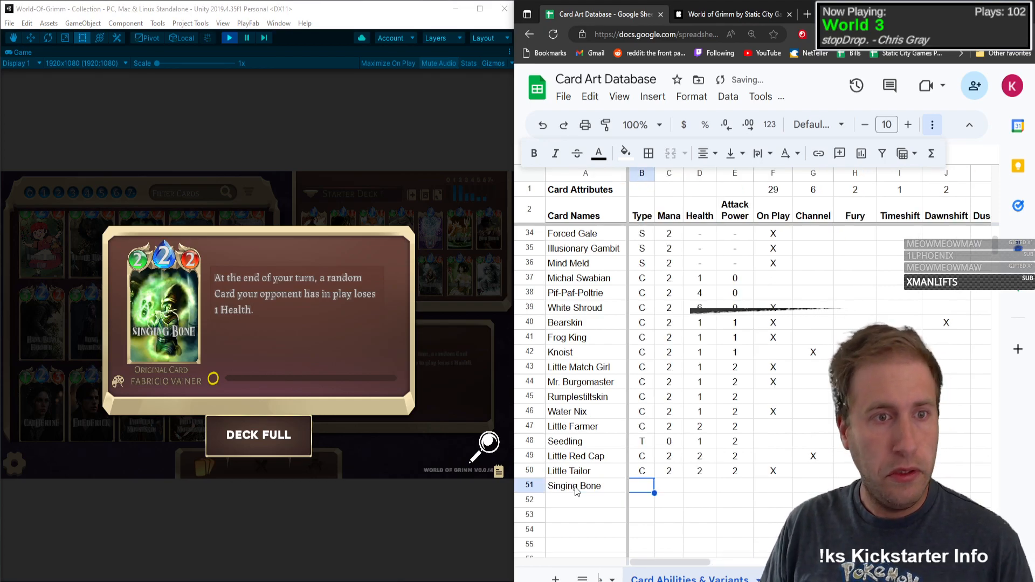
# Step: Enter type C, mana 2, health 2 and attack power 2 for Singing Bone in row 51
pyautogui.write('C')
pyautogui.press('Tab')
pyautogui.write('2')
pyautogui.press('Tab')
pyautogui.write('2')
pyautogui.press('Tab')
pyautogui.write('2')
pyautogui.press('Tab')
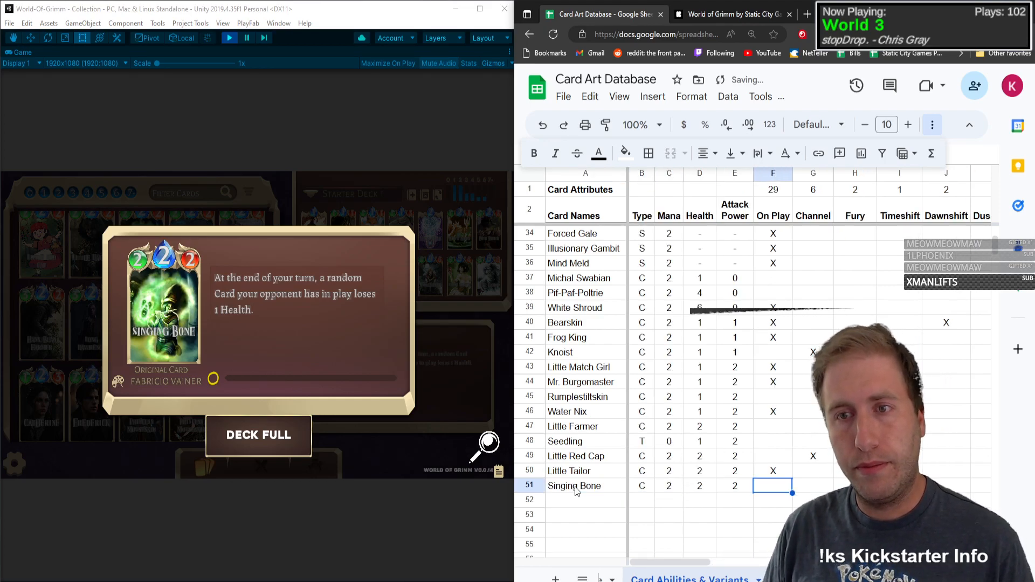
# Step: Mark Singing Bone with X under Hurt and Persistent in row 51
pyautogui.press('Return')
pyautogui.press('Up')
pyautogui.press('Right')
pyautogui.press('Right')
pyautogui.press('Right')
pyautogui.press('Right')
pyautogui.press('Right')
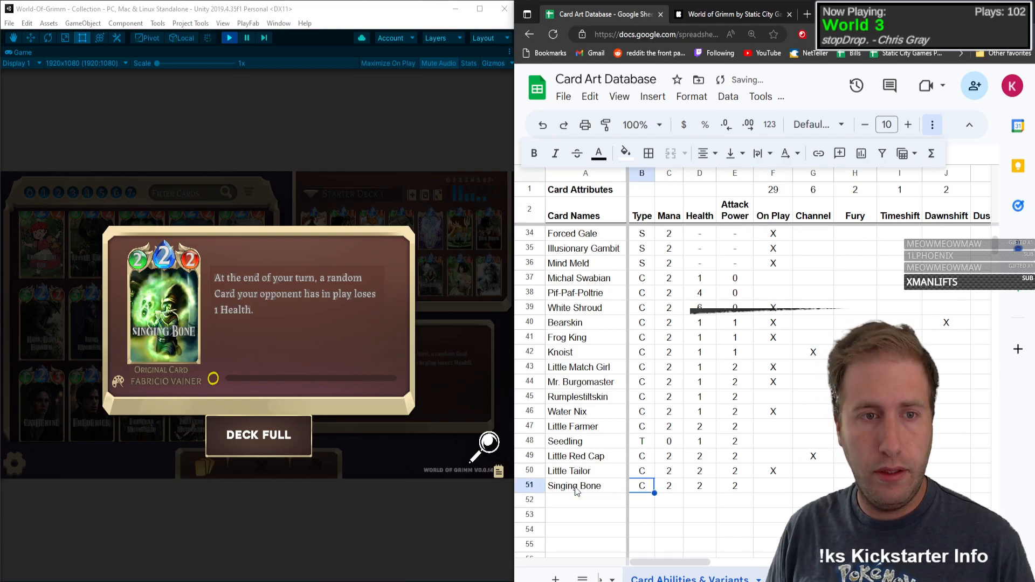
pyautogui.press('Right')
pyautogui.press('Right')
pyautogui.press('Right')
pyautogui.press('Right')
pyautogui.press('Right')
pyautogui.press('Right')
pyautogui.press('Right')
pyautogui.press('Right')
pyautogui.press('Right')
pyautogui.press('Right')
pyautogui.press('Right')
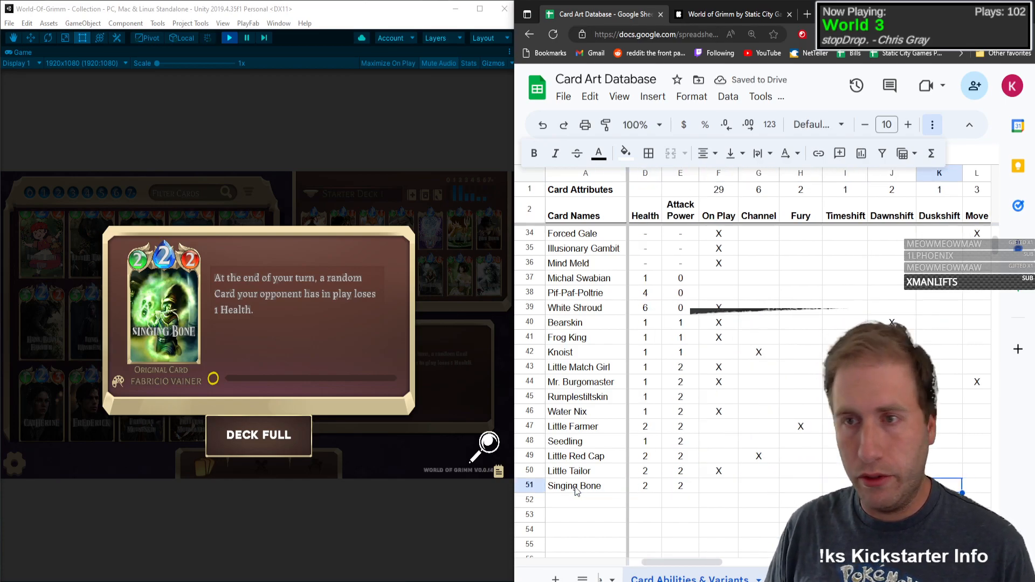
pyautogui.press('Right')
pyautogui.press('Right')
pyautogui.press('Right')
pyautogui.press('Right')
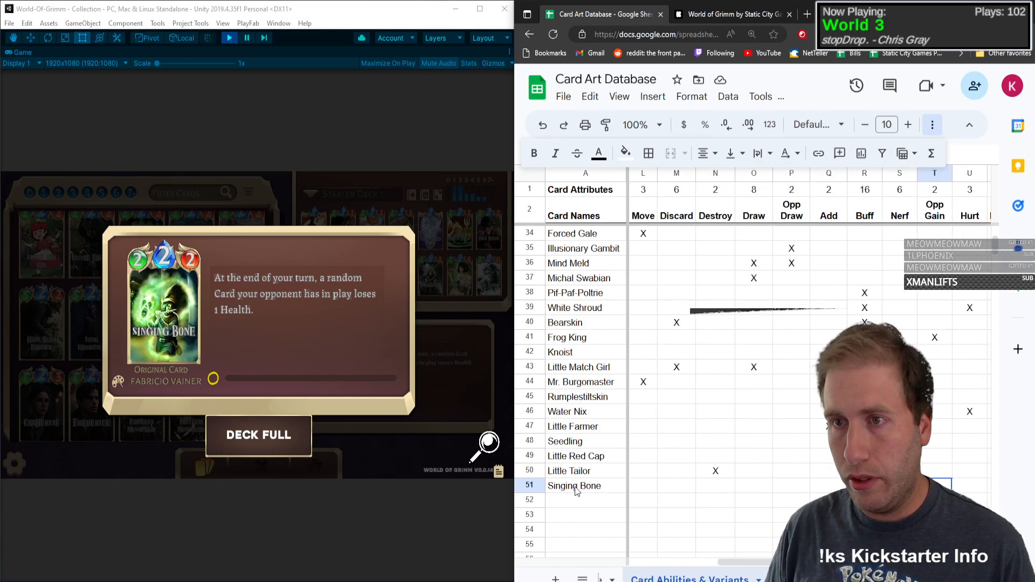
pyautogui.press('Right')
pyautogui.press('Right')
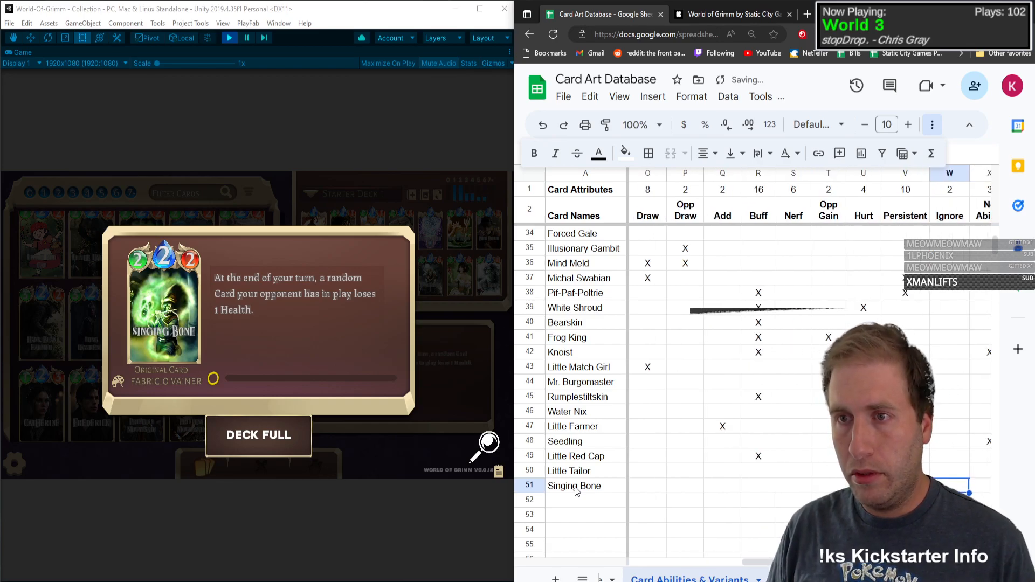
# Step: Mark Singing Bone with X under Base in row 51 and close its card details
pyautogui.press('Right')
pyautogui.press('Right')
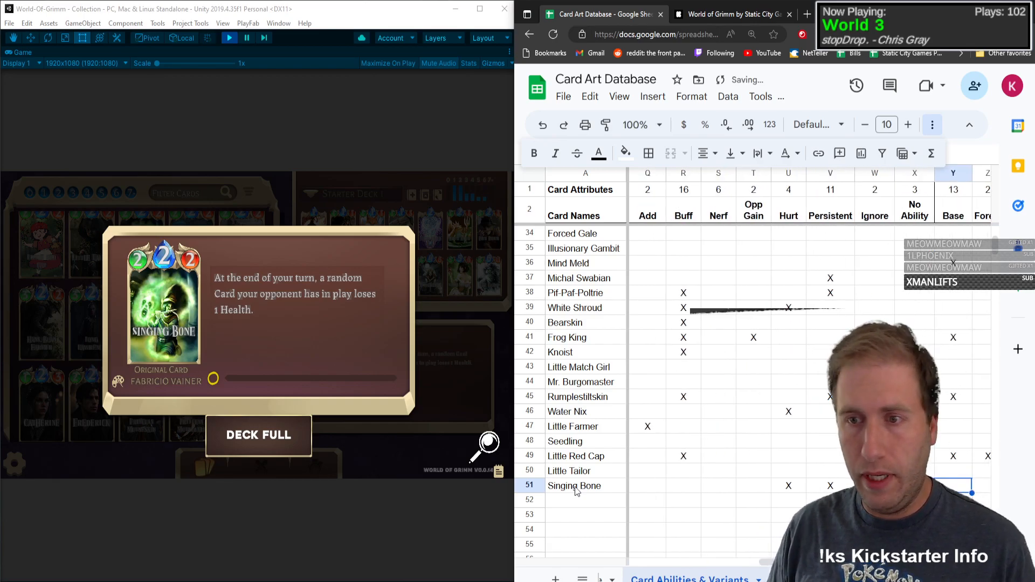
pyautogui.press('Right')
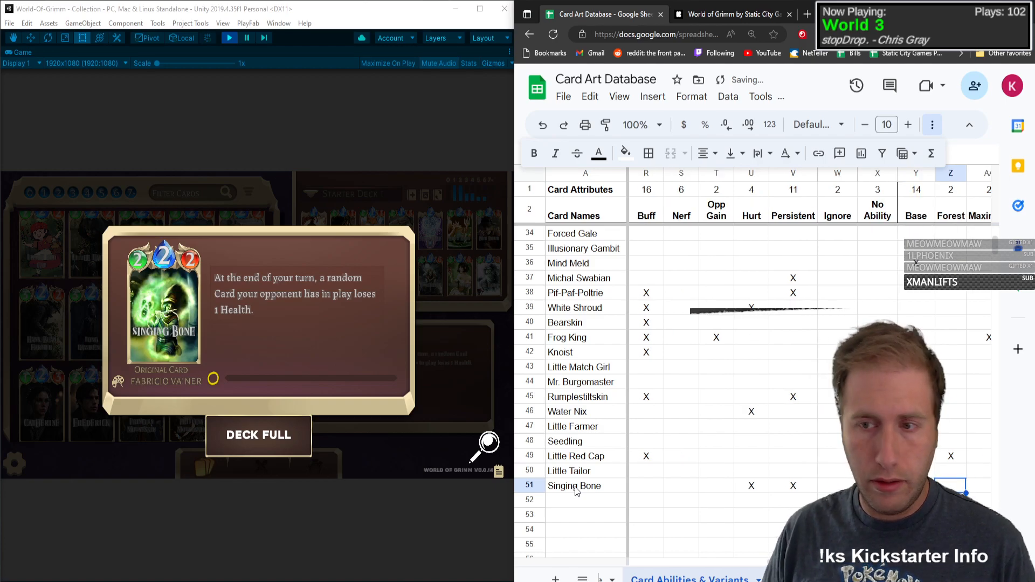
pyautogui.click(124, 318)
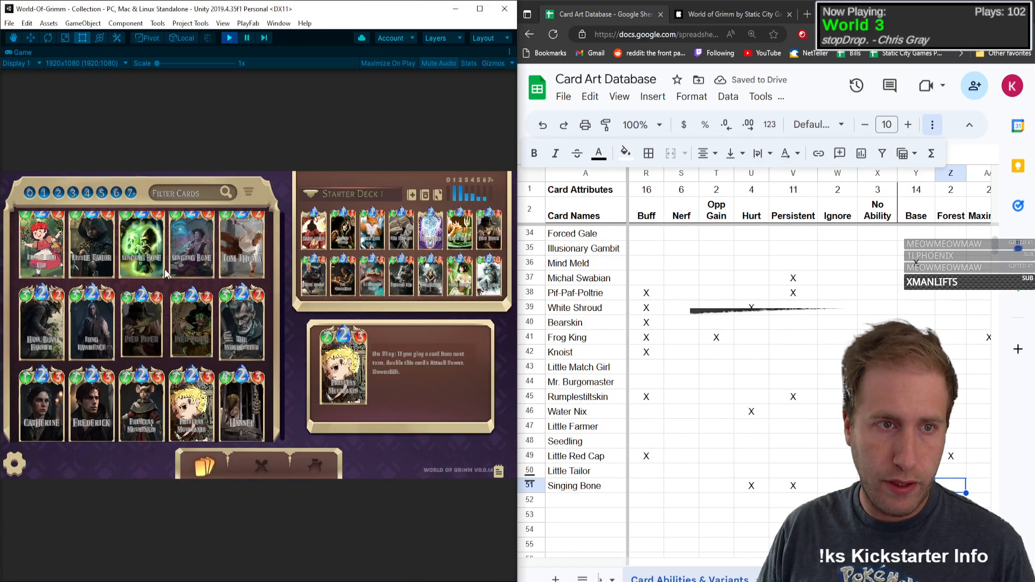
# Step: Mark Singing Bone's art variant with X under Makiovets in row 51
pyautogui.click(945, 487)
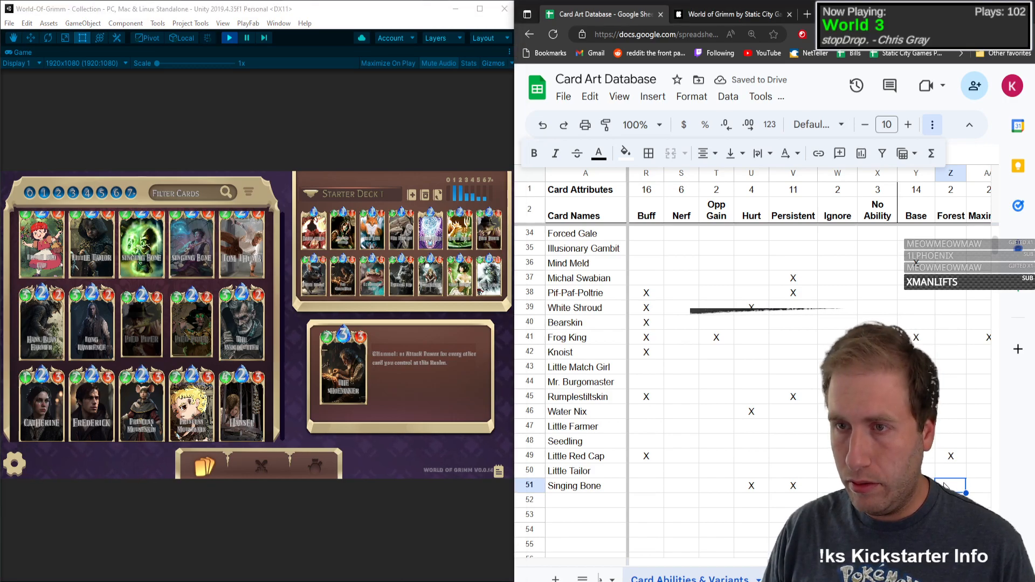
pyautogui.press('Right')
pyautogui.press('Right')
pyautogui.write('X')
pyautogui.press('Right')
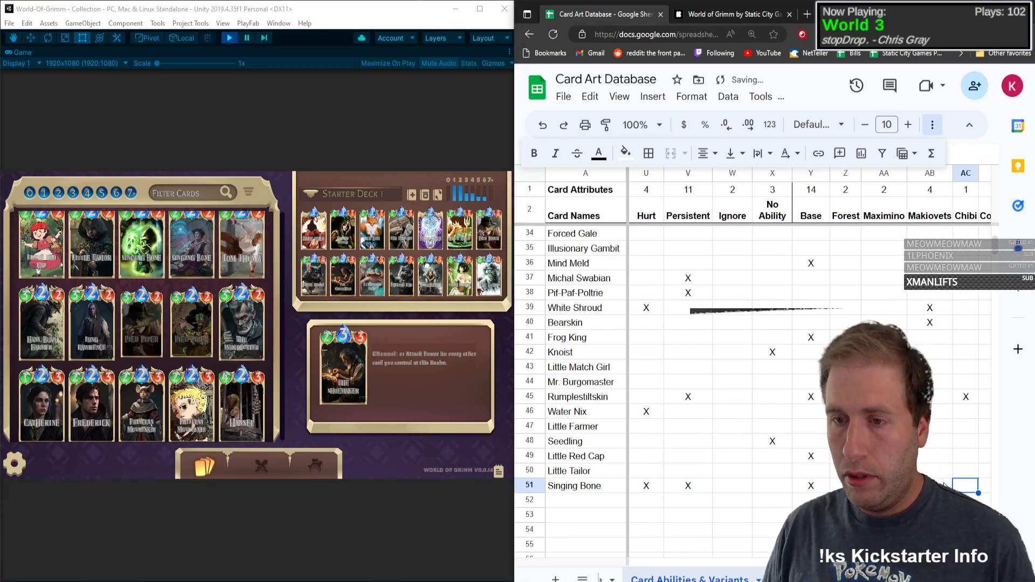
# Step: Return from Singing Bone's variant columns to the empty card name cell in row 52
pyautogui.press('Left')
pyautogui.press('Left')
pyautogui.press('Left')
pyautogui.press('Left')
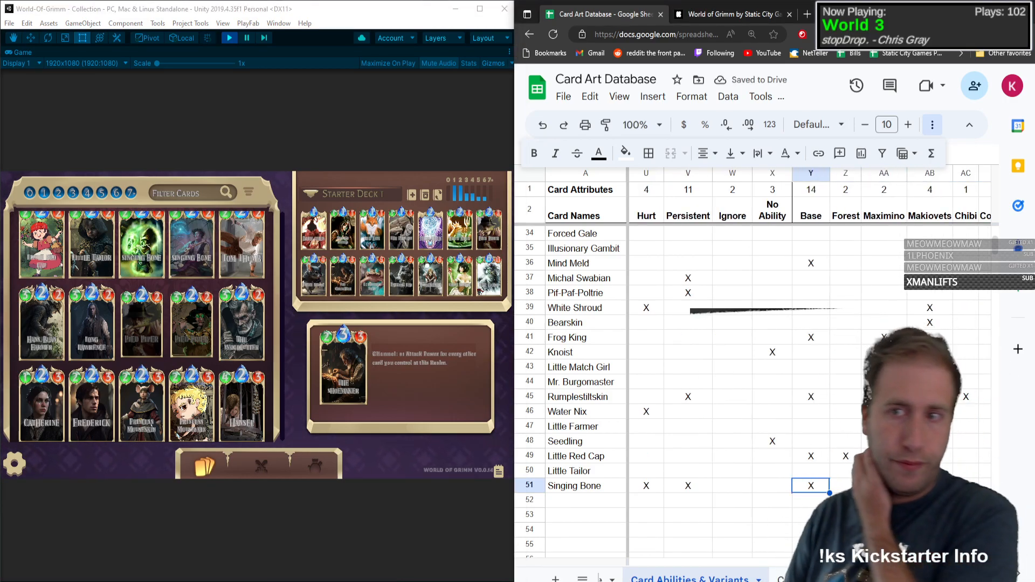
pyautogui.press('Left')
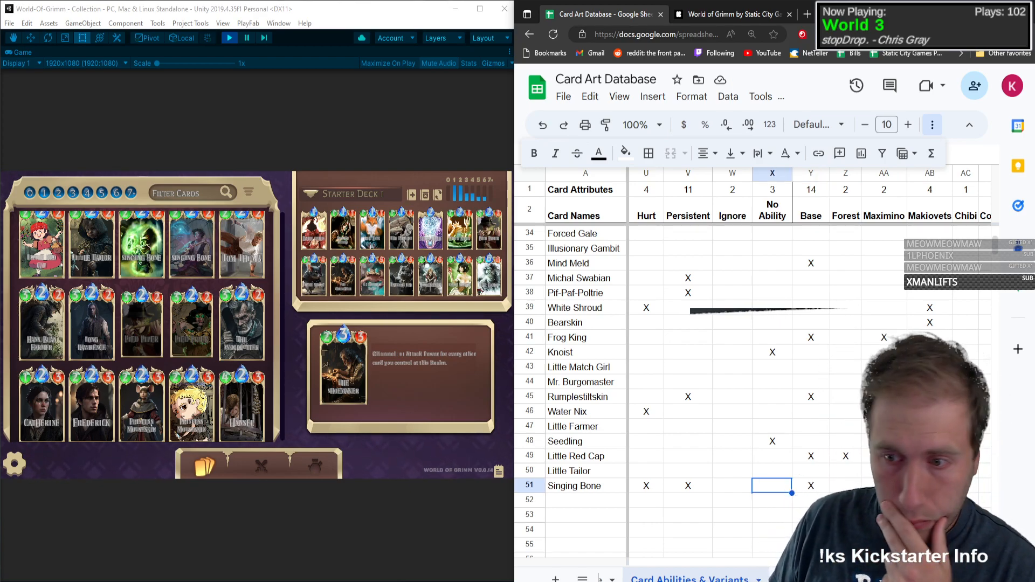
pyautogui.press('Left')
pyautogui.press('Left')
pyautogui.press('Left')
pyautogui.press('Left')
pyautogui.press('Left')
pyautogui.press('Left')
pyautogui.press('Left')
pyautogui.press('Left')
pyautogui.press('Left')
pyautogui.press('Left')
pyautogui.press('Left')
pyautogui.press('Left')
pyautogui.press('Left')
pyautogui.press('Left')
pyautogui.press('Left')
pyautogui.press('Left')
pyautogui.press('Left')
pyautogui.press('Left')
pyautogui.press('Left')
pyautogui.press('Left')
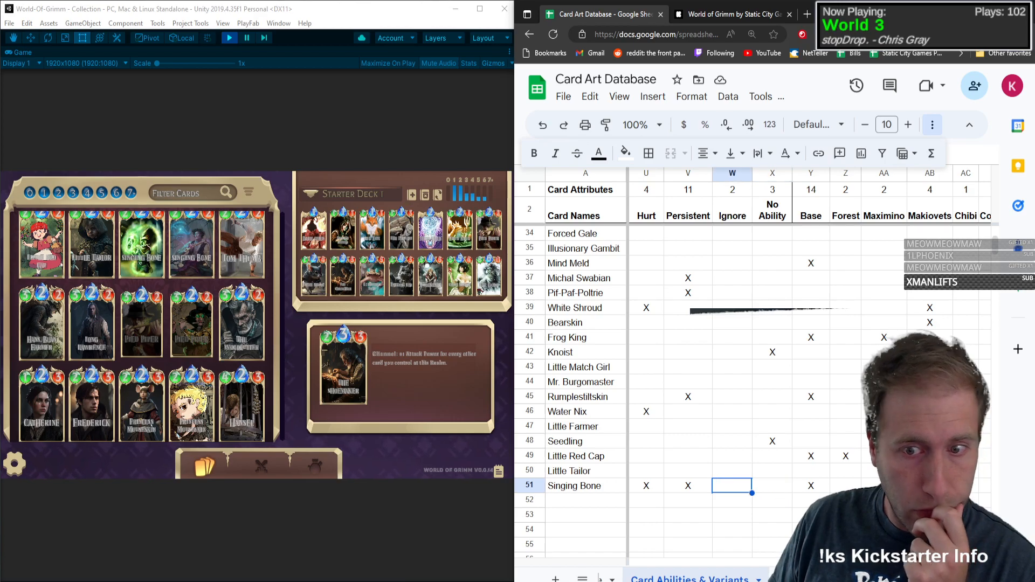
pyautogui.press('Down')
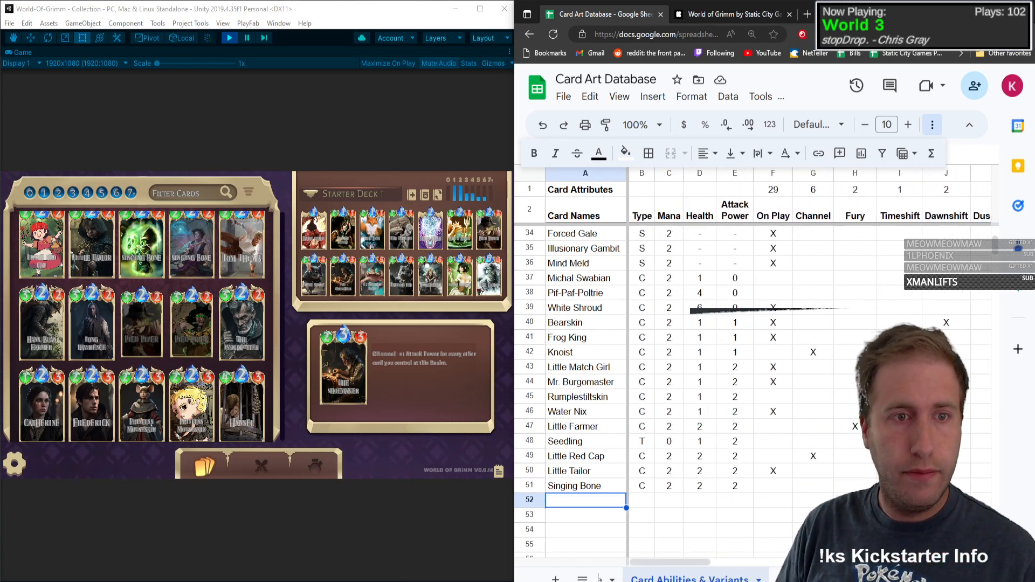
# Step: Enter Tom Thumb in row 52 with type C, mana 2, health 2 and attack power 2
pyautogui.write('Tion')
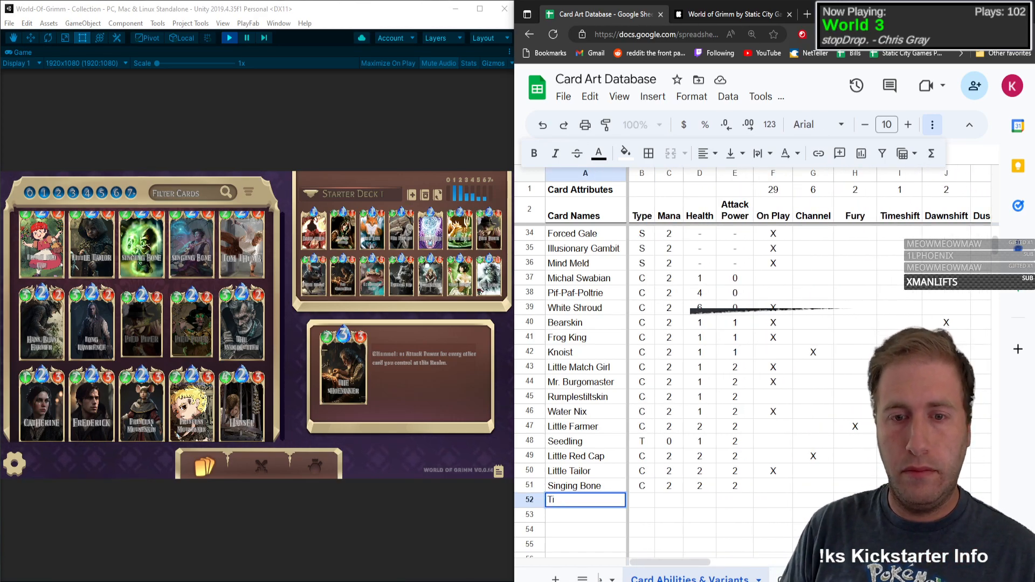
pyautogui.write(' Thumb')
pyautogui.press('Tab')
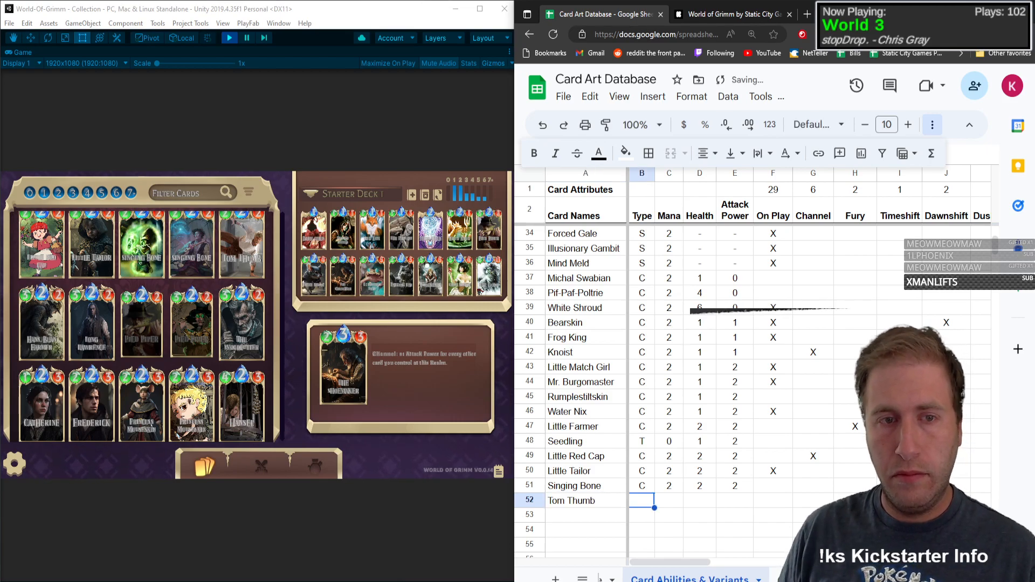
pyautogui.write('C')
pyautogui.press('Tab')
pyautogui.write('2')
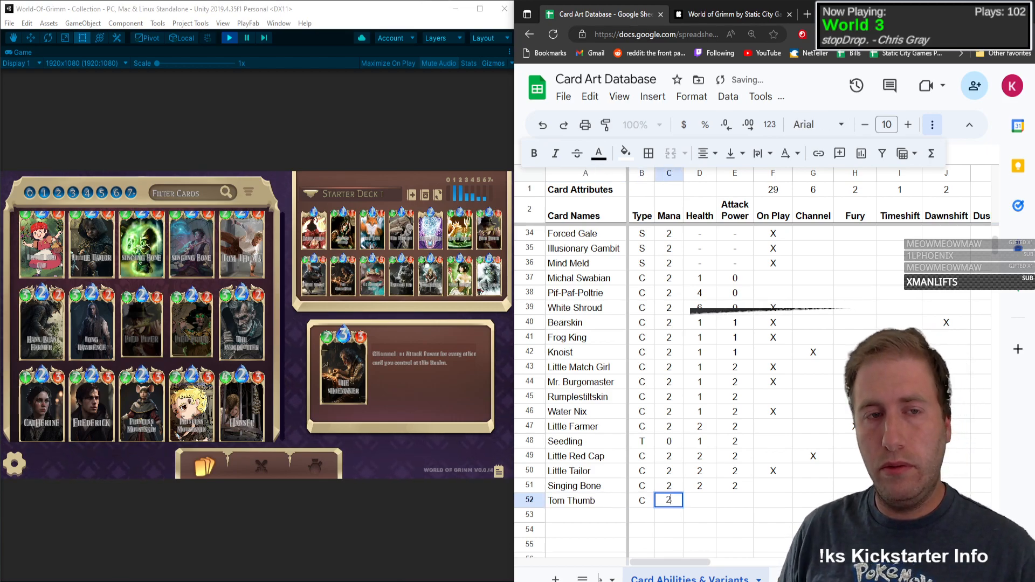
pyautogui.press('Tab')
pyautogui.write('2')
pyautogui.press('Tab')
pyautogui.write('2')
pyautogui.press('Tab')
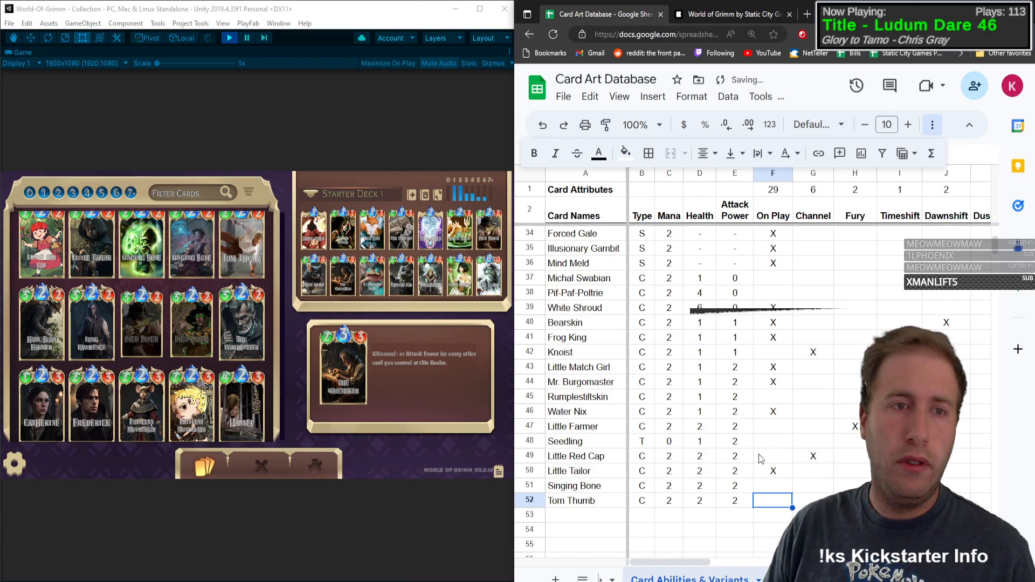
# Step: Open Tom Thumb's card details and mark the card with X under On Play in row 52
pyautogui.click(238, 260)
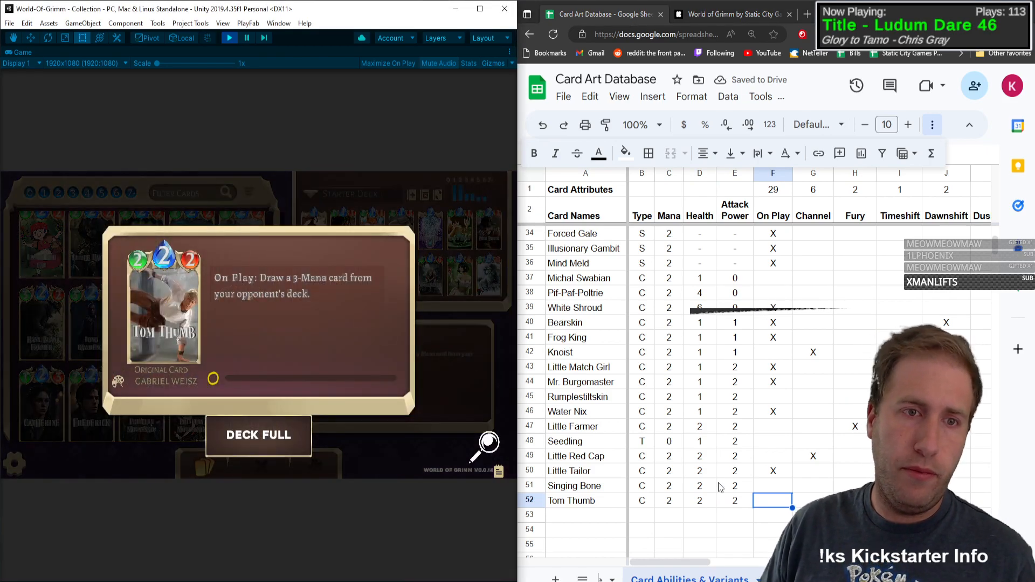
pyautogui.click(771, 507)
pyautogui.write('X')
pyautogui.press('Tab')
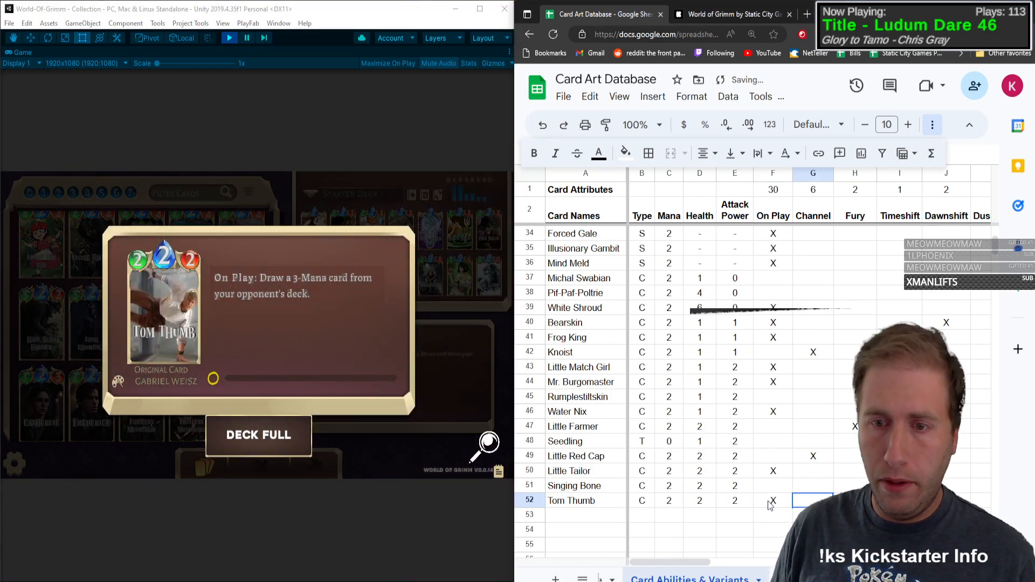
# Step: Mark Tom Thumb with X under Draw in row 52
pyautogui.press('Tab')
pyautogui.press('Tab')
pyautogui.press('Tab')
pyautogui.press('Tab')
pyautogui.press('Tab')
pyautogui.press('Tab')
pyautogui.press('Tab')
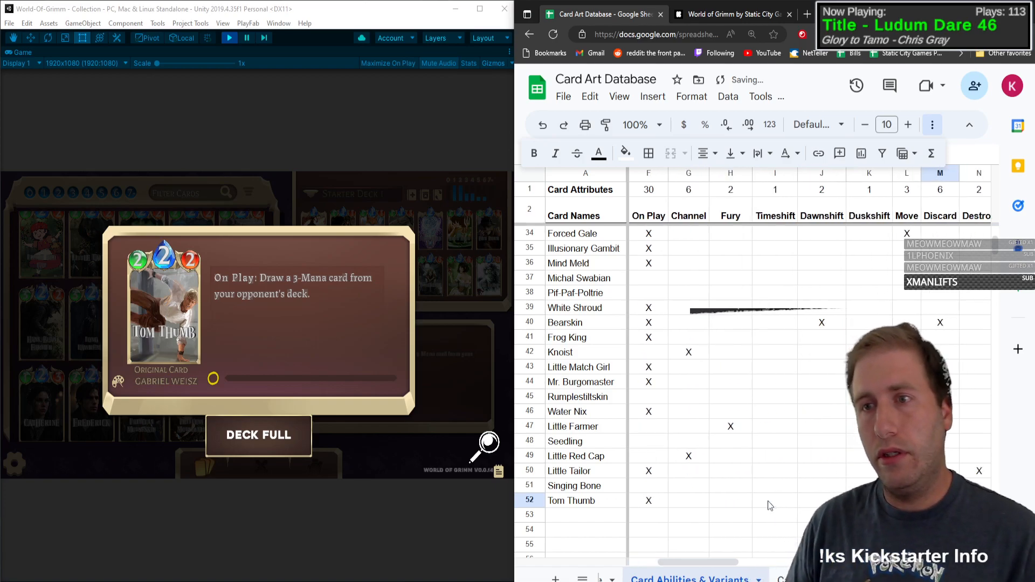
pyautogui.press('Tab')
pyautogui.write('X')
pyautogui.press('Tab')
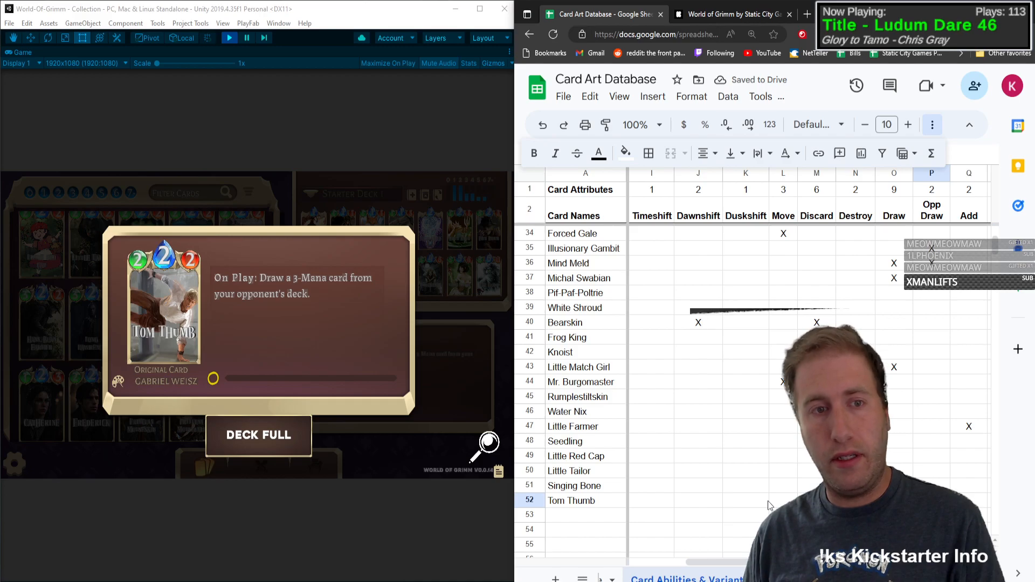
# Step: Mark Tom Thumb with X under Base in row 52 and close its card details
pyautogui.press('Tab')
pyautogui.press('Tab')
pyautogui.press('Tab')
pyautogui.press('Tab')
pyautogui.press('Tab')
pyautogui.press('Tab')
pyautogui.press('Tab')
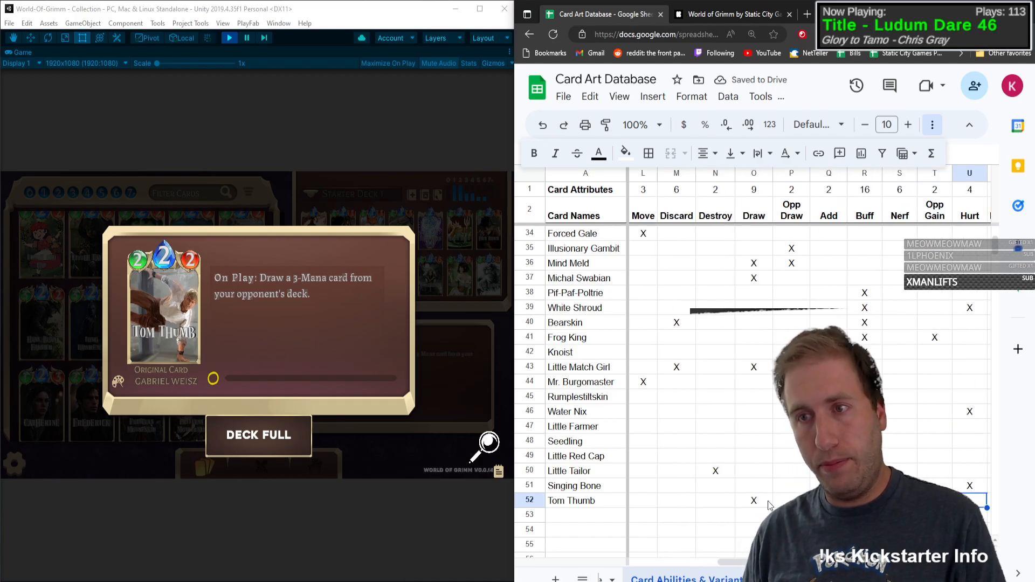
pyautogui.press('Tab')
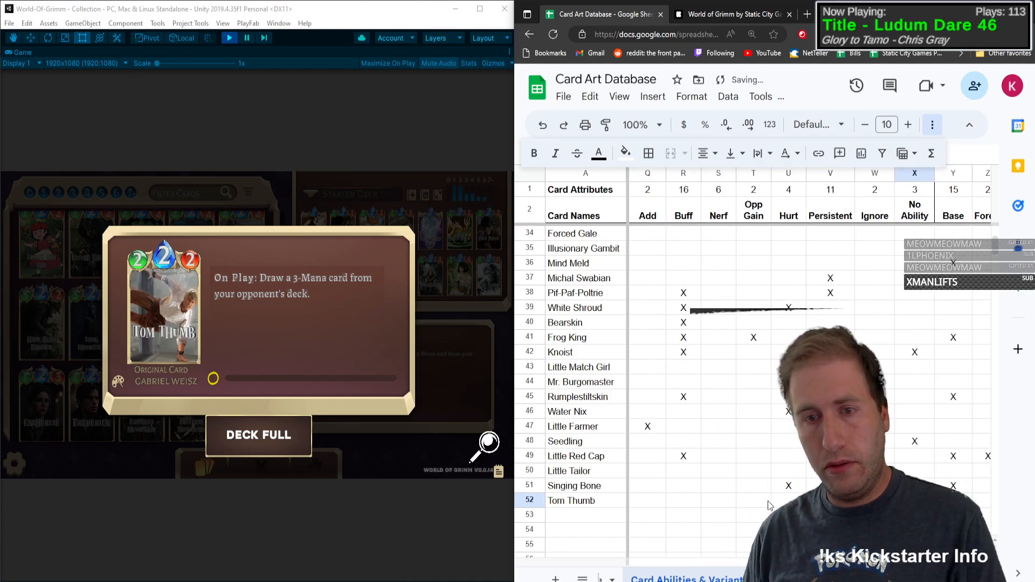
pyautogui.click(181, 467)
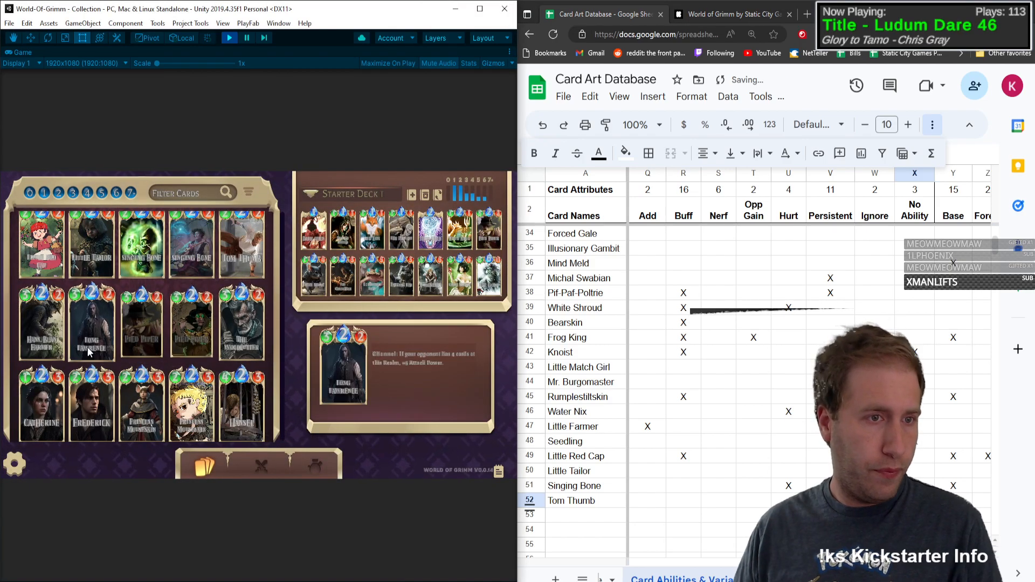
# Step: Open Hans, Bean Farmer's card details and enter the card's name in row 53
pyautogui.click(39, 321)
pyautogui.click(578, 513)
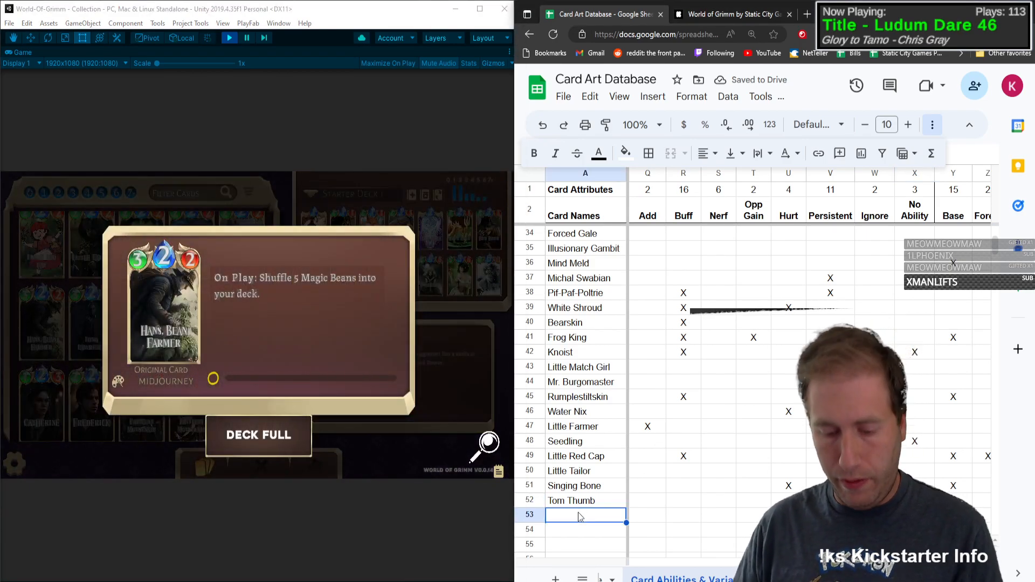
pyautogui.write('Hans, Bean F')
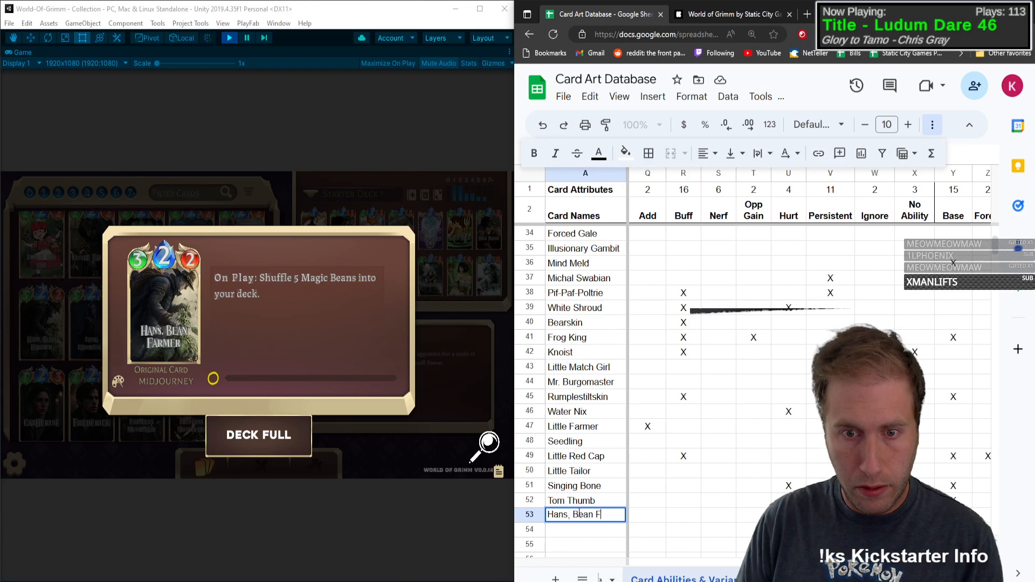
pyautogui.write('armer')
pyautogui.press('Tab')
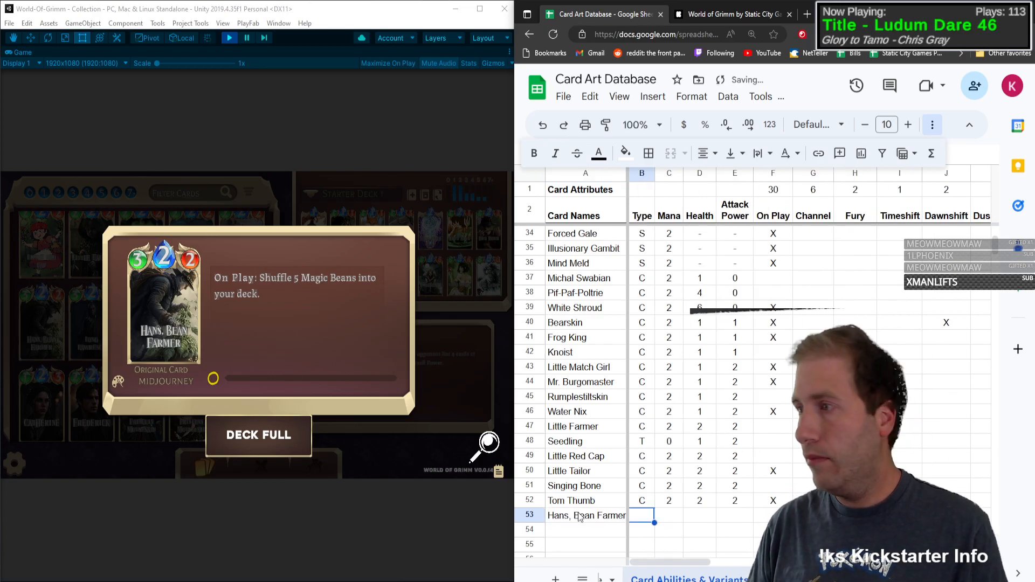
# Step: Fill in type C, mana 2, health 3 and attack power 2 for Hans, Bean Farmer in row 53
pyautogui.write('C')
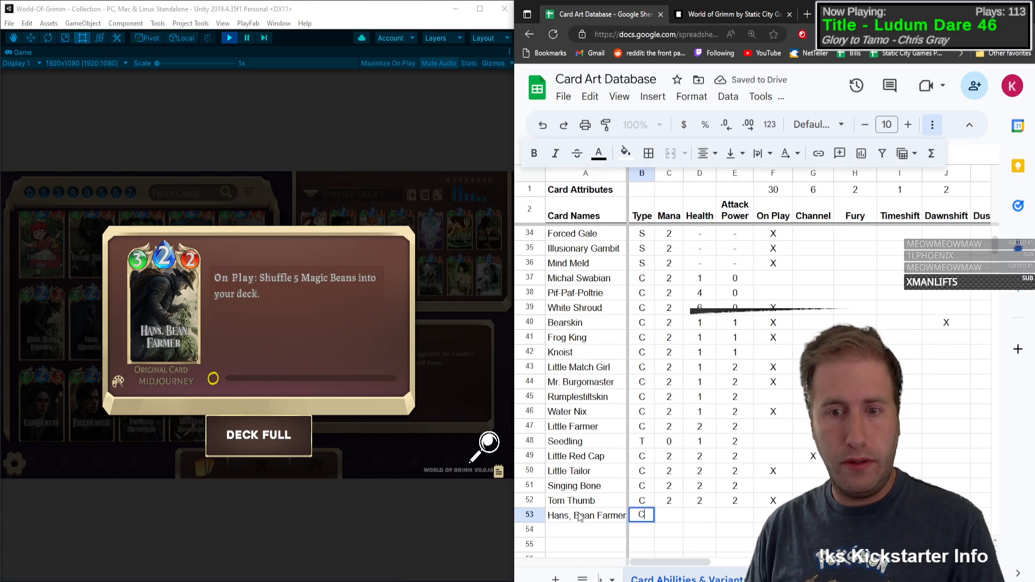
pyautogui.press('Tab')
pyautogui.write('2')
pyautogui.press('Tab')
pyautogui.write('2')
pyautogui.press('Tab')
pyautogui.write('2')
pyautogui.press('Tab')
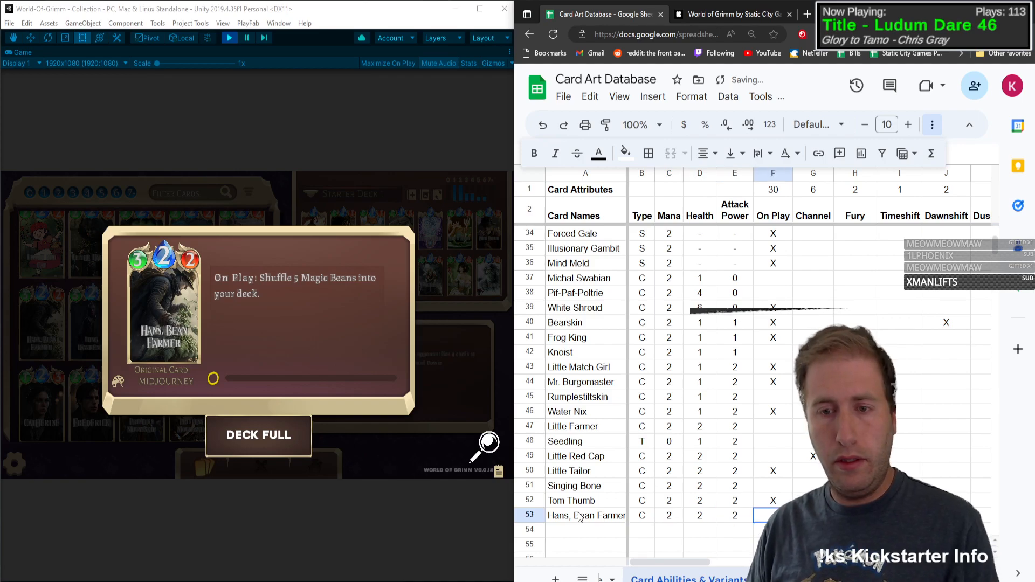
pyautogui.press('Left')
pyautogui.press('Left')
pyautogui.write('3')
pyautogui.press('Tab')
pyautogui.press('Tab')
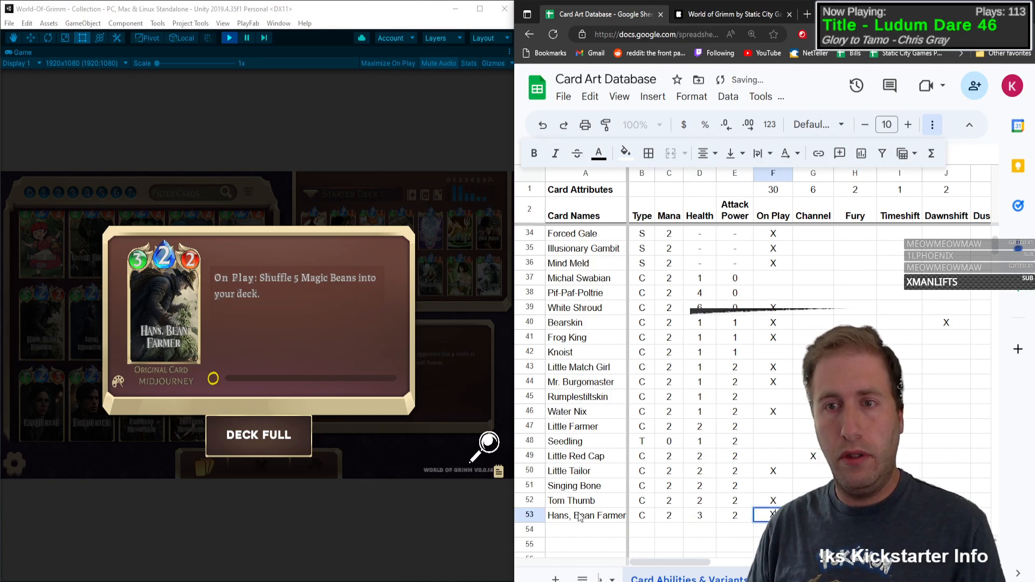
# Step: Mark Hans, Bean Farmer with X under On Play in row 53
pyautogui.press('Tab')
pyautogui.press('Tab')
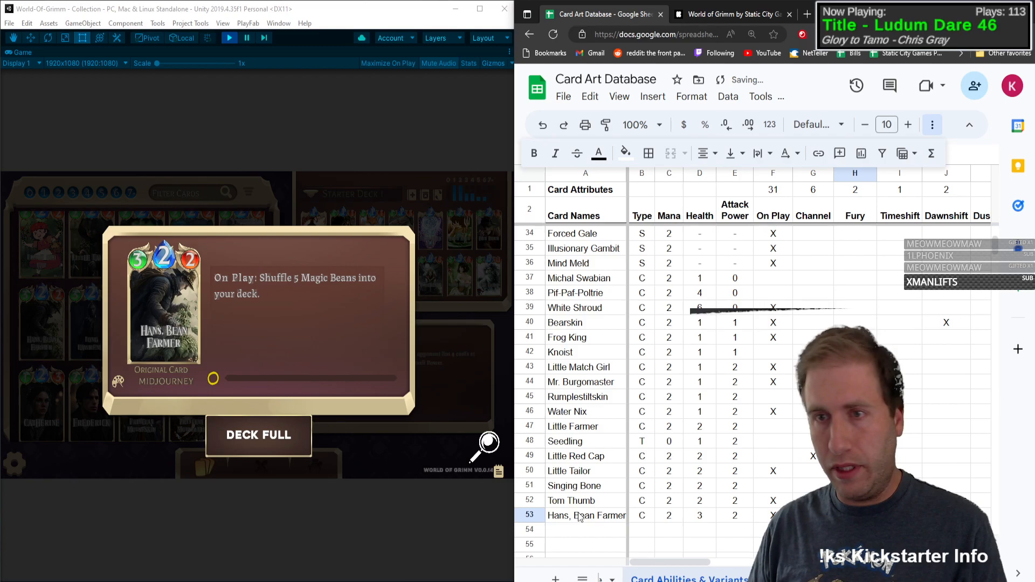
# Step: Go through the remaining attribute columns of row 53 for one that fits Hans, Bean Farmer's shuffle effect
pyautogui.press('Tab')
pyautogui.press('Tab')
pyautogui.press('Tab')
pyautogui.press('Tab')
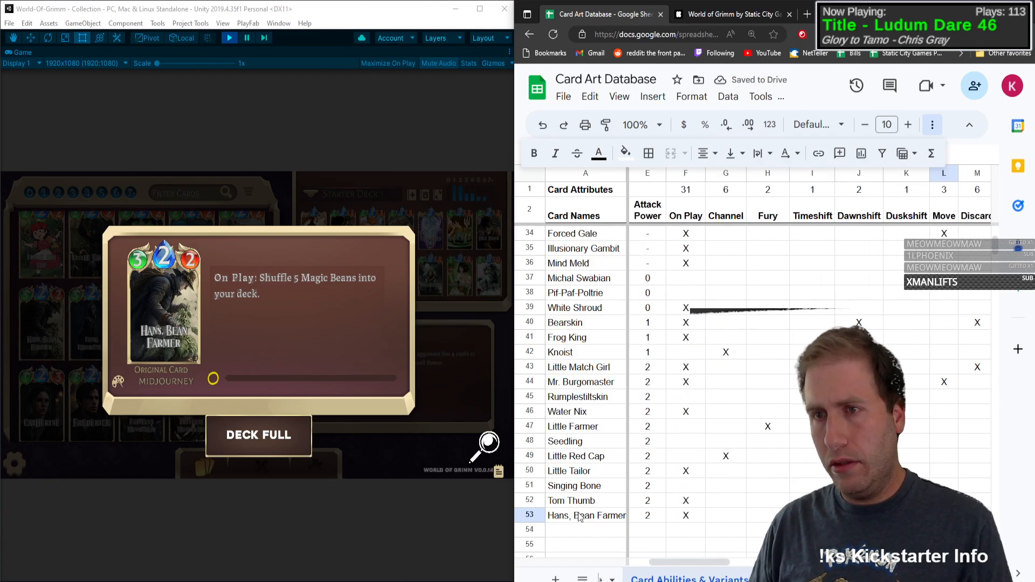
pyautogui.press('Tab')
pyautogui.press('Tab')
pyautogui.press('Tab')
pyautogui.press('Tab')
pyautogui.press('Tab')
pyautogui.press('Tab')
pyautogui.press('Tab')
pyautogui.press('Tab')
pyautogui.press('Tab')
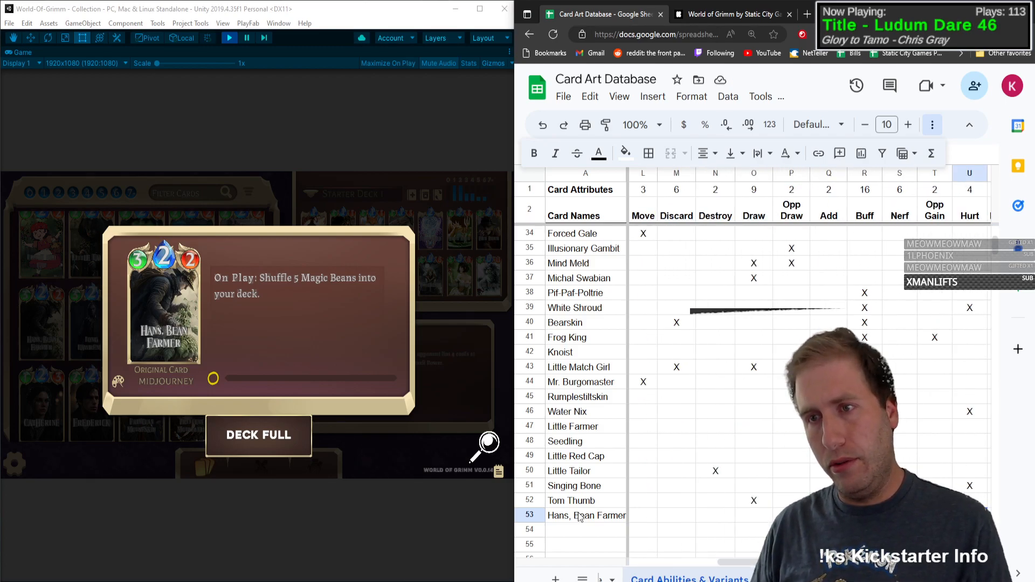
pyautogui.press('Tab')
pyautogui.press('Tab')
pyautogui.press('Tab')
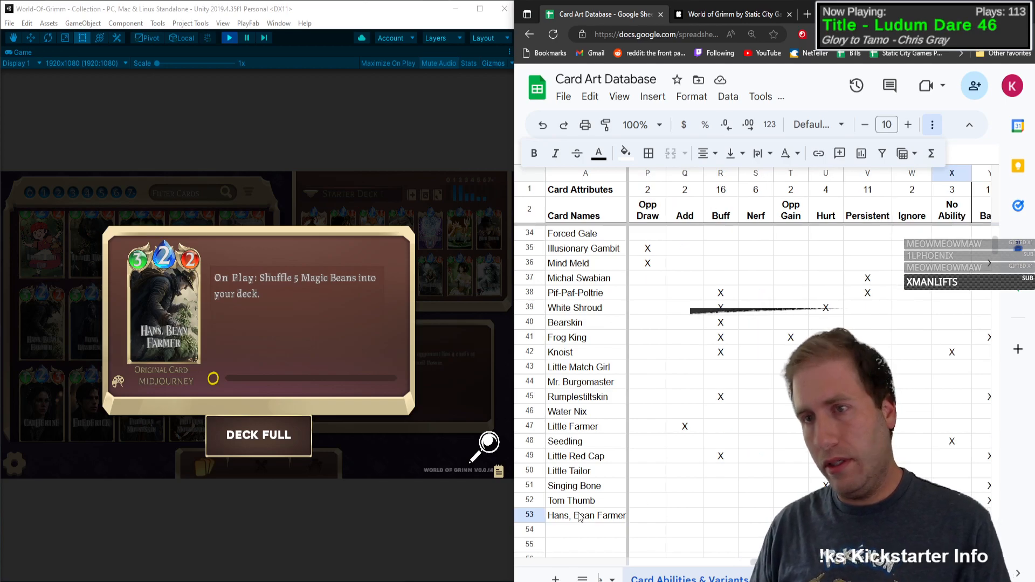
pyautogui.press('Left')
pyautogui.press('Left')
pyautogui.press('Right')
pyautogui.press('Right')
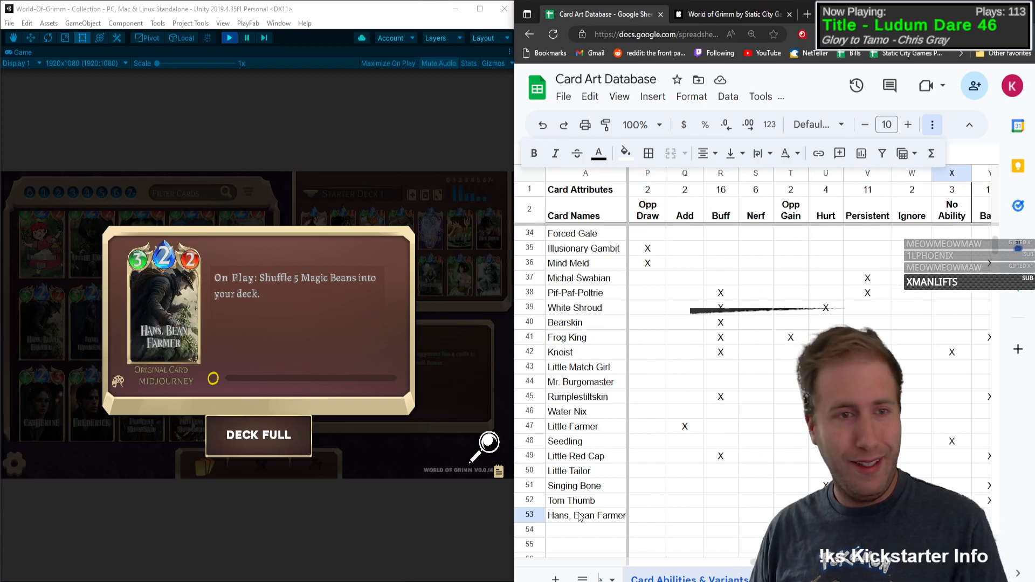
pyautogui.press('Left')
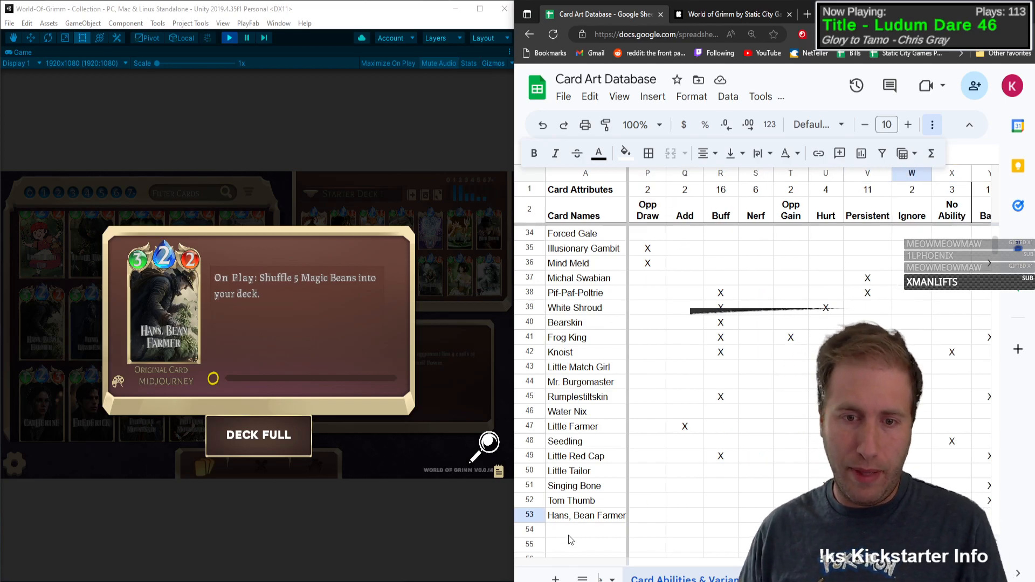
# Step: Add the Magic Bean card in row 54 with type T
pyautogui.click(569, 536)
pyautogui.write('Magic B')
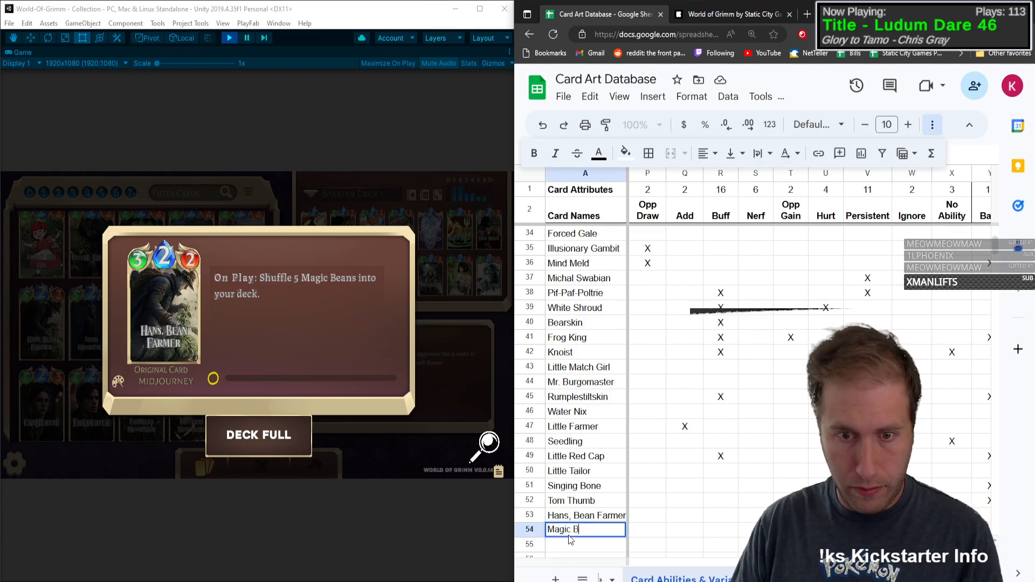
pyautogui.write('ean')
pyautogui.press('Tab')
pyautogui.write('T')
pyautogui.press('Tab')
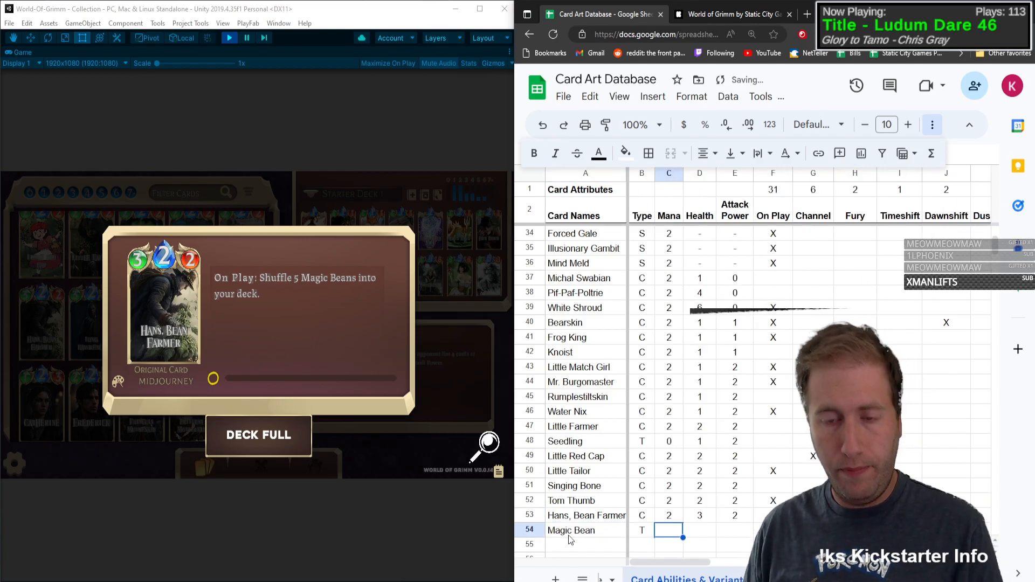
# Step: Give Magic Bean mana 0, health 1 and attack power 1 in row 54
pyautogui.write('0')
pyautogui.press('Tab')
pyautogui.write('1')
pyautogui.press('Tab')
pyautogui.write('1')
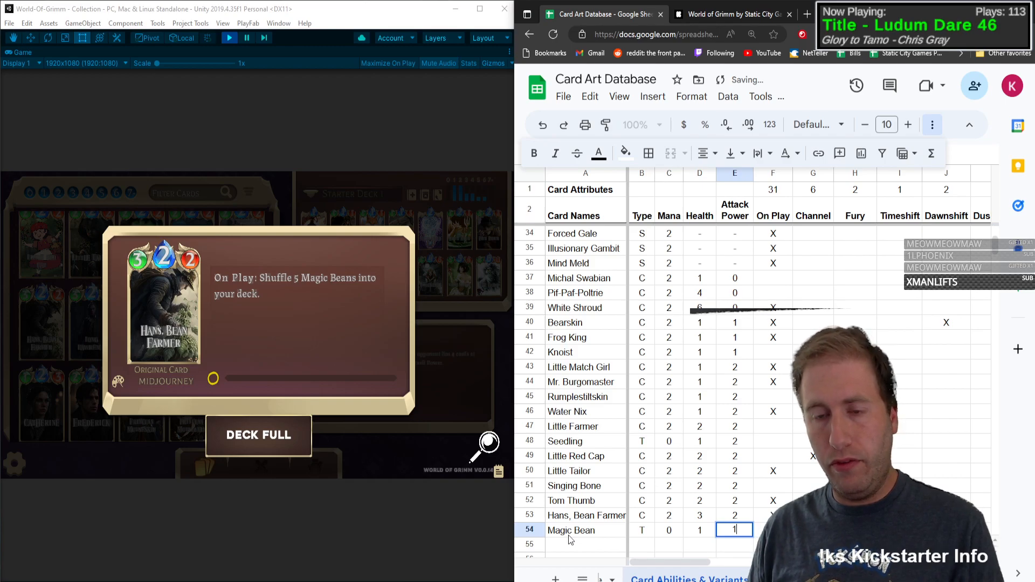
pyautogui.press('Tab')
# Step: Mark Magic Bean with X under On Play and set its mana to 1 in row 54
pyautogui.write('X')
pyautogui.press('Tab')
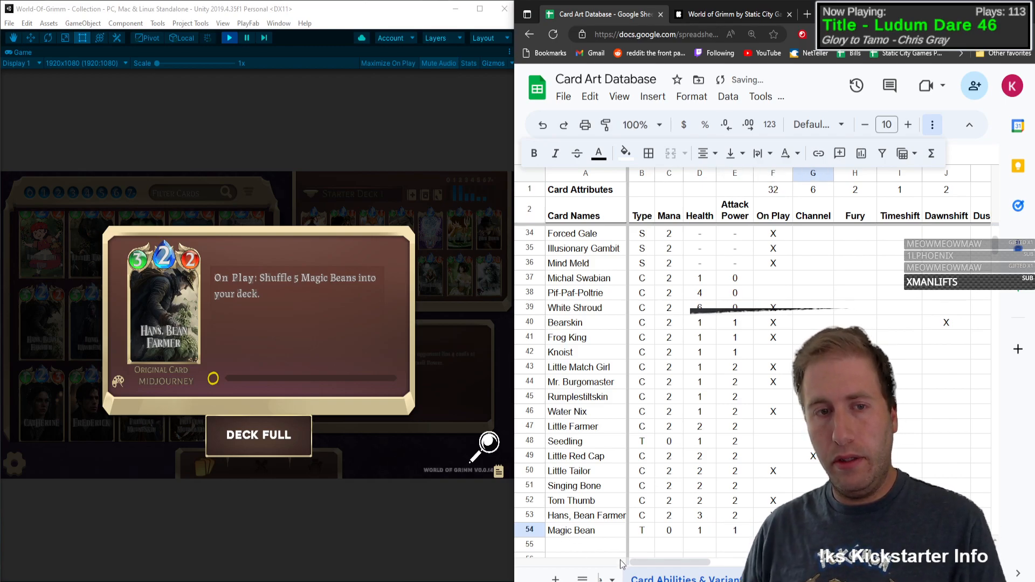
pyautogui.click(674, 532)
pyautogui.write('1')
pyautogui.moveTo(712, 531); pyautogui.dragTo(725, 532)
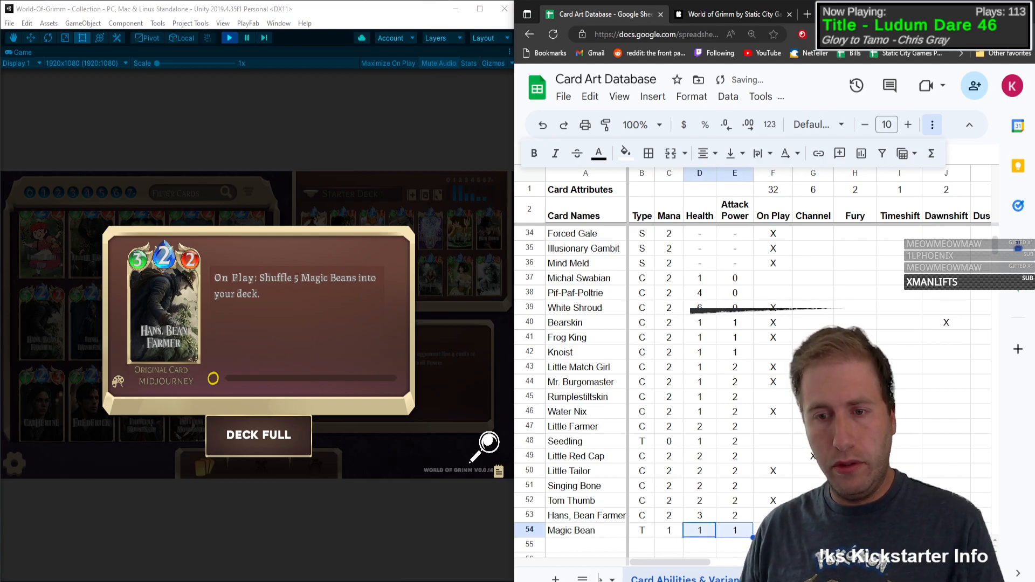
pyautogui.click(773, 531)
pyautogui.click(813, 530)
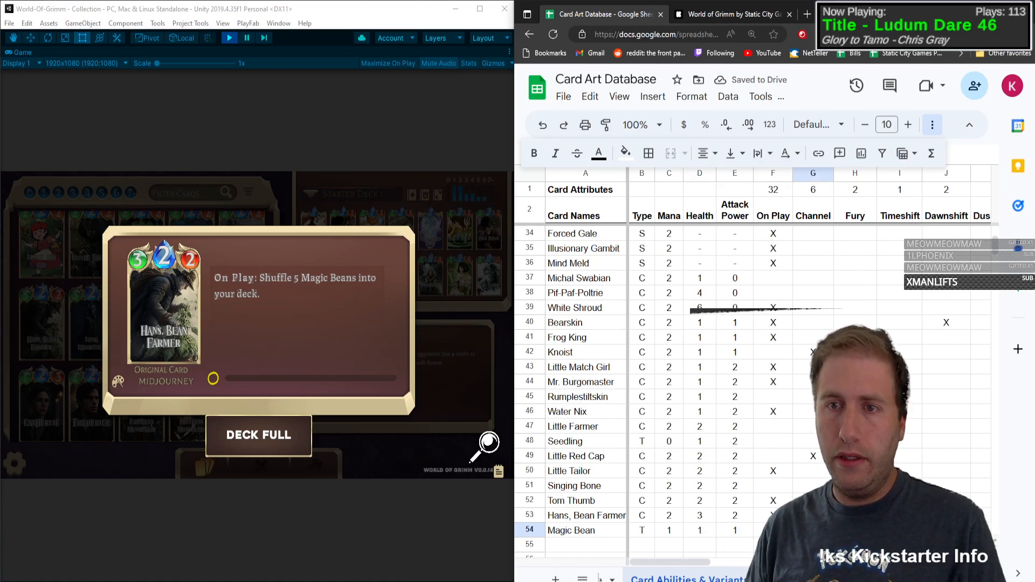
# Step: Mark Magic Bean with X under Buff in row 54 and close Hans, Bean Farmer's card details
pyautogui.press('Right')
pyautogui.press('Right')
pyautogui.press('Right')
pyautogui.press('Right')
pyautogui.press('Right')
pyautogui.press('Right')
pyautogui.press('Right')
pyautogui.press('Right')
pyautogui.press('Right')
pyautogui.press('Right')
pyautogui.press('Right')
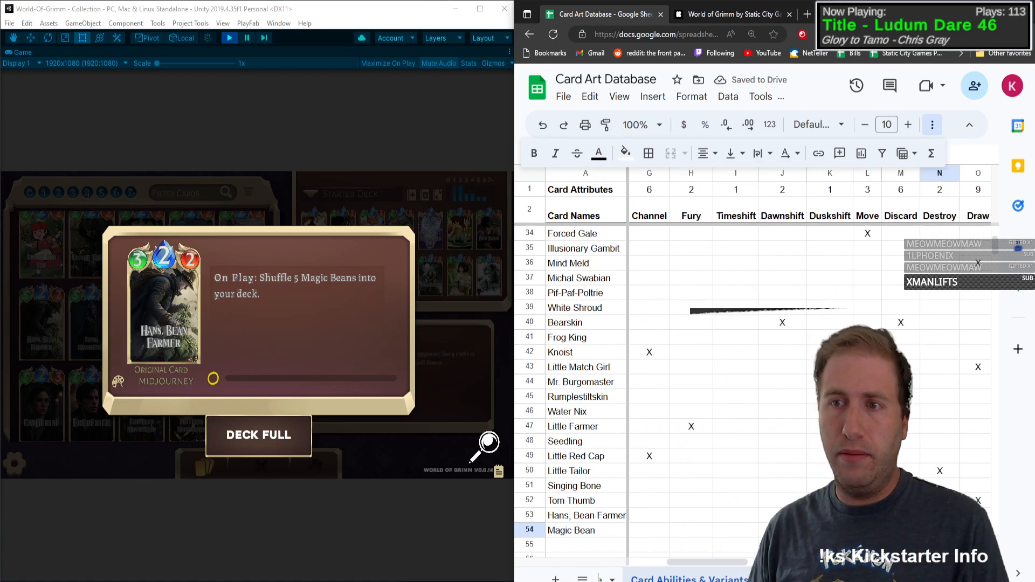
pyautogui.write('X')
pyautogui.press('Left')
pyautogui.press('Left')
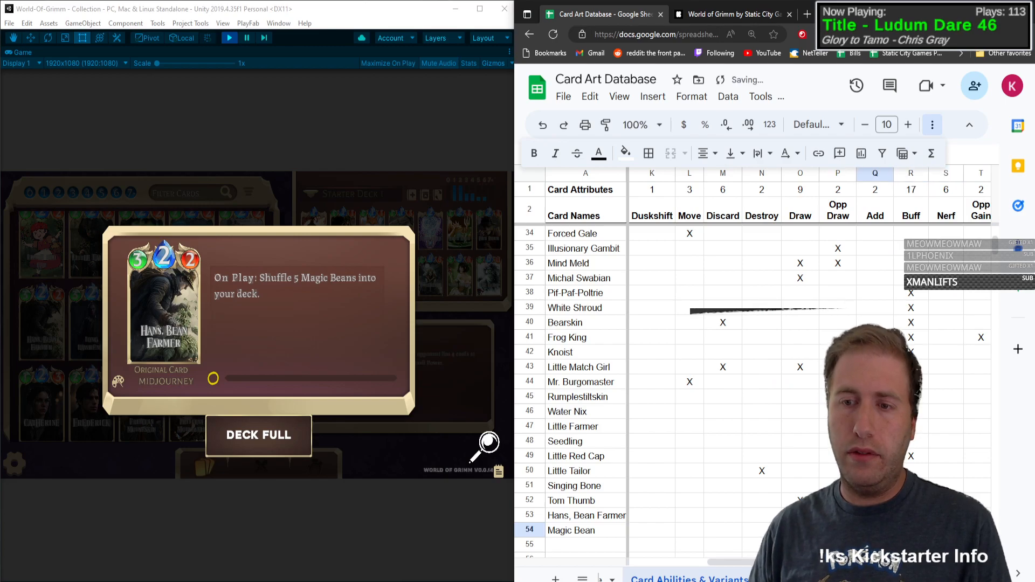
pyautogui.click(188, 338)
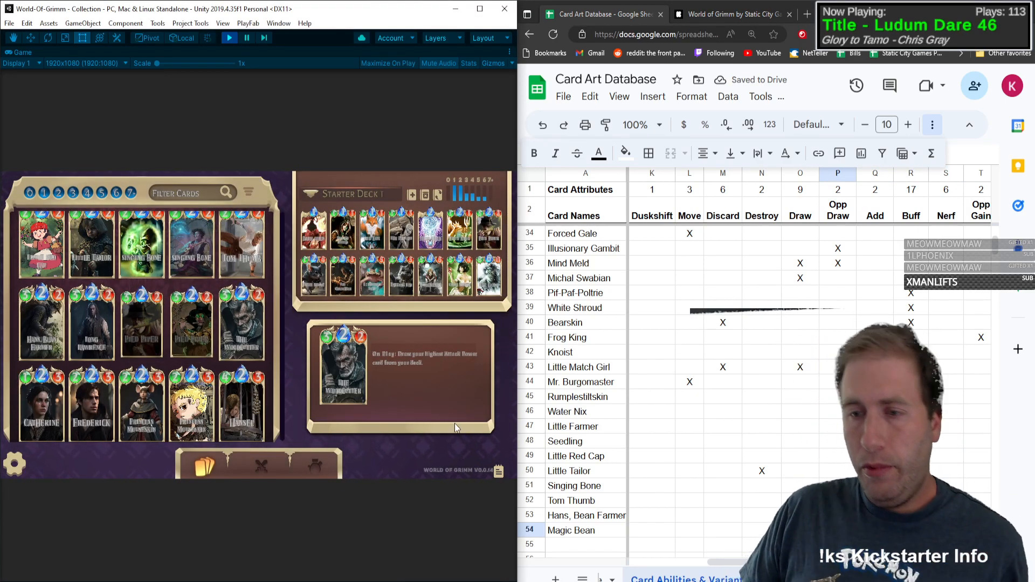
# Step: Open the Long Lawrence card's details and add Long Lawrence in row 55 with type C
pyautogui.scroll(-5, 620, 388)
pyautogui.click(585, 292)
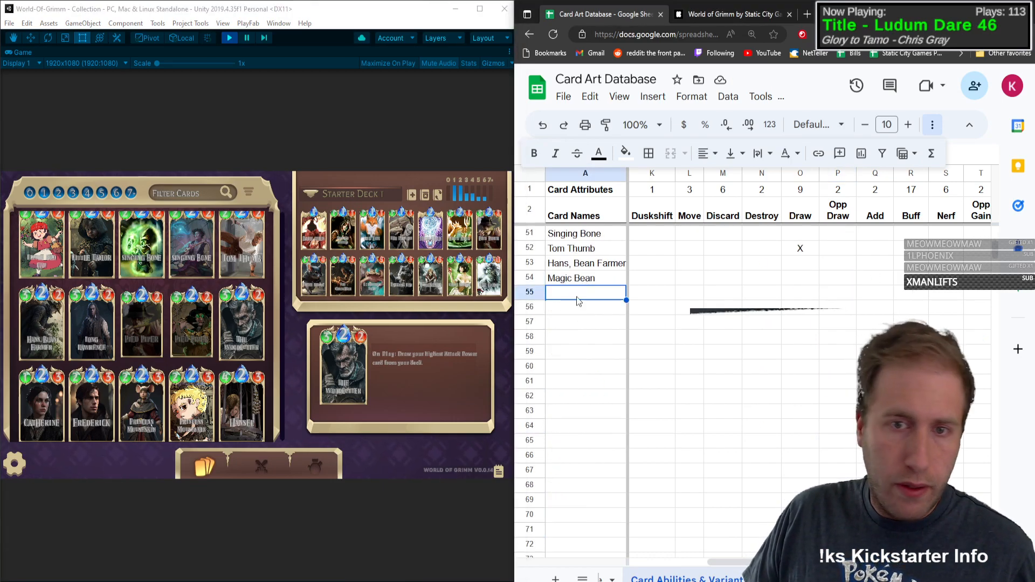
pyautogui.click(76, 329)
pyautogui.click(581, 297)
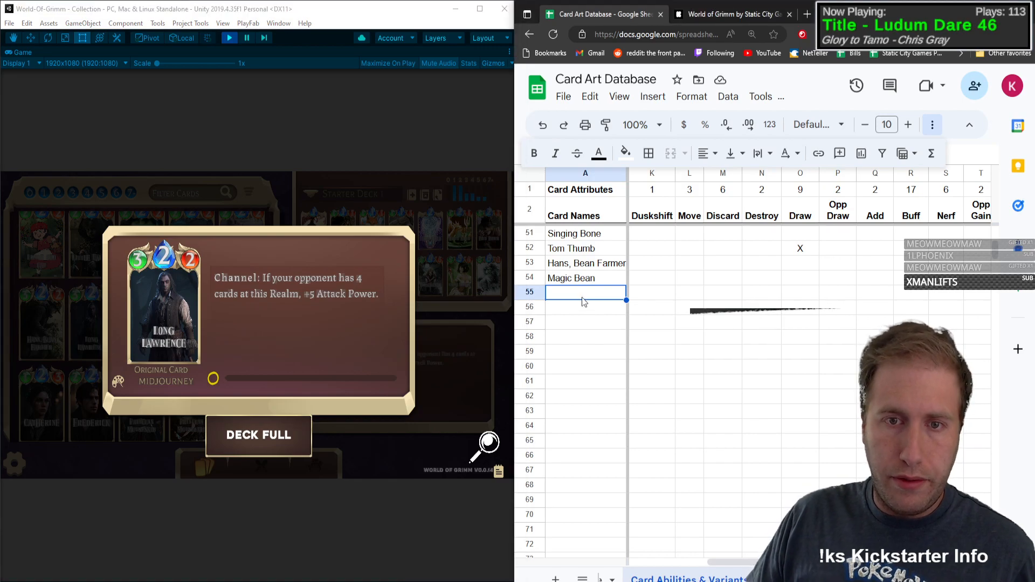
pyautogui.write('Long La')
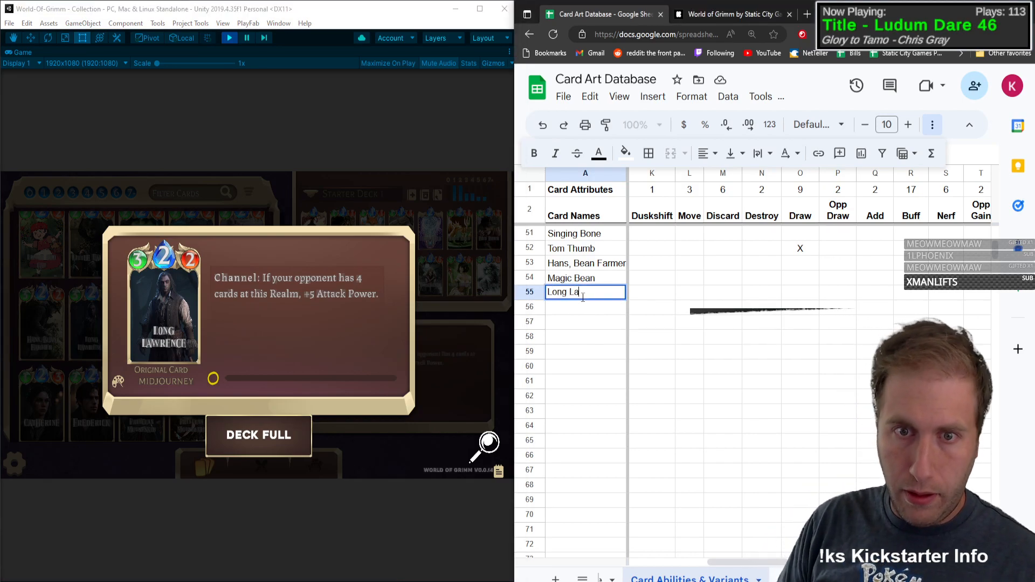
pyautogui.write('wrence')
pyautogui.press('Tab')
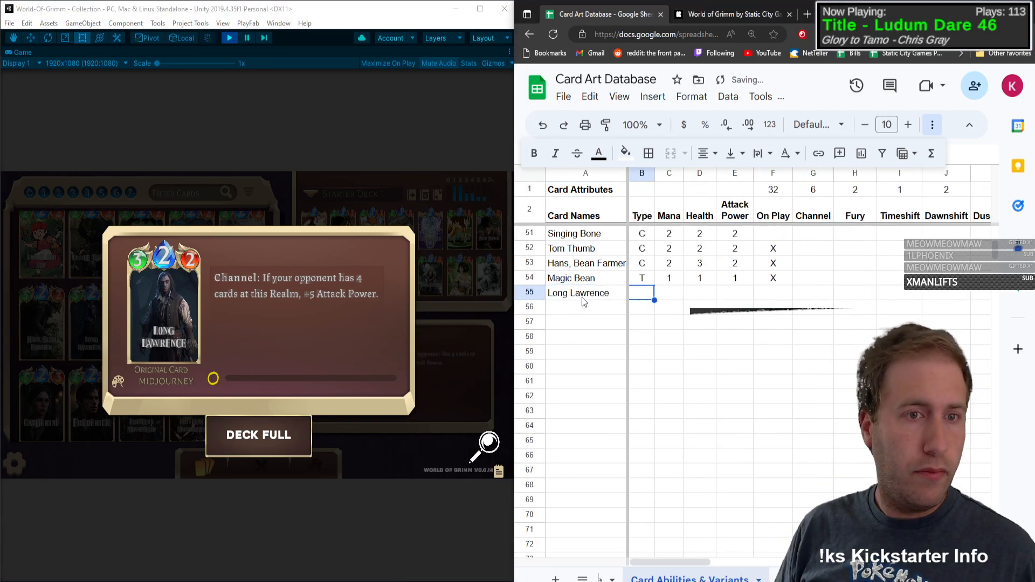
pyautogui.write('C')
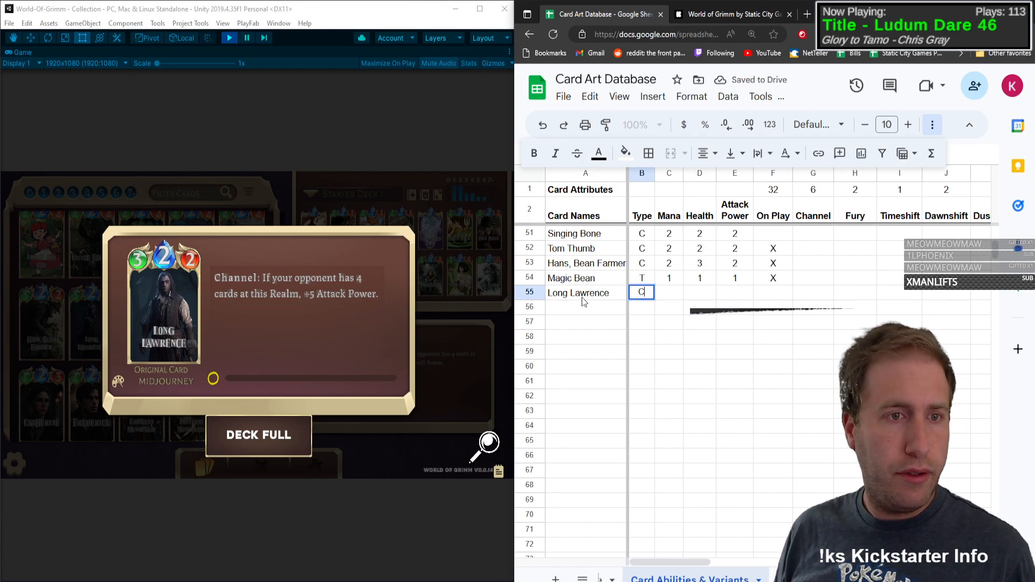
# Step: Give Long Lawrence mana 2, health 3 and attack power 2 in row 55
pyautogui.press('Tab')
pyautogui.write('2')
pyautogui.press('Tab')
pyautogui.write('3')
pyautogui.press('Tab')
pyautogui.write('2')
# Step: Mark Long Lawrence with X under Channel and Buff in row 55 and close the card's details
pyautogui.press('Tab')
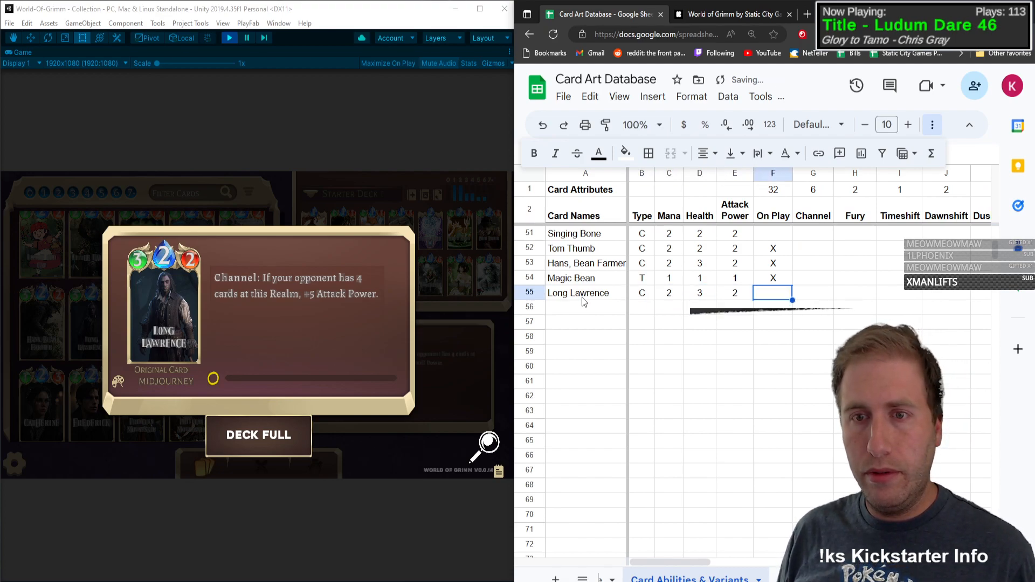
pyautogui.press('Tab')
pyautogui.write('X')
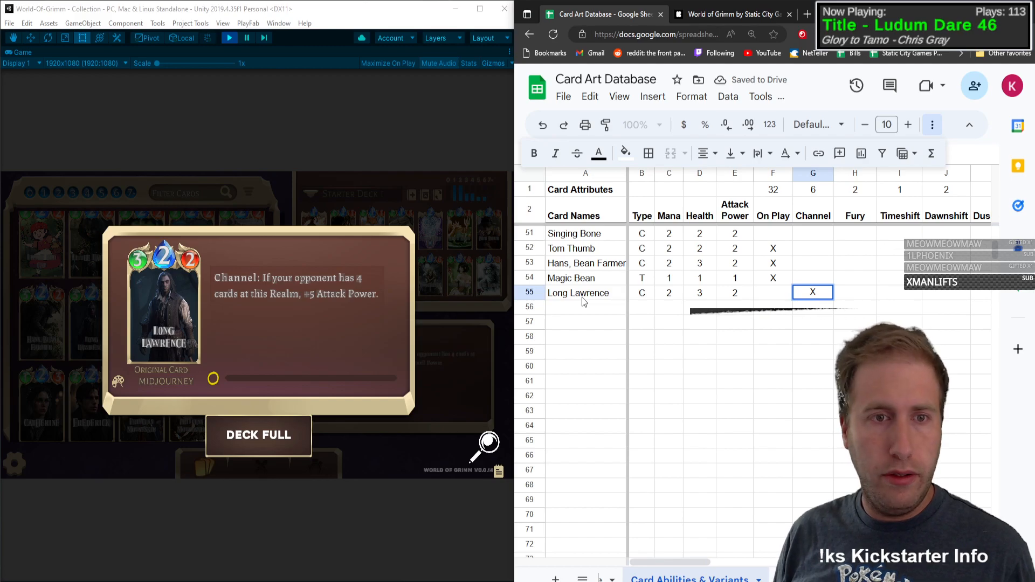
pyautogui.press('Tab')
pyautogui.press('Tab')
pyautogui.press('Tab')
pyautogui.press('Tab')
pyautogui.press('Tab')
pyautogui.press('Tab')
pyautogui.press('Tab')
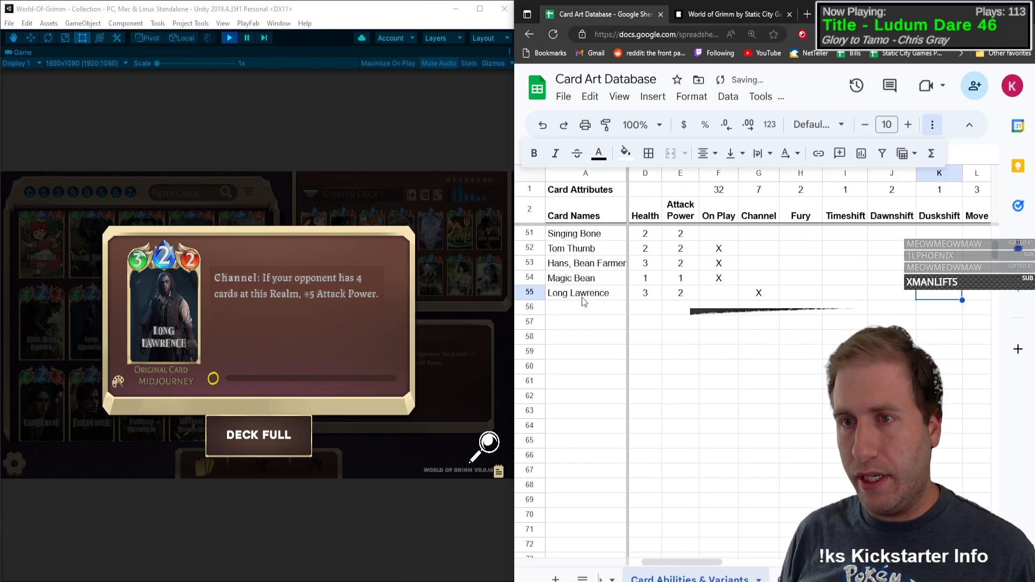
pyautogui.press('Tab')
pyautogui.press('Tab')
pyautogui.press('Tab')
pyautogui.press('Tab')
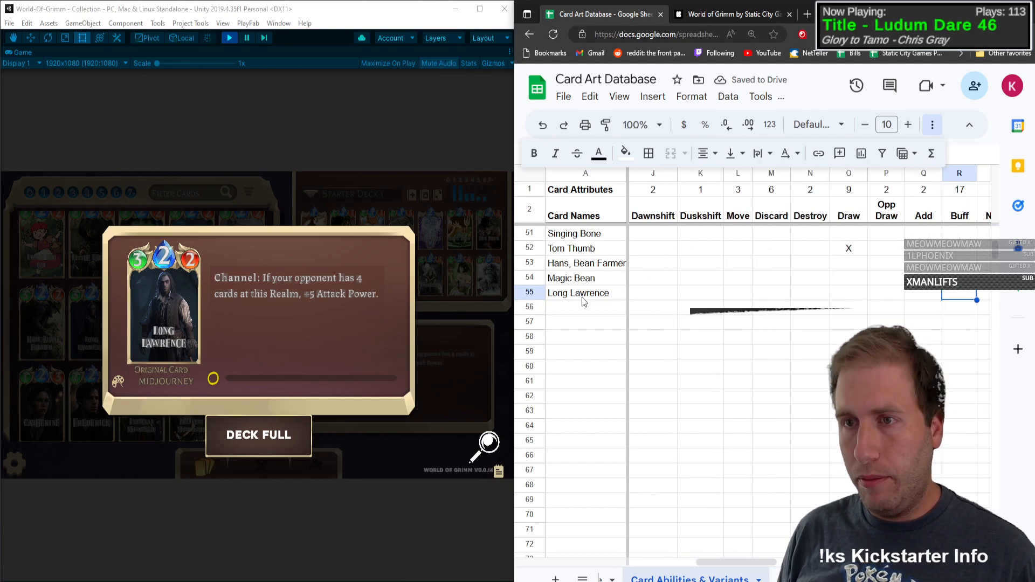
pyautogui.write('X')
pyautogui.hotkey('shift', 'Tab')
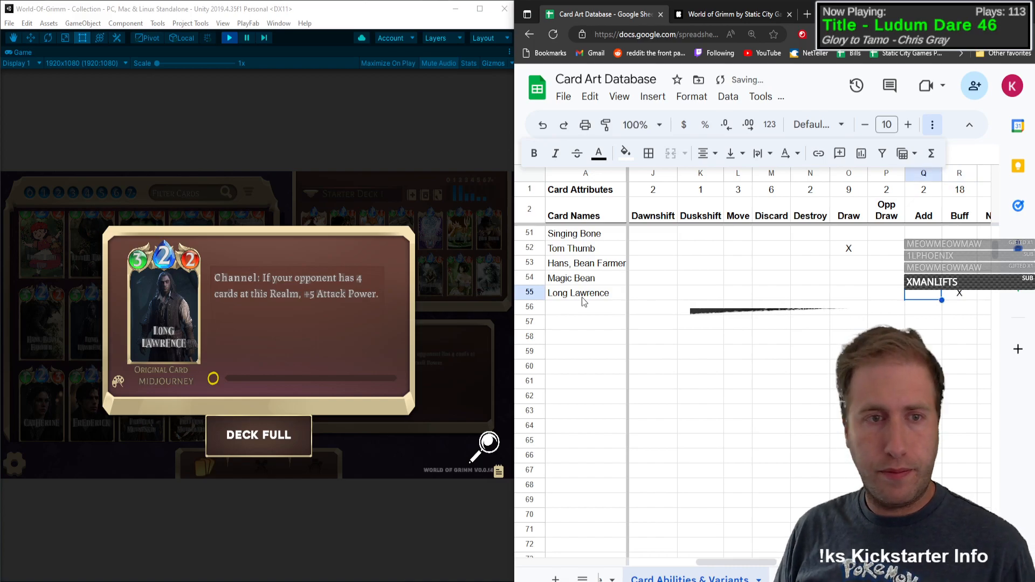
pyautogui.click(404, 270)
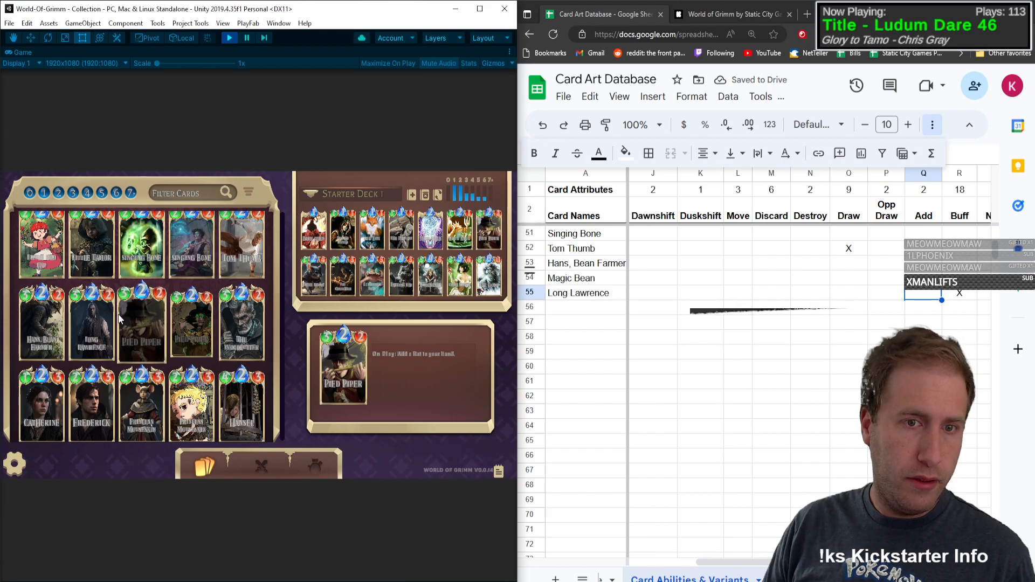
# Step: Add the Pied Piper card in row 56 with type C
pyautogui.click(594, 306)
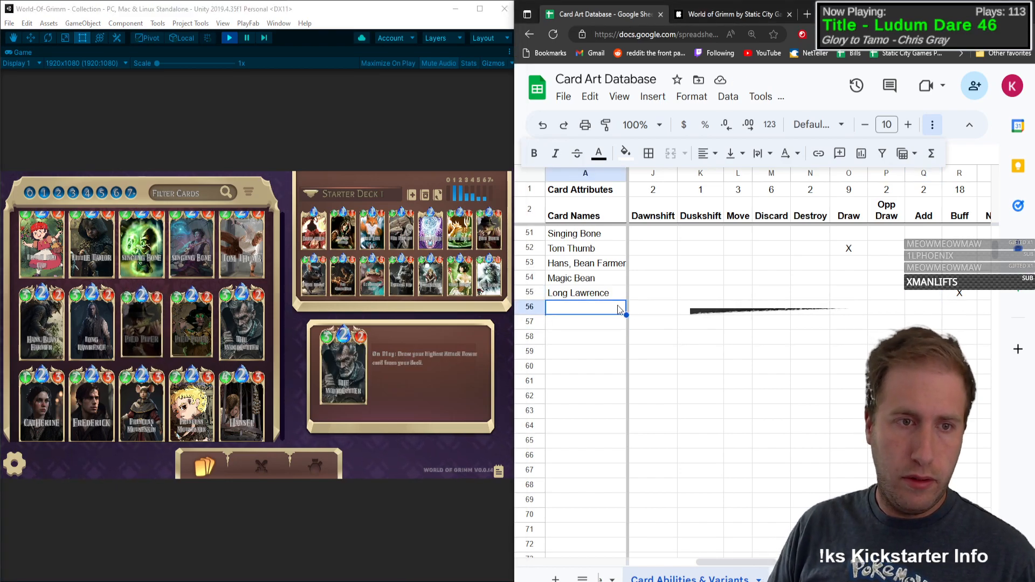
pyautogui.write('Pied ')
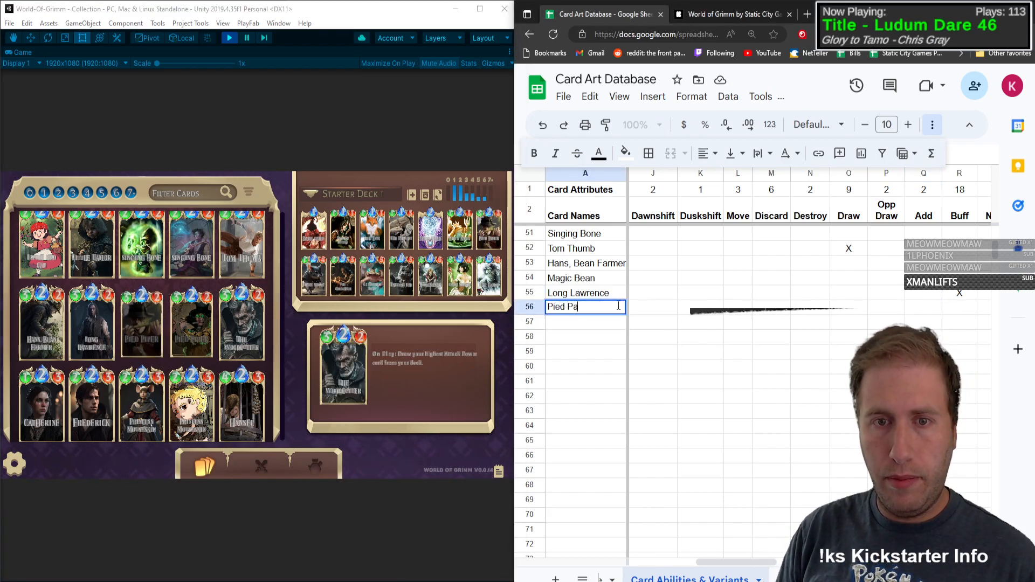
pyautogui.write('Piper')
pyautogui.press('Tab')
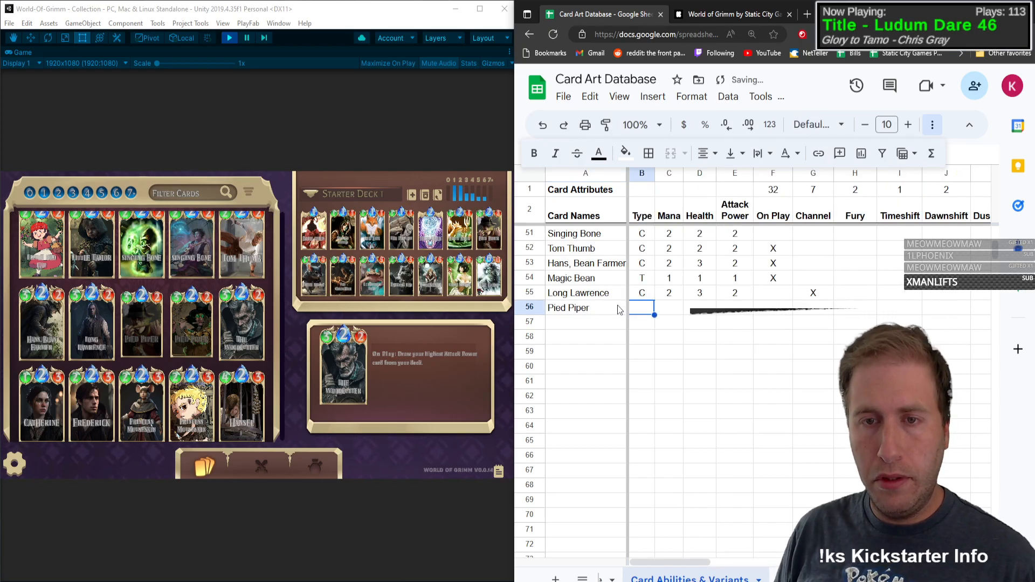
pyautogui.write('C')
pyautogui.press('Tab')
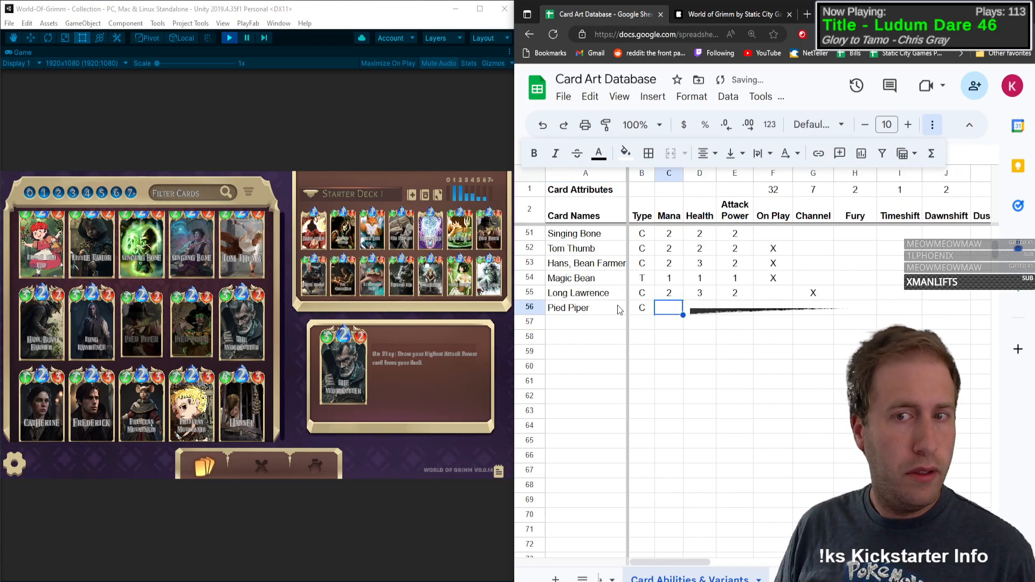
# Step: Give Pied Piper mana 2, health 3 and attack power 2 in row 56
pyautogui.write('2')
pyautogui.press('Tab')
pyautogui.write('3')
pyautogui.press('Tab')
pyautogui.write('2')
# Step: Mark Pied Piper with X under On Play and Add in row 56
pyautogui.press('Tab')
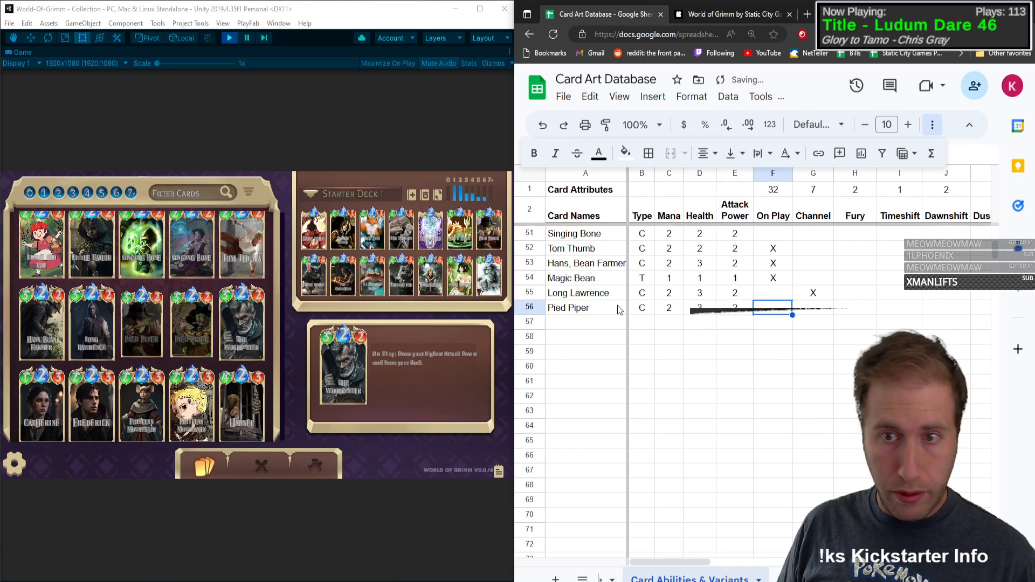
pyautogui.press('Tab')
pyautogui.press('Tab')
pyautogui.press('Tab')
pyautogui.press('Tab')
pyautogui.press('Tab')
pyautogui.press('Tab')
pyautogui.press('Tab')
pyautogui.press('Tab')
pyautogui.press('Tab')
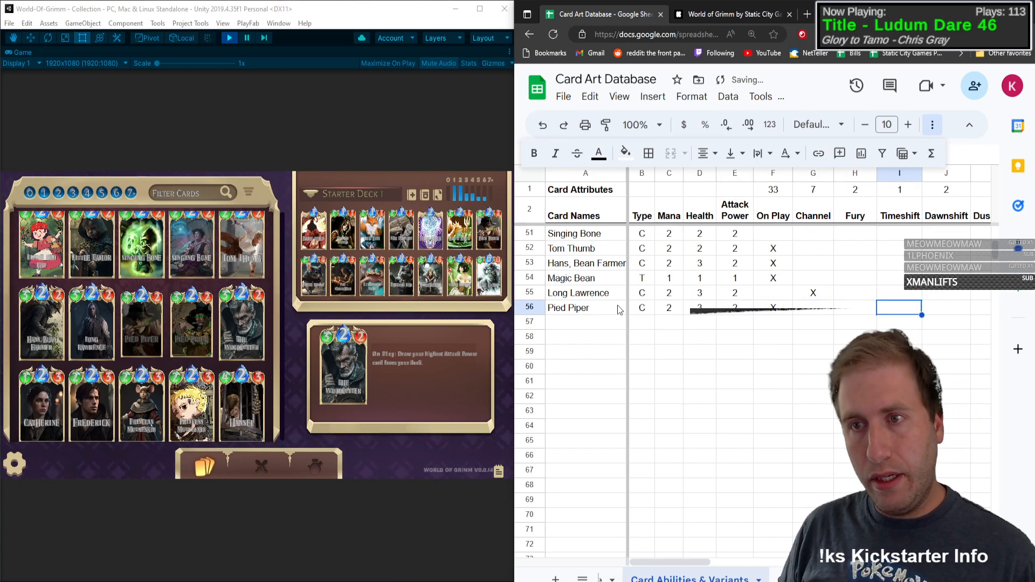
pyautogui.press('Tab')
pyautogui.press('Tab')
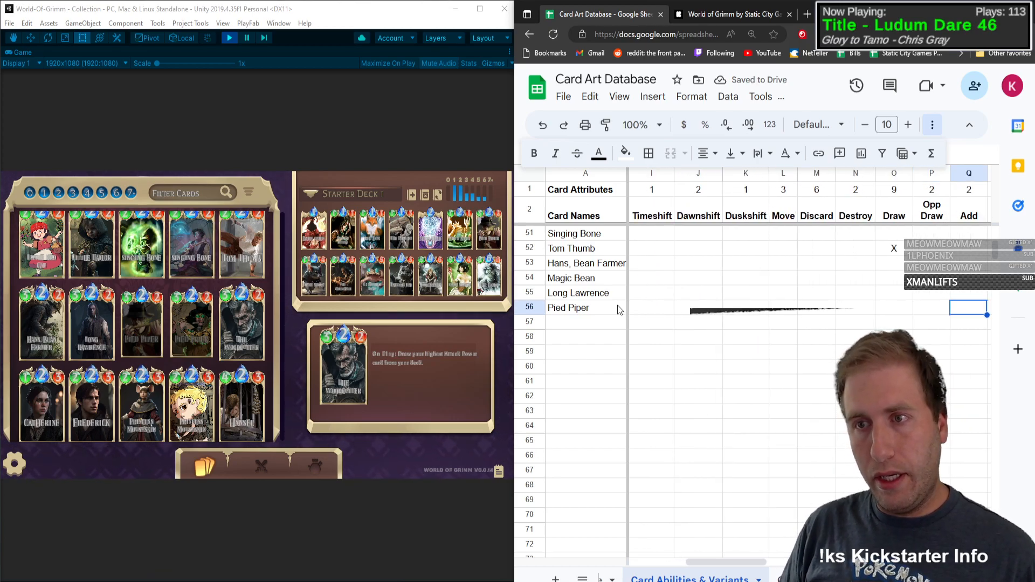
pyautogui.write('X')
pyautogui.press('Tab')
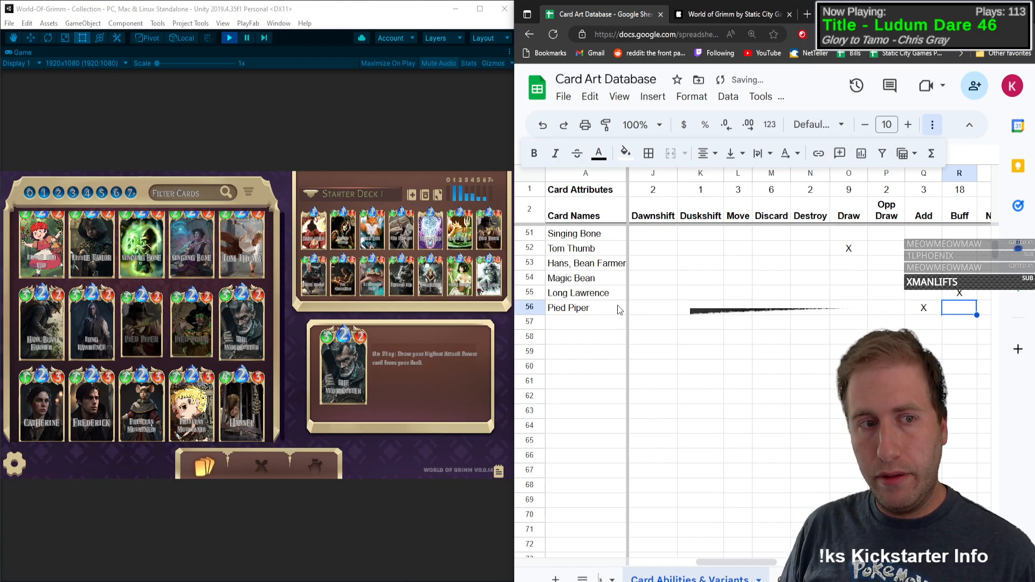
# Step: Mark Pied Piper's art variants with X under Base and Steampunk in row 56
pyautogui.press('Tab')
pyautogui.press('Tab')
pyautogui.press('Tab')
pyautogui.press('Tab')
pyautogui.press('Tab')
pyautogui.press('Tab')
pyautogui.press('Tab')
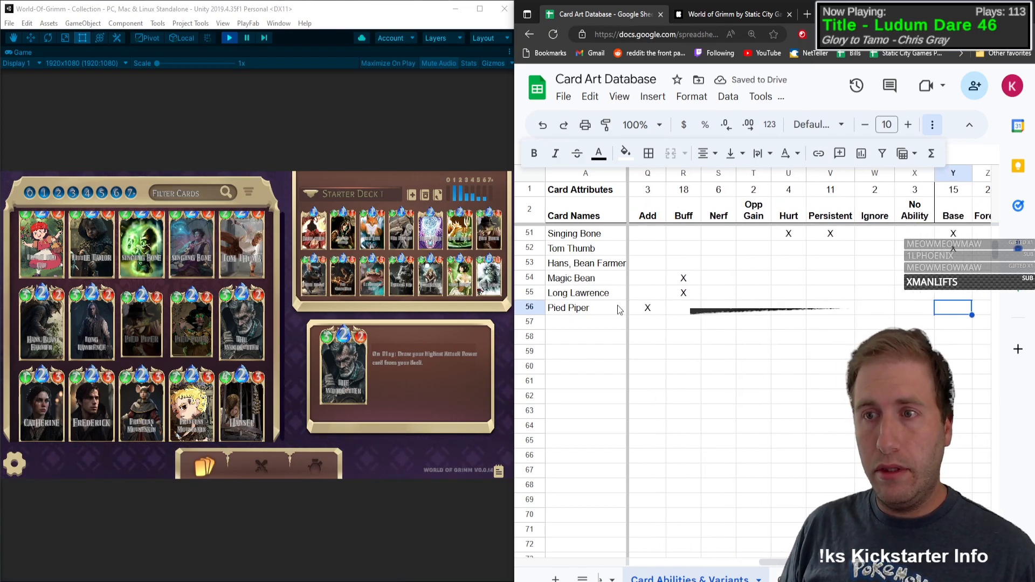
pyautogui.write('X')
pyautogui.press('Tab')
pyautogui.press('Tab')
pyautogui.press('Tab')
pyautogui.press('Tab')
pyautogui.press('Tab')
pyautogui.press('Tab')
pyautogui.press('Tab')
pyautogui.press('Tab')
pyautogui.press('Tab')
pyautogui.press('Tab')
pyautogui.press('Tab')
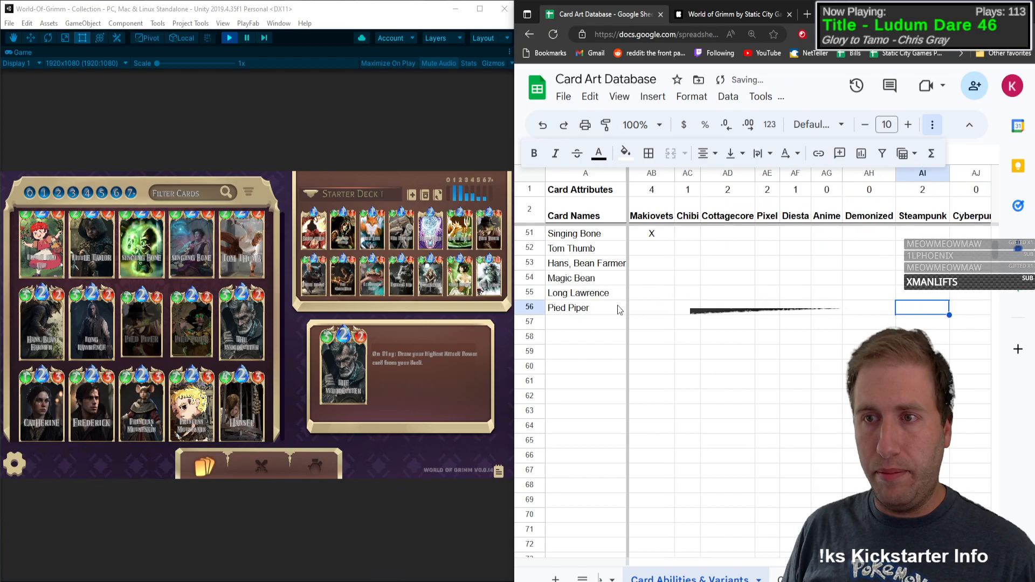
pyautogui.press('Left')
pyautogui.press('Left')
pyautogui.press('Left')
pyautogui.press('Left')
pyautogui.press('Left')
pyautogui.press('Left')
pyautogui.press('Left')
pyautogui.press('Left')
pyautogui.press('Left')
pyautogui.press('Left')
pyautogui.press('Left')
pyautogui.press('Left')
pyautogui.press('Left')
pyautogui.press('Left')
pyautogui.press('Left')
pyautogui.press('Left')
pyautogui.press('Left')
pyautogui.press('Left')
pyautogui.press('Left')
pyautogui.press('Left')
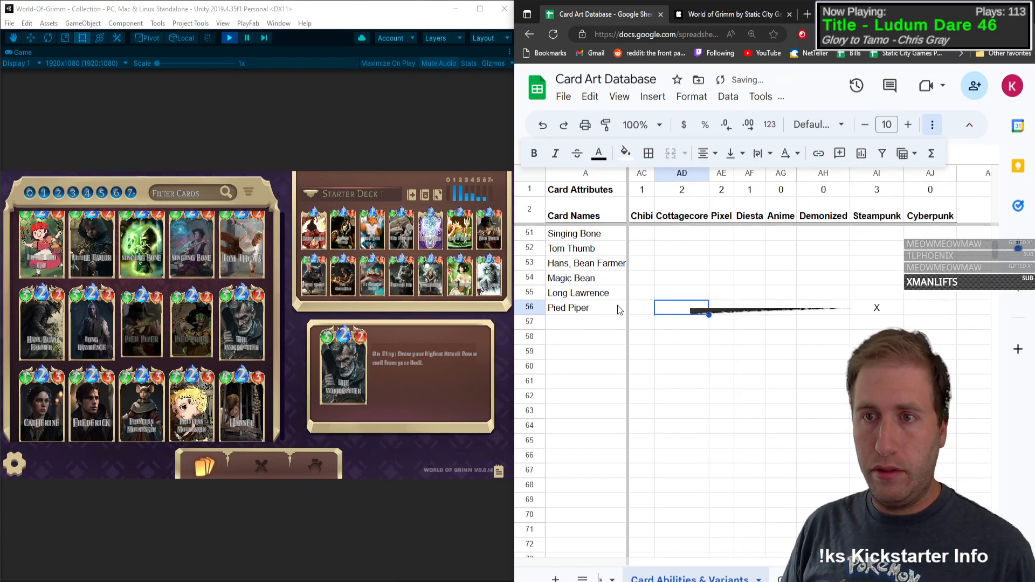
pyautogui.press('Left')
pyautogui.press('Left')
# Step: Add The Woodcutter card in row 57 with type C
pyautogui.press('Down')
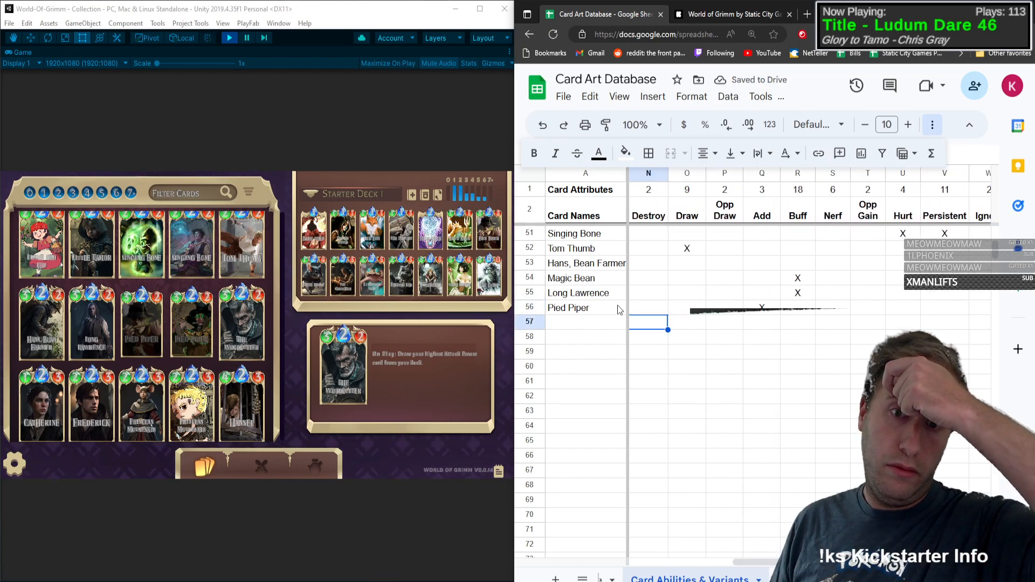
pyautogui.click(613, 322)
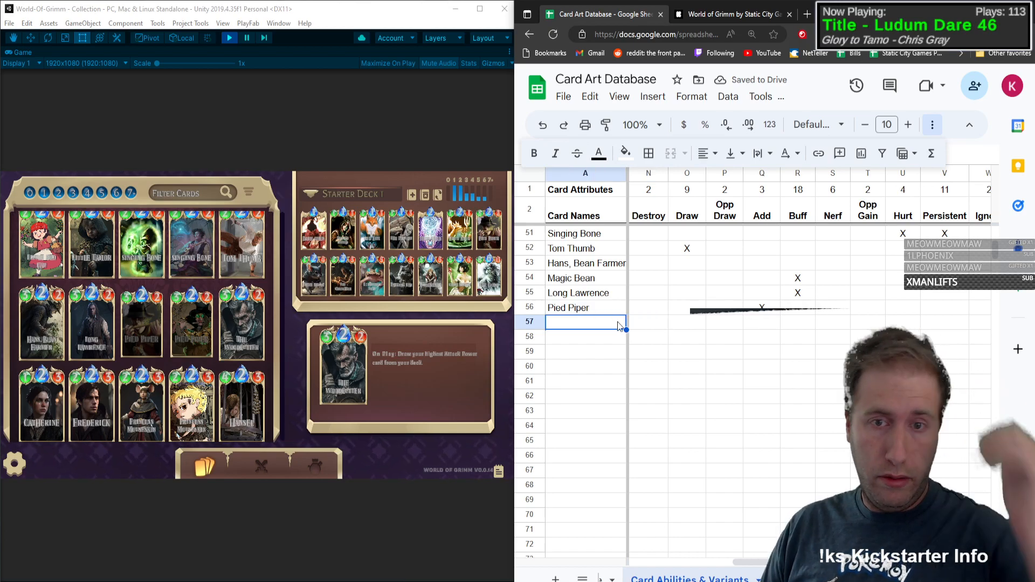
pyautogui.write('The Woodcutter')
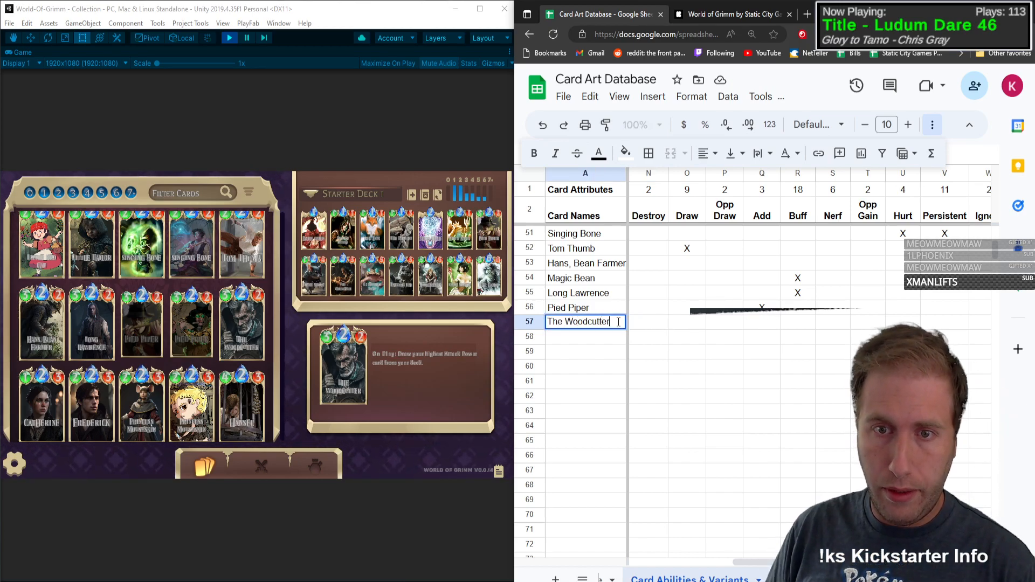
pyautogui.press('Tab')
pyautogui.write('C')
pyautogui.press('Tab')
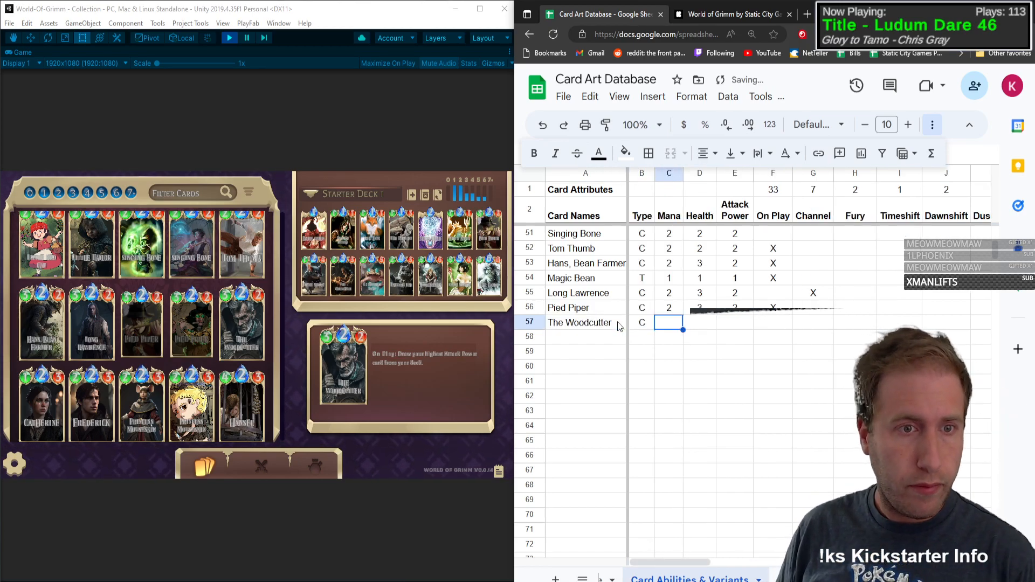
# Step: Give The Woodcutter mana 2, health 3 and attack power 2 in row 57
pyautogui.write('2')
pyautogui.press('Tab')
pyautogui.write('3')
pyautogui.press('Tab')
pyautogui.write('2')
# Step: Mark The Woodcutter with X under On Play and Draw in row 57
pyautogui.press('Tab')
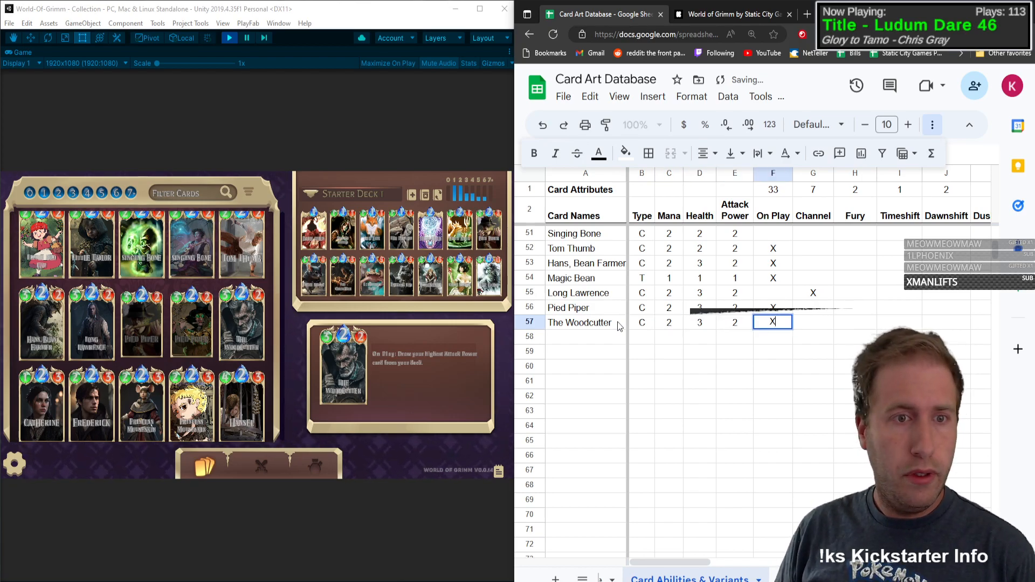
pyautogui.press('Tab')
pyautogui.press('Tab')
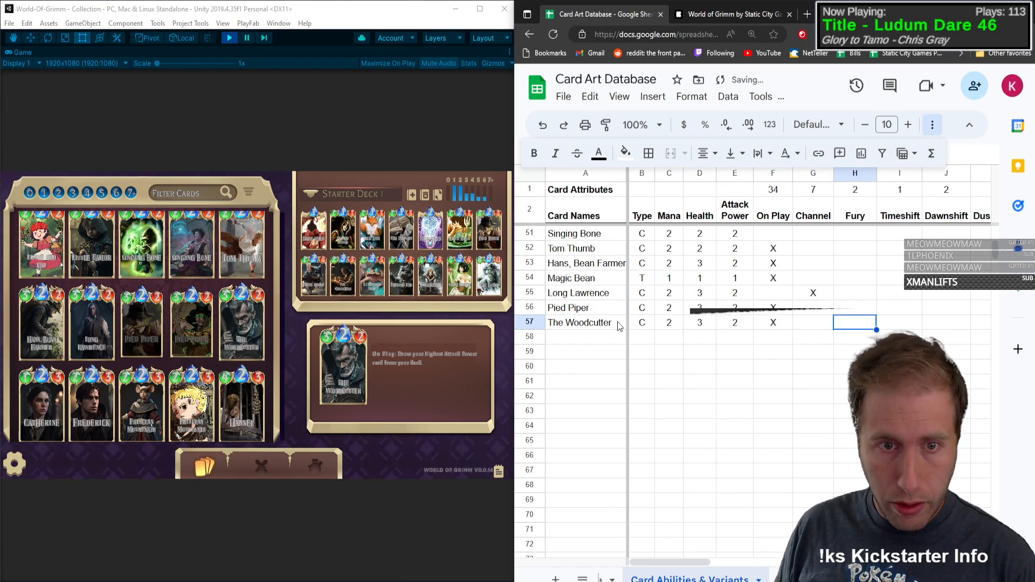
pyautogui.press('Tab')
pyautogui.press('Tab')
pyautogui.press('Tab')
pyautogui.press('Tab')
pyautogui.press('Tab')
pyautogui.press('Tab')
pyautogui.press('Tab')
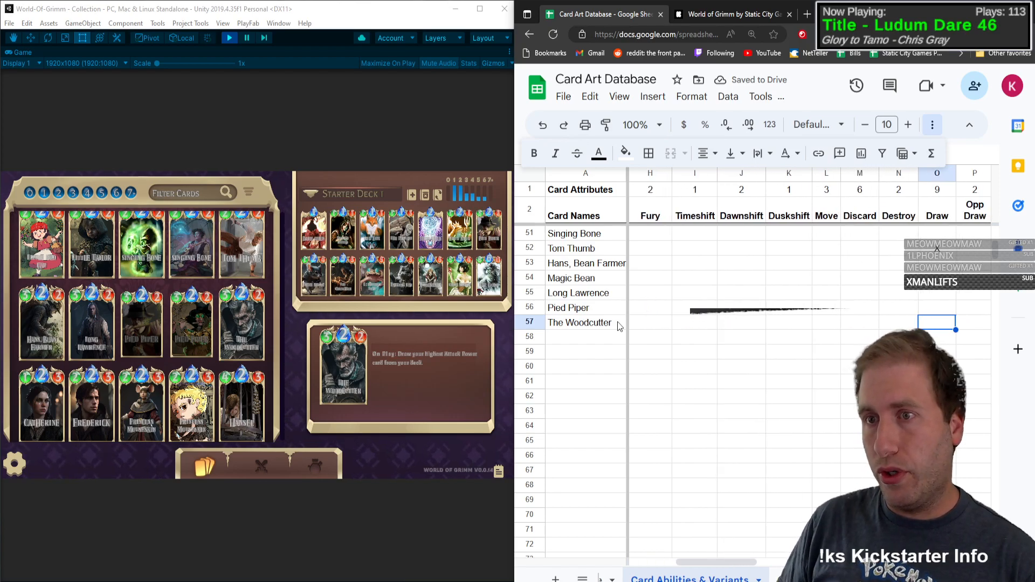
pyautogui.write('D')
pyautogui.press('Tab')
pyautogui.press('Tab')
pyautogui.press('Tab')
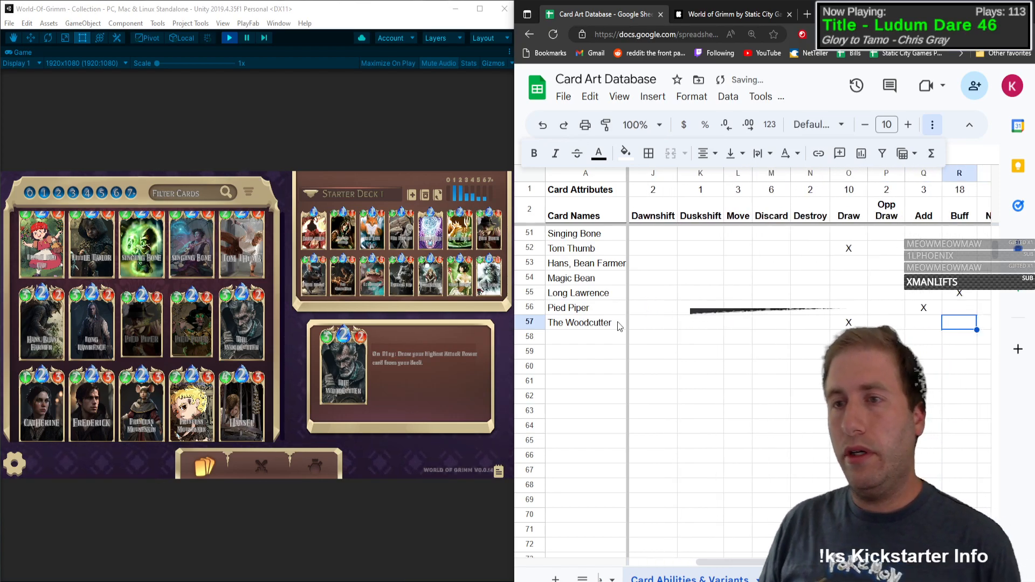
pyautogui.hotkey('shift', 'Tab')
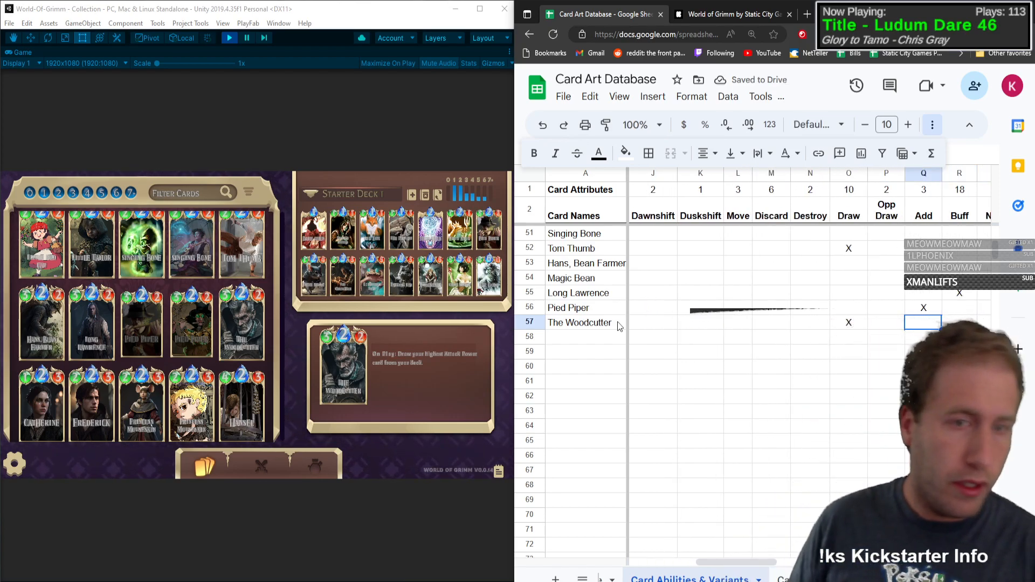
# Step: Add the Catherine card in row 58 with type C
pyautogui.click(618, 327)
pyautogui.click(588, 333)
pyautogui.write('Ca')
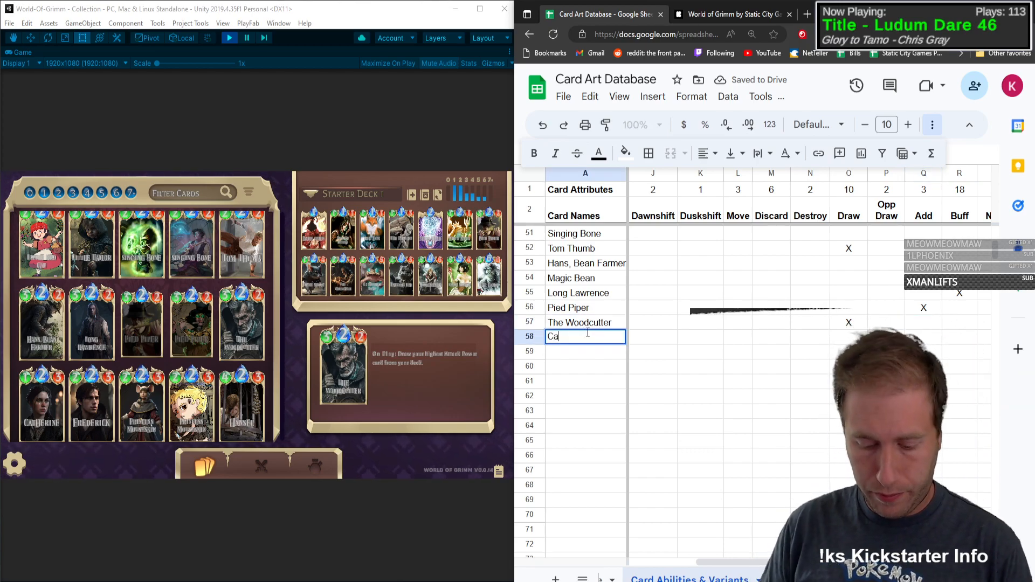
pyautogui.write('therine')
pyautogui.press('Tab')
pyautogui.write('C')
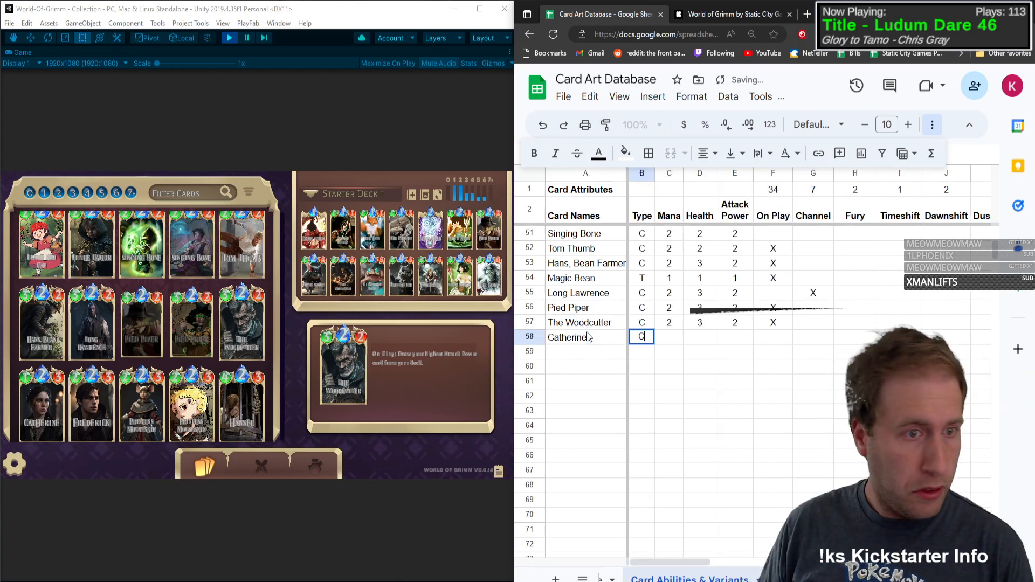
# Step: Give Catherine mana 2, health 1 and attack power 3 in row 58 and mark On Play with X
pyautogui.press('Tab')
pyautogui.write('2')
pyautogui.press('Tab')
pyautogui.write('1')
pyautogui.press('Tab')
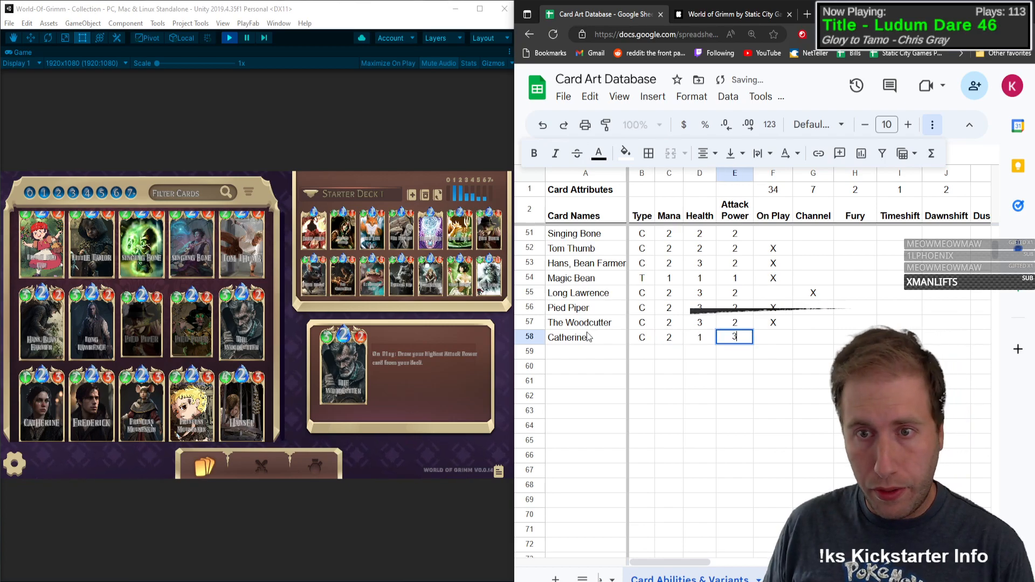
pyautogui.write('3')
pyautogui.press('Tab')
pyautogui.write('X')
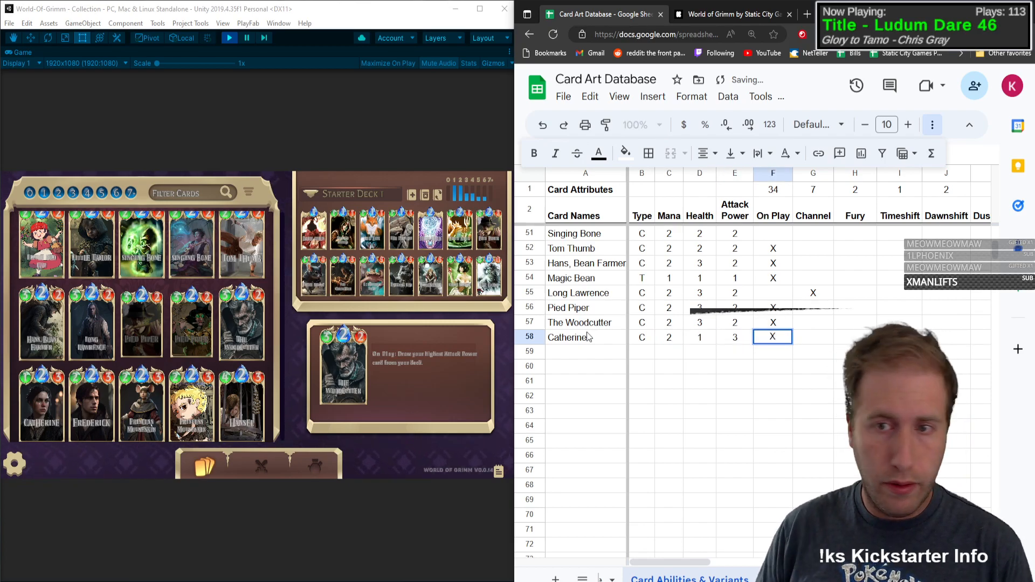
# Step: Open the Catherine card to check its ability and clear its On Play mark in row 58
pyautogui.click(34, 406)
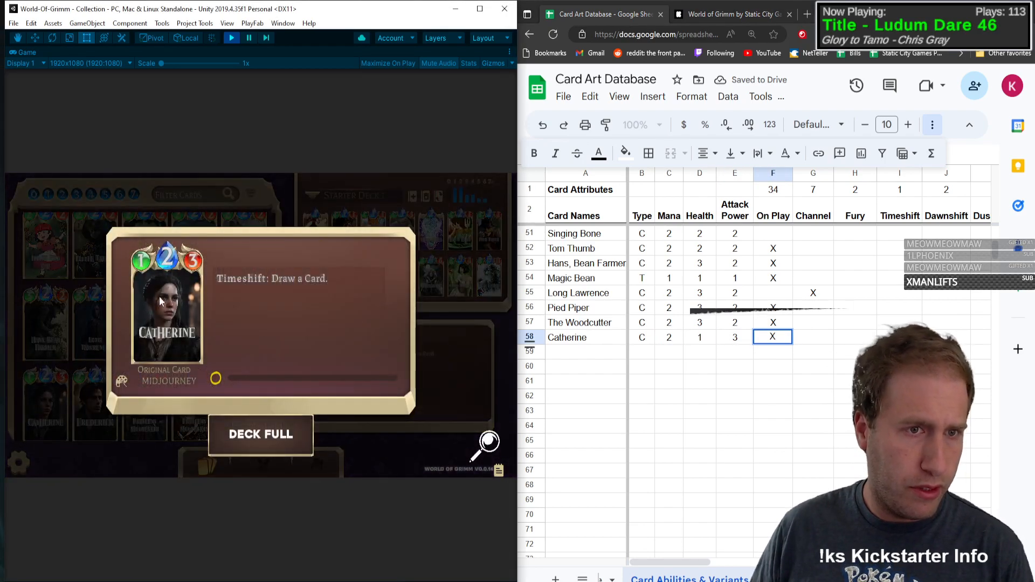
pyautogui.click(767, 337)
pyautogui.click(776, 363)
pyautogui.click(784, 340)
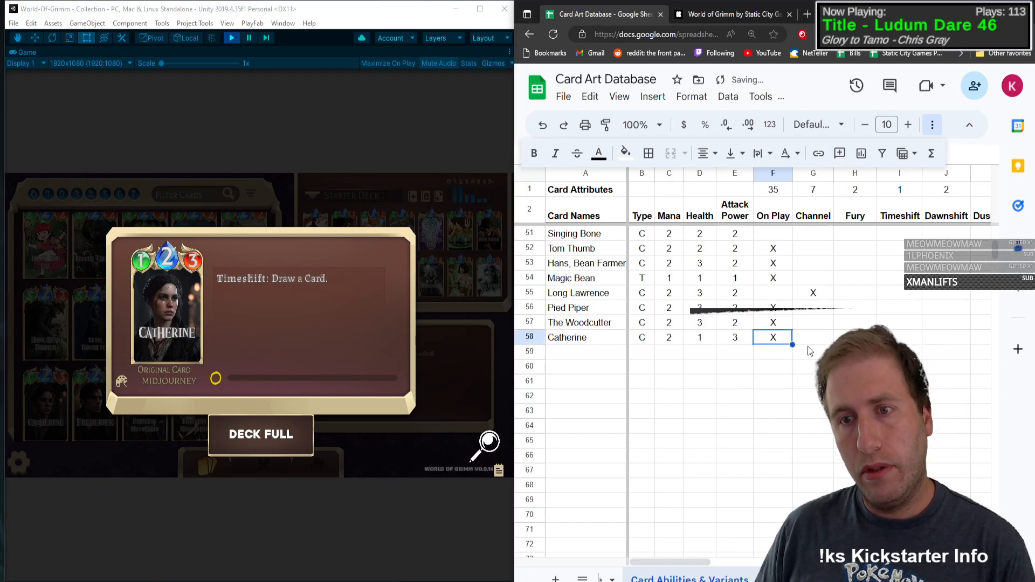
pyautogui.press('Delete')
# Step: Mark Catherine with X under Timeshift and Draw in row 58
pyautogui.press('Right')
pyautogui.press('Right')
pyautogui.press('Right')
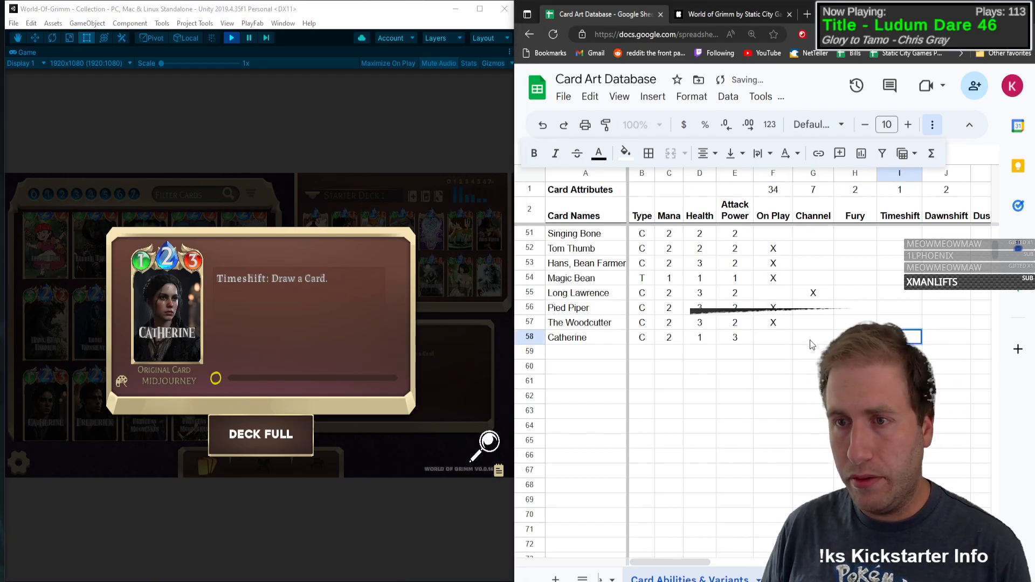
pyautogui.write('X')
pyautogui.press('Right')
pyautogui.press('Right')
pyautogui.press('Right')
pyautogui.press('Right')
pyautogui.press('Right')
pyautogui.press('Right')
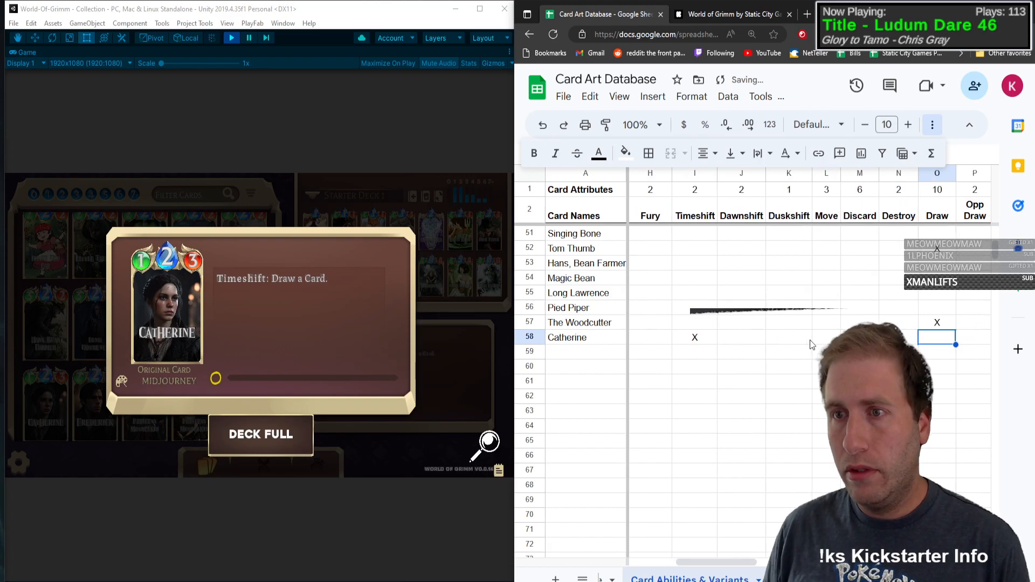
pyautogui.write('X')
pyautogui.press('Left')
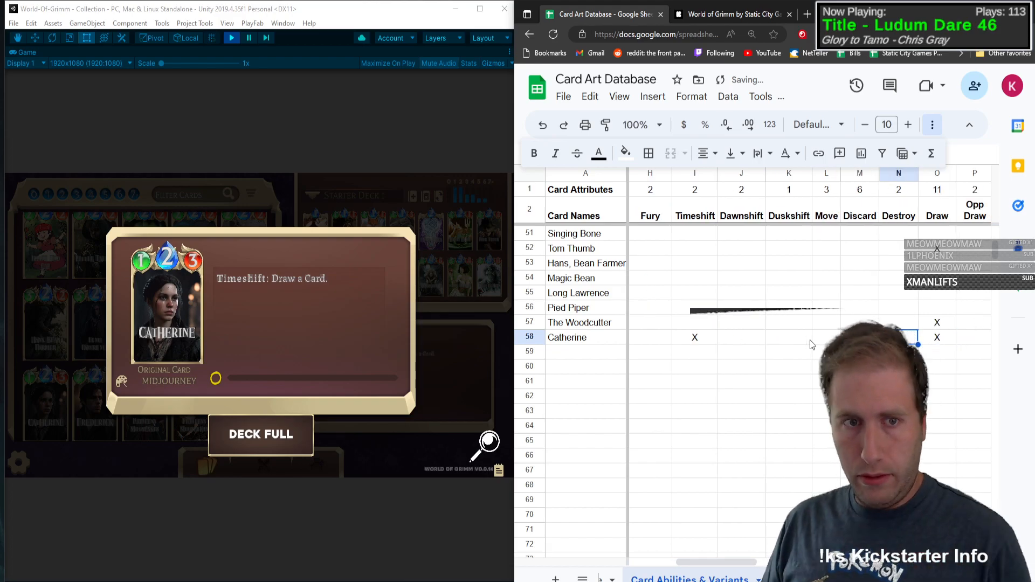
# Step: Open the Frederick card in the collection and add it in row 59 with type C
pyautogui.click(357, 418)
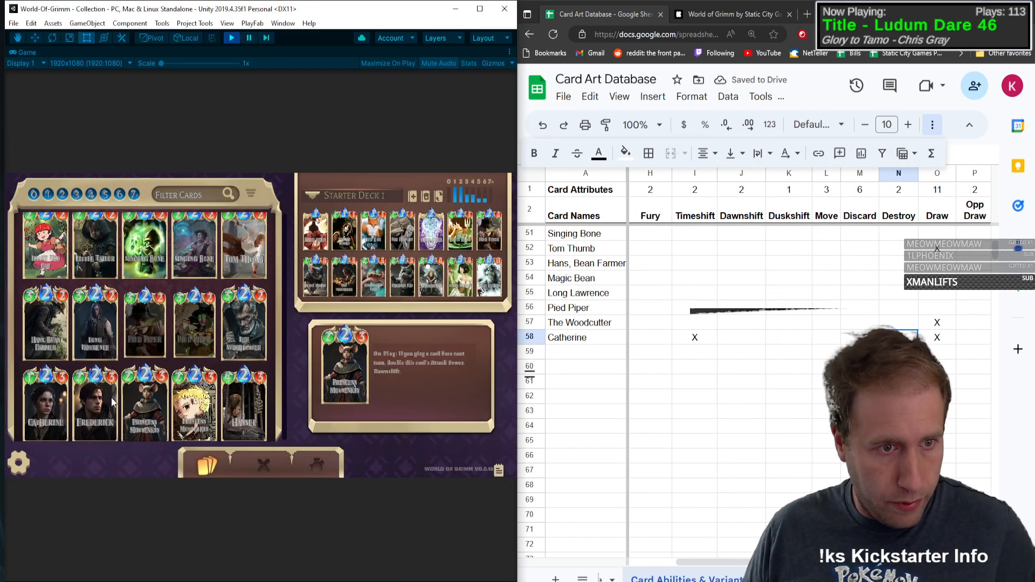
pyautogui.click(83, 412)
pyautogui.click(568, 354)
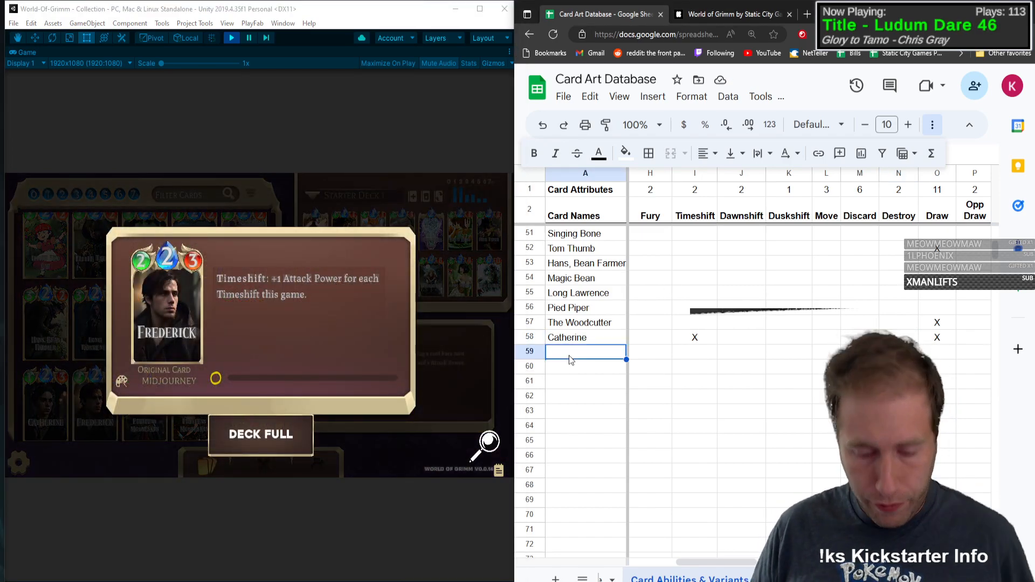
pyautogui.write('Frederick')
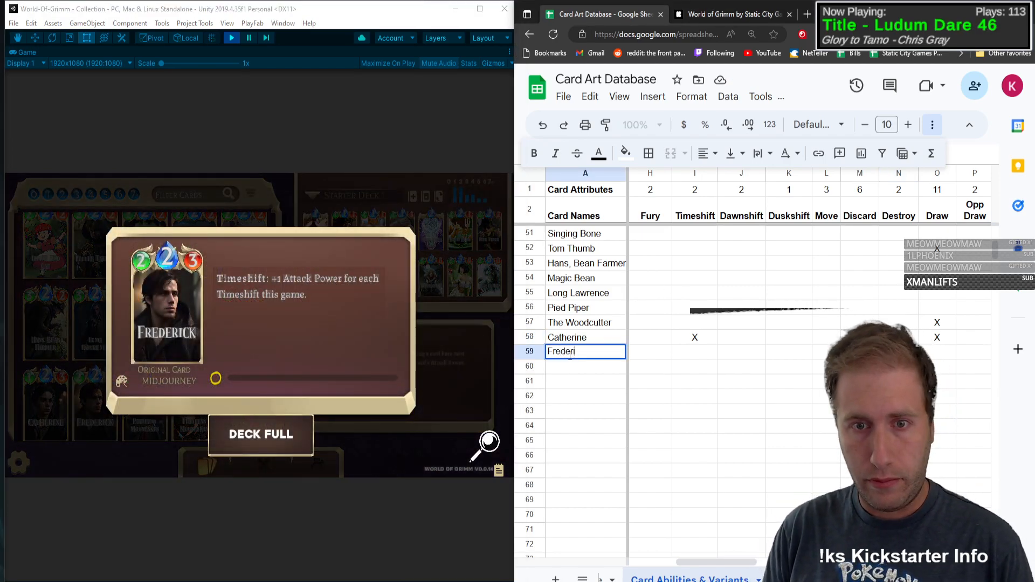
pyautogui.press('Tab')
pyautogui.write('C')
pyautogui.press('Tab')
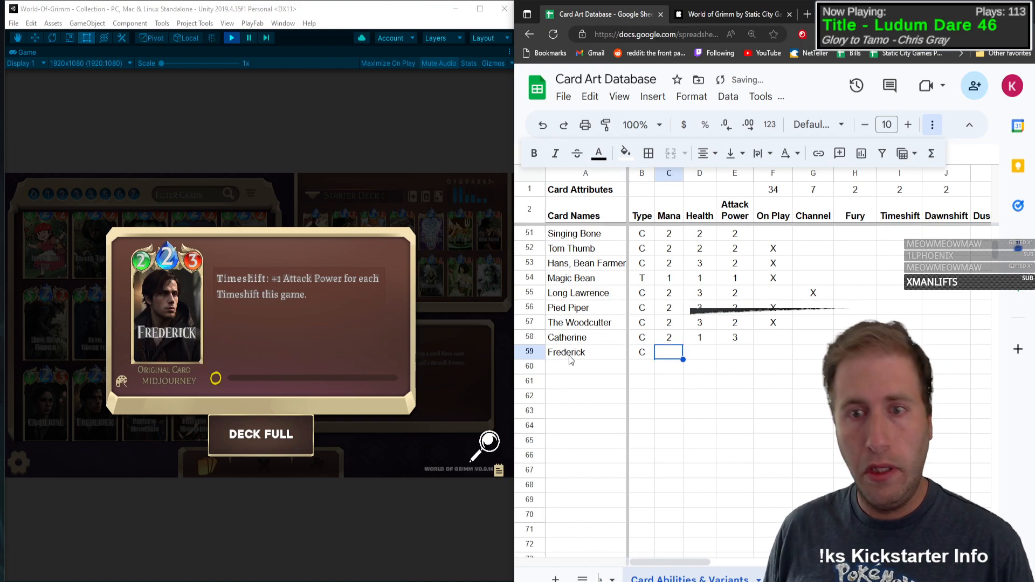
# Step: Give Frederick mana 2, health 2 and attack power 3 in row 59
pyautogui.write('2')
pyautogui.press('Tab')
pyautogui.write('2')
pyautogui.press('Tab')
pyautogui.write('3')
# Step: Mark Frederick with X under Timeshift in row 59
pyautogui.press('Tab')
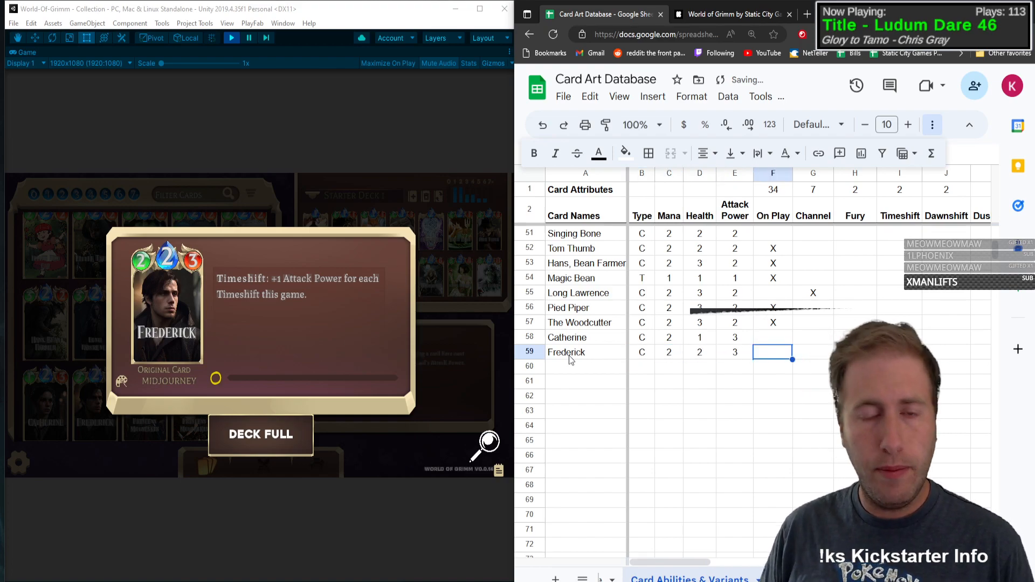
# Step: Mark Frederick with X under Buff in row 59
pyautogui.press('Tab')
pyautogui.press('Tab')
pyautogui.press('Tab')
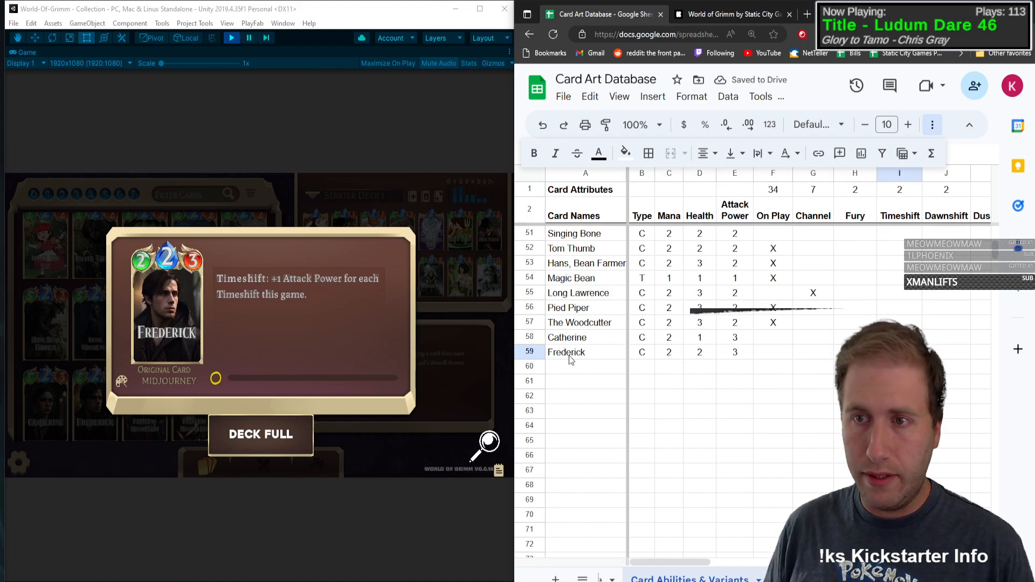
pyautogui.write('X')
pyautogui.press('Tab')
pyautogui.press('Tab')
pyautogui.press('Tab')
pyautogui.press('Tab')
pyautogui.press('Tab')
pyautogui.press('Tab')
pyautogui.press('Tab')
pyautogui.press('Tab')
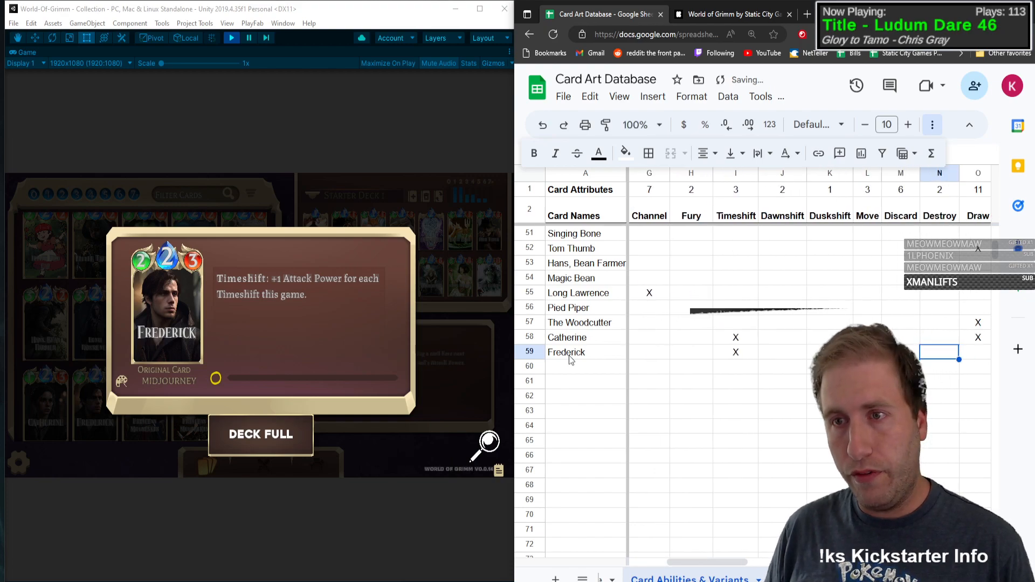
pyautogui.press('Tab')
pyautogui.press('Tab')
pyautogui.press('Tab')
pyautogui.press('Tab')
pyautogui.press('Tab')
pyautogui.press('Tab')
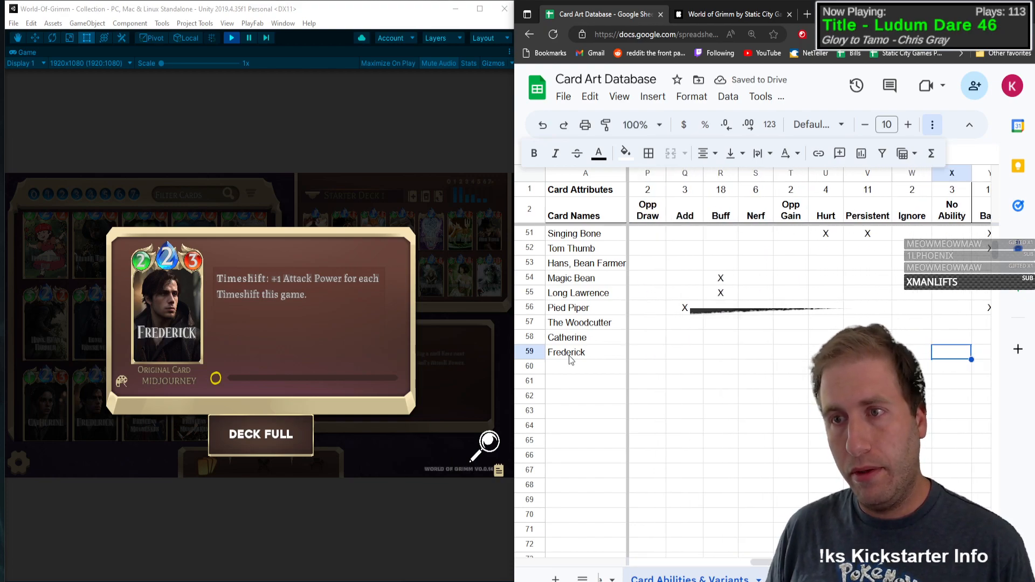
pyautogui.hotkey('shift', 'Tab')
pyautogui.hotkey('shift', 'Tab')
pyautogui.hotkey('shift', 'Tab')
pyautogui.hotkey('shift', 'Tab')
pyautogui.hotkey('shift', 'Tab')
pyautogui.write('X')
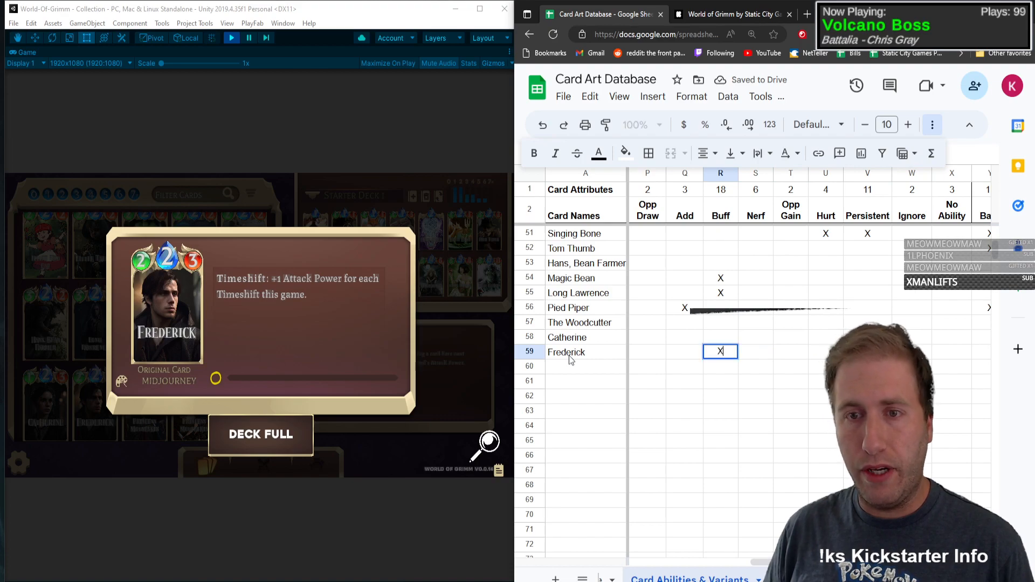
pyautogui.hotkey('shift', 'Tab')
pyautogui.hotkey('shift', 'Tab')
pyautogui.press('Home')
pyautogui.press('Down')
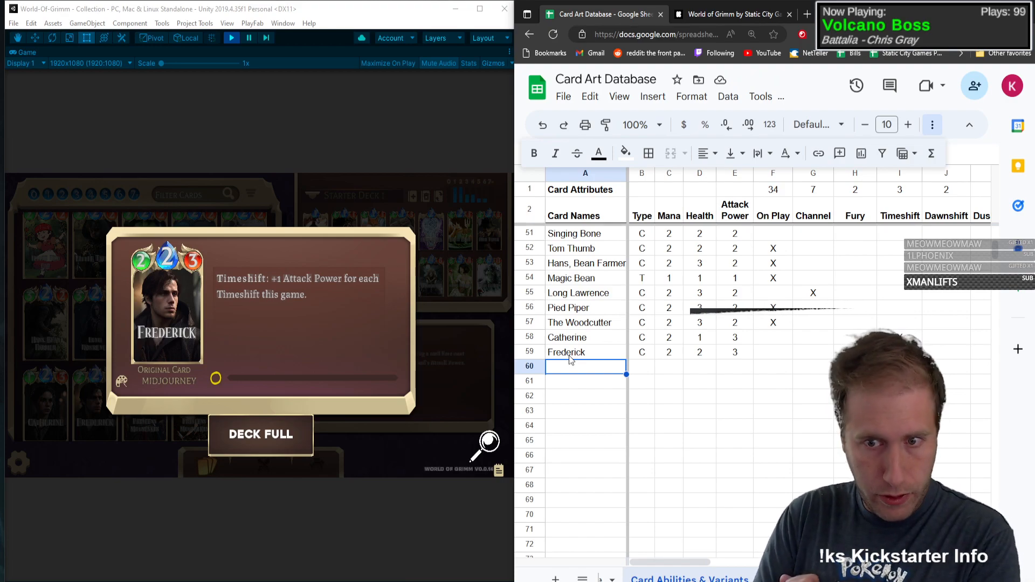
pyautogui.hotkey('alt', '/')
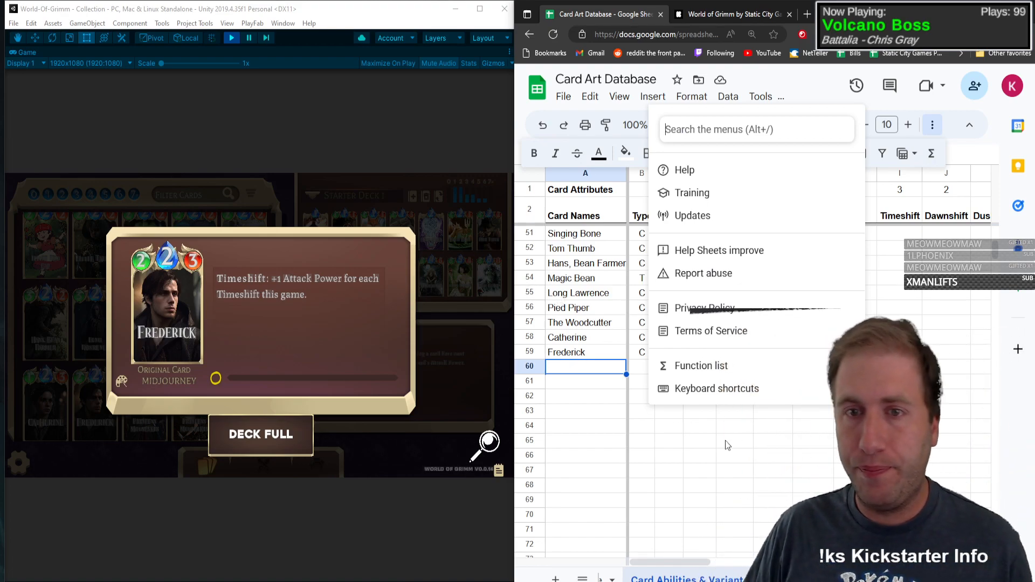
pyautogui.press('Escape')
pyautogui.click(575, 357)
pyautogui.click(577, 367)
# Step: Open the original Princess Mouseskin card in the collection and add it in row 60 with type C
pyautogui.click(181, 302)
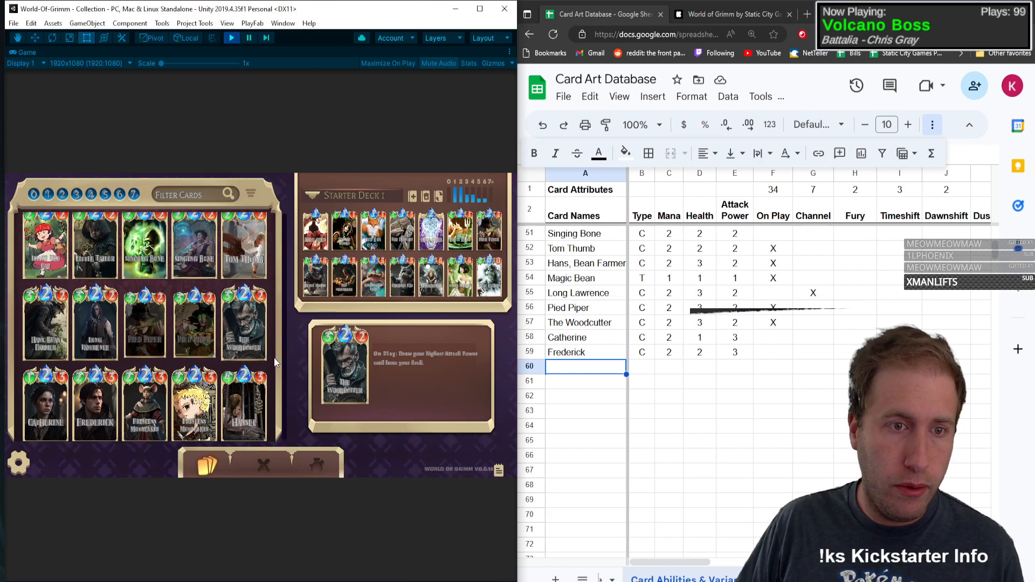
pyautogui.scroll(-2, 276, 339)
pyautogui.scroll(-3, 278, 286)
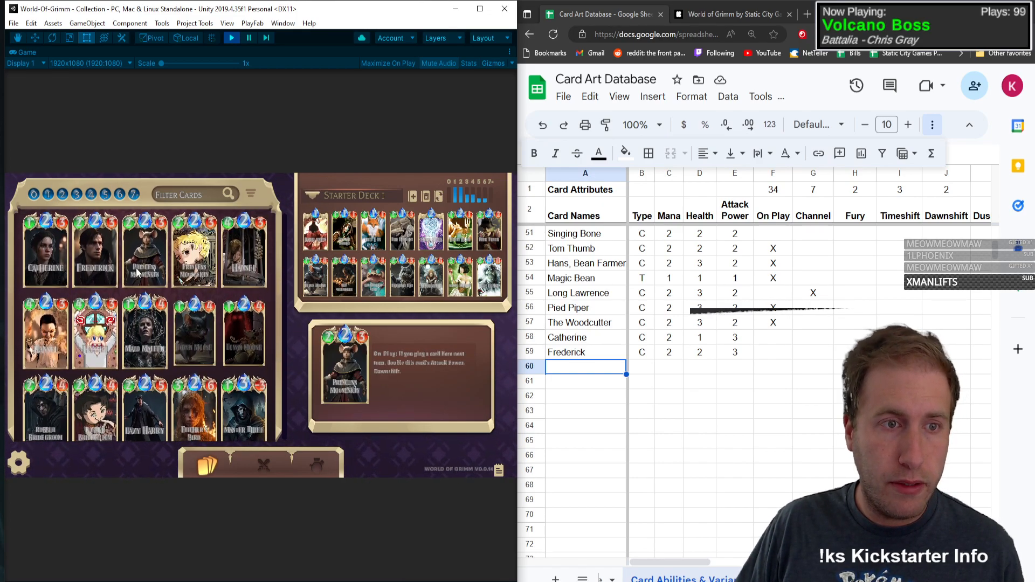
pyautogui.click(127, 238)
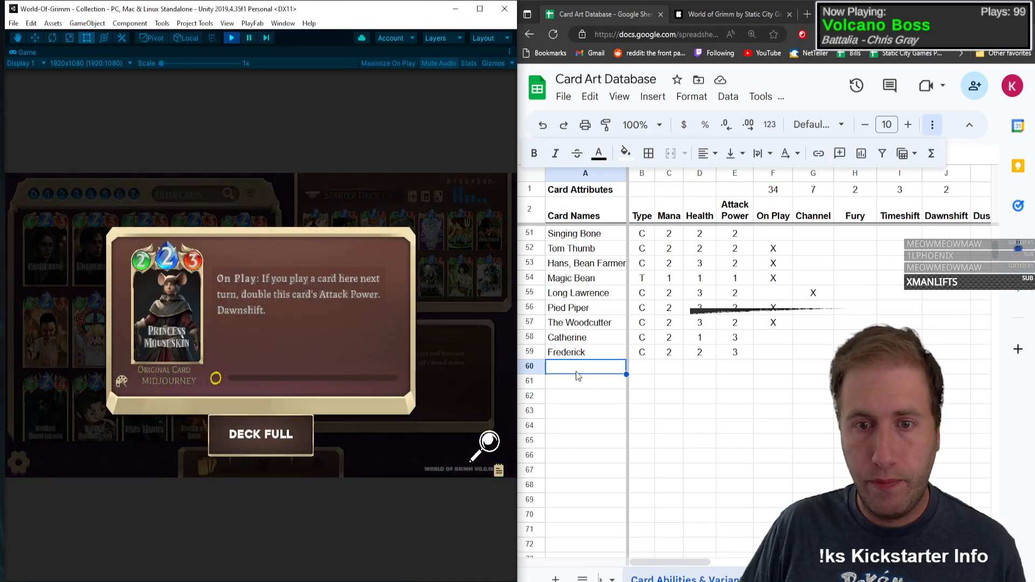
pyautogui.click(577, 372)
pyautogui.write('Pi')
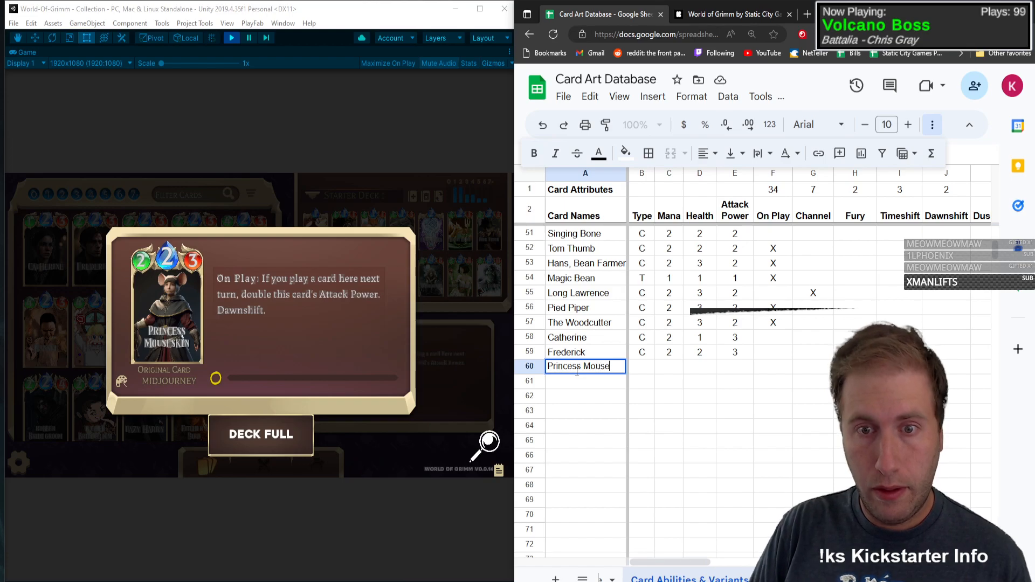
pyautogui.press('Tab')
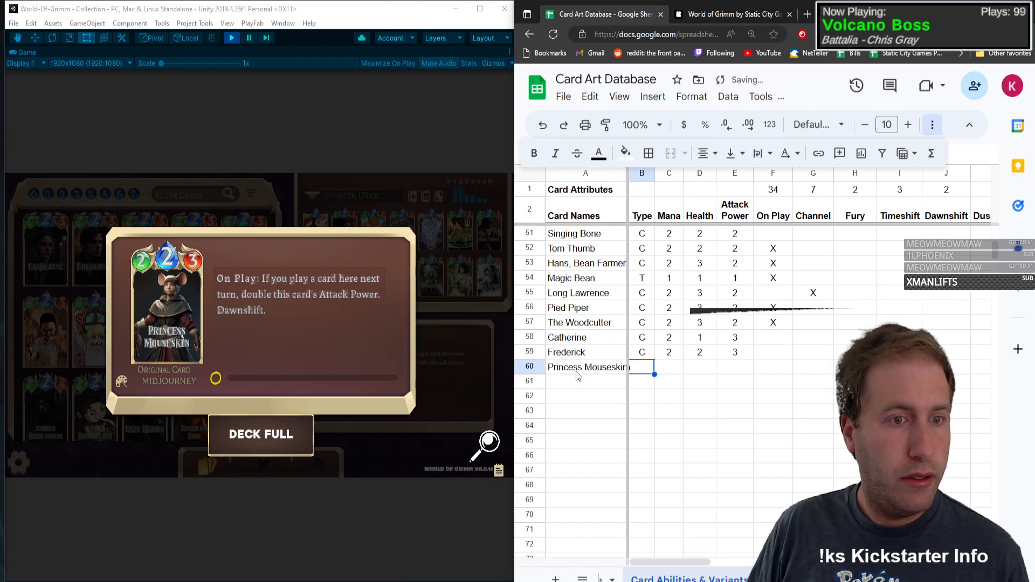
pyautogui.write('C')
pyautogui.press('Tab')
# Step: Give Princess Mouseskin mana 2, health 2 and attack power 3 in row 60
pyautogui.write('2')
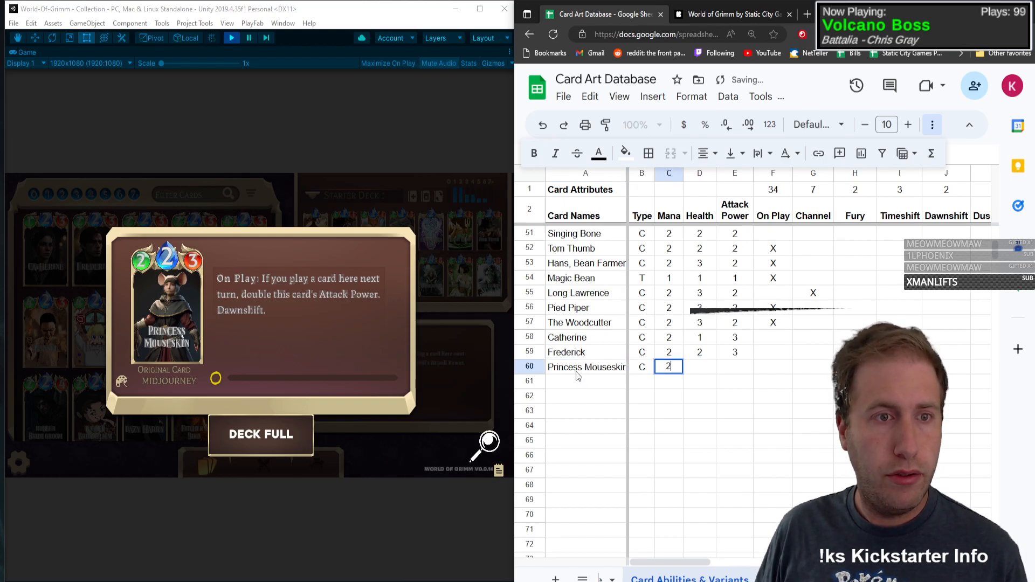
pyautogui.press('Tab')
pyautogui.write('2')
pyautogui.press('Tab')
pyautogui.write('3')
pyautogui.press('Tab')
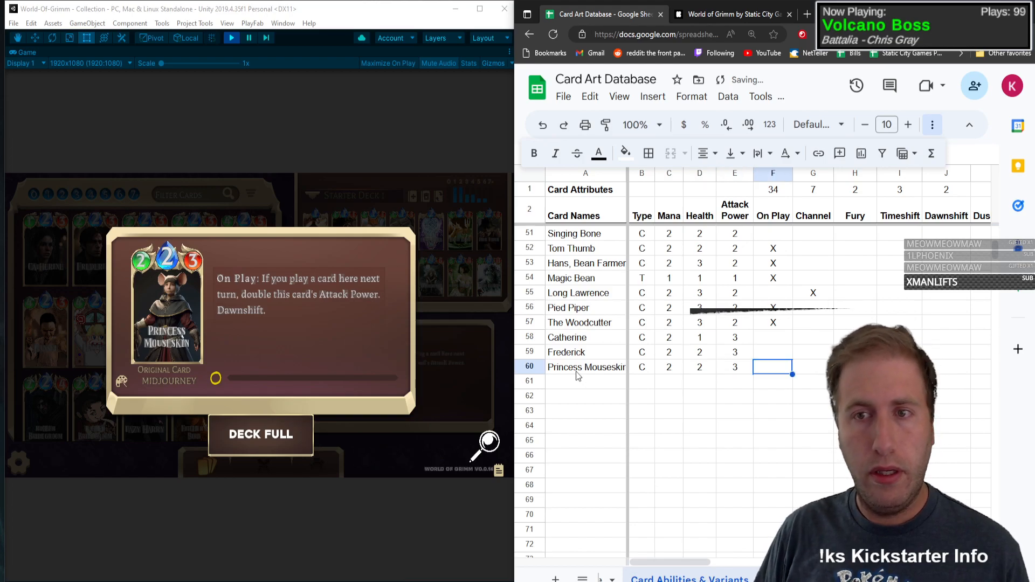
# Step: Mark Princess Mouseskin with X under On Play and Dawnshift in row 60
pyautogui.write('X')
pyautogui.press('Tab')
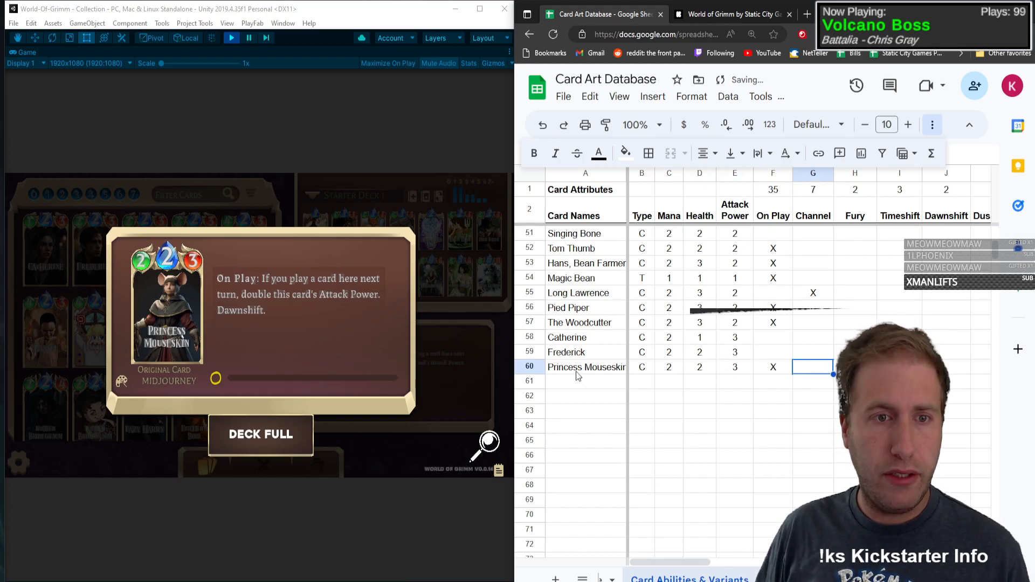
pyautogui.press('Tab')
pyautogui.press('Tab')
pyautogui.press('Tab')
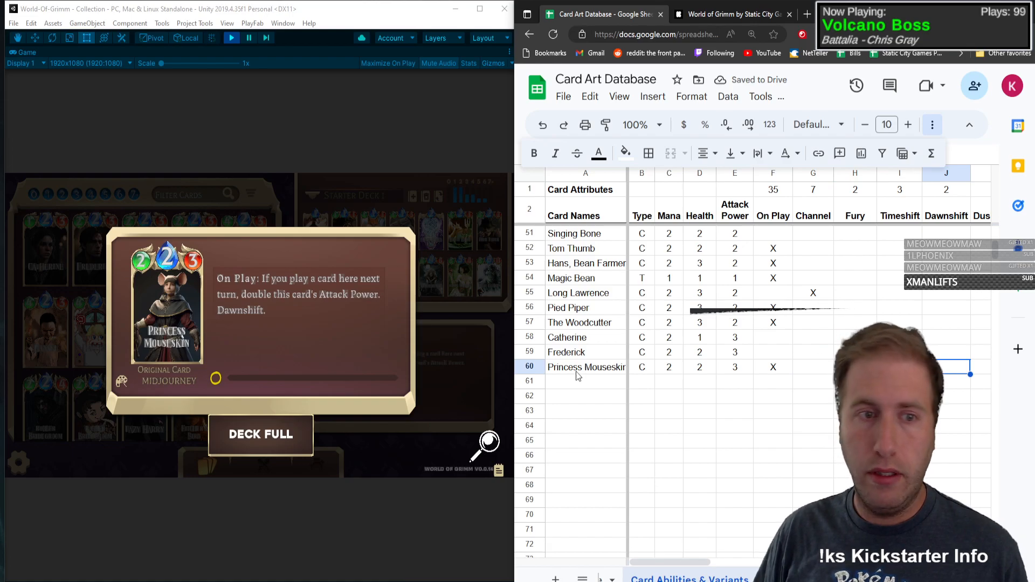
pyautogui.write('X')
# Step: Mark Princess Mouseskin under Buff in row 60
pyautogui.press('Tab')
pyautogui.press('Tab')
pyautogui.press('Tab')
pyautogui.press('Tab')
pyautogui.press('Tab')
pyautogui.press('Tab')
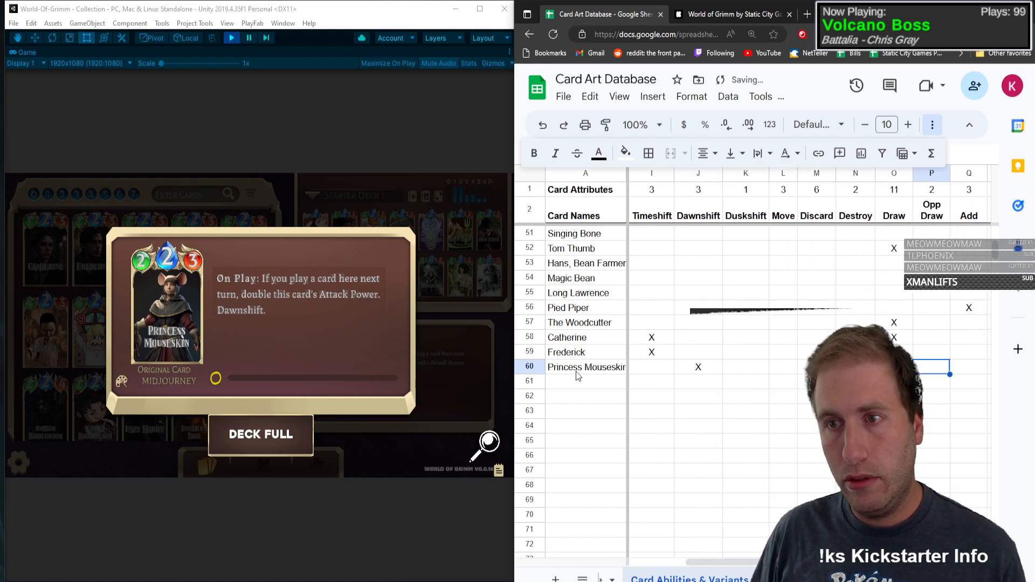
pyautogui.press('Tab')
pyautogui.press('Tab')
pyautogui.press('Tab')
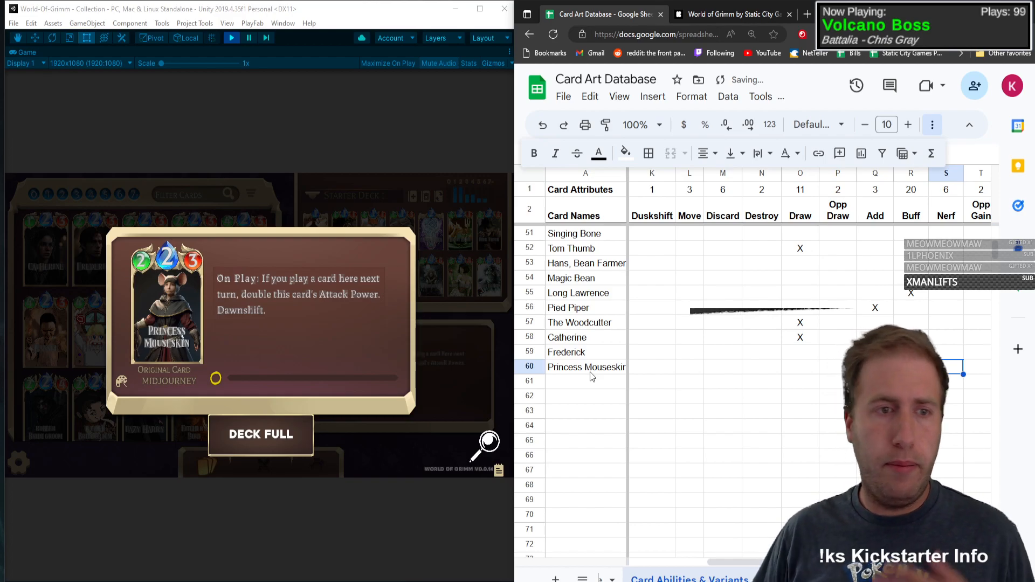
# Step: Check Princess Mouseskin's alternate art card in the collection and record its Chibi variant in row 60
pyautogui.click(462, 372)
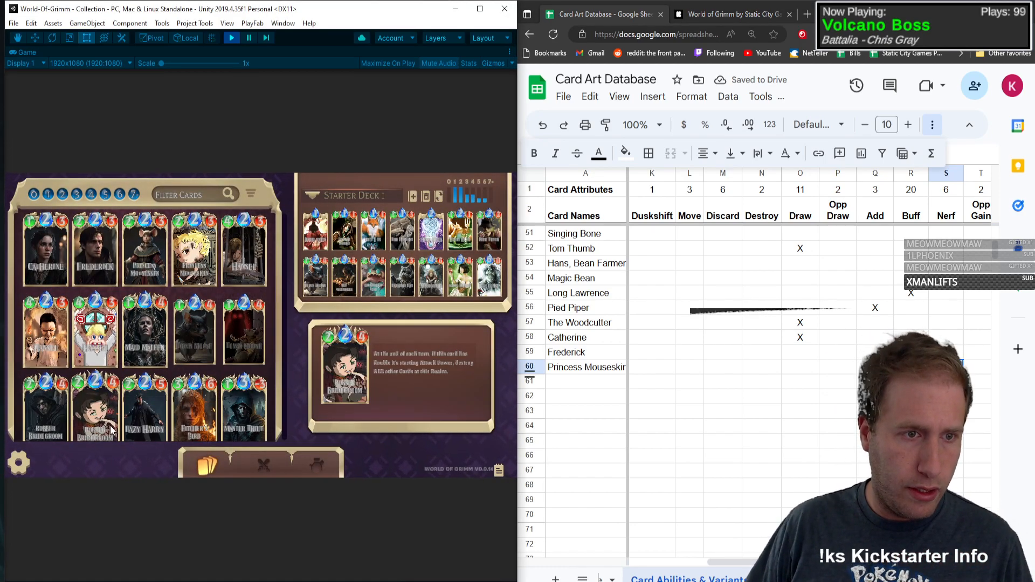
pyautogui.click(187, 242)
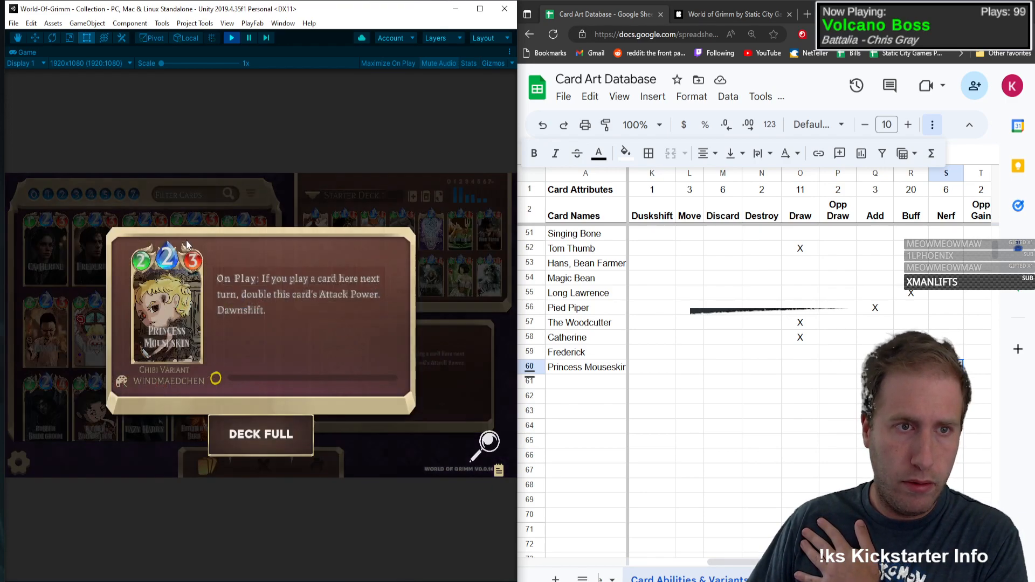
pyautogui.click(947, 367)
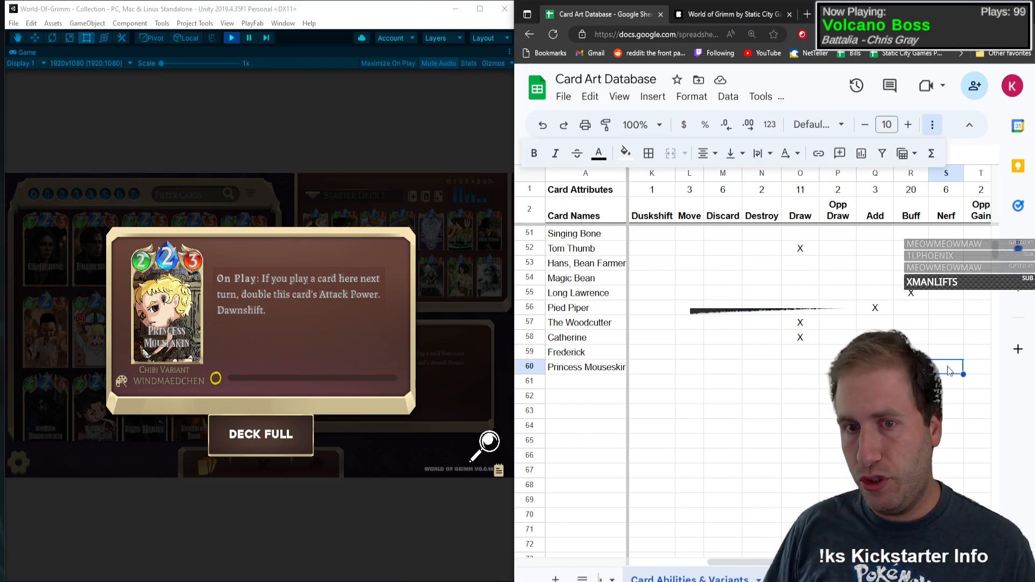
pyautogui.press('Right')
pyautogui.press('Right')
pyautogui.press('Right')
pyautogui.press('Right')
pyautogui.press('Right')
pyautogui.press('Right')
pyautogui.press('Right')
pyautogui.press('Right')
pyautogui.press('Right')
pyautogui.press('Right')
pyautogui.press('Right')
pyautogui.press('Right')
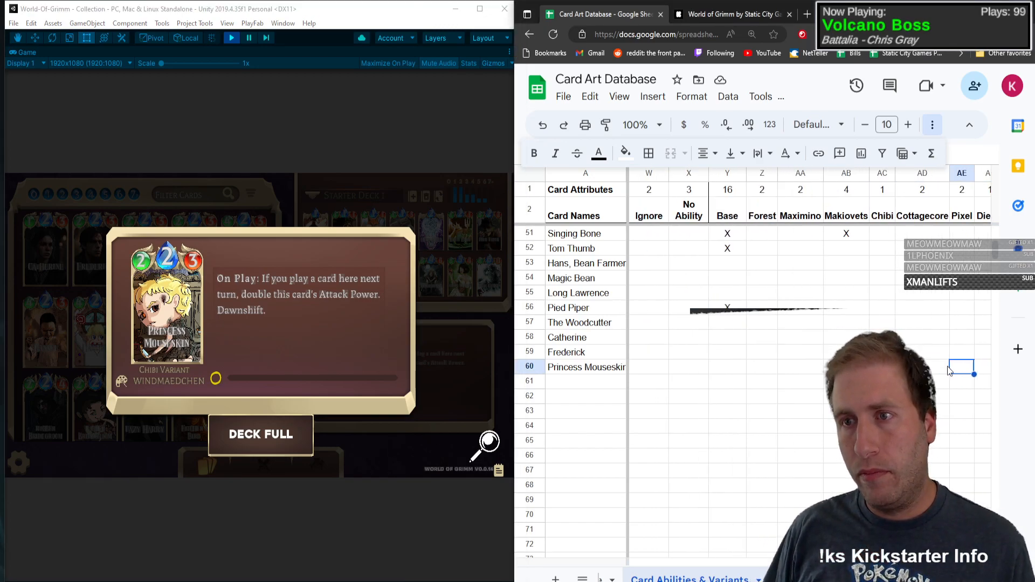
pyautogui.press('Left')
pyautogui.press('Left')
pyautogui.press('Left')
pyautogui.press('Left')
pyautogui.press('Left')
pyautogui.press('Left')
pyautogui.press('Left')
pyautogui.press('Left')
pyautogui.press('Left')
pyautogui.press('Left')
pyautogui.press('Left')
pyautogui.press('Left')
pyautogui.press('Left')
pyautogui.press('Left')
pyautogui.press('Left')
pyautogui.press('Left')
pyautogui.press('Left')
pyautogui.press('Left')
pyautogui.press('Left')
pyautogui.press('Left')
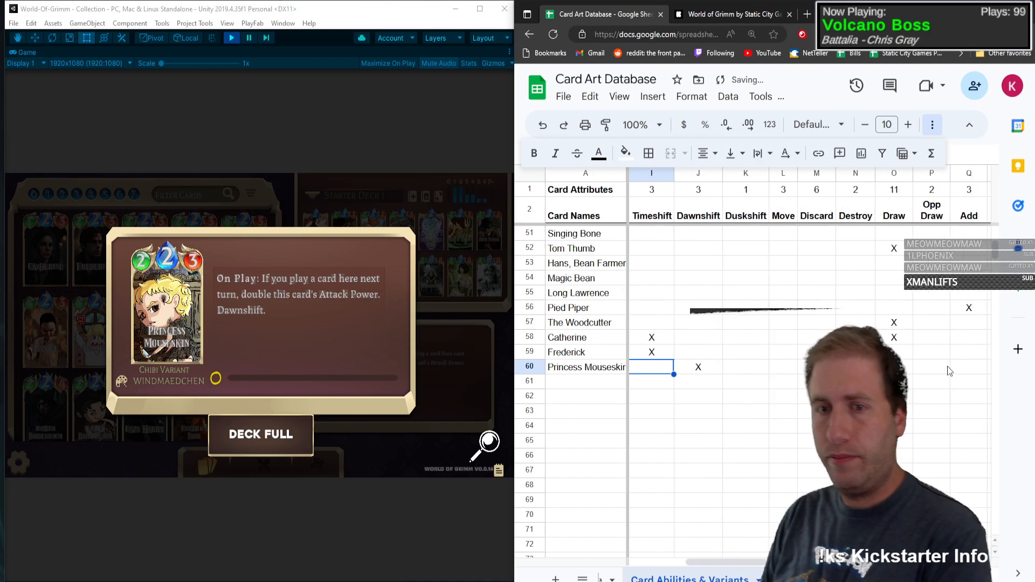
pyautogui.press('Left')
pyautogui.press('Left')
pyautogui.press('Left')
pyautogui.press('Left')
pyautogui.press('Left')
pyautogui.press('Left')
pyautogui.press('Left')
pyautogui.press('Left')
# Step: Close Princess Mouseskin's card view and add Hansel as a type C card with mana 2 in row 61
pyautogui.press('Down')
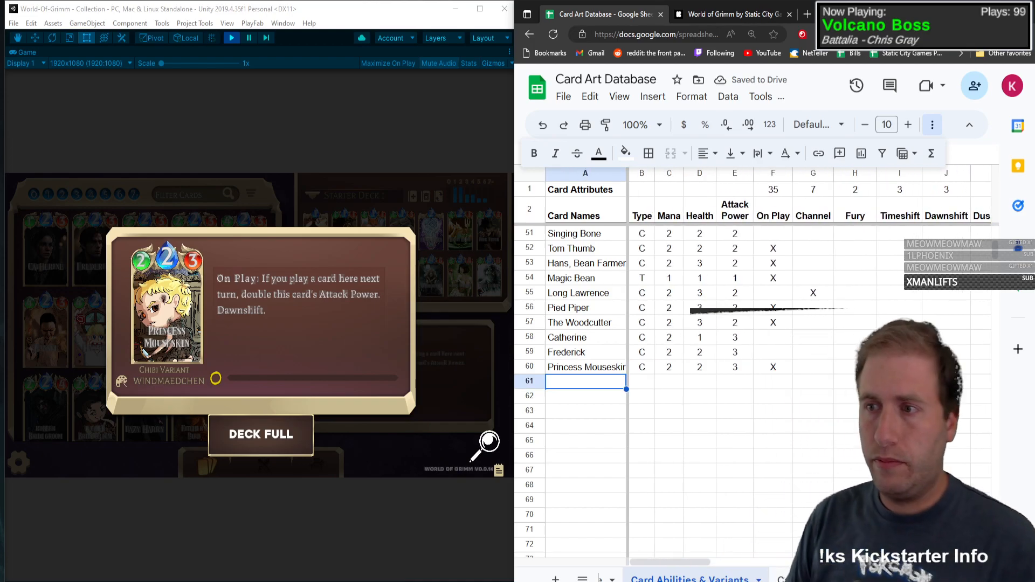
pyautogui.click(258, 313)
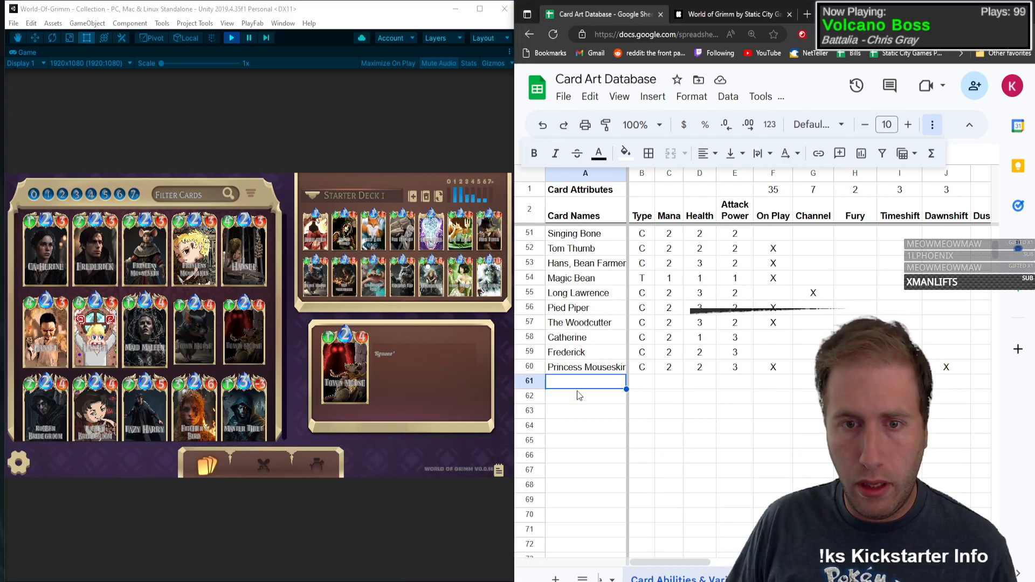
pyautogui.write('Hansel')
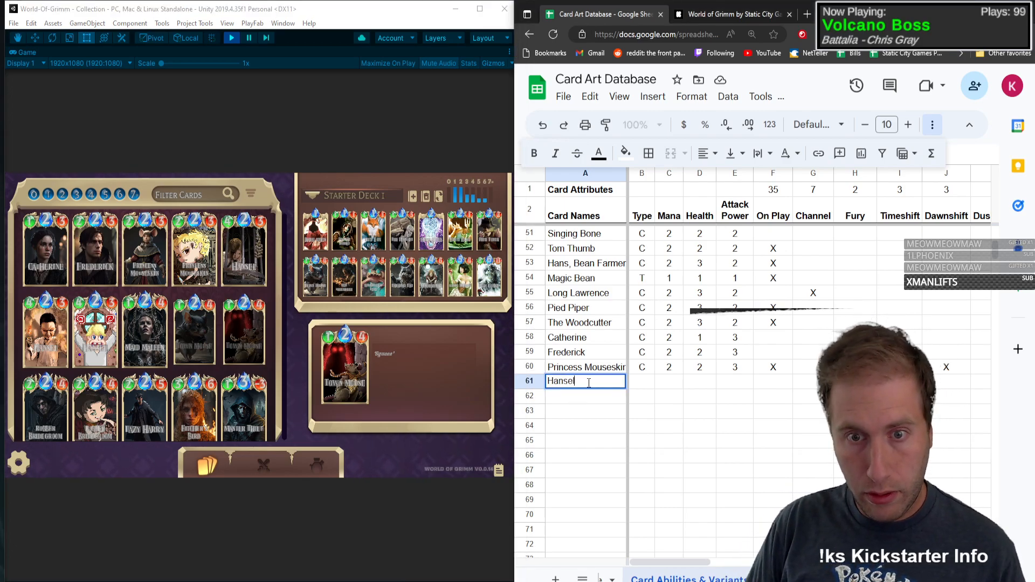
pyautogui.press('Tab')
pyautogui.write('C')
pyautogui.press('Tab')
pyautogui.write('2')
pyautogui.press('Tab')
pyautogui.write('2')
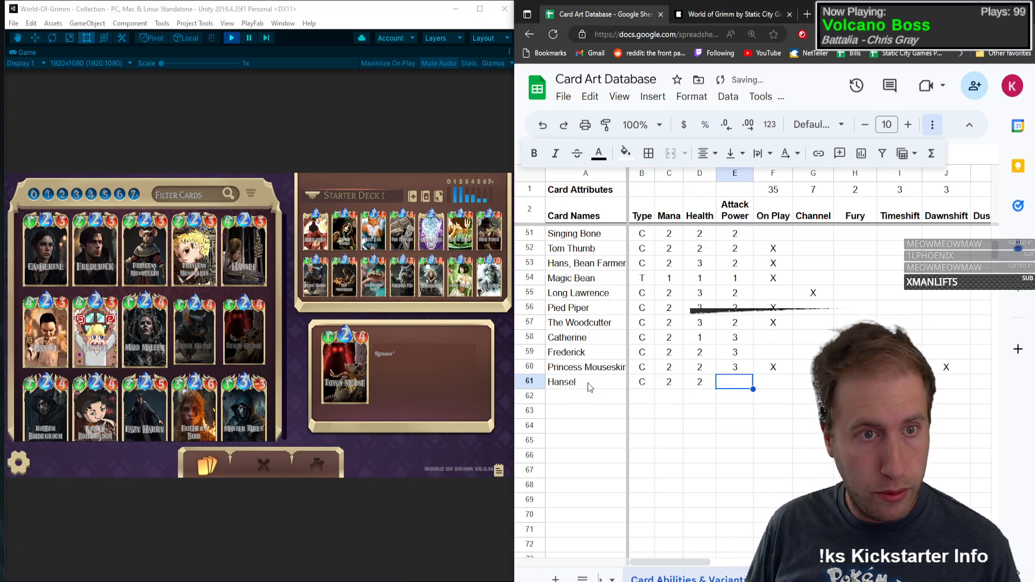
# Step: Give Hansel health 4 and attack power 3 in row 61
pyautogui.press('BackSpace')
pyautogui.write('4')
pyautogui.press('Tab')
pyautogui.write('3')
pyautogui.press('Tab')
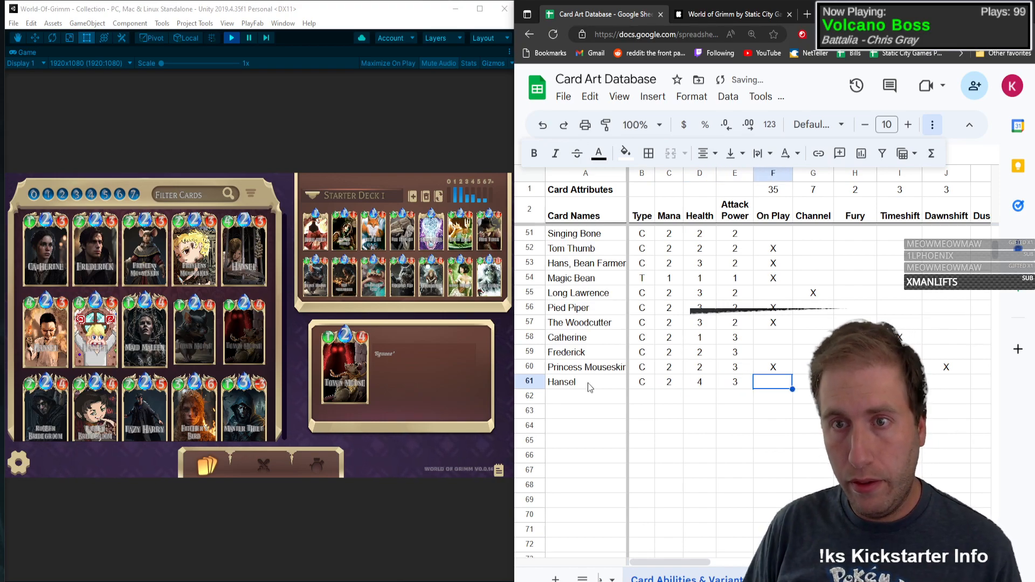
# Step: Mark Hansel with X under On Play and Add in row 61
pyautogui.write('X')
pyautogui.press('Tab')
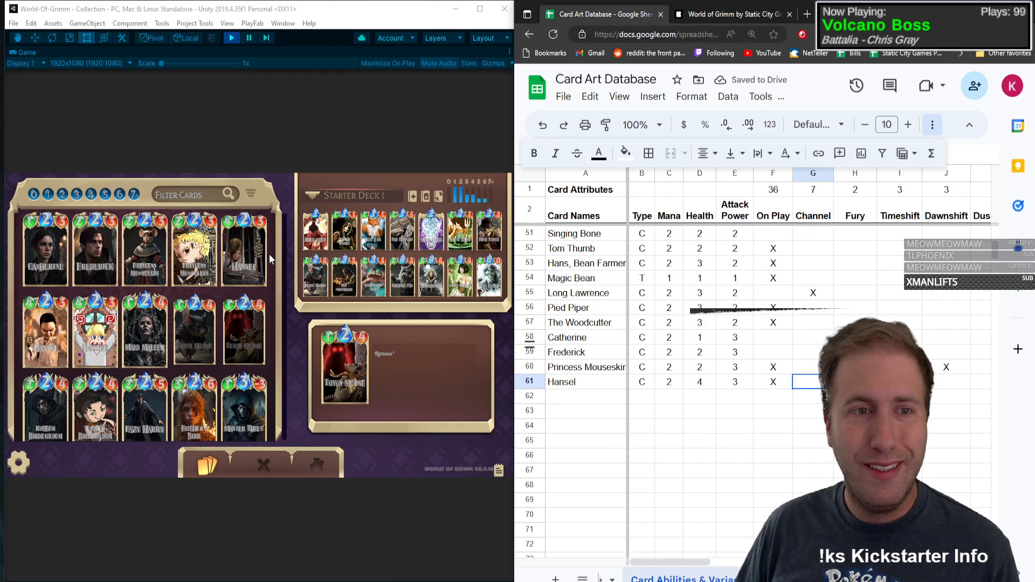
pyautogui.press('Right')
pyautogui.press('Right')
pyautogui.press('Right')
pyautogui.press('Right')
pyautogui.press('Right')
pyautogui.press('Right')
pyautogui.press('Right')
pyautogui.press('Right')
pyautogui.press('Right')
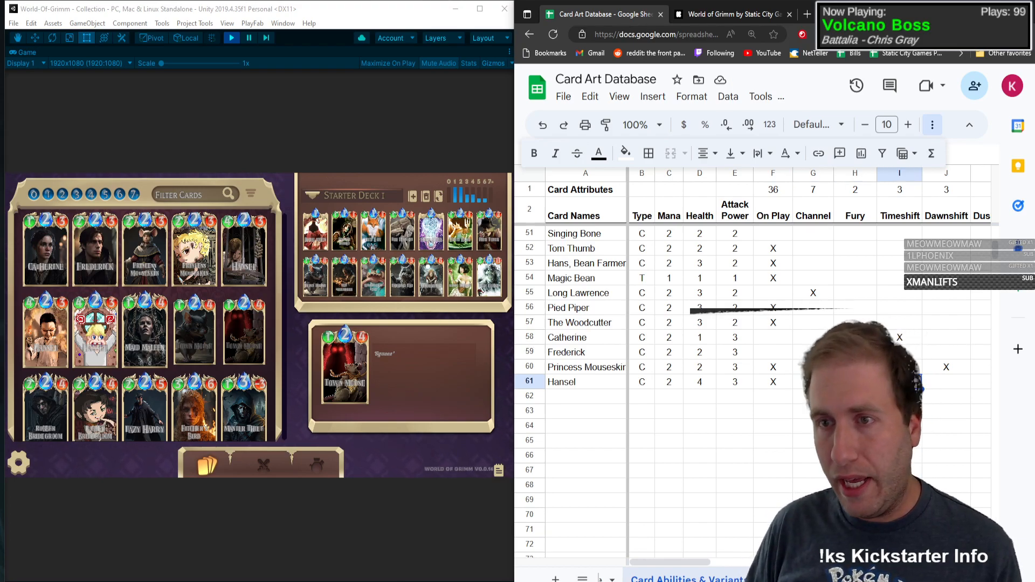
pyautogui.press('Right')
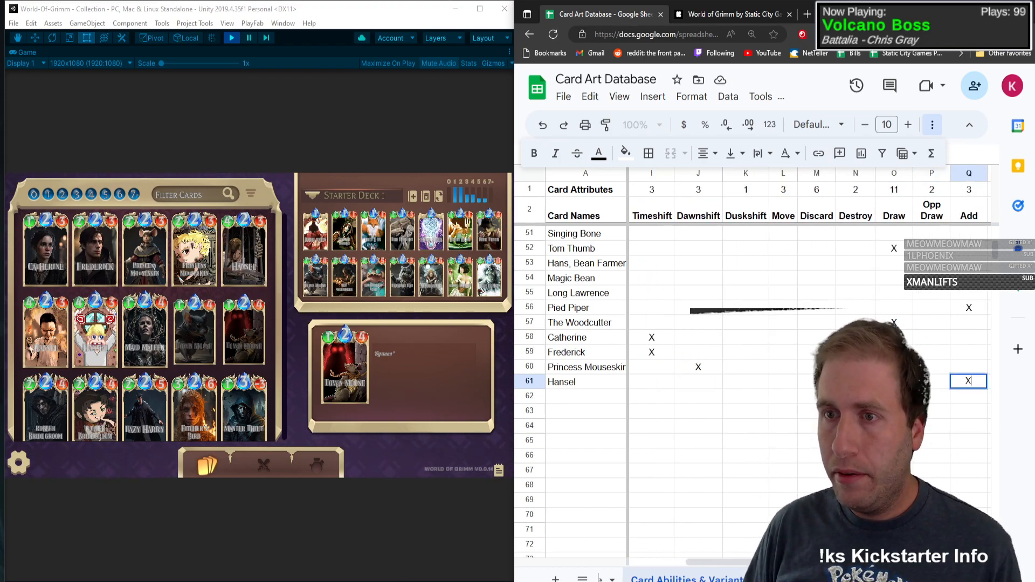
pyautogui.write('X')
# Step: Record Hansel's Base and Pixel art variants with X in row 61
pyautogui.press('Right')
pyautogui.press('Right')
pyautogui.press('Right')
pyautogui.press('Right')
pyautogui.press('Right')
pyautogui.press('Right')
pyautogui.press('Right')
pyautogui.press('Right')
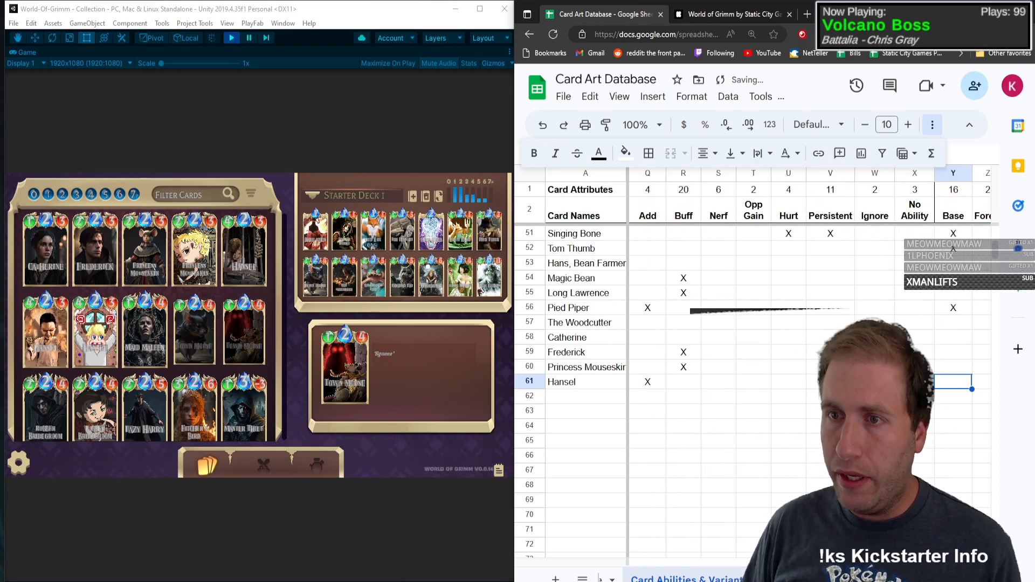
pyautogui.press('Right')
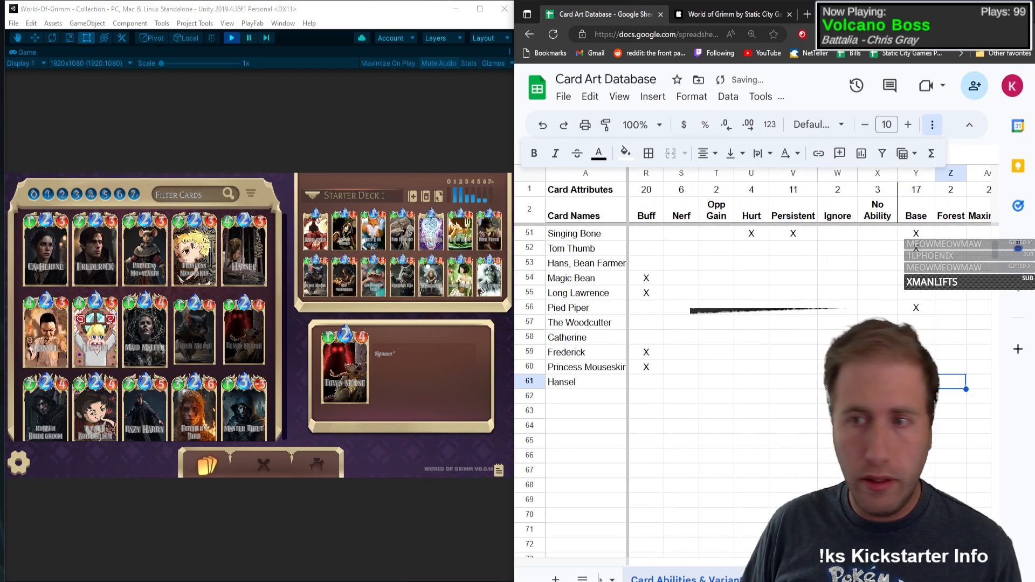
# Step: Add a new variant header named Psychotic in AK2, beside Cyberpunk
pyautogui.press('Right')
pyautogui.press('Right')
pyautogui.press('Right')
pyautogui.press('Right')
pyautogui.press('Right')
pyautogui.write('X')
pyautogui.press('Right')
pyautogui.press('Right')
pyautogui.press('Right')
pyautogui.press('Right')
pyautogui.press('Right')
pyautogui.press('Right')
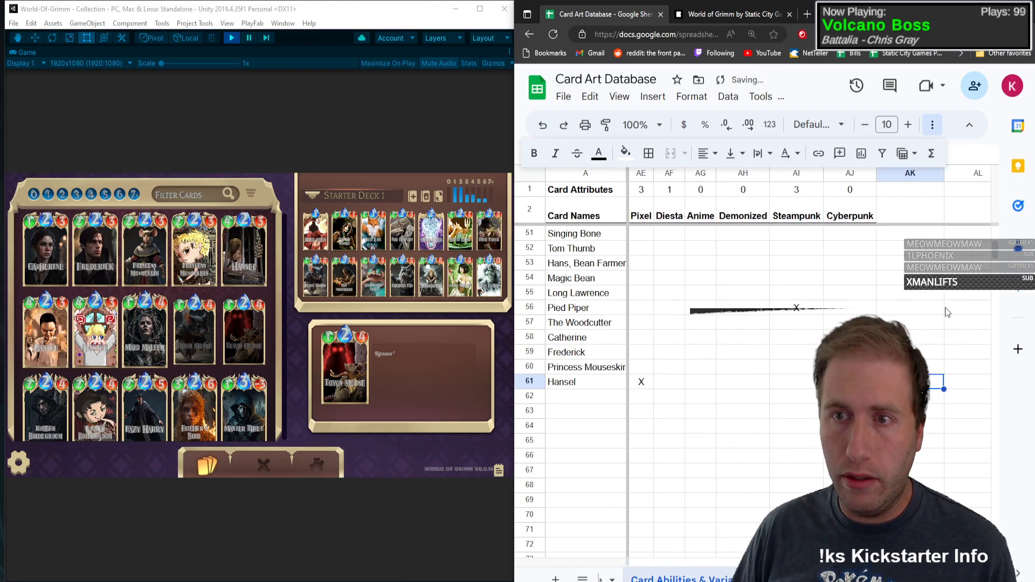
pyautogui.click(897, 221)
pyautogui.write('Psychotic')
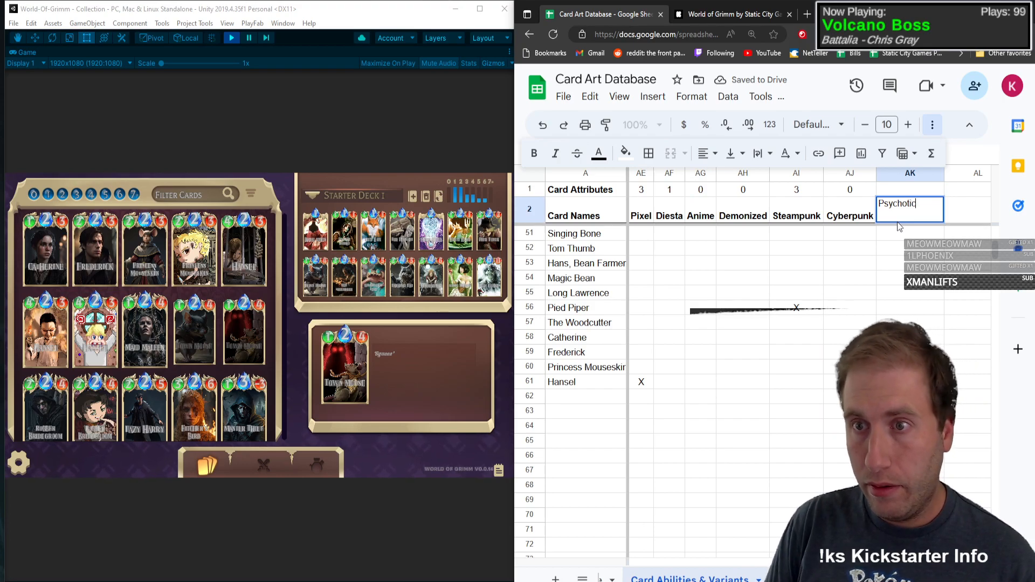
pyautogui.press('Return')
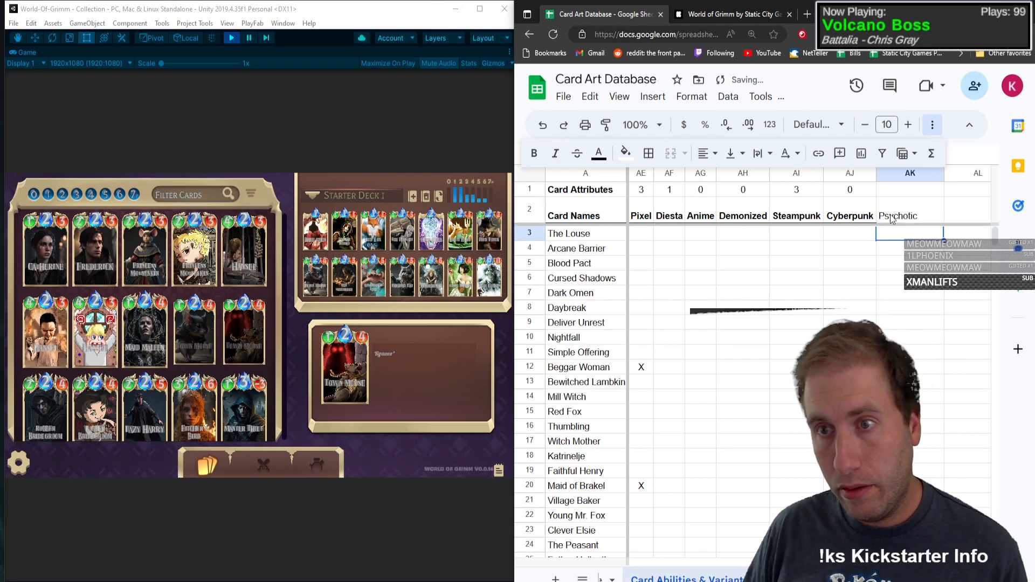
# Step: Center the Psychotic column AK and make its header bold
pyautogui.click(896, 219)
pyautogui.click(706, 155)
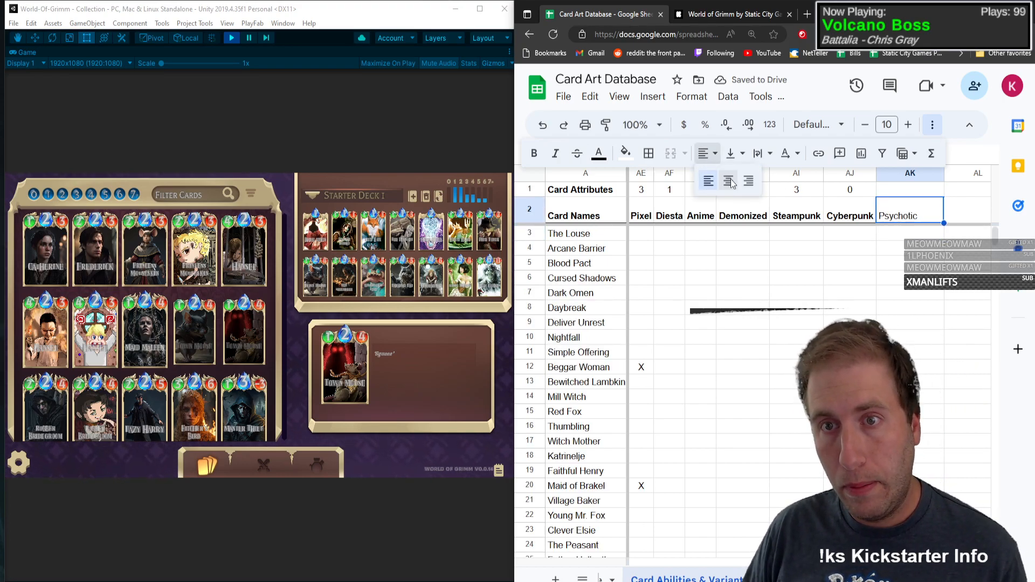
pyautogui.click(728, 180)
pyautogui.click(899, 169)
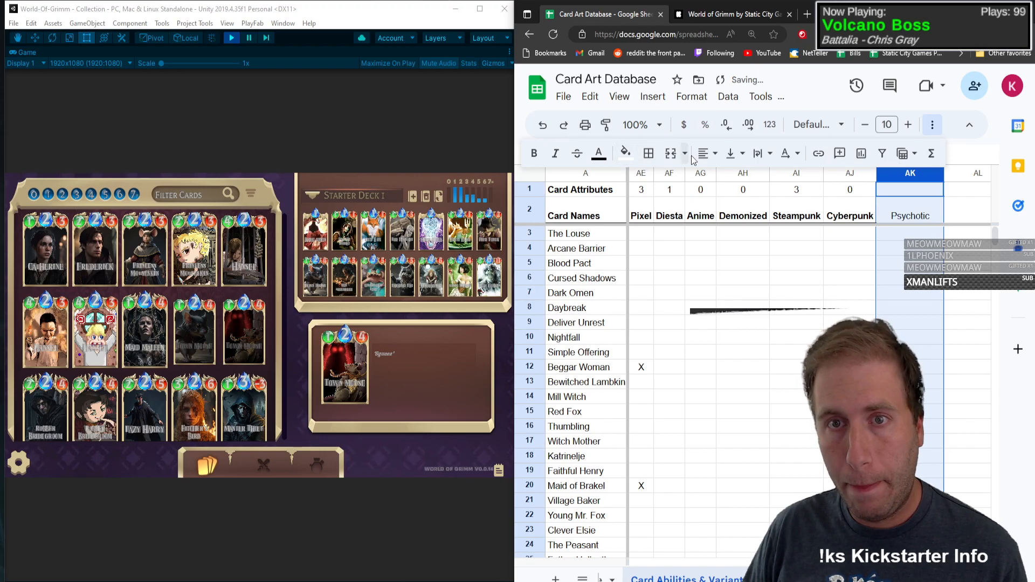
pyautogui.click(534, 153)
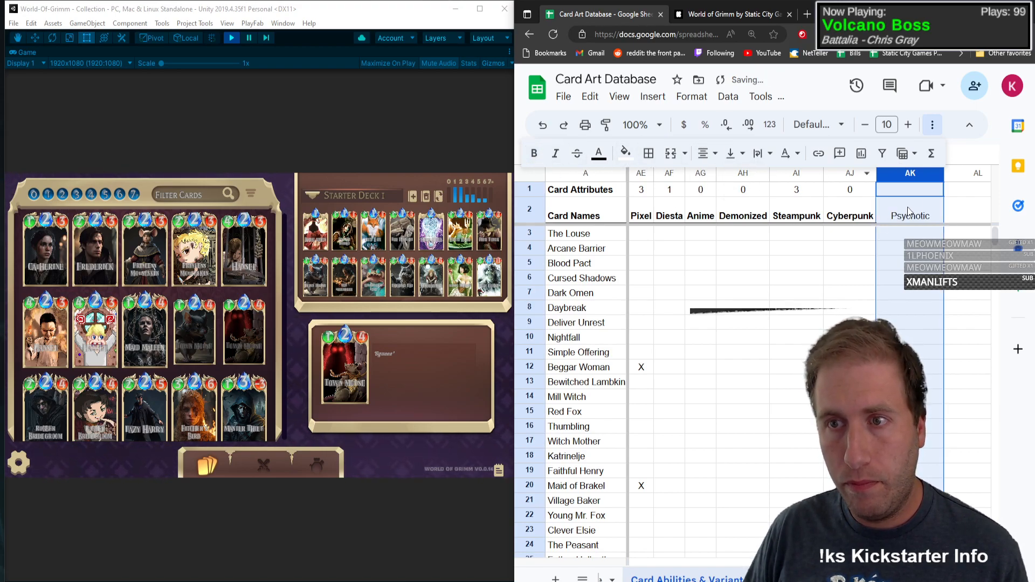
pyautogui.hotkey('ctrl', 'z')
pyautogui.click(532, 157)
# Step: Extend the Cyberpunk count formula from AJ1 to AK1 for the Psychotic column
pyautogui.click(902, 192)
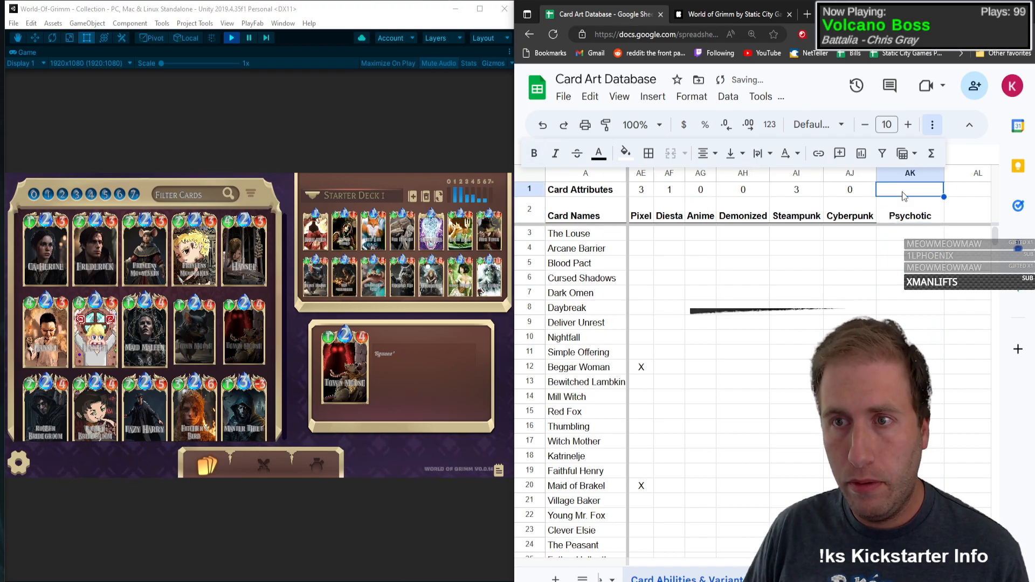
pyautogui.click(869, 192)
pyautogui.moveTo(875, 197); pyautogui.dragTo(912, 197)
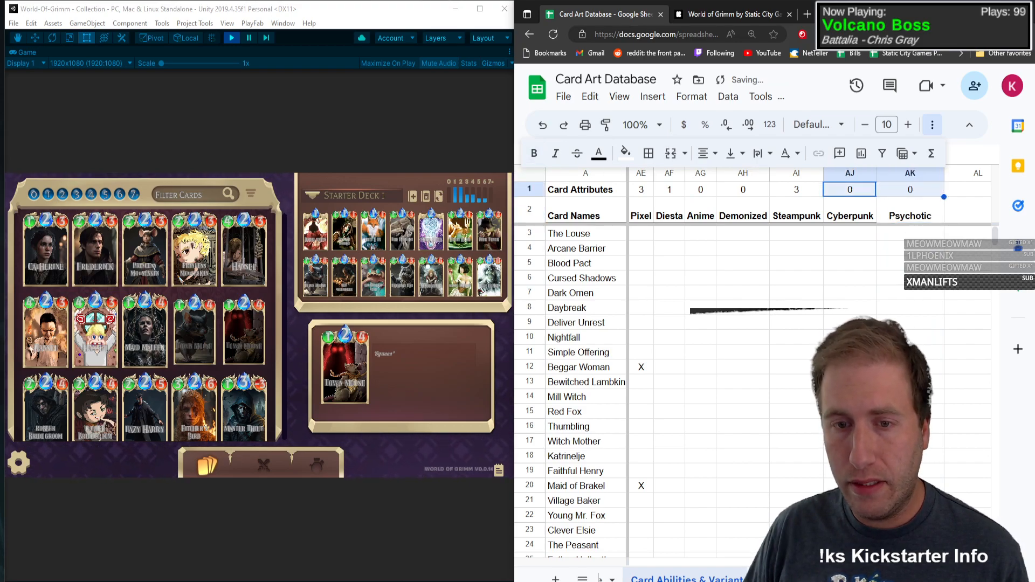
# Step: Mark Hansel with X under Psychotic in row 61
pyautogui.scroll(-15, 911, 323)
pyautogui.scroll(4, 911, 377)
pyautogui.click(911, 382)
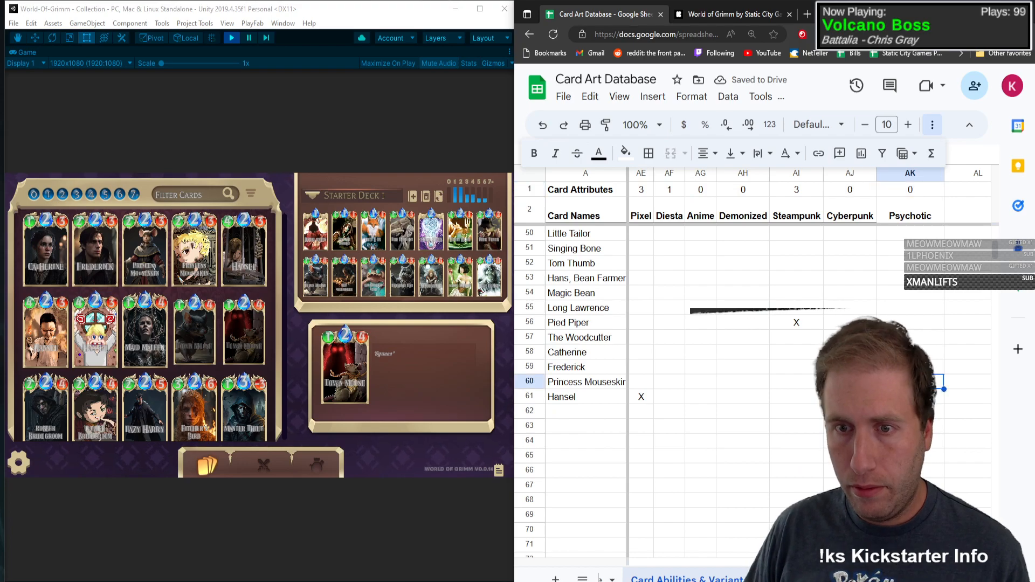
pyautogui.click(911, 397)
pyautogui.write('X')
pyautogui.press('Left')
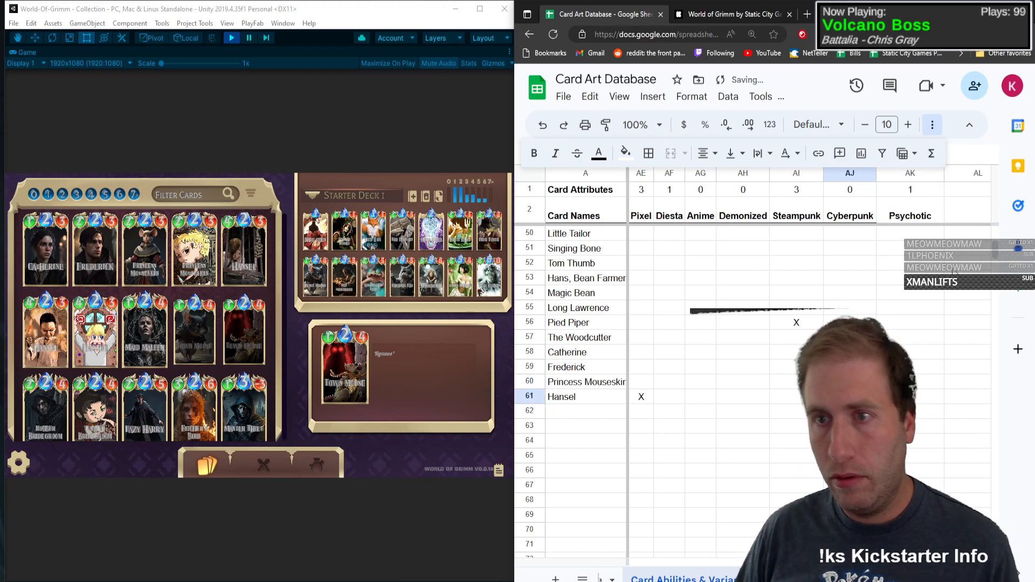
# Step: Narrow column AK to fit its header and re-enter Psychotic in AK2 using the copied Cyberpunk header's formatting
pyautogui.moveTo(944, 172); pyautogui.dragTo(925, 173)
pyautogui.click(900, 219)
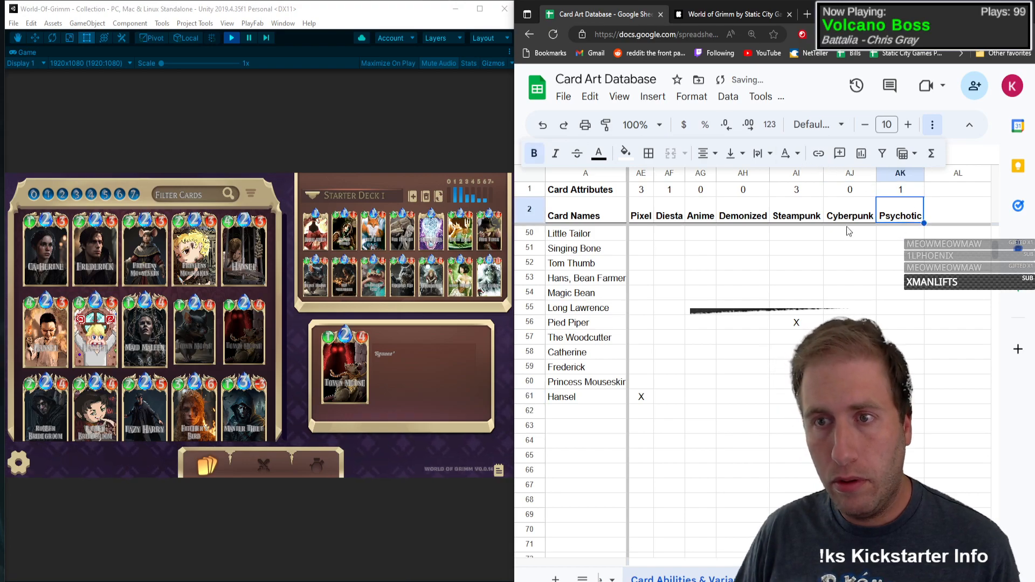
pyautogui.click(864, 217)
pyautogui.hotkey('ctrl', 'c')
pyautogui.click(902, 219)
pyautogui.hotkey('ctrl', 'v')
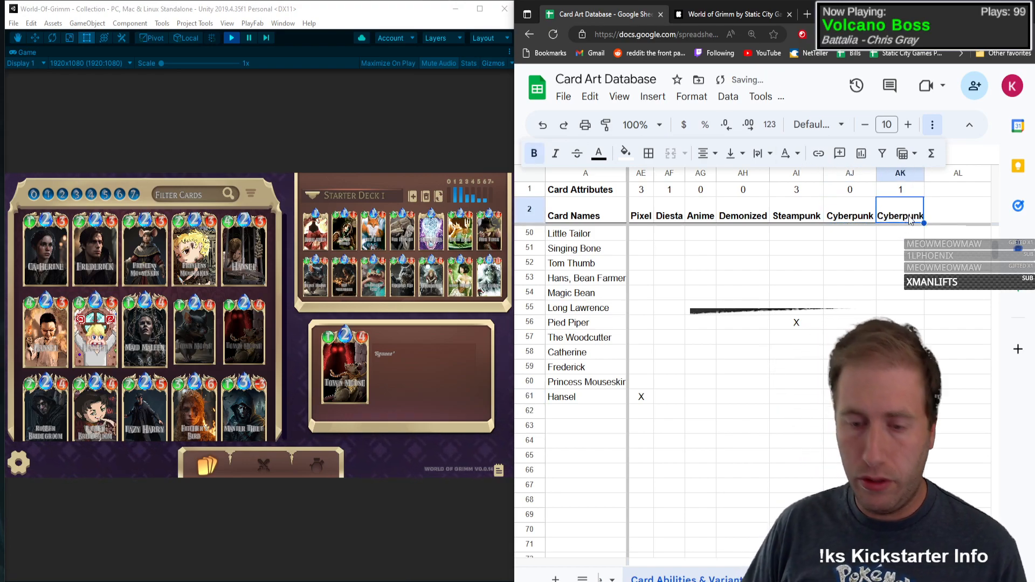
pyautogui.write('Psychotic')
pyautogui.press('Return')
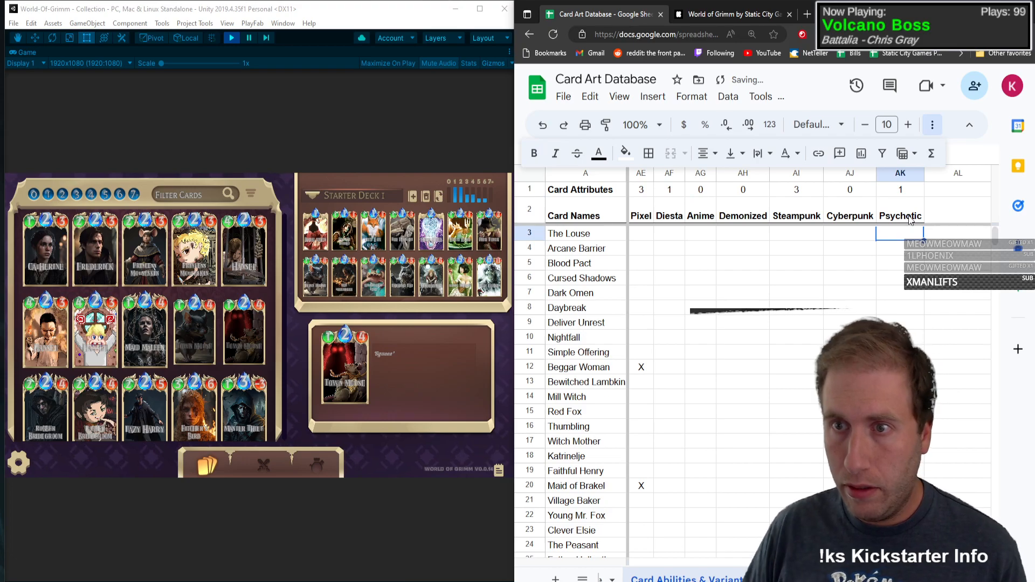
# Step: Select the empty card name cell A62 below Hansel for the next card
pyautogui.scroll(-12, 715, 334)
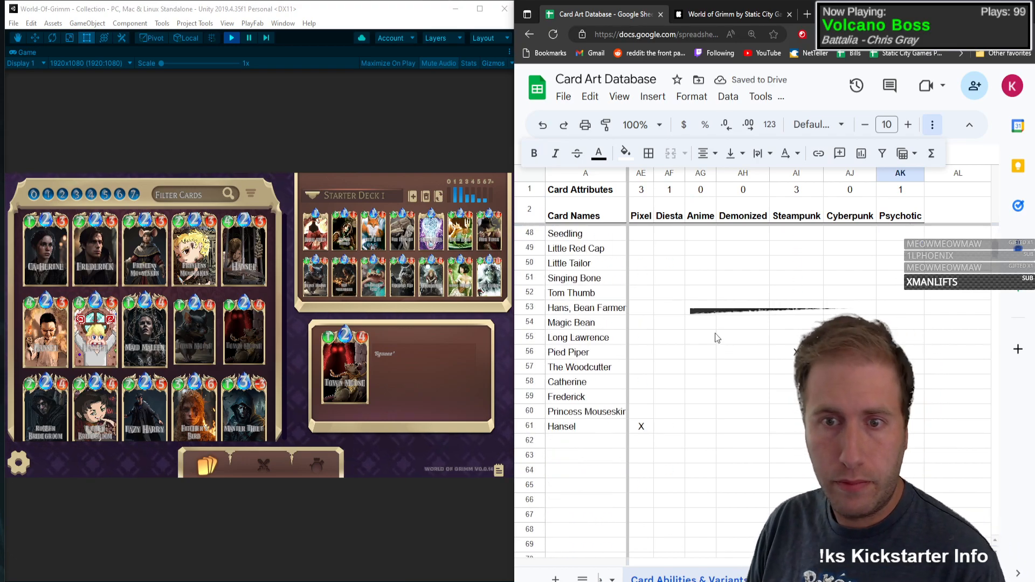
pyautogui.scroll(1, 626, 480)
pyautogui.click(615, 497)
pyautogui.scroll(-4, 704, 335)
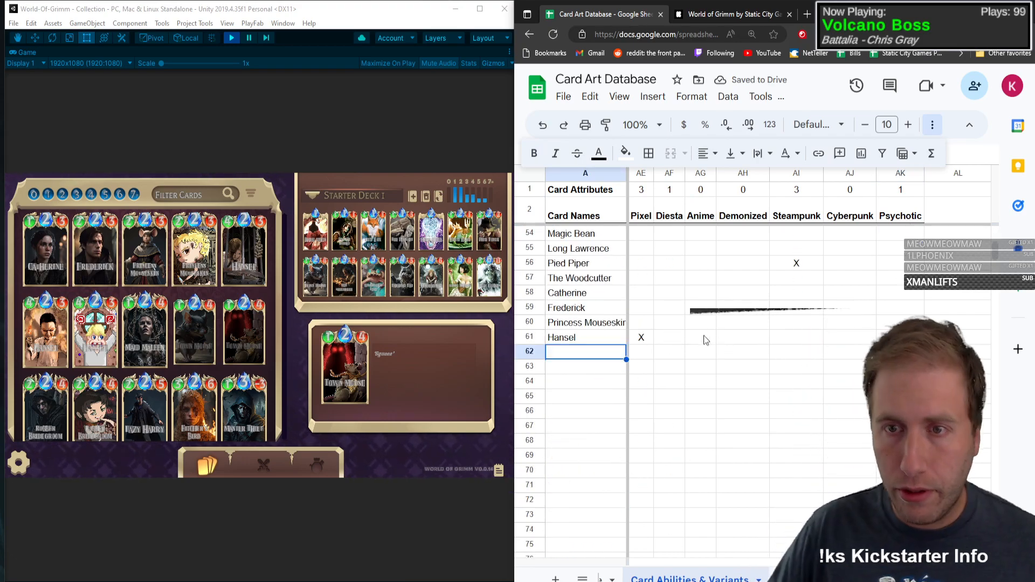
pyautogui.scroll(-1, 723, 329)
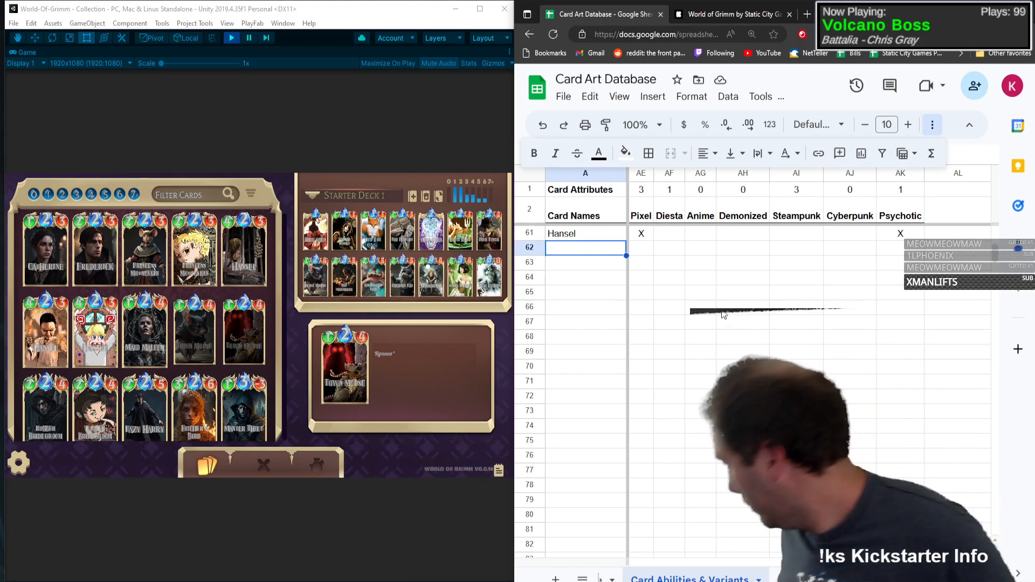
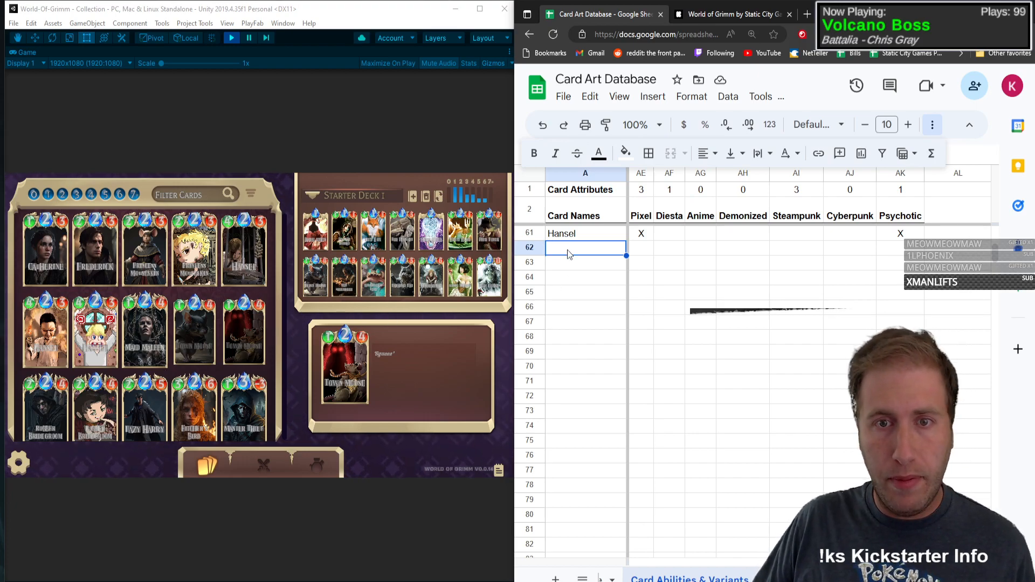
# Step: Add the card Maid Maleen in row 62 with type C, mana 2, health 1 and attack power 4
pyautogui.write('Maid Ma')
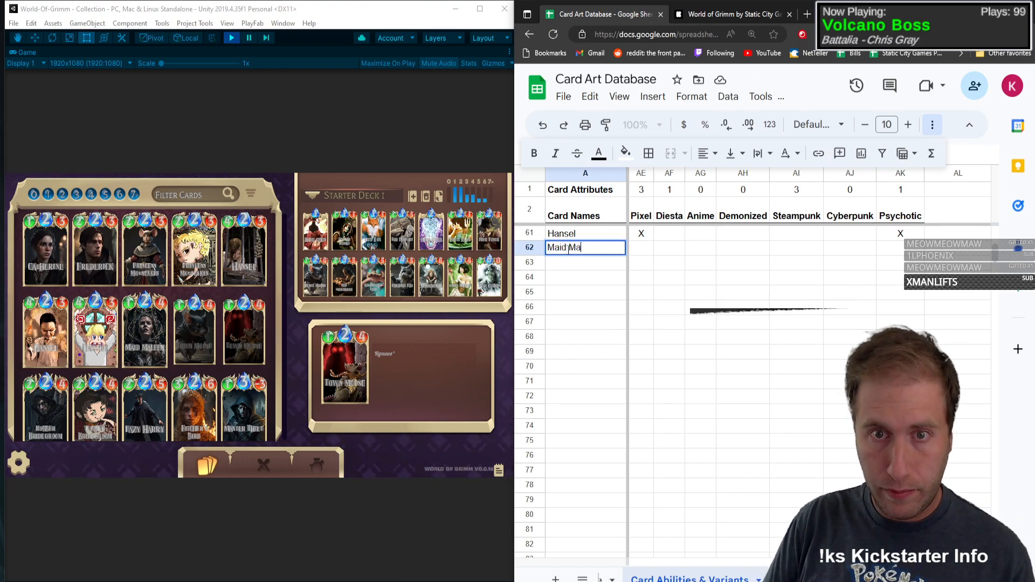
pyautogui.write('leen')
pyautogui.press('Tab')
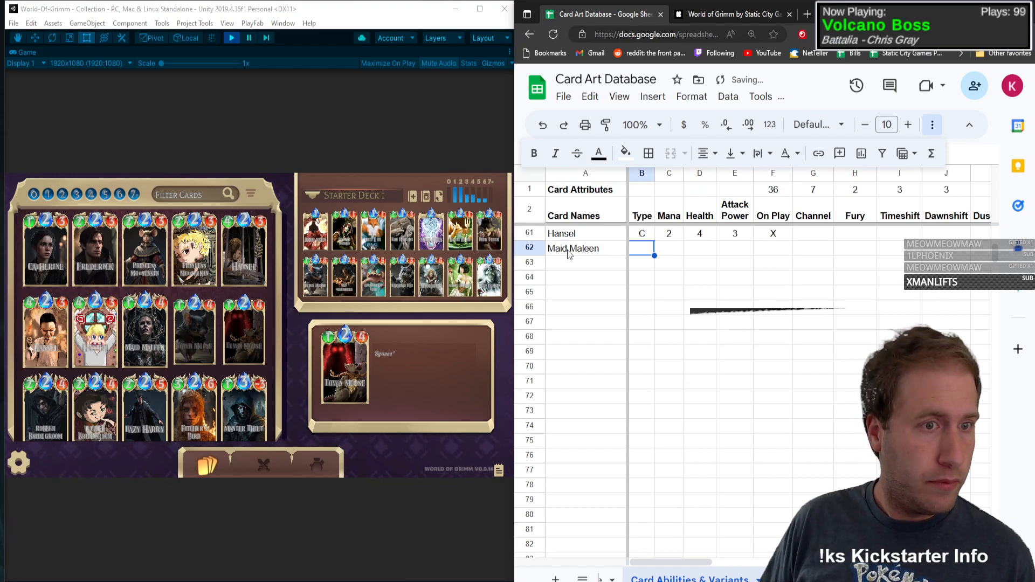
pyautogui.write('C')
pyautogui.press('Tab')
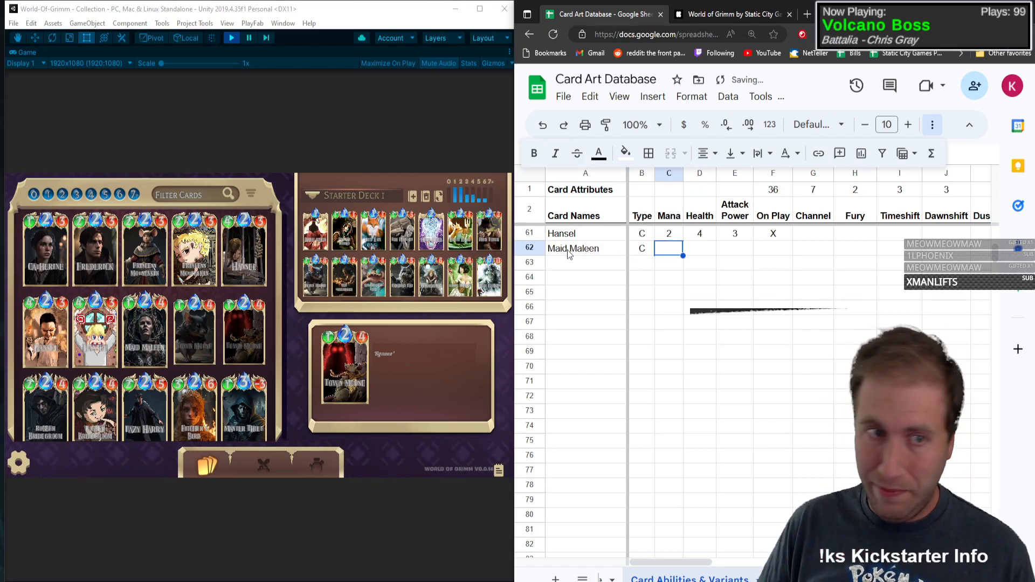
pyautogui.write('2')
pyautogui.press('Tab')
pyautogui.write('1')
pyautogui.press('Tab')
pyautogui.write('4')
pyautogui.press('Tab')
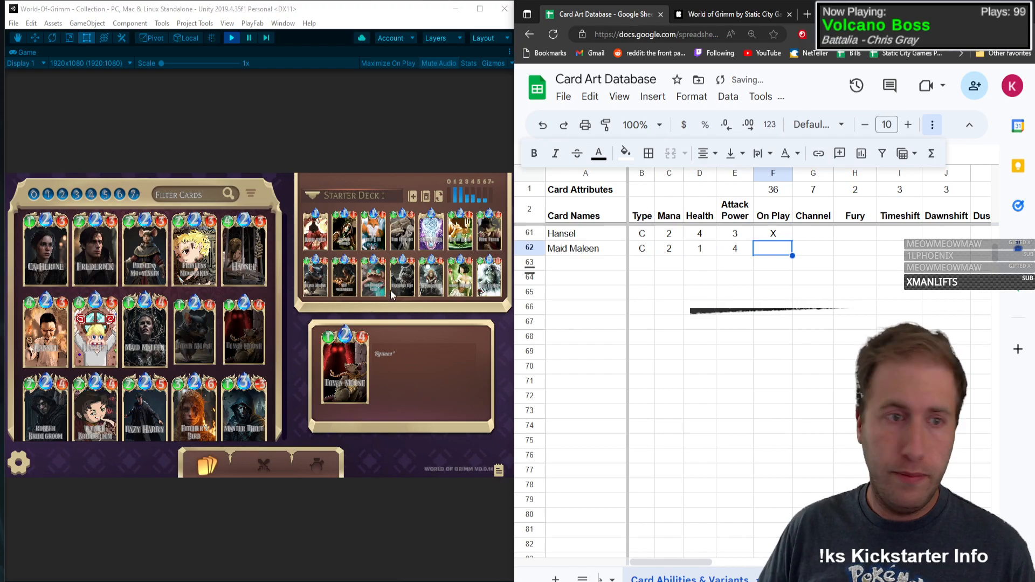
# Step: Open Maid Maleen's card details in the game and mark On Play with an X in her spreadsheet row
pyautogui.click(128, 304)
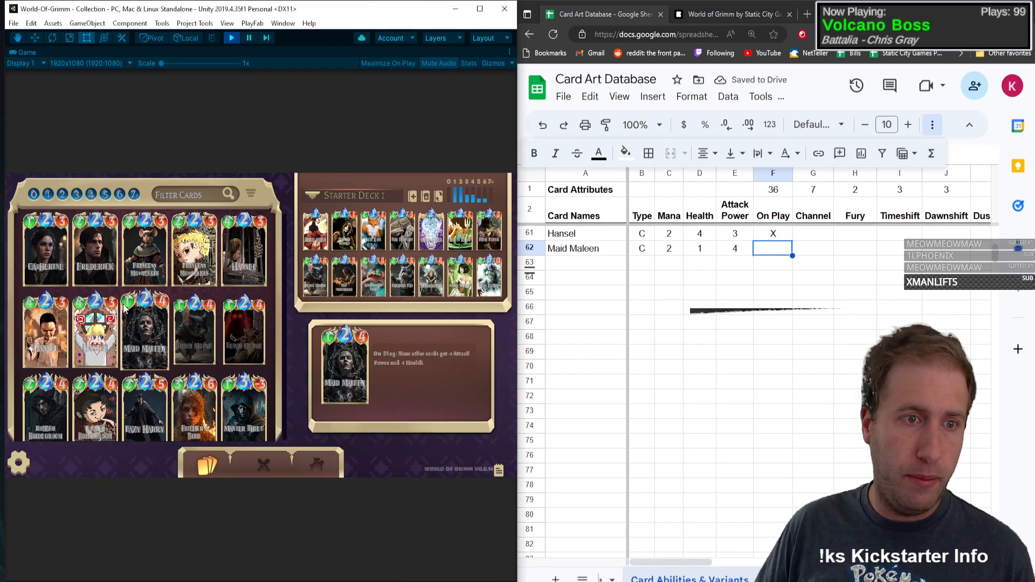
pyautogui.click(130, 310)
pyautogui.click(781, 248)
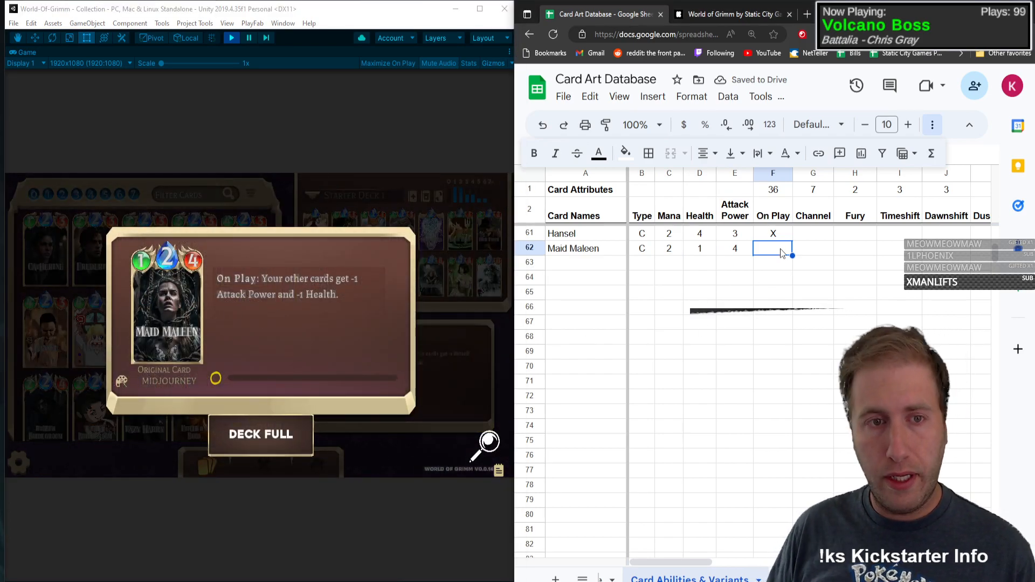
pyautogui.write('X')
pyautogui.press('Tab')
pyautogui.press('Tab')
# Step: Mark Nerf and Hurt with an X in the Maid Maleen row, and close her card details in the game
pyautogui.press('Tab')
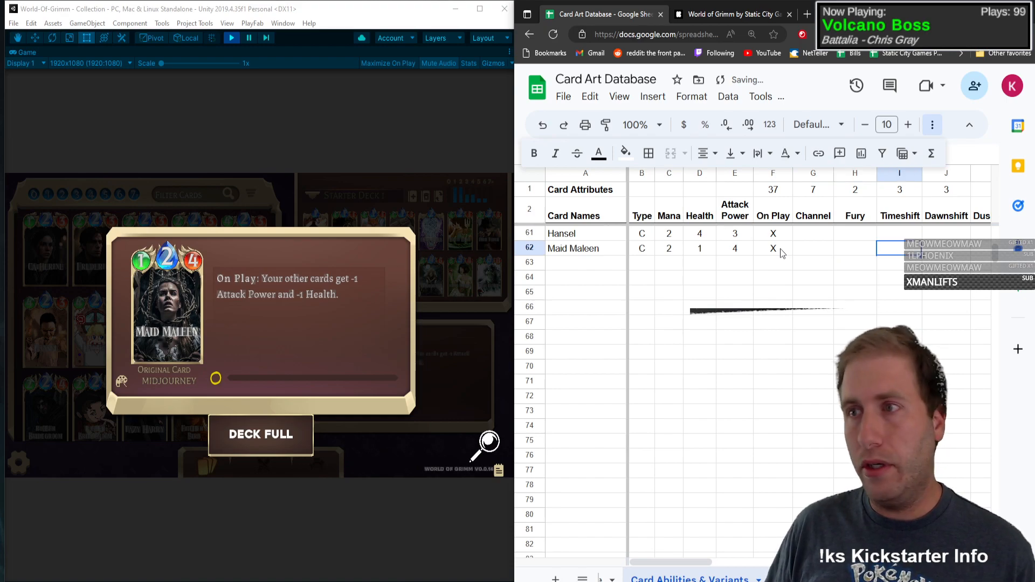
pyautogui.press('Tab')
pyautogui.press('Tab')
pyautogui.press('Tab')
pyautogui.press('Tab')
pyautogui.press('Tab')
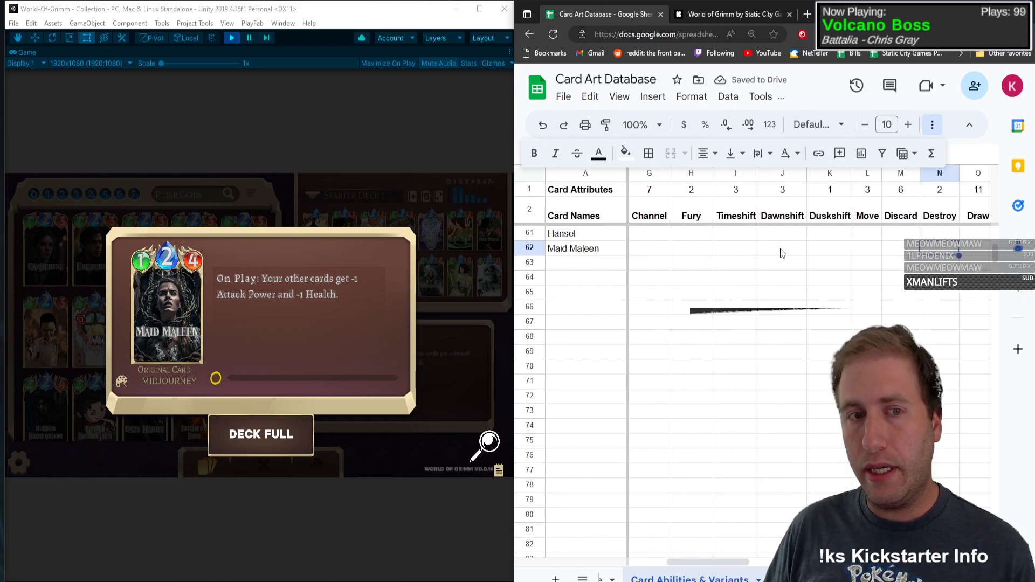
pyautogui.press('Tab')
pyautogui.press('Tab')
pyautogui.press('Tab')
pyautogui.press('Tab')
pyautogui.press('Tab')
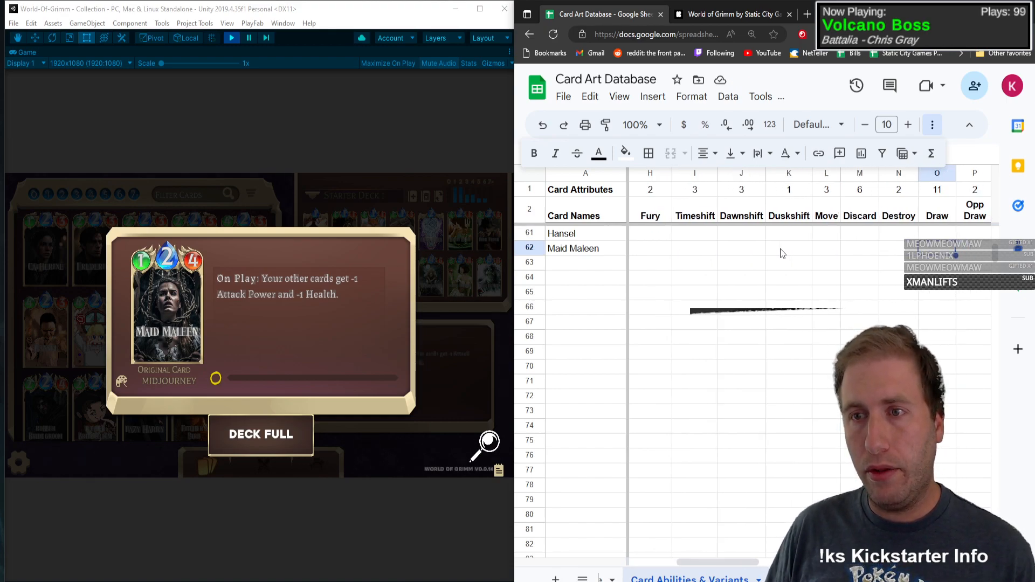
pyautogui.write('X')
pyautogui.press('Tab')
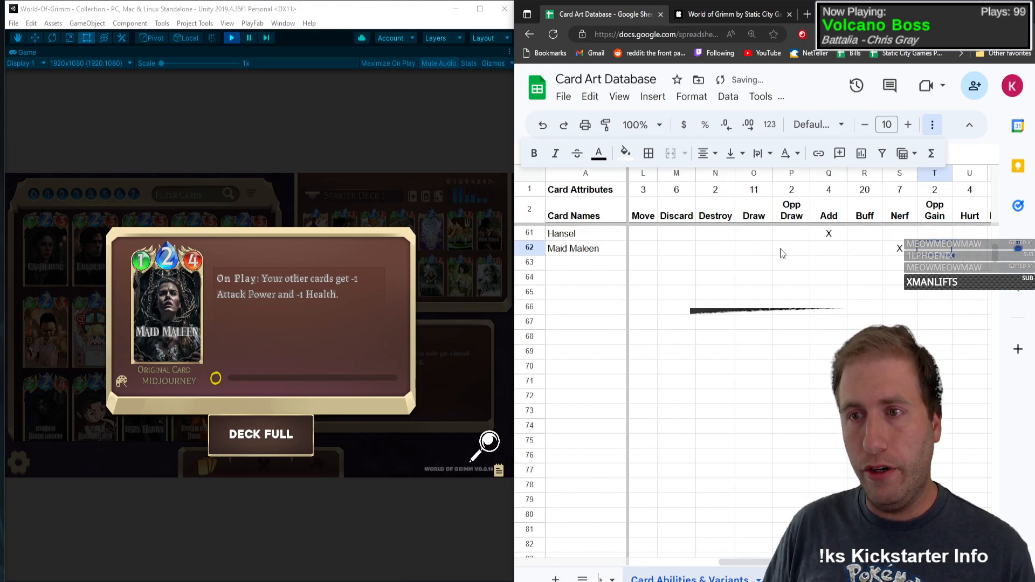
pyautogui.press('Tab')
pyautogui.write('X')
pyautogui.press('Tab')
pyautogui.press('Tab')
pyautogui.press('Tab')
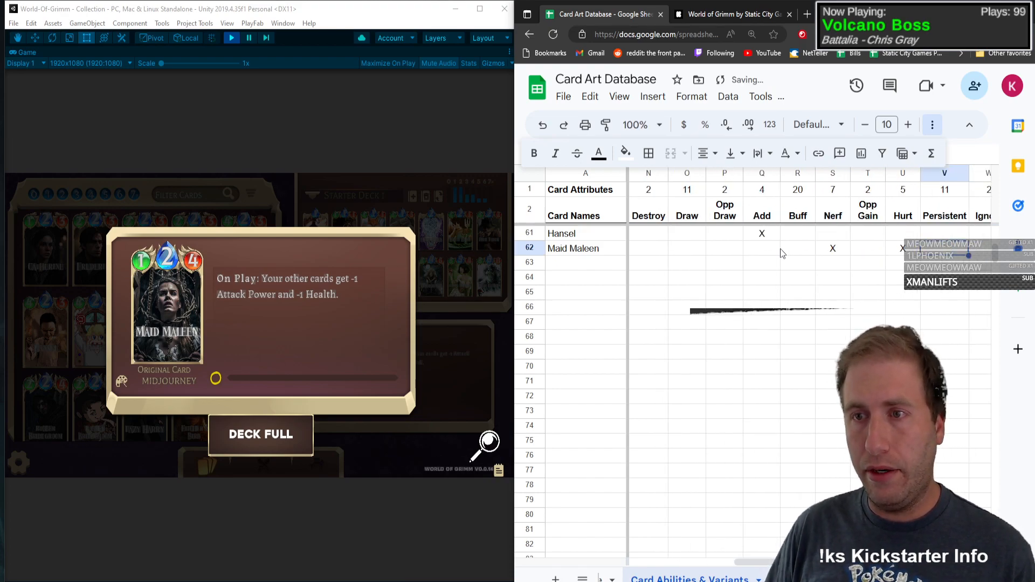
pyautogui.press('Tab')
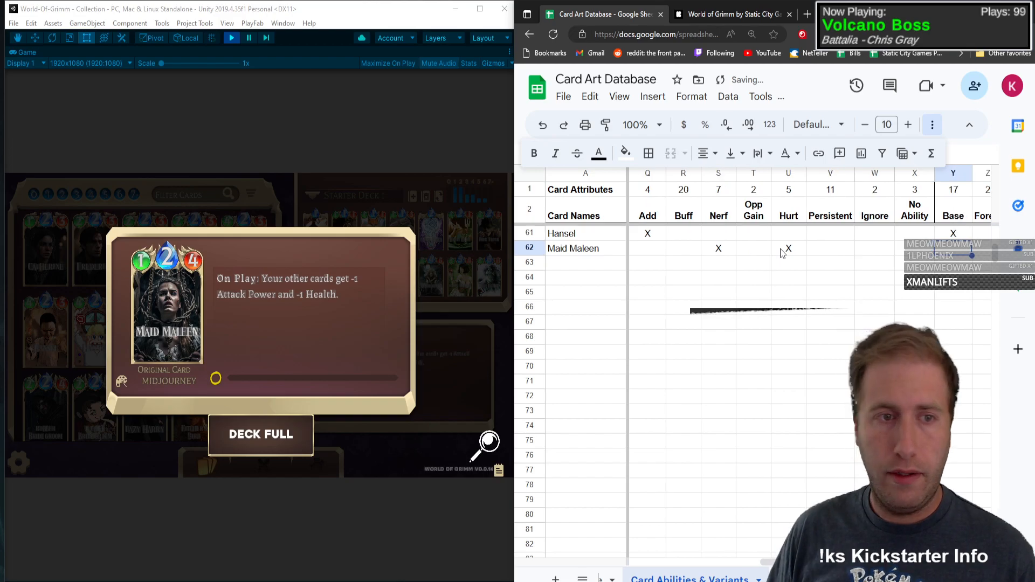
pyautogui.click(153, 315)
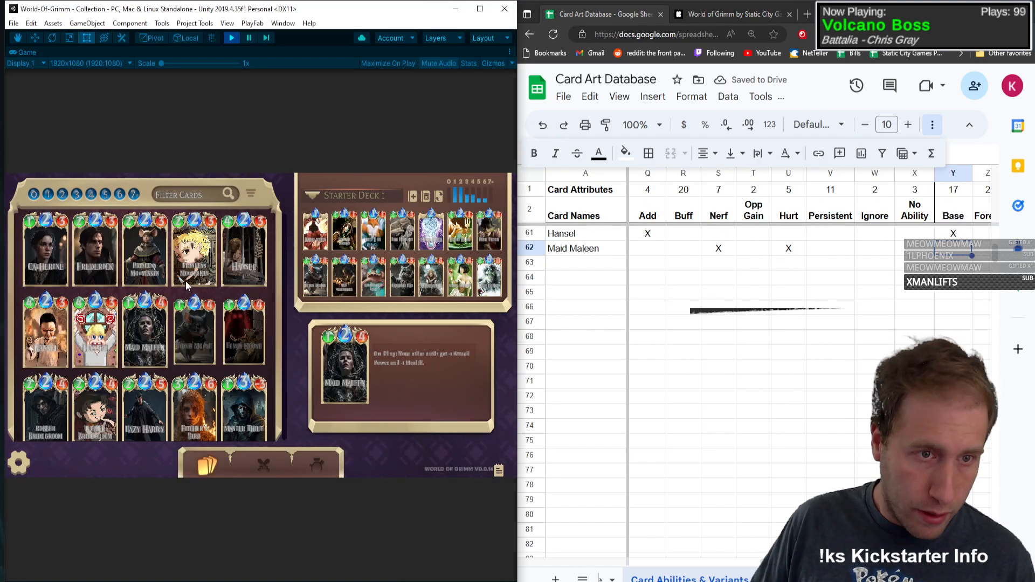
# Step: Add the card Town Mouse in row 63 with type C, mana 2, health 1 and attack power 4
pyautogui.click(583, 267)
pyautogui.click(583, 267)
pyautogui.write('Tow')
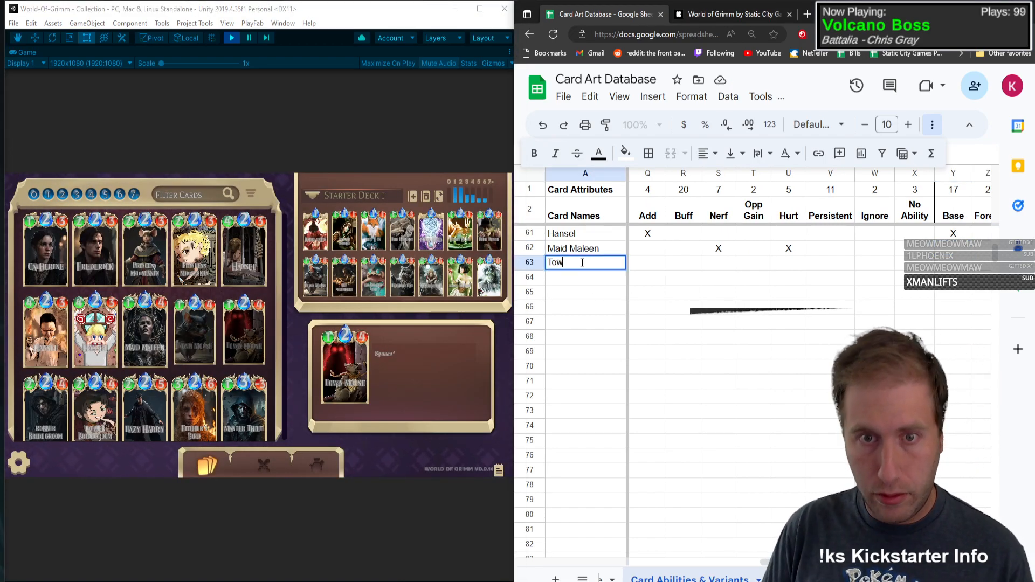
pyautogui.write('n Mouse')
pyautogui.press('Tab')
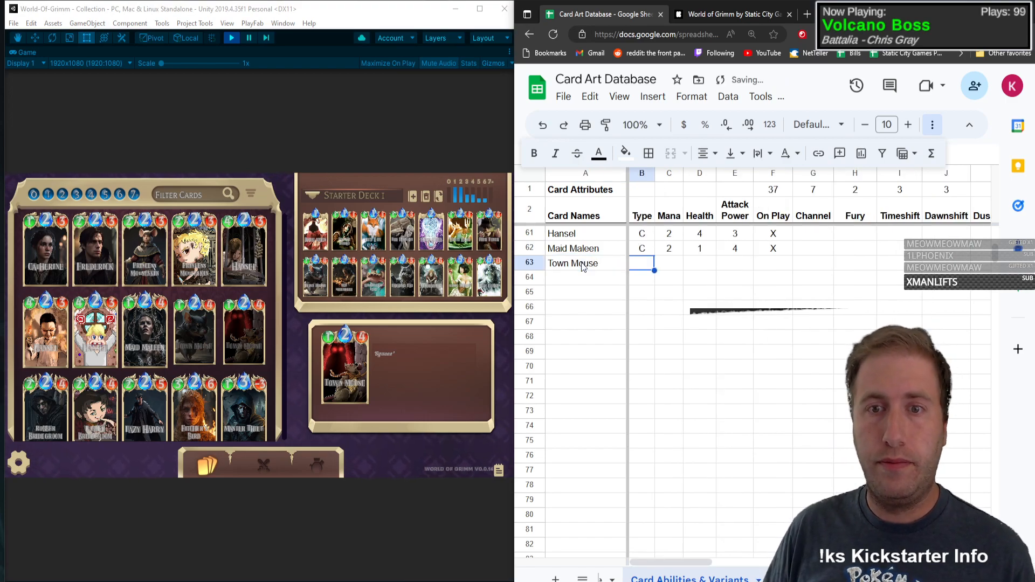
pyautogui.write('C')
pyautogui.press('Tab')
pyautogui.write('2')
pyautogui.press('Tab')
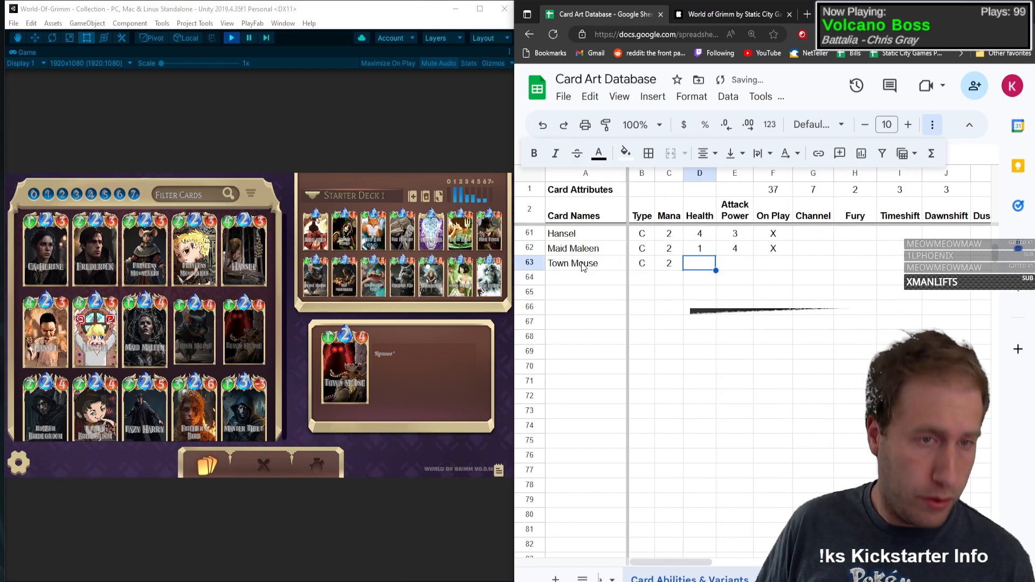
pyautogui.write('1')
pyautogui.press('Tab')
pyautogui.write('4')
pyautogui.press('Tab')
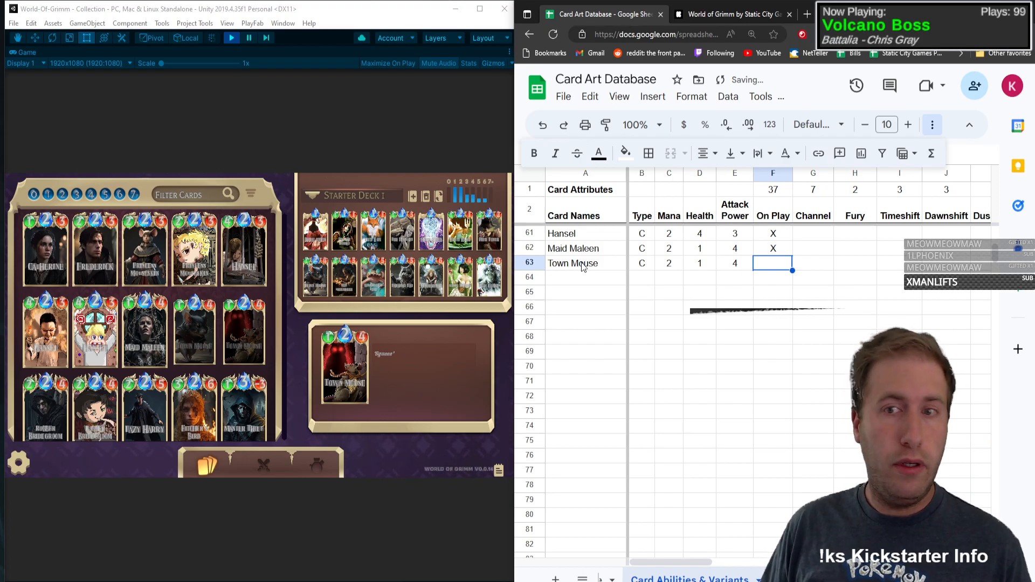
# Step: Mark No Ability with an X in the Town Mouse row
pyautogui.press('Tab')
pyautogui.press('Tab')
pyautogui.press('Tab')
pyautogui.press('Tab')
pyautogui.press('Tab')
pyautogui.press('Tab')
pyautogui.press('Tab')
pyautogui.press('Tab')
pyautogui.press('Tab')
pyautogui.press('Tab')
pyautogui.press('Tab')
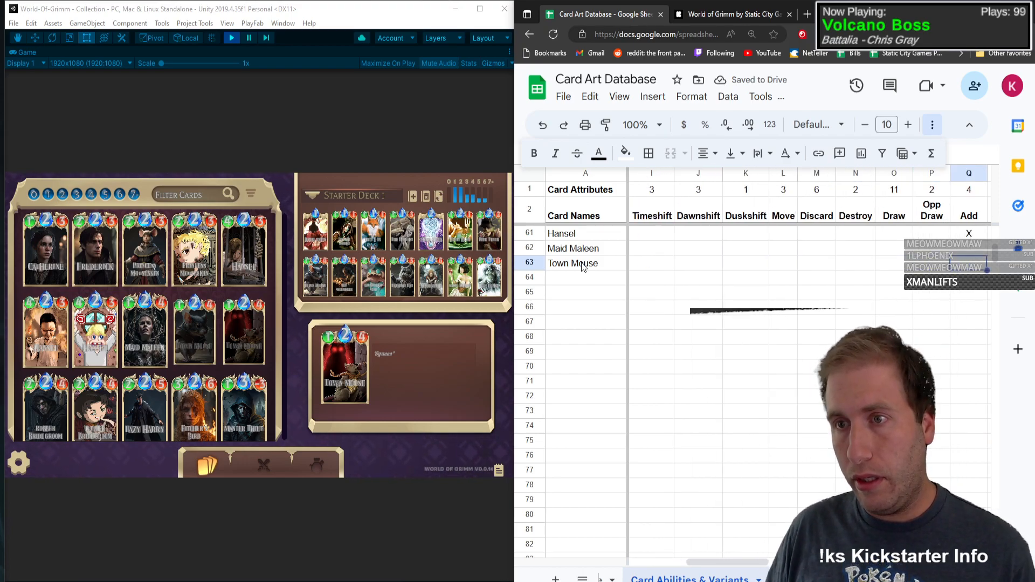
pyautogui.press('Tab')
pyautogui.press('Tab')
pyautogui.press('Tab')
pyautogui.press('Tab')
pyautogui.press('Tab')
pyautogui.press('Tab')
pyautogui.press('Tab')
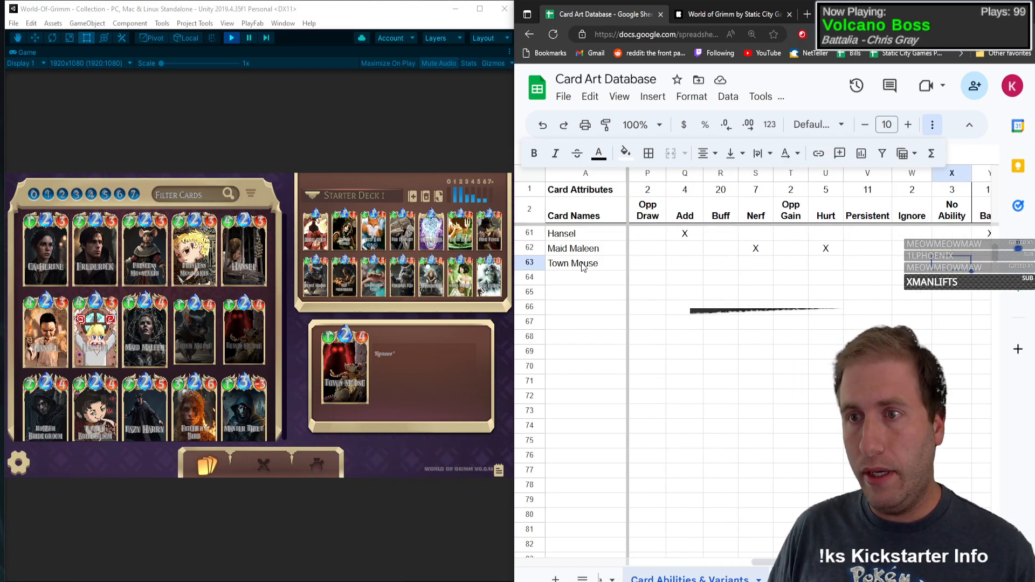
pyautogui.write('x')
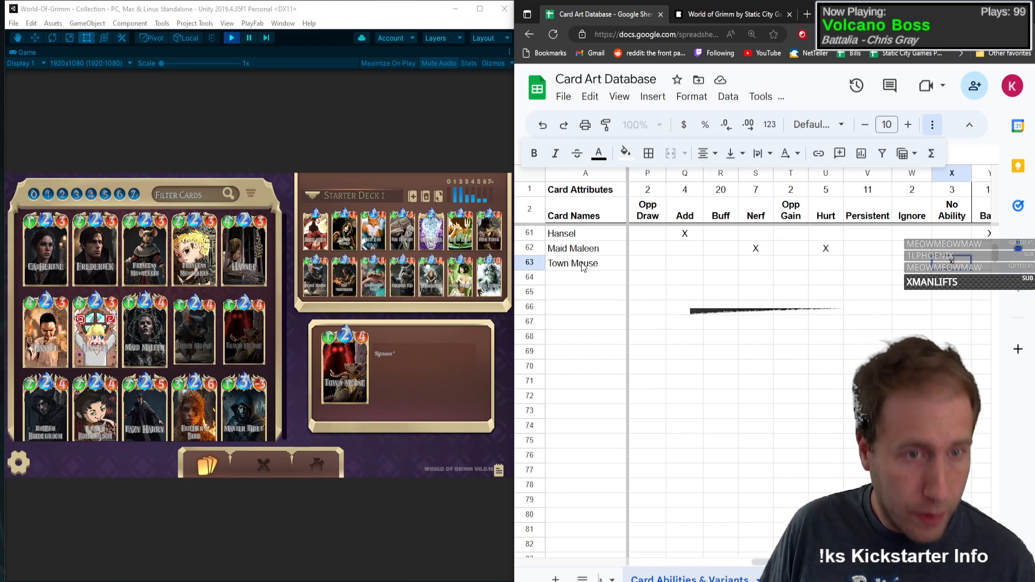
pyautogui.press('Tab')
pyautogui.press('Tab')
pyautogui.press('Tab')
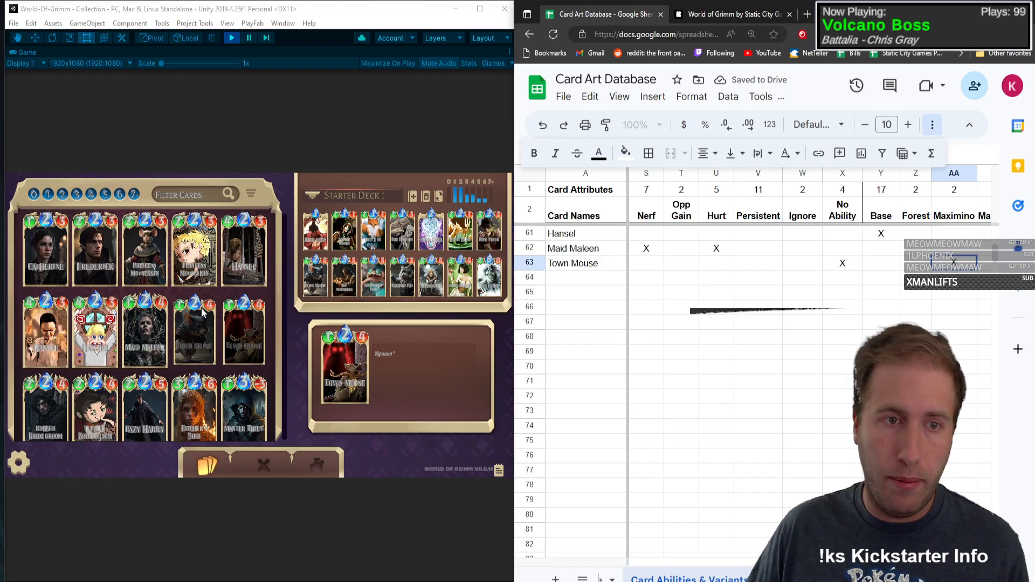
# Step: Mark the Maximino art variant with an x in the Town Mouse row, checking the card in the game
pyautogui.click(254, 306)
pyautogui.click(225, 312)
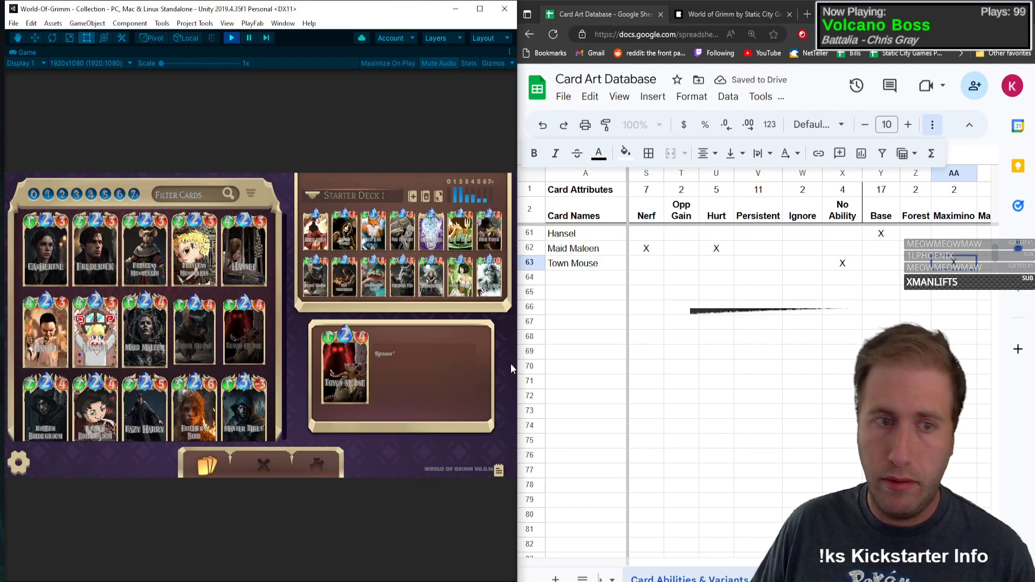
pyautogui.click(856, 297)
# Step: Add the card Robber Bridegroom in row 64 with type C, mana 2, health 2 and attack power 4
pyautogui.click(581, 277)
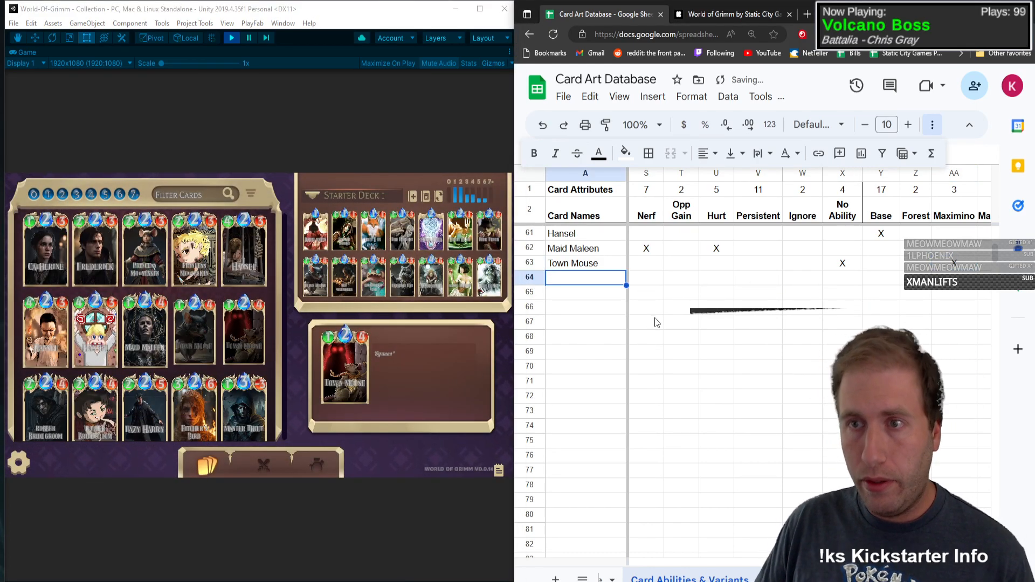
pyautogui.scroll(-3, 264, 302)
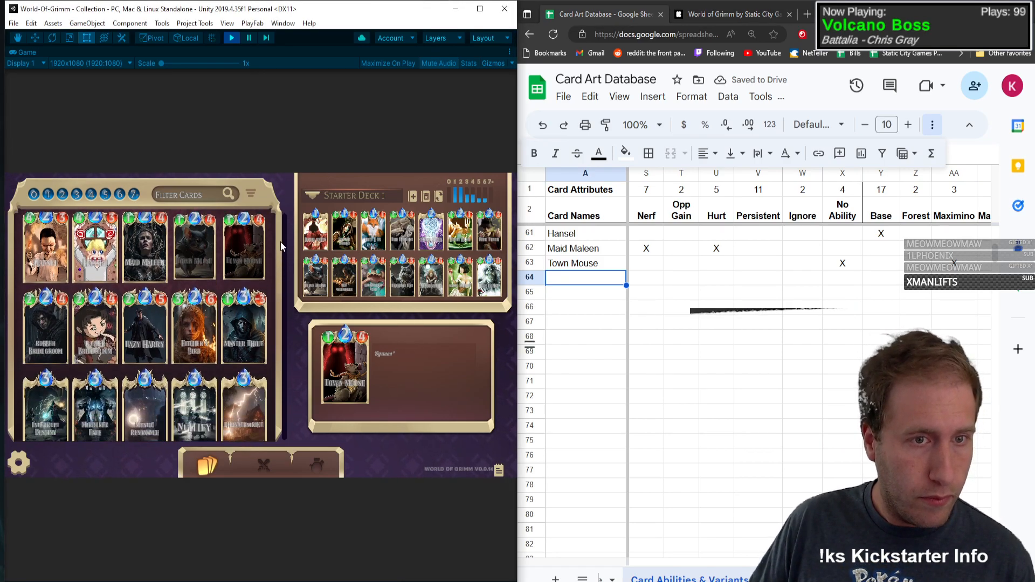
pyautogui.click(577, 276)
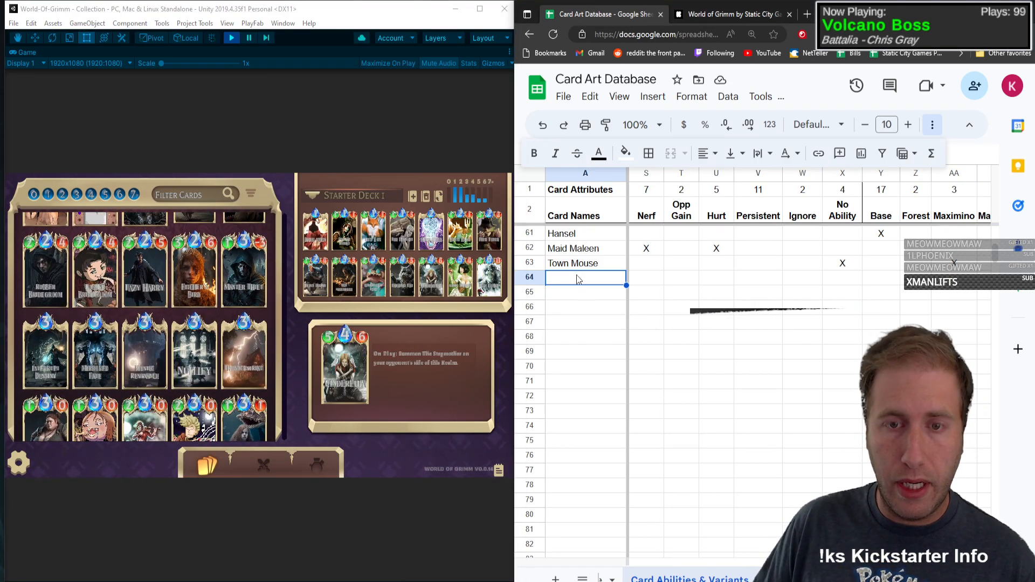
pyautogui.write('Robber Br')
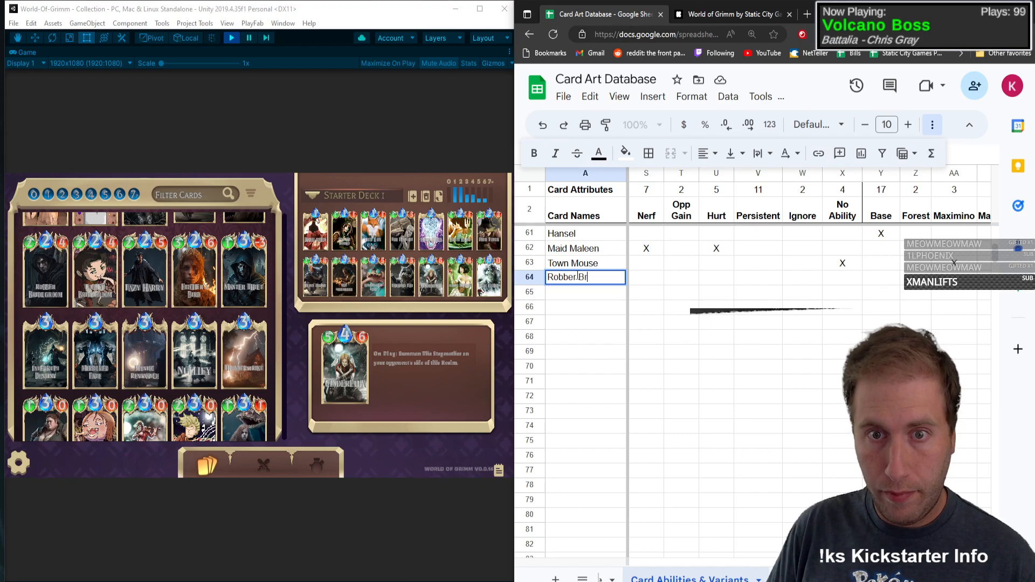
pyautogui.write('idegroom')
pyautogui.press('Tab')
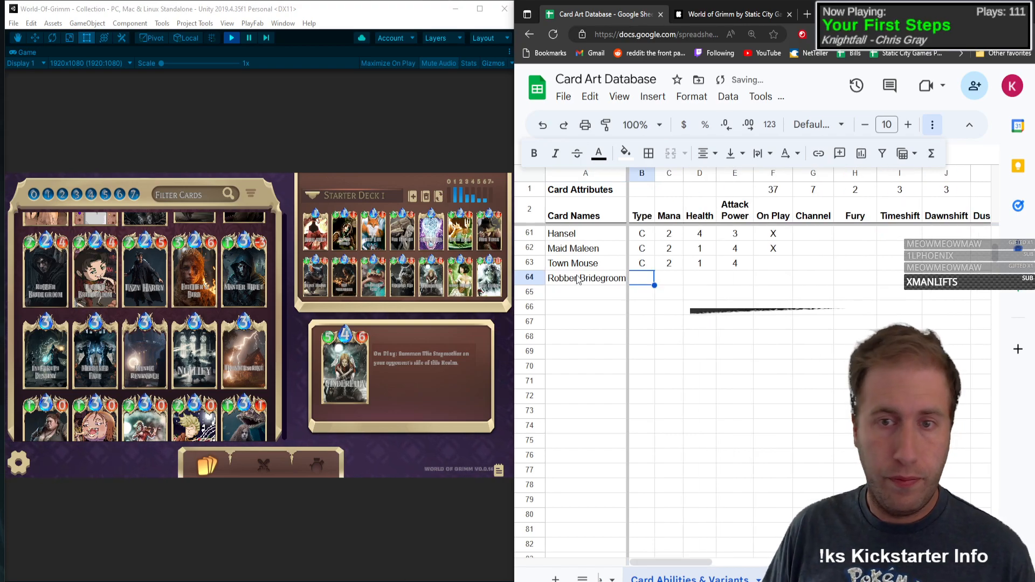
pyautogui.write('C')
pyautogui.press('Tab')
pyautogui.write('2')
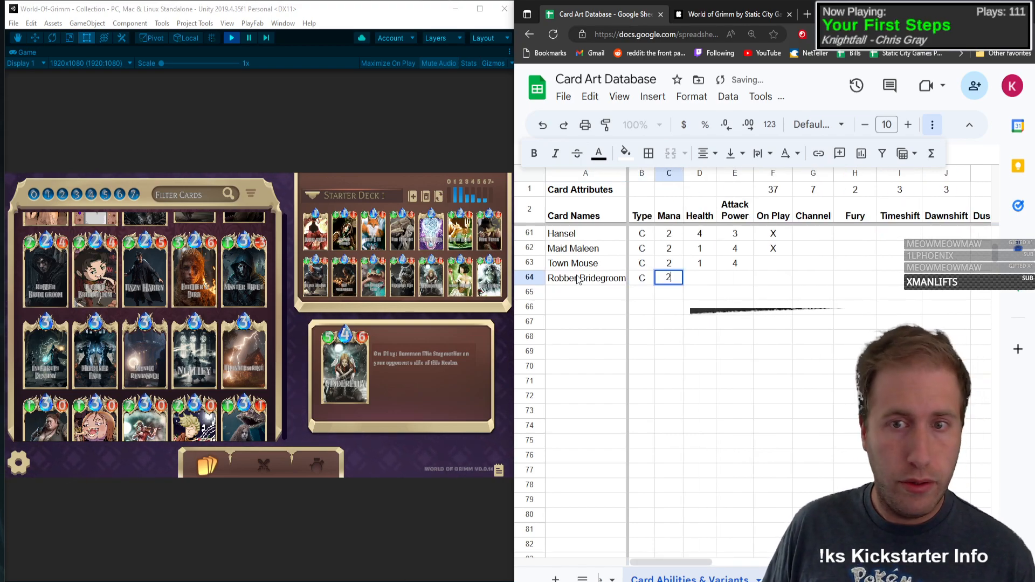
pyautogui.press('Tab')
pyautogui.write('2')
pyautogui.press('Tab')
pyautogui.write('4')
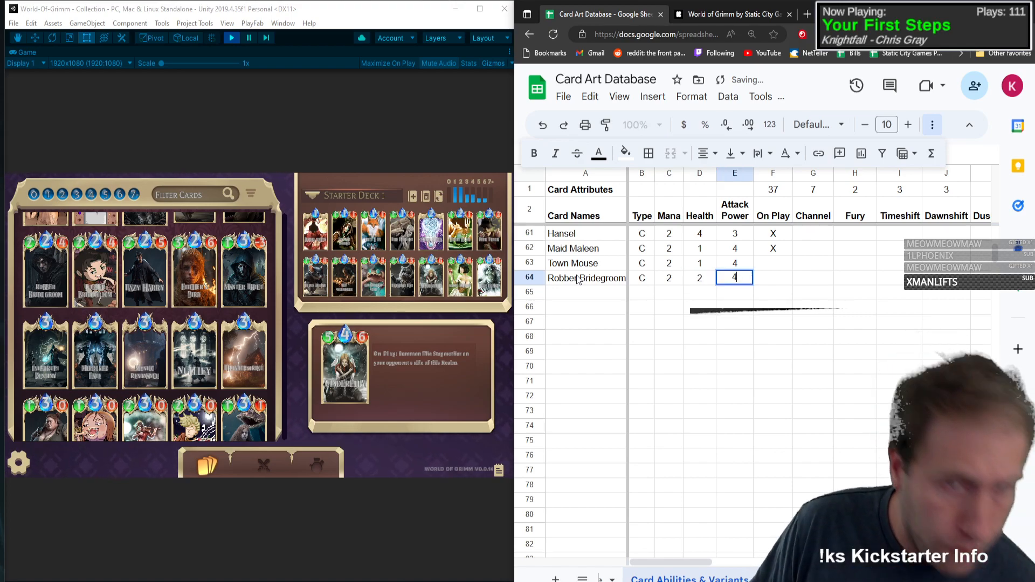
pyautogui.press('Tab')
# Step: Open Robber Bridegroom's card details in the game and mark Destroy with an X in its spreadsheet row
pyautogui.click(30, 262)
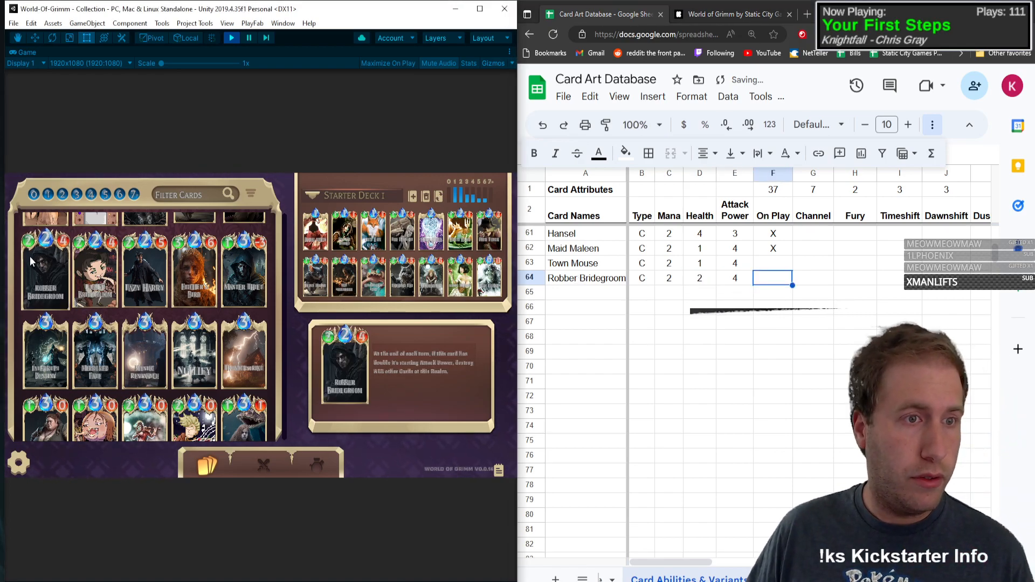
pyautogui.click(27, 256)
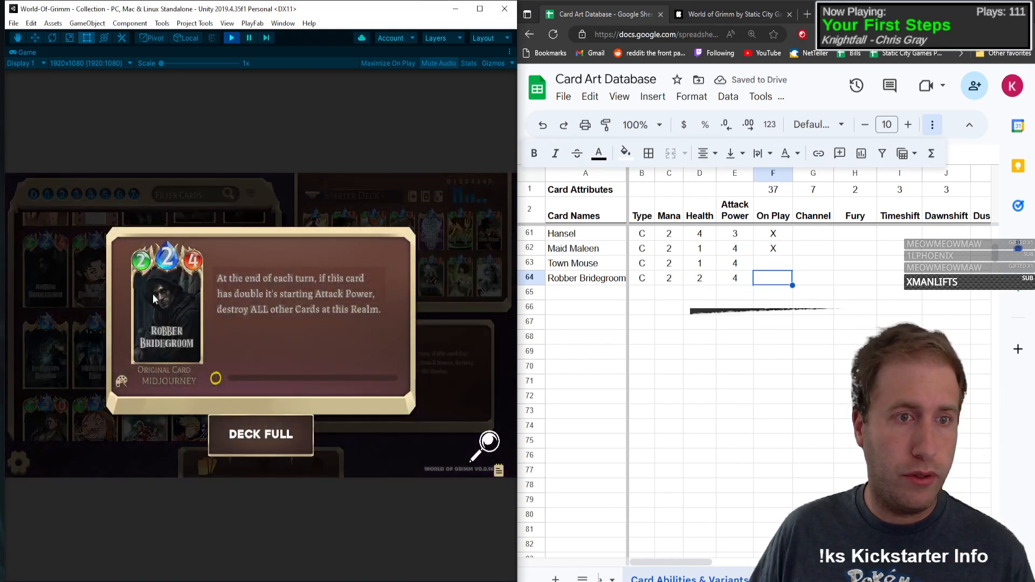
pyautogui.click(777, 277)
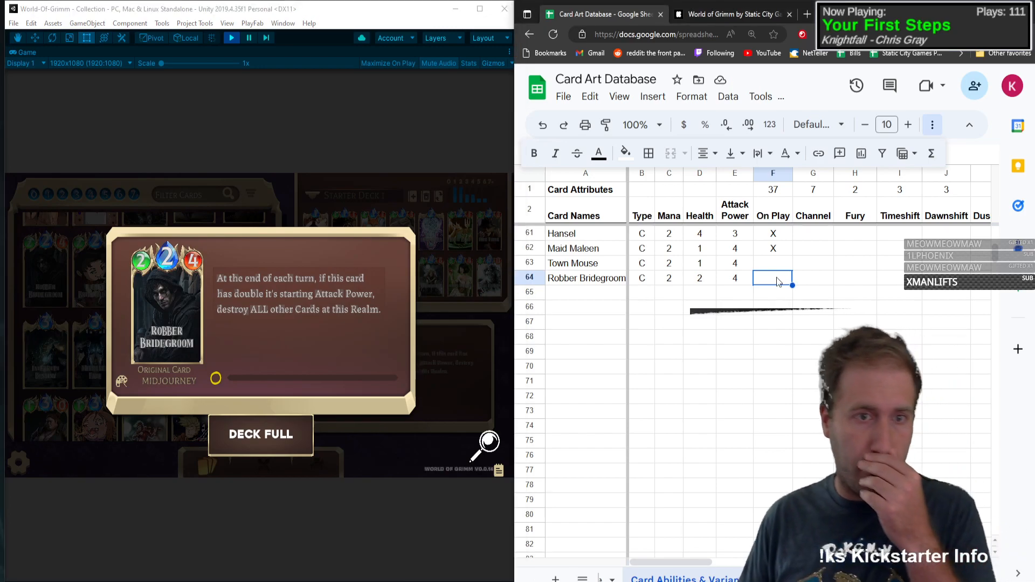
pyautogui.press('Right')
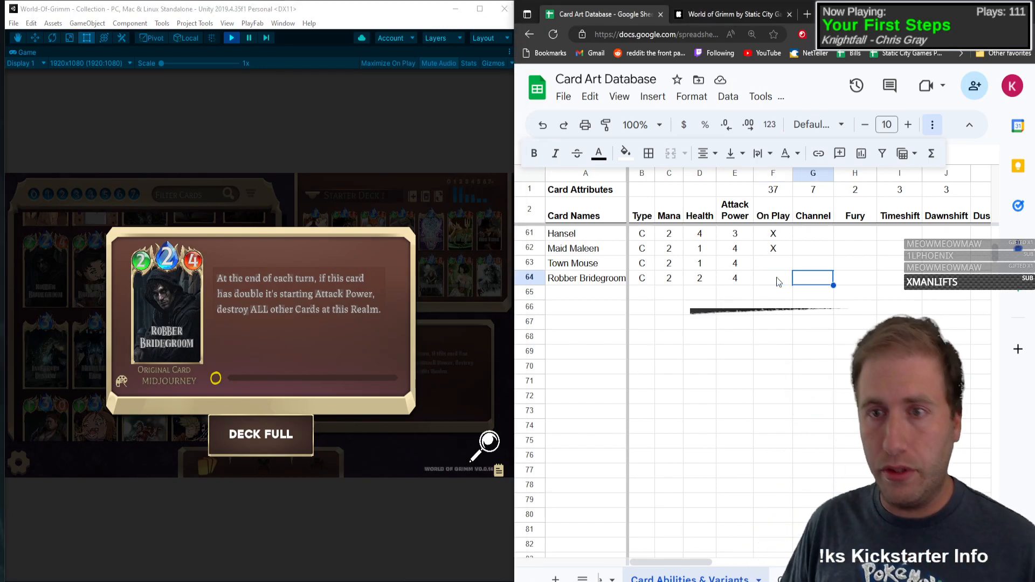
pyautogui.press('Right')
pyautogui.press('Right')
pyautogui.press('Right')
pyautogui.press('Right')
pyautogui.press('Right')
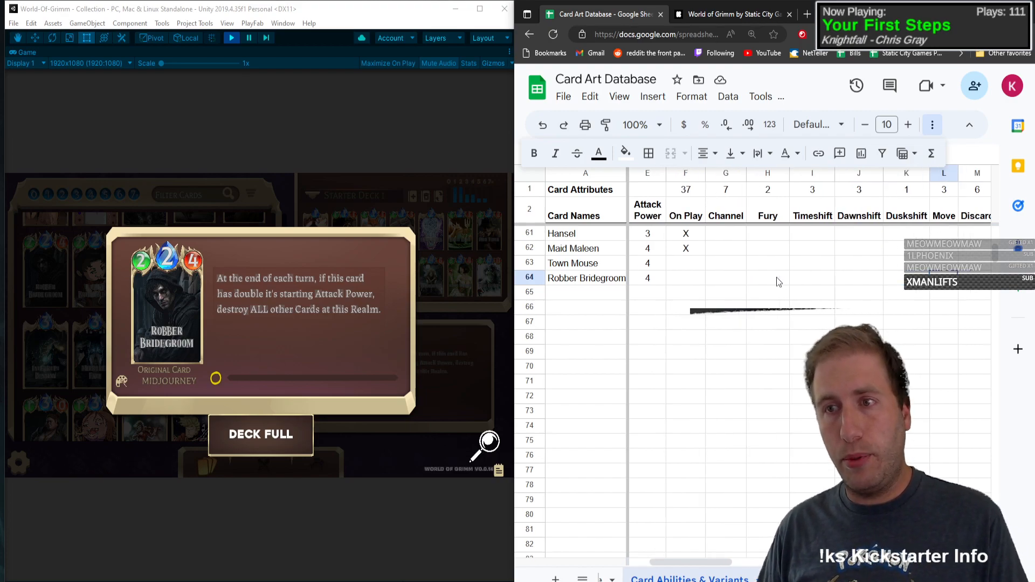
pyautogui.press('Right')
pyautogui.press('Right')
pyautogui.write('X')
pyautogui.press('Right')
pyautogui.press('Right')
pyautogui.press('Right')
pyautogui.press('Right')
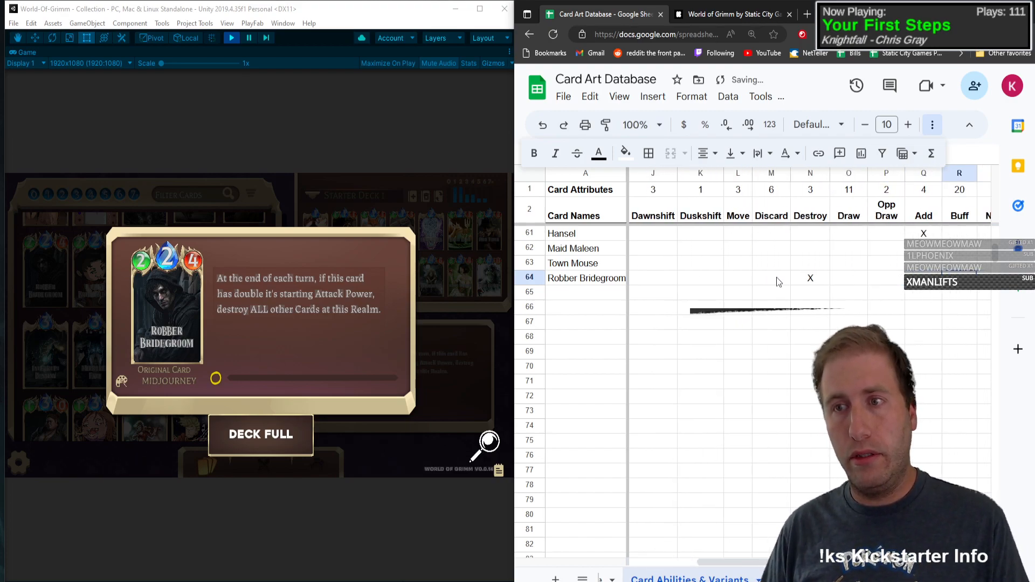
# Step: Mark Persistent with an X in the Robber Bridegroom row
pyautogui.press('Right')
pyautogui.press('Right')
pyautogui.press('Right')
pyautogui.press('Right')
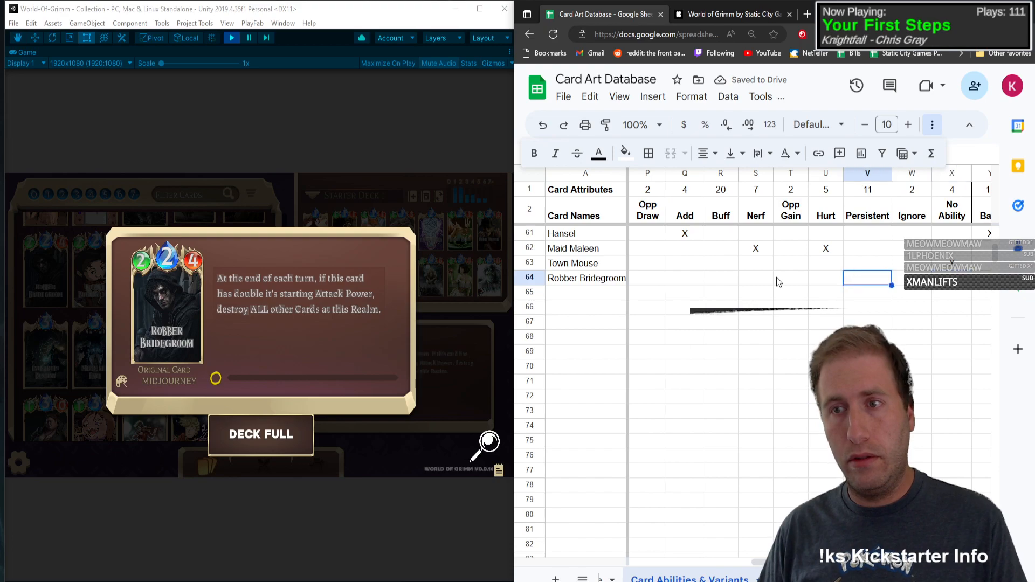
pyautogui.write('X')
pyautogui.press('Left')
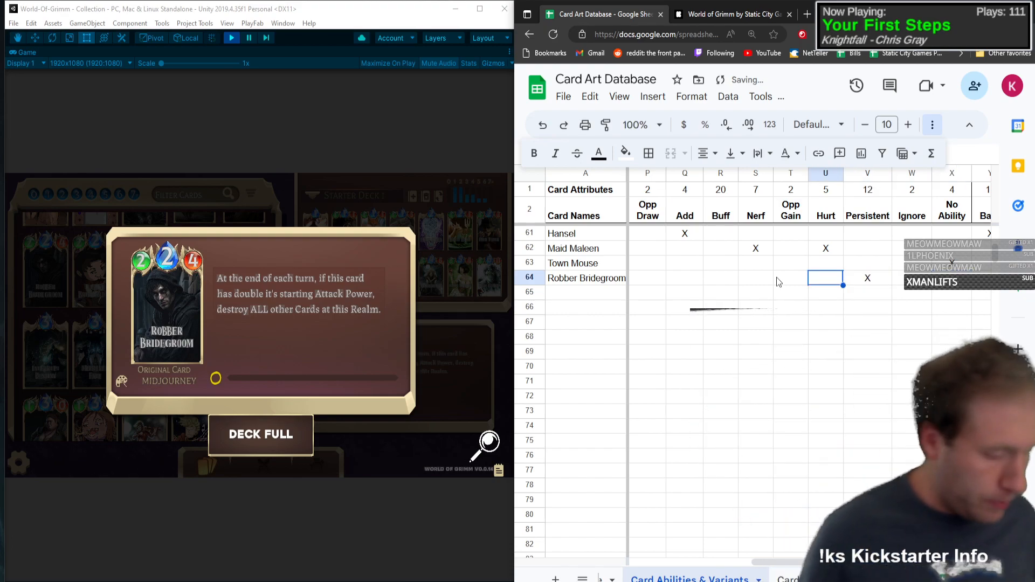
pyautogui.hotkey('alt', '/')
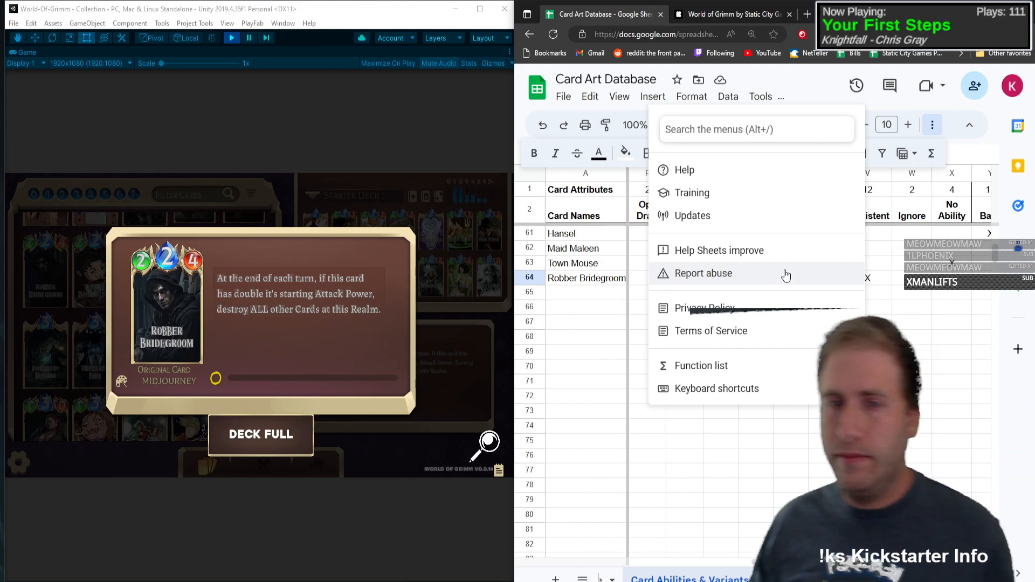
pyautogui.click(826, 455)
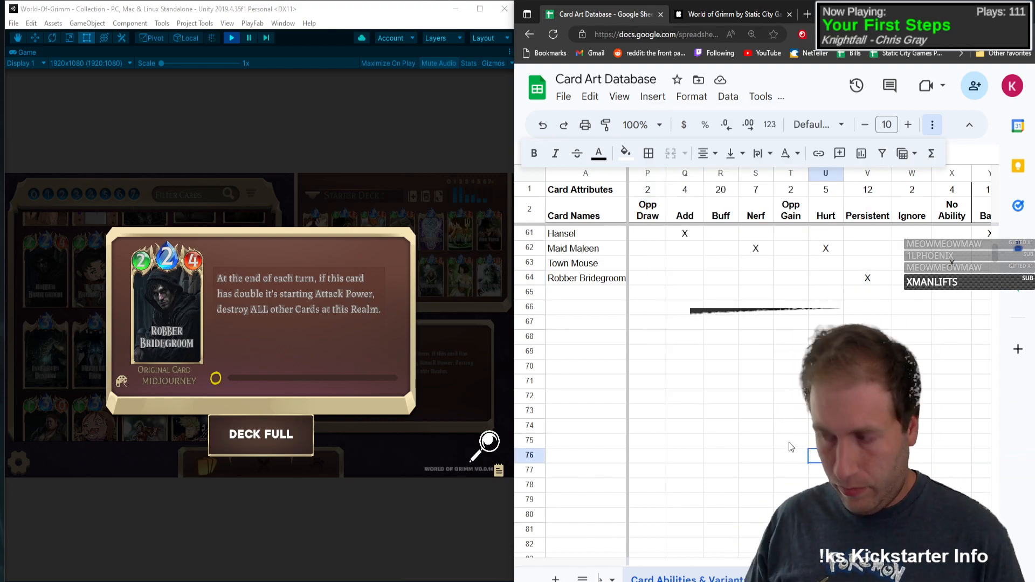
pyautogui.hotkey('alt', '/')
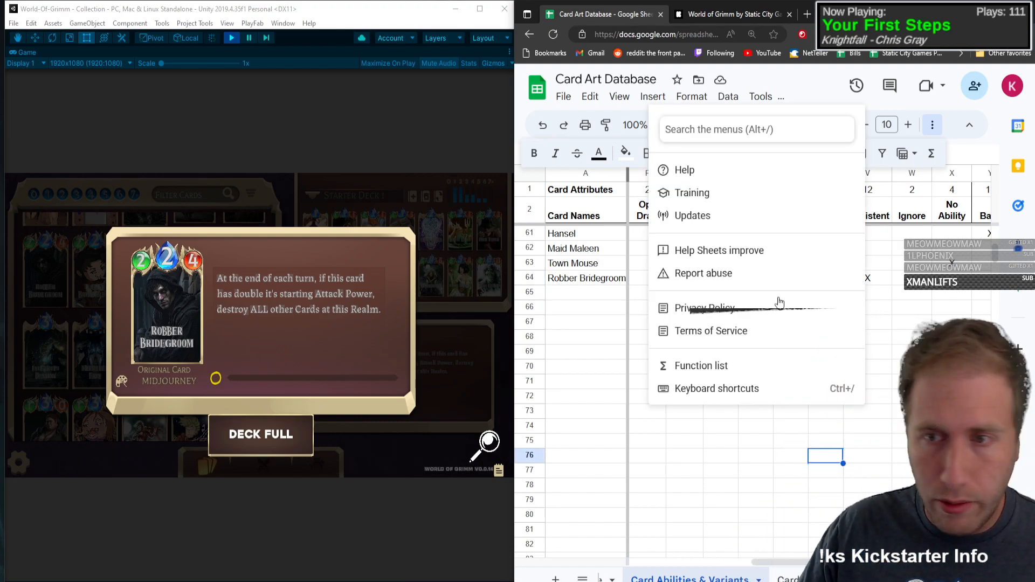
pyautogui.click(647, 306)
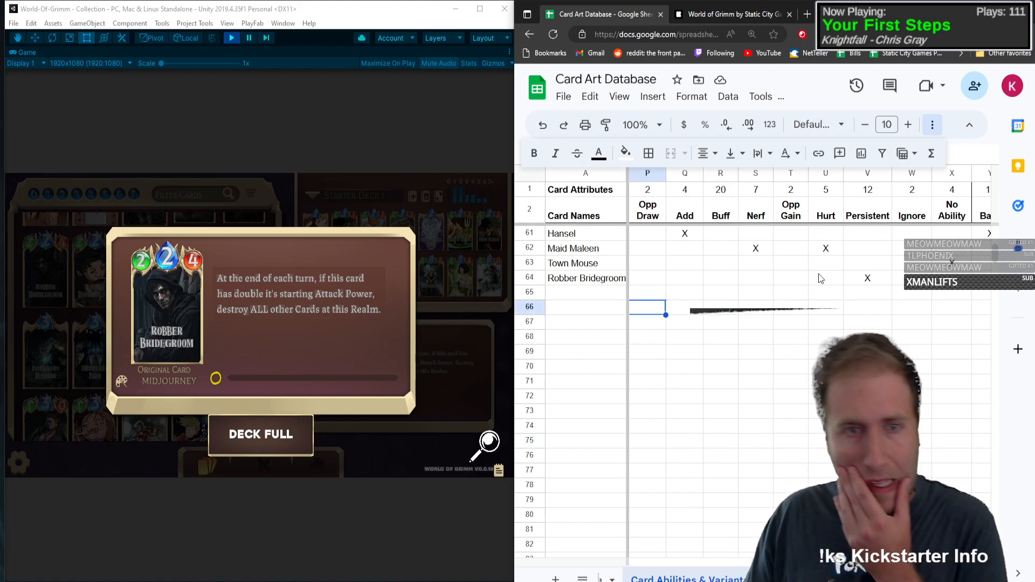
# Step: Mark the Chibi art variant with an X in the Robber Bridegroom row
pyautogui.click(887, 277)
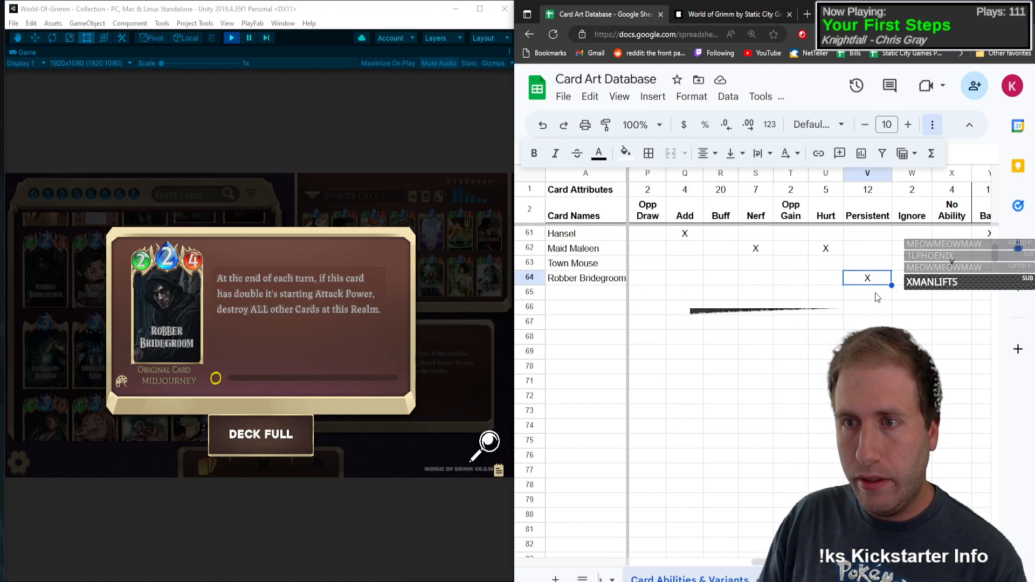
pyautogui.press('Right')
pyautogui.press('Right')
pyautogui.press('Right')
pyautogui.press('Right')
pyautogui.press('Right')
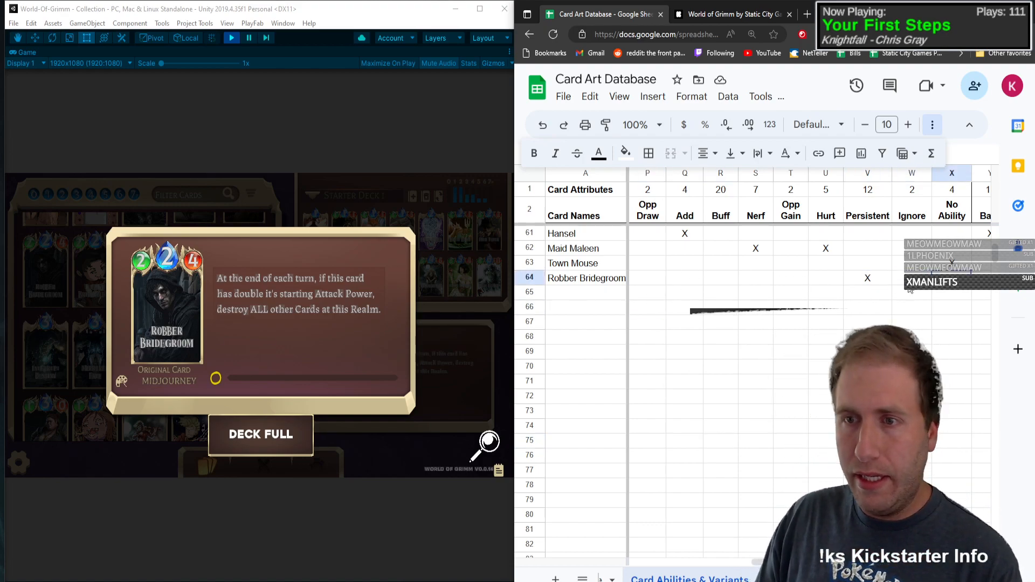
pyautogui.press('Right')
pyautogui.press('Right')
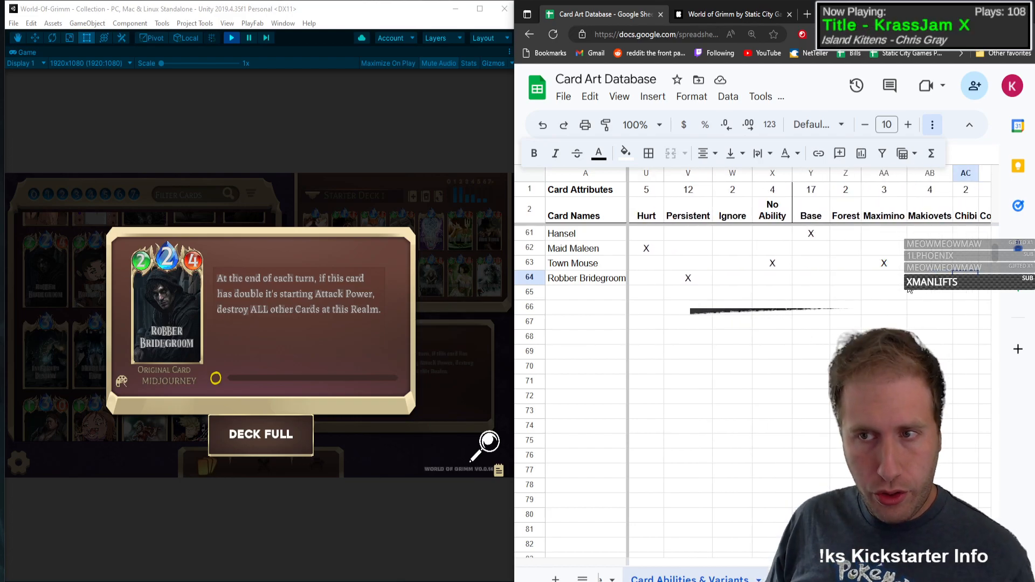
pyautogui.write('X')
pyautogui.press('Left')
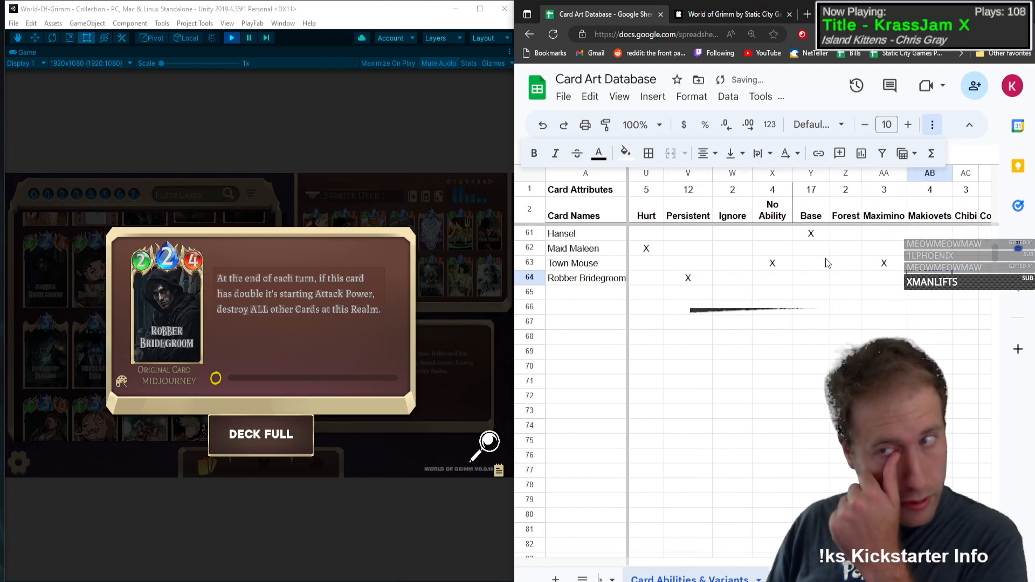
# Step: Close the card details in the game and add Lazy Harry in row 65 with type C, mana 2, health 2 and attack power 5
pyautogui.click(274, 296)
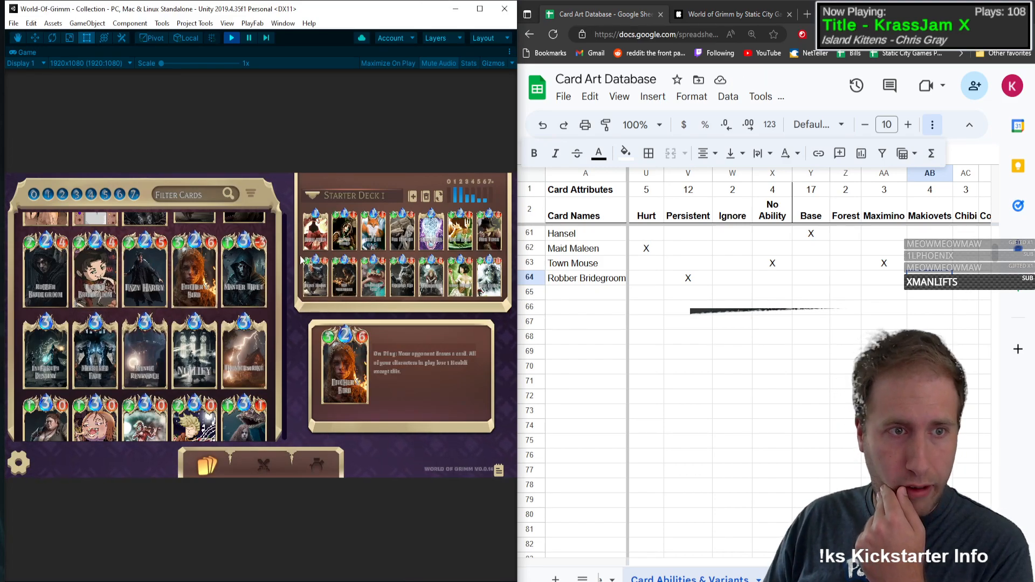
pyautogui.click(591, 294)
pyautogui.write('Lazy ')
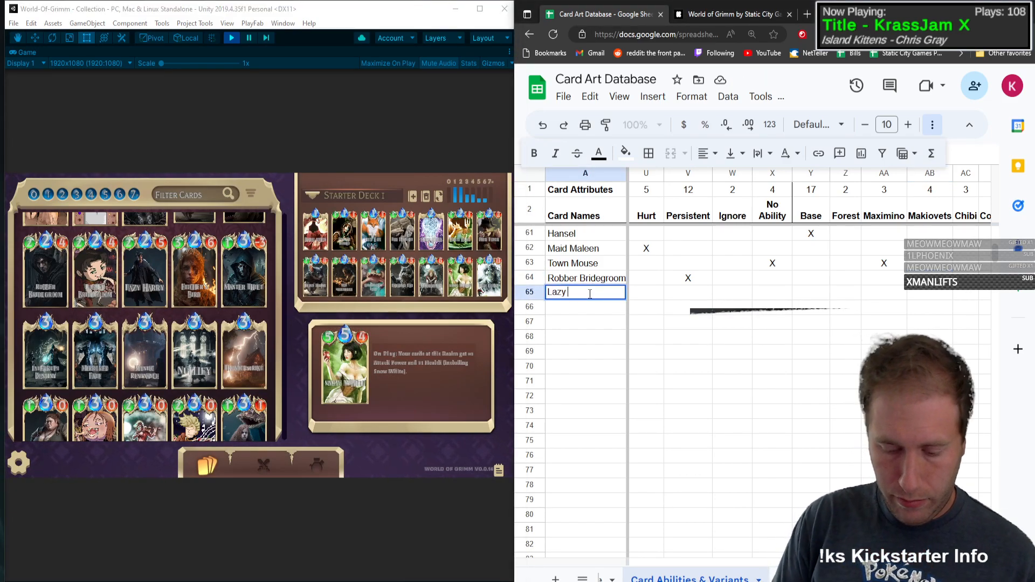
pyautogui.write('Harry')
pyautogui.press('Tab')
pyautogui.write('C')
pyautogui.press('Tab')
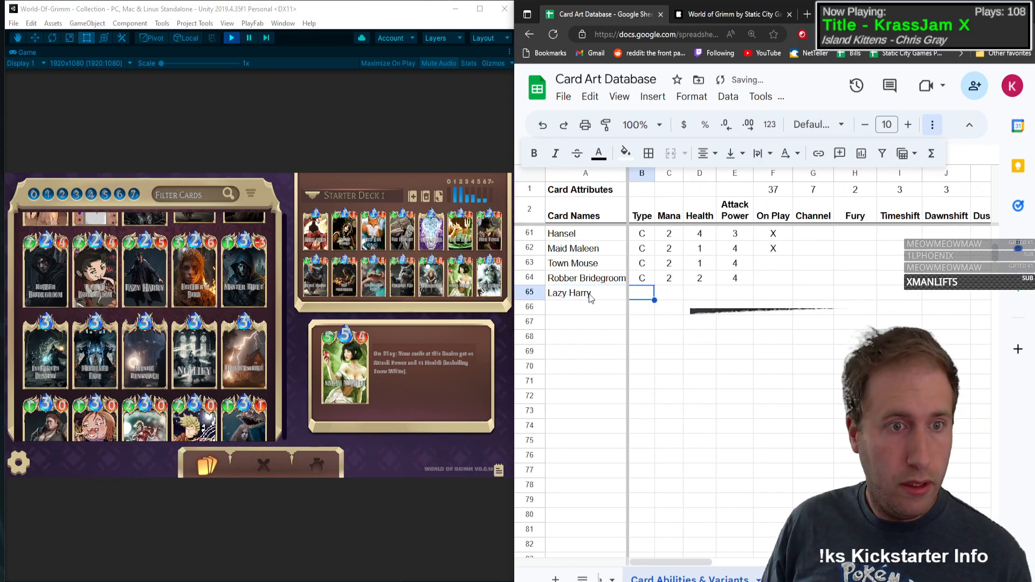
pyautogui.write('2')
pyautogui.press('Tab')
pyautogui.write('2')
pyautogui.press('Tab')
pyautogui.write('5')
# Step: Mark On Play and Discard with an X in the Lazy Harry row
pyautogui.press('Tab')
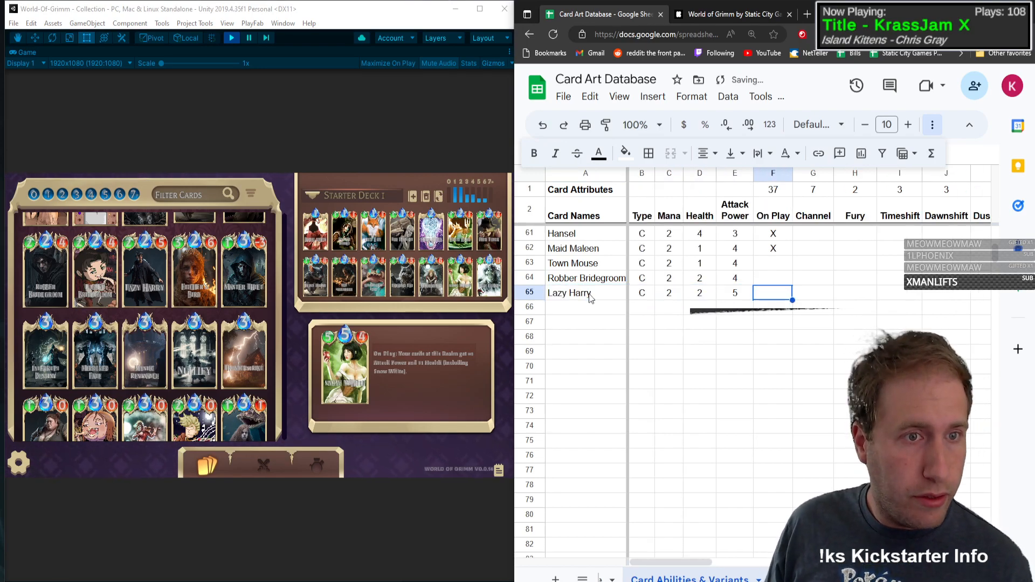
pyautogui.write('X')
pyautogui.press('Tab')
pyautogui.press('Tab')
pyautogui.press('Tab')
pyautogui.press('Tab')
pyautogui.press('Tab')
pyautogui.press('Tab')
pyautogui.press('Tab')
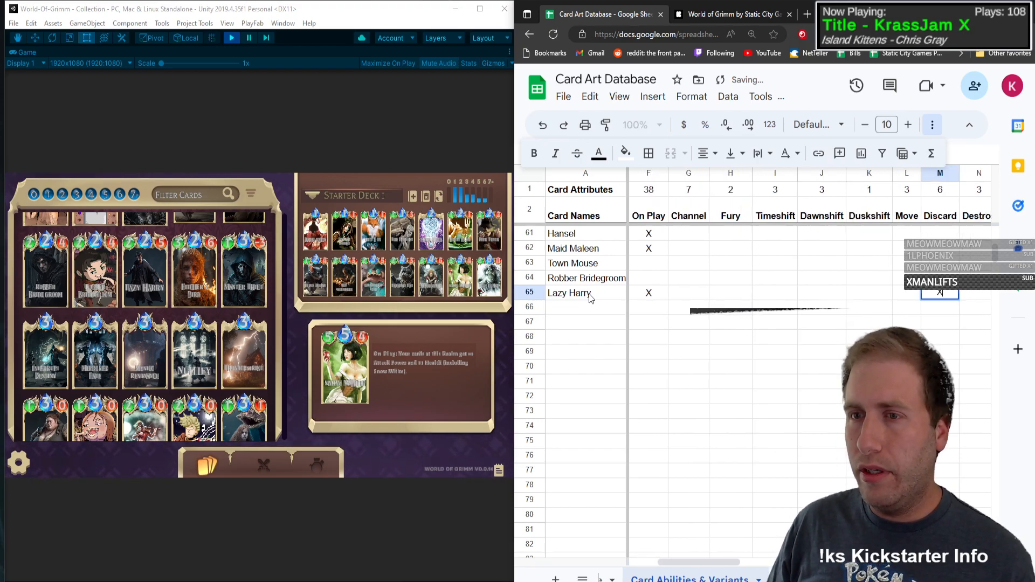
pyautogui.write('X')
pyautogui.hotkey('shift', 'Tab')
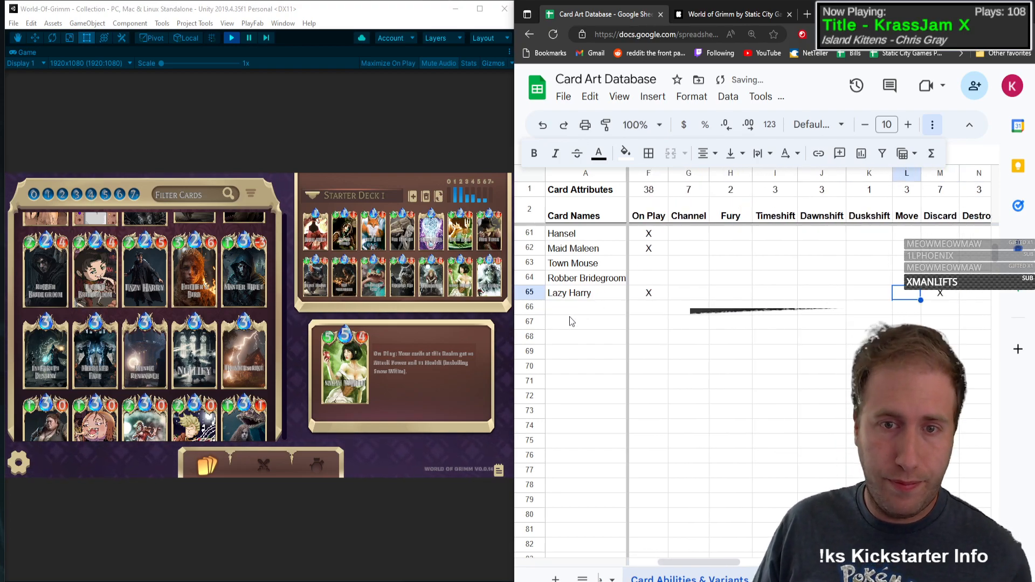
# Step: Add the card Fitcher's Bird in row 66 with type C, mana 3, health 2 and attack power 6
pyautogui.press('Return')
pyautogui.write("Fitcher's Bird")
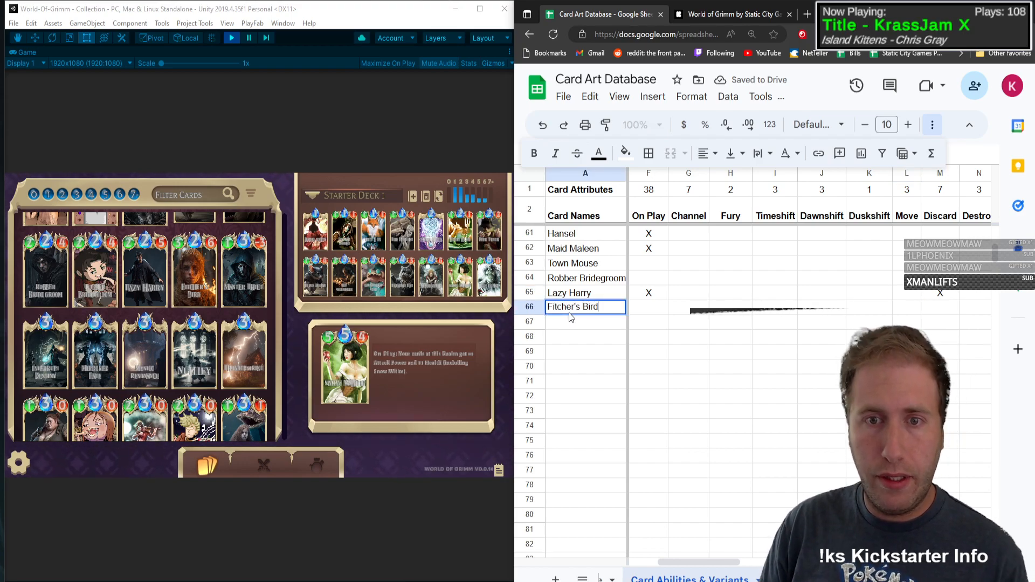
pyautogui.press('Tab')
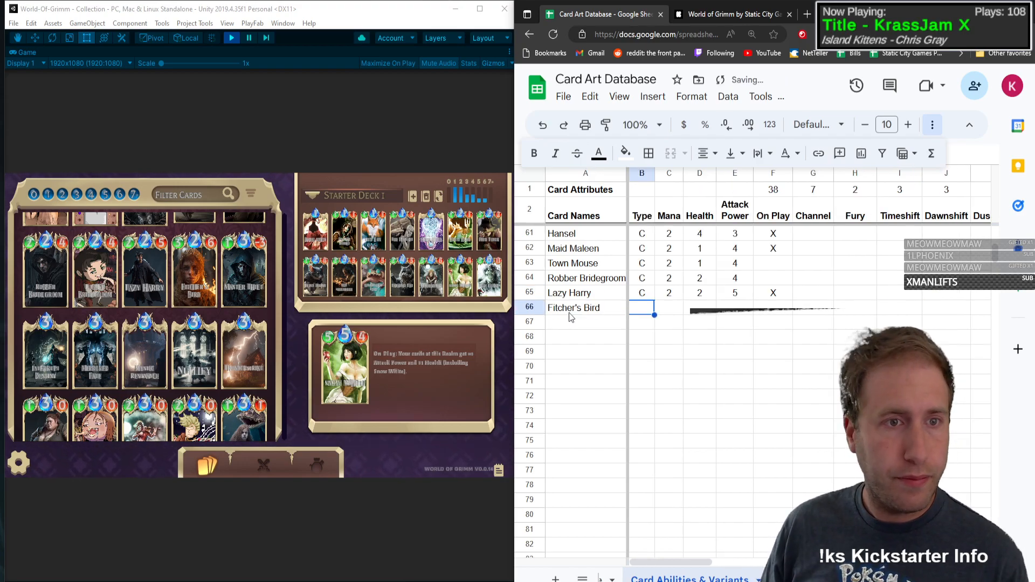
pyautogui.write('C')
pyautogui.press('Tab')
pyautogui.write('3')
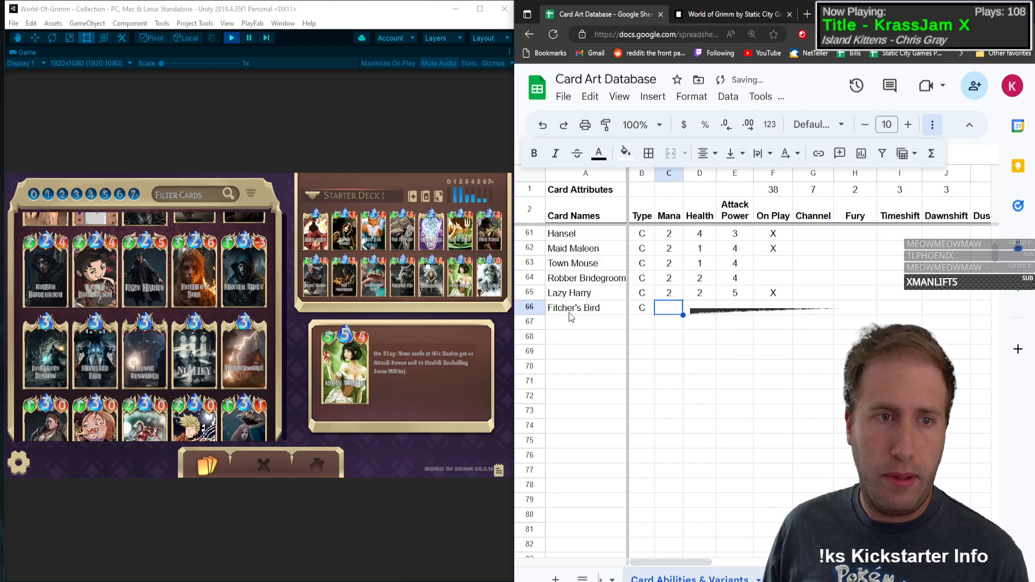
pyautogui.press('Tab')
pyautogui.write('2')
pyautogui.press('Tab')
pyautogui.write('6')
pyautogui.press('Tab')
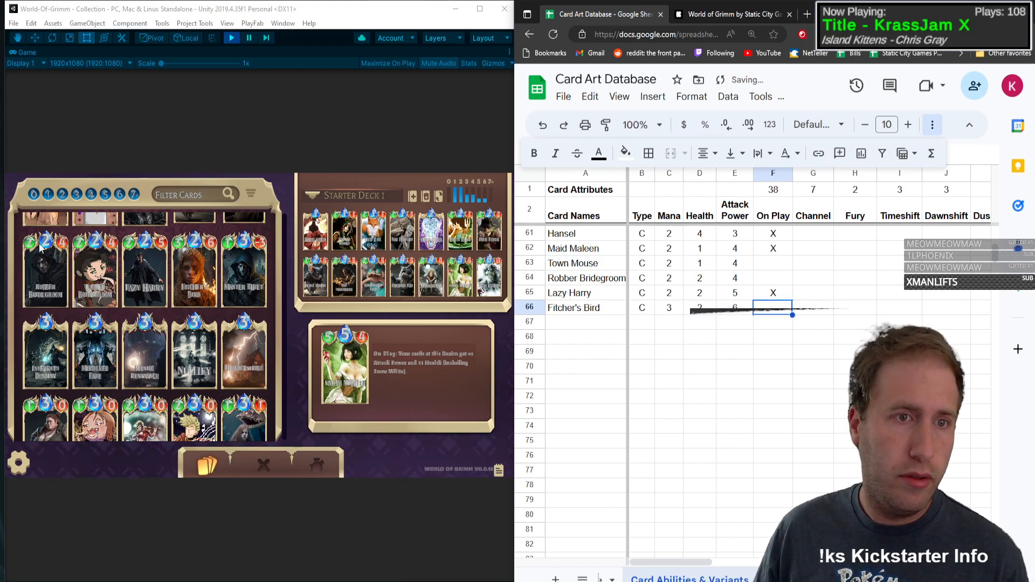
# Step: Open Fitcher's Bird's card details in the game and mark On Play with an X in its spreadsheet row
pyautogui.click(182, 245)
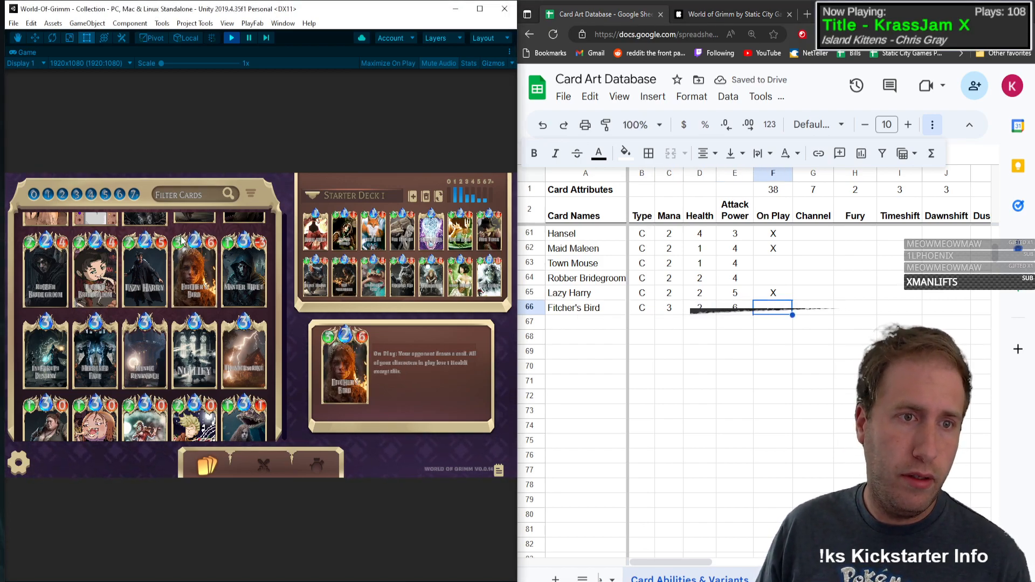
pyautogui.click(179, 244)
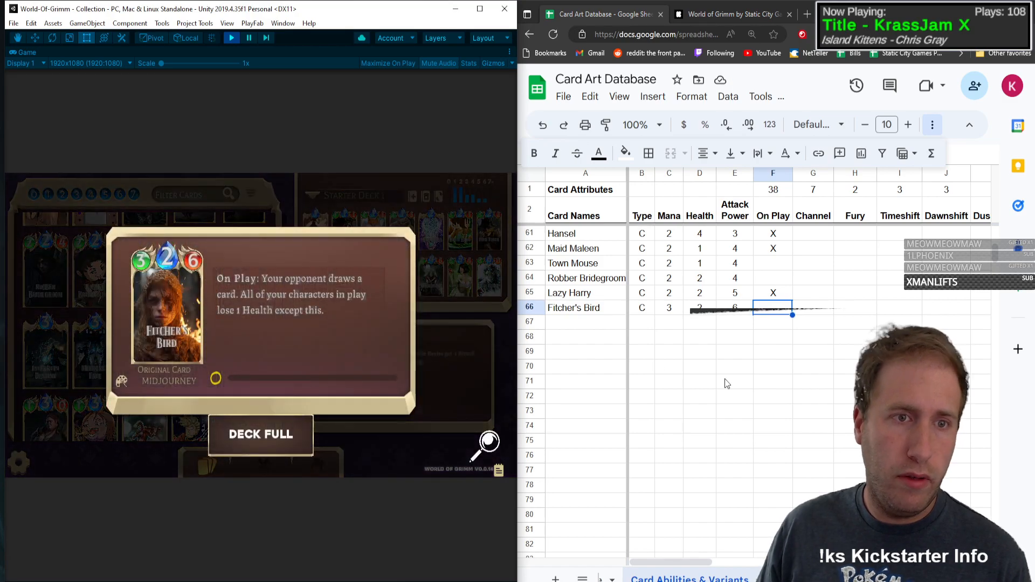
pyautogui.click(768, 312)
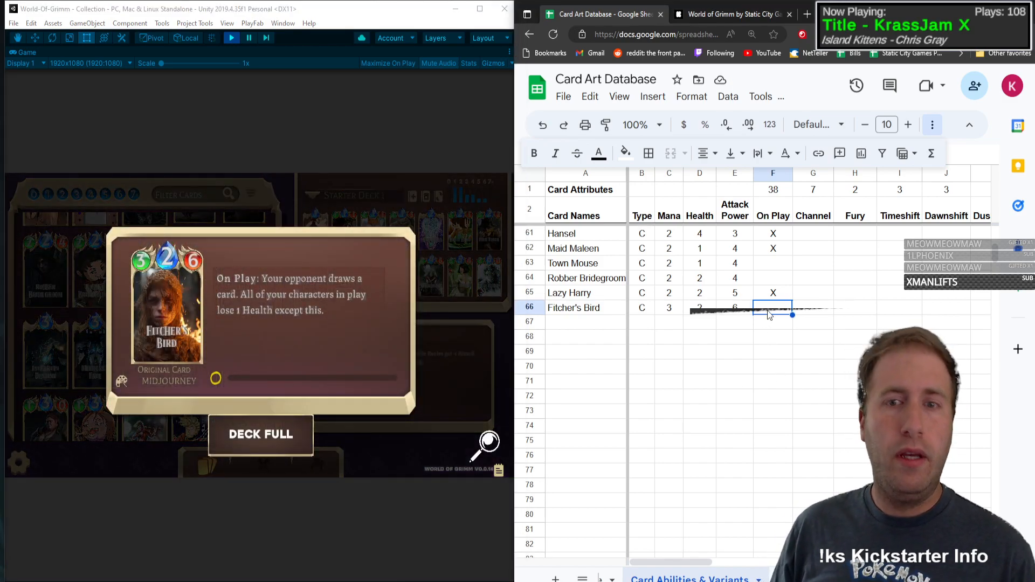
pyautogui.write('X')
pyautogui.press('Tab')
pyautogui.press('Tab')
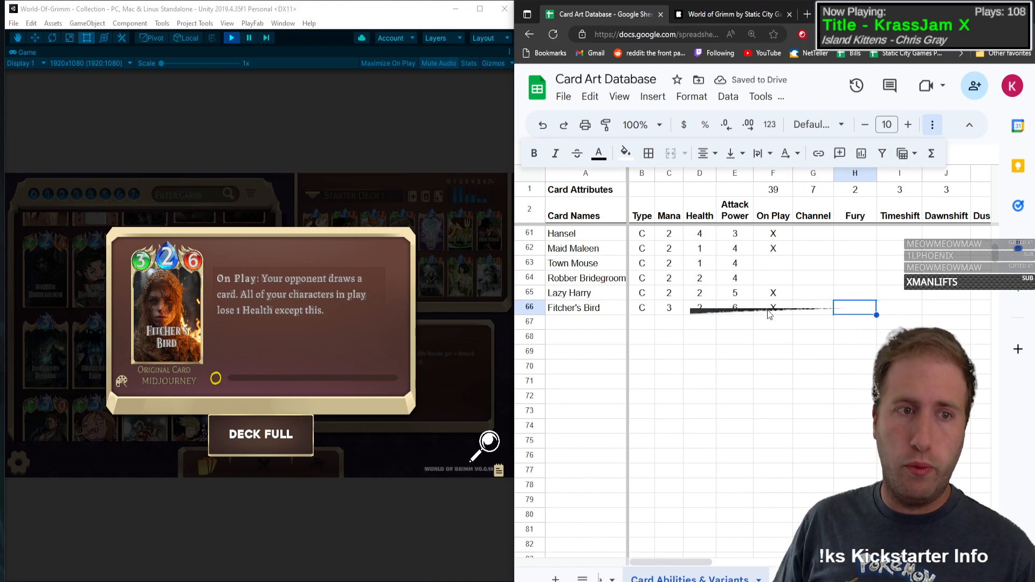
# Step: Mark Opp Draw with an X in the Fitcher's Bird row
pyautogui.press('Tab')
pyautogui.press('Tab')
pyautogui.press('Tab')
pyautogui.press('Tab')
pyautogui.press('Tab')
pyautogui.press('Tab')
pyautogui.press('Tab')
pyautogui.press('Tab')
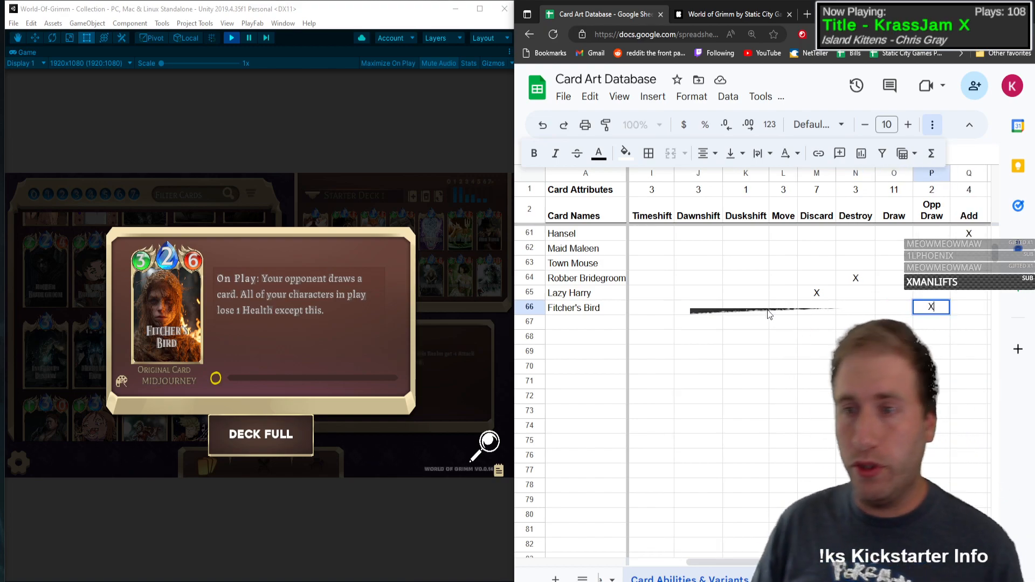
pyautogui.write('X')
pyautogui.press('Tab')
pyautogui.press('Tab')
pyautogui.press('Tab')
pyautogui.press('Tab')
pyautogui.press('Tab')
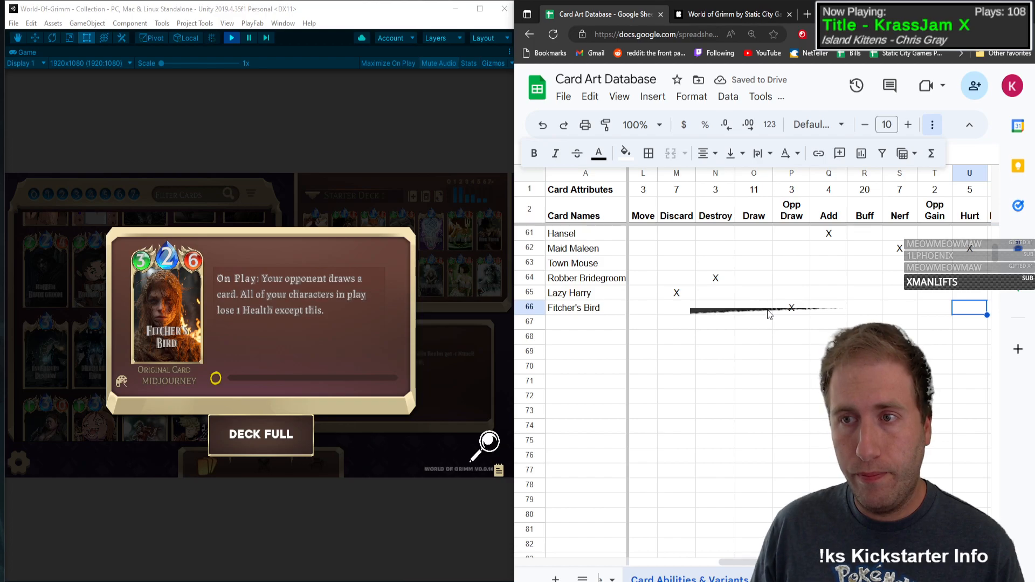
# Step: Mark Hurt with an X in the Fitcher's Bird row
pyautogui.press('Right')
pyautogui.press('Left')
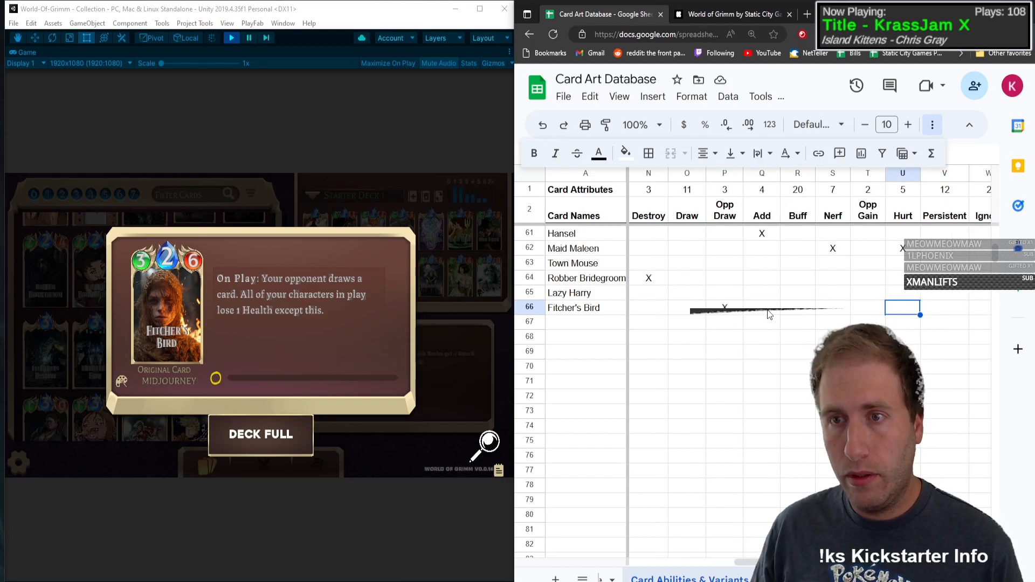
pyautogui.write('X')
pyautogui.press('Tab')
pyautogui.press('Right')
pyautogui.press('Right')
pyautogui.press('Right')
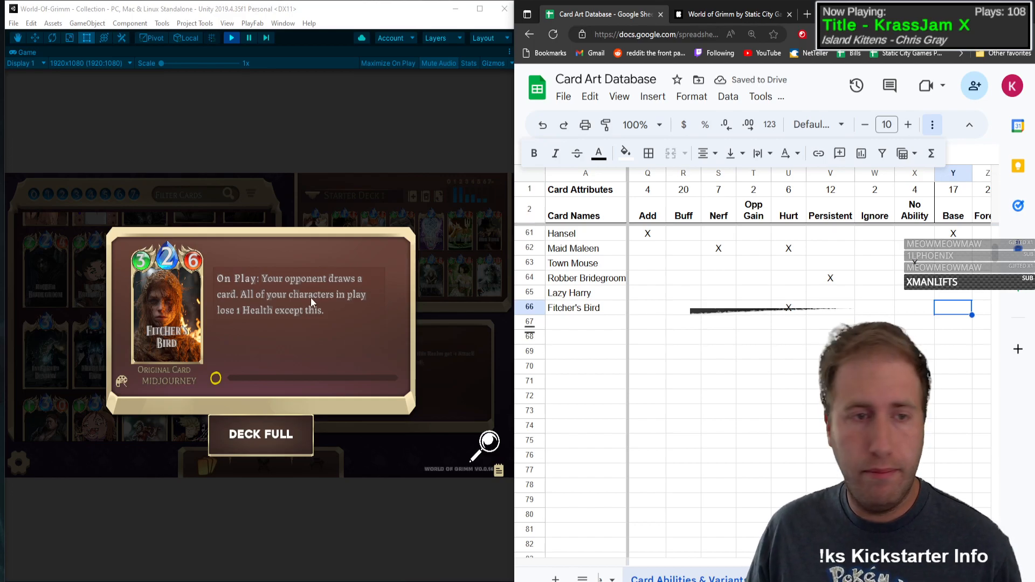
# Step: Close the card details in the game and add Master Thief in row 67 with type C, mana 3, health 1 and attack power -3
pyautogui.click(183, 297)
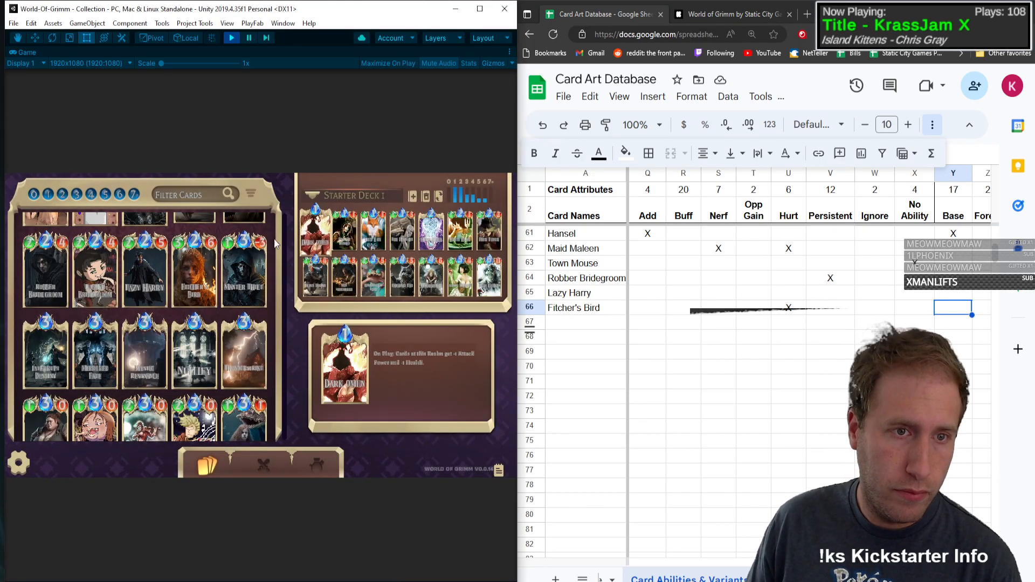
pyautogui.click(573, 328)
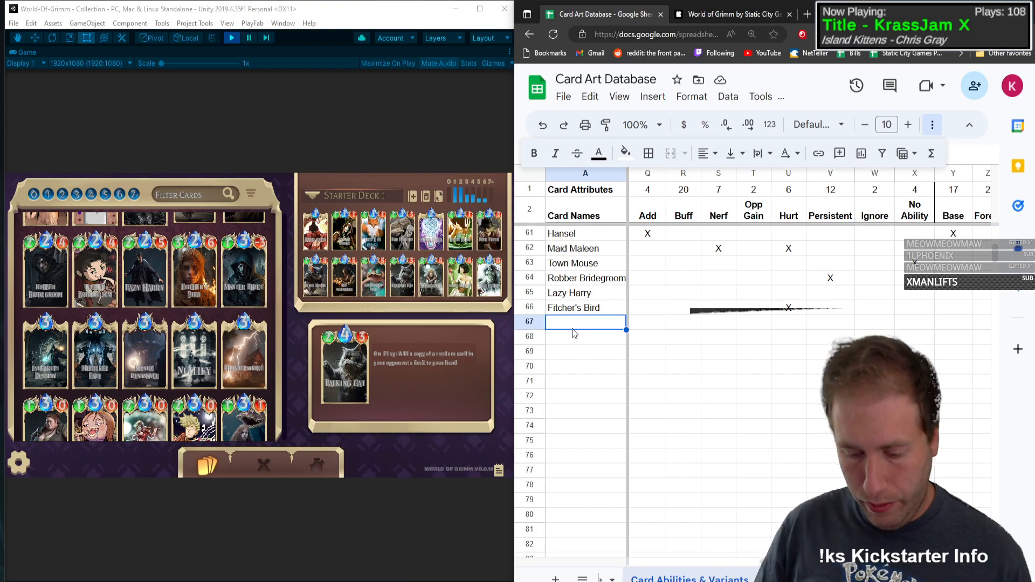
pyautogui.write('Master Thief')
pyautogui.press('Tab')
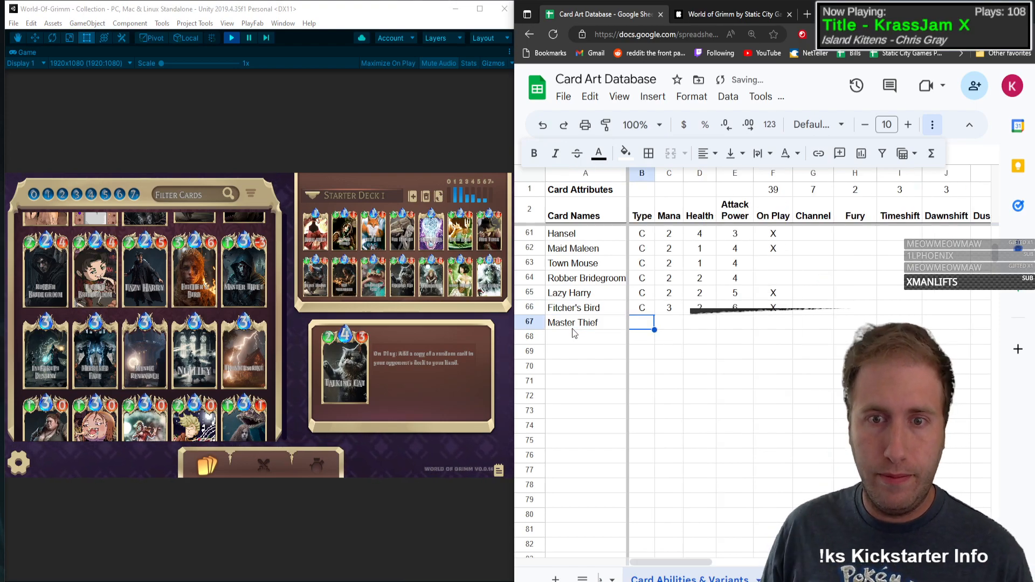
pyautogui.write('C')
pyautogui.press('Tab')
pyautogui.write('3')
pyautogui.press('Tab')
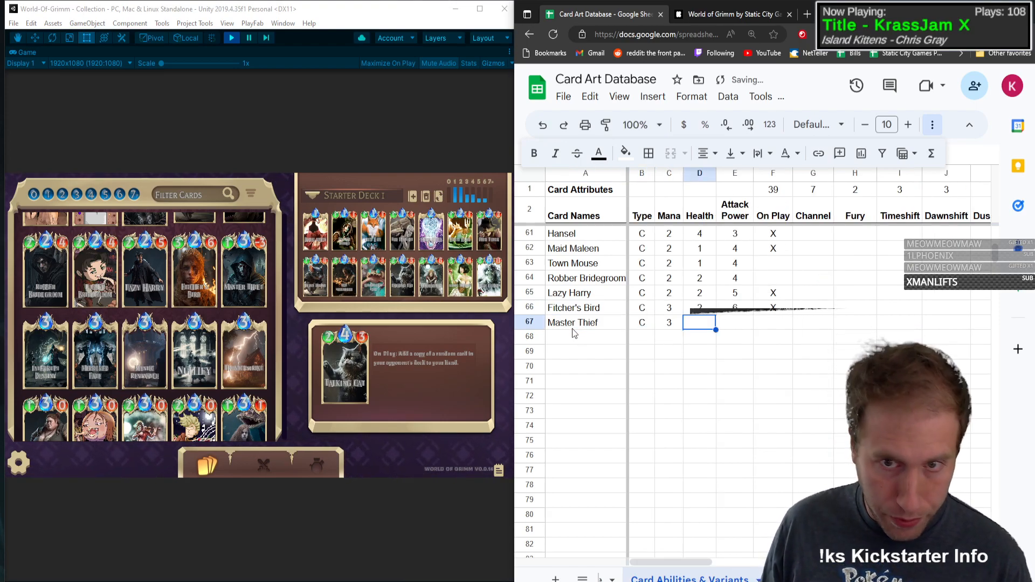
pyautogui.write('1')
pyautogui.press('Tab')
pyautogui.write('-3')
pyautogui.press('Tab')
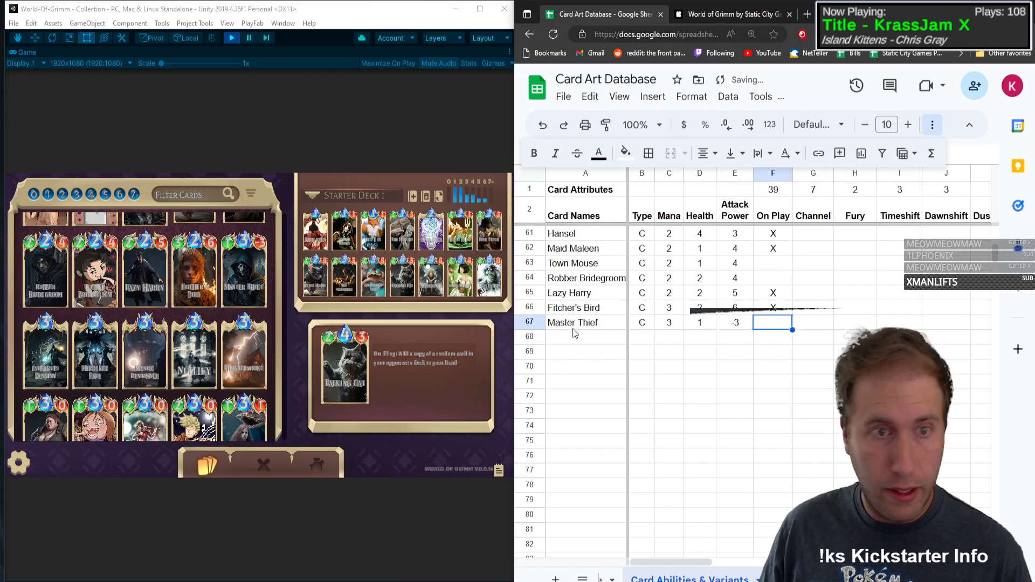
# Step: Mark On Play with an X in the Master Thief row and open the card's details in the game
pyautogui.write('X')
pyautogui.press('Tab')
pyautogui.click(241, 268)
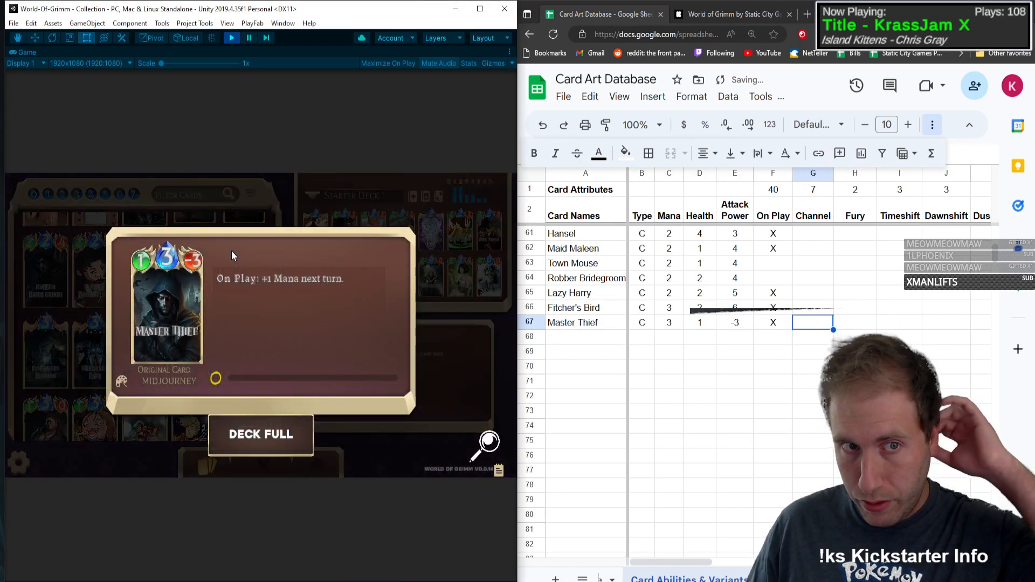
pyautogui.click(858, 326)
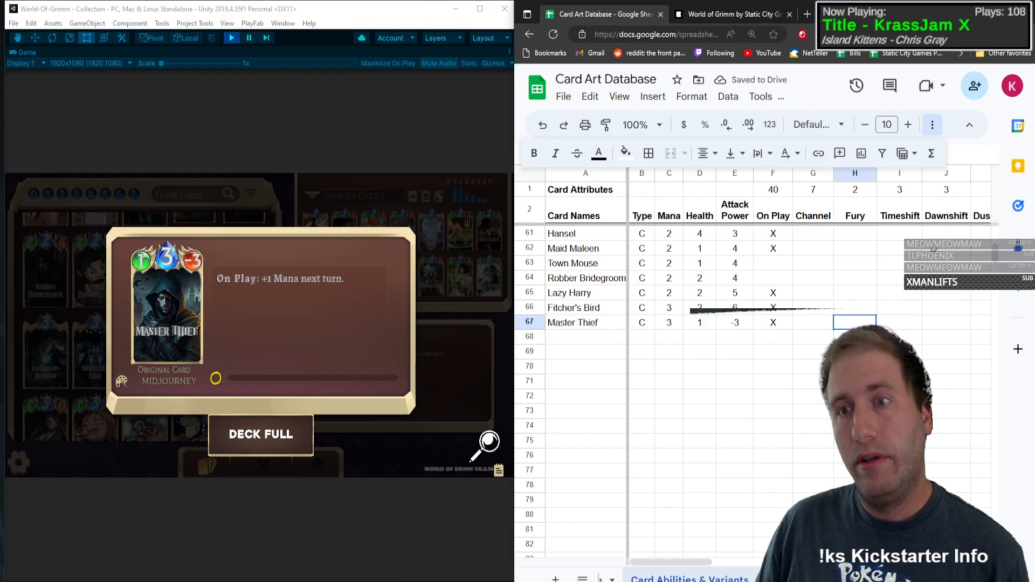
# Step: Insert a blank column between the Hurt and Persistent columns
pyautogui.press('Right')
pyautogui.press('Right')
pyautogui.press('Right')
pyautogui.press('Right')
pyautogui.press('Right')
pyautogui.press('Right')
pyautogui.press('Right')
pyautogui.press('Right')
pyautogui.press('Right')
pyautogui.press('Right')
pyautogui.press('Right')
pyautogui.press('Right')
pyautogui.press('Right')
pyautogui.press('Right')
pyautogui.press('Right')
pyautogui.press('Right')
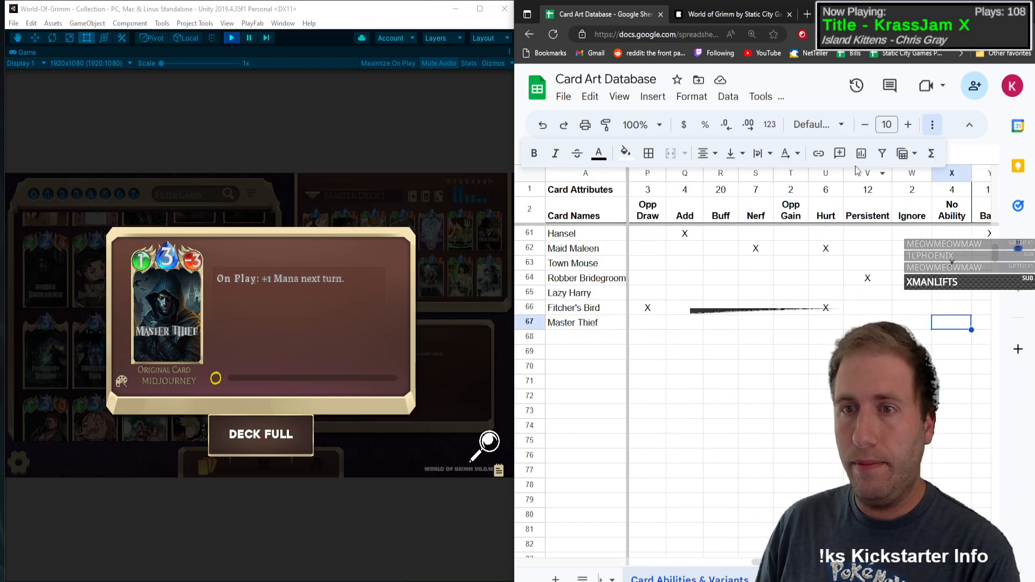
pyautogui.click(882, 180)
pyautogui.click(915, 247)
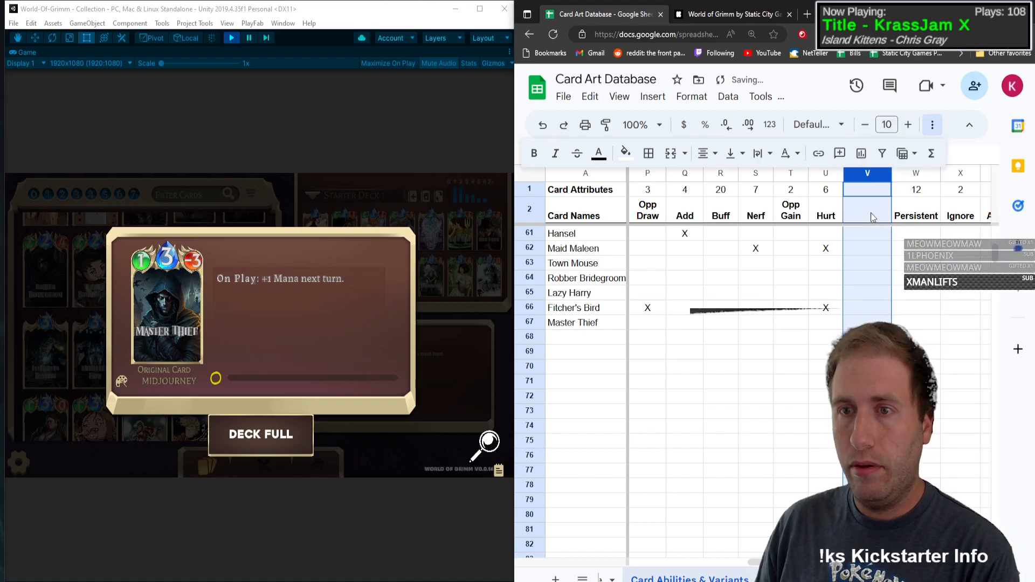
# Step: Copy Persistent's two header cells, including the count formula, into the blank column and title it Mana Gain
pyautogui.moveTo(911, 193); pyautogui.dragTo(912, 209)
pyautogui.hotkey('ctrl', 'c')
pyautogui.click(878, 194)
pyautogui.hotkey('ctrl', 'v')
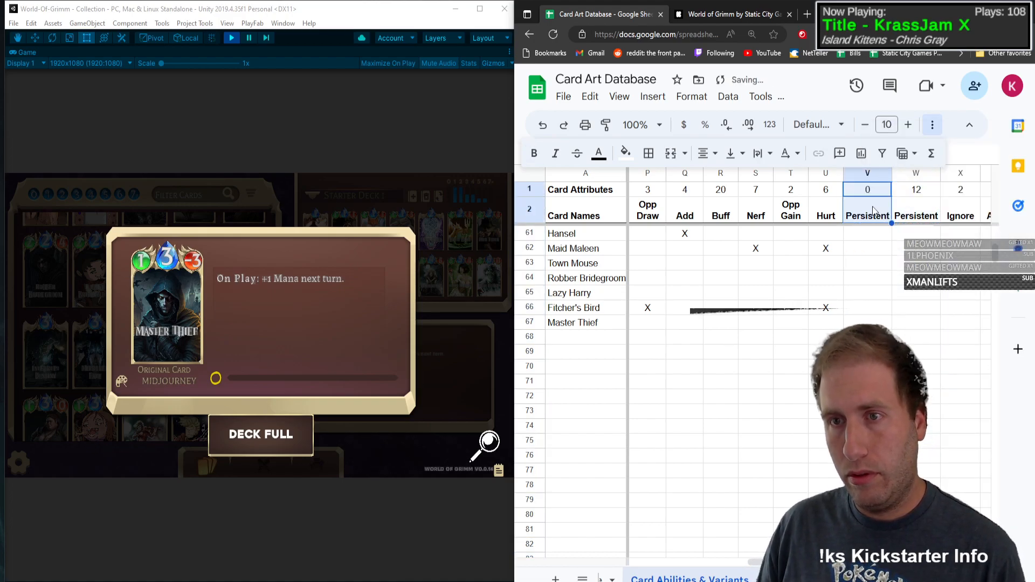
pyautogui.click(873, 210)
pyautogui.write('Mana')
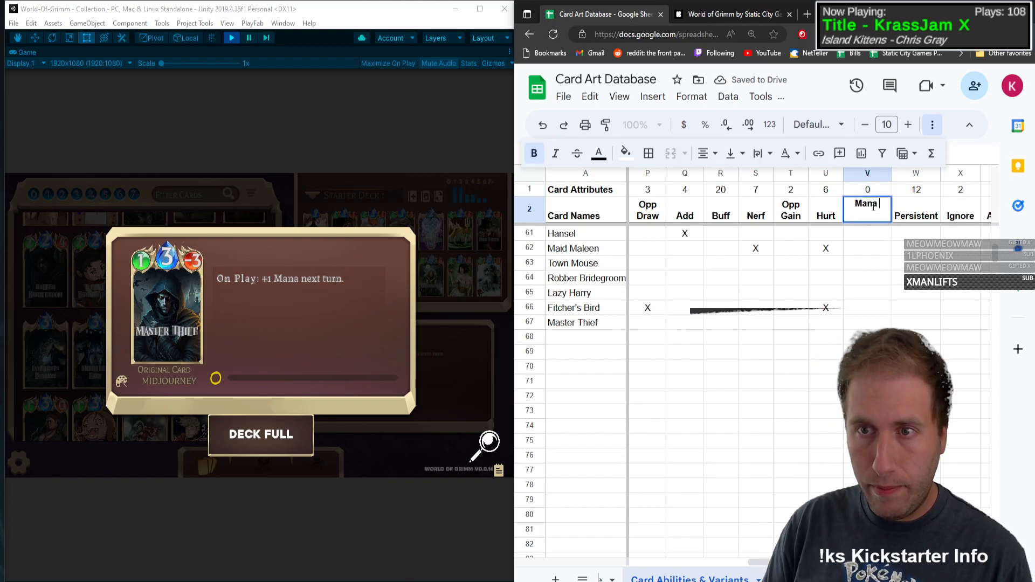
pyautogui.write(' Gain')
pyautogui.press('Return')
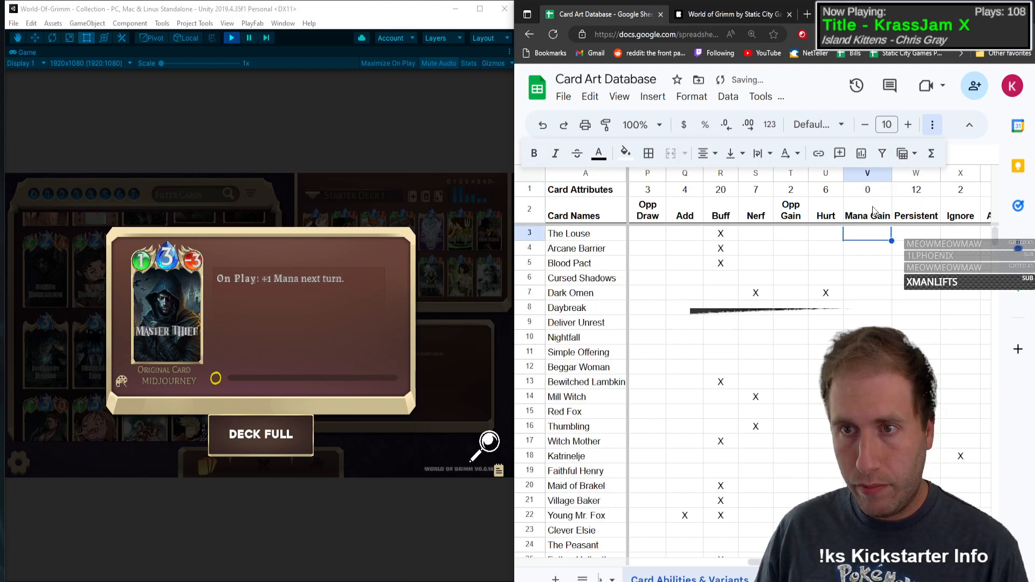
# Step: Narrow the Mana Gain column slightly and wrap its header text
pyautogui.click(875, 211)
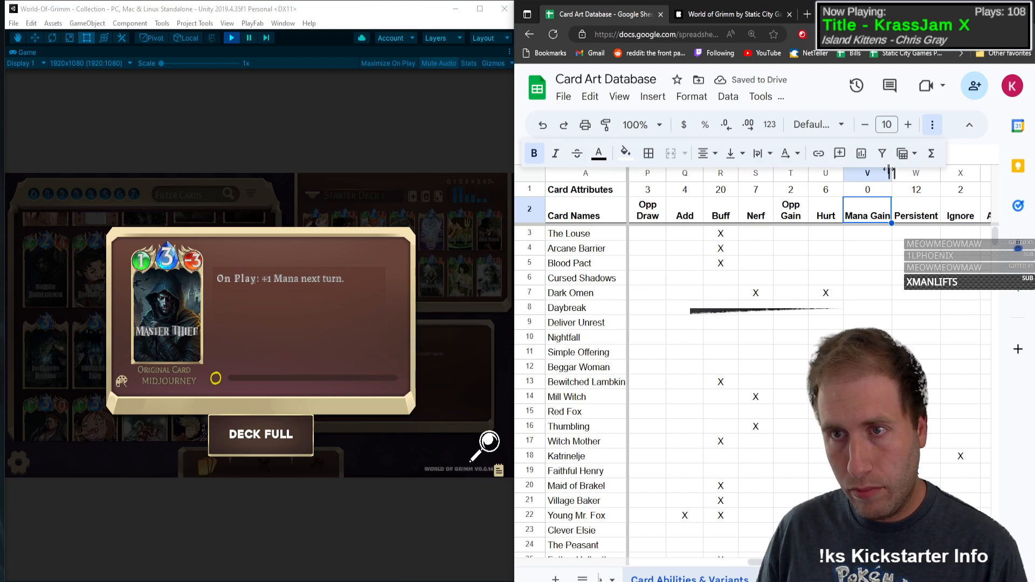
pyautogui.moveTo(890, 171); pyautogui.dragTo(887, 172)
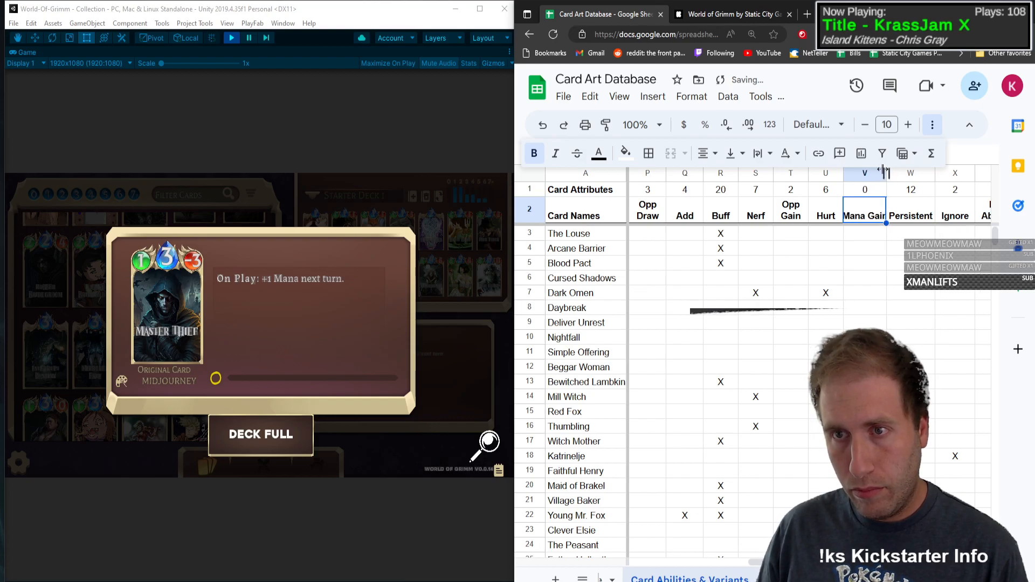
pyautogui.click(761, 153)
pyautogui.click(779, 185)
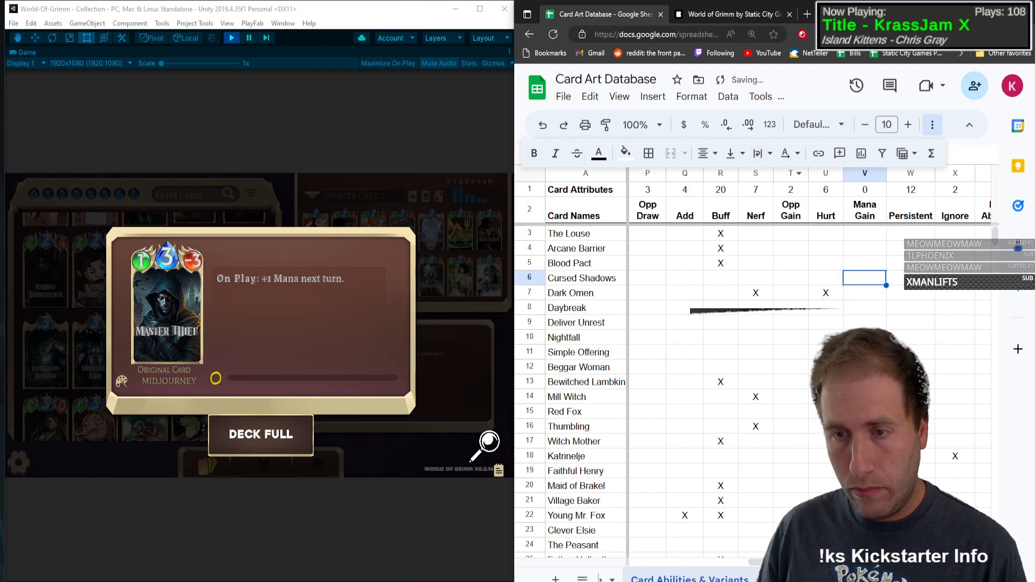
# Step: Mark Mana Gain with an X in the Master Thief row
pyautogui.scroll(-20, 882, 276)
pyautogui.scroll(4, 878, 319)
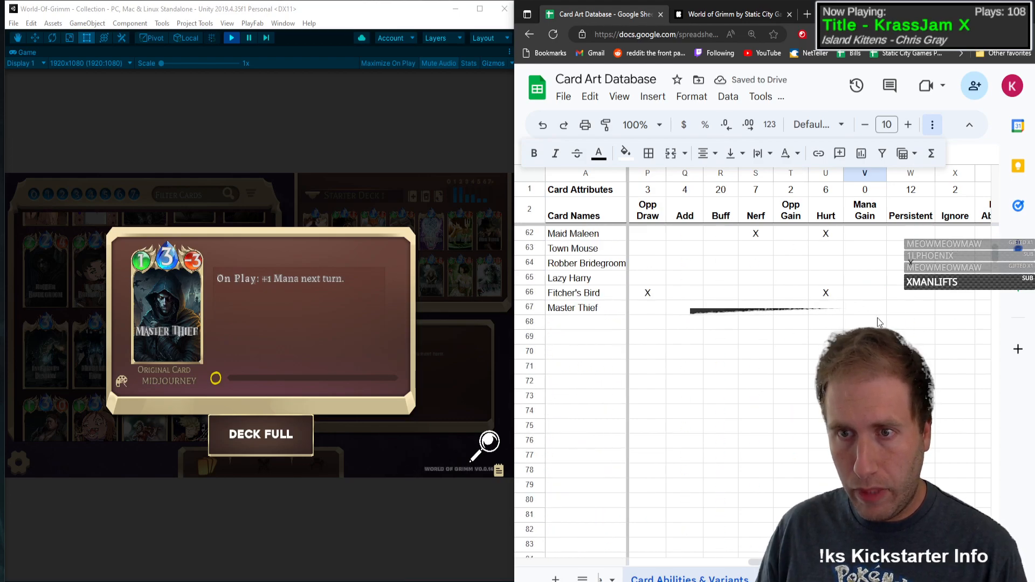
pyautogui.click(865, 308)
pyautogui.write('X')
pyautogui.press('Left')
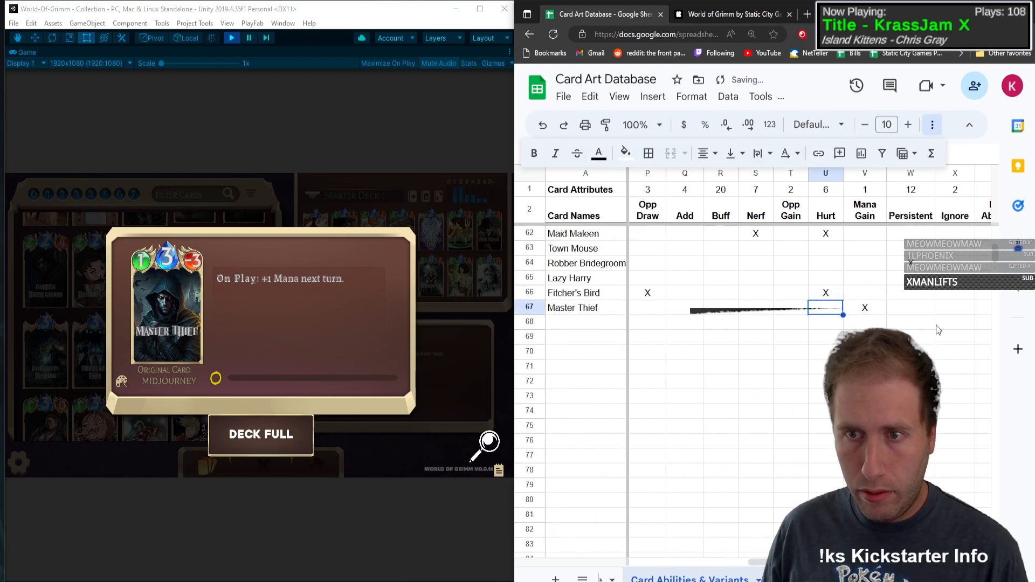
# Step: Open Interrupt Destiny's details in the game and add it in row 68 with type S, mana 3 and dashes for health and attack power
pyautogui.click(169, 326)
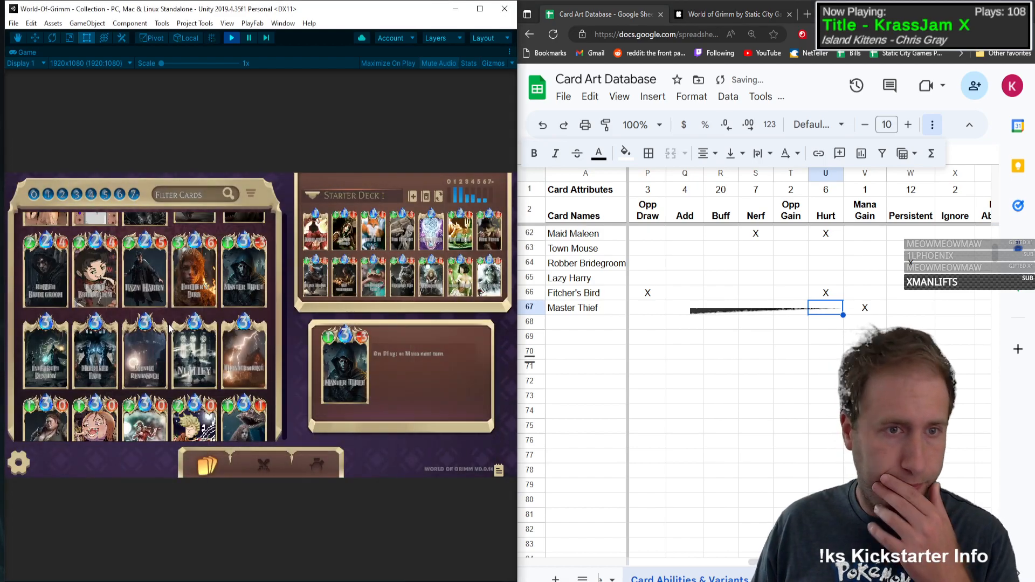
pyautogui.click(30, 347)
pyautogui.click(575, 328)
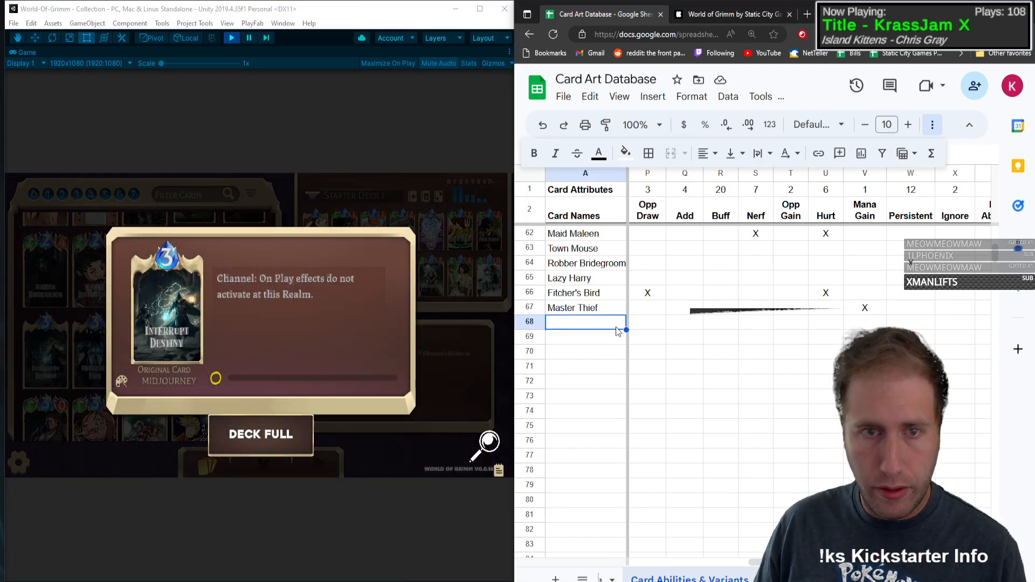
pyautogui.write('Interrupt Destiny')
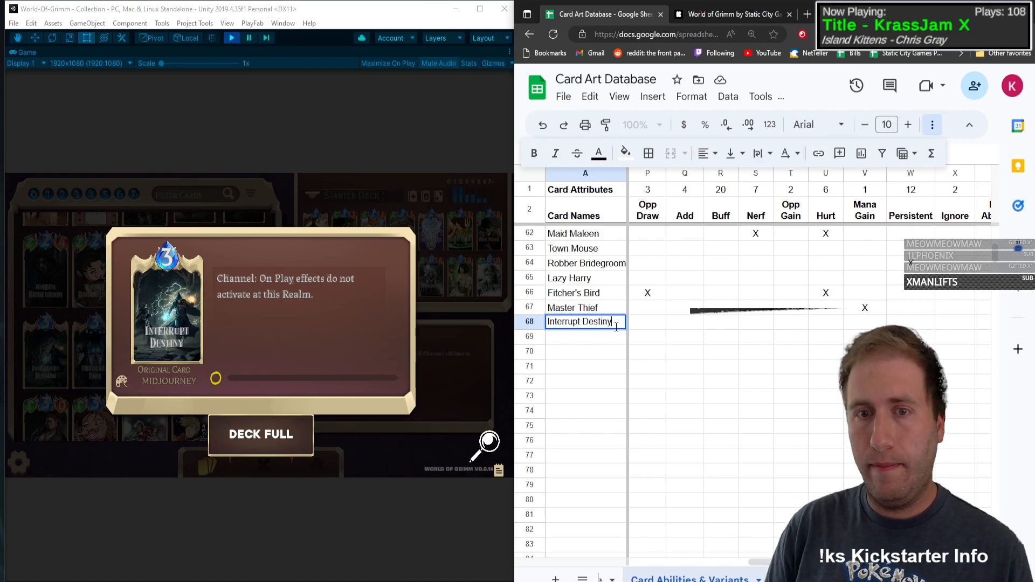
pyautogui.press('Tab')
pyautogui.write('S')
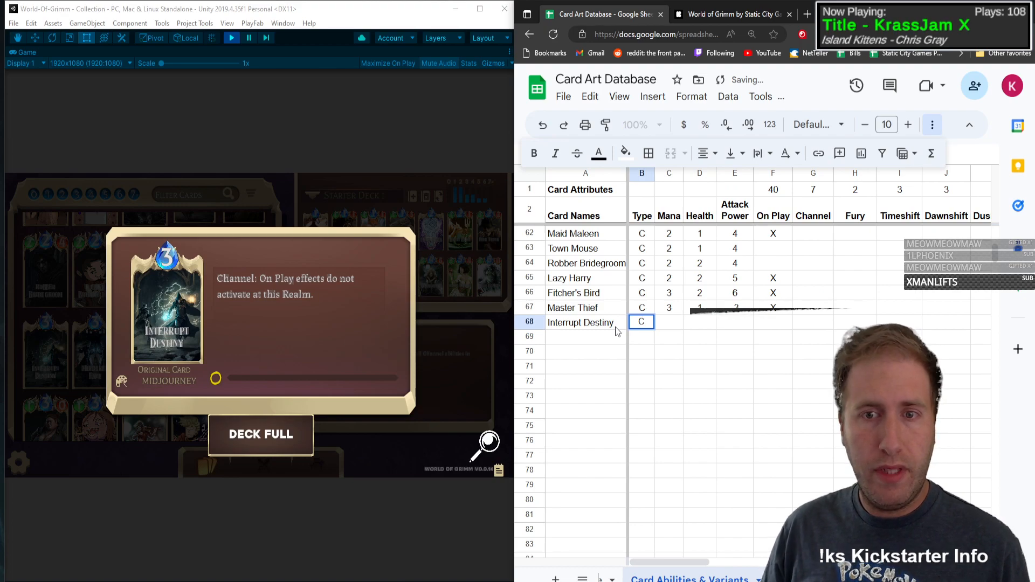
pyautogui.press('Tab')
pyautogui.write('3')
pyautogui.press('Tab')
pyautogui.write('-')
pyautogui.press('Tab')
pyautogui.write('-')
# Step: Mark Channel and Ignore with an X in the Interrupt Destiny row
pyautogui.press('Tab')
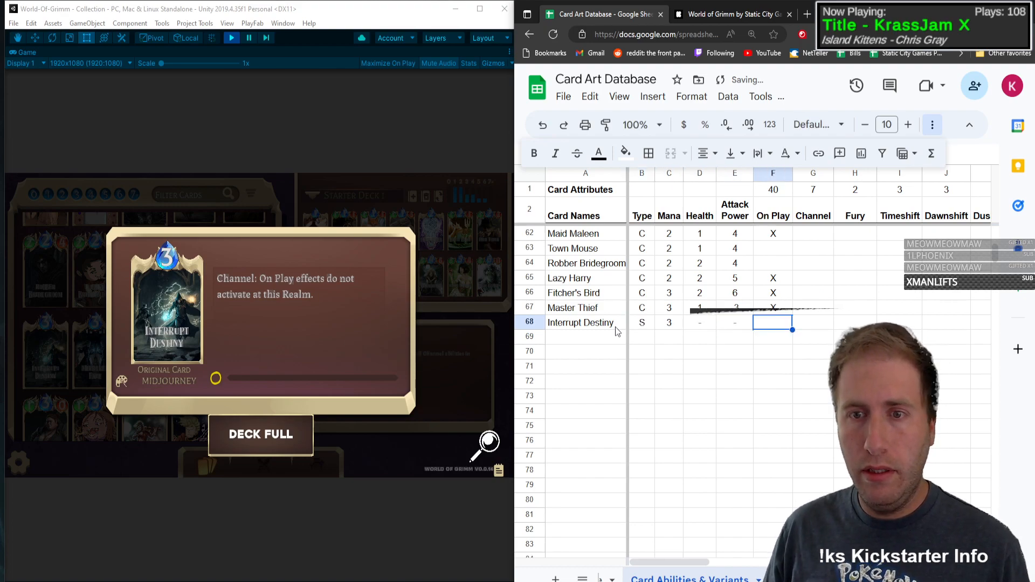
pyautogui.press('Tab')
pyautogui.write('X')
pyautogui.press('Tab')
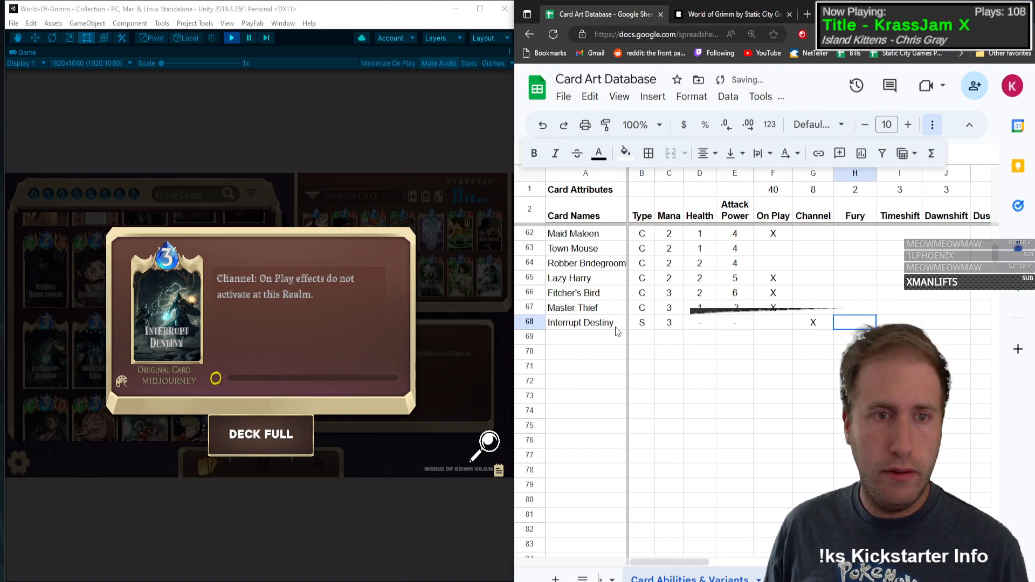
pyautogui.press('Tab')
pyautogui.press('Tab')
pyautogui.press('Tab')
pyautogui.press('Tab')
pyautogui.press('Tab')
pyautogui.press('Tab')
pyautogui.press('Tab')
pyautogui.press('Tab')
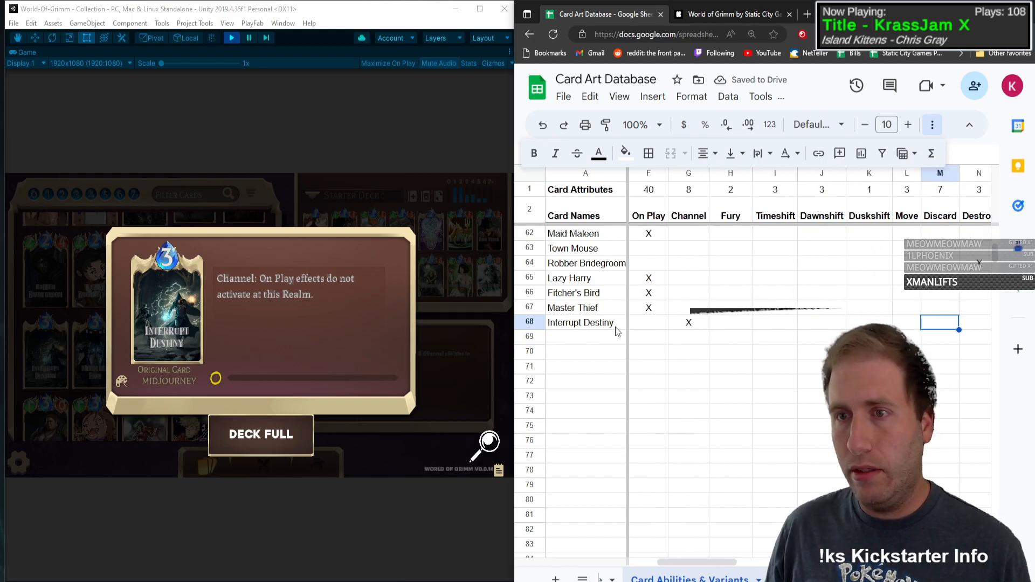
pyautogui.press('Tab')
pyautogui.press('Tab')
pyautogui.press('Tab')
pyautogui.press('Tab')
pyautogui.press('Tab')
pyautogui.press('Tab')
pyautogui.press('Tab')
pyautogui.press('Tab')
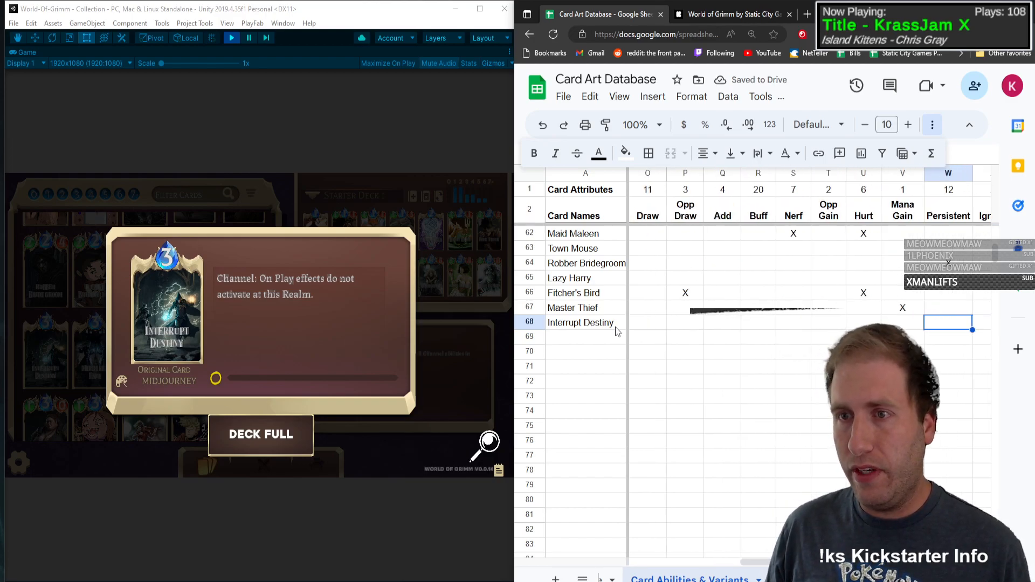
pyautogui.write('X')
pyautogui.press('Tab')
pyautogui.press('Tab')
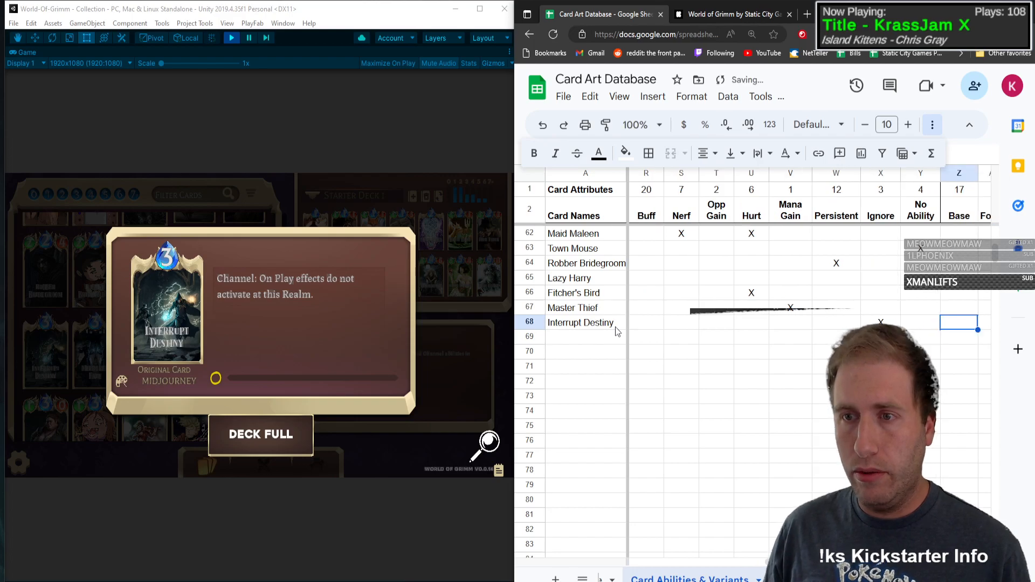
# Step: Open Mirrored Fate's details in the game and add it in row 69 with type S, mana 3 and dashes for health and attack power
pyautogui.click(80, 355)
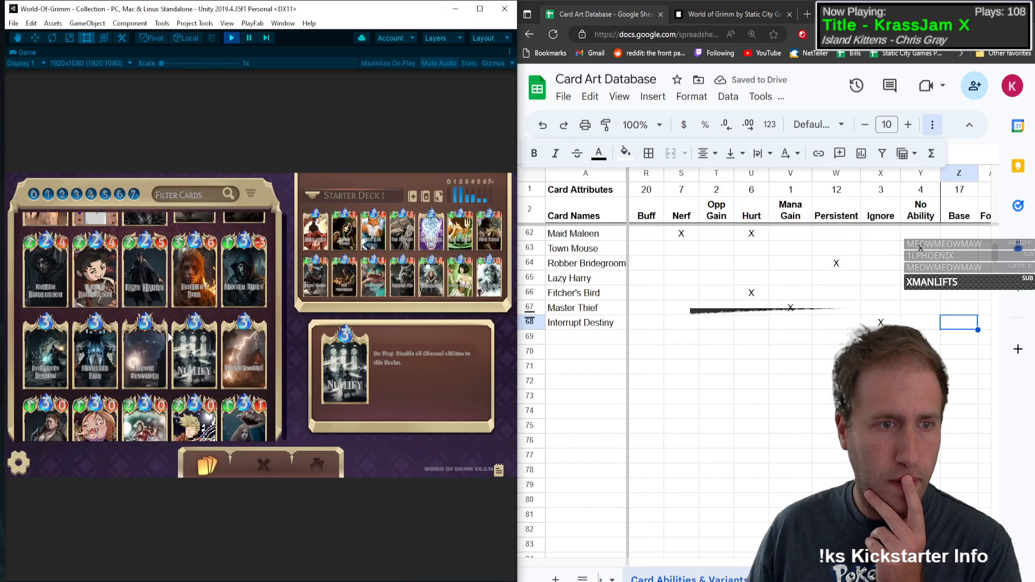
pyautogui.click(79, 355)
pyautogui.click(597, 335)
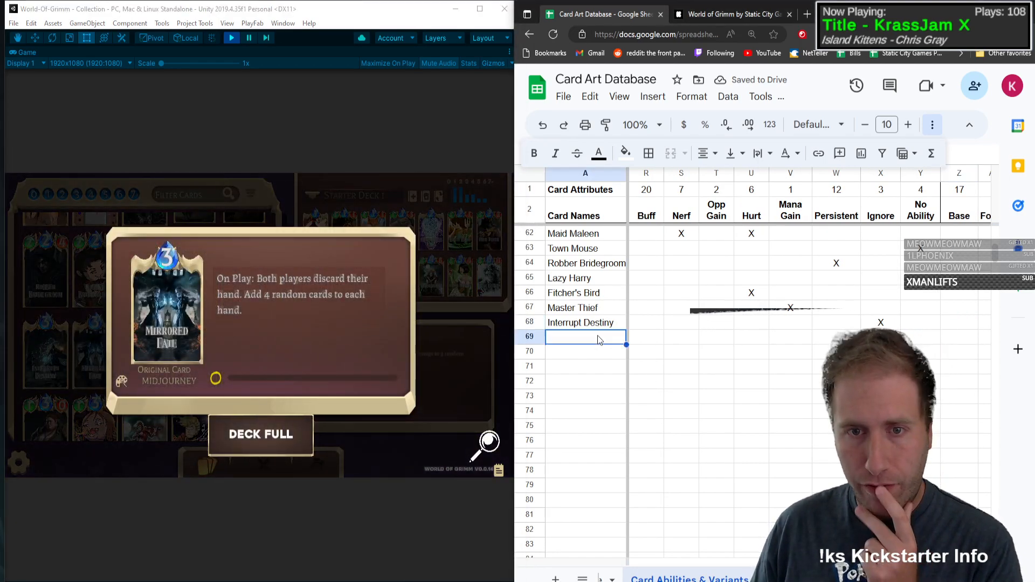
pyautogui.write('Mirrored Fa')
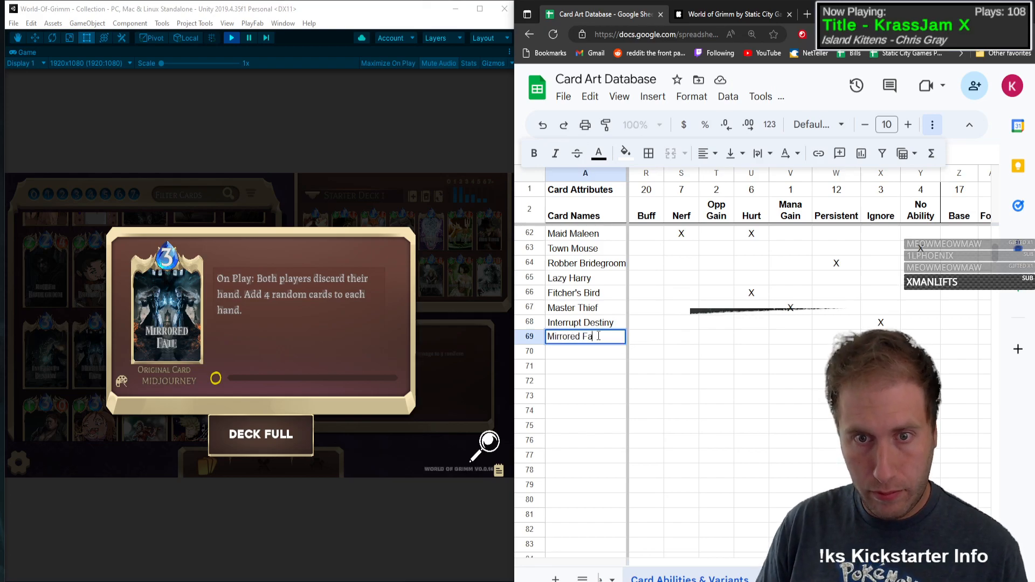
pyautogui.write('te')
pyautogui.press('Tab')
pyautogui.write('S')
pyautogui.press('Tab')
pyautogui.write('3')
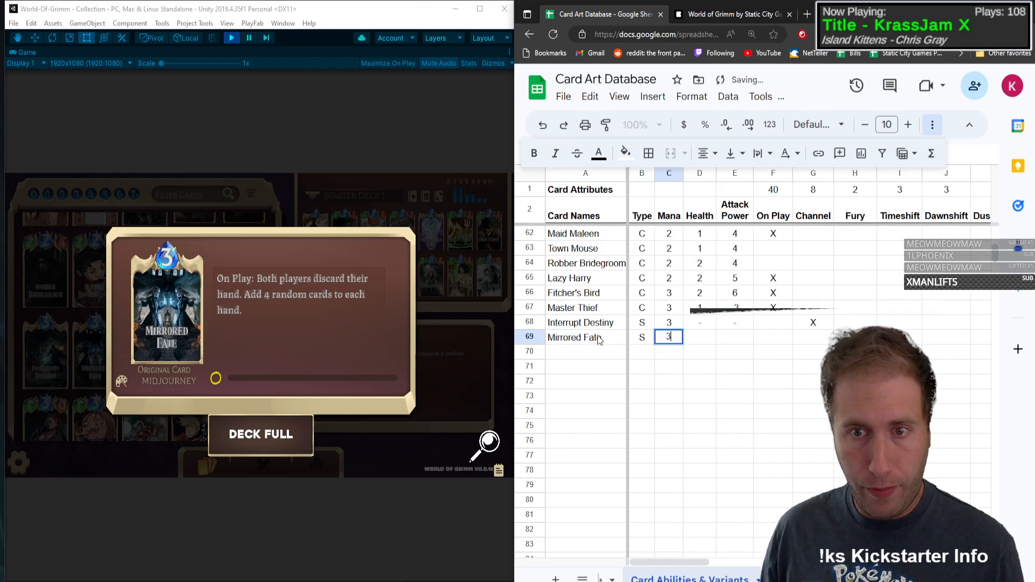
pyautogui.press('Tab')
pyautogui.write('-')
pyautogui.press('Tab')
pyautogui.write('-')
# Step: Mark On Play and Discard with an X in the Mirrored Fate row
pyautogui.press('Tab')
pyautogui.write('X')
pyautogui.press('Tab')
pyautogui.press('Tab')
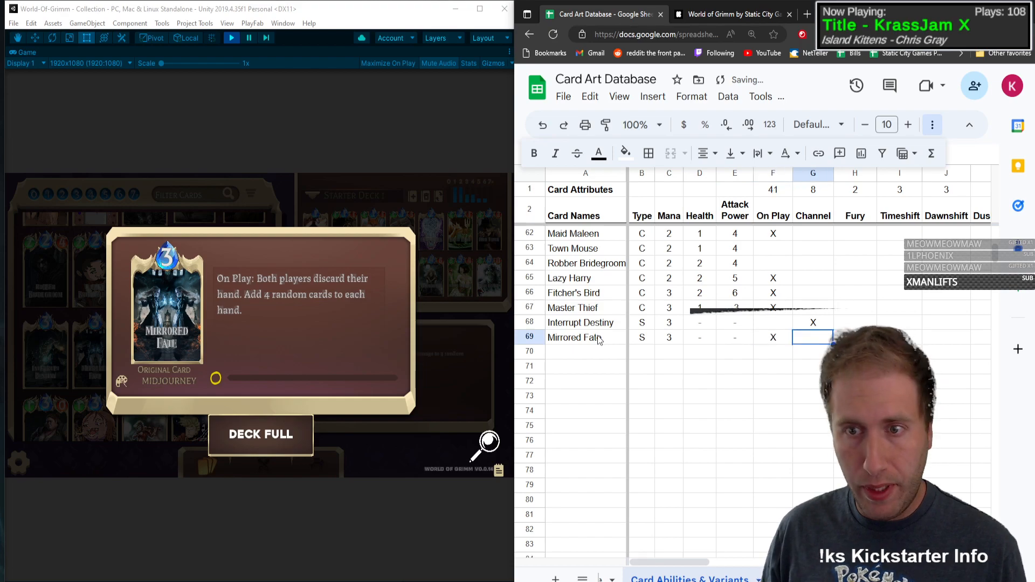
pyautogui.press('Tab')
pyautogui.press('Tab')
pyautogui.press('Tab')
pyautogui.press('Tab')
pyautogui.press('Tab')
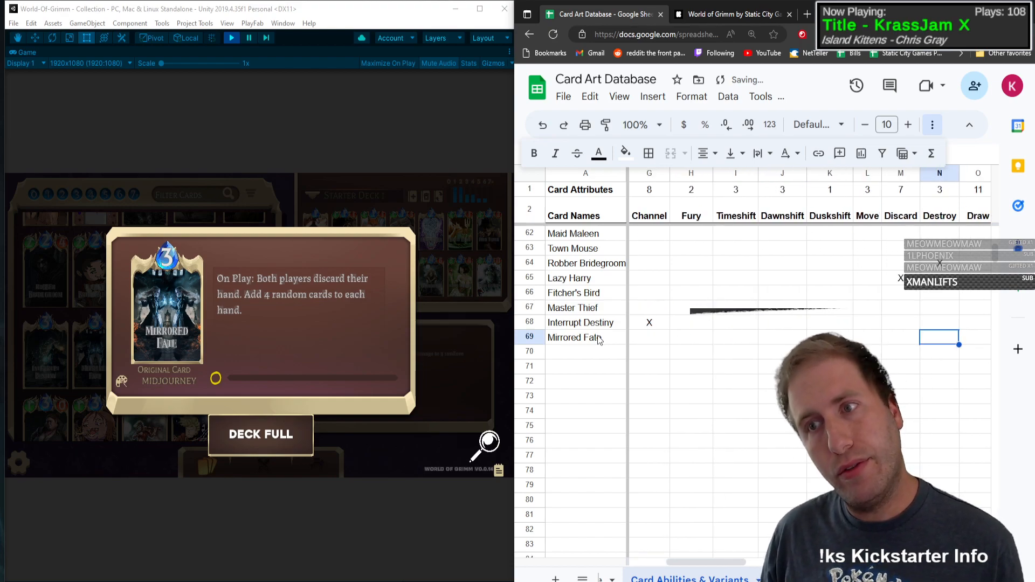
pyautogui.write('X')
pyautogui.press('Tab')
pyautogui.press('Tab')
pyautogui.press('Tab')
# Step: Mark Add with an X in the Mirrored Fate row
pyautogui.hotkey('shift', 'Tab')
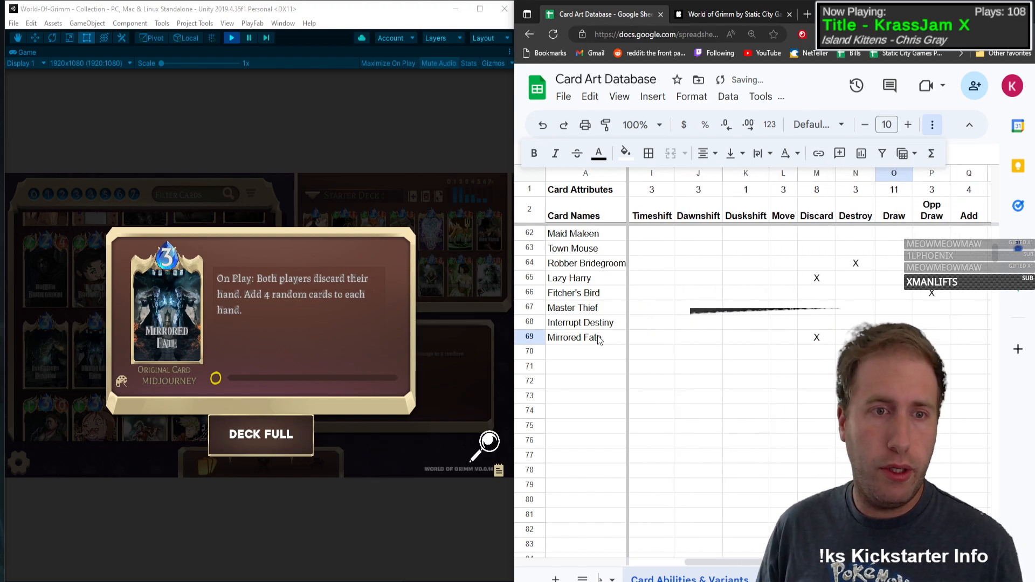
pyautogui.press('Tab')
pyautogui.press('Tab')
pyautogui.write('X')
pyautogui.press('Tab')
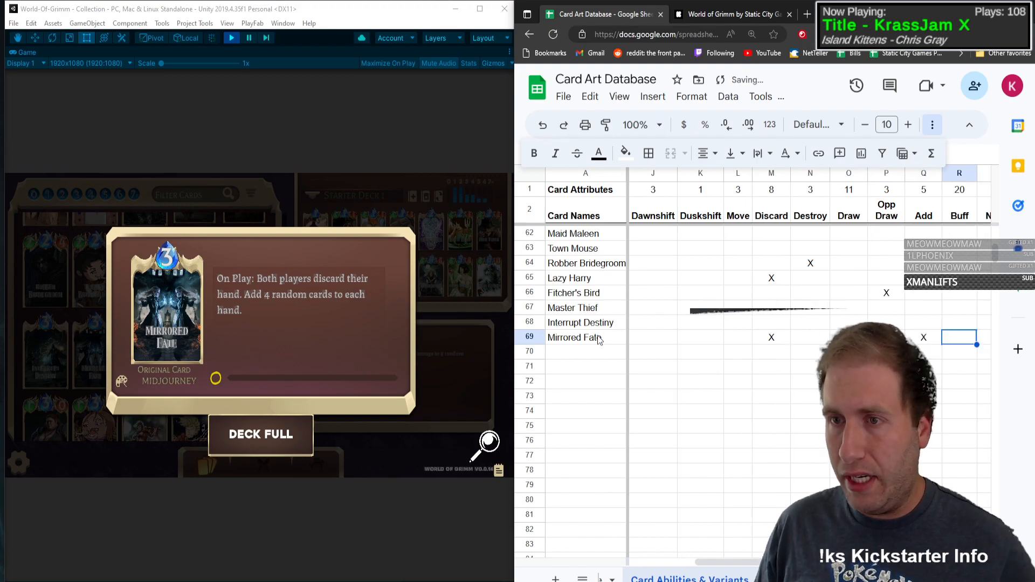
pyautogui.hotkey('shift', 'Tab')
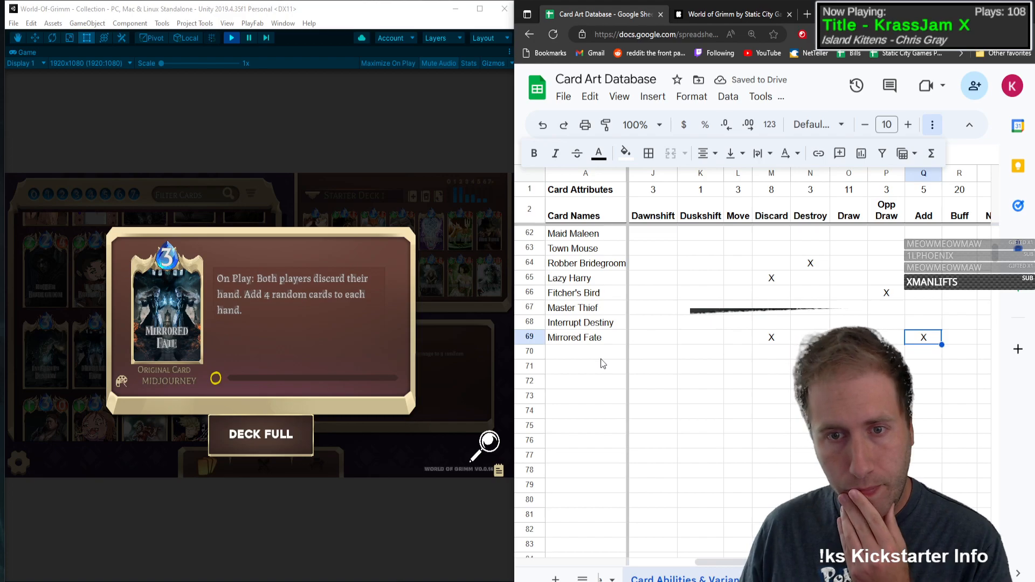
# Step: Open Mystic Resonance's details in the game and add it in row 70 with type S, mana 3 and dashes for health and attack power
pyautogui.click(128, 358)
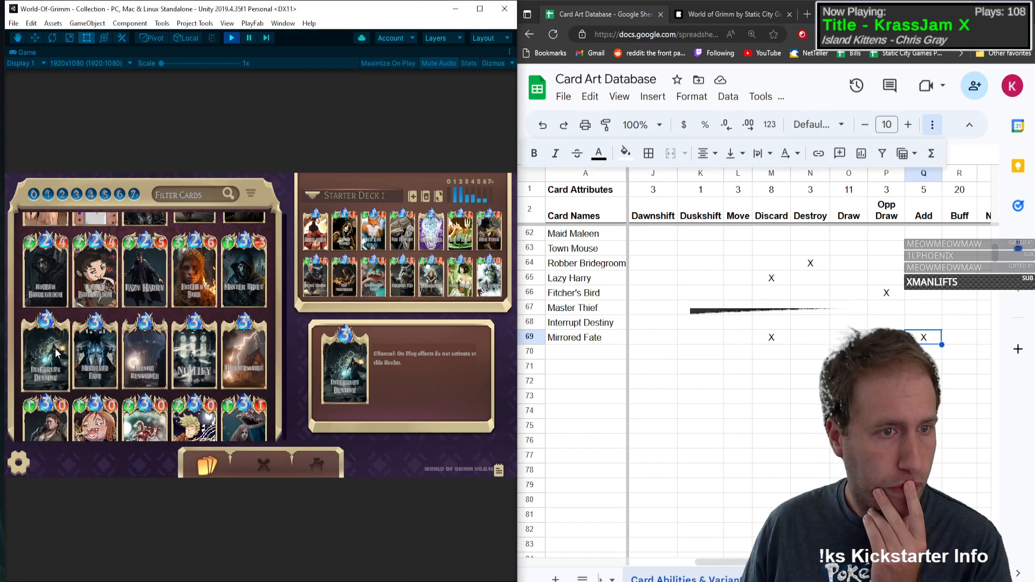
pyautogui.click(127, 335)
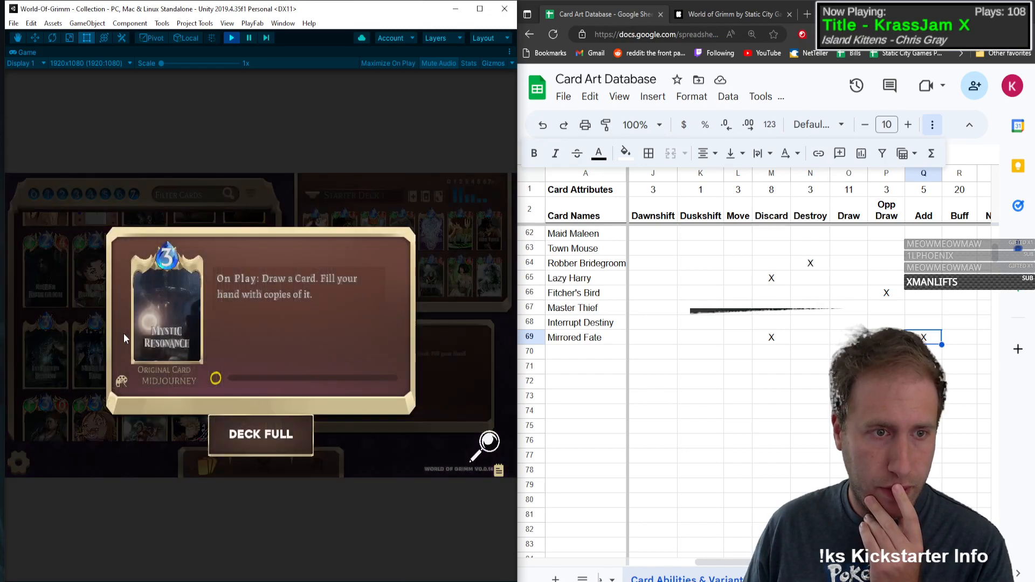
pyautogui.click(596, 354)
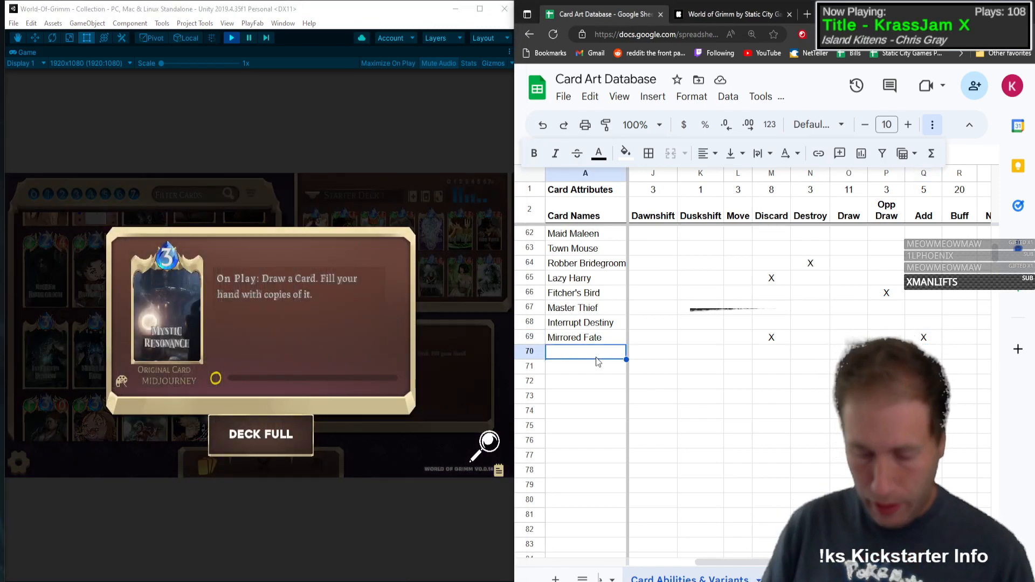
pyautogui.write('Mystic Resonance')
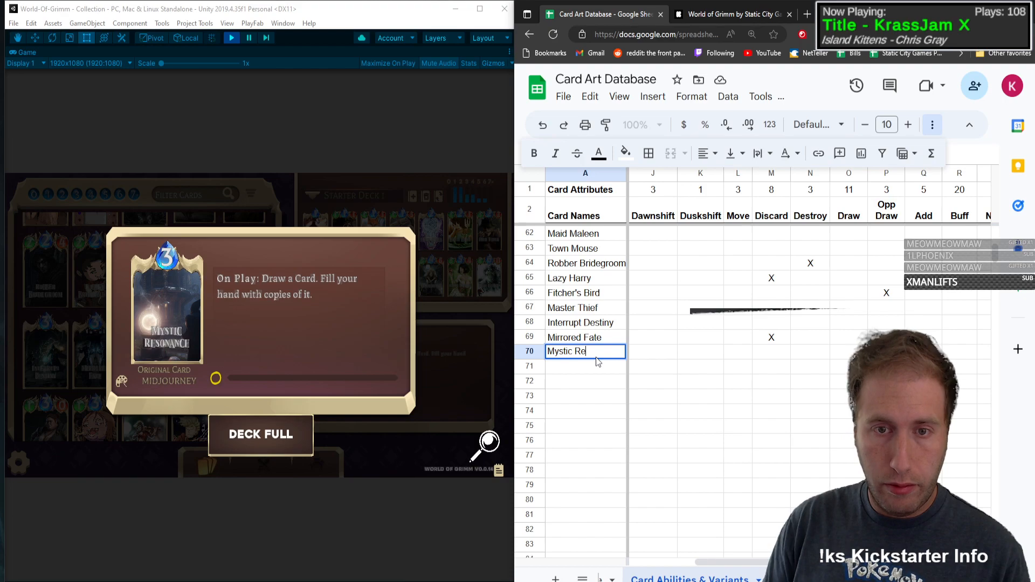
pyautogui.press('Tab')
pyautogui.write('S')
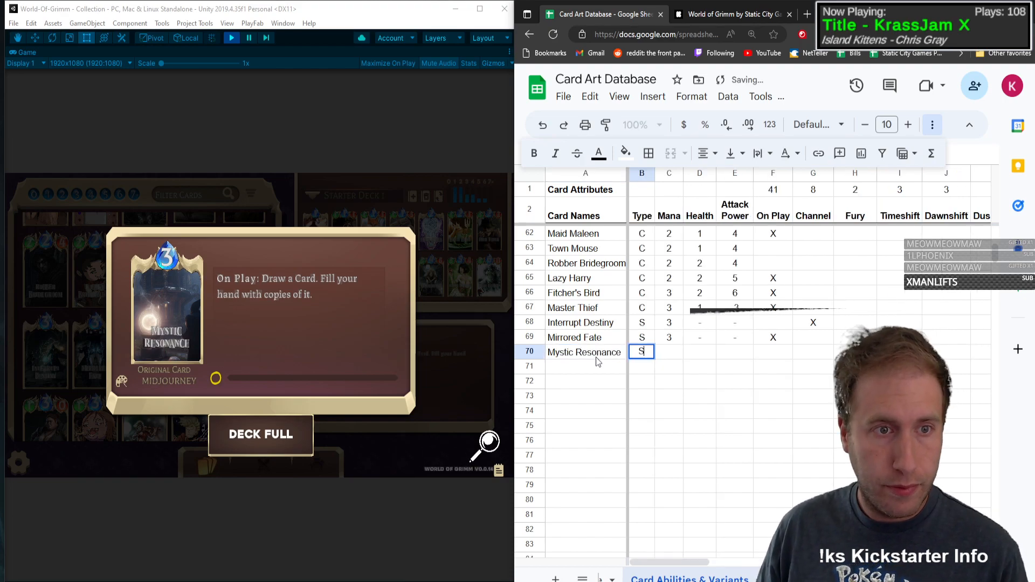
pyautogui.press('Tab')
pyautogui.write('3')
pyautogui.press('Tab')
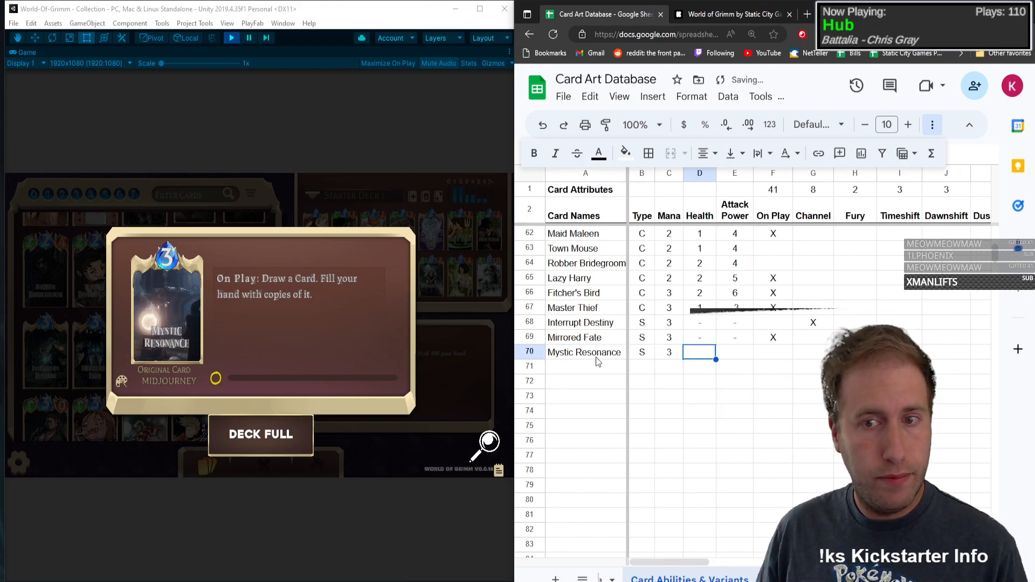
pyautogui.write('-')
pyautogui.press('Tab')
pyautogui.write('-')
pyautogui.press('Tab')
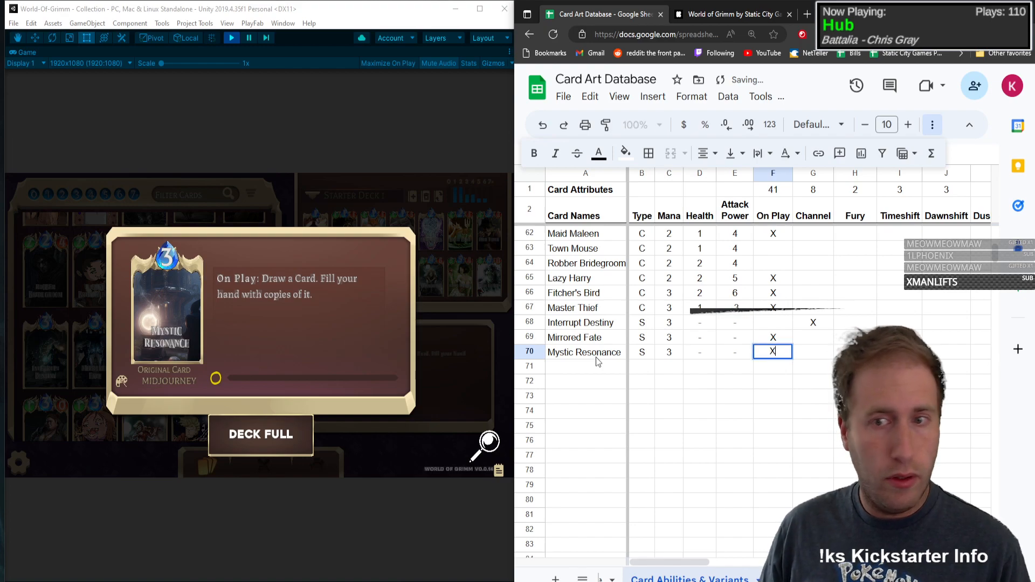
# Step: Mark On Play and Draw with an X in the Mystic Resonance row
pyautogui.press('Tab')
pyautogui.press('Tab')
pyautogui.press('Tab')
pyautogui.press('Tab')
pyautogui.press('Tab')
pyautogui.press('Tab')
pyautogui.press('Tab')
pyautogui.press('Tab')
pyautogui.press('Tab')
pyautogui.press('Tab')
pyautogui.press('Tab')
pyautogui.press('Tab')
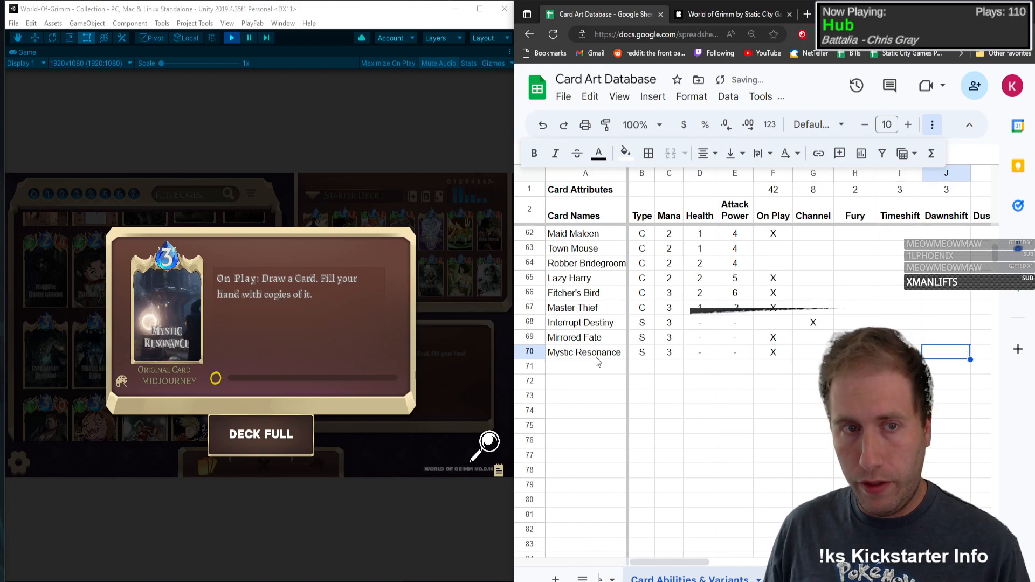
pyautogui.press('Left')
pyautogui.press('Left')
pyautogui.press('Left')
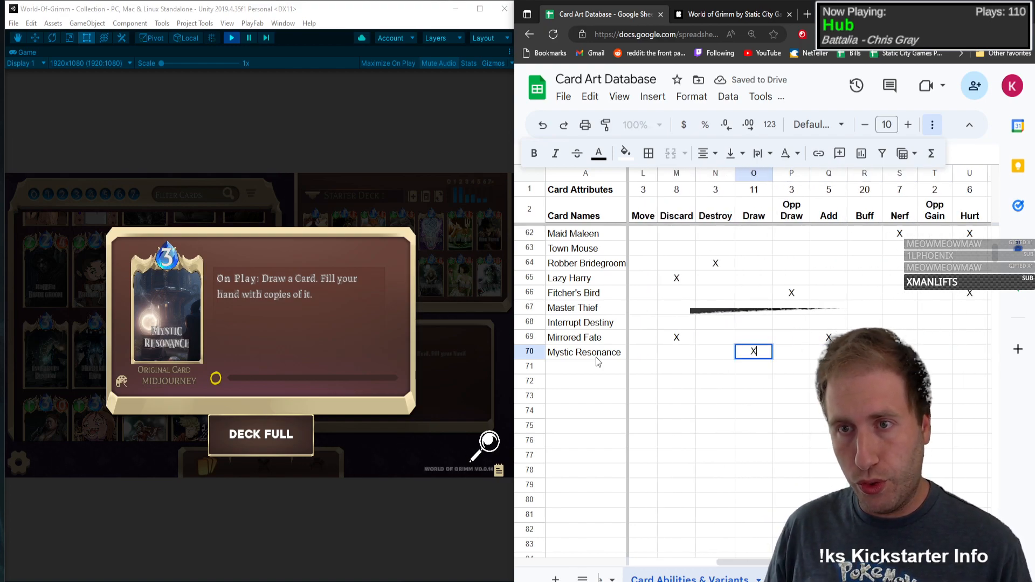
pyautogui.press('Tab')
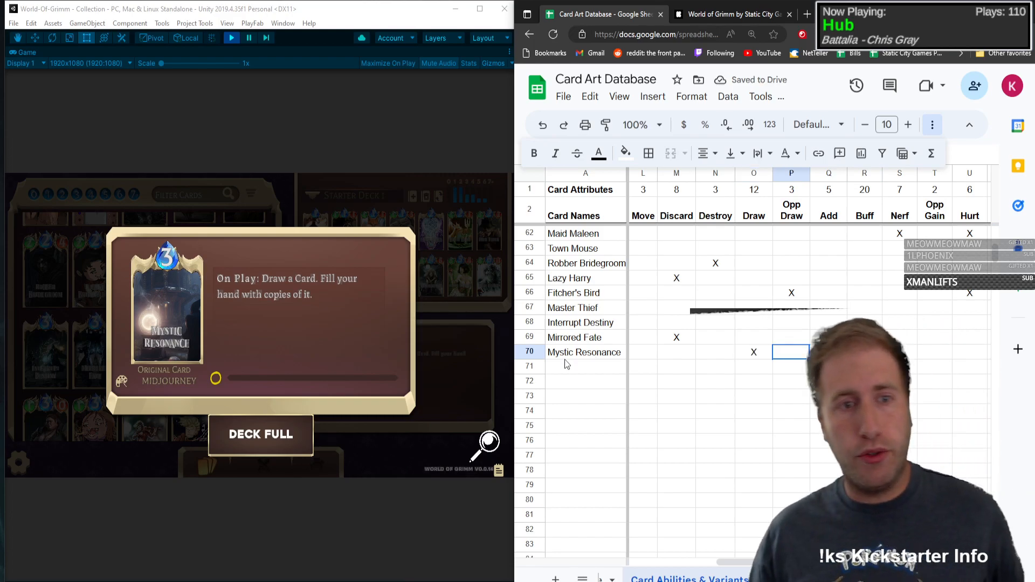
# Step: Close the open card details and add Nullify in row 71 with type S, mana 3 and dashes for health and attack power
pyautogui.click(198, 328)
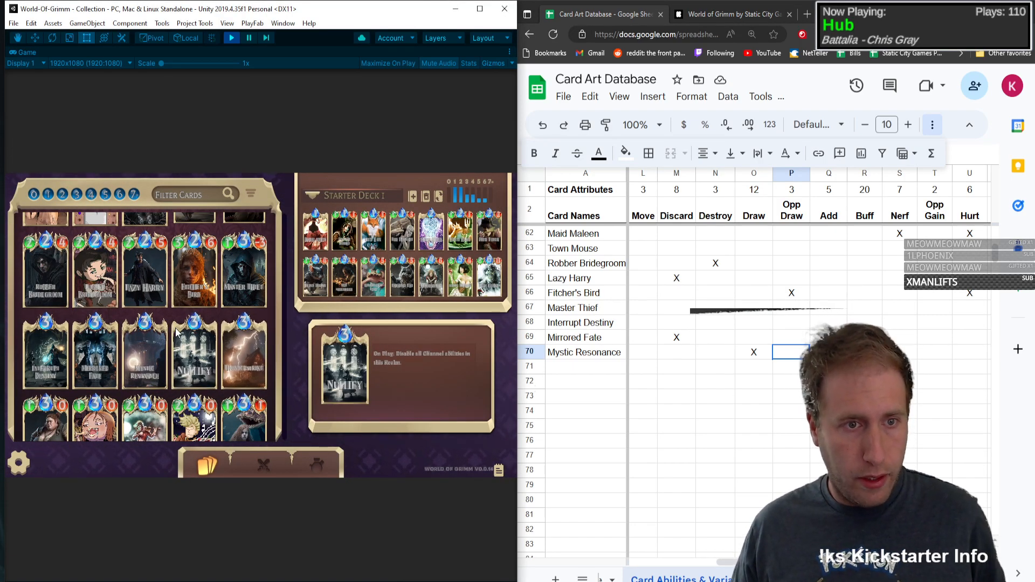
pyautogui.click(625, 367)
pyautogui.write('Nul')
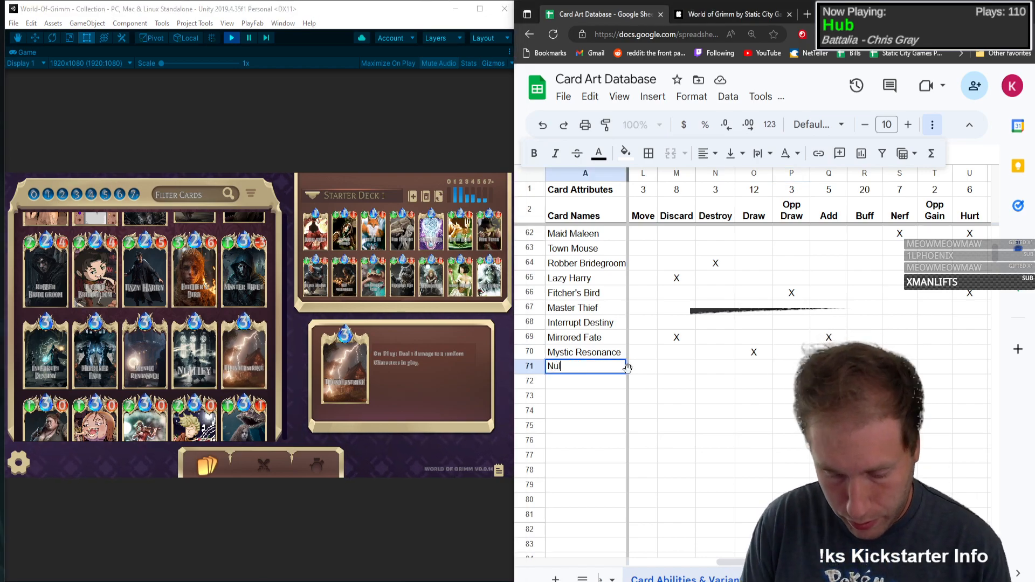
pyautogui.write('lify')
pyautogui.press('Tab')
pyautogui.write('S')
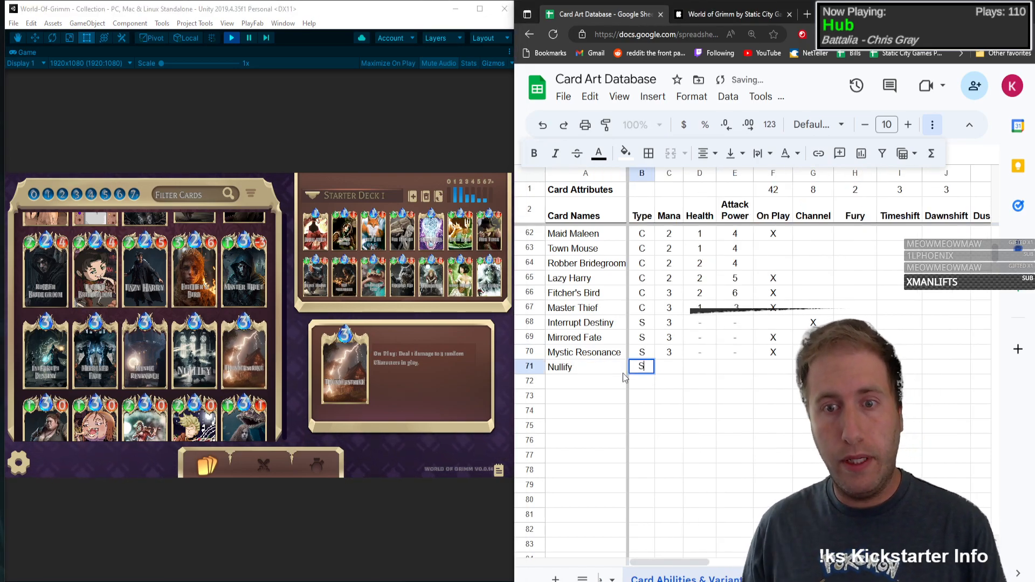
pyautogui.press('Tab')
pyautogui.write('3')
pyautogui.press('Tab')
pyautogui.write('-')
pyautogui.press('Tab')
pyautogui.write('-')
pyautogui.press('Tab')
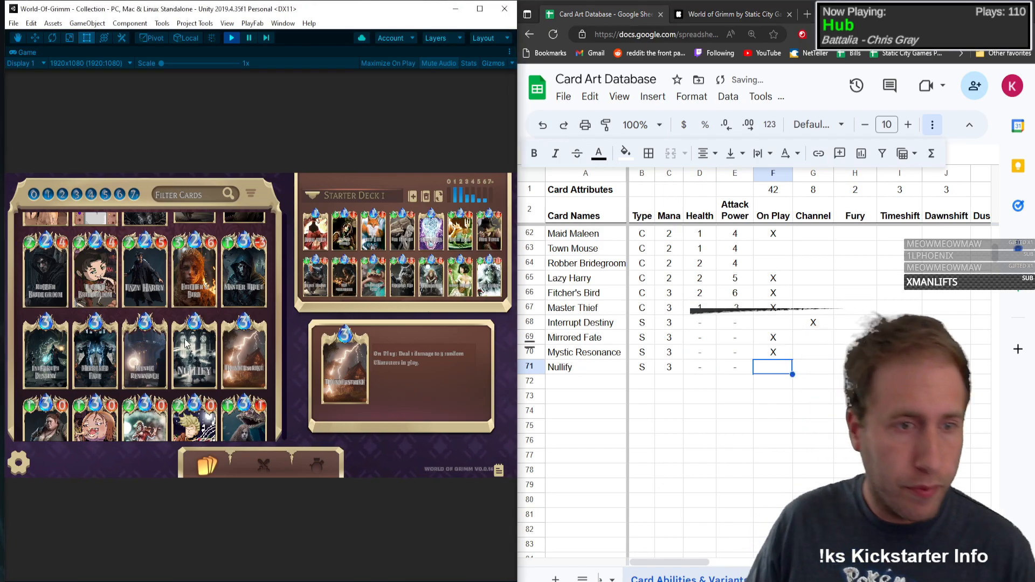
# Step: Open Nullify's details in the game and mark On Play and Ignore with an X in its row
pyautogui.click(180, 366)
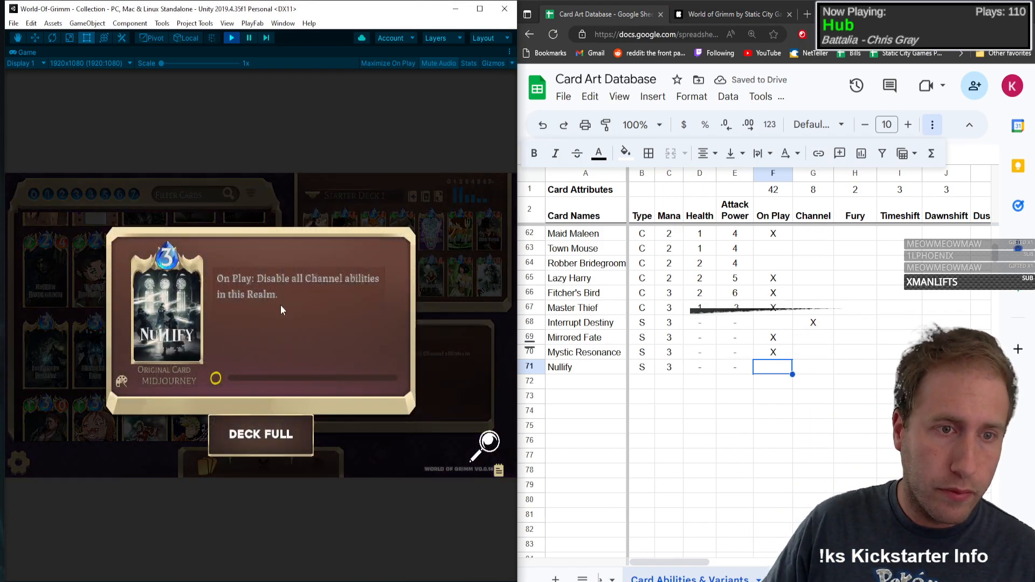
pyautogui.click(774, 370)
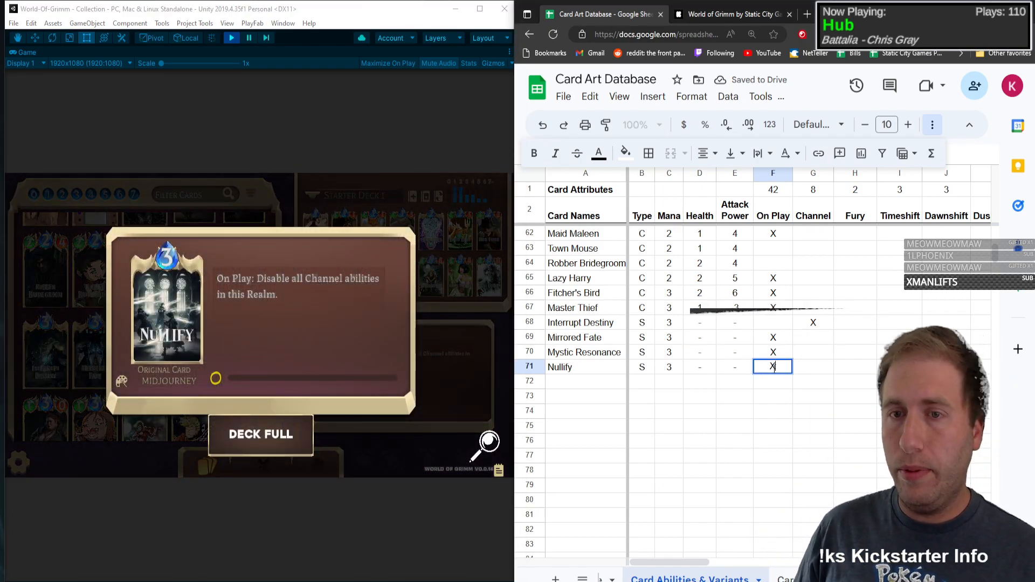
pyautogui.press('Tab')
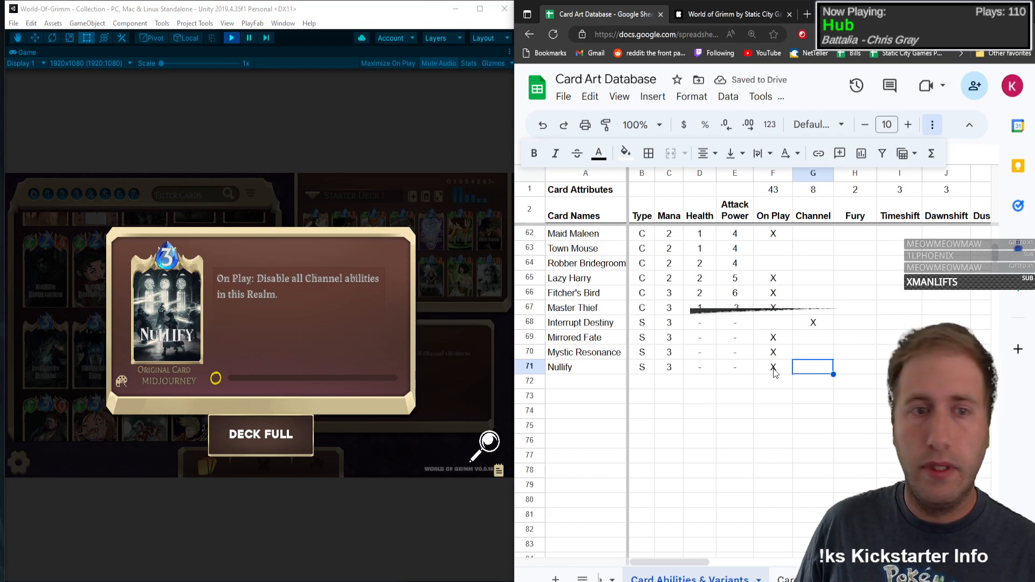
pyautogui.press('Right')
pyautogui.press('Right')
pyautogui.press('Right')
pyautogui.press('Right')
pyautogui.press('Right')
pyautogui.press('Right')
pyautogui.press('Right')
pyautogui.press('Right')
pyautogui.press('Right')
pyautogui.press('Right')
pyautogui.press('Right')
pyautogui.press('Right')
pyautogui.press('Right')
pyautogui.press('Right')
pyautogui.press('Right')
pyautogui.press('Right')
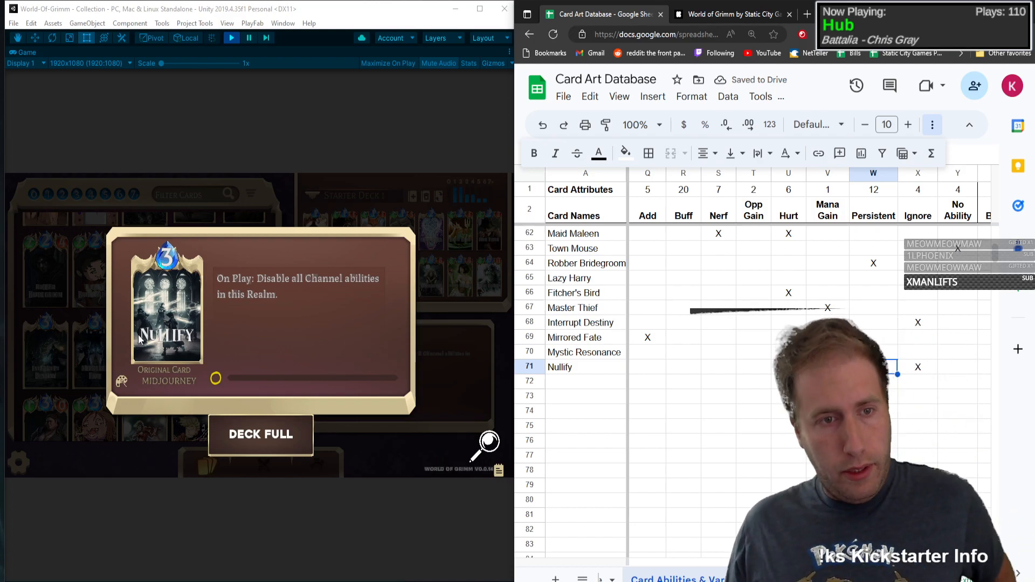
# Step: Open Thunderstrike's details in the game and add it in row 72 with type S, mana 3 and dashes for health and attack power
pyautogui.click(160, 318)
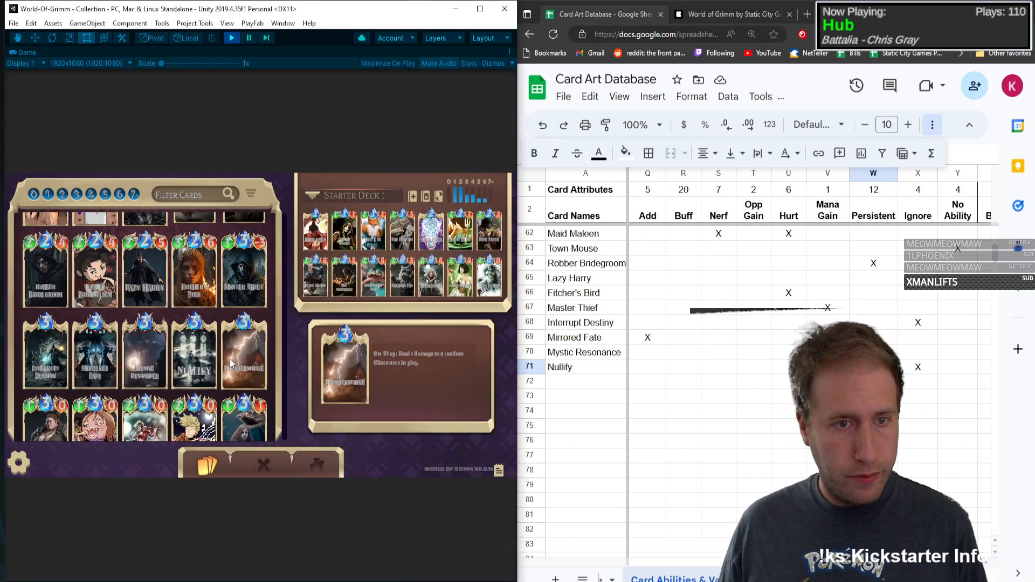
pyautogui.click(232, 344)
pyautogui.click(597, 380)
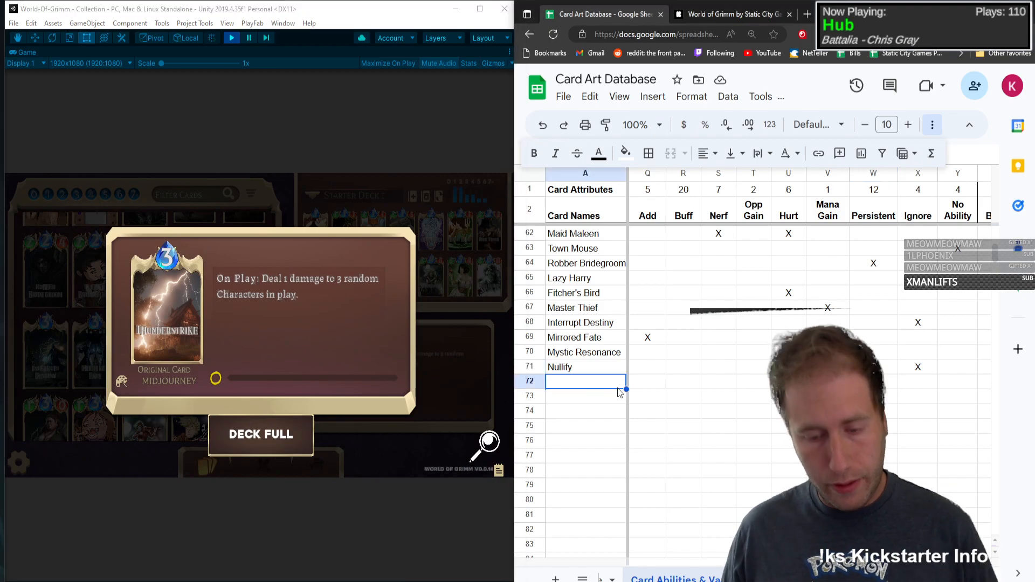
pyautogui.write('Thunderstrike')
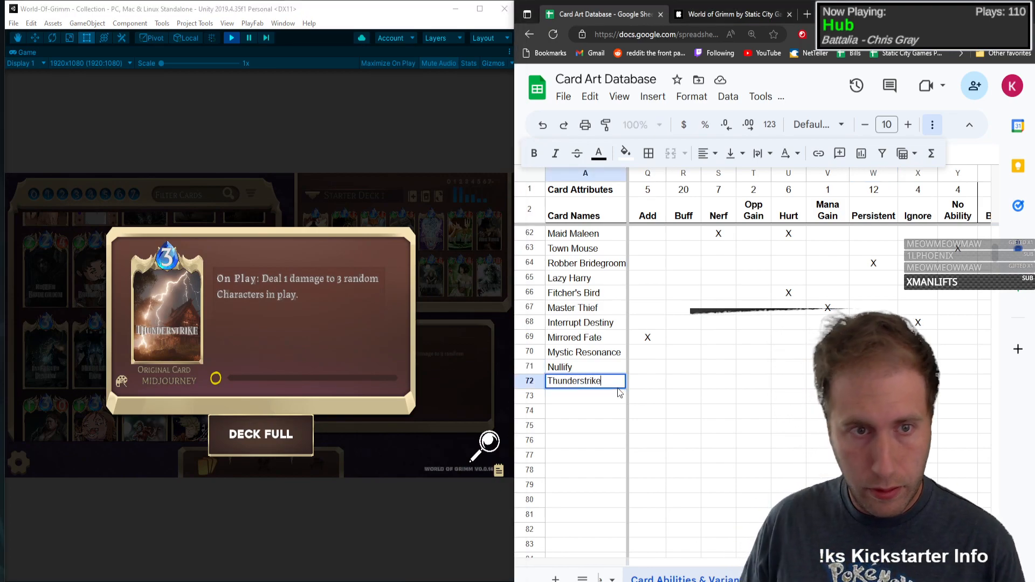
pyautogui.press('Tab')
pyautogui.write('S')
pyautogui.press('Tab')
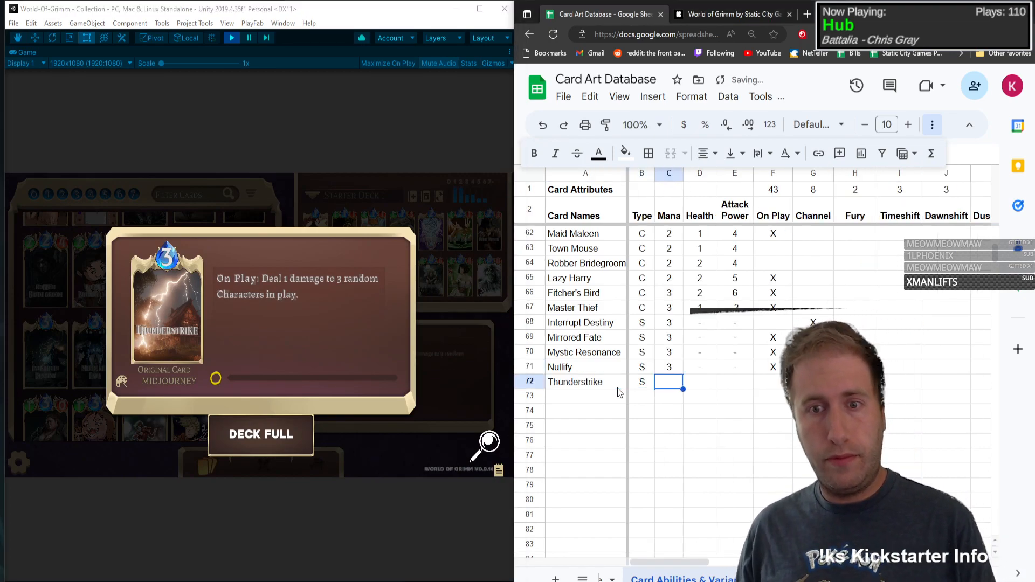
pyautogui.write('3')
pyautogui.press('Tab')
pyautogui.write('-')
pyautogui.press('Tab')
pyautogui.write('-')
pyautogui.press('Tab')
# Step: Mark On Play and Hurt with an X in the Thunderstrike row
pyautogui.write('X')
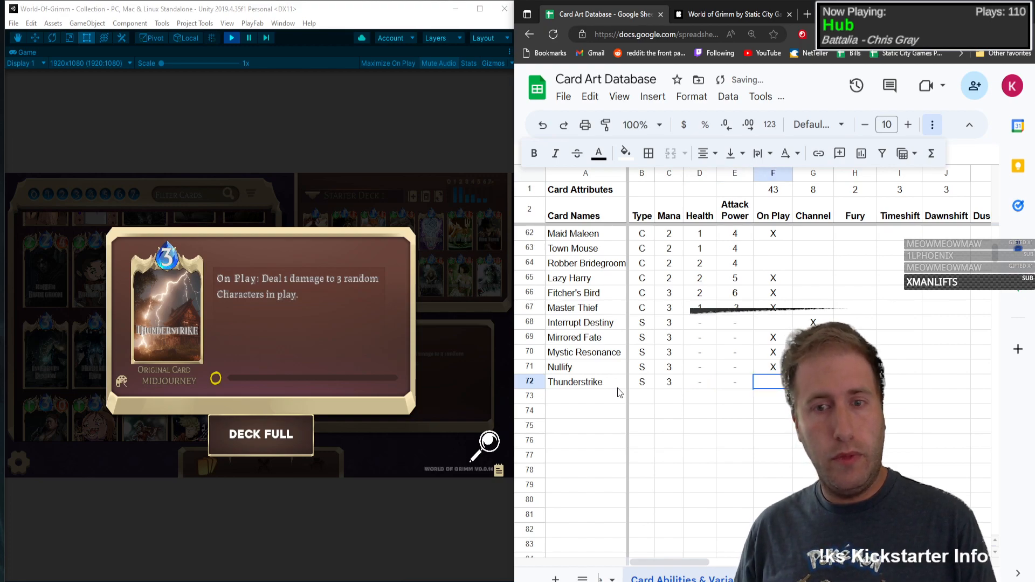
pyautogui.press('Tab')
pyautogui.press('Tab')
pyautogui.press('Tab')
pyautogui.press('Tab')
pyautogui.press('Tab')
pyautogui.press('Tab')
pyautogui.press('Tab')
pyautogui.press('Tab')
pyautogui.press('Tab')
pyautogui.press('Tab')
pyautogui.press('Tab')
pyautogui.press('Tab')
pyautogui.press('Tab')
pyautogui.press('Tab')
pyautogui.press('Tab')
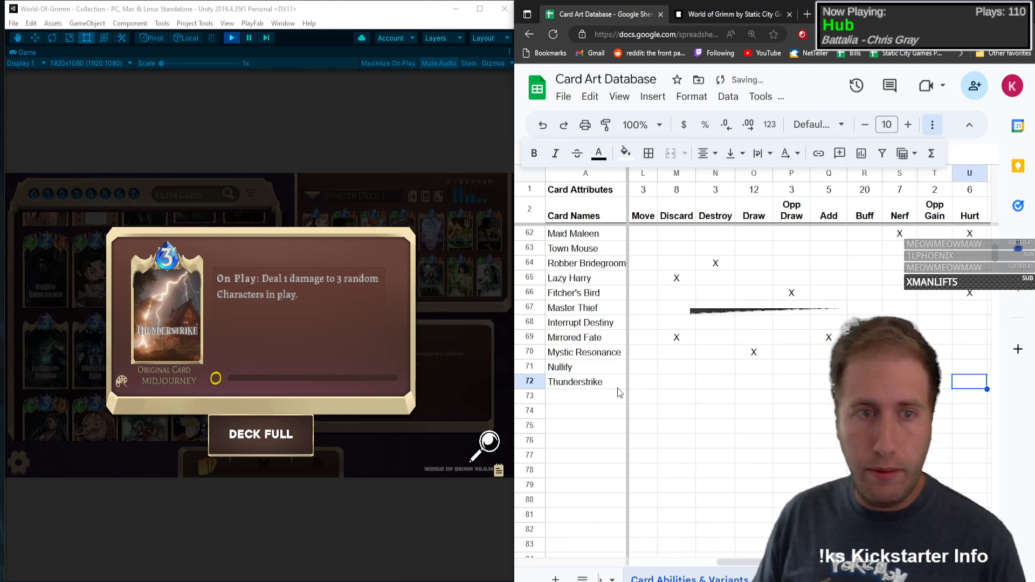
pyautogui.press('Tab')
pyautogui.press('Tab')
pyautogui.press('Tab')
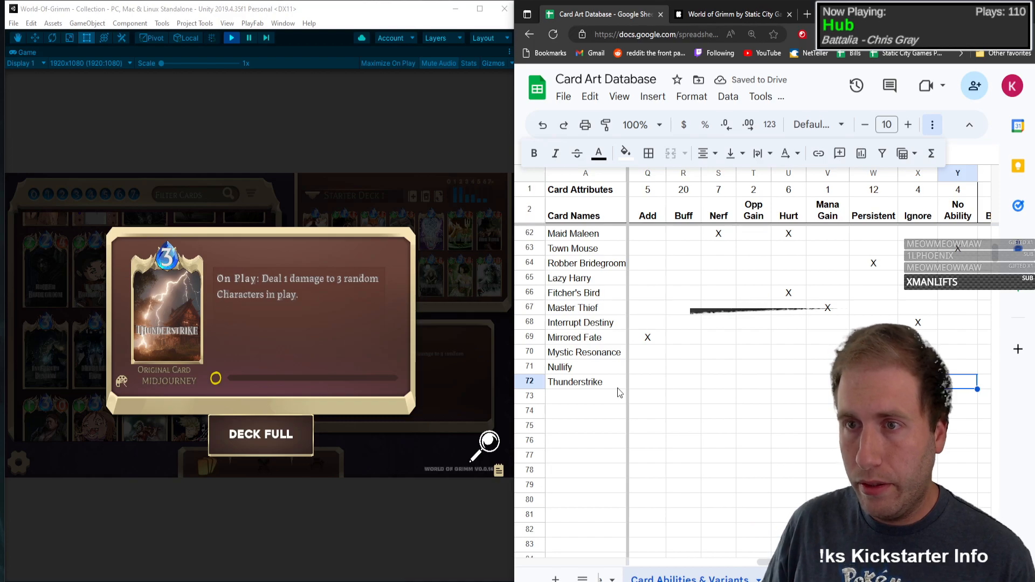
pyautogui.hotkey('shift', 'Tab')
pyautogui.hotkey('shift', 'Tab')
pyautogui.hotkey('shift', 'Tab')
pyautogui.write('X')
pyautogui.hotkey('shift', 'Tab')
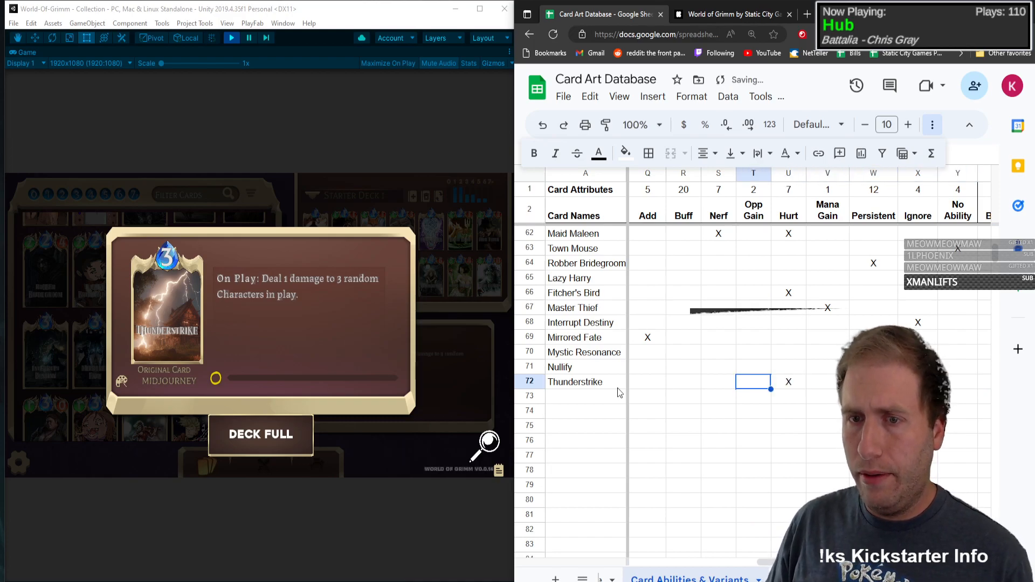
pyautogui.press('Down')
pyautogui.press('Home')
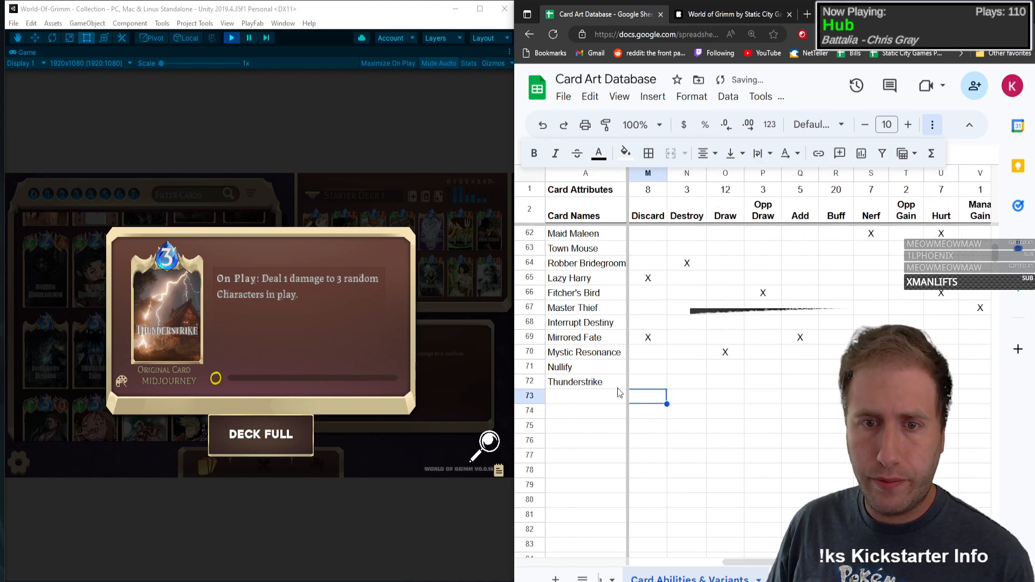
# Step: Find Fat Trina in the game's collection and add it in row 73 with type C, mana 3, health 1 and attack power 0
pyautogui.click(197, 319)
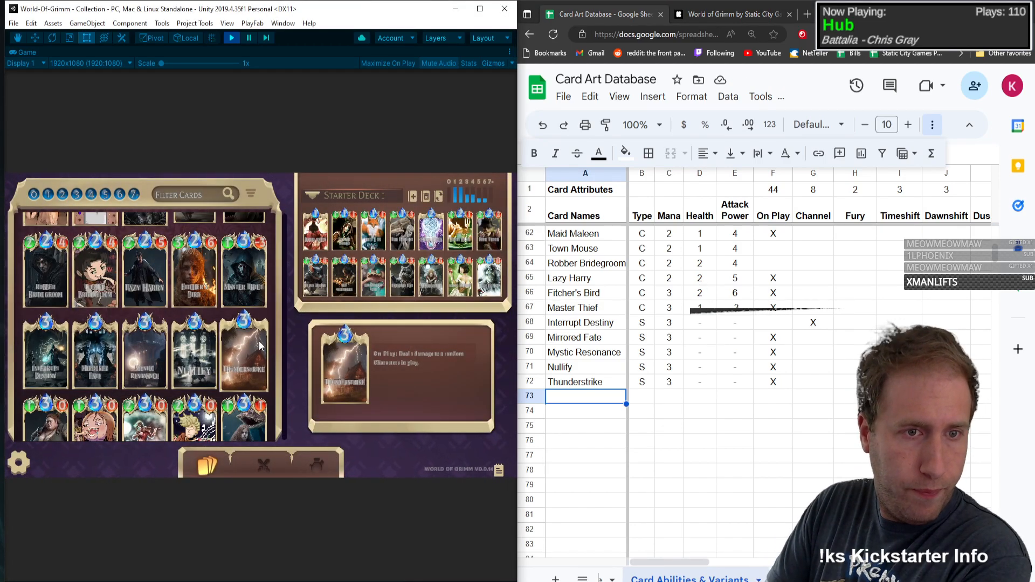
pyautogui.scroll(-5, 273, 329)
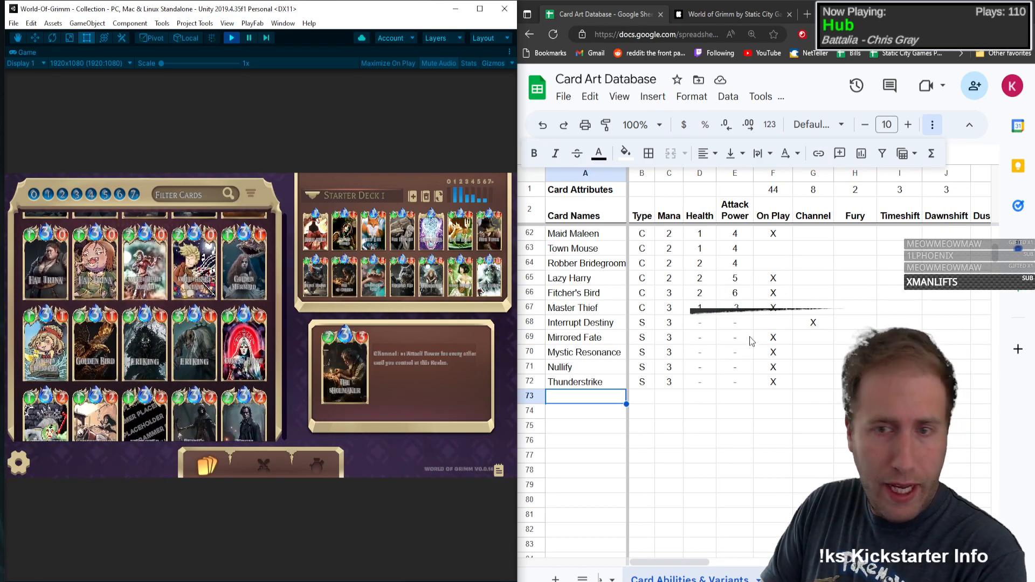
pyautogui.click(576, 403)
pyautogui.write('Fat Trinas')
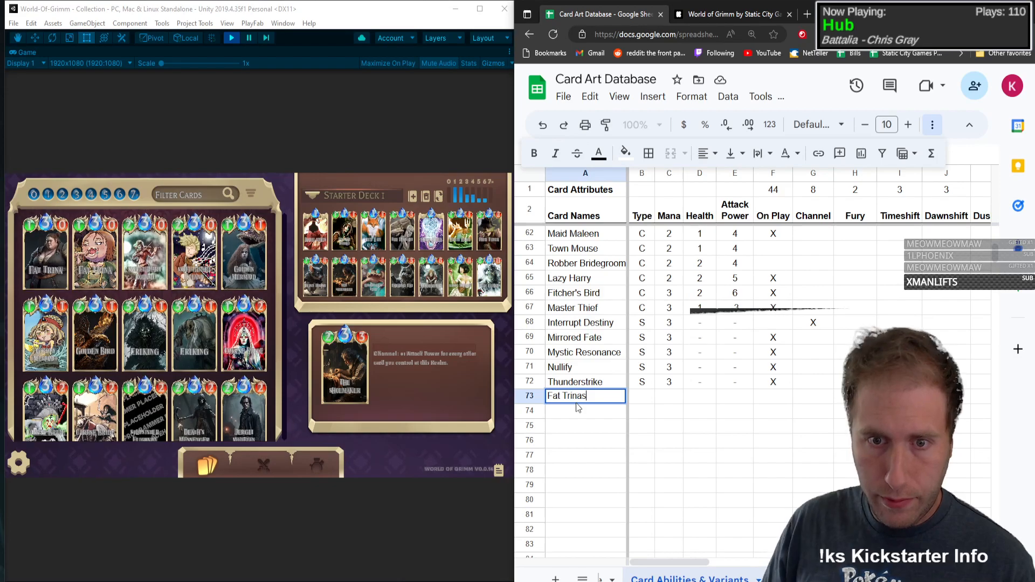
pyautogui.press('Tab')
pyautogui.write('C')
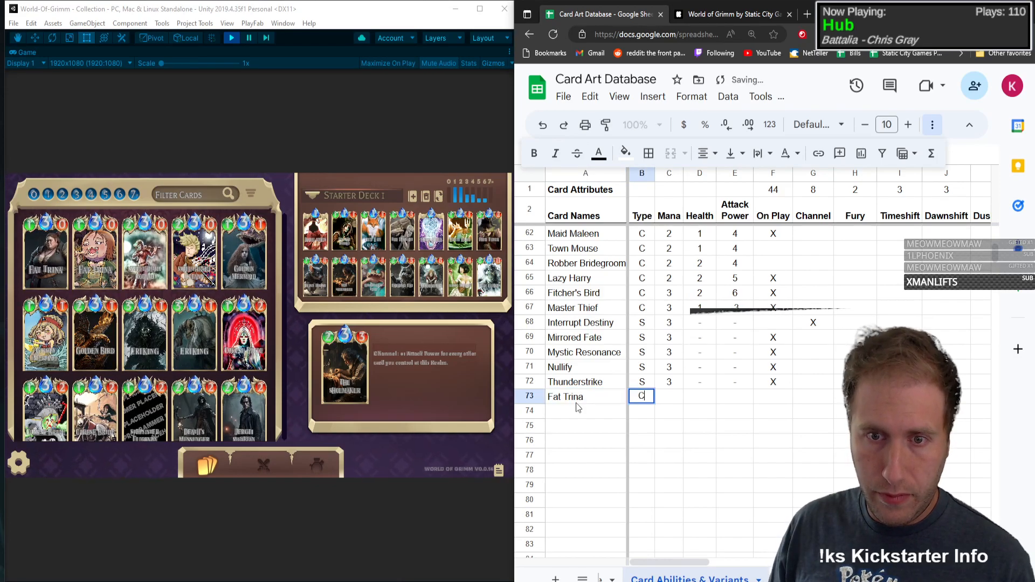
pyautogui.press('Tab')
pyautogui.write('3')
pyautogui.press('Tab')
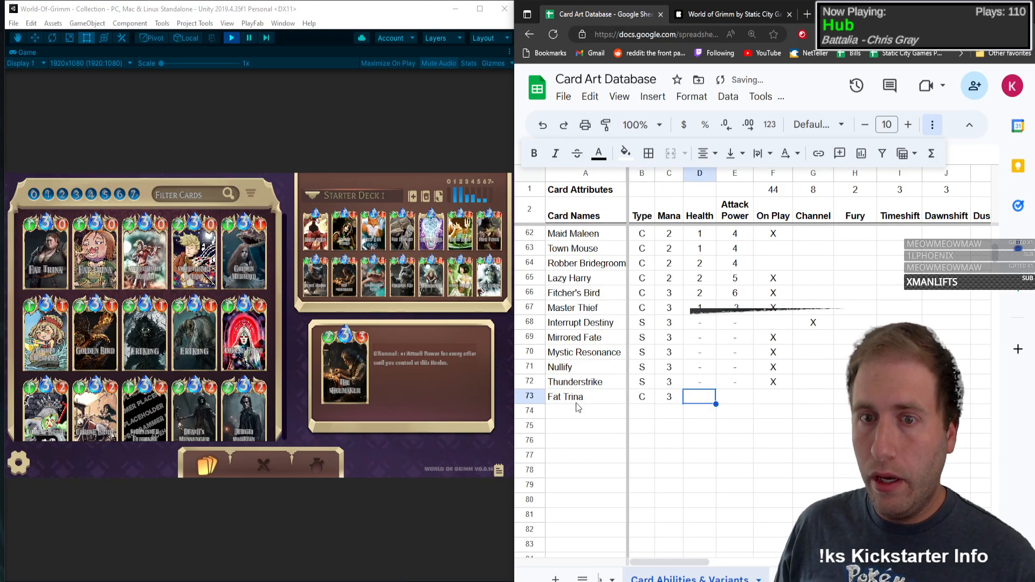
pyautogui.write('1')
pyautogui.press('Tab')
pyautogui.write('0')
pyautogui.press('Tab')
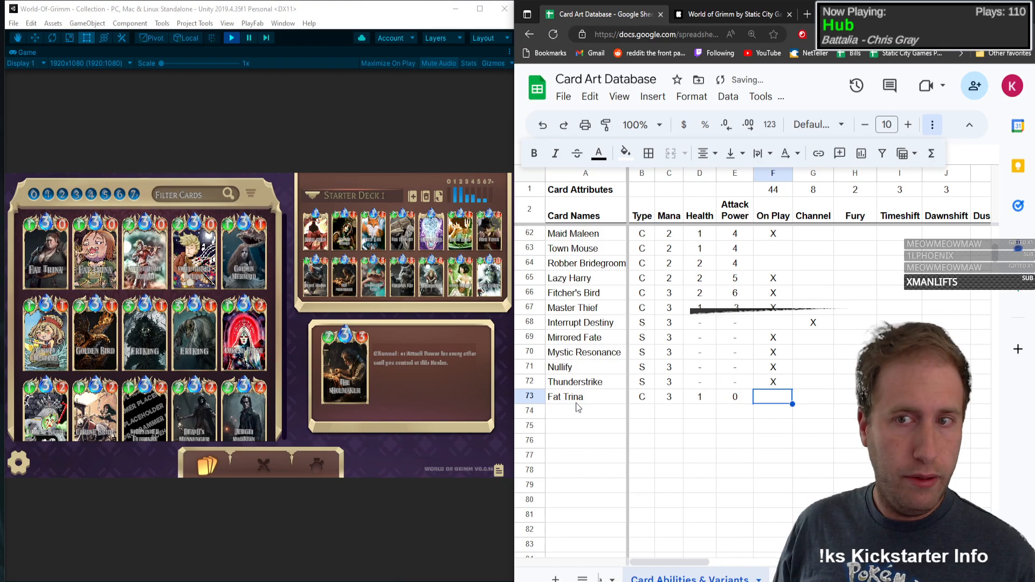
# Step: Check Fat Trina's details in the game and mark On Play, Destroy and Buff with an X in its row
pyautogui.press('Tab')
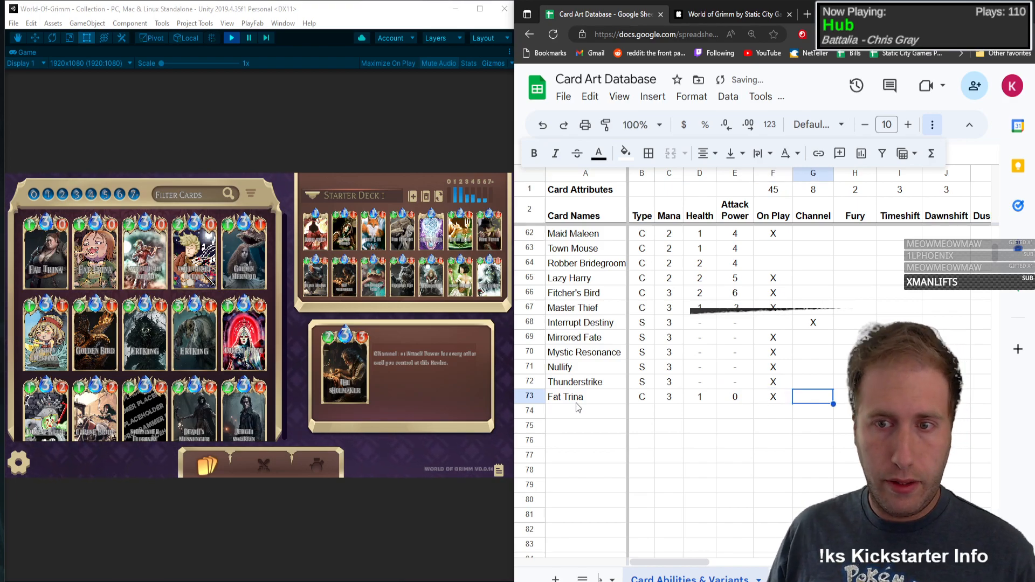
pyautogui.click(29, 240)
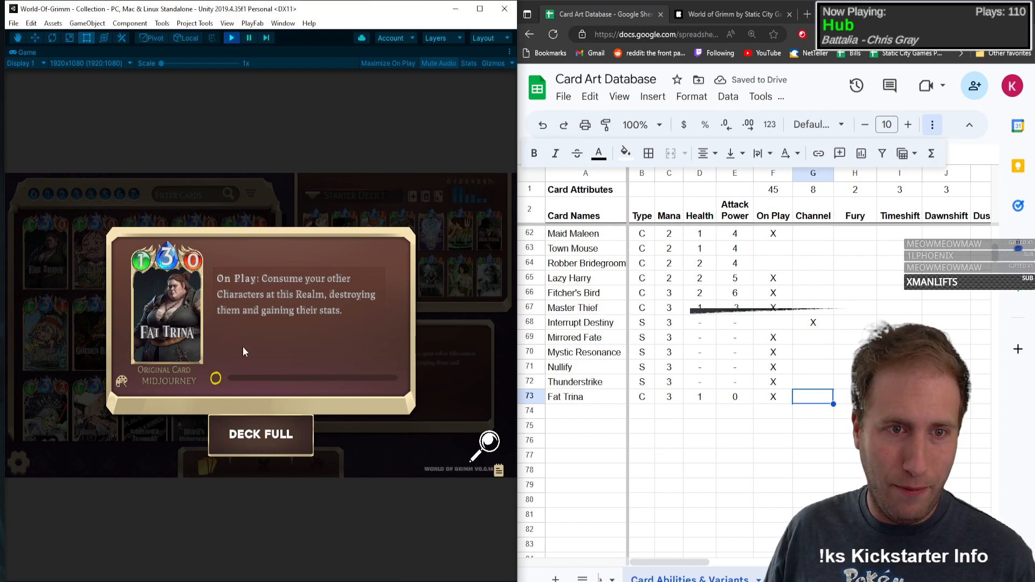
pyautogui.click(156, 306)
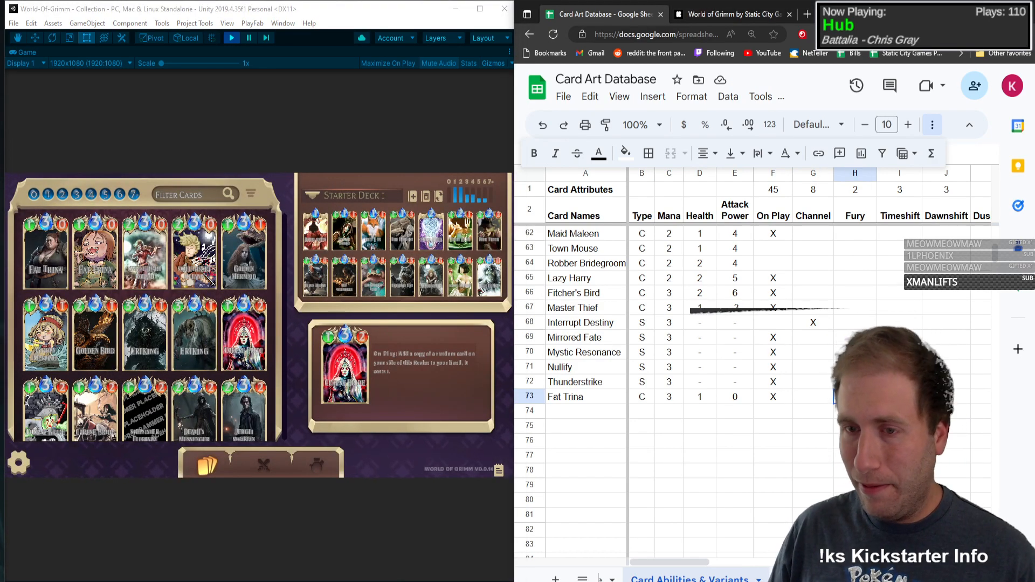
pyautogui.press('Right')
pyautogui.press('Right')
pyautogui.press('Right')
pyautogui.press('Right')
pyautogui.press('Right')
pyautogui.press('Right')
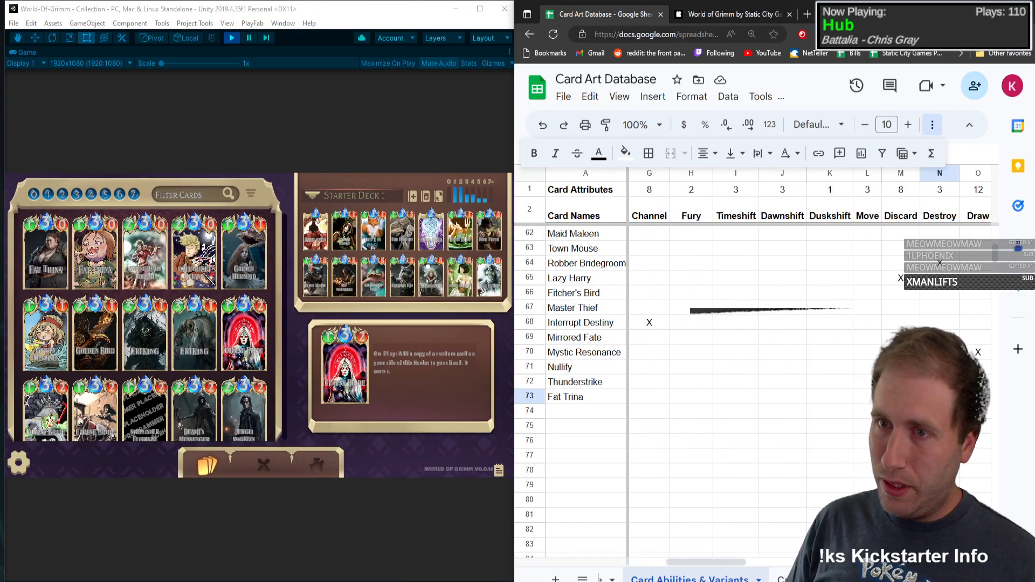
pyautogui.write('X')
pyautogui.press('Right')
pyautogui.press('Right')
pyautogui.press('Right')
pyautogui.press('Right')
pyautogui.press('Right')
pyautogui.press('Left')
pyautogui.write('X')
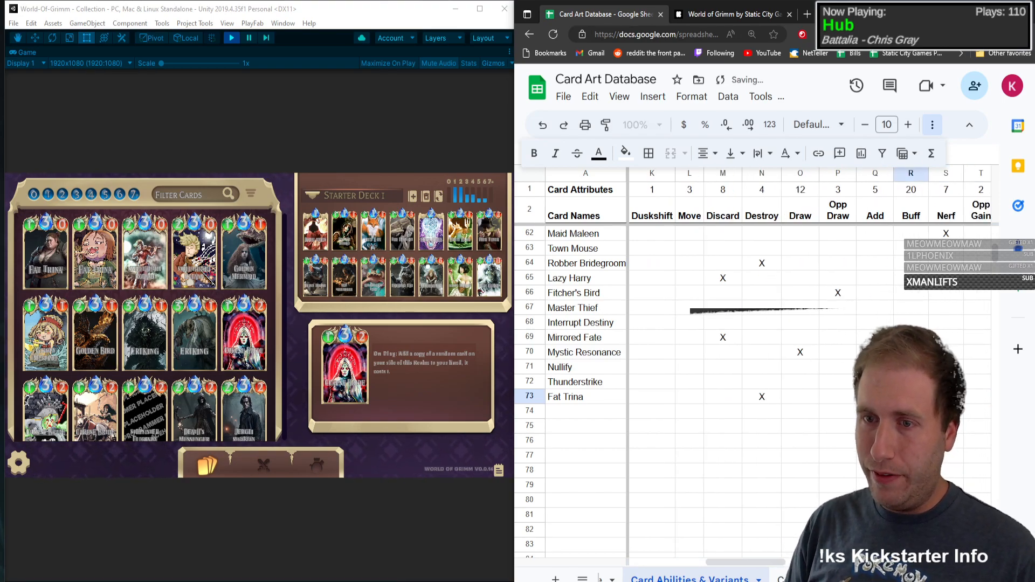
# Step: Record Fat Trina's art variant in the variant columns of row 73
pyautogui.press('Left')
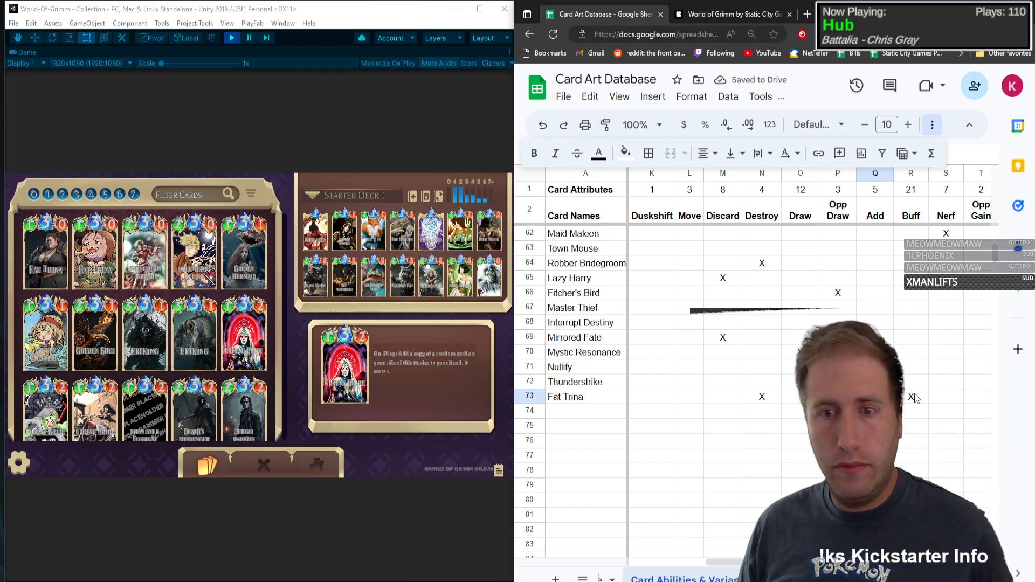
pyautogui.press('Right')
pyautogui.press('Right')
pyautogui.press('Right')
pyautogui.press('Right')
pyautogui.press('Right')
pyautogui.press('Right')
pyautogui.press('Right')
pyautogui.press('Right')
pyautogui.press('Right')
pyautogui.press('Right')
pyautogui.press('Right')
pyautogui.press('Right')
pyautogui.press('Right')
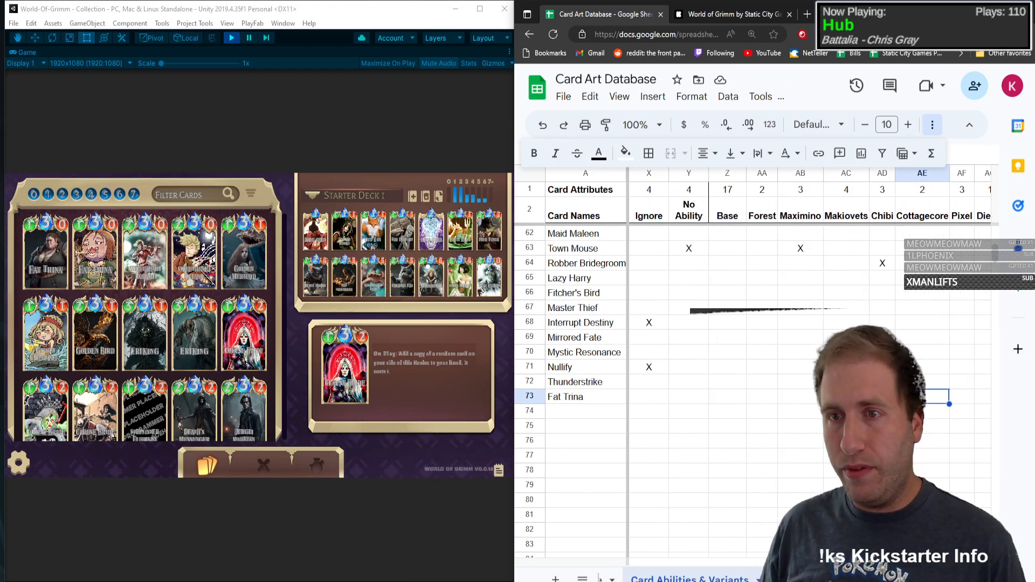
pyautogui.press('Left')
pyautogui.press('Left')
pyautogui.press('Left')
pyautogui.press('Left')
pyautogui.press('Left')
pyautogui.press('Left')
pyautogui.press('Left')
pyautogui.press('Left')
pyautogui.press('Left')
pyautogui.press('Left')
pyautogui.press('Left')
pyautogui.press('Left')
pyautogui.press('Left')
pyautogui.press('Left')
pyautogui.press('Left')
pyautogui.press('Left')
pyautogui.press('Left')
pyautogui.press('Left')
pyautogui.press('Left')
pyautogui.press('Left')
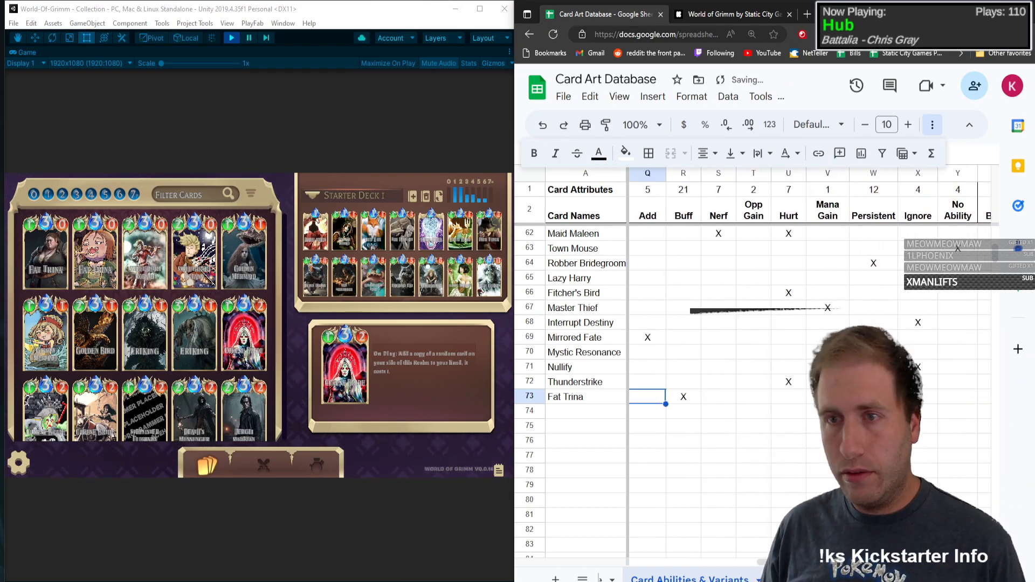
# Step: Add Sweetheart Roland in row 74 with type C, mana 3, health 2 and attack power 0, and mark On Play with an X
pyautogui.press('Down')
pyautogui.write('Swee')
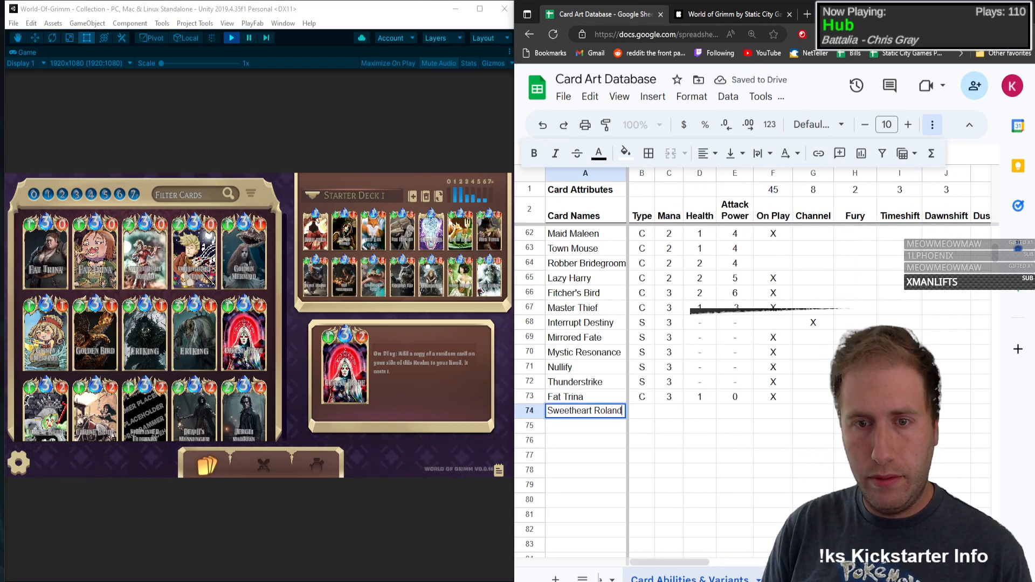
pyautogui.press('Tab')
pyautogui.press('Tab')
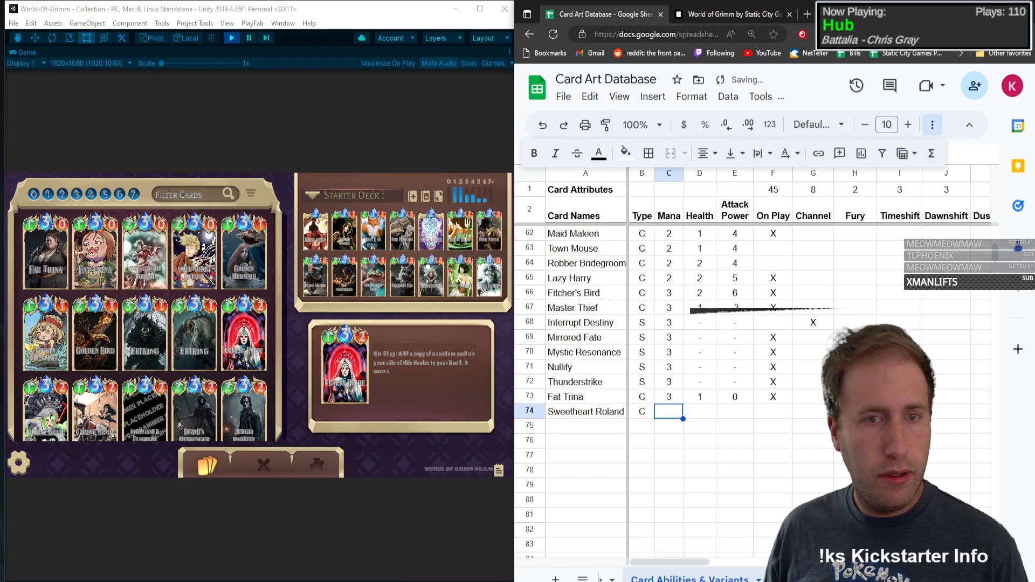
pyautogui.write('3')
pyautogui.press('Tab')
pyautogui.write('2')
pyautogui.press('Tab')
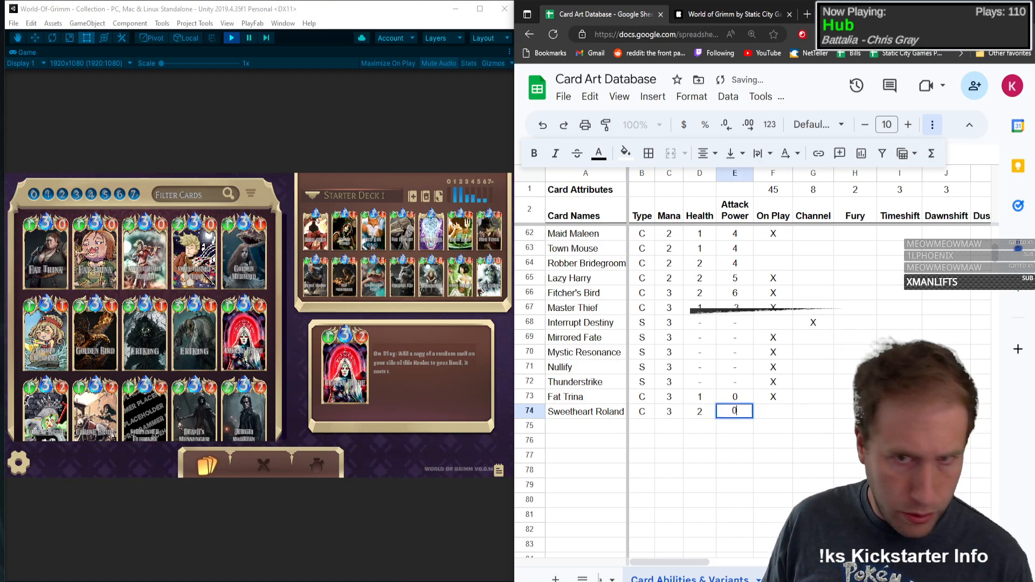
pyautogui.write('0')
pyautogui.press('Tab')
pyautogui.press('Tab')
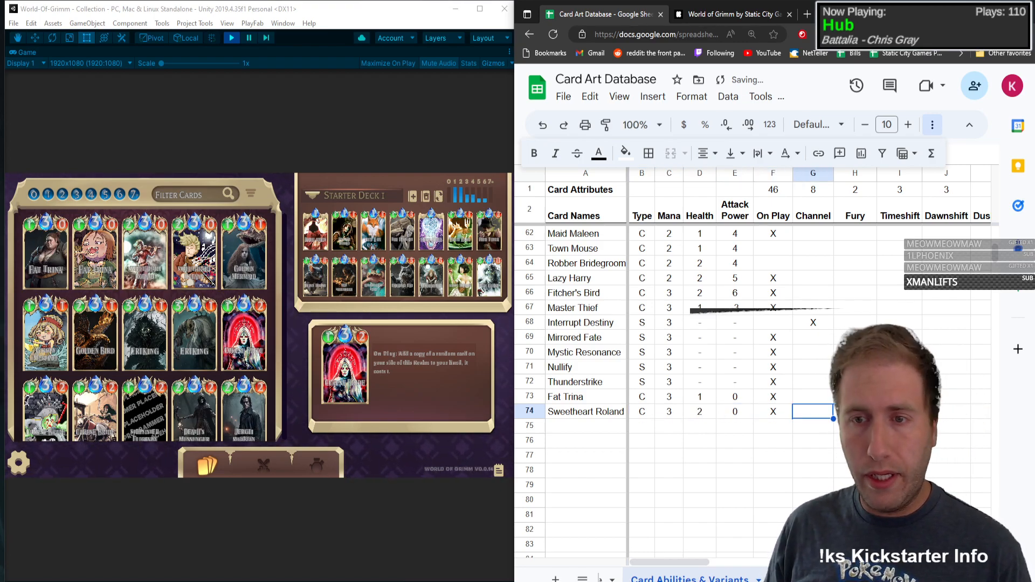
# Step: Check Sweetheart Roland's ability in the game and replace its On Play mark with an X under Channel
pyautogui.click(155, 264)
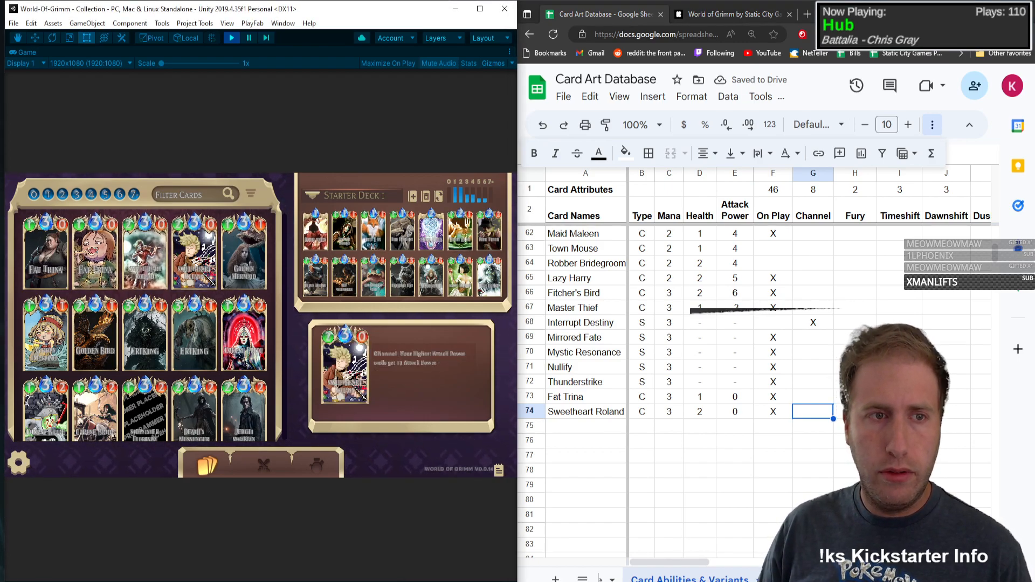
pyautogui.click(774, 413)
pyautogui.press('Delete')
pyautogui.press('Right')
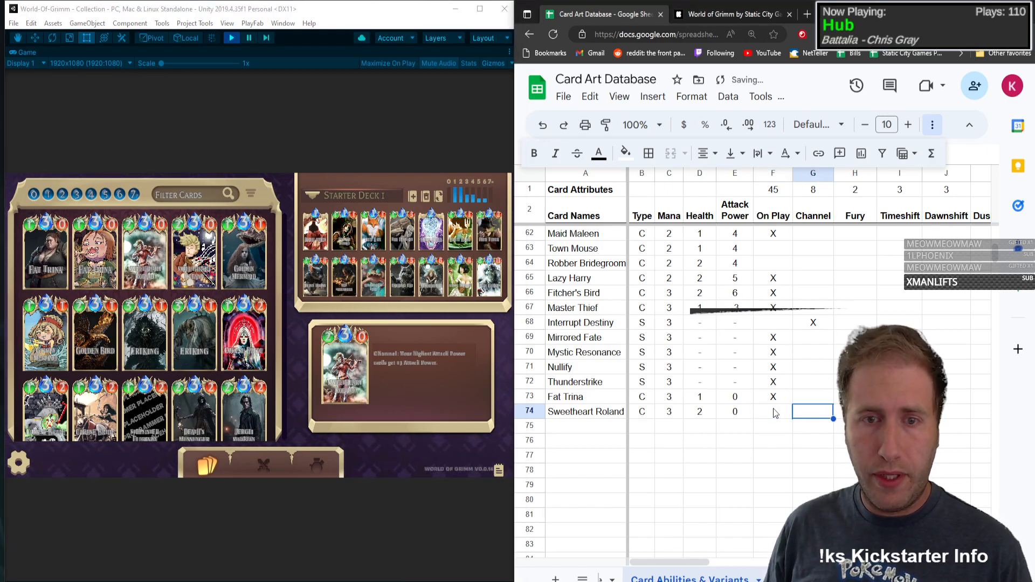
pyautogui.write('X')
# Step: Mark Buff with an X in the Sweetheart Roland row
pyautogui.press('Right')
pyautogui.press('Right')
pyautogui.press('Right')
pyautogui.press('Right')
pyautogui.press('Right')
pyautogui.press('Right')
pyautogui.press('Right')
pyautogui.press('Right')
pyautogui.press('Right')
pyautogui.press('Right')
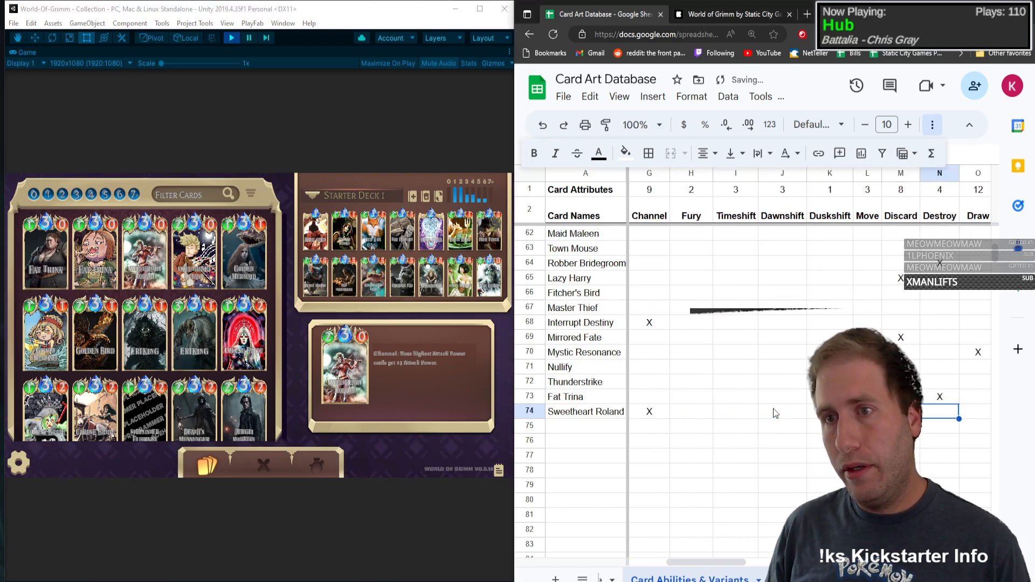
pyautogui.press('Left')
pyautogui.press('Left')
pyautogui.press('Left')
pyautogui.press('Left')
pyautogui.press('Left')
pyautogui.press('Left')
pyautogui.press('Left')
pyautogui.press('Left')
pyautogui.press('Left')
pyautogui.press('Left')
pyautogui.press('Left')
pyautogui.press('Left')
pyautogui.press('Left')
pyautogui.press('Left')
pyautogui.press('Left')
pyautogui.press('Left')
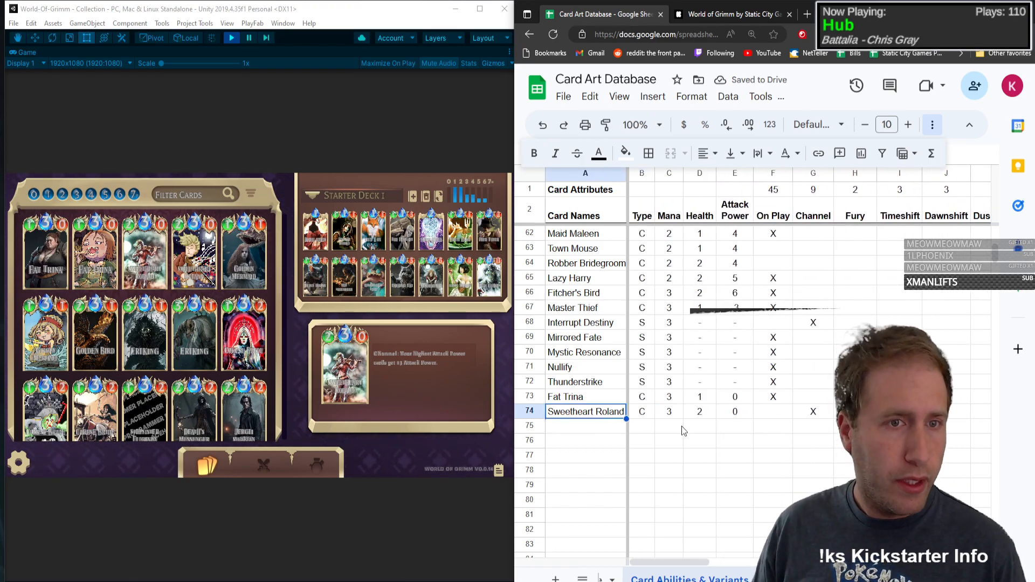
# Step: Add Golden Mermaid in row 75 with type C, mana 3, health 1 and attack power 1, and mark On Play with an X
pyautogui.click(591, 426)
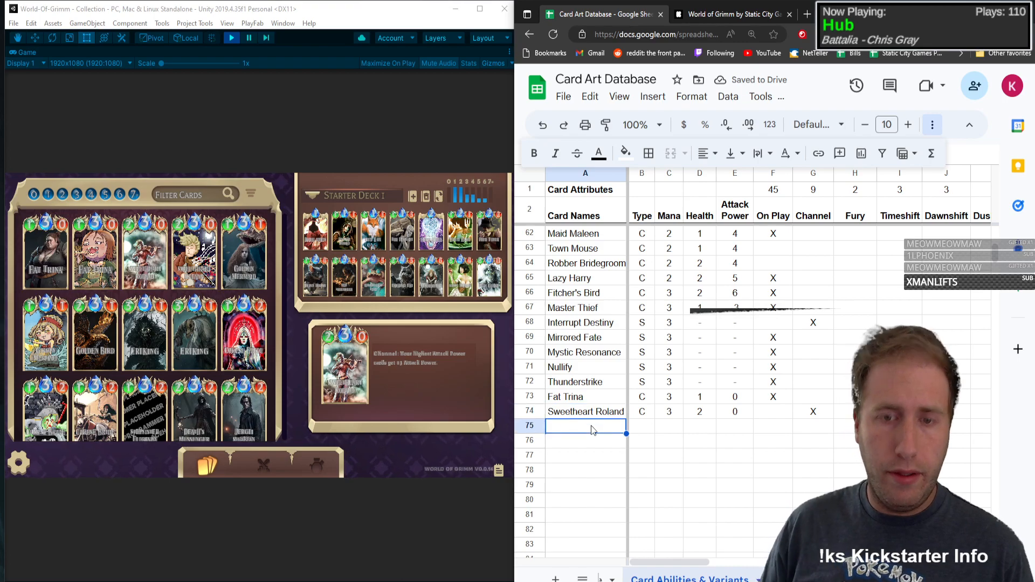
pyautogui.write('Golden Mermaid')
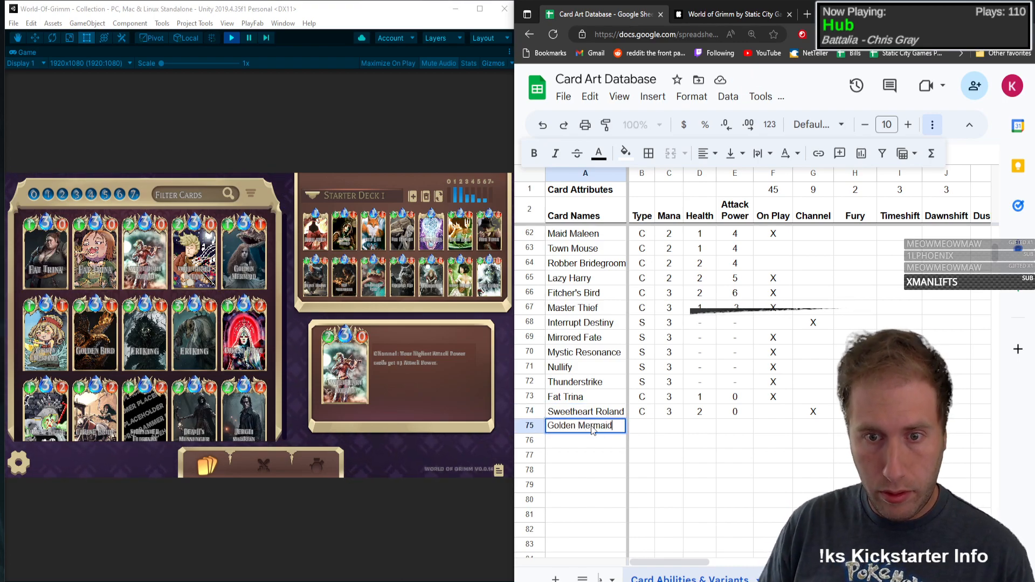
pyautogui.press('Tab')
pyautogui.write('C')
pyautogui.press('Tab')
pyautogui.write('3')
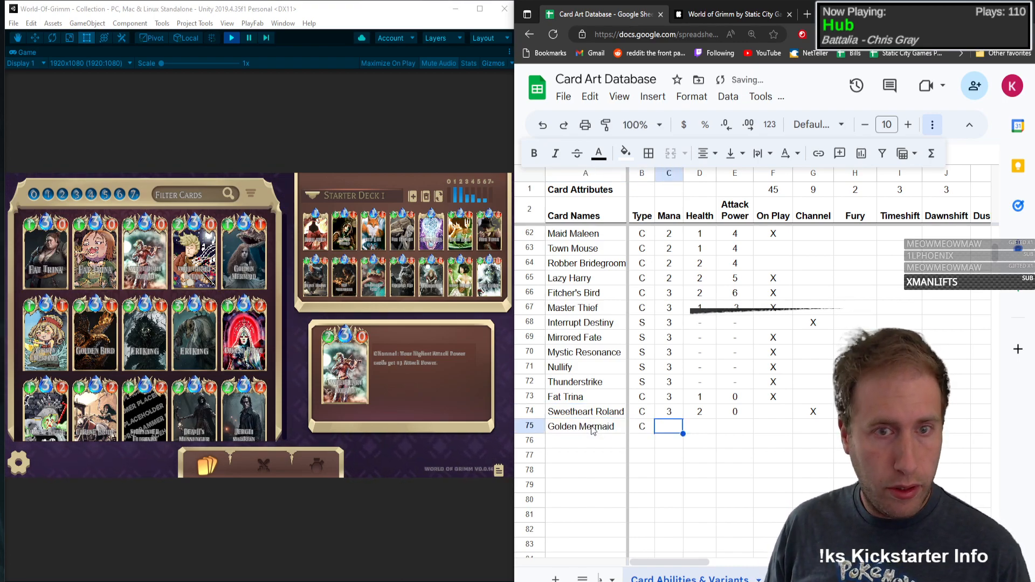
pyautogui.press('Tab')
pyautogui.write('1')
pyautogui.press('Tab')
pyautogui.write('1')
pyautogui.press('Tab')
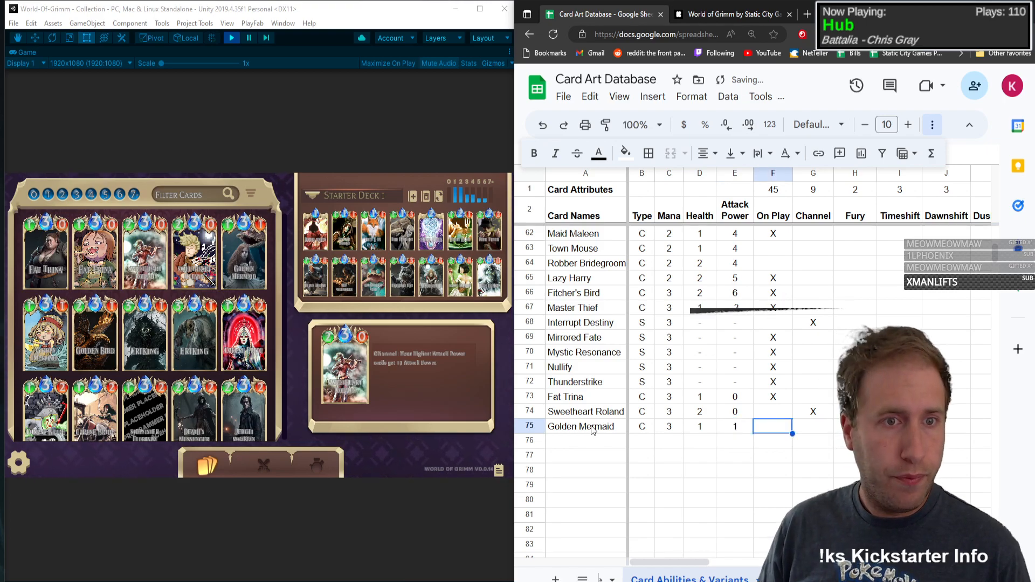
pyautogui.write('X')
pyautogui.press('Tab')
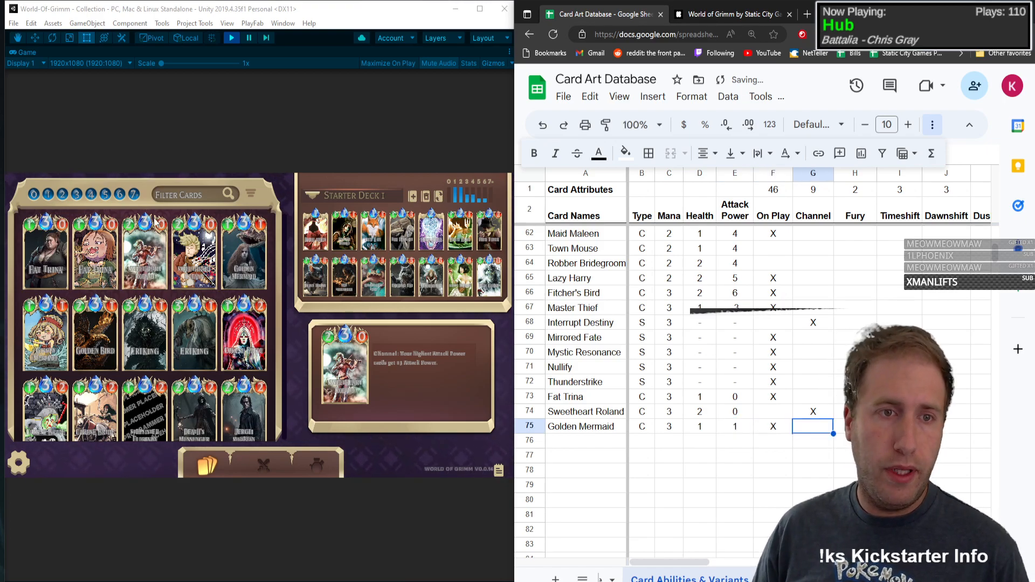
# Step: Check Golden Mermaid's details in the game and look through the ability columns for one matching its effect
pyautogui.click(237, 235)
pyautogui.click(238, 259)
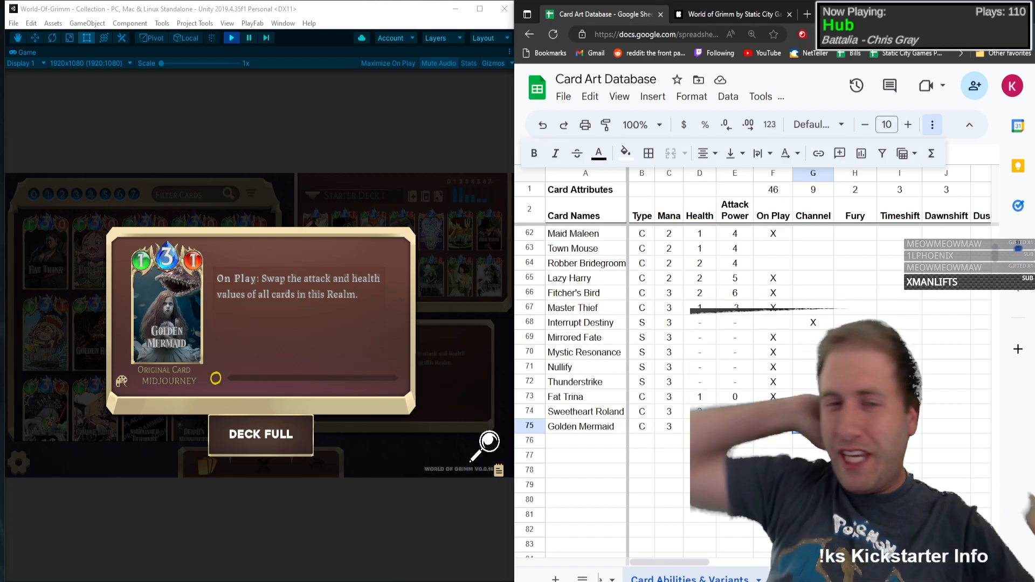
pyautogui.press('Right')
pyautogui.press('Right')
pyautogui.press('Right')
pyautogui.press('Right')
pyautogui.press('Right')
pyautogui.press('Right')
pyautogui.press('Right')
pyautogui.press('Right')
pyautogui.press('Right')
pyautogui.press('Right')
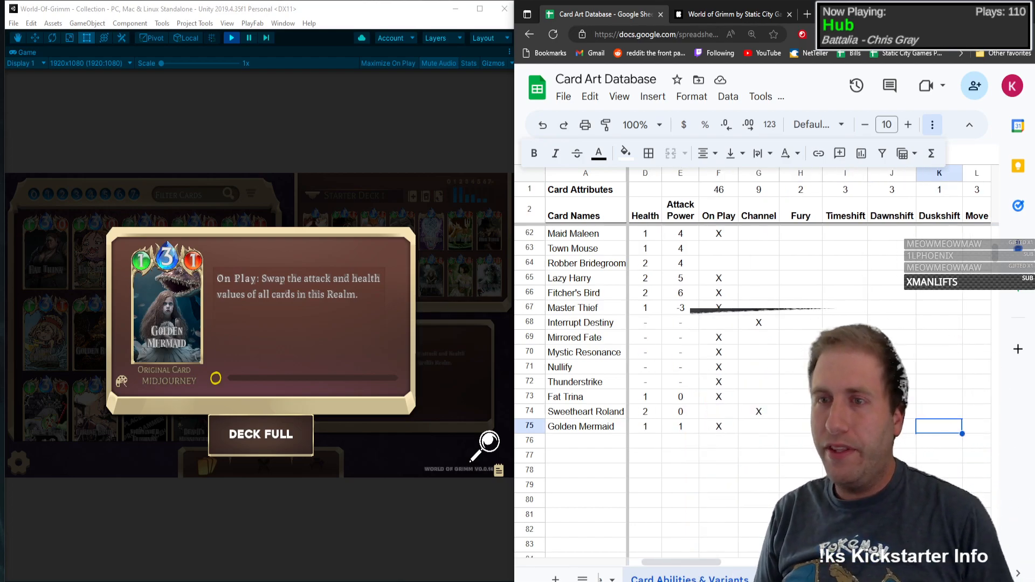
pyautogui.press('Right')
pyautogui.press('Right')
pyautogui.press('Right')
pyautogui.press('Right')
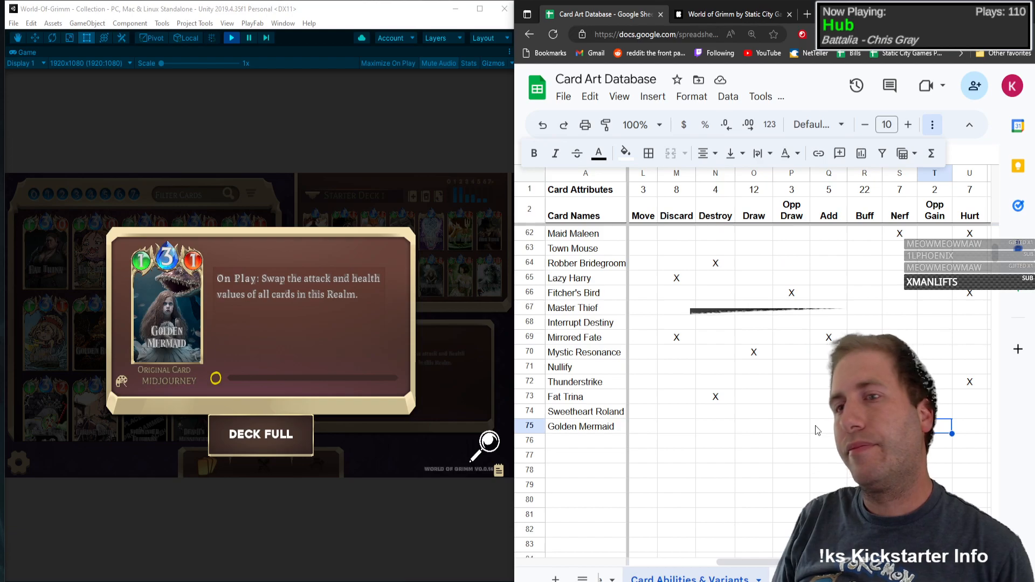
pyautogui.press('Right')
pyautogui.press('Right')
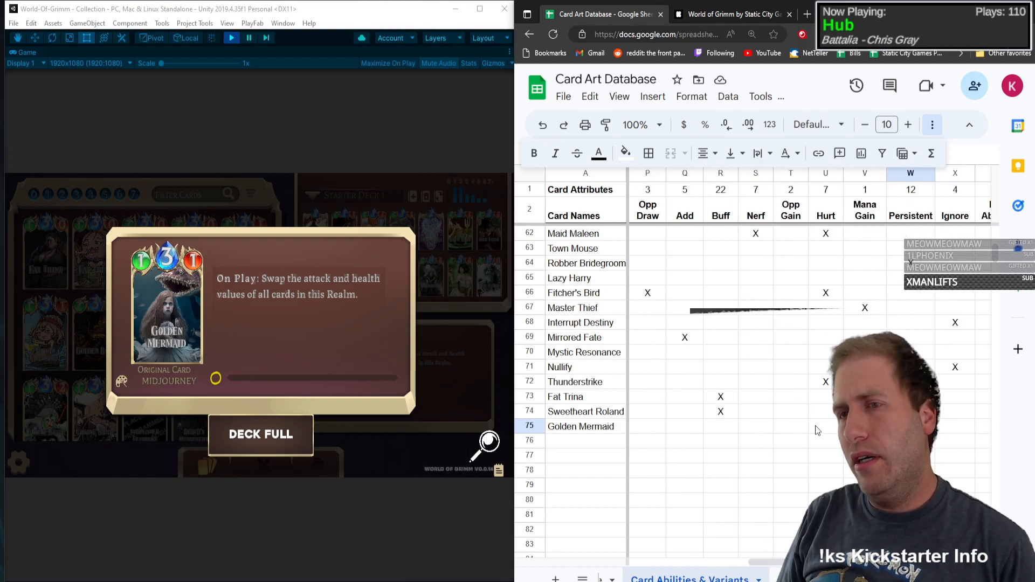
pyautogui.press('Left')
pyautogui.press('Left')
pyautogui.press('Left')
pyautogui.press('Left')
pyautogui.press('Left')
pyautogui.press('Left')
pyautogui.press('Left')
pyautogui.press('Left')
pyautogui.press('Left')
pyautogui.press('Left')
pyautogui.press('Left')
pyautogui.press('Left')
pyautogui.press('Left')
pyautogui.press('Left')
pyautogui.press('Left')
pyautogui.press('Left')
pyautogui.press('Left')
pyautogui.press('Left')
pyautogui.press('Left')
pyautogui.press('Left')
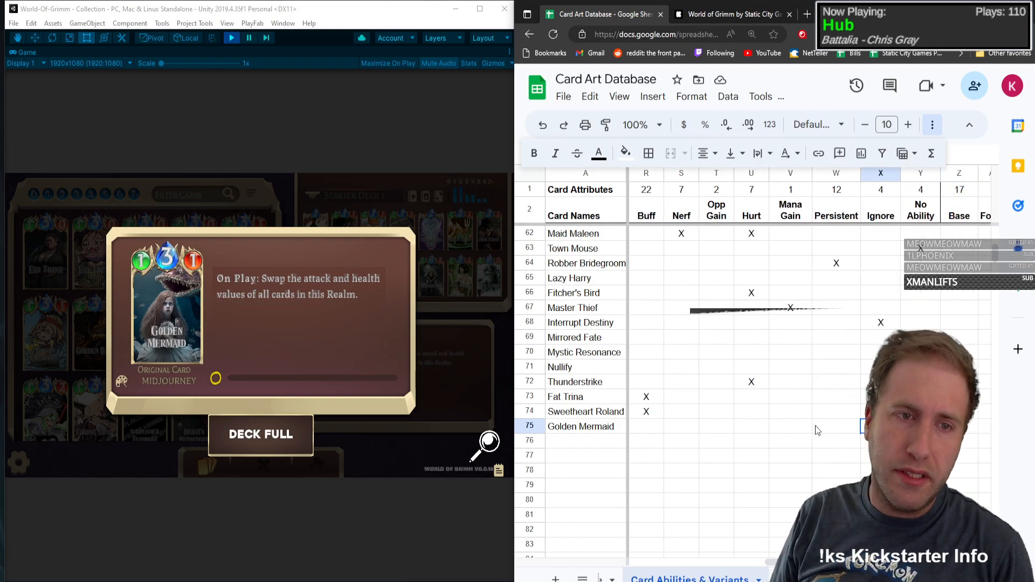
pyautogui.press('Left')
pyautogui.press('Left')
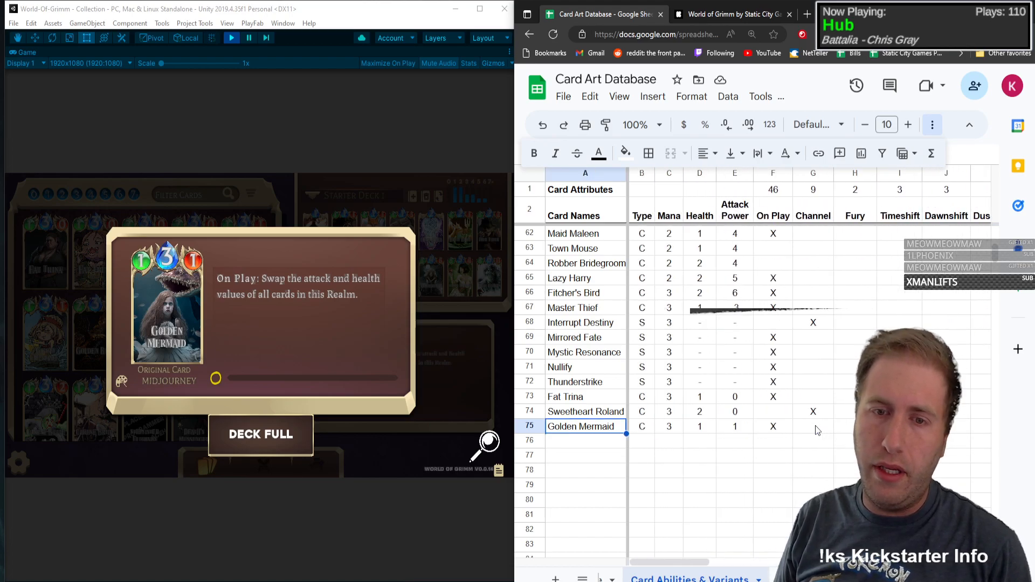
# Step: Record Golden Mermaid's art variant in the variant columns of row 75 and close its card details in the game
pyautogui.press('Right')
pyautogui.press('Right')
pyautogui.press('Right')
pyautogui.press('Right')
pyautogui.press('Right')
pyautogui.press('Right')
pyautogui.press('Right')
pyautogui.press('Right')
pyautogui.press('Right')
pyautogui.press('Right')
pyautogui.press('Right')
pyautogui.press('Right')
pyautogui.press('Right')
pyautogui.press('Right')
pyautogui.press('Right')
pyautogui.press('Right')
pyautogui.press('Right')
pyautogui.press('Right')
pyautogui.press('Right')
pyautogui.press('Right')
pyautogui.press('Right')
pyautogui.press('Right')
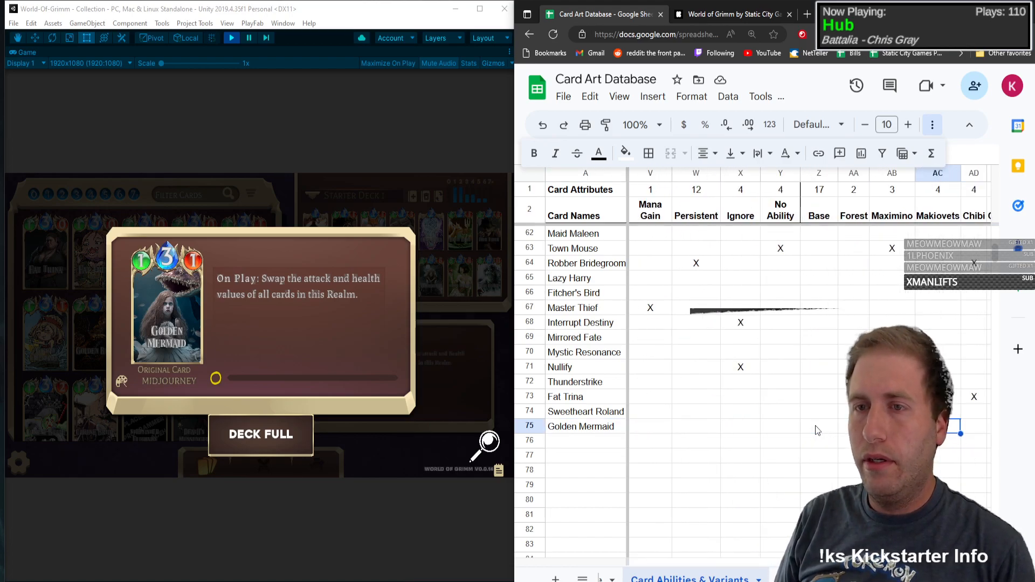
pyautogui.press('Right')
pyautogui.press('Right')
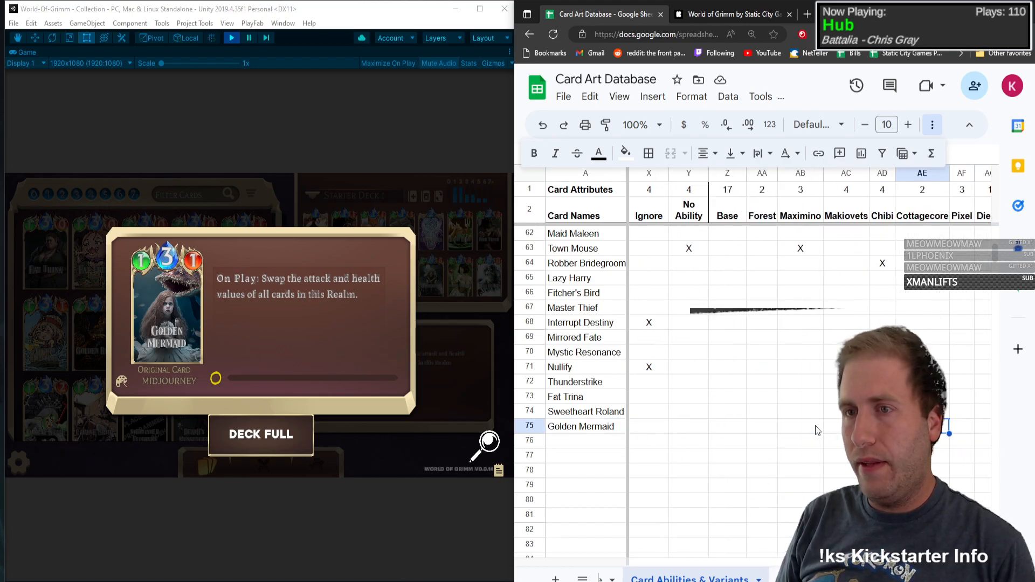
pyautogui.press('Left')
pyautogui.press('Left')
pyautogui.press('Left')
pyautogui.press('Left')
pyautogui.press('Left')
pyautogui.press('Left')
pyautogui.press('Left')
pyautogui.press('Left')
pyautogui.press('Left')
pyautogui.press('Left')
pyautogui.press('Left')
pyautogui.press('Left')
pyautogui.press('Left')
pyautogui.press('Left')
pyautogui.press('Left')
pyautogui.press('Left')
pyautogui.press('Left')
pyautogui.press('Left')
pyautogui.press('Left')
pyautogui.press('Left')
pyautogui.press('Left')
pyautogui.press('Left')
pyautogui.press('Left')
pyautogui.press('Left')
pyautogui.press('Left')
pyautogui.press('Left')
pyautogui.press('Left')
pyautogui.press('Left')
pyautogui.press('Left')
pyautogui.press('Left')
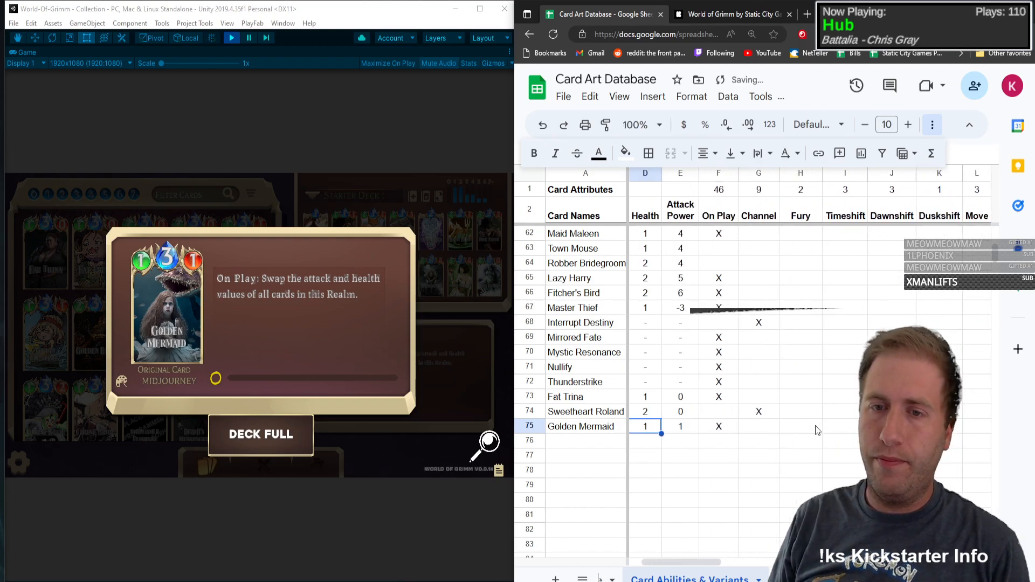
pyautogui.click(167, 316)
pyautogui.click(166, 316)
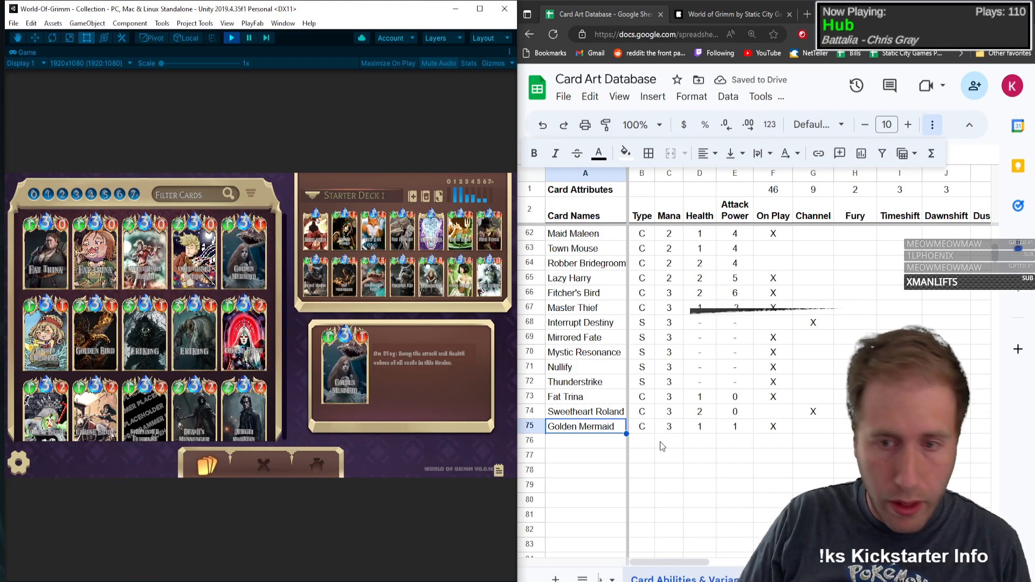
# Step: Add Golden Bird in row 76 with type C, mana 3, health 2 and attack power 1, and mark On Play with an X
pyautogui.click(570, 441)
pyautogui.write('Goldewn')
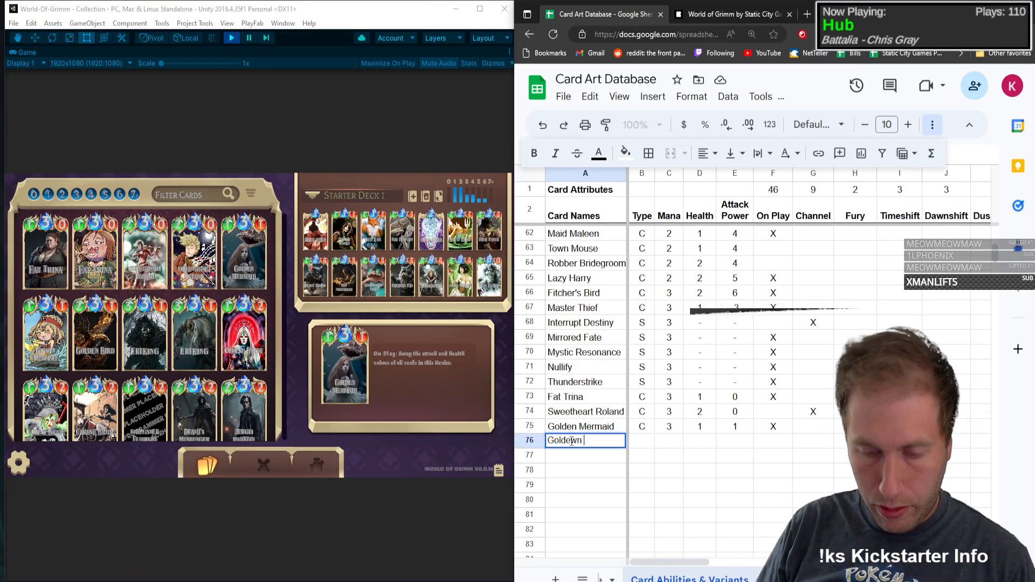
pyautogui.write('n Bird')
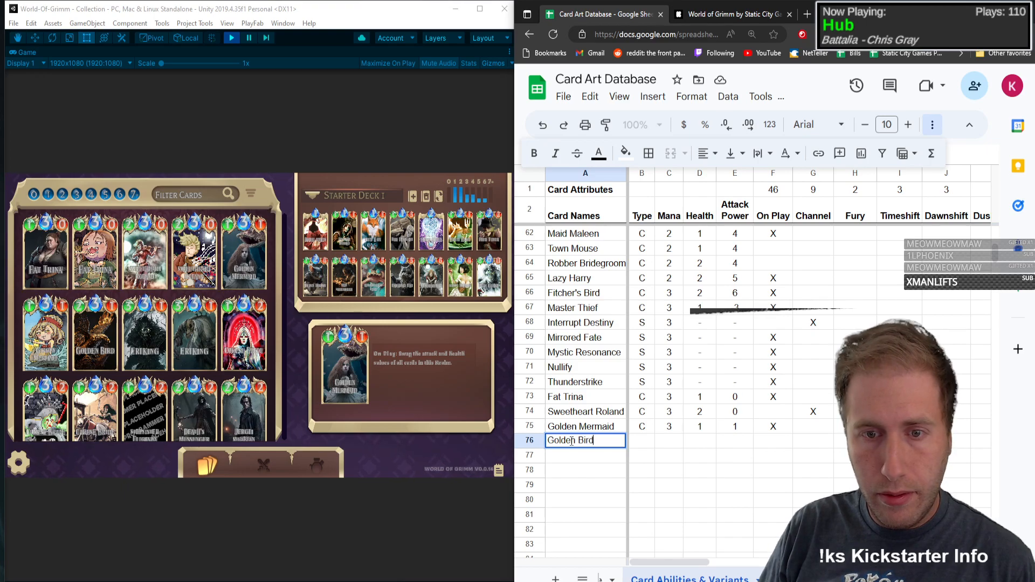
pyautogui.press('Tab')
pyautogui.write('C')
pyautogui.press('Tab')
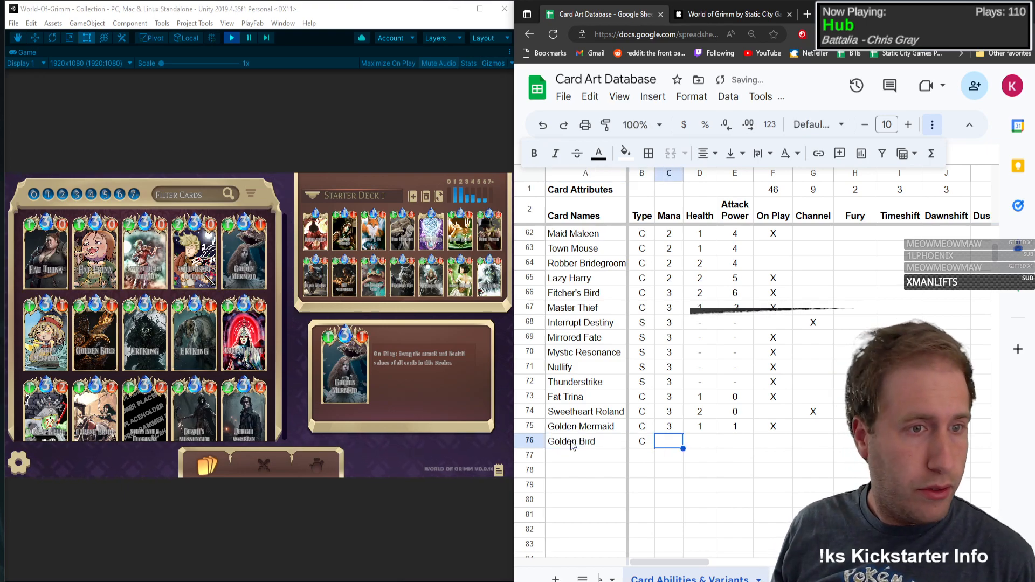
pyautogui.write('3')
pyautogui.press('Tab')
pyautogui.write('2')
pyautogui.press('Tab')
pyautogui.write('1')
pyautogui.press('Tab')
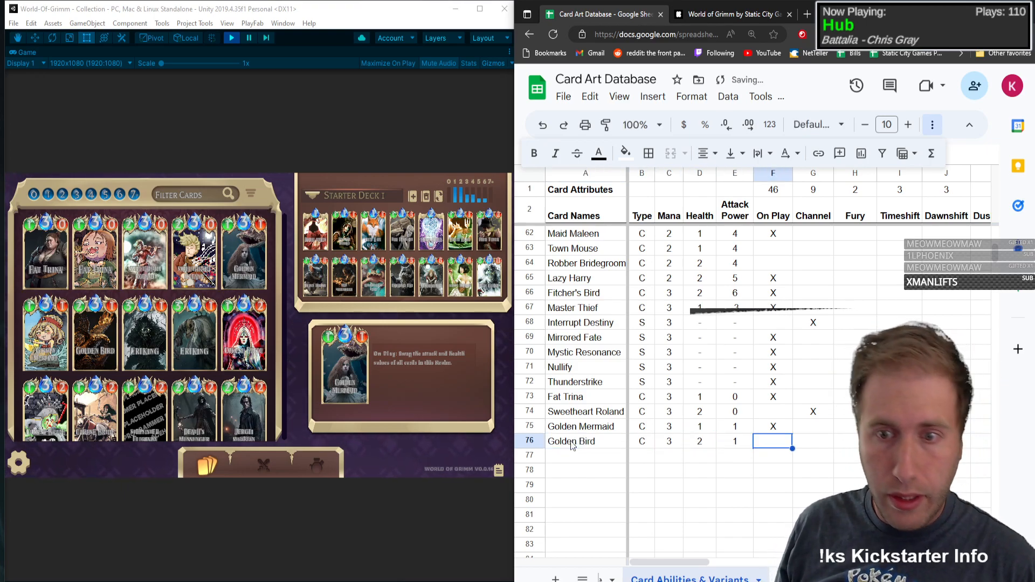
pyautogui.write('X')
pyautogui.press('Tab')
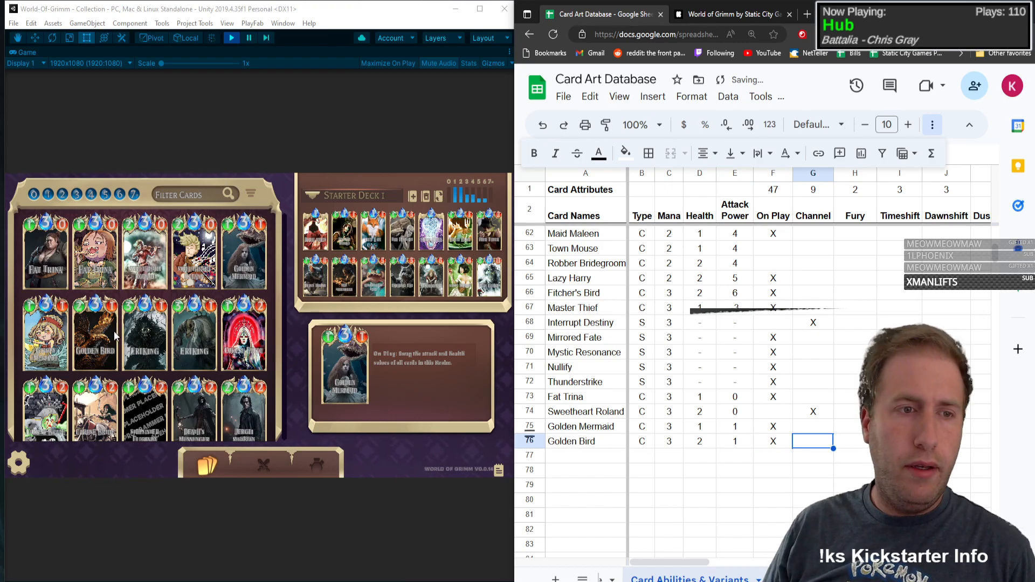
# Step: Check Golden Bird's details in the game and mark Mana Gain with an X in its row
pyautogui.click(94, 336)
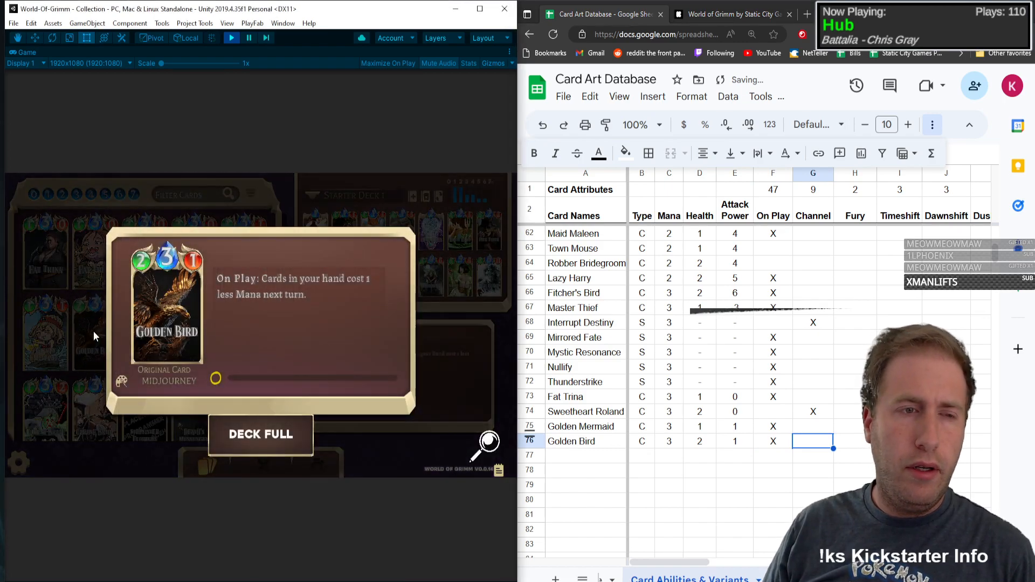
pyautogui.click(849, 446)
pyautogui.press('Right')
pyautogui.press('Right')
pyautogui.press('Right')
pyautogui.press('Right')
pyautogui.press('Right')
pyautogui.press('Right')
pyautogui.press('Right')
pyautogui.press('Right')
pyautogui.press('Right')
pyautogui.press('Right')
pyautogui.press('Right')
pyautogui.press('Right')
pyautogui.press('Right')
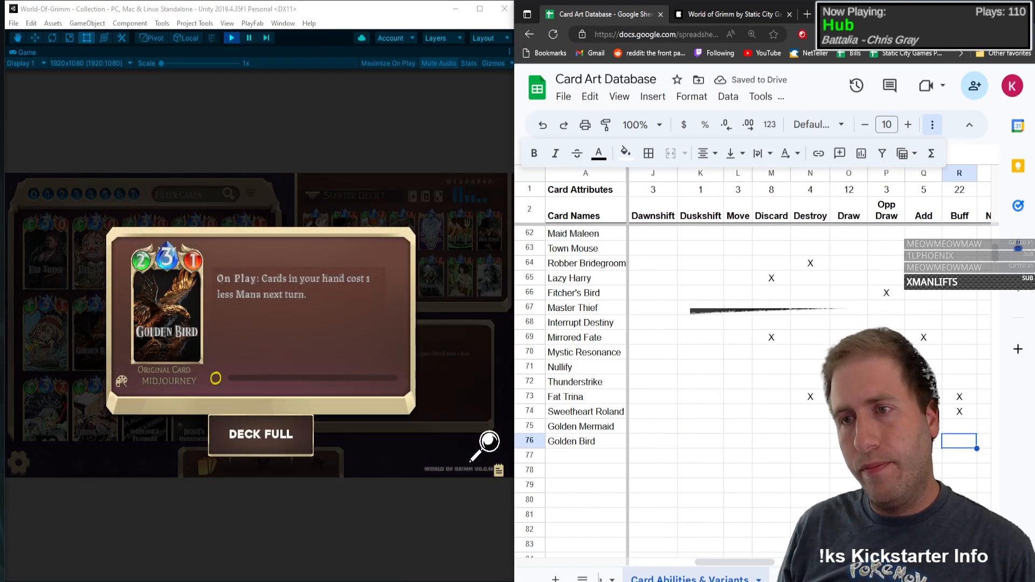
pyautogui.press('Right')
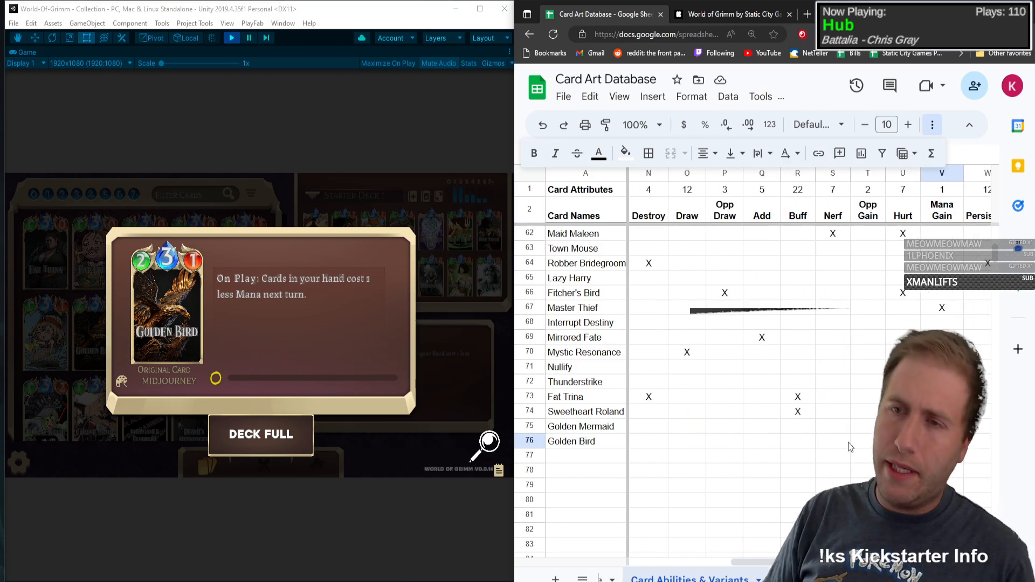
pyautogui.write('X')
pyautogui.press('Left')
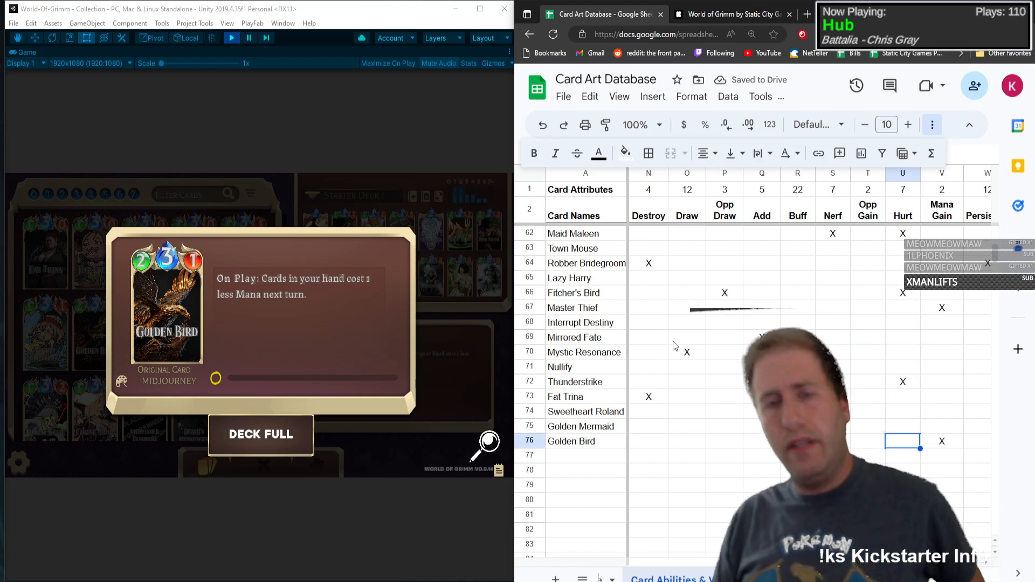
pyautogui.click(144, 315)
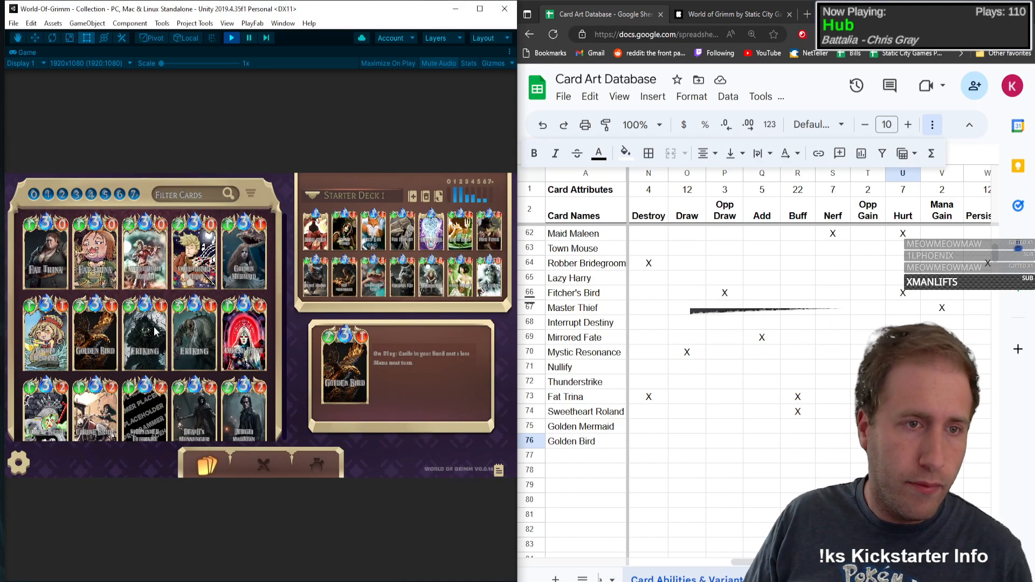
# Step: Add Erlking in row 77 with type C, mana 3, health 3 and attack power 1
pyautogui.click(591, 455)
pyautogui.write('Erlking')
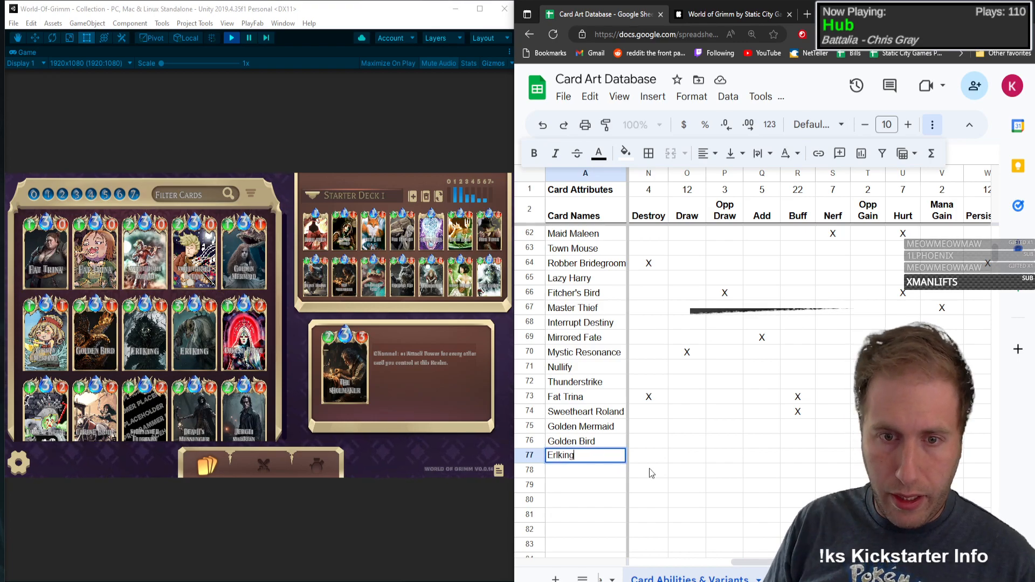
pyautogui.press('Tab')
pyautogui.write('X')
pyautogui.write('C')
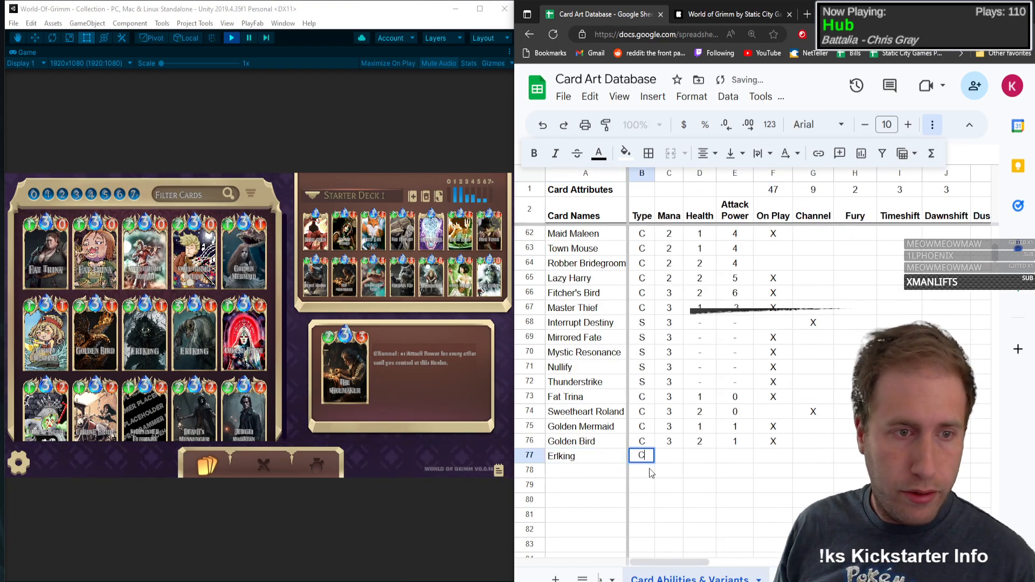
pyautogui.press('Tab')
pyautogui.write('3')
pyautogui.press('Tab')
pyautogui.write('3')
pyautogui.press('Tab')
pyautogui.write('1')
pyautogui.press('Tab')
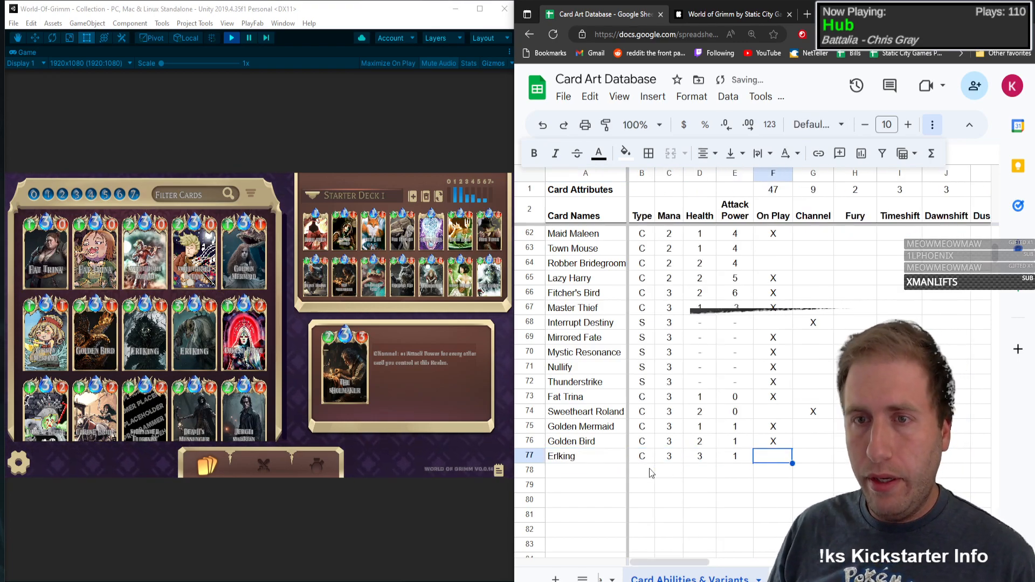
# Step: Check Erlking's ability in the game and mark Buff with an X in its row
pyautogui.click(421, 362)
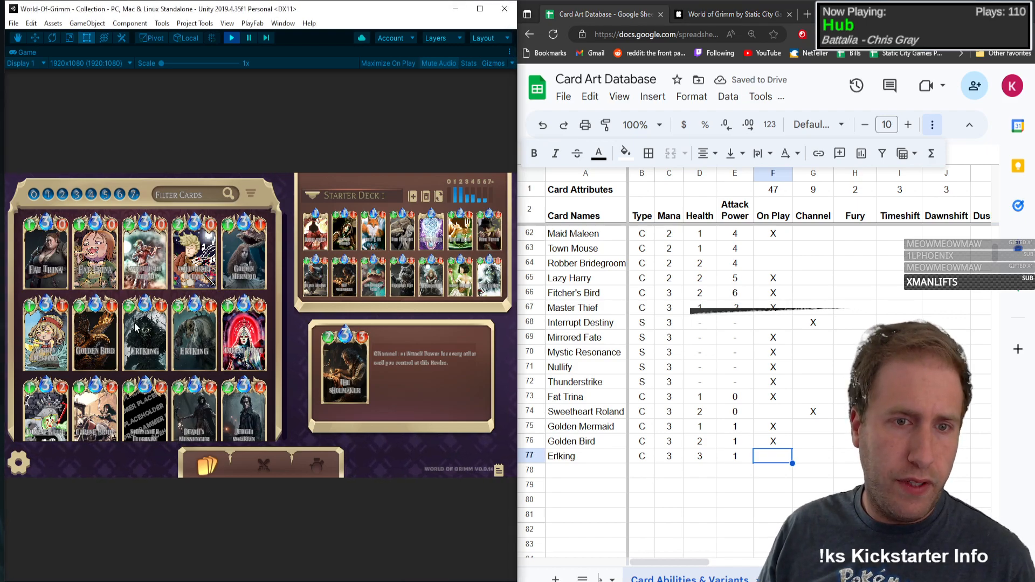
pyautogui.moveTo(168, 320)
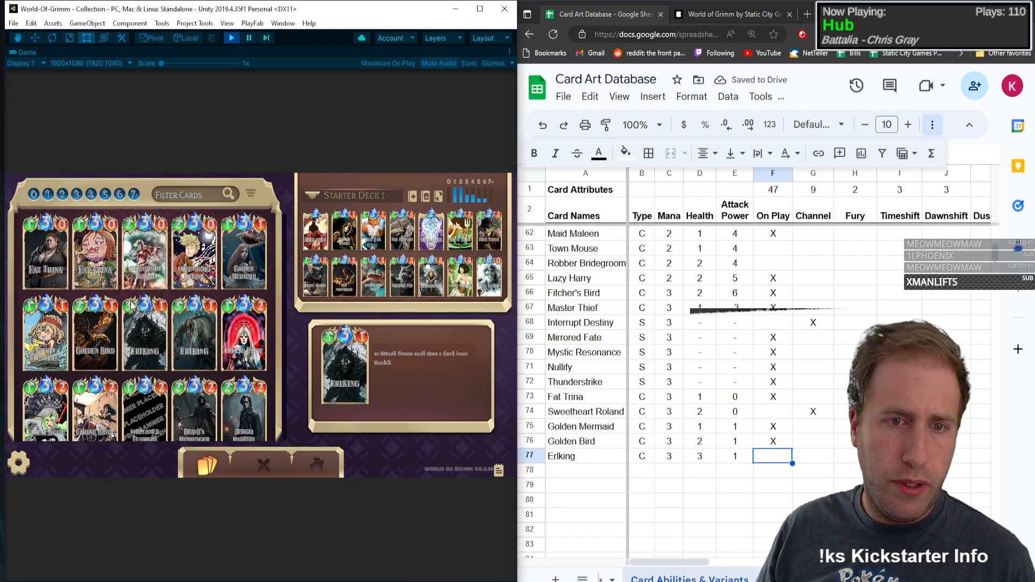
pyautogui.click(758, 460)
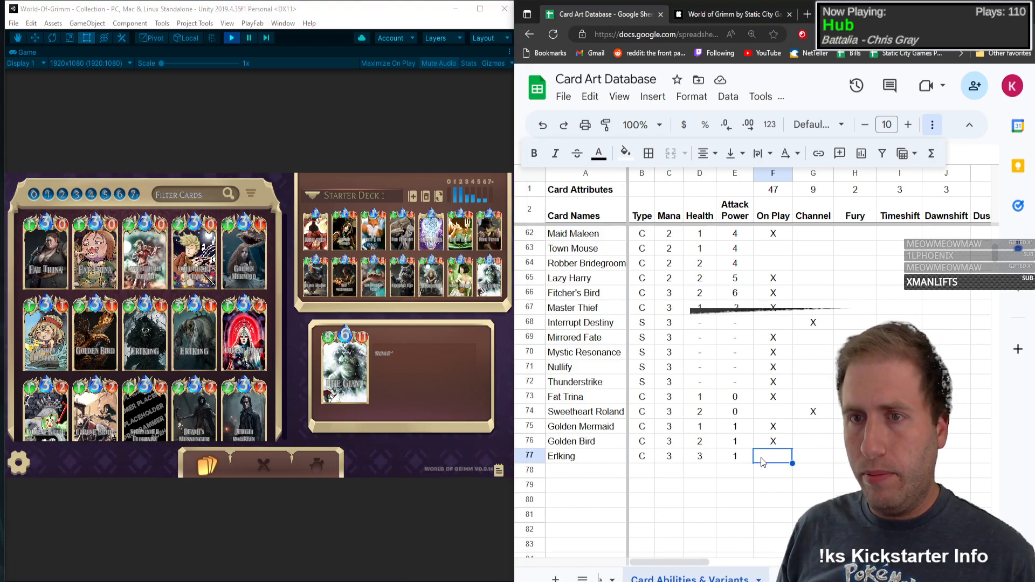
pyautogui.press('Right')
pyautogui.press('Right')
pyautogui.press('Right')
pyautogui.press('Right')
pyautogui.press('Right')
pyautogui.press('Right')
pyautogui.press('Right')
pyautogui.press('Right')
pyautogui.press('Right')
pyautogui.press('Right')
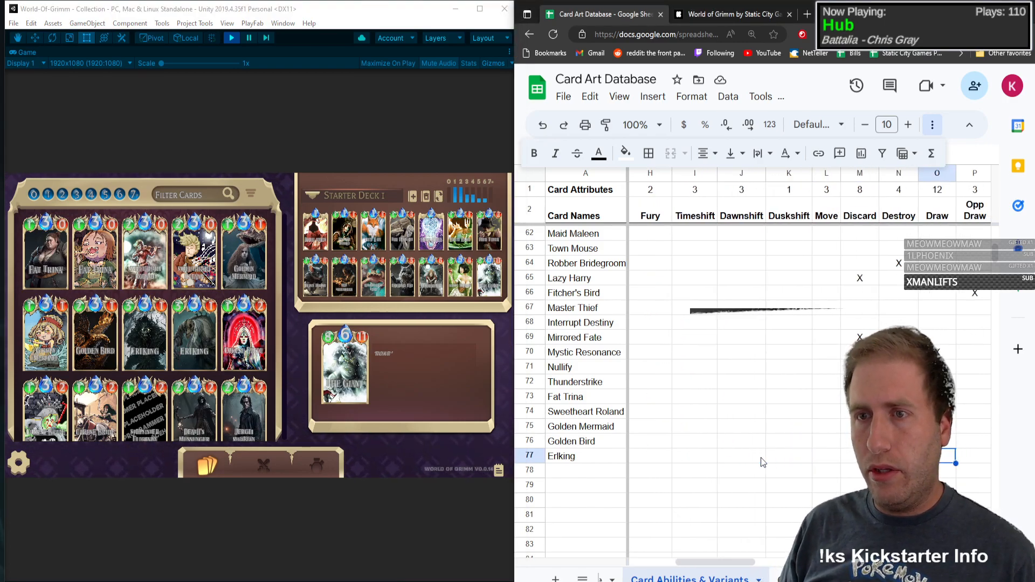
pyautogui.press('Right')
pyautogui.press('Right')
# Step: Mark Hurt and Persistent with an X in Erlking's row
pyautogui.press('Right')
pyautogui.press('Right')
pyautogui.press('Right')
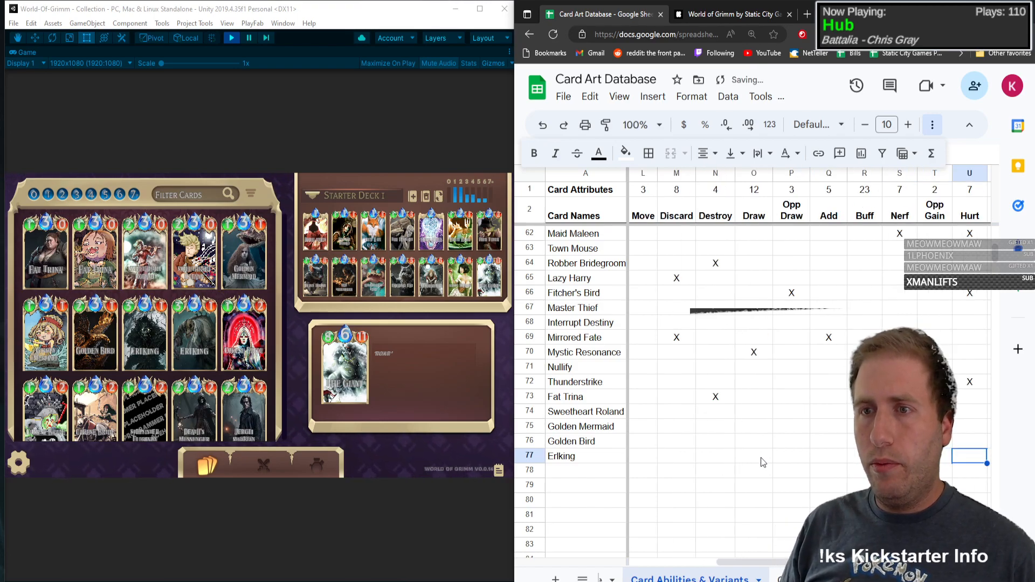
pyautogui.write('x')
pyautogui.press('Right')
pyautogui.press('Right')
pyautogui.press('Right')
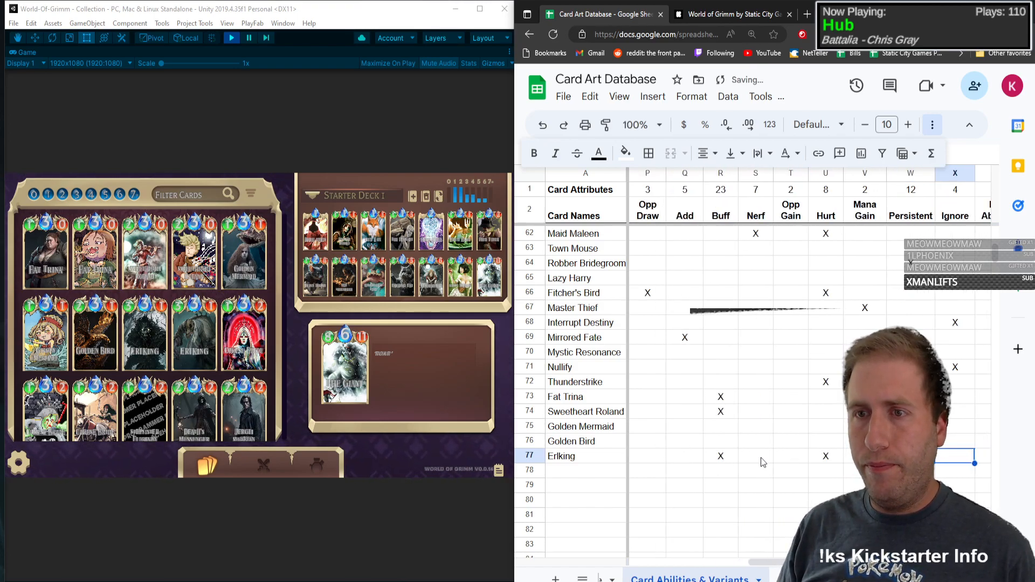
pyautogui.press('Right')
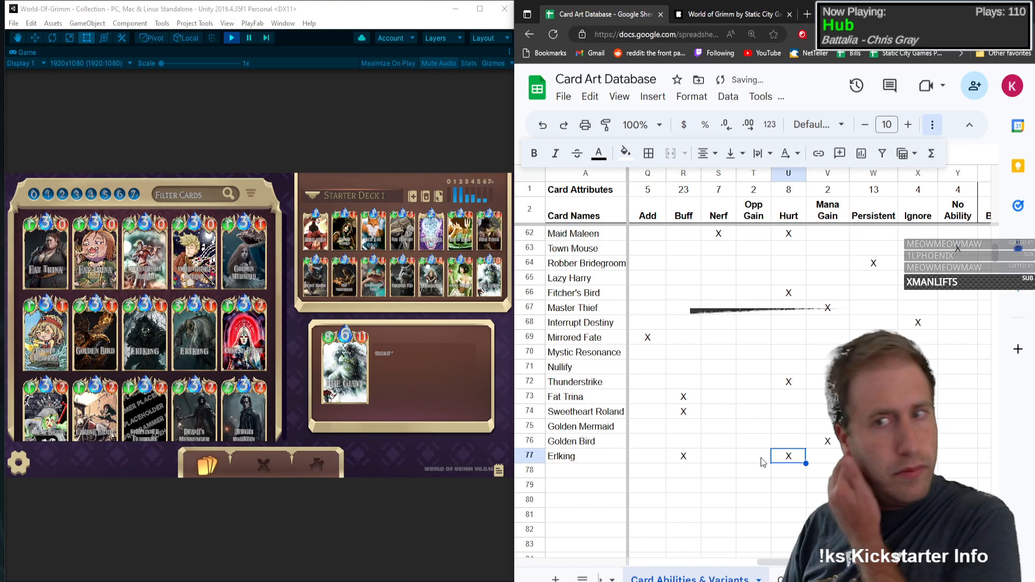
pyautogui.press('Left')
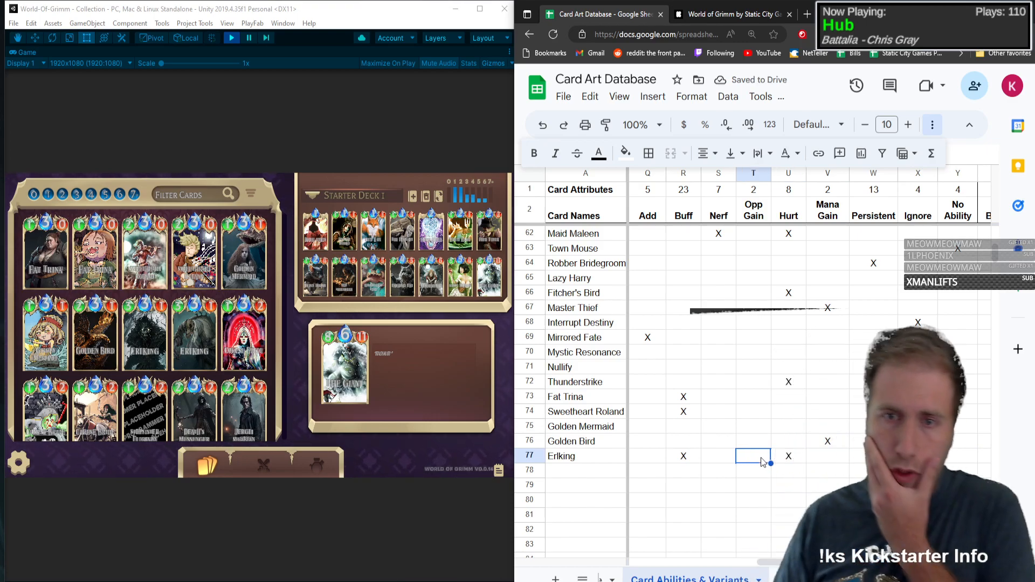
# Step: Add Corpse Bride in row 78 with type C, mana 3, health 1 and attack power 2, and mark On Play with an X
pyautogui.press('Home')
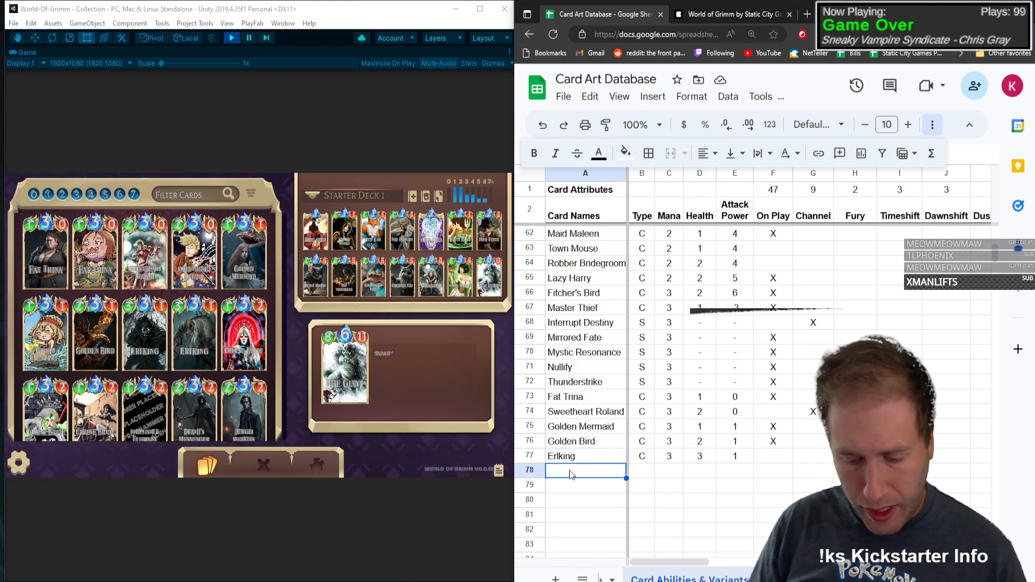
pyautogui.write('Corpse Bride')
pyautogui.press('Tab')
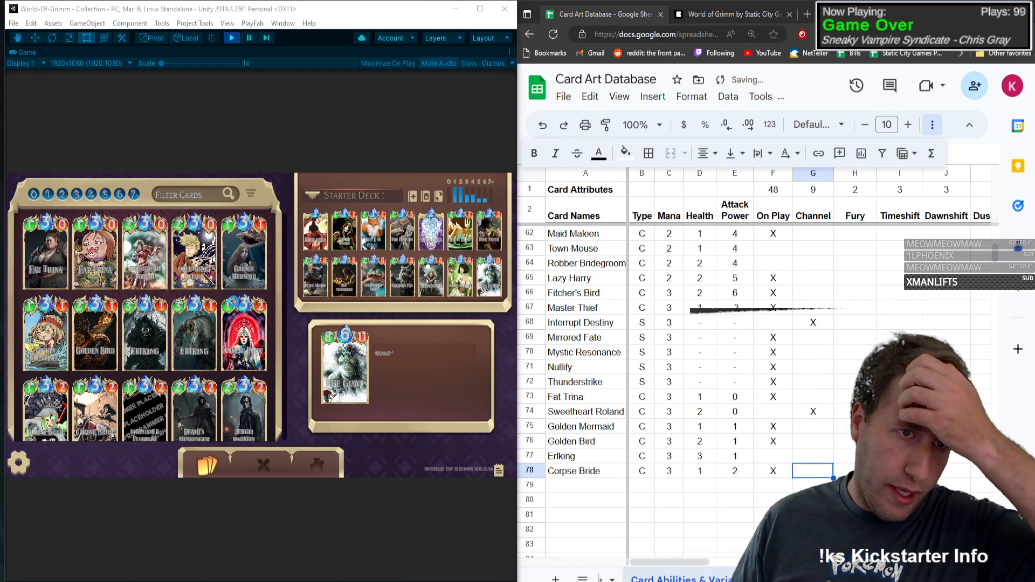
# Step: Check Corpse Bride's details in the game, mark Add with an X in its row and close the card details
pyautogui.click(237, 322)
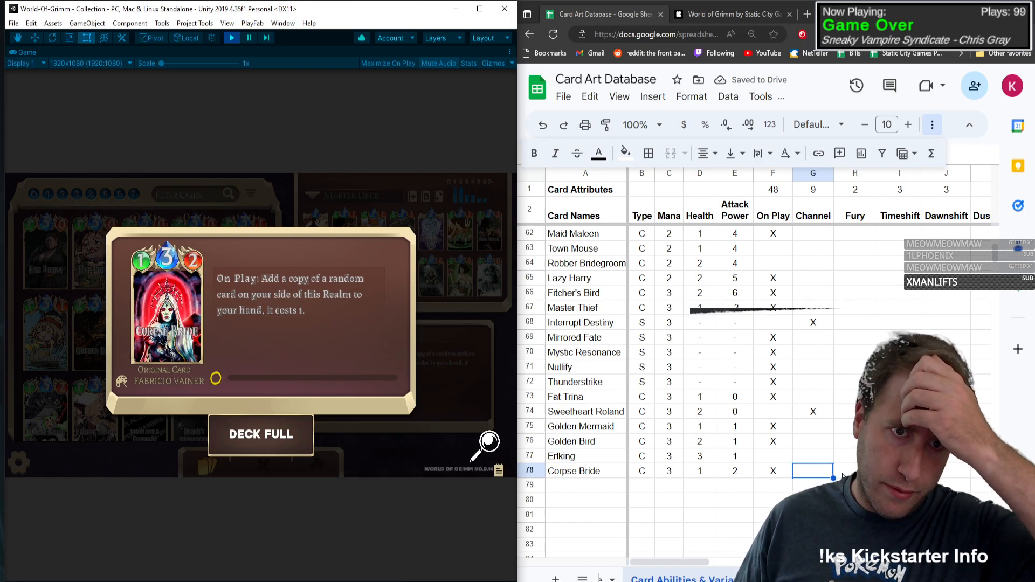
pyautogui.press('Right')
pyautogui.press('Right')
pyautogui.press('Right')
pyautogui.press('Right')
pyautogui.press('Right')
pyautogui.press('Right')
pyautogui.press('Right')
pyautogui.press('Right')
pyautogui.press('Right')
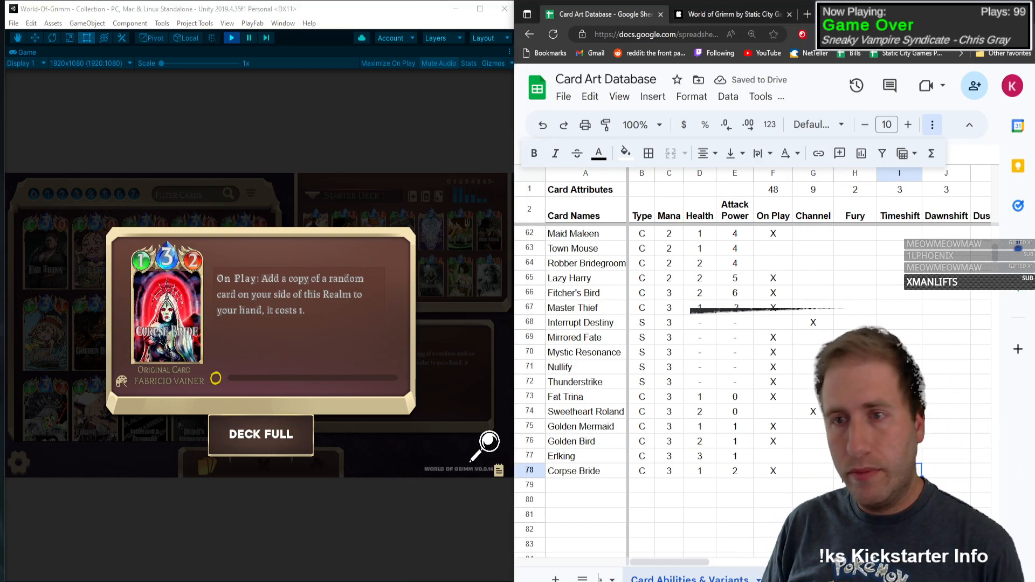
pyautogui.press('Right')
pyautogui.press('Right')
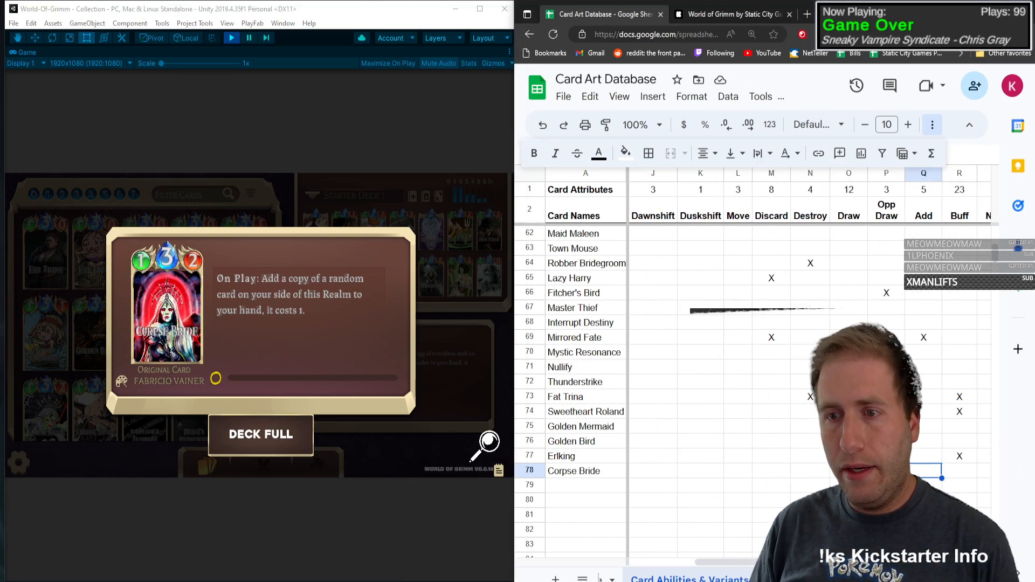
pyautogui.press('Right')
pyautogui.press('Right')
pyautogui.press('Right')
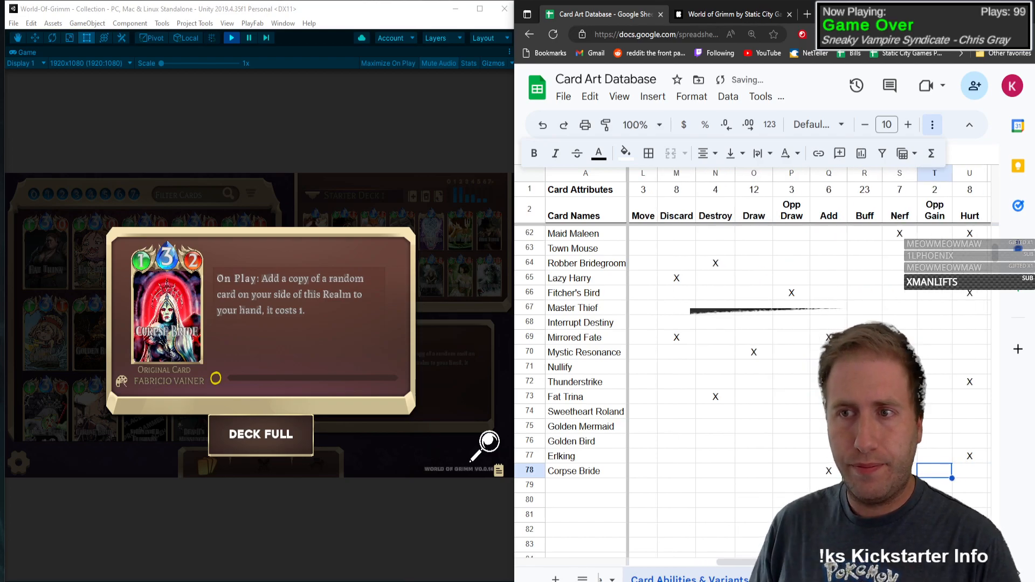
pyautogui.click(107, 339)
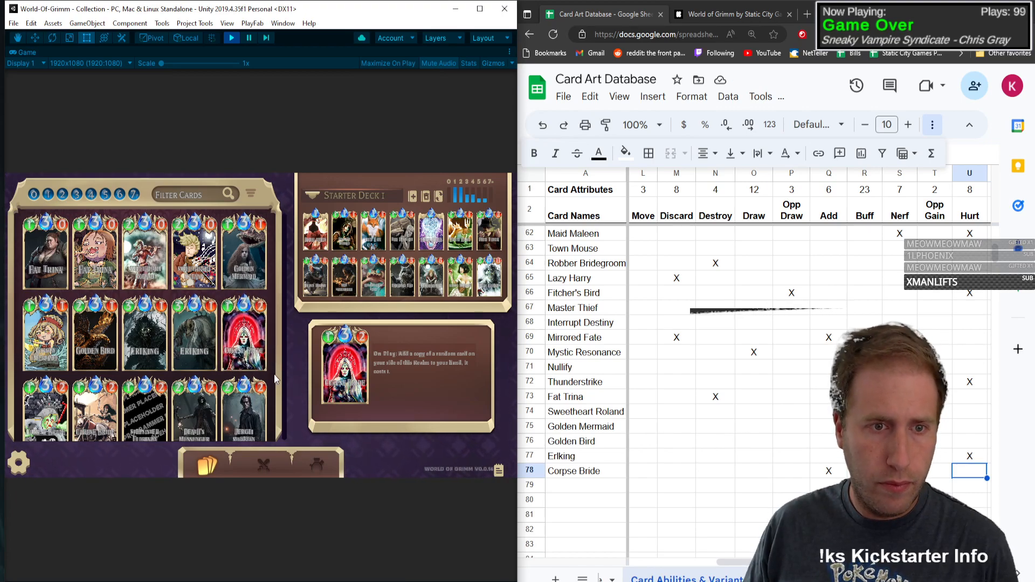
# Step: Look up Corpse Bride's art variants in the game collection and mark Base and Pixel with an X in row 78
pyautogui.moveTo(275, 373); pyautogui.dragTo(286, 214)
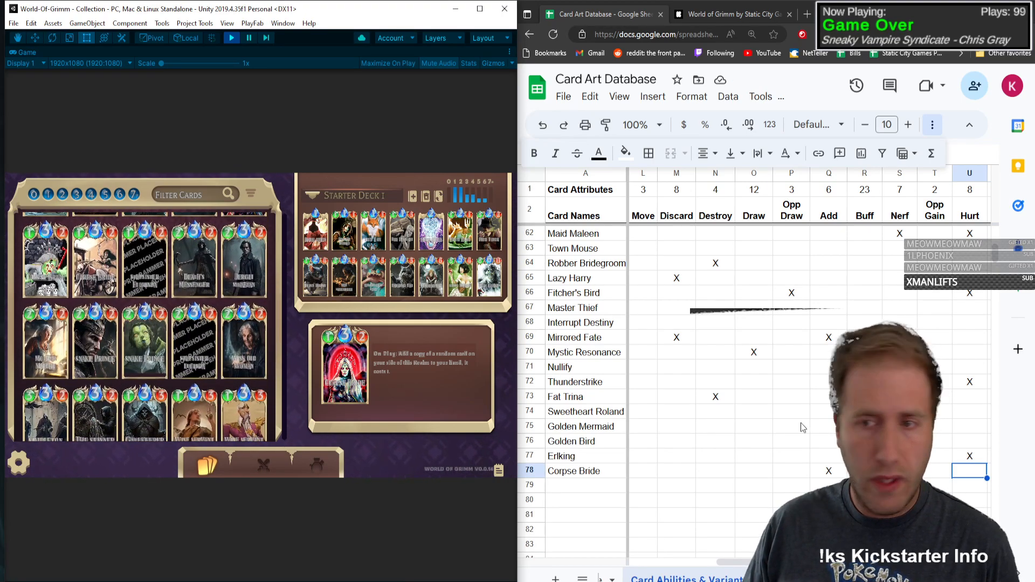
pyautogui.click(950, 471)
pyautogui.press('Right')
pyautogui.press('Right')
pyautogui.press('Right')
pyautogui.press('Right')
pyautogui.press('Right')
pyautogui.press('Right')
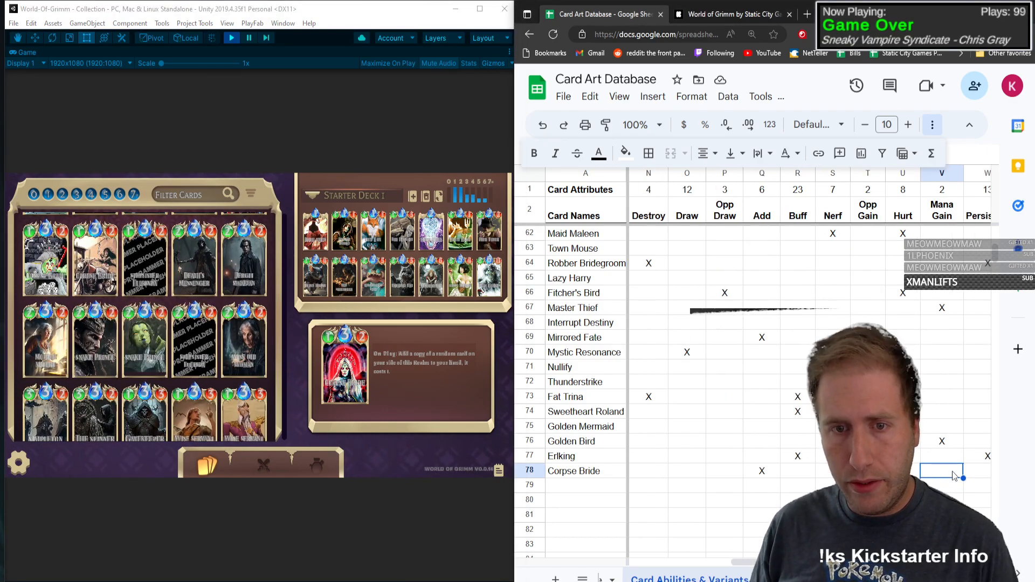
pyautogui.write('X')
pyautogui.press('Right')
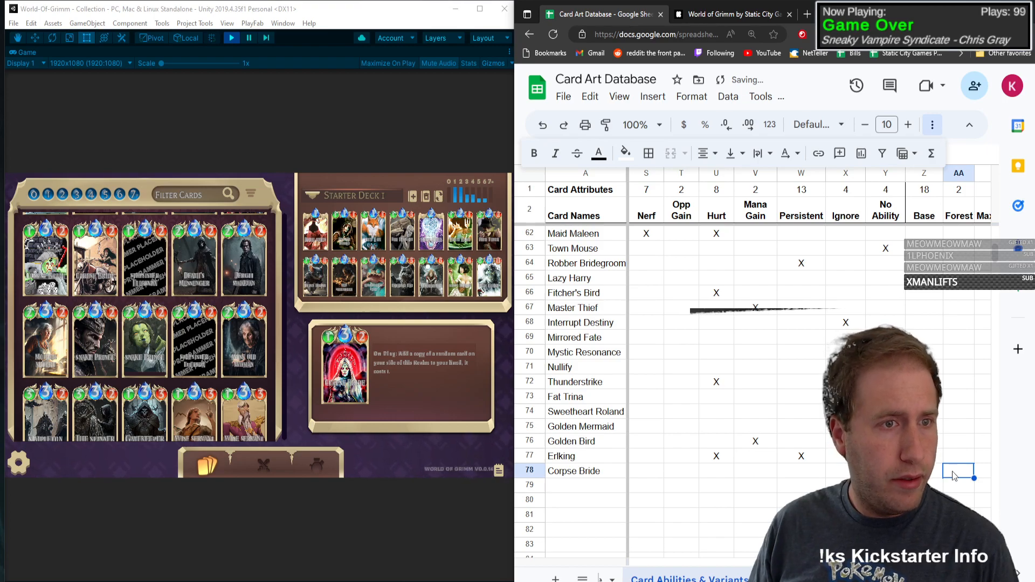
pyautogui.press('Right')
pyautogui.press('Right')
pyautogui.press('Right')
pyautogui.press('Right')
pyautogui.press('Right')
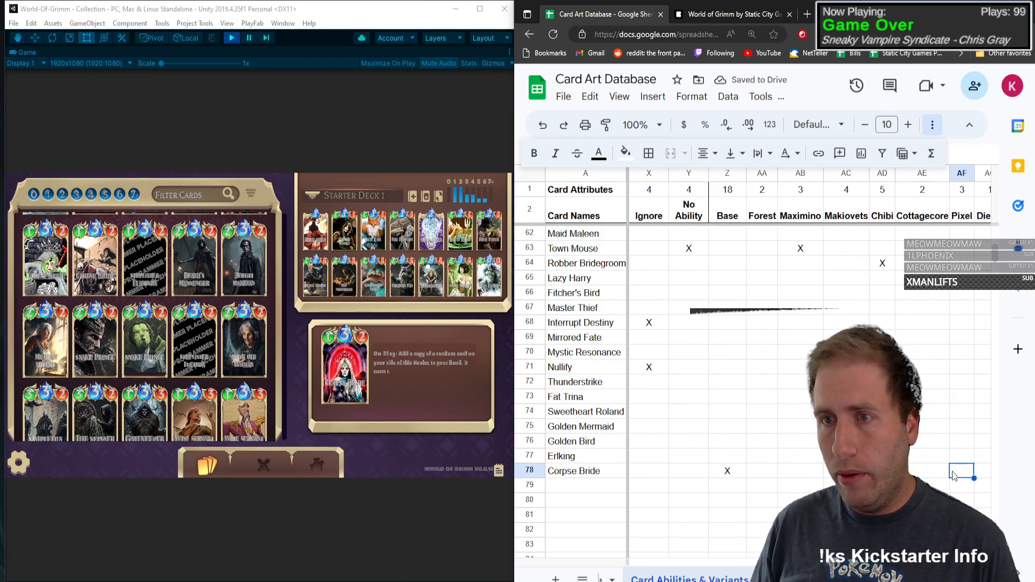
pyautogui.write('X')
# Step: Add a Kickstarter variant column in AM by copying the two Psychotic header cells and renaming the copied heading
pyautogui.press('Right')
pyautogui.press('Right')
pyautogui.press('Right')
pyautogui.press('Right')
pyautogui.press('Right')
pyautogui.press('Right')
pyautogui.press('Right')
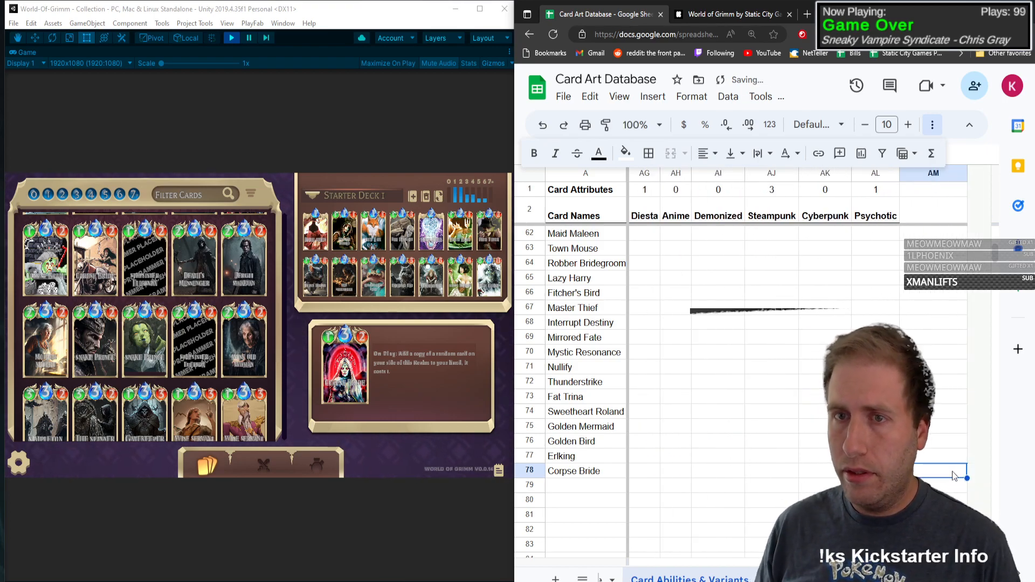
pyautogui.click(927, 217)
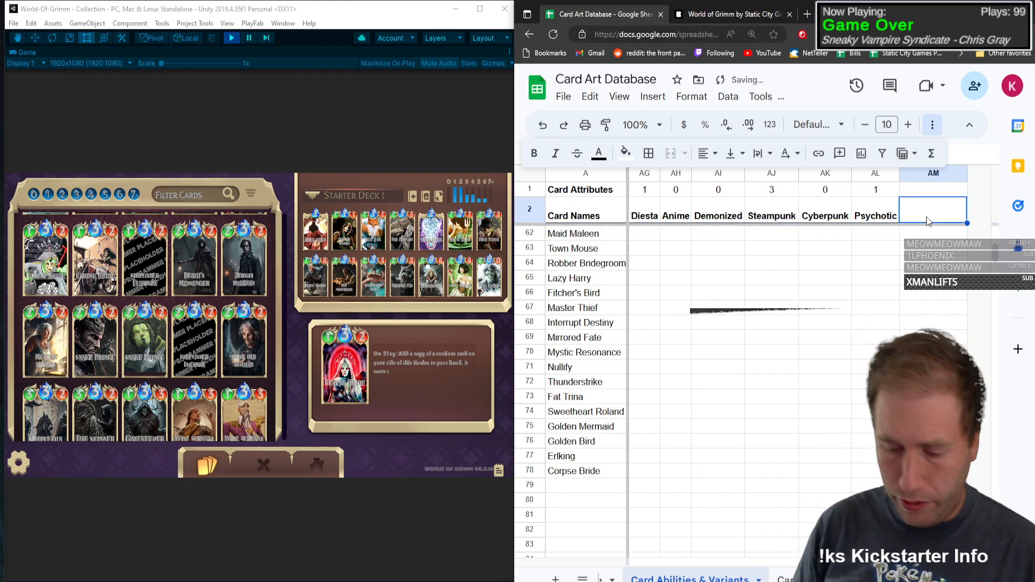
pyautogui.press('Up')
pyautogui.press('Left')
pyautogui.hotkey('shift', 'Down')
pyautogui.hotkey('ctrl', 'c')
pyautogui.press('Right')
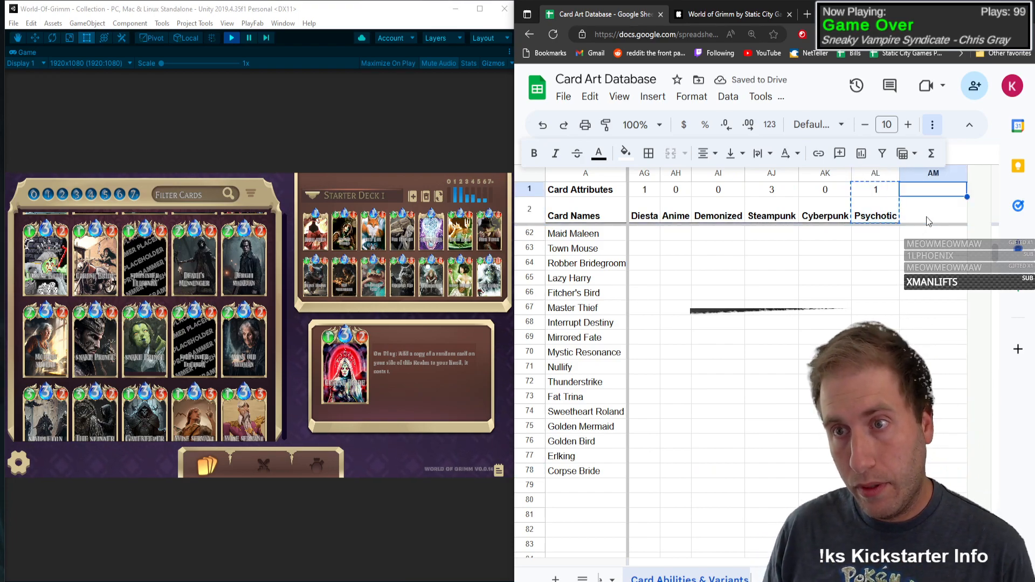
pyautogui.hotkey('ctrl', 'v')
pyautogui.write('0')
pyautogui.press('Return')
pyautogui.write('Kickst')
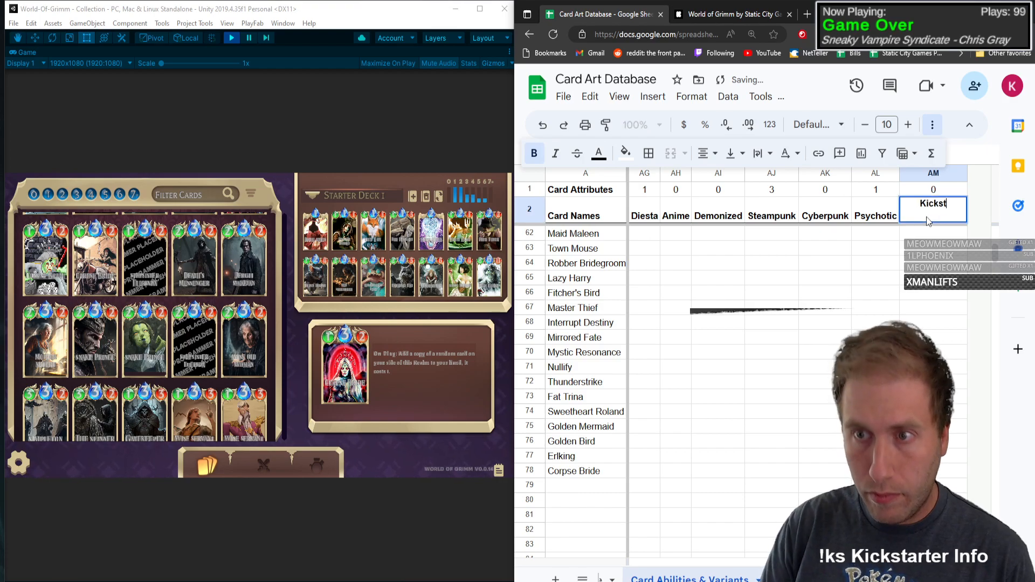
pyautogui.write('arter')
pyautogui.press('Return')
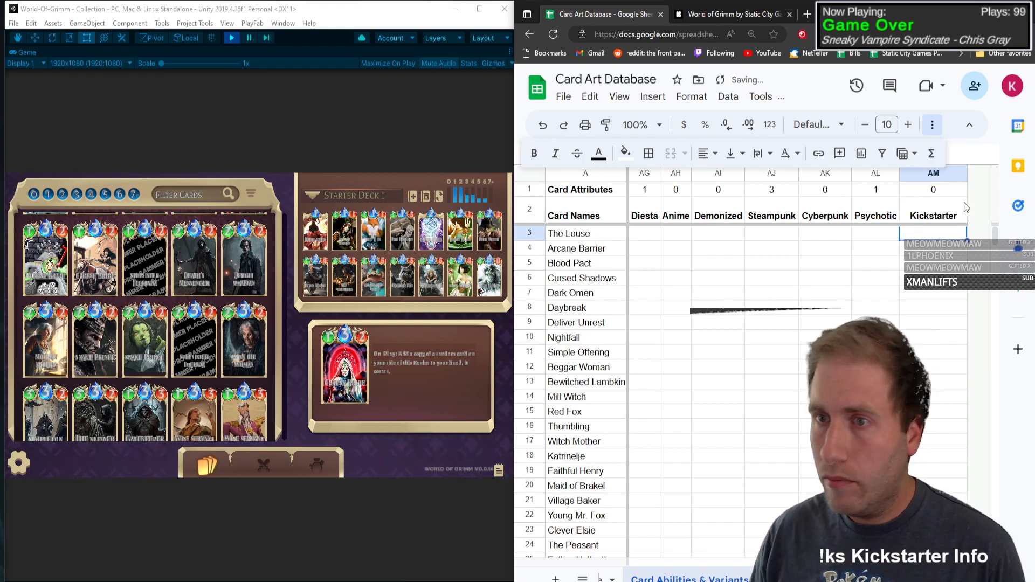
# Step: Fit the width of column AM to its Kickstarter heading
pyautogui.click(948, 173)
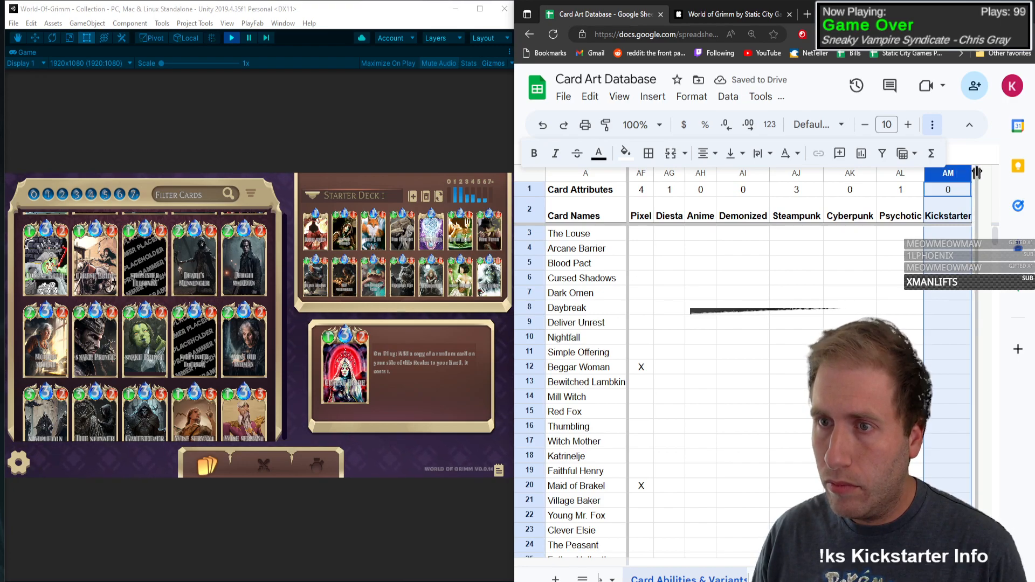
pyautogui.moveTo(977, 172); pyautogui.dragTo(978, 172)
pyautogui.click(937, 528)
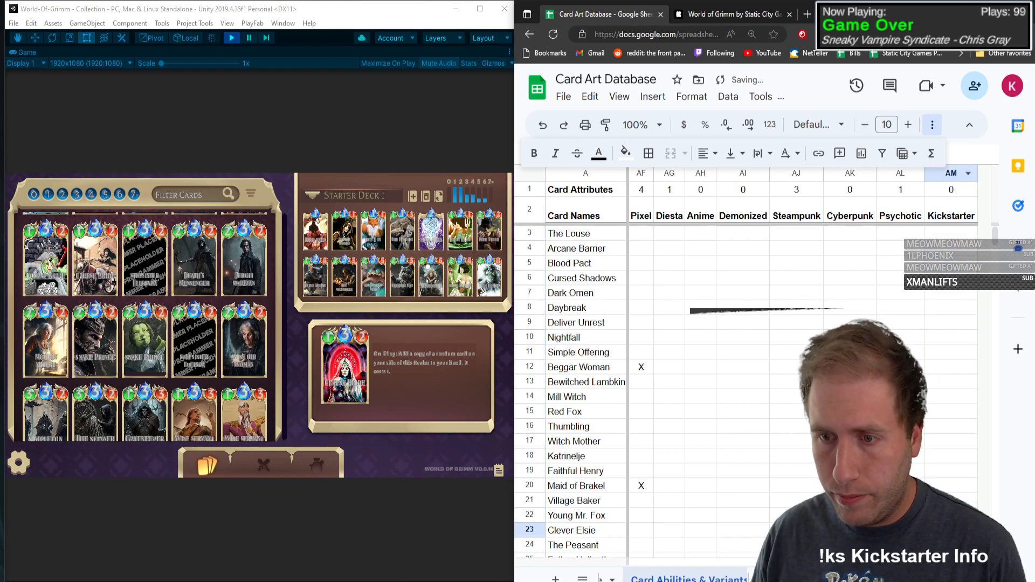
# Step: Mark Kickstarter with an X in Corpse Bride's row and centre the contents of column AM
pyautogui.scroll(-14, 933, 481)
pyautogui.click(940, 325)
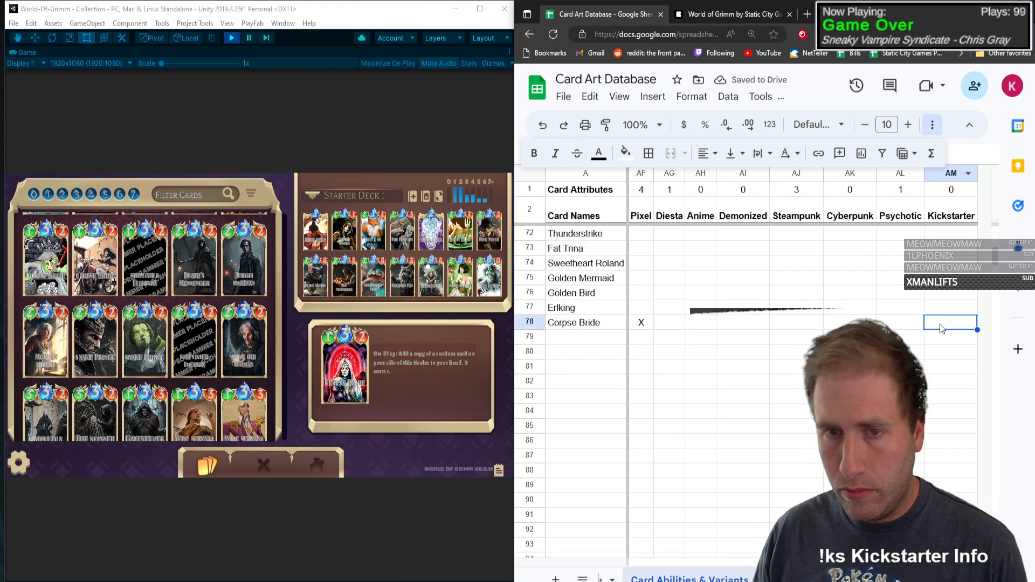
pyautogui.write('X')
pyautogui.press('Left')
pyautogui.press('Left')
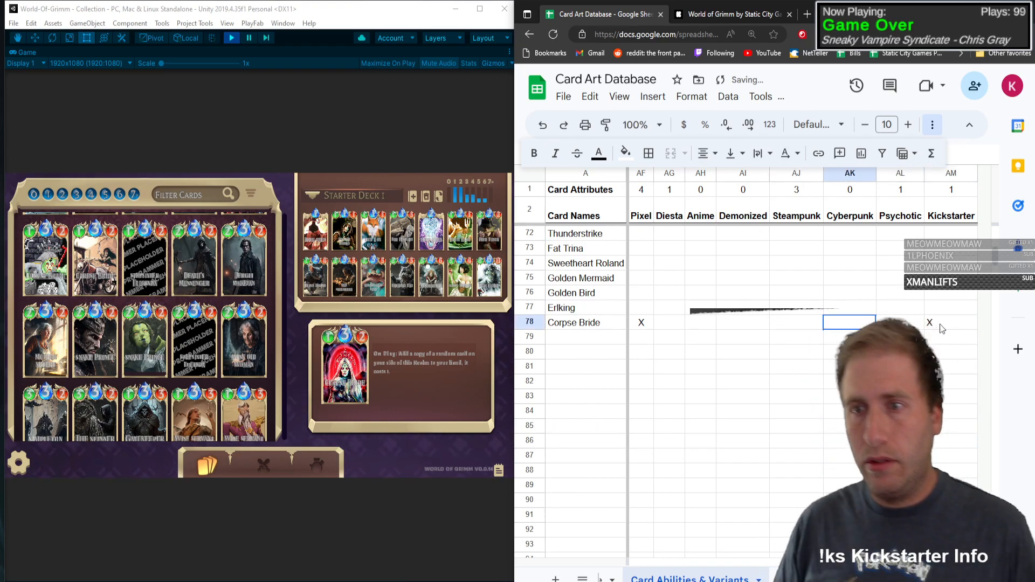
pyautogui.click(949, 172)
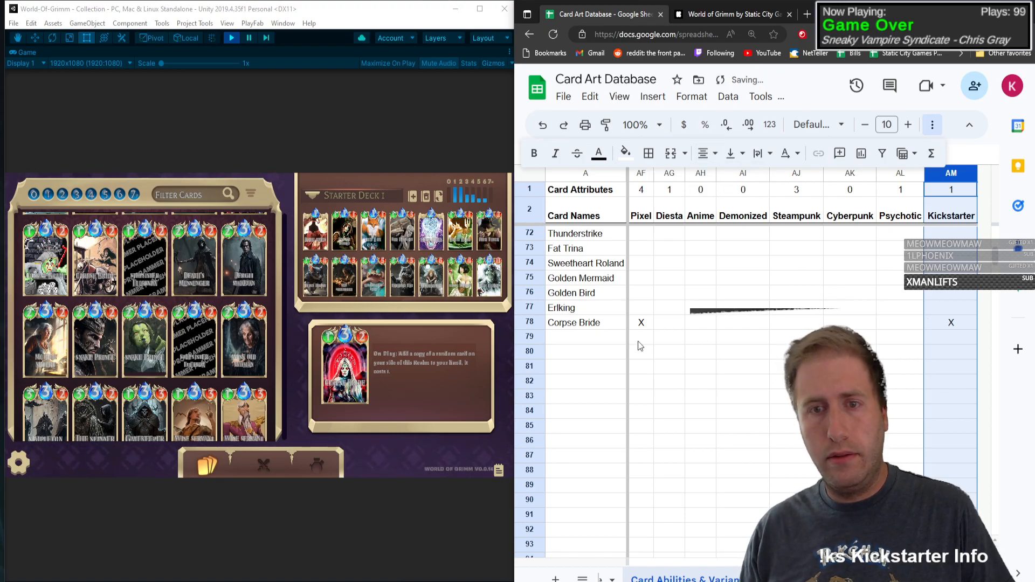
# Step: Look up the Stepsister Florinda card and add it in row 79 with type C, mana 3, health 1, attack power 2 and an X under On Play
pyautogui.click(605, 340)
pyautogui.scroll(-1, 701, 329)
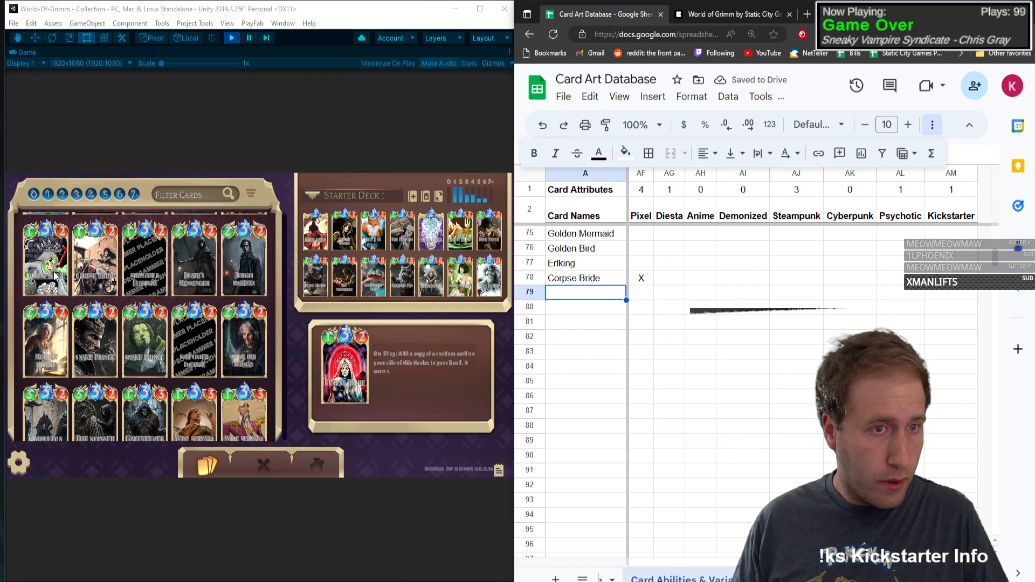
pyautogui.click(137, 268)
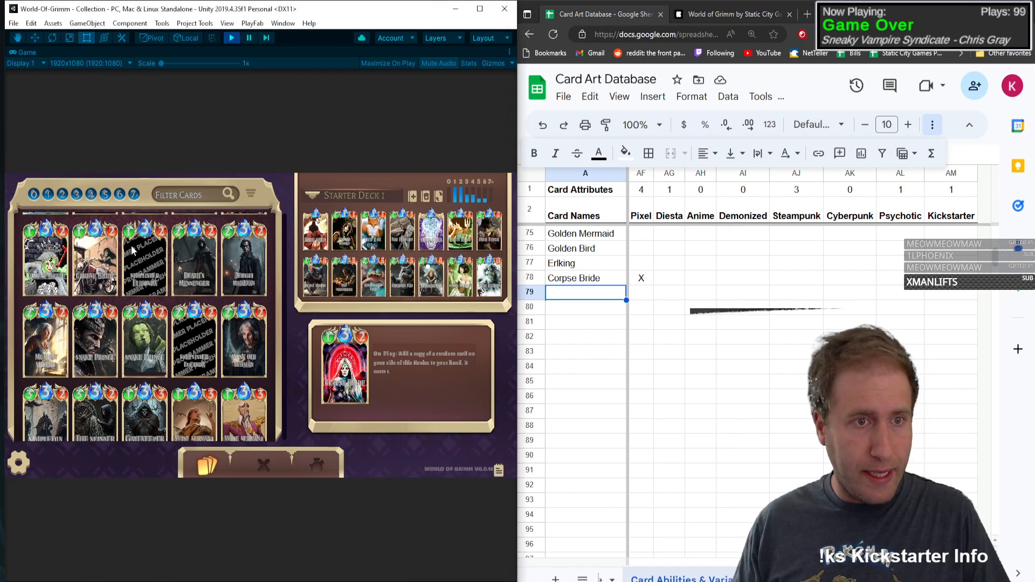
pyautogui.click(127, 253)
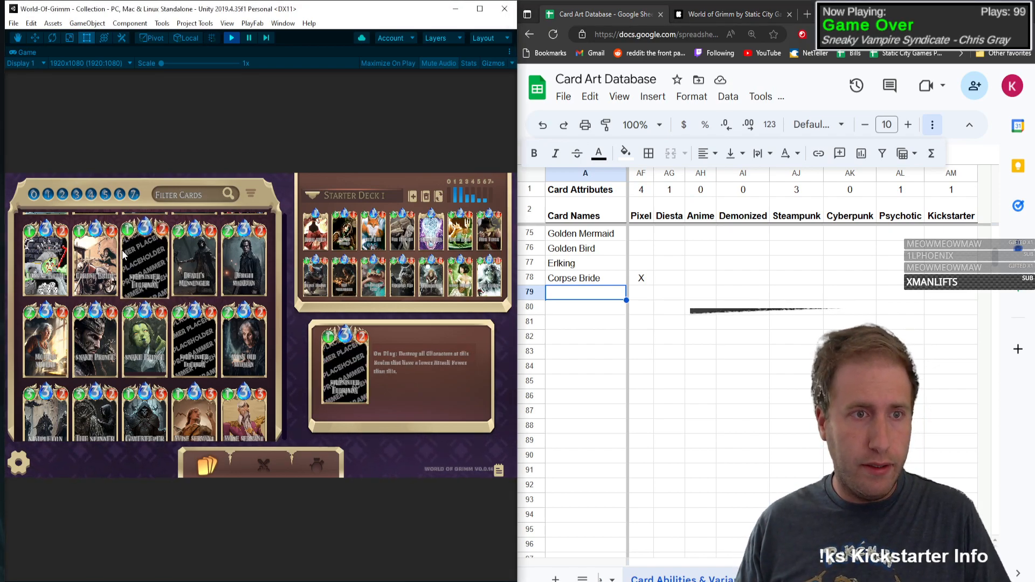
pyautogui.click(584, 295)
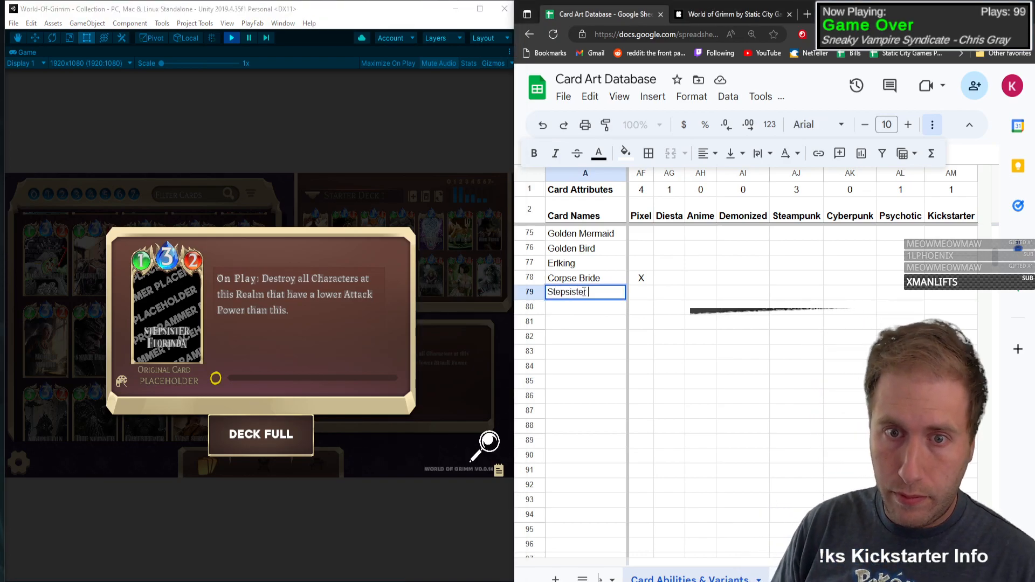
pyautogui.press('Tab')
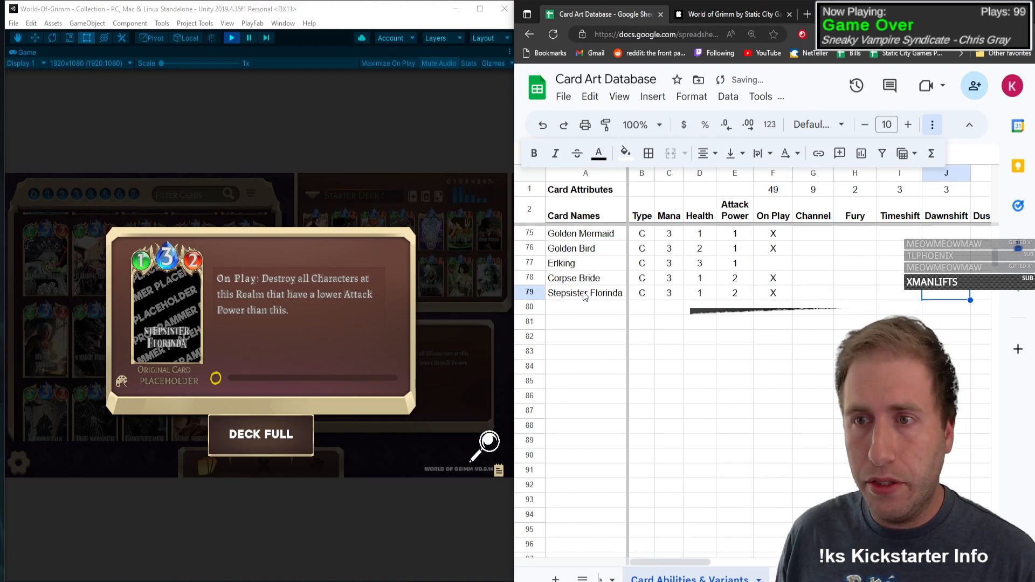
# Step: Mark Destroy with an X in Stepsister Florinda's row and close the card's details in the game
pyautogui.press('Tab')
pyautogui.press('Tab')
pyautogui.press('Tab')
pyautogui.press('Tab')
pyautogui.write('X')
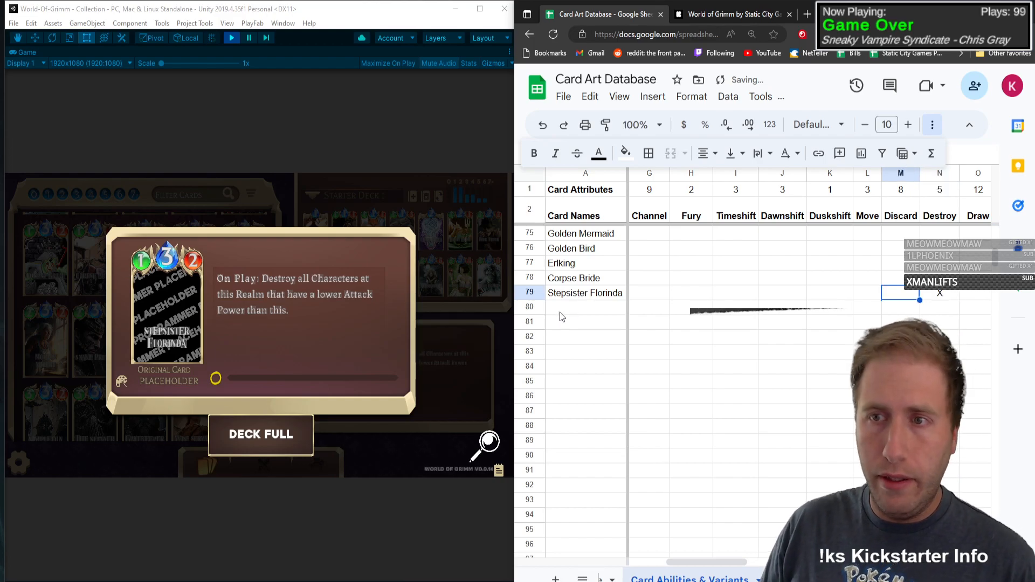
pyautogui.click(138, 312)
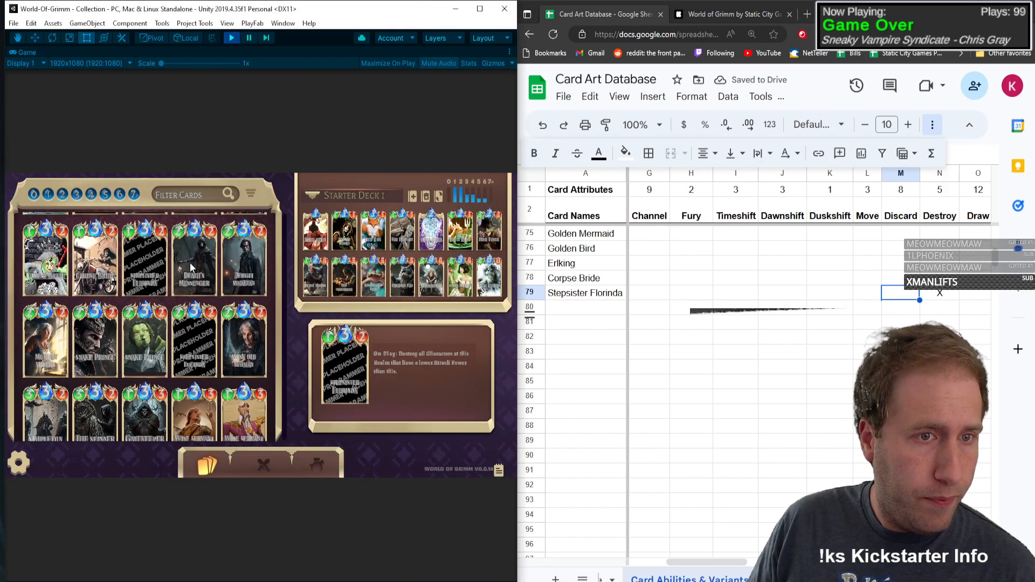
# Step: Add Death's Messenger in row 80 with type C, mana 3, health 2 and attack power 2
pyautogui.click(604, 305)
pyautogui.write('Dea')
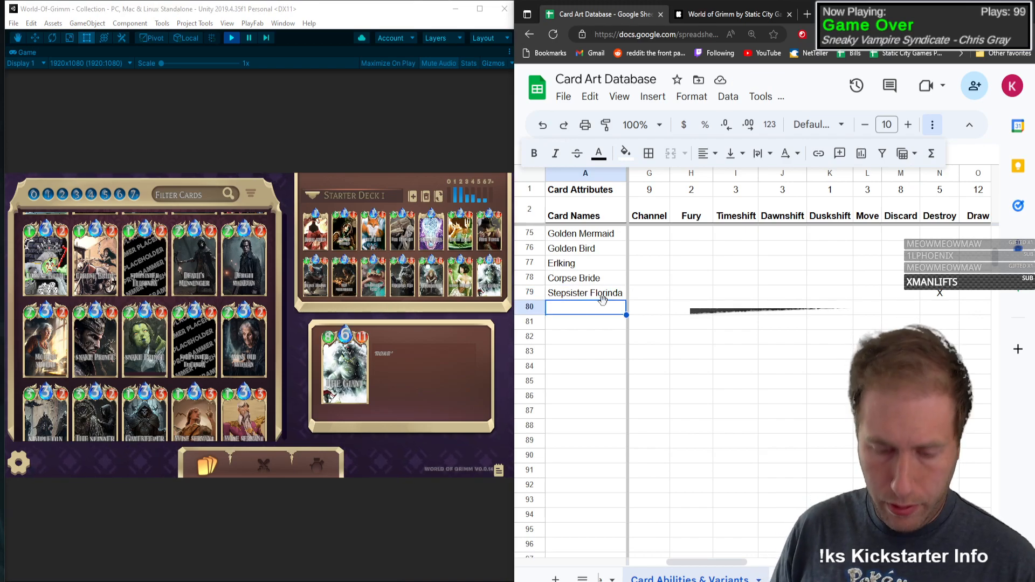
pyautogui.write("th's Messe")
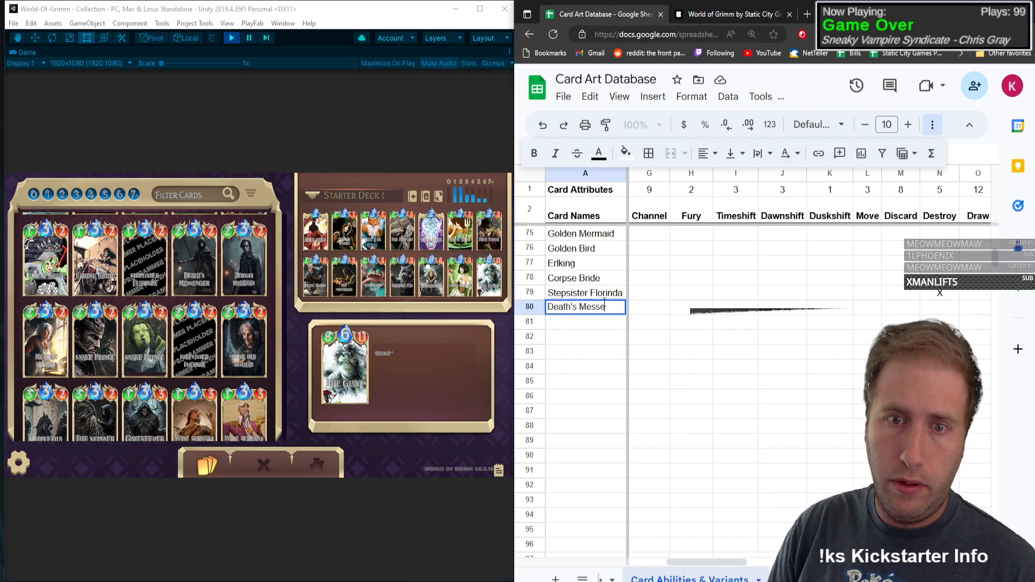
pyautogui.write('nger')
pyautogui.press('Tab')
pyautogui.write('C')
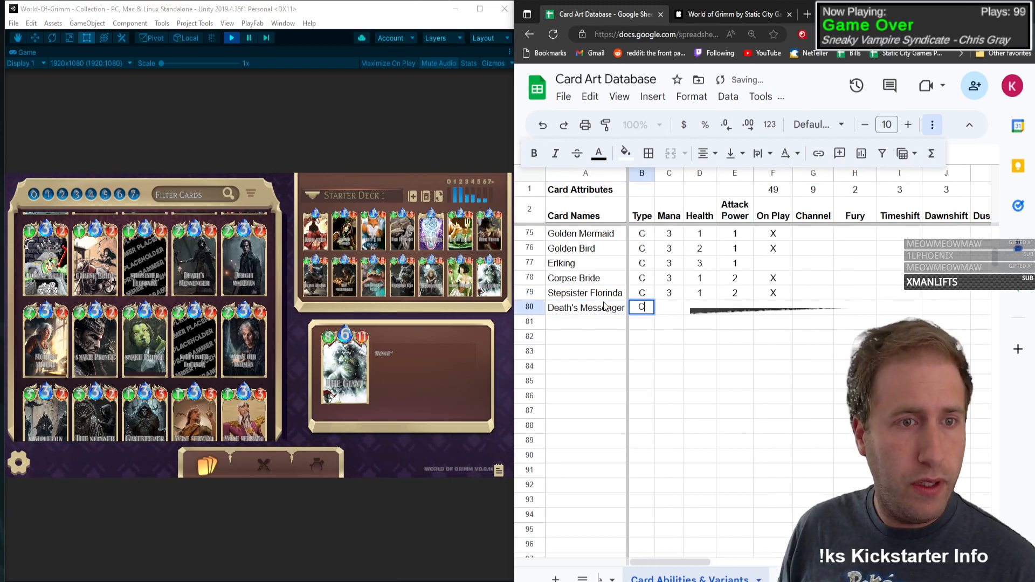
pyautogui.press('Tab')
pyautogui.write('3')
pyautogui.press('Tab')
pyautogui.write('2')
pyautogui.press('Tab')
pyautogui.write('2')
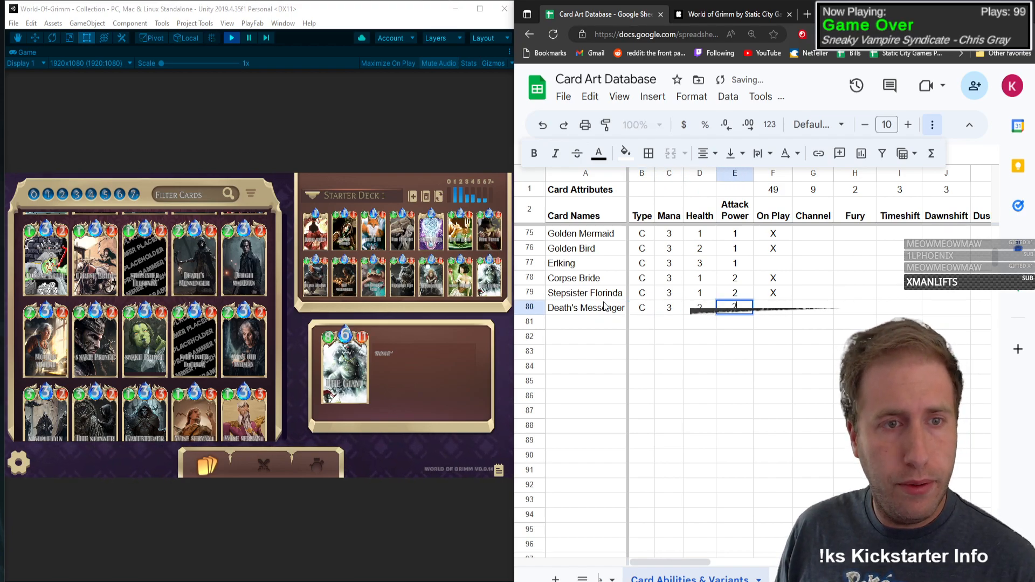
# Step: Mark Channel with an X in Death's Messenger's row, leaving On Play empty
pyautogui.press('Tab')
pyautogui.write('X')
pyautogui.press('Tab')
pyautogui.write('X')
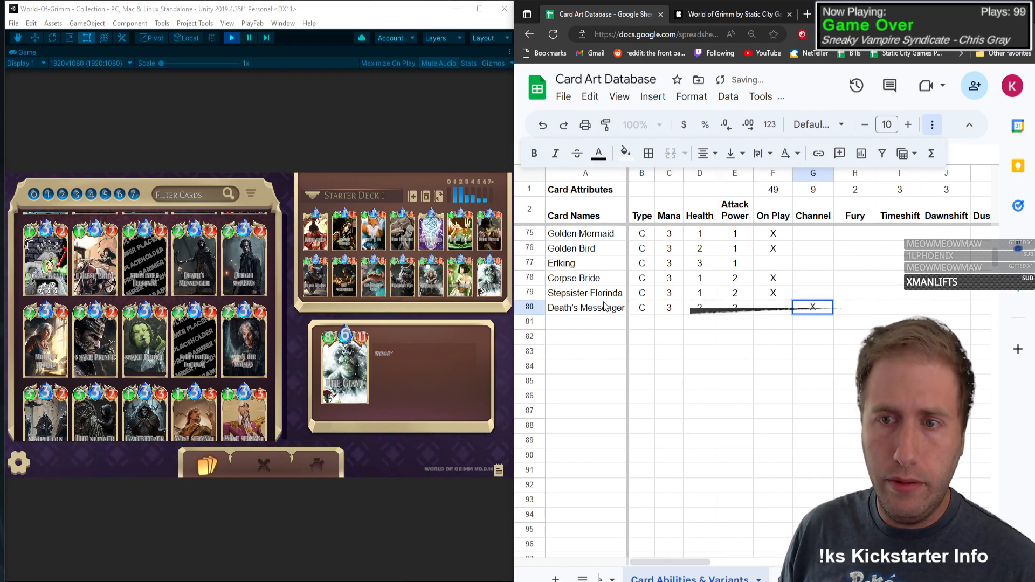
pyautogui.press('Tab')
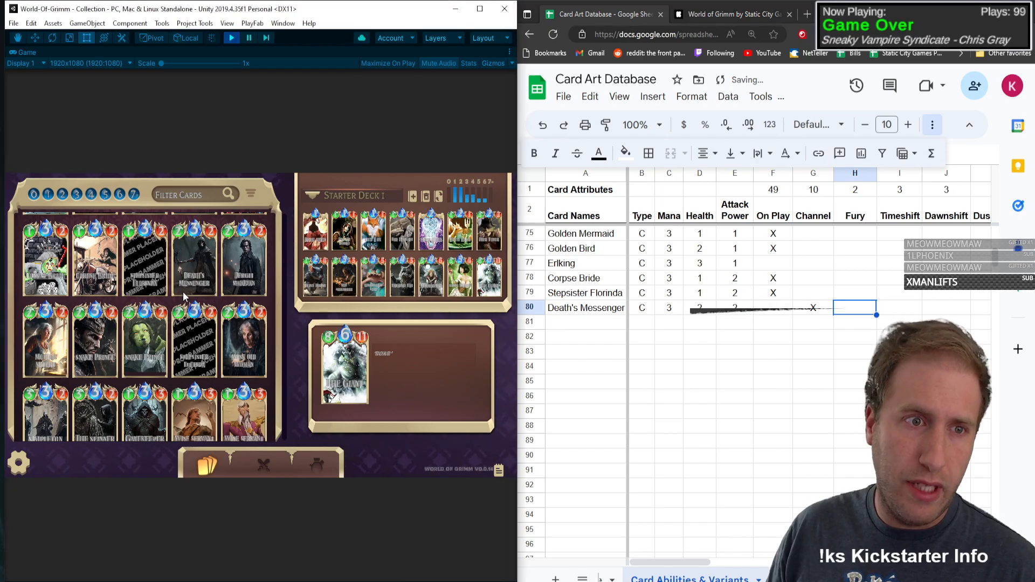
# Step: Read Death's Messenger's ability in the game, mark Buff with an X in row 80, and close the card's details
pyautogui.click(181, 253)
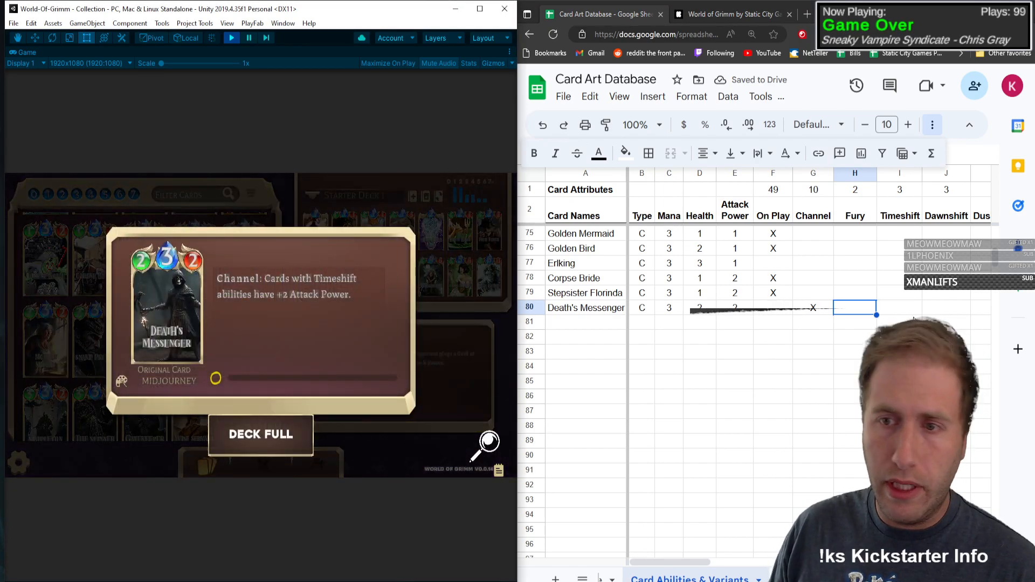
pyautogui.press('Tab')
pyautogui.press('Tab')
pyautogui.press('Tab')
pyautogui.press('Tab')
pyautogui.press('Tab')
pyautogui.press('Tab')
pyautogui.press('Tab')
pyautogui.press('Tab')
pyautogui.press('Tab')
pyautogui.press('Tab')
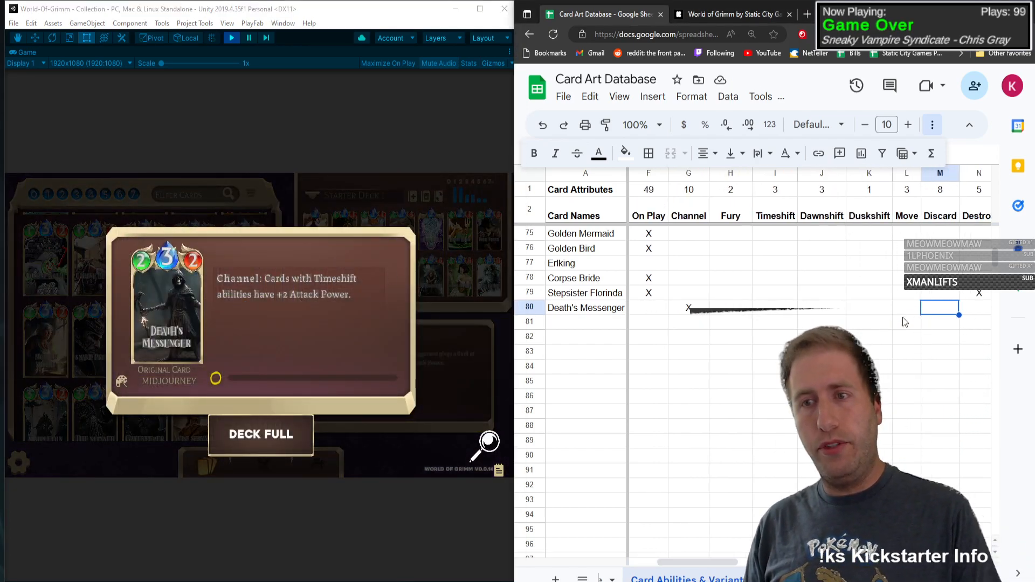
pyautogui.write('X')
pyautogui.hotkey('shift', 'Tab')
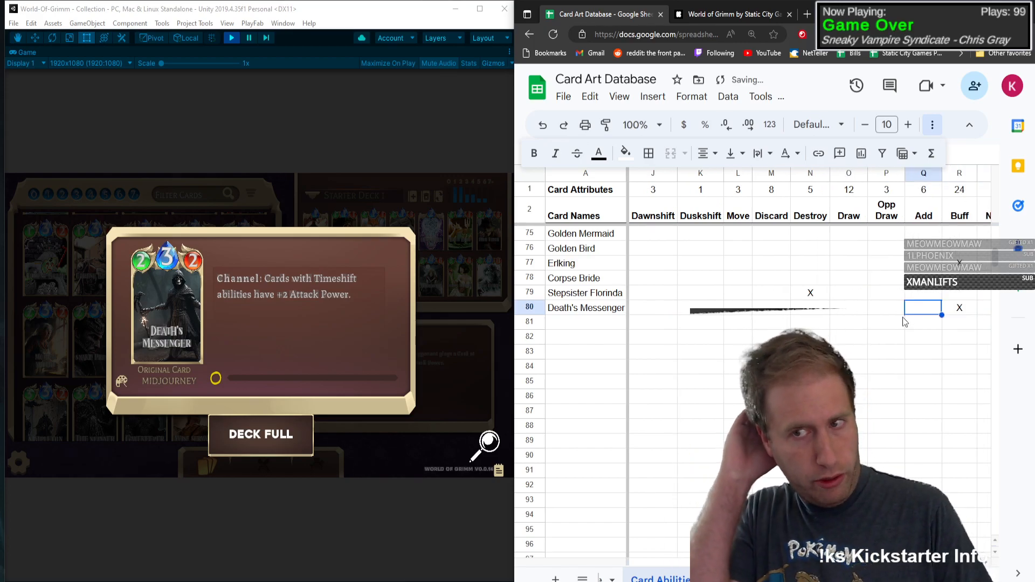
pyautogui.click(184, 349)
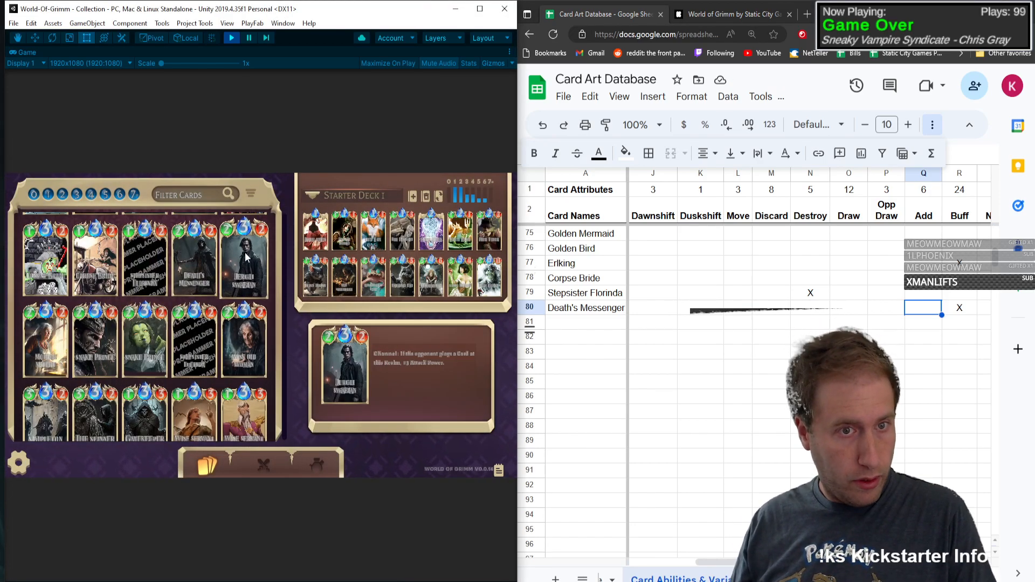
# Step: Enter Jergli Swabian as the card name in row 81
pyautogui.click(594, 326)
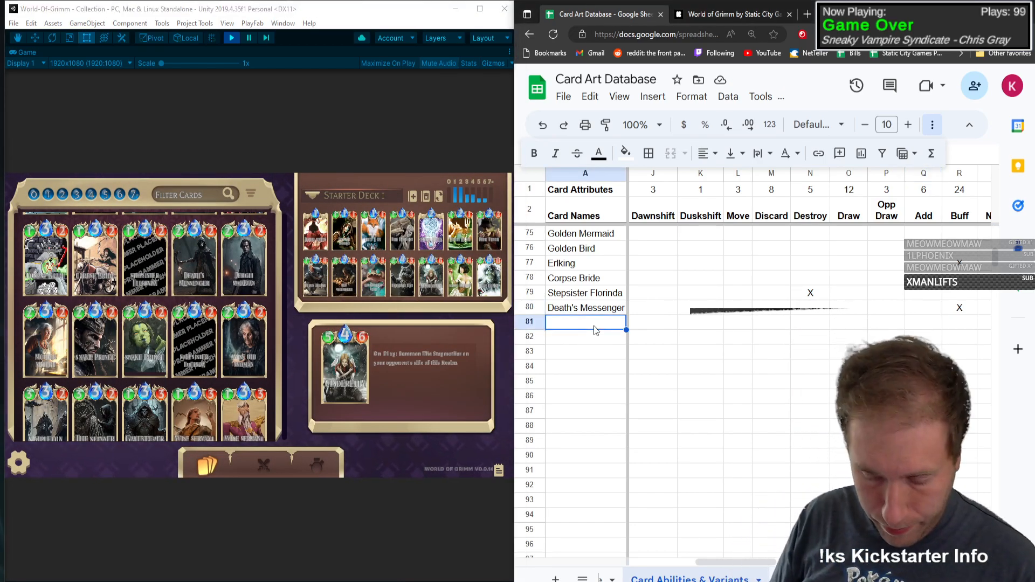
pyautogui.write('Jergli Swabian')
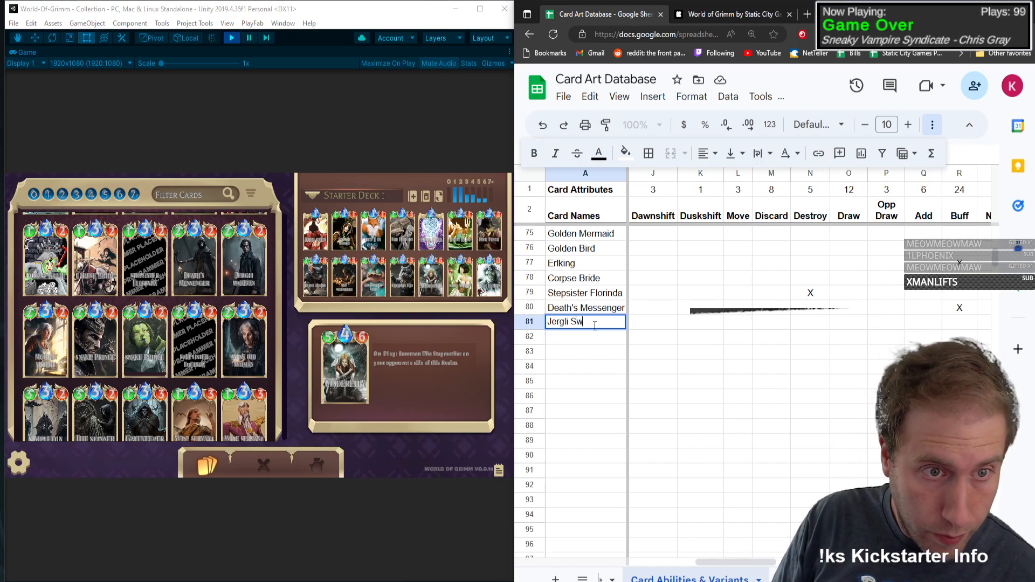
pyautogui.press('Tab')
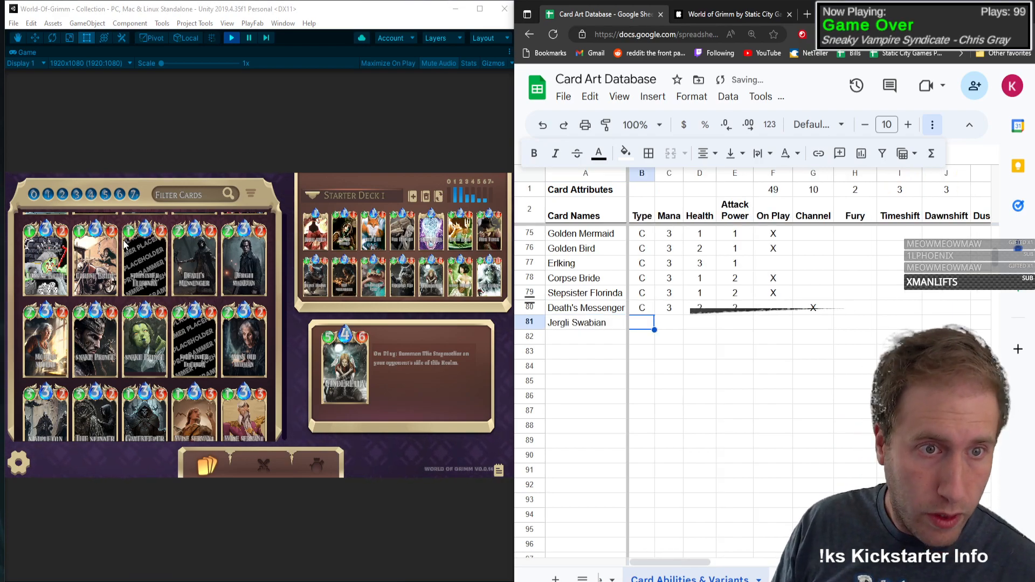
# Step: Open Jergli Swabian's card details and fill in type C, mana 3, health 2 and attack power 2 in row 81
pyautogui.click(243, 254)
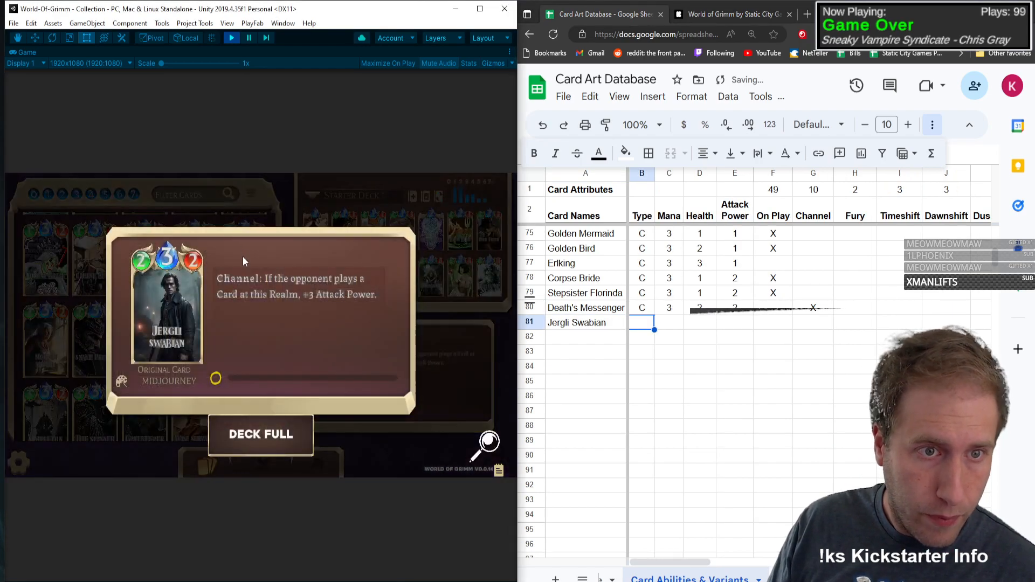
pyautogui.click(645, 325)
pyautogui.write('C')
pyautogui.press('Tab')
pyautogui.write('3')
pyautogui.press('Tab')
pyautogui.write('2')
pyautogui.press('Tab')
pyautogui.write('2')
# Step: Mark Channel and Buff with an X in Jergli Swabian's row
pyautogui.press('Tab')
pyautogui.press('Tab')
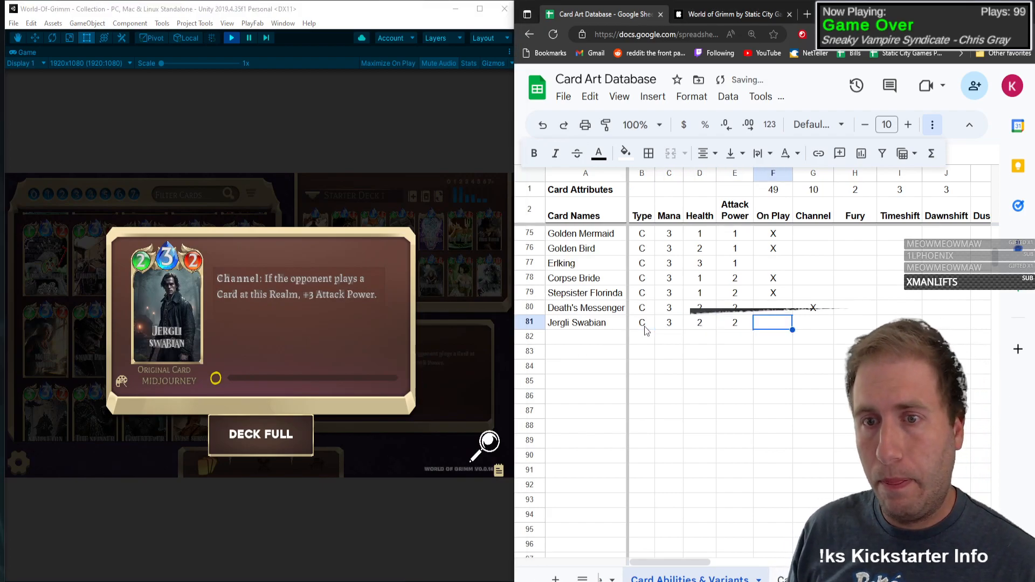
pyautogui.write('X')
pyautogui.press('Tab')
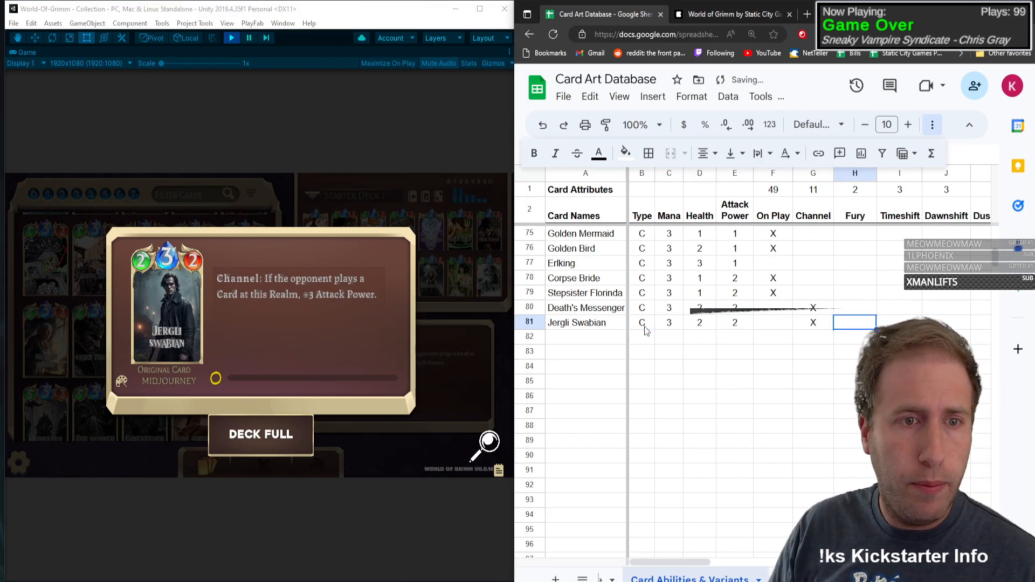
pyautogui.press('Tab')
pyautogui.press('Tab')
pyautogui.press('Tab')
pyautogui.press('Tab')
pyautogui.press('Tab')
pyautogui.press('Tab')
pyautogui.press('Tab')
pyautogui.press('Tab')
pyautogui.press('Tab')
pyautogui.press('Tab')
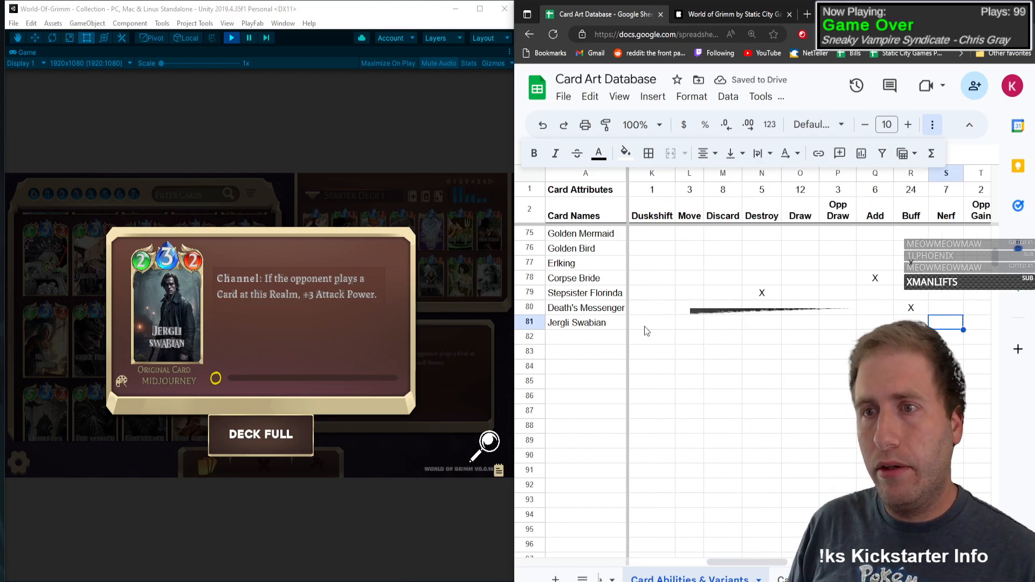
pyautogui.write('X')
pyautogui.hotkey('shift', 'Tab')
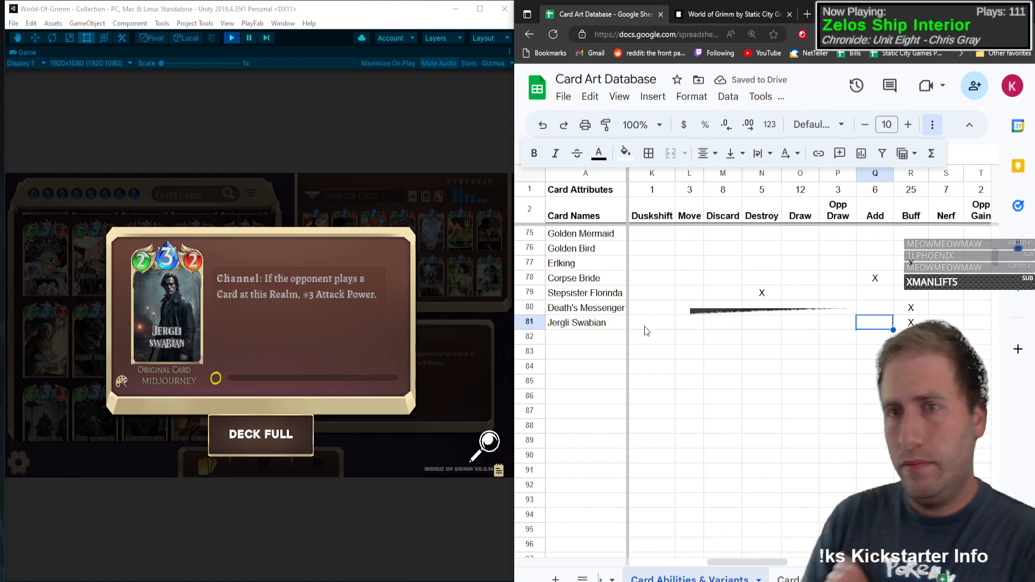
# Step: Look up the Mother Malcho card and add it in row 82 with type C, mana 3, health 2 and attack power 2
pyautogui.moveTo(739, 562); pyautogui.dragTo(646, 557)
pyautogui.click(598, 335)
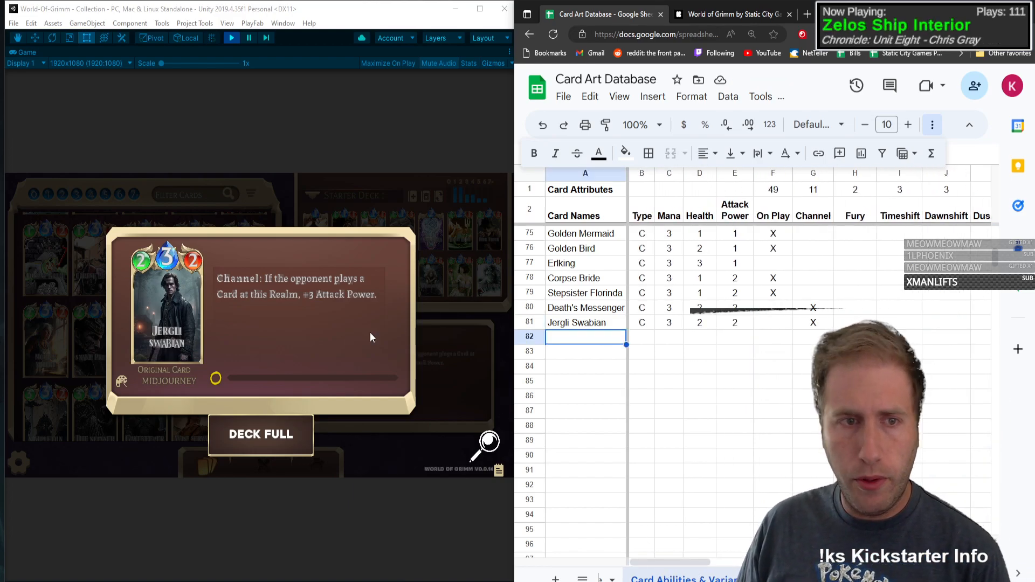
pyautogui.click(173, 316)
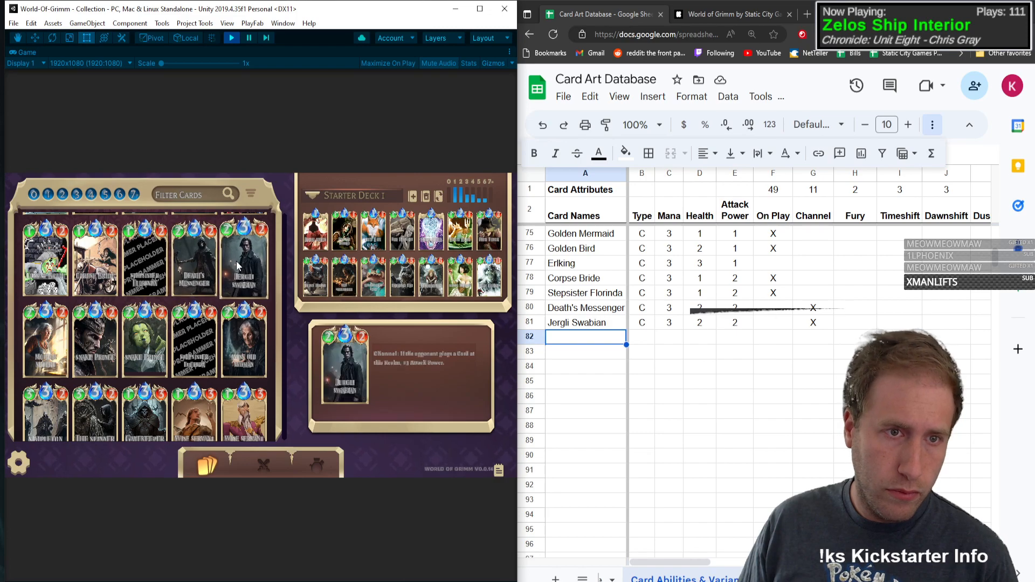
pyautogui.click(39, 337)
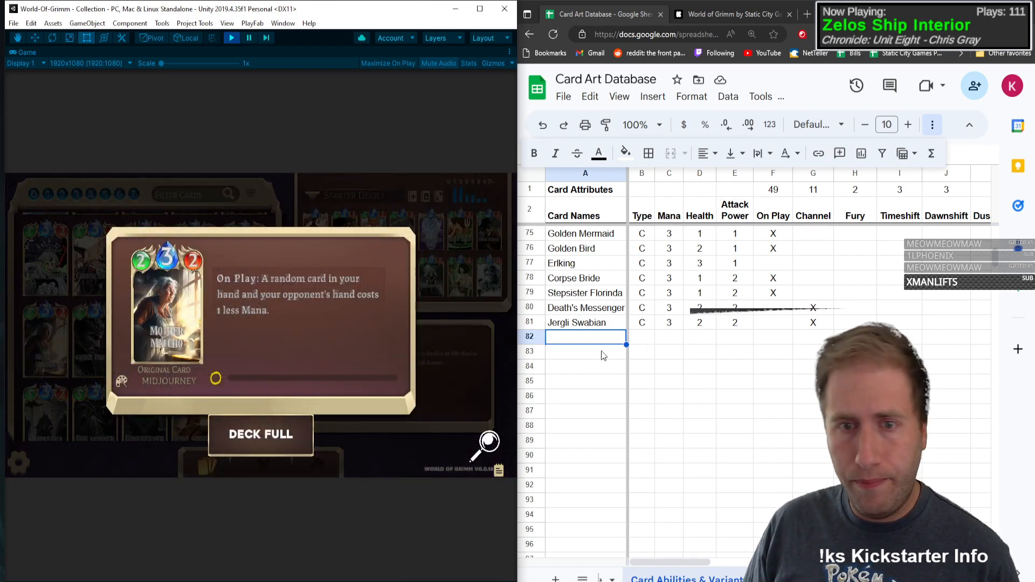
pyautogui.click(595, 344)
pyautogui.write('Mo')
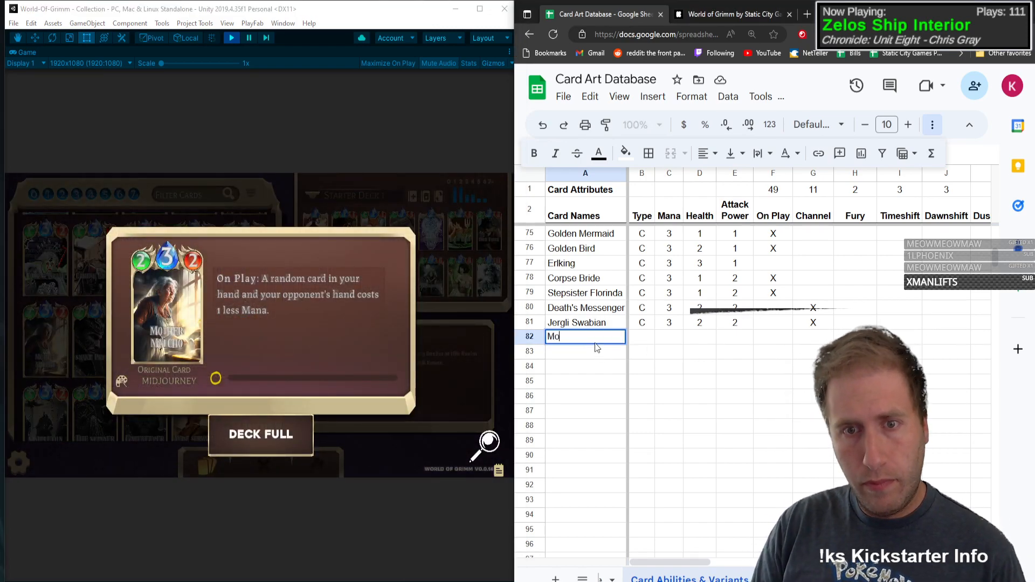
pyautogui.write('ther Malcho')
pyautogui.press('Tab')
pyautogui.write('C')
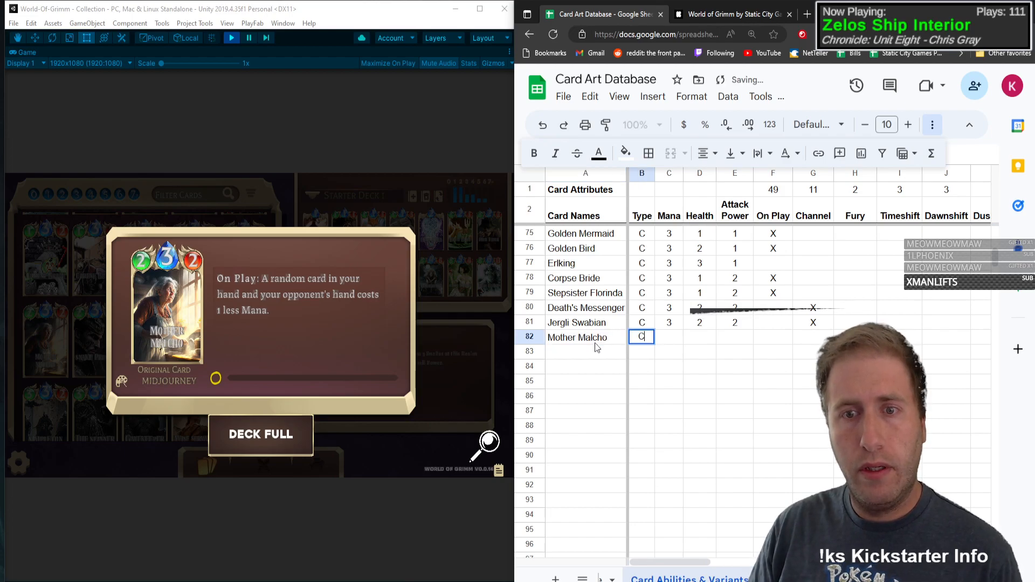
pyautogui.press('Tab')
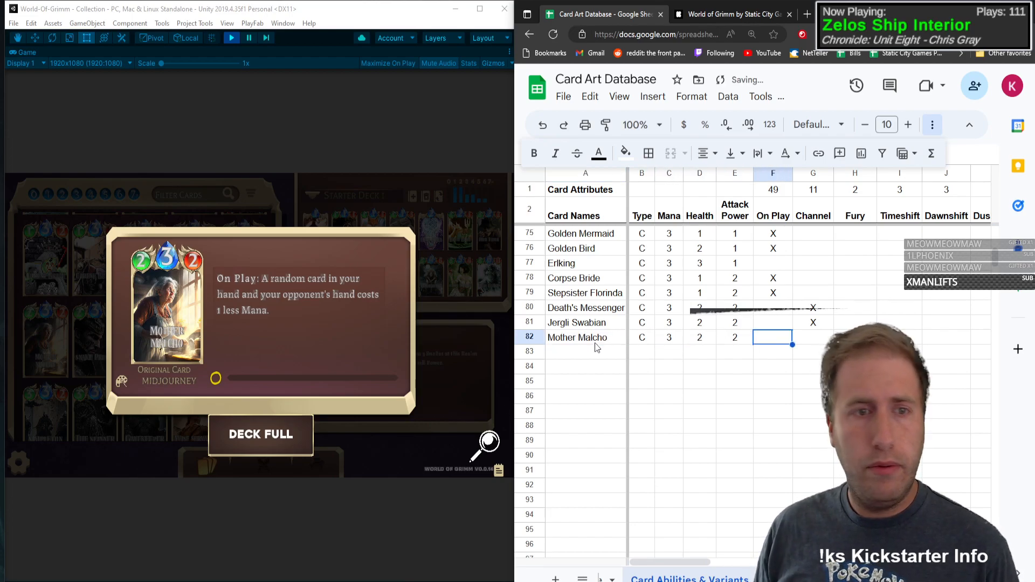
# Step: Mark On Play and Mana Gain with an X in Mother Malcho's row
pyautogui.write('X')
pyautogui.press('Tab')
pyautogui.press('Tab')
pyautogui.press('Tab')
pyautogui.press('Tab')
pyautogui.press('Tab')
pyautogui.press('Tab')
pyautogui.press('Tab')
pyautogui.press('Tab')
pyautogui.press('Tab')
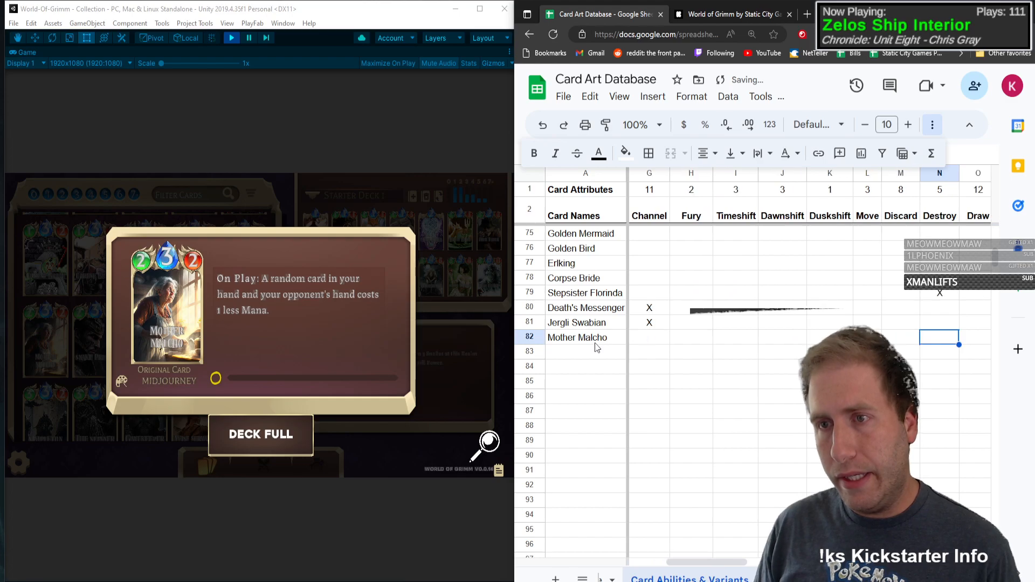
pyautogui.press('Tab')
pyautogui.press('Tab')
pyautogui.press('Tab')
pyautogui.press('Tab')
pyautogui.press('Tab')
pyautogui.press('Tab')
pyautogui.press('Tab')
pyautogui.press('Tab')
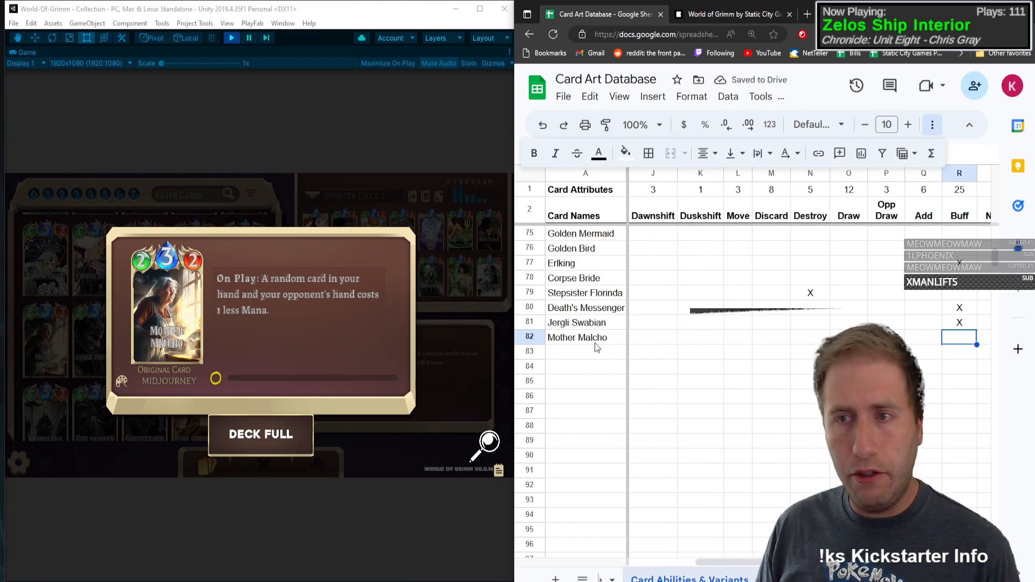
pyautogui.hotkey('shift', 'Tab')
pyautogui.write('X')
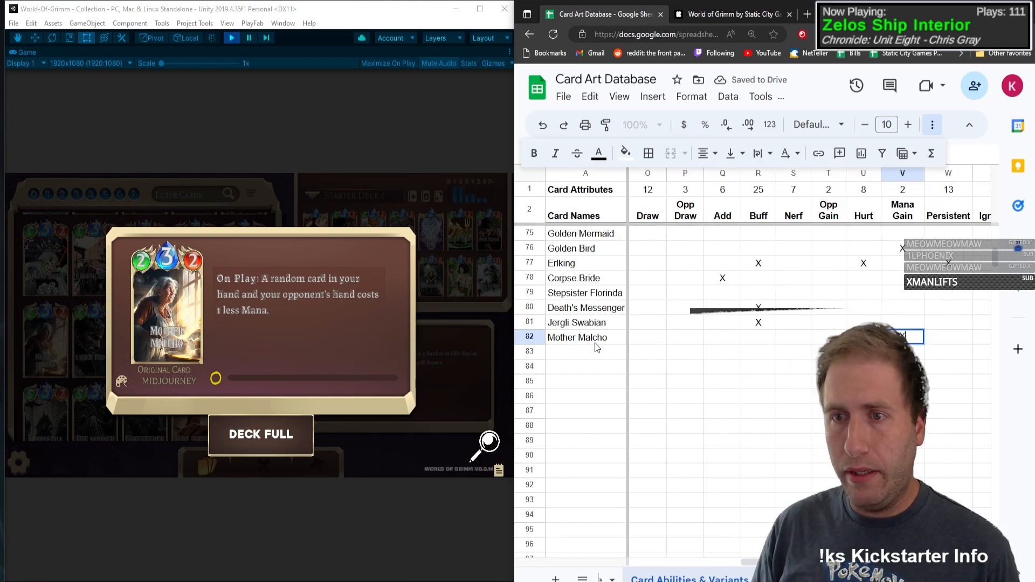
pyautogui.hotkey('shift', 'Tab')
pyautogui.hotkey('shift', 'Tab')
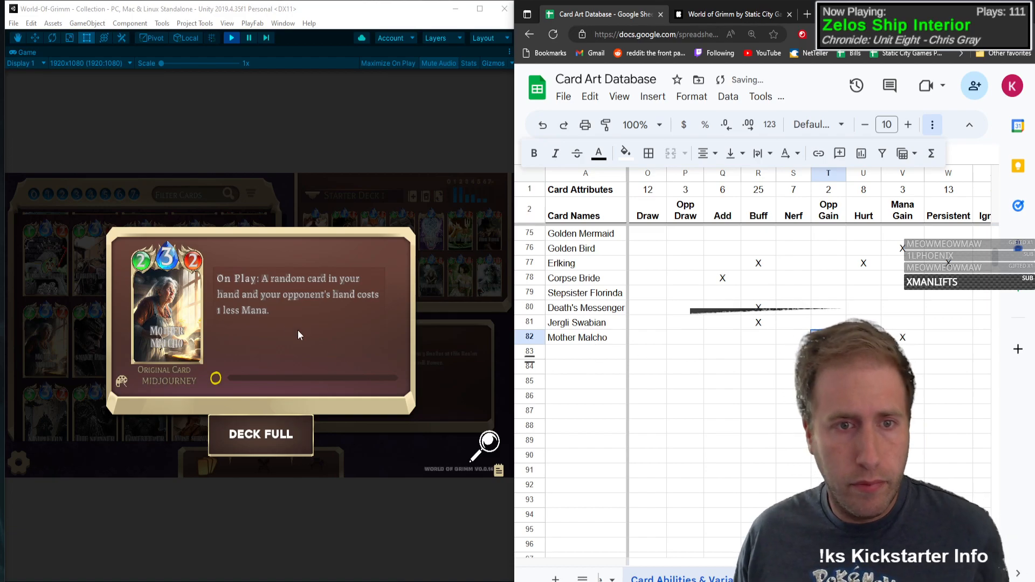
# Step: Look up the Snake Prince card and add it in row 83 with type C, mana 3, health 2, attack power 2 and an X for On Play
pyautogui.click(299, 335)
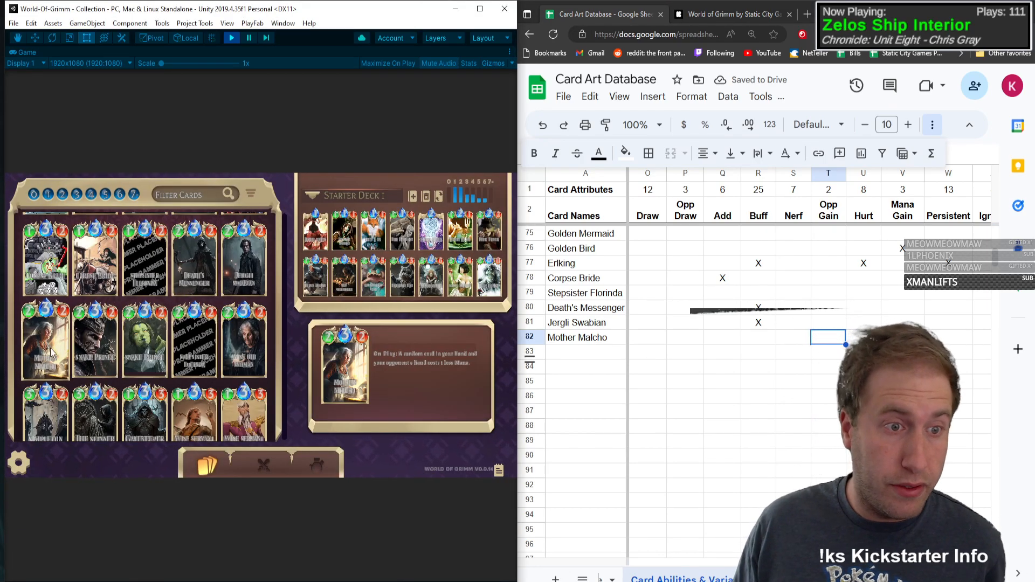
pyautogui.click(100, 357)
pyautogui.click(573, 352)
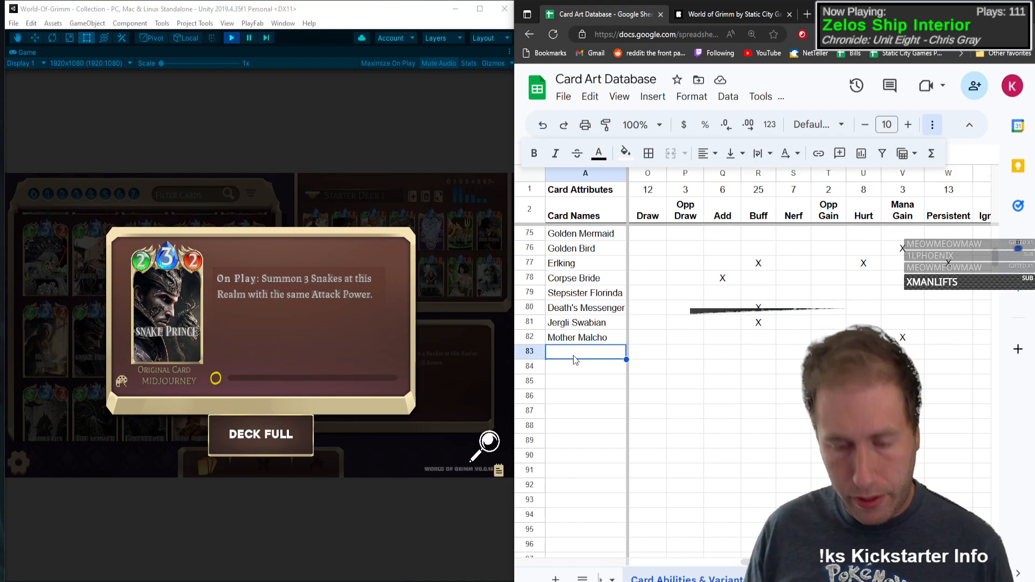
pyautogui.write('Snake Prince')
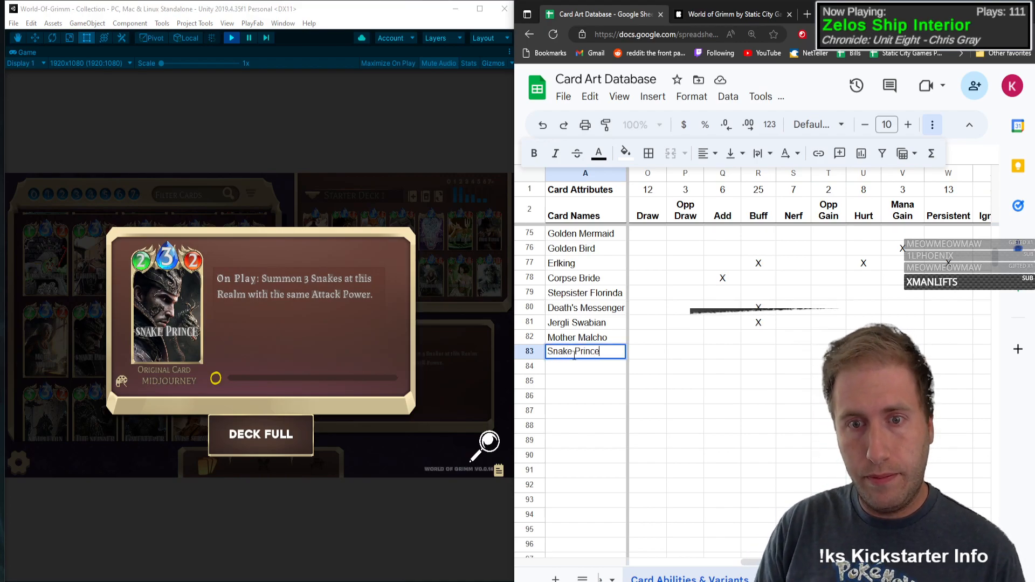
pyautogui.press('Tab')
pyautogui.write('C')
pyautogui.press('Tab')
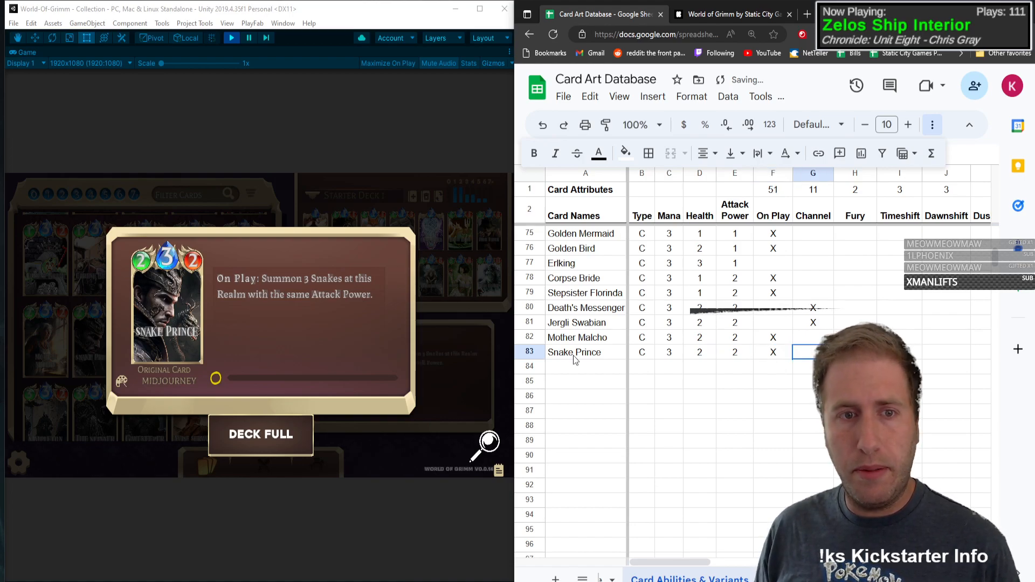
# Step: Continue across Snake Prince's row through the ability columns as far as Draw
pyautogui.press('Tab')
pyautogui.press('Tab')
pyautogui.press('Tab')
pyautogui.press('Tab')
pyautogui.press('Tab')
pyautogui.press('Tab')
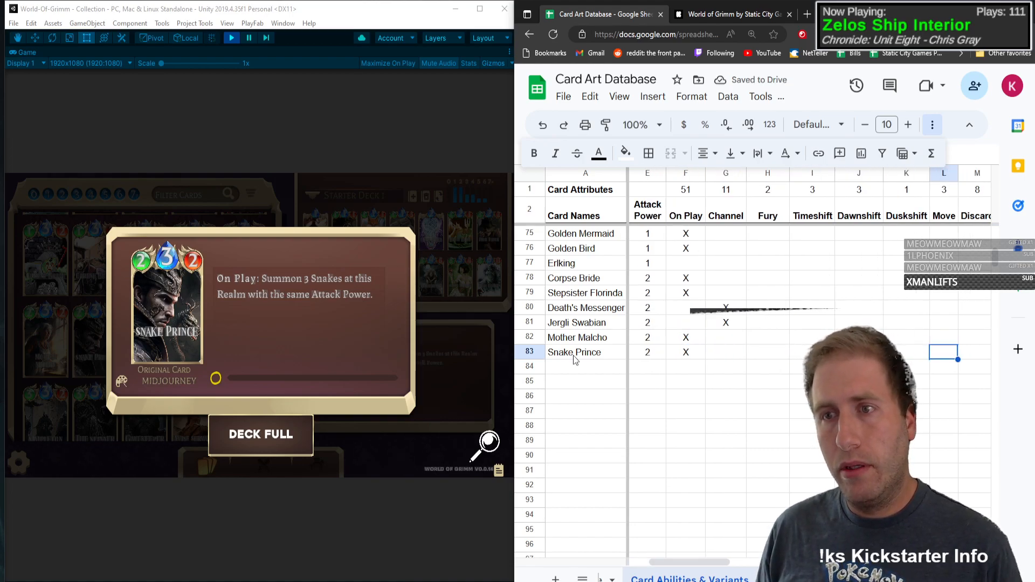
pyautogui.press('Tab')
pyautogui.press('Tab')
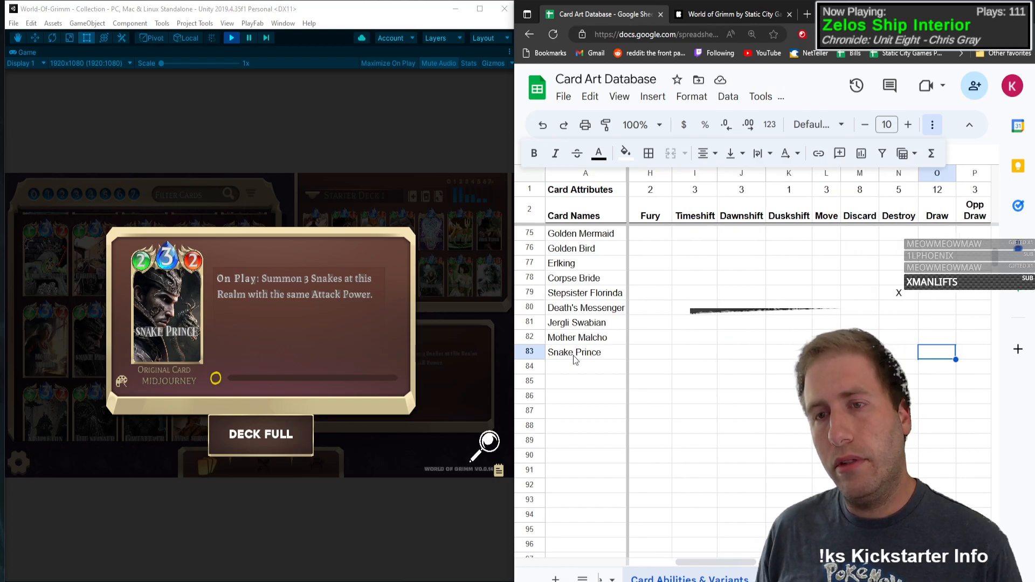
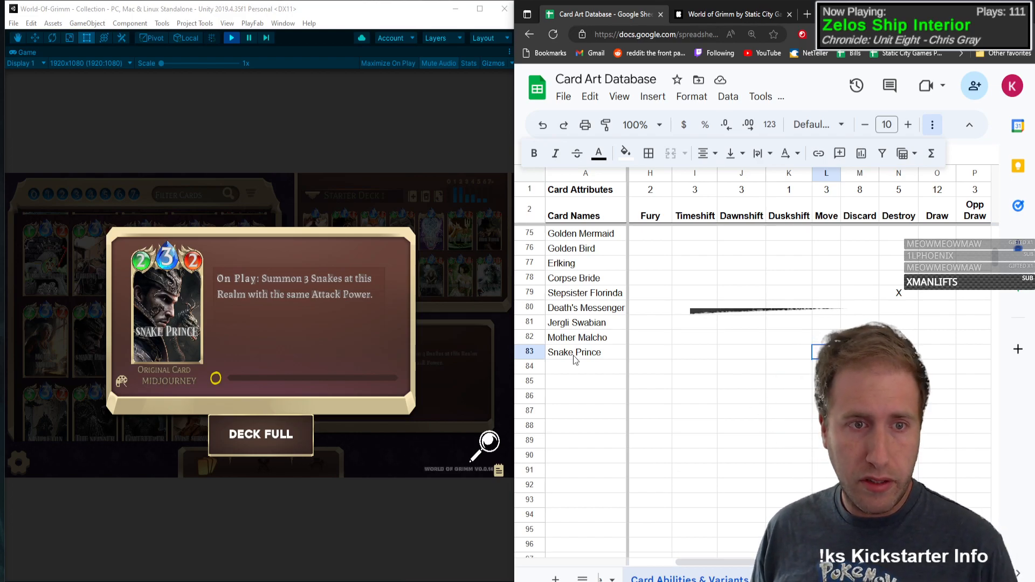
# Step: Insert a new column before Add in the ability columns and title it Summon
pyautogui.press('Tab')
pyautogui.press('Tab')
pyautogui.press('Tab')
pyautogui.press('Tab')
pyautogui.press('Tab')
pyautogui.press('Tab')
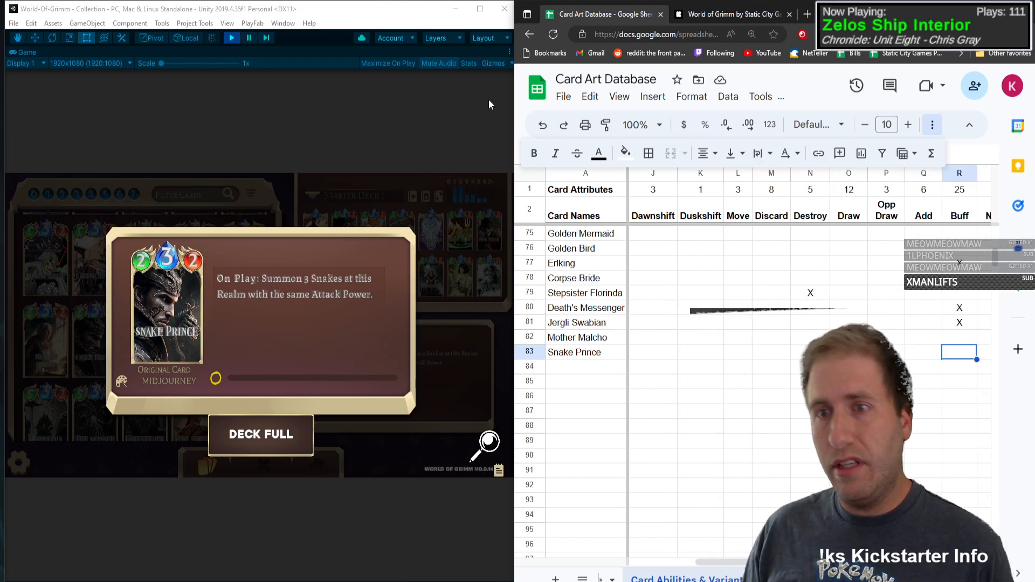
pyautogui.rightClick(926, 173)
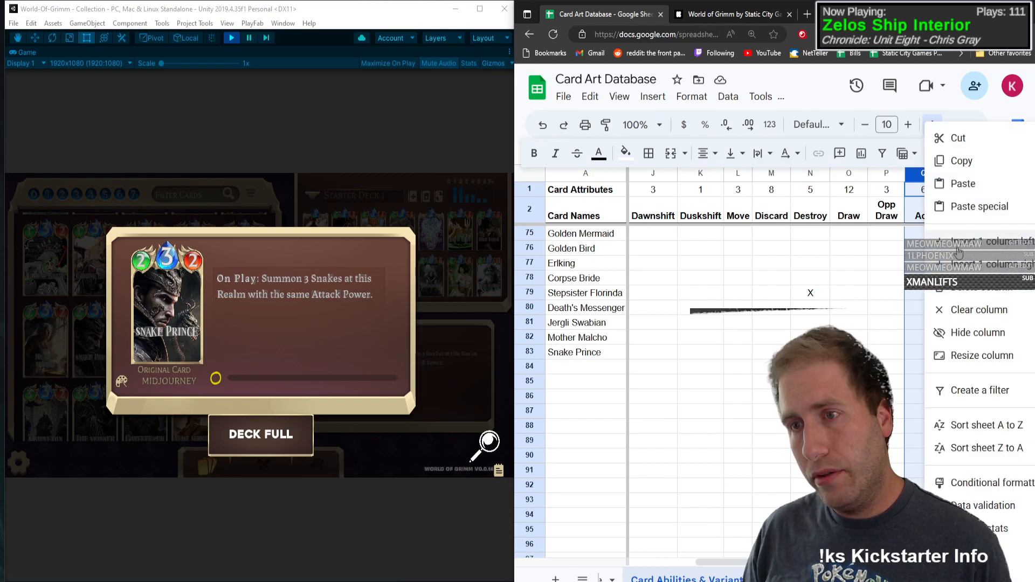
pyautogui.click(986, 242)
pyautogui.click(924, 210)
pyautogui.write('Summon')
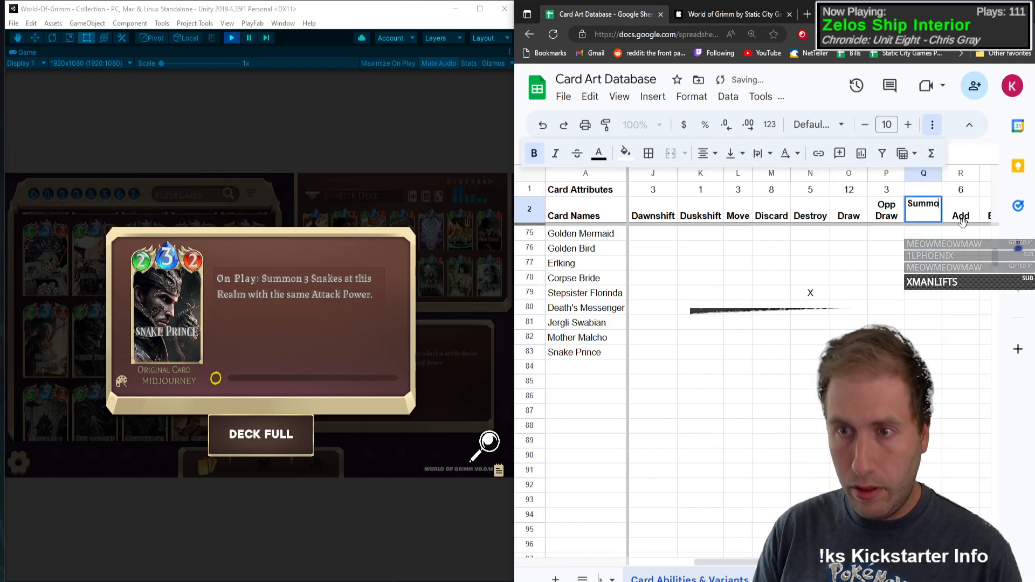
pyautogui.press('Return')
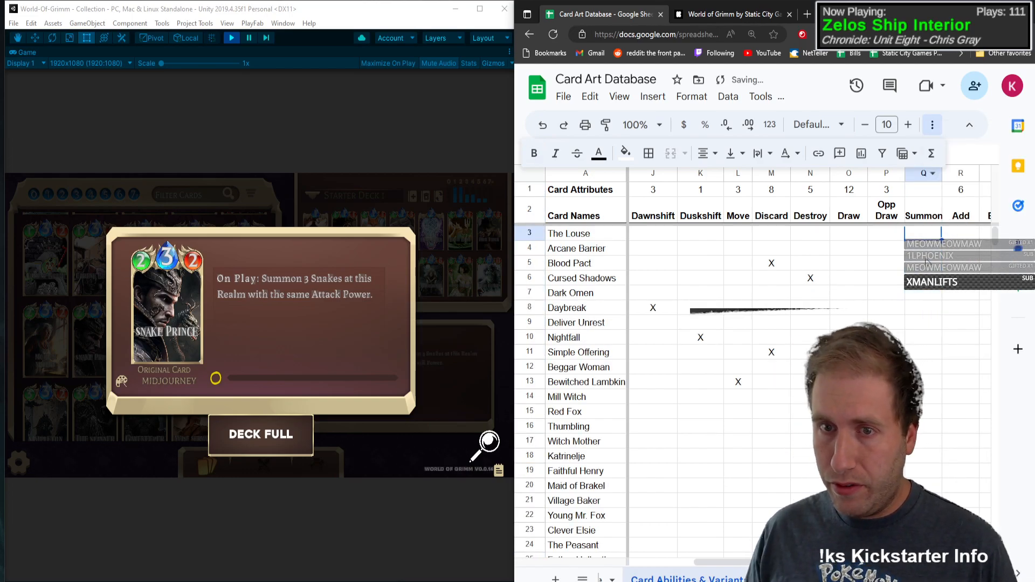
# Step: Enter the card count in cell Q1 above the Summon heading
pyautogui.scroll(-20, 926, 205)
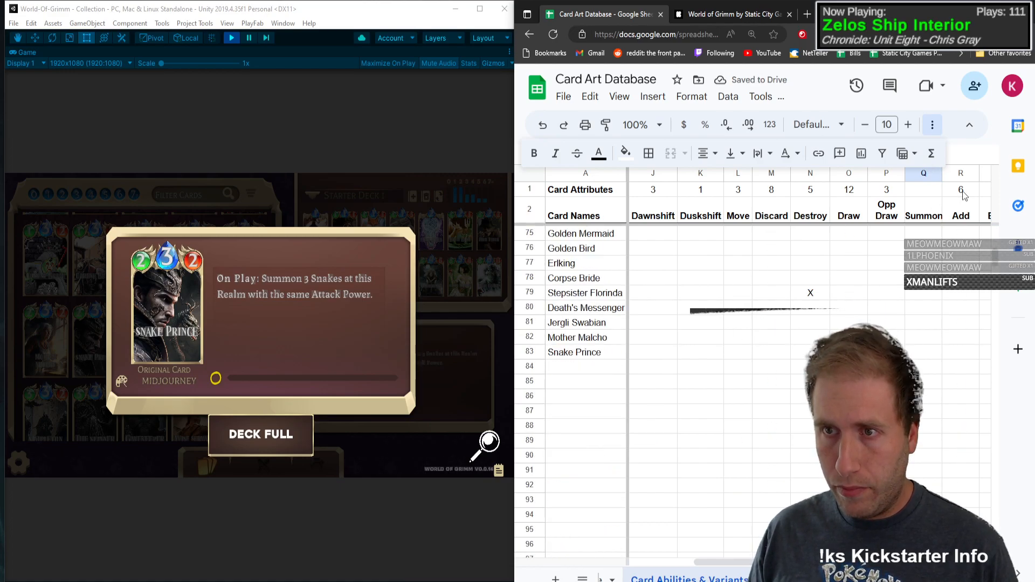
pyautogui.click(924, 189)
pyautogui.write('0')
pyautogui.press('Return')
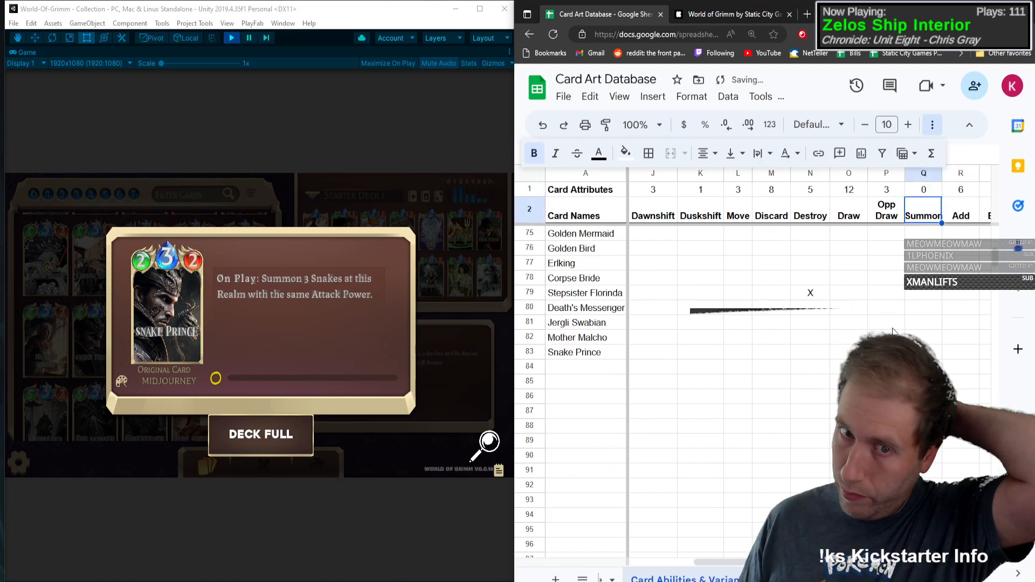
# Step: Mark Summon with an X in Snake Prince's row
pyautogui.click(909, 333)
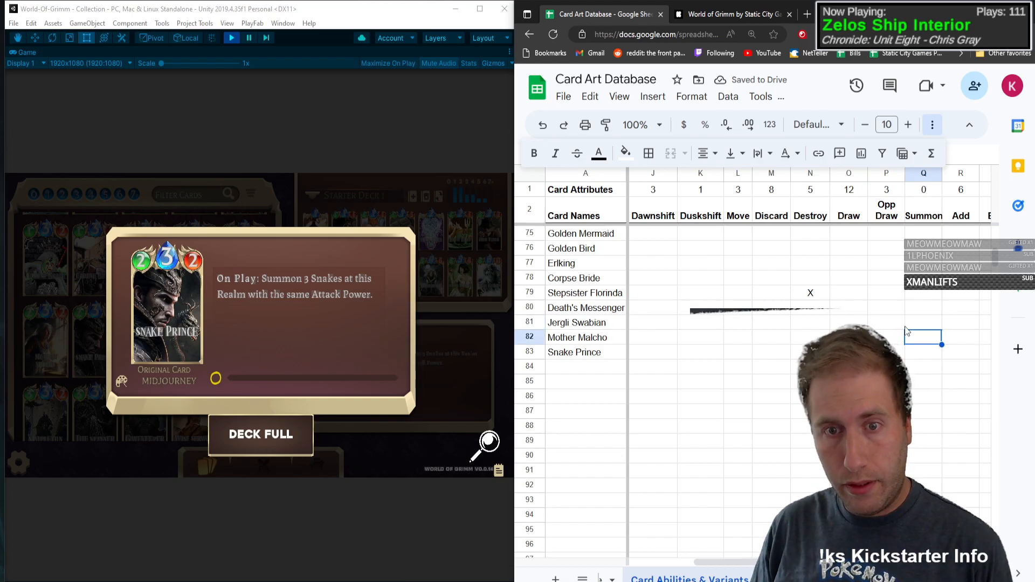
pyautogui.press('Down')
pyautogui.write('X')
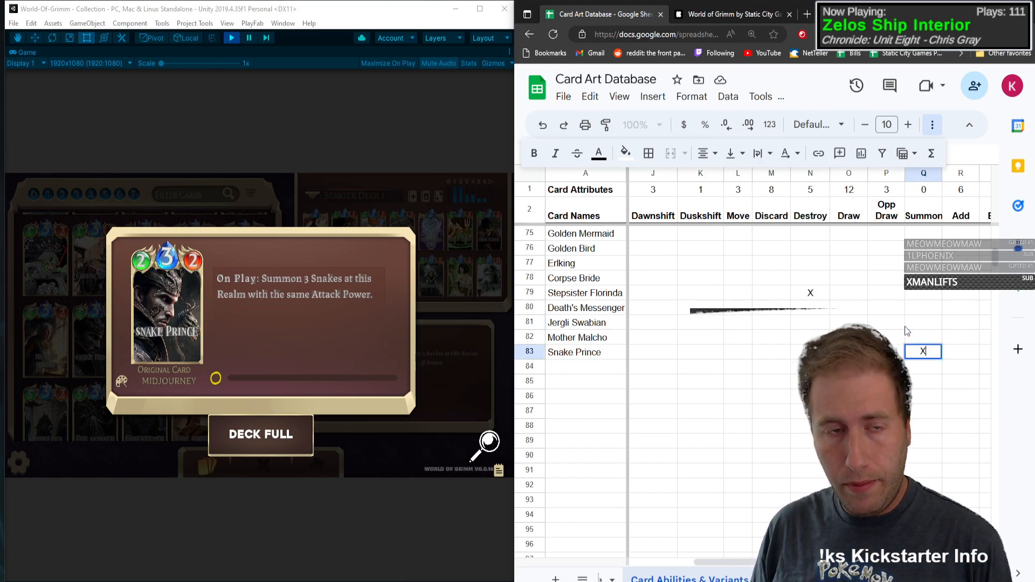
pyautogui.press('Return')
# Step: Add the Snake card in row 84 with type T, mana 0, health 1 and attack power X
pyautogui.click(609, 366)
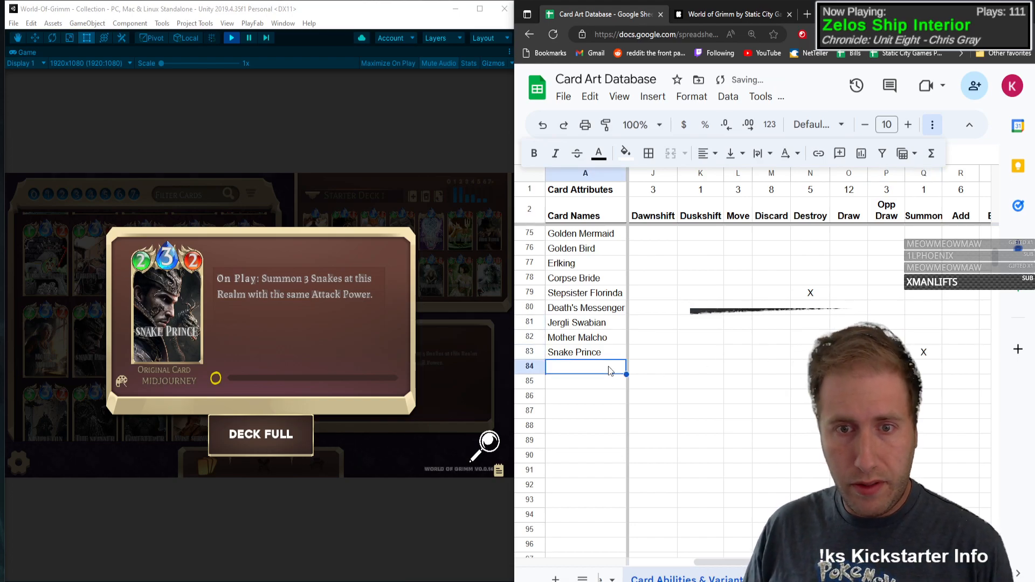
pyautogui.write('Snake')
pyautogui.press('Delete')
pyautogui.press('Tab')
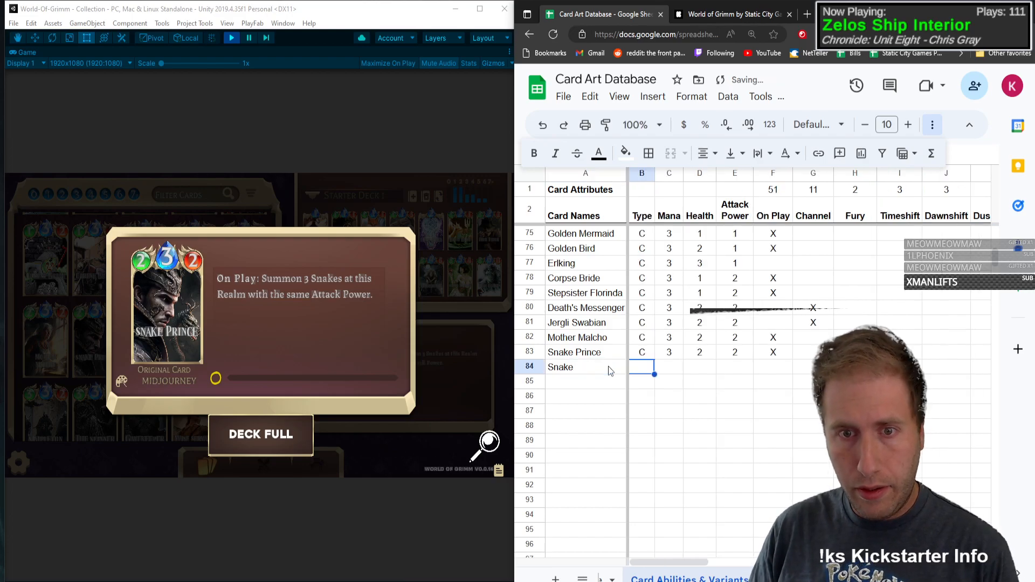
pyautogui.write('T')
pyautogui.press('Tab')
pyautogui.write('0')
pyautogui.press('Tab')
pyautogui.write('1')
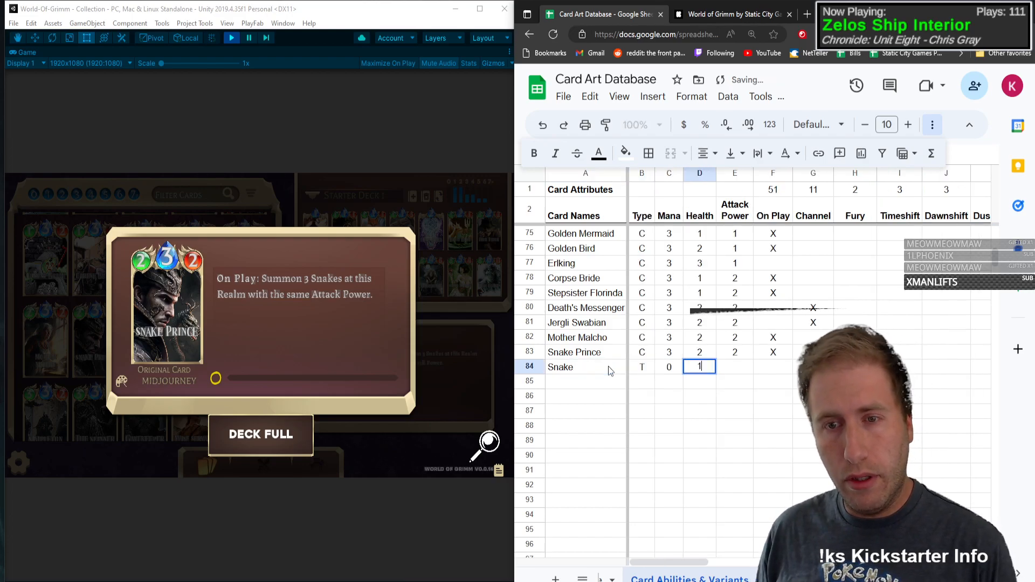
pyautogui.press('Tab')
pyautogui.write('X')
pyautogui.press('Tab')
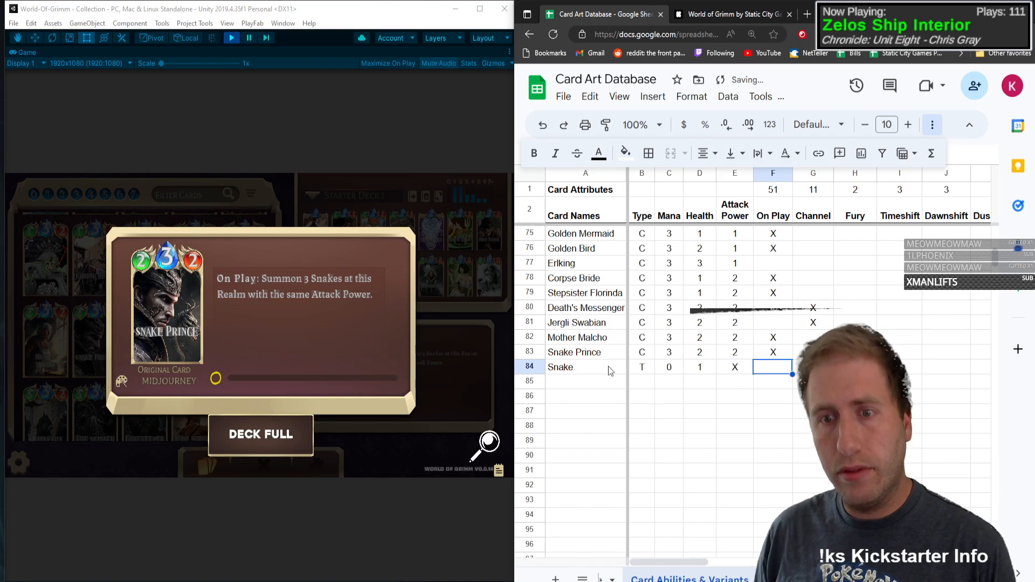
pyautogui.hotkey('shift', 'Tab')
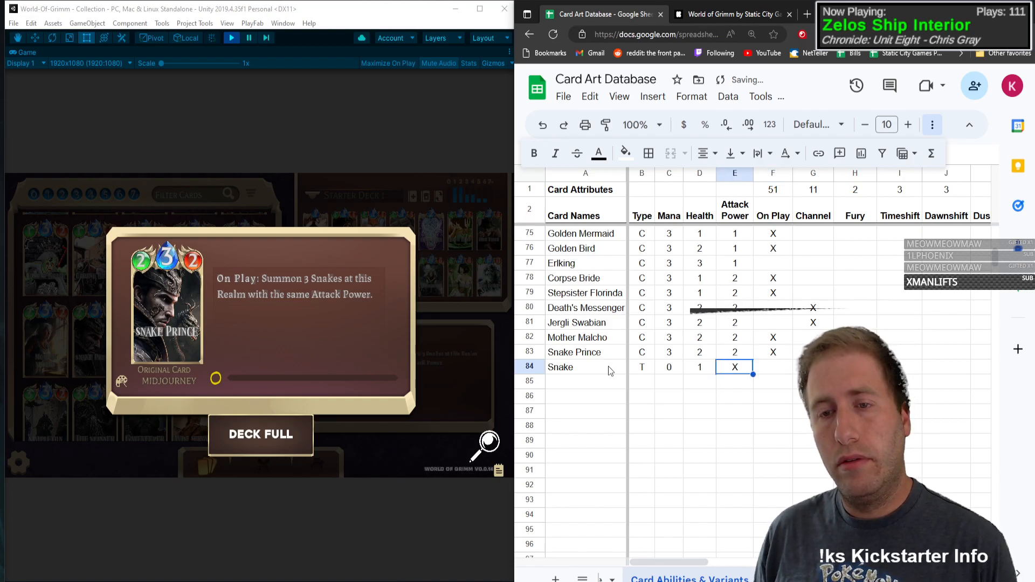
pyautogui.press('Tab')
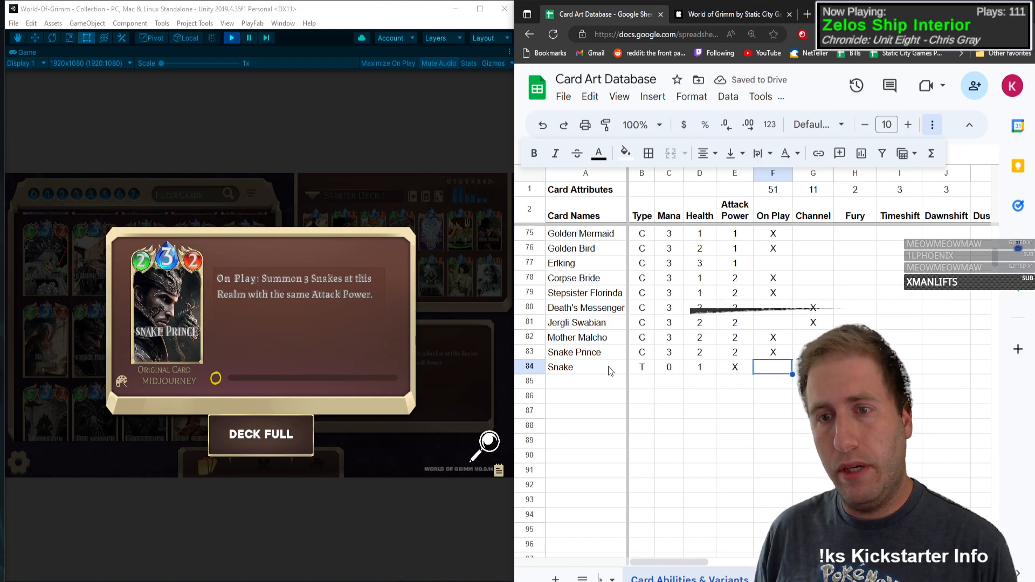
# Step: Mark No Ability with an X in Snake's row
pyautogui.press('Tab')
pyautogui.press('Tab')
pyautogui.press('Tab')
pyautogui.press('Tab')
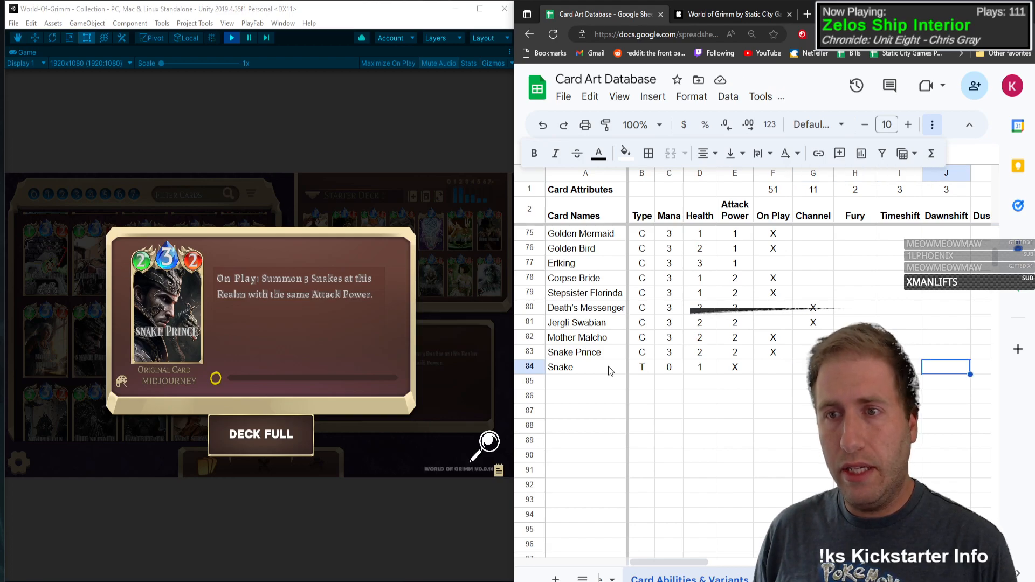
pyautogui.press('Tab')
pyautogui.press('Tab')
pyautogui.press('Tab')
pyautogui.press('Tab')
pyautogui.press('Tab')
pyautogui.press('Tab')
pyautogui.press('Tab')
pyautogui.press('Tab')
pyautogui.press('Tab')
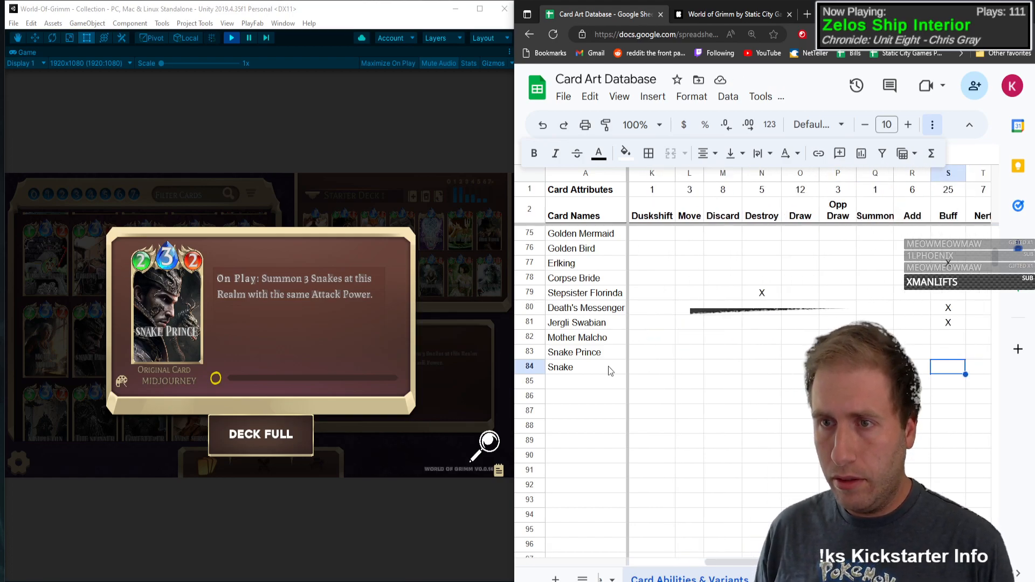
pyautogui.press('Tab')
pyautogui.press('Tab')
pyautogui.press('Tab')
pyautogui.press('Tab')
pyautogui.press('Tab')
pyautogui.press('Tab')
pyautogui.press('Tab')
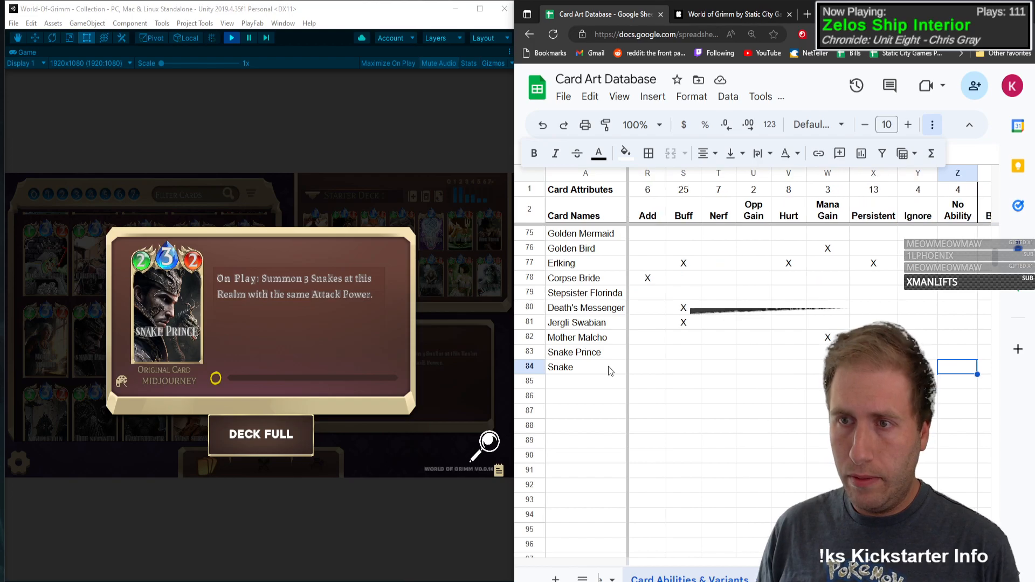
pyautogui.press('Left')
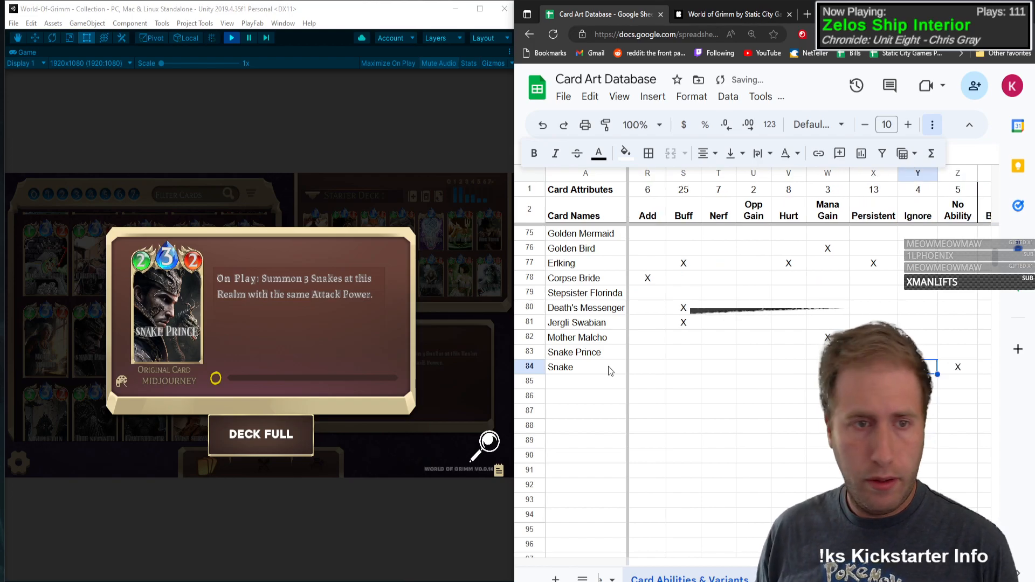
# Step: Check the alternate Snake Prince artwork in the collection and mark the Forest variant with an X in Snake Prince's row
pyautogui.click(151, 349)
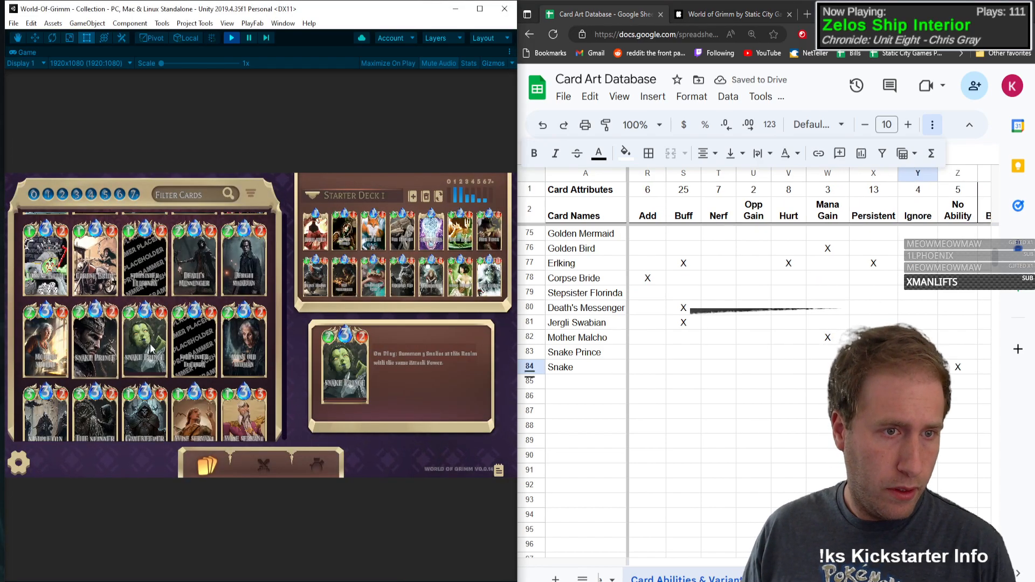
pyautogui.click(958, 369)
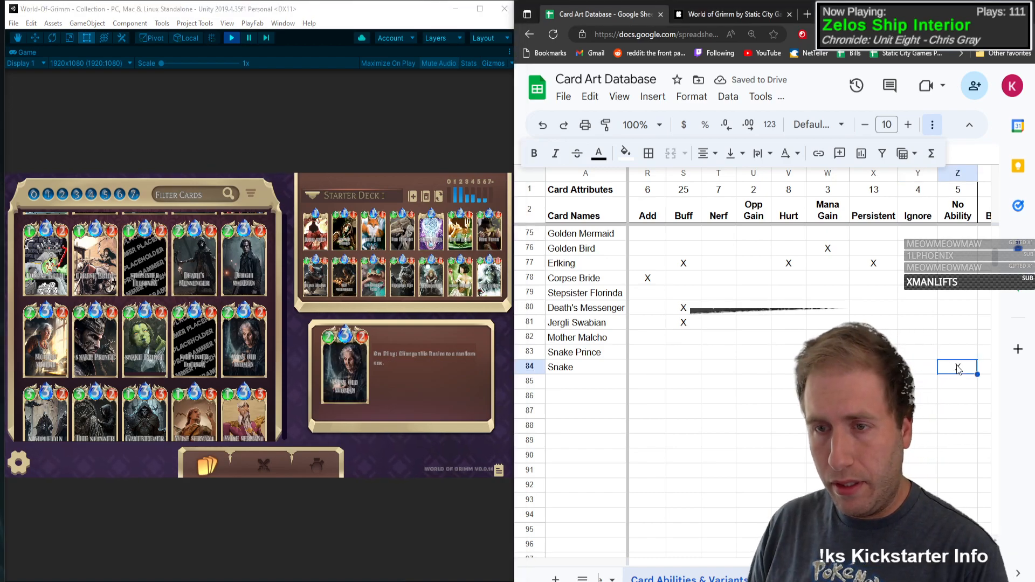
pyautogui.press('Right')
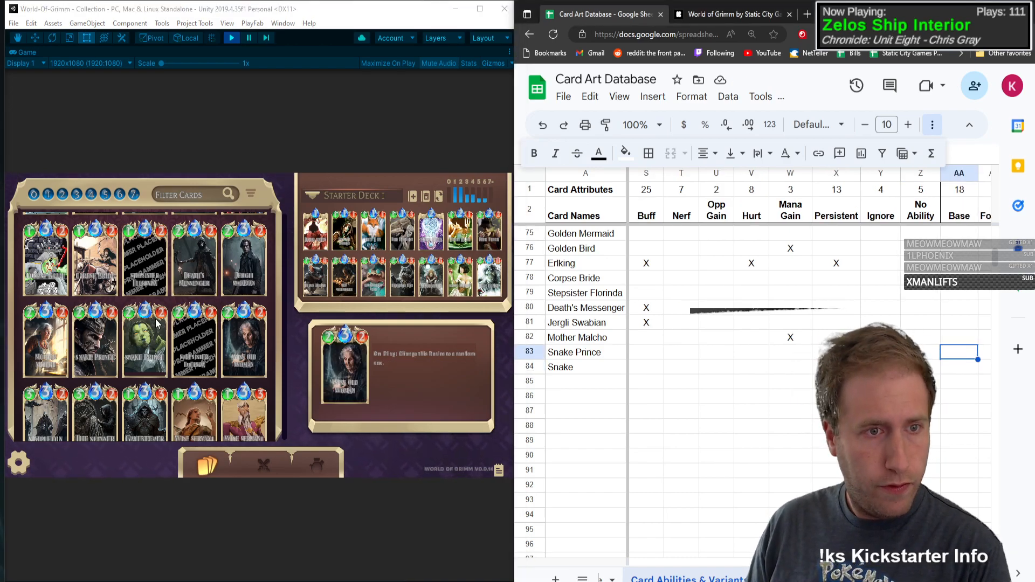
pyautogui.press('Right')
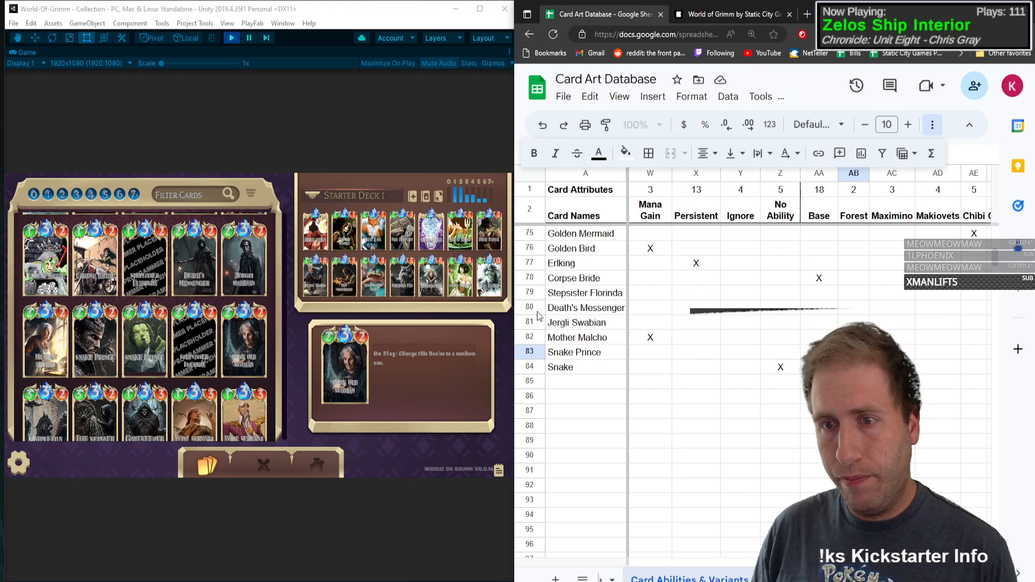
pyautogui.write('X')
pyautogui.press('Left')
pyautogui.press('Left')
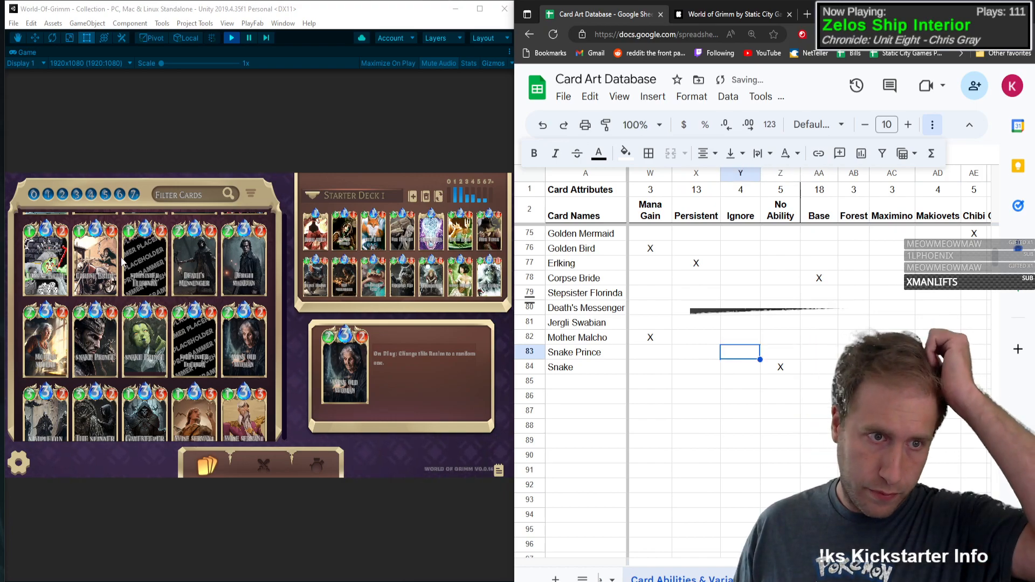
# Step: Look up the Stepsister Lucinda card and add it in row 85 with type C, mana 3, health 2 and attack power 2
pyautogui.click(193, 322)
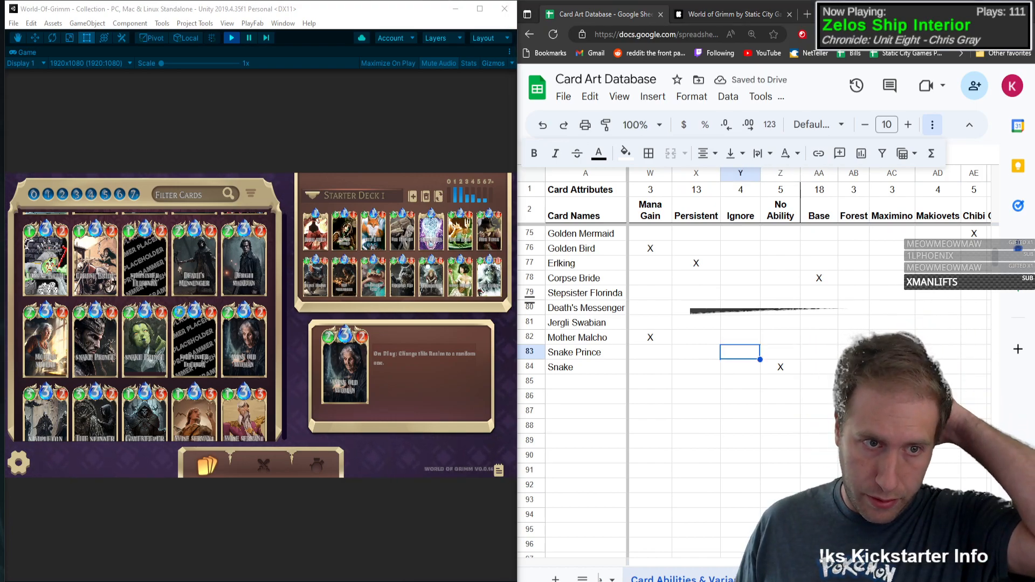
pyautogui.click(218, 332)
pyautogui.click(591, 384)
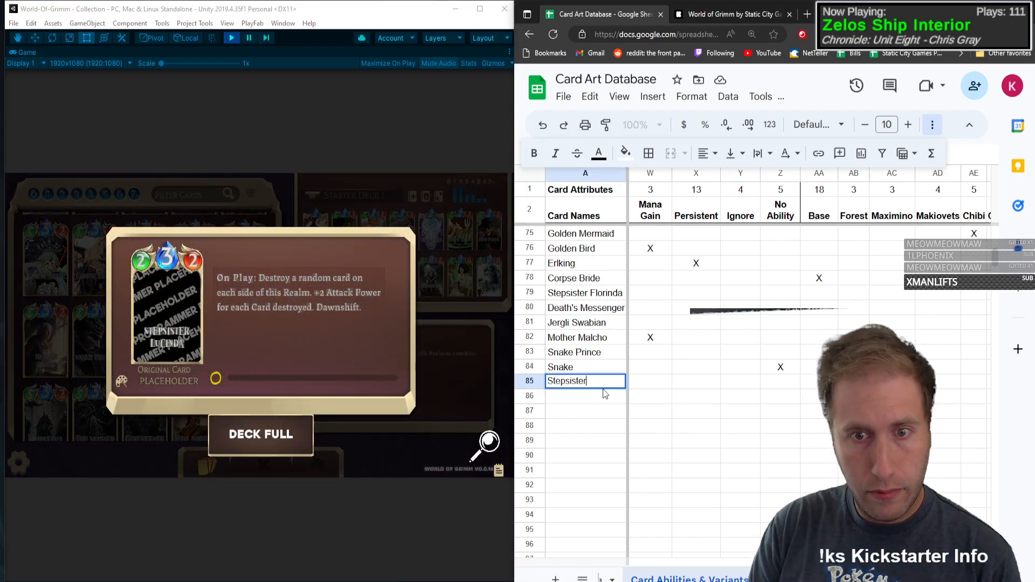
pyautogui.press('Tab')
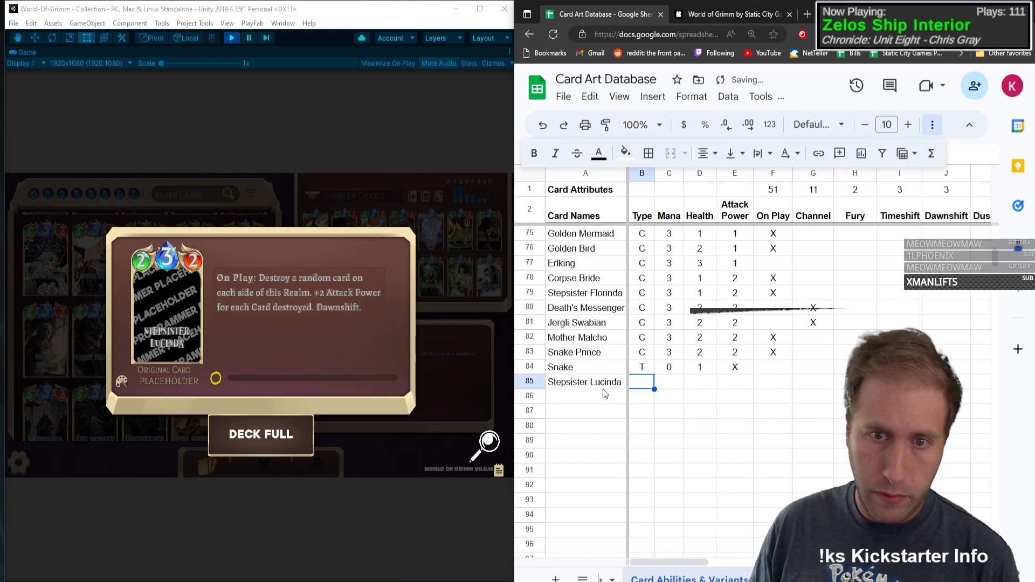
pyautogui.write('C')
pyautogui.press('Tab')
pyautogui.write('3')
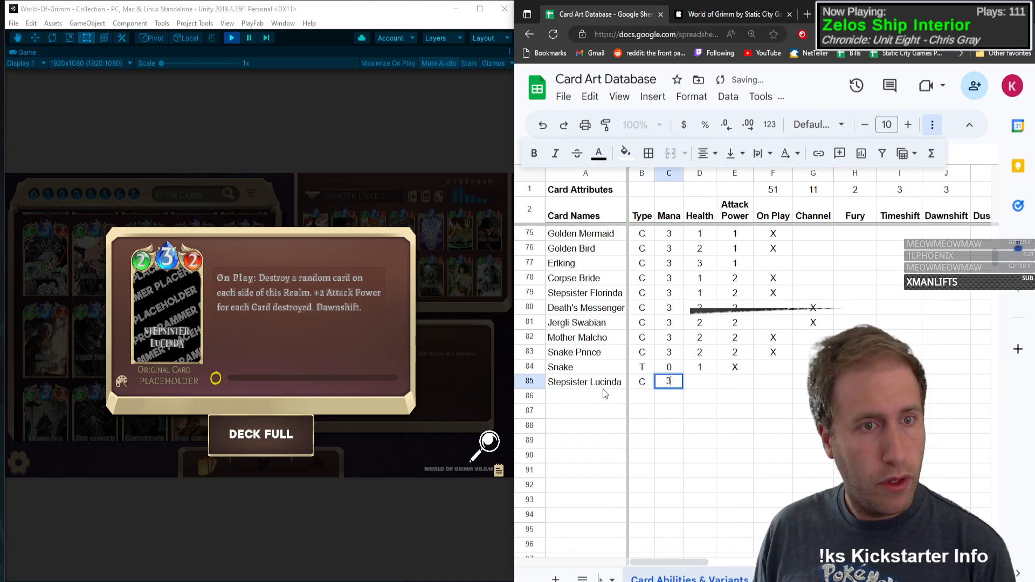
pyautogui.press('Tab')
pyautogui.write('2')
pyautogui.press('Tab')
pyautogui.write('2')
pyautogui.press('Tab')
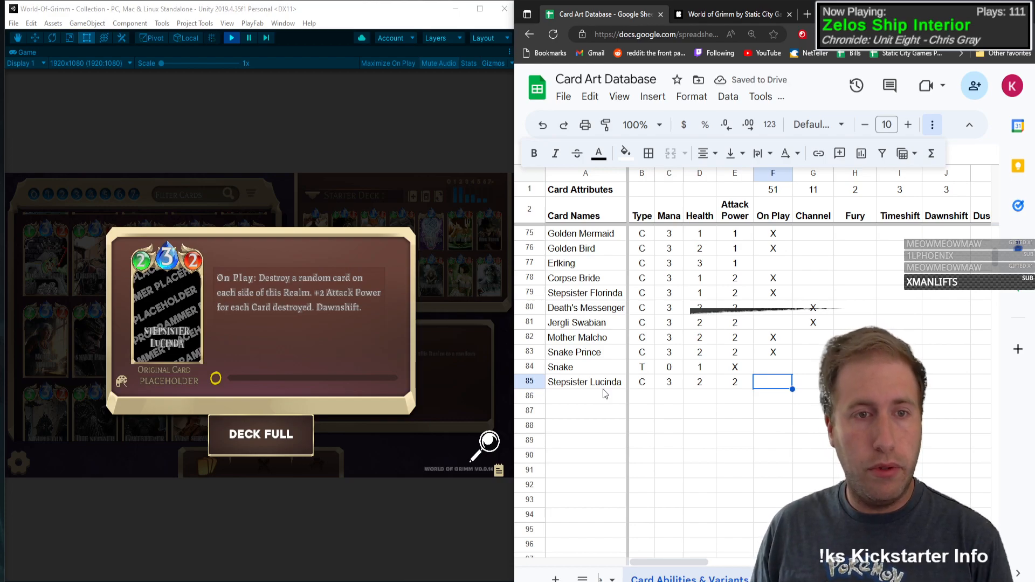
# Step: Mark Destroy with an X in Stepsister Lucinda's row
pyautogui.press('Right')
pyautogui.press('Right')
pyautogui.press('Right')
pyautogui.press('Right')
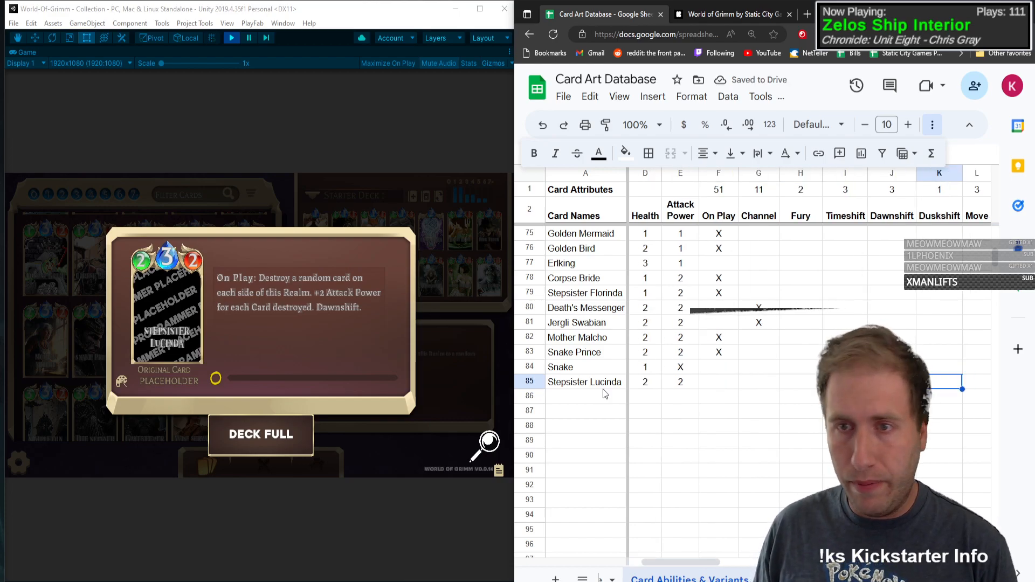
pyautogui.press('Right')
pyautogui.press('Right')
pyautogui.press('Right')
pyautogui.write('X')
pyautogui.press('Right')
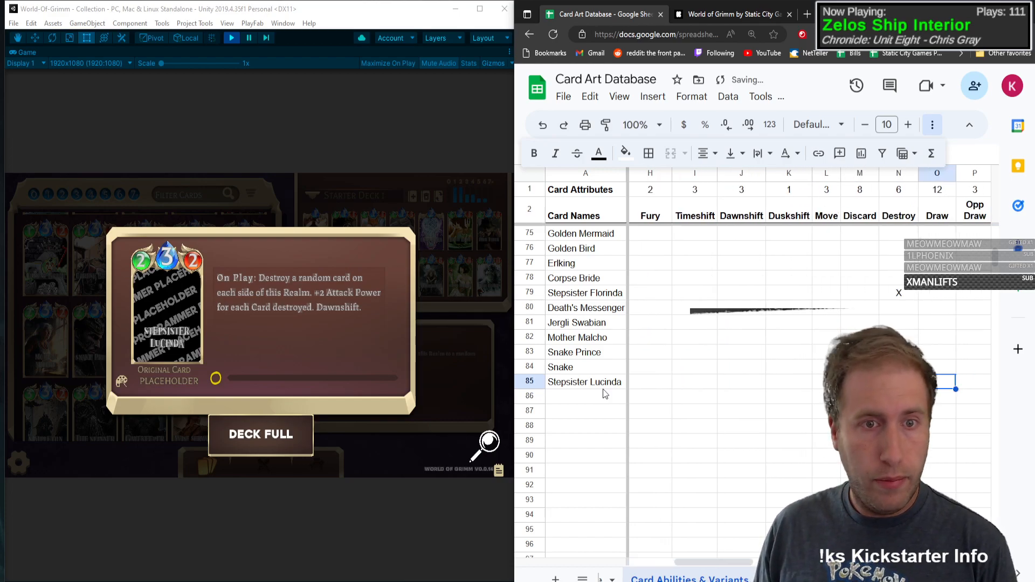
# Step: Mark Dawnshift with an X in Stepsister Lucinda's row
pyautogui.press('Right')
pyautogui.press('Left')
pyautogui.press('Left')
pyautogui.press('Left')
pyautogui.press('Left')
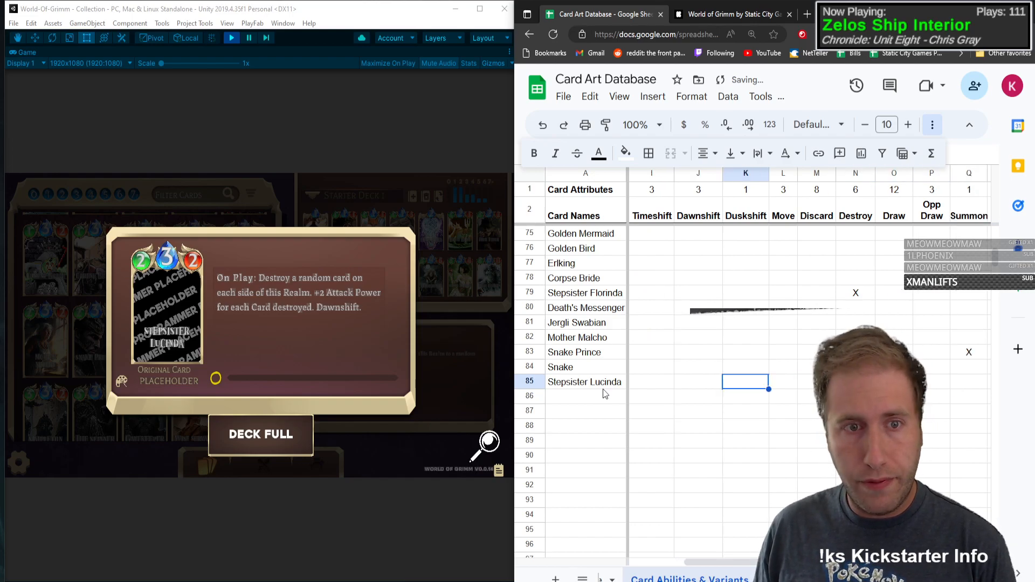
pyautogui.press('Left')
pyautogui.write('X')
# Step: Mark Buff with an X in Stepsister Lucinda's row
pyautogui.press('Right')
pyautogui.press('Right')
pyautogui.press('Right')
pyautogui.press('Right')
pyautogui.press('Right')
pyautogui.press('Right')
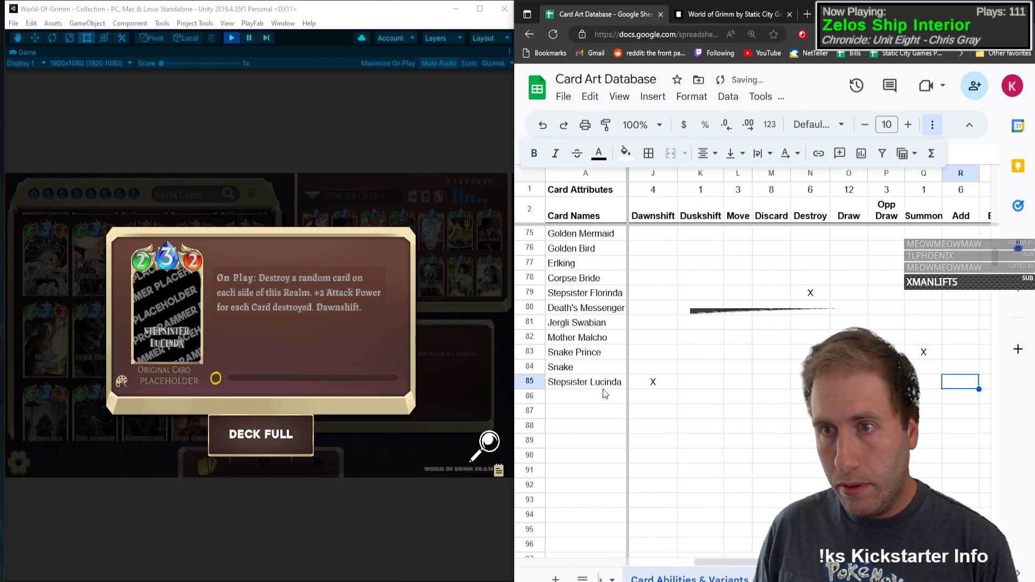
pyautogui.write('X')
pyautogui.press('Left')
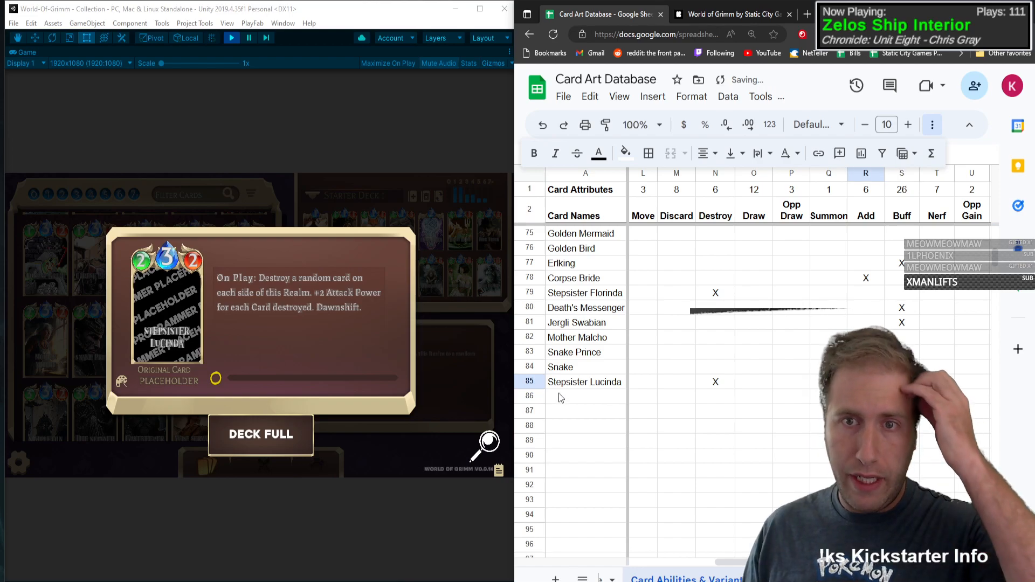
# Step: Look up the Wise Old Woman card and enter its name in row 86 of the card list
pyautogui.click(57, 322)
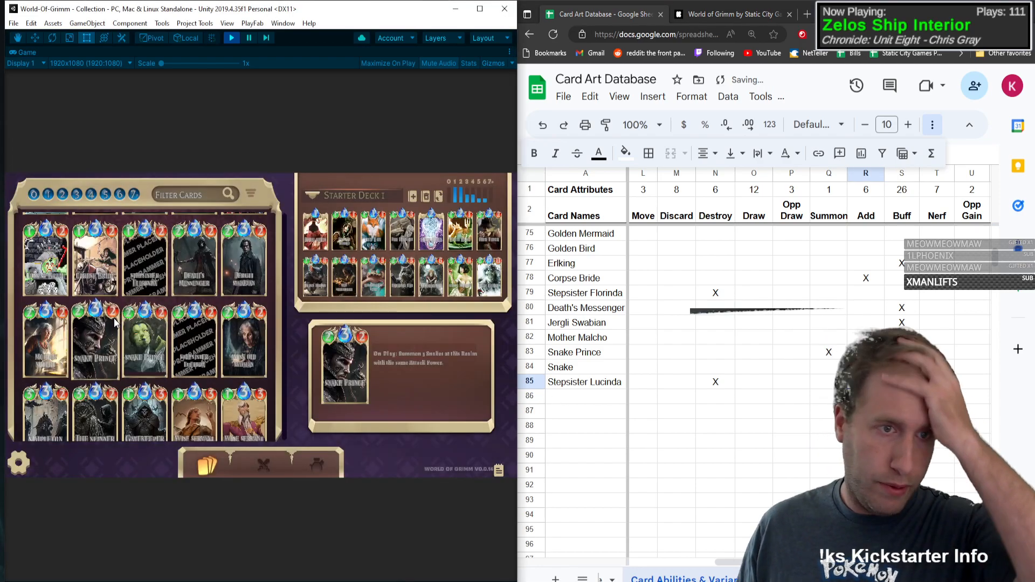
pyautogui.click(232, 333)
pyautogui.click(582, 399)
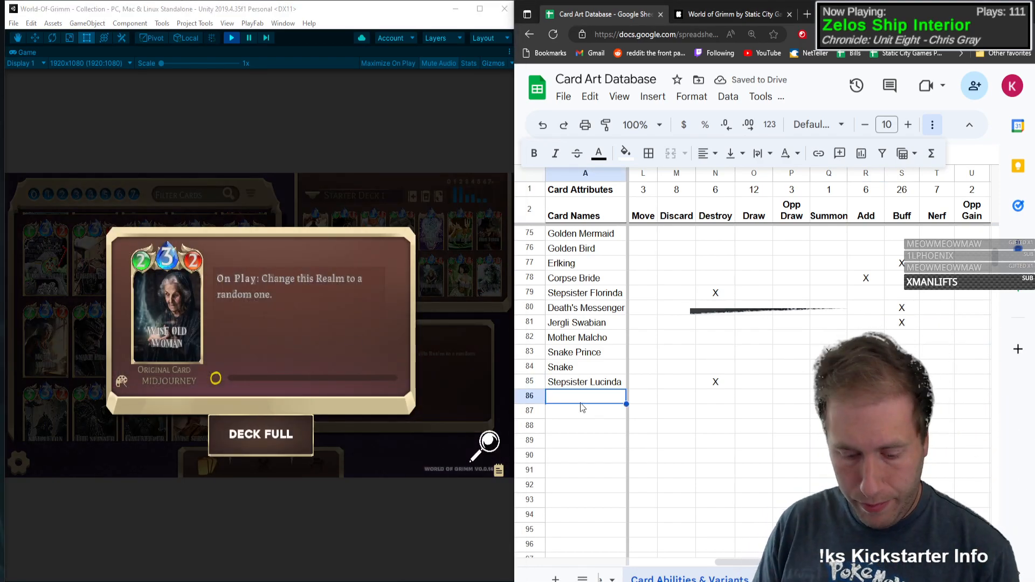
pyautogui.write('Wise')
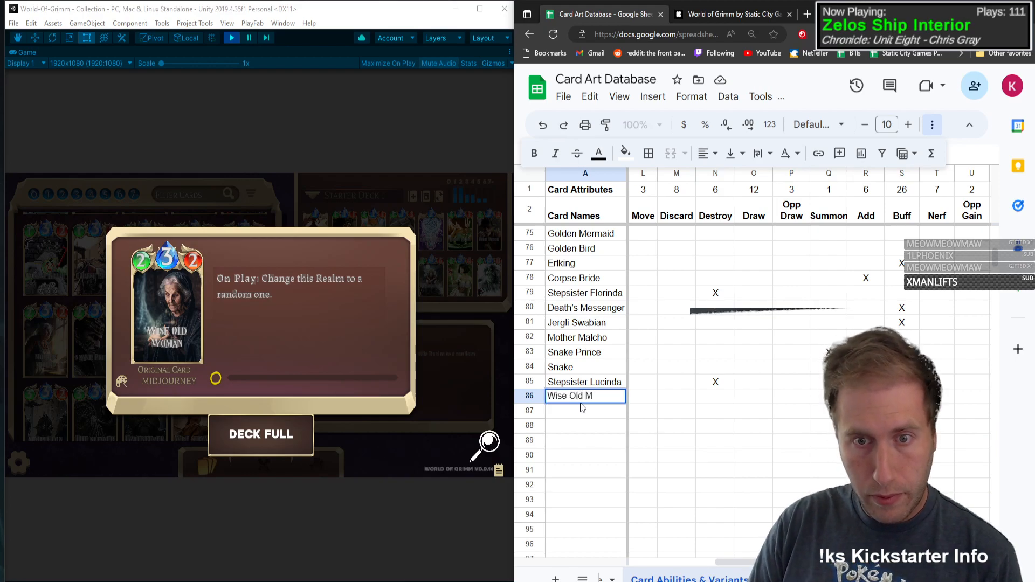
pyautogui.write(' Old Woman')
pyautogui.press('Tab')
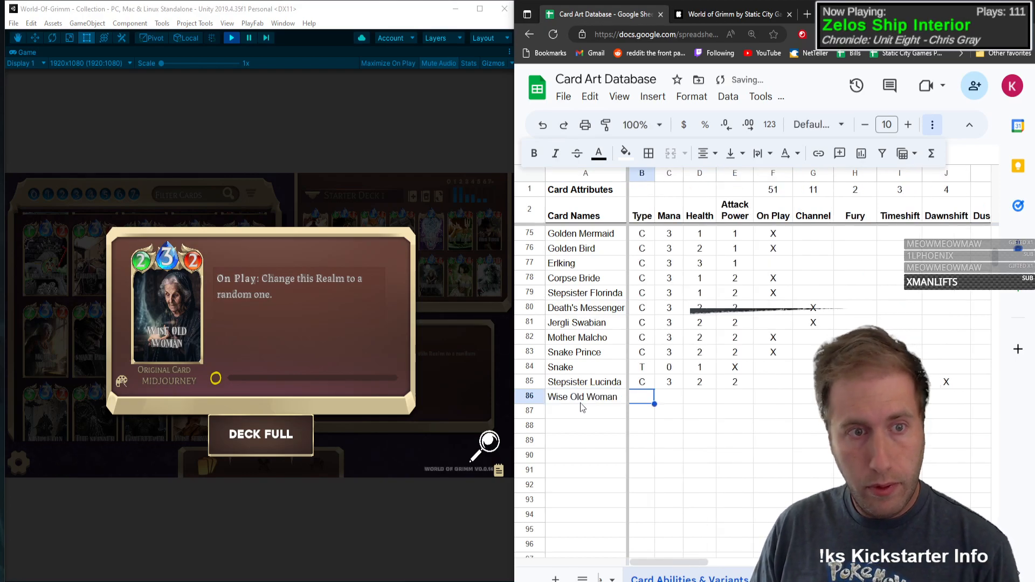
# Step: Give Wise Old Woman type C, mana 3, health 2 and attack power 2, and mark On Play with an X
pyautogui.write('C')
pyautogui.press('Tab')
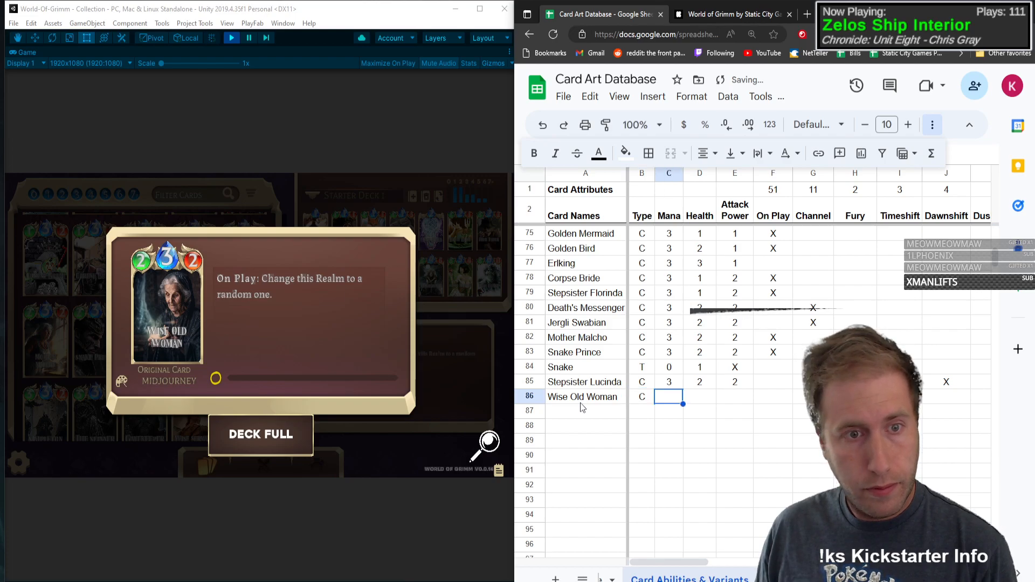
pyautogui.write('3')
pyautogui.press('Tab')
pyautogui.write('2')
pyautogui.press('Tab')
pyautogui.write('2')
pyautogui.press('Tab')
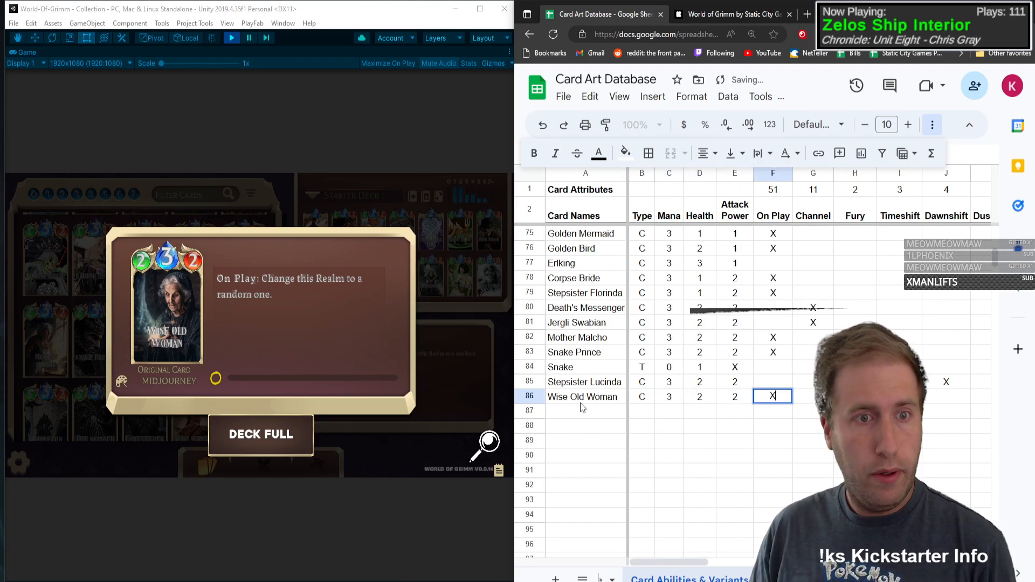
pyautogui.press('Tab')
pyautogui.press('Tab')
pyautogui.press('Tab')
pyautogui.press('Tab')
pyautogui.press('Tab')
pyautogui.press('Tab')
pyautogui.press('Tab')
pyautogui.press('Tab')
pyautogui.press('Tab')
pyautogui.press('Tab')
pyautogui.press('Tab')
pyautogui.press('Tab')
pyautogui.press('Tab')
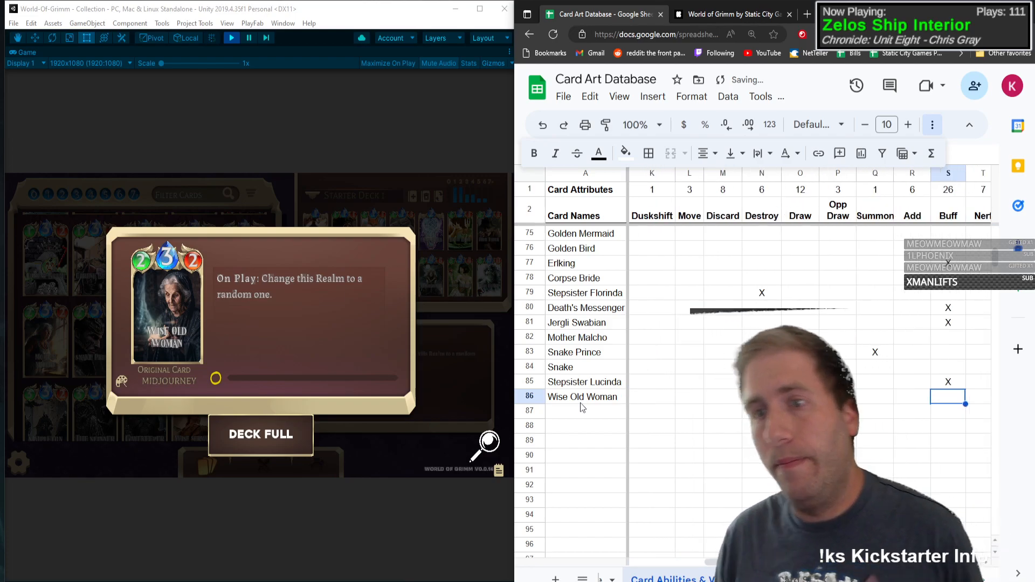
# Step: Insert a blank ability column between Mana Gain and Persistent
pyautogui.press('Tab')
pyautogui.press('Tab')
pyautogui.press('Tab')
pyautogui.press('Tab')
pyautogui.press('Tab')
pyautogui.press('Tab')
pyautogui.press('Tab')
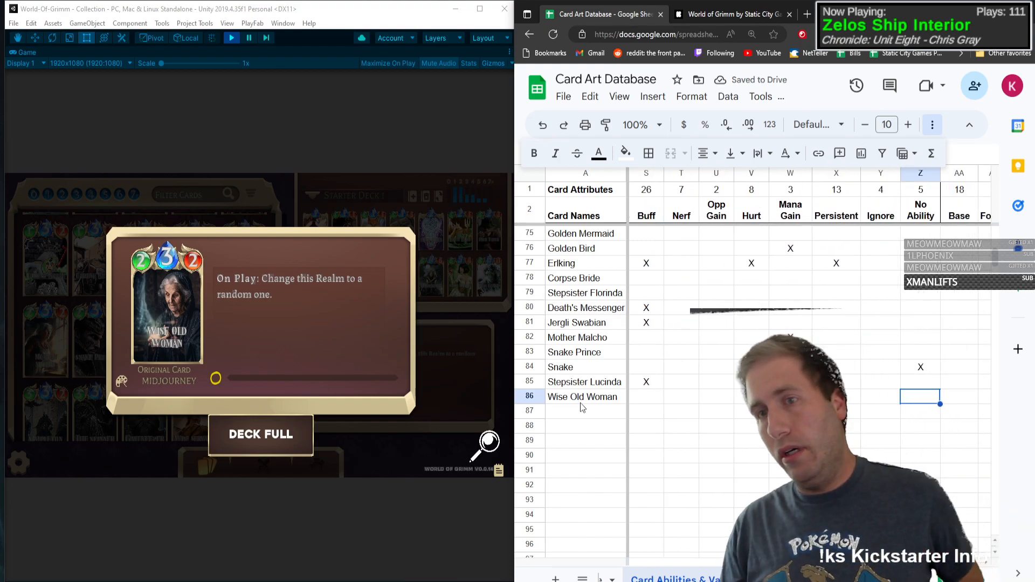
pyautogui.hotkey('shift', 'Tab')
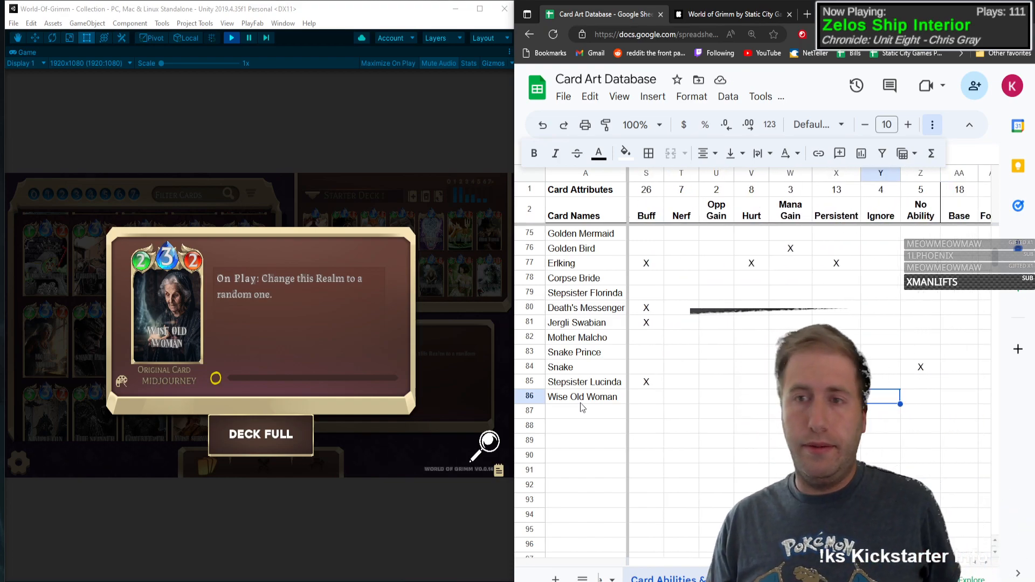
pyautogui.hotkey('shift', 'Tab')
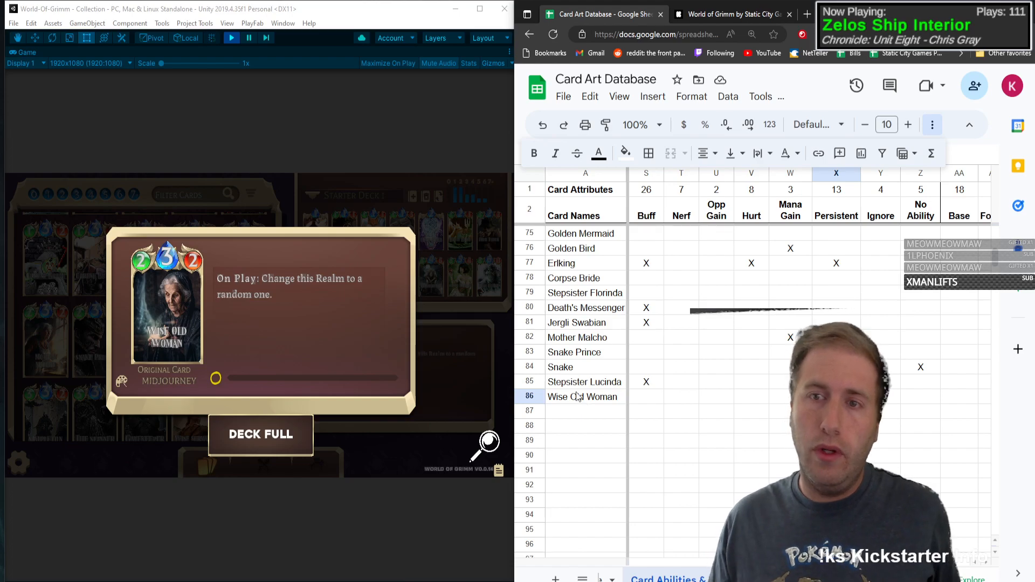
pyautogui.rightClick(822, 177)
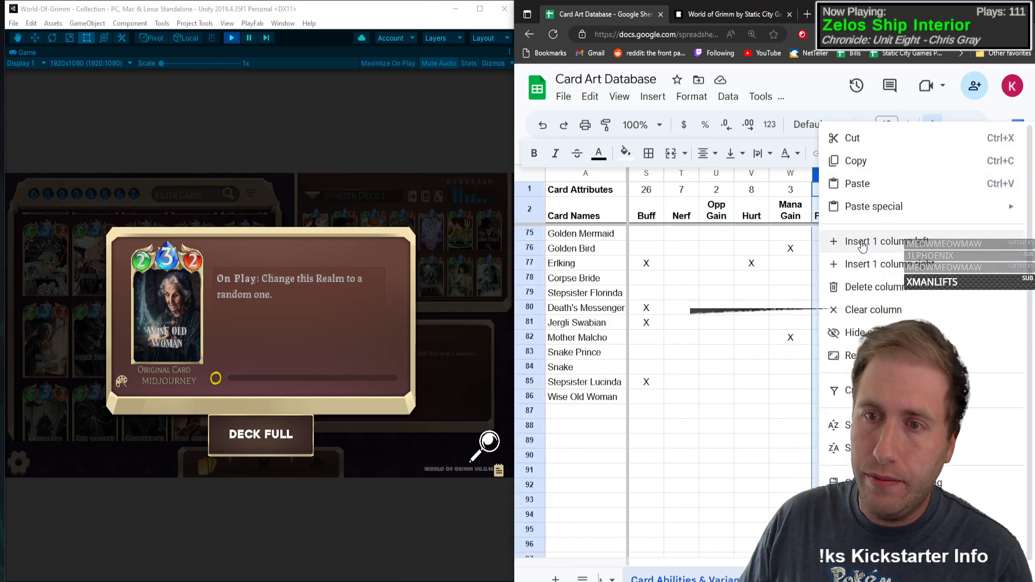
pyautogui.click(846, 241)
# Step: Copy the whole Persistent column, including its count formula and formatting, into the new blank column X
pyautogui.click(877, 193)
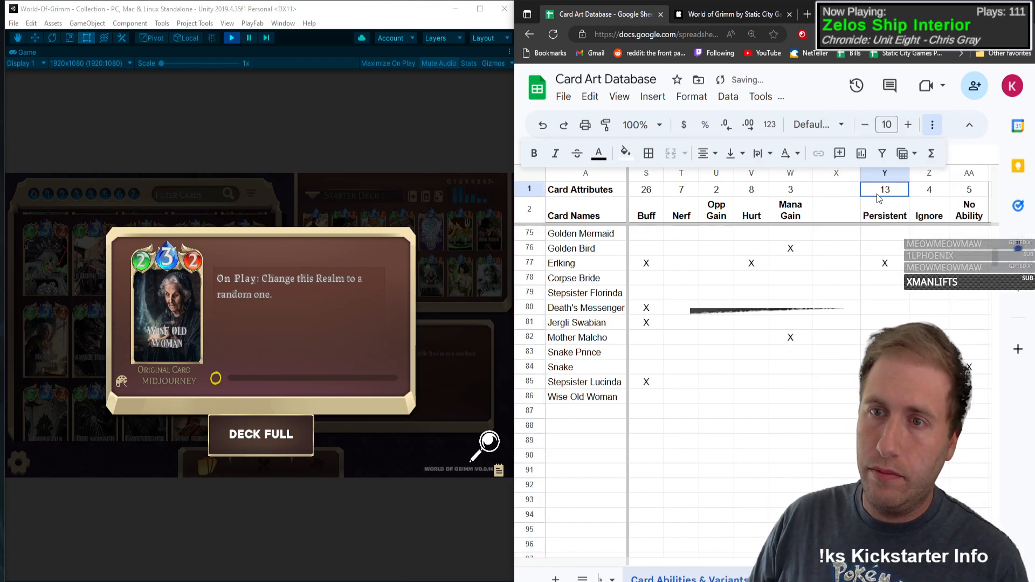
pyautogui.click(889, 174)
pyautogui.hotkey('ctrl', 'c')
pyautogui.click(838, 192)
pyautogui.hotkey('ctrl', 'v')
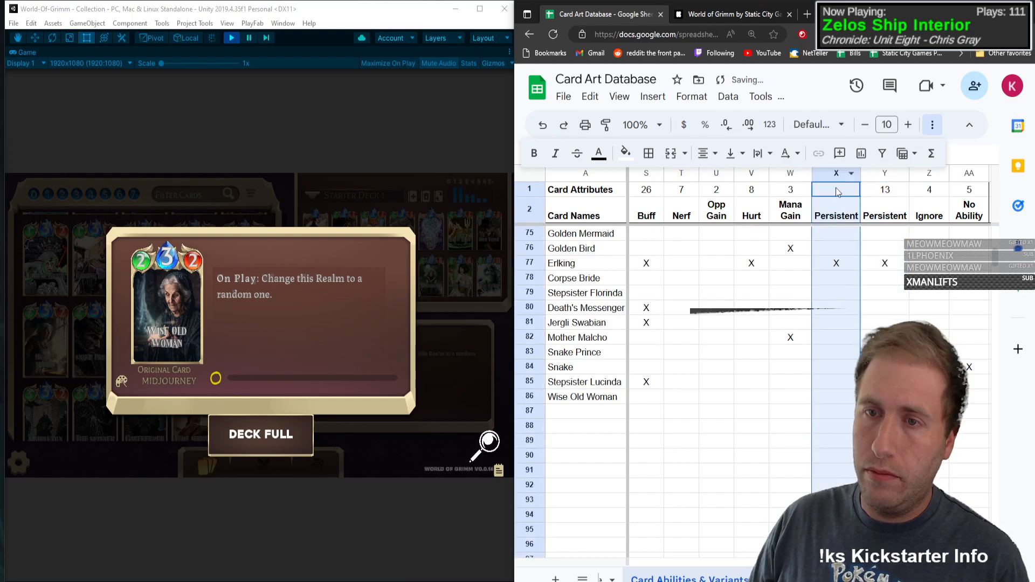
# Step: Rename column X's header to Realm Effect and wrap its text within the cell
pyautogui.click(838, 213)
pyautogui.write('R')
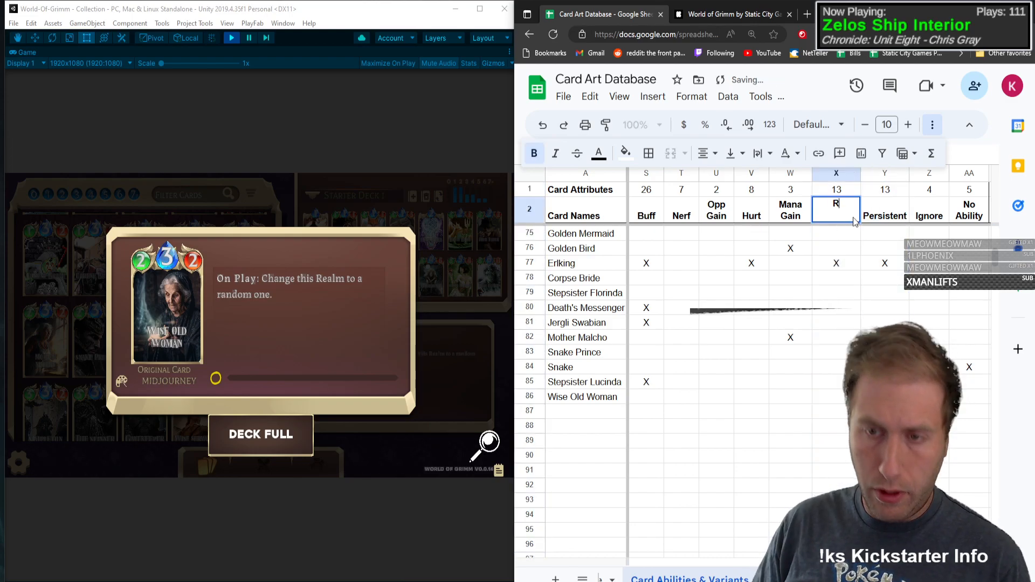
pyautogui.write('ealm Effect')
pyautogui.press('Return')
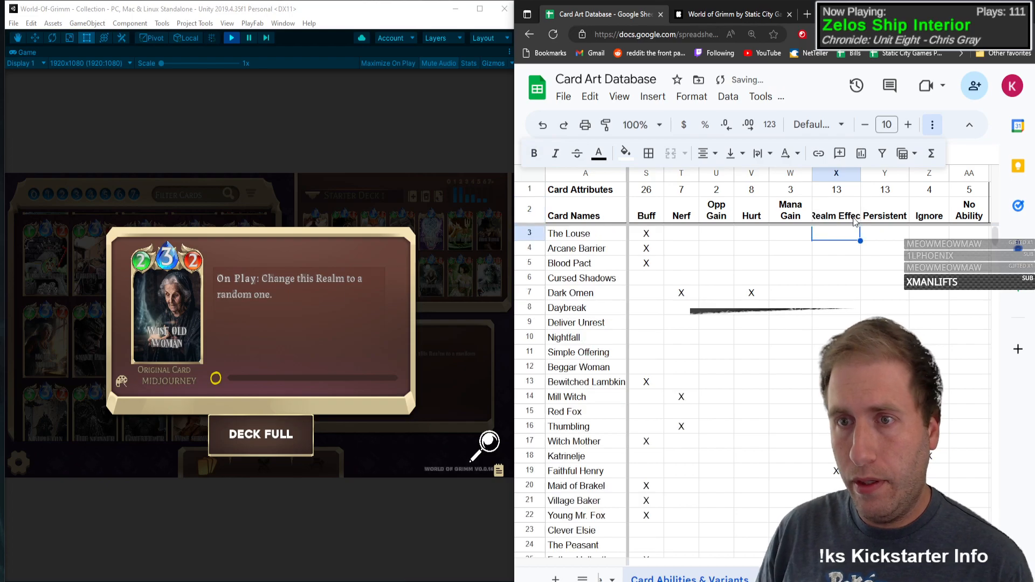
pyautogui.click(857, 214)
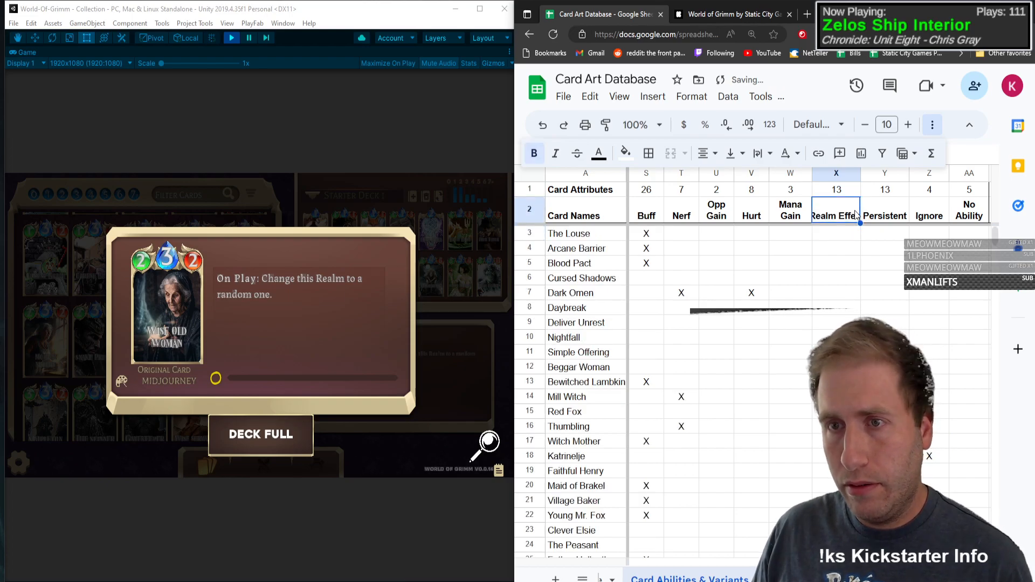
pyautogui.click(757, 156)
pyautogui.click(782, 183)
# Step: Clear the X marks copied from Persistent out of the card rows in the Realm Effect column
pyautogui.click(836, 293)
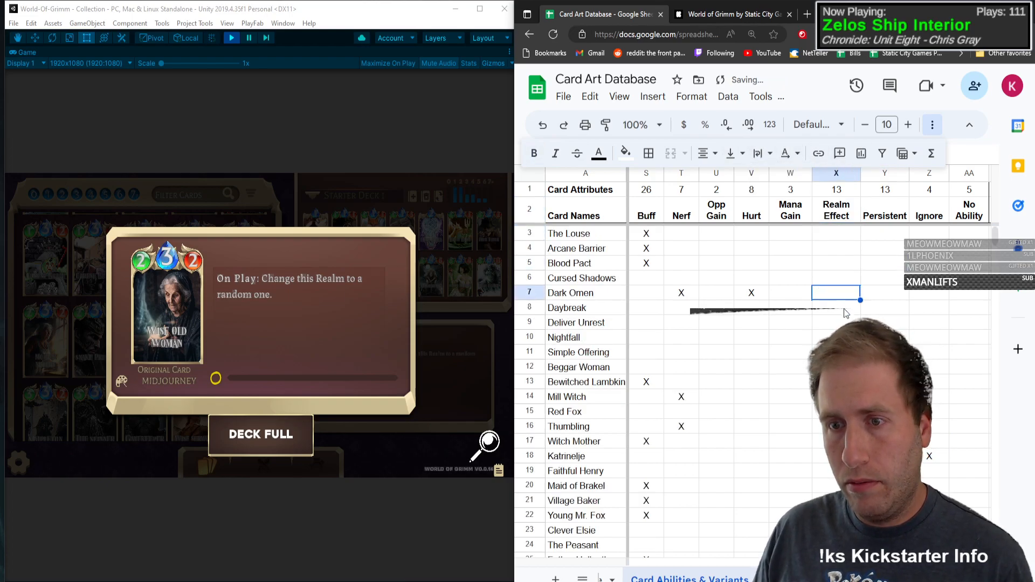
pyautogui.scroll(-4, 841, 308)
pyautogui.scroll(2, 841, 298)
pyautogui.moveTo(842, 264); pyautogui.dragTo(843, 516)
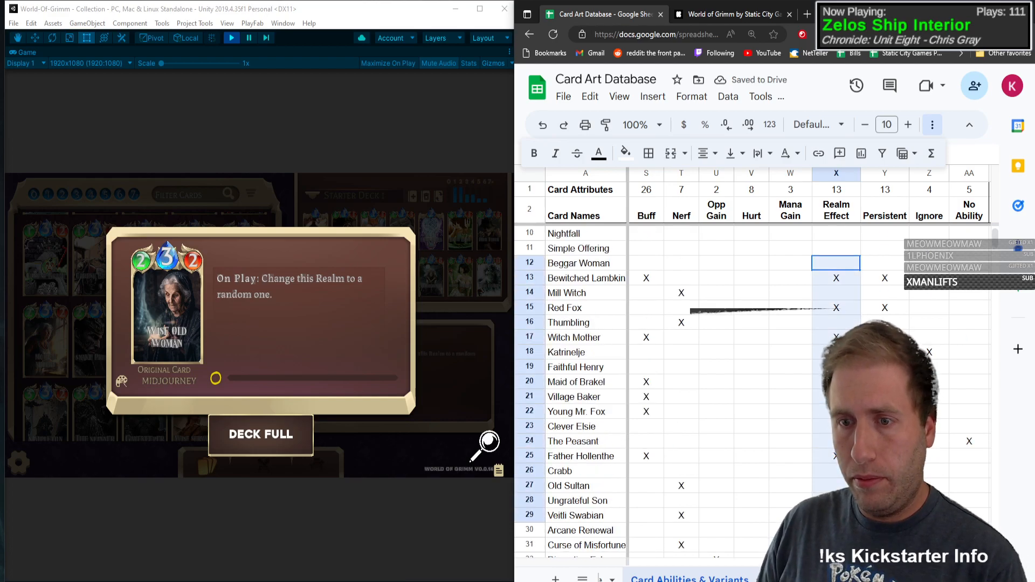
pyautogui.press('Delete')
pyautogui.scroll(-6, 841, 485)
pyautogui.moveTo(839, 309); pyautogui.dragTo(837, 499)
pyautogui.press('Delete')
pyautogui.scroll(-4, 836, 480)
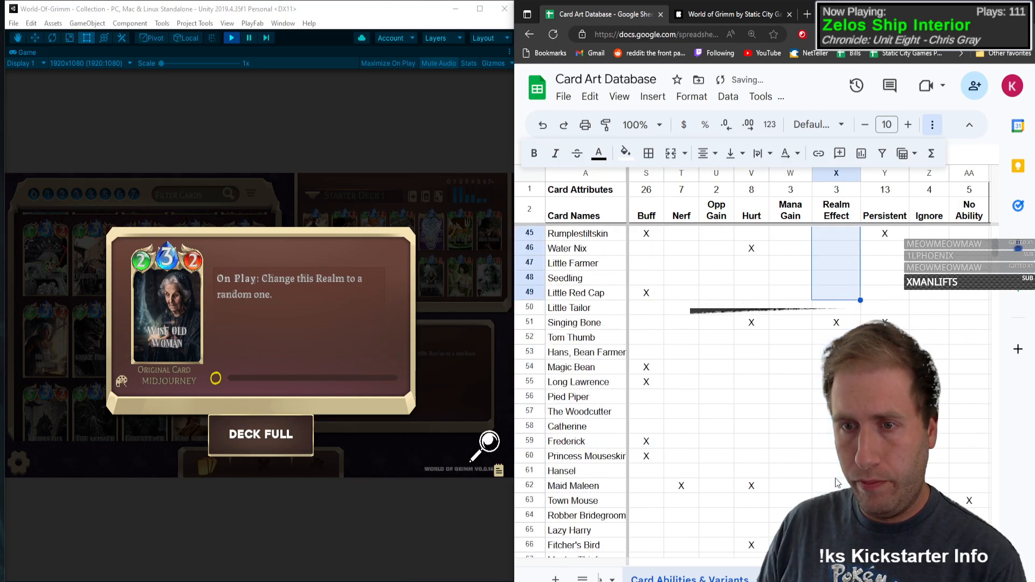
pyautogui.scroll(-1, 837, 483)
pyautogui.moveTo(833, 264); pyautogui.dragTo(835, 514)
pyautogui.press('Delete')
pyautogui.scroll(-6, 834, 512)
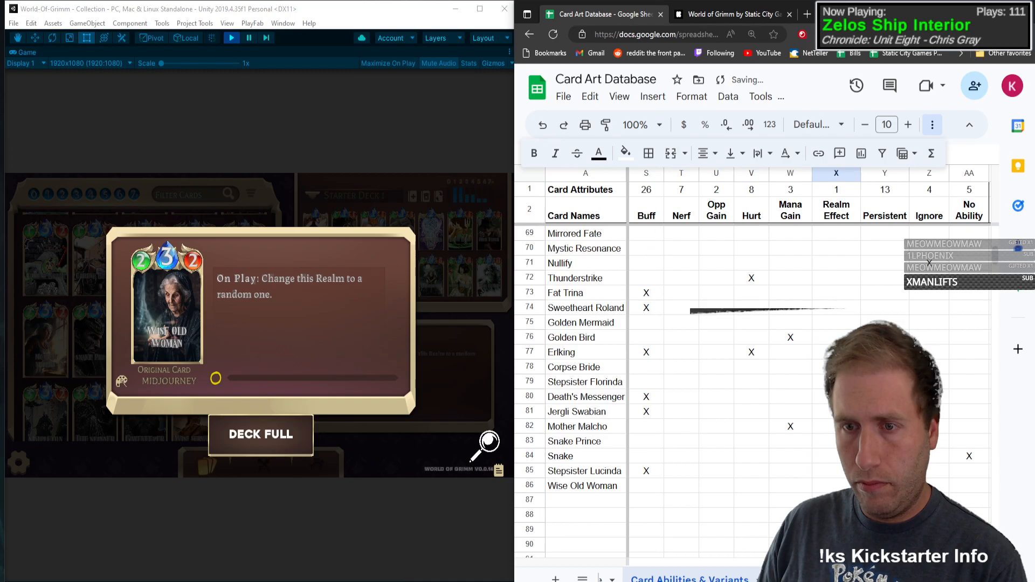
pyautogui.moveTo(834, 323); pyautogui.dragTo(834, 411)
pyautogui.press('Delete')
# Step: Mark Realm Effect with an X in Wise Old Woman's row and close the card's detail view
pyautogui.scroll(-2, 835, 411)
pyautogui.click(835, 368)
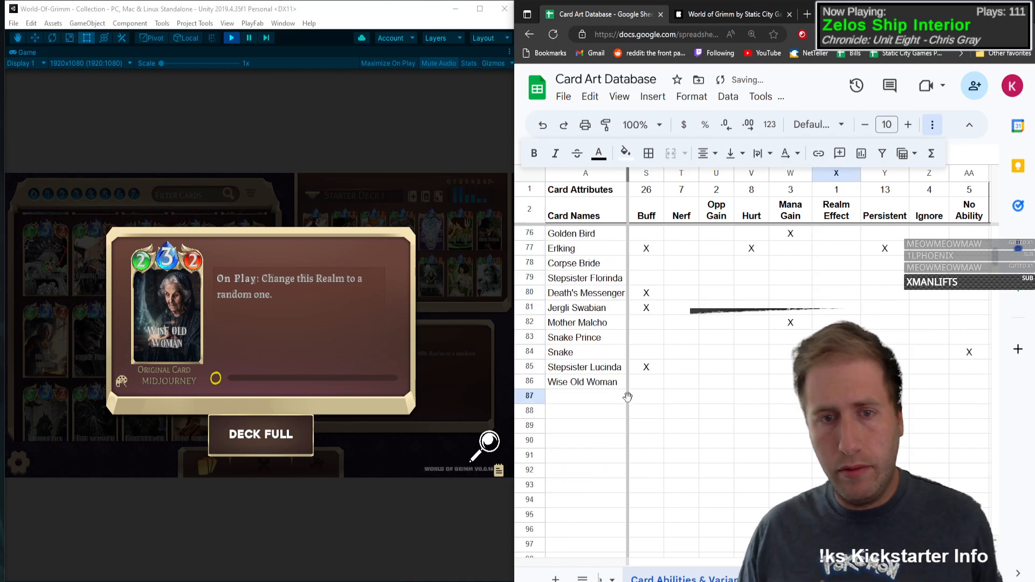
pyautogui.click(87, 300)
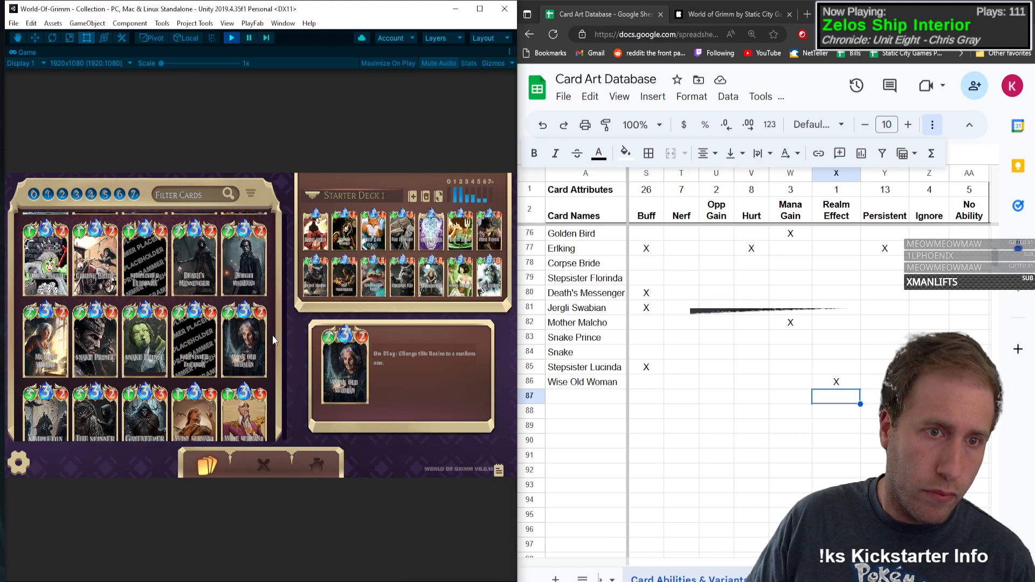
# Step: Add the Simpleton card in row 87 with type C, mana 3, health 2 and attack power 2
pyautogui.scroll(-3, 273, 336)
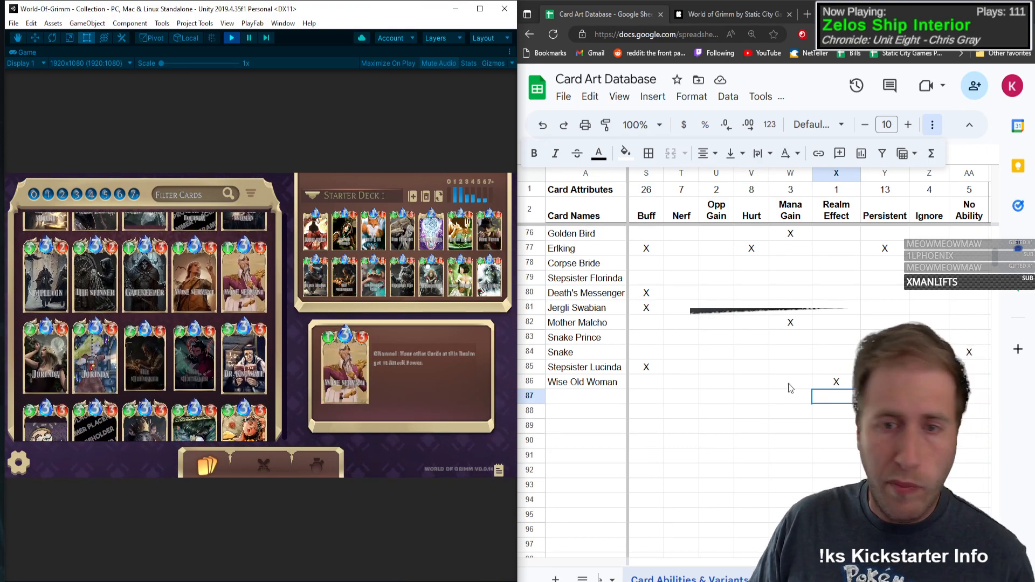
pyautogui.click(589, 397)
pyautogui.write('Simple')
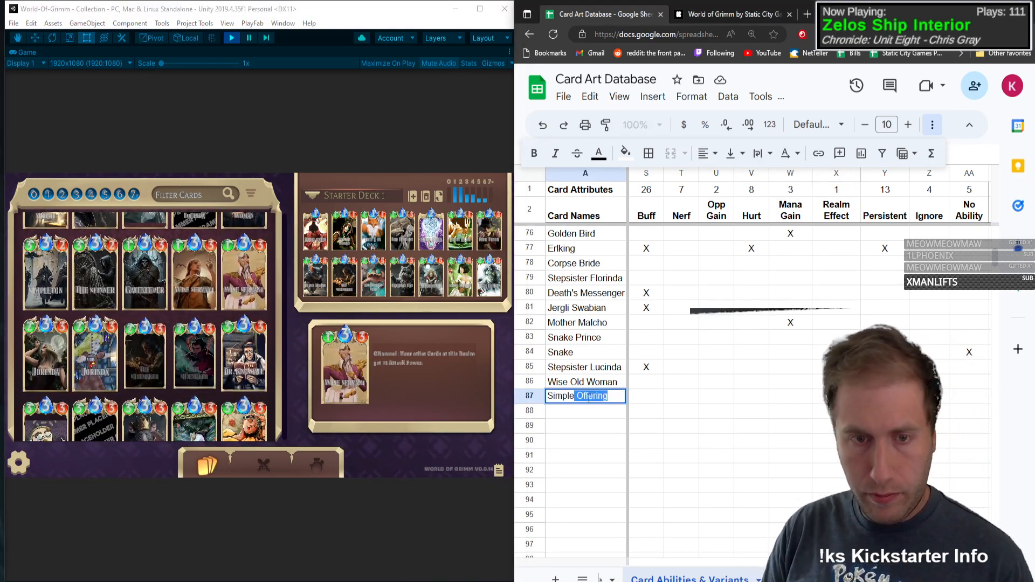
pyautogui.write('ton')
pyautogui.press('Tab')
pyautogui.write('C')
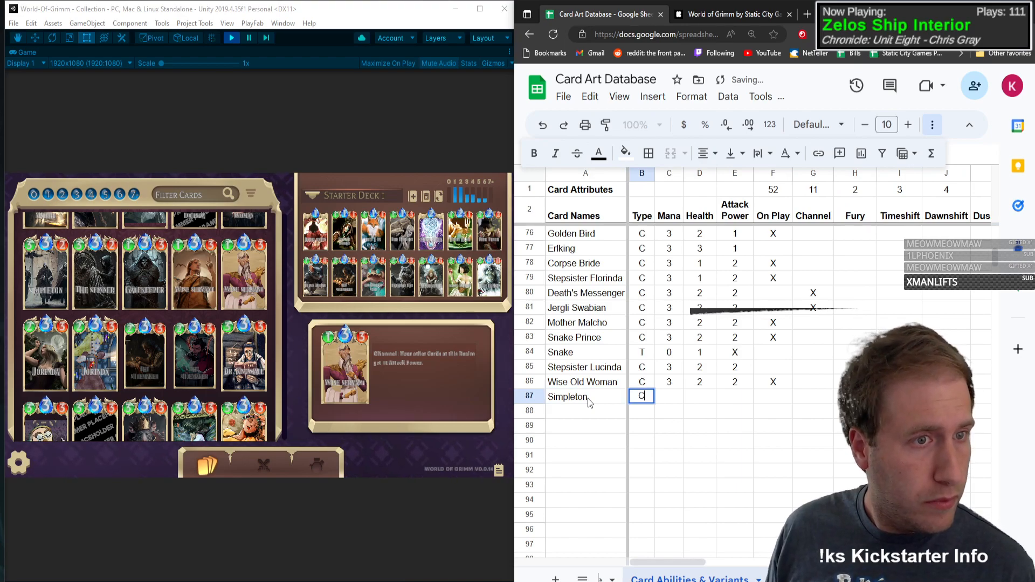
pyautogui.press('Tab')
pyautogui.write('3')
pyautogui.press('Tab')
pyautogui.write('2')
pyautogui.press('Tab')
pyautogui.write('2')
# Step: Correct Simpleton's health to 3
pyautogui.press('Tab')
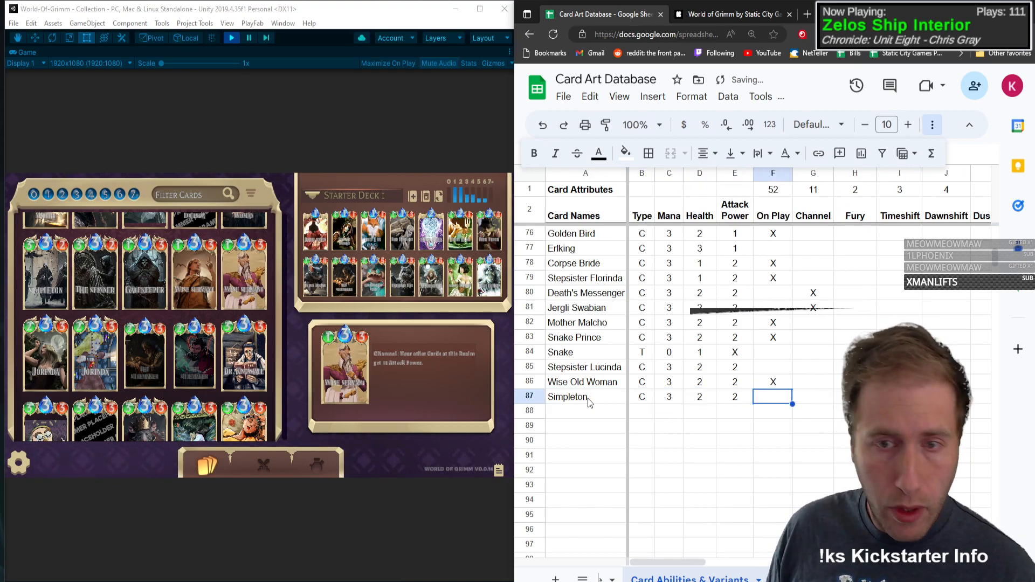
pyautogui.press('Left')
pyautogui.press('Left')
pyautogui.write('3')
pyautogui.press('Tab')
pyautogui.press('Tab')
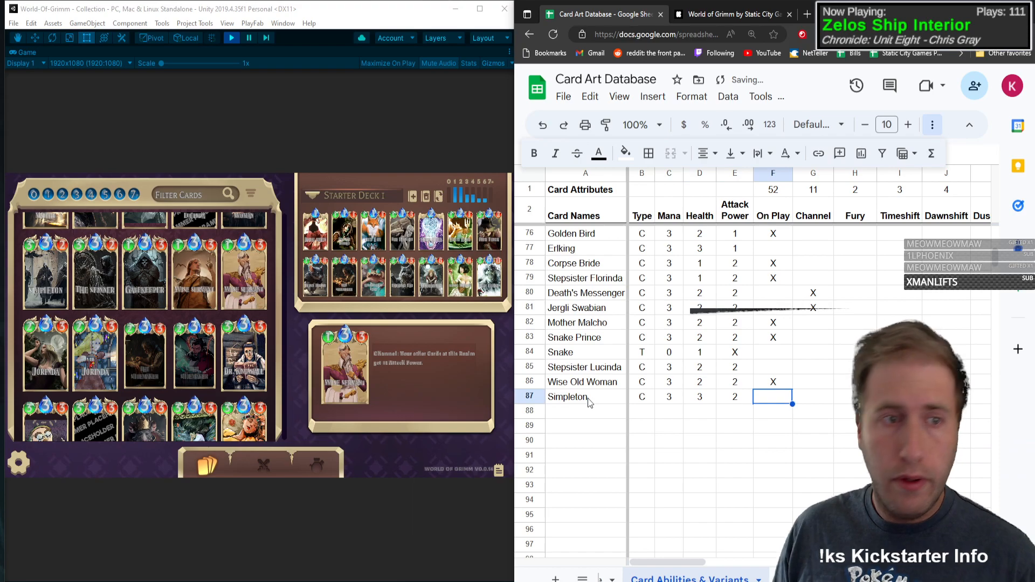
# Step: Open the Simpleton card's details and mark Channel with an X in its row
pyautogui.click(49, 272)
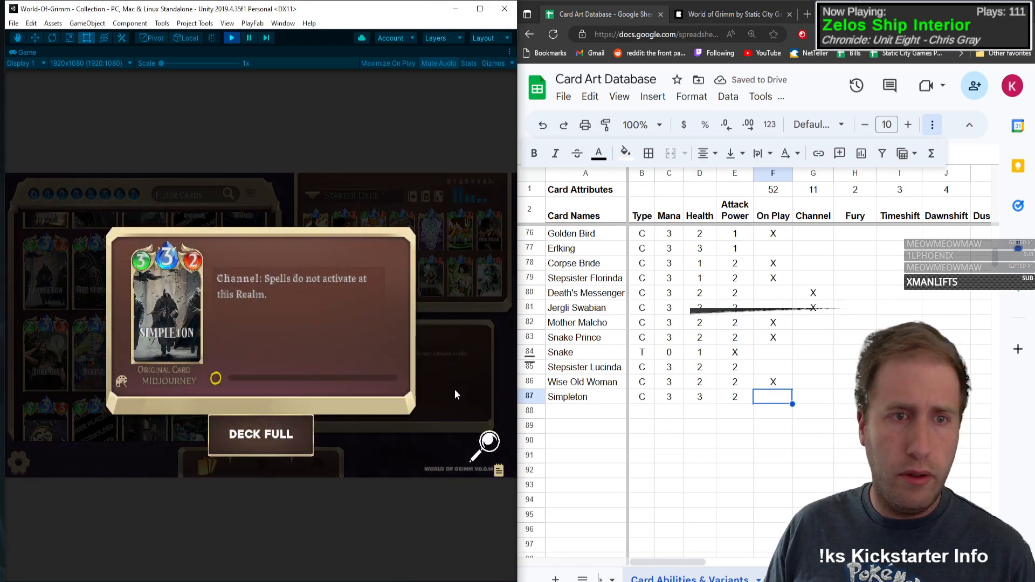
pyautogui.click(826, 395)
pyautogui.write('X')
pyautogui.press('Tab')
pyautogui.press('Tab')
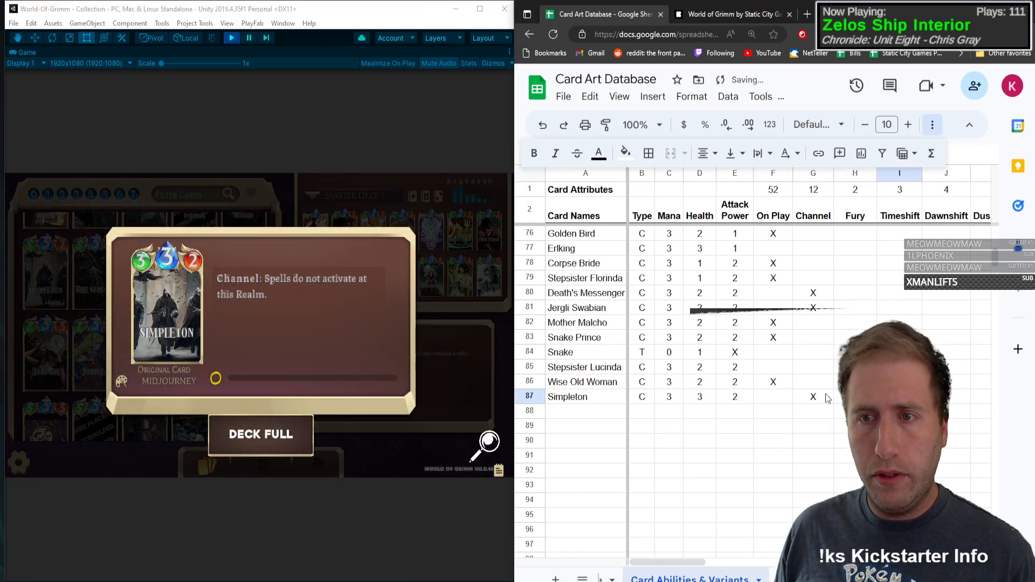
# Step: Mark Ignore with an X in Simpleton's row
pyautogui.press('Tab')
pyautogui.press('Tab')
pyautogui.press('Tab')
pyautogui.press('Tab')
pyautogui.press('Tab')
pyautogui.press('Tab')
pyautogui.press('Tab')
pyautogui.press('Tab')
pyautogui.press('Tab')
pyautogui.press('Tab')
pyautogui.press('Tab')
pyautogui.press('Tab')
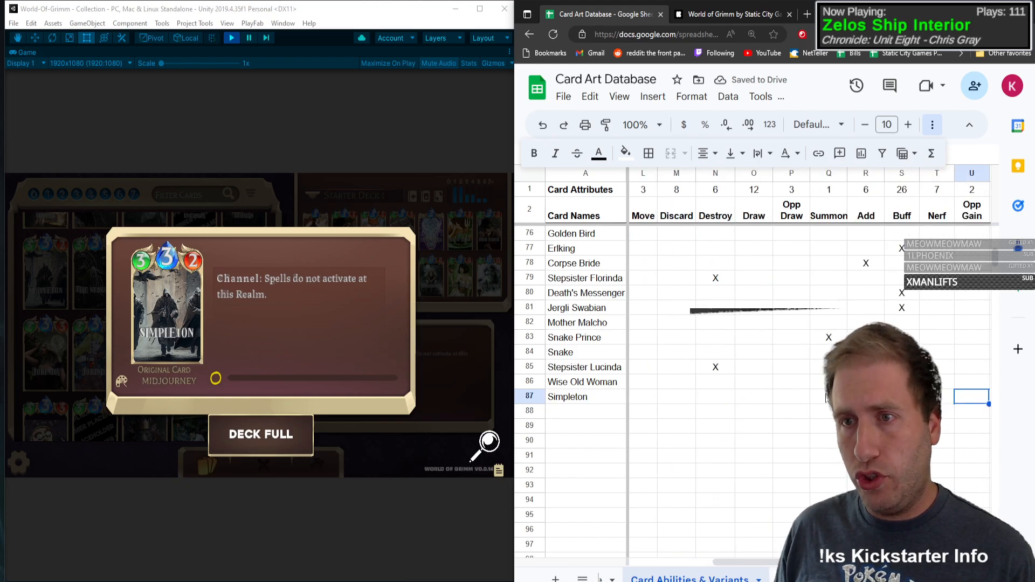
pyautogui.press('Right')
pyautogui.press('Right')
pyautogui.press('Right')
pyautogui.press('Right')
pyautogui.press('Right')
pyautogui.write('X')
pyautogui.press('Left')
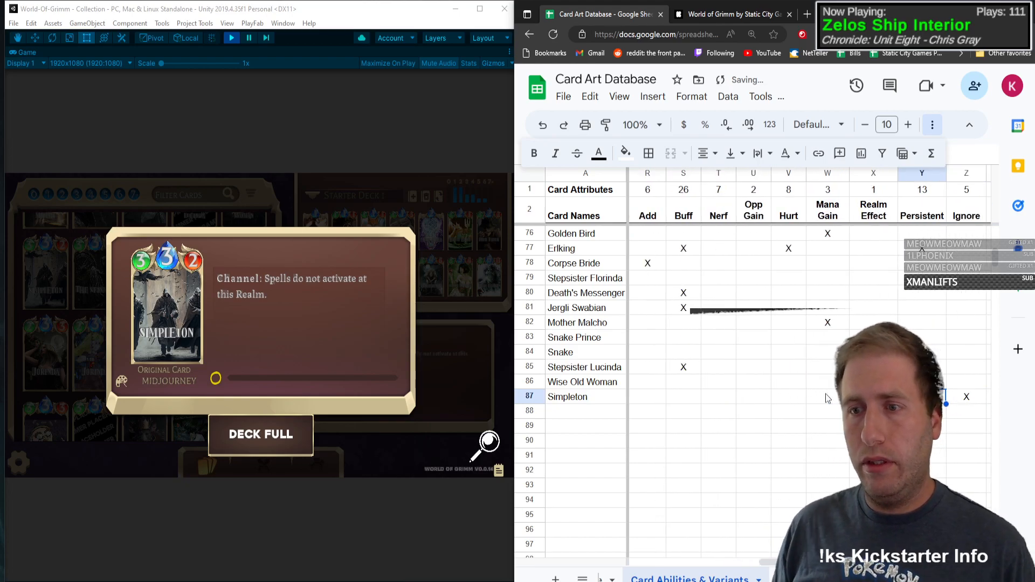
# Step: Look up The Spinner card and enter its name in row 88
pyautogui.click(178, 308)
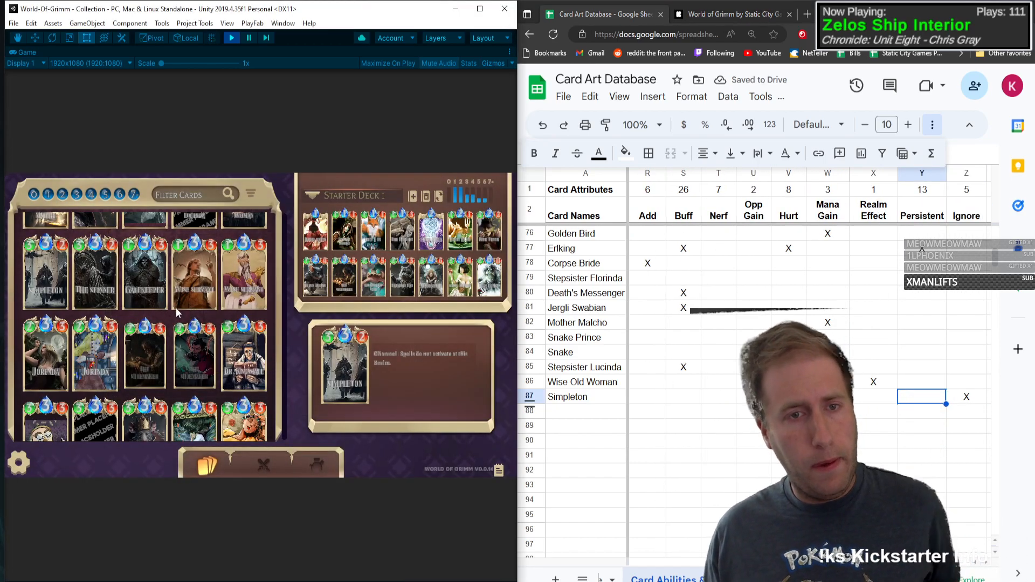
pyautogui.click(95, 272)
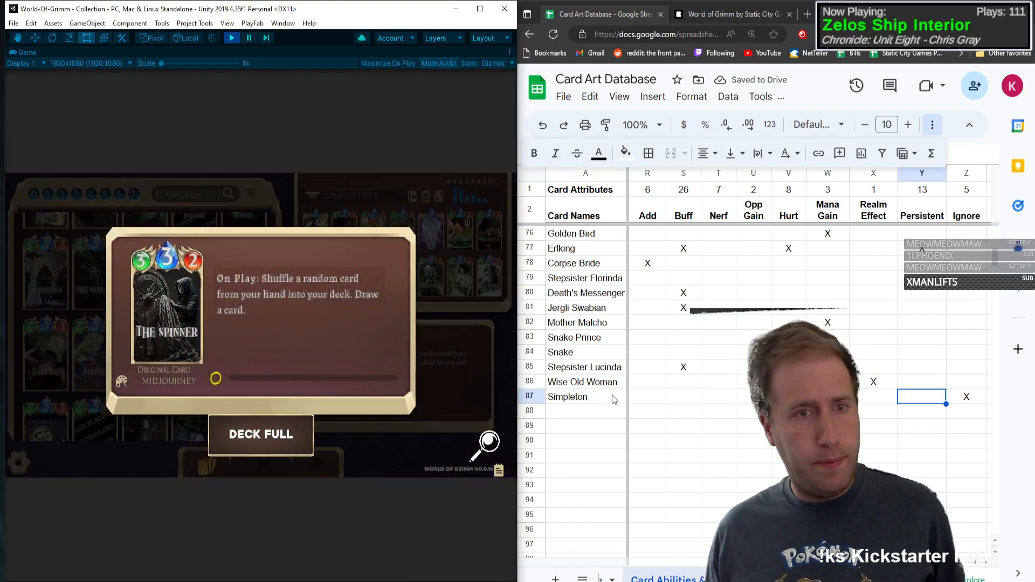
pyautogui.click(592, 412)
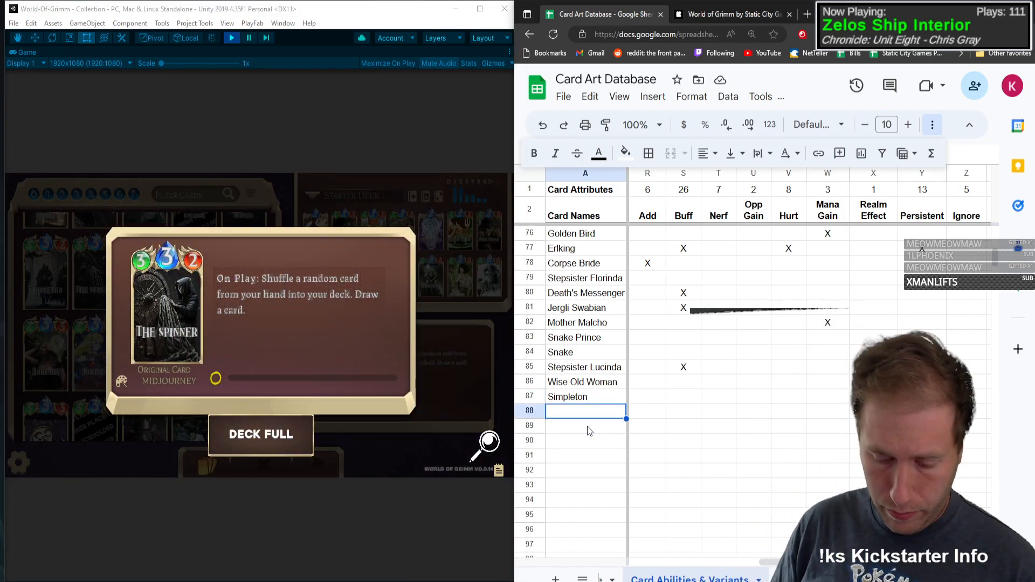
pyautogui.write('The Spinner')
pyautogui.press('Tab')
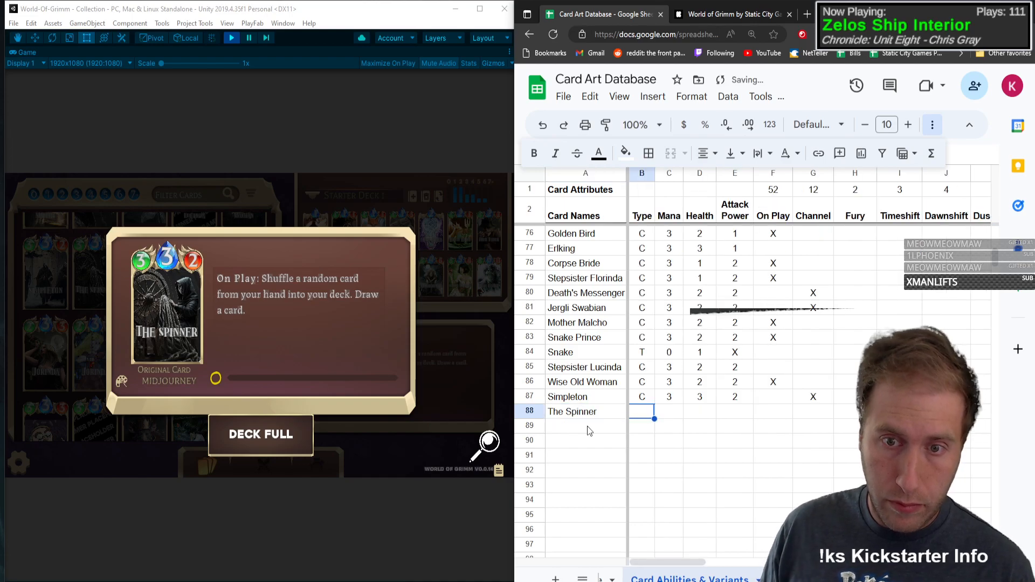
# Step: Fill in The Spinner's row with type C, mana 3, health 3, attack power 2 and an X for On Play
pyautogui.write('C')
pyautogui.press('Tab')
pyautogui.write('3')
pyautogui.press('Tab')
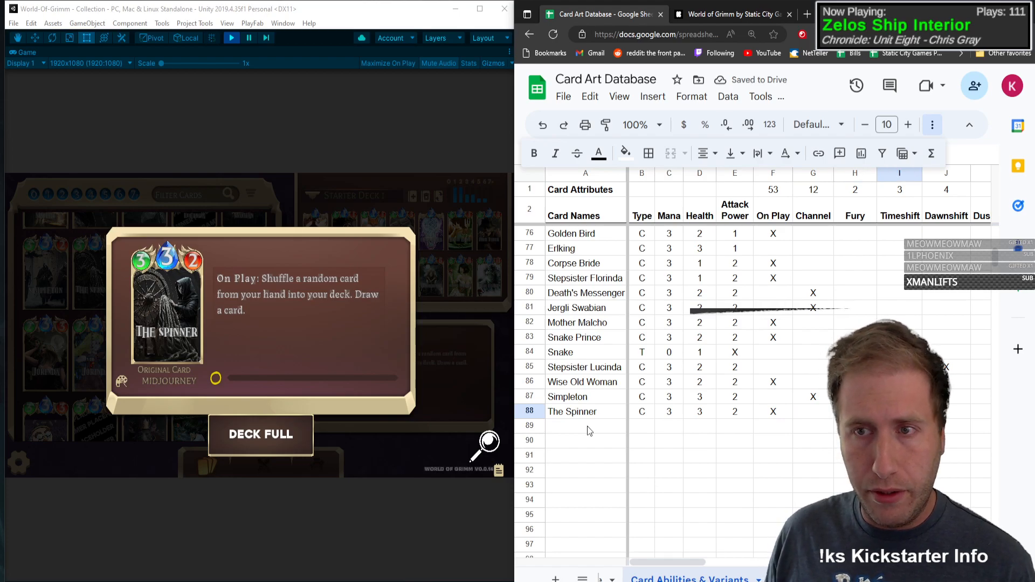
# Step: Mark Draw with an X in The Spinner's row
pyautogui.press('Right')
pyautogui.press('Right')
pyautogui.press('Right')
pyautogui.press('Right')
pyautogui.press('Right')
pyautogui.press('Right')
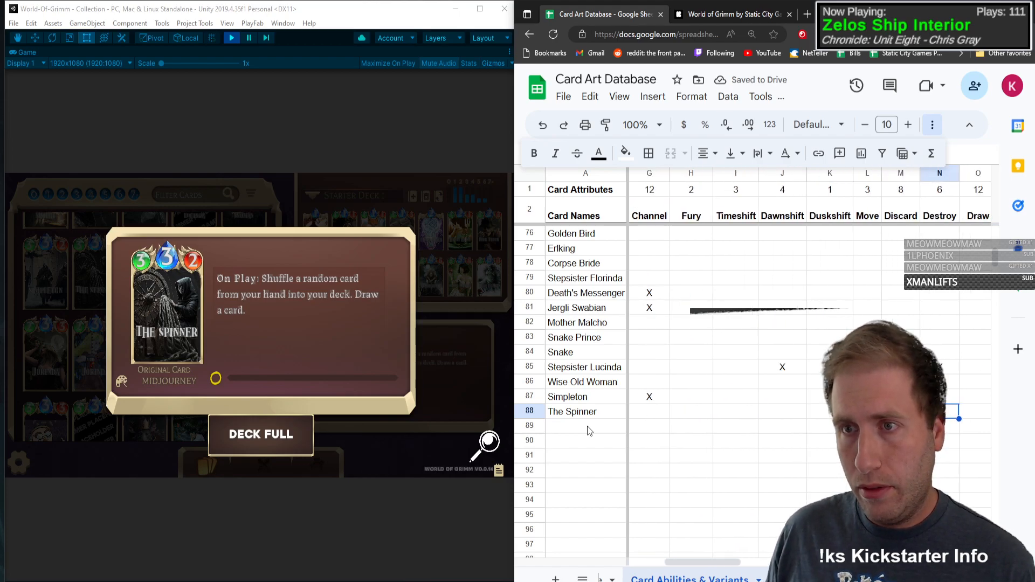
pyautogui.write('X')
pyautogui.press('Tab')
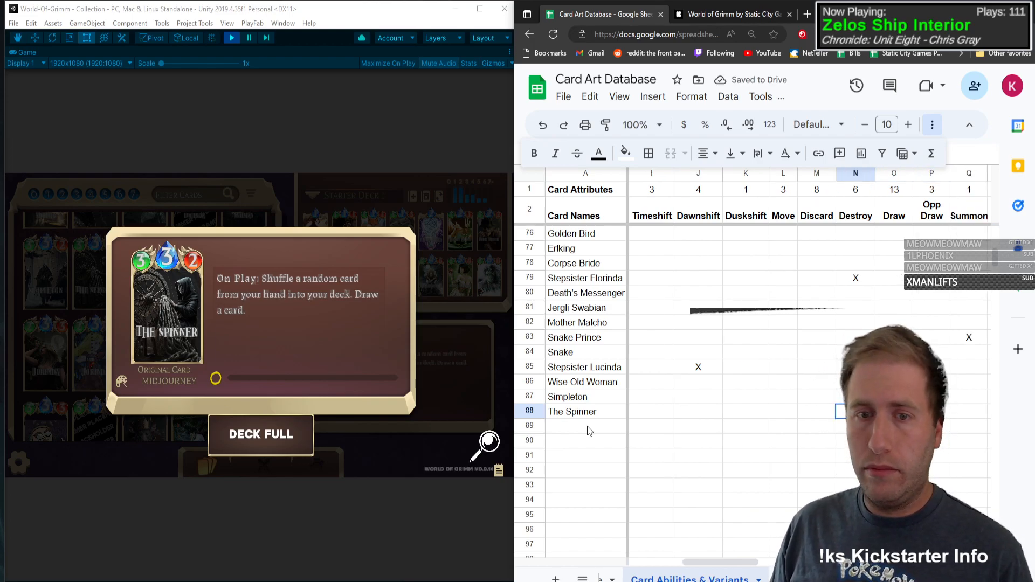
# Step: Insert a new ability column directly before Draw and title it Cycle
pyautogui.press('Home')
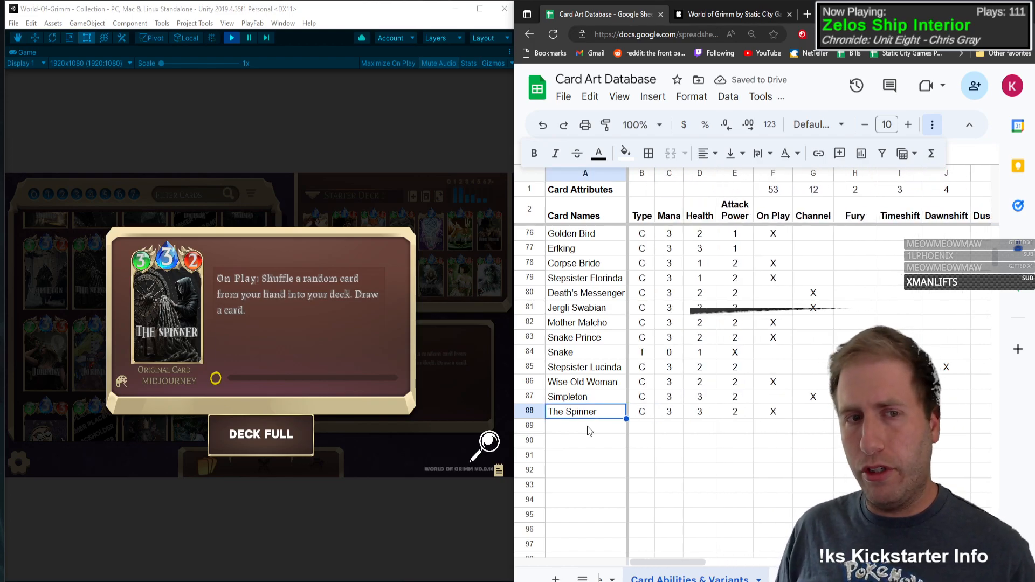
pyautogui.press('Right')
pyautogui.press('Right')
pyautogui.press('Right')
pyautogui.press('Right')
pyautogui.press('Right')
pyautogui.press('Right')
pyautogui.press('Right')
pyautogui.press('Right')
pyautogui.press('Right')
pyautogui.press('Right')
pyautogui.press('Right')
pyautogui.press('Right')
pyautogui.press('Right')
pyautogui.press('Right')
pyautogui.press('Right')
pyautogui.press('Right')
pyautogui.press('Right')
pyautogui.press('Right')
pyautogui.press('Right')
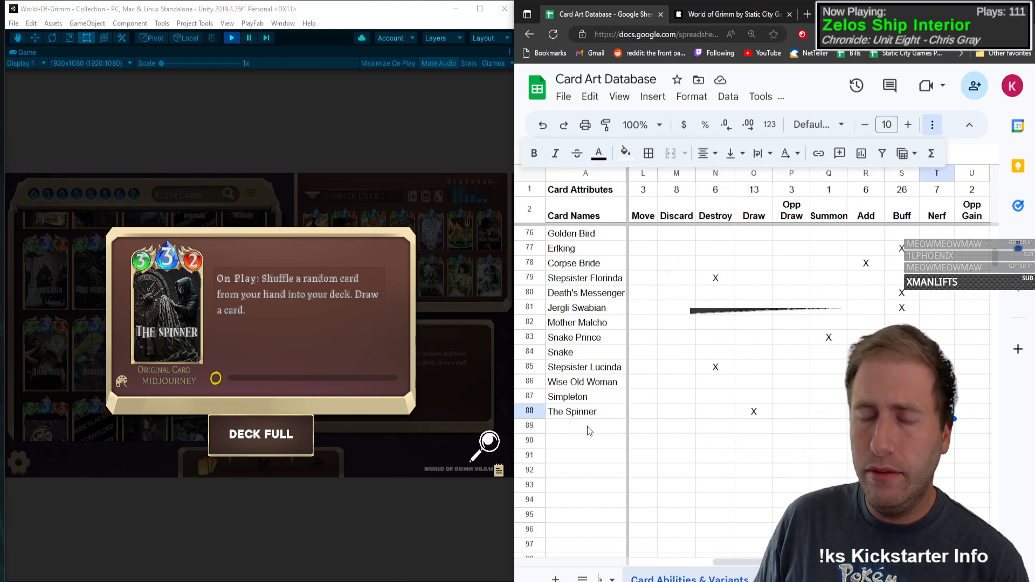
pyautogui.press('Right')
pyautogui.press('Right')
pyautogui.press('Right')
pyautogui.press('Right')
pyautogui.press('Right')
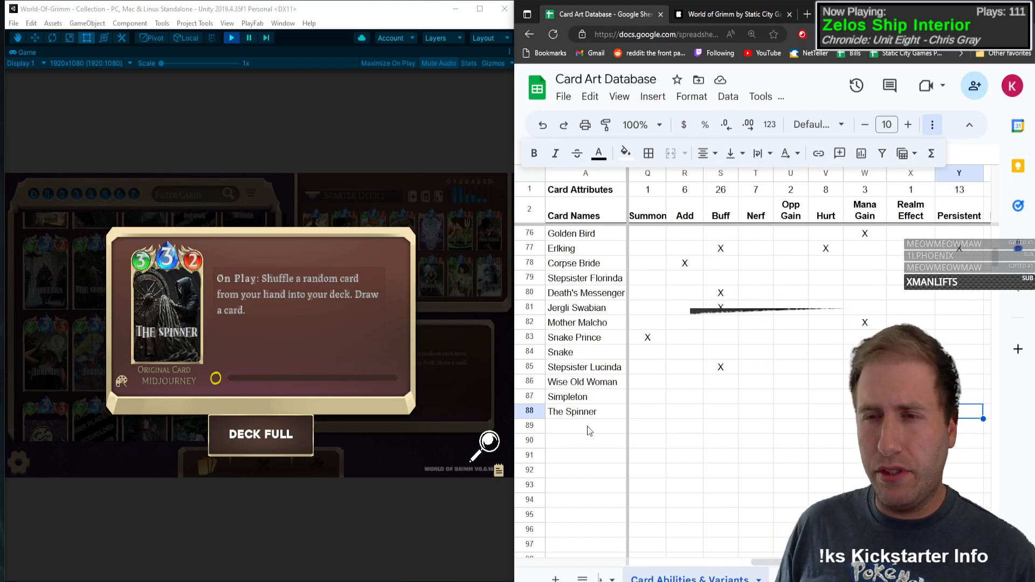
pyautogui.press('Left')
pyautogui.press('Left')
pyautogui.press('Left')
pyautogui.press('Left')
pyautogui.press('Left')
pyautogui.press('Left')
pyautogui.press('Left')
pyautogui.press('Left')
pyautogui.press('Left')
pyautogui.press('Left')
pyautogui.press('Left')
pyautogui.press('Left')
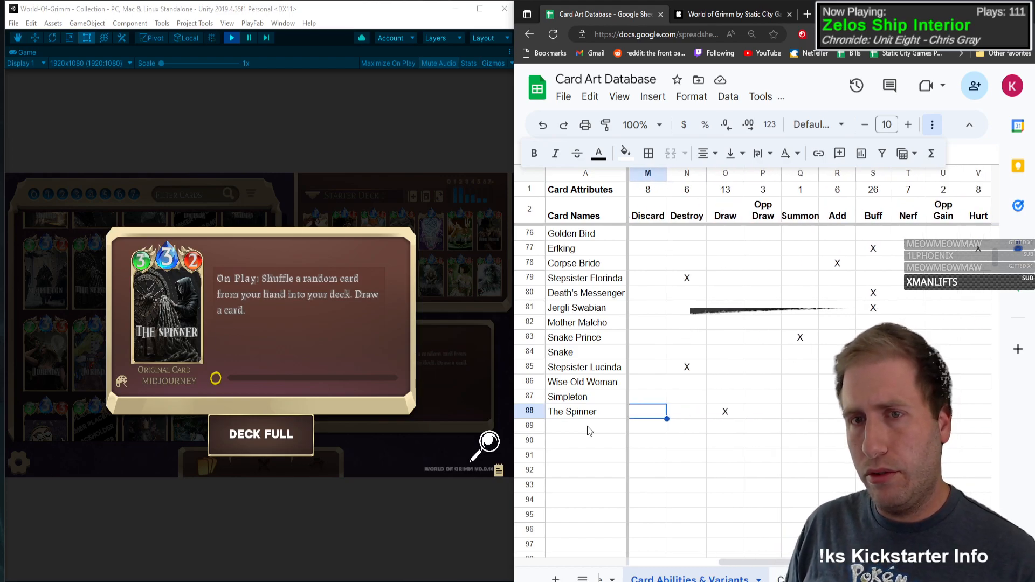
pyautogui.press('Right')
pyautogui.press('Right')
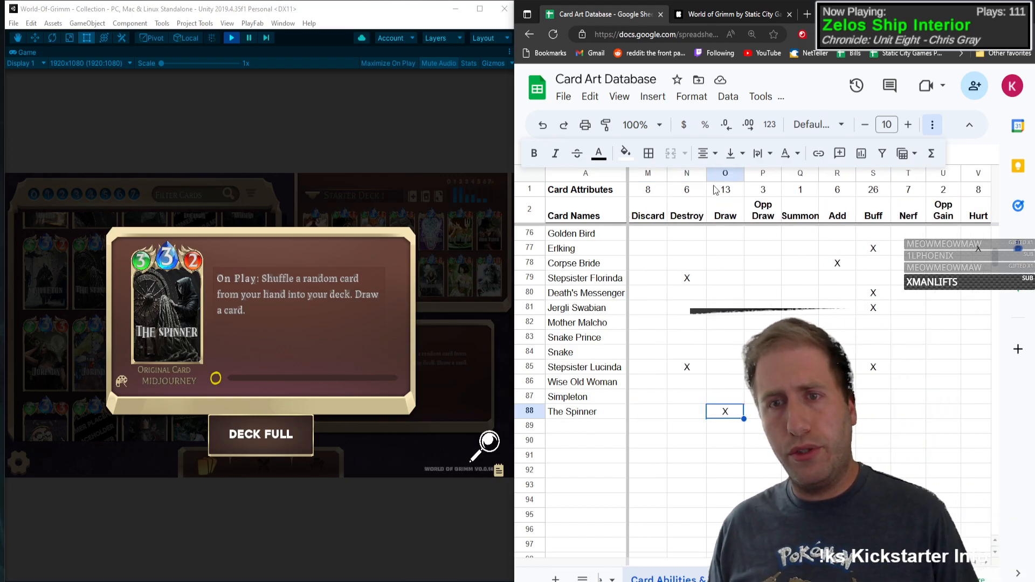
pyautogui.rightClick(723, 173)
pyautogui.click(755, 241)
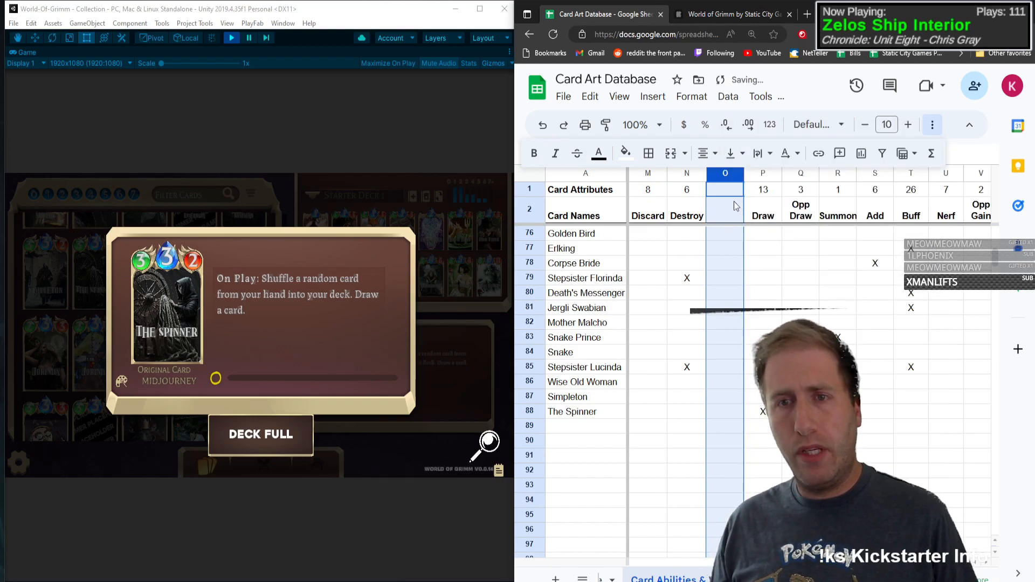
pyautogui.click(734, 207)
pyautogui.write('Cycl')
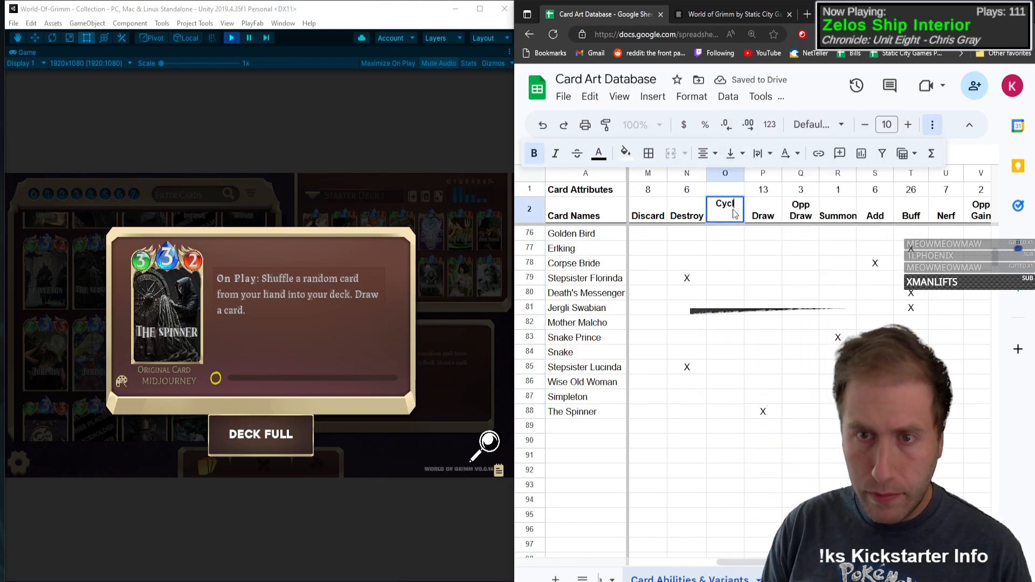
pyautogui.press('Return')
# Step: Copy the count formula from the Draw column's first row into the Cycle column
pyautogui.press('Up')
pyautogui.press('Up')
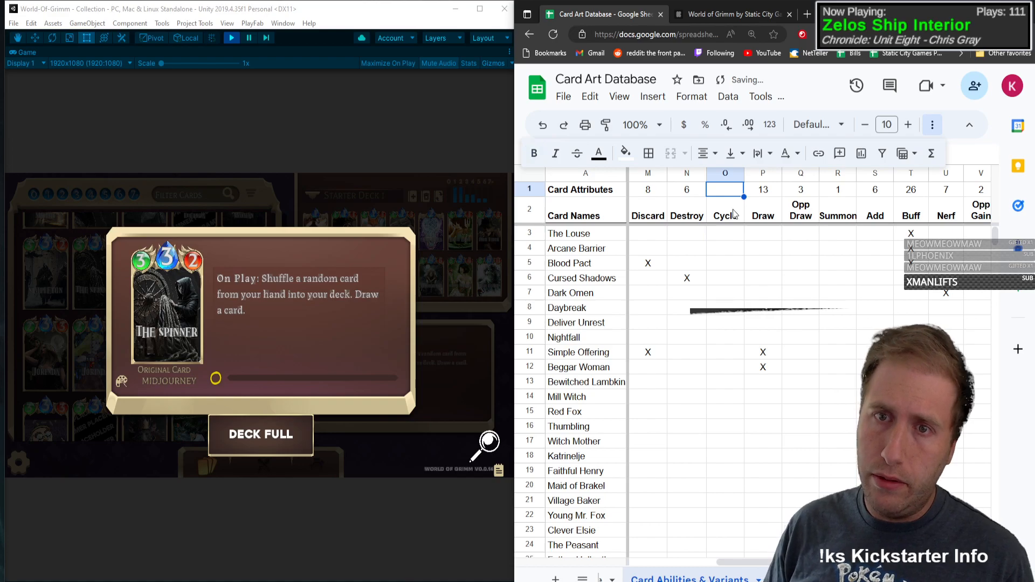
pyautogui.press('Right')
pyautogui.hotkey('ctrl', 'c')
pyautogui.press('Left')
pyautogui.hotkey('ctrl', 'v')
pyautogui.press('Down')
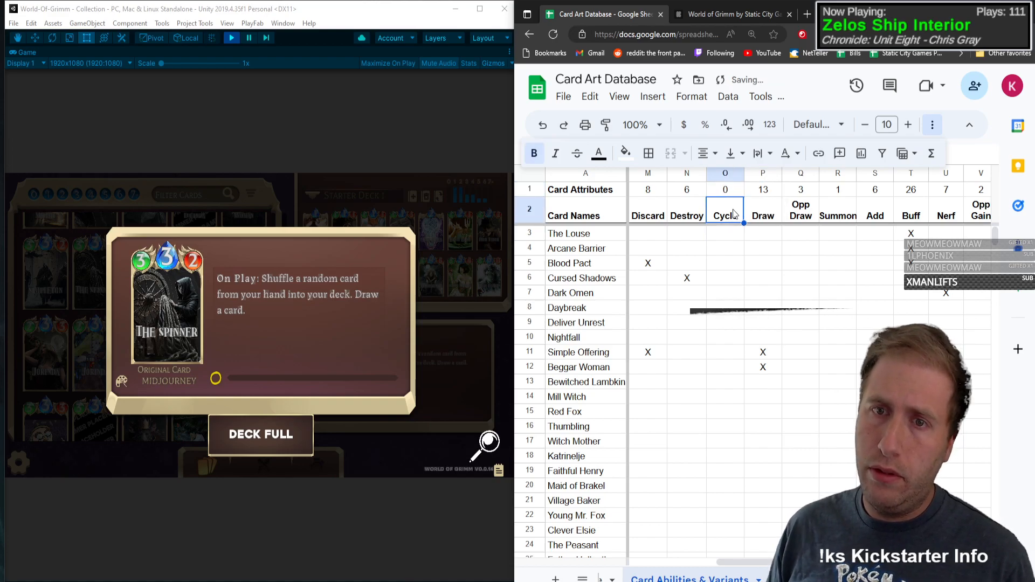
# Step: Mark Cycle with an X in Water Nix's row
pyautogui.click(724, 296)
pyautogui.click(726, 396)
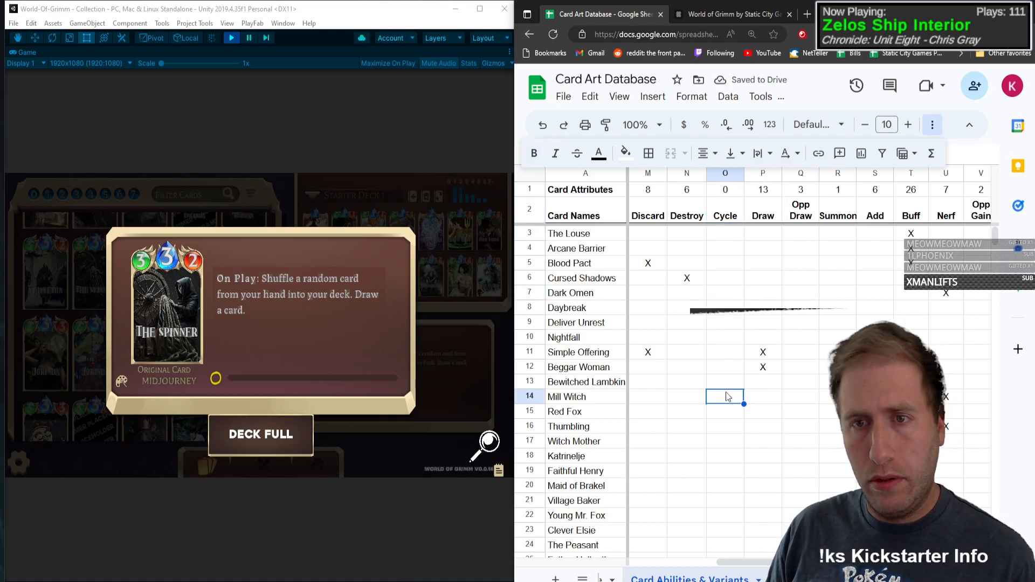
pyautogui.scroll(-10, 711, 370)
pyautogui.scroll(2, 715, 373)
pyautogui.scroll(1, 715, 374)
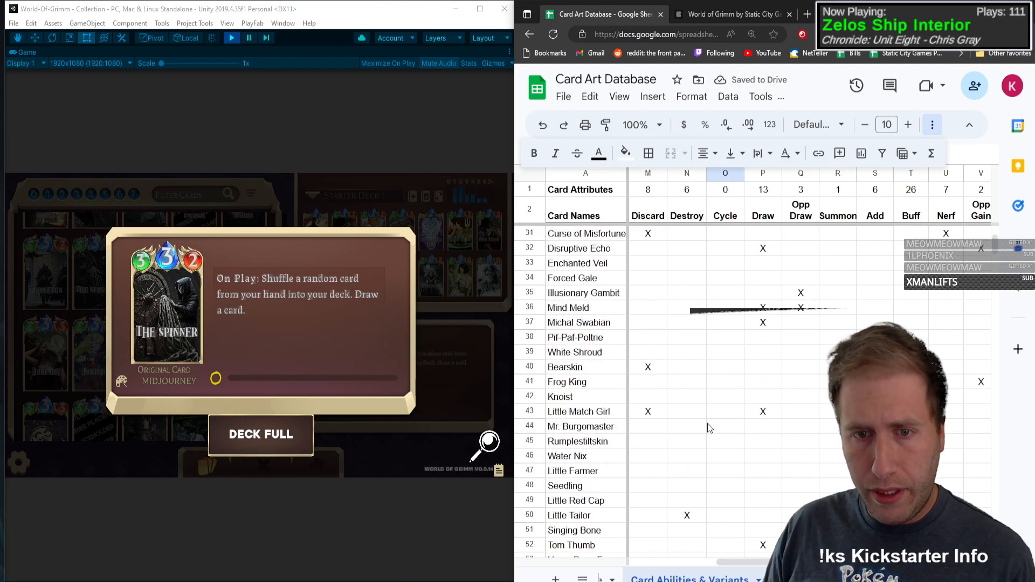
pyautogui.click(723, 455)
pyautogui.write('X')
pyautogui.press('Tab')
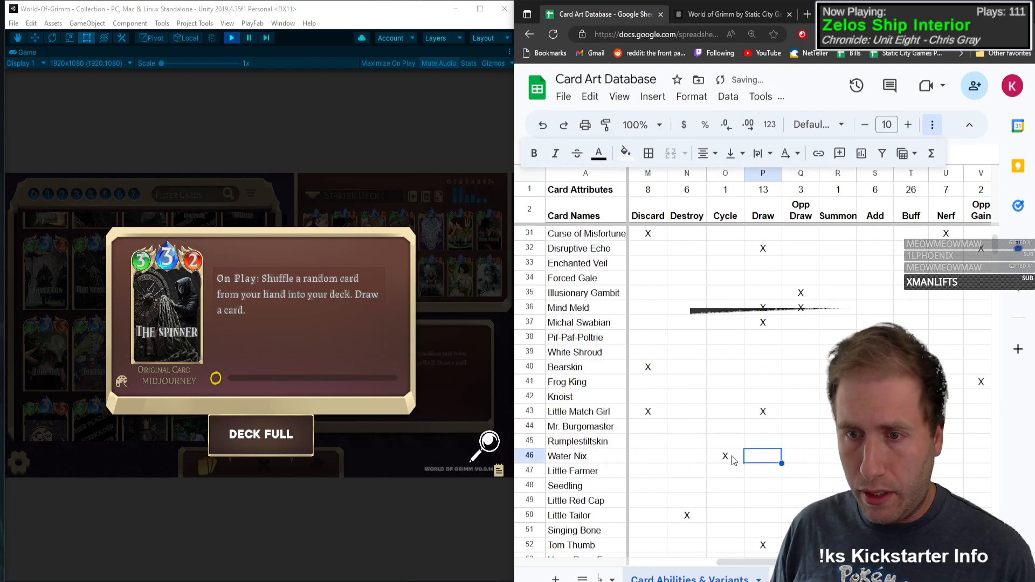
# Step: Clear the Hurt mark from Water Nix's row
pyautogui.press('Right')
pyautogui.press('Right')
pyautogui.press('Left')
pyautogui.press('Left')
pyautogui.press('Left')
pyautogui.press('Left')
pyautogui.press('Left')
pyautogui.press('Left')
pyautogui.press('Left')
pyautogui.press('Left')
pyautogui.press('Left')
pyautogui.press('Left')
pyautogui.press('Left')
pyautogui.press('Left')
pyautogui.press('Right')
pyautogui.press('Right')
pyautogui.press('Right')
pyautogui.press('Right')
pyautogui.press('Right')
pyautogui.press('Right')
pyautogui.press('Right')
pyautogui.press('Right')
pyautogui.press('Right')
pyautogui.press('Right')
pyautogui.press('Right')
pyautogui.press('Right')
pyautogui.press('Right')
pyautogui.press('Right')
pyautogui.press('Right')
pyautogui.press('Right')
pyautogui.press('Right')
pyautogui.press('Right')
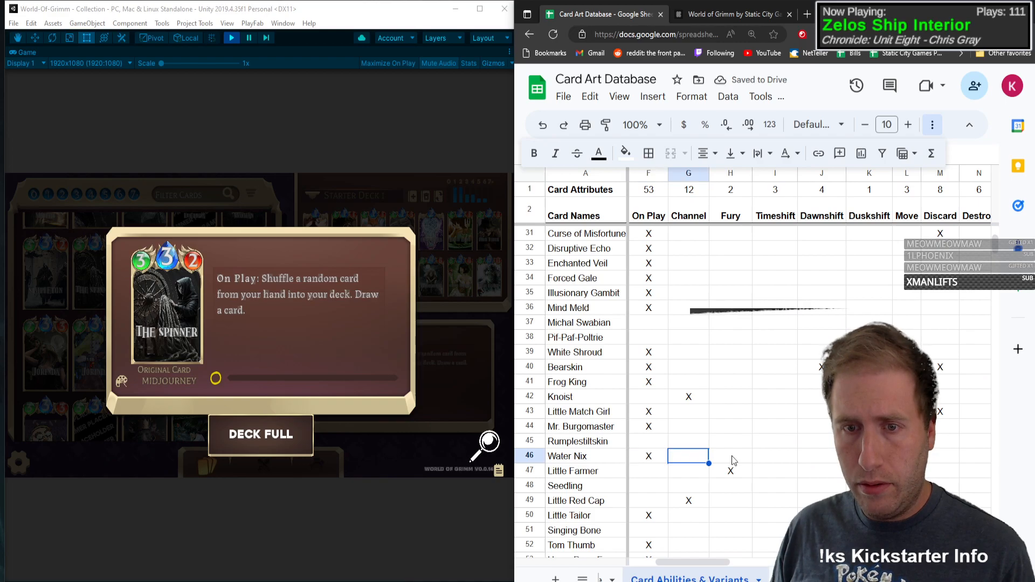
pyautogui.press('Left')
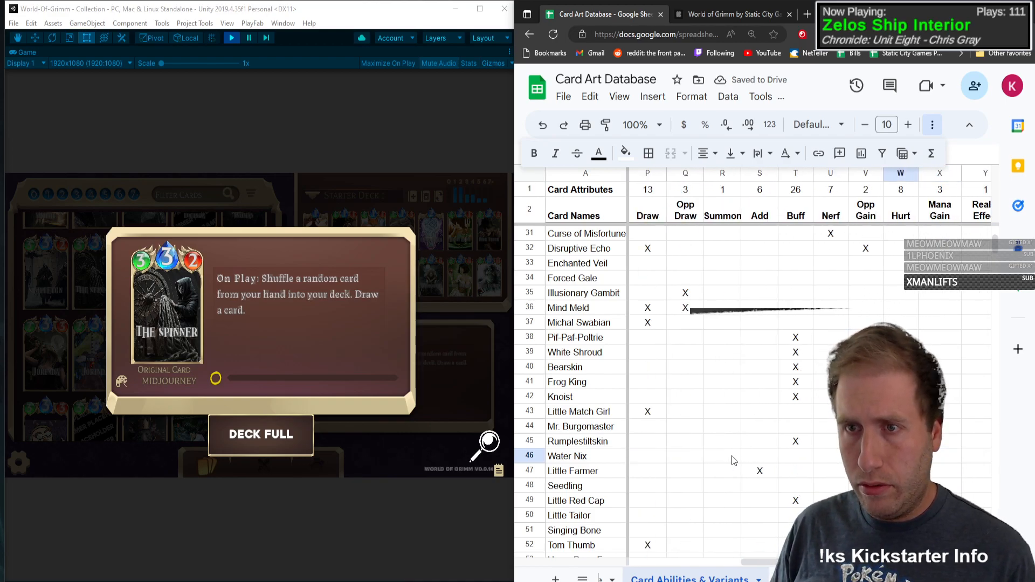
pyautogui.press('Delete')
# Step: Mark Cycle with an X in The Spinner's row
pyautogui.press('Left')
pyautogui.press('Left')
pyautogui.press('Left')
pyautogui.press('Left')
pyautogui.press('Left')
pyautogui.press('Left')
pyautogui.press('Left')
pyautogui.press('Left')
pyautogui.press('Left')
pyautogui.press('Left')
pyautogui.press('Left')
pyautogui.press('Left')
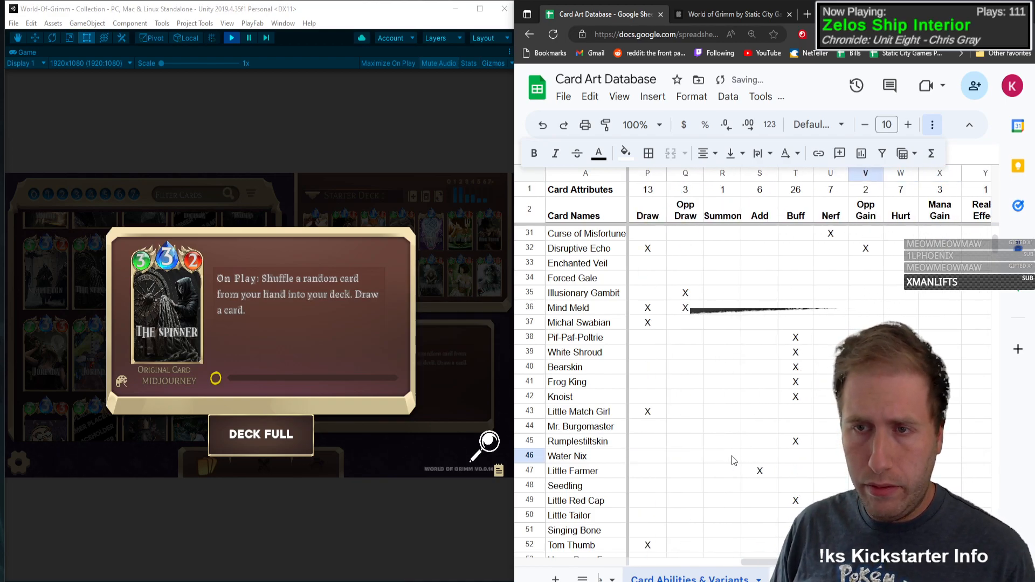
pyautogui.press('Right')
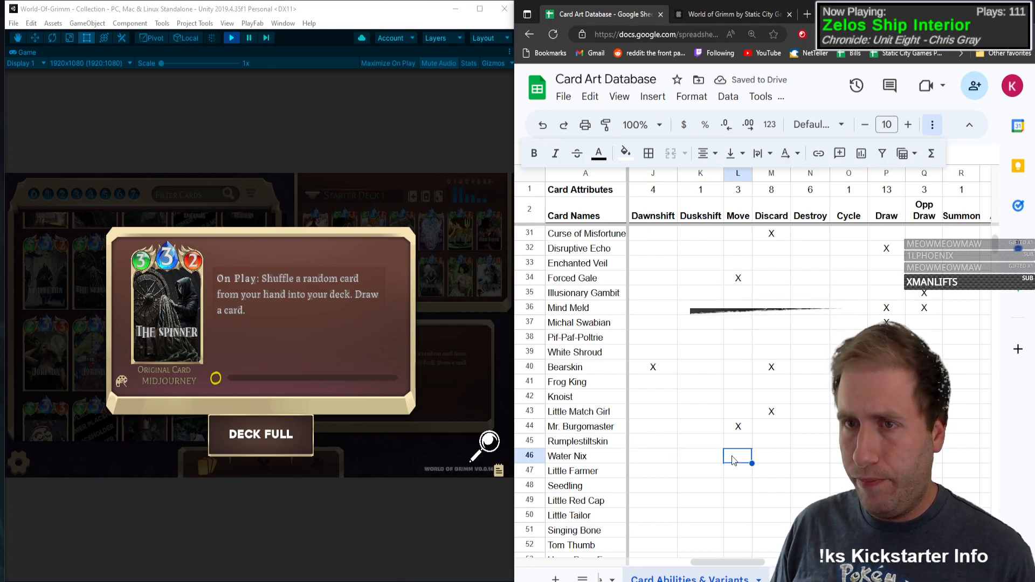
pyautogui.press('Right')
pyautogui.press('Right')
pyautogui.press('Right')
pyautogui.press('Down')
pyautogui.press('Down')
pyautogui.press('Down')
pyautogui.press('Down')
pyautogui.press('Down')
pyautogui.press('Down')
pyautogui.press('Down')
pyautogui.press('Down')
pyautogui.press('Down')
pyautogui.press('Down')
pyautogui.press('Down')
pyautogui.press('Down')
pyautogui.press('Down')
pyautogui.press('Down')
pyautogui.press('Down')
pyautogui.press('Down')
pyautogui.press('Down')
pyautogui.press('Down')
pyautogui.press('Down')
pyautogui.press('Down')
pyautogui.press('Down')
pyautogui.press('Down')
pyautogui.press('Down')
pyautogui.press('Down')
pyautogui.press('Down')
pyautogui.press('Down')
pyautogui.press('Down')
pyautogui.press('Down')
pyautogui.press('Down')
pyautogui.press('Down')
pyautogui.press('Down')
pyautogui.press('Down')
pyautogui.press('Down')
pyautogui.press('Down')
pyautogui.press('Down')
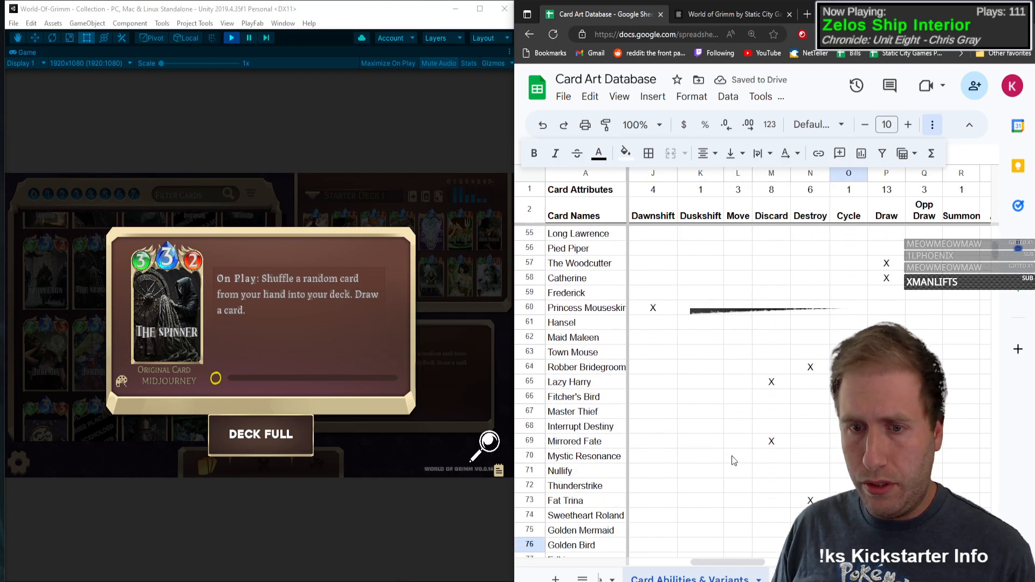
pyautogui.press('Up')
pyautogui.press('Up')
pyautogui.press('Up')
pyautogui.press('Up')
pyautogui.press('Up')
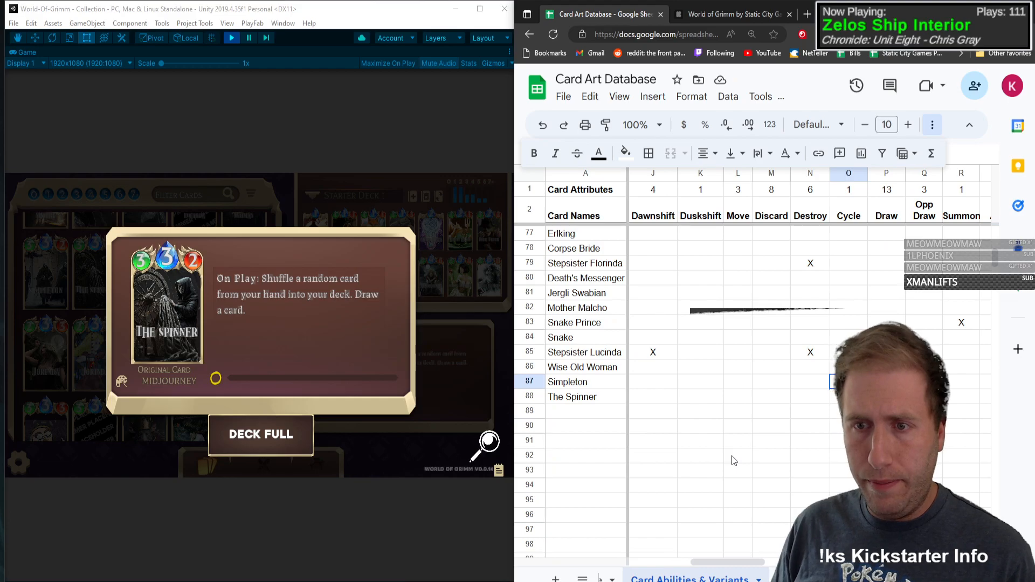
pyautogui.press('Down')
pyautogui.write('X')
# Step: Clear the Draw mark in The Spinner's row and enter it again
pyautogui.press('Right')
pyautogui.press('Delete')
pyautogui.press('Down')
pyautogui.press('Left')
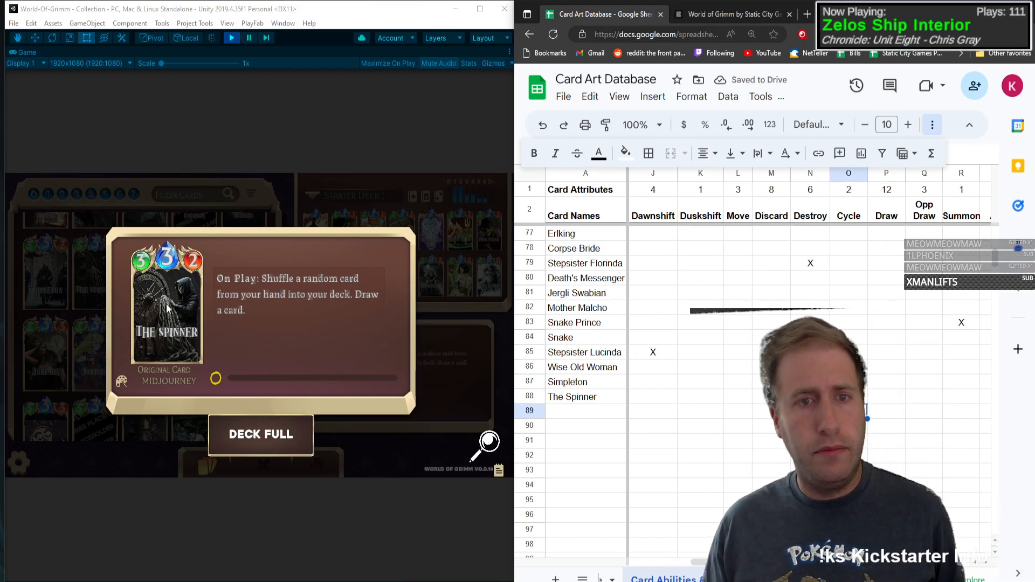
pyautogui.press('Up')
pyautogui.press('Right')
pyautogui.write('X')
pyautogui.press('Up')
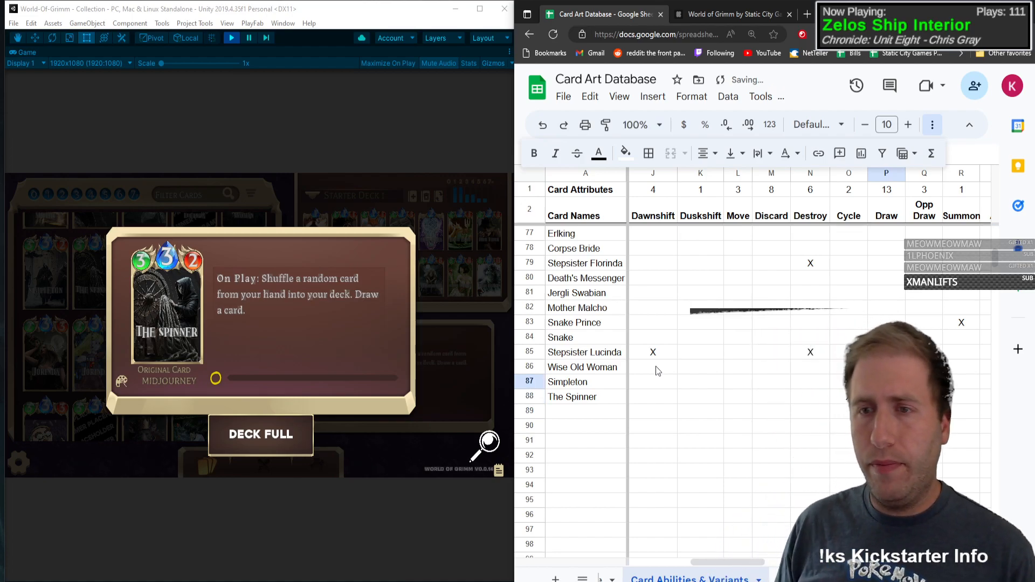
# Step: Open the Gatekeeper card's details in the game collection and enter its name in row 89
pyautogui.click(168, 329)
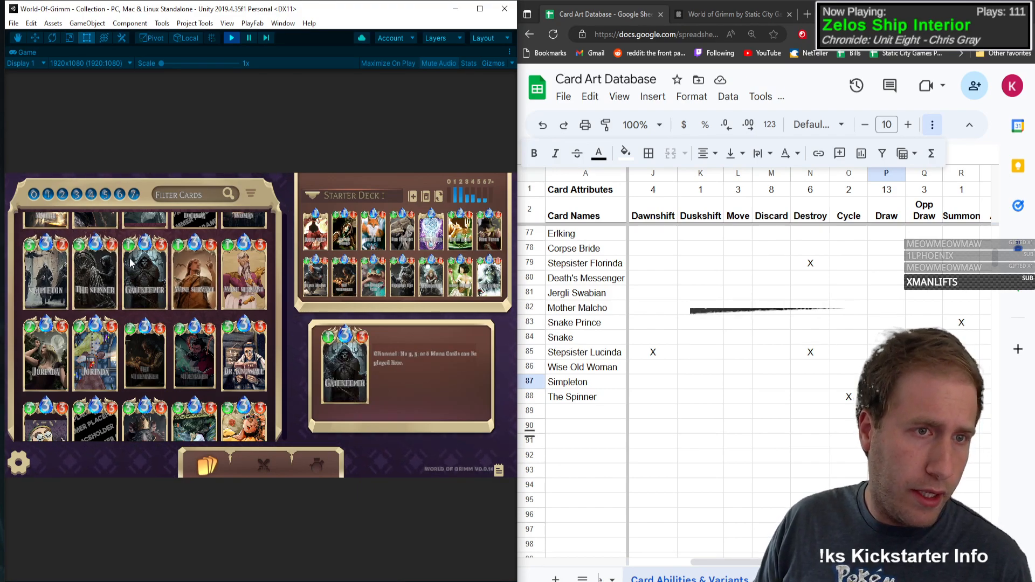
pyautogui.click(141, 273)
pyautogui.click(604, 407)
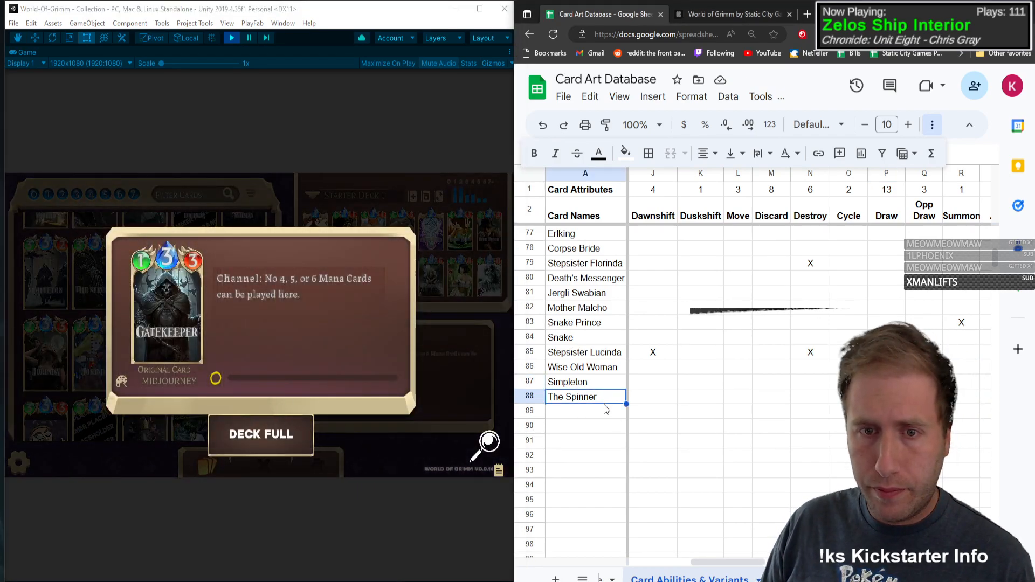
pyautogui.write('GaT')
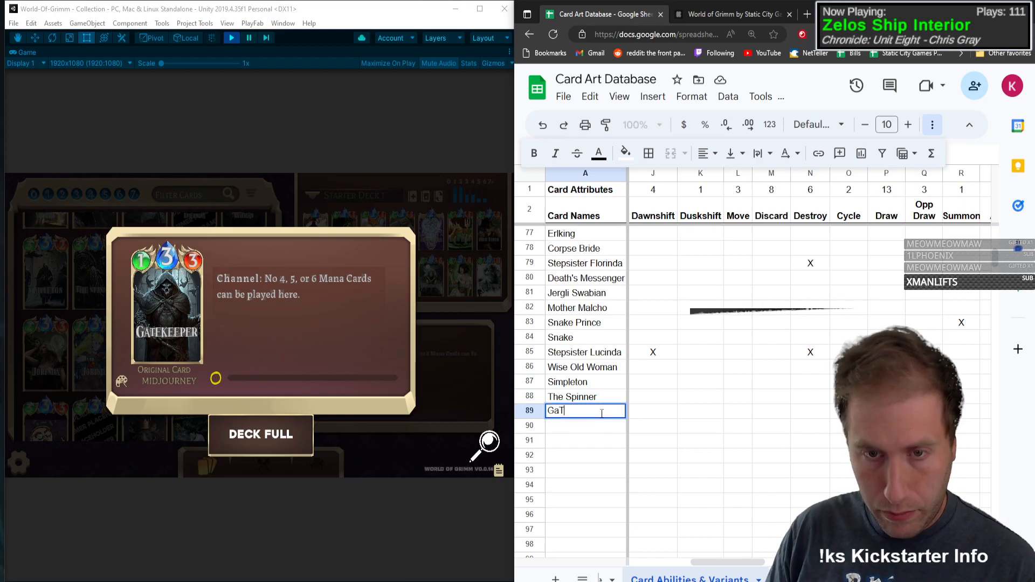
pyautogui.write('tekeepe')
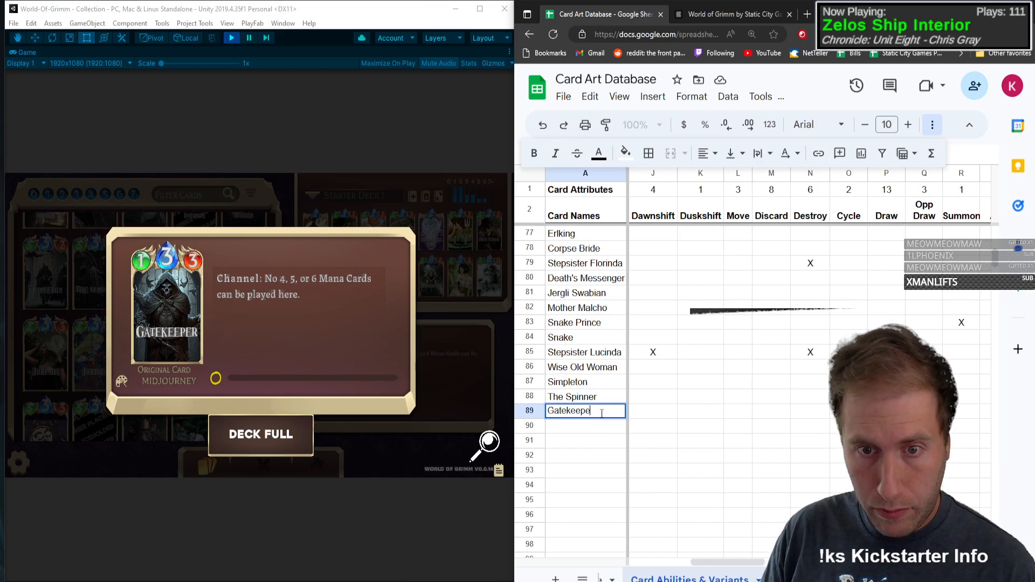
pyautogui.write('r')
pyautogui.press('Tab')
# Step: Fill in Gatekeeper's row with type C, mana 3, health 1, attack power 3 and an X for Channel
pyautogui.write('C')
pyautogui.press('Tab')
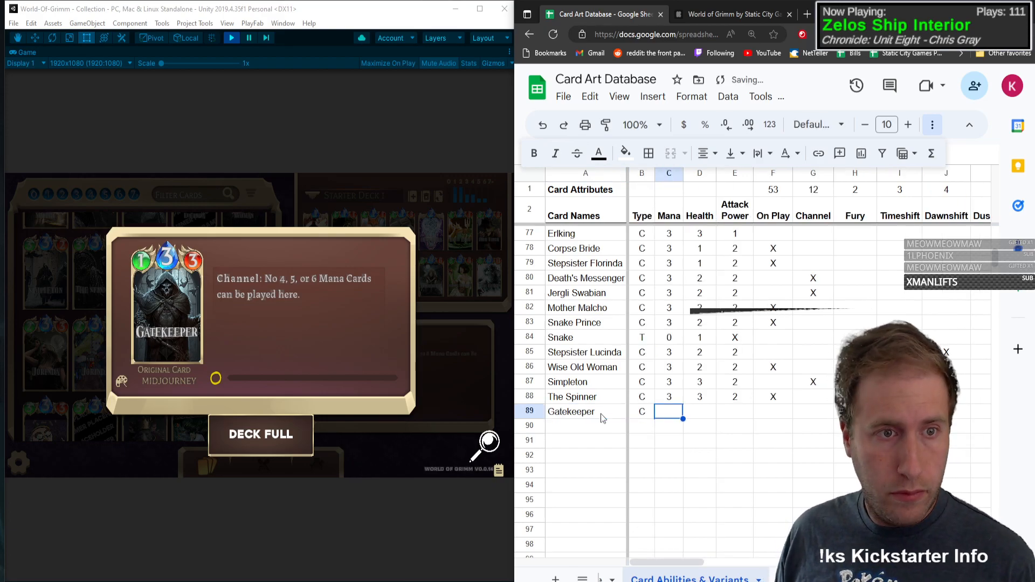
pyautogui.write('3')
pyautogui.press('Tab')
pyautogui.write('1')
pyautogui.press('Tab')
pyautogui.write('3')
pyautogui.press('Tab')
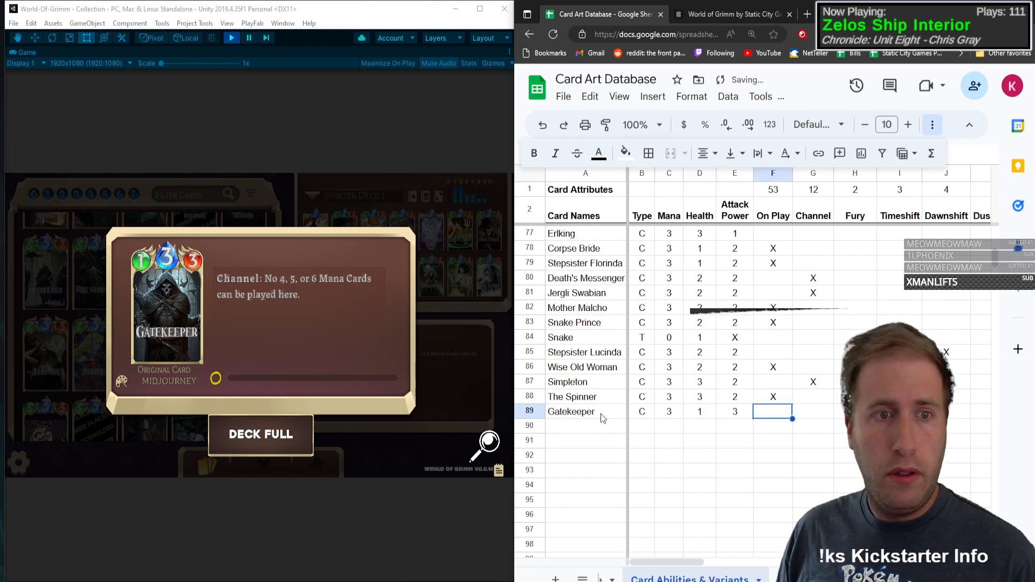
pyautogui.press('Tab')
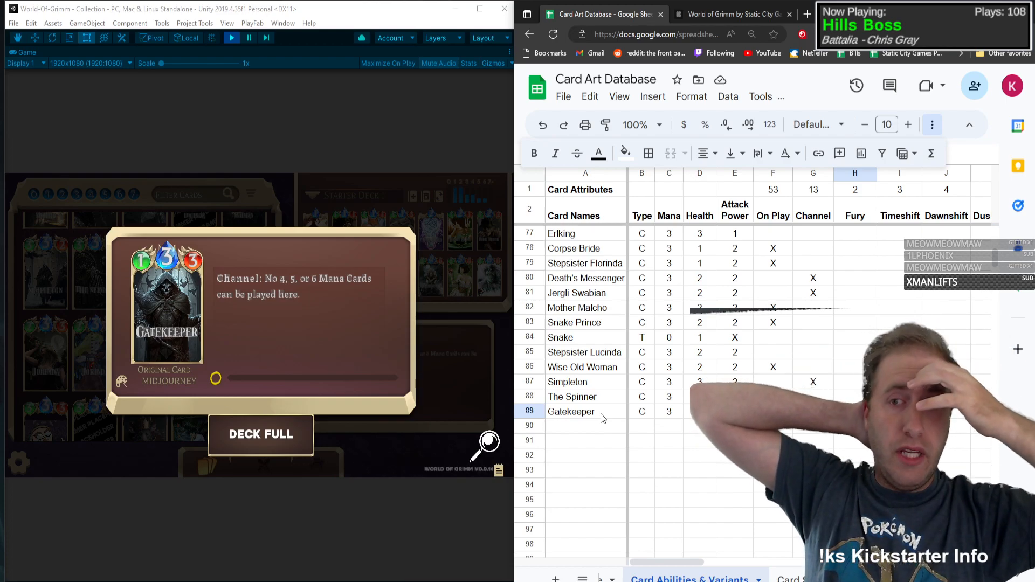
# Step: Examine the ability columns along Gatekeeper's row for one that fits its restriction on playing 4, 5 or 6 mana cards
pyautogui.press('Right')
pyautogui.press('Right')
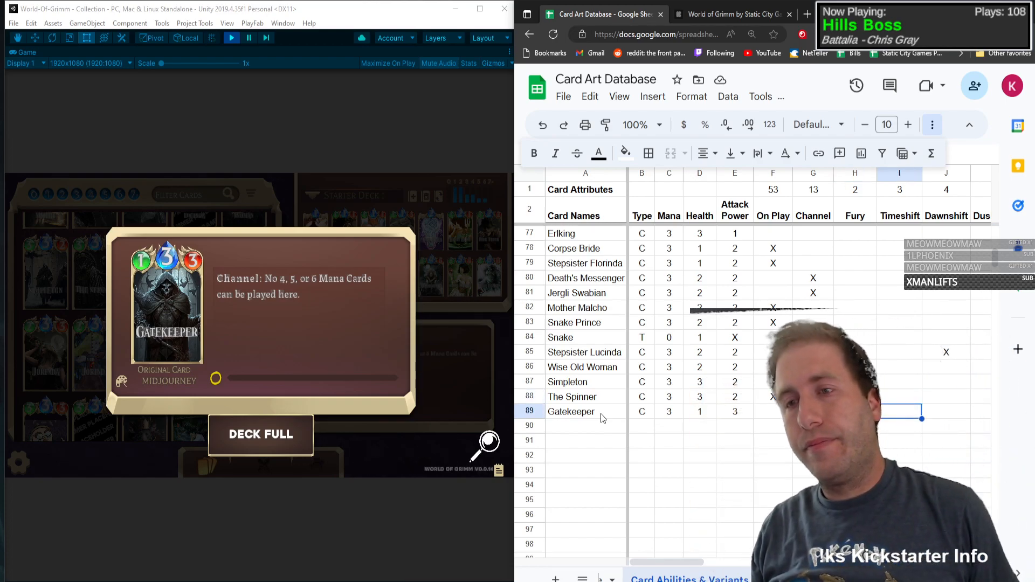
pyautogui.press('Right')
pyautogui.press('Right')
pyautogui.press('Right')
pyautogui.press('Right')
pyautogui.press('Right')
pyautogui.press('Right')
pyautogui.press('Right')
pyautogui.press('Right')
pyautogui.press('Right')
pyautogui.press('Right')
pyautogui.press('Right')
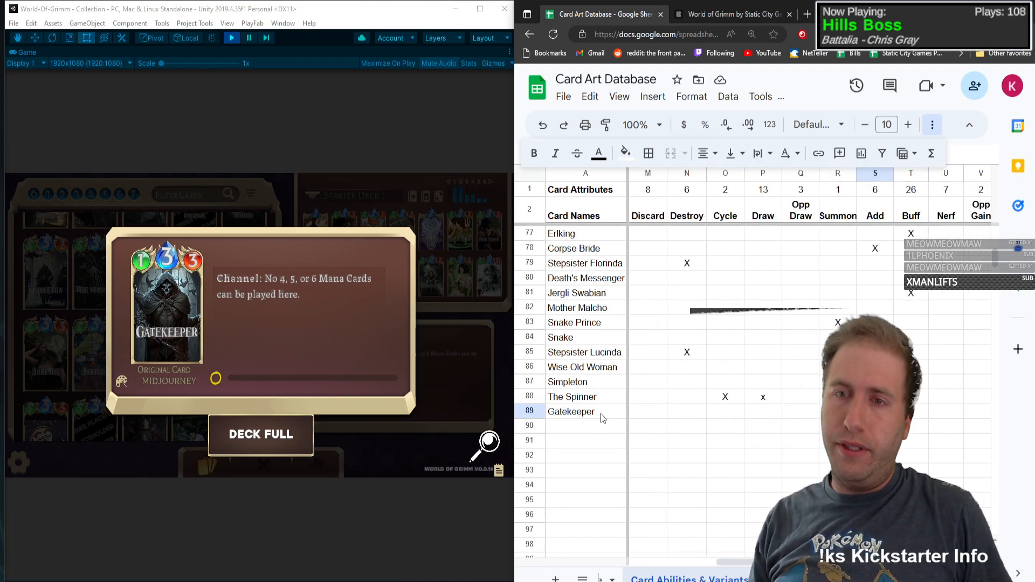
pyautogui.press('Right')
pyautogui.press('Right')
pyautogui.press('Right')
pyautogui.press('Right')
pyautogui.press('Right')
pyautogui.press('Right')
pyautogui.press('Right')
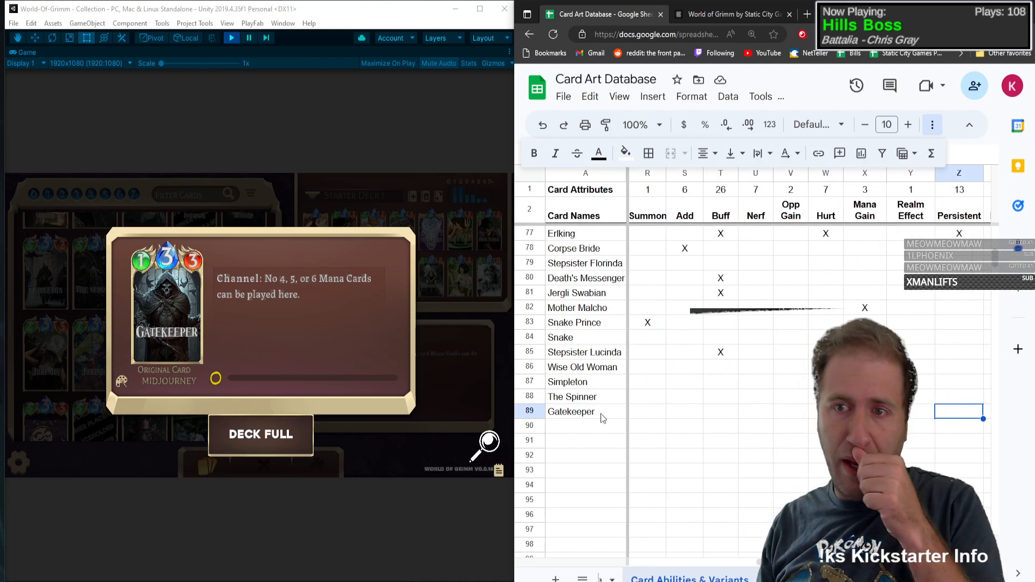
pyautogui.press('Right')
pyautogui.press('Left')
pyautogui.press('Left')
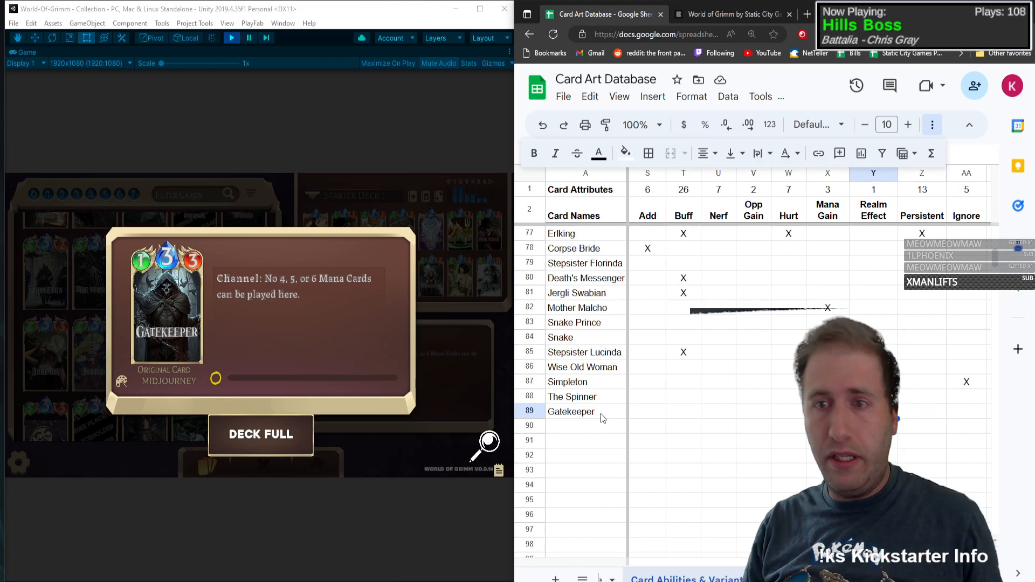
# Step: Insert a new column directly before Mana Gain and give it the heading Blocker
pyautogui.rightClick(821, 173)
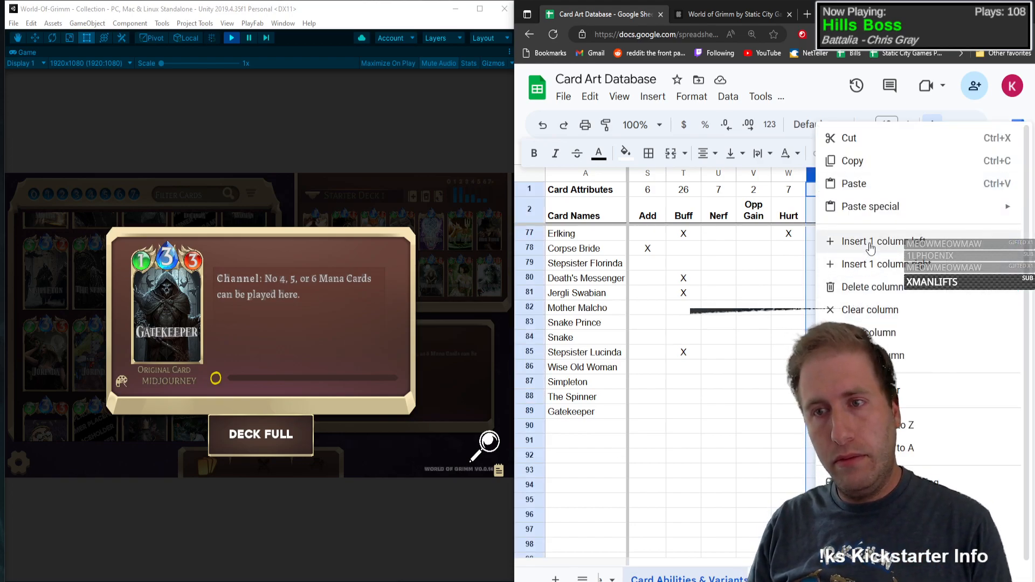
pyautogui.click(860, 236)
pyautogui.click(834, 192)
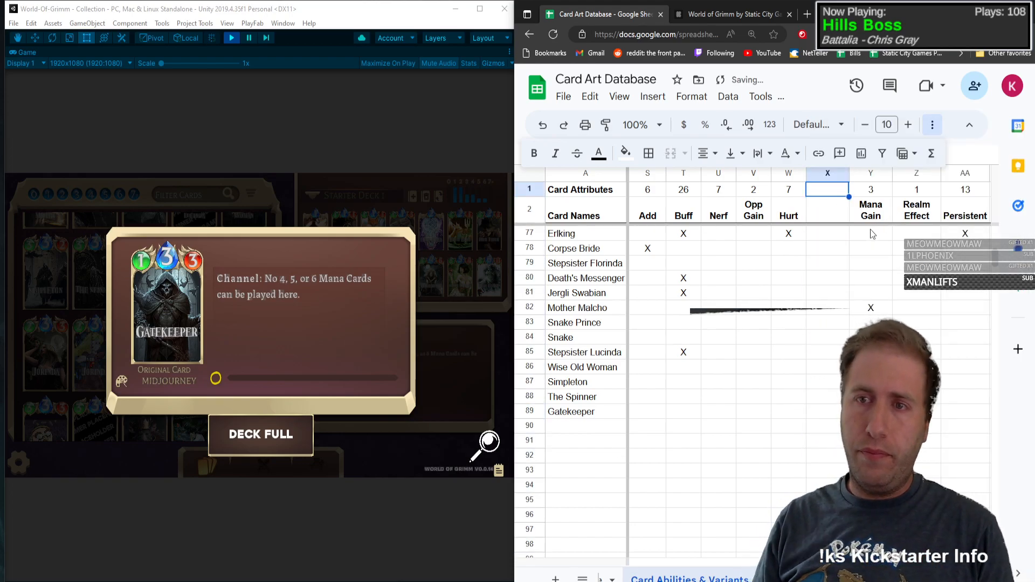
pyautogui.press('Down')
pyautogui.write('Blocker')
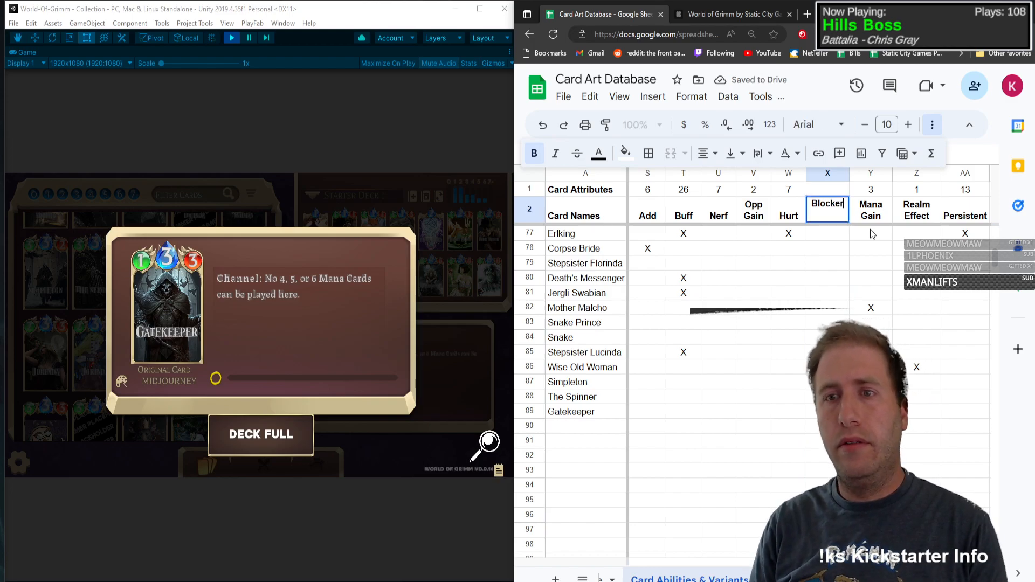
pyautogui.press('Return')
# Step: Copy the count formula in row 1 from the Mana Gain column into the Blocker column
pyautogui.press('Up')
pyautogui.press('Up')
pyautogui.press('Right')
pyautogui.press('Left')
# Step: Mark Blocker with an X in Gatekeeper's row
pyautogui.press('Down')
pyautogui.press('Down')
pyautogui.press('Down')
pyautogui.press('Down')
pyautogui.press('Down')
pyautogui.press('Down')
pyautogui.press('Down')
pyautogui.press('Down')
pyautogui.press('Down')
pyautogui.press('Down')
pyautogui.press('Down')
pyautogui.press('Down')
pyautogui.press('Down')
pyautogui.press('Down')
pyautogui.press('Down')
pyautogui.press('Down')
pyautogui.press('Down')
pyautogui.press('Down')
pyautogui.press('Down')
pyautogui.press('Down')
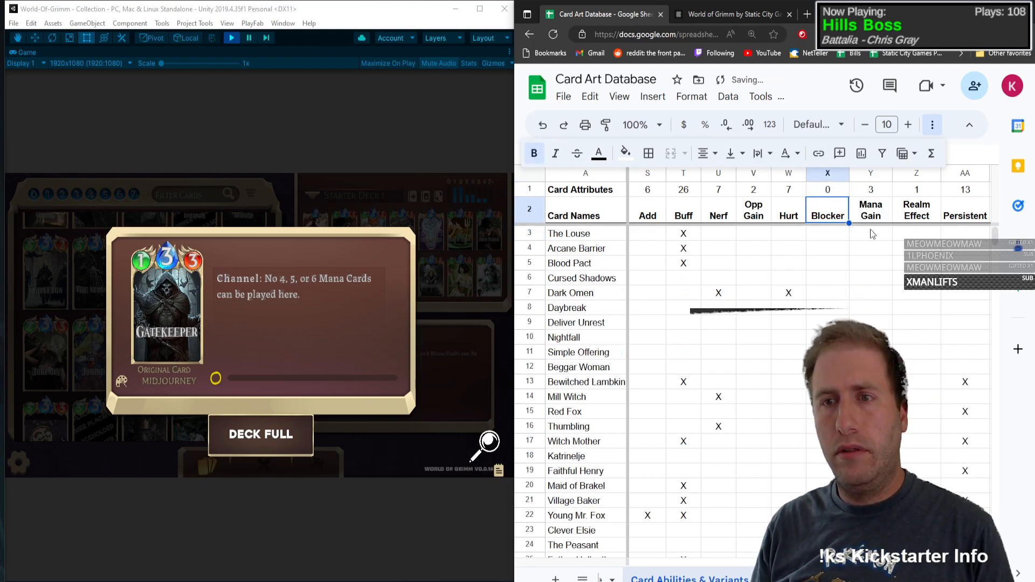
pyautogui.press('Down')
pyautogui.press('Down')
pyautogui.press('Down')
pyautogui.press('Down')
pyautogui.press('Down')
pyautogui.press('Down')
pyautogui.press('Down')
pyautogui.press('Down')
pyautogui.press('Down')
pyautogui.press('Down')
pyautogui.press('Down')
pyautogui.press('Down')
pyautogui.press('Down')
pyautogui.press('Down')
pyautogui.press('Down')
pyautogui.press('Down')
pyautogui.press('Down')
pyautogui.press('Down')
pyautogui.press('Down')
pyautogui.press('Down')
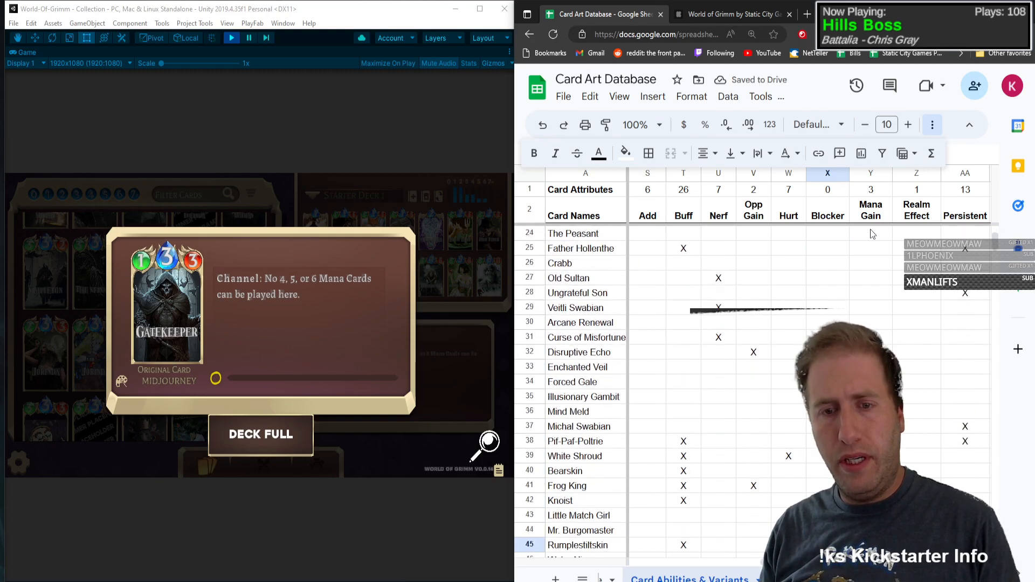
pyautogui.press('Down')
pyautogui.press('Down')
pyautogui.press('Down')
pyautogui.press('Down')
pyautogui.press('Down')
pyautogui.press('Down')
pyautogui.press('Down')
pyautogui.press('Down')
pyautogui.press('Down')
pyautogui.press('Up')
pyautogui.press('Up')
pyautogui.press('Up')
pyautogui.press('Up')
pyautogui.press('Up')
pyautogui.press('Up')
pyautogui.press('Up')
pyautogui.press('Up')
pyautogui.press('Up')
pyautogui.press('Up')
pyautogui.press('Up')
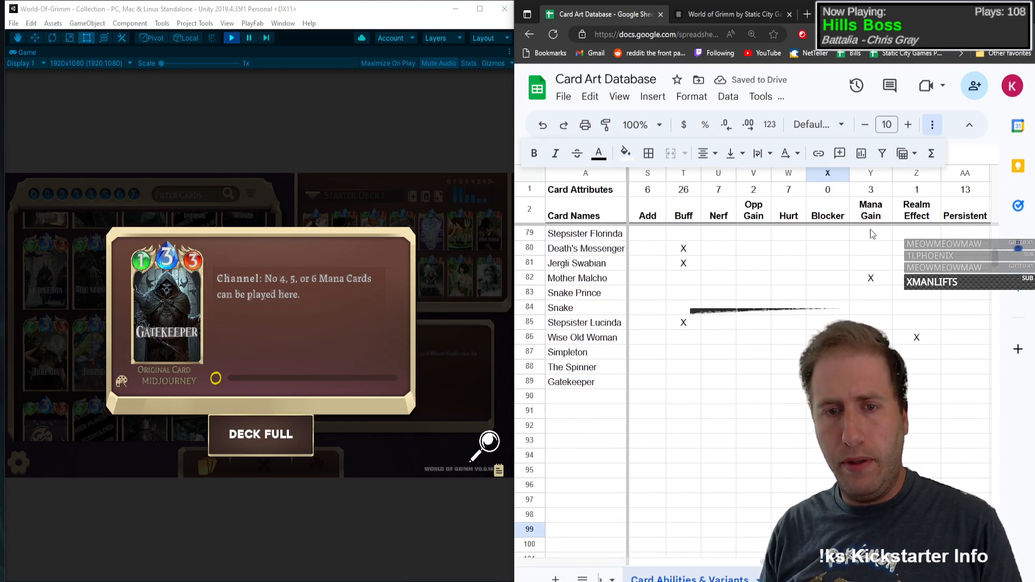
pyautogui.press('Down')
pyautogui.press('Up')
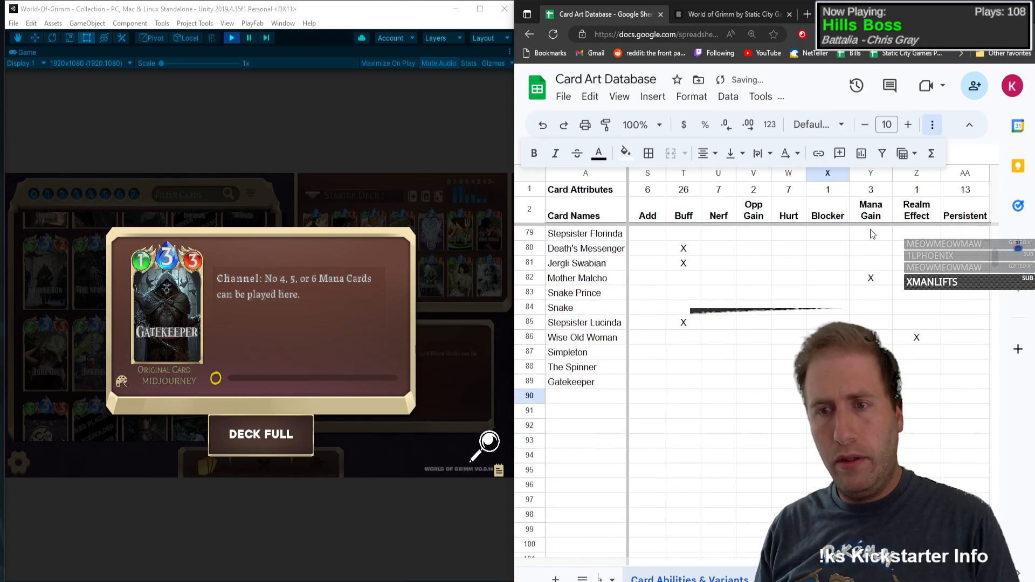
pyautogui.write('X')
pyautogui.press('Return')
# Step: Close Gatekeeper's card details and enter the card name Wise Servant in row 90
pyautogui.click(184, 361)
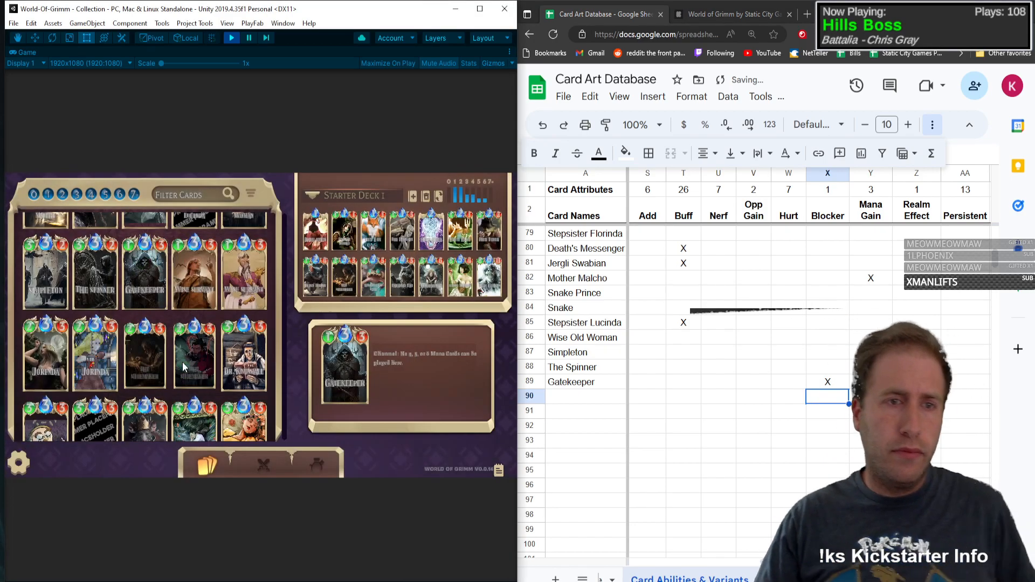
pyautogui.moveTo(248, 274)
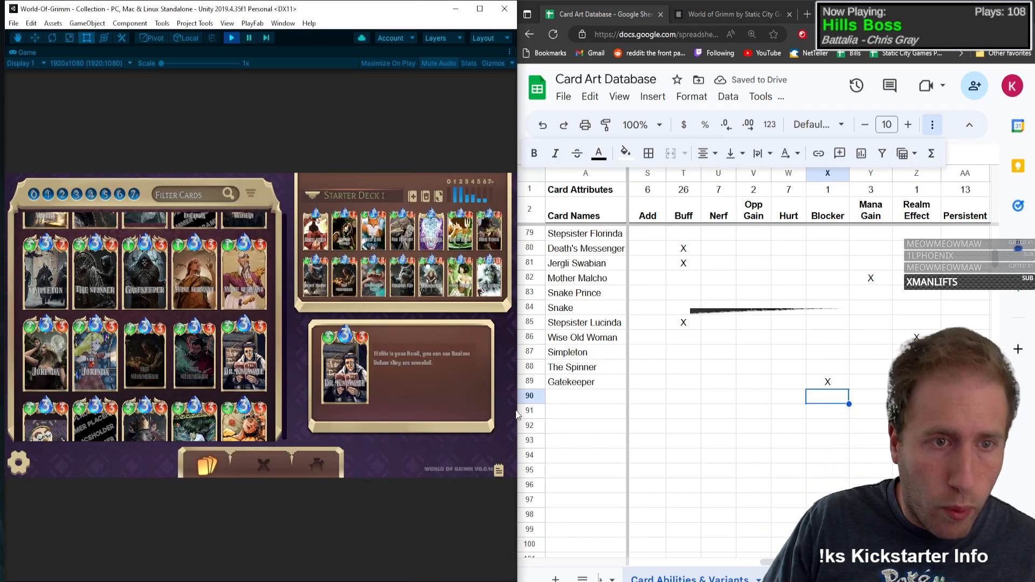
pyautogui.click(586, 400)
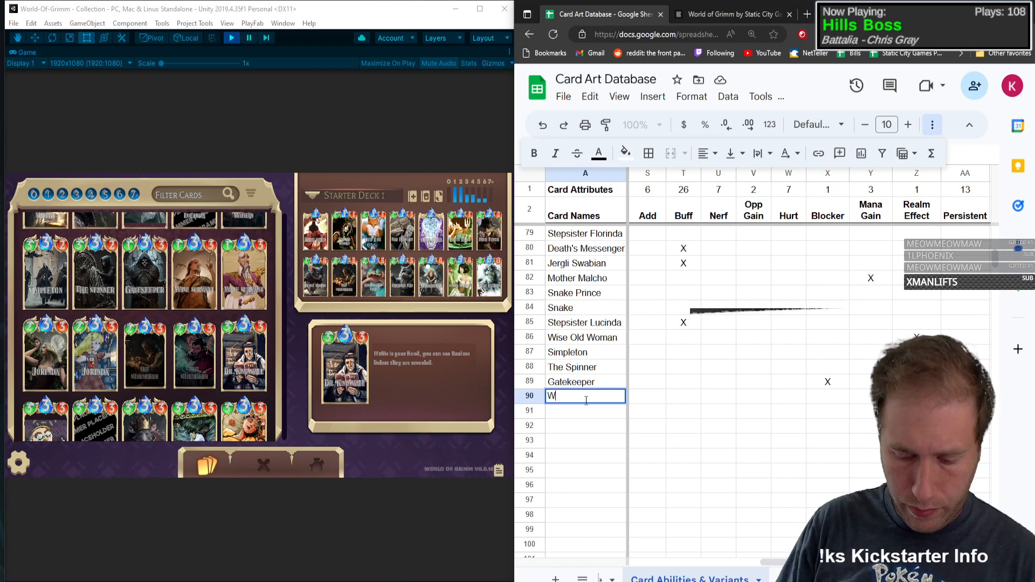
pyautogui.press('Tab')
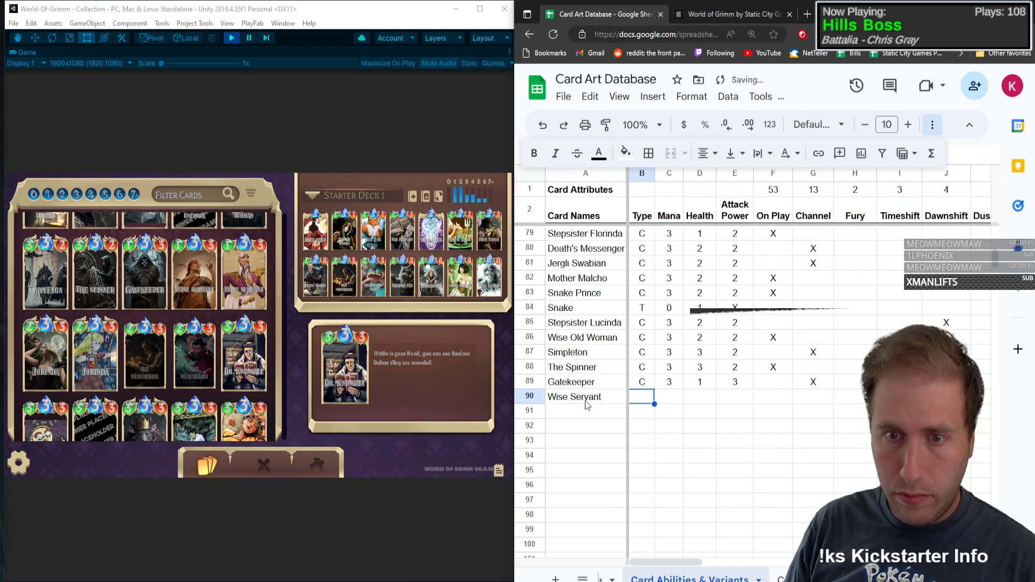
# Step: Fill in Wise Servant's row with type C, mana 3, health 1 and attack power 3
pyautogui.write('C')
pyautogui.press('Tab')
pyautogui.write('3')
pyautogui.press('Tab')
pyautogui.write('1')
pyautogui.press('Tab')
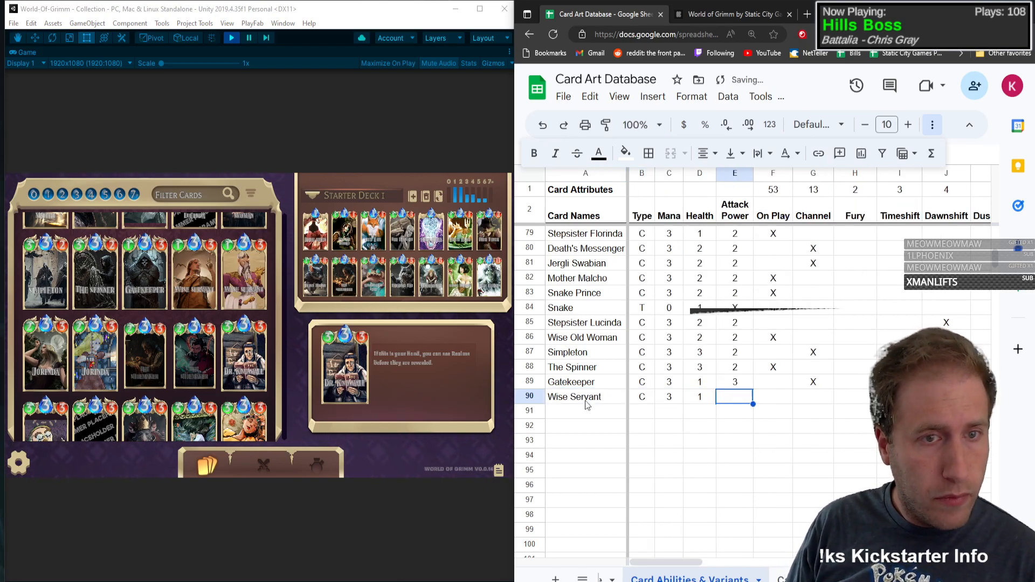
pyautogui.write('3')
pyautogui.press('Tab')
# Step: Open the Wise Servant card's details in the game collection and mark Channel with an X in its row
pyautogui.click(174, 277)
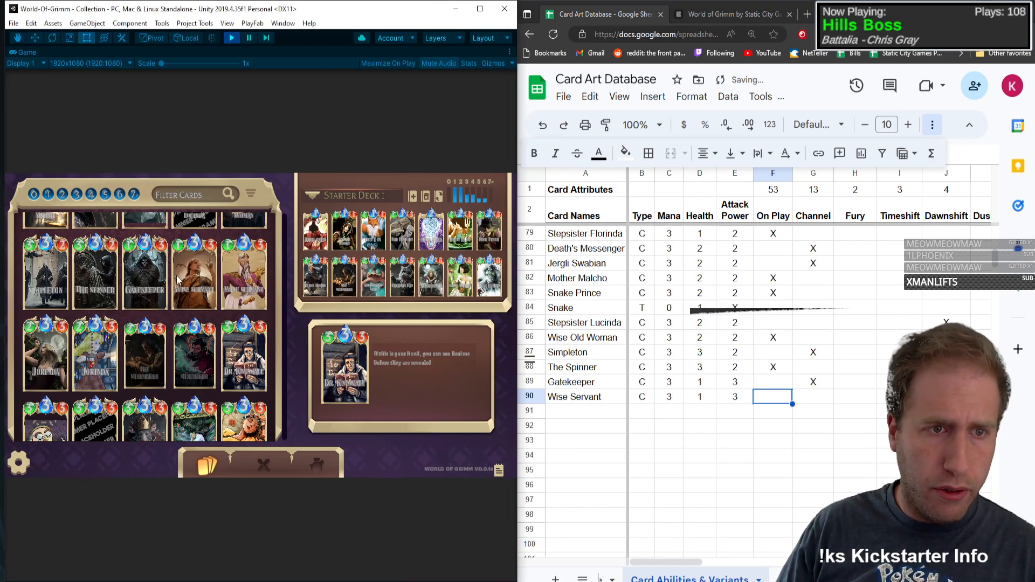
pyautogui.click(209, 264)
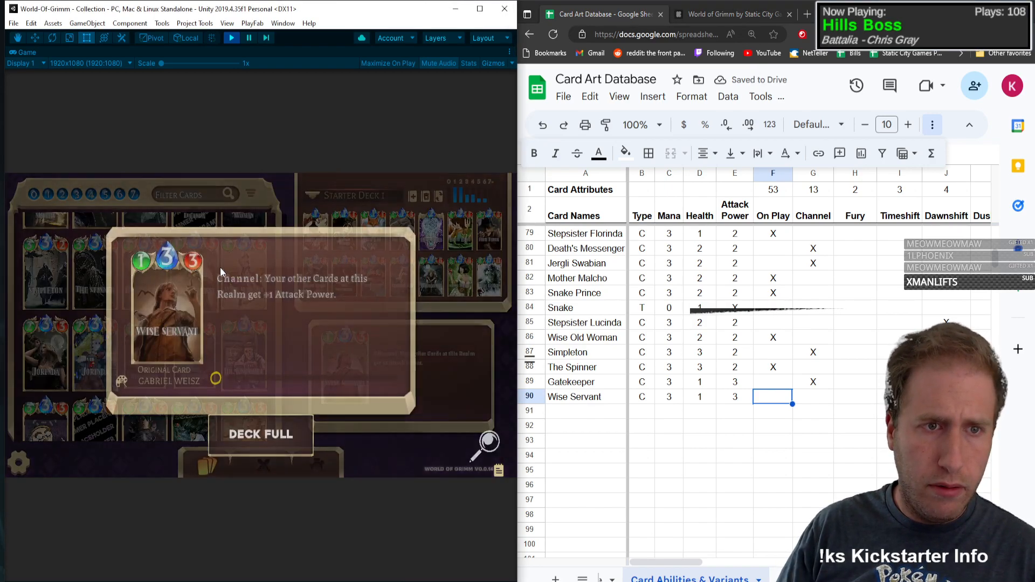
pyautogui.click(828, 401)
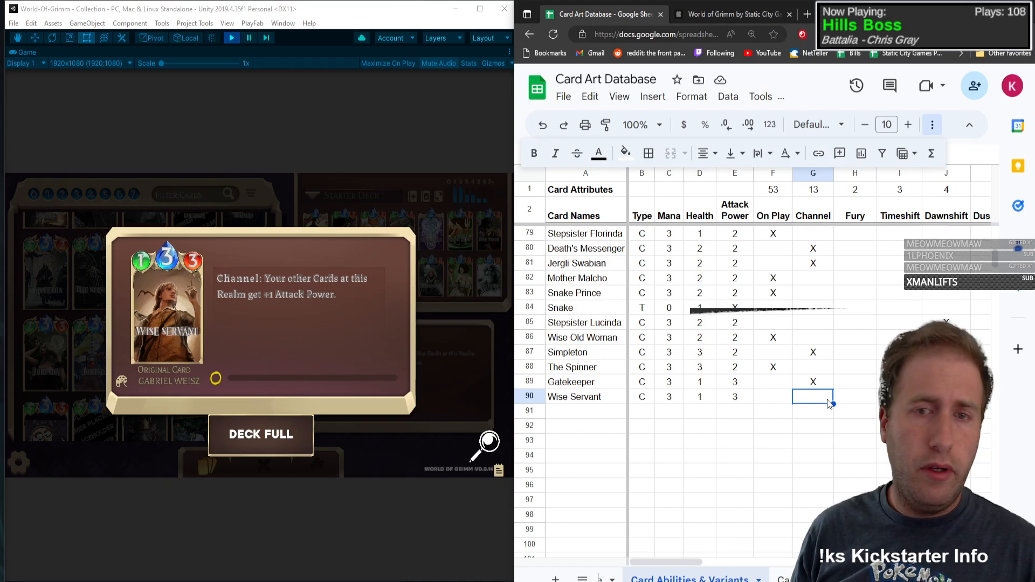
pyautogui.write('X')
pyautogui.press('Tab')
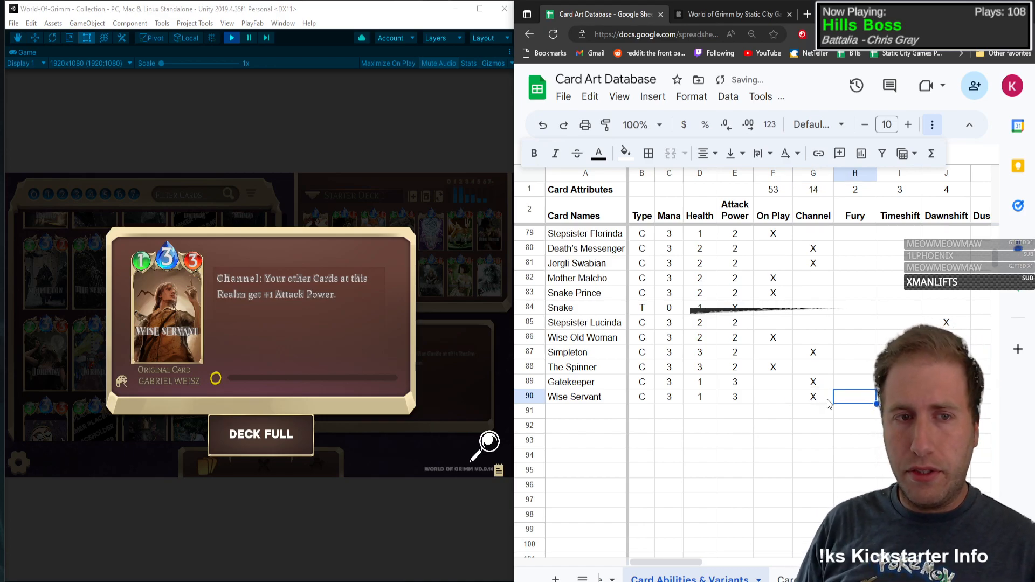
# Step: Mark Buff with an X in Wise Servant's row
pyautogui.press('Right')
pyautogui.press('Right')
pyautogui.press('Right')
pyautogui.press('Right')
pyautogui.press('Right')
pyautogui.press('Right')
pyautogui.press('Right')
pyautogui.press('Right')
pyautogui.press('Right')
pyautogui.press('Right')
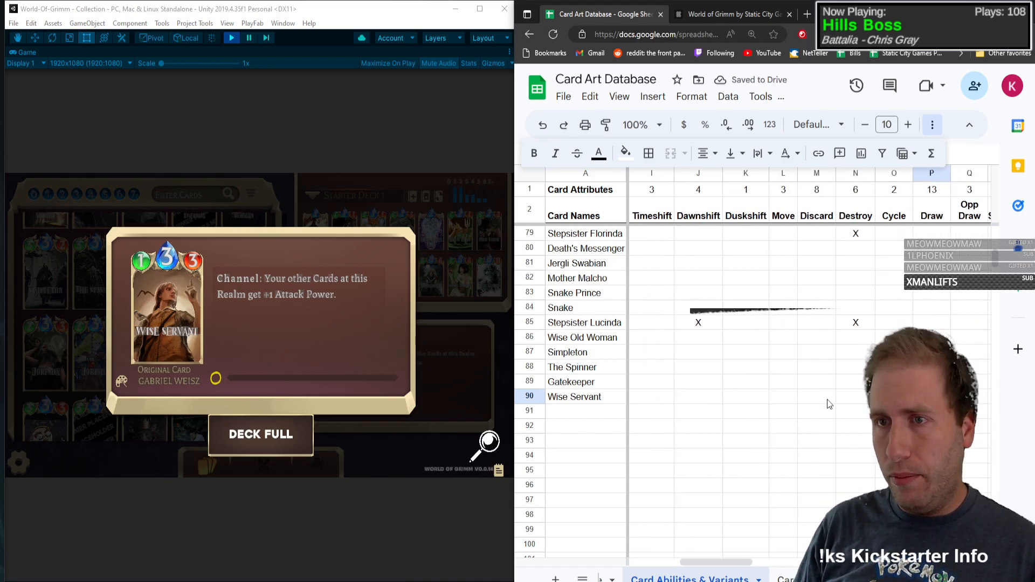
pyautogui.press('Right')
pyautogui.press('Right')
# Step: Mark the Base and Forest art variants with an X in Wise Servant's row
pyautogui.press('Right')
pyautogui.press('Right')
pyautogui.press('Right')
pyautogui.press('Right')
pyautogui.press('Right')
pyautogui.press('Right')
pyautogui.press('Right')
pyautogui.press('Right')
pyautogui.press('Right')
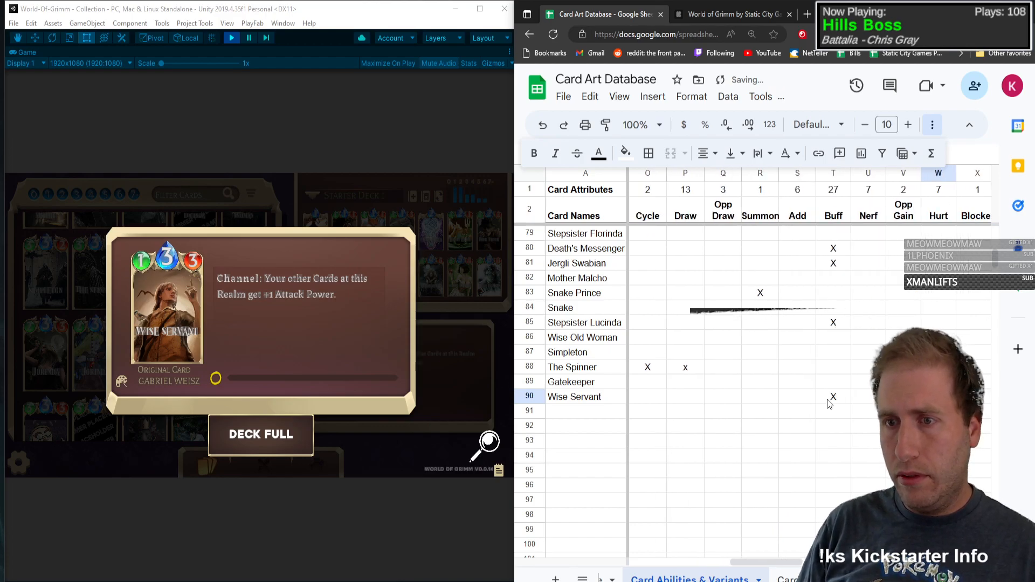
pyautogui.press('Right')
pyautogui.press('Right')
pyautogui.press('Right')
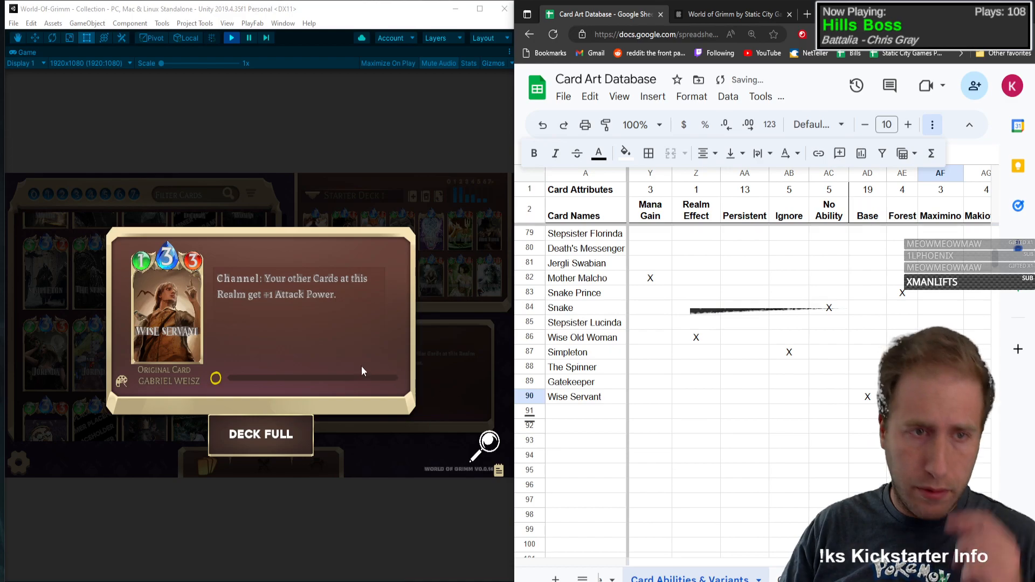
# Step: Open the Jorinda card's details in the game collection and enter its name in row 91
pyautogui.click(160, 330)
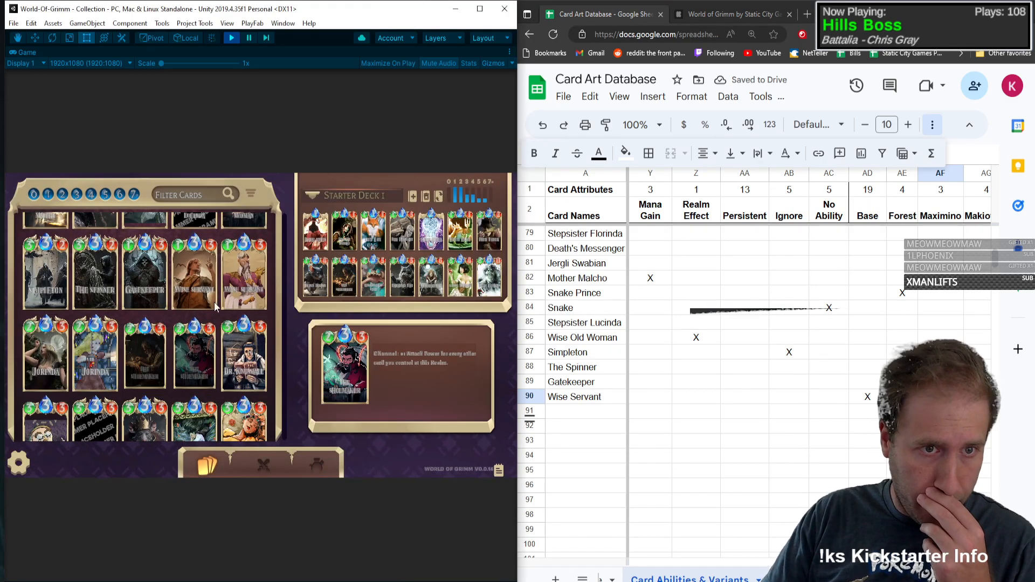
pyautogui.click(237, 270)
pyautogui.click(238, 270)
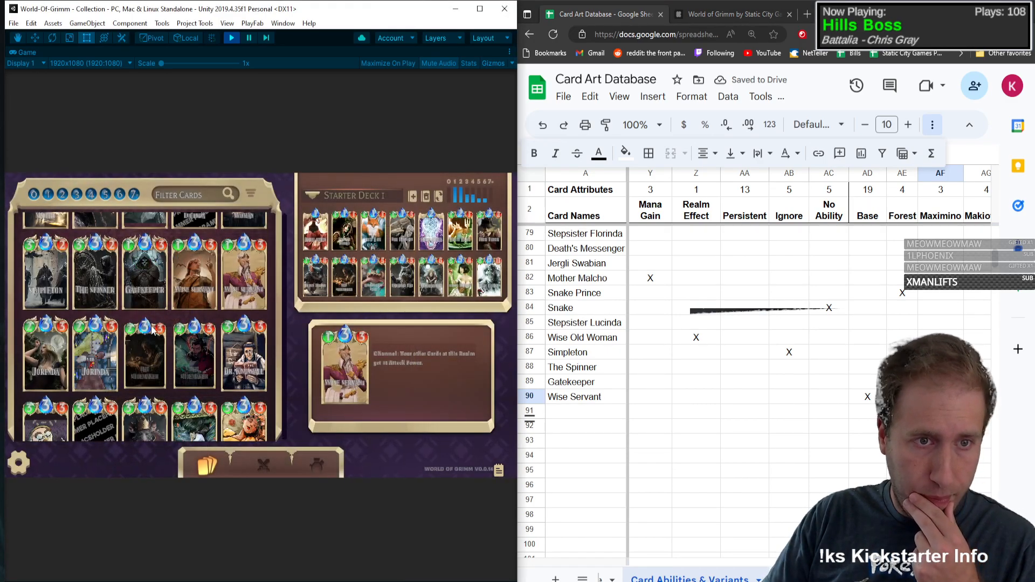
pyautogui.click(44, 374)
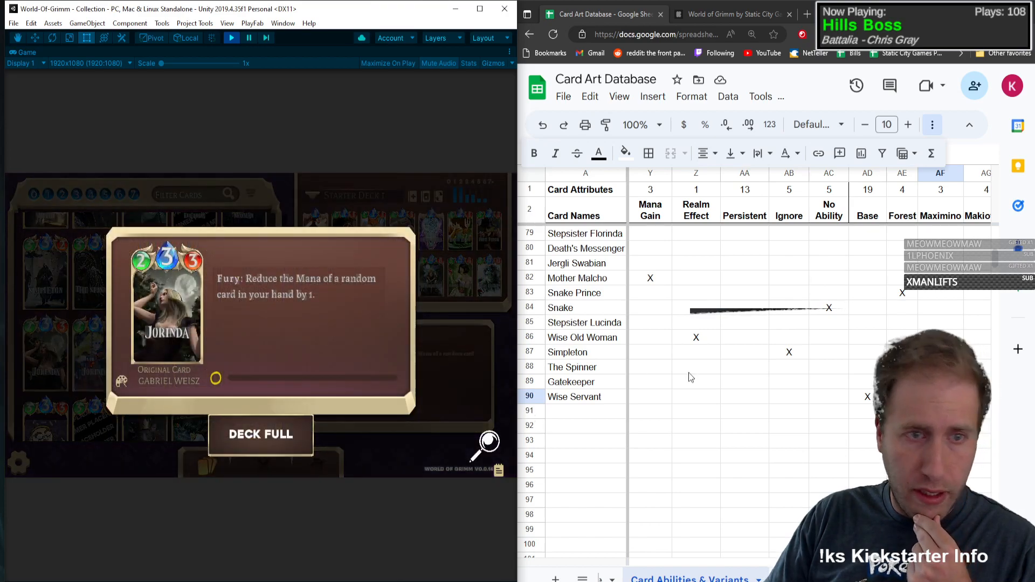
pyautogui.click(578, 413)
pyautogui.write('Jorinda')
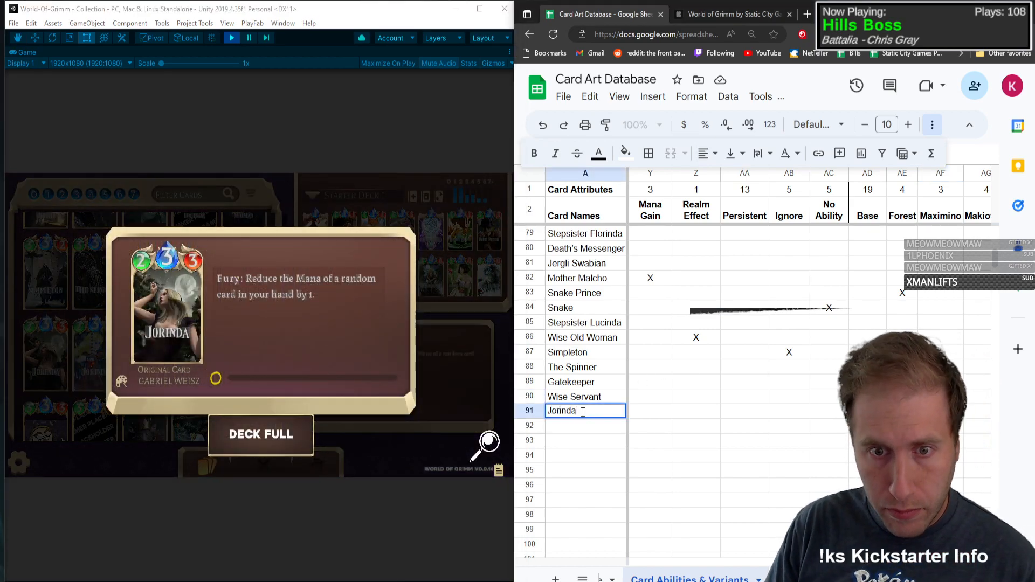
# Step: Fill in Jorinda's row with type C, mana 3, health 2 and attack power 3
pyautogui.press('Tab')
pyautogui.write('C')
pyautogui.press('Tab')
pyautogui.write('3')
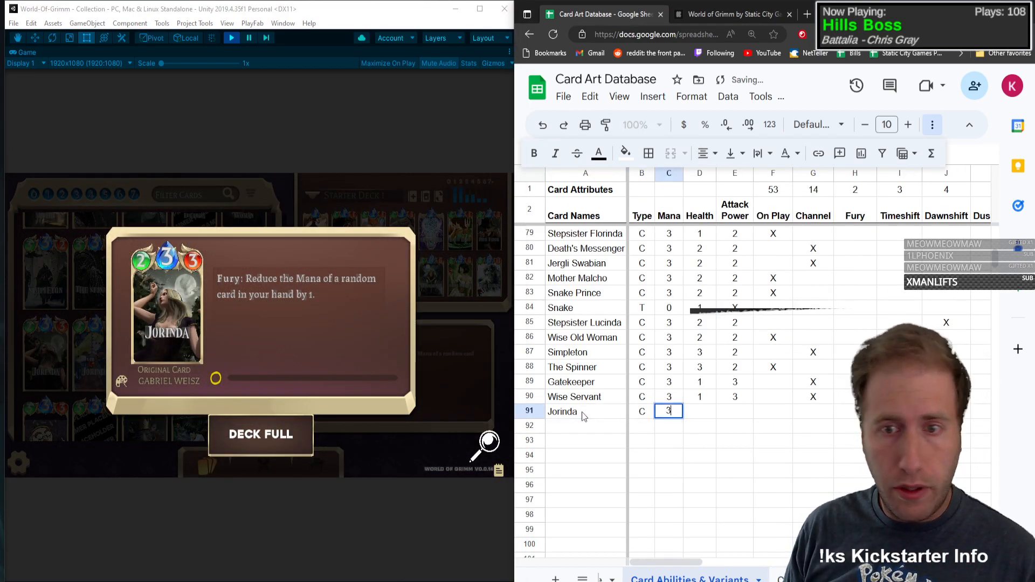
pyautogui.press('Tab')
pyautogui.write('2')
pyautogui.press('Tab')
pyautogui.write('3')
pyautogui.press('Tab')
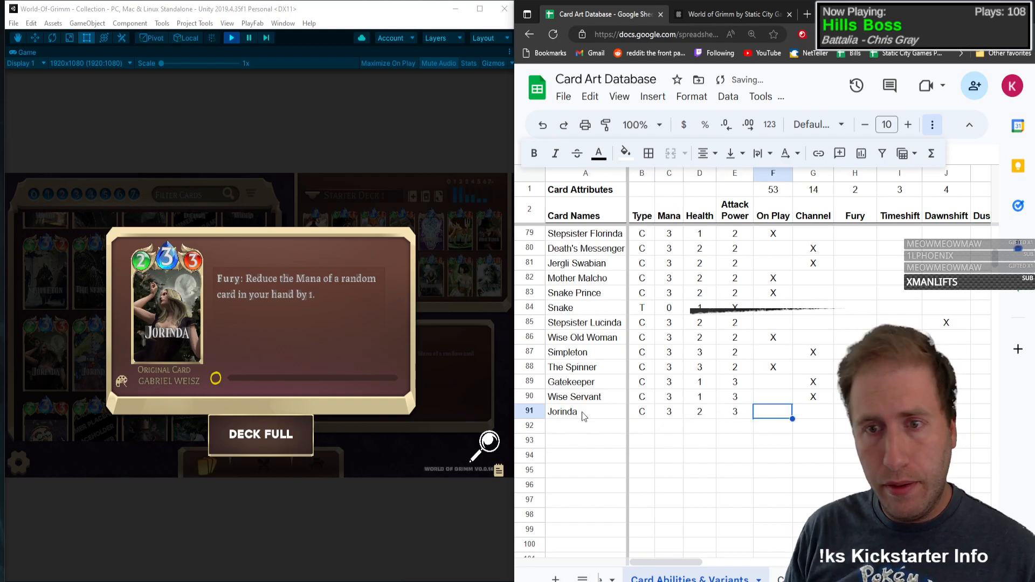
# Step: Mark Fury and Mana Gain with an X in Jorinda's row
pyautogui.press('Tab')
pyautogui.press('Tab')
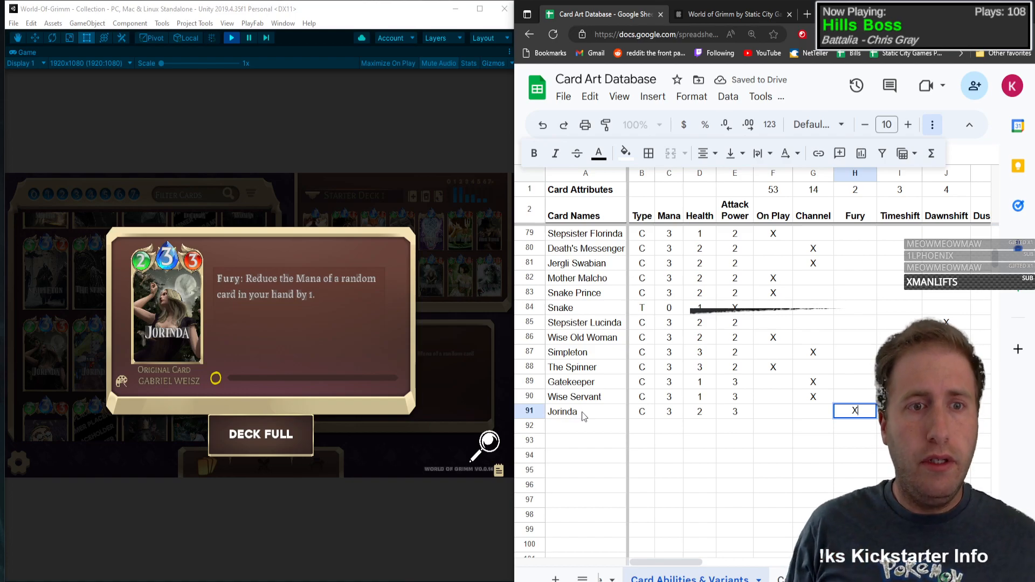
pyautogui.press('Tab')
pyautogui.press('Tab')
pyautogui.press('Tab')
pyautogui.press('Tab')
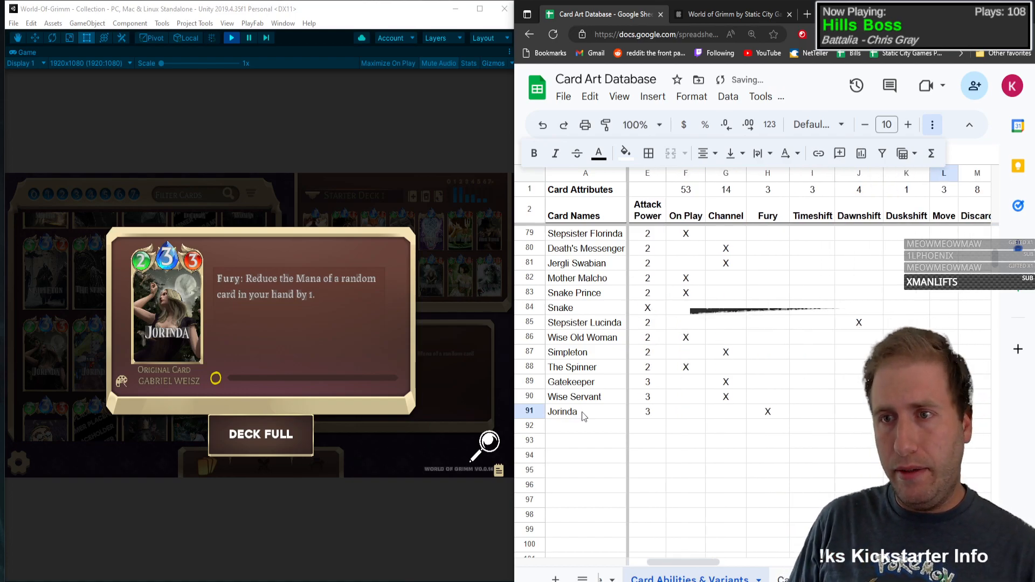
pyautogui.press('Tab')
pyautogui.press('Tab')
pyautogui.press('Tab')
pyautogui.press('Tab')
pyautogui.press('Tab')
pyautogui.press('Tab')
pyautogui.press('Tab')
pyautogui.press('Tab')
pyautogui.press('Tab')
pyautogui.press('Tab')
pyautogui.press('Tab')
pyautogui.press('Tab')
pyautogui.press('Tab')
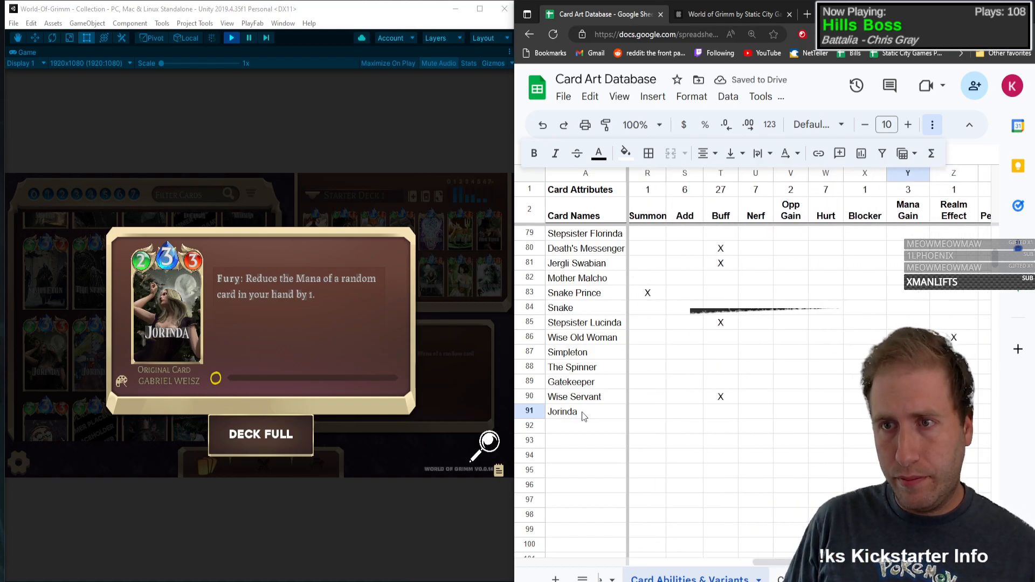
pyautogui.write('X')
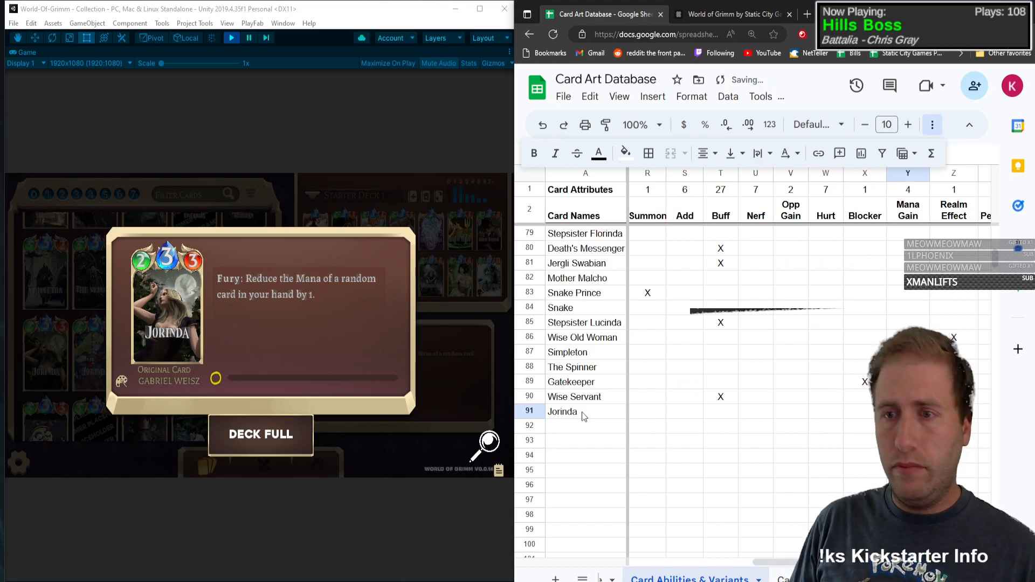
# Step: Mark the Base and Pixel art variants with an X in Jorinda's row
pyautogui.press('Tab')
pyautogui.press('Tab')
pyautogui.press('Tab')
pyautogui.press('Tab')
pyautogui.press('Tab')
pyautogui.write('X')
pyautogui.press('Tab')
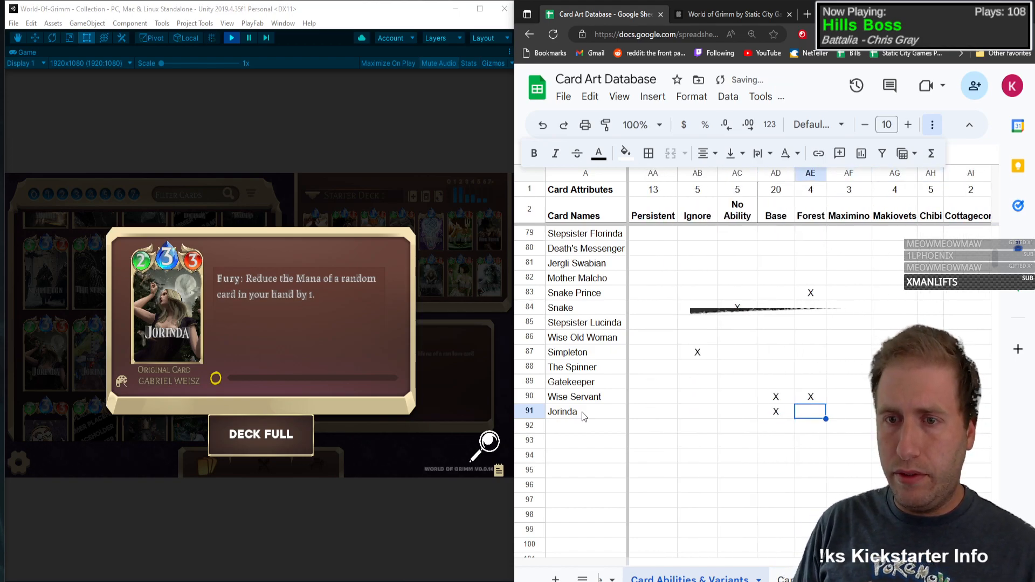
pyautogui.press('Tab')
pyautogui.press('Tab')
pyautogui.press('Tab')
pyautogui.press('Tab')
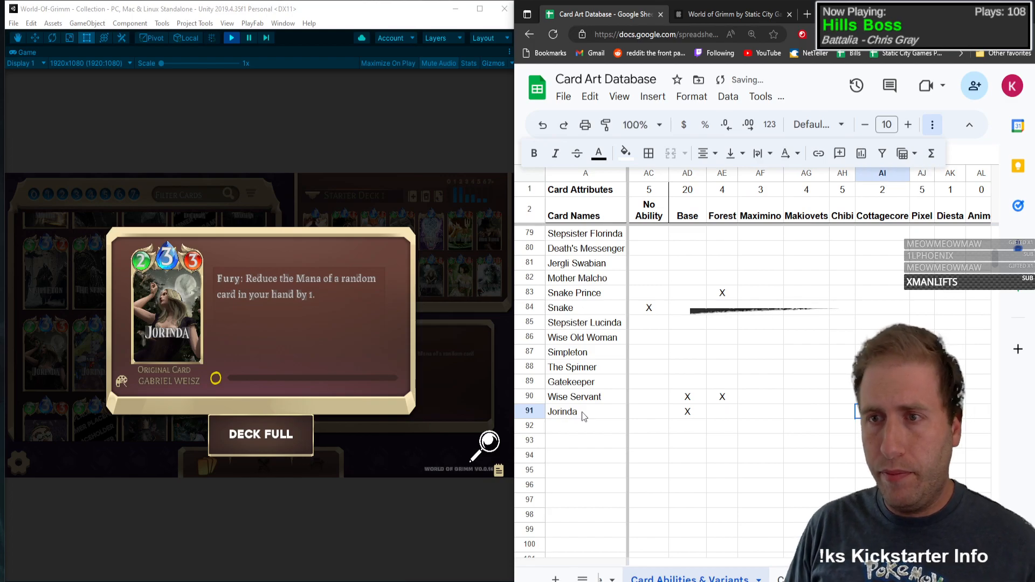
pyautogui.press('Left')
pyautogui.press('Left')
pyautogui.press('Left')
pyautogui.press('Left')
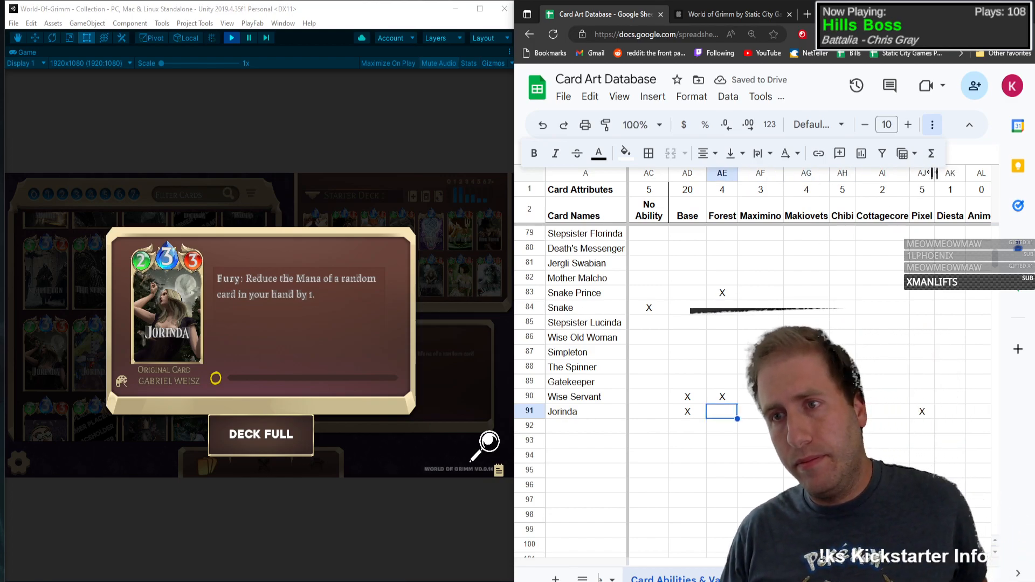
# Step: Widen the Pixel, Diesta and Anime art variant columns
pyautogui.moveTo(934, 174); pyautogui.dragTo(984, 173)
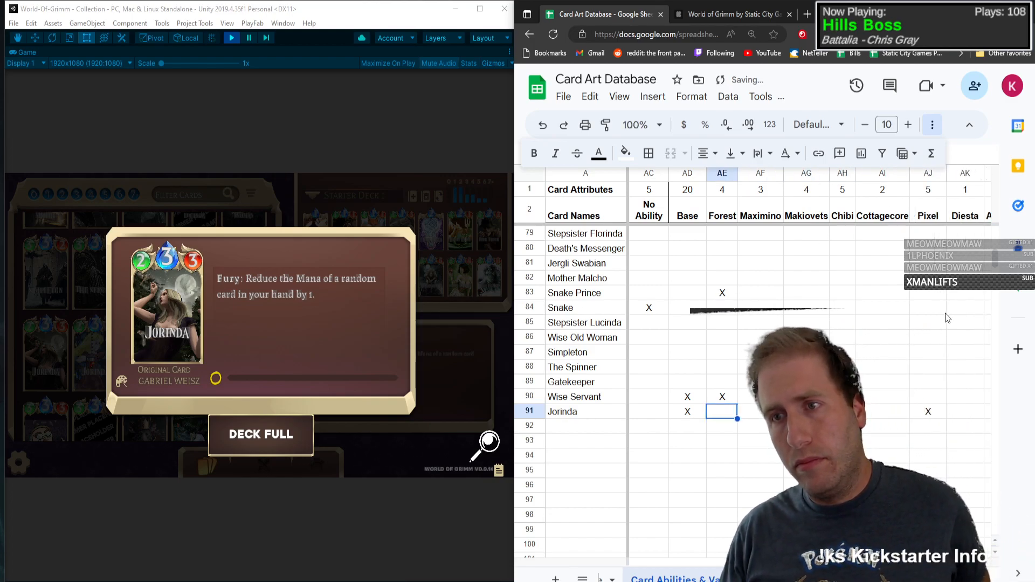
pyautogui.click(937, 394)
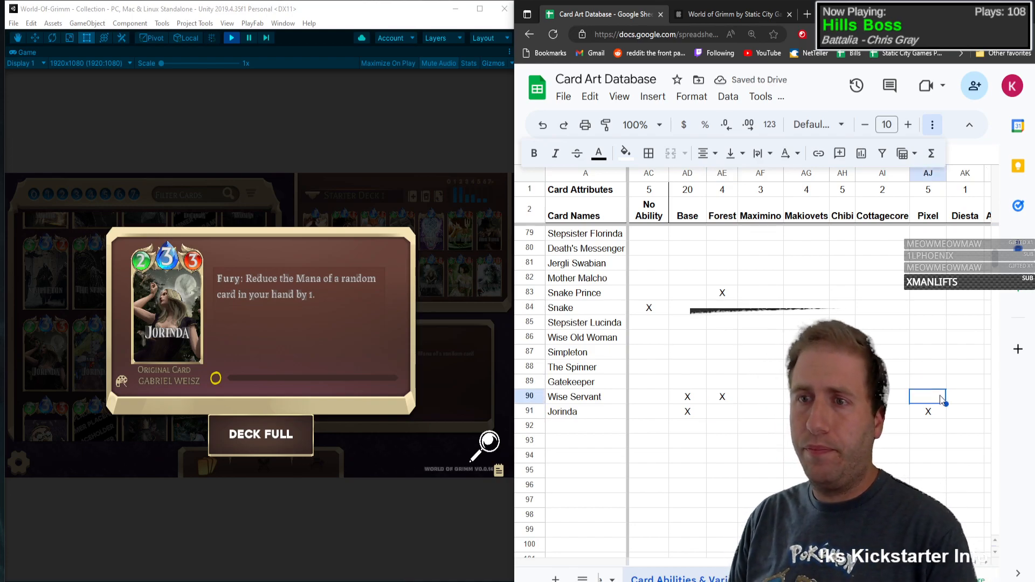
pyautogui.press('Right')
pyautogui.press('Right')
pyautogui.press('Right')
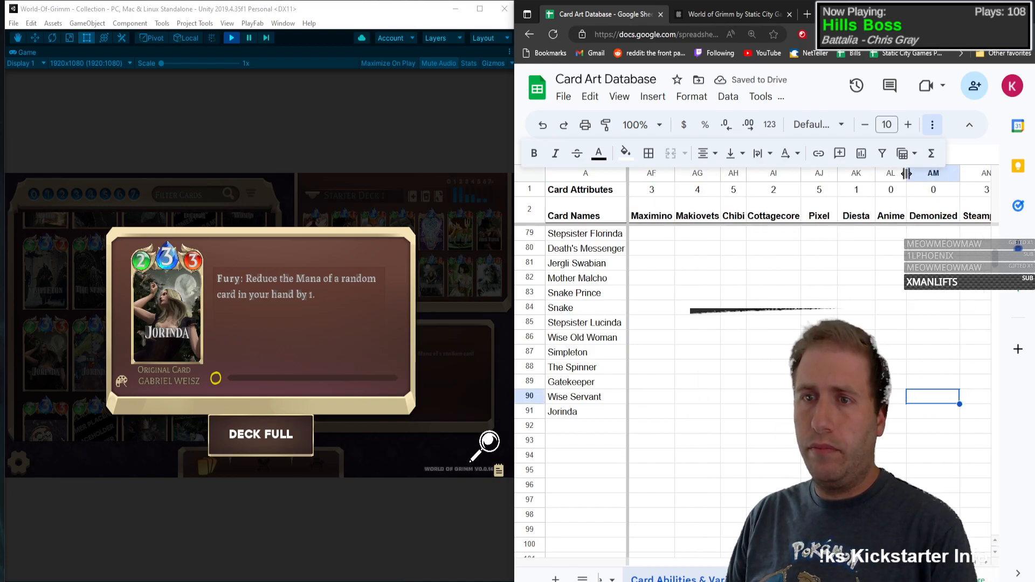
pyautogui.moveTo(907, 173); pyautogui.dragTo(912, 173)
pyautogui.click(860, 324)
# Step: Open The Shoemaker card's details in the game collection and enter its name in row 92
pyautogui.press('Left')
pyautogui.press('Left')
pyautogui.press('Left')
pyautogui.press('Left')
pyautogui.press('Left')
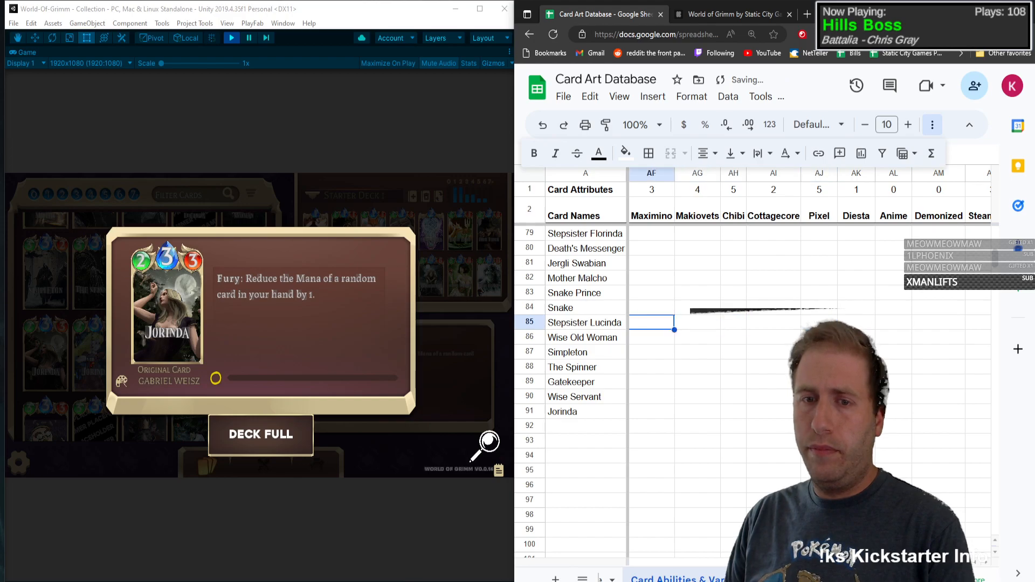
pyautogui.press('Left')
pyautogui.press('Left')
pyautogui.press('Left')
pyautogui.press('Left')
pyautogui.press('Left')
pyautogui.press('Left')
pyautogui.press('Left')
pyautogui.press('Left')
pyautogui.press('Left')
pyautogui.press('Left')
pyautogui.press('Left')
pyautogui.press('Left')
pyautogui.press('Left')
pyautogui.press('Left')
pyautogui.press('Left')
pyautogui.press('Left')
pyautogui.press('Left')
pyautogui.press('Left')
pyautogui.press('Left')
pyautogui.press('Left')
pyautogui.click(600, 428)
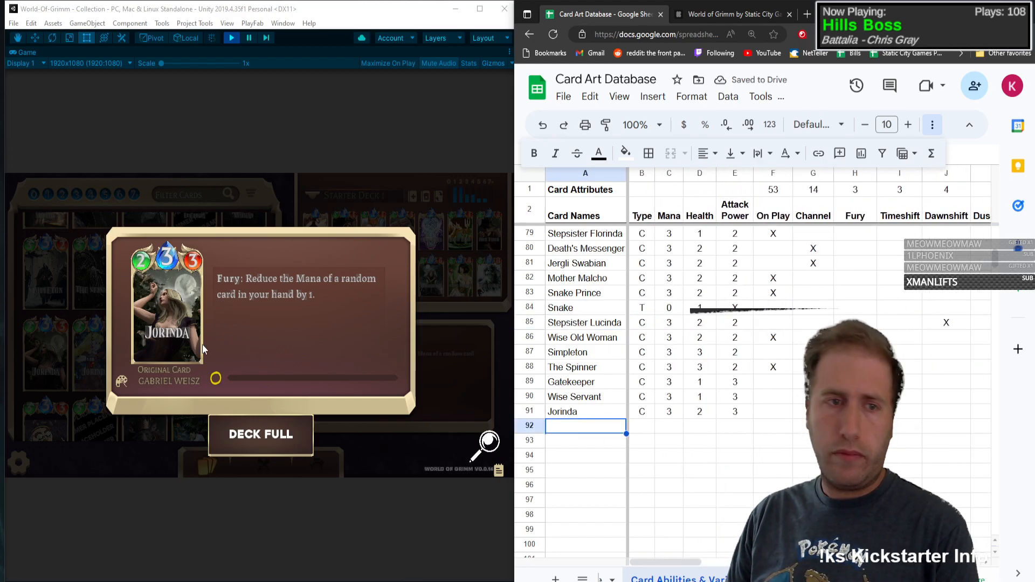
pyautogui.click(202, 345)
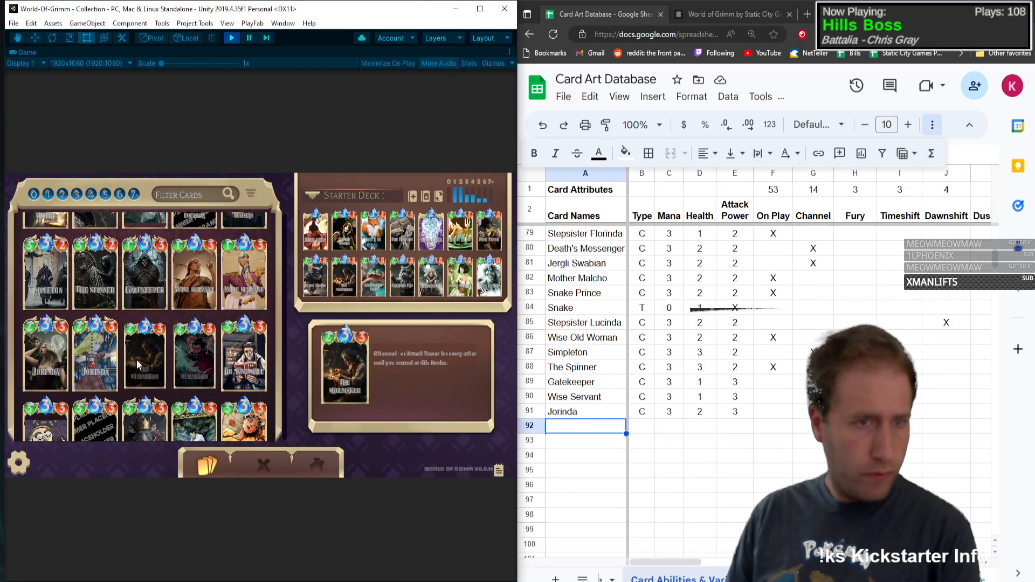
pyautogui.click(127, 378)
pyautogui.click(603, 435)
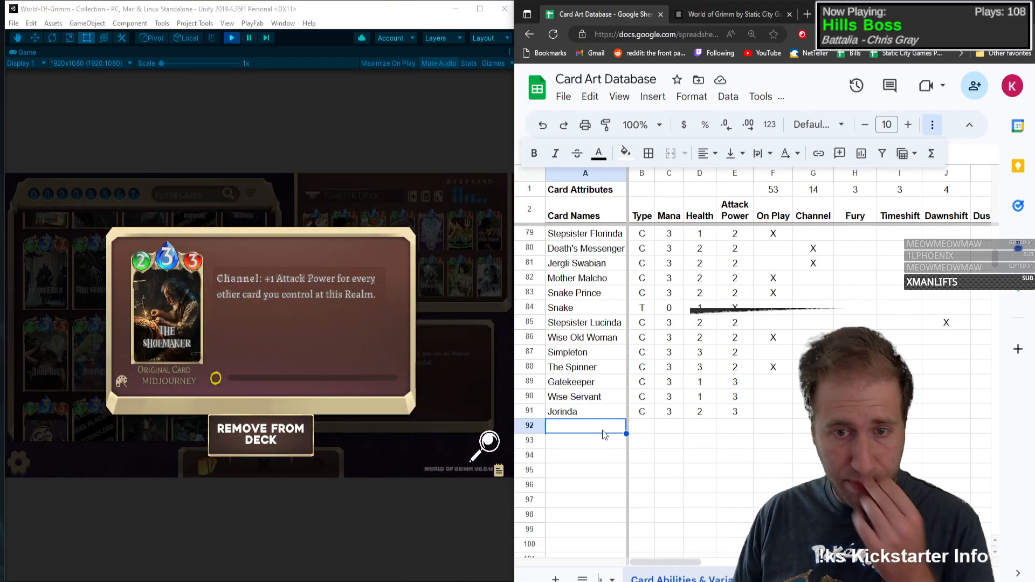
pyautogui.write('The Shoemak')
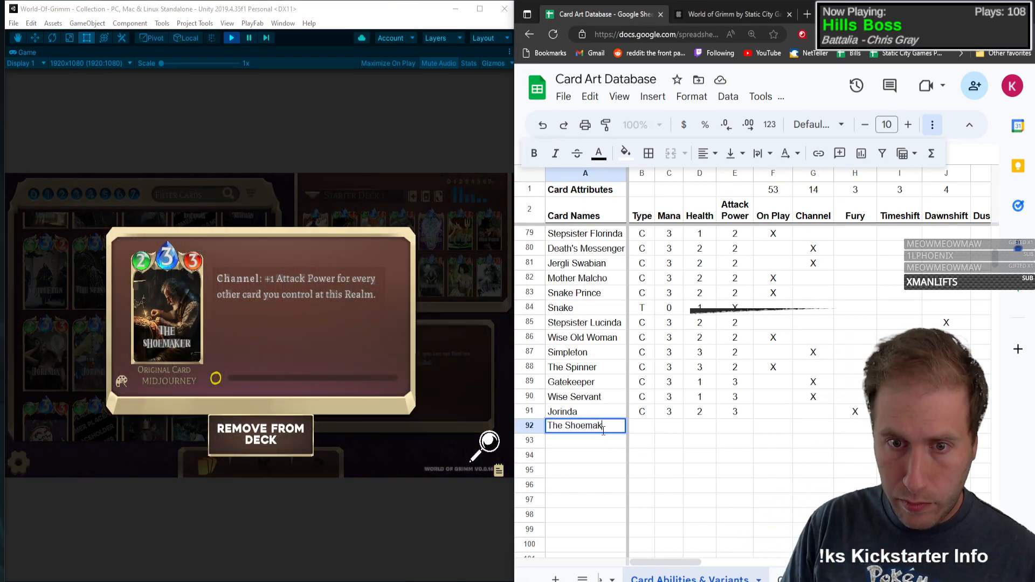
pyautogui.write('er')
# Step: Fill in The Shoemaker's row with type C, mana 3, health 2 and attack power 3
pyautogui.press('Tab')
pyautogui.write('C')
pyautogui.press('Tab')
pyautogui.write('3')
pyautogui.press('Tab')
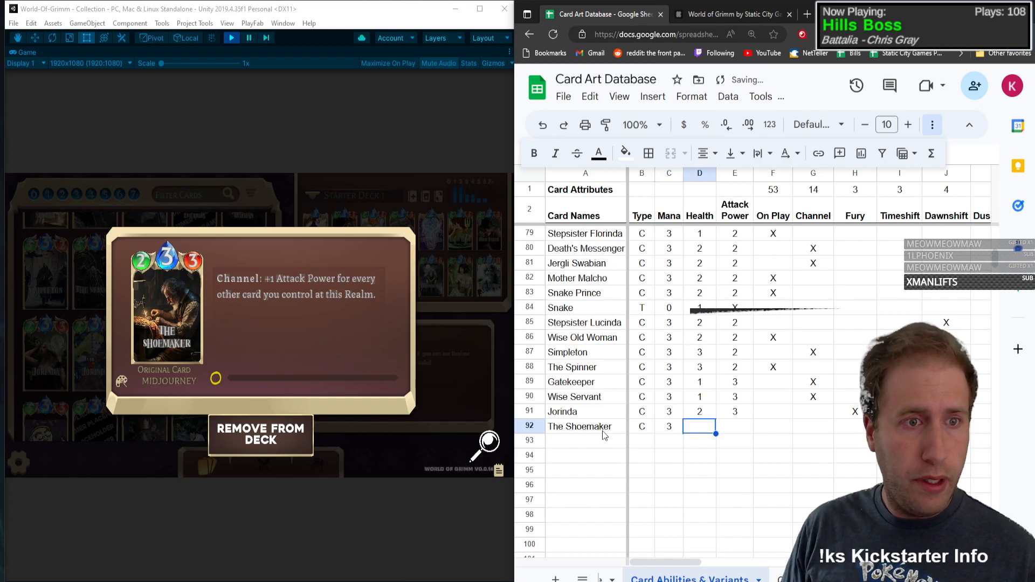
pyautogui.write('2')
pyautogui.press('Tab')
pyautogui.write('3')
pyautogui.press('Tab')
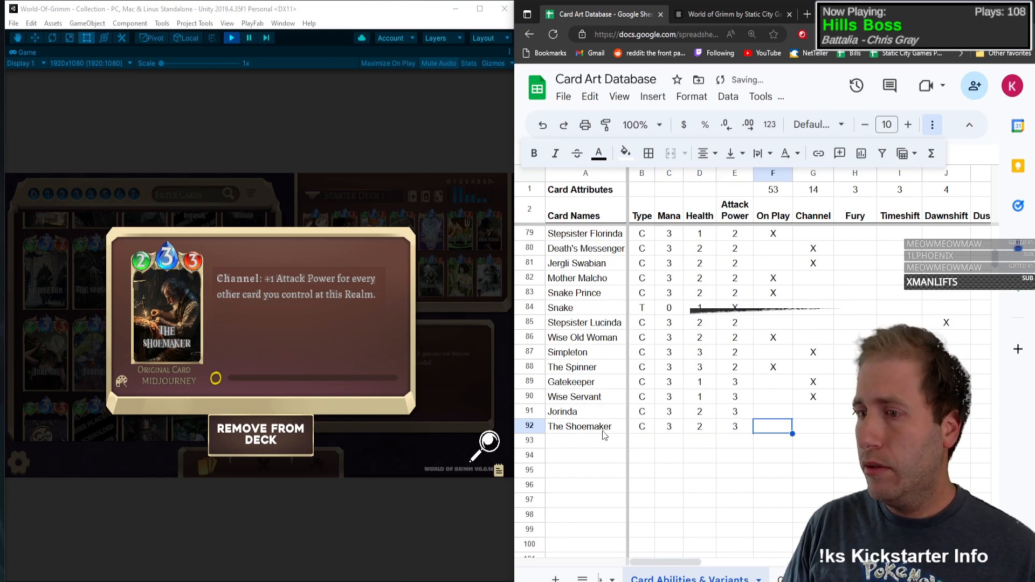
# Step: Mark Channel and Buff with an X in The Shoemaker's row
pyautogui.press('Tab')
pyautogui.write('X')
pyautogui.press('Tab')
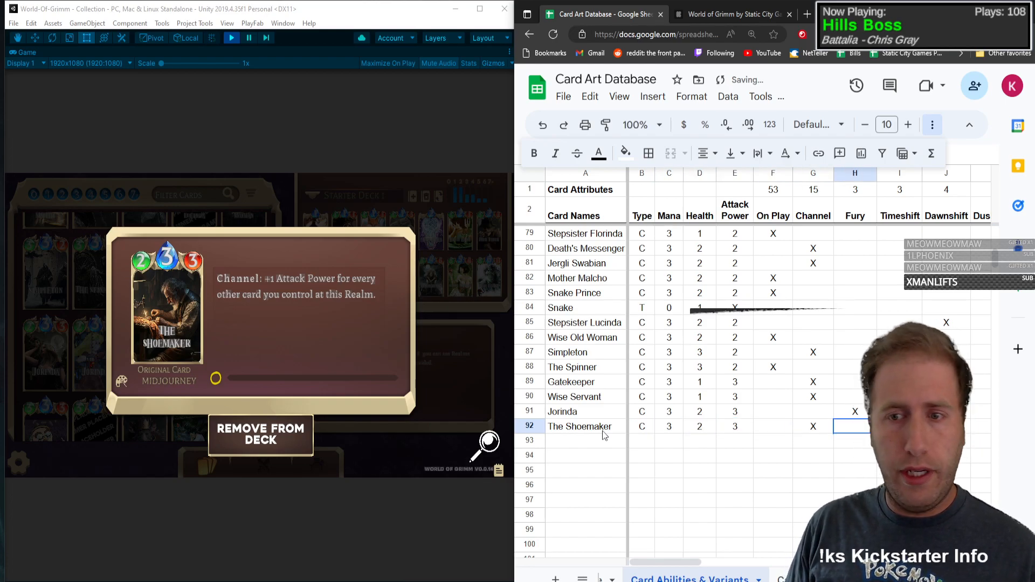
pyautogui.press('Tab')
pyautogui.press('Tab')
pyautogui.press('Tab')
pyautogui.press('Tab')
pyautogui.press('Tab')
pyautogui.press('Tab')
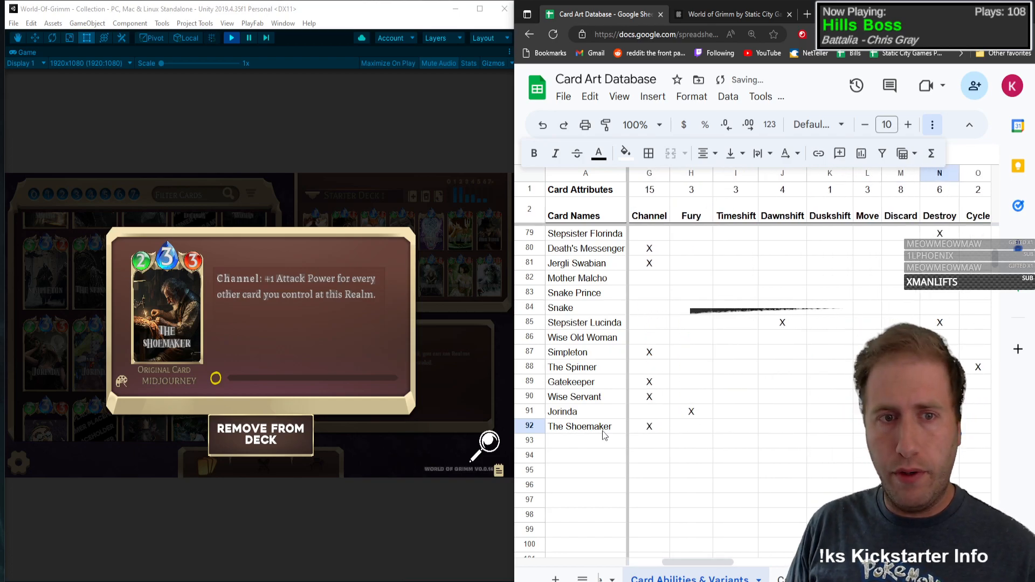
pyautogui.press('Tab')
pyautogui.press('Tab')
pyautogui.press('Tab')
pyautogui.press('Tab')
pyautogui.press('Tab')
pyautogui.press('Tab')
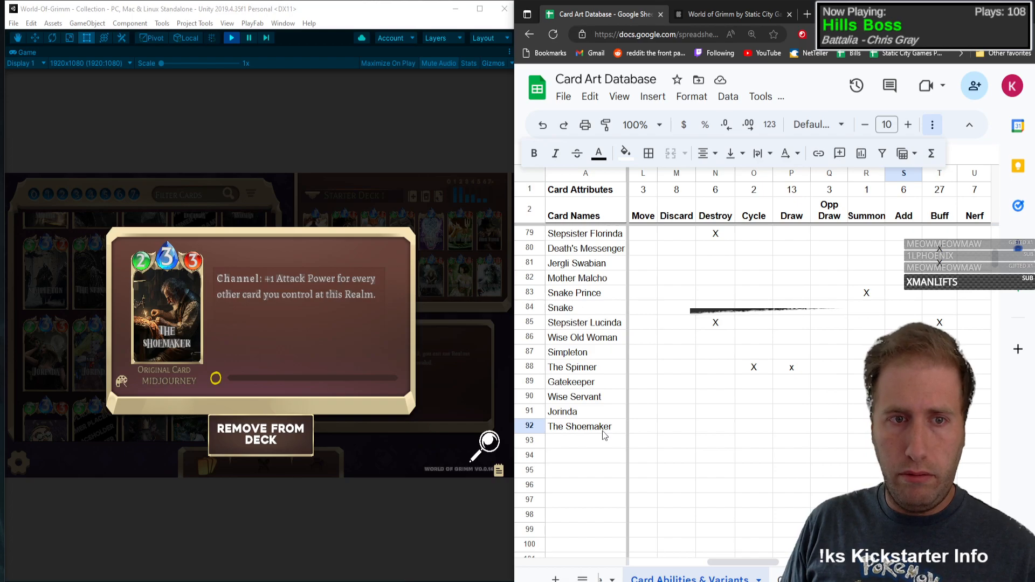
pyautogui.press('Tab')
pyautogui.press('Tab')
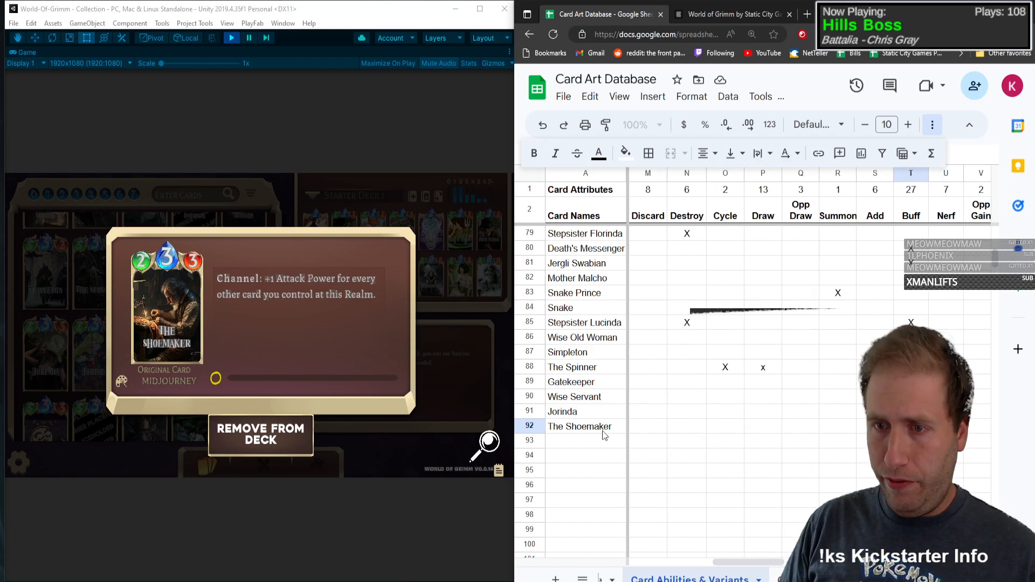
pyautogui.press('Tab')
pyautogui.press('Tab')
pyautogui.press('Tab')
pyautogui.press('Tab')
pyautogui.press('Tab')
pyautogui.press('Tab')
pyautogui.press('Tab')
pyautogui.press('Tab')
pyautogui.press('Tab')
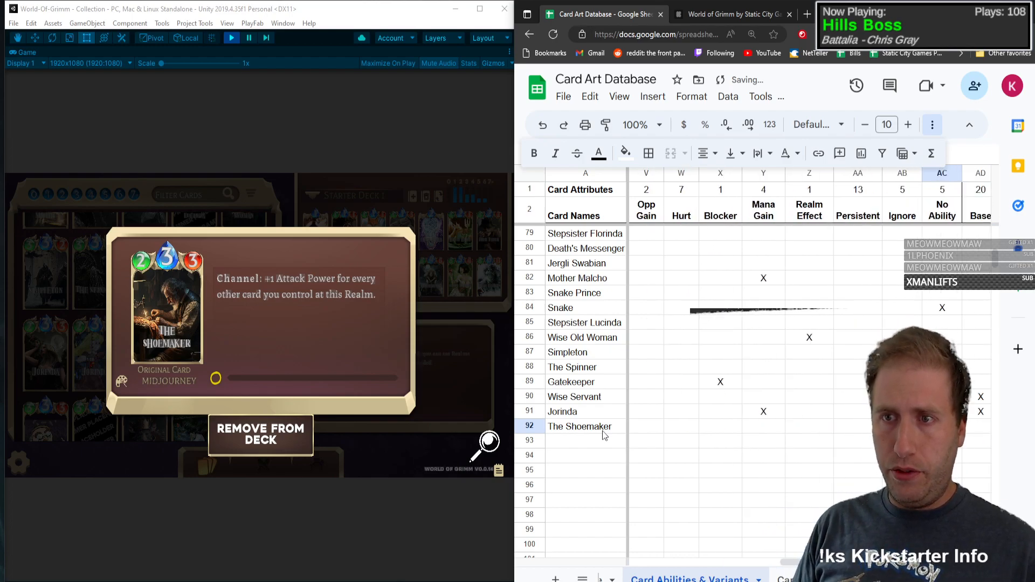
pyautogui.press('Tab')
pyautogui.press('Tab')
pyautogui.press('Tab')
pyautogui.press('Tab')
pyautogui.press('Tab')
pyautogui.press('Tab')
pyautogui.press('Tab')
pyautogui.press('Tab')
pyautogui.press('Tab')
pyautogui.press('Tab')
pyautogui.press('Tab')
pyautogui.press('Tab')
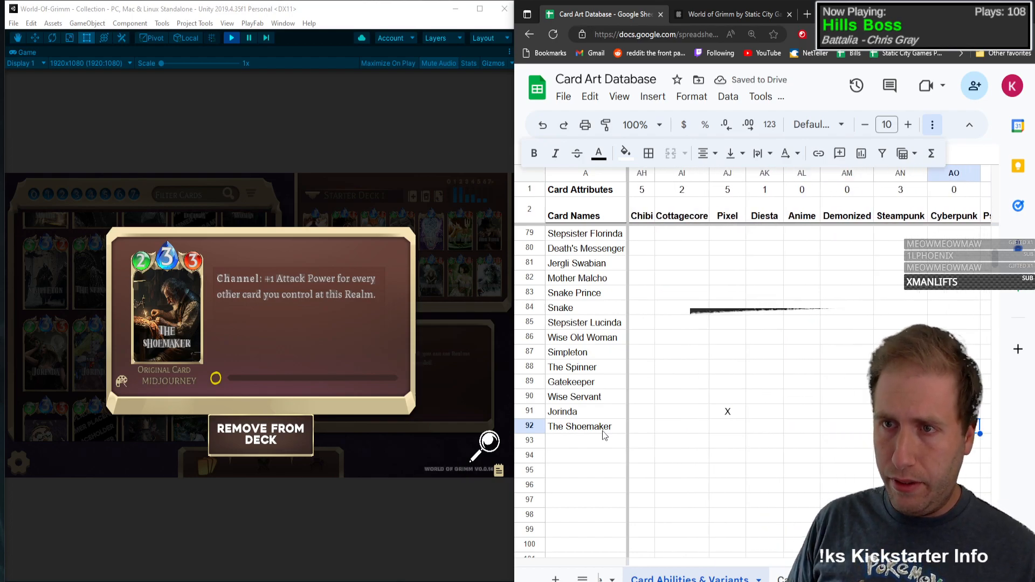
pyautogui.write('X')
pyautogui.hotkey('shift', 'Tab')
pyautogui.press('Left')
pyautogui.press('Left')
pyautogui.press('Left')
pyautogui.press('Left')
pyautogui.press('Left')
pyautogui.press('Left')
pyautogui.press('Left')
pyautogui.press('Left')
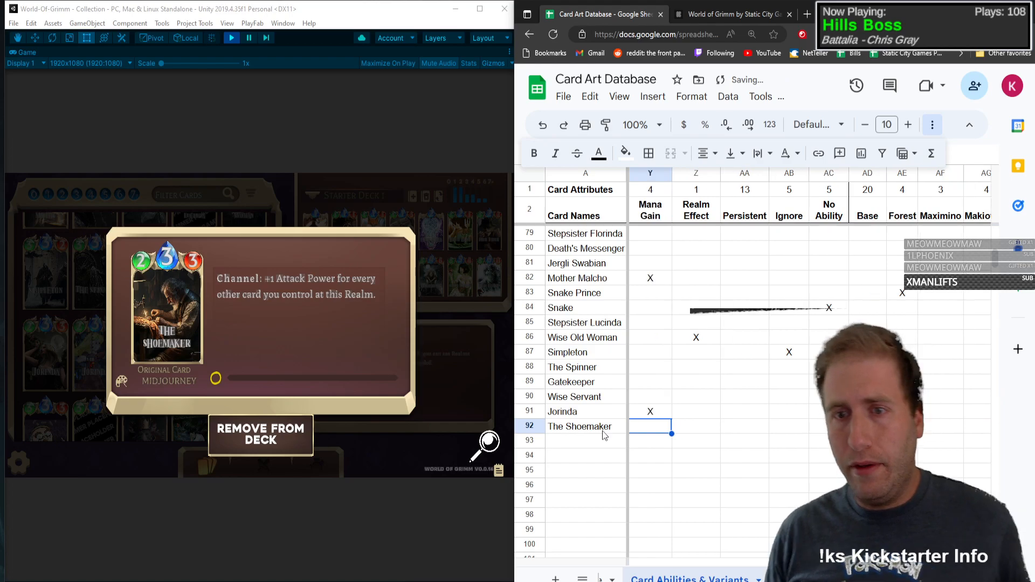
# Step: Open the Dr. Knowall card's details in the game collection and enter its name in row 93
pyautogui.click(182, 309)
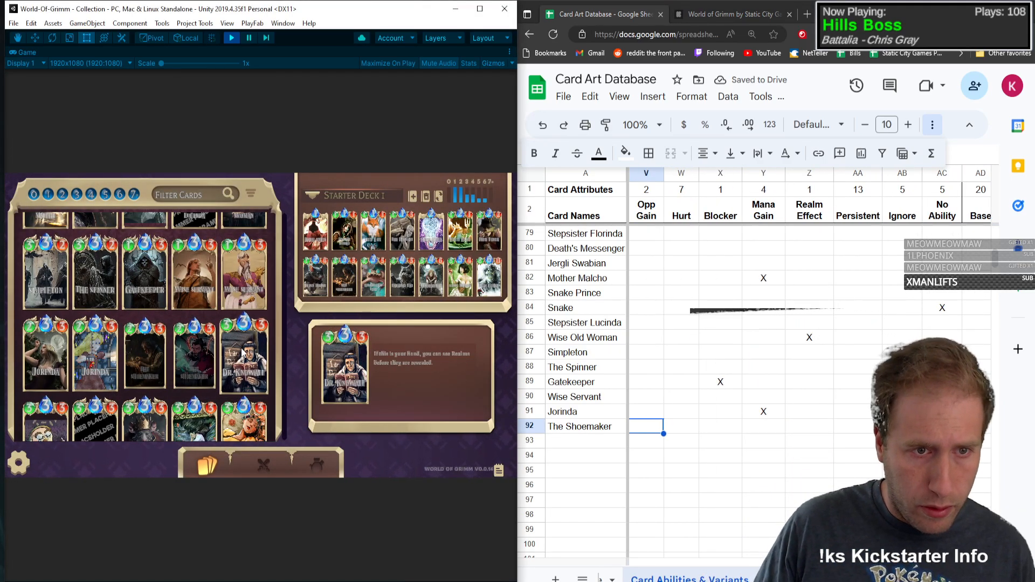
pyautogui.click(232, 376)
pyautogui.click(585, 442)
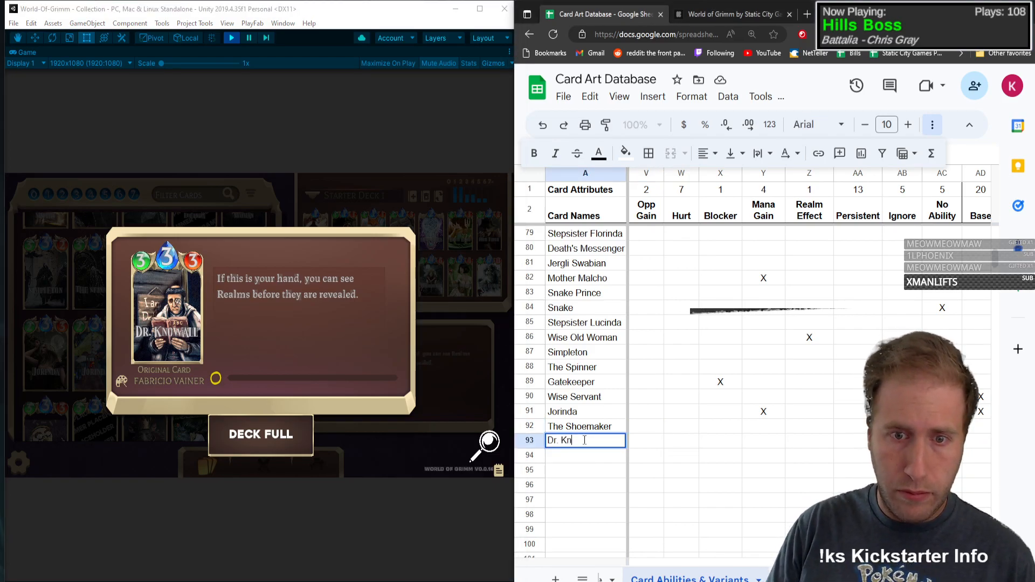
pyautogui.press('Tab')
# Step: Fill in Dr. Knowall's row with type C, mana 3, health 3 and attack power 3
pyautogui.write('C')
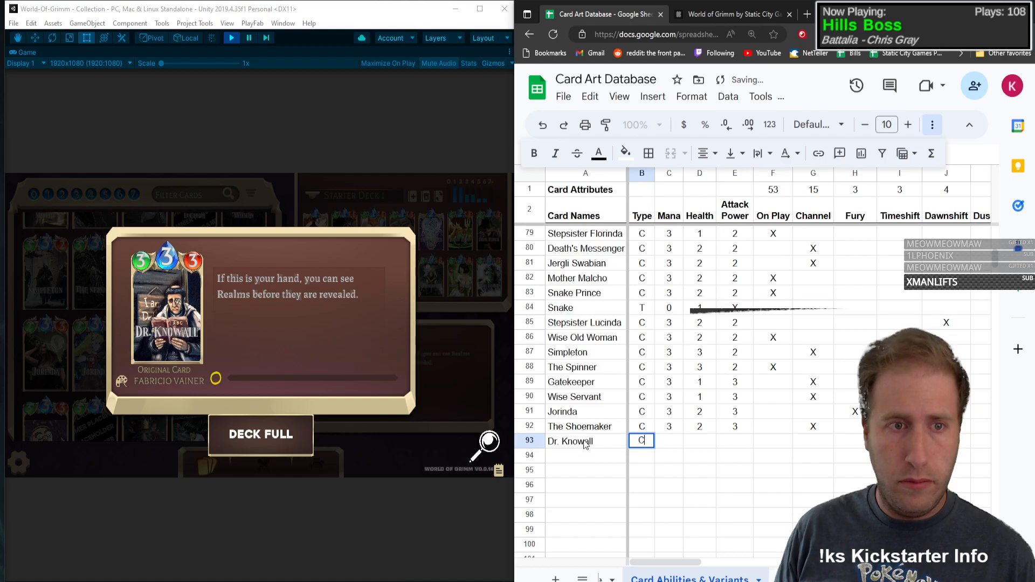
pyautogui.press('Tab')
pyautogui.write('3')
pyautogui.press('Tab')
pyautogui.write('3')
pyautogui.press('Tab')
pyautogui.write('3')
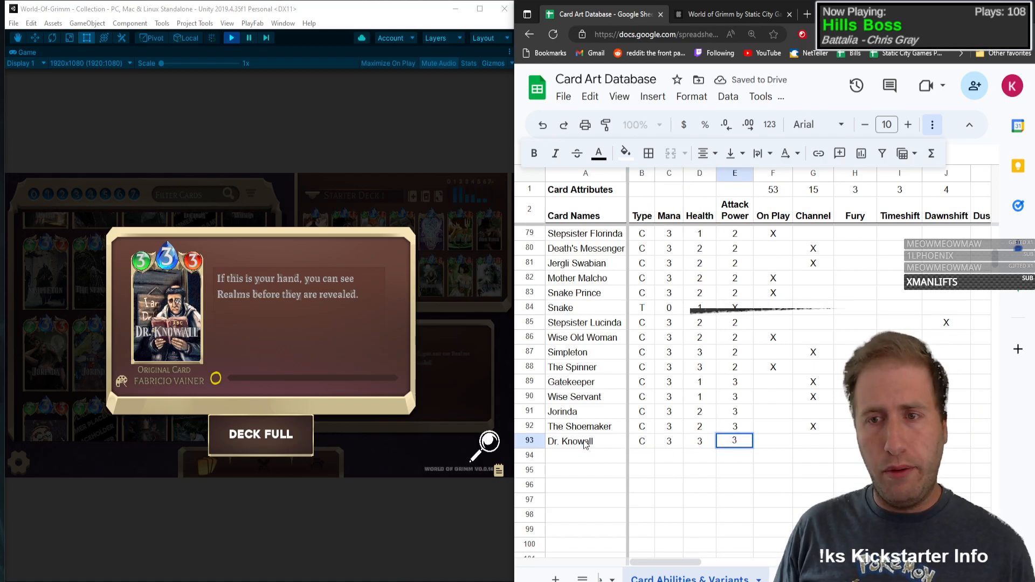
pyautogui.press('Tab')
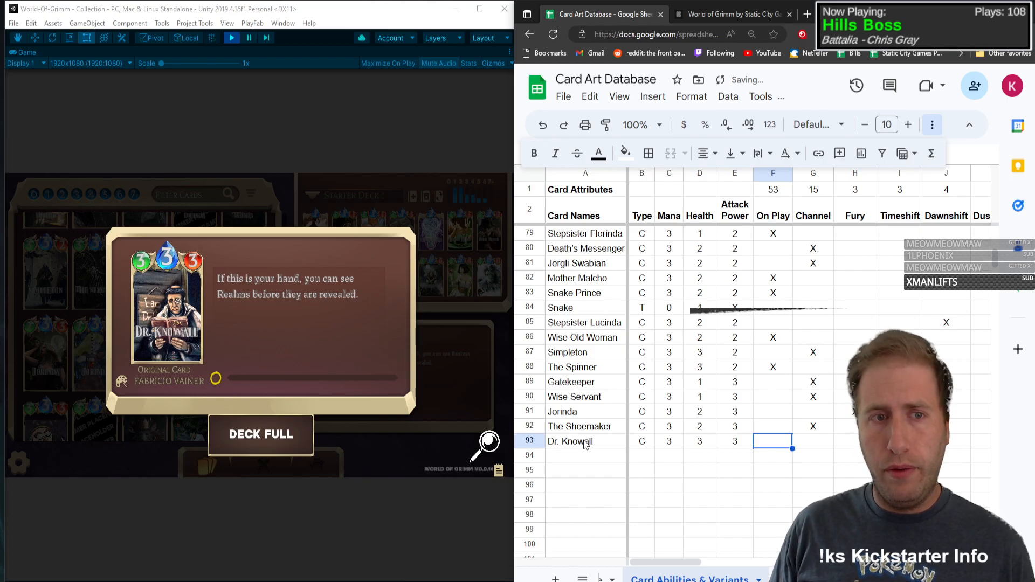
# Step: Mark Realm Effect and Persistent with an X in Dr. Knowall's row
pyautogui.press('Tab')
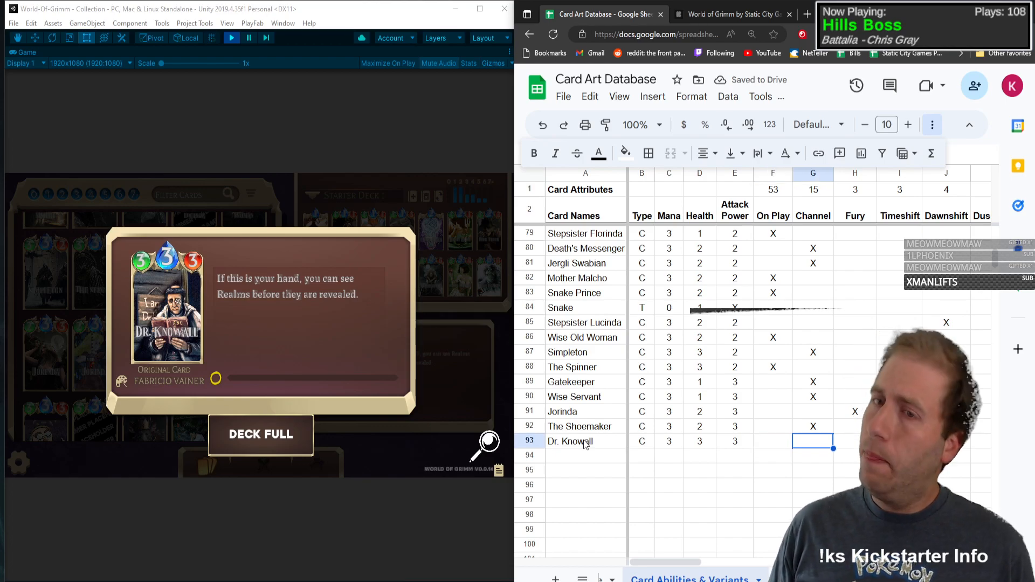
pyautogui.press('Tab')
pyautogui.press('Tab')
pyautogui.press('Tab')
pyautogui.press('Tab')
pyautogui.press('Tab')
pyautogui.press('Tab')
pyautogui.press('Tab')
pyautogui.press('Tab')
pyautogui.press('Tab')
pyautogui.press('Tab')
pyautogui.press('Tab')
pyautogui.press('Tab')
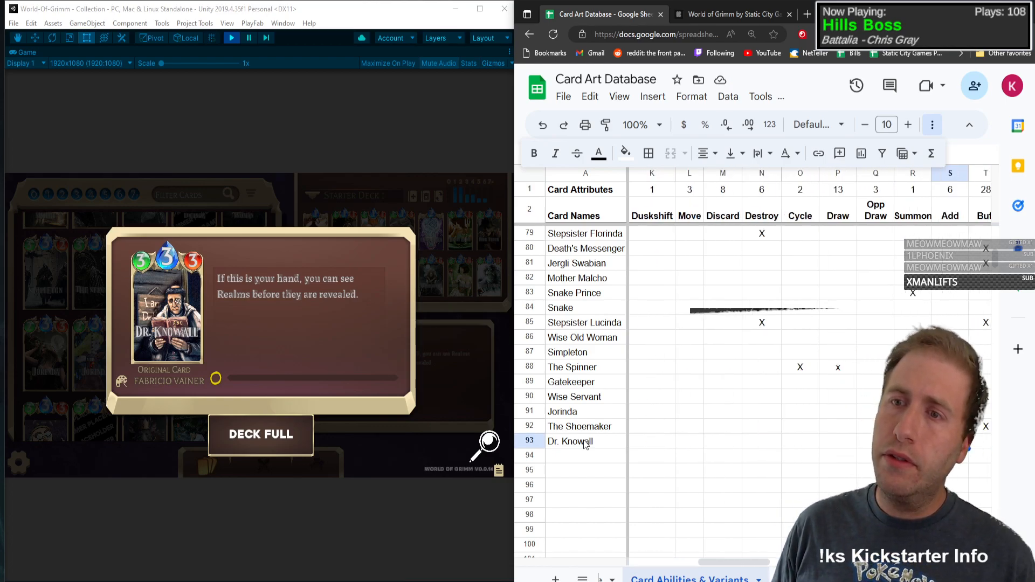
pyautogui.press('Tab')
pyautogui.press('Tab')
pyautogui.press('Tab')
pyautogui.press('Tab')
pyautogui.press('Tab')
pyautogui.press('Tab')
pyautogui.press('Tab')
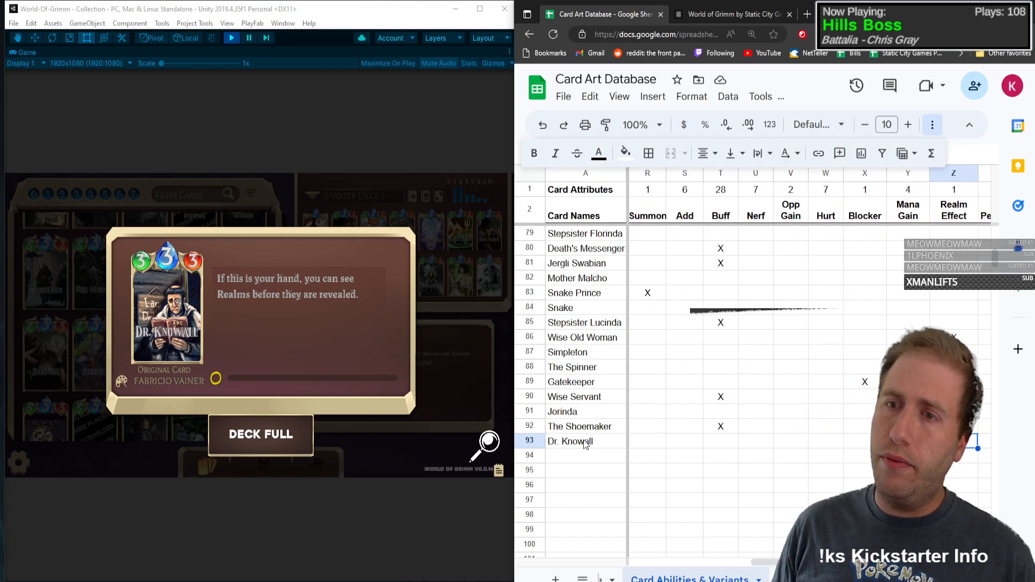
pyautogui.write('X')
pyautogui.hotkey('shift', 'Tab')
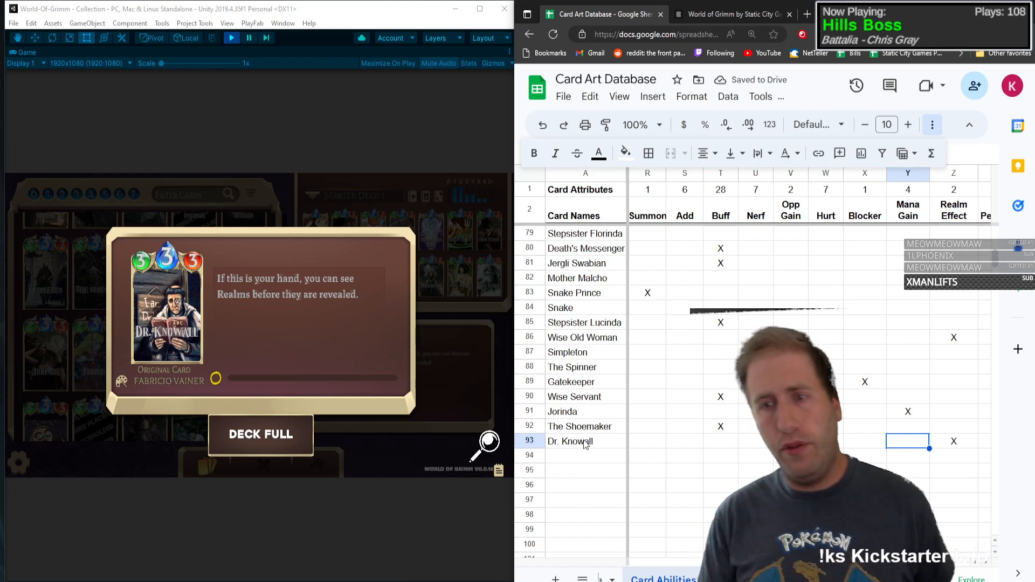
pyautogui.press('Right')
pyautogui.press('Right')
pyautogui.write('X')
pyautogui.press('Left')
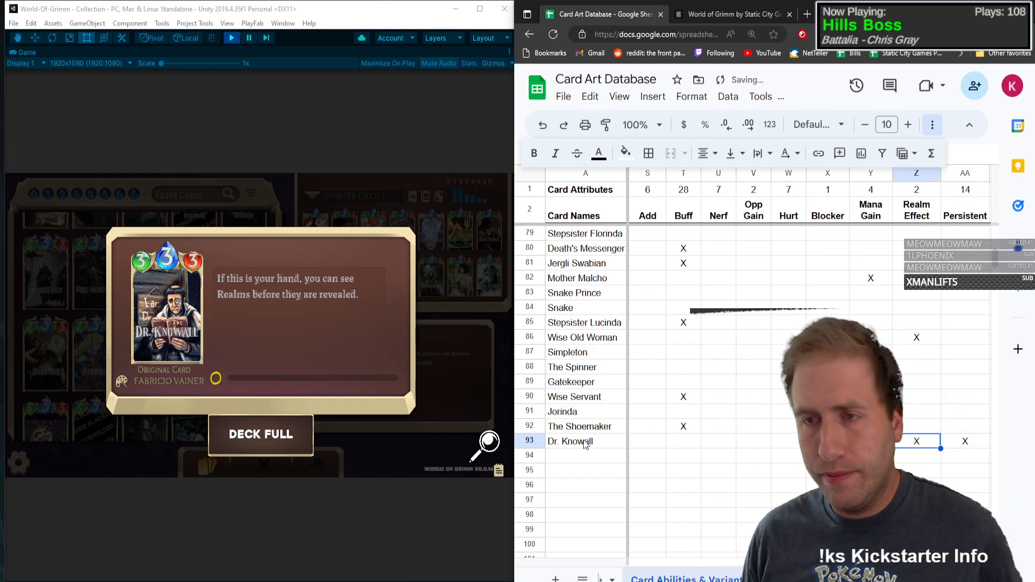
# Step: Check the game collection for other versions of Dr. Knowall and mark Base with an X in its row
pyautogui.click(341, 426)
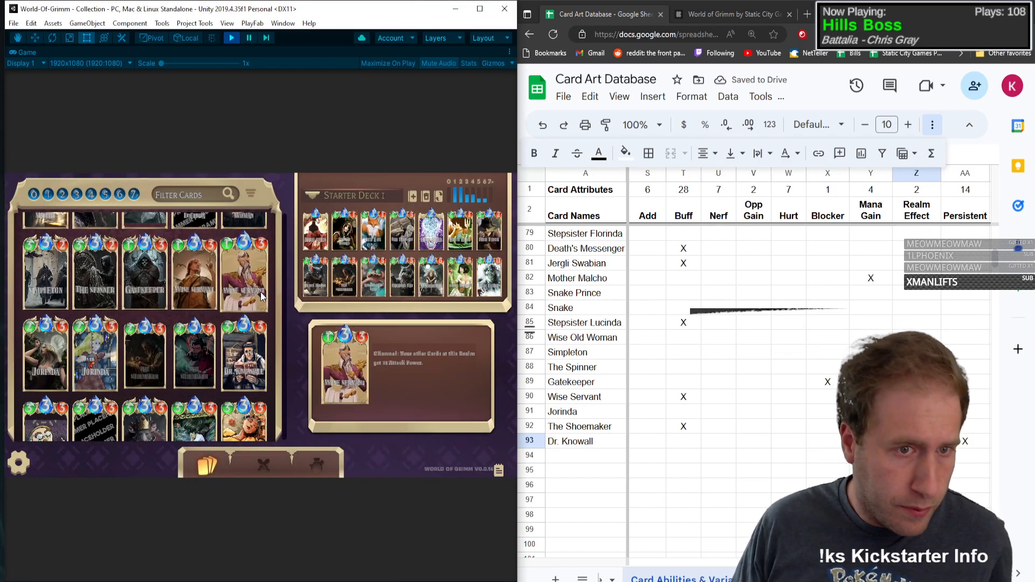
pyautogui.click(254, 337)
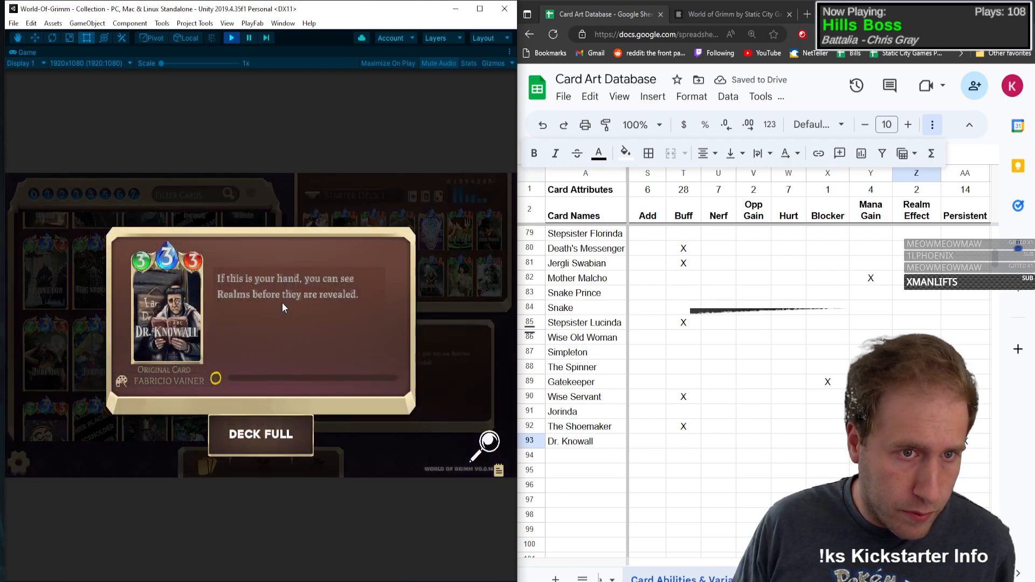
pyautogui.click(179, 309)
pyautogui.moveTo(272, 319); pyautogui.dragTo(307, 141)
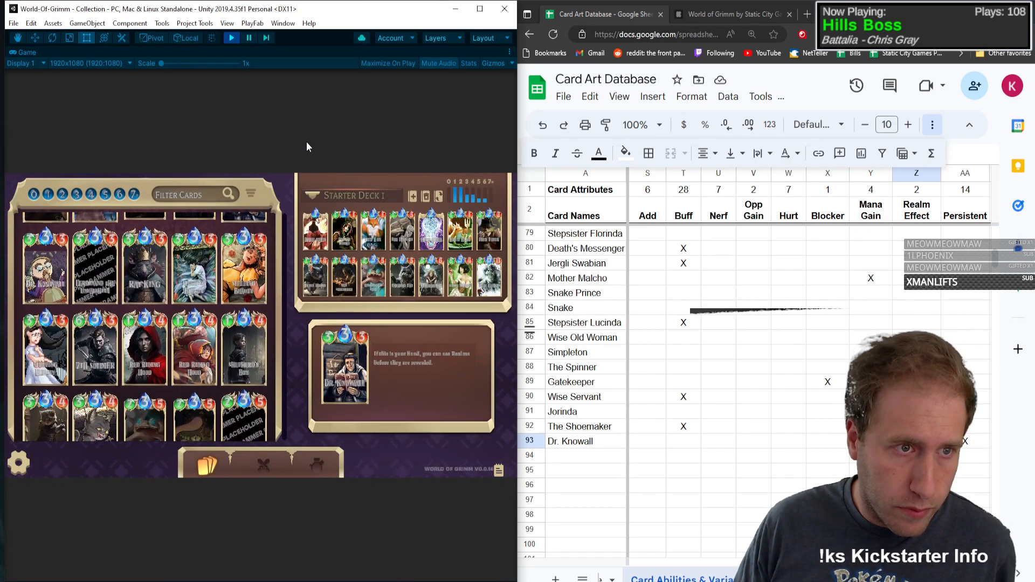
pyautogui.click(963, 441)
pyautogui.press('Right')
pyautogui.press('Right')
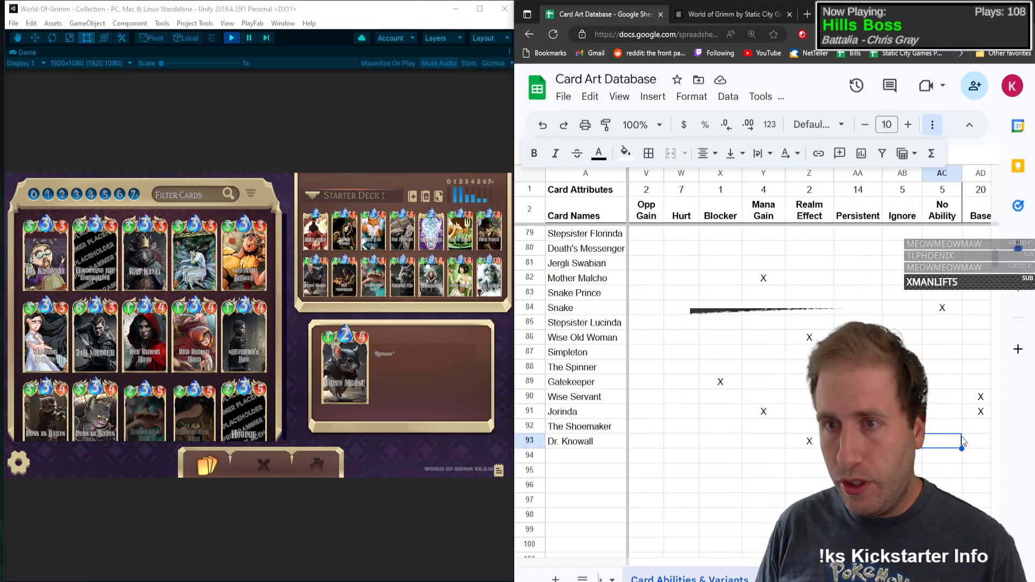
pyautogui.press('Right')
pyautogui.press('Right')
pyautogui.press('Right')
pyautogui.press('Right')
pyautogui.press('Right')
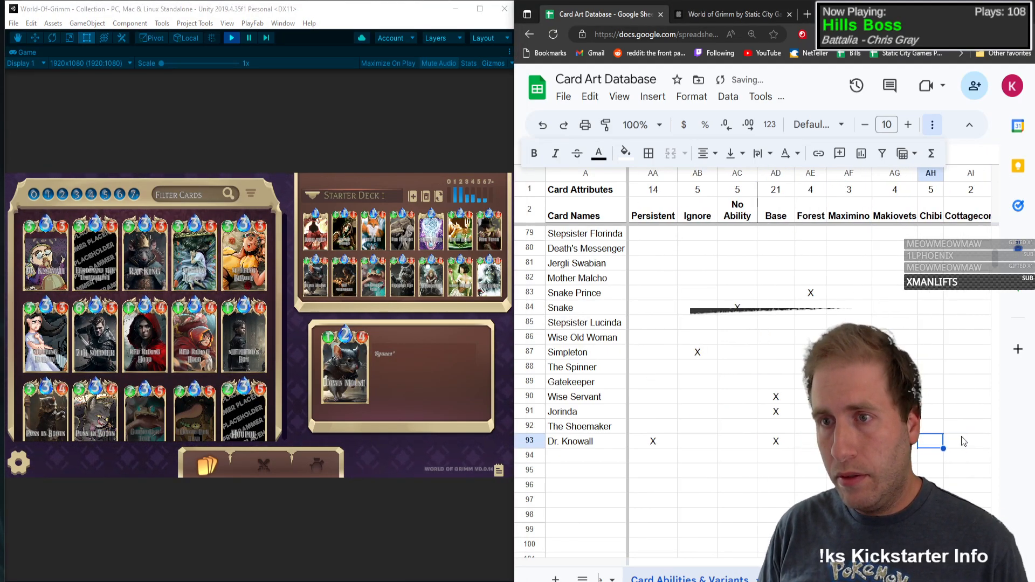
# Step: Open the Ferdinand the Unfaithful card's details, enter its name in row 94 and fit the Card Names column to it
pyautogui.press('Left')
pyautogui.press('Left')
pyautogui.press('Left')
pyautogui.press('Left')
pyautogui.press('Left')
pyautogui.press('Left')
pyautogui.press('Left')
pyautogui.press('Left')
pyautogui.press('Left')
pyautogui.press('Left')
pyautogui.press('Left')
pyautogui.press('Left')
pyautogui.press('Left')
pyautogui.press('Left')
pyautogui.press('Left')
pyautogui.press('Left')
pyautogui.press('Left')
pyautogui.press('Left')
pyautogui.press('Left')
pyautogui.press('Left')
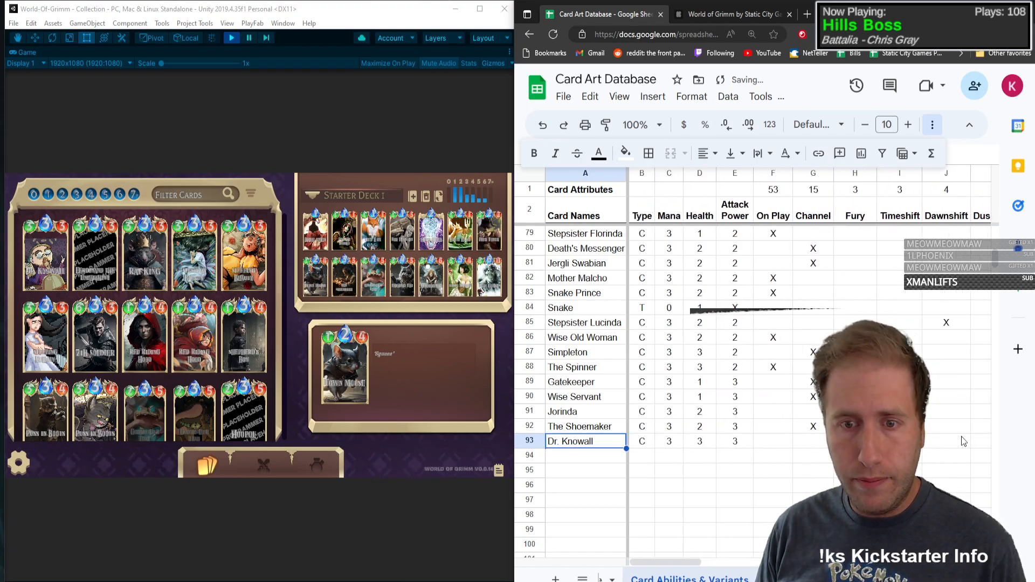
pyautogui.press('Down')
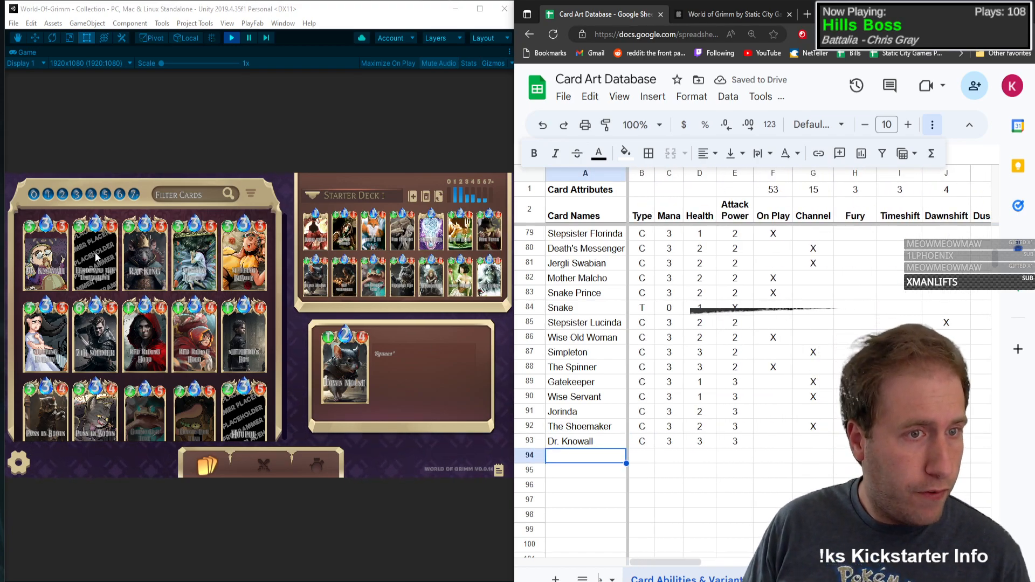
pyautogui.click(96, 258)
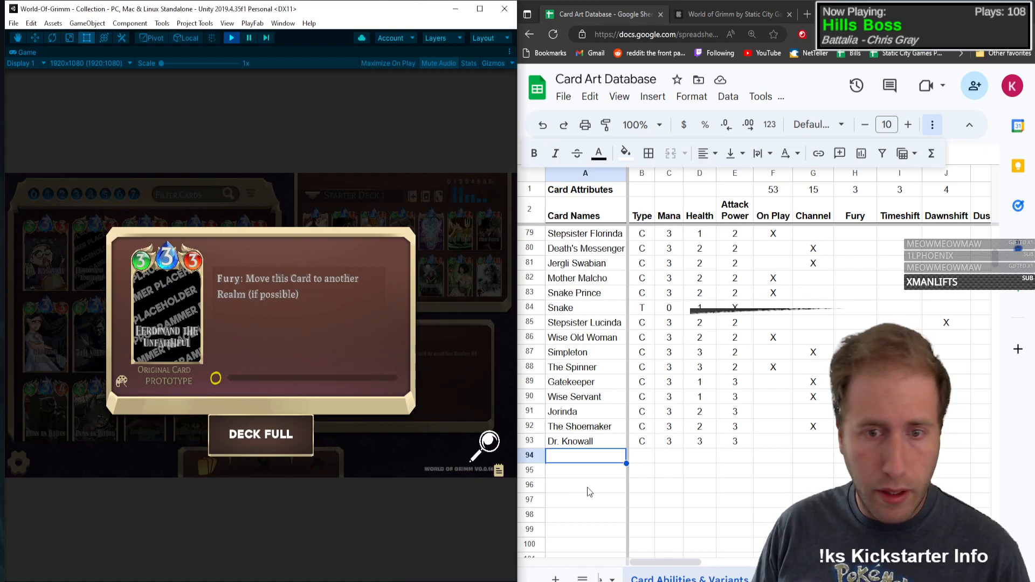
pyautogui.click(582, 454)
pyautogui.write('Ferd')
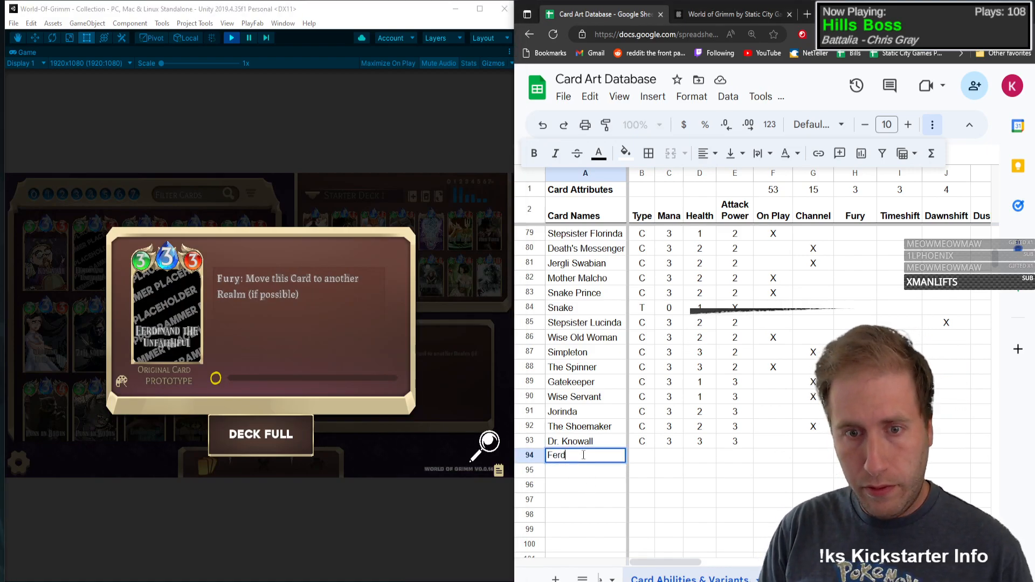
pyautogui.write('inand the')
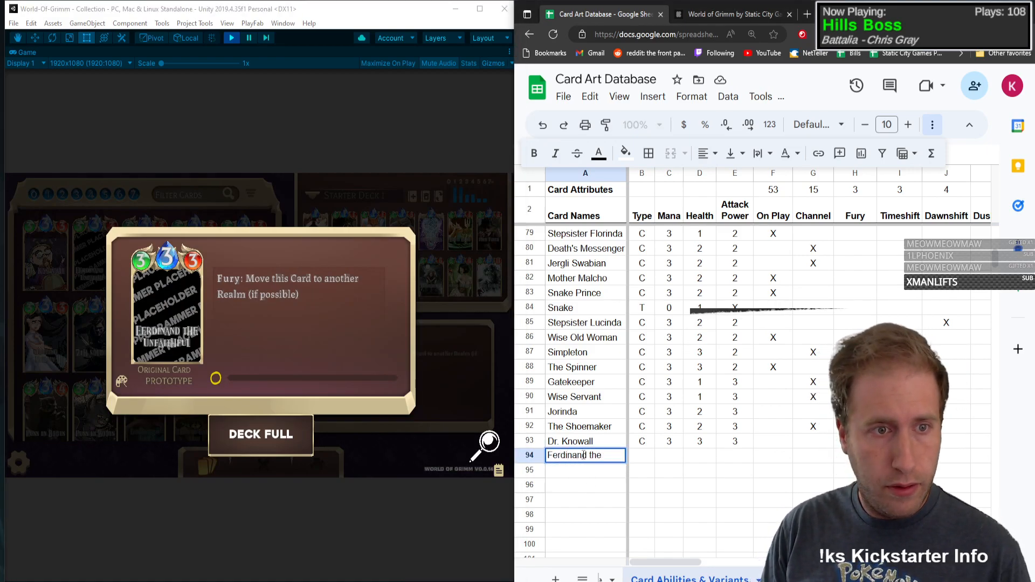
pyautogui.write(' Unfaithful')
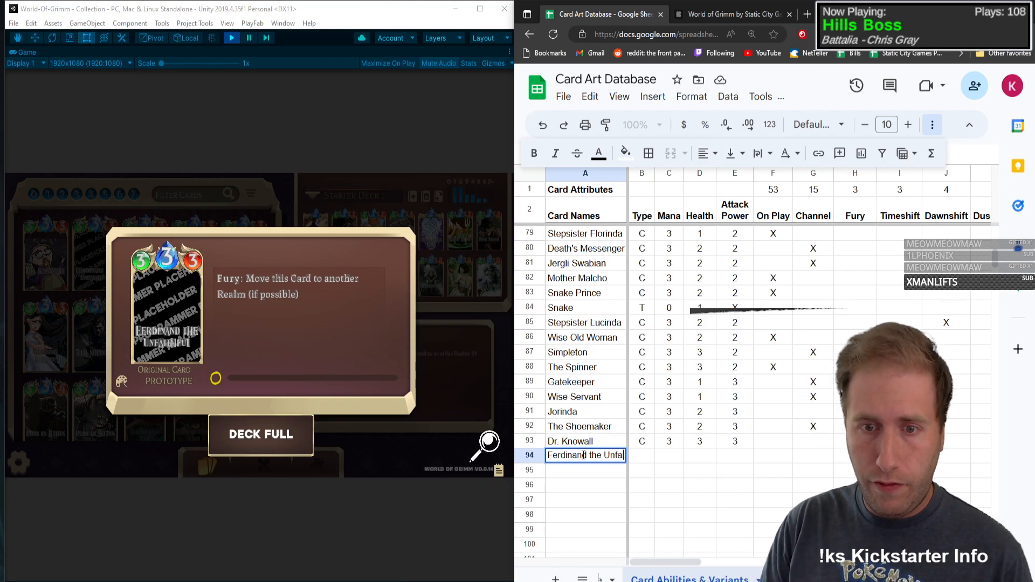
pyautogui.press('Tab')
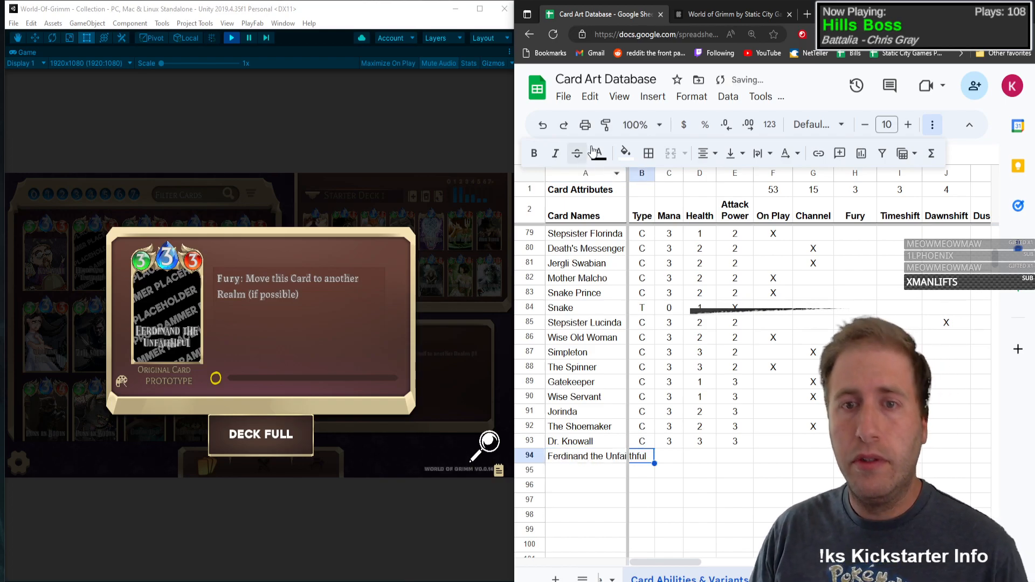
pyautogui.doubleClick(627, 173)
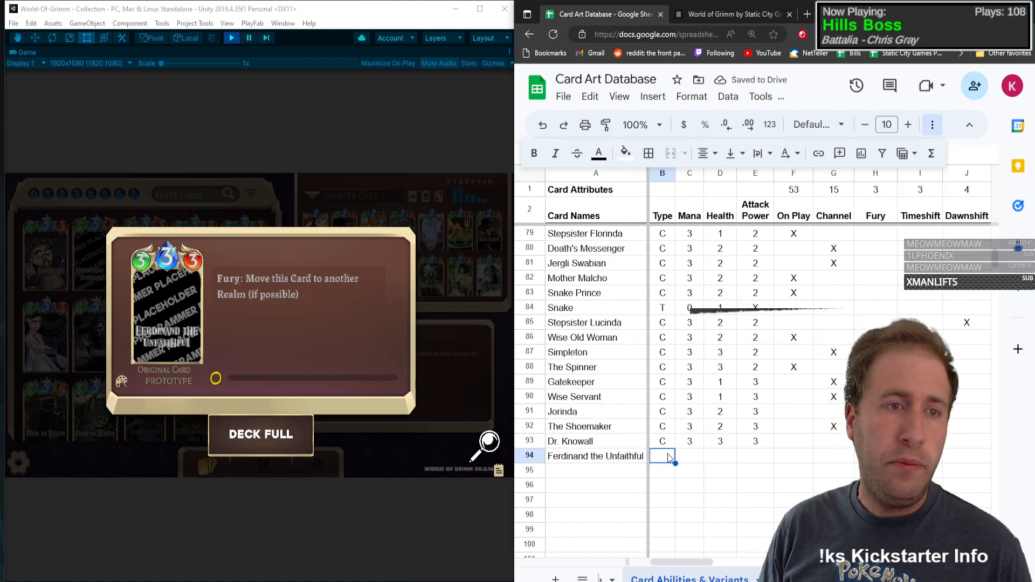
# Step: Fill in Ferdinand the Unfaithful's row with type C, mana 3, health 3 and attack power 3
pyautogui.write('C')
pyautogui.press('Tab')
pyautogui.write('3')
pyautogui.press('Tab')
pyautogui.write('3')
pyautogui.press('Tab')
pyautogui.write('3')
pyautogui.press('Tab')
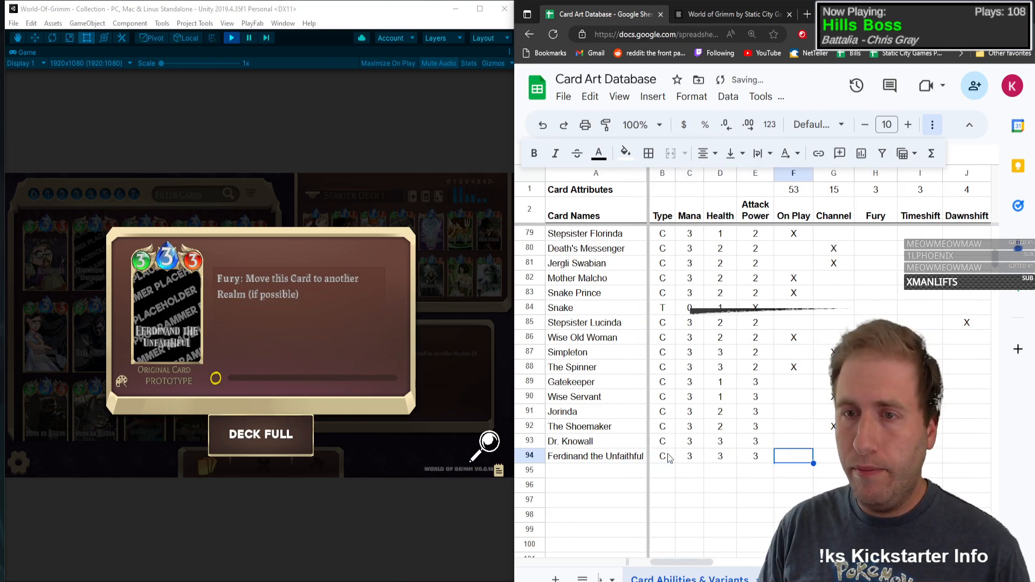
# Step: Mark Fury and Move with an X in Ferdinand the Unfaithful's row
pyautogui.press('Tab')
pyautogui.press('Tab')
pyautogui.write('X')
pyautogui.press('Tab')
pyautogui.press('Tab')
pyautogui.press('Tab')
pyautogui.press('Tab')
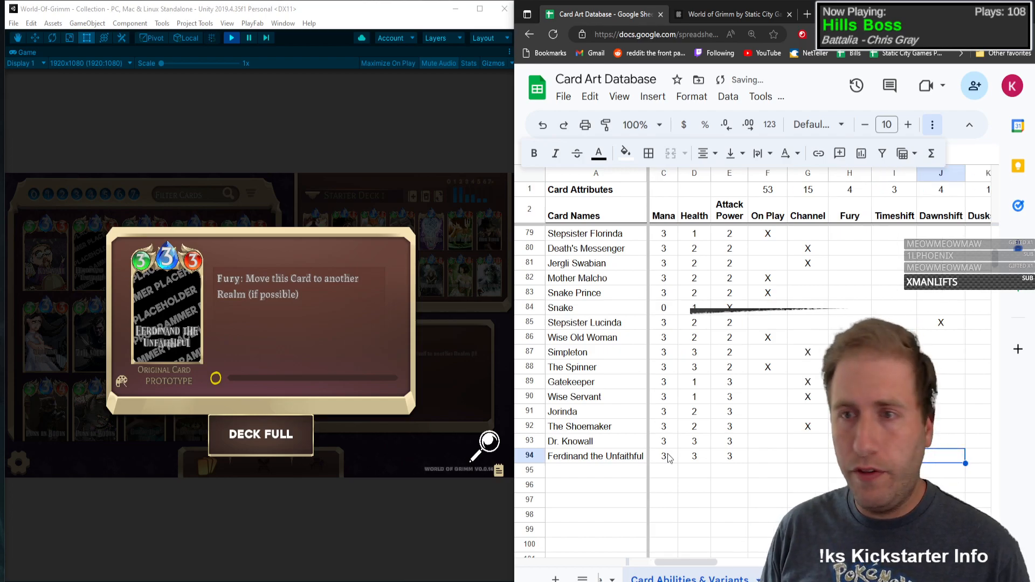
pyautogui.write('X')
pyautogui.hotkey('shift', 'Tab')
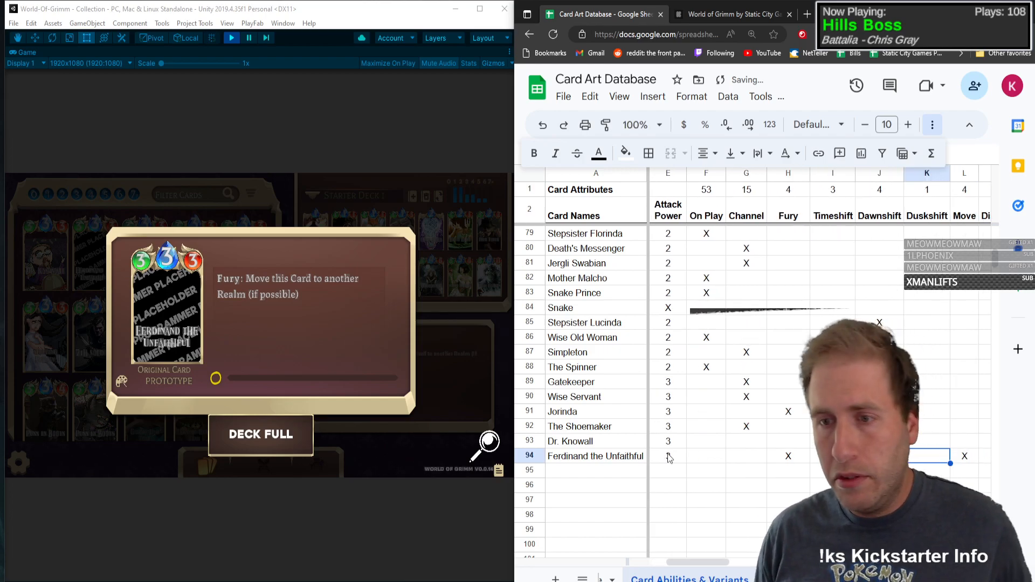
pyautogui.press('Tab')
# Step: Open the Rat King card's details in the game collection and enter its name in row 95
pyautogui.click(142, 326)
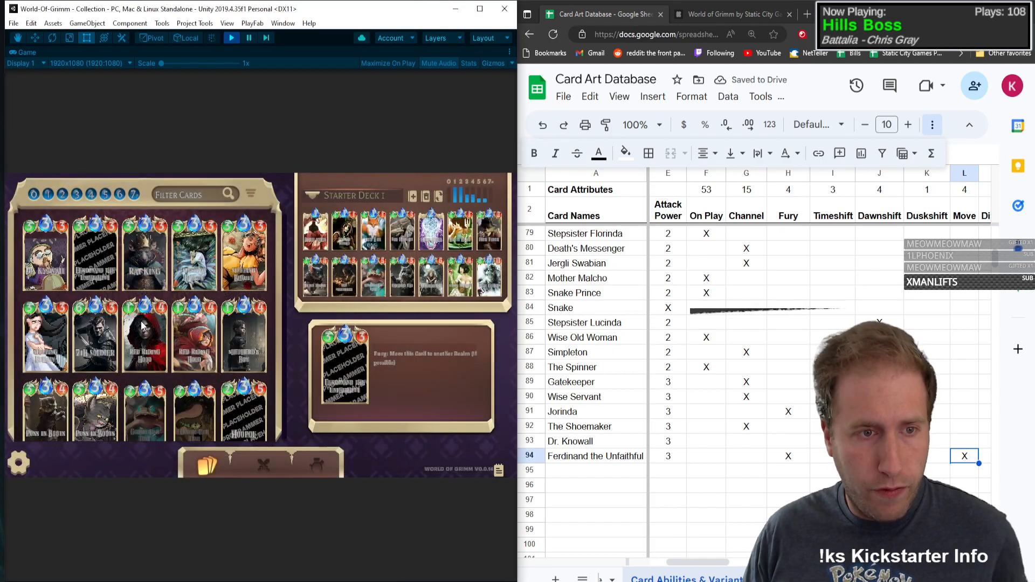
pyautogui.click(123, 245)
pyautogui.click(595, 457)
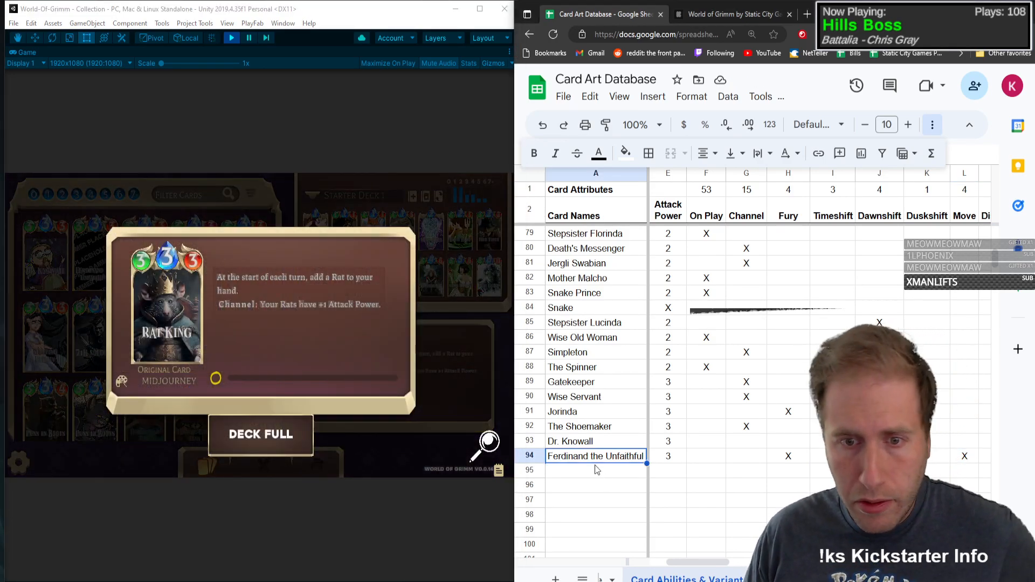
pyautogui.click(595, 467)
pyautogui.write('Rat King')
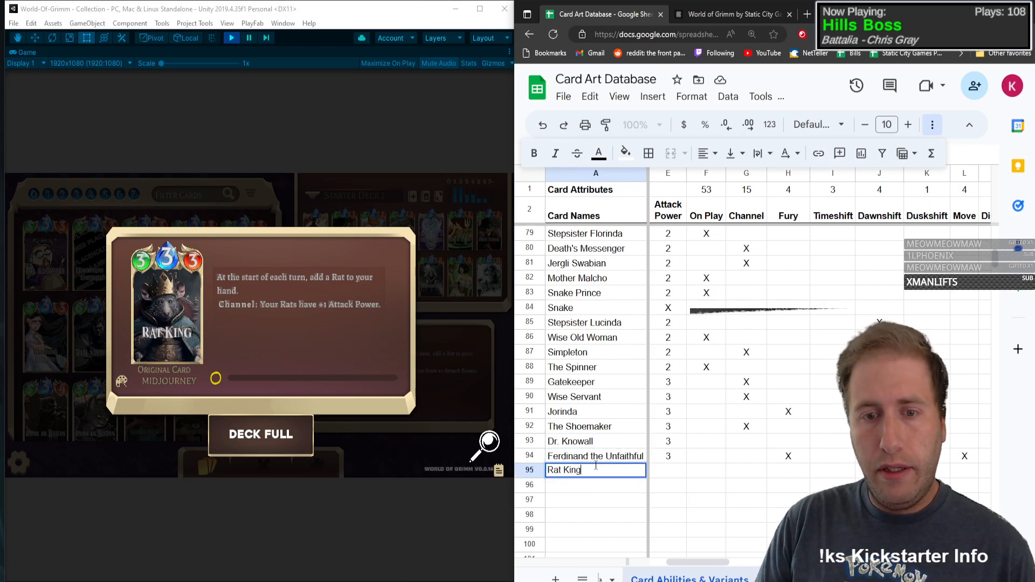
pyautogui.press('Tab')
# Step: Fill in Rat King's row with type C, mana 3, health 3 and attack power 3
pyautogui.write('C')
pyautogui.press('Tab')
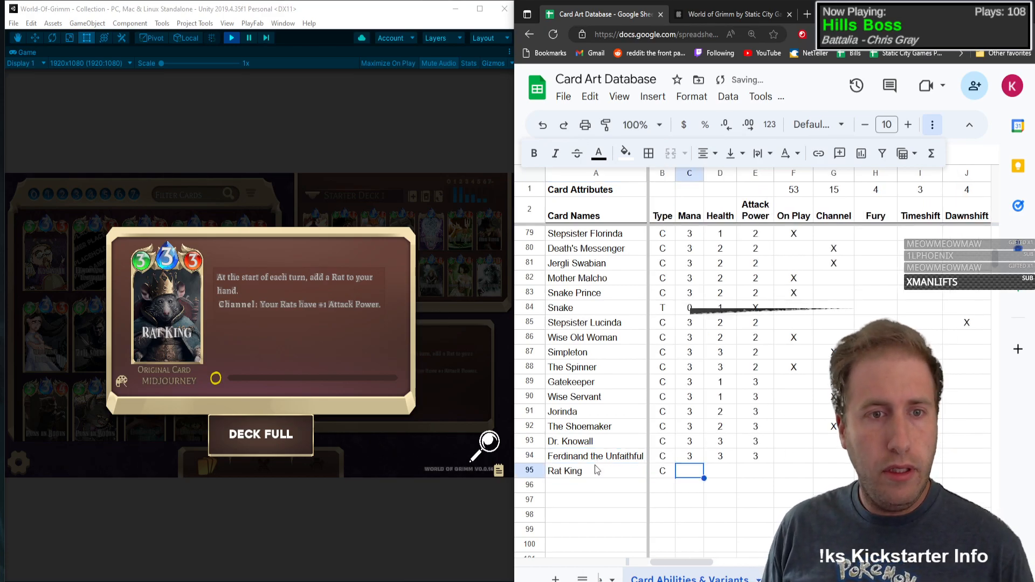
pyautogui.write('3')
pyautogui.press('Tab')
pyautogui.write('3')
pyautogui.press('Tab')
pyautogui.write('3')
# Step: Mark Channel and Buff with an X in Rat King's row
pyautogui.press('Tab')
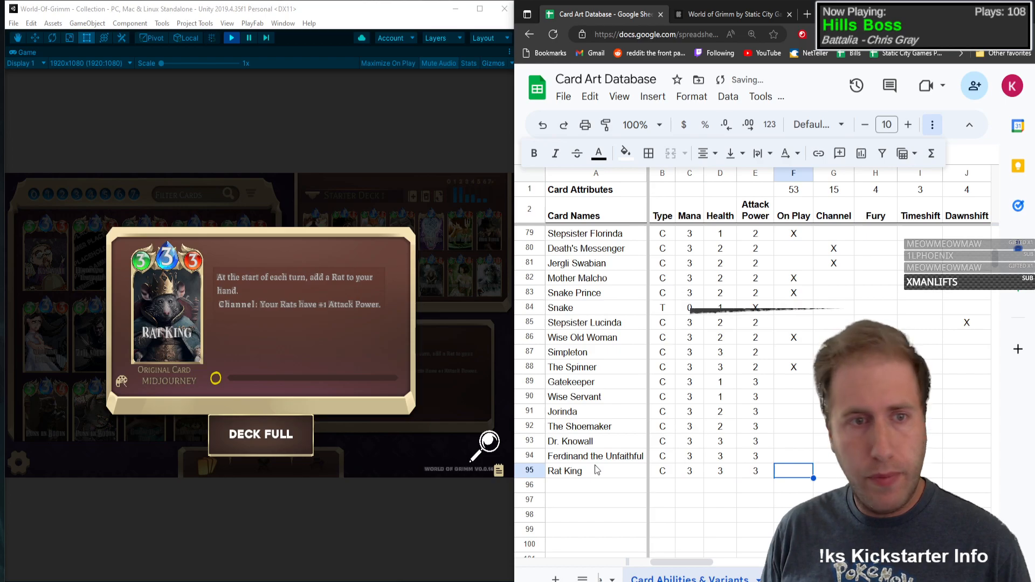
pyautogui.press('Tab')
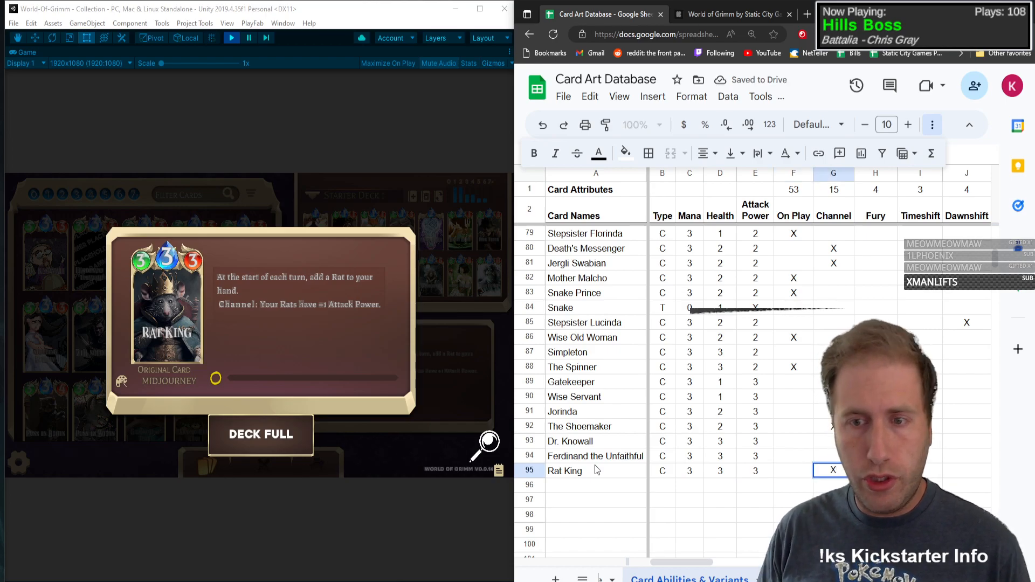
pyautogui.press('Tab')
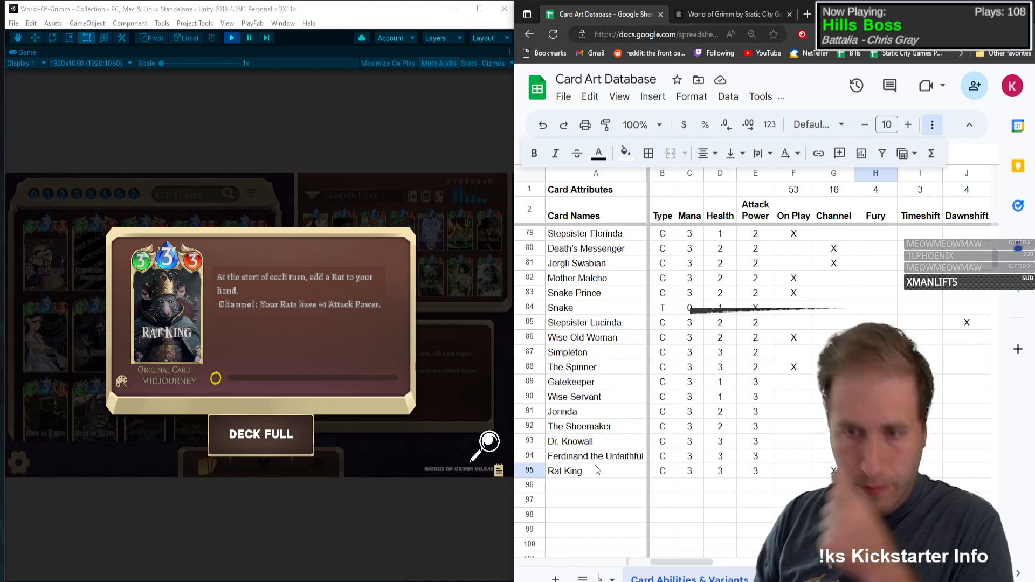
pyautogui.press('Right')
pyautogui.press('Right')
pyautogui.press('Right')
pyautogui.press('Right')
pyautogui.press('Right')
pyautogui.press('Right')
pyautogui.press('Right')
pyautogui.press('Right')
pyautogui.press('Right')
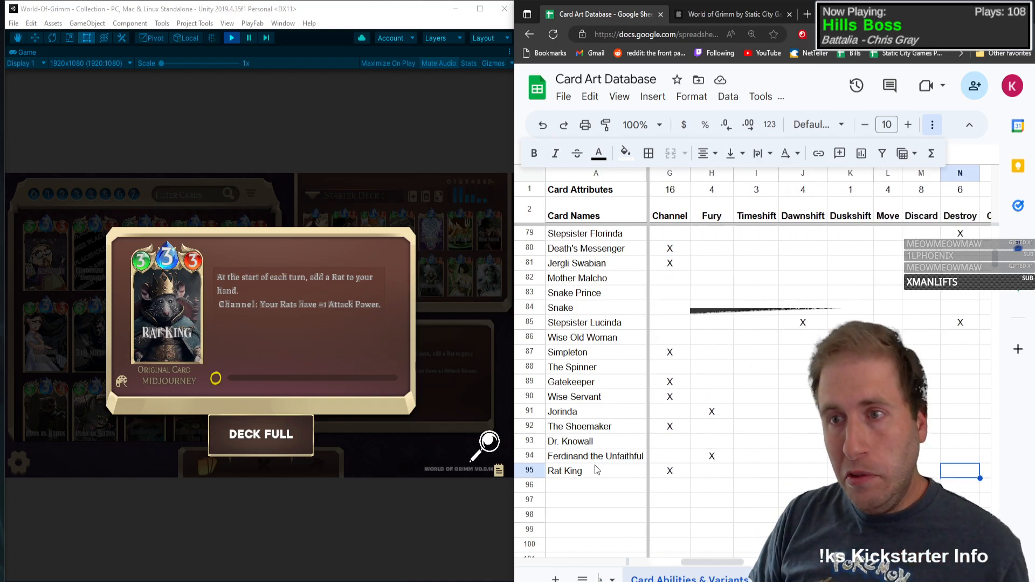
pyautogui.press('Right')
pyautogui.press('Right')
pyautogui.press('Right')
pyautogui.press('Right')
pyautogui.press('Right')
pyautogui.press('Right')
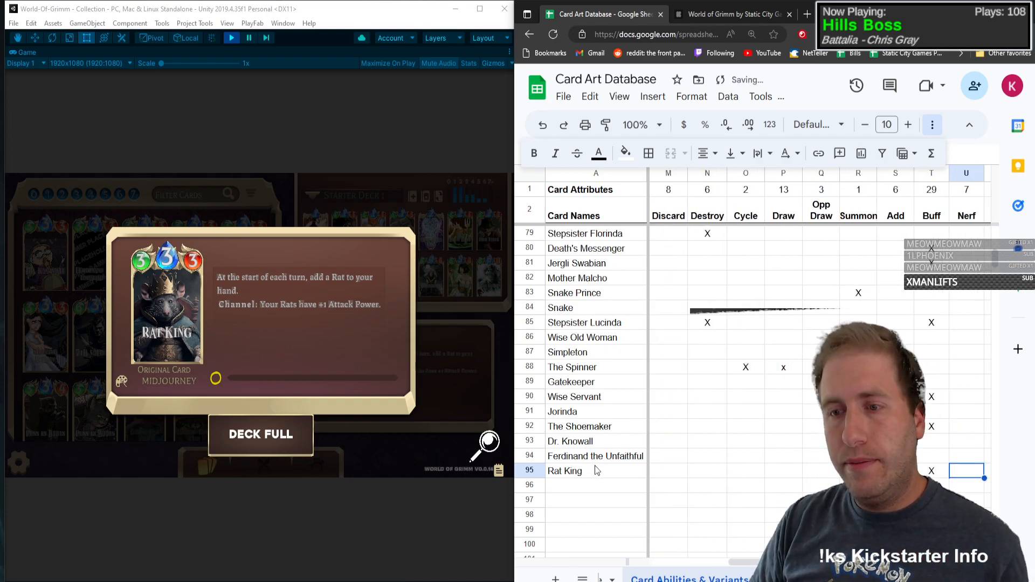
# Step: Mark Persistent with an X in Rat King's row
pyautogui.press('Right')
pyautogui.press('Right')
pyautogui.press('Right')
pyautogui.press('Right')
pyautogui.press('Right')
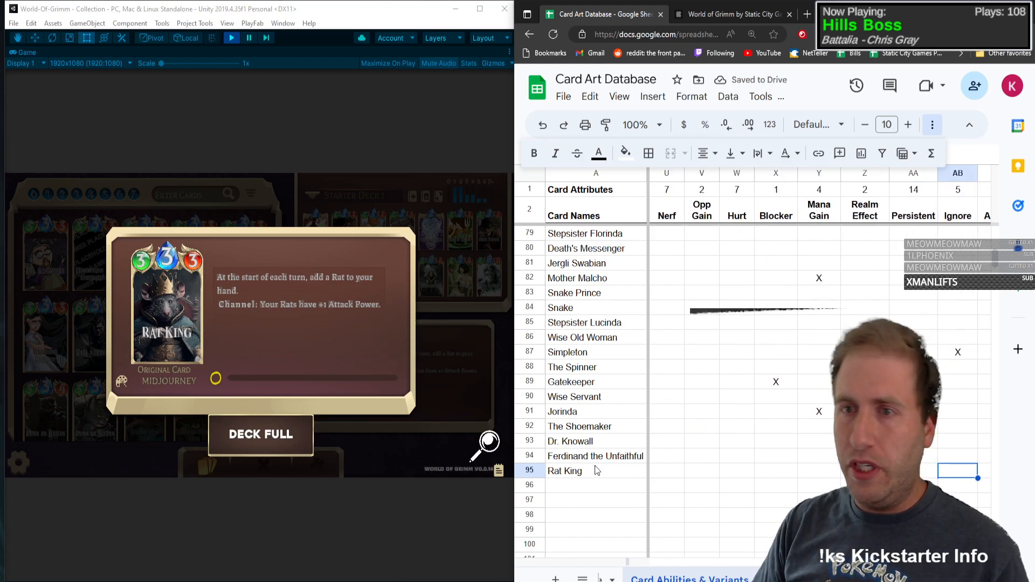
pyautogui.press('Left')
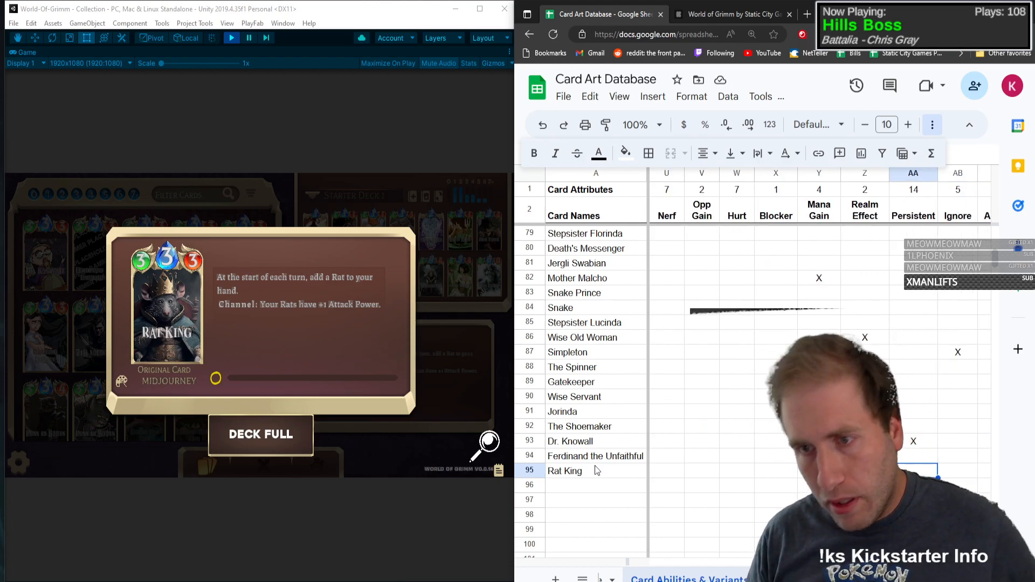
pyautogui.write('X')
pyautogui.press('Right')
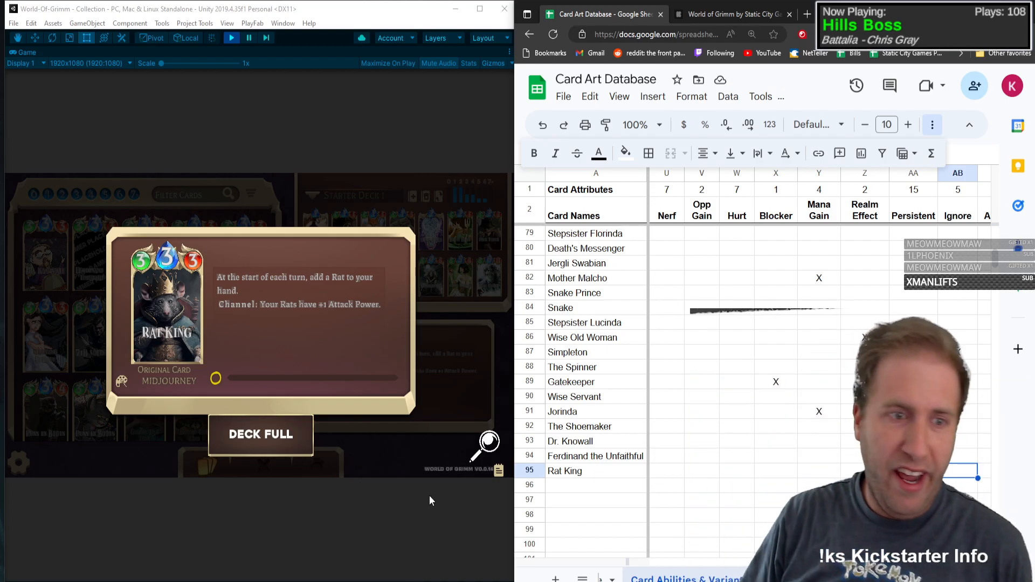
# Step: Close the Rat King card's details and enter Rat as the card name in row 96
pyautogui.click(146, 296)
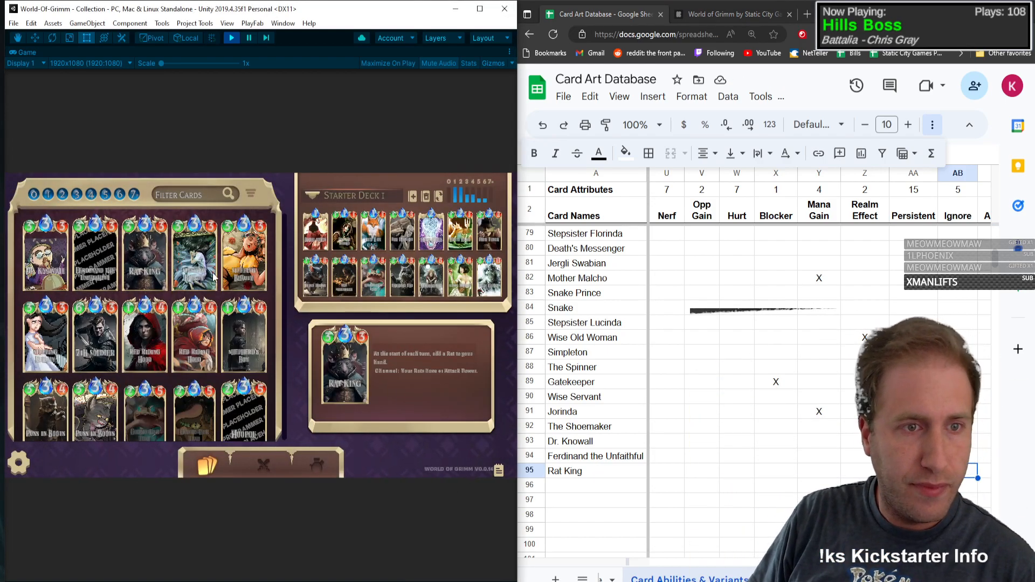
pyautogui.click(585, 490)
pyautogui.write('Rat')
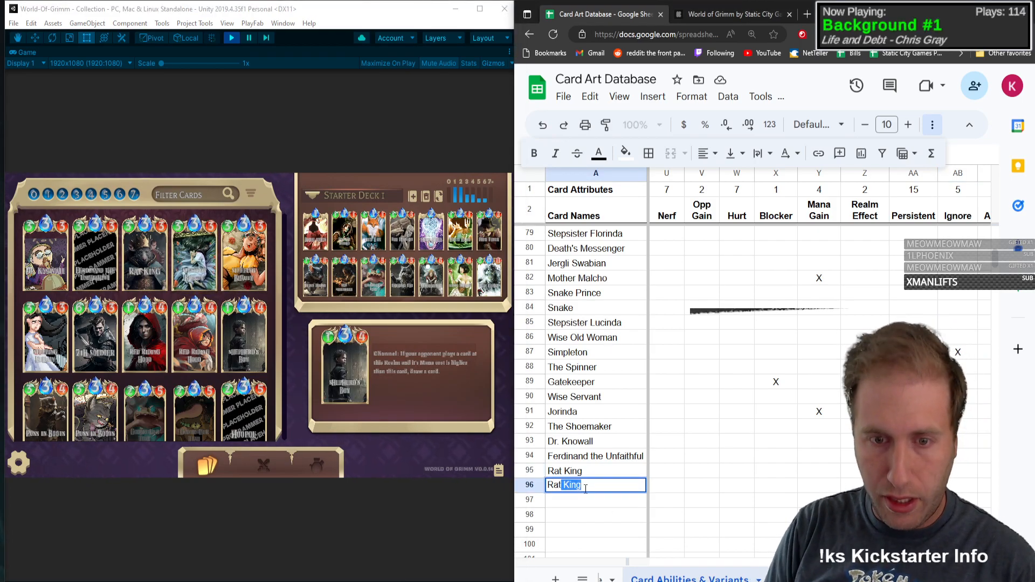
pyautogui.press('Escape')
pyautogui.write('Rat')
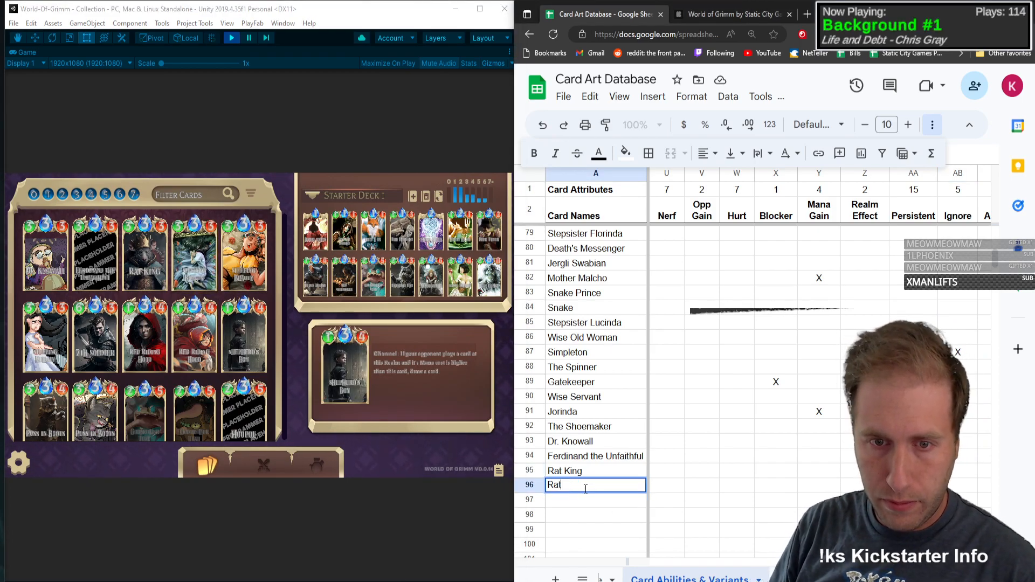
# Step: Fill in Rat's row with type T, mana 0, health 1 and attack power 2
pyautogui.press('Tab')
pyautogui.write('T')
pyautogui.press('Tab')
pyautogui.write('0')
pyautogui.press('Tab')
pyautogui.write('1')
pyautogui.press('Tab')
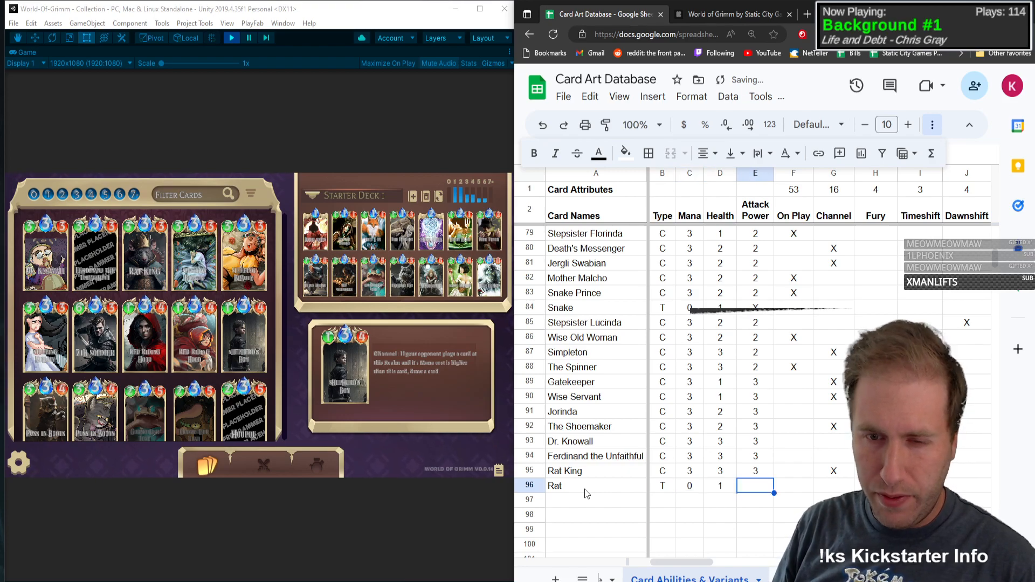
pyautogui.write('1')
pyautogui.write('2')
# Step: Mark No Ability with an X in Rat's row
pyautogui.press('Tab')
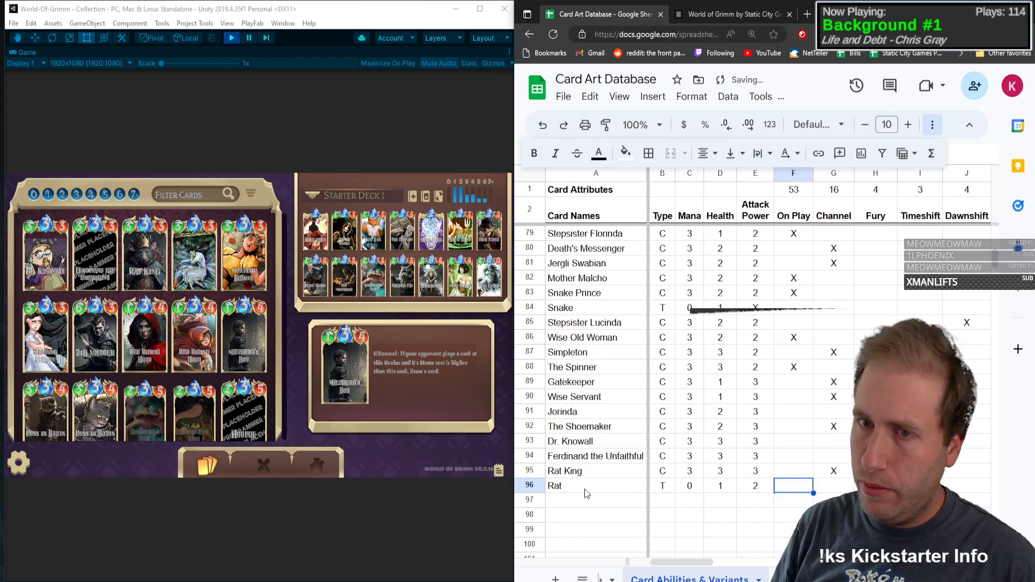
pyautogui.press('Tab')
pyautogui.press('Tab')
pyautogui.press('Tab')
pyautogui.press('Tab')
pyautogui.press('Tab')
pyautogui.press('Tab')
pyautogui.press('Tab')
pyautogui.press('Tab')
pyautogui.press('Tab')
pyautogui.press('Tab')
pyautogui.press('Tab')
pyautogui.press('Tab')
pyautogui.press('Tab')
pyautogui.press('Tab')
pyautogui.press('Tab')
pyautogui.press('Tab')
pyautogui.press('Tab')
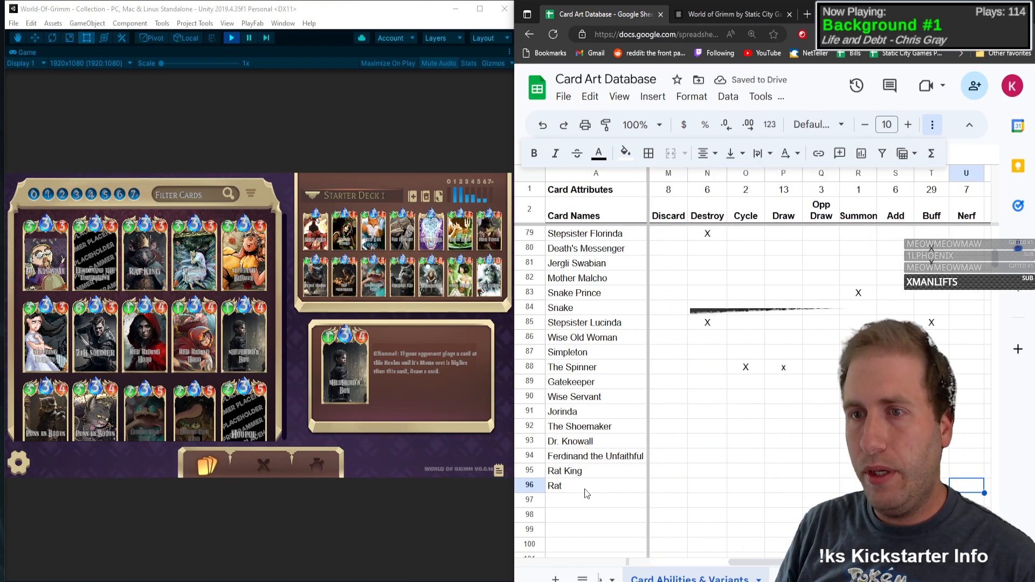
pyautogui.press('Tab')
pyautogui.press('Tab')
pyautogui.press('Tab')
pyautogui.press('Tab')
pyautogui.press('Tab')
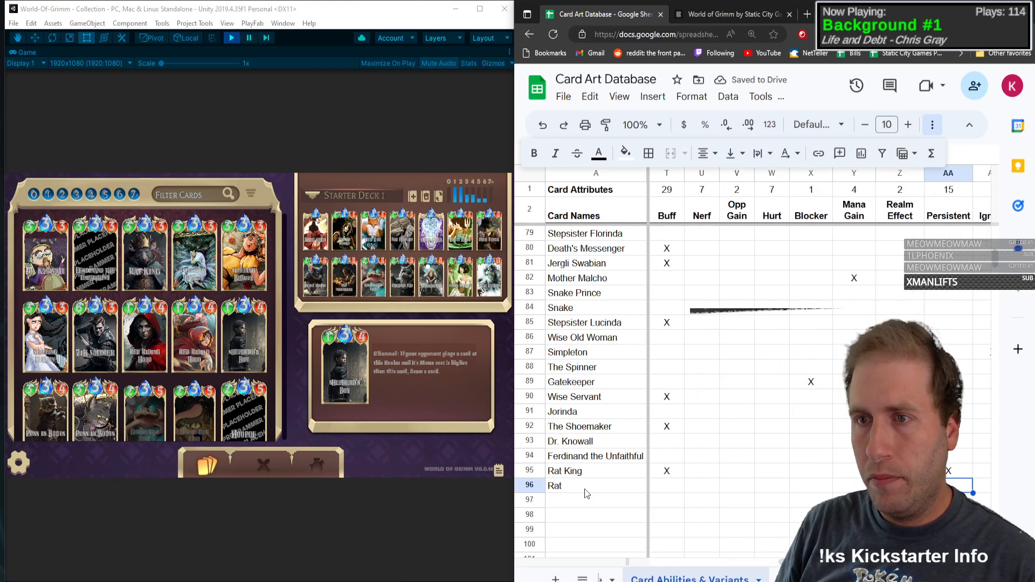
pyautogui.press('Tab')
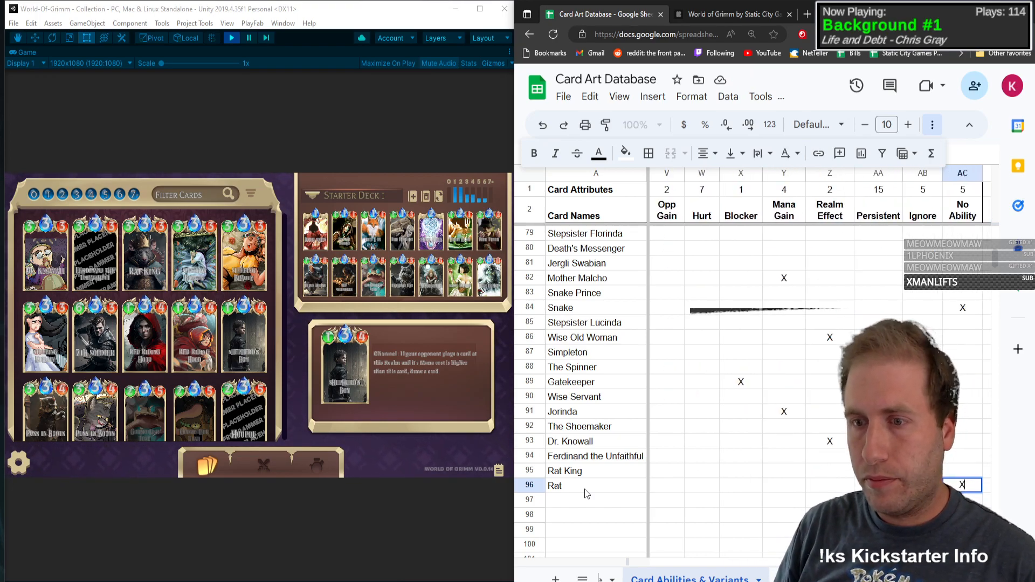
pyautogui.press('Tab')
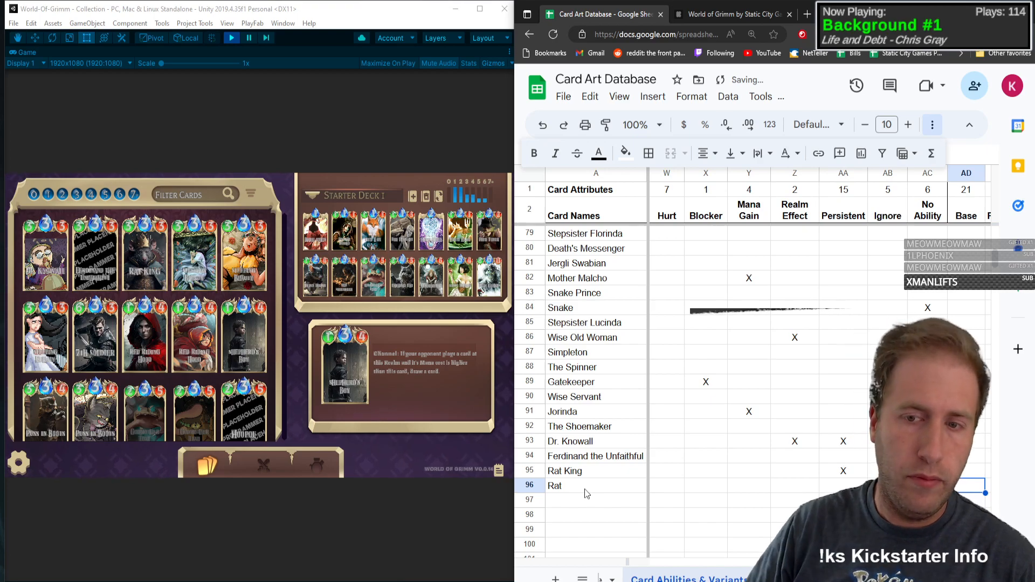
# Step: Switch to Unity, restore the full editor layout and inspect the Rat card asset's stats
pyautogui.click(509, 52)
pyautogui.click(516, 94)
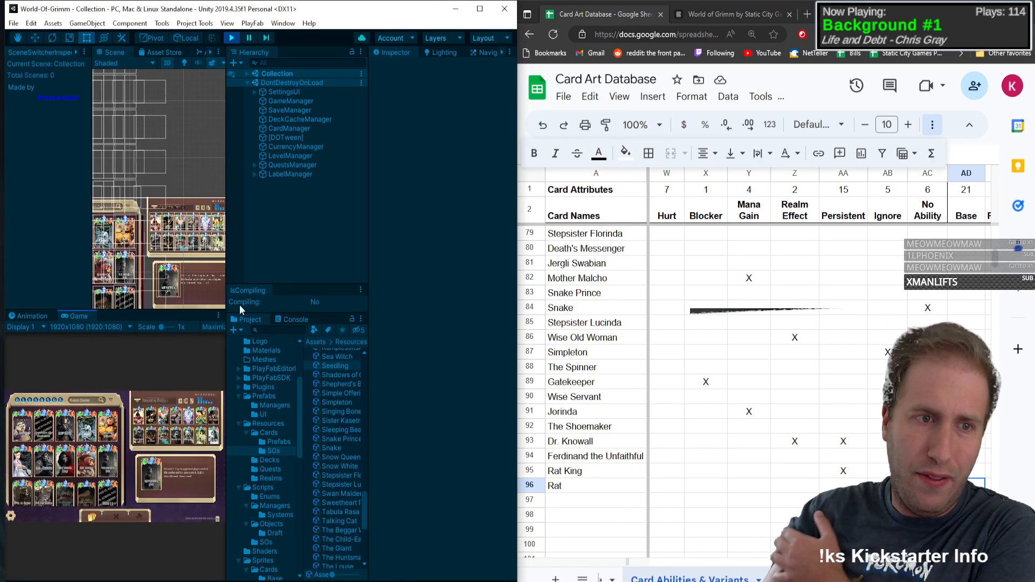
pyautogui.scroll(5, 338, 439)
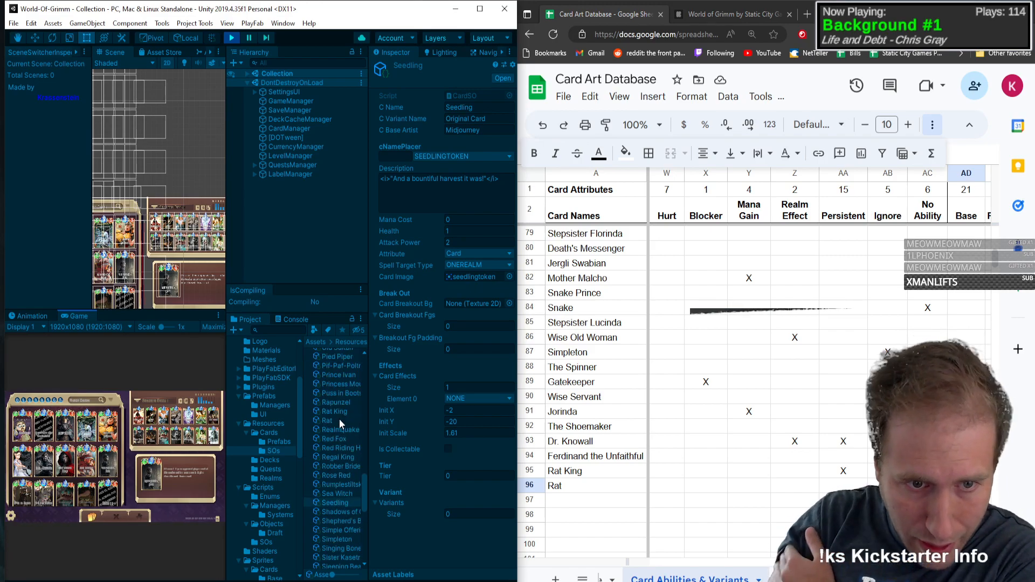
pyautogui.click(339, 421)
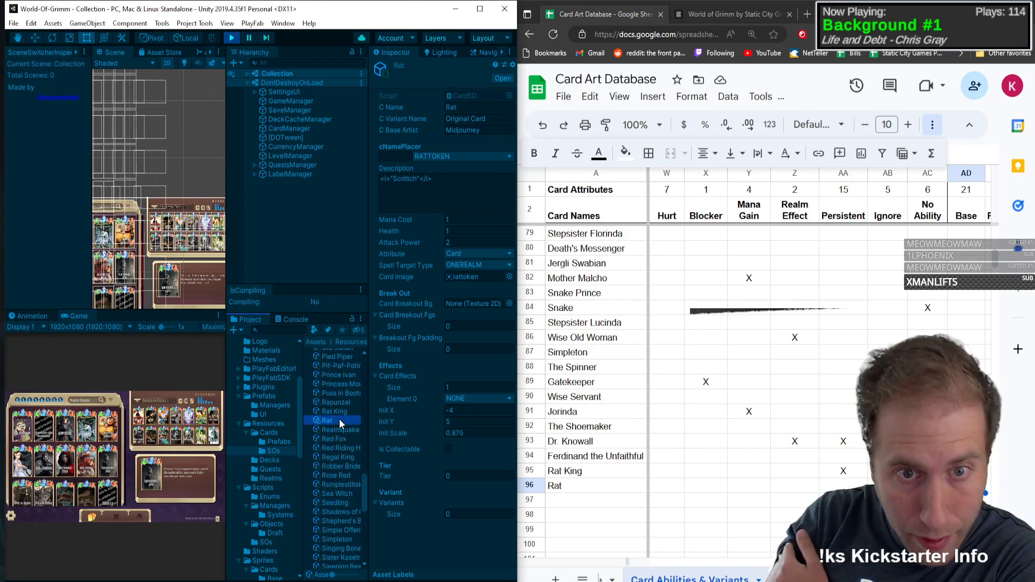
# Step: Set Rat's mana to 1 in the spreadsheet and maximize Unity's Game view
pyautogui.click(707, 487)
pyautogui.press('Left')
pyautogui.press('Left')
pyautogui.press('Left')
pyautogui.press('Left')
pyautogui.press('Left')
pyautogui.press('Left')
pyautogui.press('Left')
pyautogui.press('Left')
pyautogui.press('Left')
pyautogui.press('Left')
pyautogui.press('Left')
pyautogui.press('Left')
pyautogui.press('Left')
pyautogui.press('Left')
pyautogui.press('Left')
pyautogui.press('Left')
pyautogui.press('Left')
pyautogui.press('Left')
pyautogui.press('Left')
pyautogui.press('Left')
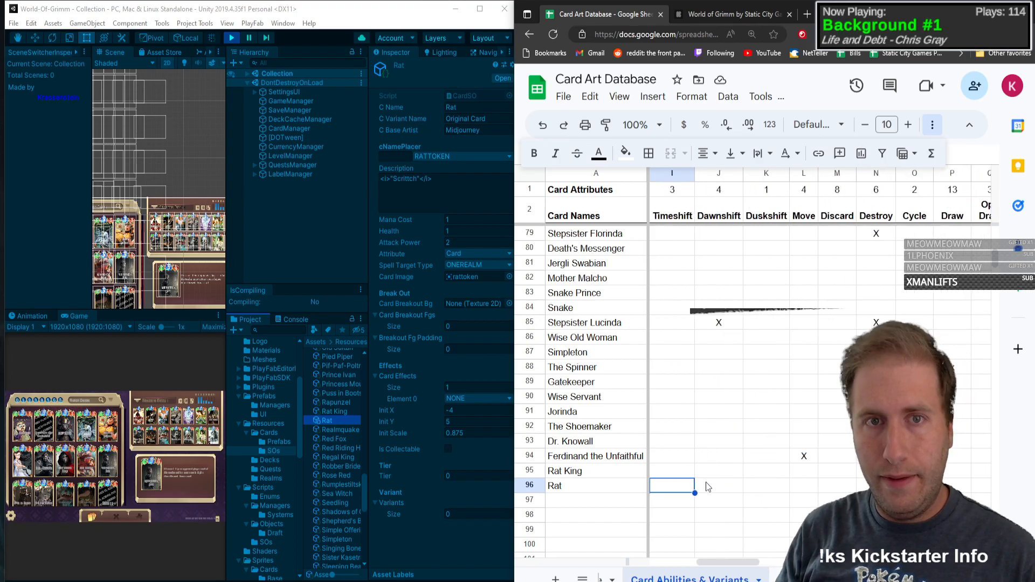
pyautogui.write('1')
pyautogui.press('Return')
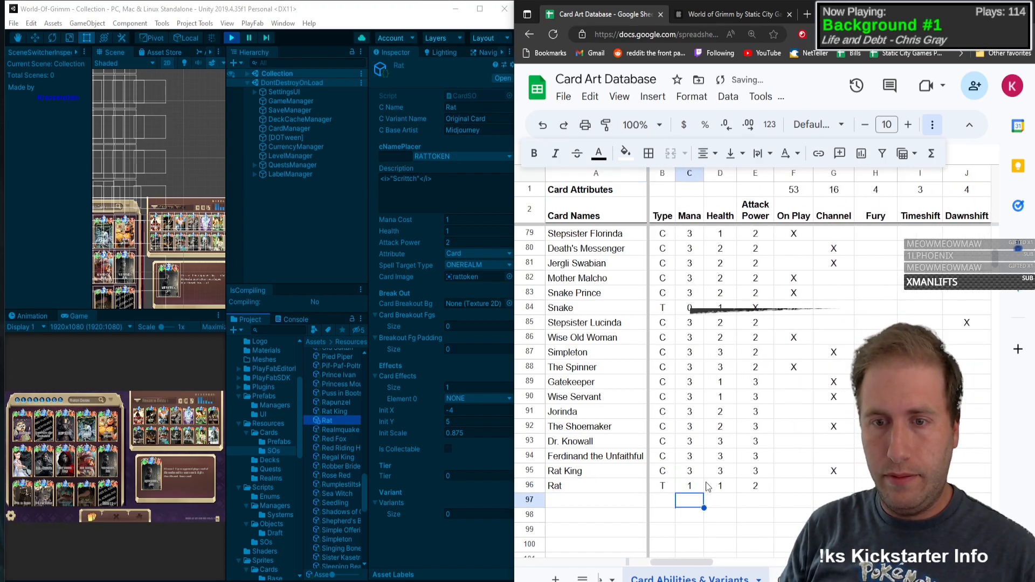
pyautogui.press('Left')
pyautogui.press('Left')
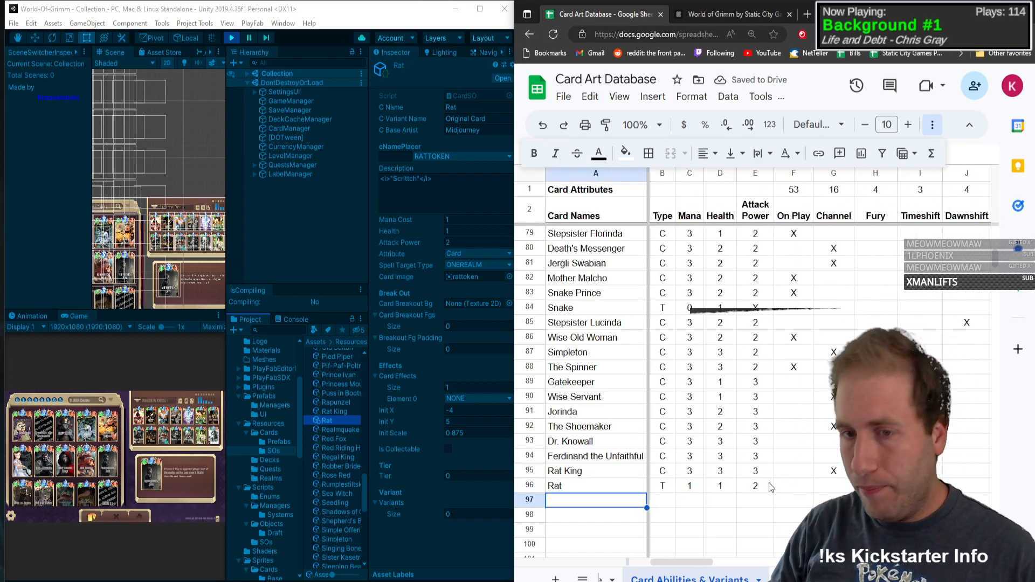
pyautogui.click(218, 316)
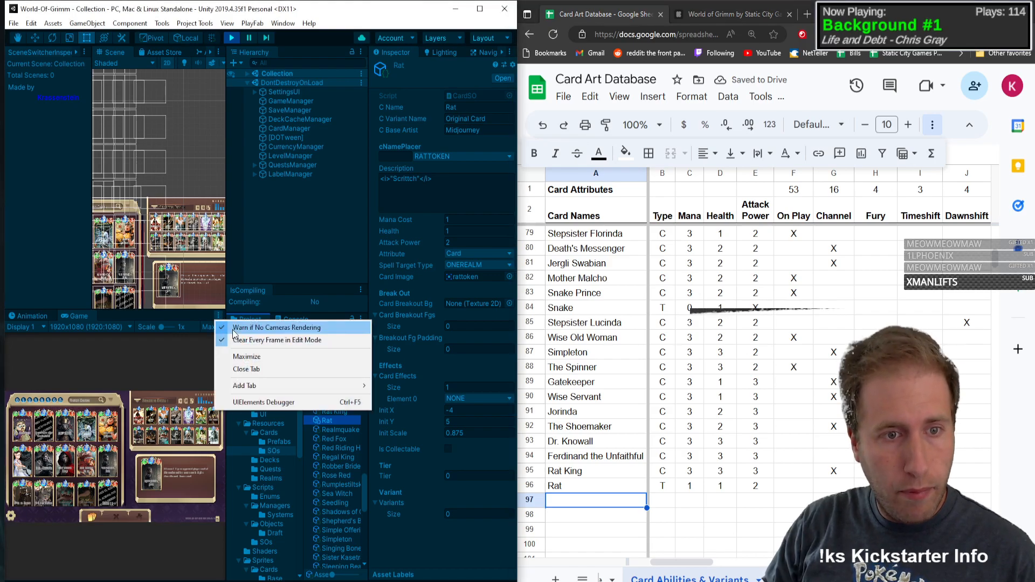
pyautogui.click(248, 356)
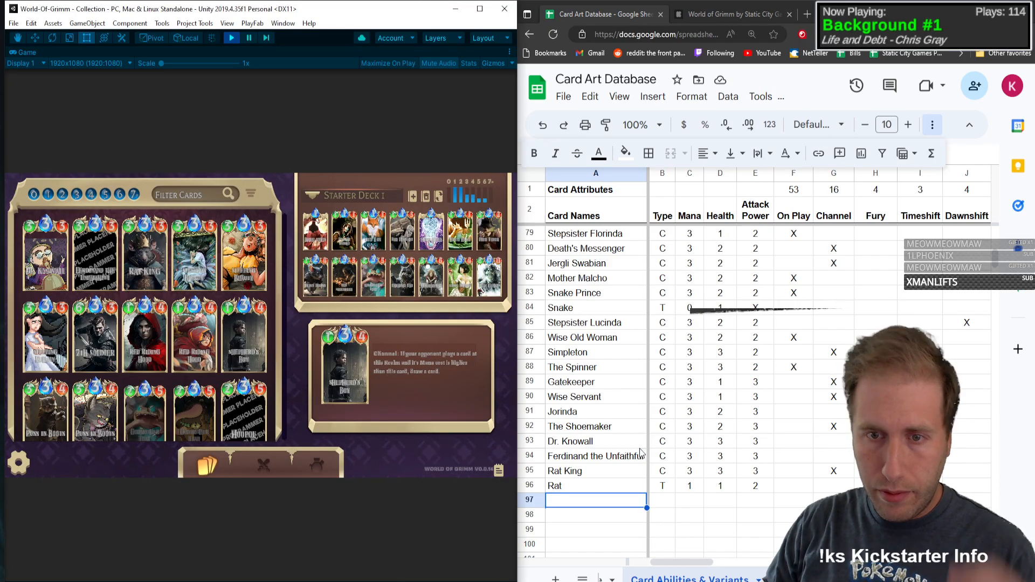
# Step: Insert a row directly below Hansel in the spreadsheet and enter Gretel as its card name
pyautogui.scroll(-3, 648, 459)
pyautogui.scroll(11, 642, 415)
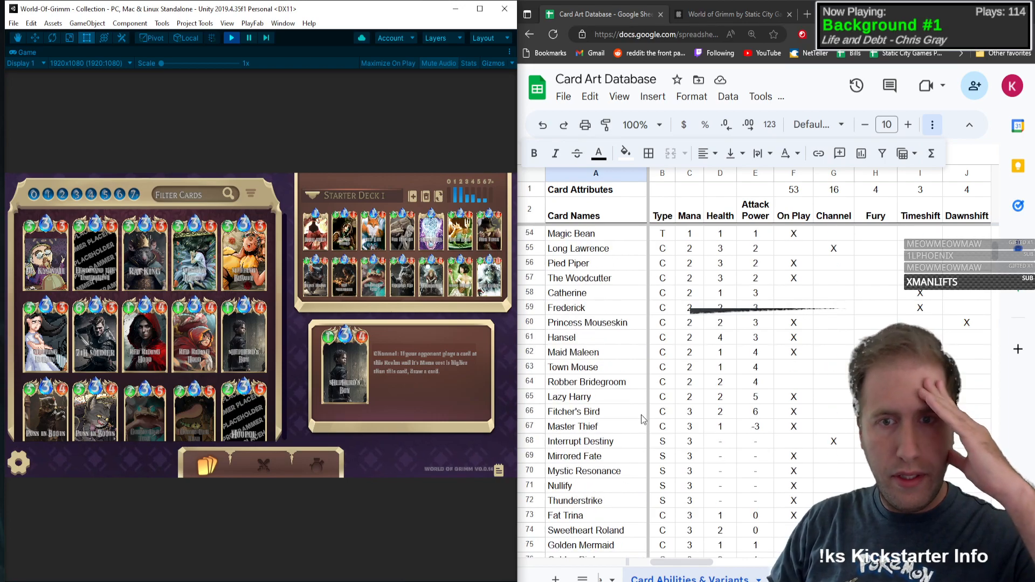
pyautogui.click(529, 352)
pyautogui.rightClick(530, 352)
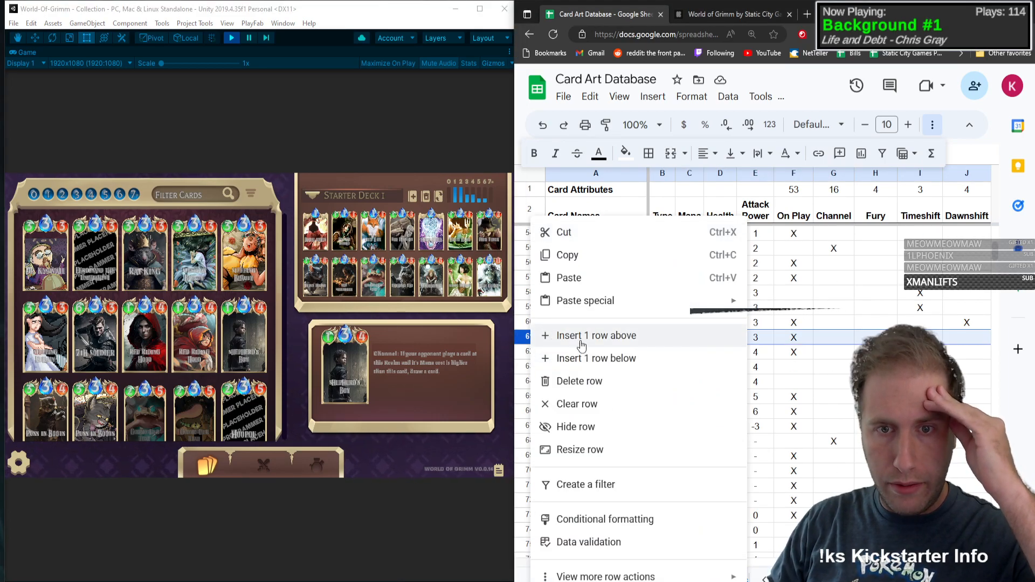
pyautogui.click(596, 334)
pyautogui.click(586, 352)
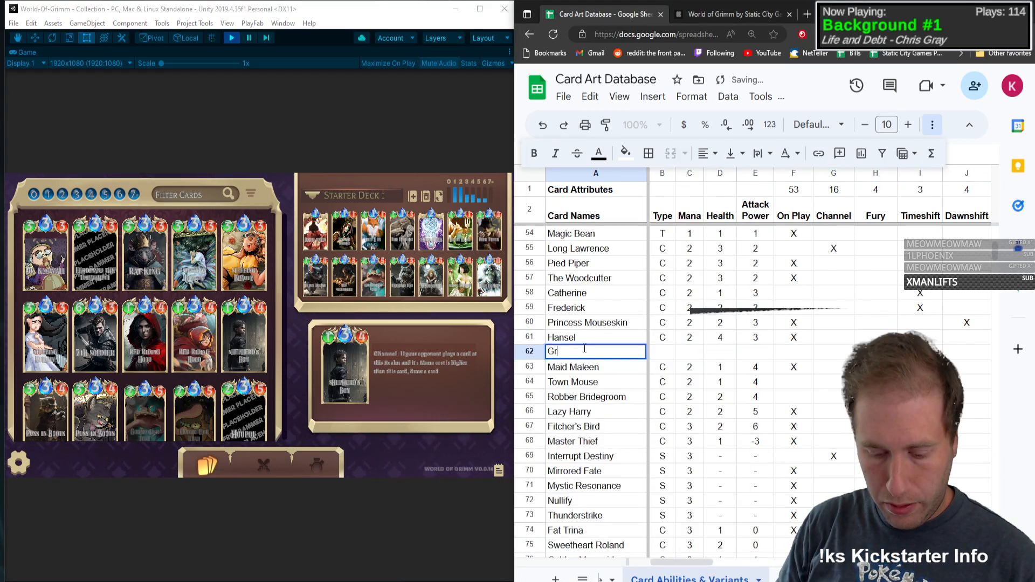
pyautogui.press('Tab')
# Step: Fill in Gretel's row with type T, mana 4, health 2 and attack power 4
pyautogui.write('T')
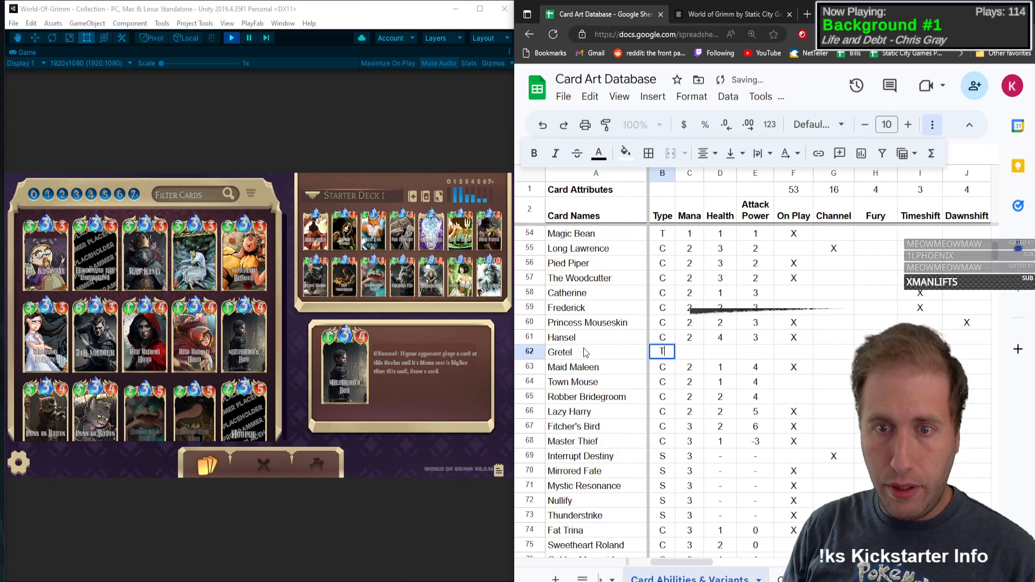
pyautogui.press('Tab')
pyautogui.write('4')
pyautogui.press('Tab')
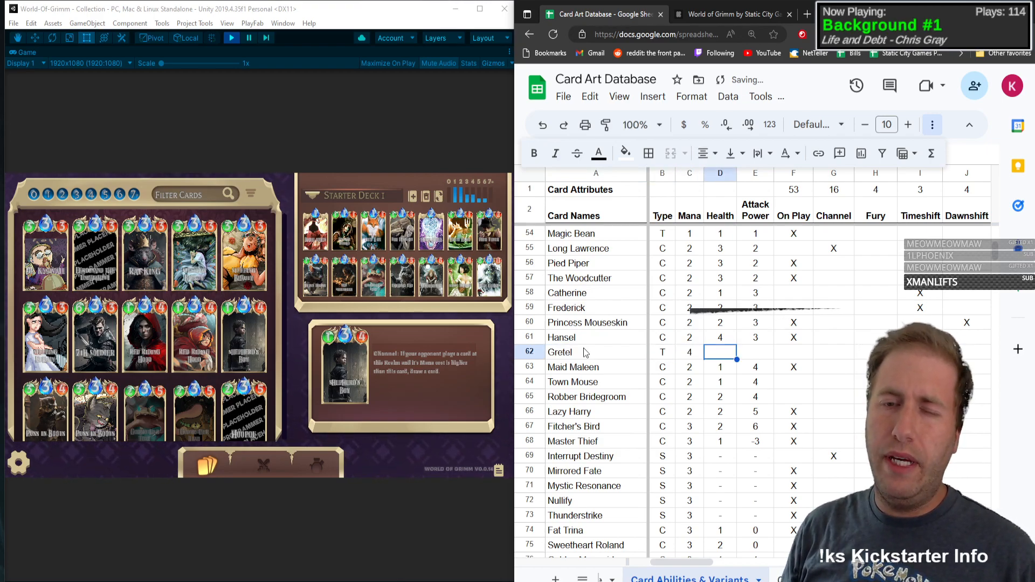
pyautogui.write('2')
pyautogui.press('Tab')
pyautogui.write('4')
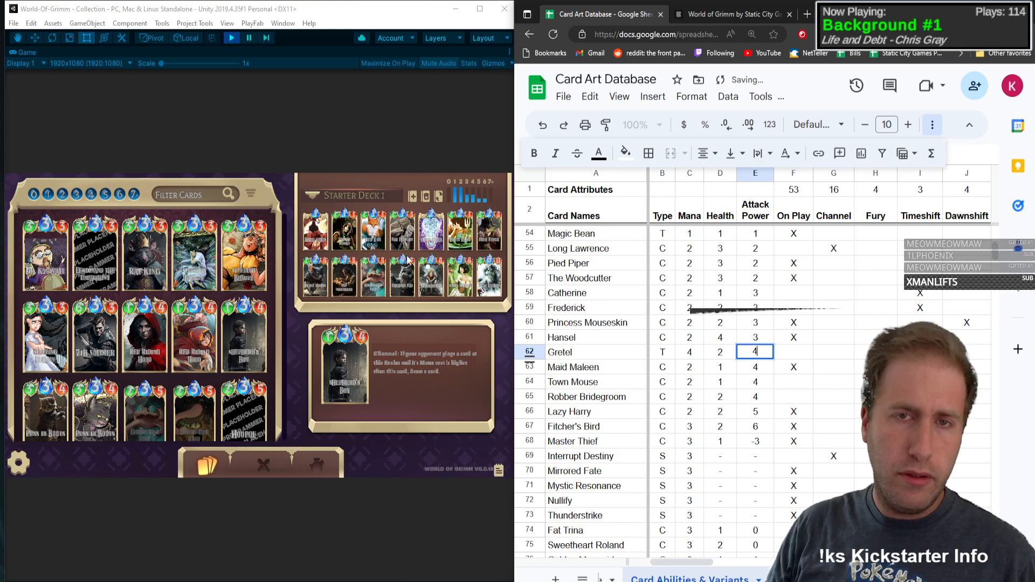
# Step: Restore Unity's full editor layout and inspect the Gretel card asset's stats and description
pyautogui.click(509, 52)
pyautogui.click(534, 93)
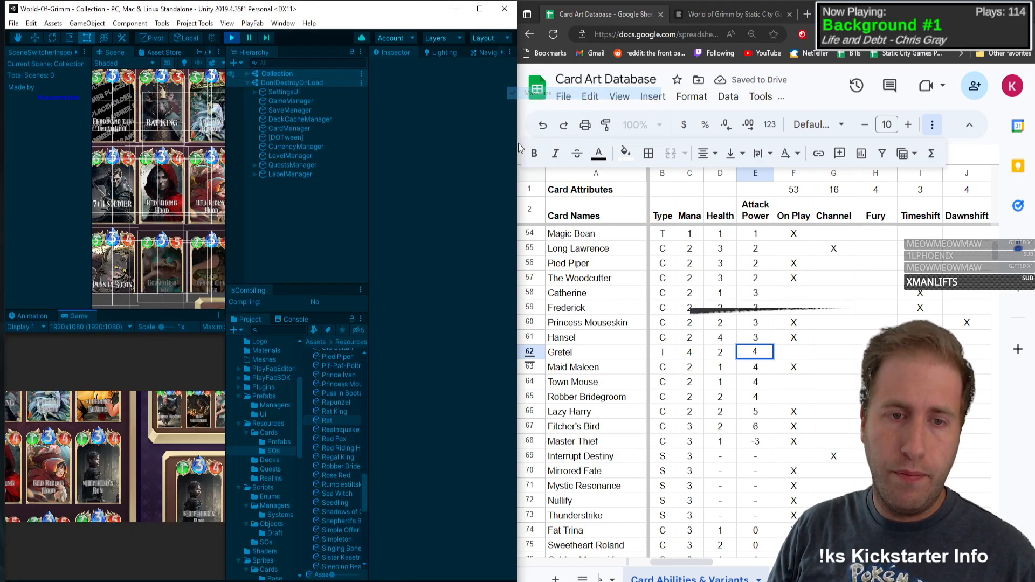
pyautogui.scroll(10, 337, 482)
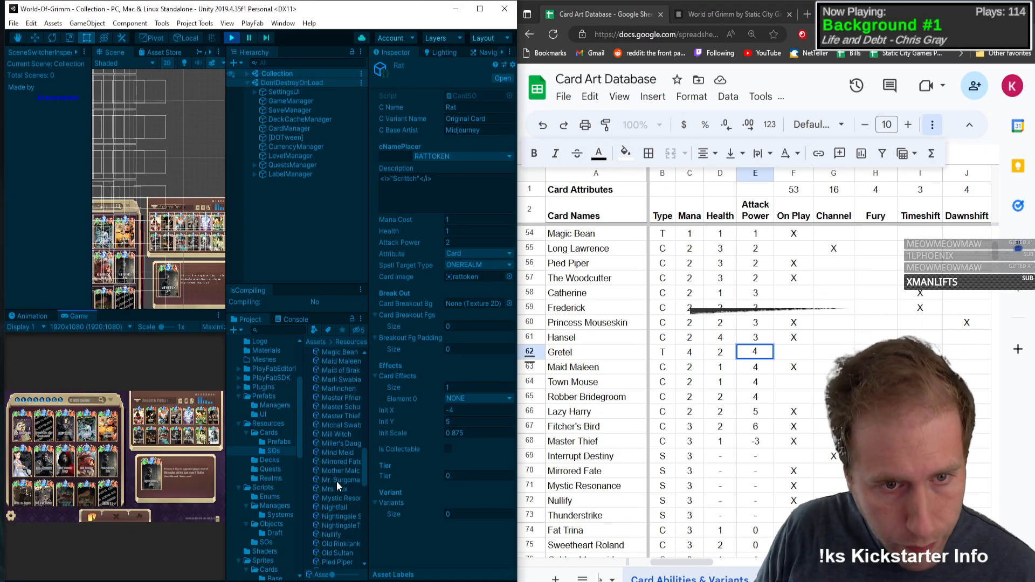
pyautogui.scroll(6, 338, 478)
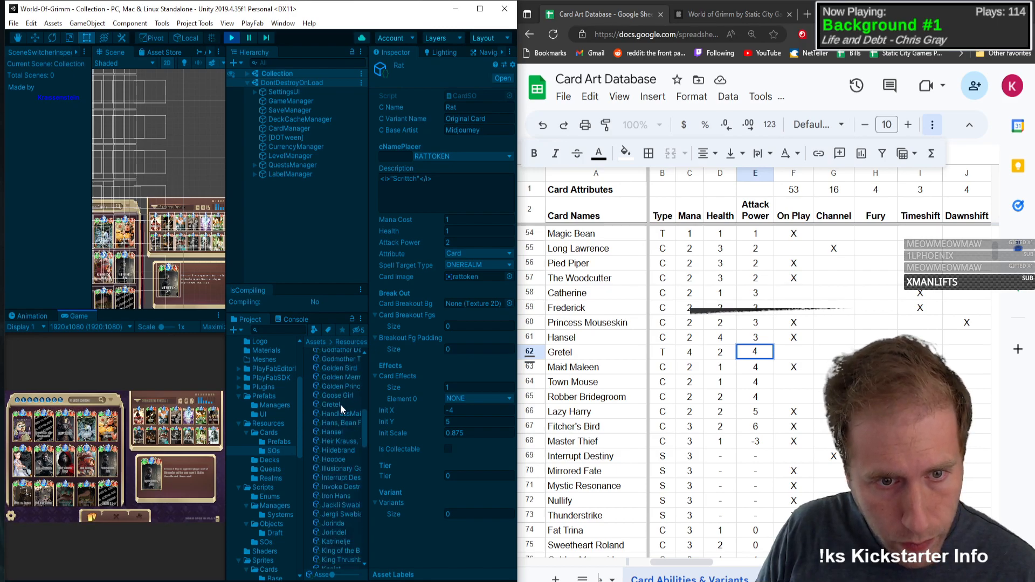
pyautogui.click(341, 404)
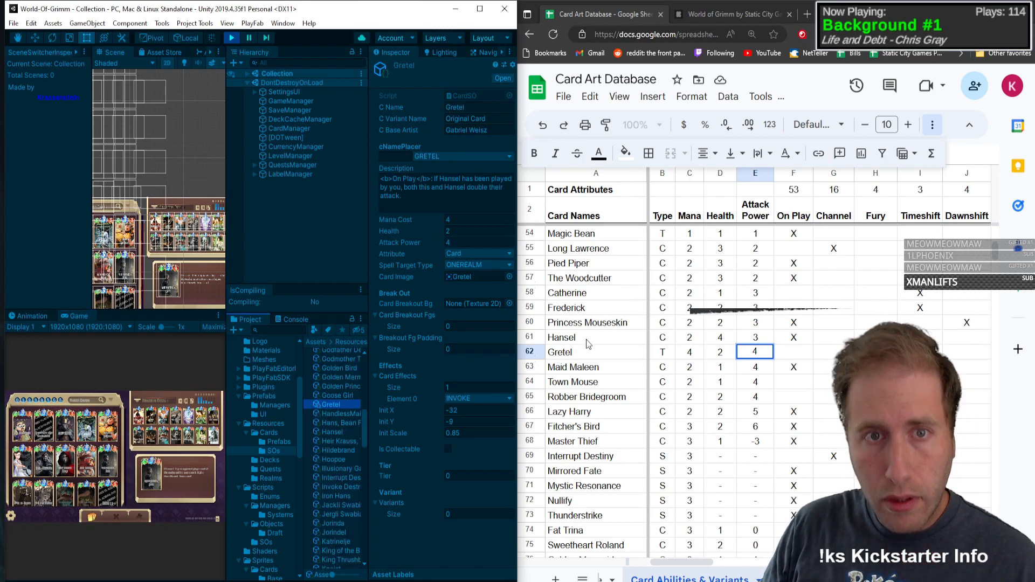
# Step: Mark On Play and Buff with an X in Gretel's row
pyautogui.click(793, 352)
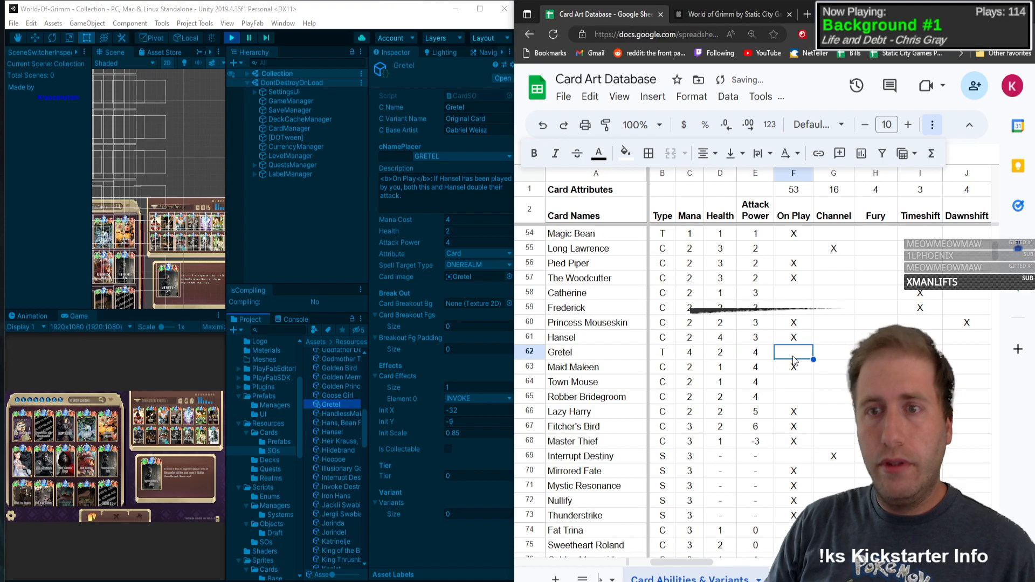
pyautogui.write('X')
pyautogui.press('Right')
pyautogui.press('Right')
pyautogui.press('Right')
pyautogui.press('Right')
pyautogui.press('Right')
pyautogui.press('Right')
pyautogui.press('Right')
pyautogui.press('Right')
pyautogui.press('Right')
pyautogui.press('Right')
pyautogui.press('Right')
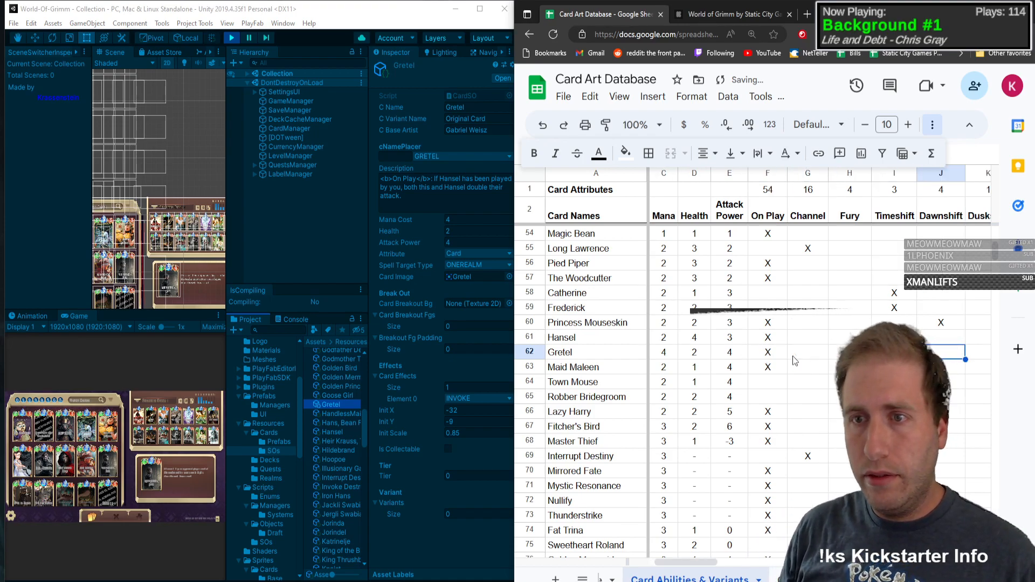
pyautogui.press('Right')
pyautogui.press('Right')
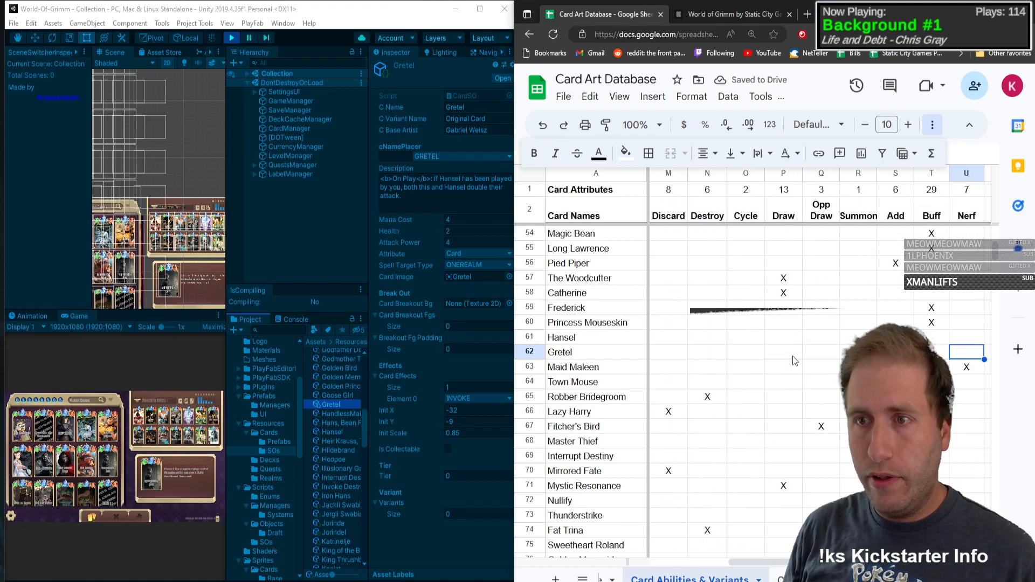
# Step: Maximize Unity's Game view and enter Sleeping Beauty as the card name in row 98 of the spreadsheet
pyautogui.scroll(-10, 678, 323)
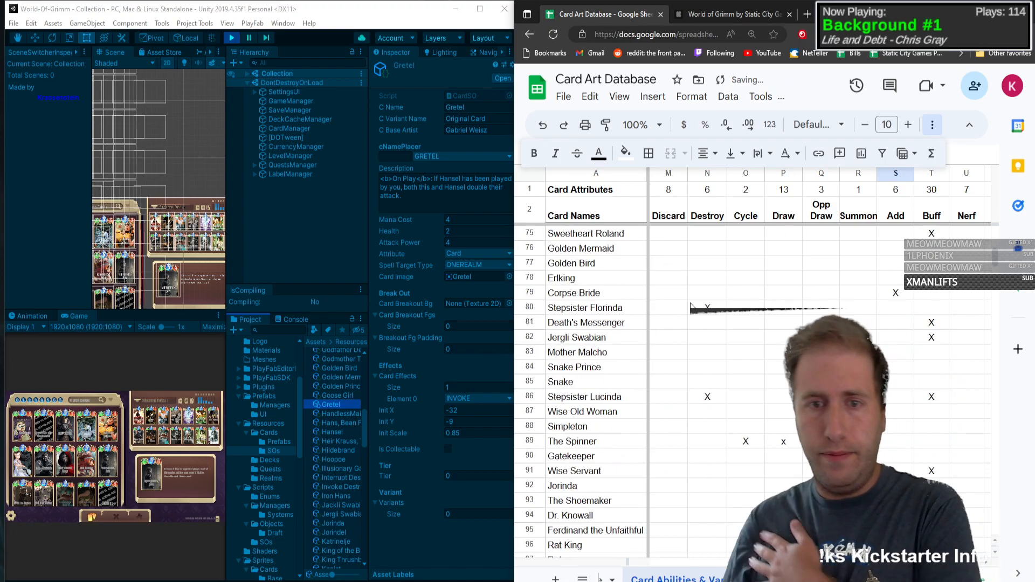
pyautogui.click(576, 424)
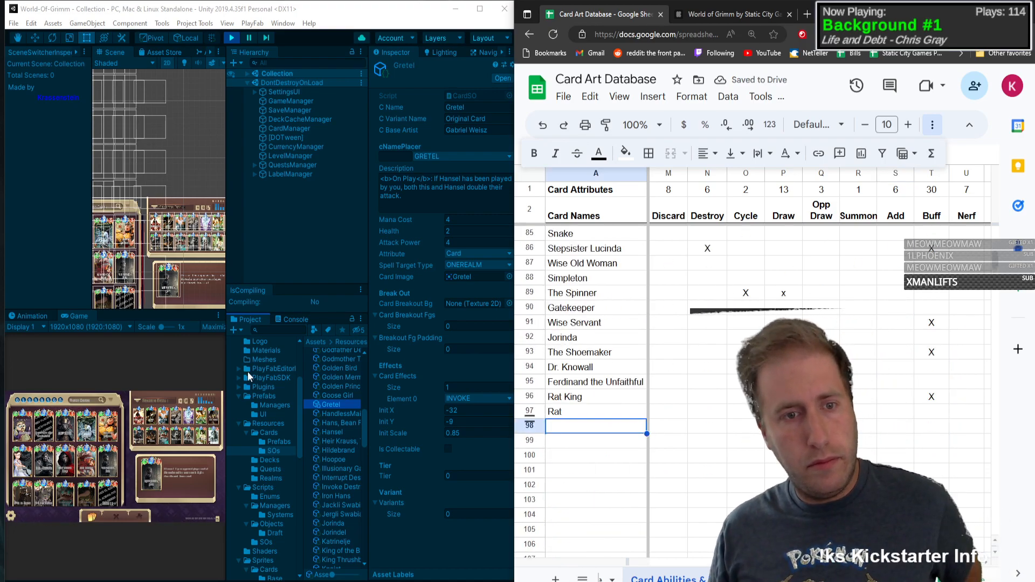
pyautogui.click(219, 316)
pyautogui.click(249, 357)
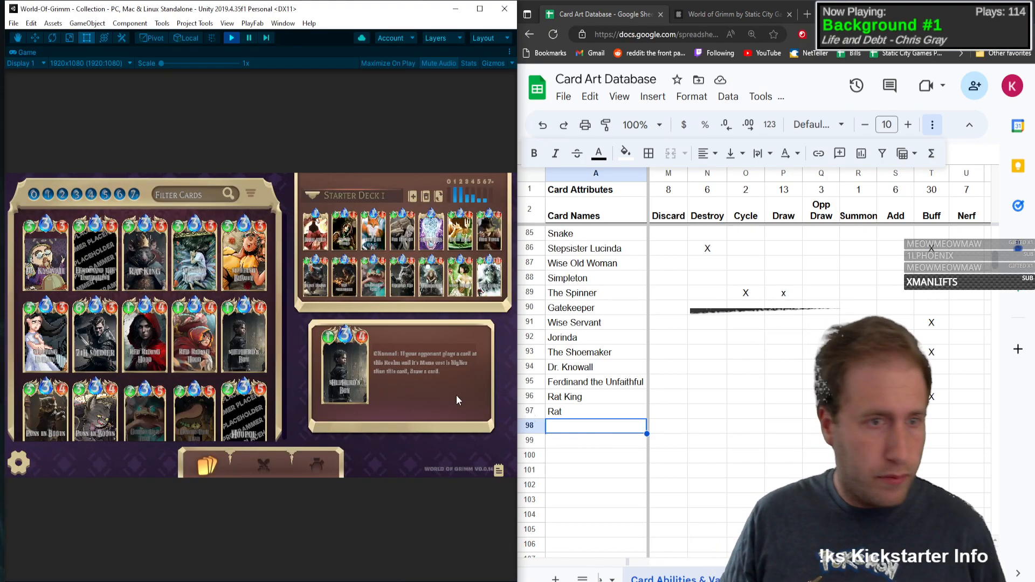
pyautogui.hscroll(-1, 559, 438)
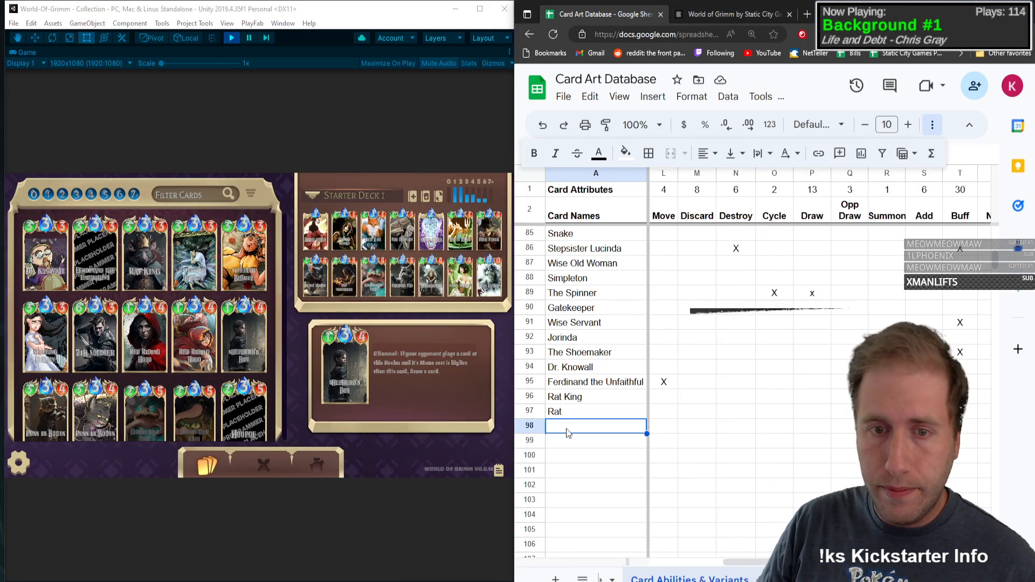
pyautogui.hscroll(-5, 566, 433)
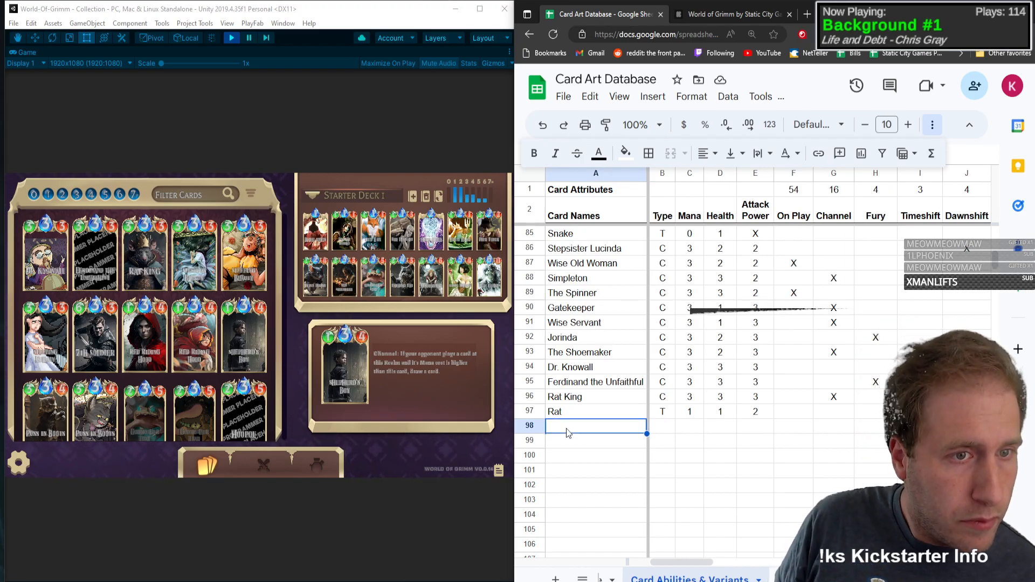
pyautogui.write('Skle')
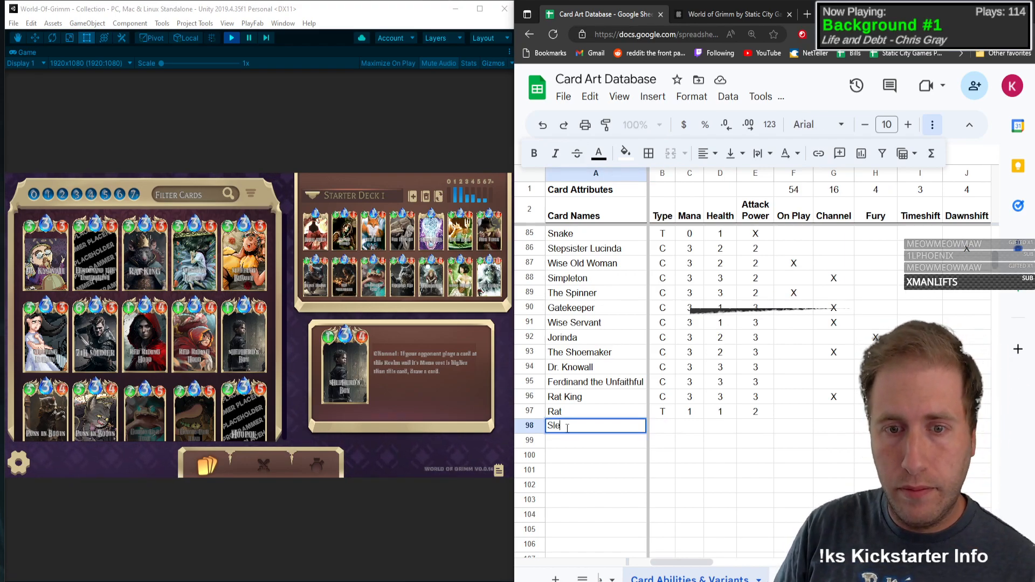
pyautogui.press('Tab')
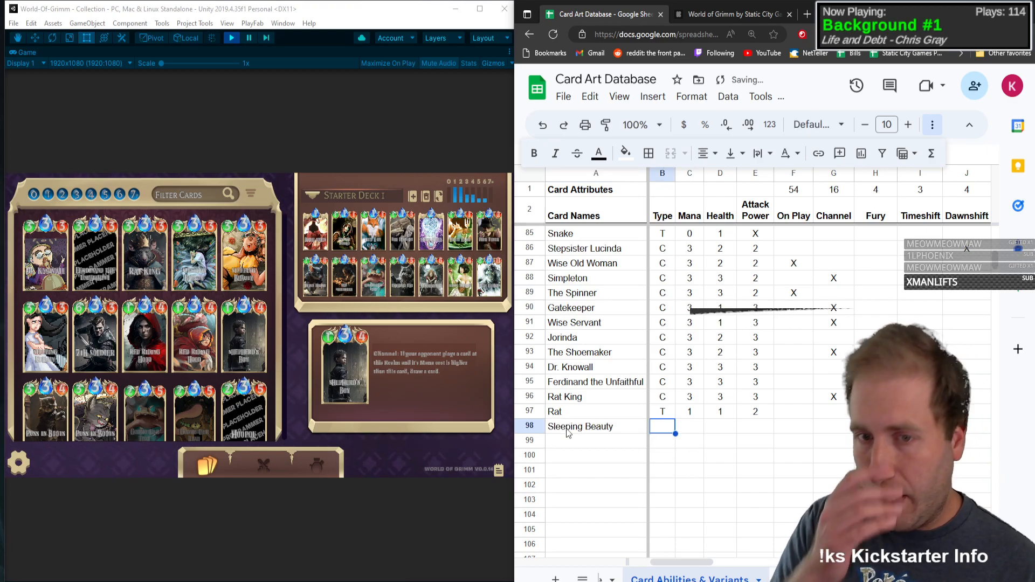
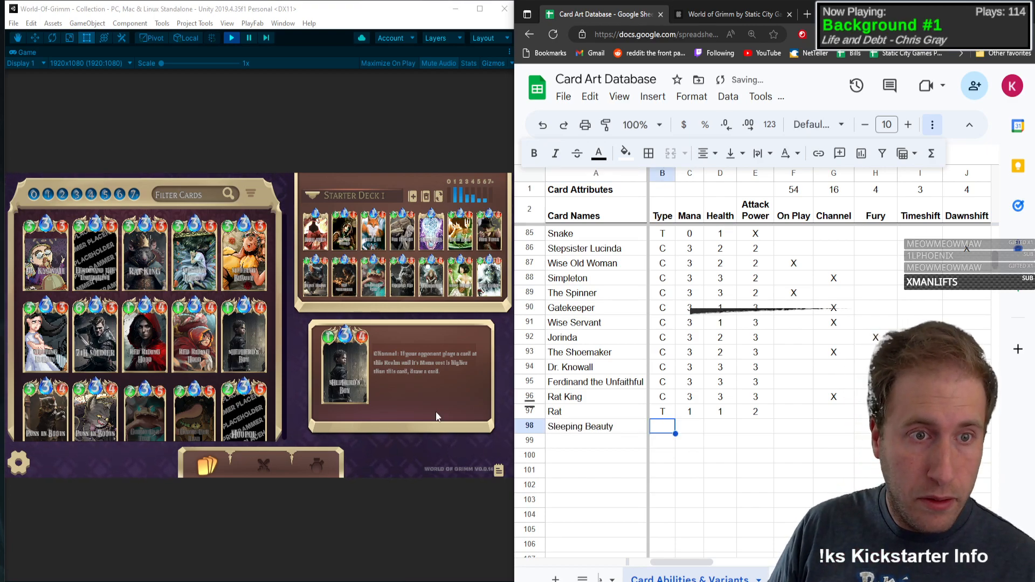
# Step: Open Sleeping Beauty's card details in the game and fill in its row with type C, mana 3, health 3 and attack power 3
pyautogui.click(200, 262)
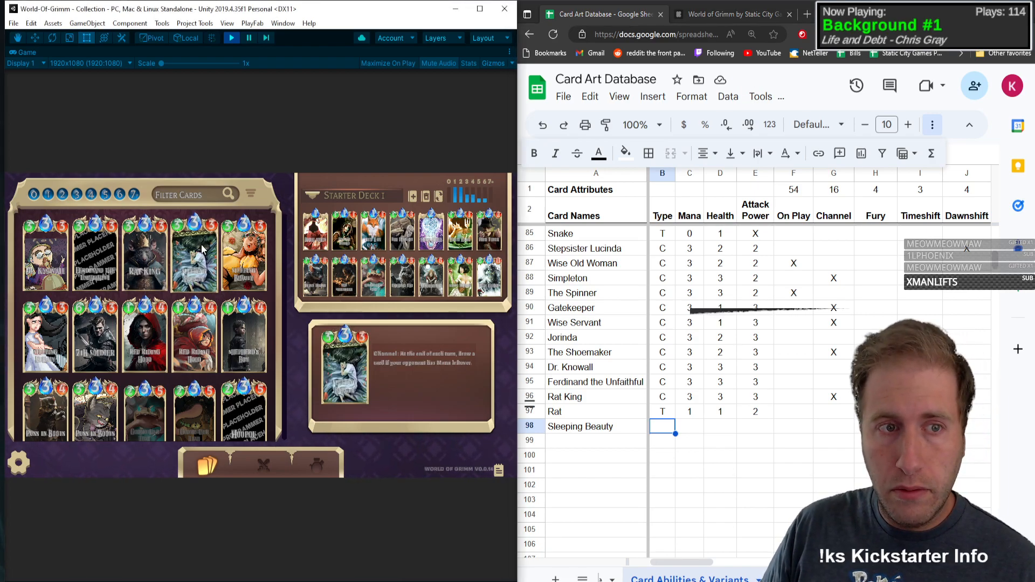
pyautogui.click(214, 264)
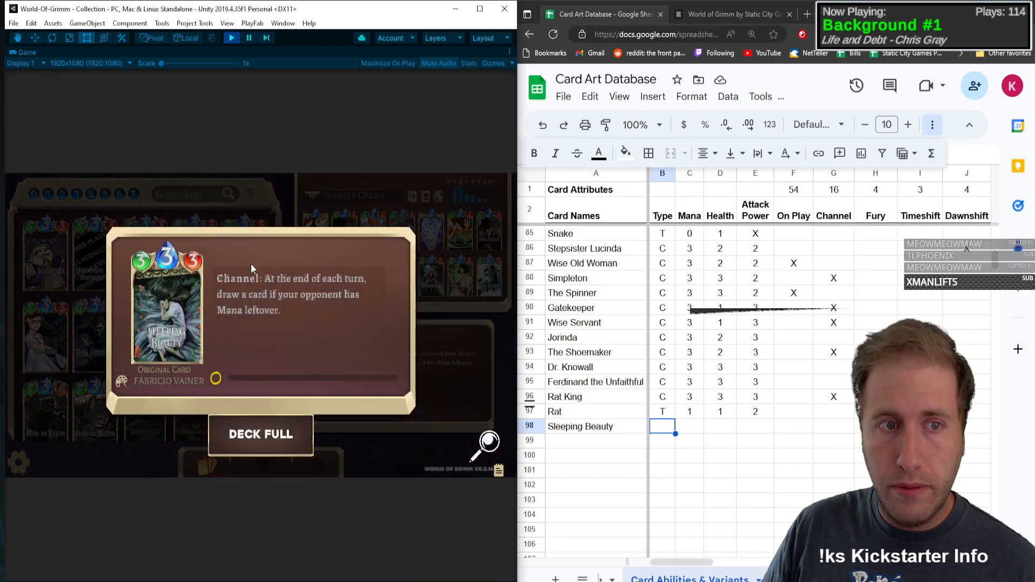
pyautogui.click(661, 433)
pyautogui.write('C')
pyautogui.press('Tab')
pyautogui.write('3')
pyautogui.press('Tab')
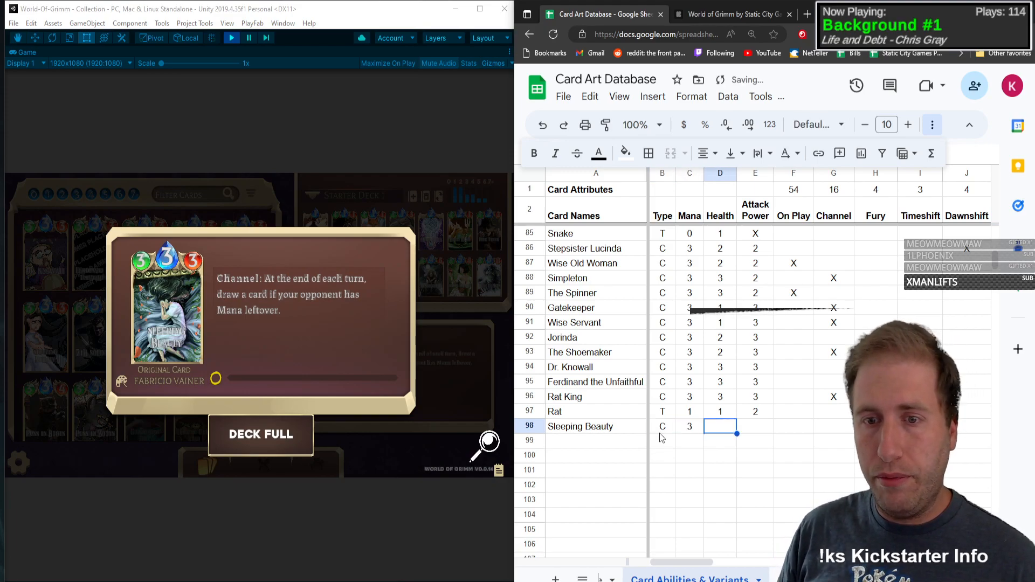
pyautogui.write('3')
pyautogui.press('Tab')
pyautogui.write('3')
# Step: Mark Channel and Draw with an X in Sleeping Beauty's row
pyautogui.press('Tab')
pyautogui.press('Tab')
pyautogui.write('X')
pyautogui.press('Tab')
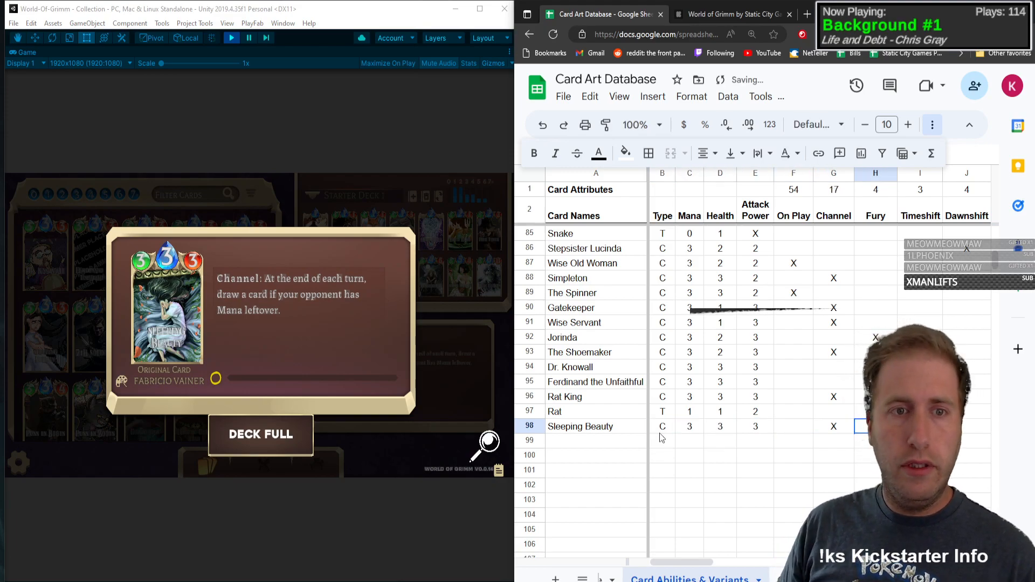
pyautogui.press('Tab')
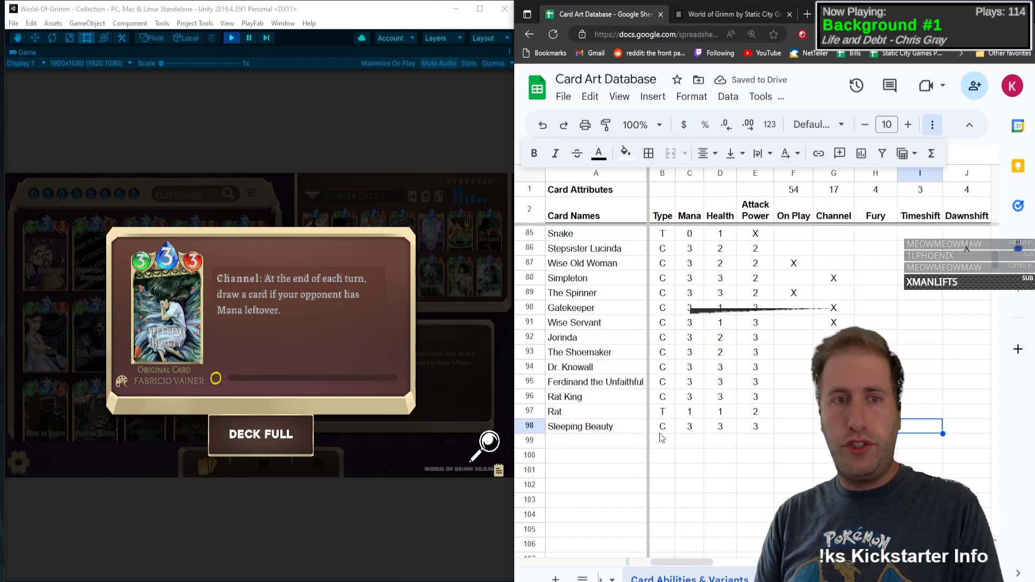
pyautogui.press('Tab')
pyautogui.press('Tab')
pyautogui.press('Tab')
pyautogui.press('Tab')
pyautogui.hscroll(3, 659, 433)
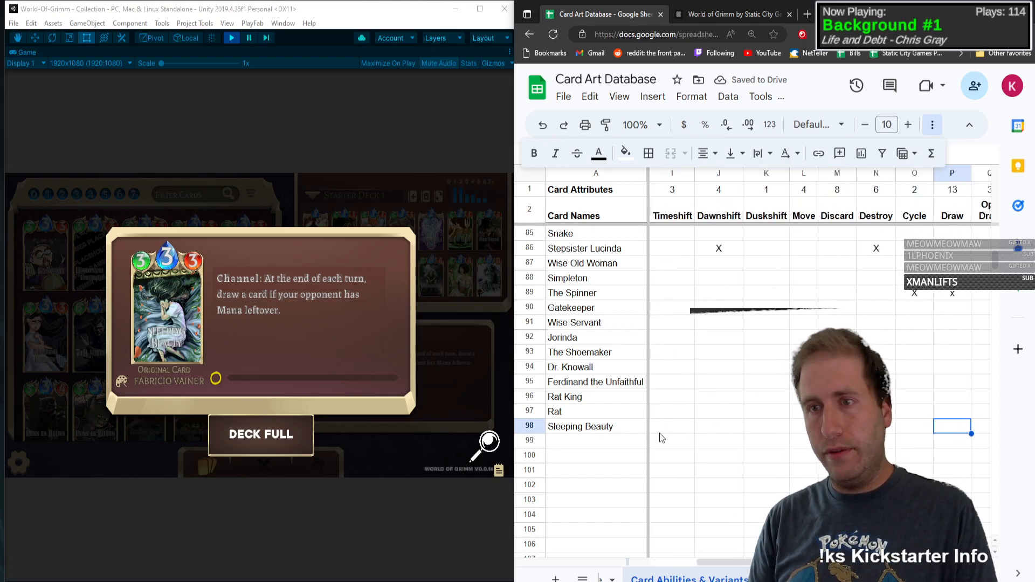
# Step: Replace the lowercase x under Draw in The Spinner's row with a capital X
pyautogui.press('Up')
pyautogui.press('Up')
pyautogui.press('Up')
pyautogui.press('Up')
pyautogui.press('Up')
pyautogui.press('Up')
pyautogui.press('Up')
pyautogui.press('Up')
pyautogui.press('Up')
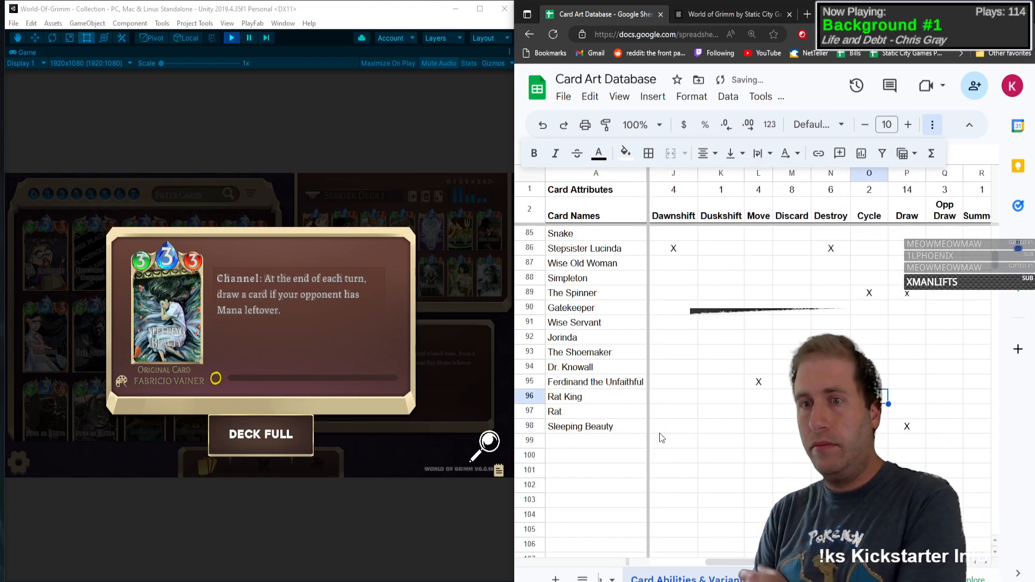
pyautogui.press('Right')
pyautogui.press('Return')
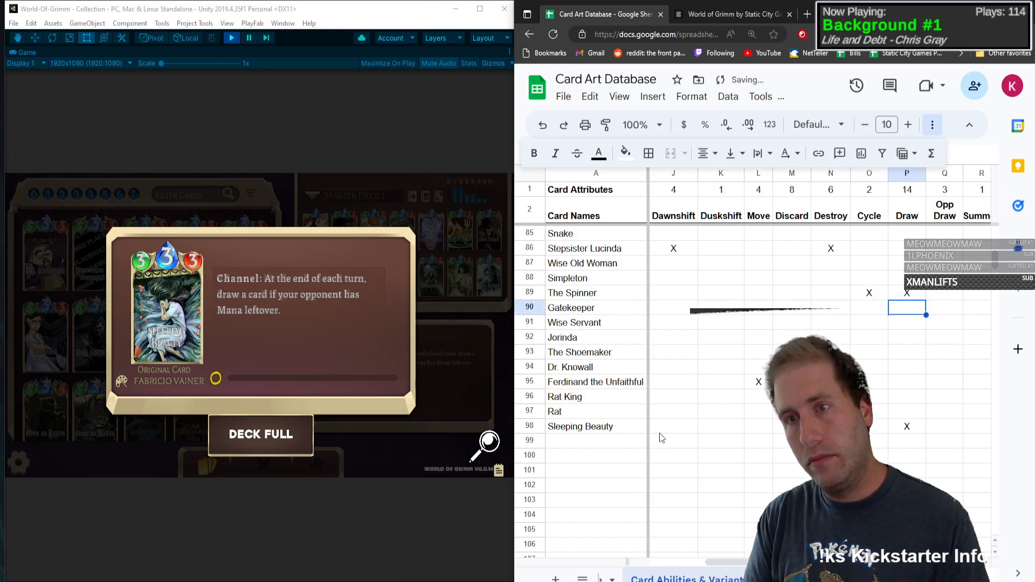
# Step: Return to the empty card name cell in row 99 and close Sleeping Beauty's card details in the game
pyautogui.press('Down')
pyautogui.press('Down')
pyautogui.press('Down')
pyautogui.press('Down')
pyautogui.press('Down')
pyautogui.press('Down')
pyautogui.press('Down')
pyautogui.press('Down')
pyautogui.press('Left')
pyautogui.press('Left')
pyautogui.press('Left')
pyautogui.press('Down')
pyautogui.press('Down')
pyautogui.press('Left')
pyautogui.press('Left')
pyautogui.press('Left')
pyautogui.press('Left')
pyautogui.press('Left')
pyautogui.press('Left')
pyautogui.press('Left')
pyautogui.press('Left')
pyautogui.press('Left')
pyautogui.press('Left')
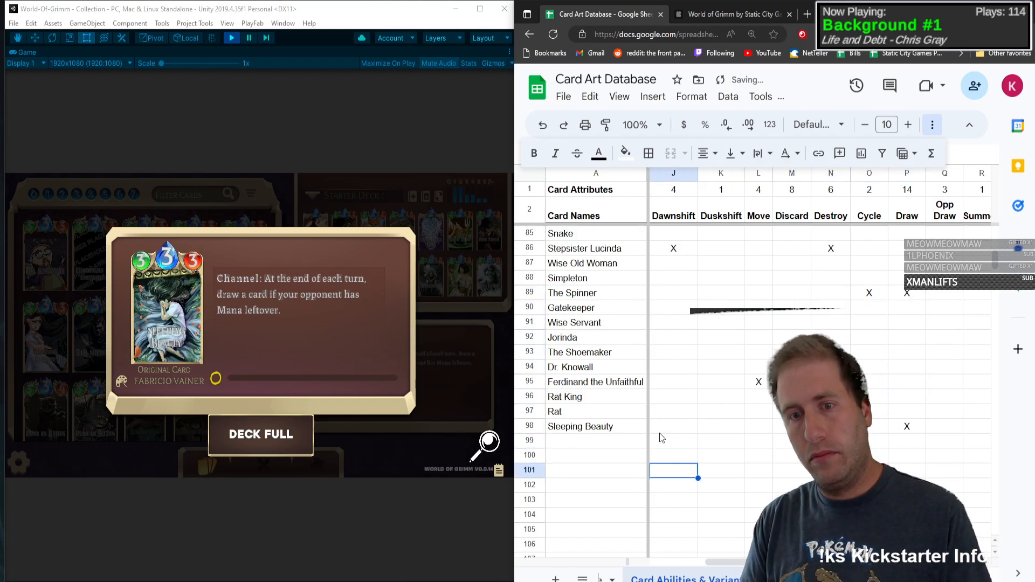
pyautogui.press('Left')
pyautogui.press('Left')
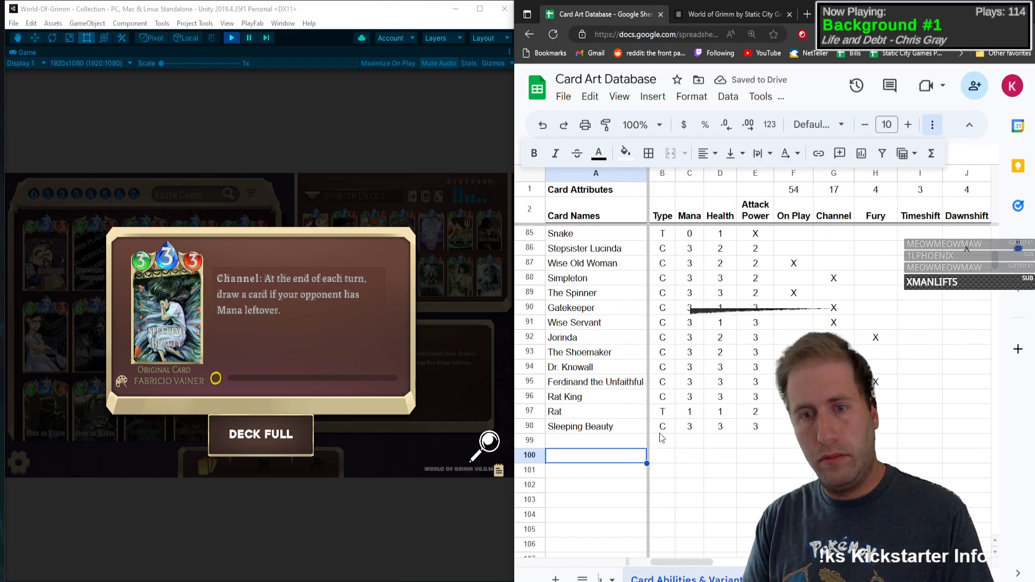
pyautogui.press('Up')
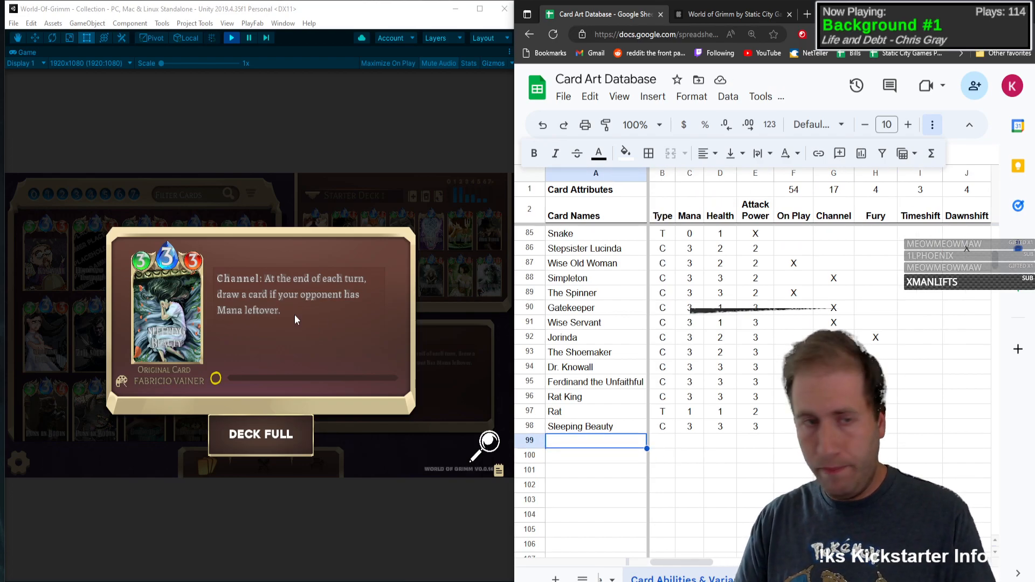
pyautogui.click(256, 277)
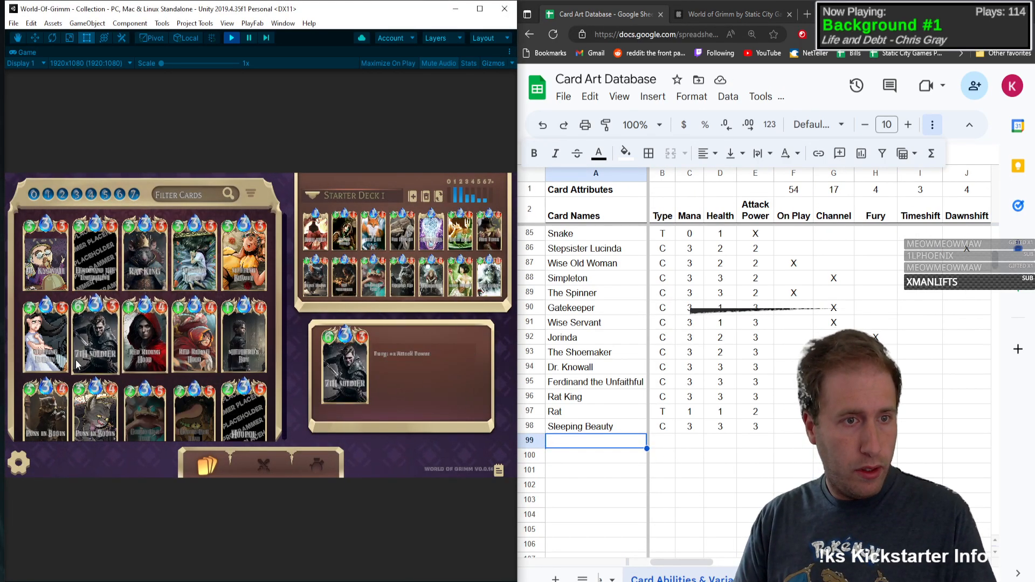
pyautogui.click(597, 443)
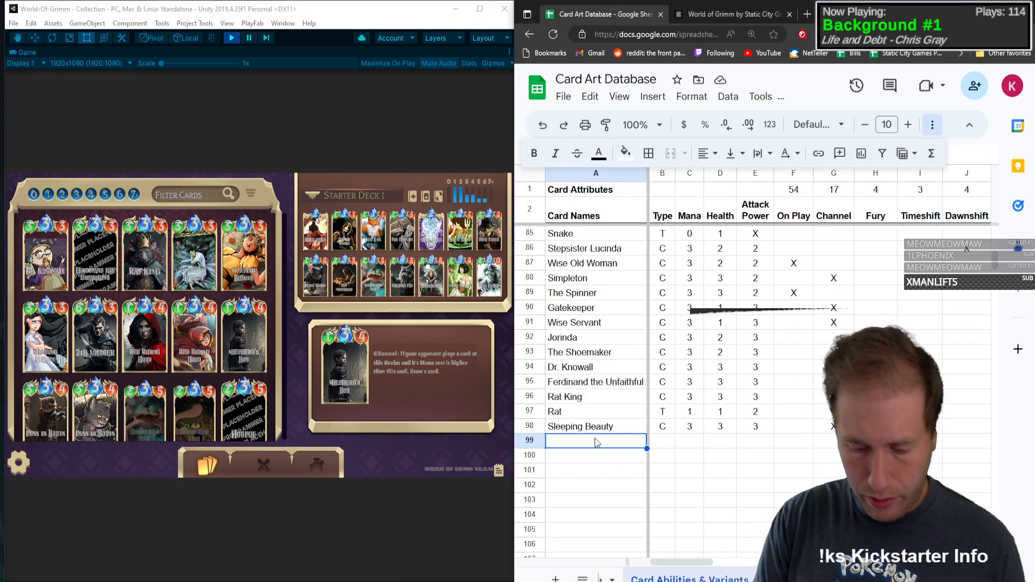
# Step: Mark the Base, Maximino and Pixel art variants with an X in Sleeping Beauty's row
pyautogui.click(830, 426)
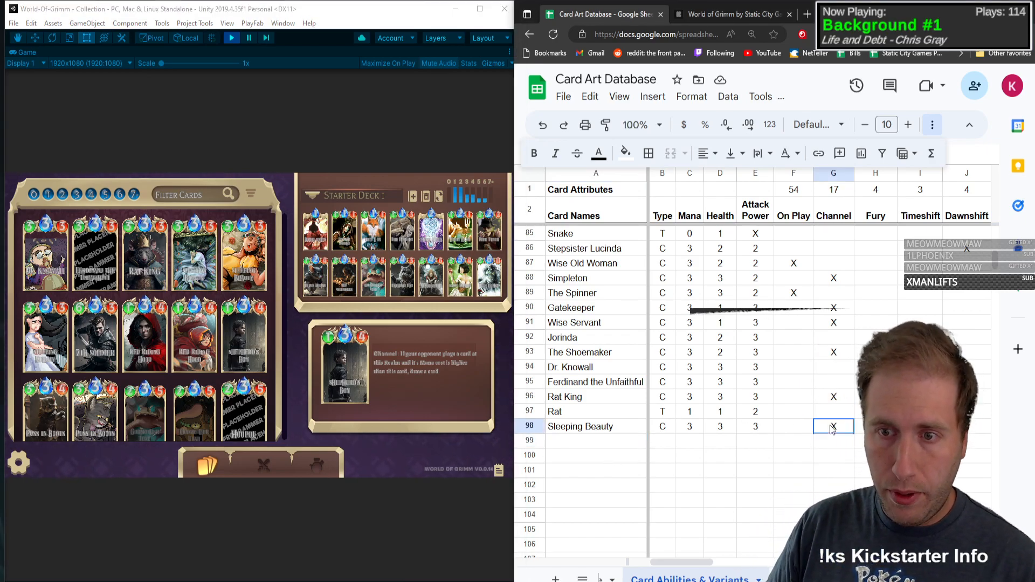
pyautogui.press('Right')
pyautogui.press('Right')
pyautogui.press('Right')
pyautogui.press('Right')
pyautogui.press('Right')
pyautogui.press('Right')
pyautogui.press('Right')
pyautogui.press('Right')
pyautogui.press('Right')
pyautogui.press('Right')
pyautogui.press('Right')
pyautogui.press('Right')
pyautogui.press('Right')
pyautogui.press('Right')
pyautogui.press('Right')
pyautogui.press('Right')
pyautogui.press('Right')
pyautogui.press('Right')
pyautogui.press('Right')
pyautogui.press('Right')
pyautogui.press('Right')
pyautogui.press('Right')
pyautogui.press('Right')
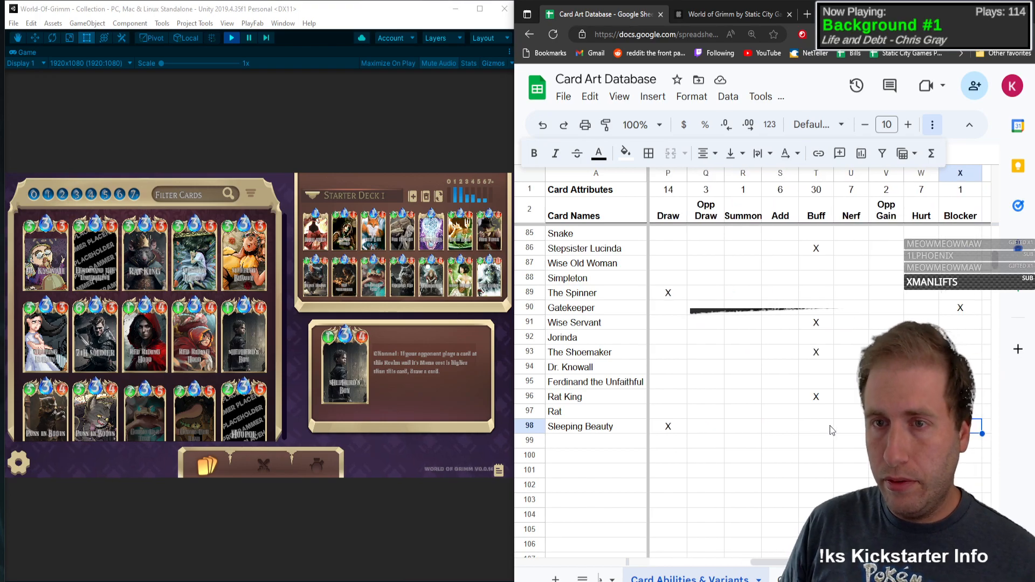
pyautogui.write('X')
pyautogui.press('Right')
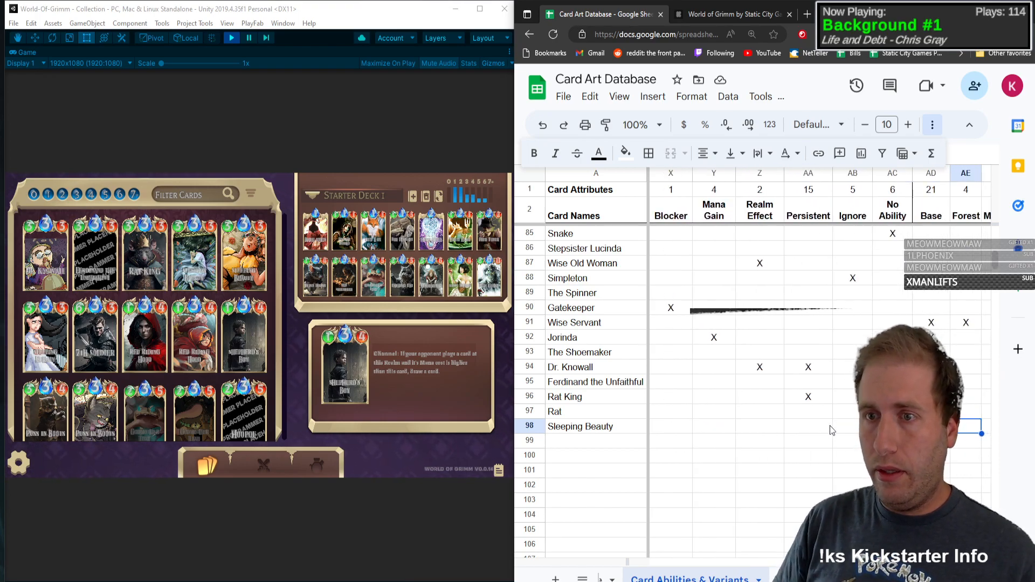
pyautogui.press('Right')
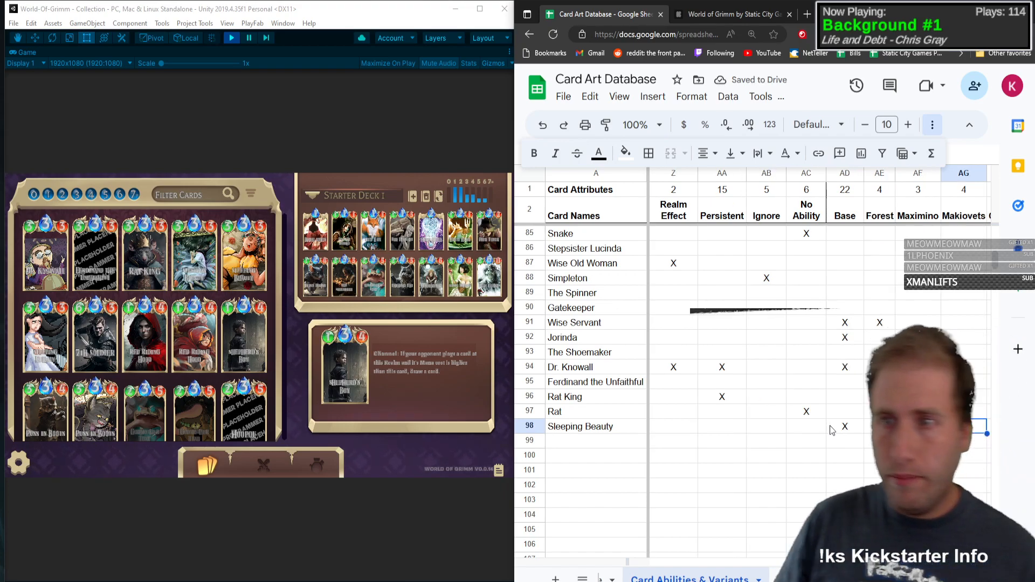
pyautogui.write('X')
pyautogui.press('Right')
pyautogui.press('Right')
pyautogui.press('Right')
pyautogui.press('Right')
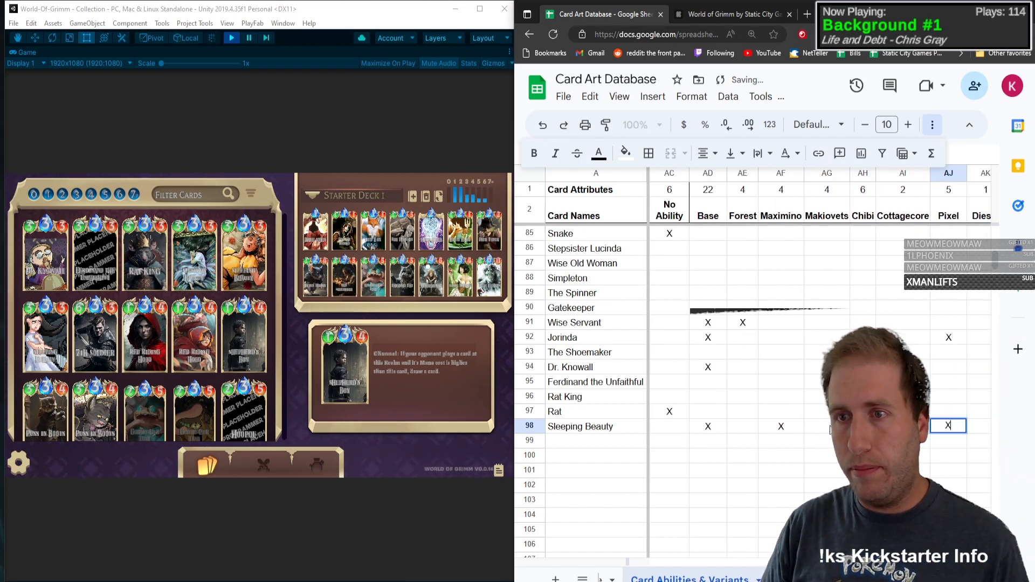
pyautogui.press('Left')
pyautogui.press('Left')
pyautogui.press('Left')
pyautogui.press('Left')
pyautogui.press('Left')
pyautogui.press('Left')
pyautogui.press('Left')
pyautogui.press('Left')
pyautogui.press('Left')
pyautogui.press('Left')
pyautogui.press('Left')
pyautogui.press('Left')
pyautogui.press('Left')
pyautogui.press('Left')
pyautogui.press('Left')
pyautogui.press('Left')
pyautogui.press('Left')
pyautogui.press('Left')
pyautogui.press('Left')
pyautogui.press('Left')
pyautogui.press('Home')
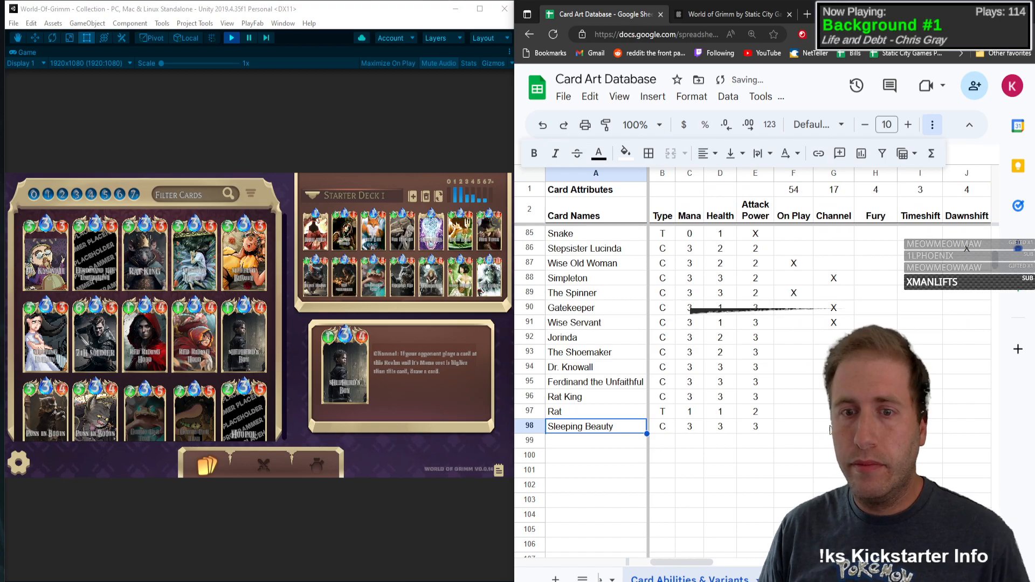
# Step: Add 7th Soldier in row 99 with type C, mana 3, health 6 and attack power 3
pyautogui.press('Down')
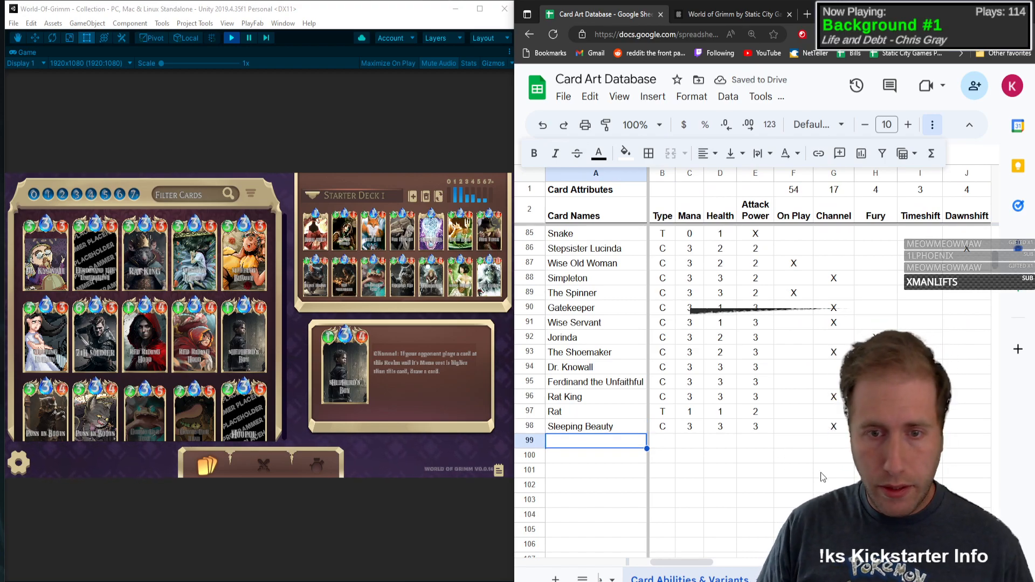
pyautogui.write('7th Soldier')
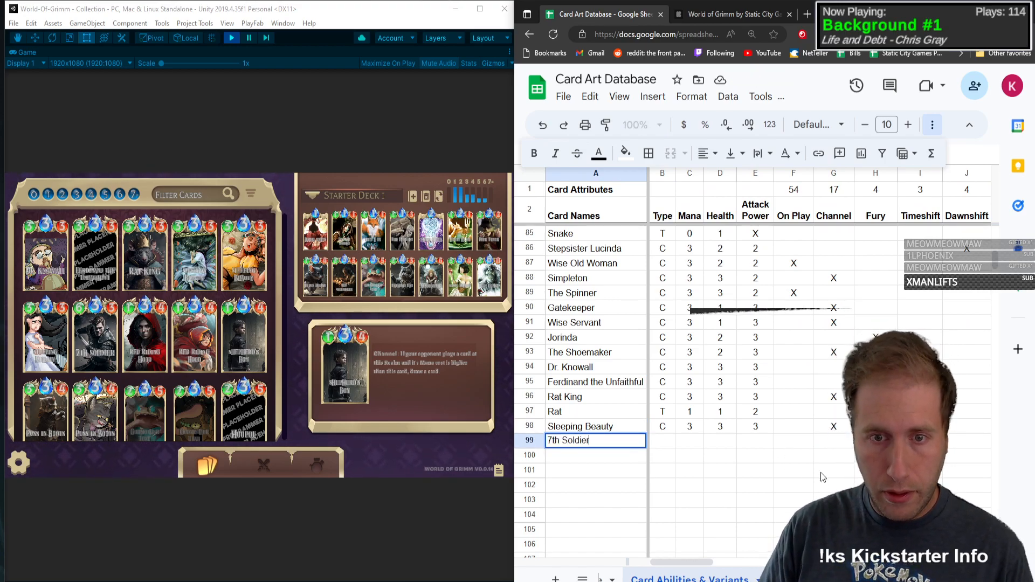
pyautogui.press('Tab')
pyautogui.write('C')
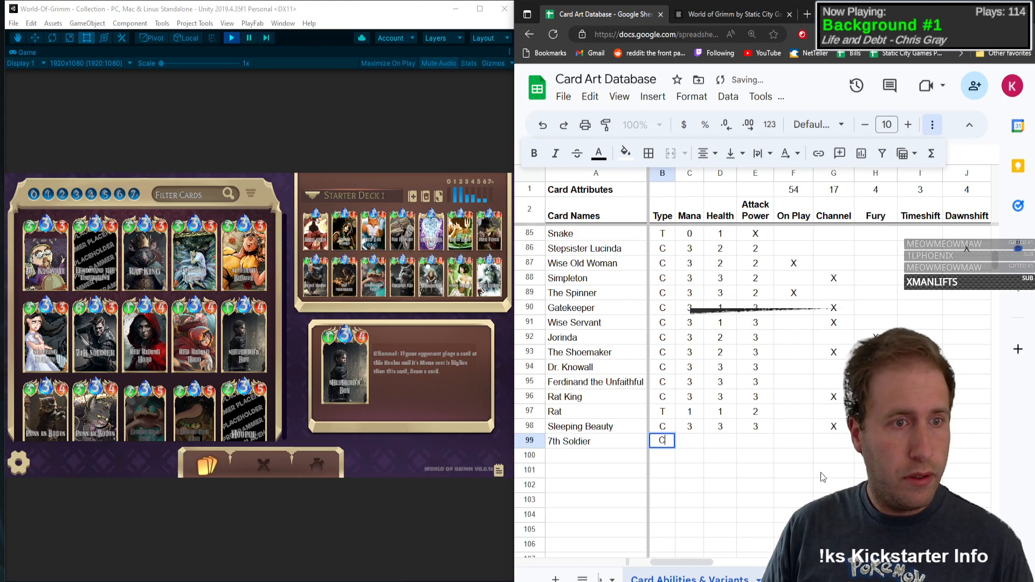
pyautogui.press('Tab')
pyautogui.write('3')
pyautogui.press('Tab')
pyautogui.write('6')
pyautogui.press('Tab')
pyautogui.write('3')
# Step: Mark Fury and Buff with an X in 7th Soldier's row
pyautogui.press('Tab')
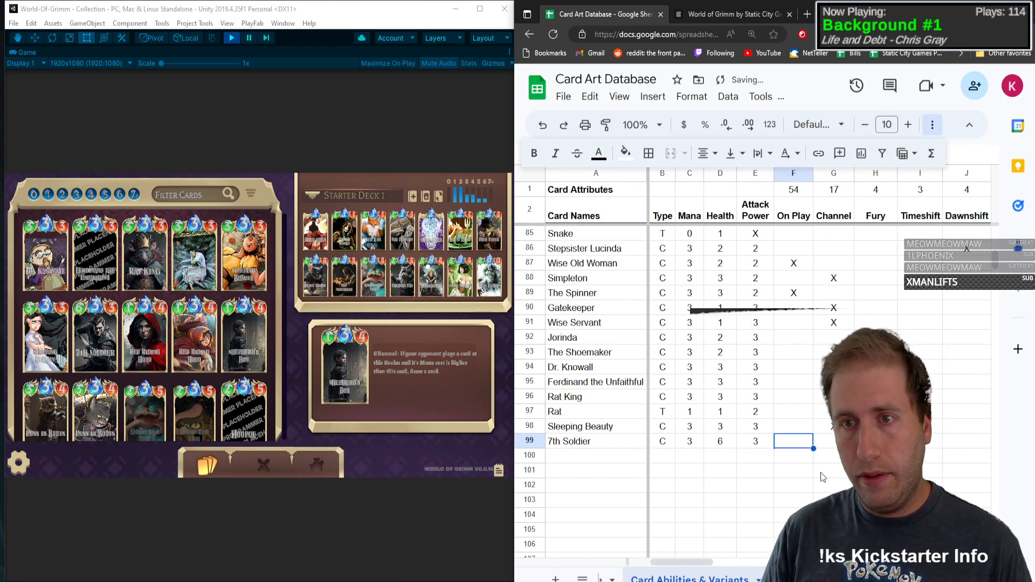
pyautogui.press('Tab')
pyautogui.press('Tab')
pyautogui.press('Tab')
pyautogui.press('Tab')
pyautogui.press('Tab')
pyautogui.press('Tab')
pyautogui.press('Tab')
pyautogui.press('Tab')
pyautogui.press('Tab')
pyautogui.press('Tab')
pyautogui.press('Tab')
pyautogui.press('Tab')
pyautogui.press('Tab')
pyautogui.press('Tab')
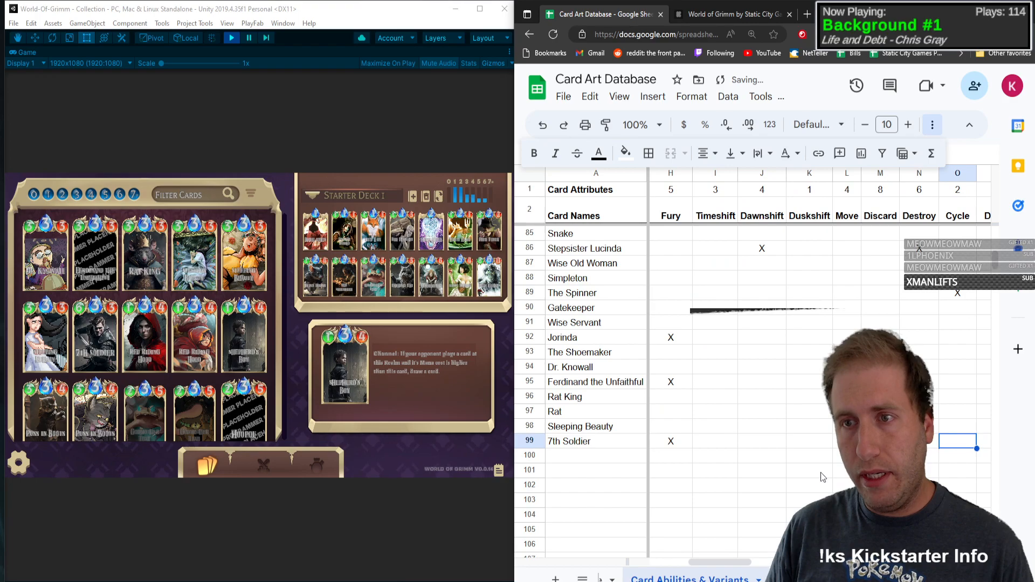
pyautogui.write('x')
pyautogui.hotkey('shift', 'Tab')
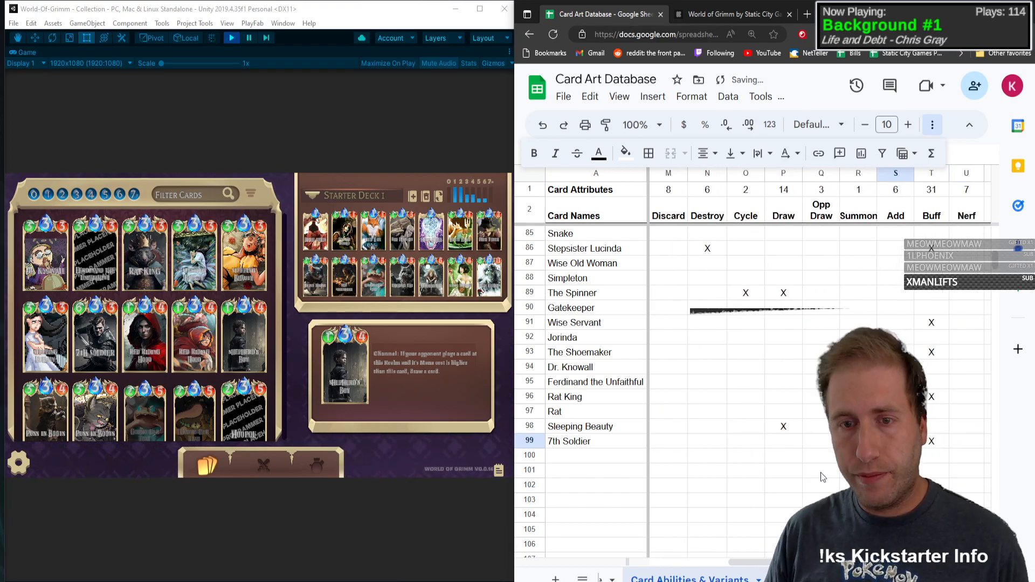
# Step: Enter Red Riding Hood as the card name in row 100
pyautogui.click(578, 461)
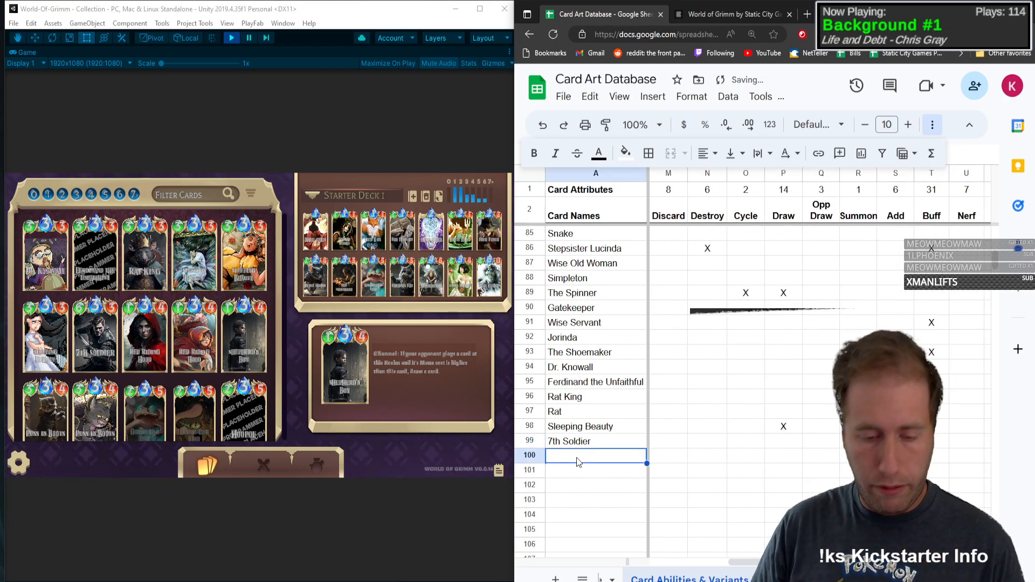
pyautogui.write('Red Riding Go')
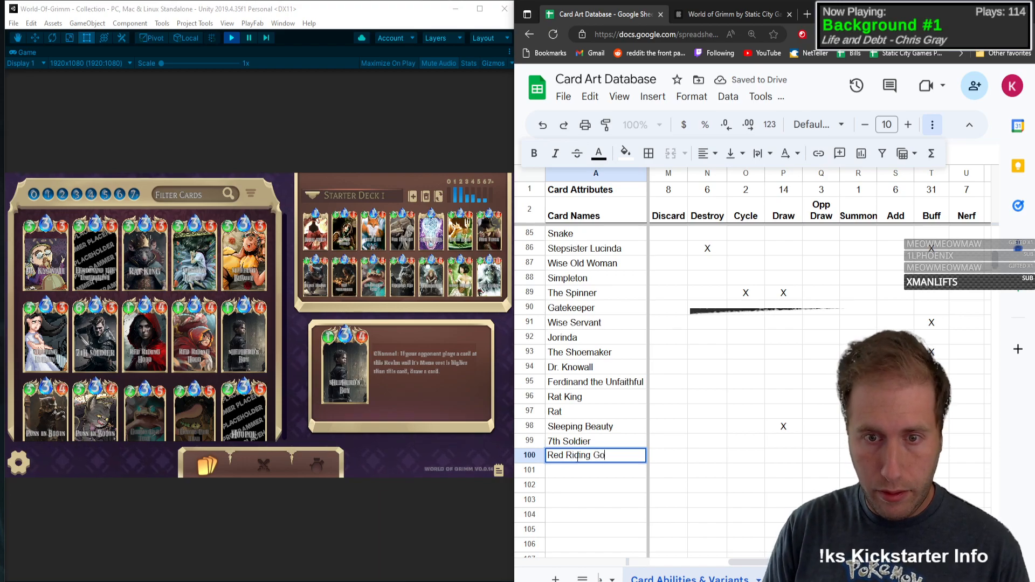
pyautogui.press('BackSpace')
pyautogui.write('Hood')
pyautogui.press('Tab')
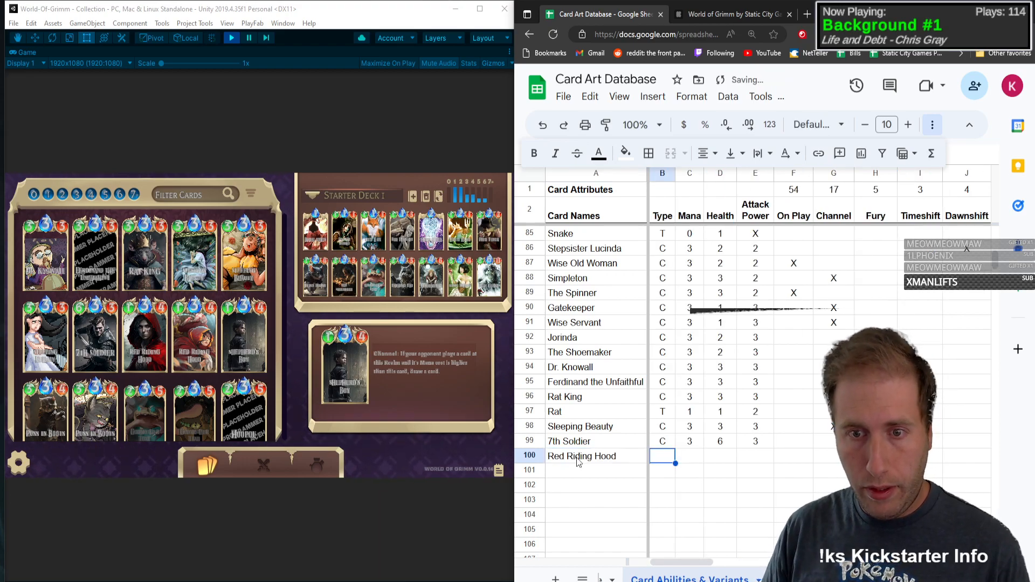
# Step: Fill in Red Riding Hood's row with type C, mana 3, health 1 and attack power 4
pyautogui.write('C')
pyautogui.press('Tab')
pyautogui.write('3')
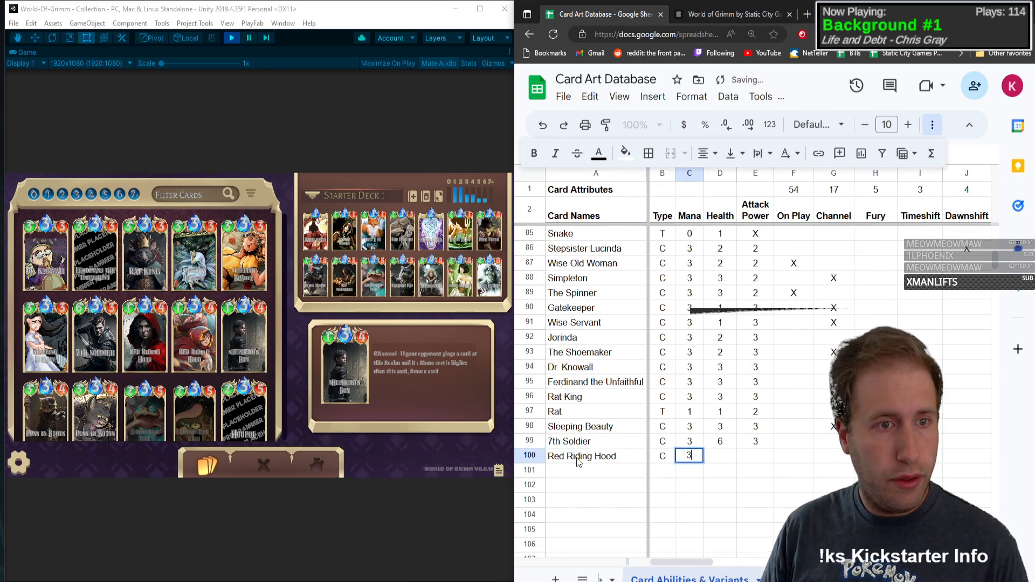
pyautogui.press('Tab')
pyautogui.write('1')
pyautogui.press('Tab')
pyautogui.write('4')
pyautogui.press('Tab')
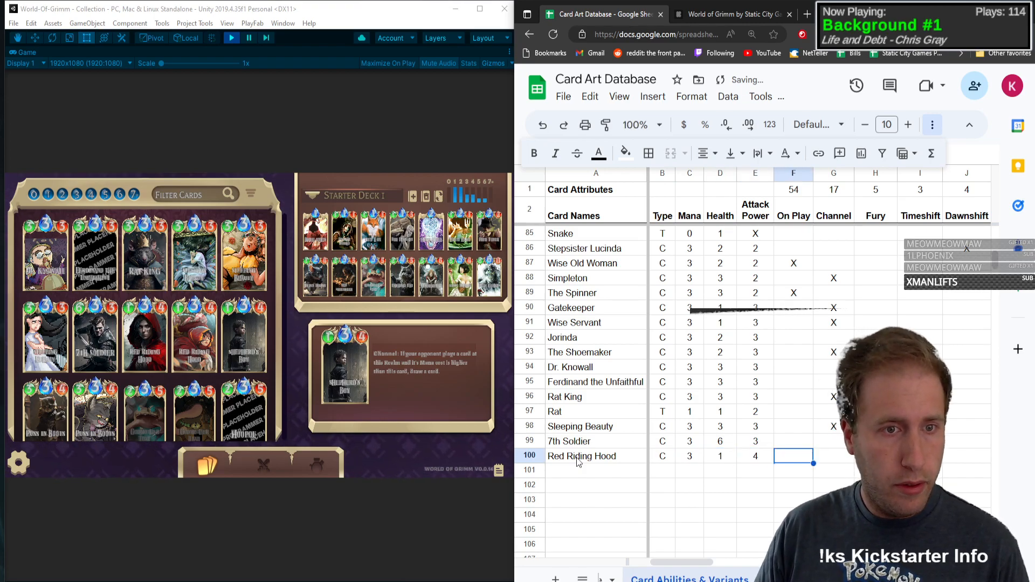
# Step: Mark On Play, Channel and Buff with an X in Red Riding Hood's row
pyautogui.write('X')
pyautogui.press('Tab')
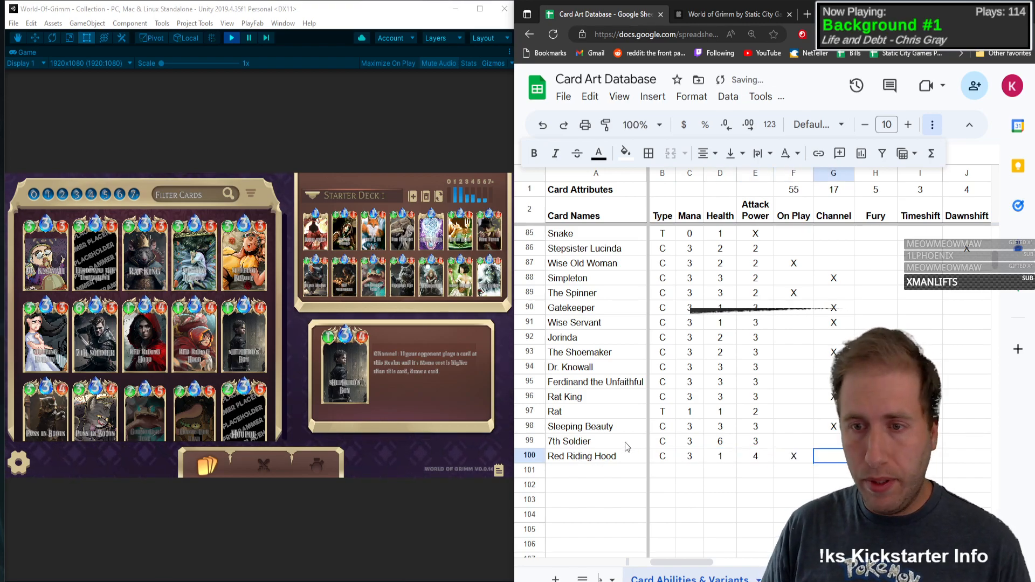
pyautogui.write('X')
pyautogui.press('Tab')
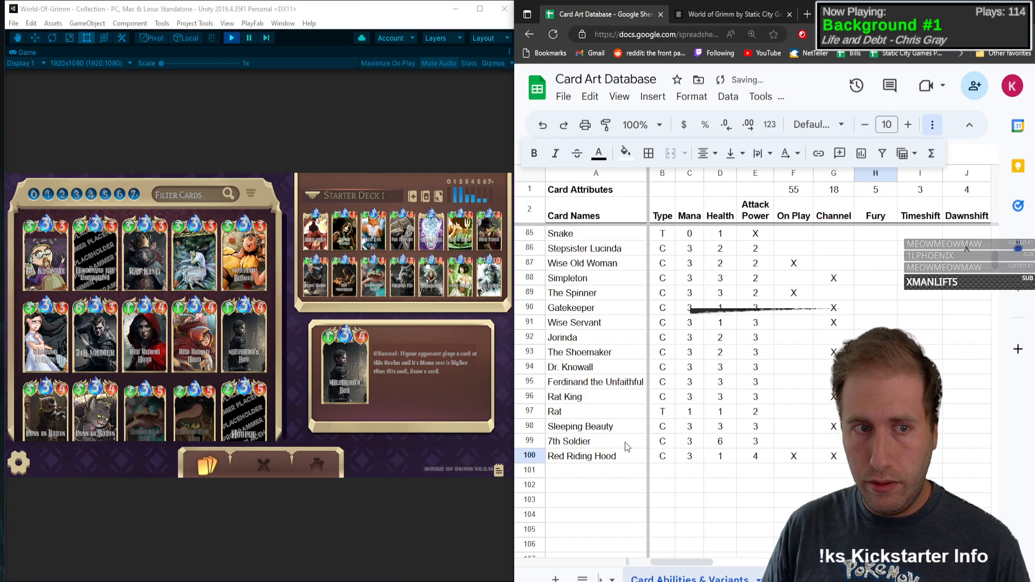
pyautogui.press('Tab')
pyautogui.press('Tab')
pyautogui.press('Tab')
pyautogui.press('Tab')
pyautogui.press('Tab')
pyautogui.press('Tab')
pyautogui.press('Tab')
pyautogui.press('Tab')
pyautogui.press('Tab')
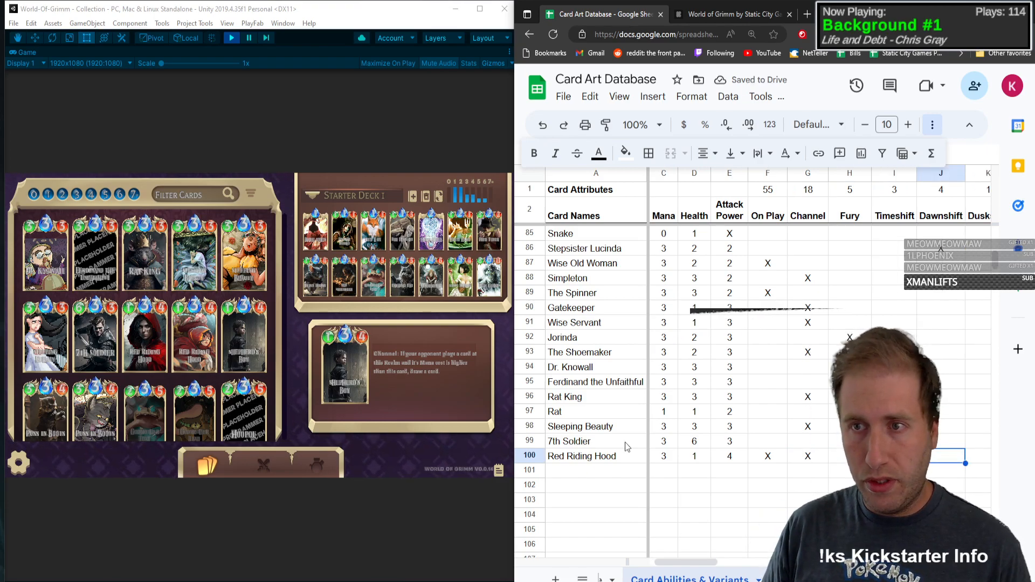
pyautogui.press('Tab')
pyautogui.press('Tab')
pyautogui.press('Tab')
pyautogui.press('Tab')
pyautogui.press('Tab')
pyautogui.press('Tab')
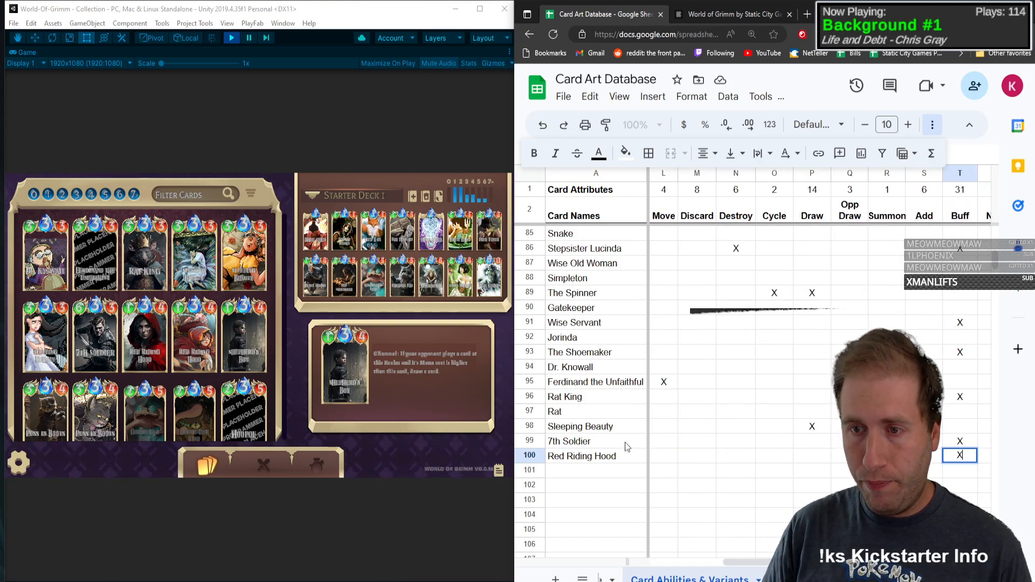
pyautogui.press('Tab')
pyautogui.press('Tab')
pyautogui.press('Tab')
pyautogui.press('Tab')
pyautogui.press('Tab')
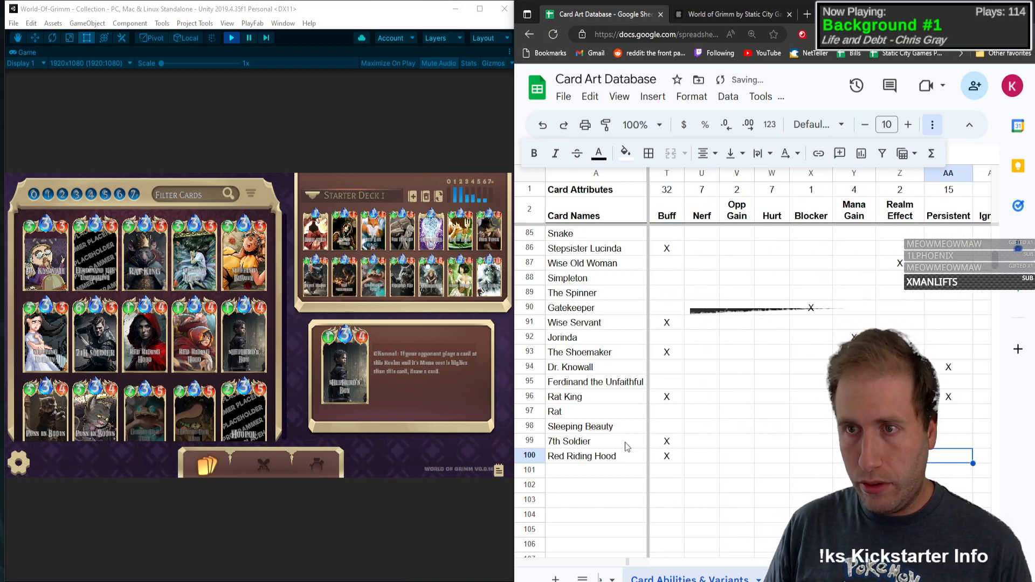
# Step: Mark the Forest art variant with an X in Red Riding Hood's row
pyautogui.press('Tab')
pyautogui.press('Tab')
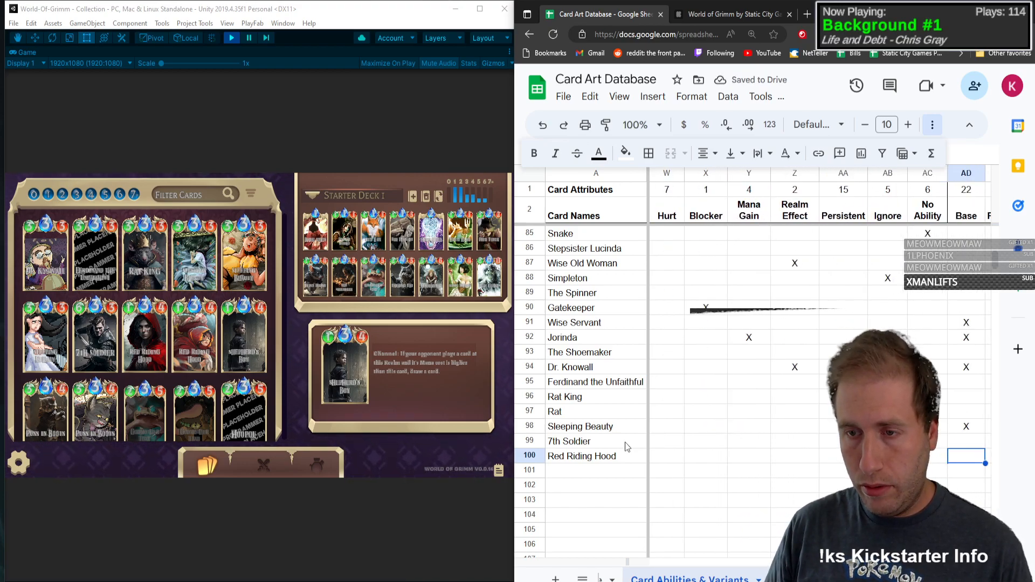
pyautogui.press('Tab')
pyautogui.press('Tab')
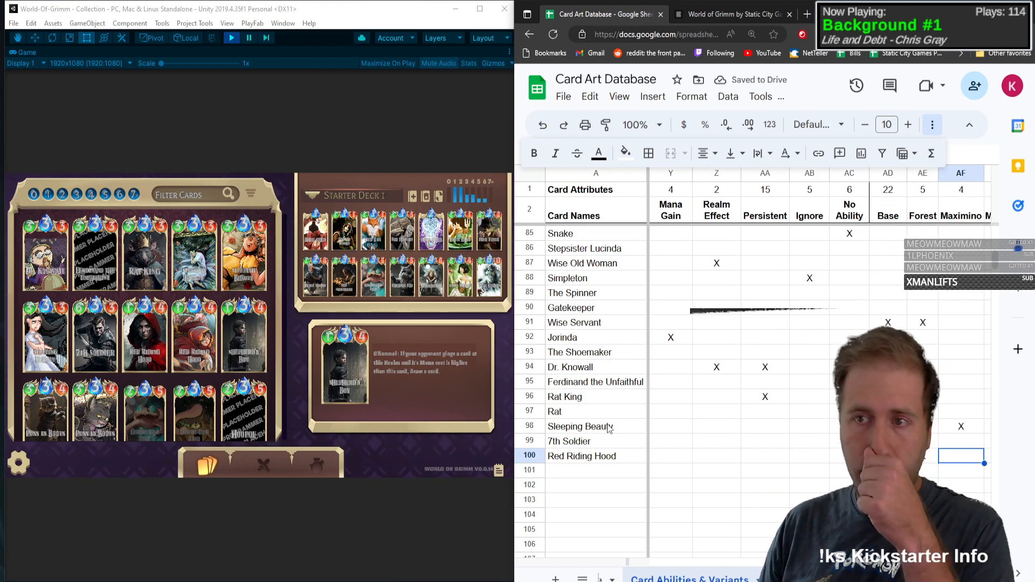
# Step: Enter Shepherd's Boy as the card name in row 101
pyautogui.click(591, 477)
pyautogui.scroll(-4, 717, 434)
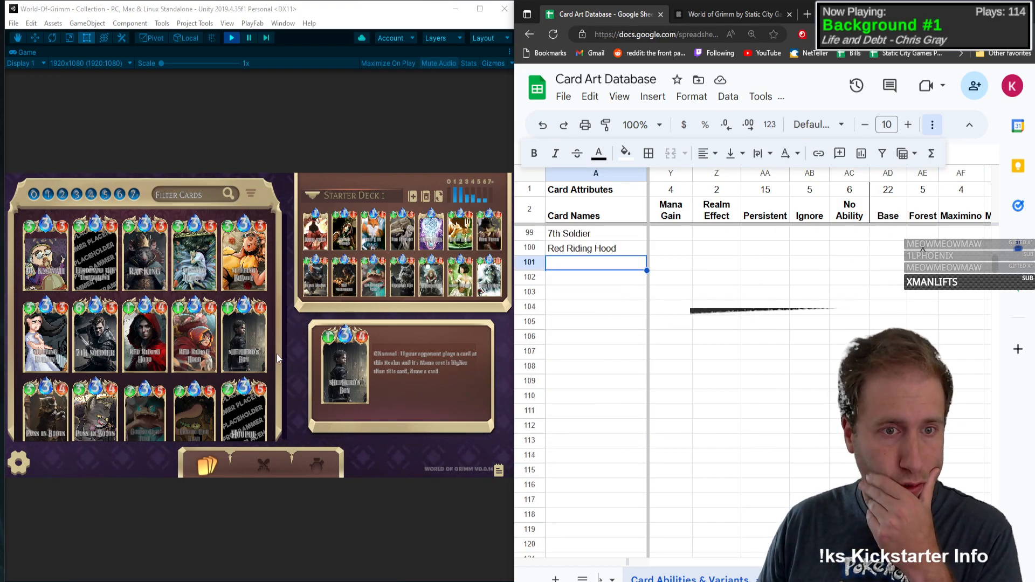
pyautogui.scroll(-3, 274, 267)
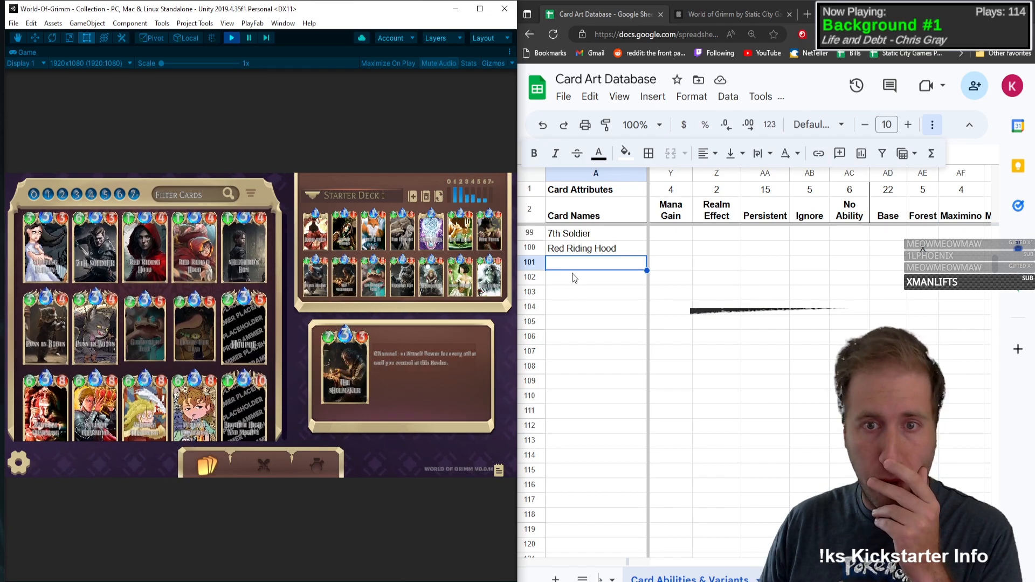
pyautogui.write('Sherp')
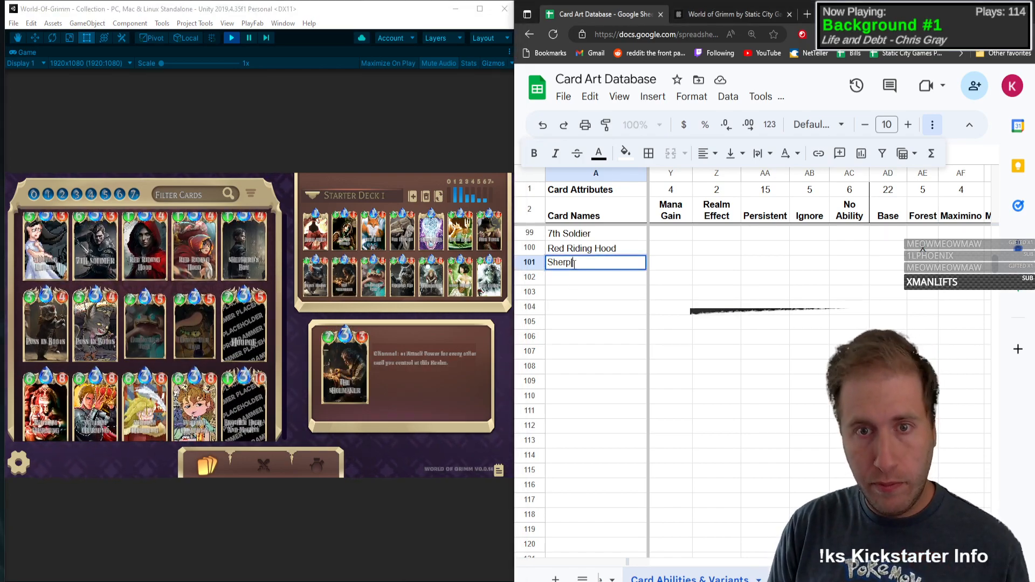
pyautogui.write("herd's Boy")
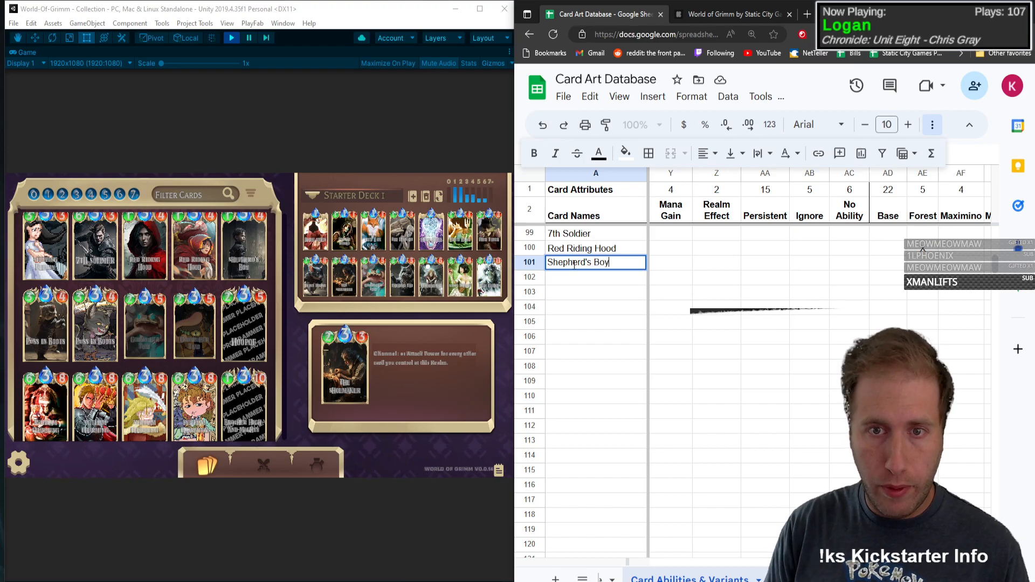
pyautogui.press('Tab')
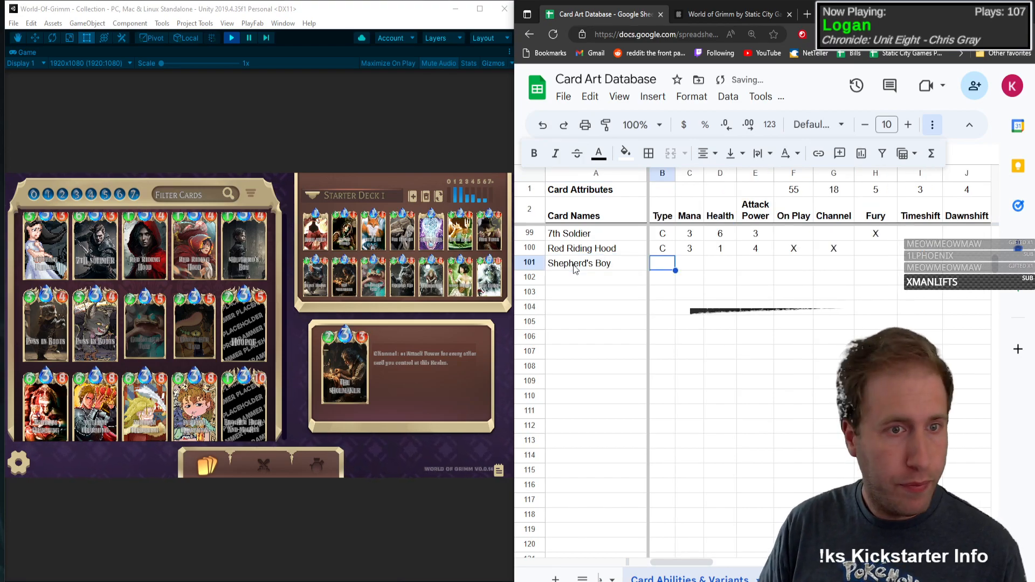
# Step: Fill in Shepherd's Boy's row with type C, mana 3, health 1, attack power 4 and an X for On Play
pyautogui.write('C')
pyautogui.press('Tab')
pyautogui.write('3')
pyautogui.press('Tab')
pyautogui.write('1')
pyautogui.press('Tab')
pyautogui.write('4')
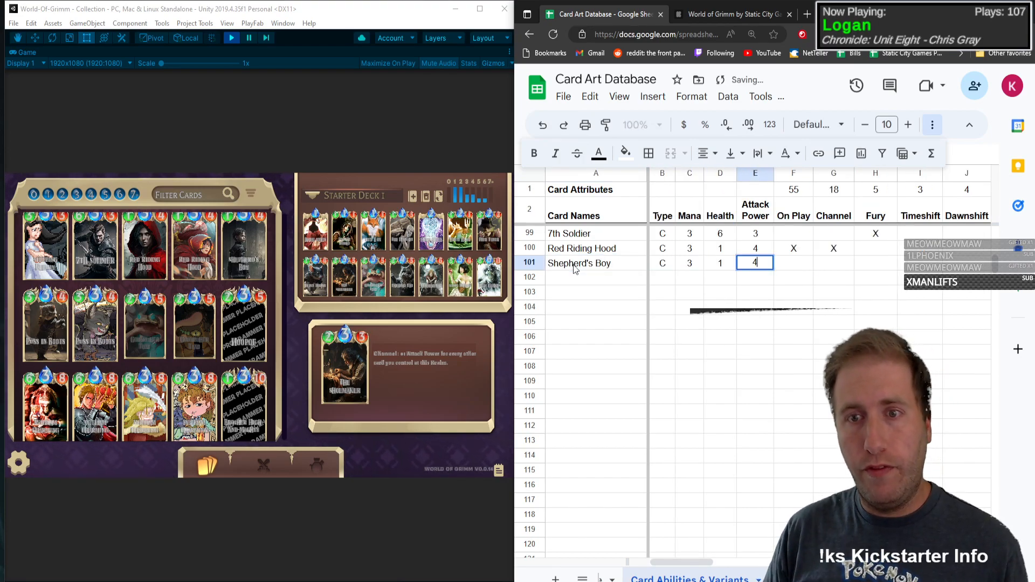
pyautogui.press('Tab')
pyautogui.write('X')
pyautogui.press('Tab')
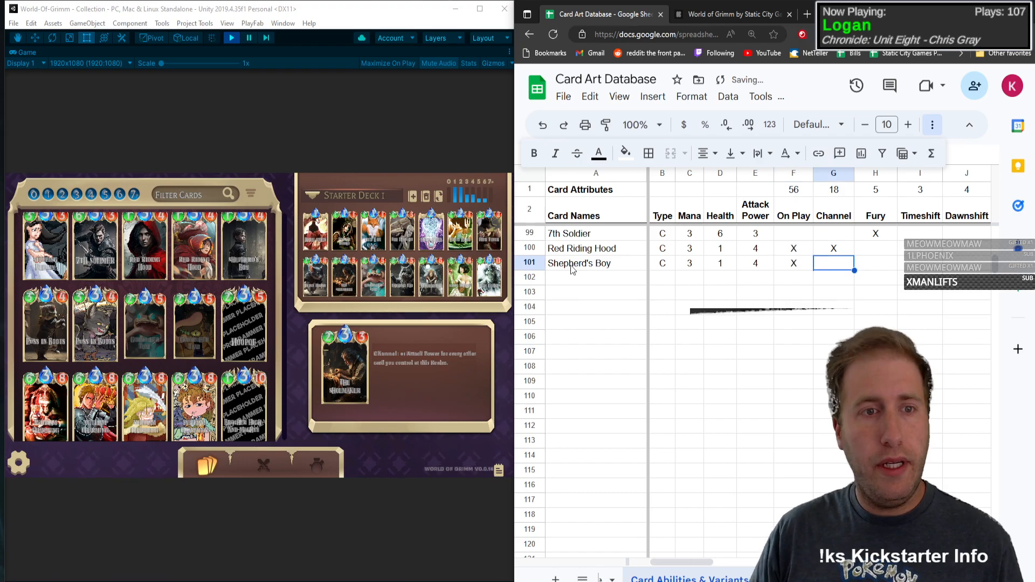
# Step: Check Shepherd's Boy's ability text in the game and replace his On Play mark with an X for Channel
pyautogui.click(250, 234)
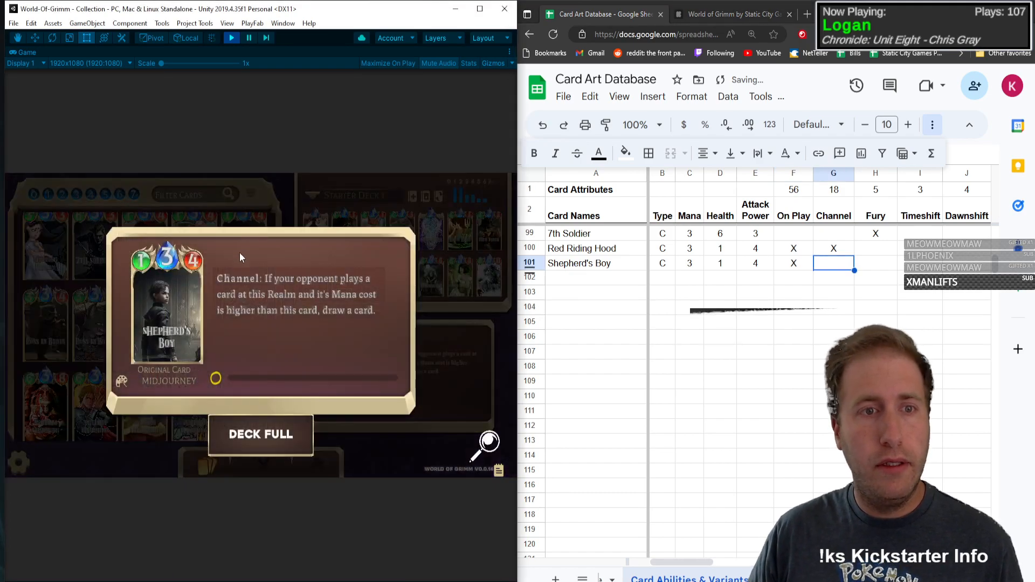
pyautogui.click(804, 266)
pyautogui.press('Tab')
pyautogui.write('X')
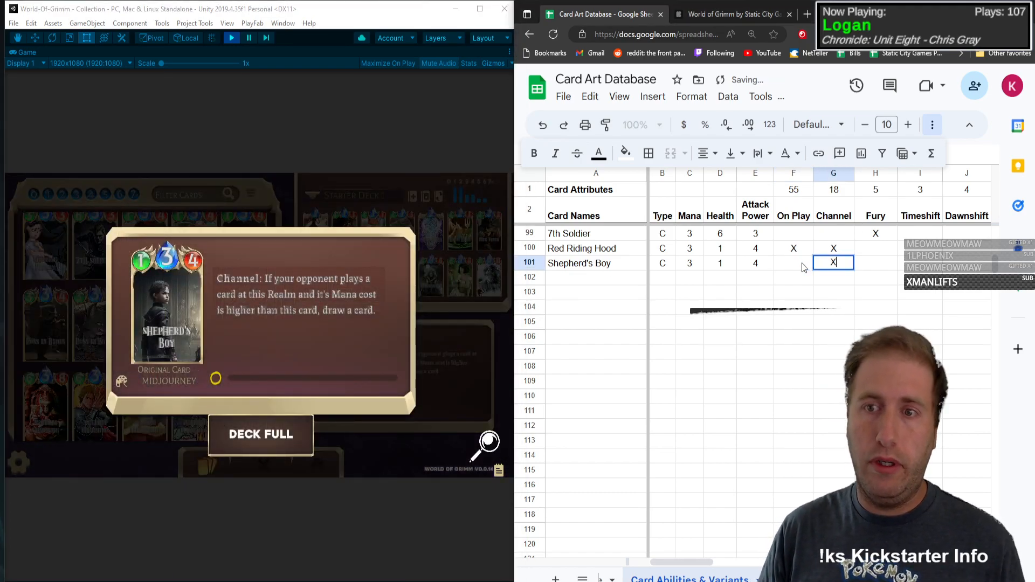
pyautogui.press('Tab')
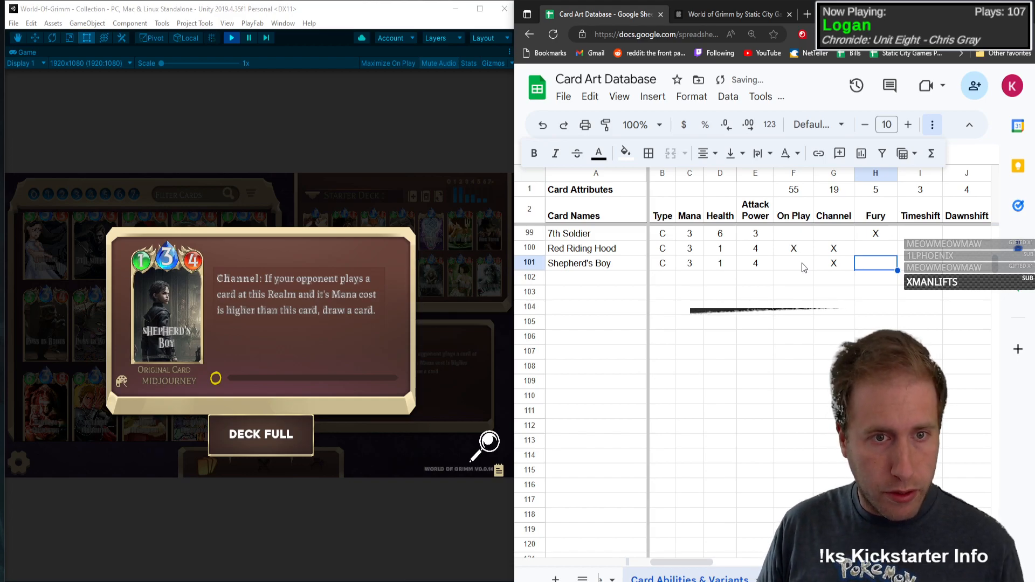
# Step: Mark Draw with an X in Shepherd's Boy's row
pyautogui.press('Tab')
pyautogui.press('Tab')
pyautogui.press('Tab')
pyautogui.press('Tab')
pyautogui.press('Tab')
pyautogui.press('Tab')
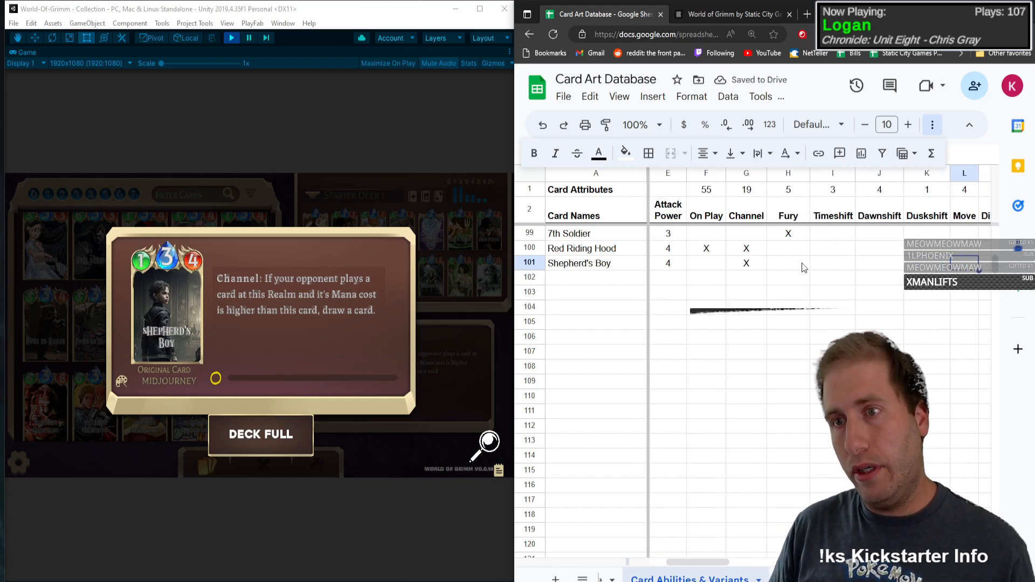
pyautogui.press('Tab')
pyautogui.press('Tab')
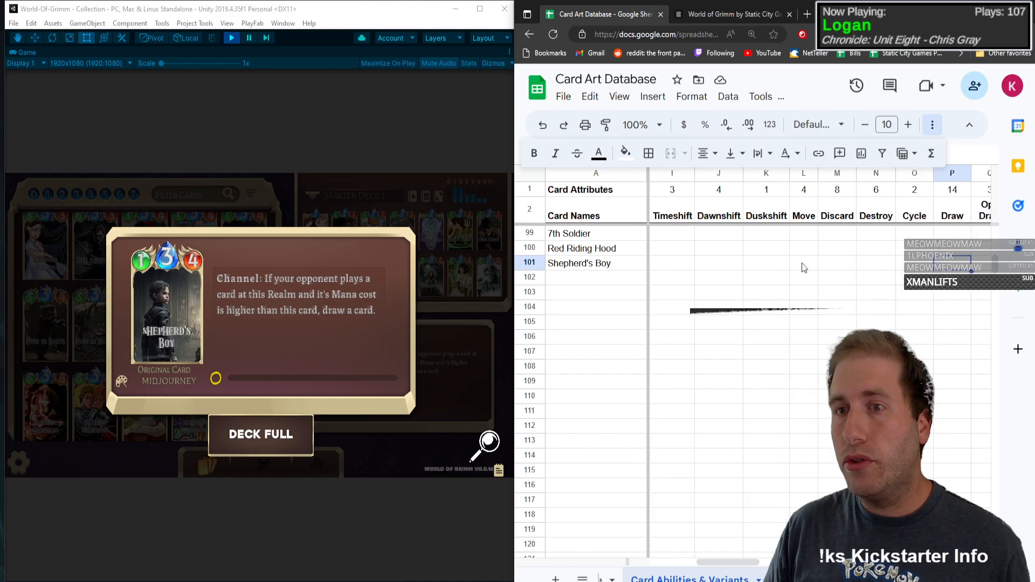
pyautogui.write('X')
pyautogui.hotkey('shift', 'Tab')
pyautogui.hotkey('shift', 'Tab')
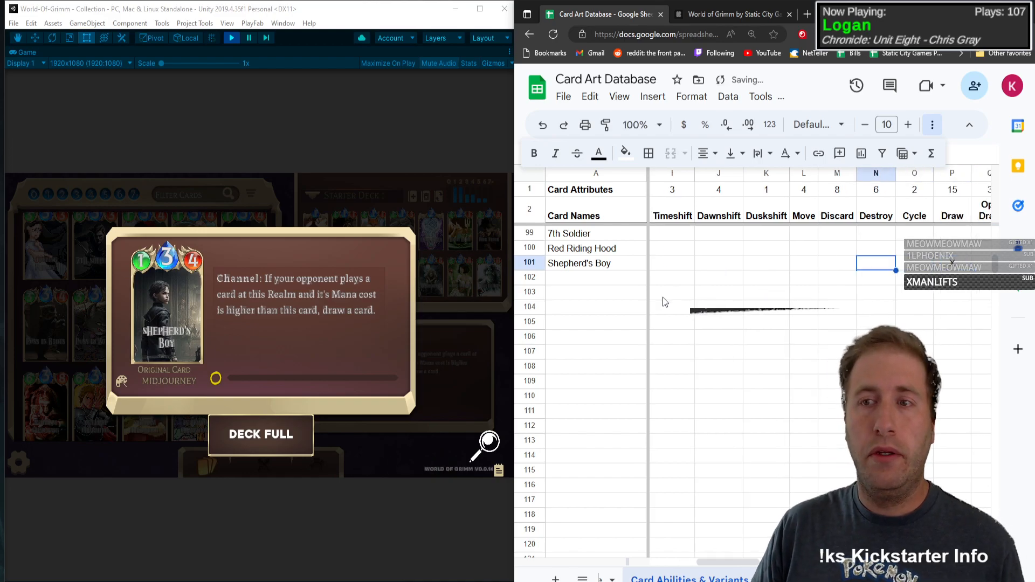
# Step: Open the Puss in Boots card details in the game and enter Puss in Boots as the card name in row 102
pyautogui.click(204, 274)
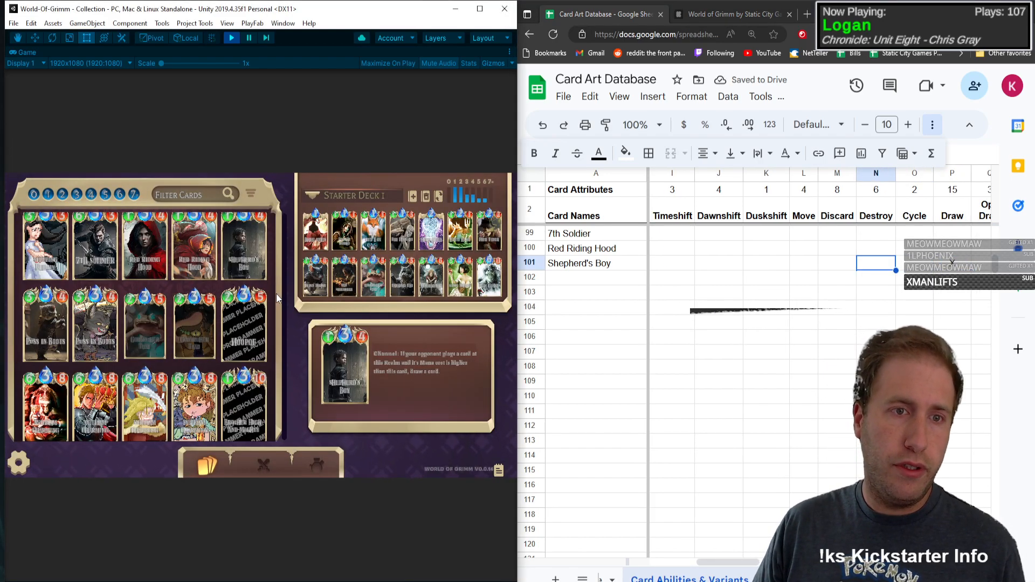
pyautogui.scroll(-2, 278, 270)
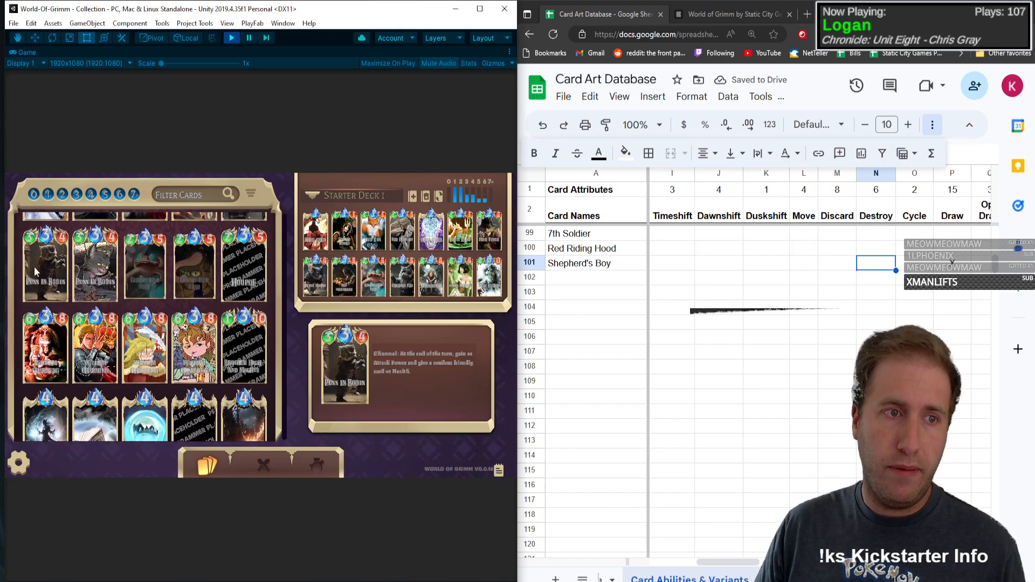
pyautogui.click(34, 267)
pyautogui.click(567, 283)
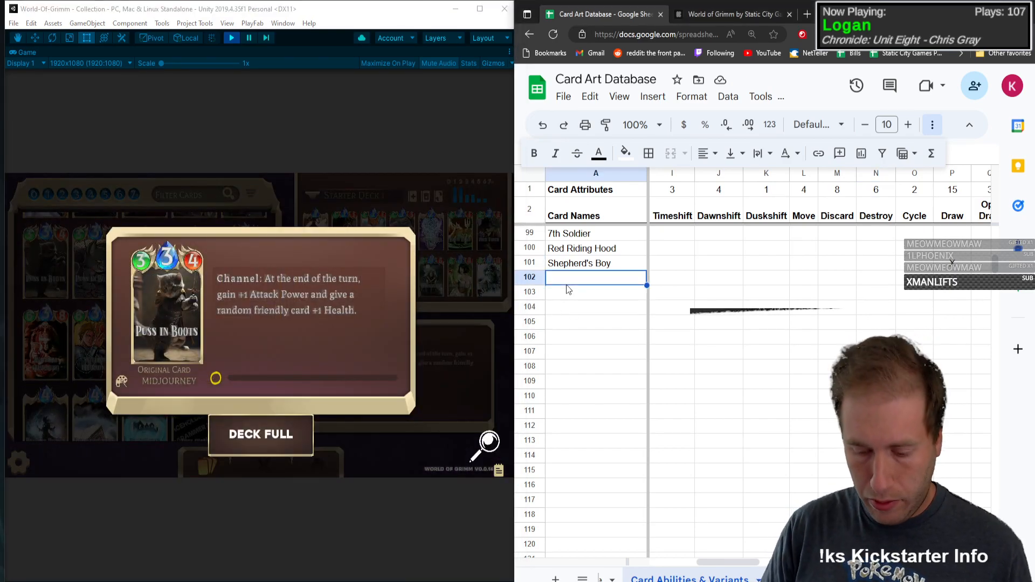
pyautogui.write('Puss in')
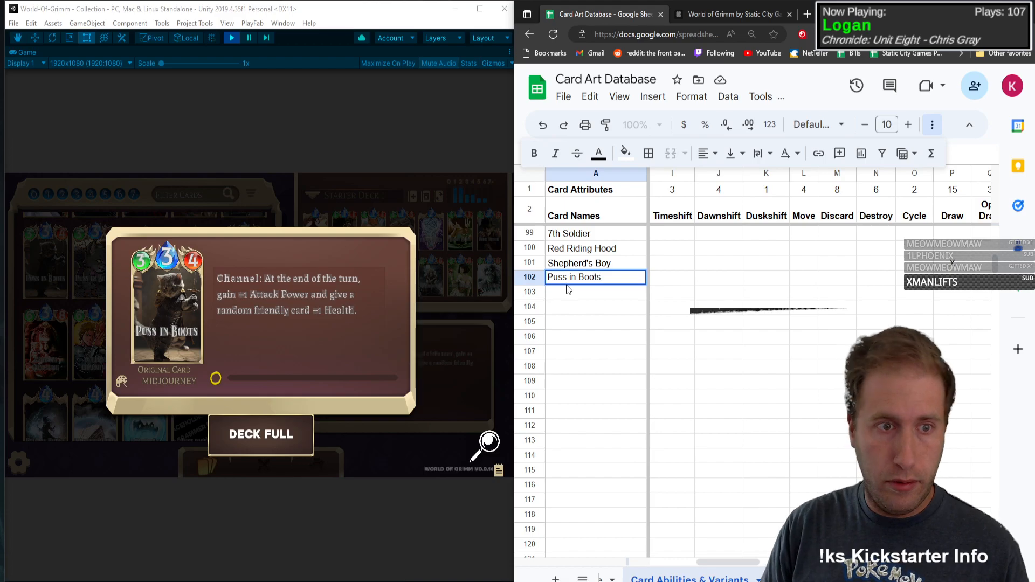
pyautogui.write(' Boots')
# Step: Fill in the Puss in Boots row with type C, mana 3, health 3 and attack power 4
pyautogui.press('Tab')
pyautogui.write('C')
pyautogui.press('Tab')
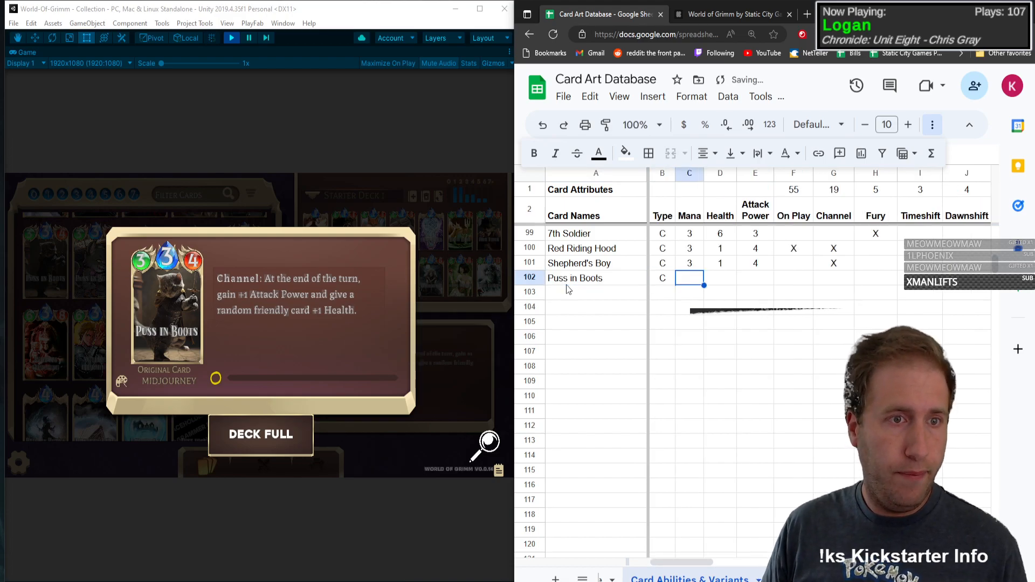
pyautogui.write('3')
pyautogui.press('Tab')
pyautogui.write('3')
pyautogui.press('Tab')
pyautogui.write('4')
pyautogui.press('Tab')
# Step: Mark Channel and Buff with an X in the Puss in Boots row
pyautogui.press('Tab')
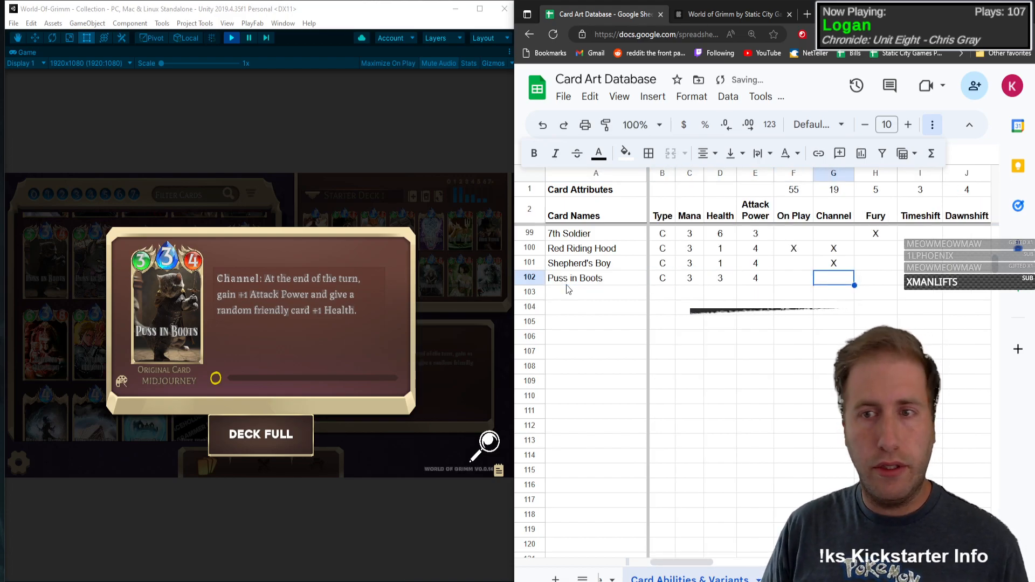
pyautogui.write('X')
pyautogui.press('Tab')
pyautogui.press('Tab')
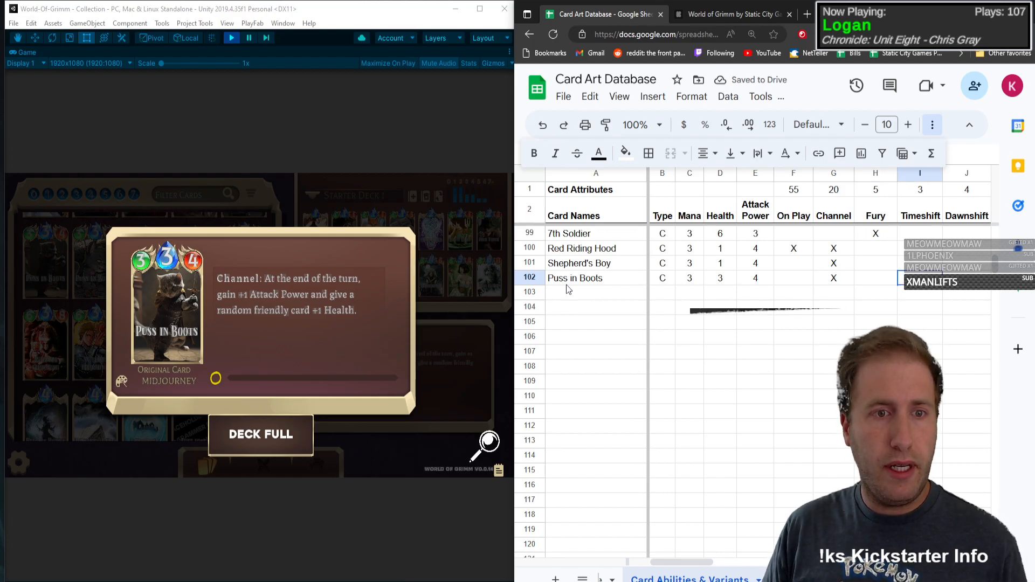
pyautogui.press('Tab')
pyautogui.press('Tab')
pyautogui.press('Tab')
pyautogui.press('Tab')
pyautogui.press('Tab')
pyautogui.press('Tab')
pyautogui.press('Tab')
pyautogui.press('Tab')
pyautogui.press('Tab')
pyautogui.press('Tab')
pyautogui.press('Tab')
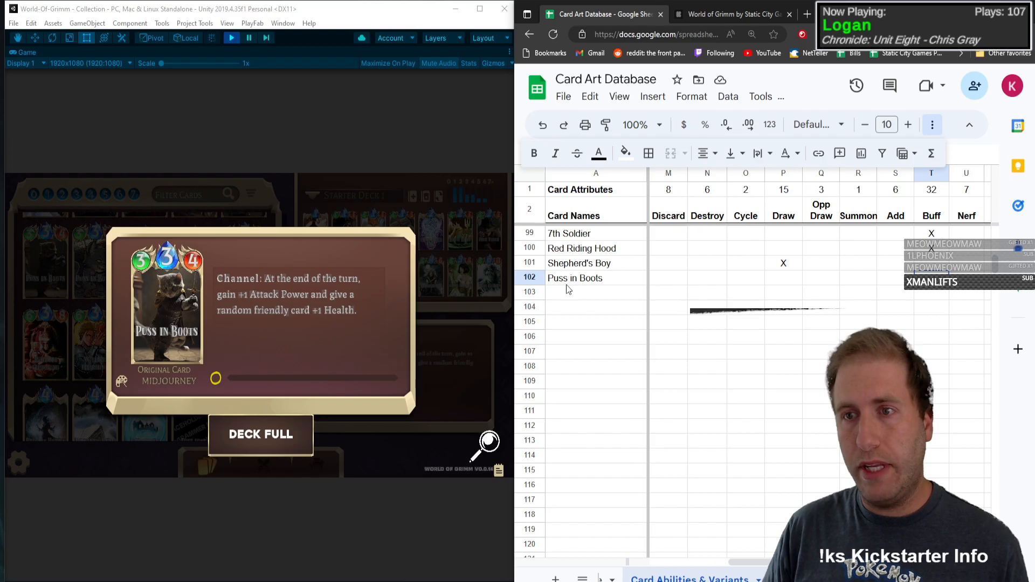
pyautogui.write('X')
# Step: Mark the Chibi art variant with an X in the Puss in Boots row
pyautogui.press('Tab')
pyautogui.press('Tab')
pyautogui.press('Tab')
pyautogui.press('Tab')
pyautogui.press('Tab')
pyautogui.press('Tab')
pyautogui.press('Tab')
pyautogui.press('Tab')
pyautogui.press('Tab')
pyautogui.press('Tab')
pyautogui.press('Tab')
pyautogui.press('Tab')
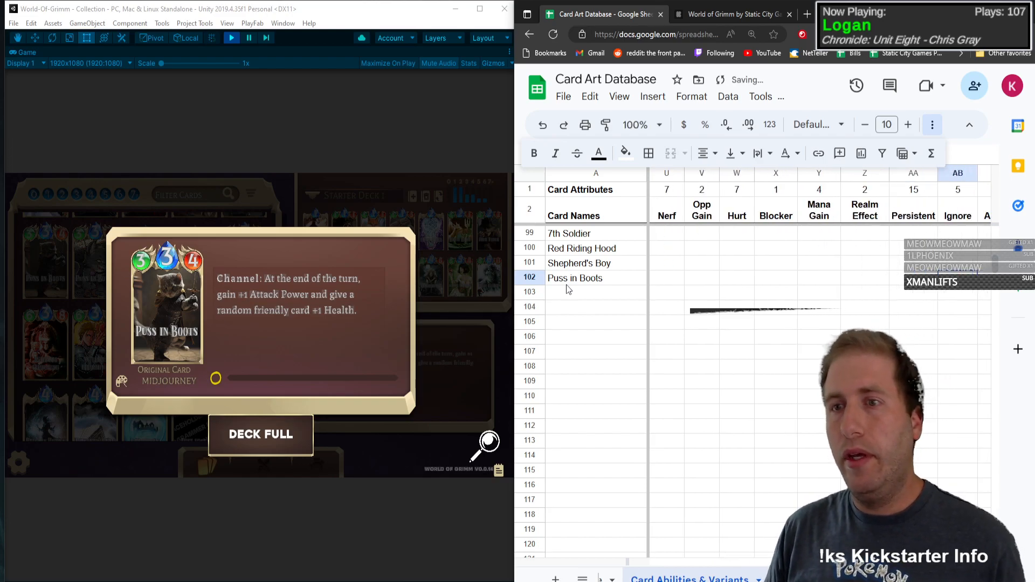
pyautogui.press('Tab')
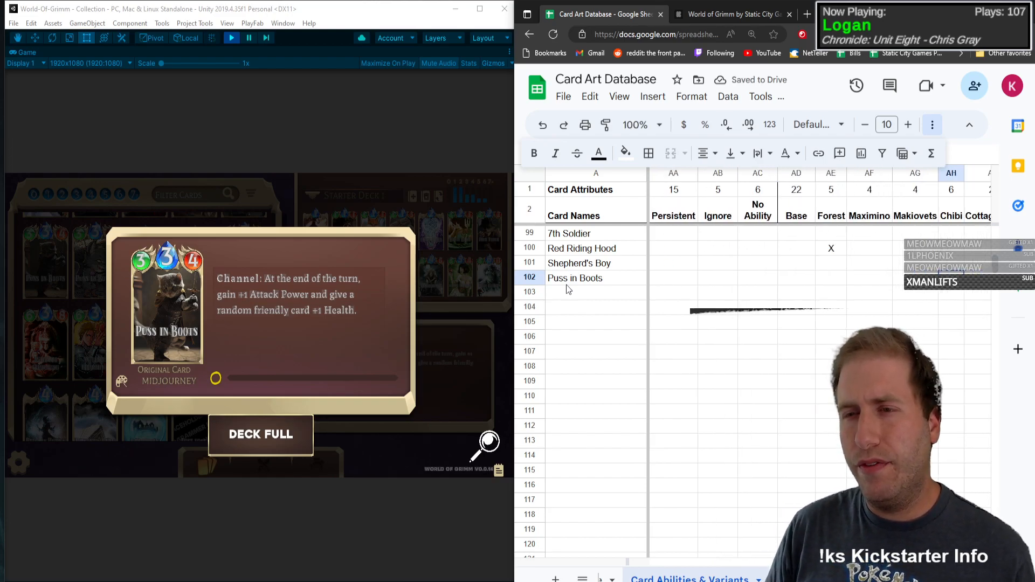
# Step: Open the Godmother Toad card details in the game and enter Godmother Toad as the card name in row 103
pyautogui.click(128, 306)
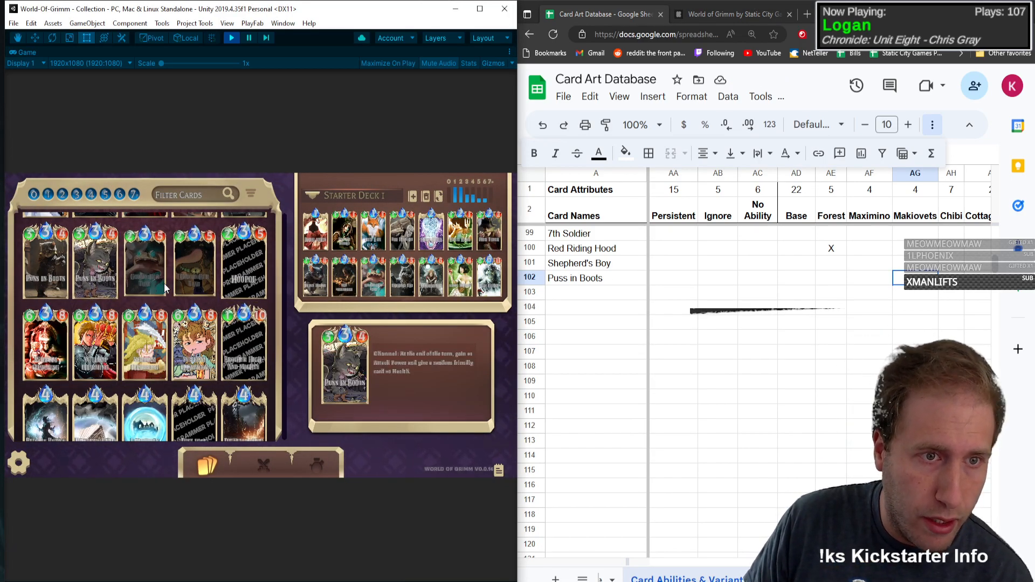
pyautogui.click(127, 291)
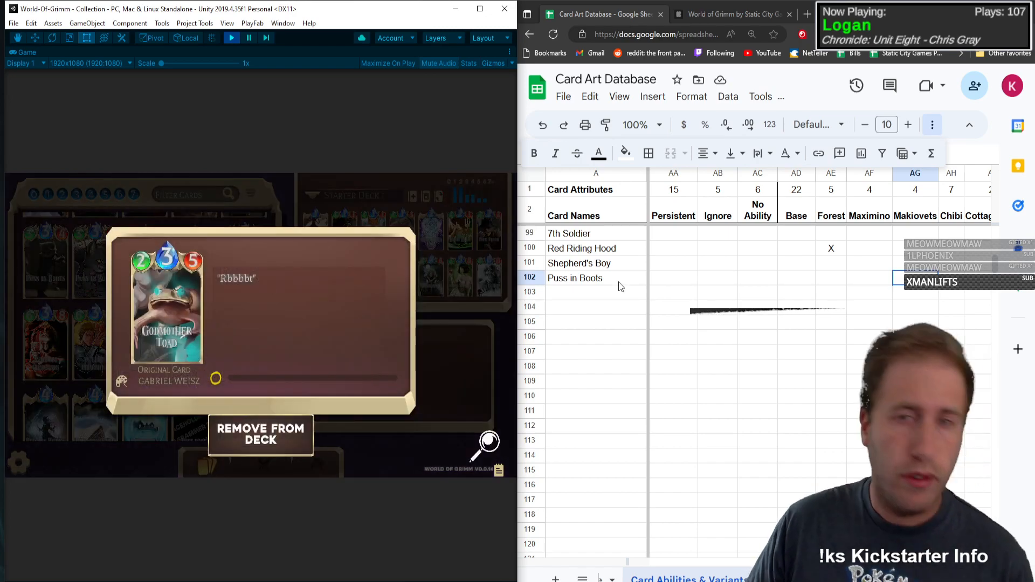
pyautogui.click(605, 304)
pyautogui.press('Up')
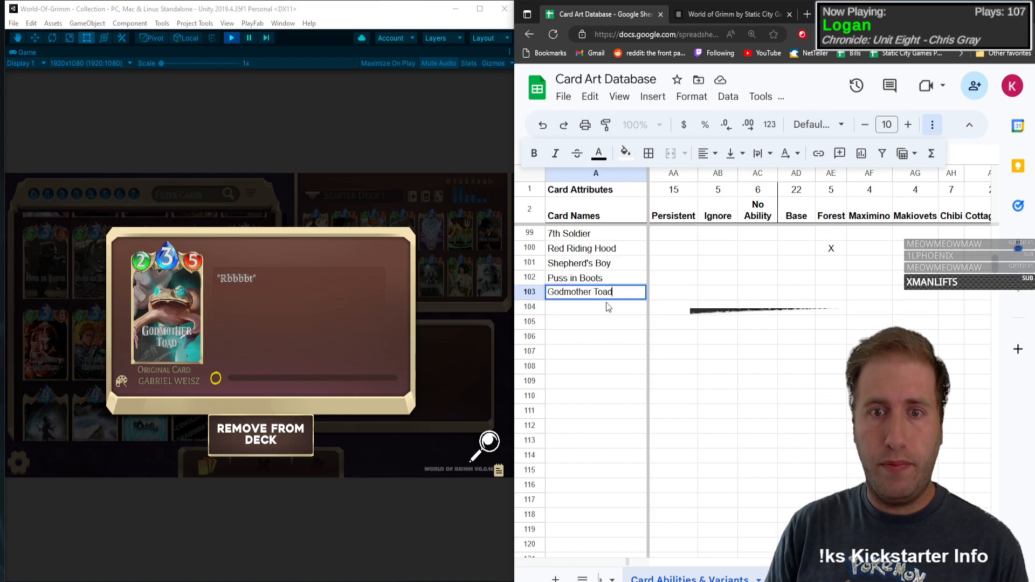
# Step: Fill in Godmother Toad's row with type C, mana 3, health 2 and attack power 5
pyautogui.press('Tab')
pyautogui.write('C')
pyautogui.press('Tab')
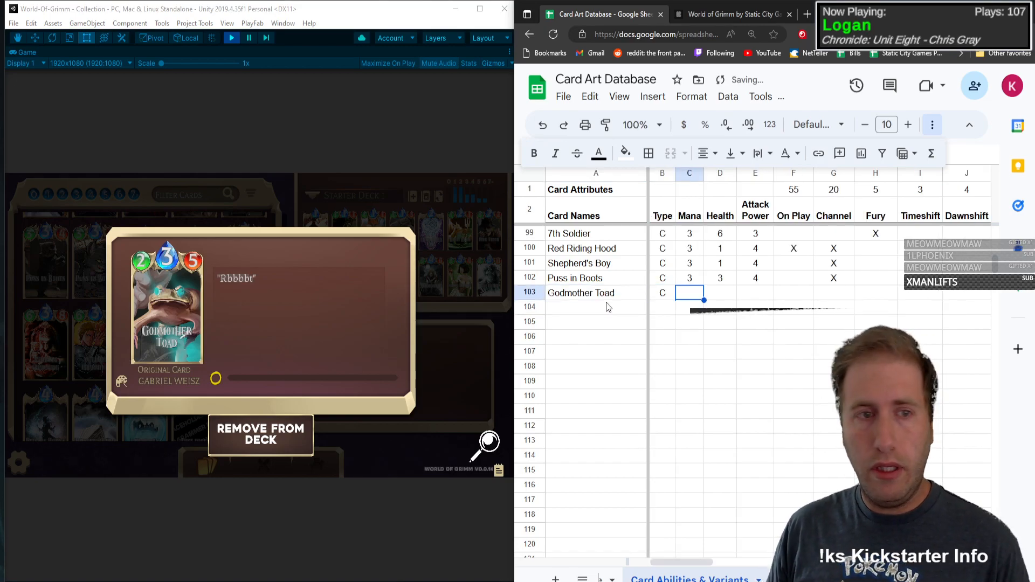
pyautogui.write('3')
pyautogui.press('Tab')
pyautogui.write('2')
pyautogui.press('Tab')
pyautogui.write('5')
pyautogui.press('Tab')
# Step: Mark No Ability and the Base art variant with an X in the Godmother Toad row
pyautogui.press('Tab')
pyautogui.press('Tab')
pyautogui.press('Tab')
pyautogui.press('Tab')
pyautogui.press('Tab')
pyautogui.press('Tab')
pyautogui.press('Tab')
pyautogui.press('Tab')
pyautogui.press('Tab')
pyautogui.press('Tab')
pyautogui.press('Tab')
pyautogui.press('Tab')
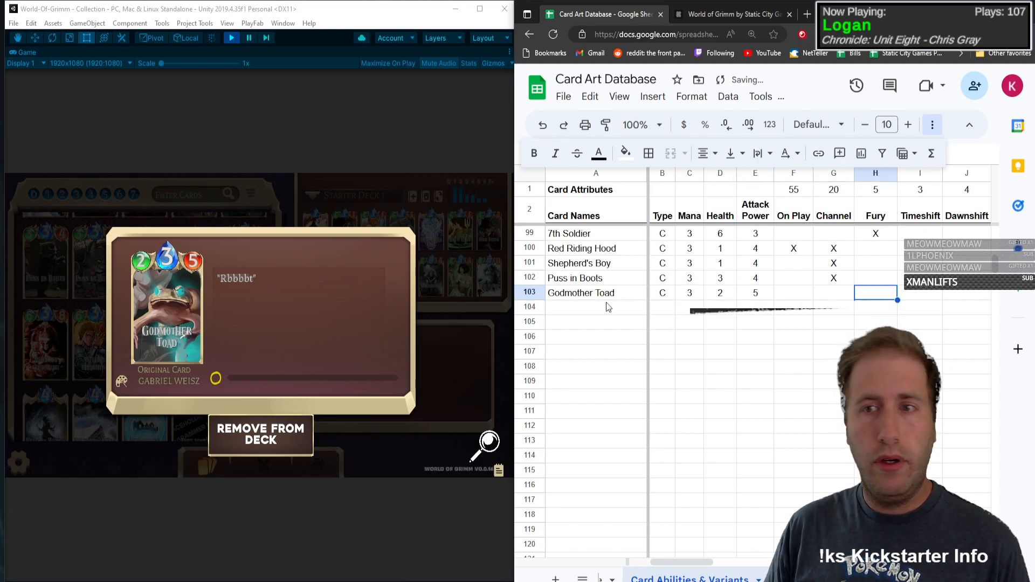
pyautogui.press('Tab')
pyautogui.press('Tab')
pyautogui.press('Tab')
pyautogui.press('Tab')
pyautogui.press('Tab')
pyautogui.press('Tab')
pyautogui.press('Tab')
pyautogui.press('Tab')
pyautogui.press('Tab')
pyautogui.press('Tab')
pyautogui.press('Tab')
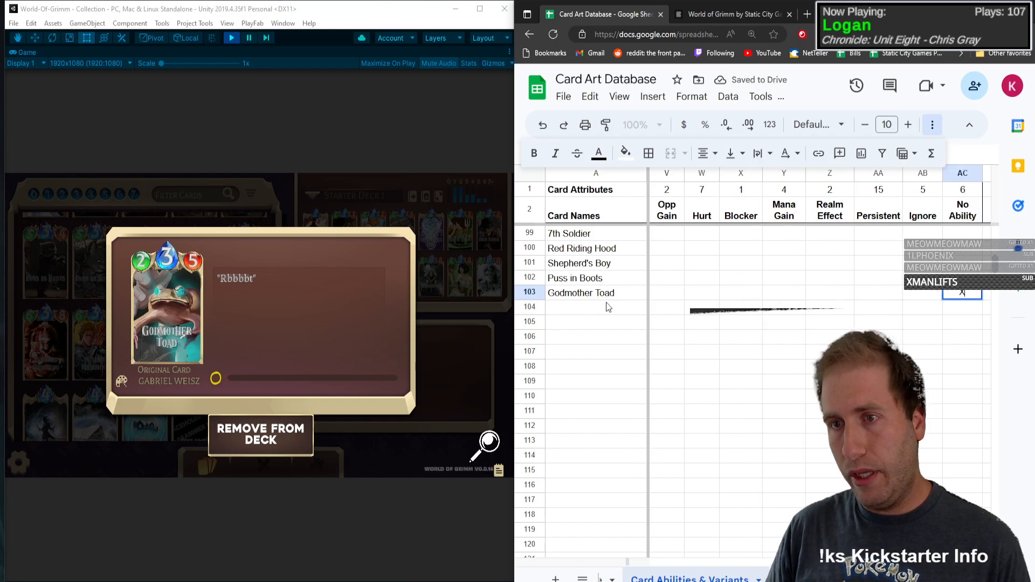
pyautogui.write('X')
pyautogui.press('Up')
pyautogui.press('Up')
pyautogui.press('Up')
pyautogui.press('Up')
pyautogui.press('Up')
pyautogui.press('Up')
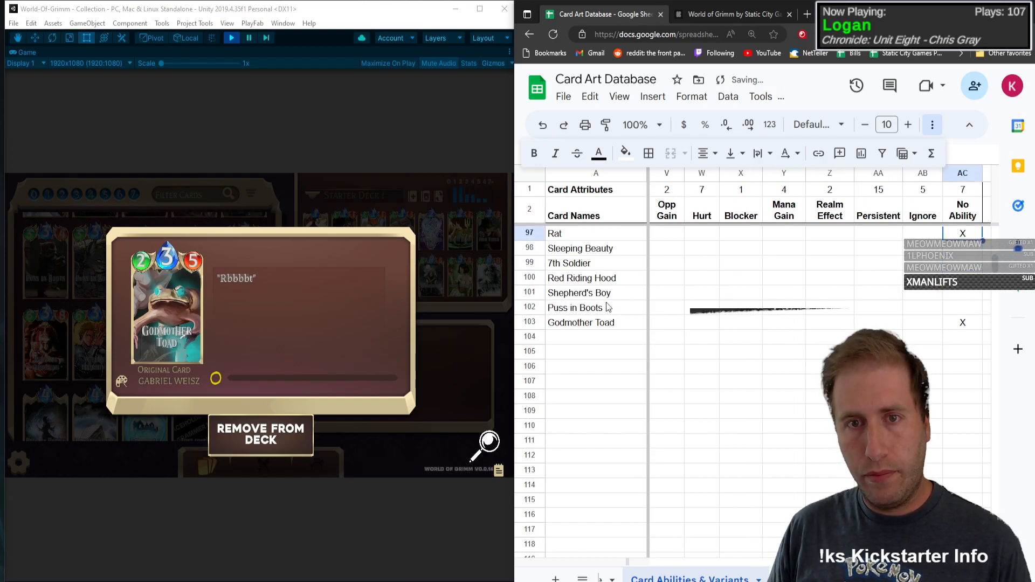
pyautogui.scroll(1, 608, 307)
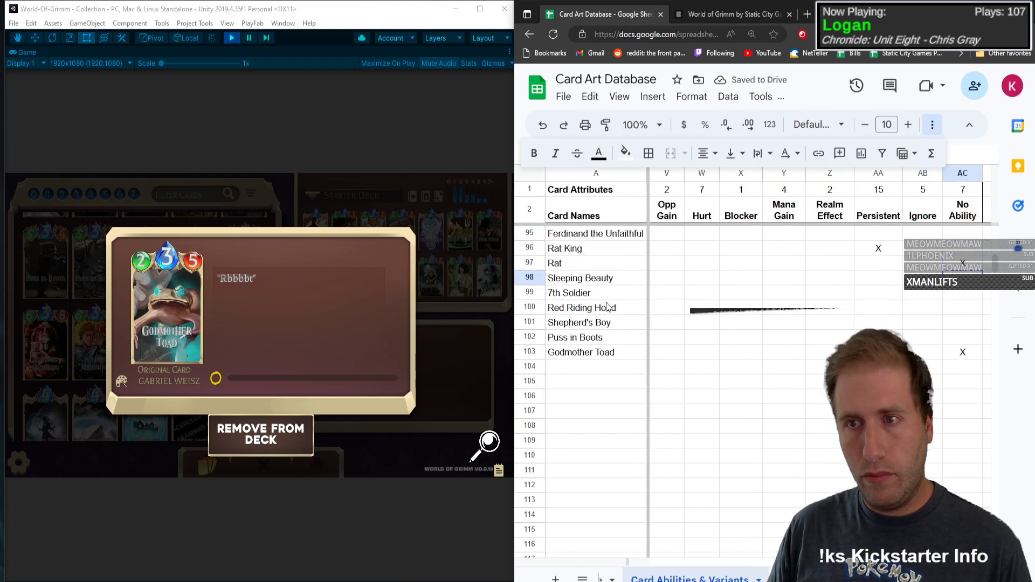
pyautogui.press('Up')
pyautogui.press('Right')
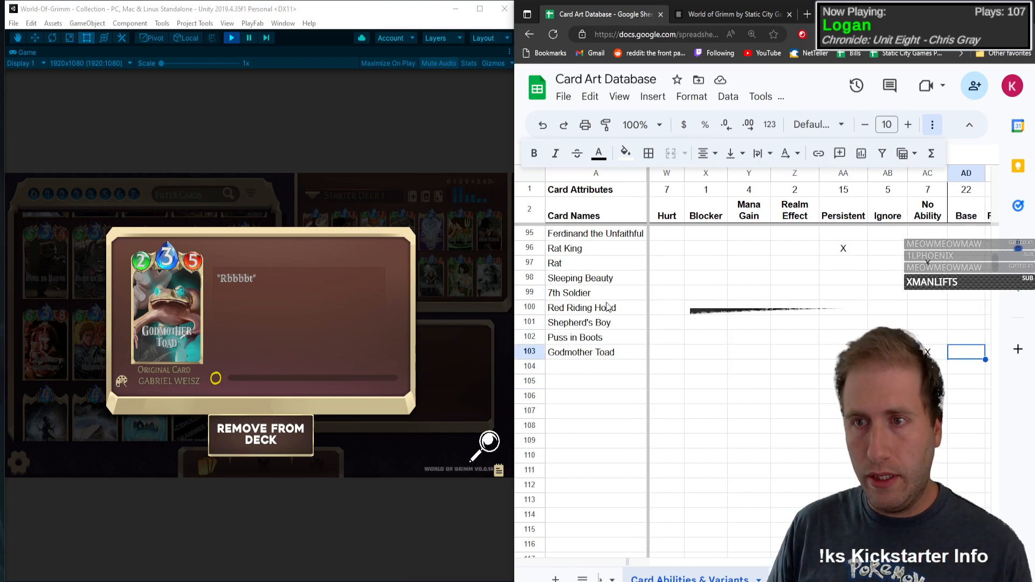
pyautogui.press('Right')
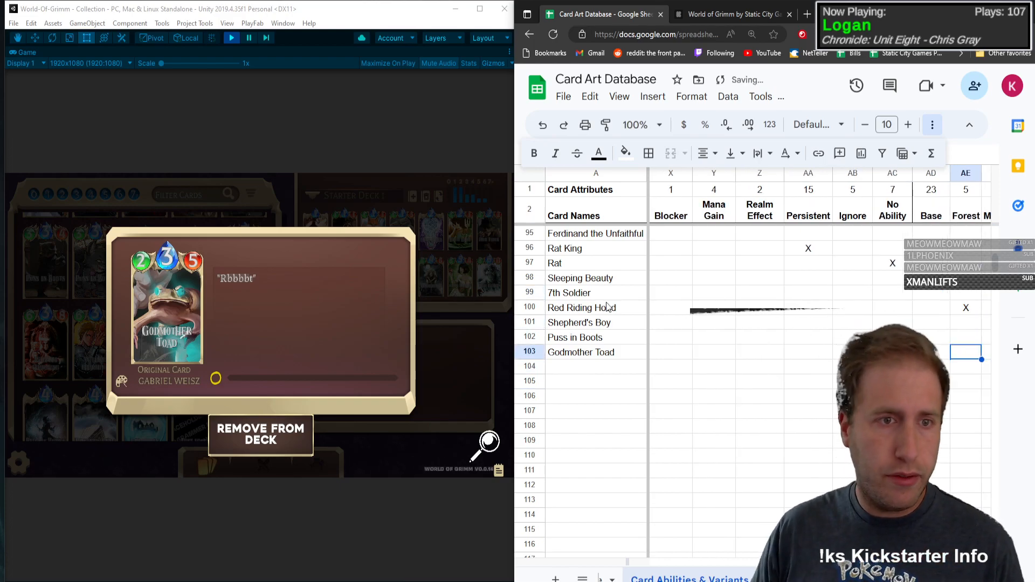
# Step: View the second Godmother Toad card's full artwork in the game and mark the Cottagecore variant with an X in its row
pyautogui.click(128, 308)
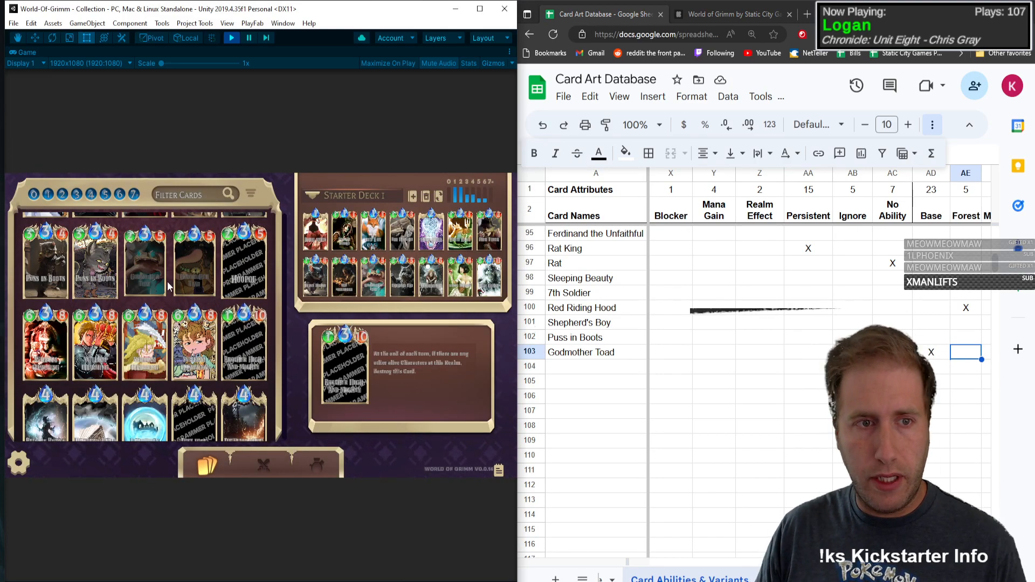
pyautogui.click(177, 237)
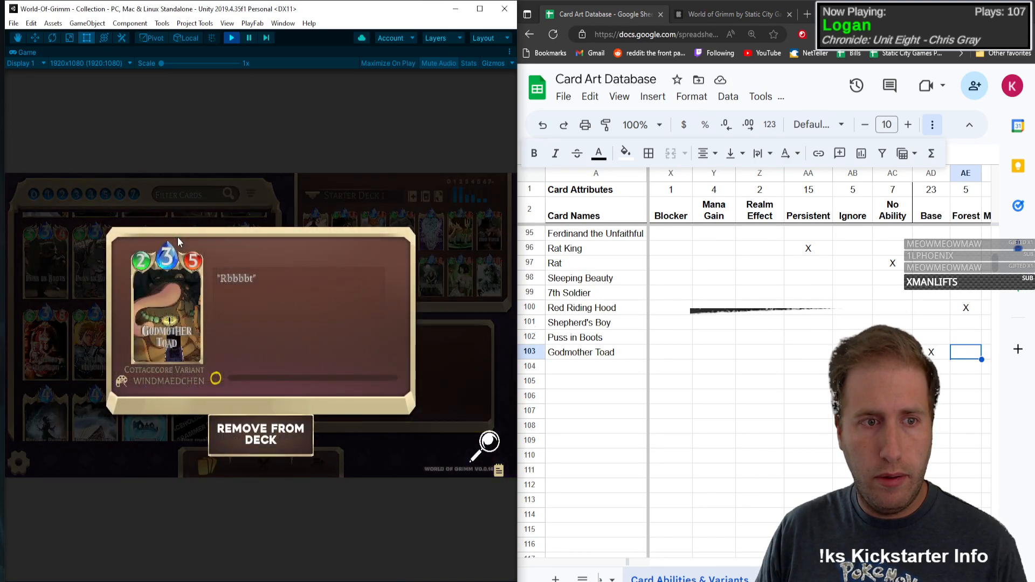
pyautogui.click(487, 439)
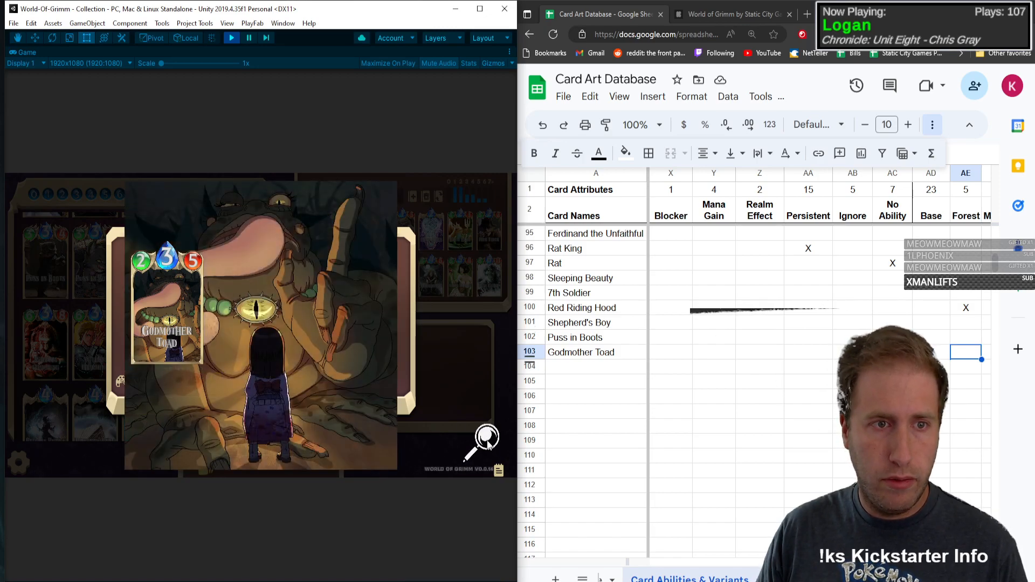
pyautogui.click(487, 440)
pyautogui.click(955, 353)
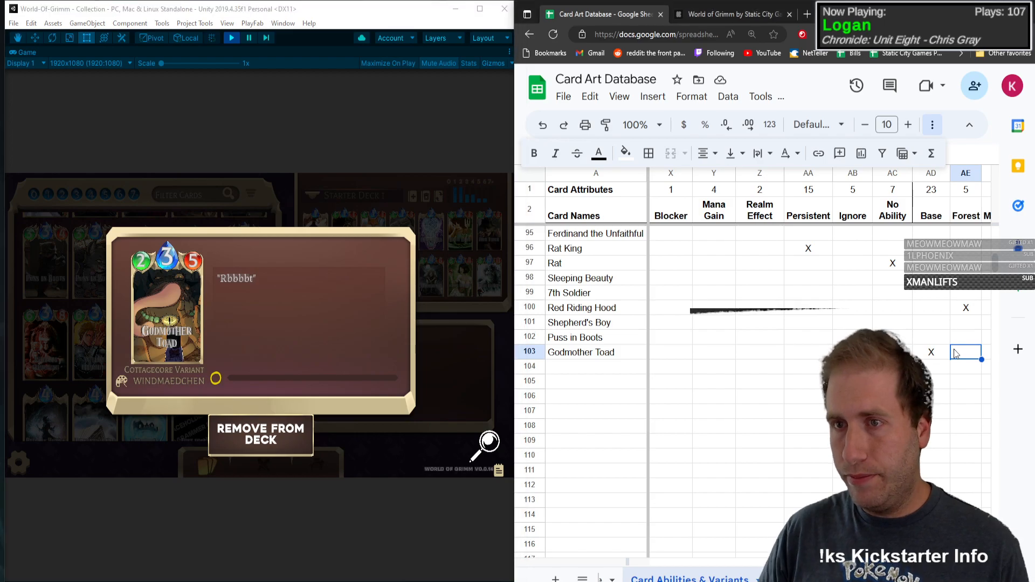
pyautogui.press('Right')
pyautogui.press('Right')
pyautogui.press('Right')
pyautogui.press('Right')
pyautogui.write('X')
pyautogui.press('Left')
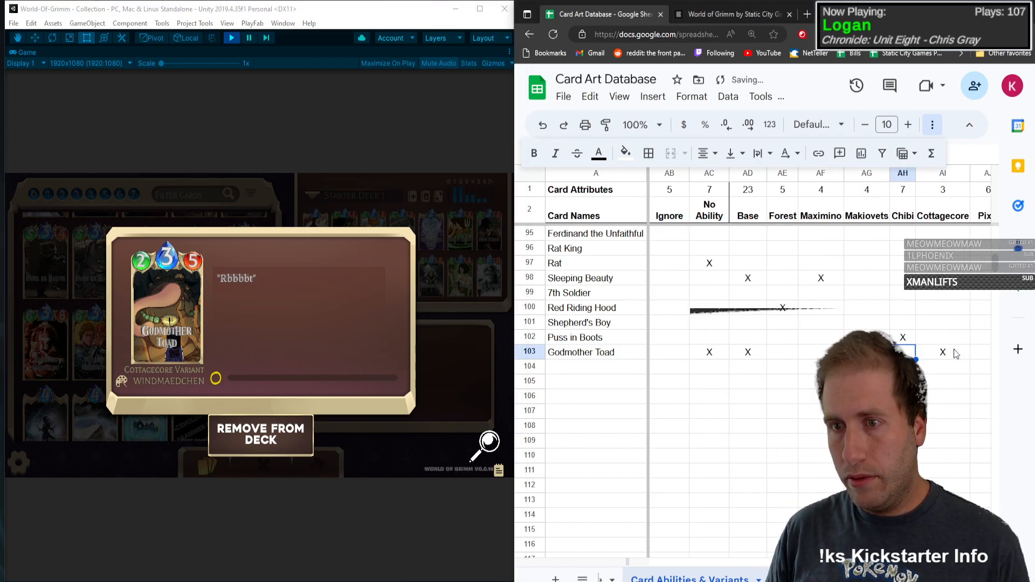
# Step: Open the Hoopoe card details in the game and enter Hoopoe in row 104 with type C, mana 3, health 2 and attack power 5
pyautogui.click(412, 346)
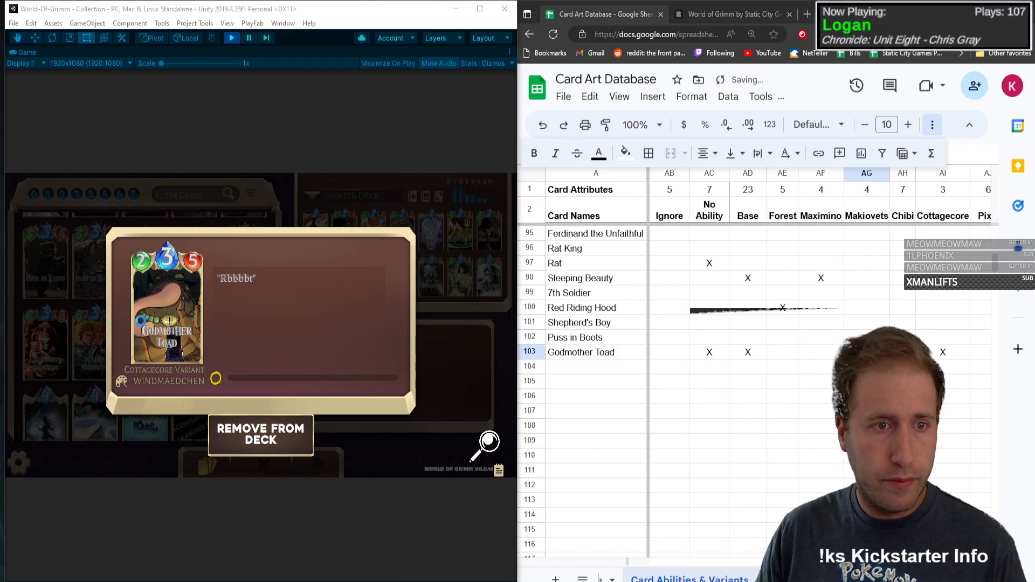
pyautogui.click(224, 263)
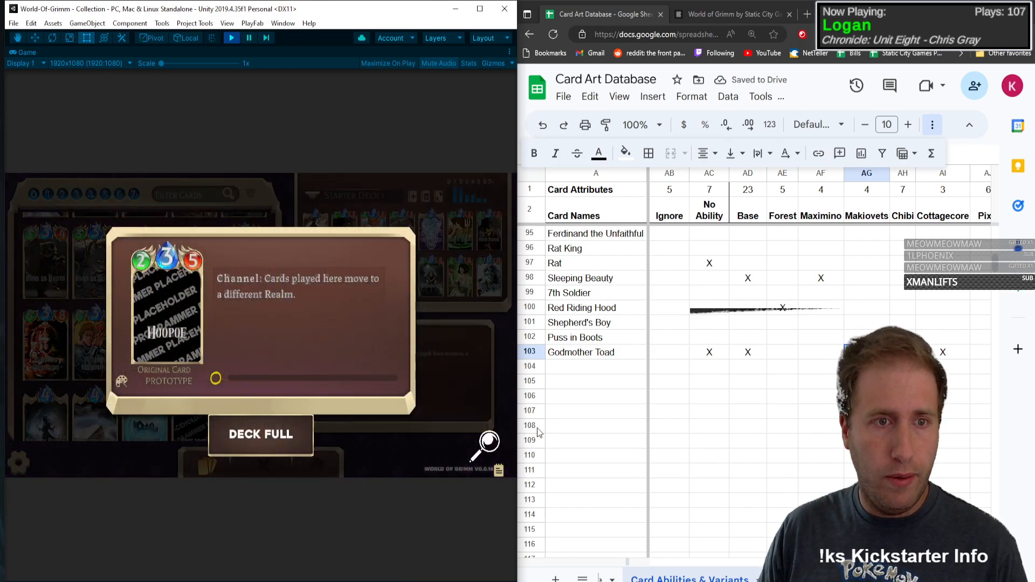
pyautogui.click(598, 376)
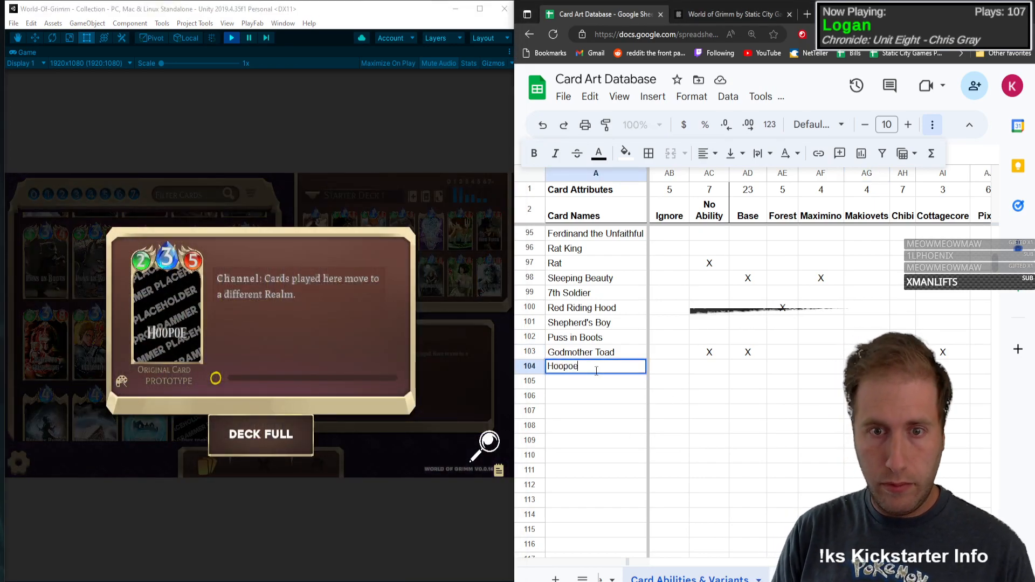
pyautogui.press('Tab')
pyautogui.write('C')
pyautogui.press('Tab')
pyautogui.write('3')
pyautogui.press('Tab')
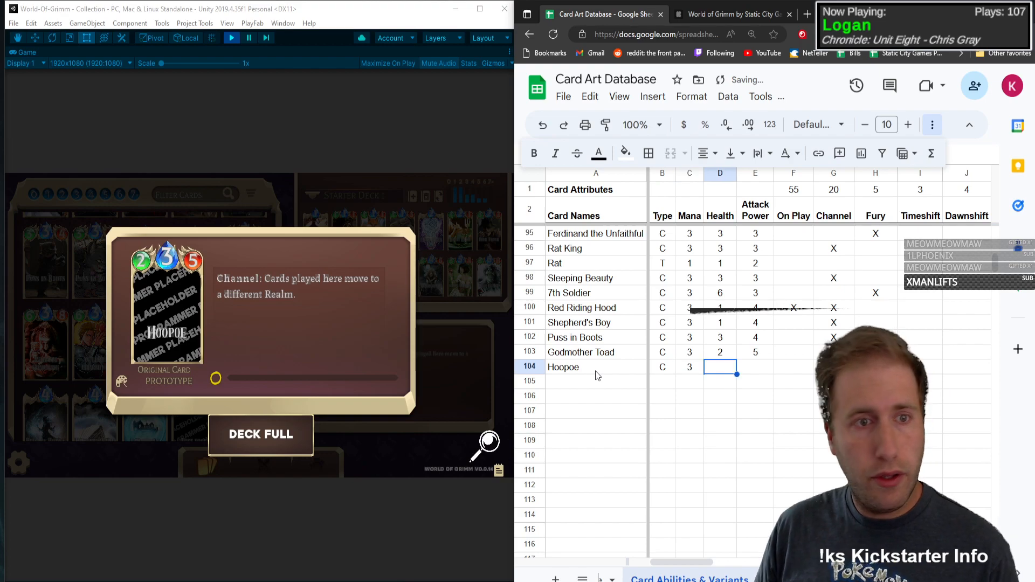
pyautogui.write('2')
pyautogui.press('Tab')
pyautogui.write('5')
pyautogui.press('Tab')
# Step: Mark Channel and Move with an X in the Hoopoe row
pyautogui.press('Tab')
pyautogui.write('X')
pyautogui.press('Tab')
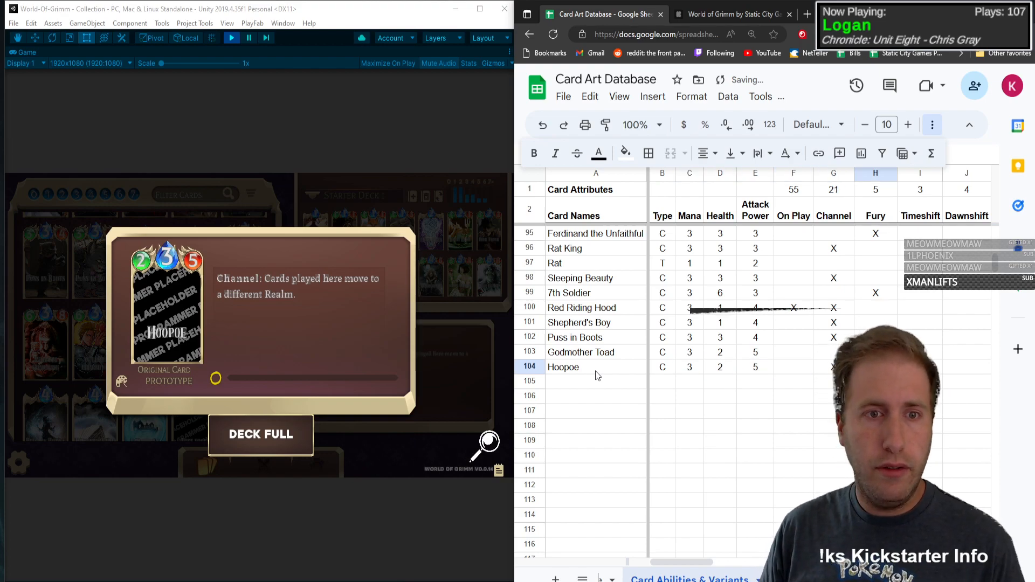
pyautogui.press('Right')
pyautogui.press('Right')
pyautogui.press('Right')
pyautogui.press('Right')
pyautogui.press('Right')
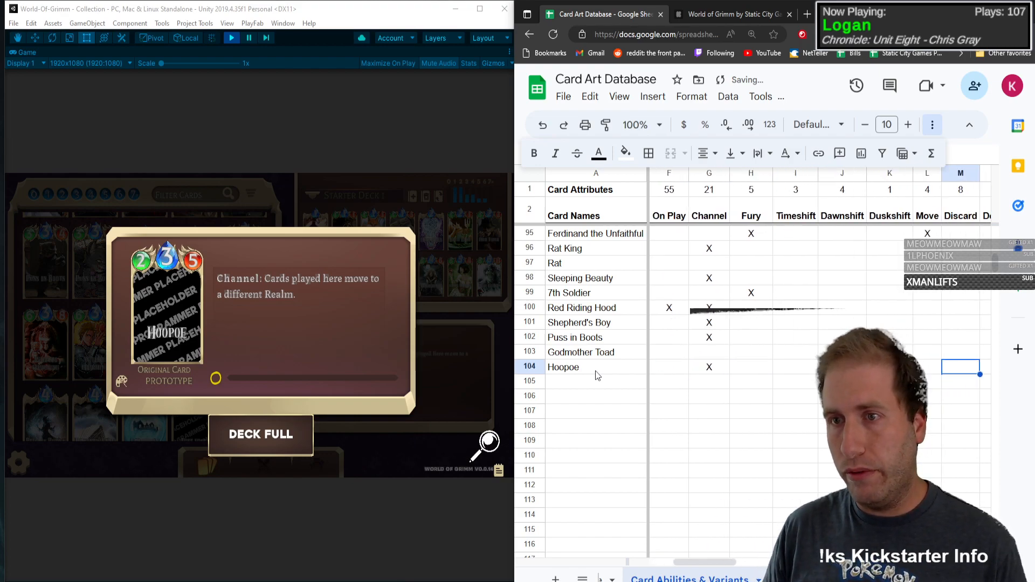
pyautogui.press('Left')
pyautogui.write('X')
pyautogui.press('Left')
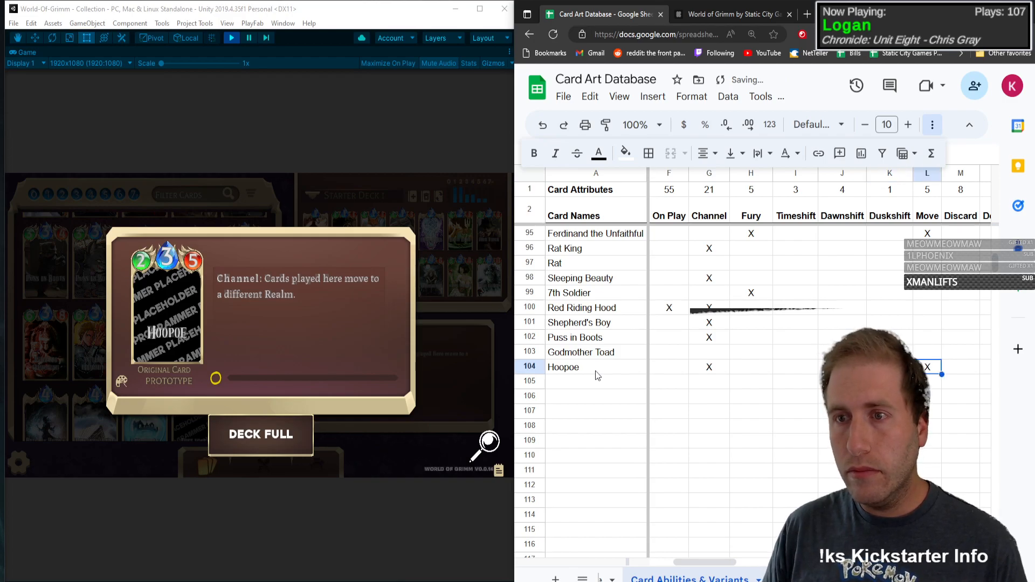
# Step: Open the William Charming card details in the game and enter William Charming as the card name in row 105
pyautogui.click(160, 306)
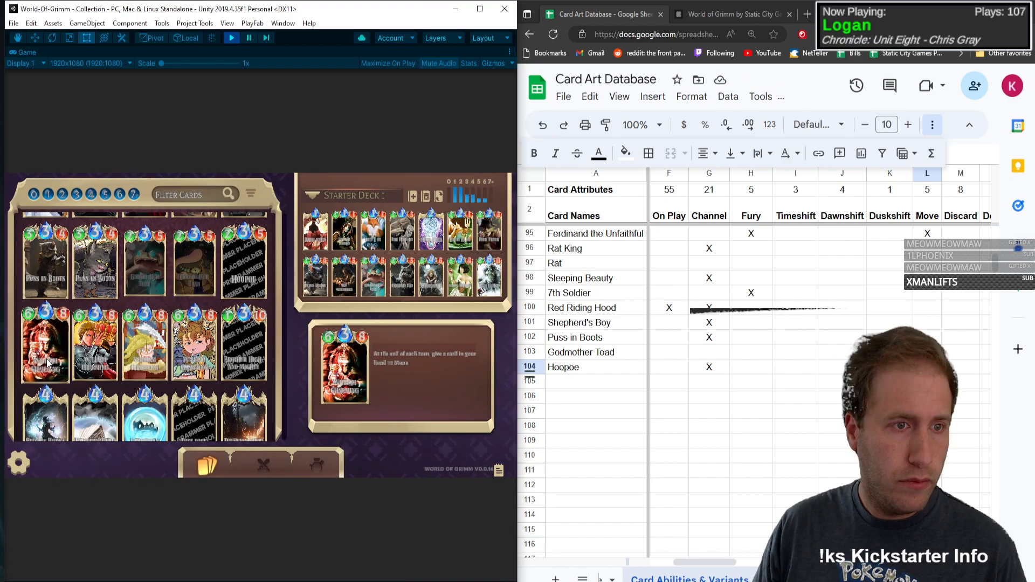
pyautogui.click(48, 363)
pyautogui.click(555, 385)
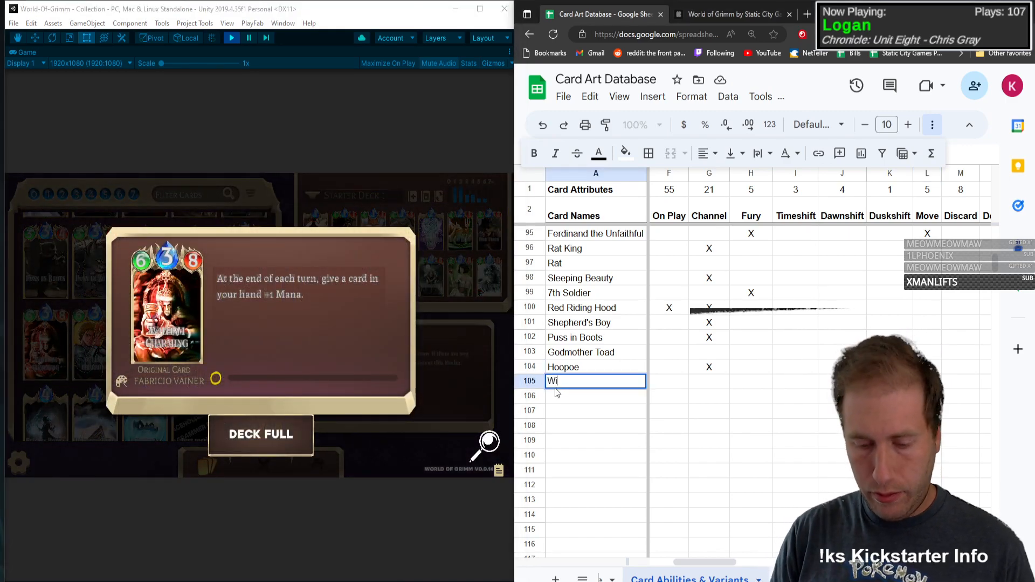
pyautogui.write('William Charming')
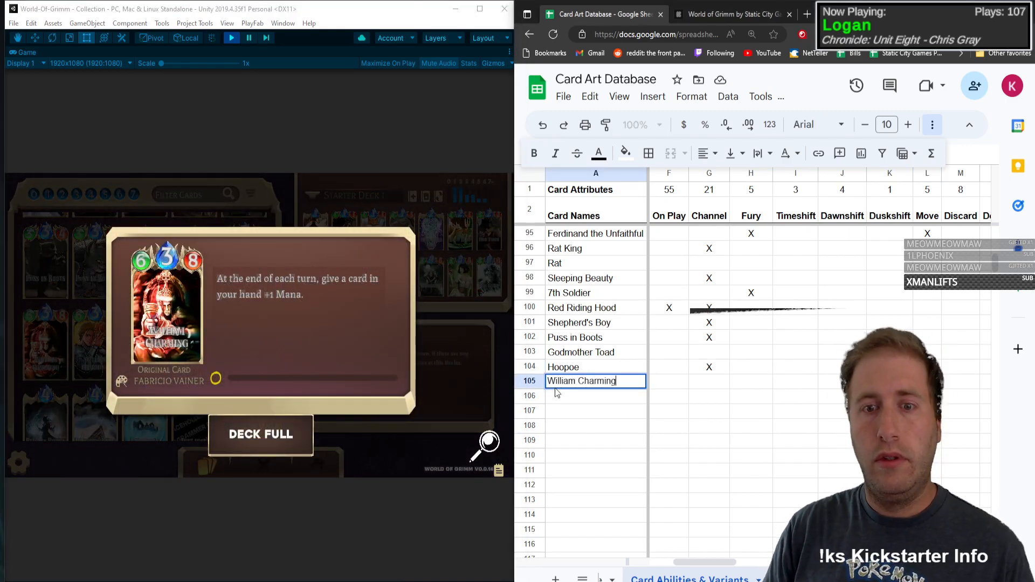
# Step: Fill in William Charming's row with type C, mana 3, health 6 and attack power 8
pyautogui.press('Tab')
pyautogui.write('C')
pyautogui.press('Tab')
pyautogui.write('3')
pyautogui.press('Tab')
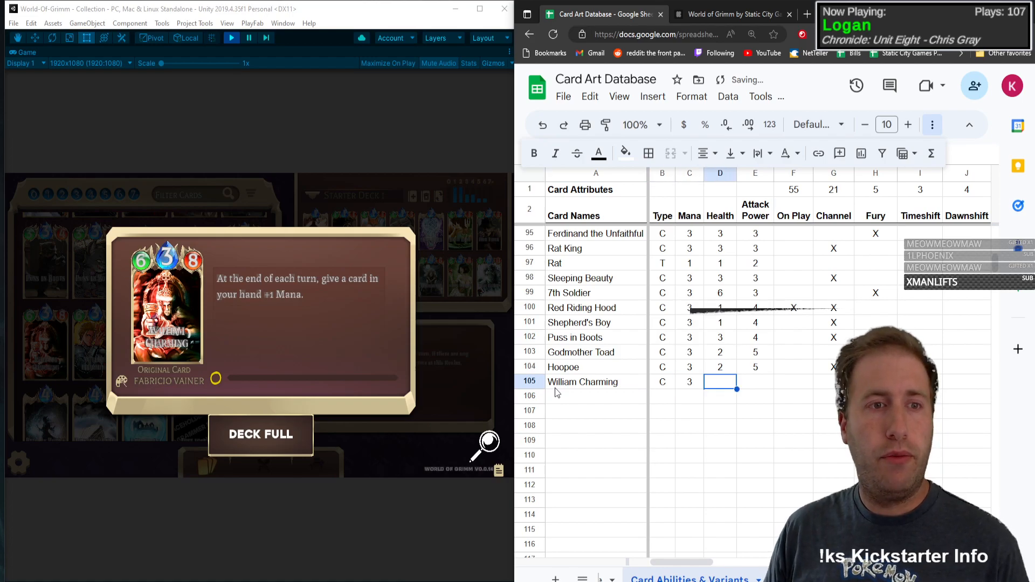
pyautogui.write('6')
pyautogui.press('Tab')
pyautogui.write('8')
pyautogui.press('Tab')
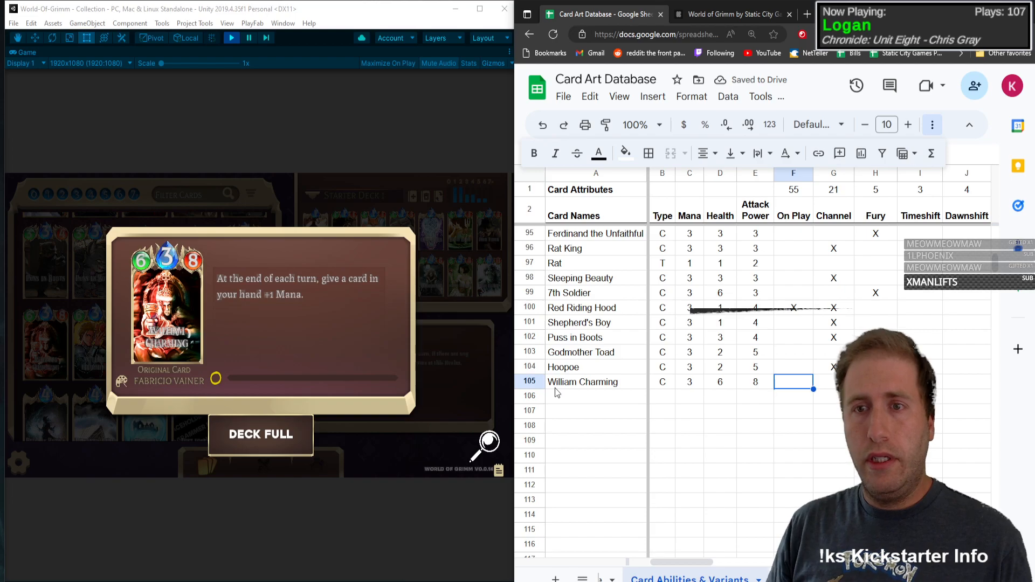
# Step: Mark Persistent with an X in the William Charming row
pyautogui.press('Tab')
pyautogui.press('Tab')
pyautogui.press('Tab')
pyautogui.press('Tab')
pyautogui.press('Tab')
pyautogui.press('Tab')
pyautogui.press('Tab')
pyautogui.press('Tab')
pyautogui.press('Tab')
pyautogui.press('Tab')
pyautogui.press('Tab')
pyautogui.press('Tab')
pyautogui.press('Tab')
pyautogui.press('Tab')
pyautogui.press('Tab')
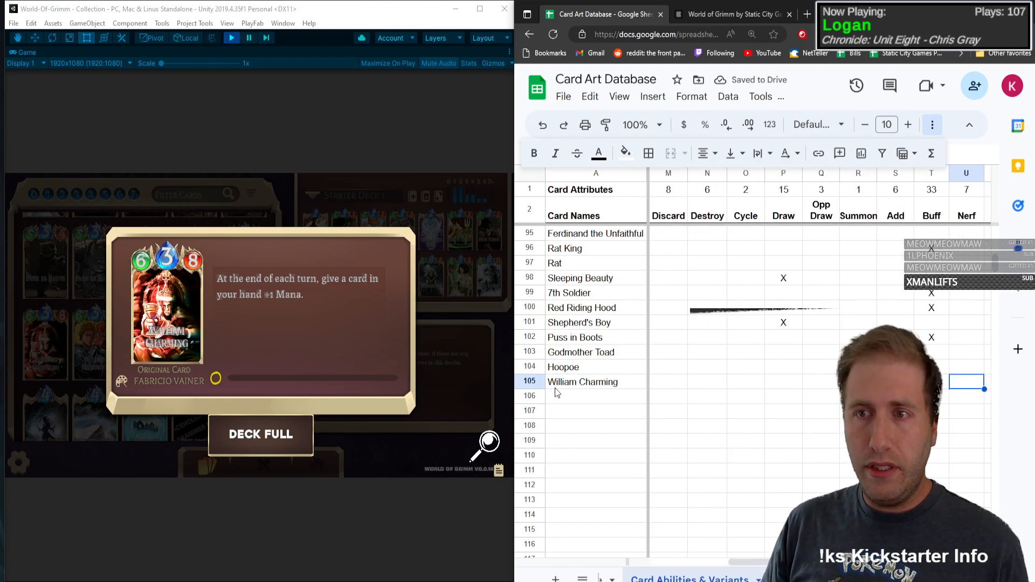
pyautogui.press('Tab')
pyautogui.press('Tab')
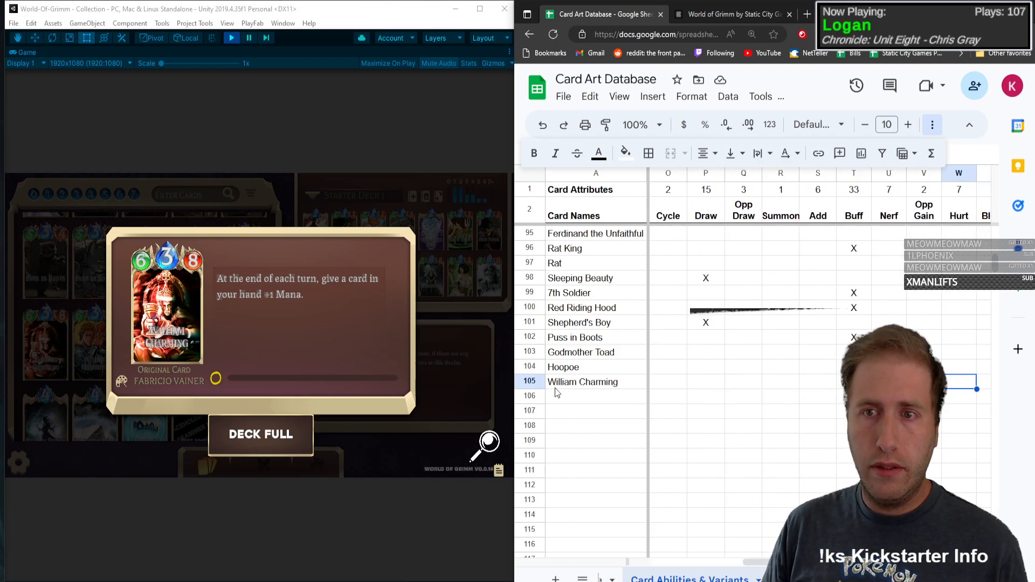
pyautogui.press('Tab')
pyautogui.press('Tab')
pyautogui.press('Tab')
pyautogui.press('Tab')
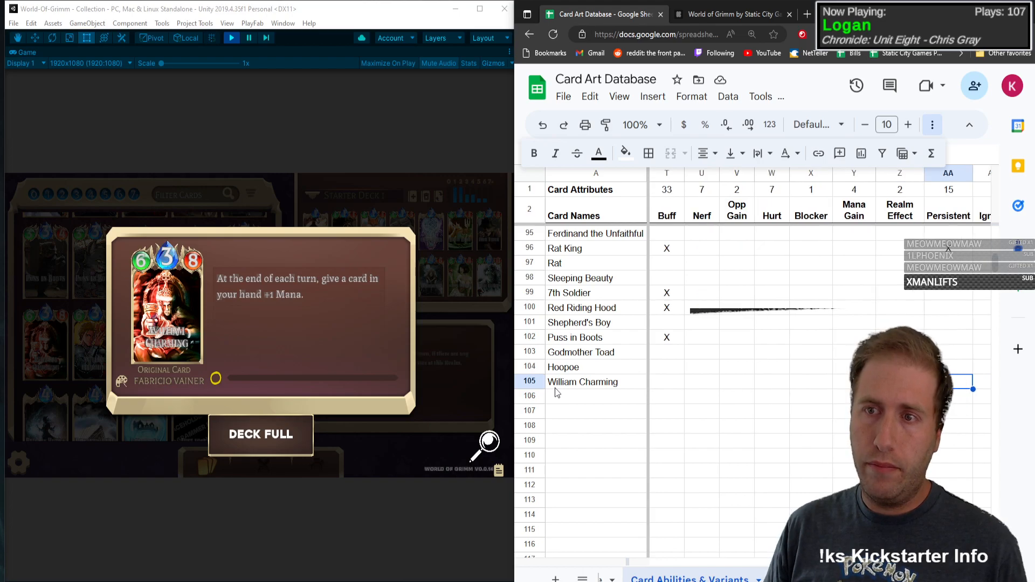
pyautogui.press('Right')
pyautogui.press('Left')
pyautogui.write('X')
pyautogui.press('Left')
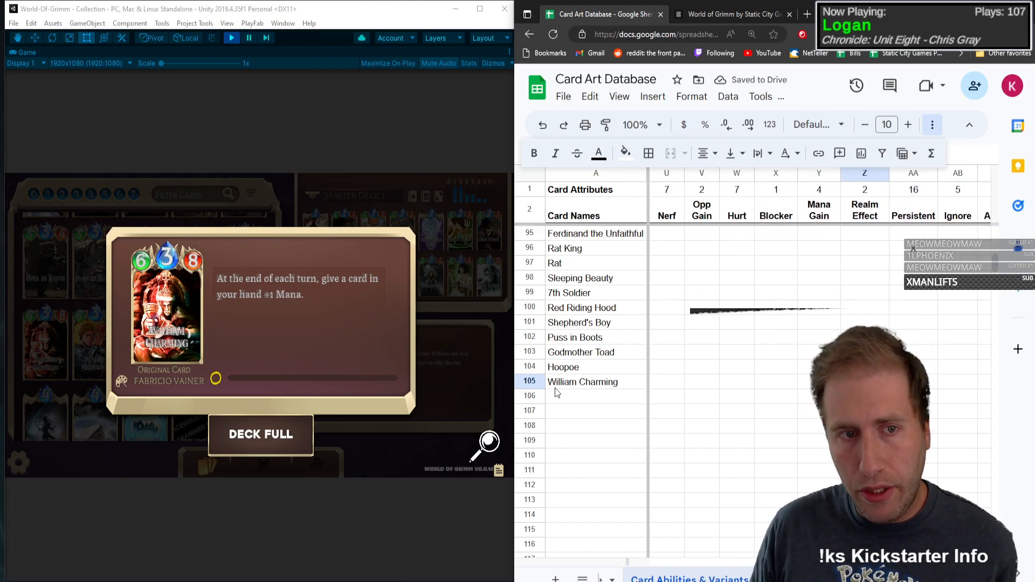
# Step: Mark Nerf with an X in the William Charming row
pyautogui.press('Left')
pyautogui.press('Left')
pyautogui.press('Left')
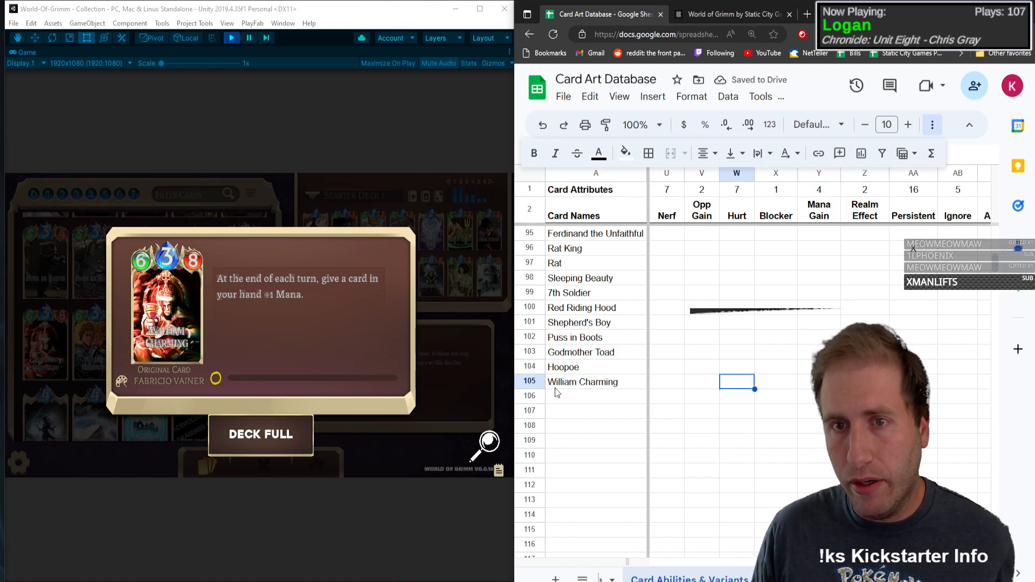
pyautogui.press('Left')
pyautogui.press('Left')
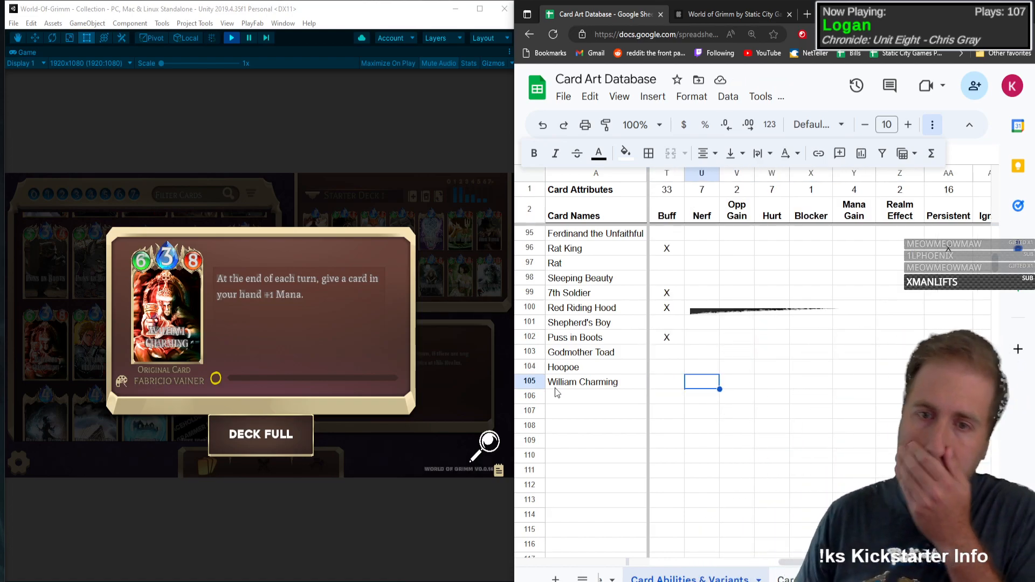
pyautogui.write('X')
# Step: Mark the Base art variant with an X in the William Charming row
pyautogui.press('Right')
pyautogui.press('Right')
pyautogui.press('Right')
pyautogui.press('Right')
pyautogui.press('Right')
pyautogui.press('Right')
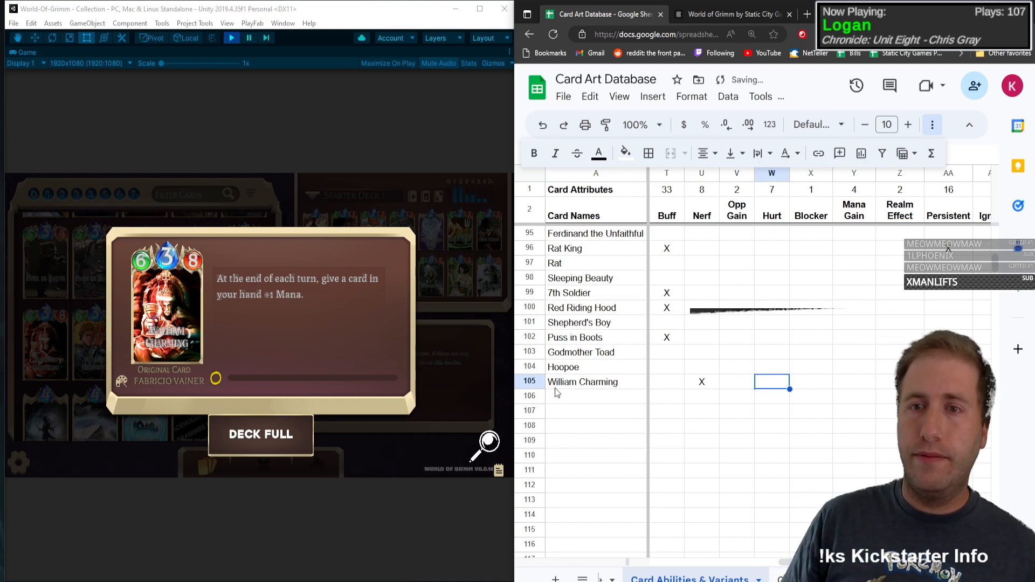
pyautogui.press('Right')
pyautogui.press('Right')
pyautogui.press('Right')
pyautogui.press('Right')
pyautogui.press('Right')
pyautogui.press('Left')
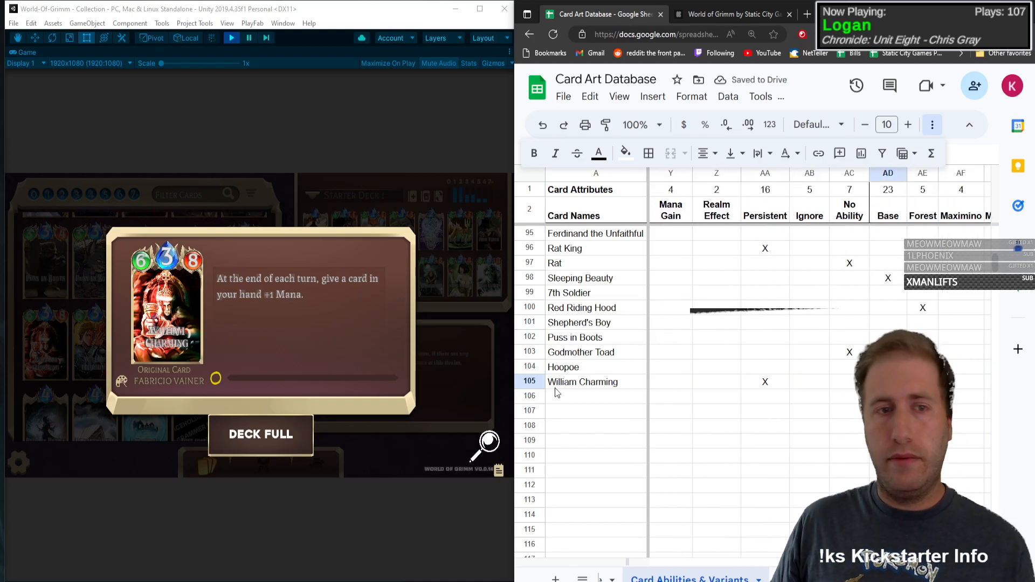
pyautogui.write('X')
pyautogui.press('Right')
# Step: Close the card details and mark the Maximino, Chibi and Pixel art variants with an X in the William Charming row
pyautogui.click(150, 320)
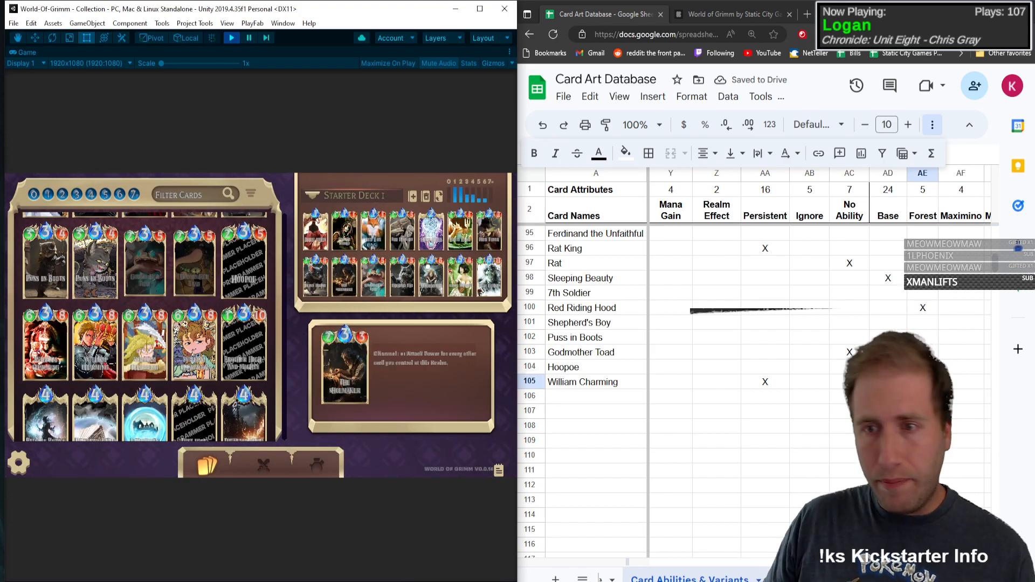
pyautogui.click(923, 367)
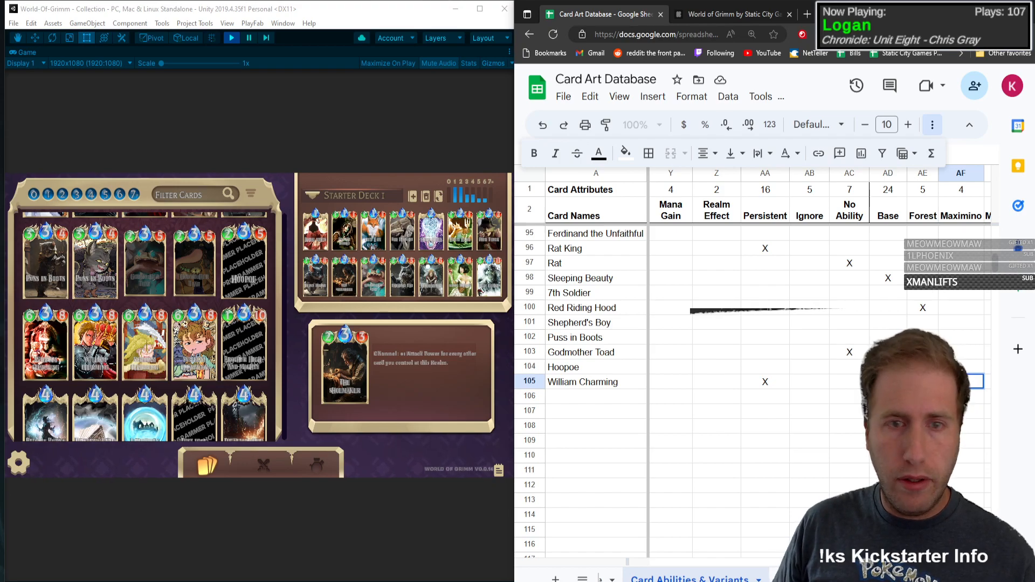
pyautogui.write('X')
pyautogui.press('Right')
pyautogui.press('Right')
pyautogui.press('Right')
pyautogui.press('Right')
pyautogui.press('Right')
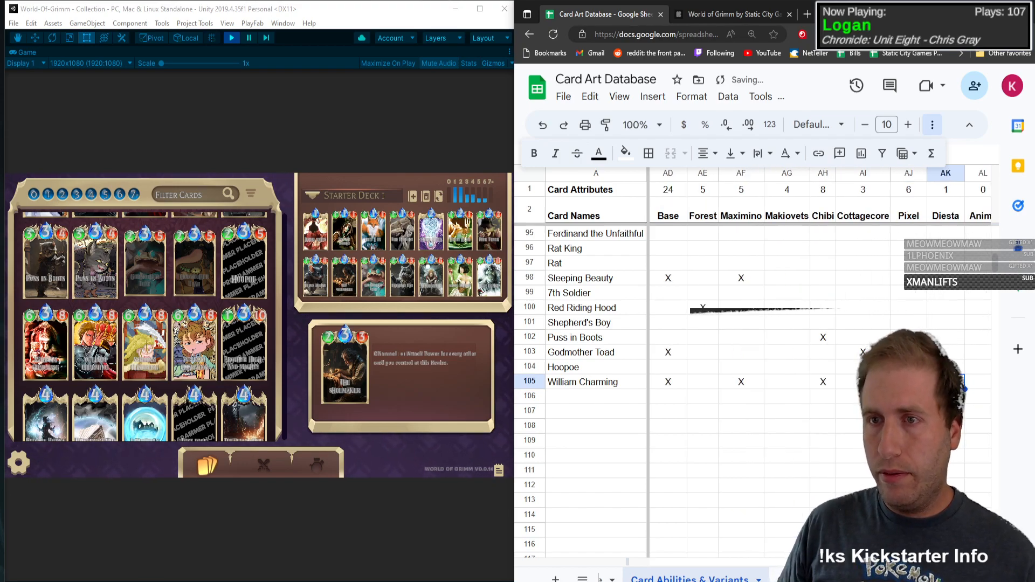
pyautogui.press('Left')
pyautogui.press('Left')
pyautogui.press('Left')
pyautogui.press('Left')
pyautogui.press('Left')
pyautogui.press('Left')
pyautogui.press('Left')
pyautogui.press('Left')
pyautogui.press('Left')
pyautogui.press('Left')
pyautogui.press('Left')
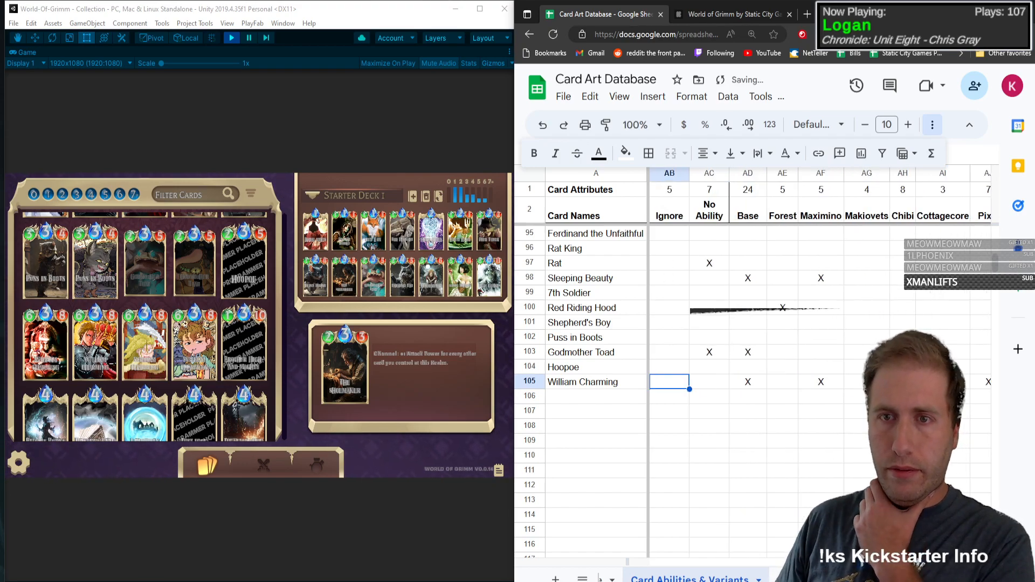
pyautogui.press('Left')
pyautogui.press('Left')
pyautogui.press('Left')
pyautogui.press('Left')
pyautogui.press('Left')
pyautogui.press('Left')
pyautogui.press('Left')
pyautogui.press('Left')
pyautogui.press('Left')
pyautogui.press('Left')
pyautogui.press('Left')
pyautogui.press('Left')
pyautogui.press('Left')
pyautogui.press('Left')
pyautogui.press('Left')
pyautogui.press('Left')
pyautogui.press('Left')
pyautogui.press('Left')
pyautogui.press('Left')
pyautogui.press('Left')
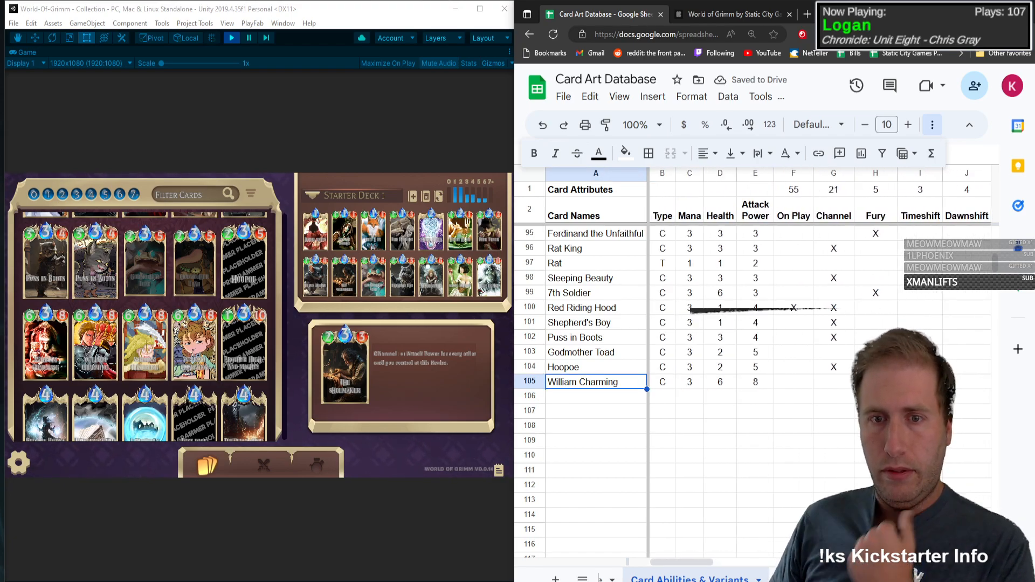
# Step: Add a row for Brother High-And-Mighty with type C, mana 3, health 1 and attack power 10
pyautogui.press('Down')
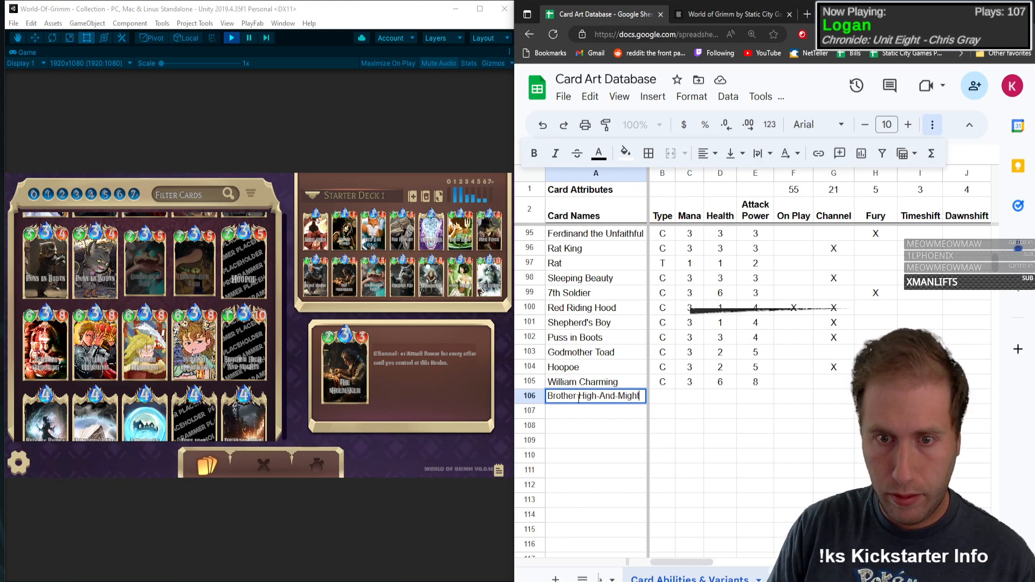
pyautogui.write('y')
pyautogui.press('Tab')
pyautogui.write('C')
pyautogui.press('Tab')
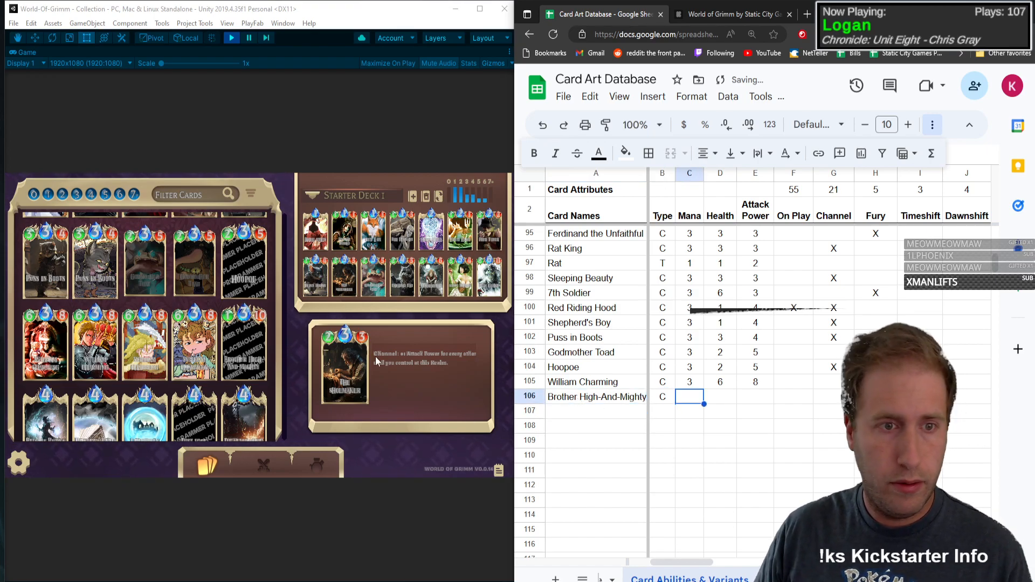
pyautogui.write('3')
pyautogui.press('Tab')
pyautogui.write('1')
pyautogui.press('Tab')
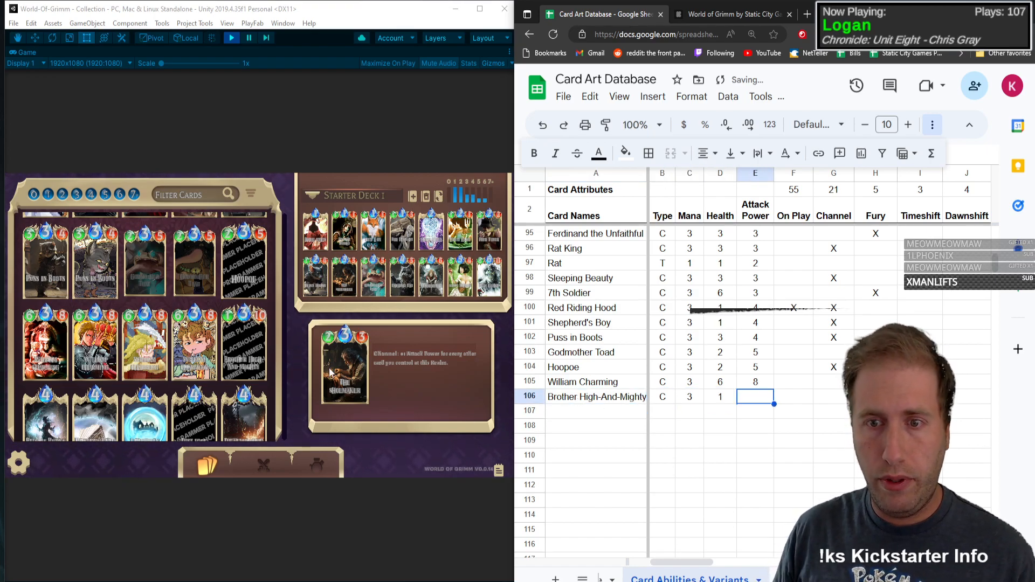
pyautogui.write('10')
pyautogui.press('Tab')
# Step: Open the Brother High-And-Mighty card details and mark Destroy with an X in its row
pyautogui.click(216, 327)
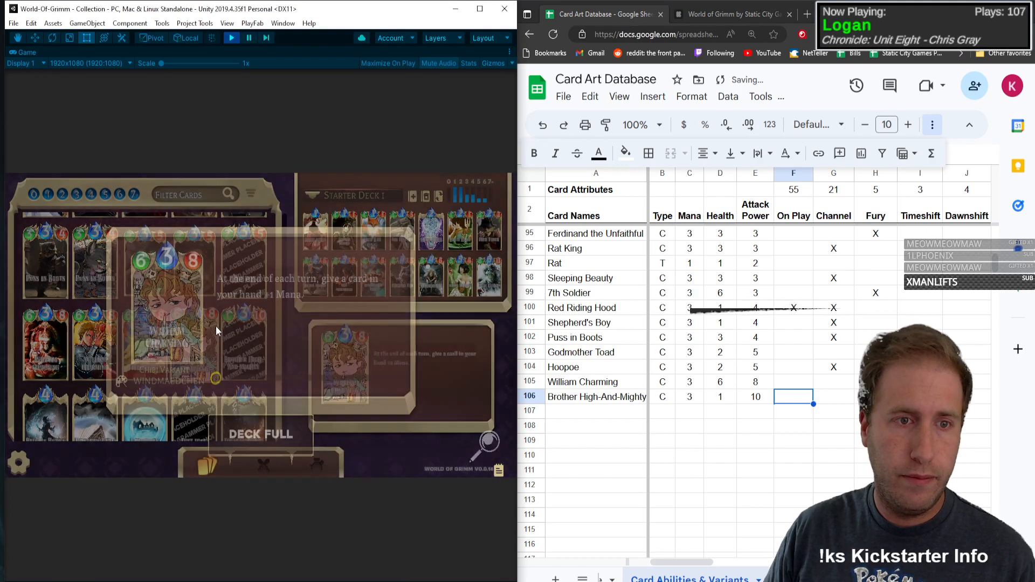
pyautogui.click(217, 327)
pyautogui.click(254, 326)
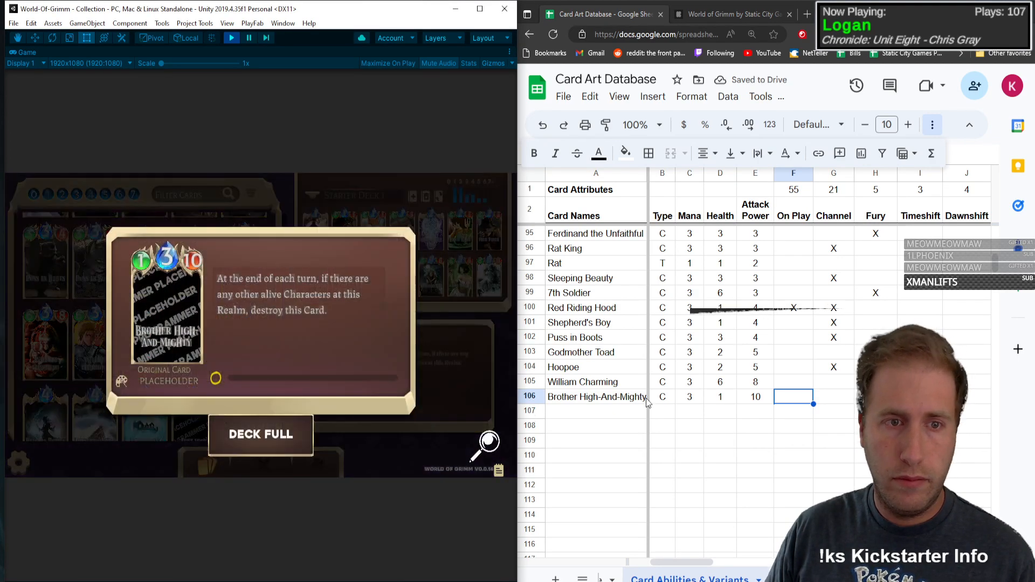
pyautogui.click(804, 405)
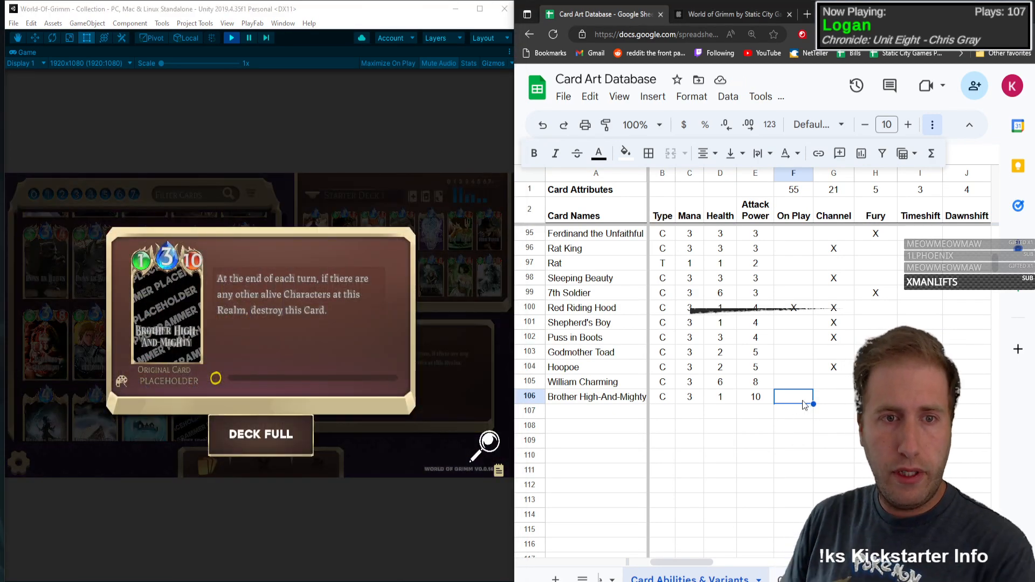
pyautogui.press('Right')
pyautogui.press('Right')
pyautogui.press('Right')
pyautogui.press('Right')
pyautogui.press('Right')
pyautogui.press('Right')
pyautogui.press('Right')
pyautogui.press('Right')
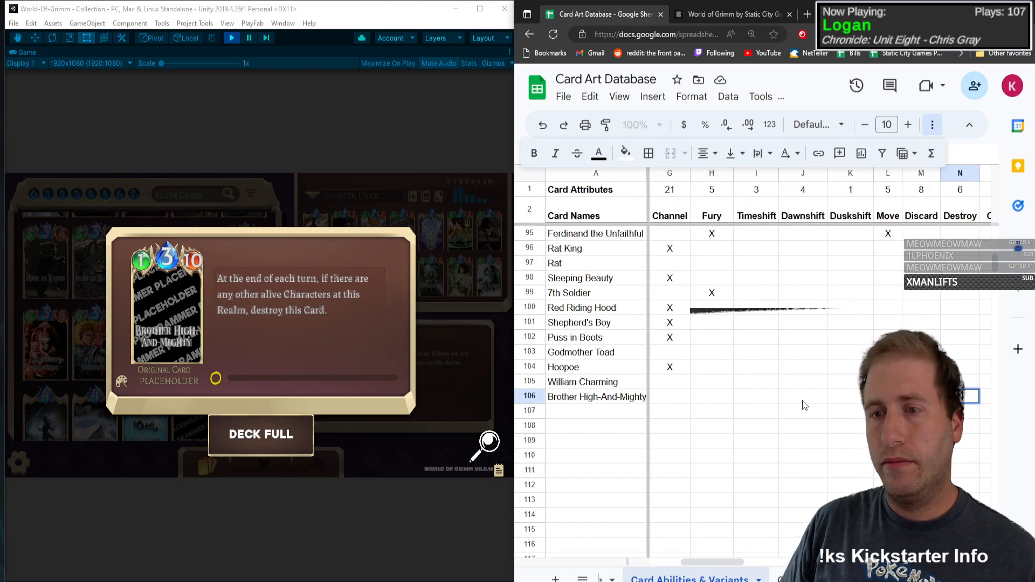
pyautogui.press('Right')
pyautogui.press('Right')
pyautogui.press('Right')
pyautogui.press('Right')
pyautogui.press('Right')
pyautogui.press('Right')
pyautogui.press('Right')
pyautogui.press('Right')
pyautogui.press('Right')
pyautogui.press('Right')
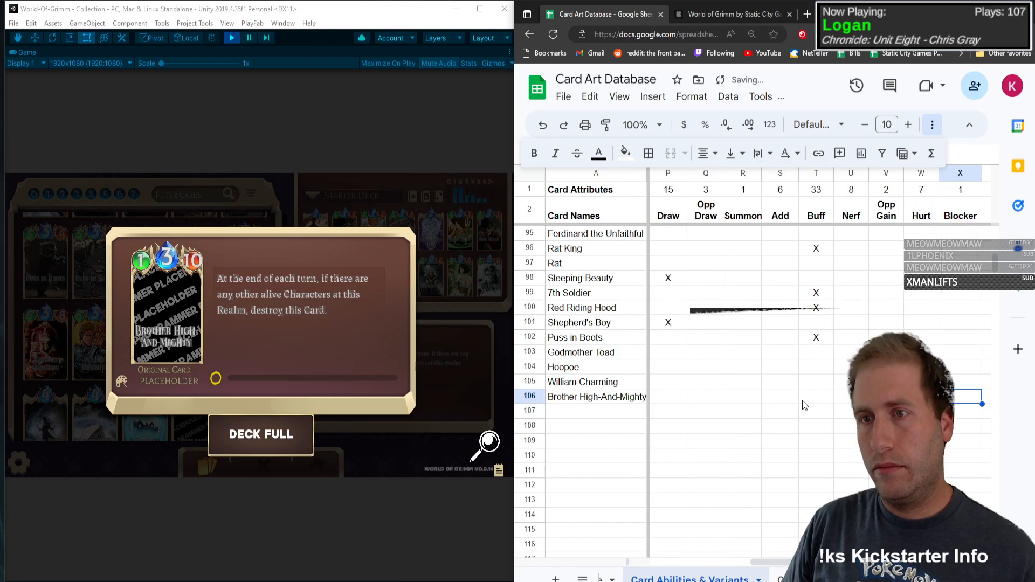
# Step: Mark Persistent with an X in the Brother High-And-Mighty row and close the card details
pyautogui.press('Right')
pyautogui.press('Right')
pyautogui.press('Right')
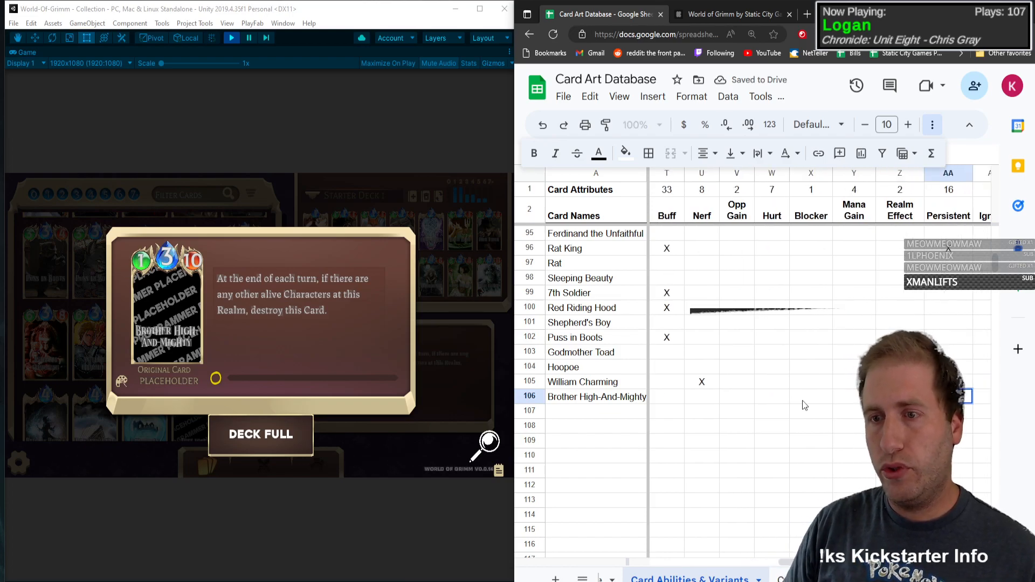
pyautogui.write('x')
pyautogui.press('Left')
pyautogui.click(313, 301)
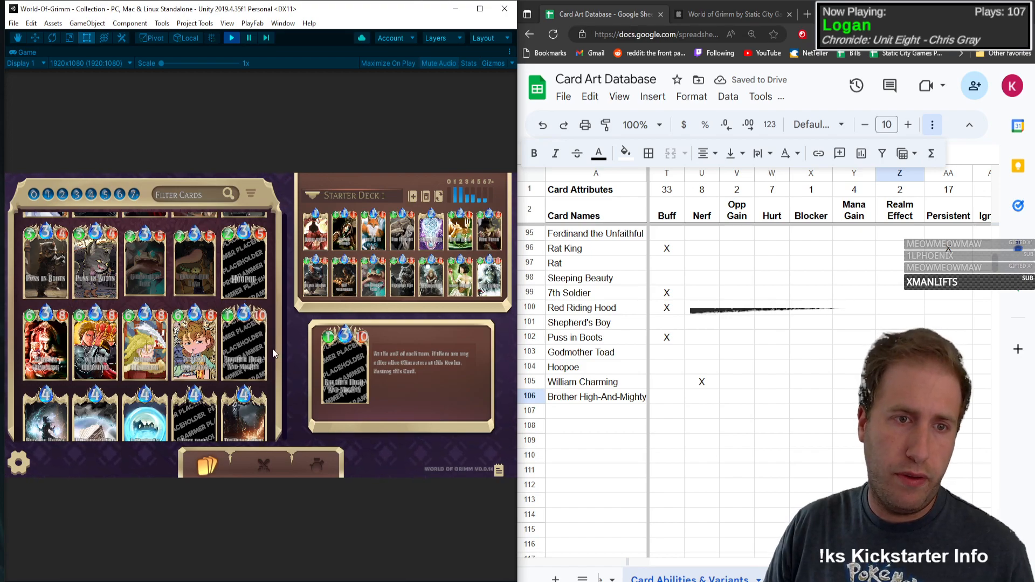
# Step: Add a row for the next card, Blight Burst, with type S, mana 4 and dashes for health and attack power
pyautogui.moveTo(273, 348); pyautogui.dragTo(283, 223)
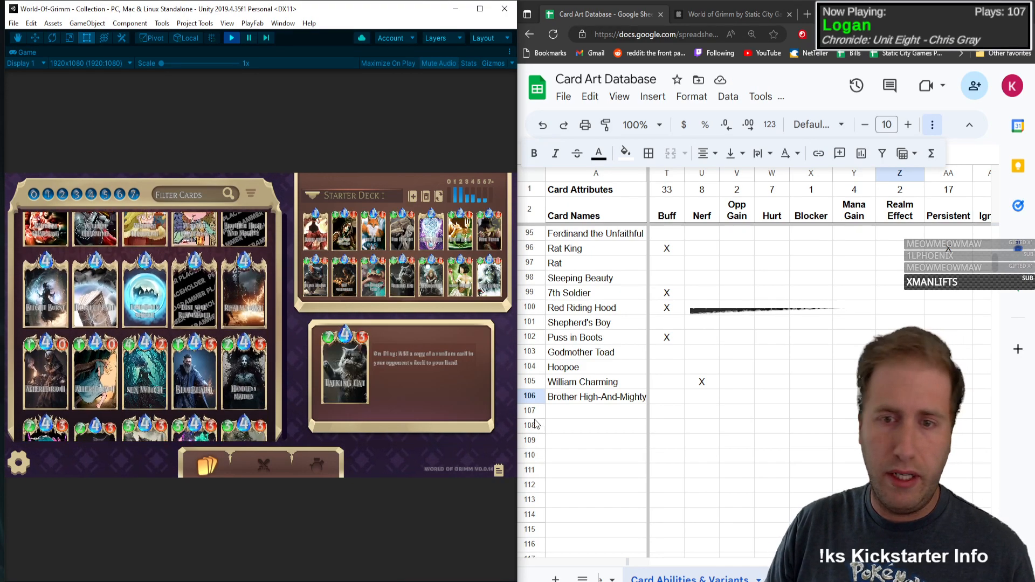
pyautogui.click(554, 414)
pyautogui.write('B')
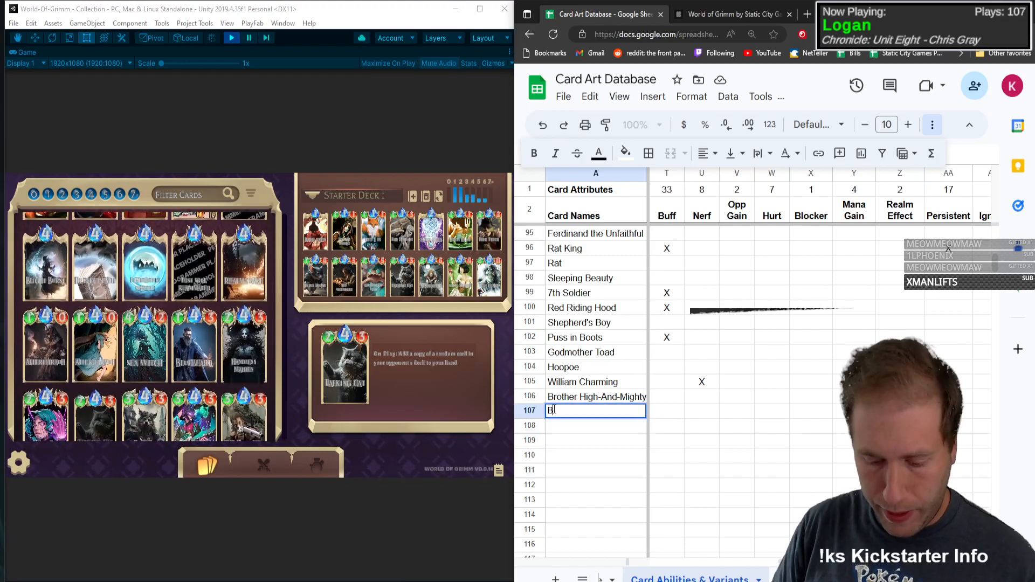
pyautogui.write('light Burst')
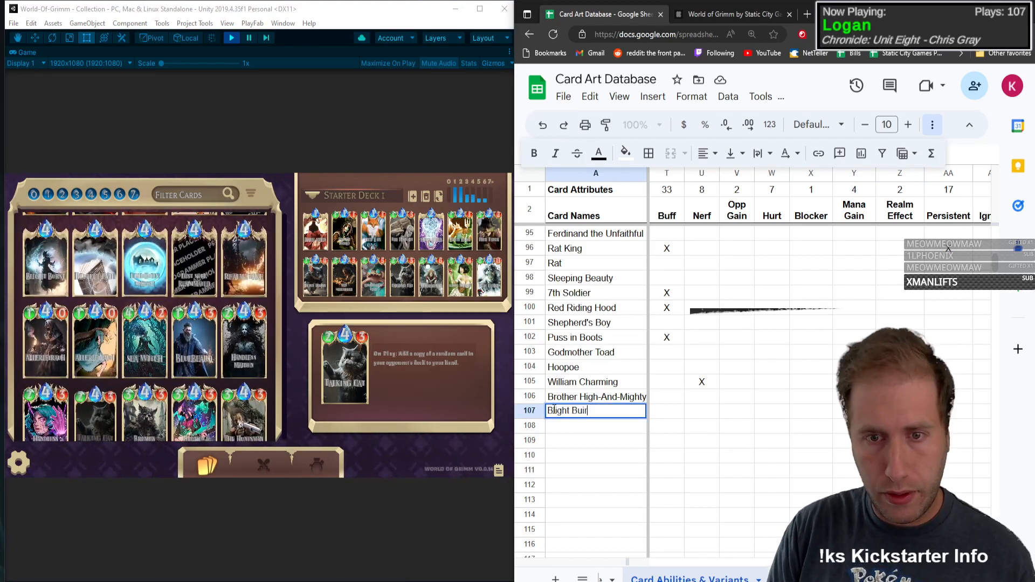
pyautogui.press('Tab')
pyautogui.write('S')
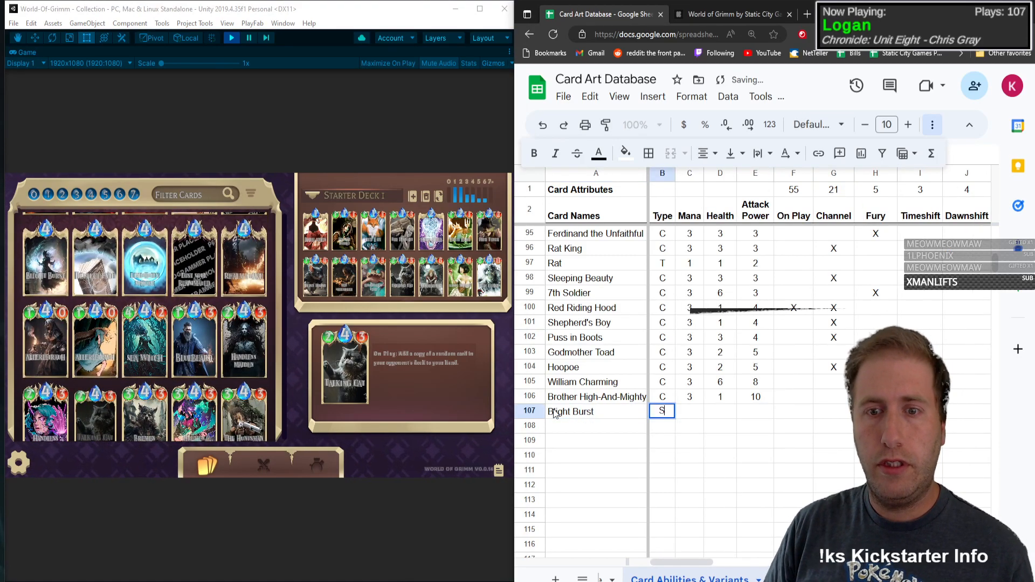
pyautogui.press('Tab')
pyautogui.write('4')
pyautogui.press('Tab')
pyautogui.write('-')
pyautogui.press('Tab')
pyautogui.write('-')
# Step: Mark On Play and Hurt with an X in the Blight Burst row
pyautogui.press('Tab')
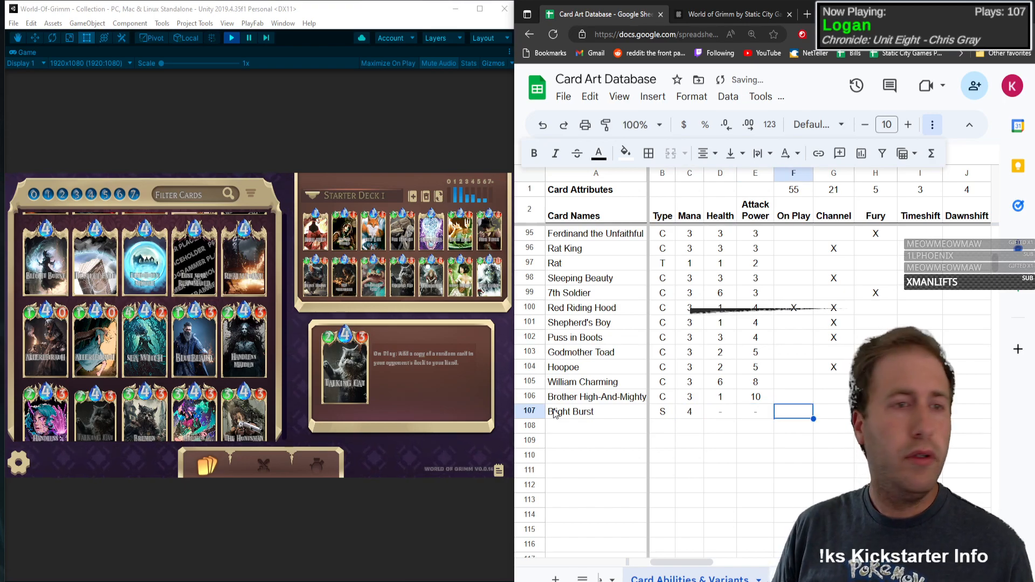
pyautogui.press('Tab')
pyautogui.press('Tab')
pyautogui.press('Tab')
pyautogui.press('Tab')
pyautogui.press('Tab')
pyautogui.press('Tab')
pyautogui.press('Tab')
pyautogui.press('Tab')
pyautogui.press('Tab')
pyautogui.press('Tab')
pyautogui.press('Tab')
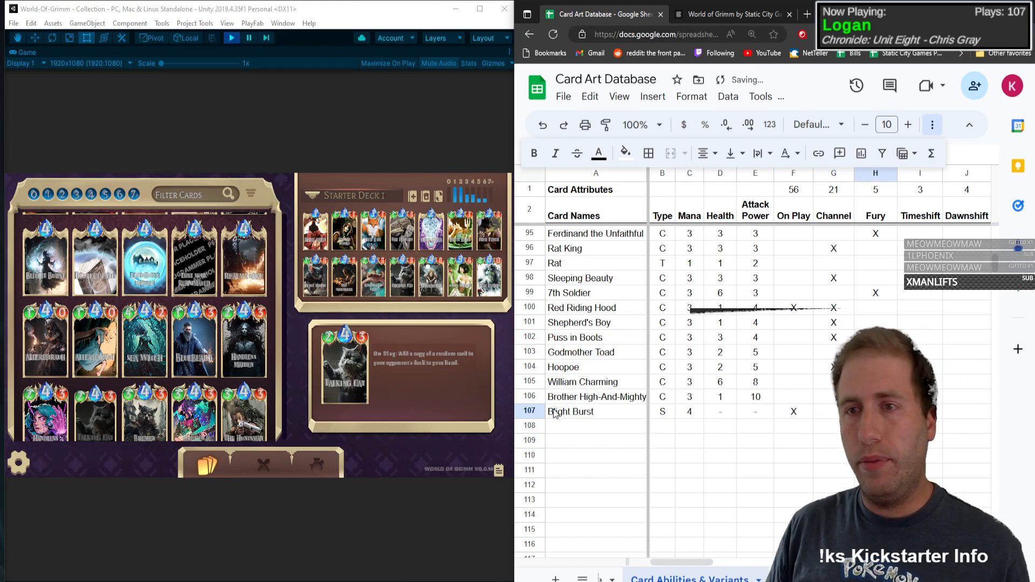
pyautogui.press('Tab')
pyautogui.press('Tab')
pyautogui.press('Tab')
pyautogui.press('Tab')
pyautogui.press('Tab')
pyautogui.press('Tab')
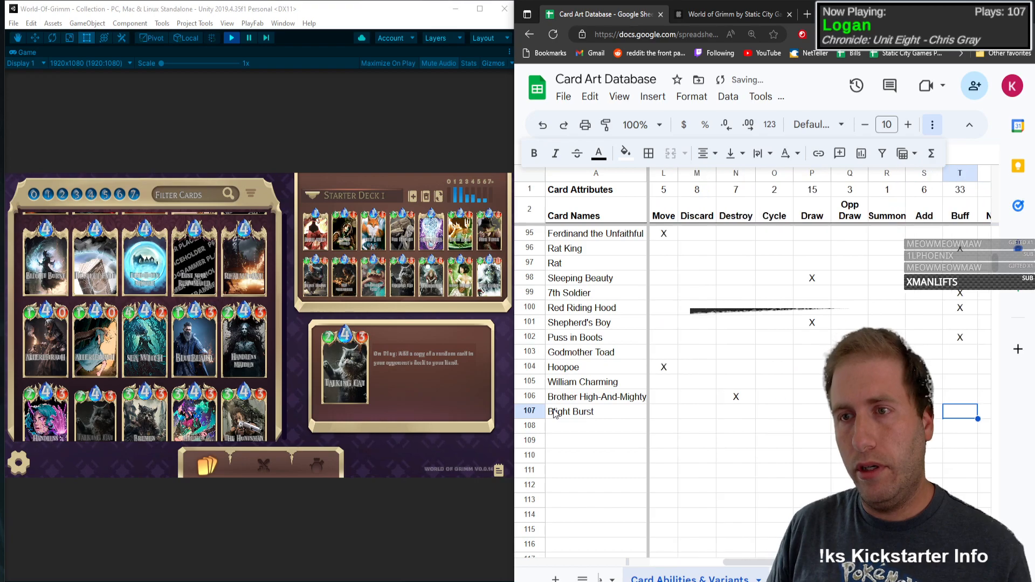
pyautogui.write('X')
pyautogui.press('Tab')
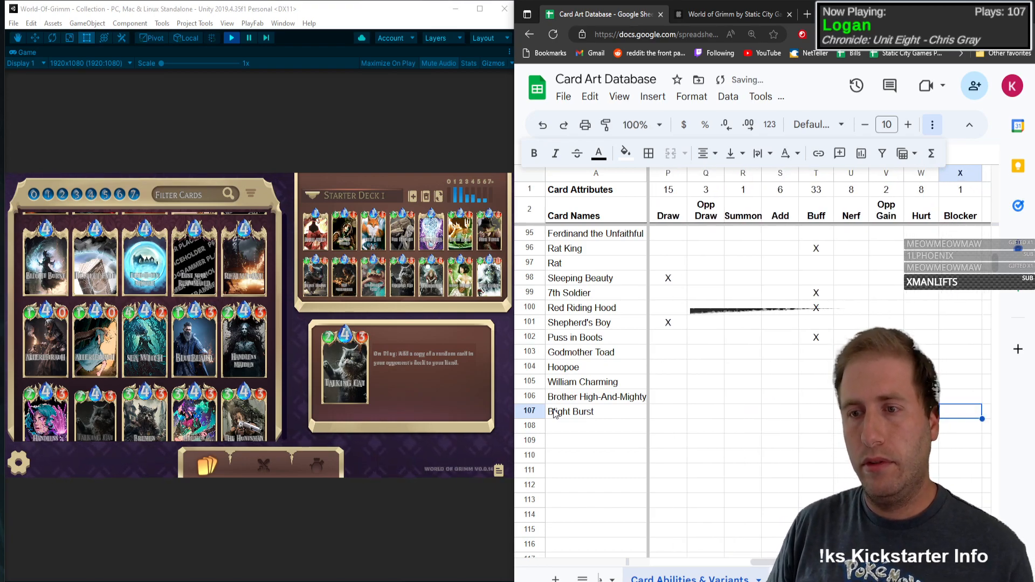
pyautogui.press('Tab')
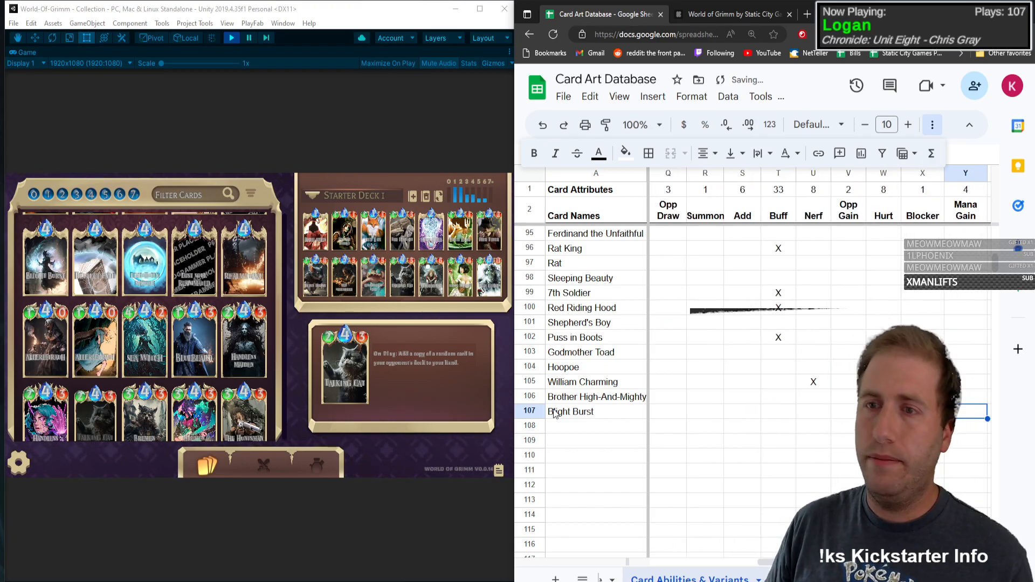
pyautogui.press('Left')
pyautogui.press('Left')
pyautogui.press('Left')
pyautogui.press('Left')
pyautogui.press('Left')
pyautogui.press('Left')
pyautogui.press('Left')
pyautogui.press('Left')
pyautogui.press('Left')
pyautogui.press('Left')
pyautogui.press('Left')
pyautogui.press('Left')
pyautogui.press('Left')
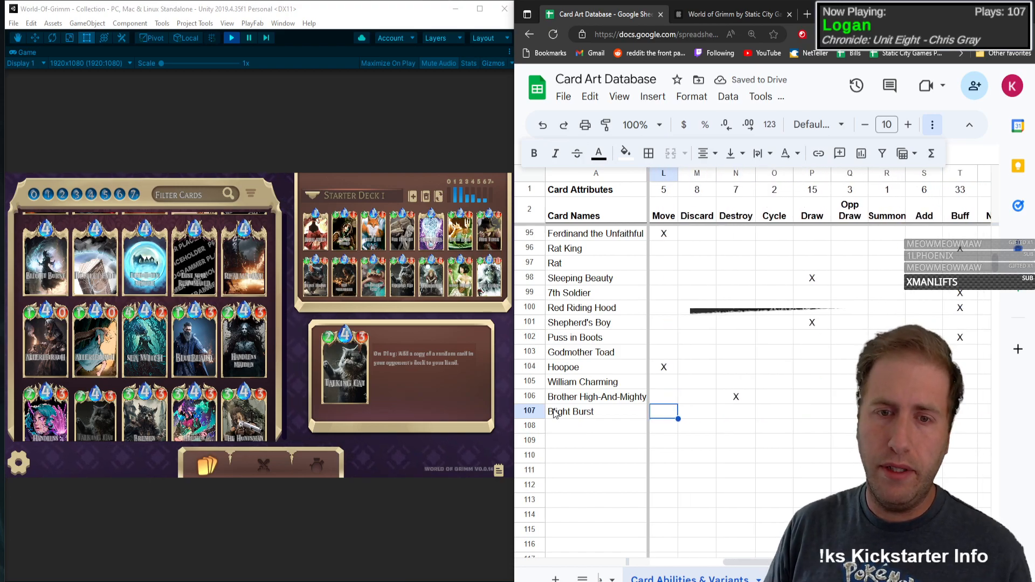
# Step: Add a row for Deflect Evil with type S, mana 4 and dashes for health and attack power
pyautogui.click(596, 430)
pyautogui.write('Def')
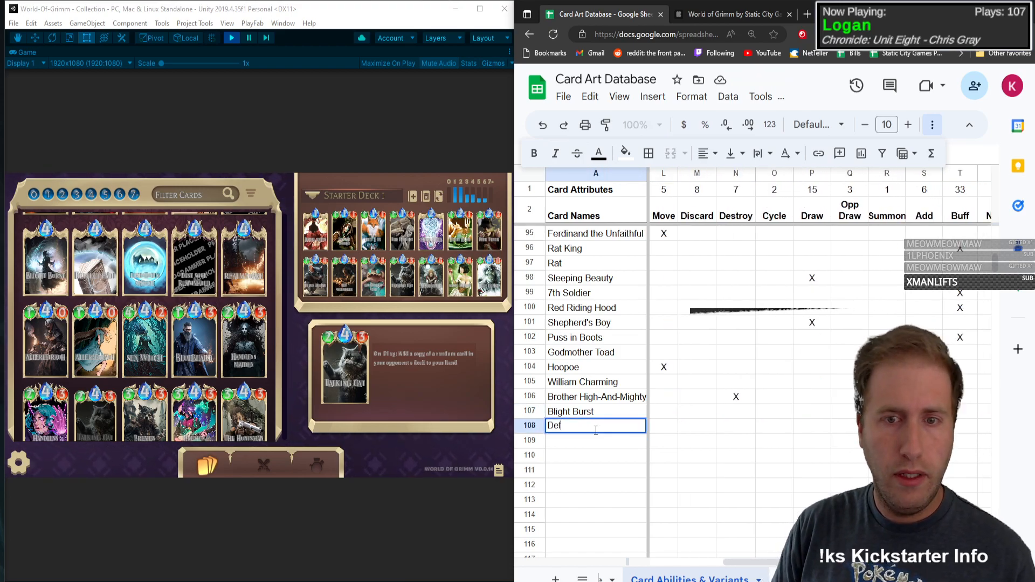
pyautogui.write('lect Evil')
pyautogui.press('Tab')
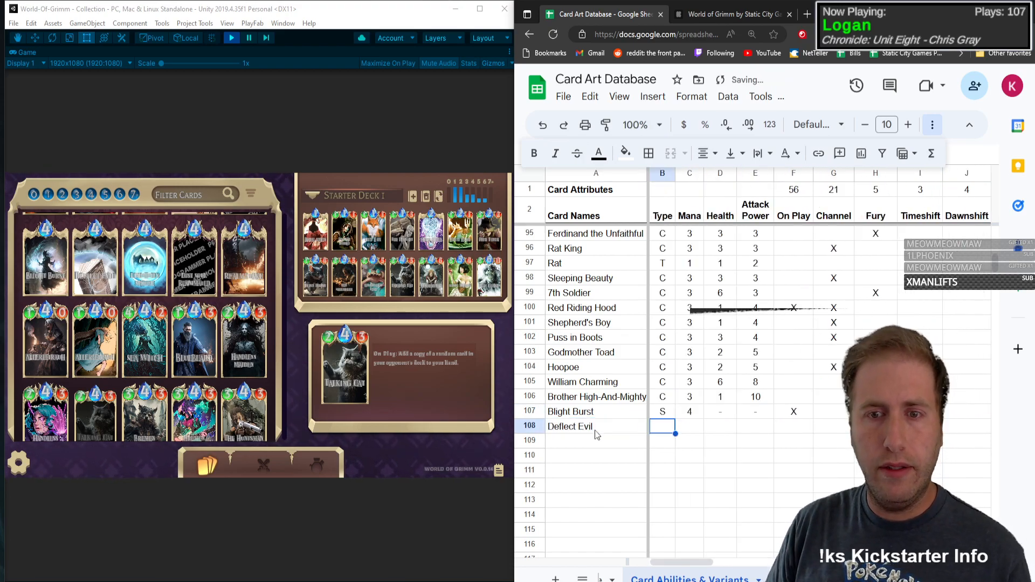
pyautogui.write('S')
pyautogui.press('Tab')
pyautogui.write('4')
pyautogui.press('Tab')
pyautogui.write('-')
pyautogui.press('Tab')
pyautogui.write('-')
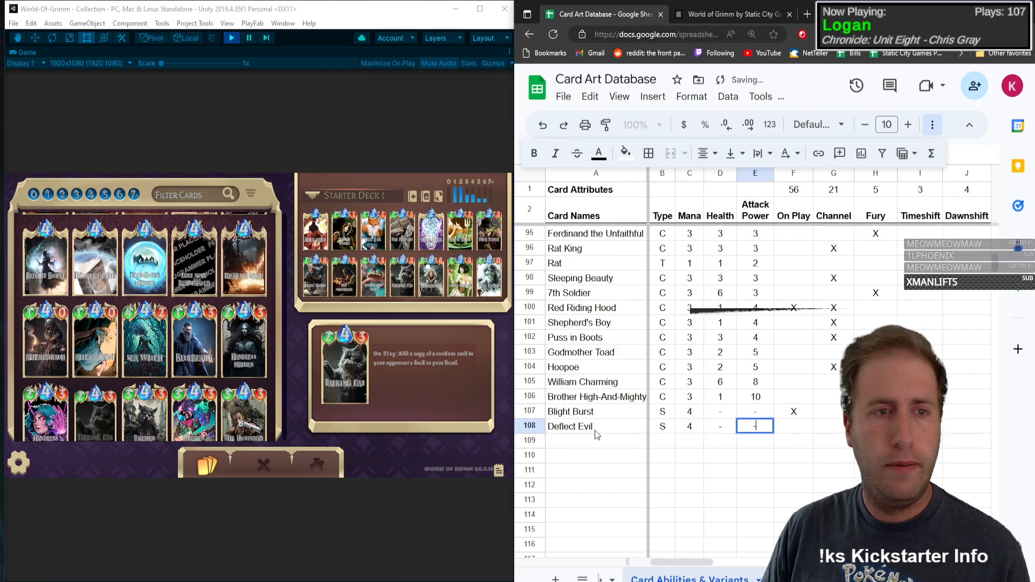
pyautogui.press('Tab')
# Step: Check the Deflect Evil card text and mark Channel with an X in its row
pyautogui.moveTo(92, 259)
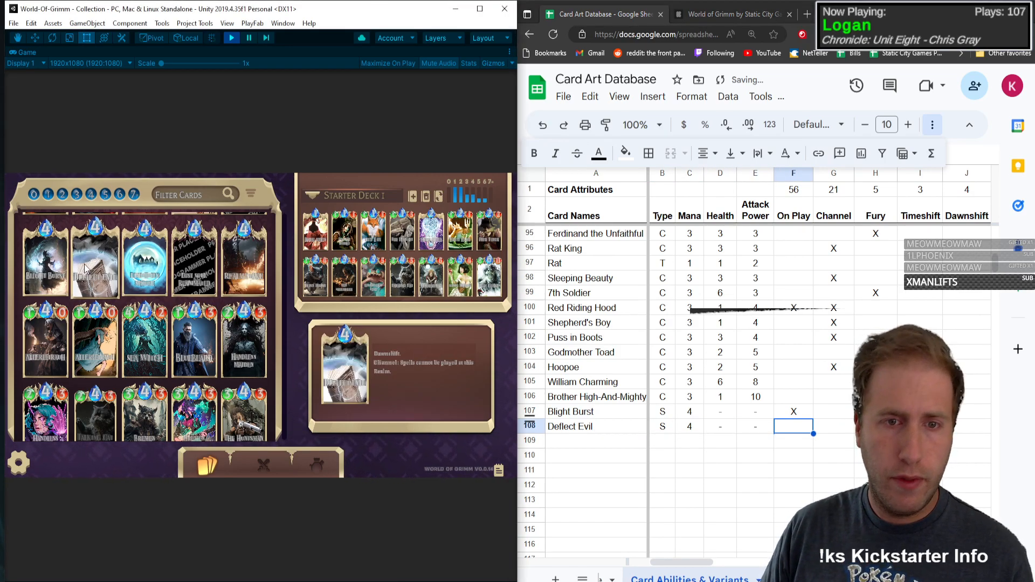
pyautogui.moveTo(58, 271)
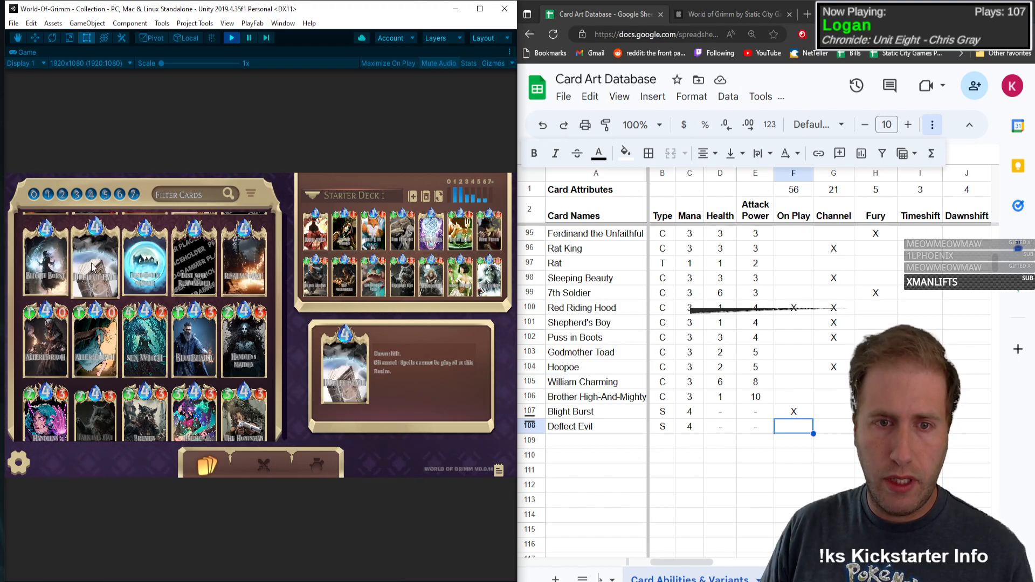
pyautogui.click(794, 434)
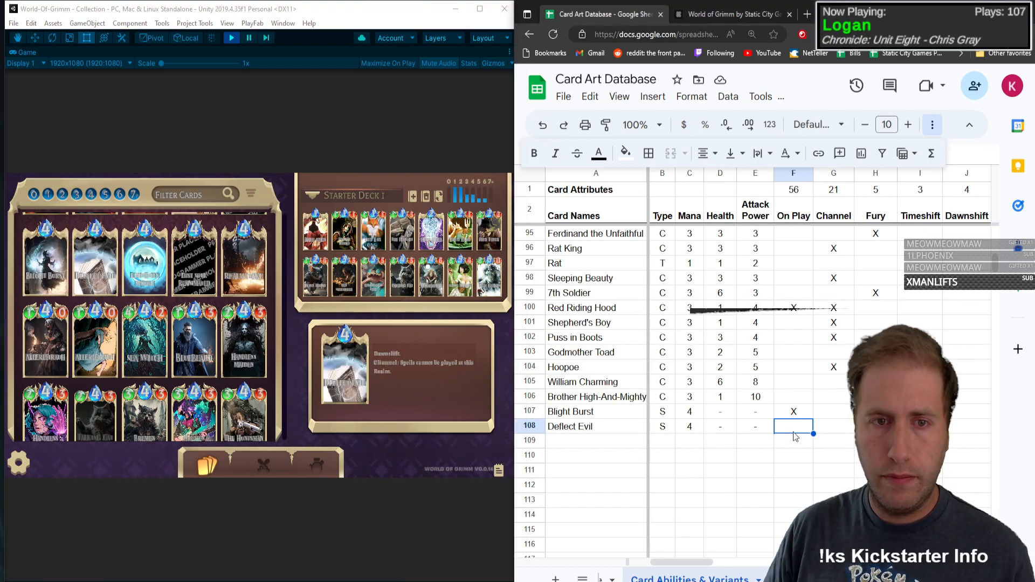
pyautogui.press('Right')
pyautogui.press('Right')
pyautogui.press('Right')
pyautogui.press('Right')
pyautogui.press('Right')
pyautogui.press('Right')
pyautogui.press('Right')
pyautogui.press('Right')
pyautogui.press('Right')
pyautogui.press('Right')
pyautogui.press('Right')
pyautogui.press('Right')
pyautogui.press('Right')
pyautogui.press('Right')
pyautogui.press('Right')
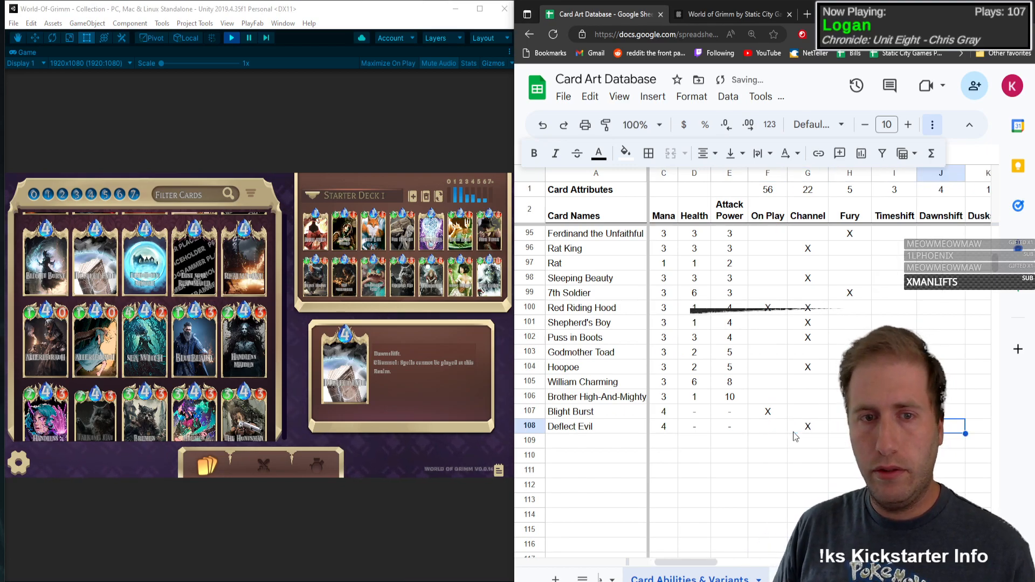
# Step: Mark Ignore with an X in the Deflect Evil row
pyautogui.press('Right')
pyautogui.press('Right')
pyautogui.press('Right')
pyautogui.press('Right')
pyautogui.press('Right')
pyautogui.press('Right')
pyautogui.press('Right')
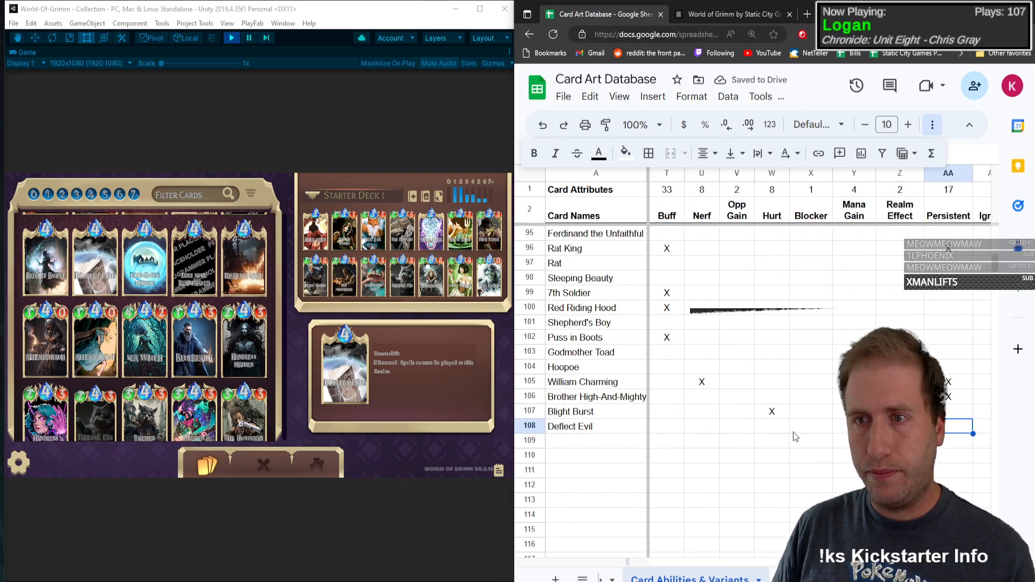
pyautogui.write('X')
pyautogui.press('Return')
# Step: Mark Dawnshift with an X in the Deflect Evil row
pyautogui.press('Left')
pyautogui.press('Left')
pyautogui.press('Left')
pyautogui.press('Left')
pyautogui.press('Left')
pyautogui.press('Left')
pyautogui.press('Left')
pyautogui.press('Left')
pyautogui.press('Left')
pyautogui.press('Left')
pyautogui.press('Left')
pyautogui.press('Left')
pyautogui.press('Left')
pyautogui.press('Left')
pyautogui.press('Left')
pyautogui.press('Left')
pyautogui.press('Left')
pyautogui.press('Left')
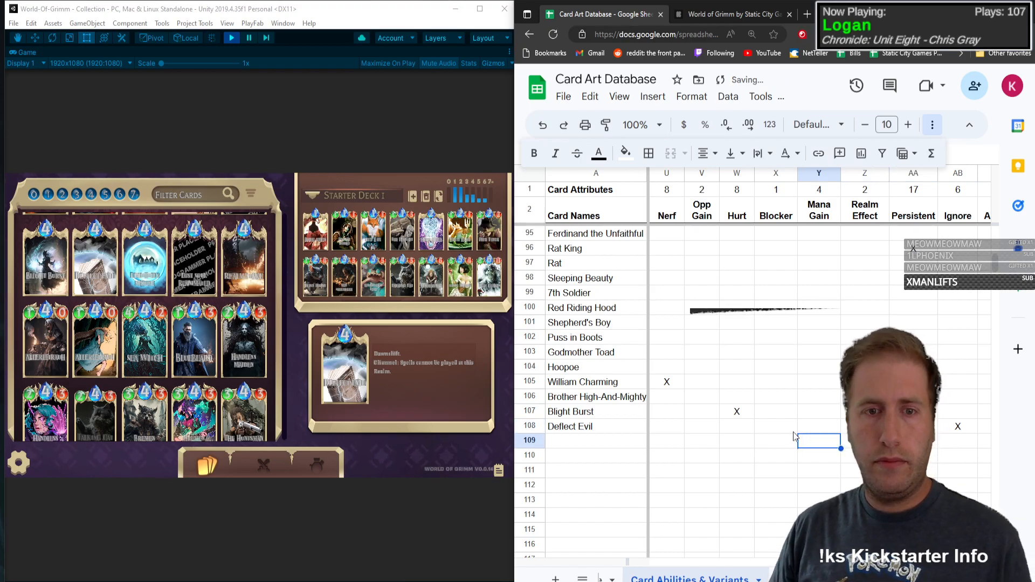
pyautogui.press('Left')
pyautogui.press('Left')
pyautogui.press('Left')
pyautogui.press('Left')
pyautogui.press('Left')
pyautogui.press('Up')
pyautogui.press('Right')
pyautogui.press('Right')
pyautogui.press('Right')
pyautogui.press('Right')
pyautogui.press('Right')
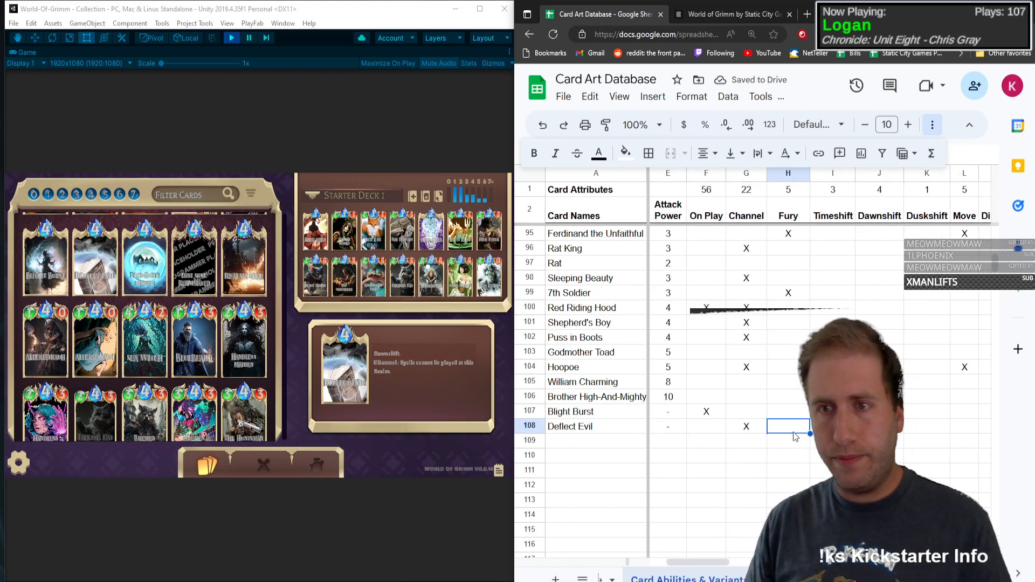
pyautogui.press('Left')
pyautogui.press('Down')
pyautogui.press('Left')
pyautogui.press('Left')
pyautogui.press('Left')
pyautogui.press('Left')
pyautogui.press('Left')
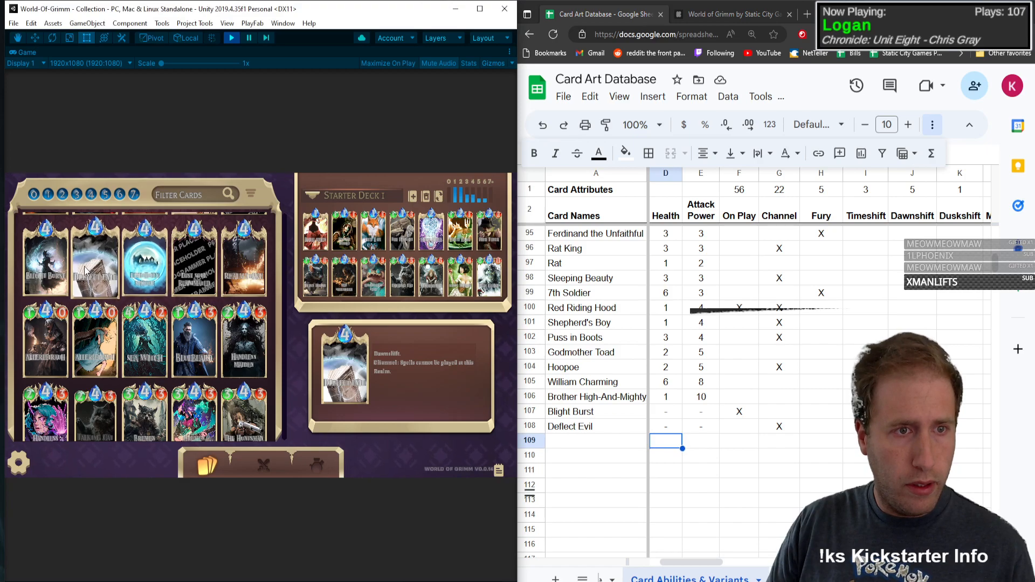
# Step: Open the Limitation Sphere card details and enter its name in the first empty row below Deflect Evil
pyautogui.click(128, 281)
pyautogui.click(591, 432)
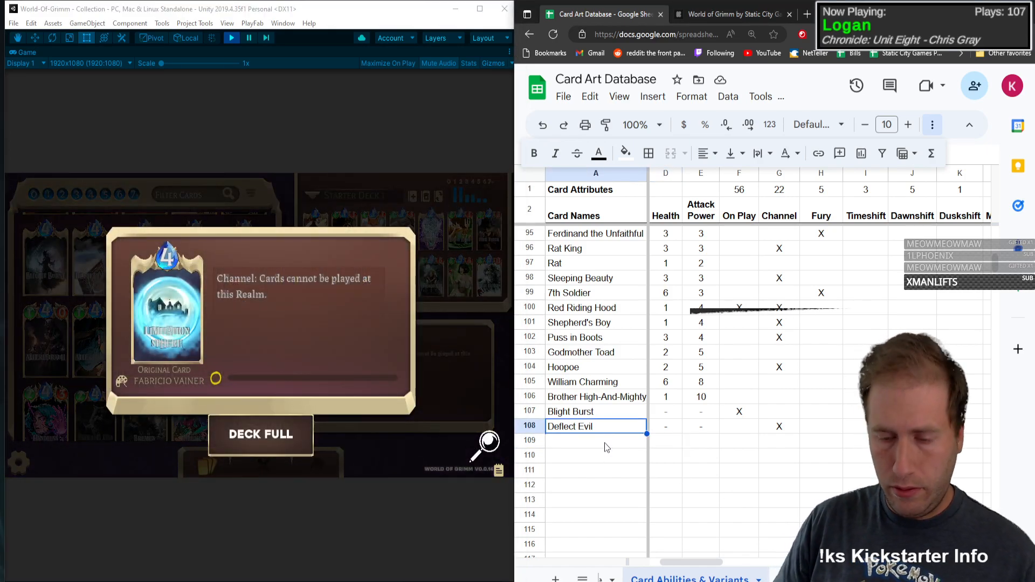
pyautogui.click(604, 442)
pyautogui.write('Limitation Sphere')
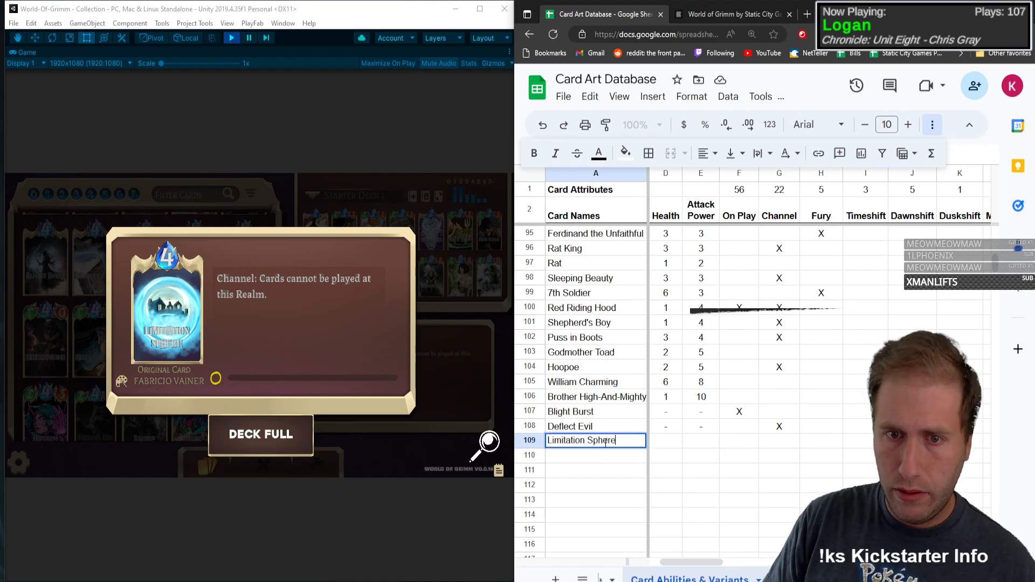
# Step: Give Limitation Sphere type S, mana 4 and dashes for health and attack power, and mark Channel with an X
pyautogui.press('Tab')
pyautogui.write('S')
pyautogui.press('Tab')
pyautogui.write('4')
pyautogui.press('Tab')
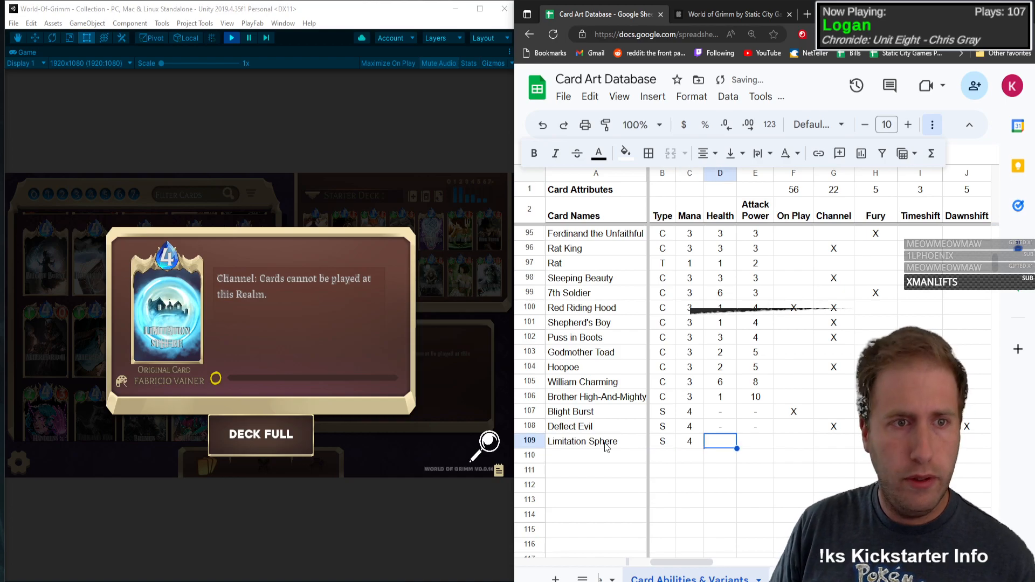
pyautogui.write('-')
pyautogui.press('Tab')
pyautogui.write('-')
pyautogui.press('Tab')
# Step: Mark Blocker with an X in the Limitation Sphere row
pyautogui.press('Tab')
pyautogui.press('Tab')
pyautogui.press('Tab')
pyautogui.press('Tab')
pyautogui.press('Tab')
pyautogui.press('Tab')
pyautogui.press('Tab')
pyautogui.press('Tab')
pyautogui.press('Tab')
pyautogui.press('Tab')
pyautogui.press('Tab')
pyautogui.press('Tab')
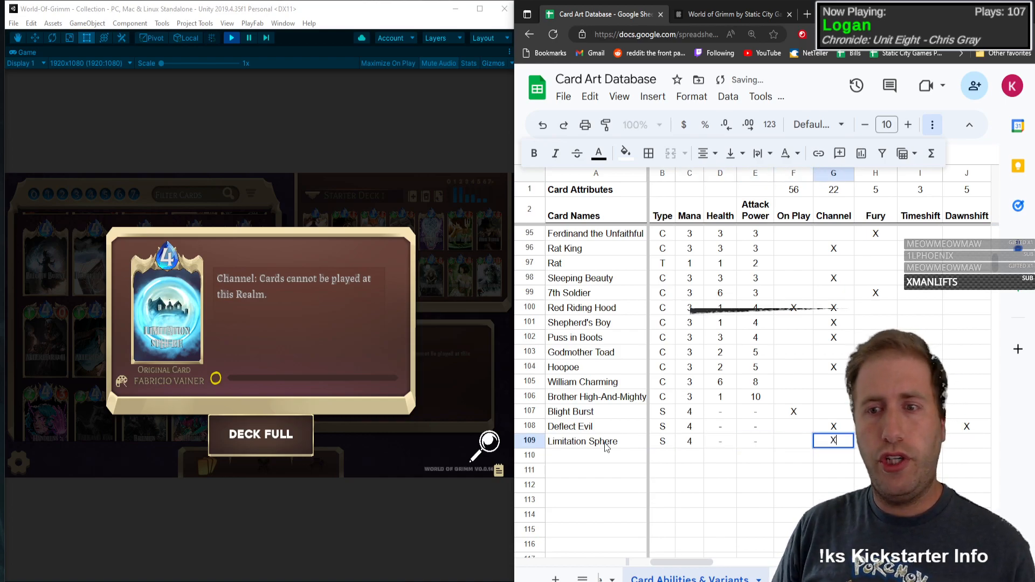
pyautogui.press('Tab')
pyautogui.press('Tab')
pyautogui.press('Tab')
pyautogui.press('Tab')
pyautogui.press('Tab')
pyautogui.press('Tab')
pyautogui.press('Tab')
pyautogui.press('Tab')
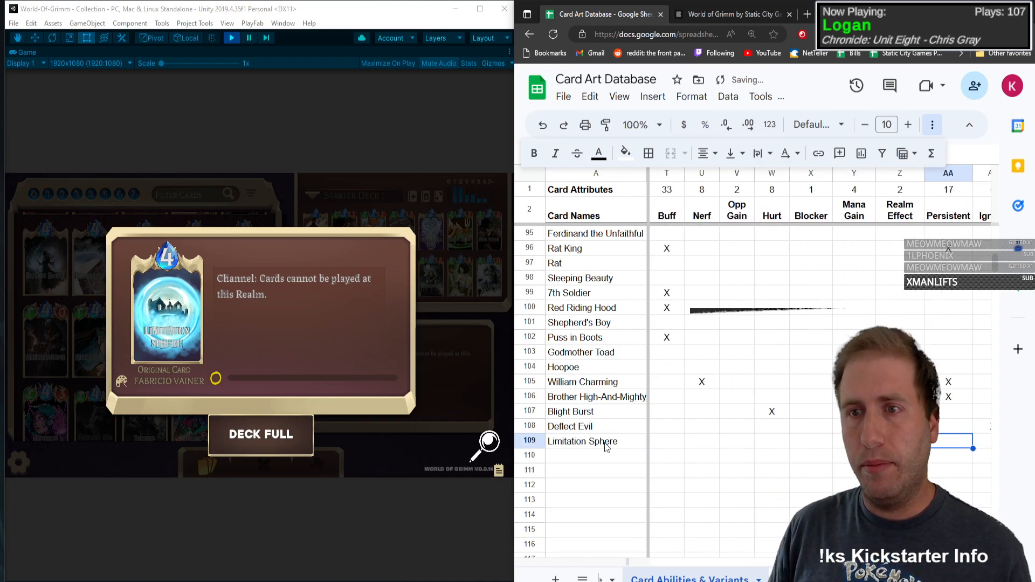
pyautogui.hotkey('shift', 'Tab')
pyautogui.hotkey('shift', 'Tab')
pyautogui.write('X')
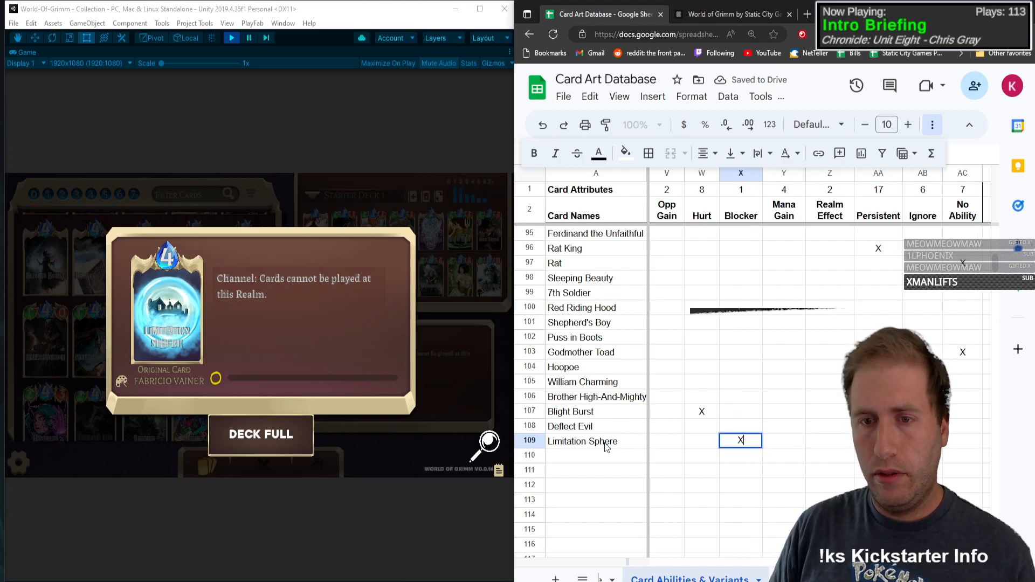
pyautogui.hotkey('shift', 'Tab')
# Step: Close the Limitation Sphere card details and mark Base with an X in its row
pyautogui.press('Tab')
pyautogui.press('Tab')
pyautogui.press('Tab')
pyautogui.press('Tab')
pyautogui.press('Tab')
pyautogui.press('Tab')
pyautogui.press('Tab')
pyautogui.press('Tab')
pyautogui.press('Tab')
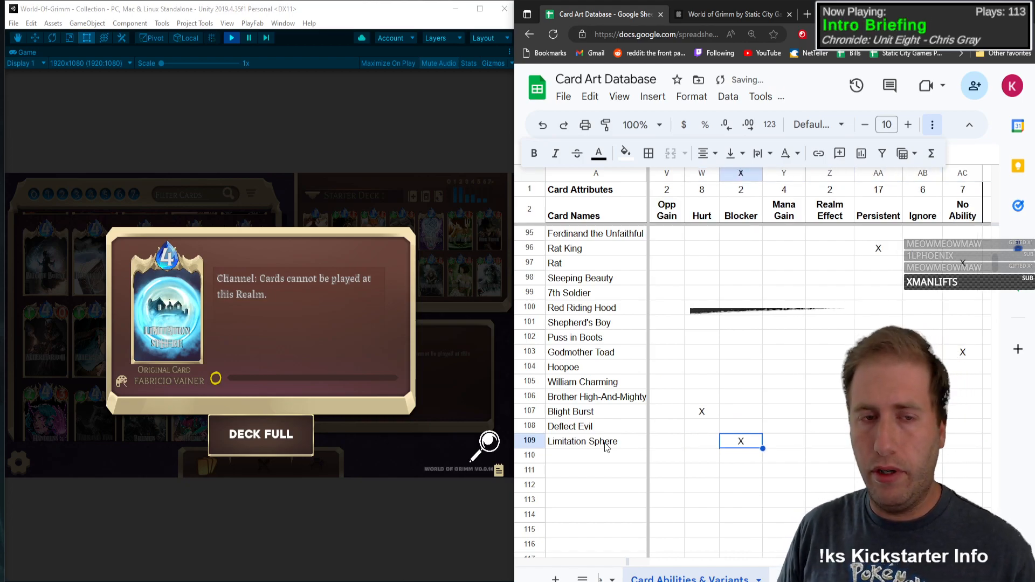
pyautogui.hotkey('shift', 'Tab')
pyautogui.hotkey('shift', 'Tab')
pyautogui.write('X')
pyautogui.hotkey('shift', 'Tab')
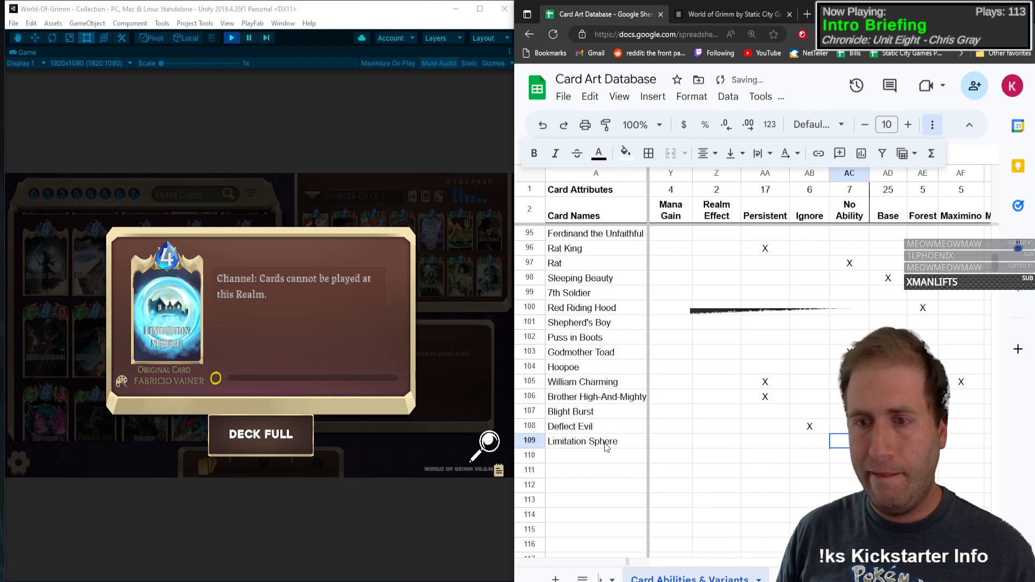
pyautogui.click(151, 291)
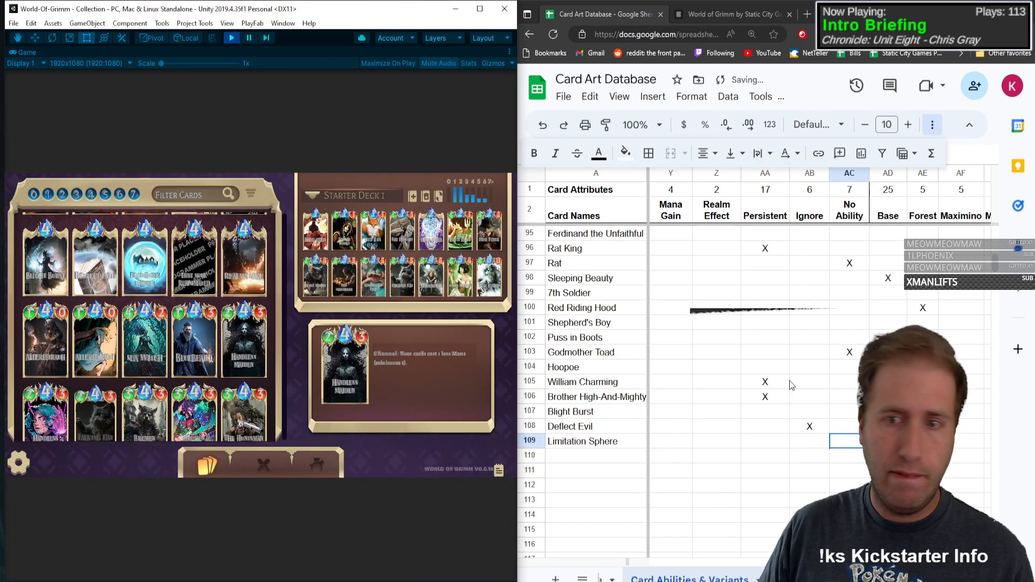
pyautogui.click(859, 428)
pyautogui.click(884, 441)
pyautogui.press('Up')
pyautogui.write('X')
pyautogui.press('Return')
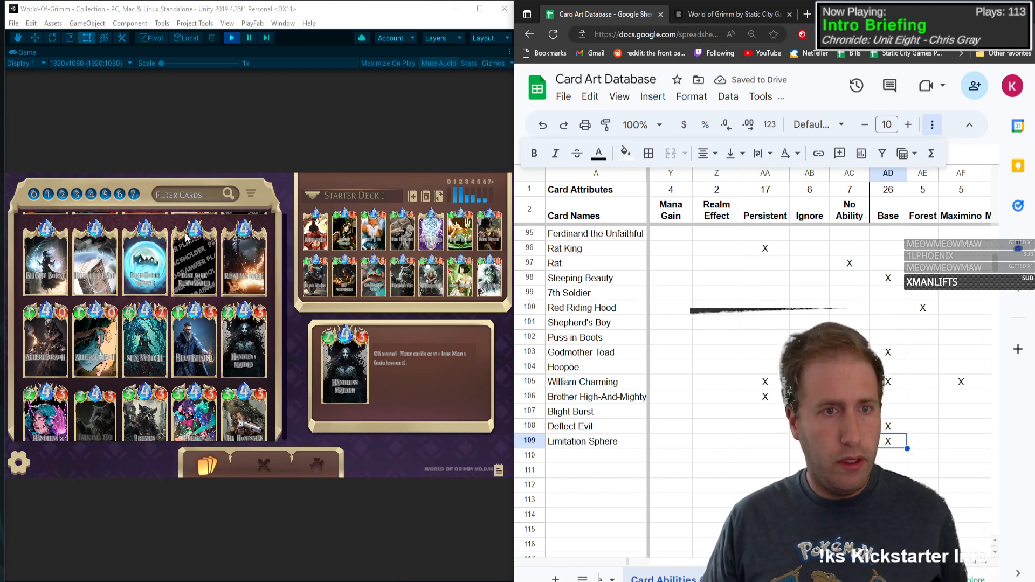
# Step: Add Lost Soul, Reanimated in the first empty row with type S, mana 4 and dashes for health and attack power
pyautogui.click(595, 458)
pyautogui.write('Lost')
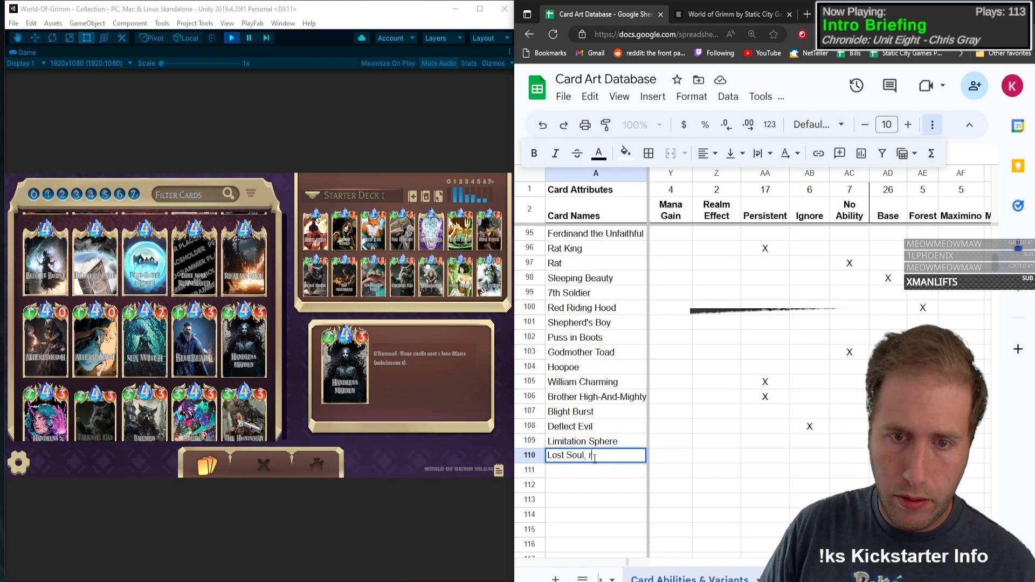
pyautogui.write(' Soul, Reanimated')
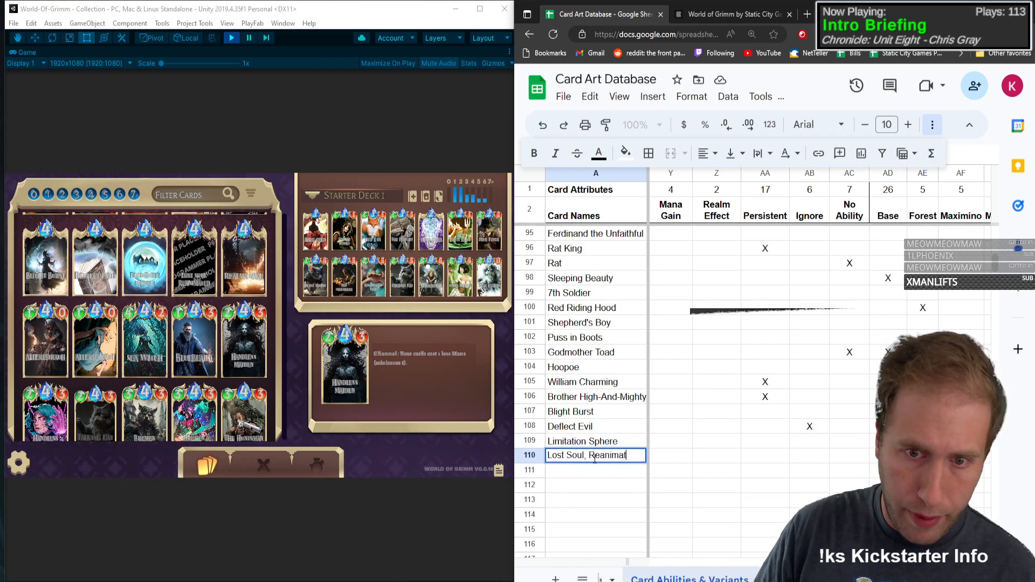
pyautogui.press('Tab')
pyautogui.write('S')
pyautogui.press('Tab')
pyautogui.write('4')
pyautogui.press('Tab')
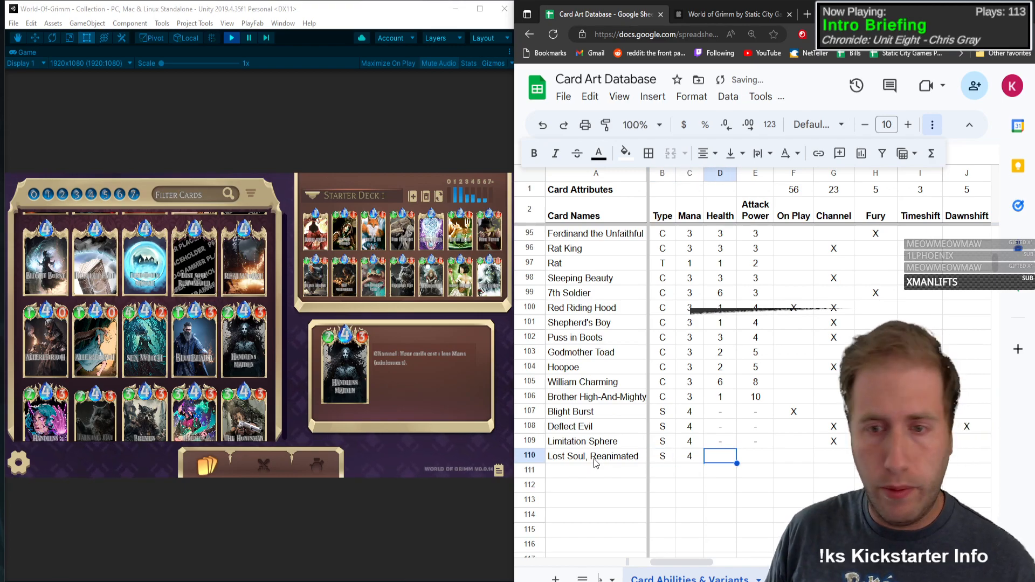
pyautogui.write('-')
pyautogui.press('Tab')
pyautogui.write('-')
pyautogui.press('Tab')
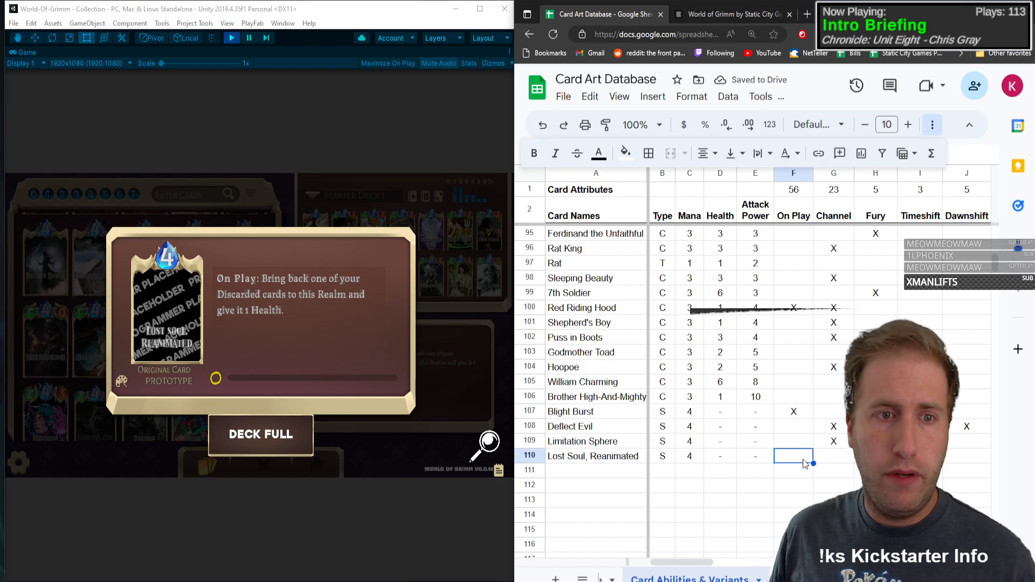
# Step: Mark On Play with an X in the Lost Soul, Reanimated row
pyautogui.press('Tab')
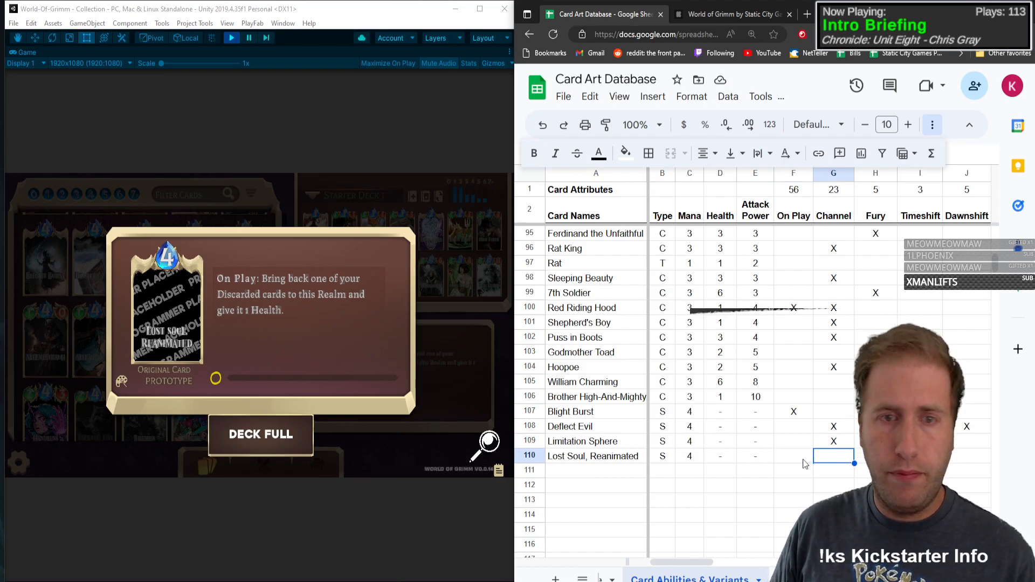
pyautogui.press('Tab')
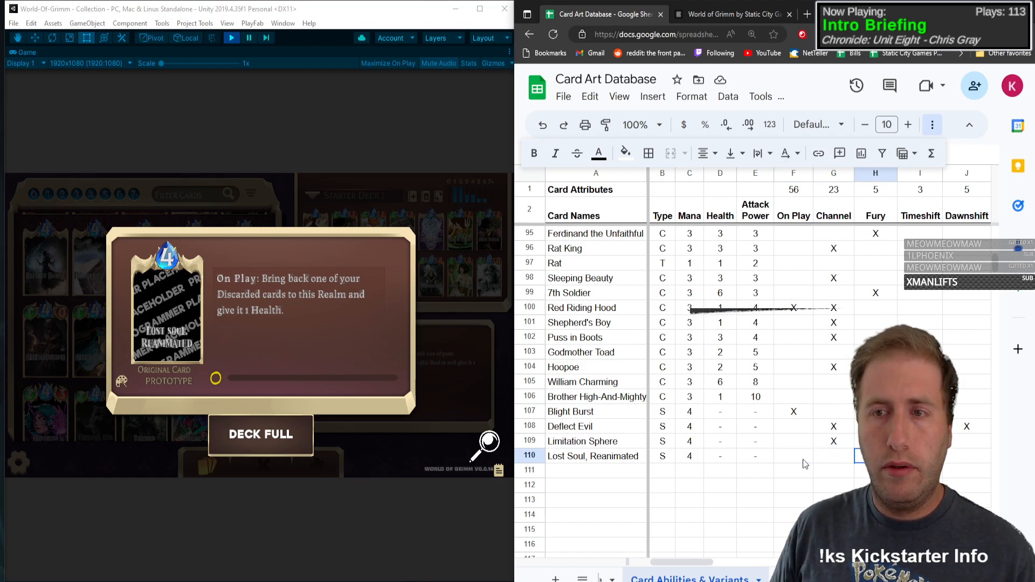
pyautogui.click(803, 460)
pyautogui.write('X')
pyautogui.press('Tab')
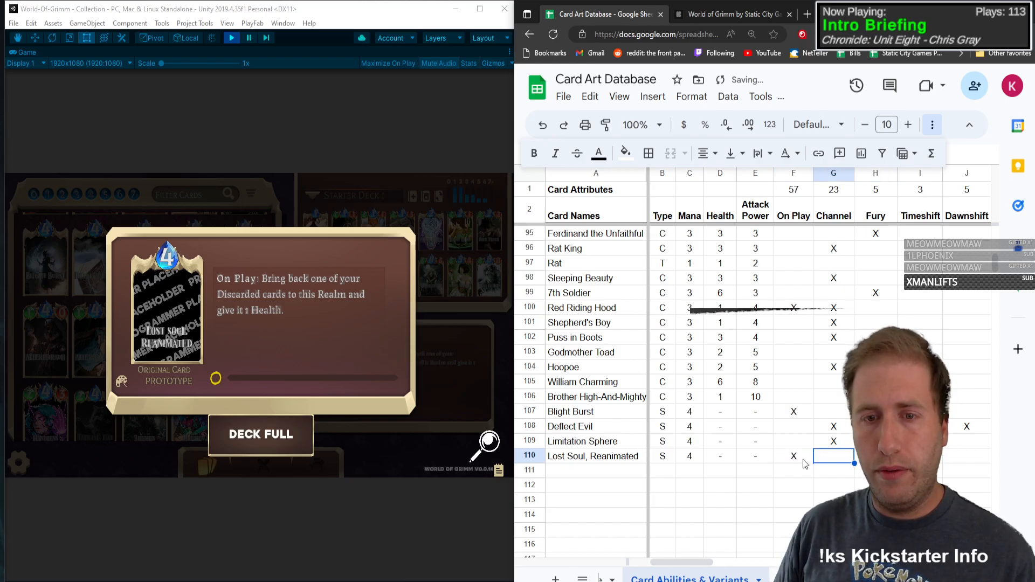
# Step: Mark Discard with an X in the Lost Soul, Reanimated row
pyautogui.press('Tab')
pyautogui.press('Tab')
pyautogui.press('Tab')
pyautogui.press('Tab')
pyautogui.press('Tab')
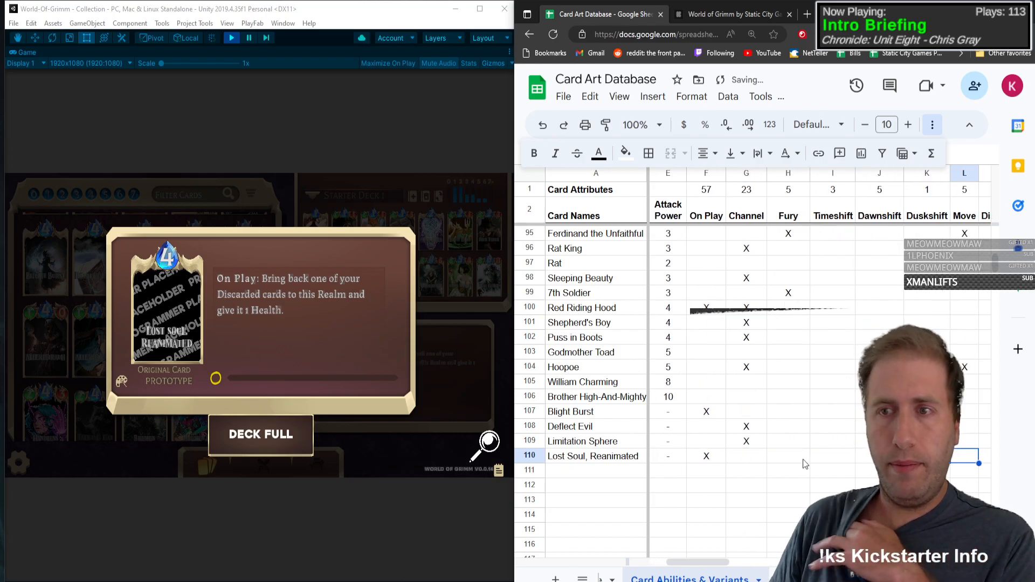
pyautogui.press('Tab')
pyautogui.write('X')
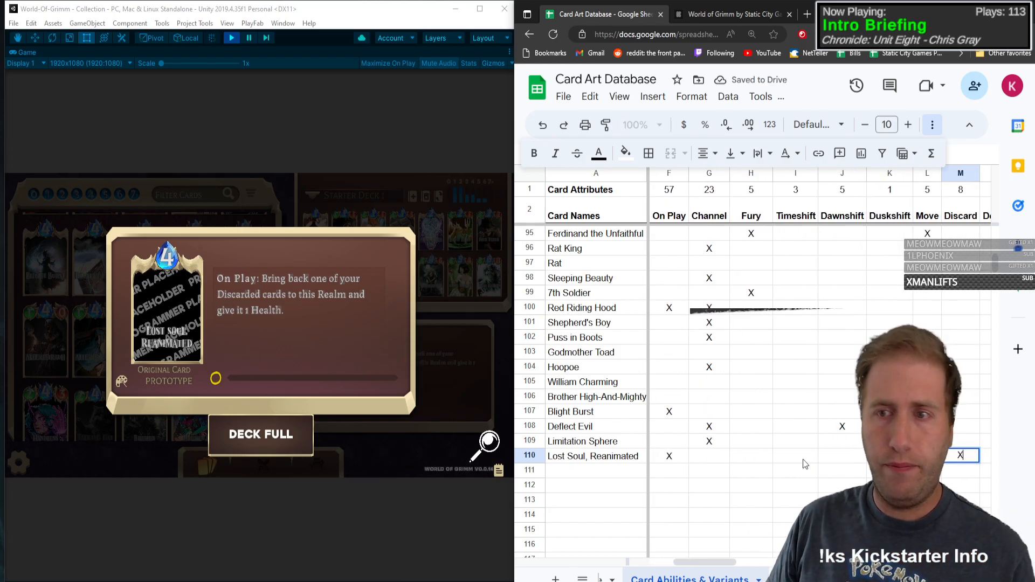
# Step: Mark Buff with an X in the Lost Soul, Reanimated row
pyautogui.press('Tab')
pyautogui.press('Tab')
pyautogui.press('Tab')
pyautogui.press('Tab')
pyautogui.press('Tab')
pyautogui.press('Tab')
pyautogui.press('Tab')
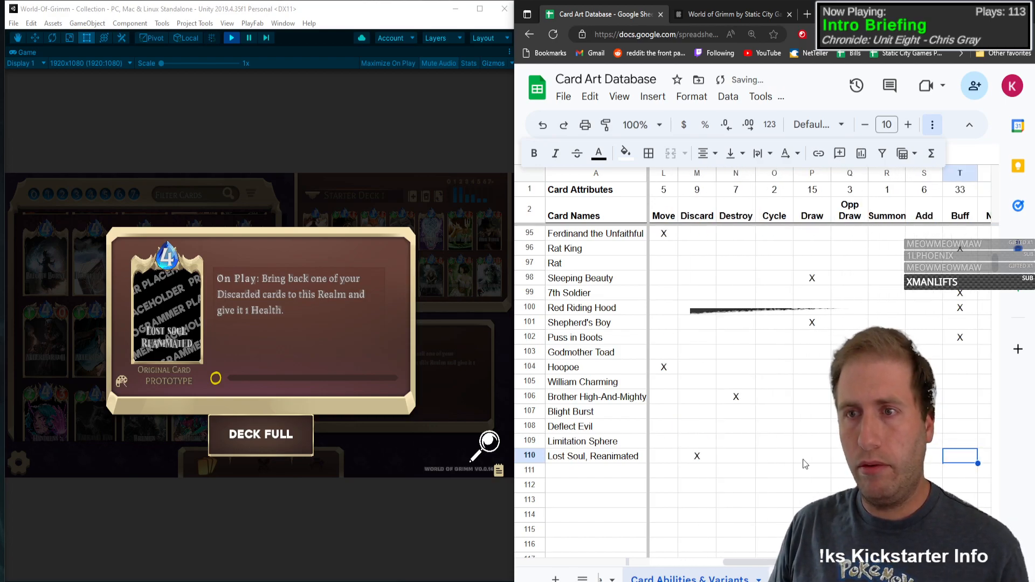
pyautogui.press('Tab')
pyautogui.press('Tab')
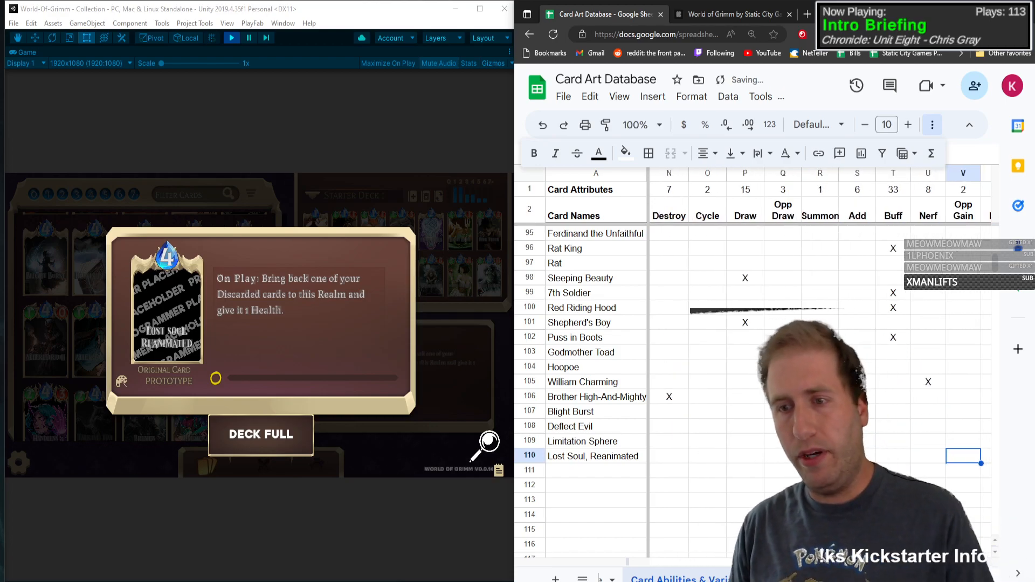
pyautogui.press('Right')
pyautogui.press('Right')
pyautogui.press('Left')
pyautogui.press('Left')
pyautogui.press('Left')
pyautogui.press('Left')
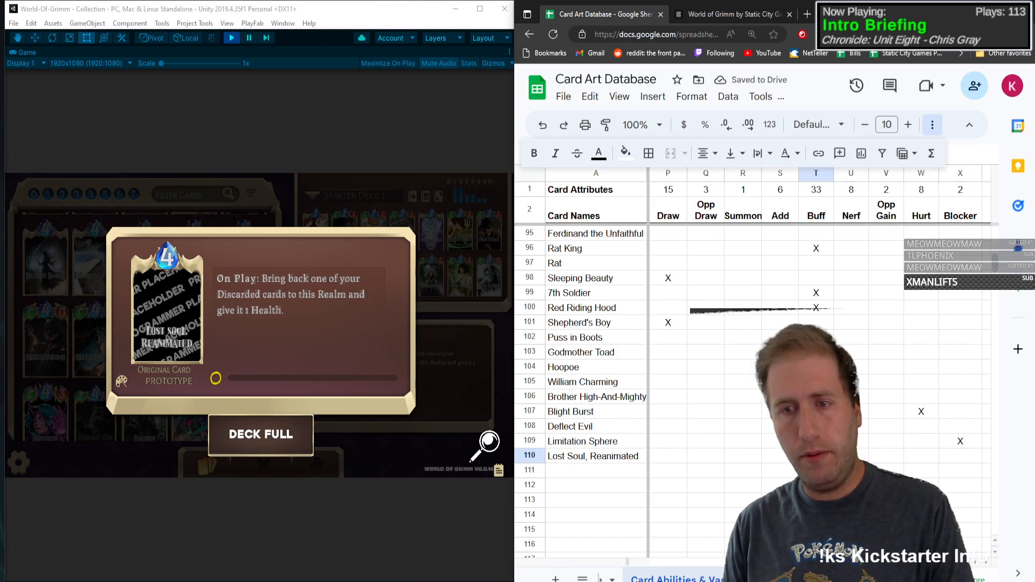
pyautogui.write('X')
pyautogui.press('Left')
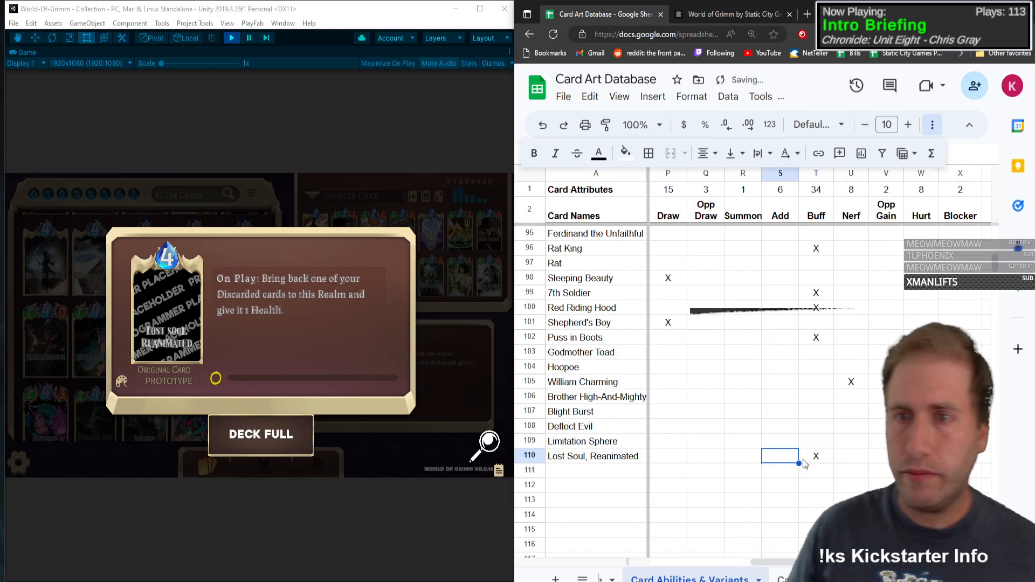
# Step: Open the Realmquake card details and enter its name in the first empty row below Lost Soul, Reanimated
pyautogui.click(161, 276)
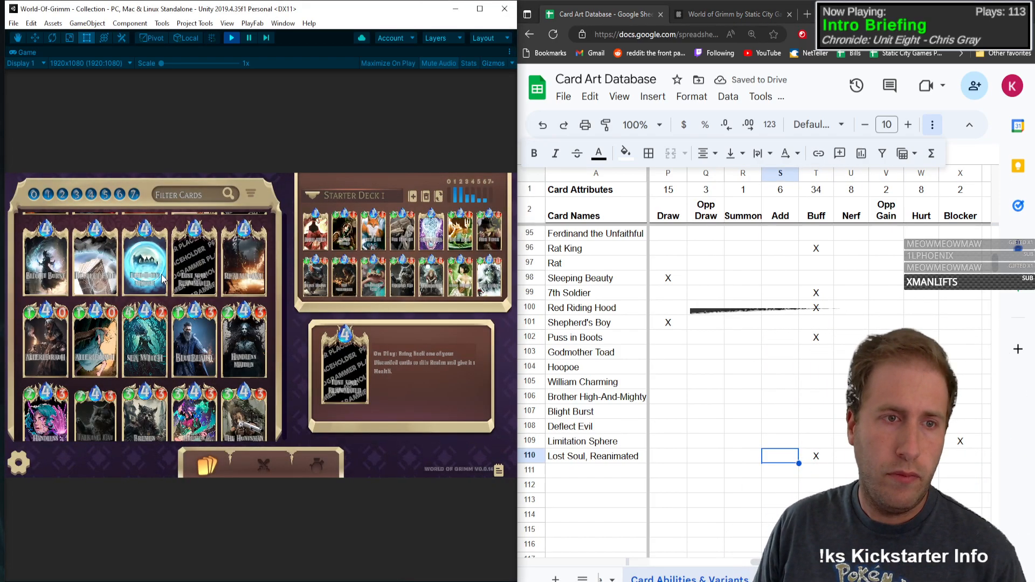
pyautogui.click(241, 270)
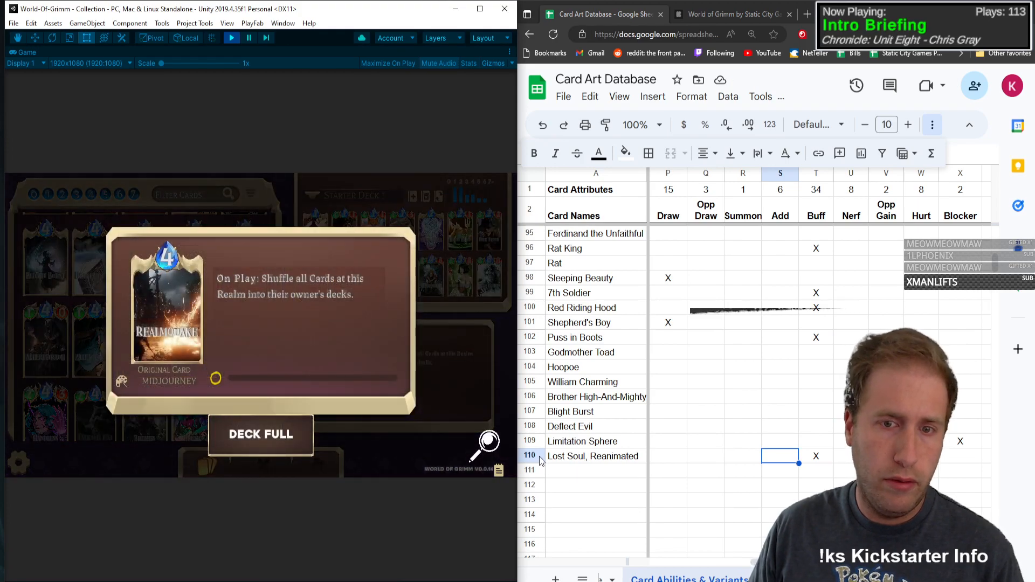
pyautogui.click(587, 475)
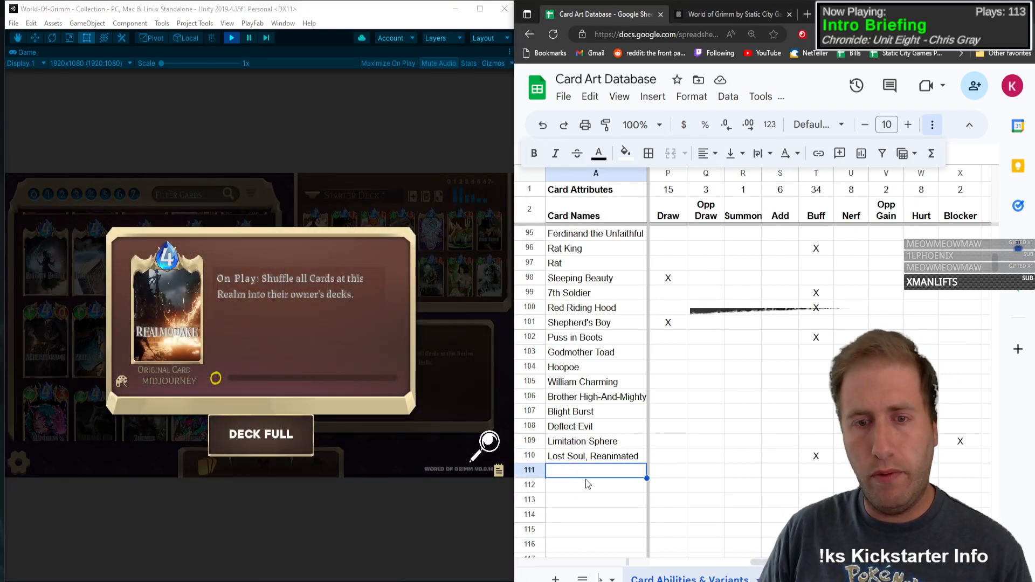
pyautogui.write('Realmquake')
pyautogui.press('Tab')
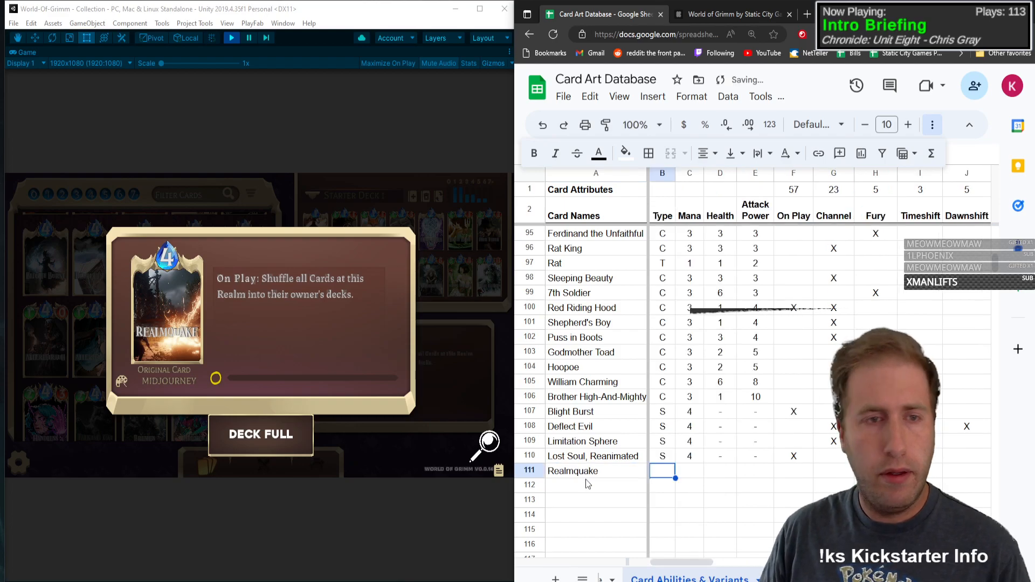
# Step: Give Realmquake type S, mana 4 and dashes for health and attack power, and mark On Play with an X
pyautogui.write('S')
pyautogui.press('Tab')
pyautogui.write('4')
pyautogui.press('Tab')
pyautogui.write('-')
pyautogui.press('Tab')
pyautogui.write('-')
pyautogui.press('Tab')
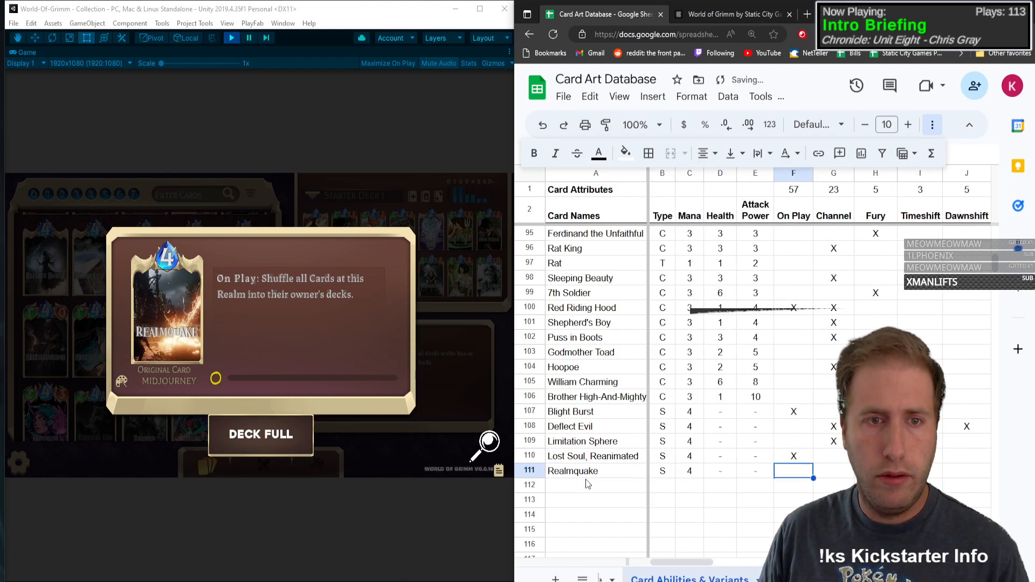
pyautogui.write('X')
pyautogui.press('Tab')
pyautogui.press('Tab')
# Step: Try marking Cycle with an X in the Realmquake row
pyautogui.press('Tab')
pyautogui.press('Tab')
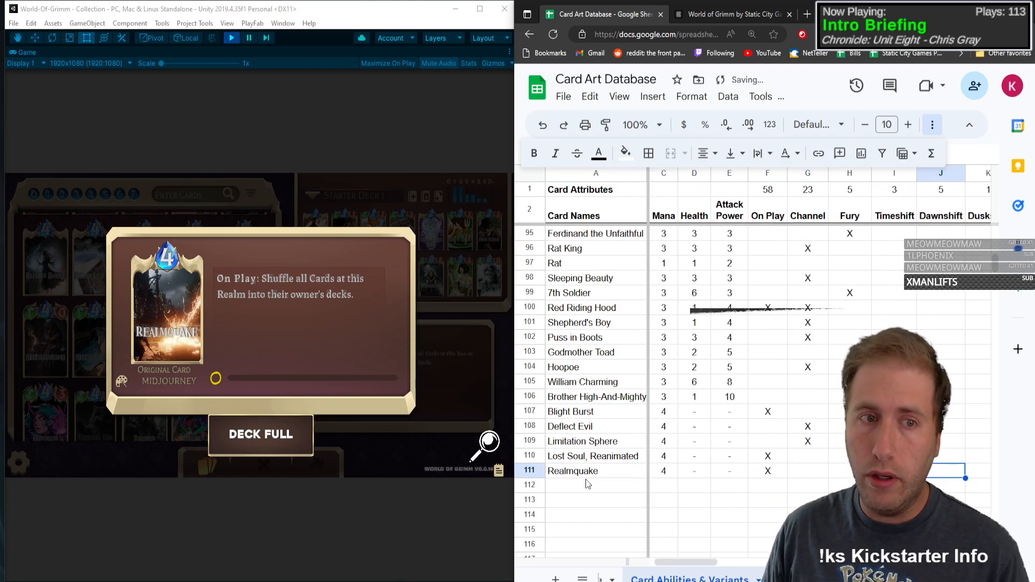
pyautogui.press('Tab')
pyautogui.press('Tab')
pyautogui.press('Tab')
pyautogui.press('Tab')
pyautogui.press('Tab')
pyautogui.press('Tab')
pyautogui.press('Tab')
pyautogui.press('Tab')
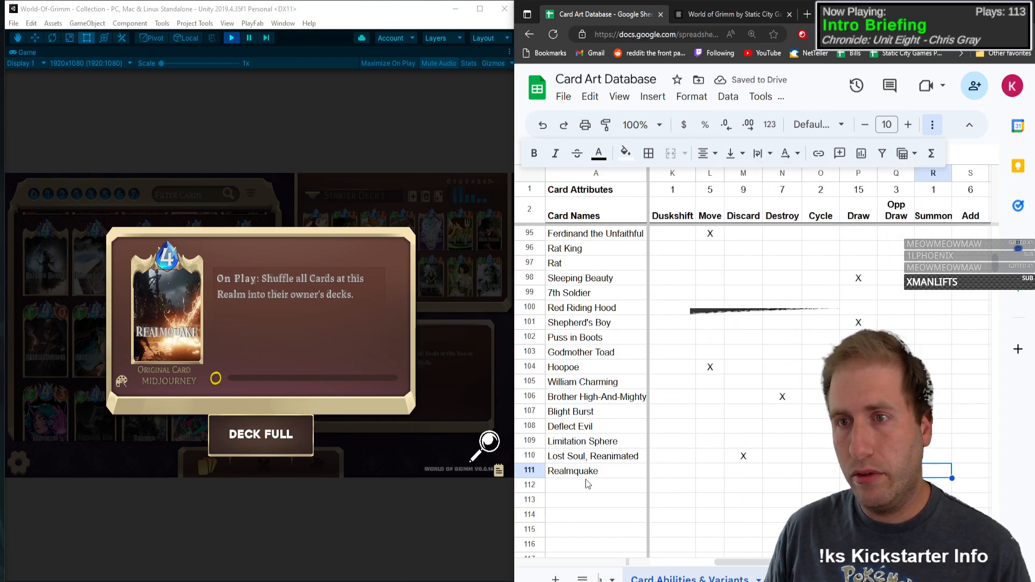
pyautogui.hotkey('shift', 'Tab')
pyautogui.hotkey('shift', 'Tab')
pyautogui.hotkey('shift', 'Tab')
pyautogui.write('X')
pyautogui.press('Tab')
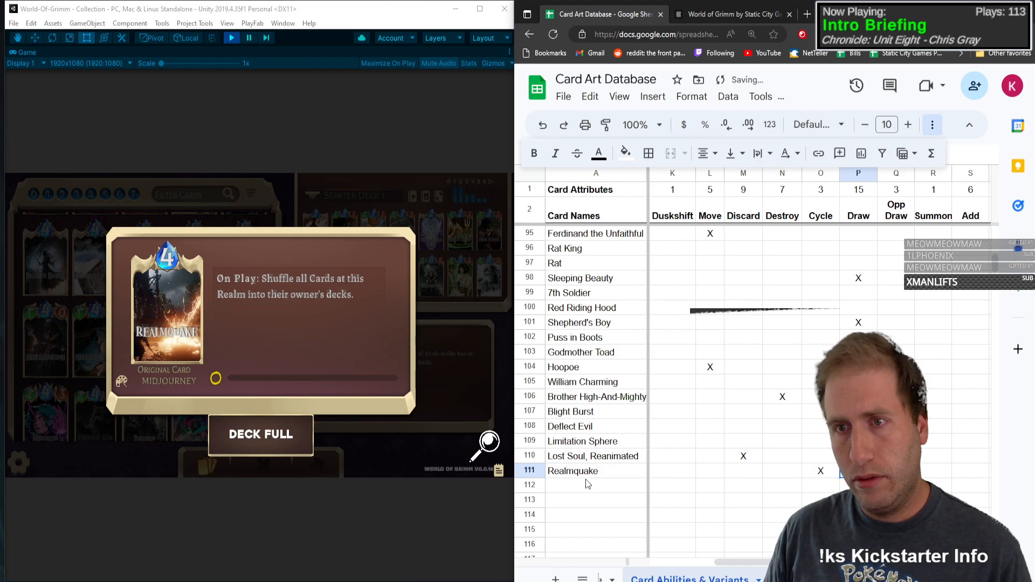
pyautogui.hotkey('shift', 'Tab')
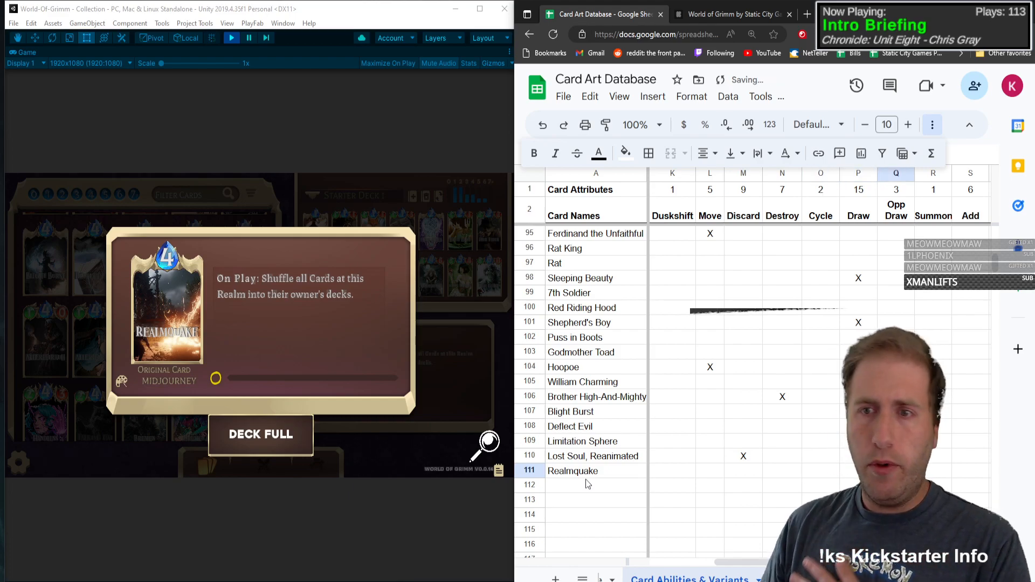
# Step: Mark Nerf and Hurt with an X in the Realmquake row
pyautogui.press('Tab')
pyautogui.press('Tab')
pyautogui.press('Tab')
pyautogui.press('Tab')
pyautogui.press('Tab')
pyautogui.press('Tab')
pyautogui.press('Tab')
pyautogui.press('Tab')
pyautogui.press('Tab')
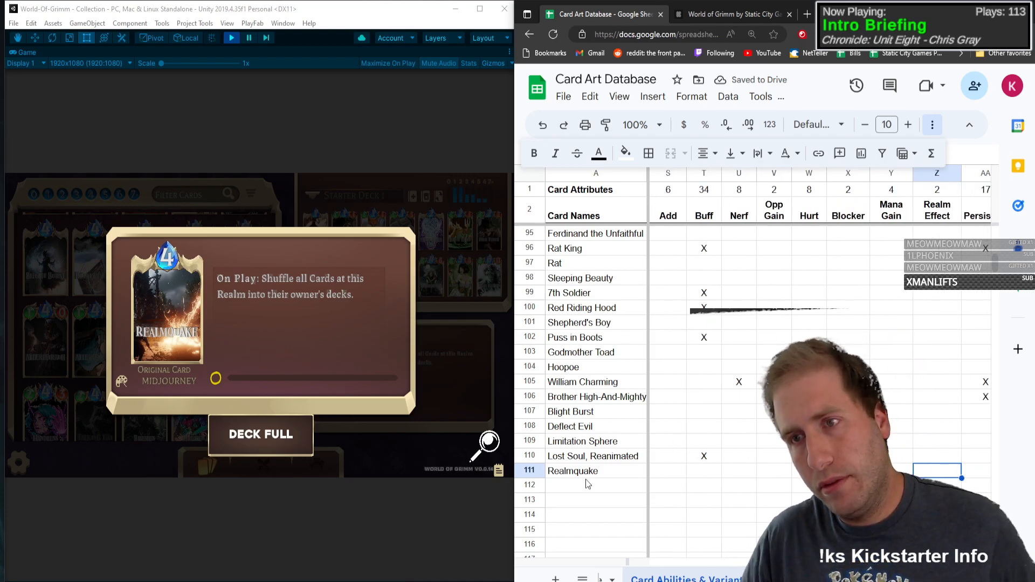
pyautogui.hotkey('shift', 'Tab')
pyautogui.hotkey('shift', 'Tab')
pyautogui.hotkey('shift', 'Tab')
pyautogui.hotkey('shift', 'Tab')
pyautogui.hotkey('shift', 'Tab')
pyautogui.hotkey('shift', 'Tab')
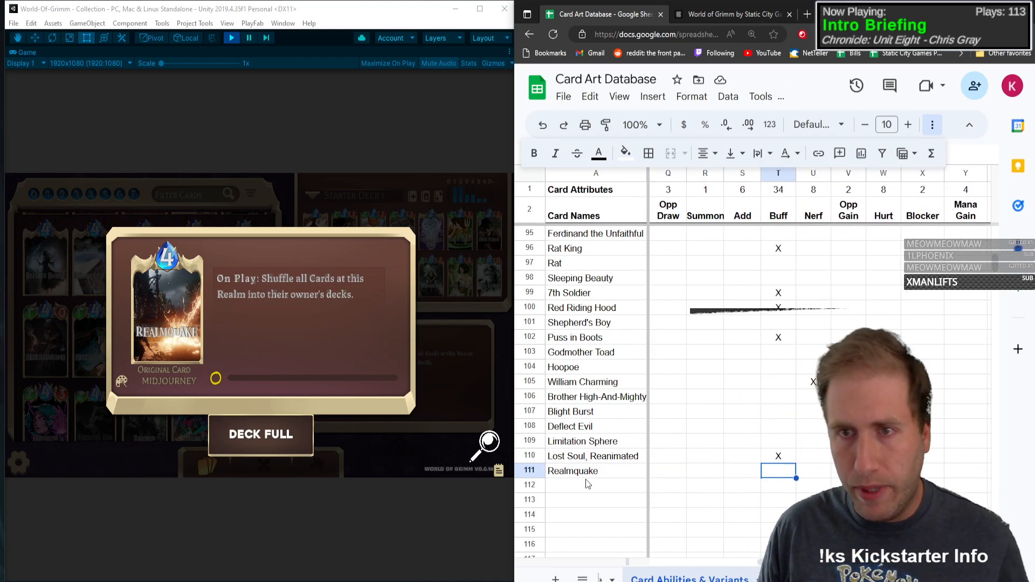
pyautogui.hotkey('shift', 'Tab')
pyautogui.hotkey('shift', 'Tab')
pyautogui.hotkey('shift', 'Tab')
pyautogui.press('Tab')
pyautogui.press('Tab')
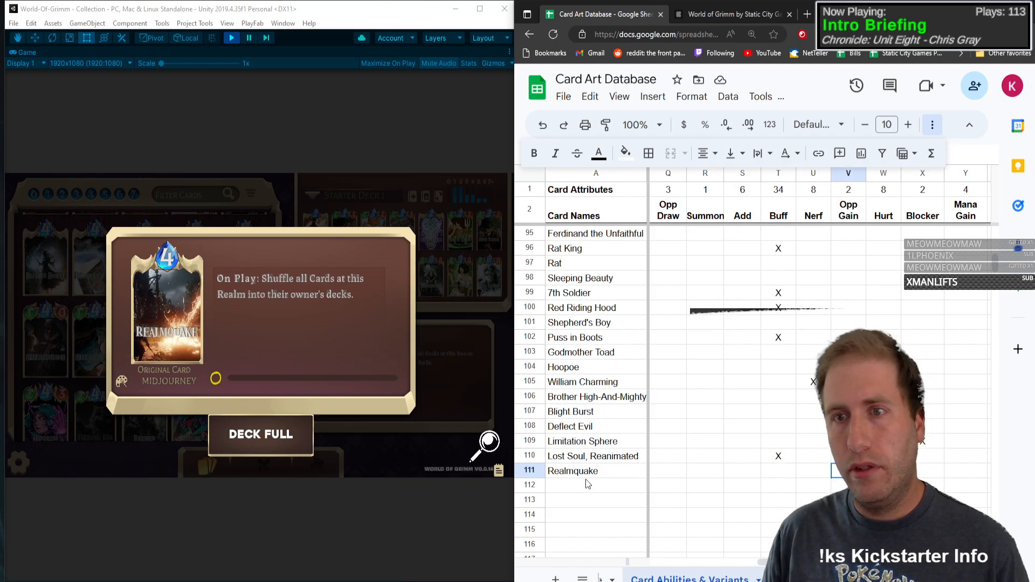
pyautogui.write('X')
pyautogui.hotkey('shift', 'Tab')
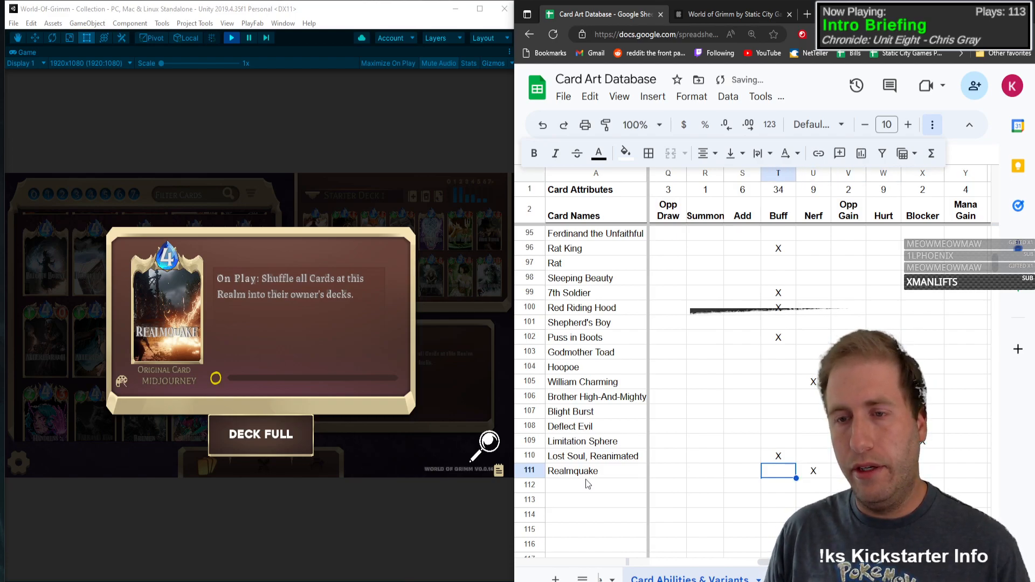
# Step: Open the Allerleirauh card details and enter its name in the first empty row below Realmquake
pyautogui.hotkey('shift', 'Tab')
pyautogui.hotkey('shift', 'Tab')
pyautogui.hotkey('shift', 'Tab')
pyautogui.hotkey('shift', 'Tab')
pyautogui.hotkey('shift', 'Tab')
pyautogui.hotkey('shift', 'Tab')
pyautogui.hotkey('shift', 'Tab')
pyautogui.hotkey('shift', 'Tab')
pyautogui.hotkey('shift', 'Tab')
pyautogui.hotkey('shift', 'Tab')
pyautogui.hotkey('shift', 'Tab')
pyautogui.hotkey('shift', 'Tab')
pyautogui.hotkey('shift', 'Tab')
pyautogui.hotkey('shift', 'Tab')
pyautogui.hotkey('shift', 'Tab')
pyautogui.hotkey('shift', 'Tab')
pyautogui.hotkey('shift', 'Tab')
pyautogui.hotkey('shift', 'Tab')
pyautogui.hotkey('shift', 'Tab')
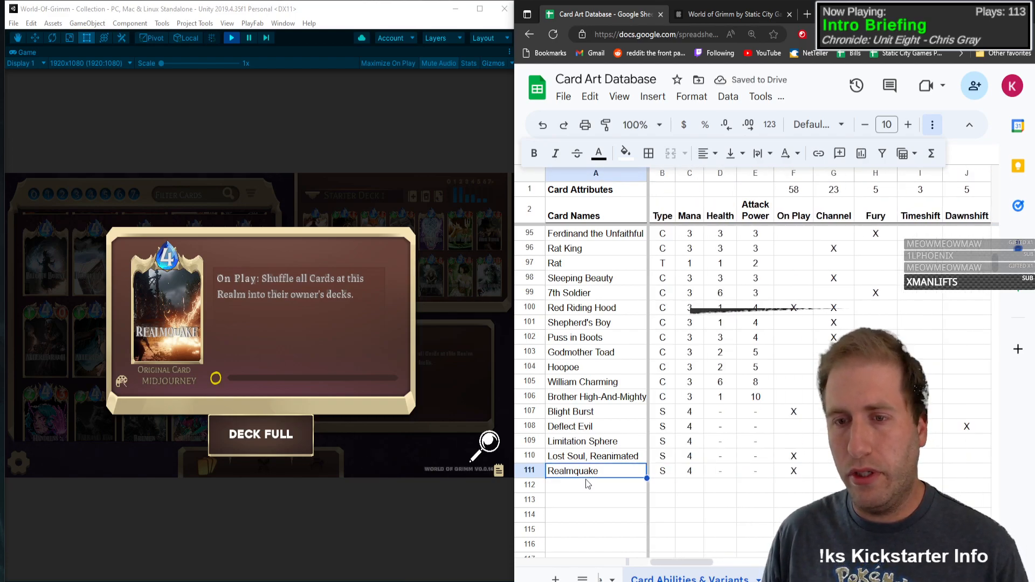
pyautogui.click(83, 348)
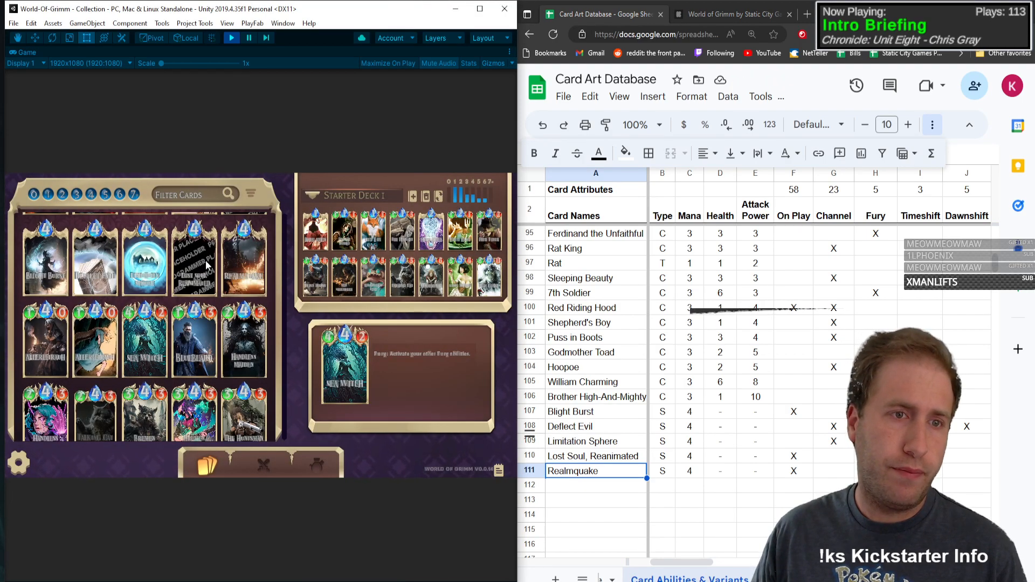
pyautogui.click(45, 359)
pyautogui.click(596, 488)
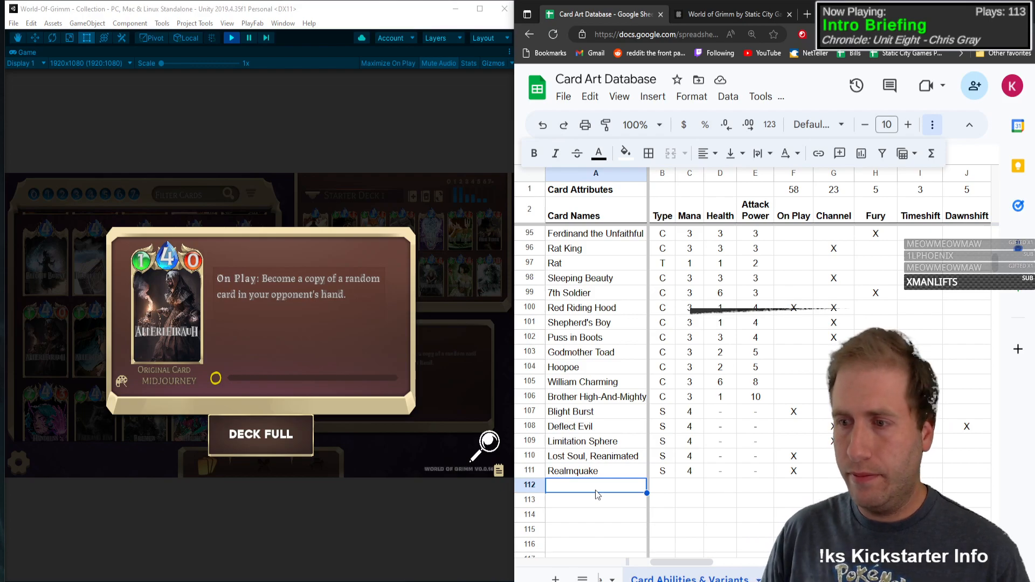
pyautogui.write('Allerleiragu')
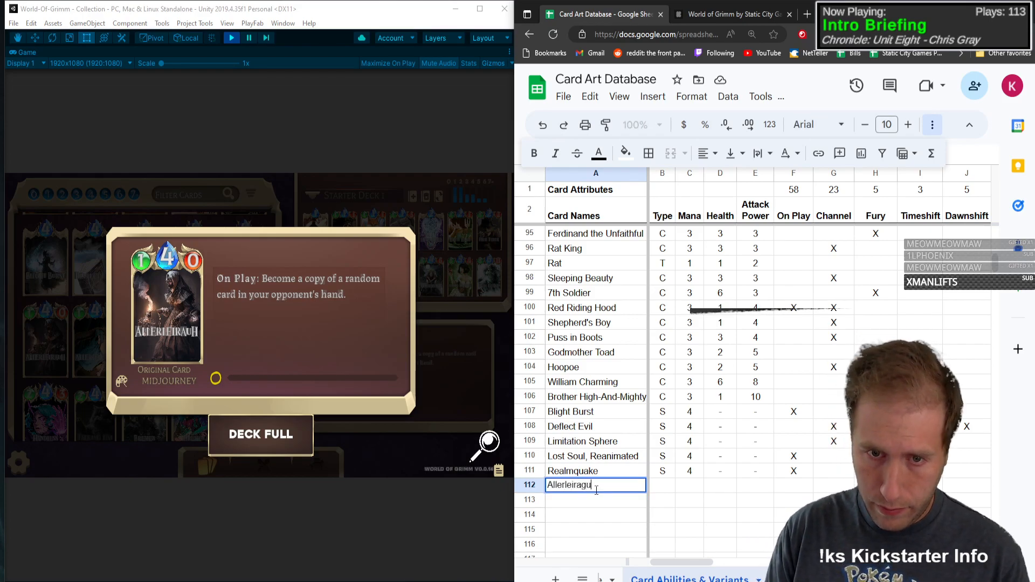
pyautogui.write('h')
# Step: Give Allerleirauh type C, mana 4, health 1 and attack power 0, and mark On Play with an X
pyautogui.press('Tab')
pyautogui.write('S')
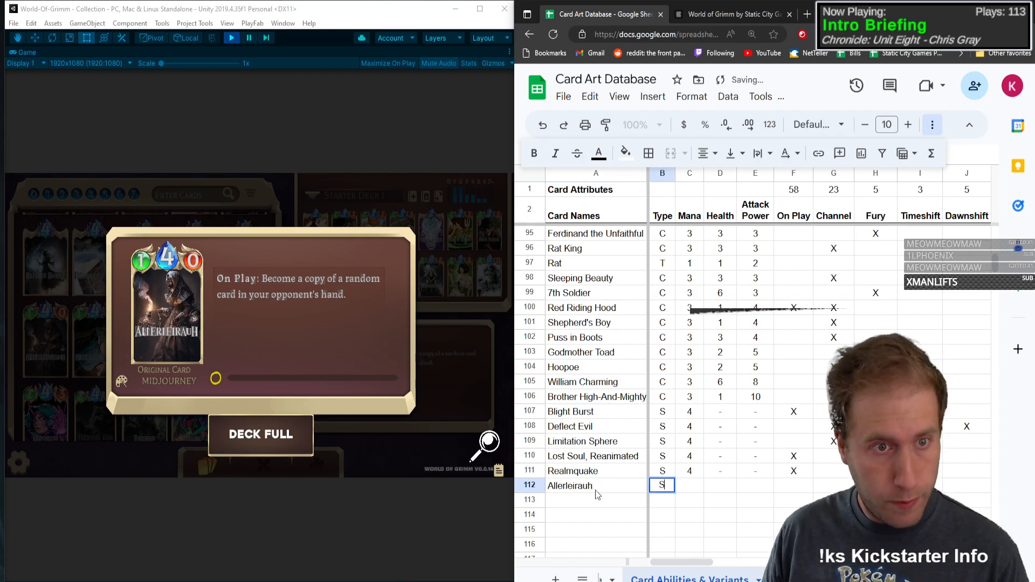
pyautogui.press('Tab')
pyautogui.write('4')
pyautogui.press('Tab')
pyautogui.hotkey('shift', 'Tab')
pyautogui.hotkey('shift', 'Tab')
pyautogui.write('C')
pyautogui.press('Tab')
pyautogui.press('Tab')
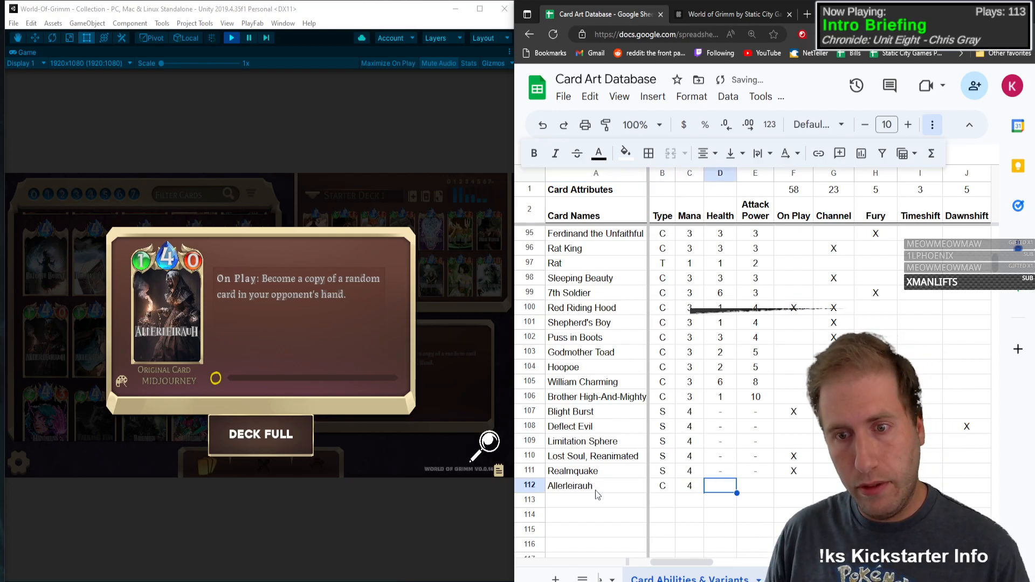
pyautogui.write('1')
pyautogui.press('Tab')
pyautogui.write('0')
pyautogui.press('Tab')
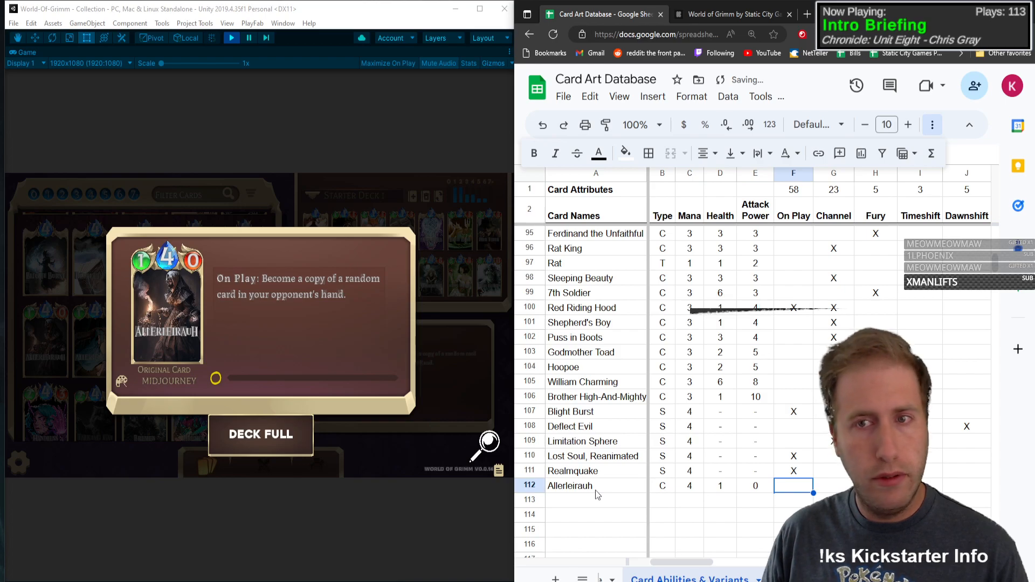
pyautogui.press('Tab')
pyautogui.press('Tab')
pyautogui.press('Tab')
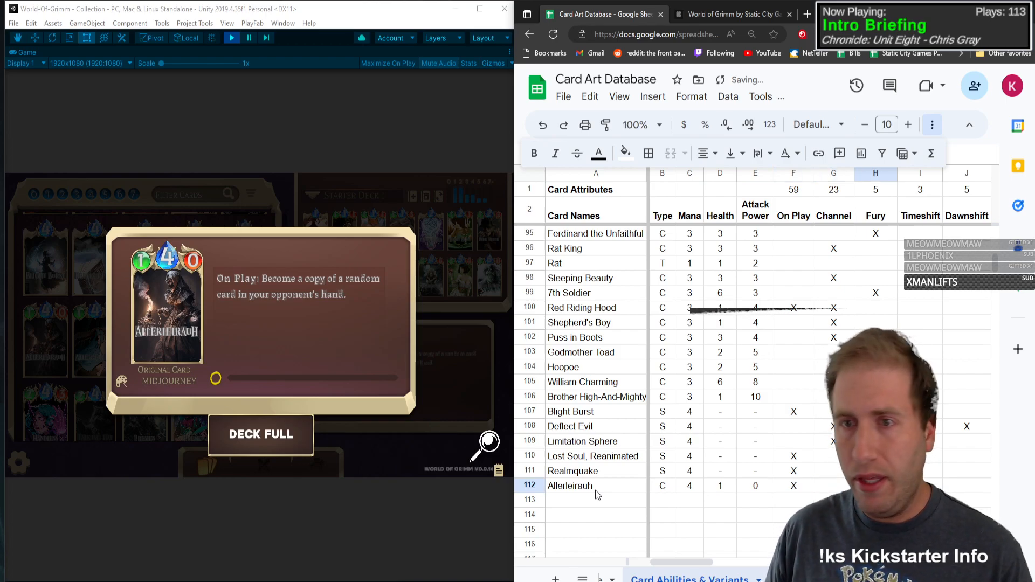
# Step: Close the card details and mark the Maximino art variant with an X in the Allerleirauh row
pyautogui.press('Tab')
pyautogui.press('Tab')
pyautogui.press('Tab')
pyautogui.press('Tab')
pyautogui.press('Tab')
pyautogui.press('Tab')
pyautogui.press('Tab')
pyautogui.press('Tab')
pyautogui.press('Tab')
pyautogui.press('Tab')
pyautogui.press('Tab')
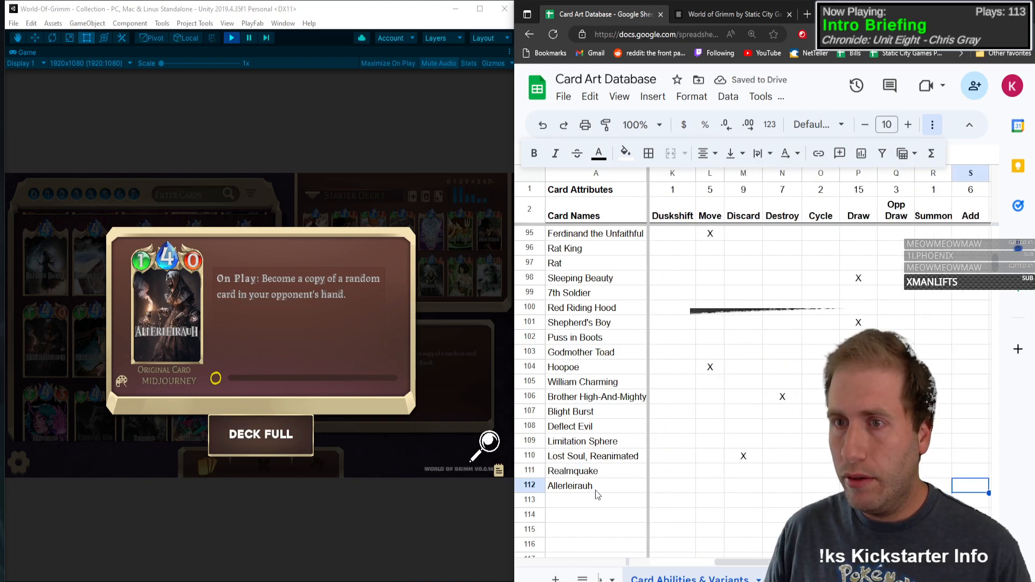
pyautogui.press('Tab')
pyautogui.press('Tab')
pyautogui.press('Tab')
pyautogui.press('Tab')
pyautogui.press('Tab')
pyautogui.press('Tab')
pyautogui.press('Tab')
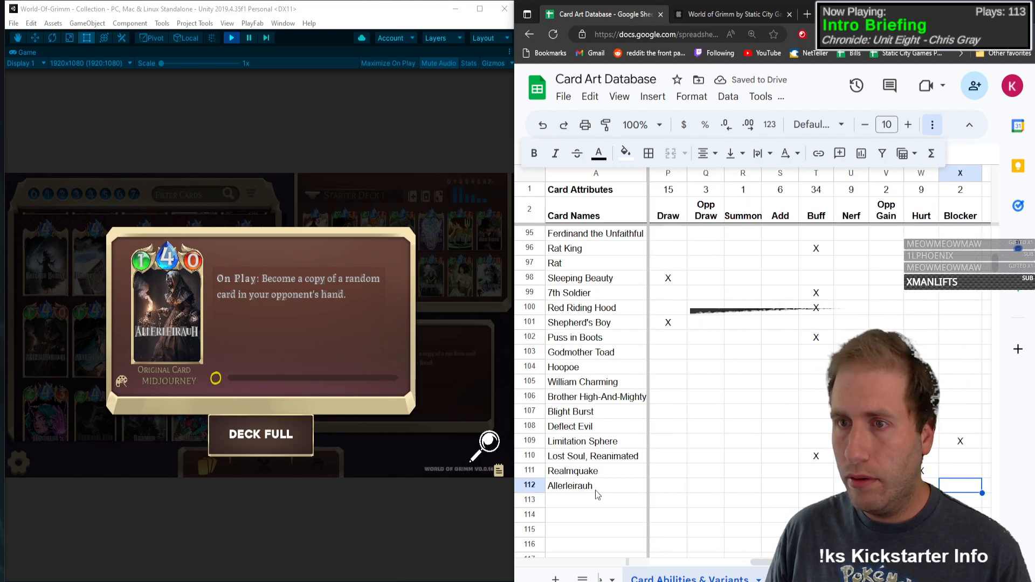
pyautogui.press('Tab')
pyautogui.press('Tab')
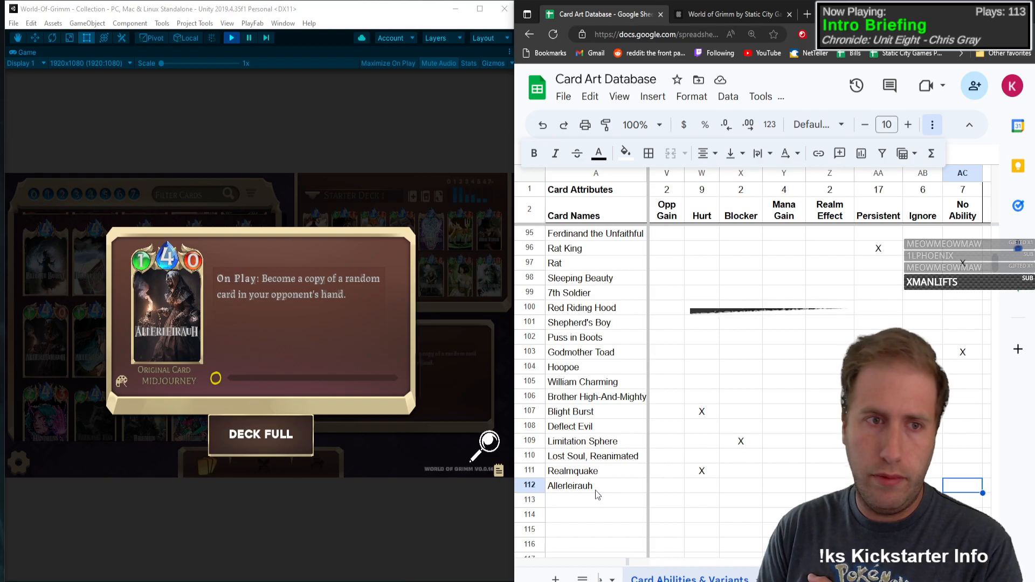
pyautogui.click(358, 412)
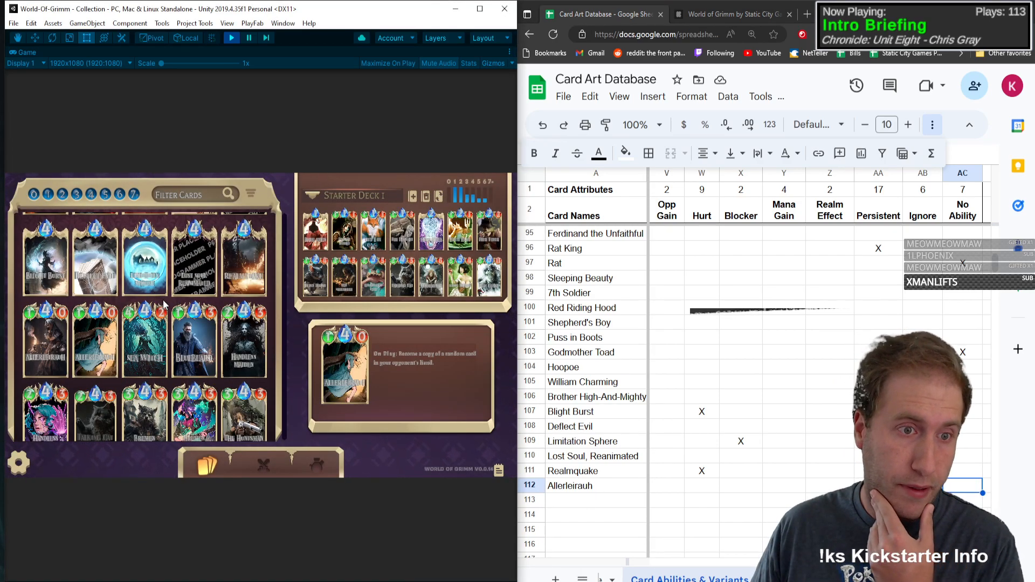
pyautogui.click(960, 484)
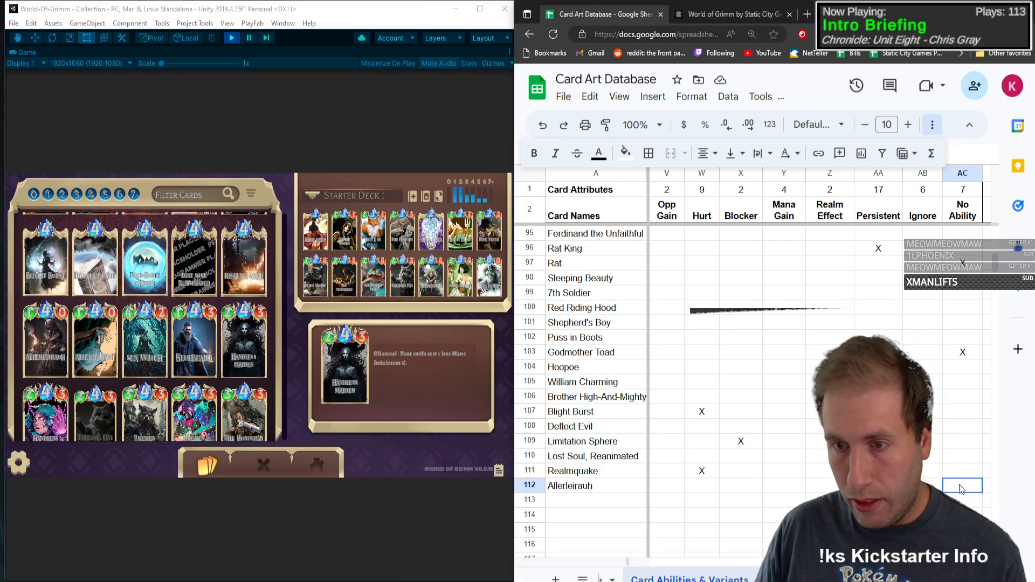
pyautogui.press('Right')
pyautogui.press('Right')
pyautogui.press('Right')
pyautogui.write('x')
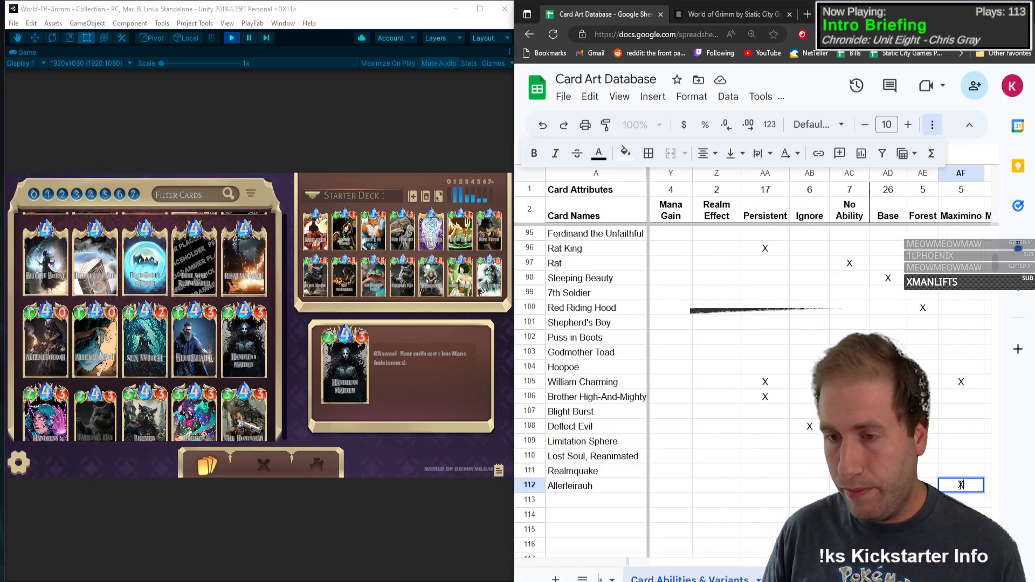
pyautogui.press('Left')
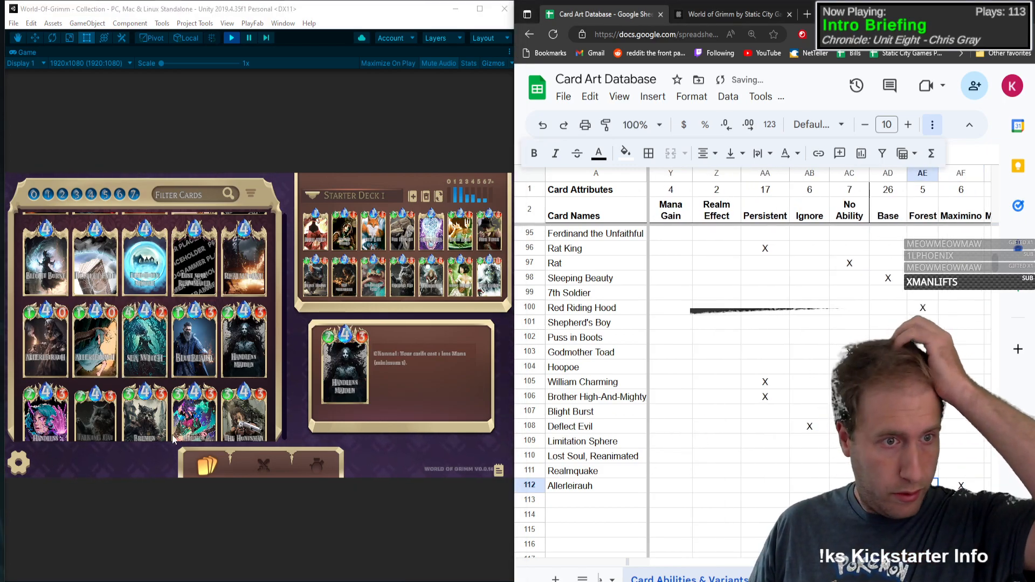
# Step: Open the Sea Witch card details and enter its name in the first empty row below Allerleirauh
pyautogui.click(131, 344)
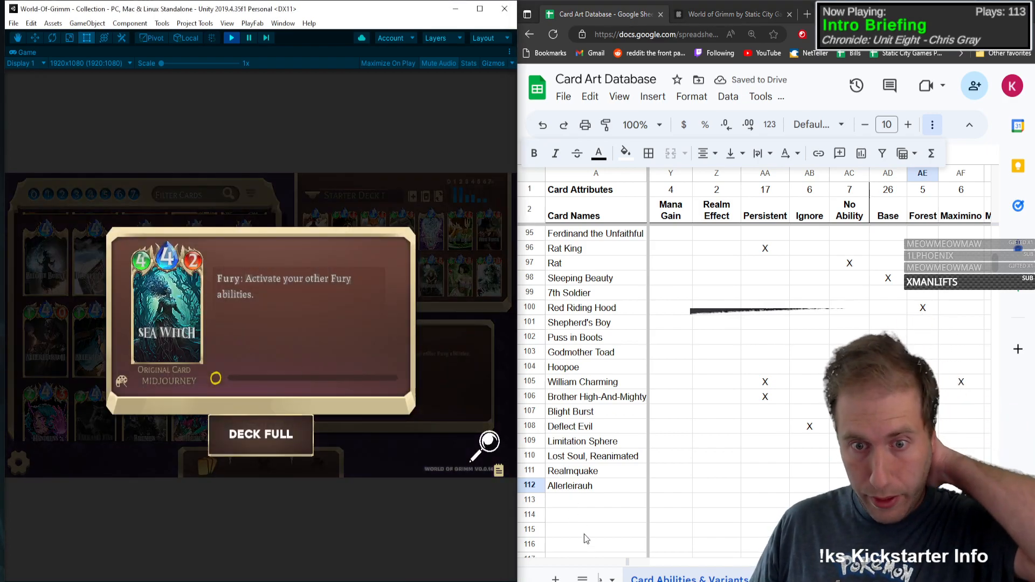
pyautogui.click(183, 342)
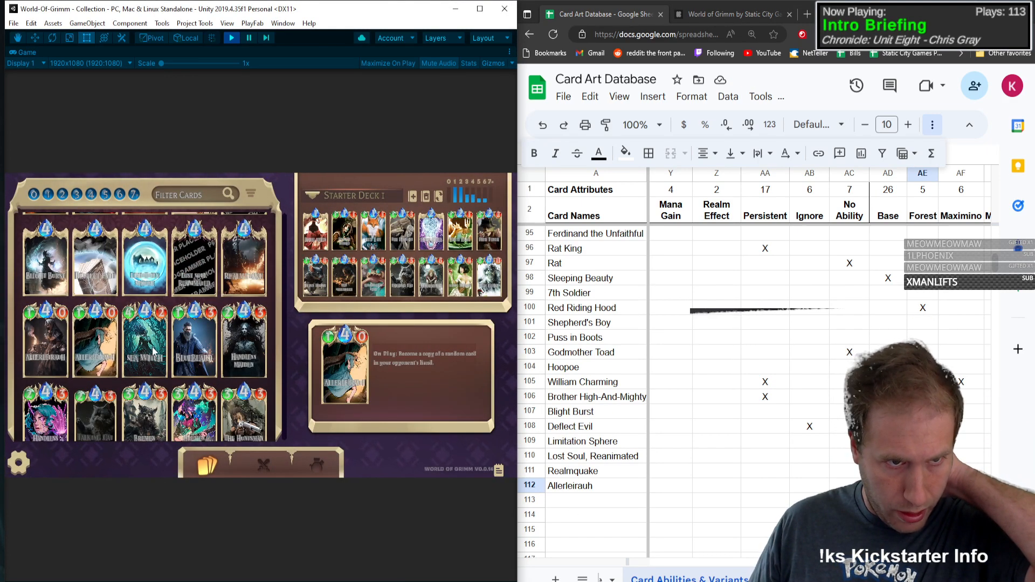
pyautogui.click(132, 371)
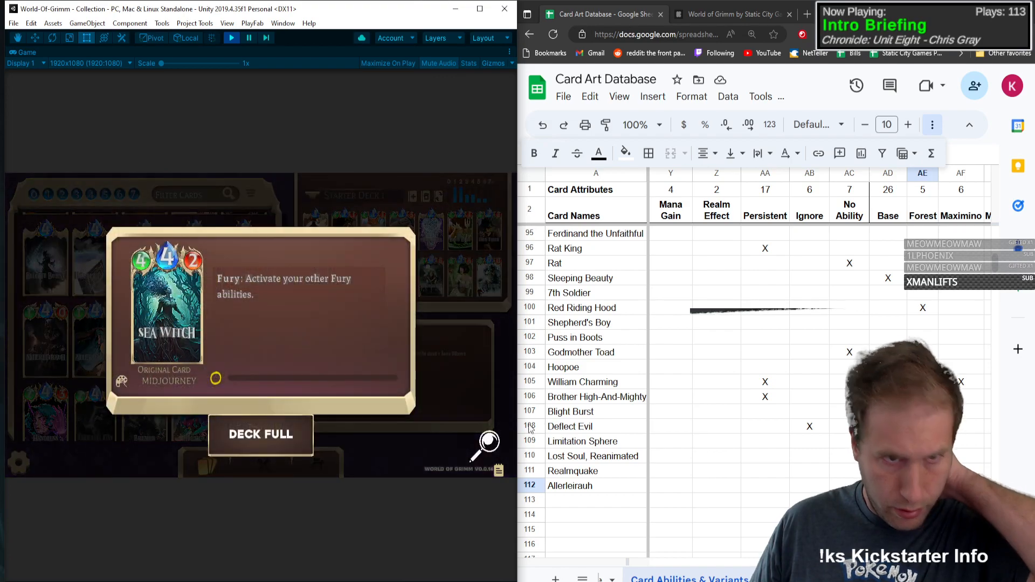
pyautogui.click(582, 500)
pyautogui.write('Sea Witch')
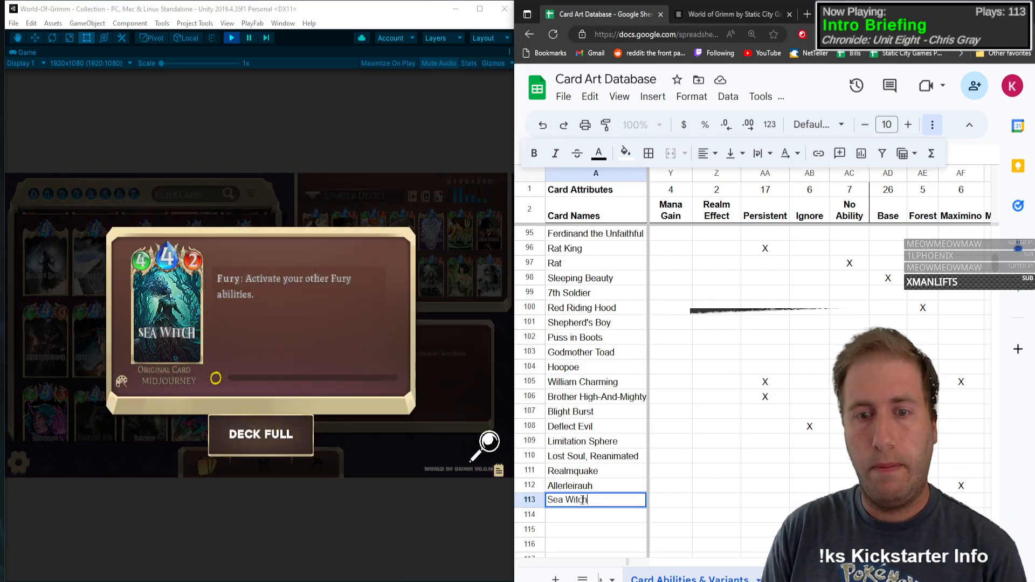
# Step: Give Sea Witch type C, mana 4, health 4 and attack power 2, and mark Fury with an X
pyautogui.press('Tab')
pyautogui.write('C')
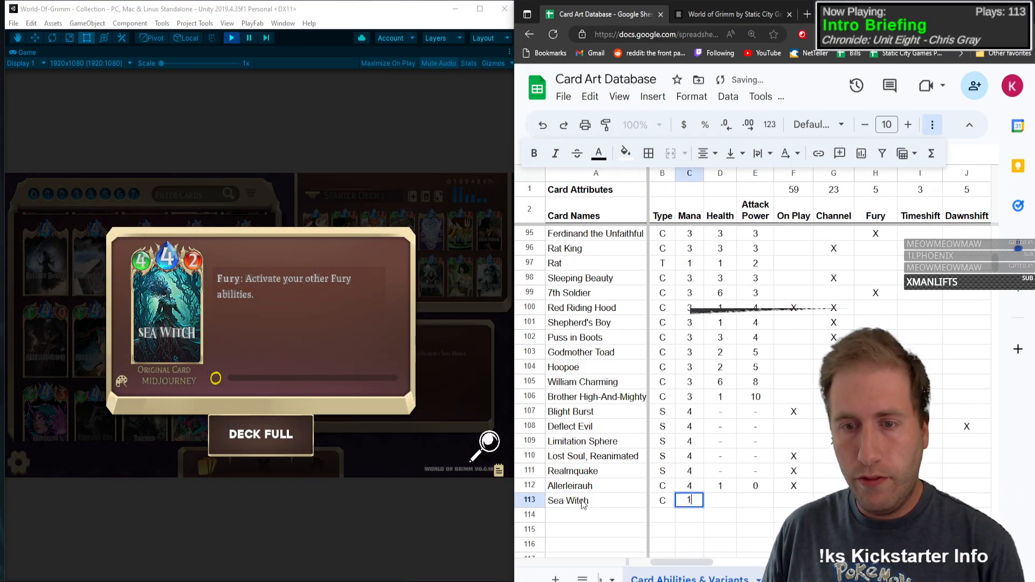
pyautogui.press('Tab')
pyautogui.write('4')
pyautogui.press('Tab')
pyautogui.write('4')
pyautogui.press('Tab')
pyautogui.write('2')
pyautogui.press('Tab')
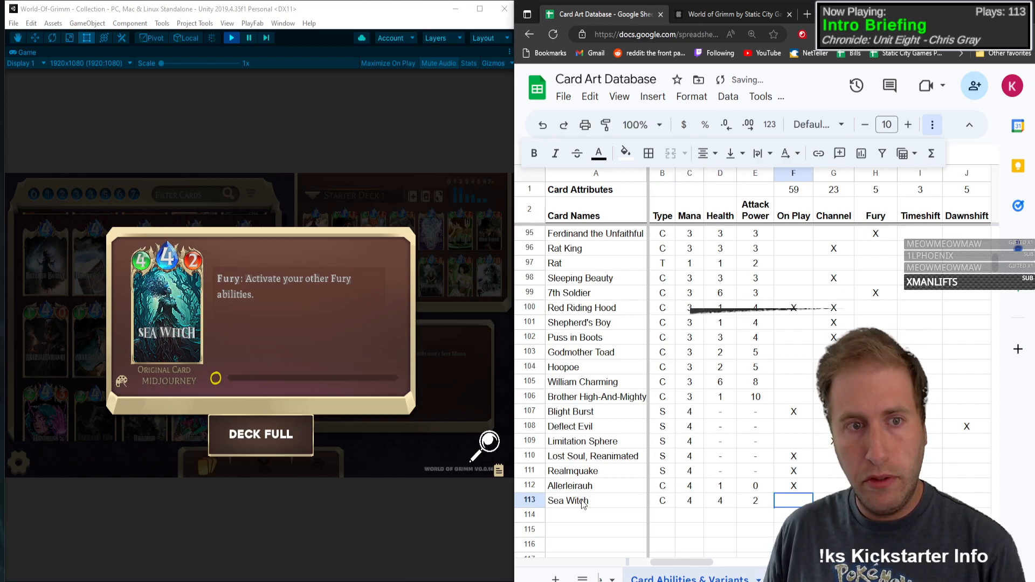
pyautogui.press('Tab')
pyautogui.press('Tab')
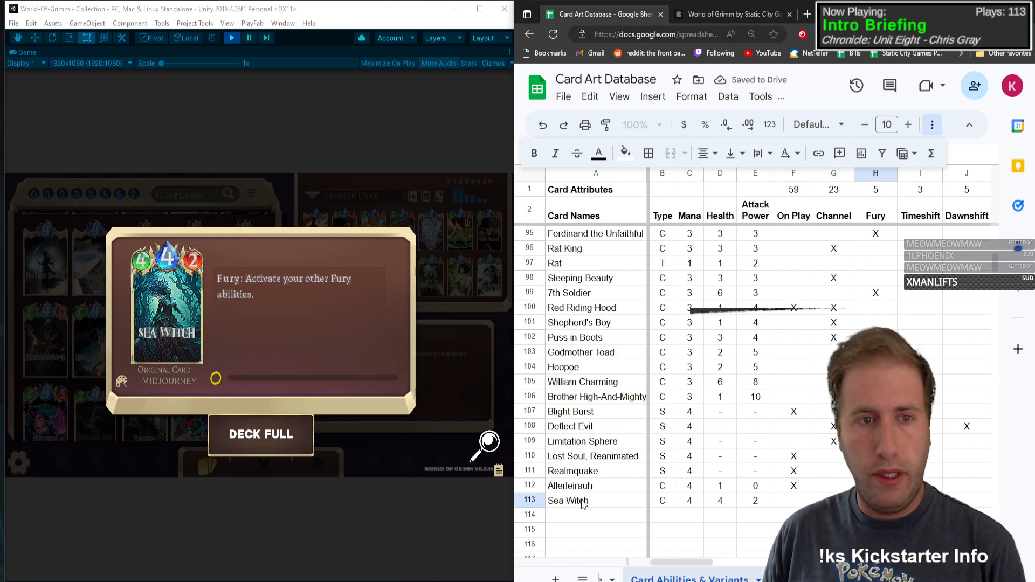
pyautogui.write('X')
pyautogui.press('Tab')
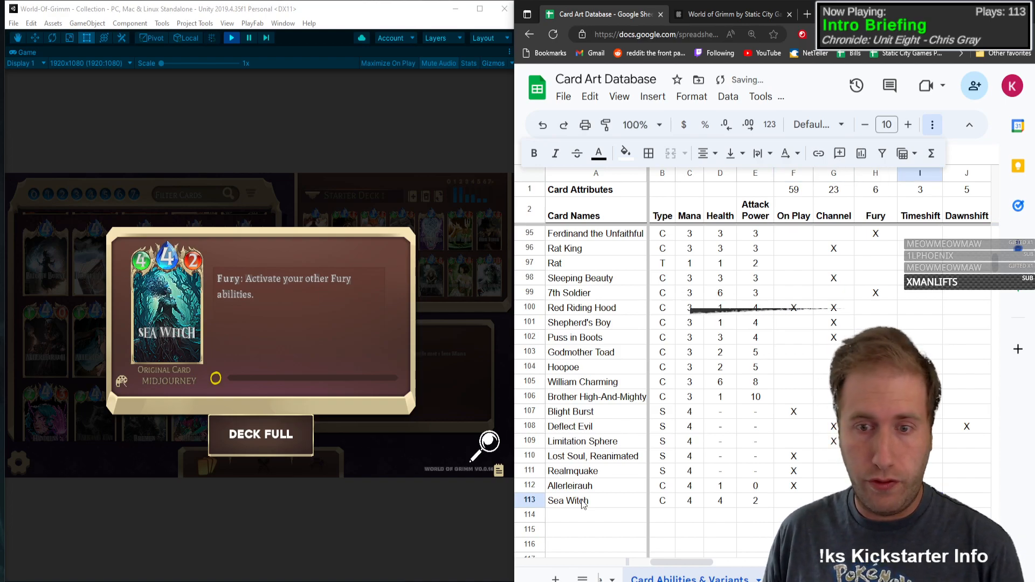
# Step: Open the Bluebeard card details and enter its name in the first empty row below Sea Witch
pyautogui.click(132, 321)
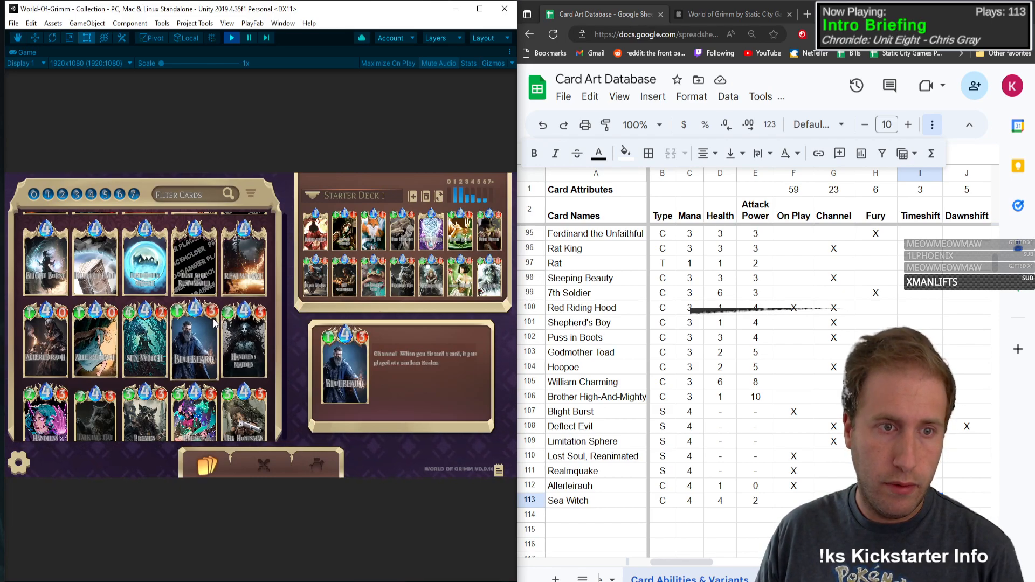
pyautogui.click(194, 337)
pyautogui.click(593, 514)
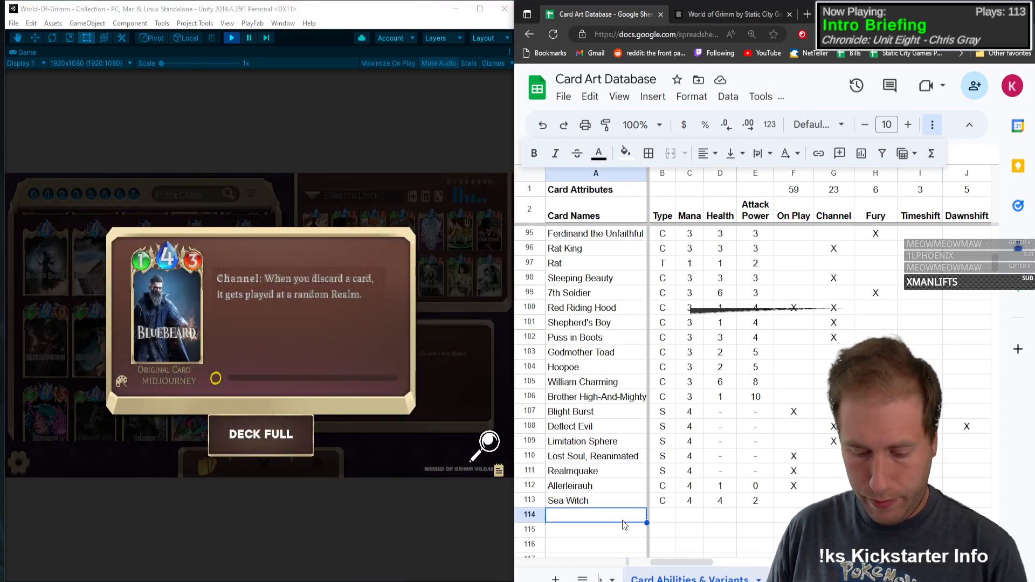
pyautogui.write('Bluebeard')
# Step: Give Bluebeard type C, mana 4, health 1 and attack power 3, and mark Channel with an X
pyautogui.press('Tab')
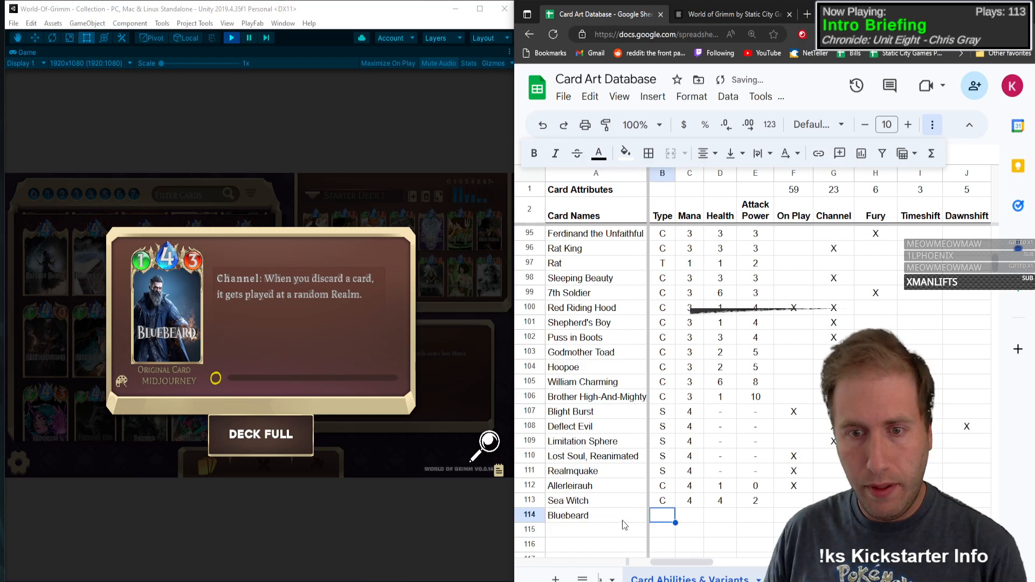
pyautogui.write('C')
pyautogui.press('Tab')
pyautogui.write('4')
pyautogui.press('Tab')
pyautogui.write('1')
pyautogui.press('Tab')
pyautogui.write('3')
pyautogui.press('Tab')
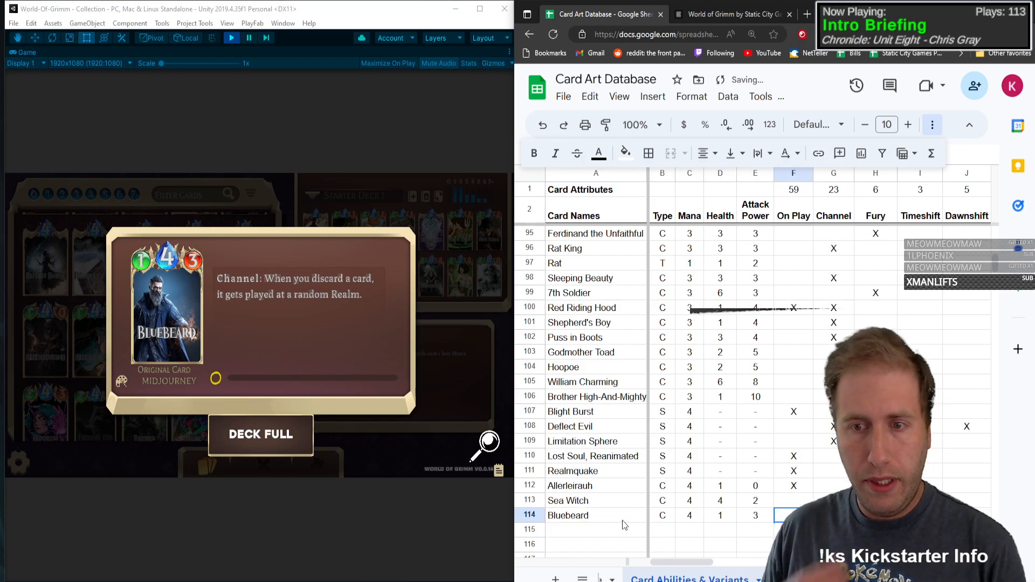
pyautogui.press('Tab')
pyautogui.write('X')
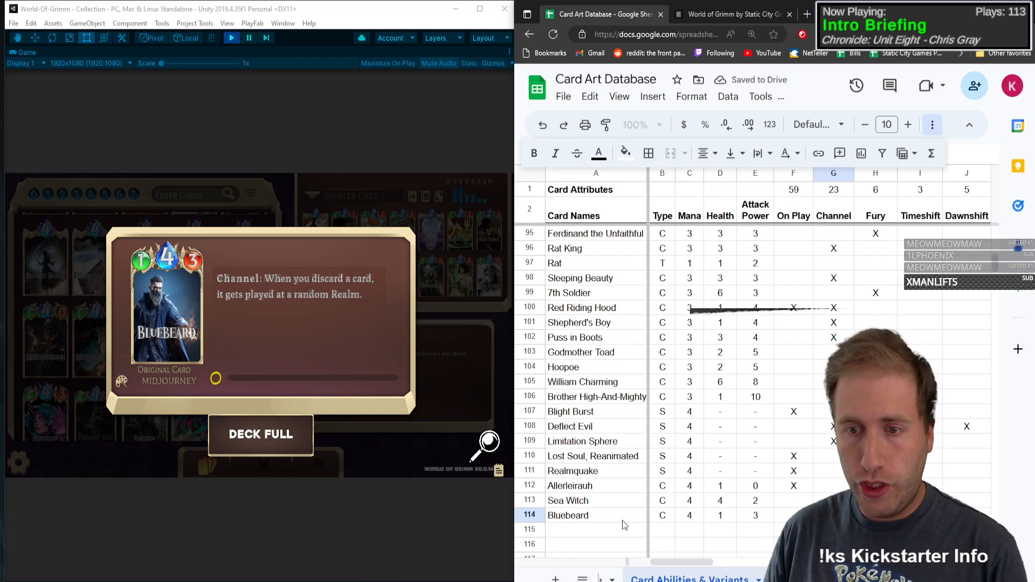
pyautogui.press('Tab')
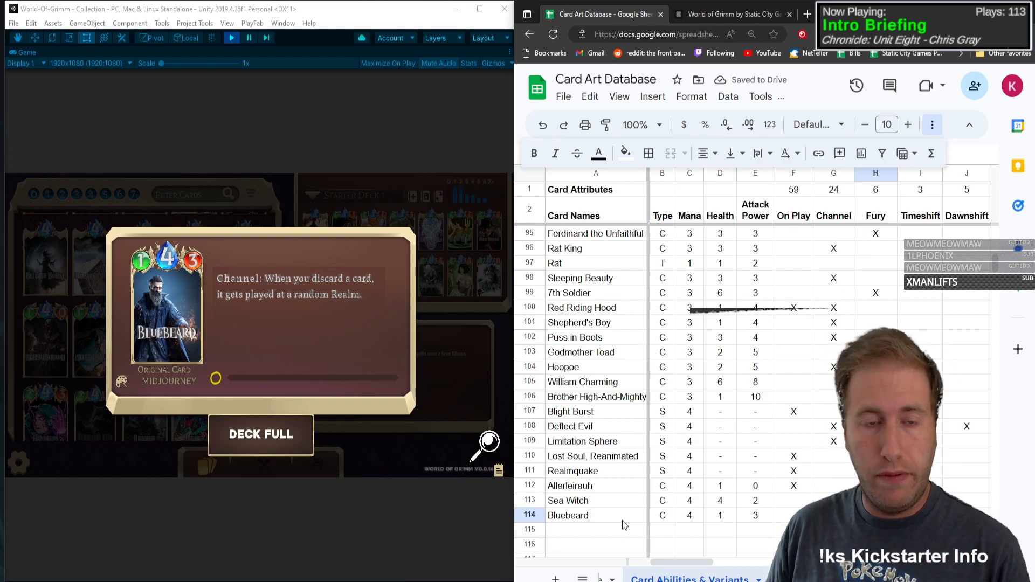
# Step: Mark Discard with an X in the Bluebeard row and close the card details
pyautogui.press('Tab')
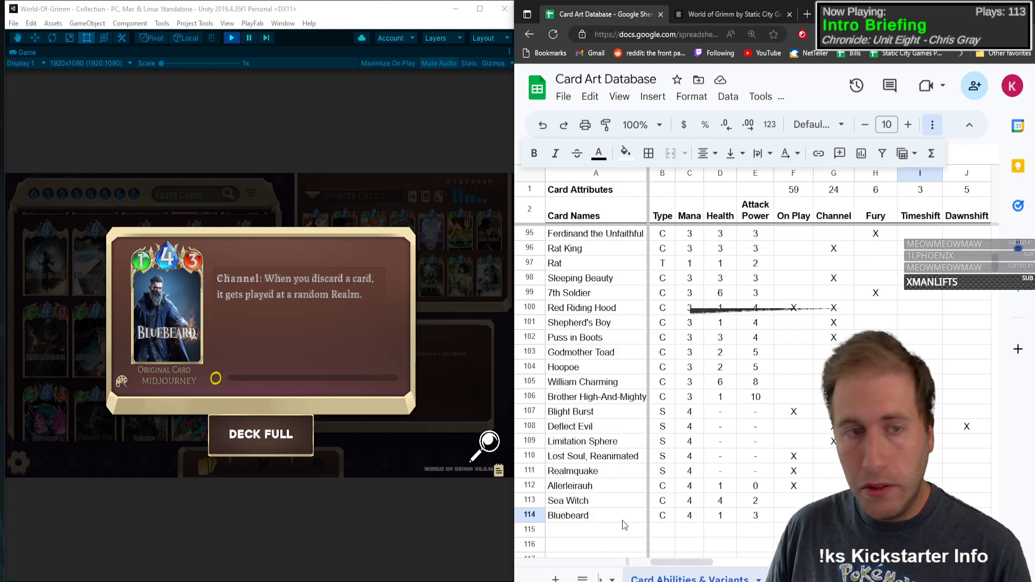
pyautogui.press('Tab')
pyautogui.press('Tab')
pyautogui.press('Tab')
pyautogui.press('Tab')
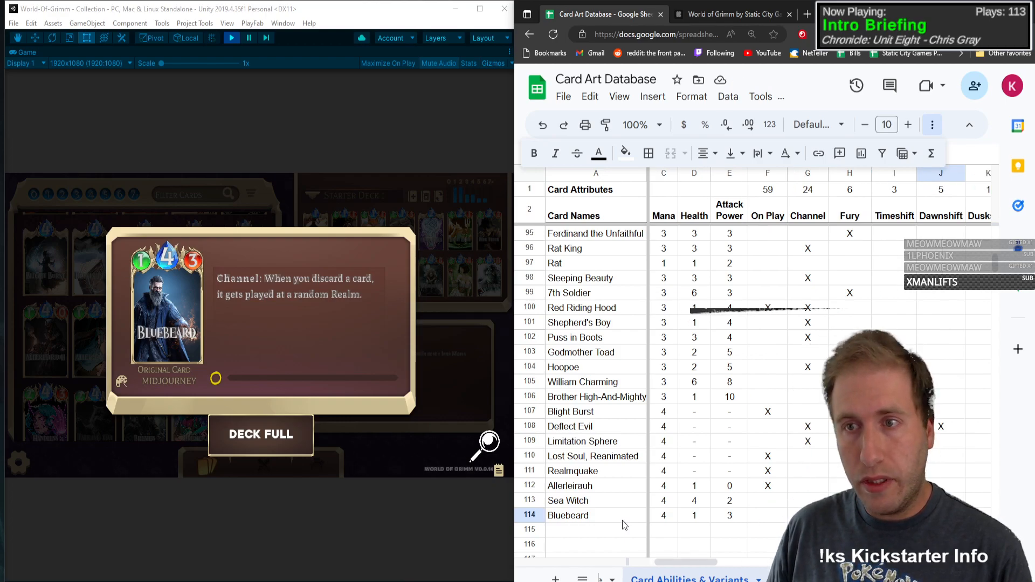
pyautogui.write('X')
pyautogui.press('Tab')
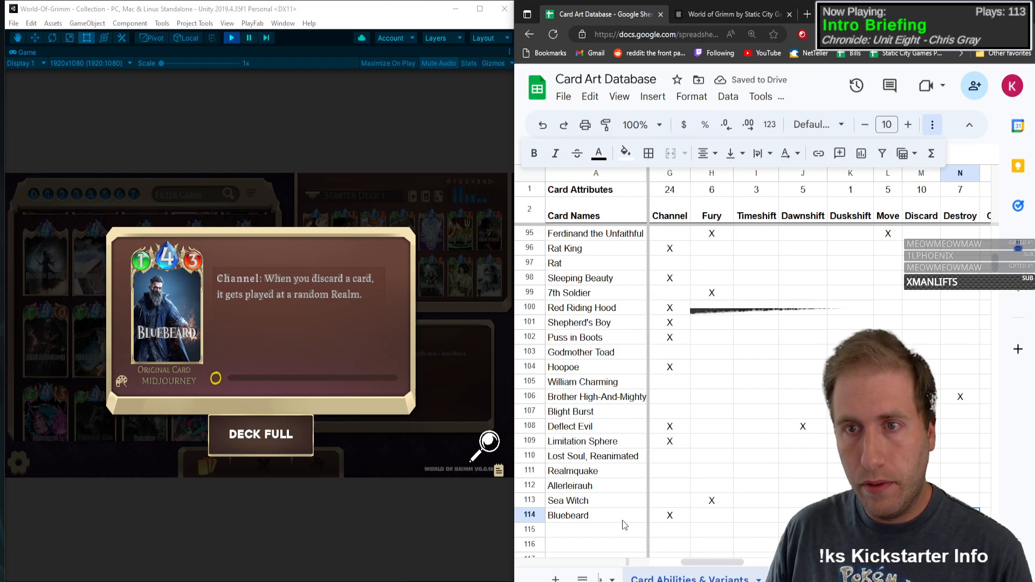
pyautogui.press('Tab')
pyautogui.press('Tab')
pyautogui.press('Tab')
pyautogui.press('Tab')
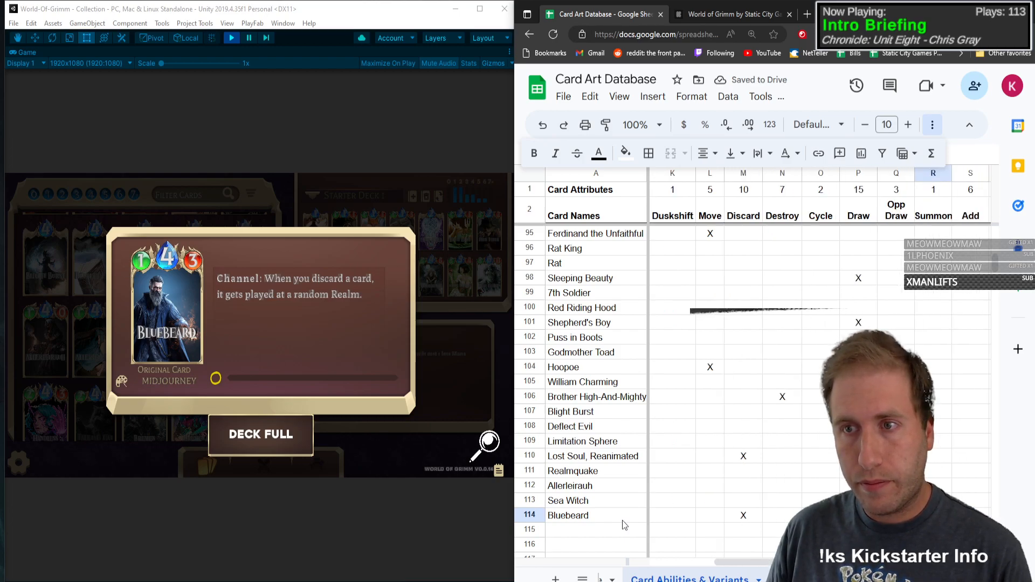
pyautogui.hotkey('shift', 'Tab')
pyautogui.hotkey('shift', 'Tab')
pyautogui.hotkey('shift', 'Tab')
pyautogui.hotkey('shift', 'Tab')
pyautogui.hotkey('shift', 'Tab')
pyautogui.hotkey('shift', 'Tab')
pyautogui.hotkey('shift', 'Tab')
pyautogui.hotkey('shift', 'Tab')
pyautogui.hotkey('shift', 'Tab')
pyautogui.hotkey('shift', 'Tab')
pyautogui.hotkey('shift', 'Tab')
pyautogui.hotkey('shift', 'Tab')
pyautogui.hotkey('shift', 'Tab')
pyautogui.hotkey('shift', 'Tab')
pyautogui.hotkey('shift', 'Tab')
pyautogui.hotkey('shift', 'Tab')
pyautogui.hotkey('shift', 'Tab')
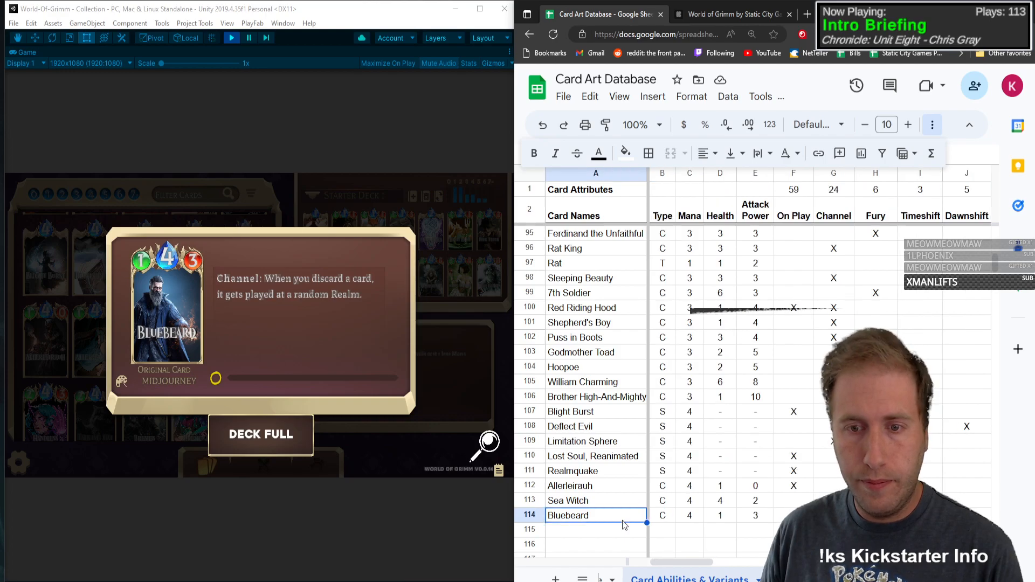
pyautogui.click(179, 312)
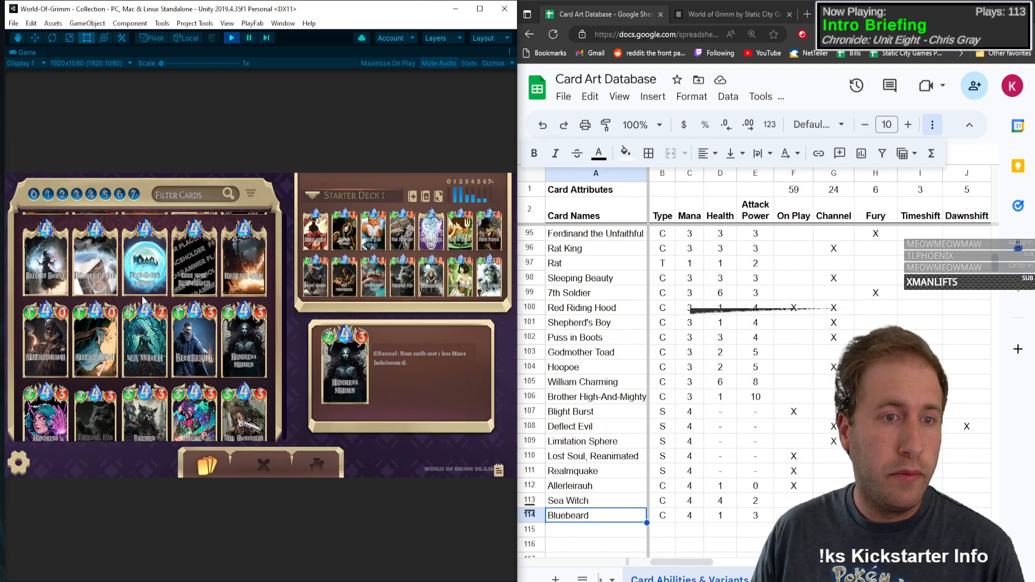
# Step: Open the Handless Maiden card details and enter its name in the first empty row below Bluebeard
pyautogui.click(242, 352)
pyautogui.click(586, 530)
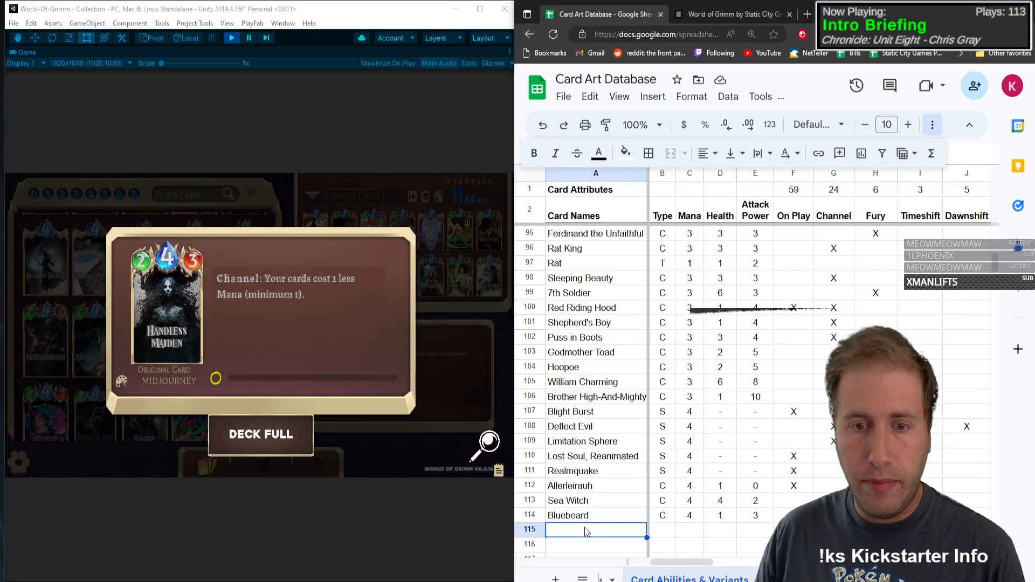
pyautogui.write('Handless M')
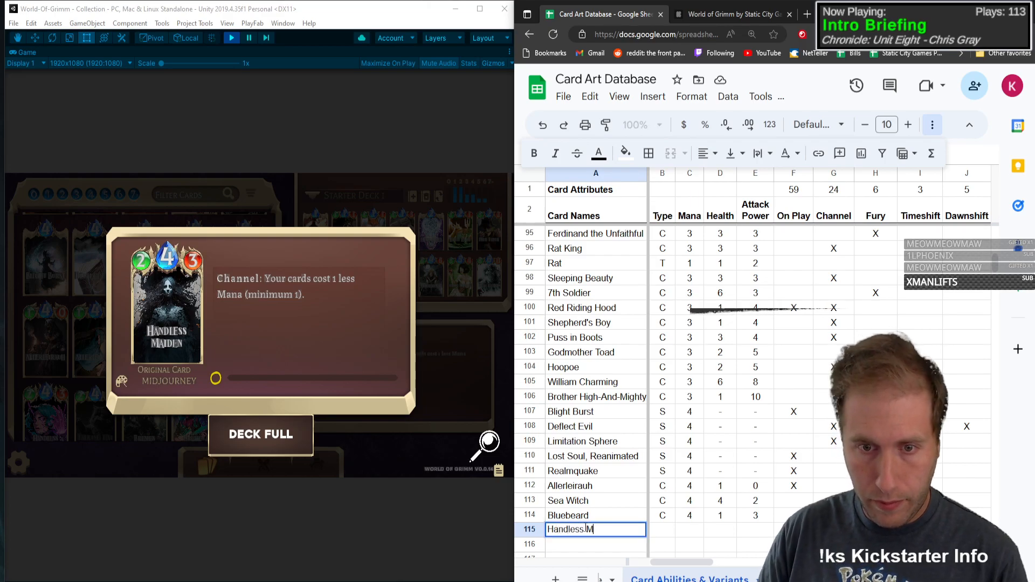
pyautogui.write('aiden')
pyautogui.press('Tab')
# Step: Give Handless Maiden type C, mana 4, health 2 and attack power 3, and mark Channel with an X
pyautogui.write('C')
pyautogui.press('Tab')
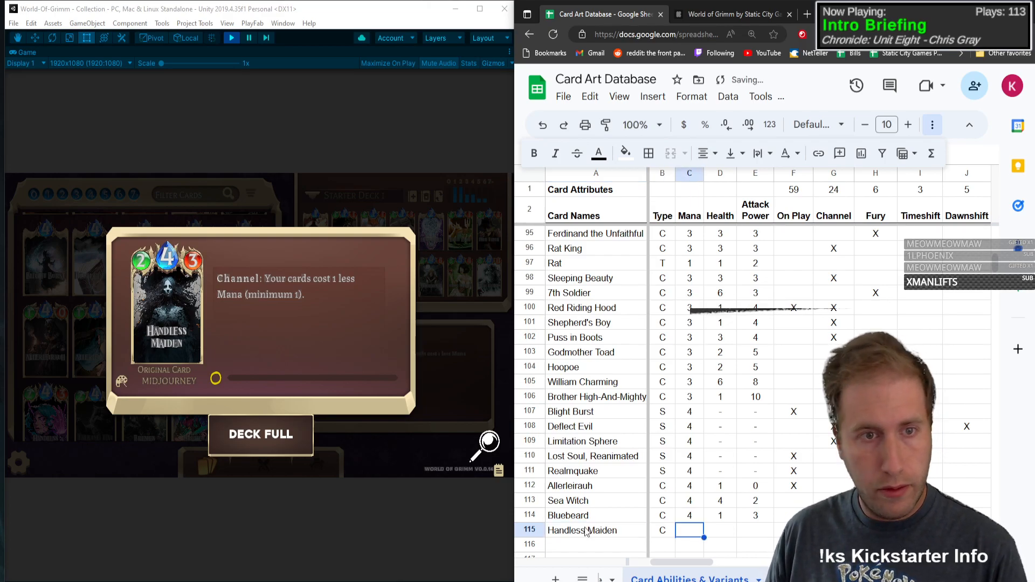
pyautogui.write('4')
pyautogui.press('Tab')
pyautogui.write('2')
pyautogui.press('Tab')
pyautogui.write('3')
pyautogui.press('Tab')
# Step: Complete the remaining ability columns of the Handless Maiden row from its card text and close the card details
pyautogui.press('Tab')
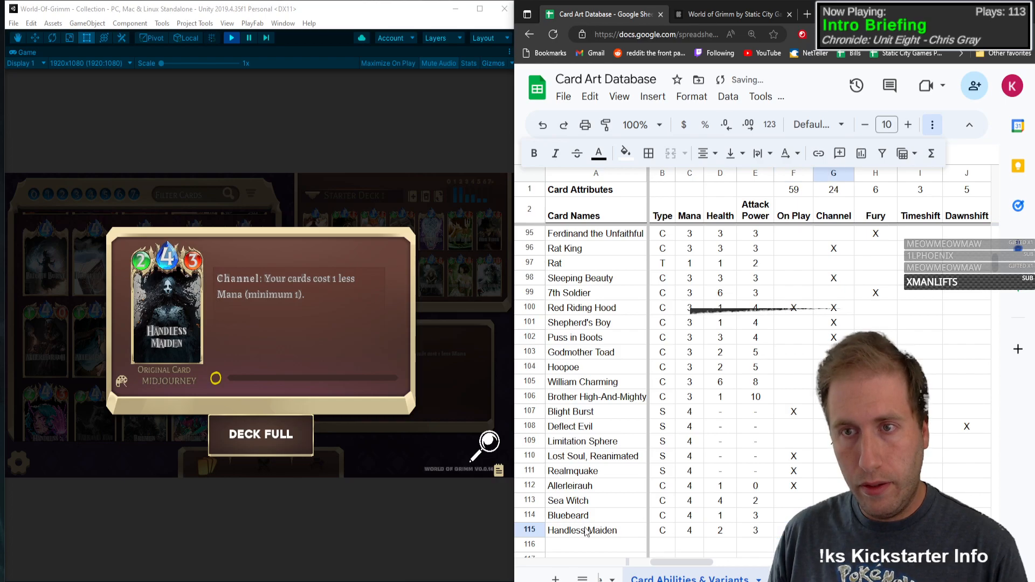
pyautogui.write('X')
pyautogui.press('Tab')
pyautogui.press('Tab')
pyautogui.press('Tab')
pyautogui.press('Tab')
pyautogui.press('Tab')
pyautogui.press('Tab')
pyautogui.press('Tab')
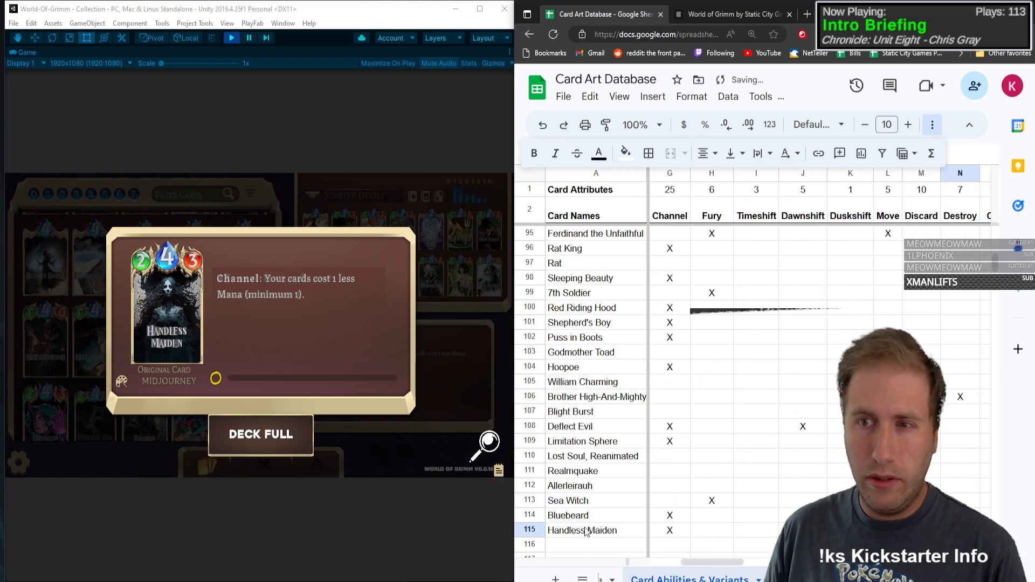
pyautogui.press('Tab')
pyautogui.press('Tab')
pyautogui.press('Tab')
pyautogui.press('Tab')
pyautogui.press('Tab')
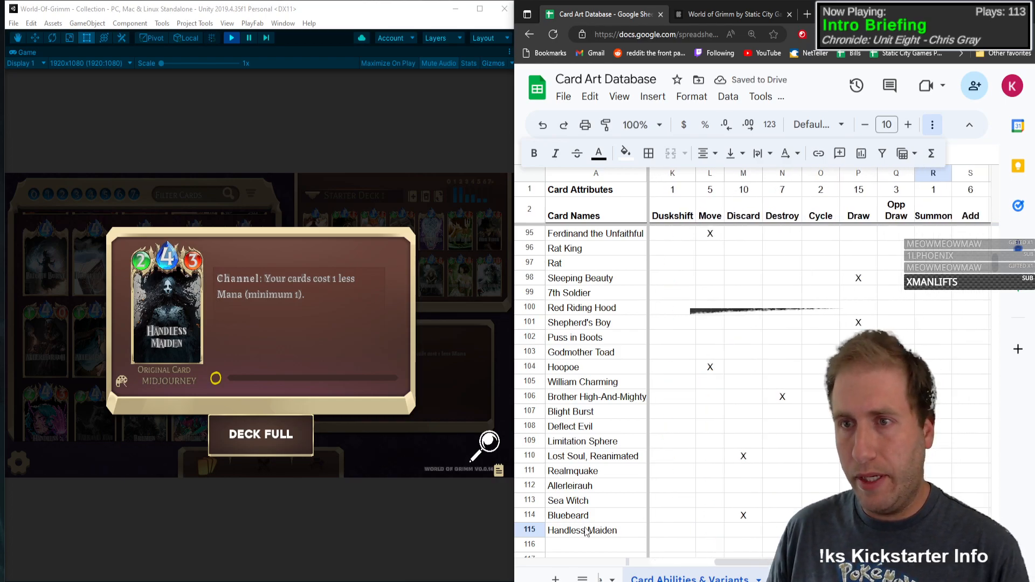
pyautogui.press('Tab')
pyautogui.press('Tab')
pyautogui.press('Tab')
pyautogui.press('Tab')
pyautogui.press('Tab')
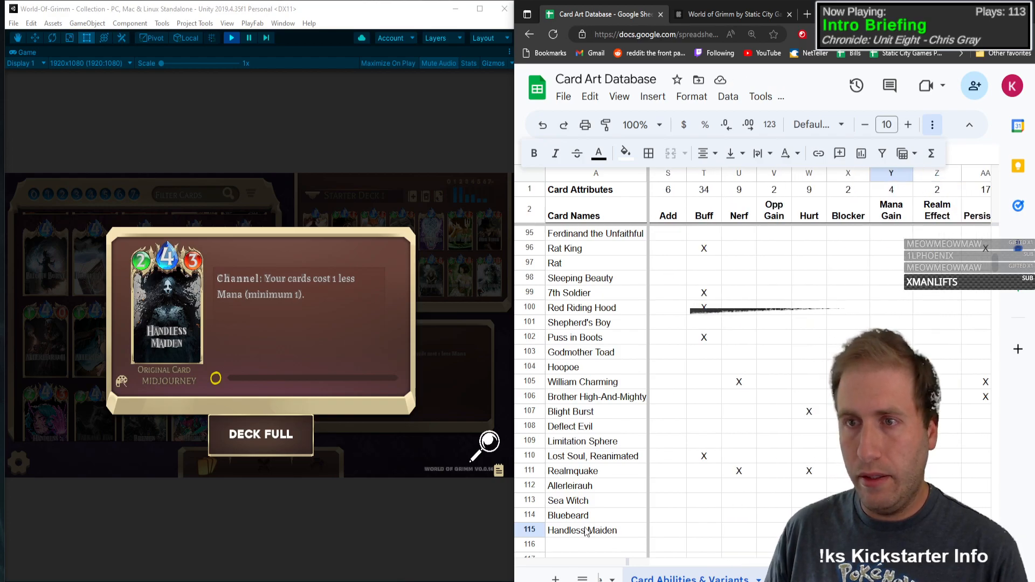
pyautogui.click(587, 531)
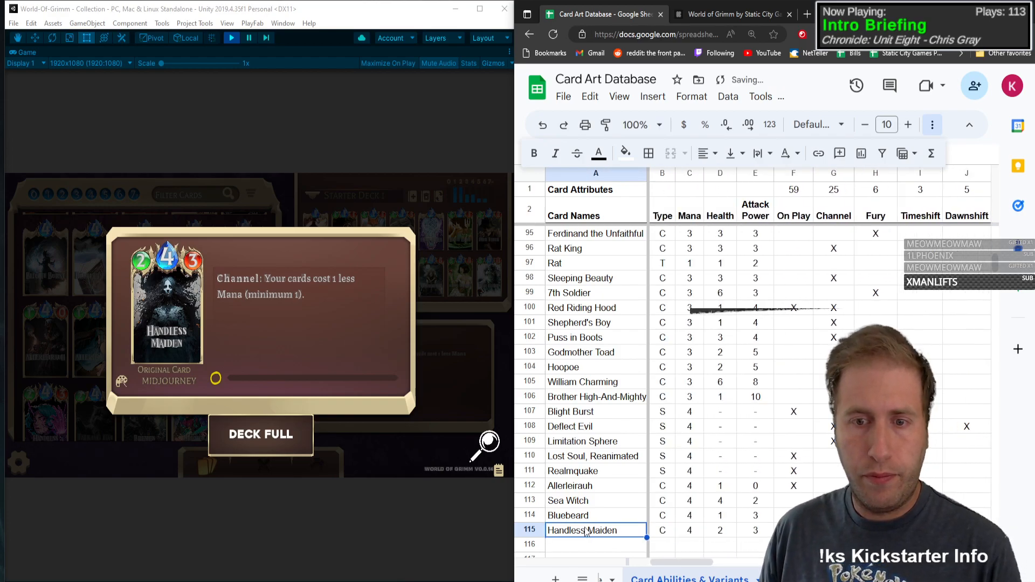
pyautogui.click(185, 326)
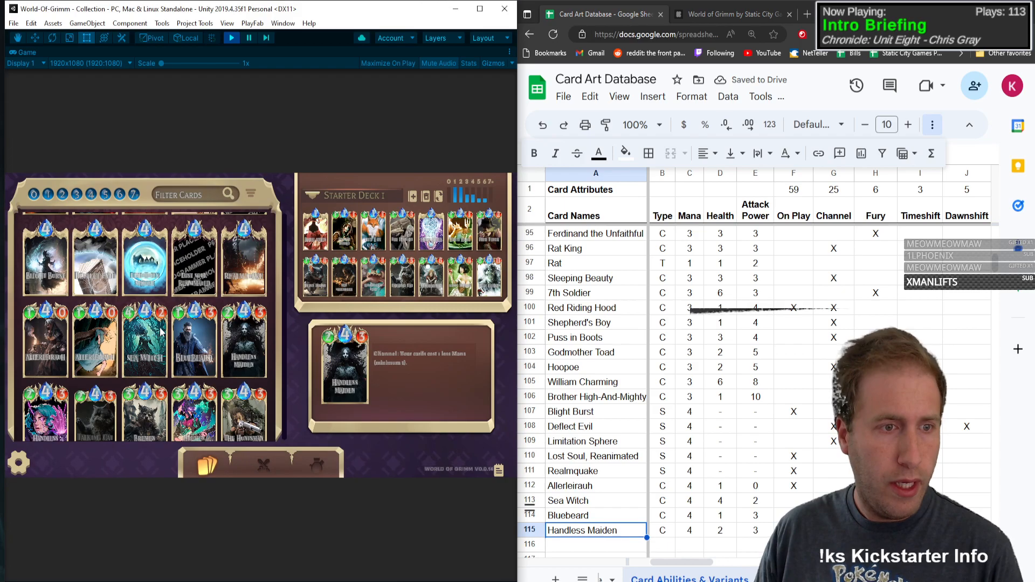
# Step: Mark the Cyberpunk art variant with an X in the Handless Maiden row
pyautogui.click(876, 530)
pyautogui.press('Tab')
pyautogui.press('Tab')
pyautogui.press('Tab')
pyautogui.press('Tab')
pyautogui.press('Tab')
pyautogui.press('Tab')
pyautogui.press('Tab')
pyautogui.press('Tab')
pyautogui.press('Tab')
pyautogui.press('Tab')
pyautogui.press('Tab')
pyautogui.press('Tab')
pyautogui.press('Tab')
pyautogui.press('Tab')
pyautogui.press('Tab')
pyautogui.press('Tab')
pyautogui.press('Tab')
pyautogui.press('Tab')
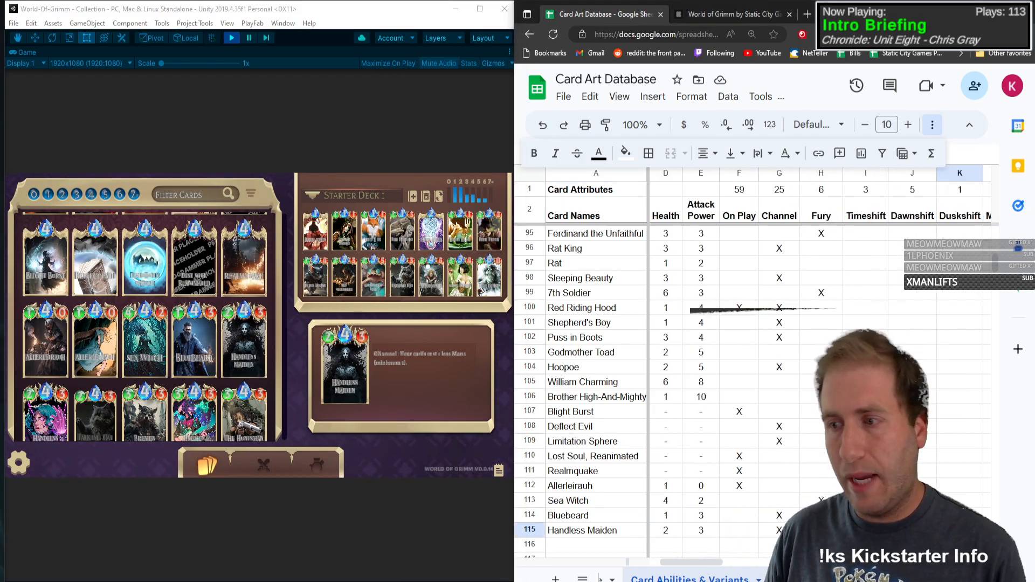
pyautogui.press('Tab')
pyautogui.press('Tab')
pyautogui.press('Tab')
pyautogui.press('Tab')
pyautogui.press('Tab')
pyautogui.press('Tab')
pyautogui.press('Tab')
pyautogui.press('Tab')
pyautogui.press('Tab')
pyautogui.press('Tab')
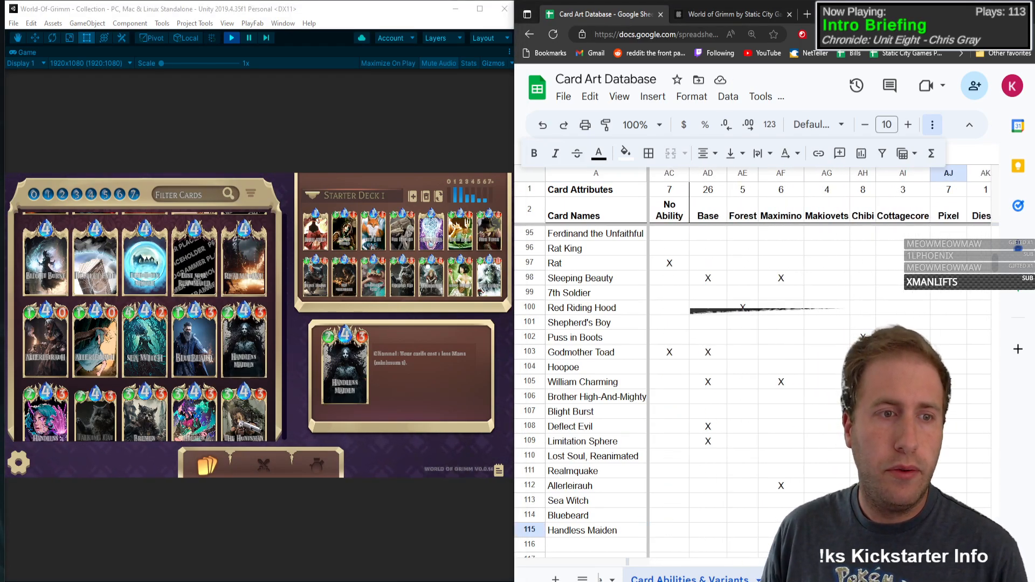
pyautogui.press('Tab')
pyautogui.press('Tab')
pyautogui.press('Tab')
pyautogui.press('Tab')
pyautogui.press('Tab')
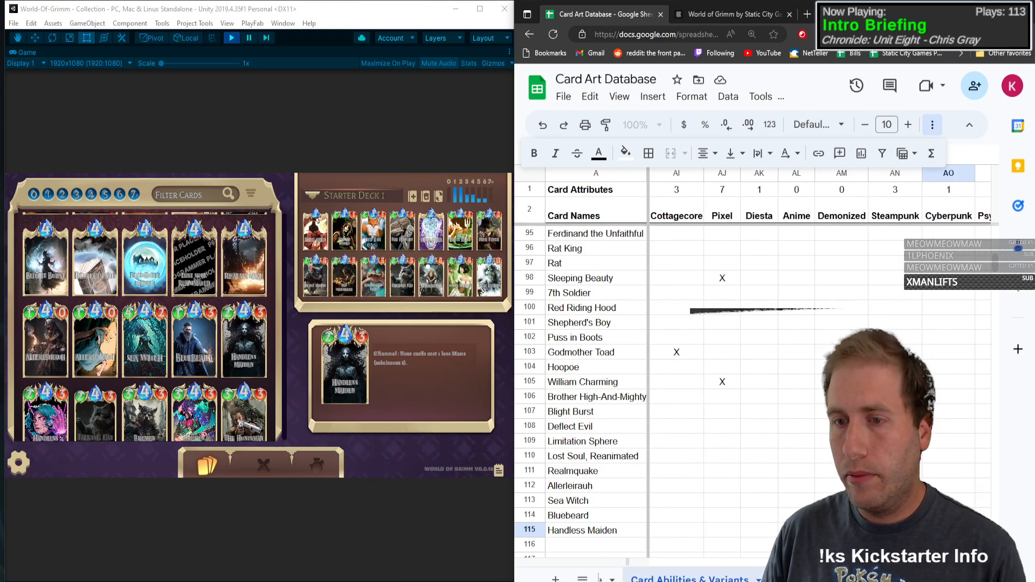
pyautogui.press('Left')
pyautogui.press('Left')
pyautogui.press('Left')
pyautogui.press('Left')
pyautogui.press('Left')
pyautogui.press('Left')
pyautogui.press('Left')
pyautogui.press('Left')
pyautogui.press('Left')
pyautogui.press('Left')
pyautogui.press('Left')
pyautogui.press('Left')
pyautogui.press('Left')
pyautogui.press('Left')
pyautogui.press('Left')
pyautogui.press('Left')
pyautogui.press('Left')
pyautogui.press('Left')
pyautogui.press('Left')
pyautogui.press('Left')
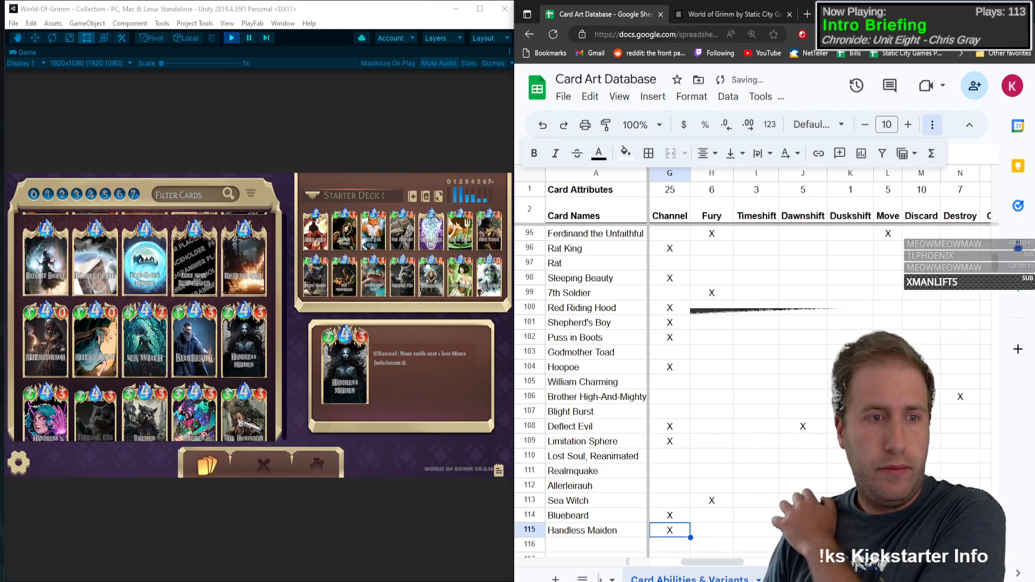
# Step: Enter Talking Cat in the first empty row below Handless Maiden and give it type C
pyautogui.press('Left')
pyautogui.press('Left')
pyautogui.press('Left')
pyautogui.press('Left')
pyautogui.press('Left')
pyautogui.press('Left')
pyautogui.press('Down')
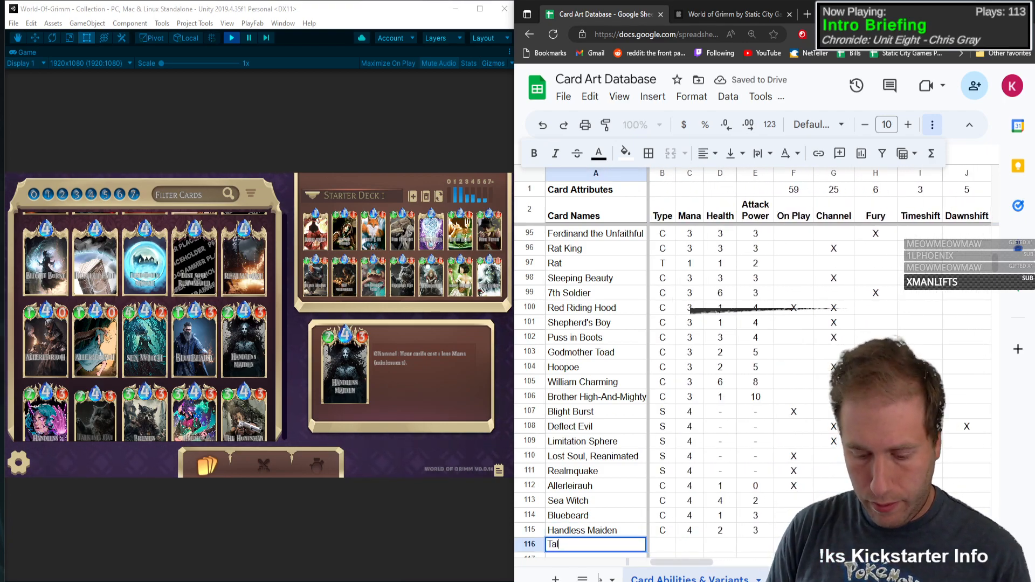
pyautogui.write('Talking Cat')
pyautogui.press('Tab')
pyautogui.write('C')
pyautogui.press('Tab')
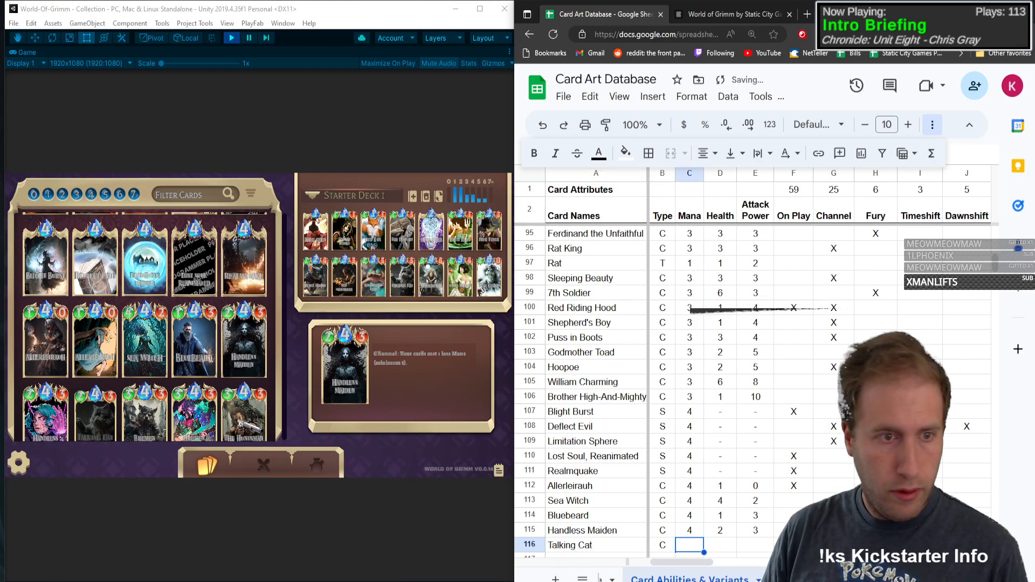
# Step: Give Talking Cat mana 4, health 2 and attack power 3
pyautogui.write('4')
pyautogui.press('Tab')
pyautogui.write('21')
pyautogui.press('Tab')
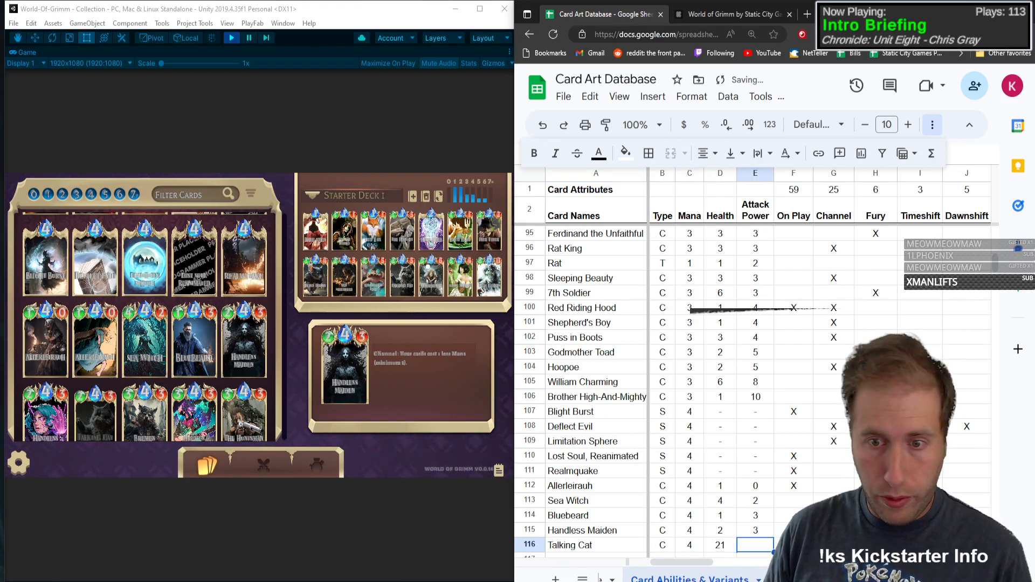
pyautogui.hotkey('shift', 'Tab')
pyautogui.write('2')
pyautogui.press('Tab')
pyautogui.write('3')
pyautogui.press('Tab')
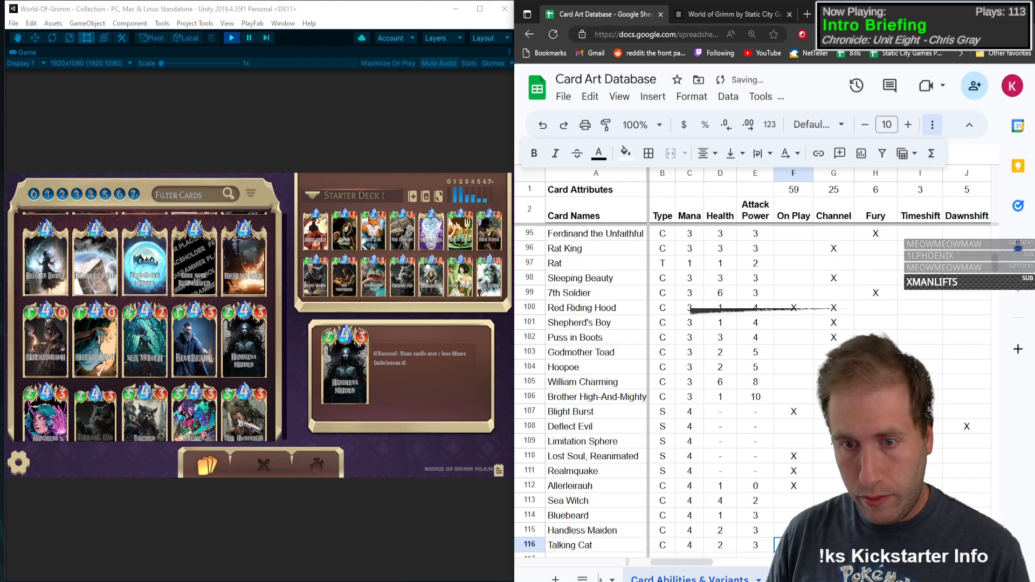
# Step: Open the Talking Cat card details and mark On Play with an X in its row
pyautogui.click(80, 395)
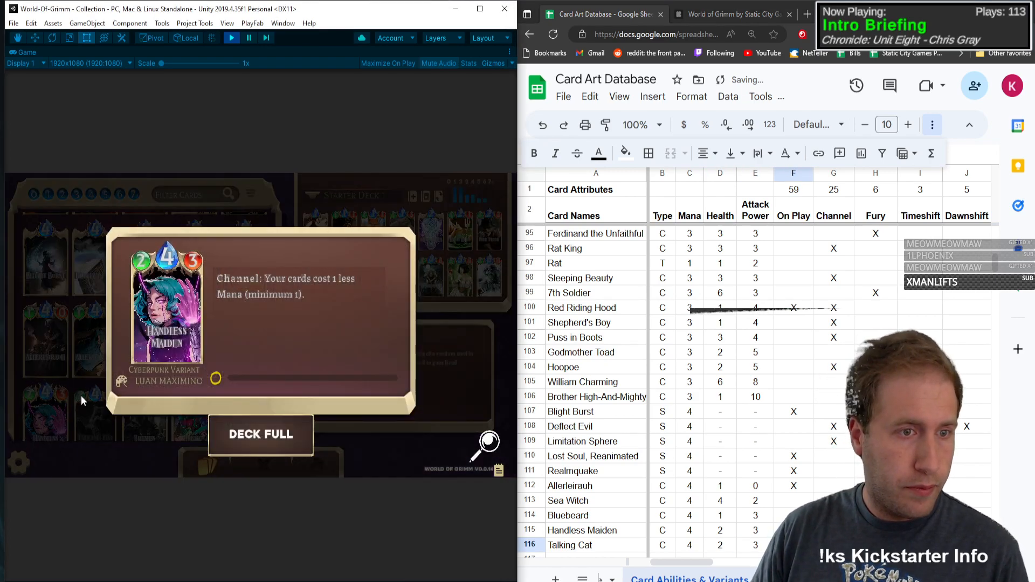
pyautogui.click(81, 396)
pyautogui.click(94, 403)
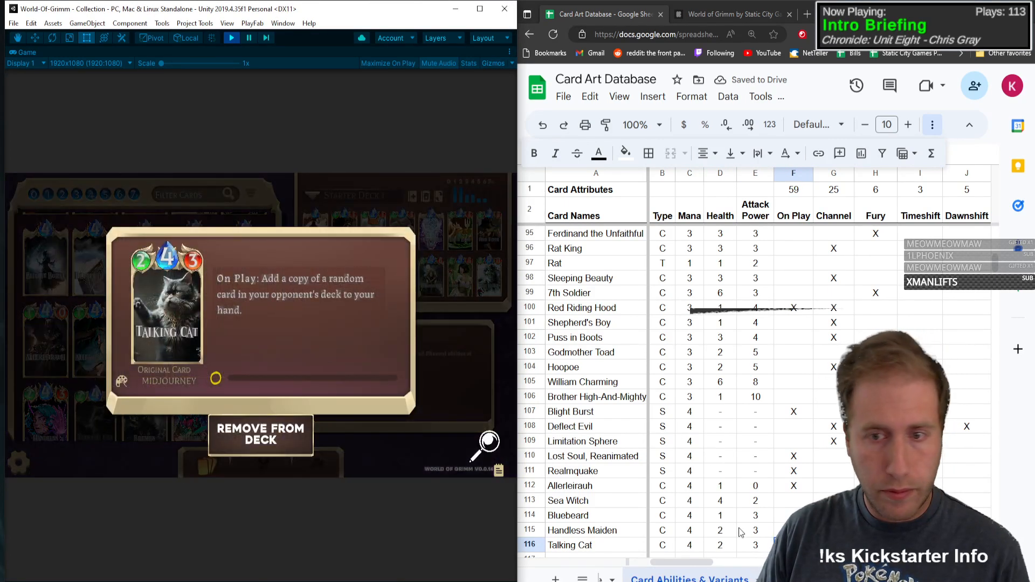
pyautogui.click(792, 545)
pyautogui.press('Right')
pyautogui.press('Right')
pyautogui.press('Right')
pyautogui.press('Right')
pyautogui.press('Right')
pyautogui.press('Right')
pyautogui.press('Right')
pyautogui.press('Right')
pyautogui.press('Right')
pyautogui.press('Right')
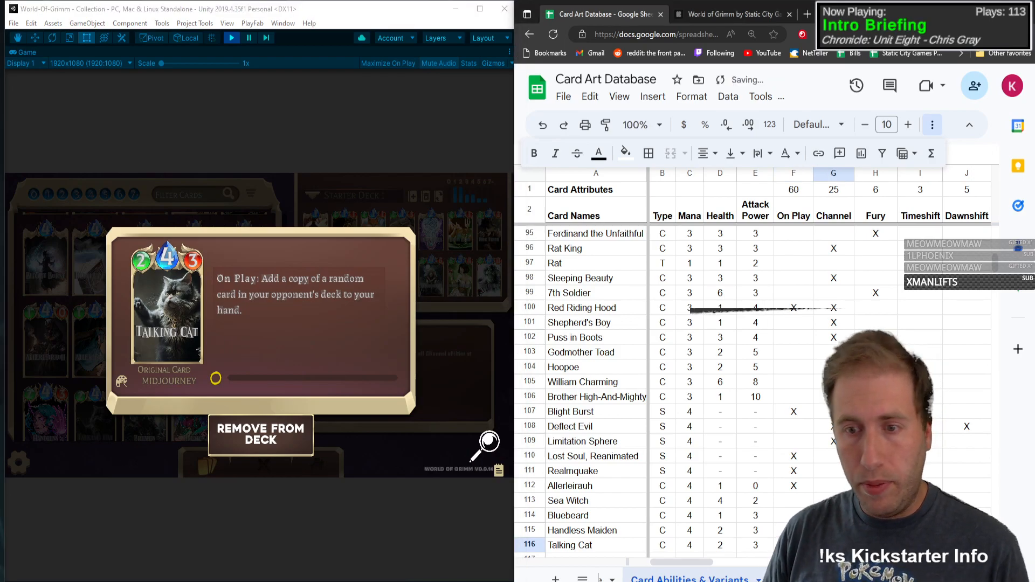
# Step: Mark Add with an X in the Talking Cat row and close the card details
pyautogui.press('Right')
pyautogui.press('Right')
pyautogui.press('Right')
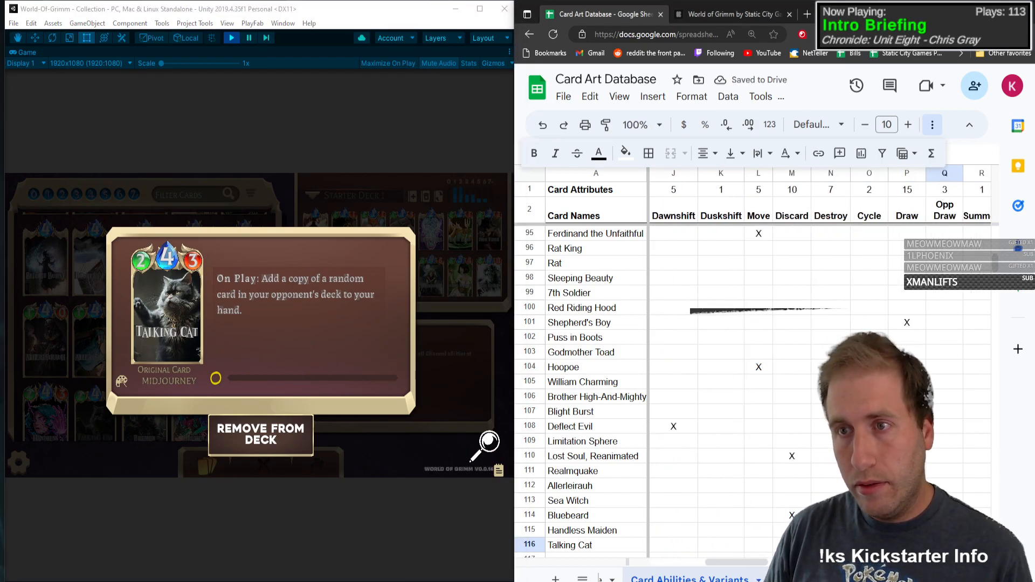
pyautogui.press('Right')
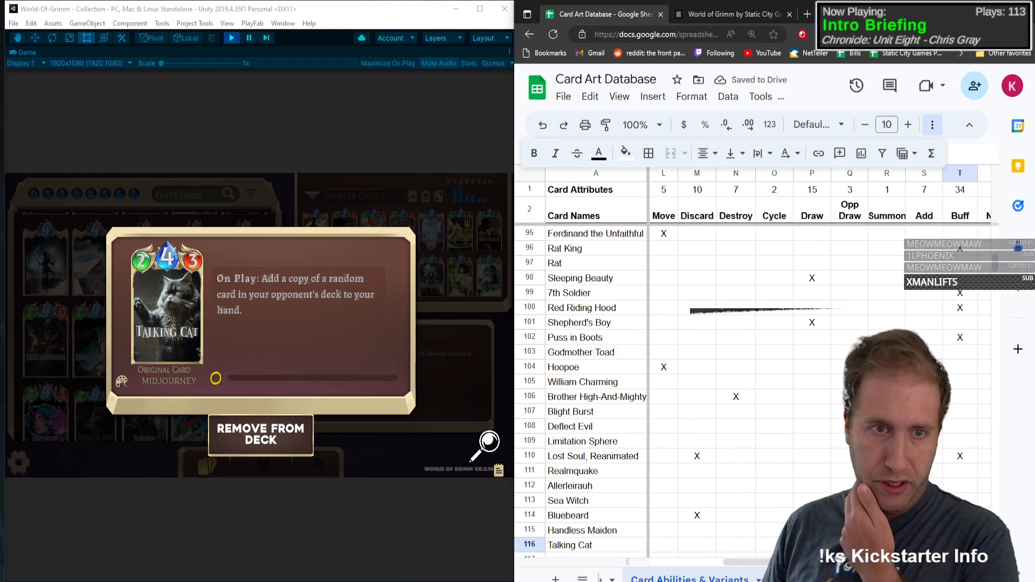
pyautogui.click(167, 362)
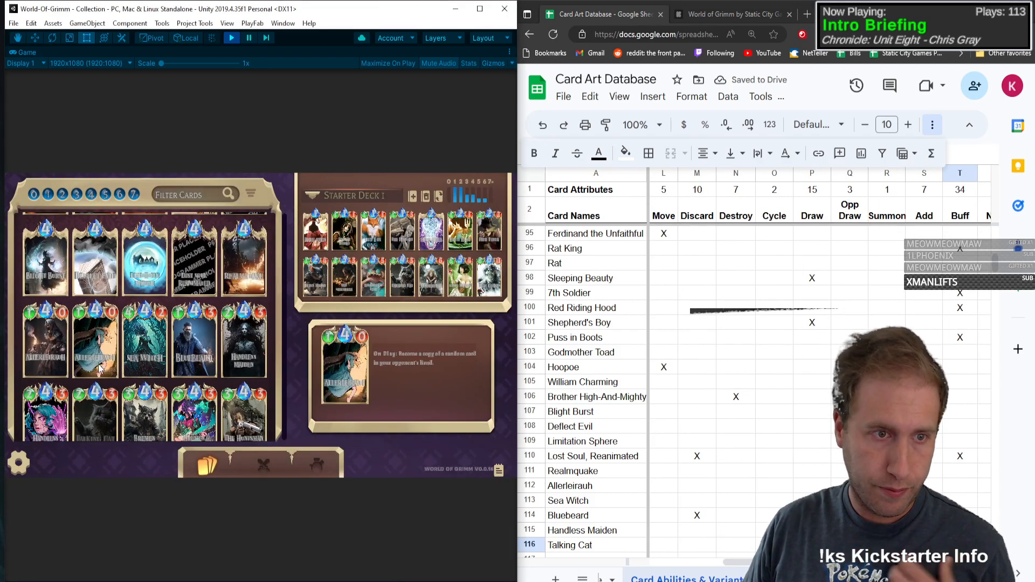
# Step: Enter Bremen Musician as the card name in the first empty row below Talking Cat
pyautogui.click(273, 377)
pyautogui.click(232, 332)
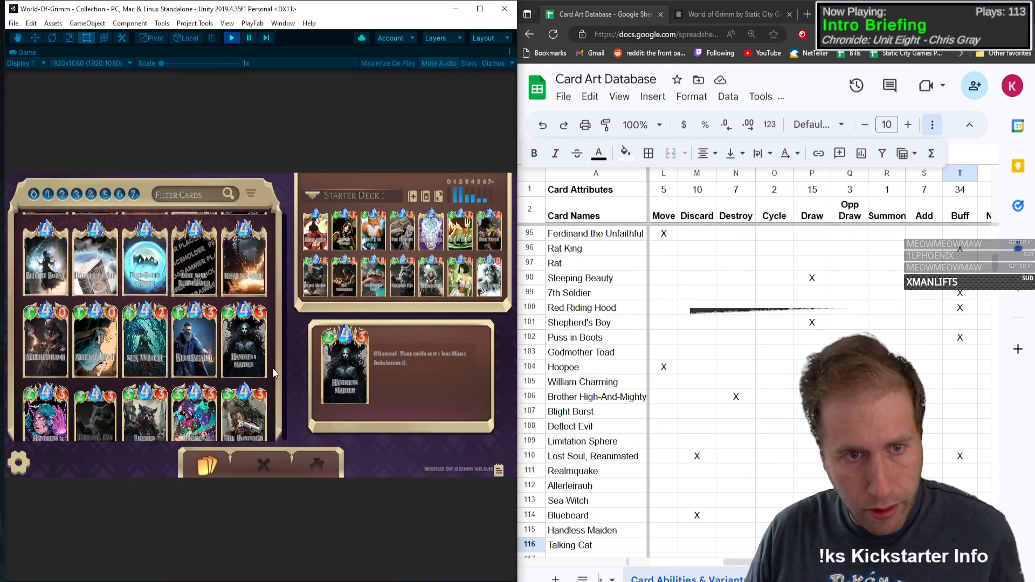
pyautogui.moveTo(273, 369); pyautogui.dragTo(276, 218)
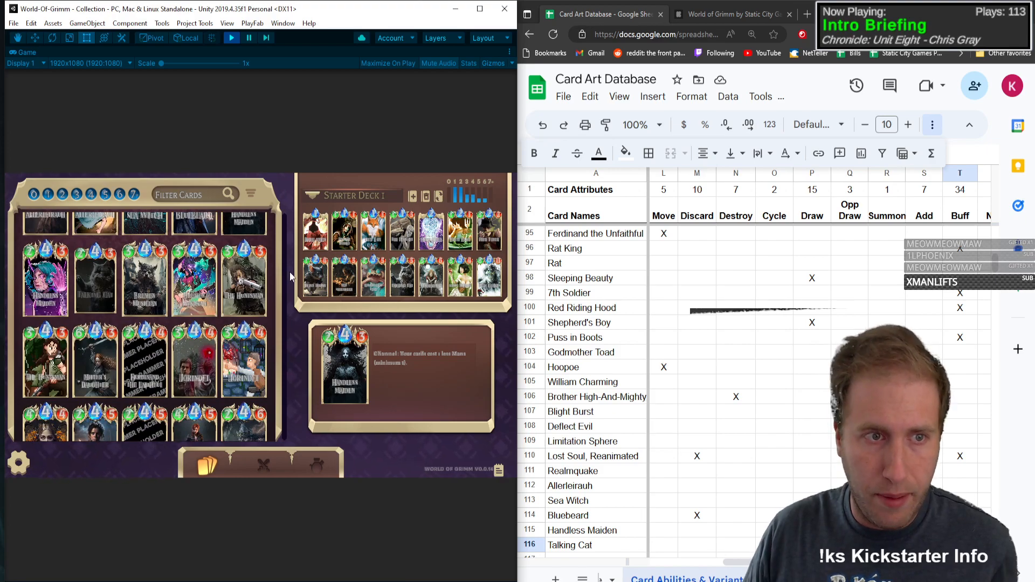
pyautogui.scroll(-7, 603, 535)
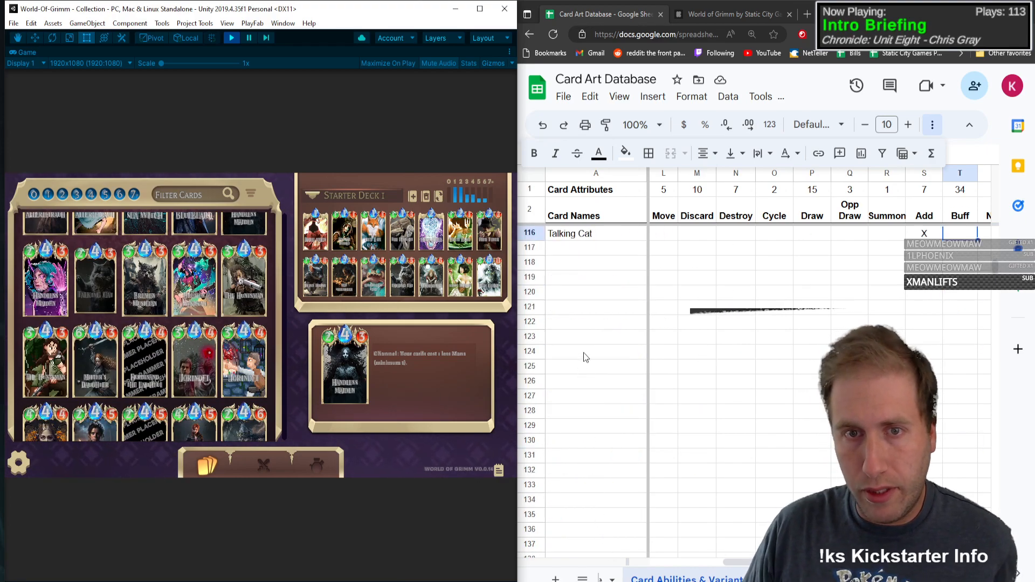
pyautogui.click(605, 251)
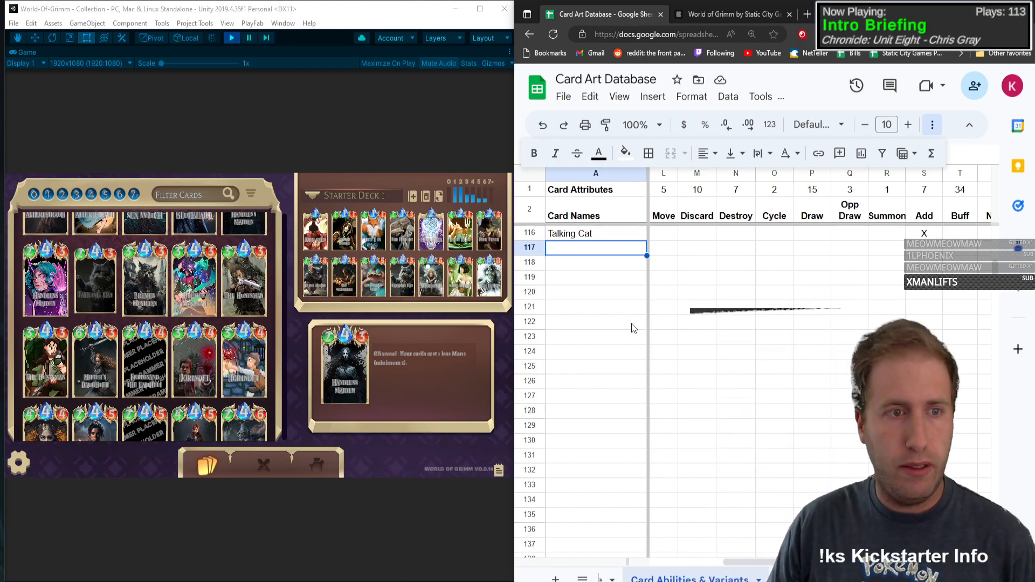
pyautogui.write('B')
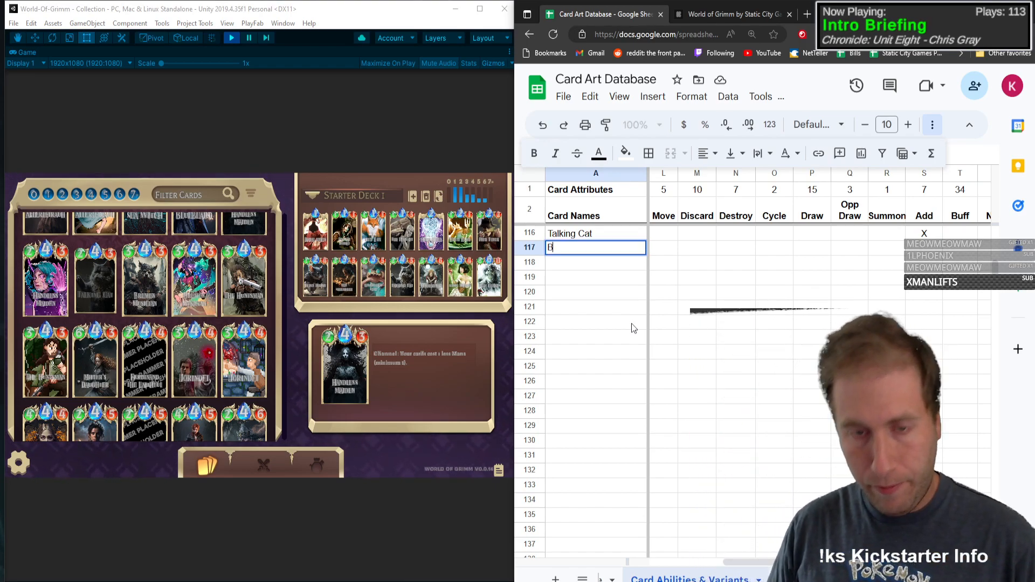
pyautogui.write('remen Musician')
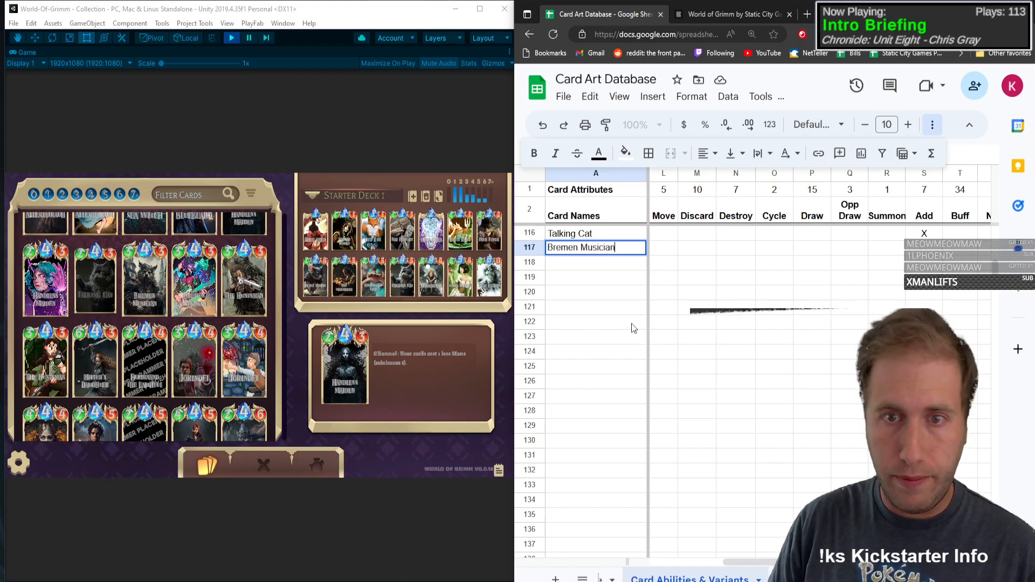
# Step: Give Bremen Musician type C, mana 4, health 3 and attack power 3
pyautogui.press('Tab')
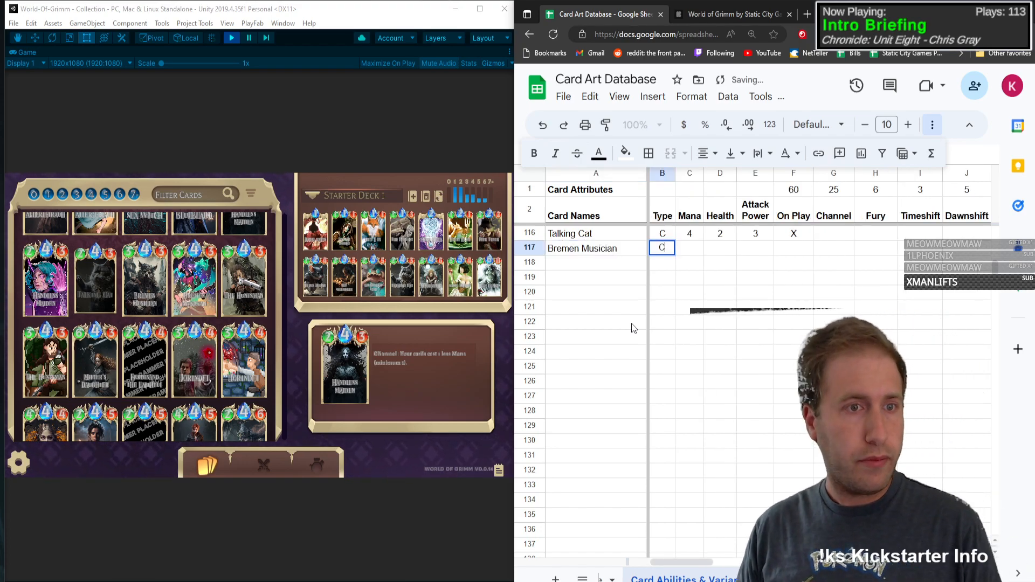
pyautogui.press('Tab')
pyautogui.write('4')
pyautogui.press('Tab')
pyautogui.write('3')
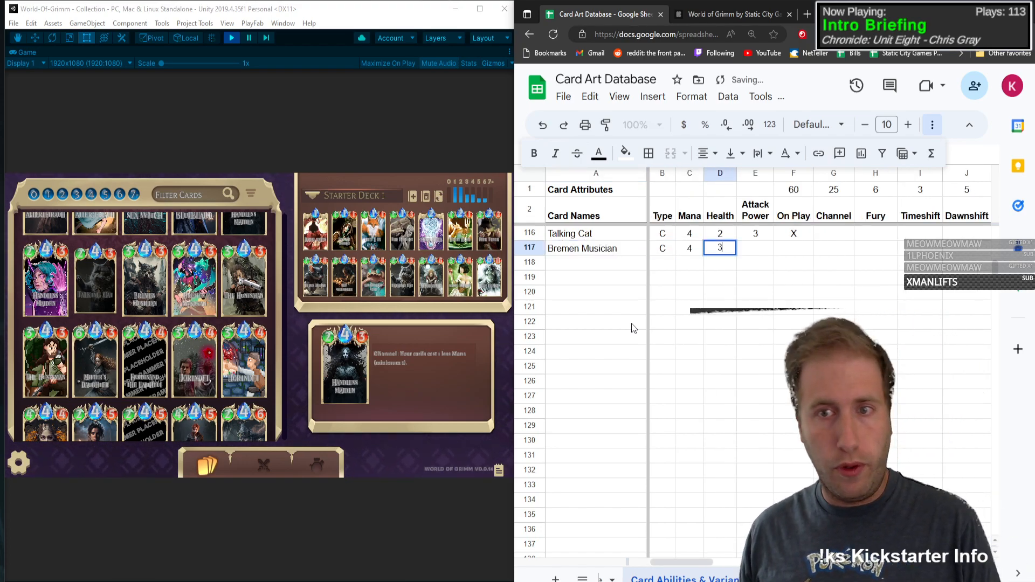
pyautogui.press('Tab')
pyautogui.write('3')
pyautogui.press('Tab')
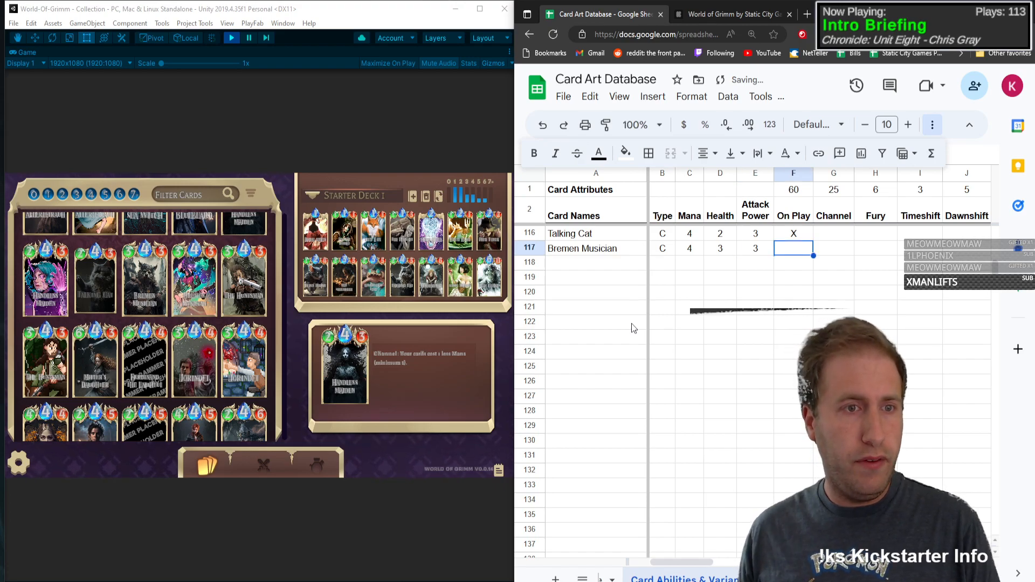
# Step: Check the Bremen Musician card in the collection and mark On Play with an X in its row
pyautogui.click(153, 253)
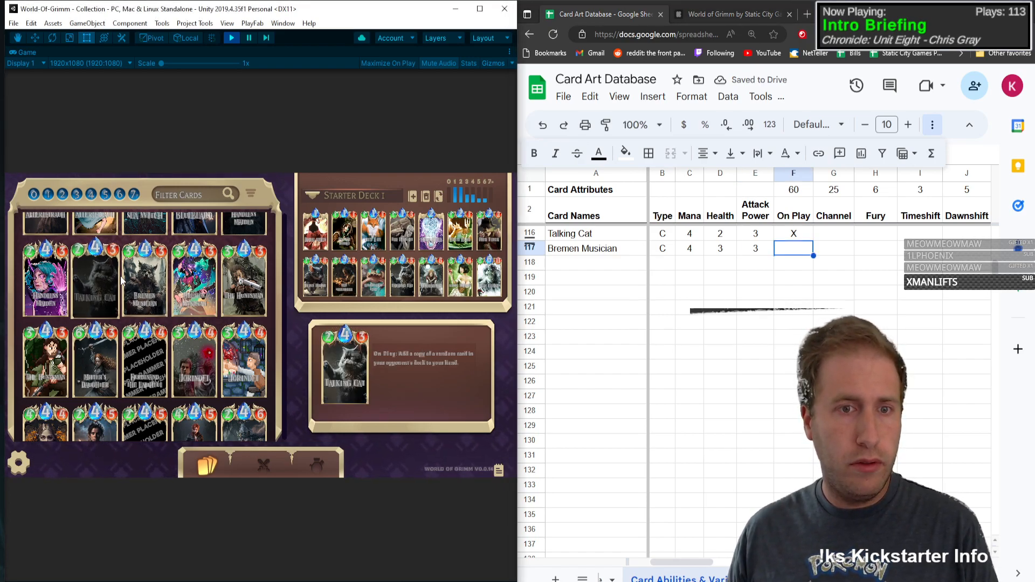
pyautogui.click(798, 249)
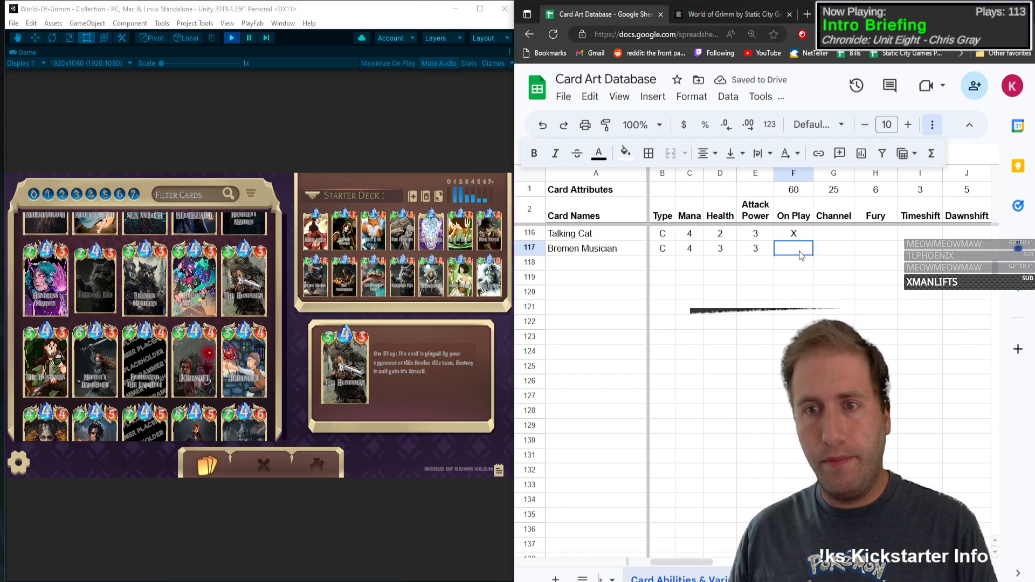
pyautogui.write('X')
pyautogui.press('Tab')
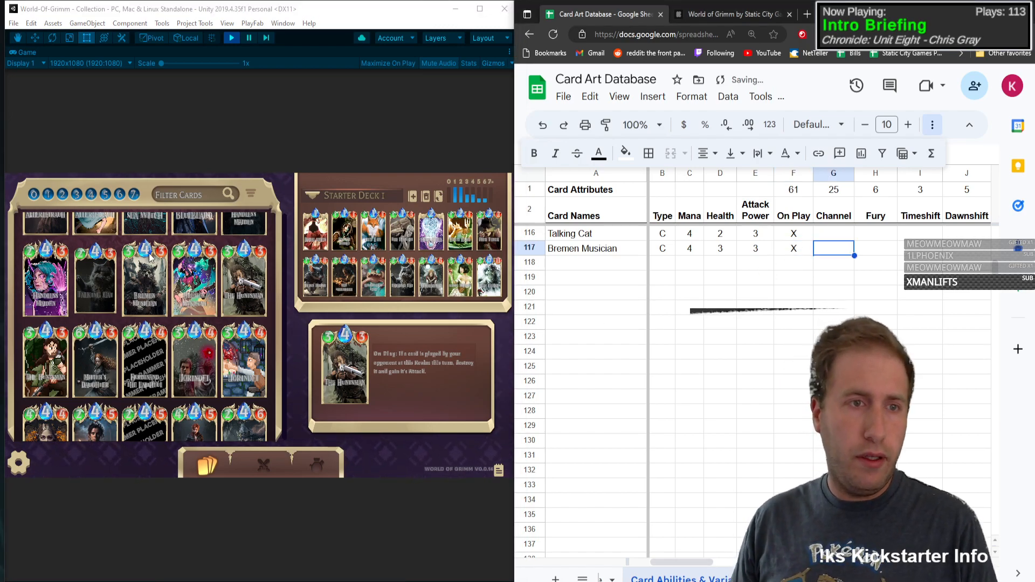
# Step: Check the Bremen Musician card's ability in the collection and mark Ignore with an X in its row
pyautogui.click(120, 258)
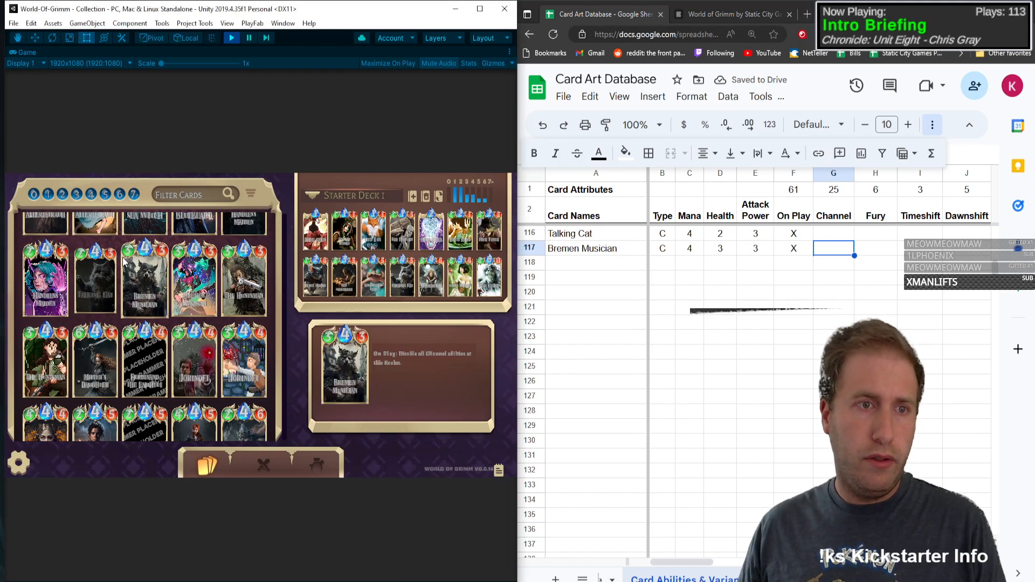
pyautogui.click(145, 275)
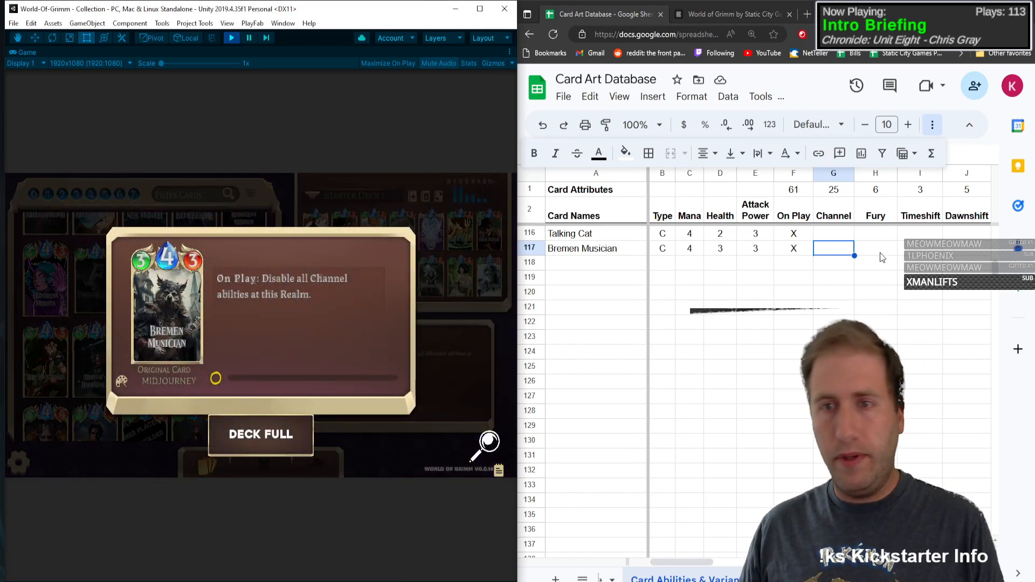
pyautogui.click(898, 249)
pyautogui.press('Right')
pyautogui.press('Right')
pyautogui.press('Right')
pyautogui.press('Right')
pyautogui.press('Right')
pyautogui.press('Right')
pyautogui.press('Right')
pyautogui.press('Right')
pyautogui.press('Right')
pyautogui.press('Right')
pyautogui.press('Right')
pyautogui.press('Right')
pyautogui.press('Right')
pyautogui.press('Right')
pyautogui.press('Right')
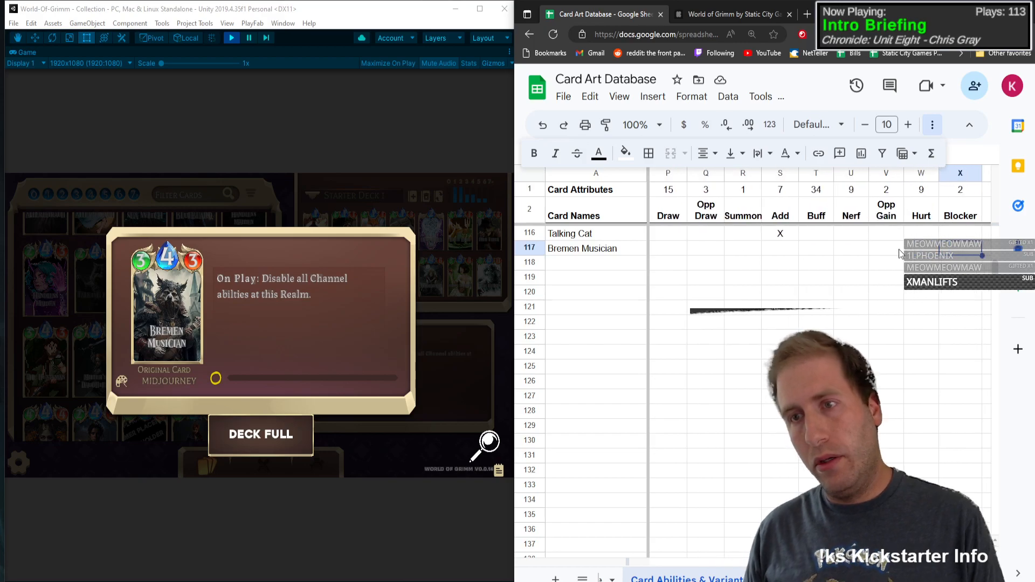
pyautogui.press('Right')
pyautogui.press('Right')
pyautogui.press('Right')
pyautogui.press('Right')
pyautogui.press('Right')
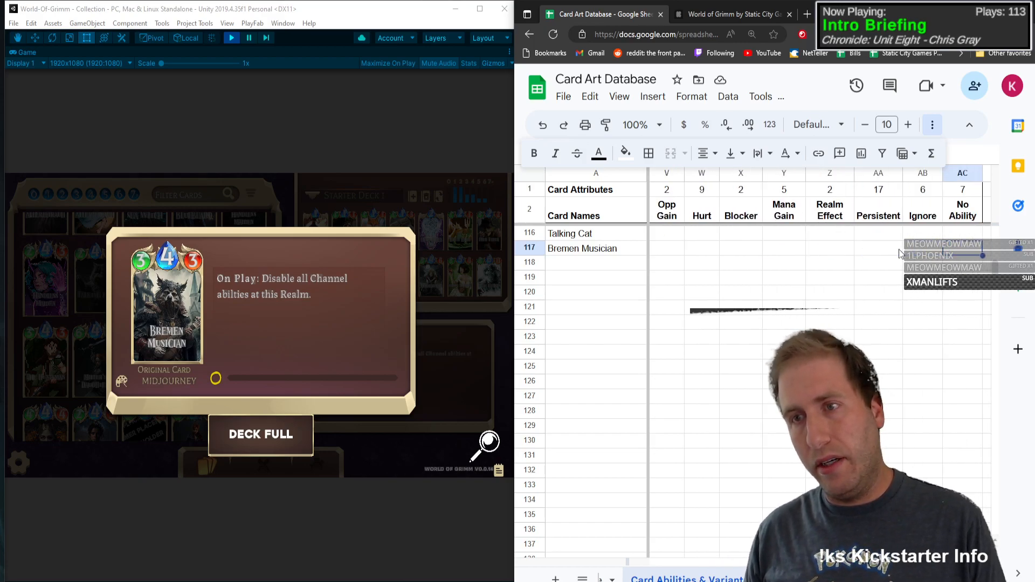
pyautogui.press('Left')
pyautogui.write('X')
pyautogui.press('Left')
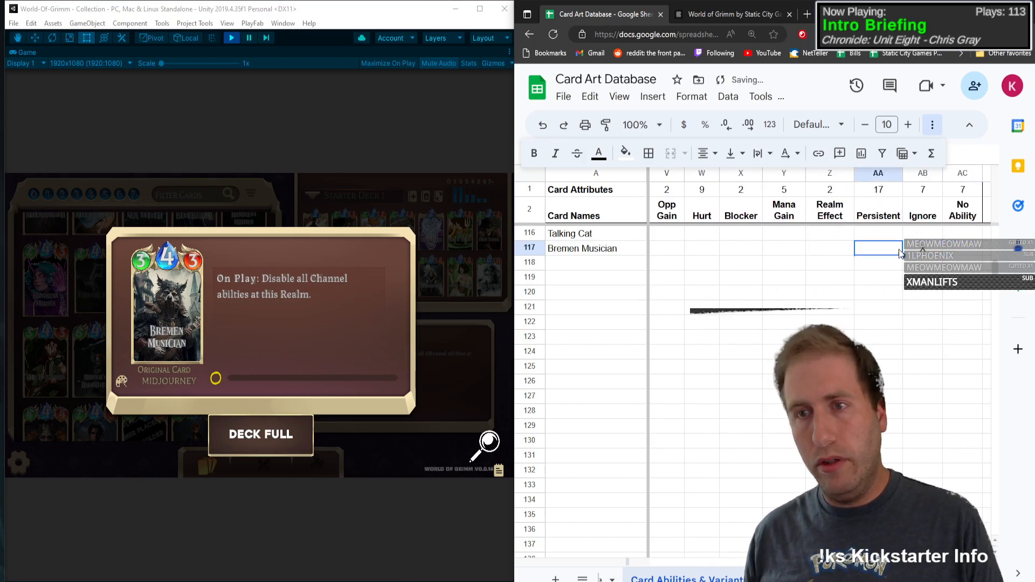
# Step: Close the card details and mark Cyberpunk with an X in the Bremen Musician row
pyautogui.click(631, 262)
pyautogui.click(124, 296)
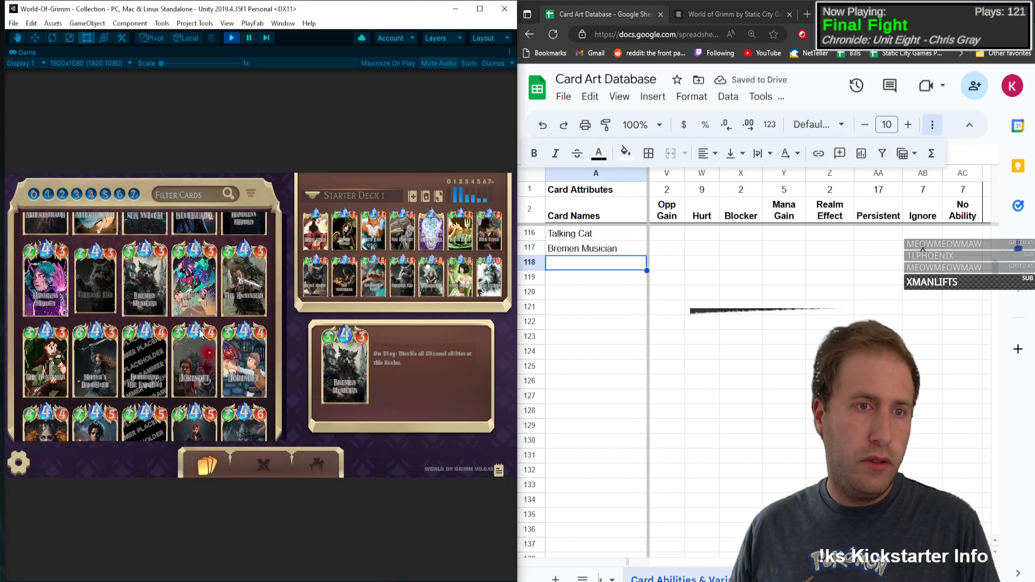
pyautogui.click(243, 286)
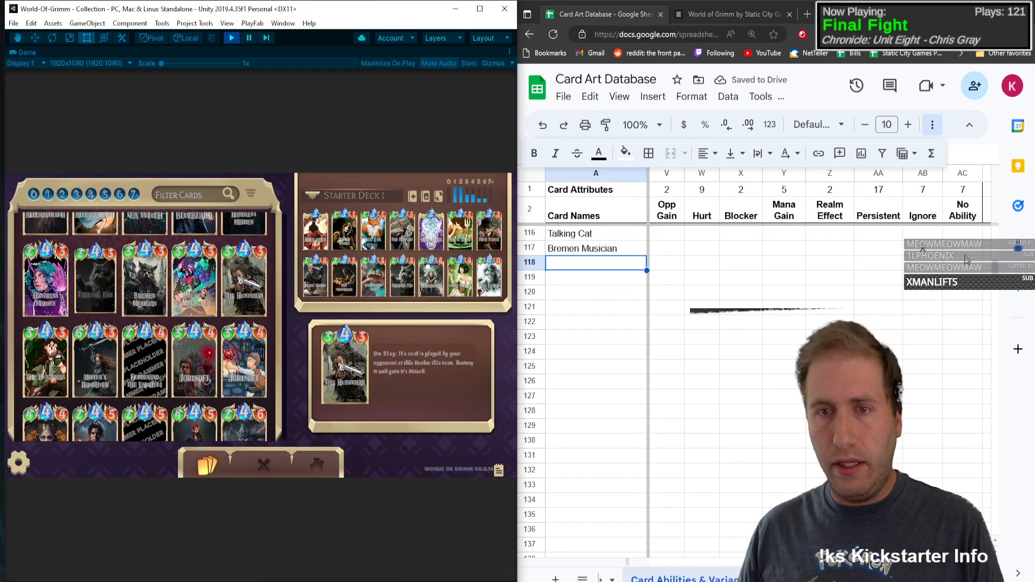
pyautogui.click(966, 255)
pyautogui.press('Right')
pyautogui.press('Right')
pyautogui.press('Right')
pyautogui.press('Right')
pyautogui.press('Right')
pyautogui.press('Right')
pyautogui.press('Right')
pyautogui.press('Right')
pyautogui.press('Right')
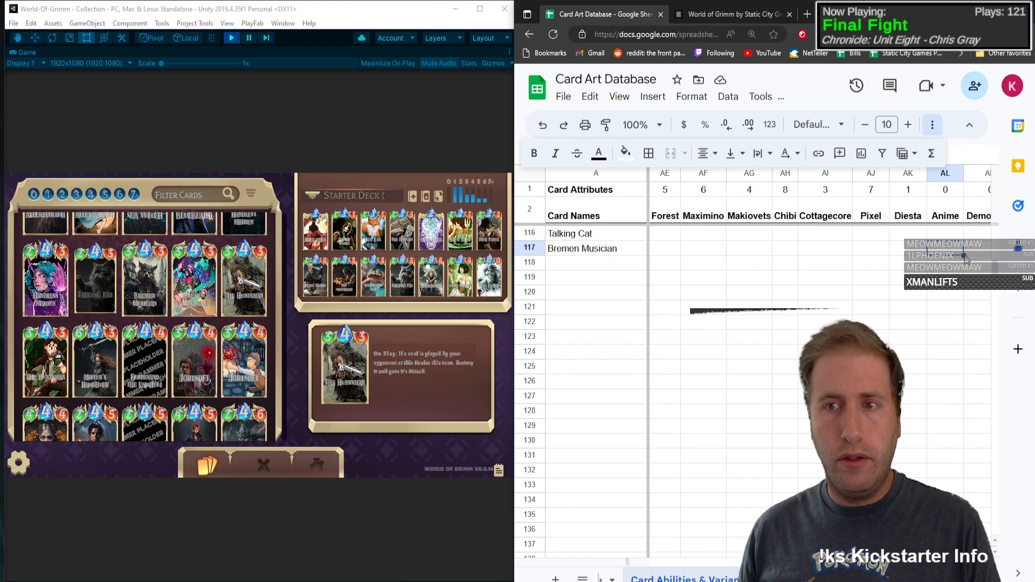
pyautogui.press('Right')
pyautogui.press('Right')
pyautogui.press('Right')
pyautogui.write('X')
pyautogui.press('Left')
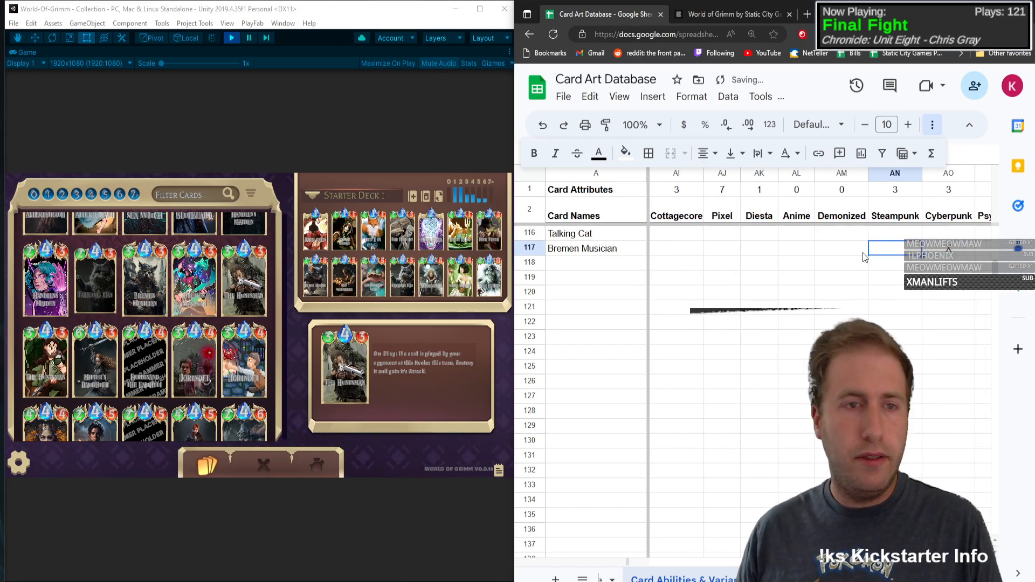
# Step: View the Cyberpunk variant of Bremen Musician with its full artwork and close the card details
pyautogui.click(212, 270)
pyautogui.click(214, 266)
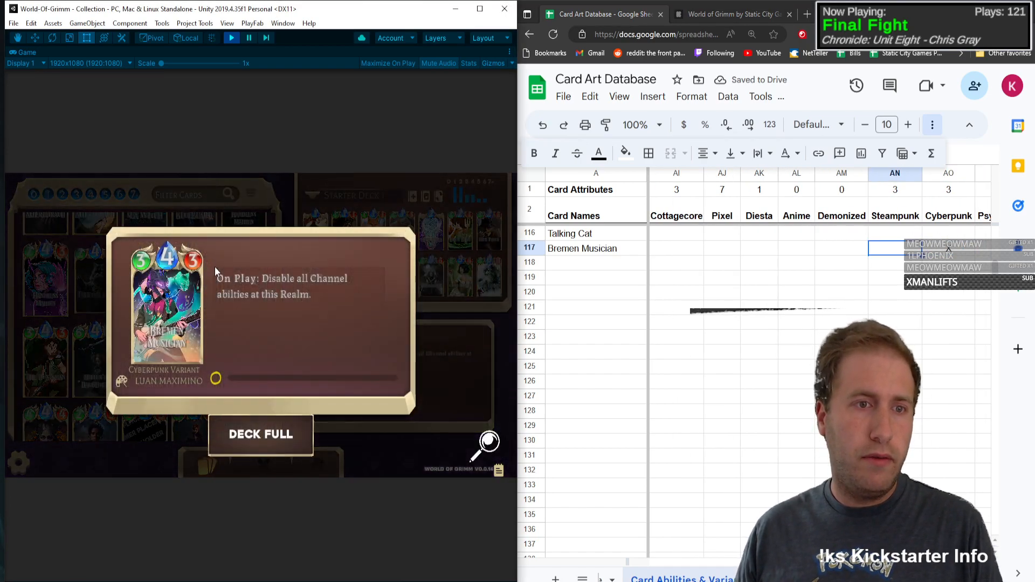
pyautogui.click(486, 441)
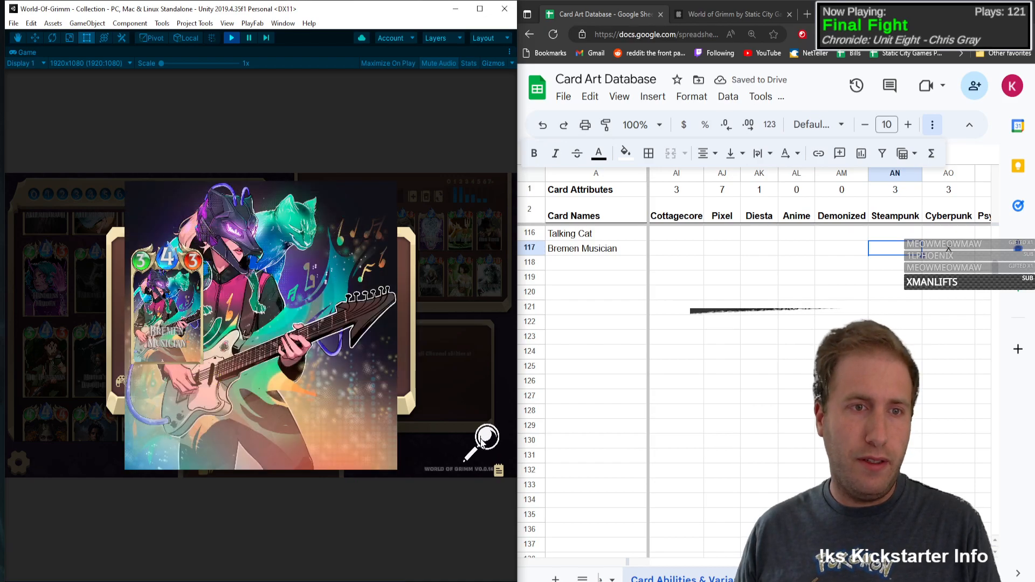
pyautogui.click(483, 442)
pyautogui.click(179, 315)
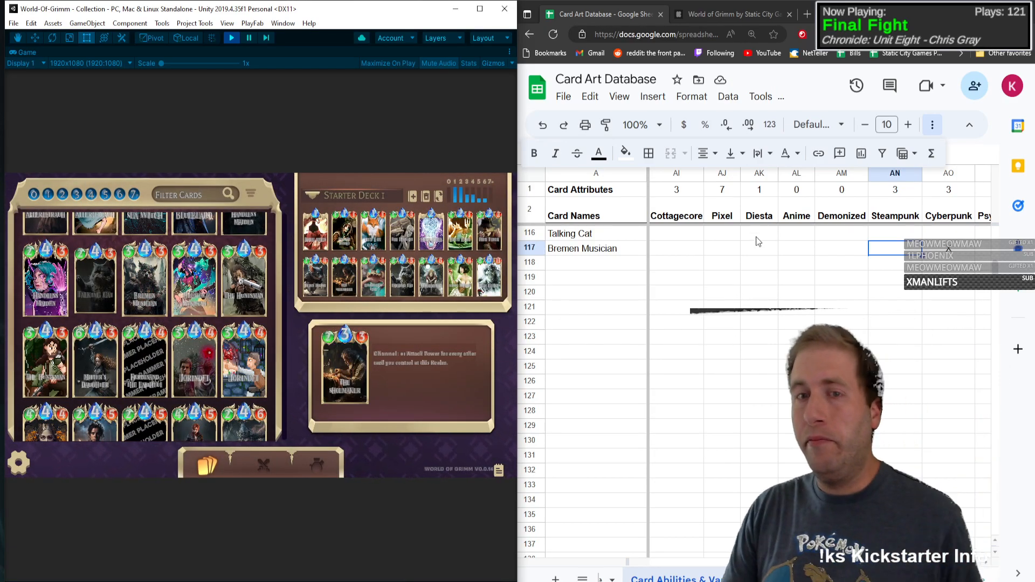
# Step: Add The Huntsman below Bremen Musician with type C, mana 4, health 3 and attack power 3
pyautogui.click(596, 261)
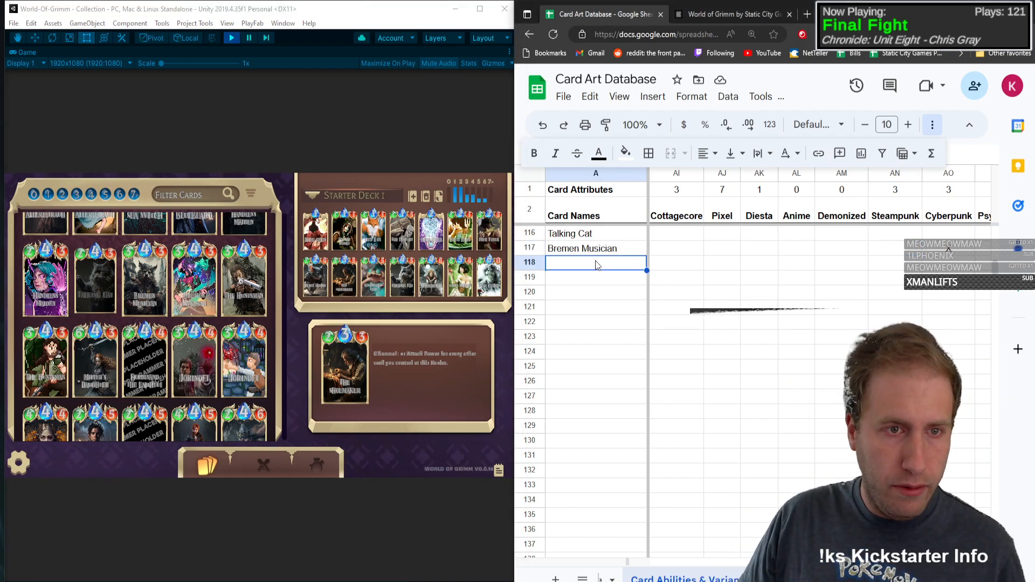
pyautogui.write('The Huntsman')
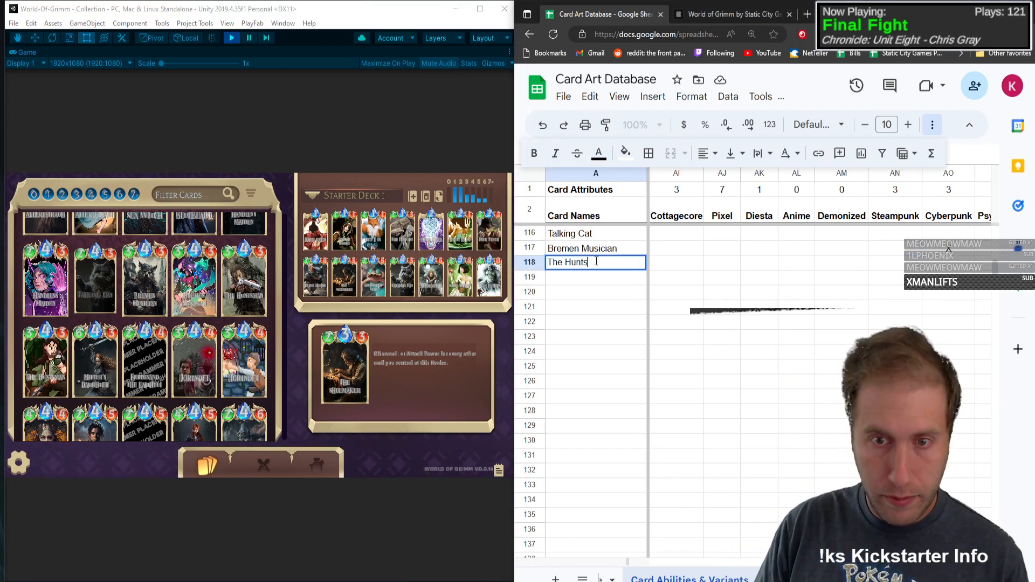
pyautogui.press('Tab')
pyautogui.write('C')
pyautogui.press('Tab')
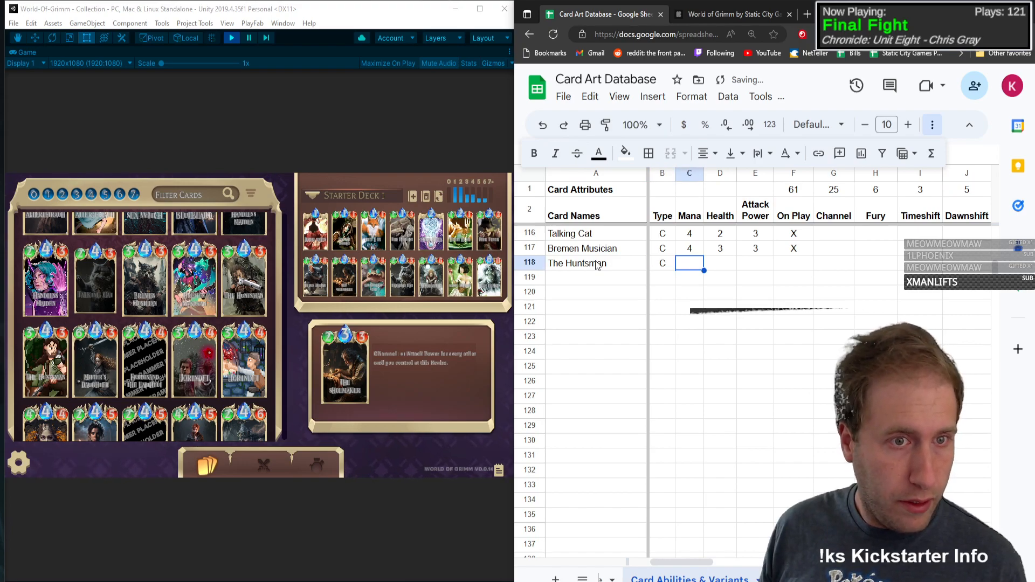
pyautogui.write('4')
pyautogui.press('Tab')
pyautogui.write('3')
pyautogui.press('Tab')
pyautogui.write('3')
pyautogui.press('Tab')
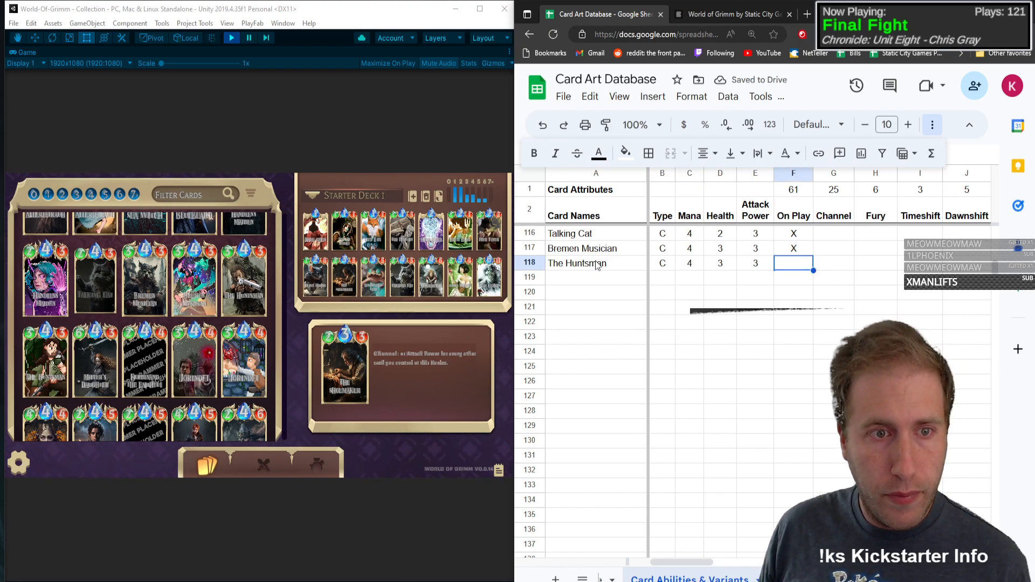
# Step: Check The Huntsman card's details and mark On Play and Destroy with an X in its row
pyautogui.write('X')
pyautogui.press('Tab')
pyautogui.click(241, 280)
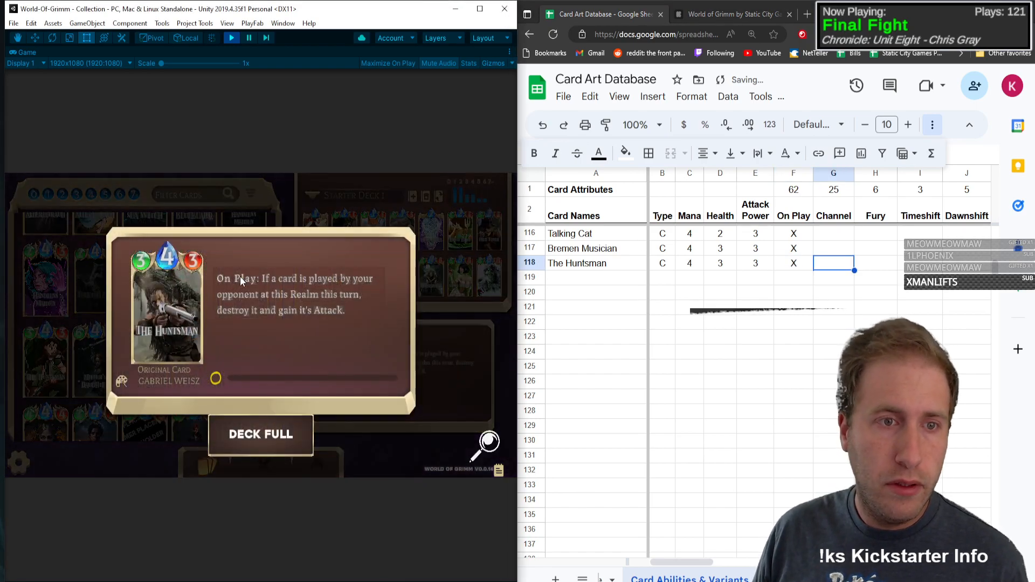
pyautogui.click(875, 278)
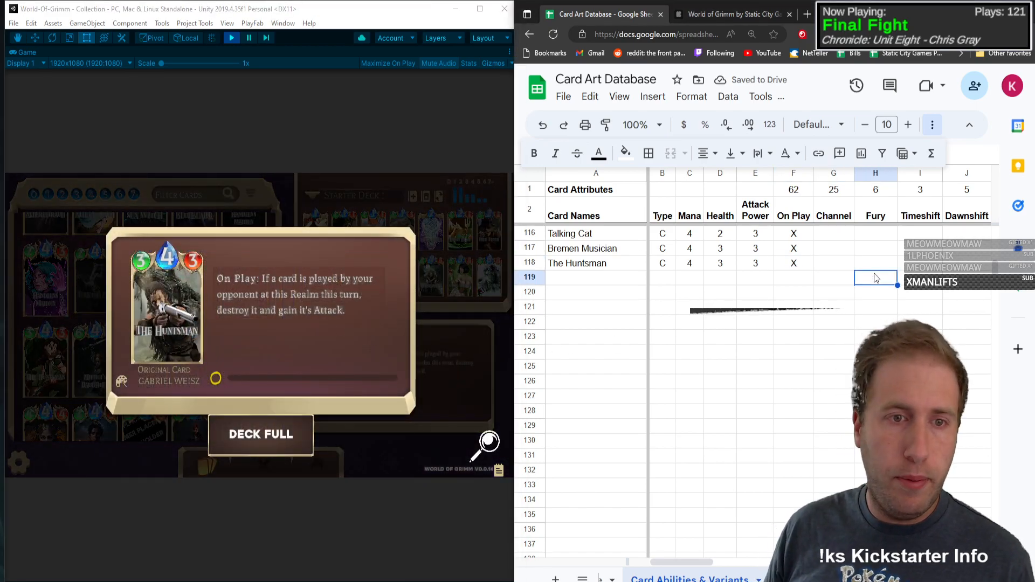
pyautogui.press('Up')
pyautogui.press('Right')
pyautogui.press('Right')
pyautogui.press('Right')
pyautogui.press('Right')
pyautogui.press('Right')
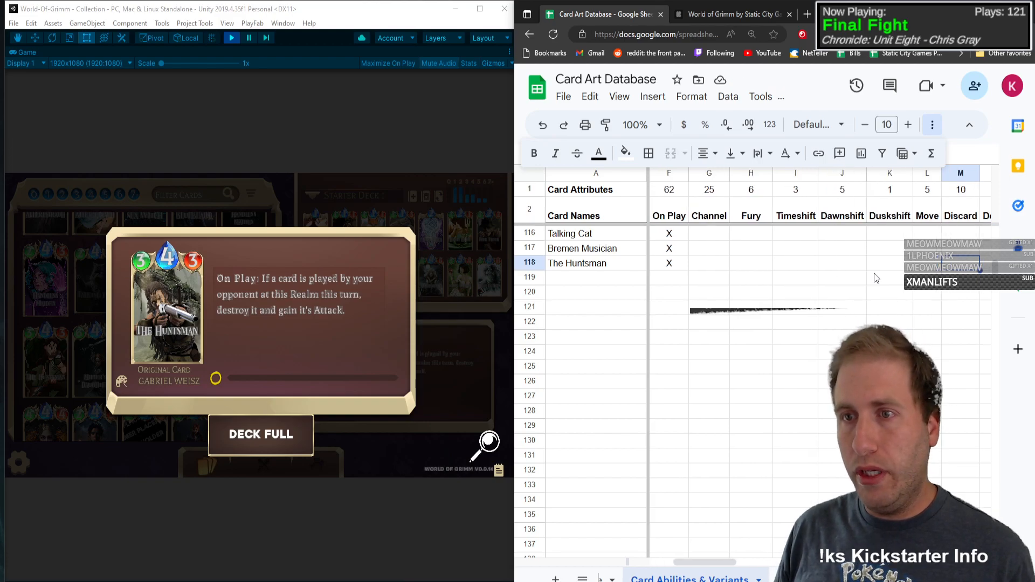
pyautogui.press('Right')
pyautogui.write('X')
pyautogui.press('Tab')
# Step: Mark Buff with an X in The Huntsman row
pyautogui.press('Right')
pyautogui.press('Right')
pyautogui.press('Right')
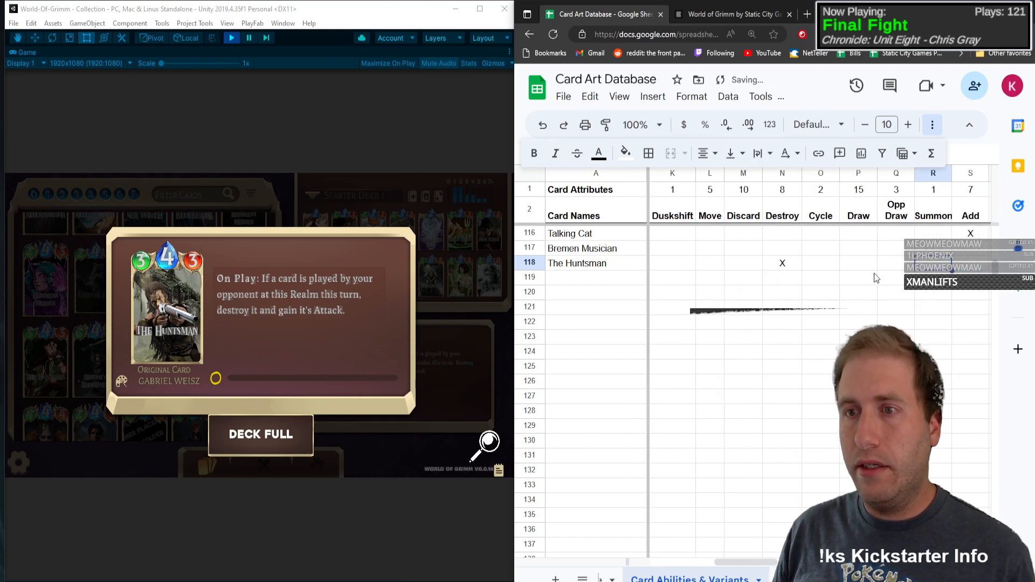
pyautogui.press('Right')
pyautogui.press('Right')
pyautogui.press('Left')
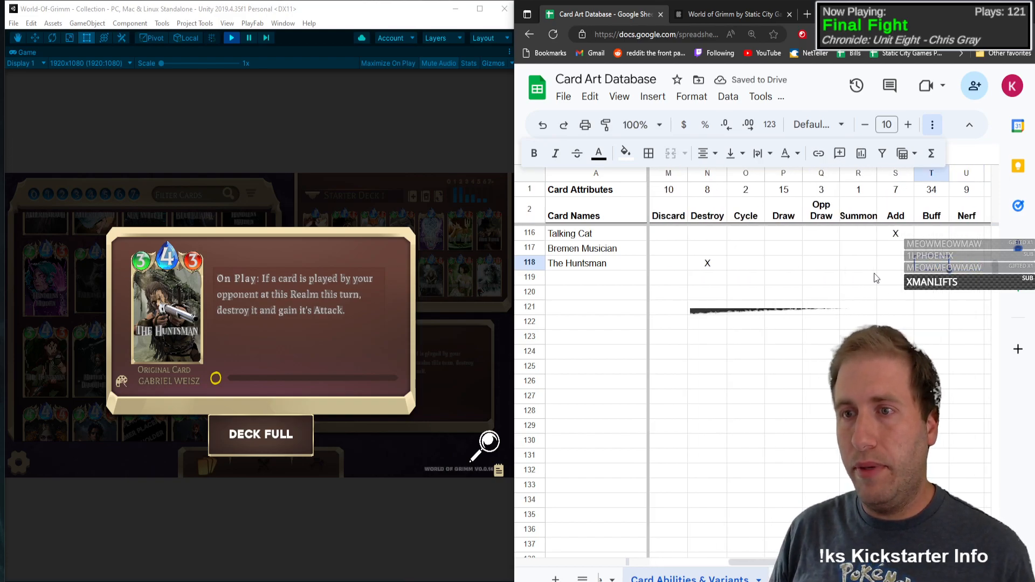
pyautogui.write('X')
pyautogui.press('Right')
pyautogui.press('Left')
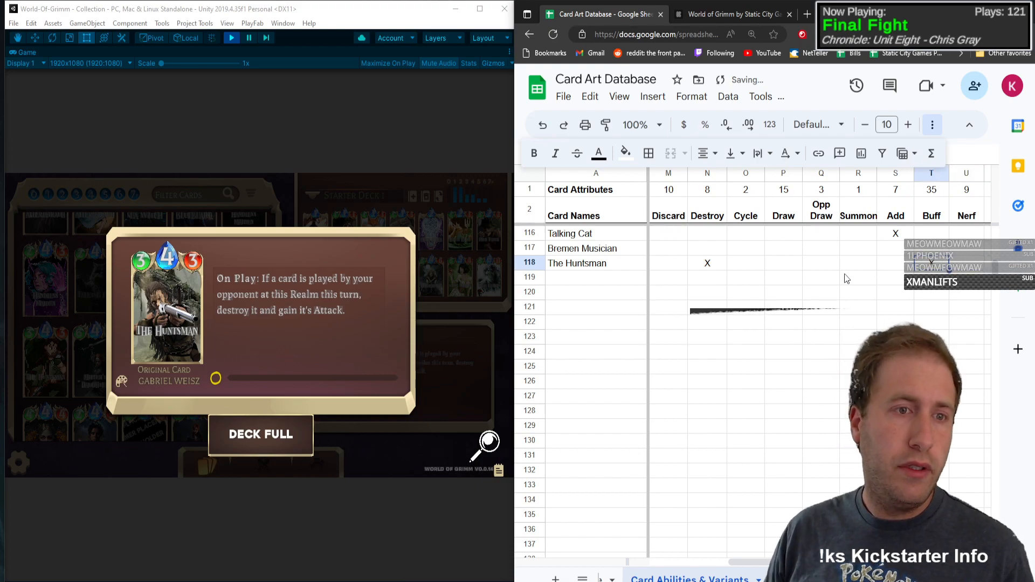
# Step: Mark Base with an X in The Huntsman row and close the card details
pyautogui.press('Right')
pyautogui.press('Right')
pyautogui.press('Right')
pyautogui.press('Right')
pyautogui.press('Right')
pyautogui.press('Right')
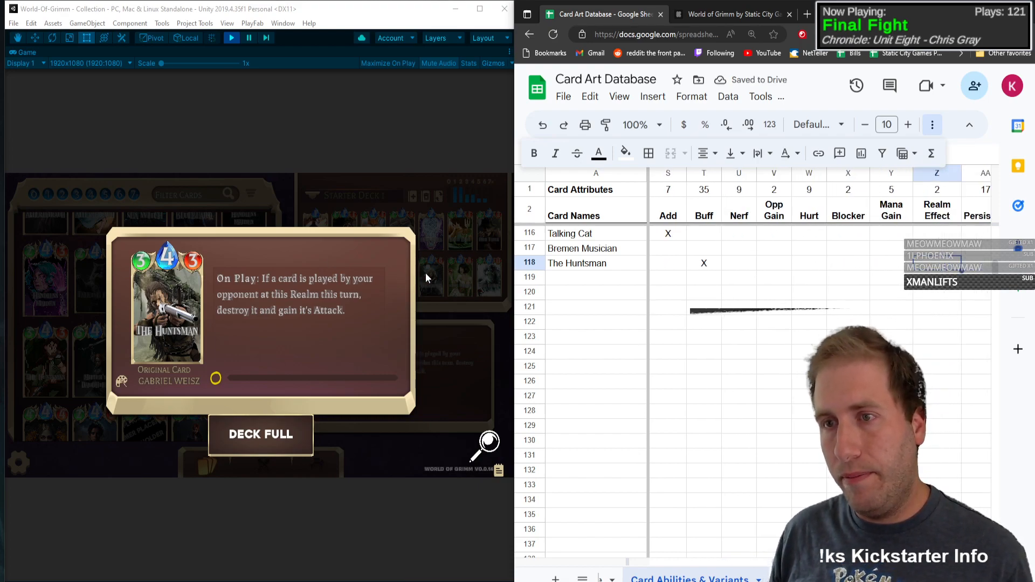
pyautogui.press('Right')
pyautogui.press('Right')
pyautogui.press('Right')
pyautogui.press('Right')
pyautogui.write('X')
pyautogui.press('Left')
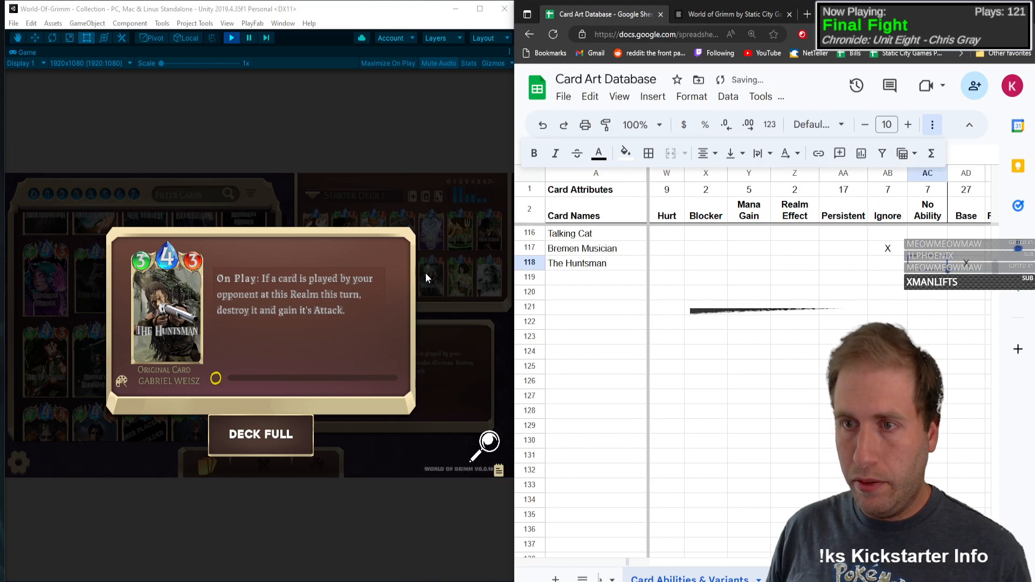
pyautogui.scroll(2, 935, 354)
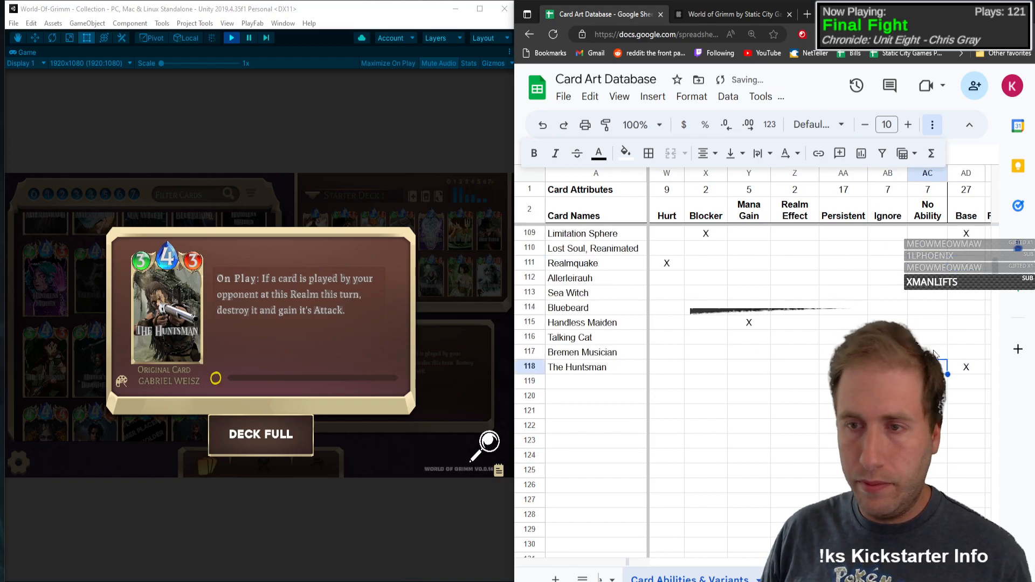
pyautogui.click(392, 359)
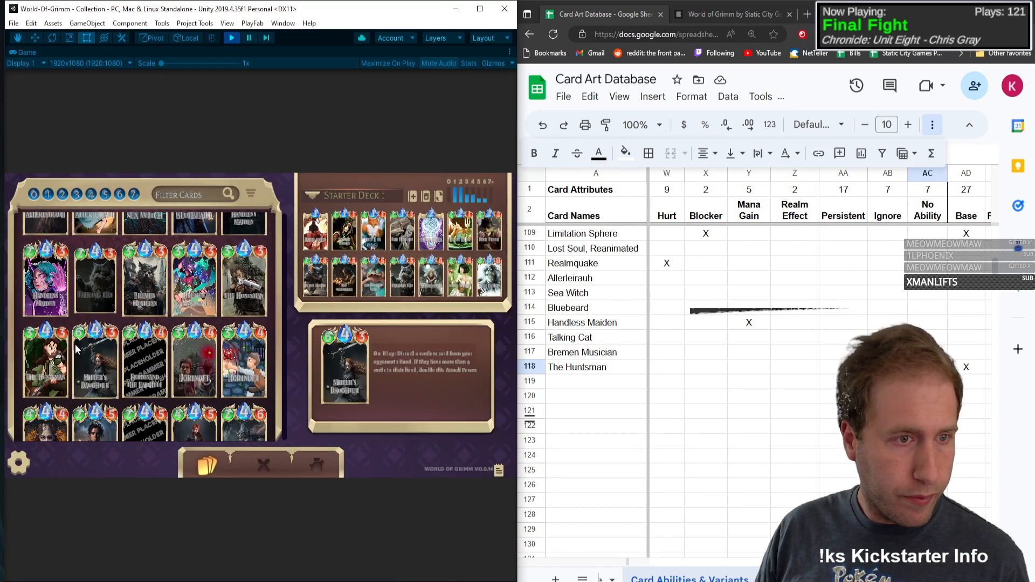
# Step: Mark Pixel with an X in The Huntsman row and slightly widen the Chibi column
pyautogui.click(983, 374)
pyautogui.press('Right')
pyautogui.press('Right')
pyautogui.press('Right')
pyautogui.press('Right')
pyautogui.press('Right')
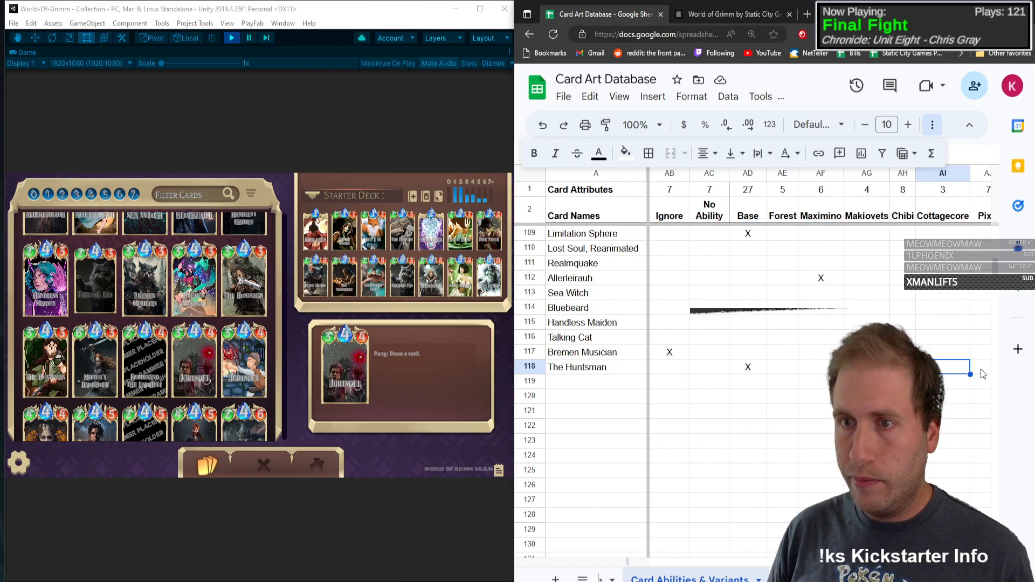
pyautogui.press('Right')
pyautogui.write('X')
pyautogui.press('Left')
pyautogui.press('Left')
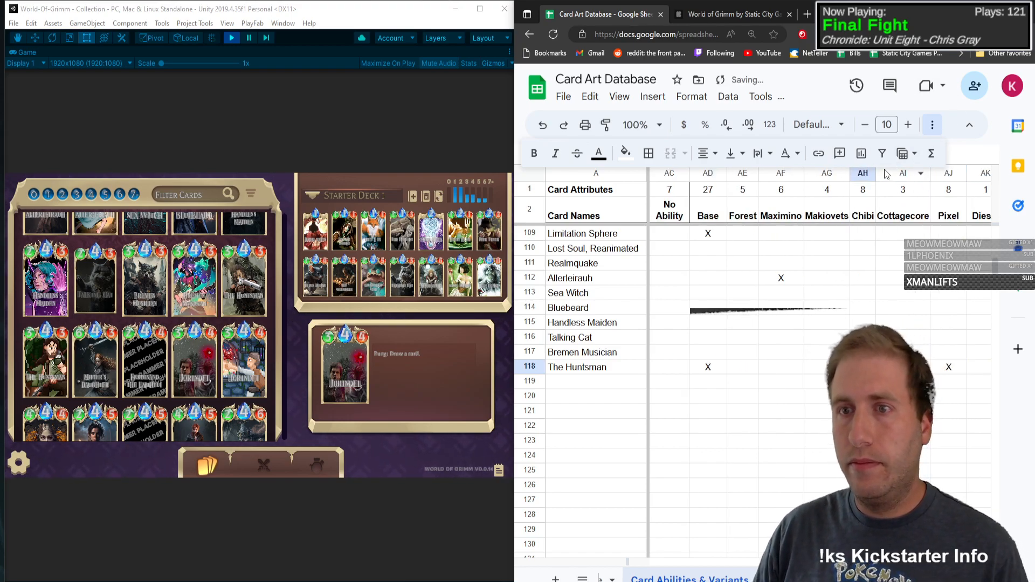
pyautogui.moveTo(876, 173); pyautogui.dragTo(886, 174)
# Step: Enter Miller's Daughter as the card name in the first empty row below The Huntsman
pyautogui.click(787, 398)
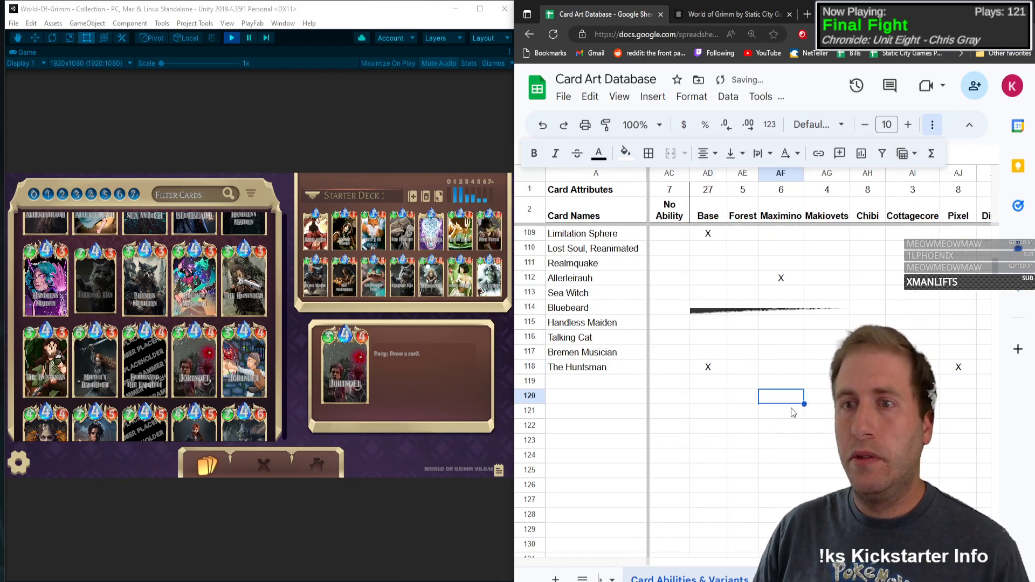
pyautogui.press('Left')
pyautogui.press('Left')
pyautogui.press('Left')
pyautogui.press('Left')
pyautogui.press('Left')
pyautogui.press('Left')
pyautogui.press('Left')
pyautogui.press('Left')
pyautogui.press('Left')
pyautogui.press('Left')
pyautogui.press('Left')
pyautogui.press('Left')
pyautogui.press('Left')
pyautogui.press('Left')
pyautogui.press('Left')
pyautogui.press('Left')
pyautogui.press('Left')
pyautogui.press('Left')
pyautogui.press('Left')
pyautogui.press('Left')
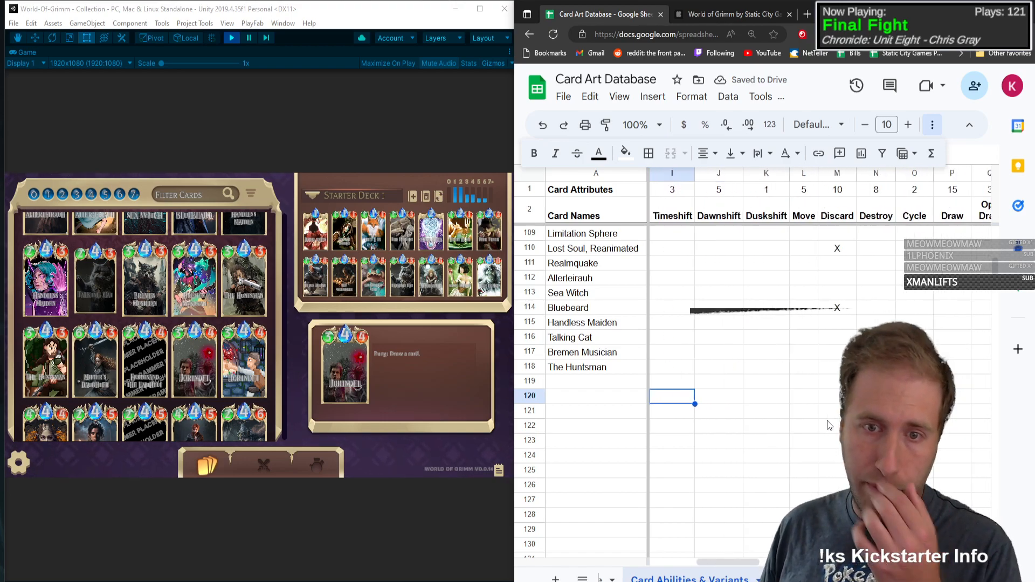
pyautogui.press('Left')
pyautogui.press('Left')
pyautogui.press('Left')
pyautogui.press('Left')
pyautogui.press('Left')
pyautogui.press('Left')
pyautogui.press('Left')
pyautogui.press('Left')
pyautogui.press('Up')
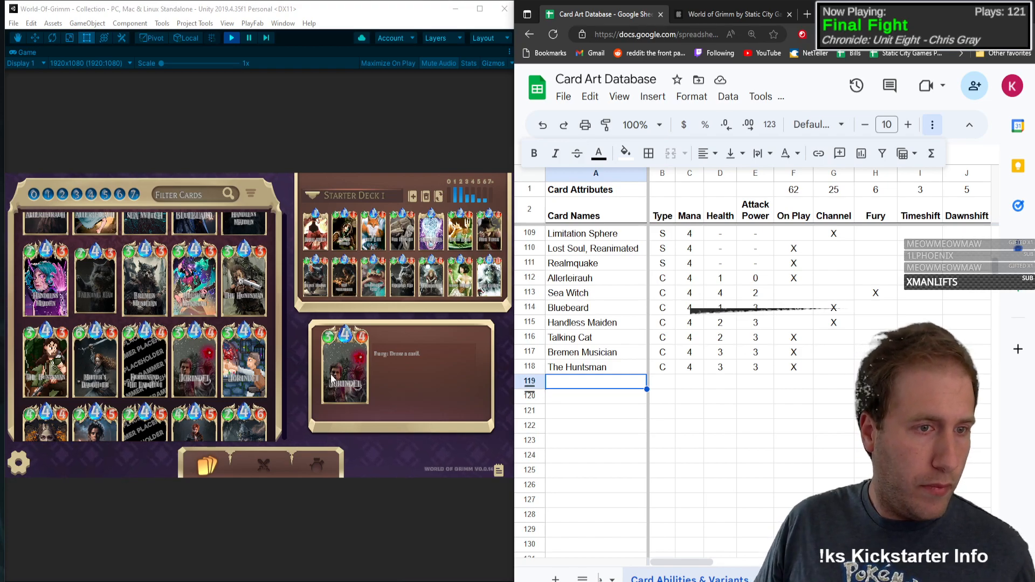
pyautogui.write("Miller's ")
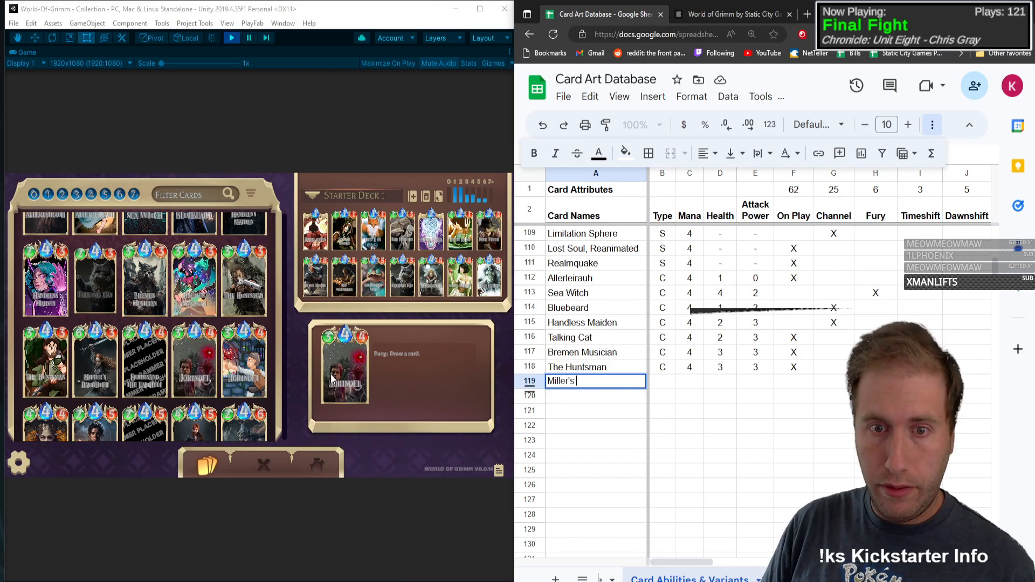
pyautogui.write('Daughter')
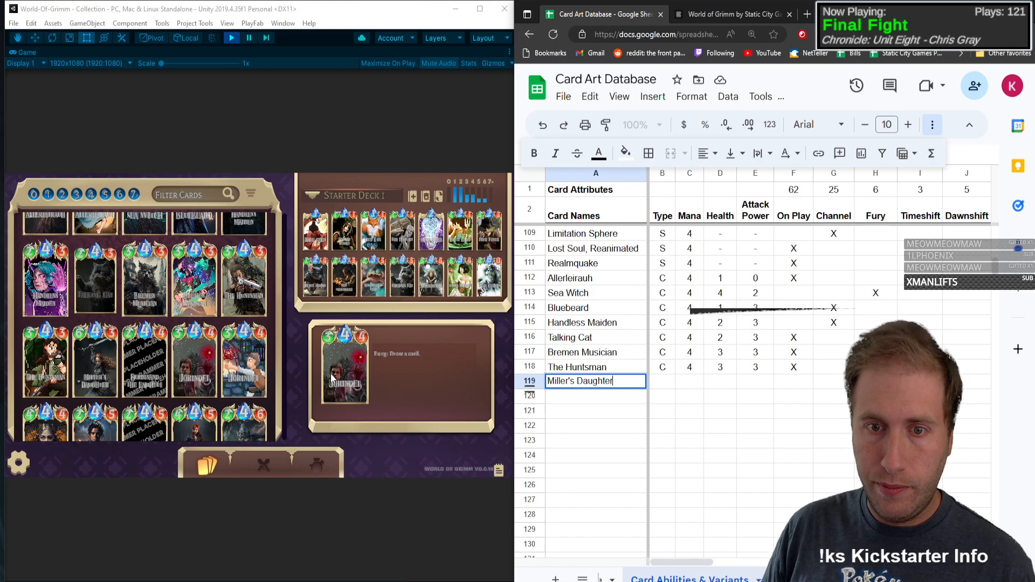
# Step: Give Miller's Daughter type C, mana 4, health 6 and attack power 3
pyautogui.press('Tab')
pyautogui.write('C')
pyautogui.press('Tab')
pyautogui.write('4')
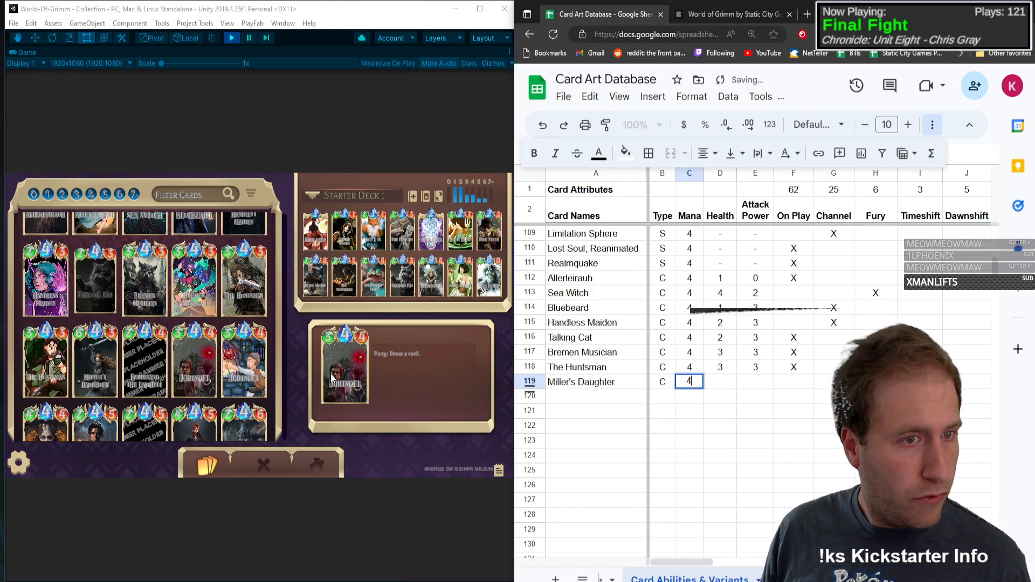
pyautogui.press('Tab')
pyautogui.write('6')
pyautogui.press('Tab')
pyautogui.write('3')
pyautogui.press('Tab')
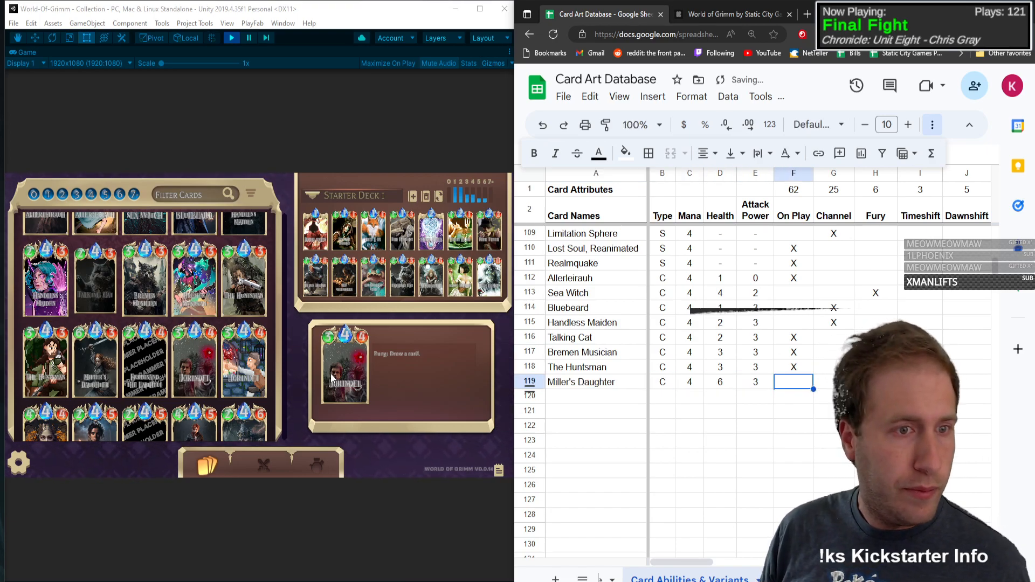
# Step: Mark On Play with an X in the Miller's Daughter row and open the Miller's Daughter card details in the game's collection
pyautogui.write('X')
pyautogui.press('Tab')
pyautogui.click(93, 358)
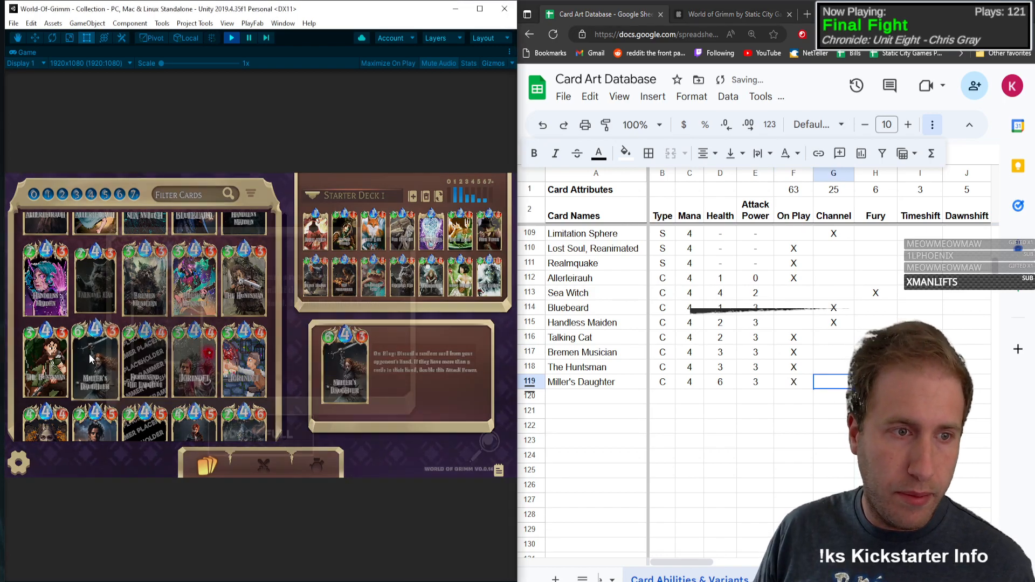
# Step: Mark Discard with an X in the Miller's Daughter row
pyautogui.click(876, 382)
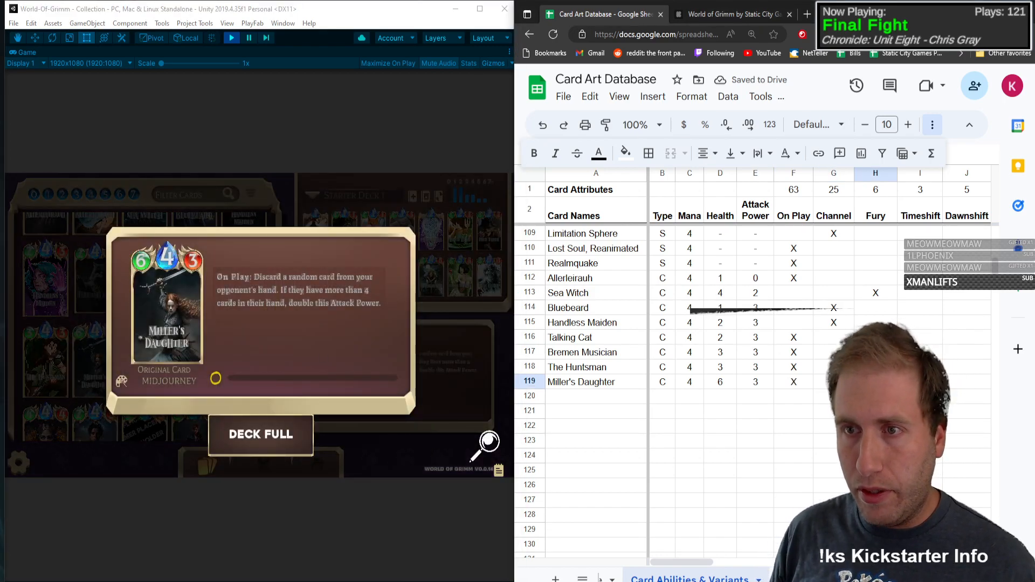
pyautogui.press('Tab')
pyautogui.press('Tab')
pyautogui.press('Tab')
pyautogui.press('Tab')
pyautogui.press('Tab')
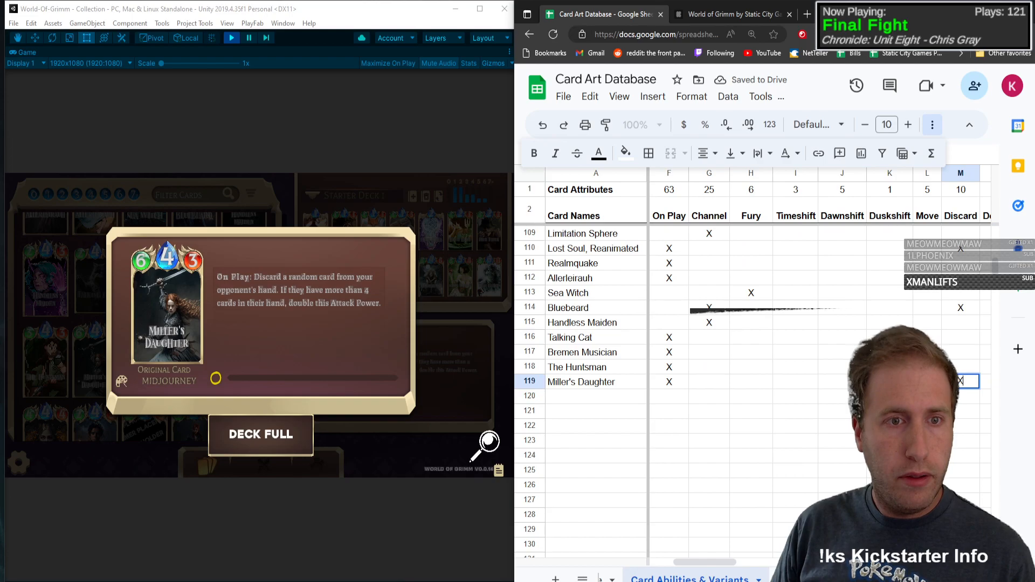
pyautogui.write('X')
# Step: Mark Buff with an X in the Miller's Daughter row and close the card details
pyautogui.press('Tab')
pyautogui.press('Tab')
pyautogui.press('Tab')
pyautogui.press('Tab')
pyautogui.press('Tab')
pyautogui.press('Tab')
pyautogui.press('Tab')
pyautogui.press('Tab')
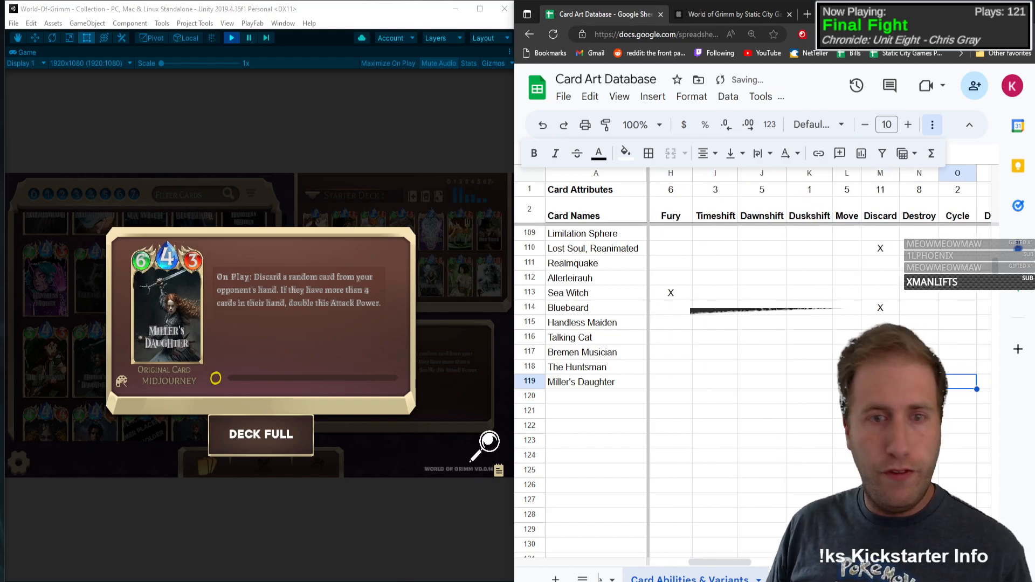
pyautogui.press('Tab')
pyautogui.press('Tab')
pyautogui.press('Tab')
pyautogui.press('Tab')
pyautogui.press('Tab')
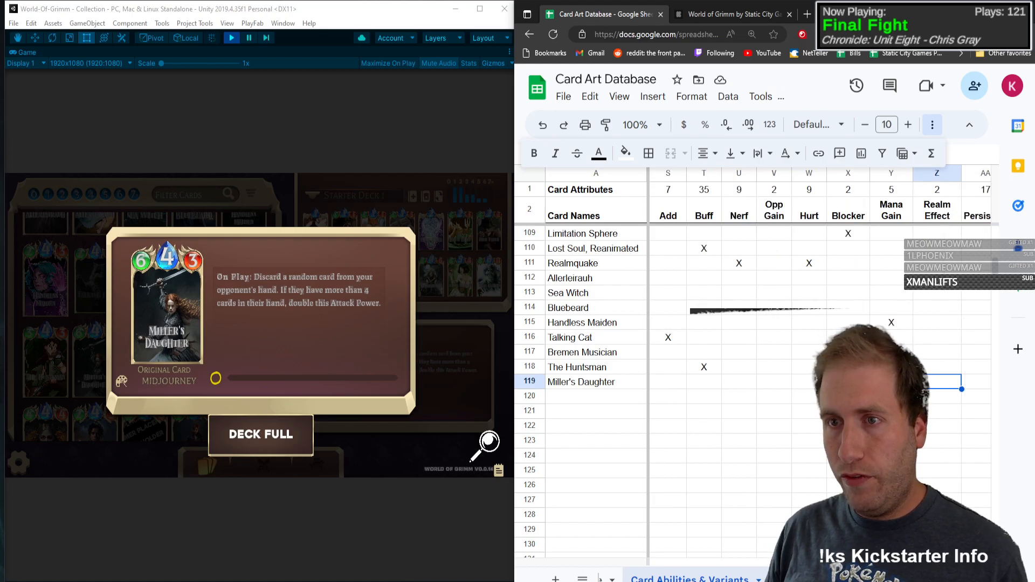
pyautogui.hotkey('shift', 'Tab')
pyautogui.hotkey('shift', 'Tab')
pyautogui.hotkey('shift', 'Tab')
pyautogui.hotkey('shift', 'Tab')
pyautogui.hotkey('shift', 'Tab')
pyautogui.hotkey('shift', 'Tab')
pyautogui.hotkey('shift', 'Tab')
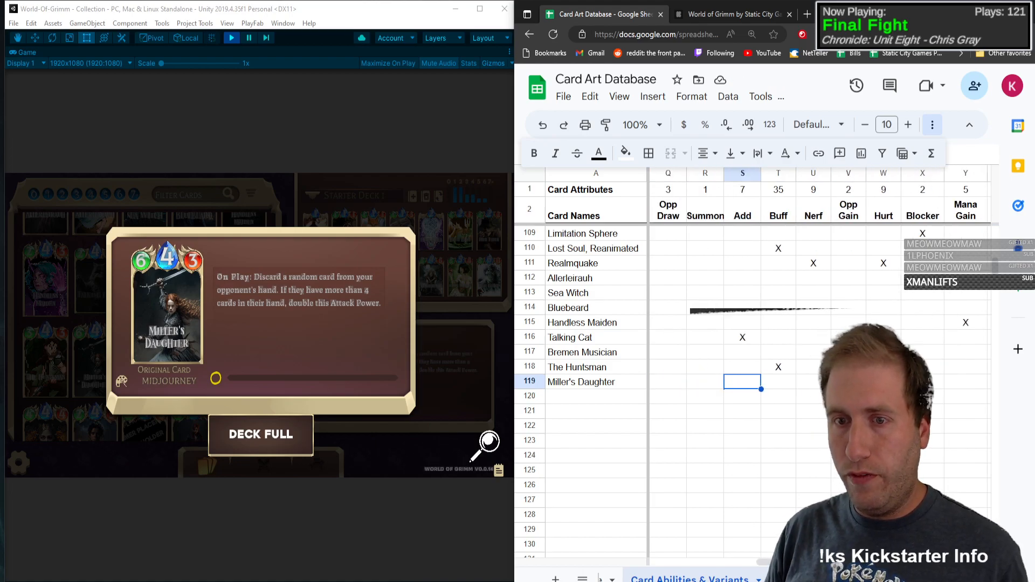
pyautogui.press('Tab')
pyautogui.write('X')
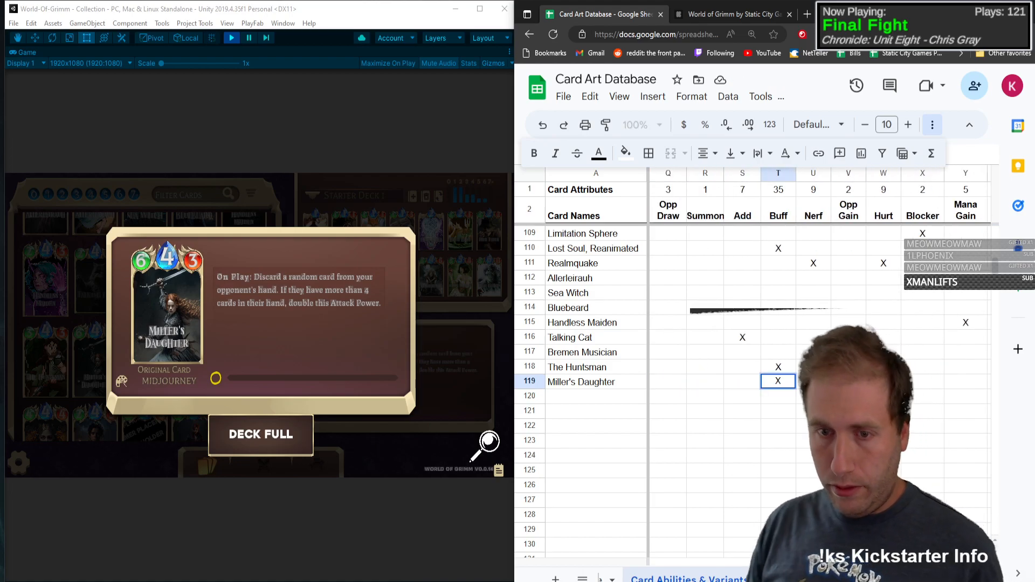
pyautogui.press('Tab')
pyautogui.press('Tab')
pyautogui.press('Tab')
pyautogui.click(360, 320)
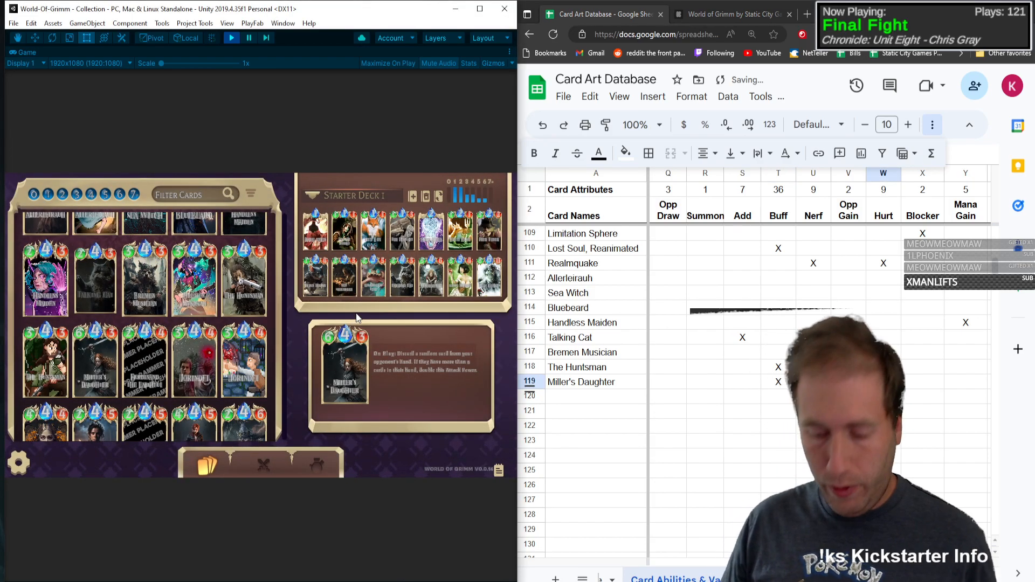
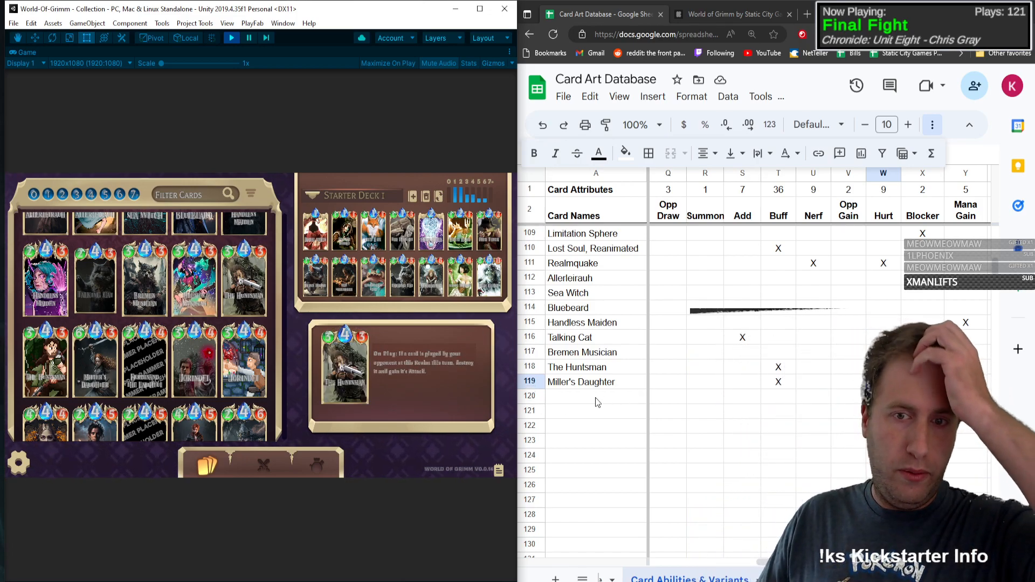
# Step: Open the Ferdinand the Faithful card details in the game's collection and enter that card name in row 120
pyautogui.click(568, 400)
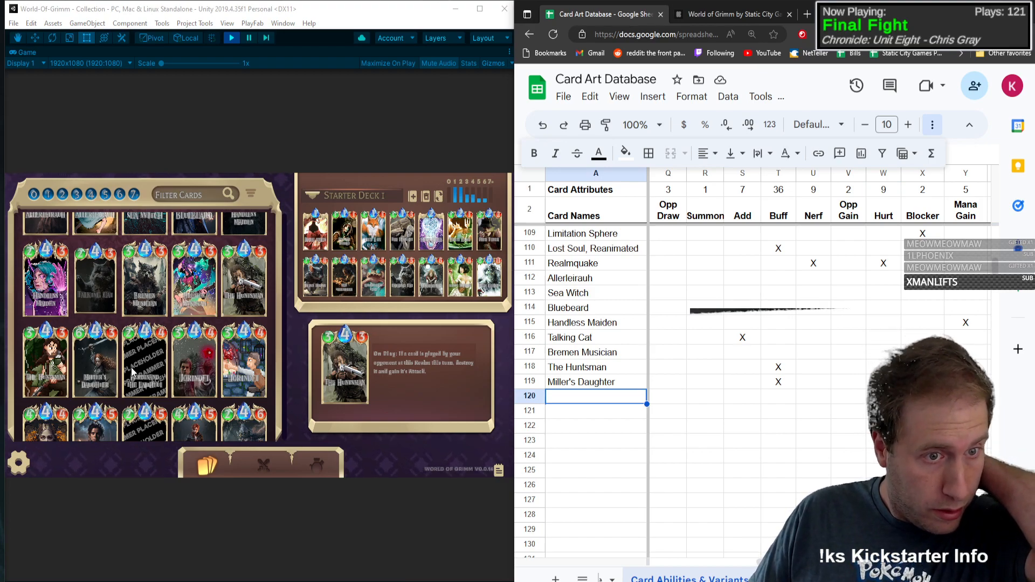
pyautogui.click(124, 354)
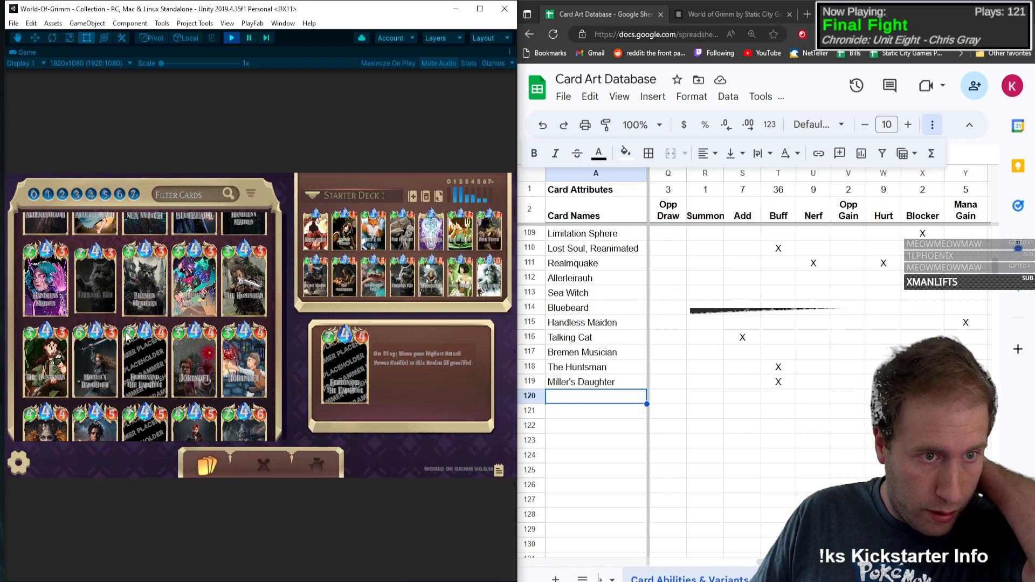
pyautogui.click(162, 345)
pyautogui.click(580, 393)
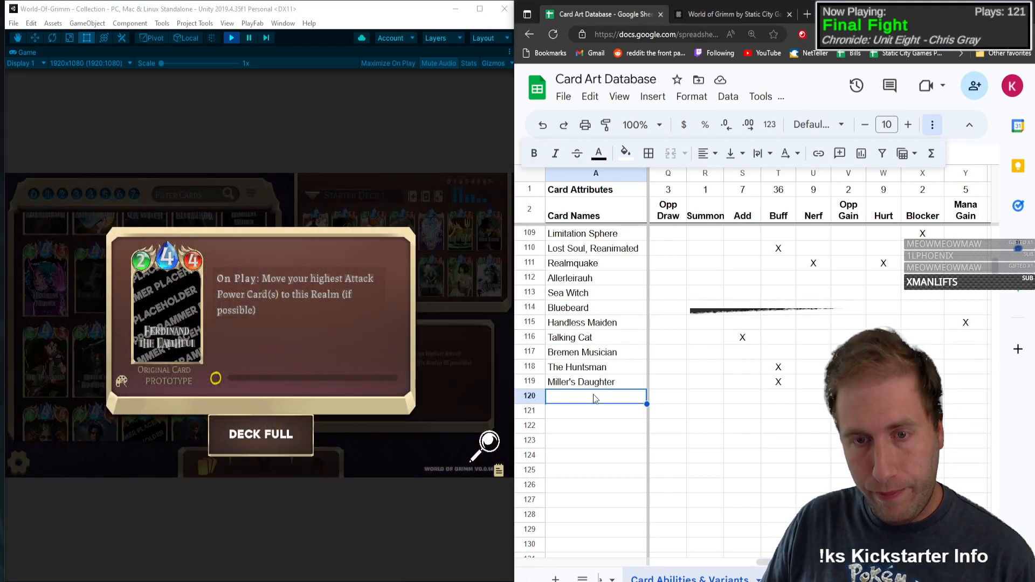
pyautogui.write('Ferdinand t')
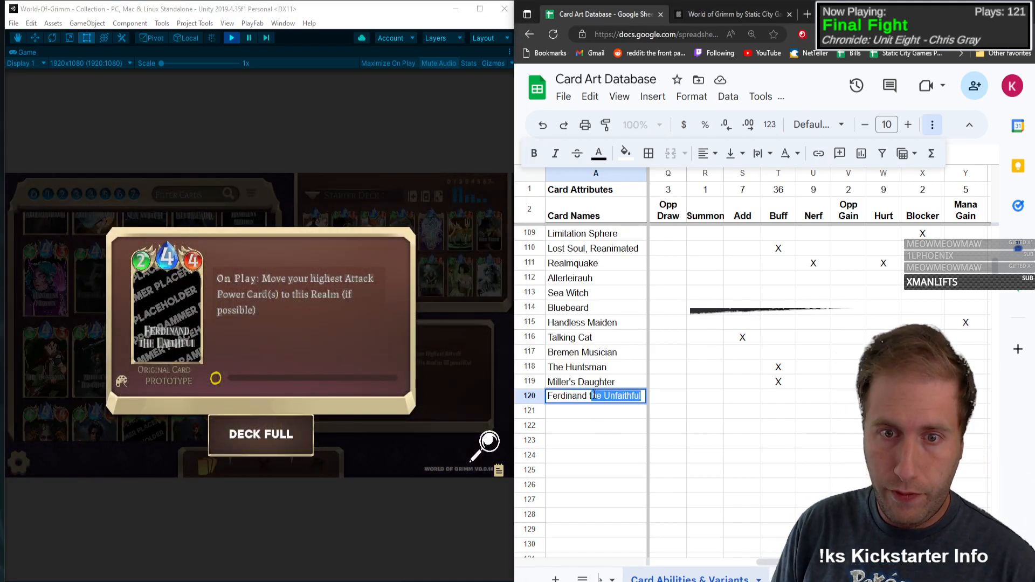
pyautogui.write('he Faithful')
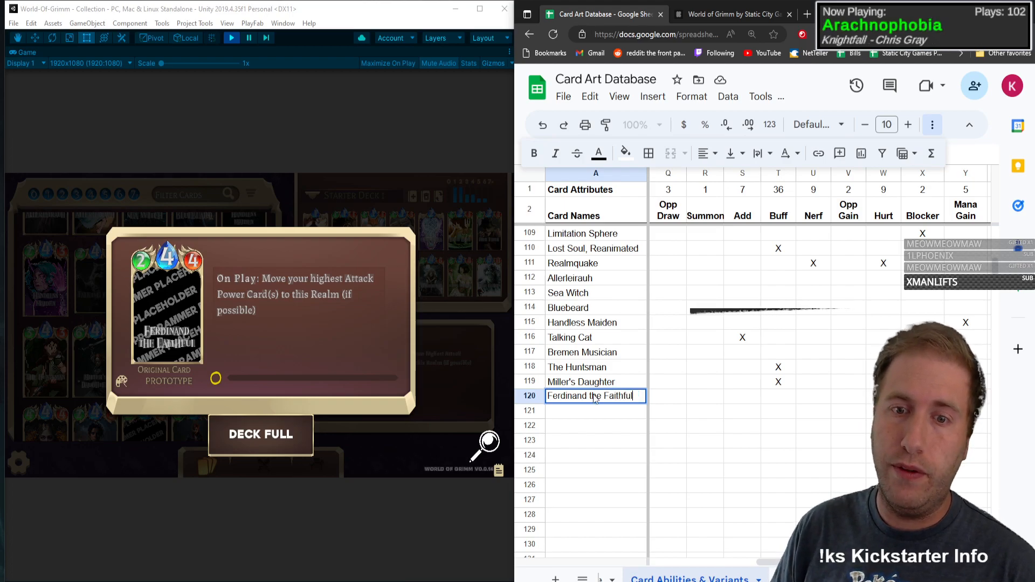
# Step: Give Ferdinand the Faithful type C, mana 4, health 2 and attack power 4
pyautogui.press('Tab')
pyautogui.write('C')
pyautogui.press('Tab')
pyautogui.write('4')
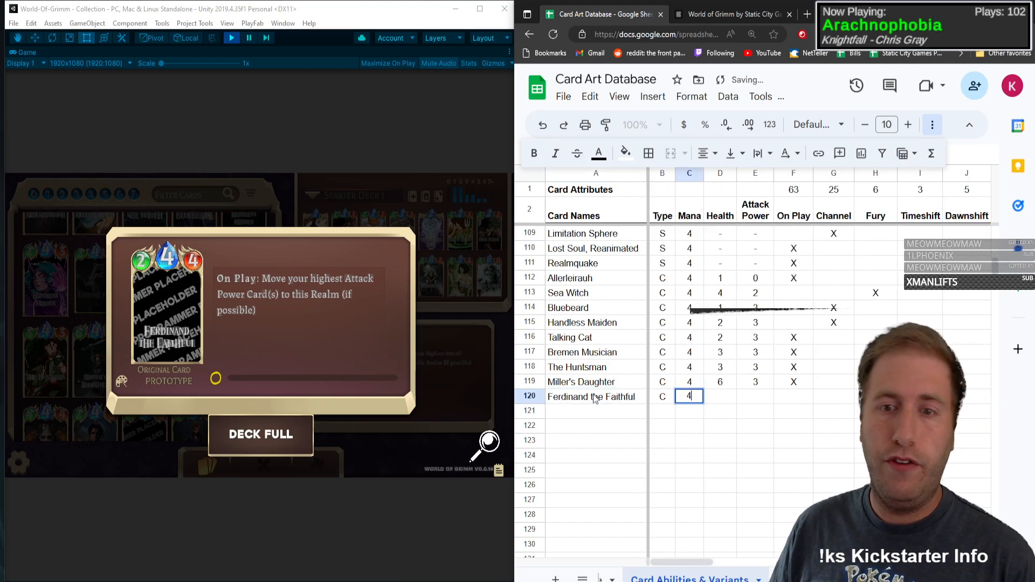
pyautogui.press('Tab')
pyautogui.write('2')
pyautogui.press('Tab')
pyautogui.write('4')
pyautogui.press('Tab')
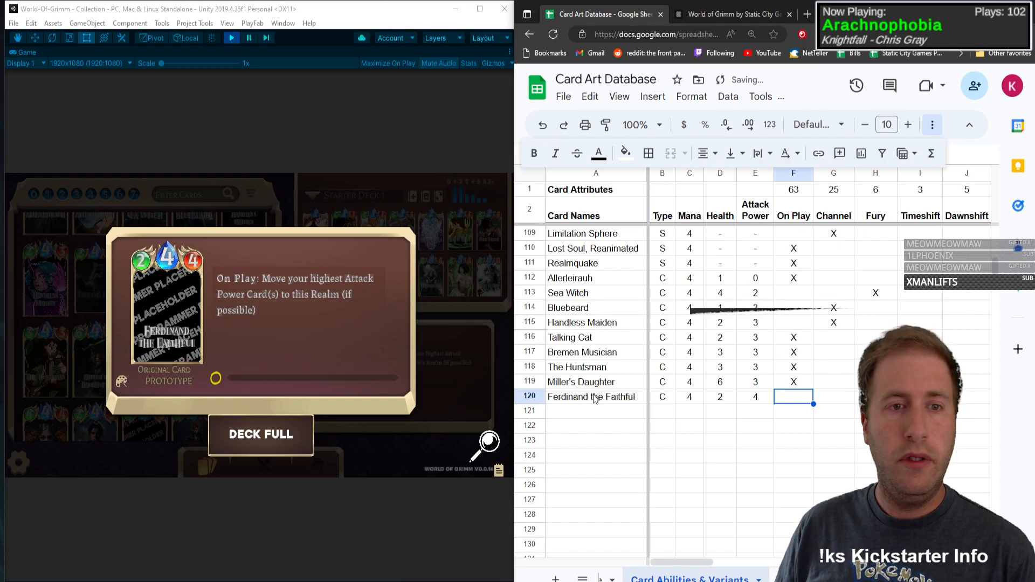
# Step: Mark On Play and Move with an X in the Ferdinand the Faithful row and close the card details
pyautogui.write('X')
pyautogui.press('Tab')
pyautogui.press('Tab')
pyautogui.press('Tab')
pyautogui.press('Tab')
pyautogui.press('Tab')
pyautogui.press('Tab')
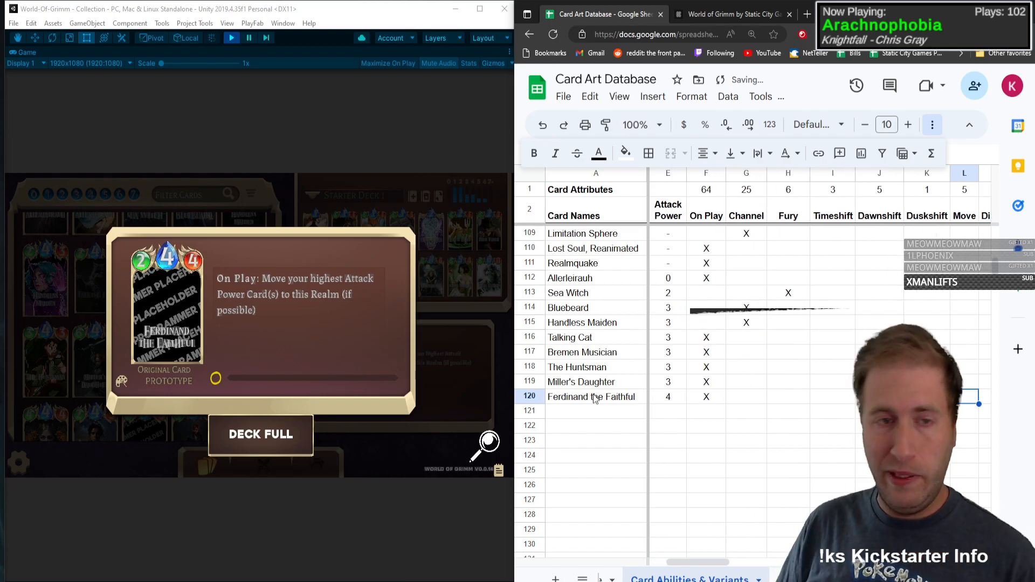
pyautogui.write('X')
pyautogui.hotkey('shift', 'Tab')
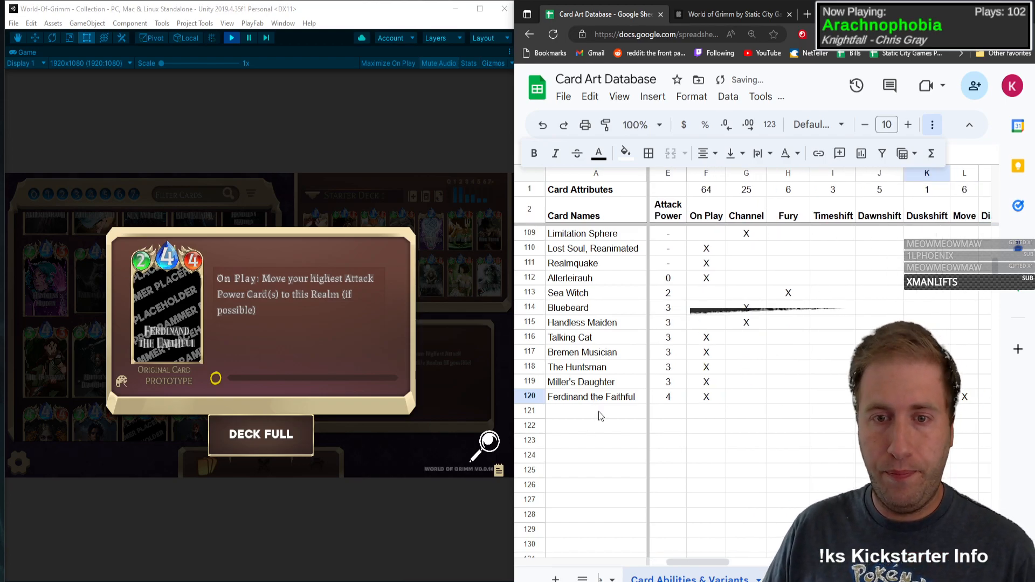
pyautogui.click(162, 337)
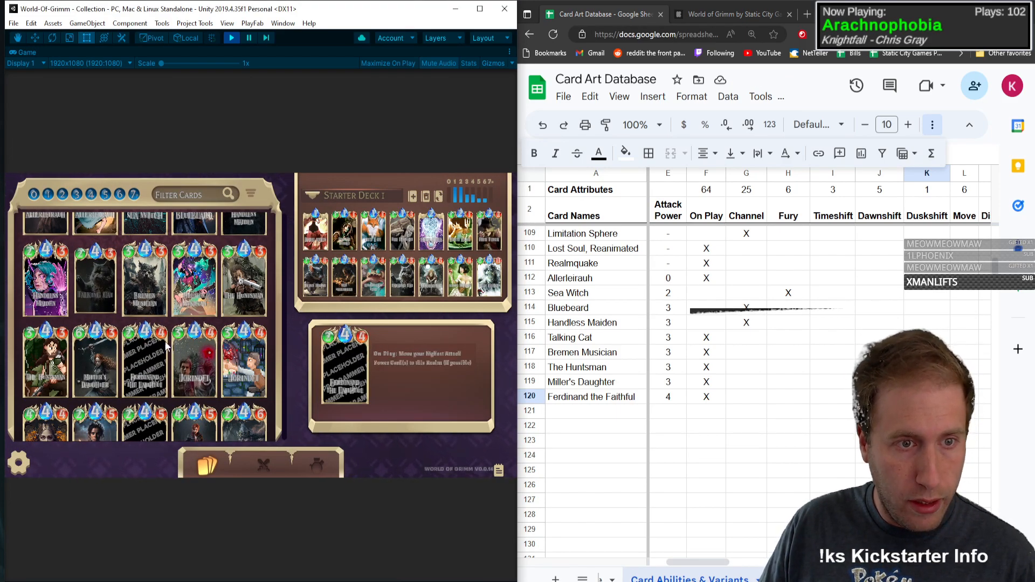
# Step: Open the original Jorindel card details in the game's collection and enter Jorindel as the card name in row 121
pyautogui.click(211, 339)
pyautogui.click(606, 412)
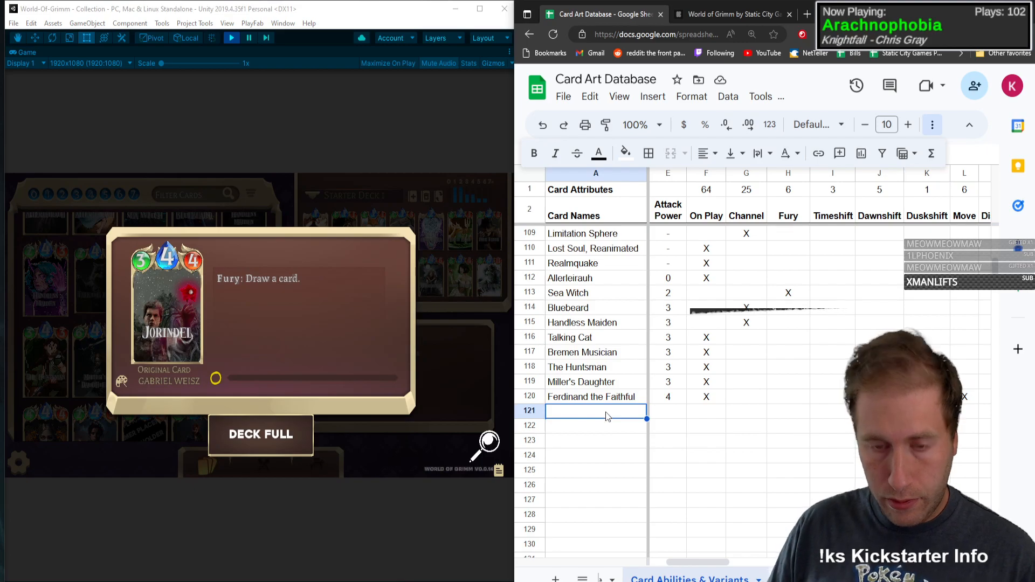
pyautogui.write('Jorindel')
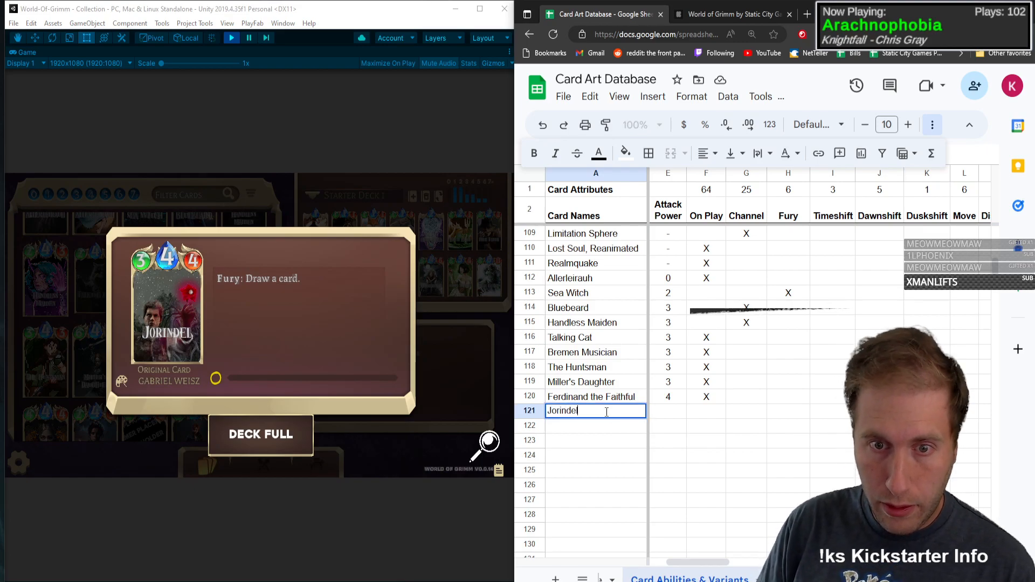
# Step: Give Jorindel type C, mana 4, health 3 and attack power 4
pyautogui.press('Tab')
pyautogui.write('C')
pyautogui.press('Tab')
pyautogui.write('4')
pyautogui.press('Tab')
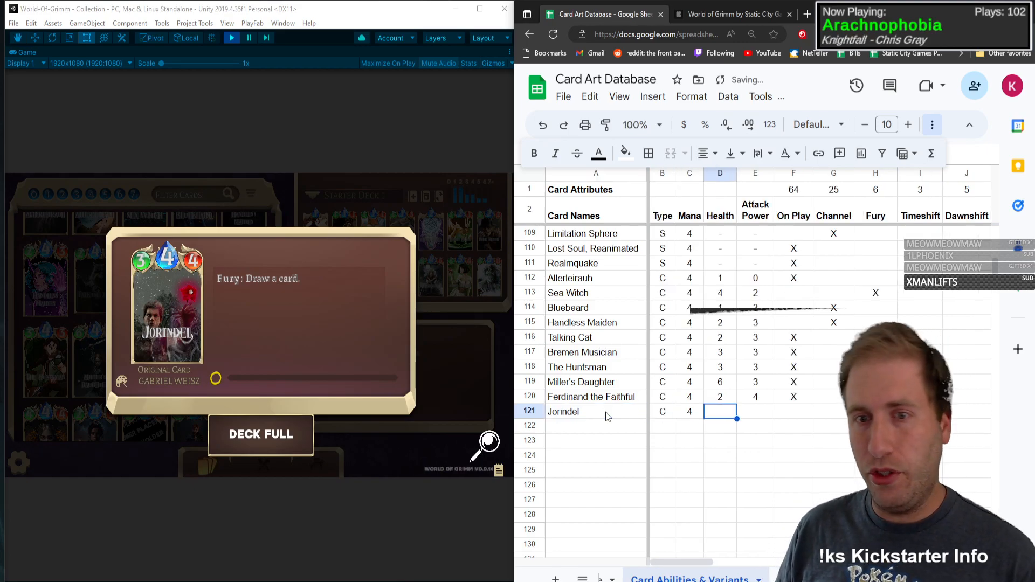
pyautogui.write('3')
pyautogui.press('Tab')
pyautogui.write('4')
# Step: Mark Fury and Draw with an X in the Jorindel row and close the card details
pyautogui.press('Tab')
pyautogui.press('Tab')
pyautogui.press('Tab')
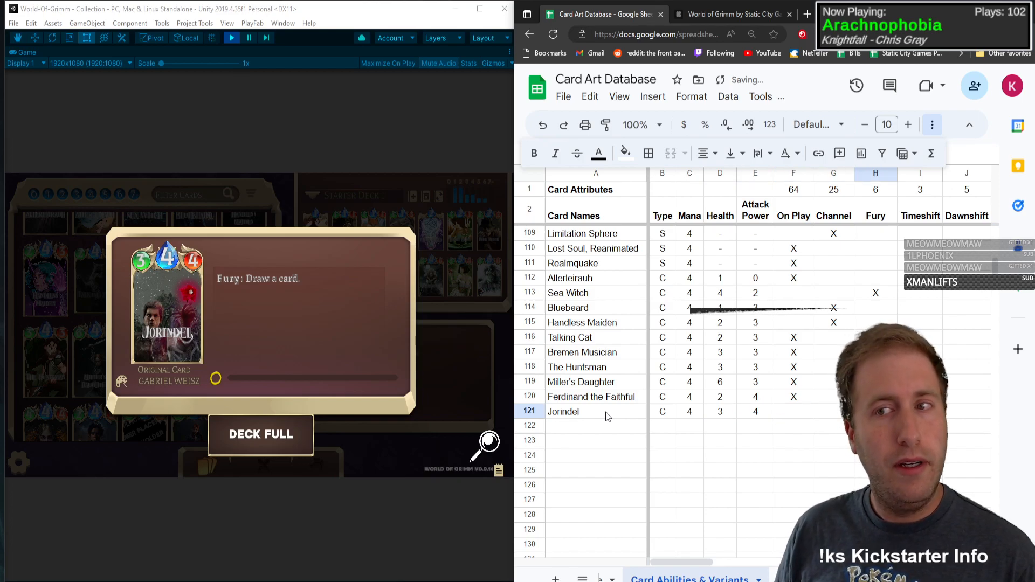
pyautogui.press('Tab')
pyautogui.press('Tab')
pyautogui.press('Tab')
pyautogui.press('Tab')
pyautogui.press('Tab')
pyautogui.press('Tab')
pyautogui.press('Tab')
pyautogui.press('Tab')
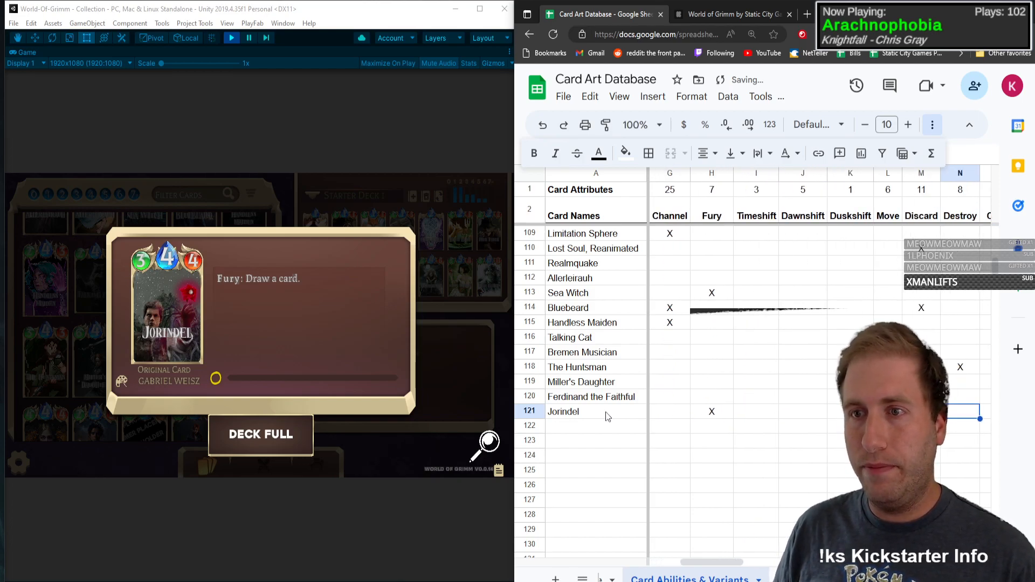
pyautogui.write('x')
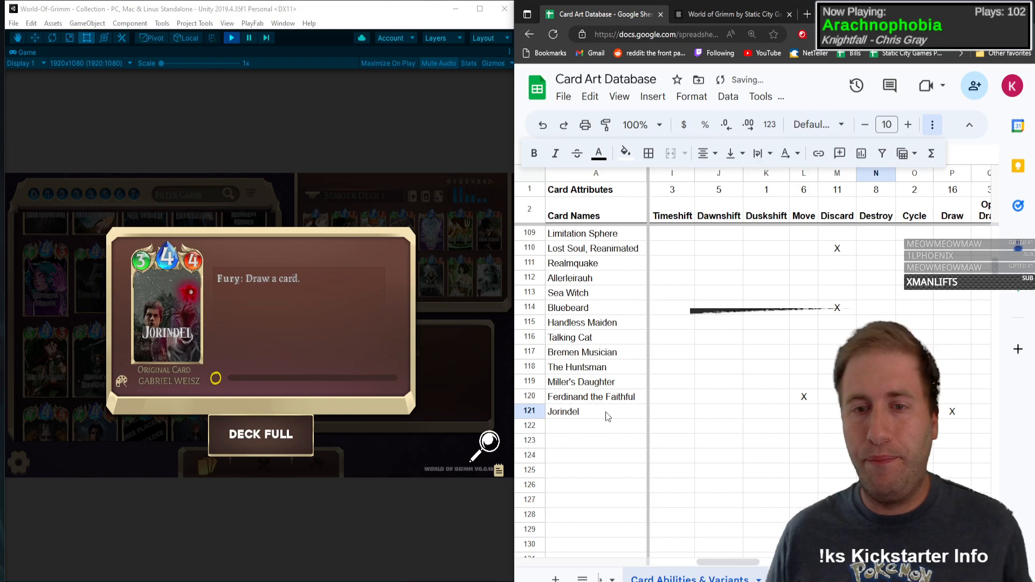
pyautogui.click(620, 432)
pyautogui.click(145, 334)
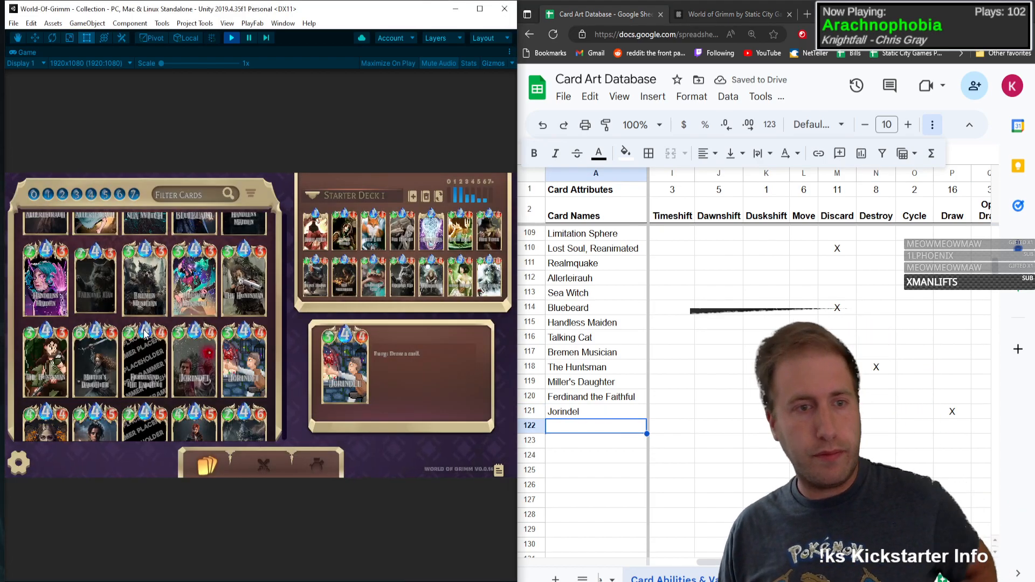
# Step: Mark the Base art with an X in the Jorindel row, then view and close the alternate Jorindel card's details
pyautogui.click(915, 411)
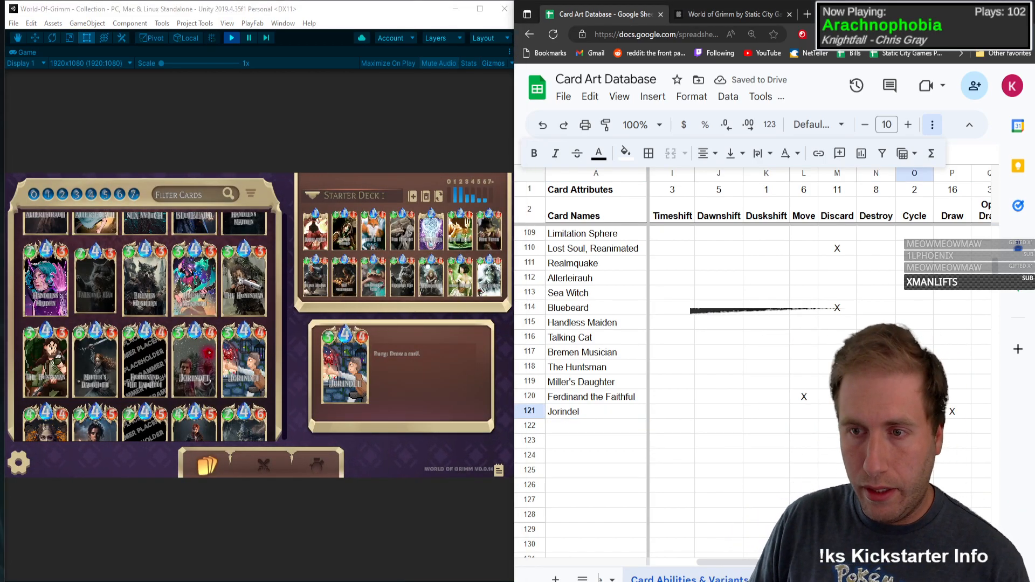
pyautogui.press('Right')
pyautogui.press('Right')
pyautogui.press('Right')
pyautogui.press('Right')
pyautogui.press('Right')
pyautogui.press('Right')
pyautogui.press('Right')
pyautogui.press('Right')
pyautogui.press('Right')
pyautogui.press('Right')
pyautogui.press('Right')
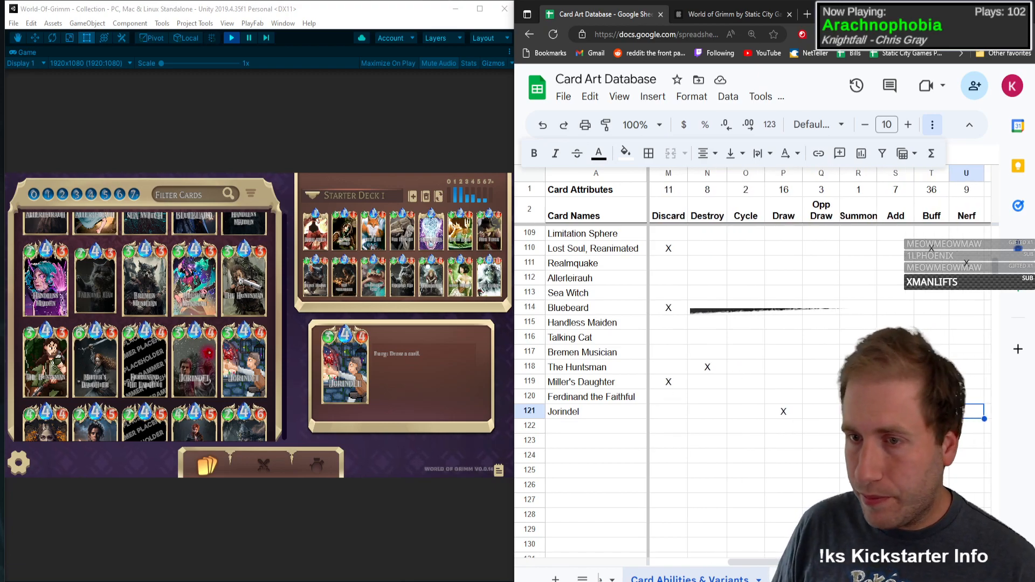
pyautogui.press('Right')
pyautogui.press('Right')
pyautogui.press('Right')
pyautogui.press('Right')
pyautogui.press('Right')
pyautogui.press('Right')
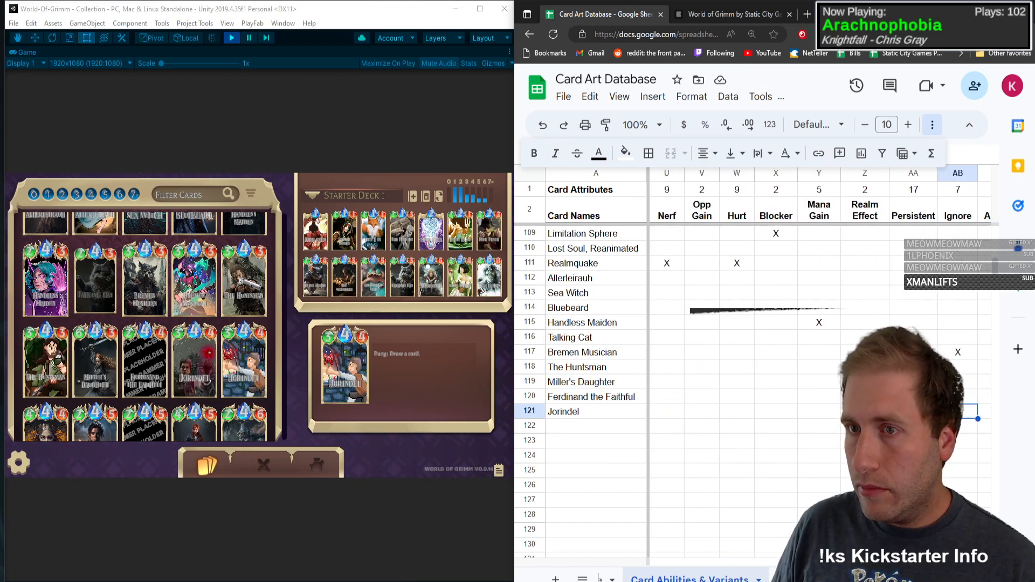
pyautogui.press('Right')
pyautogui.press('Right')
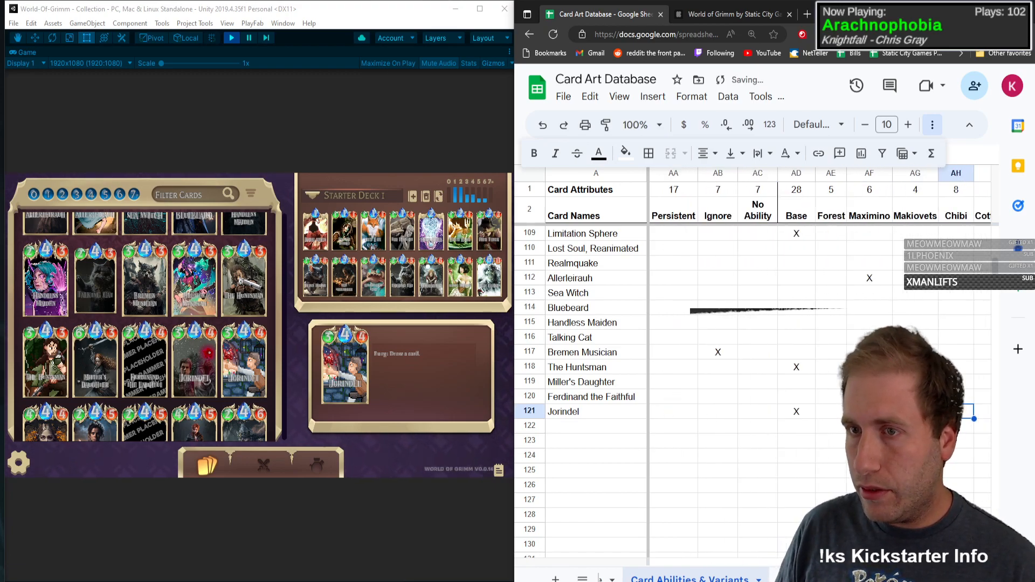
pyautogui.press('Right')
pyautogui.press('Right')
pyautogui.press('Down')
pyautogui.press('Left')
pyautogui.press('Left')
pyautogui.press('Left')
pyautogui.press('Left')
pyautogui.press('Left')
pyautogui.press('Left')
pyautogui.press('Left')
pyautogui.press('Left')
pyautogui.press('Left')
pyautogui.press('Left')
pyautogui.press('Left')
pyautogui.press('Left')
pyautogui.press('Left')
pyautogui.press('Left')
pyautogui.press('Left')
pyautogui.press('Left')
pyautogui.press('Left')
pyautogui.press('Left')
pyautogui.press('Left')
pyautogui.press('Left')
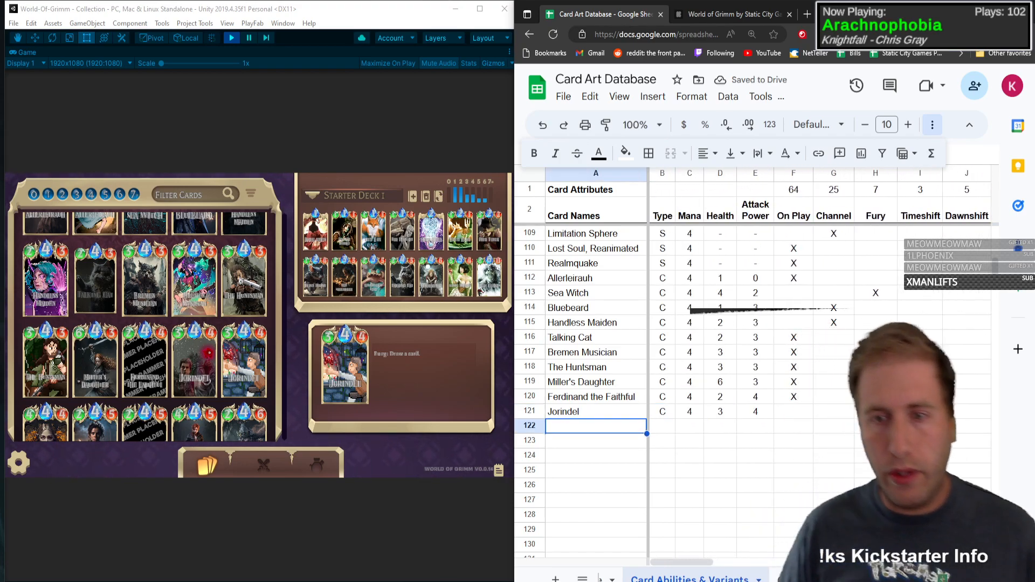
pyautogui.click(267, 356)
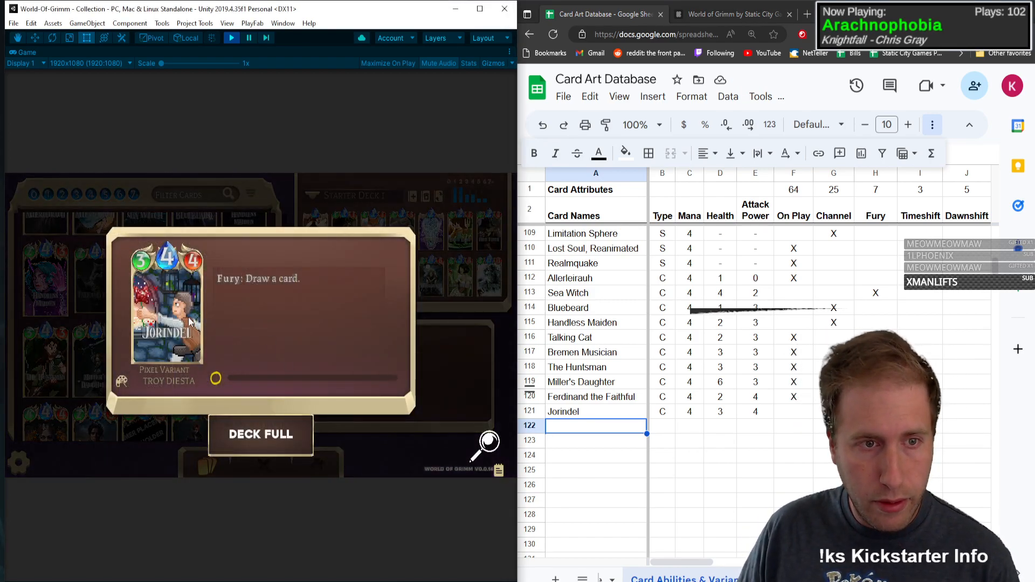
pyautogui.click(266, 354)
# Step: Enter the next two collection cards, Golden Princess and Marli Swabian, as card names in rows 122 and 123
pyautogui.scroll(-3, 275, 331)
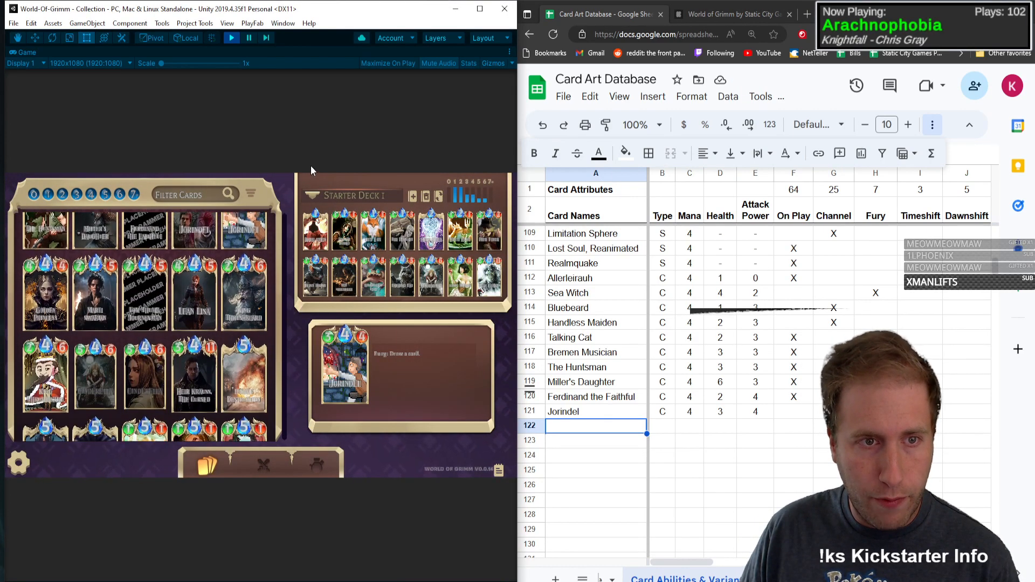
pyautogui.click(635, 429)
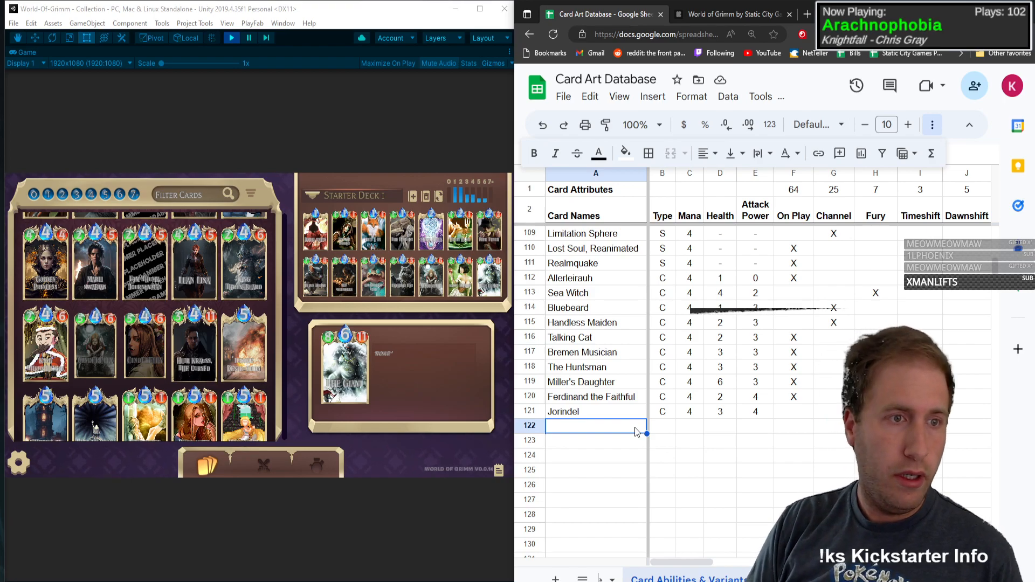
pyautogui.write('Golden Prince')
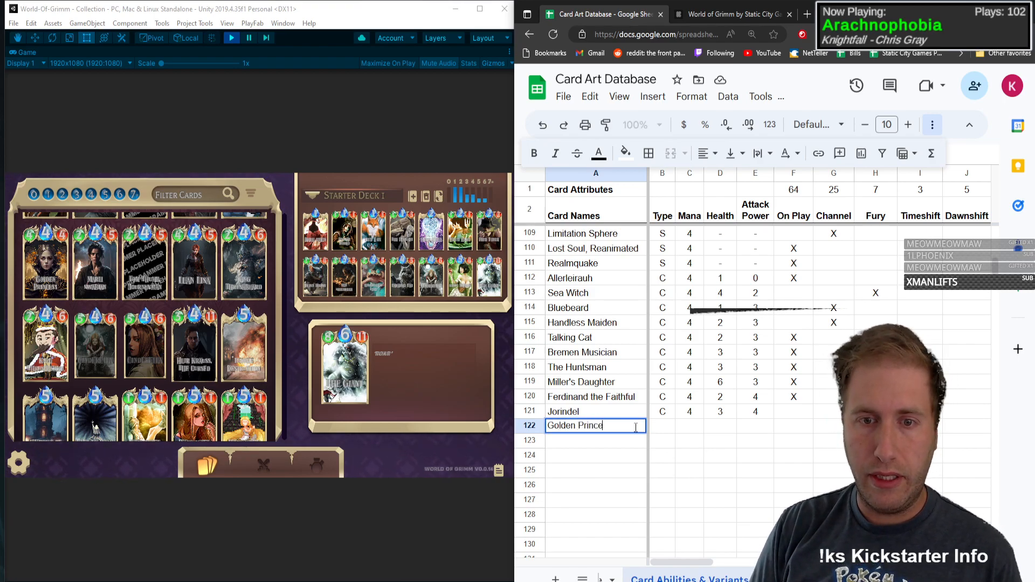
pyautogui.write('ss')
pyautogui.press('Return')
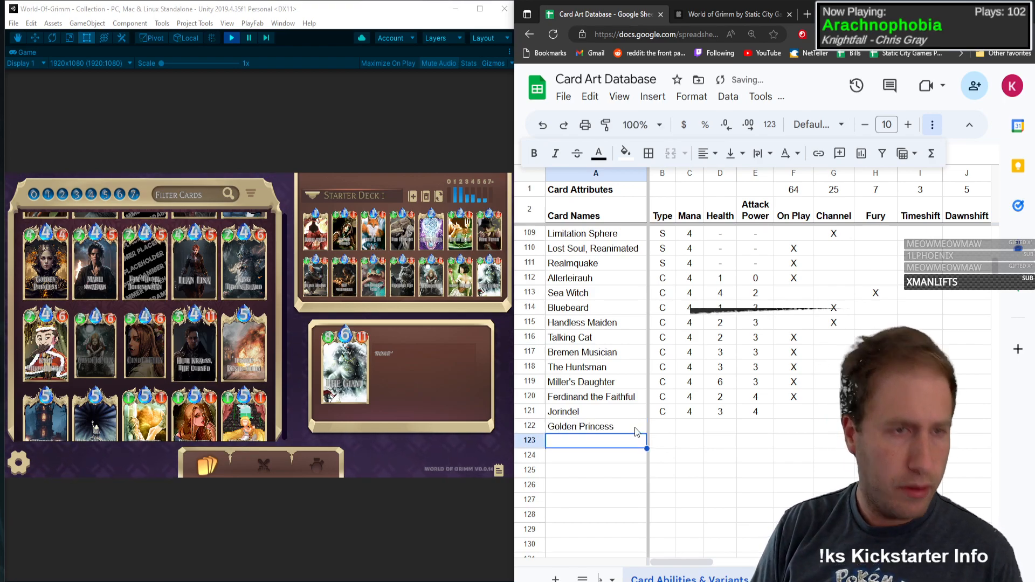
pyautogui.write('Marli S')
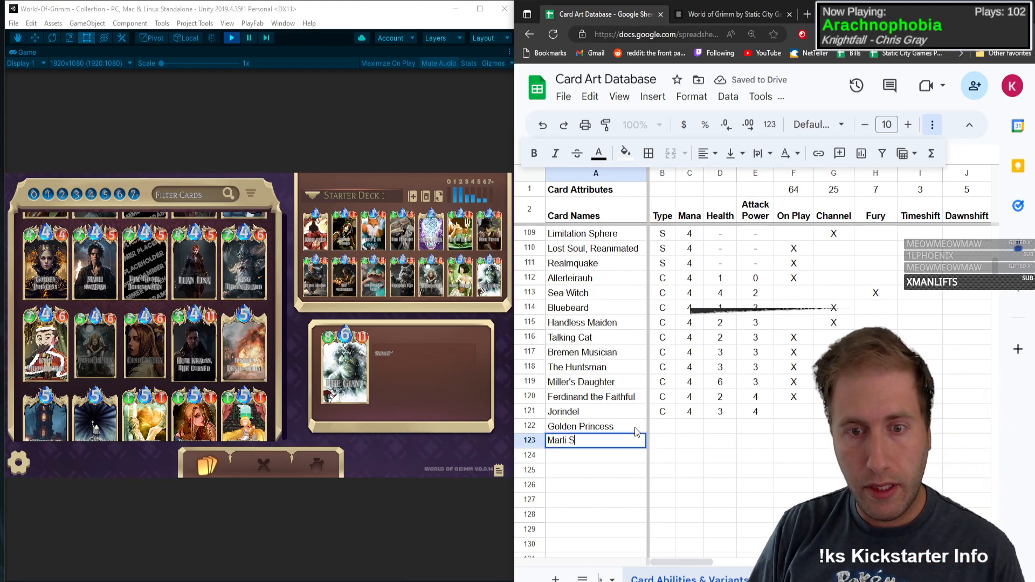
pyautogui.write('wabian')
pyautogui.press('Tab')
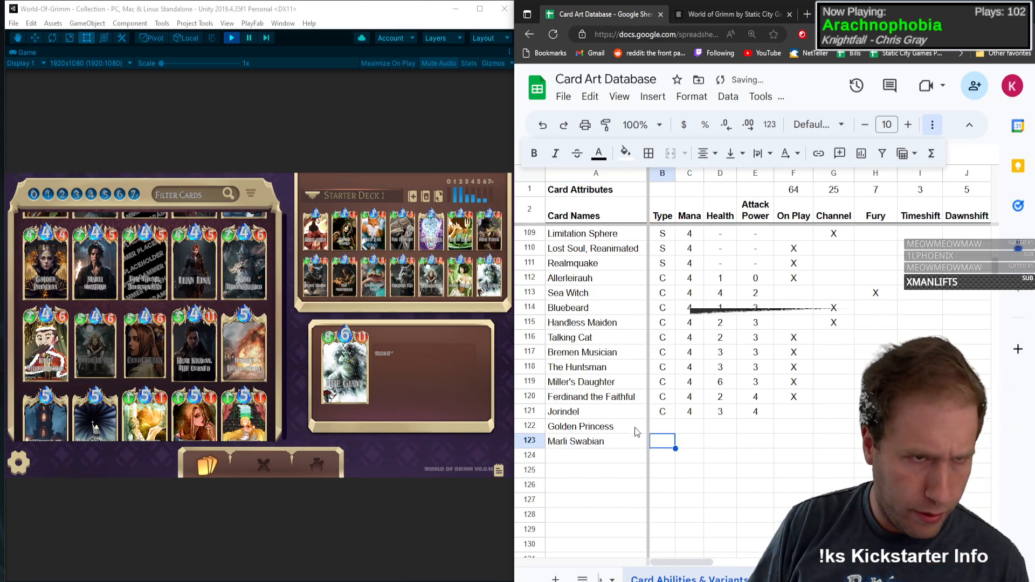
# Step: Enter the card names Tom Thumb, Journeyman; Lean Lisa; and King Thrushbeard in rows 124 to 126
pyautogui.press('Left')
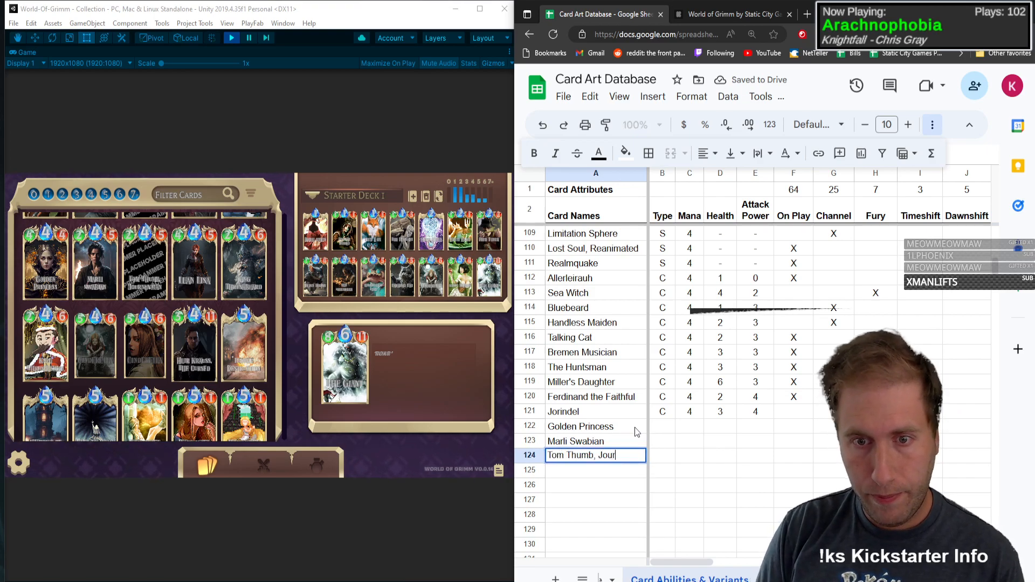
pyautogui.press('Return')
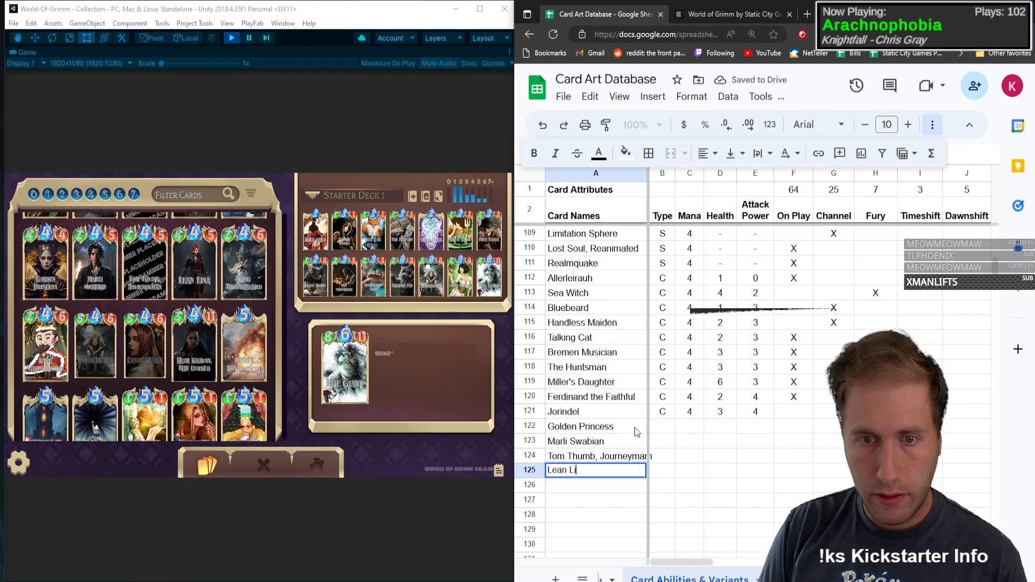
pyautogui.write('Lean Lisa')
pyautogui.press('Return')
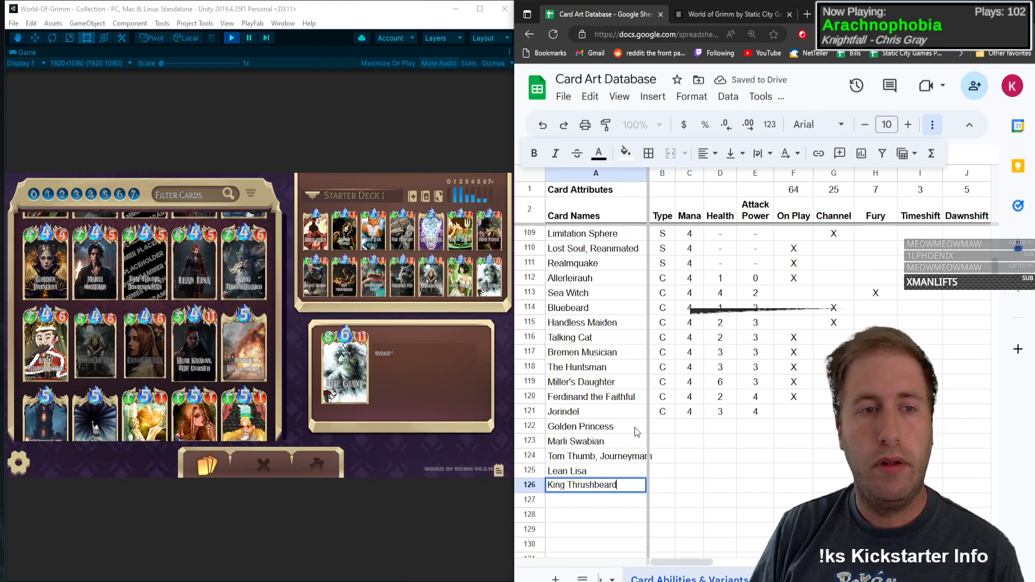
pyautogui.write('King Thrushbeard')
pyautogui.press('Return')
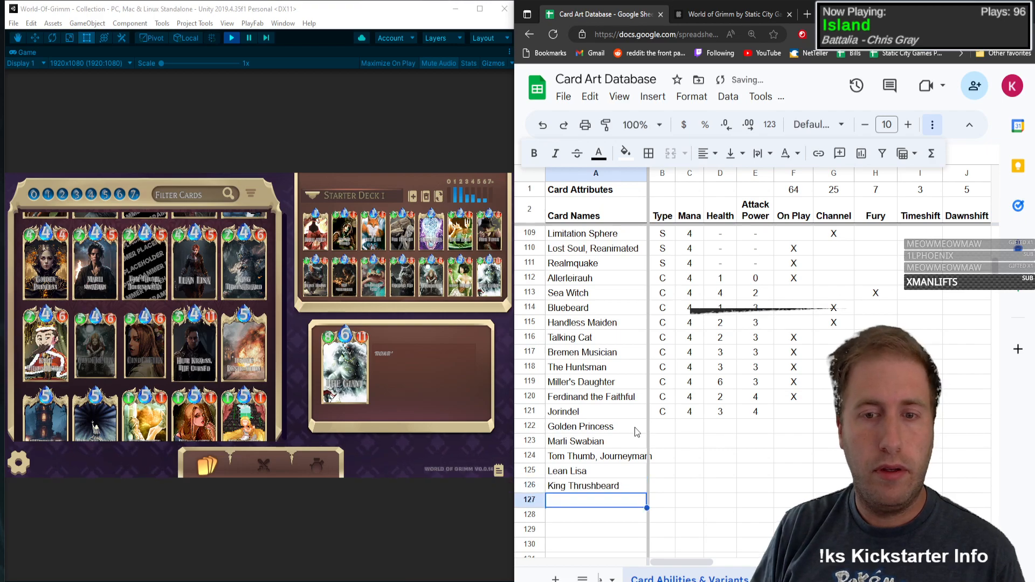
# Step: Set the Golden Princess card's type to C and move on to Marli Swabian's type
pyautogui.click(667, 426)
pyautogui.write('C')
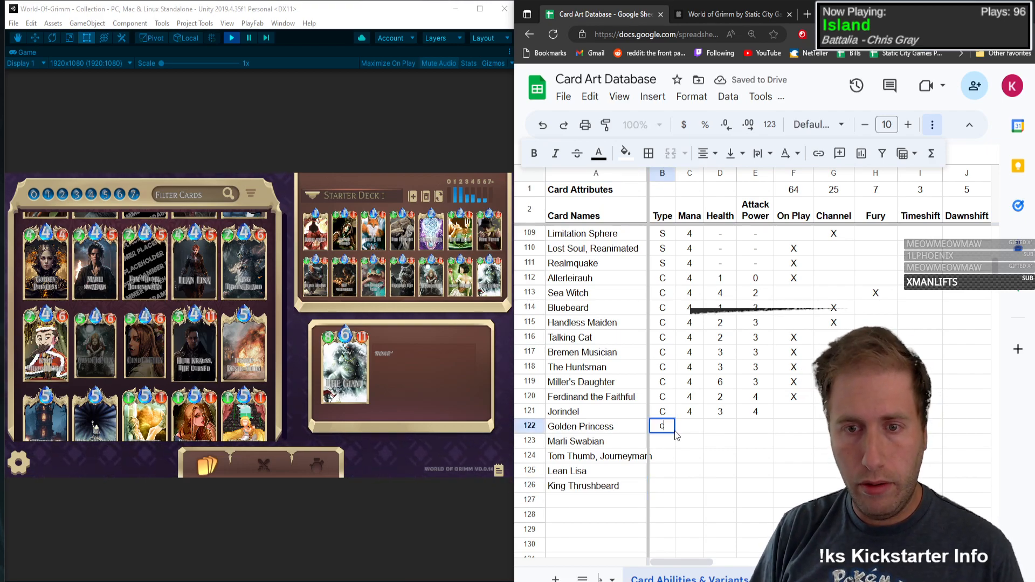
pyautogui.press('Tab')
pyautogui.press('Left')
pyautogui.press('Down')
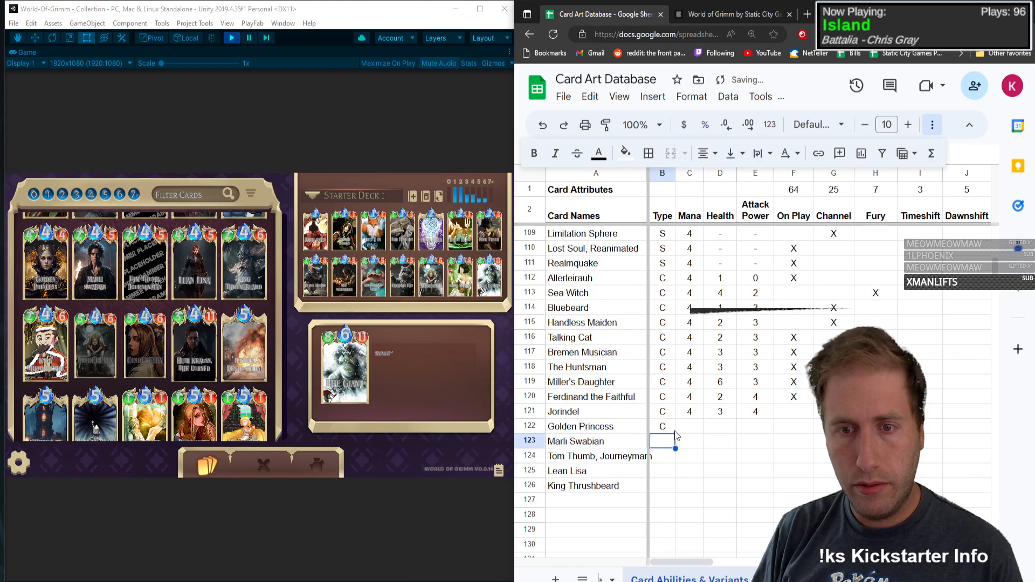
# Step: Set the card type to C for Marli Swabian, Tom Thumb, Journeyman, Lean Lisa and King Thrushbeard
pyautogui.write('C')
pyautogui.press('Down')
pyautogui.write('C')
pyautogui.press('Down')
pyautogui.write('C')
pyautogui.press('Down')
pyautogui.hotkey('shift', 'c')
# Step: Enter Golden Princess's stats in row 122: mana 4, health 4 and attack power 4
pyautogui.press('Up')
pyautogui.press('Up')
pyautogui.press('Up')
pyautogui.press('Up')
pyautogui.press('Tab')
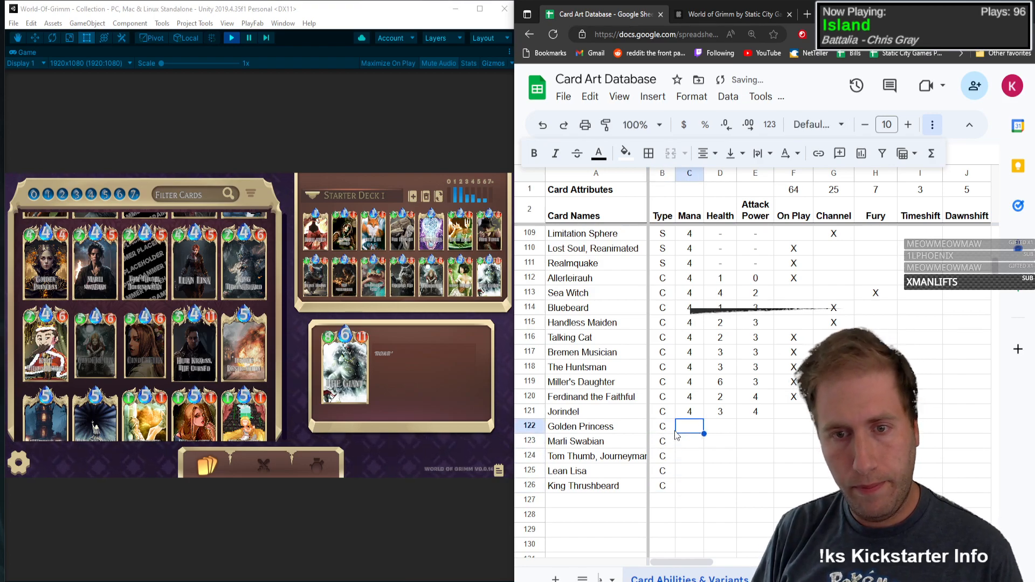
pyautogui.write('4')
pyautogui.press('Tab')
# Step: Enter Marli Swabian's stats in row 123: mana 4, health 2 and attack power 5
pyautogui.write('4')
pyautogui.press('Tab')
pyautogui.write('4')
pyautogui.press('Return')
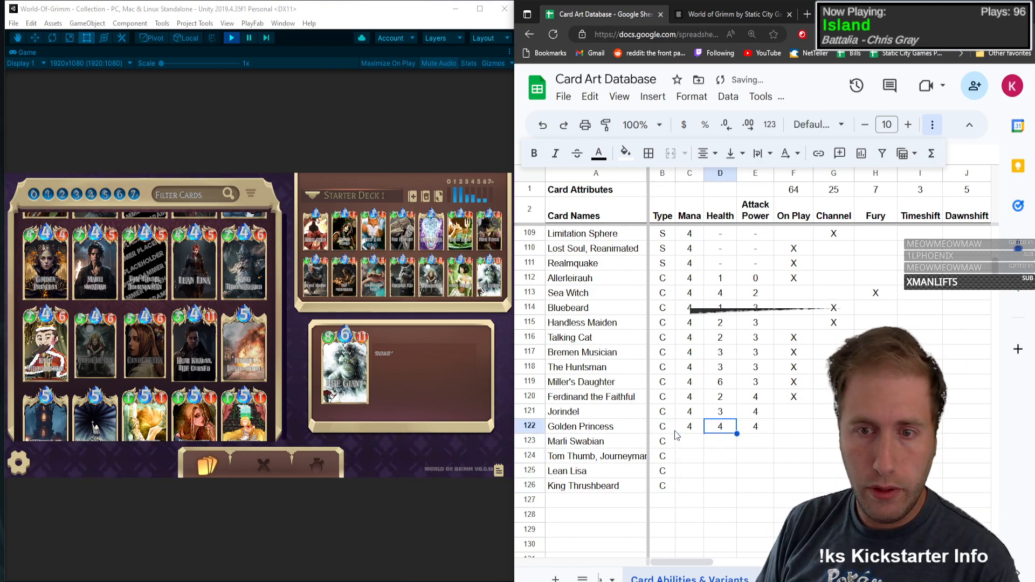
# Step: Enter mana 4, health 2 and attack power 5 for Tom Thumb, Journeyman in row 124
pyautogui.write('4')
pyautogui.press('Tab')
pyautogui.write('2')
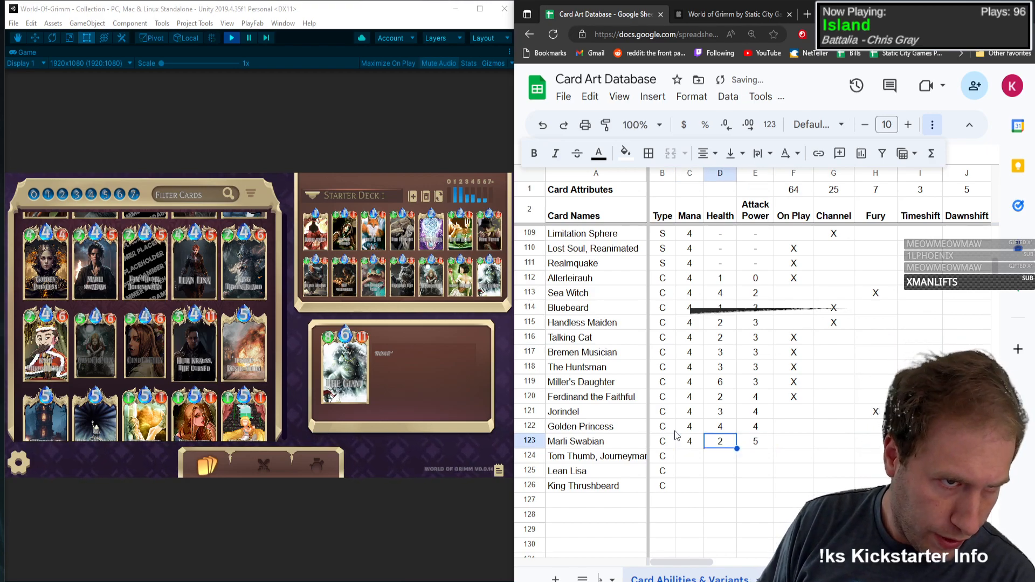
pyautogui.press('Tab')
pyautogui.write('5')
pyautogui.press('Return')
# Step: Enter Lean Lisa's stats in row 125: mana 4, health 4 and attack power 5
pyautogui.write('4')
pyautogui.press('Tab')
pyautogui.write('2')
pyautogui.press('Tab')
pyautogui.write('5')
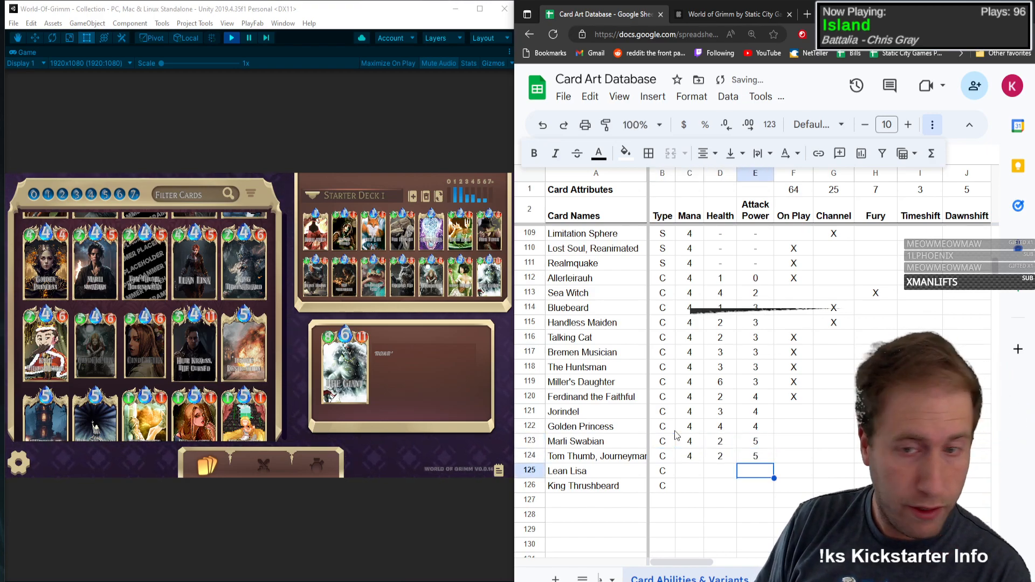
pyautogui.press('Return')
pyautogui.write('4')
# Step: Enter King Thrushbeard's stats in row 126: mana 4, health 2 and attack power 6
pyautogui.press('Tab')
pyautogui.write('4')
pyautogui.press('Tab')
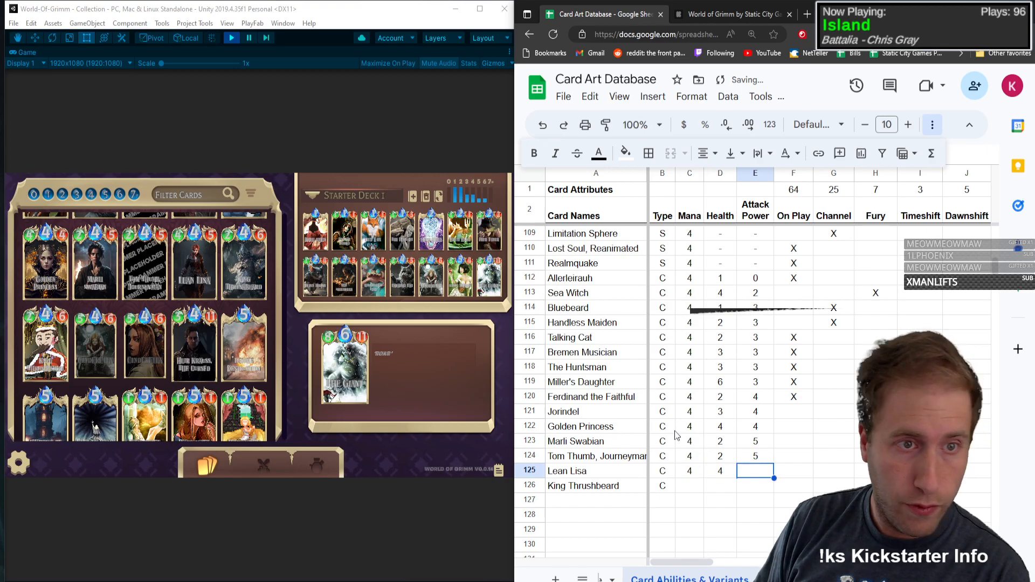
pyautogui.write('5')
pyautogui.press('Return')
pyautogui.write('4')
# Step: View the Golden Princess card's details in the game collection and mark Channel with an X in its row
pyautogui.press('Tab')
pyautogui.write('2')
pyautogui.press('Tab')
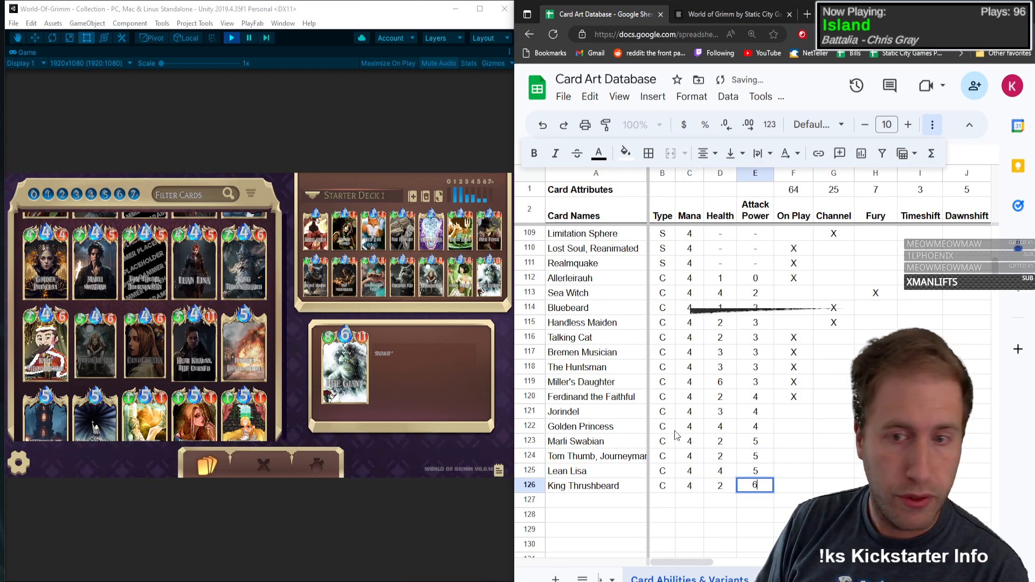
pyautogui.write('6')
pyautogui.press('Tab')
pyautogui.press('Up')
pyautogui.press('Up')
pyautogui.press('Up')
pyautogui.press('Up')
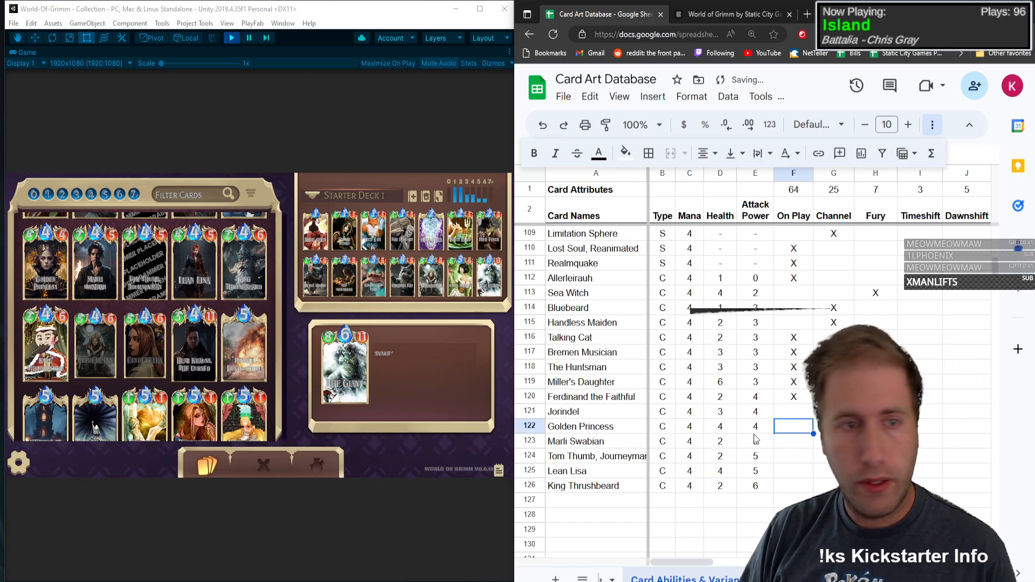
pyautogui.click(46, 257)
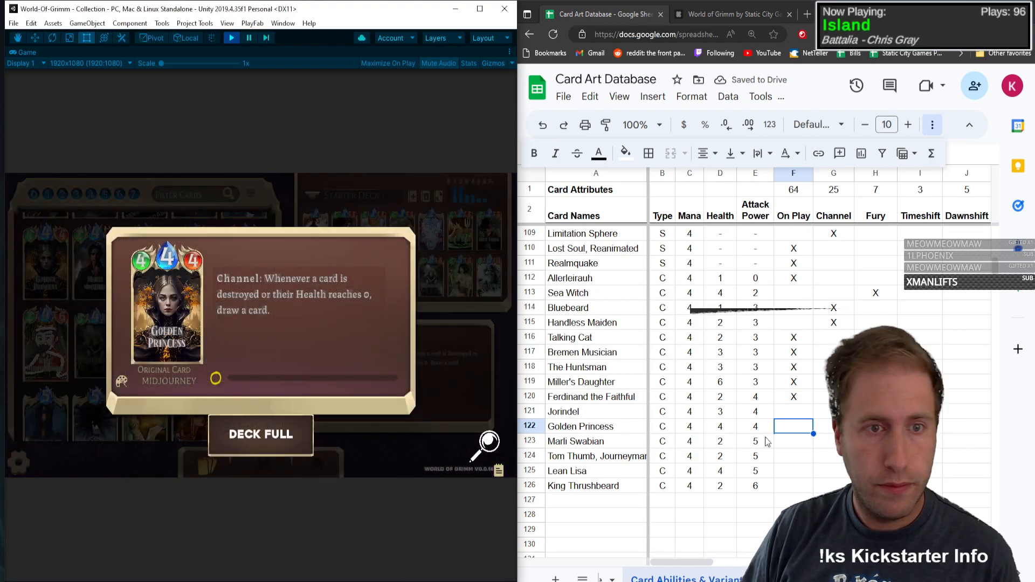
pyautogui.click(800, 432)
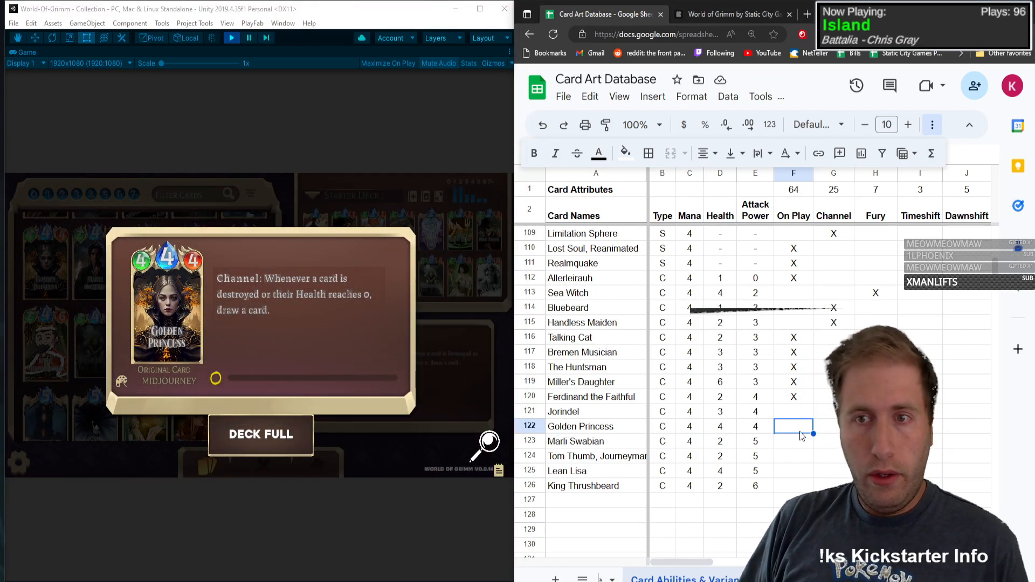
pyautogui.press('Tab')
pyautogui.write('X')
# Step: Mark Destroy and Draw with an X in the Golden Princess row and close the card's details
pyautogui.press('Tab')
pyautogui.press('Tab')
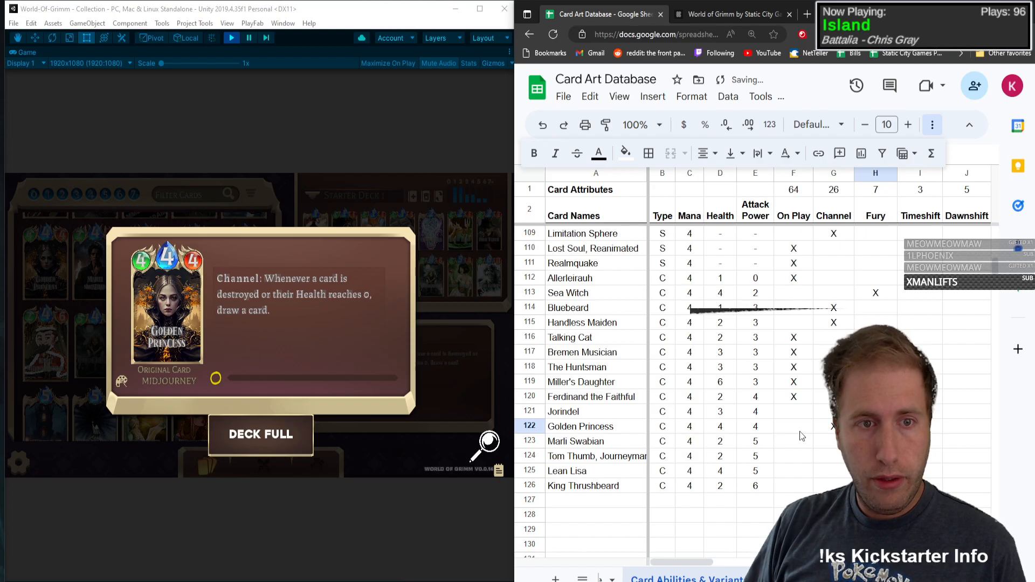
pyautogui.press('Tab')
pyautogui.press('Tab')
pyautogui.press('Tab')
pyautogui.press('Tab')
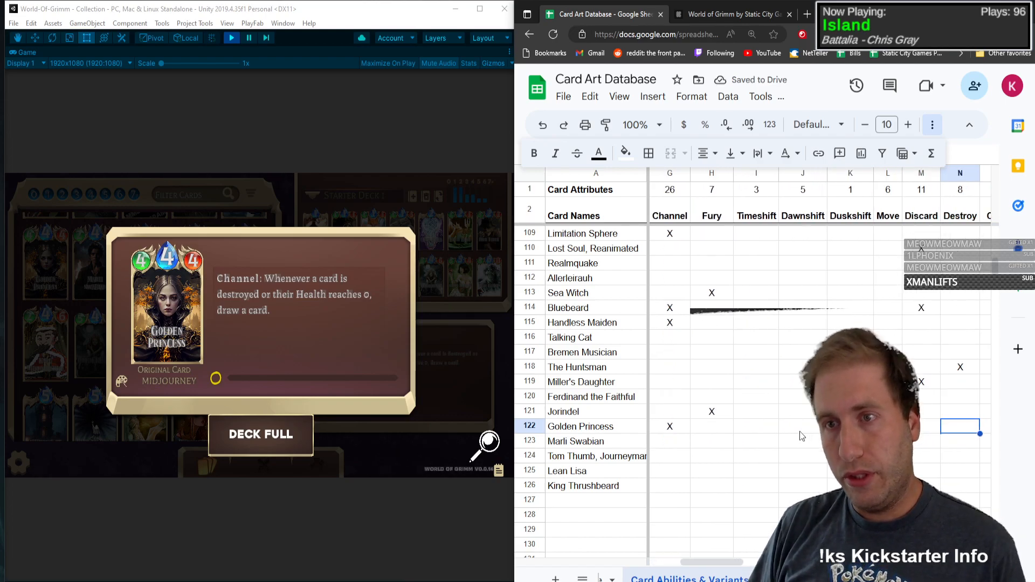
pyautogui.press('Tab')
pyautogui.write('X')
pyautogui.press('Tab')
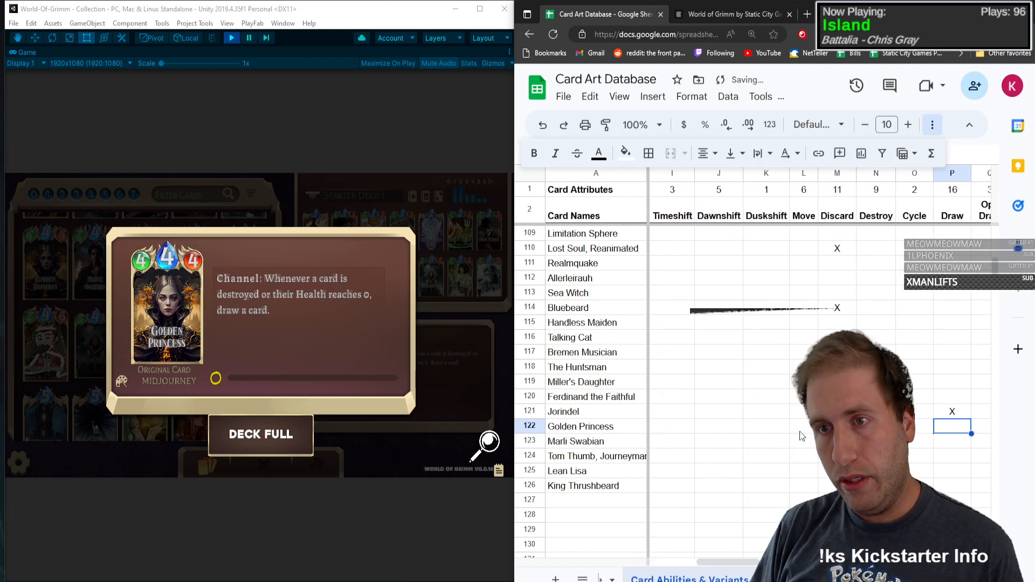
pyautogui.click(307, 364)
pyautogui.click(244, 345)
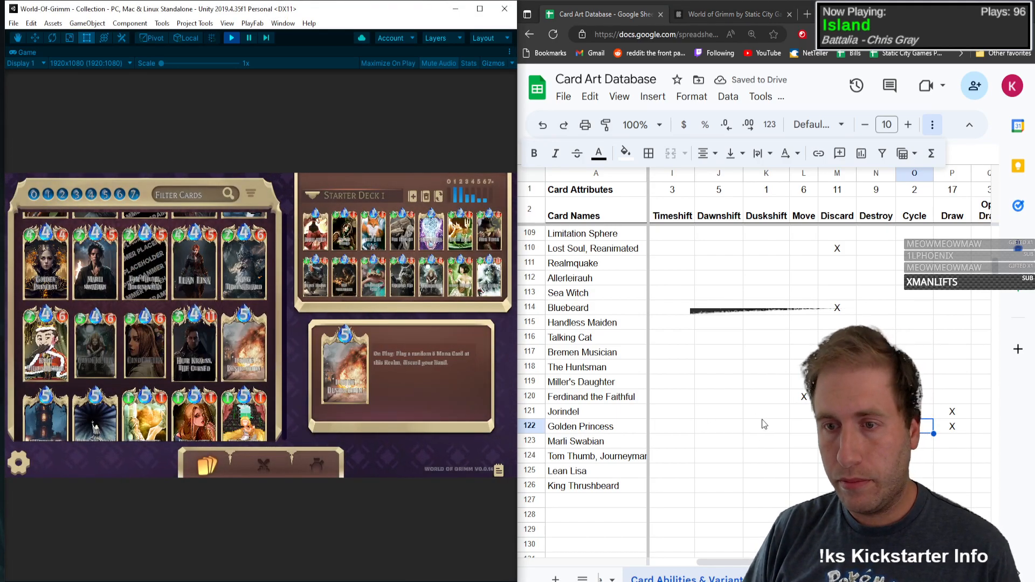
# Step: View the Marli Swabian card's details and mark Buff with an X in its row
pyautogui.click(102, 289)
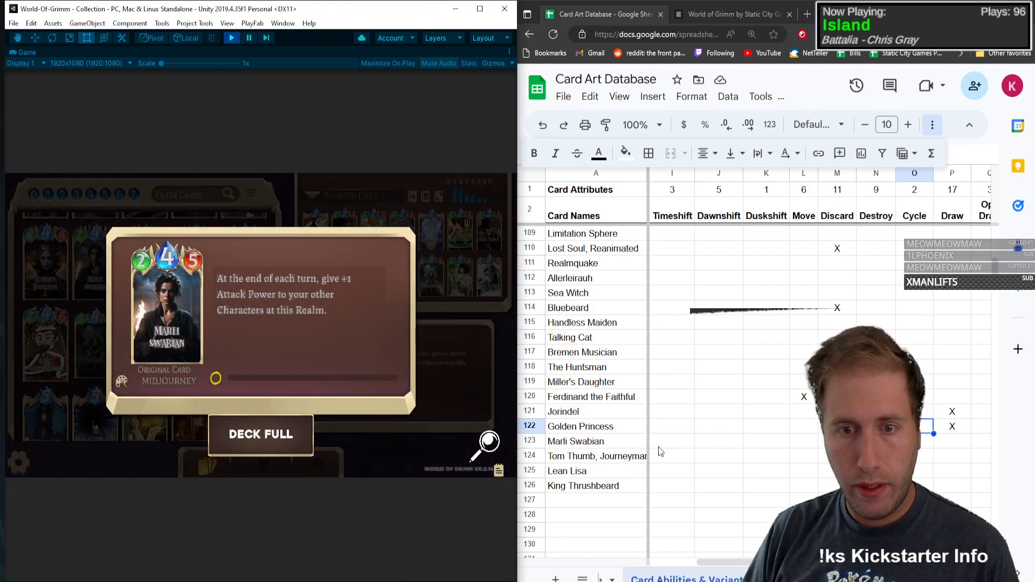
pyautogui.click(672, 441)
pyautogui.click(876, 441)
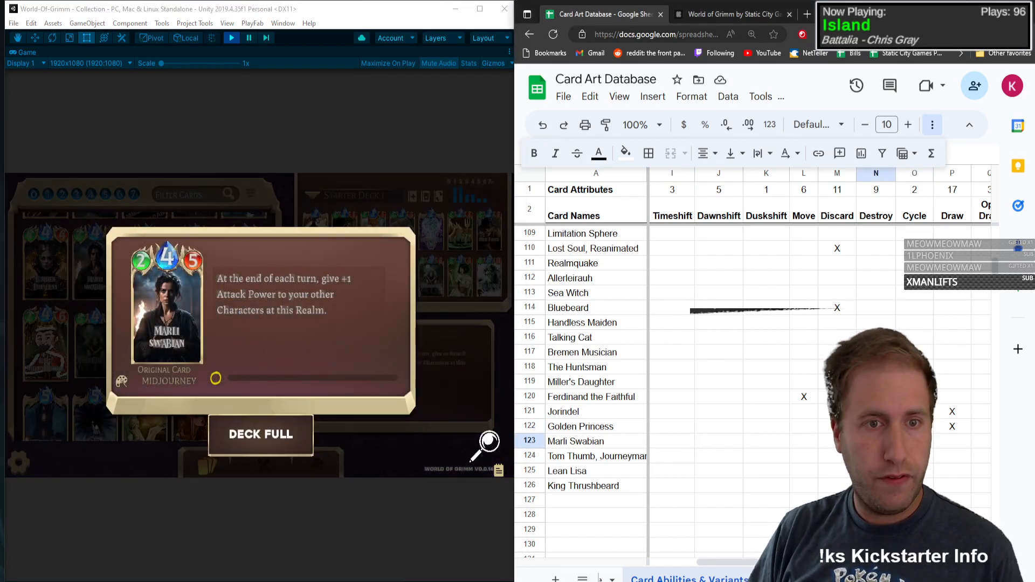
pyautogui.press('Right')
pyautogui.press('Right')
pyautogui.press('Right')
pyautogui.press('Right')
pyautogui.press('Right')
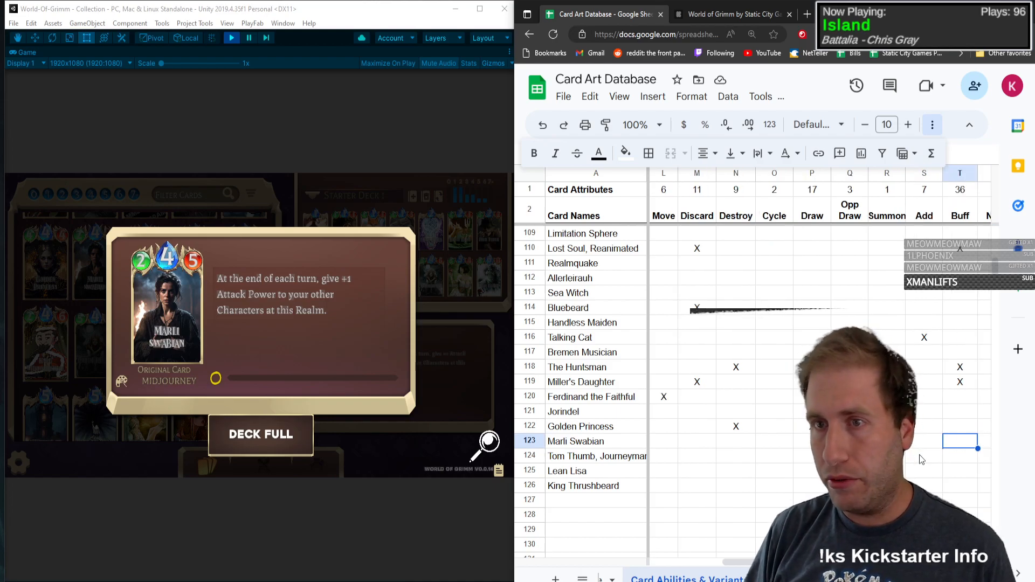
# Step: Mark Persistent with an X in the Marli Swabian row and close the card's details
pyautogui.press('Right')
pyautogui.write('X')
pyautogui.press('Right')
pyautogui.press('Right')
pyautogui.press('Right')
pyautogui.press('Right')
pyautogui.press('Right')
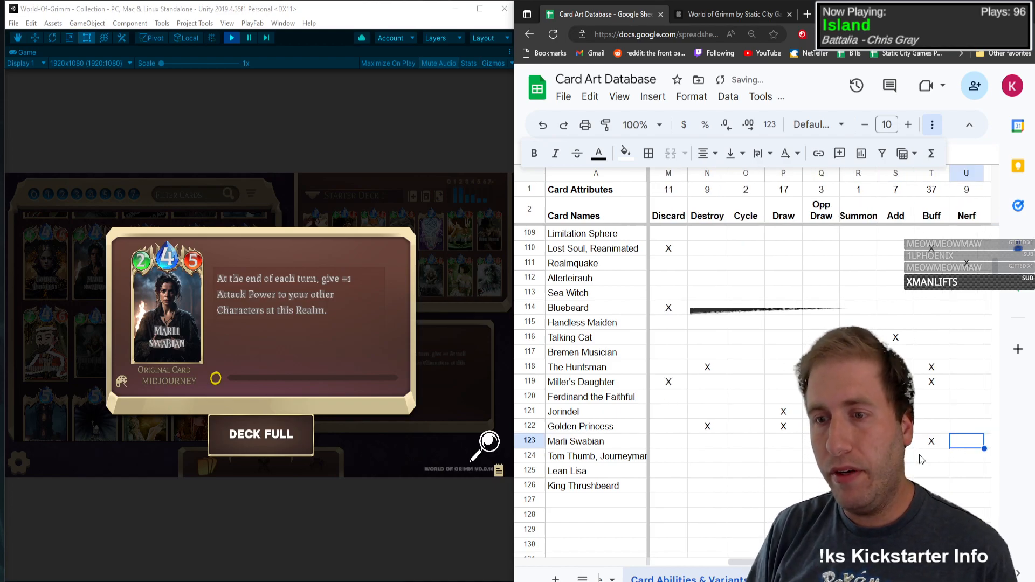
pyautogui.press('Right')
pyautogui.press('Right')
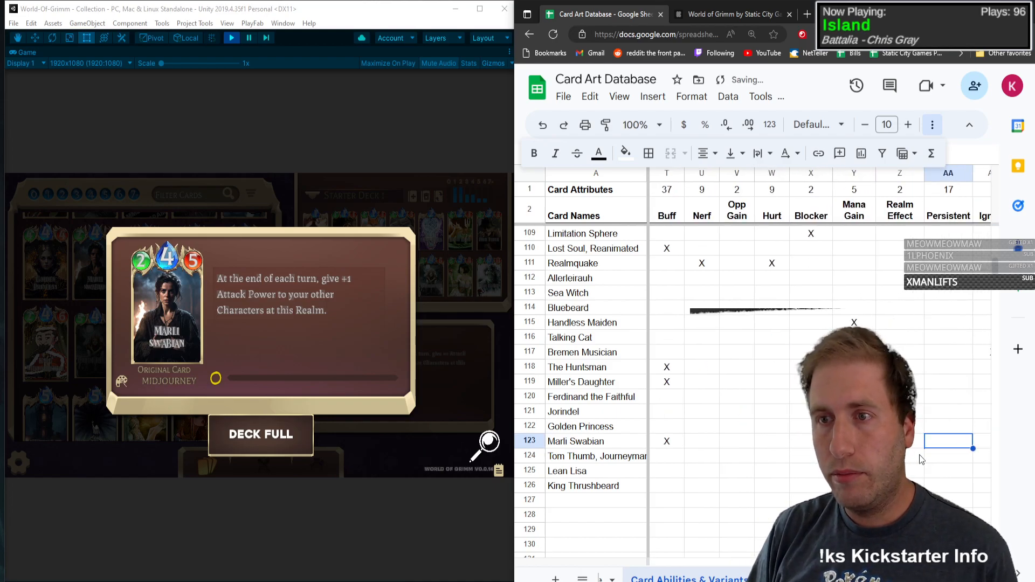
pyautogui.write('X')
pyautogui.press('Left')
pyautogui.press('Left')
pyautogui.press('Left')
pyautogui.press('Left')
pyautogui.press('Left')
pyautogui.press('Left')
pyautogui.press('Left')
pyautogui.press('Left')
pyautogui.press('Left')
pyautogui.press('Left')
pyautogui.press('Left')
pyautogui.press('Left')
pyautogui.press('Left')
pyautogui.press('Left')
pyautogui.press('Left')
pyautogui.press('Left')
pyautogui.press('Left')
pyautogui.press('Left')
pyautogui.press('Left')
pyautogui.press('Left')
pyautogui.press('Left')
pyautogui.press('Left')
pyautogui.press('Left')
pyautogui.press('Left')
pyautogui.press('Left')
pyautogui.press('Left')
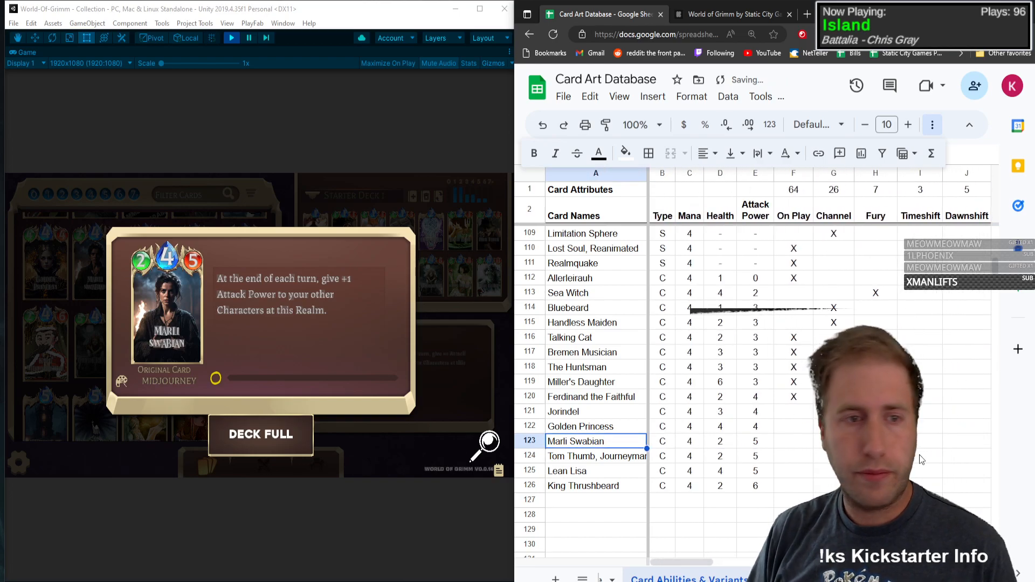
pyautogui.click(206, 320)
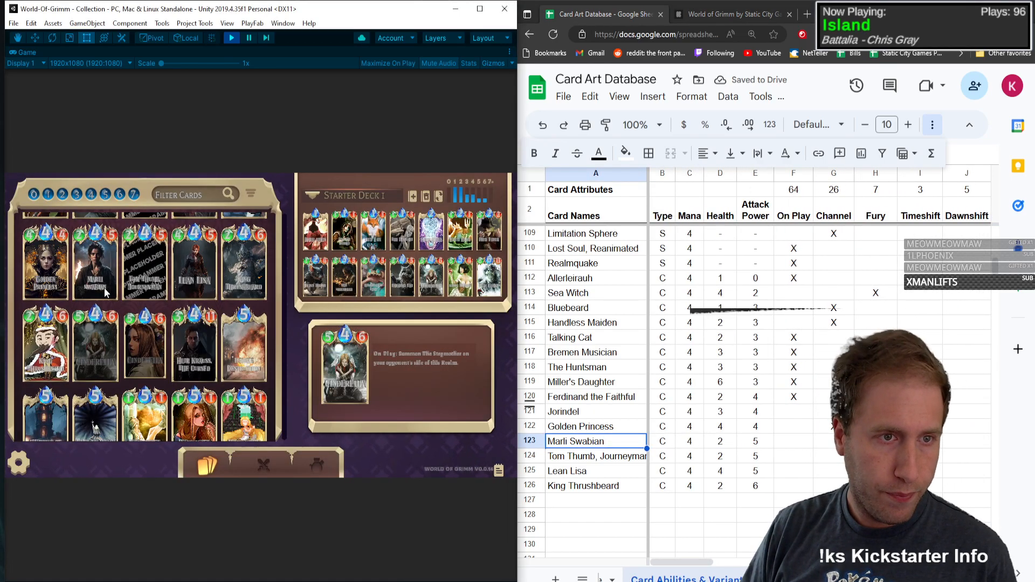
# Step: View the Tom Thumb, Journeyman card's details and mark On Play with an X in its row
pyautogui.moveTo(123, 289)
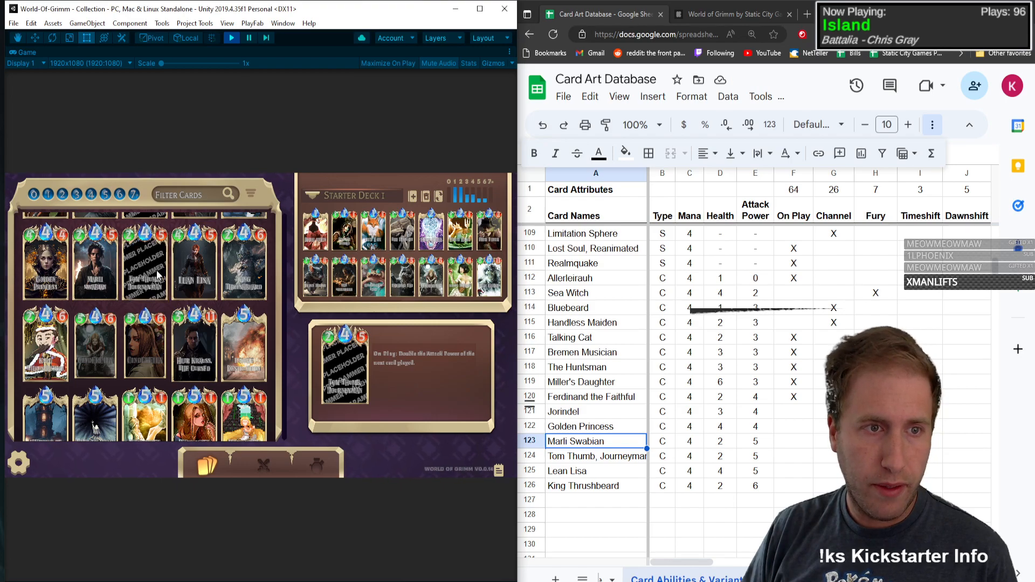
pyautogui.click(128, 259)
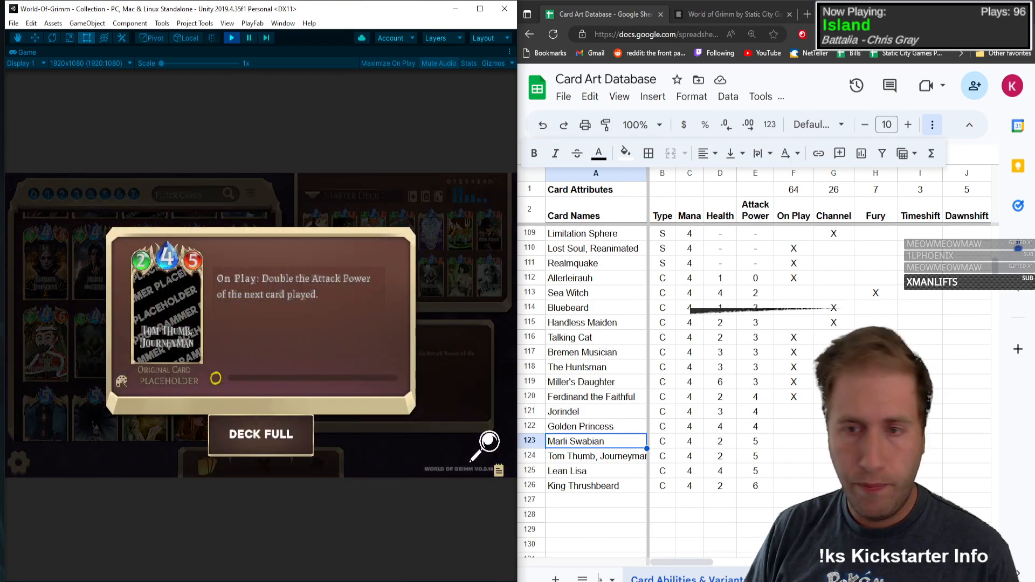
pyautogui.click(793, 456)
pyautogui.write('X')
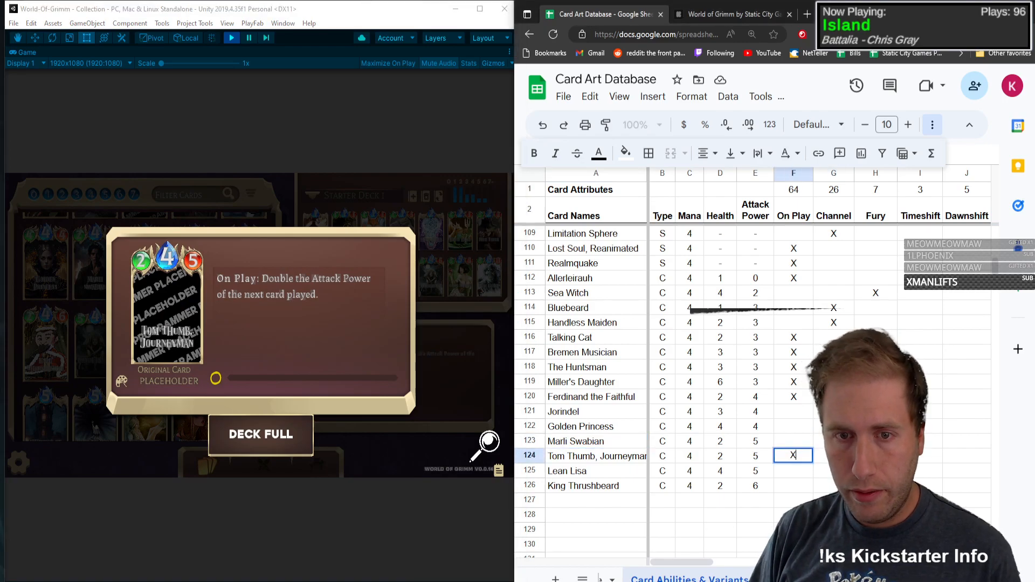
pyautogui.press('Tab')
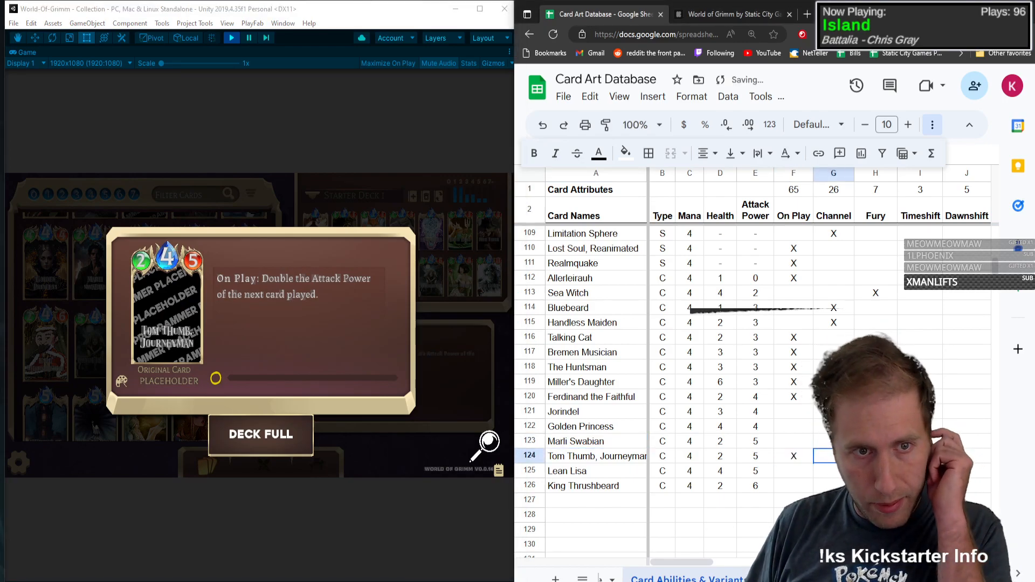
# Step: Mark Buff with an X in the Tom Thumb, Journeyman row and close the card's details
pyautogui.press('Right')
pyautogui.press('Right')
pyautogui.press('Right')
pyautogui.press('Right')
pyautogui.press('Right')
pyautogui.press('Right')
pyautogui.press('Right')
pyautogui.press('Right')
pyautogui.press('Right')
pyautogui.press('Right')
pyautogui.press('Right')
pyautogui.press('Right')
pyautogui.press('Right')
pyautogui.write('X')
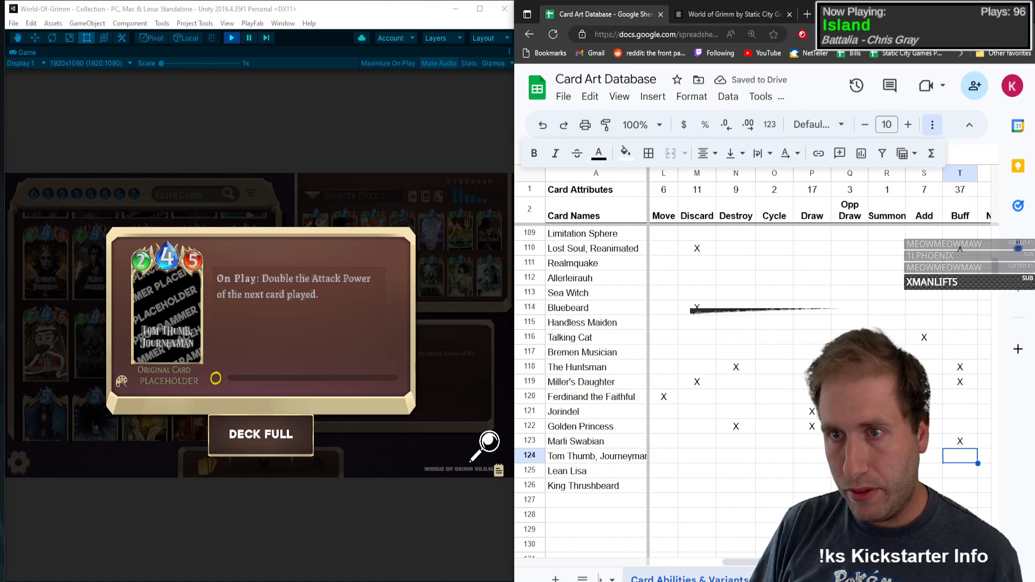
pyautogui.press('Tab')
pyautogui.press('Left')
pyautogui.press('Left')
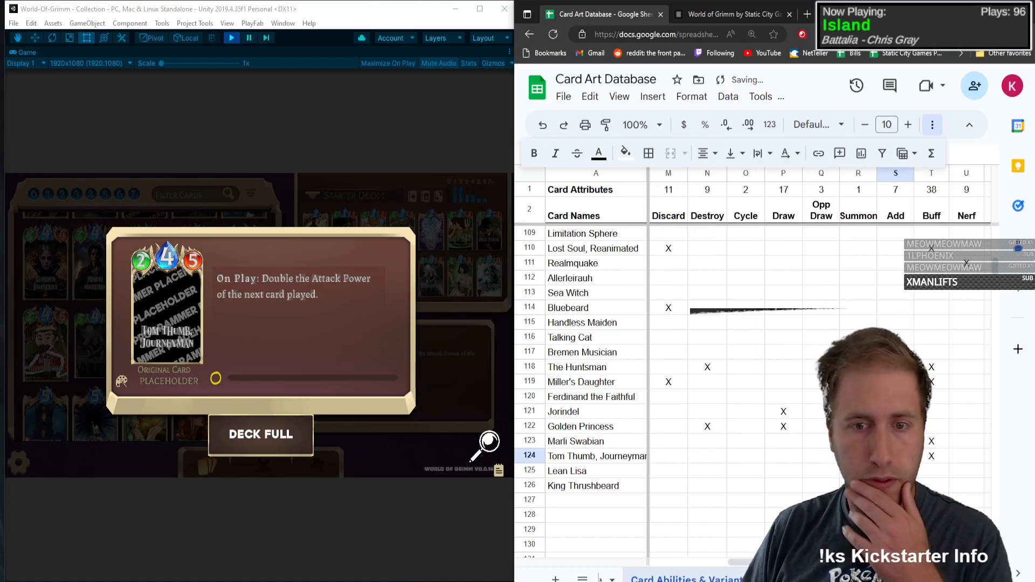
pyautogui.click(150, 332)
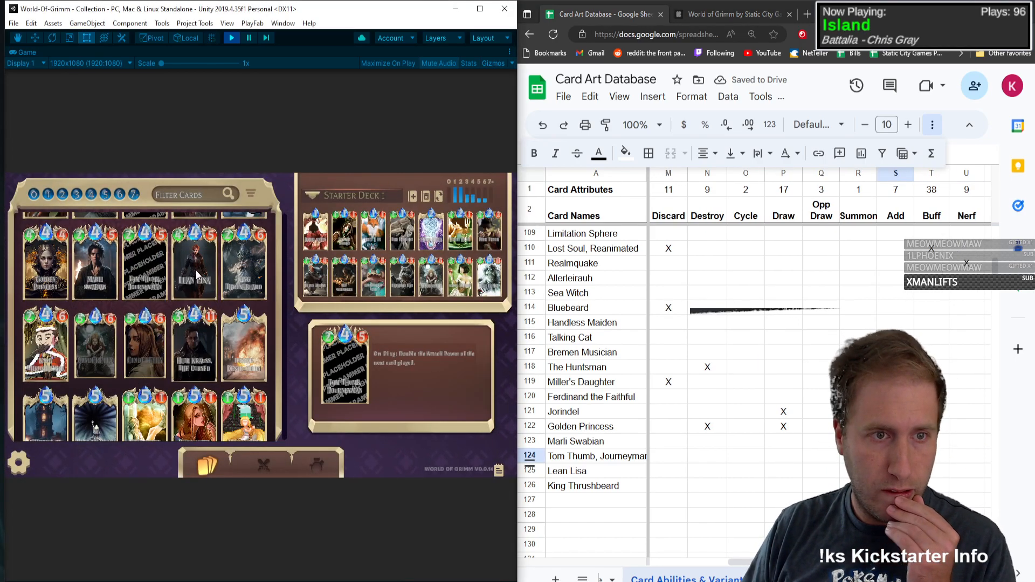
# Step: Mark On Play with an X in the Lean Lisa row
pyautogui.click(684, 474)
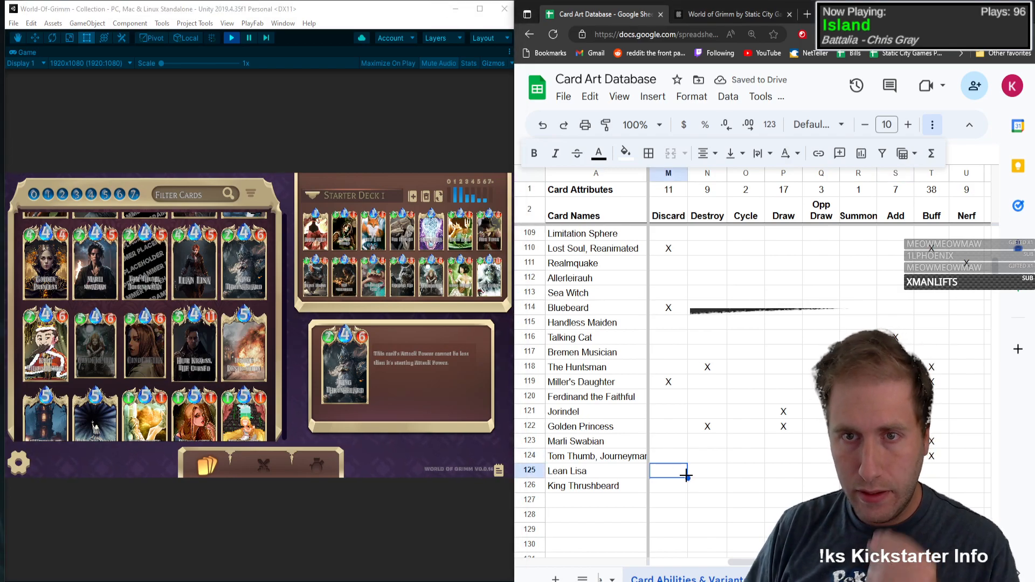
pyautogui.press('Left')
pyautogui.press('Left')
pyautogui.press('Left')
pyautogui.press('Left')
pyautogui.press('Left')
pyautogui.press('Left')
pyautogui.press('Left')
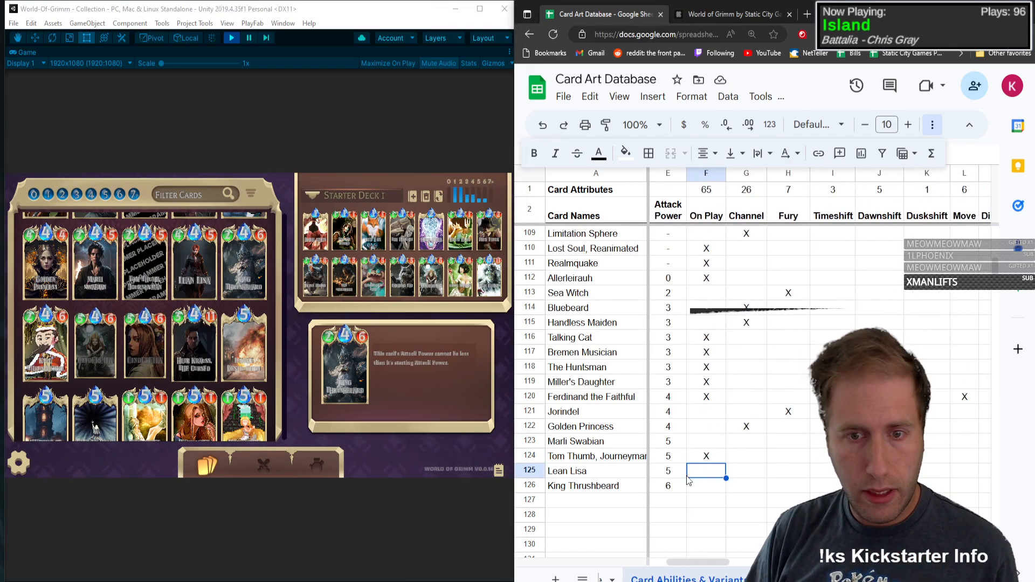
pyautogui.write('X')
pyautogui.press('Tab')
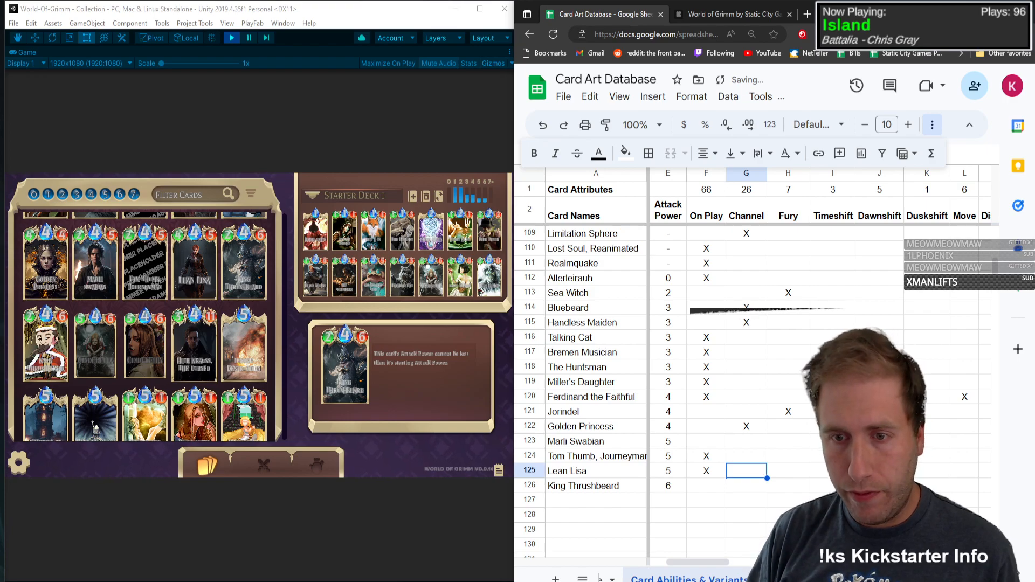
# Step: Mark Buff with an X in the Lean Lisa row
pyautogui.press('Right')
pyautogui.press('Right')
pyautogui.press('Right')
pyautogui.press('Right')
pyautogui.press('Right')
pyautogui.press('Right')
pyautogui.press('Right')
pyautogui.press('Right')
pyautogui.press('Right')
pyautogui.press('Right')
pyautogui.press('Right')
pyautogui.press('Right')
pyautogui.press('Right')
pyautogui.press('Right')
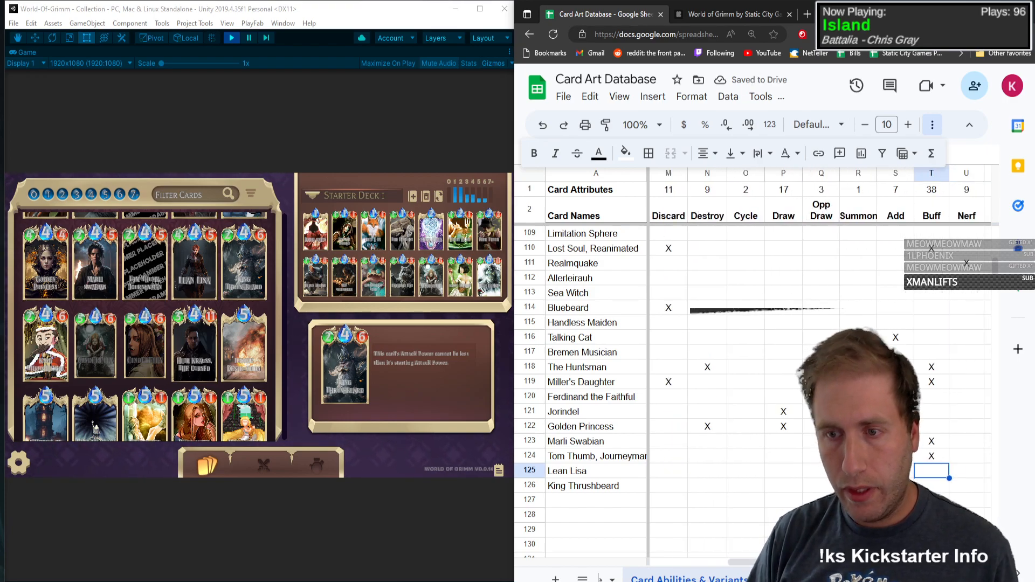
pyautogui.write('X')
pyautogui.press('Left')
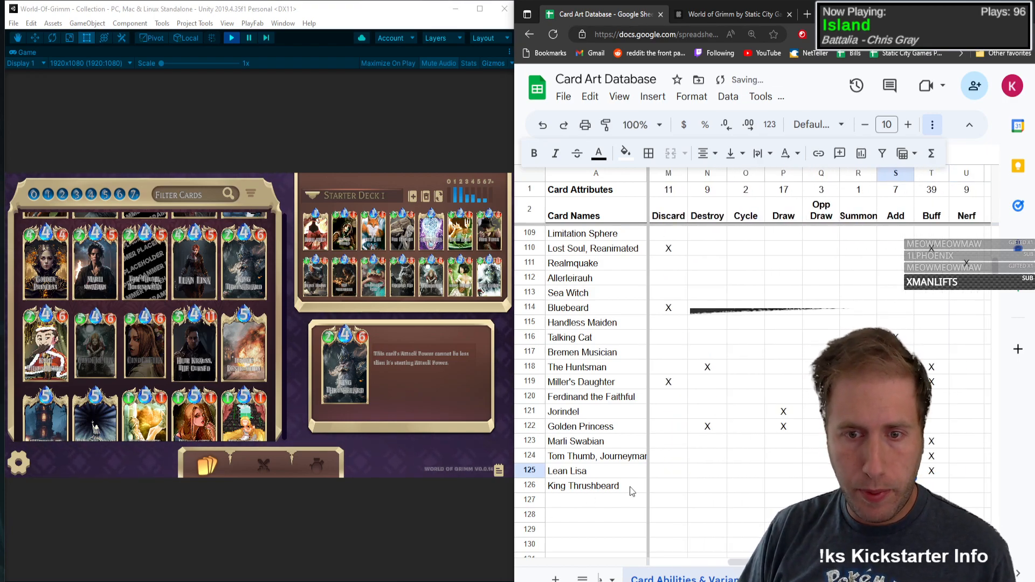
# Step: Mark Persistent with an X in the King Thrushbeard row and open that card's details in the game collection
pyautogui.press('Right')
pyautogui.press('Right')
pyautogui.press('Right')
pyautogui.press('Right')
pyautogui.press('Right')
pyautogui.press('Right')
pyautogui.press('Right')
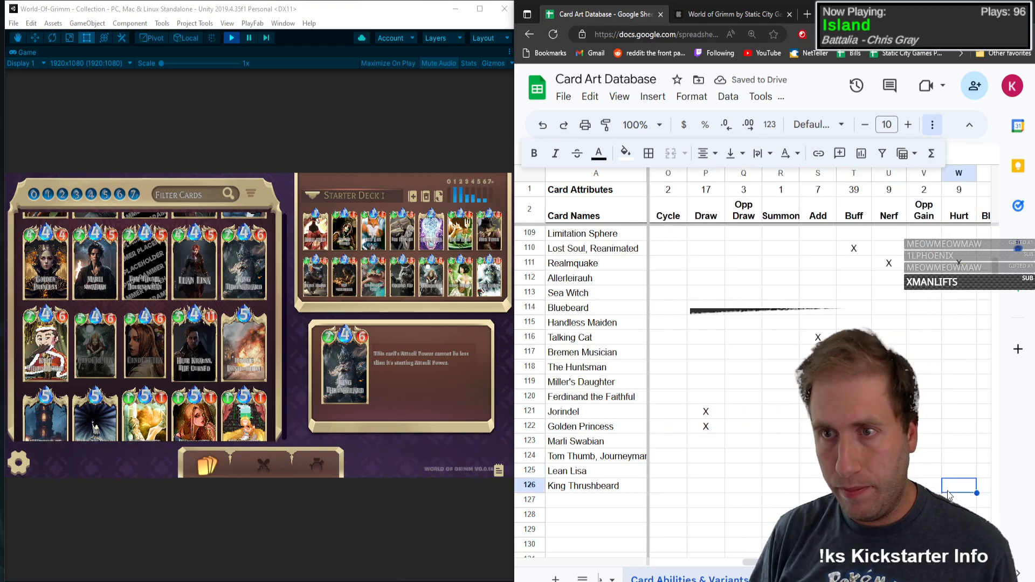
pyautogui.write('X')
pyautogui.press('Left')
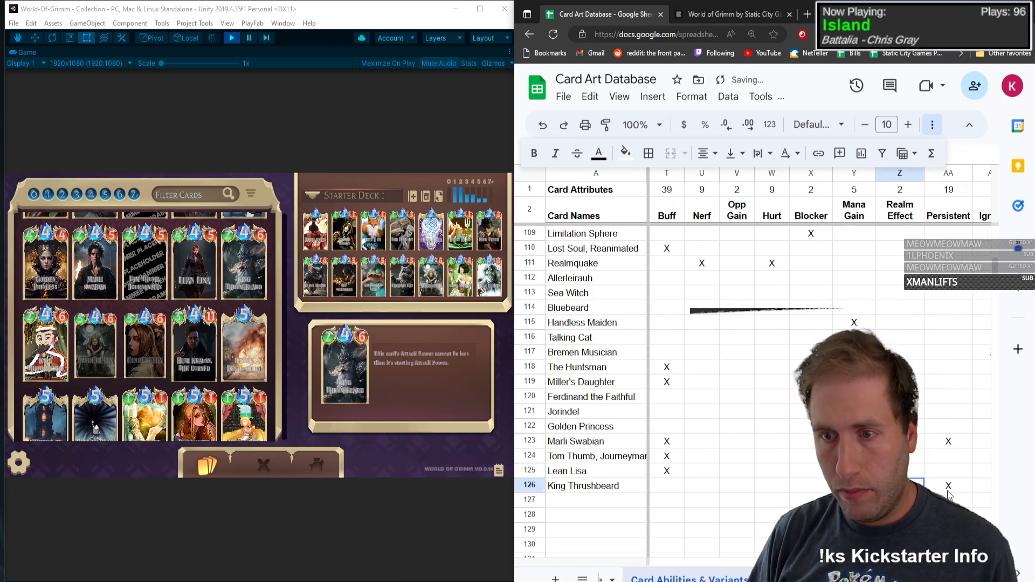
pyautogui.click(244, 271)
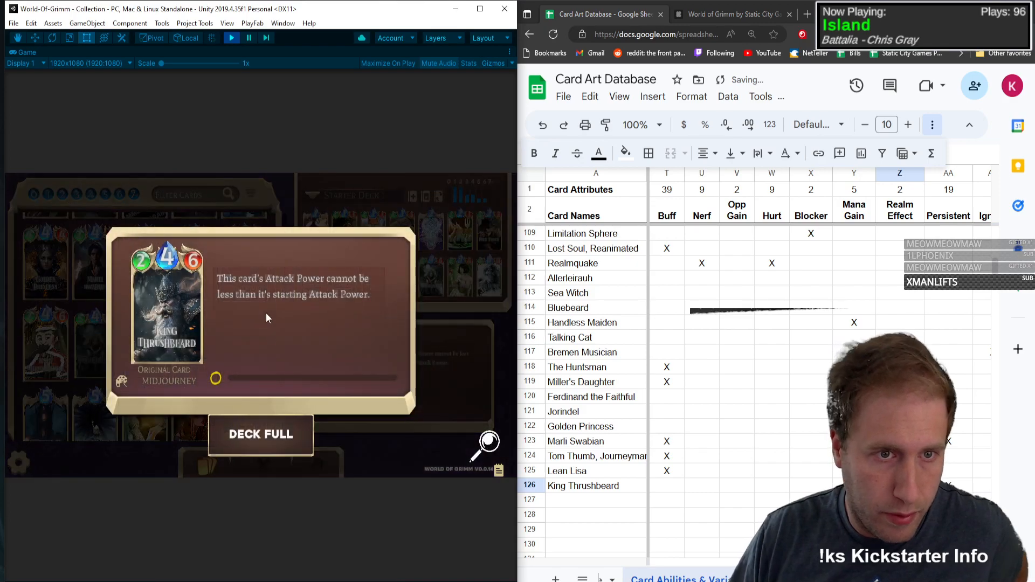
# Step: Close the card's details and mark Chibi with an X in the King Thrushbeard row
pyautogui.click(189, 312)
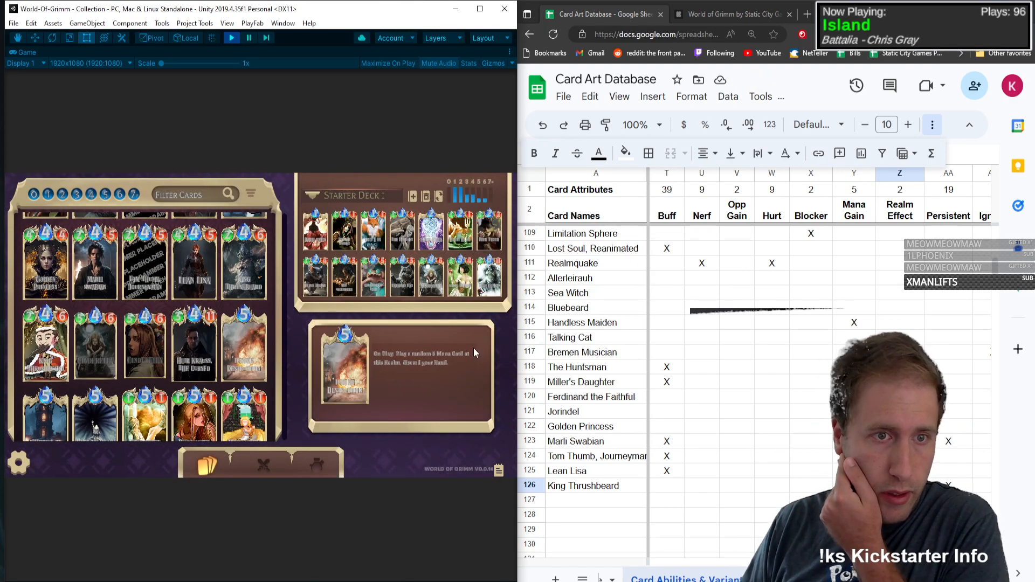
pyautogui.click(945, 488)
pyautogui.press('Right')
pyautogui.press('Right')
pyautogui.press('Right')
pyautogui.press('Right')
pyautogui.press('Right')
pyautogui.press('Right')
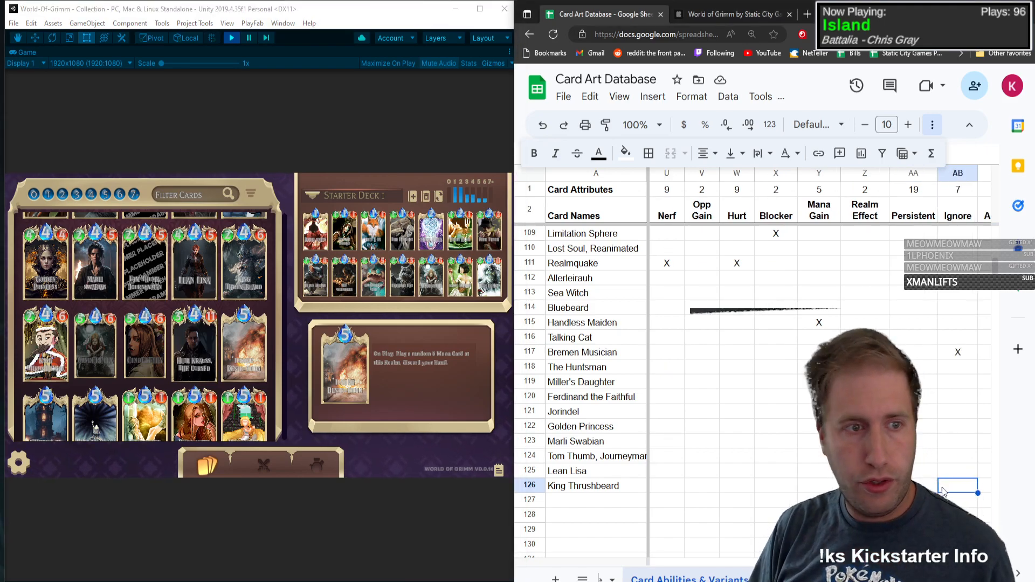
pyautogui.press('Right')
pyautogui.press('Right')
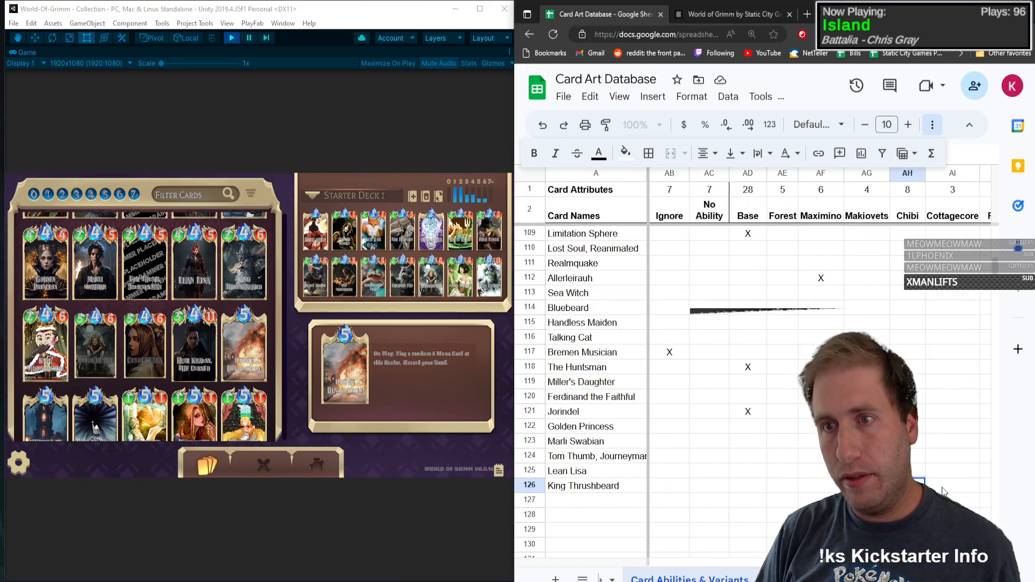
pyautogui.write('X')
pyautogui.press('Left')
pyautogui.press('Left')
pyautogui.press('Left')
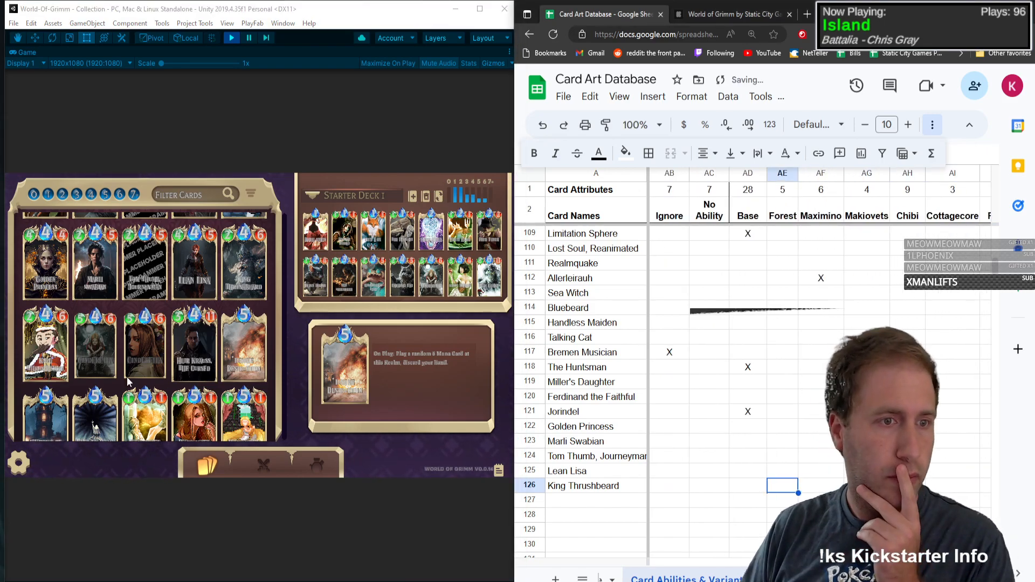
# Step: Check the Cinderella card and add it in row 127 as type C with Mana 4, Health 5, Attack Power 6 and On Play marked X
pyautogui.click(37, 343)
pyautogui.click(95, 343)
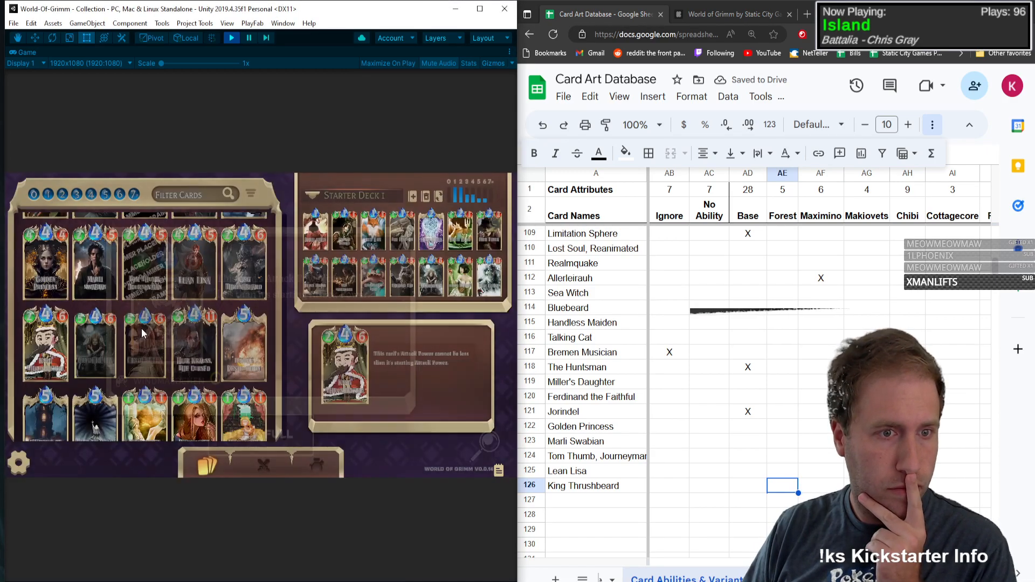
pyautogui.click(581, 501)
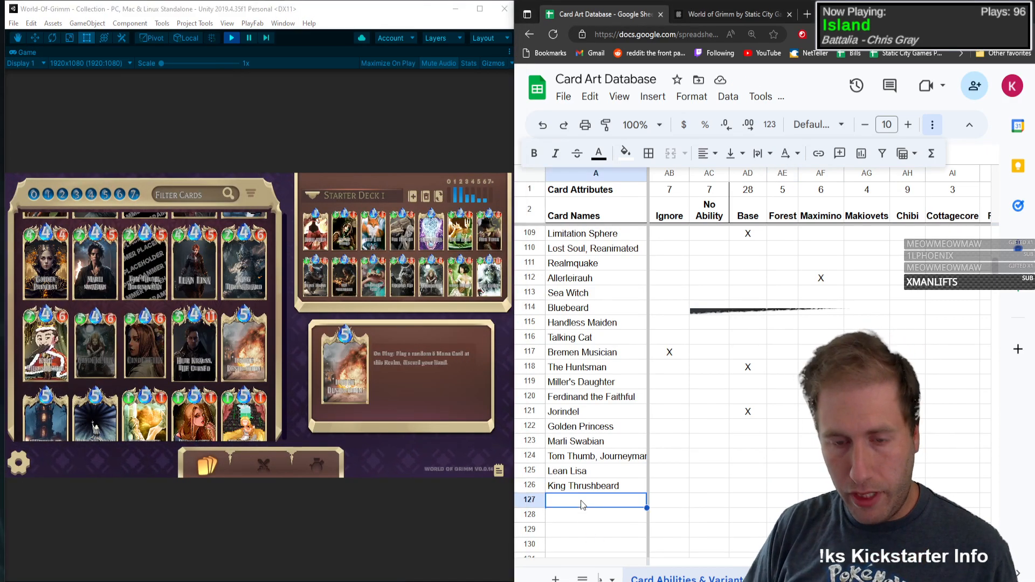
pyautogui.write('Cinderella')
pyautogui.press('Tab')
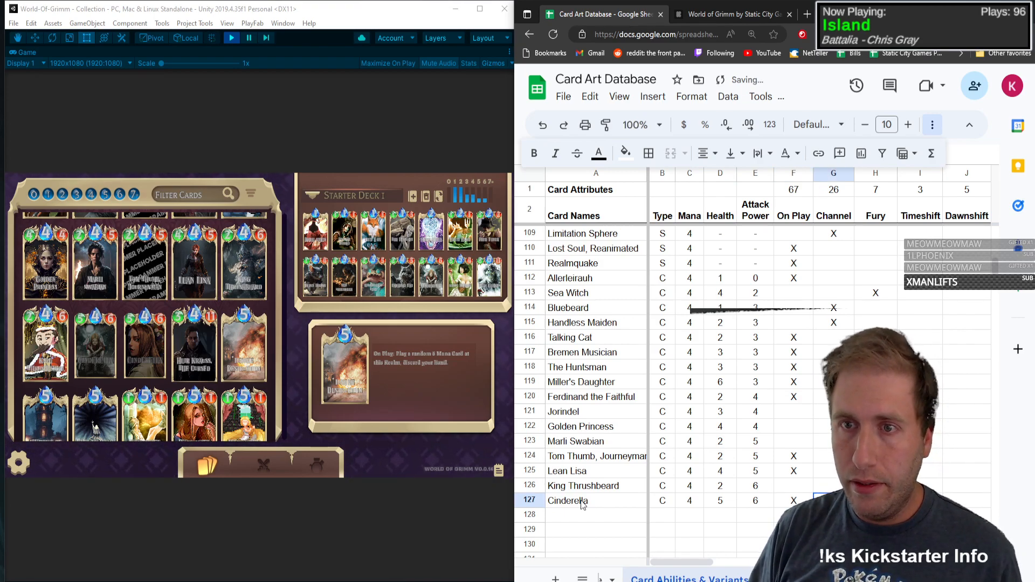
# Step: Mark Summon and Opp Gain with an X in the Cinderella row
pyautogui.press('Right')
pyautogui.press('Right')
pyautogui.press('Right')
pyautogui.press('Right')
pyautogui.press('Right')
pyautogui.press('Right')
pyautogui.press('Right')
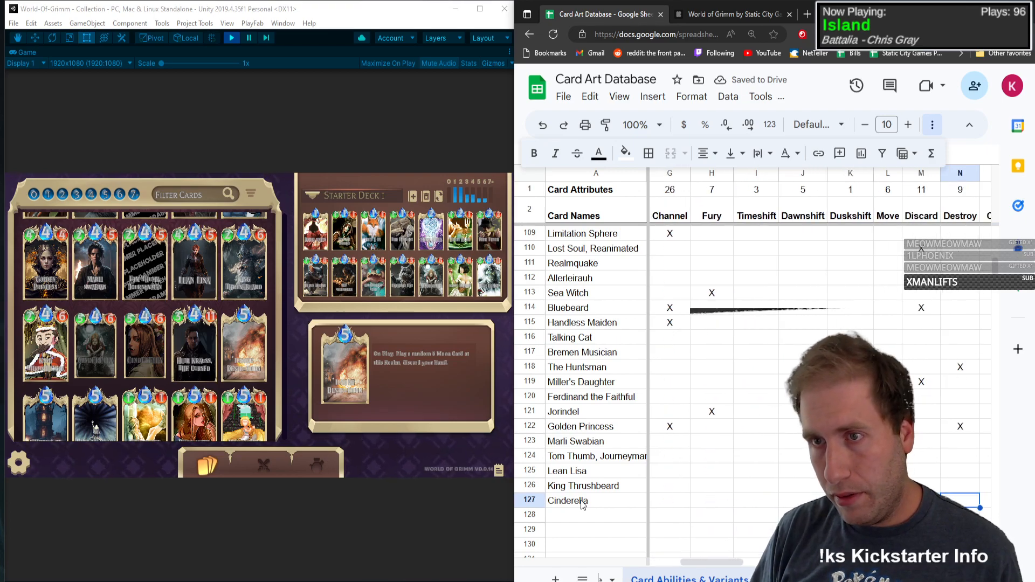
pyautogui.press('Right')
pyautogui.press('Right')
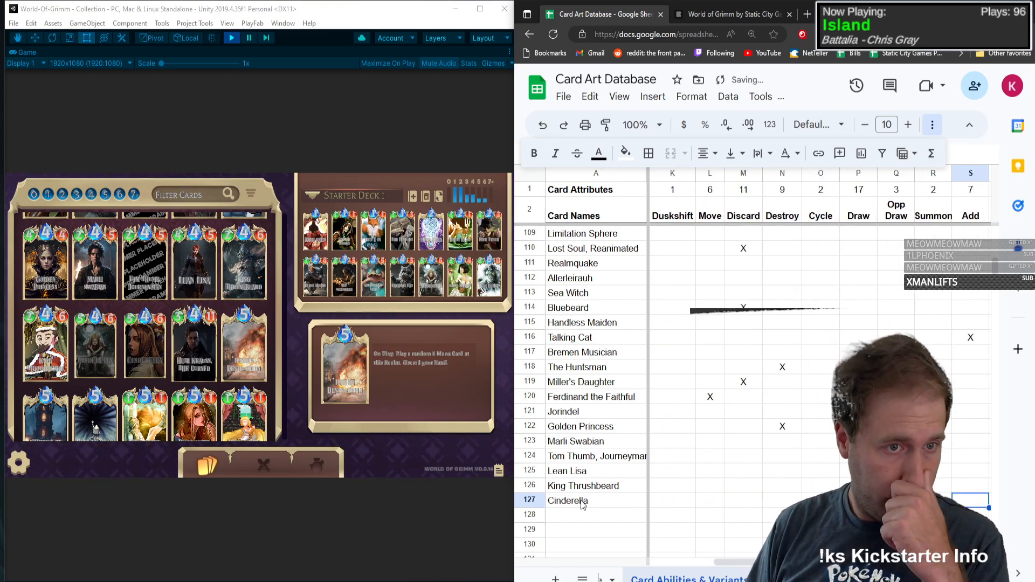
pyautogui.press('Right')
pyautogui.press('Right')
pyautogui.press('Right')
pyautogui.press('Right')
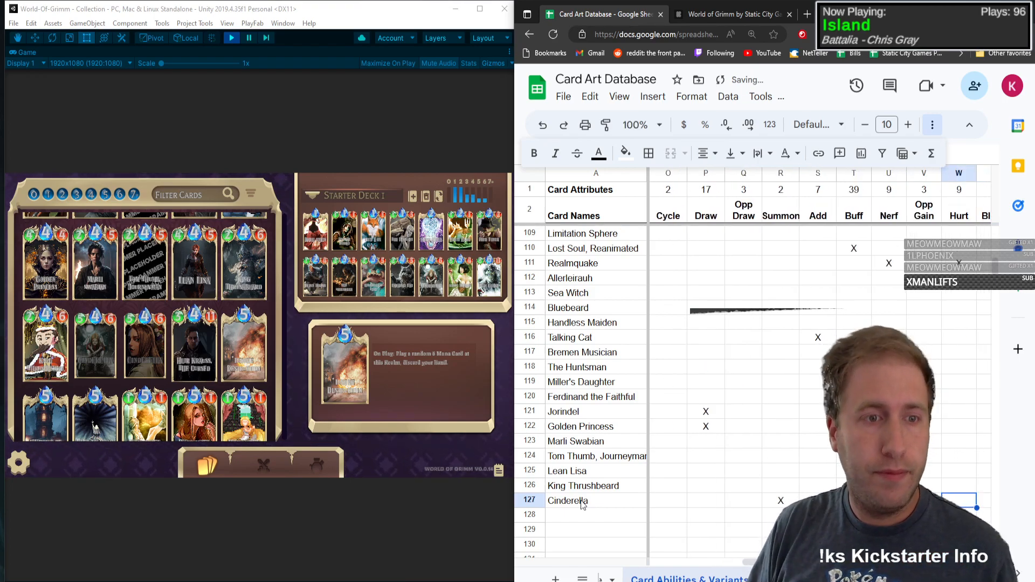
# Step: Mark the Base and Maximino art variants with an X in the Cinderella row
pyautogui.press('Right')
pyautogui.press('Right')
pyautogui.press('Right')
pyautogui.press('Right')
pyautogui.press('Right')
pyautogui.press('Right')
pyautogui.press('Right')
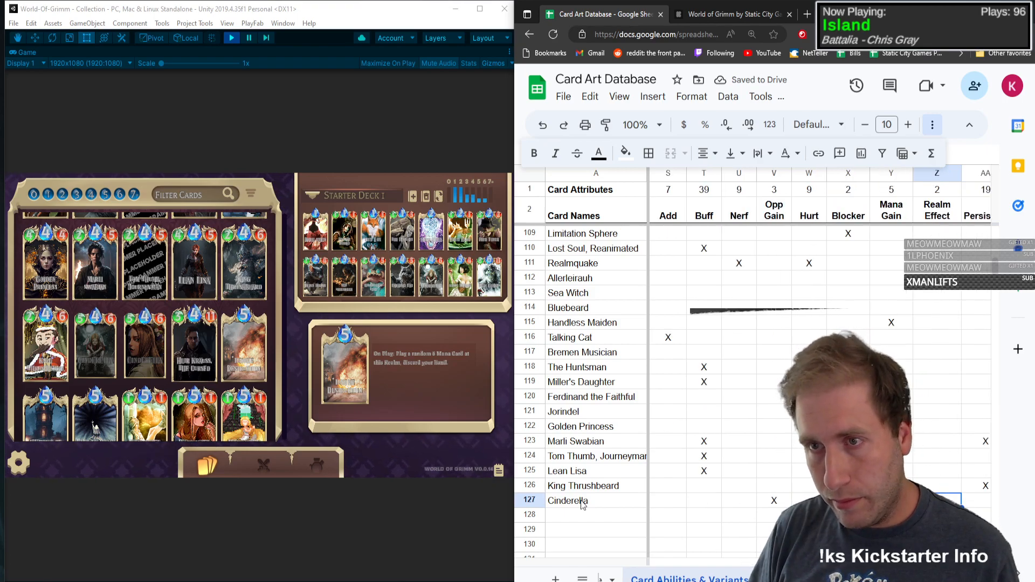
pyautogui.write('X')
pyautogui.press('Right')
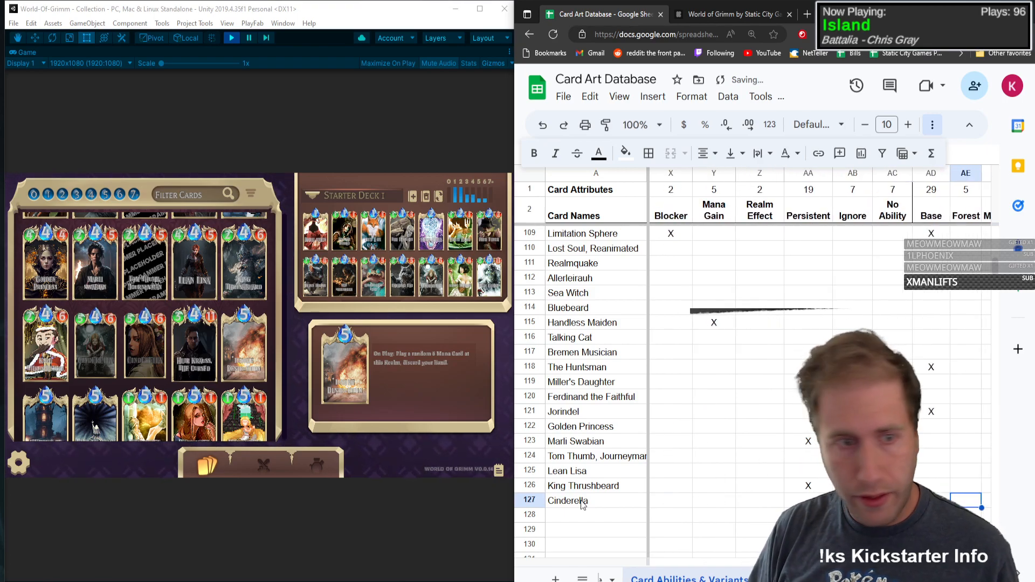
pyautogui.press('Right')
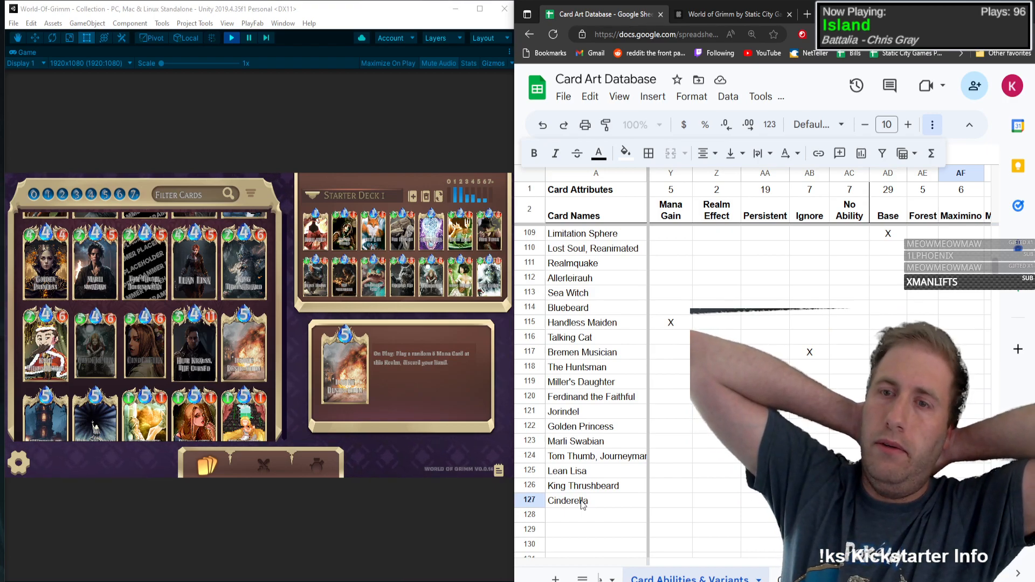
pyautogui.press('Tab')
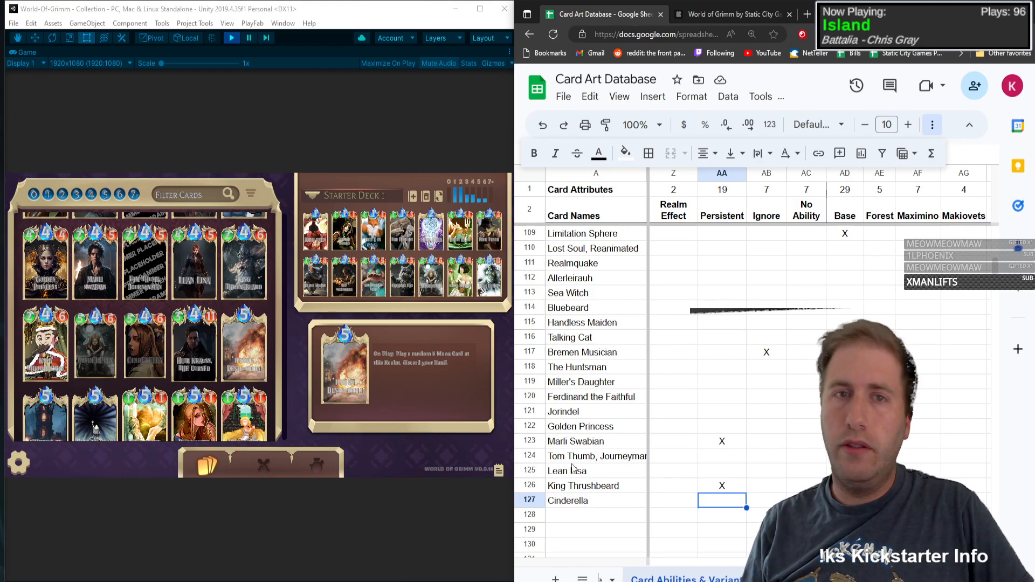
# Step: Restore the Unity editor layout, examine the Cinderella card asset's description and variants, and maximize the Game view again
pyautogui.click(510, 52)
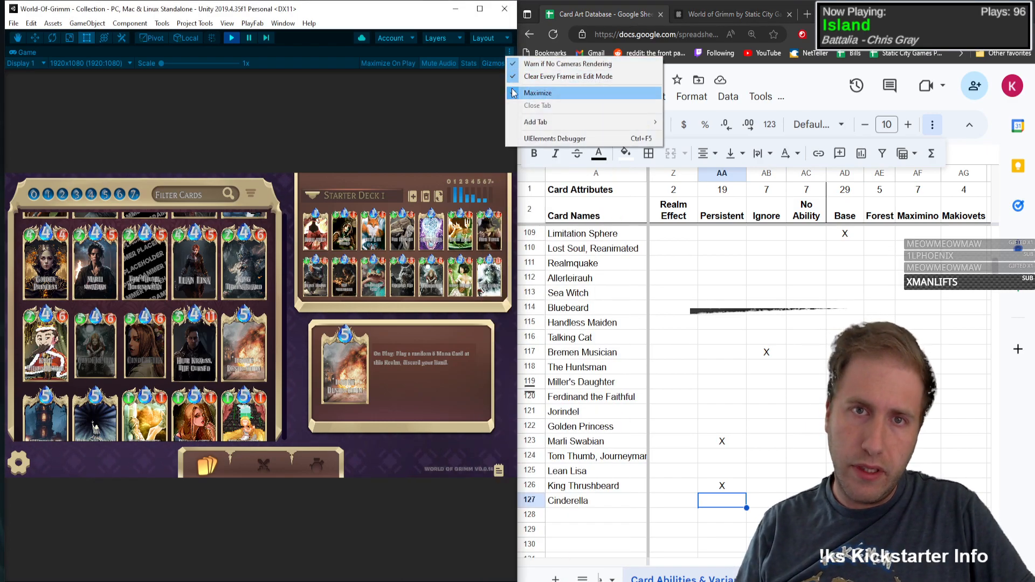
pyautogui.click(539, 93)
pyautogui.scroll(10, 316, 416)
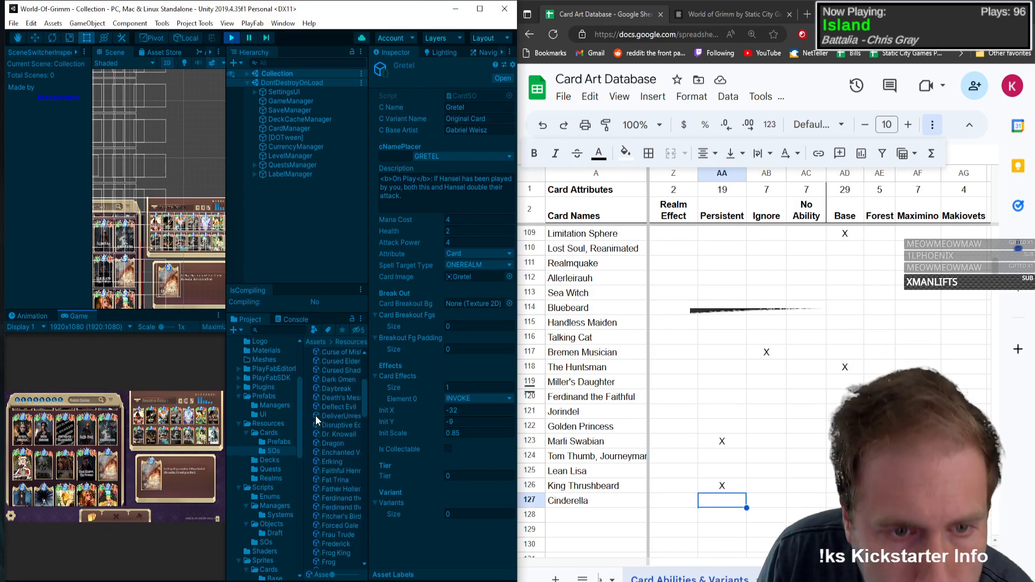
pyautogui.click(338, 449)
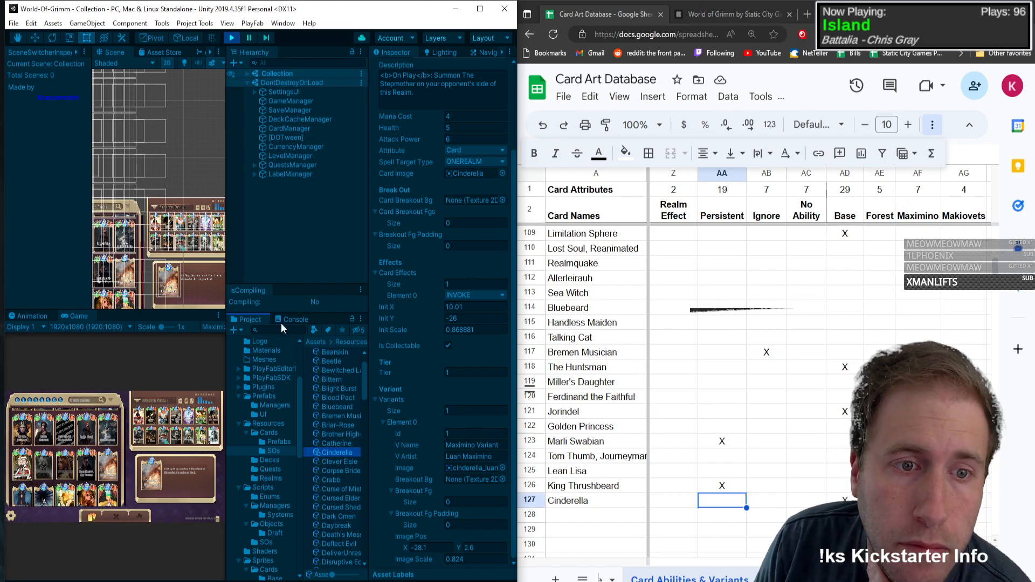
pyautogui.click(218, 316)
pyautogui.click(237, 357)
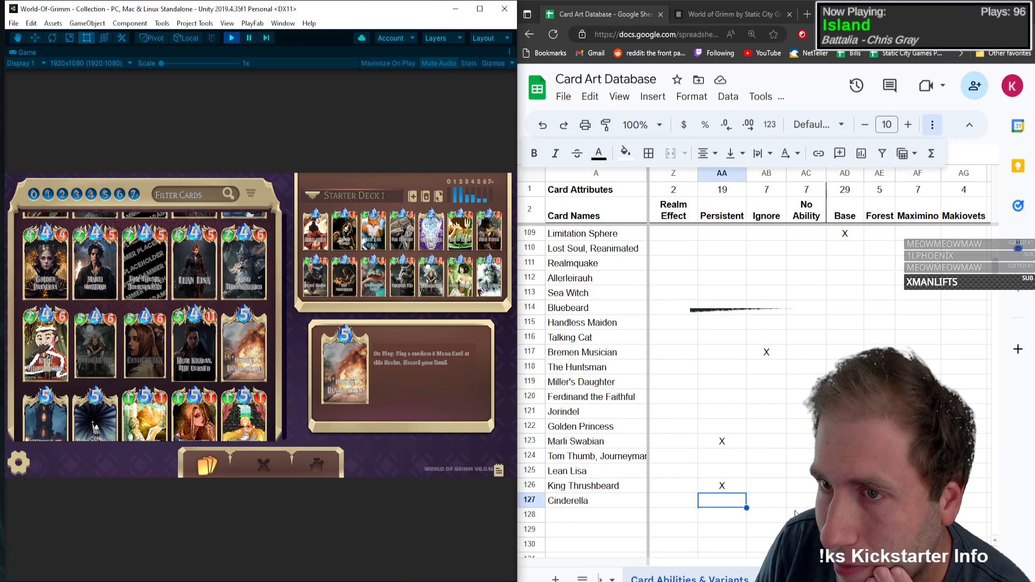
# Step: Add The Stepmother to the card names in row 128 with type T
pyautogui.click(609, 516)
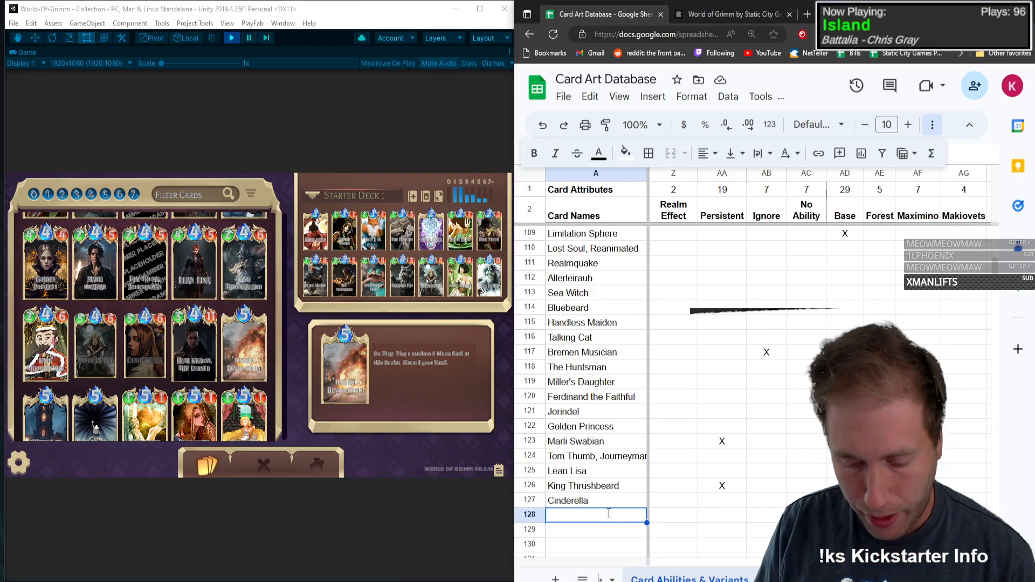
pyautogui.write('The st')
pyautogui.press('BackSpace')
pyautogui.press('BackSpace')
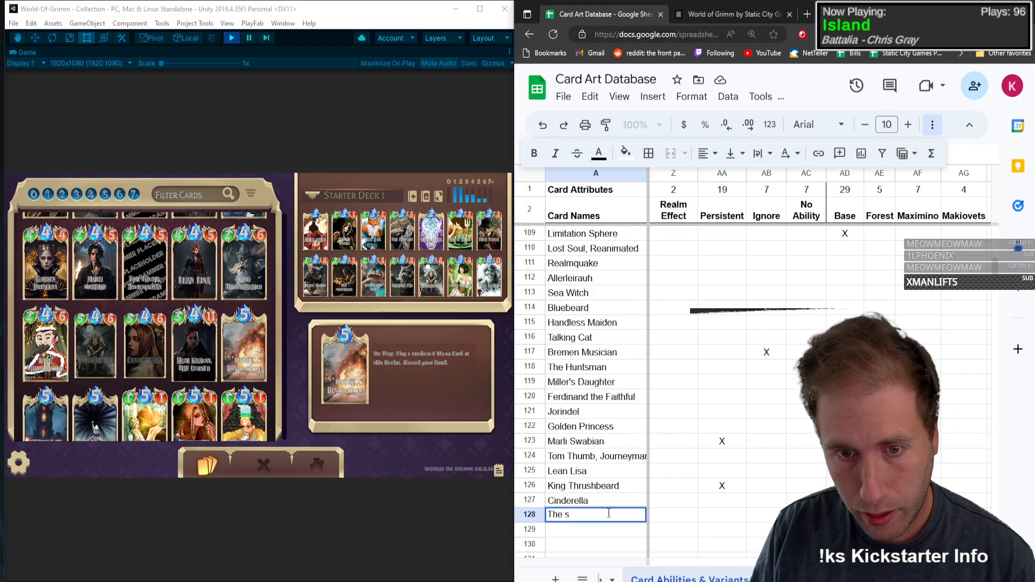
pyautogui.write('Stepmother')
pyautogui.press('Tab')
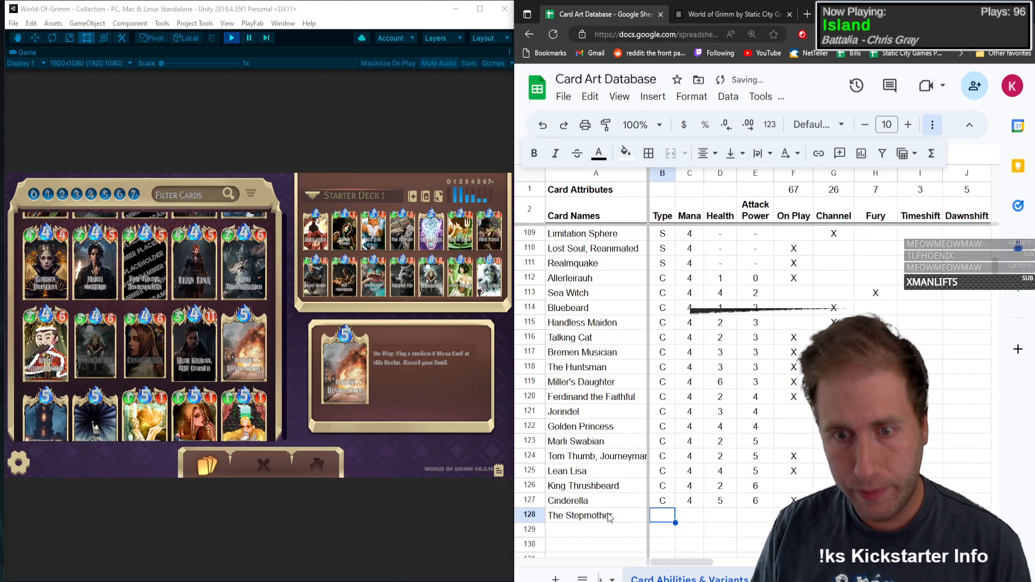
pyautogui.write('T')
pyautogui.press('Tab')
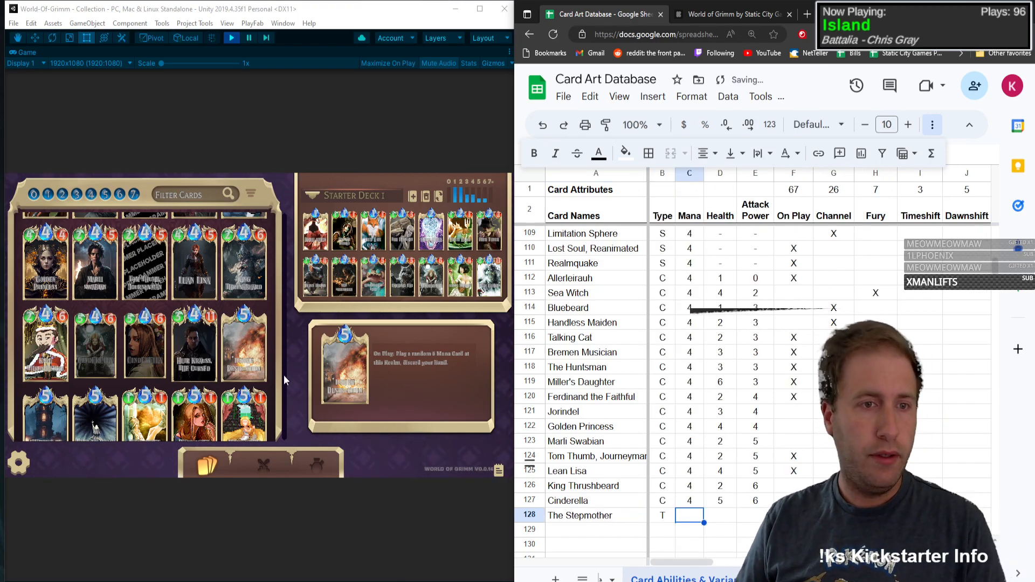
# Step: Restore the Unity editor layout and open The Stepmother's card asset to examine its stats
pyautogui.click(508, 51)
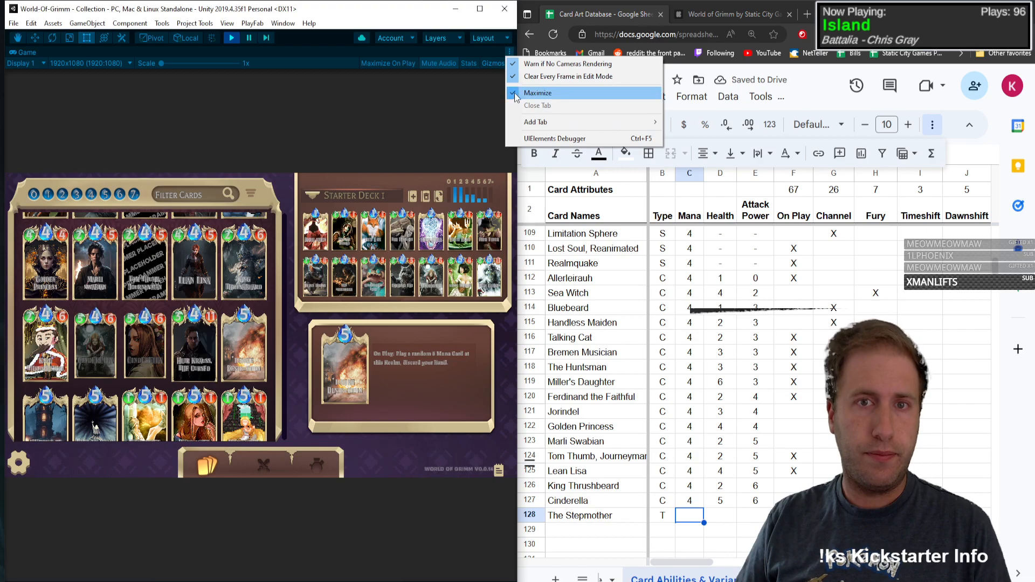
pyautogui.click(539, 93)
pyautogui.scroll(-15, 341, 481)
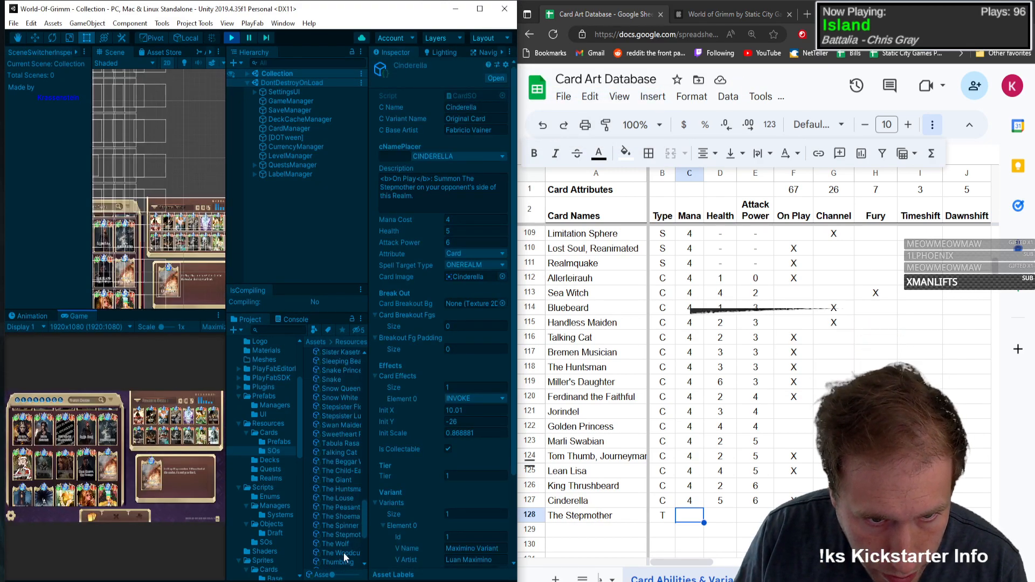
pyautogui.click(342, 532)
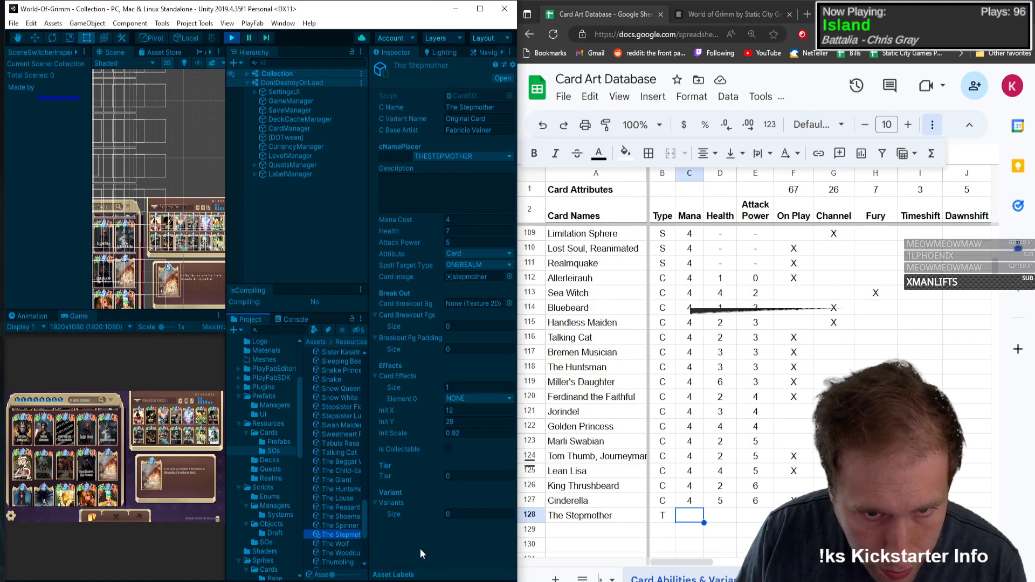
# Step: Enter Mana 4, Health 7 and Attack Power 5 in The Stepmother row
pyautogui.click(695, 518)
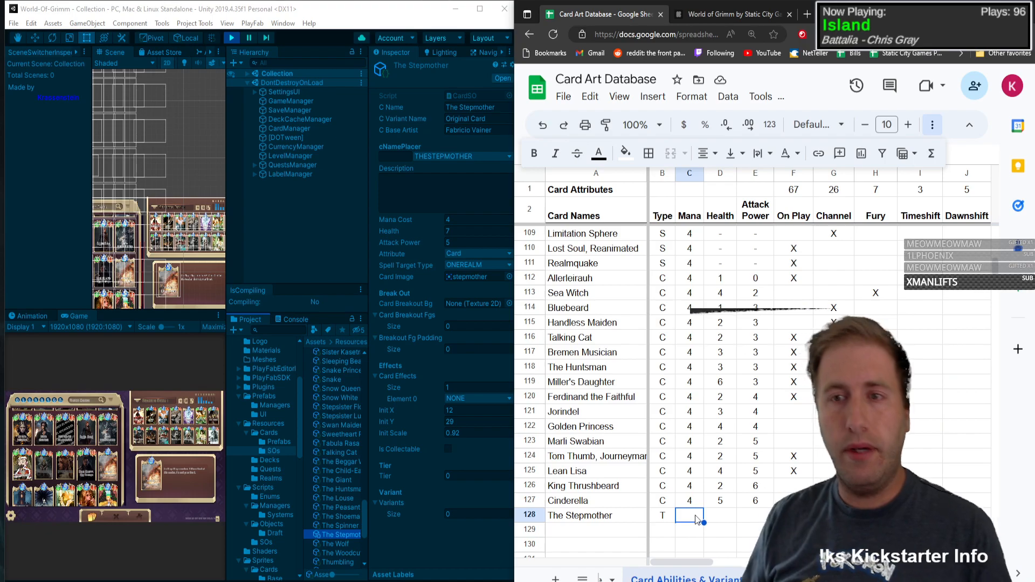
pyautogui.write('4')
pyautogui.press('Tab')
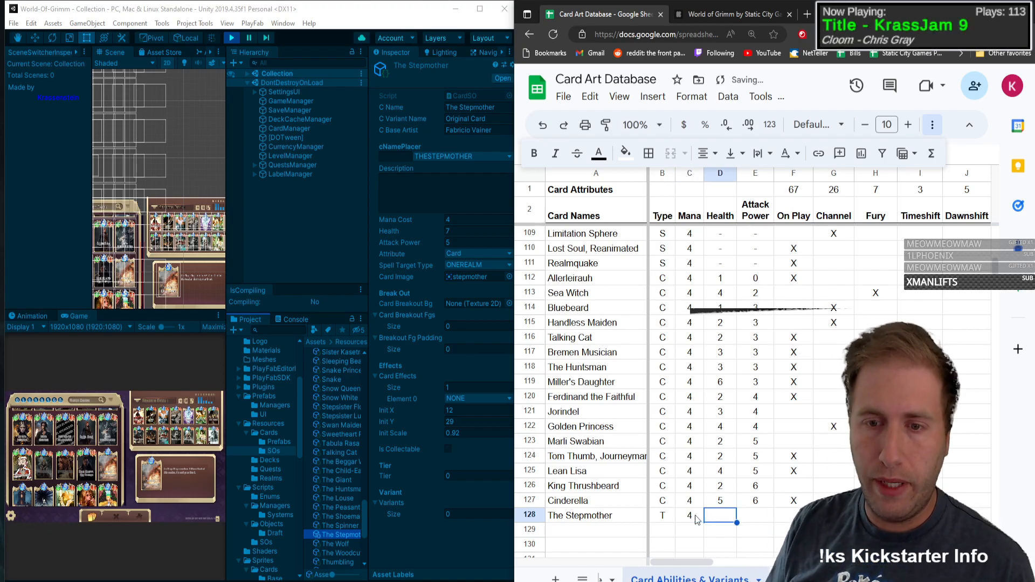
pyautogui.write('7')
pyautogui.press('Tab')
pyautogui.write('5')
pyautogui.press('Tab')
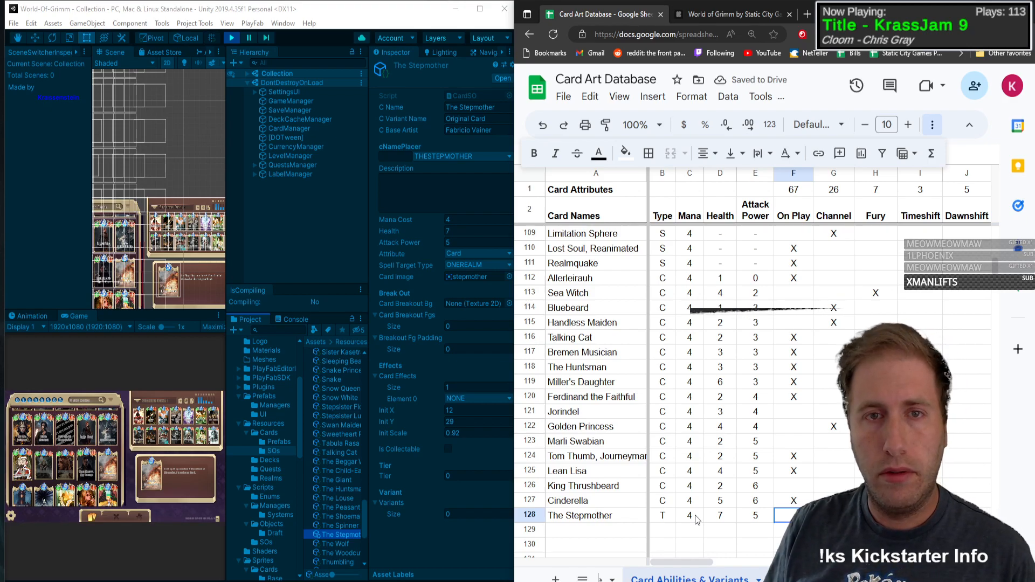
# Step: Mark No Ability with an X in The Stepmother row
pyautogui.press('Tab')
pyautogui.press('Tab')
pyautogui.press('Tab')
pyautogui.press('Tab')
pyautogui.press('Tab')
pyautogui.press('Tab')
pyautogui.press('Tab')
pyautogui.press('Tab')
pyautogui.press('Tab')
pyautogui.press('Tab')
pyautogui.press('Tab')
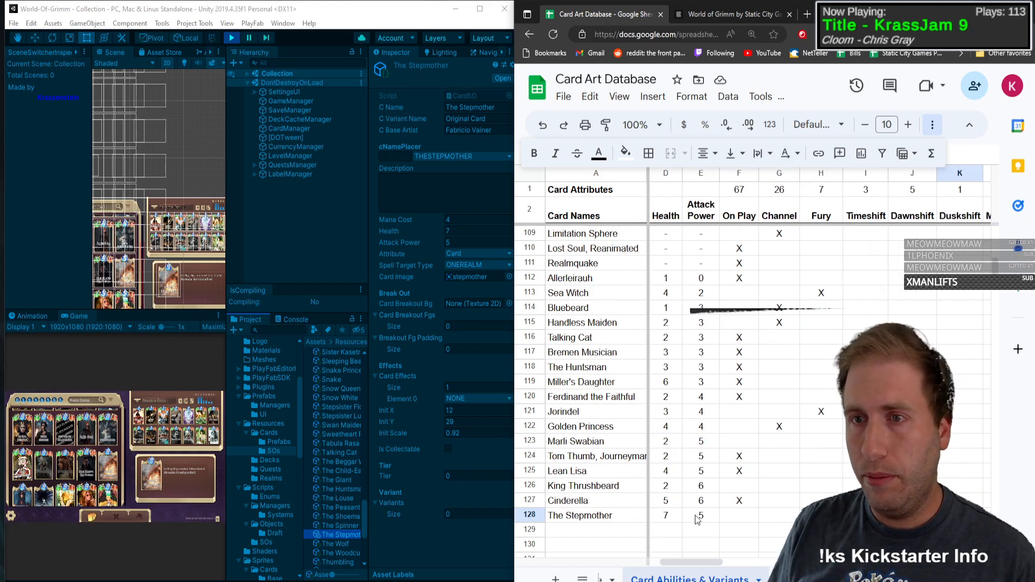
pyautogui.press('Tab')
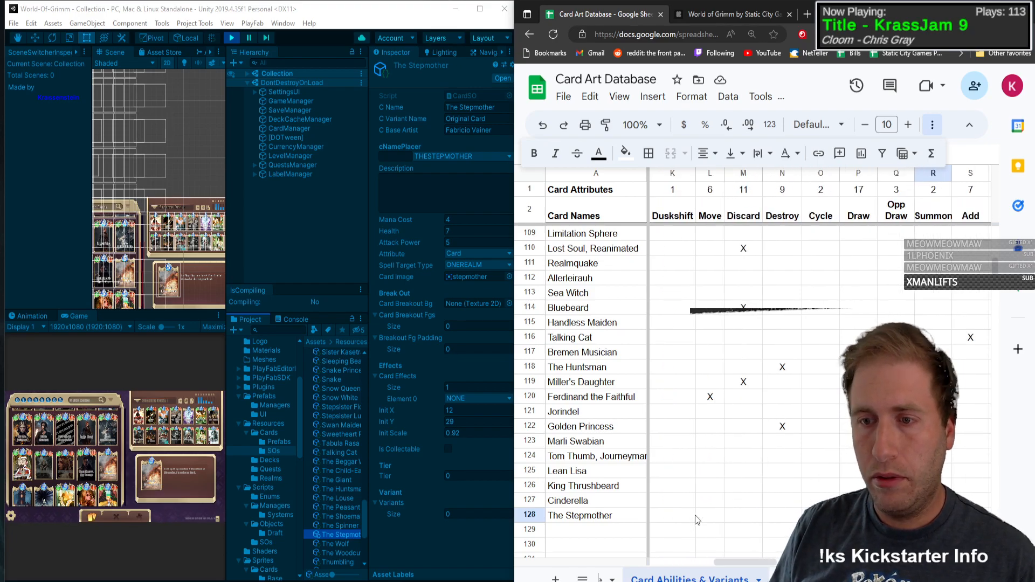
pyautogui.press('Tab')
pyautogui.press('Tab')
pyautogui.press('Tab')
pyautogui.press('Tab')
pyautogui.press('Tab')
pyautogui.press('Tab')
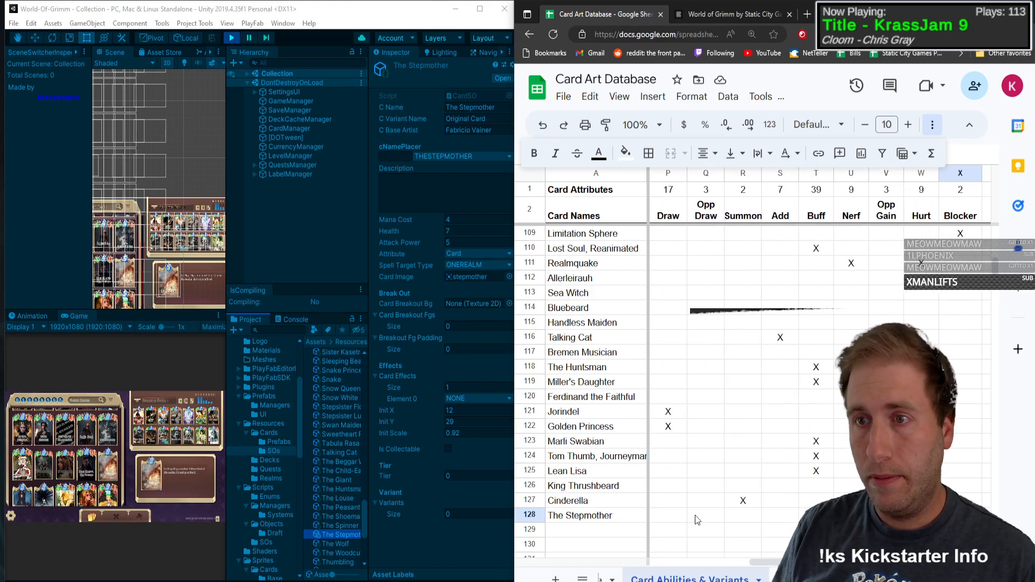
pyautogui.press('Tab')
pyautogui.press('Tab')
pyautogui.press('Tab')
pyautogui.press('Tab')
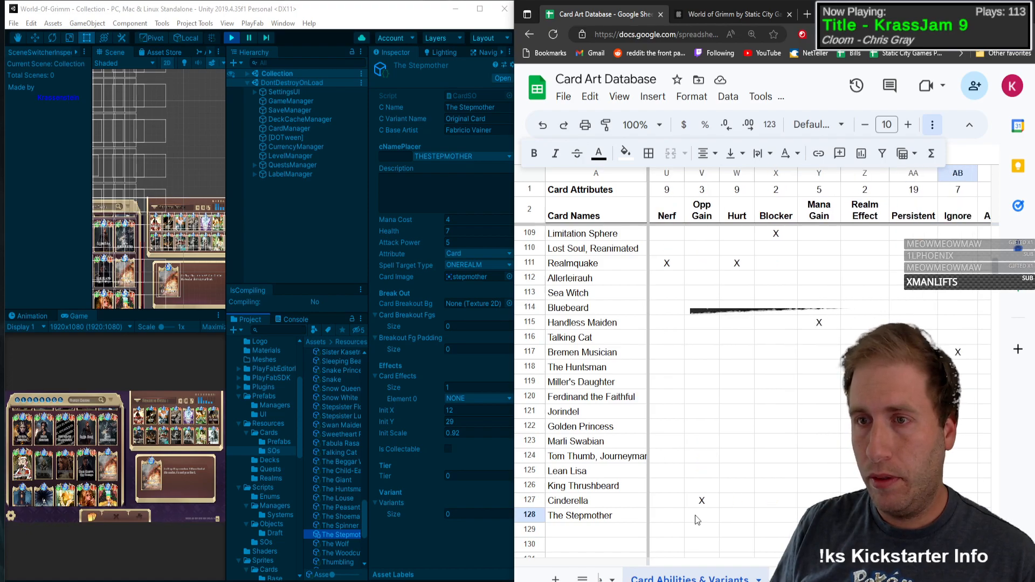
pyautogui.press('Tab')
pyautogui.press('Tab')
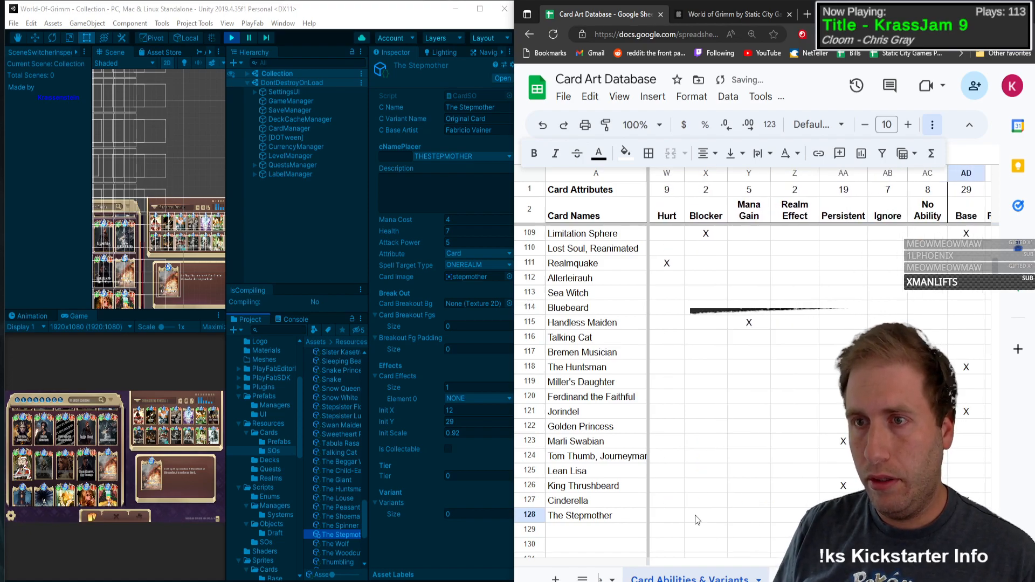
# Step: Mark the Base art variant with an X in The Stepmother row and select the empty card name cell in row 129
pyautogui.press('Tab')
pyautogui.hotkey('shift', 'Tab')
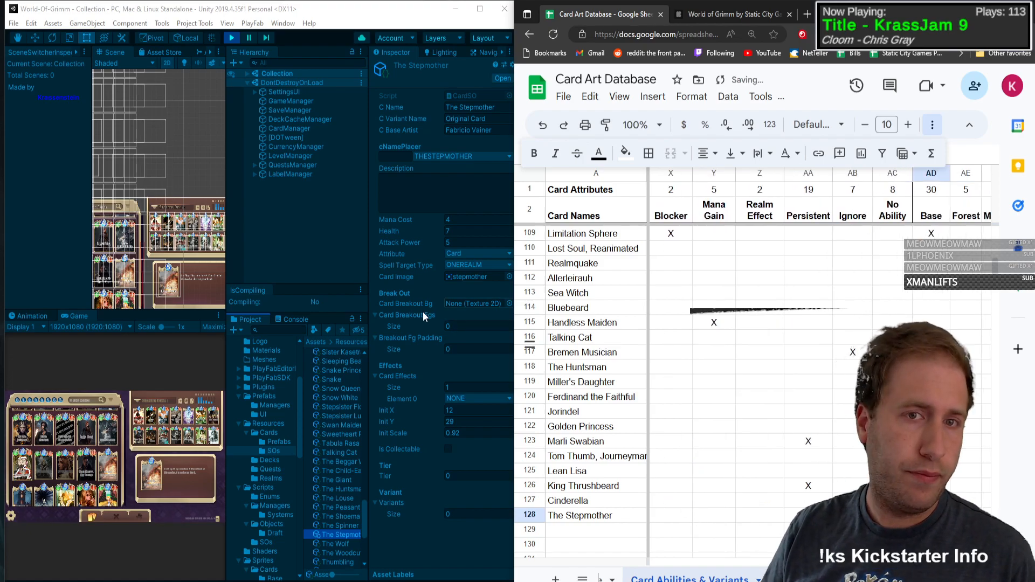
pyautogui.click(592, 531)
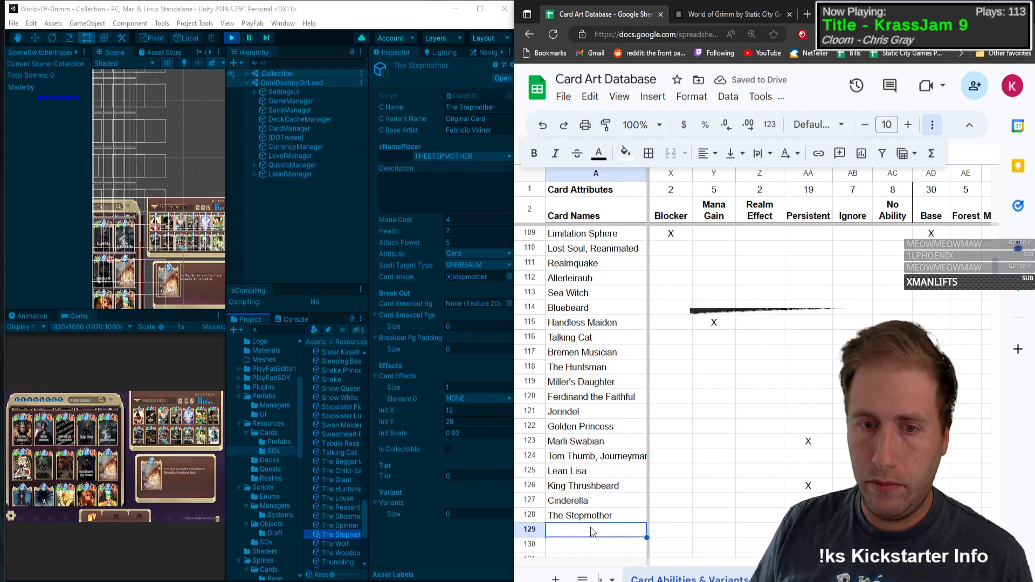
# Step: Maximize Unity's Game view and open the Heir Krauss, The Cursed card in the collection to examine its stats and ability
pyautogui.click(219, 316)
pyautogui.click(248, 357)
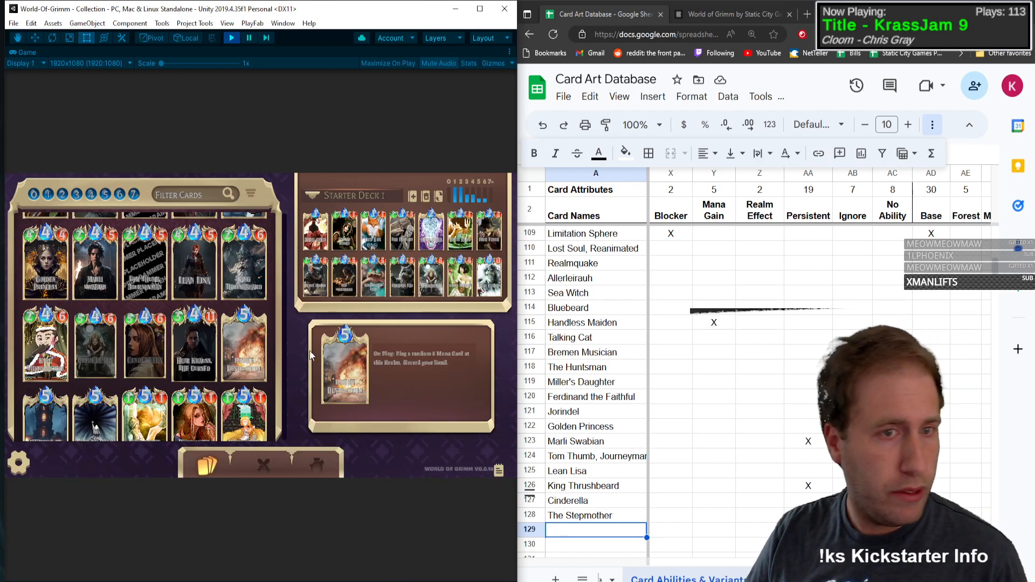
pyautogui.click(224, 421)
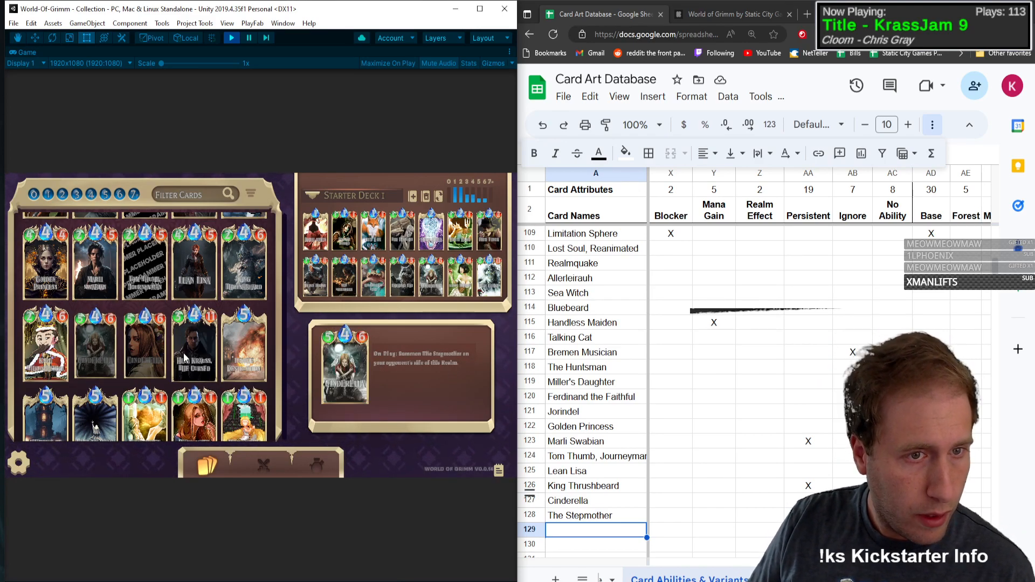
pyautogui.click(217, 327)
pyautogui.click(216, 324)
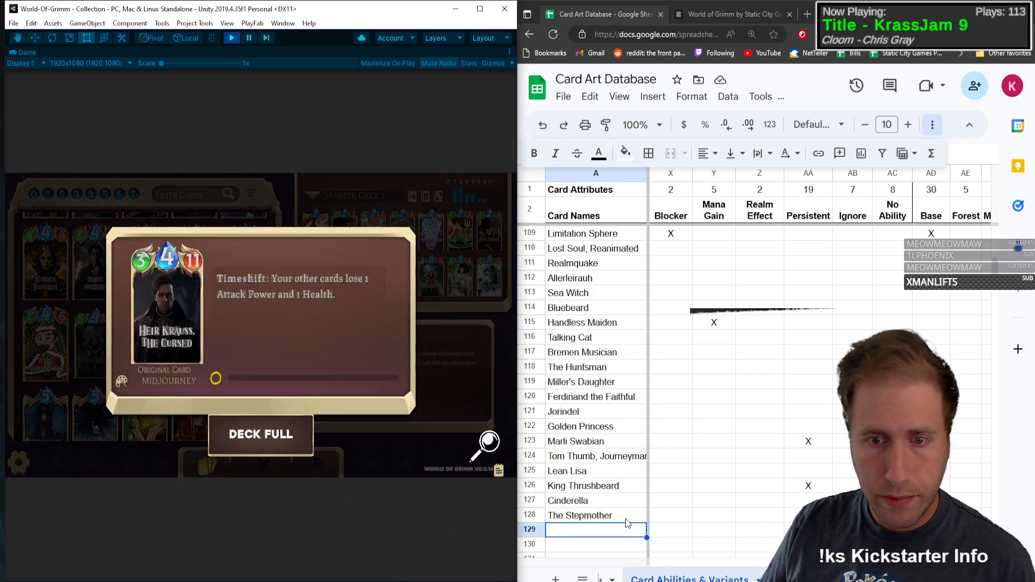
# Step: Add Heir Krauss, The Cursed as the card name in row 129 with type C
pyautogui.click(608, 536)
pyautogui.write('Heir Krauss, T')
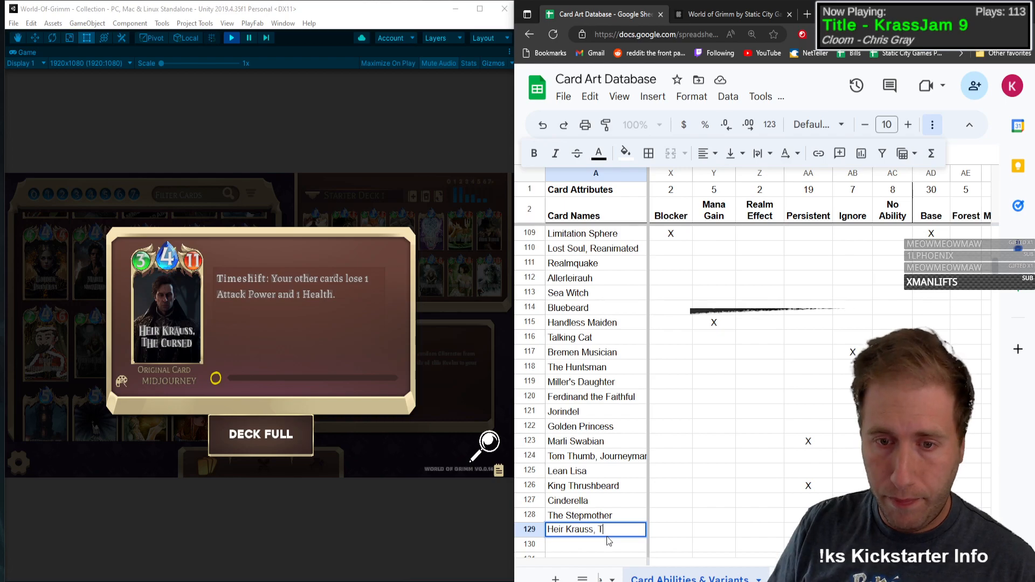
pyautogui.write('he Cursed')
pyautogui.press('Tab')
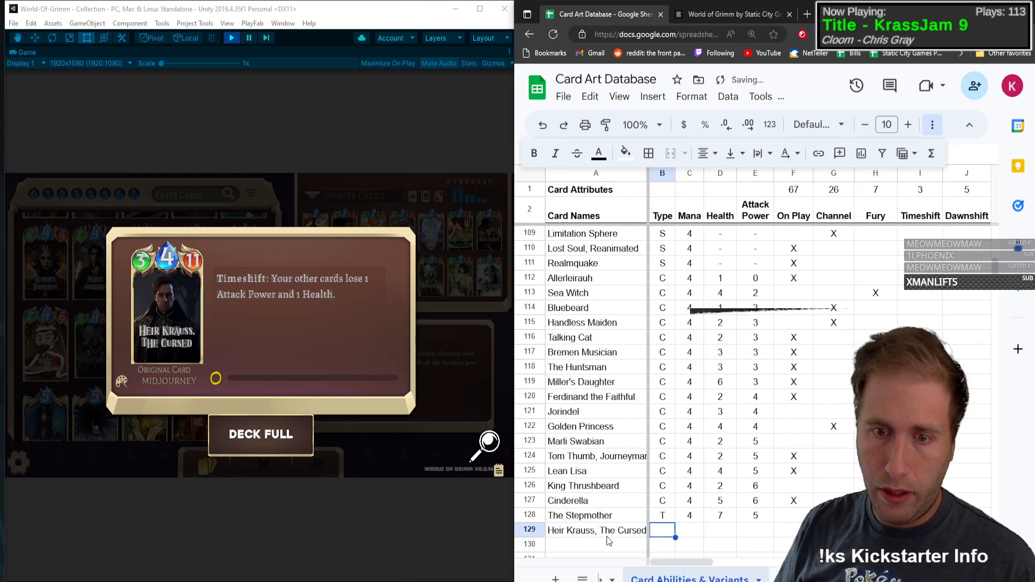
pyautogui.write('C')
pyautogui.press('Tab')
# Step: Enter Mana 4, Health 3 and Attack Power 11 in the Heir Krauss, The Cursed row
pyautogui.write('5')
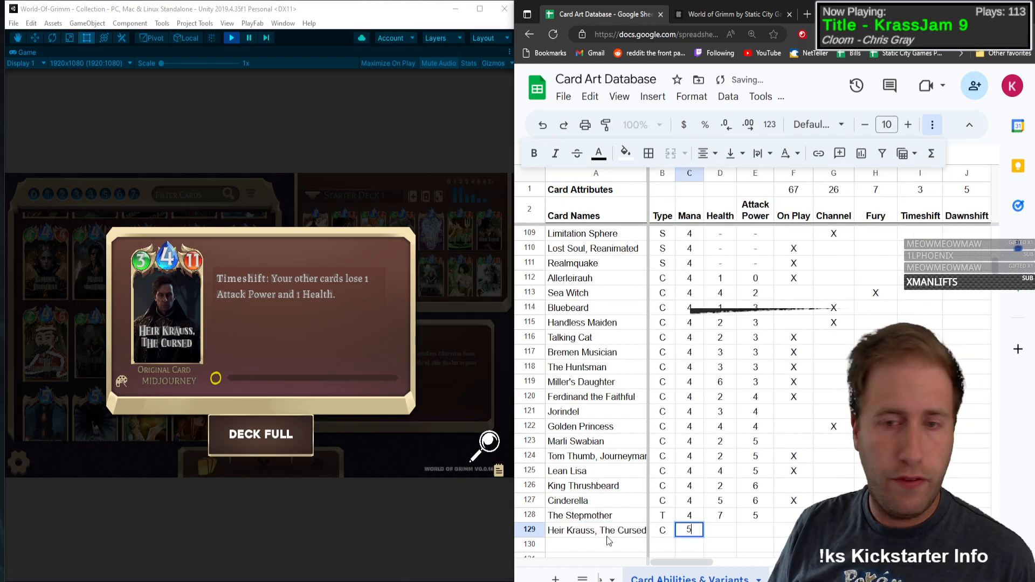
pyautogui.press('Tab')
pyautogui.write('3')
pyautogui.press('Tab')
pyautogui.write('11')
pyautogui.press('Left')
pyautogui.press('Left')
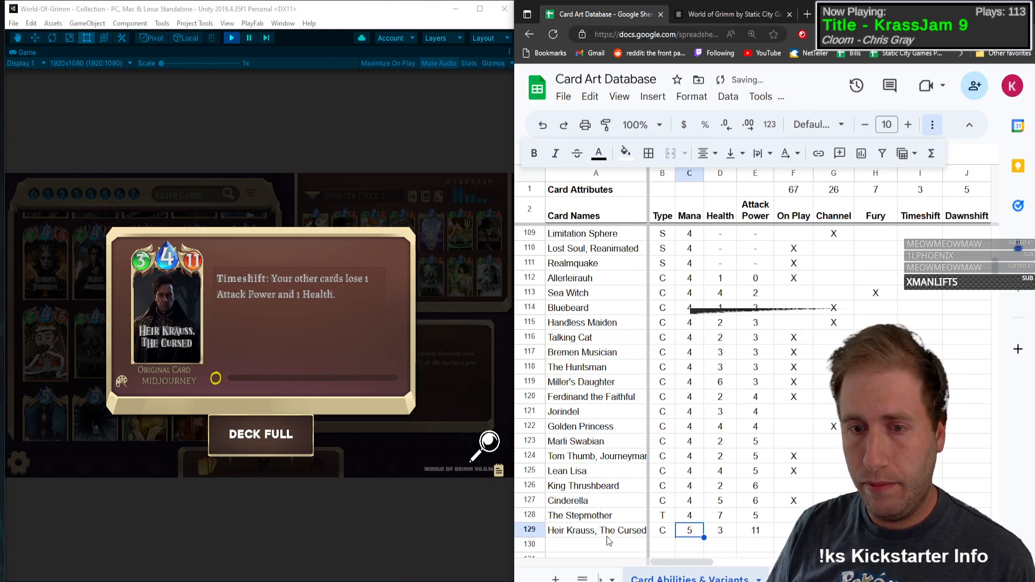
pyautogui.write('4')
# Step: Mark the Timeshift ability with an X in the Heir Krauss, The Cursed row
pyautogui.press('Tab')
pyautogui.press('Tab')
pyautogui.press('Tab')
# Step: Mark Nerf and Hurt with an X in the Heir Krauss, The Cursed row
pyautogui.press('Tab')
pyautogui.press('Tab')
pyautogui.press('Tab')
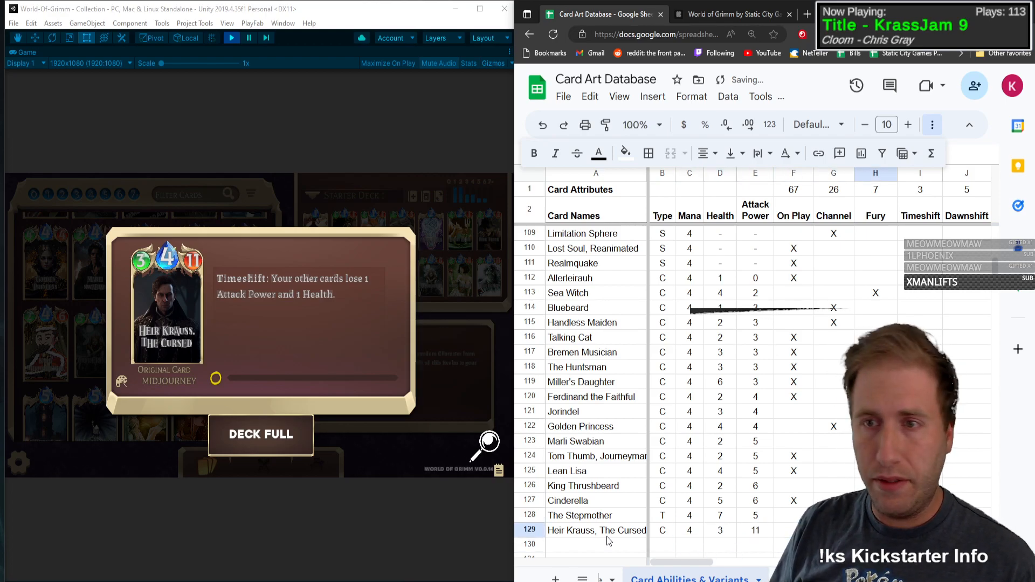
pyautogui.write('X')
pyautogui.press('Tab')
pyautogui.press('Tab')
pyautogui.press('Tab')
pyautogui.press('Tab')
pyautogui.press('Tab')
pyautogui.press('Tab')
pyautogui.press('Tab')
pyautogui.press('Tab')
pyautogui.press('Tab')
pyautogui.press('Tab')
pyautogui.press('Tab')
pyautogui.press('Tab')
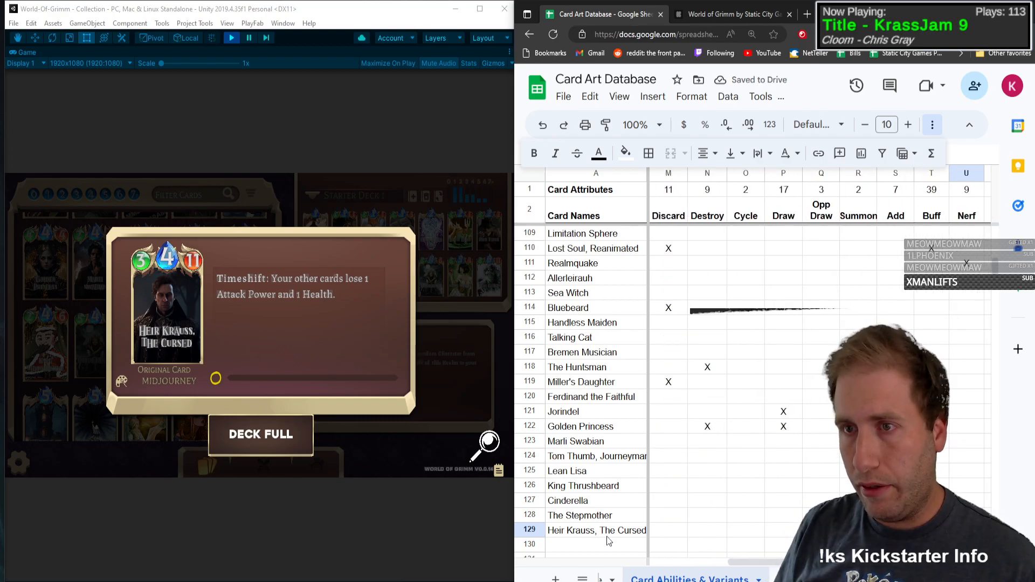
pyautogui.write('X')
pyautogui.press('Tab')
pyautogui.press('Tab')
pyautogui.press('Tab')
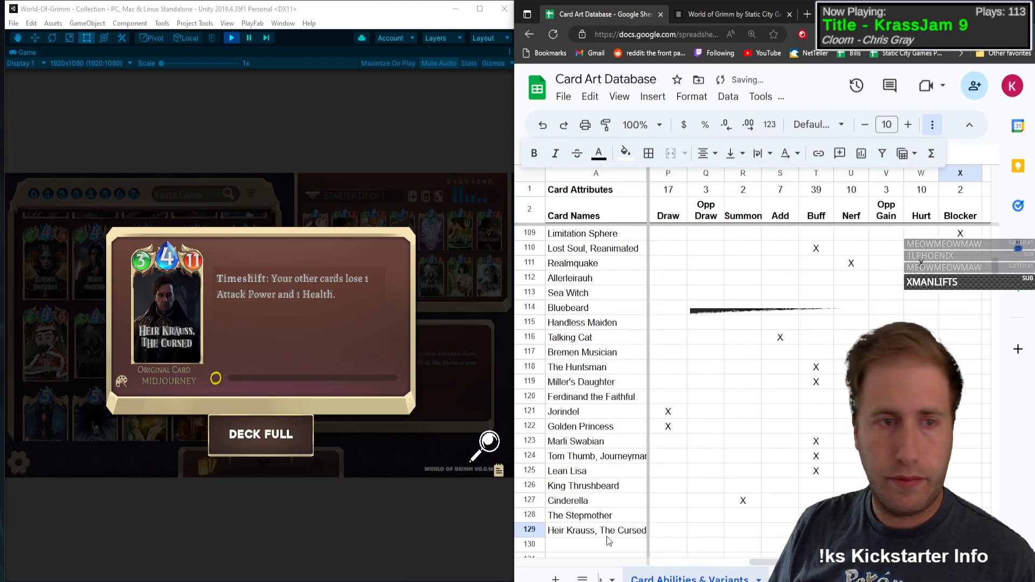
# Step: Open the Invoke Destruction card in the game's collection and enter Invoke Destruction as the card name in row 130
pyautogui.click(459, 545)
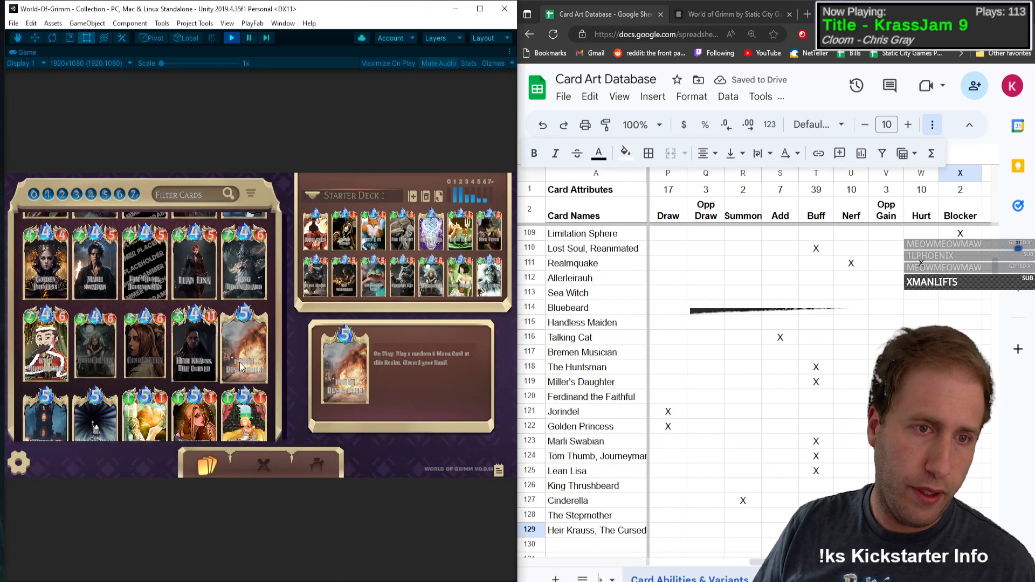
pyautogui.click(249, 364)
pyautogui.click(577, 547)
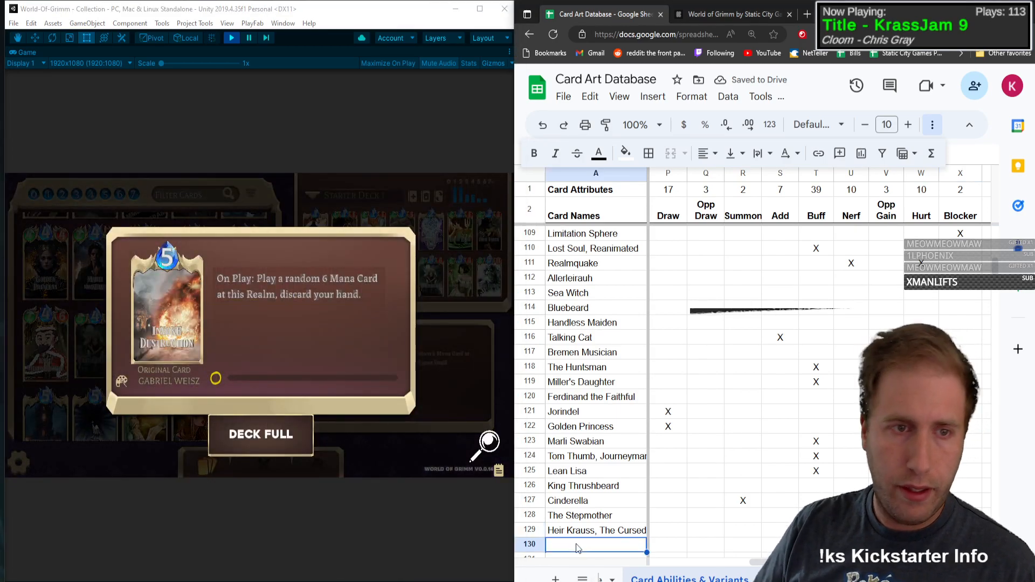
pyautogui.doubleClick(577, 545)
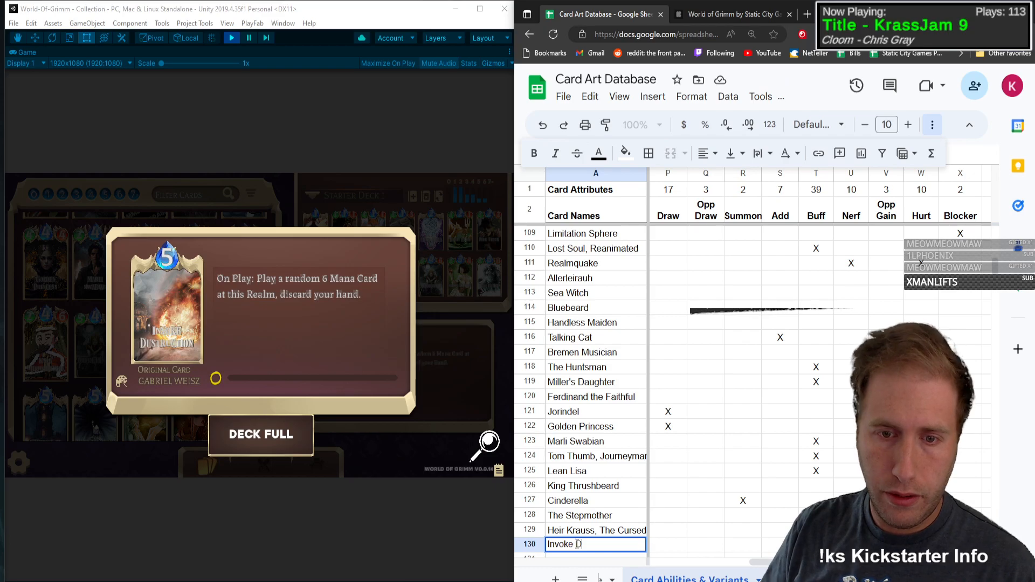
pyautogui.write('Invoke Destruction')
pyautogui.press('Tab')
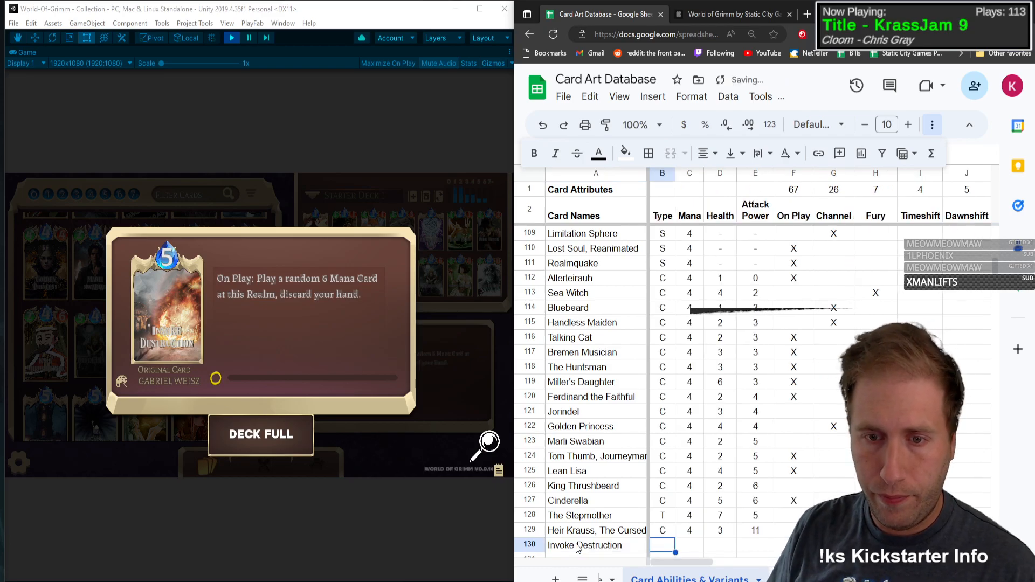
# Step: Set Invoke Destruction's type to S and Mana to 5, with a dash for both Health and Attack Power
pyautogui.write('C')
pyautogui.press('Tab')
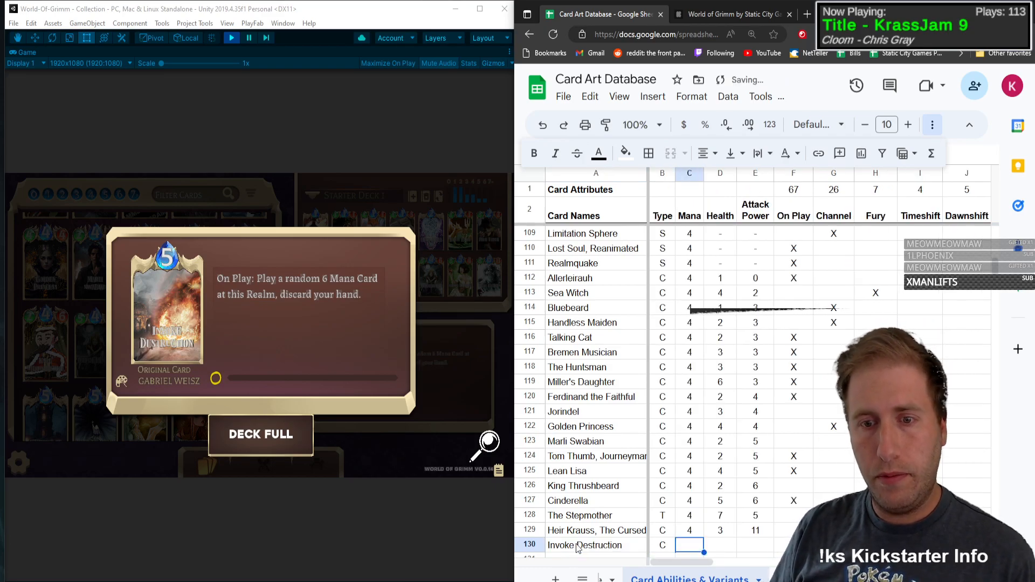
pyautogui.hotkey('shift', 'Tab')
pyautogui.write('S')
pyautogui.press('Tab')
pyautogui.write('5')
pyautogui.press('Tab')
pyautogui.write('-')
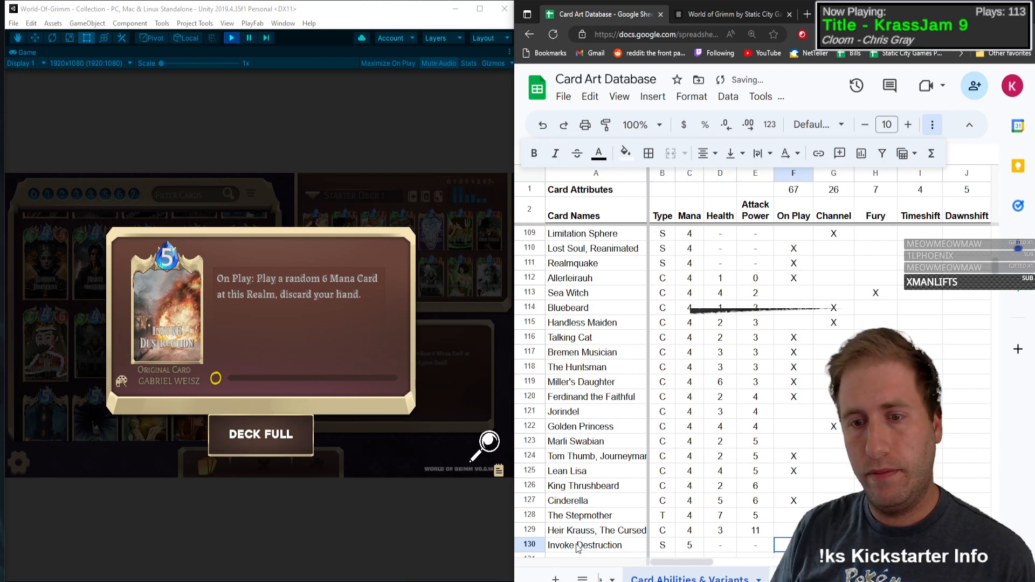
pyautogui.write('\t-\tX')
# Step: Mark On Play and Discard with an X in the Invoke Destruction row
pyautogui.press('Tab')
pyautogui.press('Tab')
pyautogui.press('Tab')
pyautogui.press('Tab')
pyautogui.press('Tab')
pyautogui.press('Tab')
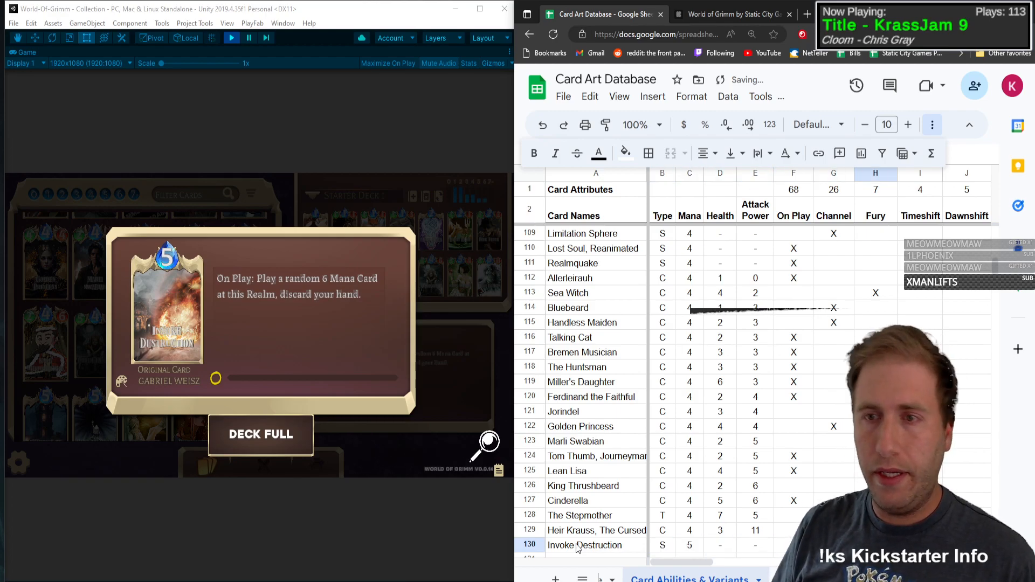
pyautogui.press('Tab')
pyautogui.press('Tab')
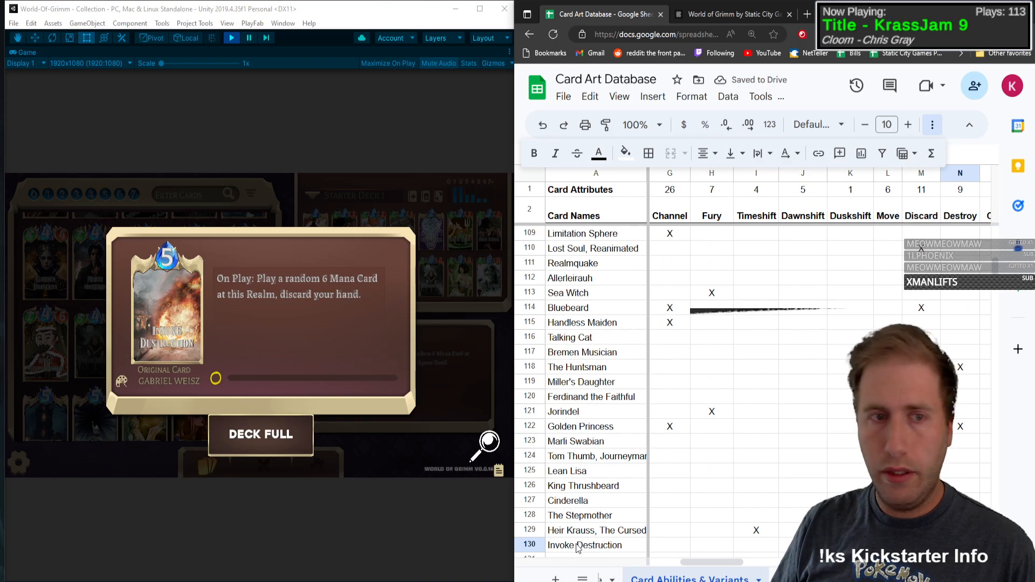
pyautogui.press('Left')
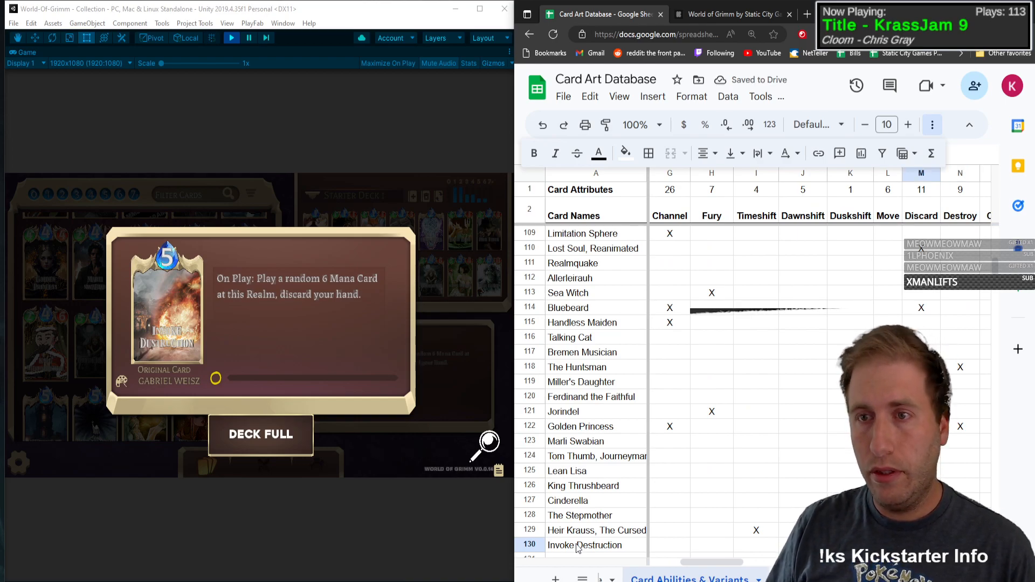
pyautogui.write('x')
# Step: Mark Summon with an X in the Invoke Destruction row
pyautogui.press('Tab')
pyautogui.press('Tab')
pyautogui.press('Tab')
pyautogui.press('Tab')
pyautogui.press('Tab')
pyautogui.press('Tab')
pyautogui.press('Left')
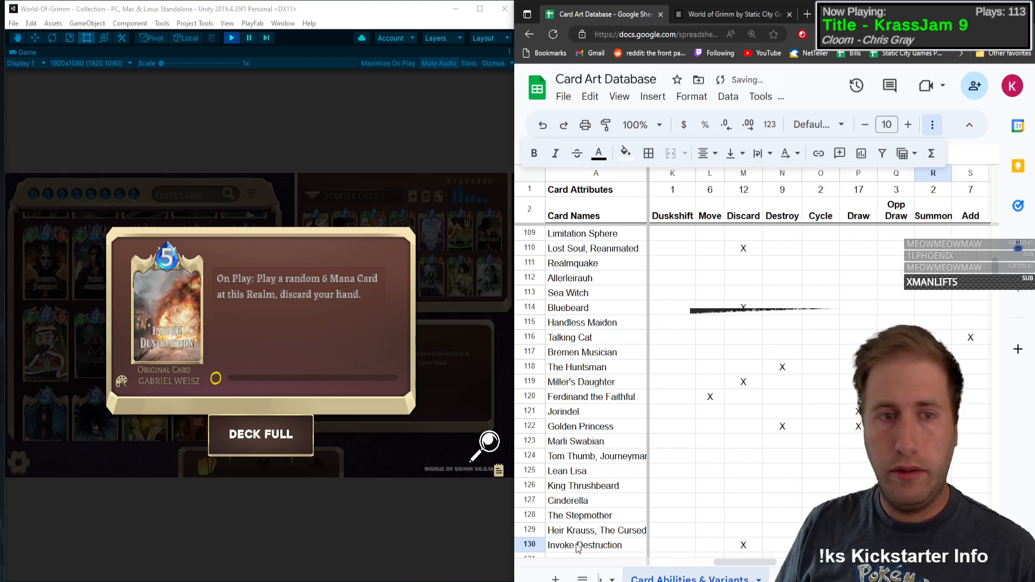
pyautogui.write('x')
# Step: Mark the Base art variant with an X in the Invoke Destruction row
pyautogui.press('Tab')
pyautogui.press('Left')
pyautogui.press('Left')
pyautogui.press('Left')
pyautogui.press('Left')
pyautogui.press('Left')
pyautogui.press('Left')
pyautogui.press('Left')
pyautogui.press('Left')
pyautogui.press('Left')
pyautogui.press('Left')
pyautogui.press('Left')
pyautogui.press('Left')
pyautogui.press('Left')
pyautogui.press('Left')
pyautogui.press('Left')
pyautogui.press('Left')
pyautogui.press('Left')
pyautogui.press('Left')
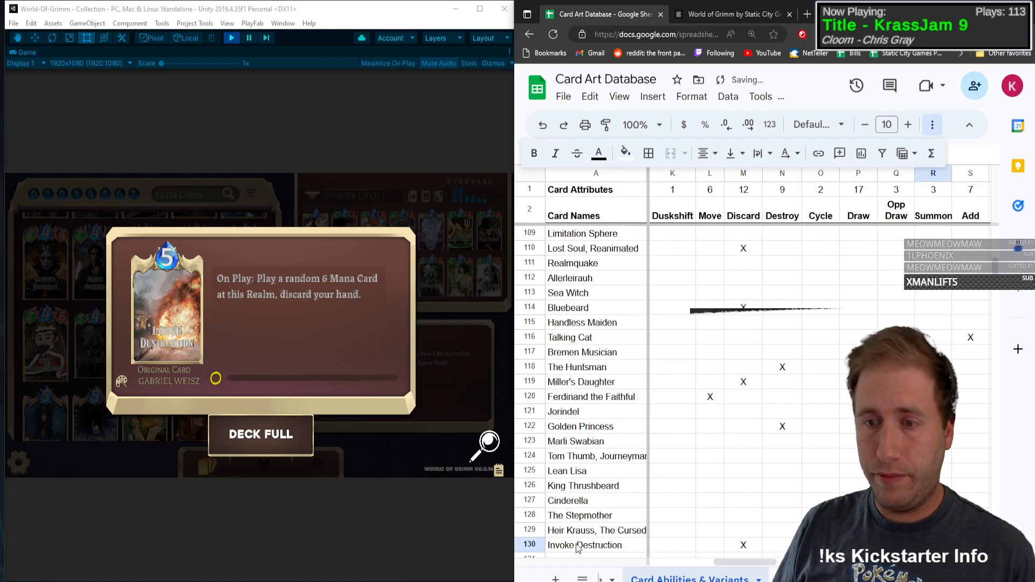
pyautogui.press('Down')
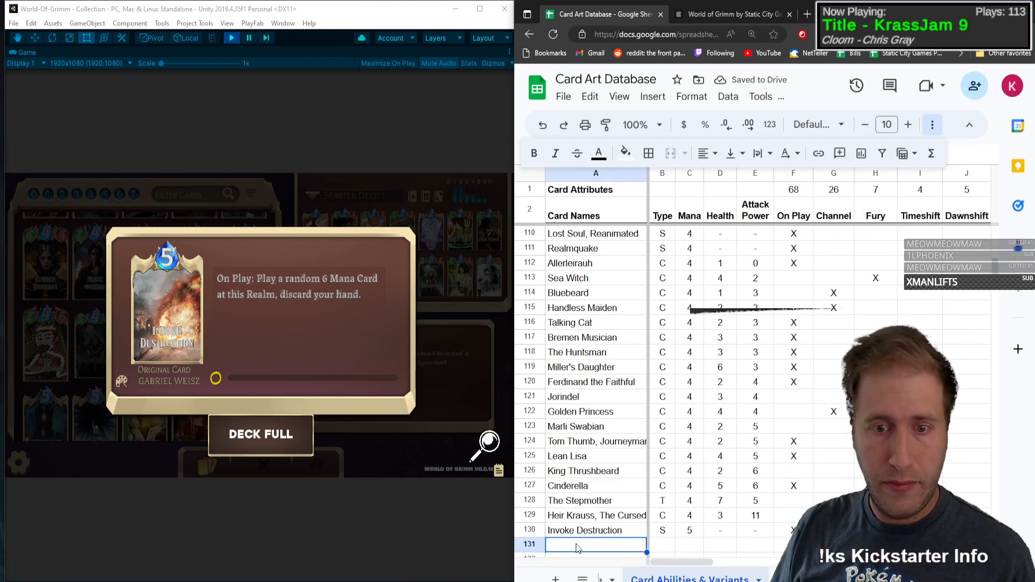
pyautogui.press('Up')
pyautogui.press('Right')
pyautogui.press('Right')
pyautogui.press('Right')
pyautogui.press('Right')
pyautogui.press('Right')
pyautogui.press('Right')
pyautogui.press('Right')
pyautogui.press('Right')
pyautogui.press('Right')
pyautogui.press('Right')
pyautogui.press('Right')
pyautogui.press('Right')
pyautogui.press('Right')
pyautogui.press('Right')
pyautogui.press('Right')
pyautogui.press('Right')
pyautogui.press('Right')
pyautogui.press('Right')
pyautogui.press('Right')
pyautogui.press('Right')
pyautogui.press('Right')
pyautogui.press('Right')
pyautogui.press('Right')
pyautogui.press('Right')
pyautogui.press('Right')
pyautogui.press('Right')
pyautogui.press('Right')
pyautogui.press('Right')
pyautogui.press('Right')
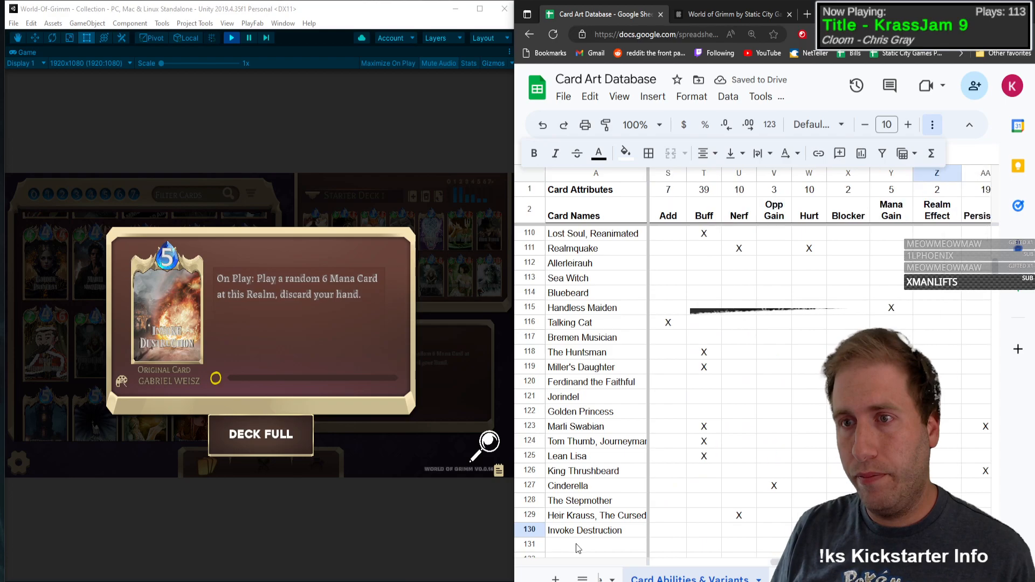
pyautogui.write('X')
pyautogui.press('Left')
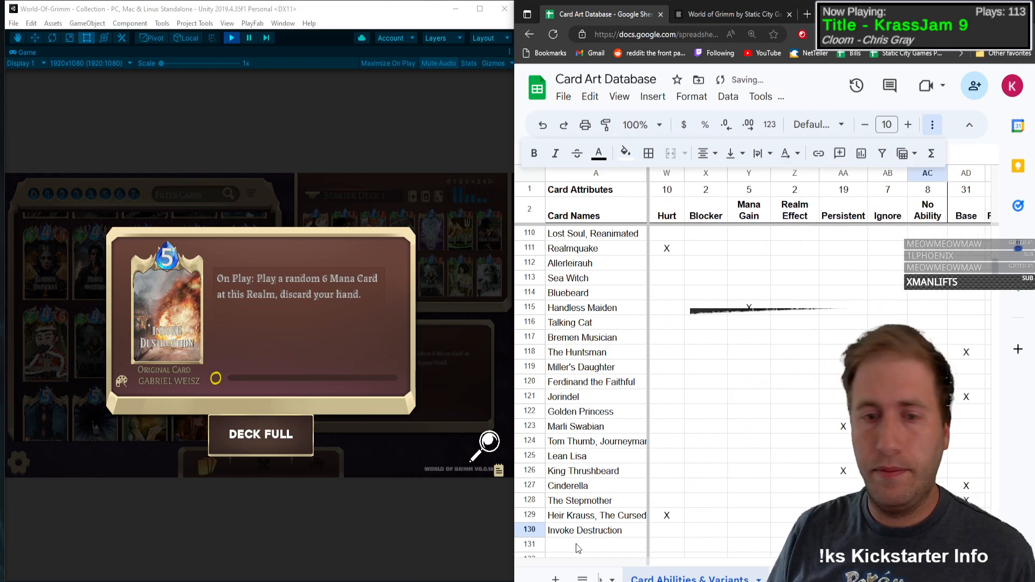
# Step: Open the Shadows of Chaos card in the game's collection and enter Shadows of Chaos as the card name in row 131
pyautogui.click(179, 343)
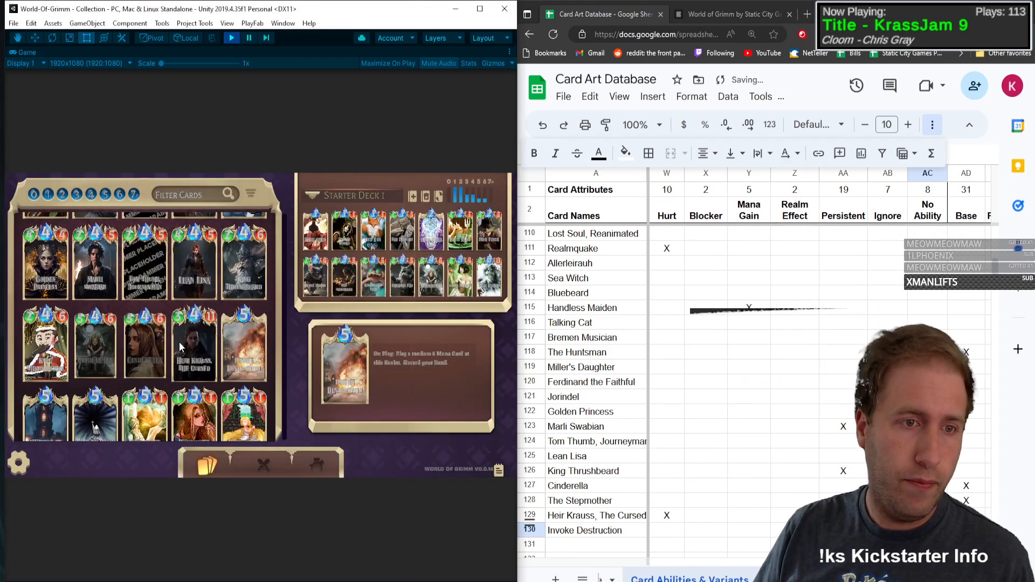
pyautogui.click(44, 422)
pyautogui.click(593, 545)
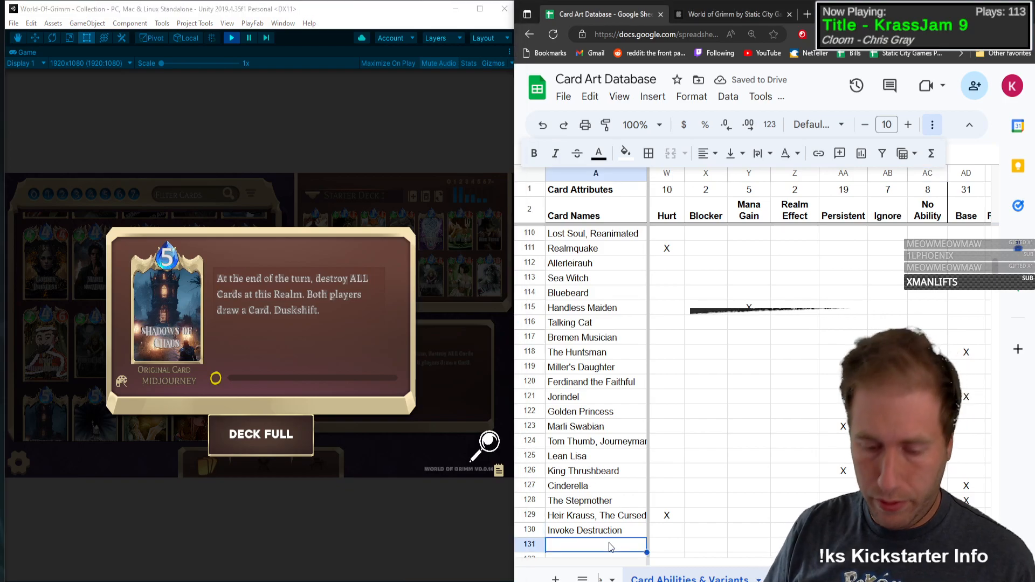
pyautogui.write('Shadows of Chaos')
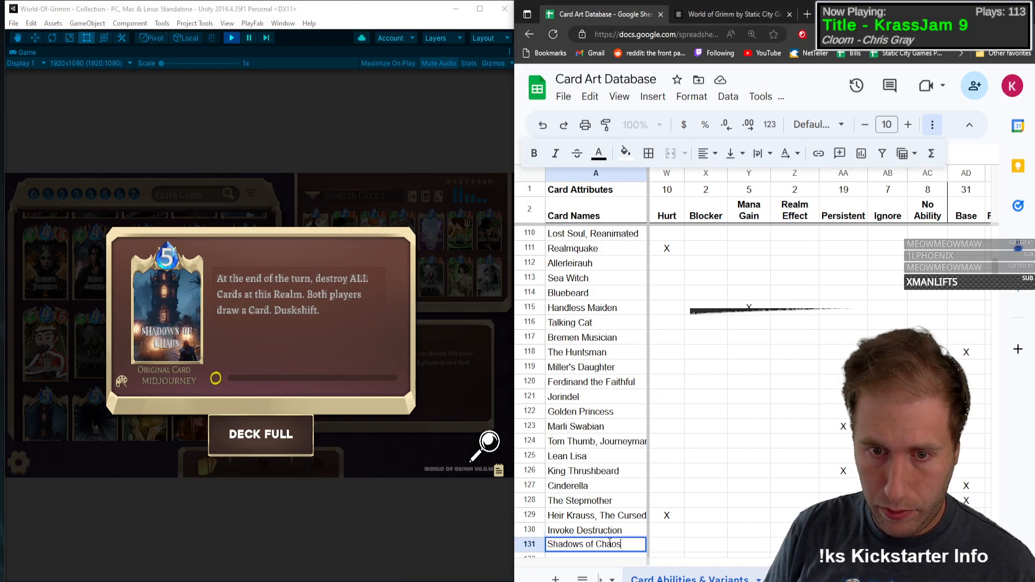
# Step: Set Shadows of Chaos to type S and Mana 5, with a dash for both Health and Attack Power
pyautogui.press('Tab')
pyautogui.write('S')
pyautogui.press('Tab')
pyautogui.write('5')
pyautogui.press('Tab')
pyautogui.write('-')
pyautogui.press('Tab')
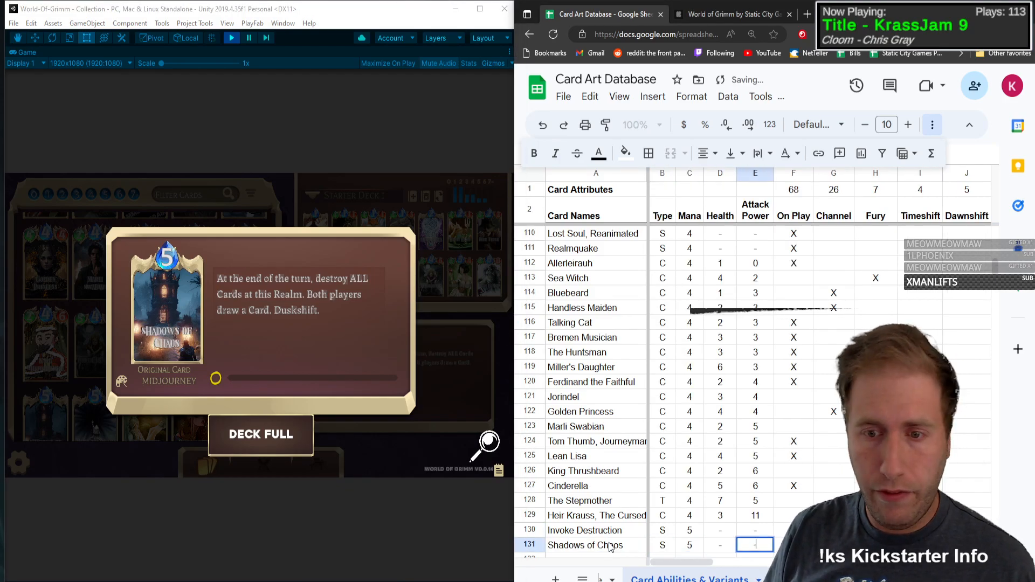
pyautogui.press('Tab')
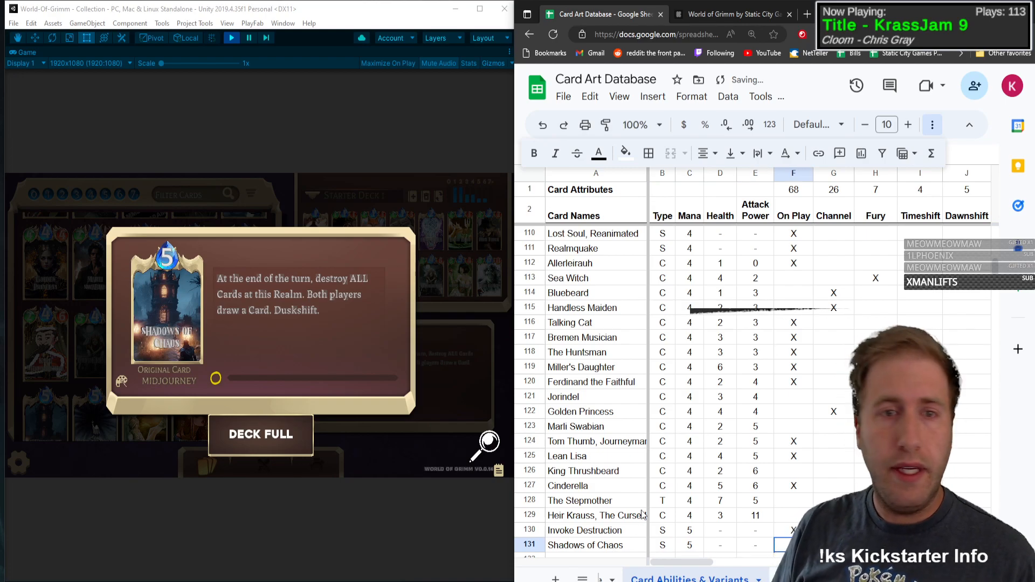
# Step: Mark Destroy with an X in the Shadows of Chaos row
pyautogui.press('Tab')
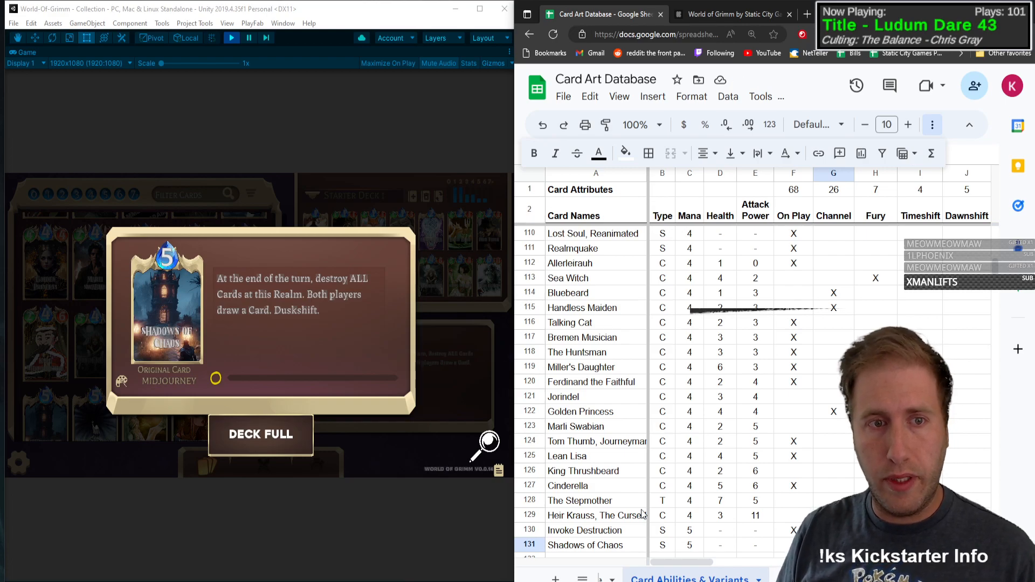
pyautogui.press('Tab')
pyautogui.press('Tab')
pyautogui.press('Tab')
pyautogui.press('Tab')
pyautogui.press('Tab')
pyautogui.press('Tab')
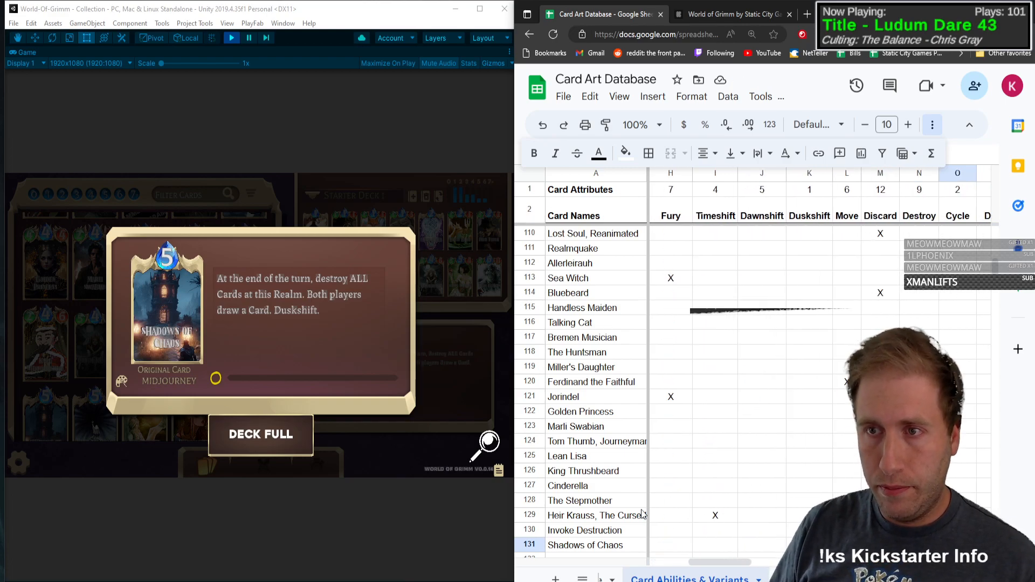
pyautogui.press('Tab')
pyautogui.press('Tab')
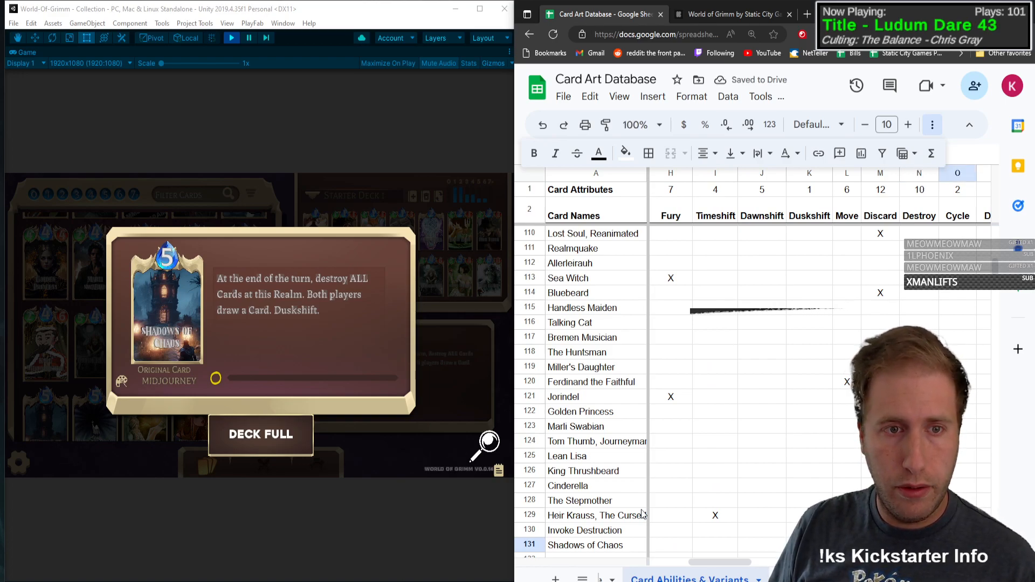
# Step: Mark Draw and Opp Draw with an X in the Shadows of Chaos row
pyautogui.press('Tab')
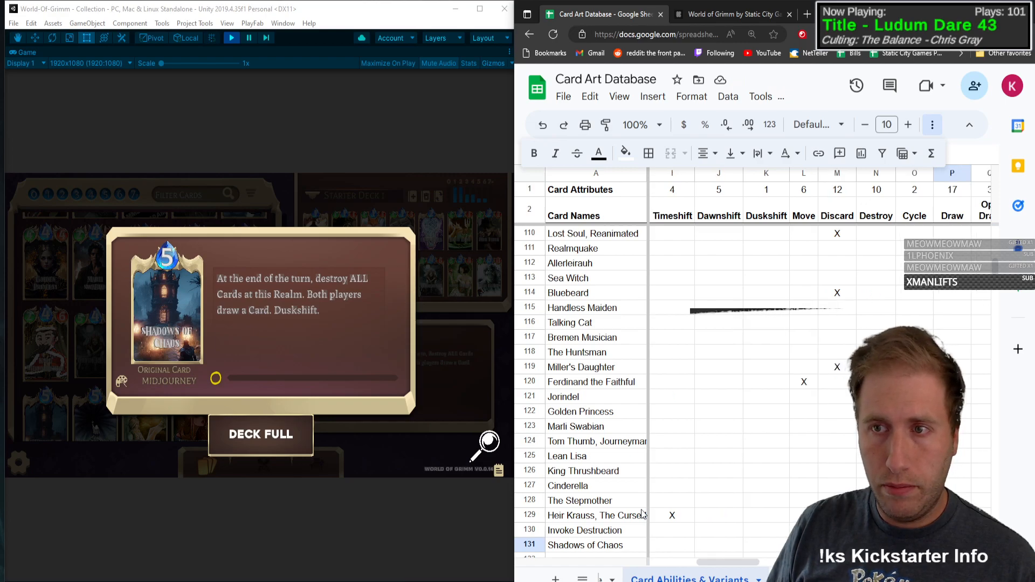
pyautogui.write('X')
pyautogui.press('Tab')
pyautogui.press('Tab')
pyautogui.press('Tab')
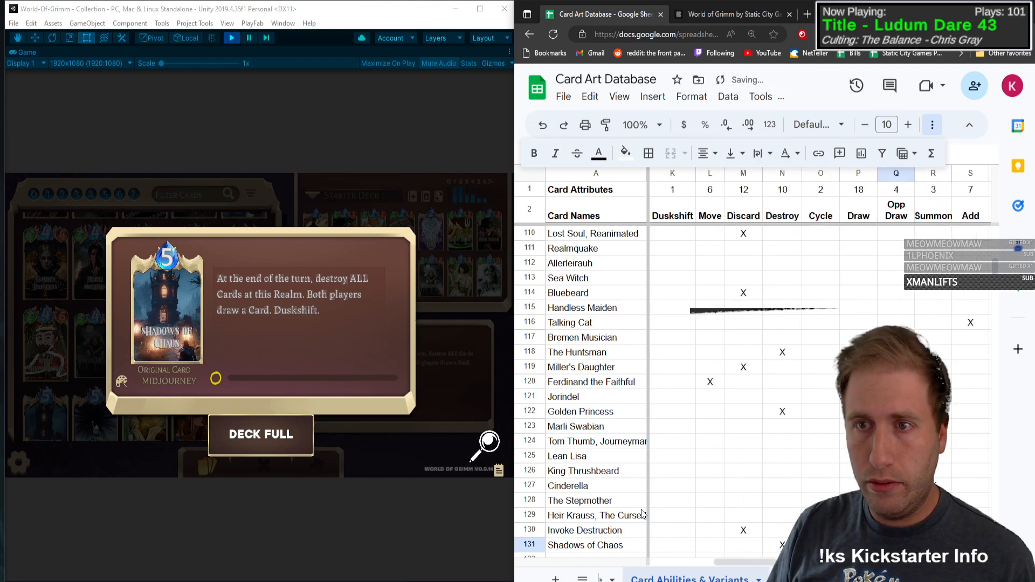
pyautogui.press('Tab')
pyautogui.press('Tab')
pyautogui.press('Tab')
pyautogui.press('Tab')
pyautogui.press('Tab')
pyautogui.press('Tab')
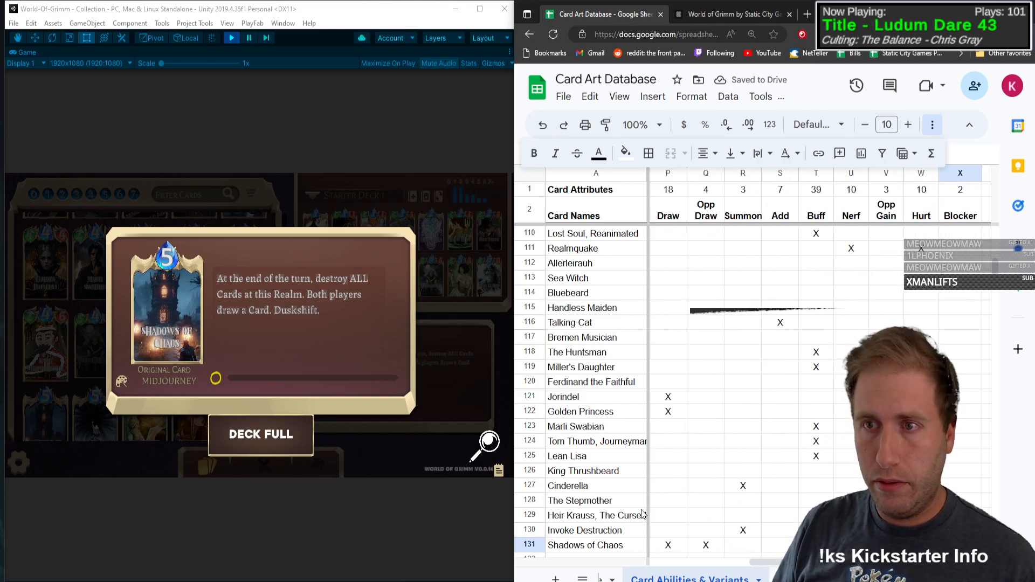
# Step: Mark Persistent and Duskshift with an X in the Shadows of Chaos row
pyautogui.press('Tab')
pyautogui.press('Tab')
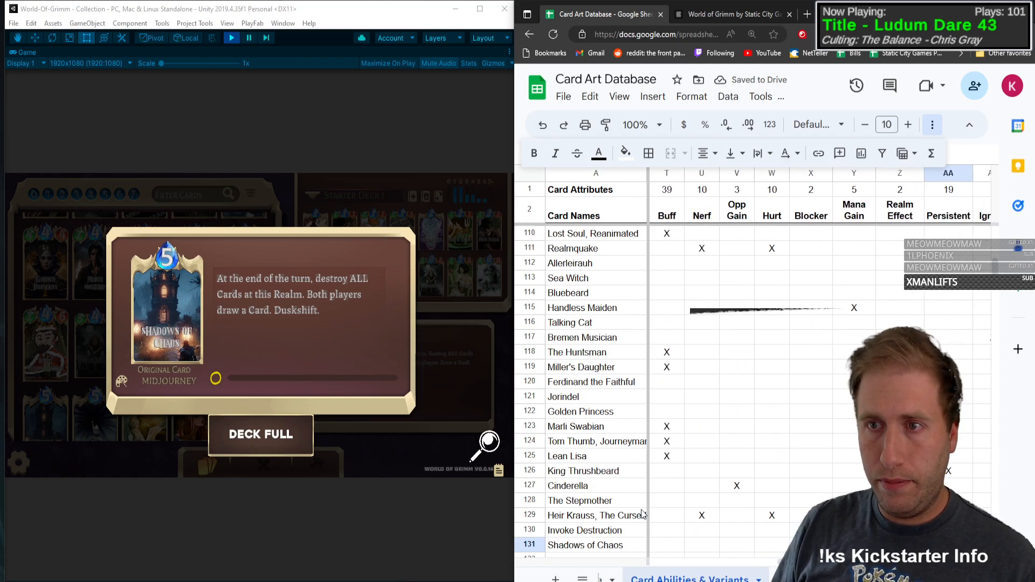
pyautogui.hotkey('shift', 'Tab')
pyautogui.hotkey('shift', 'Tab')
pyautogui.hotkey('shift', 'Tab')
pyautogui.hotkey('shift', 'Tab')
pyautogui.hotkey('shift', 'Tab')
pyautogui.hotkey('shift', 'Tab')
pyautogui.hotkey('shift', 'Tab')
pyautogui.hotkey('shift', 'Tab')
pyautogui.hotkey('shift', 'Tab')
pyautogui.hotkey('shift', 'Tab')
pyautogui.hotkey('shift', 'Tab')
pyautogui.hotkey('shift', 'Tab')
pyautogui.hotkey('shift', 'Tab')
pyautogui.hotkey('shift', 'Tab')
pyautogui.hotkey('shift', 'Tab')
pyautogui.hotkey('shift', 'Tab')
pyautogui.hotkey('shift', 'Tab')
pyautogui.hotkey('shift', 'Tab')
pyautogui.hotkey('shift', 'Tab')
pyautogui.hotkey('shift', 'Tab')
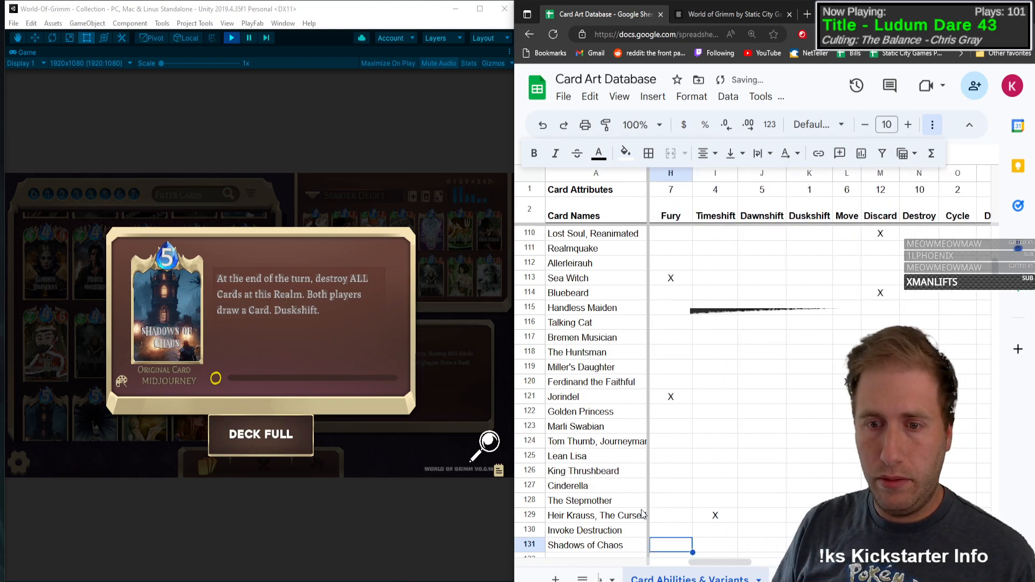
pyautogui.press('Tab')
pyautogui.press('Tab')
pyautogui.press('Tab')
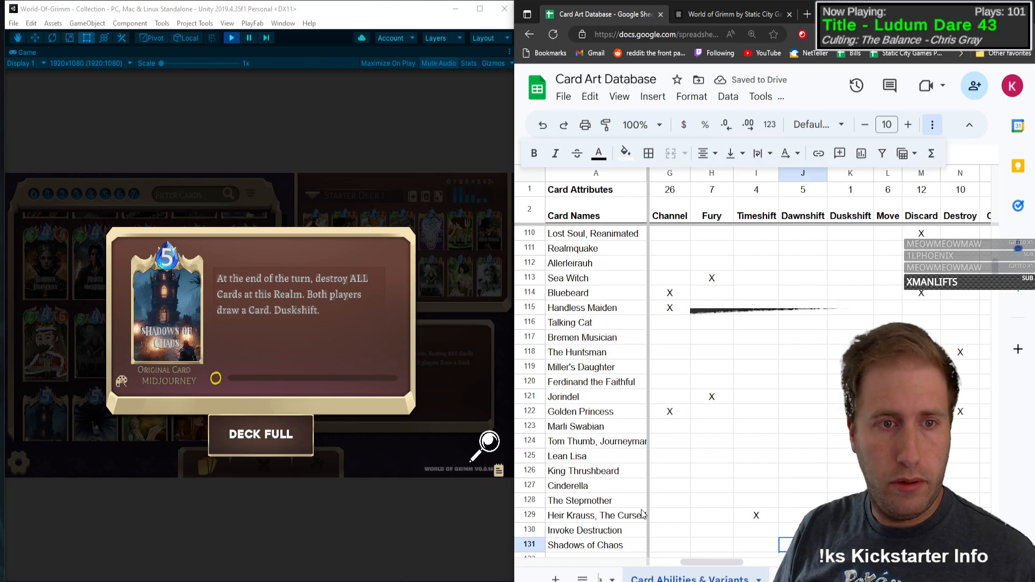
pyautogui.press('Tab')
pyautogui.write('X')
pyautogui.press('Tab')
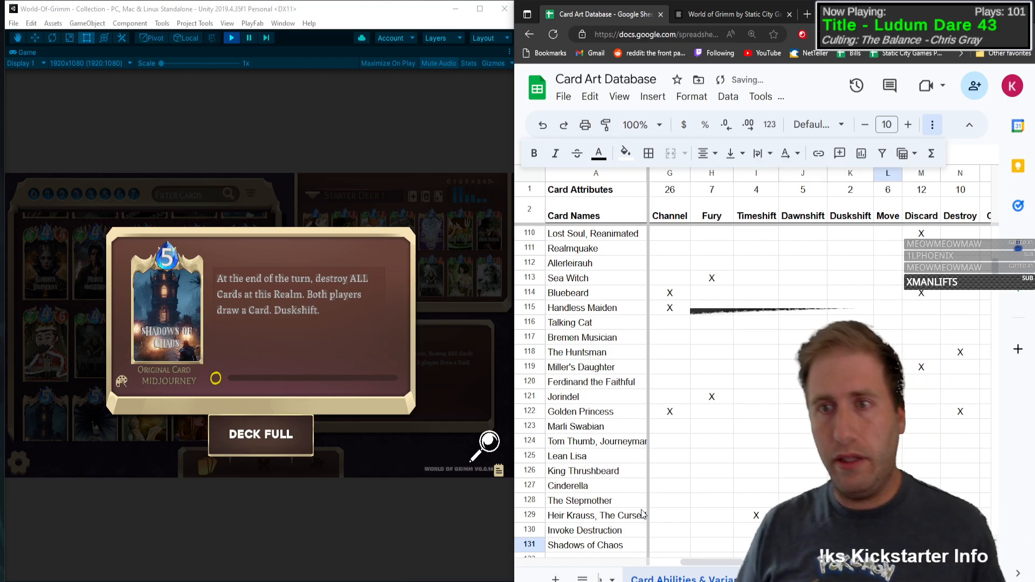
# Step: Open the Tabula Rasa card in the game's collection and enter Tabula Rasa as the card name in row 132
pyautogui.scroll(-5, 613, 405)
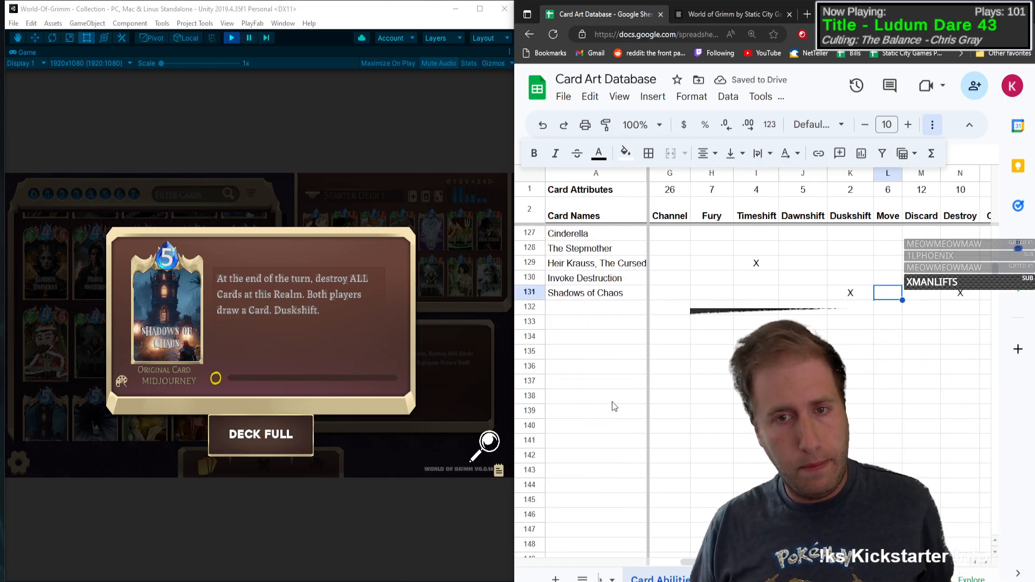
pyautogui.scroll(-1, 598, 323)
pyautogui.click(587, 250)
pyautogui.click(198, 287)
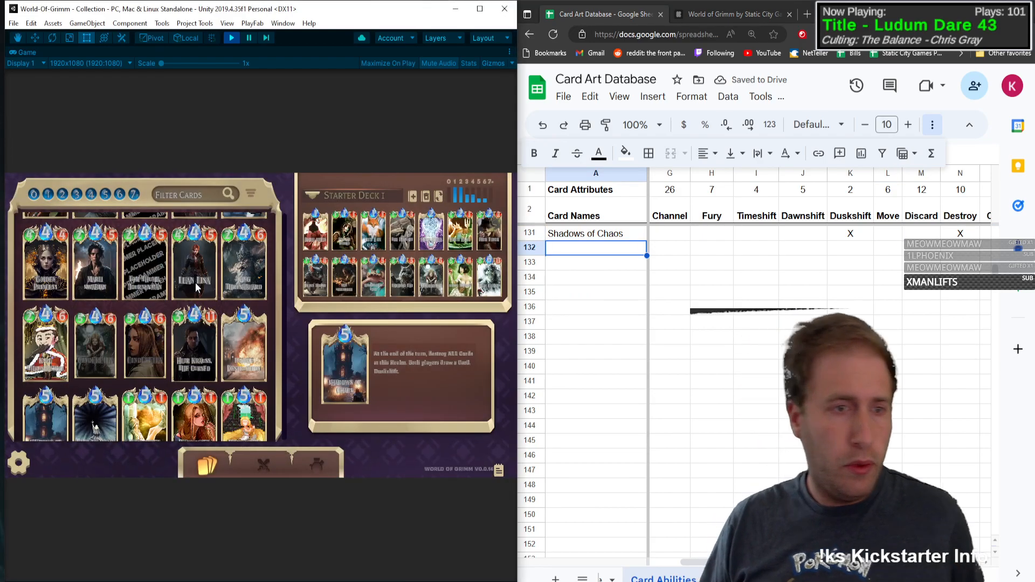
pyautogui.moveTo(261, 351)
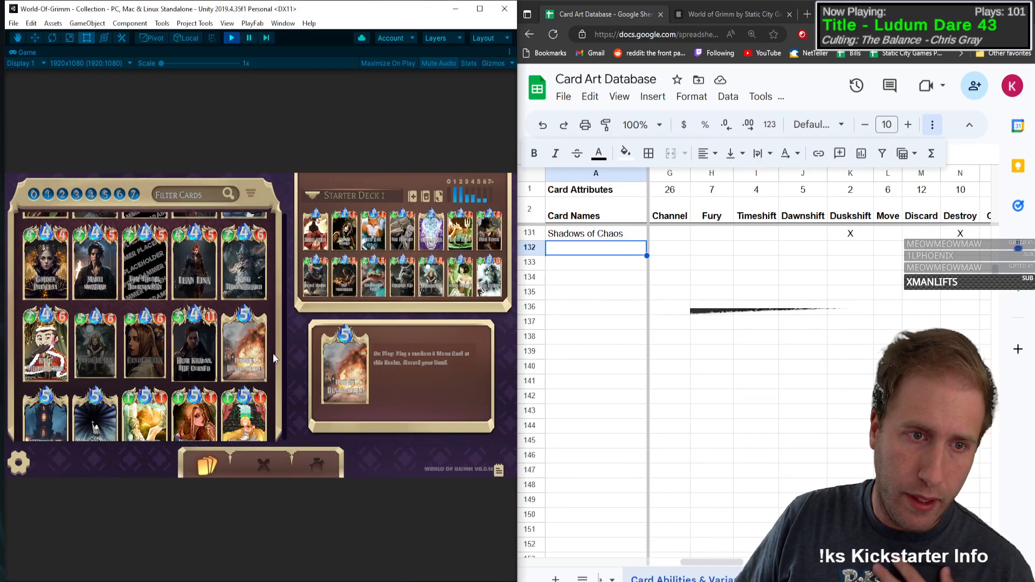
pyautogui.scroll(-3, 273, 354)
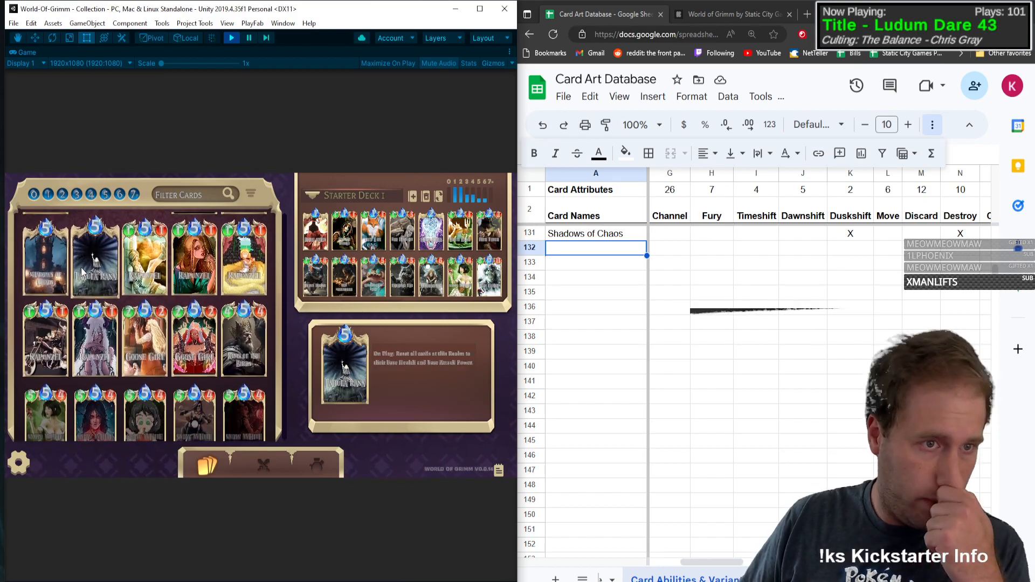
pyautogui.click(82, 272)
pyautogui.click(585, 251)
pyautogui.write('T')
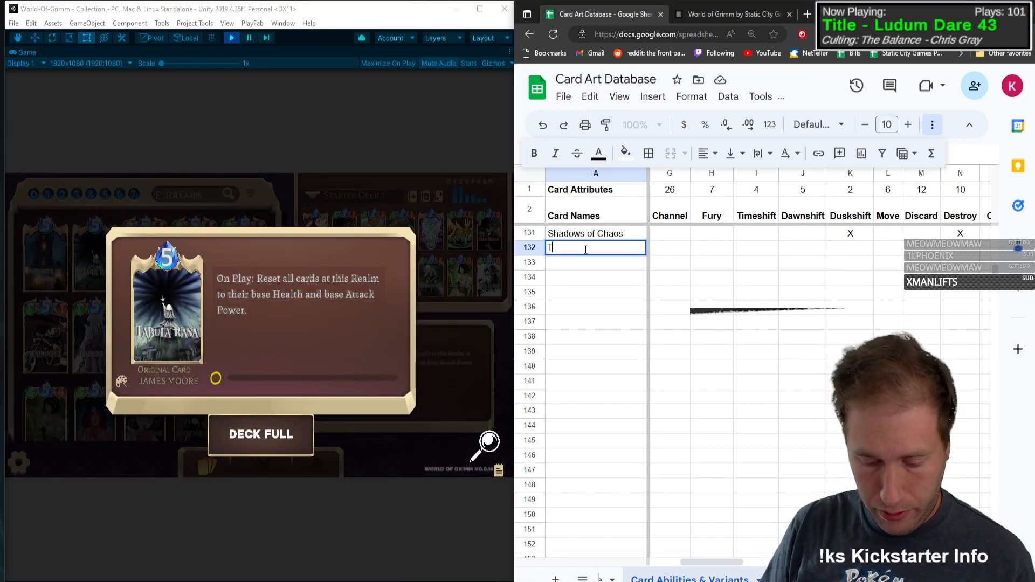
pyautogui.write('abula Rasa')
pyautogui.press('Tab')
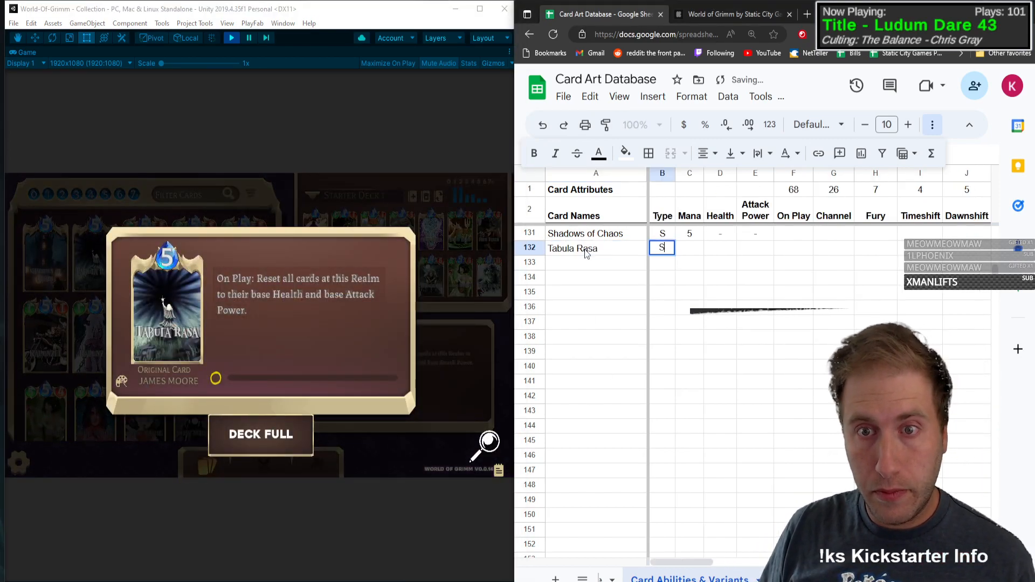
# Step: Set Tabula Rasa to type S and Mana 5, with a dash for both Health and Attack Power
pyautogui.write('S')
pyautogui.press('Tab')
pyautogui.write('5')
pyautogui.press('Tab')
pyautogui.write('-\t-')
pyautogui.press('Tab')
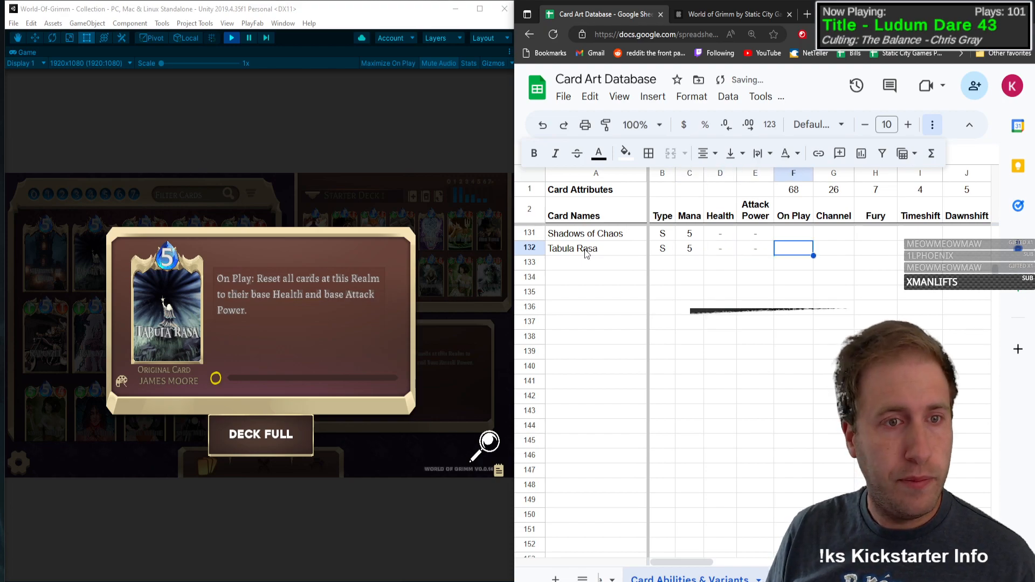
# Step: Mark On Play with an X in the Tabula Rasa row and check the remaining ability columns up to Hurt
pyautogui.write('X')
pyautogui.press('Tab')
pyautogui.press('Tab')
pyautogui.press('Tab')
pyautogui.press('Tab')
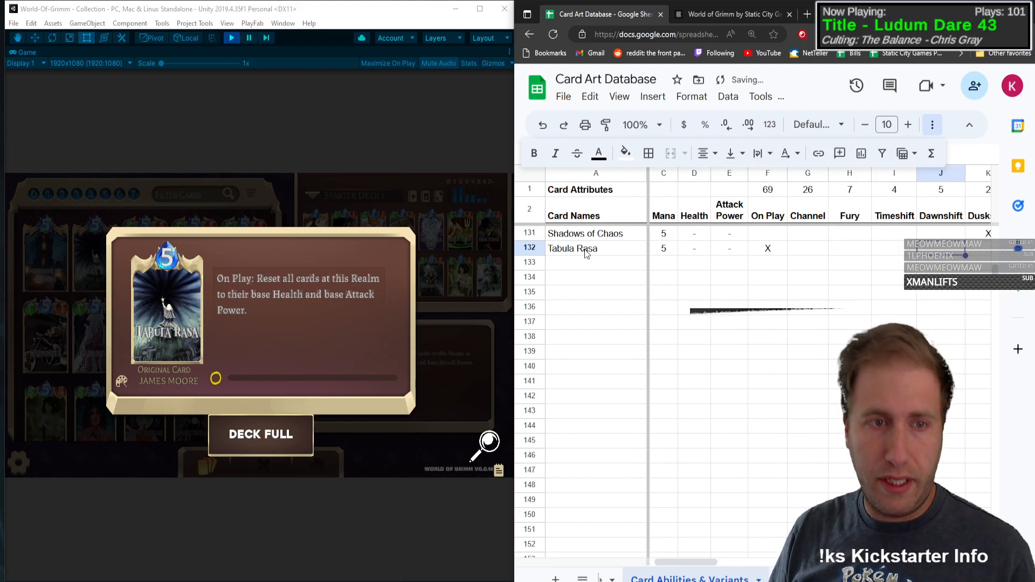
pyautogui.press('Tab')
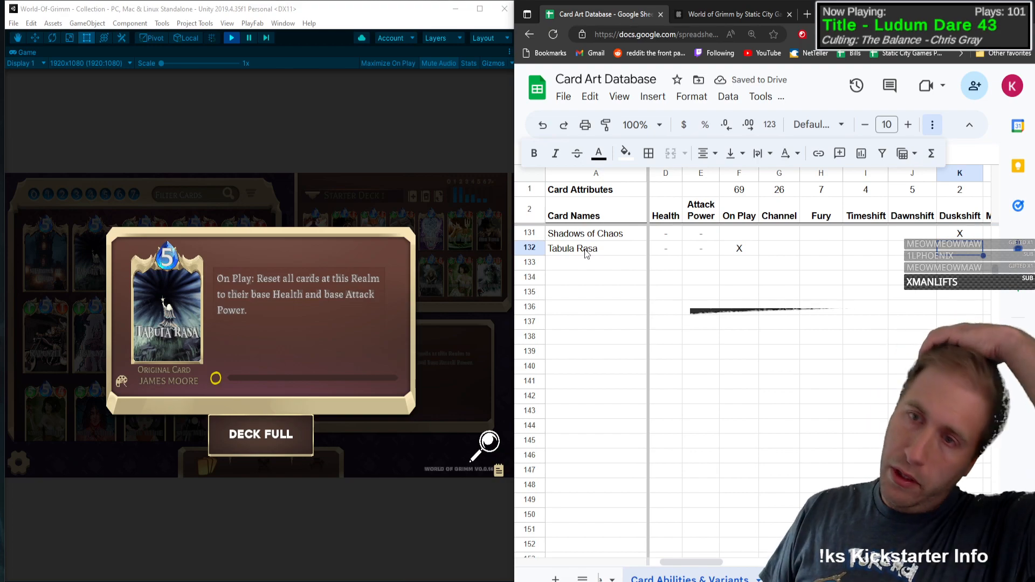
pyautogui.press('Tab')
pyautogui.press('Tab')
pyautogui.press('Tab')
pyautogui.press('Tab')
pyautogui.press('Tab')
pyautogui.press('Tab')
pyautogui.press('Tab')
pyautogui.press('Tab')
pyautogui.press('Tab')
pyautogui.press('Tab')
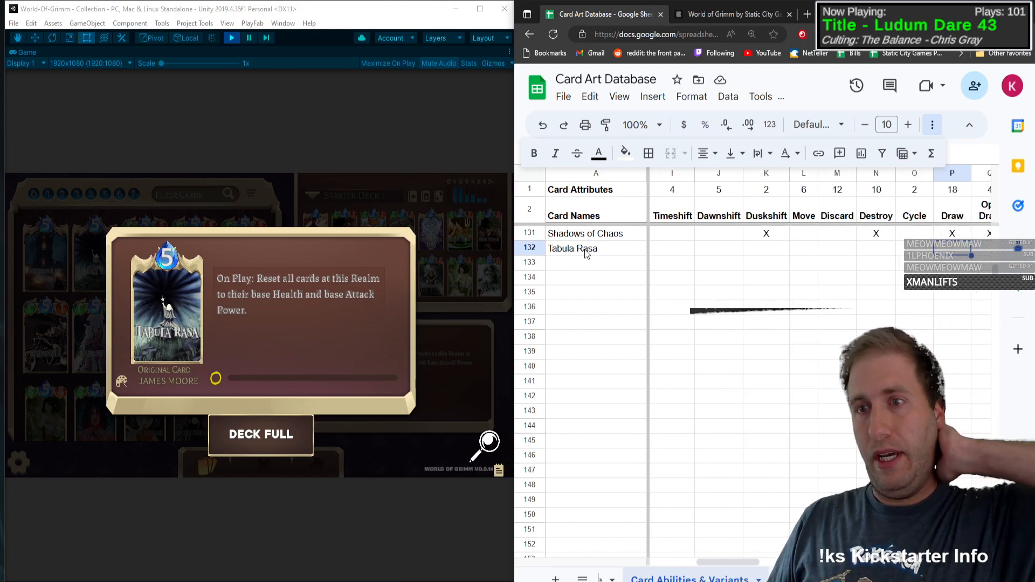
pyautogui.press('Tab')
pyautogui.press('Tab')
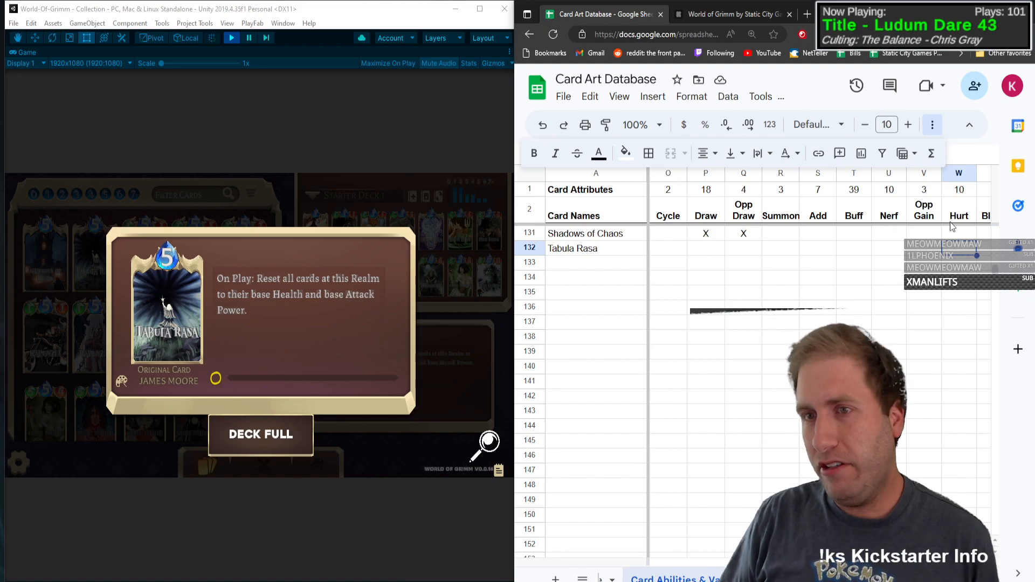
# Step: Insert a new column between Hurt and Blocker and title it Reset
pyautogui.rightClick(983, 172)
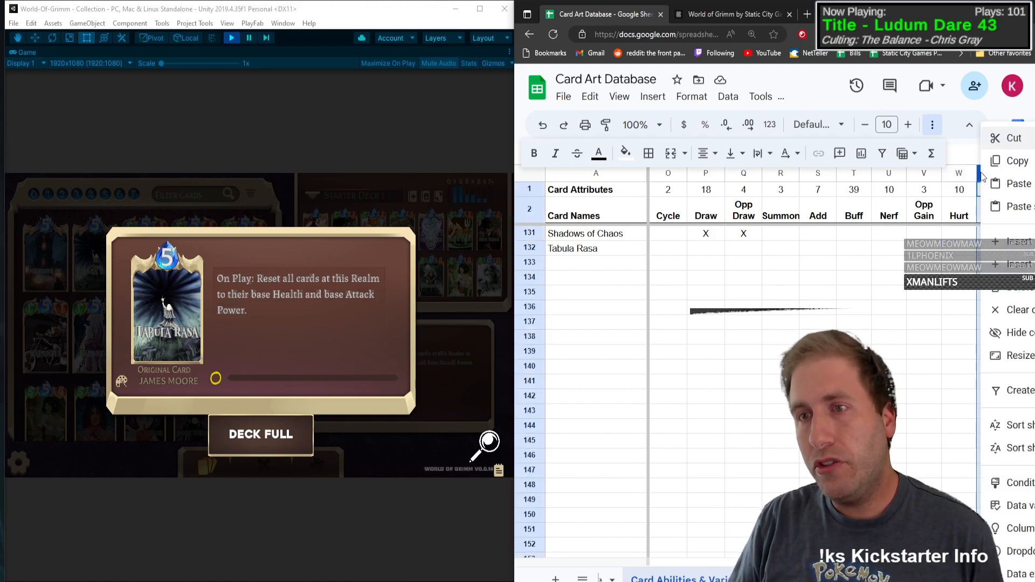
pyautogui.click(999, 240)
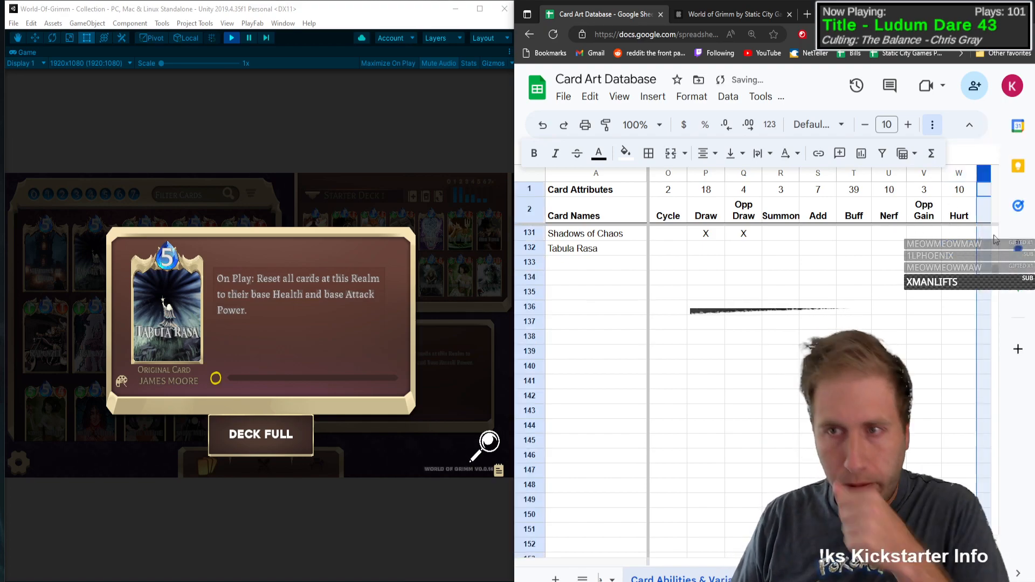
pyautogui.click(981, 210)
pyautogui.write('Rese')
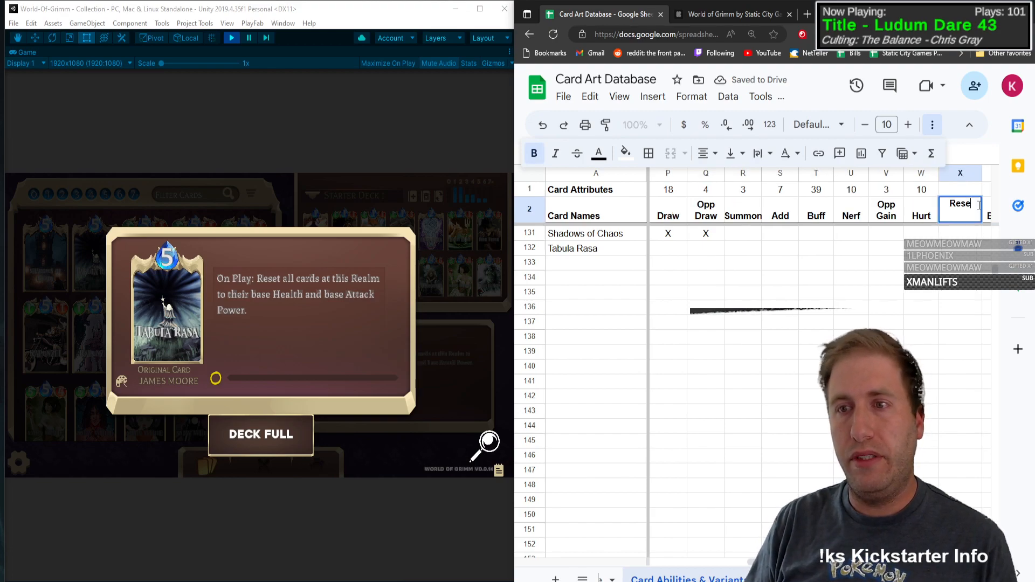
pyautogui.write('t')
# Step: Copy the Hurt column's count formula from row 1 into the Reset column
pyautogui.press('Up')
pyautogui.press('Left')
pyautogui.hotkey('ctrl', 'c')
pyautogui.press('Right')
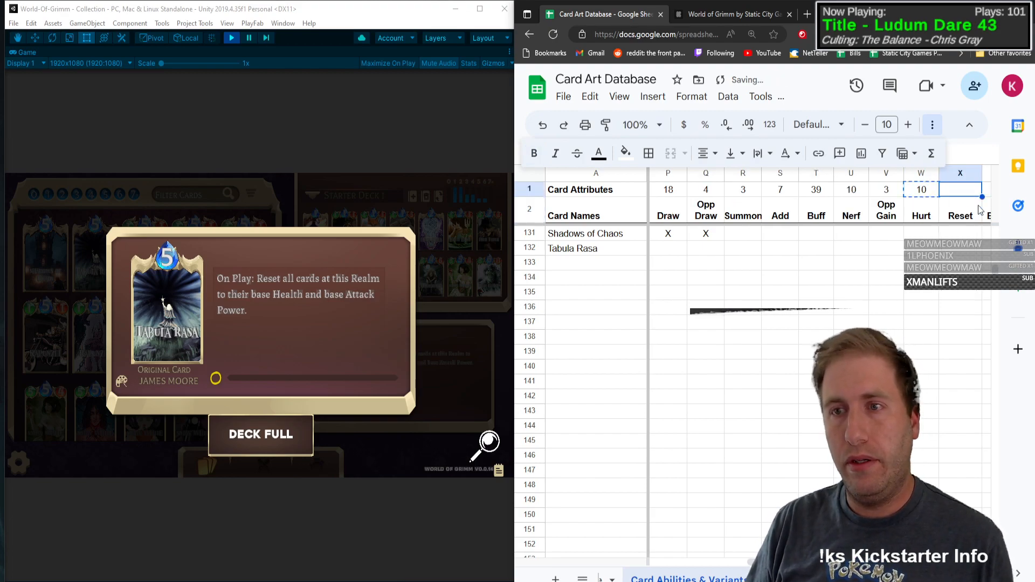
pyautogui.write('0')
# Step: Mark Reset and the Base art variant with an X in the Tabula Rasa row
pyautogui.click(950, 254)
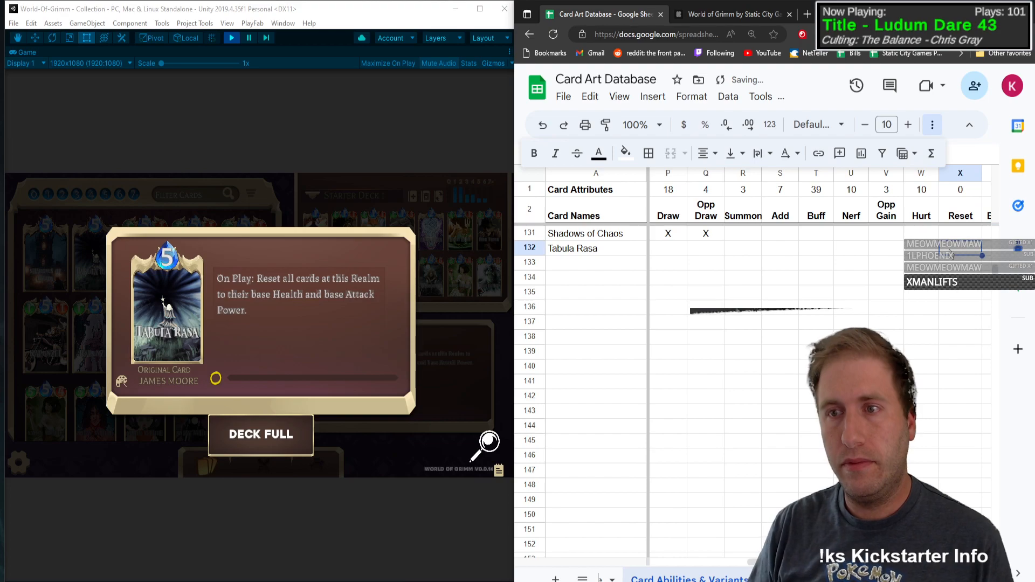
pyautogui.write('x')
pyautogui.press('Left')
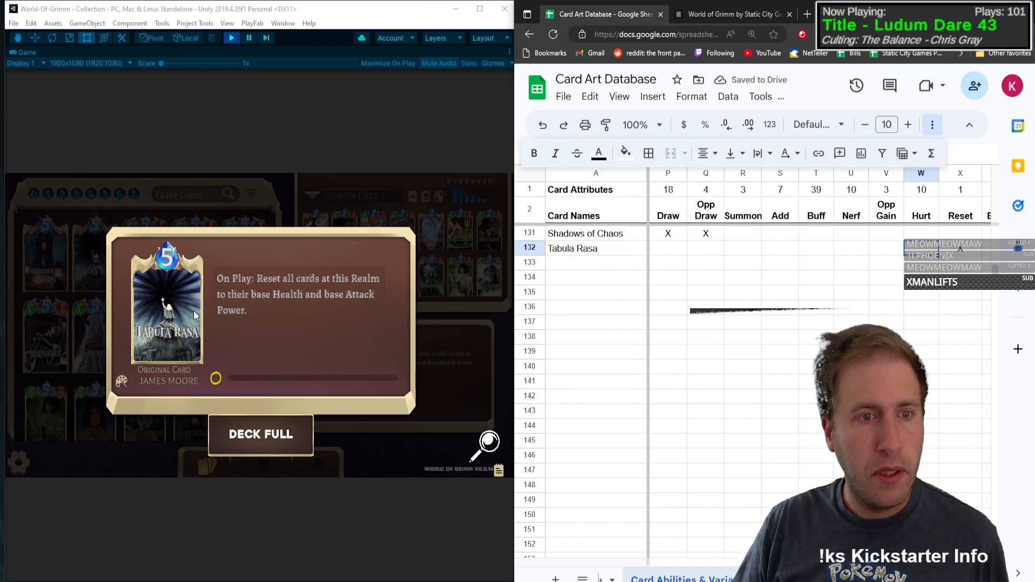
pyautogui.press('Right')
pyautogui.press('Right')
pyautogui.press('Right')
pyautogui.press('Right')
pyautogui.press('Right')
pyautogui.press('Right')
pyautogui.press('Right')
pyautogui.press('Right')
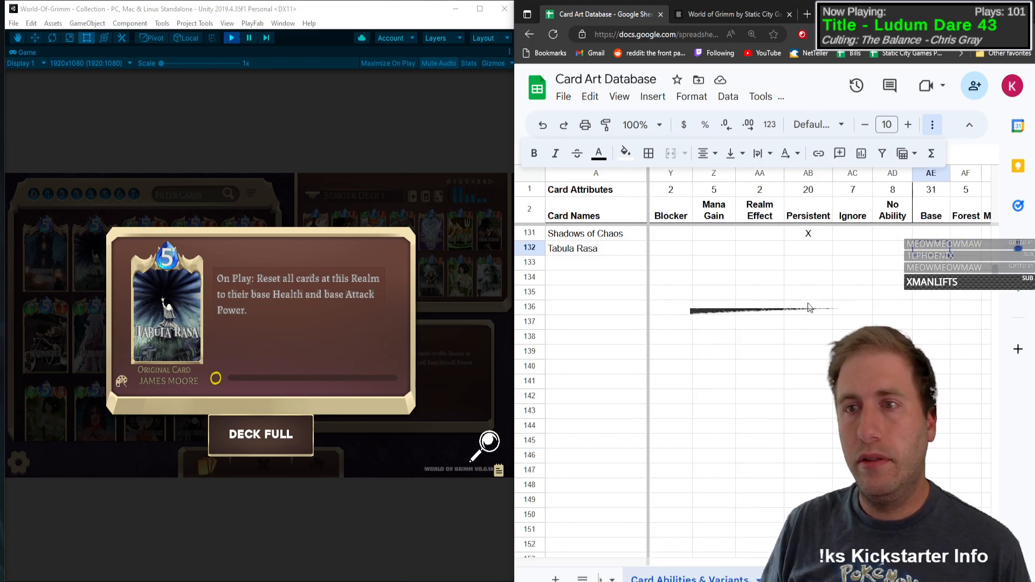
pyautogui.write('x')
pyautogui.press('Left')
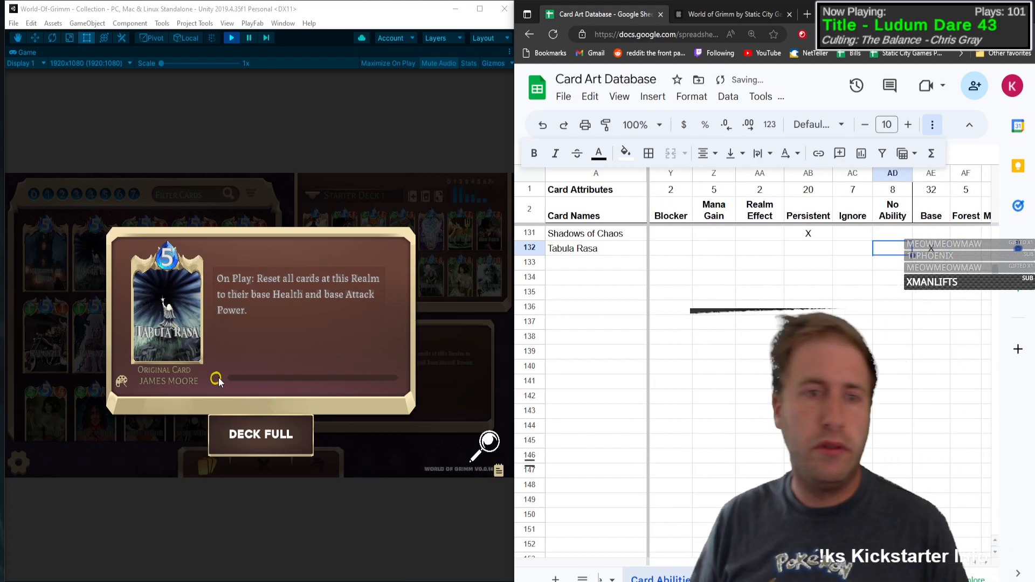
# Step: Return to the card collection, find the Rapunzel cards and enter Rapunzel as the card name in row 133
pyautogui.click(173, 324)
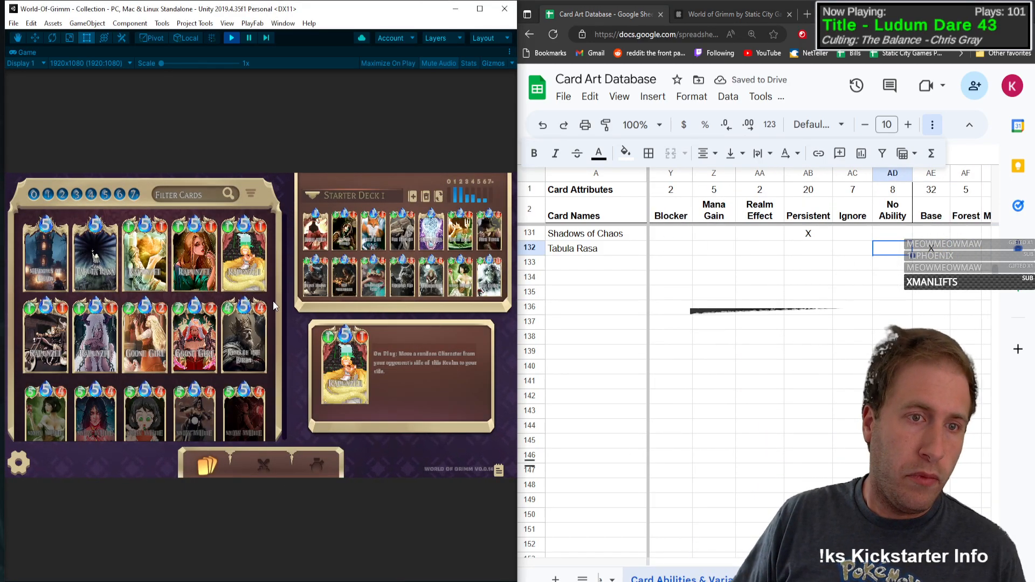
pyautogui.scroll(-1, 273, 301)
pyautogui.scroll(1, 276, 265)
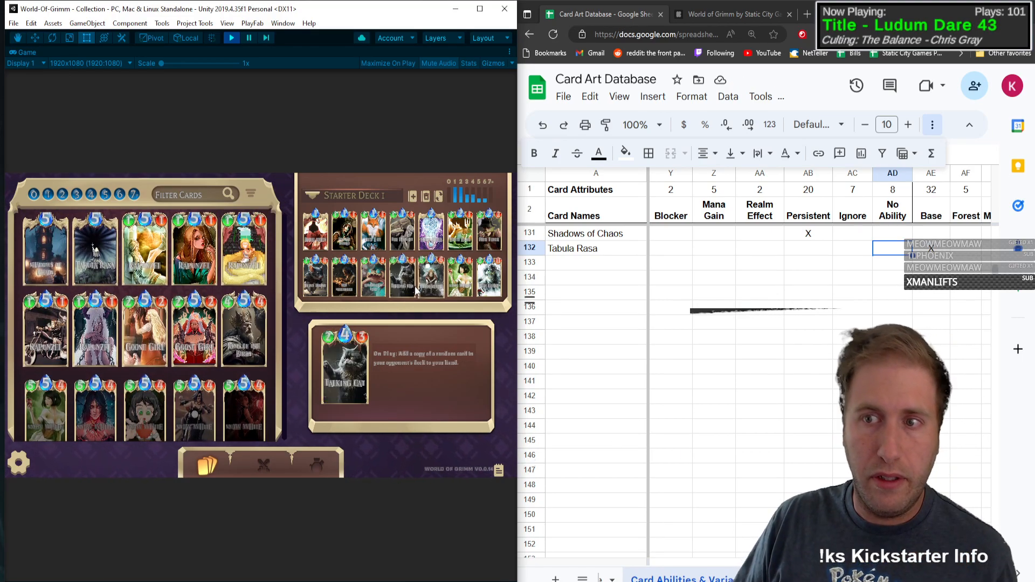
pyautogui.scroll(1, 273, 290)
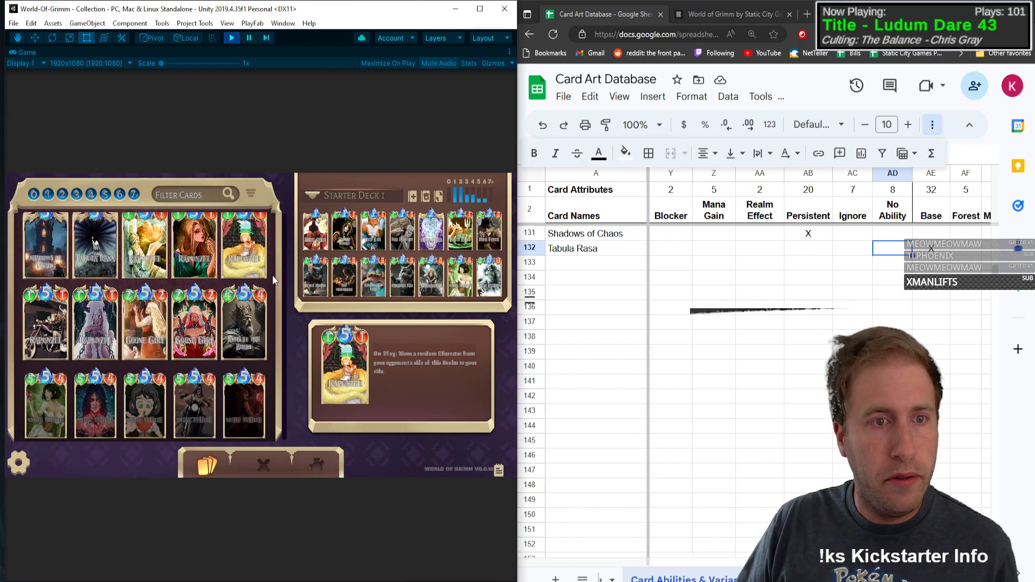
pyautogui.click(567, 259)
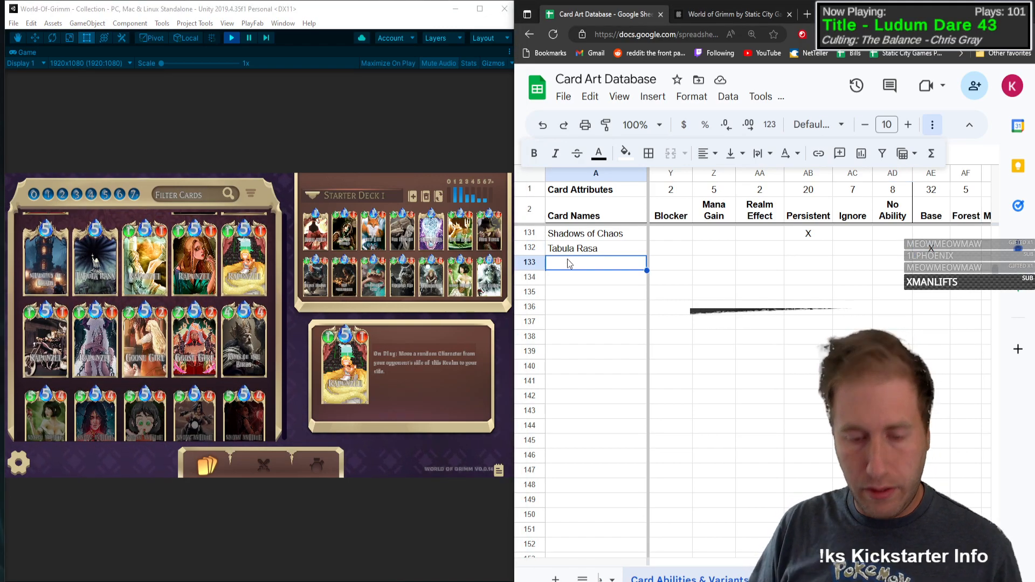
pyautogui.write('Rapunzel')
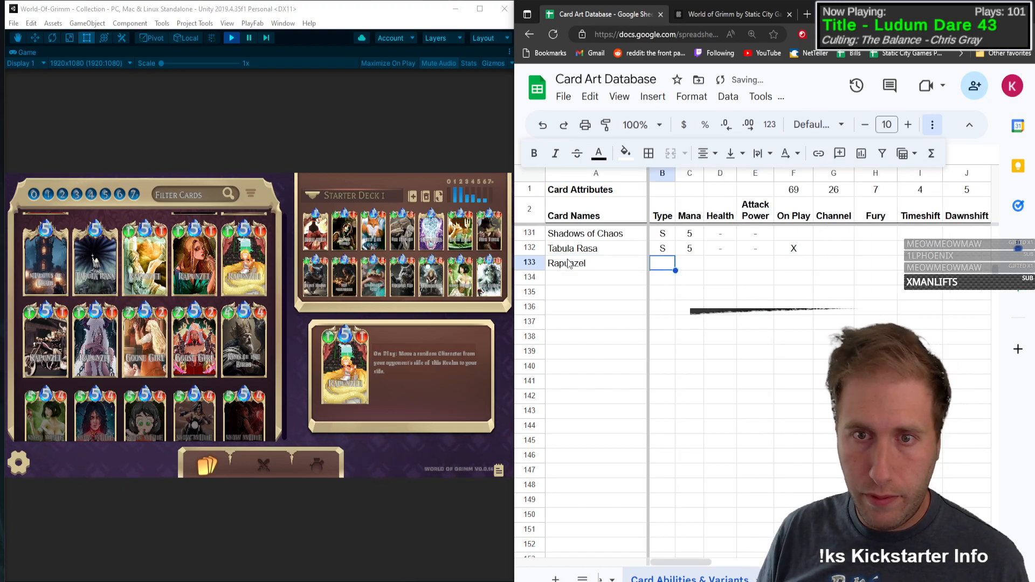
# Step: Set Rapunzel to type C with Mana 5, Health 1 and Attack Power 1
pyautogui.write('C')
pyautogui.press('Tab')
pyautogui.write('5')
pyautogui.press('Tab')
pyautogui.write('1')
pyautogui.press('Tab')
pyautogui.write('1')
# Step: Mark On Play and Move with an X in the Rapunzel row
pyautogui.press('Tab')
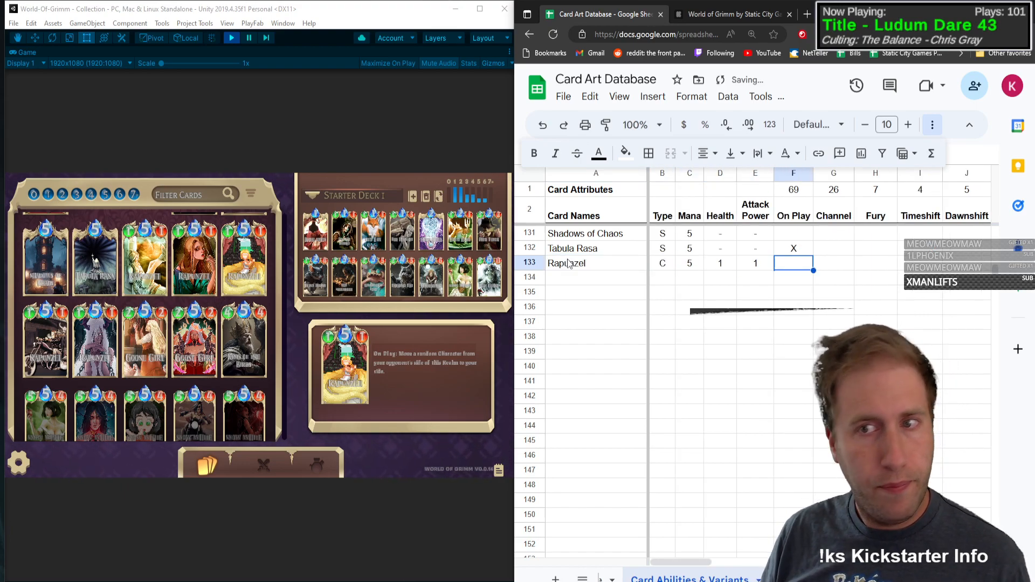
pyautogui.write('X')
pyautogui.press('Tab')
pyautogui.press('Tab')
pyautogui.press('Tab')
pyautogui.press('Tab')
pyautogui.press('Tab')
pyautogui.press('Tab')
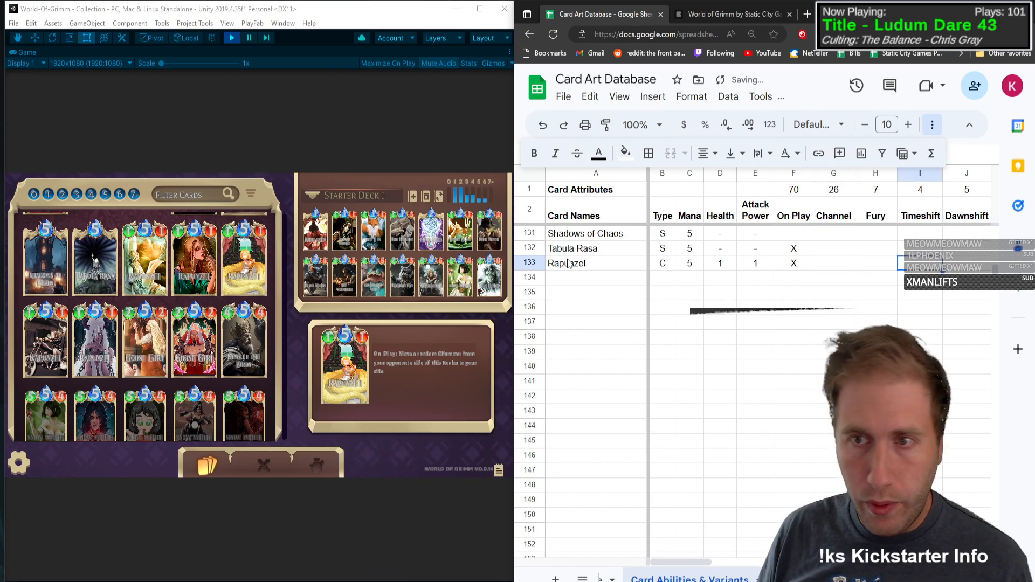
pyautogui.write('X')
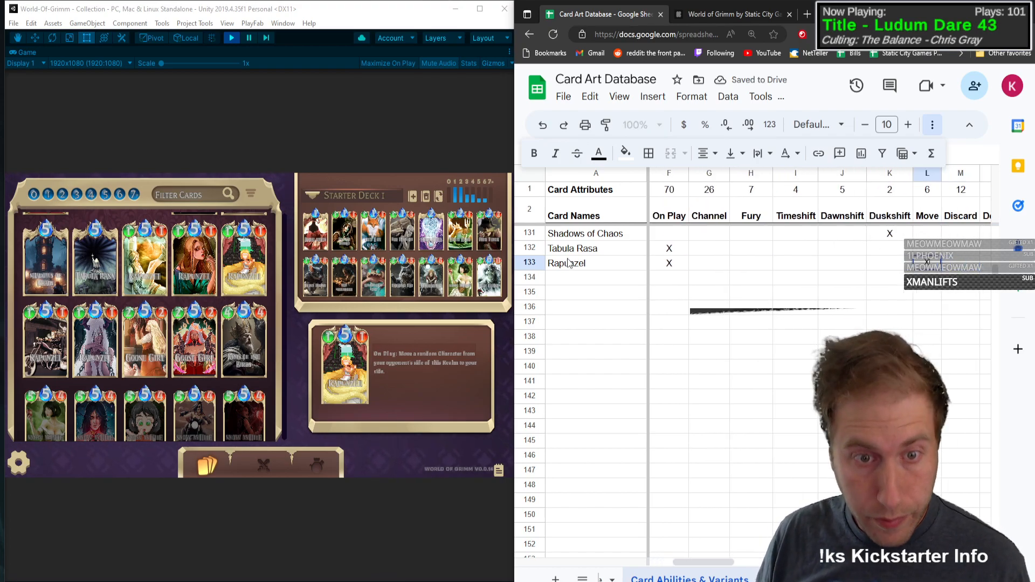
# Step: Mark the Base and Maximino art variants with an X in the Rapunzel row
pyautogui.press('Tab')
pyautogui.press('Tab')
pyautogui.press('Tab')
pyautogui.press('Tab')
pyautogui.press('Tab')
pyautogui.press('Tab')
pyautogui.press('Tab')
pyautogui.press('Tab')
pyautogui.press('Tab')
pyautogui.press('Tab')
pyautogui.press('Tab')
pyautogui.press('Tab')
pyautogui.press('Tab')
pyautogui.press('Tab')
pyautogui.press('Tab')
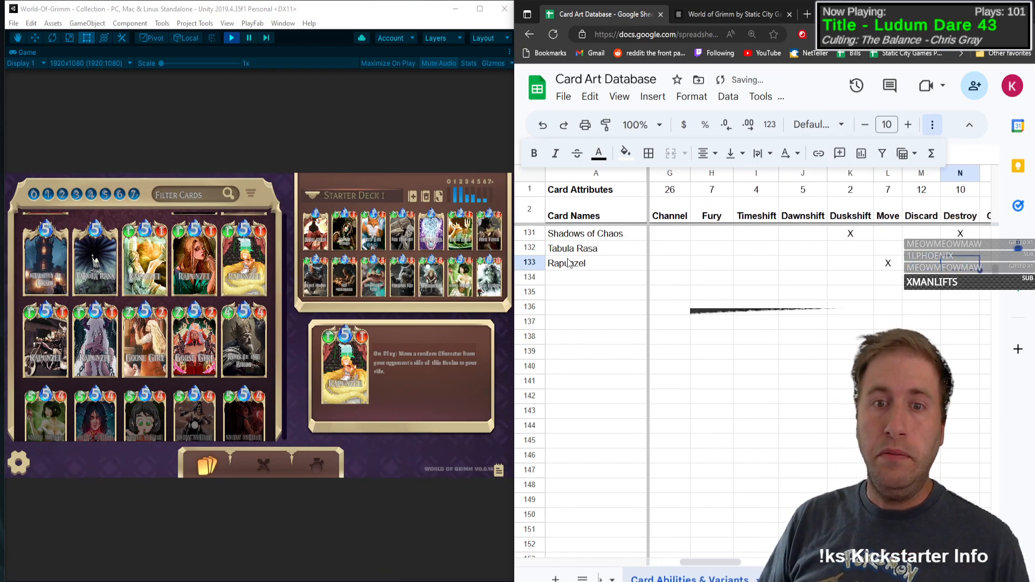
pyautogui.press('Tab')
pyautogui.press('Tab')
pyautogui.press('Tab')
pyautogui.press('Tab')
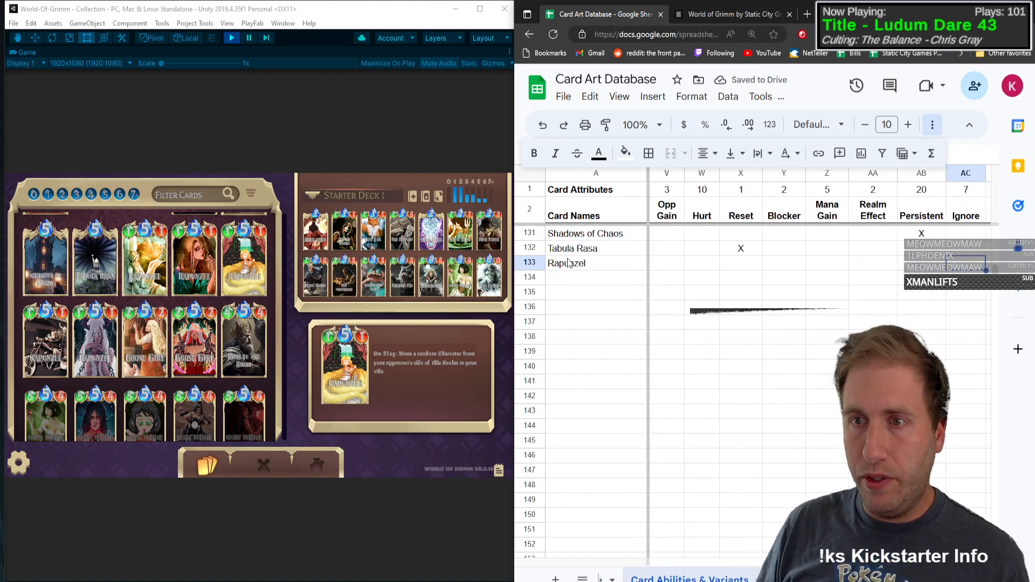
pyautogui.write('X')
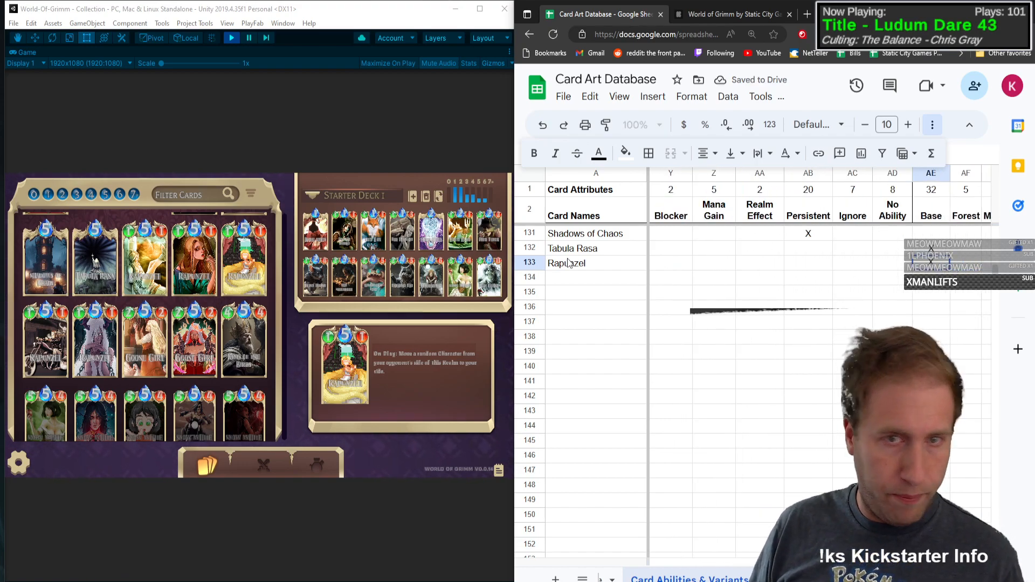
pyautogui.press('Tab')
pyautogui.press('Tab')
pyautogui.write('X')
pyautogui.press('Tab')
pyautogui.press('Tab')
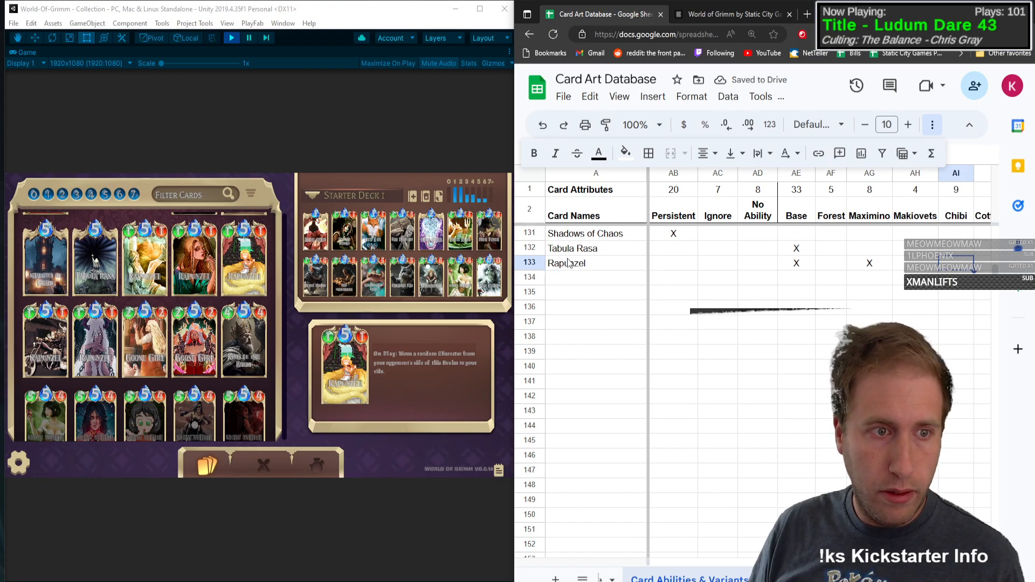
# Step: Mark the Pixel, Demonized and Kickstarter art variants with an X in the Rapunzel row
pyautogui.press('Tab')
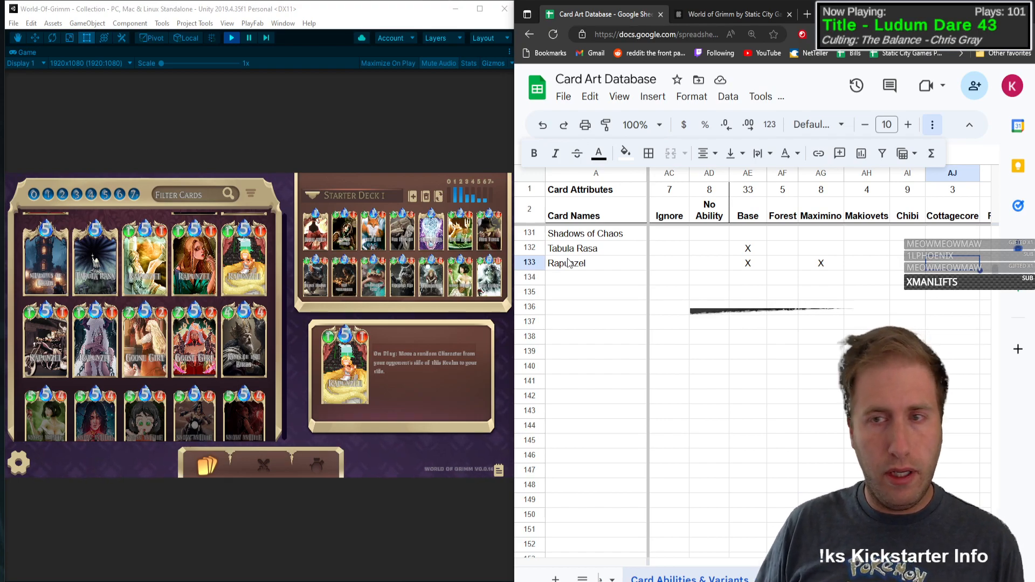
pyautogui.press('Tab')
pyautogui.write('x')
pyautogui.press('Tab')
pyautogui.press('Tab')
pyautogui.press('Tab')
pyautogui.press('Tab')
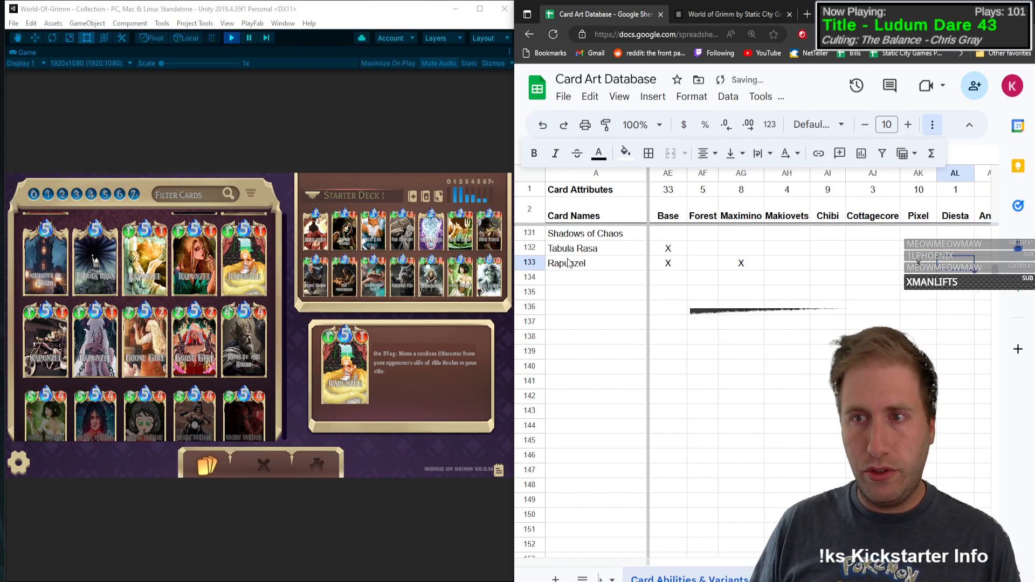
pyautogui.press('Tab')
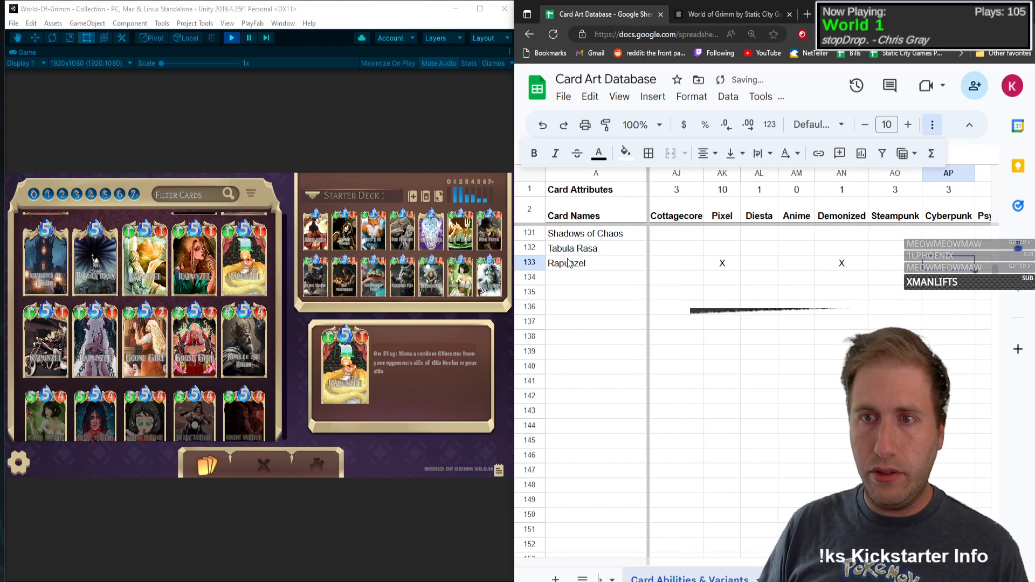
pyautogui.press('Tab')
pyautogui.press('Tab')
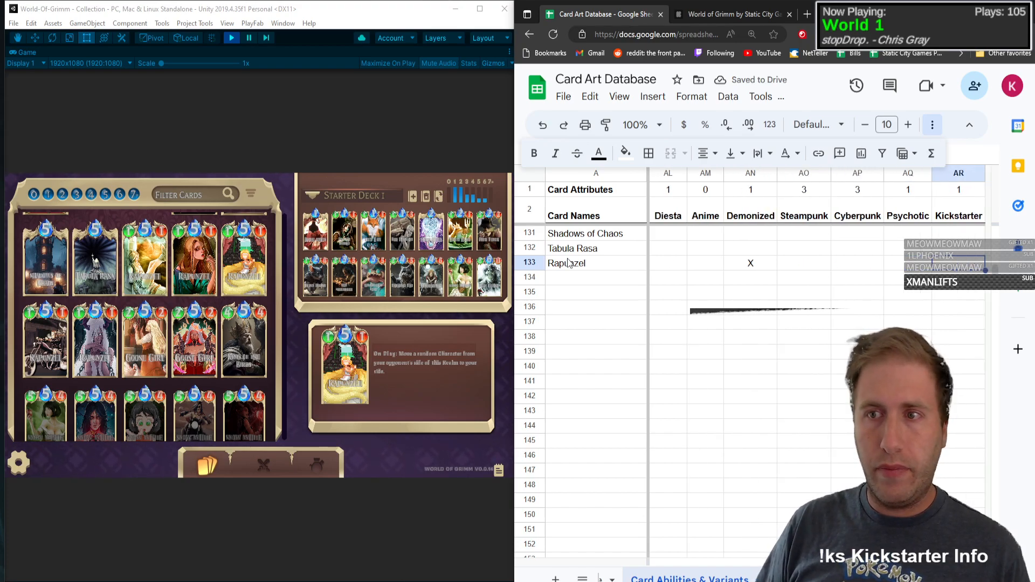
pyautogui.press('Left')
pyautogui.press('Left')
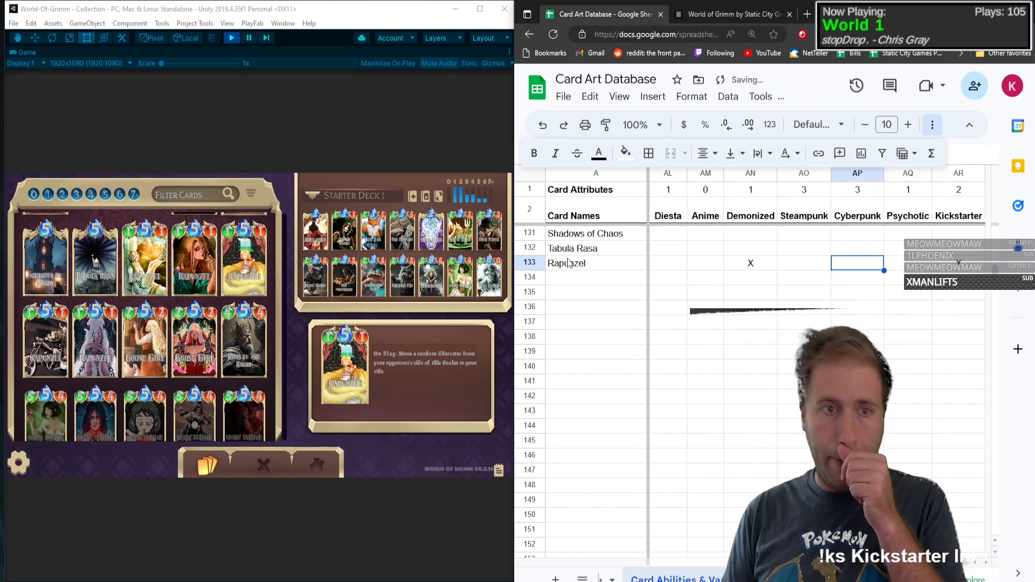
# Step: Look back through the Kickstarter column to check which earlier card carries the same variant mark
pyautogui.press('Left')
pyautogui.press('Left')
pyautogui.press('Right')
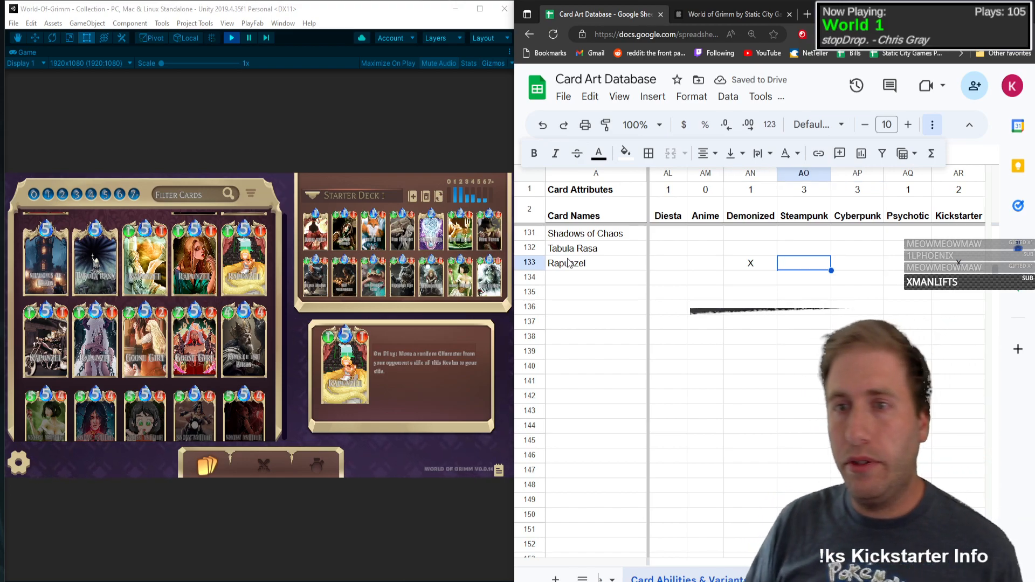
pyautogui.press('Right')
pyautogui.press('Right')
pyautogui.press('Right')
pyautogui.press('Up')
pyautogui.press('Up')
pyautogui.press('Up')
pyautogui.press('Up')
pyautogui.press('Up')
pyautogui.press('Up')
pyautogui.press('Up')
pyautogui.press('Up')
pyautogui.press('Up')
pyautogui.press('Up')
pyautogui.press('Up')
pyautogui.press('Up')
pyautogui.press('Up')
pyautogui.press('Up')
pyautogui.press('Up')
pyautogui.press('Up')
pyautogui.press('Up')
pyautogui.press('Up')
pyautogui.press('Up')
pyautogui.press('Up')
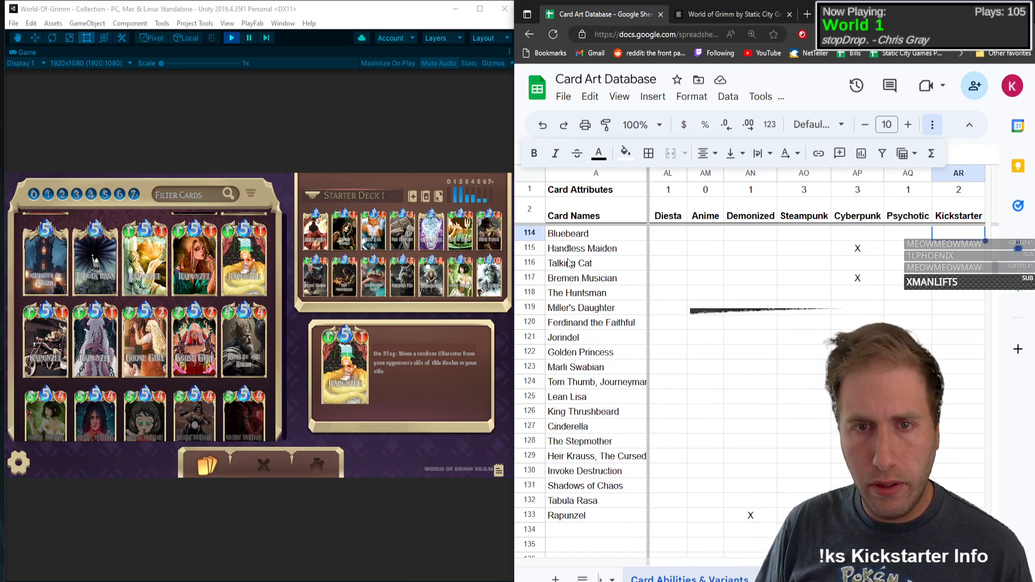
pyautogui.press('Up')
pyautogui.press('Up')
pyautogui.press('Up')
pyautogui.press('Up')
pyautogui.press('Up')
pyautogui.press('Up')
pyautogui.press('Up')
pyautogui.press('Up')
pyautogui.press('Up')
pyautogui.press('Up')
pyautogui.press('Up')
pyautogui.press('Up')
pyautogui.press('Up')
pyautogui.press('Up')
pyautogui.press('Up')
pyautogui.press('Up')
pyautogui.press('Up')
pyautogui.press('Up')
pyautogui.press('Up')
pyautogui.press('Up')
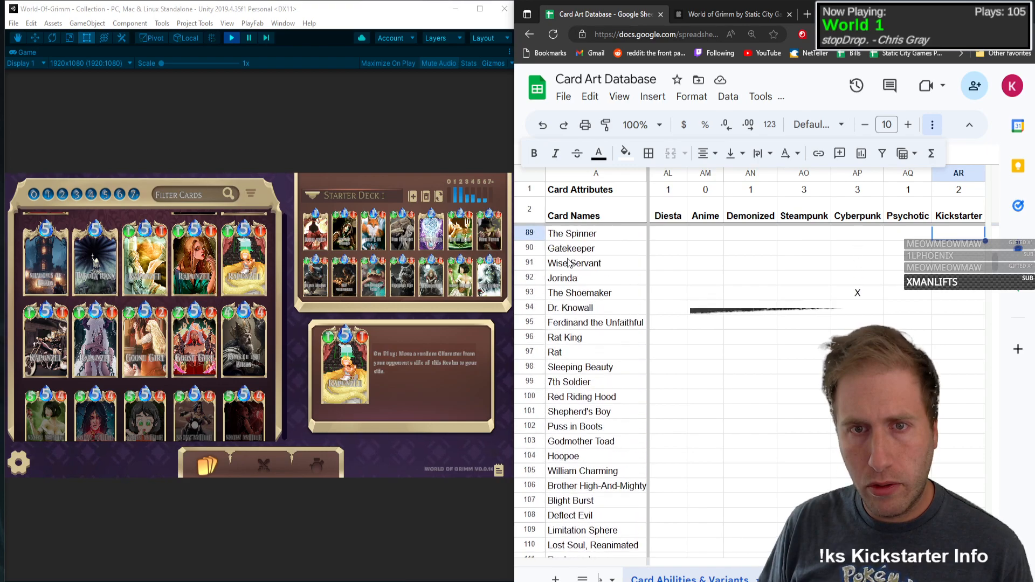
pyautogui.press('Up')
pyautogui.press('Up')
pyautogui.press('Up')
pyautogui.press('Up')
pyautogui.press('Up')
pyautogui.press('Up')
pyautogui.press('Up')
pyautogui.press('Up')
pyautogui.press('Up')
pyautogui.press('Up')
pyautogui.press('Up')
pyautogui.press('Up')
pyautogui.press('Up')
pyautogui.press('Up')
pyautogui.press('Up')
pyautogui.press('Up')
pyautogui.press('Up')
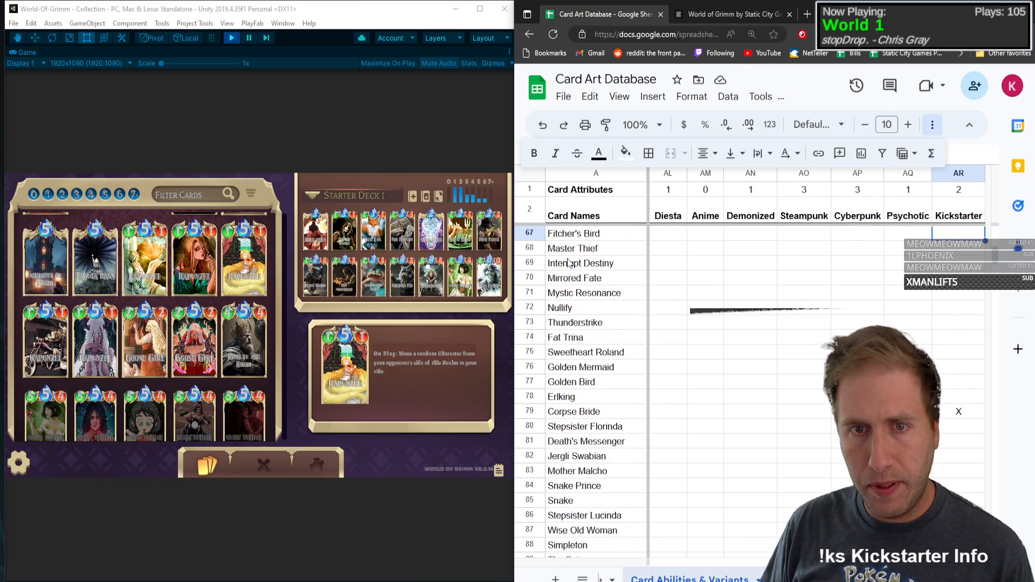
pyautogui.press('Down')
pyautogui.press('Down')
pyautogui.press('Down')
pyautogui.press('Down')
pyautogui.press('Down')
pyautogui.press('Down')
pyautogui.press('Down')
pyautogui.press('Down')
pyautogui.press('Down')
pyautogui.press('Down')
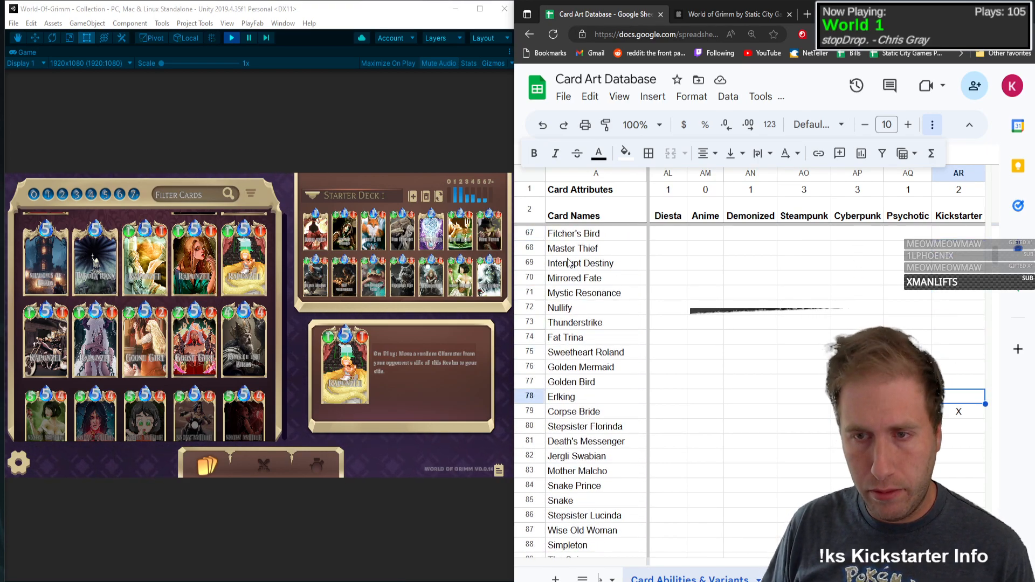
pyautogui.scroll(-15, 691, 325)
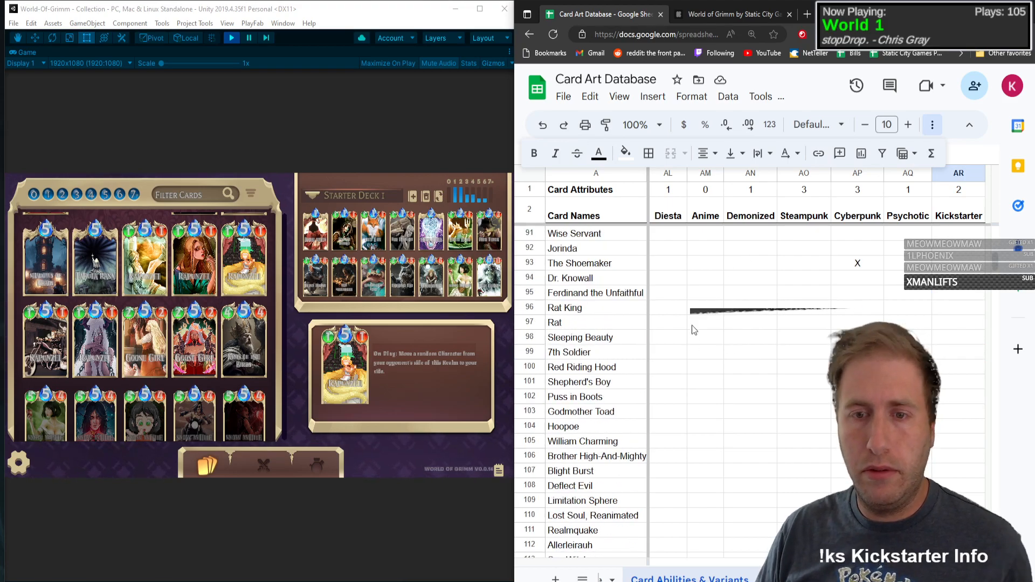
# Step: Enter Goose Girl as the card name in row 134
pyautogui.click(584, 355)
pyautogui.scroll(-2, 591, 347)
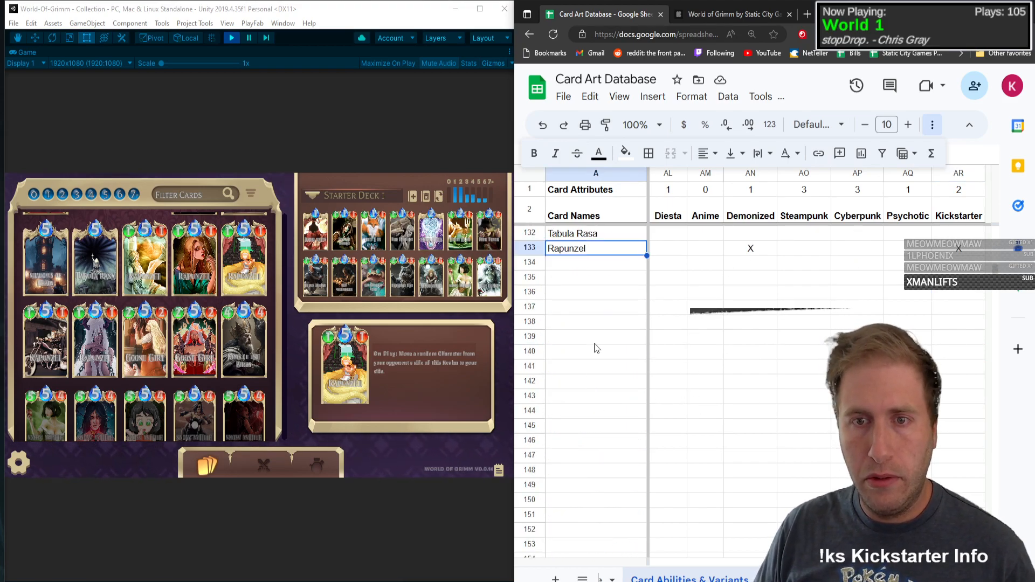
pyautogui.click(588, 272)
pyautogui.click(588, 264)
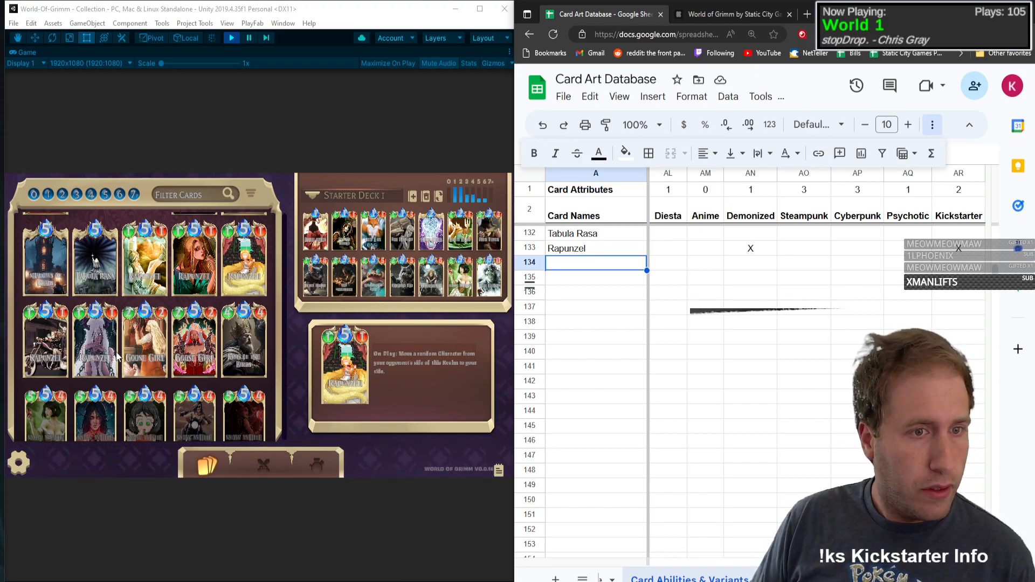
pyautogui.write('Goose Girl')
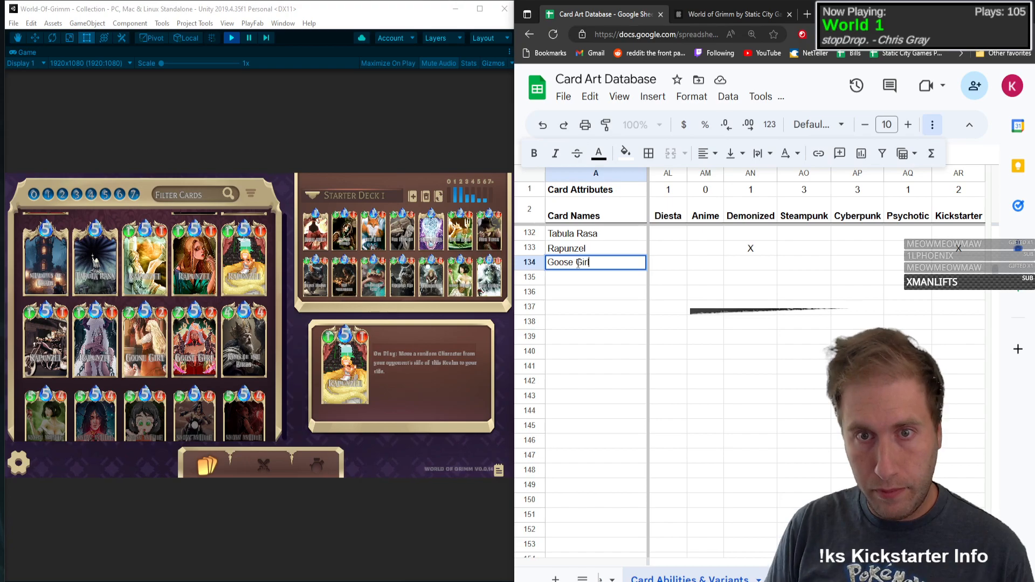
# Step: Set Goose Girl to type C with Mana 5, Health 2 and Attack Power 2
pyautogui.press('Tab')
pyautogui.write('C')
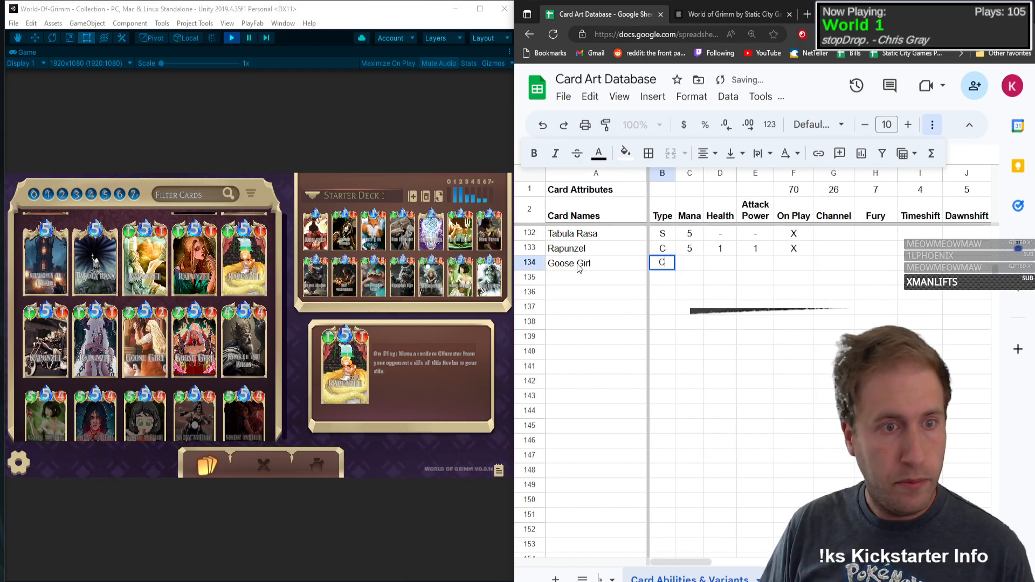
pyautogui.press('Tab')
pyautogui.write('5')
pyautogui.press('Tab')
pyautogui.write('2')
pyautogui.press('Tab')
pyautogui.write('2')
pyautogui.press('Tab')
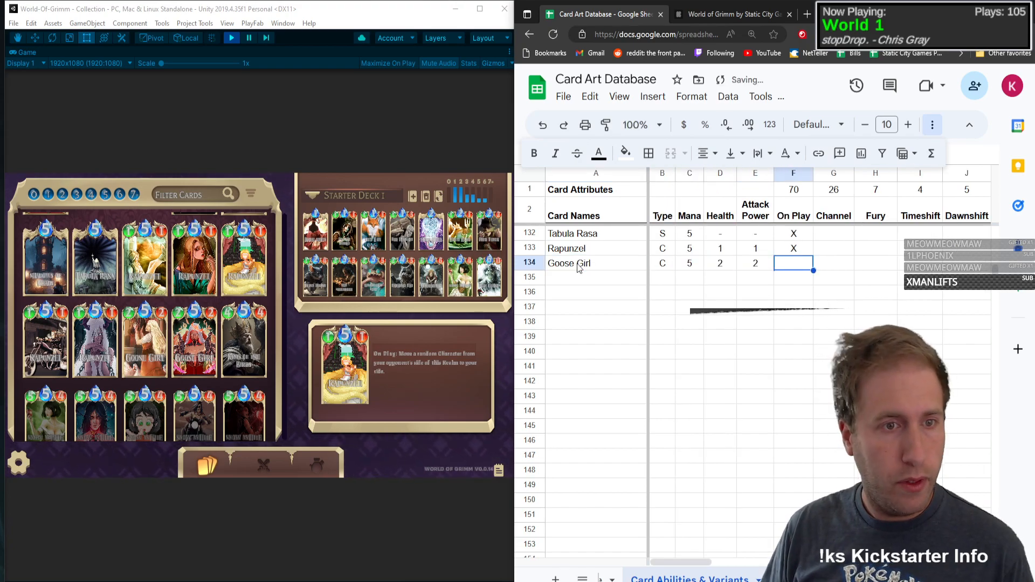
pyautogui.write('X')
# Step: Mark Channel with an X in the Goose Girl row and check the ability text on its card
pyautogui.press('Tab')
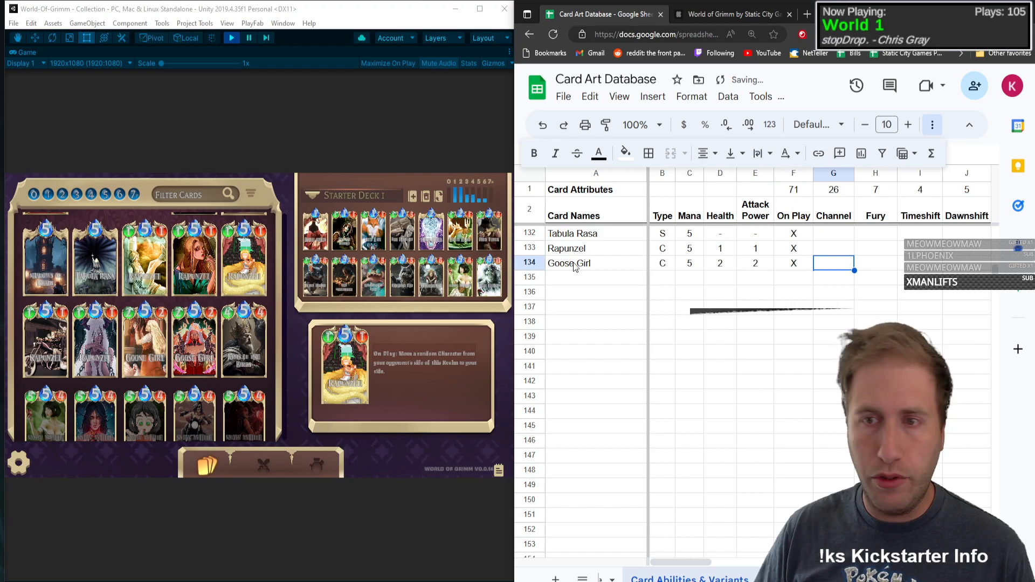
pyautogui.hotkey('shift', 'Tab')
pyautogui.press('Delete')
pyautogui.press('Tab')
pyautogui.write('X')
pyautogui.press('Tab')
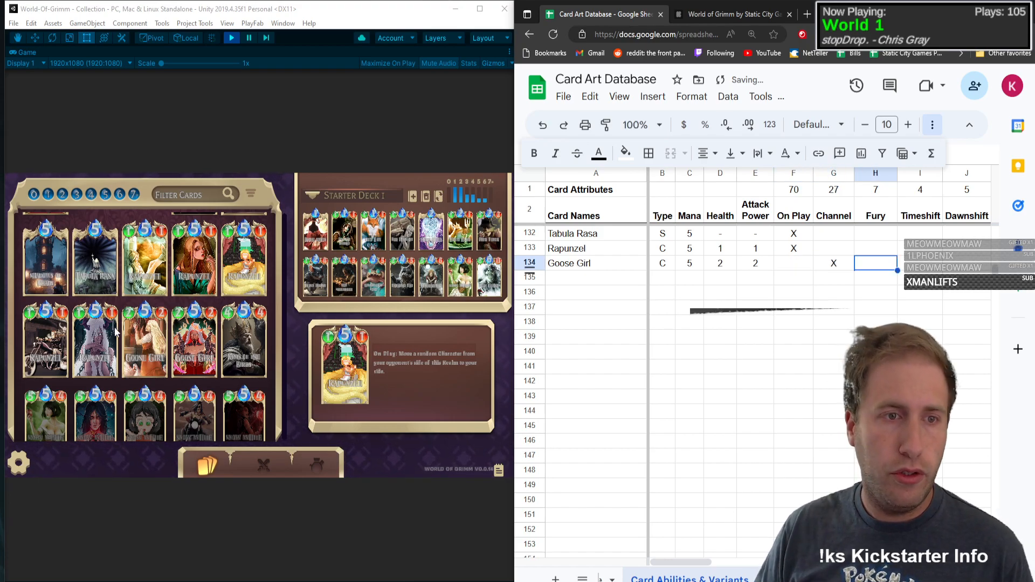
pyautogui.click(143, 341)
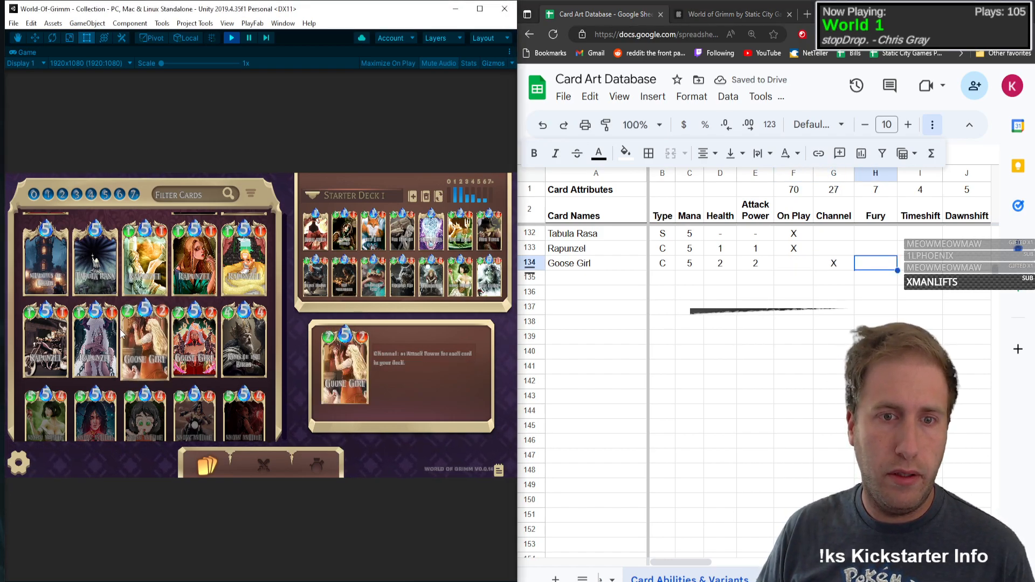
pyautogui.click(927, 268)
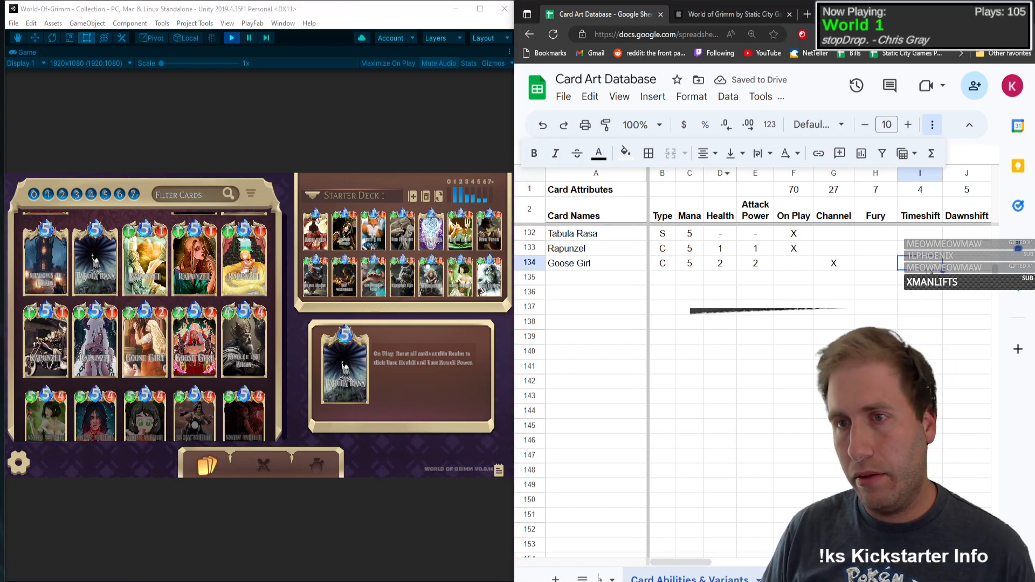
pyautogui.press('Right')
pyautogui.press('Right')
pyautogui.press('Right')
pyautogui.press('Right')
pyautogui.press('Right')
pyautogui.press('Right')
pyautogui.press('Right')
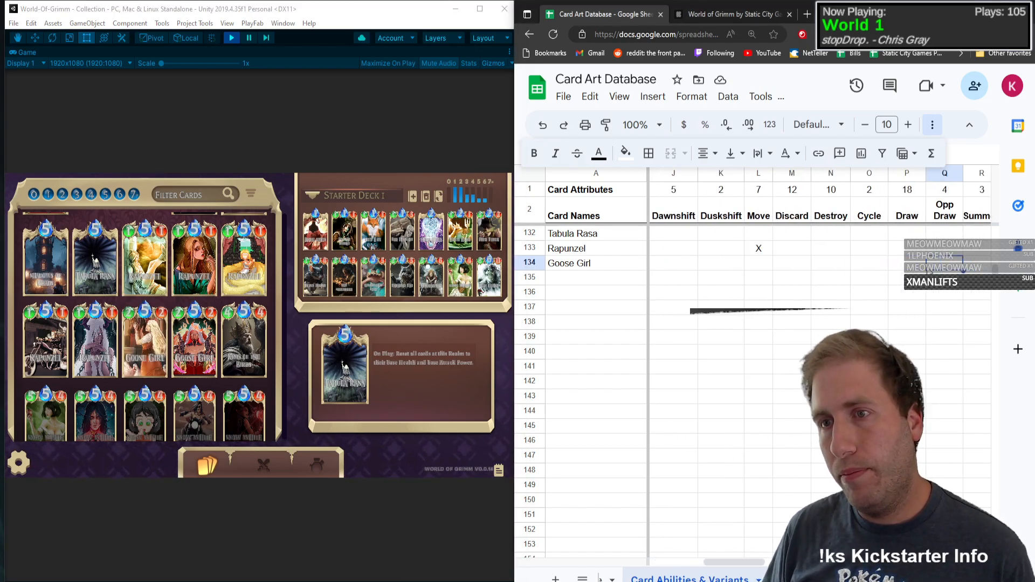
pyautogui.write('x')
# Step: Mark Buff with an X in the Goose Girl row
pyautogui.press('Right')
pyautogui.press('Left')
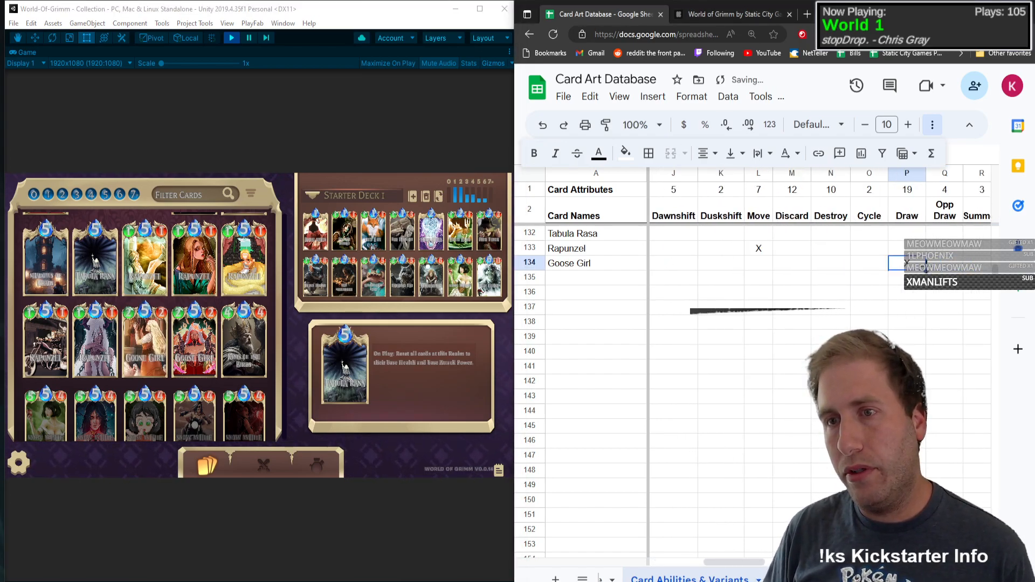
pyautogui.press('Delete')
pyautogui.press('Right')
pyautogui.press('Right')
pyautogui.press('Right')
pyautogui.press('Right')
pyautogui.write('x')
# Step: Mark the Base art variant with an X in the Goose Girl row
pyautogui.press('Right')
pyautogui.press('Right')
pyautogui.press('Right')
pyautogui.press('Right')
pyautogui.press('Right')
pyautogui.press('Right')
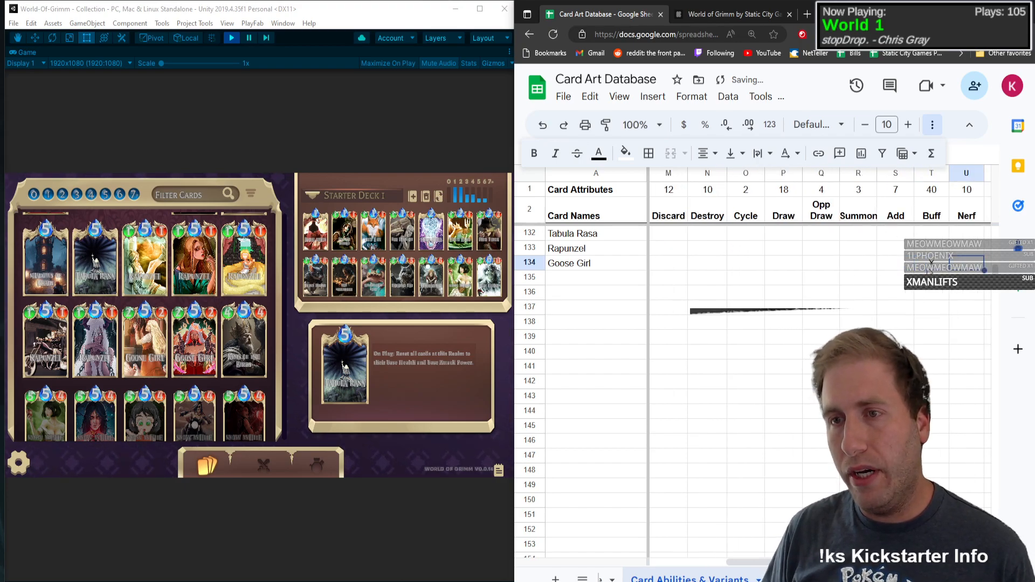
pyautogui.press('Right')
pyautogui.press('Right')
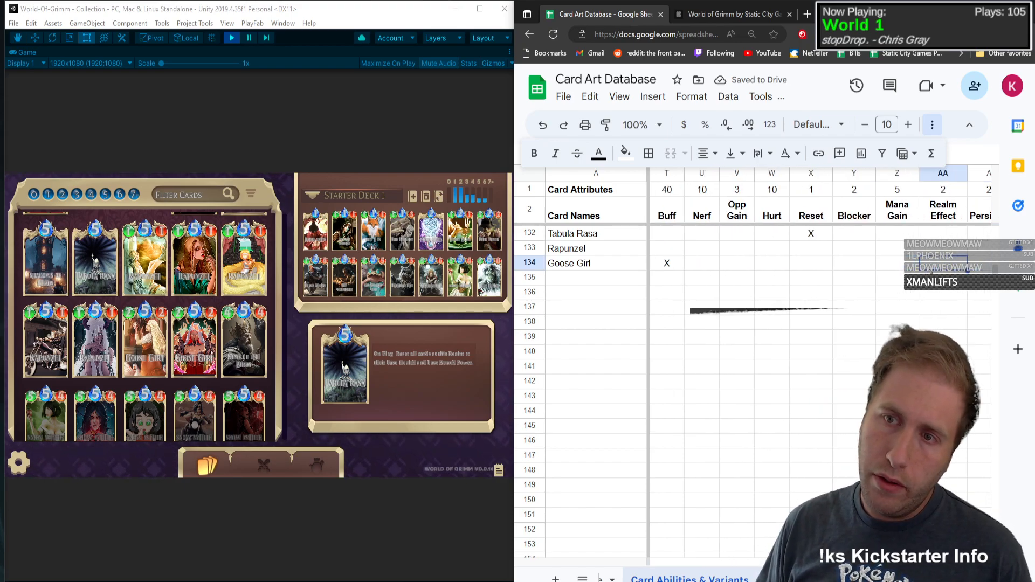
pyautogui.press('Right')
pyautogui.press('Right')
pyautogui.press('Right')
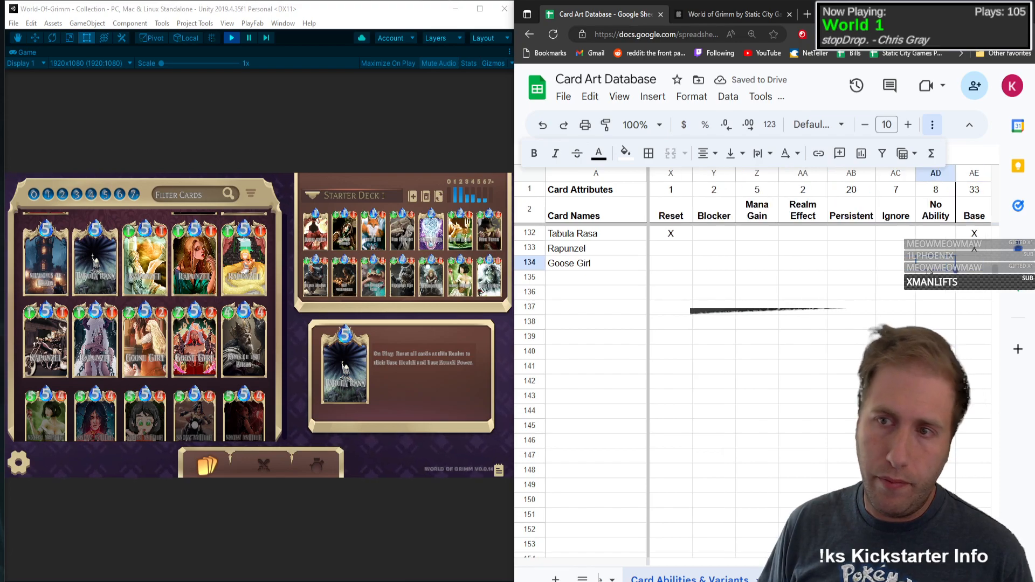
pyautogui.write('x')
# Step: Mark the Cyberpunk art variant with an X in the Goose Girl row
pyautogui.press('Right')
pyautogui.press('Right')
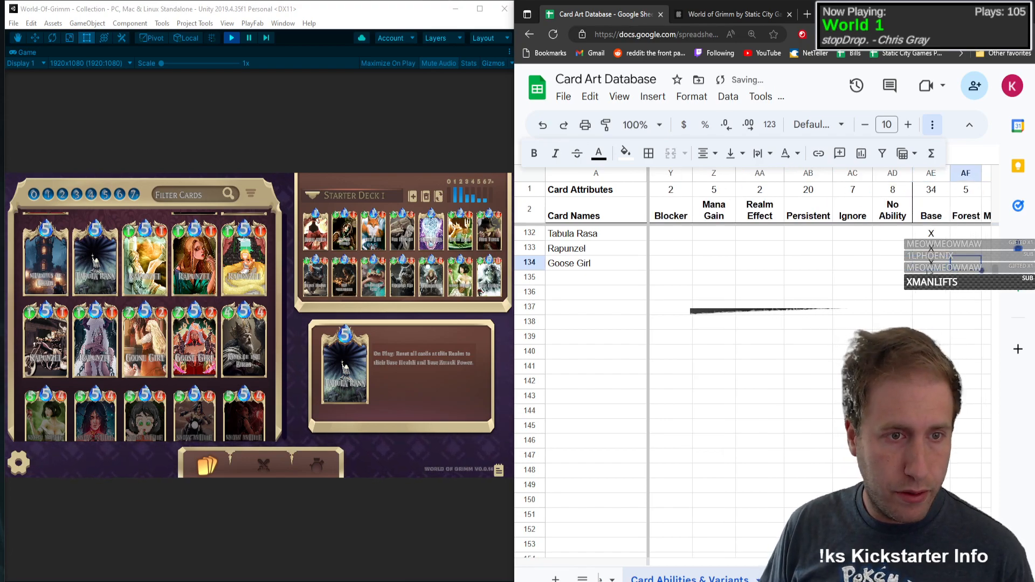
pyautogui.press('Right')
pyautogui.press('Right')
pyautogui.press('Right')
pyautogui.press('Right')
pyautogui.press('Right')
pyautogui.press('Right')
pyautogui.press('Right')
pyautogui.press('Right')
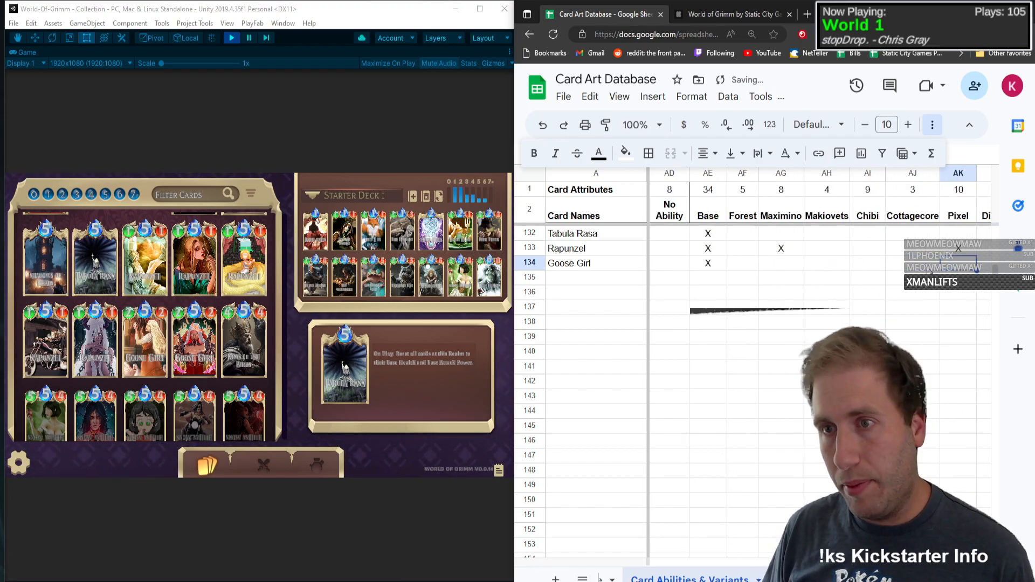
pyautogui.press('Right')
pyautogui.write('x')
pyautogui.press('Return')
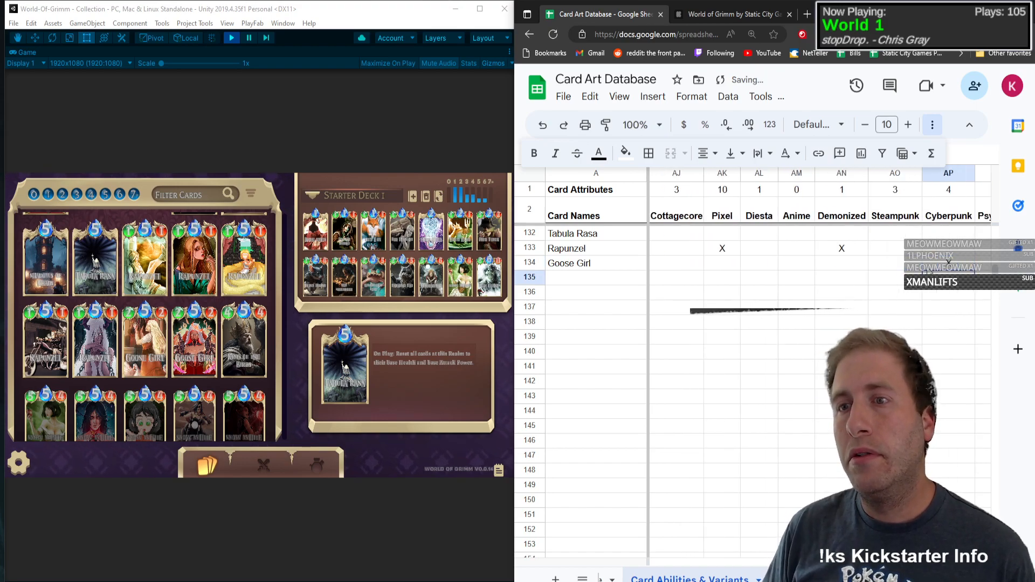
# Step: Enter King of the Birds as the card name in row 135
pyautogui.press('Left')
pyautogui.press('Left')
pyautogui.press('Left')
pyautogui.press('Left')
pyautogui.press('Left')
pyautogui.press('Left')
pyautogui.press('Left')
pyautogui.press('Left')
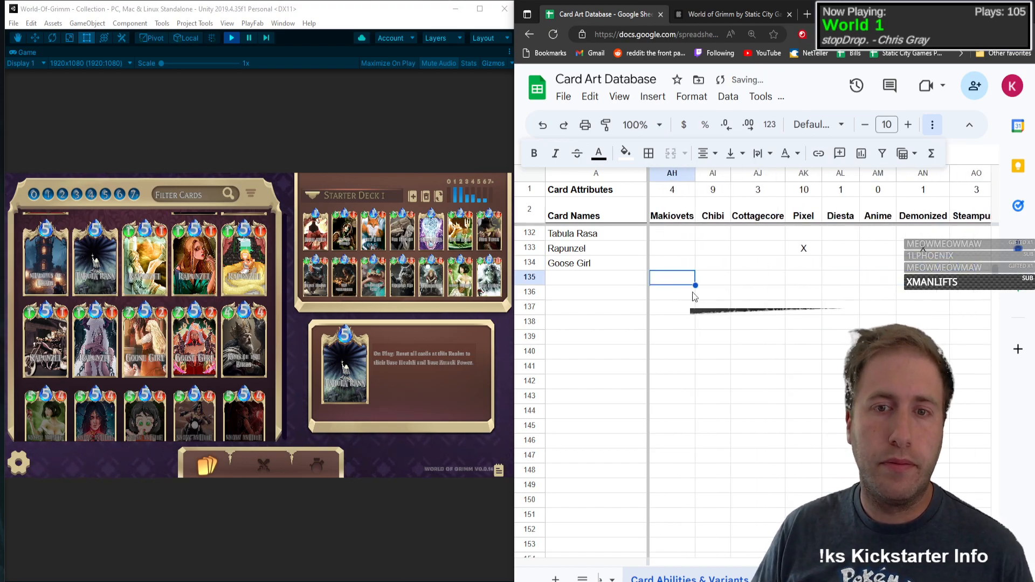
pyautogui.click(600, 279)
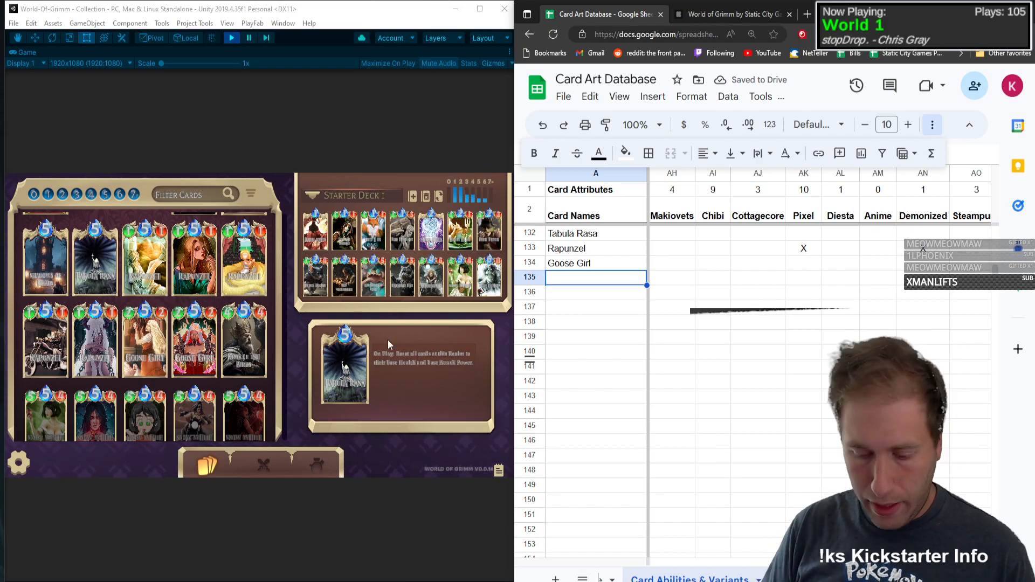
pyautogui.write('King of the Bir')
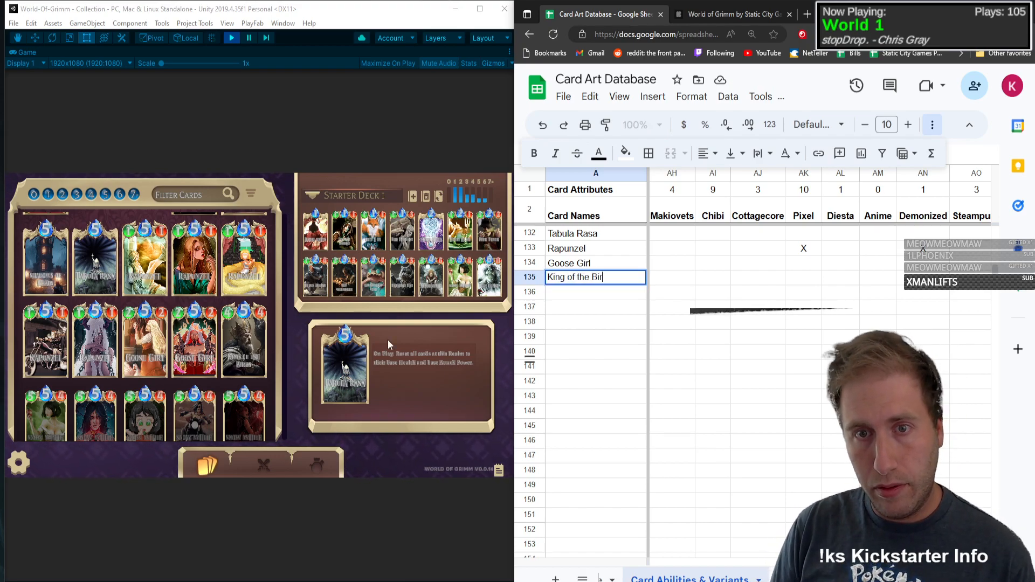
pyautogui.write('ds')
# Step: Set King of the Birds to type C with Mana 5, Health 4 and Attack Power 4, reading the stats from its card
pyautogui.press('Tab')
pyautogui.write('C')
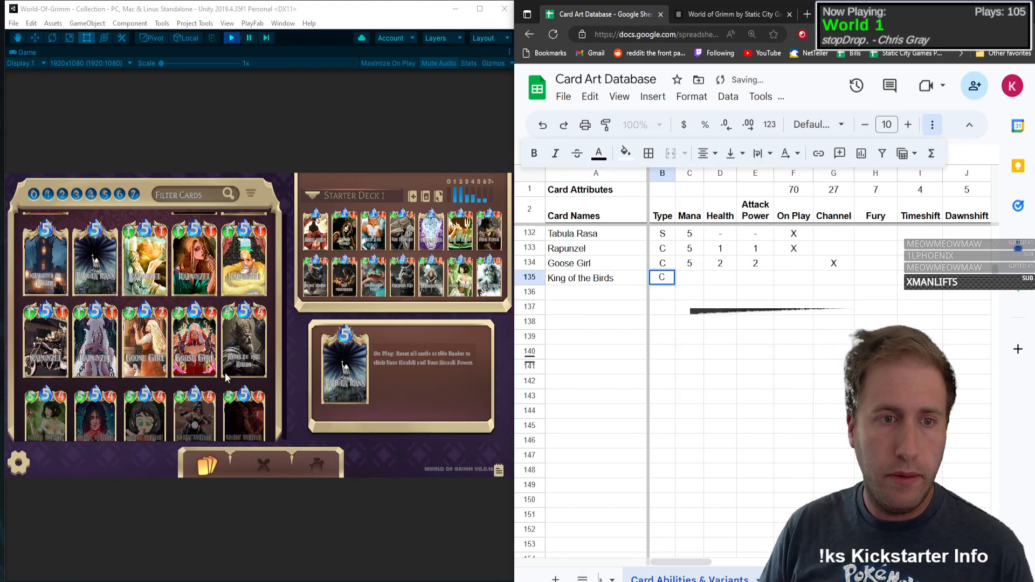
pyautogui.press('Tab')
pyautogui.click(243, 356)
pyautogui.click(690, 280)
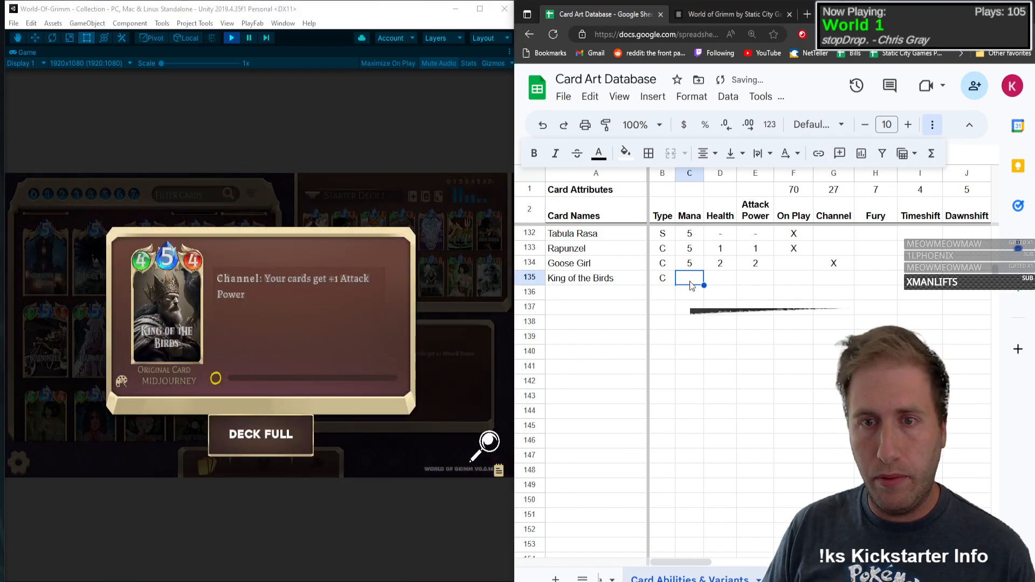
pyautogui.write('5')
pyautogui.press('Tab')
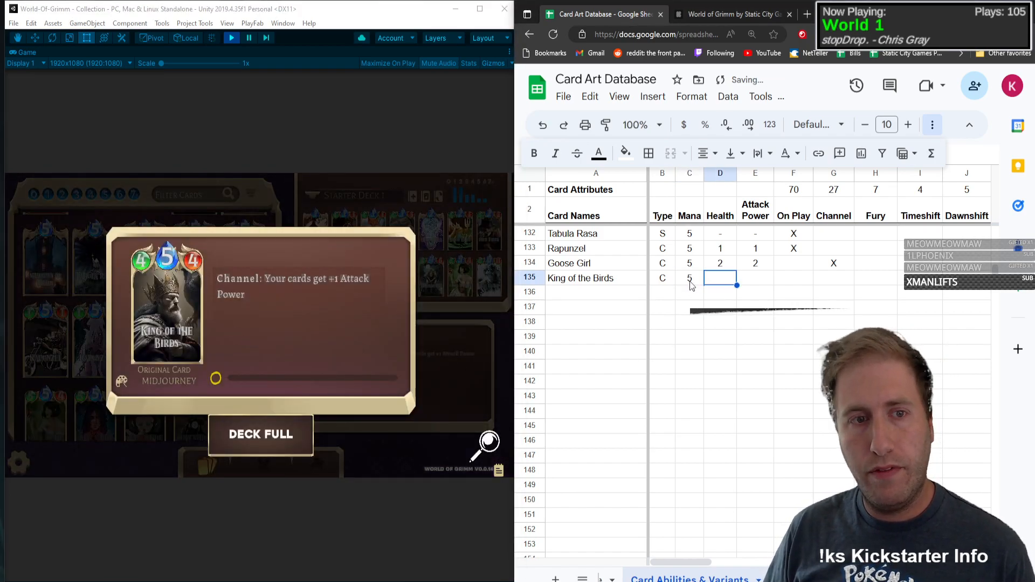
pyautogui.write('4')
pyautogui.press('Tab')
pyautogui.write('4')
pyautogui.press('Tab')
# Step: Mark the Channel and Buff attributes with an X in the King of the Birds row
pyautogui.press('Tab')
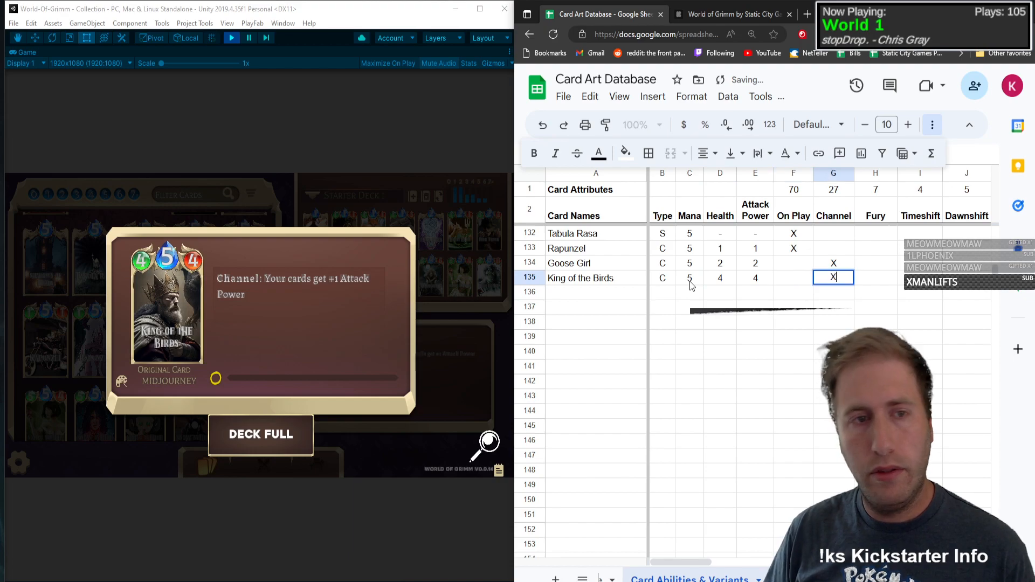
pyautogui.write('X')
pyautogui.press('Tab')
pyautogui.press('Tab')
pyautogui.press('Tab')
pyautogui.press('Tab')
pyautogui.press('Tab')
pyautogui.press('Tab')
pyautogui.press('Tab')
pyautogui.press('Tab')
pyautogui.press('Tab')
pyautogui.press('Tab')
pyautogui.press('Tab')
pyautogui.press('Tab')
pyautogui.press('Tab')
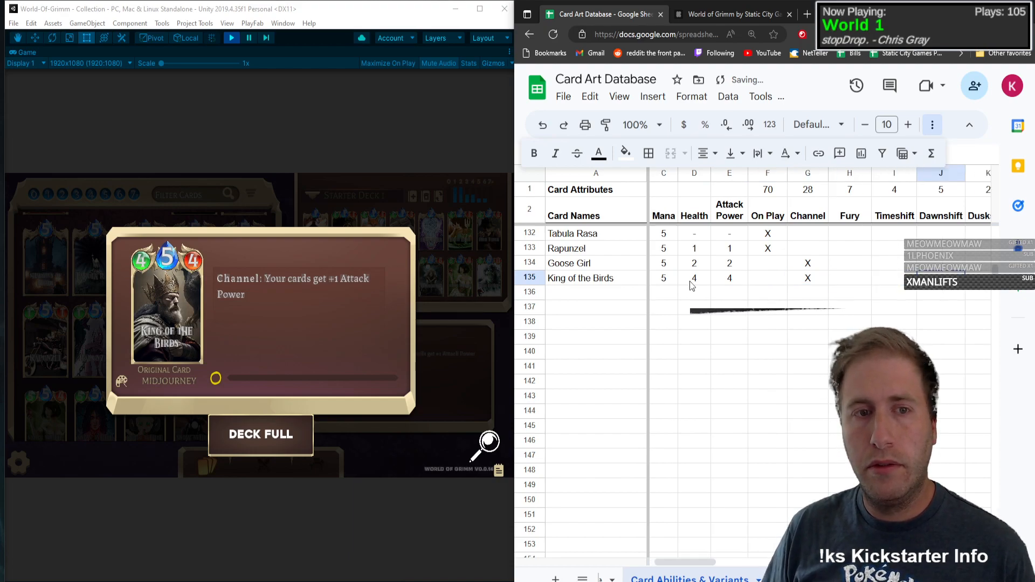
pyautogui.write('X')
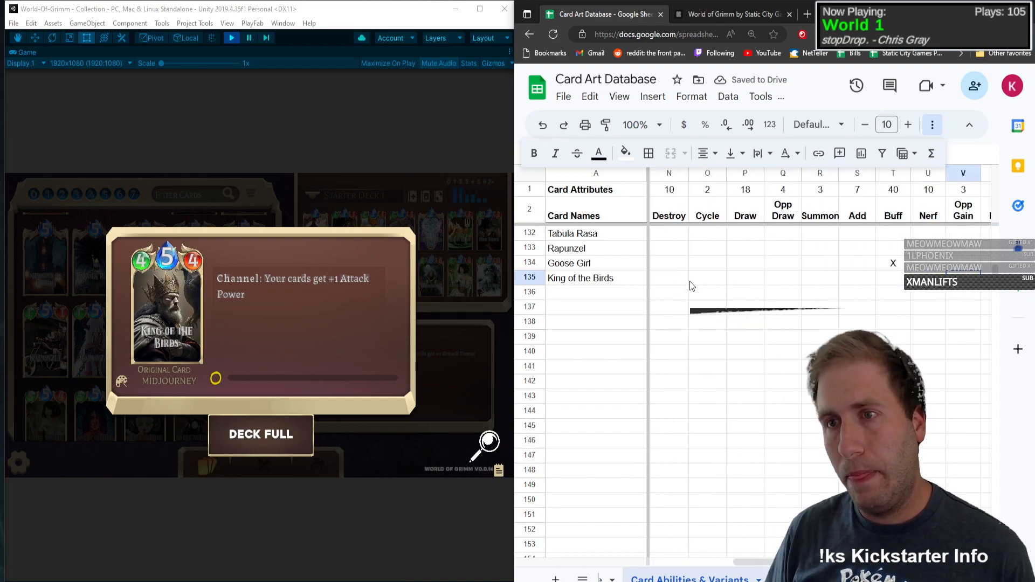
pyautogui.press('Return')
# Step: Find the Snow White card in the game's collection and enter Snow White as the card name in row 136
pyautogui.click(567, 294)
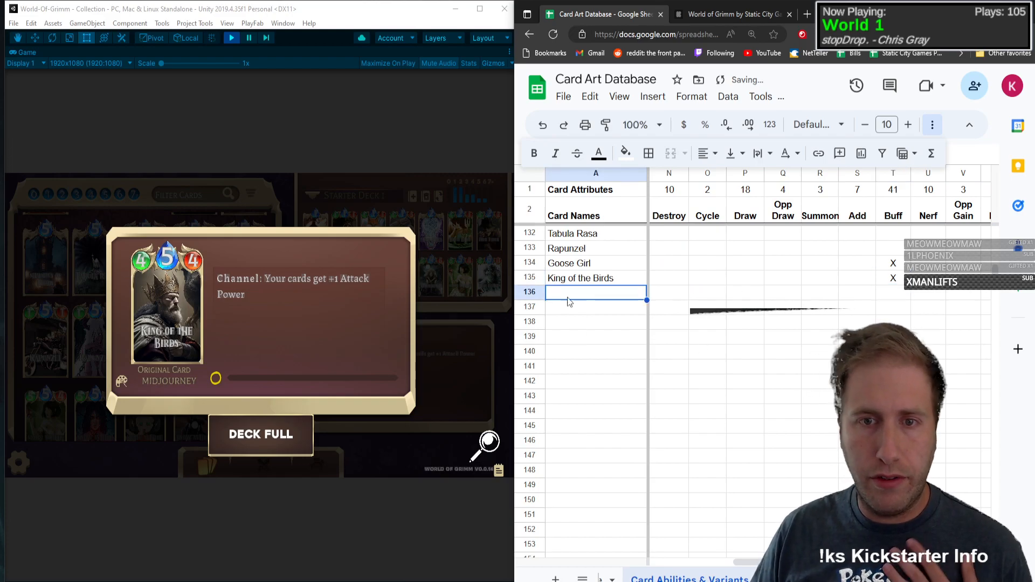
pyautogui.click(179, 299)
pyautogui.scroll(-3, 271, 284)
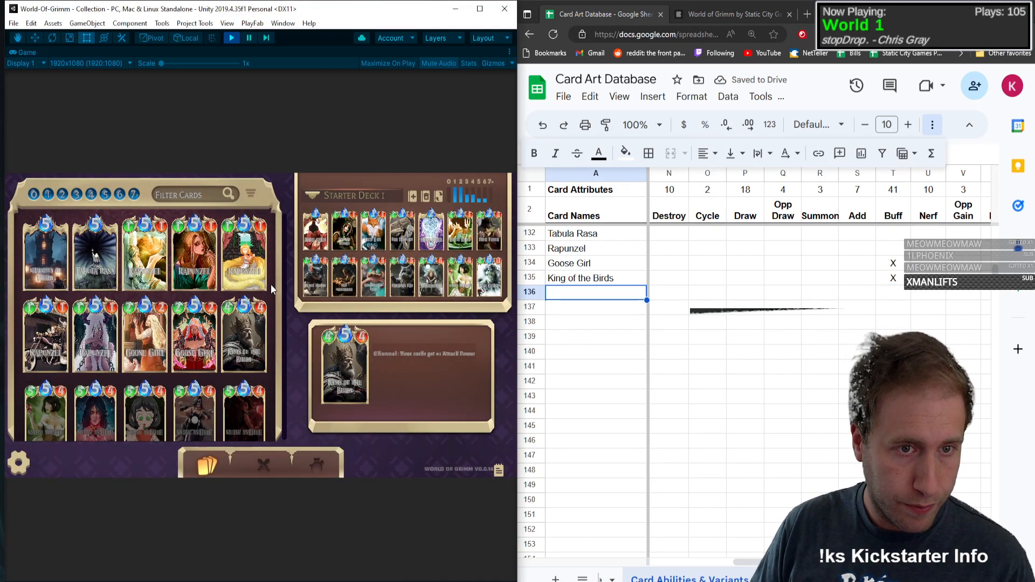
pyautogui.click(61, 284)
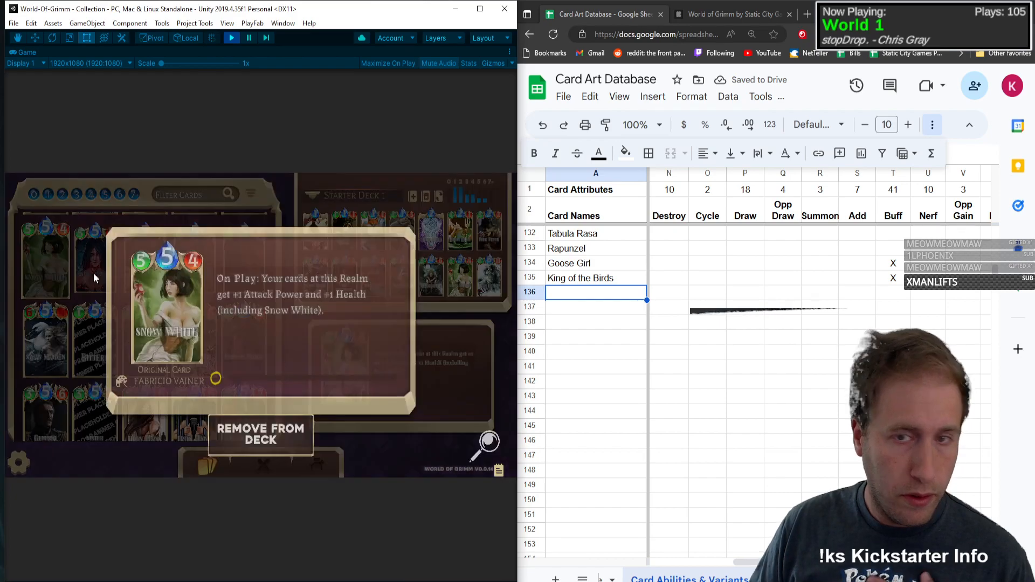
pyautogui.click(589, 294)
pyautogui.write('Snow ')
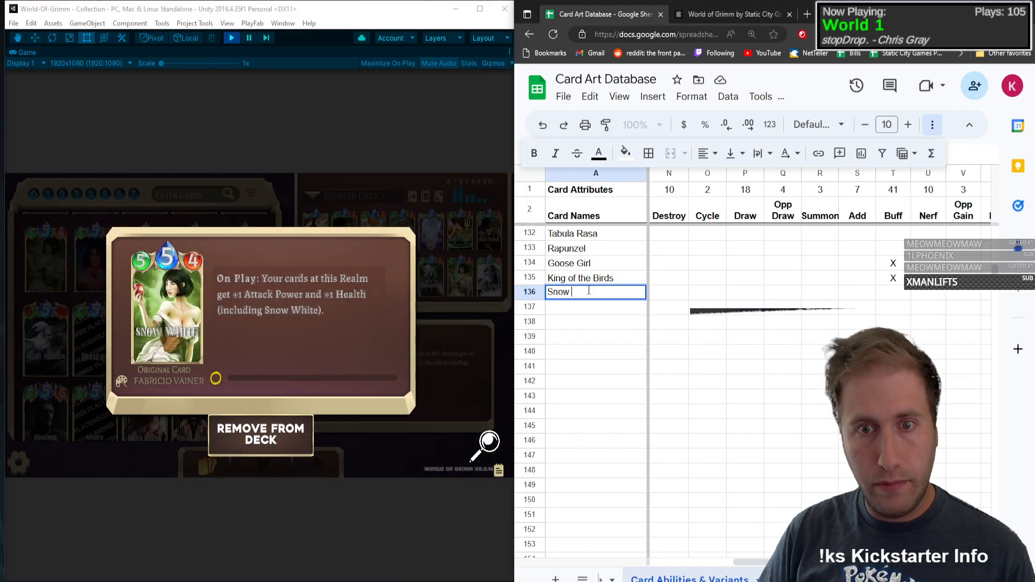
pyautogui.write('White')
pyautogui.press('Tab')
# Step: Set Snow White to type C with Mana 5, Health 5 and Attack Power 4
pyautogui.write('C')
pyautogui.press('Tab')
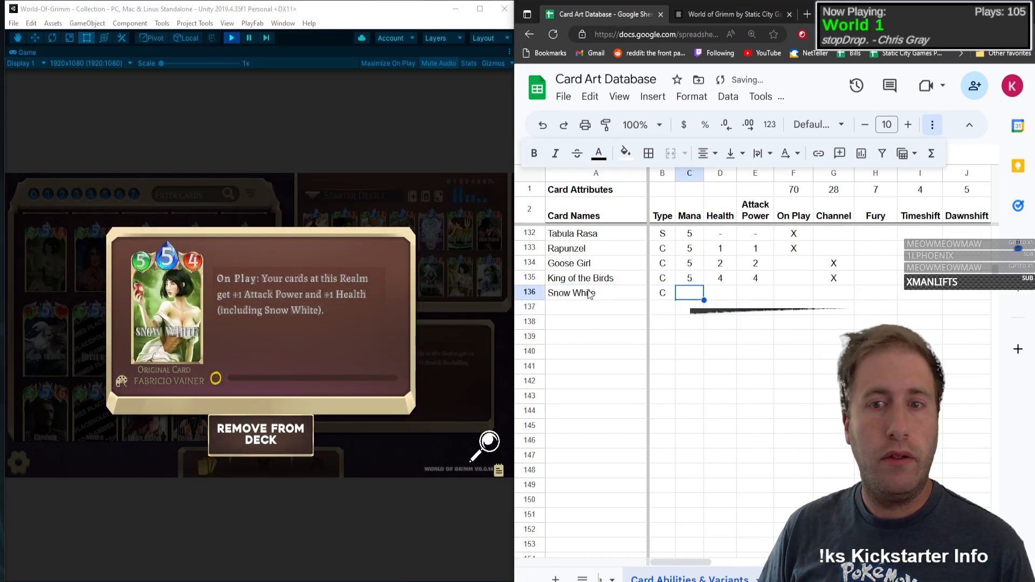
pyautogui.write('5')
pyautogui.press('Tab')
pyautogui.write('5')
pyautogui.press('Tab')
pyautogui.write('4')
pyautogui.press('Tab')
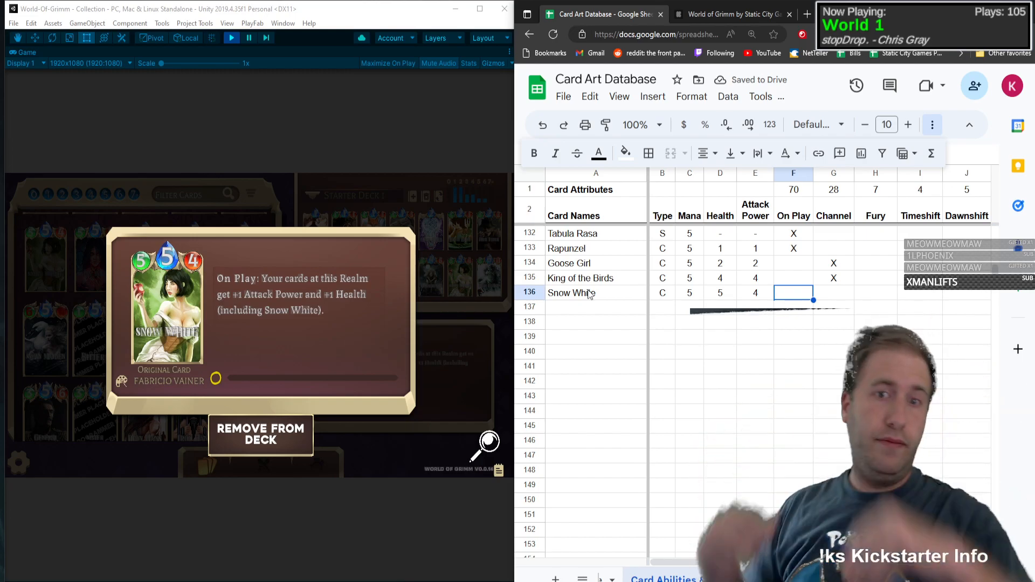
# Step: Mark the On Play and Buff attributes with an X in the Snow White row
pyautogui.press('Tab')
pyautogui.press('Tab')
pyautogui.press('Tab')
pyautogui.press('Tab')
pyautogui.press('Tab')
pyautogui.press('Tab')
pyautogui.press('Tab')
pyautogui.press('Tab')
pyautogui.press('Tab')
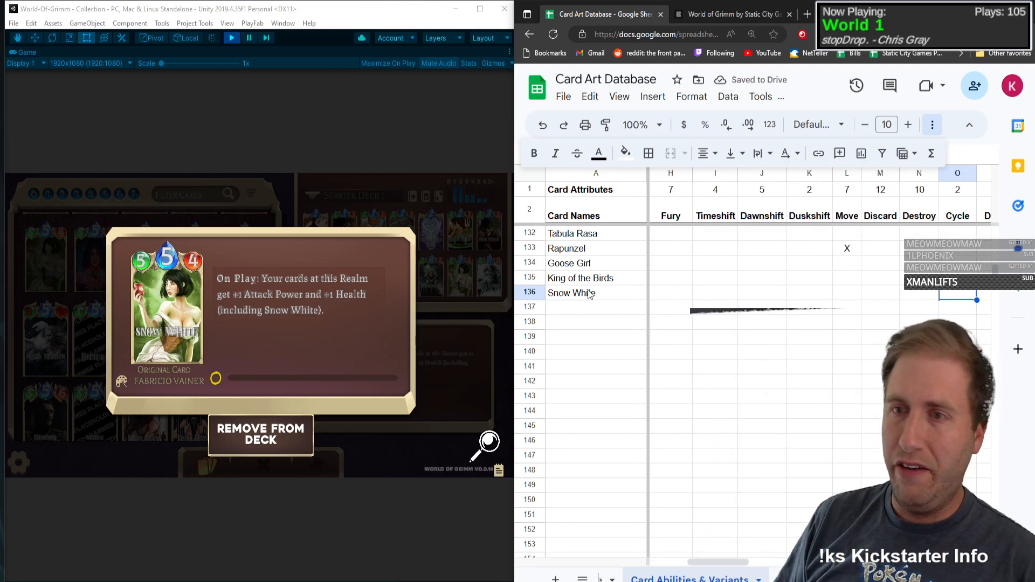
pyautogui.press('Tab')
pyautogui.press('Tab')
pyautogui.press('Tab')
pyautogui.press('Tab')
pyautogui.press('Tab')
pyautogui.press('Tab')
pyautogui.press('Tab')
pyautogui.press('Tab')
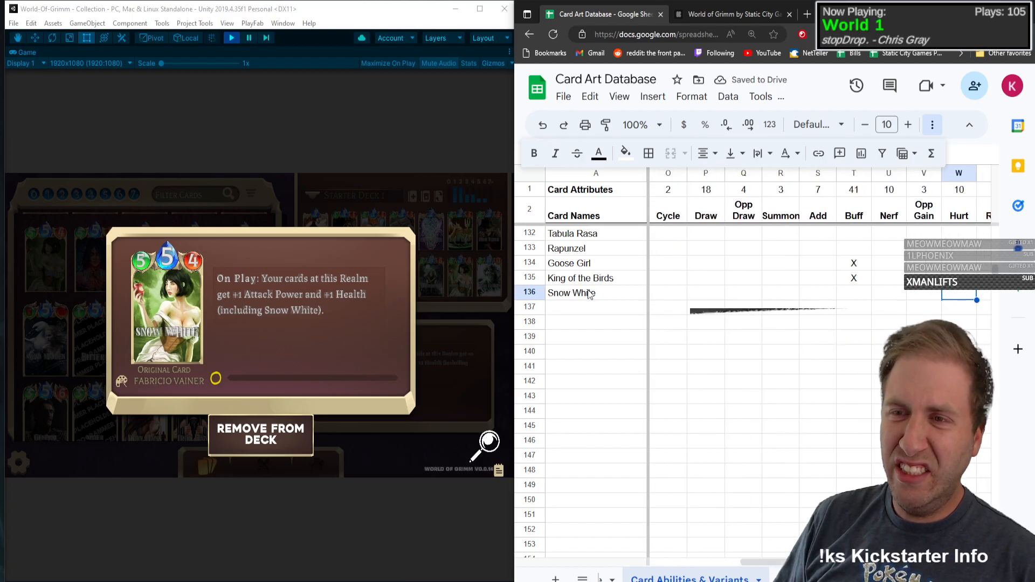
pyautogui.press('Tab')
pyautogui.press('Tab')
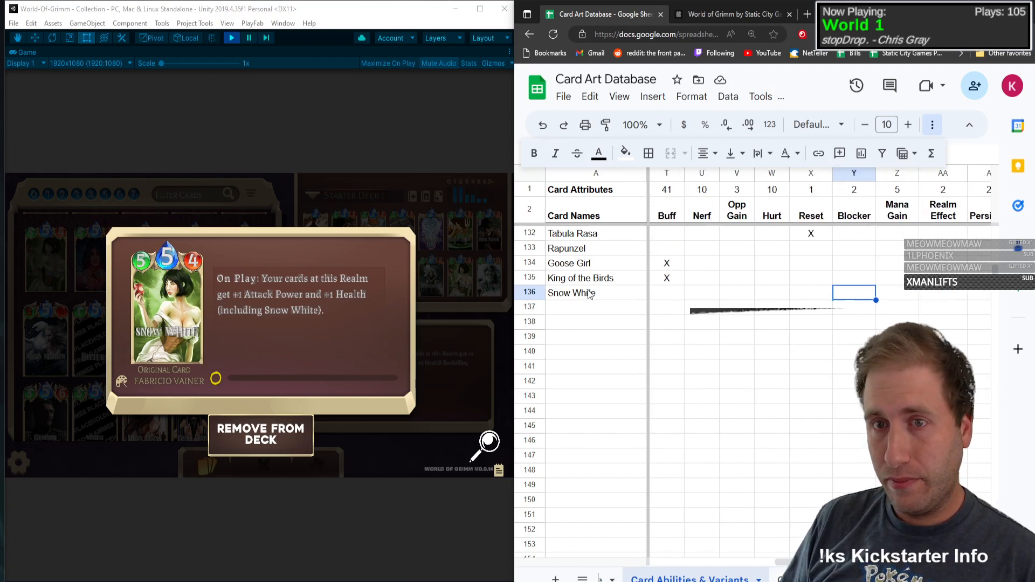
pyautogui.hotkey('shift', 'Tab')
pyautogui.hotkey('shift', 'Tab')
pyautogui.hotkey('shift', 'Tab')
pyautogui.hotkey('shift', 'Tab')
pyautogui.hotkey('shift', 'Tab')
pyautogui.hotkey('shift', 'Tab')
pyautogui.hotkey('shift', 'Tab')
pyautogui.press('Tab')
pyautogui.press('Tab')
pyautogui.write('X')
pyautogui.press('Tab')
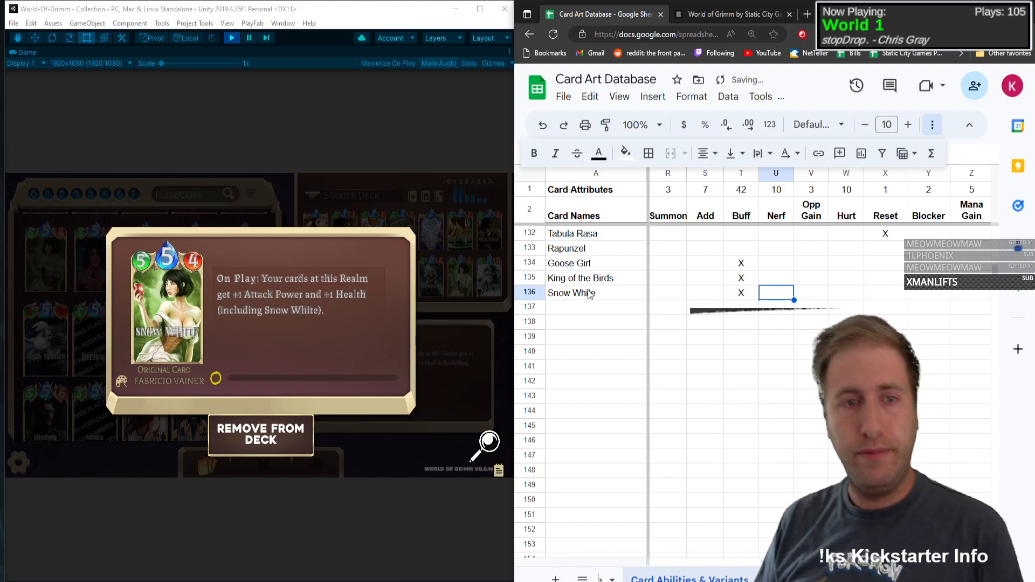
# Step: Mark the Base and Maximino art variants with an X in the Snow White row
pyautogui.press('Tab')
pyautogui.press('Tab')
pyautogui.press('Tab')
pyautogui.press('Tab')
pyautogui.press('Tab')
pyautogui.press('Tab')
pyautogui.press('Tab')
pyautogui.press('Tab')
pyautogui.press('Tab')
pyautogui.press('Tab')
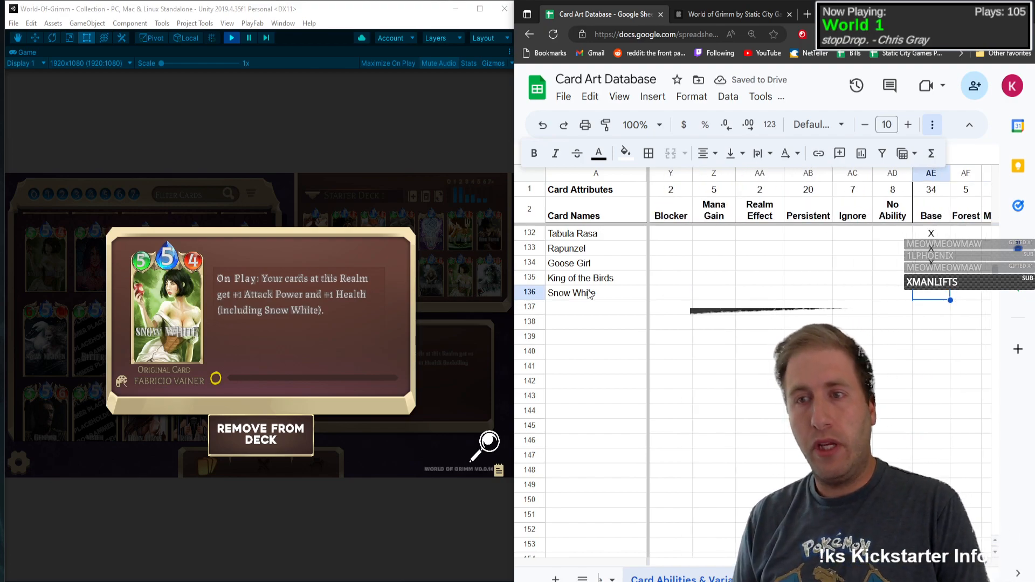
pyautogui.write('X')
pyautogui.press('Tab')
pyautogui.press('Tab')
pyautogui.write('X')
pyautogui.press('Tab')
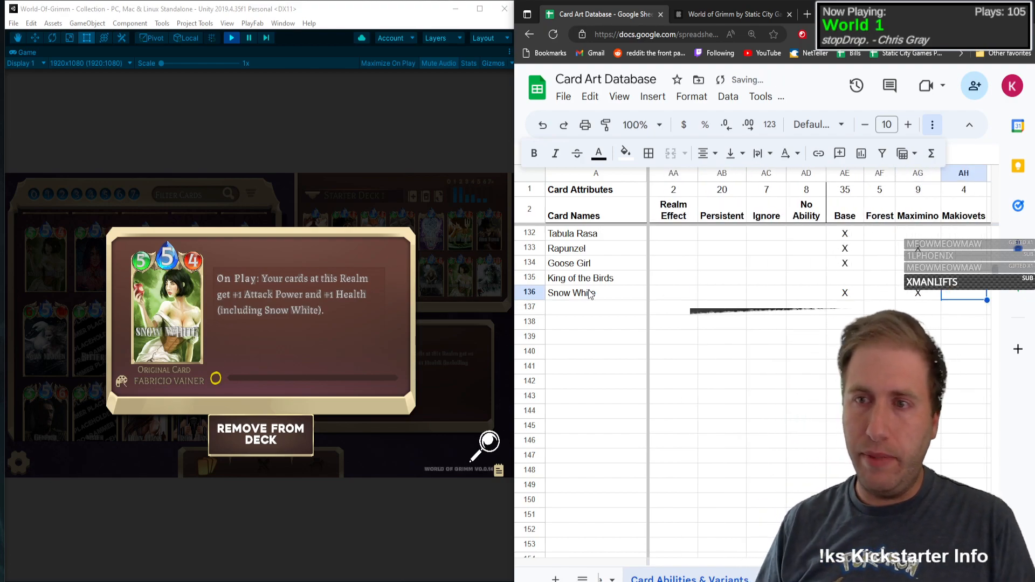
# Step: Return to the card collection to check Snow White's artworks and mark the Pixel variant with an X in her row
pyautogui.click(69, 290)
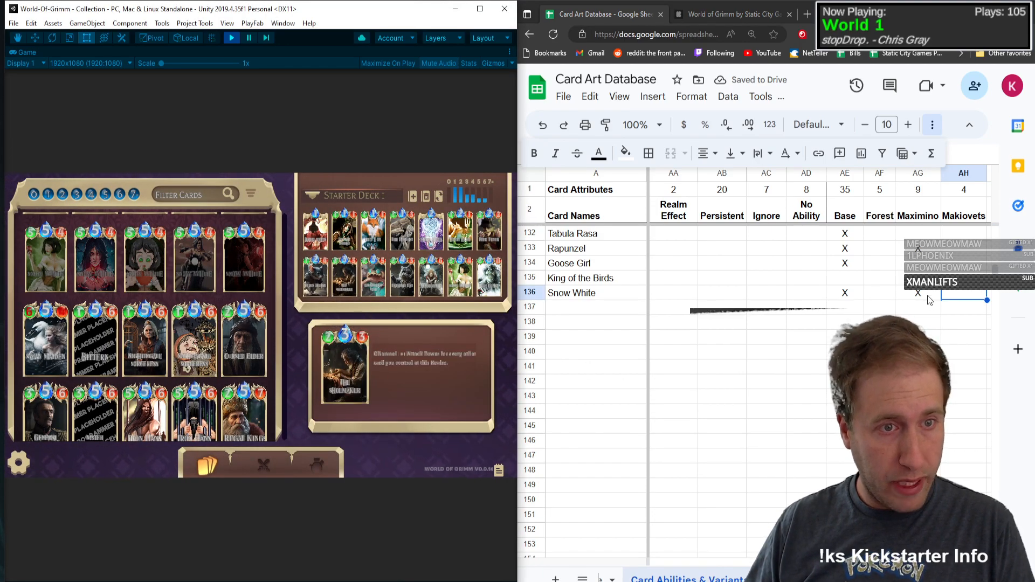
pyautogui.click(970, 296)
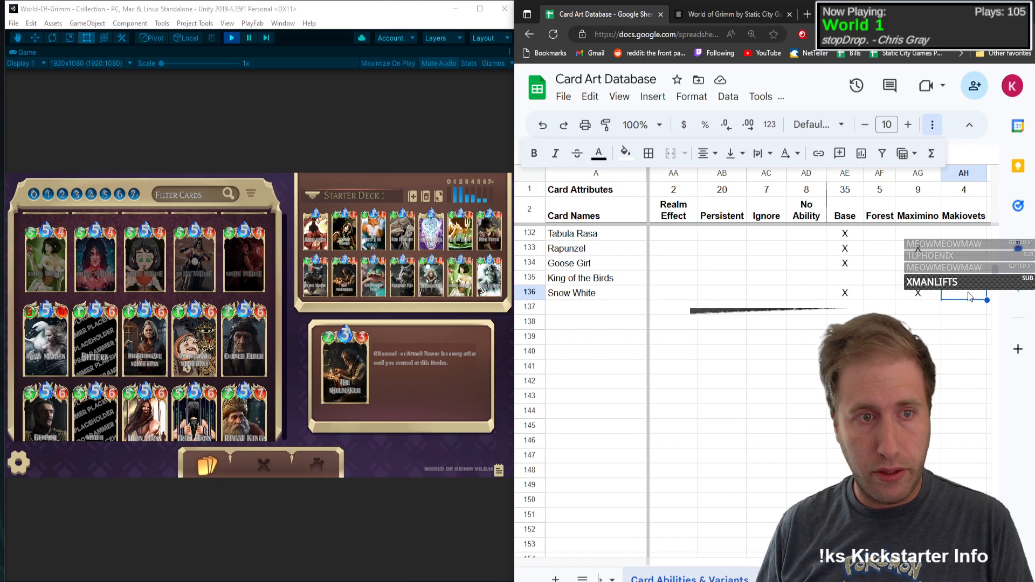
pyautogui.press('Tab')
pyautogui.press('Tab')
pyautogui.press('Tab')
pyautogui.write('X')
pyautogui.press('Tab')
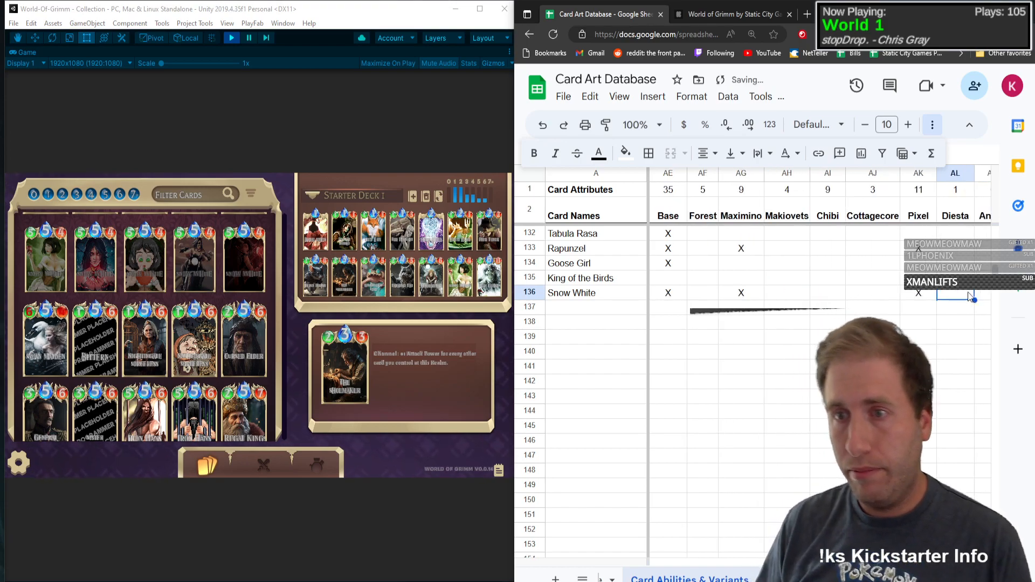
# Step: Mark the Demonized art variant with an X in the Snow White row
pyautogui.press('Tab')
pyautogui.press('Tab')
pyautogui.press('Tab')
pyautogui.hotkey('shift', 'Tab')
pyautogui.write('X')
pyautogui.press('Tab')
pyautogui.press('Tab')
pyautogui.press('Tab')
pyautogui.press('Tab')
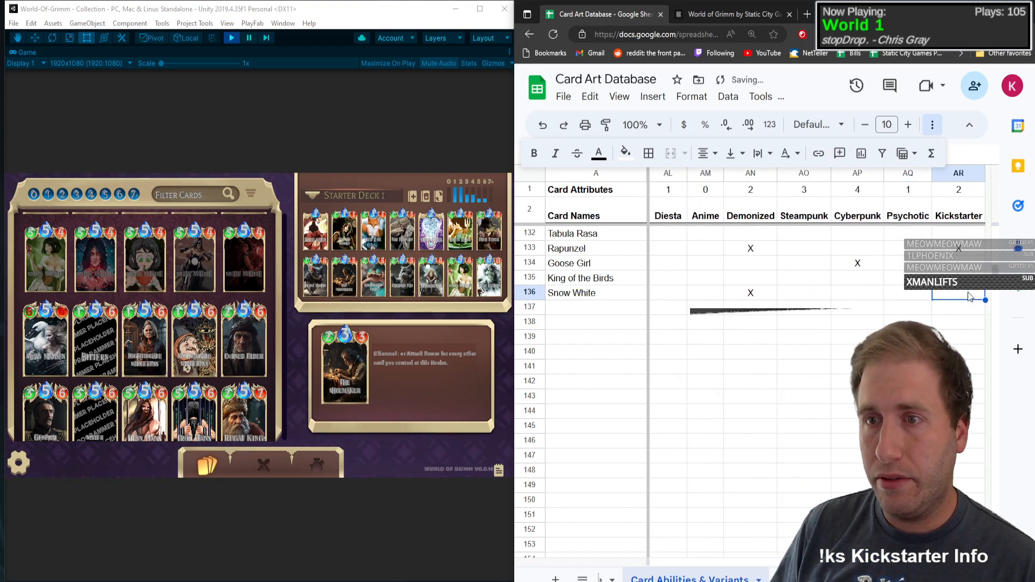
pyautogui.hotkey('shift', 'Tab')
pyautogui.hotkey('shift', 'Tab')
pyautogui.hotkey('shift', 'Tab')
pyautogui.hotkey('shift', 'Tab')
pyautogui.hotkey('shift', 'Tab')
pyautogui.hotkey('shift', 'Tab')
pyautogui.hotkey('shift', 'Tab')
pyautogui.hotkey('shift', 'Tab')
pyautogui.hotkey('shift', 'Tab')
pyautogui.hotkey('shift', 'Tab')
pyautogui.hotkey('shift', 'Tab')
pyautogui.hotkey('shift', 'Tab')
pyautogui.hotkey('shift', 'Tab')
pyautogui.hotkey('shift', 'Tab')
pyautogui.hotkey('shift', 'Tab')
pyautogui.hotkey('shift', 'Tab')
pyautogui.hotkey('shift', 'Tab')
pyautogui.hotkey('shift', 'Tab')
pyautogui.hotkey('shift', 'Tab')
pyautogui.hotkey('shift', 'Tab')
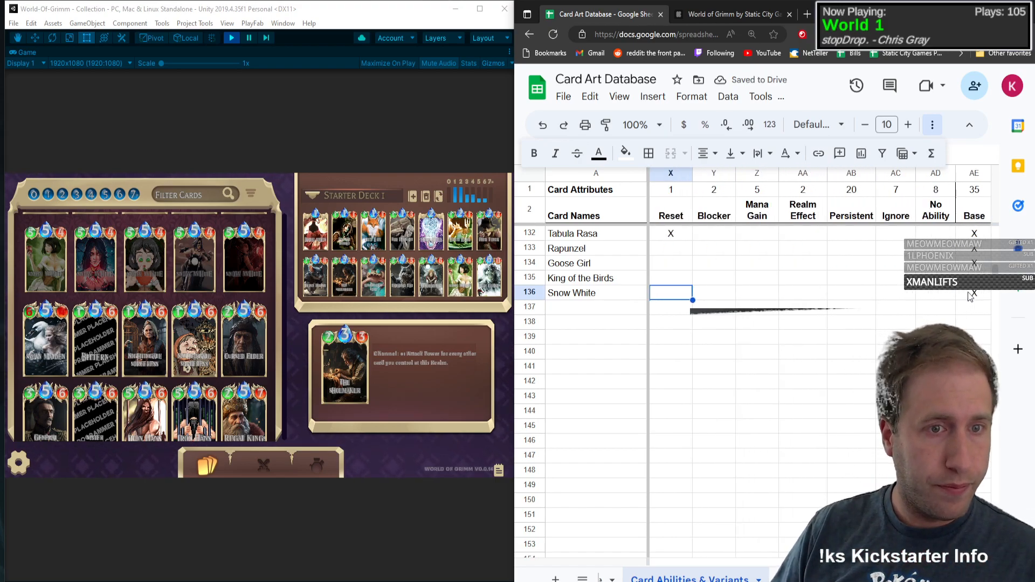
# Step: Open the Swan Maiden card in the game's collection and enter Swan Maiden as the card name in row 137
pyautogui.click(575, 319)
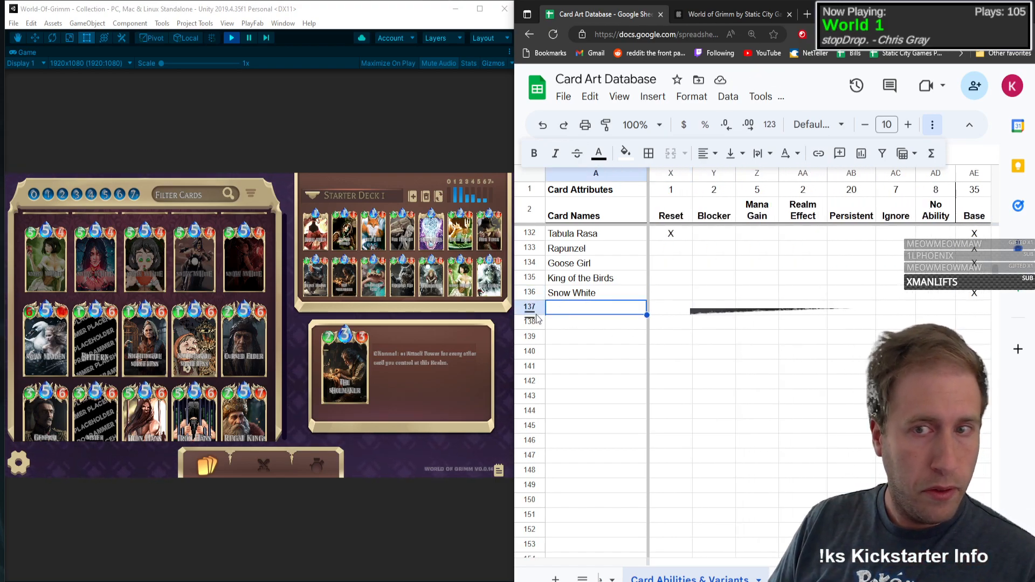
pyautogui.click(43, 344)
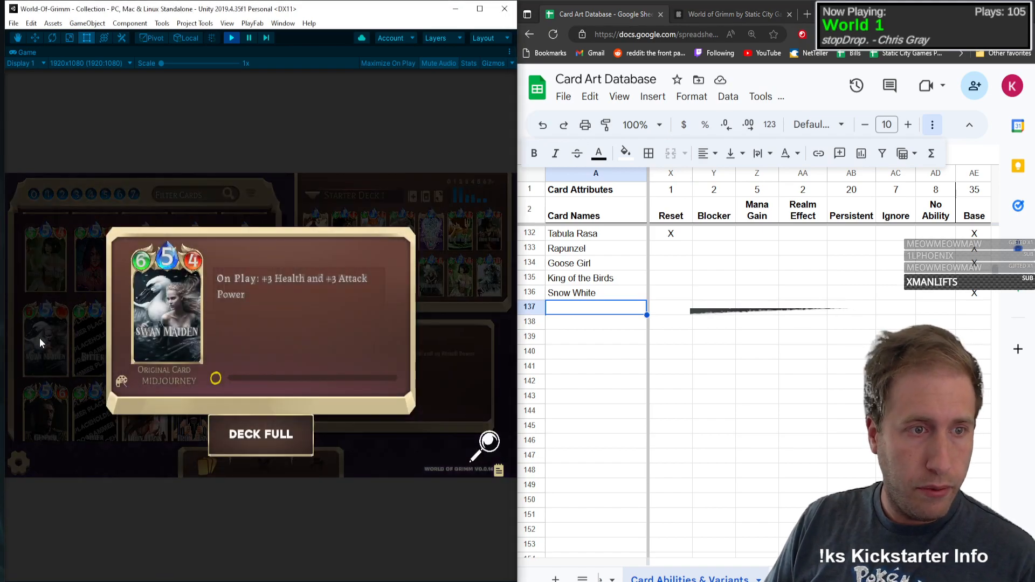
pyautogui.click(178, 308)
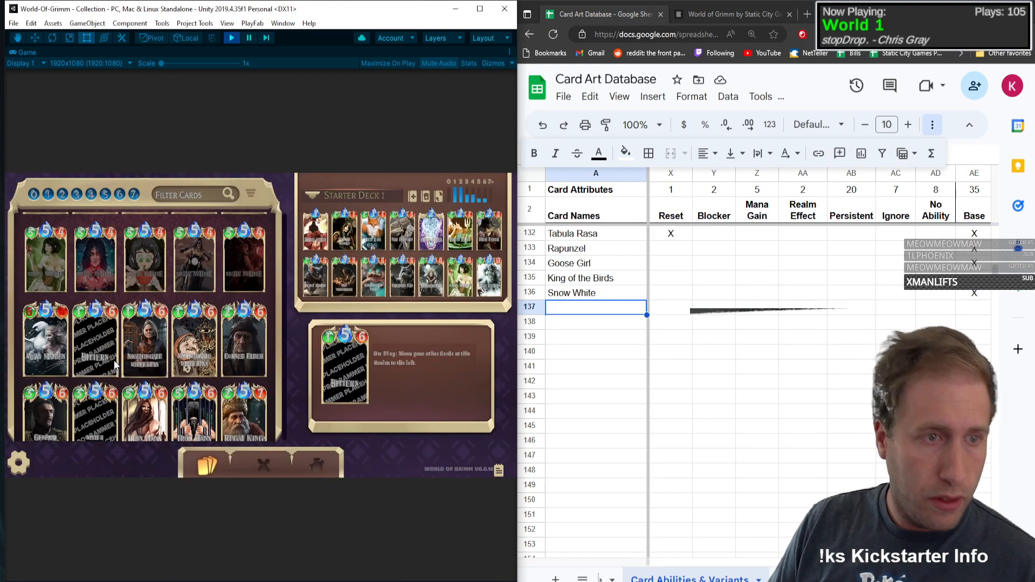
pyautogui.click(49, 342)
pyautogui.click(552, 309)
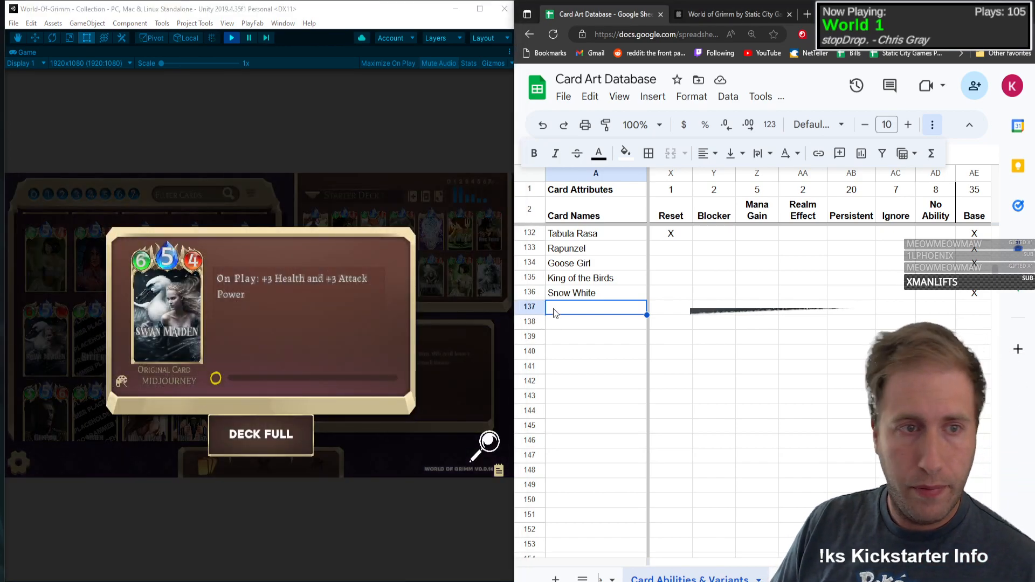
pyautogui.write('Swan Maid')
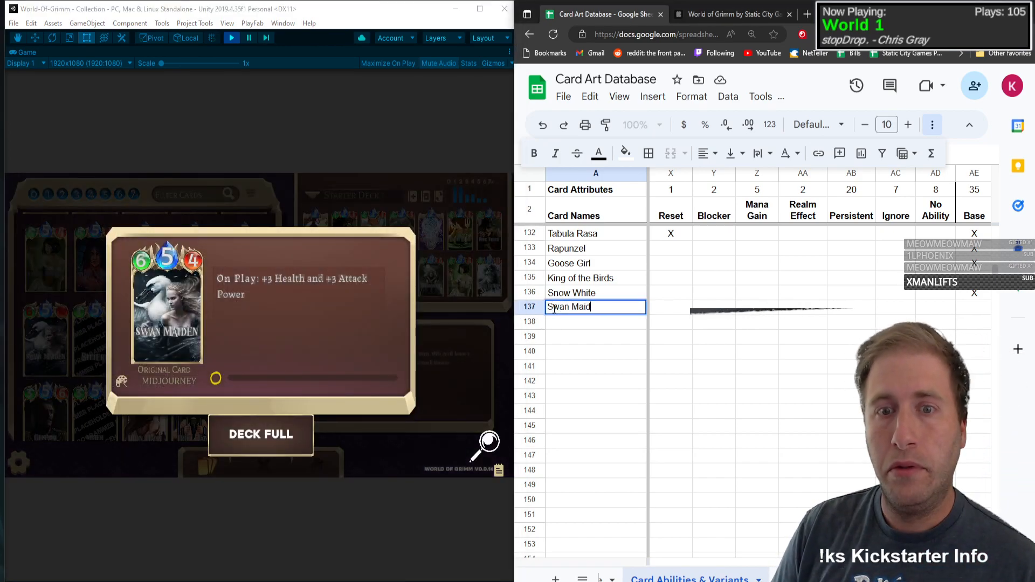
pyautogui.write('en')
pyautogui.press('Tab')
# Step: Set Swan Maiden to type C with Mana 5, Health 6 and Attack Power 4
pyautogui.write('C')
pyautogui.press('Tab')
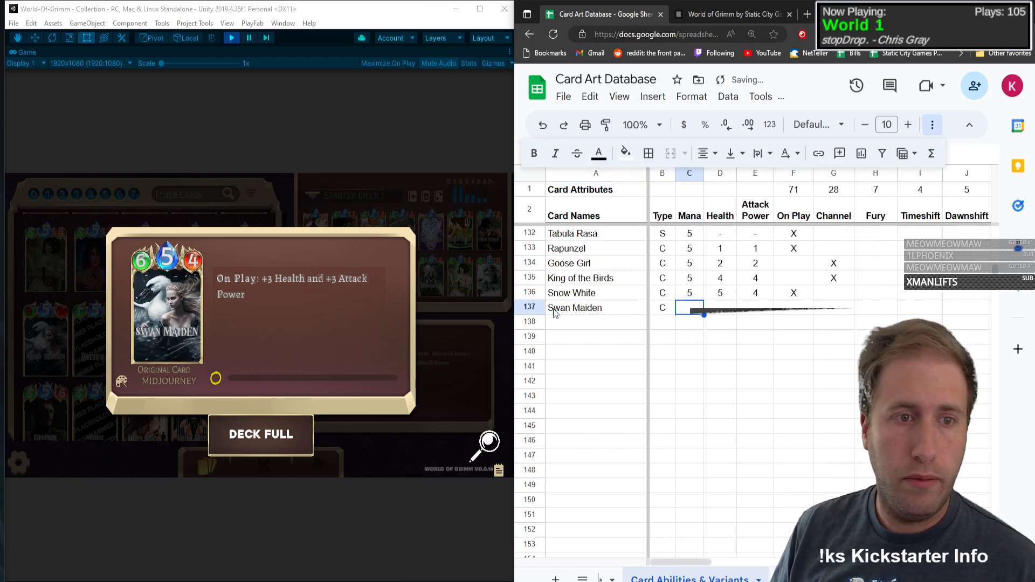
pyautogui.write('5')
pyautogui.press('Tab')
pyautogui.write('6')
pyautogui.press('Tab')
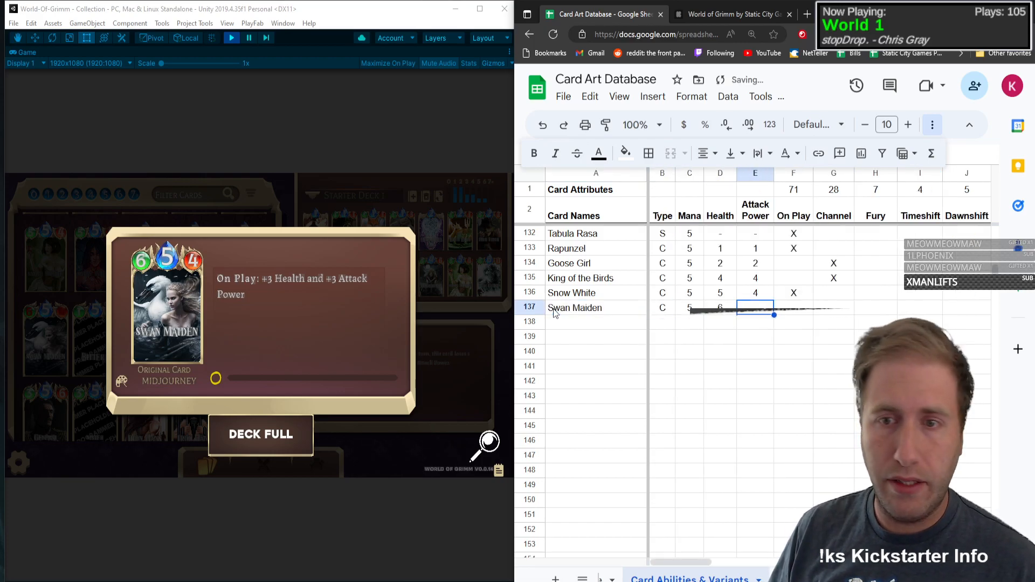
pyautogui.write('4')
pyautogui.press('Tab')
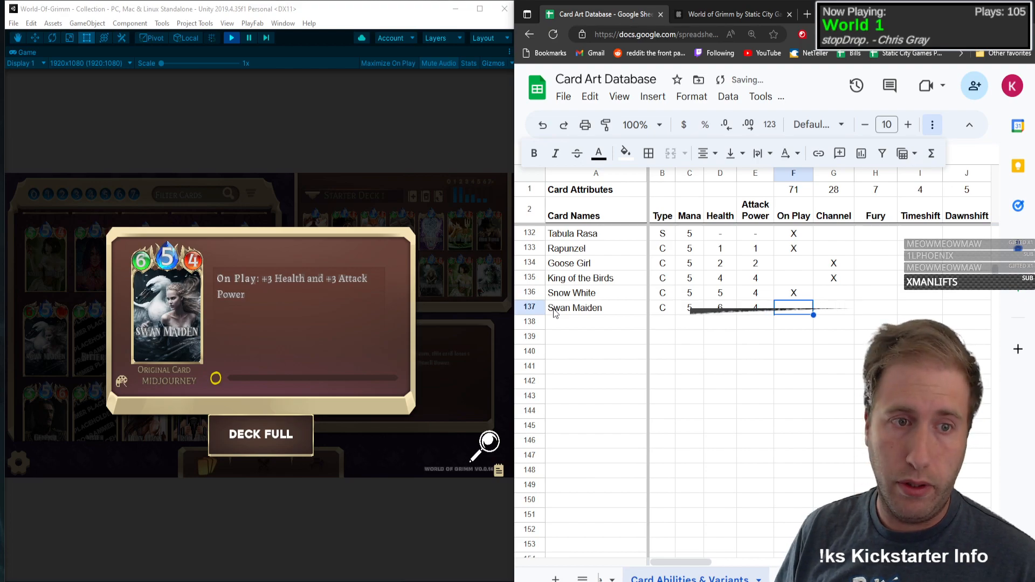
# Step: Mark the On Play and Buff attributes with an X in the Swan Maiden row
pyautogui.write('X')
pyautogui.press('Tab')
pyautogui.press('Tab')
pyautogui.press('Tab')
pyautogui.press('Tab')
pyautogui.press('Tab')
pyautogui.press('Tab')
pyautogui.press('Tab')
pyautogui.press('Tab')
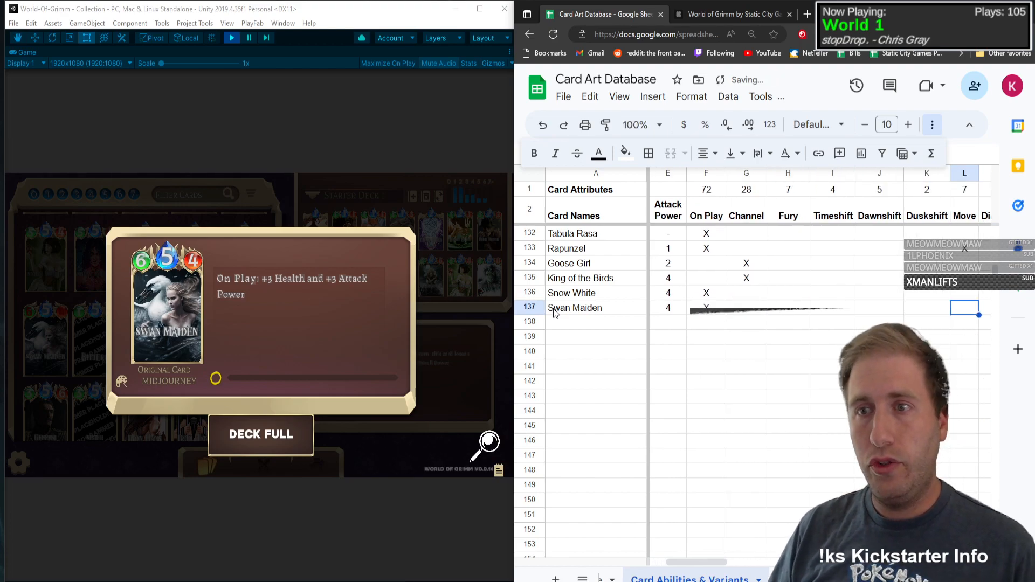
pyautogui.press('Tab')
pyautogui.press('Tab')
pyautogui.press('Tab')
pyautogui.press('Tab')
pyautogui.press('Tab')
pyautogui.press('Tab')
pyautogui.press('Tab')
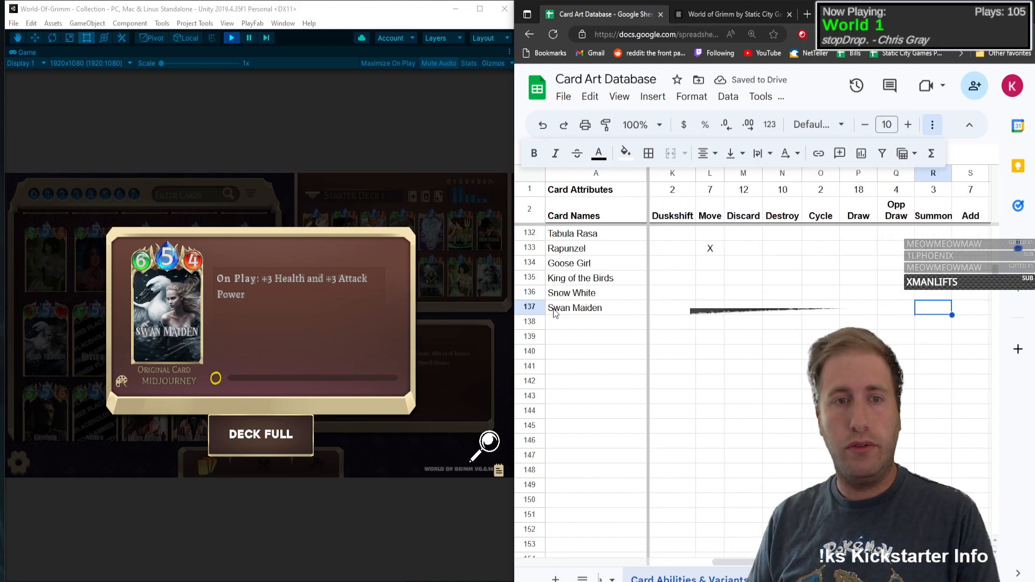
pyautogui.hotkey('shift', 'Tab')
pyautogui.write('X')
pyautogui.hotkey('shift', 'Tab')
pyautogui.scroll(1, 556, 312)
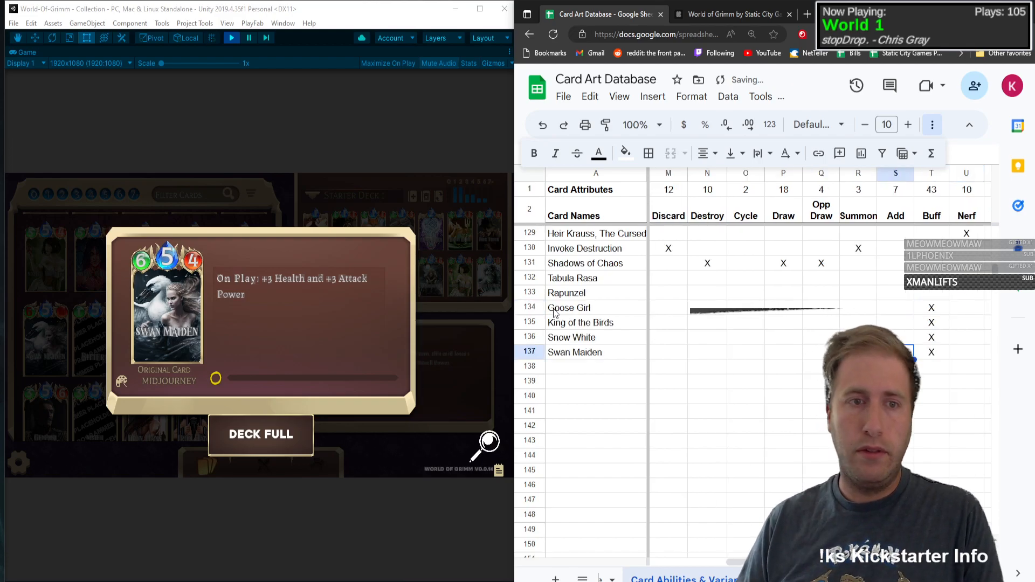
# Step: Open the Bittern card in the game's collection and enter Bittern as the card name in row 138
pyautogui.click(163, 317)
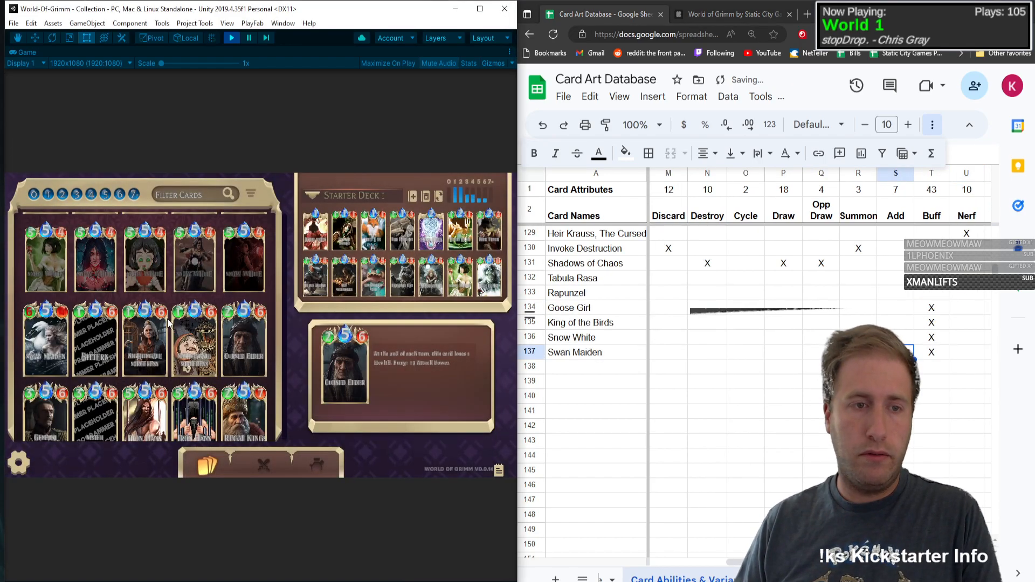
pyautogui.click(91, 357)
pyautogui.click(611, 369)
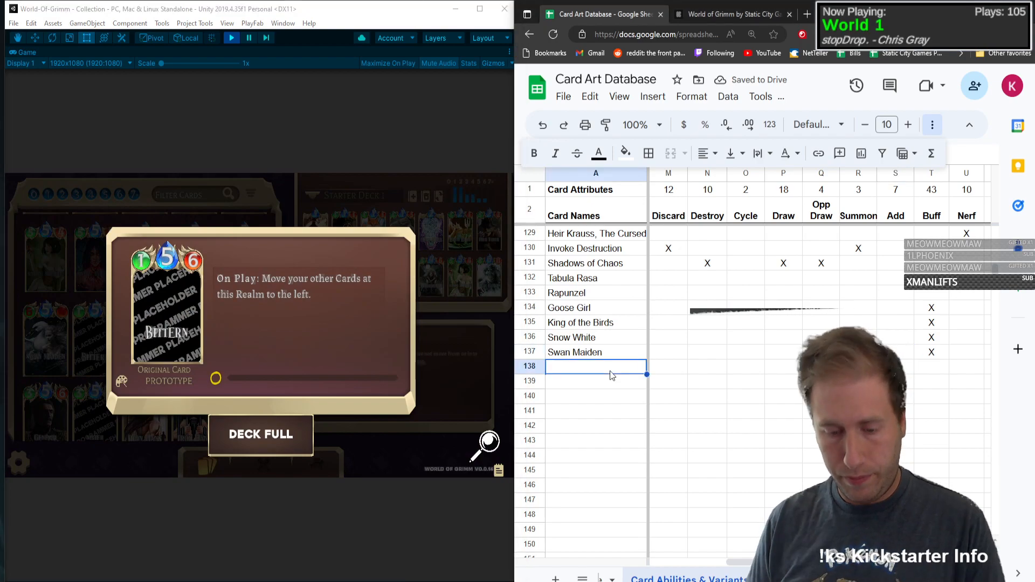
pyautogui.write('Bittern')
pyautogui.press('Tab')
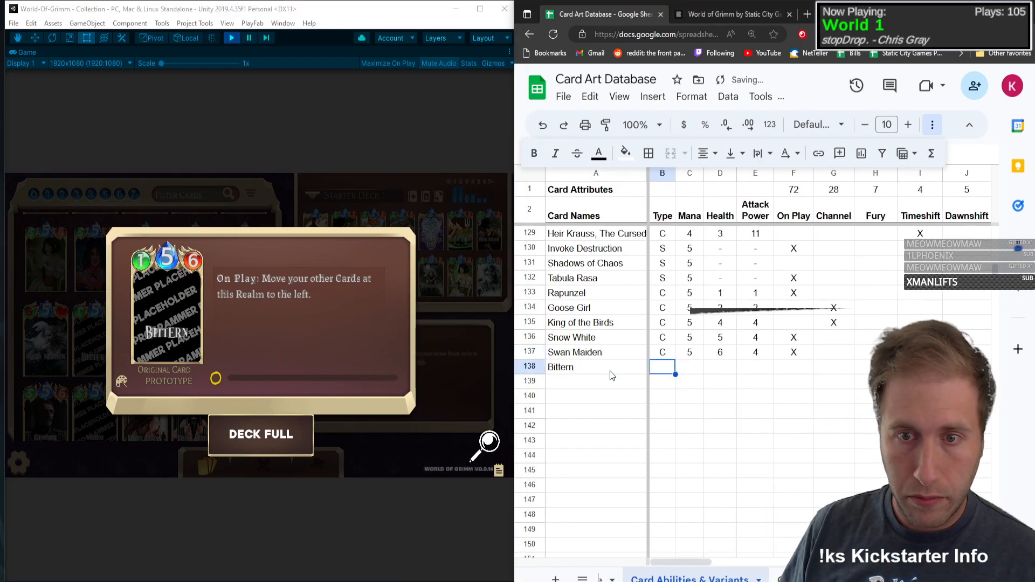
# Step: Set Bittern to type C with Mana 5, Health 1 and Attack Power 6
pyautogui.write('C')
pyautogui.press('Tab')
pyautogui.write('5')
pyautogui.press('Tab')
pyautogui.write('1')
pyautogui.press('Tab')
pyautogui.write('6')
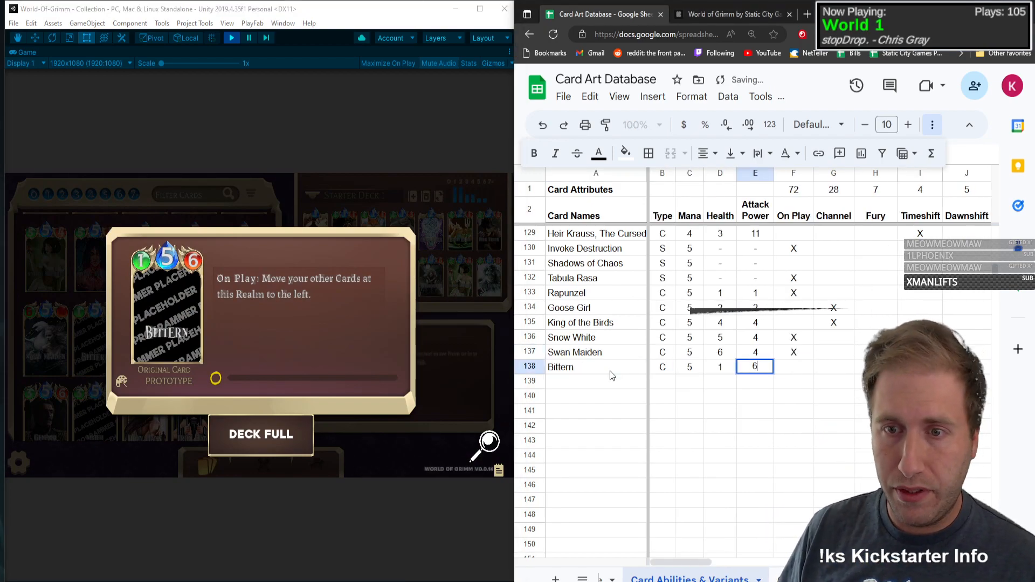
pyautogui.press('Tab')
# Step: Mark the On Play and Move attributes with an X in the Bittern row
pyautogui.write('X')
pyautogui.press('Tab')
pyautogui.press('Tab')
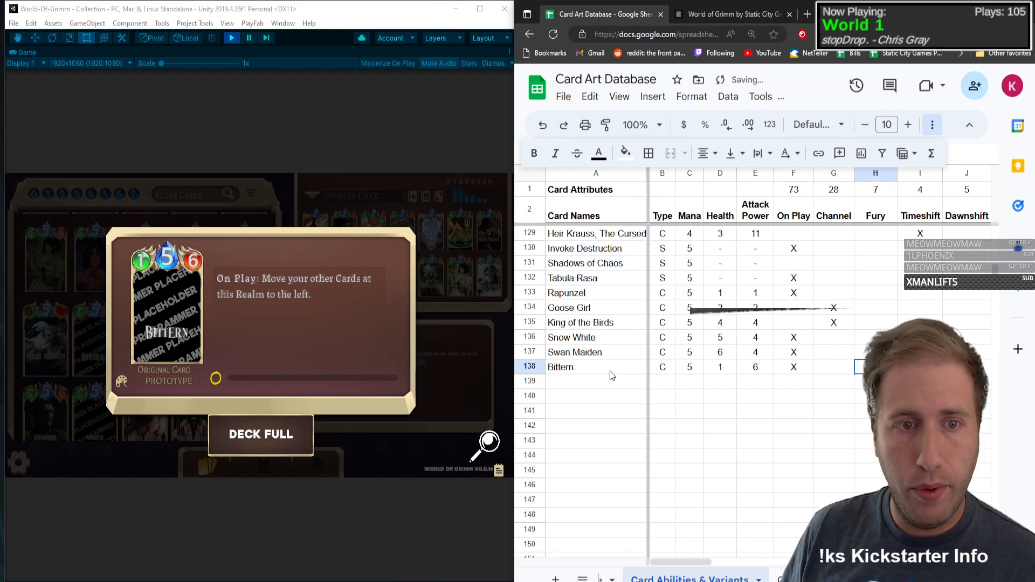
pyautogui.press('Tab')
pyautogui.press('Tab')
pyautogui.press('Tab')
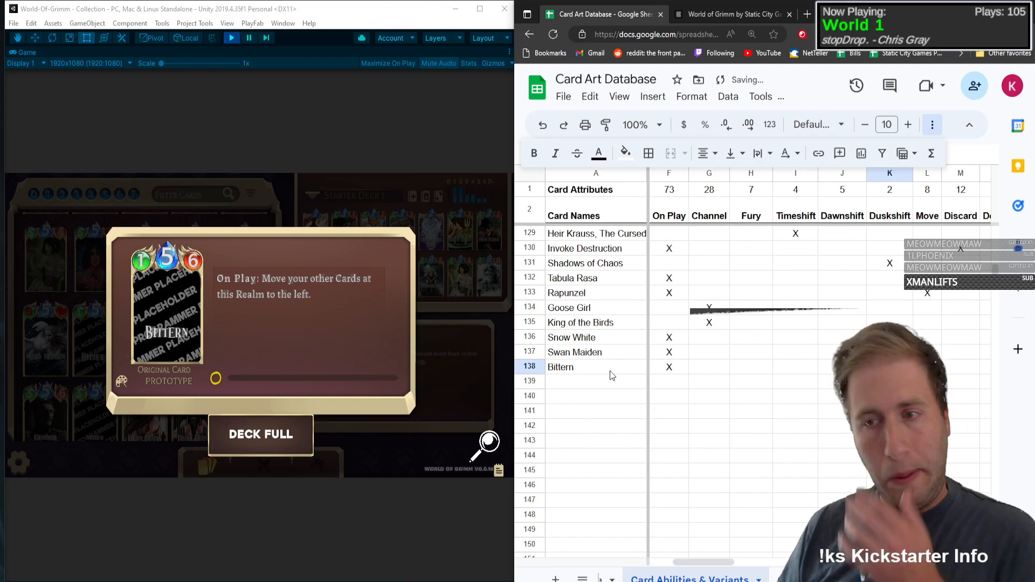
# Step: Open the Nightingale Sorceress card in the game's collection and enter Nightingale Sorceress as the card name in row 139
pyautogui.click(285, 315)
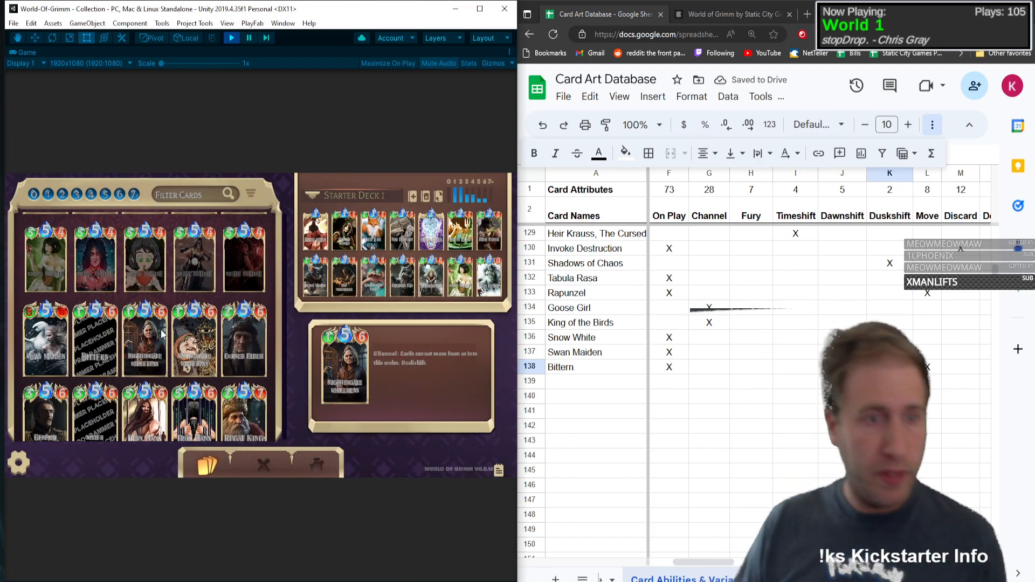
pyautogui.click(131, 336)
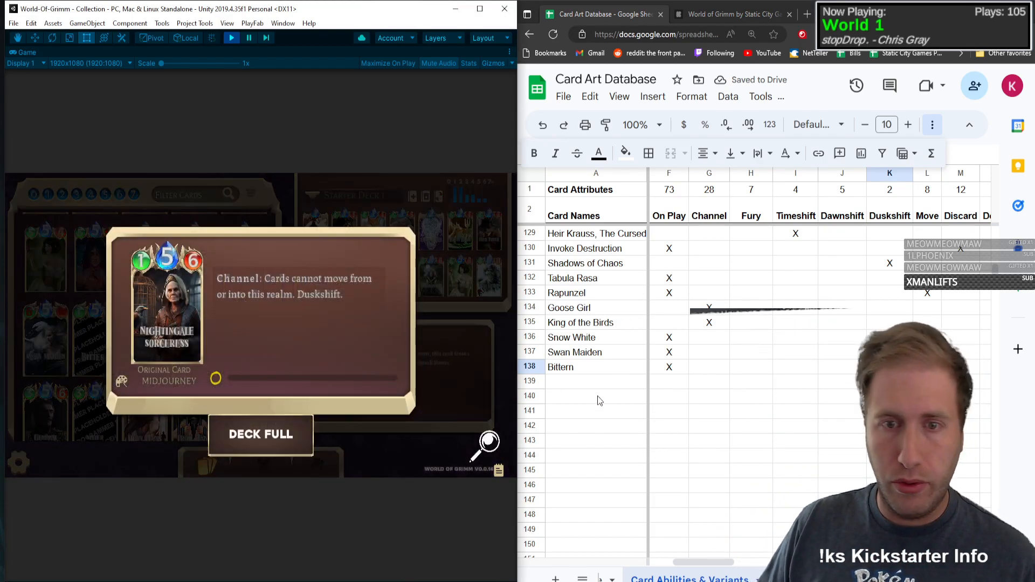
pyautogui.click(594, 384)
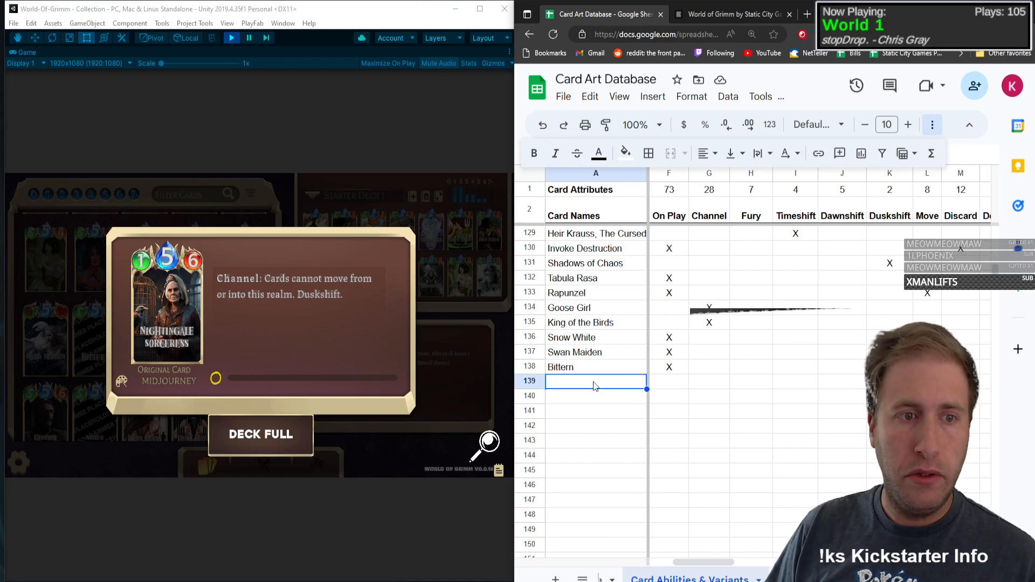
pyautogui.write('Nightin')
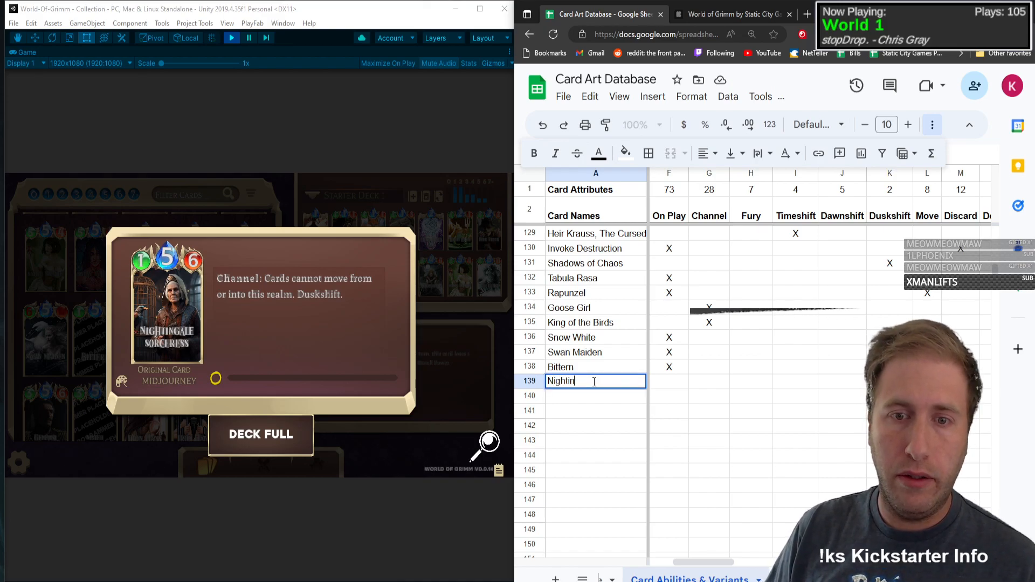
pyautogui.write('gale Sorcere')
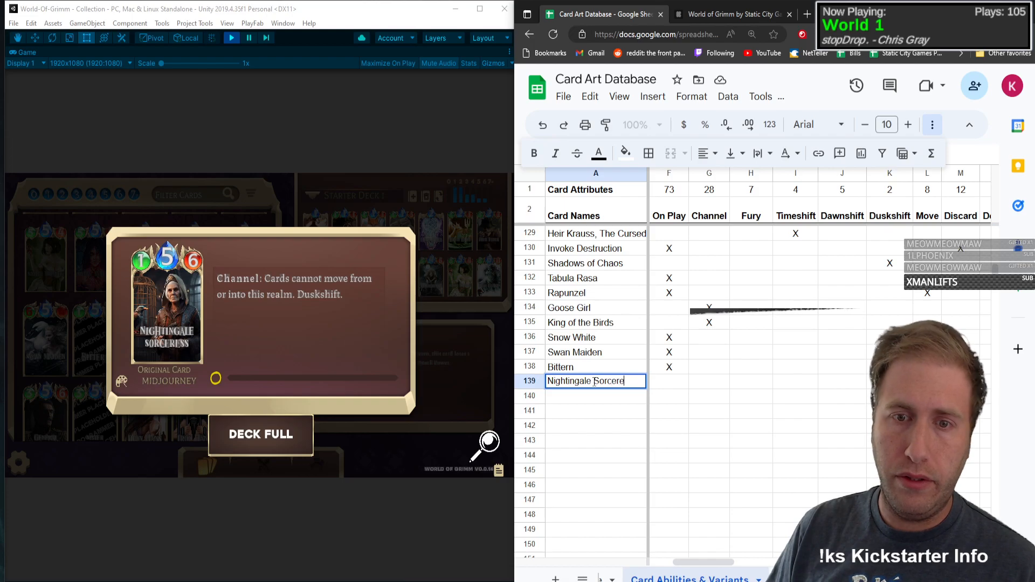
pyautogui.write('ss')
# Step: Set Nightingale Sorceress to type C with Mana 5, Health 1 and Attack Power 6
pyautogui.press('Tab')
pyautogui.write('C')
pyautogui.press('Tab')
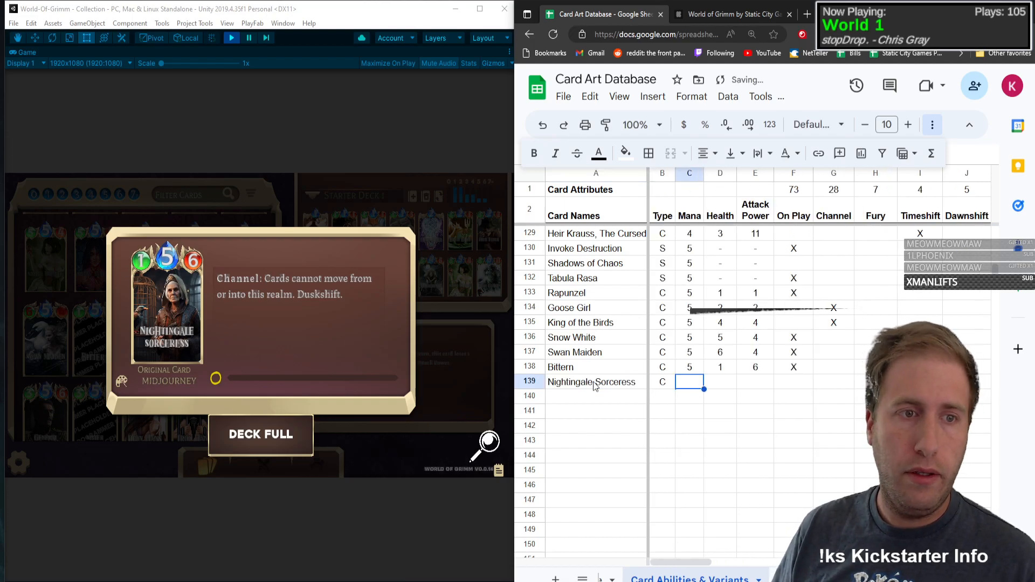
pyautogui.write('5')
pyautogui.press('Tab')
pyautogui.write('1')
pyautogui.press('Tab')
pyautogui.write('6')
pyautogui.press('Tab')
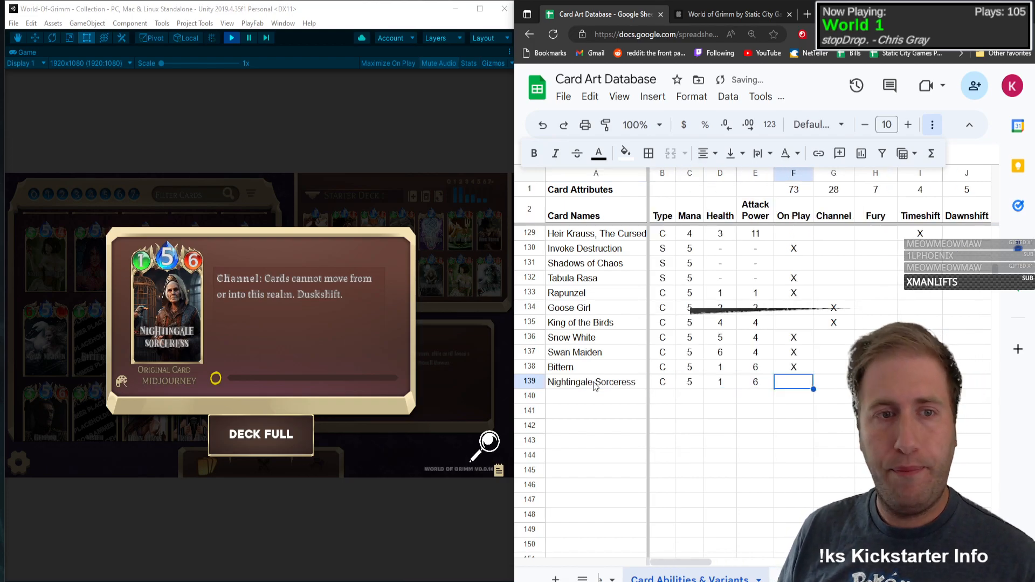
# Step: Mark the Channel and Duskshift attributes with an X in the Nightingale Sorceress row
pyautogui.press('Tab')
pyautogui.write('X')
pyautogui.press('Tab')
pyautogui.press('Tab')
pyautogui.press('Tab')
pyautogui.press('Tab')
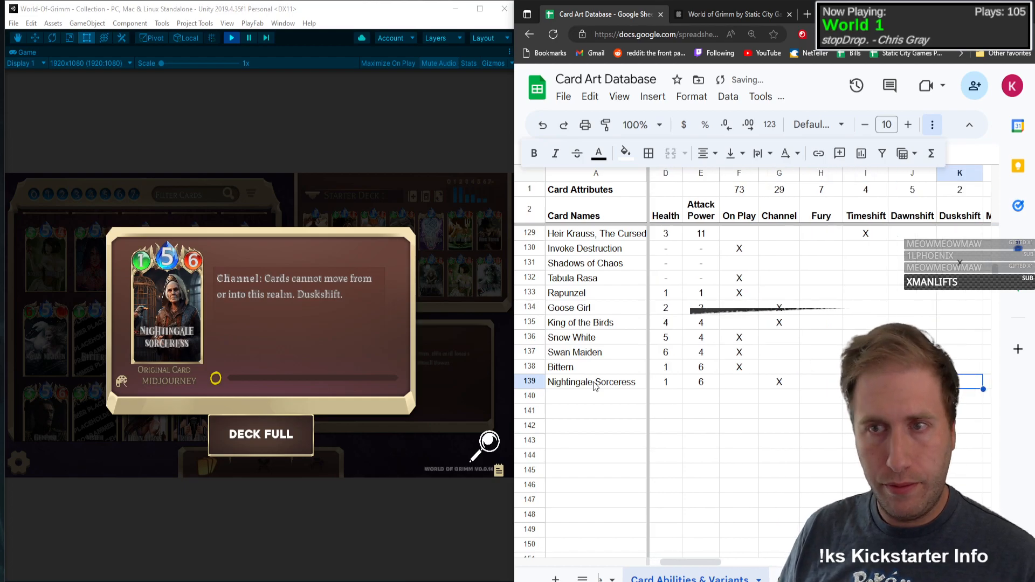
pyautogui.press('Tab')
pyautogui.press('Tab')
pyautogui.press('Tab')
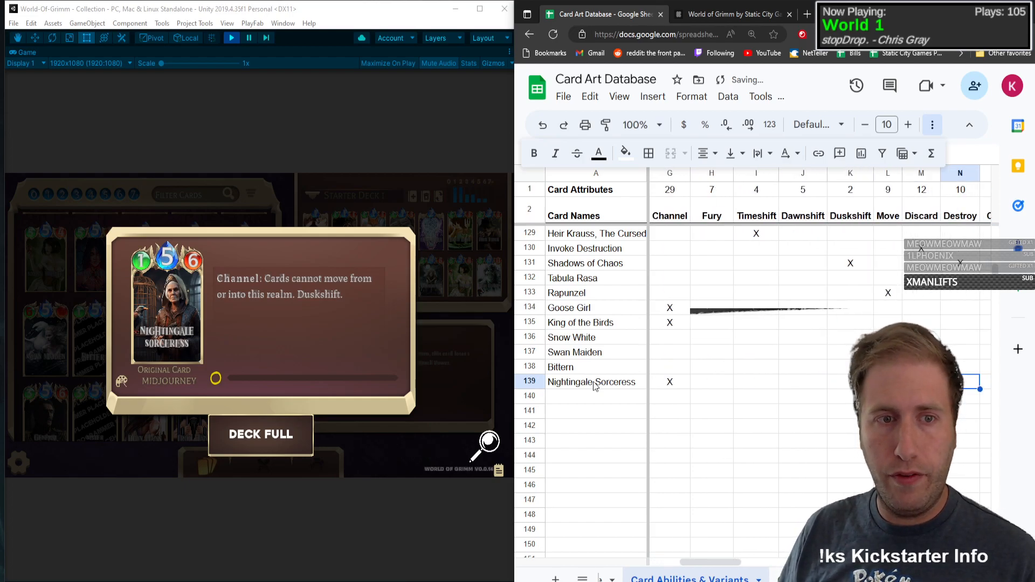
pyautogui.hotkey('shift', 'Tab')
pyautogui.hotkey('shift', 'Tab')
pyautogui.hotkey('shift', 'Tab')
pyautogui.press('Tab')
pyautogui.press('Tab')
pyautogui.press('Tab')
pyautogui.press('Tab')
pyautogui.press('Tab')
pyautogui.press('Tab')
pyautogui.press('Tab')
pyautogui.press('Tab')
pyautogui.press('Tab')
pyautogui.press('Tab')
pyautogui.press('Tab')
pyautogui.press('Tab')
pyautogui.press('Tab')
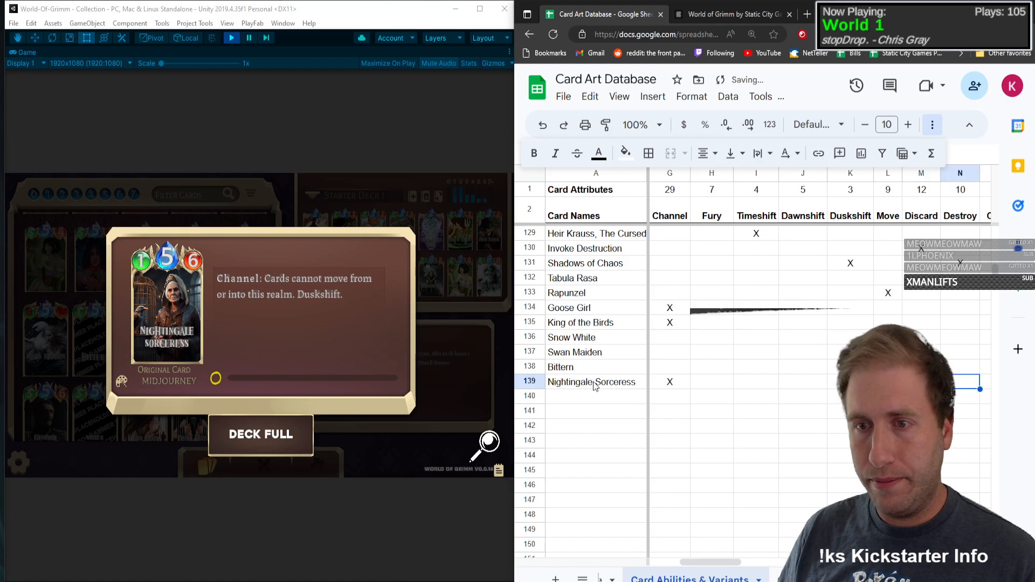
# Step: Mark the Chibi art variant with an X in the Nightingale Sorceress row
pyautogui.press('Tab')
pyautogui.press('Tab')
pyautogui.press('Tab')
pyautogui.press('Tab')
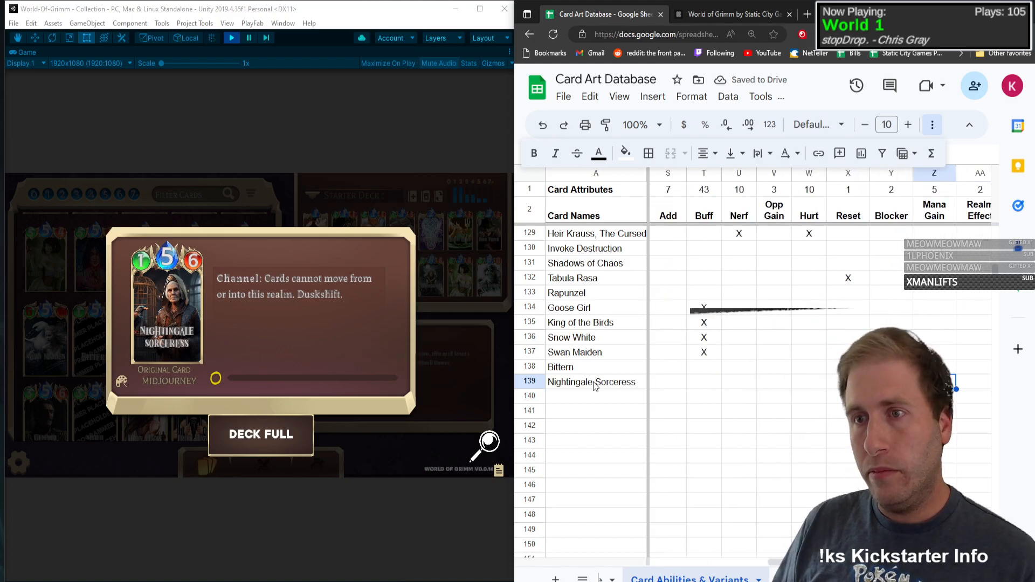
pyautogui.press('Right')
pyautogui.press('Right')
pyautogui.press('Right')
pyautogui.press('Right')
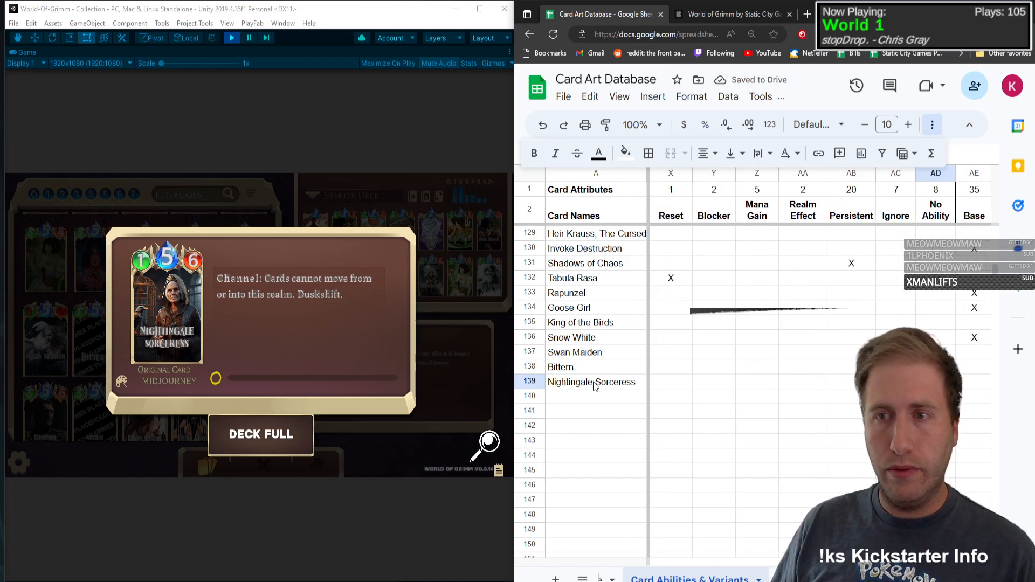
pyautogui.press('Right')
pyautogui.press('Right')
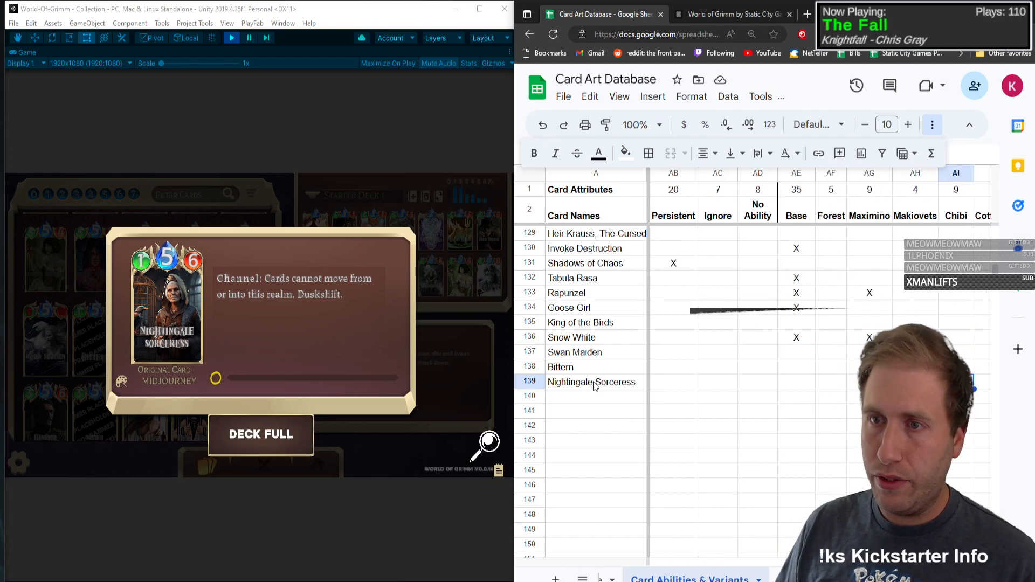
pyautogui.write('x')
pyautogui.press('Left')
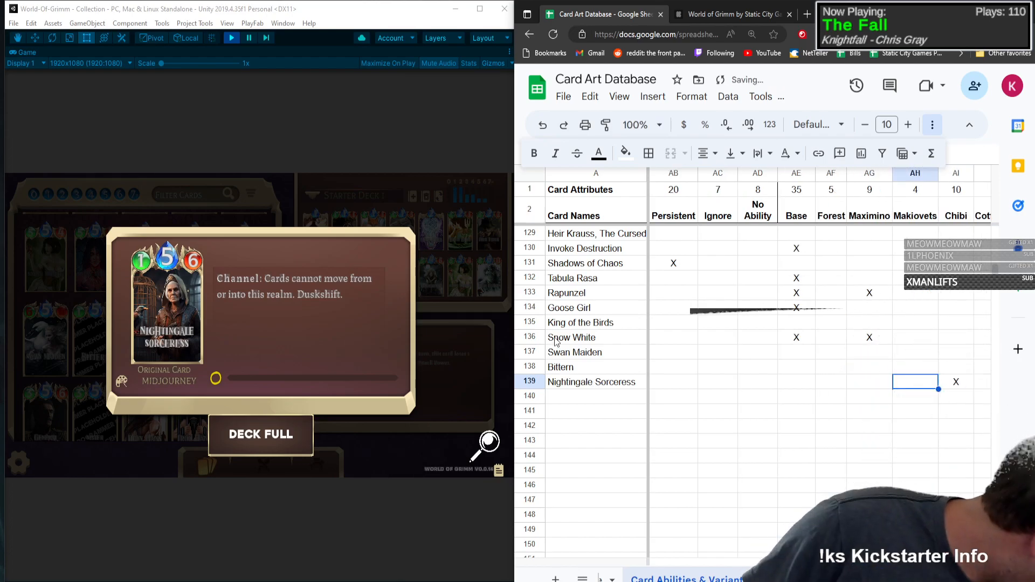
# Step: Open the Cursed Elder card in the game's collection and enter Cursed Elder as the card name in row 140
pyautogui.click(188, 324)
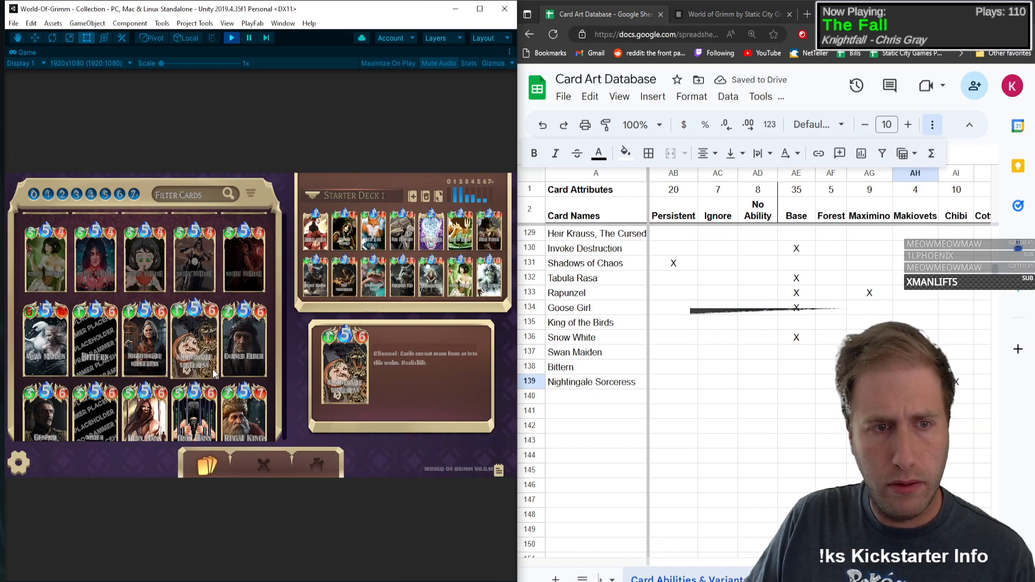
pyautogui.scroll(-3, 272, 289)
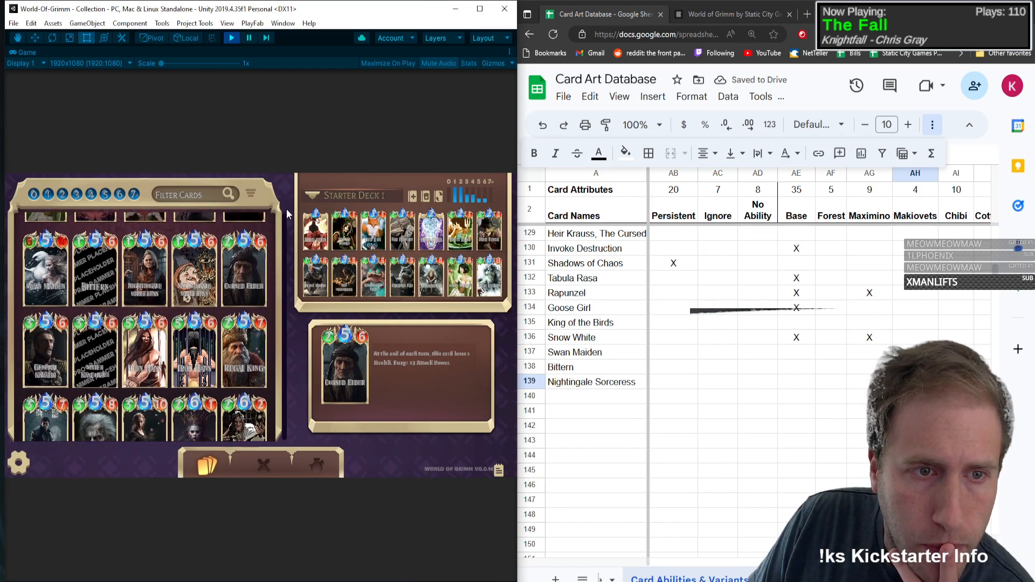
pyautogui.click(248, 235)
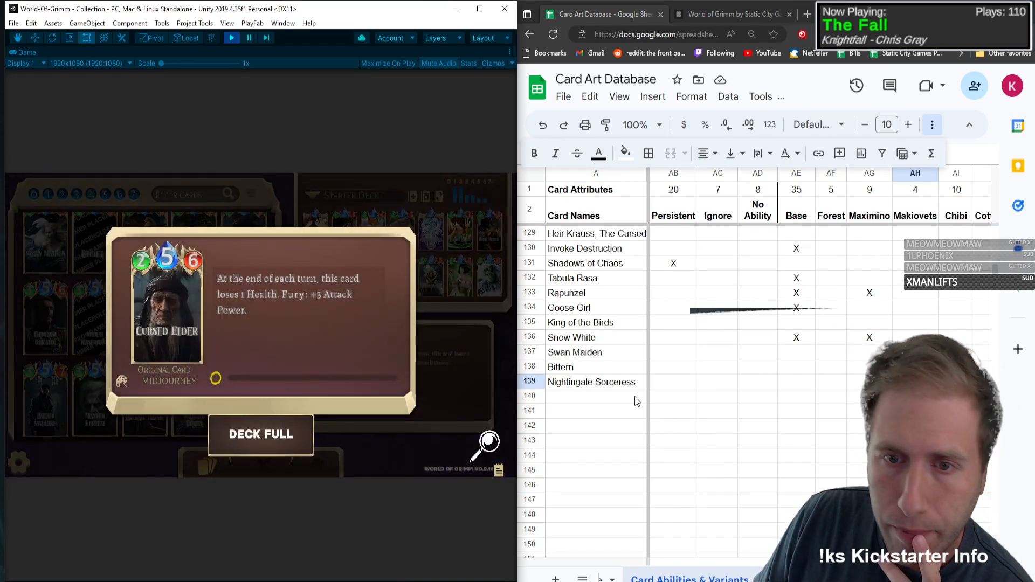
pyautogui.click(615, 395)
pyautogui.write('Cursed ')
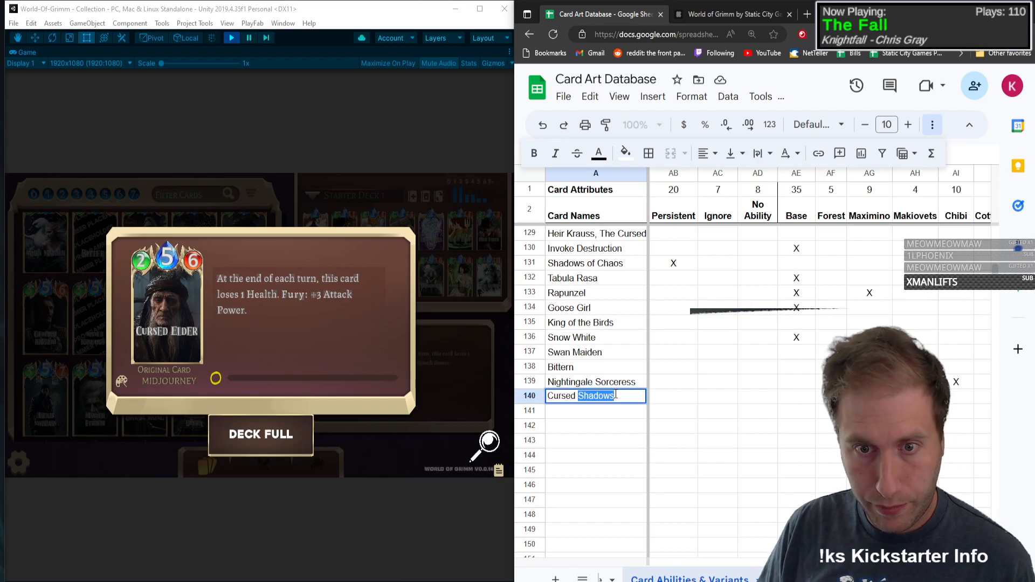
pyautogui.write('Elder')
# Step: Set Cursed Elder to type C with Mana 5, Health 2 and Attack Power 6
pyautogui.press('Tab')
pyautogui.write('C')
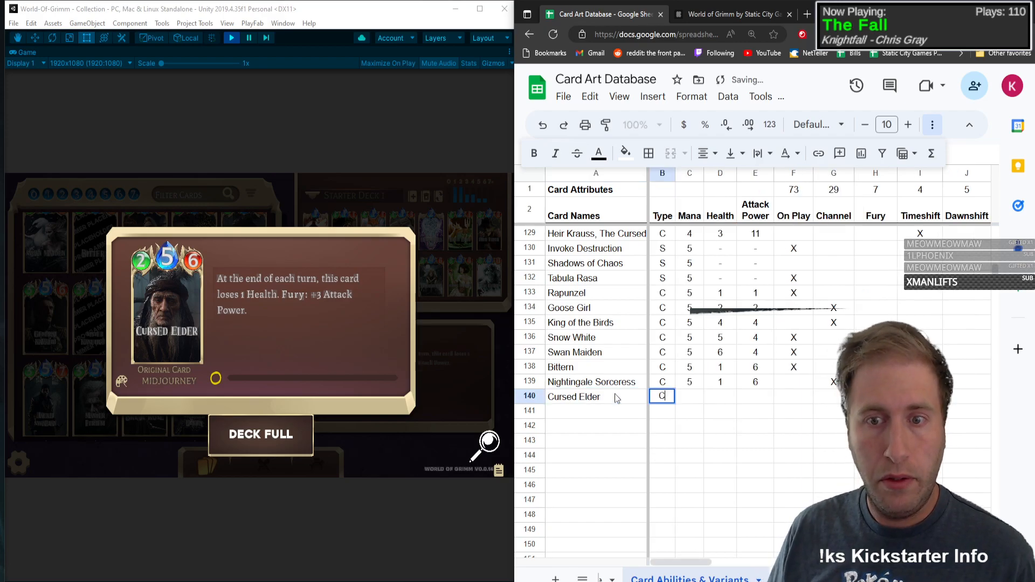
pyautogui.press('Tab')
pyautogui.write('5')
pyautogui.press('Tab')
pyautogui.write('2')
pyautogui.press('Tab')
pyautogui.write('6')
# Step: Mark the Fury and Buff attributes with an X in the Cursed Elder row
pyautogui.press('Tab')
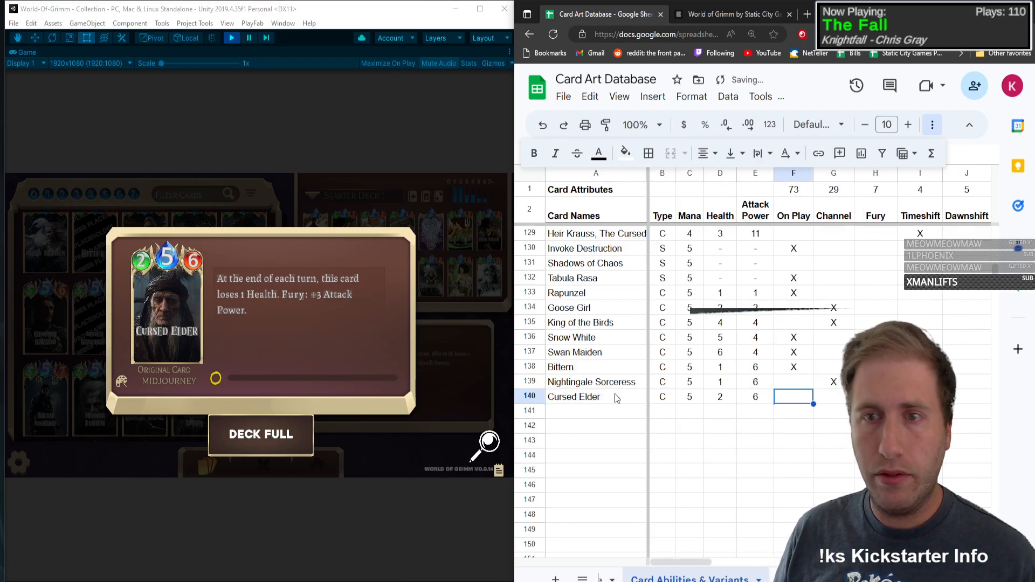
pyautogui.press('Tab')
pyautogui.press('Tab')
pyautogui.write('X')
pyautogui.press('Tab')
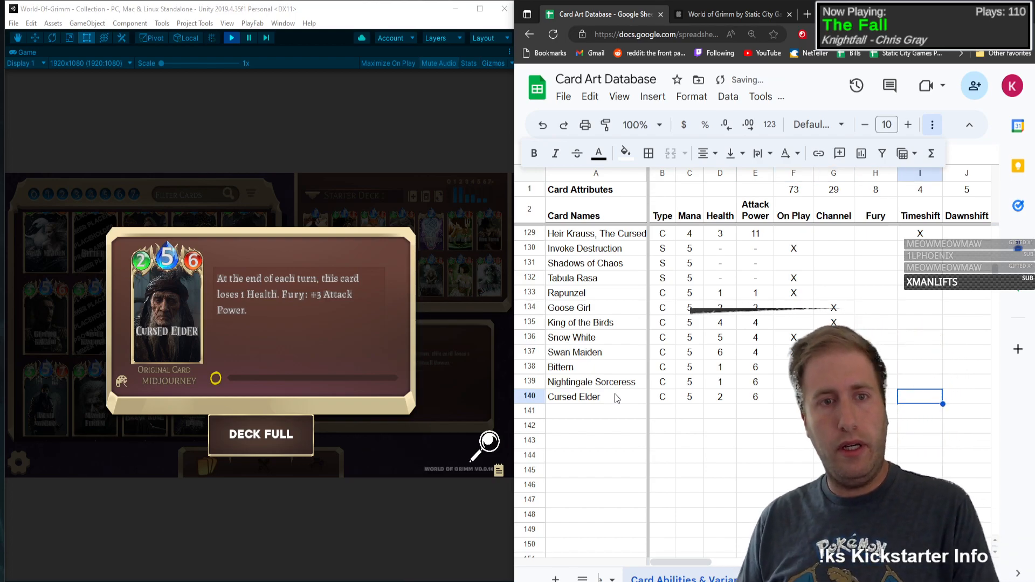
pyautogui.press('Tab')
# Step: Mark the Persistent attribute with an X in the Cursed Elder row
pyautogui.press('Tab')
pyautogui.press('Tab')
pyautogui.press('Tab')
pyautogui.press('Tab')
pyautogui.press('Tab')
pyautogui.press('Tab')
pyautogui.press('Tab')
pyautogui.press('Tab')
pyautogui.press('Tab')
pyautogui.press('Tab')
pyautogui.press('Tab')
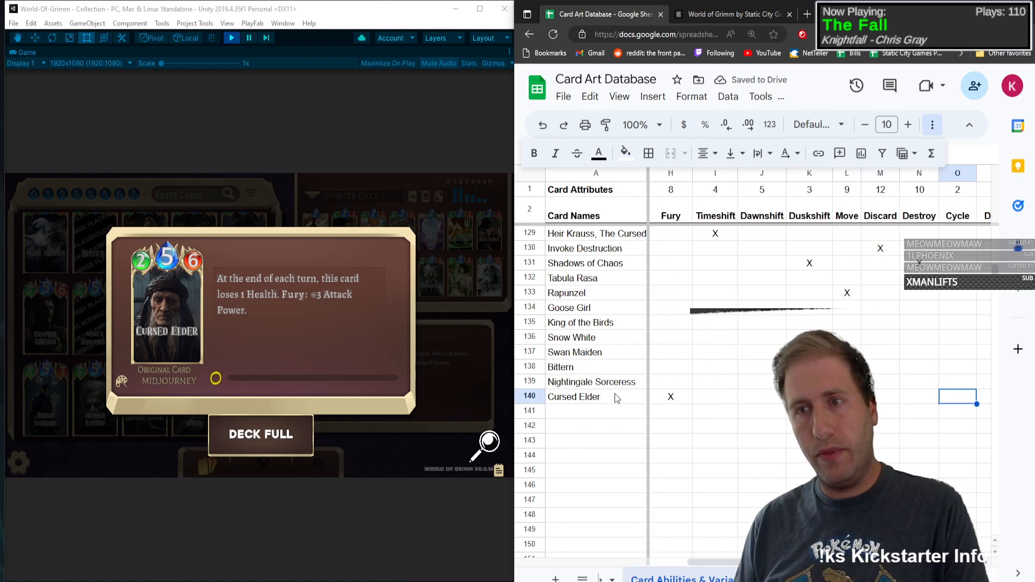
pyautogui.hotkey('shift', 'Tab')
pyautogui.write('X')
pyautogui.press('Tab')
pyautogui.press('Tab')
pyautogui.press('Tab')
pyautogui.press('Tab')
pyautogui.press('Tab')
pyautogui.press('Tab')
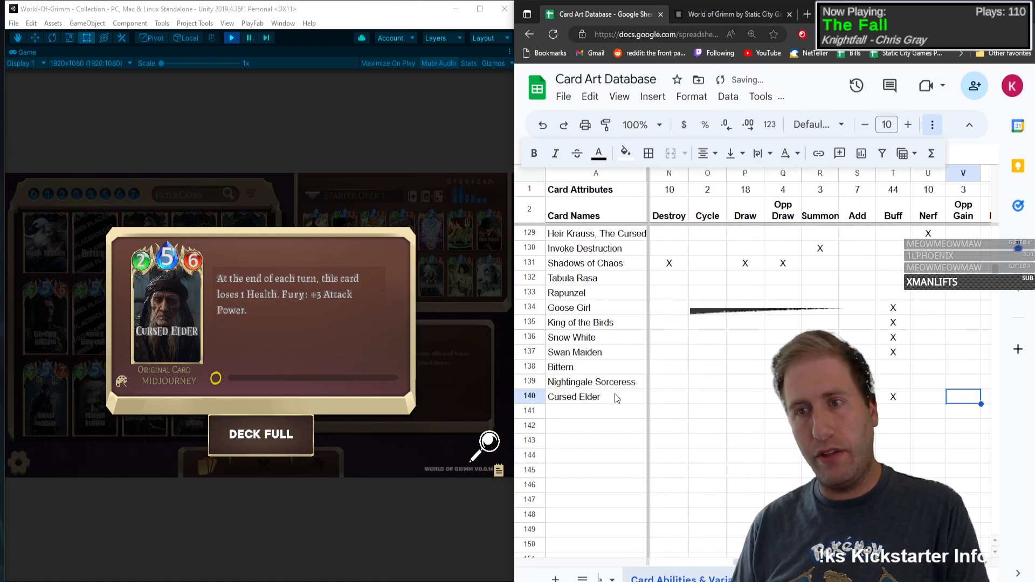
pyautogui.press('Tab')
pyautogui.press('Tab')
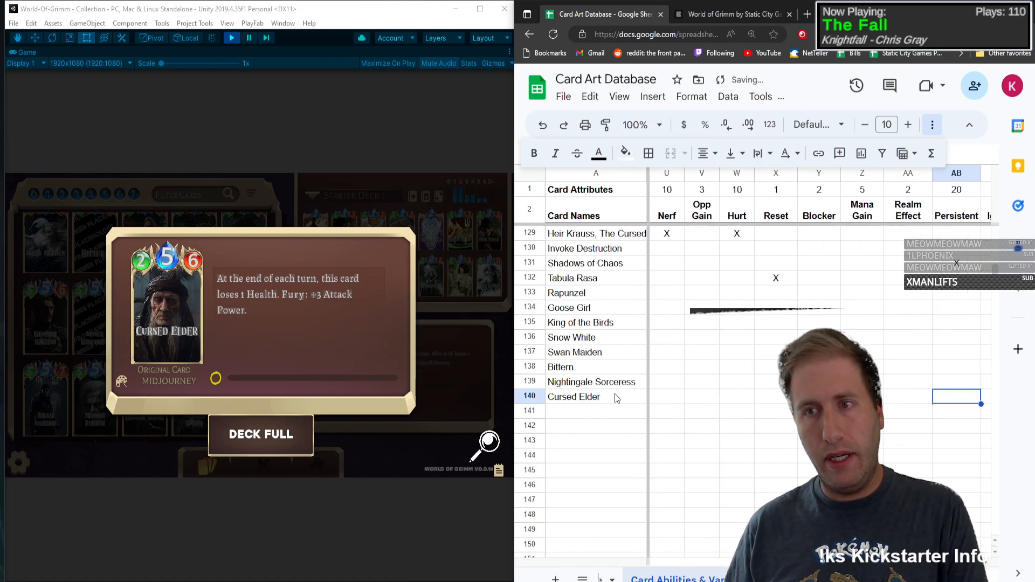
pyautogui.write('X')
pyautogui.hotkey('shift', 'Tab')
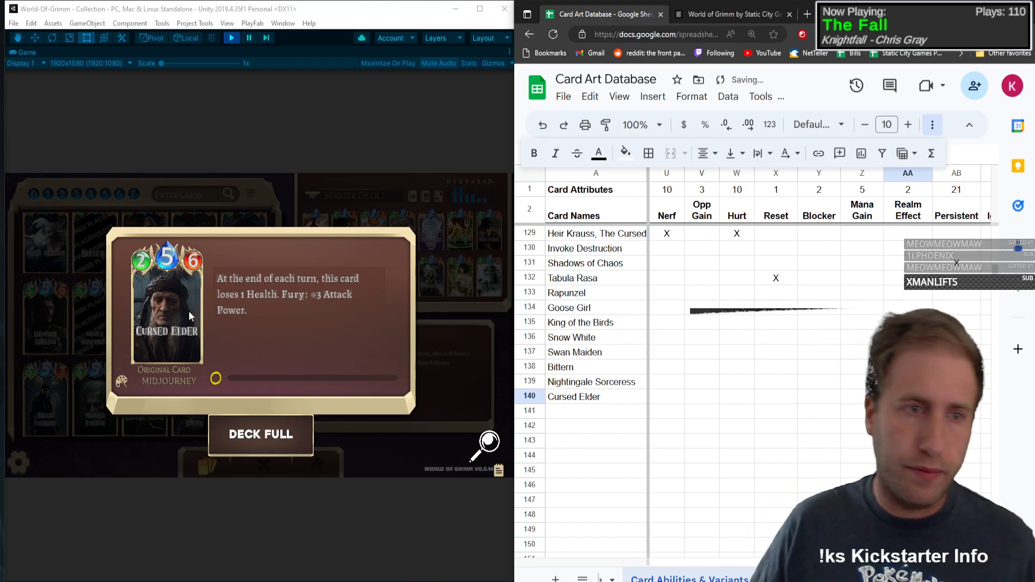
# Step: Open the General Kavaldi card in the game's collection and enter General Kavaldi as the card name in row 141
pyautogui.click(170, 309)
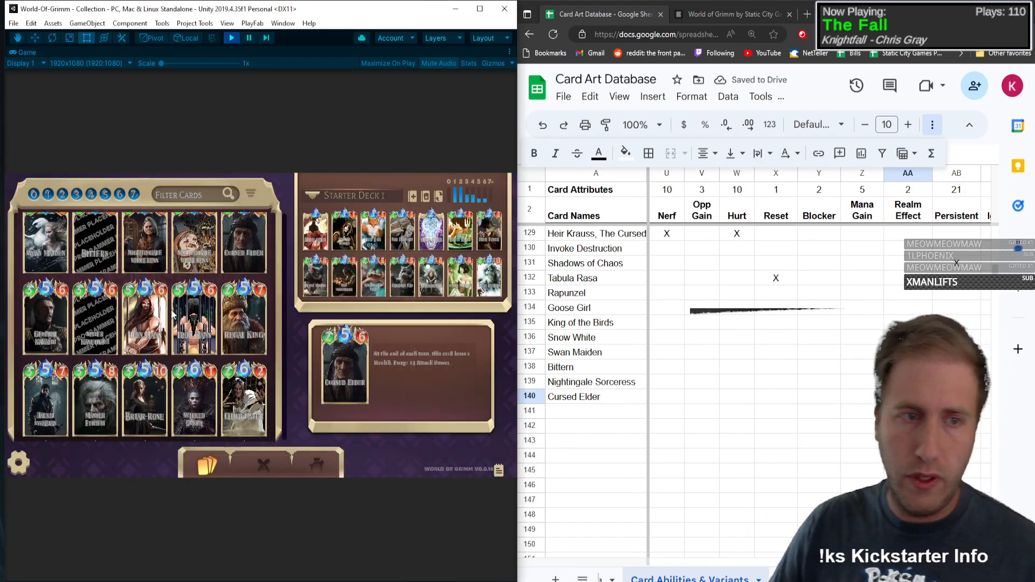
pyautogui.click(25, 329)
pyautogui.click(558, 412)
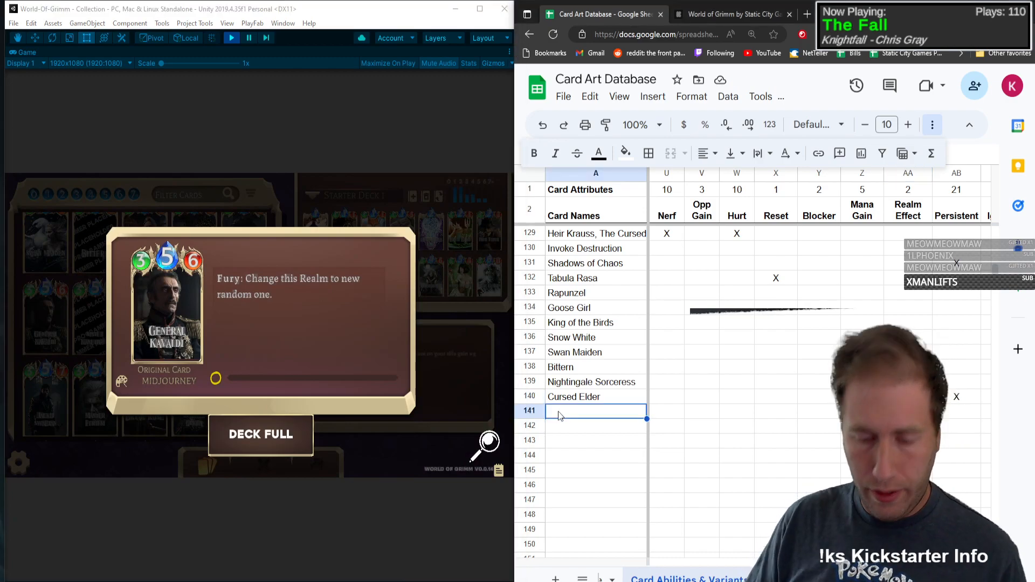
pyautogui.write('General Kavaldi')
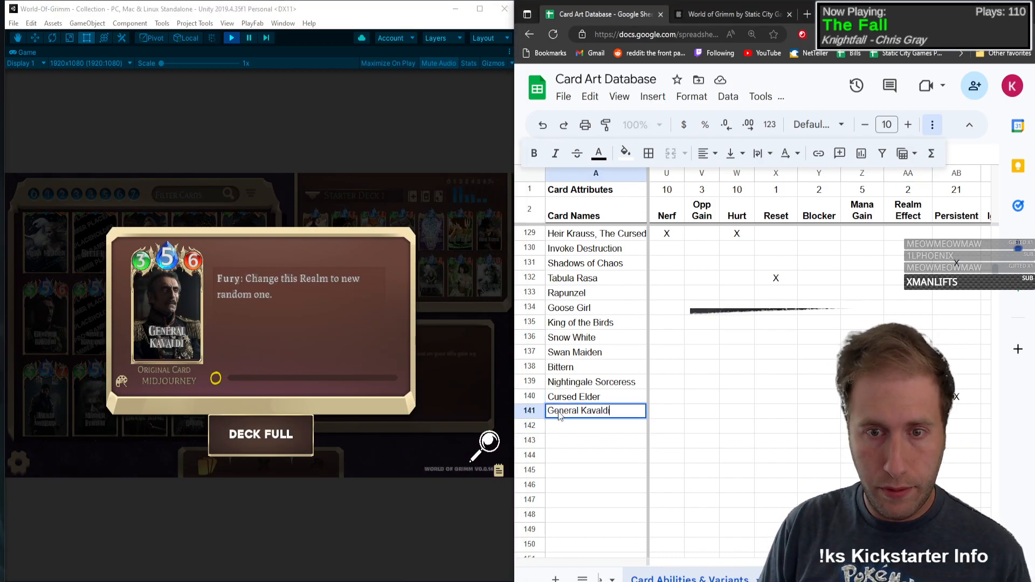
# Step: Set General Kavaldi to type C with Mana 5, Health 3 and Attack Power 6
pyautogui.press('Tab')
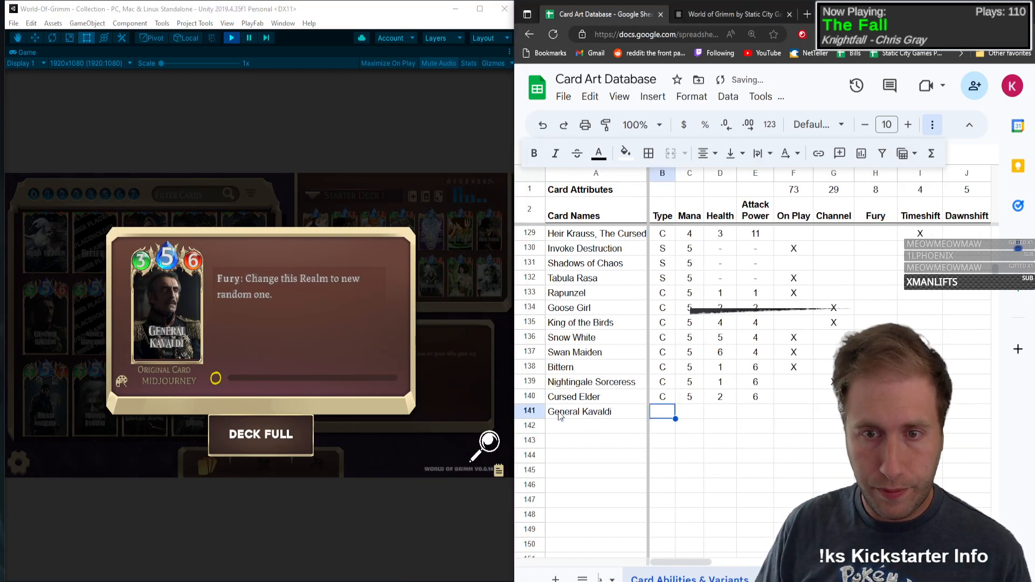
pyautogui.write('C')
pyautogui.press('Tab')
pyautogui.write('5')
pyautogui.press('Tab')
pyautogui.write('3')
# Step: Mark the Fury and Realm Effect attributes with an X in the General Kavaldi row
pyautogui.press('Tab')
pyautogui.write('6')
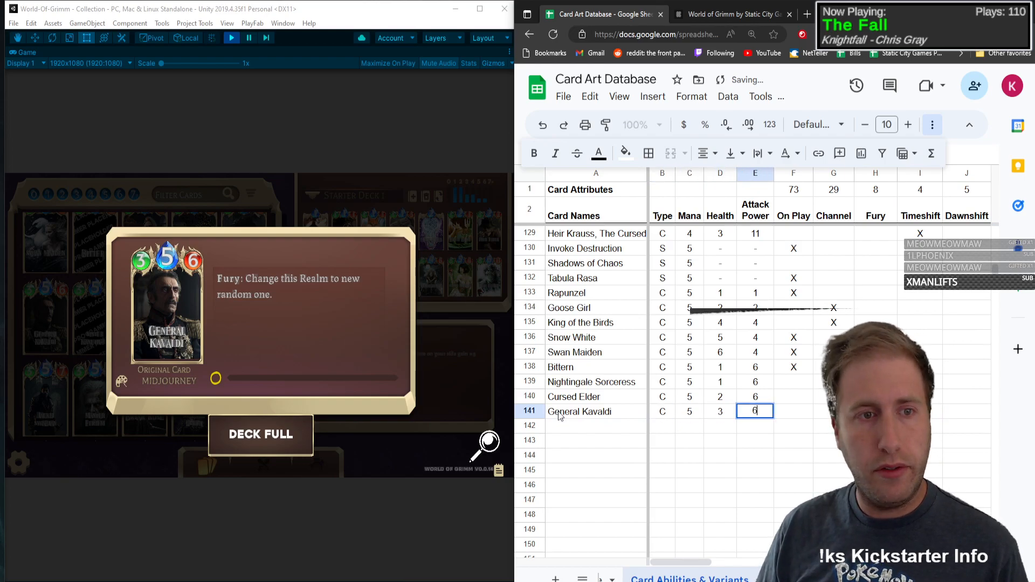
pyautogui.press('Tab')
pyautogui.press('Tab')
pyautogui.press('Tab')
pyautogui.press('Tab')
pyautogui.press('Tab')
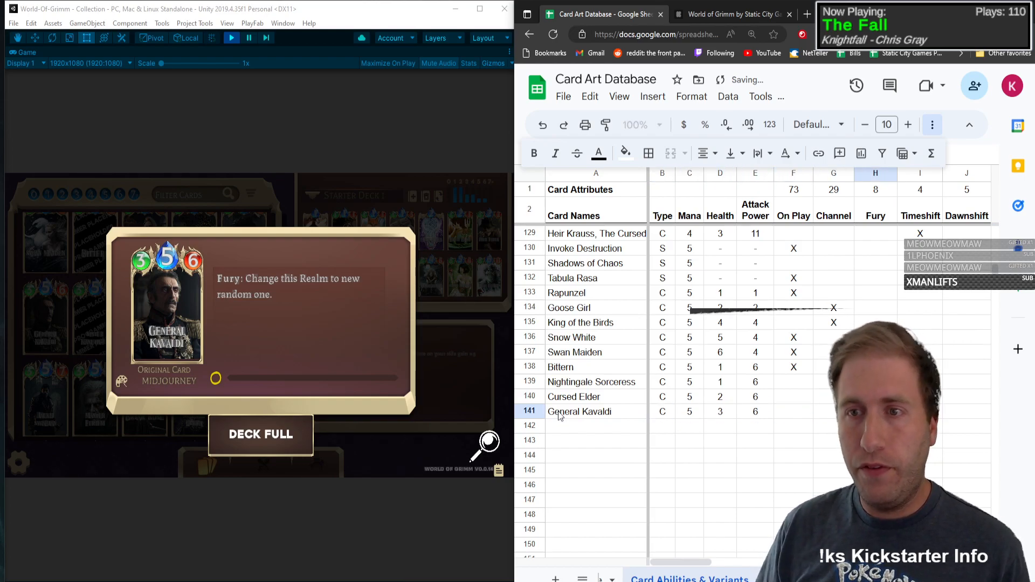
pyautogui.press('Right')
pyautogui.press('Right')
pyautogui.press('Right')
pyautogui.press('Right')
pyautogui.press('Right')
pyautogui.press('Right')
pyautogui.press('Right')
pyautogui.press('Right')
pyautogui.press('Right')
pyautogui.press('Right')
pyautogui.press('Right')
pyautogui.press('Right')
pyautogui.press('Right')
pyautogui.press('Right')
pyautogui.press('Right')
pyautogui.press('Right')
pyautogui.press('Right')
pyautogui.press('Right')
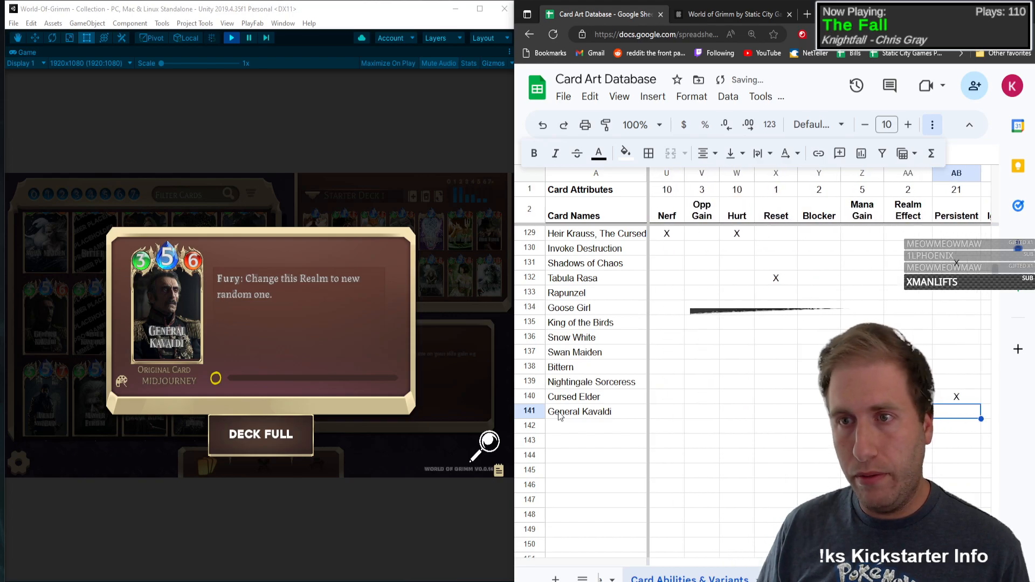
pyautogui.press('Left')
pyautogui.press('Left')
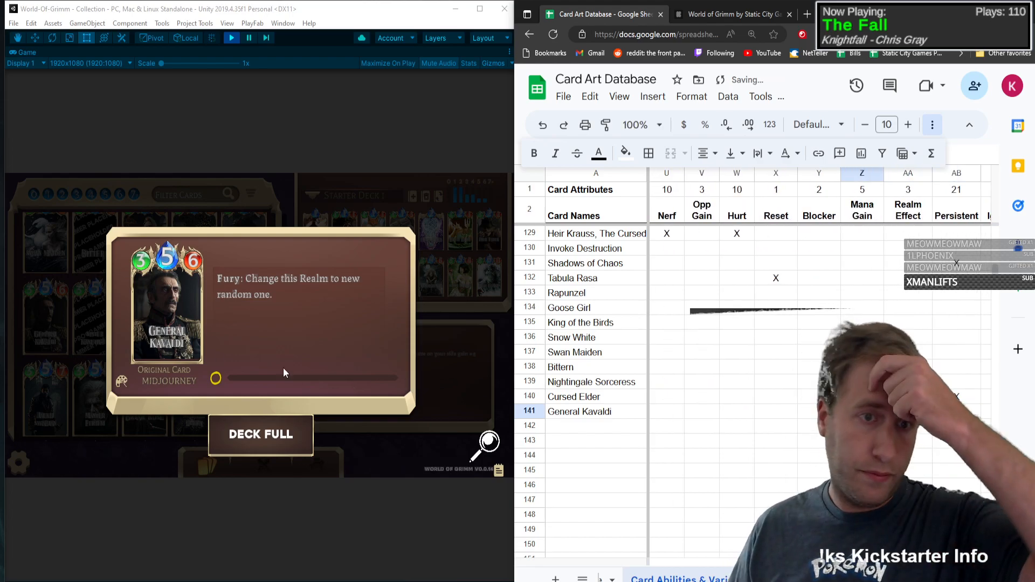
# Step: Open the Sister Kasetraut card in the game's collection and enter Sister Kasetraut as the card name in row 142
pyautogui.click(481, 388)
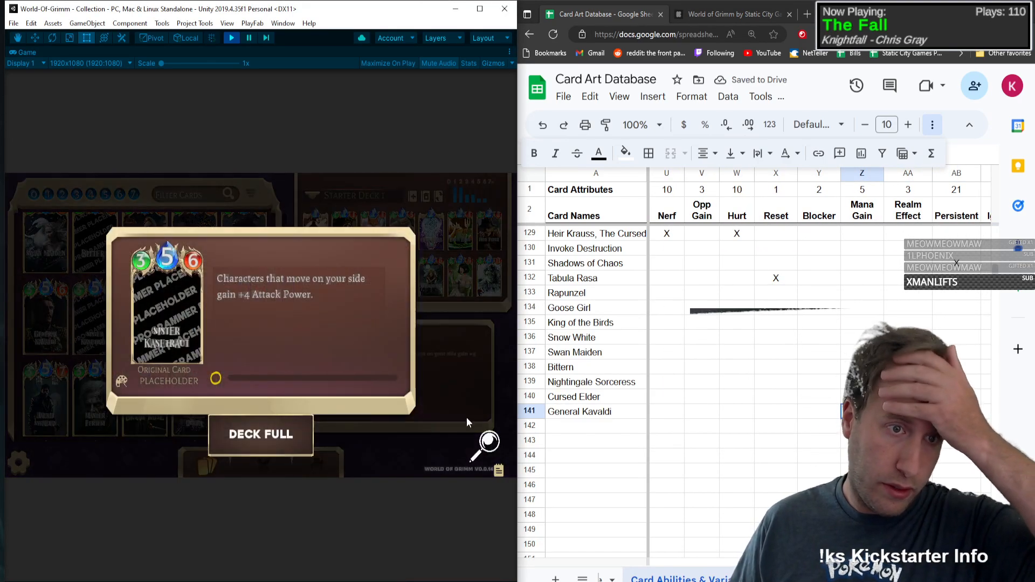
pyautogui.click(620, 428)
pyautogui.write('Sister ')
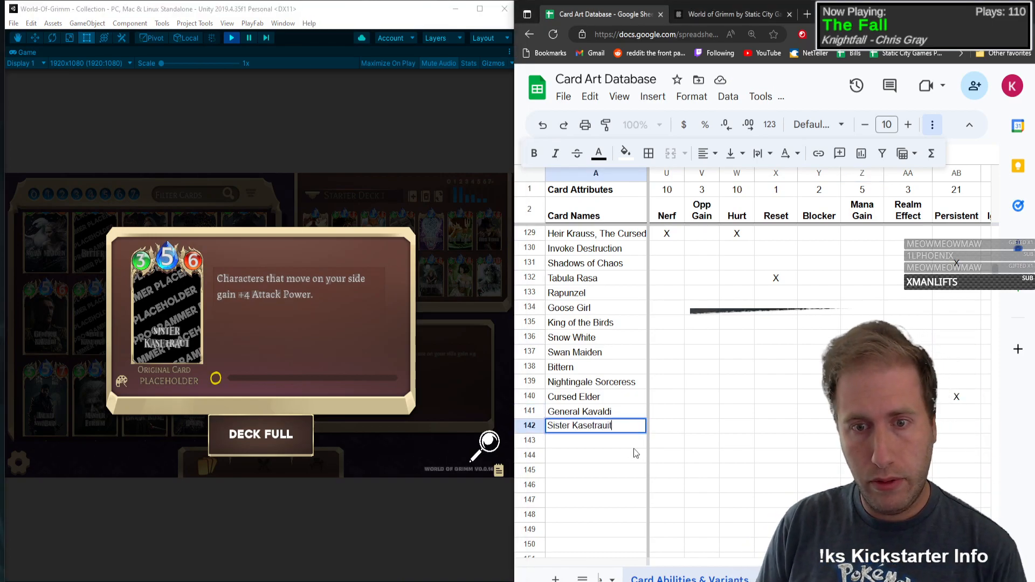
pyautogui.write('Kasetraut')
# Step: Set Sister Kasetraut to type C with Mana 5, Health 3 and Attack Power 6
pyautogui.press('Tab')
pyautogui.write('C')
pyautogui.press('Tab')
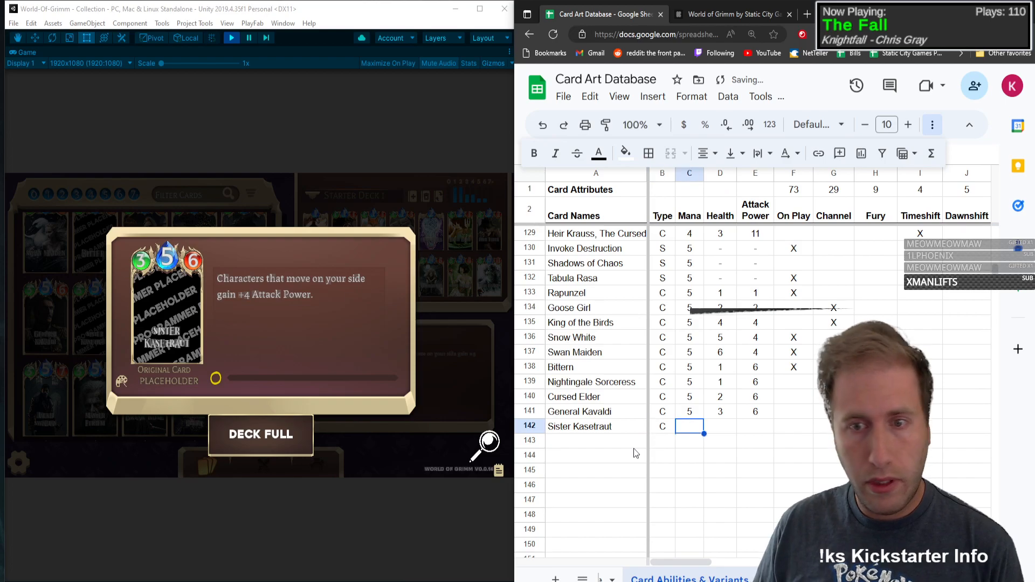
pyautogui.write('5')
pyautogui.press('Tab')
pyautogui.write('3')
pyautogui.press('Tab')
pyautogui.write('6')
pyautogui.press('Tab')
# Step: Mark the Move attribute with an X in the Sister Kasetraut row
pyautogui.press('Tab')
pyautogui.press('Tab')
pyautogui.press('Tab')
pyautogui.press('Tab')
pyautogui.press('Tab')
pyautogui.press('Tab')
pyautogui.press('Tab')
pyautogui.press('Tab')
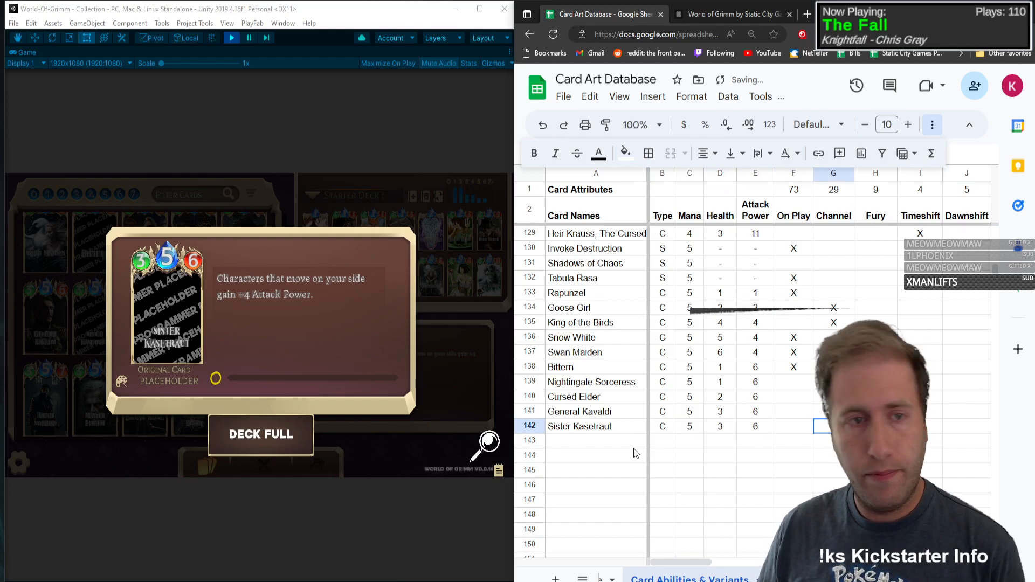
# Step: Mark the Buff and Persistent attributes with an X in the Sister Kasetraut row
pyautogui.press('Tab')
pyautogui.press('Left')
pyautogui.press('Left')
pyautogui.press('Left')
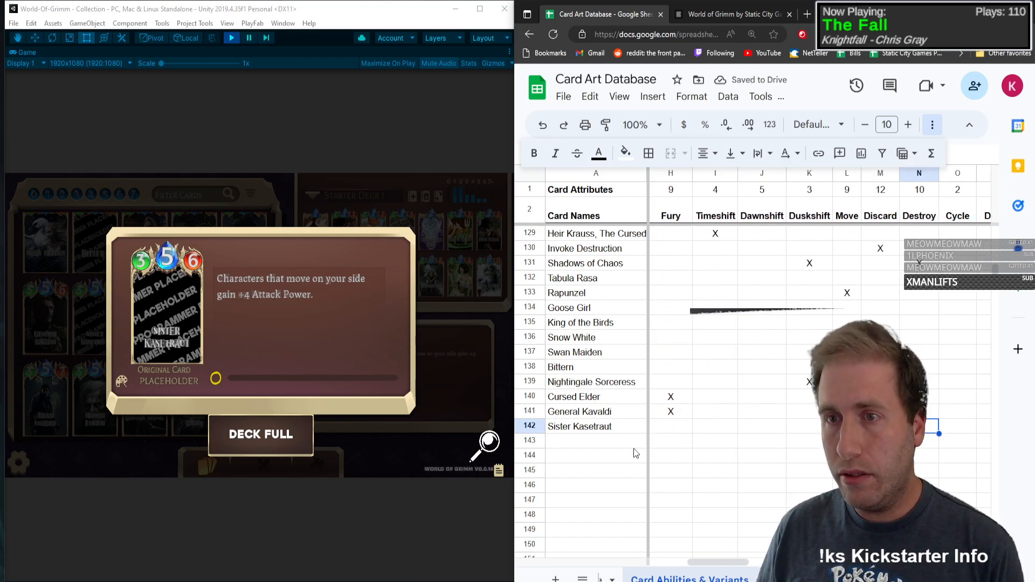
pyautogui.write('X')
pyautogui.press('Tab')
pyautogui.press('Tab')
pyautogui.press('Tab')
pyautogui.press('Tab')
pyautogui.press('Tab')
pyautogui.press('Tab')
pyautogui.press('Tab')
pyautogui.press('Tab')
pyautogui.press('Tab')
pyautogui.press('Tab')
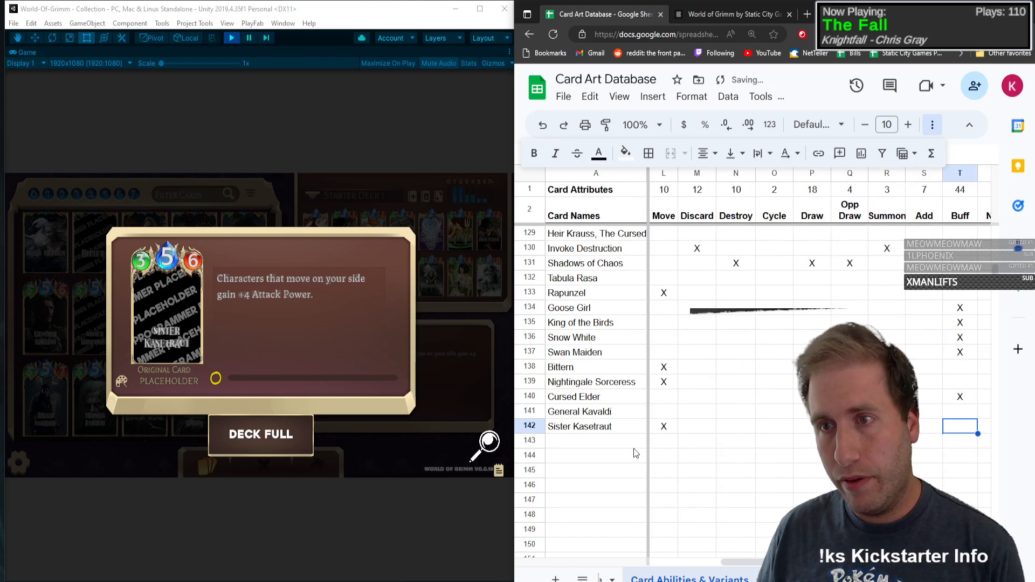
pyautogui.press('Tab')
pyautogui.press('Tab')
pyautogui.press('Tab')
pyautogui.press('Tab')
pyautogui.press('Tab')
pyautogui.press('Tab')
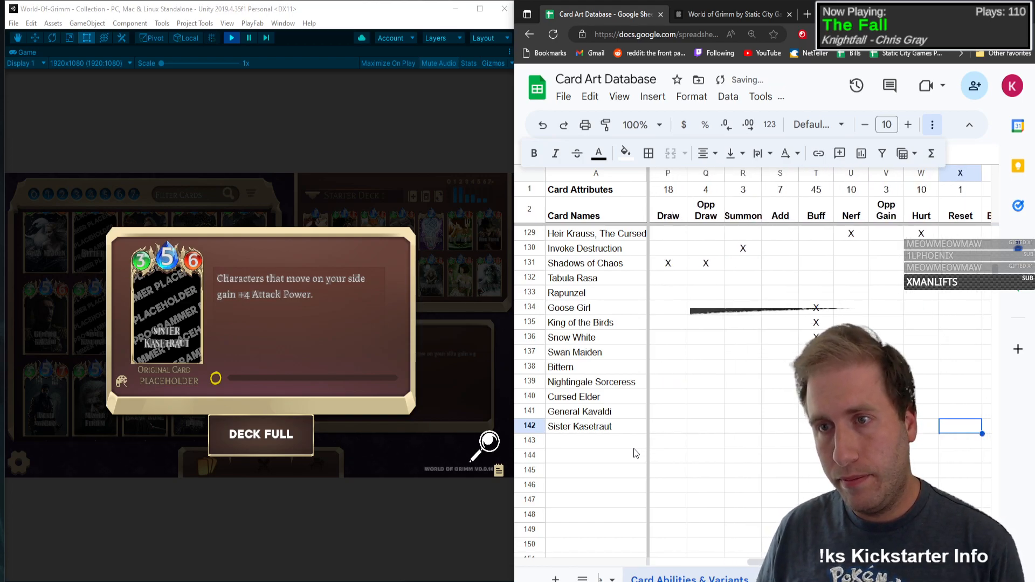
pyautogui.write('X')
pyautogui.press('Left')
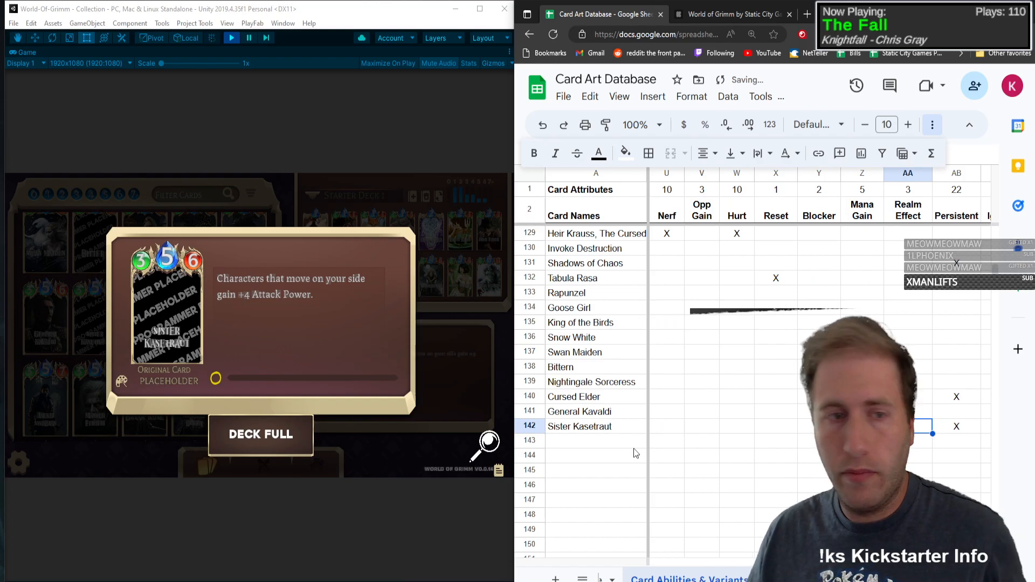
# Step: Open the Iron Hans card in the game's collection and enter Iron Hans as the card name in row 143
pyautogui.click(165, 310)
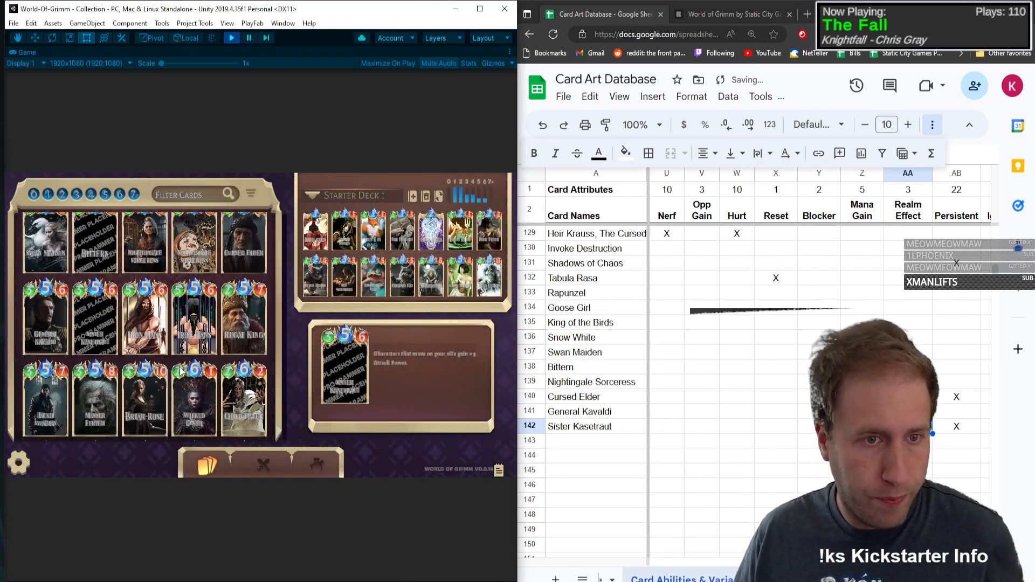
pyautogui.click(134, 311)
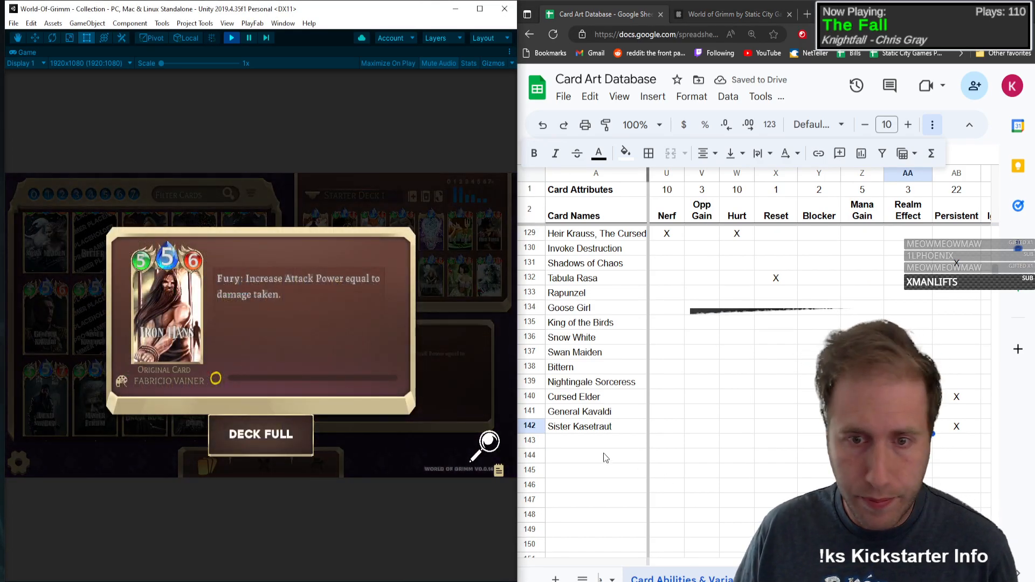
pyautogui.click(596, 450)
pyautogui.write('Iron')
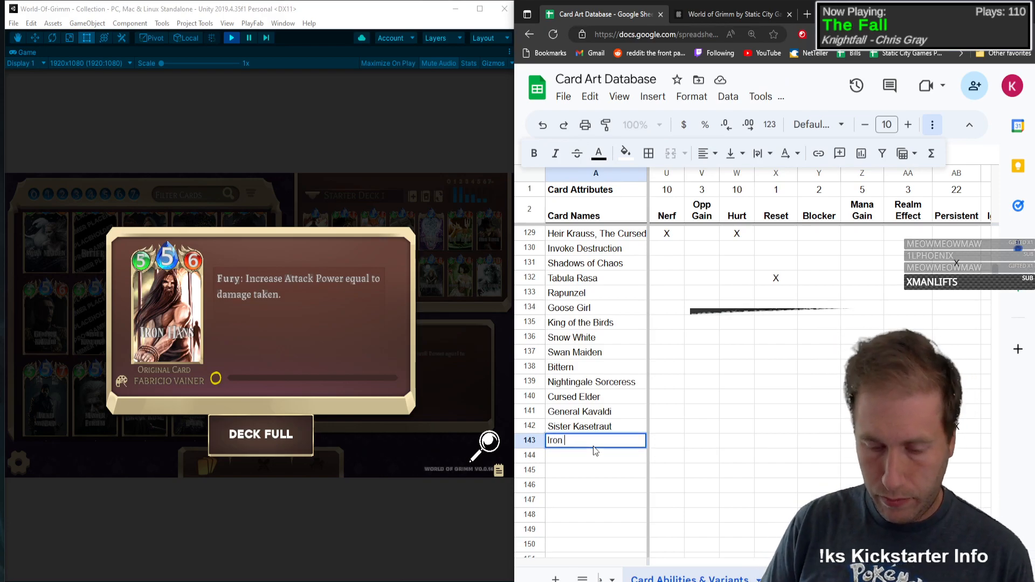
pyautogui.write(' Hans')
# Step: Set Iron Hans to type C with Mana 5, Health 5 and Attack Power 6
pyautogui.press('Tab')
pyautogui.write('C\t5\t5\t6')
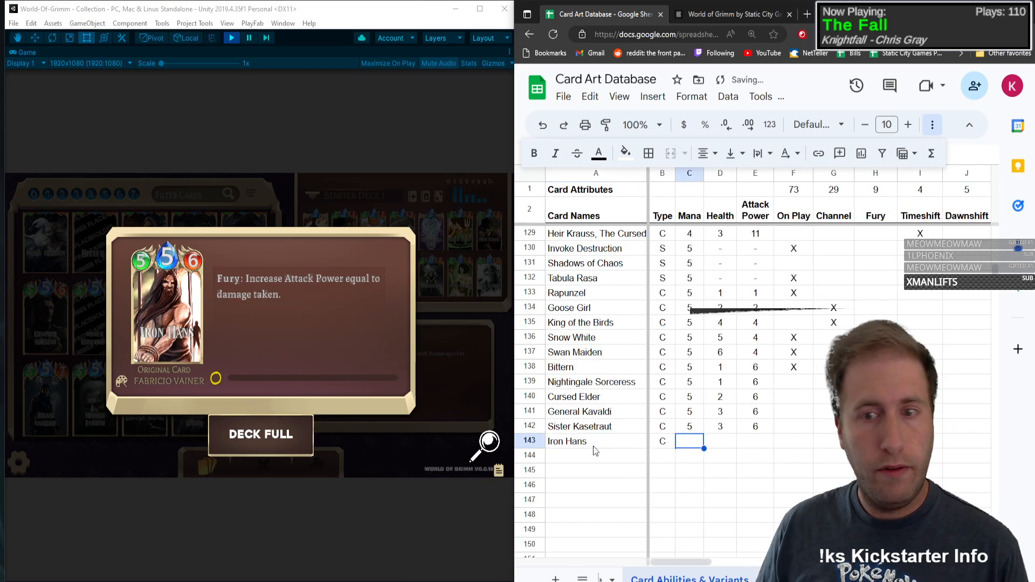
pyautogui.press('Tab')
# Step: Mark the Fury and Buff attributes with an X in the Iron Hans row
pyautogui.press('Tab')
pyautogui.press('Tab')
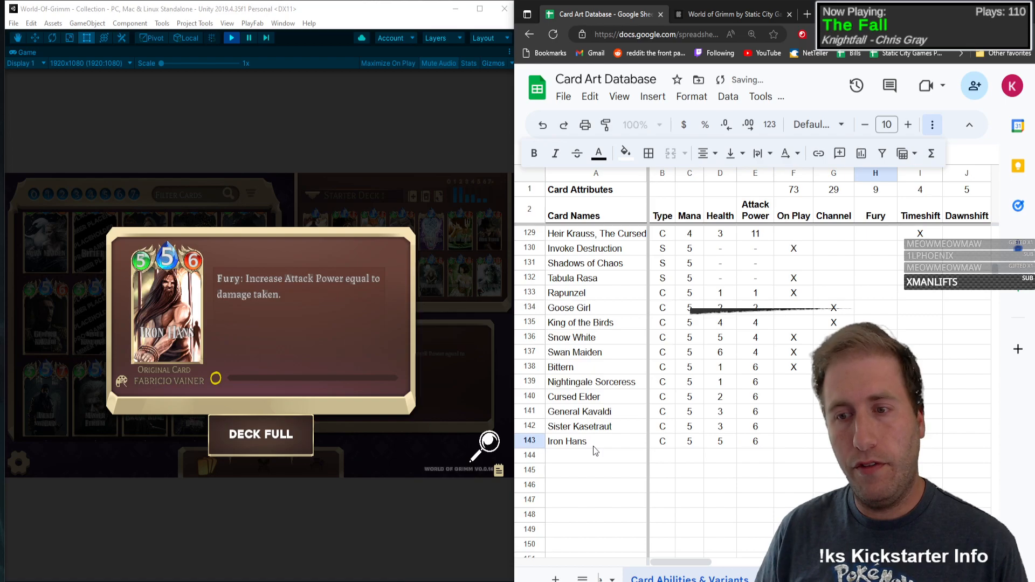
pyautogui.write('X')
pyautogui.press('Tab')
pyautogui.press('Tab')
pyautogui.press('Tab')
pyautogui.press('Tab')
pyautogui.press('Tab')
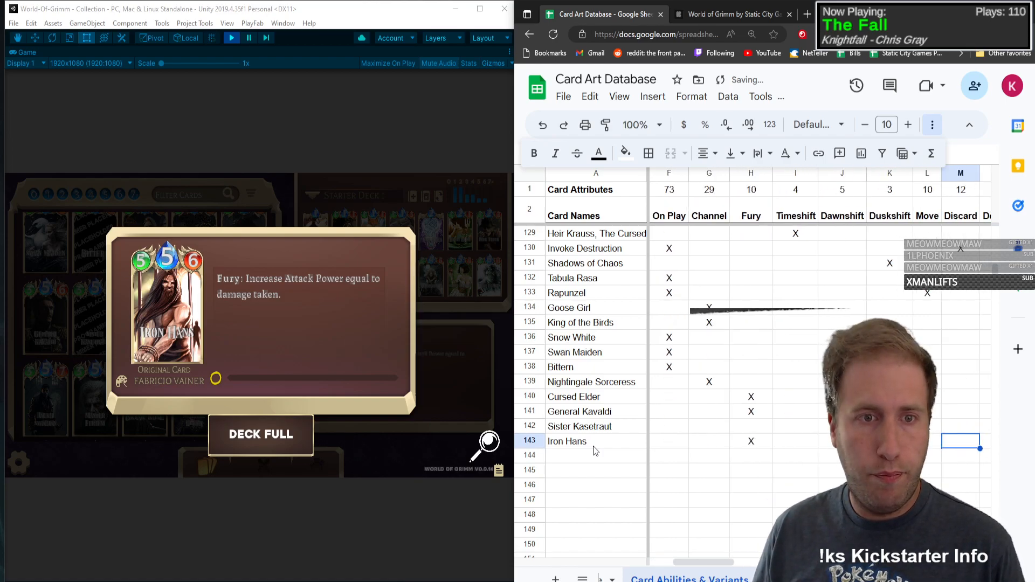
pyautogui.press('Tab')
pyautogui.press('Tab')
pyautogui.press('Tab')
pyautogui.press('Tab')
pyautogui.press('Tab')
pyautogui.press('Tab')
pyautogui.press('Tab')
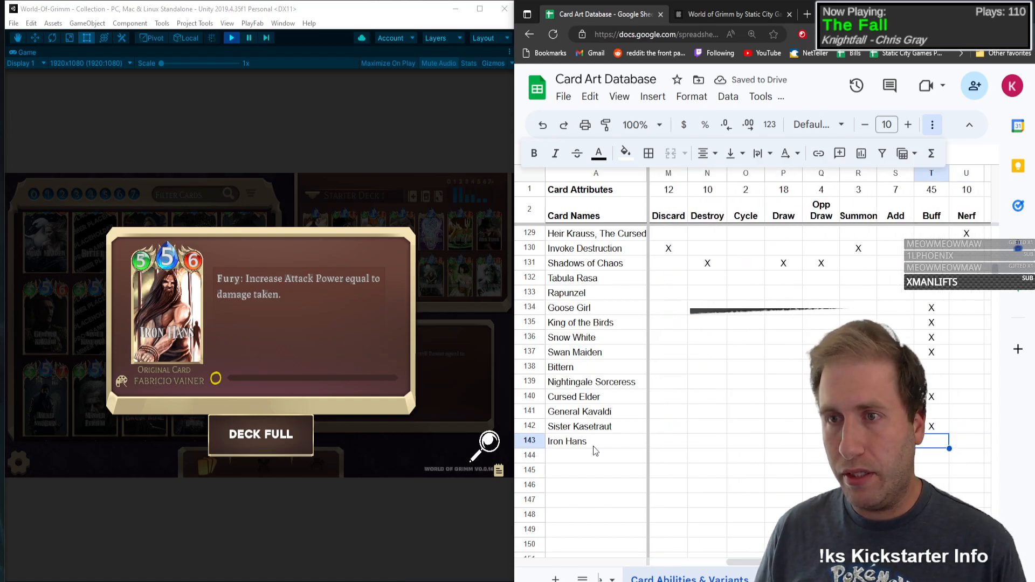
pyautogui.write('X')
# Step: Mark the Base and Pixel art variants with an X in the Iron Hans row and close the Iron Hans card in the game
pyautogui.press('Tab')
pyautogui.press('Tab')
pyautogui.press('Tab')
pyautogui.press('Tab')
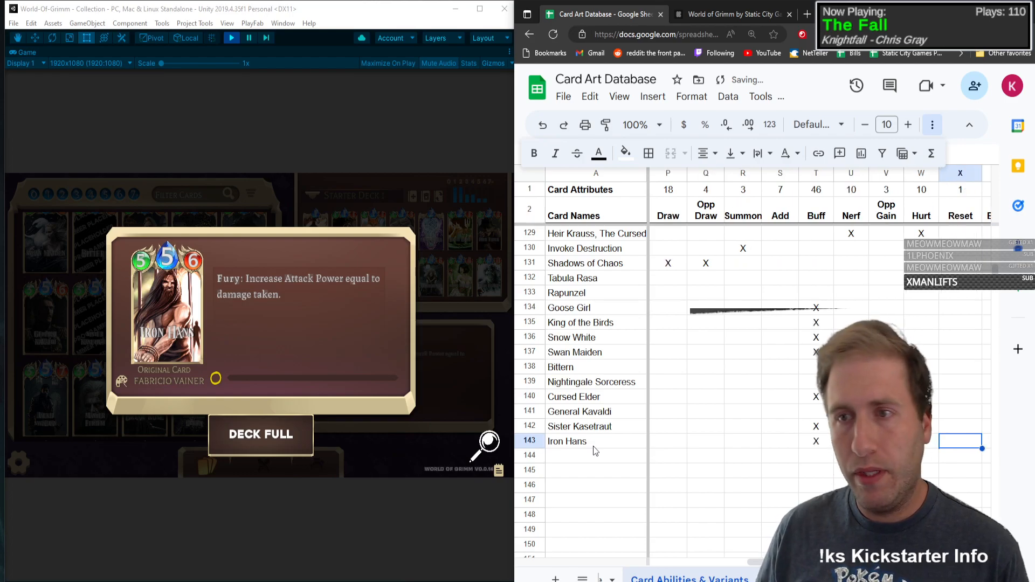
pyautogui.press('Tab')
pyautogui.press('Tab')
pyautogui.press('Tab')
pyautogui.press('Tab')
pyautogui.press('Tab')
pyautogui.press('Tab')
pyautogui.press('Tab')
pyautogui.write('X')
pyautogui.press('Tab')
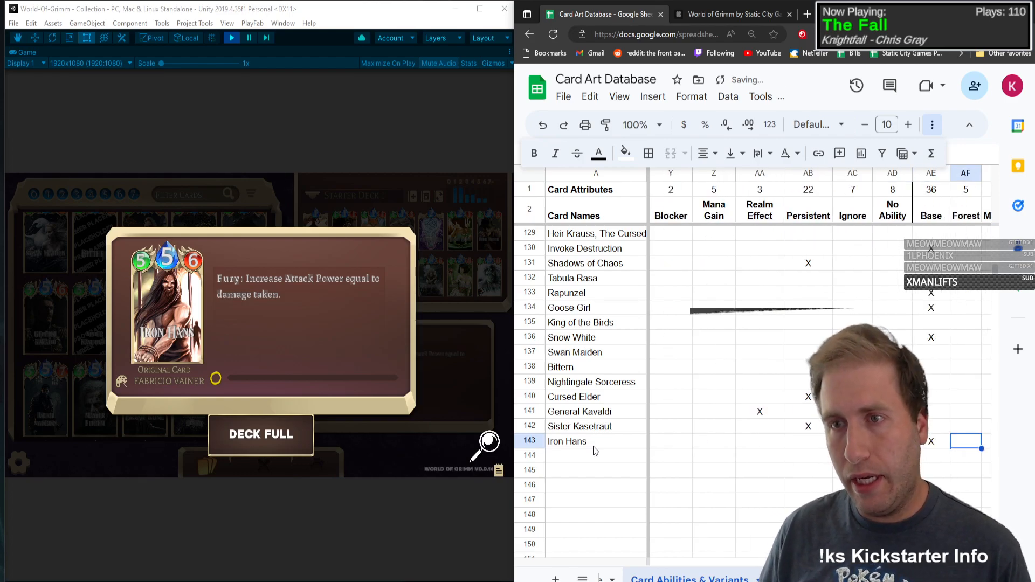
pyautogui.press('Tab')
pyautogui.press('Tab')
pyautogui.press('Tab')
pyautogui.press('Tab')
pyautogui.press('Tab')
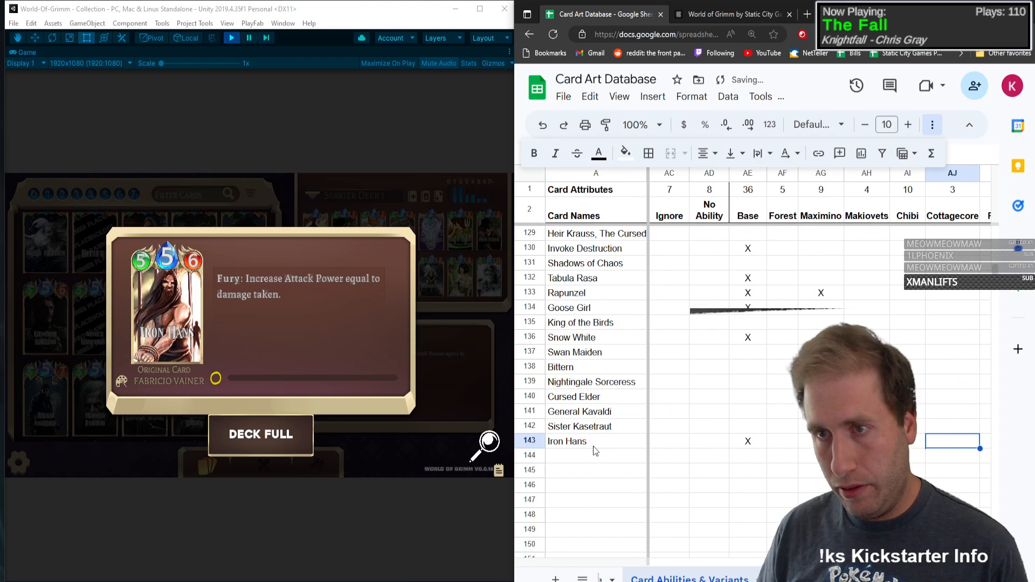
pyautogui.write('X')
pyautogui.hotkey('shift', 'Tab')
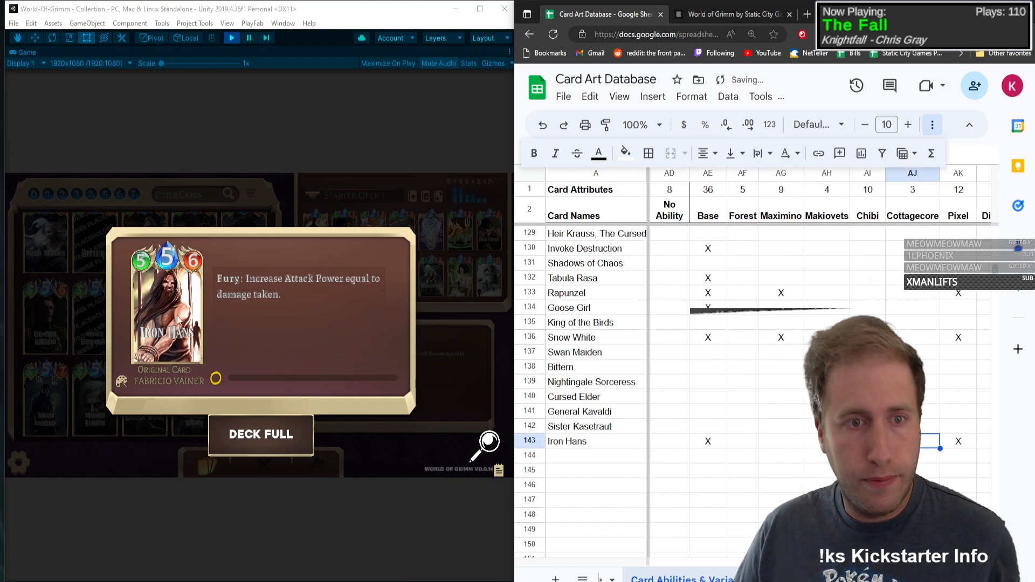
pyautogui.click(179, 320)
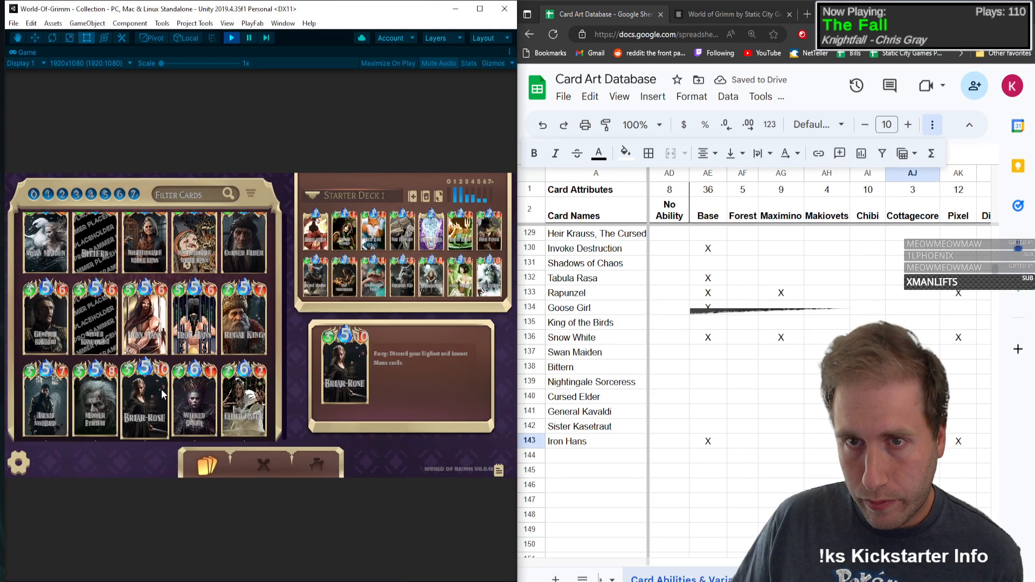
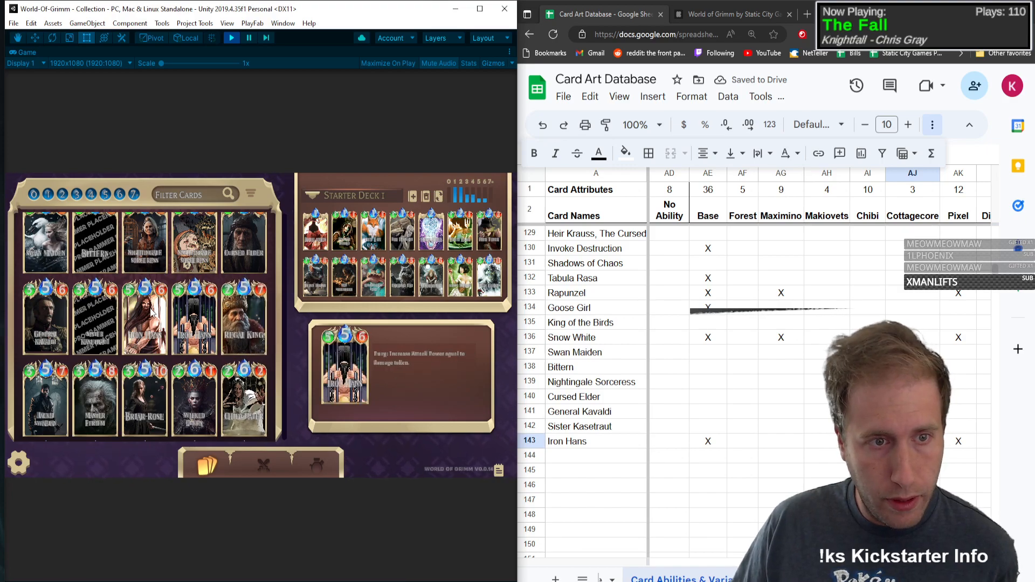
# Step: Open the Regal King card in the game collection and enter its name in row 144 of the card database
pyautogui.click(232, 309)
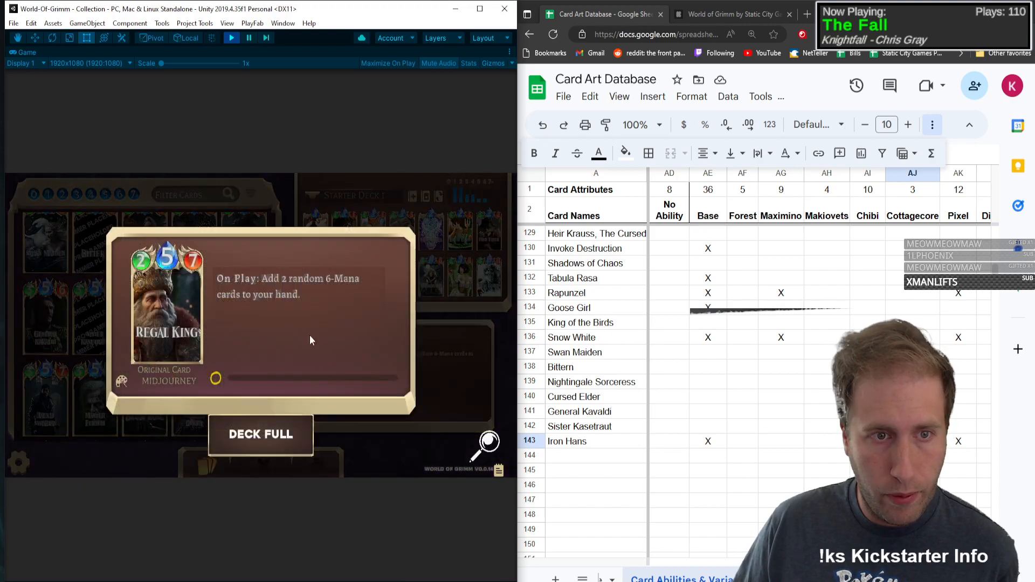
pyautogui.click(572, 458)
pyautogui.write('Regal')
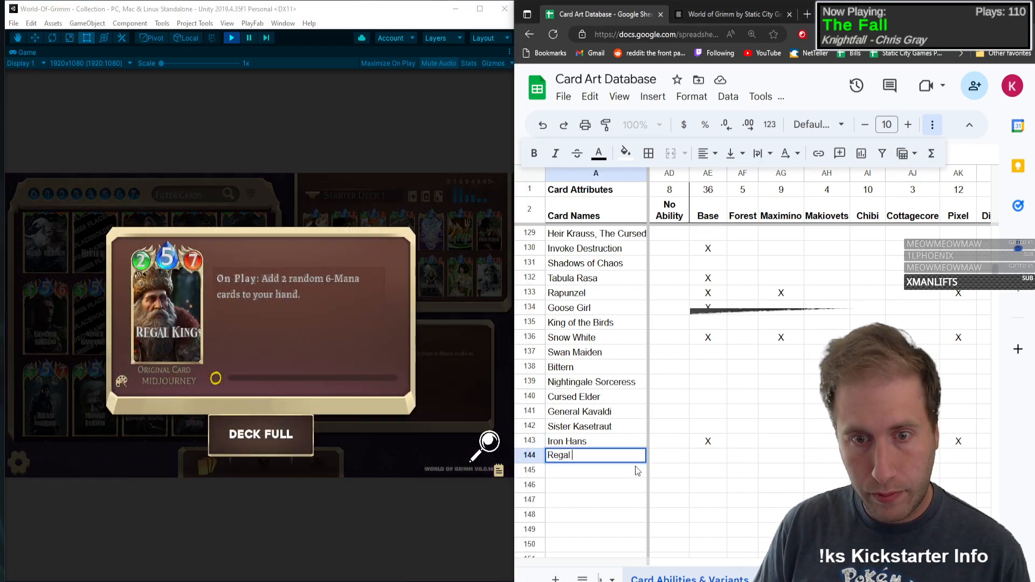
pyautogui.write(' King')
# Step: Fill in Regal King's type C, Mana 5, Health 2 and Attack Power 7
pyautogui.press('Tab')
pyautogui.write('C')
pyautogui.press('Tab')
pyautogui.write('5')
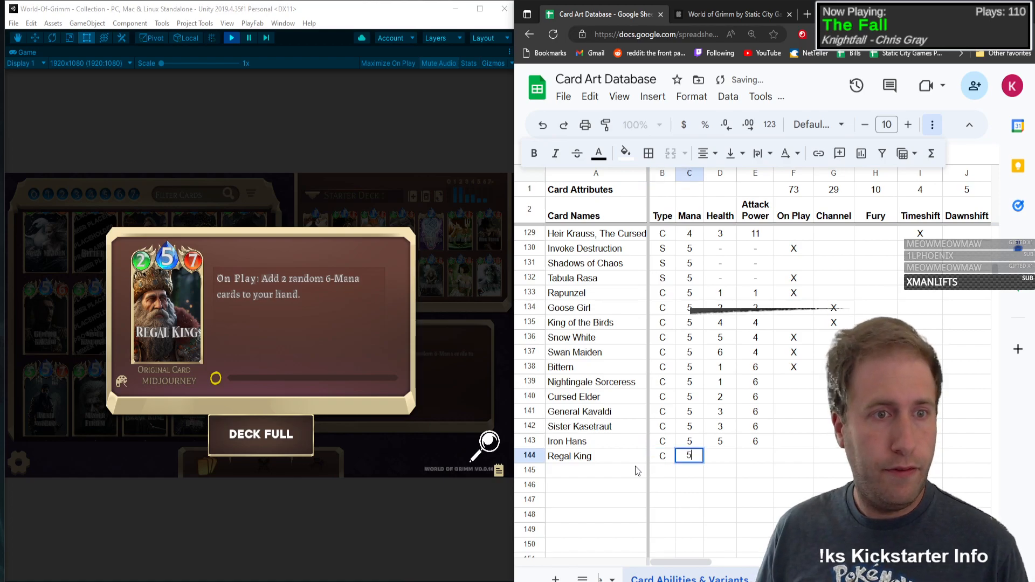
pyautogui.press('Tab')
pyautogui.write('2')
pyautogui.press('Tab')
pyautogui.write('7')
pyautogui.press('Tab')
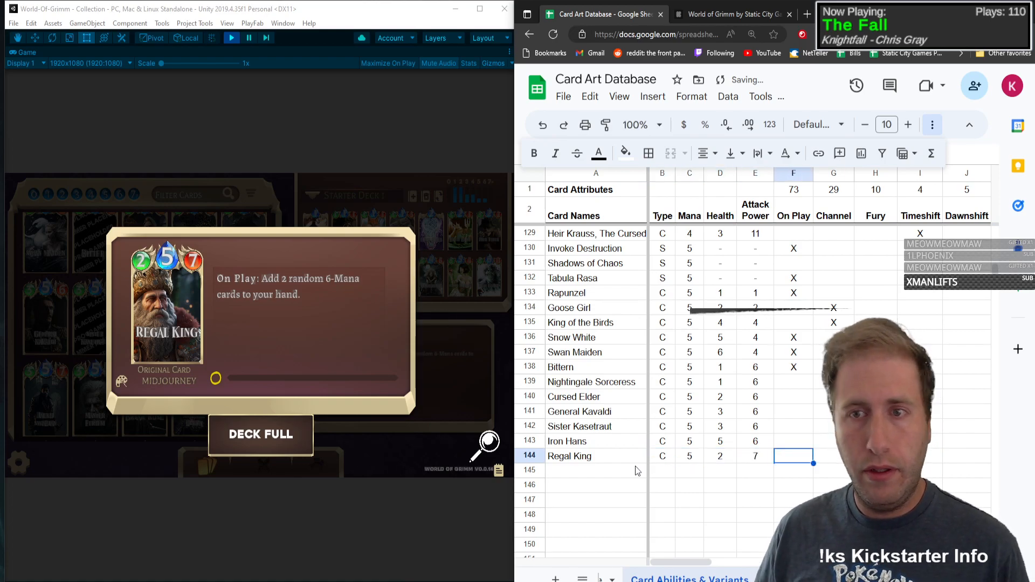
# Step: Mark Regal King with an X under On Play and Add, and close its card view in the game
pyautogui.press('Tab')
pyautogui.press('Tab')
pyautogui.press('Tab')
pyautogui.press('Tab')
pyautogui.press('Tab')
pyautogui.press('Tab')
pyautogui.press('Tab')
pyautogui.press('Tab')
pyautogui.press('Tab')
pyautogui.press('Tab')
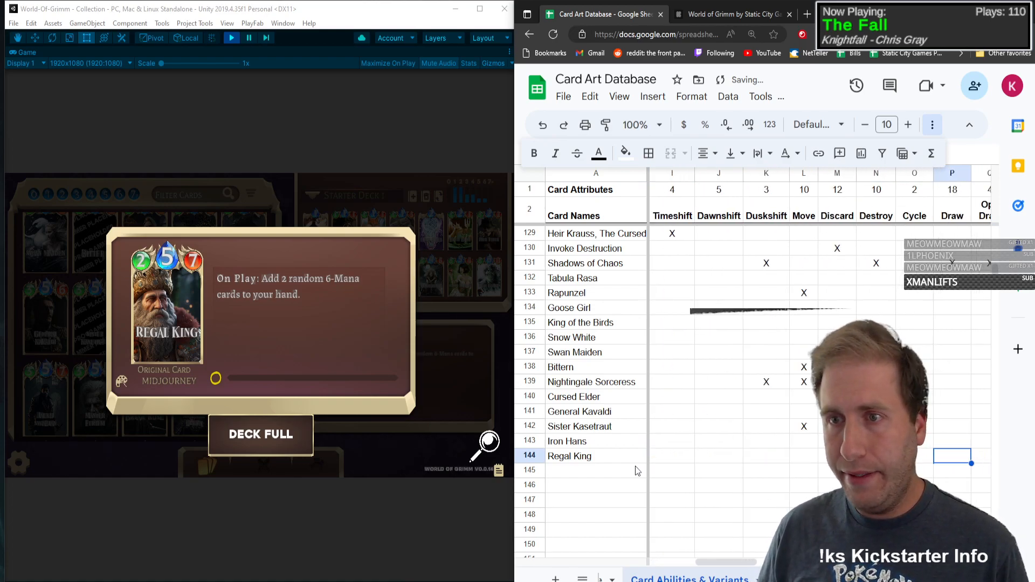
pyautogui.press('Right')
pyautogui.press('Right')
pyautogui.press('Right')
pyautogui.press('Right')
pyautogui.press('Left')
pyautogui.write('X')
pyautogui.press('Left')
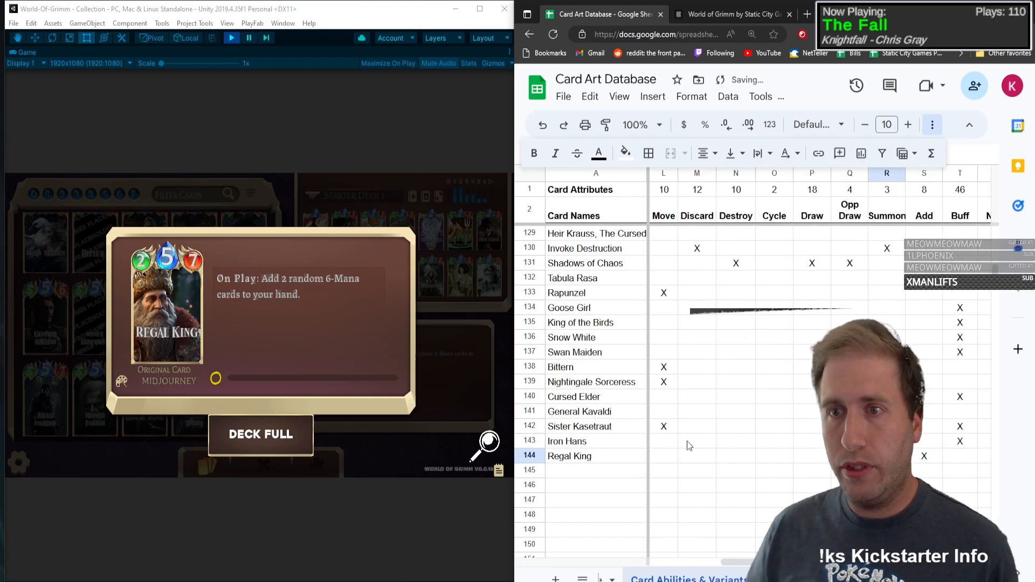
pyautogui.click(188, 312)
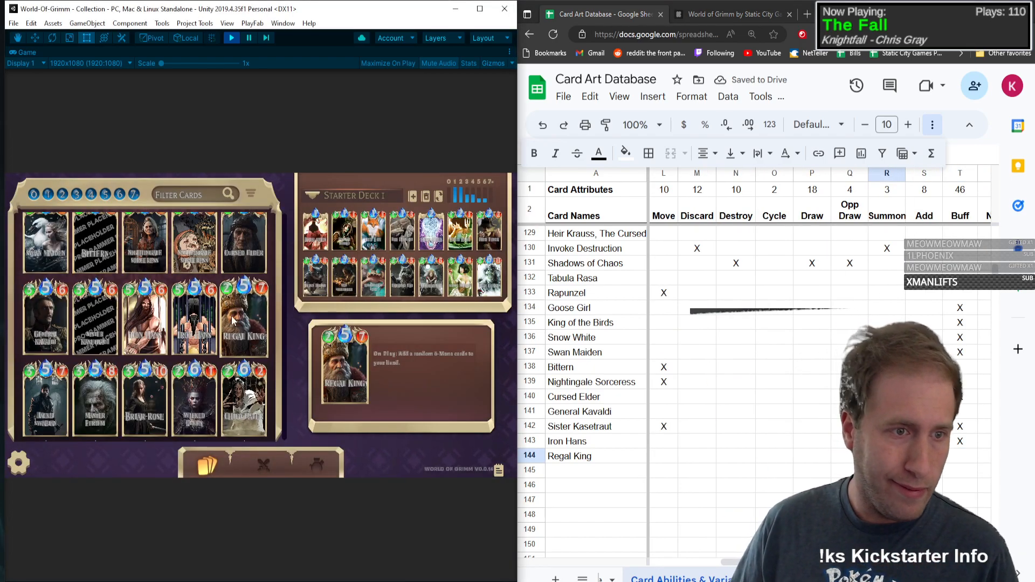
# Step: Open the Jackli Swabian card in the game collection and enter its name in row 145
pyautogui.click(45, 404)
pyautogui.click(581, 471)
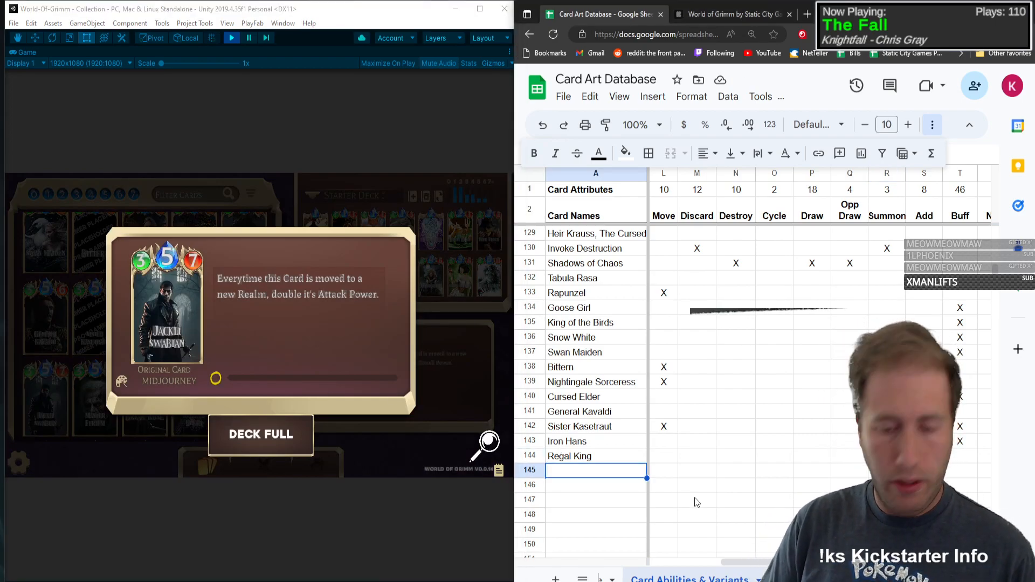
pyautogui.write('Jackli Swab')
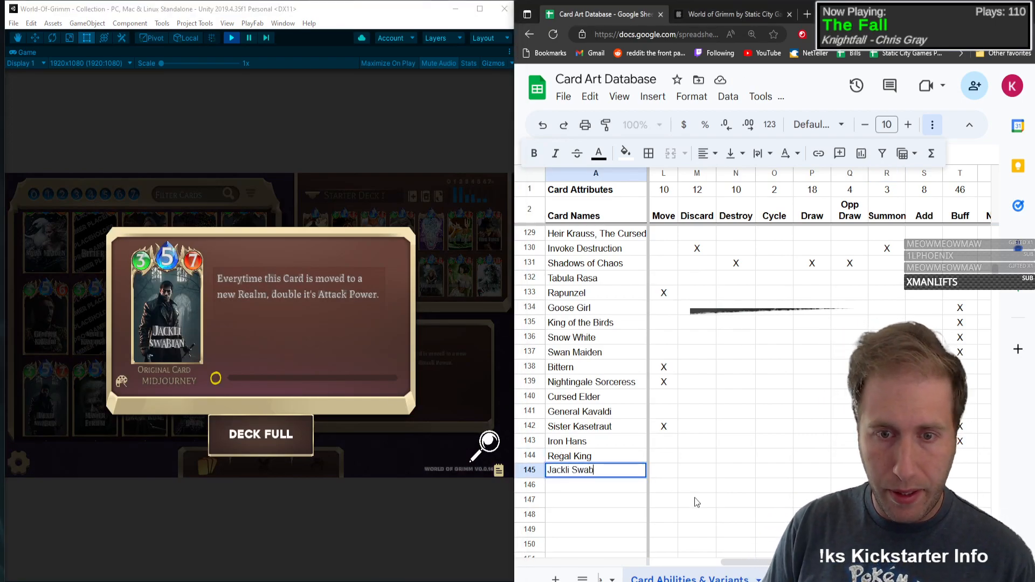
pyautogui.write('ian')
# Step: Fill in Jackli Swabian's type C, Mana 5, Health 3 and Attack Power 7
pyautogui.press('Tab')
pyautogui.write('C')
pyautogui.press('Tab')
pyautogui.write('5')
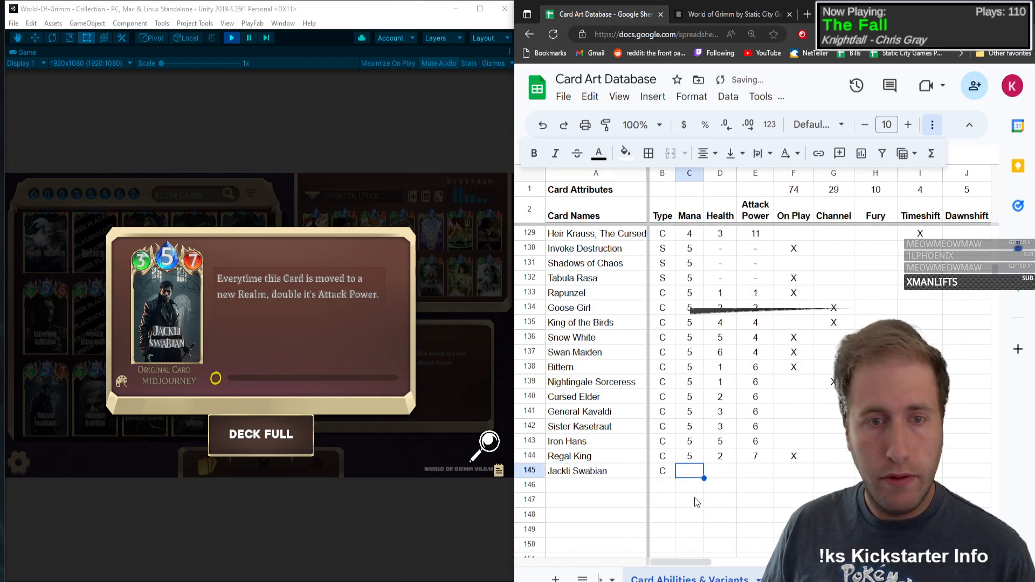
pyautogui.press('Tab')
pyautogui.write('3')
pyautogui.press('Tab')
pyautogui.write('7')
pyautogui.press('Tab')
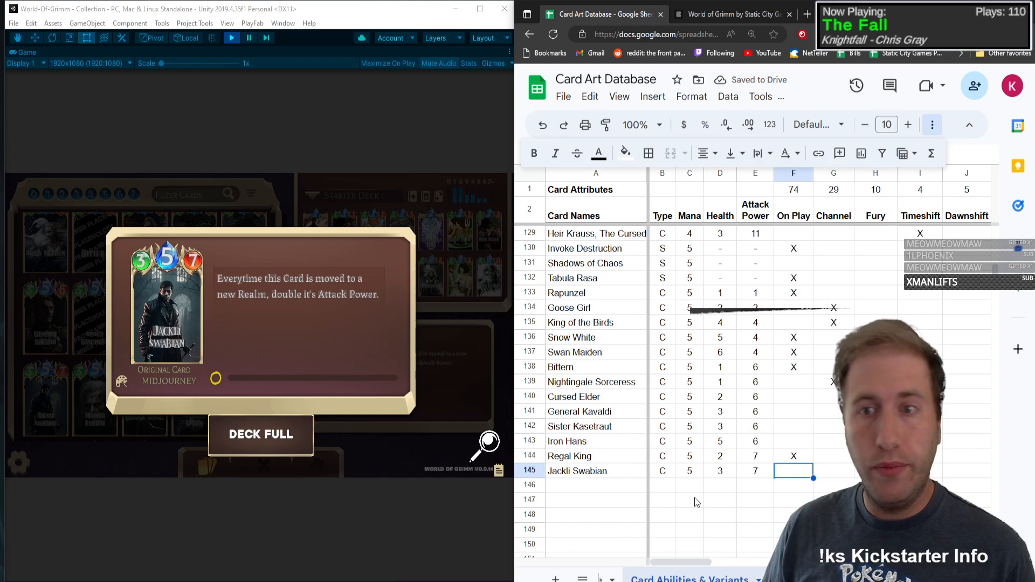
pyautogui.press('Right')
pyautogui.press('Right')
pyautogui.press('Right')
pyautogui.press('Right')
pyautogui.press('Right')
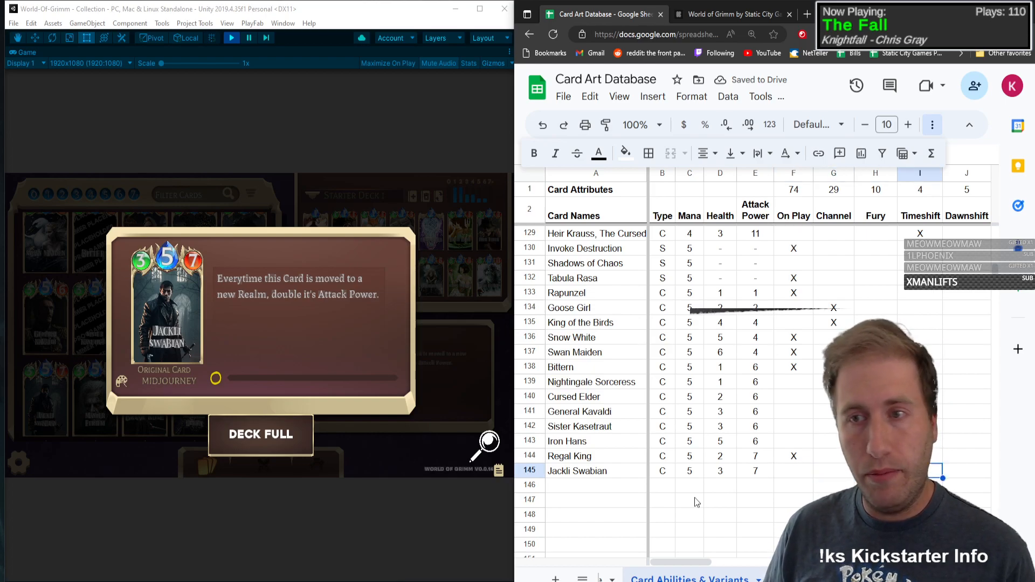
pyautogui.press('Right')
pyautogui.write('X')
# Step: Mark Jackli Swabian with an X under Buff and Persistent, and close its card view in the game
pyautogui.press('Right')
pyautogui.press('Right')
pyautogui.press('Right')
pyautogui.press('Right')
pyautogui.press('Right')
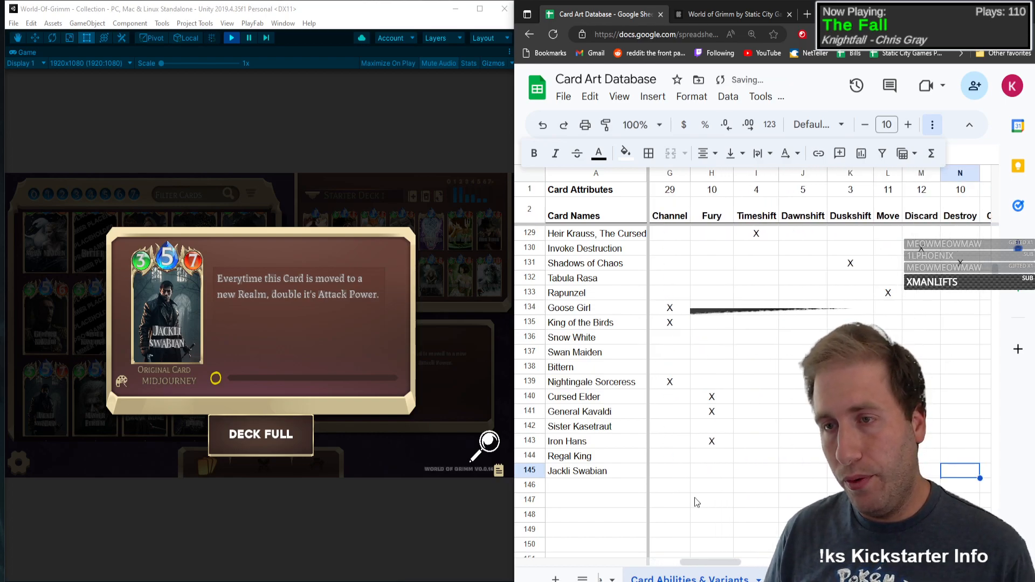
pyautogui.press('Right')
pyautogui.press('Right')
pyautogui.press('Right')
pyautogui.press('Right')
pyautogui.press('Right')
pyautogui.press('Right')
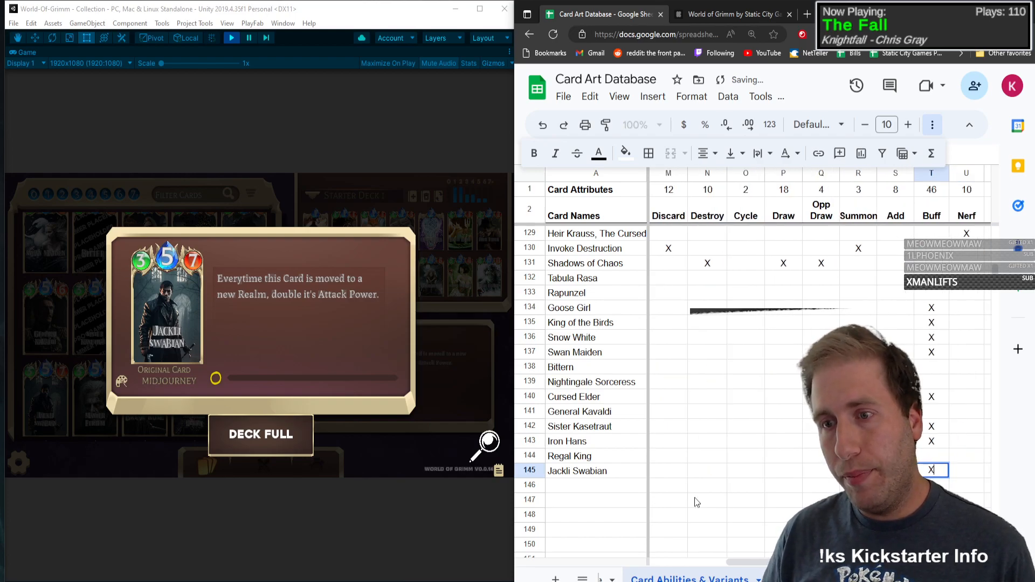
pyautogui.press('Right')
pyautogui.press('Right')
pyautogui.press('Right')
pyautogui.press('Right')
pyautogui.press('Right')
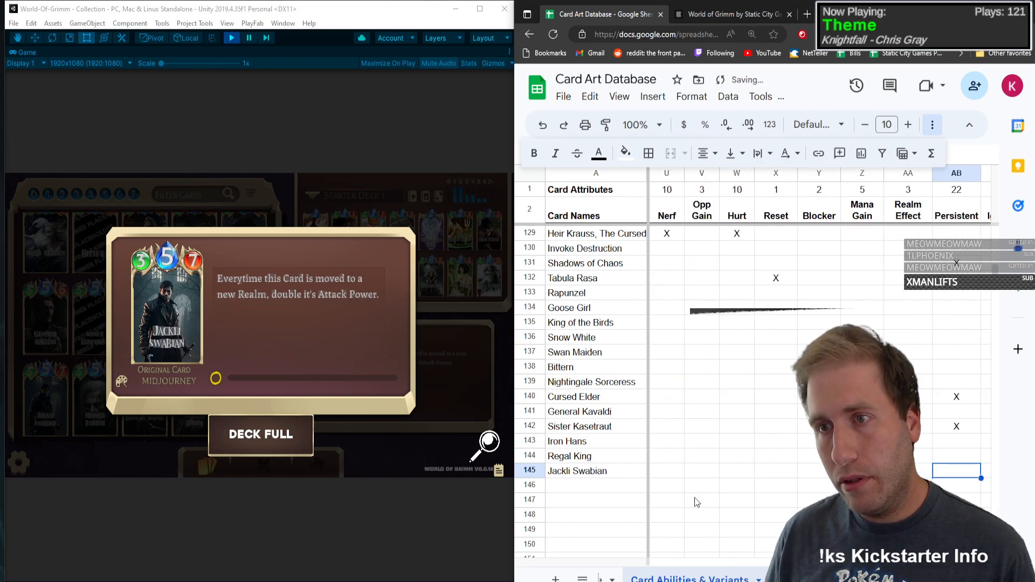
pyautogui.write('X')
pyautogui.press('Left')
pyautogui.click(330, 502)
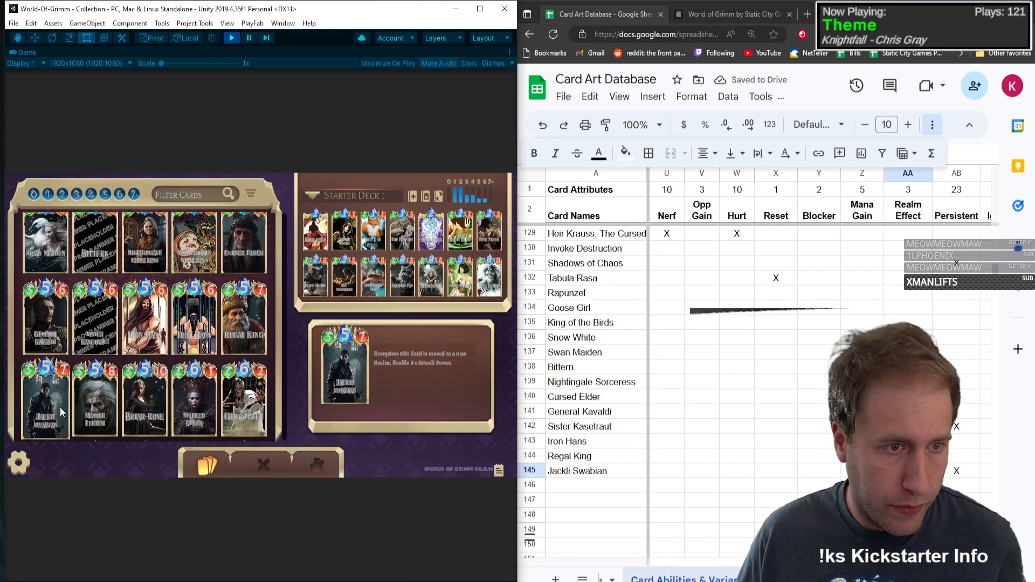
# Step: Open the Master Pfriem card in the game collection and enter its name in row 146
pyautogui.click(83, 406)
pyautogui.click(630, 483)
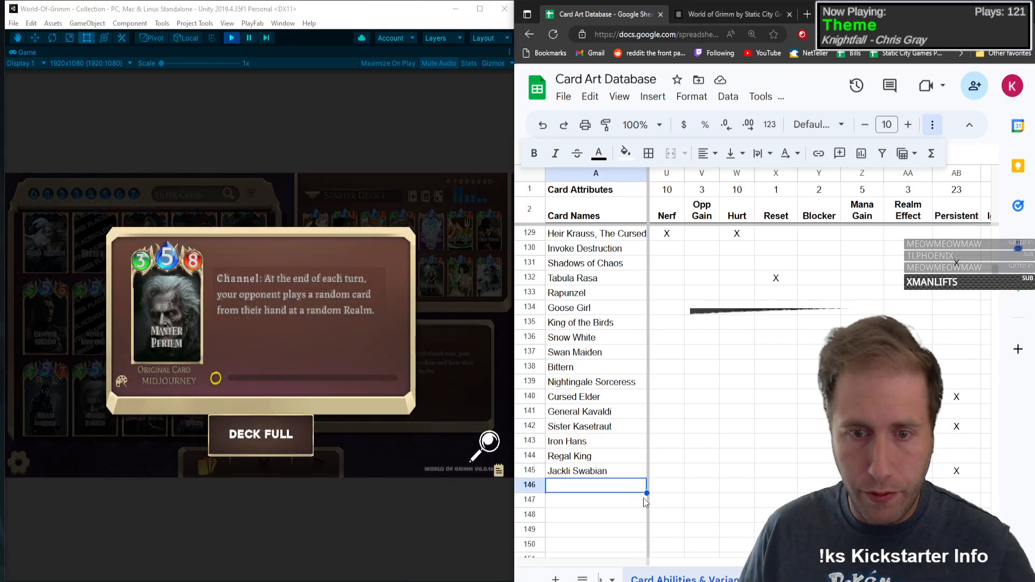
pyautogui.write('Mas')
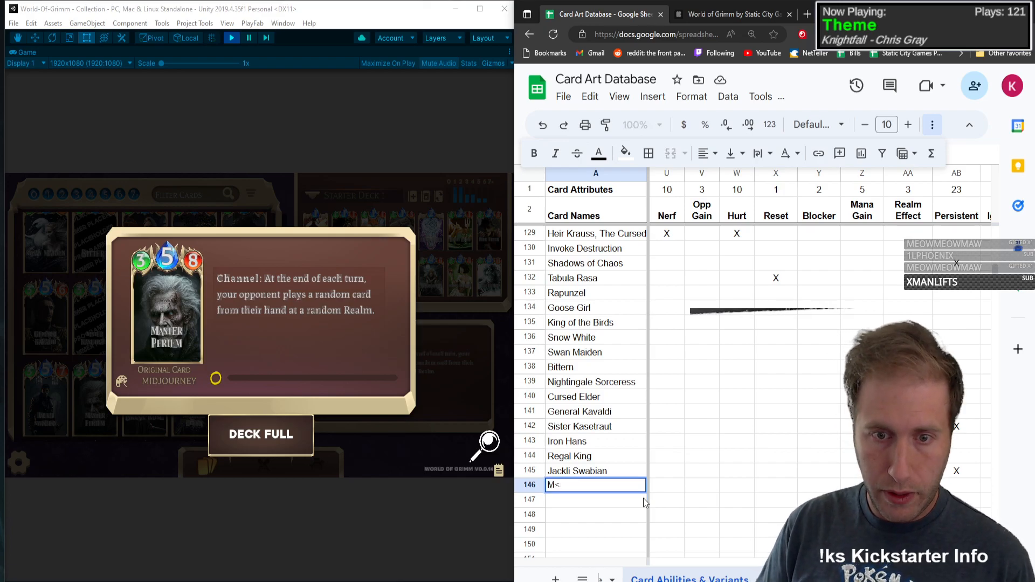
pyautogui.write('tre P')
pyautogui.press('BackSpace')
pyautogui.press('BackSpace')
pyautogui.press('BackSpace')
pyautogui.press('BackSpace')
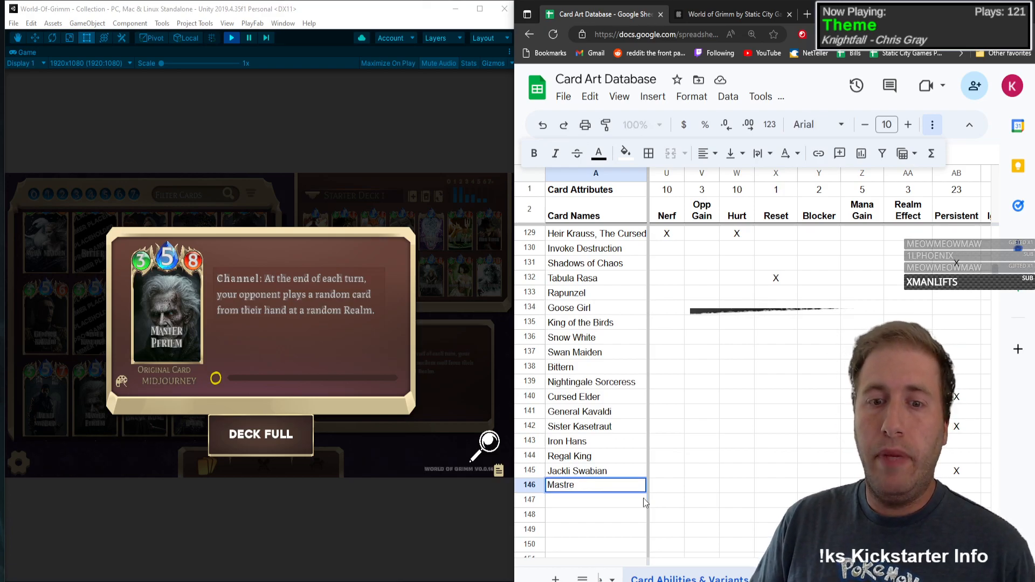
pyautogui.write('er Pfriem')
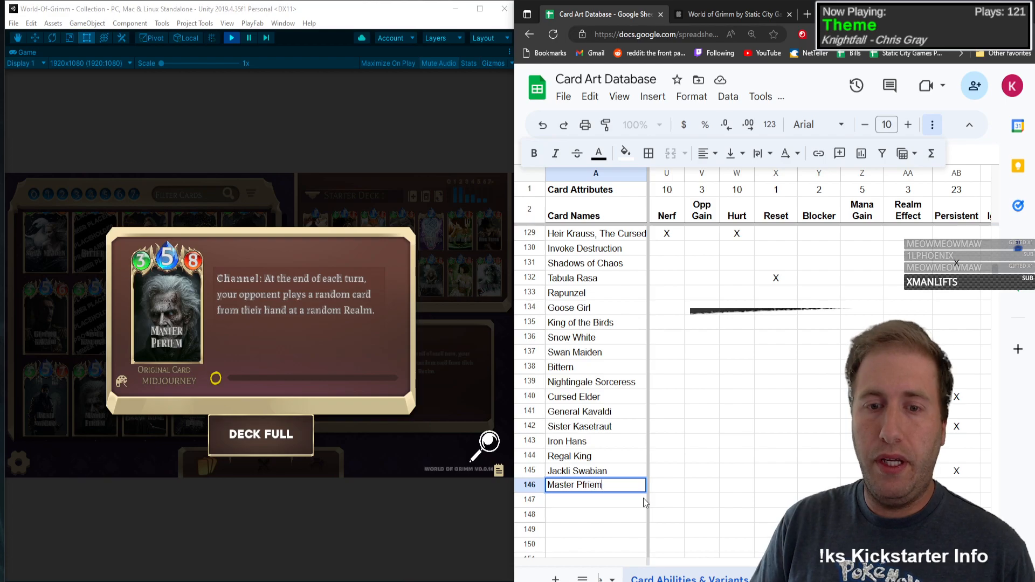
# Step: Fill in Master Pfriem's type C, Mana 5, Health 3 and Attack Power 8, and mark Channel with an X
pyautogui.press('Tab')
pyautogui.write('C')
pyautogui.press('Tab')
pyautogui.write('5')
pyautogui.press('Tab')
pyautogui.write('3')
pyautogui.press('Tab')
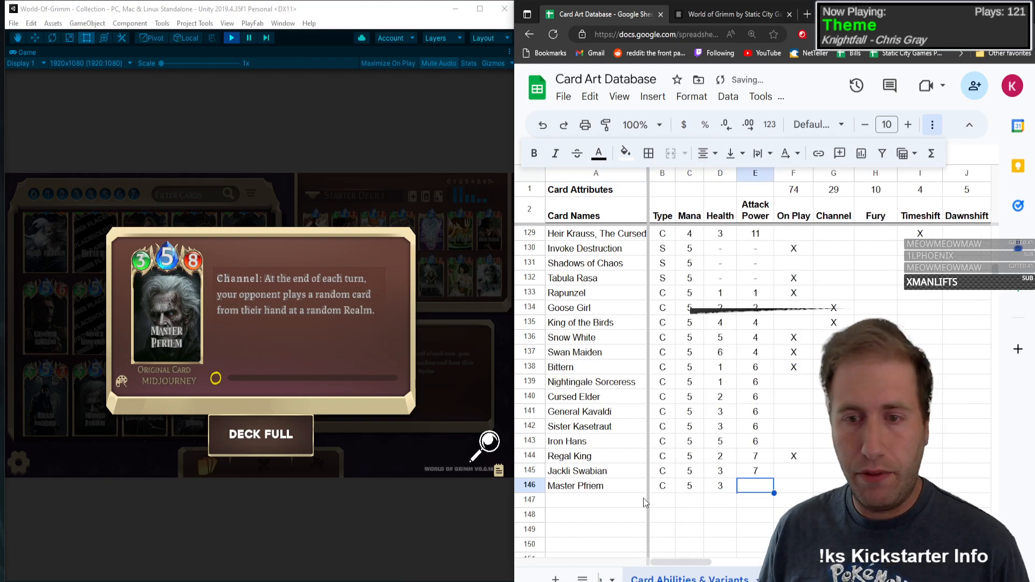
pyautogui.write('8')
pyautogui.press('Tab')
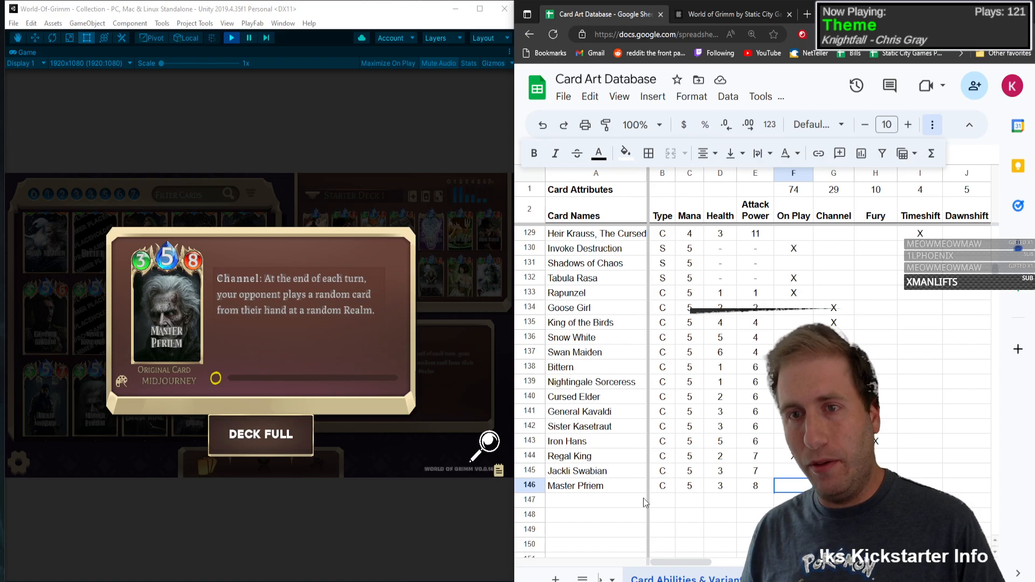
pyautogui.press('Tab')
pyautogui.write('X')
# Step: Mark Master Pfriem with an X under Opp Gain and close its card view in the game
pyautogui.press('Tab')
pyautogui.press('Tab')
pyautogui.press('Tab')
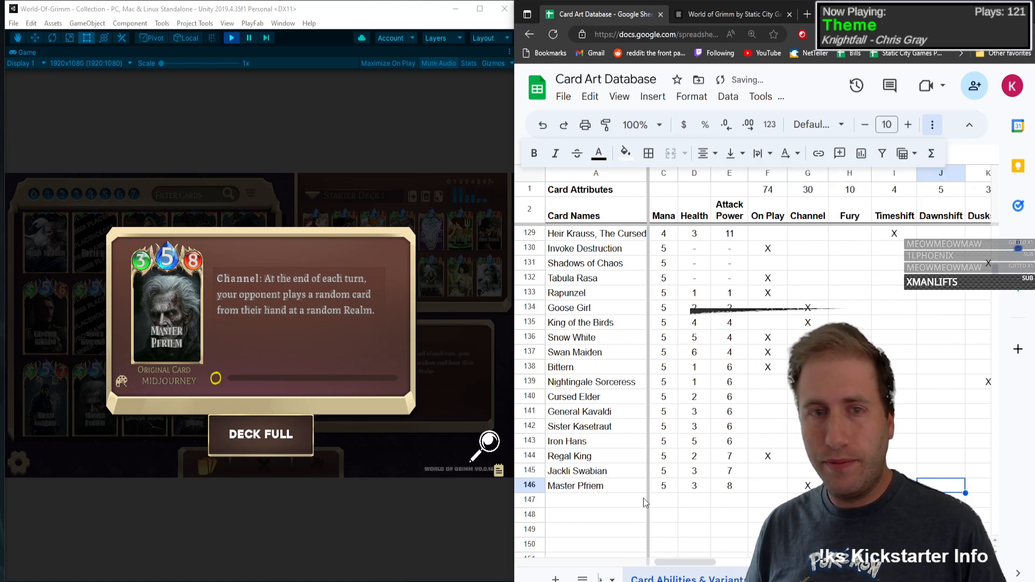
pyautogui.press('Tab')
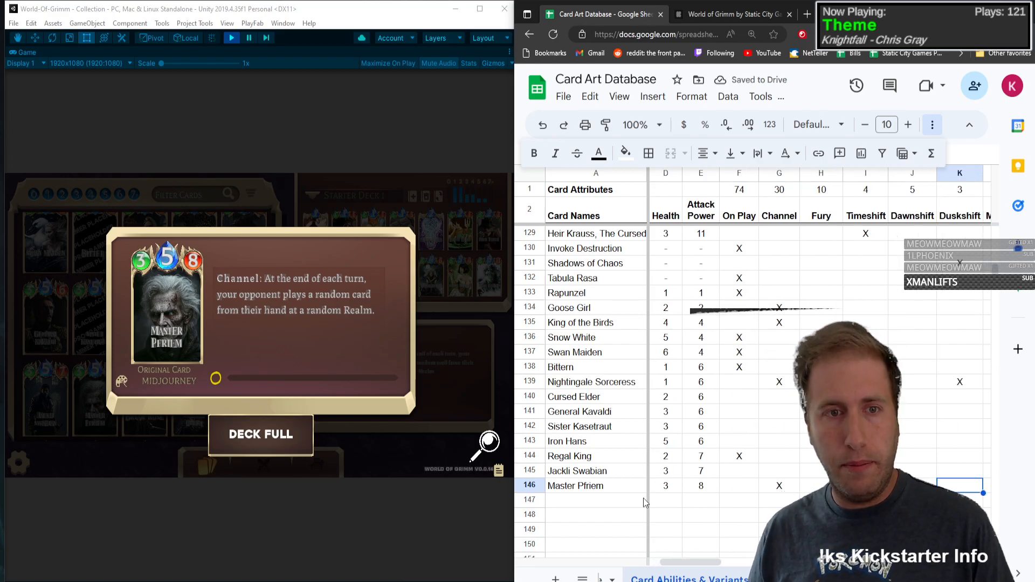
pyautogui.press('Tab')
pyautogui.press('Tab')
pyautogui.press('Tab')
pyautogui.press('Tab')
pyautogui.press('Tab')
pyautogui.press('Tab')
pyautogui.press('Tab')
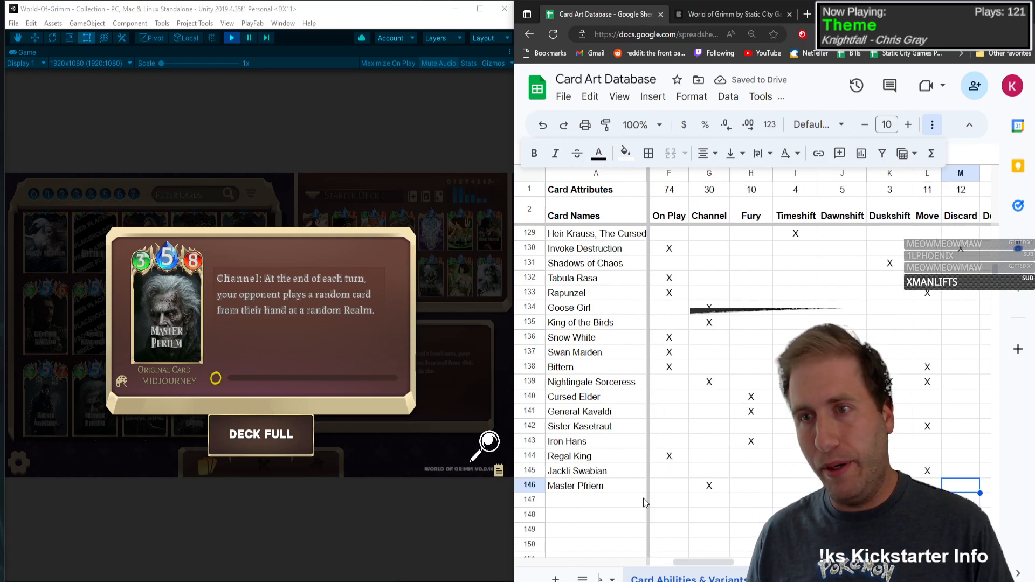
pyautogui.press('Right')
pyautogui.press('Right')
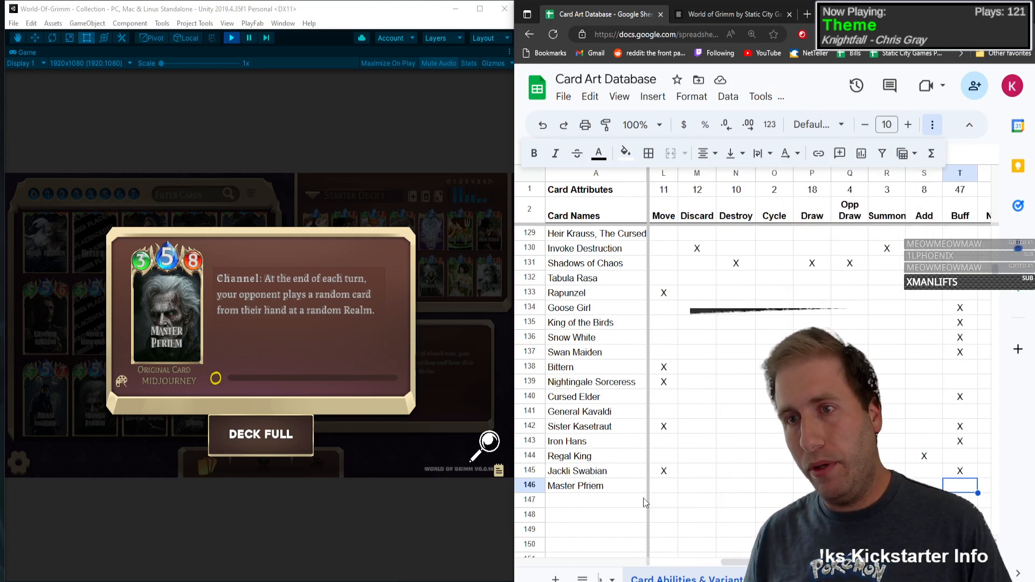
pyautogui.press('Left')
pyautogui.press('Left')
pyautogui.press('Left')
pyautogui.press('Right')
pyautogui.press('Right')
pyautogui.press('Right')
pyautogui.press('Right')
pyautogui.press('Right')
pyautogui.press('Right')
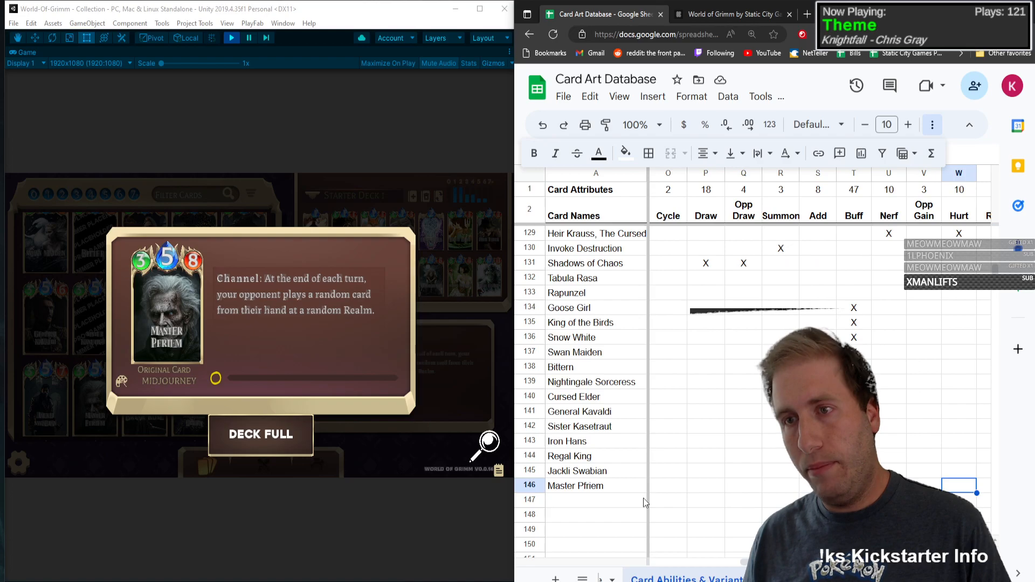
pyautogui.press('Left')
pyautogui.write('X')
pyautogui.press('Left')
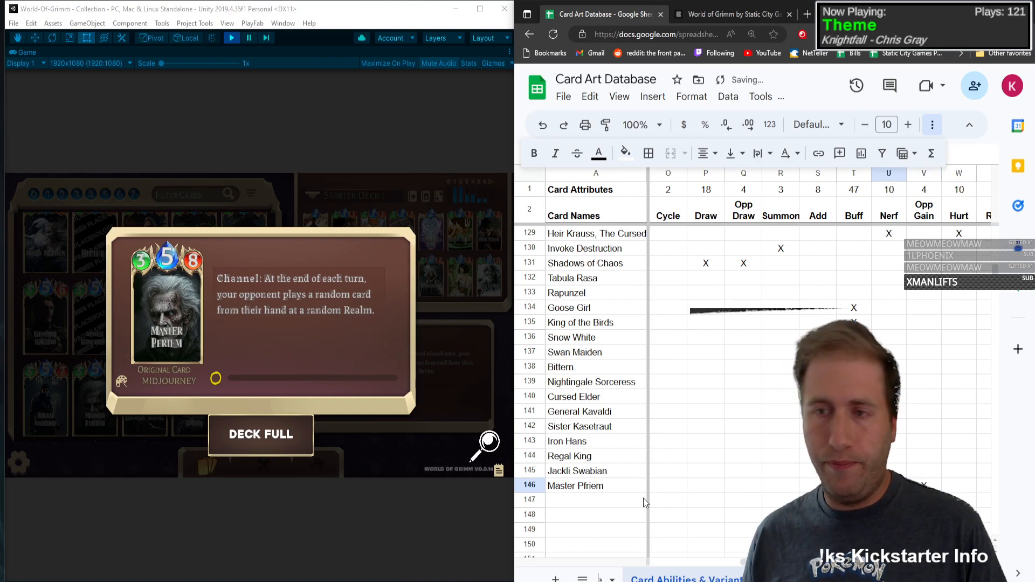
pyautogui.click(191, 316)
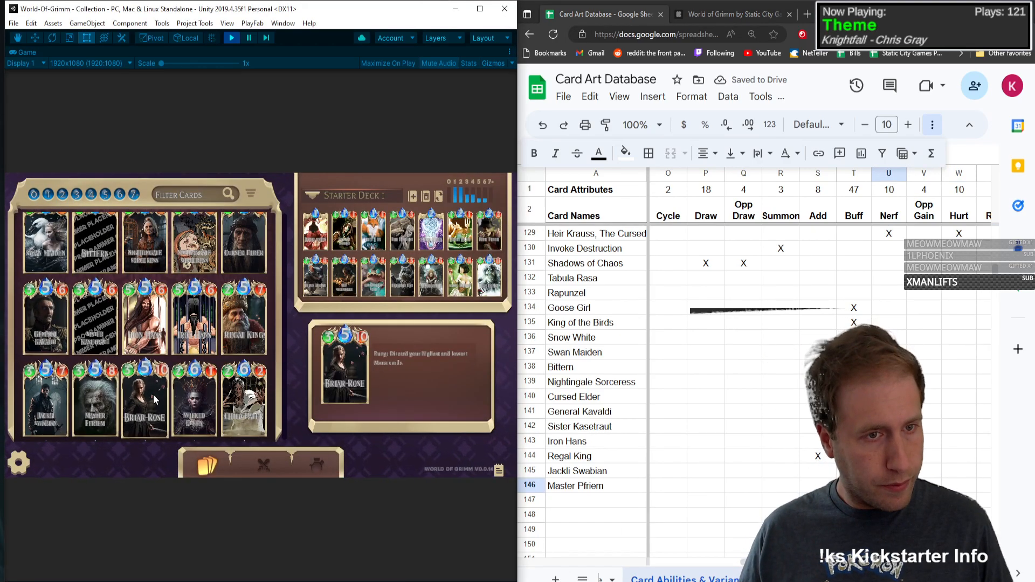
# Step: Open the Briar-Rose card in the game collection and enter its name in row 147
pyautogui.click(153, 394)
pyautogui.moveTo(610, 516); pyautogui.dragTo(604, 499)
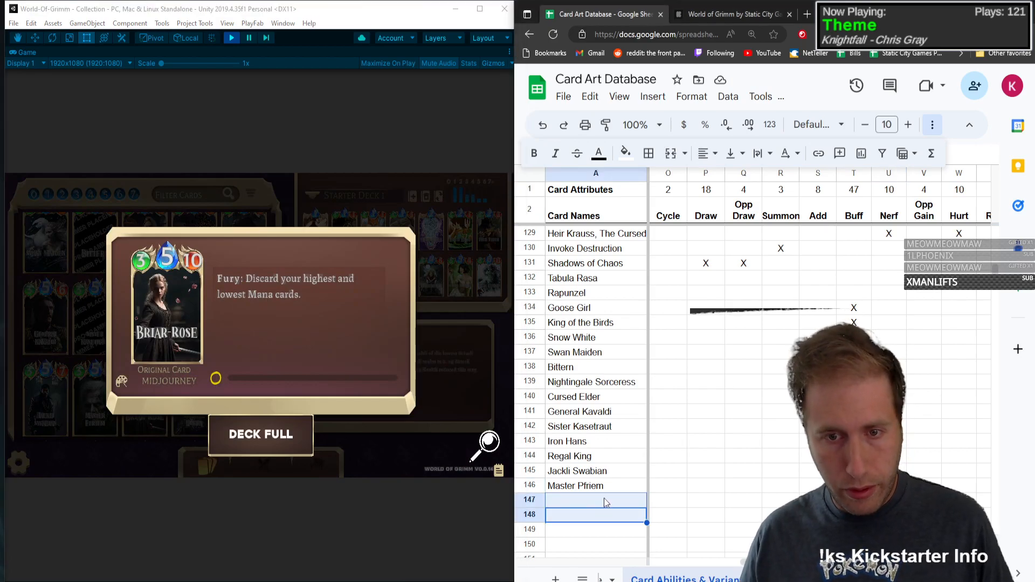
pyautogui.click(604, 501)
pyautogui.write('Bria')
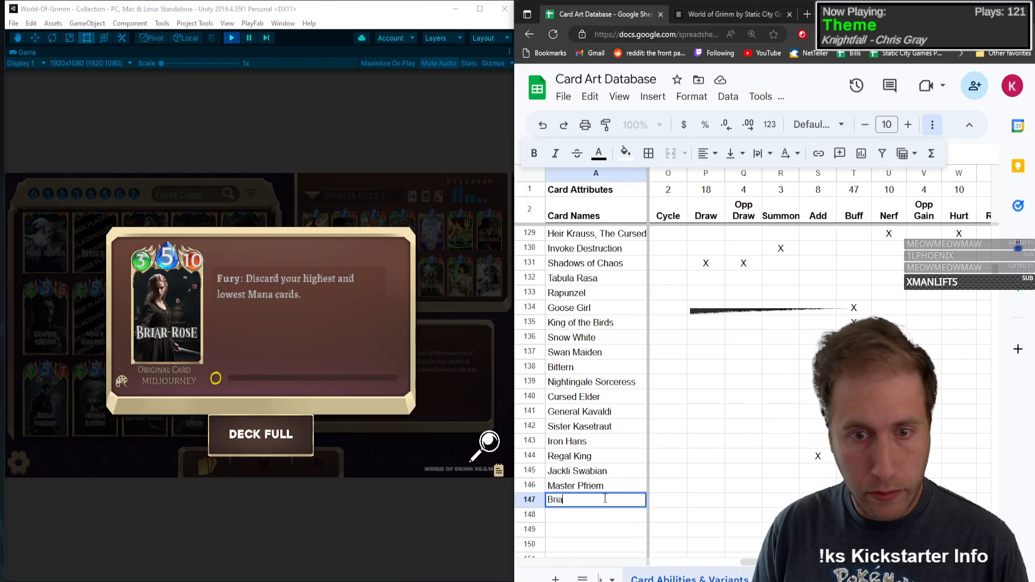
pyautogui.write('r-Rose')
# Step: Fill in Briar-Rose's type C, Mana 5, Health 3 and Attack Power 10
pyautogui.press('Tab')
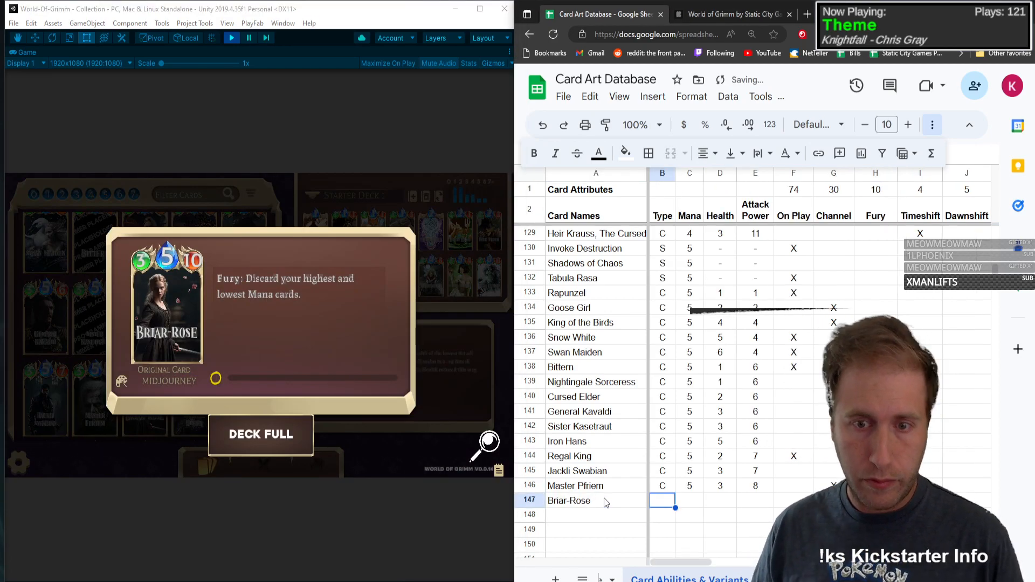
pyautogui.write('C')
pyautogui.press('Tab')
pyautogui.write('5')
pyautogui.press('Tab')
pyautogui.write('3\t10')
pyautogui.press('Tab')
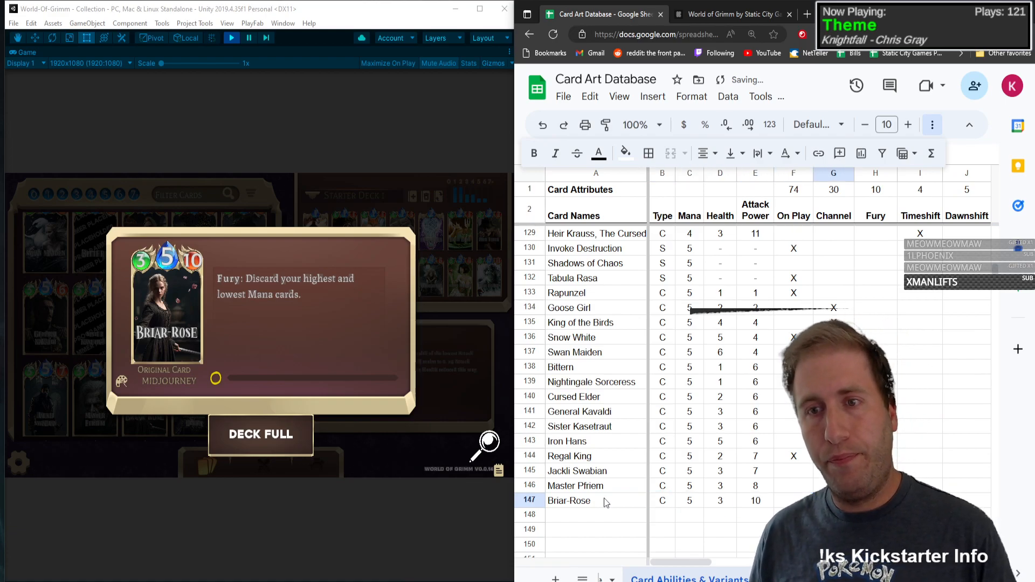
# Step: Mark Briar-Rose with an X in the Fury and Discard columns
pyautogui.press('Tab')
pyautogui.write('X')
pyautogui.press('Tab')
pyautogui.press('Tab')
pyautogui.press('Tab')
pyautogui.press('Tab')
pyautogui.press('Tab')
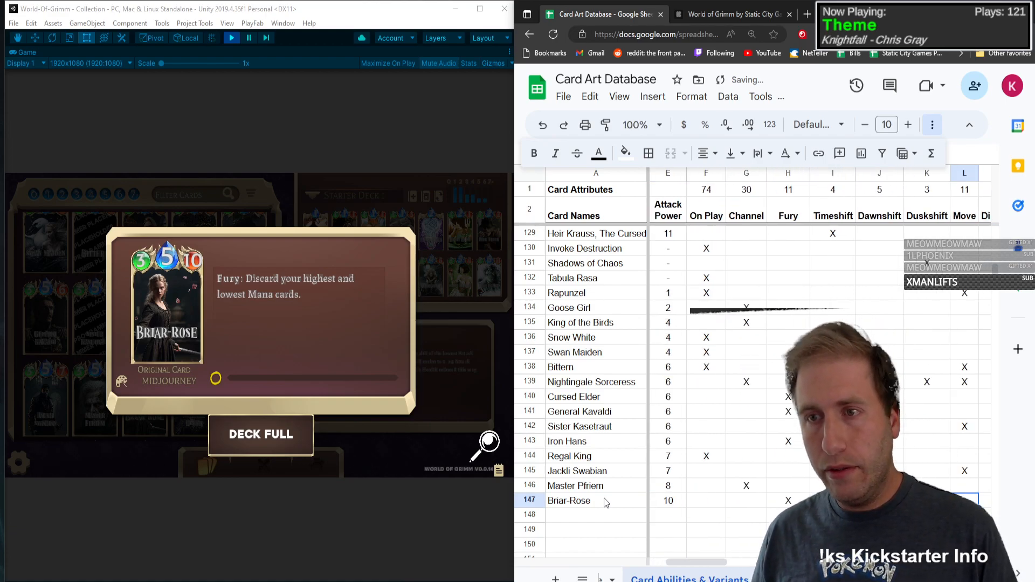
pyautogui.write('X')
pyautogui.hotkey('shift', 'Tab')
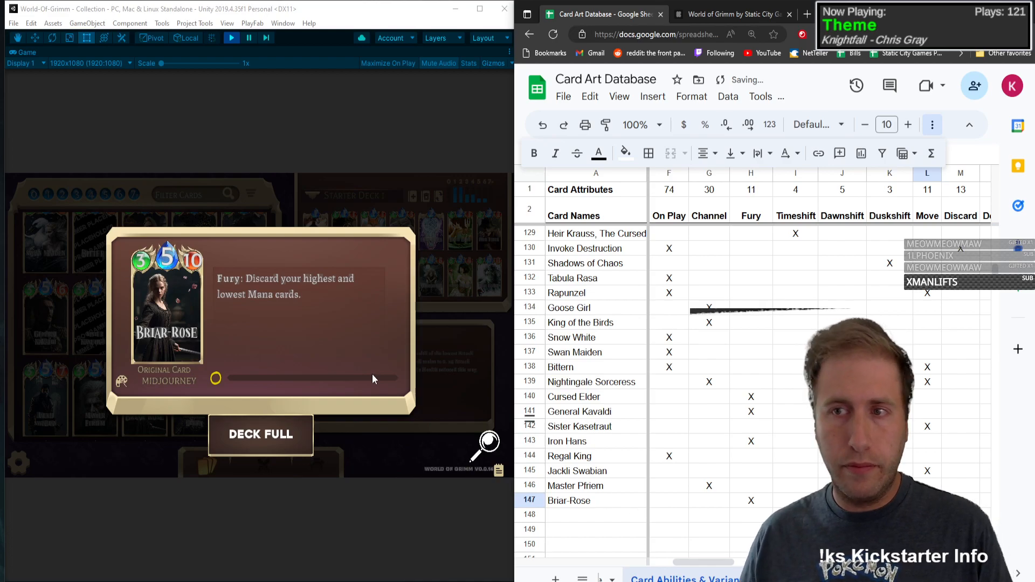
# Step: Close the Briar-Rose card view in the game and enter Wicked Queen as the card name in row 148
pyautogui.click(214, 367)
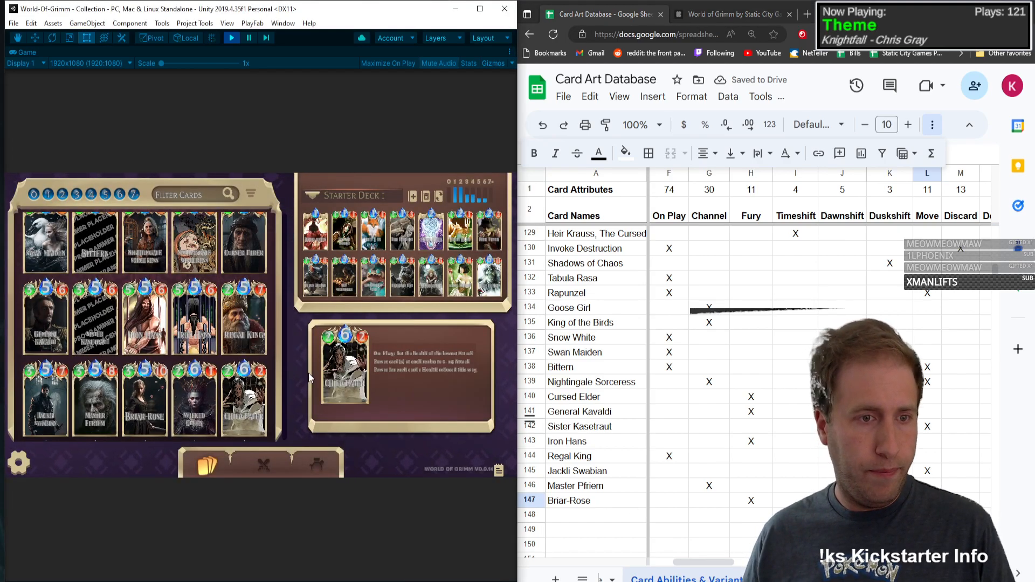
pyautogui.scroll(-3, 259, 351)
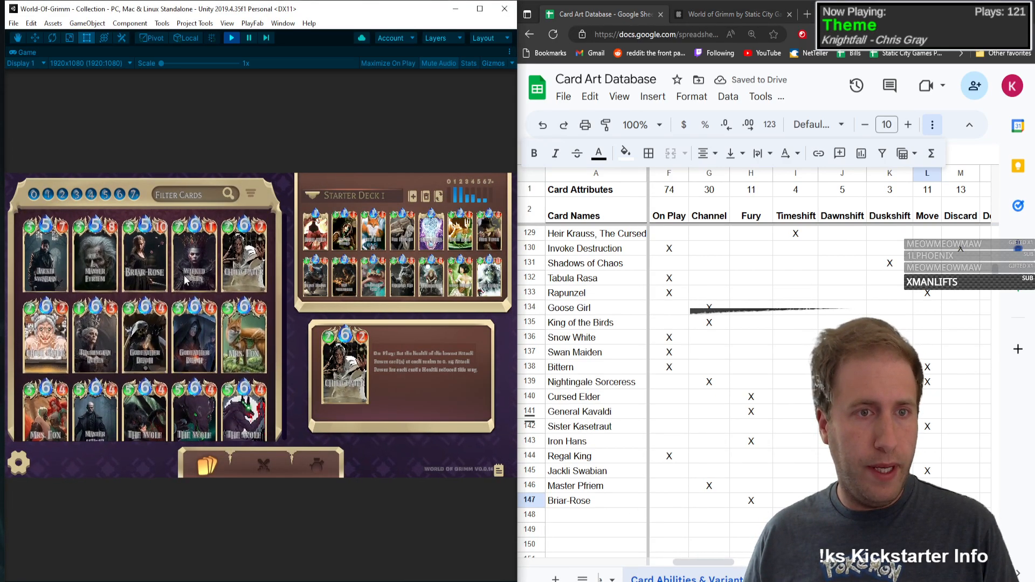
pyautogui.click(590, 517)
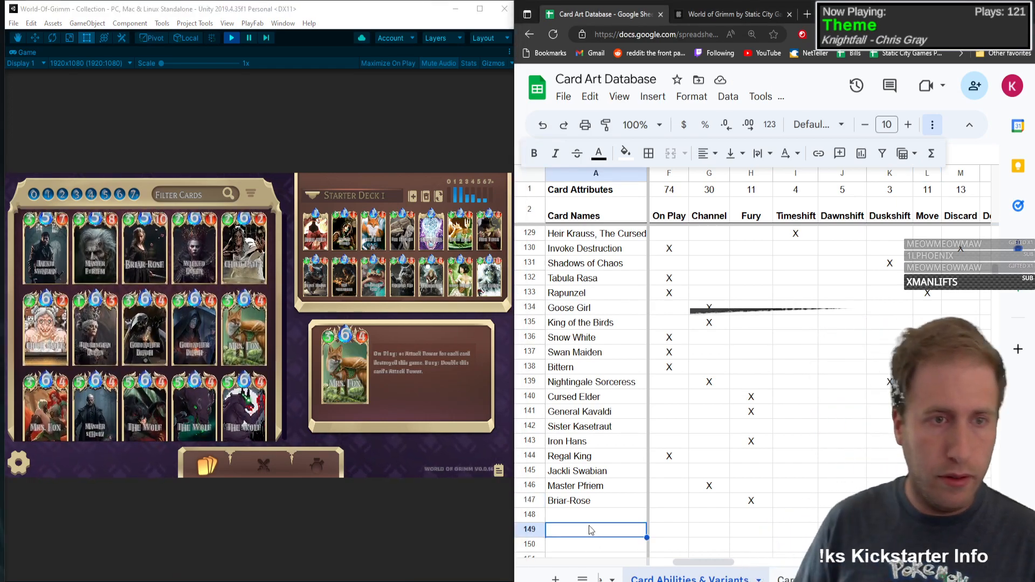
pyautogui.write('Wicked Queen')
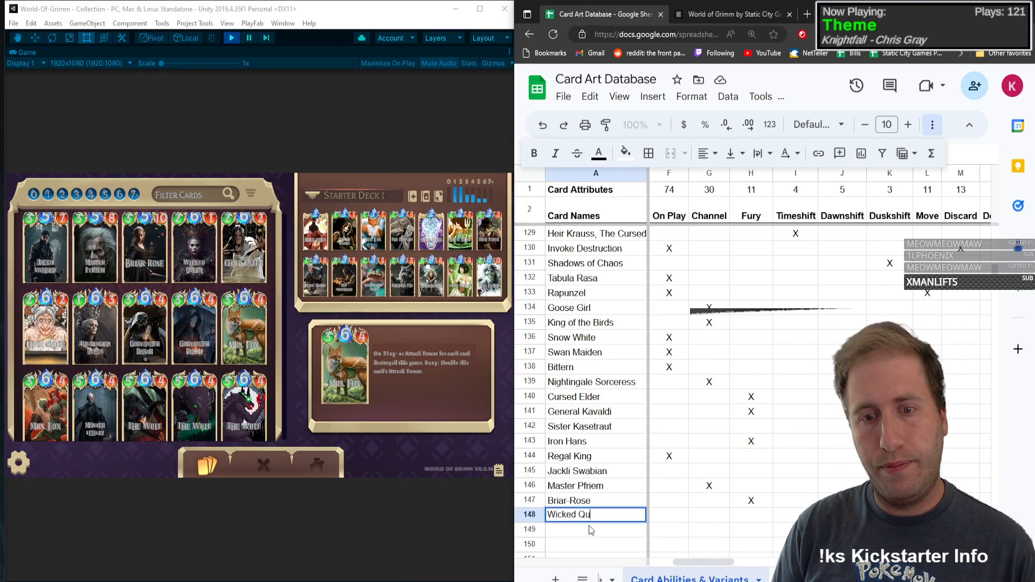
# Step: Fill in Wicked Queen's type C, Mana 6, Health 2 and Attack Power 1
pyautogui.press('Tab')
pyautogui.write('C')
pyautogui.press('Tab')
pyautogui.write('6')
pyautogui.press('Tab')
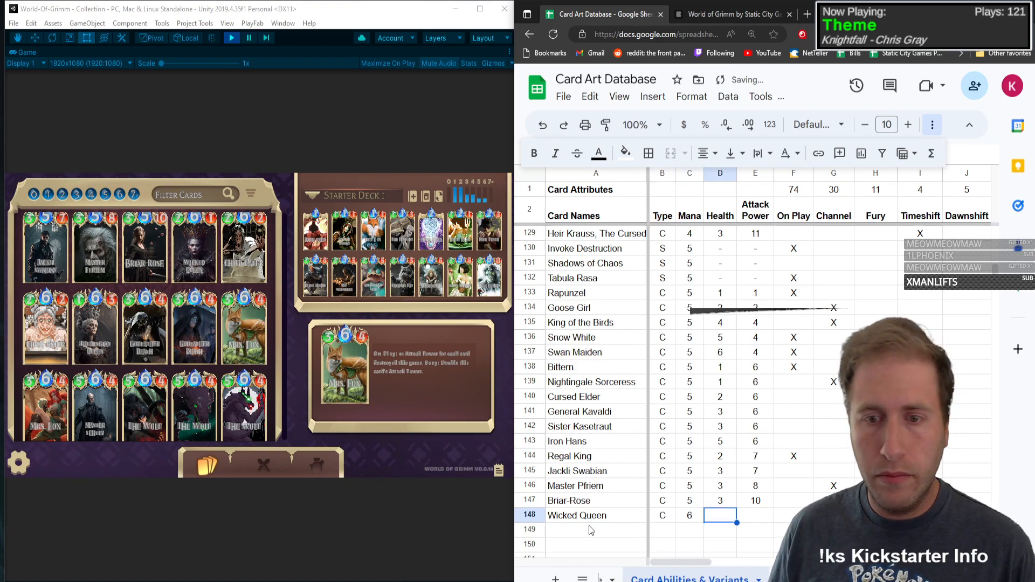
pyautogui.write('2')
pyautogui.press('Tab')
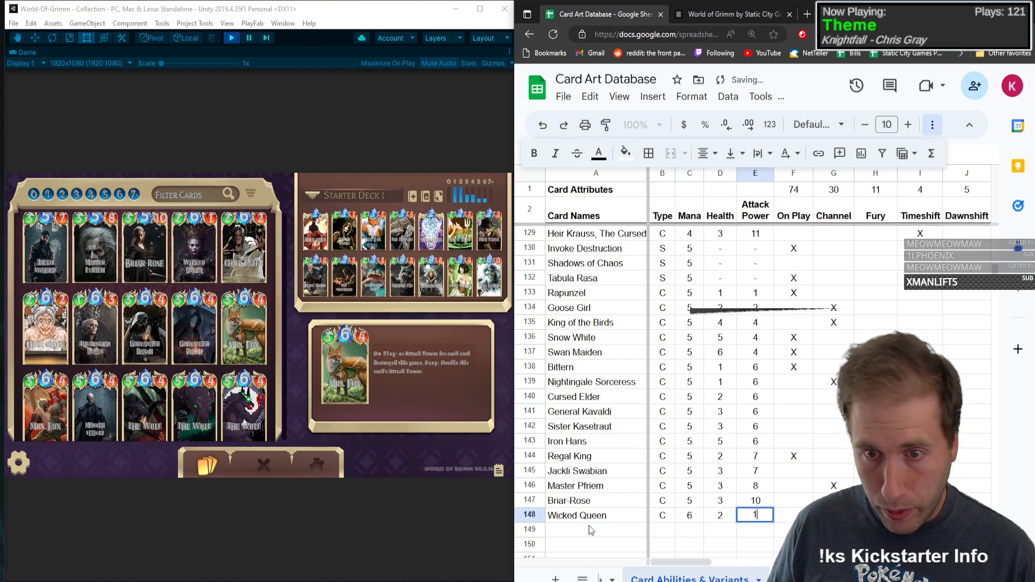
pyautogui.write('1')
pyautogui.press('Tab')
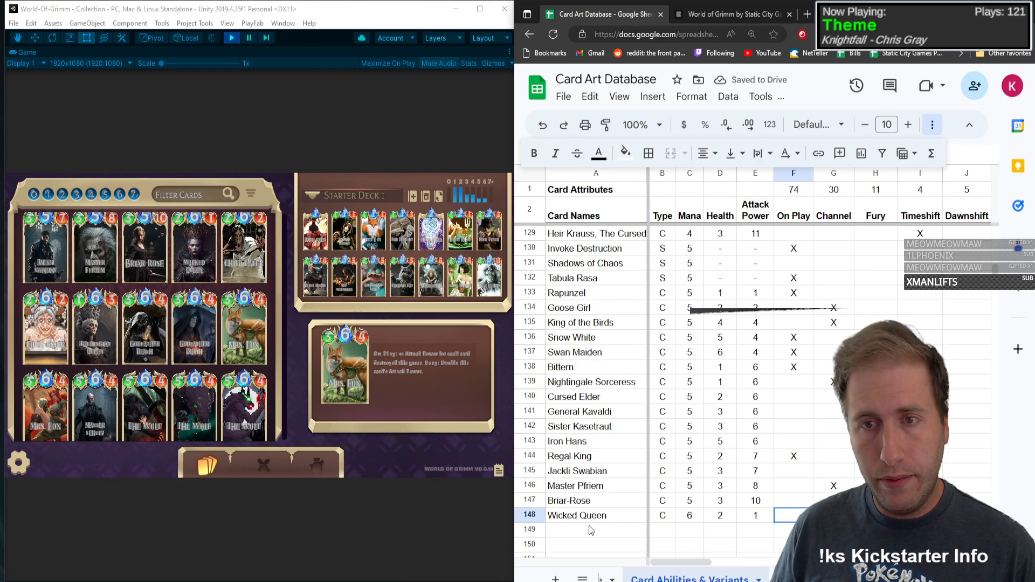
# Step: Mark Wicked Queen with an X in the Channel column
pyautogui.press('Tab')
pyautogui.write('X')
pyautogui.press('Tab')
pyautogui.press('Tab')
pyautogui.press('Tab')
pyautogui.press('Tab')
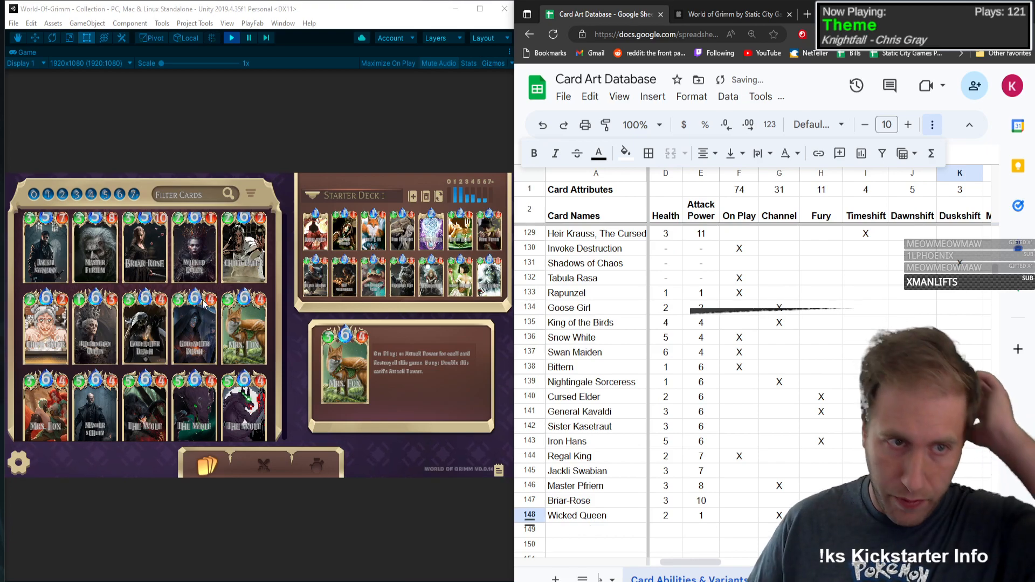
# Step: Check Wicked Queen's ability text in the game collection and mark the card with an X under Buff
pyautogui.click(207, 233)
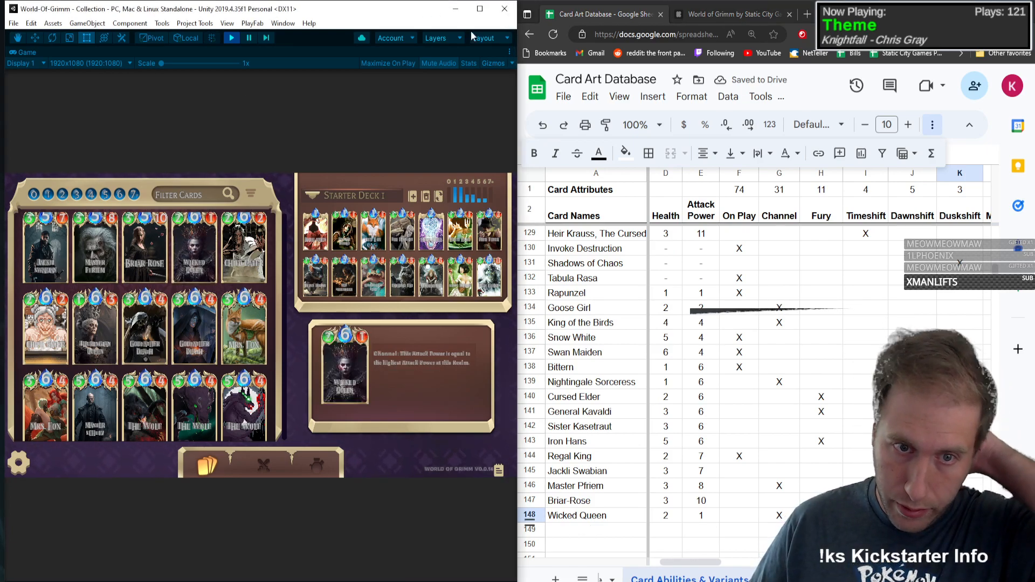
pyautogui.click(960, 516)
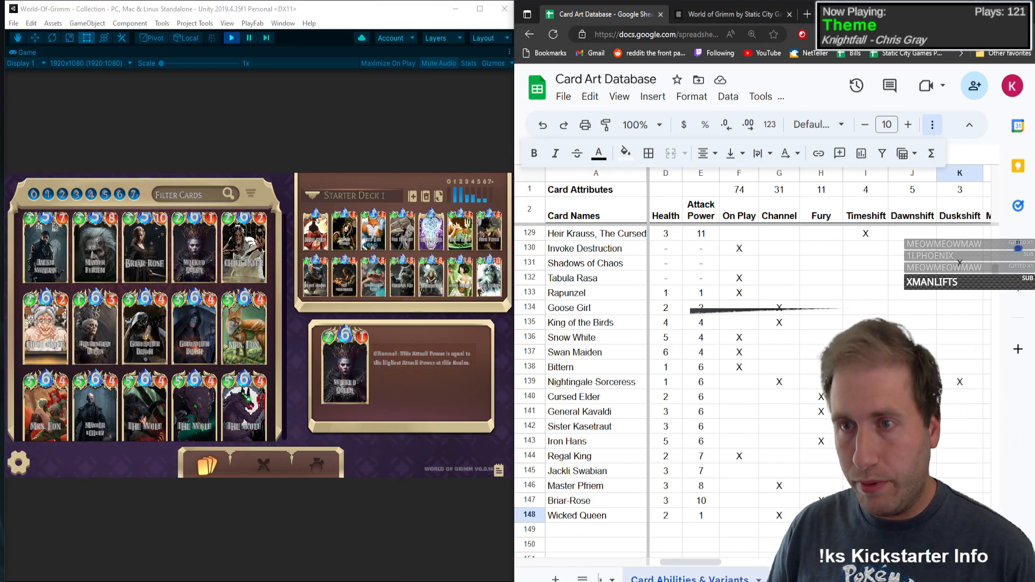
pyautogui.press('Right')
pyautogui.press('Right')
pyautogui.press('Right')
pyautogui.press('Right')
pyautogui.press('Right')
pyautogui.press('Right')
pyautogui.press('Right')
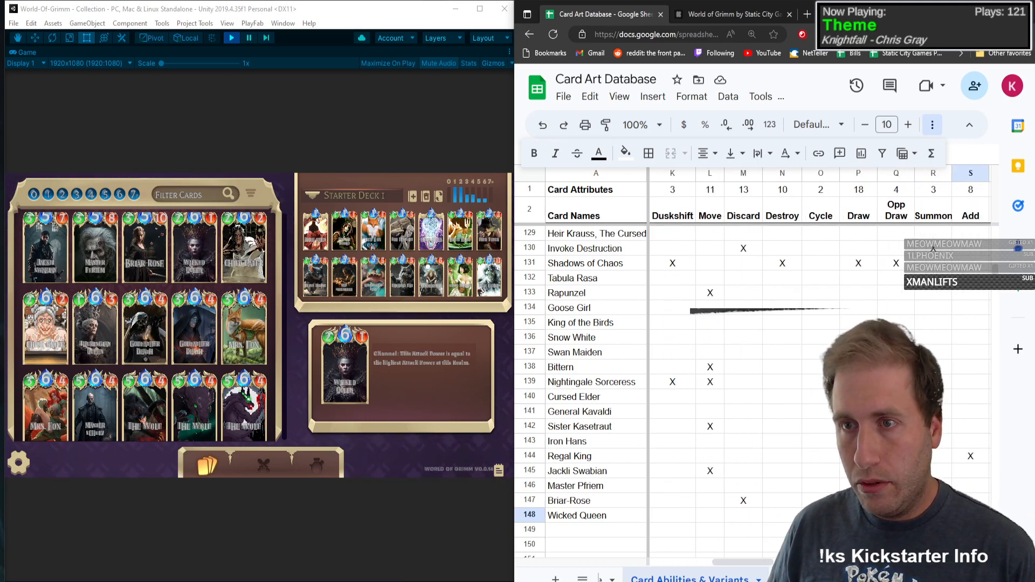
pyautogui.press('Left')
pyautogui.write('X')
pyautogui.press('Left')
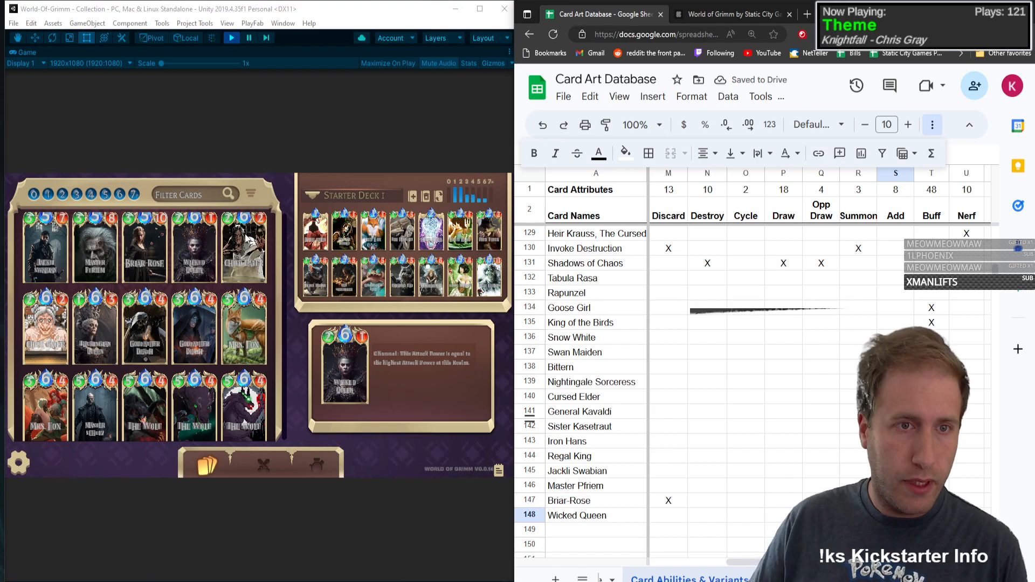
# Step: Enter Child-Eater as the card name in row 149
pyautogui.click(561, 531)
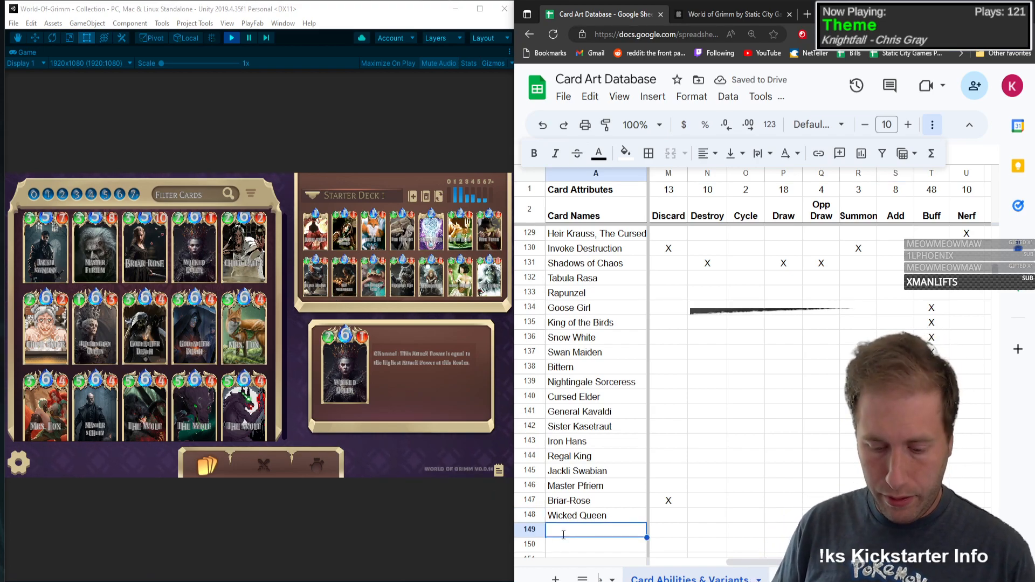
pyautogui.write('Child-Eate')
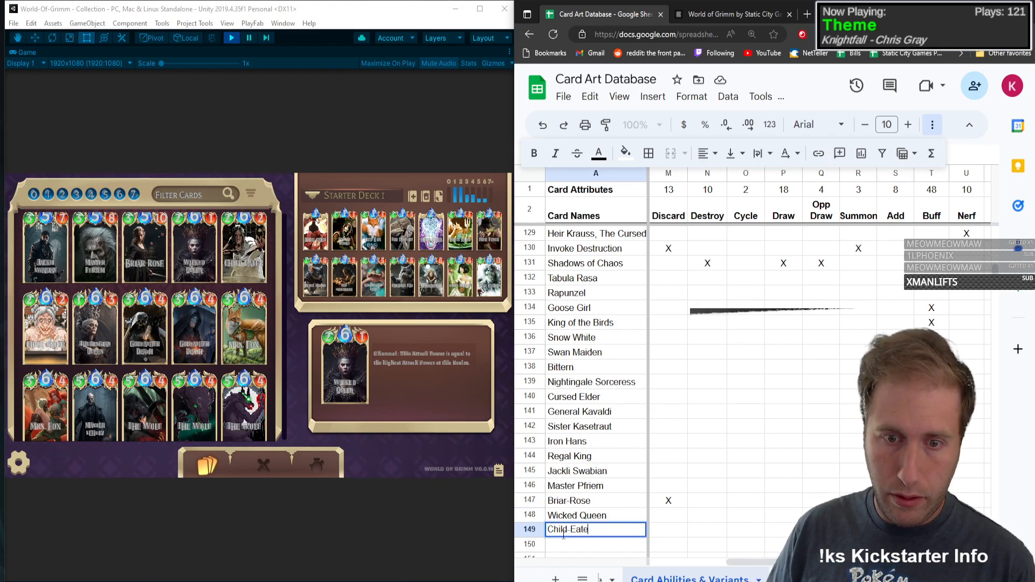
pyautogui.write('r')
# Step: Fill in Child-Eater's type C, Mana 6, Health 2 and Attack Power 2
pyautogui.press('Tab')
pyautogui.write('C')
pyautogui.press('Tab')
pyautogui.write('6')
pyautogui.press('Tab')
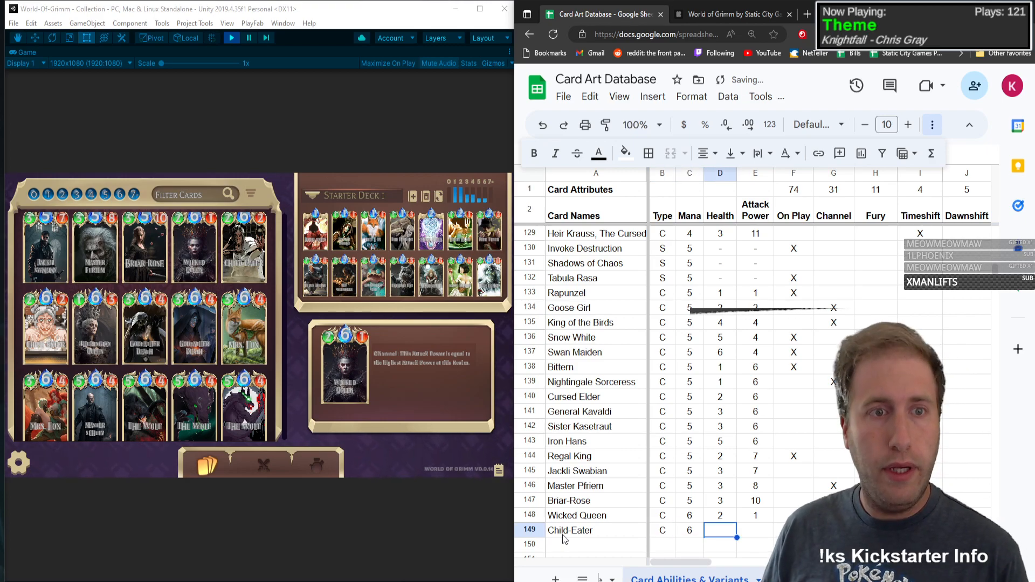
pyautogui.write('2')
pyautogui.press('Tab')
pyautogui.write('2')
pyautogui.press('Tab')
pyautogui.hotkey('alt', '/')
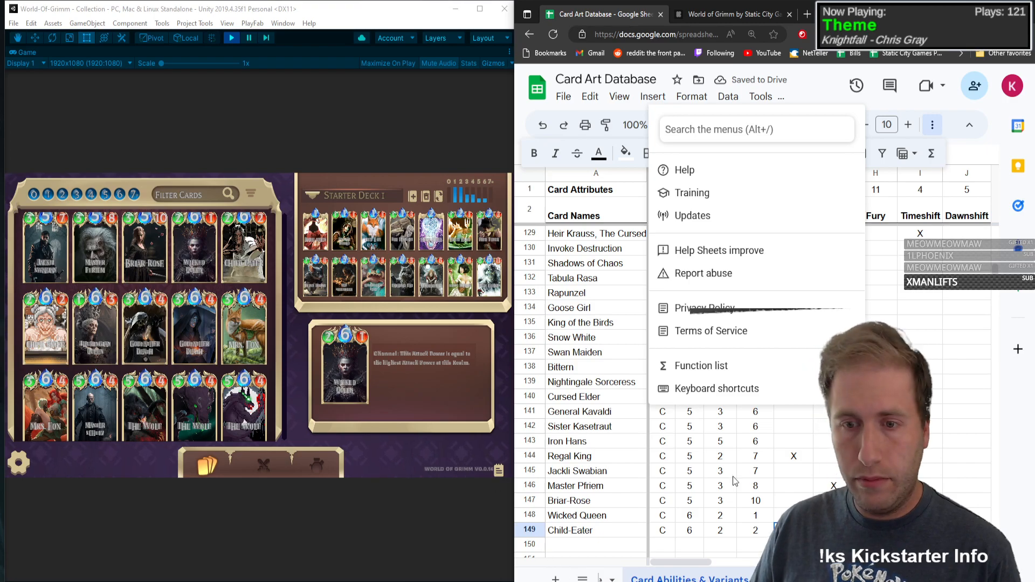
pyautogui.press('Escape')
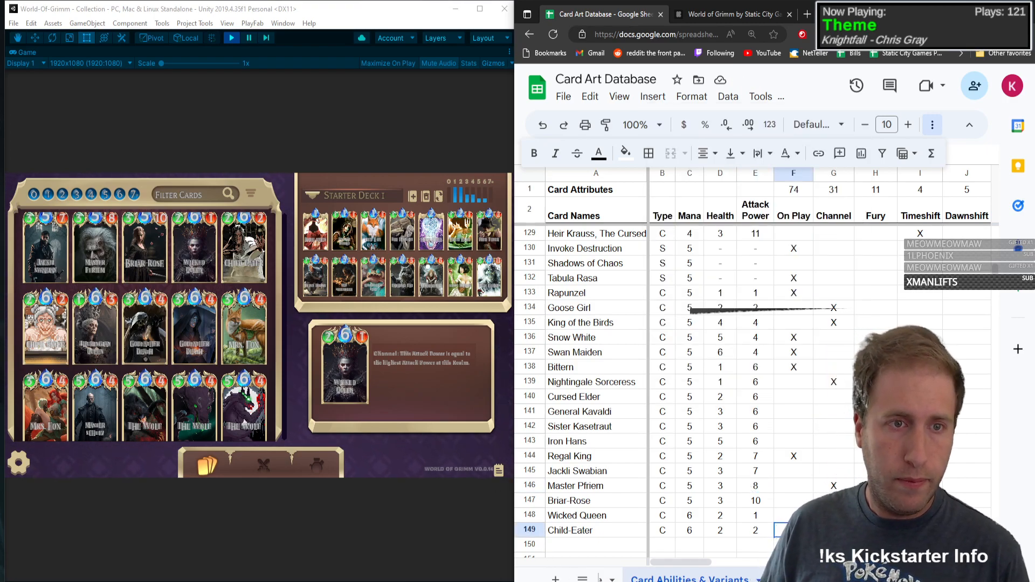
# Step: Open the Child-Eater card in the game collection and mark it with an X under On Play
pyautogui.click(230, 240)
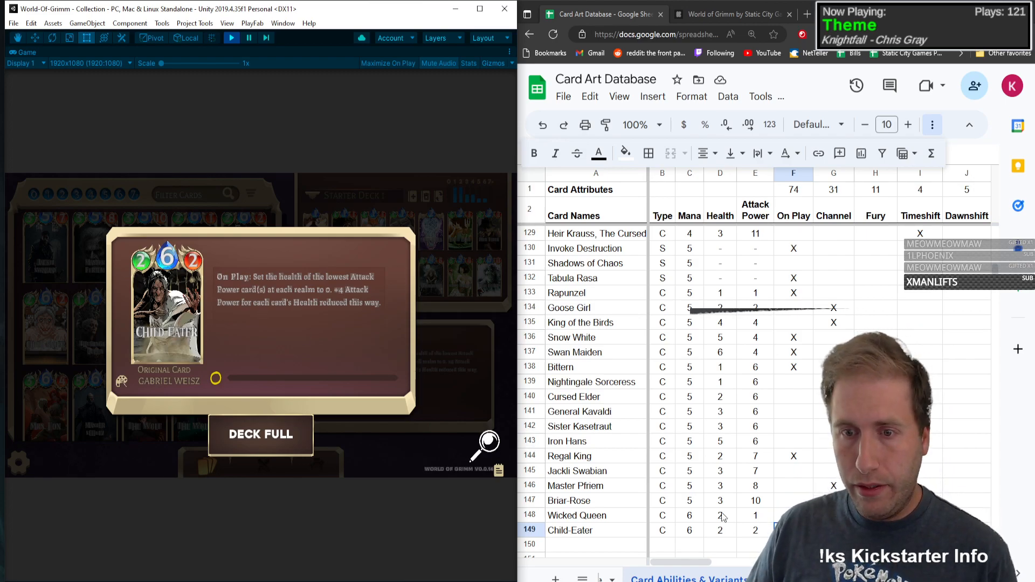
pyautogui.click(791, 530)
pyautogui.write('X')
pyautogui.press('Tab')
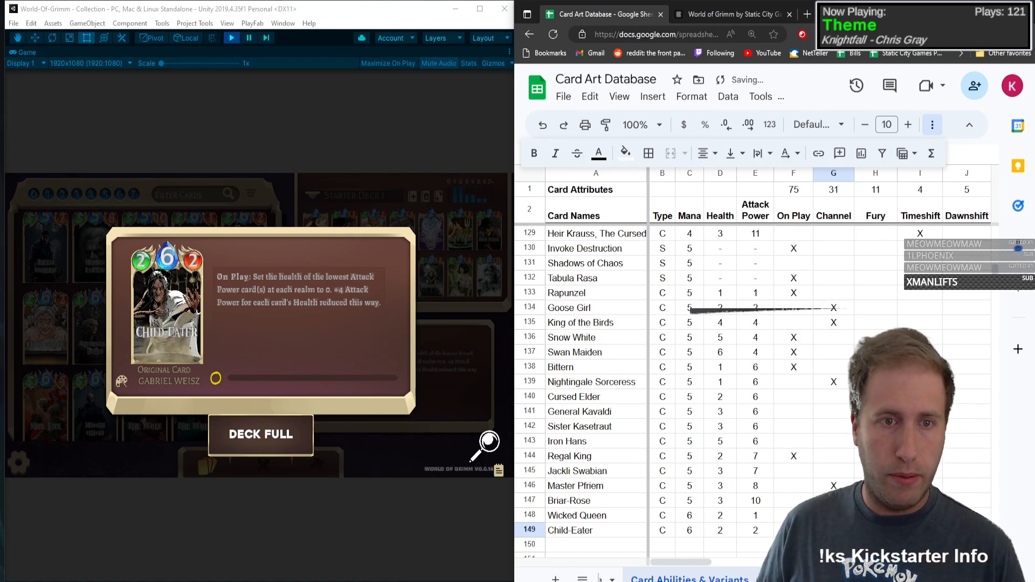
# Step: Mark Child-Eater with an X in the Buff column
pyautogui.press('Right')
pyautogui.press('Right')
pyautogui.press('Right')
pyautogui.press('Right')
pyautogui.press('Right')
pyautogui.press('Right')
pyautogui.press('Right')
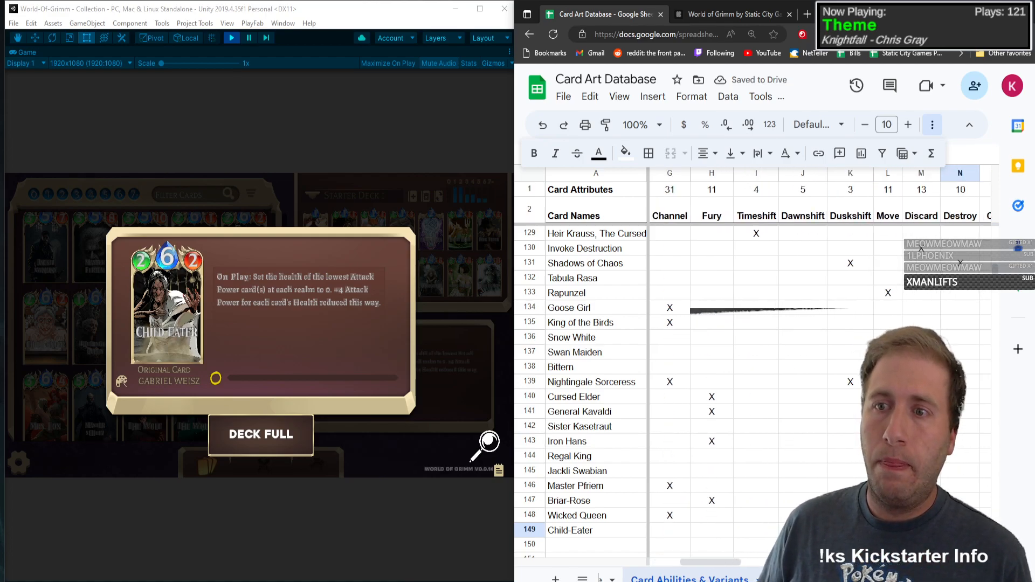
pyautogui.press('Right')
pyautogui.press('Right')
pyautogui.press('Right')
pyautogui.press('Right')
pyautogui.press('Right')
pyautogui.press('Right')
pyautogui.press('Right')
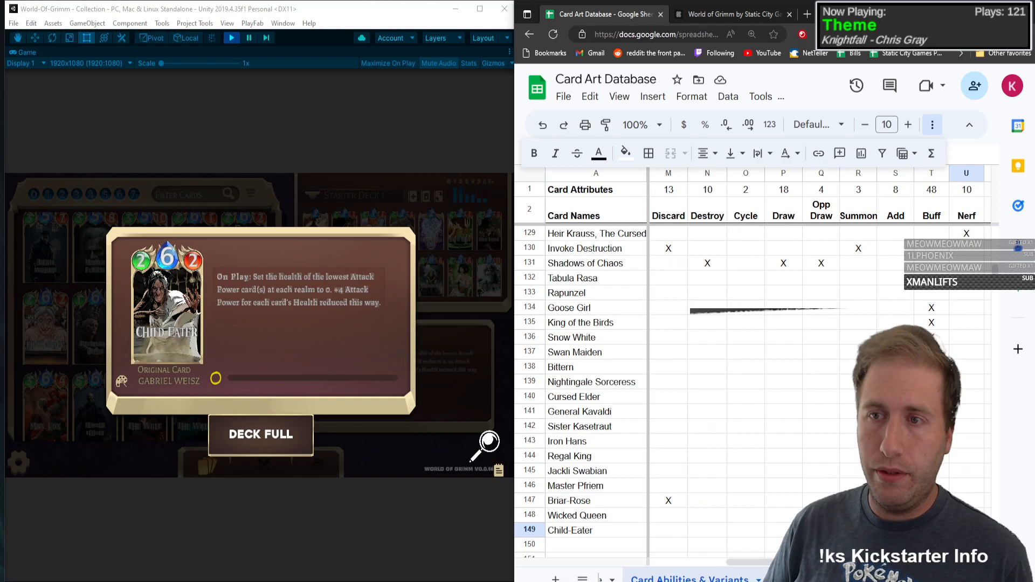
pyautogui.press('Right')
pyautogui.press('Right')
pyautogui.press('Left')
pyautogui.press('Left')
pyautogui.press('Left')
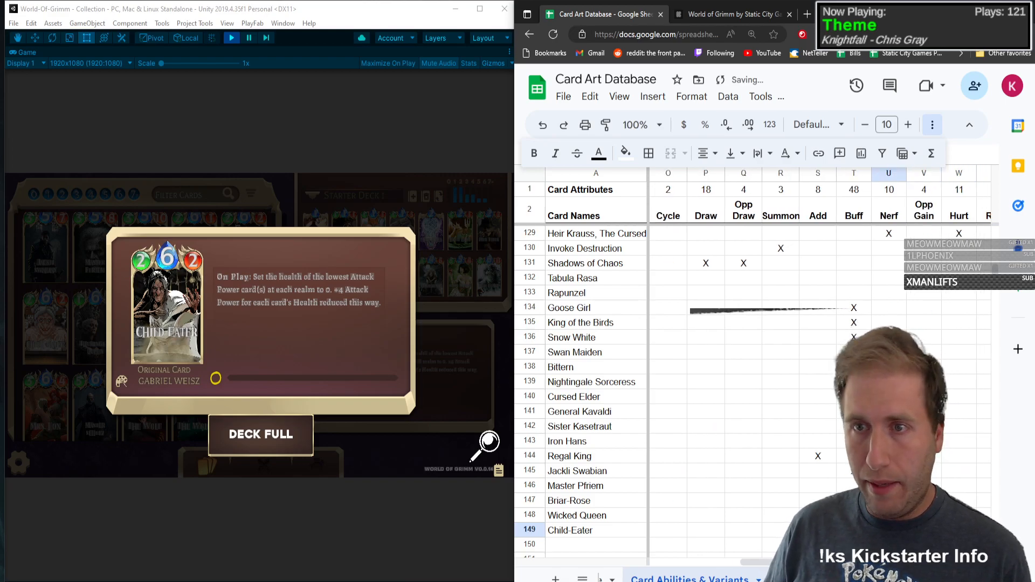
pyautogui.write('X')
pyautogui.press('Right')
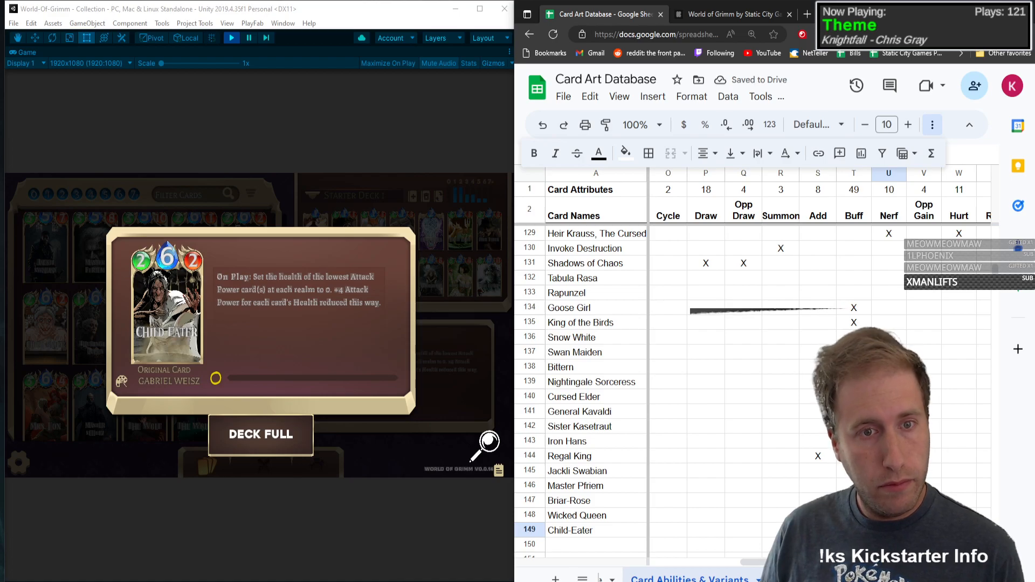
# Step: Close the Child-Eater card view in the game and mark the card with an X under Hurt
pyautogui.click(196, 284)
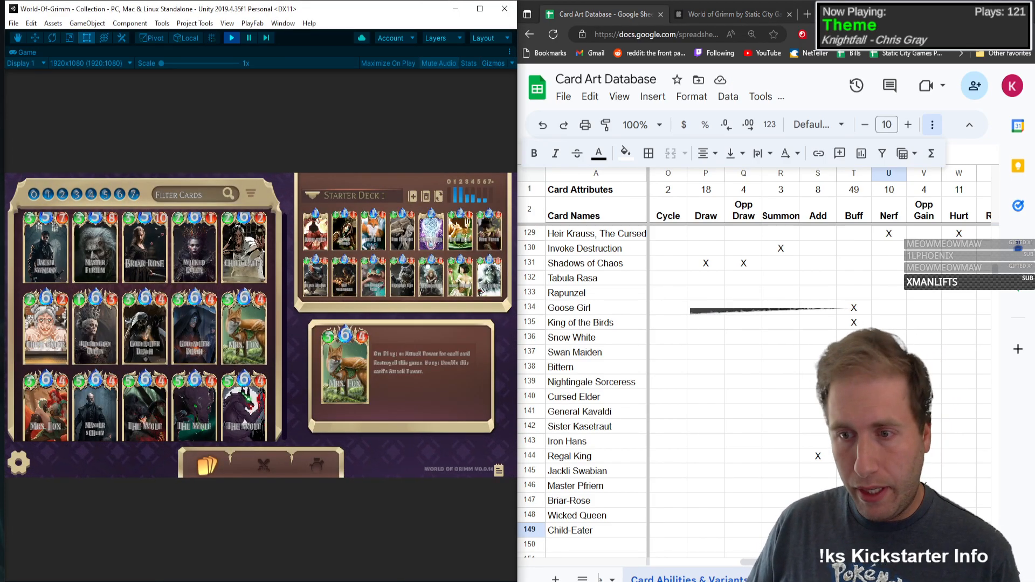
pyautogui.click(959, 530)
pyautogui.press('Right')
pyautogui.press('Right')
pyautogui.press('Right')
pyautogui.press('Right')
pyautogui.press('Right')
pyautogui.press('Right')
pyautogui.press('Right')
pyautogui.press('Right')
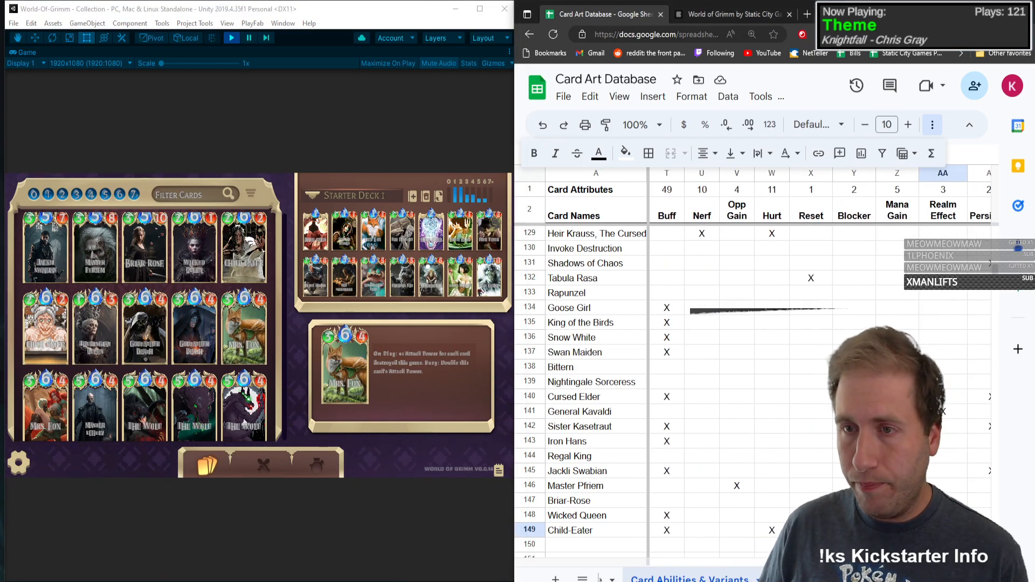
# Step: Mark Child-Eater with an X in the Base and Pixel variant columns
pyautogui.write('x')
pyautogui.press('Right')
pyautogui.press('Right')
pyautogui.press('Right')
pyautogui.press('Right')
pyautogui.press('Right')
pyautogui.press('Right')
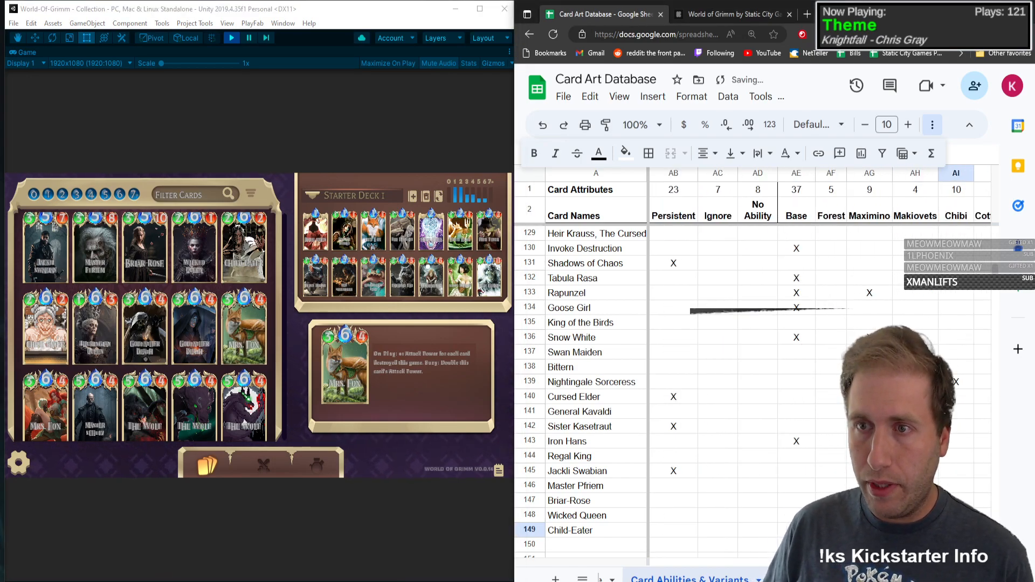
pyautogui.write('x')
pyautogui.press('Left')
pyautogui.press('Left')
pyautogui.press('Left')
pyautogui.press('Left')
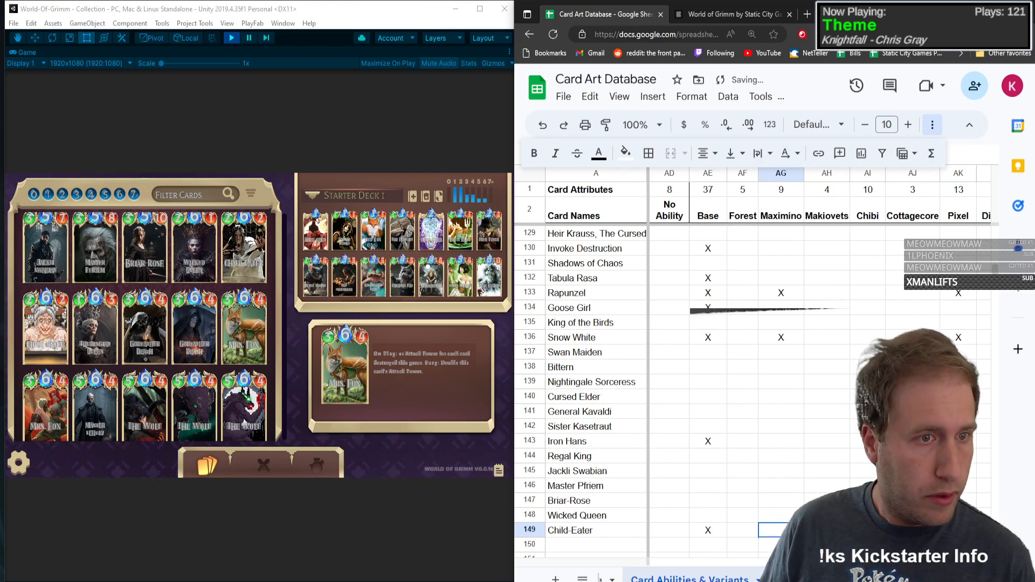
pyautogui.press('Left')
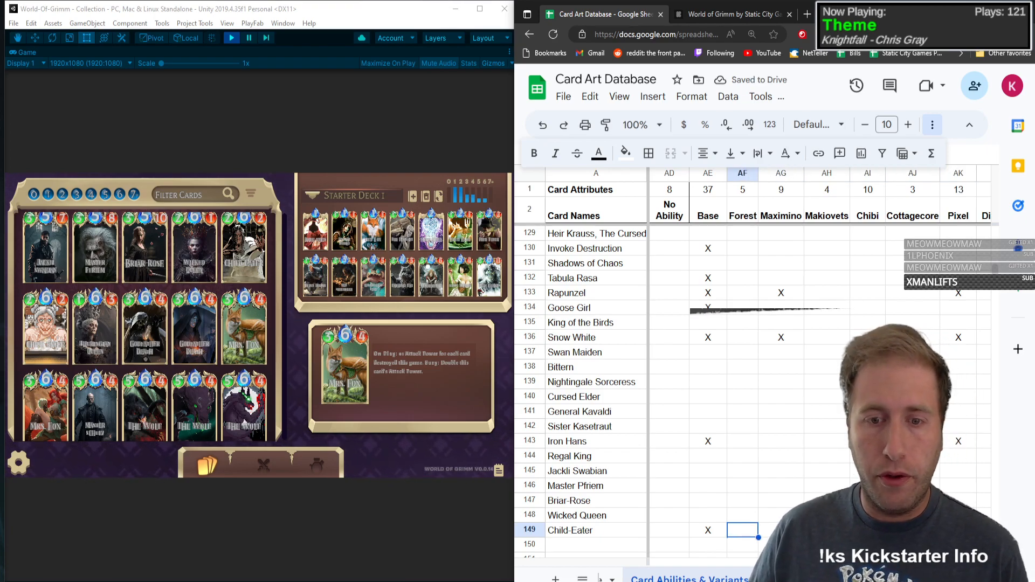
# Step: Enter Thuringian Queen in row 150 with type C, Mana 6, Health 1 and Attack Power 3
pyautogui.scroll(-7, 613, 357)
pyautogui.scroll(2, 610, 305)
pyautogui.click(585, 337)
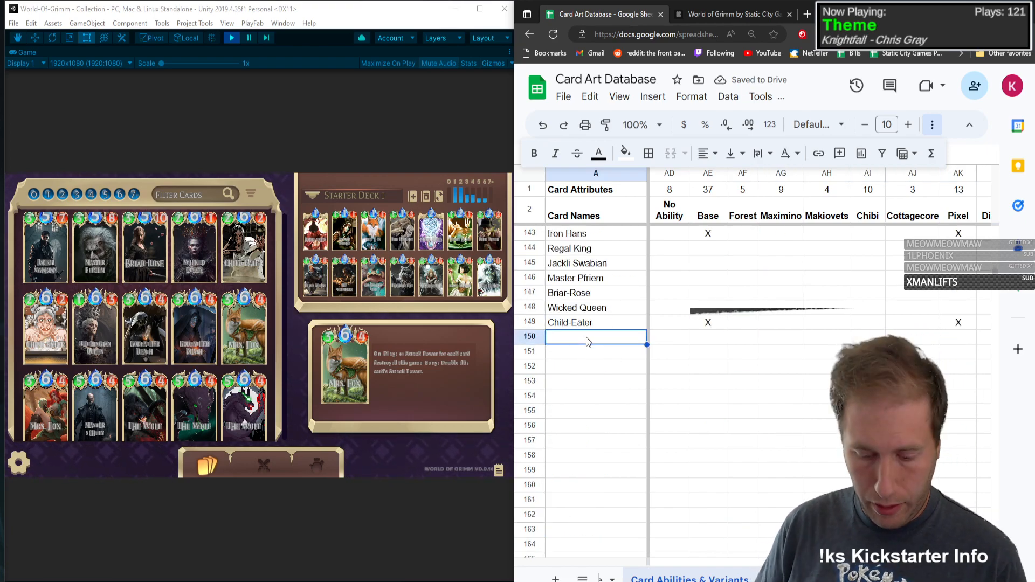
pyautogui.write('Thuringian Queen')
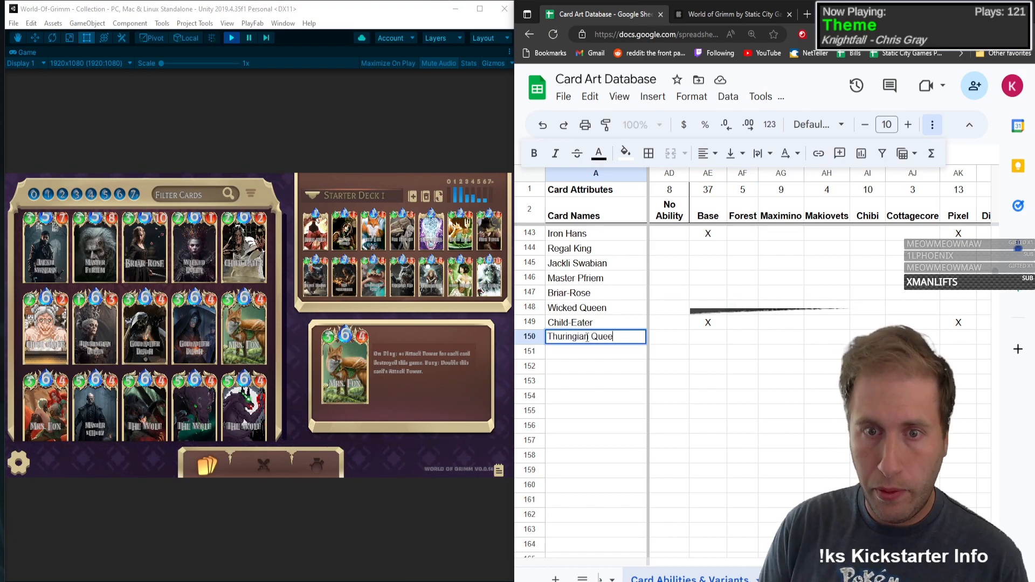
pyautogui.press('Tab')
pyautogui.write('C')
pyautogui.press('Tab')
pyautogui.write('6')
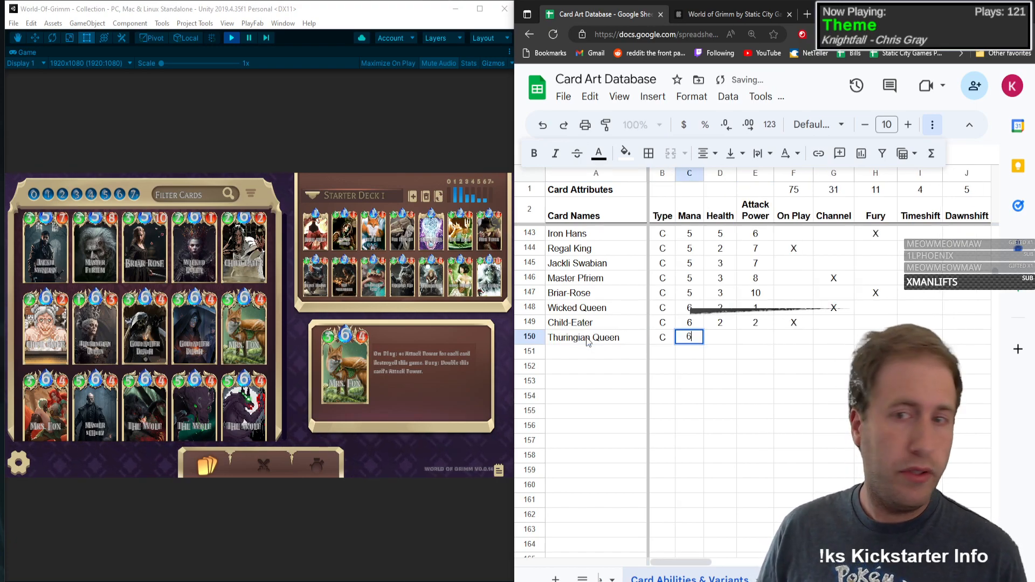
pyautogui.press('Tab')
pyautogui.write('1')
pyautogui.press('Tab')
pyautogui.write('3')
pyautogui.press('Tab')
# Step: Open the Thuringian Queen card in the game collection and mark it with an X under On Play
pyautogui.click(81, 328)
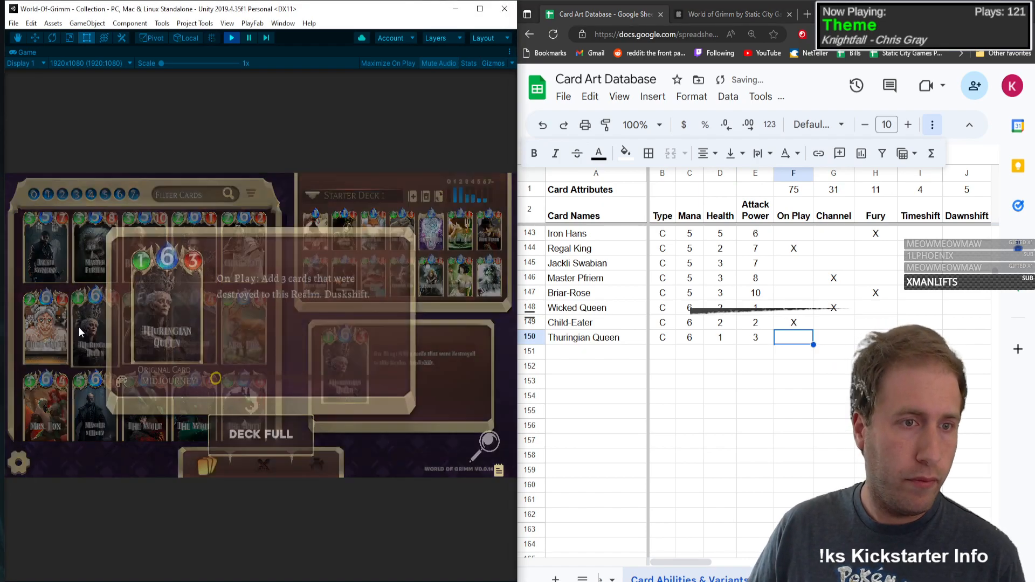
pyautogui.write('X')
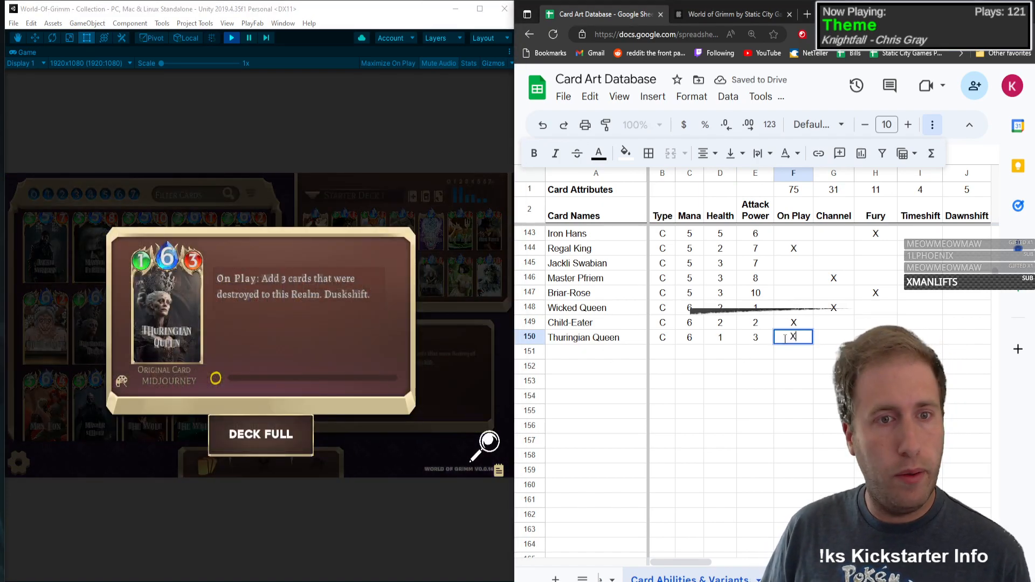
pyautogui.press('Tab')
pyautogui.press('Tab')
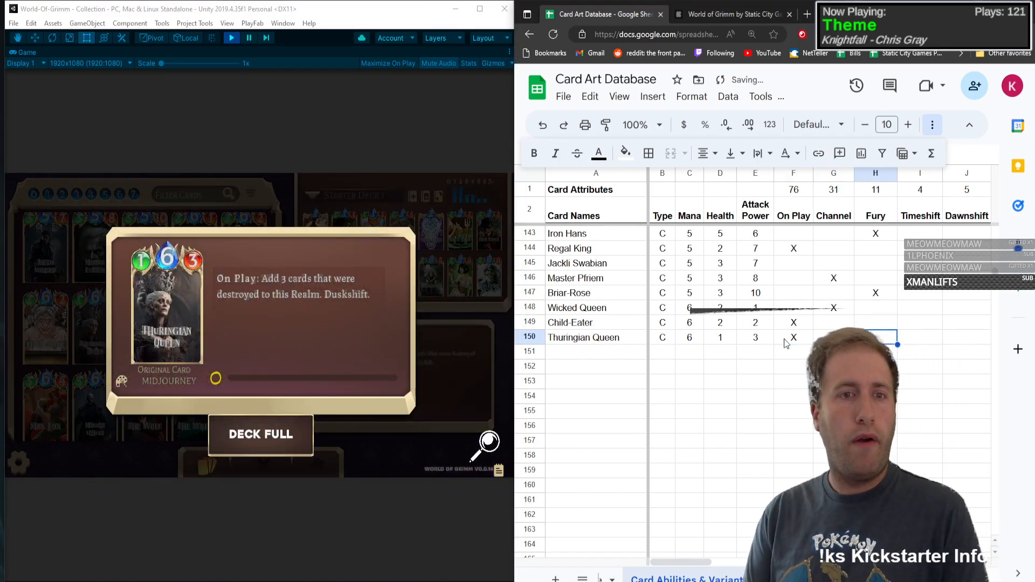
# Step: Mark Thuringian Queen with an X in the Summon column
pyautogui.press('Tab')
pyautogui.press('Tab')
pyautogui.press('Tab')
pyautogui.press('Tab')
pyautogui.press('Tab')
pyautogui.press('Tab')
pyautogui.press('Tab')
pyautogui.press('Tab')
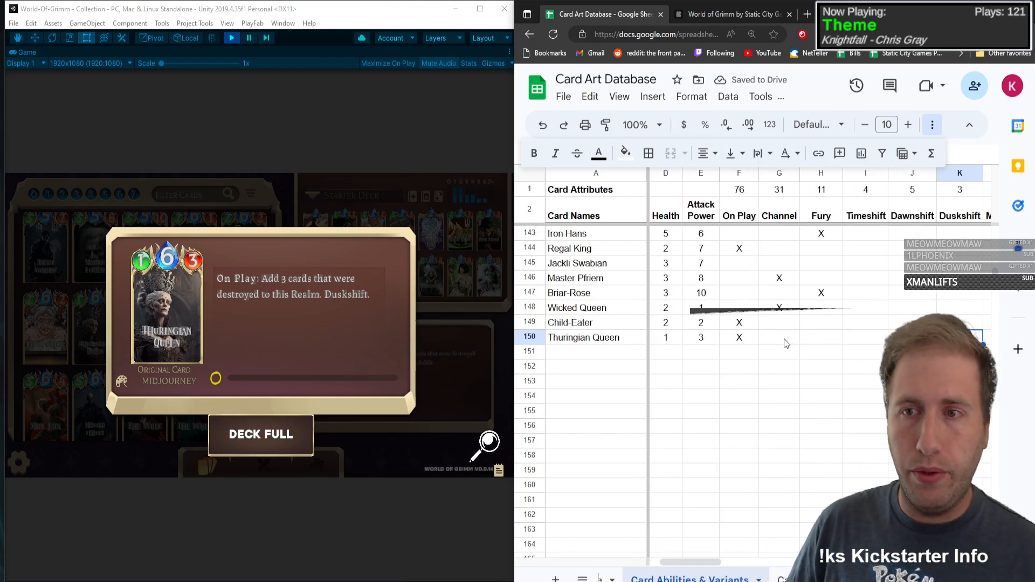
pyautogui.press('Tab')
pyautogui.press('Tab')
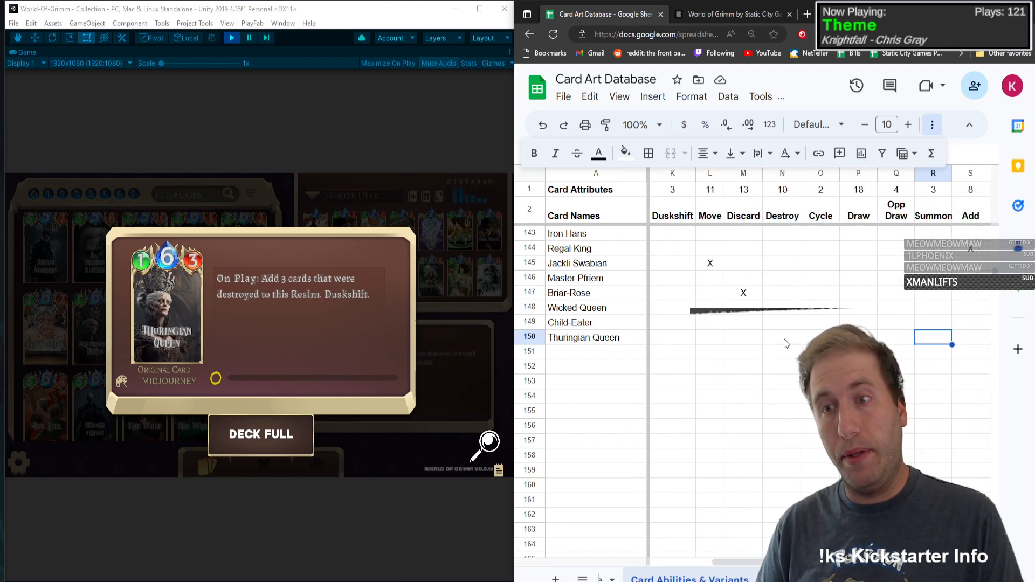
pyautogui.write('X')
pyautogui.hotkey('shift', 'Tab')
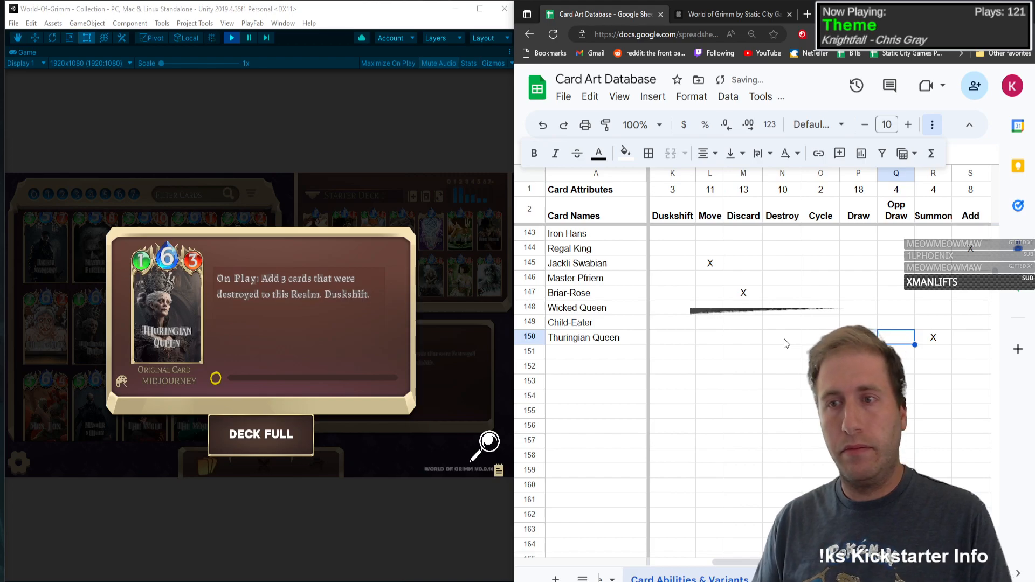
# Step: Mark Thuringian Queen with an X in the Duskshift column
pyautogui.hotkey('shift', 'Tab')
pyautogui.hotkey('shift', 'Tab')
pyautogui.hotkey('shift', 'Tab')
pyautogui.hotkey('shift', 'Tab')
pyautogui.hotkey('shift', 'Tab')
pyautogui.hotkey('shift', 'Tab')
pyautogui.write('X')
pyautogui.press('Tab')
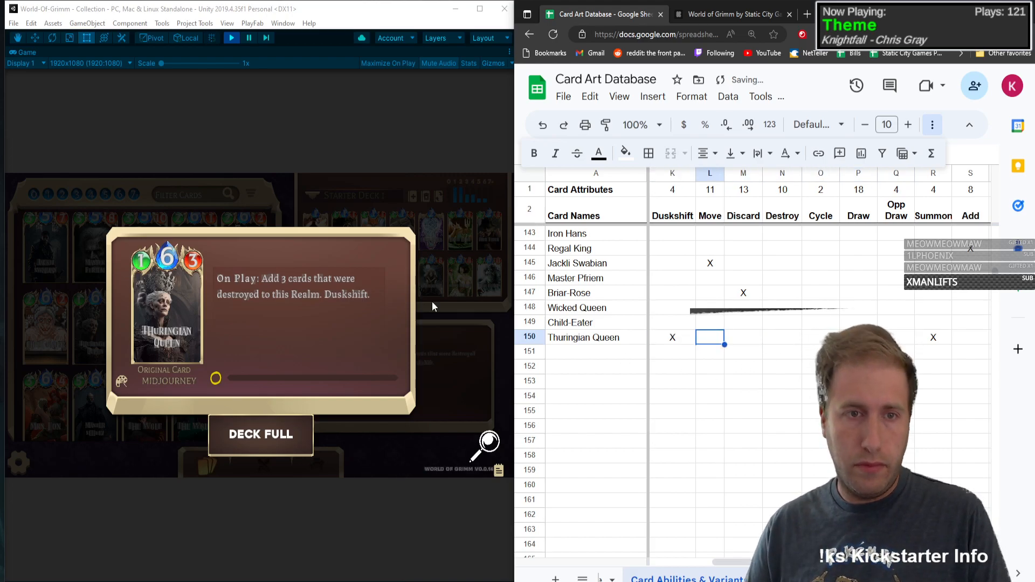
# Step: Switch from the Thuringian Queen card to Godfather Death in the game collection and enter its name in row 151
pyautogui.click(132, 296)
pyautogui.moveTo(130, 324)
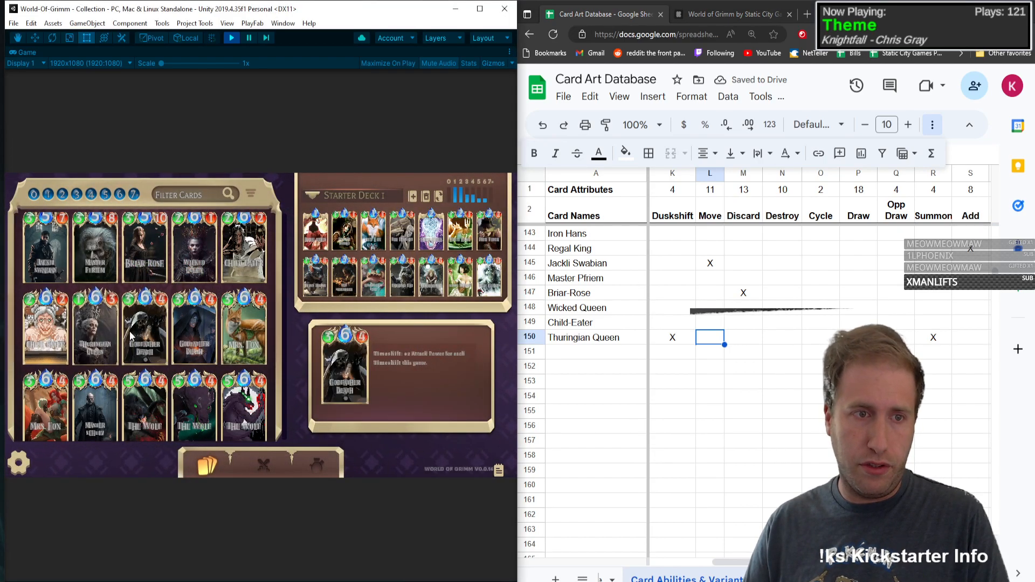
pyautogui.click(123, 308)
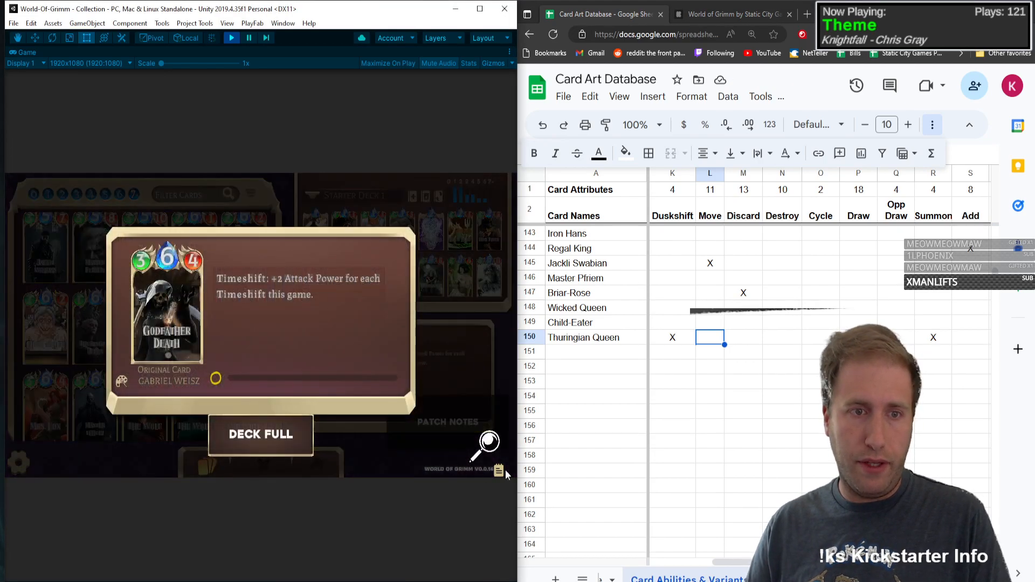
pyautogui.click(620, 357)
pyautogui.write('Godf')
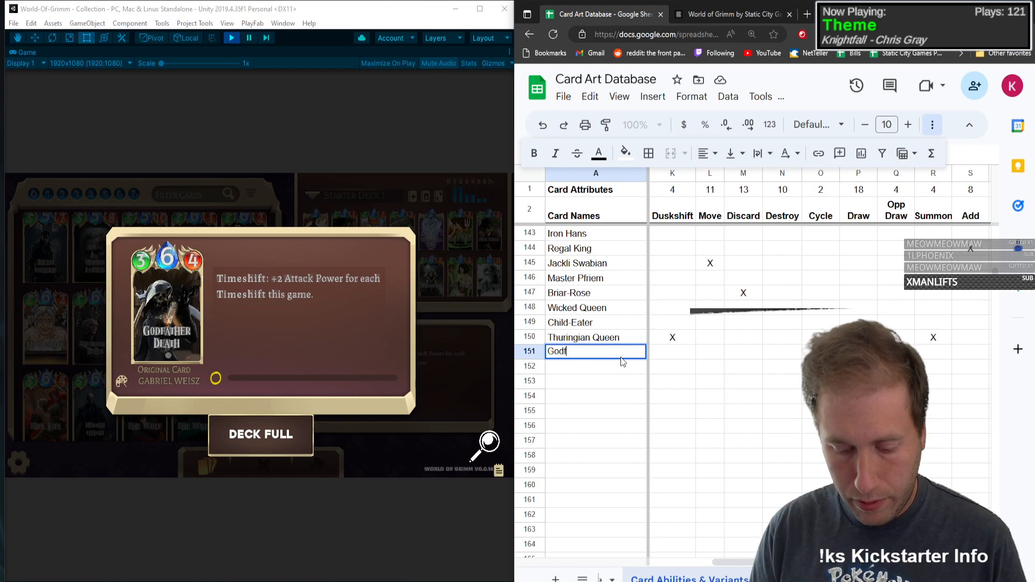
pyautogui.write('ather Death')
pyautogui.press('Tab')
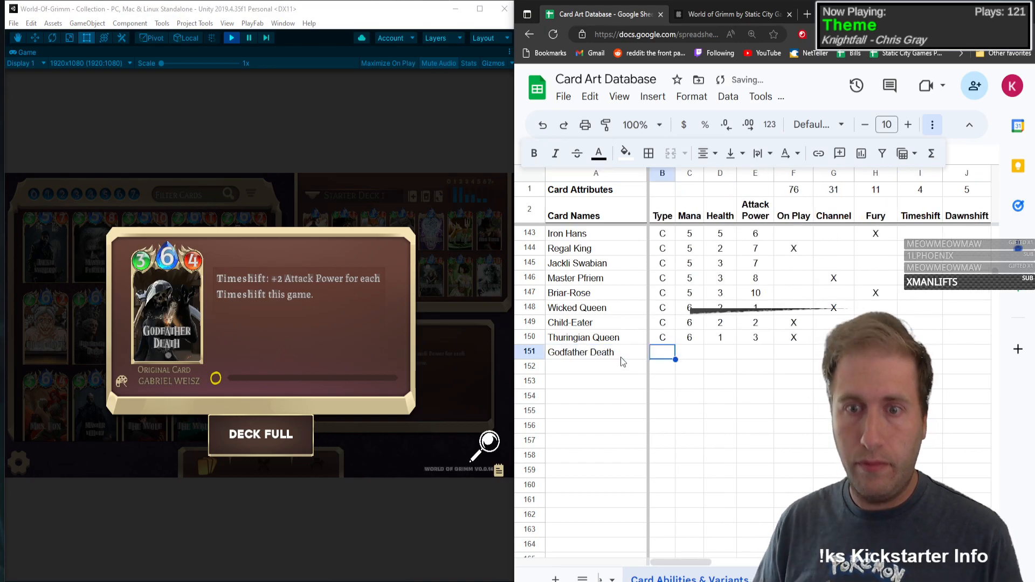
# Step: Give Godfather Death type C, Mana 6, Health 3 and Attack Power 4
pyautogui.write('C')
pyautogui.press('Tab')
pyautogui.write('6')
pyautogui.press('Tab')
pyautogui.write('3')
pyautogui.press('Tab')
pyautogui.write('4')
pyautogui.press('Tab')
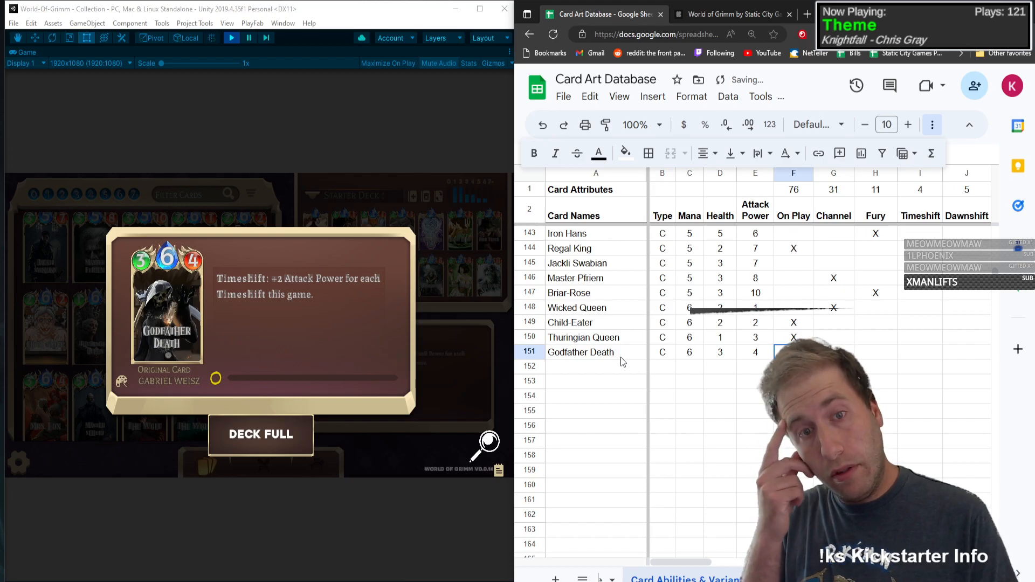
# Step: Mark Godfather Death with an X under Timeshift
pyautogui.press('Tab')
pyautogui.press('Tab')
pyautogui.press('Tab')
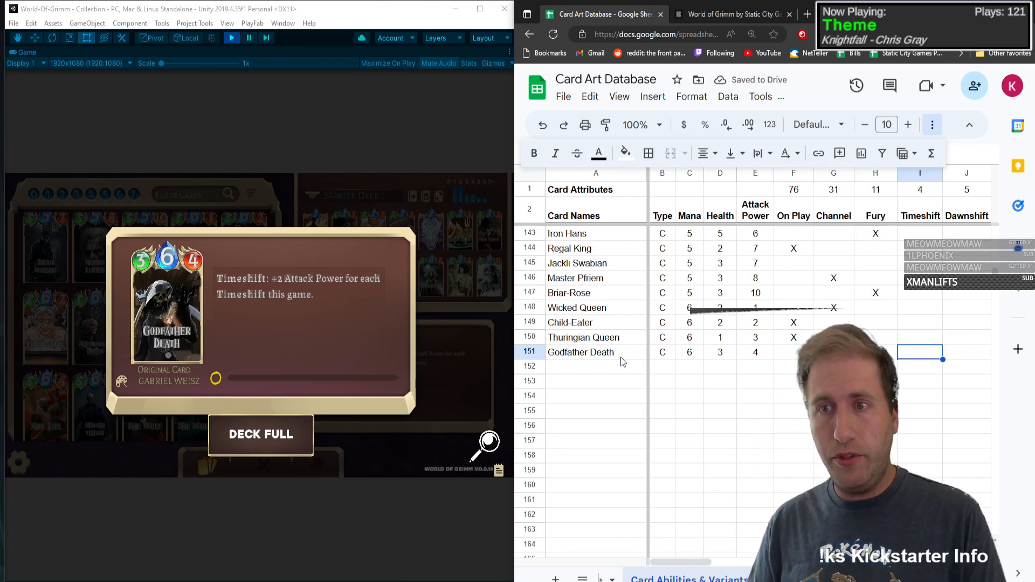
pyautogui.write('X')
# Step: Mark Godfather Death with an X under Buff
pyautogui.press('Tab')
pyautogui.press('Tab')
pyautogui.press('Tab')
pyautogui.press('Tab')
pyautogui.press('Tab')
pyautogui.press('Tab')
pyautogui.press('Tab')
pyautogui.press('Tab')
pyautogui.press('Tab')
pyautogui.press('Tab')
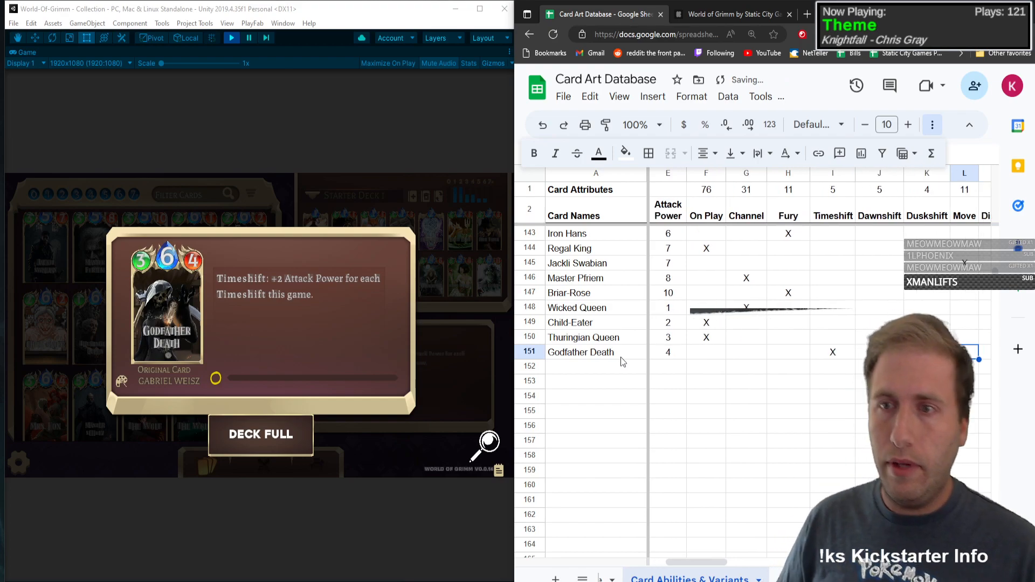
pyautogui.press('Tab')
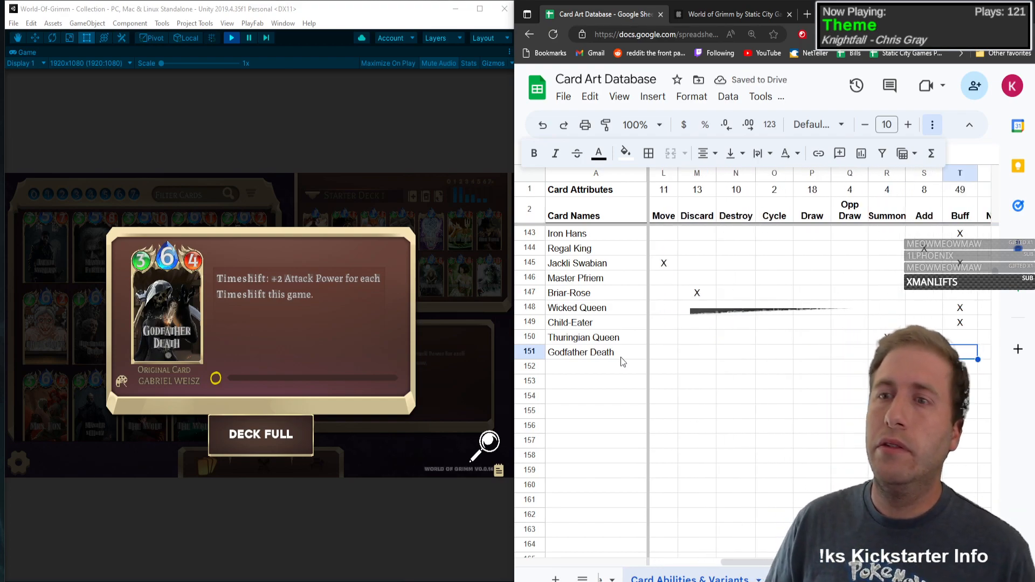
pyautogui.write('X')
pyautogui.press('Left')
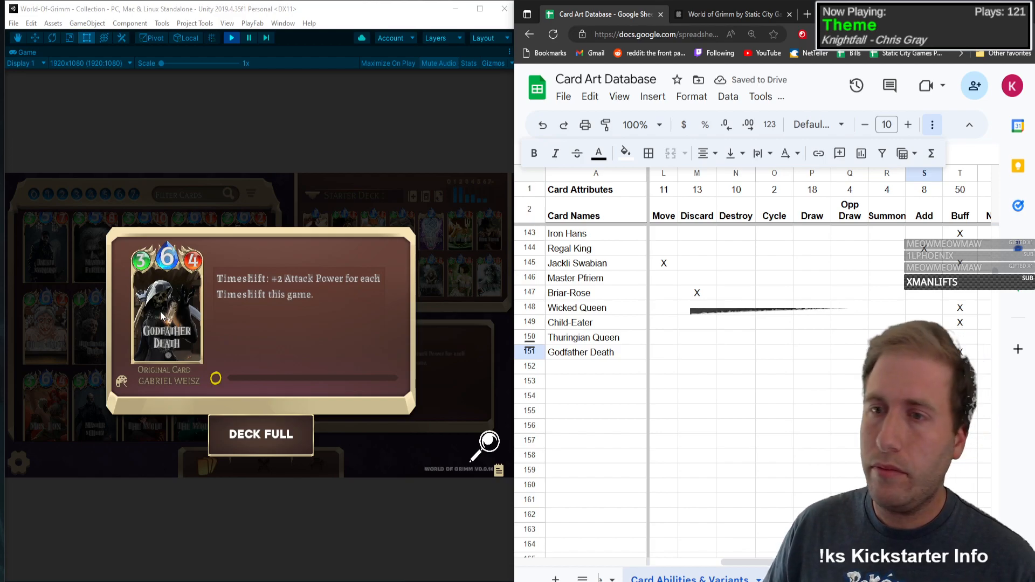
# Step: Mark Godfather Death with an X in the Base and Makiovets variant columns
pyautogui.press('Tab')
pyautogui.press('Tab')
pyautogui.press('Tab')
pyautogui.press('Tab')
pyautogui.press('Tab')
pyautogui.press('Tab')
pyautogui.press('Tab')
pyautogui.press('Tab')
pyautogui.press('Tab')
pyautogui.press('Tab')
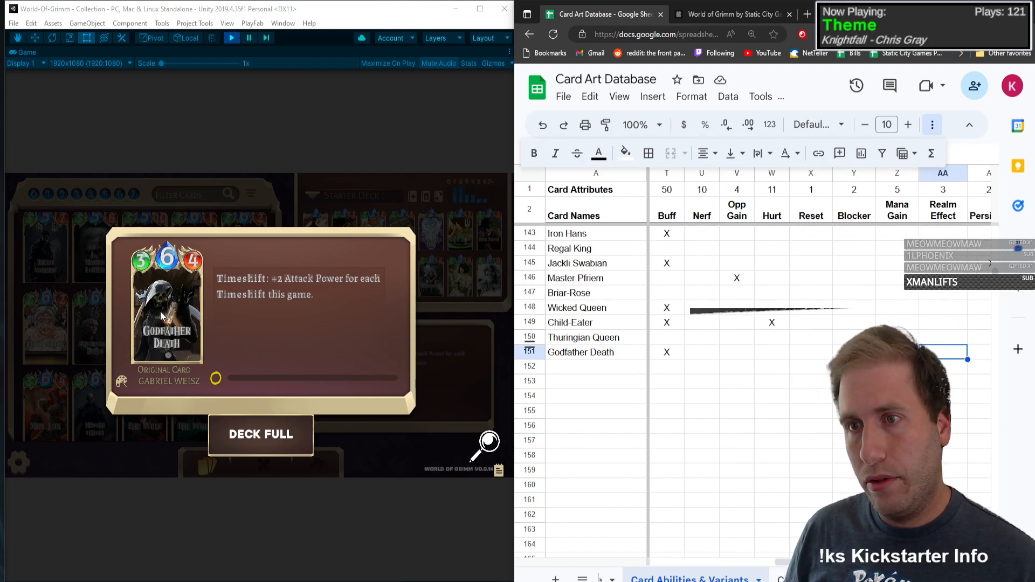
pyautogui.press('Tab')
pyautogui.press('Tab')
pyautogui.press('Tab')
pyautogui.press('Tab')
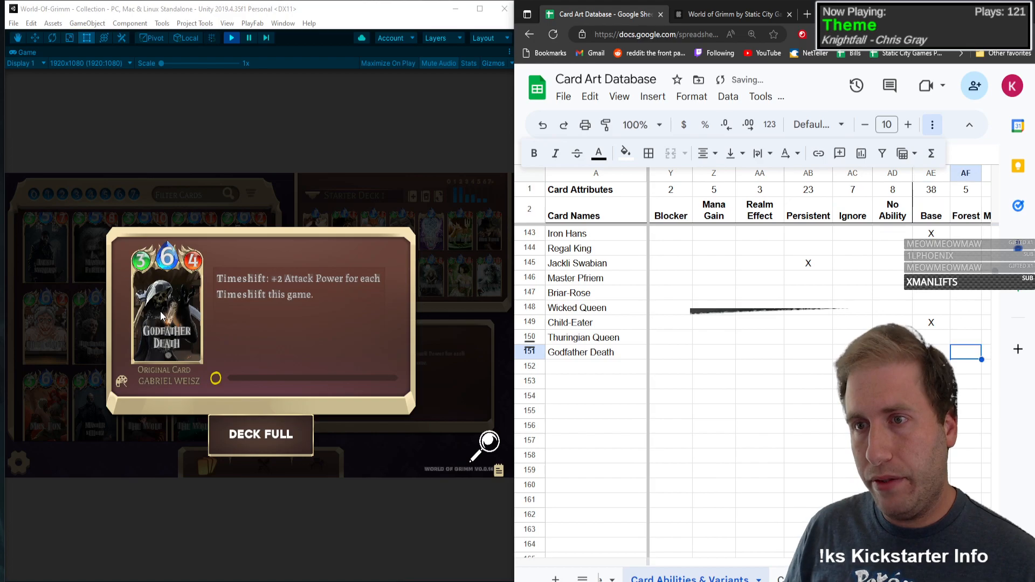
pyautogui.press('Right')
pyautogui.press('Right')
pyautogui.press('Left')
pyautogui.press('Left')
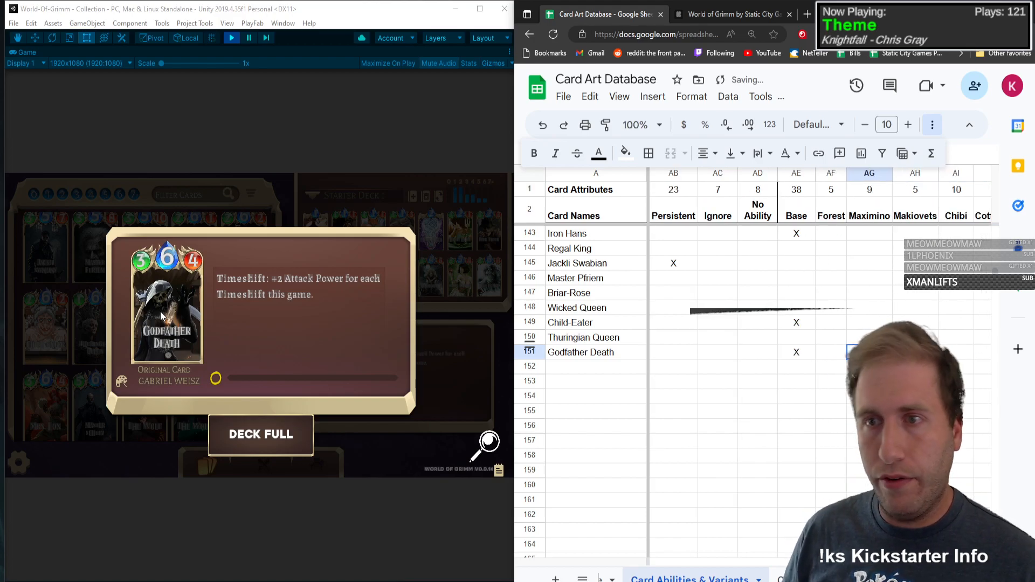
# Step: Switch from the Godfather Death card to Mrs. Fox in the game collection and enter its name in row 152
pyautogui.click(108, 269)
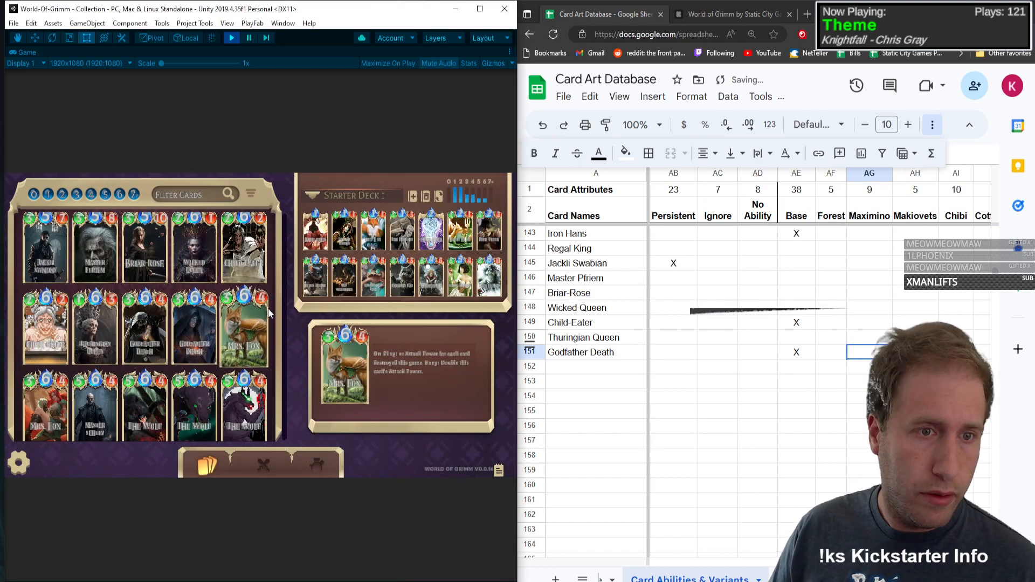
pyautogui.click(246, 320)
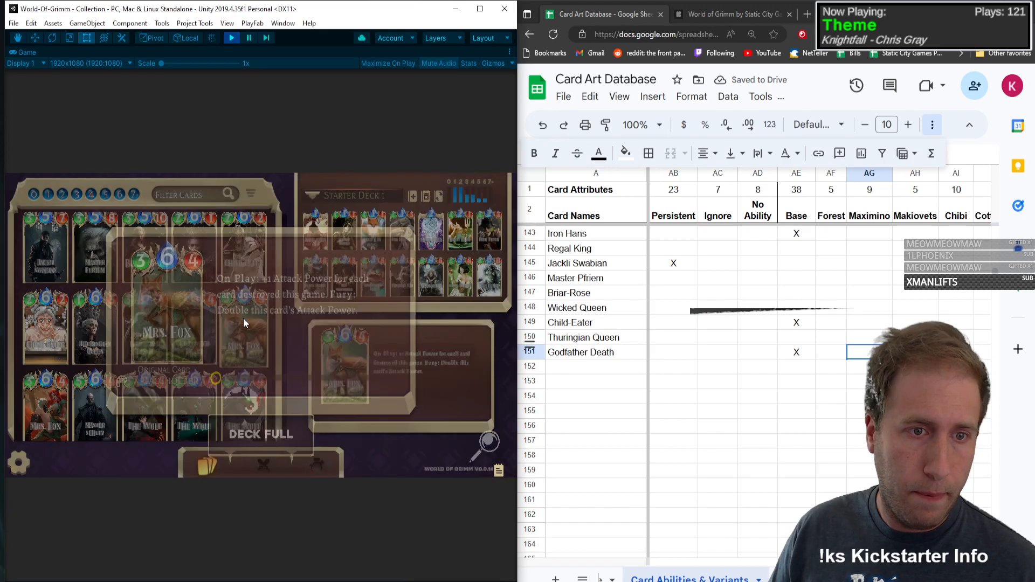
pyautogui.click(580, 373)
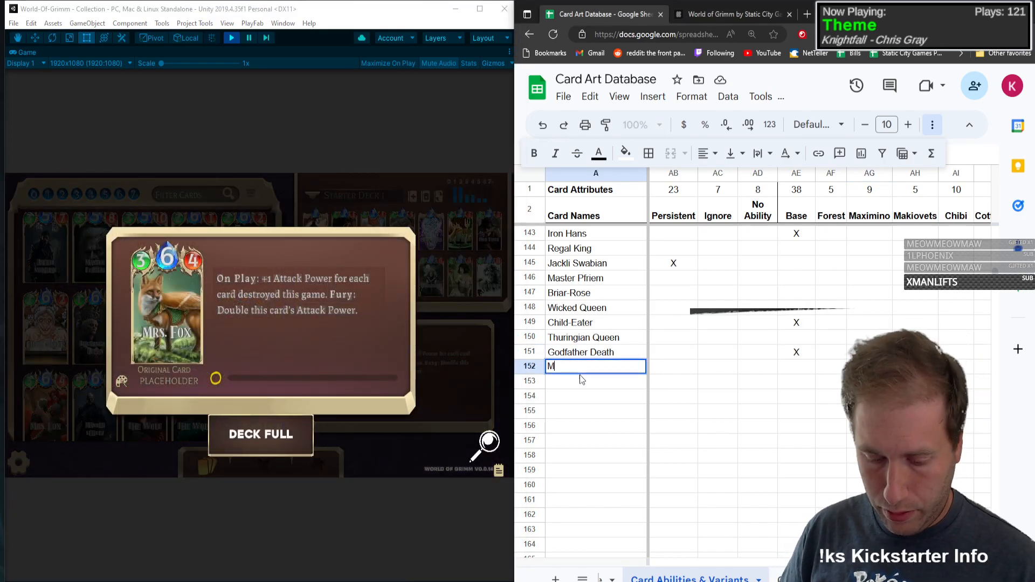
pyautogui.write('Mrs. Fox')
pyautogui.press('Tab')
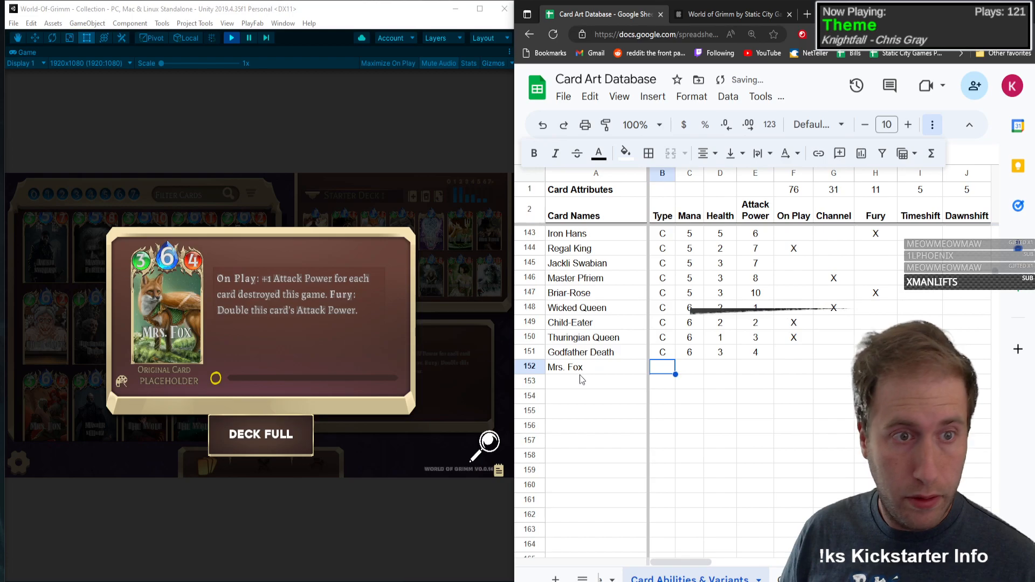
# Step: Give Mrs. Fox type C, Mana 6, Health 3 and Attack Power 4
pyautogui.write('C')
pyautogui.press('Tab')
pyautogui.write('6')
pyautogui.press('Tab')
pyautogui.write('3')
pyautogui.press('Tab')
pyautogui.write('4')
pyautogui.press('Tab')
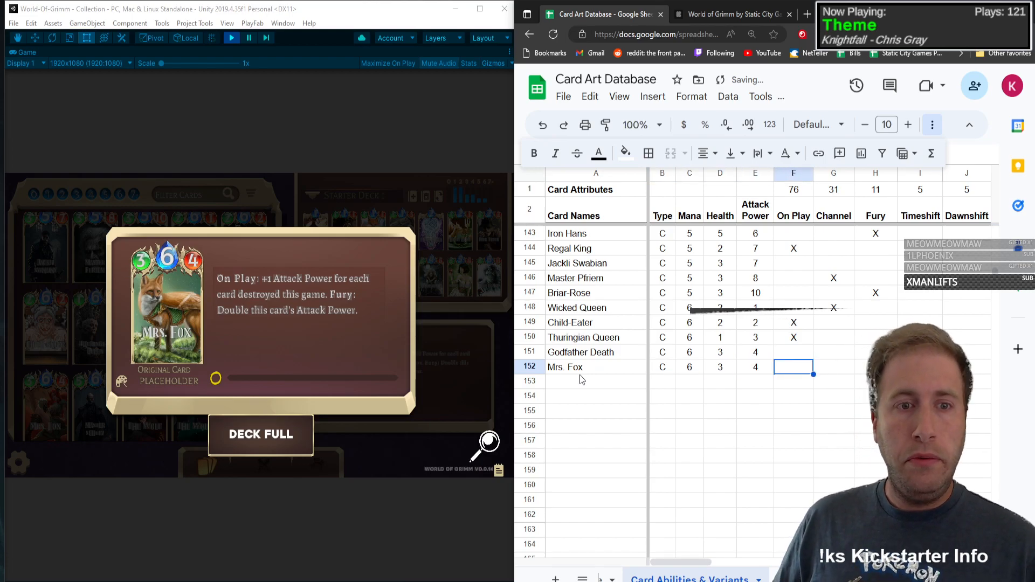
# Step: Mark Mrs. Fox with an X under On Play and under Destroy
pyautogui.write('X')
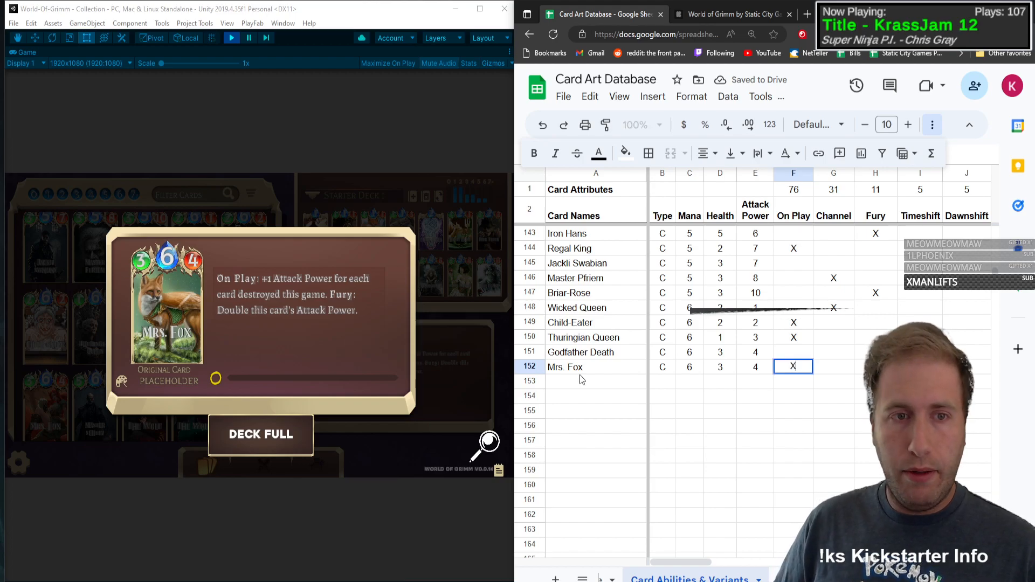
pyautogui.press('Tab')
pyautogui.press('Tab')
pyautogui.press('Tab')
pyautogui.press('Tab')
pyautogui.press('Tab')
pyautogui.press('Tab')
pyautogui.press('Tab')
pyautogui.press('Tab')
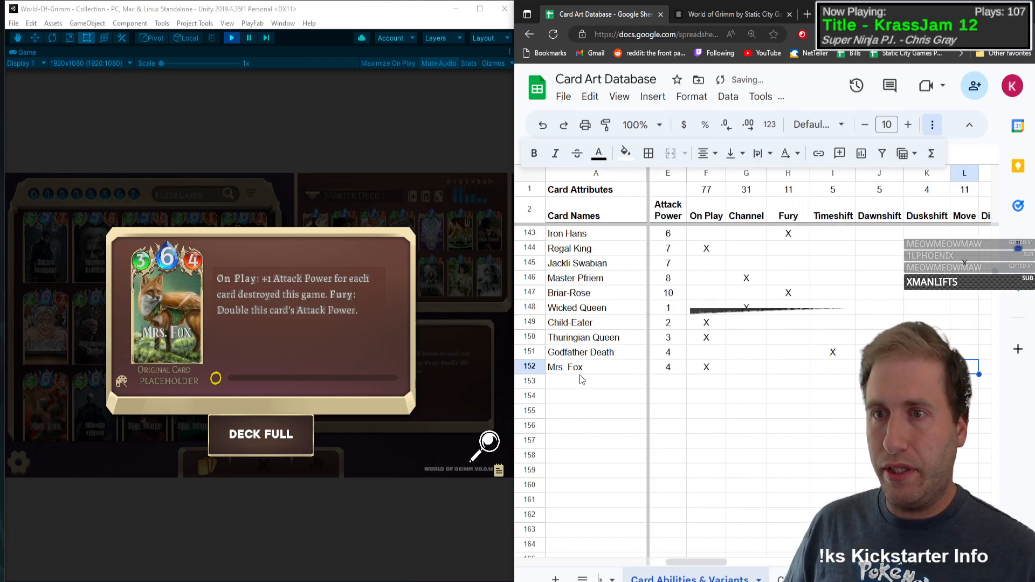
pyautogui.write('X')
# Step: Mark Mrs. Fox with an X in the Fury column
pyautogui.press('Tab')
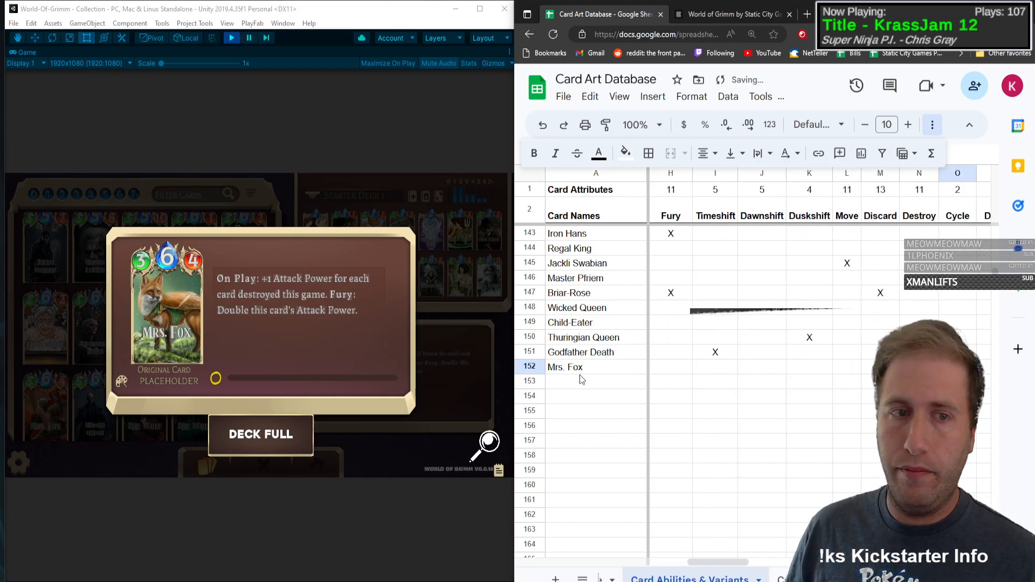
pyautogui.press('Left')
pyautogui.press('Left')
pyautogui.press('Left')
pyautogui.press('Left')
pyautogui.press('Left')
pyautogui.press('Left')
pyautogui.press('Left')
pyautogui.write('X')
# Step: Mark Mrs. Fox with an X in the Buff column
pyautogui.press('Tab')
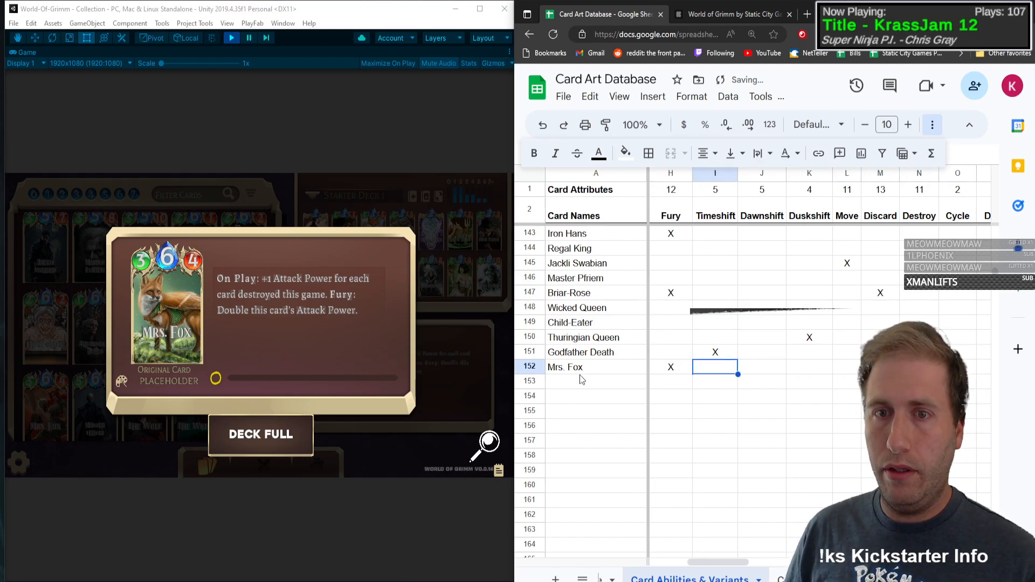
pyautogui.press('Tab')
pyautogui.press('Tab')
pyautogui.press('Tab')
pyautogui.press('Tab')
pyautogui.press('Tab')
pyautogui.press('Tab')
pyautogui.press('Tab')
pyautogui.press('Tab')
pyautogui.press('Tab')
pyautogui.press('Tab')
pyautogui.press('Tab')
pyautogui.press('Tab')
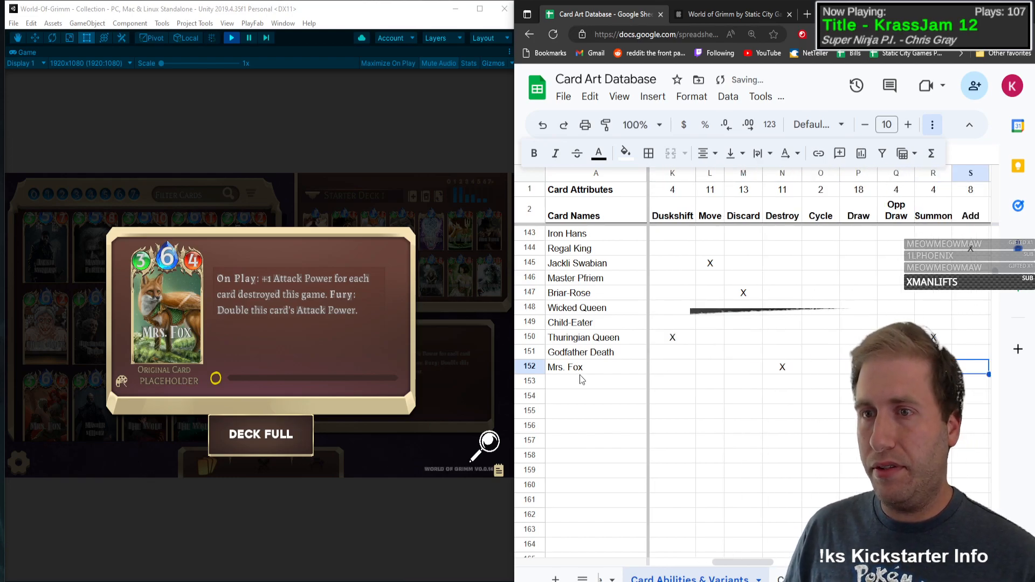
pyautogui.press('Left')
pyautogui.write('X')
pyautogui.press('Tab')
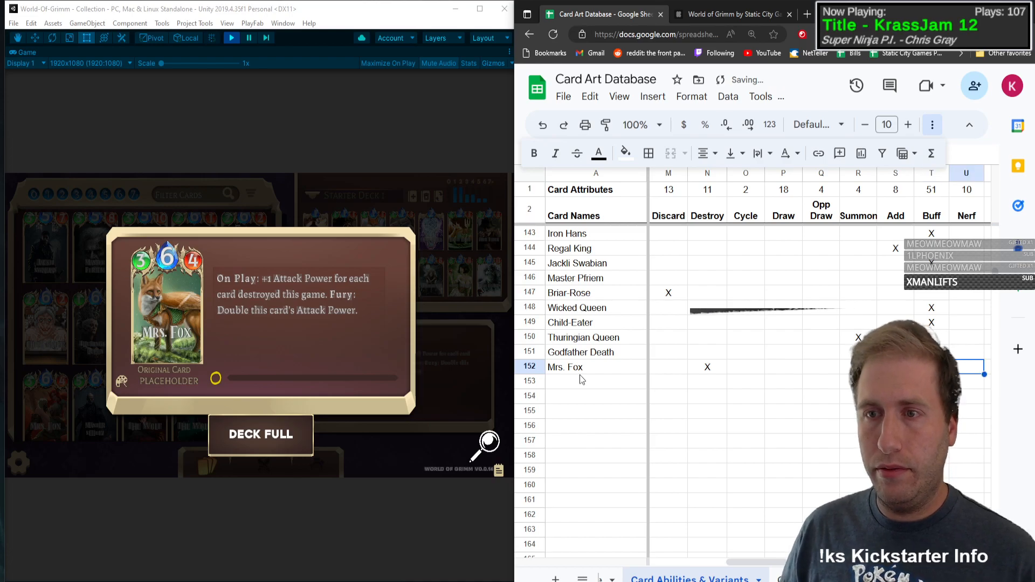
pyautogui.press('Tab')
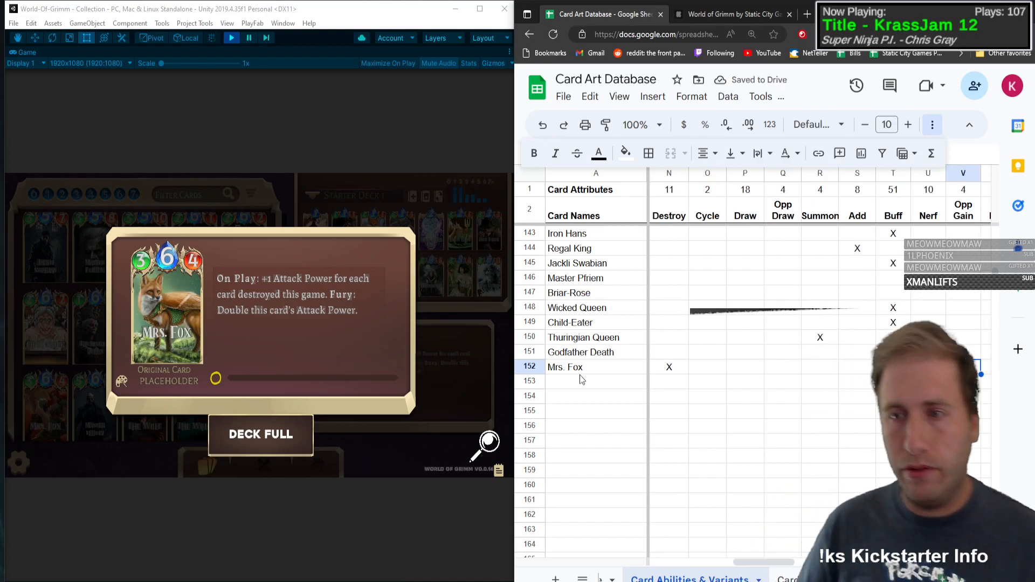
# Step: Close the Mrs. Fox card view in the game and mark the card with an X in the Makiovets variant column
pyautogui.click(90, 308)
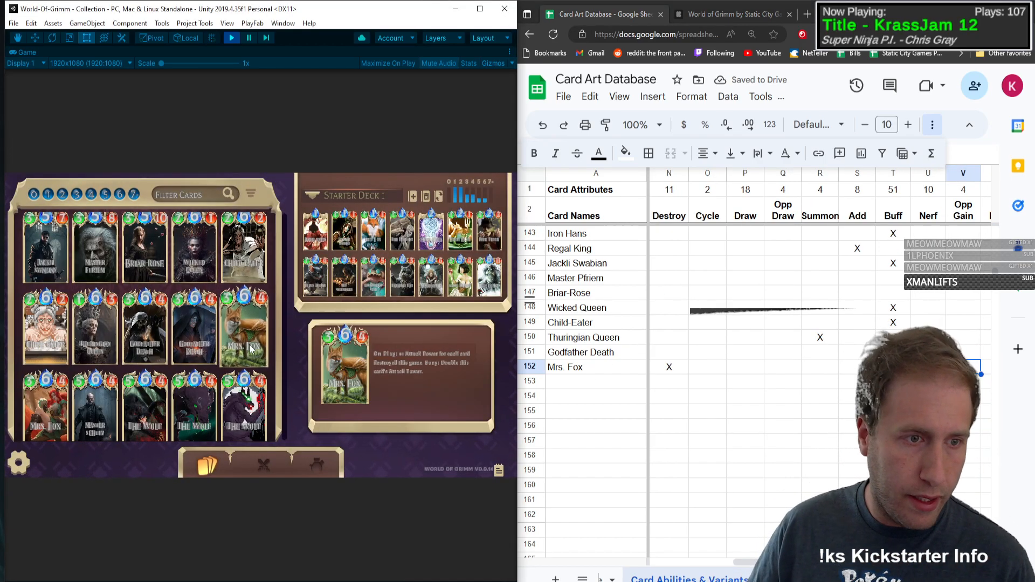
pyautogui.click(972, 364)
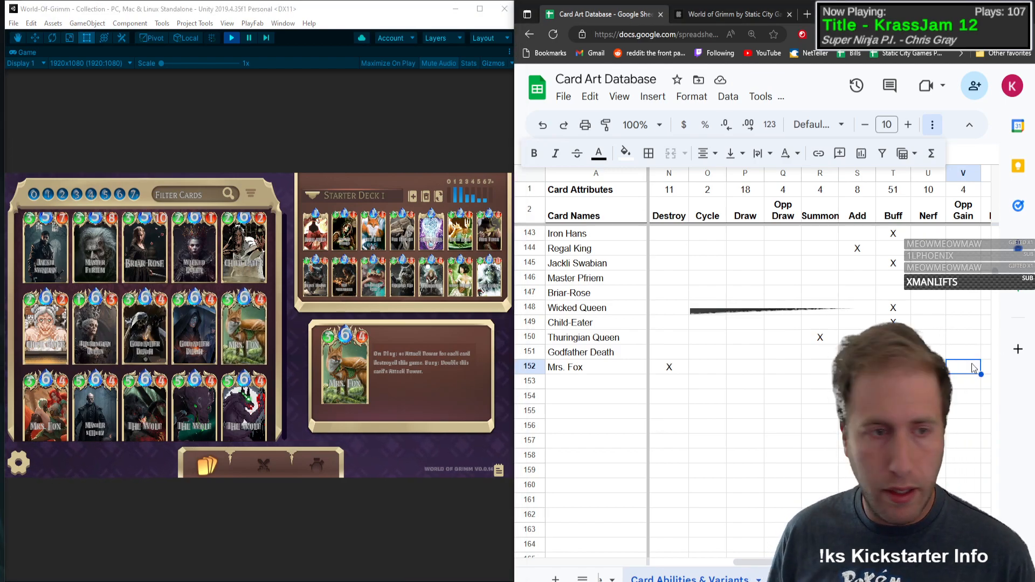
pyautogui.press('Tab')
pyautogui.press('Tab')
pyautogui.press('Tab')
pyautogui.press('Tab')
pyautogui.press('Tab')
pyautogui.press('Tab')
pyautogui.press('Tab')
pyautogui.press('Tab')
pyautogui.press('Tab')
pyautogui.press('Tab')
pyautogui.press('Tab')
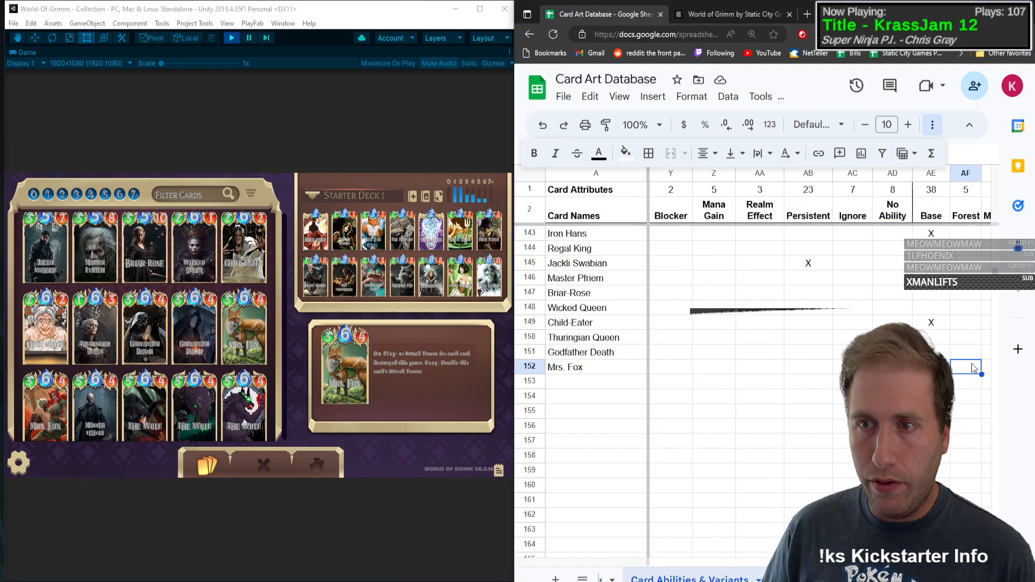
pyautogui.press('Tab')
pyautogui.write('X')
pyautogui.press('Left')
pyautogui.press('Left')
pyautogui.press('Left')
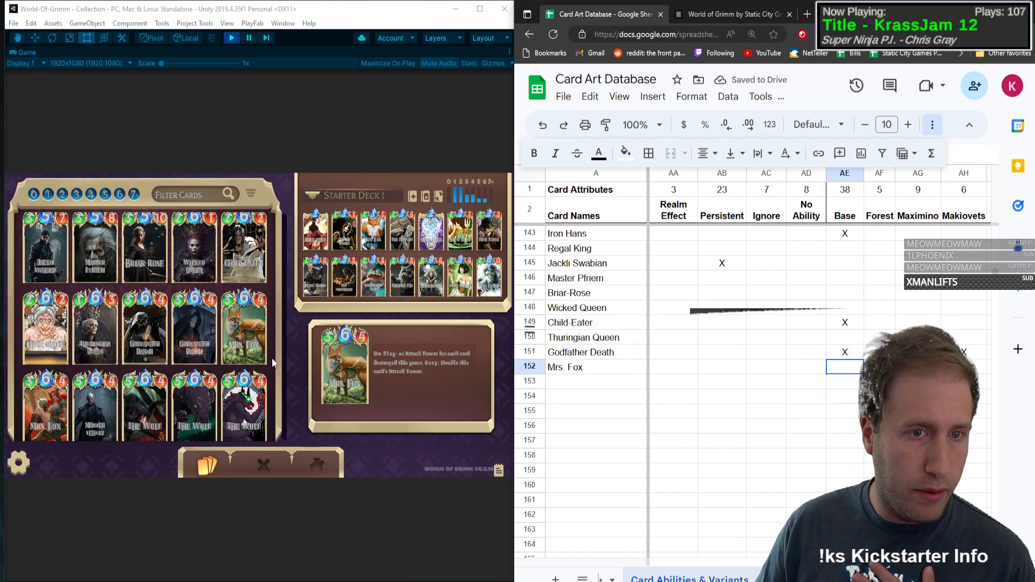
# Step: Open the Master Schulz card in the game collection and add Master Schulz as the card name in row 153
pyautogui.click(271, 309)
pyautogui.scroll(-1, 270, 309)
pyautogui.scroll(-2, 270, 309)
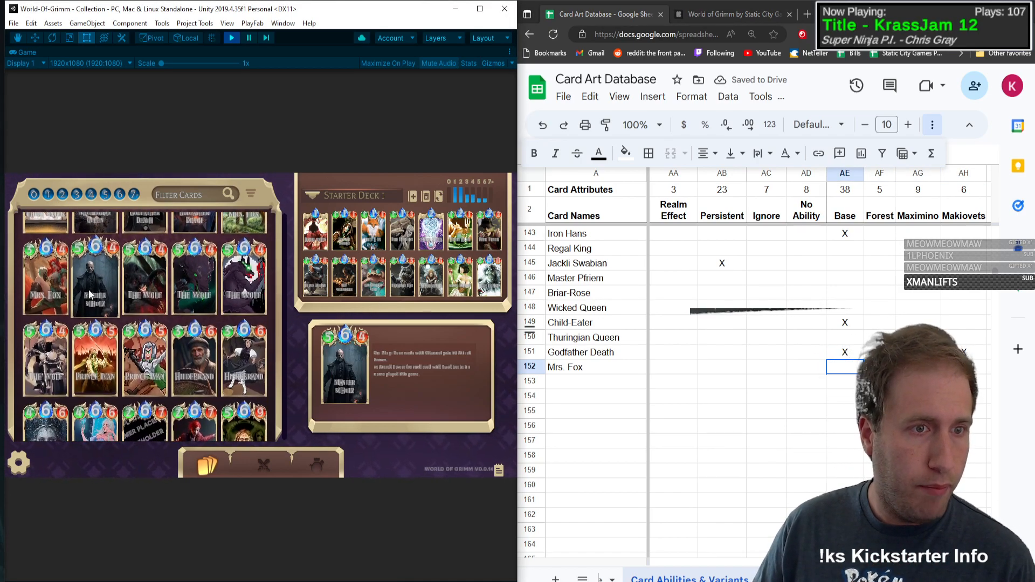
pyautogui.click(88, 289)
pyautogui.click(578, 379)
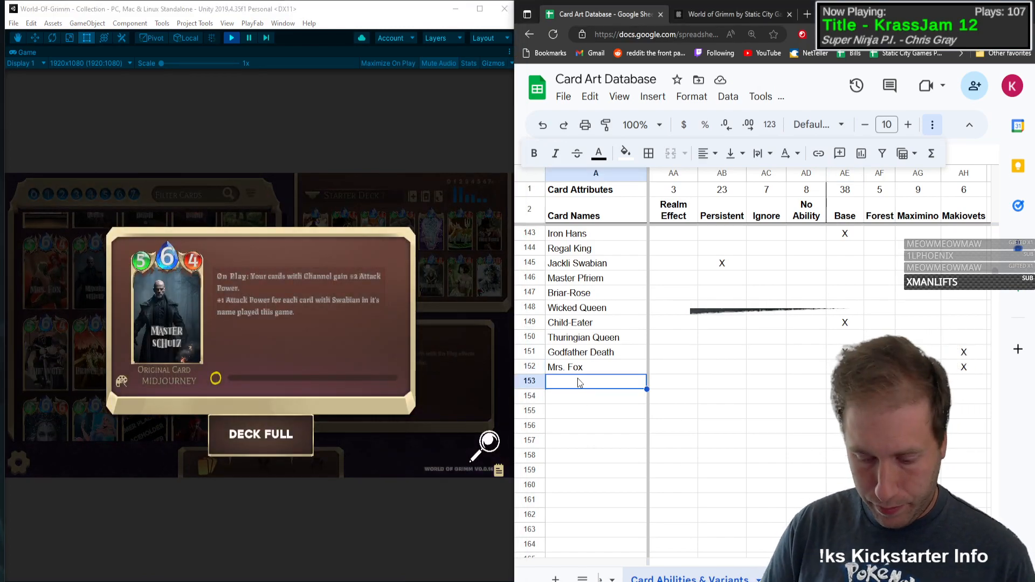
pyautogui.write('Master Schulz')
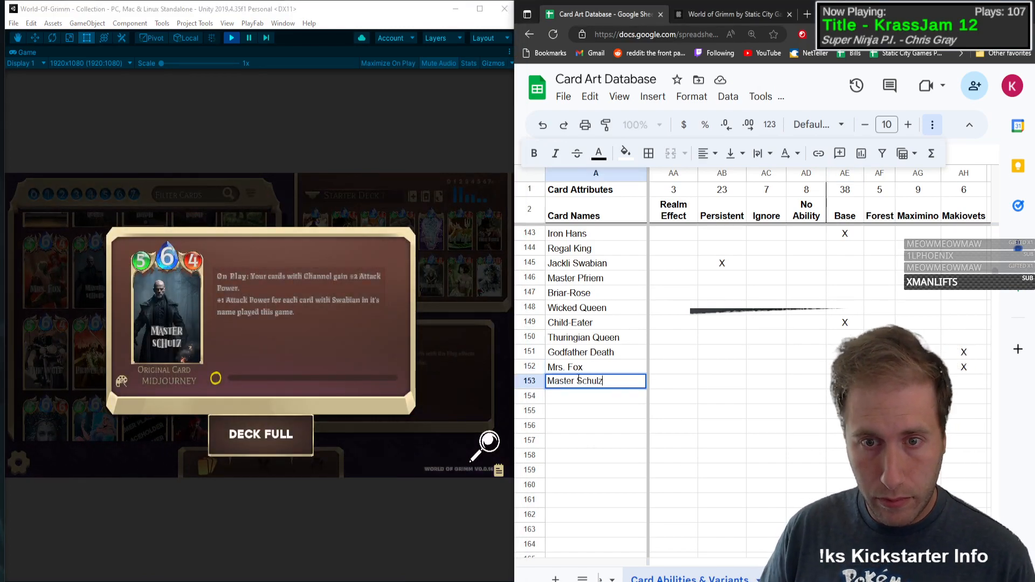
# Step: Enter type C, mana 6, health 5 and attack power 4 for Master Schulz
pyautogui.press('Tab')
pyautogui.write('C')
pyautogui.press('Tab')
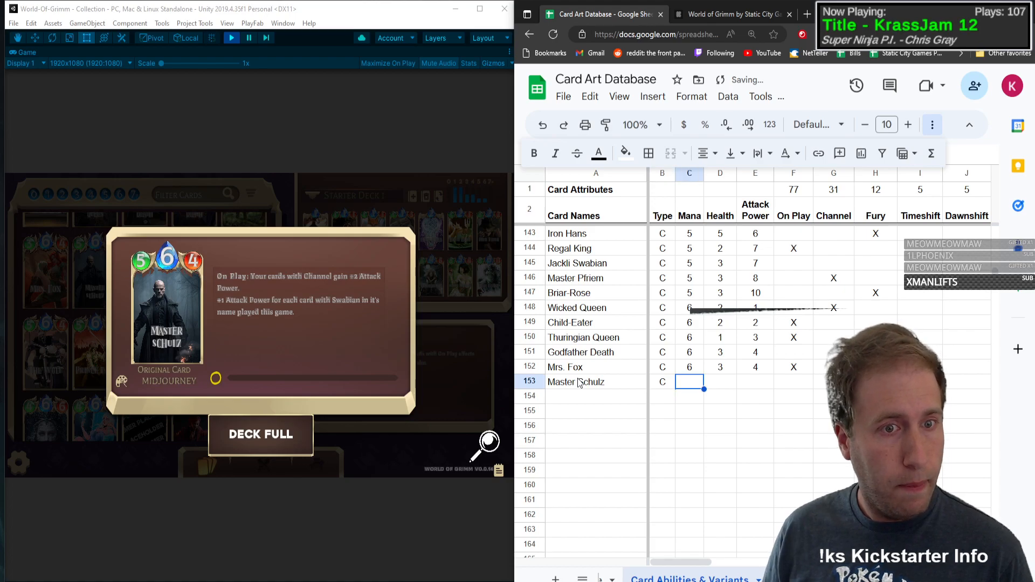
pyautogui.write('6')
pyautogui.press('Tab')
pyautogui.write('5')
pyautogui.press('Tab')
pyautogui.write('4')
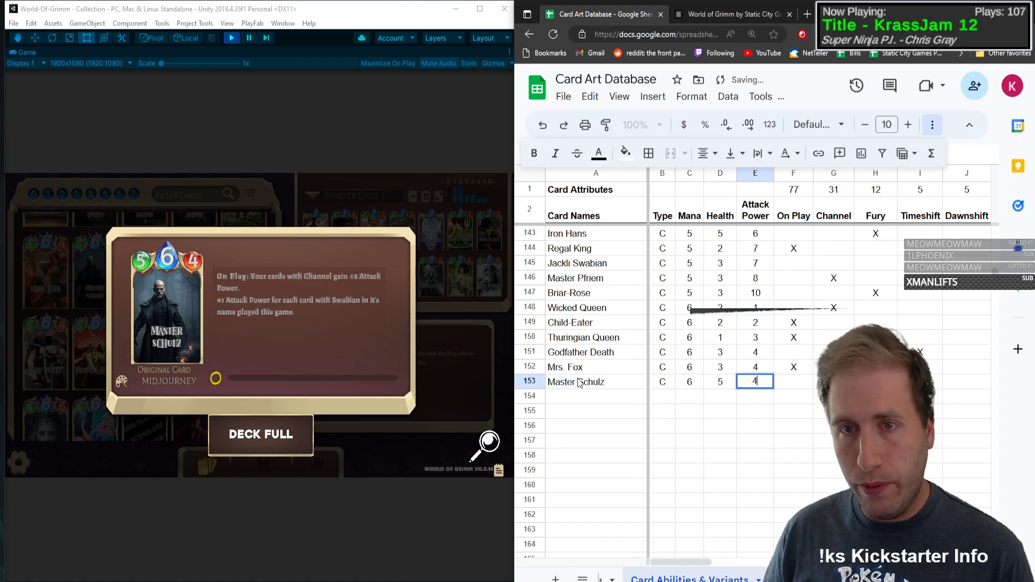
pyautogui.press('Tab')
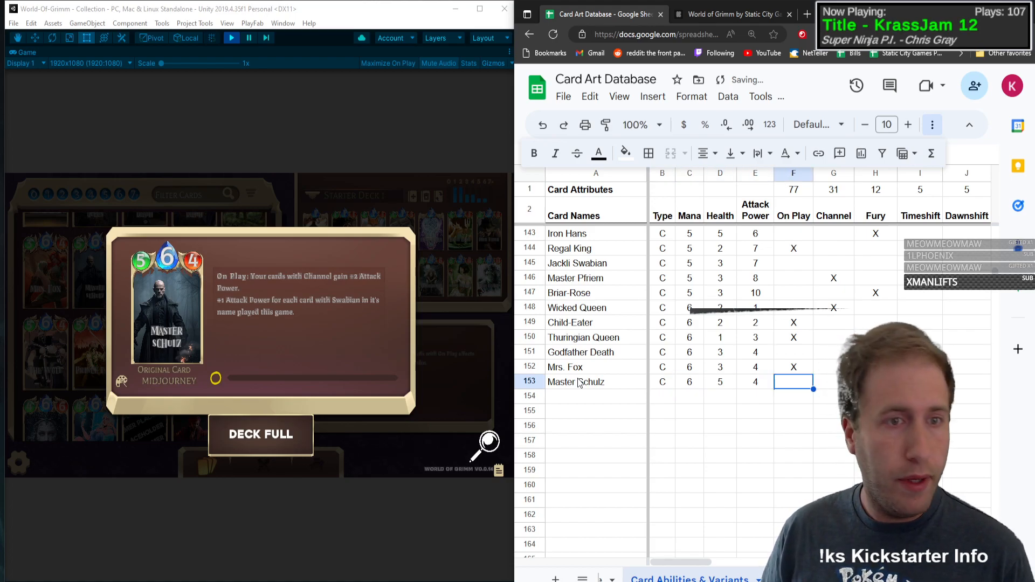
# Step: Mark Master Schulz with an X under On Play and under Buff
pyautogui.press('Tab')
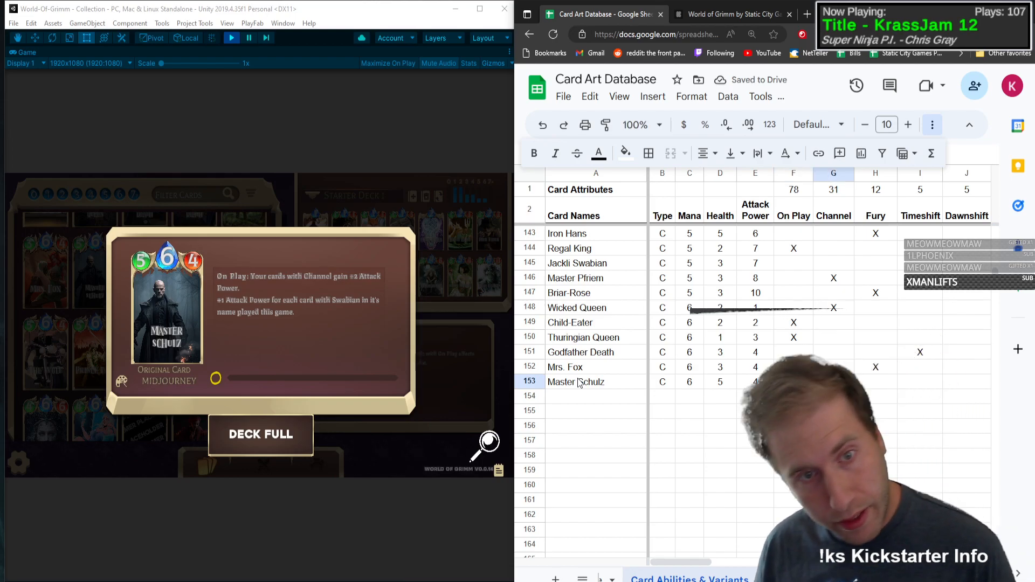
pyautogui.press('Tab')
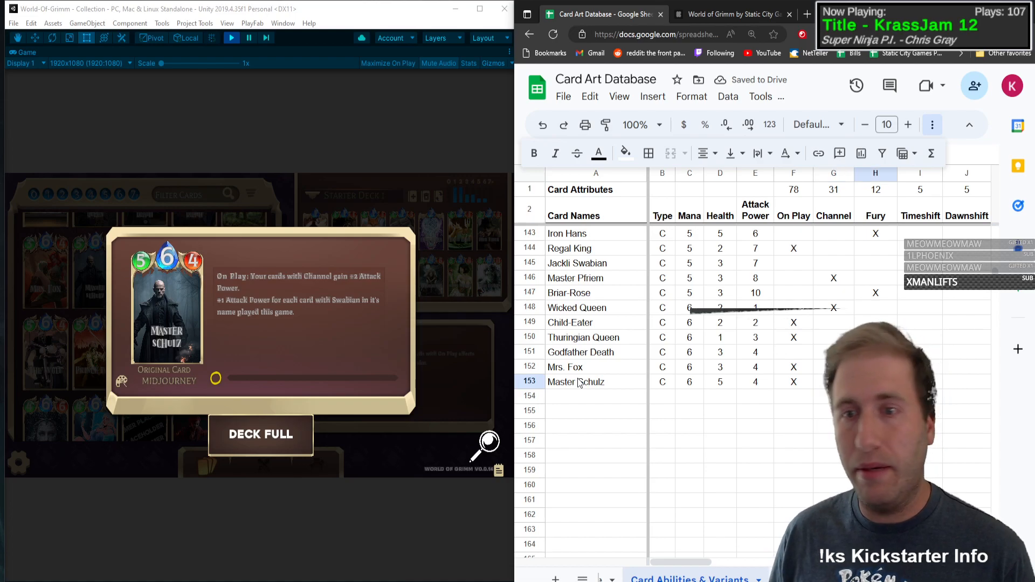
pyautogui.press('Tab')
pyautogui.press('Tab')
pyautogui.press('Tab')
pyautogui.press('Tab')
pyautogui.press('Tab')
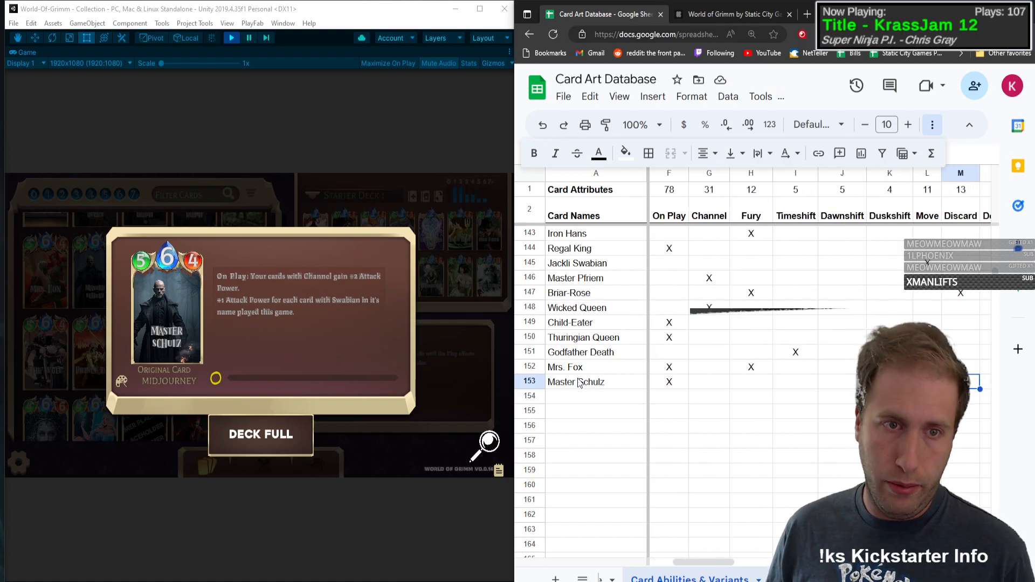
pyautogui.press('Tab')
pyautogui.press('Tab')
pyautogui.press('Tab')
pyautogui.press('Tab')
pyautogui.press('Tab')
pyautogui.press('Tab')
pyautogui.press('Tab')
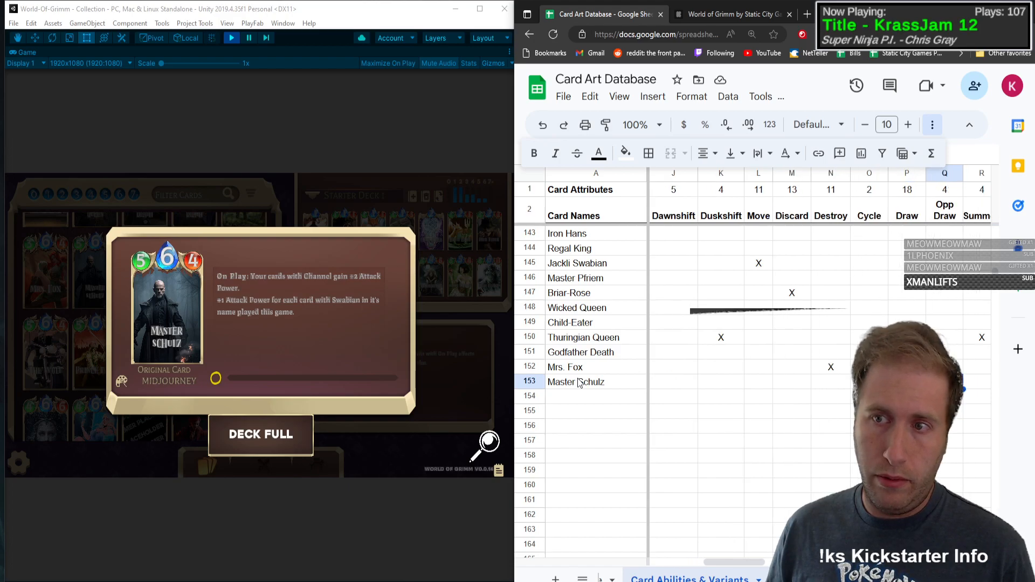
pyautogui.write('X')
# Step: Mark Master Schulz with an X in the Persistent column and close its card view in the game
pyautogui.press('Tab')
pyautogui.press('Tab')
pyautogui.press('Tab')
pyautogui.press('Tab')
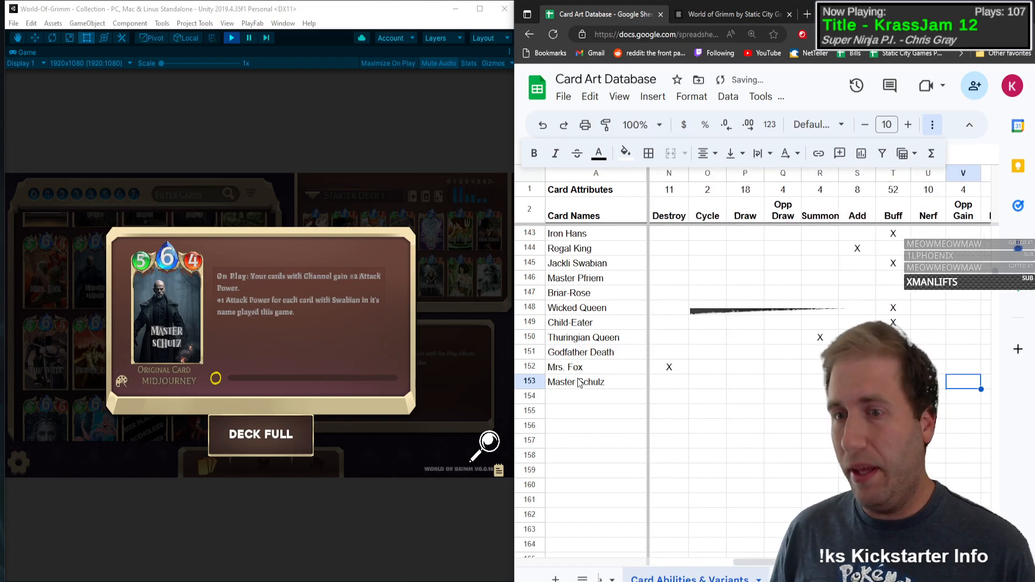
pyautogui.press('Tab')
pyautogui.press('Tab')
pyautogui.press('Tab')
pyautogui.press('Tab')
pyautogui.press('Tab')
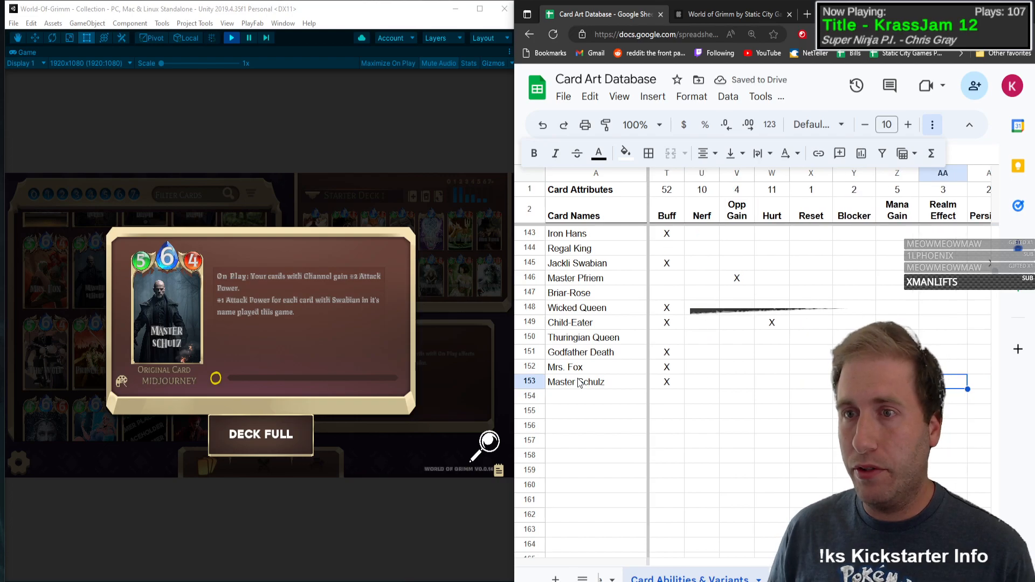
pyautogui.press('Tab')
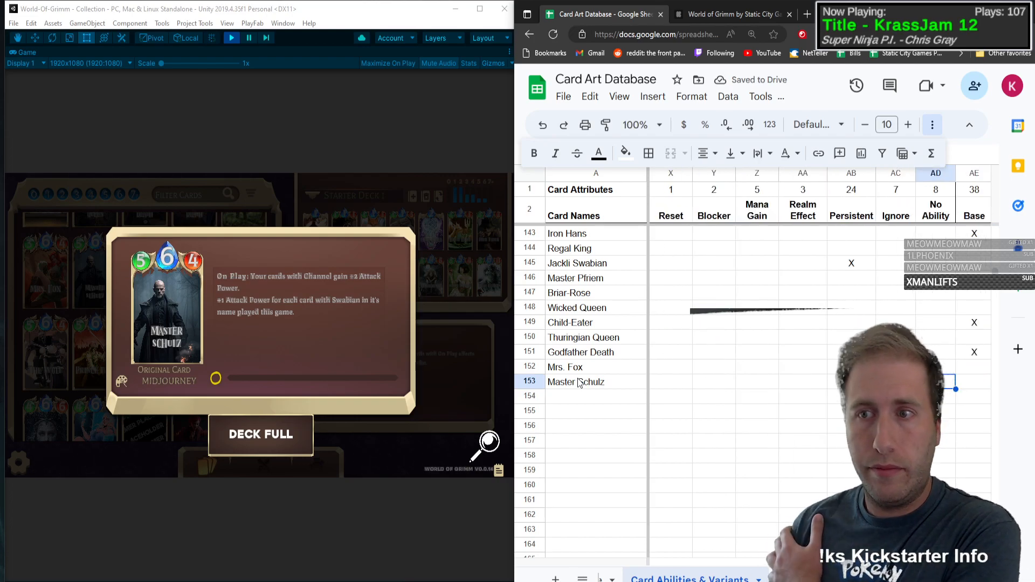
pyautogui.press('Tab')
pyautogui.click(459, 373)
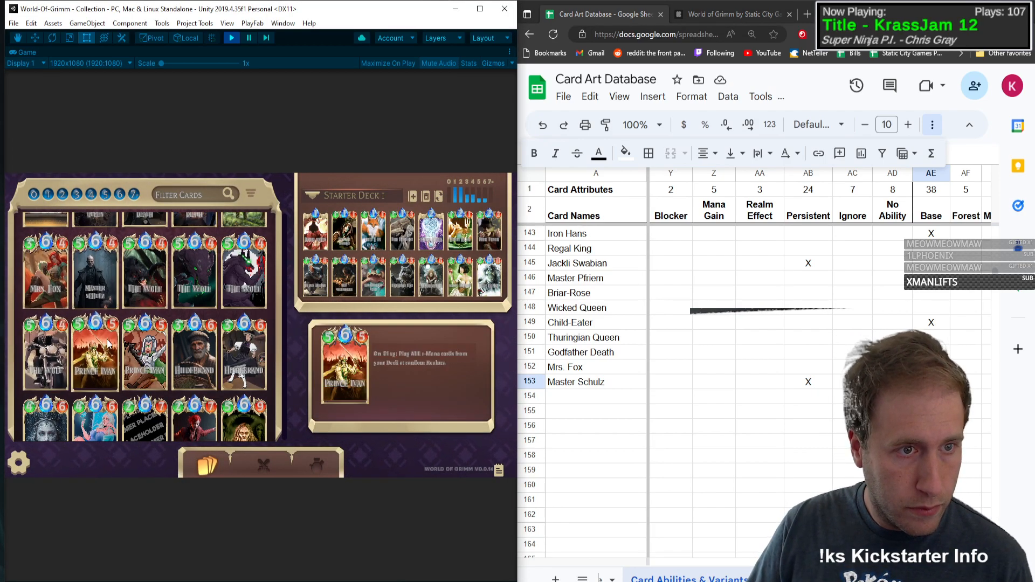
# Step: Open The Wolf card in the game collection and add The Wolf as the card name in row 154
pyautogui.click(122, 298)
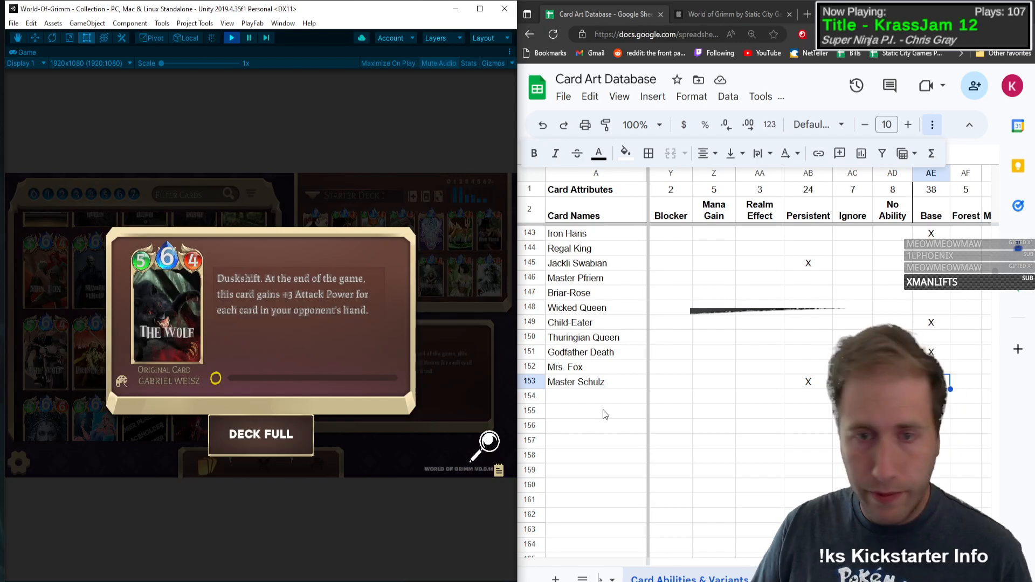
pyautogui.click(606, 385)
pyautogui.click(593, 393)
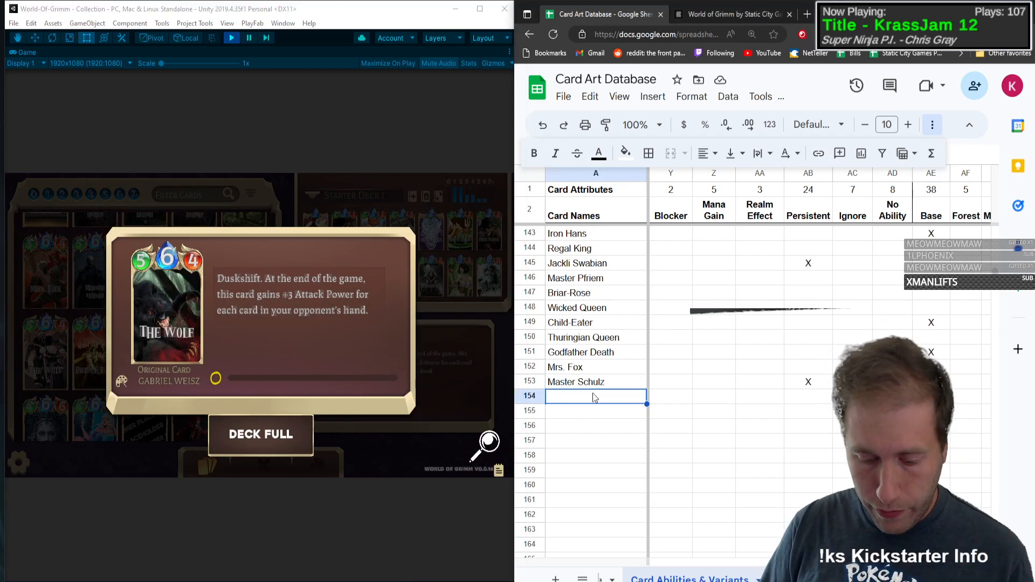
pyautogui.write('The Wolf')
# Step: Enter type C, mana 6, health 5 and attack power 4 for The Wolf
pyautogui.press('Tab')
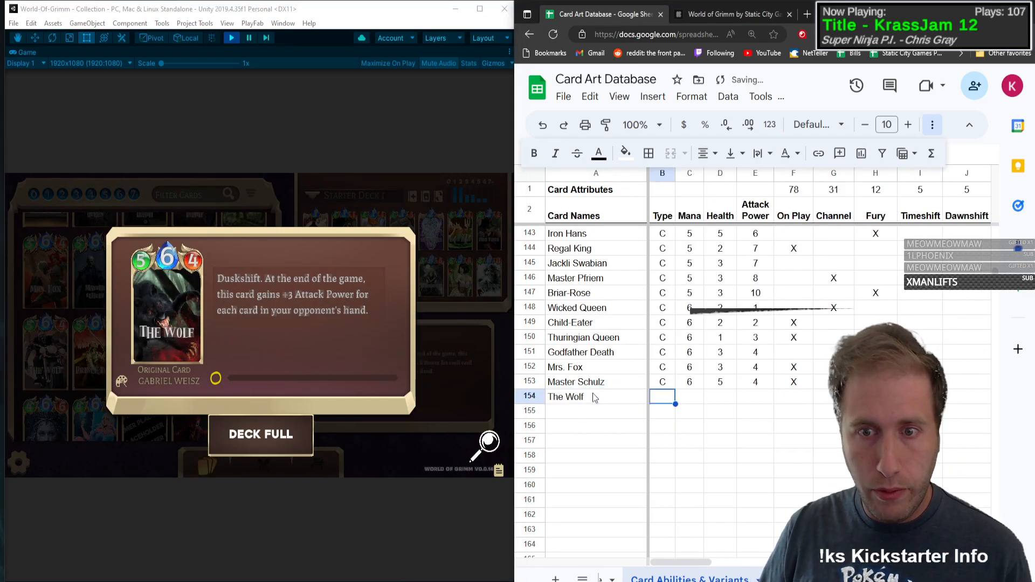
pyautogui.write('C')
pyautogui.press('Tab')
pyautogui.write('6')
pyautogui.press('Tab')
pyautogui.write('5')
pyautogui.press('Tab')
pyautogui.write('4')
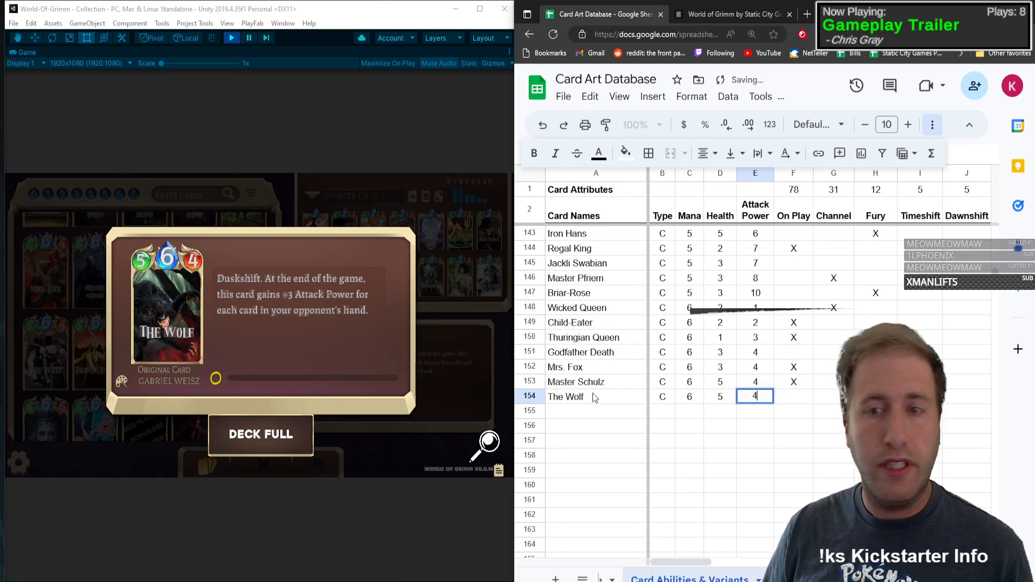
pyautogui.press('Tab')
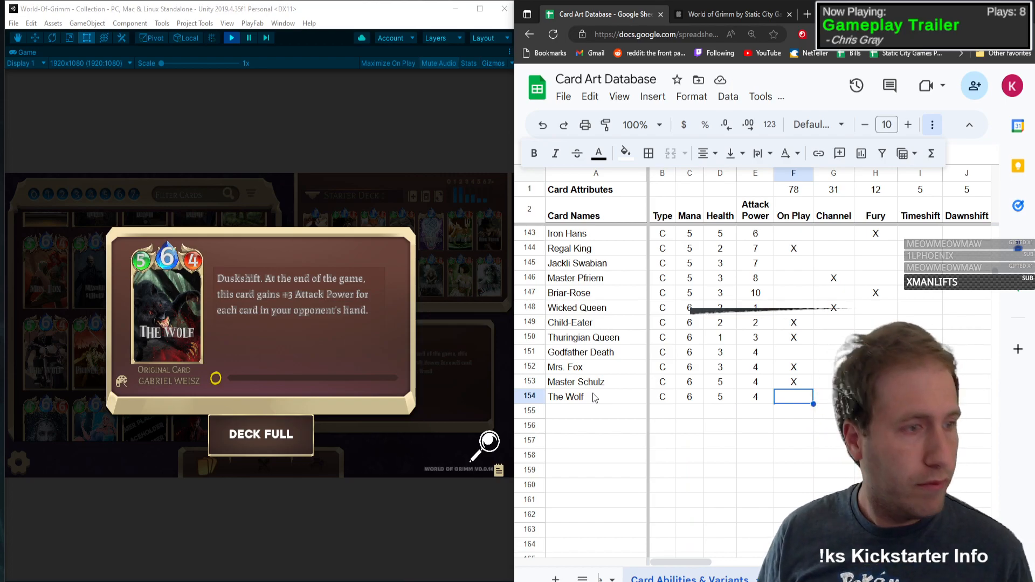
# Step: Mark The Wolf with an X in the Duskshift column
pyautogui.press('Right')
pyautogui.press('Right')
pyautogui.press('Right')
pyautogui.press('Right')
pyautogui.press('Right')
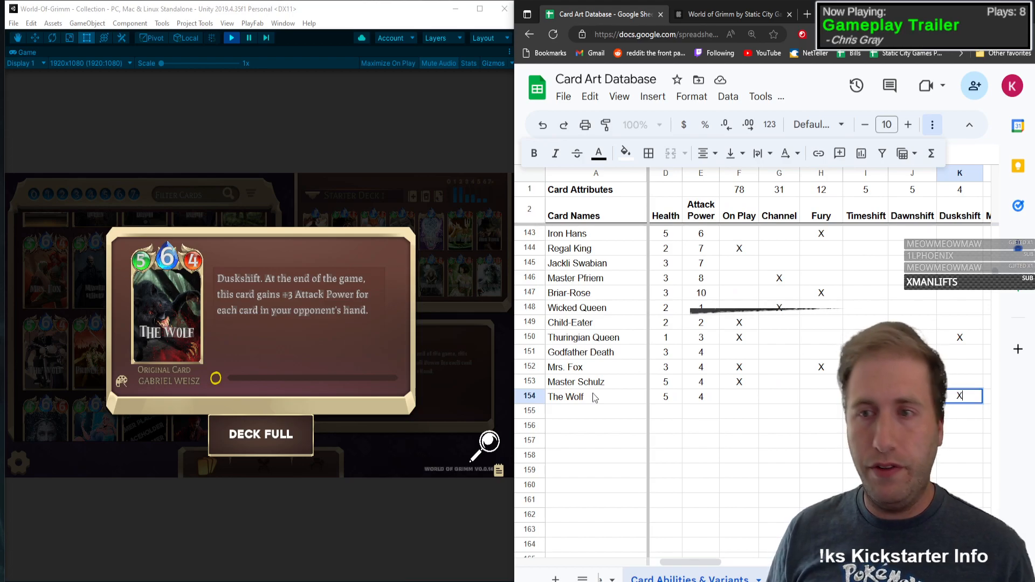
pyautogui.write('X')
pyautogui.press('Right')
pyautogui.press('Right')
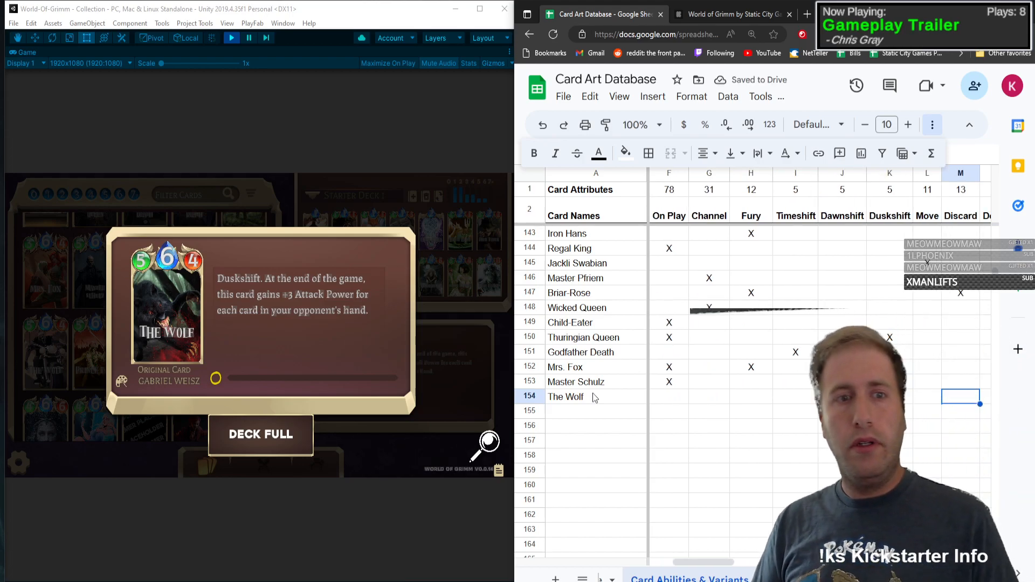
# Step: Mark The Wolf with an X in the Persistent column
pyautogui.press('Right')
pyautogui.press('Right')
pyautogui.press('Right')
pyautogui.press('Right')
pyautogui.press('Right')
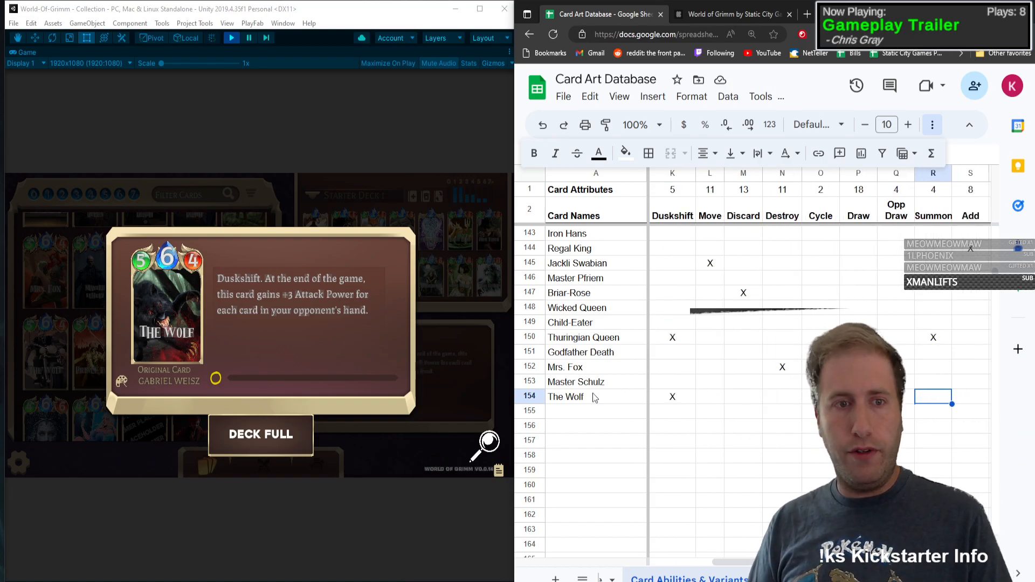
pyautogui.press('Right')
pyautogui.press('Right')
pyautogui.press('Right')
pyautogui.press('Tab')
pyautogui.press('Tab')
pyautogui.press('Tab')
pyautogui.press('Tab')
pyautogui.press('Tab')
pyautogui.press('Tab')
pyautogui.press('Tab')
pyautogui.press('Tab')
pyautogui.press('Tab')
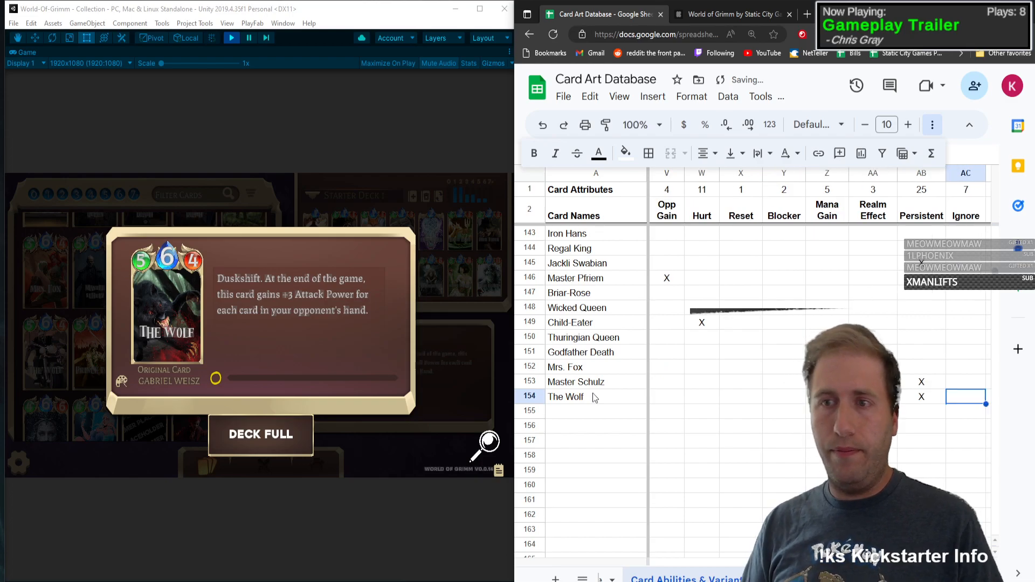
# Step: Mark The Wolf with an X in the Base variant column and close its card view in the game
pyautogui.press('Tab')
pyautogui.press('Tab')
pyautogui.press('Tab')
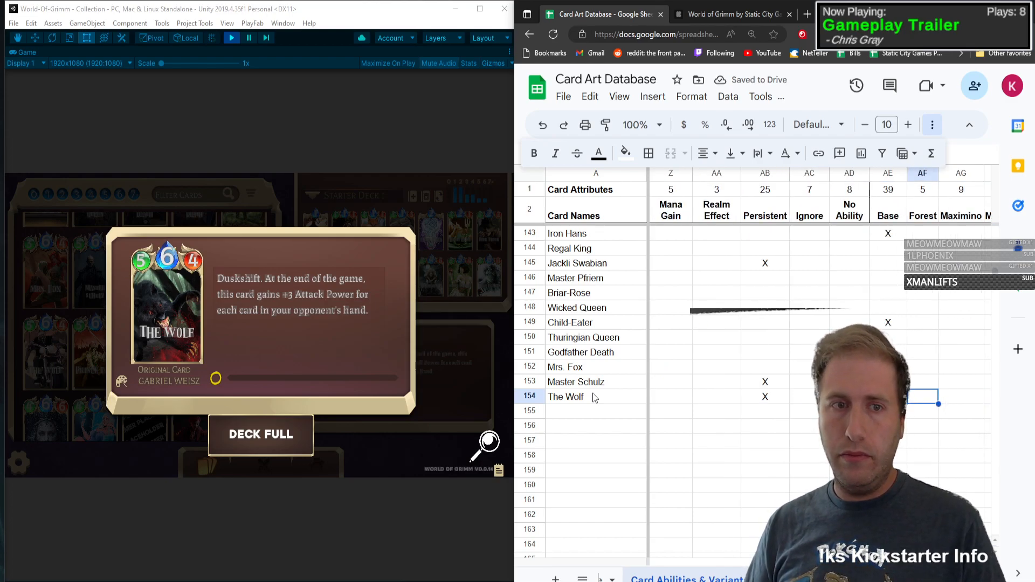
pyautogui.click(159, 341)
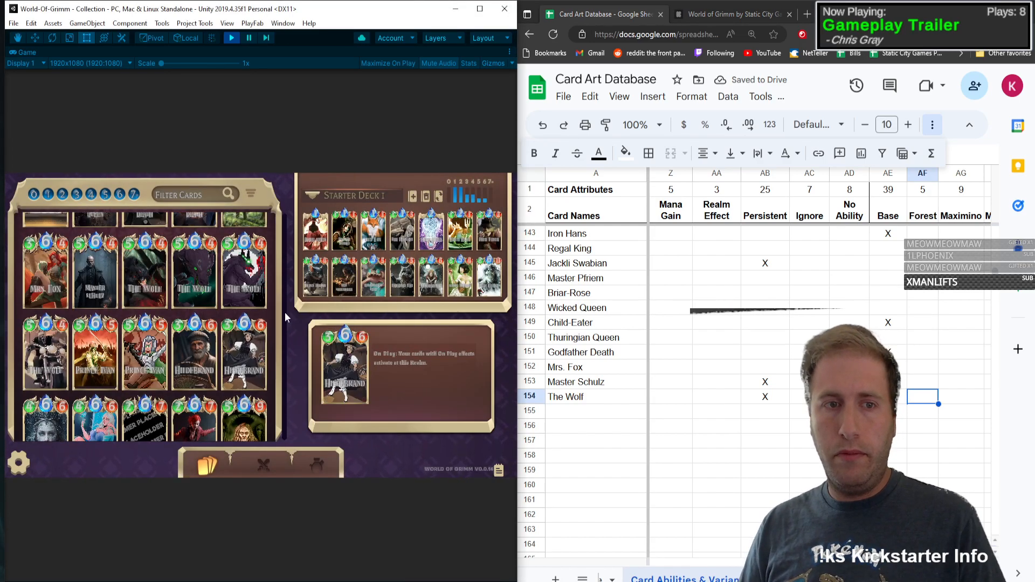
# Step: Mark The Wolf with an X in the Forest variant column
pyautogui.click(920, 398)
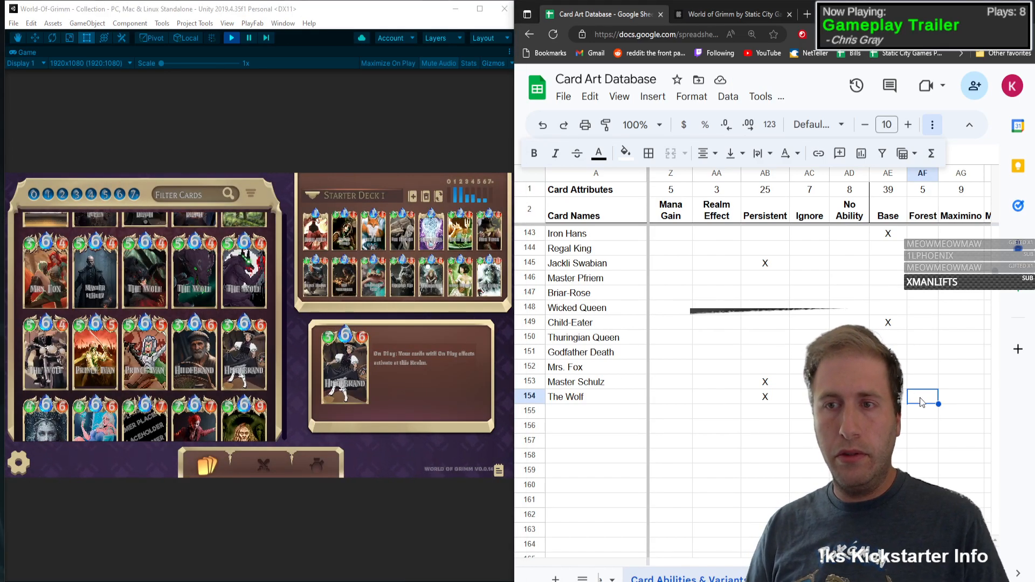
pyautogui.press('Right')
pyautogui.press('Right')
pyautogui.press('Right')
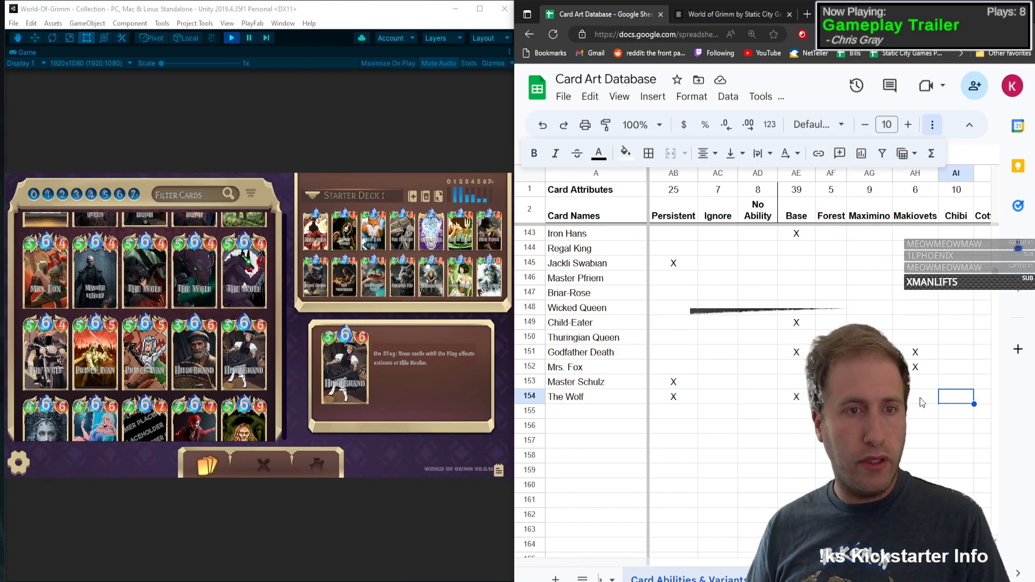
pyautogui.press('Left')
pyautogui.press('Left')
pyautogui.press('Left')
pyautogui.write('X')
pyautogui.press('Tab')
# Step: Mark The Wolf with an X in the Pixel and Kickstarter variant columns
pyautogui.press('Right')
pyautogui.press('Right')
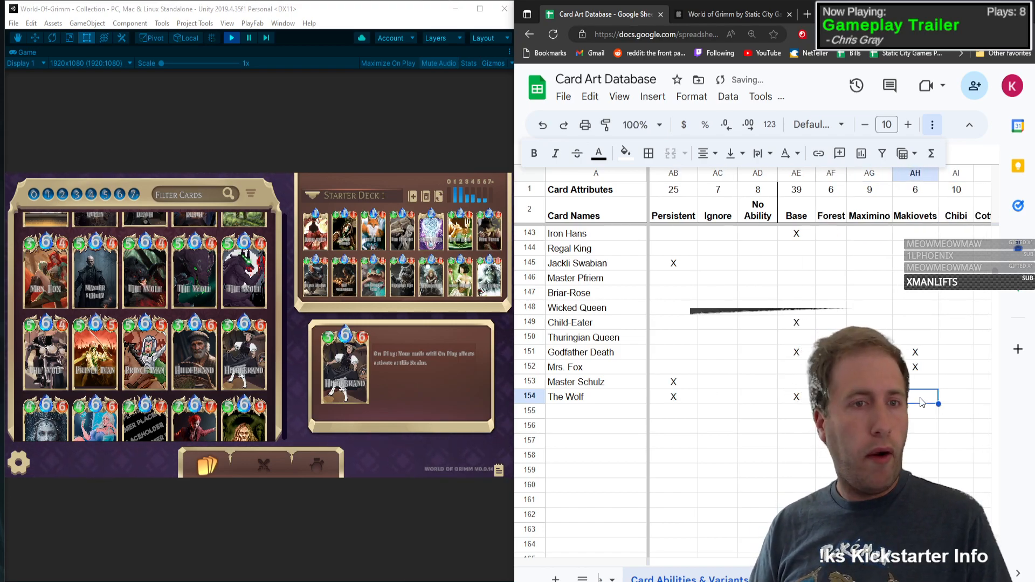
pyautogui.press('Right')
pyautogui.press('Right')
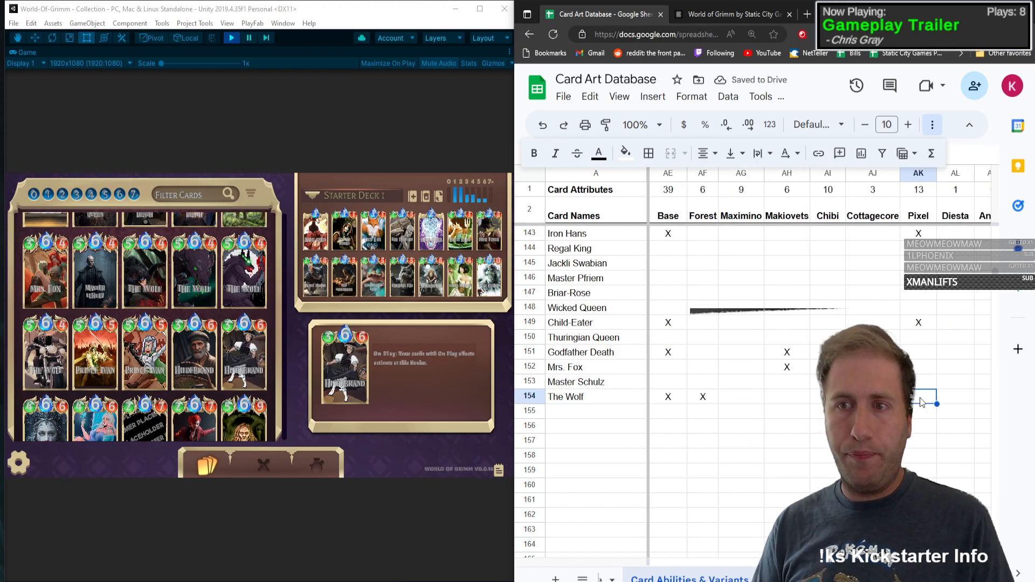
pyautogui.press('Right')
pyautogui.press('Right')
pyautogui.press('Right')
pyautogui.press('Right')
pyautogui.press('Right')
pyautogui.press('Right')
pyautogui.press('Right')
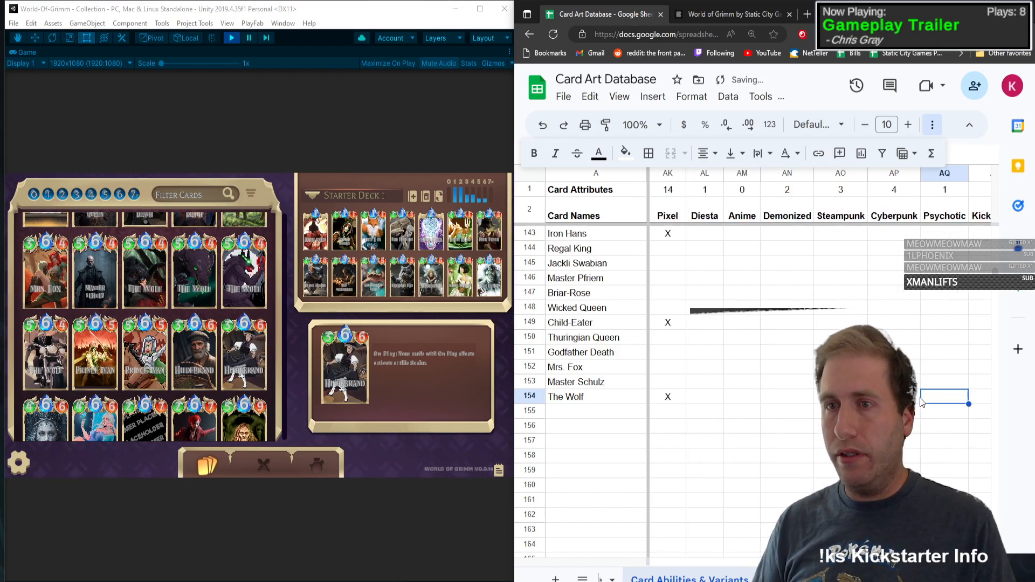
pyautogui.write('X')
# Step: Add Prince Ivan as the card name in row 155
pyautogui.press('Left')
pyautogui.press('Left')
pyautogui.press('Left')
pyautogui.press('Left')
pyautogui.press('Left')
pyautogui.press('Left')
pyautogui.press('Left')
pyautogui.press('Left')
pyautogui.press('Left')
pyautogui.press('Left')
pyautogui.press('Left')
pyautogui.press('Left')
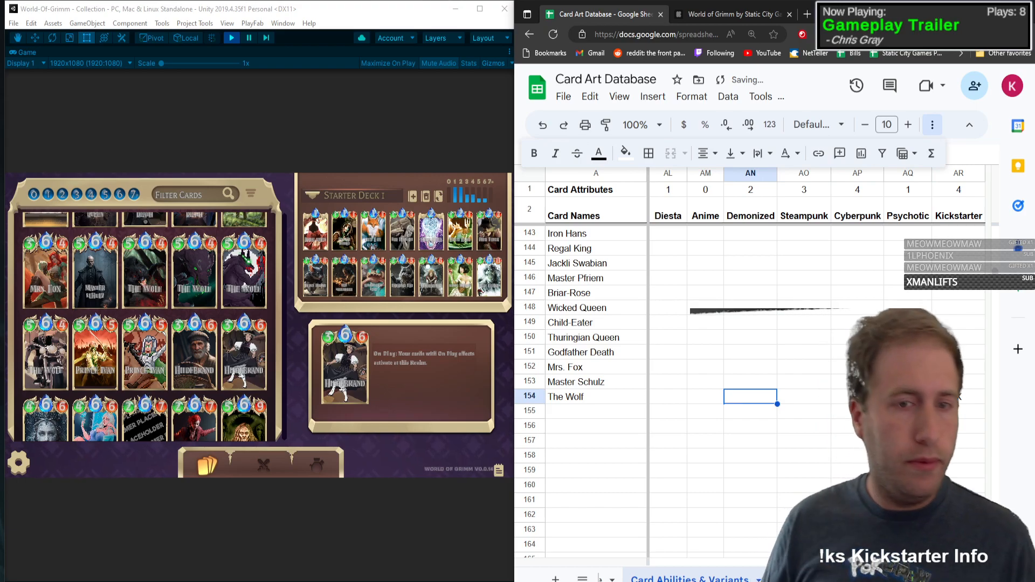
pyautogui.press('Left')
pyautogui.press('Left')
pyautogui.press('Left')
pyautogui.press('Left')
pyautogui.press('Left')
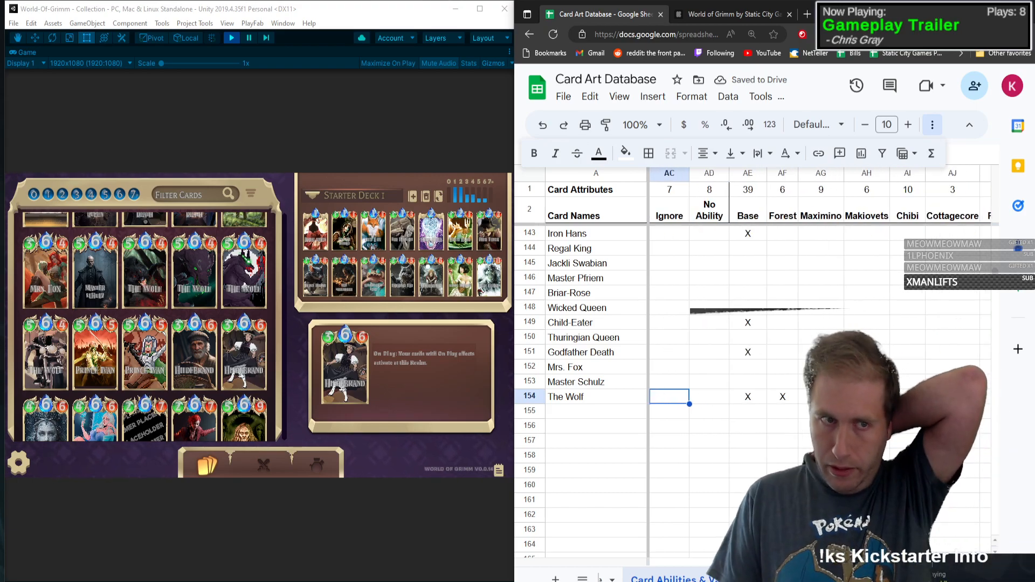
pyautogui.press('Left')
pyautogui.press('Left')
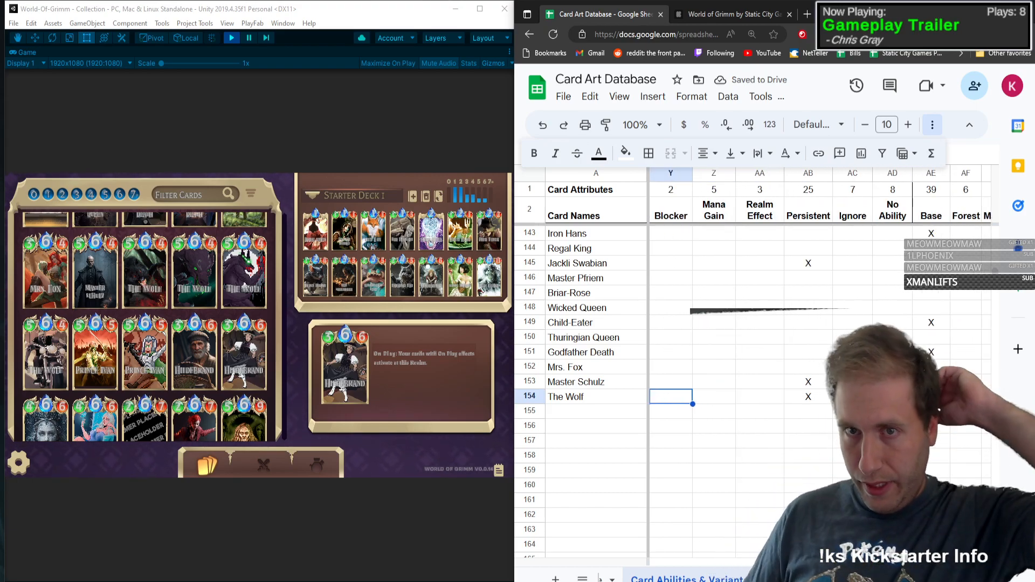
pyautogui.click(617, 424)
pyautogui.press('Up')
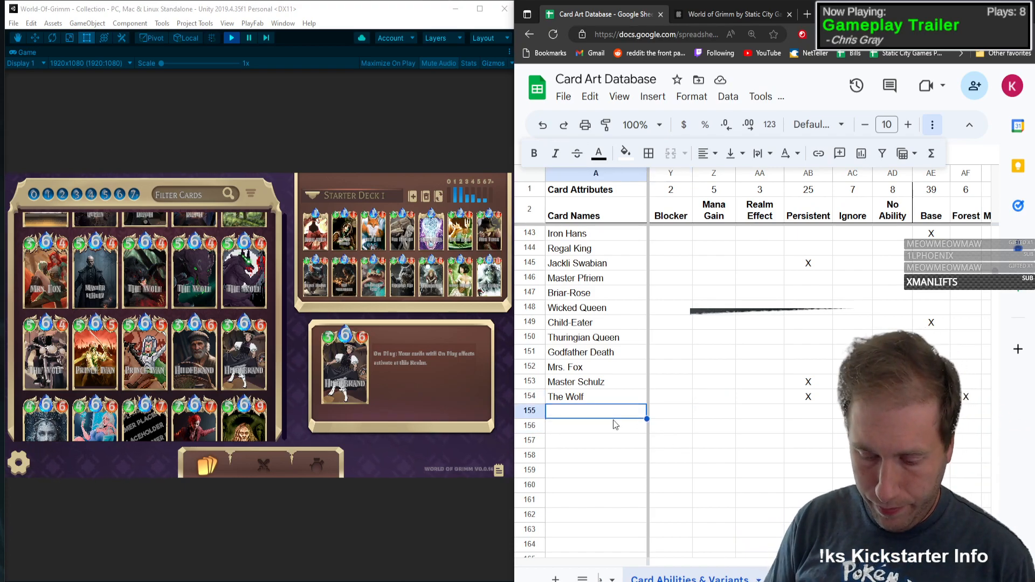
pyautogui.write('Prine')
pyautogui.press('BackSpace')
pyautogui.press('BackSpace')
pyautogui.write('ce Ivan')
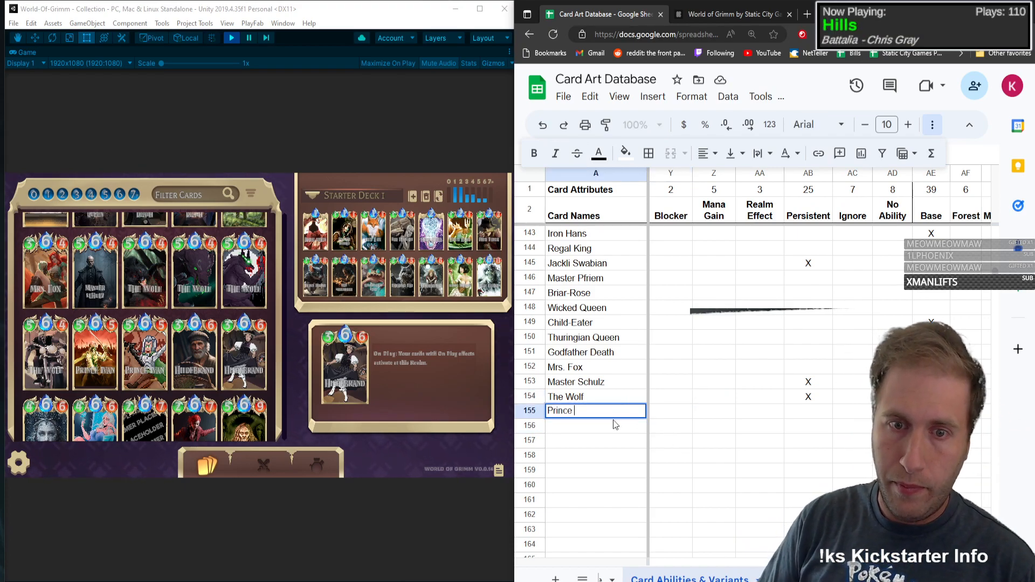
# Step: Fill in Prince Ivan's type C, mana 6, health 5 and attack power 5, and mark On Play with an X
pyautogui.press('Tab')
pyautogui.write('C')
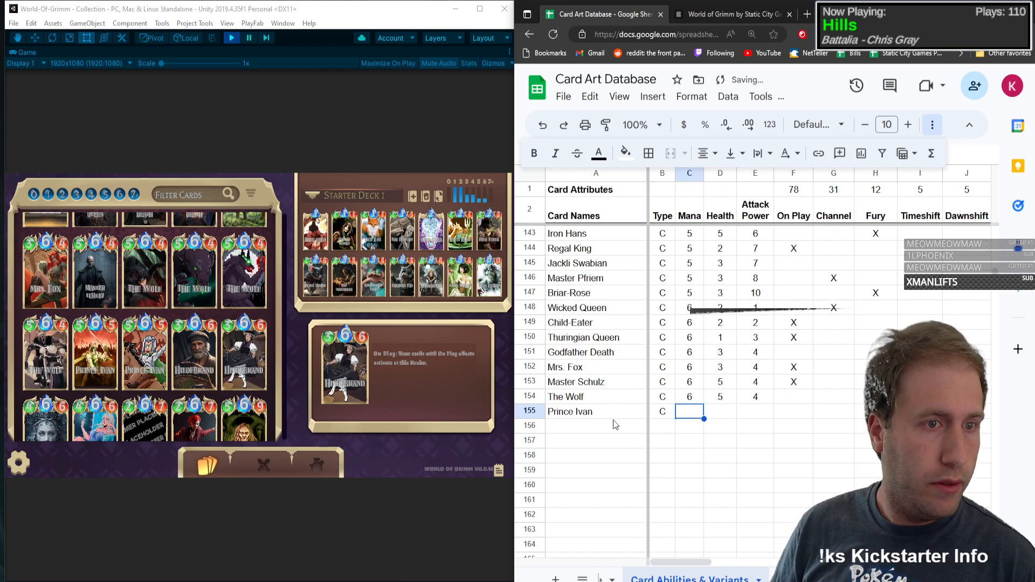
pyautogui.press('Tab')
pyautogui.write('6')
pyautogui.press('Tab')
pyautogui.write('5')
pyautogui.press('Tab')
pyautogui.write('5')
pyautogui.press('Tab')
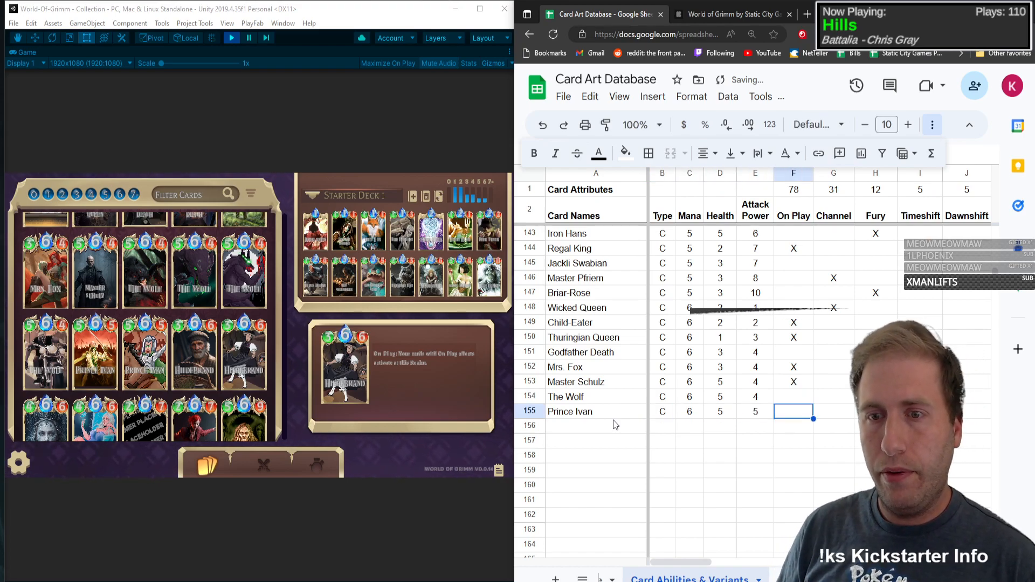
pyautogui.write('X')
pyautogui.press('Tab')
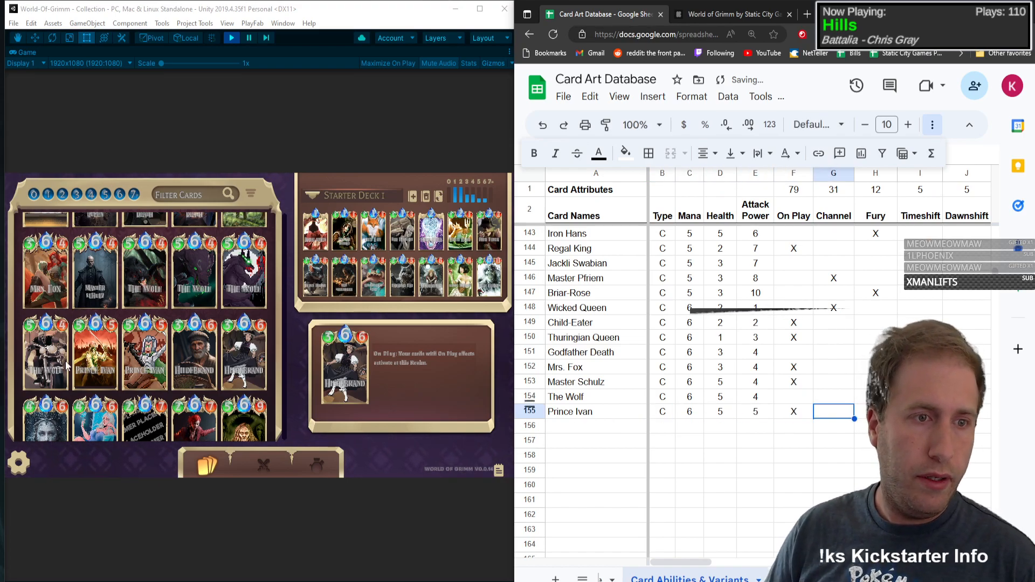
# Step: Open the Prince Ivan card in the game and mark its row with an X in the Summon column
pyautogui.click(87, 322)
pyautogui.click(848, 416)
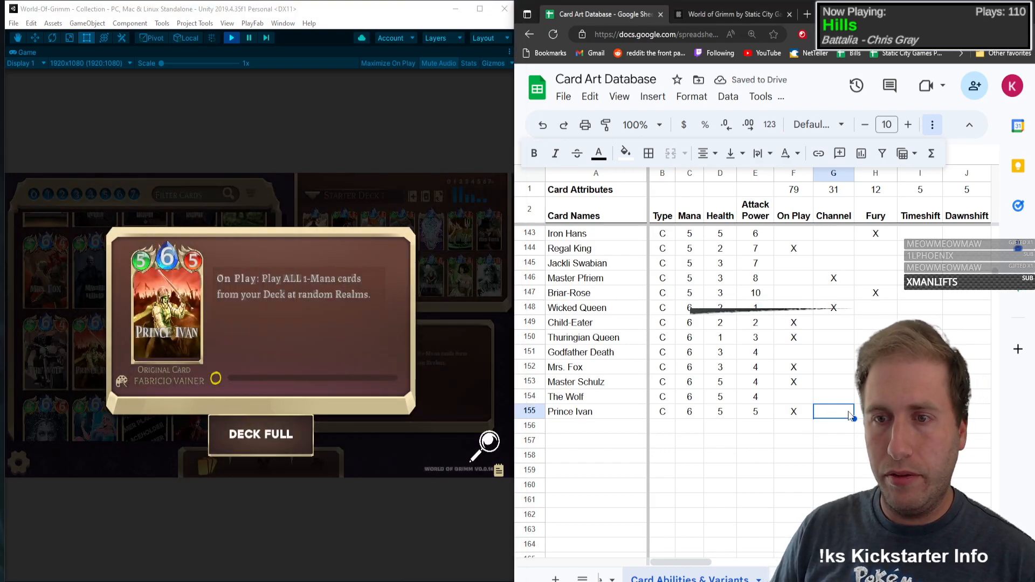
pyautogui.press('Tab')
pyautogui.press('Tab')
pyautogui.press('Tab')
pyautogui.press('Tab')
pyautogui.press('Tab')
pyautogui.press('Tab')
pyautogui.press('Tab')
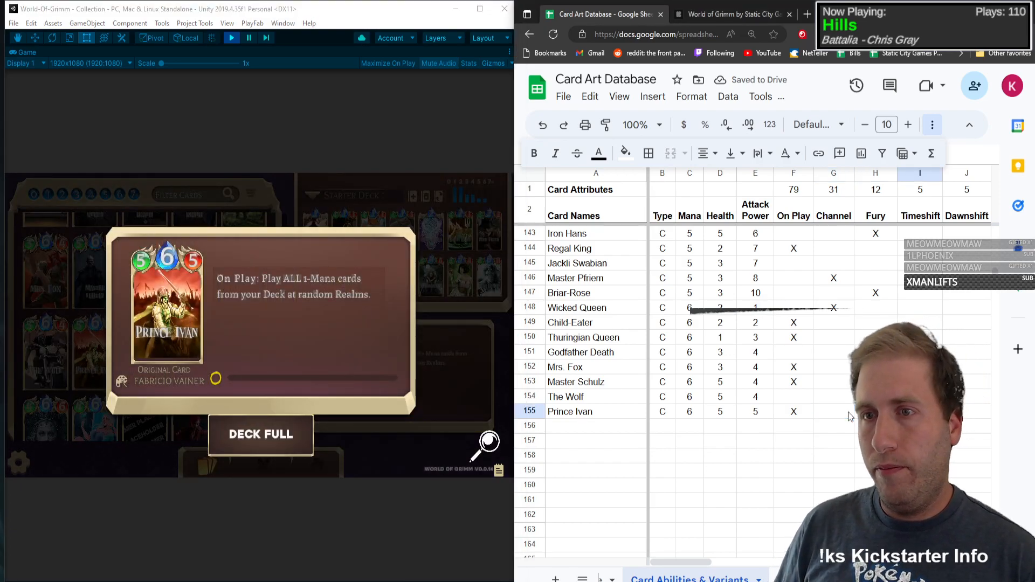
pyautogui.press('Tab')
pyautogui.press('Tab')
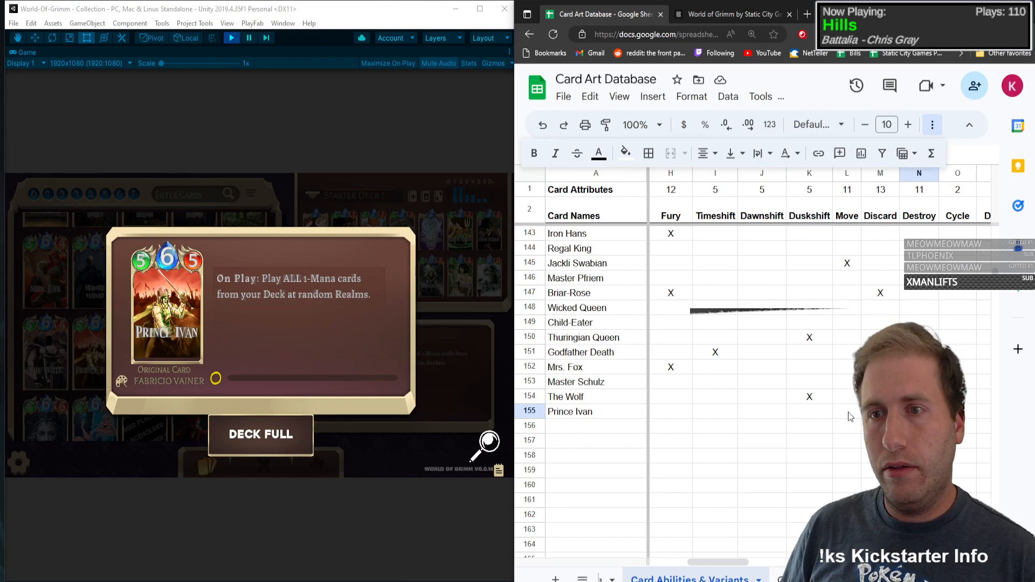
pyautogui.press('Tab')
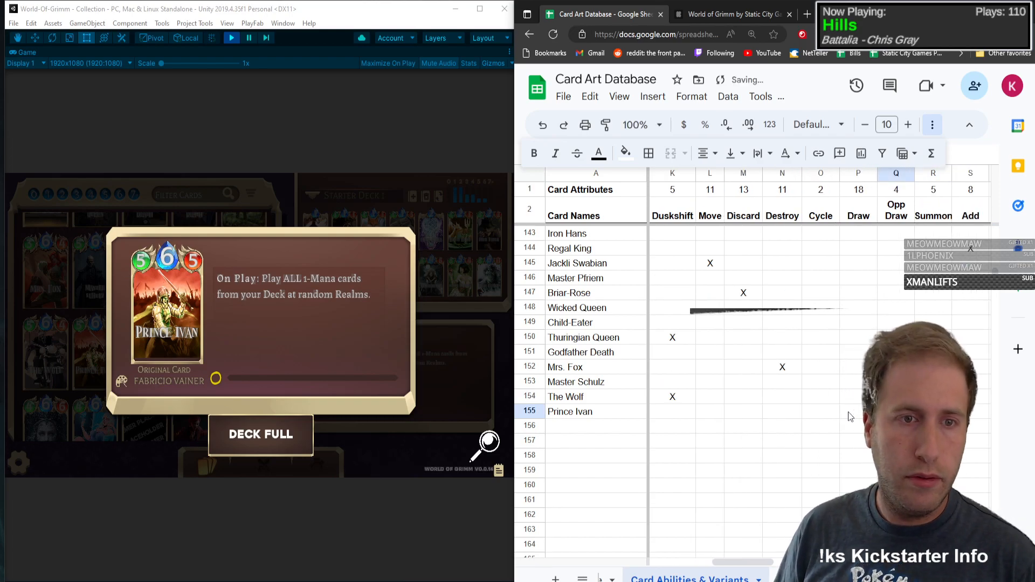
# Step: Mark Prince Ivan with an X in the Base variant column
pyautogui.press('Tab')
pyautogui.press('Tab')
pyautogui.press('Tab')
pyautogui.press('Tab')
pyautogui.press('Tab')
pyautogui.press('Tab')
pyautogui.press('Tab')
pyautogui.press('Tab')
pyautogui.press('Tab')
pyautogui.press('Tab')
pyautogui.press('Tab')
pyautogui.press('Tab')
pyautogui.press('Tab')
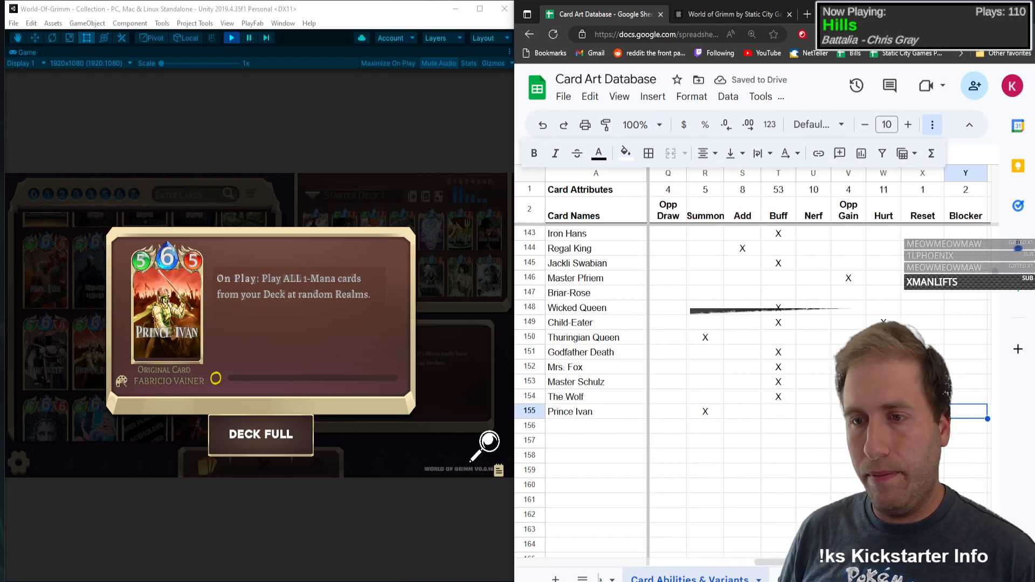
pyautogui.press('Right')
pyautogui.write('X')
pyautogui.press('Left')
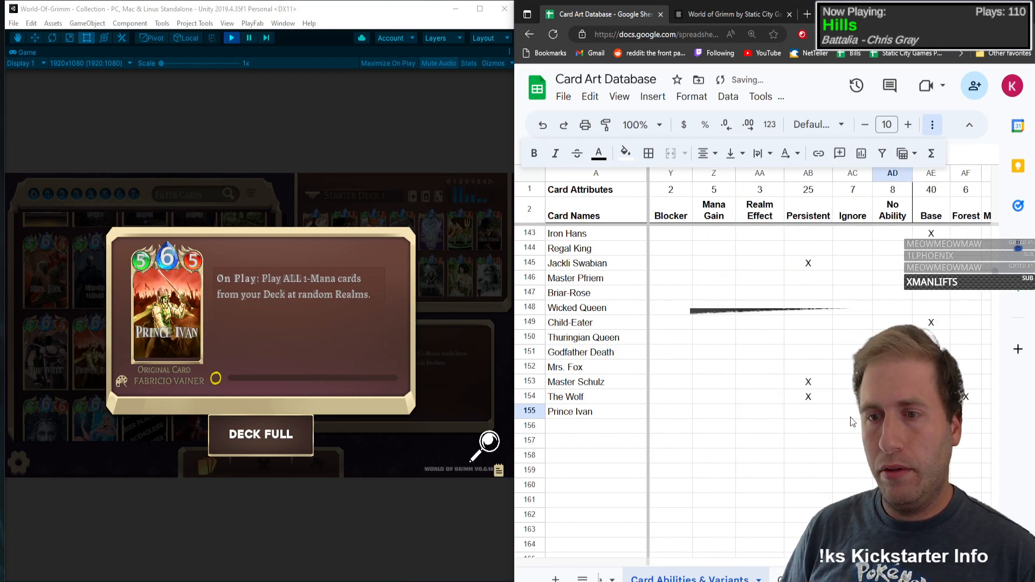
# Step: Close the Prince Ivan card view in the game and mark the card with an X in the Pixel variant column
pyautogui.click(404, 453)
pyautogui.click(181, 319)
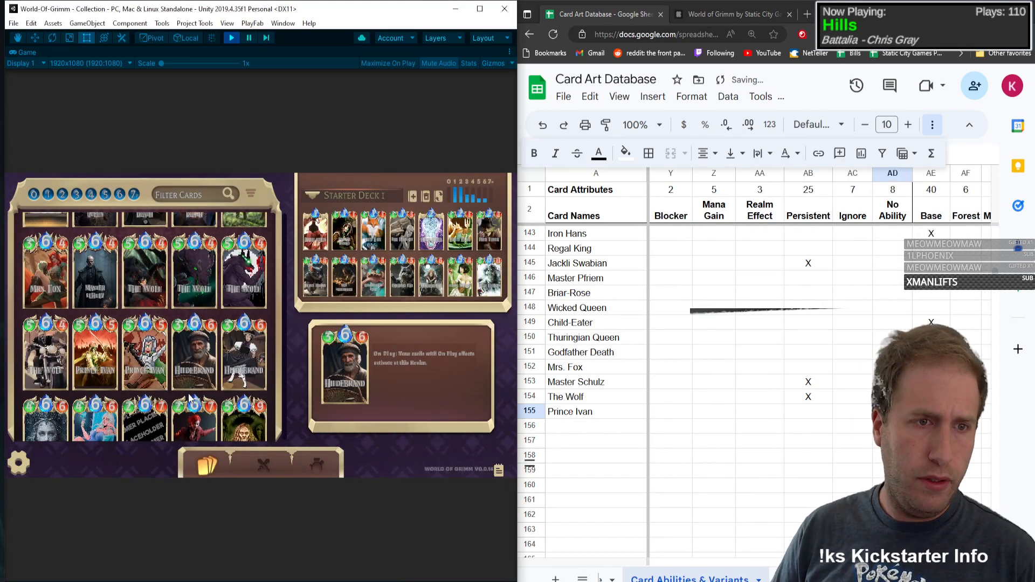
pyautogui.click(980, 416)
pyautogui.press('Tab')
pyautogui.press('Tab')
pyautogui.press('Tab')
pyautogui.press('Tab')
pyautogui.press('Tab')
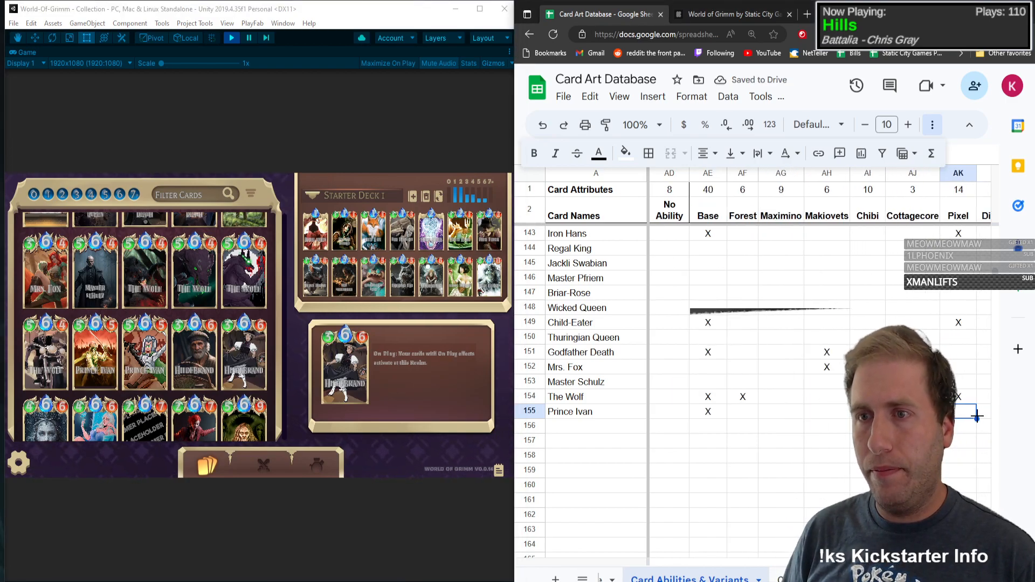
pyautogui.press('Left')
pyautogui.press('Left')
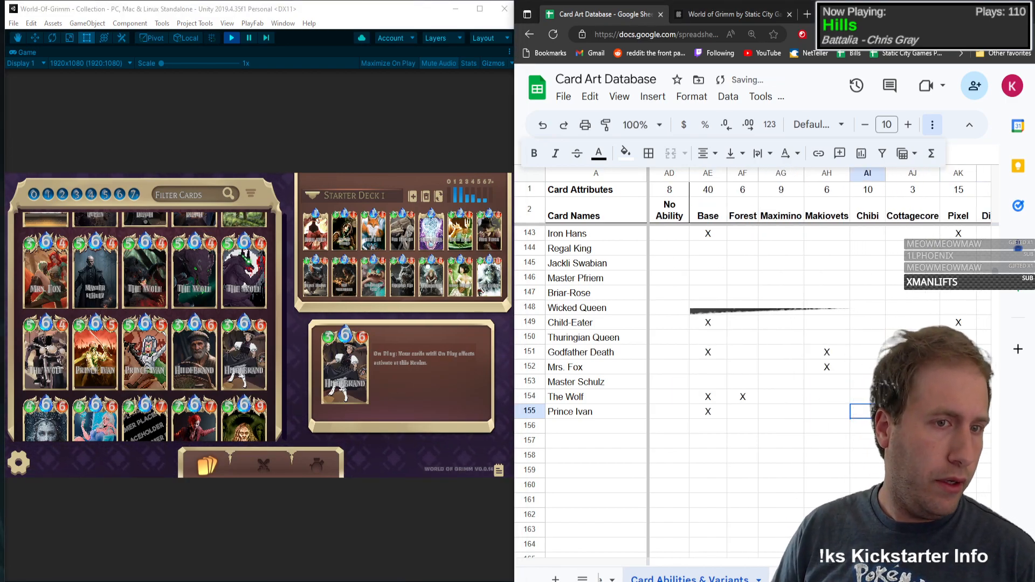
# Step: Add Hildebrand as the card name in row 156
pyautogui.click(600, 430)
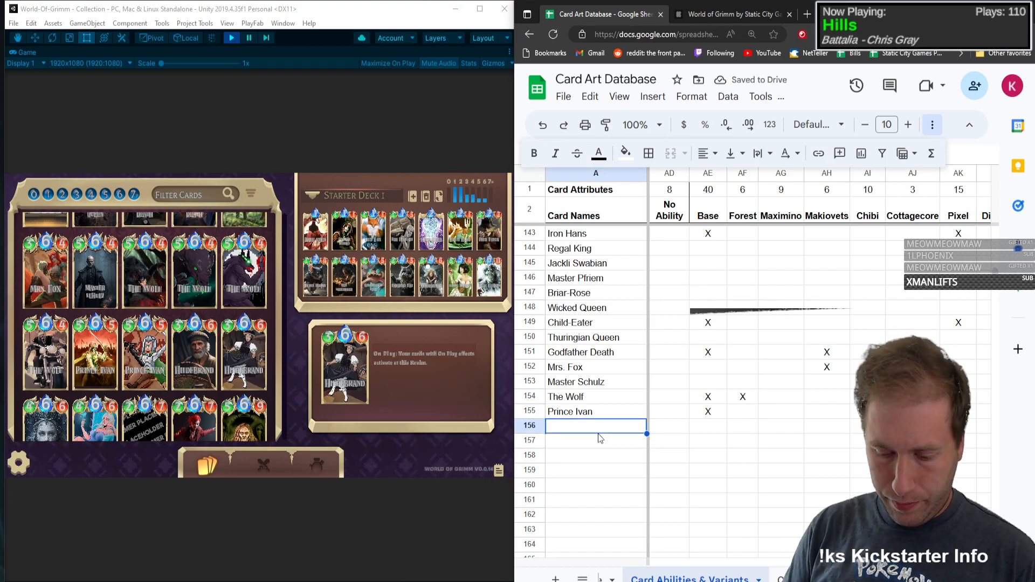
pyautogui.write('Hildebrand')
pyautogui.press('Tab')
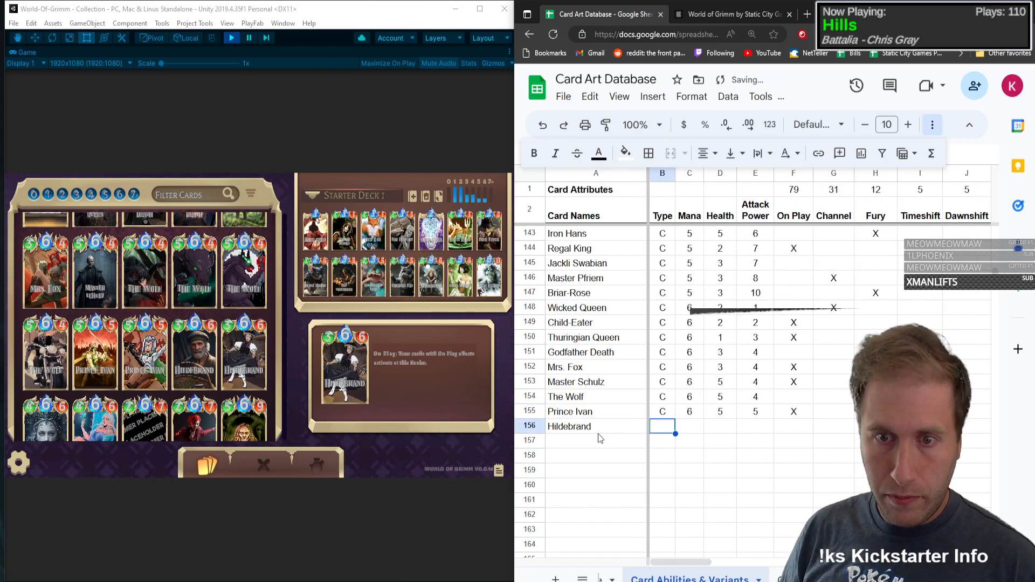
# Step: Fill in Hildebrand's type C, mana 6, health 3 and attack power 6, and mark On Play with an X
pyautogui.write('C')
pyautogui.press('Tab')
pyautogui.write('6')
pyautogui.press('Tab')
pyautogui.write('3')
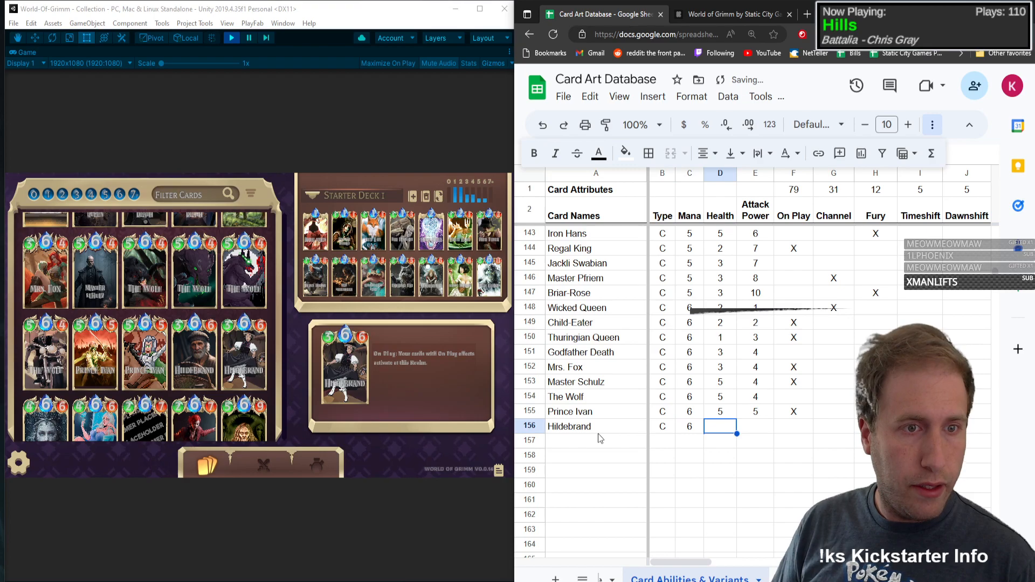
pyautogui.press('Tab')
pyautogui.write('6')
pyautogui.press('Tab')
pyautogui.write('X')
pyautogui.press('Tab')
pyautogui.press('Tab')
pyautogui.press('Tab')
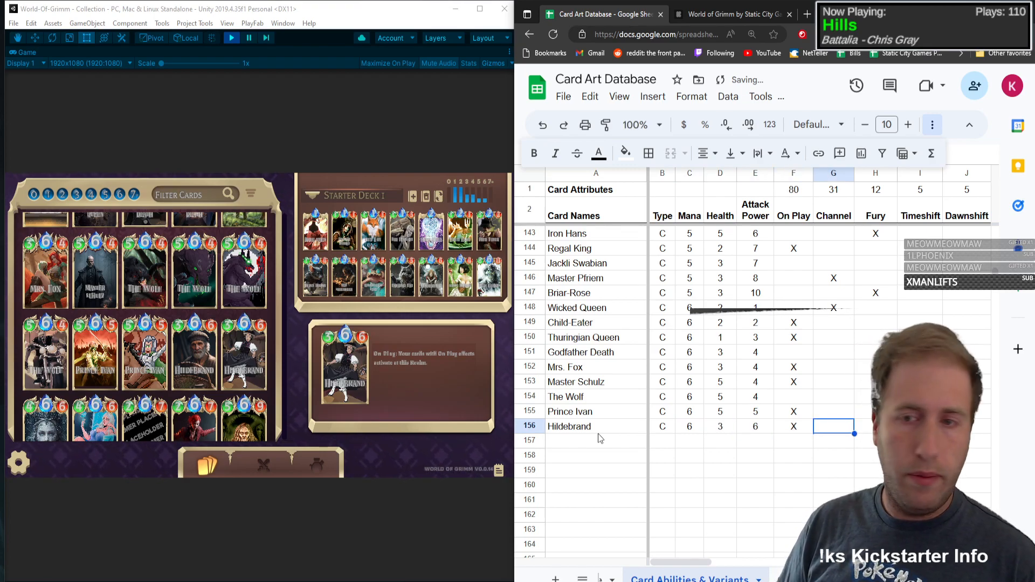
# Step: Open the Hildebrand card in the game and compare its ability text with the remaining ability columns in row 156
pyautogui.press('Tab')
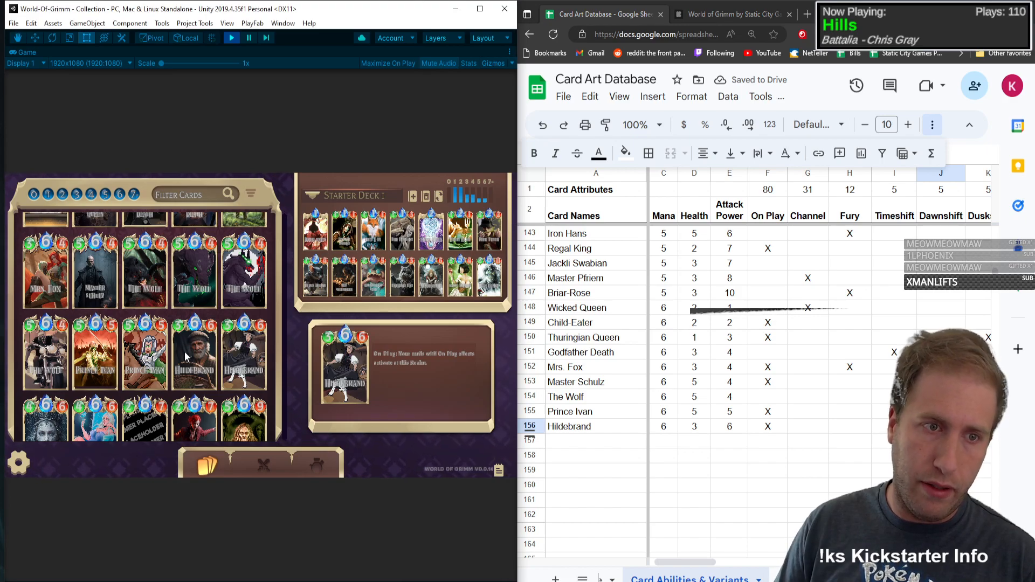
pyautogui.click(215, 332)
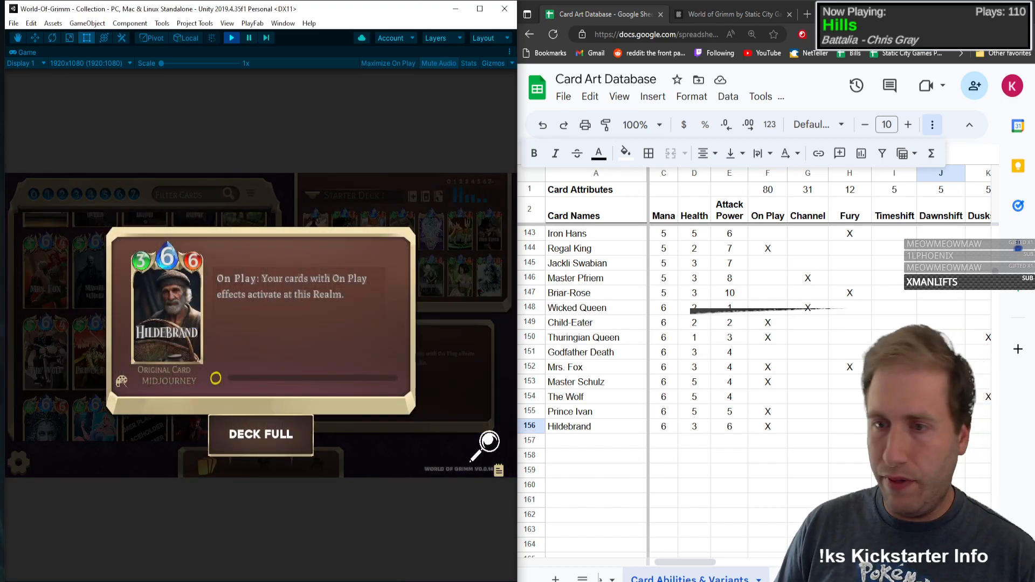
pyautogui.click(941, 427)
pyautogui.press('Right')
pyautogui.press('Right')
pyautogui.press('Right')
pyautogui.press('Right')
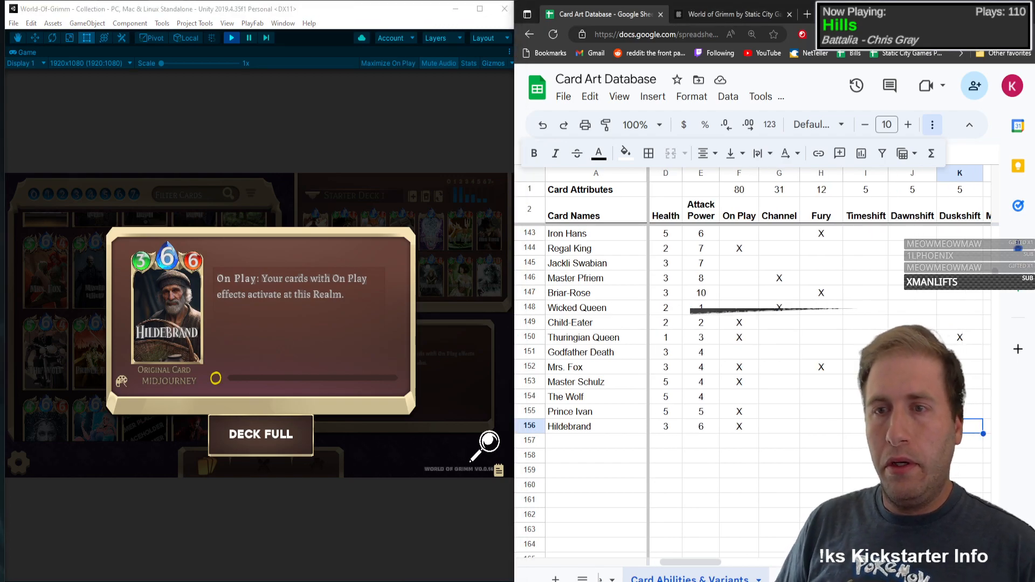
pyautogui.press('Right')
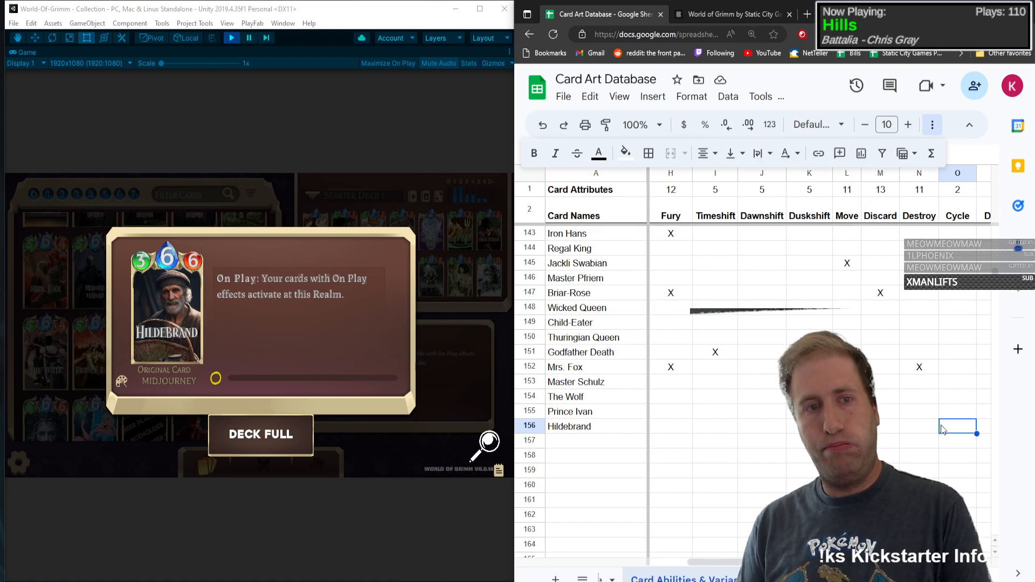
pyautogui.press('Right')
pyautogui.press('Right')
pyautogui.press('Right')
pyautogui.press('Right')
pyautogui.press('Right')
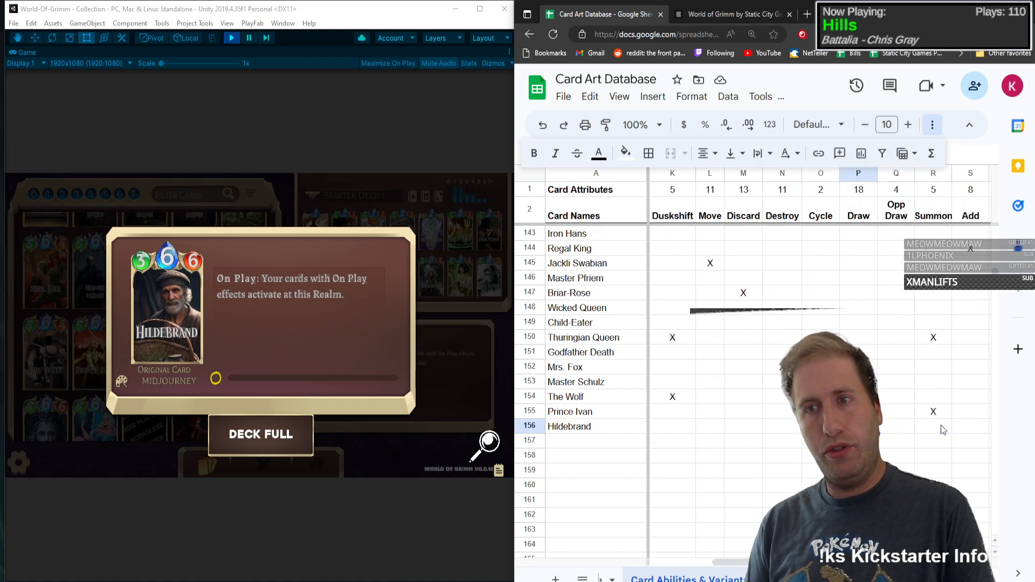
pyautogui.press('Right')
pyautogui.press('Right')
pyautogui.press('Right')
pyautogui.press('Right')
pyautogui.press('Right')
pyautogui.press('Right')
pyautogui.press('Right')
pyautogui.press('Right')
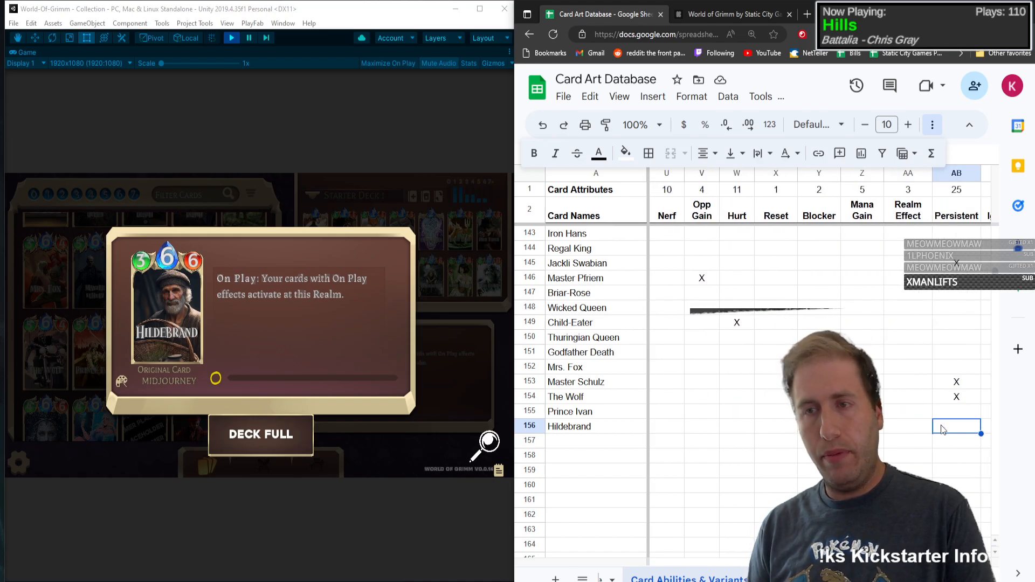
pyautogui.press('Right')
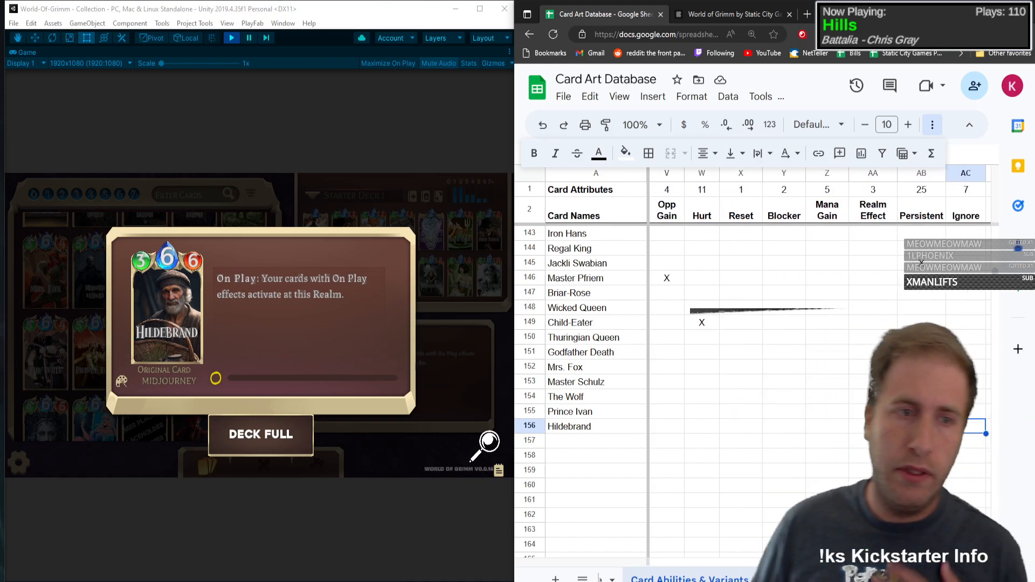
# Step: Mark Hildebrand with an X in the Cottagecore variant column and close its card view in the game
pyautogui.press('Right')
pyautogui.press('Right')
pyautogui.press('Right')
pyautogui.press('Right')
pyautogui.press('Right')
pyautogui.press('Right')
pyautogui.press('Right')
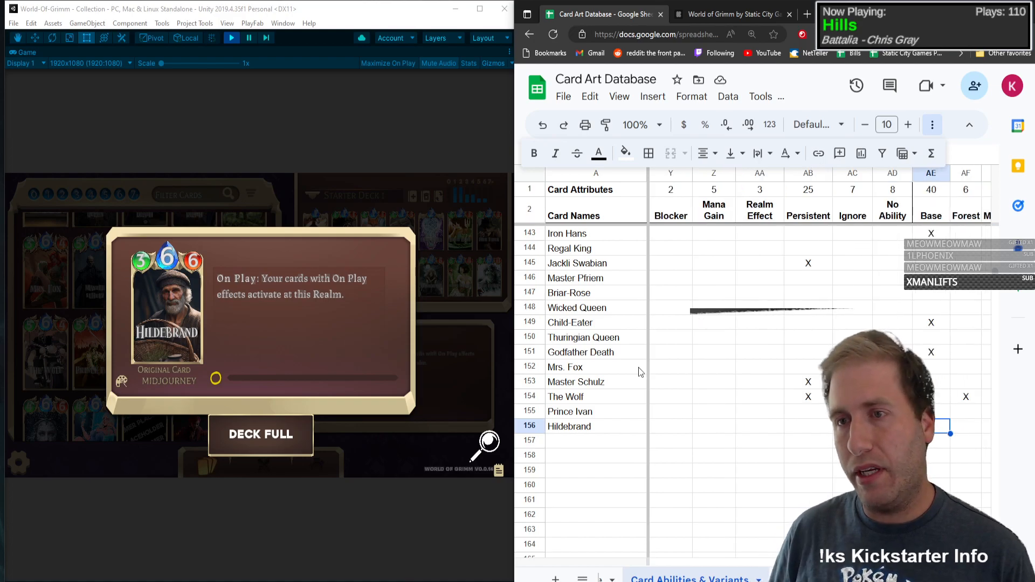
pyautogui.write('x')
pyautogui.press('Left')
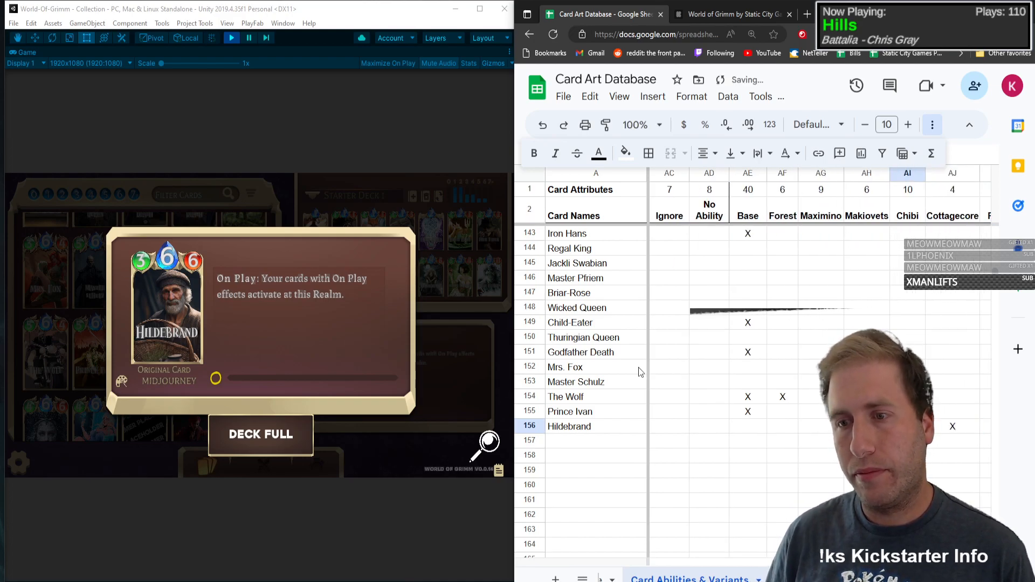
pyautogui.click(192, 296)
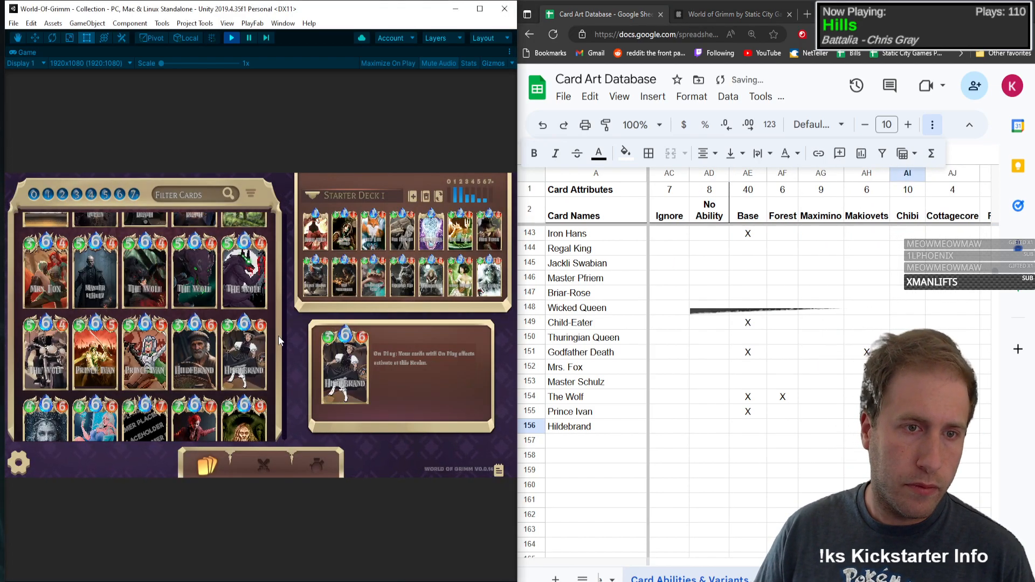
# Step: Move on to the next card in the game collection and add Snow Queen as the card name in row 157
pyautogui.click(241, 351)
pyautogui.click(165, 311)
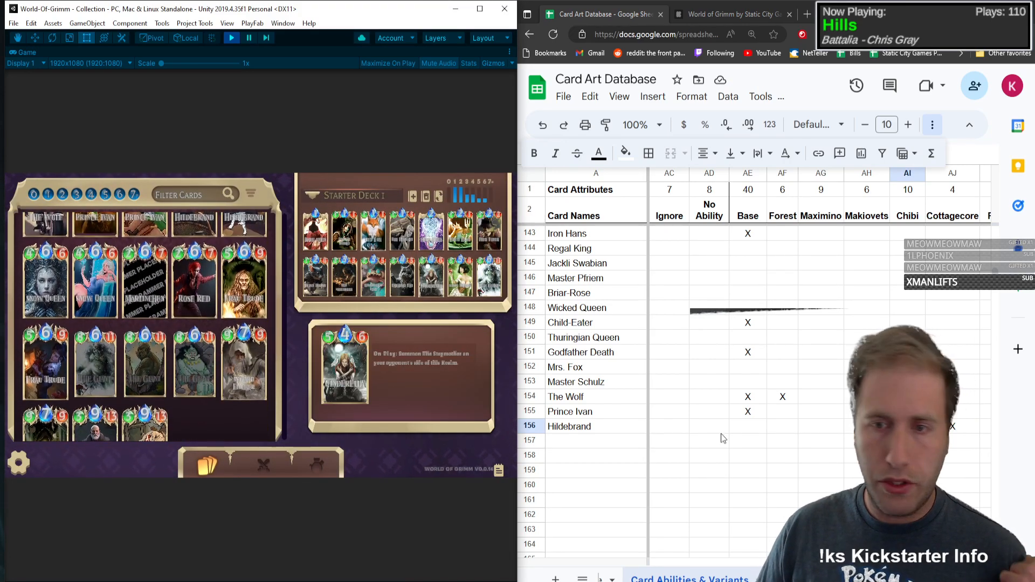
pyautogui.click(631, 439)
pyautogui.write('Snow Queen')
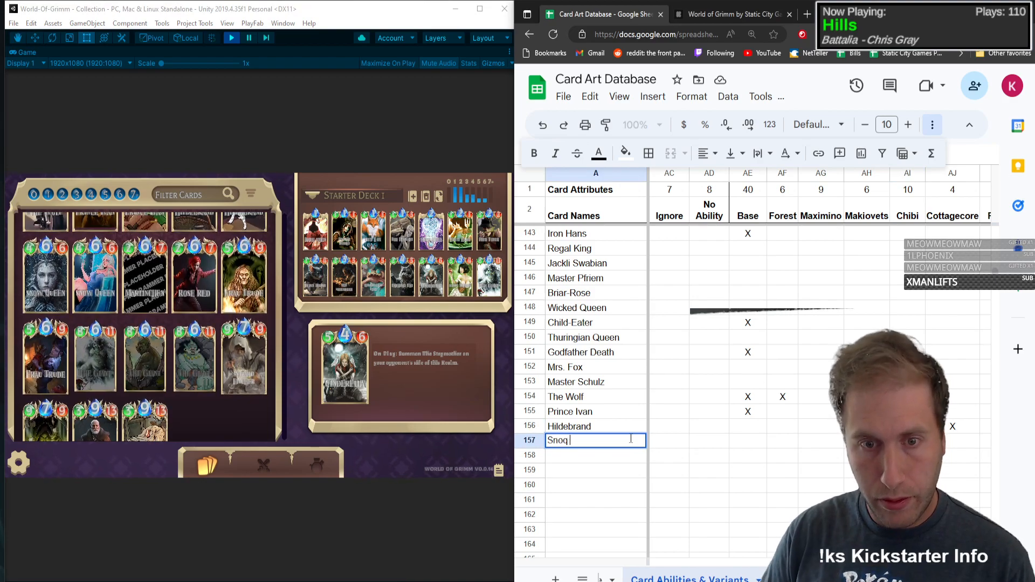
pyautogui.press('Tab')
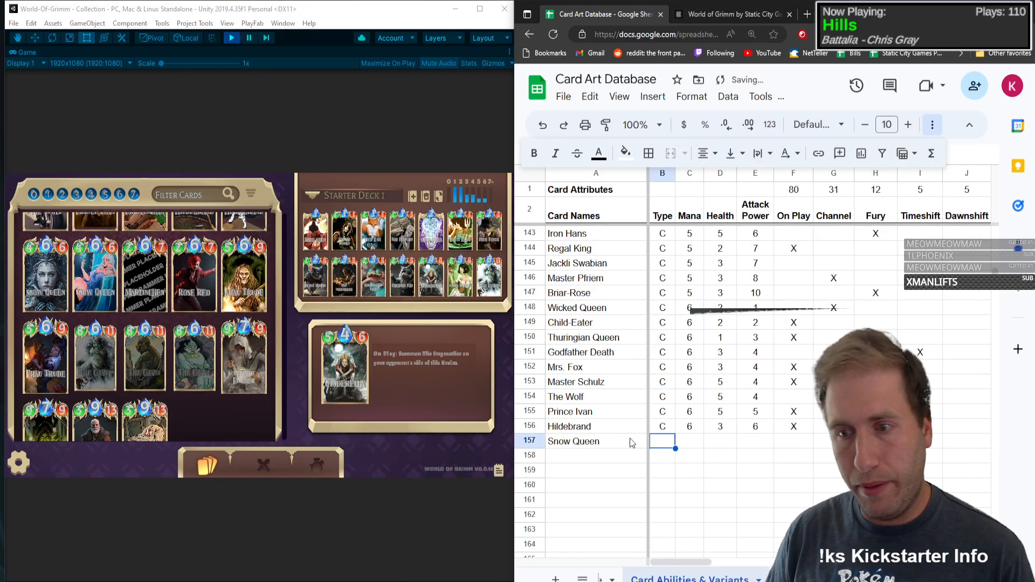
# Step: Fill in Snow Queen's type C, mana 6, health 4 and attack power 6, and mark On Play with an X
pyautogui.write('6')
pyautogui.press('Tab')
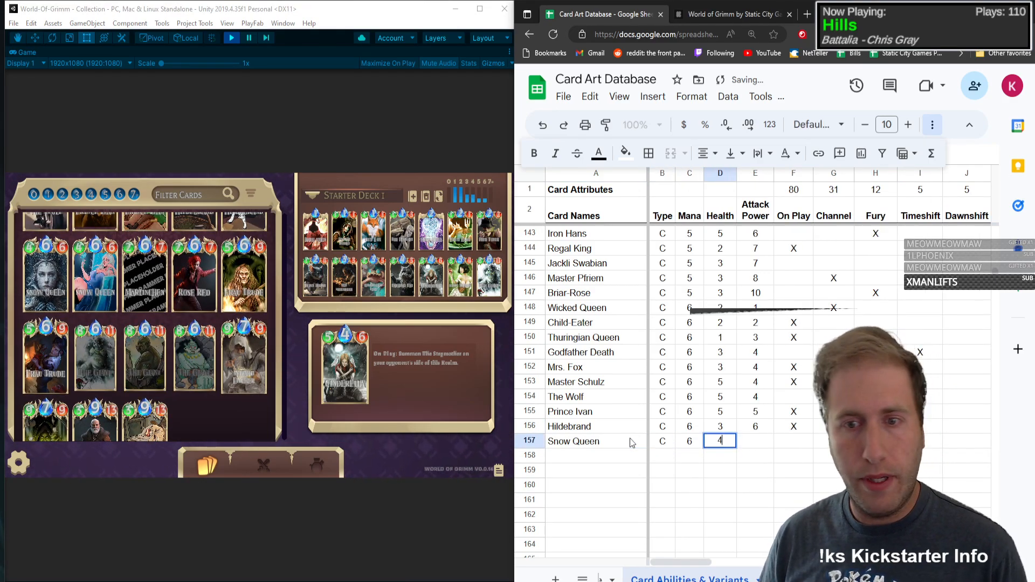
pyautogui.write('4')
pyautogui.press('Tab')
pyautogui.write('6')
pyautogui.press('Tab')
pyautogui.press('Tab')
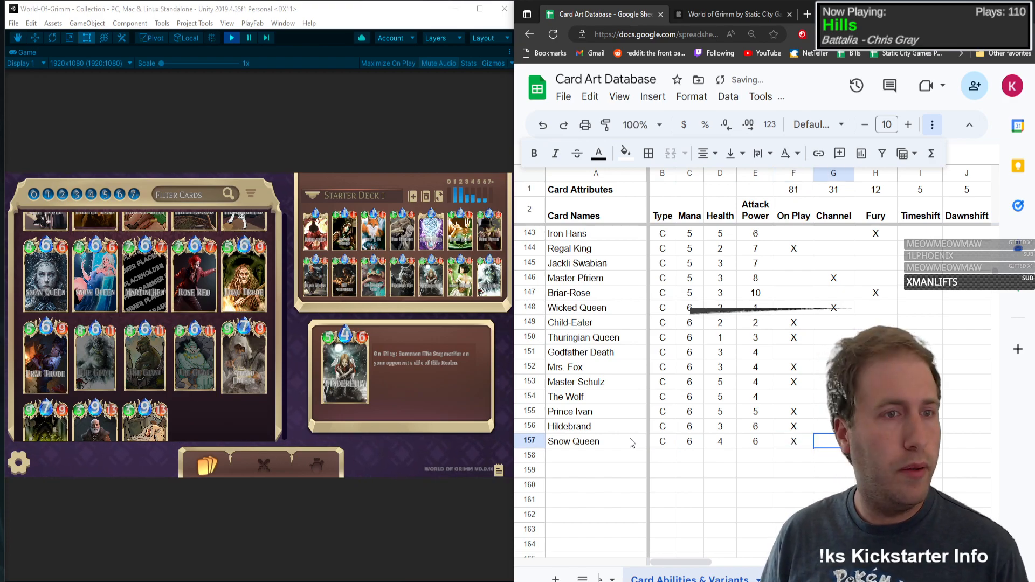
# Step: Open the Snow Queen card in the game and mark its row with an X in the Nerf column
pyautogui.click(44, 282)
pyautogui.click(839, 445)
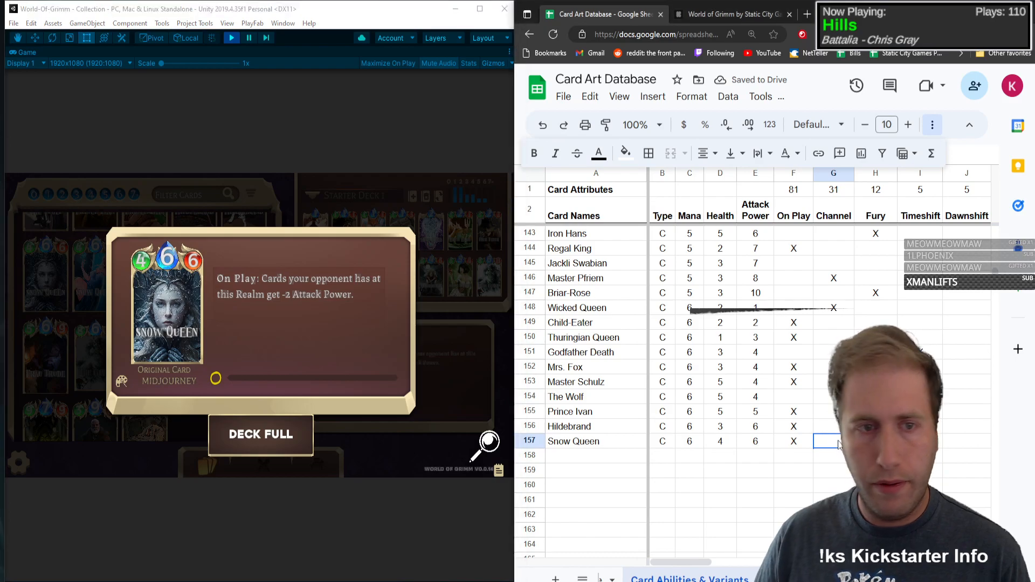
pyautogui.press('Right')
pyautogui.press('Right')
pyautogui.press('Right')
pyautogui.press('Right')
pyautogui.press('Right')
pyautogui.press('Right')
pyautogui.press('Right')
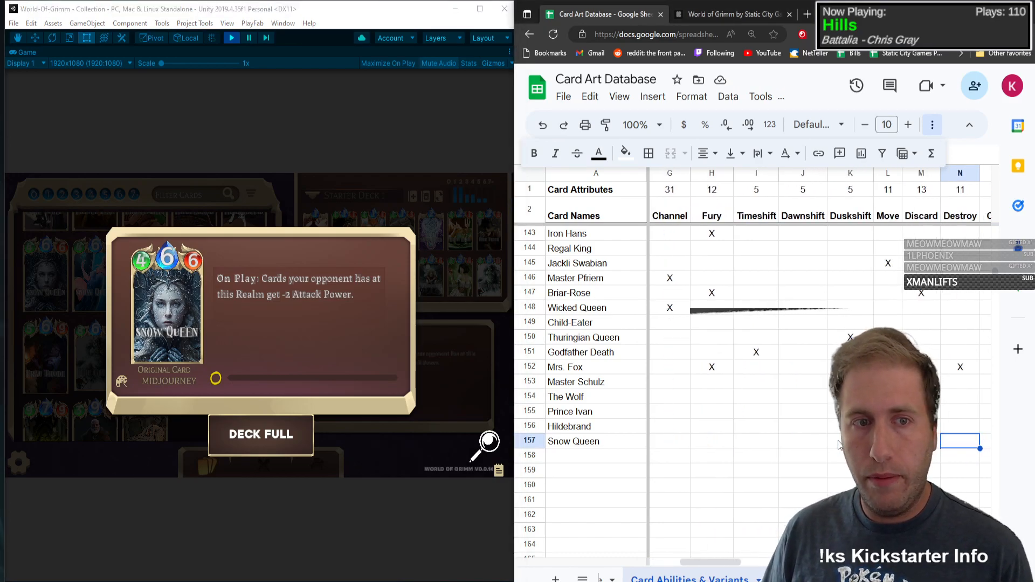
pyautogui.press('Right')
pyautogui.press('Right')
pyautogui.press('Right')
pyautogui.press('Right')
pyautogui.press('Right')
pyautogui.press('Right')
pyautogui.press('Right')
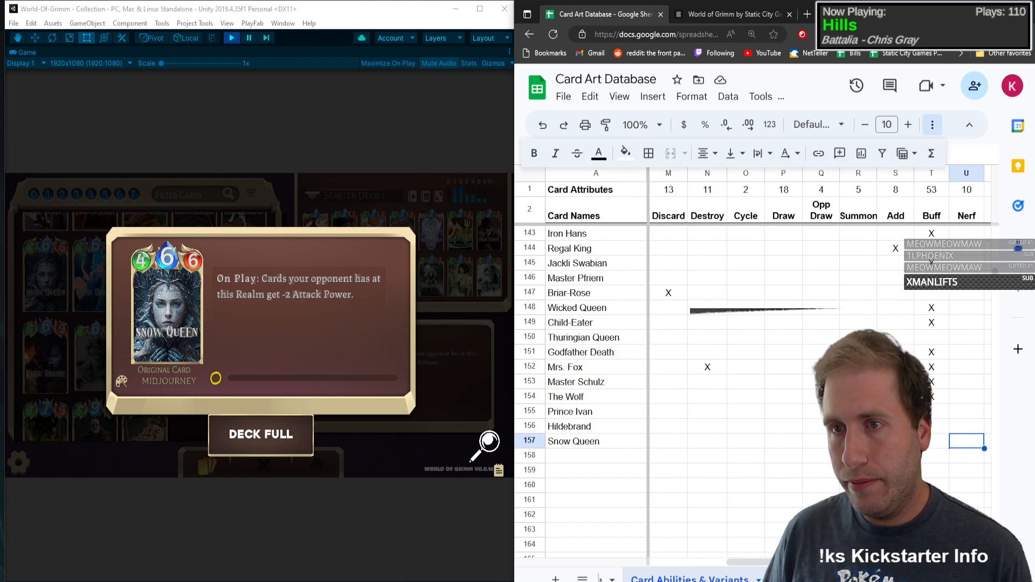
pyautogui.press('Right')
# Step: Mark Snow Queen with an X in the Maximino variant column and close its card view in the game
pyautogui.press('Right')
pyautogui.press('Right')
pyautogui.press('Right')
pyautogui.press('Right')
pyautogui.press('Right')
pyautogui.press('Right')
pyautogui.press('Right')
pyautogui.press('Right')
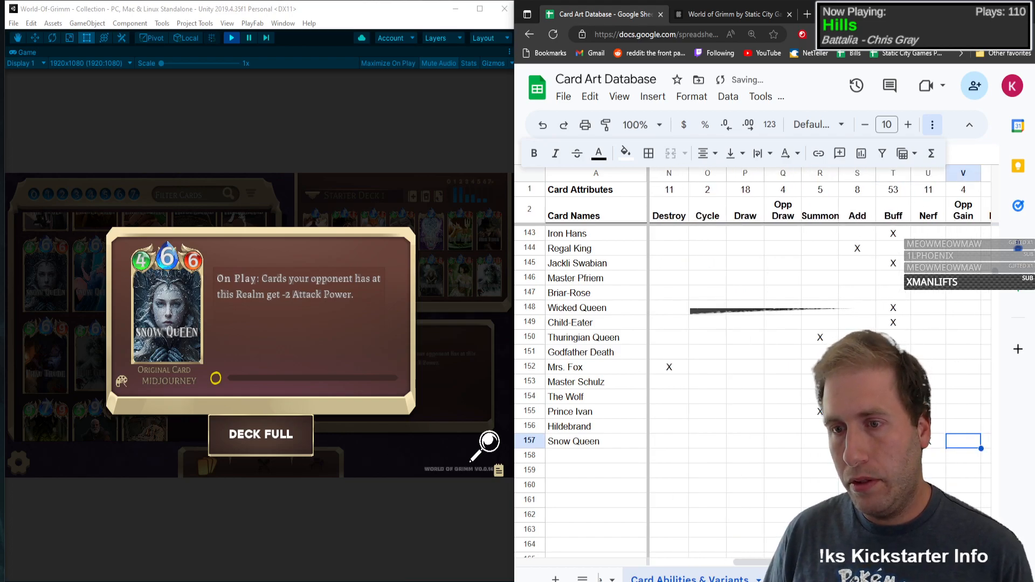
pyautogui.press('Right')
pyautogui.press('Right')
pyautogui.press('Right')
pyautogui.press('Right')
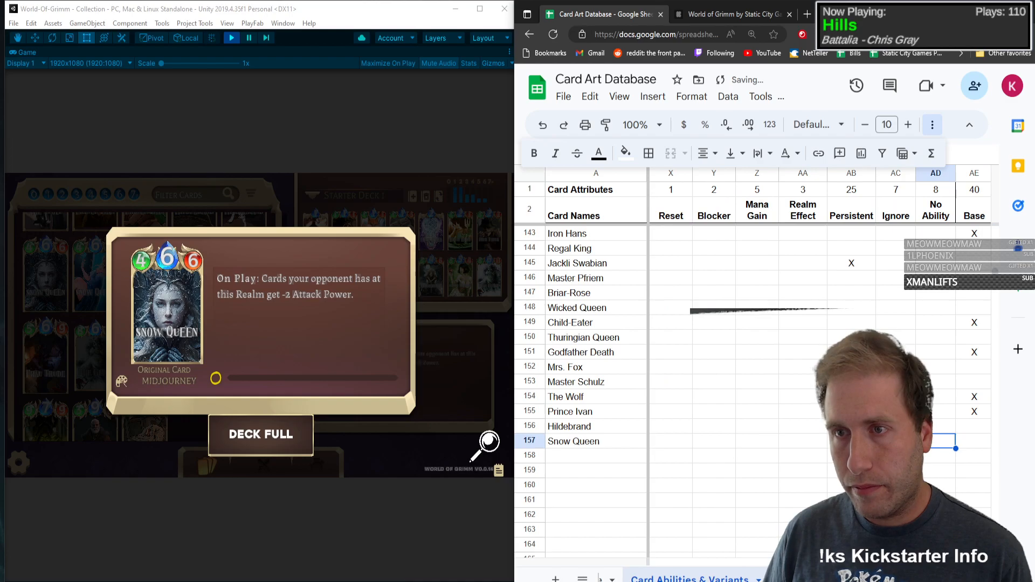
pyautogui.write('X')
pyautogui.press('Left')
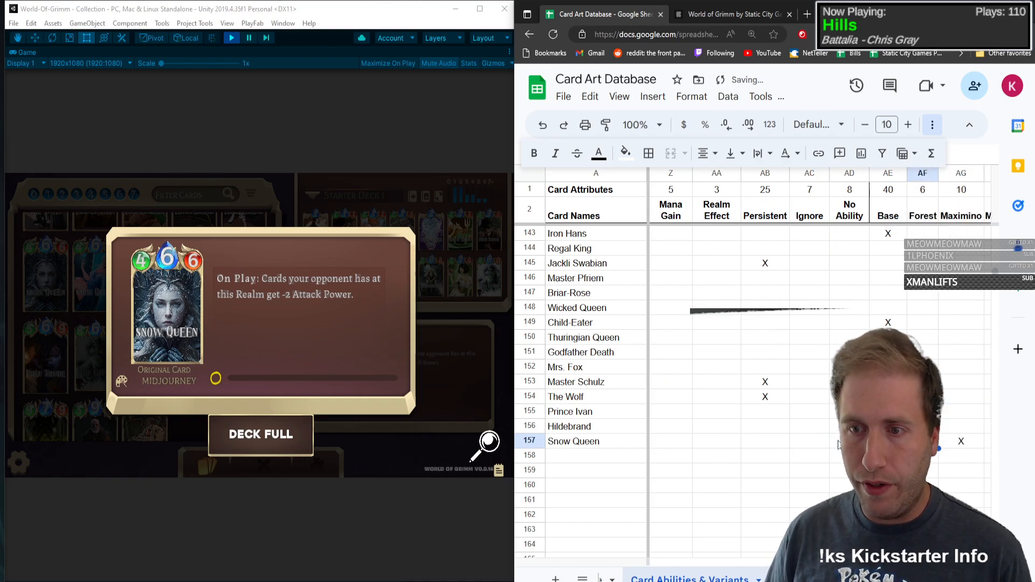
pyautogui.click(286, 331)
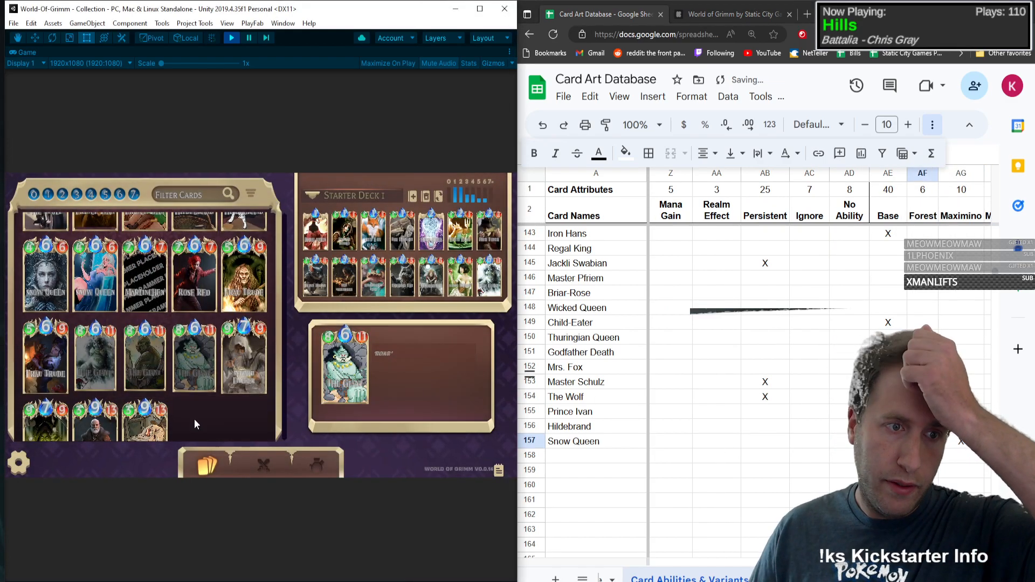
# Step: Open the Marlinchen card in the game collection and add Marlinchen as the card name in row 158
pyautogui.click(125, 271)
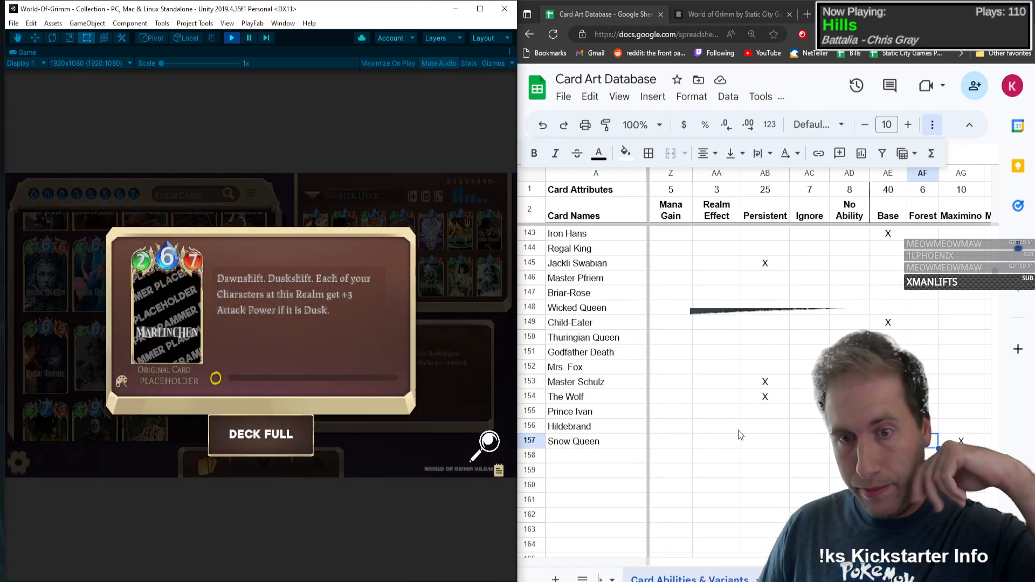
pyautogui.click(642, 456)
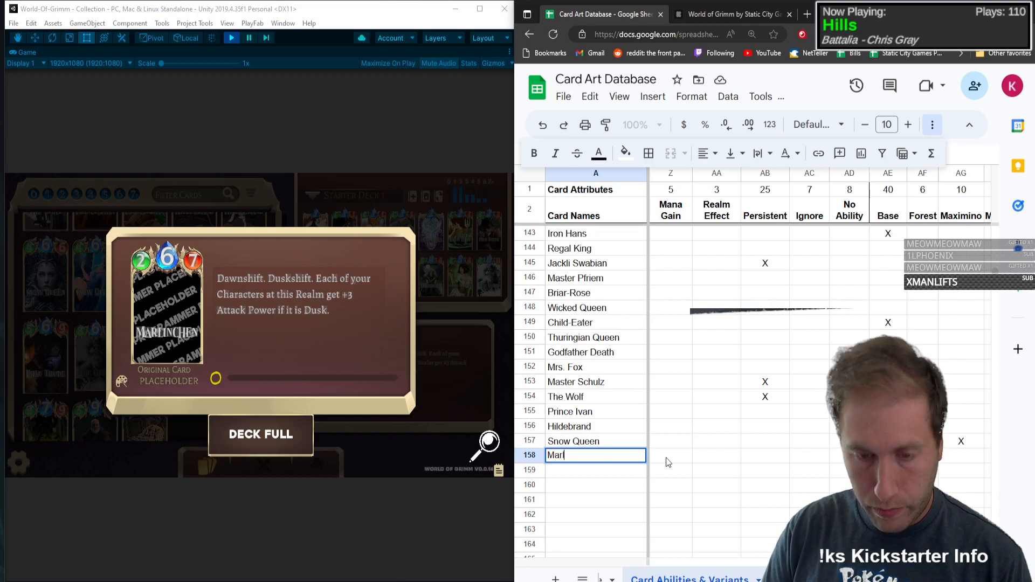
pyautogui.write('Marlinchen')
pyautogui.press('Tab')
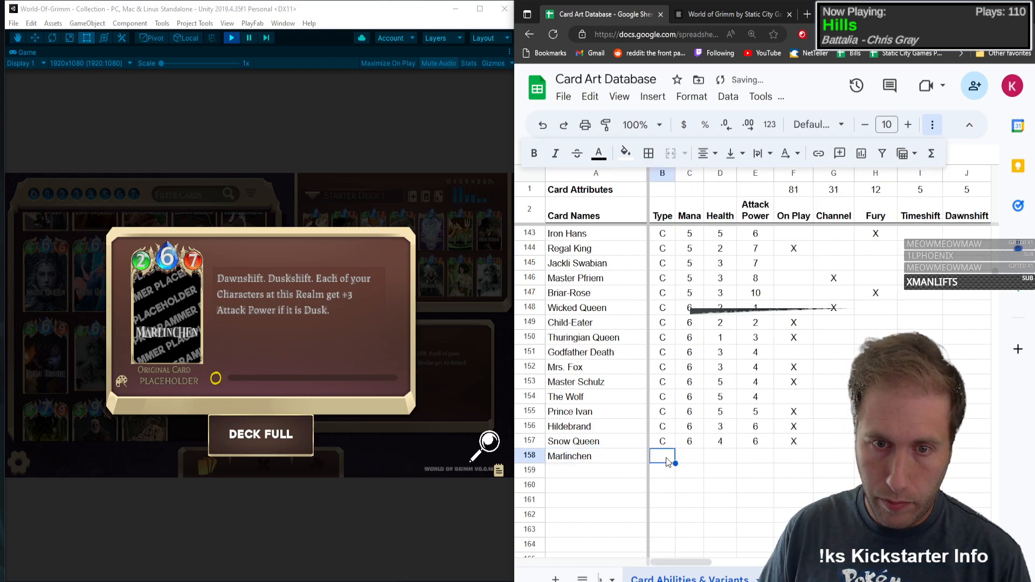
# Step: Fill in Marlinchen's type C, mana 6, health 2 and attack power 7
pyautogui.write('6')
pyautogui.press('Tab')
pyautogui.write('2')
pyautogui.press('Tab')
pyautogui.write('7')
pyautogui.press('Tab')
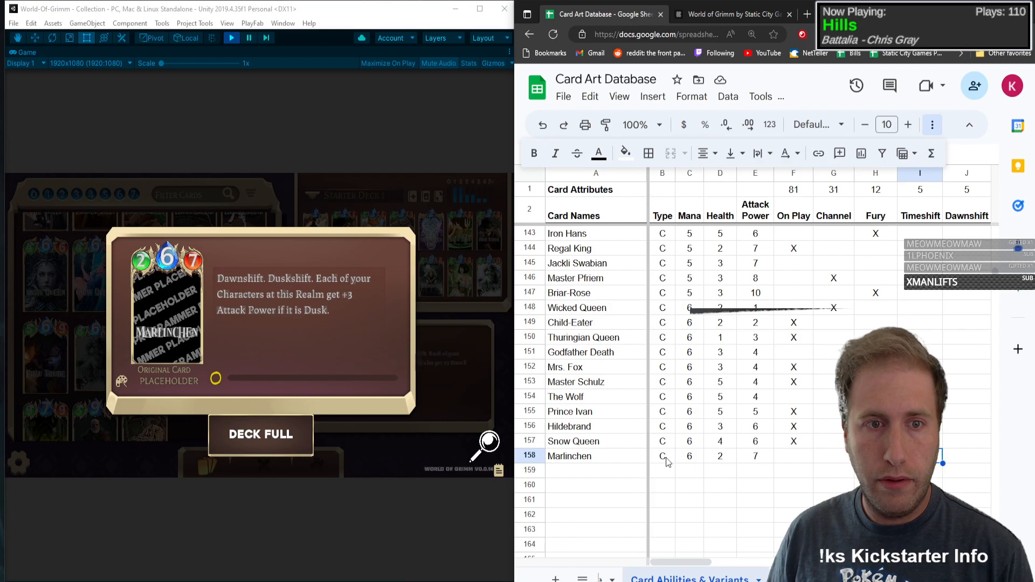
# Step: Mark Marlinchen with an X in both the Dawnshift and Duskshift columns
pyautogui.press('Tab')
pyautogui.press('Tab')
pyautogui.write('x')
pyautogui.press('Tab')
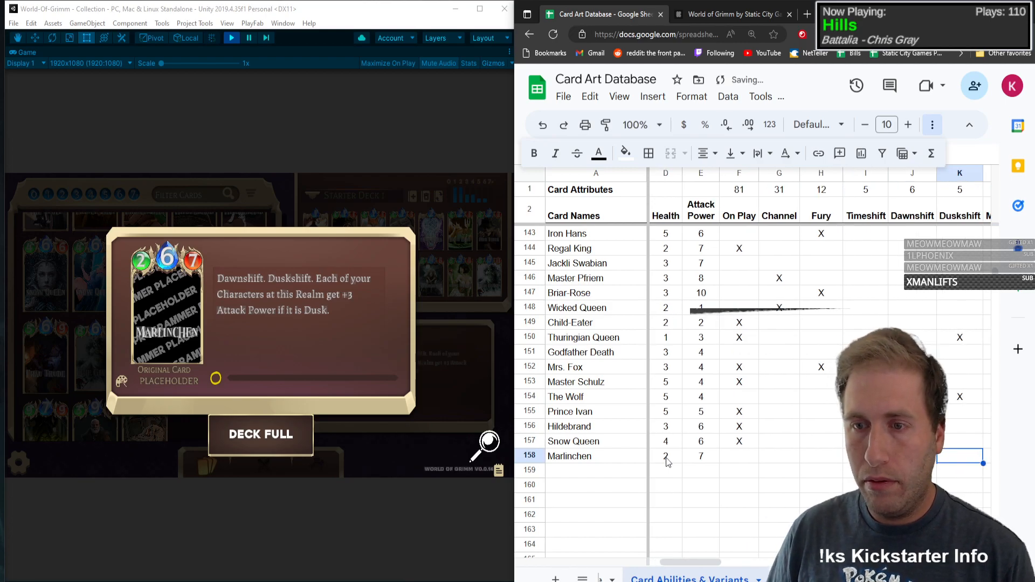
pyautogui.write('x')
pyautogui.press('Tab')
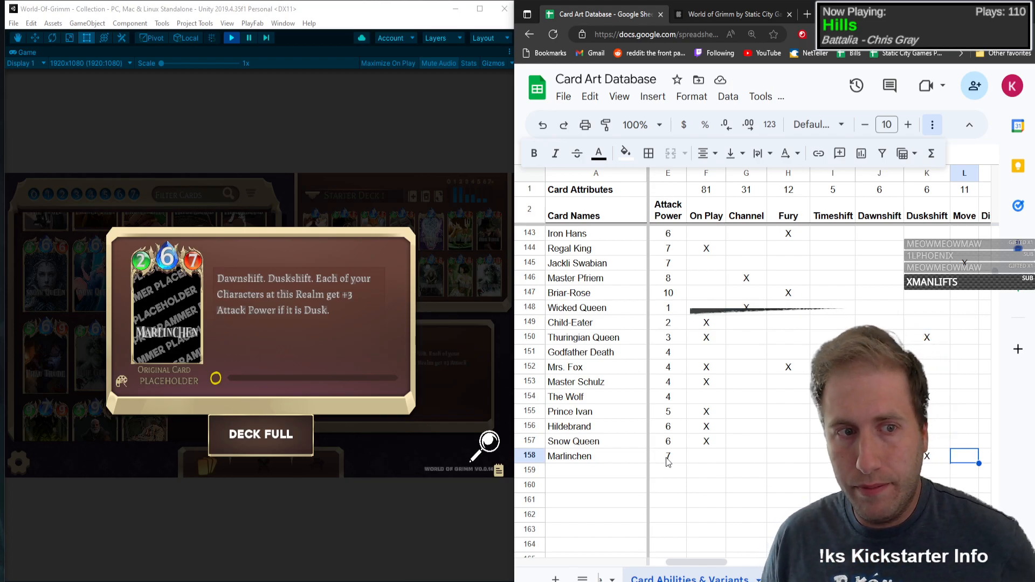
# Step: Mark Marlinchen with an X in the Buff column and close its card view in the game
pyautogui.press('Tab')
pyautogui.press('Tab')
pyautogui.press('Tab')
pyautogui.press('Tab')
pyautogui.press('Tab')
pyautogui.press('Tab')
pyautogui.press('Tab')
pyautogui.press('Tab')
pyautogui.press('Tab')
pyautogui.press('Tab')
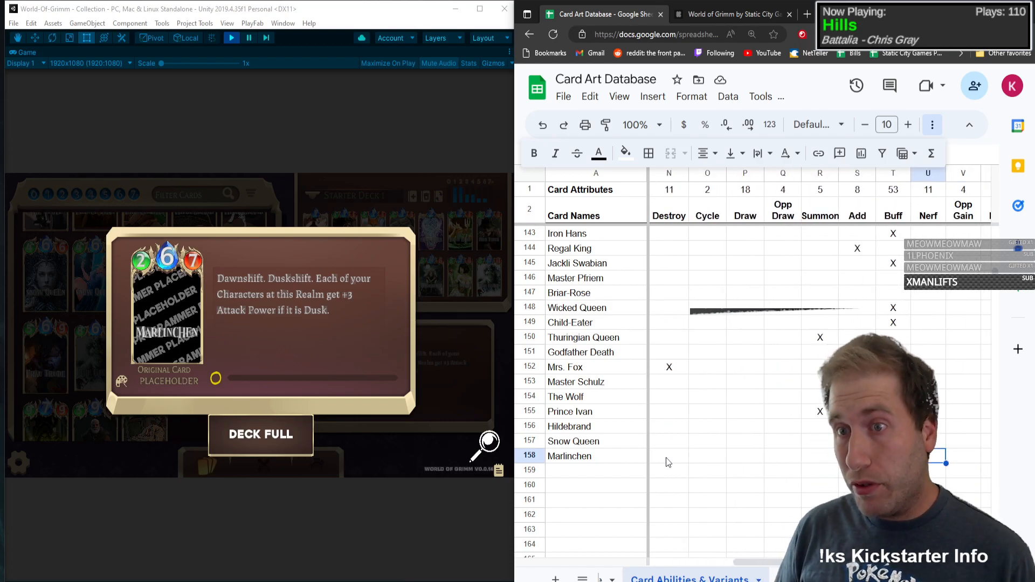
pyautogui.write('X')
pyautogui.press('Tab')
pyautogui.click(160, 300)
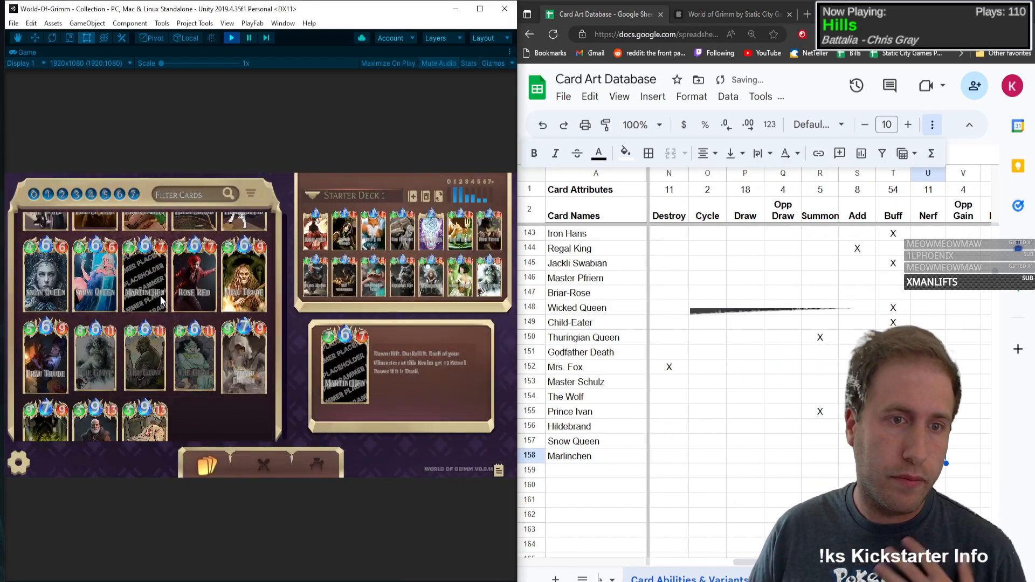
# Step: Open the Rose Red card in the game collection and add Rose Red as the card name in row 159
pyautogui.click(207, 273)
pyautogui.click(575, 472)
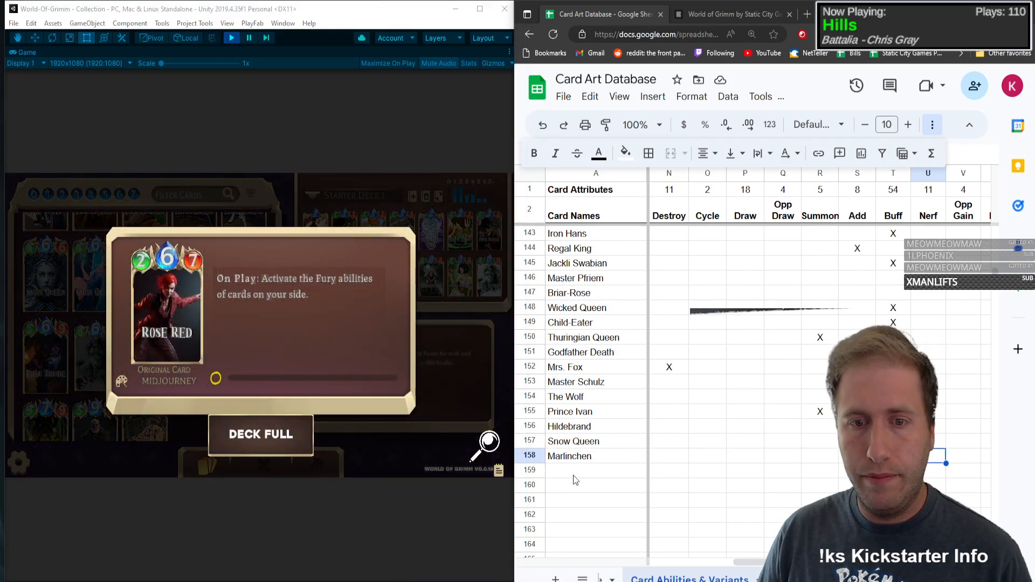
pyautogui.write('Rose Red')
pyautogui.press('Tab')
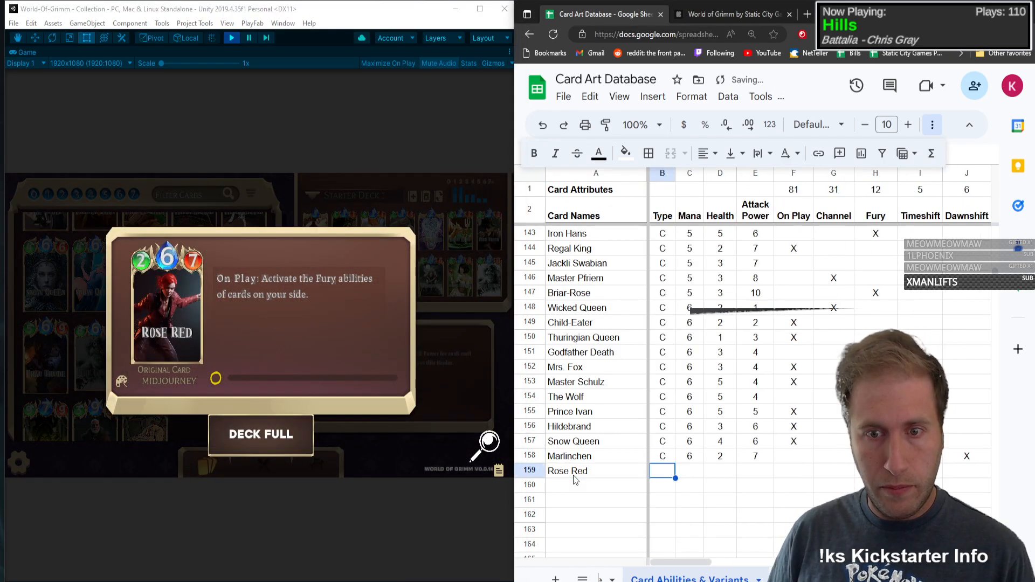
# Step: Fill in Rose Red's type C, mana 6, health 2 and attack power 7
pyautogui.write('C')
pyautogui.press('Tab')
pyautogui.write('6')
pyautogui.press('Tab')
pyautogui.write('2')
# Step: Mark Rose Red with an X in the On Play and Fury columns and close its card view in the game
pyautogui.press('Tab')
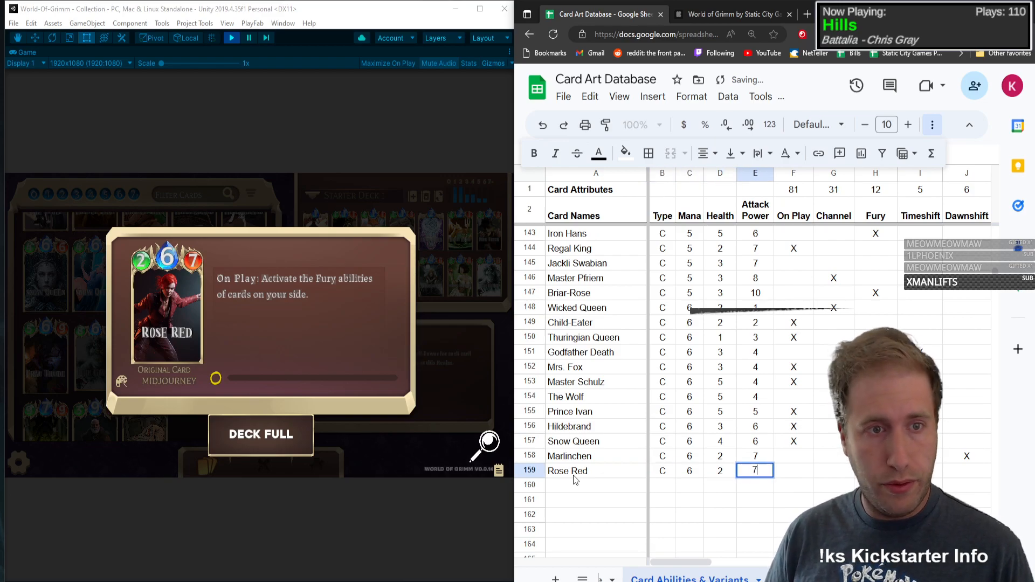
pyautogui.write('7')
pyautogui.press('Tab')
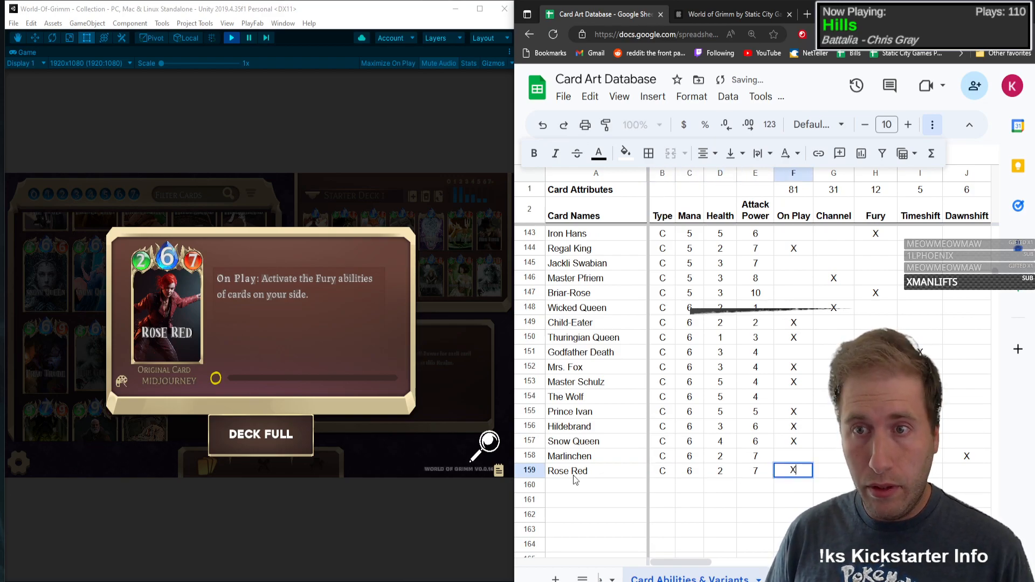
pyautogui.write('X')
pyautogui.press('Tab')
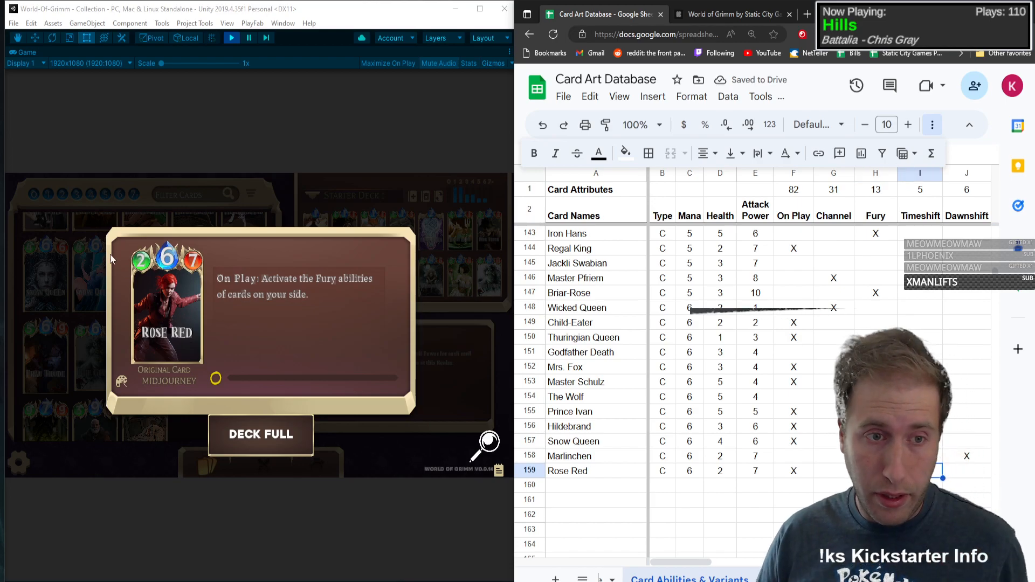
pyautogui.click(104, 330)
# Step: Open the first Frau Trude card in the game collection and enter Frau Trude as the card name in row 160
pyautogui.click(246, 275)
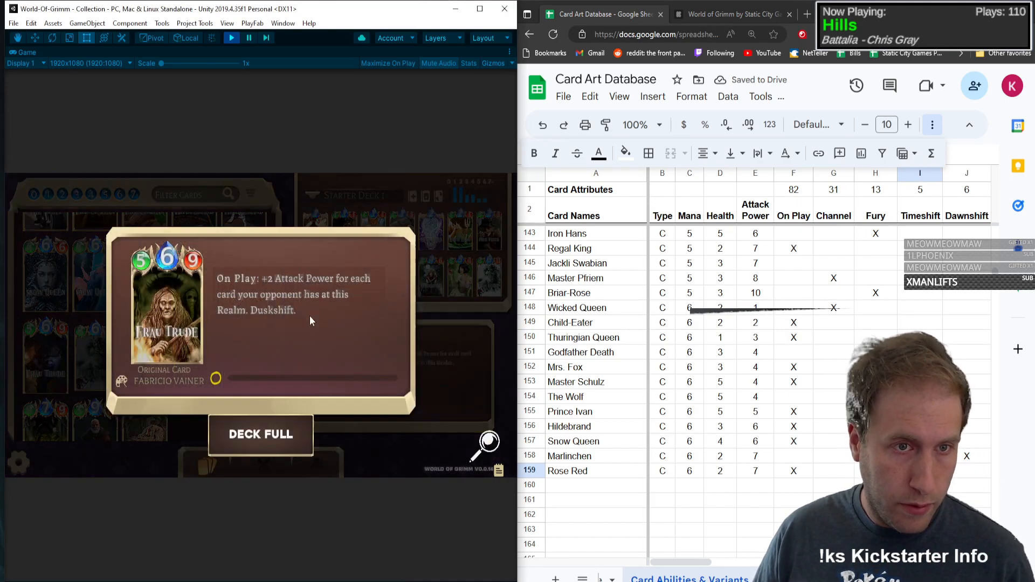
pyautogui.click(613, 492)
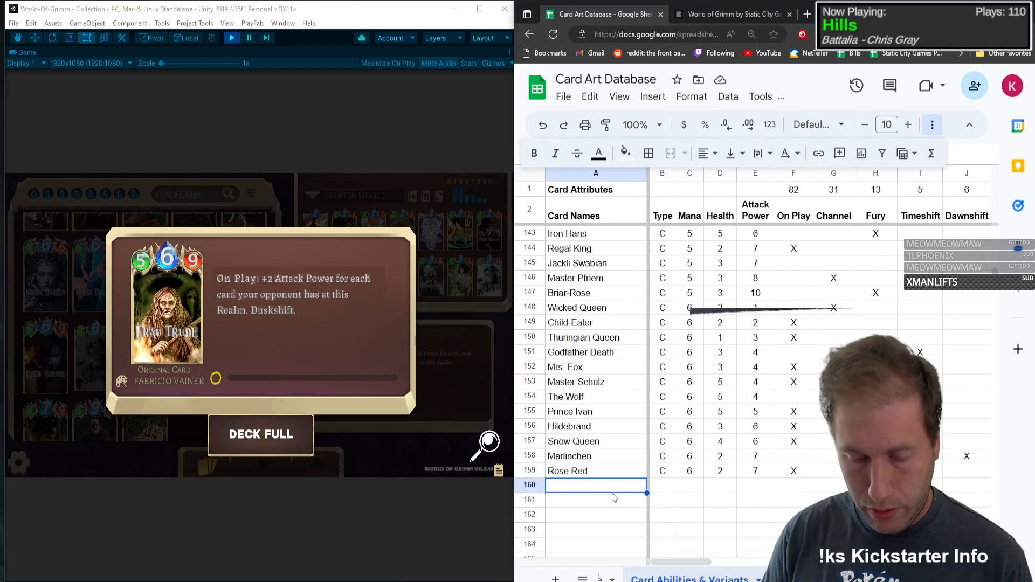
pyautogui.write('Frau Trude')
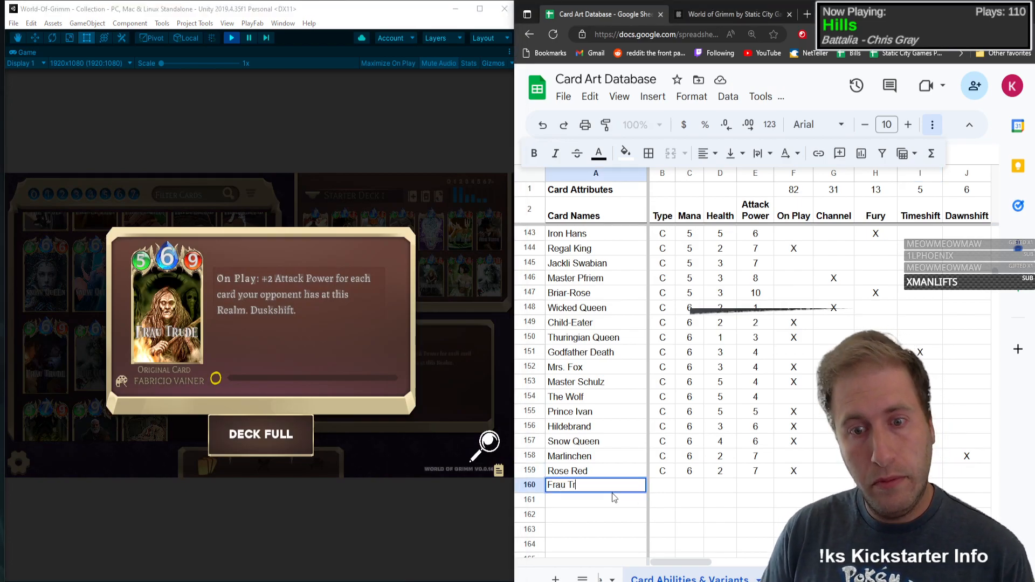
# Step: Fill in Frau Trude's type C, mana 6, health 5 and attack power 9
pyautogui.press('Tab')
pyautogui.write('C')
pyautogui.press('Tab')
pyautogui.write('6')
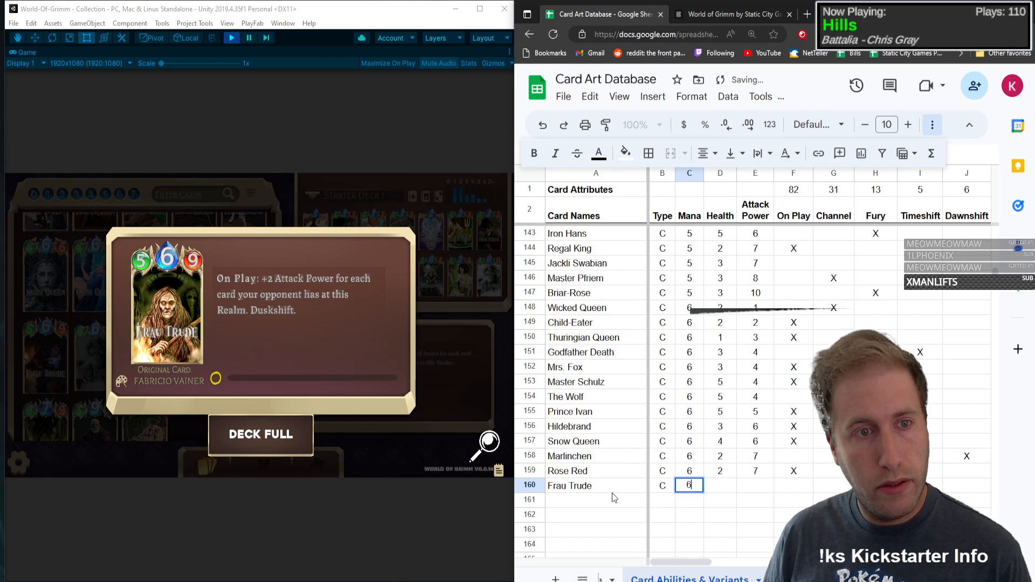
pyautogui.press('Tab')
pyautogui.write('5')
pyautogui.press('Tab')
pyautogui.write('9')
pyautogui.press('Tab')
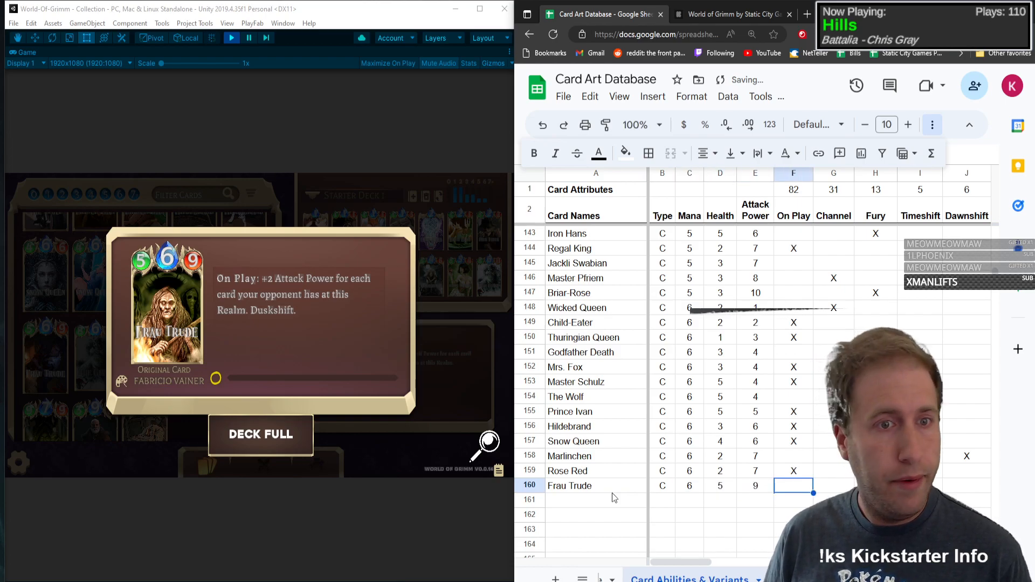
# Step: Mark Frau Trude with an X in both the On Play and Duskshift columns
pyautogui.press('Tab')
pyautogui.press('Tab')
pyautogui.press('Tab')
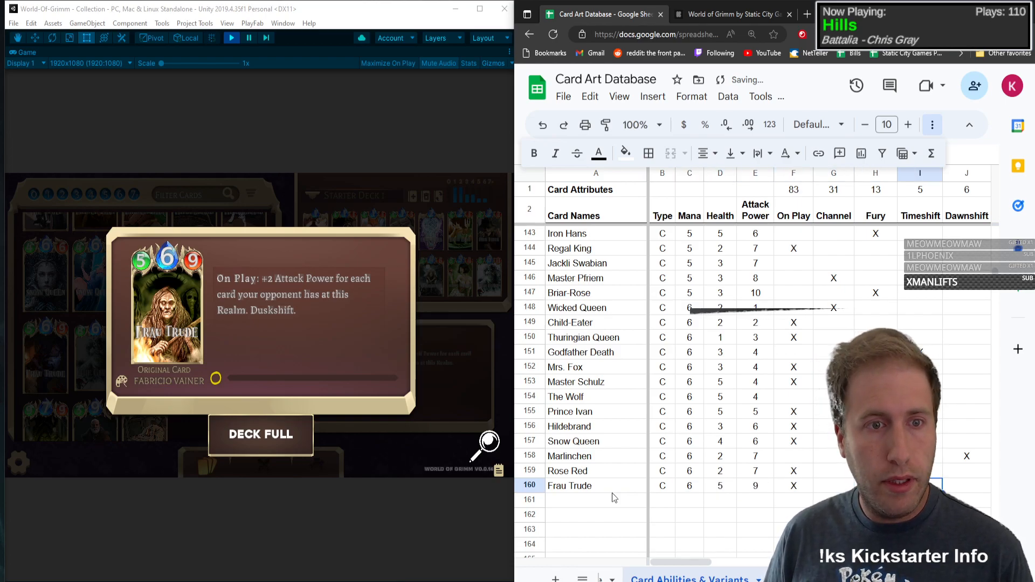
pyautogui.write('X')
pyautogui.press('Tab')
pyautogui.press('Tab')
pyautogui.press('Tab')
pyautogui.press('Tab')
pyautogui.press('Tab')
pyautogui.press('Tab')
pyautogui.press('Tab')
pyautogui.press('Tab')
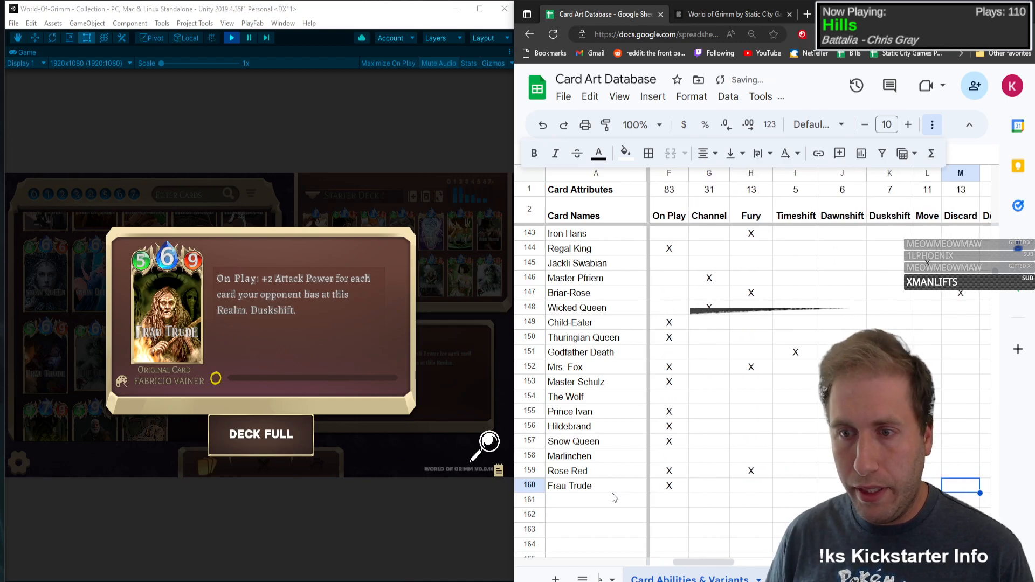
# Step: Mark Frau Trude with an X in the Base and Pixel variant columns
pyautogui.press('Tab')
pyautogui.press('Tab')
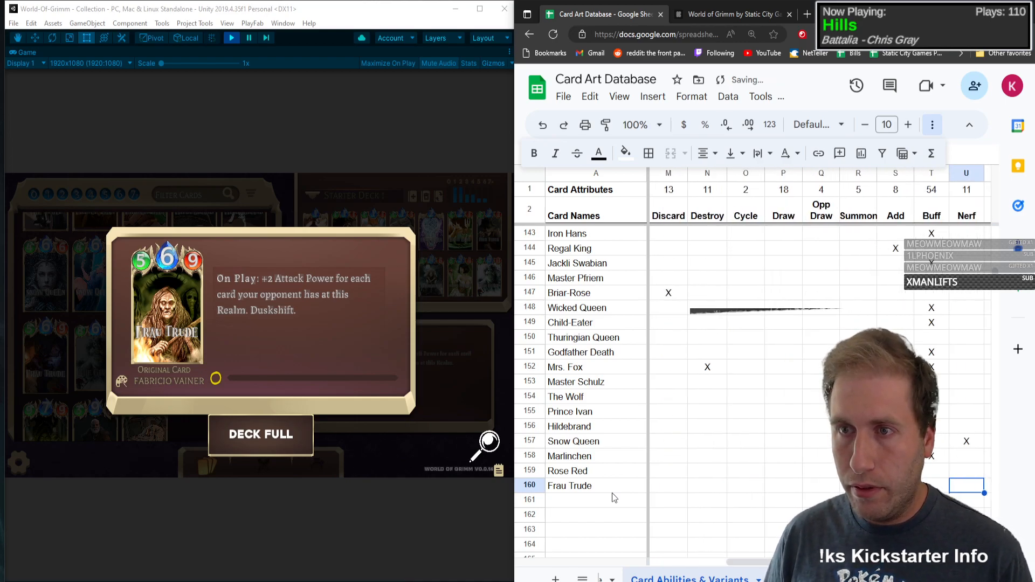
pyautogui.press('Tab')
pyautogui.press('Tab')
pyautogui.press('Tab')
pyautogui.press('Tab')
pyautogui.press('Tab')
pyautogui.press('Tab')
pyautogui.press('Tab')
pyautogui.press('Tab')
pyautogui.press('Tab')
pyautogui.press('Tab')
pyautogui.press('Tab')
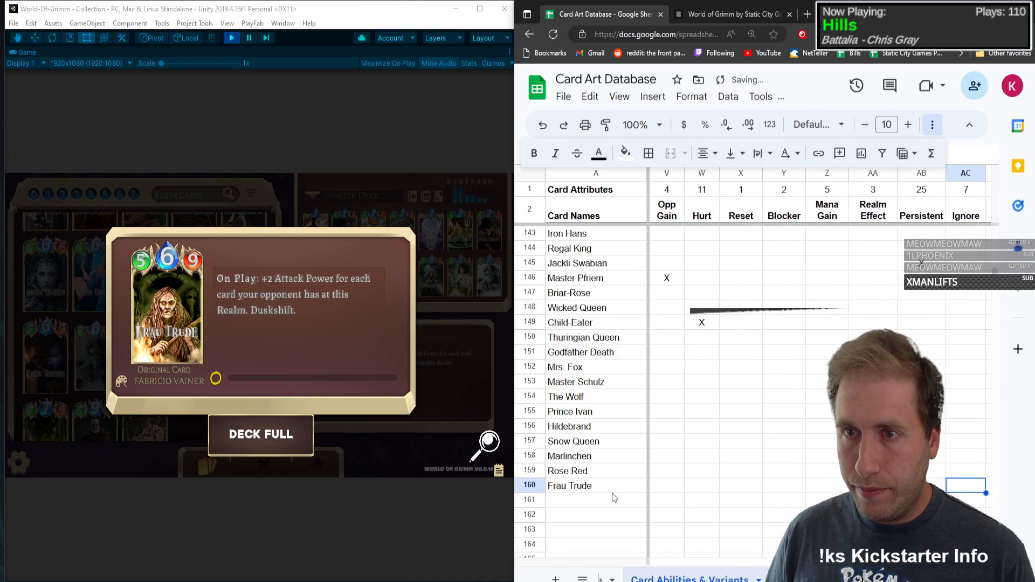
pyautogui.write('X')
pyautogui.press('Tab')
pyautogui.press('Tab')
pyautogui.press('Tab')
pyautogui.press('Tab')
pyautogui.press('Tab')
pyautogui.press('Tab')
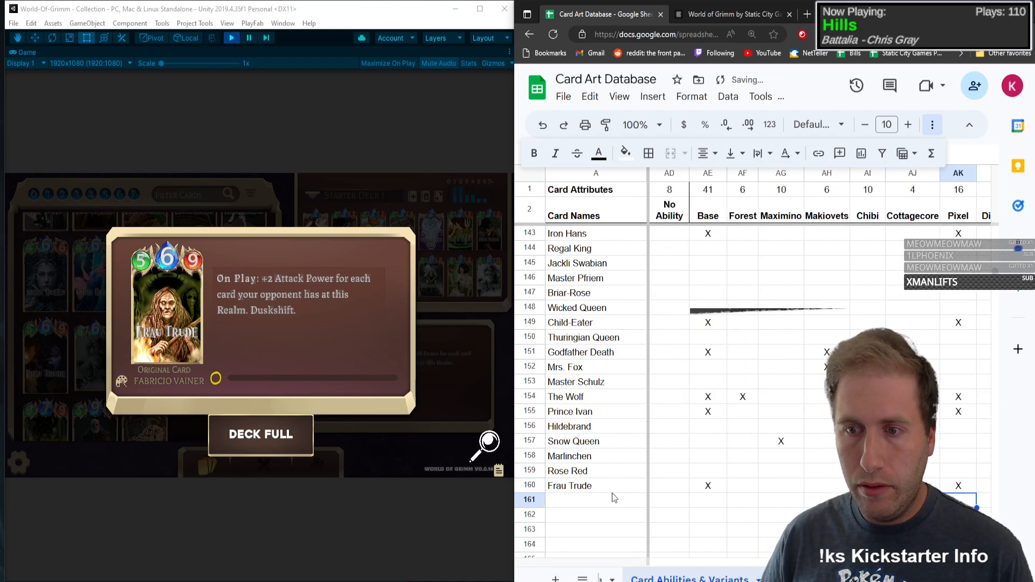
pyautogui.hotkey('shift', 'Tab')
pyautogui.hotkey('shift', 'Tab')
pyautogui.hotkey('shift', 'Tab')
pyautogui.write('X')
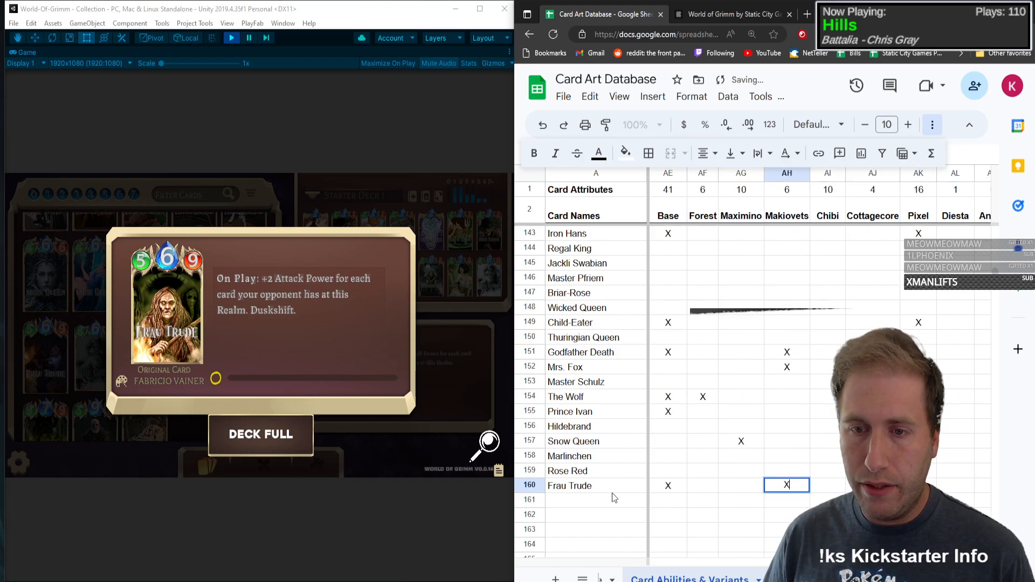
pyautogui.hotkey('shift', 'Tab')
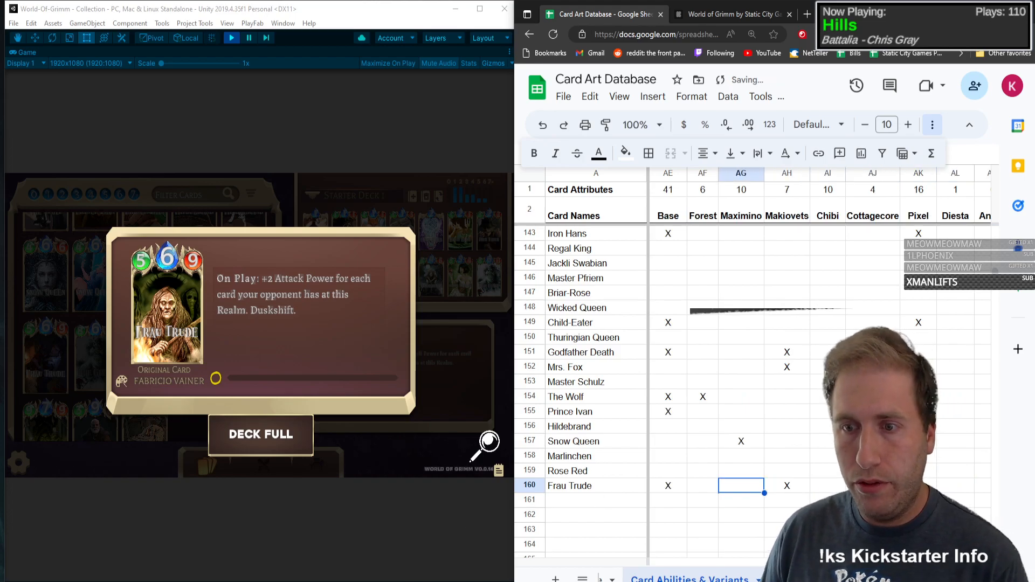
pyautogui.click(209, 354)
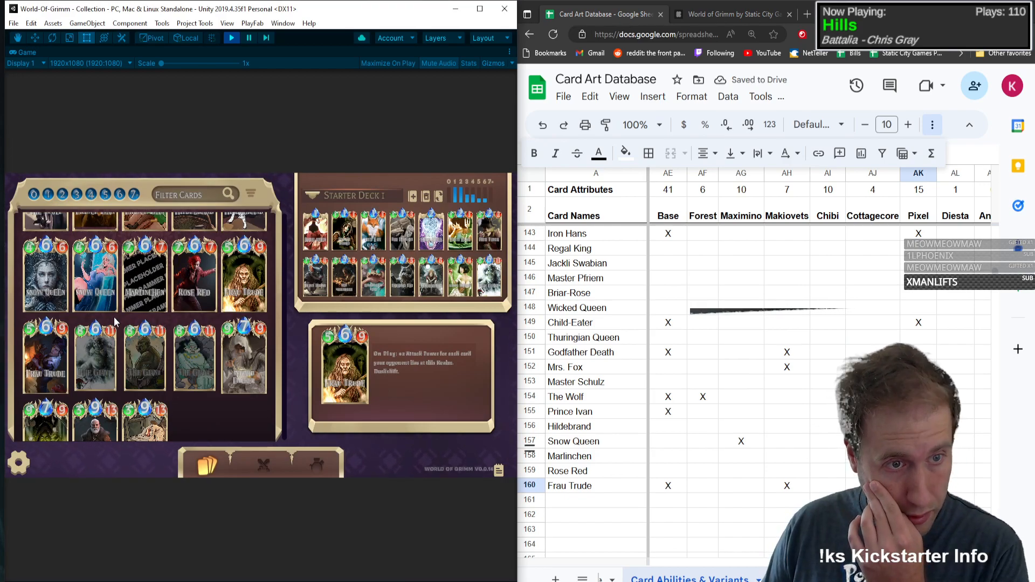
# Step: Add The Giant as the card name in row 161
pyautogui.click(596, 505)
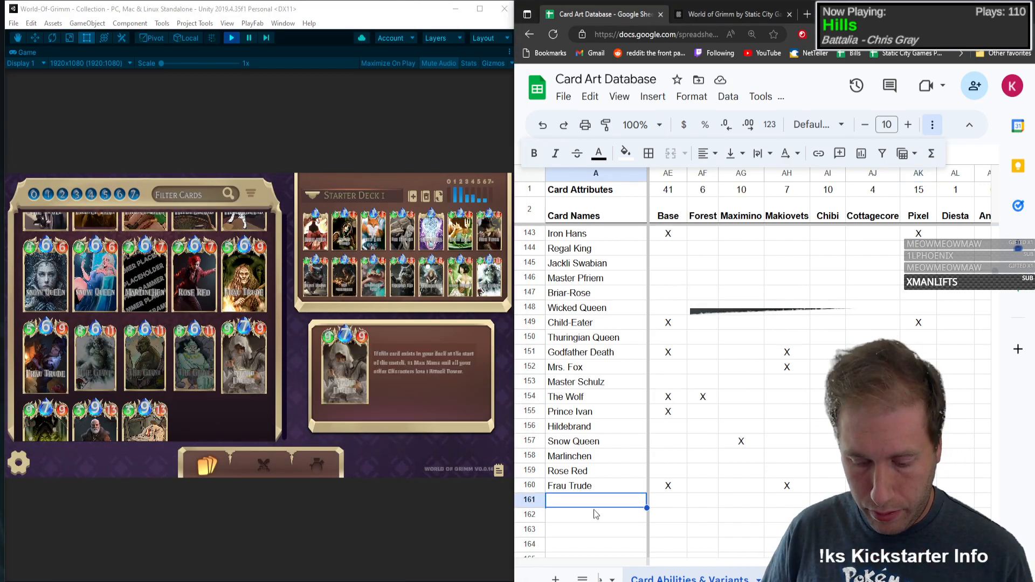
pyautogui.write('The Giant')
pyautogui.press('Tab')
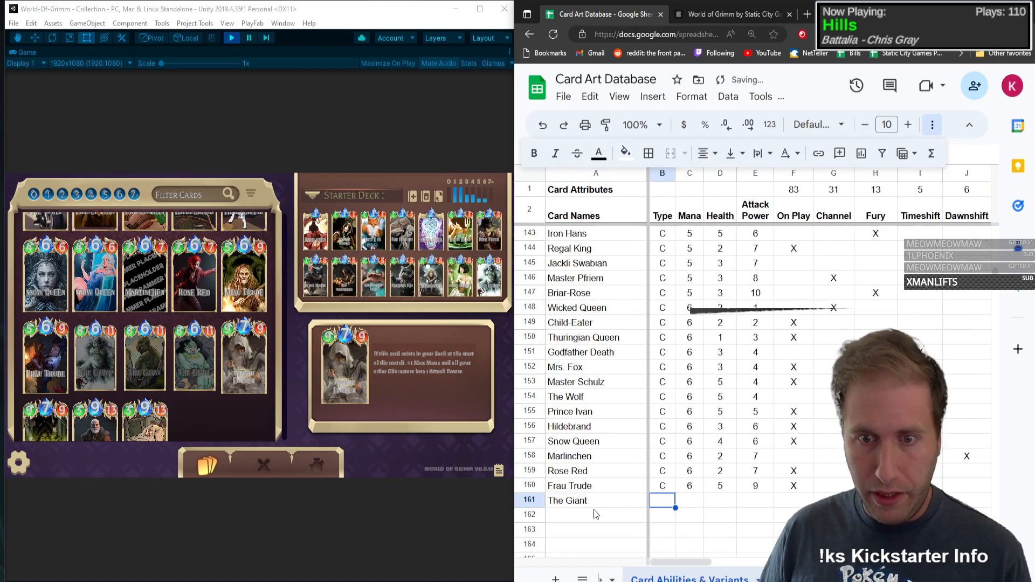
# Step: Fill in The Giant's type C, mana 6, health 8 and attack power 11
pyautogui.write('C')
pyautogui.press('Tab')
pyautogui.write('6')
pyautogui.press('Tab')
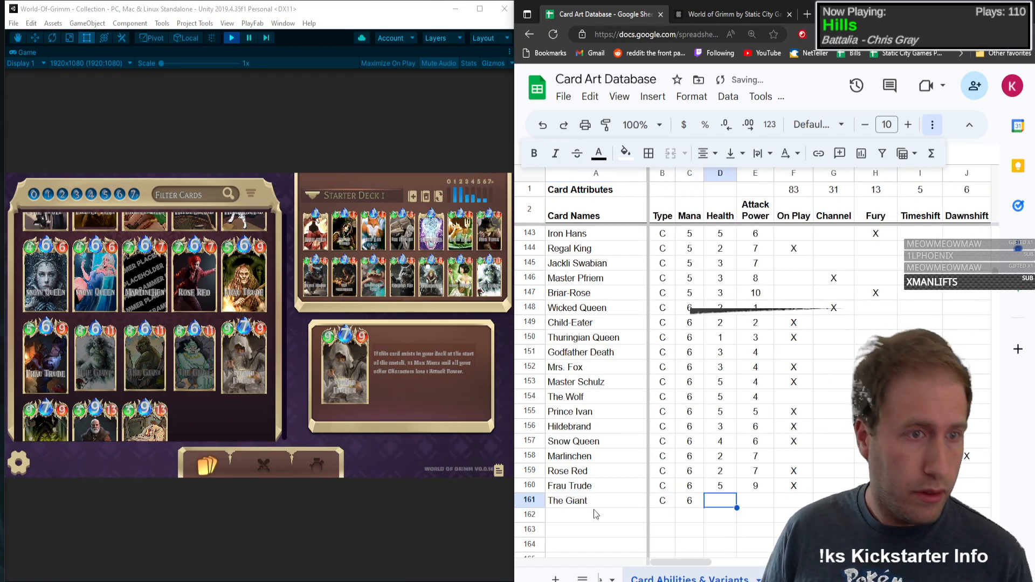
pyautogui.write('8')
pyautogui.press('Tab')
pyautogui.write('11')
pyautogui.press('Tab')
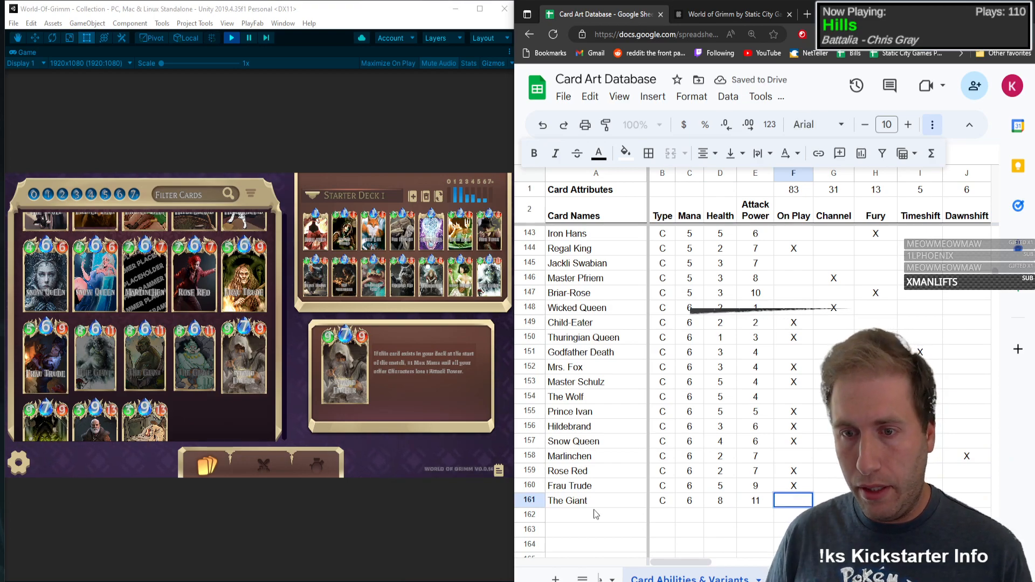
# Step: Mark The Giant with an X in the No Ability column and the Base variant column
pyautogui.press('Tab')
pyautogui.press('Tab')
pyautogui.press('Tab')
pyautogui.press('Tab')
pyautogui.press('Tab')
pyautogui.press('Tab')
pyautogui.press('Tab')
pyautogui.press('Tab')
pyautogui.press('Tab')
pyautogui.press('Tab')
pyautogui.press('Tab')
pyautogui.press('Tab')
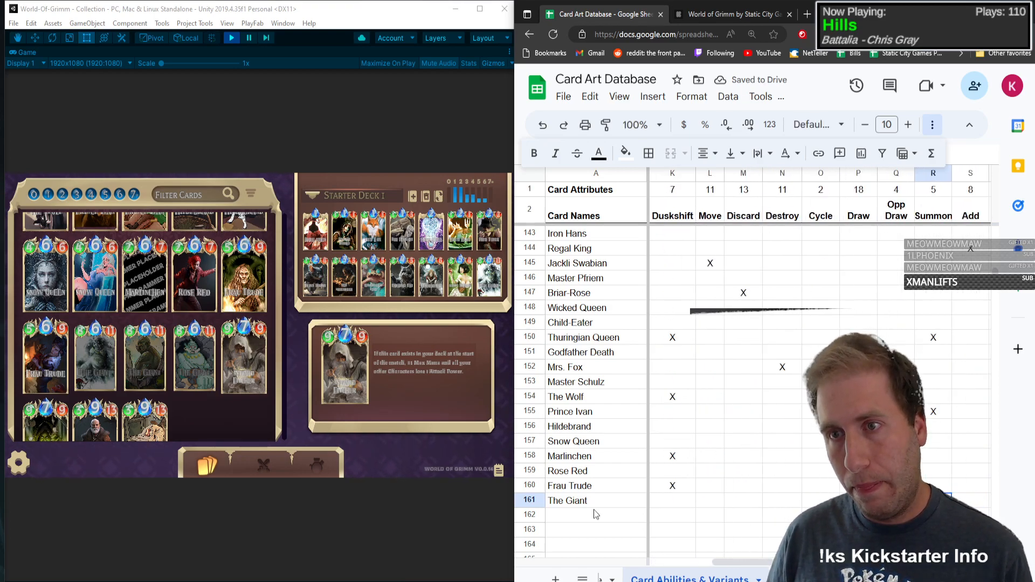
pyautogui.press('Tab')
pyautogui.press('Tab')
pyautogui.press('Tab')
pyautogui.press('Tab')
pyautogui.press('Tab')
pyautogui.press('Tab')
pyautogui.press('Tab')
pyautogui.press('Tab')
pyautogui.press('Tab')
pyautogui.press('Tab')
pyautogui.press('Tab')
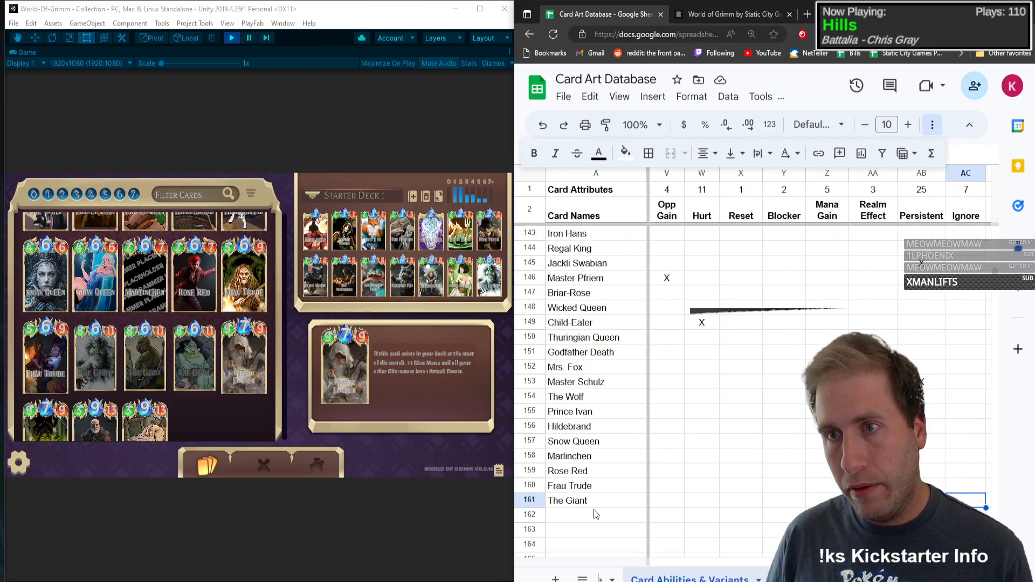
pyautogui.press('Tab')
pyautogui.press('Tab')
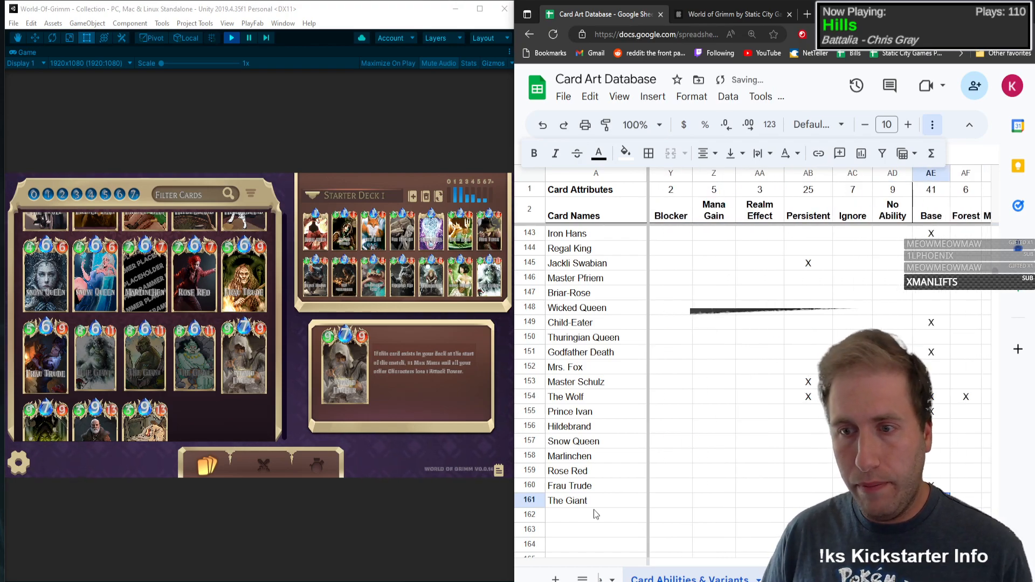
pyautogui.write('X')
pyautogui.press('Tab')
# Step: Mark The Giant with an X in the Maximino variant column
pyautogui.press('Tab')
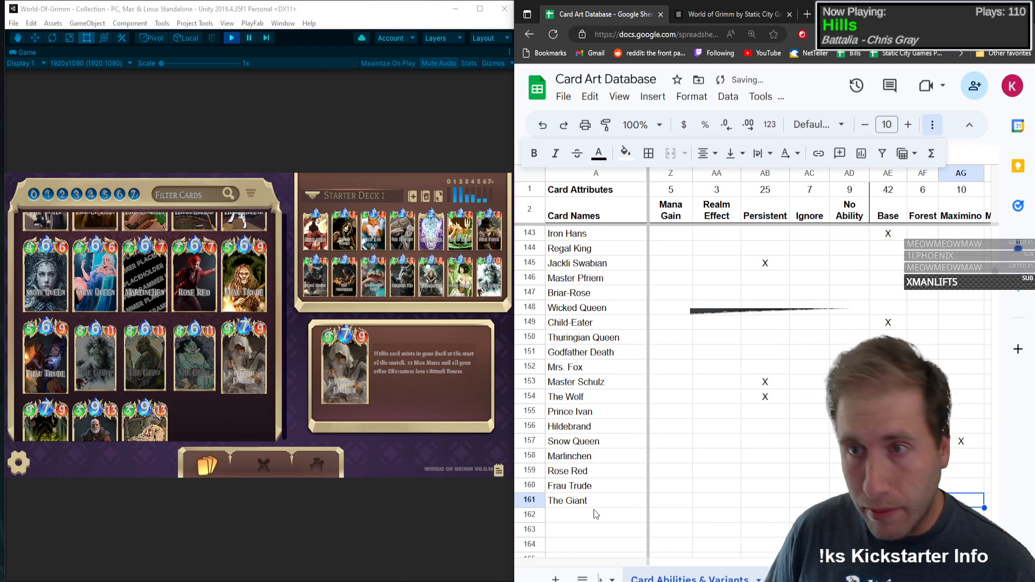
pyautogui.press('Tab')
pyautogui.press('Tab')
pyautogui.press('Tab')
pyautogui.press('Tab')
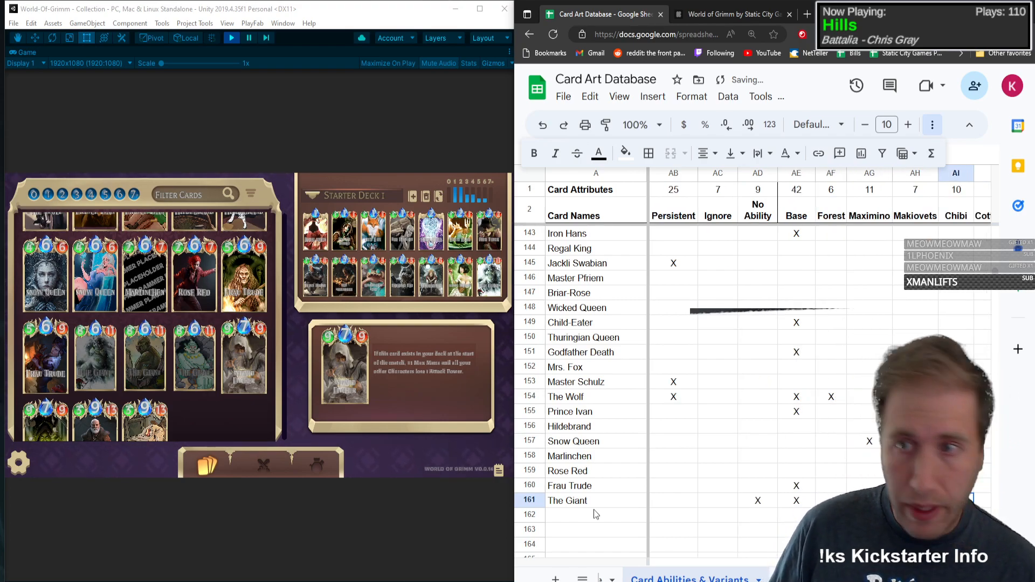
pyautogui.write('X')
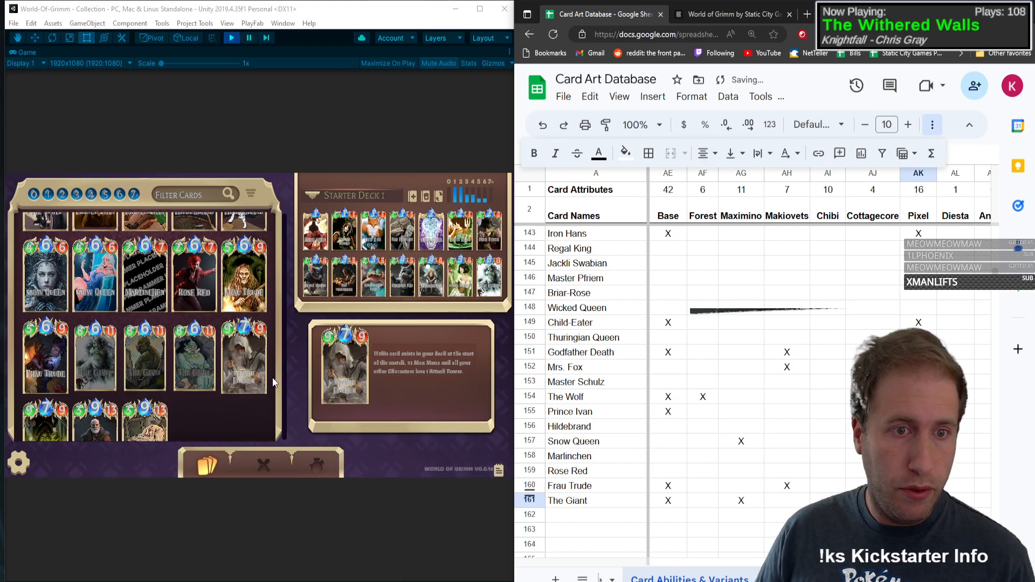
# Step: Add Wizard Fitcher in row 162 with type C, mana 7, health 9 and attack power 9
pyautogui.click(597, 522)
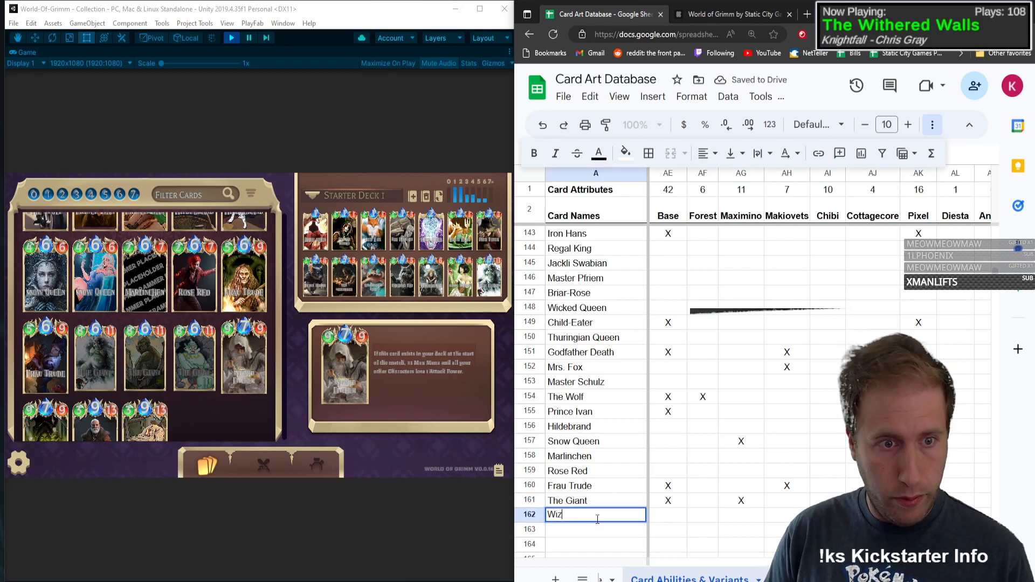
pyautogui.write('Wizard Fitcher')
pyautogui.press('Tab')
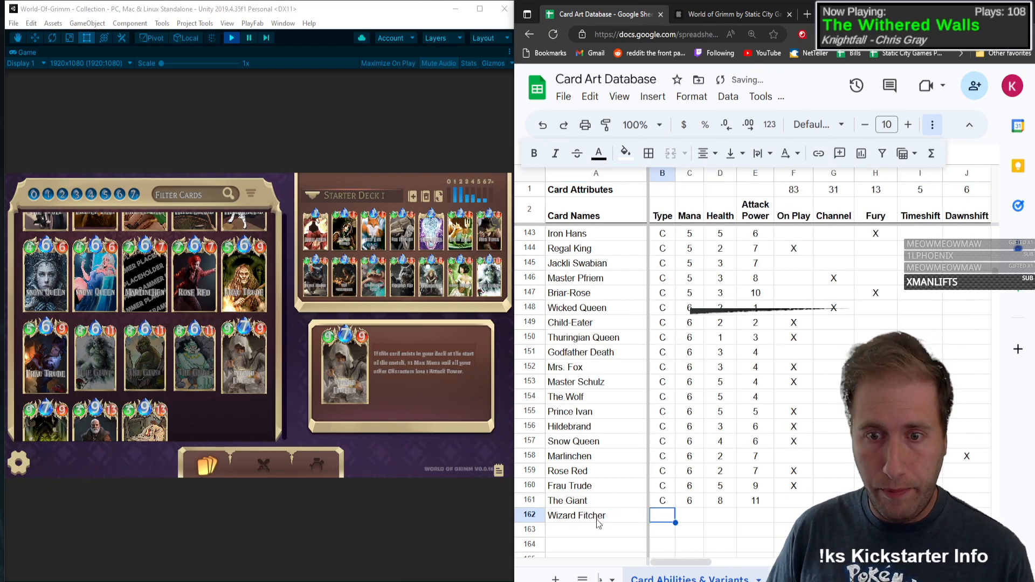
pyautogui.write('C')
pyautogui.press('Tab')
pyautogui.write('7')
pyautogui.press('Tab')
pyautogui.write('9')
pyautogui.press('Tab')
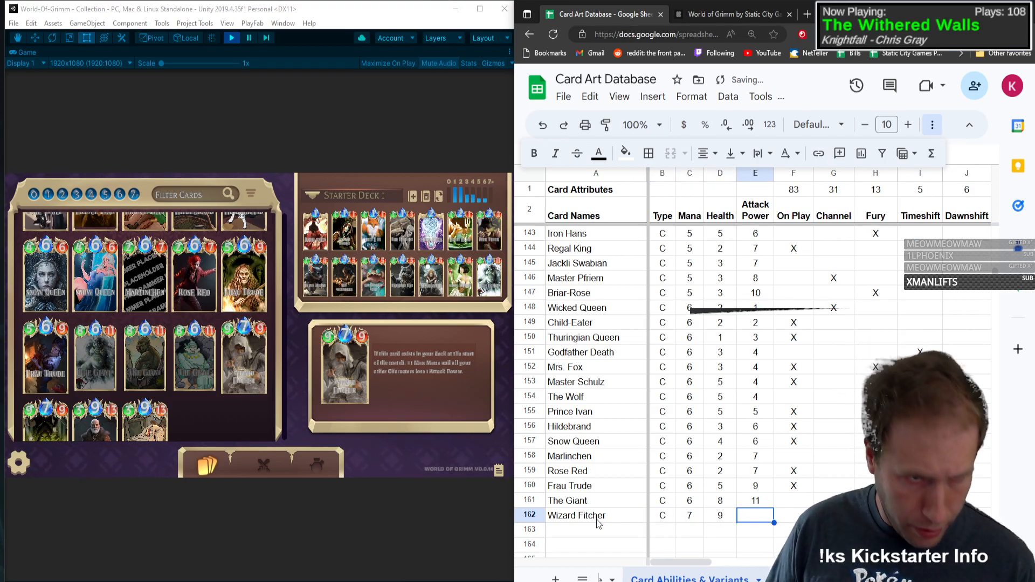
pyautogui.write('9')
pyautogui.press('Tab')
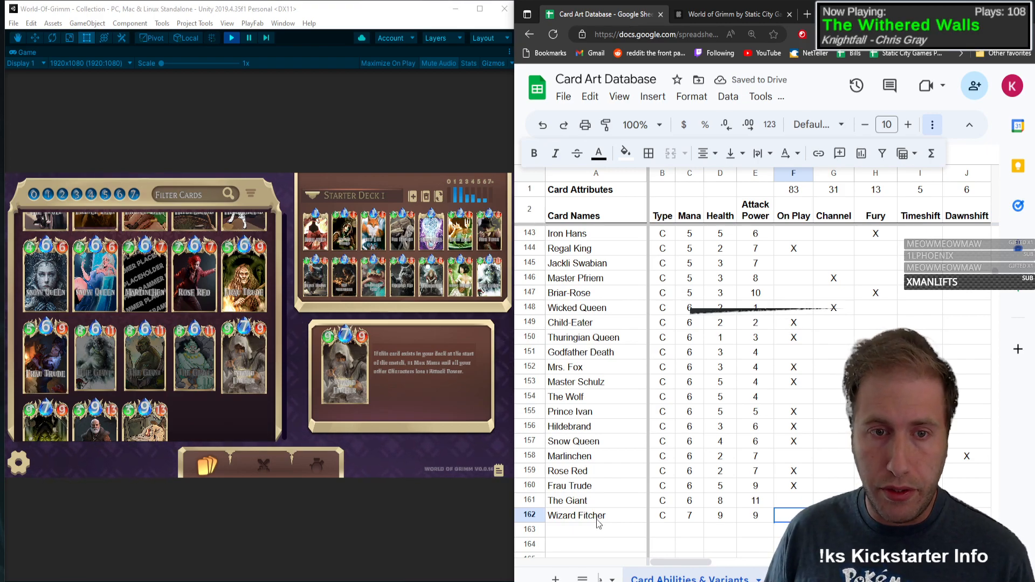
# Step: Mark Wizard Fitcher with an X in the Nerf ability column
pyautogui.press('Tab')
pyautogui.press('Tab')
pyautogui.press('Tab')
pyautogui.press('Tab')
pyautogui.press('Tab')
pyautogui.press('Tab')
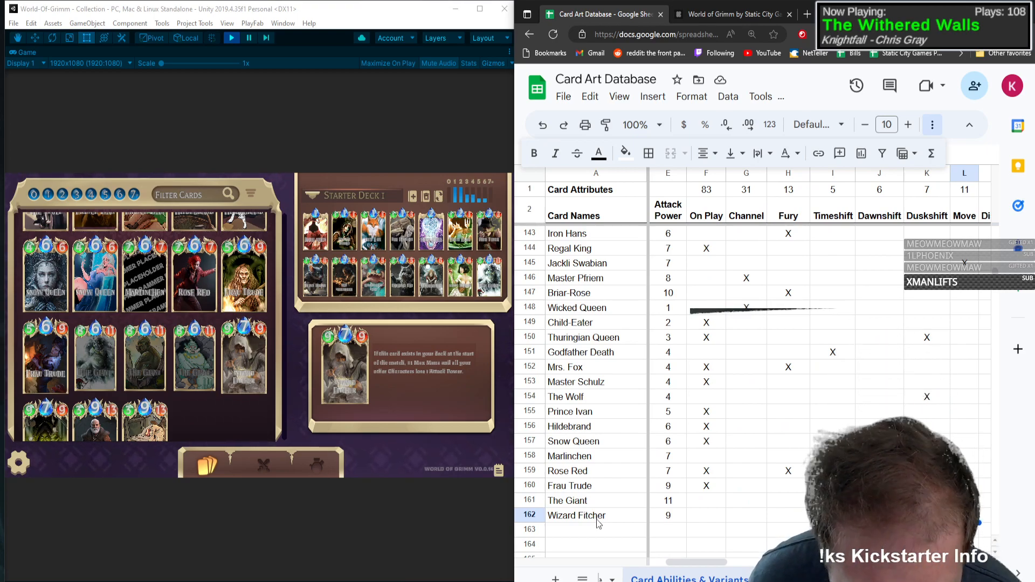
pyautogui.press('Tab')
pyautogui.press('Tab')
pyautogui.press('Tab')
pyautogui.press('Tab')
pyautogui.press('Tab')
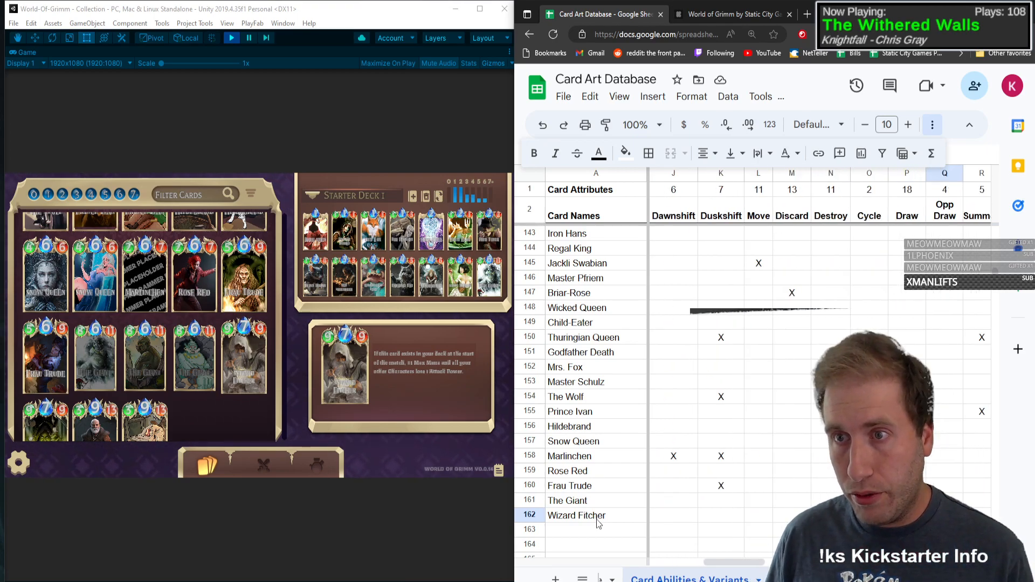
pyautogui.press('Tab')
pyautogui.press('Tab')
pyautogui.press('Tab')
pyautogui.press('Tab')
pyautogui.press('Tab')
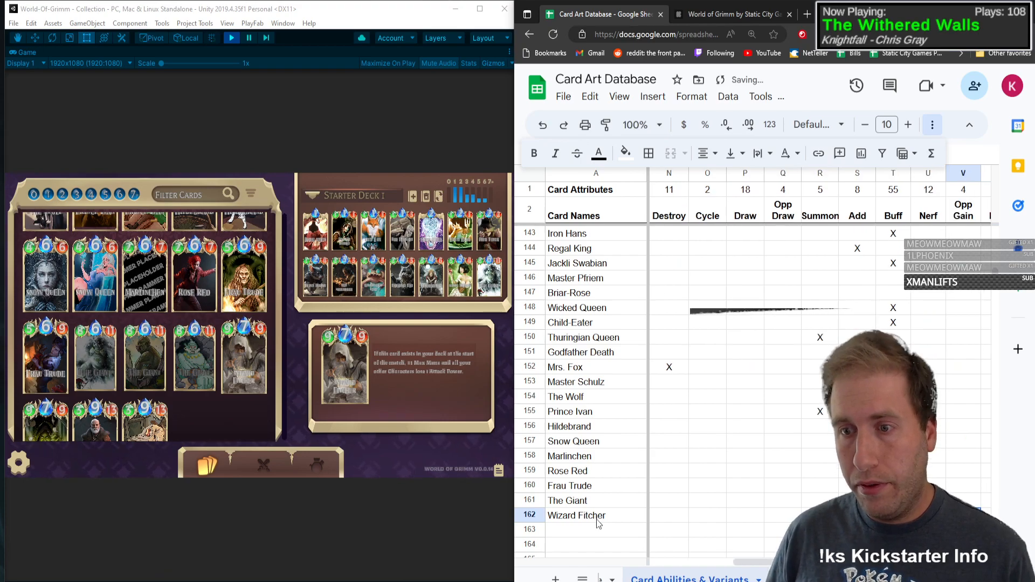
# Step: Mark Wizard Fitcher with an X in the Mana Gain and Persistent ability columns
pyautogui.press('Tab')
pyautogui.press('Tab')
pyautogui.press('Tab')
pyautogui.press('Tab')
pyautogui.press('Tab')
pyautogui.press('Tab')
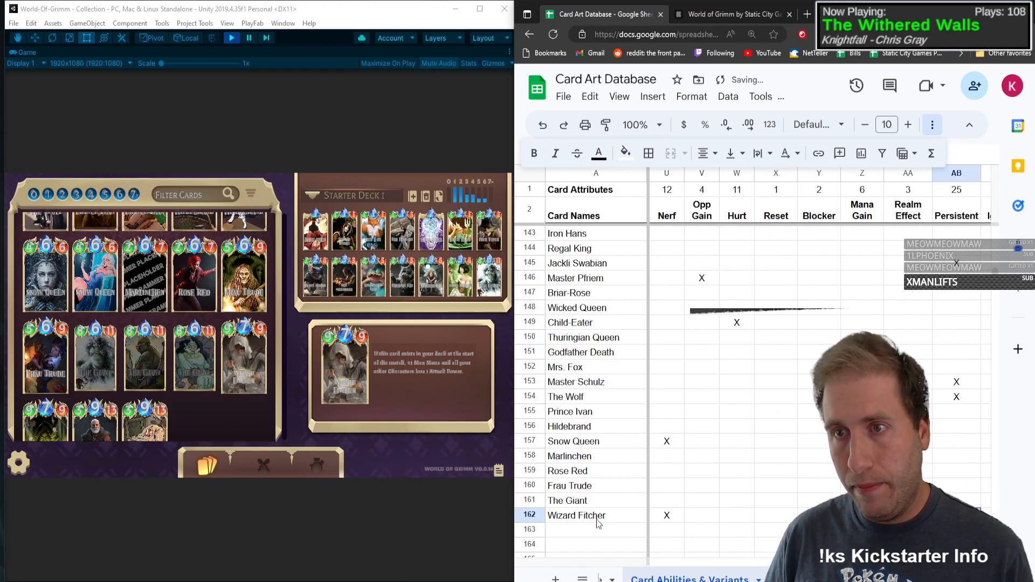
pyautogui.press('Tab')
pyautogui.press('Tab')
pyautogui.press('Tab')
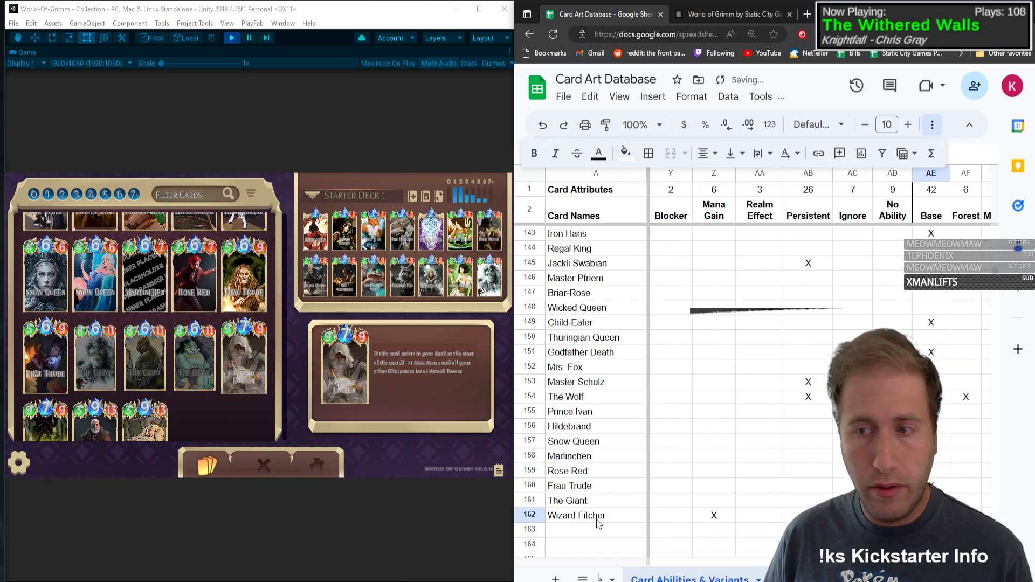
# Step: Mark Wizard Fitcher with an X in the Base and Maximino variant columns, checking the second variant's card view in the game
pyautogui.write('X')
pyautogui.press('Tab')
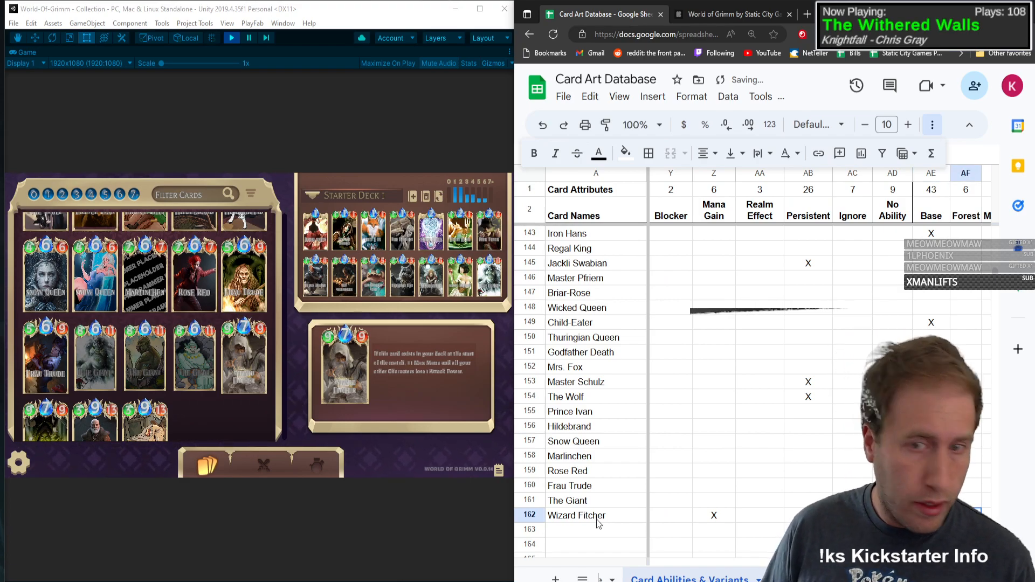
pyautogui.press('Tab')
pyautogui.click(36, 419)
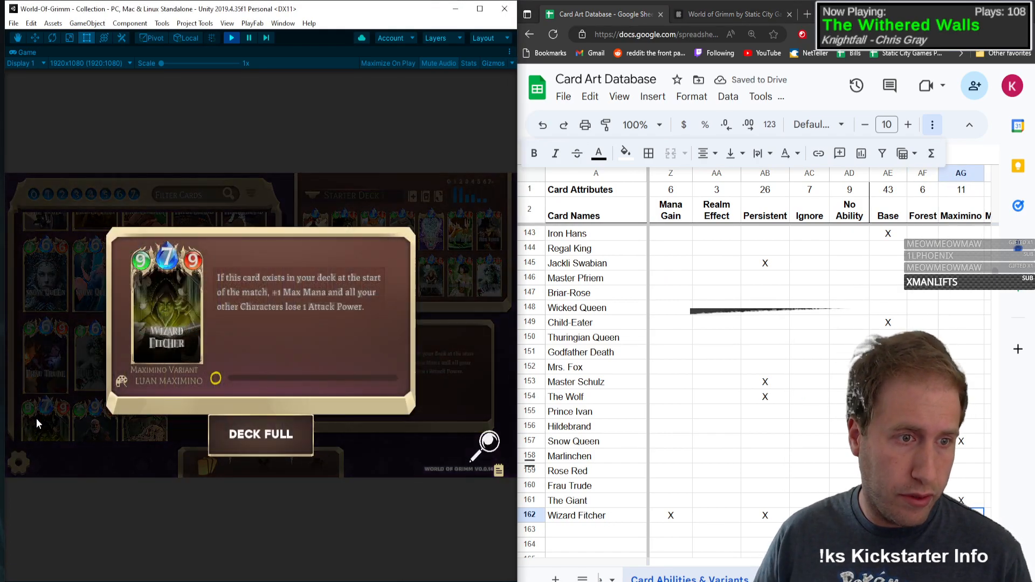
pyautogui.click(961, 516)
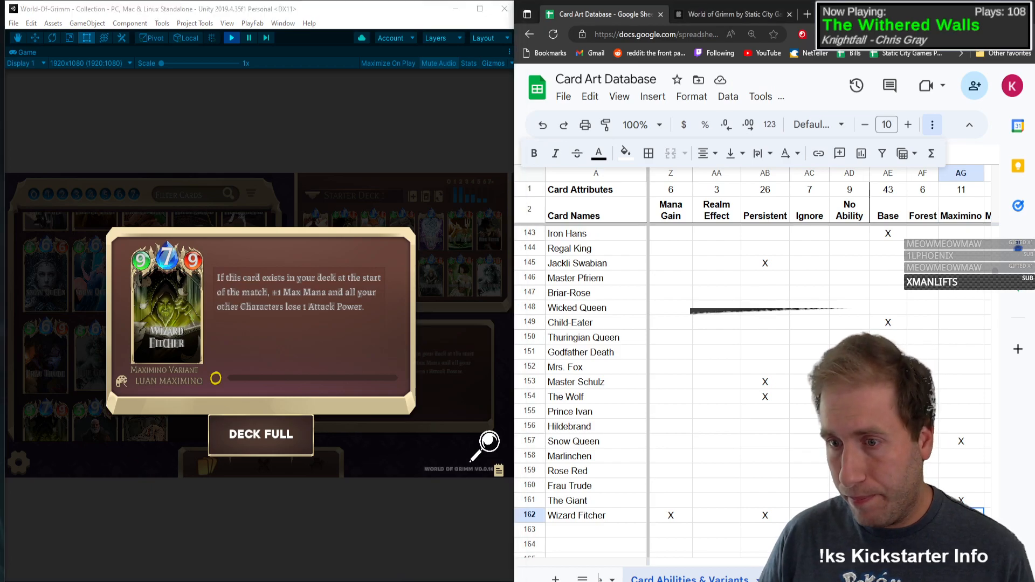
pyautogui.write('X')
pyautogui.press('Return')
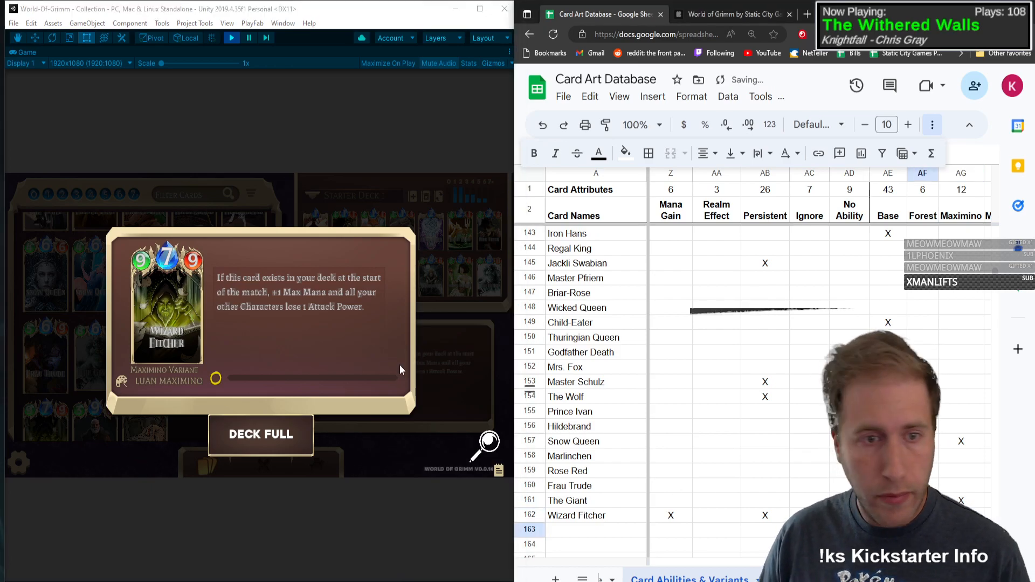
# Step: Open Old Rinkrank's card view in the game and add Old Rinkrank as the card name in row 163
pyautogui.click(268, 313)
pyautogui.click(95, 419)
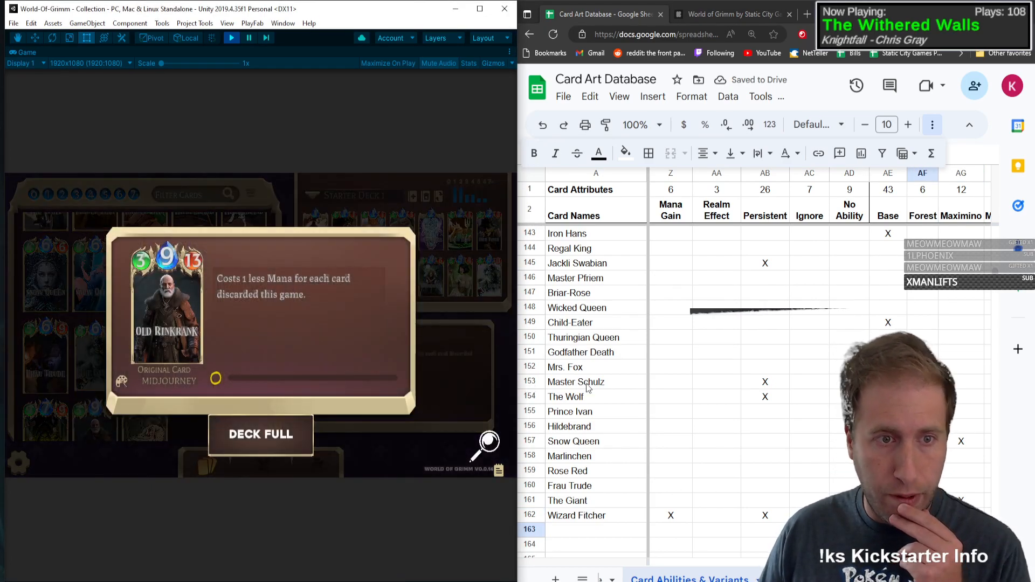
pyautogui.click(640, 533)
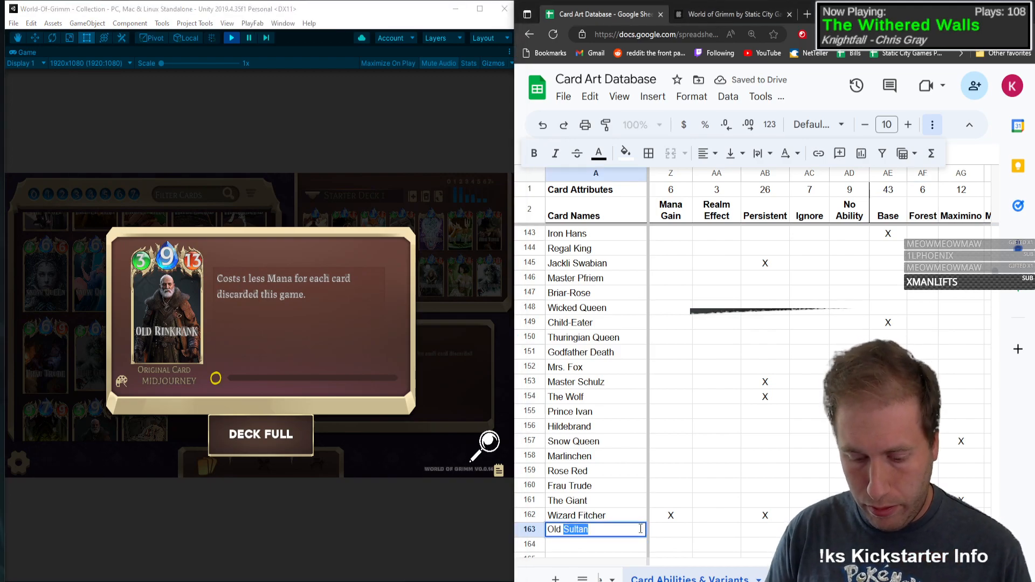
pyautogui.write('Old Rinkrank')
pyautogui.press('Tab')
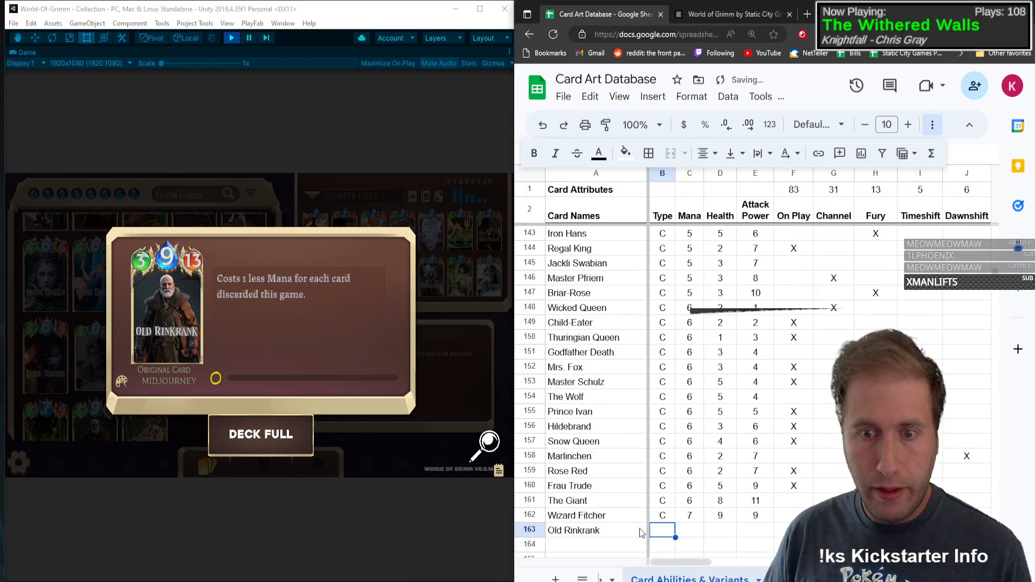
# Step: Fill in Old Rinkrank's type C, mana 9, health 3 and attack power 13
pyautogui.write('c')
pyautogui.press('Tab')
pyautogui.write('9')
pyautogui.press('Tab')
pyautogui.write('3')
pyautogui.press('Tab')
pyautogui.write('13')
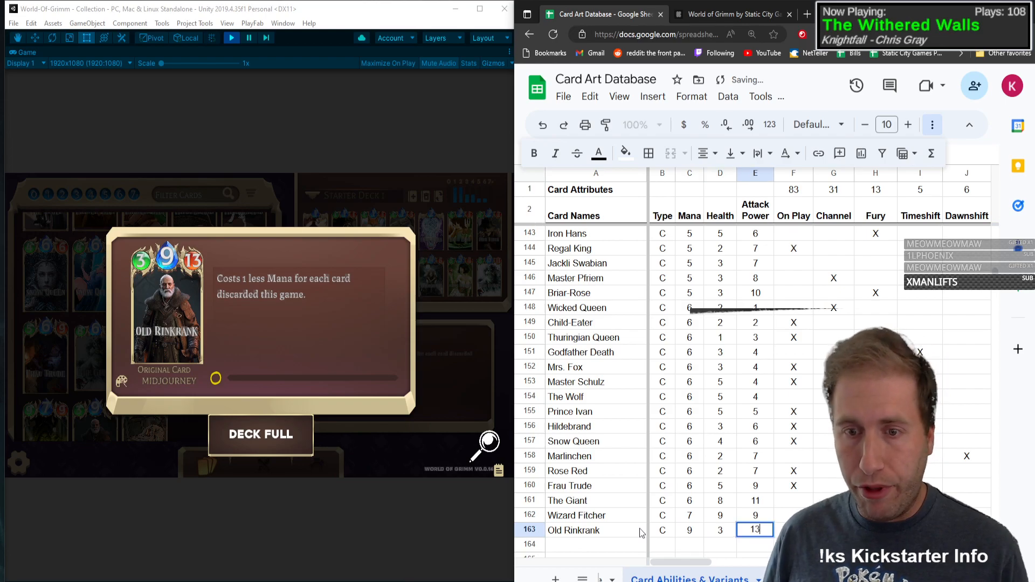
pyautogui.press('Tab')
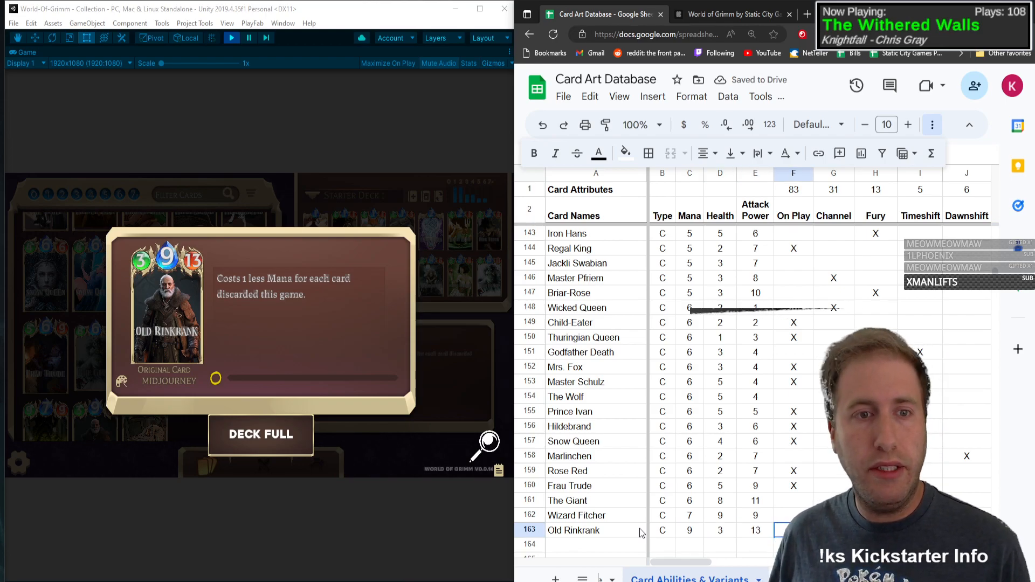
# Step: Mark Old Rinkrank with an X in the Discard ability column
pyautogui.press('Tab')
pyautogui.press('Tab')
pyautogui.press('Tab')
pyautogui.press('Tab')
pyautogui.press('Tab')
pyautogui.press('Tab')
pyautogui.press('Tab')
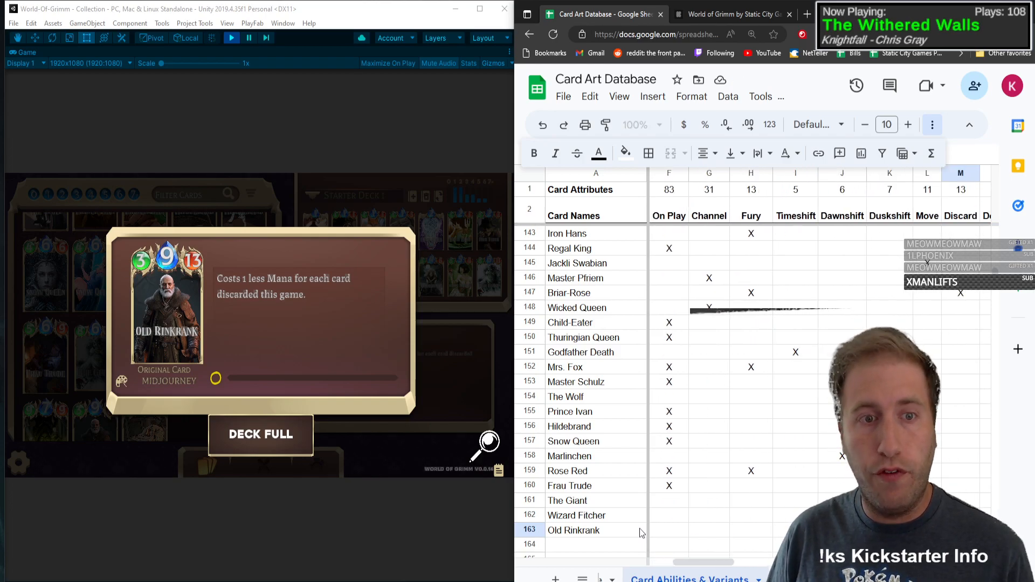
pyautogui.write('X')
pyautogui.press('Tab')
# Step: Mark Old Rinkrank with an X in the Persistent ability column
pyautogui.press('Tab')
pyautogui.press('Tab')
pyautogui.press('Tab')
pyautogui.press('Tab')
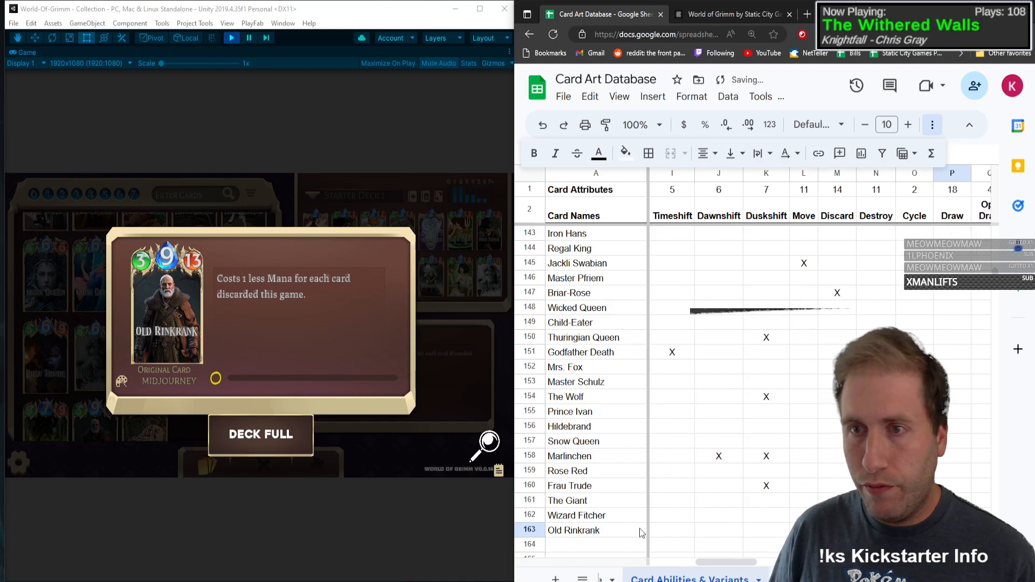
pyautogui.press('Tab')
pyautogui.press('Tab')
pyautogui.press('Tab')
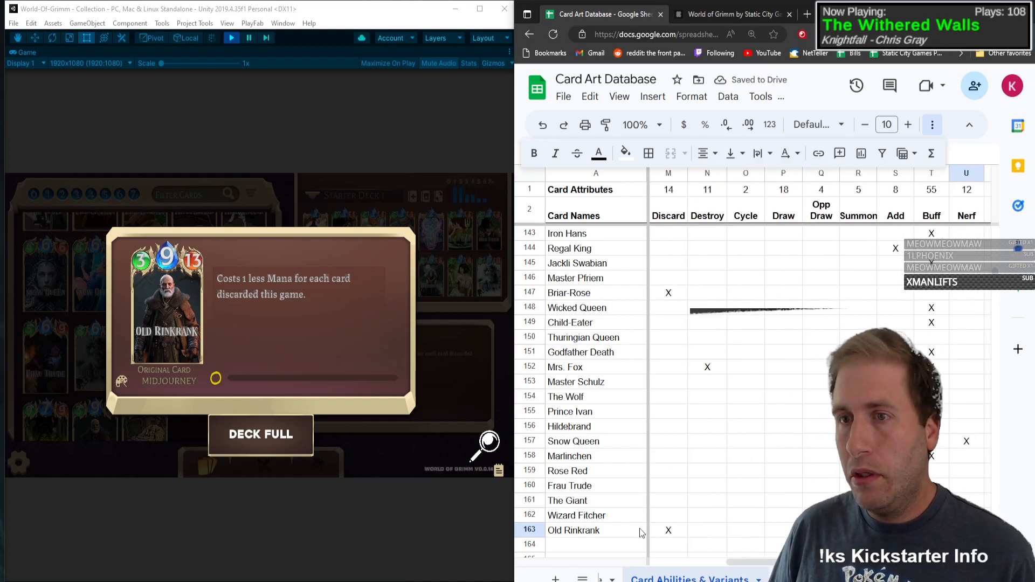
pyautogui.press('Tab')
pyautogui.press('Tab')
pyautogui.press('Tab')
pyautogui.press('Tab')
pyautogui.press('Tab')
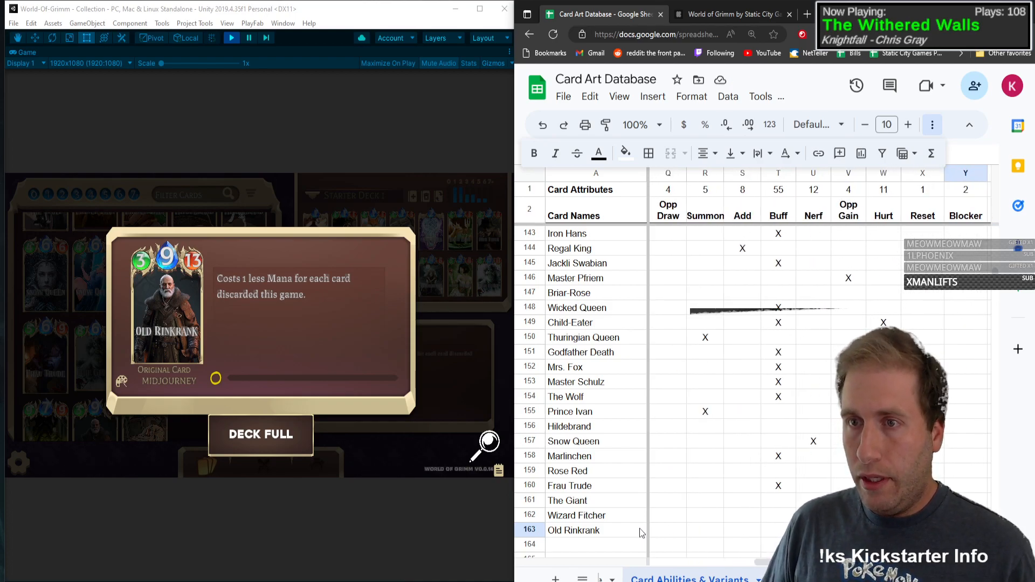
pyautogui.press('Tab')
pyautogui.press('Tab')
pyautogui.press('Tab')
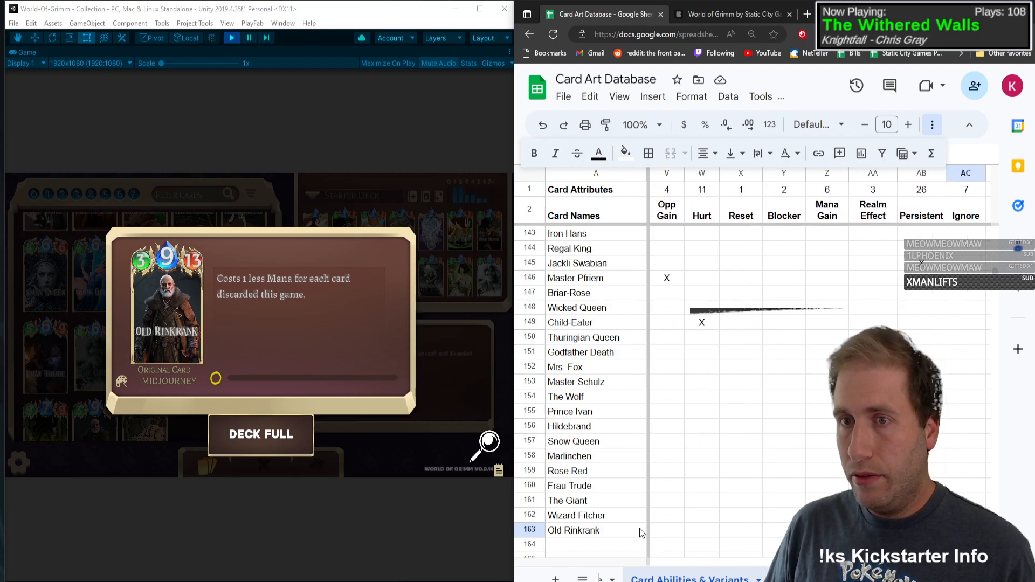
pyautogui.press('Tab')
pyautogui.hotkey('shift', 'Tab')
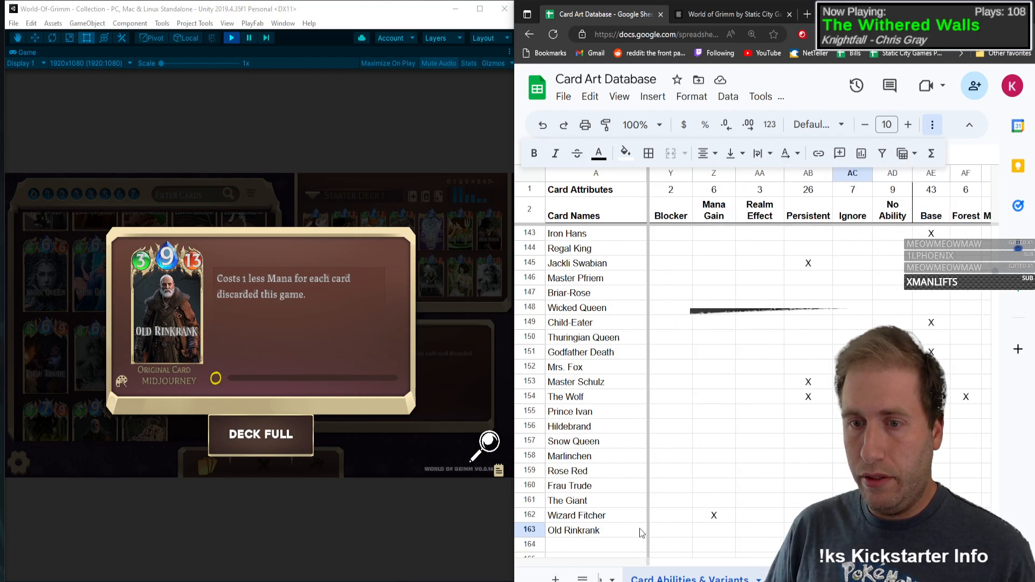
pyautogui.hotkey('shift', 'Tab')
pyautogui.write('X')
# Step: Mark Old Rinkrank with an X in the Chibi variant column and close its card view in the game
pyautogui.press('Tab')
pyautogui.press('Tab')
pyautogui.press('Tab')
pyautogui.press('Tab')
pyautogui.press('Tab')
pyautogui.press('Tab')
pyautogui.press('Tab')
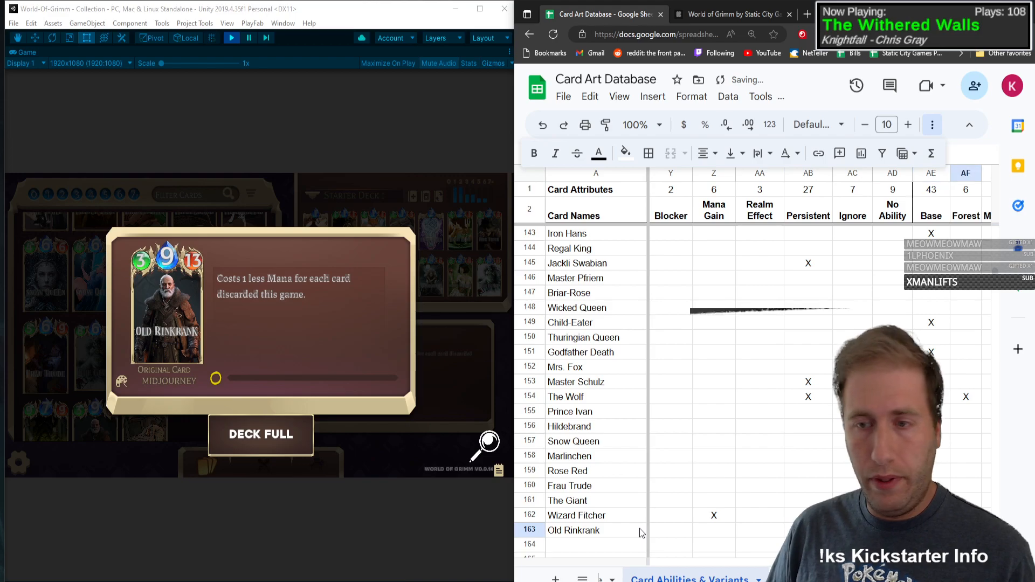
pyautogui.write('X')
pyautogui.hotkey('shift', 'Tab')
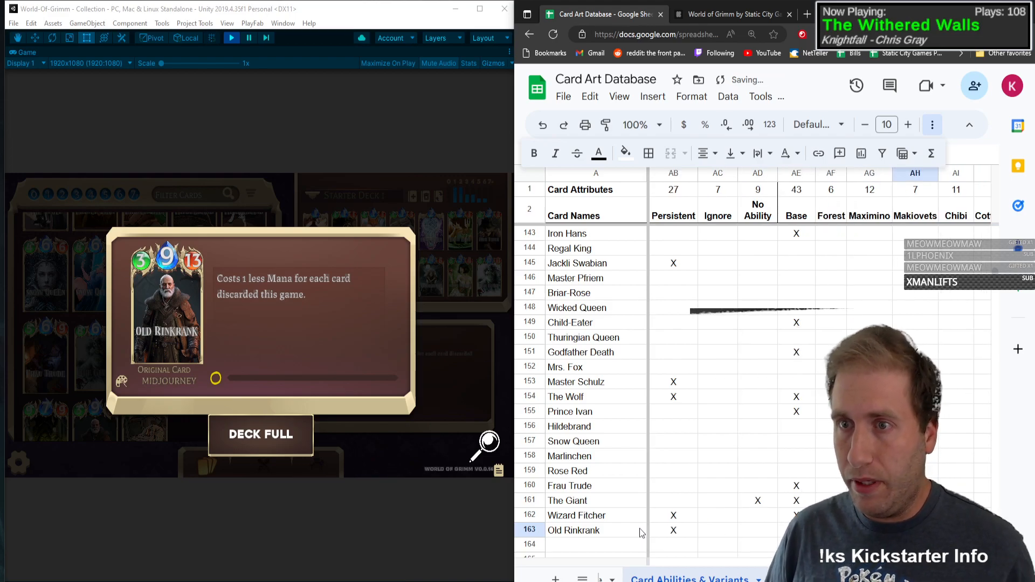
pyautogui.click(286, 455)
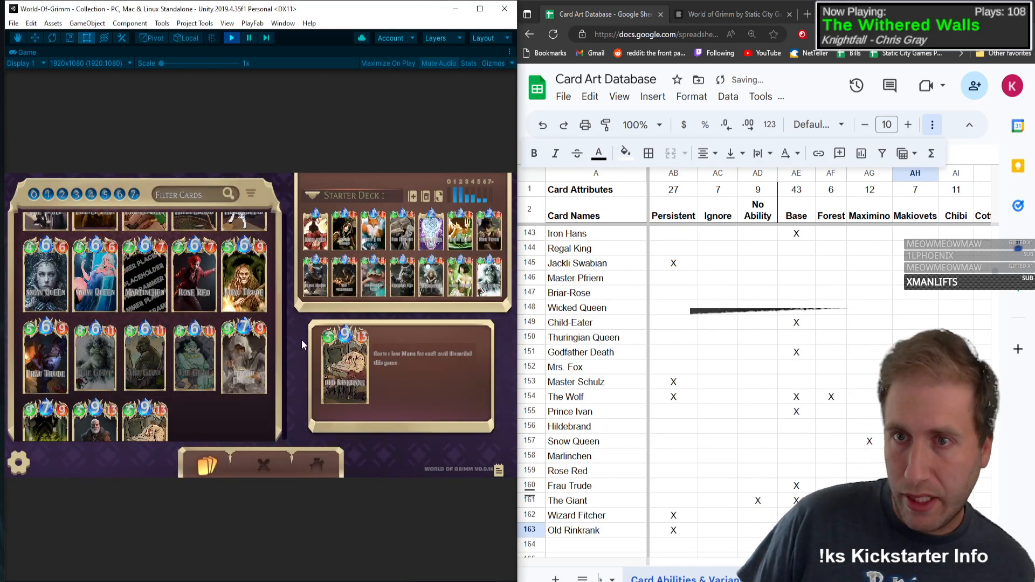
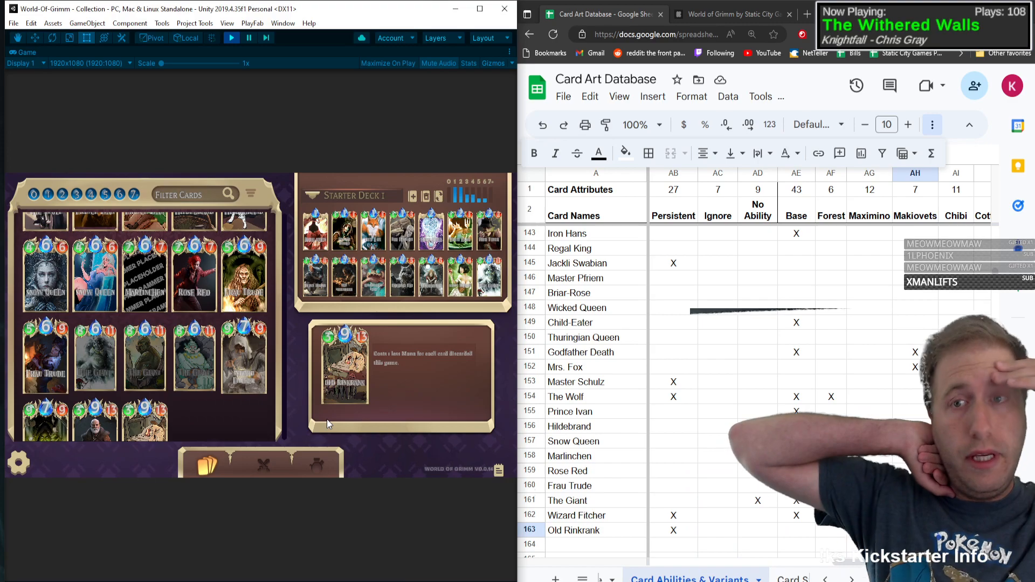
# Step: Check the art totals on the Card Stats sheet and return to the Card Abilities & Variants sheet
pyautogui.click(607, 579)
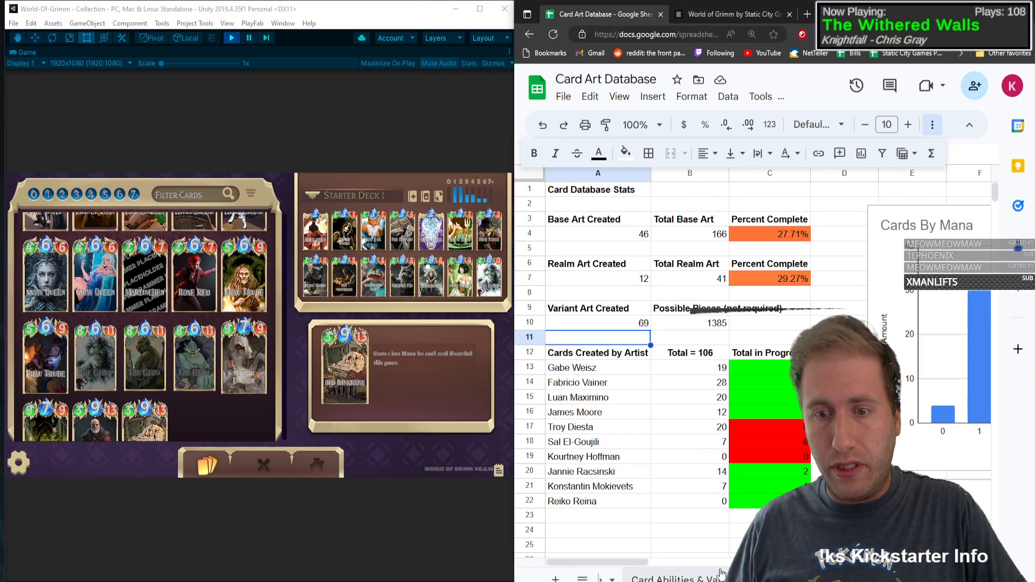
pyautogui.click(669, 579)
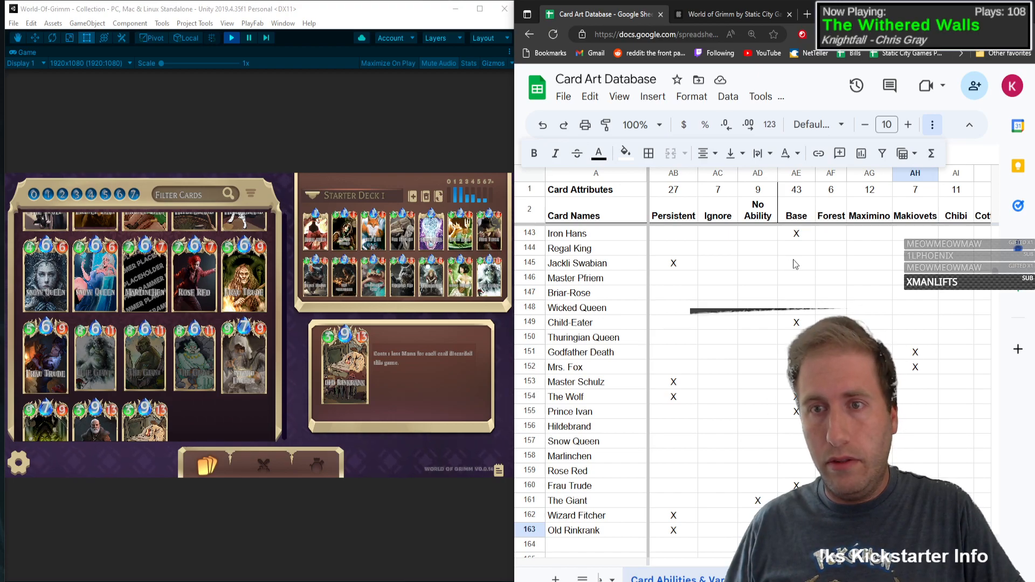
pyautogui.click(606, 580)
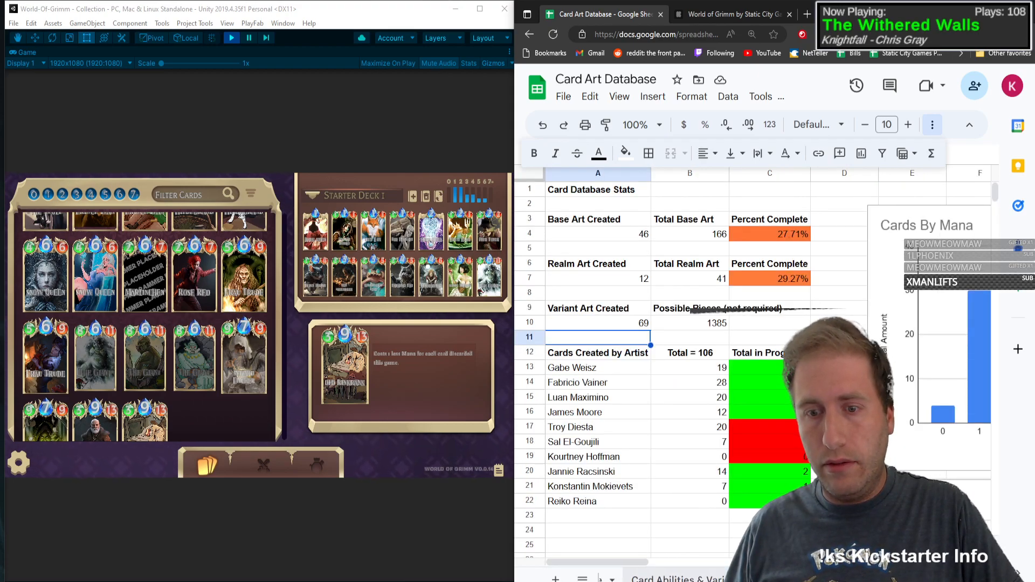
pyautogui.click(701, 579)
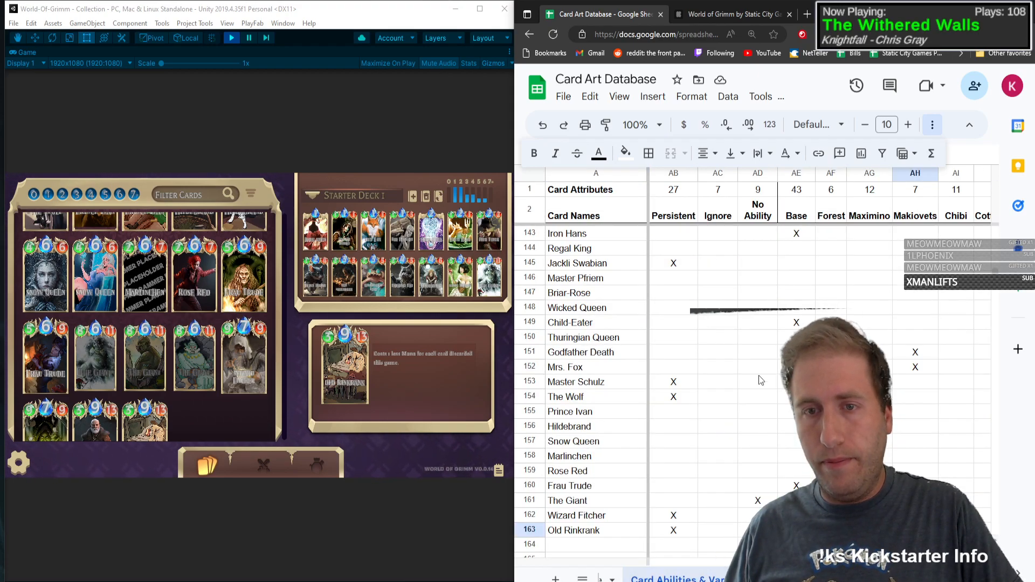
# Step: Examine the Base column entries for the first cards, including Daybreak, Nightfall and Mill Witch
pyautogui.scroll(20, 788, 522)
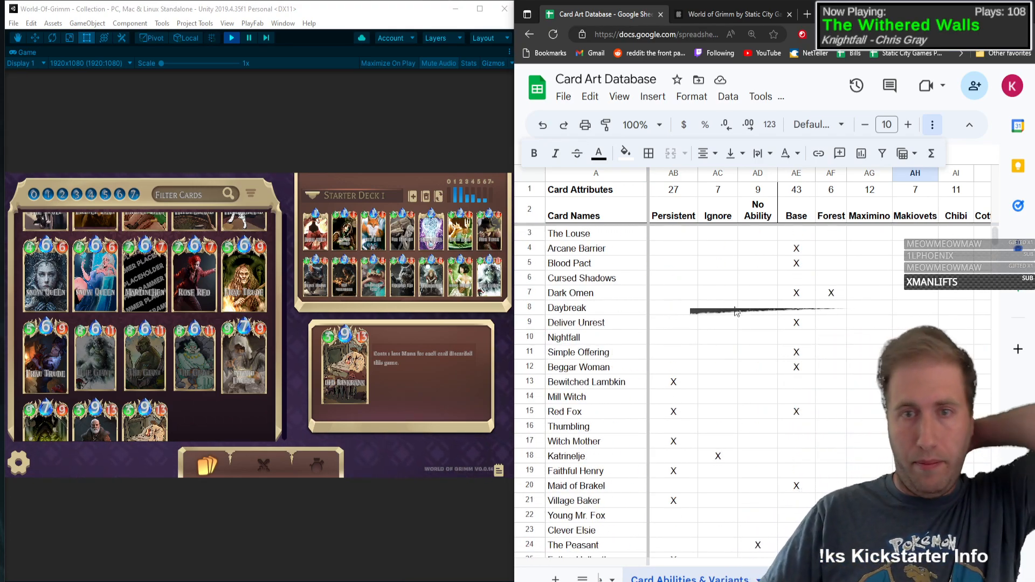
pyautogui.click(804, 314)
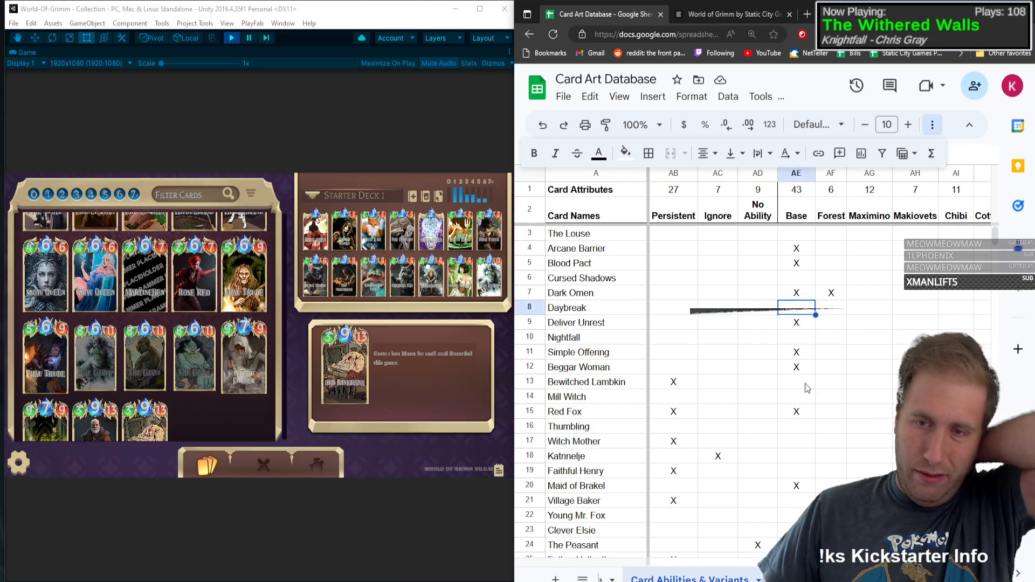
pyautogui.click(794, 340)
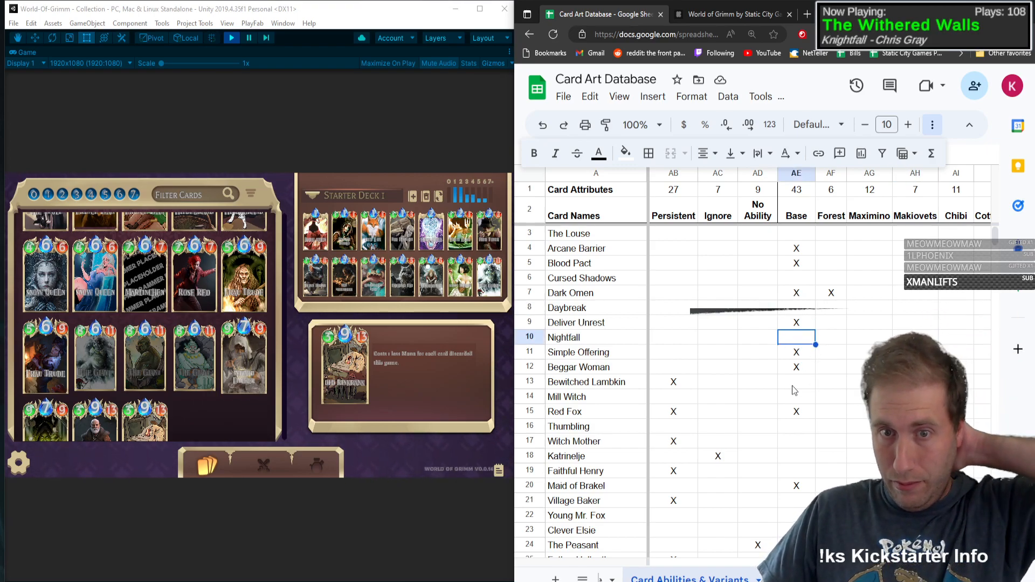
pyautogui.click(792, 385)
pyautogui.press('Down')
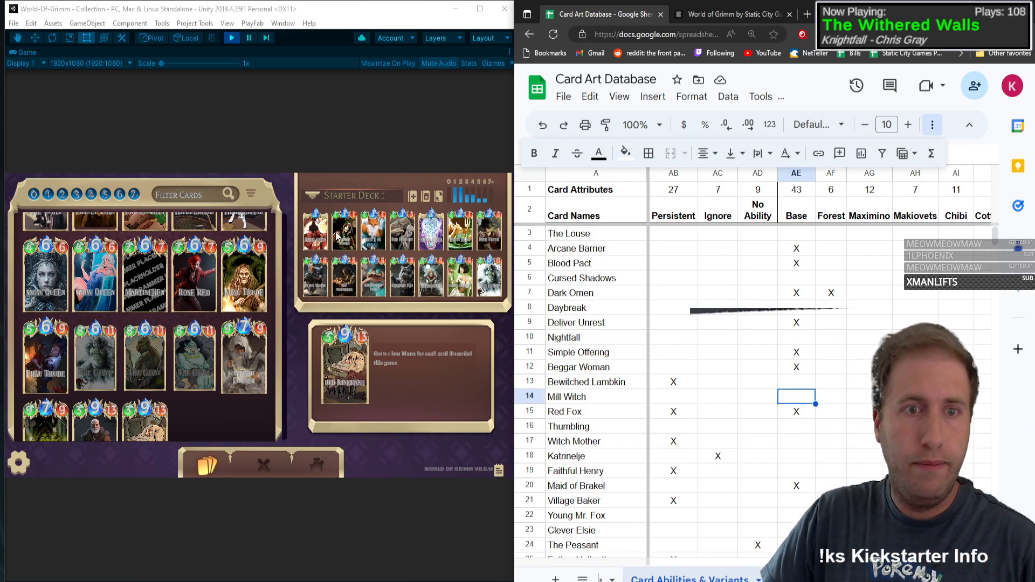
# Step: Enlarge the spreadsheet window to full screen and inspect the count formula above the Timeshift column
pyautogui.press('super+Up')
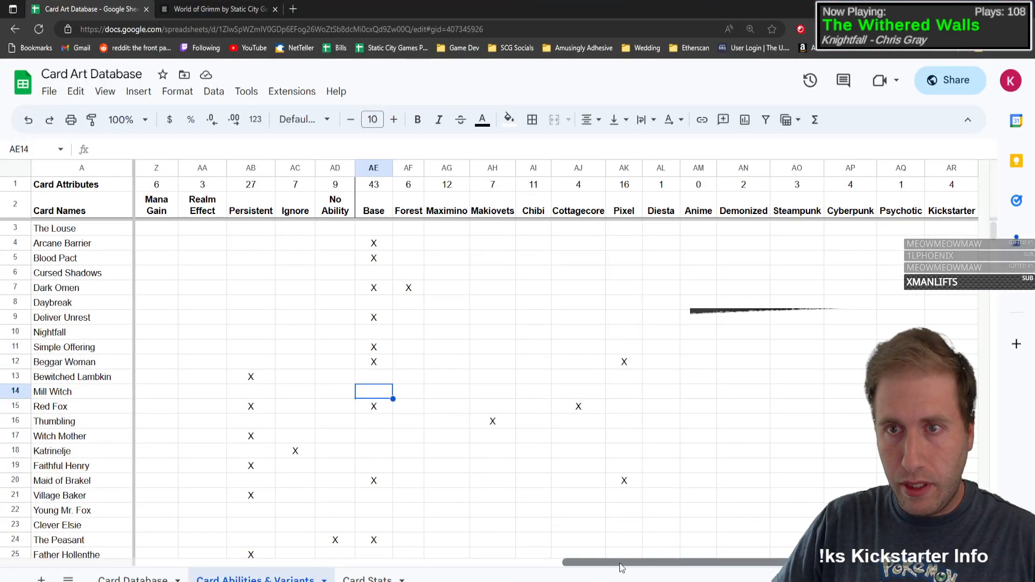
pyautogui.moveTo(620, 563); pyautogui.dragTo(128, 566)
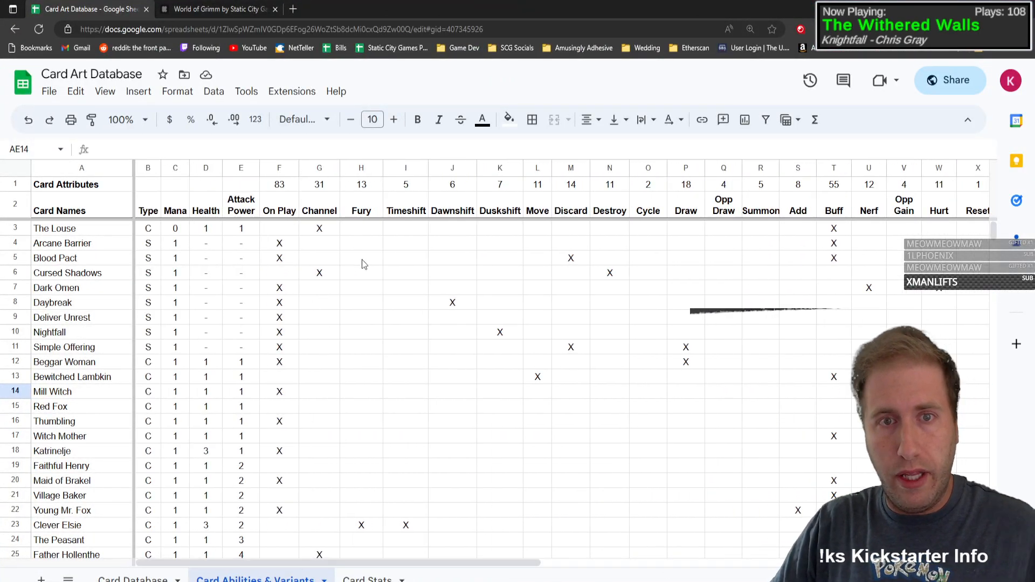
pyautogui.click(422, 189)
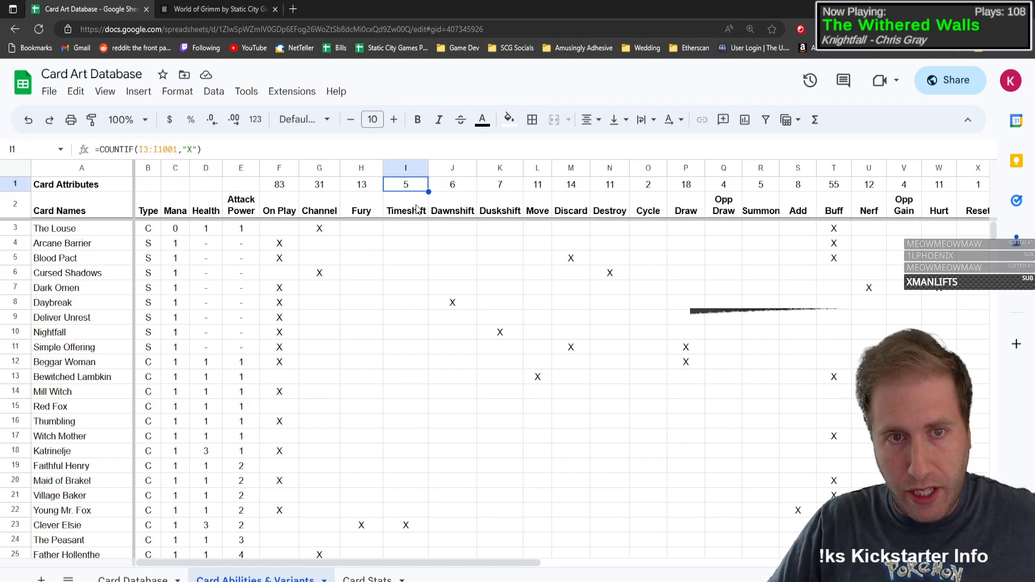
pyautogui.click(420, 209)
pyautogui.moveTo(413, 193); pyautogui.dragTo(409, 188)
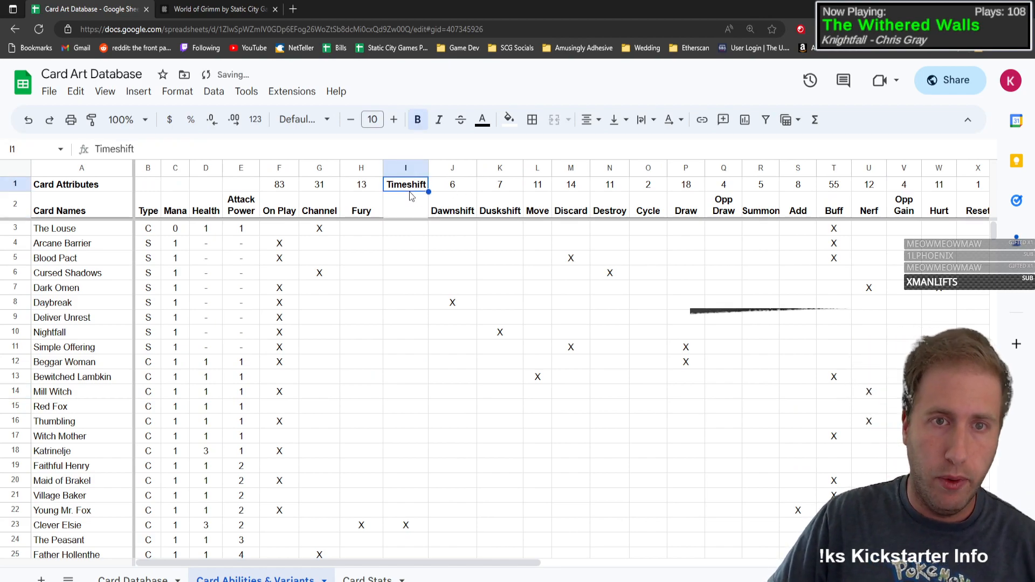
pyautogui.hotkey('ctrl', 'z')
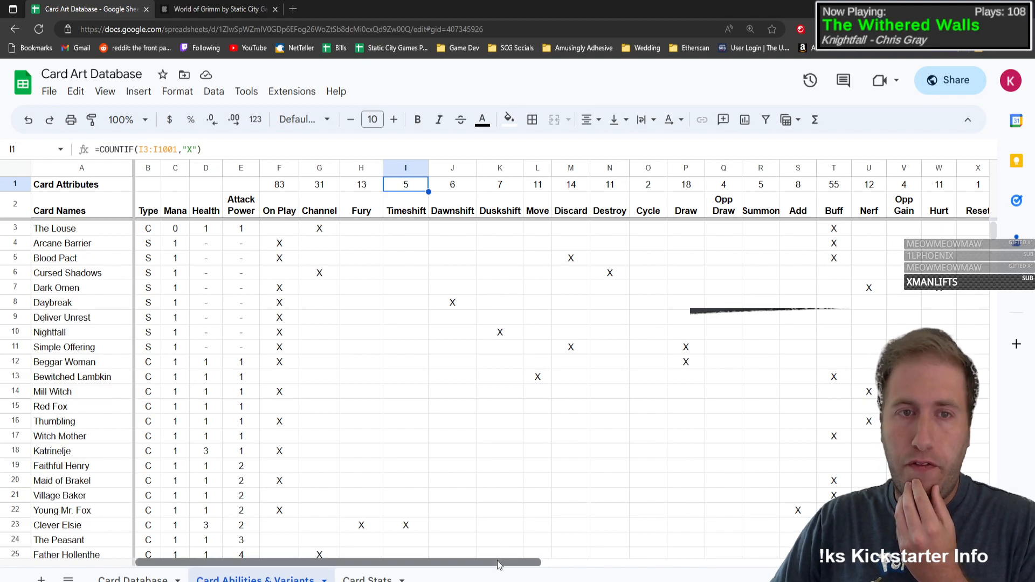
# Step: Review the count formulas above the Fury, Channel and No Ability columns across the whole attribute table
pyautogui.moveTo(497, 561); pyautogui.dragTo(447, 560)
pyautogui.press('Left')
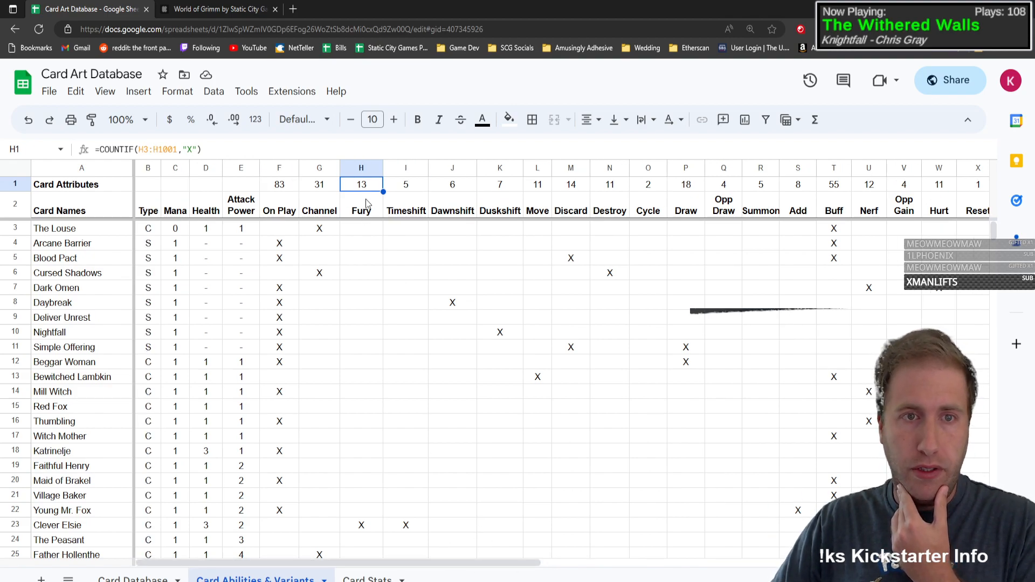
pyautogui.click(313, 186)
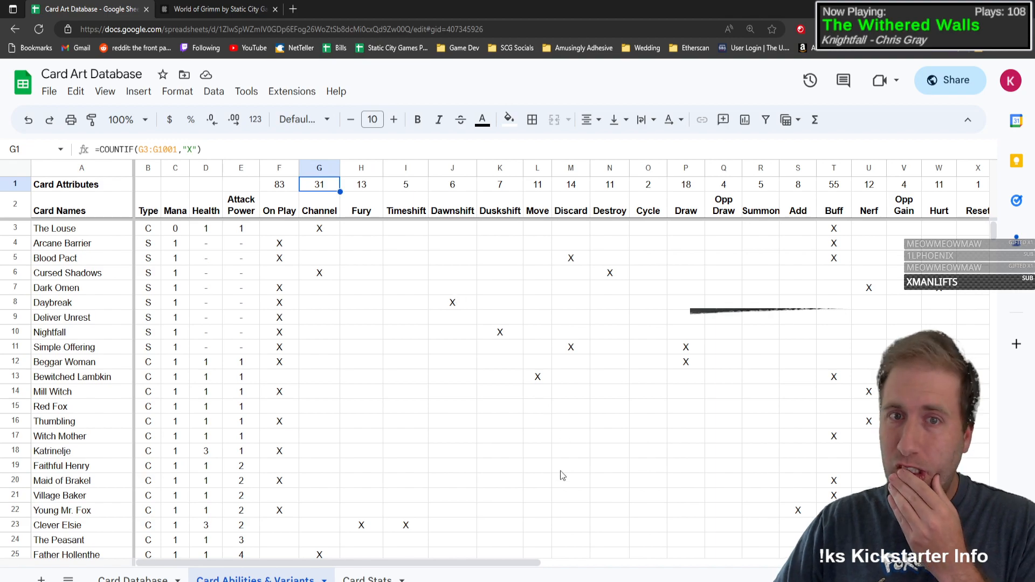
pyautogui.click(466, 555)
pyautogui.moveTo(467, 563); pyautogui.dragTo(854, 545)
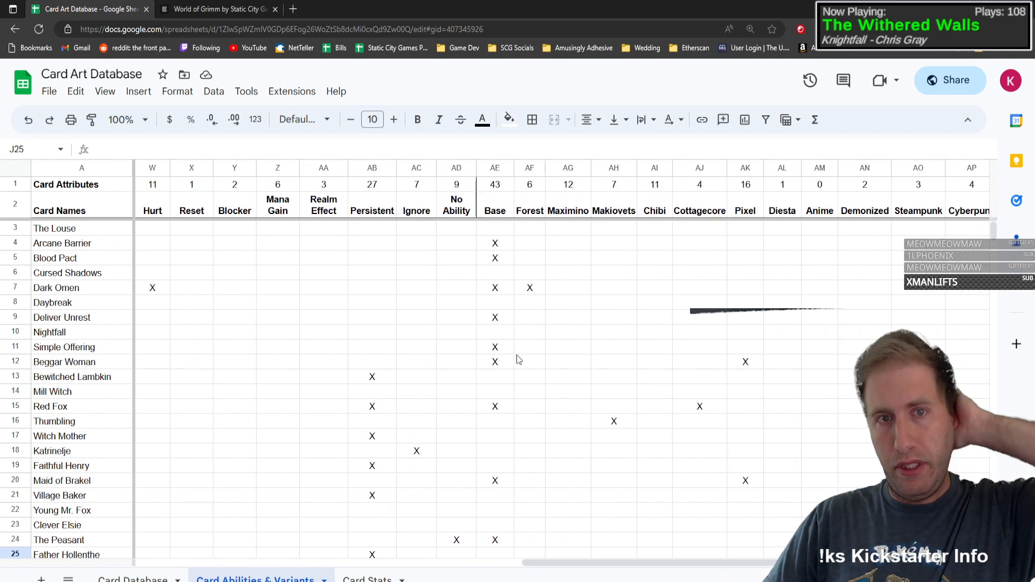
pyautogui.click(458, 204)
pyautogui.click(460, 186)
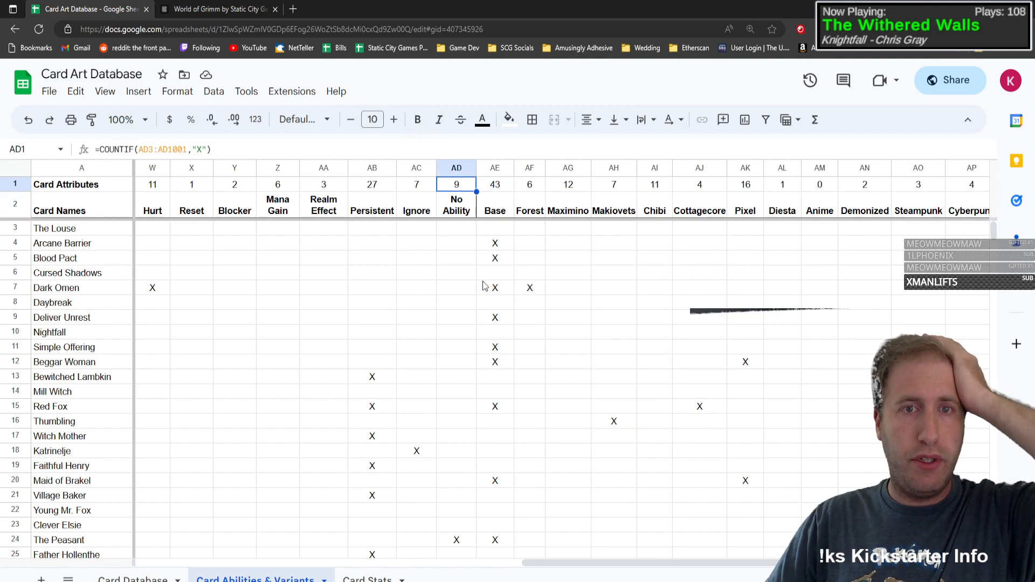
pyautogui.moveTo(567, 562); pyautogui.dragTo(178, 561)
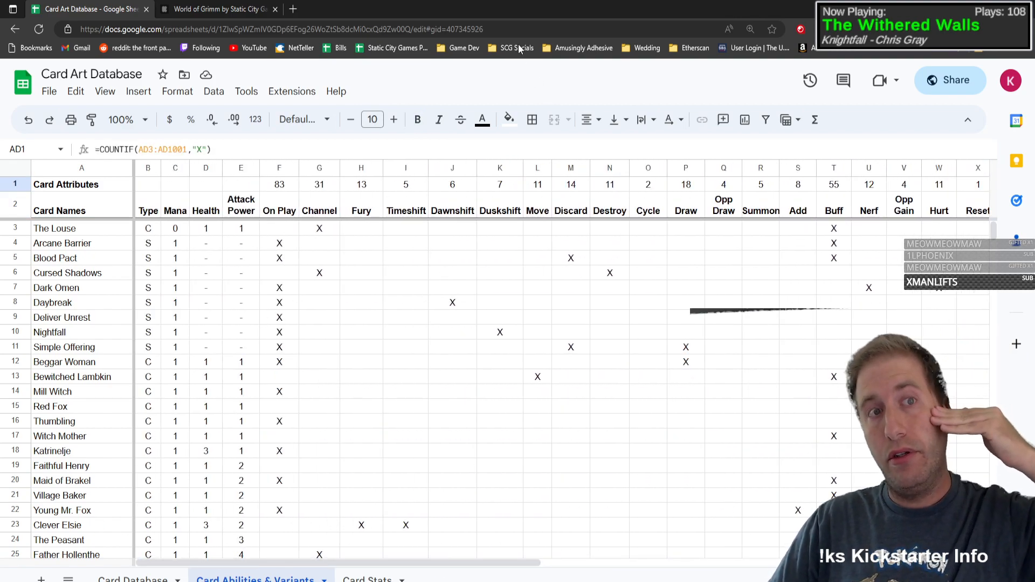
# Step: Place the spreadsheet window beside Unity again and restore the maximized Game view to the full editor layout
pyautogui.moveTo(522, 6); pyautogui.dragTo(782, 17)
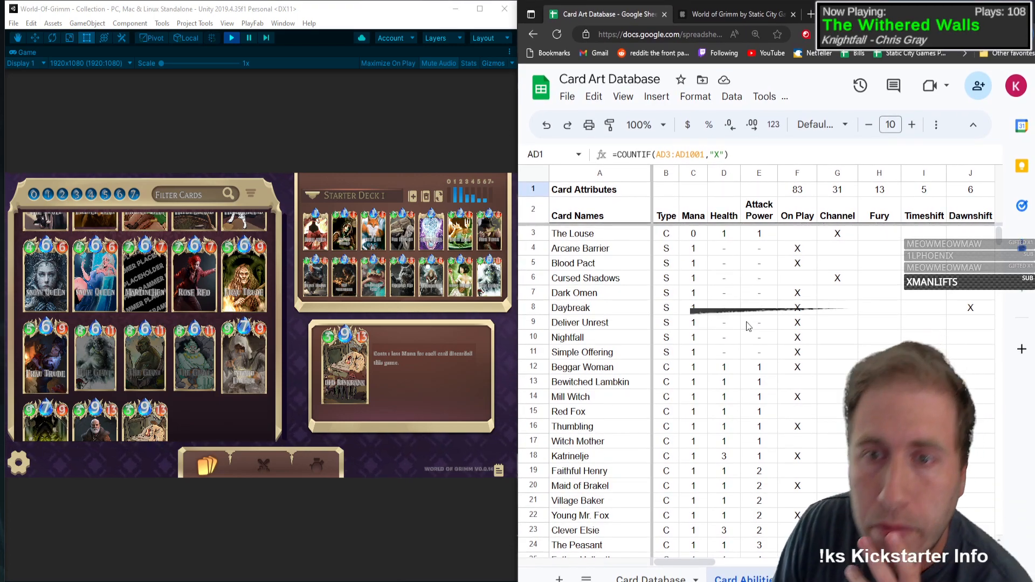
pyautogui.scroll(-6, 749, 326)
pyautogui.scroll(6, 700, 365)
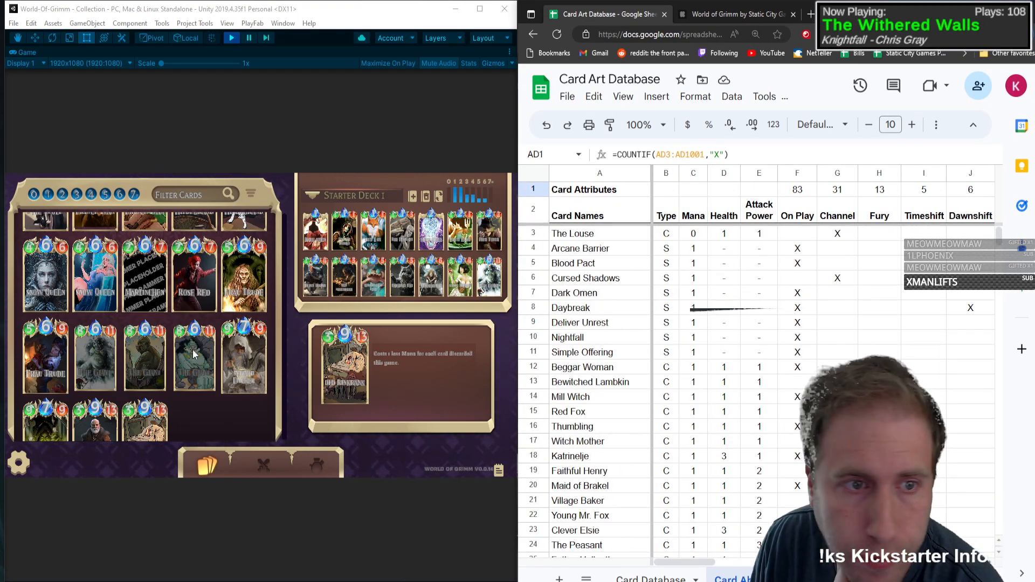
pyautogui.click(509, 52)
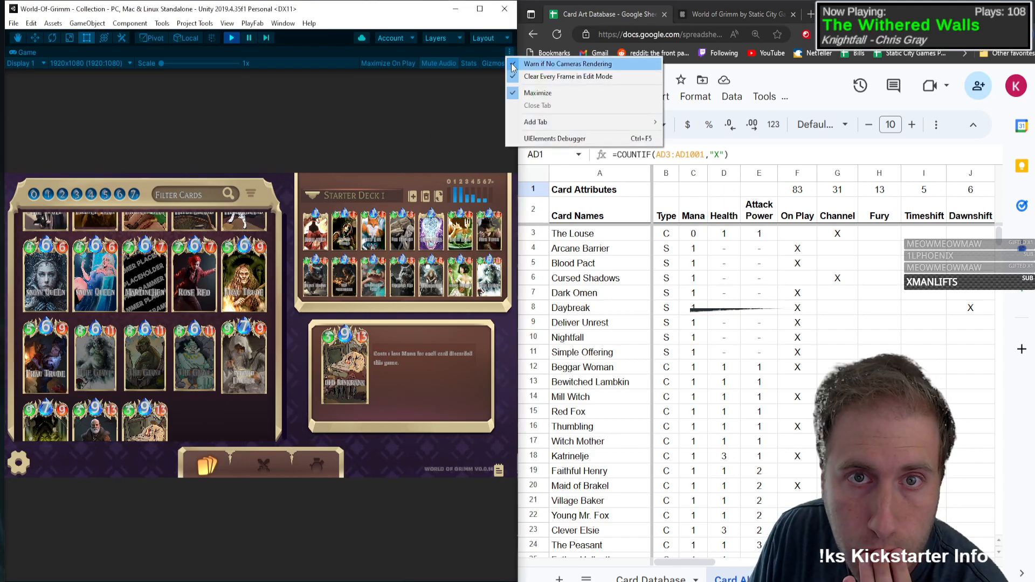
pyautogui.click(536, 93)
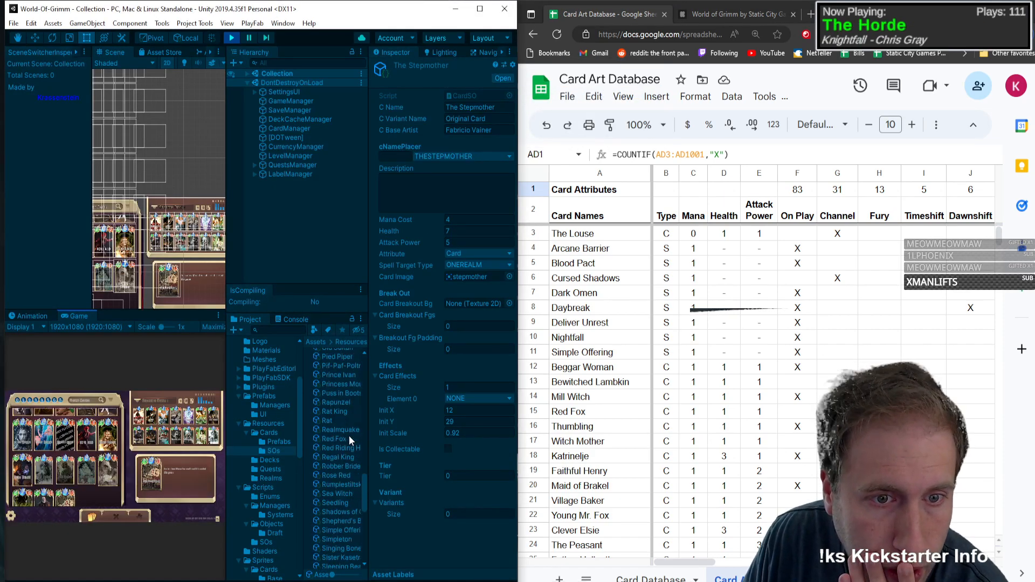
# Step: Find the Dragon card asset in the SOs folder of the Unity project and show its properties
pyautogui.scroll(15, 349, 436)
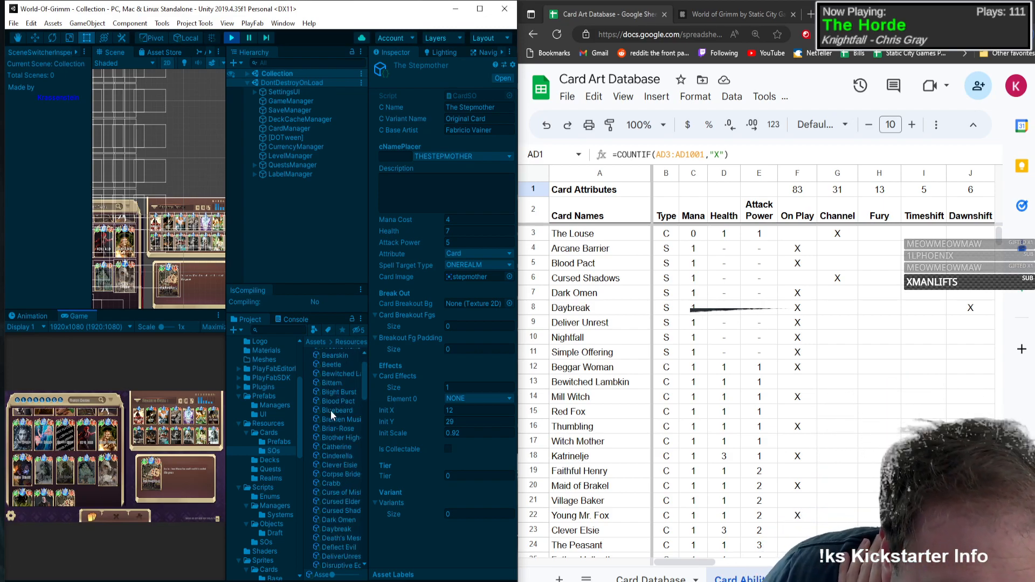
pyautogui.scroll(-3, 331, 409)
pyautogui.scroll(-1, 341, 445)
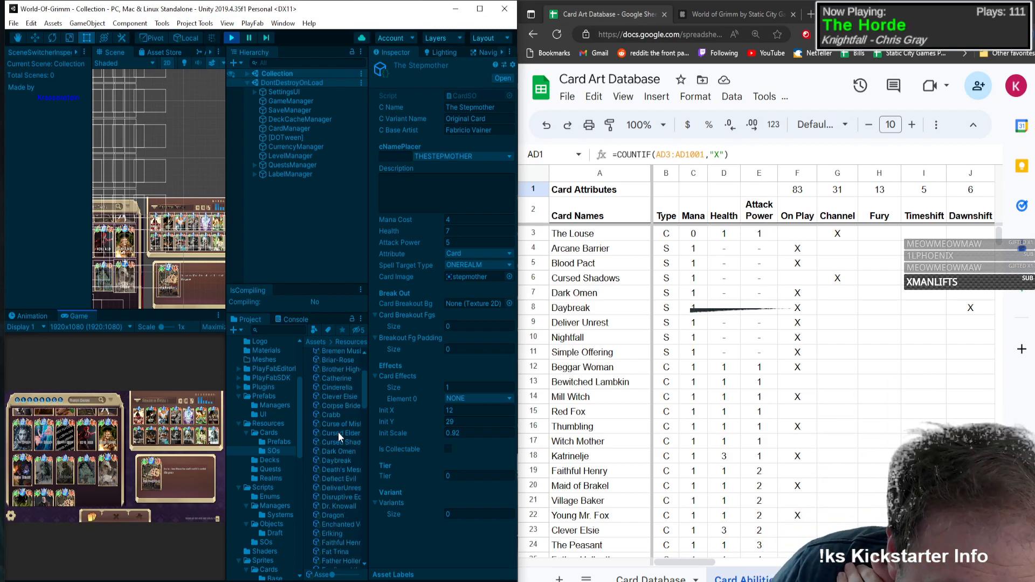
pyautogui.scroll(-1, 346, 466)
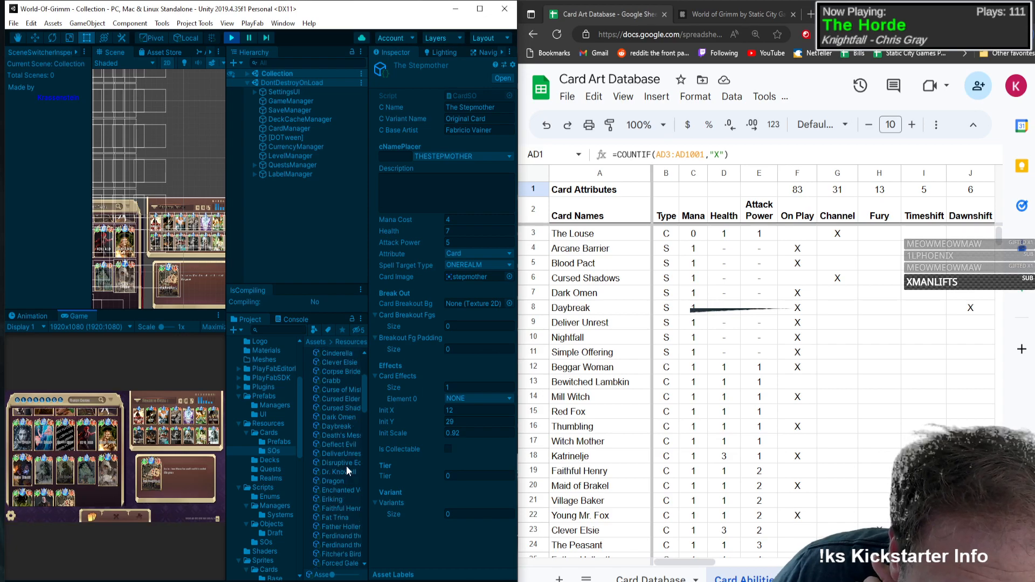
pyautogui.click(345, 451)
pyautogui.click(344, 468)
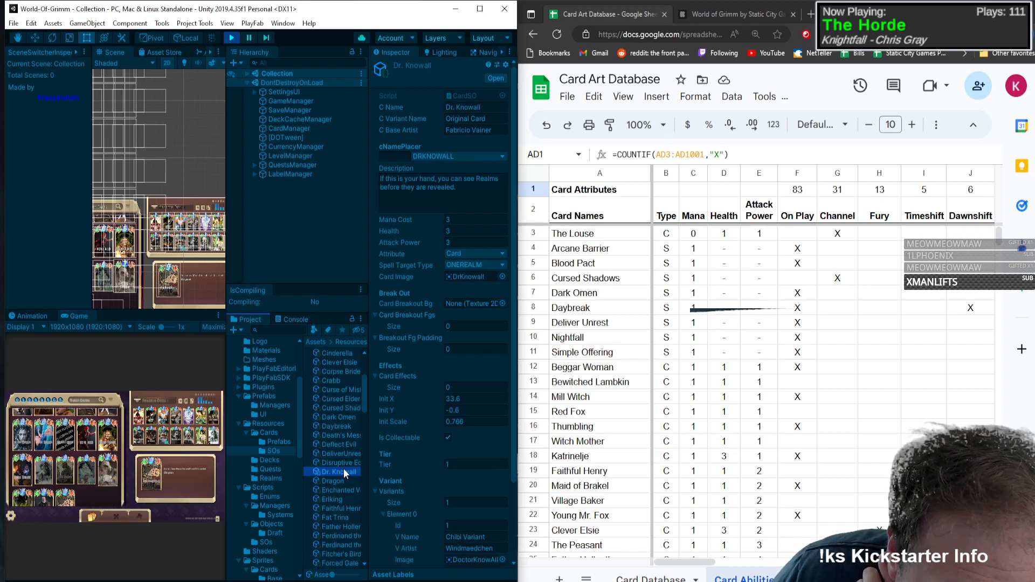
pyautogui.click(340, 478)
# Step: Insert a row above Wizard Fitcher in the card list and name the new card Dragon
pyautogui.scroll(-20, 638, 433)
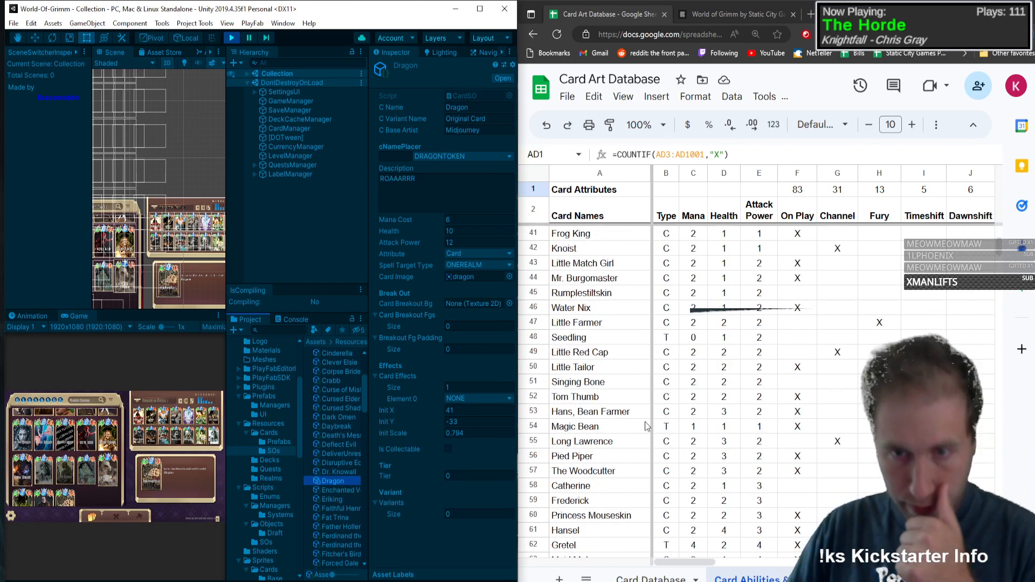
pyautogui.scroll(-12, 638, 433)
pyautogui.scroll(2, 618, 426)
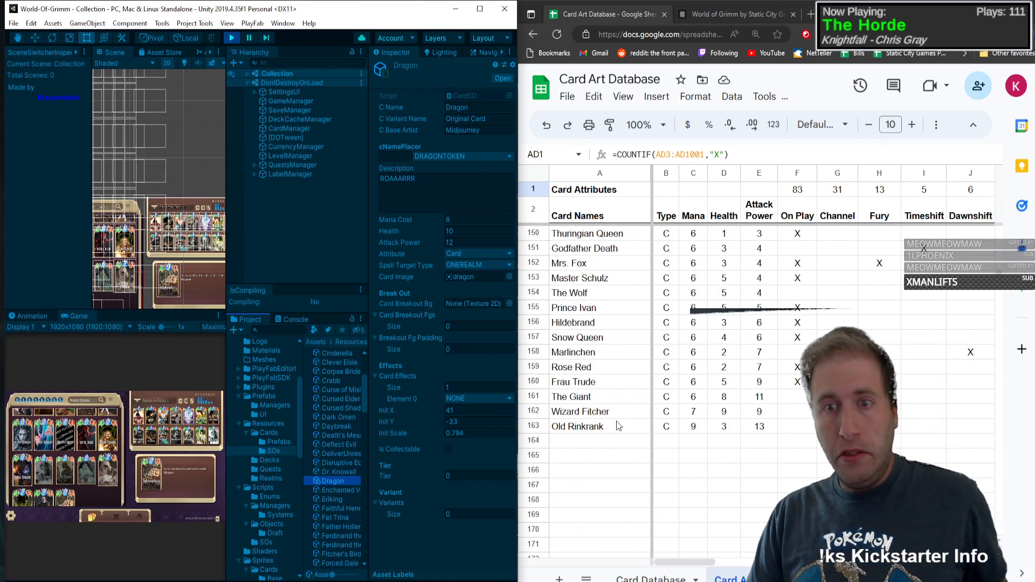
pyautogui.rightClick(533, 412)
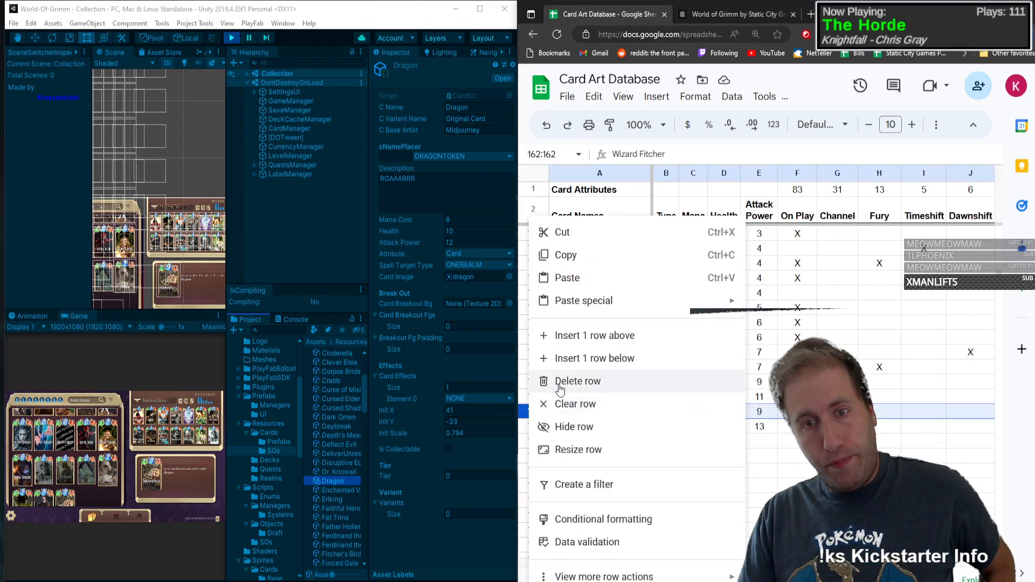
pyautogui.click(579, 343)
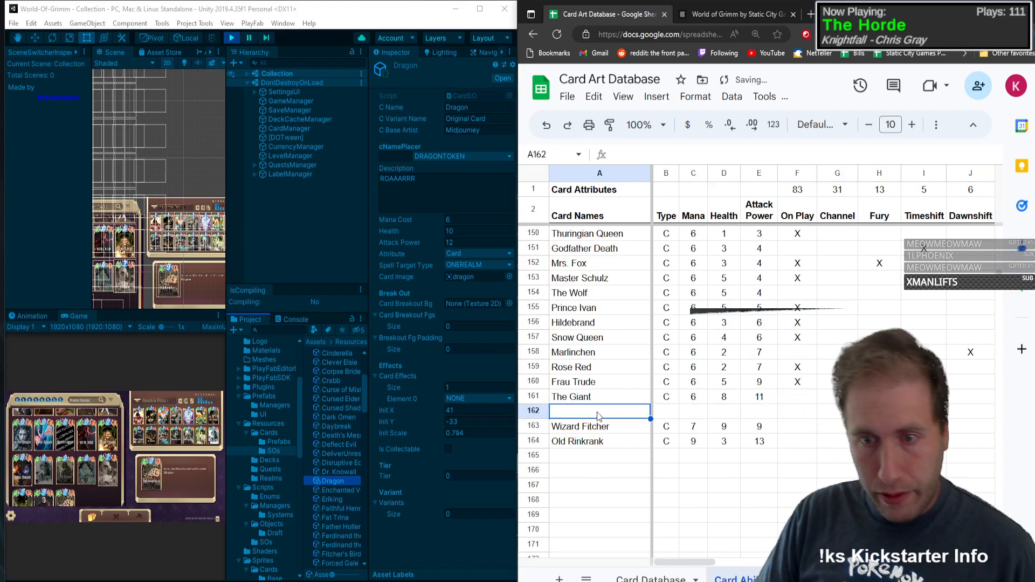
pyautogui.write('Dragon')
pyautogui.press('Tab')
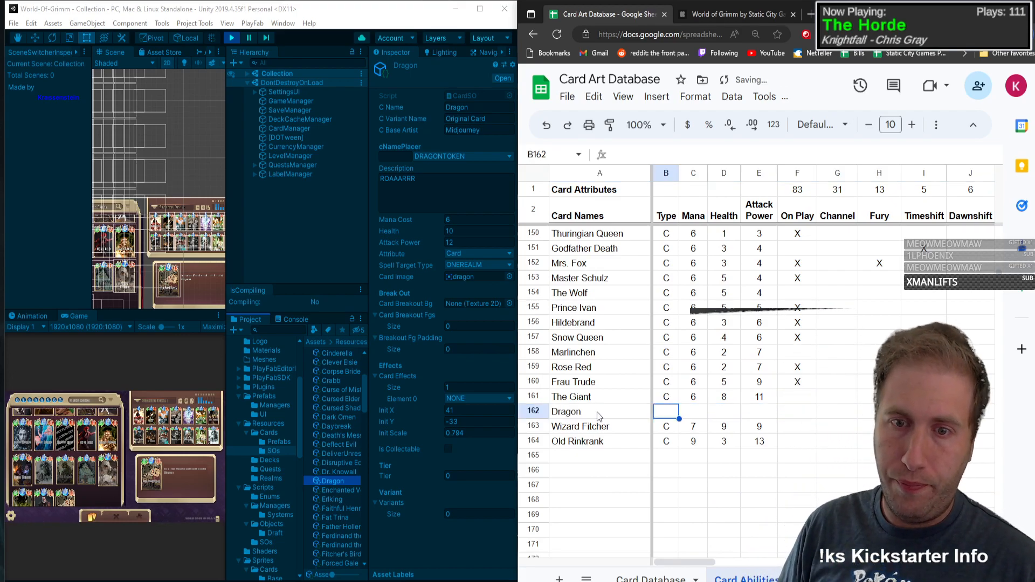
# Step: Fill in Dragon's type T, mana 6, health 10 and attack power 12
pyautogui.write('C')
pyautogui.press('Tab')
pyautogui.hotkey('shift', 'Tab')
pyautogui.write('T')
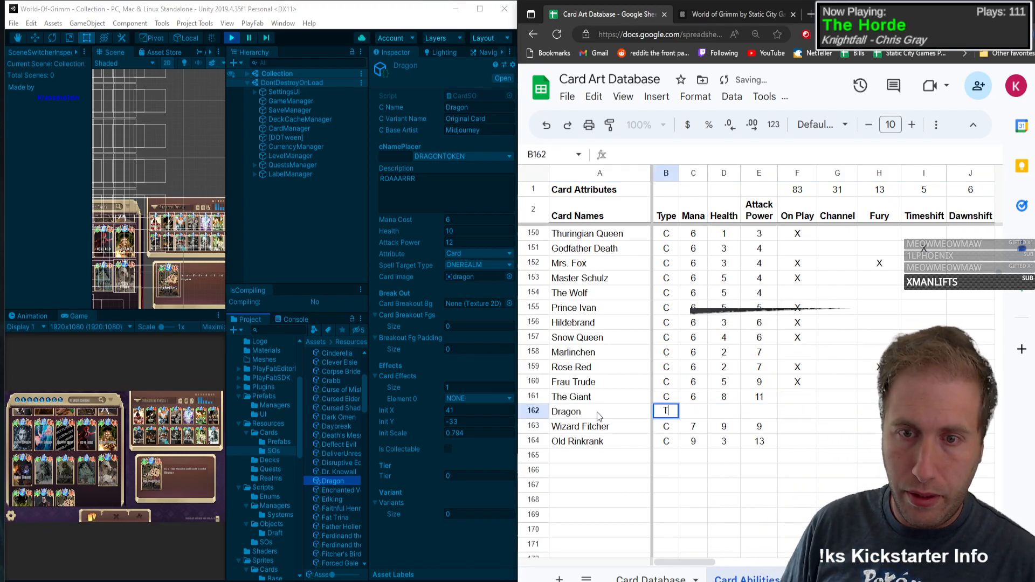
pyautogui.press('Tab')
pyautogui.write('6')
pyautogui.press('Tab')
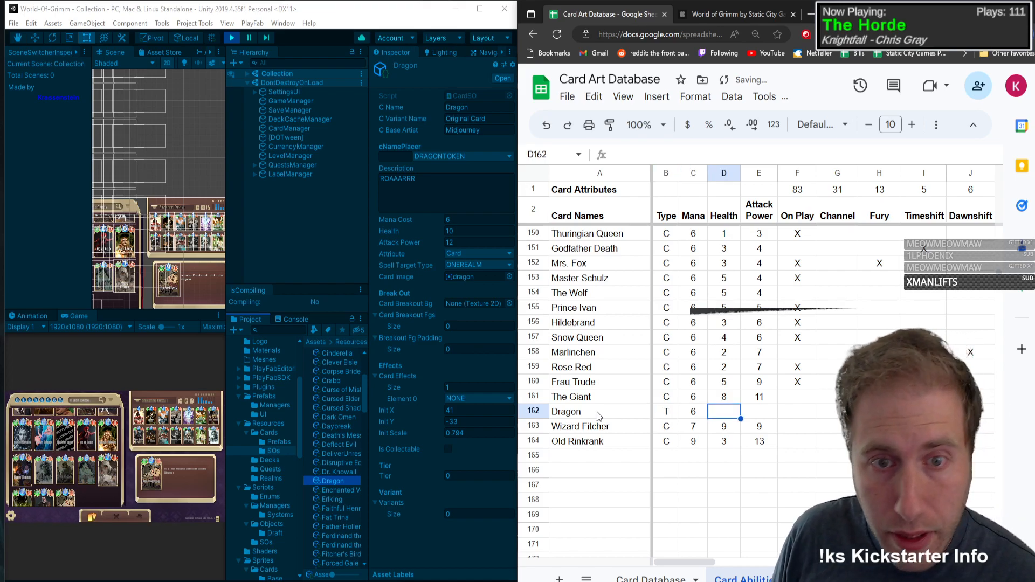
pyautogui.write('10')
pyautogui.press('Tab')
pyautogui.write('12')
pyautogui.press('Tab')
# Step: Mark the Dragon card with an X in the No Ability column
pyautogui.press('Tab')
pyautogui.press('Tab')
pyautogui.press('Tab')
pyautogui.press('Tab')
pyautogui.press('Tab')
pyautogui.press('Tab')
pyautogui.press('Tab')
pyautogui.press('Tab')
pyautogui.press('Tab')
pyautogui.press('Tab')
pyautogui.press('Tab')
pyautogui.press('Tab')
pyautogui.press('Tab')
pyautogui.press('Tab')
pyautogui.press('Tab')
pyautogui.press('Tab')
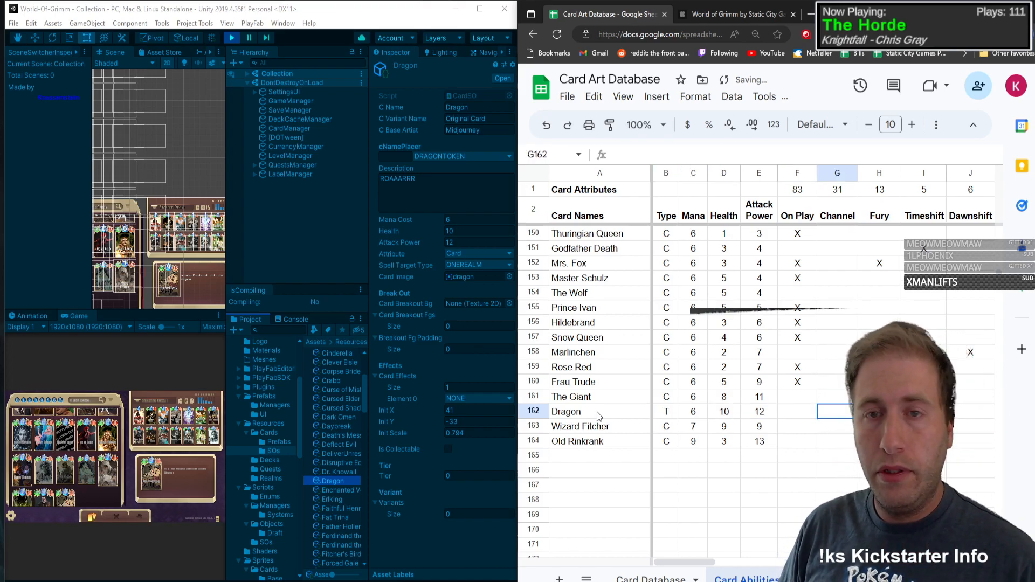
pyautogui.press('Tab')
pyautogui.press('Tab')
pyautogui.press('Tab')
pyautogui.press('Tab')
pyautogui.press('Tab')
pyautogui.press('Tab')
pyautogui.press('Tab')
pyautogui.press('Tab')
pyautogui.press('Tab')
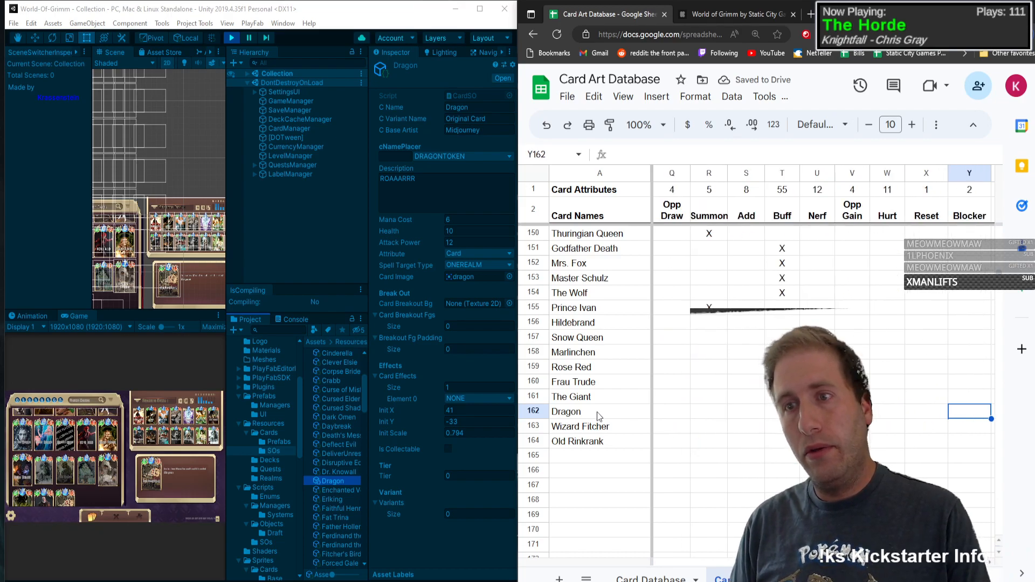
pyautogui.hotkey('shift', 'Tab')
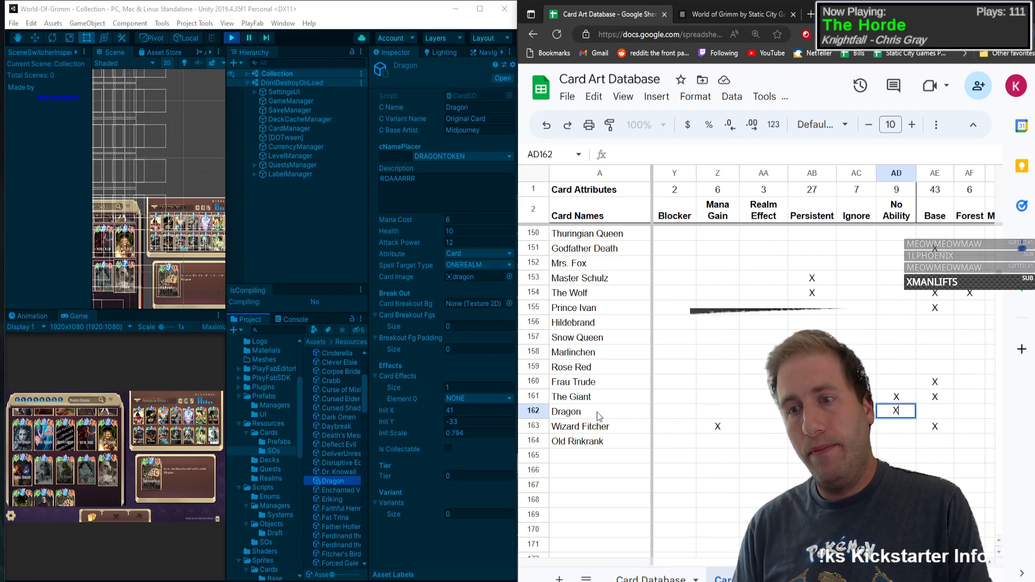
pyautogui.write('X')
pyautogui.press('Tab')
pyautogui.hotkey('shift', 'Tab')
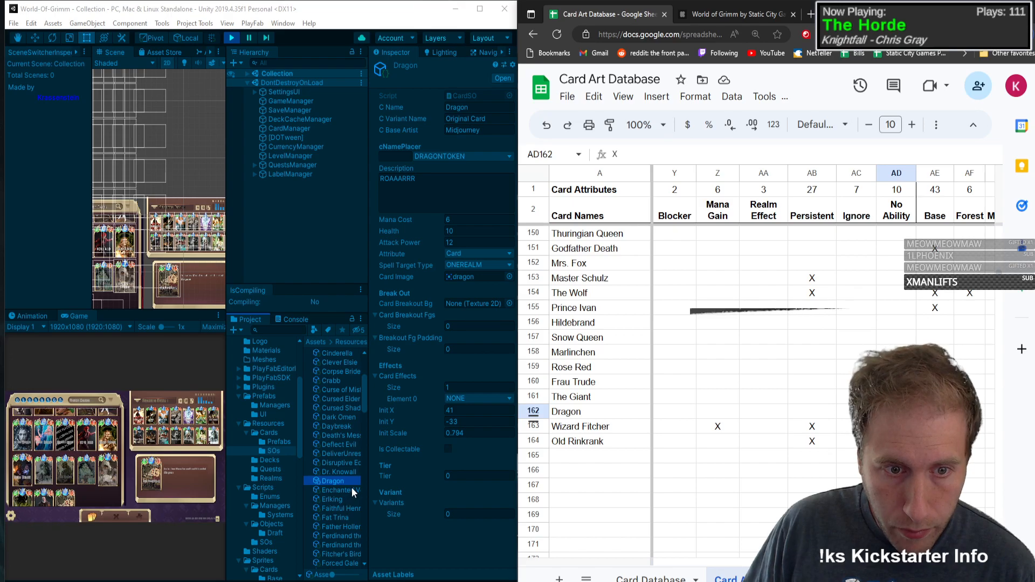
# Step: Find the Frog token card asset in the Unity project's SOs folder and show its properties
pyautogui.scroll(-1, 351, 489)
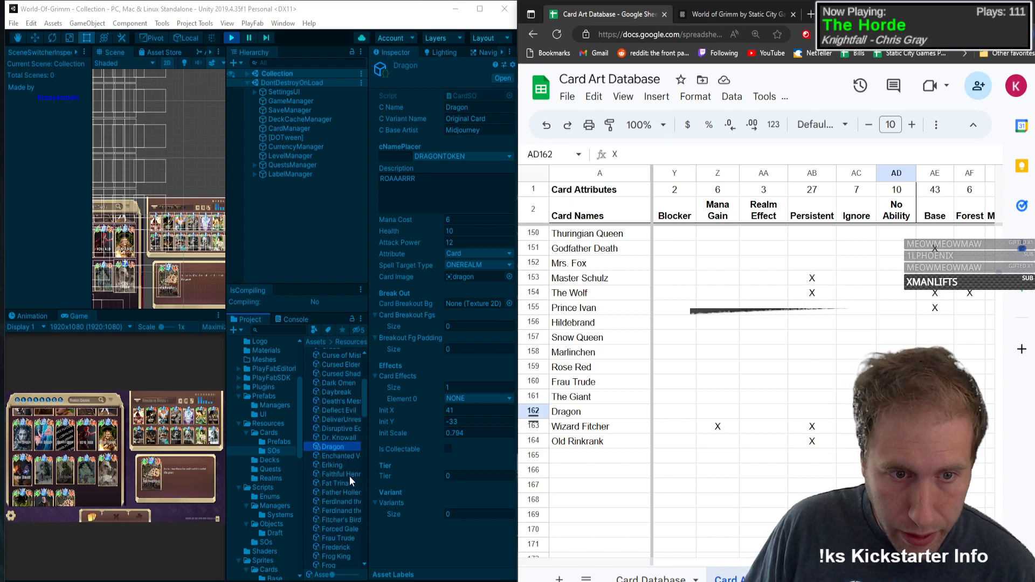
pyautogui.scroll(-1, 350, 476)
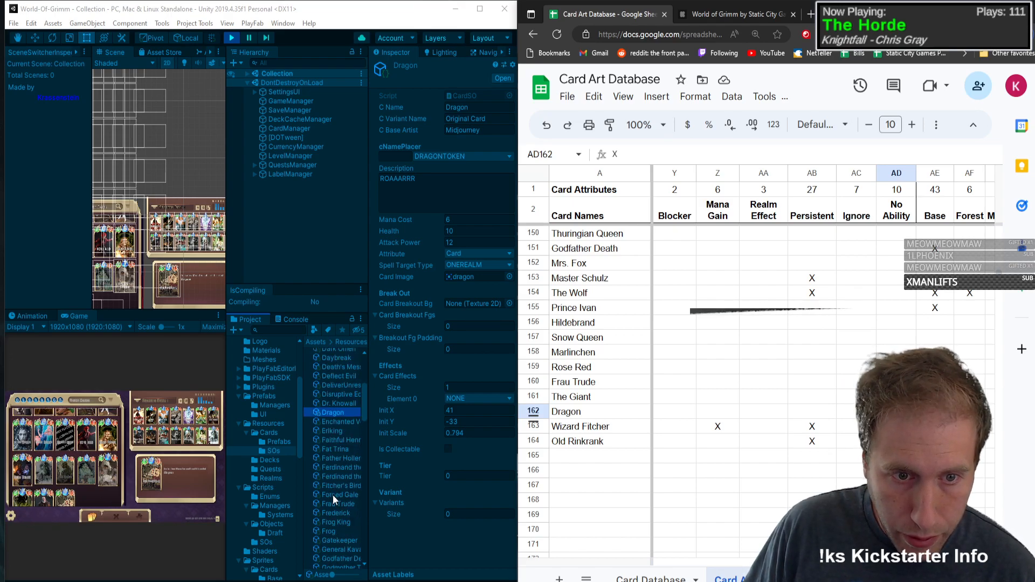
pyautogui.scroll(-1, 354, 494)
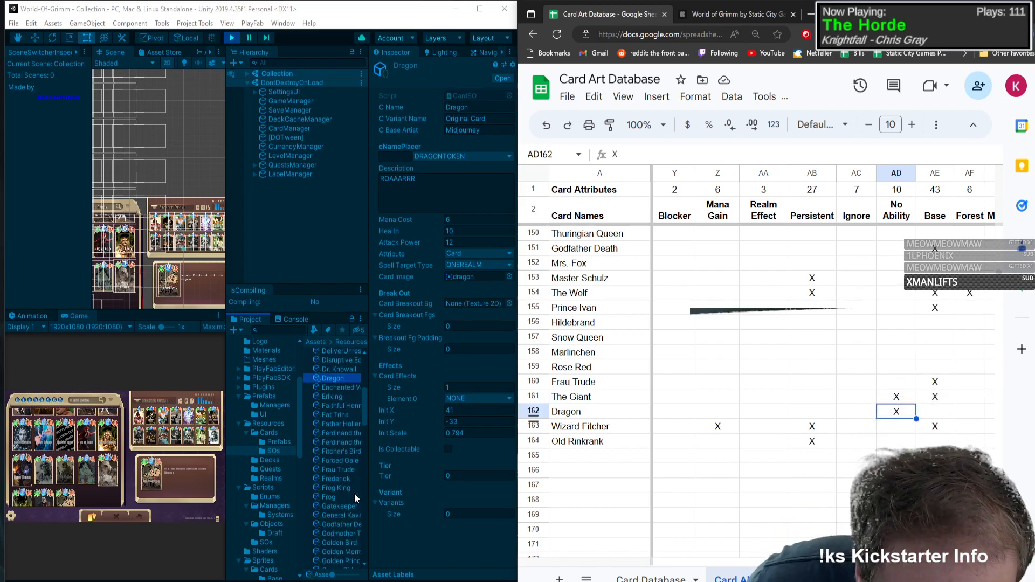
pyautogui.click(351, 495)
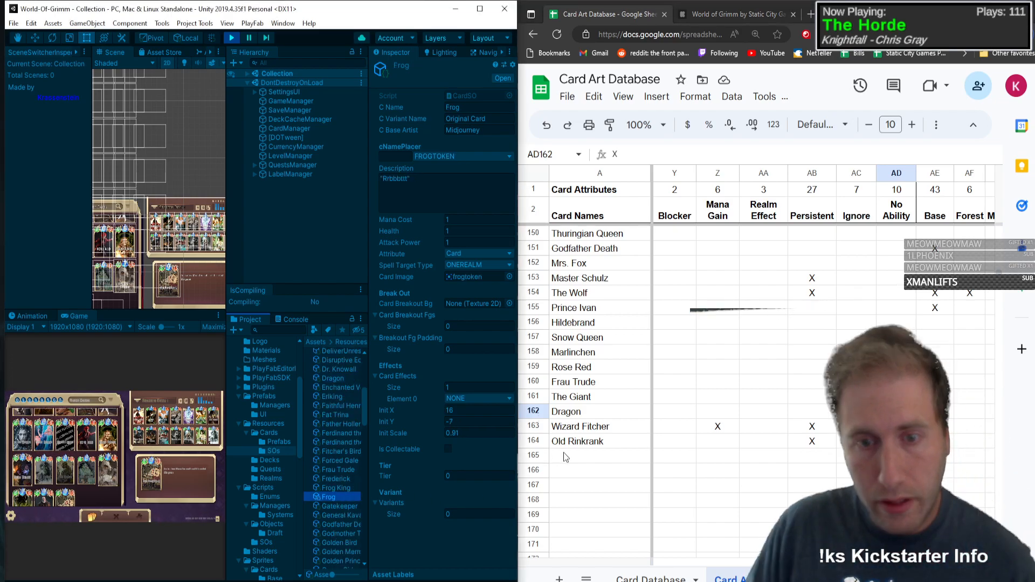
# Step: Insert a row above Arcane Renewal in the spreadsheet's card list and name the new card Frog
pyautogui.scroll(20, 643, 393)
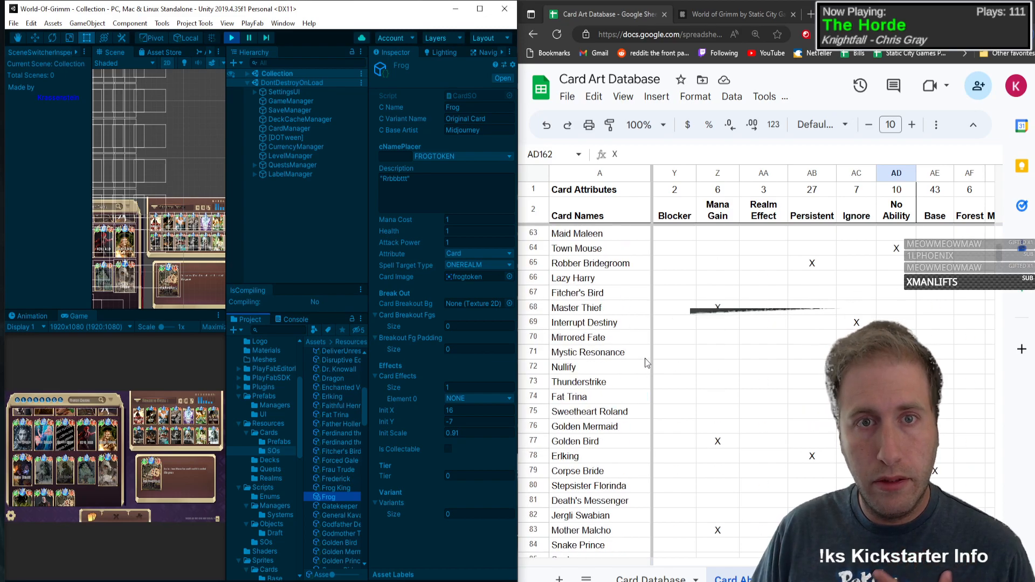
pyautogui.scroll(20, 645, 358)
pyautogui.click(590, 429)
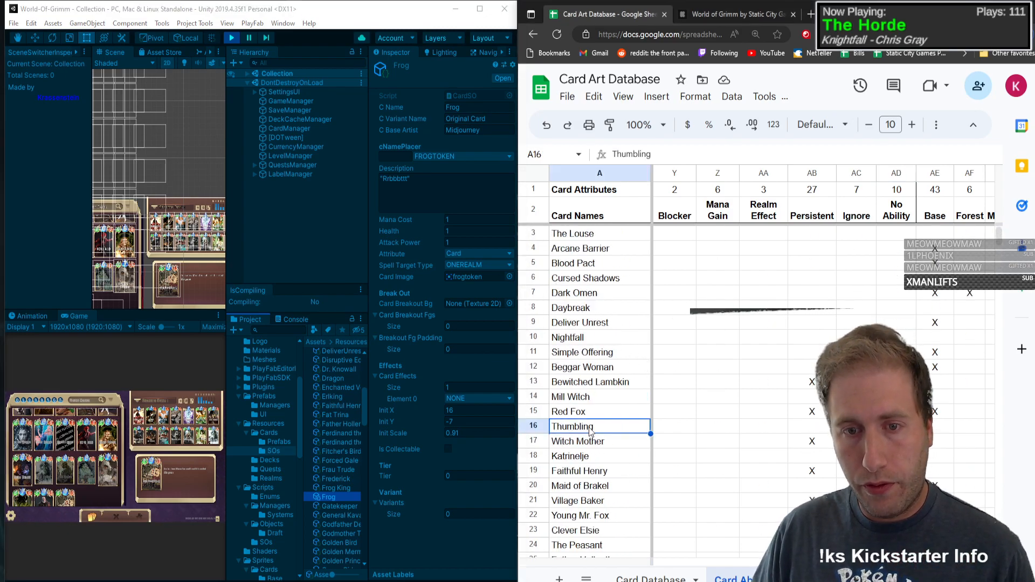
pyautogui.press('Right')
pyautogui.press('Down')
pyautogui.scroll(-5, 593, 432)
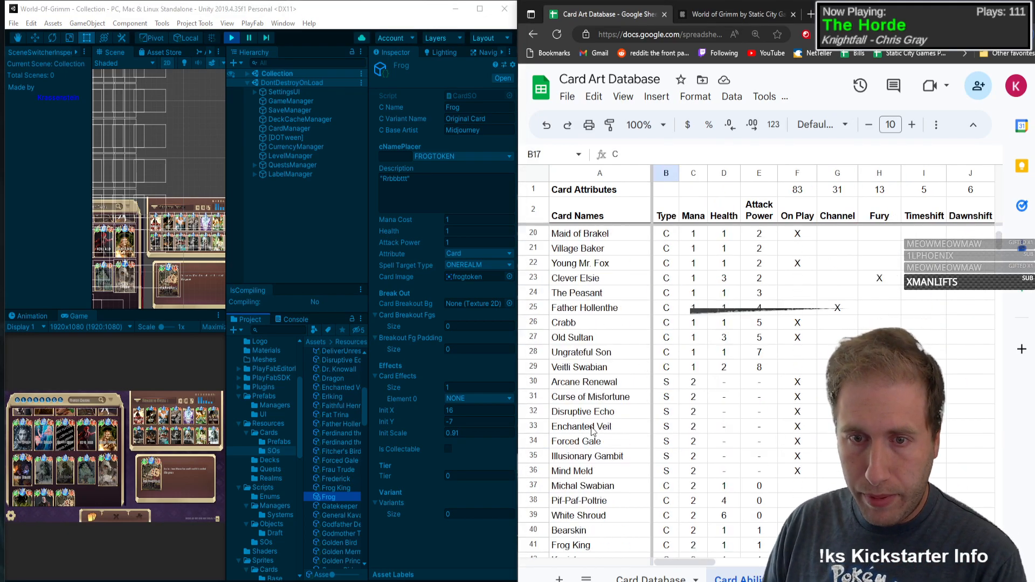
pyautogui.scroll(4, 589, 413)
pyautogui.scroll(-4, 593, 418)
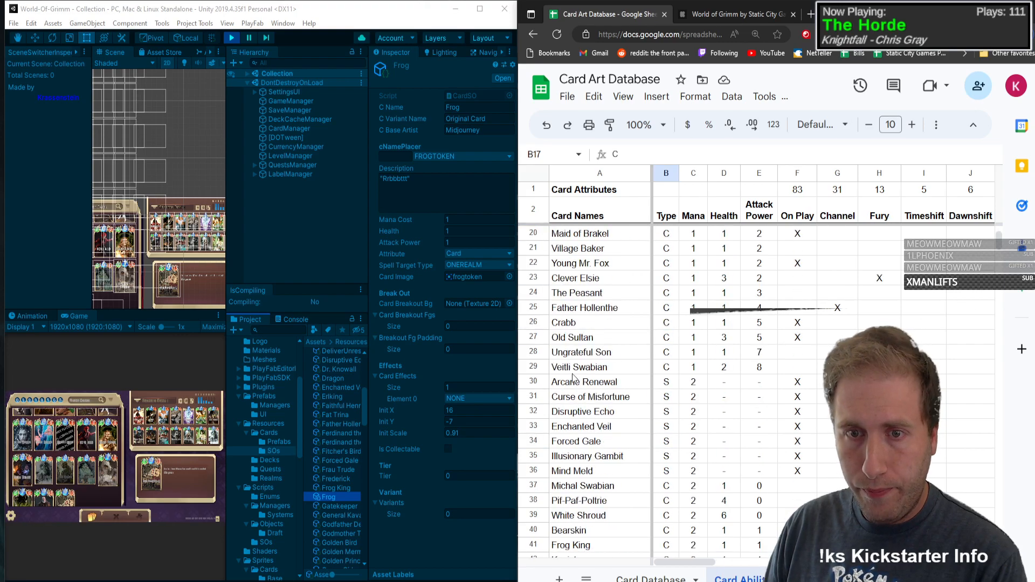
pyautogui.rightClick(540, 388)
pyautogui.click(586, 336)
pyautogui.click(597, 383)
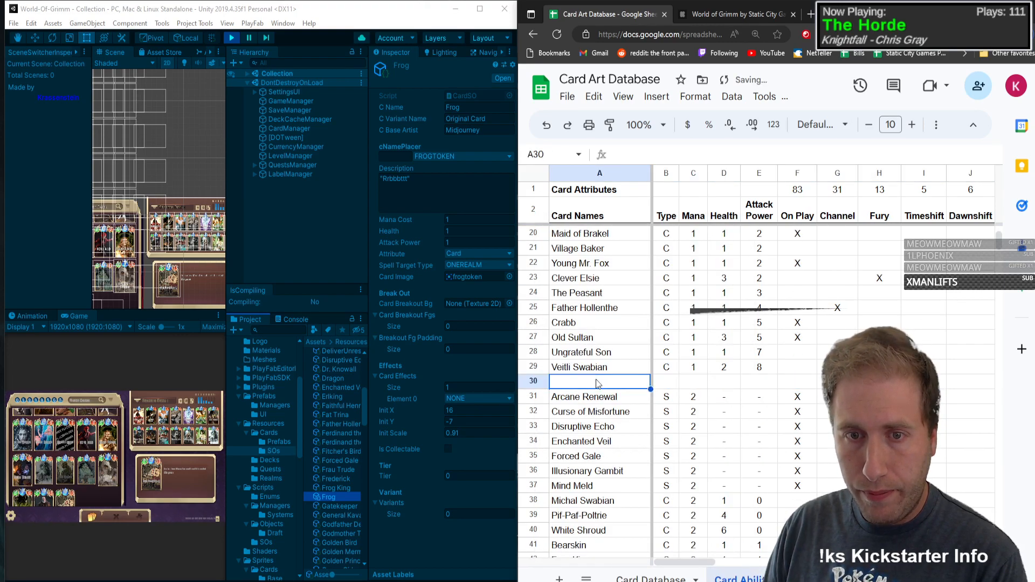
pyautogui.write('Frog')
pyautogui.press('Tab')
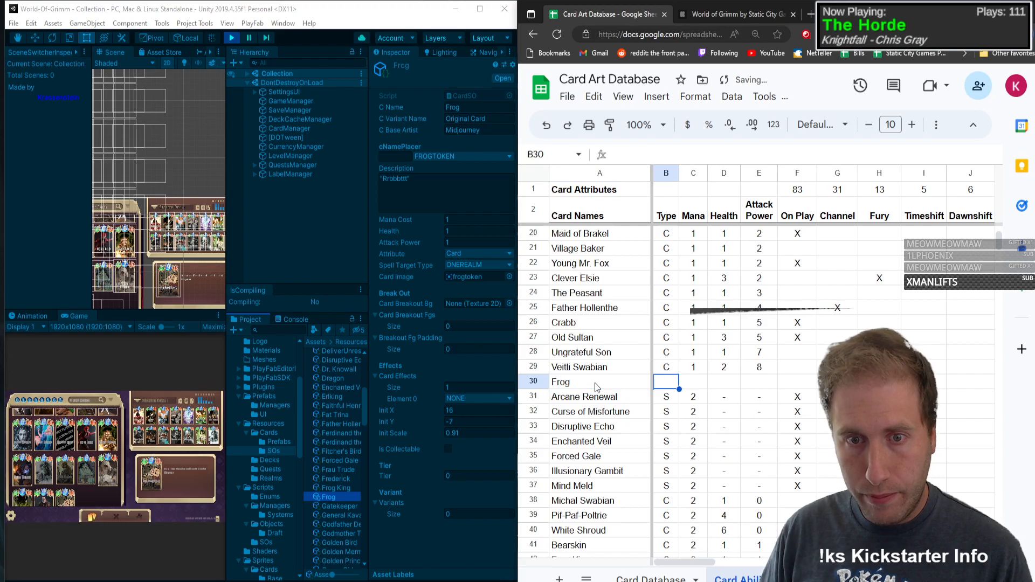
# Step: Fill in Frog's type T, mana 1, health 1 and attack power 1
pyautogui.write('T')
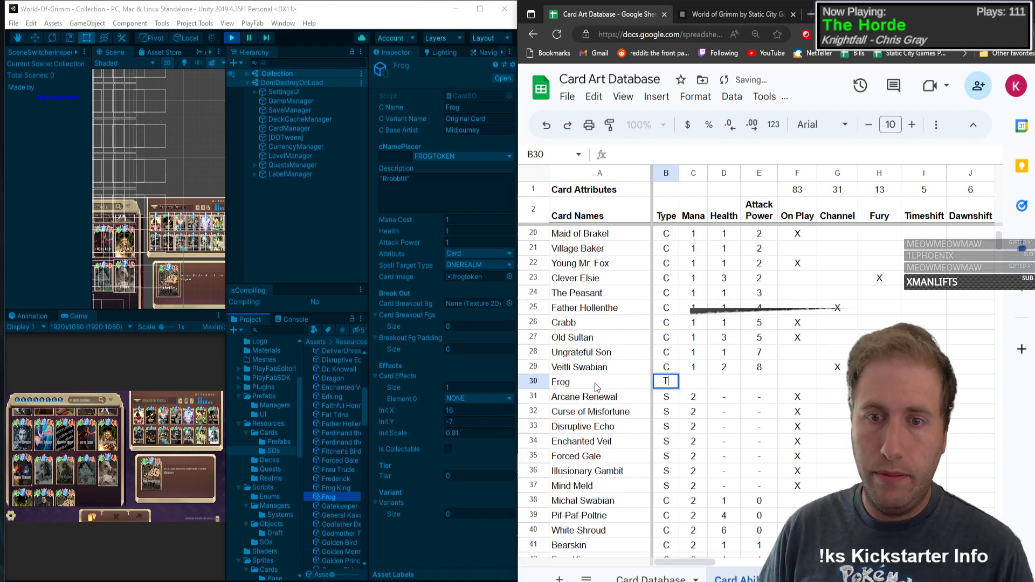
pyautogui.press('Tab')
pyautogui.write('1')
pyautogui.press('Tab')
pyautogui.press('Tab')
pyautogui.press('Tab')
pyautogui.press('Tab')
pyautogui.press('Tab')
pyautogui.press('Tab')
pyautogui.press('Tab')
pyautogui.press('Tab')
pyautogui.press('Tab')
pyautogui.press('Tab')
pyautogui.press('Tab')
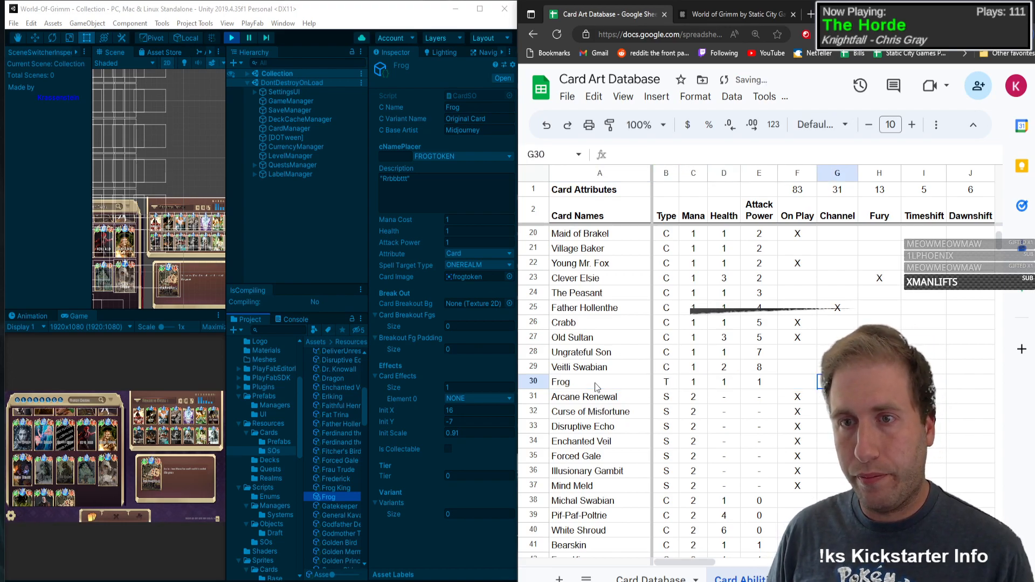
# Step: Mark the Frog card with an X in the No Ability column
pyautogui.press('Tab')
pyautogui.press('Tab')
pyautogui.press('Tab')
pyautogui.press('Tab')
pyautogui.press('Tab')
pyautogui.press('Tab')
pyautogui.press('Tab')
pyautogui.press('Tab')
pyautogui.press('Tab')
pyautogui.press('Tab')
pyautogui.press('Tab')
pyautogui.press('Tab')
pyautogui.press('Tab')
pyautogui.press('Tab')
pyautogui.press('Tab')
pyautogui.press('Tab')
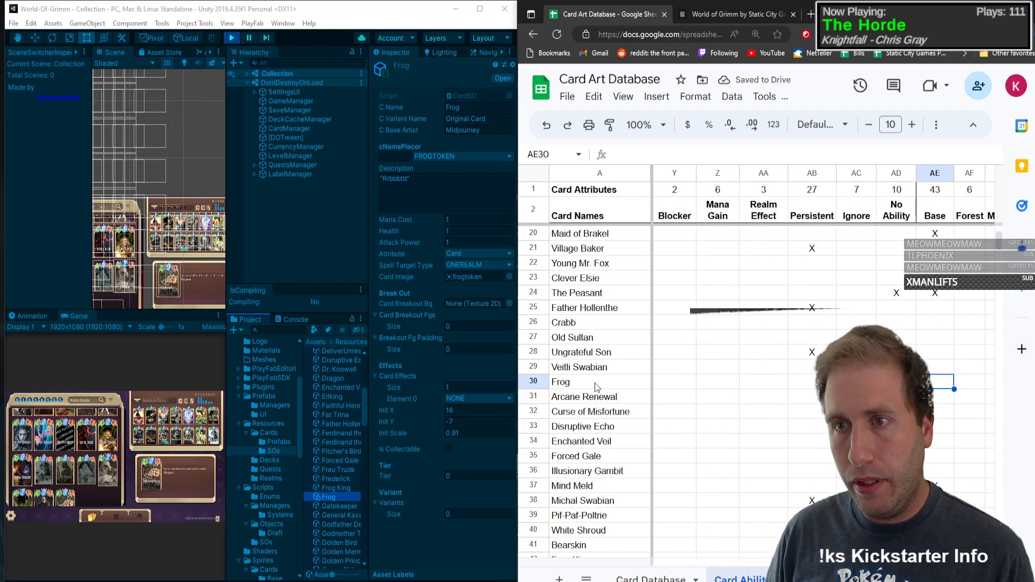
pyautogui.write('X')
pyautogui.press('Left')
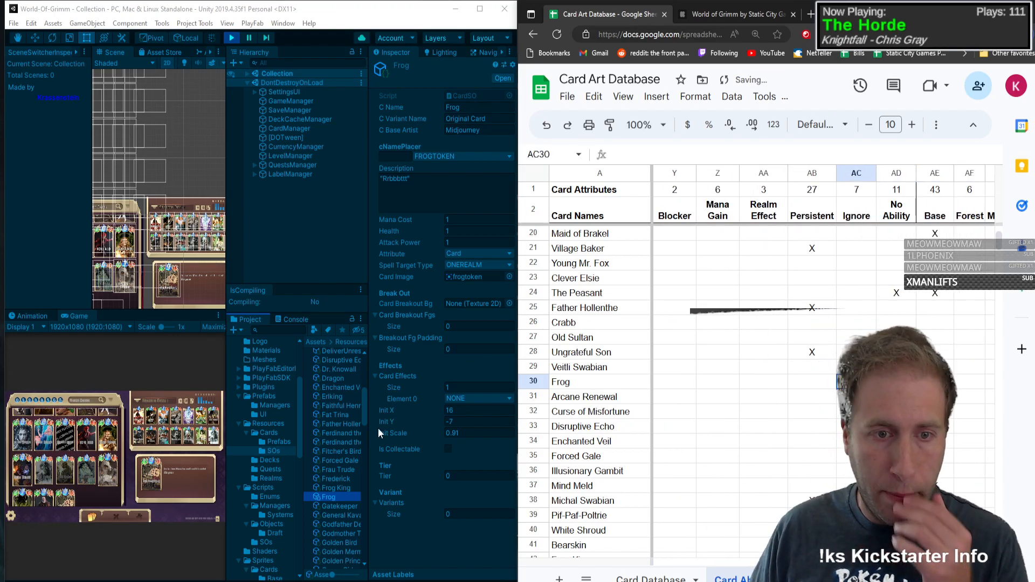
# Step: Look through the card assets after Frog in the Unity project and check the properties of Gretel and Magic Bean
pyautogui.scroll(-5, 338, 451)
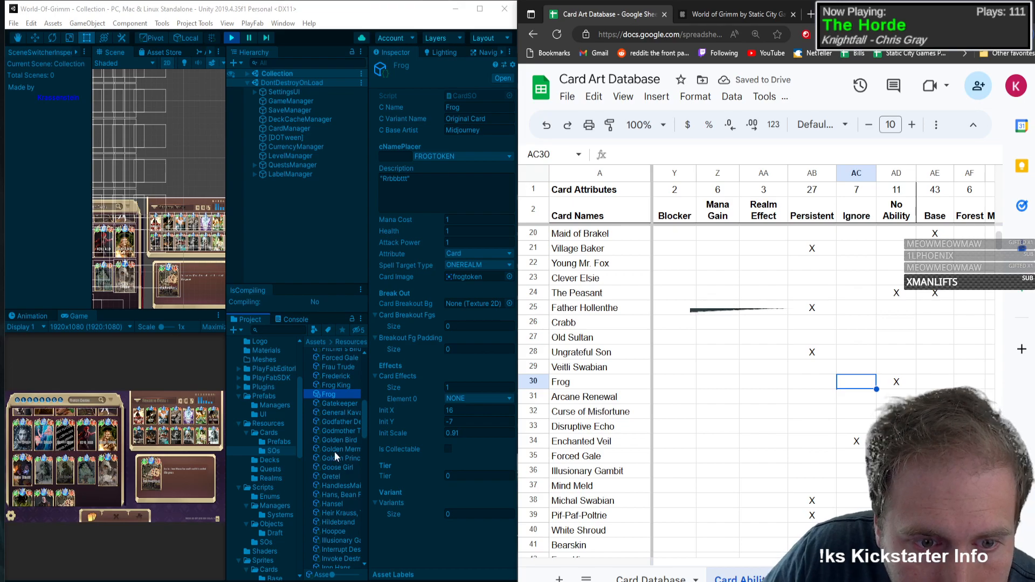
pyautogui.click(338, 476)
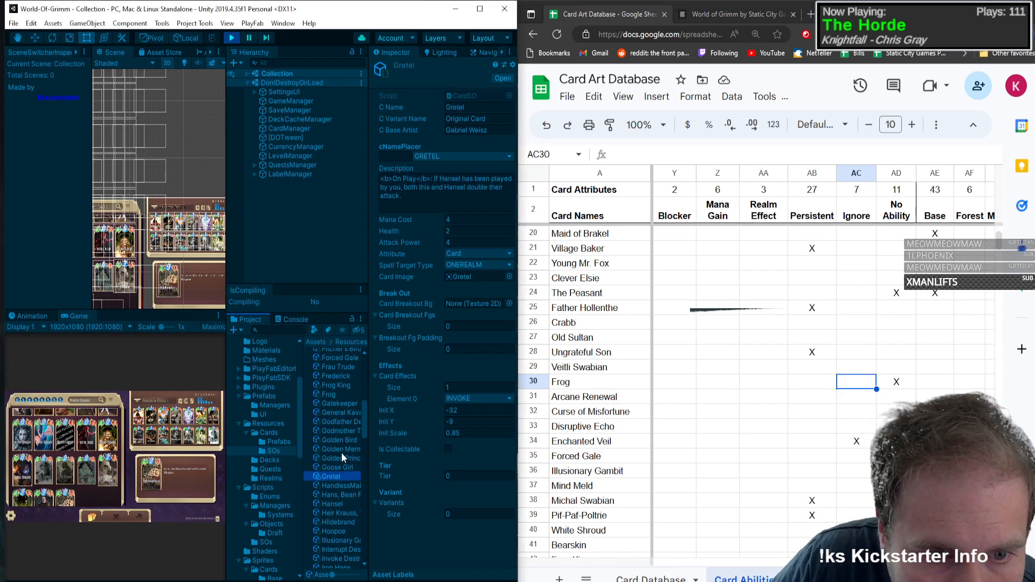
pyautogui.scroll(-2, 342, 480)
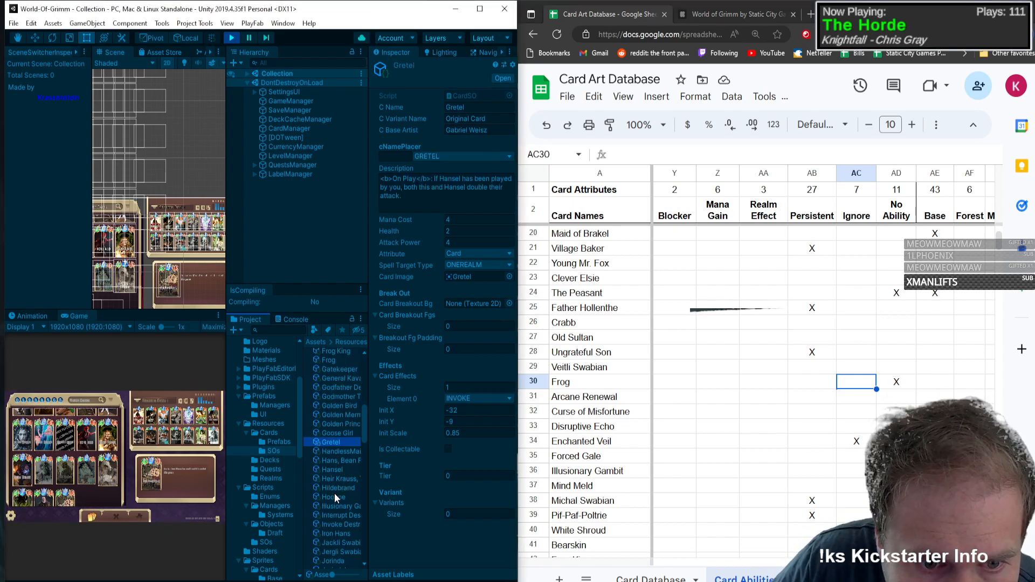
pyautogui.scroll(-4, 334, 494)
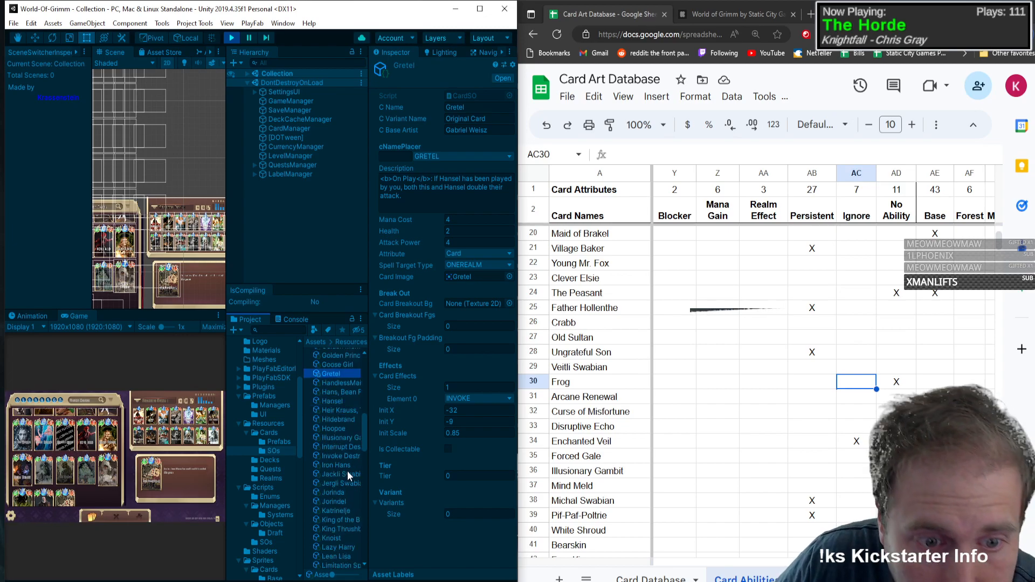
pyautogui.scroll(-2, 348, 477)
pyautogui.scroll(-2, 349, 481)
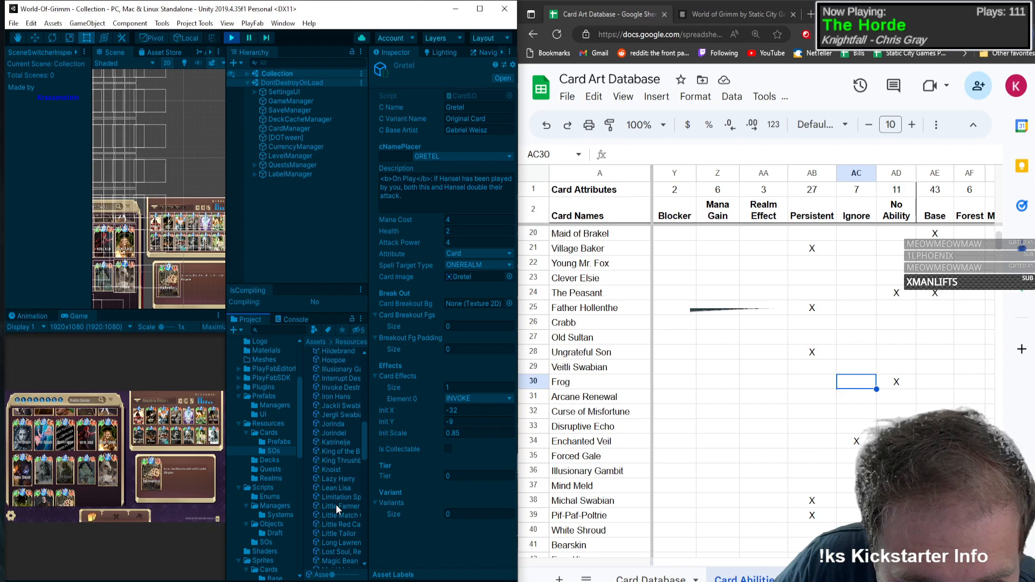
pyautogui.scroll(-2, 335, 504)
pyautogui.scroll(-2, 338, 491)
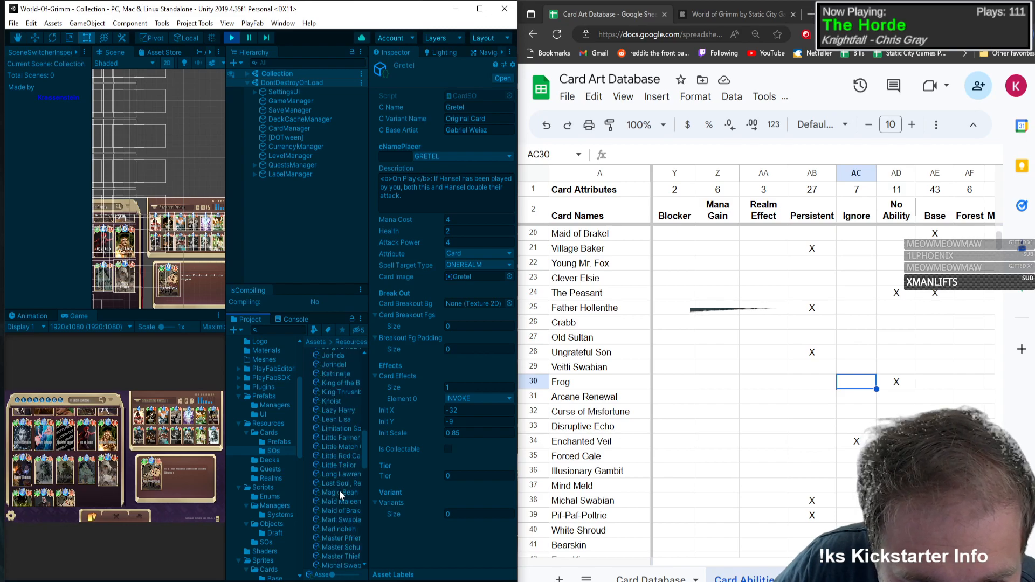
pyautogui.click(341, 492)
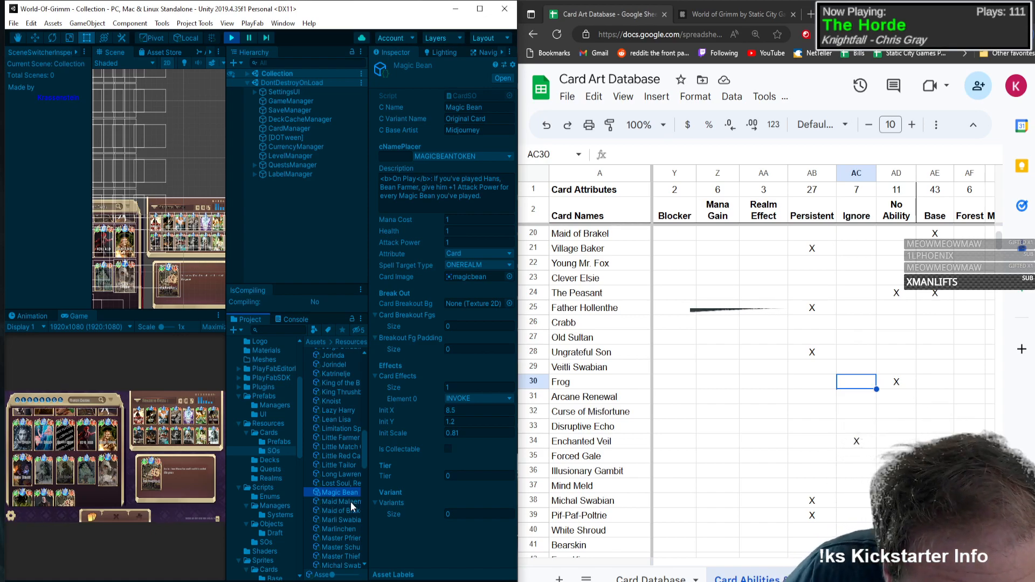
# Step: Find the NightingaleToken card asset further down the SOs folder and show its properties
pyautogui.scroll(-2, 341, 507)
pyautogui.scroll(-2, 340, 499)
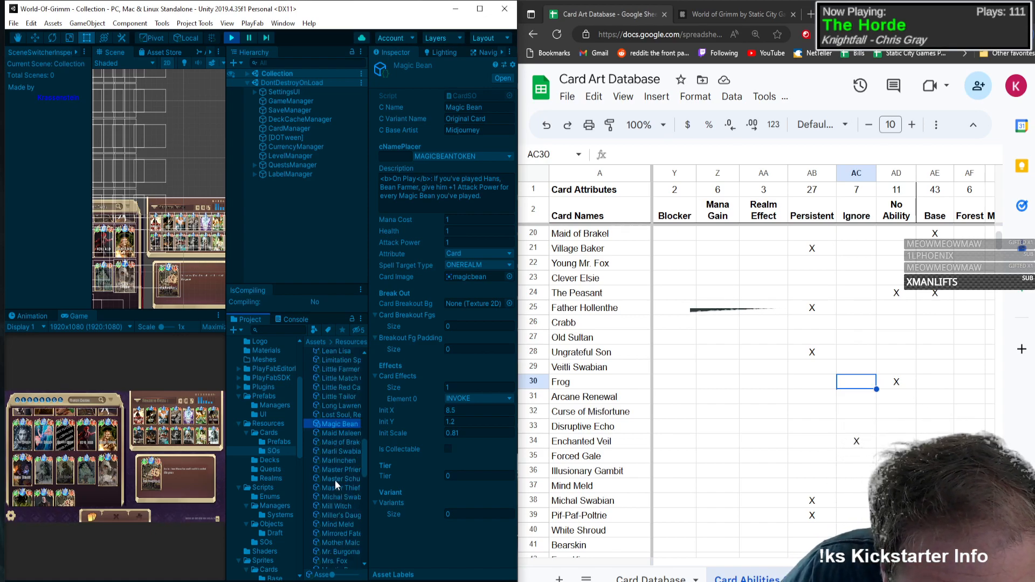
pyautogui.scroll(-2, 327, 503)
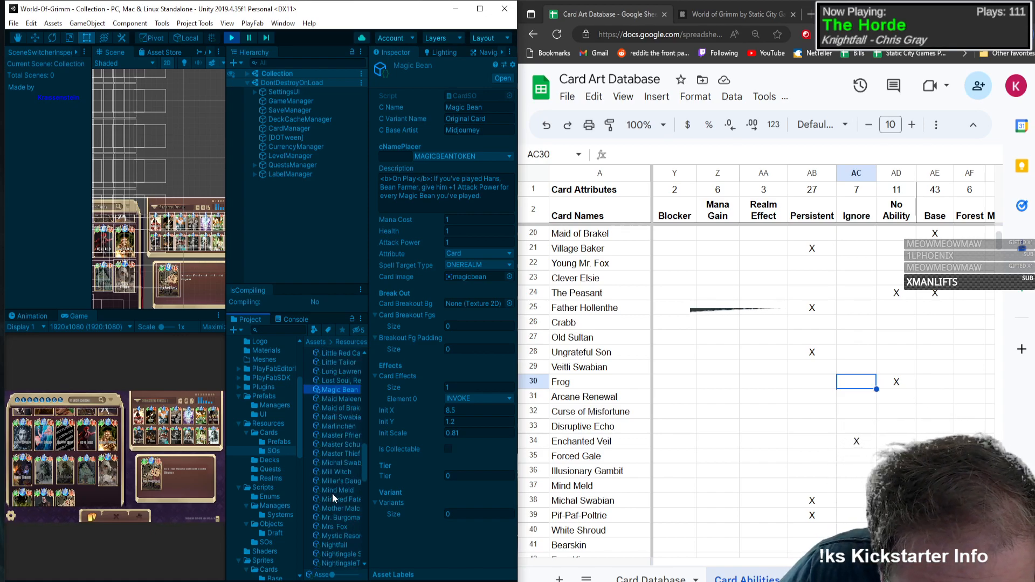
pyautogui.scroll(-2, 333, 522)
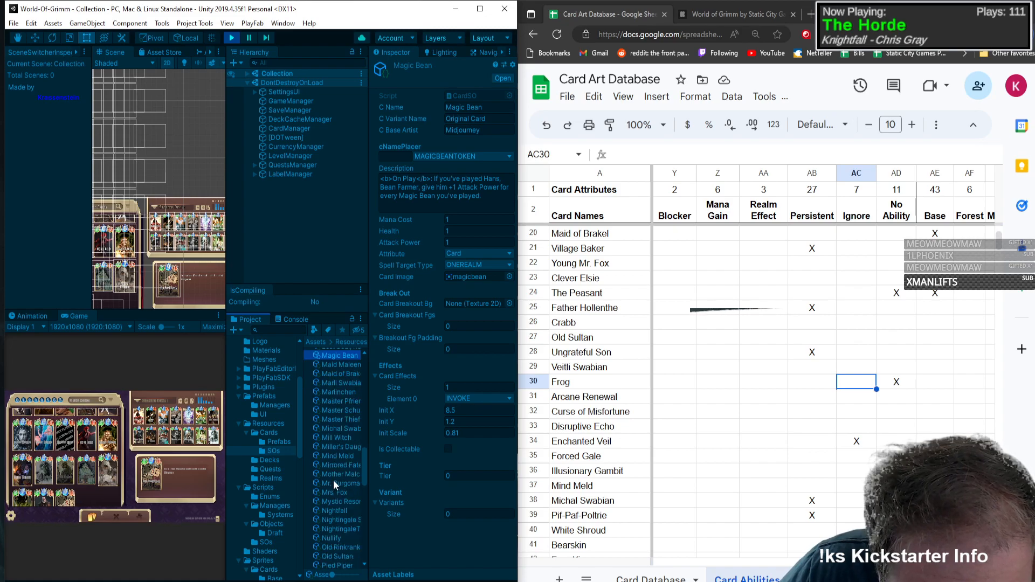
pyautogui.scroll(-2, 341, 515)
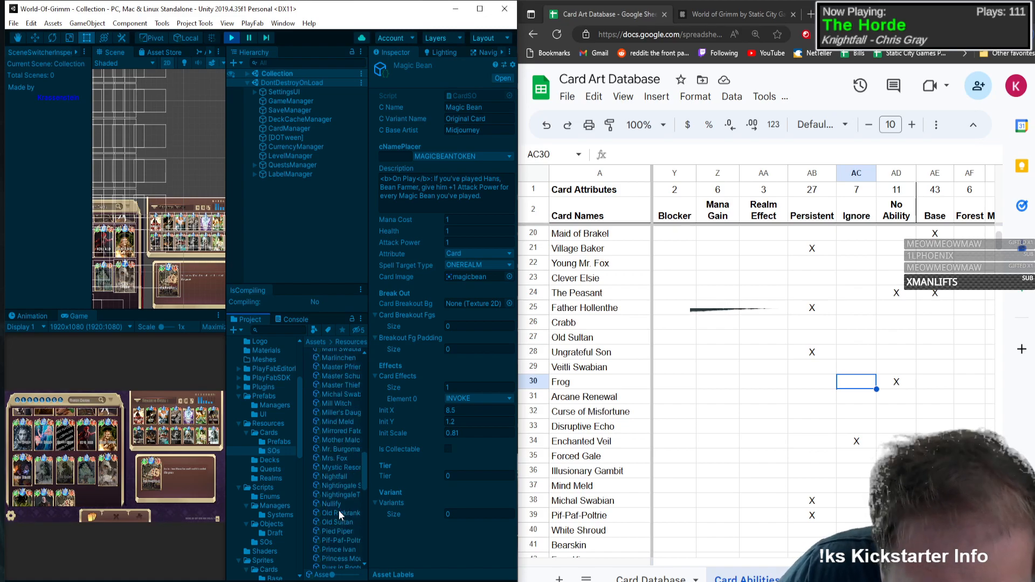
pyautogui.click(341, 495)
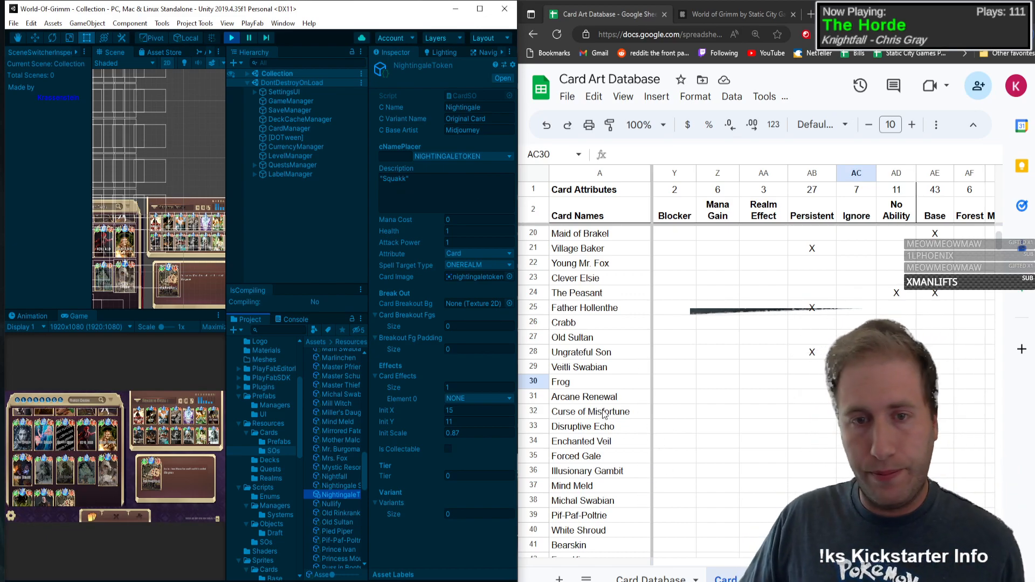
# Step: Insert a row below Frog in the spreadsheet's card list and name the new card Nightingale
pyautogui.click(590, 370)
pyautogui.rightClick(544, 383)
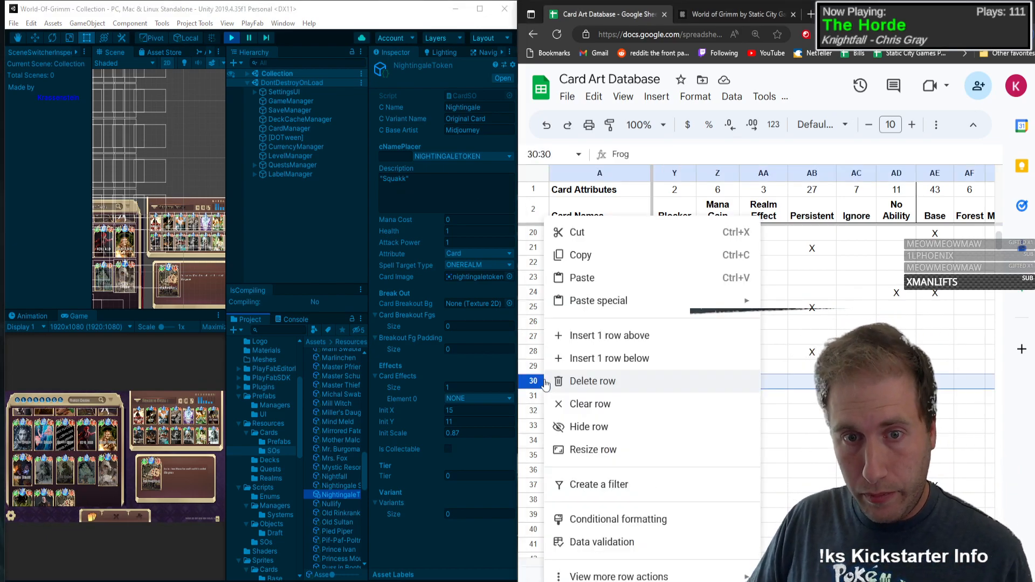
pyautogui.click(609, 357)
pyautogui.click(582, 400)
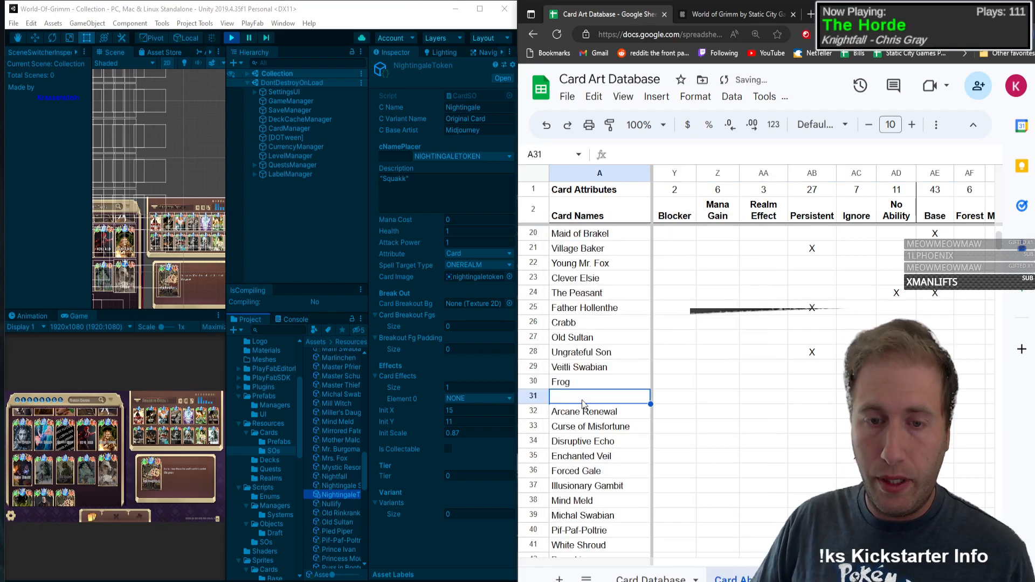
pyautogui.write('Nightingale Sorceress')
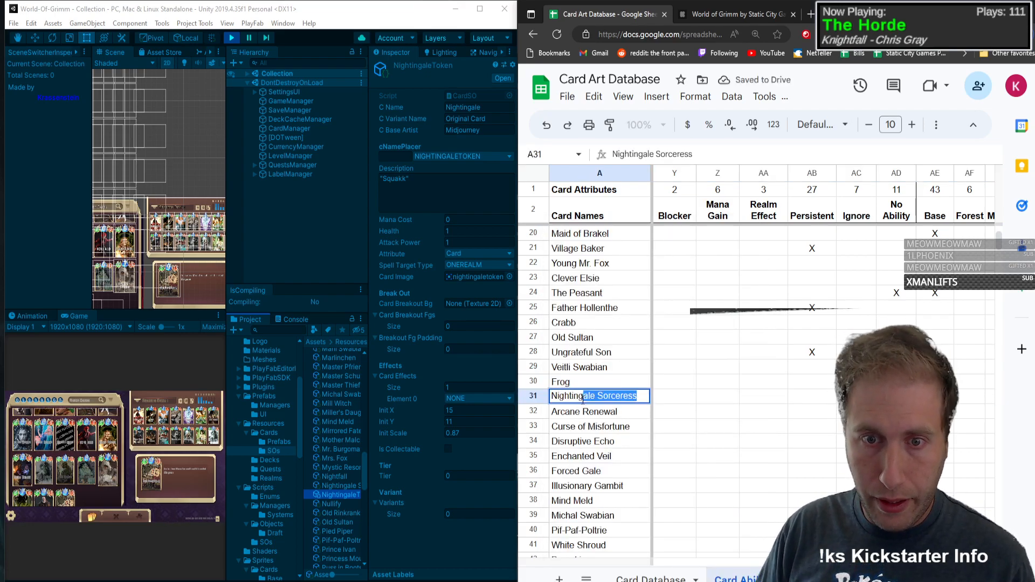
pyautogui.press('Delete')
pyautogui.press('Tab')
# Step: Fill in Nightingale's type T, mana 0, health 1 and attack power 1
pyautogui.write('T')
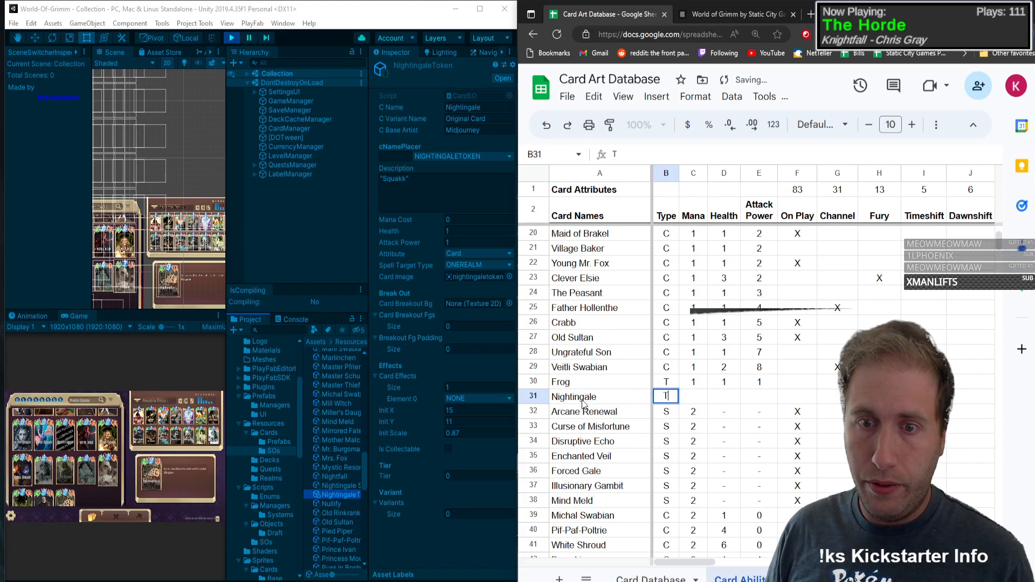
pyautogui.press('Tab')
pyautogui.write('0')
pyautogui.press('Tab')
pyautogui.write('1')
pyautogui.press('Tab')
pyautogui.write('1')
pyautogui.press('Tab')
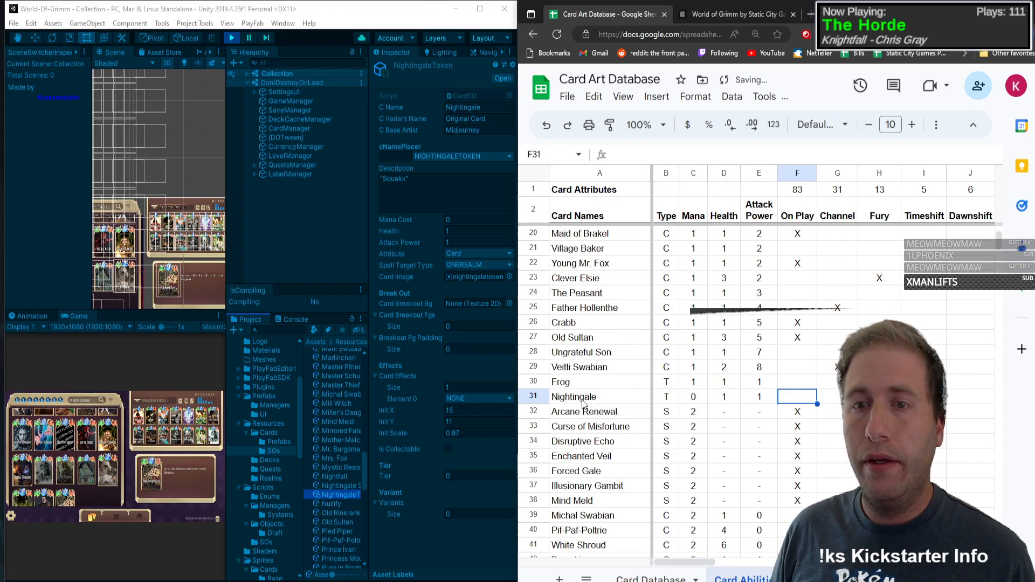
# Step: Mark Nightingale with an X in the No Ability column of its row
pyautogui.press('Tab')
pyautogui.press('Tab')
pyautogui.press('Tab')
pyautogui.press('Tab')
pyautogui.press('Tab')
pyautogui.press('Tab')
pyautogui.press('Tab')
pyautogui.press('Tab')
pyautogui.press('Tab')
pyautogui.press('Tab')
pyautogui.press('Tab')
pyautogui.press('Tab')
pyautogui.press('Tab')
pyautogui.press('Tab')
pyautogui.press('Tab')
pyautogui.press('Tab')
pyautogui.press('Tab')
pyautogui.press('Tab')
pyautogui.press('Tab')
pyautogui.press('Tab')
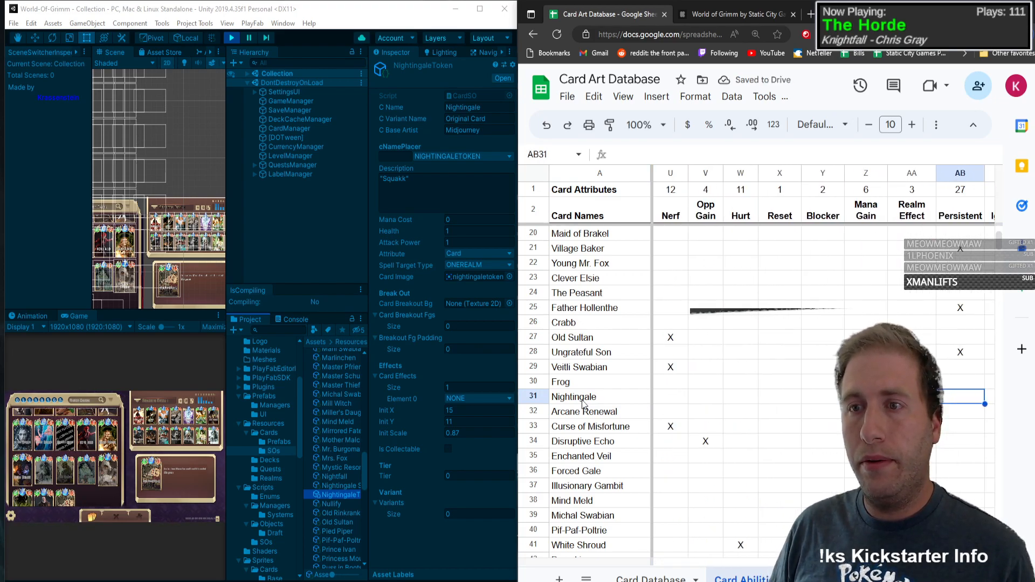
pyautogui.press('Tab')
pyautogui.press('Tab')
pyautogui.press('Menu')
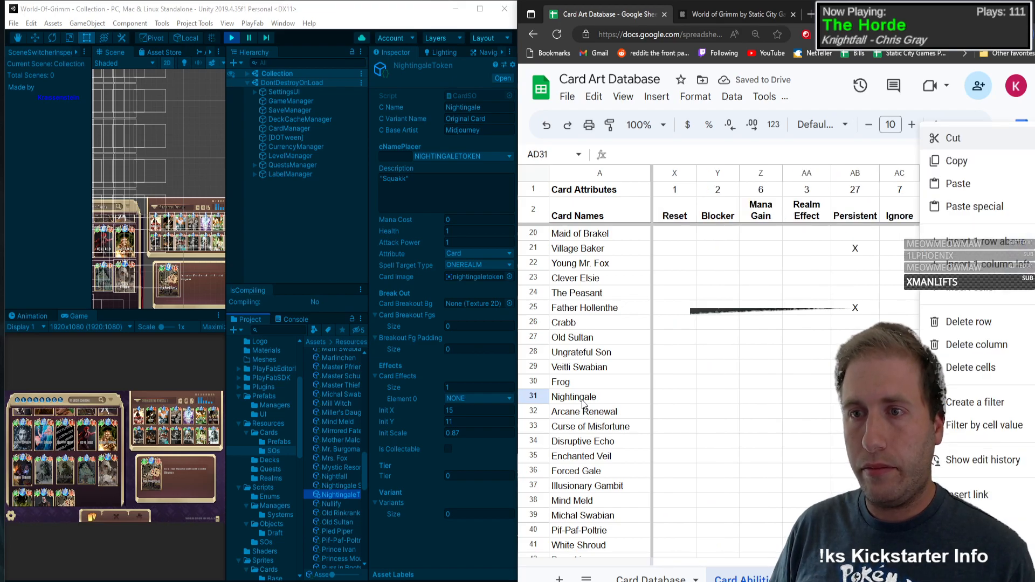
pyautogui.press('Escape')
pyautogui.write('X')
pyautogui.hotkey('shift', 'Tab')
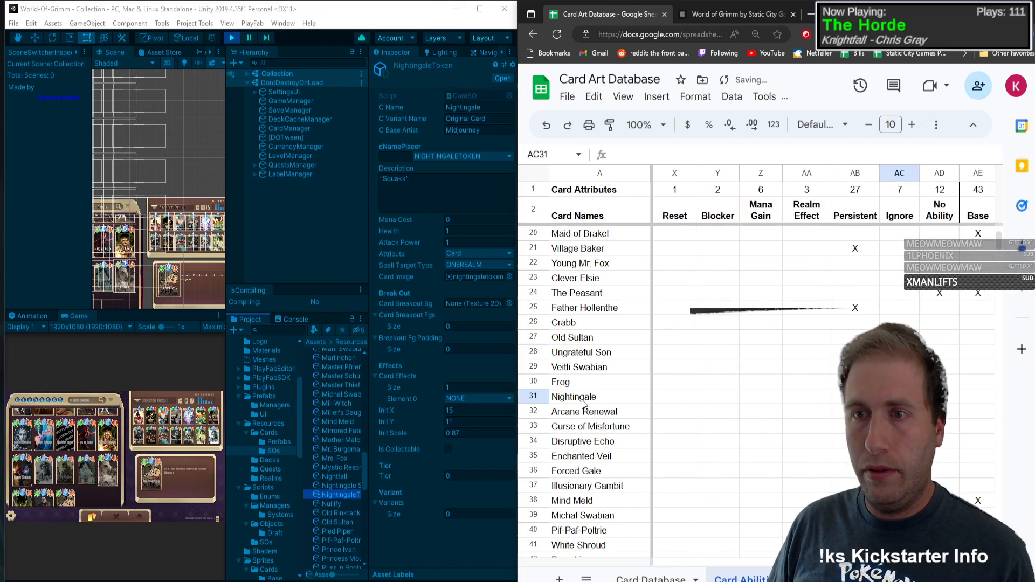
# Step: Look through the card assets after NightingaleToken and check the properties of Rat, Rumpelstiltskin, Sea Witch and Seedling
pyautogui.scroll(-4, 307, 504)
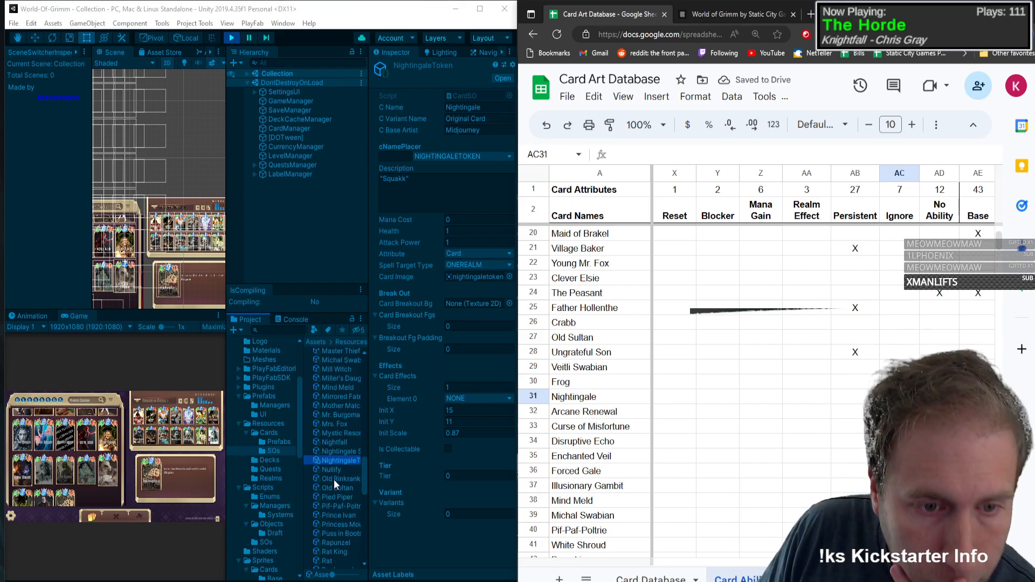
pyautogui.scroll(-2, 341, 465)
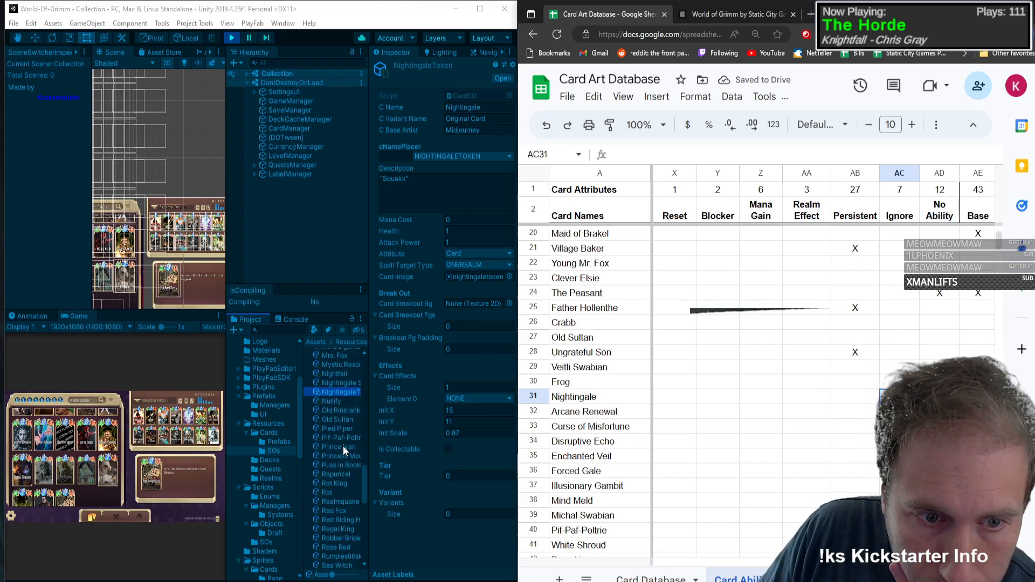
pyautogui.scroll(-2, 335, 492)
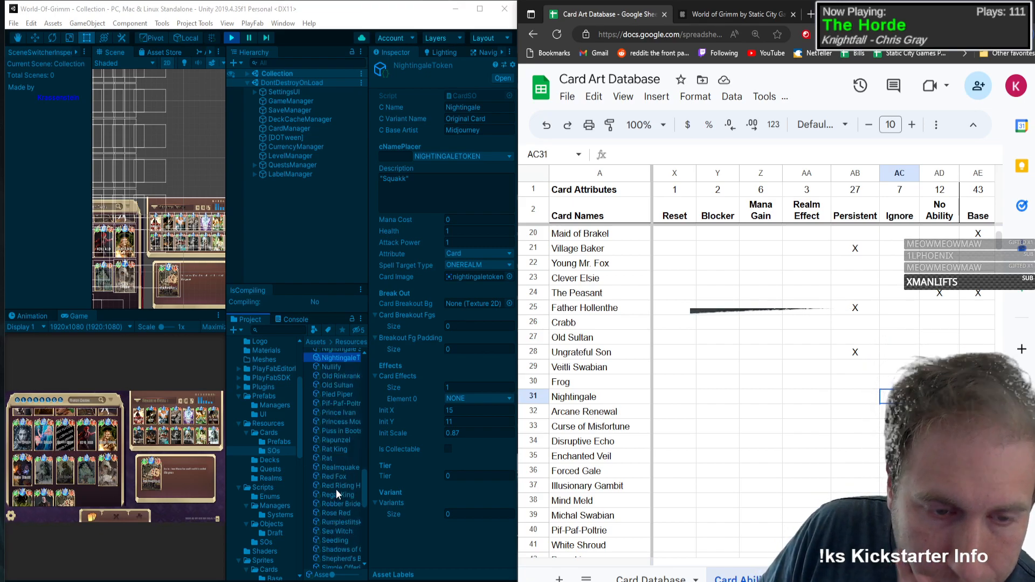
pyautogui.click(336, 457)
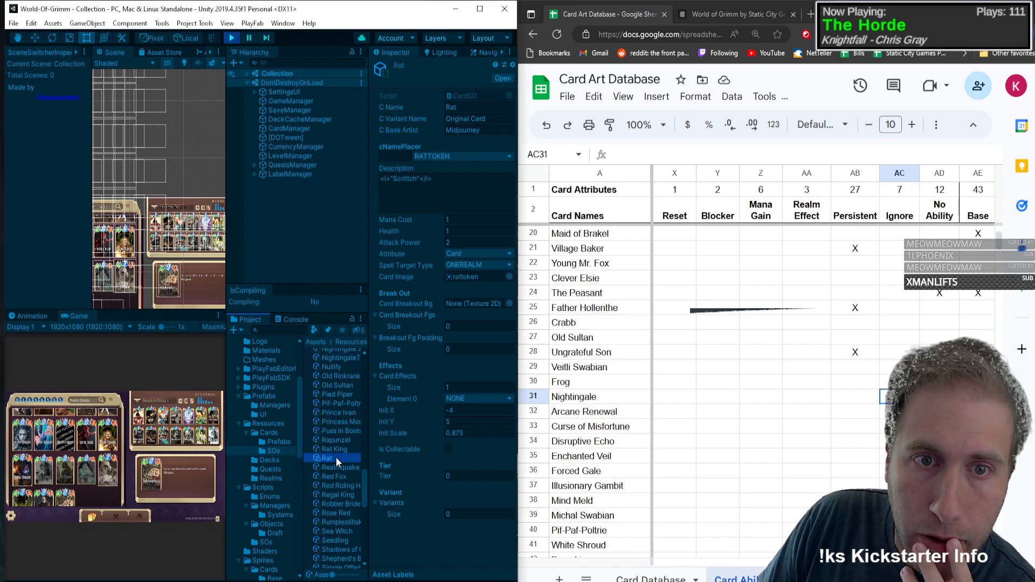
pyautogui.scroll(-2, 336, 457)
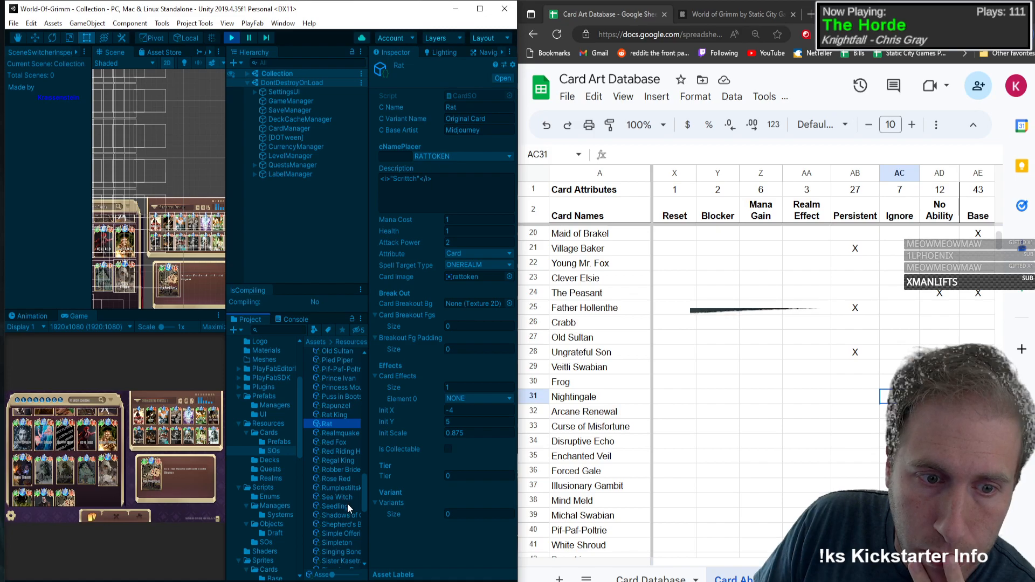
pyautogui.click(346, 487)
pyautogui.scroll(-5, 443, 467)
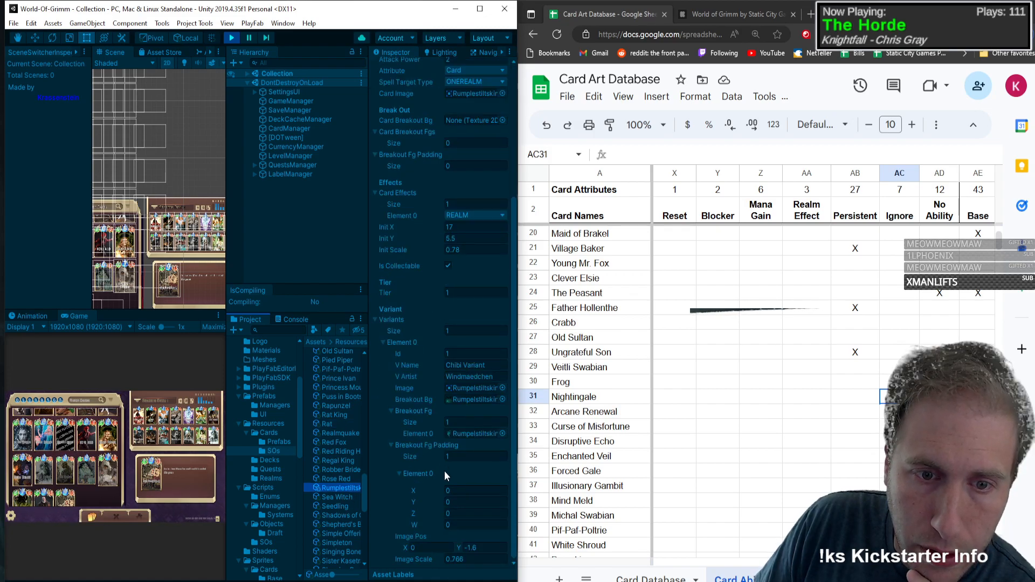
pyautogui.scroll(5, 432, 475)
pyautogui.click(346, 497)
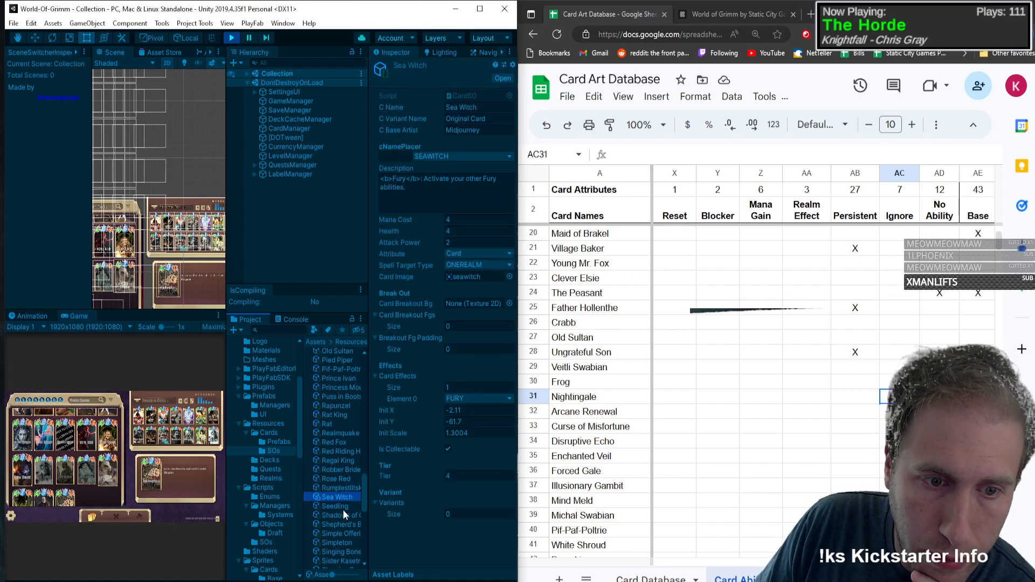
pyautogui.click(344, 507)
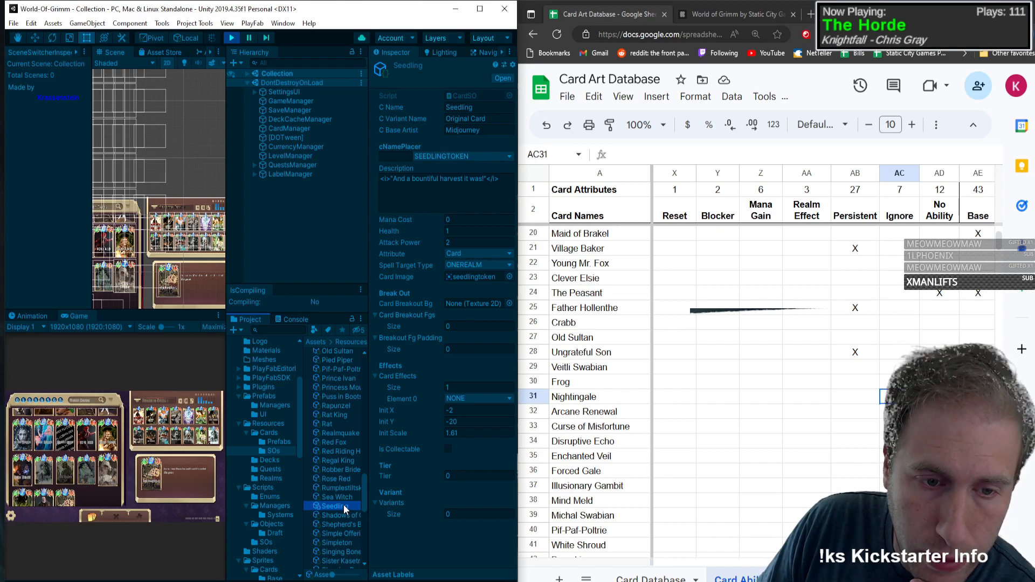
# Step: Find the Snake card asset further down the SOs folder and show its properties
pyautogui.scroll(-3, 344, 505)
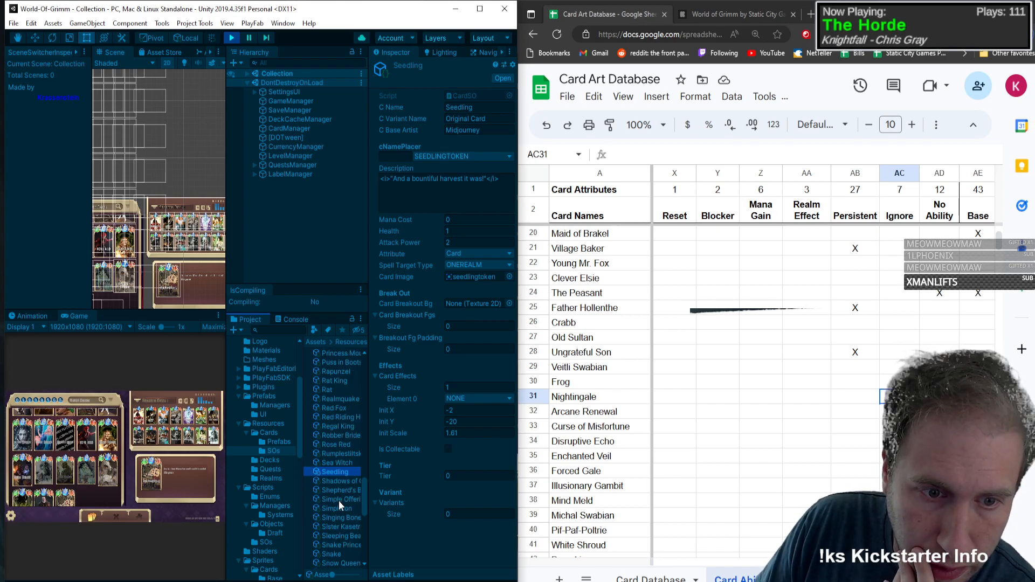
pyautogui.scroll(-3, 328, 525)
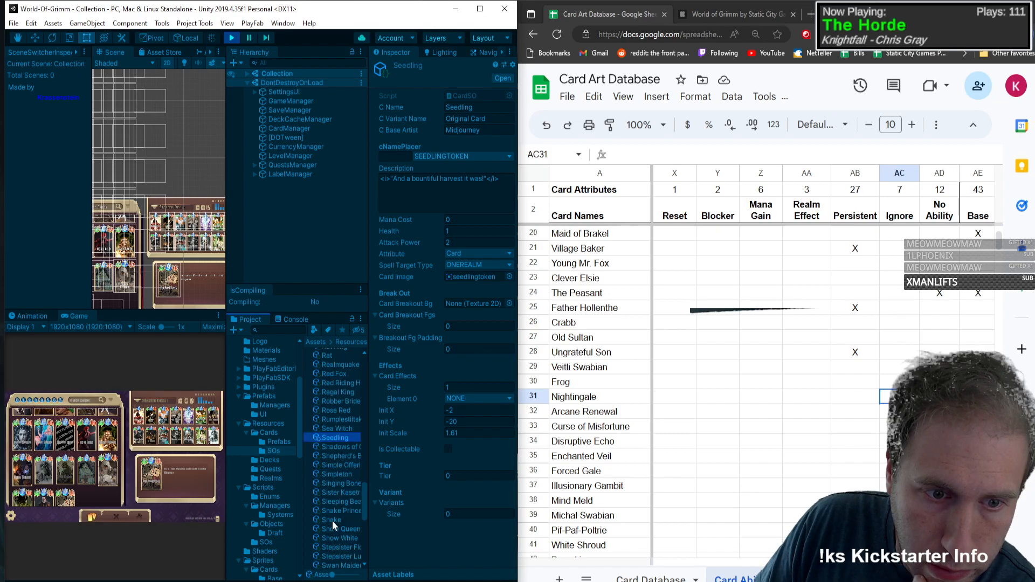
pyautogui.scroll(-3, 332, 521)
pyautogui.click(344, 485)
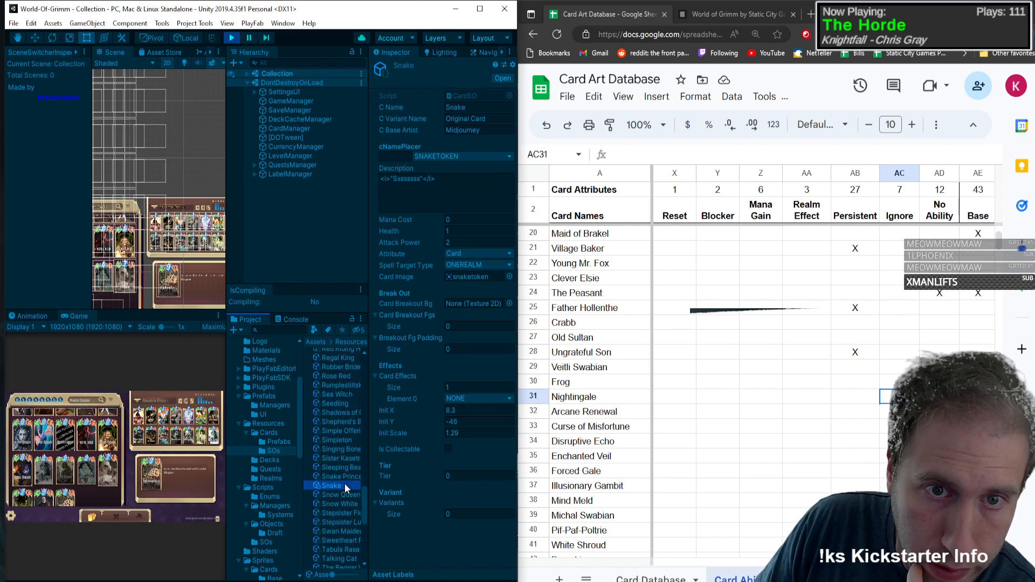
# Step: Look through the card assets after Snake as far as Tombstone and show Tombstone's properties
pyautogui.scroll(-3, 344, 484)
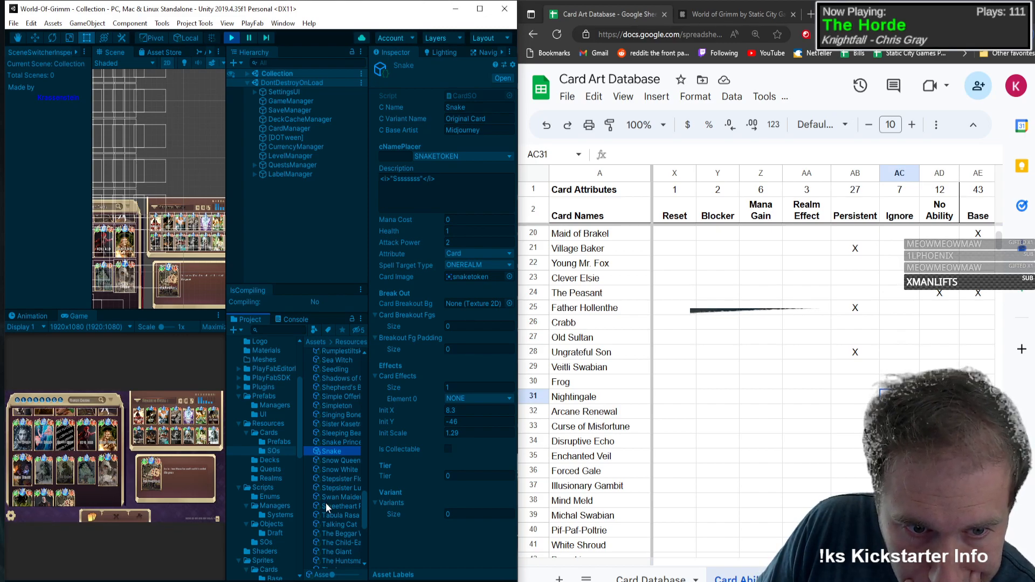
pyautogui.scroll(-3, 328, 513)
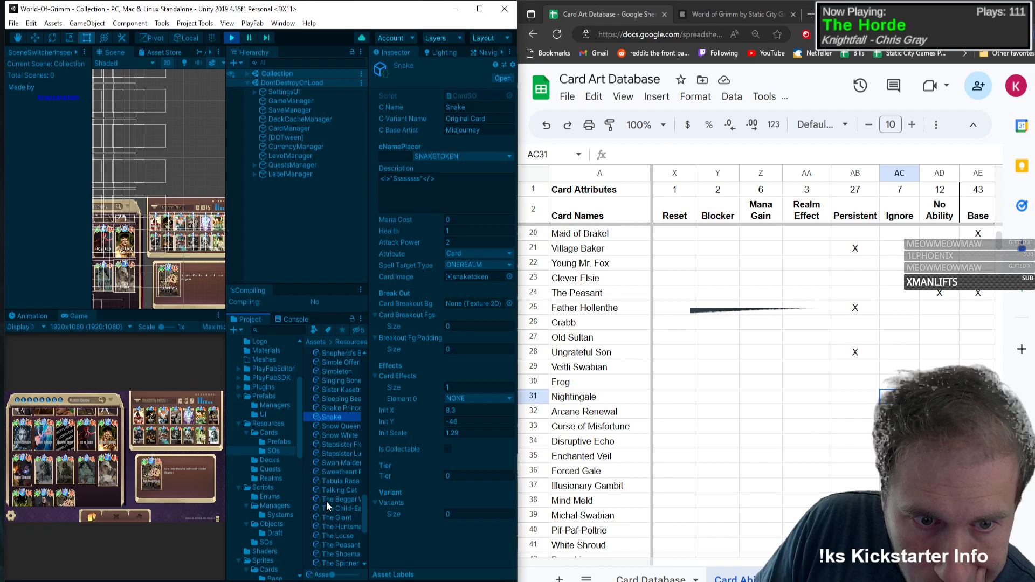
pyautogui.scroll(-3, 326, 500)
pyautogui.scroll(-3, 336, 486)
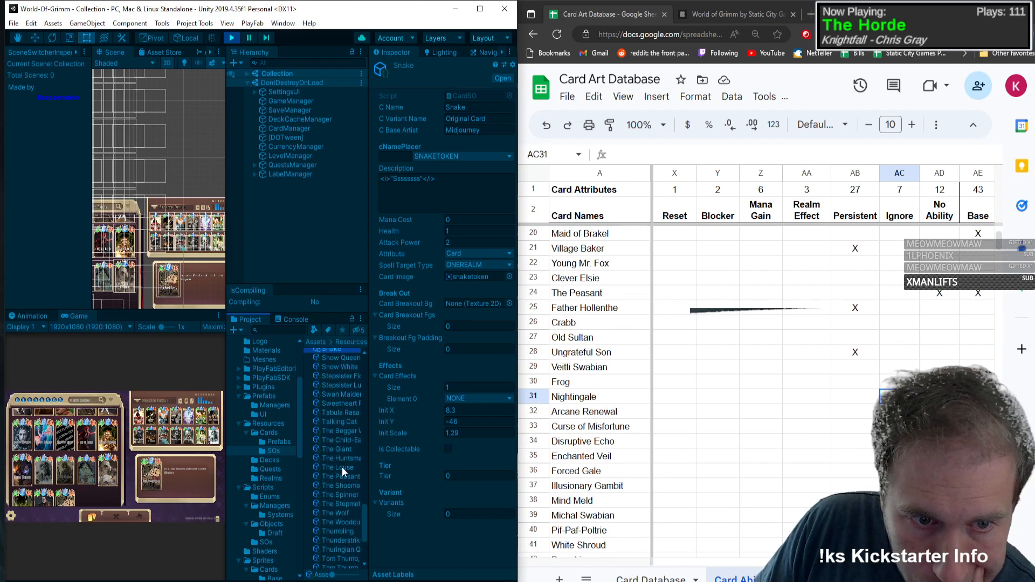
pyautogui.scroll(-2, 347, 499)
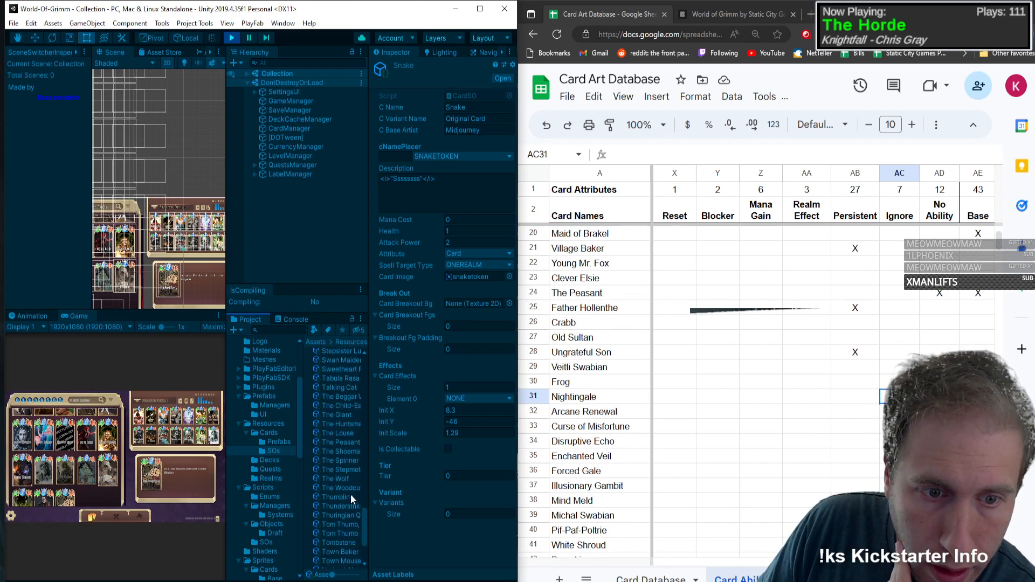
pyautogui.scroll(-2, 353, 485)
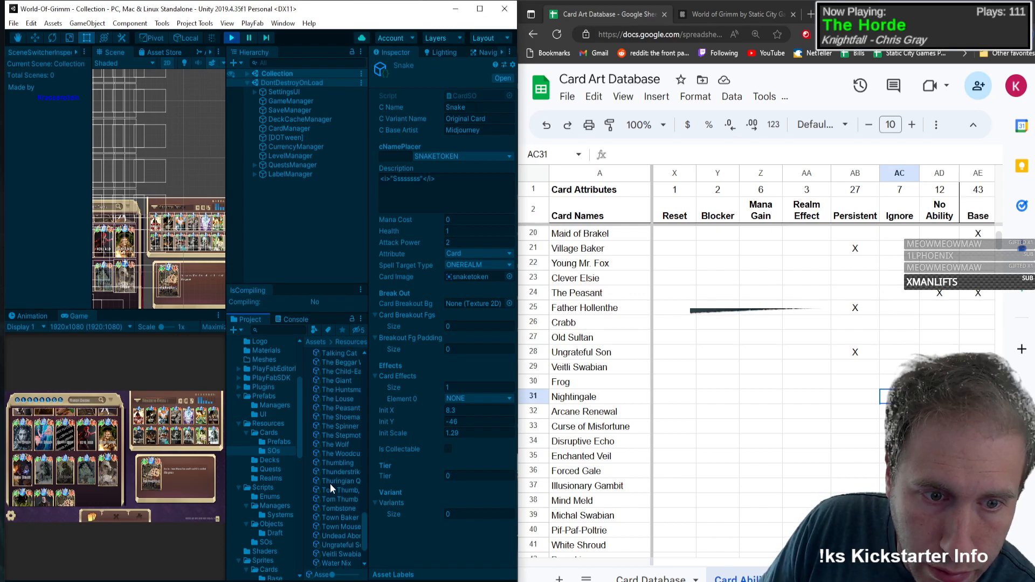
pyautogui.click(339, 511)
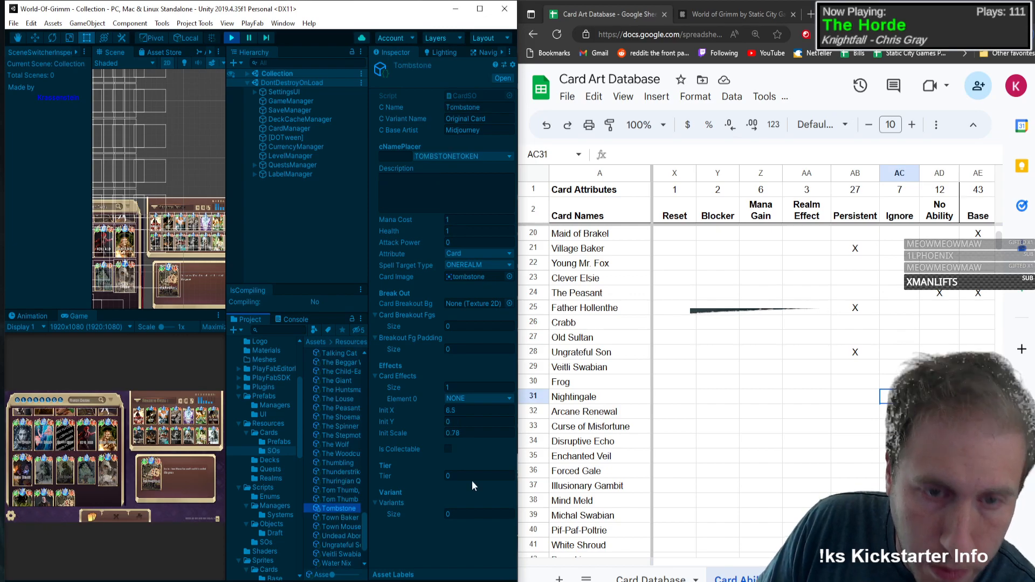
# Step: Insert a row above Nightingale in the spreadsheet's card list and name the new card Tombstone
pyautogui.rightClick(556, 400)
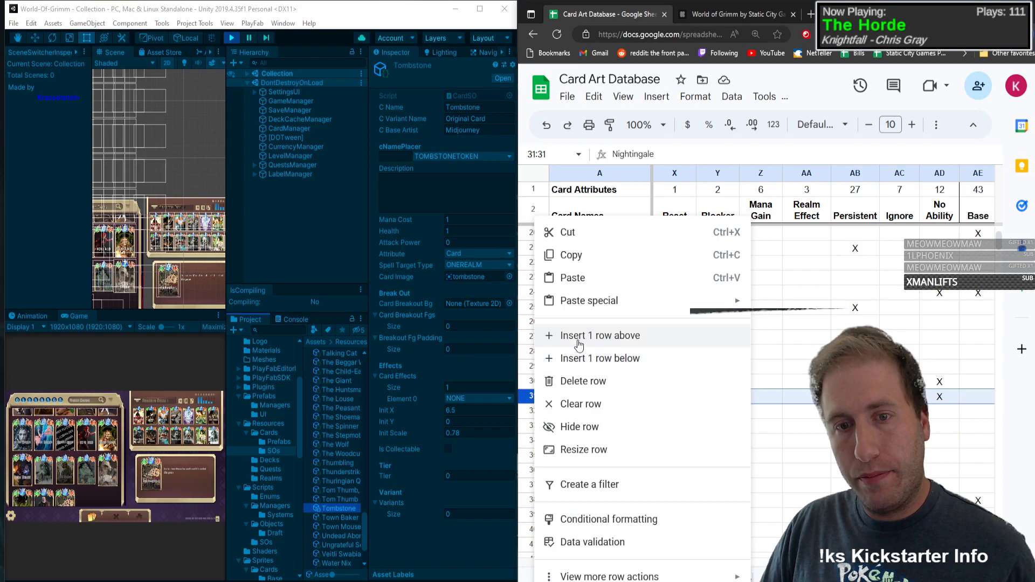
pyautogui.click(599, 336)
pyautogui.write('Tombstone')
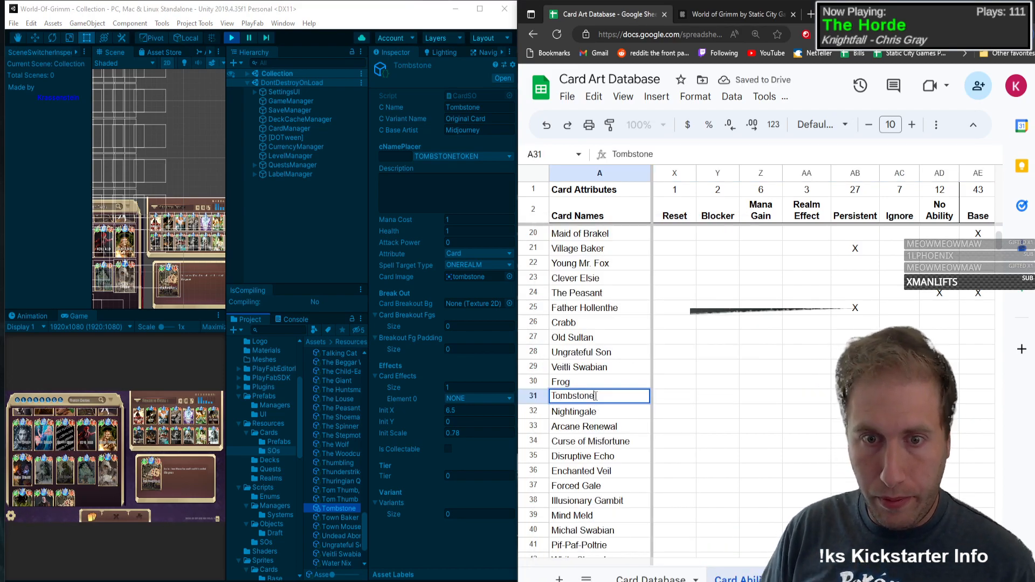
pyautogui.press('Tab')
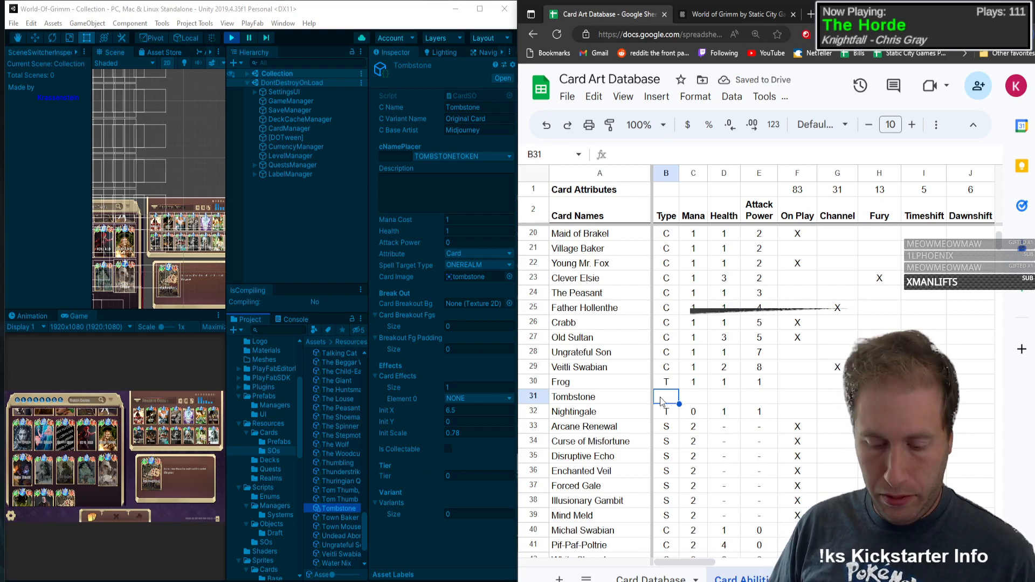
# Step: Fill in Tombstone's type T, mana 1, health 1 and attack power 0
pyautogui.write('T')
pyautogui.press('Tab')
pyautogui.write('1')
pyautogui.press('Tab')
pyautogui.write('1')
pyautogui.press('Tab')
pyautogui.write('0')
# Step: Mark Tombstone with an X in the No Ability column of its row
pyautogui.press('Tab')
pyautogui.press('Tab')
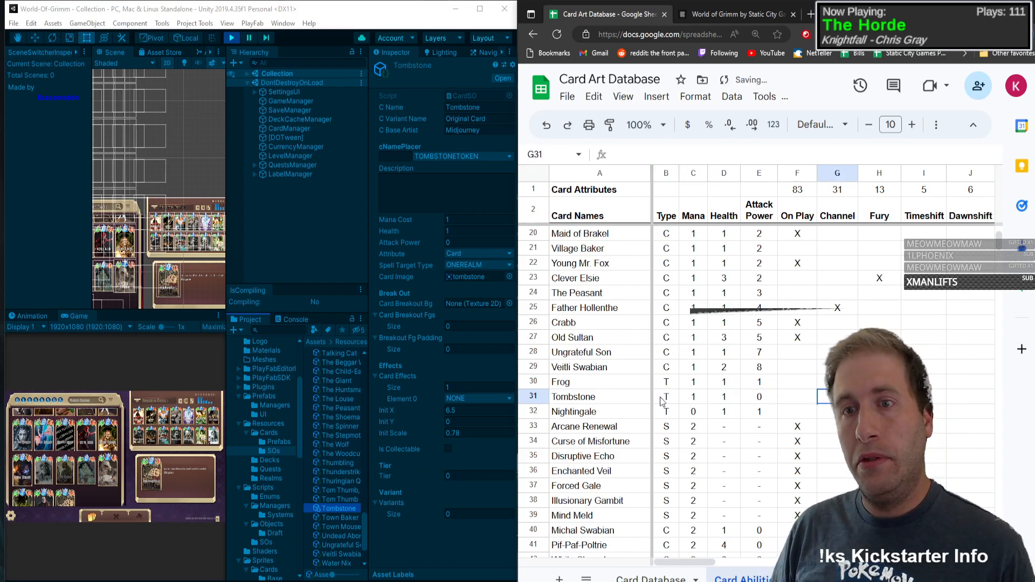
pyautogui.press('Tab')
pyautogui.press('Tab')
pyautogui.press('Tab')
pyautogui.press('Tab')
pyautogui.press('Tab')
pyautogui.press('Tab')
pyautogui.press('Tab')
pyautogui.press('Tab')
pyautogui.press('Tab')
pyautogui.press('Tab')
pyautogui.press('Tab')
pyautogui.press('Tab')
pyautogui.press('Tab')
pyautogui.press('Tab')
pyautogui.press('Tab')
pyautogui.press('Tab')
pyautogui.press('Tab')
pyautogui.press('Tab')
pyautogui.press('Tab')
pyautogui.press('Tab')
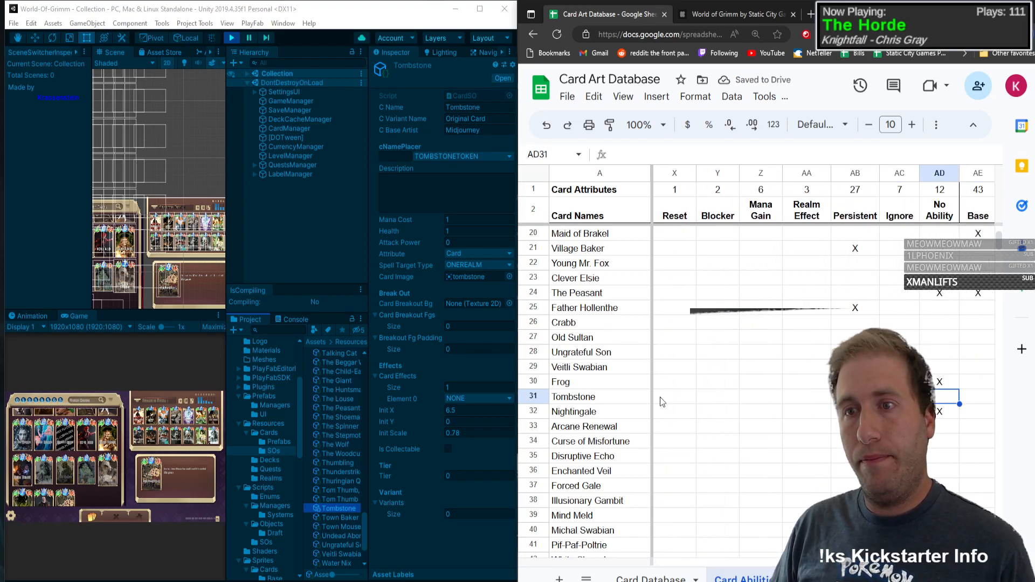
pyautogui.write('X')
pyautogui.hotkey('shift', 'Tab')
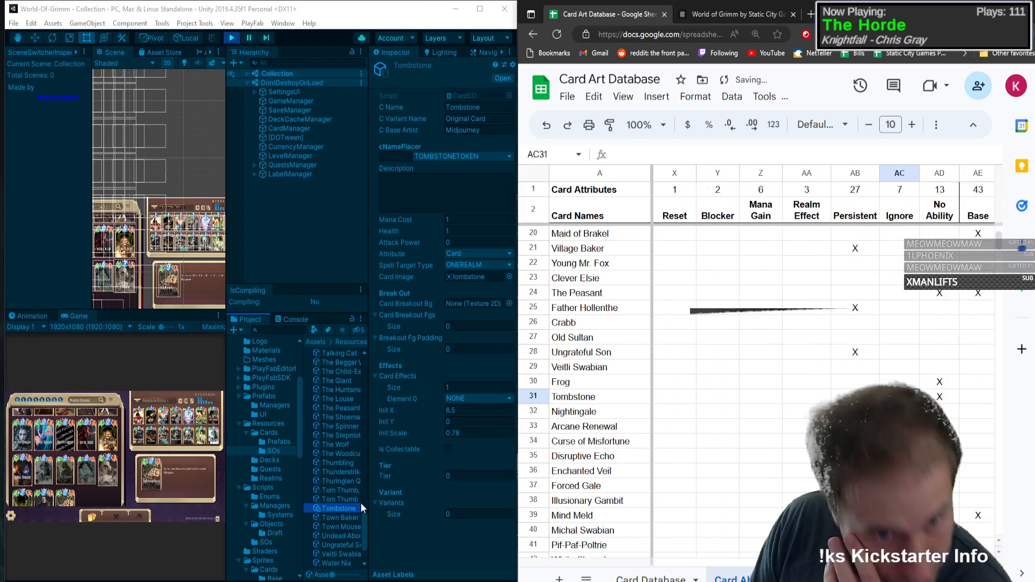
# Step: Show the Undead Abomination asset's properties in Unity and add the card in a new spreadsheet row below Dragon
pyautogui.click(341, 537)
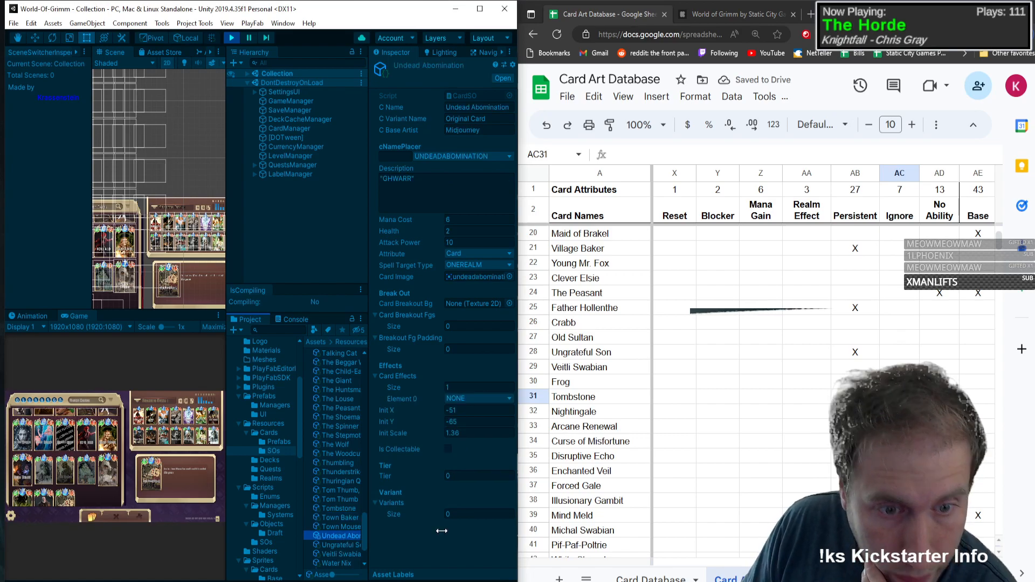
pyautogui.scroll(-20, 636, 445)
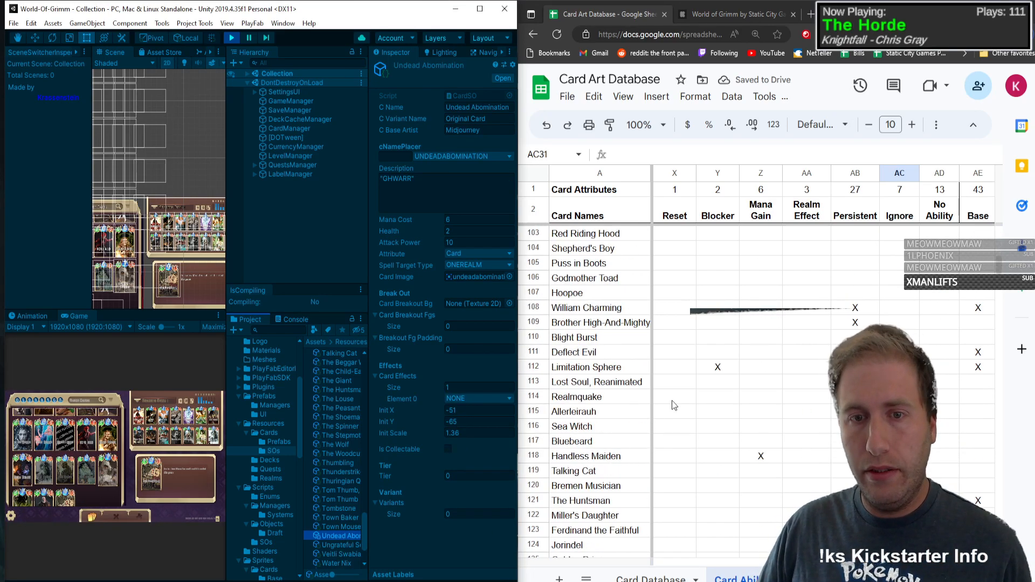
pyautogui.scroll(-14, 674, 405)
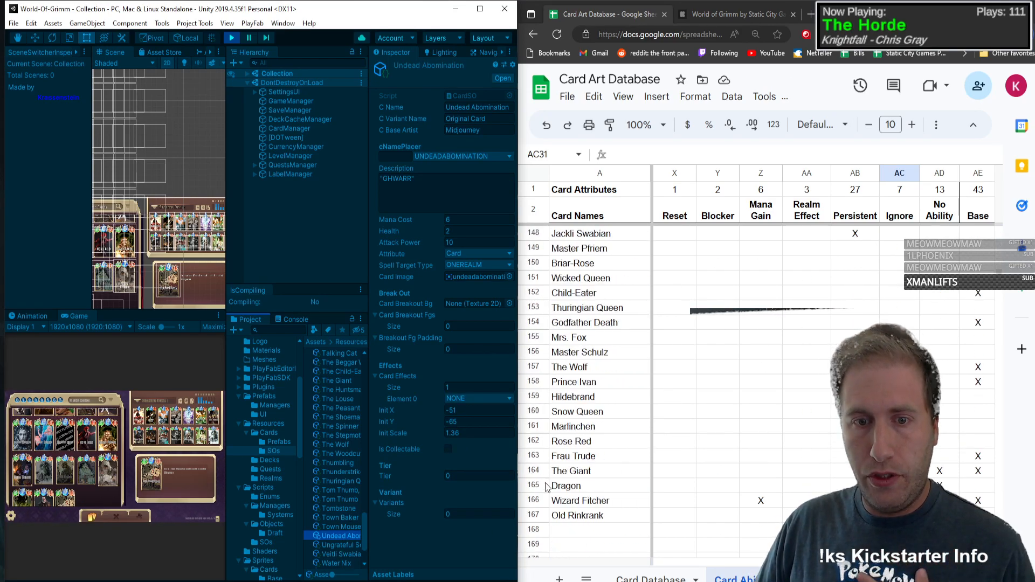
pyautogui.rightClick(546, 487)
pyautogui.click(626, 252)
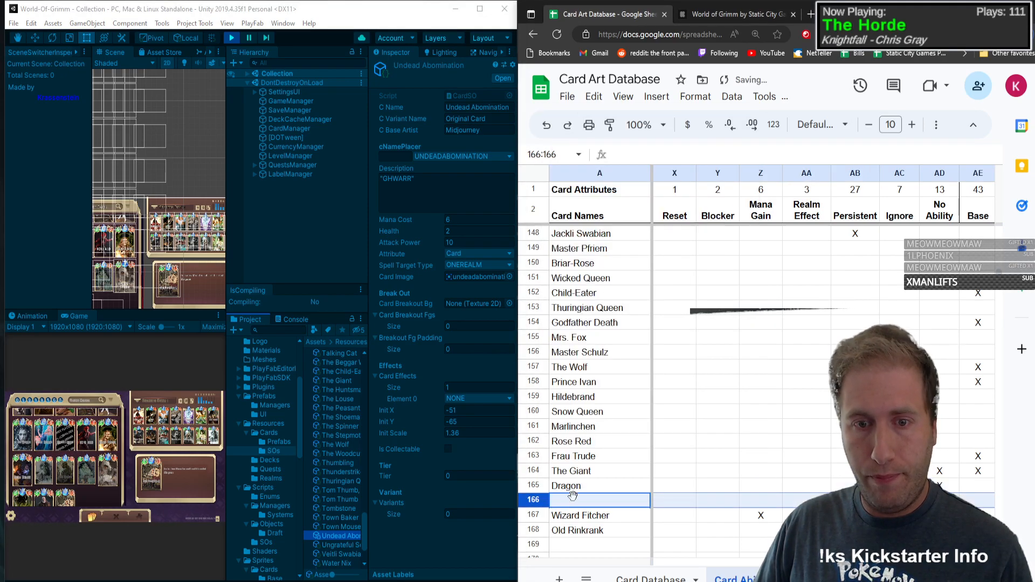
pyautogui.click(573, 497)
pyautogui.write('Undead ')
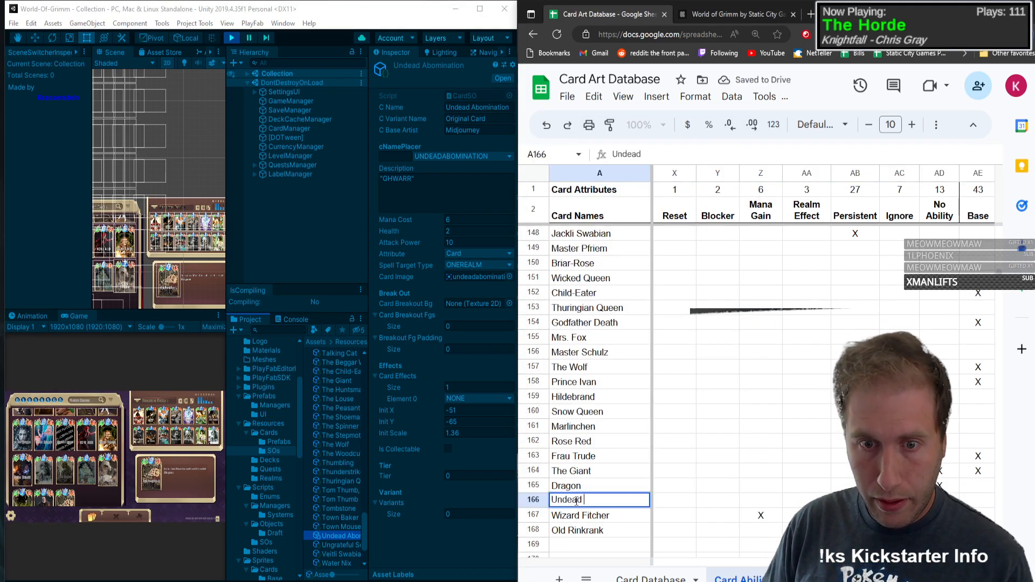
pyautogui.write('Abomination')
pyautogui.press('Tab')
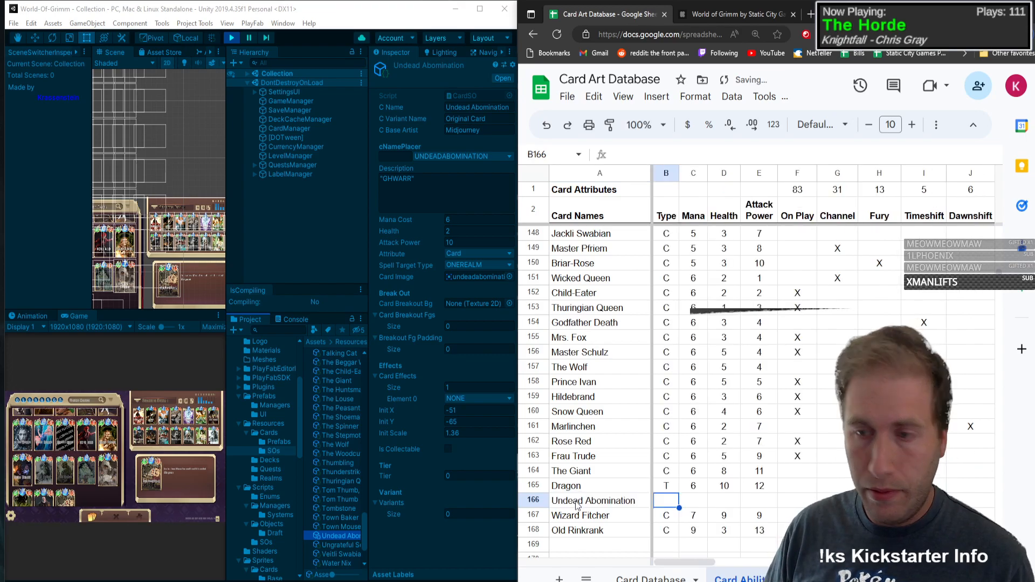
# Step: Fill in Undead Abomination's type T, mana 6, health 2 and attack power 10
pyautogui.write('T')
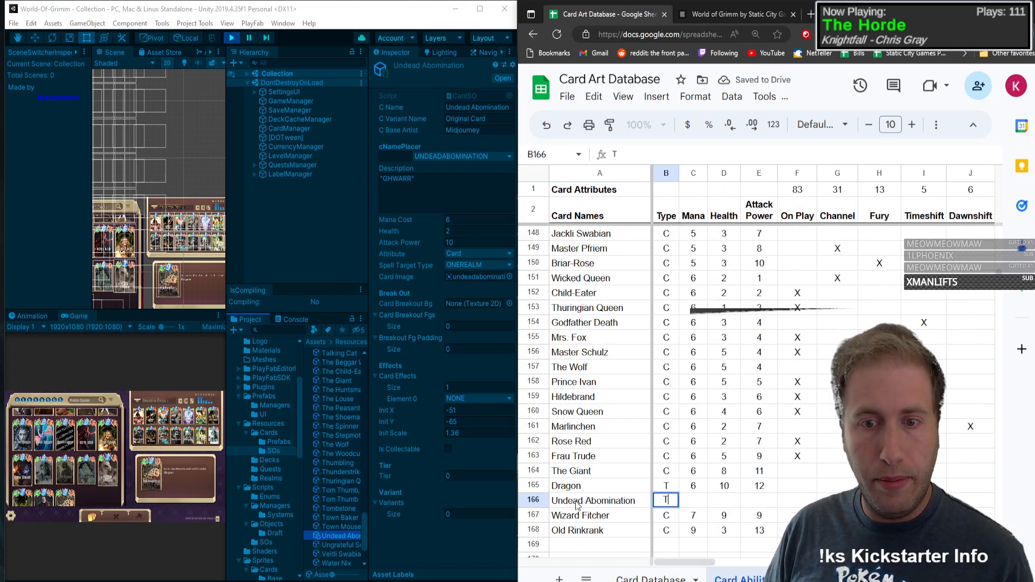
pyautogui.press('Tab')
pyautogui.write('6')
pyautogui.press('Tab')
pyautogui.write('2')
pyautogui.press('Tab')
pyautogui.write('10')
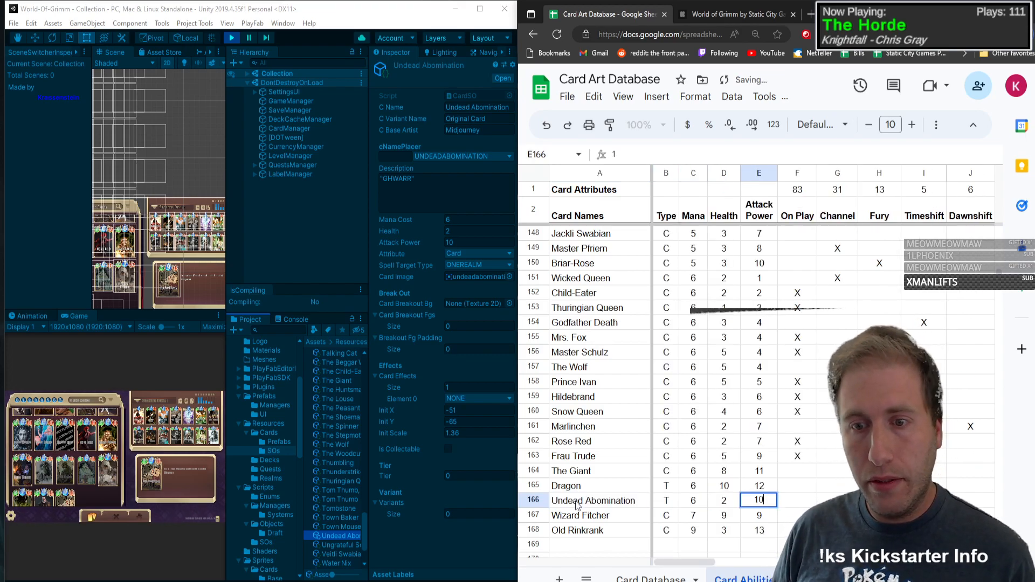
pyautogui.press('Tab')
# Step: Mark Undead Abomination with an X in the No Ability column of its row
pyautogui.press('Right')
pyautogui.press('Right')
pyautogui.press('Right')
pyautogui.press('Right')
pyautogui.press('Right')
pyautogui.press('Right')
pyautogui.press('Right')
pyautogui.press('Right')
pyautogui.press('Right')
pyautogui.press('Right')
pyautogui.press('Right')
pyautogui.press('Right')
pyautogui.press('Right')
pyautogui.press('Right')
pyautogui.press('Right')
pyautogui.press('Right')
pyautogui.press('Right')
pyautogui.press('Right')
pyautogui.press('Right')
pyautogui.press('Right')
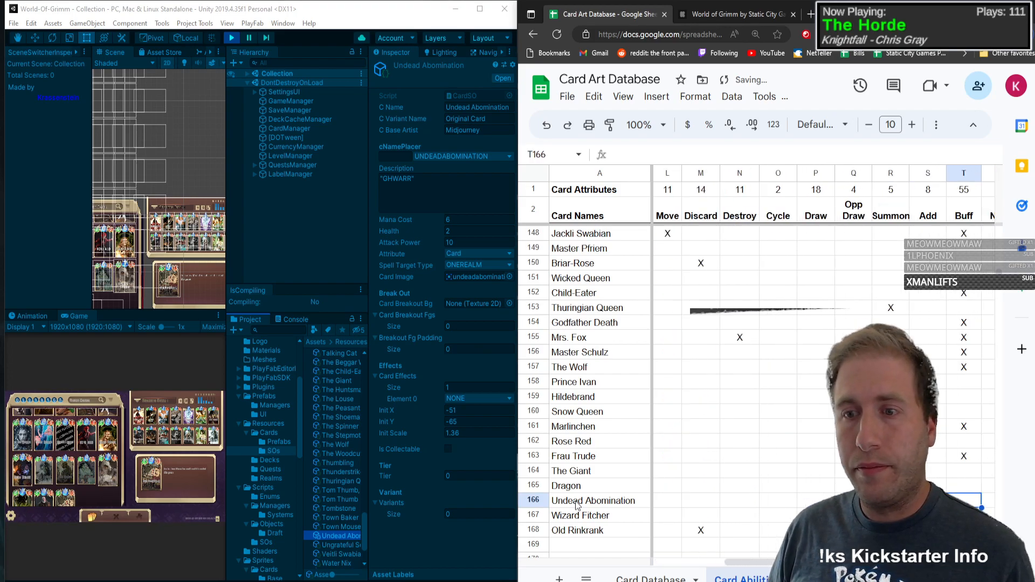
pyautogui.press('Left')
pyautogui.press('Left')
pyautogui.press('Left')
pyautogui.press('Left')
pyautogui.press('Left')
pyautogui.press('Left')
pyautogui.press('Left')
pyautogui.press('Left')
pyautogui.press('Left')
pyautogui.press('Left')
pyautogui.press('Left')
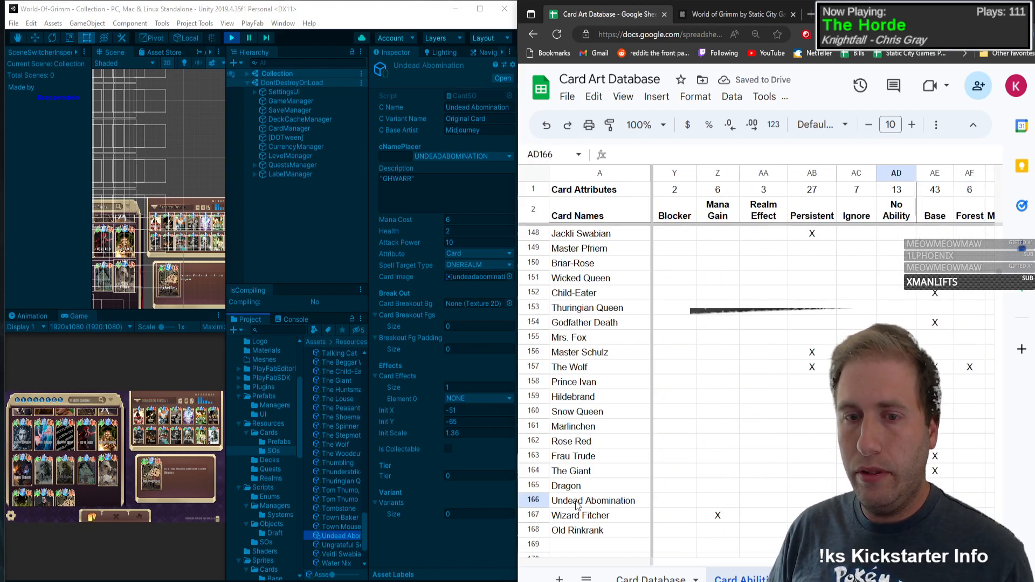
pyautogui.press('Left')
pyautogui.press('Left')
pyautogui.press('Left')
pyautogui.press('Left')
pyautogui.press('Left')
pyautogui.press('Left')
pyautogui.press('Left')
pyautogui.press('Left')
pyautogui.press('Left')
pyautogui.press('Left')
pyautogui.press('Left')
pyautogui.press('Left')
pyautogui.press('Left')
pyautogui.press('Left')
pyautogui.press('Left')
pyautogui.press('Left')
pyautogui.press('Left')
pyautogui.press('Left')
pyautogui.press('Left')
pyautogui.press('Left')
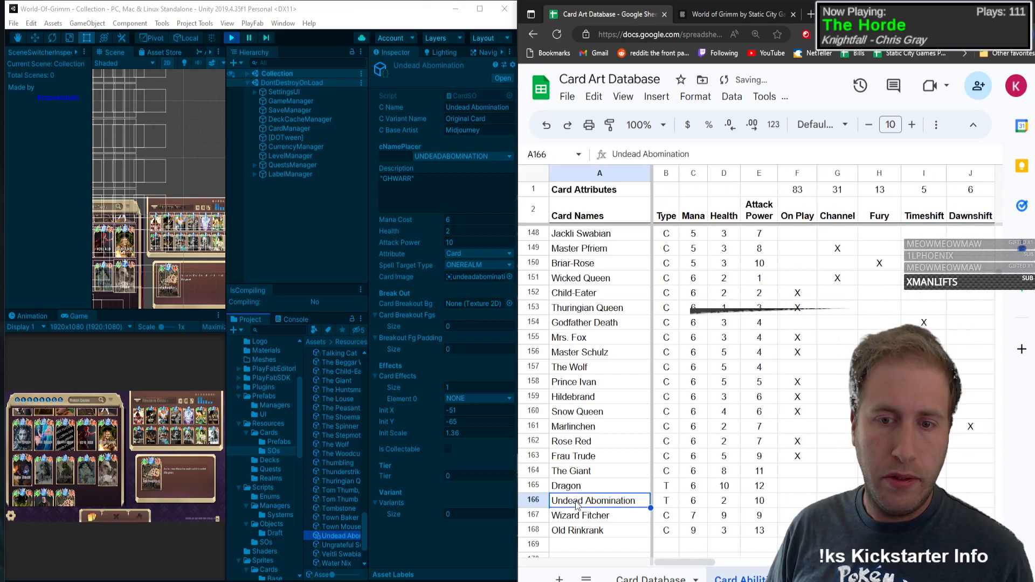
# Step: Show the Wicked Queen asset's properties in Unity and check the recorded cards down to Old Rinkrank in the spreadsheet
pyautogui.scroll(-3, 341, 519)
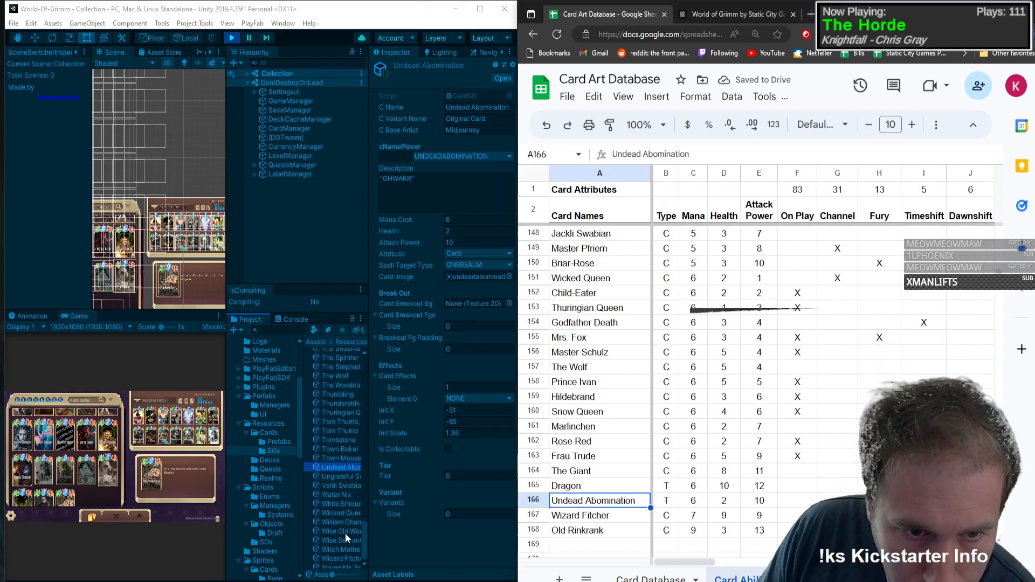
pyautogui.click(343, 507)
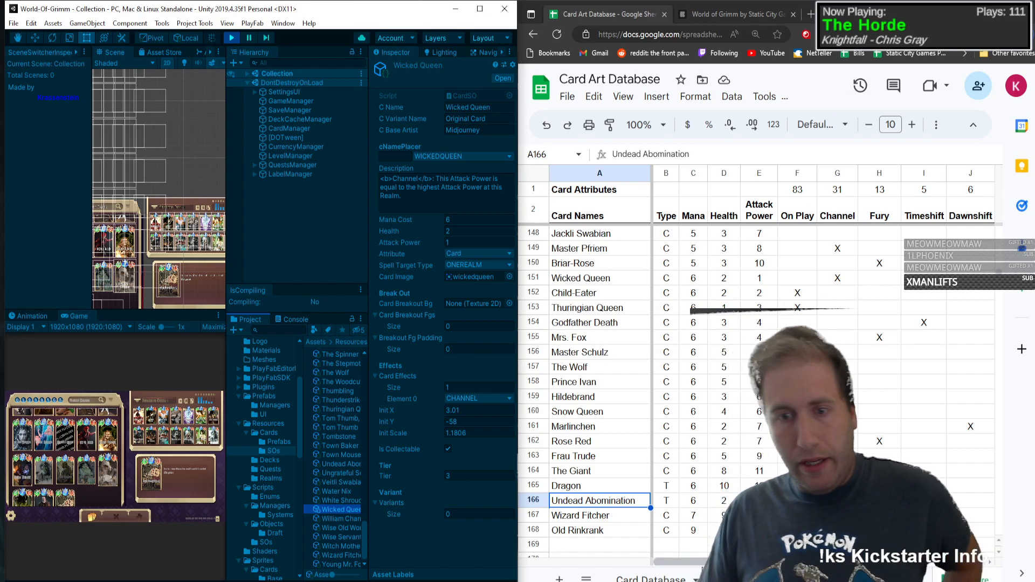
pyautogui.moveTo(700, 565); pyautogui.dragTo(642, 542)
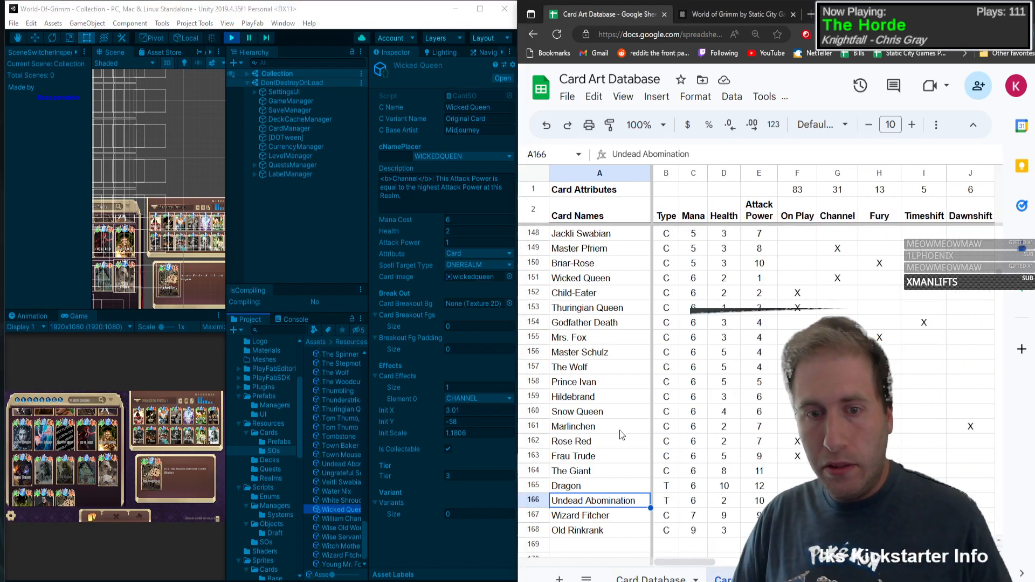
pyautogui.scroll(-2, 572, 501)
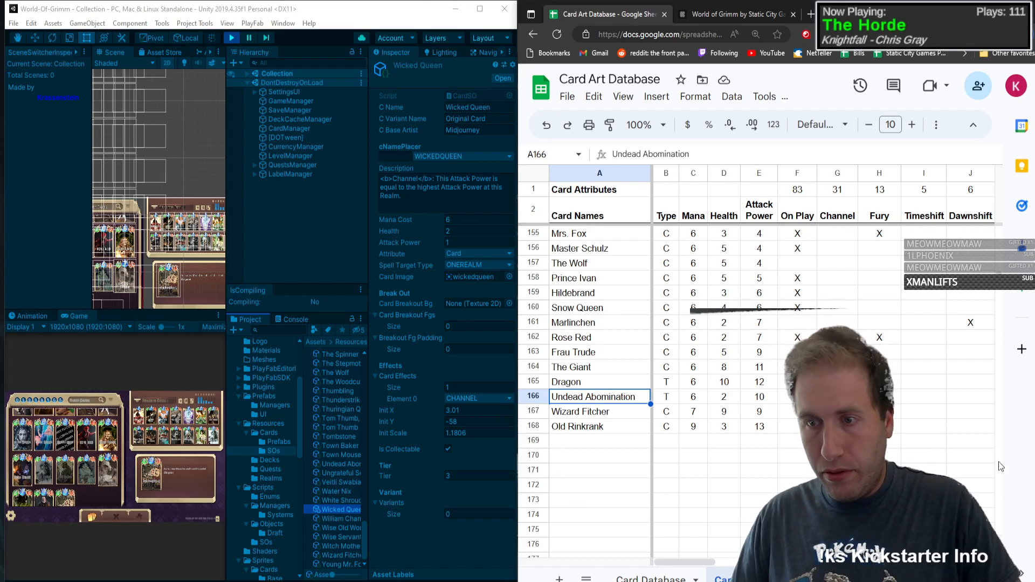
pyautogui.moveTo(996, 289); pyautogui.dragTo(992, 312)
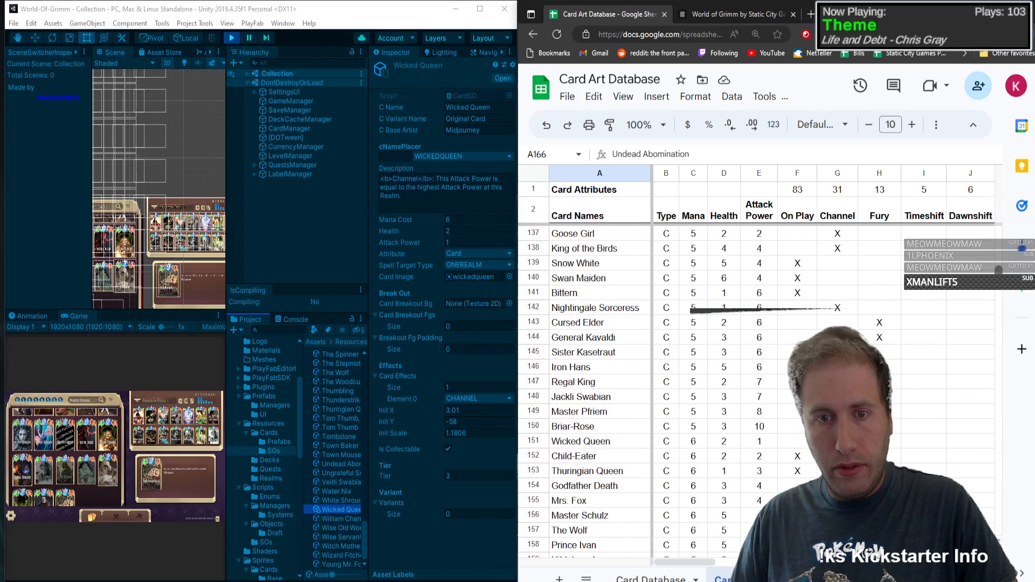
pyautogui.click(597, 356)
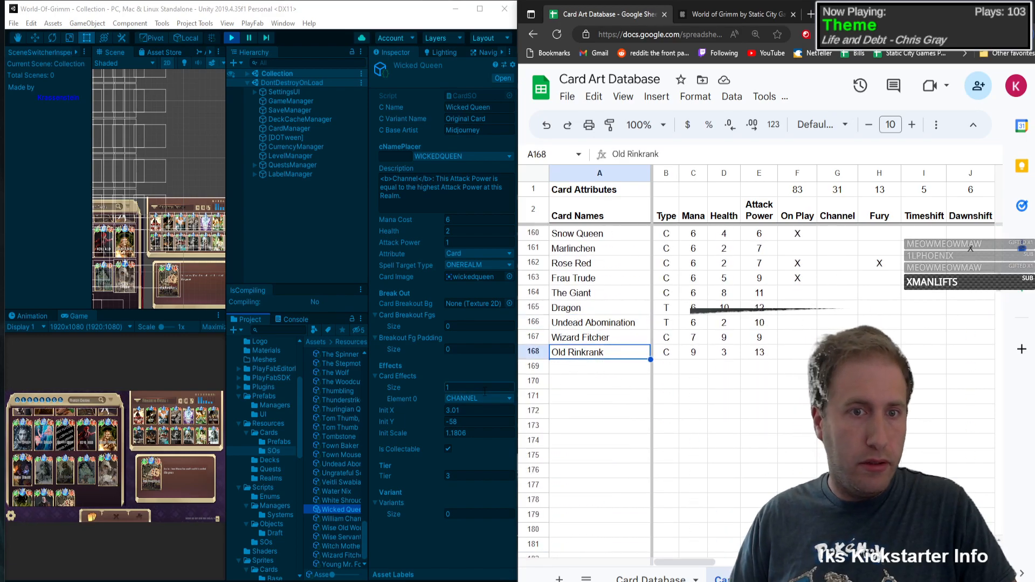
# Step: Examine the All Cards list of the CardManager object in Unity for cards missing from the spreadsheet
pyautogui.click(295, 126)
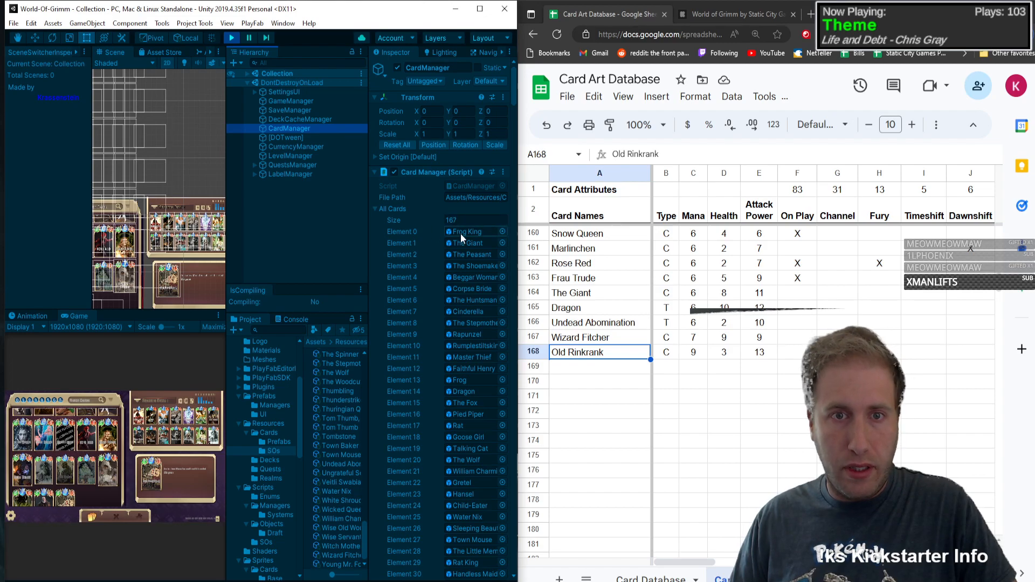
pyautogui.scroll(-20, 413, 403)
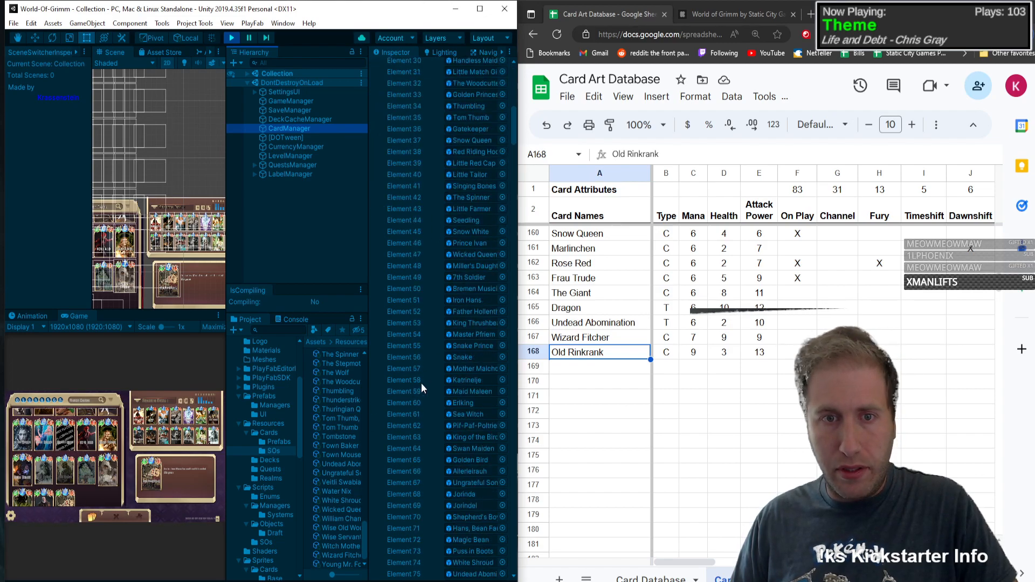
pyautogui.scroll(-10, 425, 373)
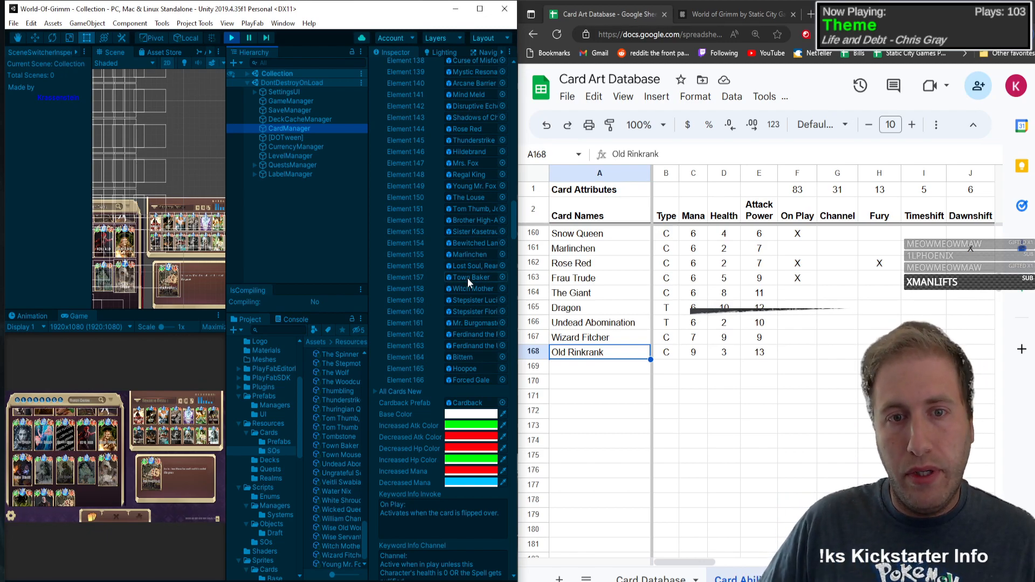
pyautogui.scroll(3, 415, 290)
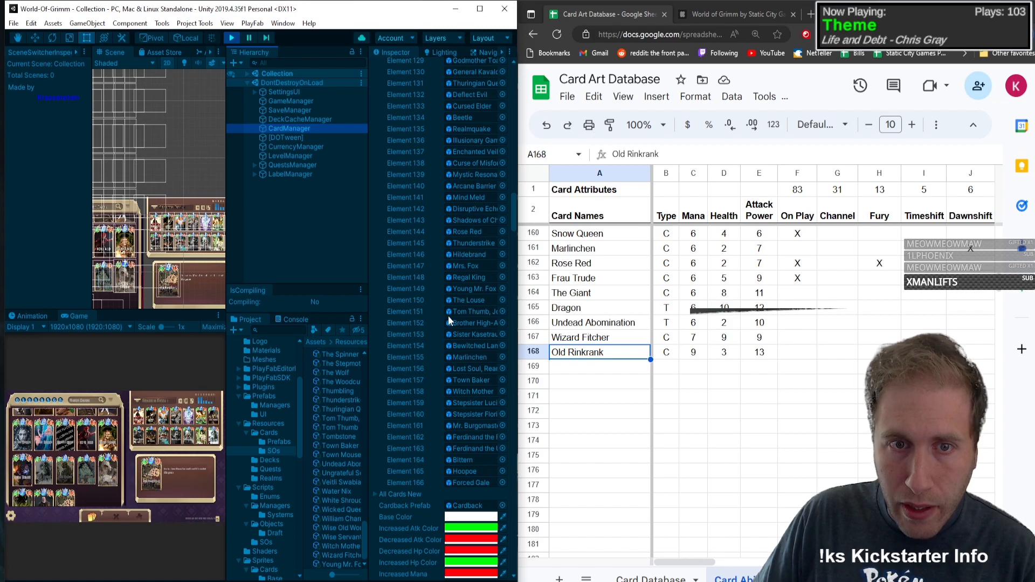
pyautogui.scroll(3, 448, 316)
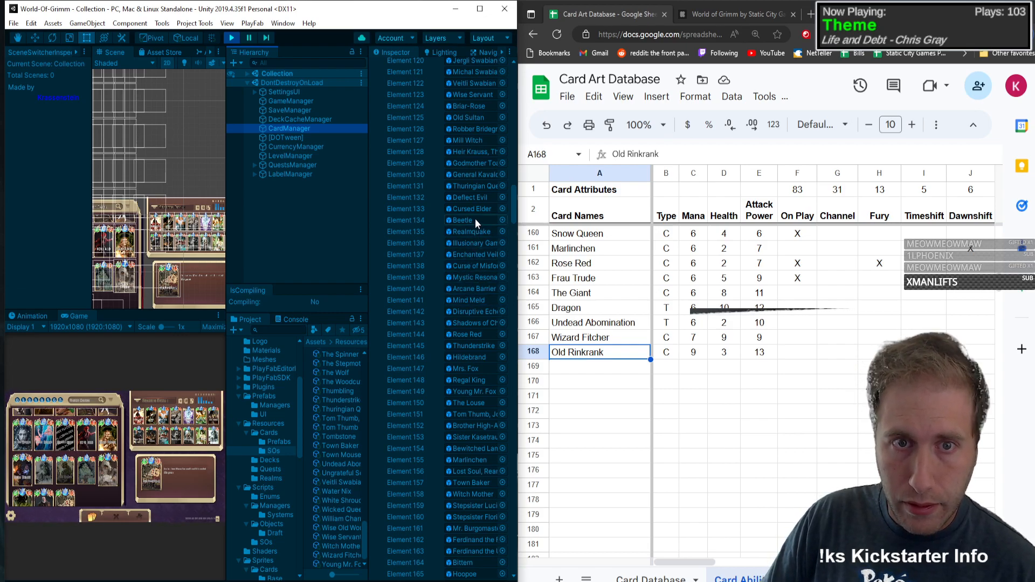
# Step: Insert a row above Wizard Fitcher in the spreadsheet and enter the card name Beetle
pyautogui.click(583, 364)
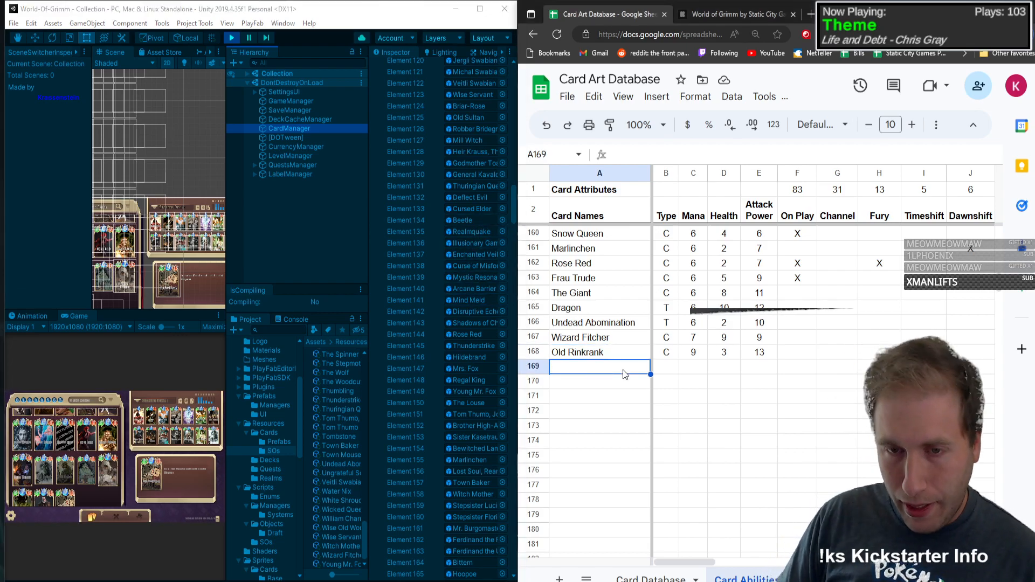
pyautogui.rightClick(536, 337)
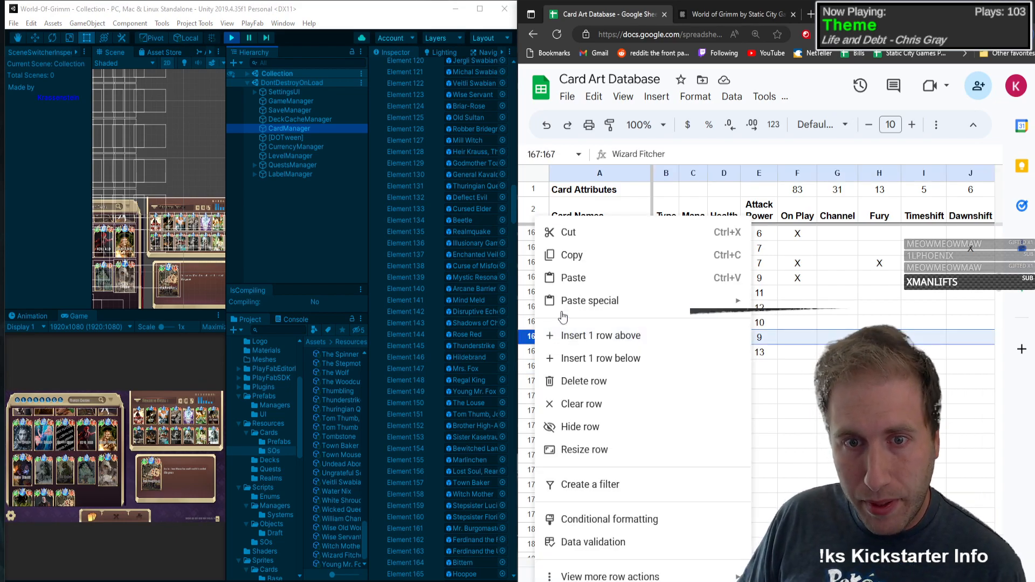
pyautogui.click(587, 336)
pyautogui.write('Beetle')
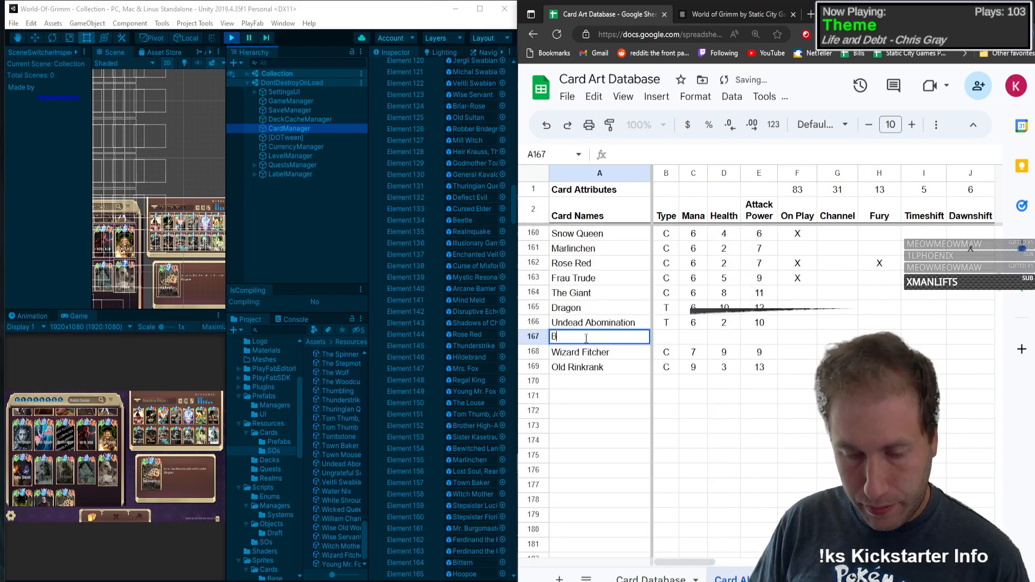
# Step: Fill in Beetle's type T, mana 0, health 1 and attack power 1
pyautogui.press('Tab')
pyautogui.write('T')
pyautogui.press('Tab')
pyautogui.write('0')
pyautogui.press('Tab')
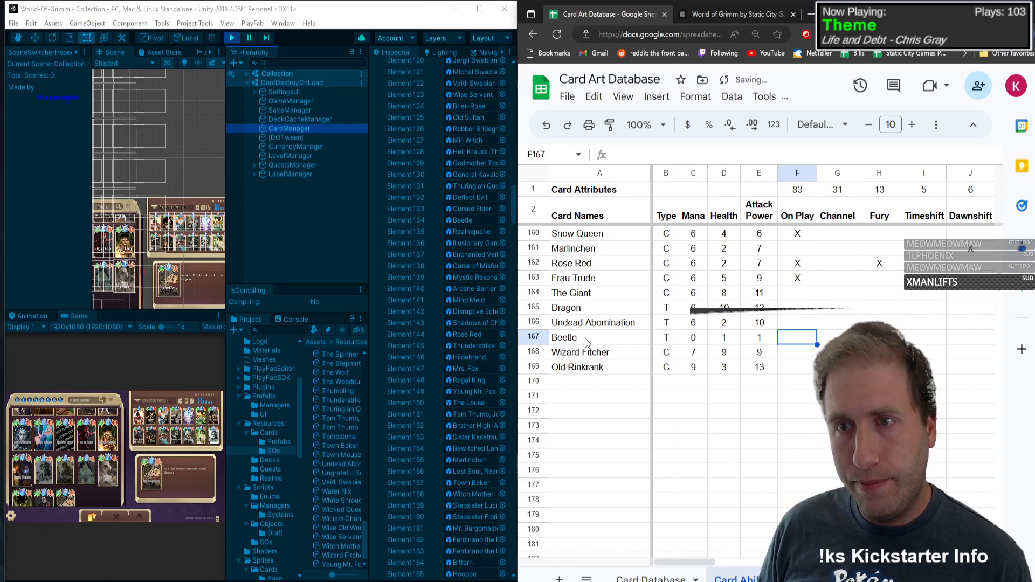
pyautogui.press('Tab')
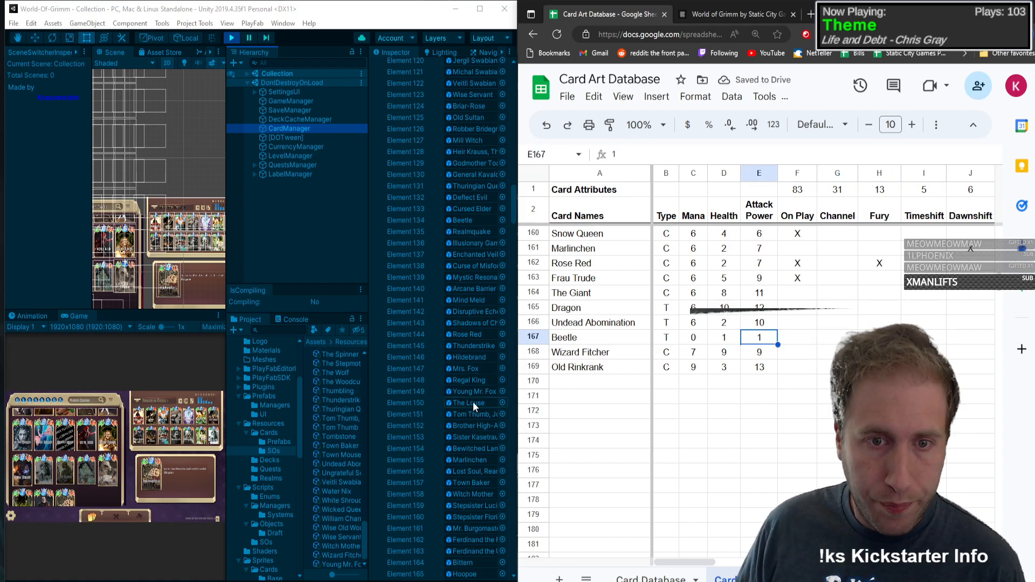
# Step: Mark Beetle with an X in the Duskshift column, leaving its Dawnshift cell empty
pyautogui.press('Tab')
pyautogui.press('Tab')
pyautogui.press('Tab')
pyautogui.press('Tab')
pyautogui.press('Tab')
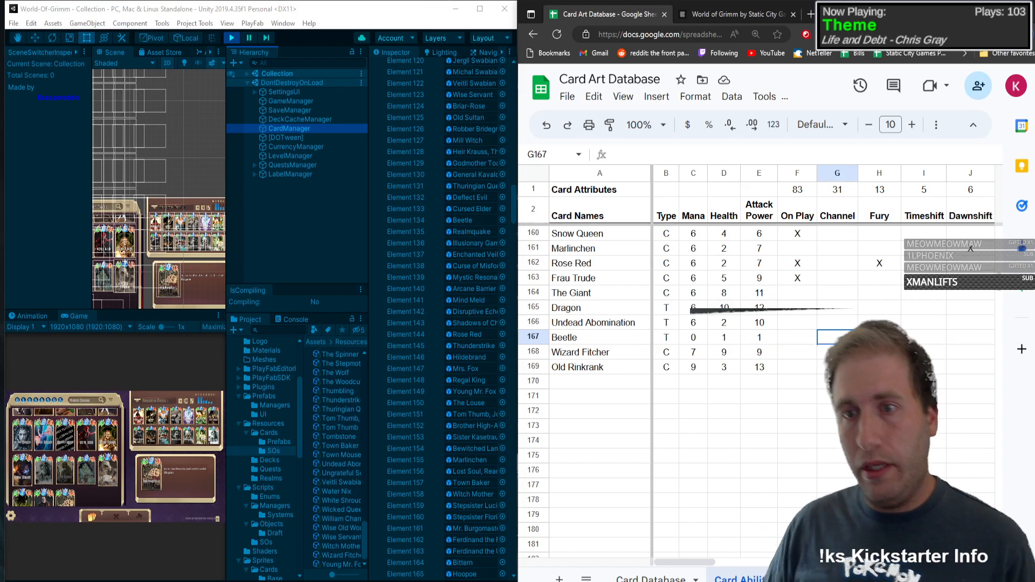
pyautogui.write('X')
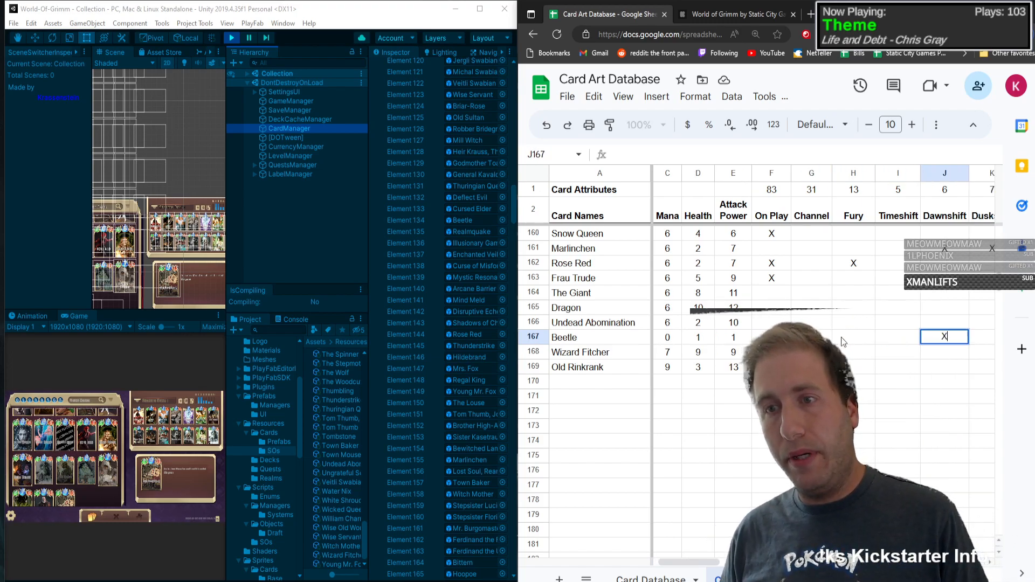
pyautogui.press('Tab')
pyautogui.hotkey('ctrl', 'z')
pyautogui.press('Left')
pyautogui.press('Left')
pyautogui.press('Left')
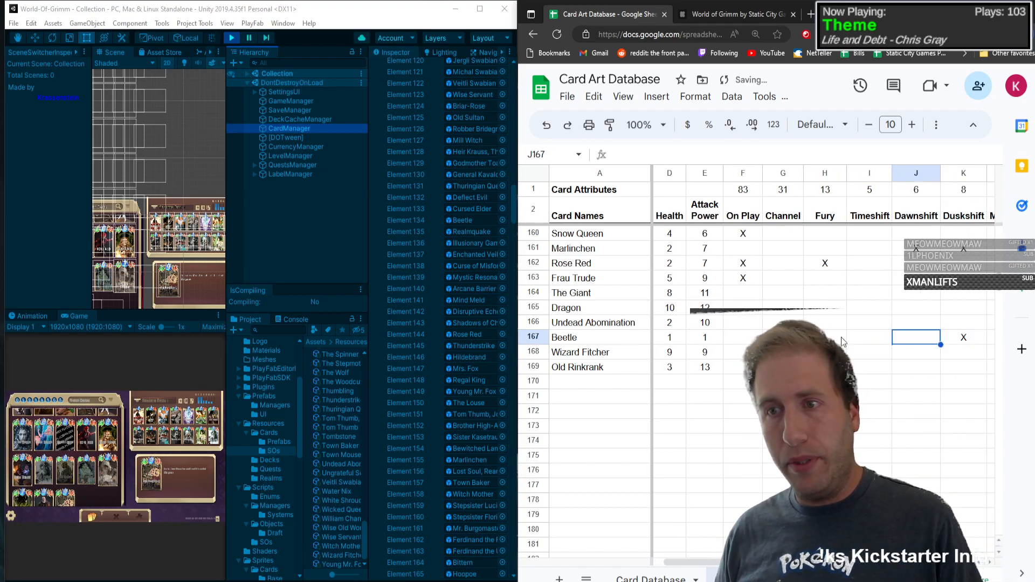
# Step: Examine the remaining ability and set columns of Beetle's row and return to its card name
pyautogui.press('Right')
pyautogui.press('Right')
pyautogui.press('Right')
pyautogui.press('Right')
pyautogui.press('Right')
pyautogui.press('Right')
pyautogui.press('Right')
pyautogui.press('Right')
pyautogui.press('Right')
pyautogui.press('Right')
pyautogui.press('Right')
pyautogui.press('Right')
pyautogui.press('Right')
pyautogui.press('Right')
pyautogui.press('Right')
pyautogui.press('Right')
pyautogui.press('Right')
pyautogui.press('Right')
pyautogui.press('Right')
pyautogui.press('Right')
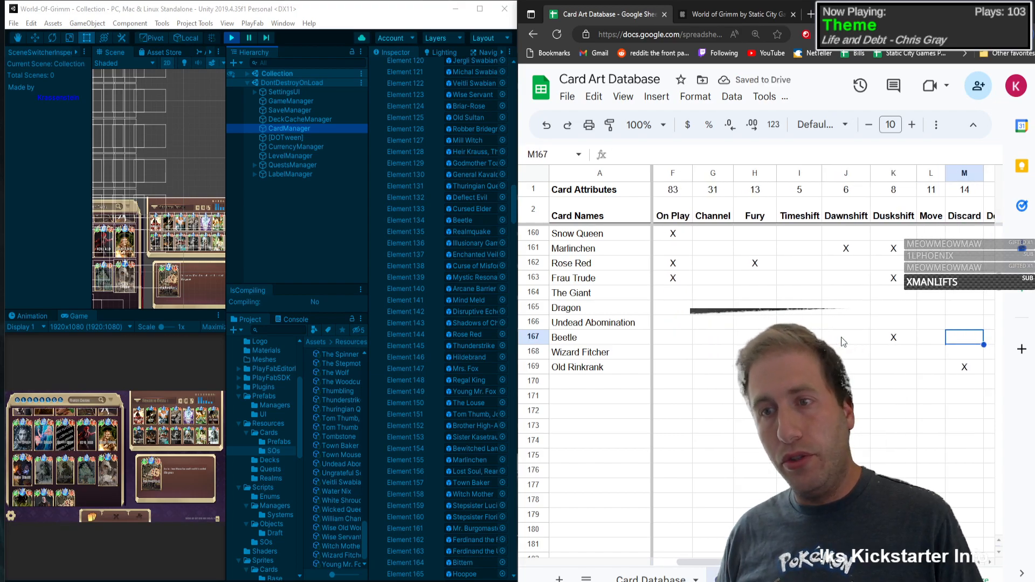
pyautogui.press('Right')
pyautogui.press('Right')
pyautogui.press('Right')
pyautogui.press('Right')
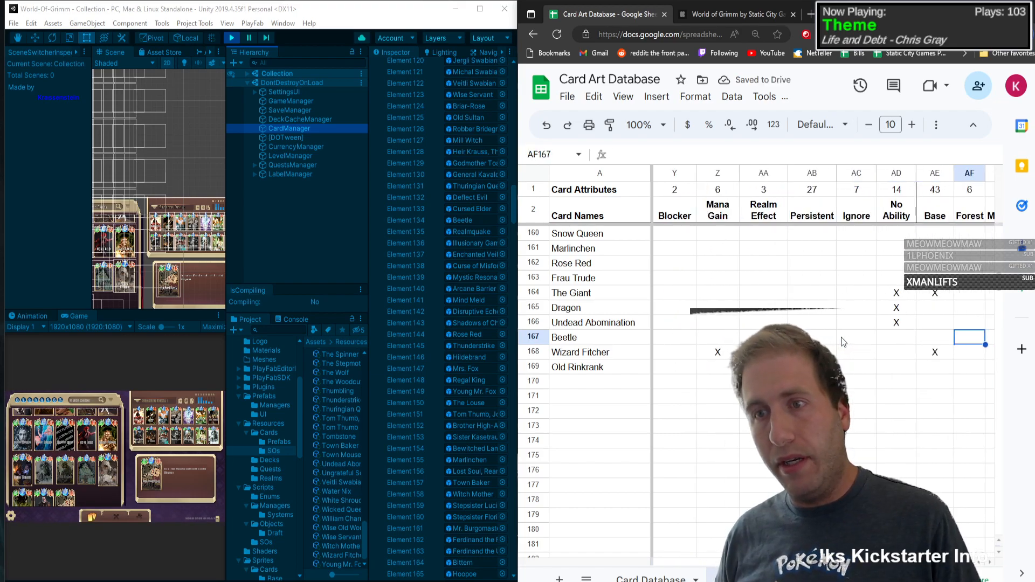
pyautogui.press('Left')
pyautogui.press('Left')
pyautogui.press('Left')
pyautogui.press('Left')
pyautogui.press('Left')
pyautogui.press('Left')
pyautogui.press('Left')
pyautogui.press('Left')
pyautogui.press('Left')
pyautogui.press('Left')
pyautogui.press('Left')
pyautogui.press('Left')
pyautogui.press('Left')
pyautogui.press('Left')
pyautogui.press('Left')
pyautogui.press('Left')
pyautogui.press('Left')
pyautogui.press('Left')
pyautogui.press('Left')
pyautogui.press('Left')
pyautogui.press('Left')
pyautogui.press('Left')
pyautogui.press('Left')
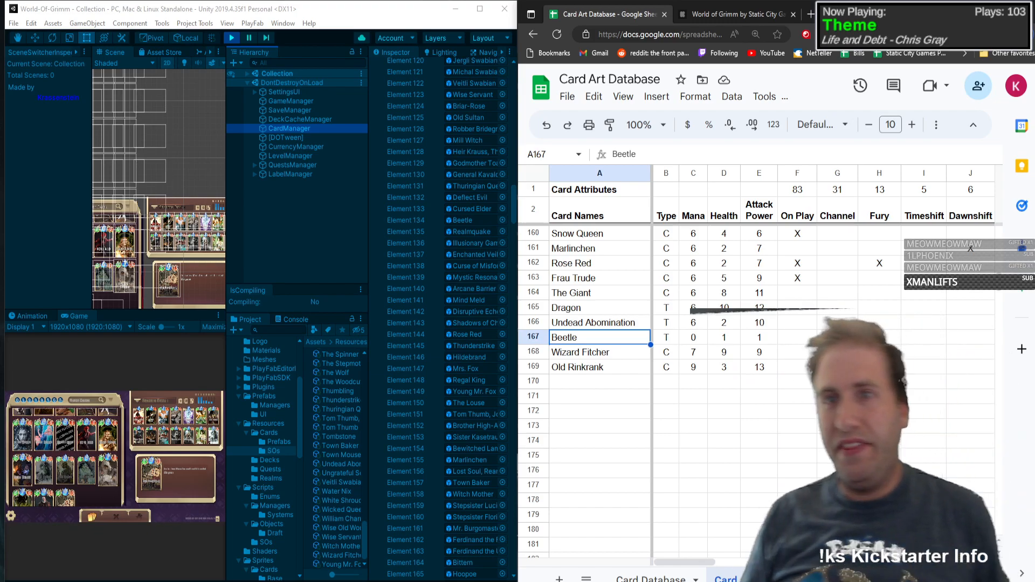
# Step: Switch to the World of Grimm Kickstarter page
pyautogui.click(716, 17)
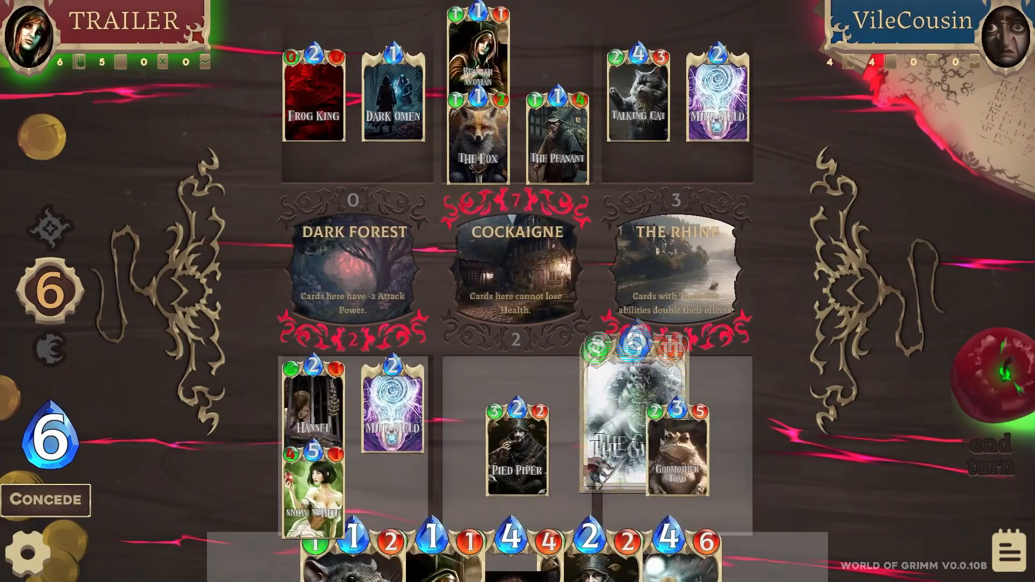
pyautogui.moveTo(666, 433); pyautogui.dragTo(701, 426)
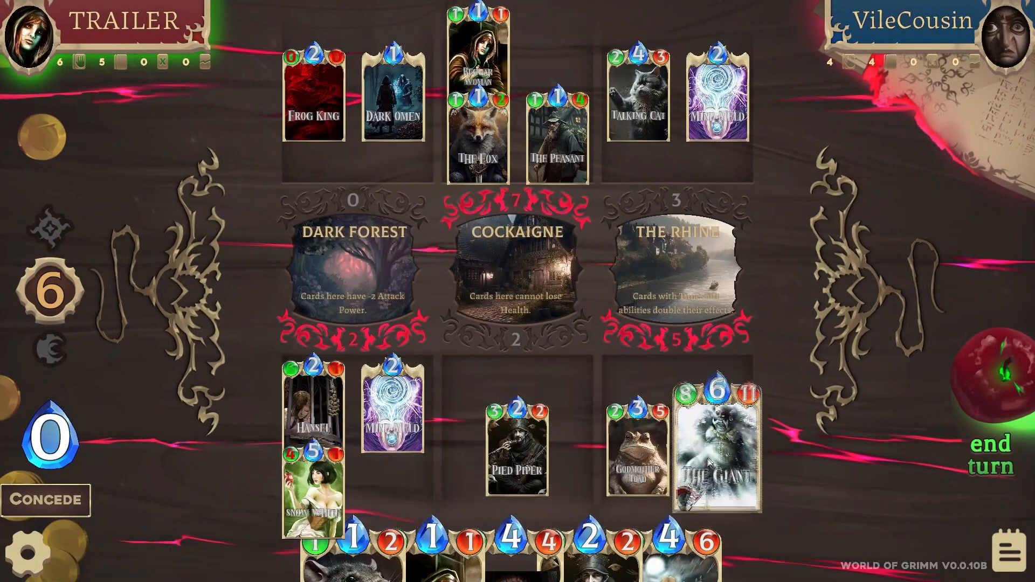
pyautogui.click(972, 367)
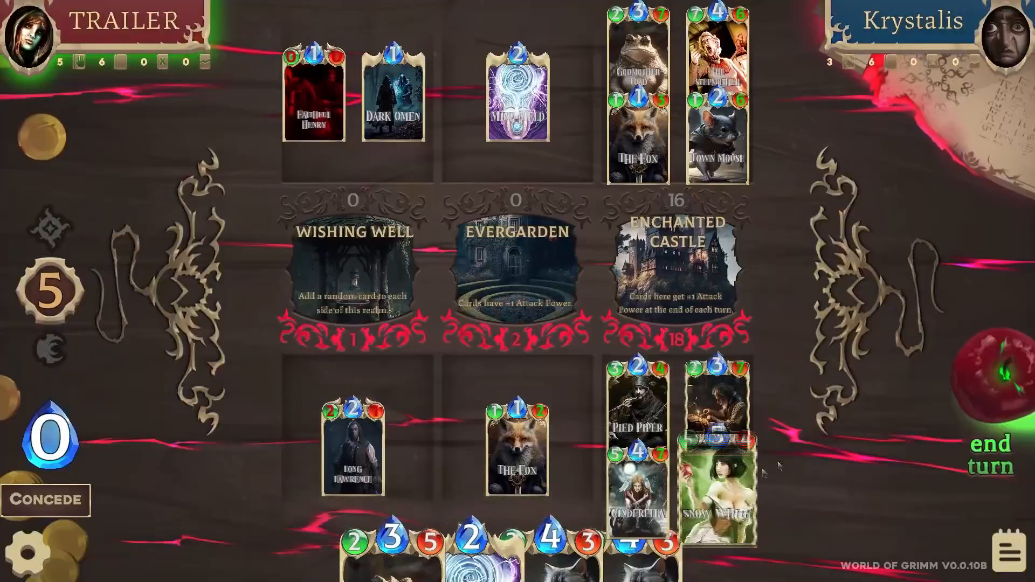
pyautogui.click(991, 456)
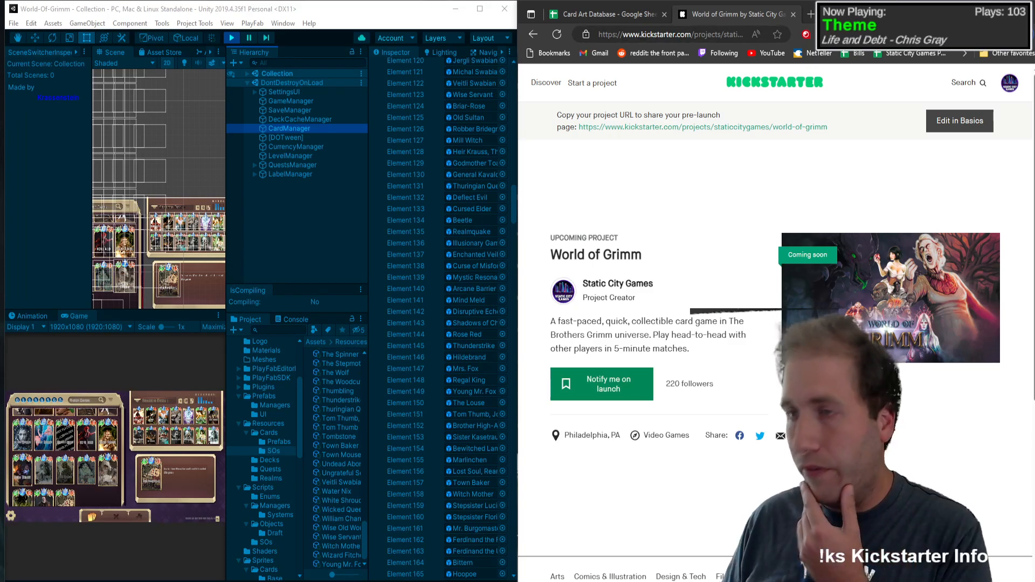
# Step: Open the Twitch Following page in a new browser tab
pyautogui.click(811, 14)
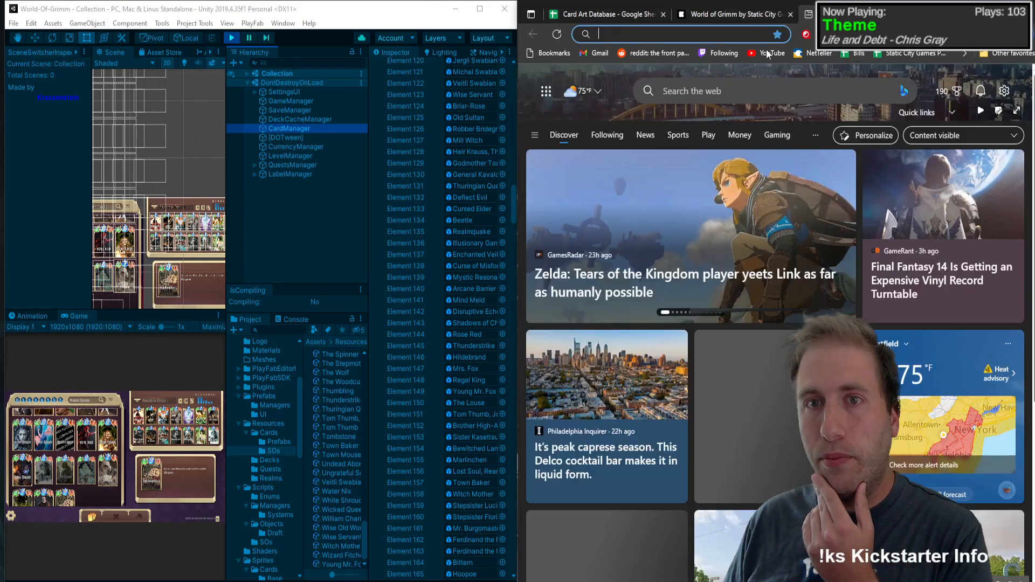
pyautogui.click(718, 53)
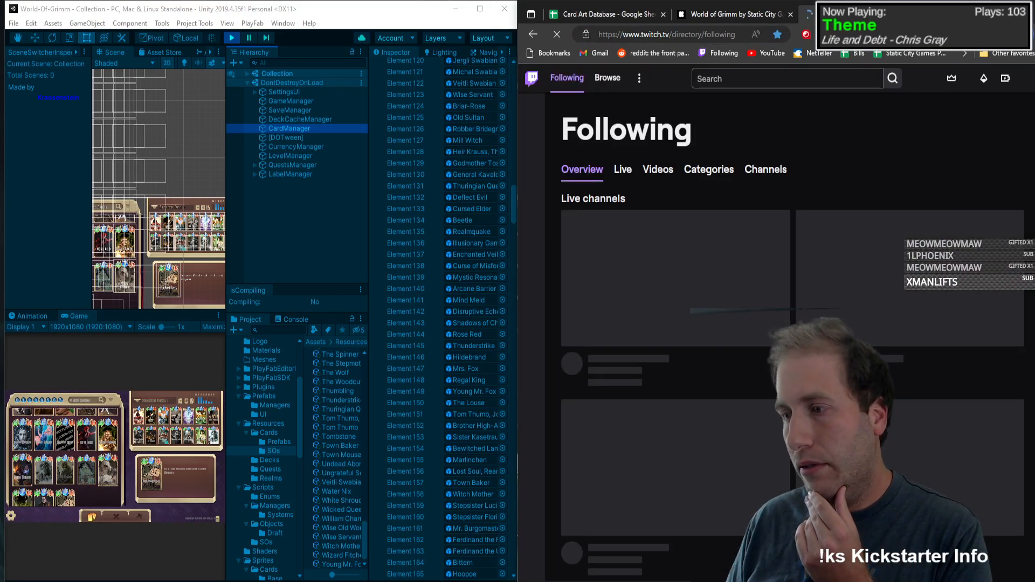